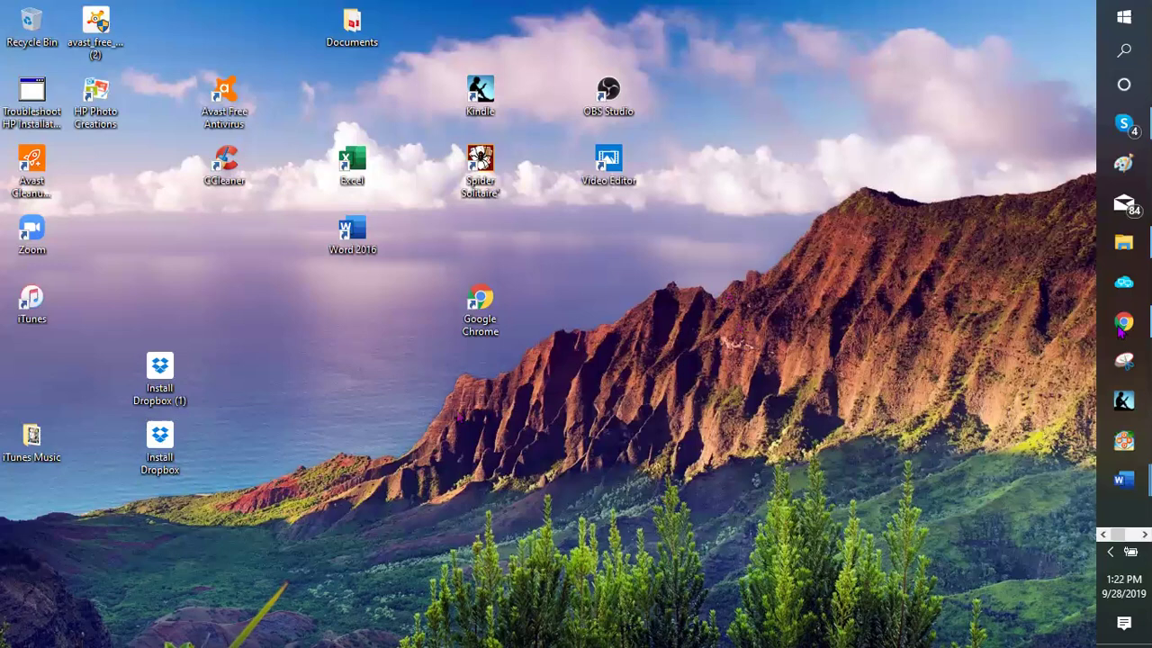
Bring the Chrome window with the Beauty Savings page editor forward and dismiss the Leave site? prompt
key(alt+Tab)
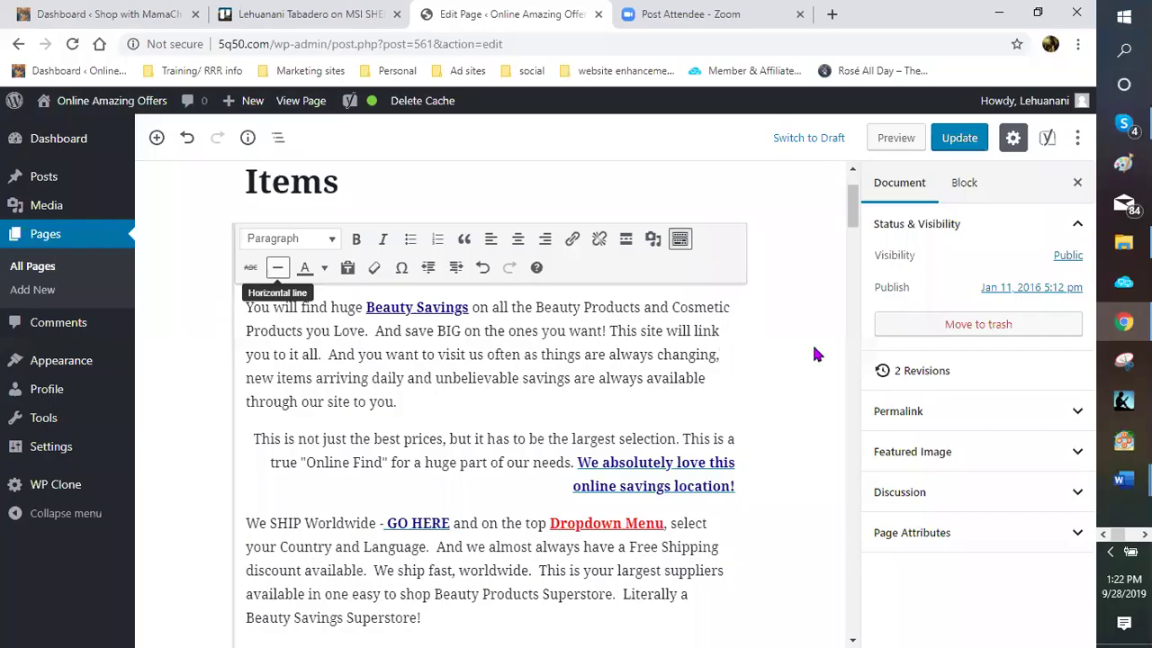
scroll(798, 341, down, 2)
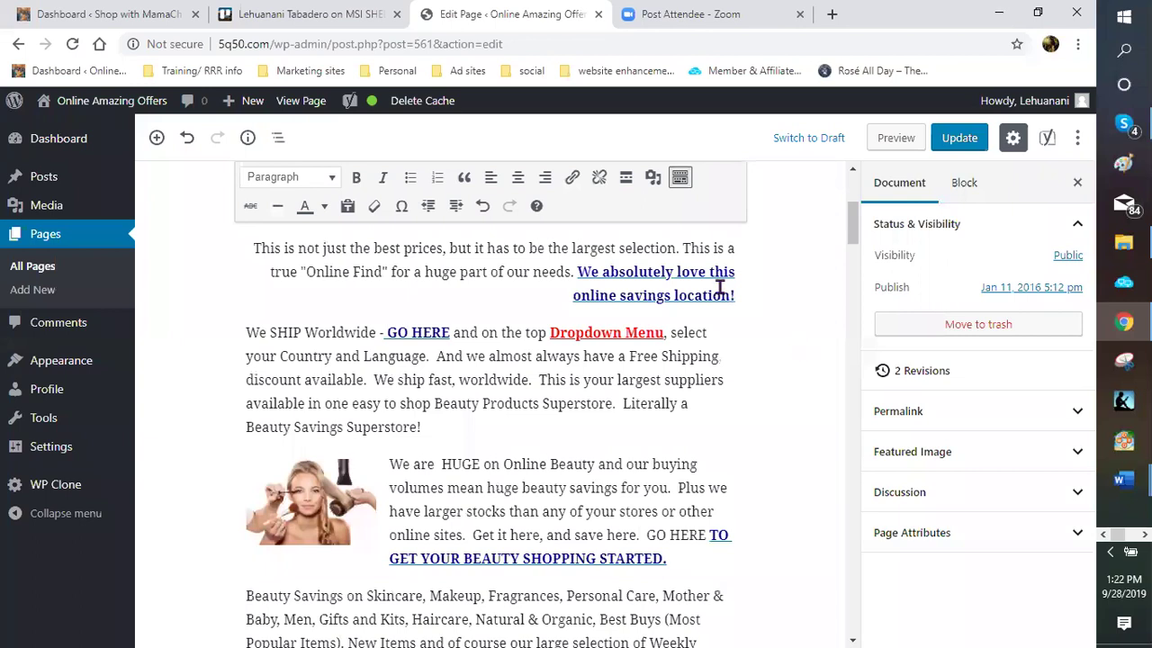
scroll(718, 286, down, 2)
scroll(338, 122, up, 5)
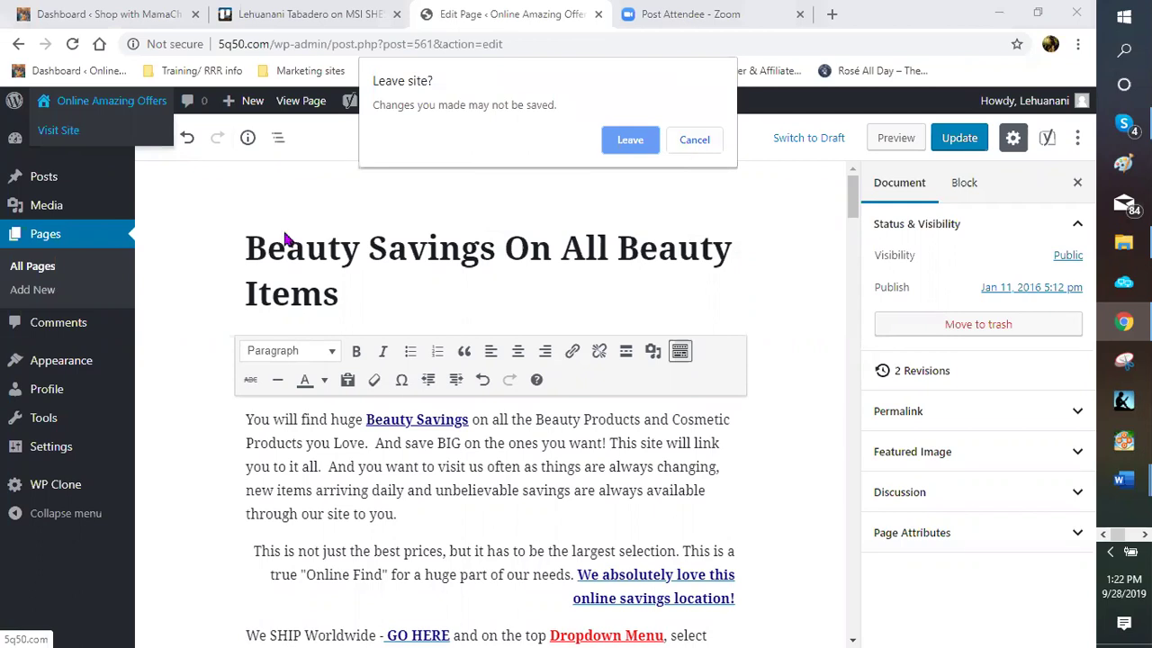
key(Escape)
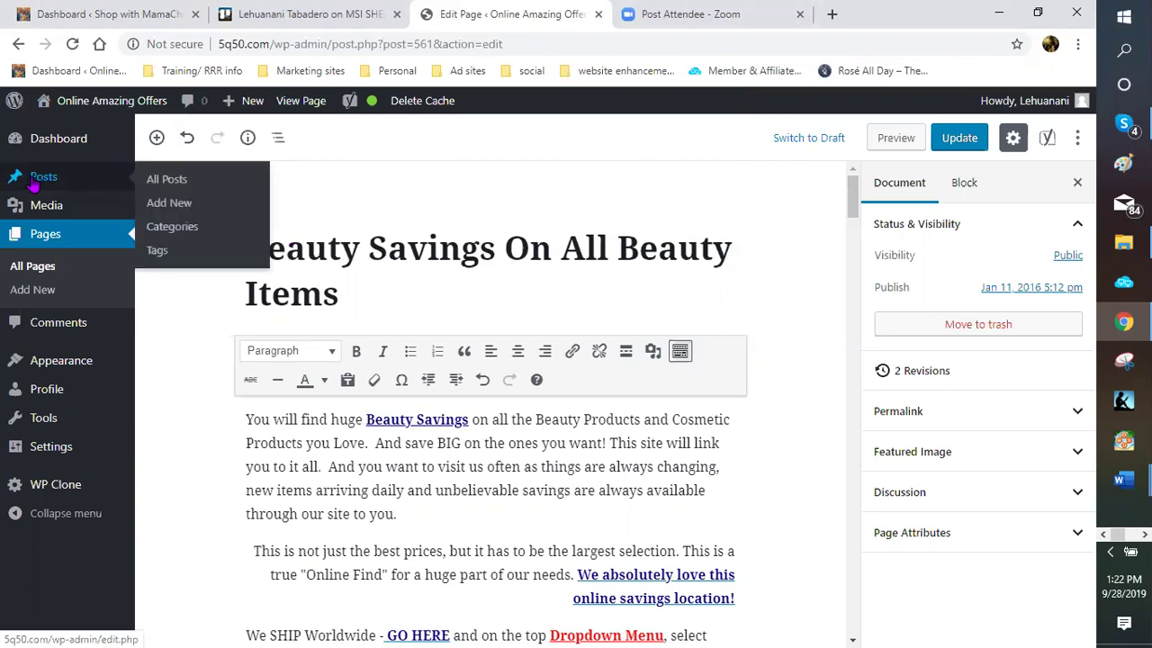
Leave the Beauty Savings editor without saving via Posts, then go to Pages > All Pages
click(186, 205)
click(630, 170)
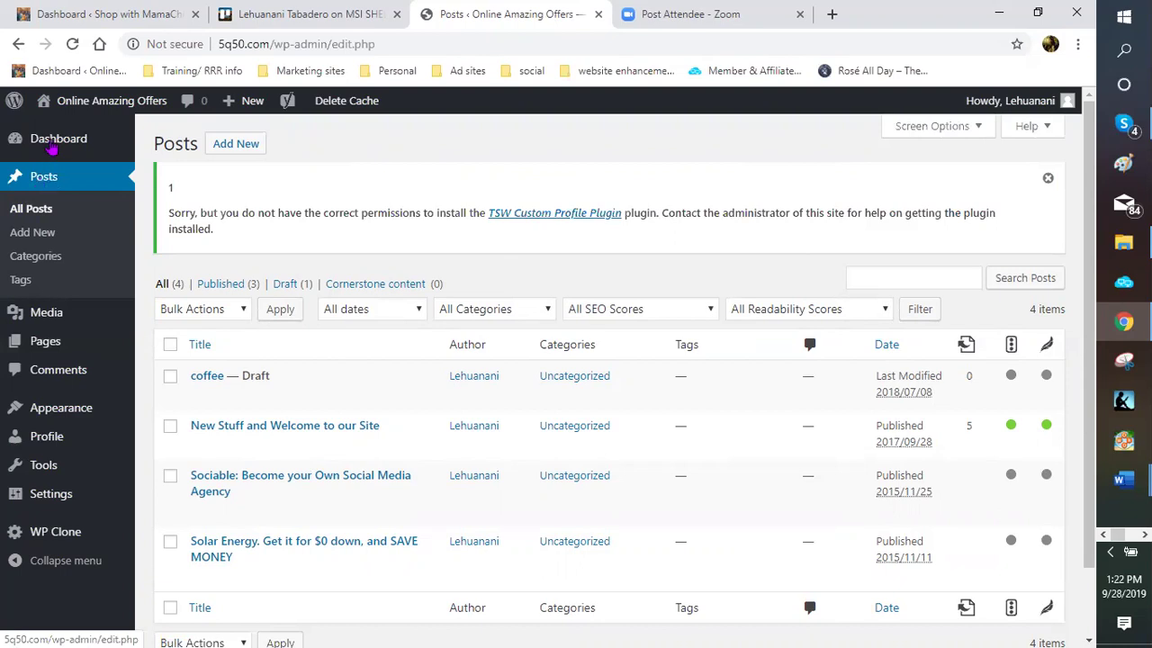
mouse_move(51, 148)
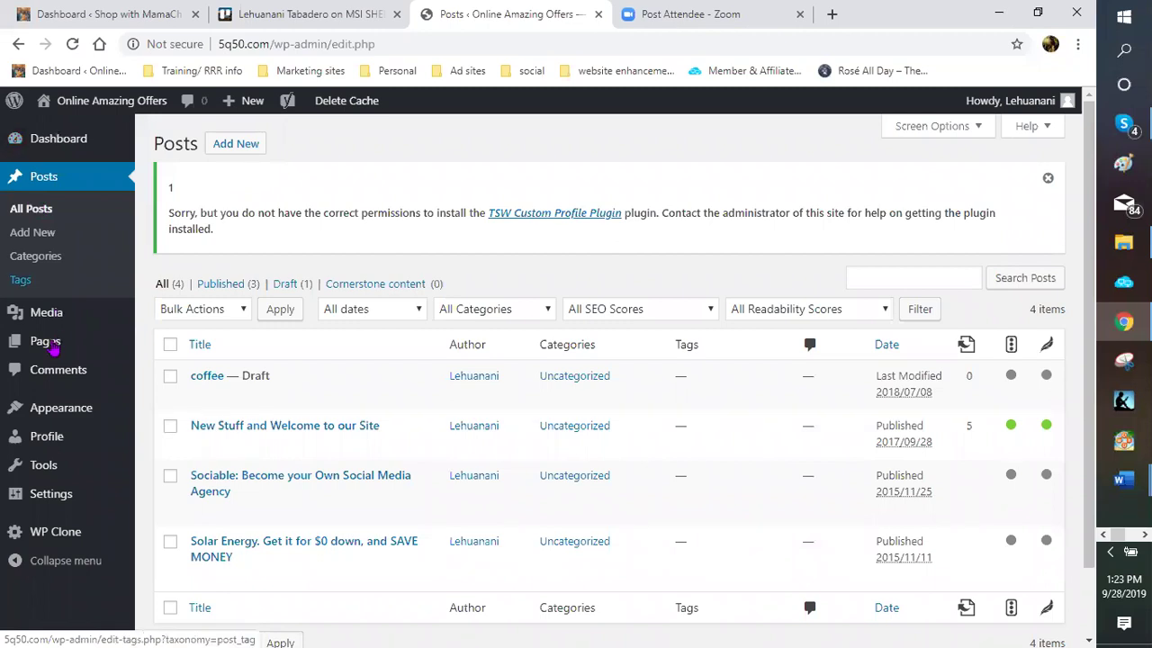
mouse_move(49, 346)
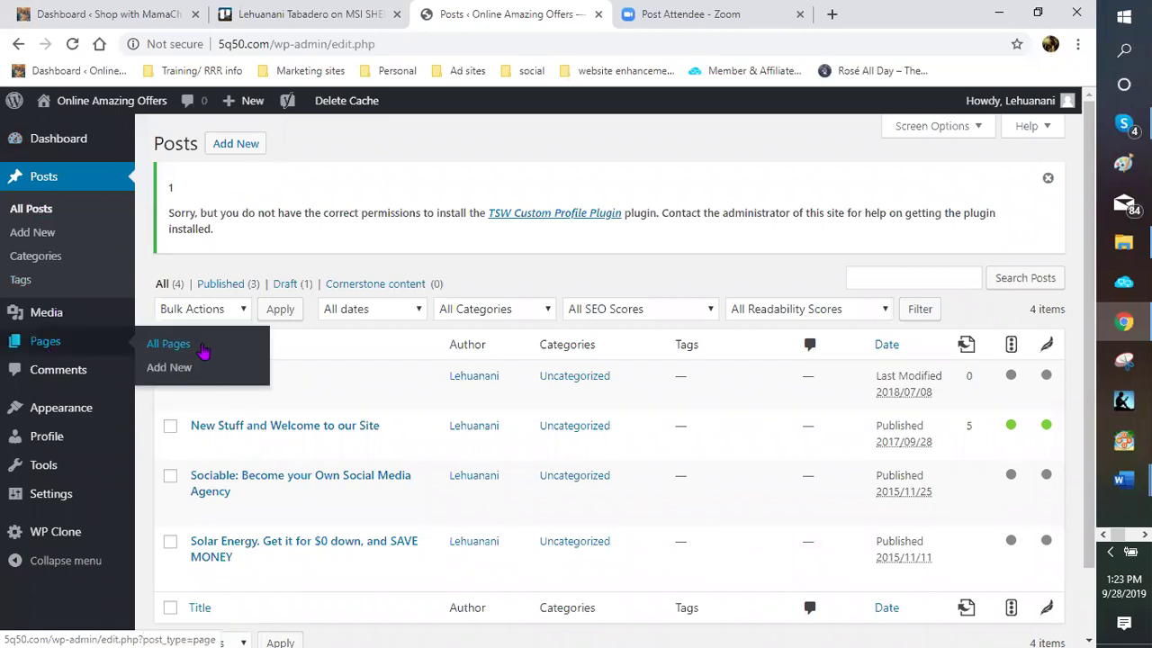
click(202, 350)
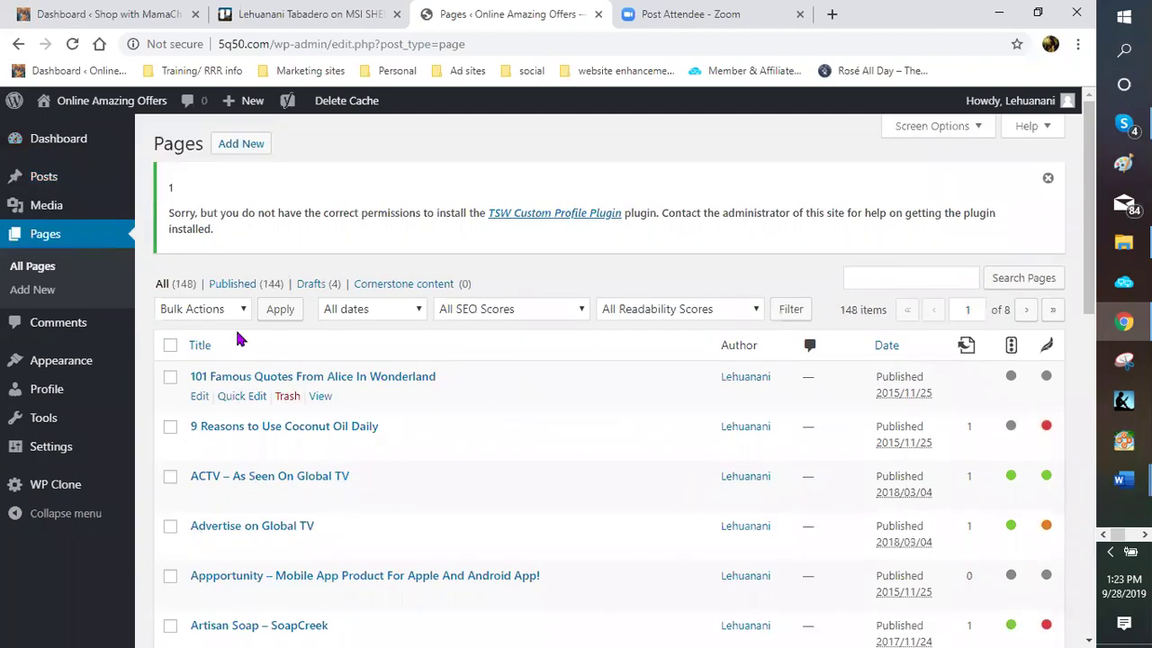
Find Australia Wine of the Month Club in the Pages list and open it for editing
scroll(240, 333, down, 1)
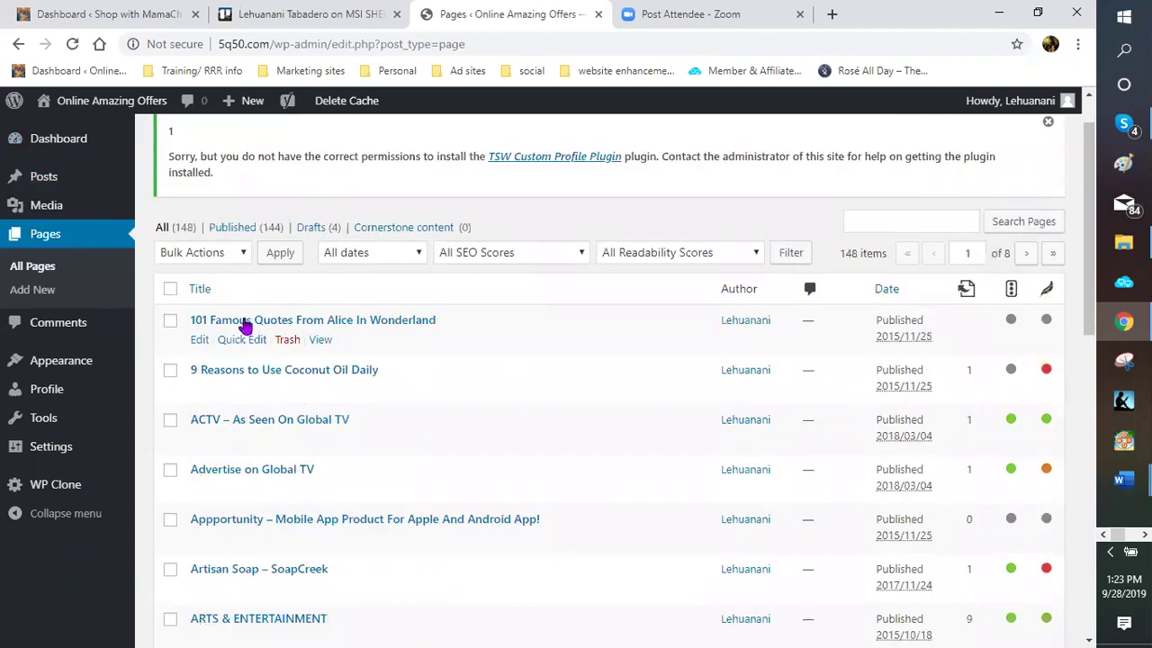
scroll(241, 320, down, 1)
scroll(240, 383, down, 2)
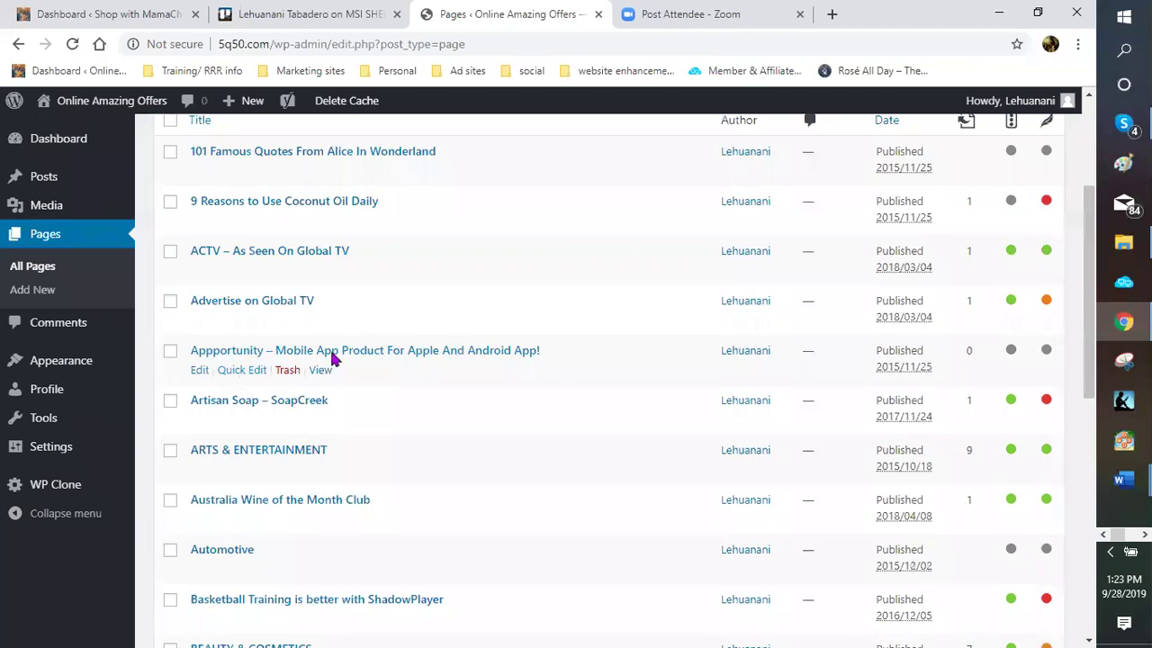
scroll(326, 357, down, 2)
scroll(270, 310, up, 2)
scroll(246, 319, up, 2)
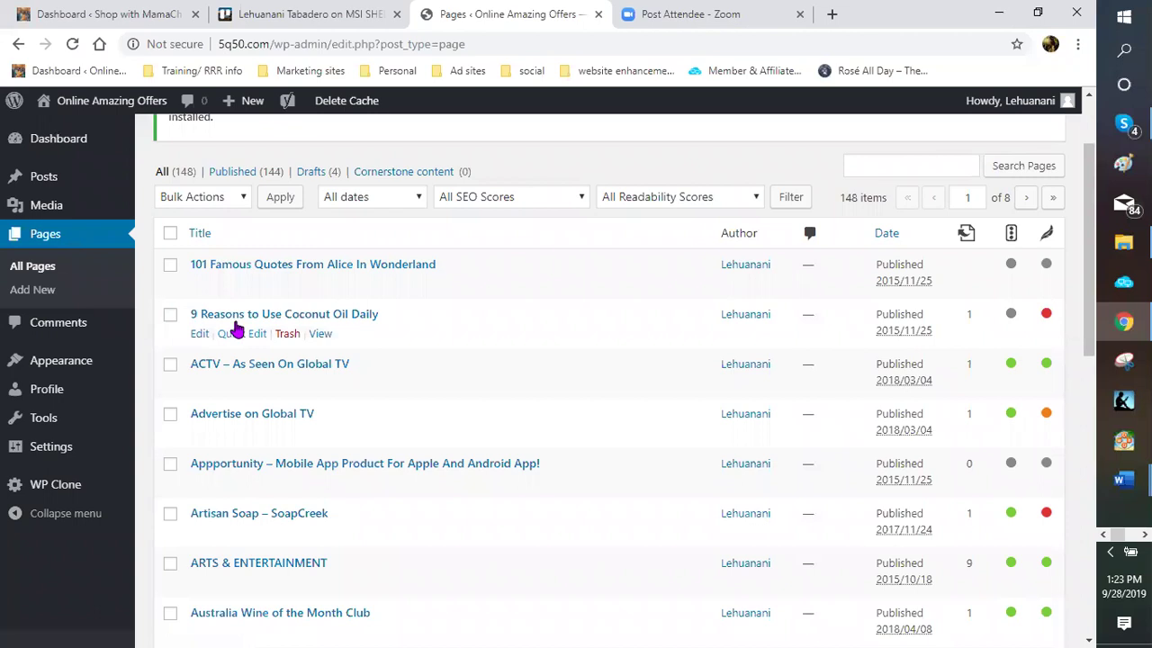
scroll(243, 378, down, 2)
scroll(216, 407, down, 2)
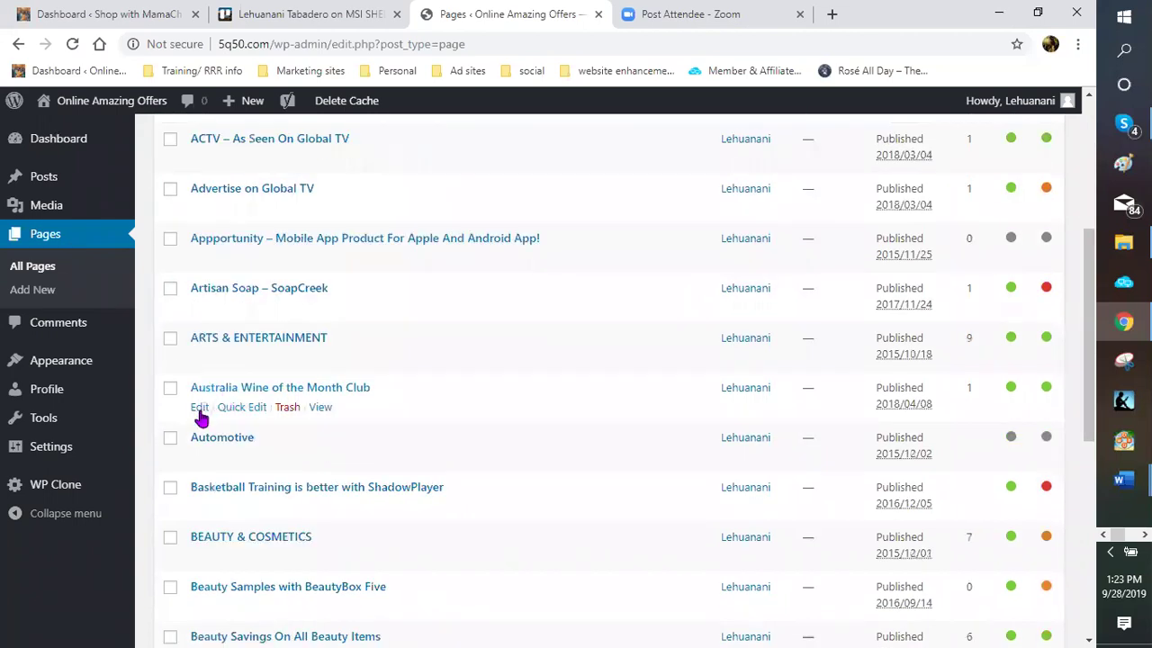
click(200, 409)
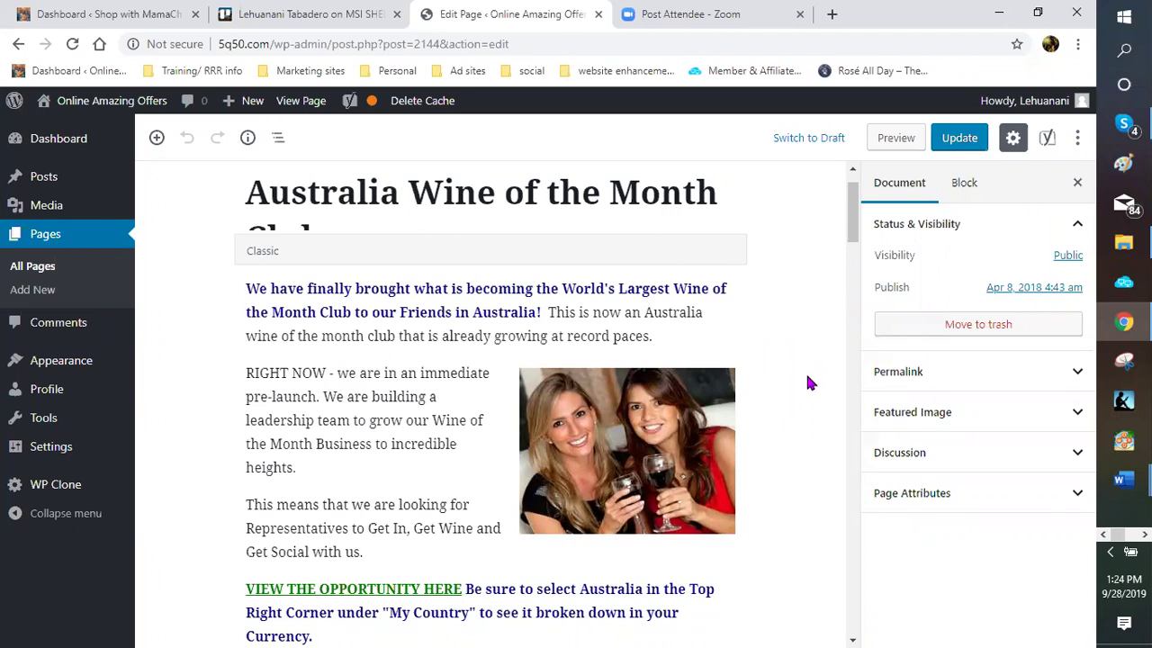
scroll(807, 383, down, 2)
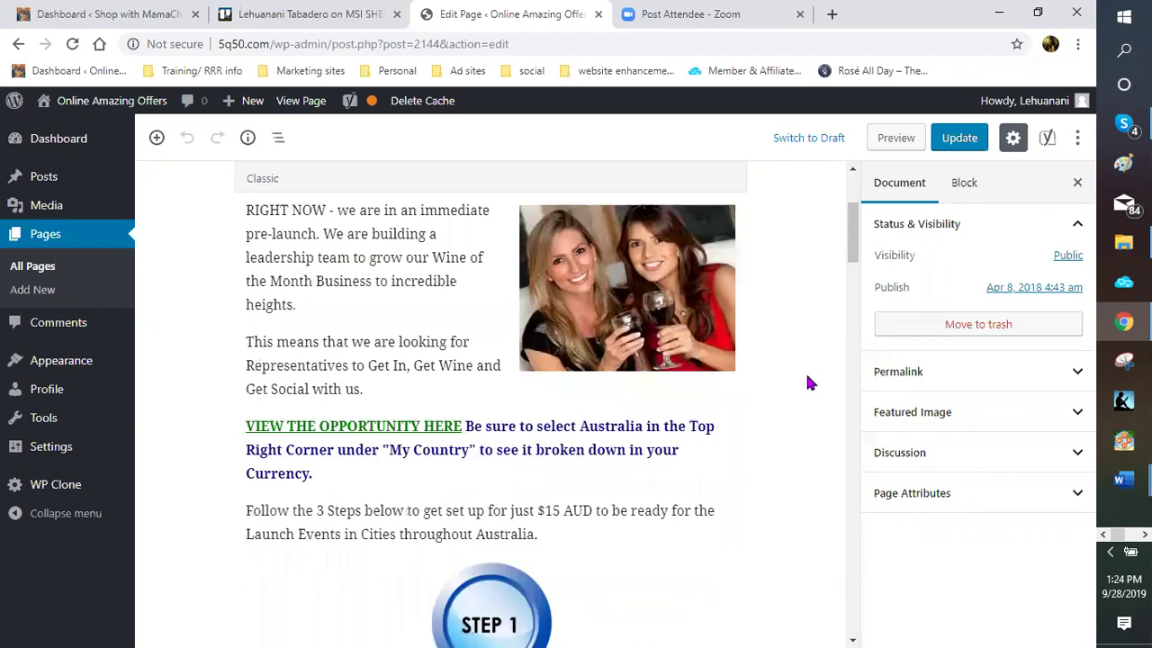
scroll(807, 384, down, 2)
scroll(807, 383, up, 1)
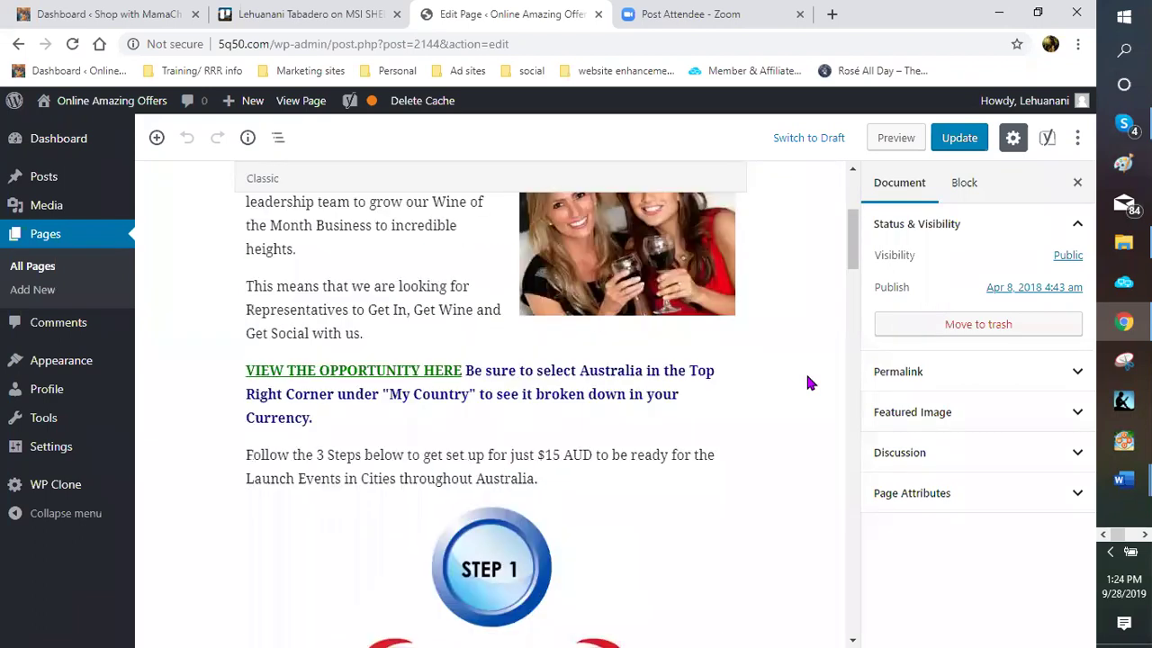
scroll(807, 384, up, 3)
scroll(807, 384, down, 1)
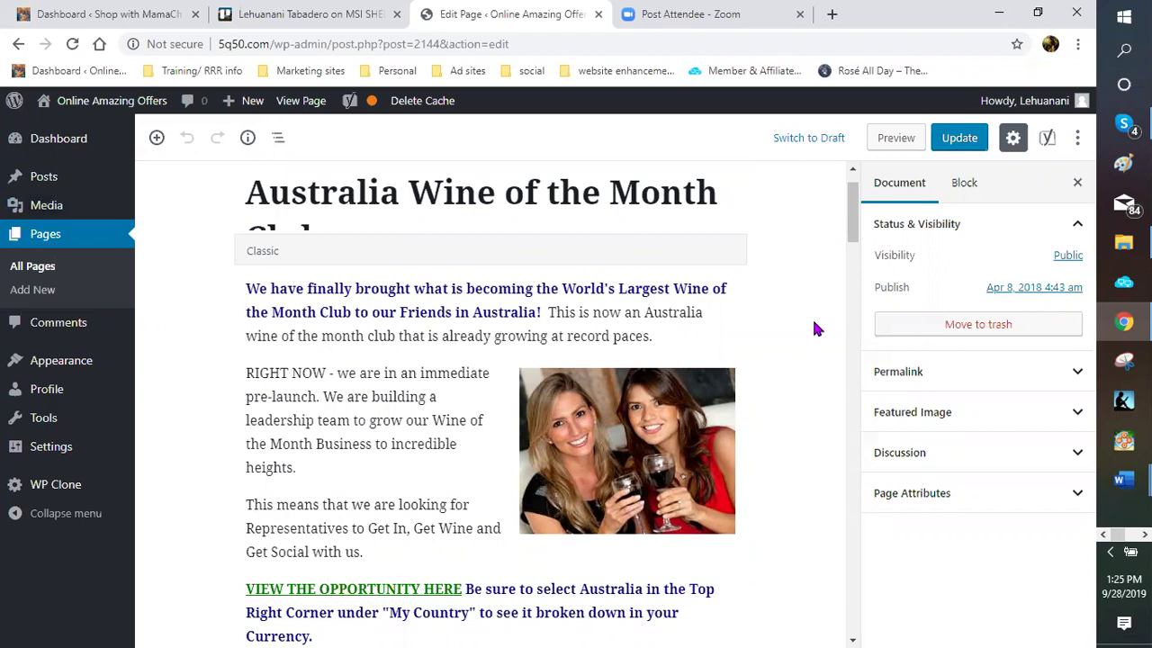
scroll(814, 328, up, 1)
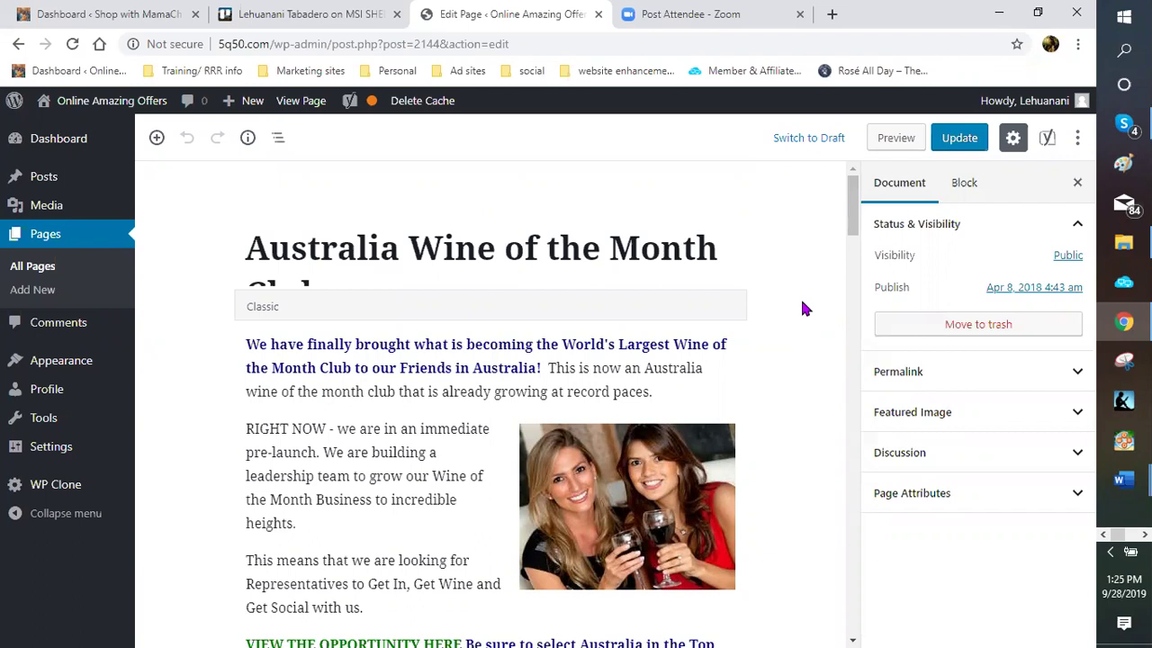
scroll(805, 309, down, 1)
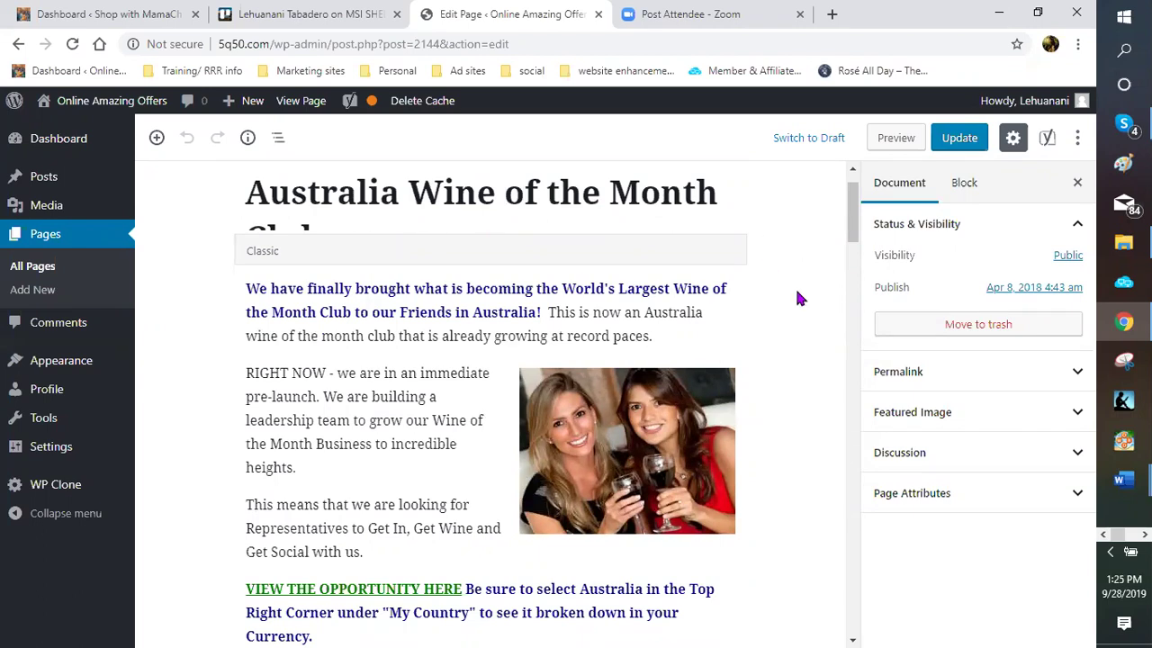
scroll(974, 202, up, 1)
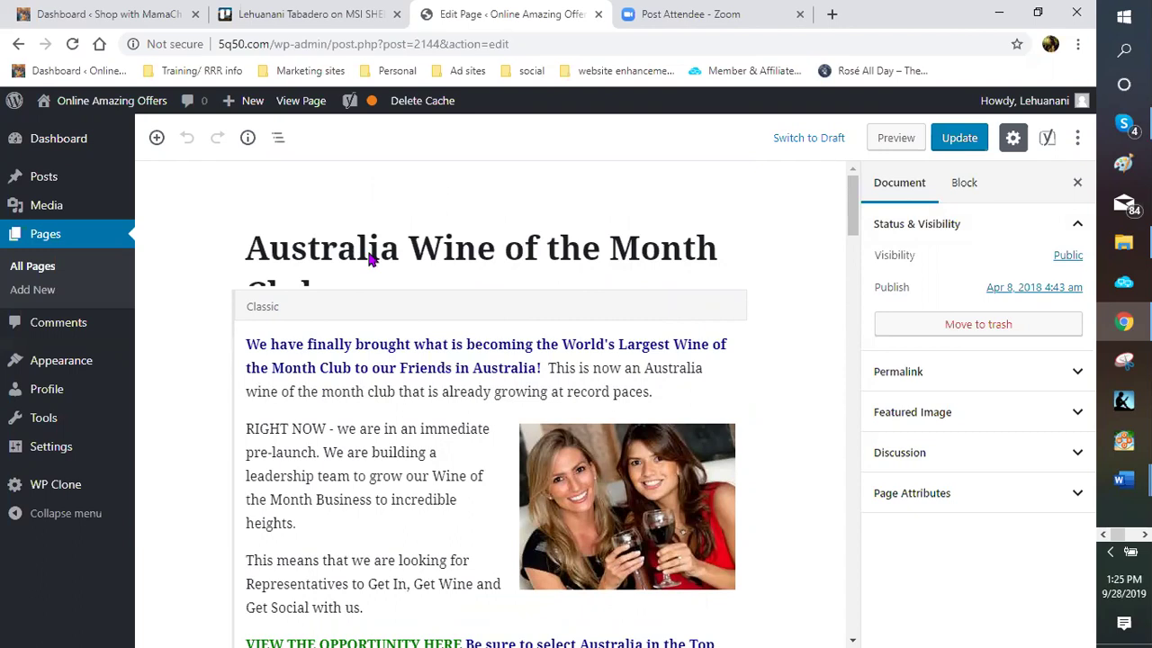
scroll(371, 257, down, 1)
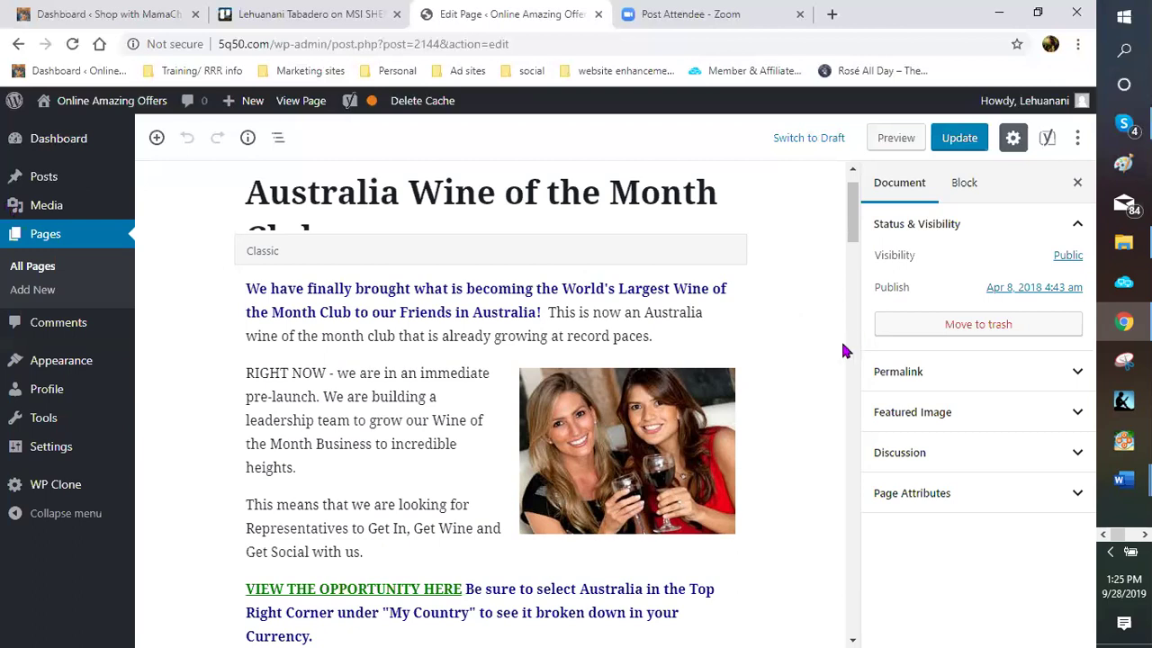
scroll(840, 342, down, 1)
scroll(839, 344, down, 1)
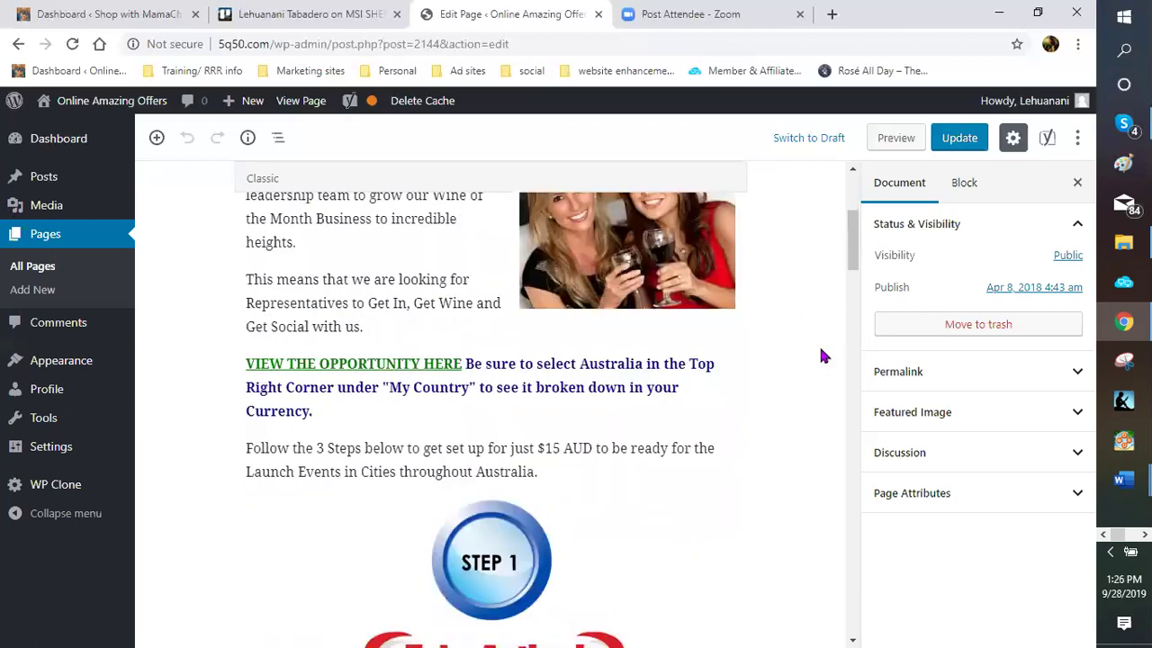
scroll(819, 351, down, 2)
scroll(812, 352, down, 2)
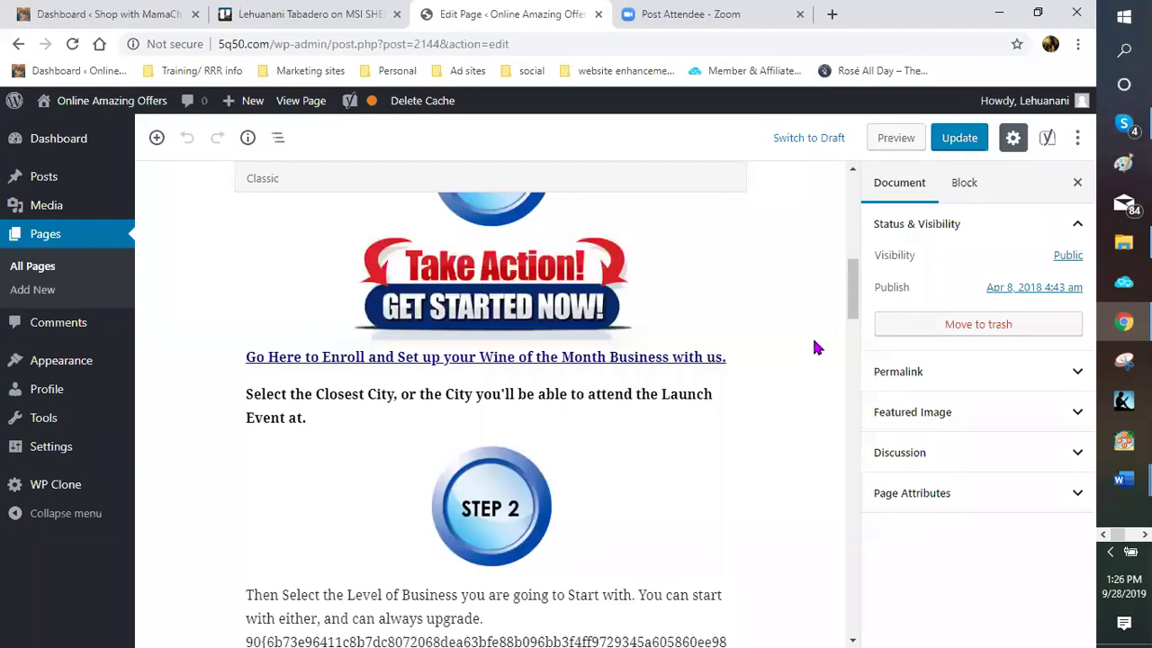
scroll(810, 351, up, 2)
scroll(796, 352, up, 4)
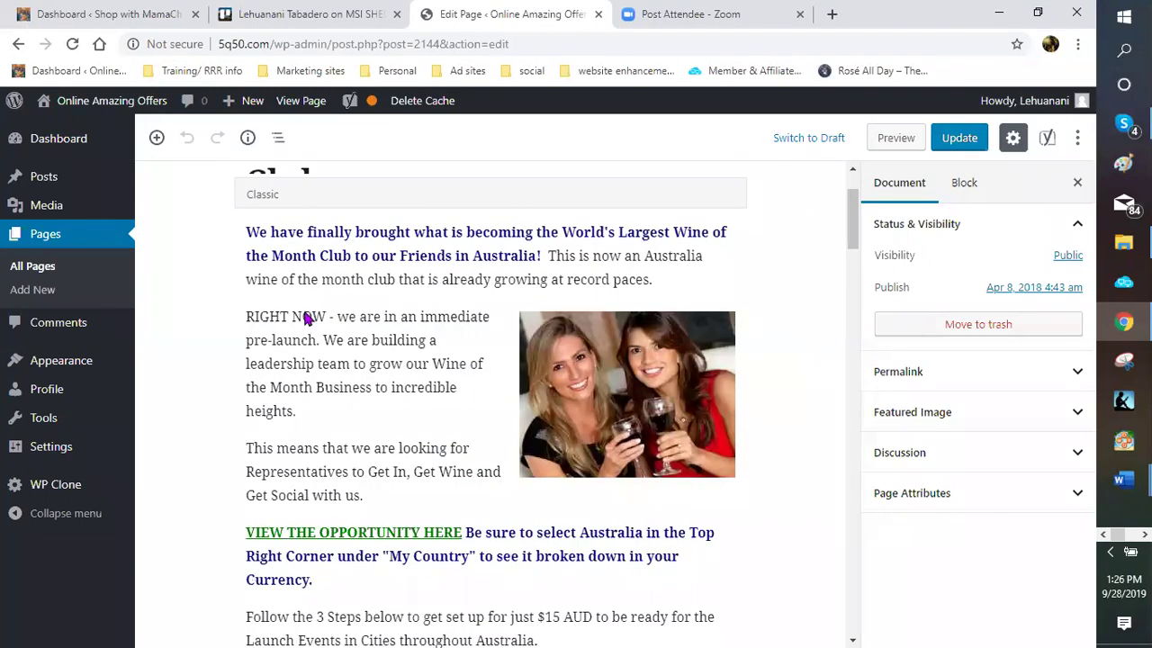
scroll(306, 319, up, 1)
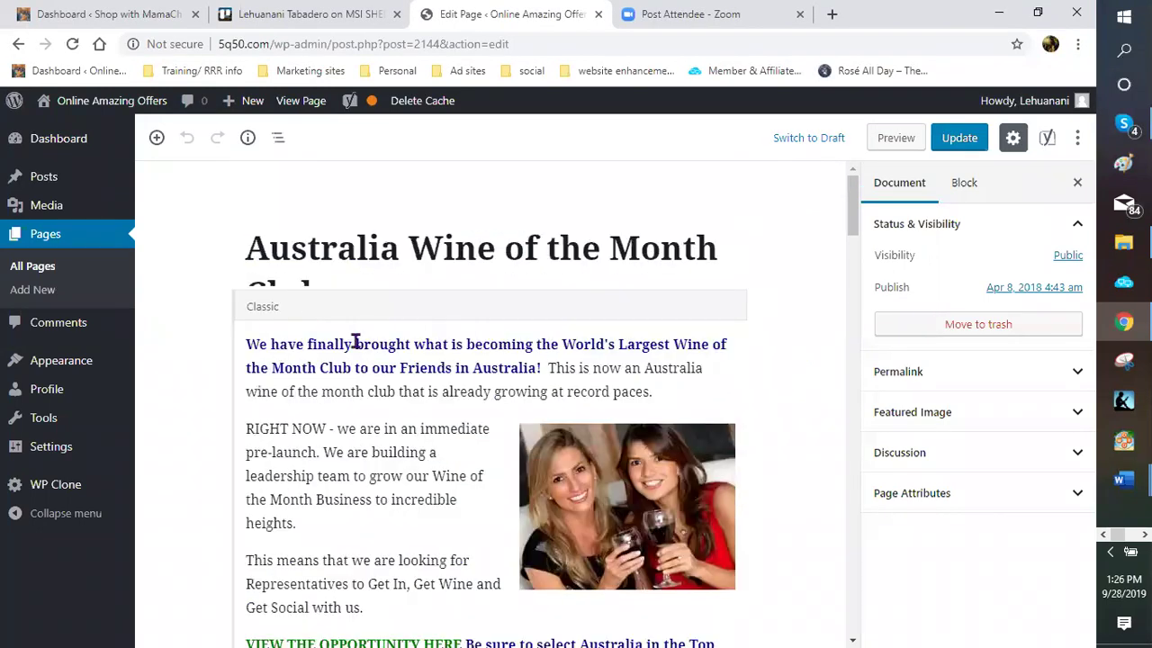
Insert an empty Paragraph block above the Classic block's intro text
click(402, 367)
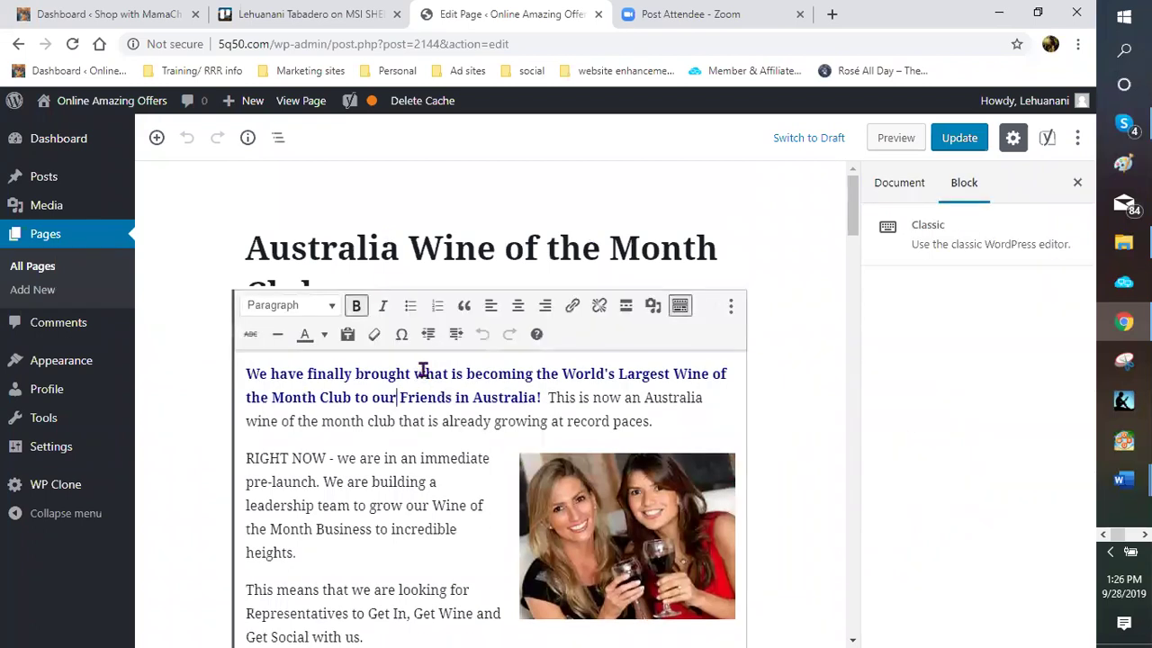
scroll(421, 371, down, 1)
scroll(789, 333, up, 1)
click(370, 396)
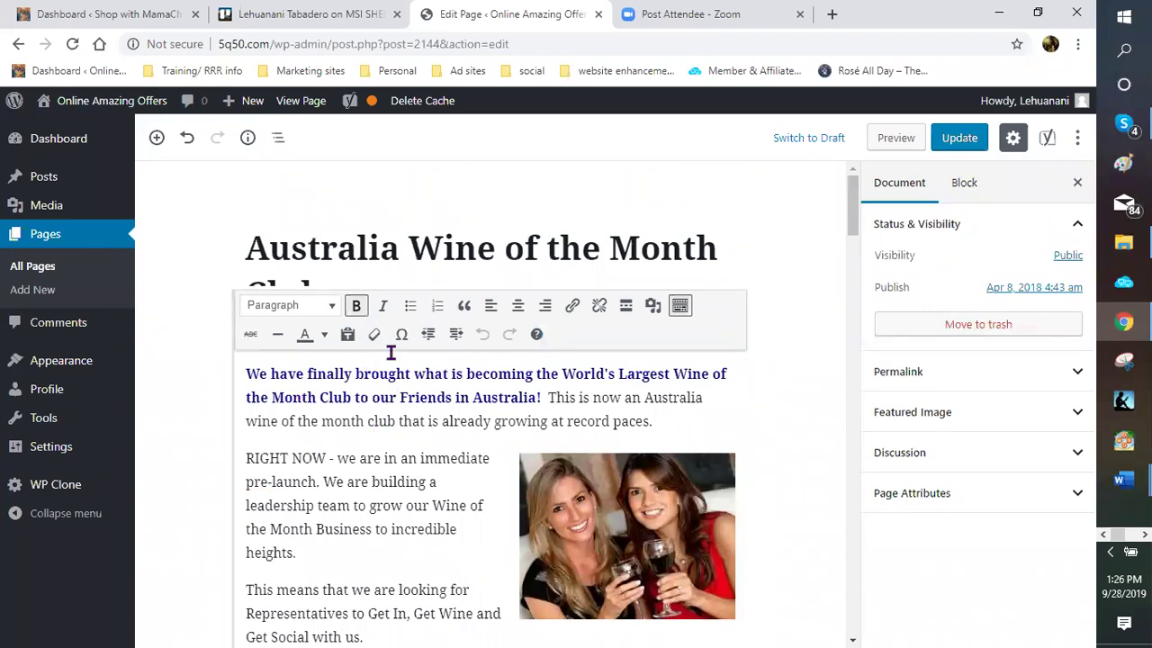
scroll(387, 349, down, 1)
scroll(459, 319, up, 1)
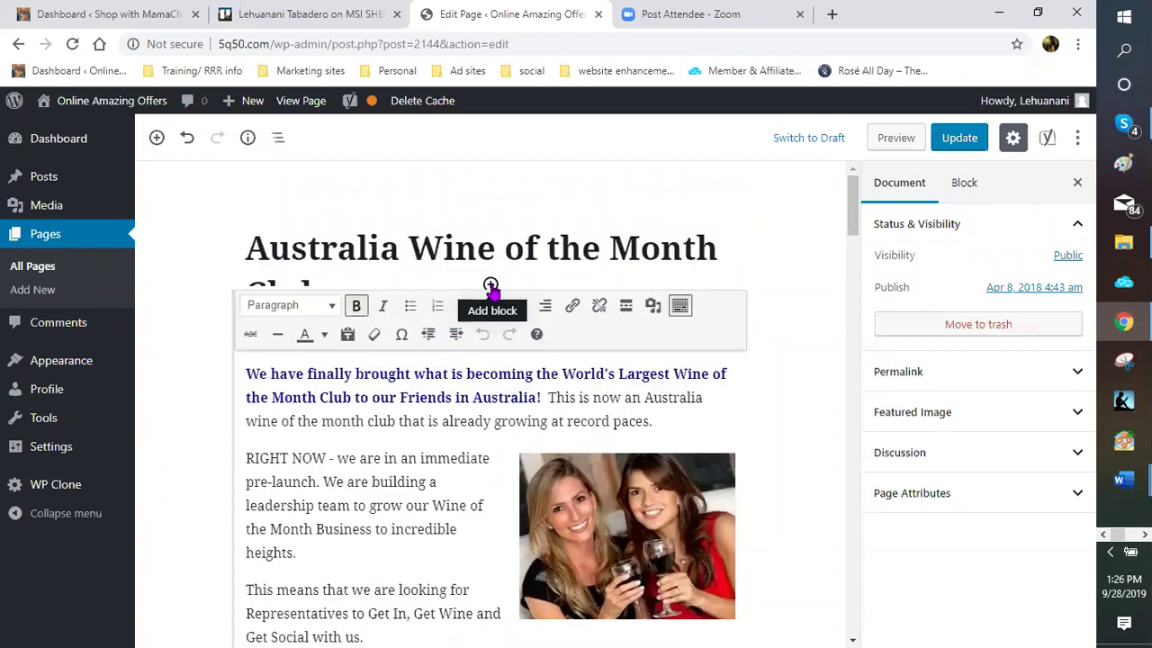
click(490, 286)
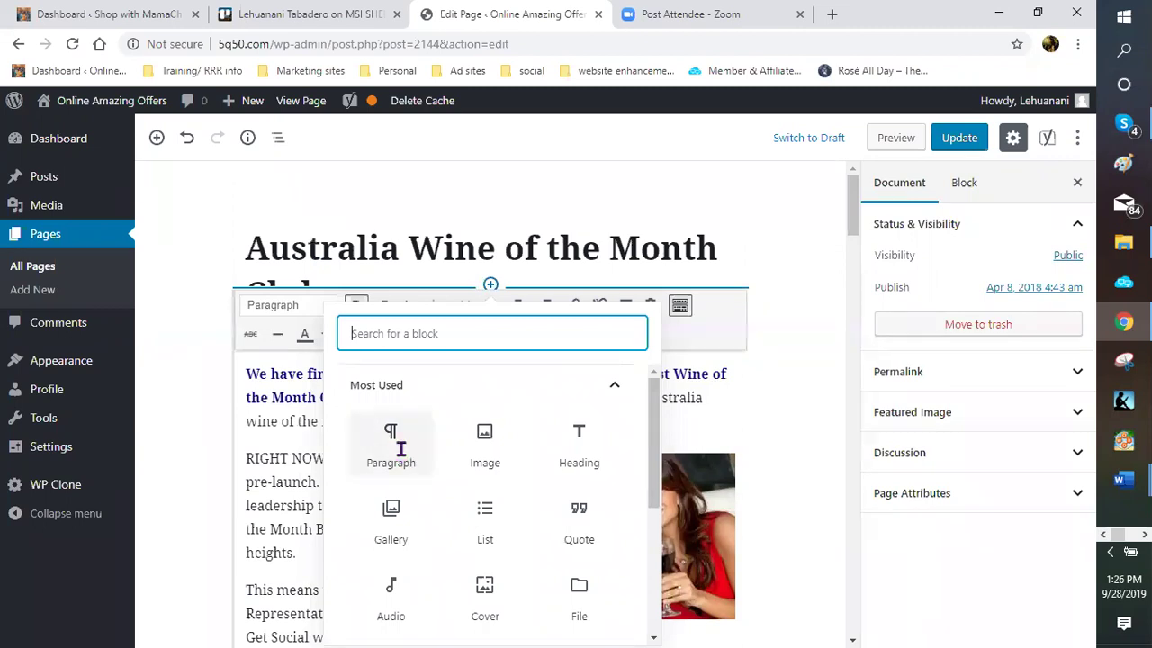
click(381, 347)
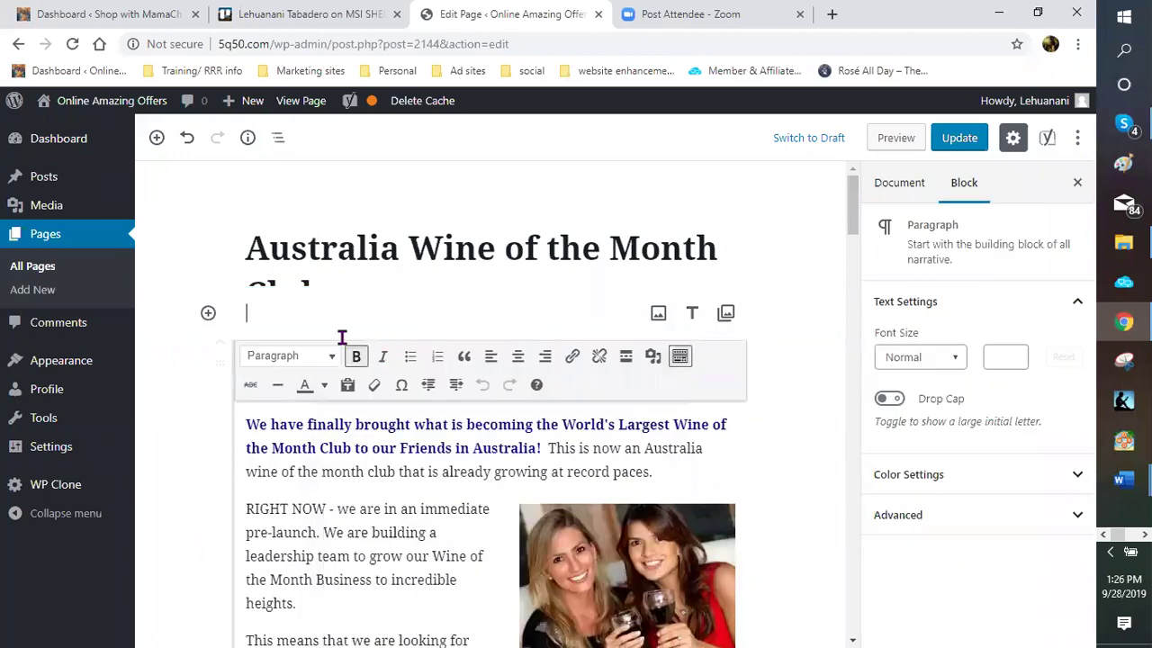
scroll(246, 324, down, 1)
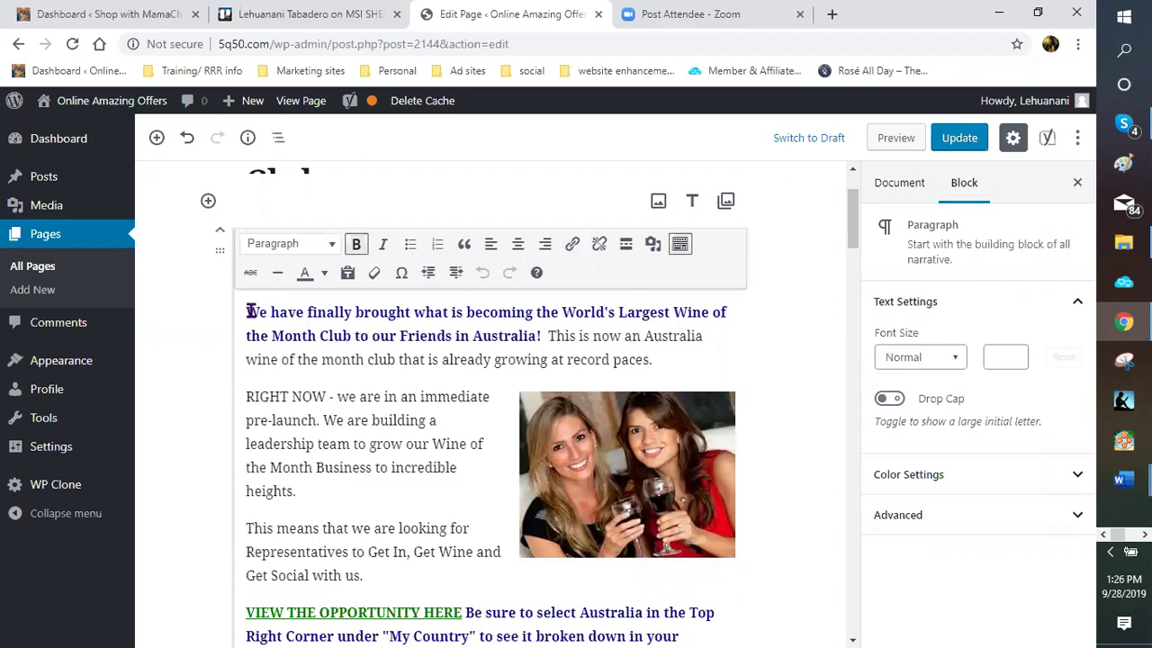
Paste the intro and RIGHT NOW paragraphs with the wine photo into the empty top block
drag(250, 311, 359, 460)
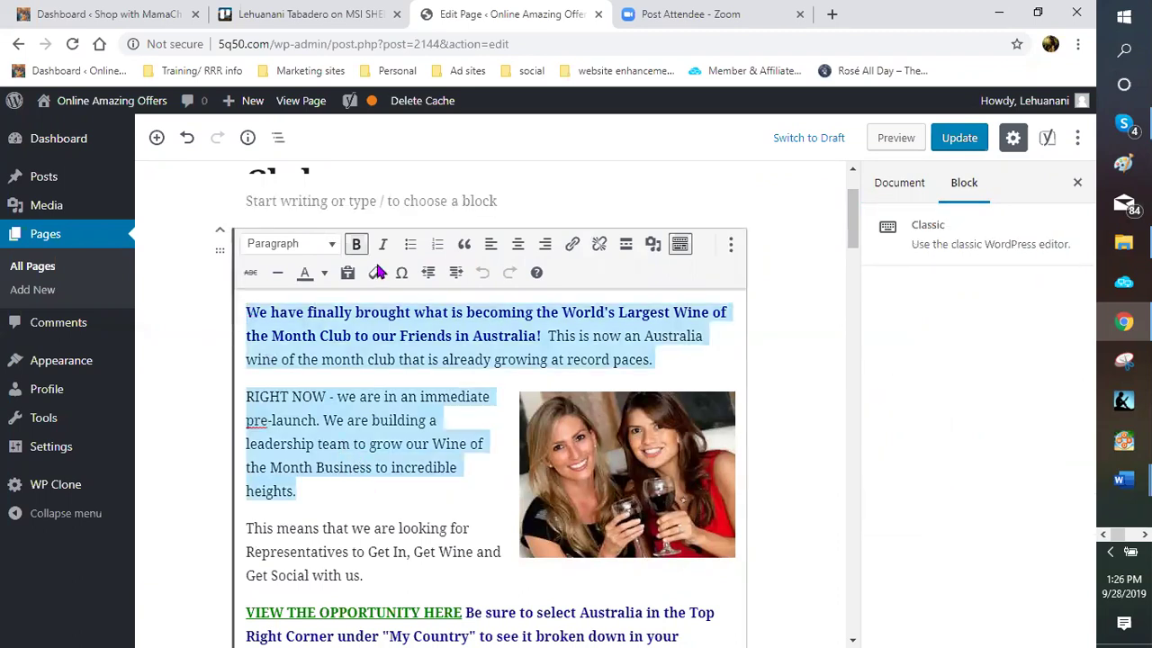
right_click(383, 266)
click(293, 230)
click(321, 198)
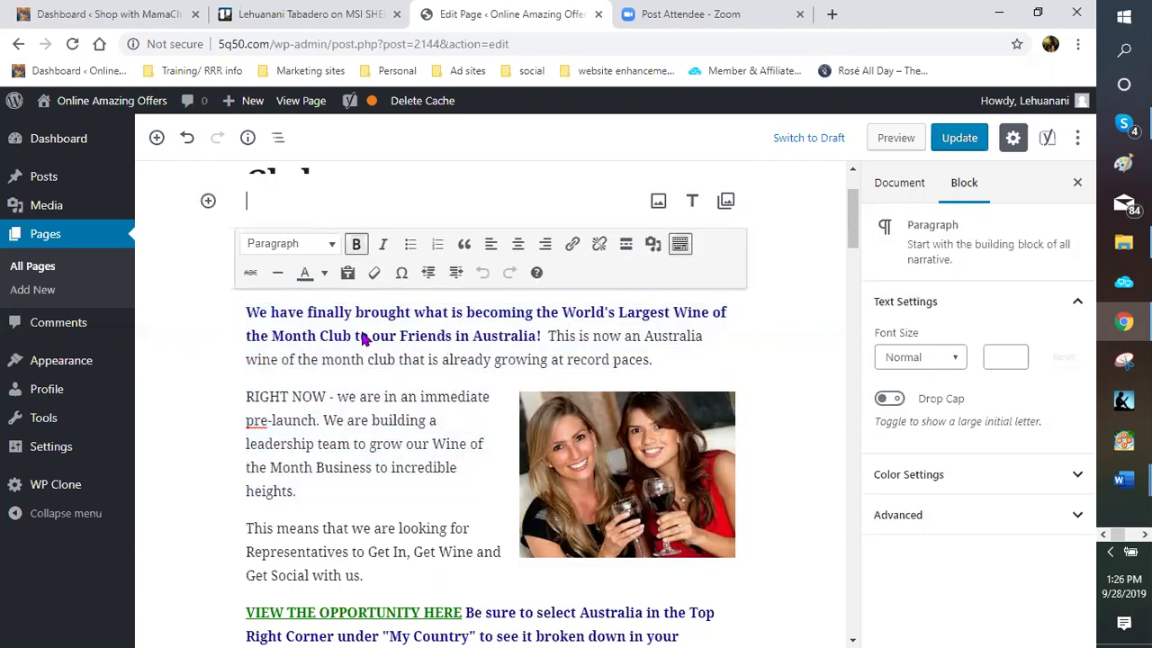
right_click(326, 205)
click(371, 342)
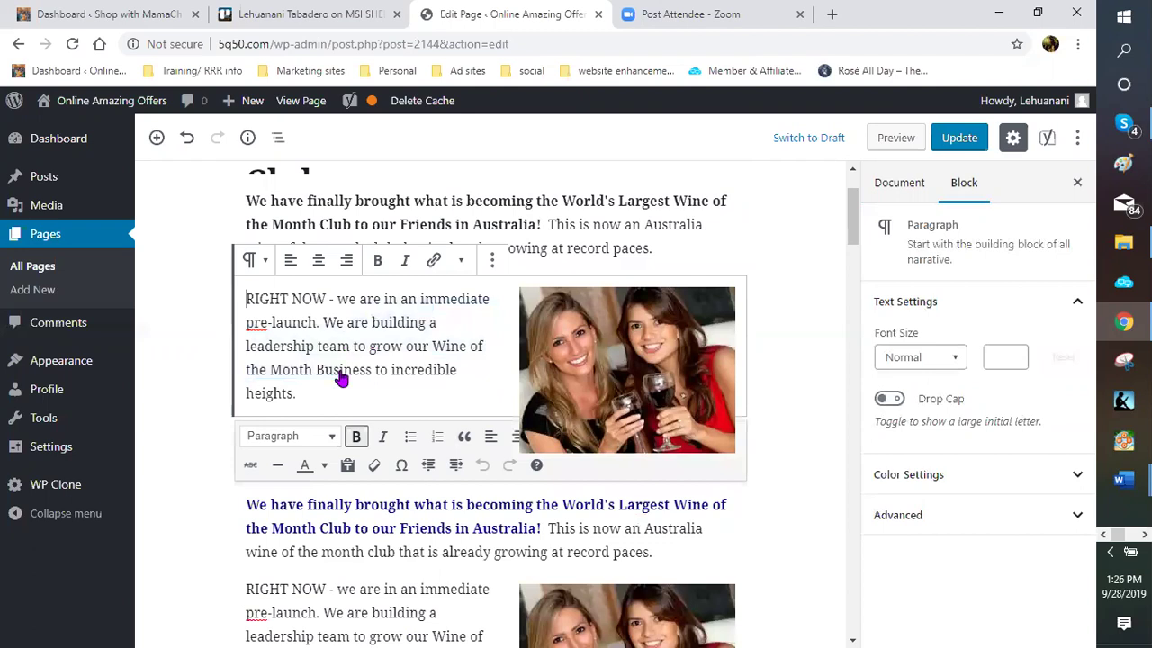
Delete the duplicated paragraphs and wine photo from the Classic block
scroll(342, 368, down, 1)
scroll(251, 334, down, 1)
drag(246, 334, 315, 467)
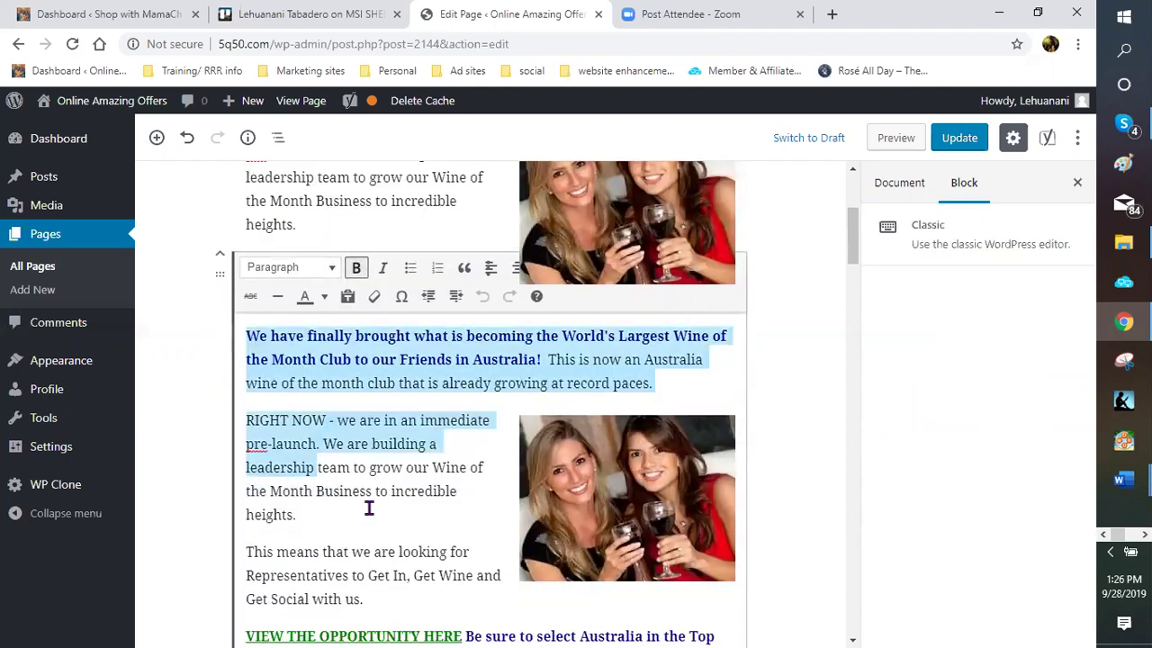
shift+click(368, 509)
key(BackSpace)
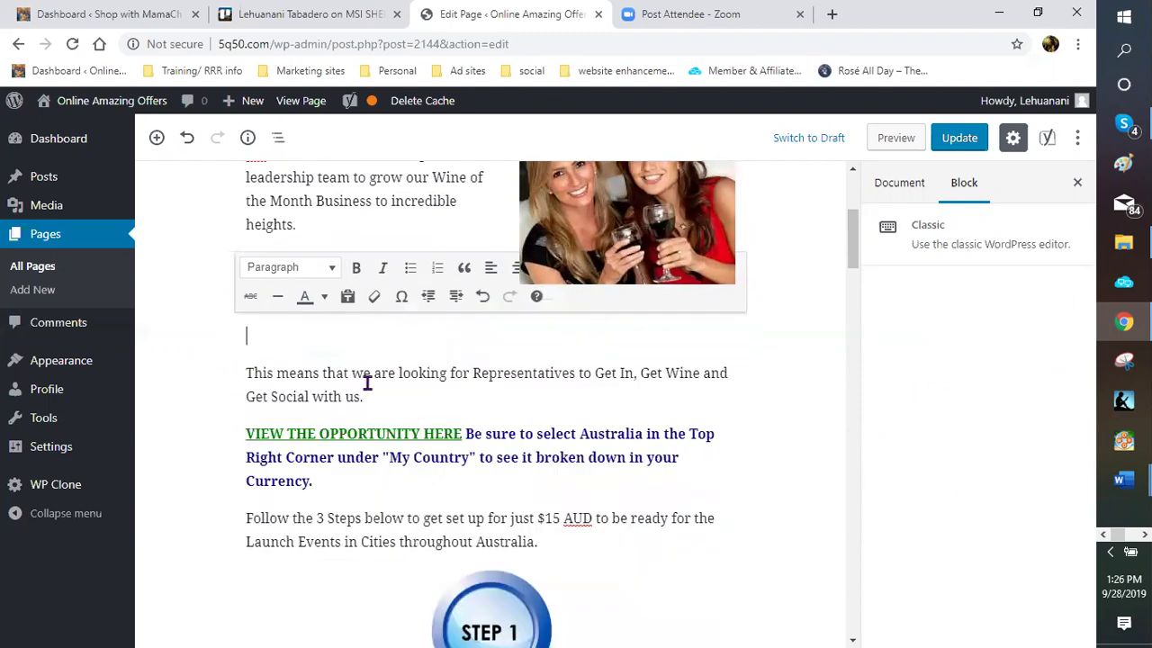
scroll(366, 318, up, 3)
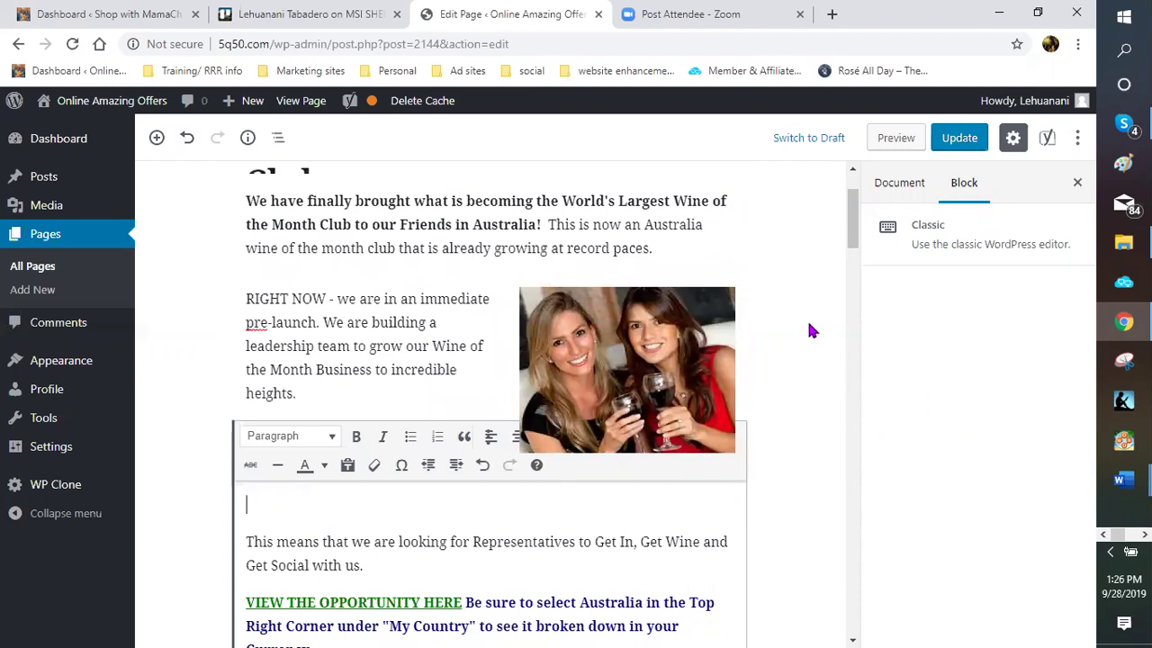
scroll(457, 290, down, 1)
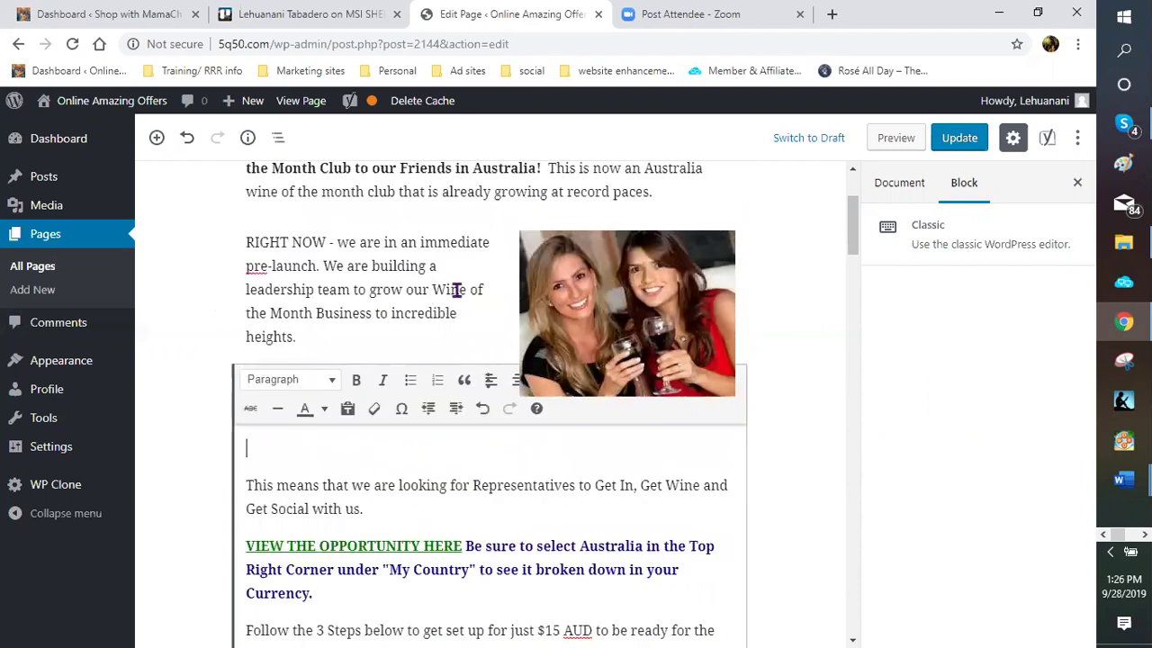
scroll(457, 290, down, 1)
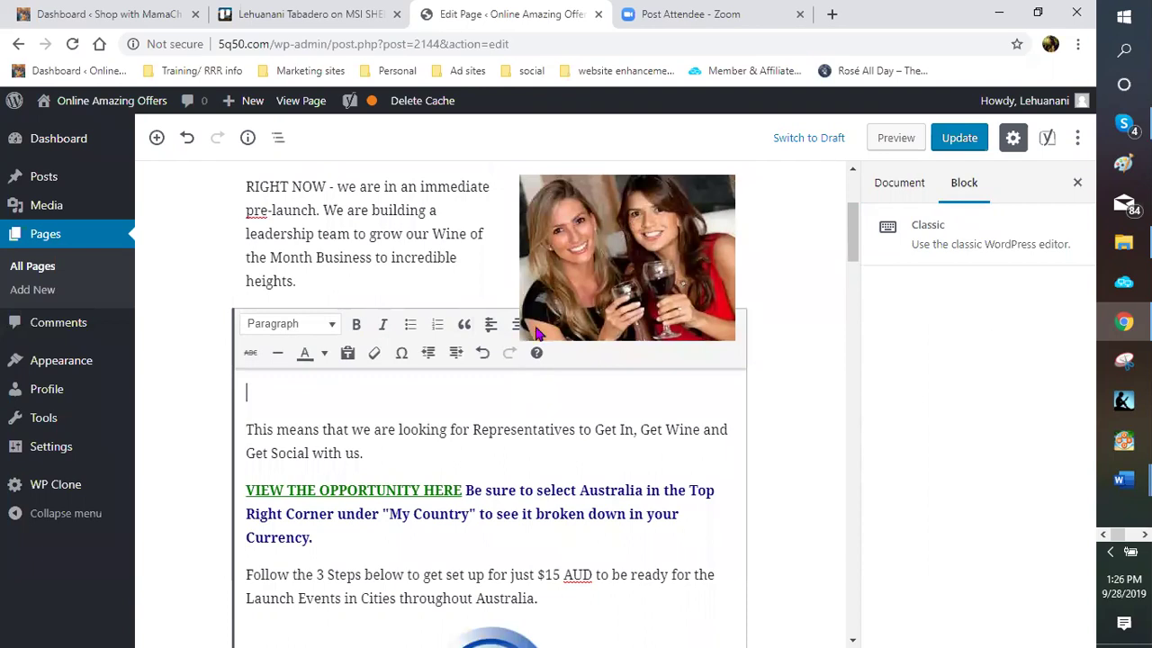
scroll(537, 333, up, 2)
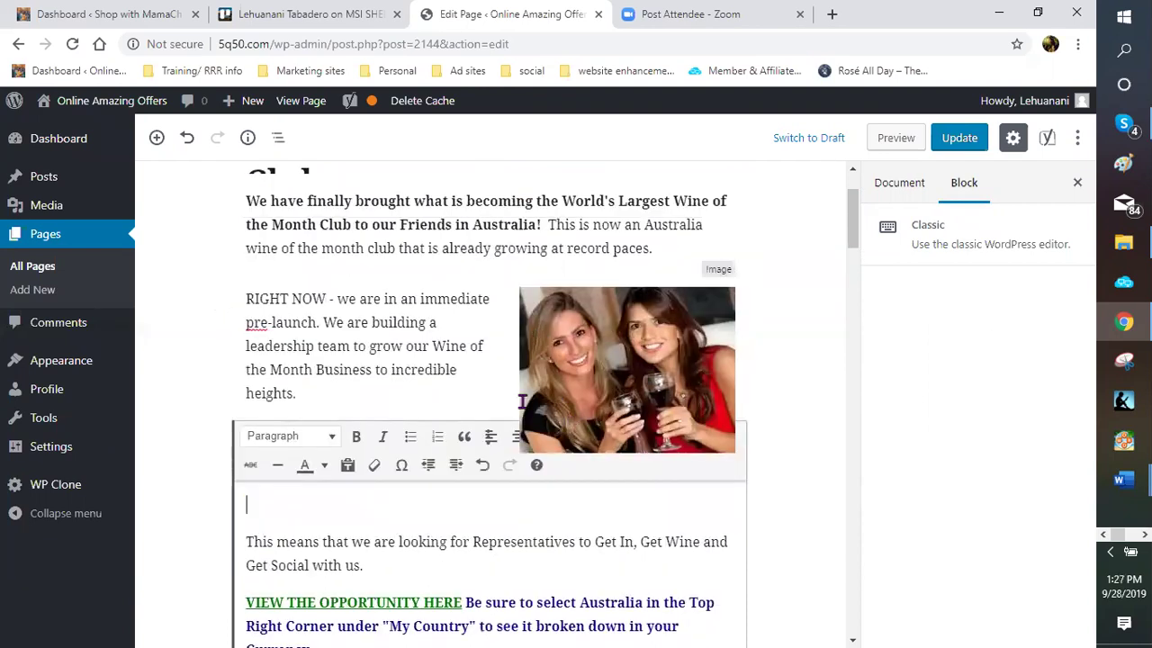
scroll(521, 402, down, 2)
scroll(501, 416, down, 2)
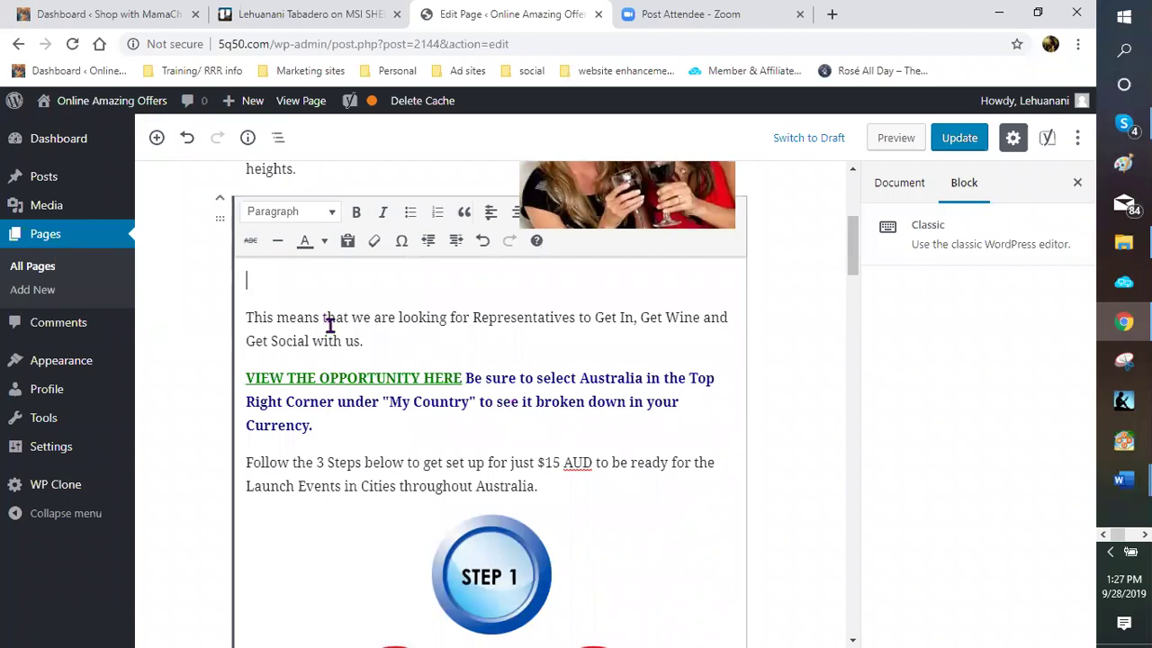
scroll(375, 411, down, 2)
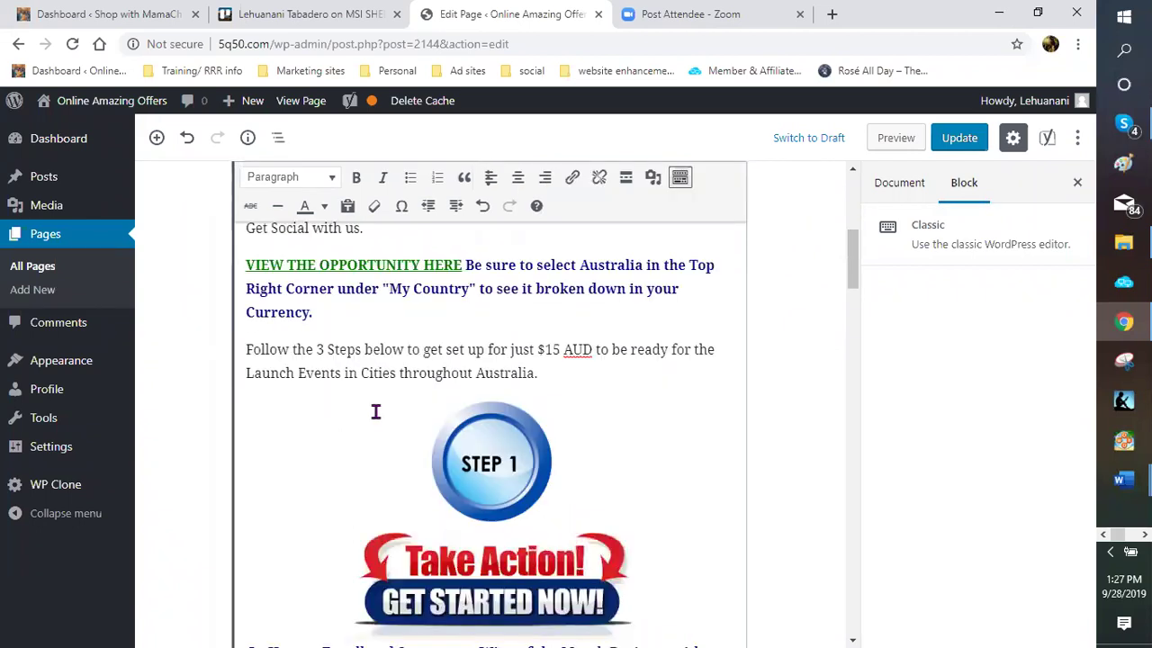
scroll(375, 411, down, 2)
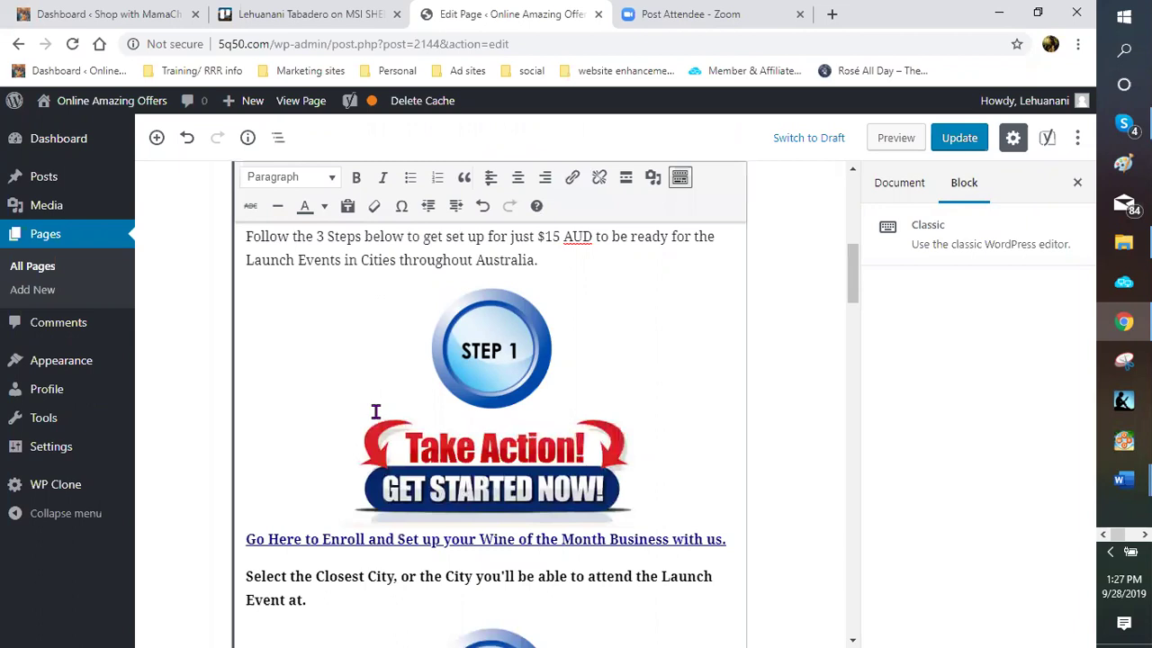
scroll(375, 412, down, 2)
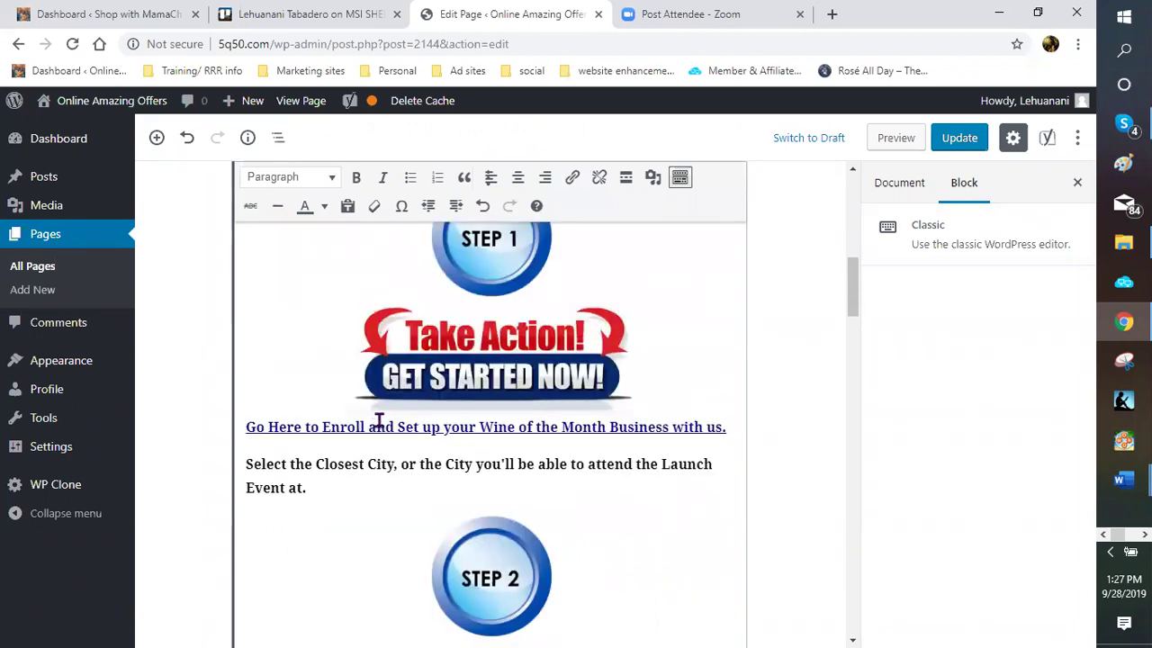
scroll(379, 419, down, 3)
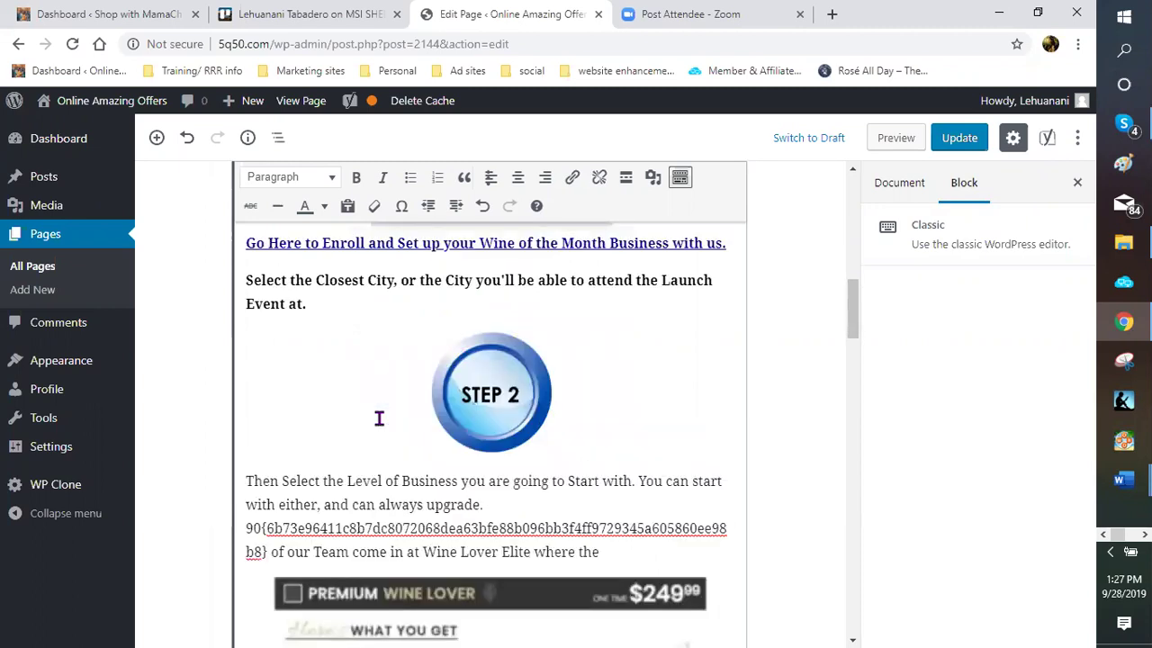
scroll(379, 418, down, 1)
scroll(383, 421, up, 2)
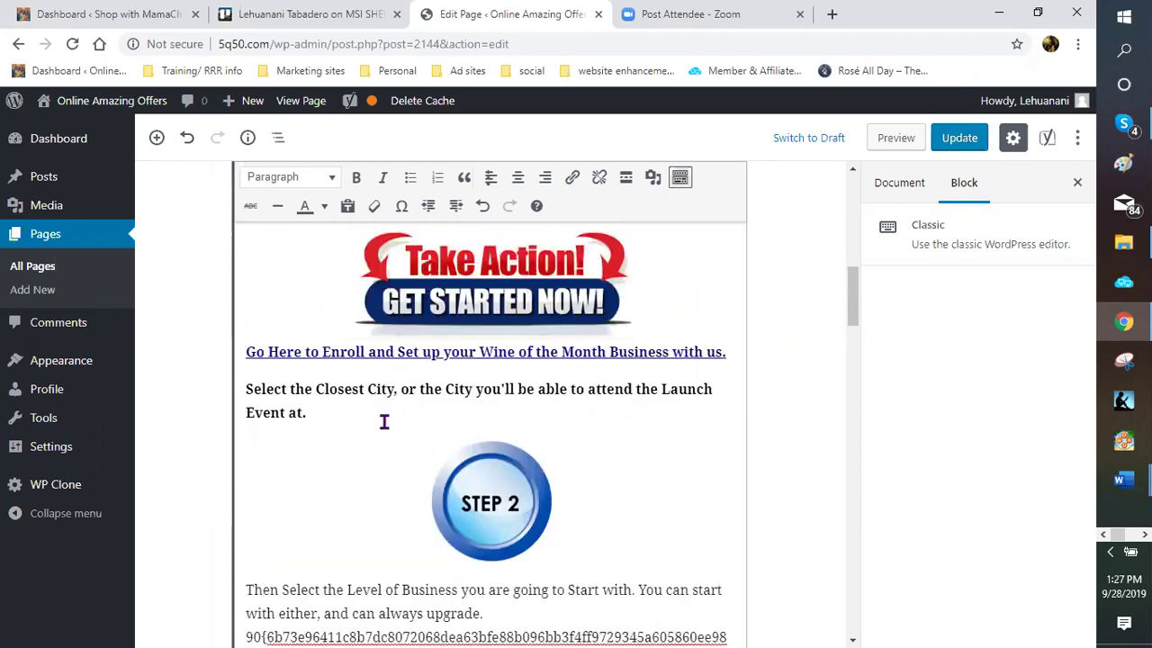
scroll(383, 421, up, 4)
scroll(286, 367, up, 2)
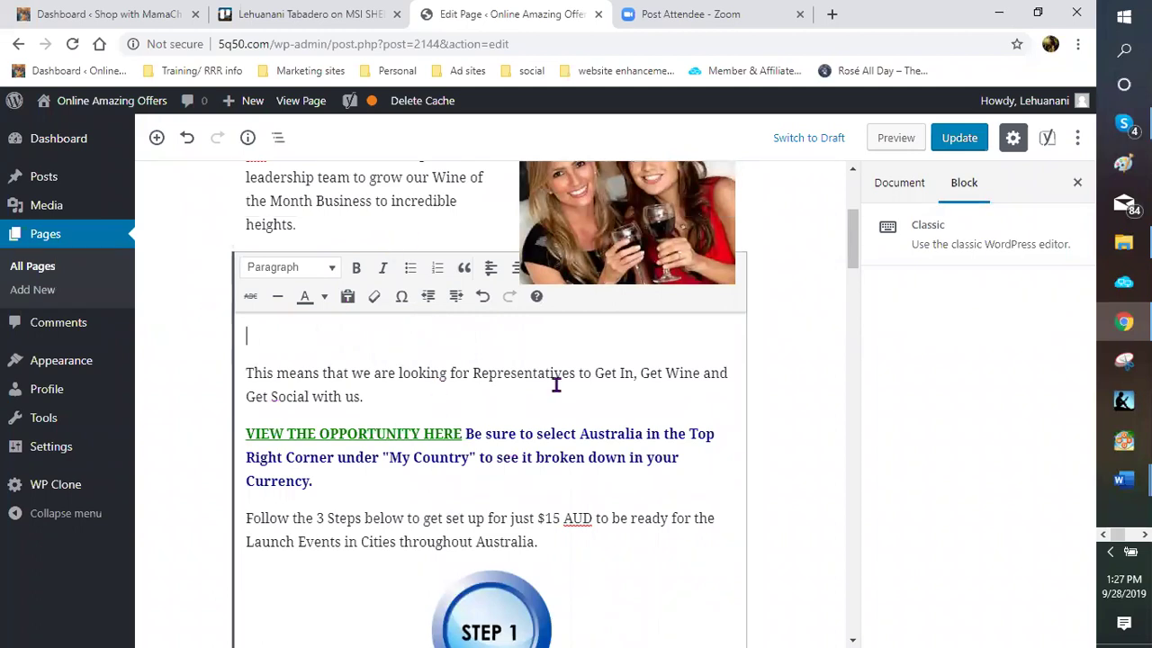
scroll(568, 376, down, 1)
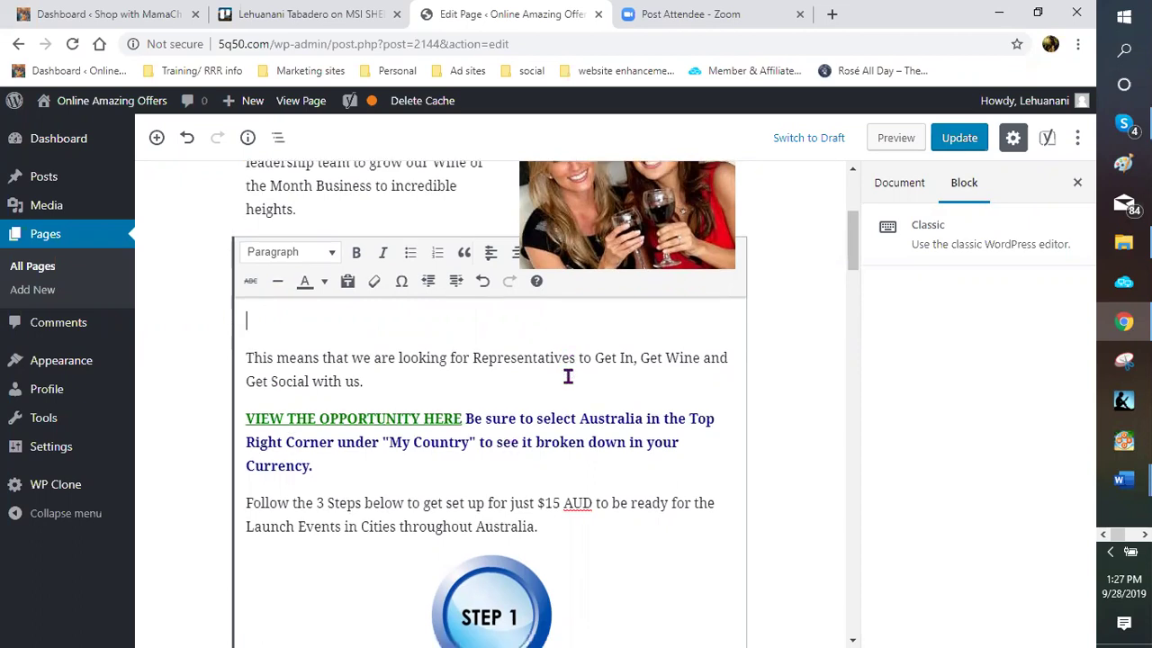
scroll(568, 376, down, 2)
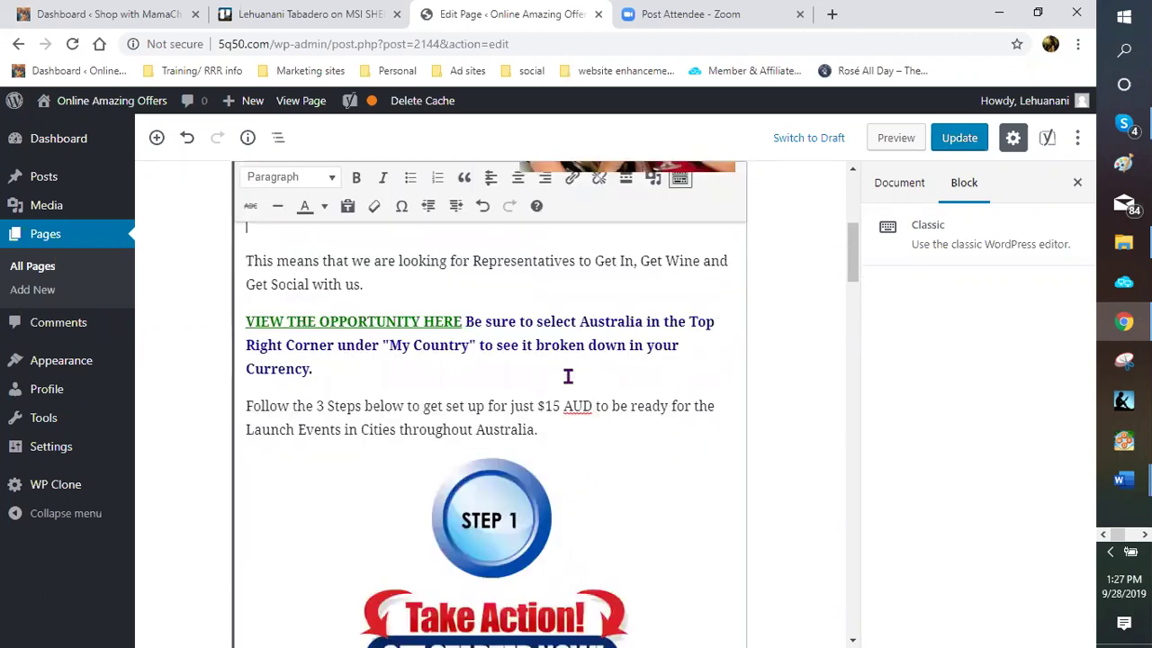
scroll(568, 376, down, 2)
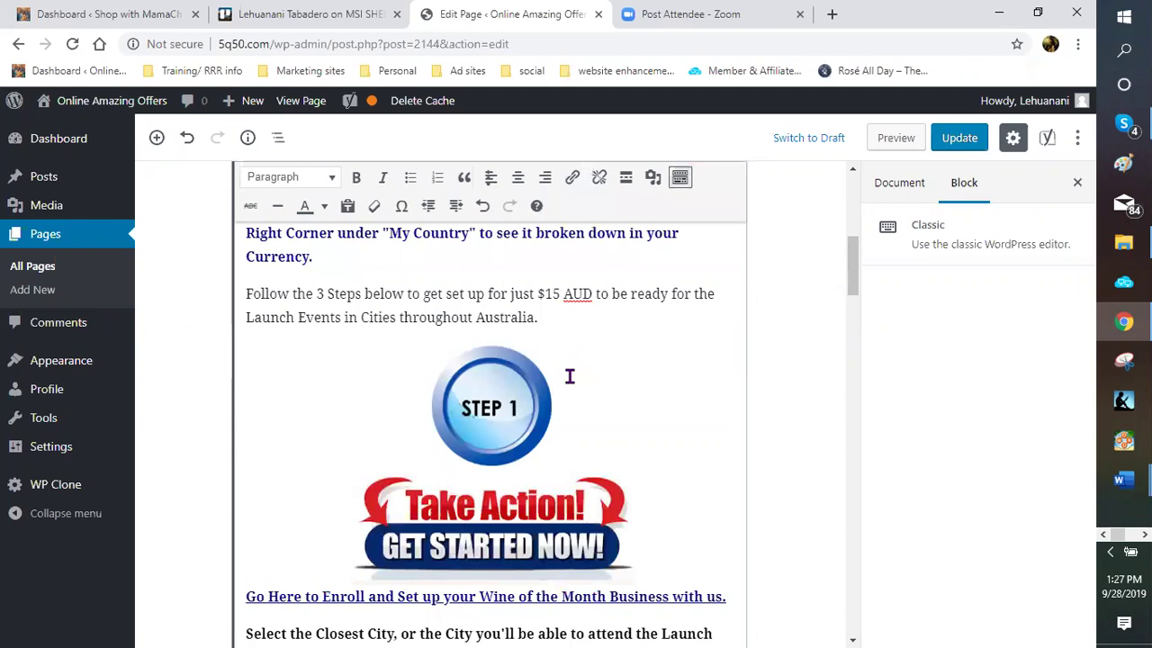
scroll(576, 378, down, 1)
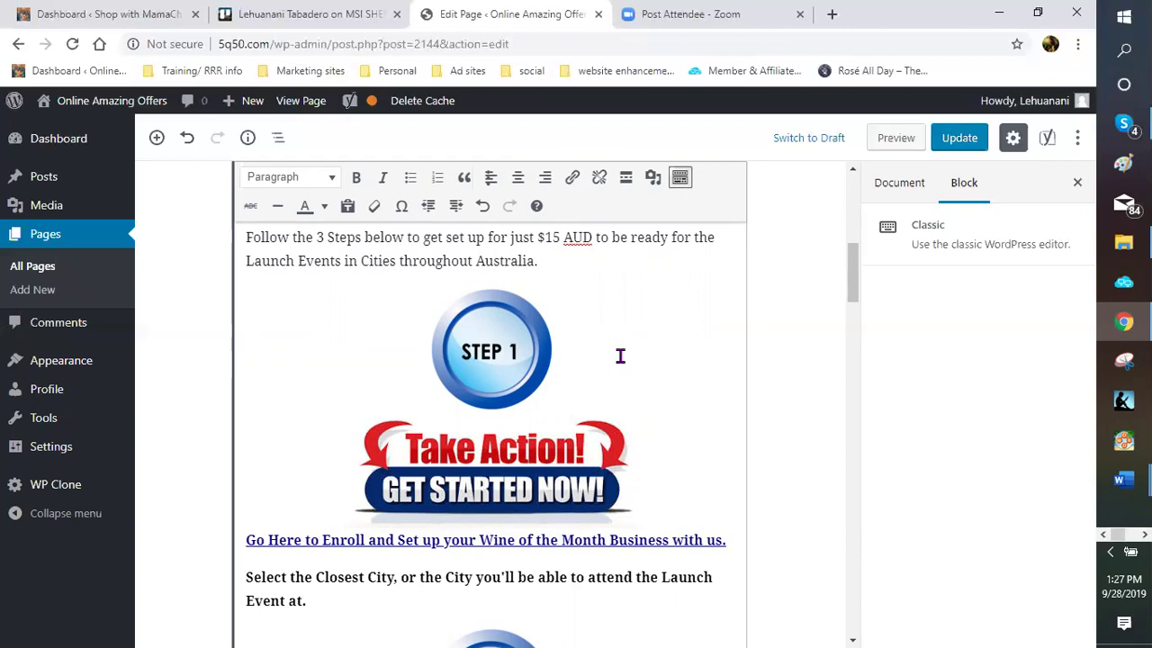
scroll(620, 357, down, 2)
scroll(620, 356, down, 3)
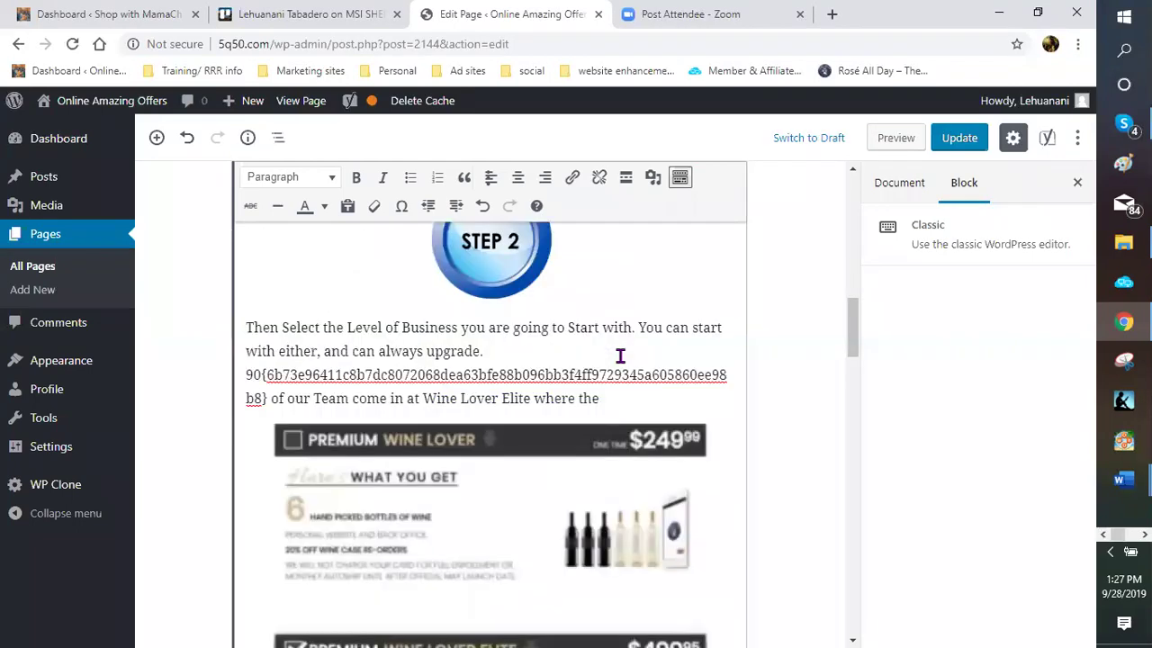
scroll(620, 356, up, 2)
scroll(805, 332, up, 4)
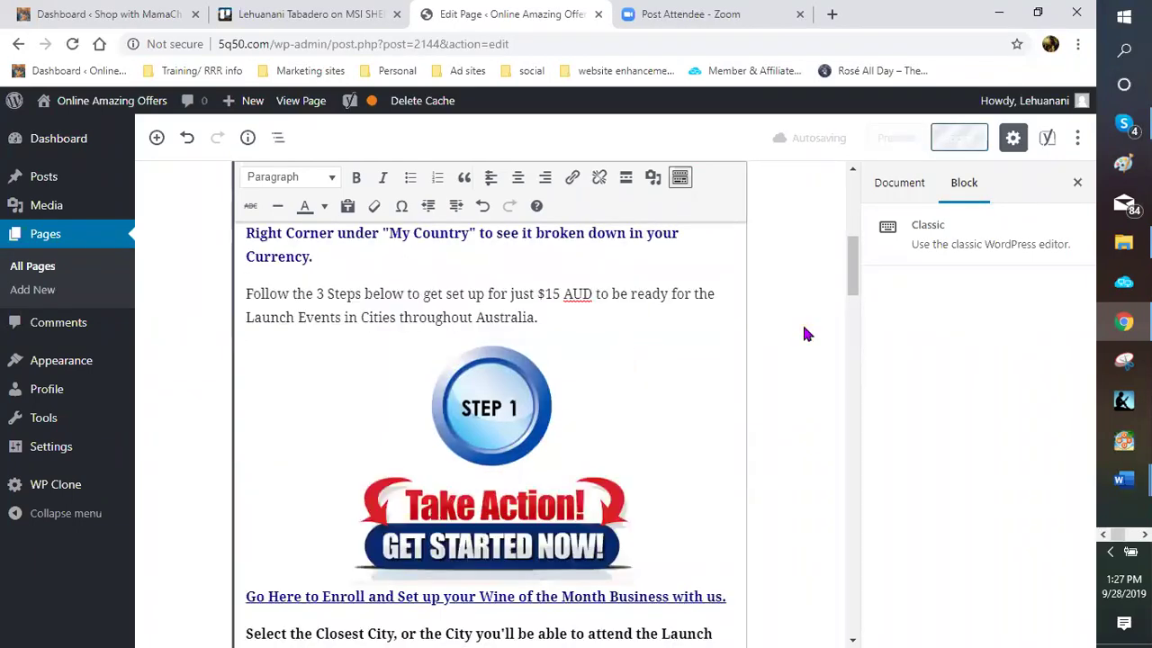
scroll(806, 333, up, 8)
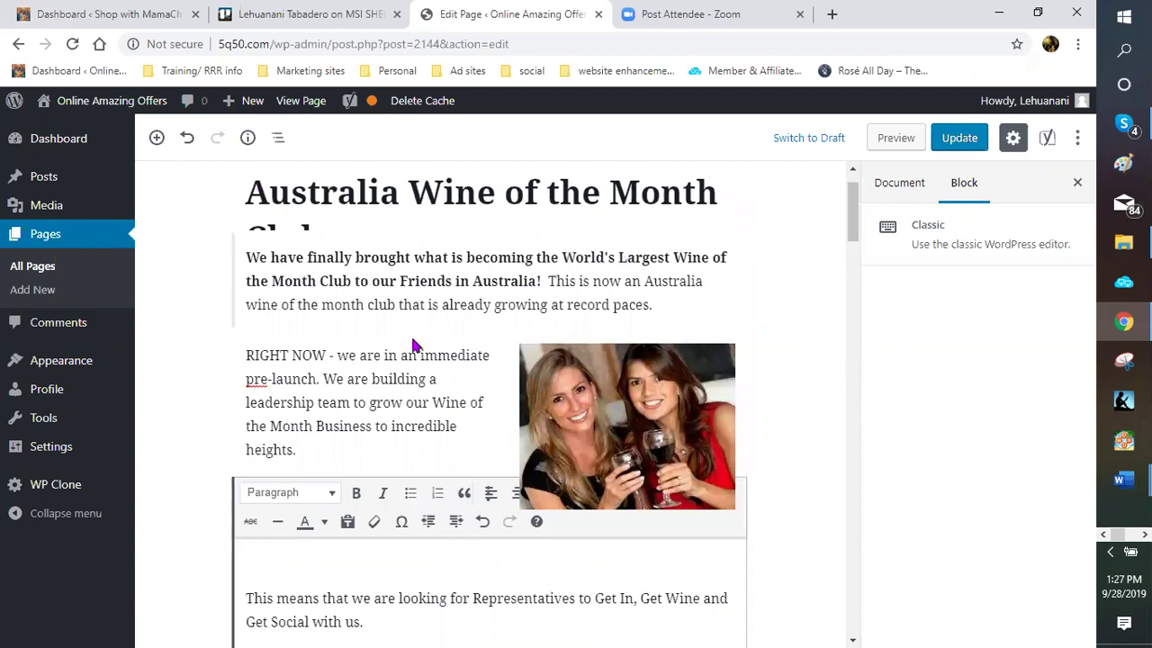
click(410, 266)
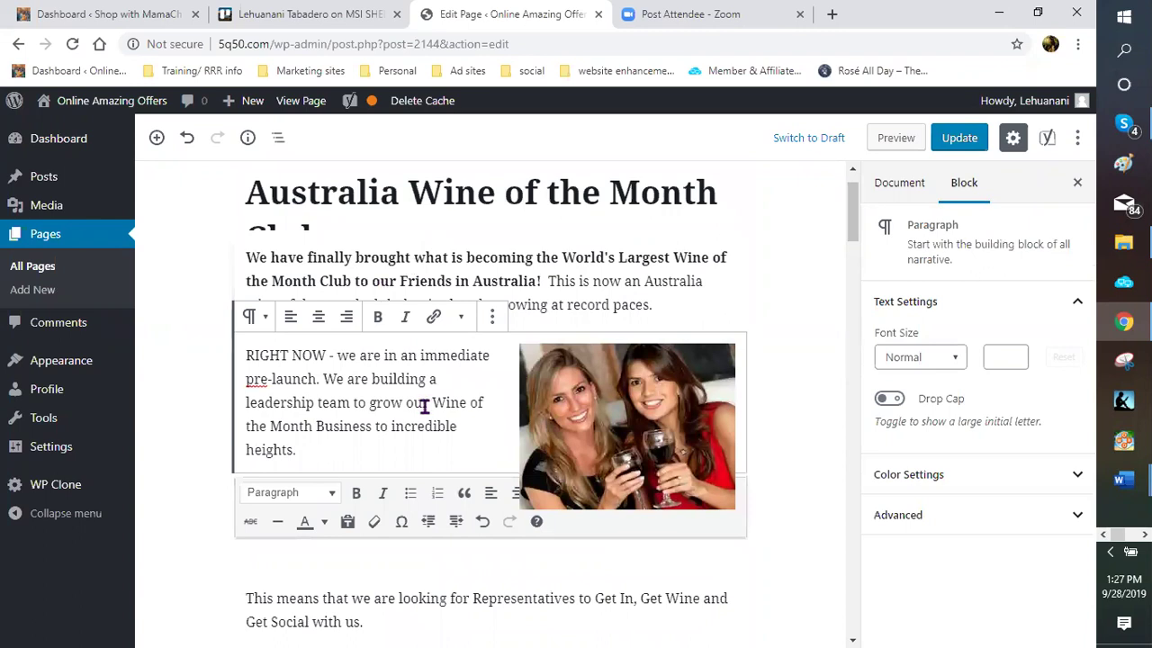
scroll(378, 427, down, 2)
click(392, 430)
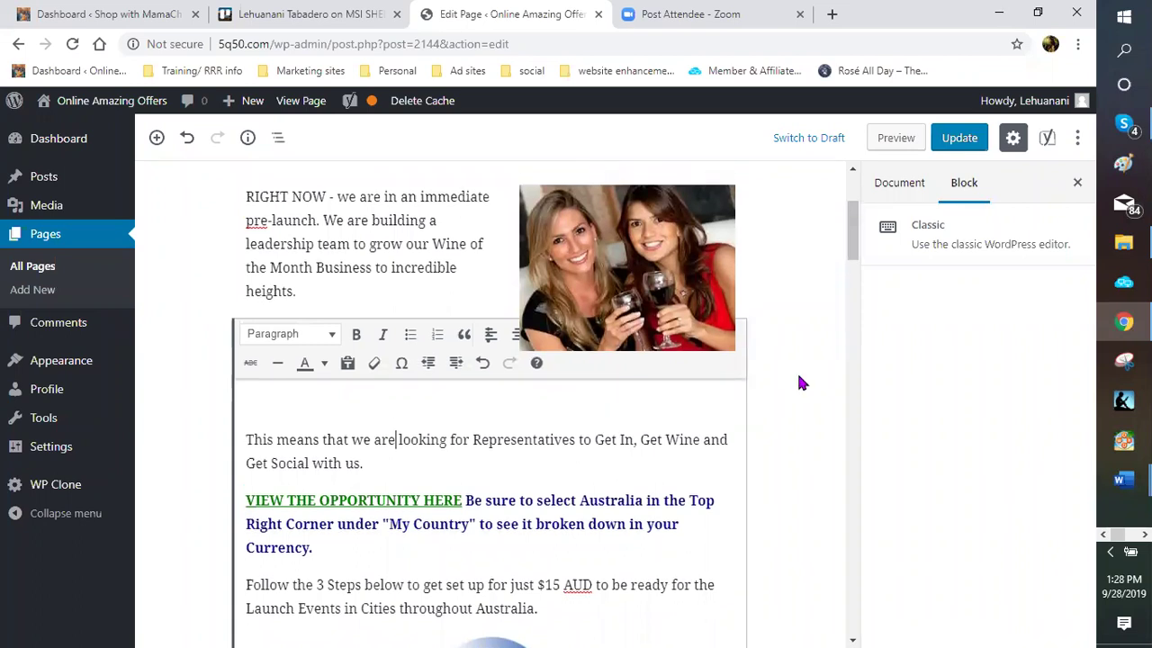
scroll(800, 381, up, 2)
scroll(391, 280, up, 1)
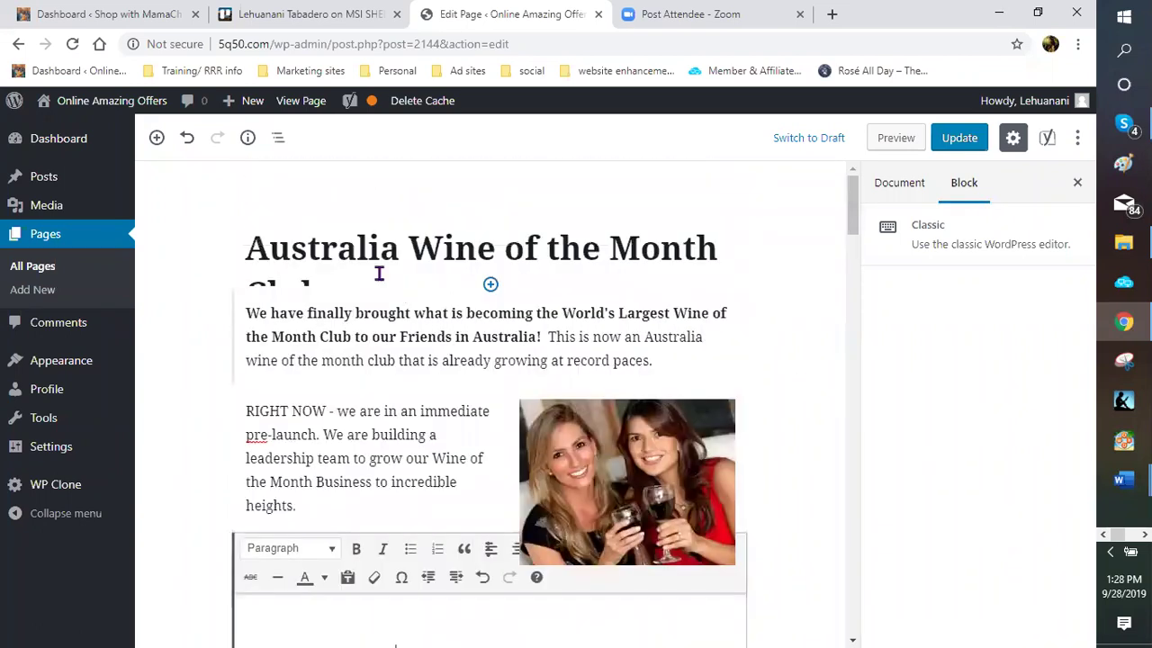
click(379, 274)
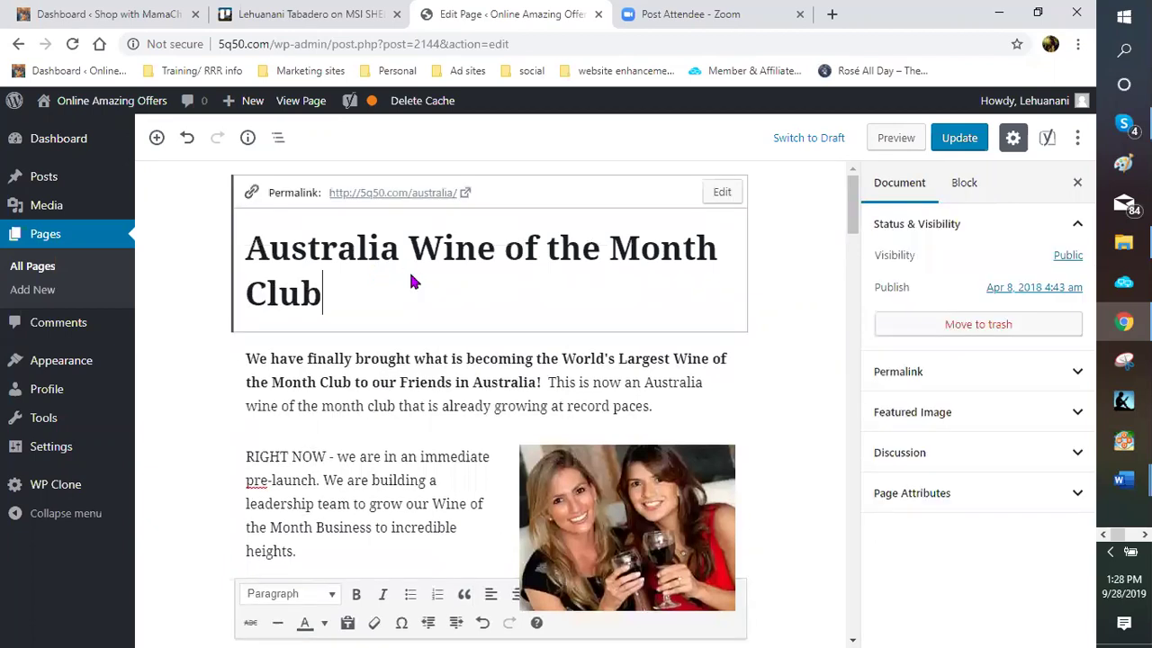
scroll(411, 283, down, 1)
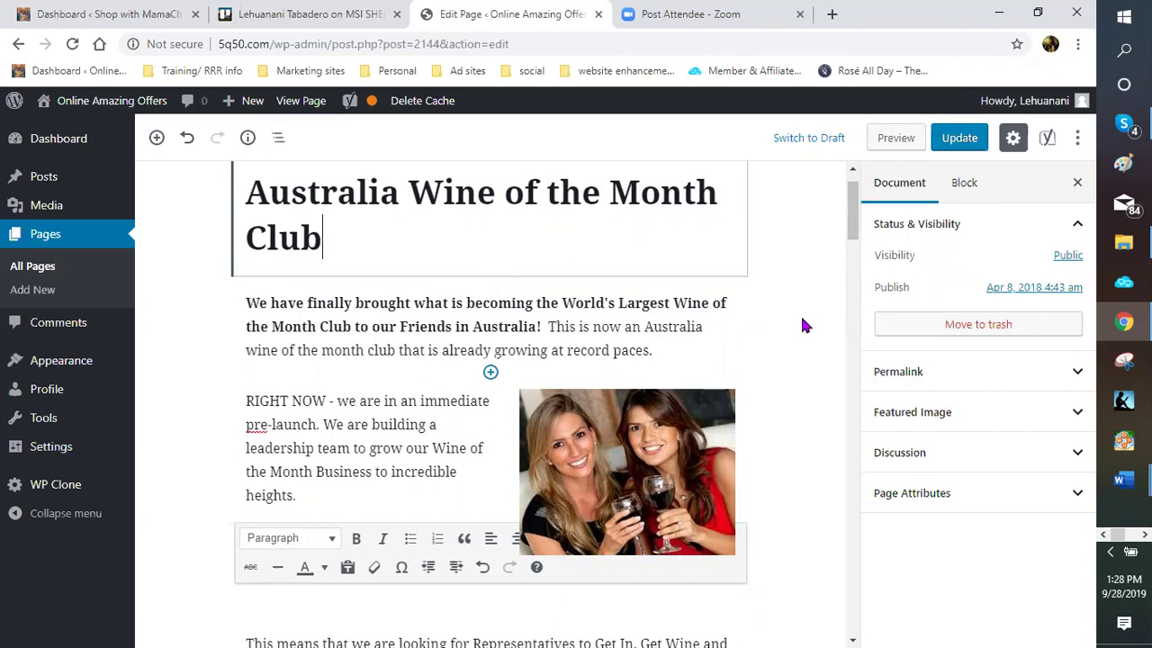
scroll(799, 319, up, 1)
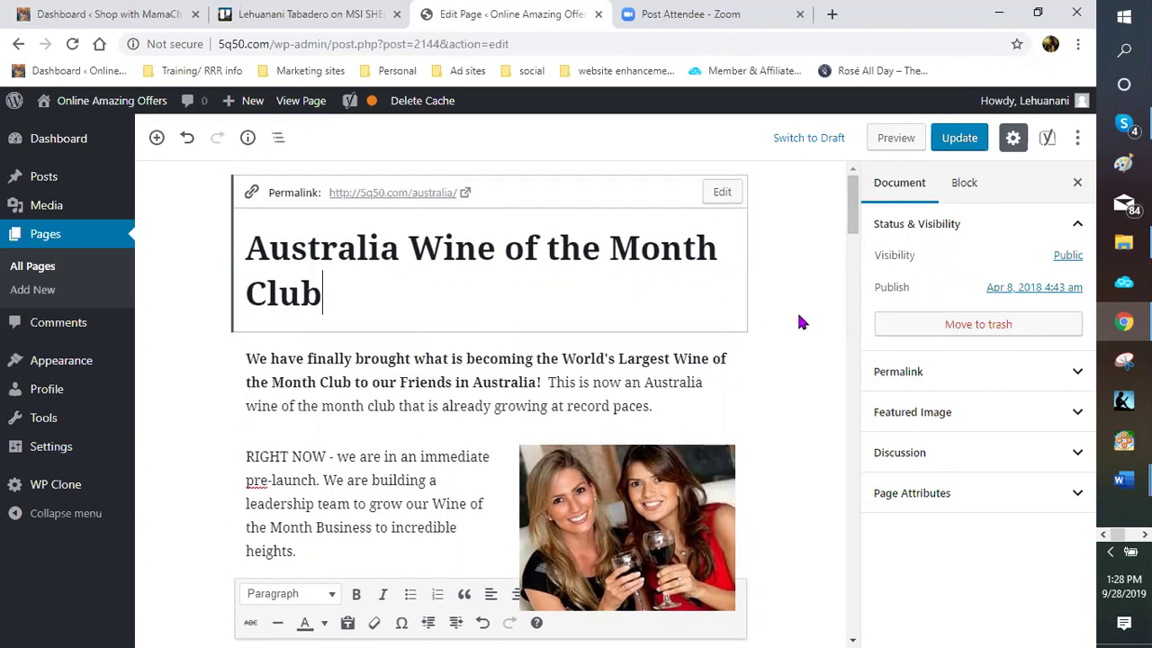
scroll(72, 142, down, 1)
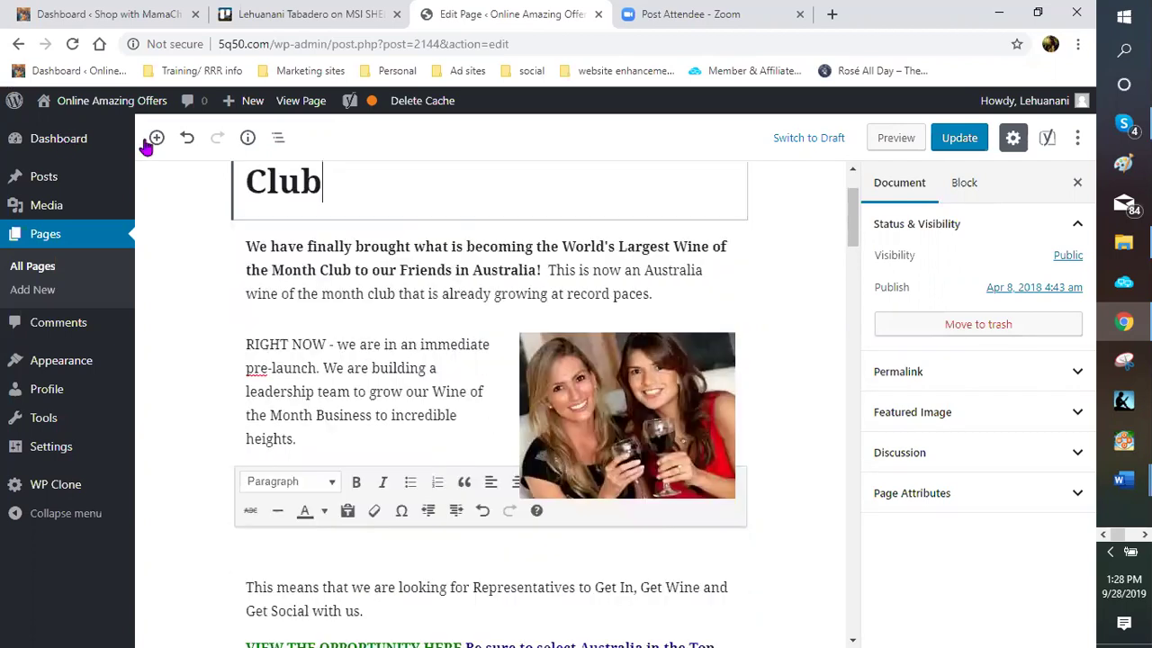
mouse_move(126, 141)
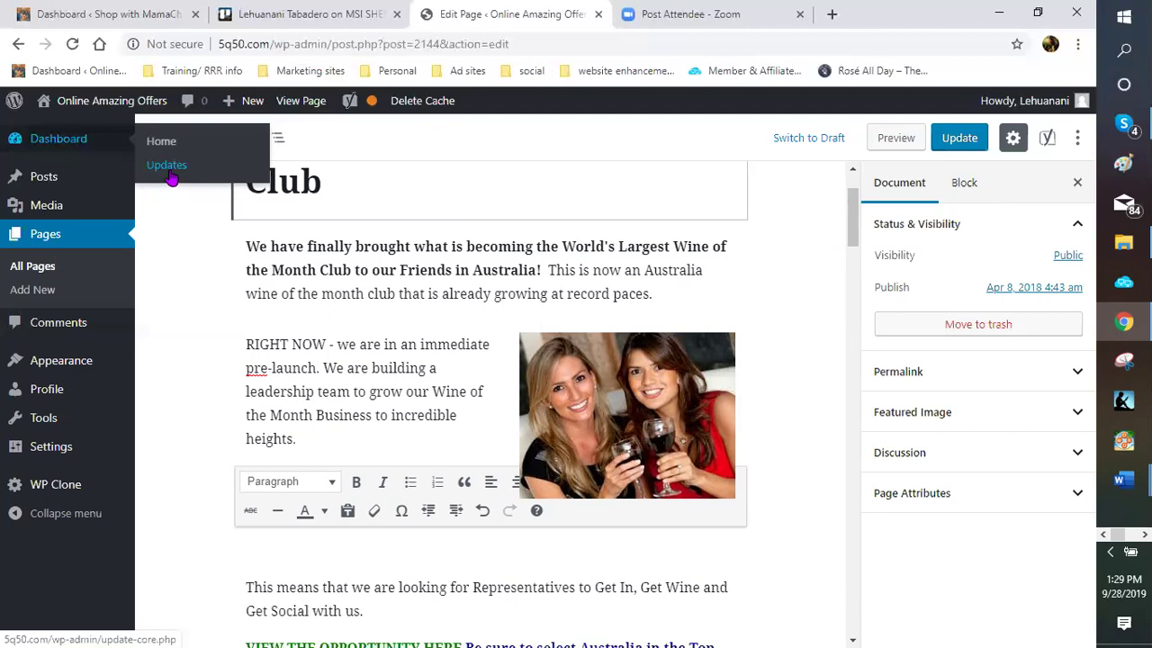
Leave the editor for Dashboard > Updates, which confirms WordPress 5.2.3 is current
click(171, 178)
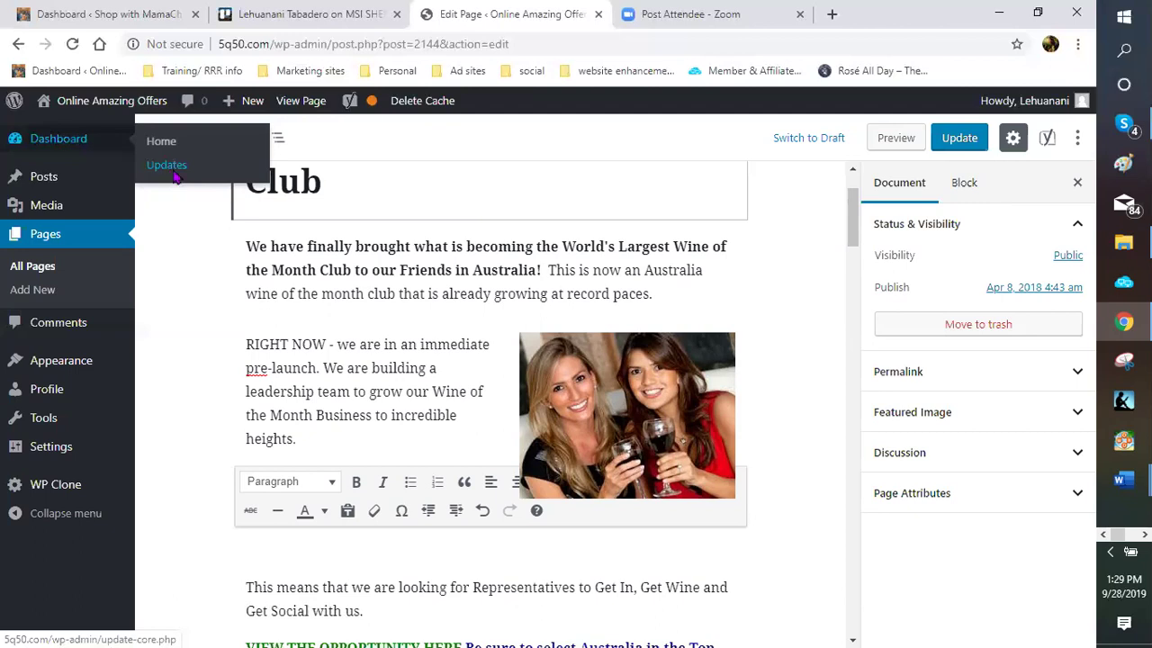
click(629, 144)
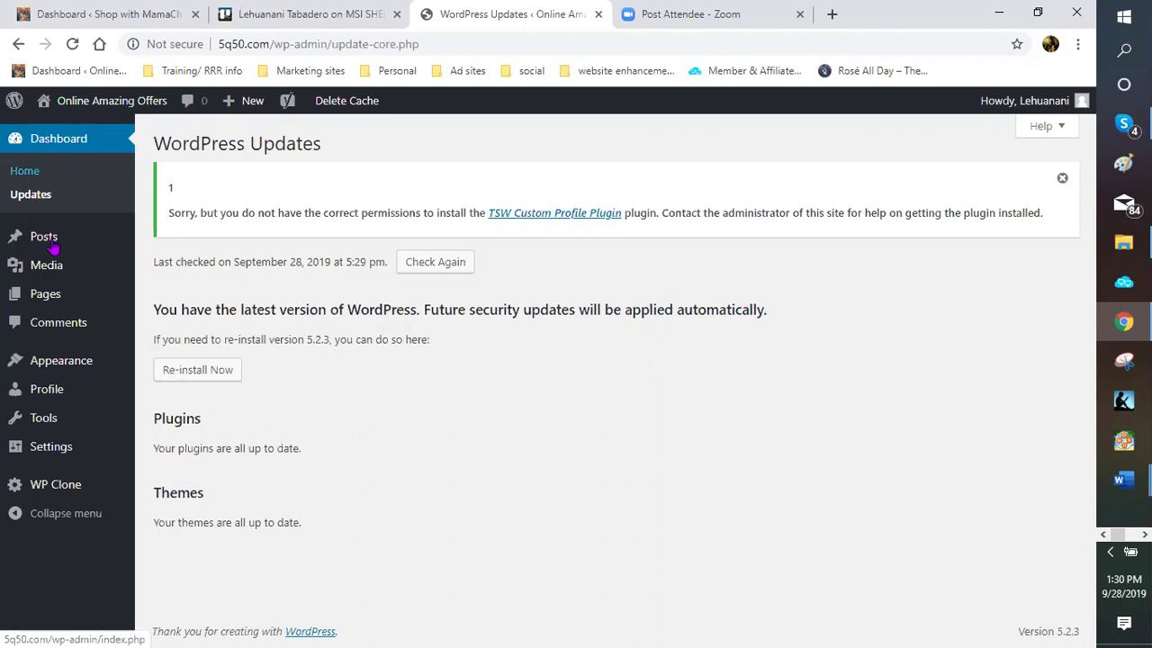
mouse_move(54, 247)
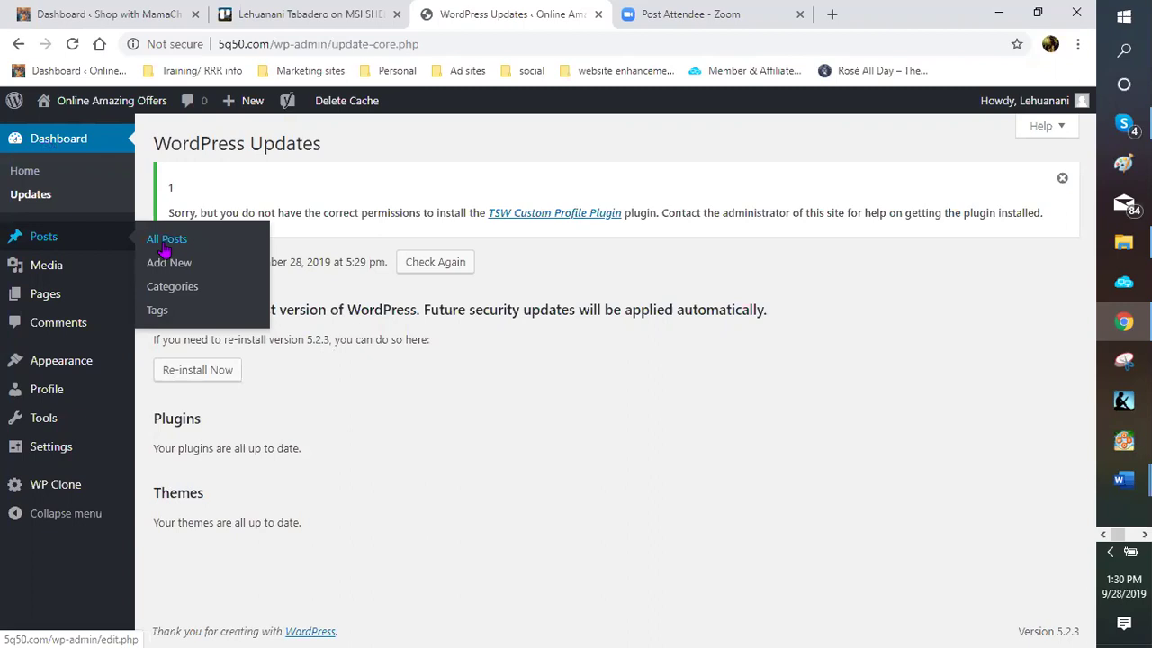
Go through All Posts and All Pages to reopen Australia Wine of the Month Club in the editor
click(165, 245)
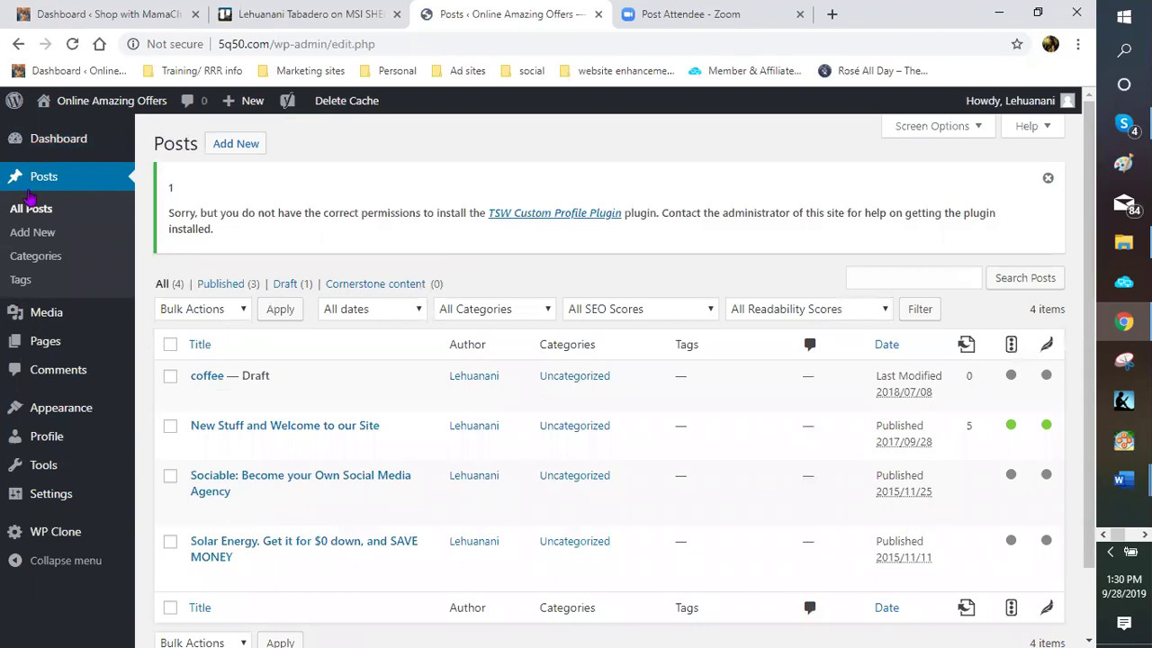
click(60, 258)
mouse_move(54, 341)
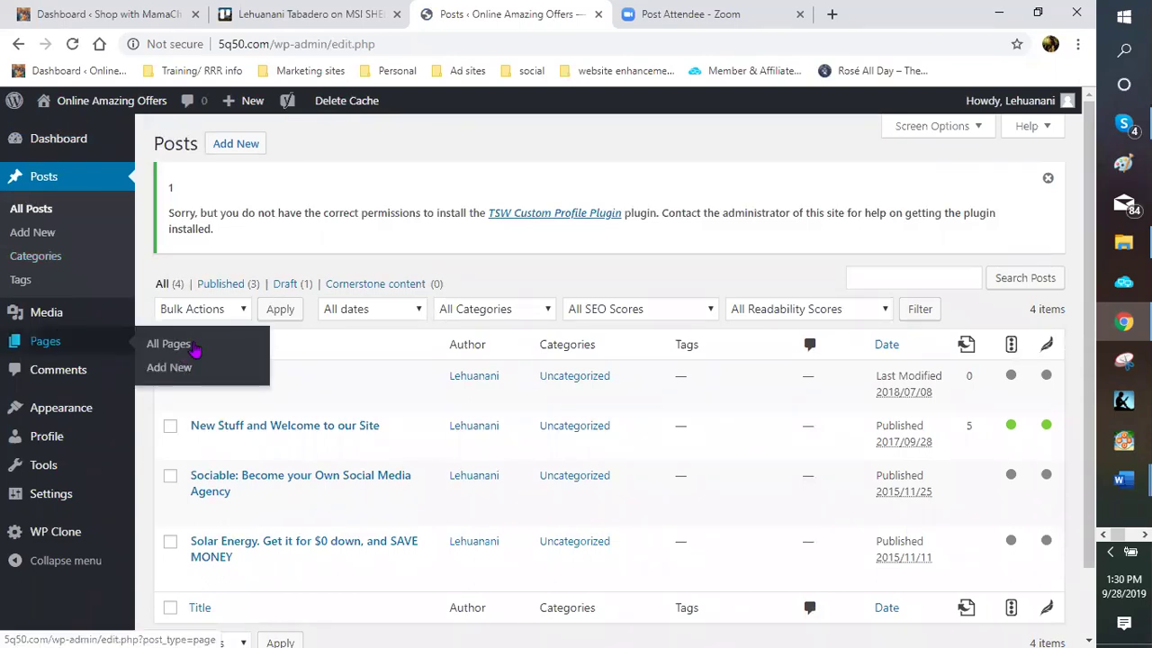
click(190, 347)
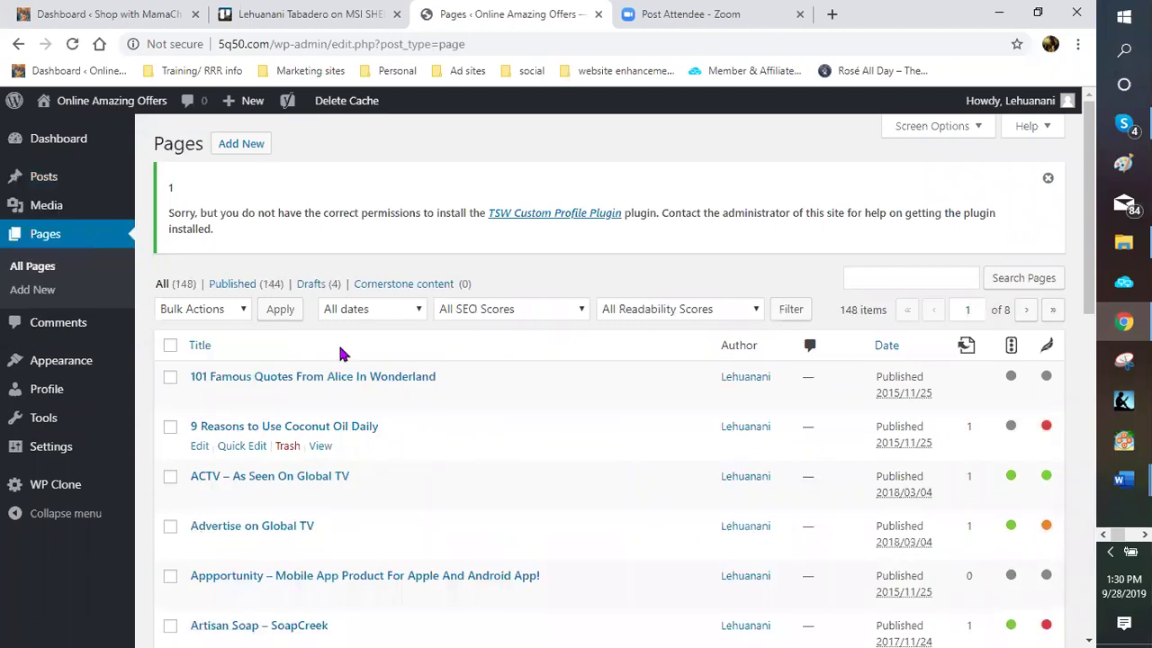
scroll(339, 352, down, 2)
scroll(259, 364, down, 1)
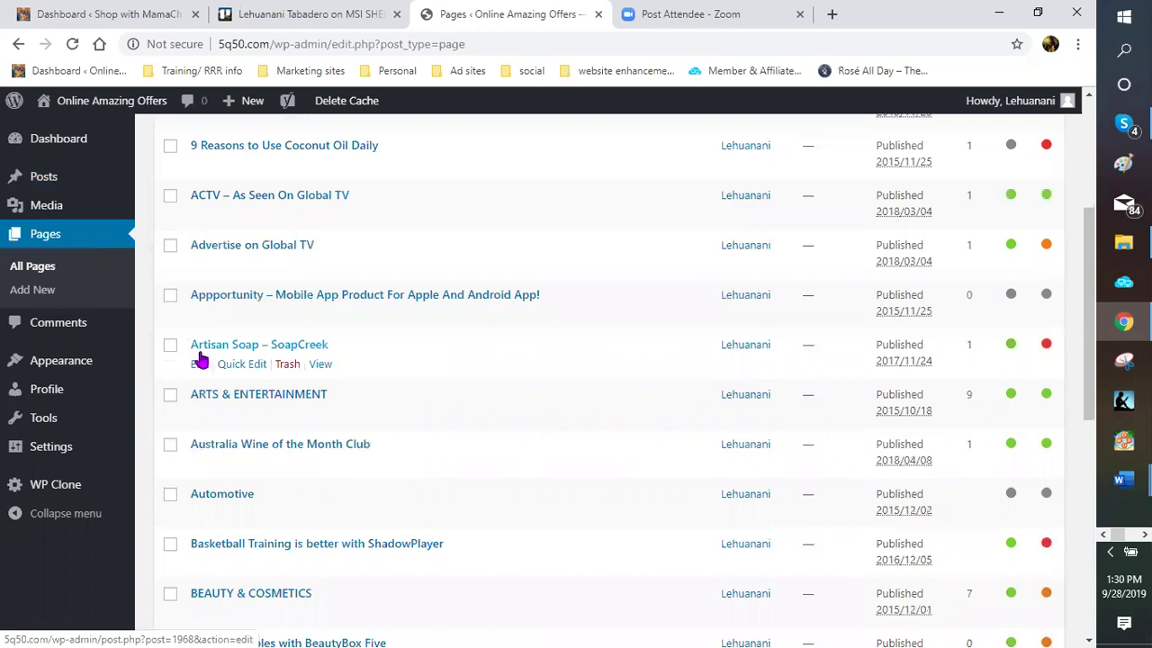
scroll(200, 357, down, 1)
click(199, 352)
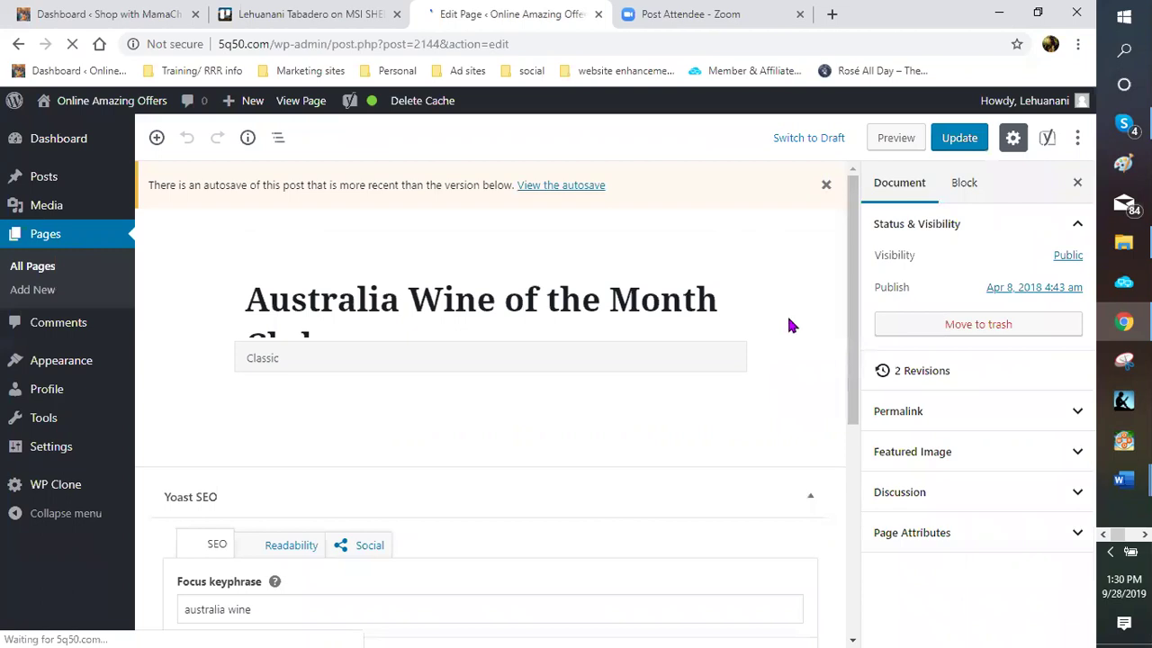
Close the newer-autosave notice bar above the Australia Wine of the Month Club content
scroll(788, 325, down, 1)
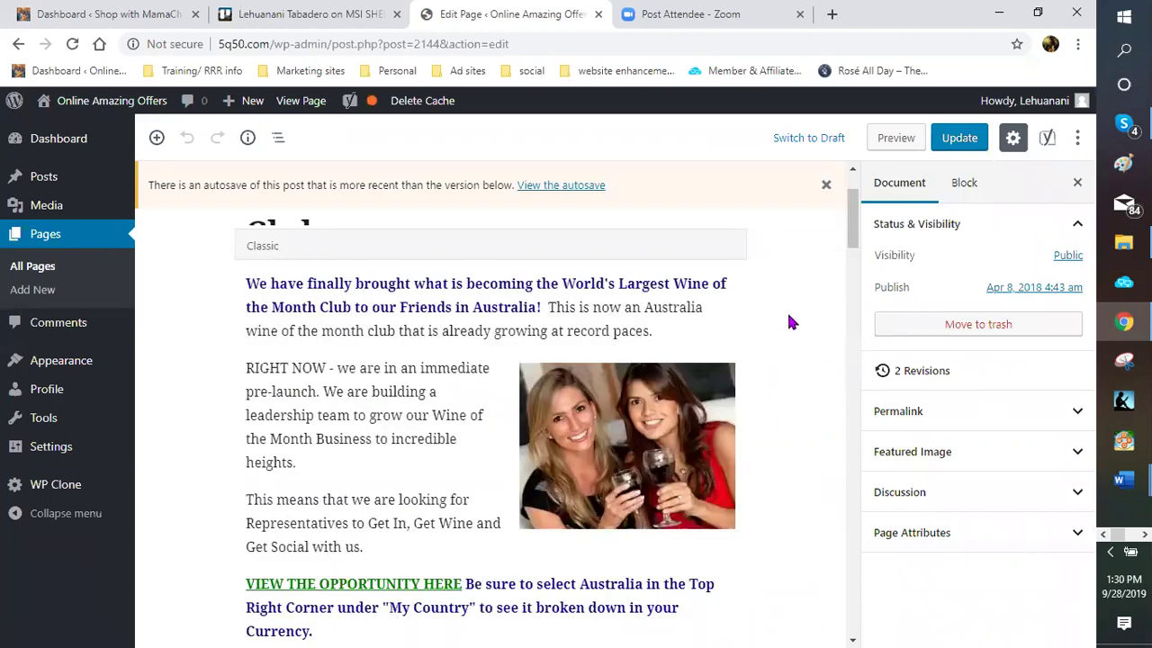
scroll(788, 322, down, 1)
scroll(791, 320, up, 2)
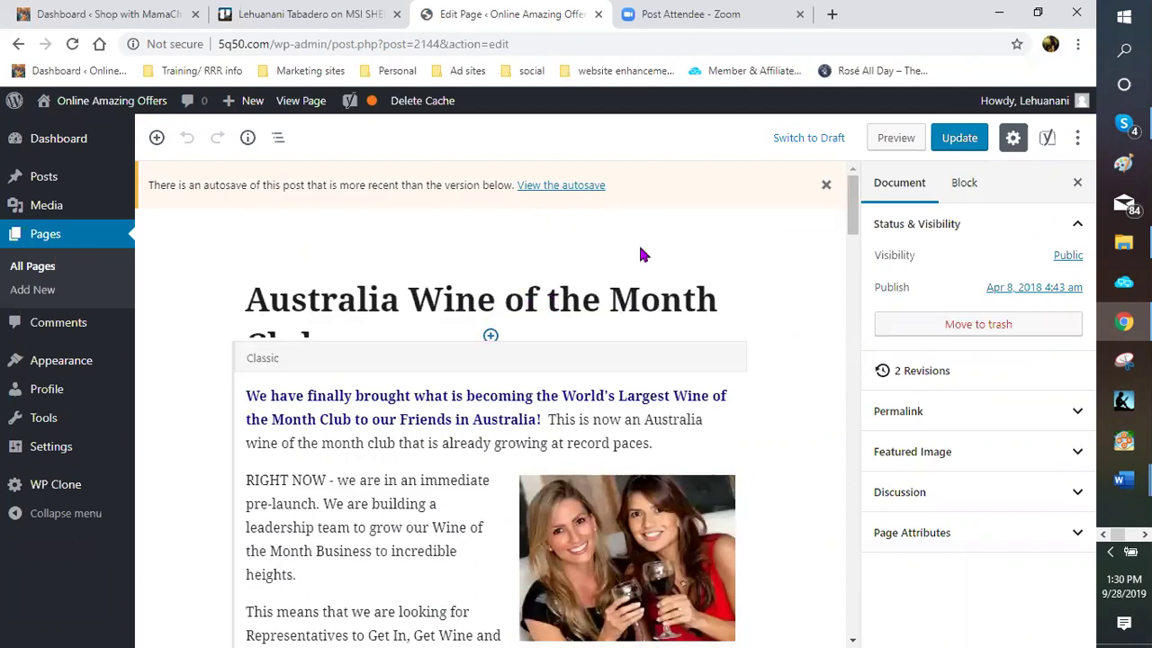
click(826, 184)
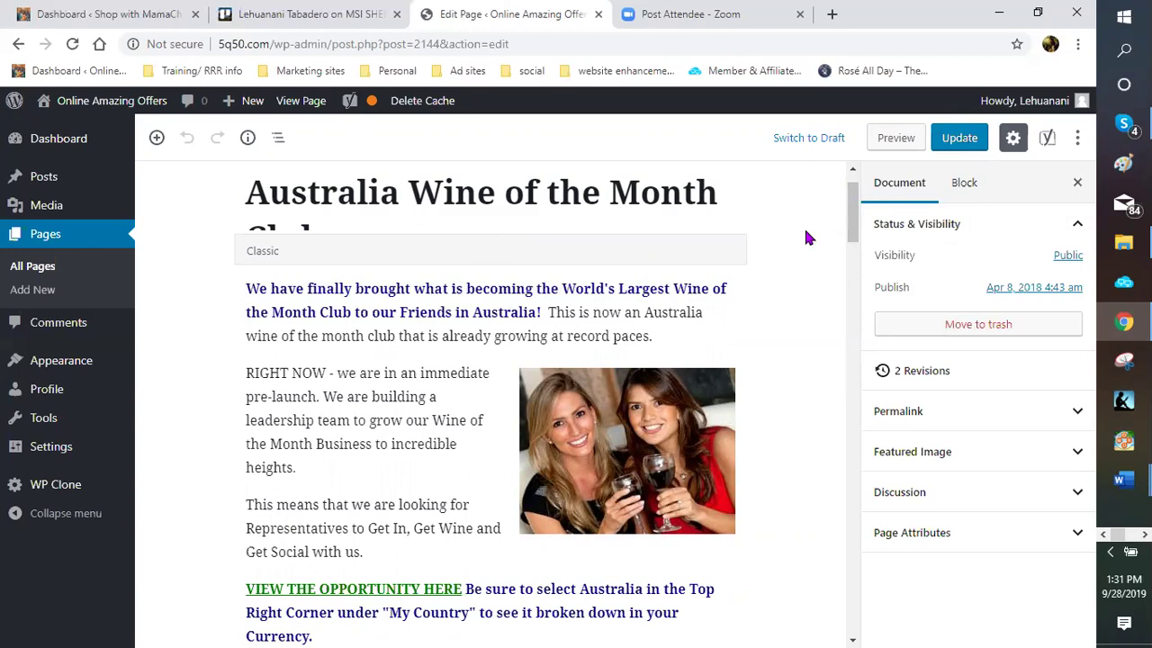
scroll(797, 252, up, 1)
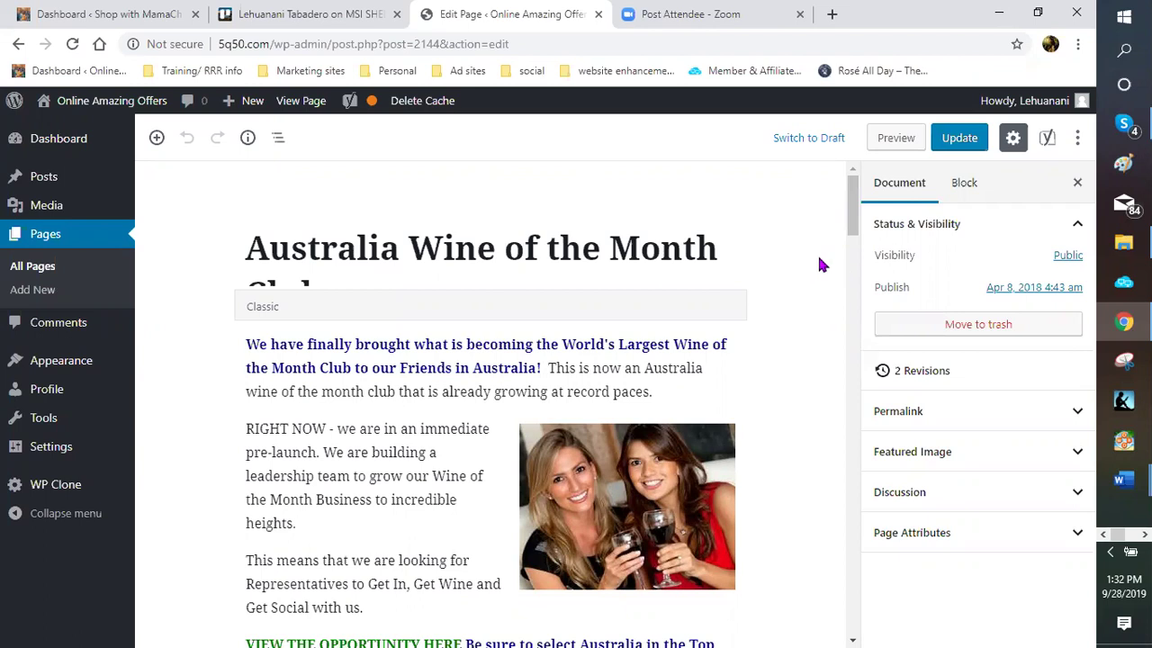
scroll(809, 259, down, 1)
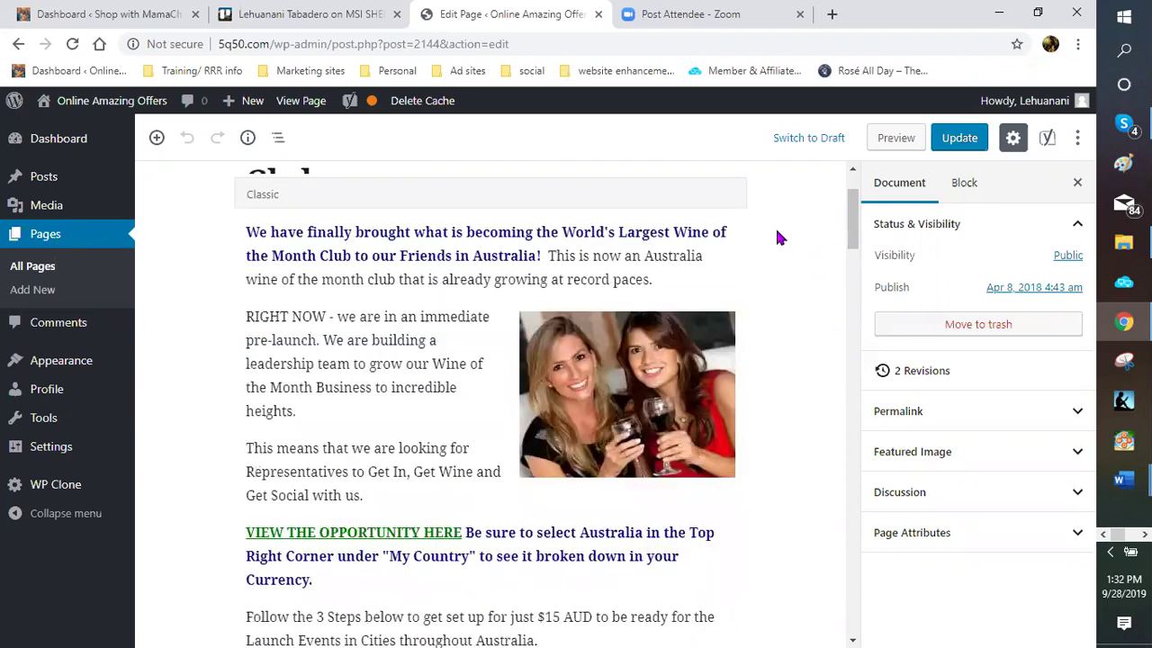
scroll(765, 239, up, 1)
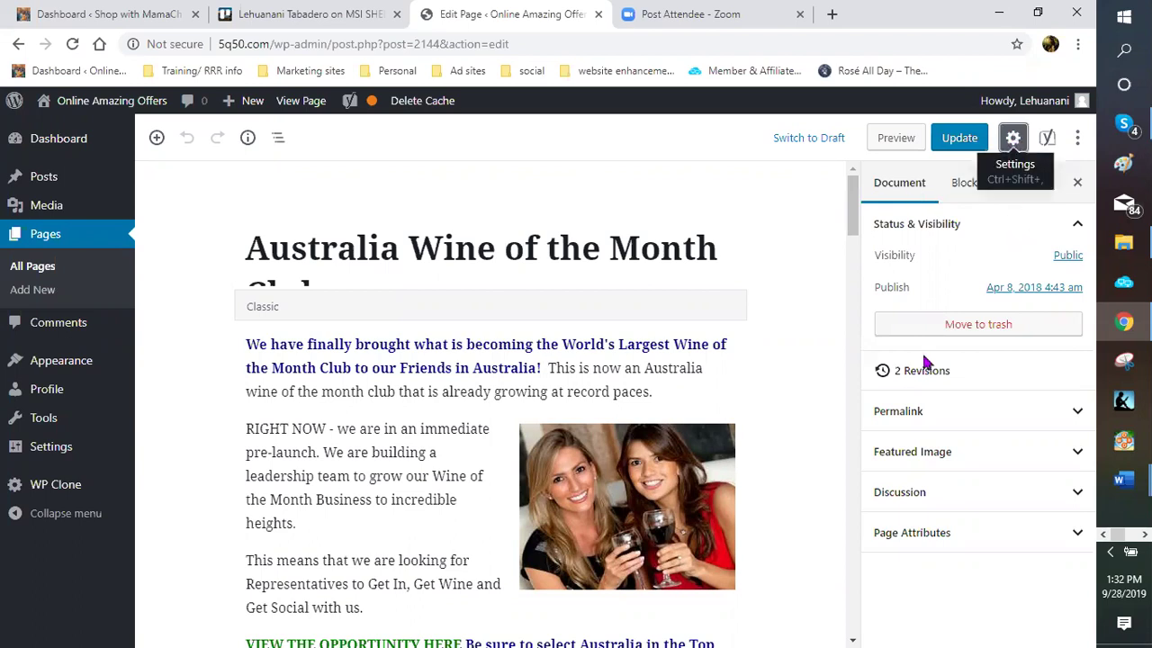
click(1013, 138)
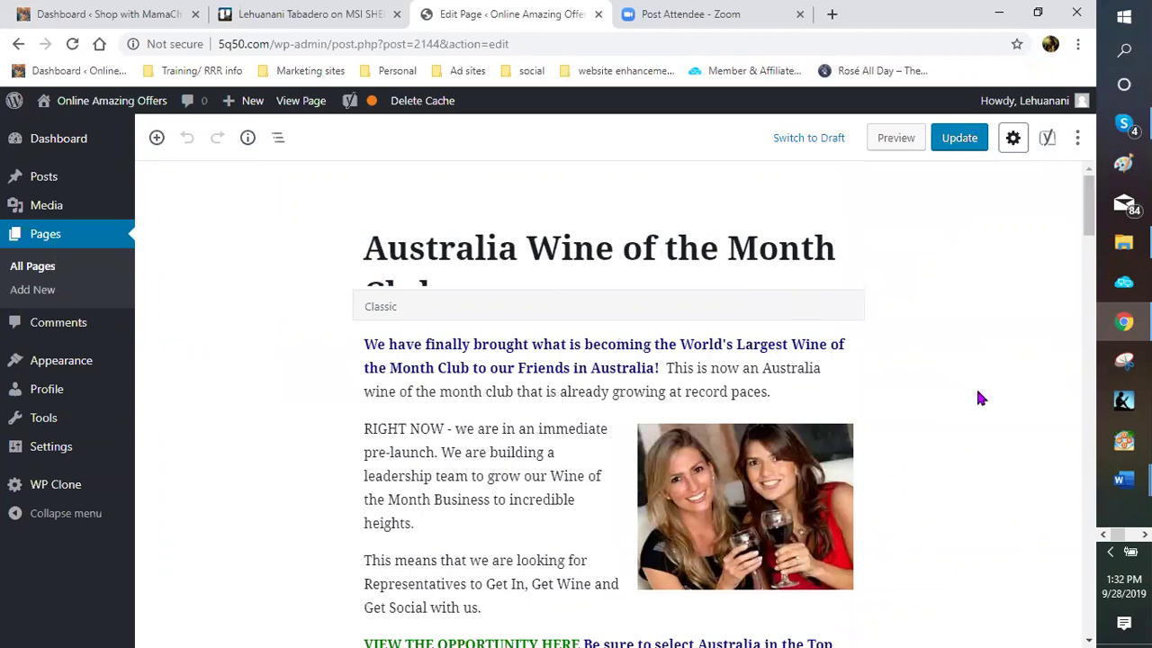
scroll(1010, 402, down, 3)
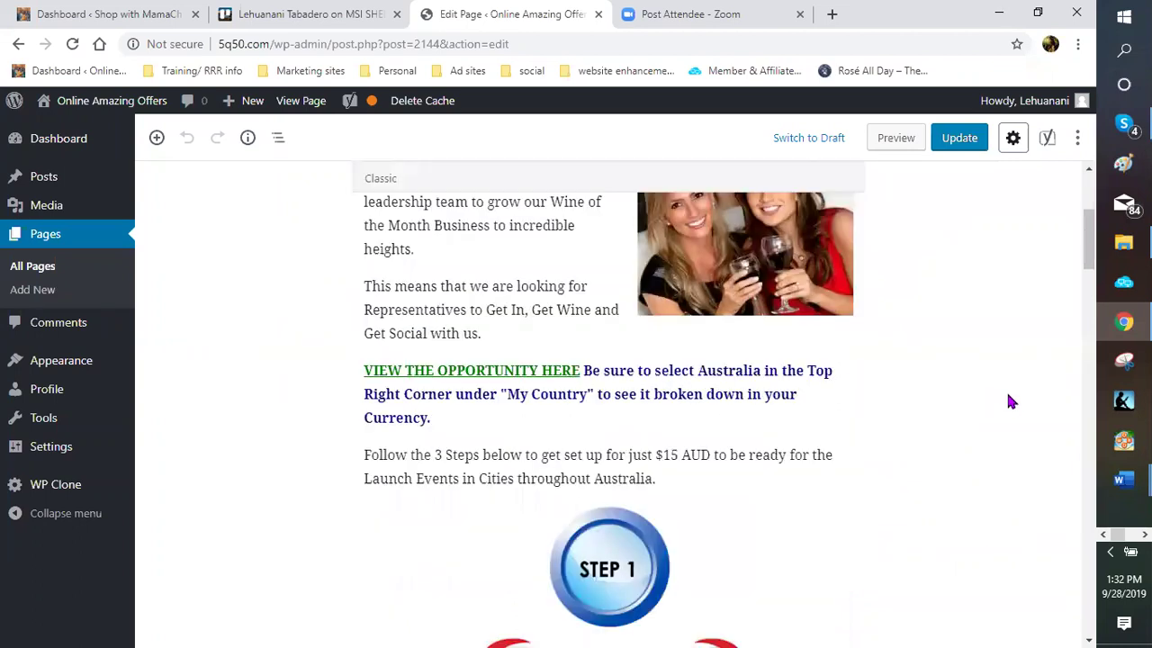
scroll(1009, 401, down, 5)
scroll(998, 369, up, 1)
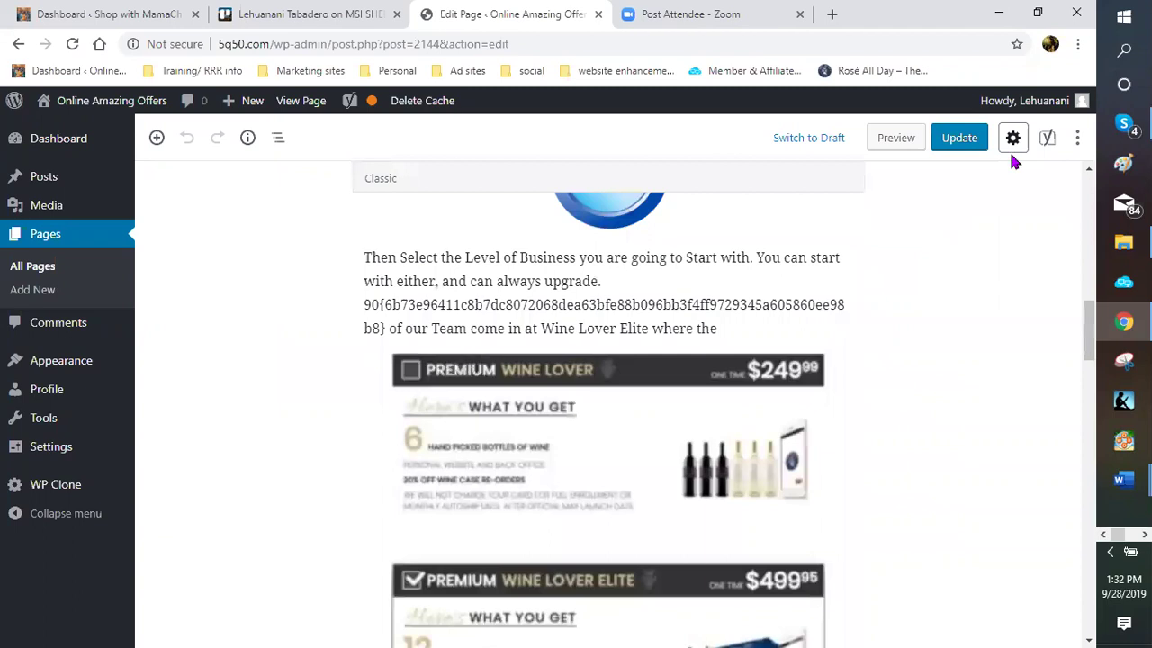
scroll(1009, 149, up, 5)
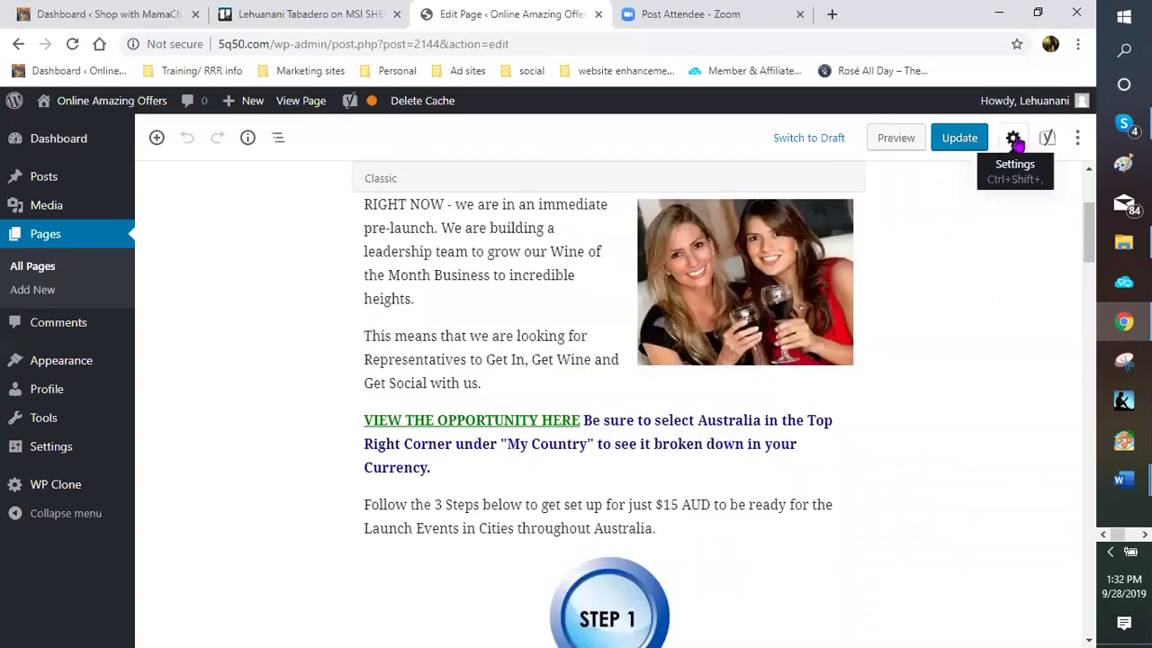
click(1013, 139)
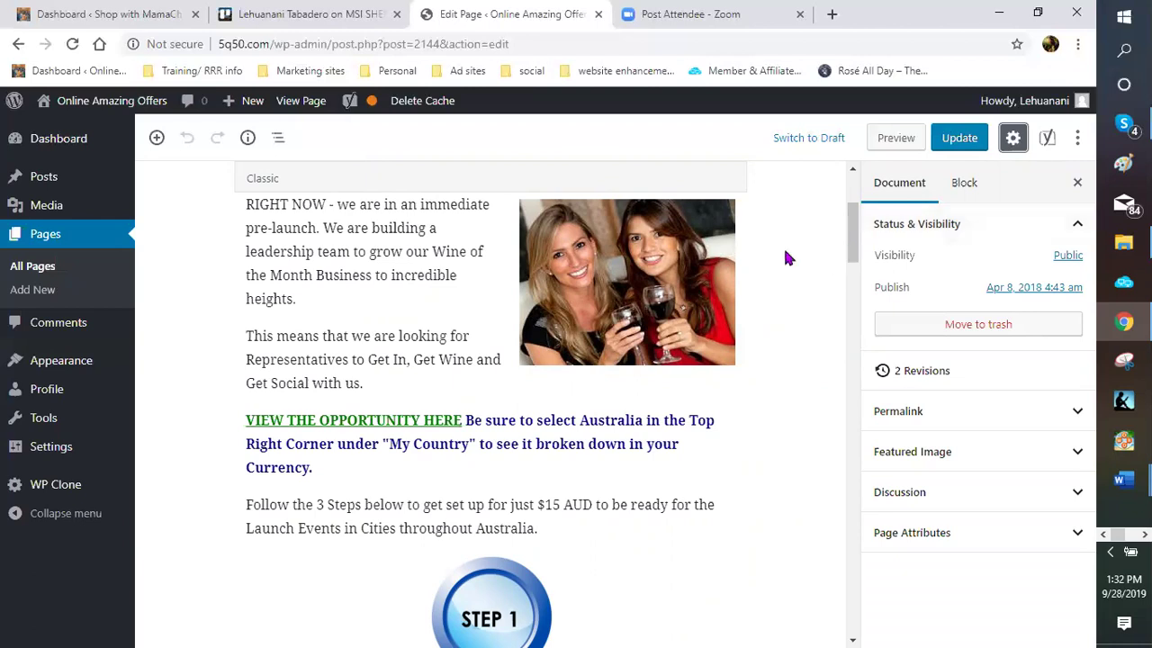
scroll(782, 261, up, 3)
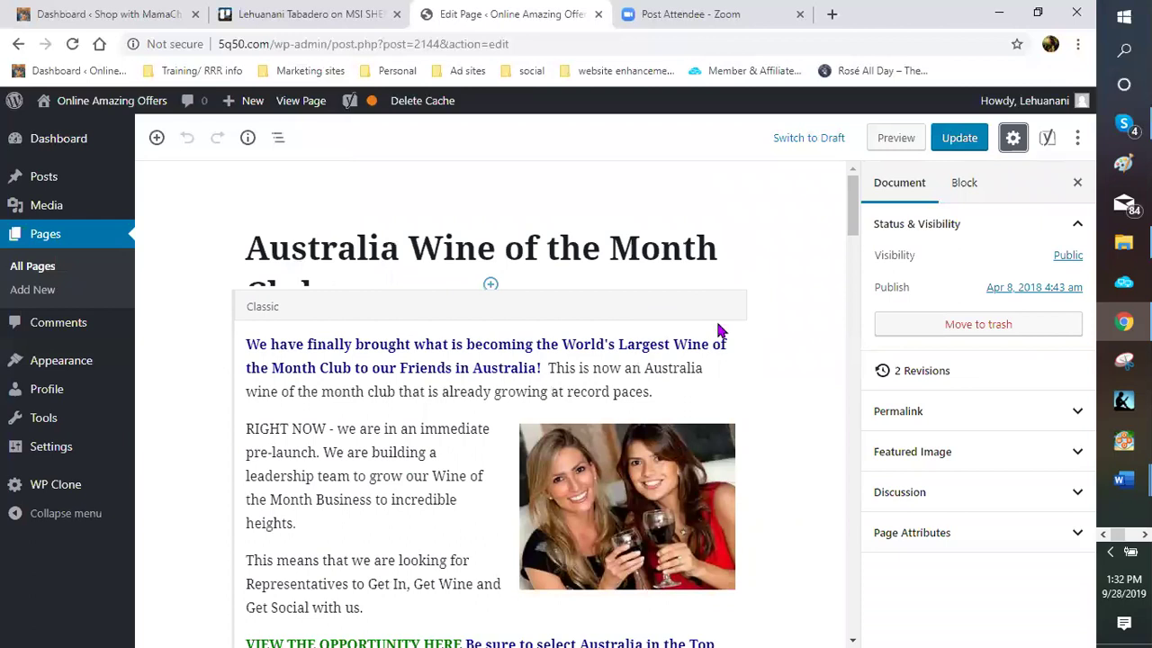
scroll(719, 315, down, 1)
scroll(725, 293, down, 2)
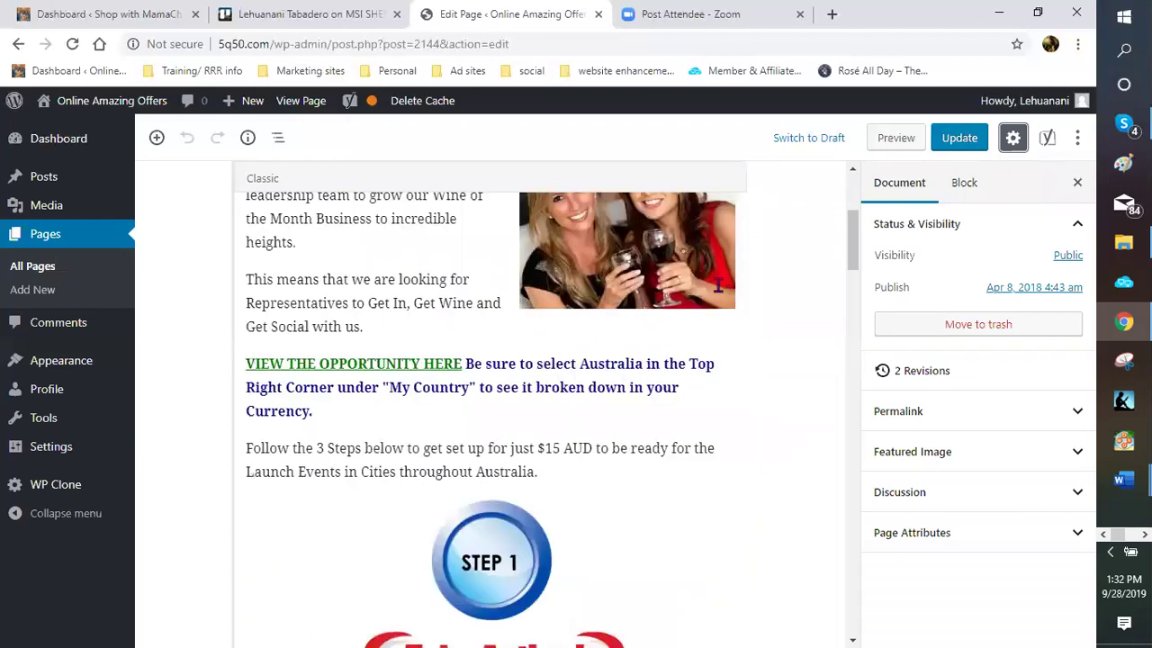
scroll(718, 284, down, 1)
scroll(478, 321, up, 3)
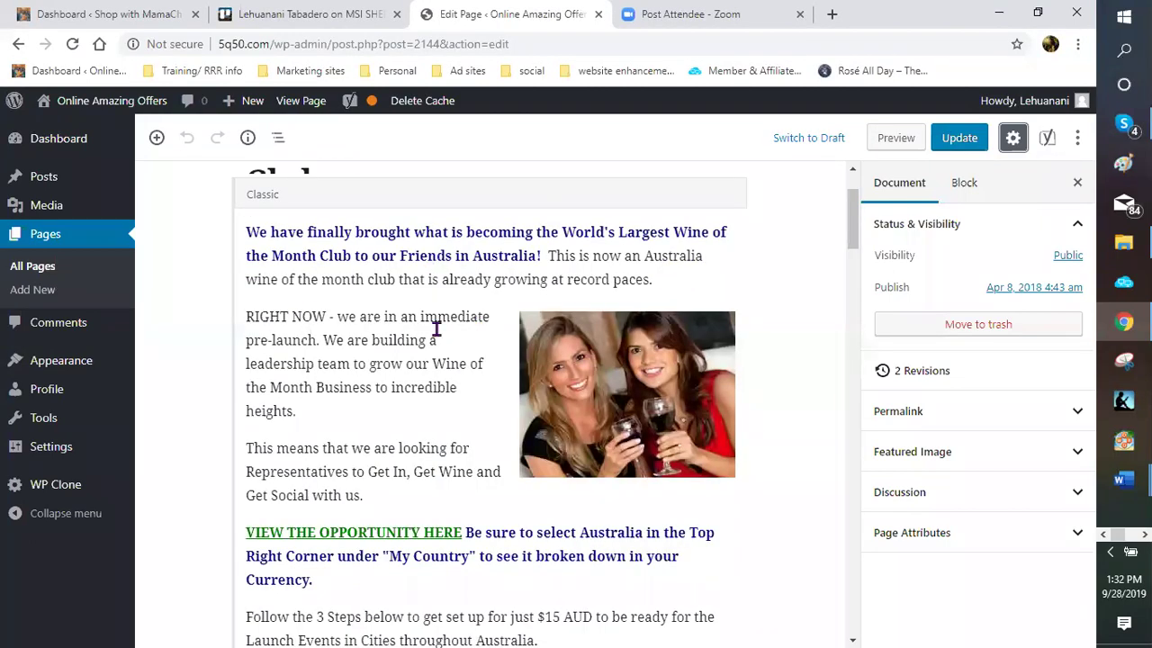
scroll(436, 329, up, 1)
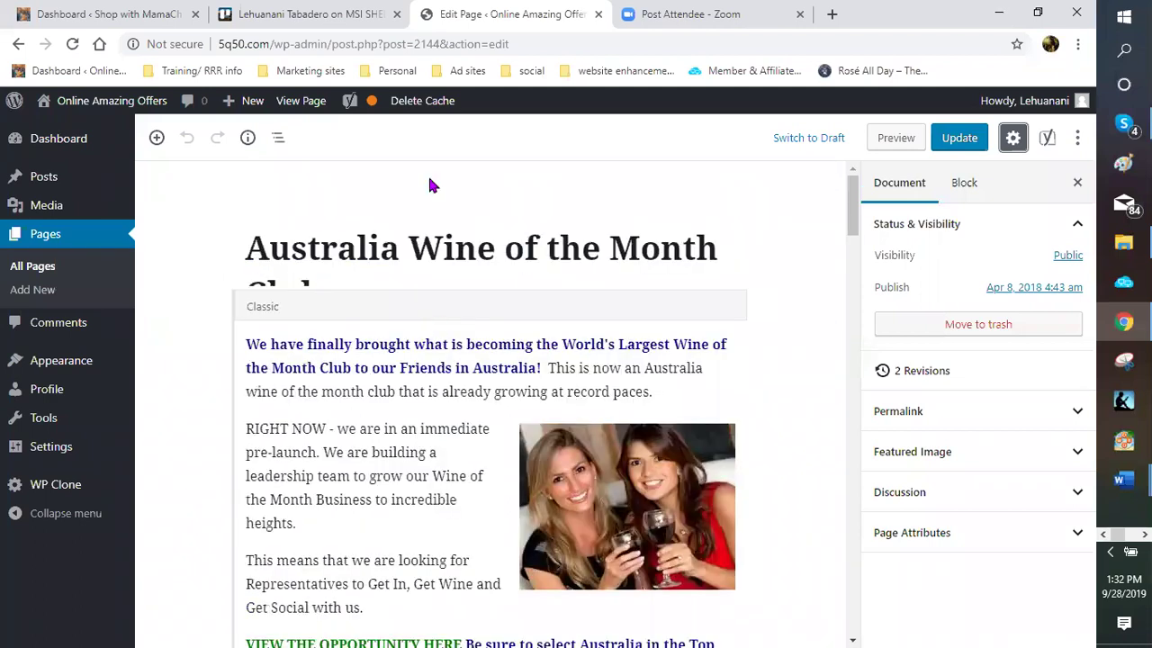
Add a paragraph above the Classic block: "Australia, you finally have the World's largest wine of the month club at your doorstep."
click(491, 286)
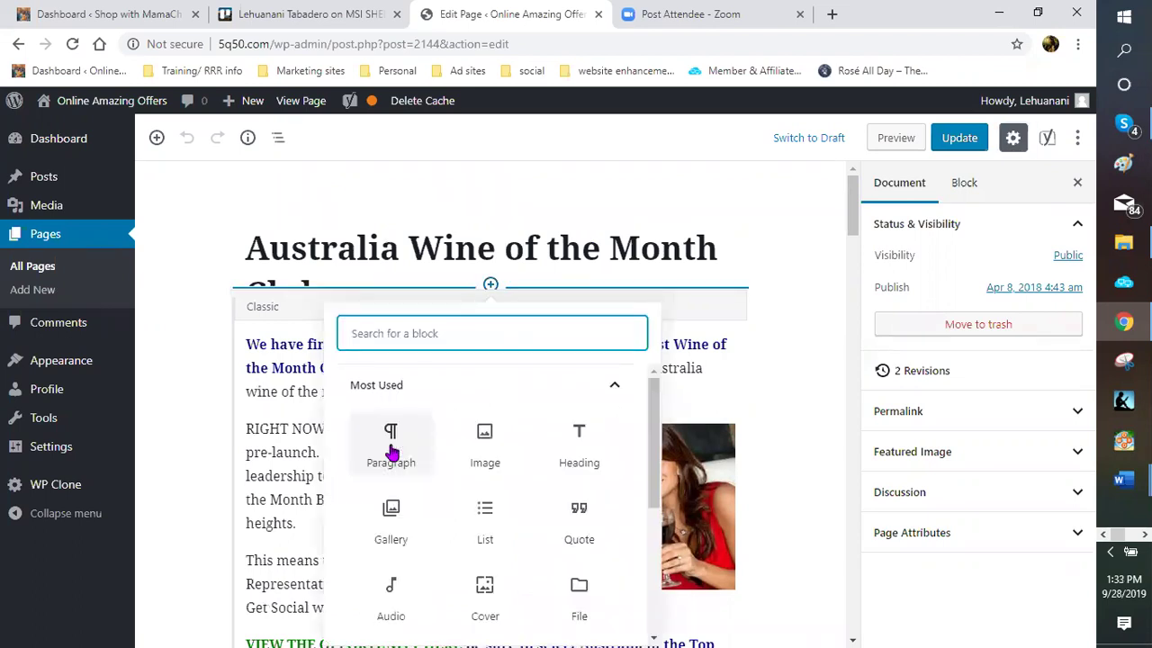
key(Tab)
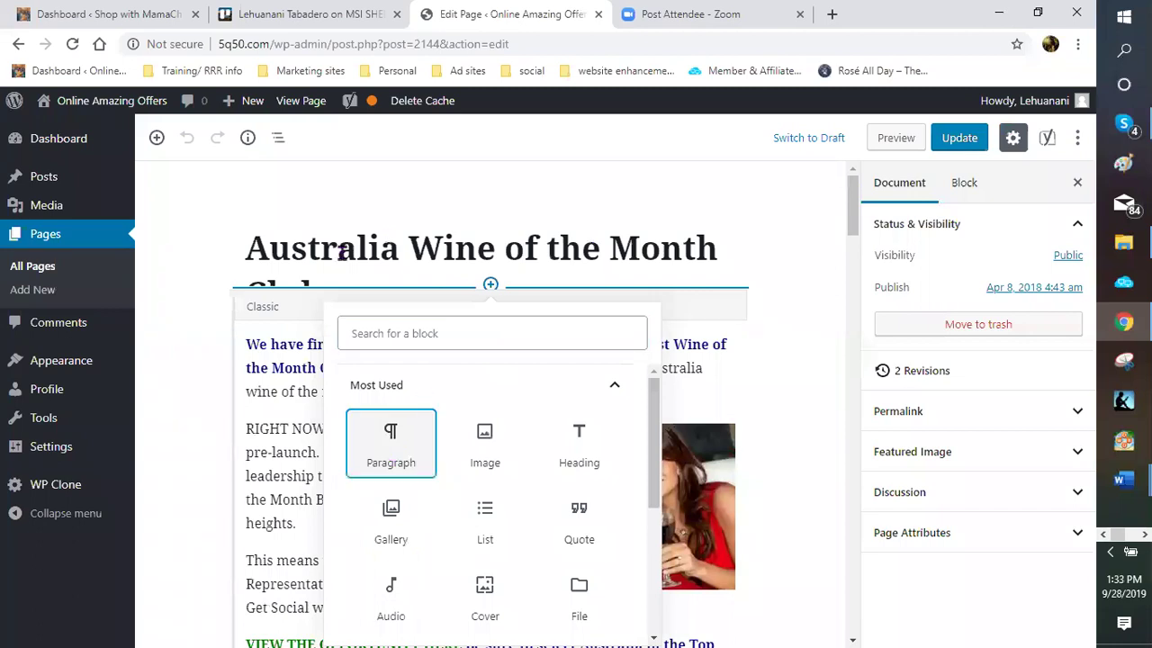
key(Return)
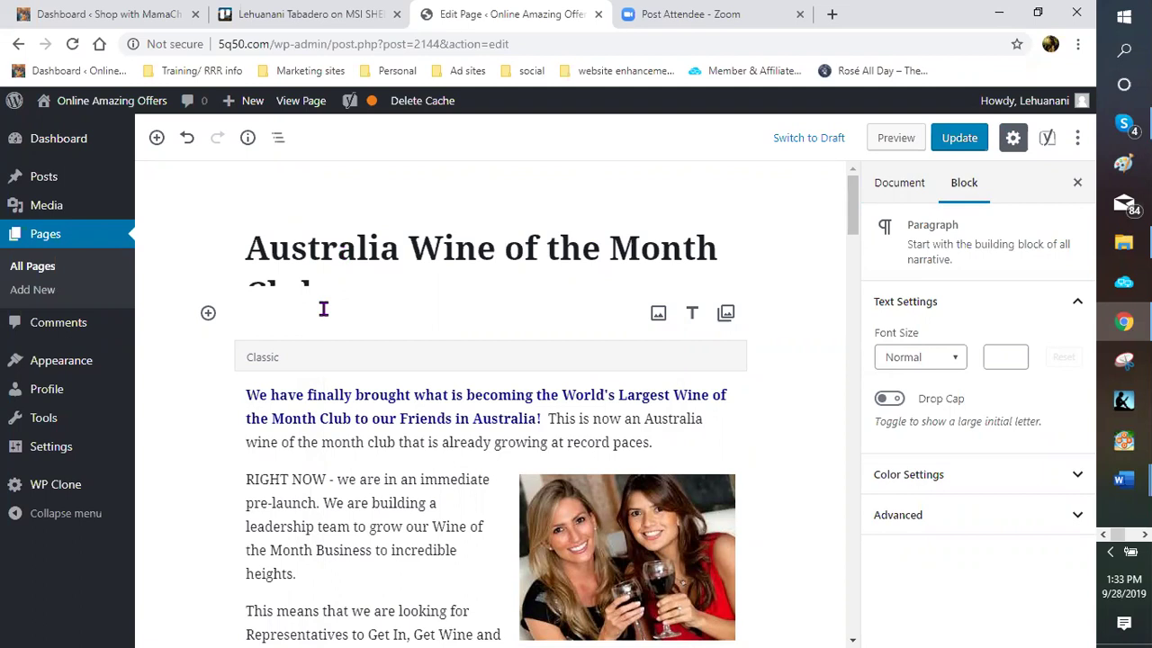
text(Australia,)
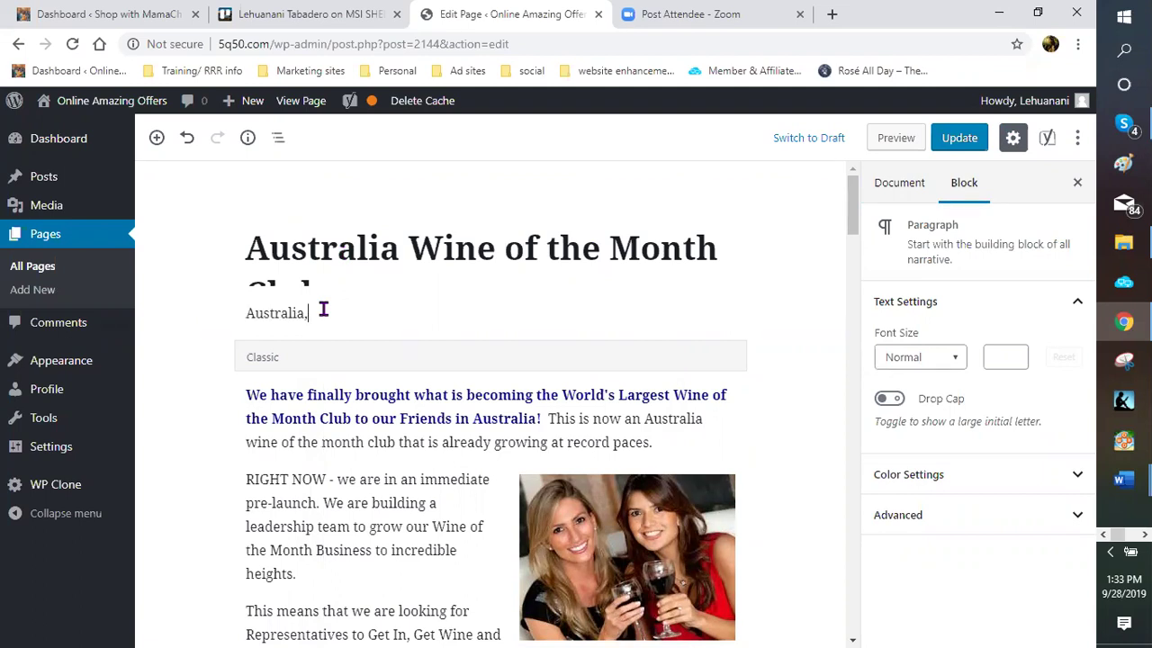
text( you finally have the World's largest )
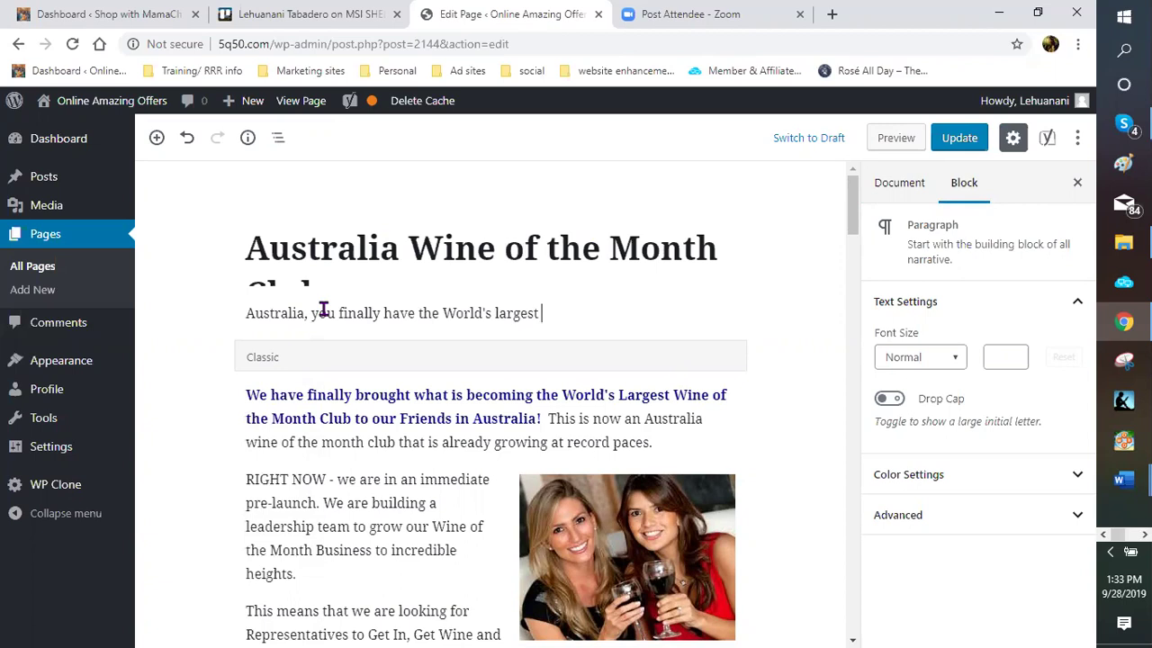
text(wine of the minth)
key(BackSpace)
key(BackSpace)
key(BackSpace)
key(BackSpace)
text(onth club )
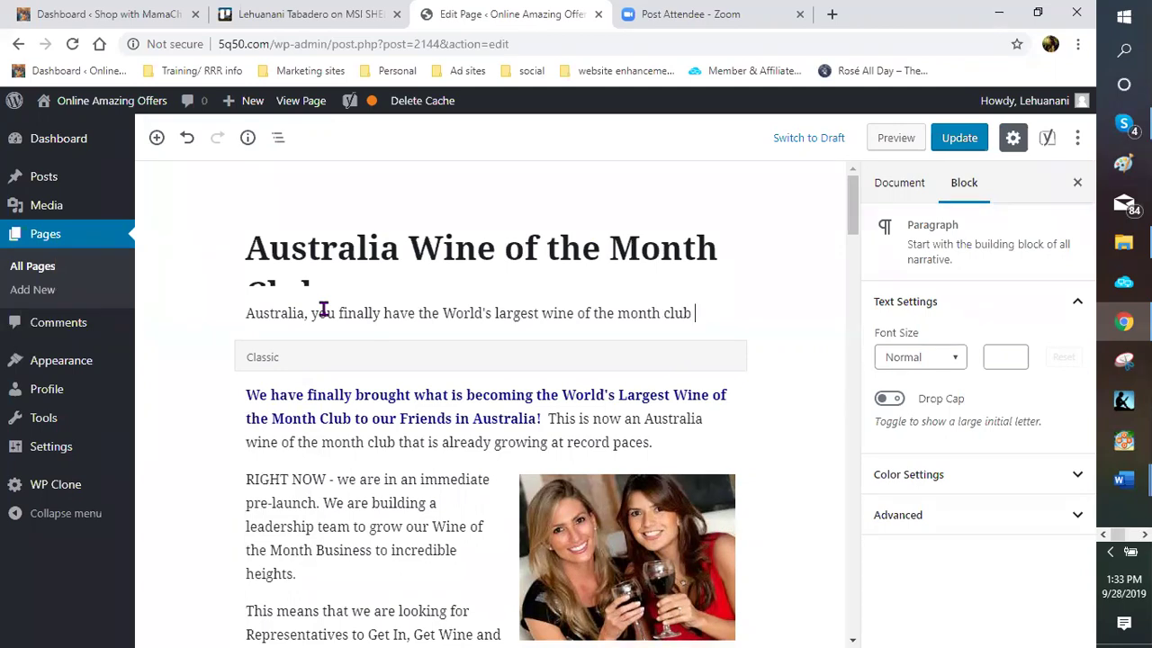
text(at your doorstep.)
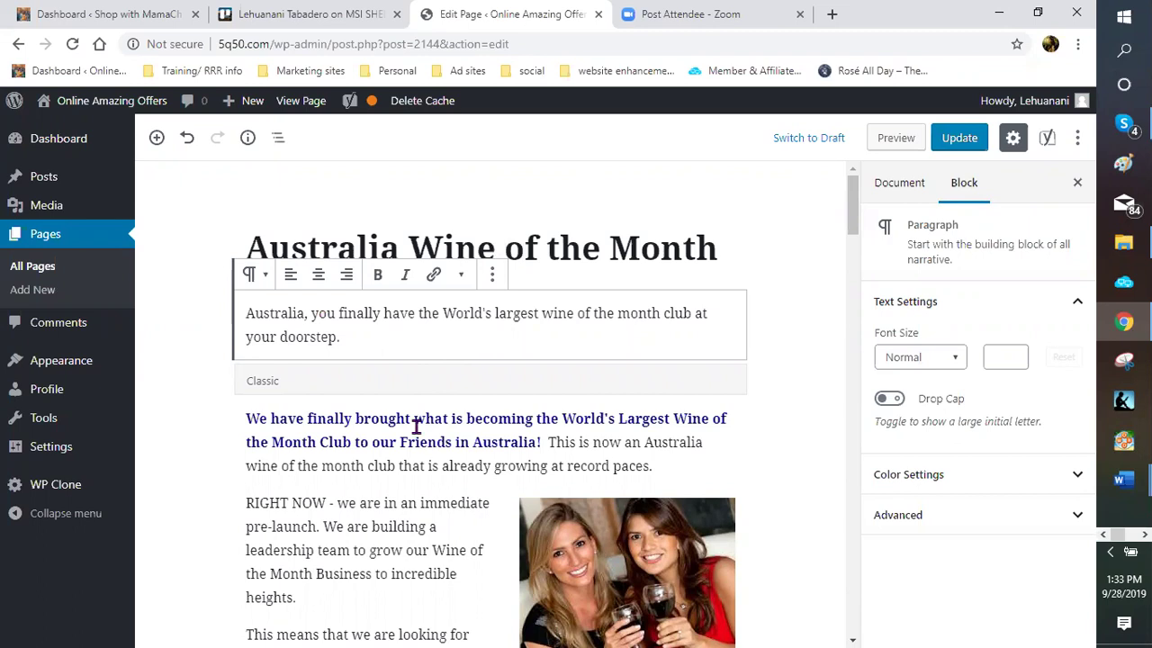
Scroll down to the Yoast SEO focus keyphrase and open a new blank Chrome tab
scroll(420, 424, down, 5)
scroll(413, 440, down, 5)
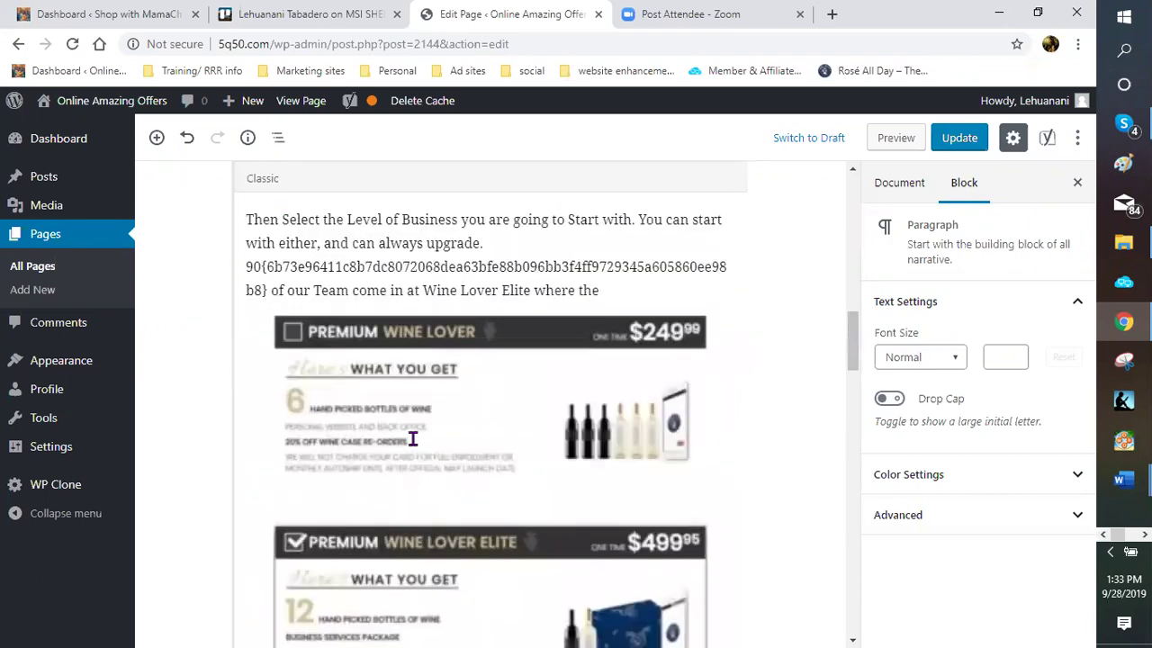
scroll(413, 440, down, 5)
scroll(315, 389, down, 5)
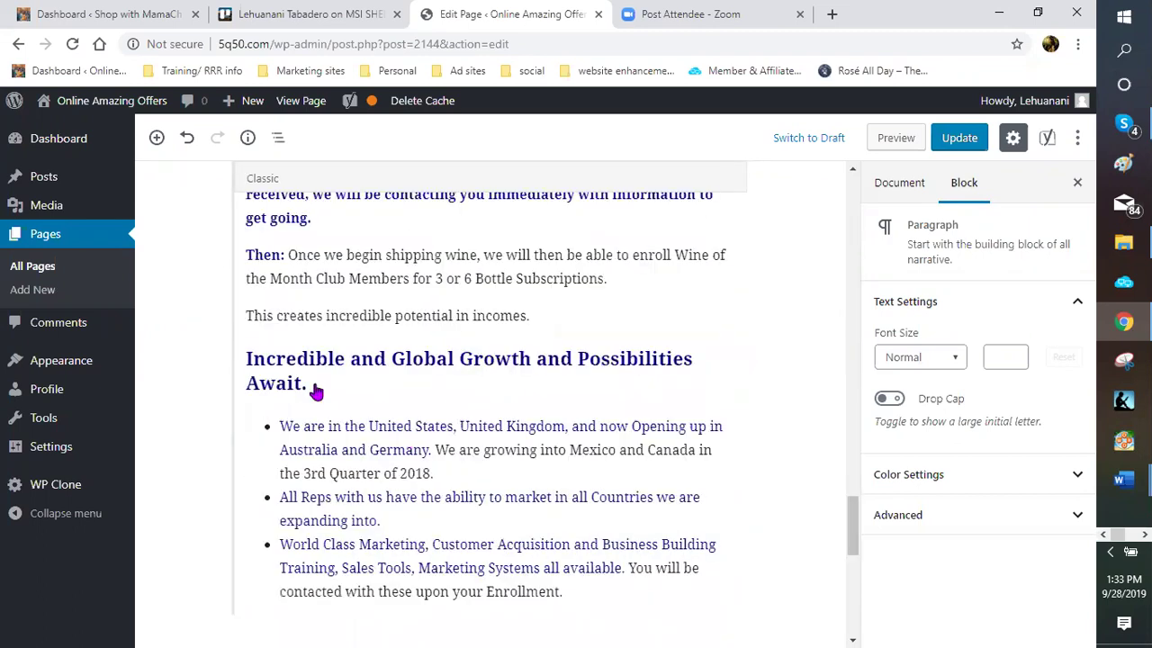
scroll(315, 389, down, 10)
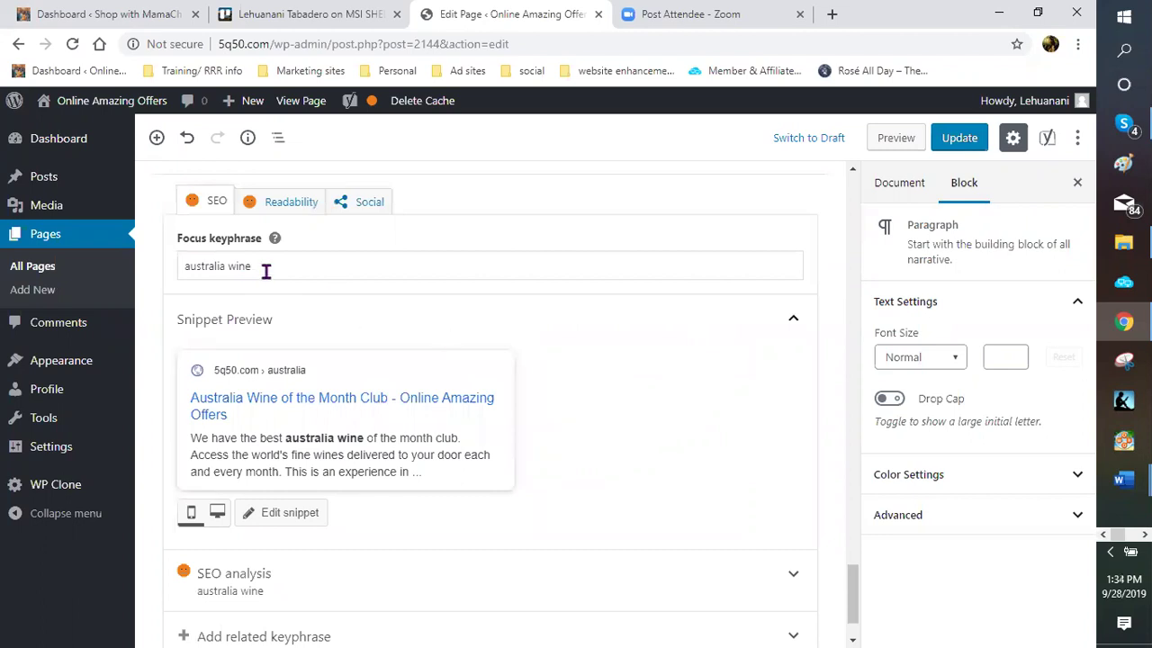
click(829, 19)
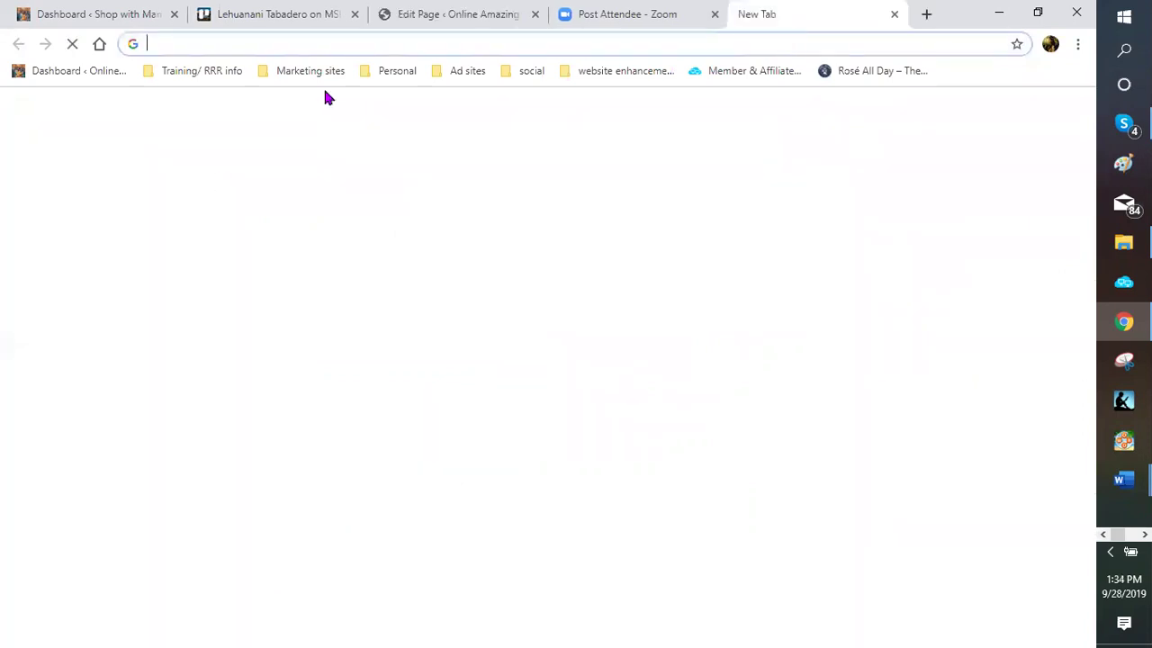
Open the Jaaxy keyword search page from the bookmarked tools folder
click(625, 71)
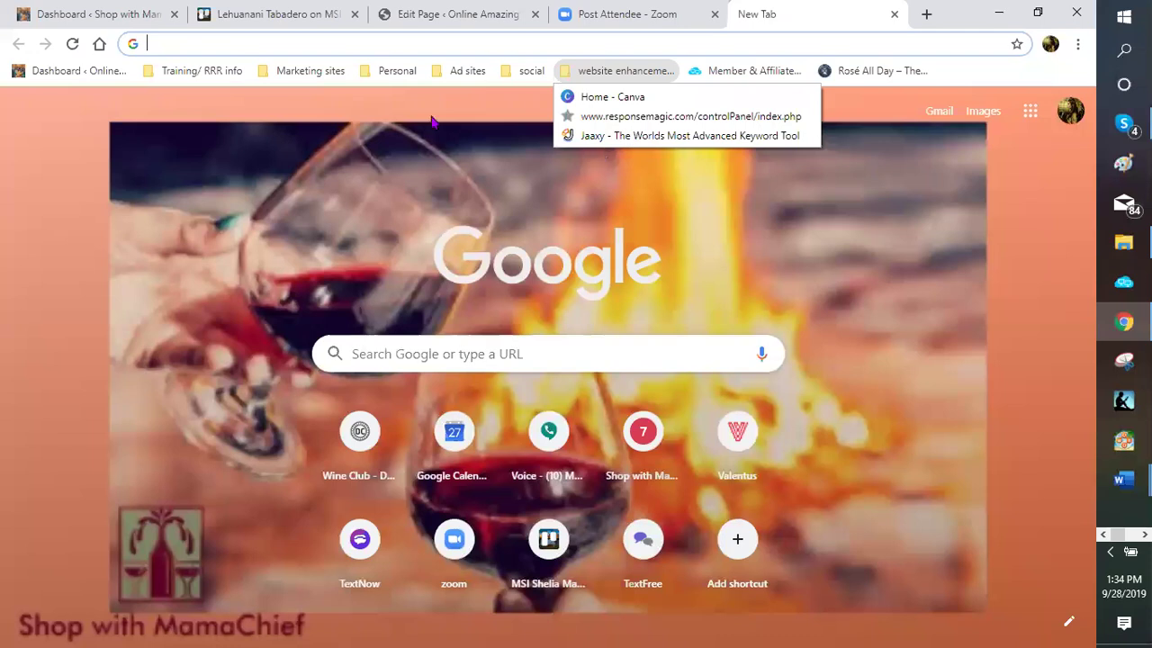
click(648, 134)
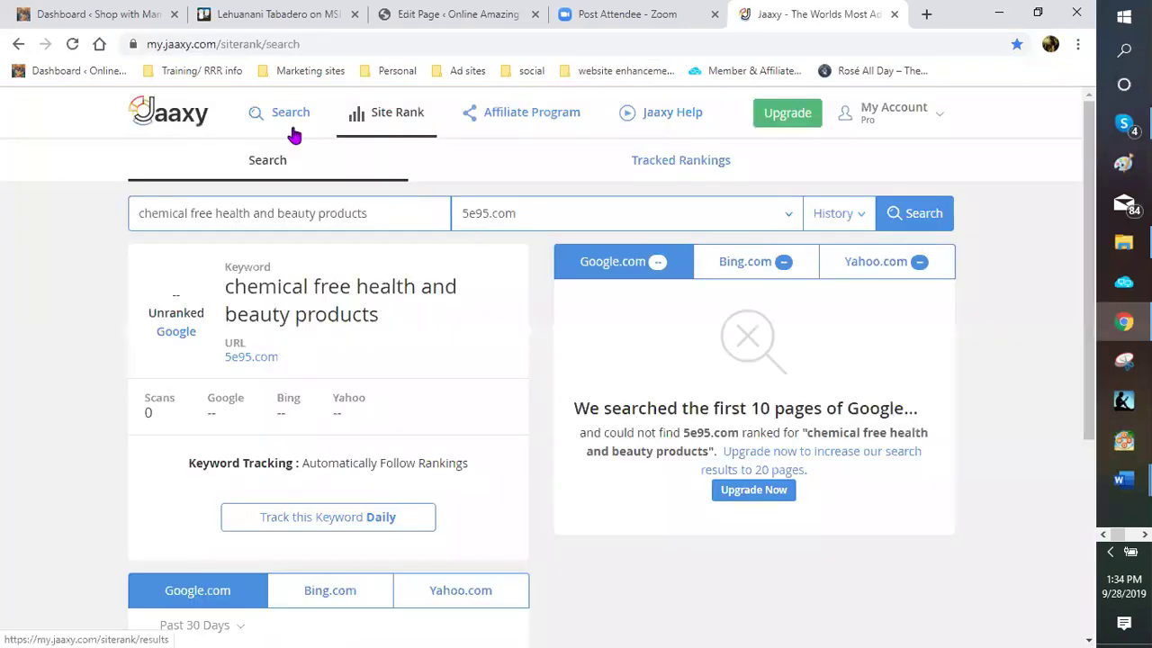
click(304, 120)
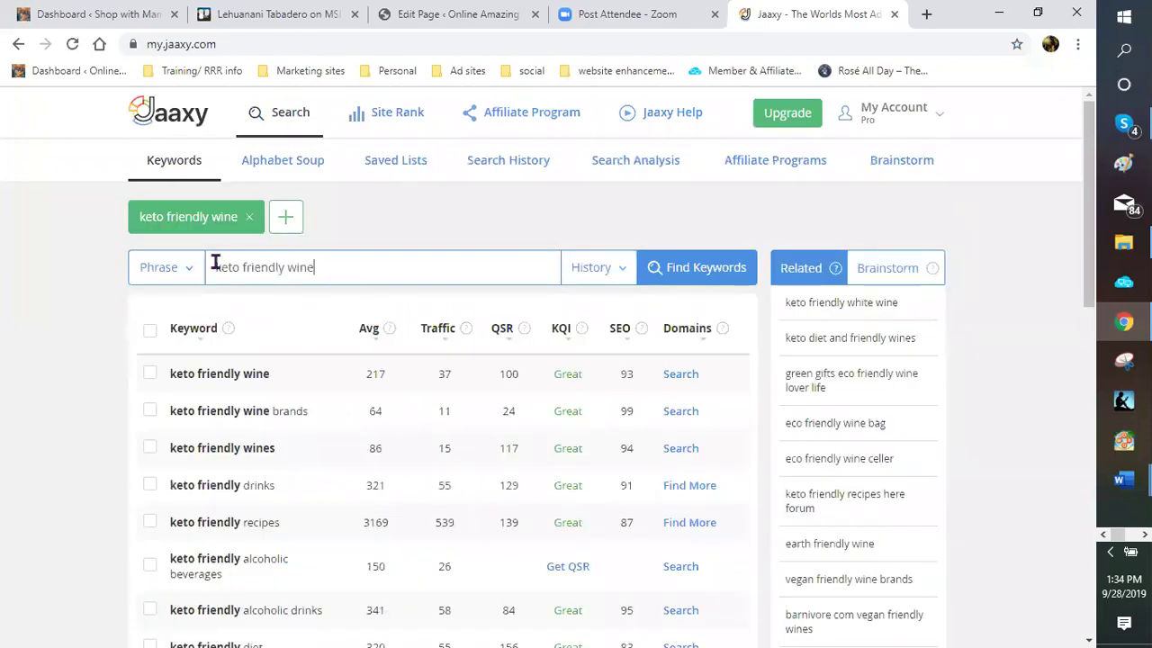
Replace the keto friendly wine query with 'australia wine club' and review the keyword results
triple_click(214, 264)
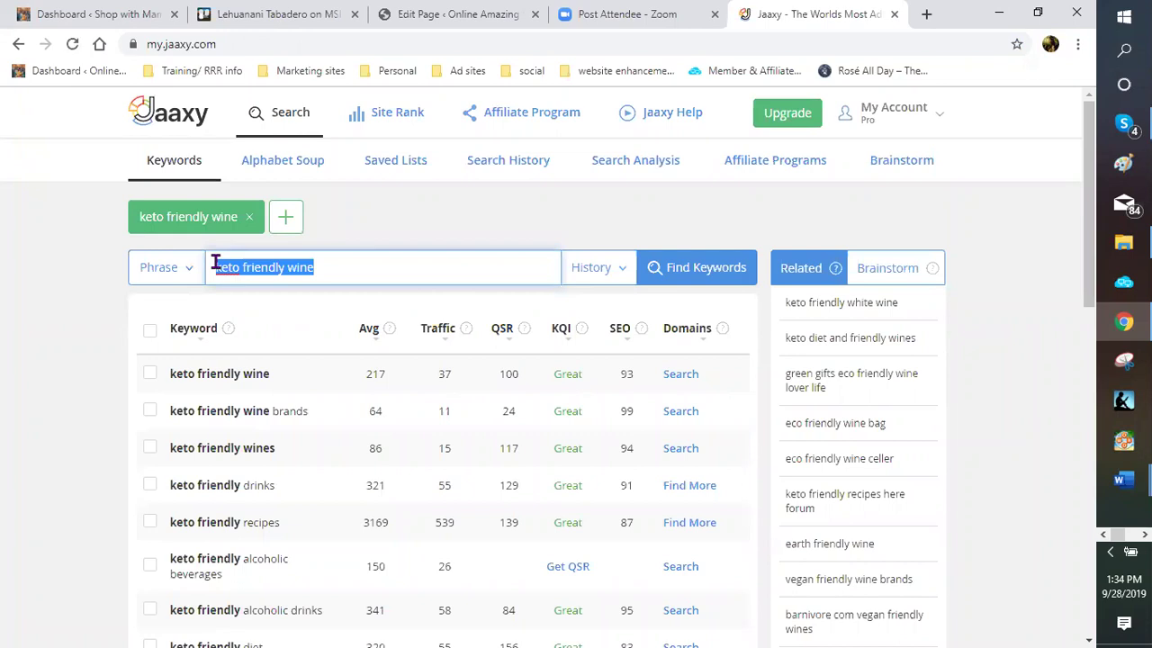
text(austrai)
key(BackSpace)
key(BackSpace)
text(lia wine cl)
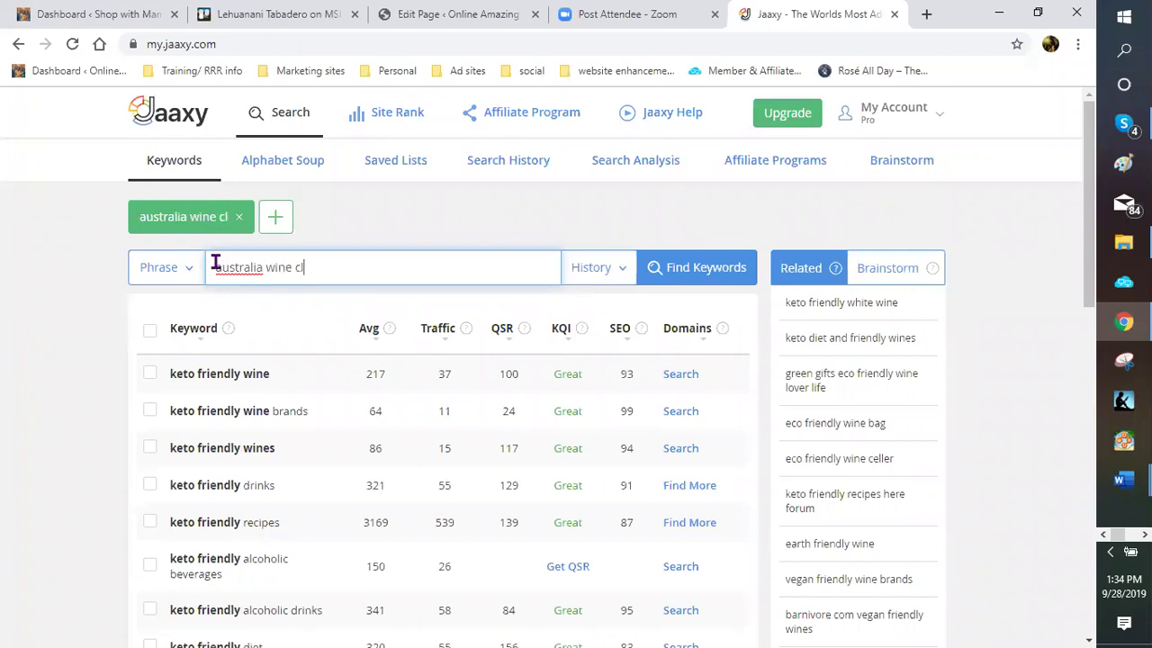
text(ub)
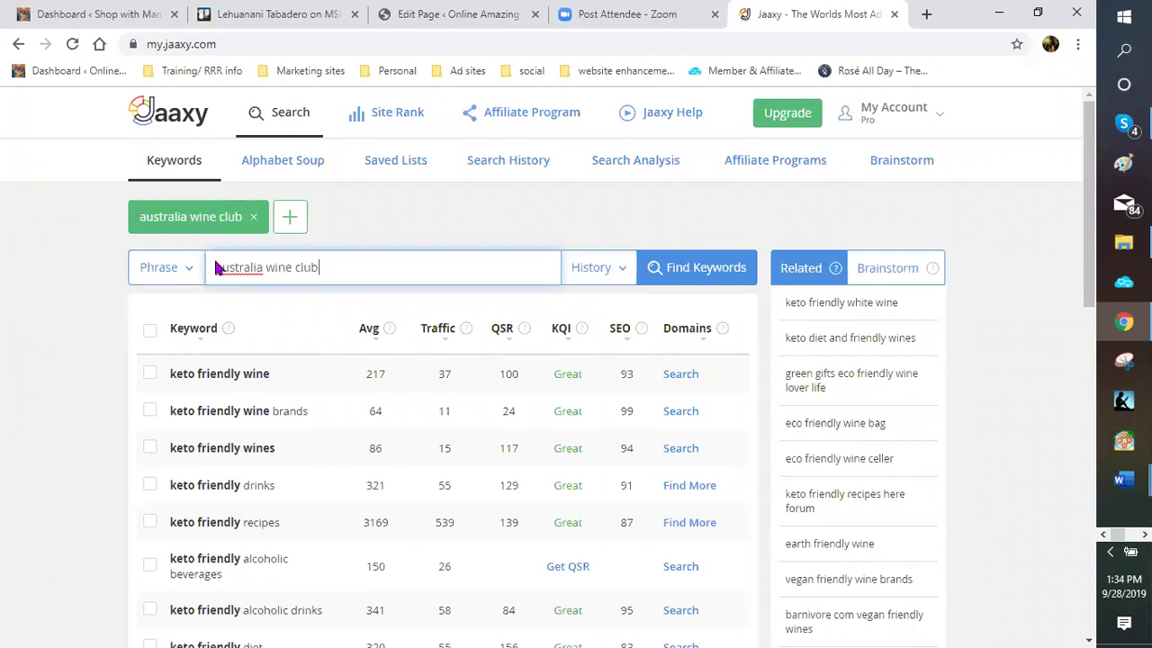
key(Return)
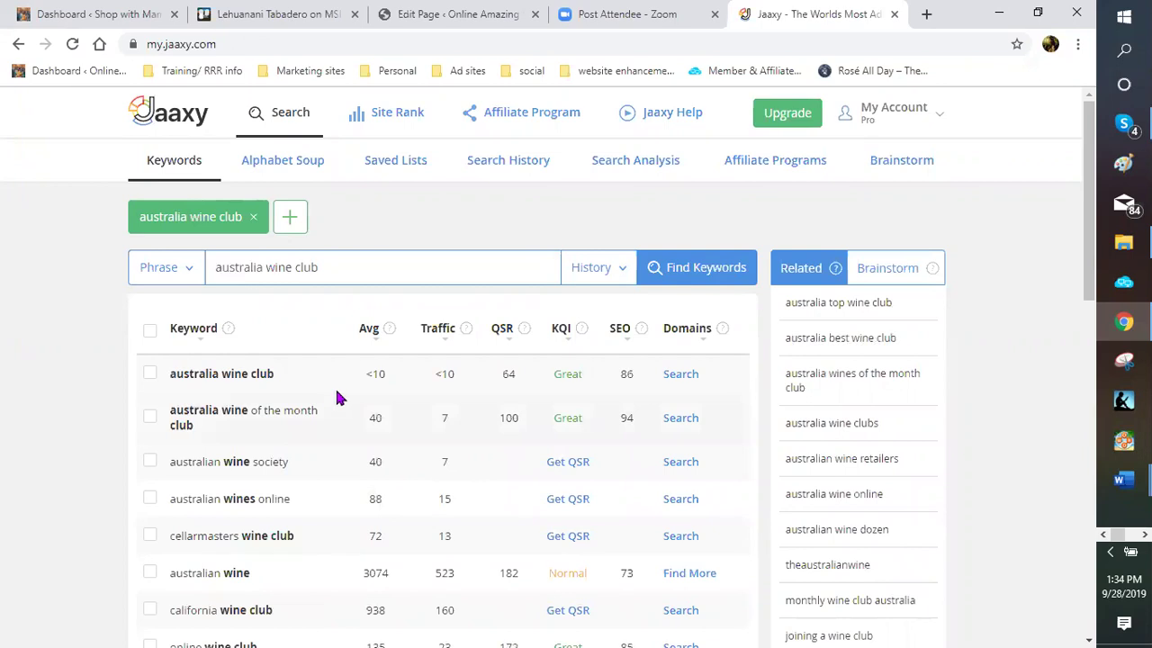
scroll(330, 403, down, 1)
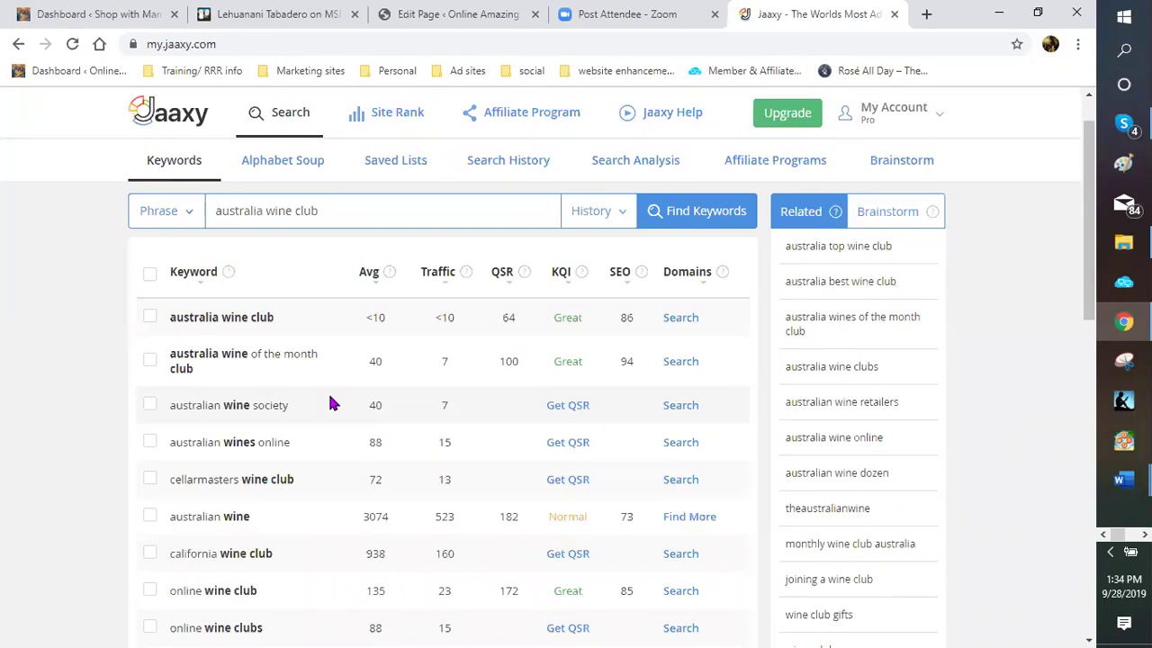
scroll(331, 399, down, 1)
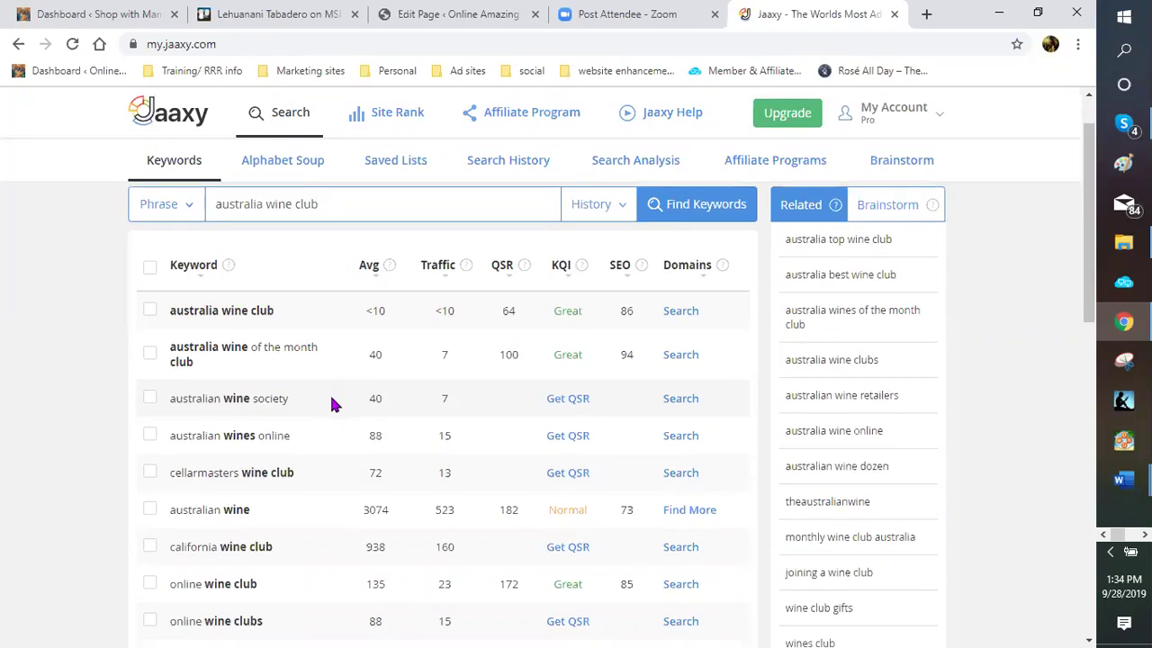
scroll(330, 403, down, 1)
scroll(330, 405, down, 1)
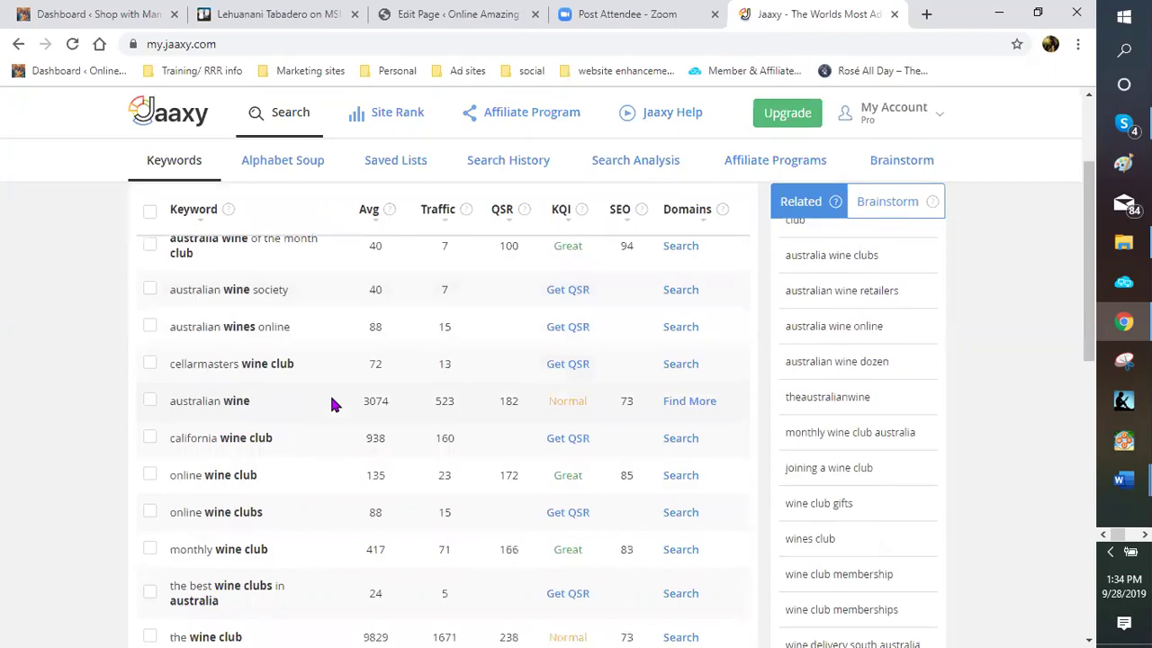
scroll(332, 404, down, 1)
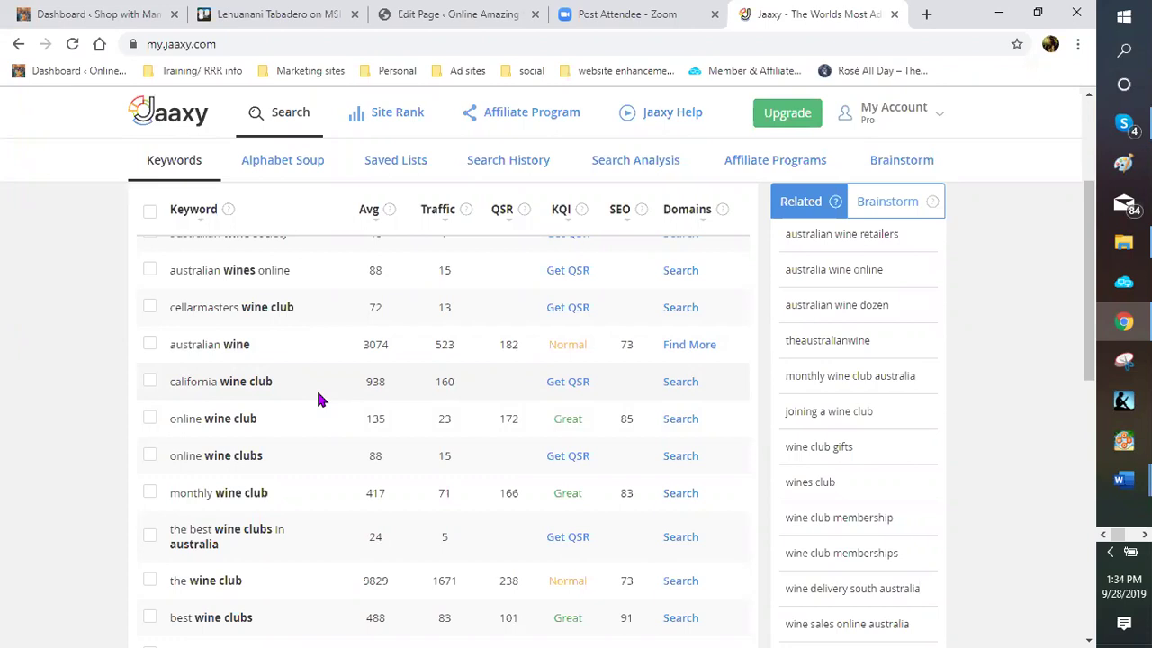
scroll(319, 399, down, 1)
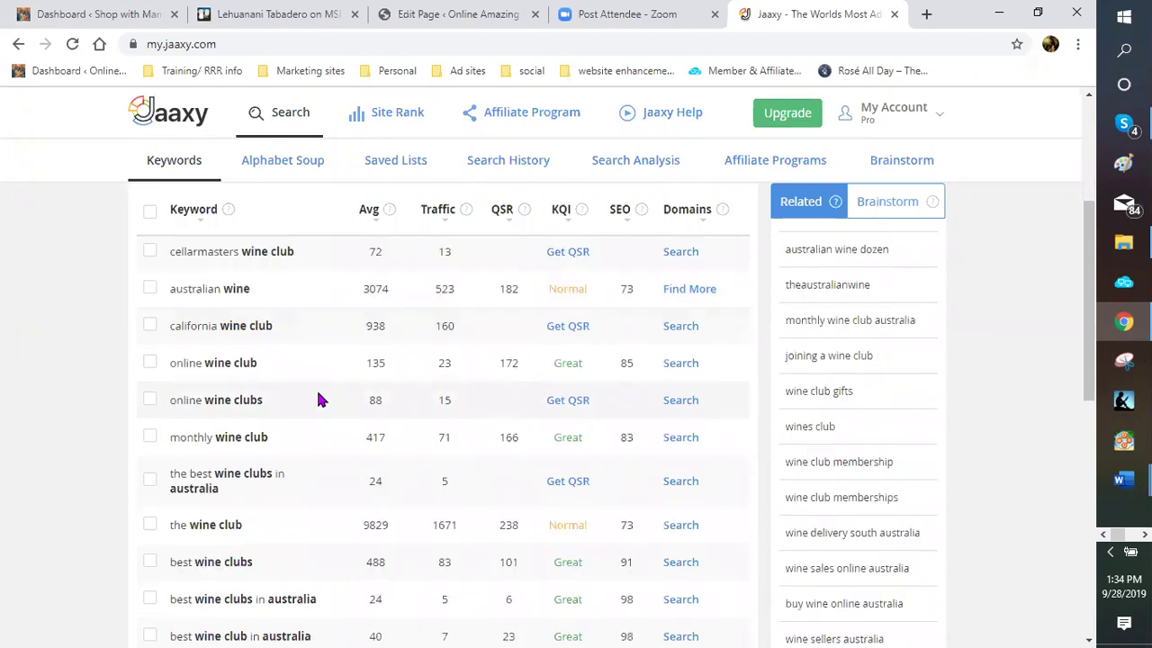
scroll(319, 400, up, 3)
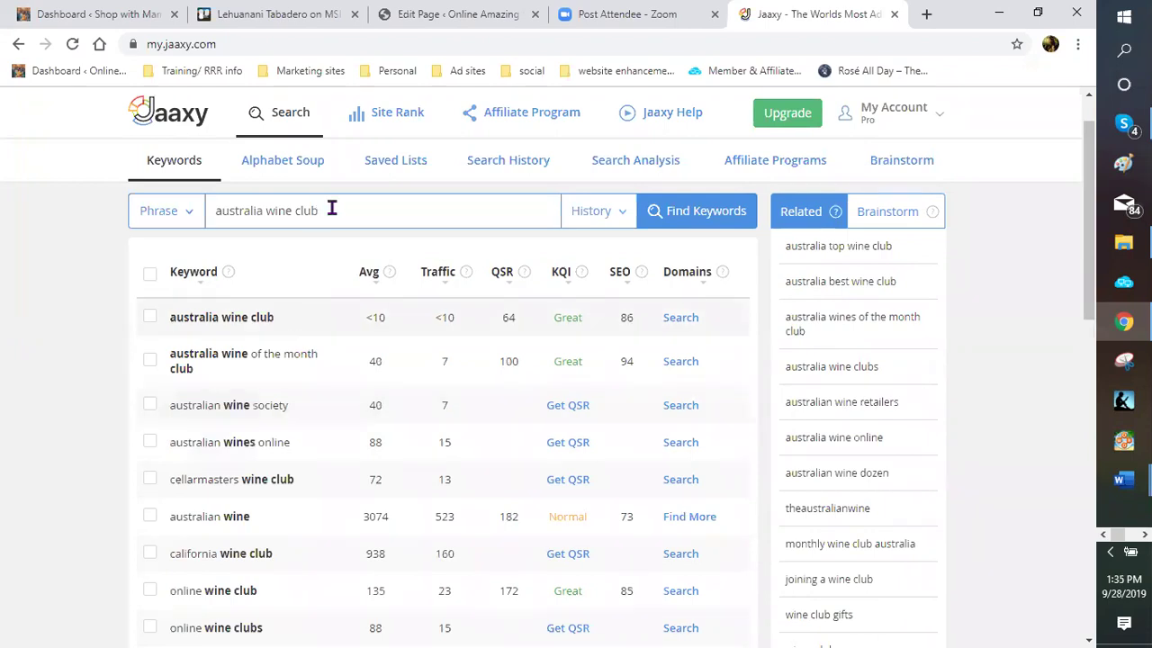
Search 'australian wine club' and fetch the row-two QSR (QSR 46, KQI Great, SEO 94)
click(258, 211)
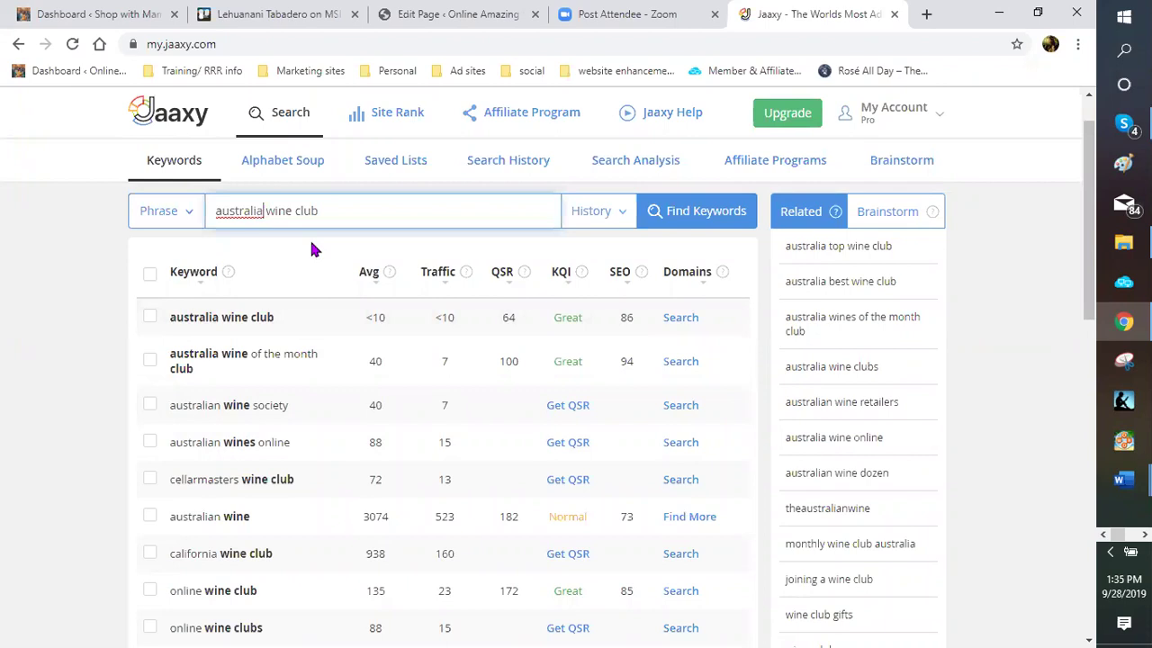
text(n)
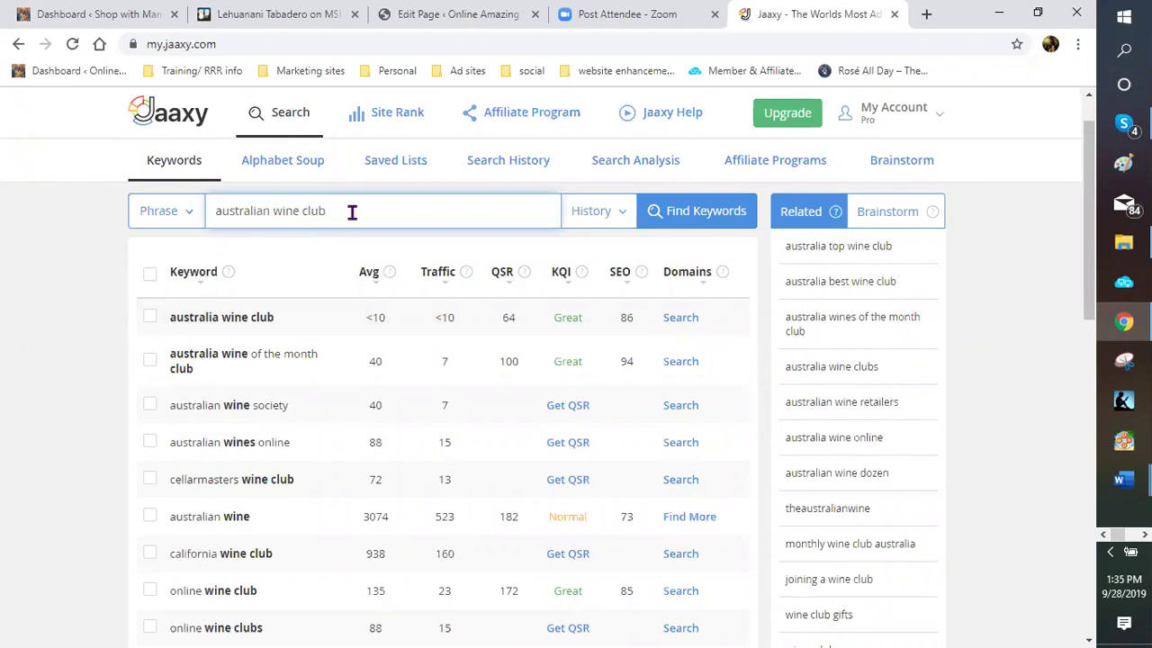
click(716, 221)
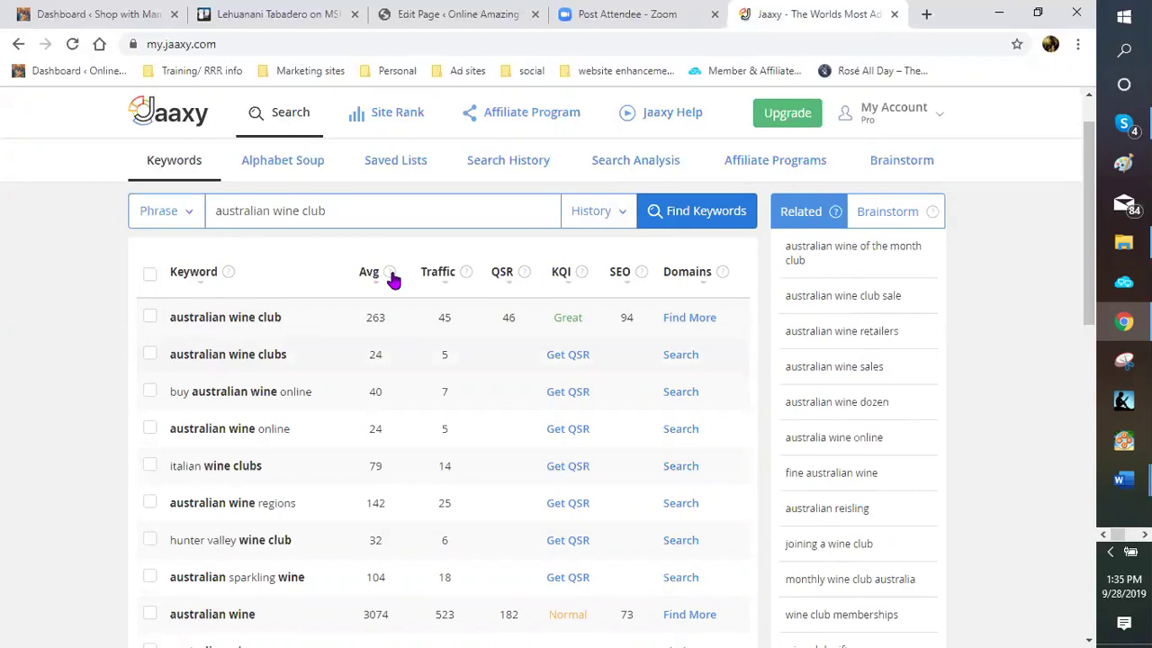
mouse_move(390, 273)
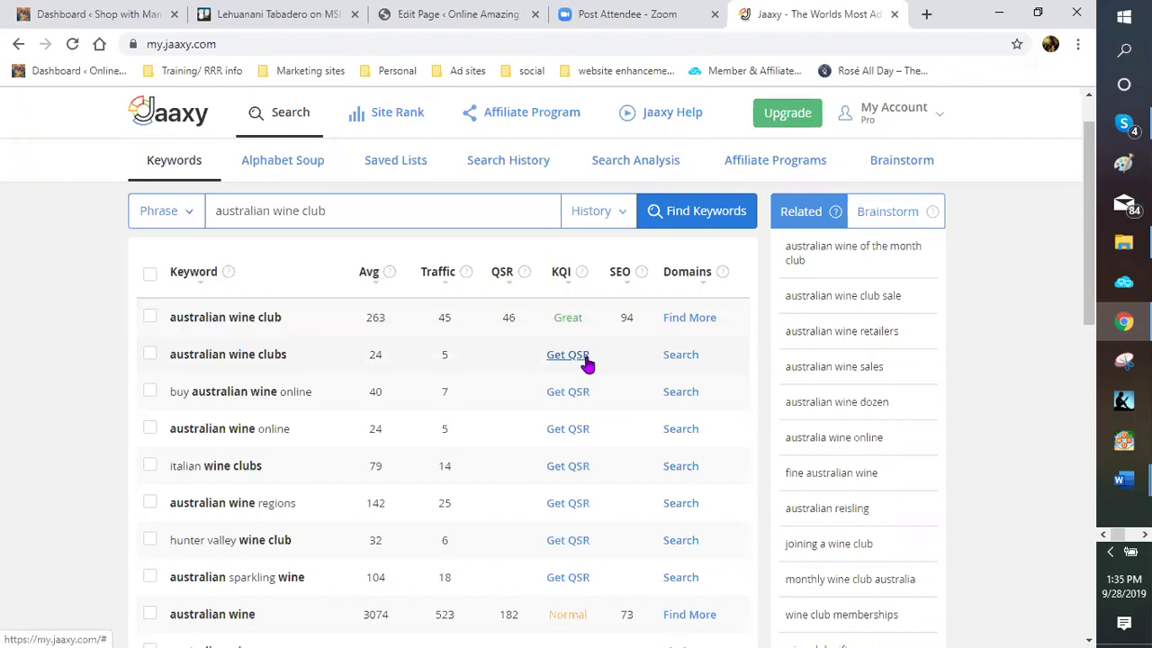
click(576, 357)
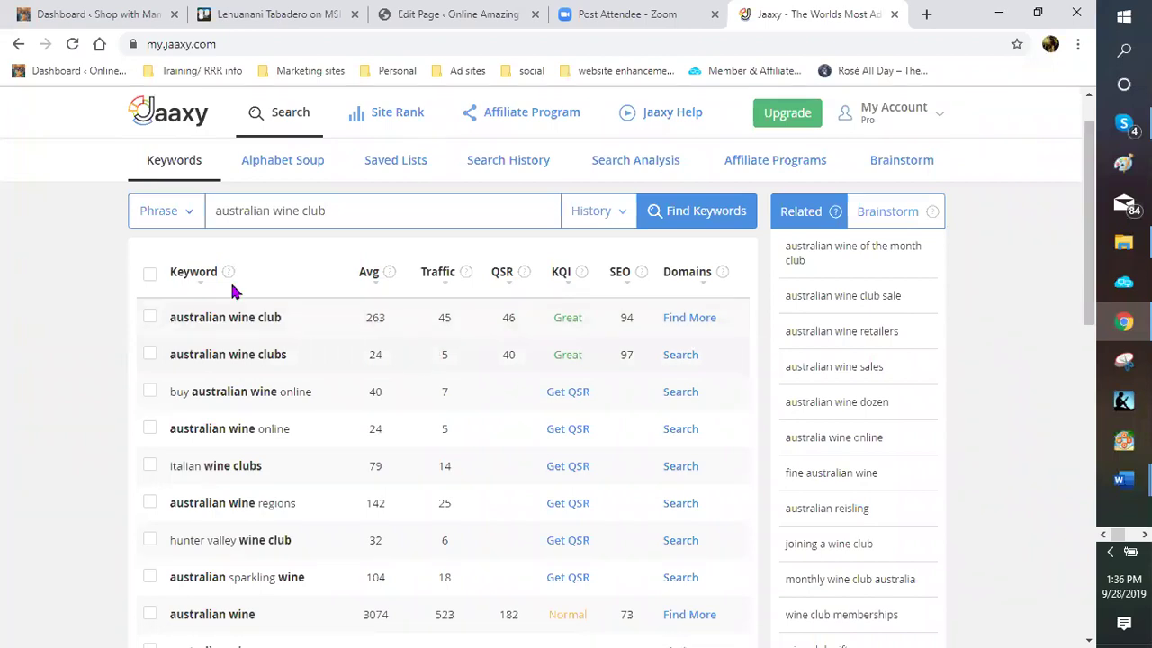
Browse the 'australian wine club' keyword ideas, fetching the QSR for 'wine australian'
scroll(232, 288, down, 1)
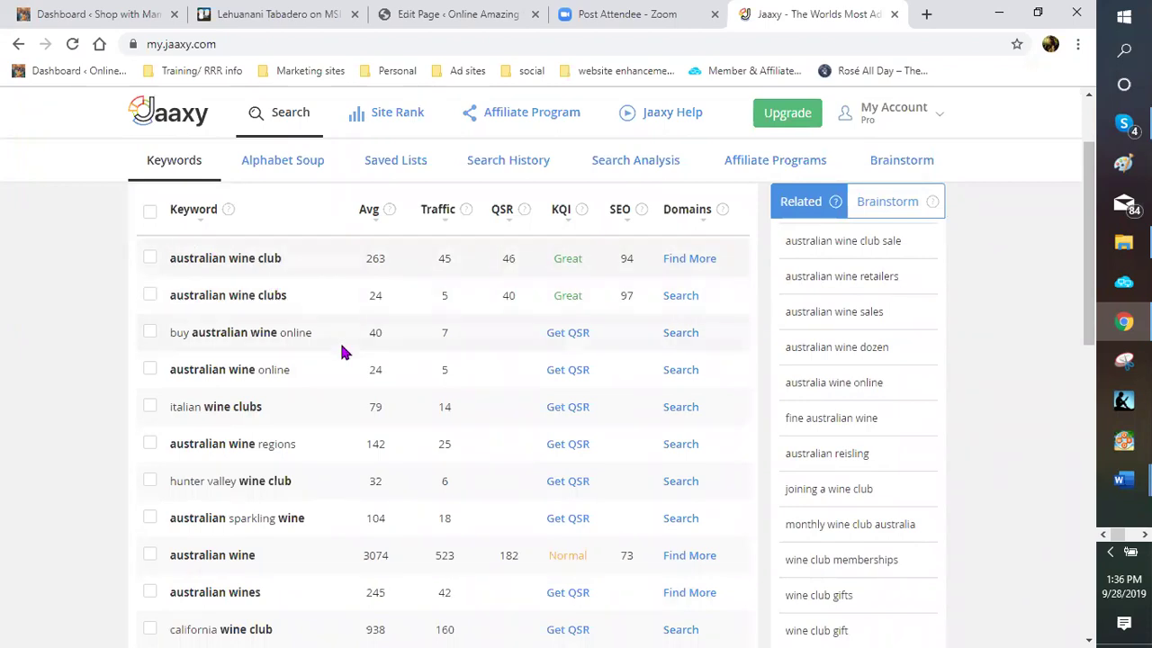
scroll(342, 353, down, 1)
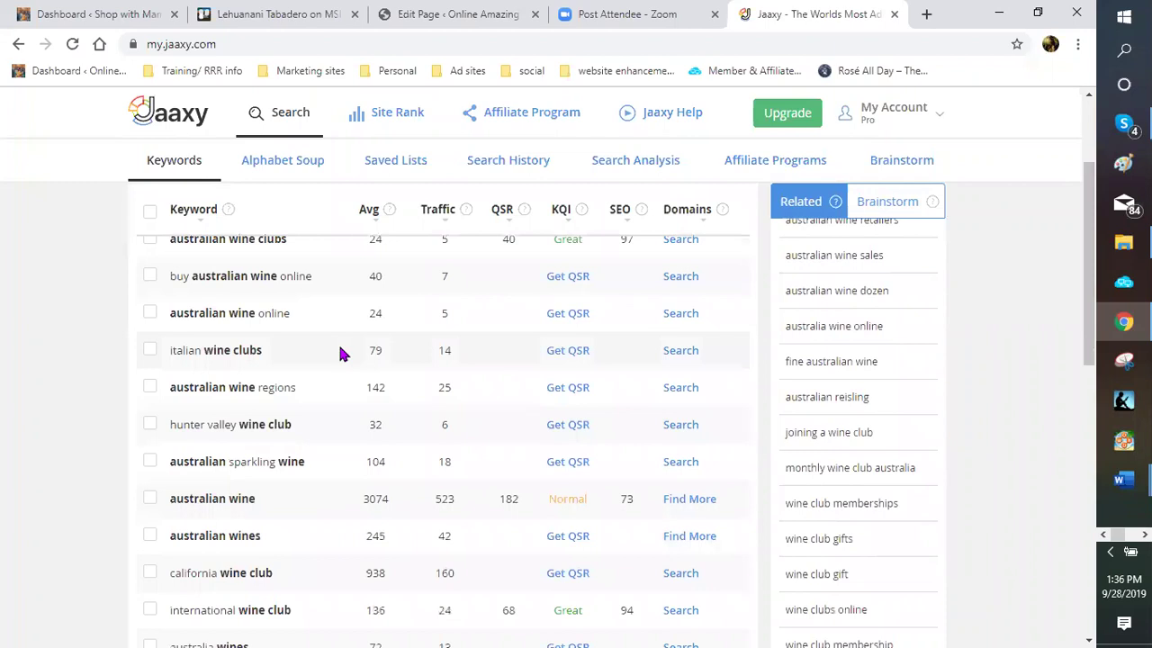
scroll(340, 353, down, 1)
scroll(340, 353, down, 1)
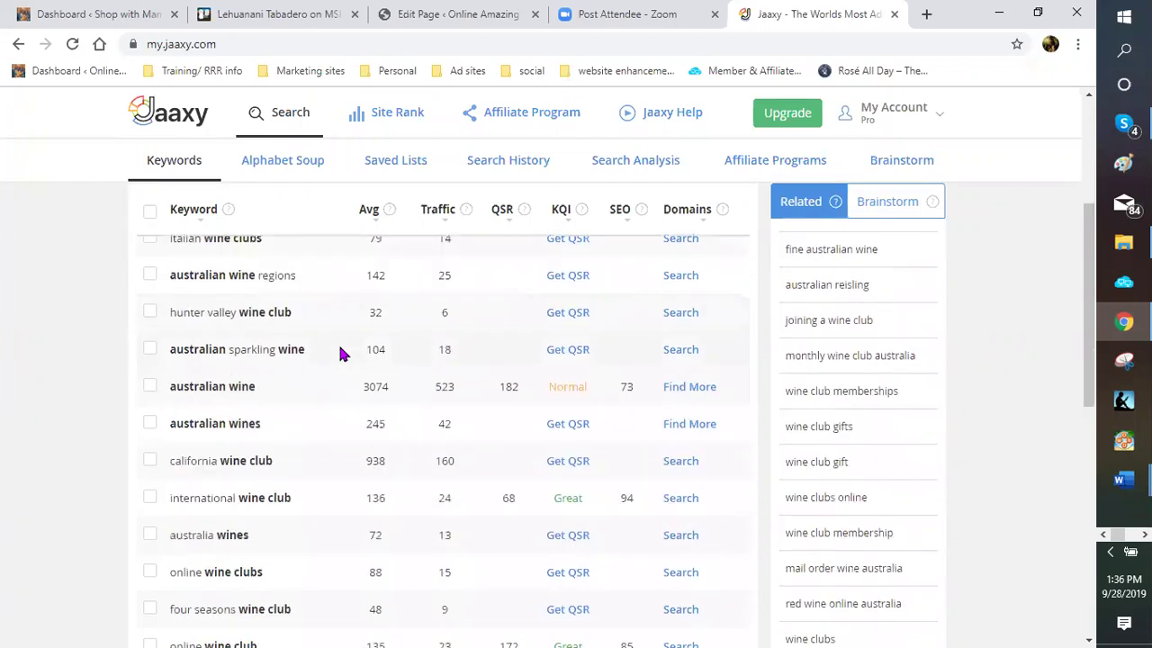
scroll(340, 354, down, 1)
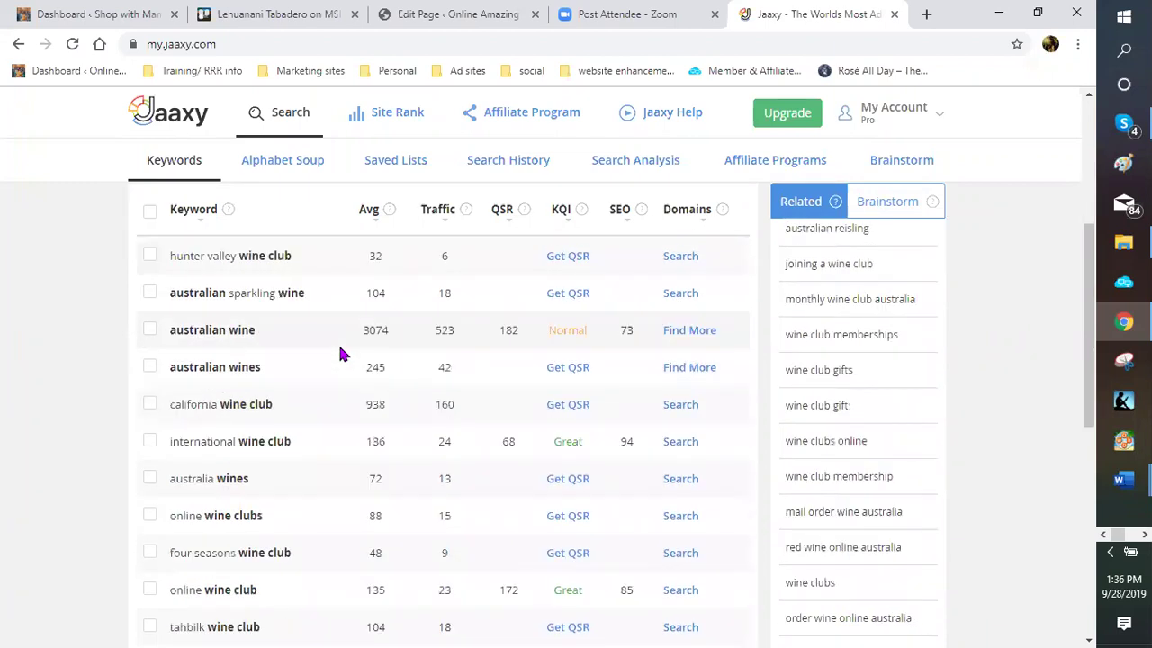
scroll(340, 354, down, 1)
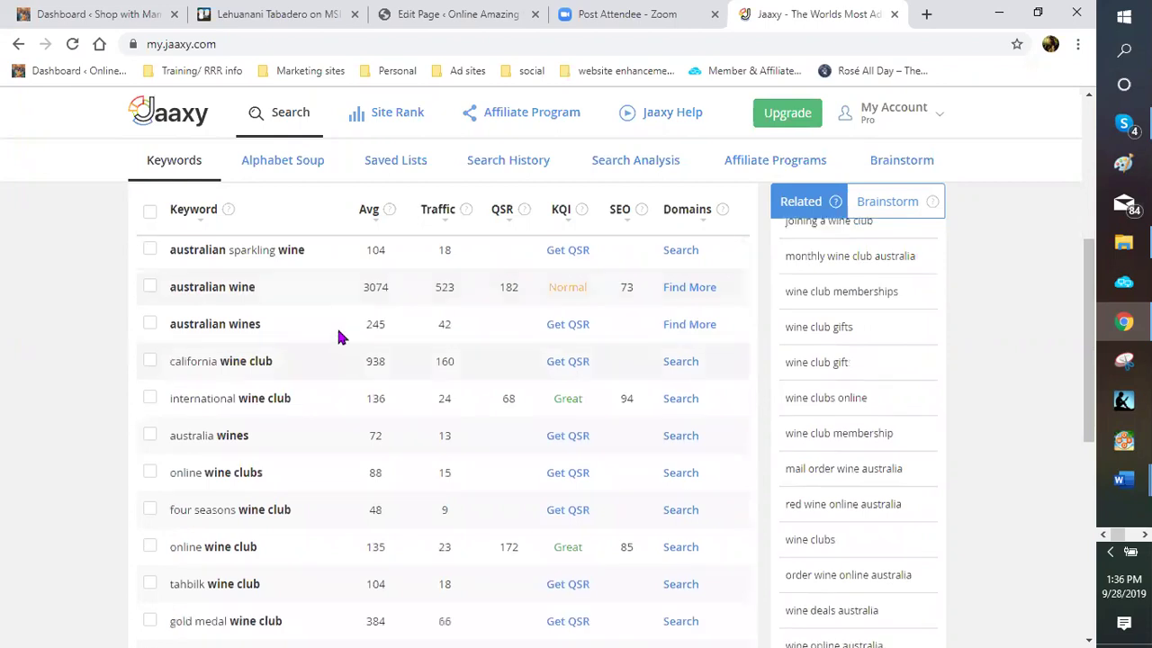
scroll(336, 334, up, 3)
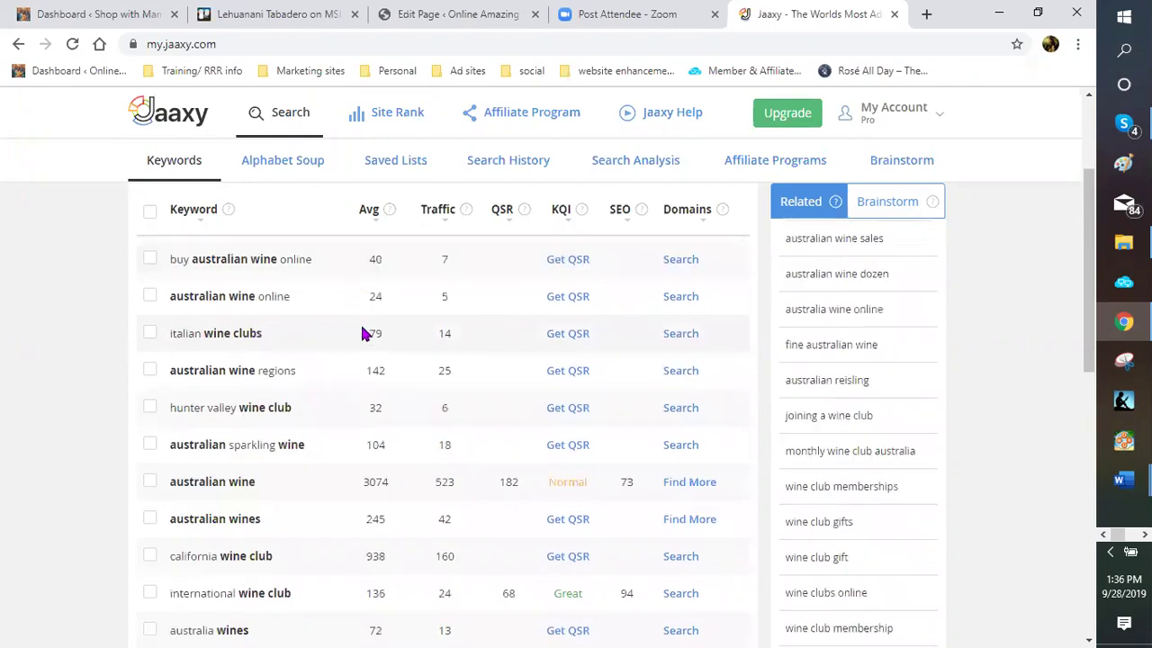
scroll(372, 333, up, 2)
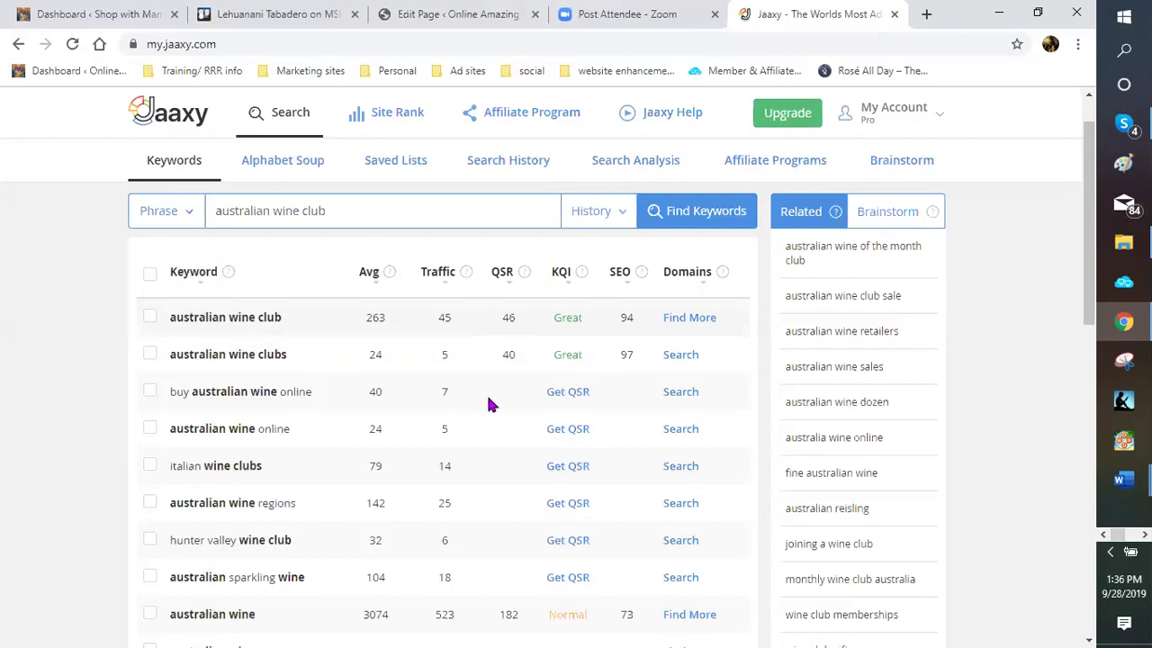
scroll(489, 334, down, 1)
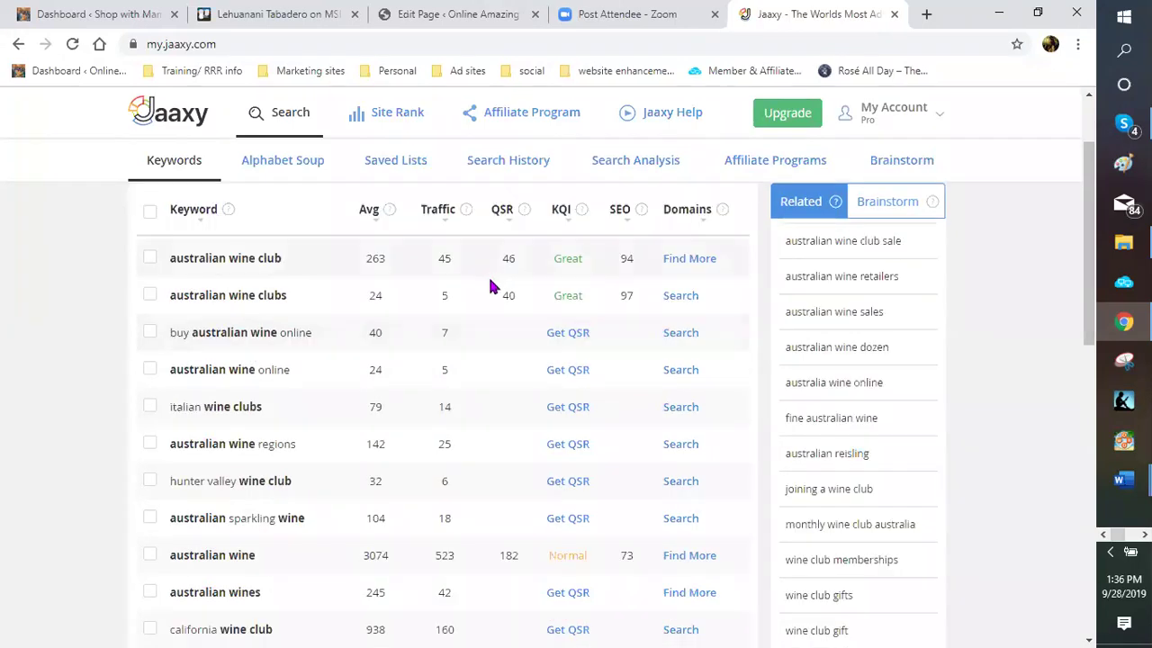
scroll(347, 409, down, 2)
scroll(429, 421, down, 1)
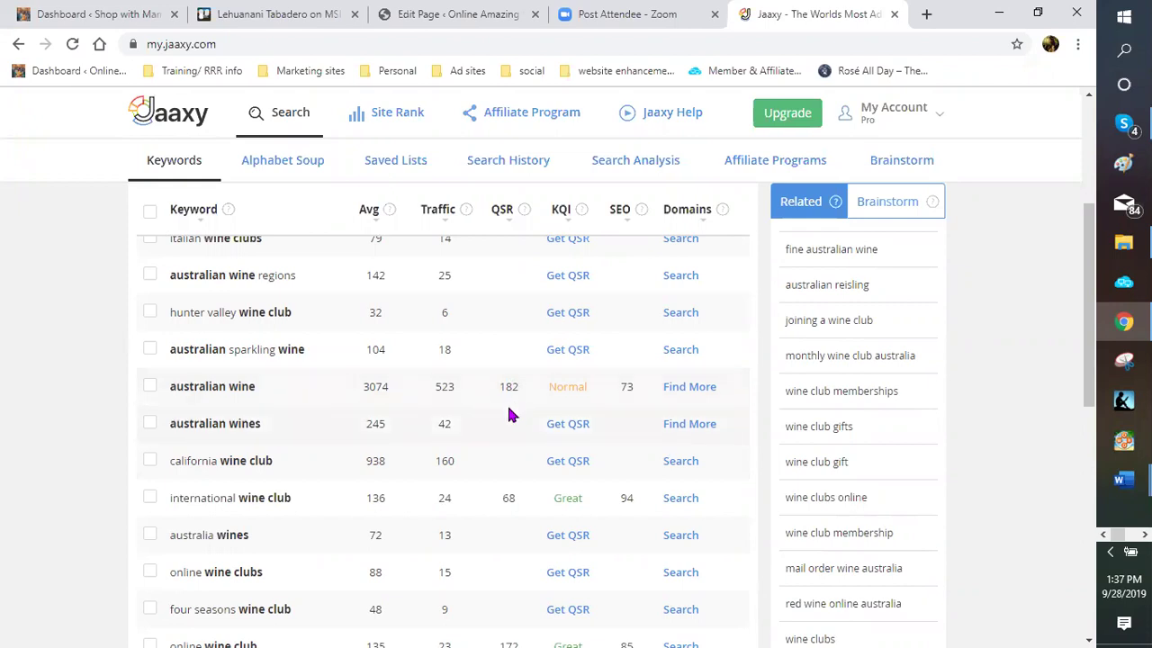
scroll(507, 396, down, 1)
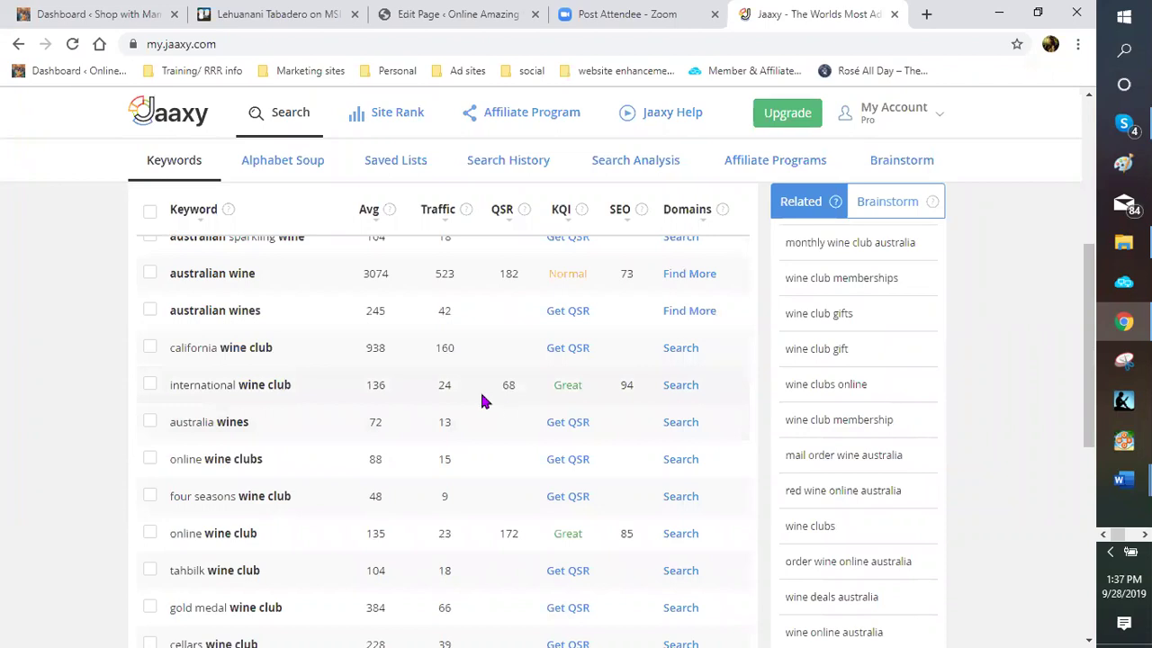
scroll(221, 384, down, 1)
scroll(220, 383, down, 1)
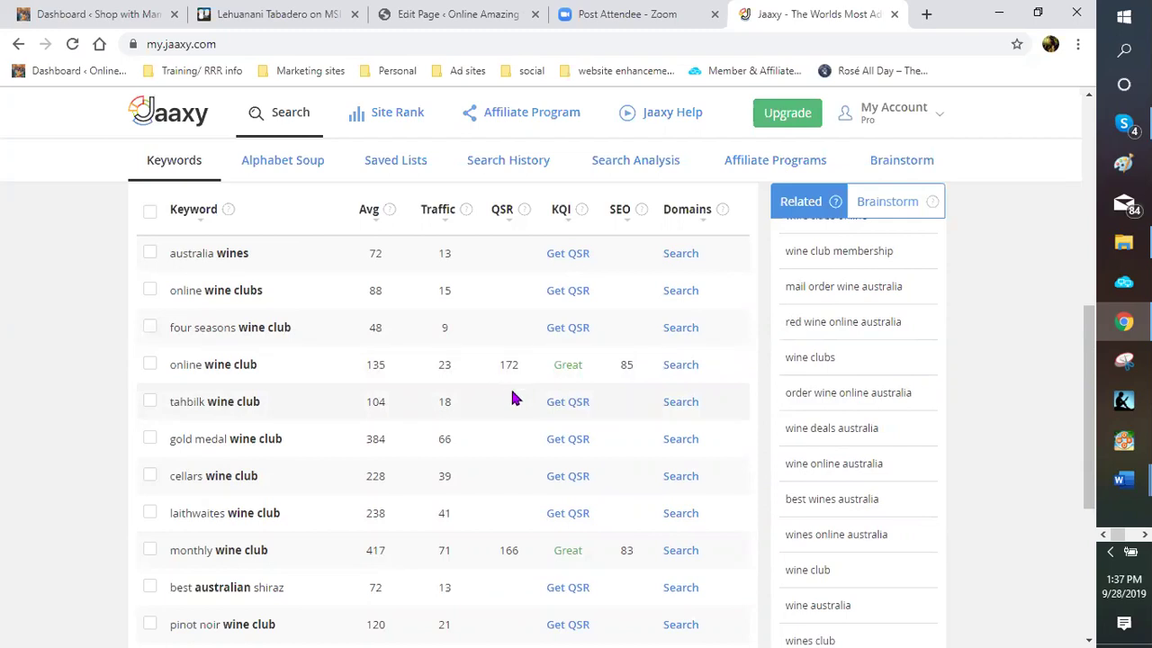
scroll(514, 396, down, 1)
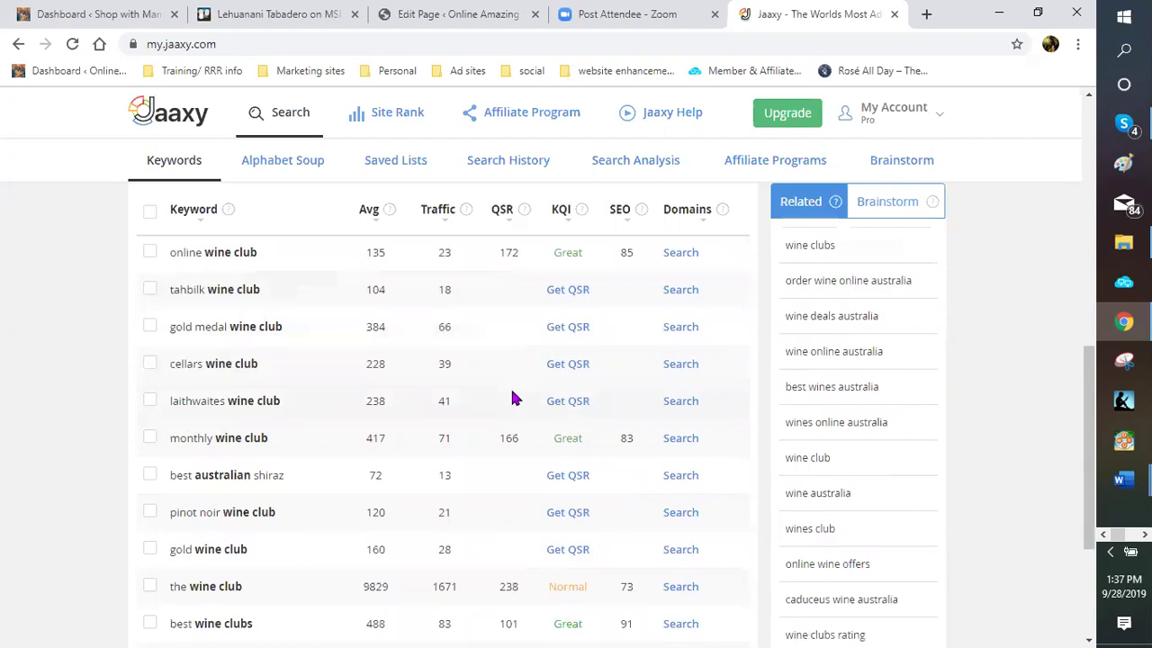
scroll(510, 388, down, 1)
scroll(493, 394, down, 1)
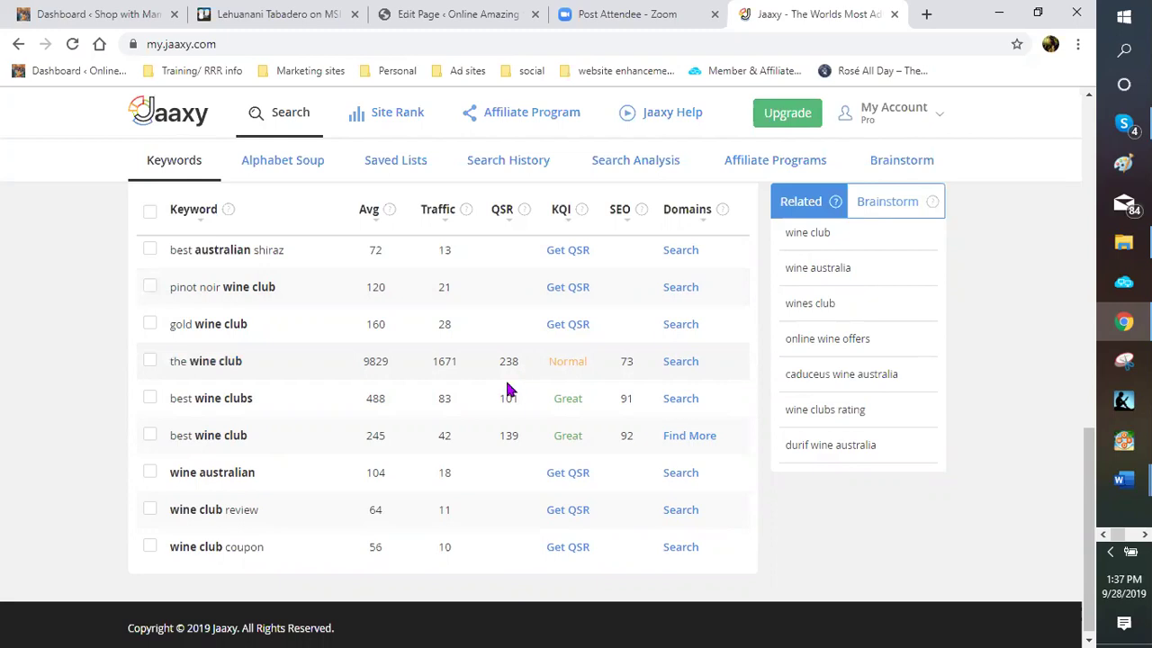
scroll(206, 486, down, 1)
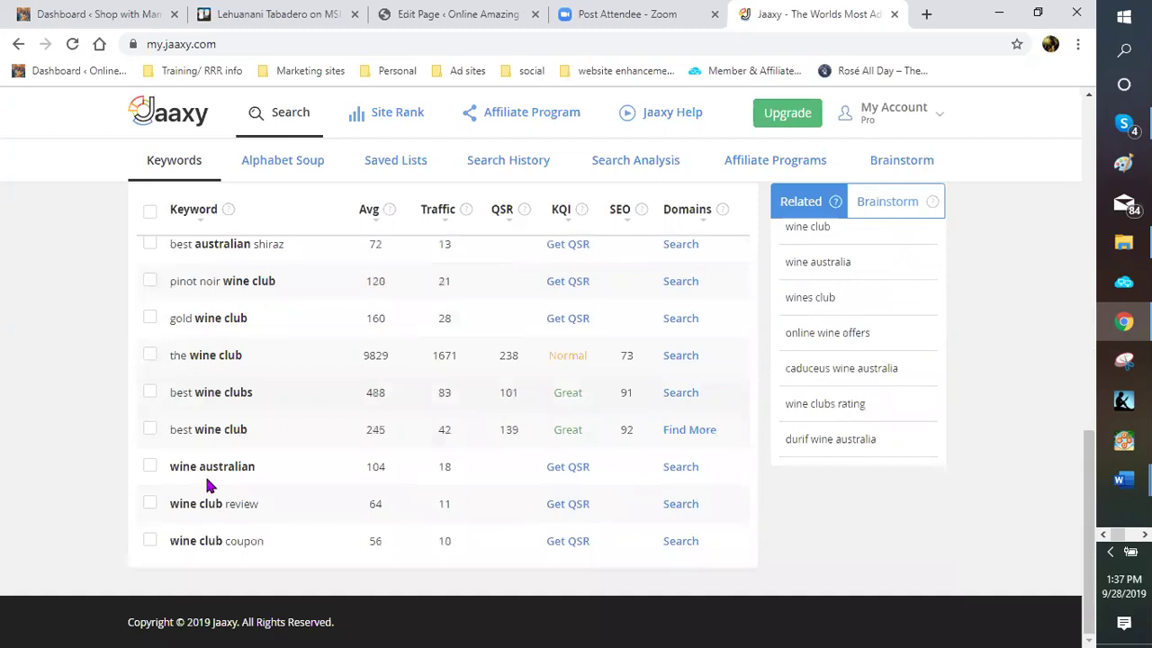
click(574, 470)
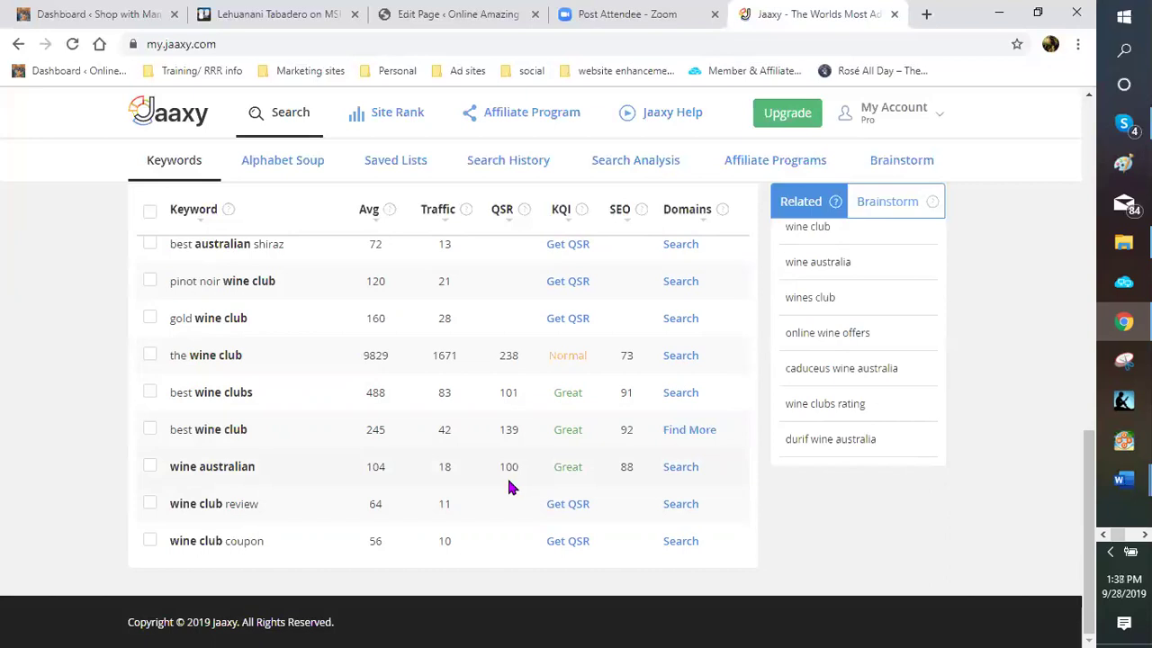
scroll(506, 486, up, 2)
scroll(504, 486, up, 2)
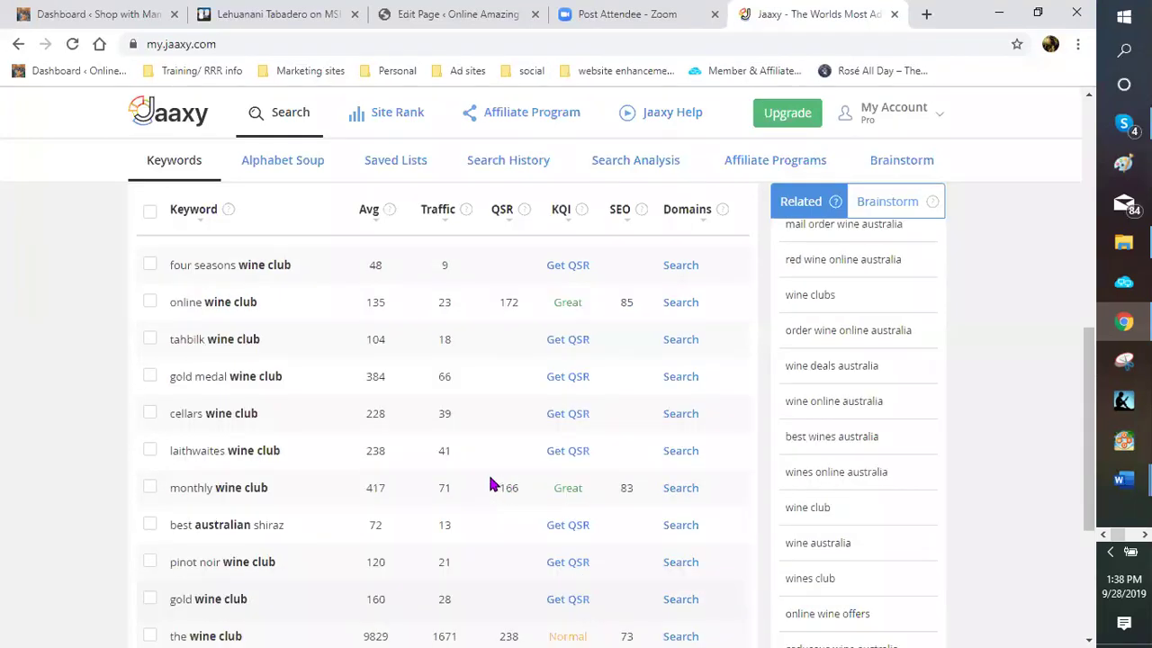
scroll(493, 484, up, 2)
scroll(491, 479, up, 1)
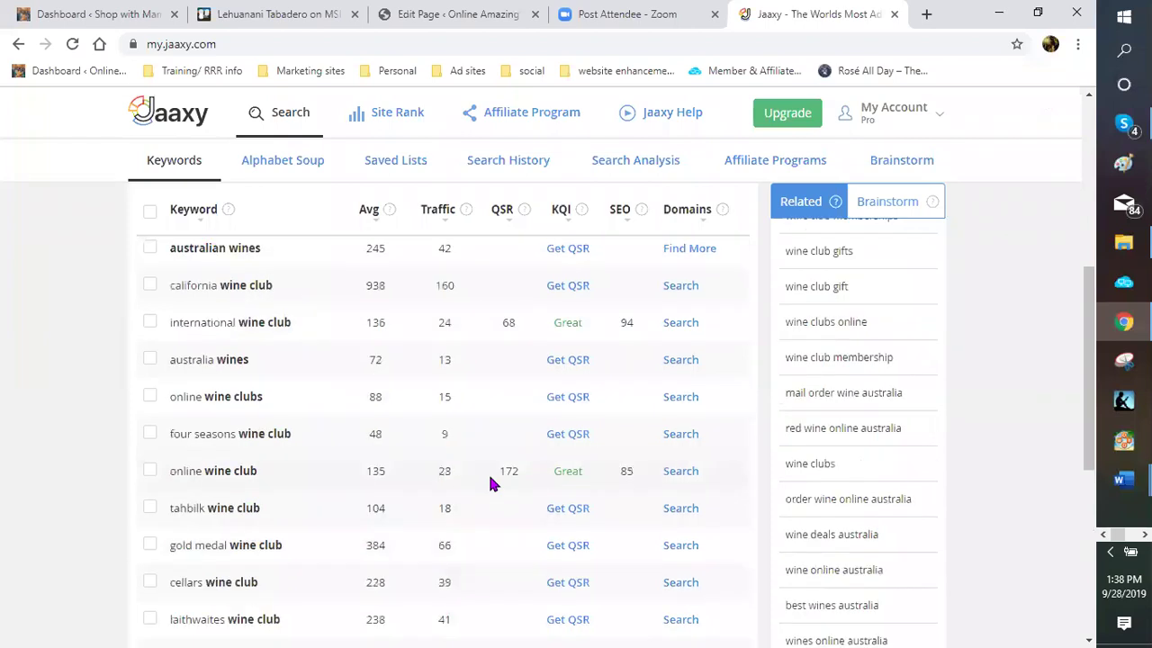
scroll(491, 478, up, 2)
scroll(490, 485, up, 2)
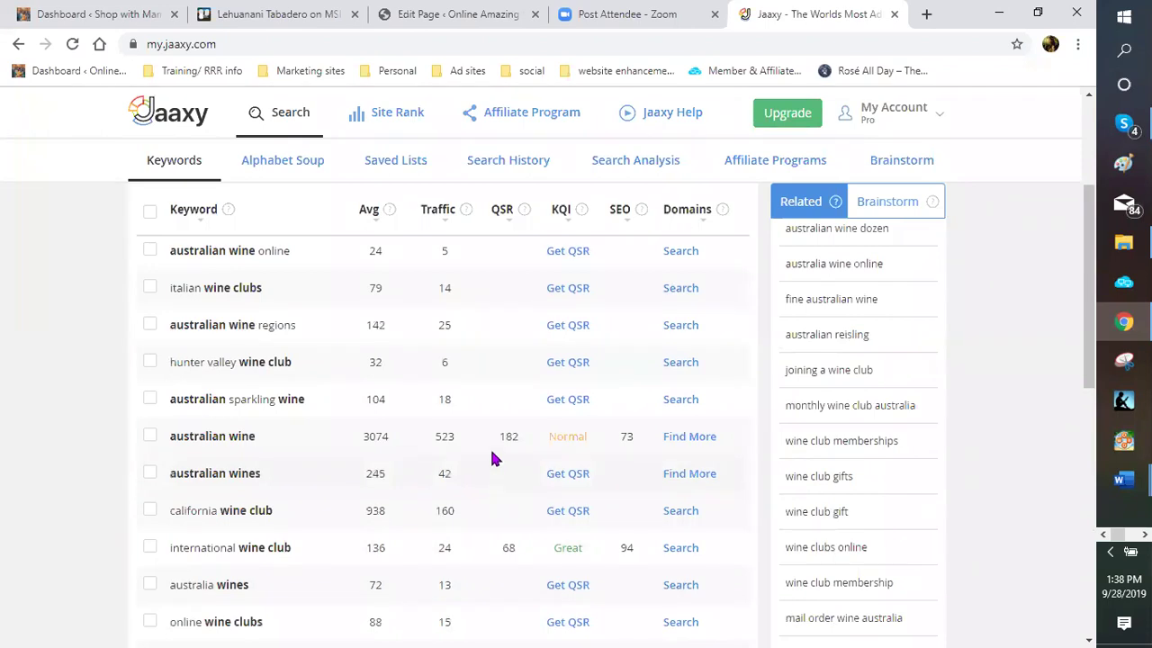
scroll(493, 459, up, 1)
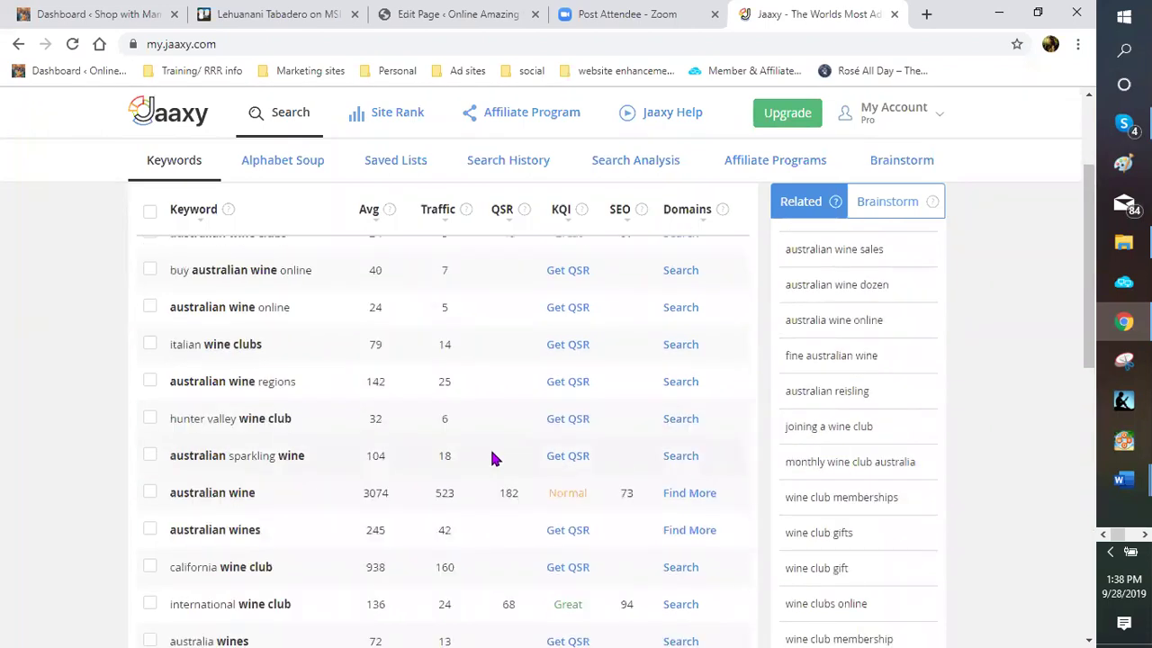
scroll(492, 458, up, 1)
scroll(477, 457, up, 1)
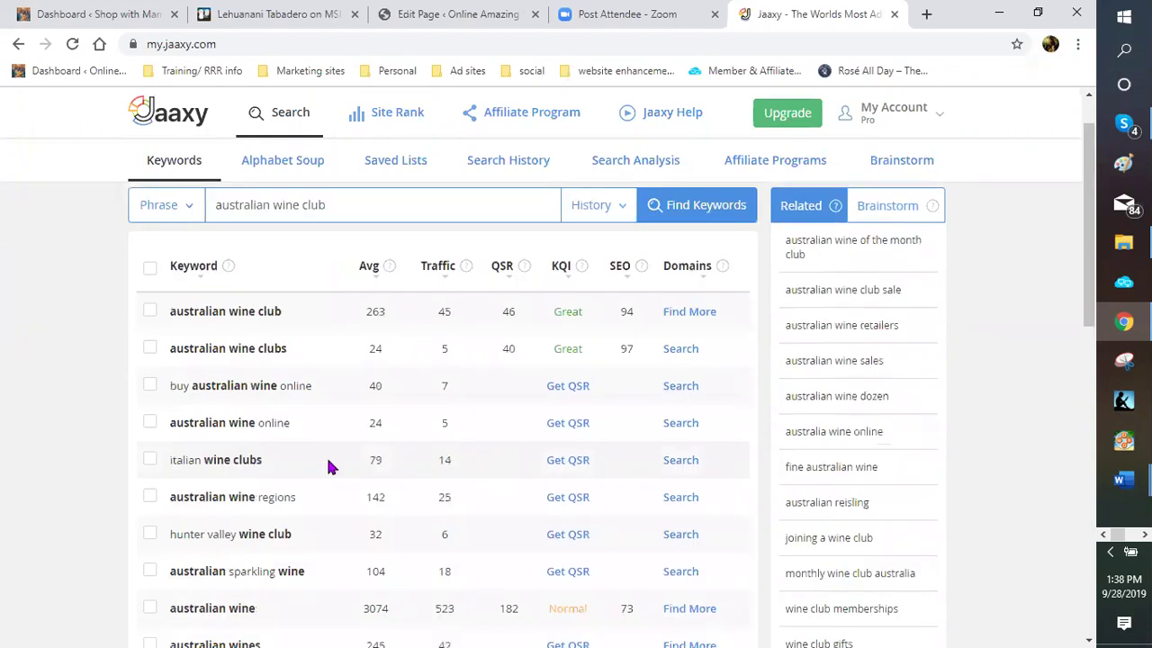
Score 'australian wine online' (QSR 72, KQI Great, SEO 96), then return to the WordPress editor
click(587, 430)
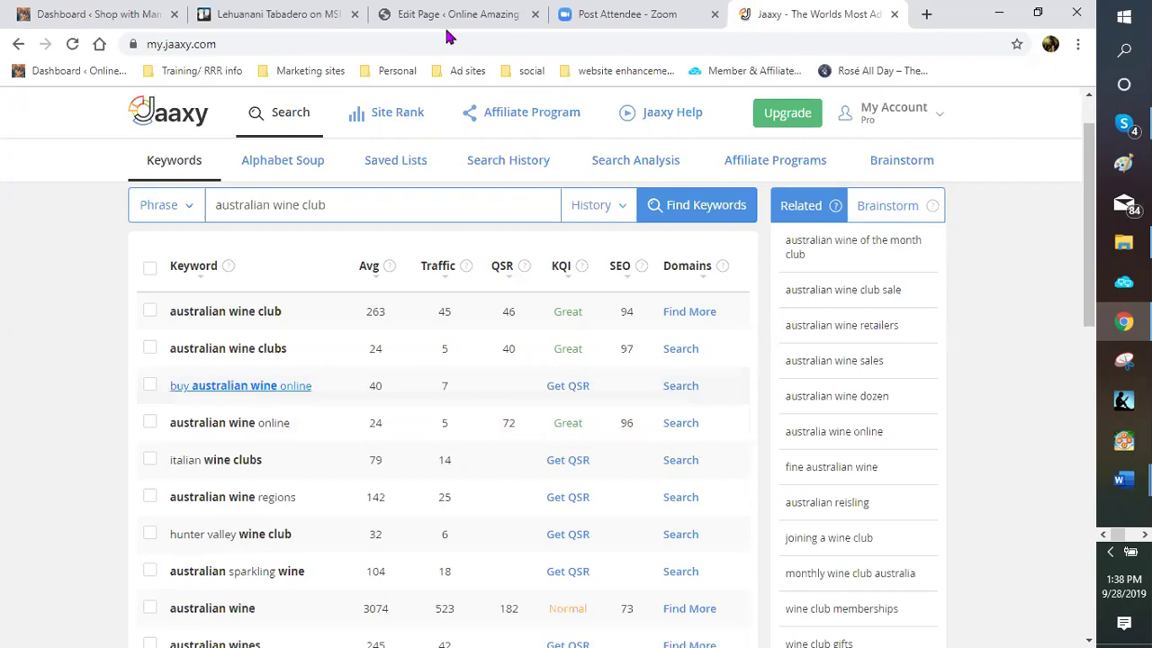
click(478, 16)
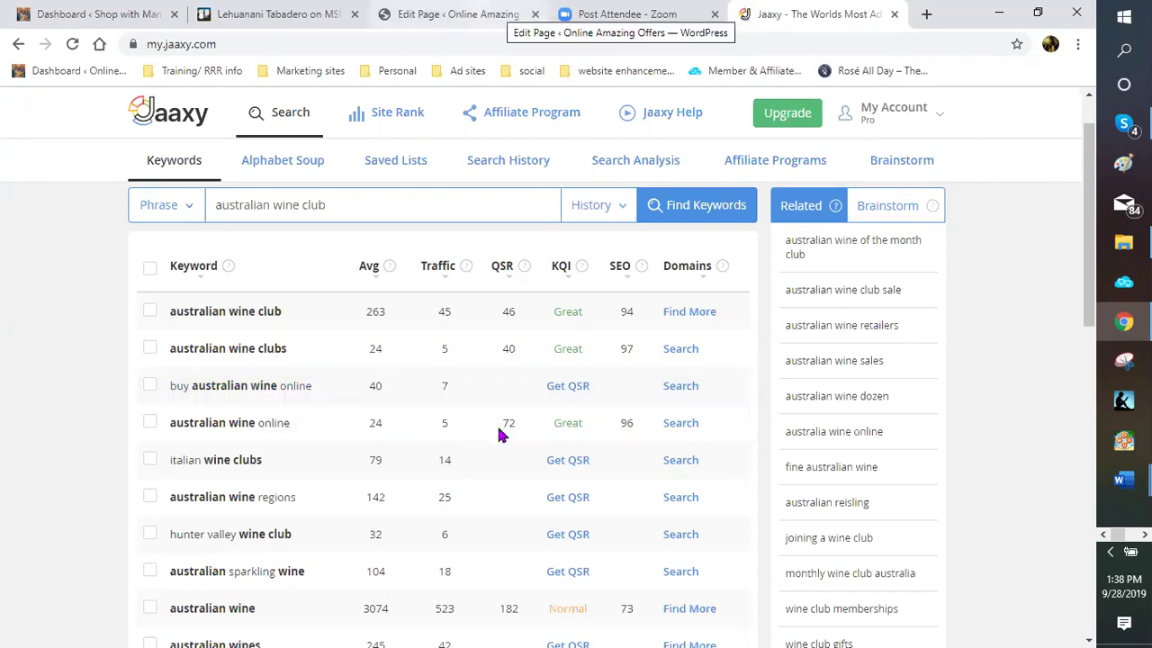
Change the Yoast focus keyphrase to 'australian wine club'
click(267, 267)
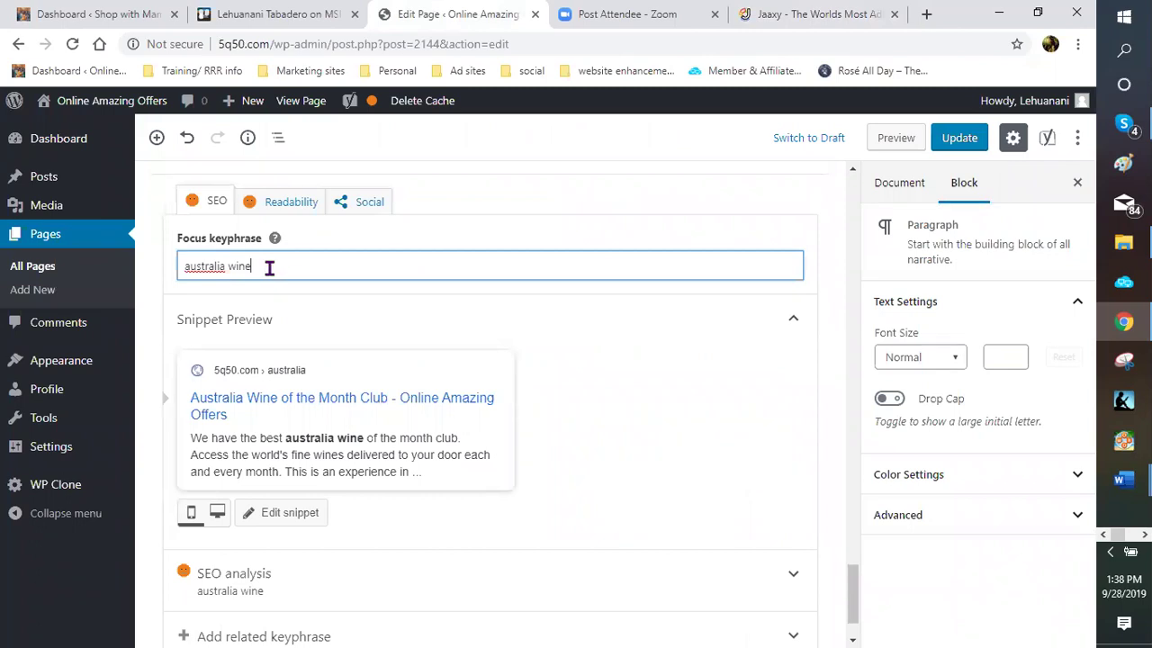
key(BackSpace)
key(BackSpace)
key(BackSpace)
key(BackSpace)
key(BackSpace)
text(n)
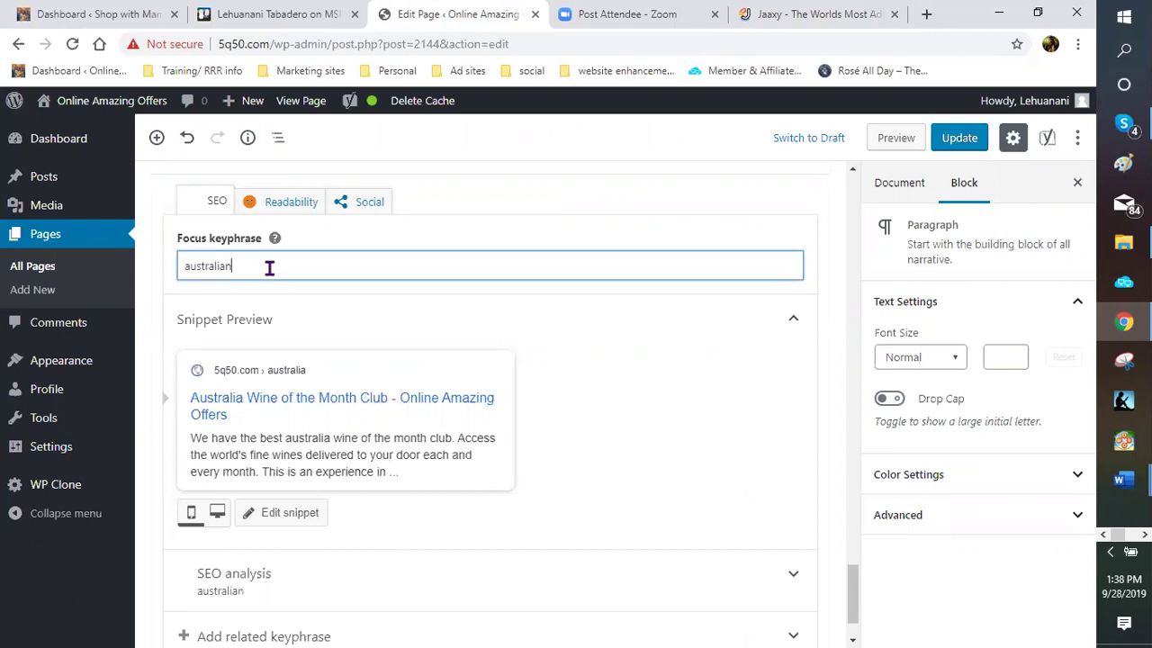
text( wine club)
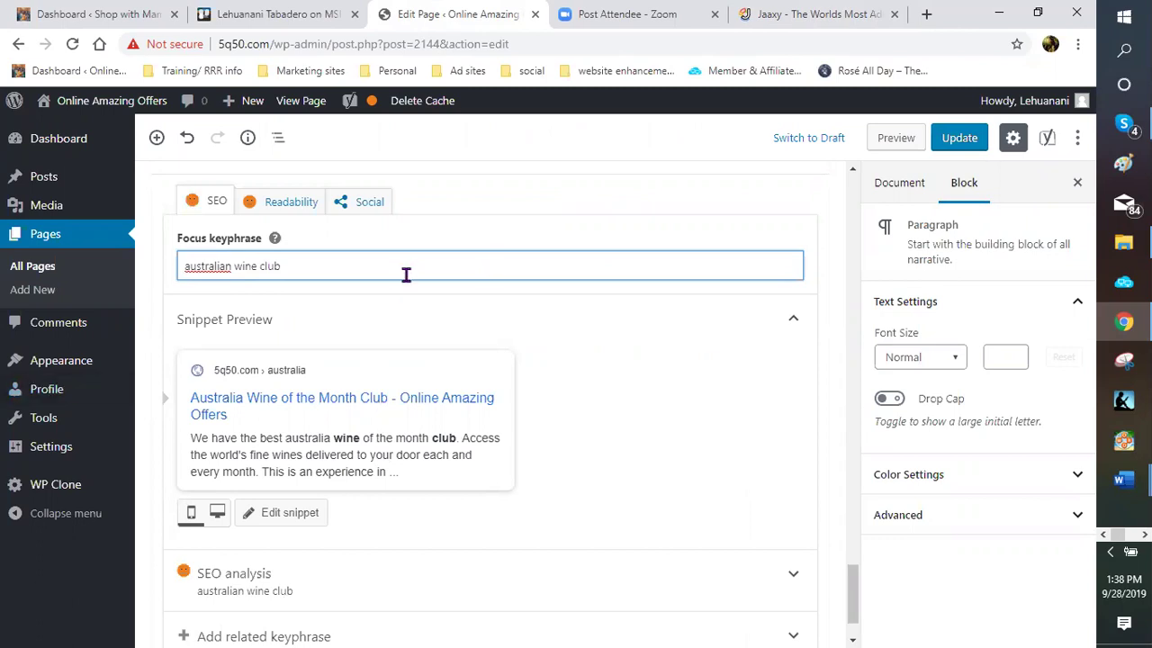
scroll(401, 274, up, 5)
scroll(401, 270, up, 5)
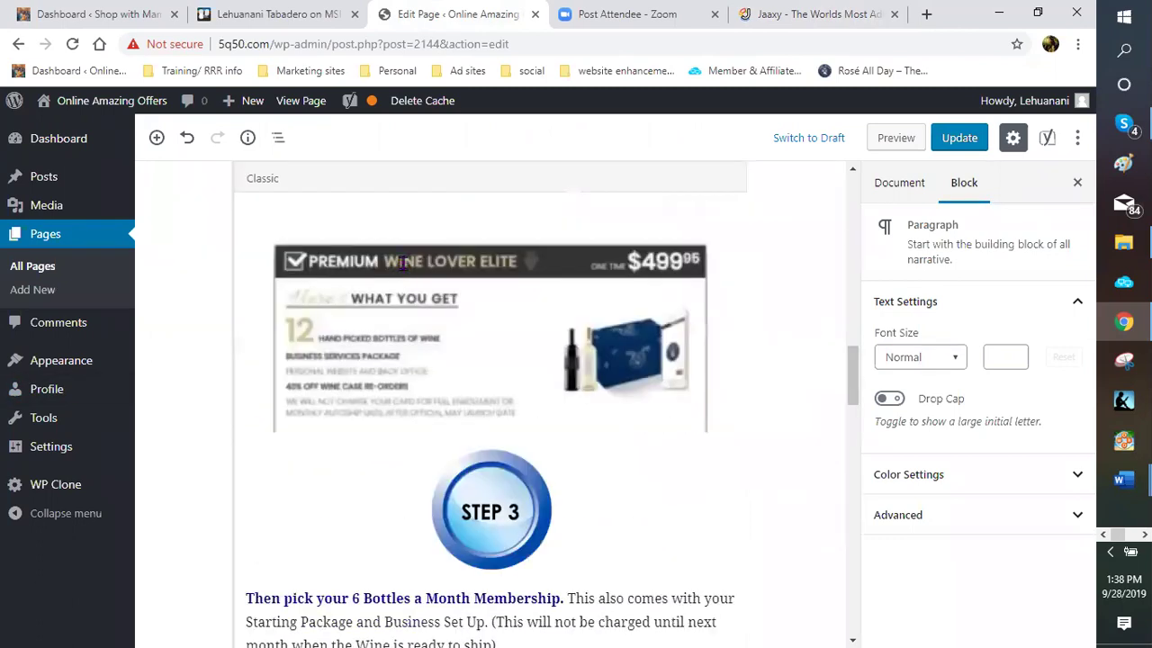
scroll(402, 270, up, 5)
scroll(338, 333, up, 5)
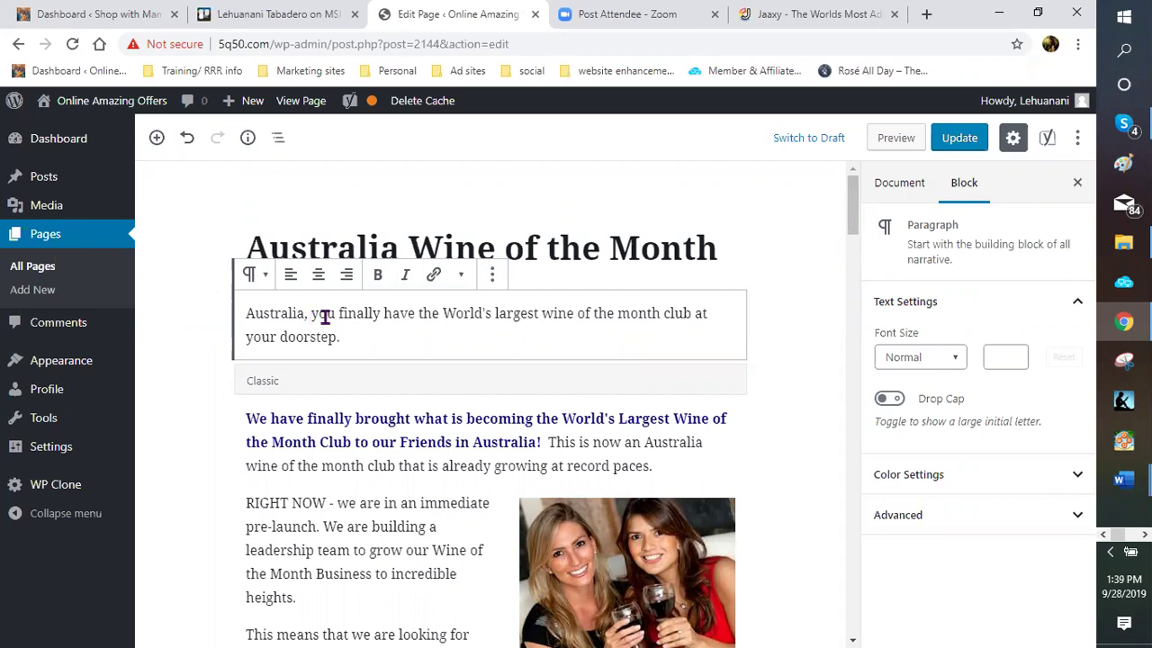
Replace the text after 'Australia,' with 'your Australian wine club is finally here' and the World's largest growing wine club sentence
drag(315, 313, 720, 325)
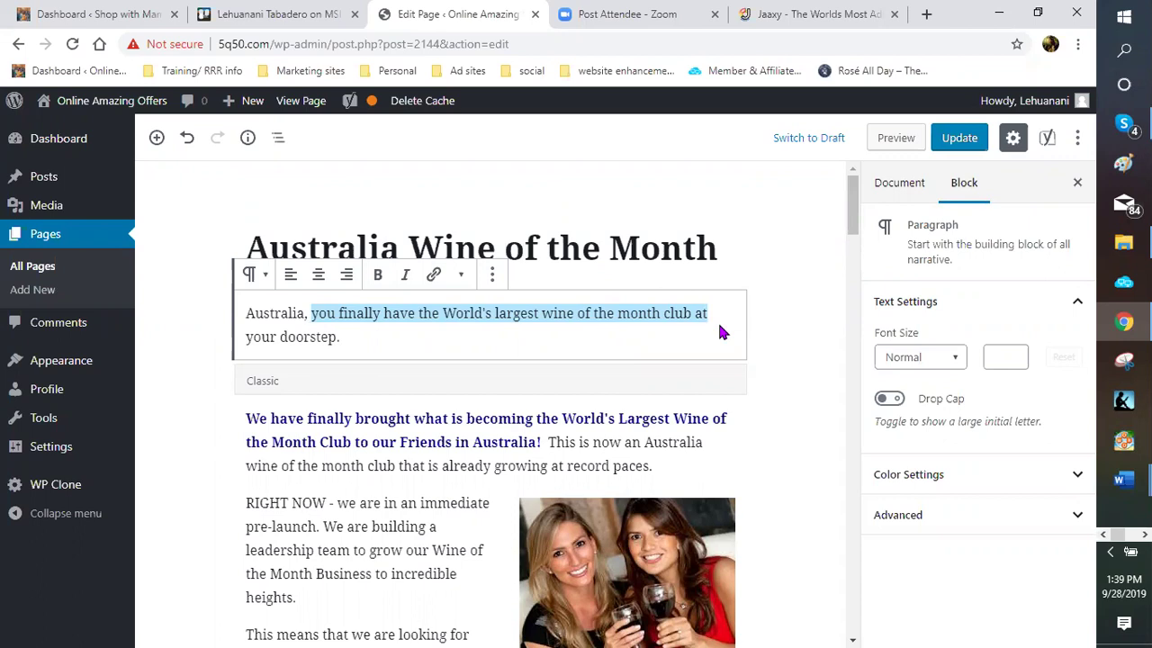
text(Your)
key(BackSpace)
key(BackSpace)
key(BackSpace)
key(BackSpace)
text(your Aust)
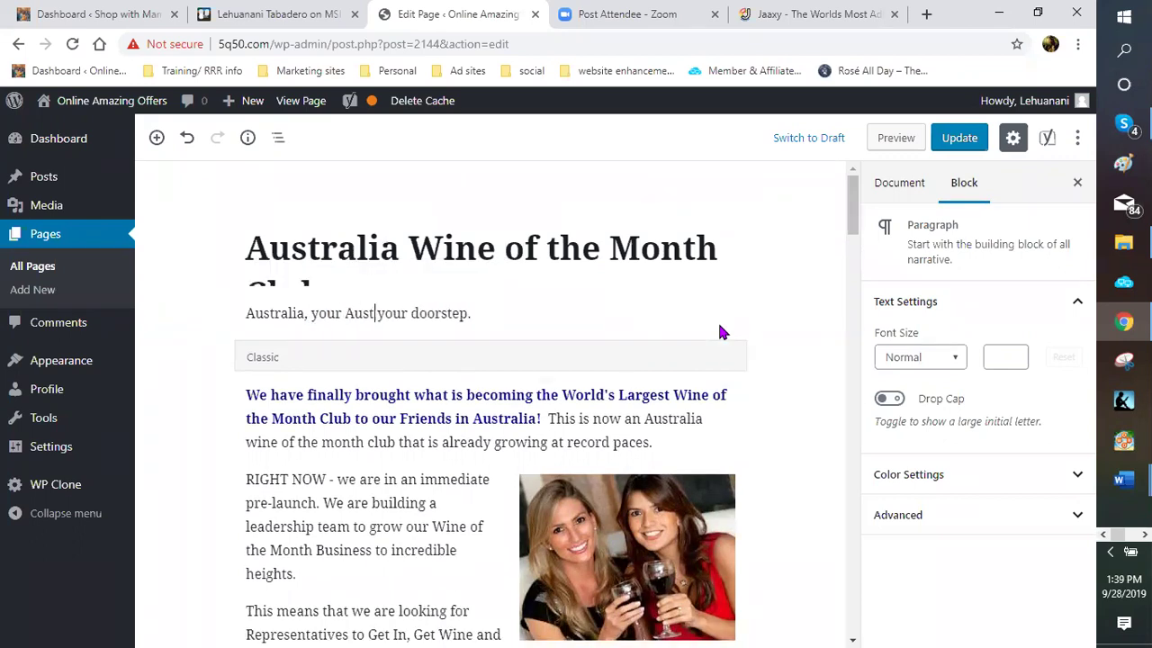
text(ralian wine clu)
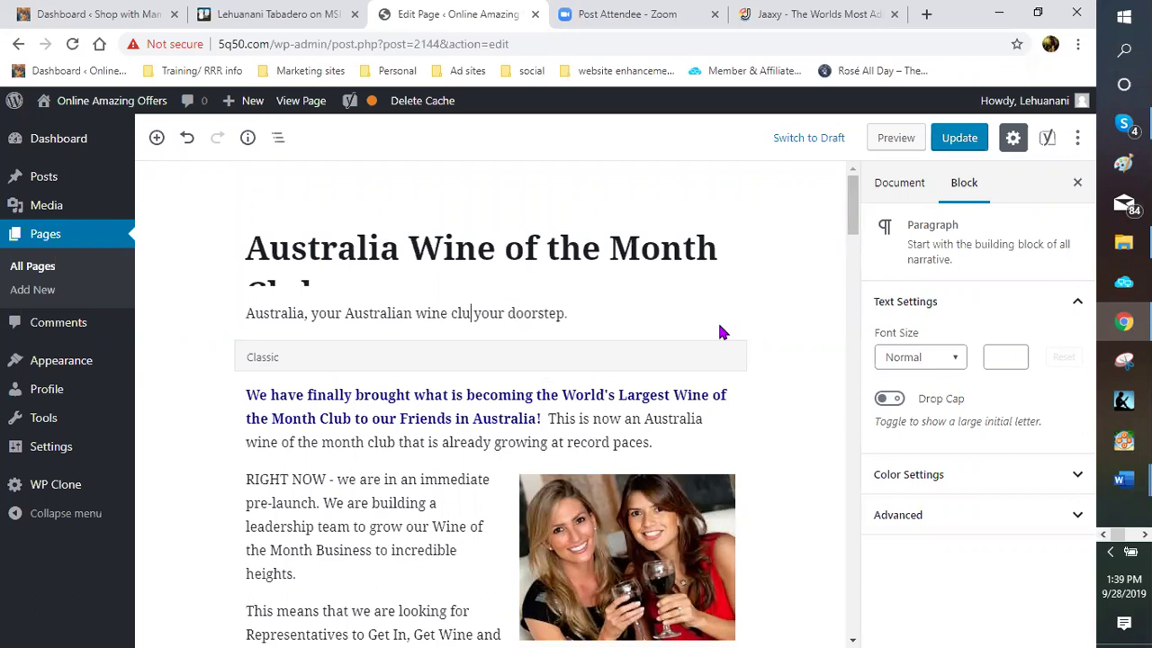
text(b is finall)
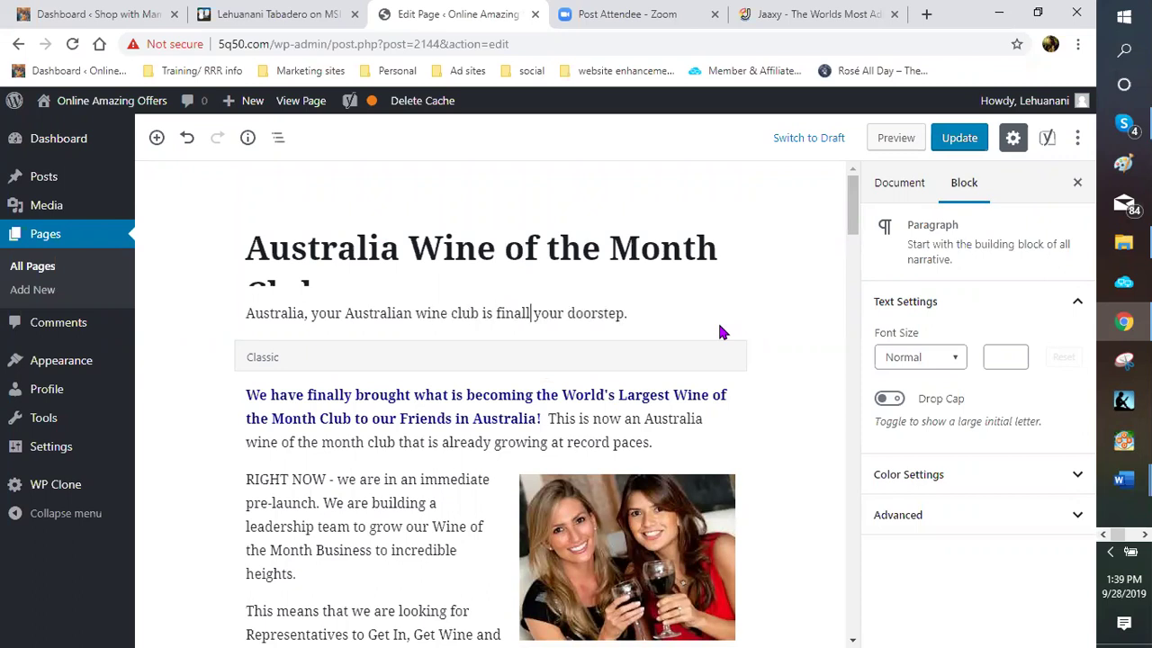
text(y here.  You are now a)
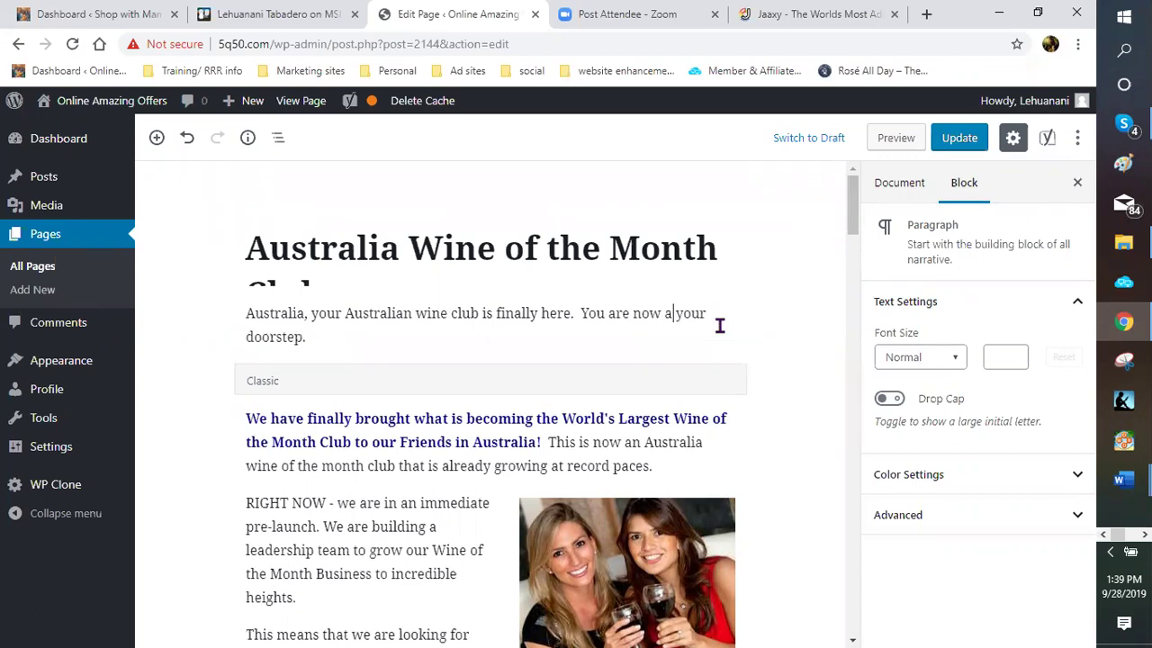
text( part the oft)
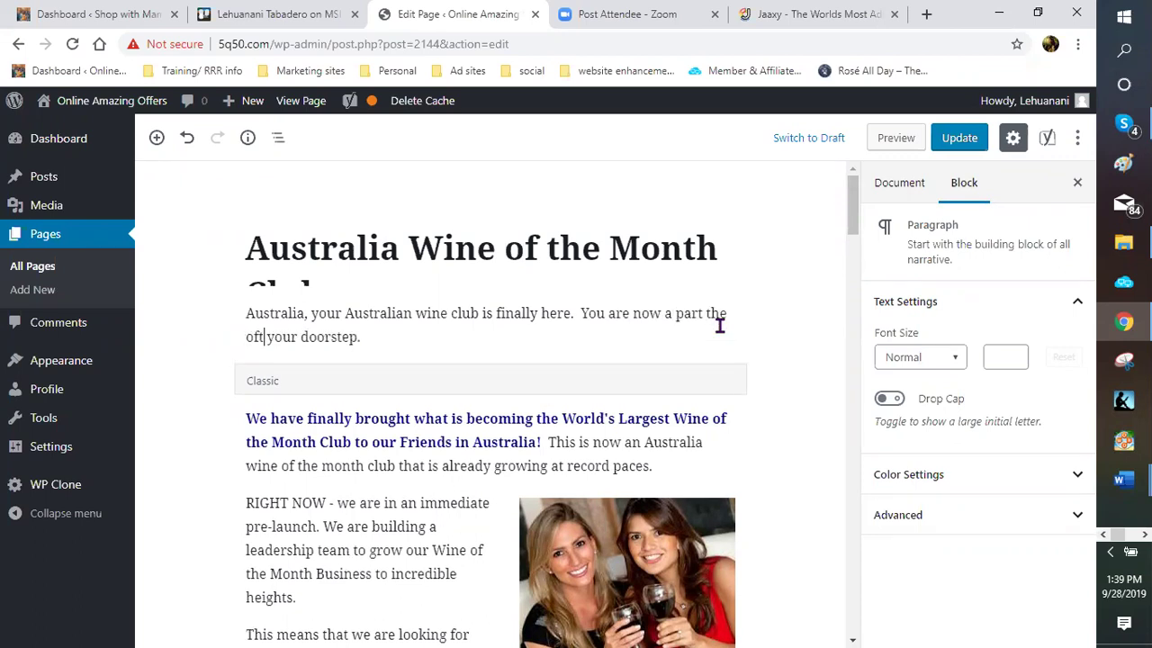
key(BackSpace)
text(the )
text(large)
key(BackSpace)
key(BackSpace)
key(BackSpace)
key(BackSpace)
key(BackSpace)
text(Worl'd)
key(BackSpace)
key(BackSpace)
text(d's larget)
key(BackSpace)
text(st grow)
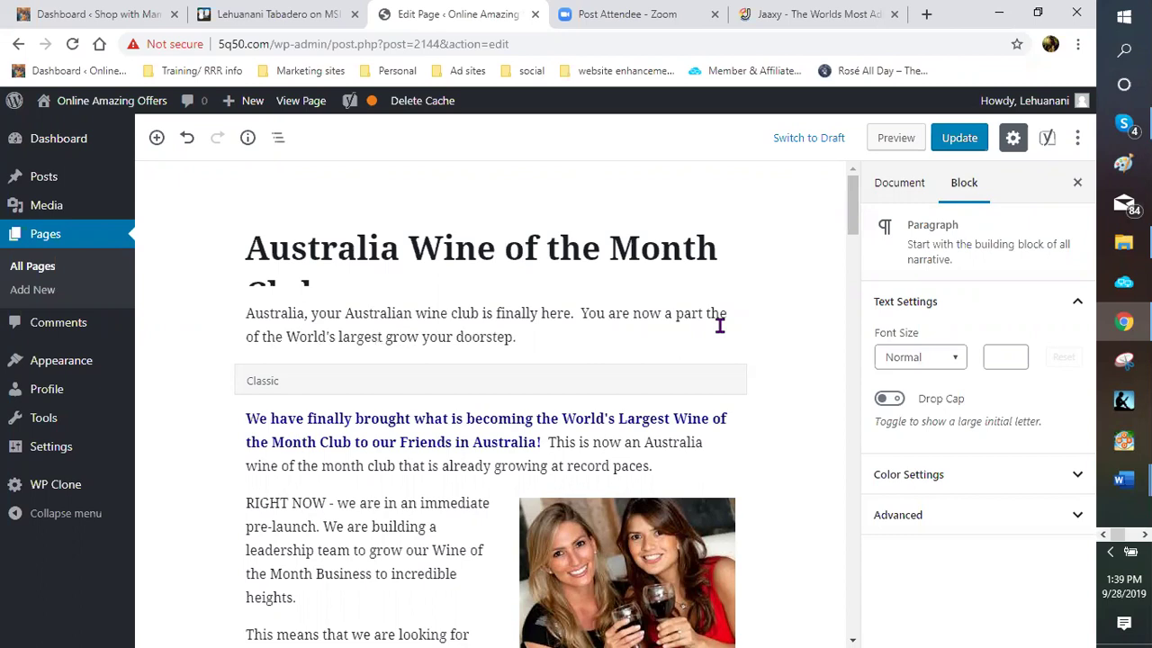
key(BackSpace)
text(ing wine club. )
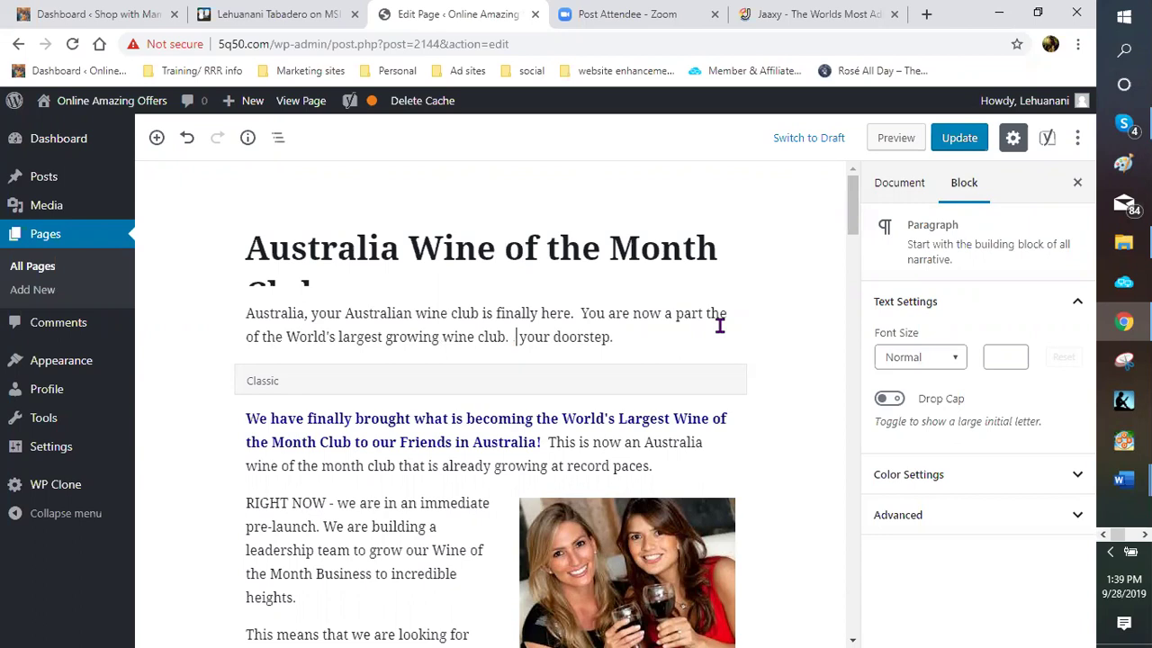
text( And yo)
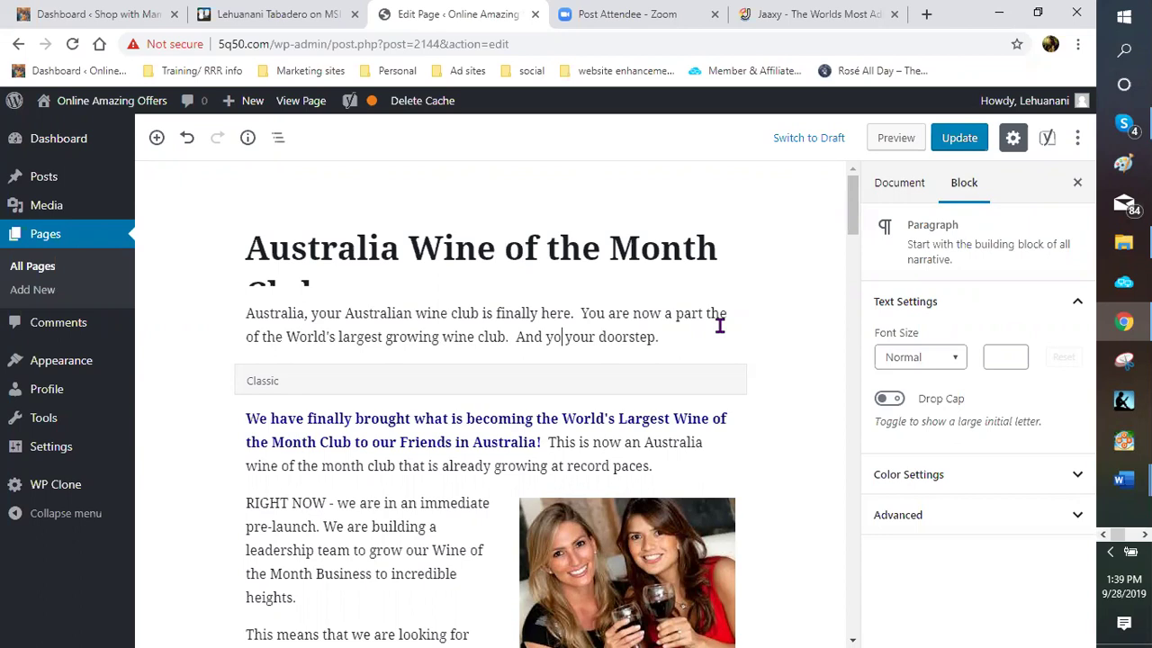
Replace the old doorstep ending with 'your wine will be delivered straight to your door from your very own Australian wine club.'
key(BackSpace)
key(BackSpace)
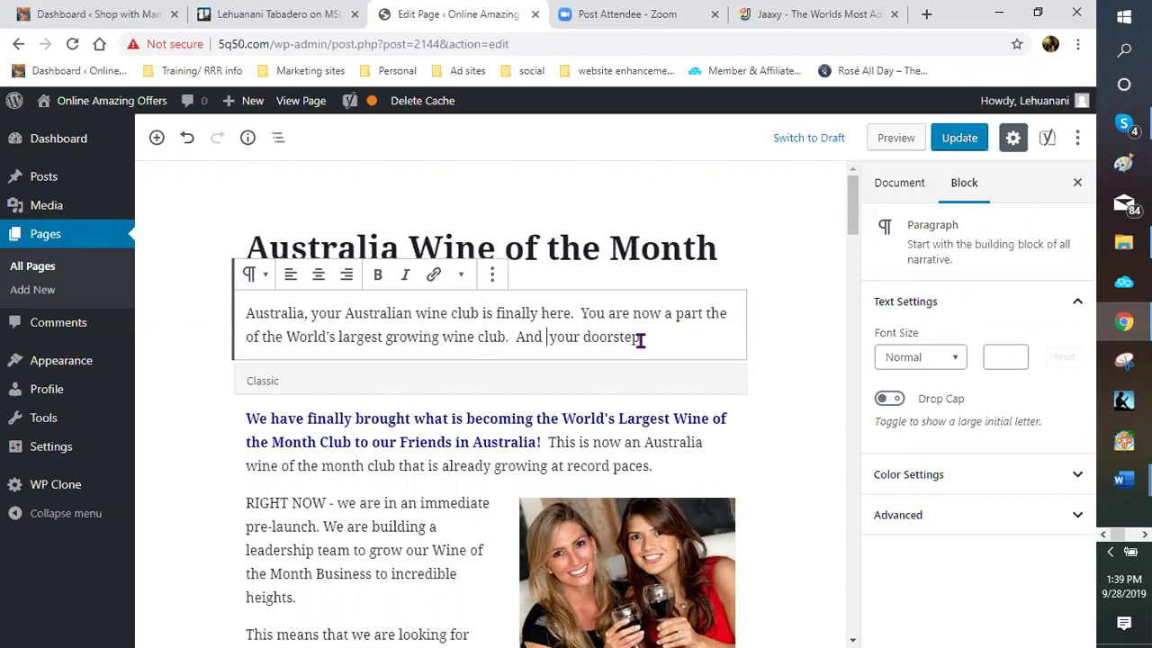
key(BackSpace)
key(BackSpace)
key(BackSpace)
key(BackSpace)
key(BackSpace)
key(BackSpace)
key(BackSpace)
key(BackSpace)
key(BackSpace)
key(BackSpace)
key(BackSpace)
key(BackSpace)
key(BackSpace)
key(BackSpace)
text(your wine will be .)
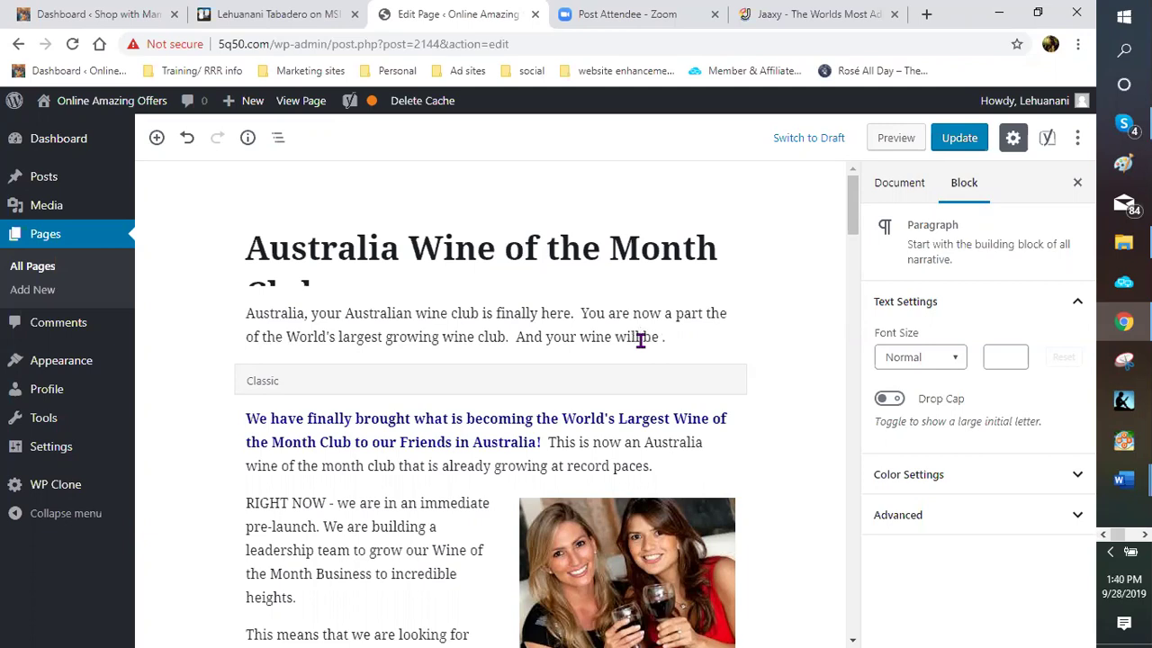
key(BackSpace)
text(delivere)
text(d stra)
text(in.)
key(BackSpace)
key(BackSpace)
key(BackSpace)
text(ght t)
key(BackSpace)
key(BackSpace)
key(BackSpace)
key(BackSpace)
key(BackSpace)
text(ight to yo)
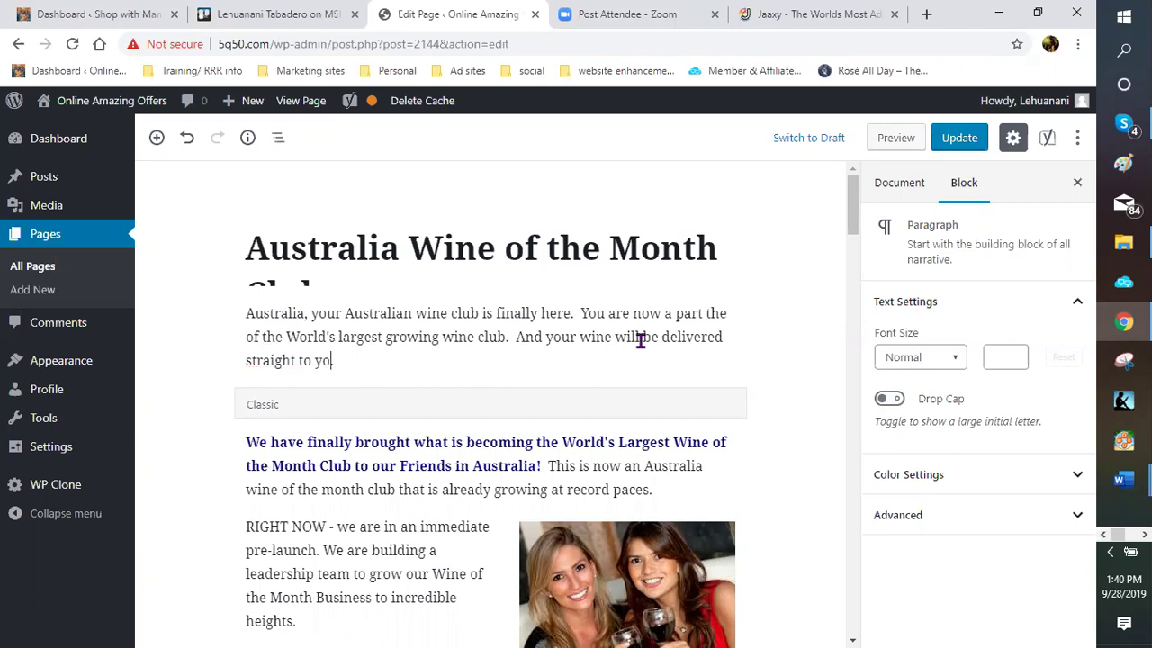
text(ur door from your very onwn)
key(BackSpace)
key(BackSpace)
key(BackSpace)
text(wn Austrail)
key(BackSpace)
key(BackSpace)
text(lian wine club.)
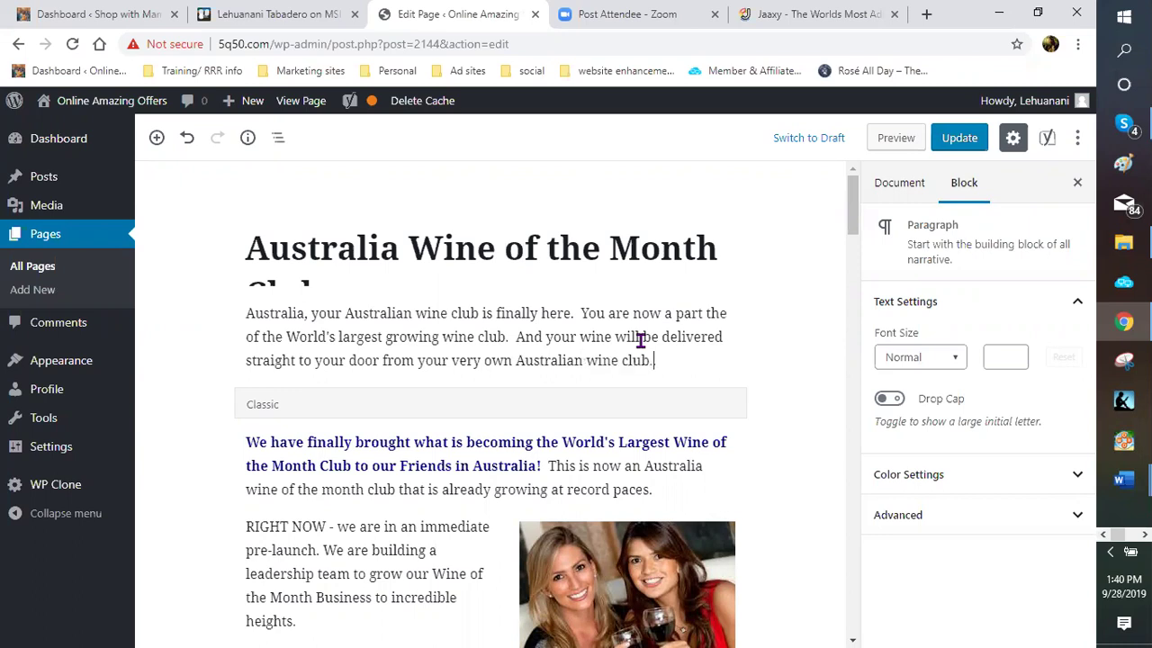
text( .)
scroll(498, 388, down, 2)
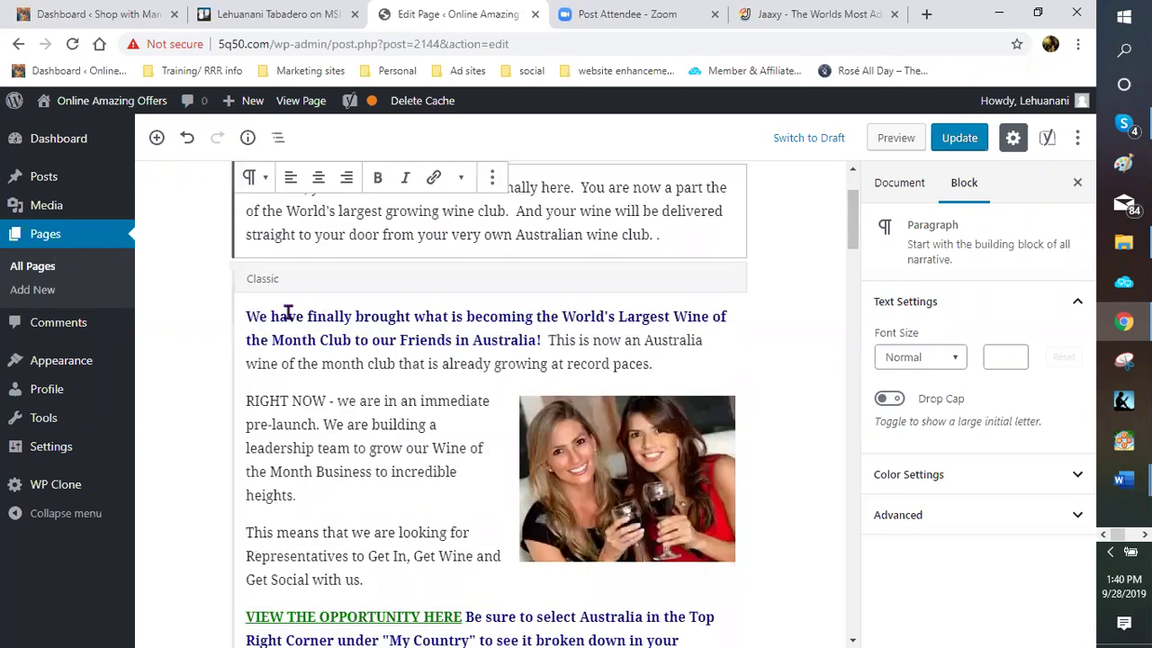
Try deleting the opening paragraph, then undo the accidental removal of the wine-club block
scroll(288, 311, down, 1)
drag(246, 284, 662, 320)
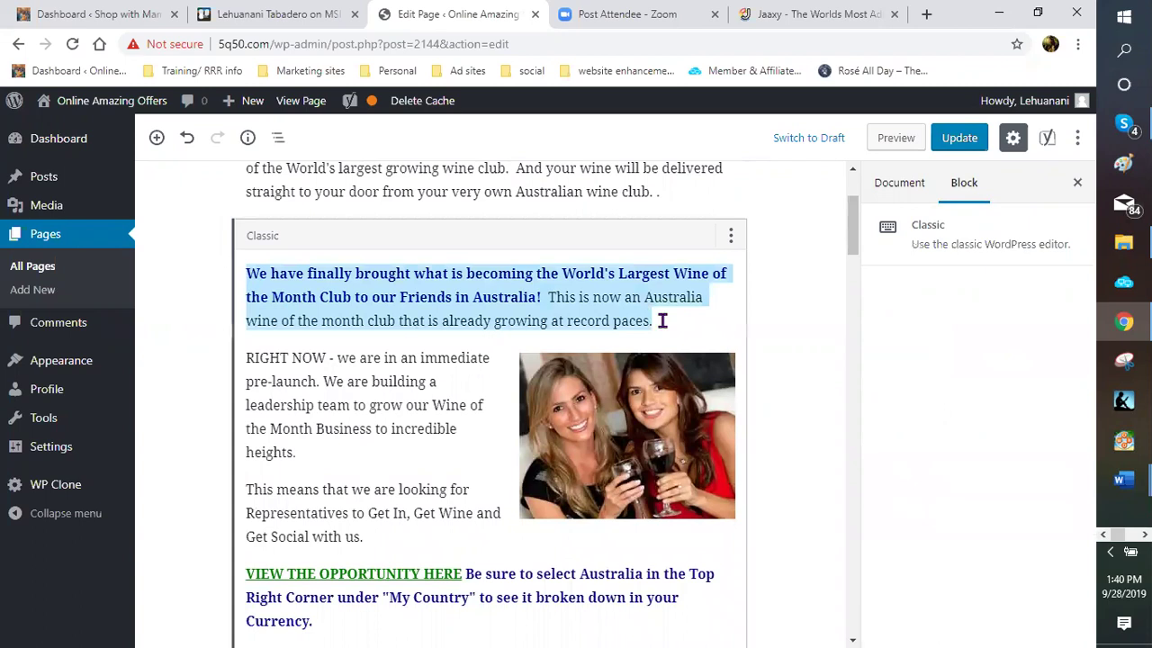
key(BackSpace)
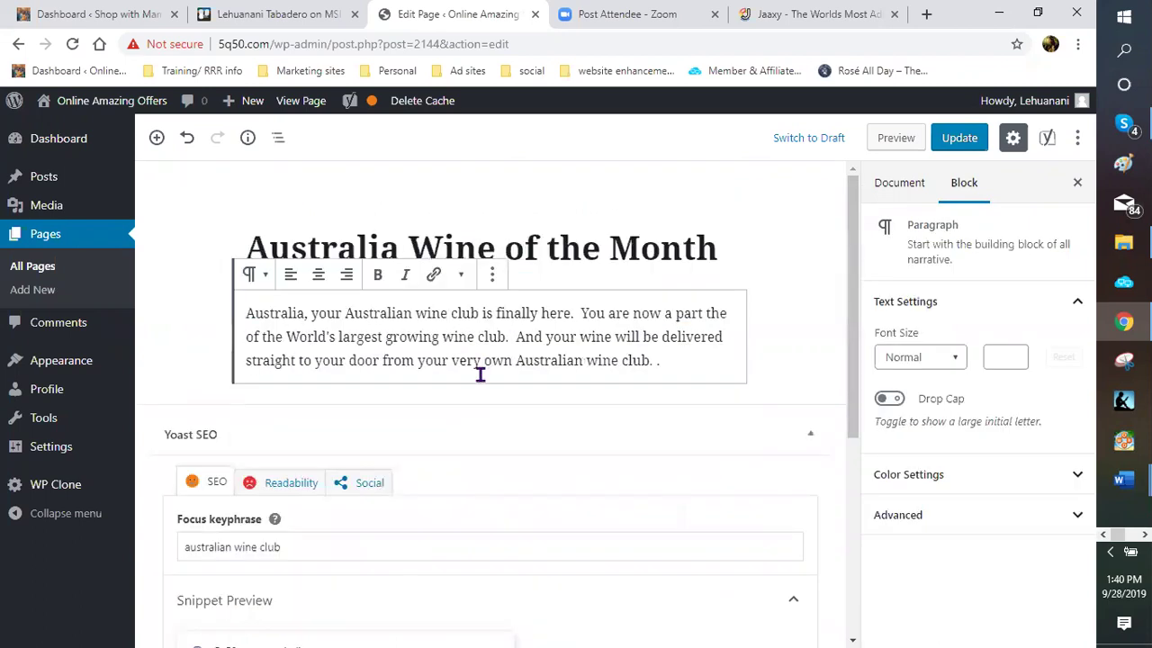
scroll(479, 374, down, 2)
scroll(433, 329, up, 2)
click(187, 140)
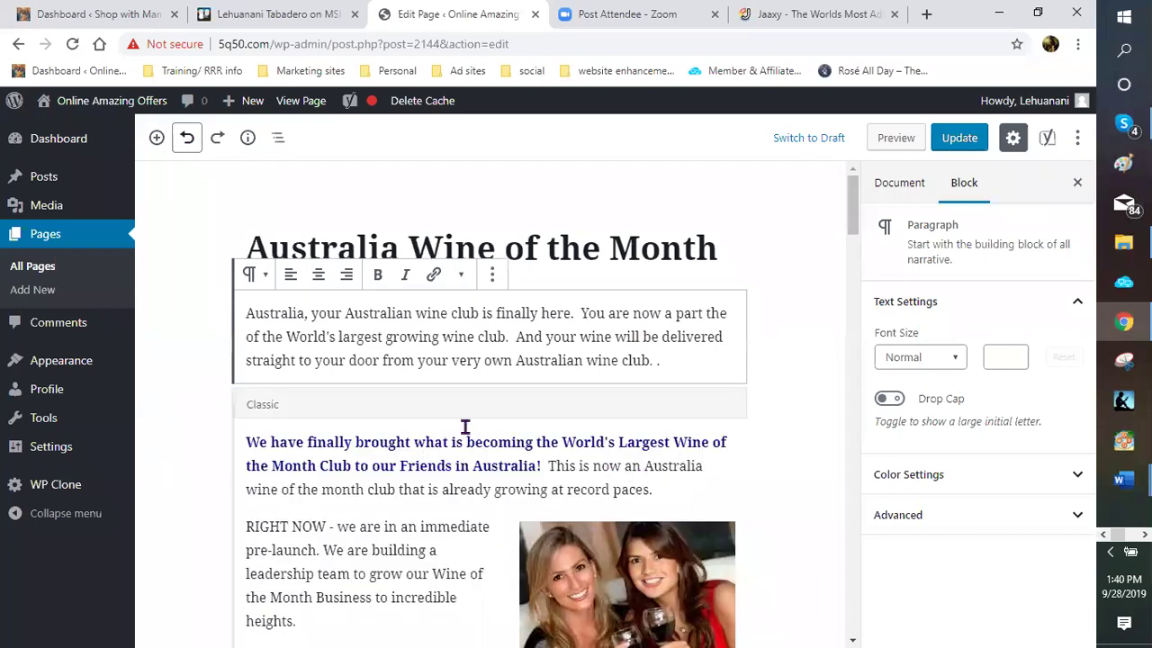
Delete the bold 'We have finally brought…' paragraph from the Classic block
click(466, 427)
scroll(276, 384, down, 2)
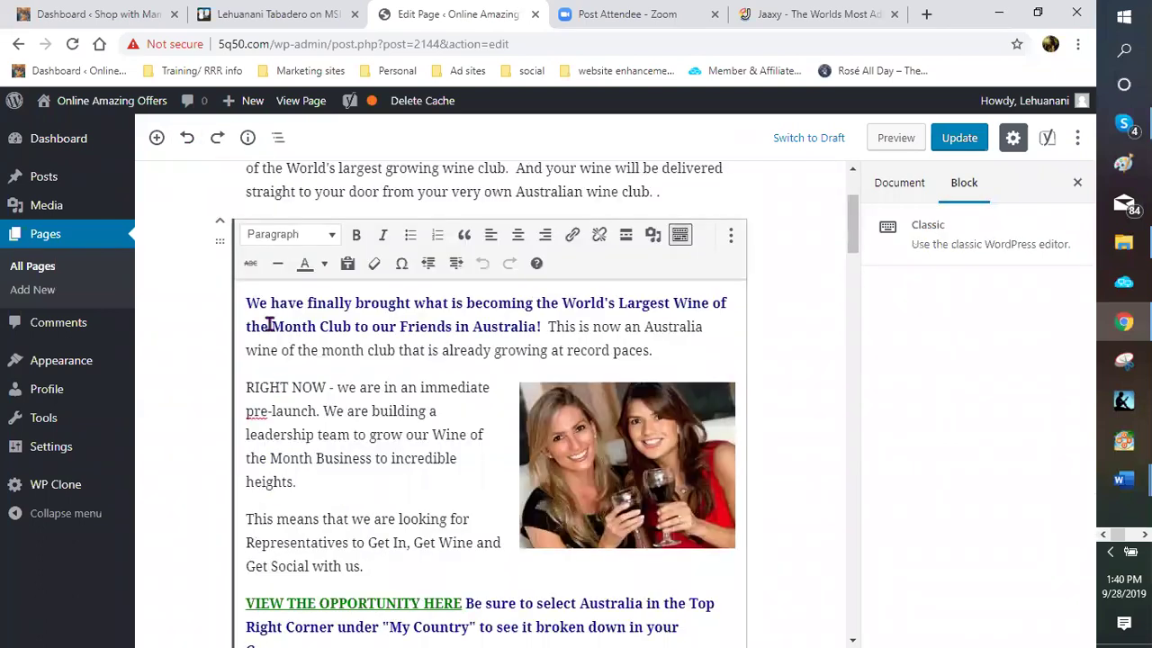
triple_click(665, 350)
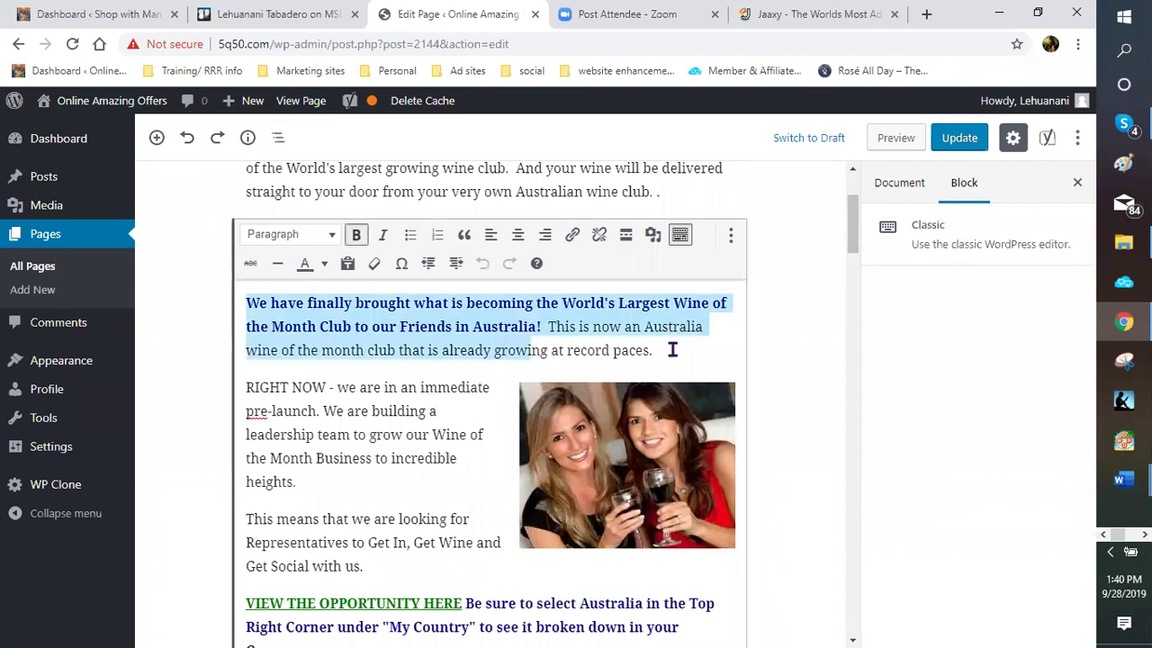
key(BackSpace)
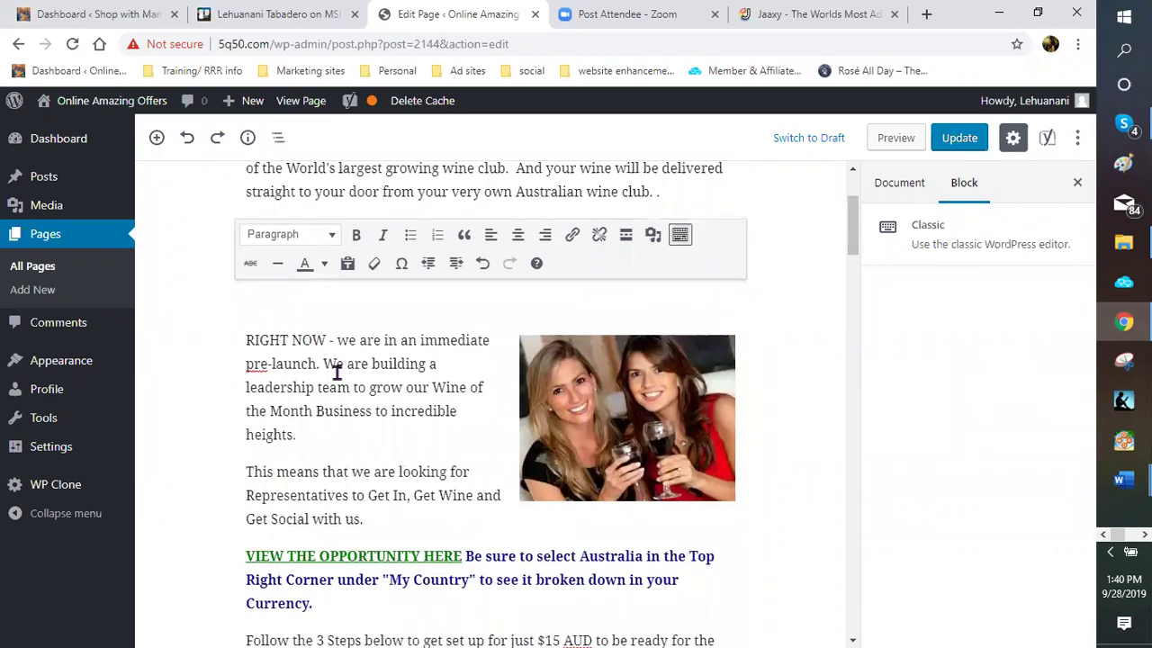
scroll(684, 313, up, 1)
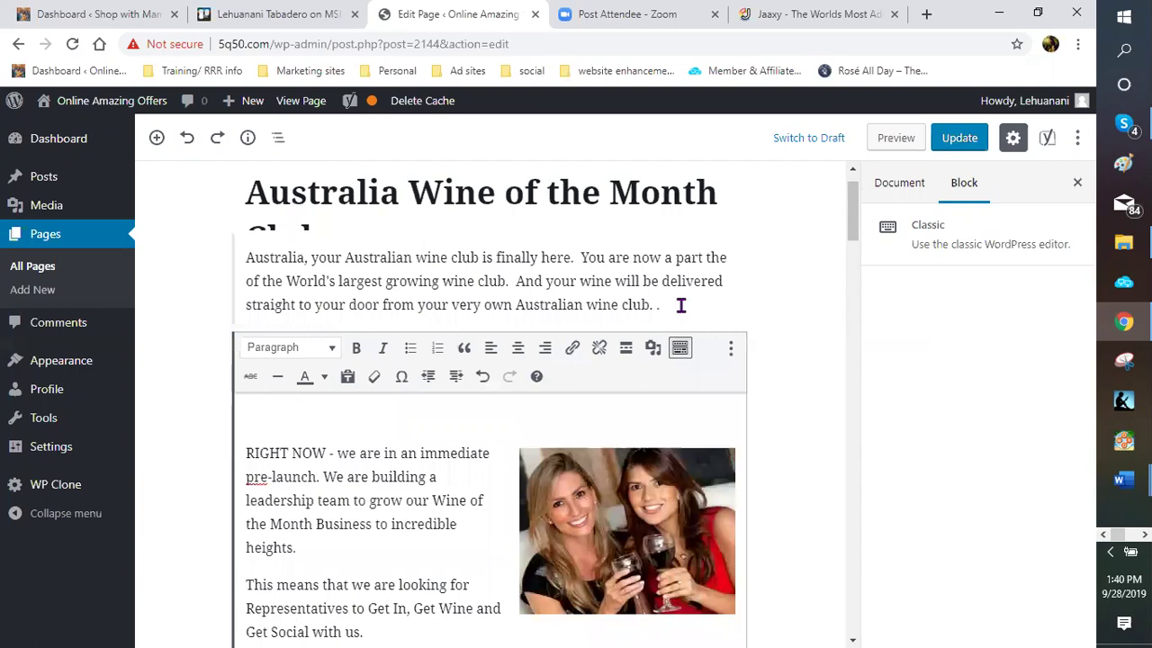
click(678, 308)
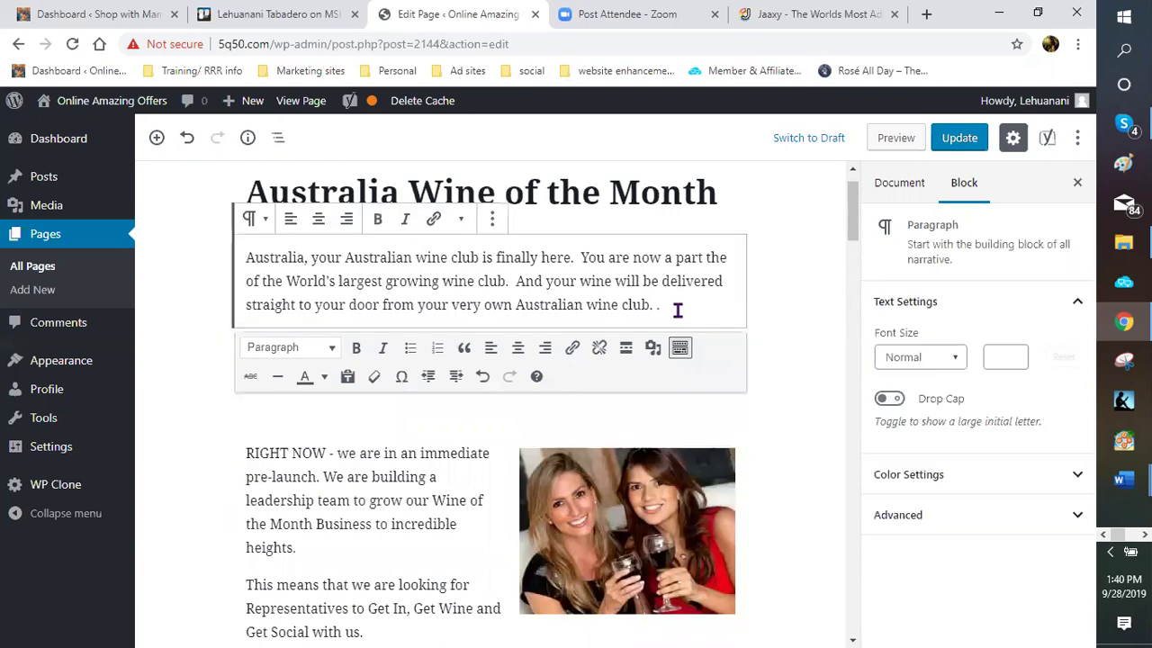
scroll(669, 337, up, 1)
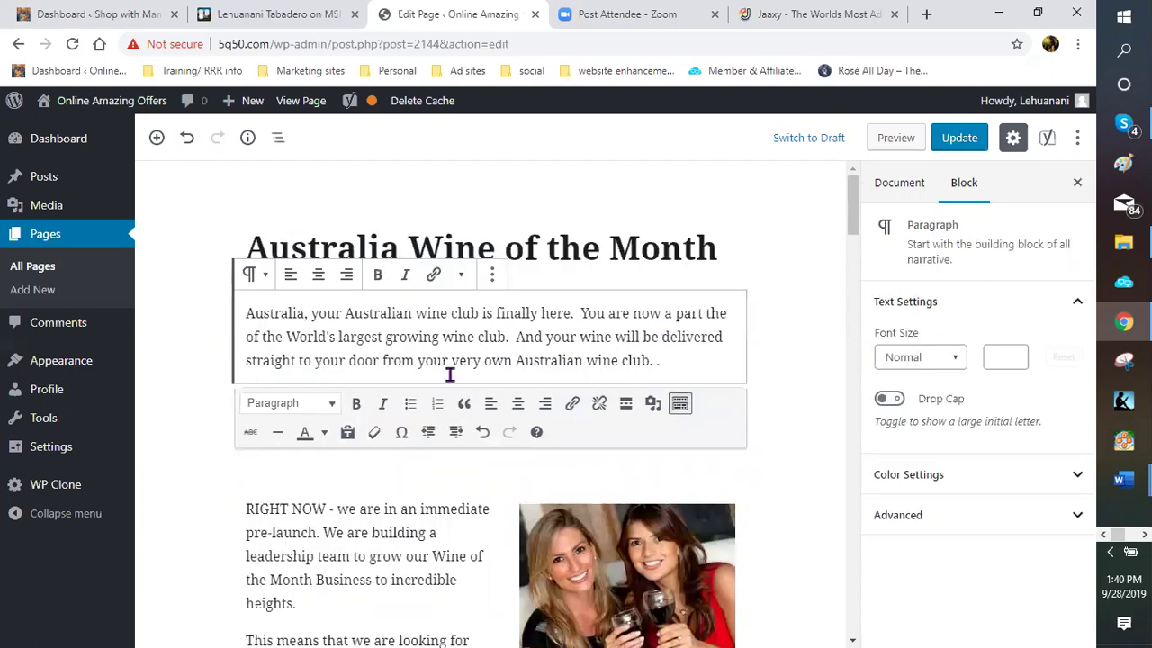
scroll(450, 374, down, 2)
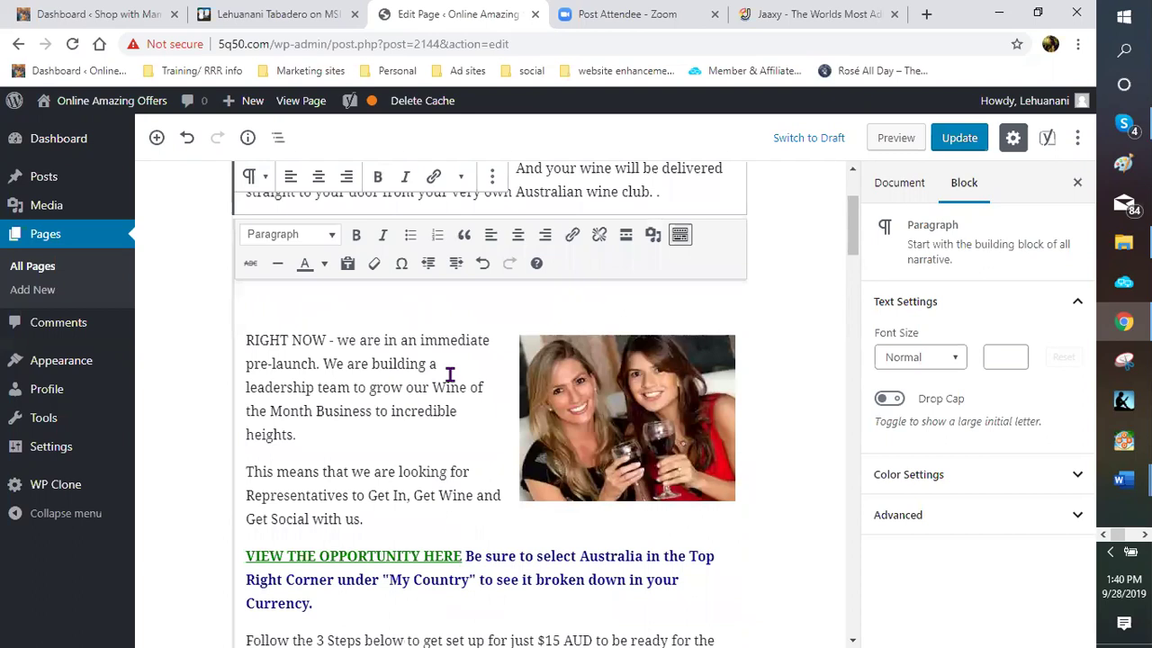
Remove the stray period and start a paragraph inviting representatives in your area to join this growing phenomenon
scroll(450, 375, up, 2)
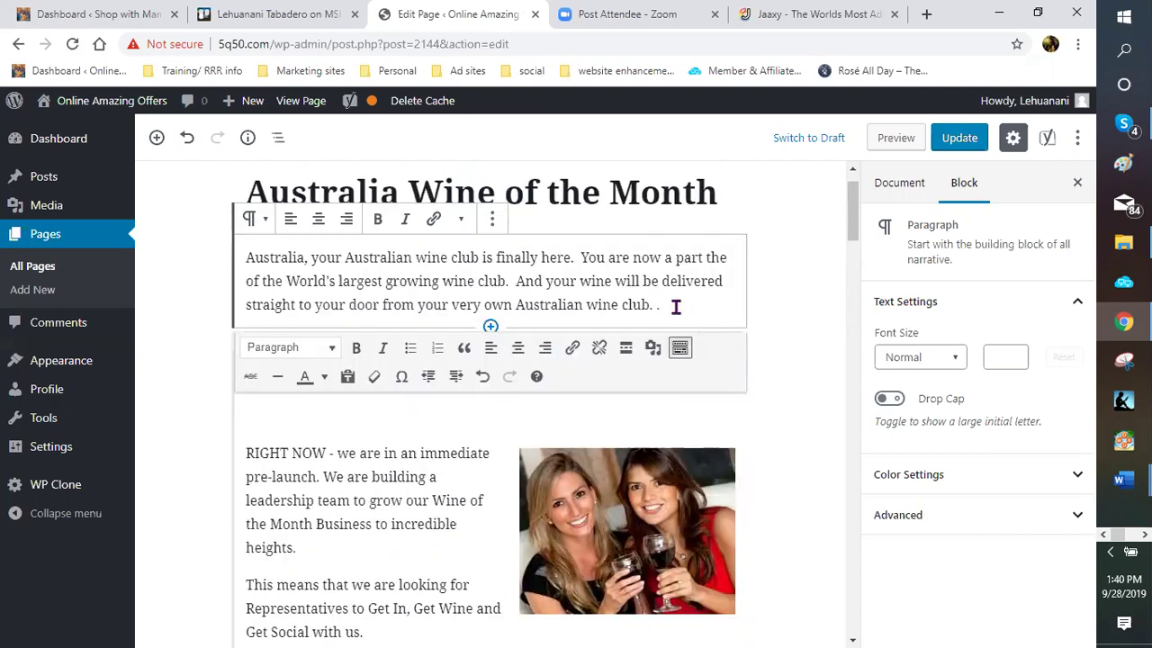
key(BackSpace)
text(+)
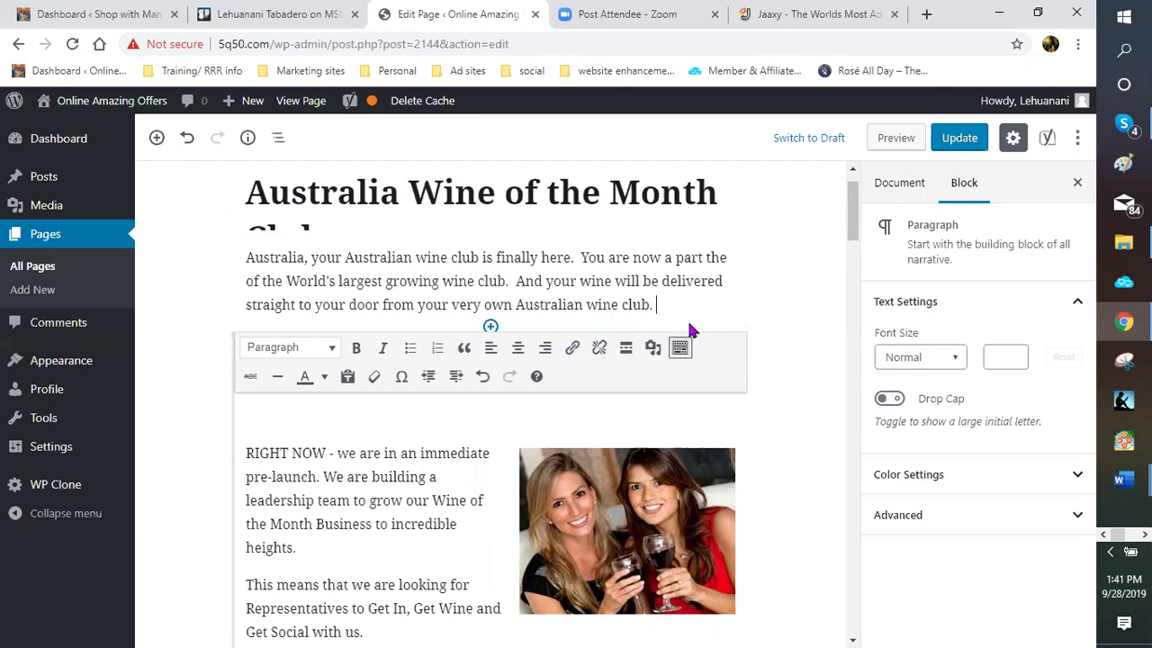
key(Return)
text(We arew)
key(BackSpace)
key(BackSpace)
text(looking for )
text(respe)
key(BackSpace)
key(BackSpace)
key(BackSpace)
text(presentabi)
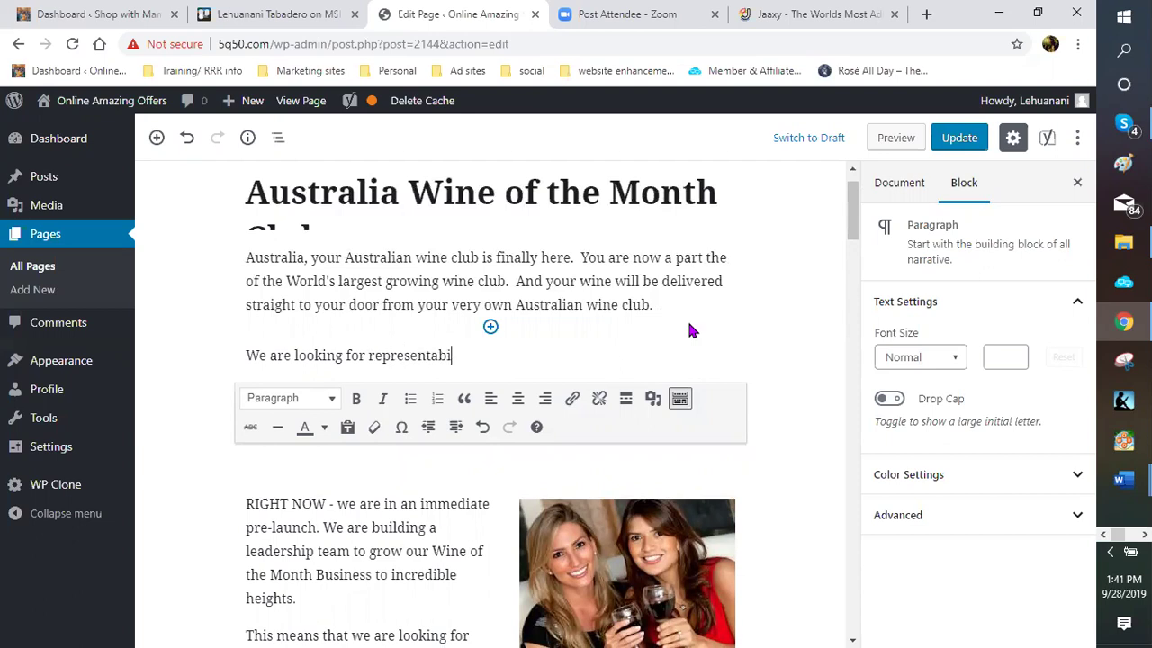
key(BackSpace)
key(BackSpace)
text(ves)
key(BackSpace)
key(BackSpace)
key(BackSpace)
text(tives in your area to join us in this growing )
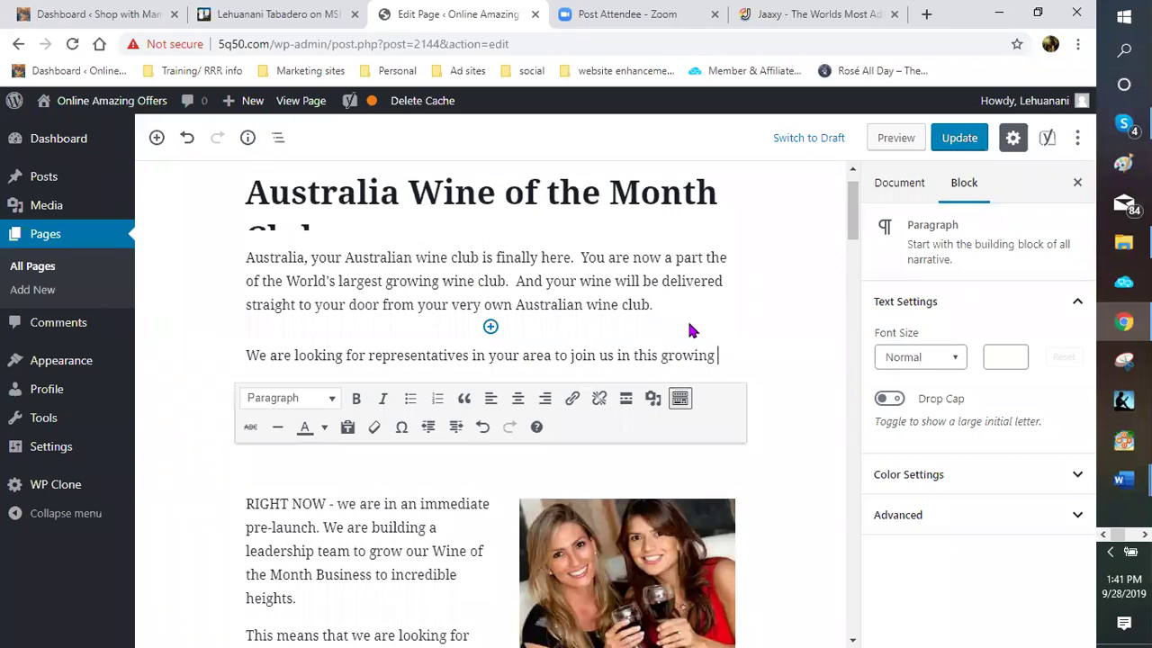
text(phenomenon.  You will no longer have to w)
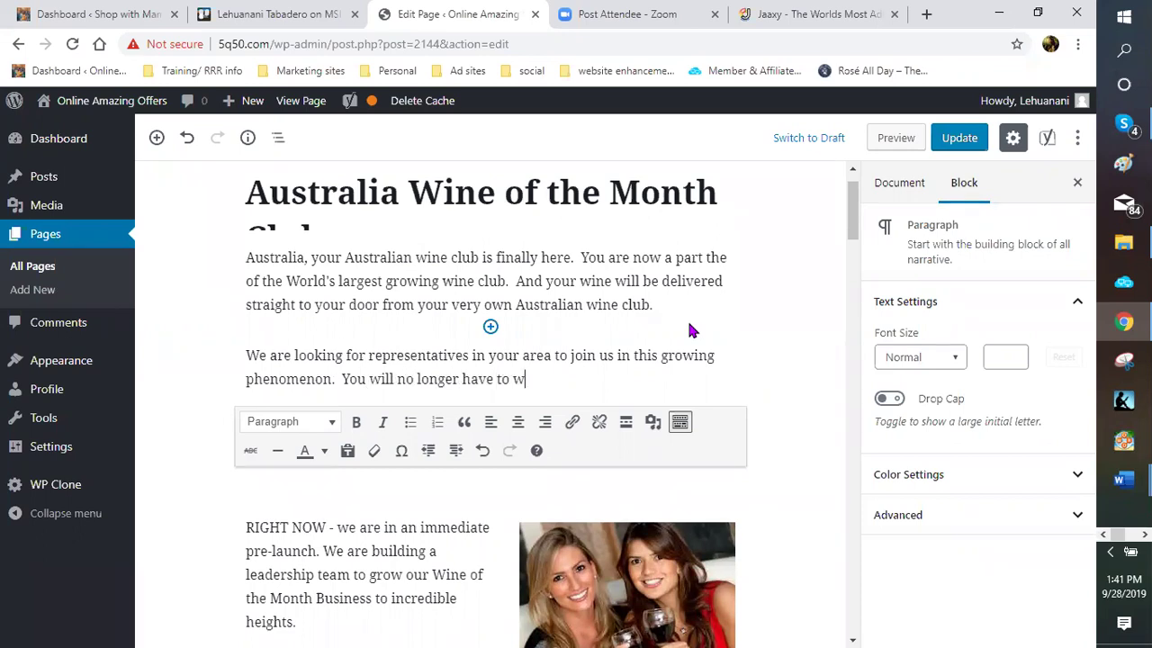
text(onder if you have a)
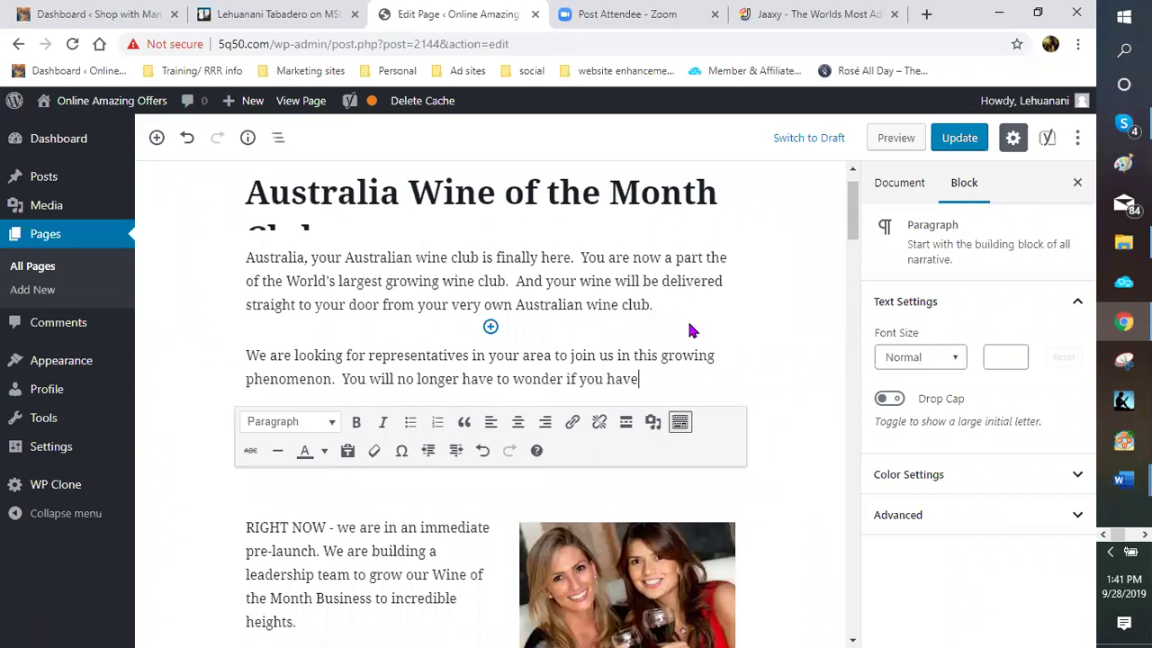
Continue it with the right wine for the occasion and new favorite wines delivered straight to your door
key(BackSpace)
text(the right win)
text(e for th)
text(e occ)
text(asions)
key(BackSpace)
text(:  IWit)
key(BackSpace)
key(BackSpace)
key(BackSpace)
text(My)
key(BackSpace)
key(BackSpace)
text(By being part of your own Australian )
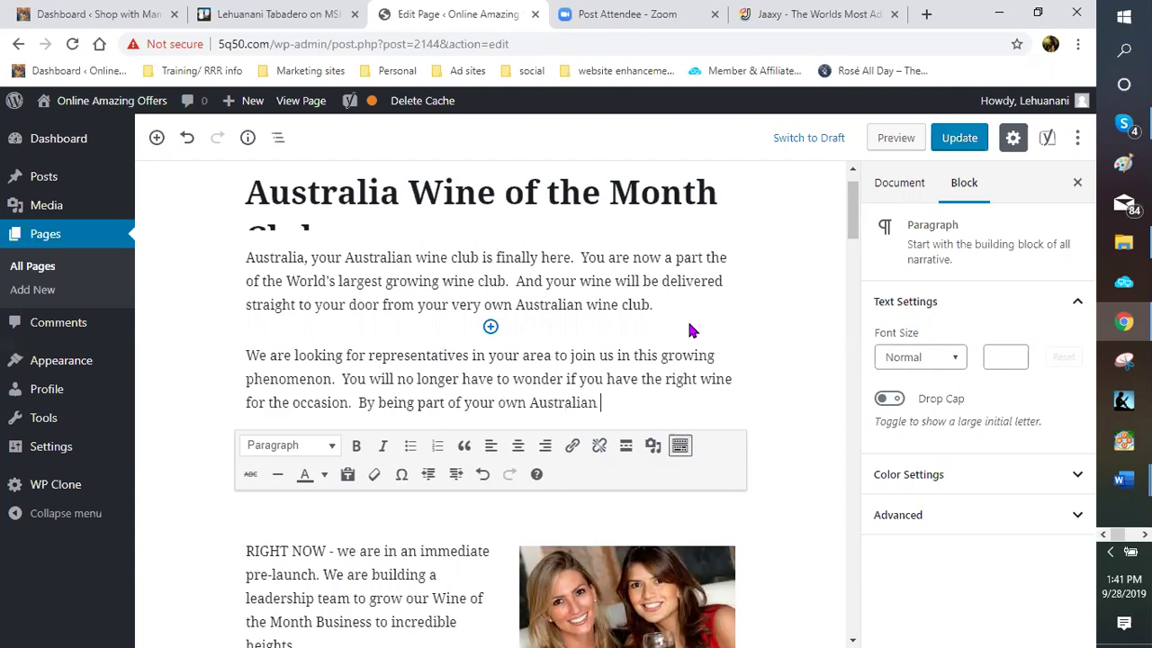
text(wine club, you will have th)
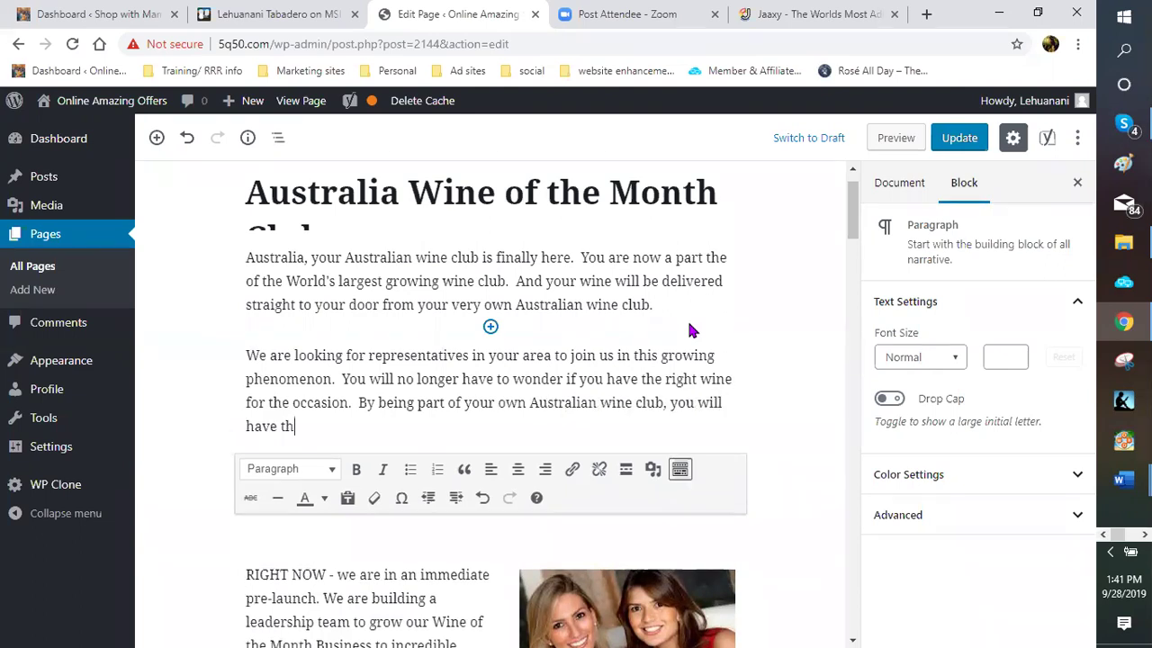
text(e opportunity to have your favorite)
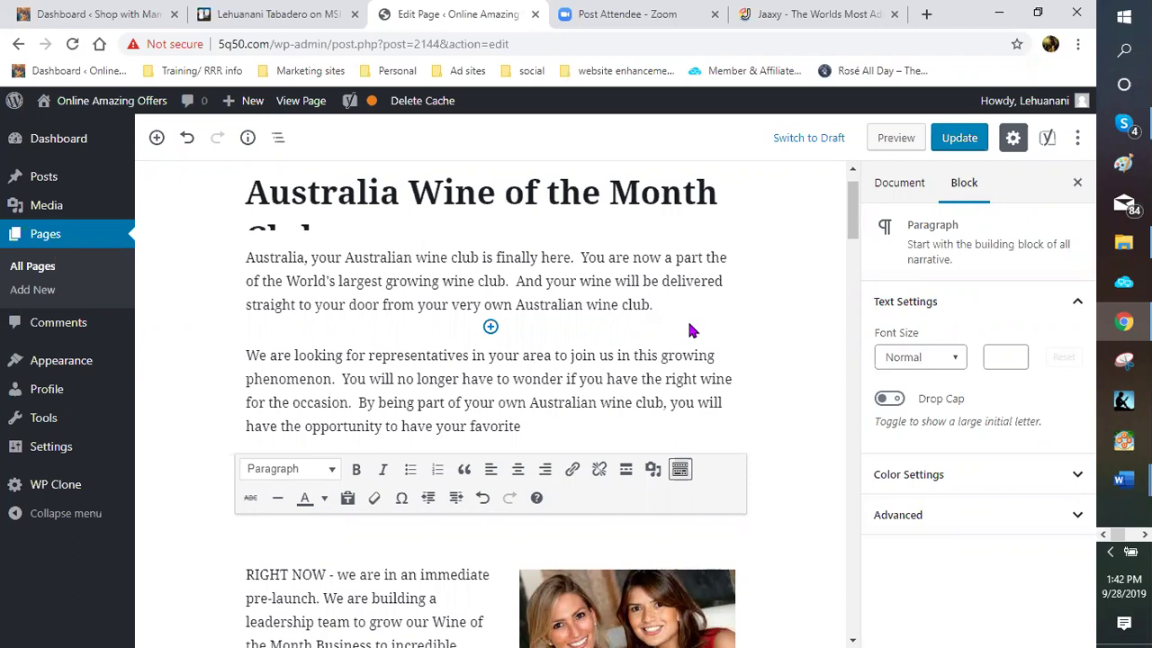
key(ctrl+BackSpace)
text(new favorite wines delivered straig)
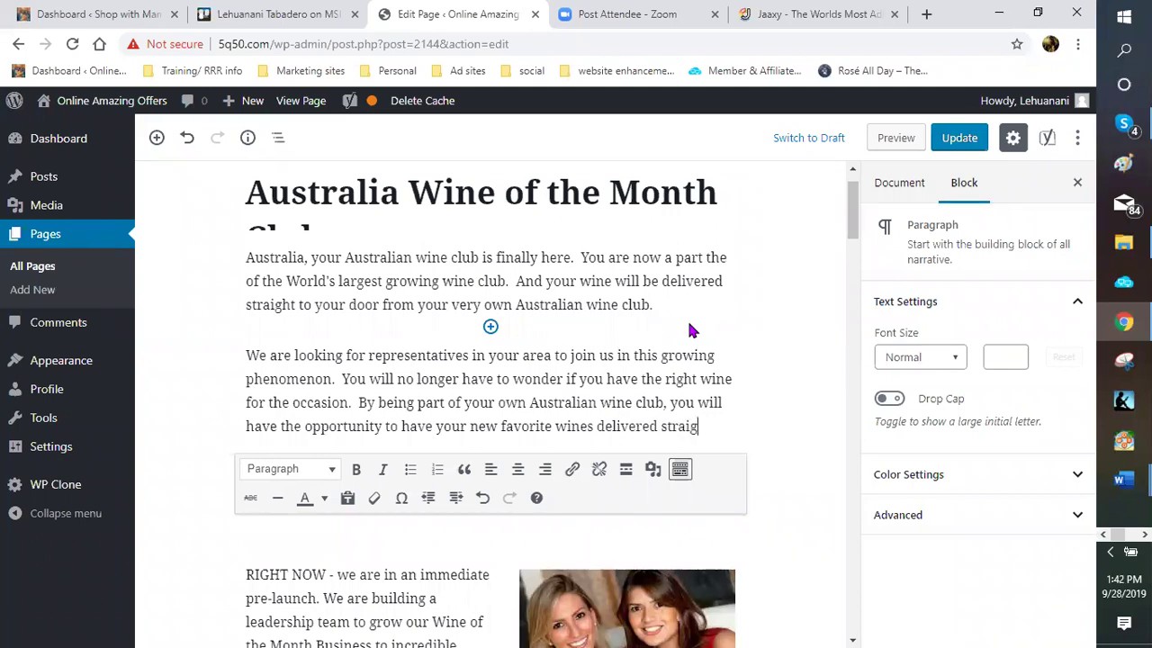
text(ht to your door.)
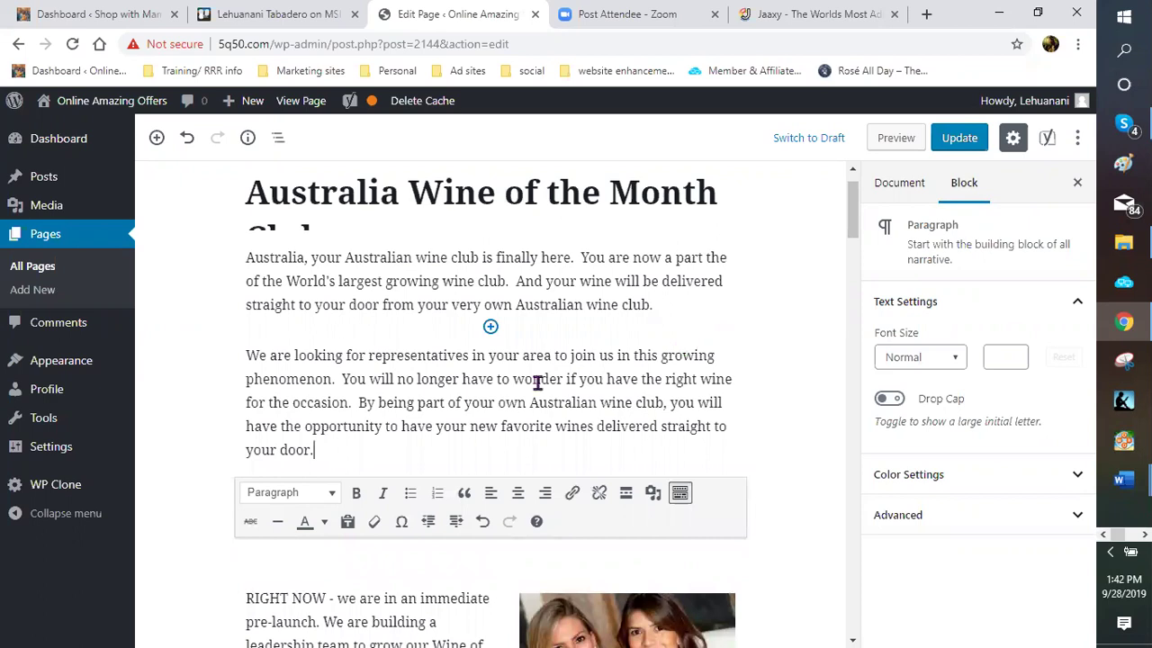
Append the closing sentence 'Get in, Get Wine and Get Social with your Australian Wine club.'
scroll(503, 396, down, 2)
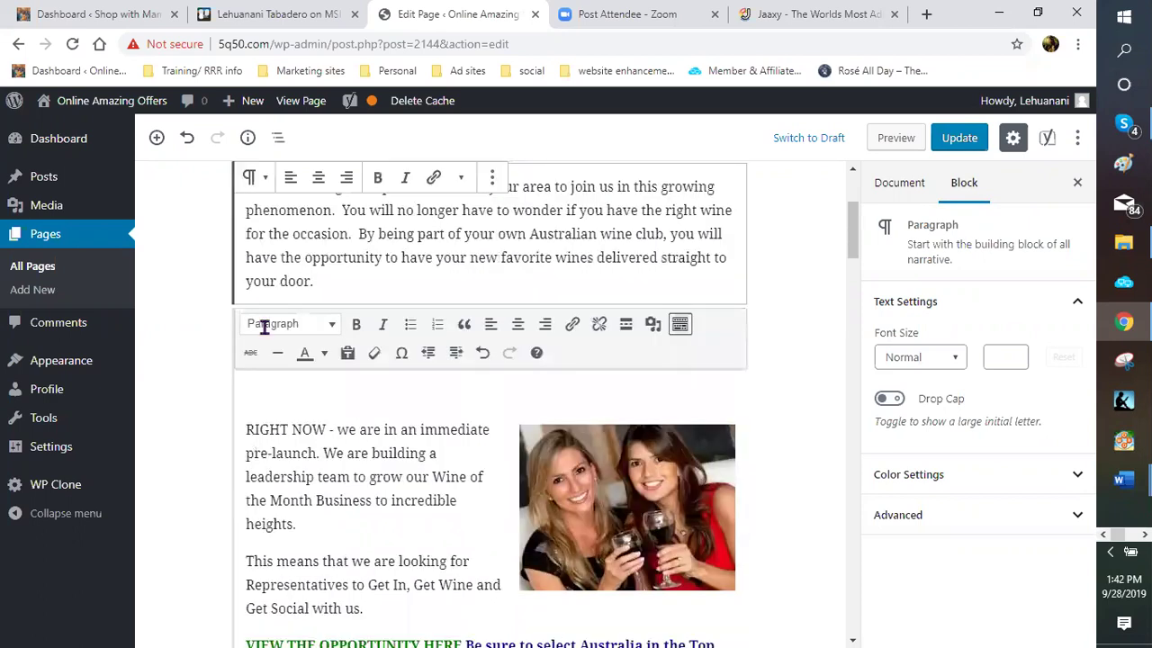
scroll(261, 323, down, 1)
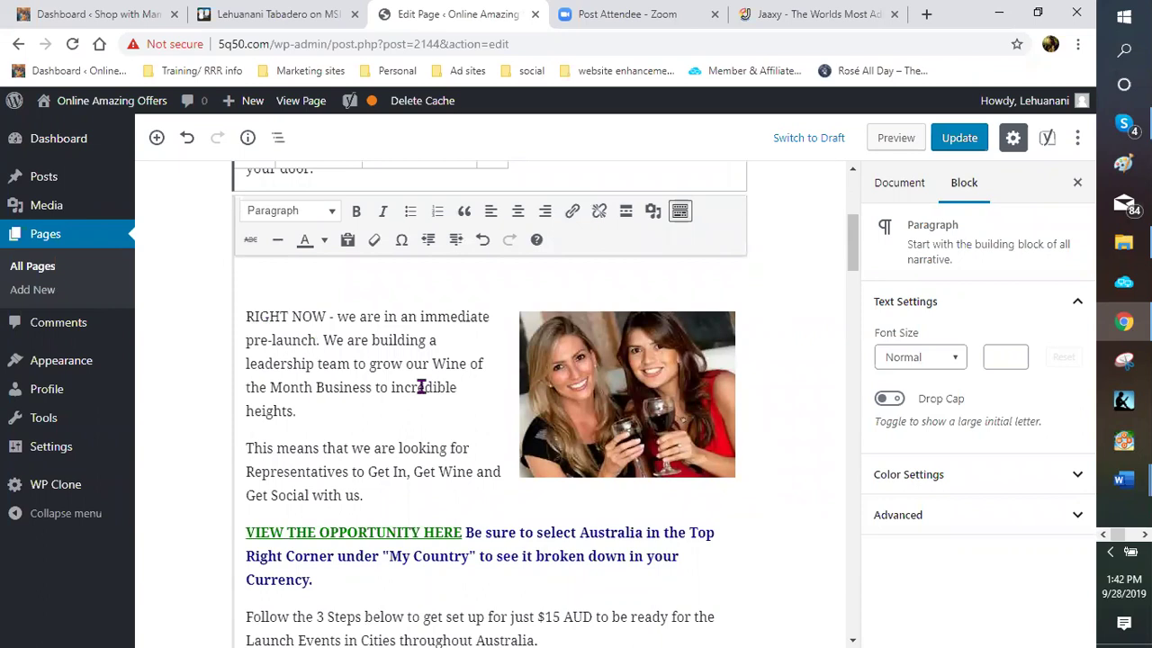
scroll(421, 387, up, 1)
scroll(331, 363, up, 2)
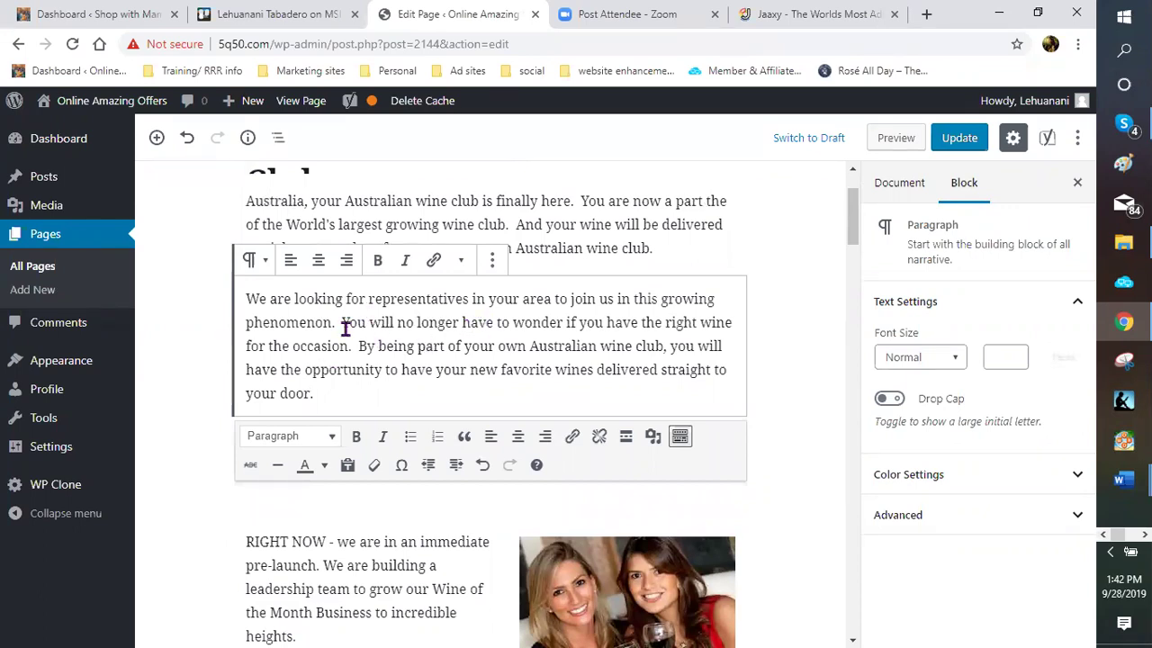
scroll(344, 330, down, 1)
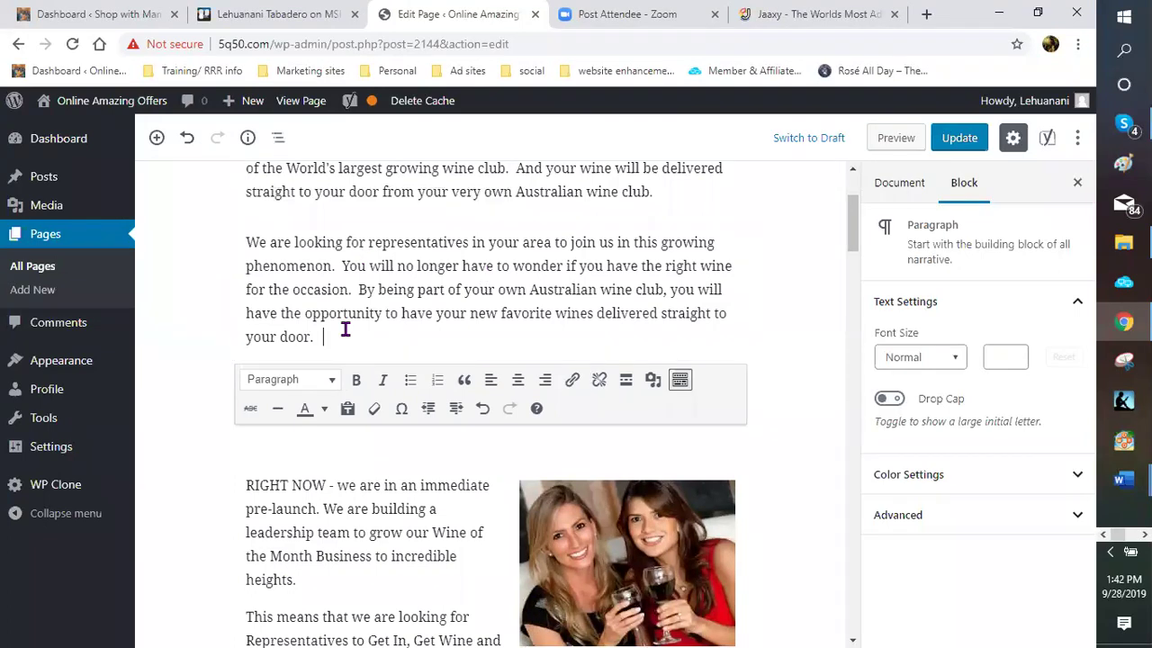
text(So I)
text(o no)
text(w is th)
text(e time )
text(for you t)
text(o Get)
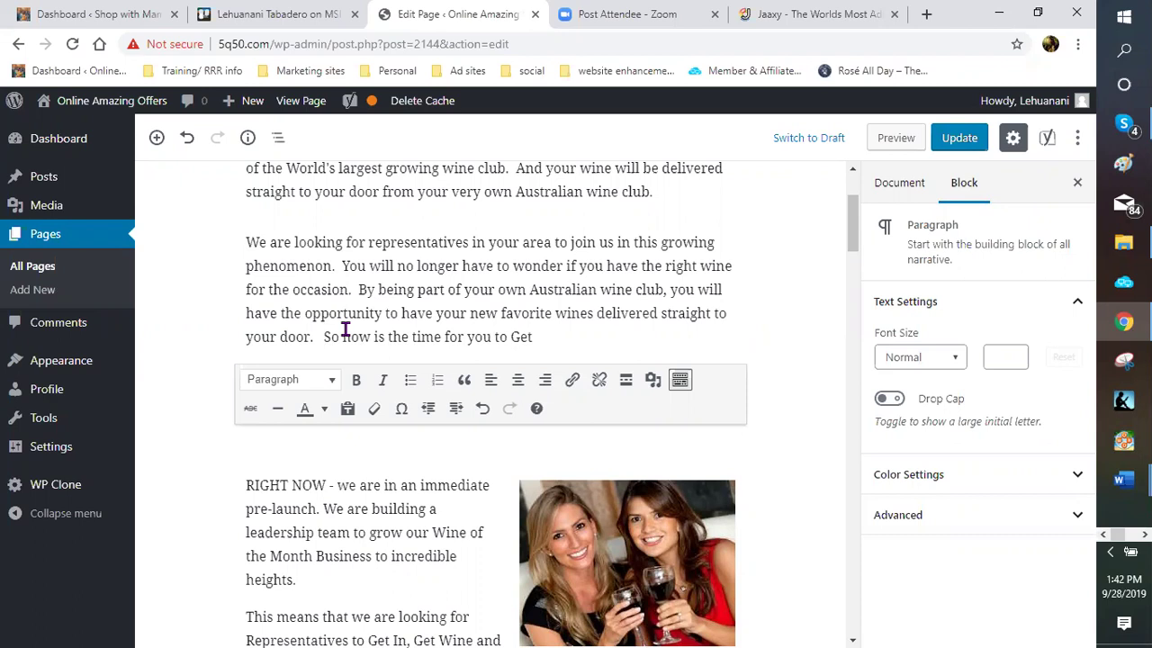
text( in, Get Wine and Get O)
key(BackSpace)
text(So)
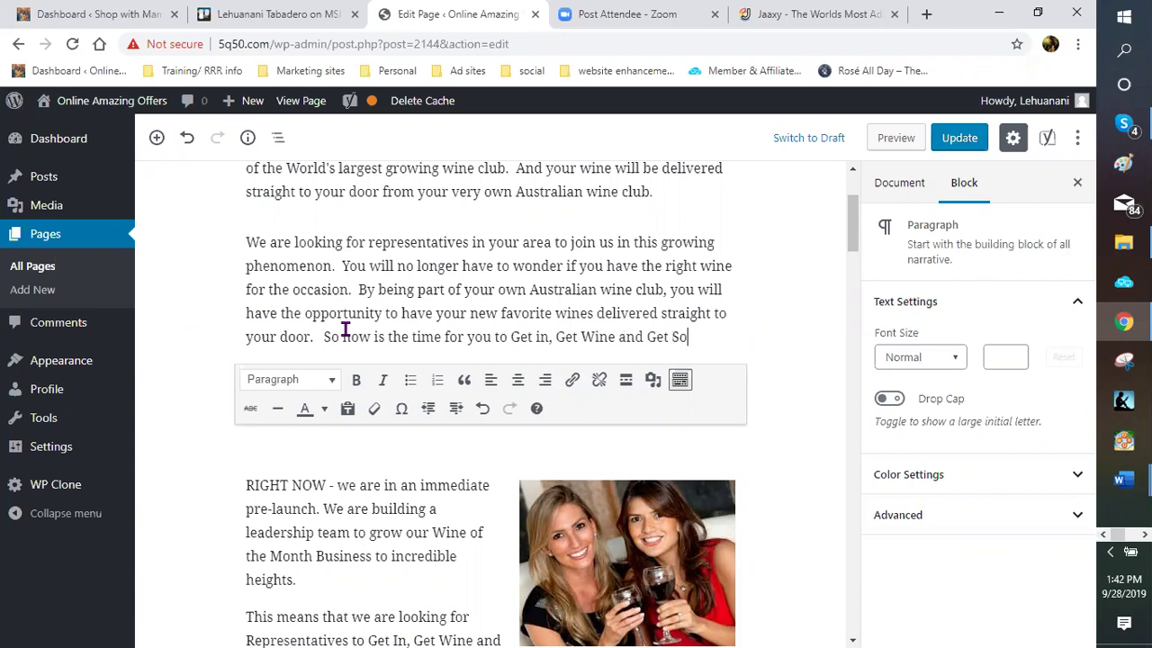
text(cial with your Aust)
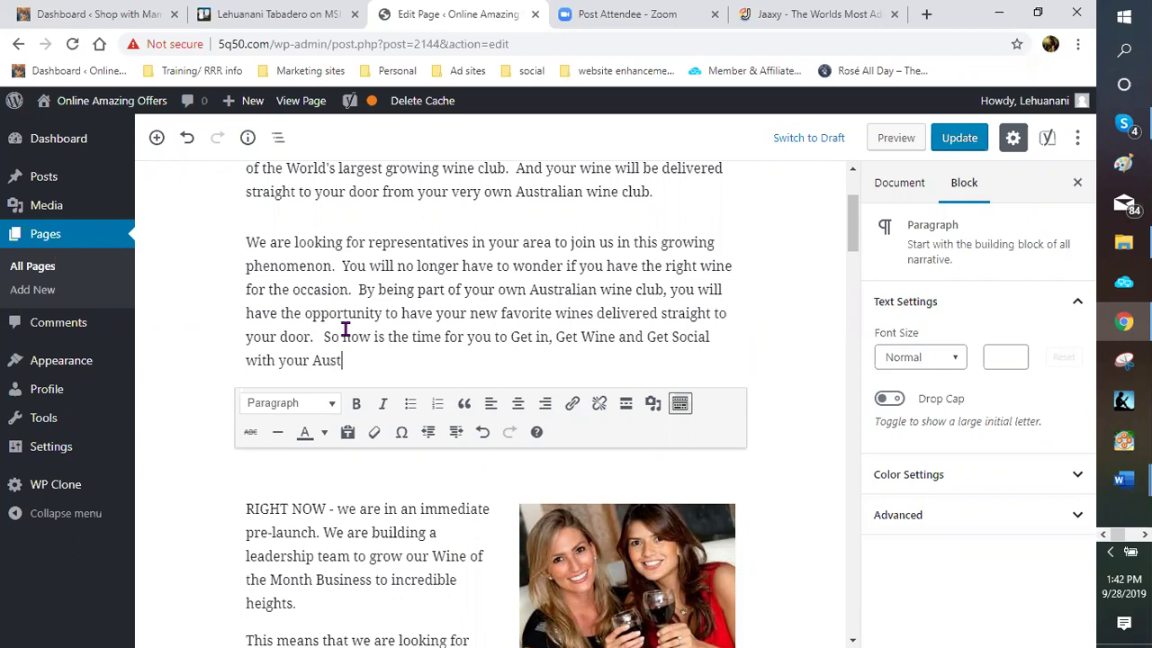
text(ralian I)
key(BackSpace)
text(Wine club.)
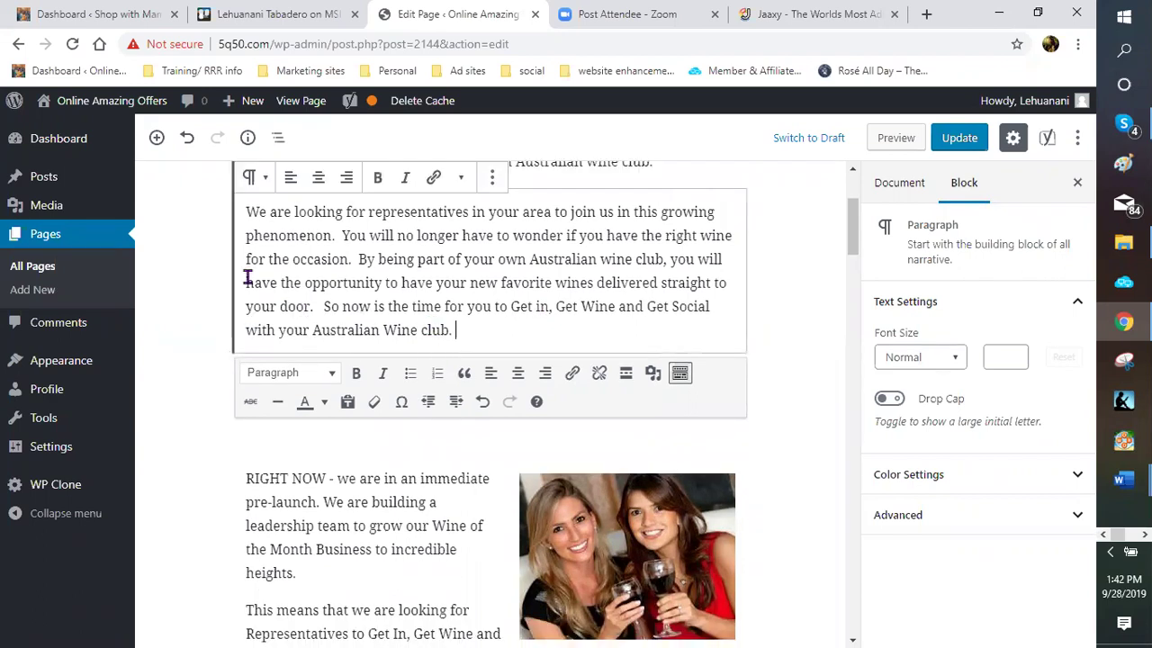
scroll(244, 278, down, 2)
Delete the RIGHT NOW and This means paragraphs from the Classic block
click(247, 279)
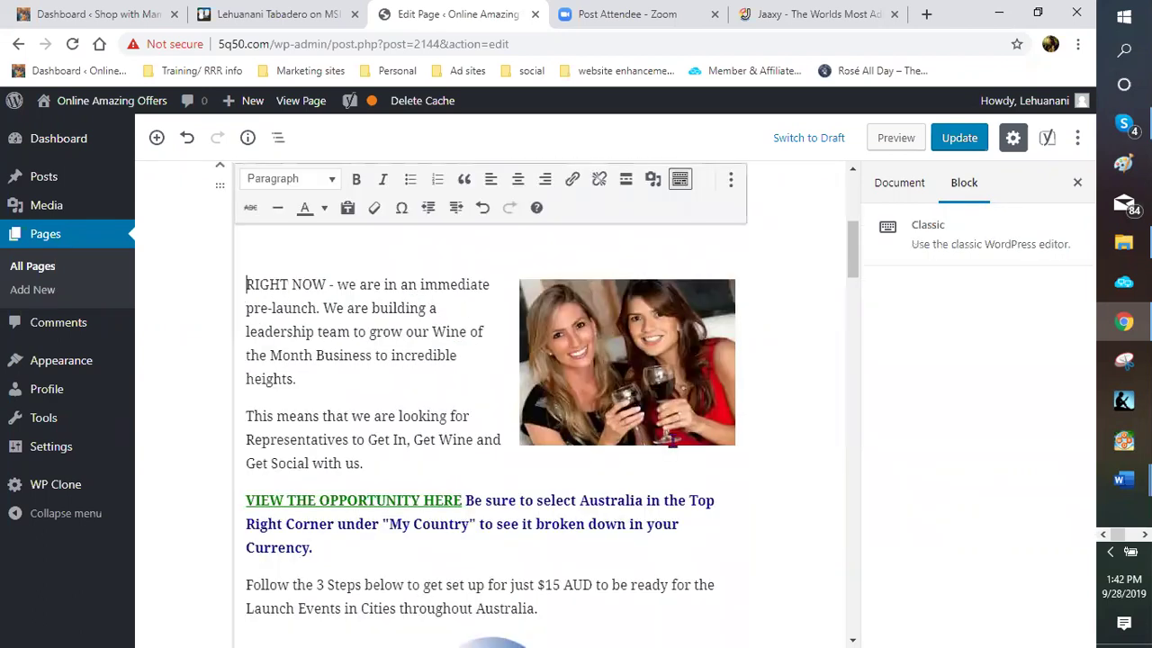
shift+click(699, 447)
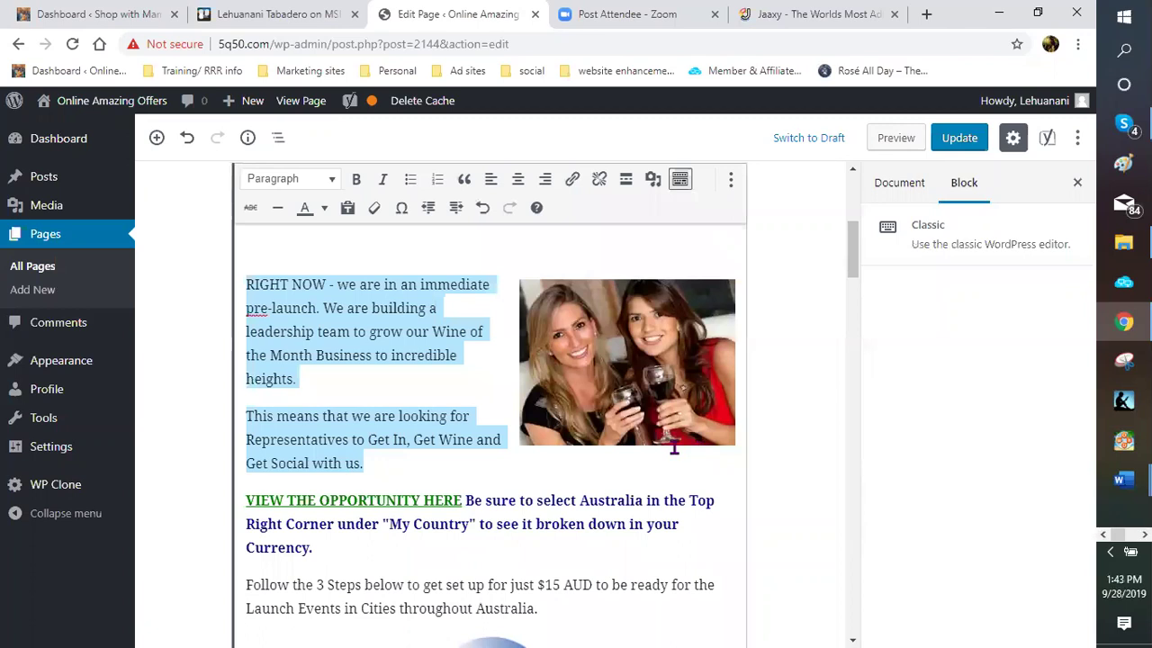
key(BackSpace)
Delete the photo of two women with wine
click(608, 355)
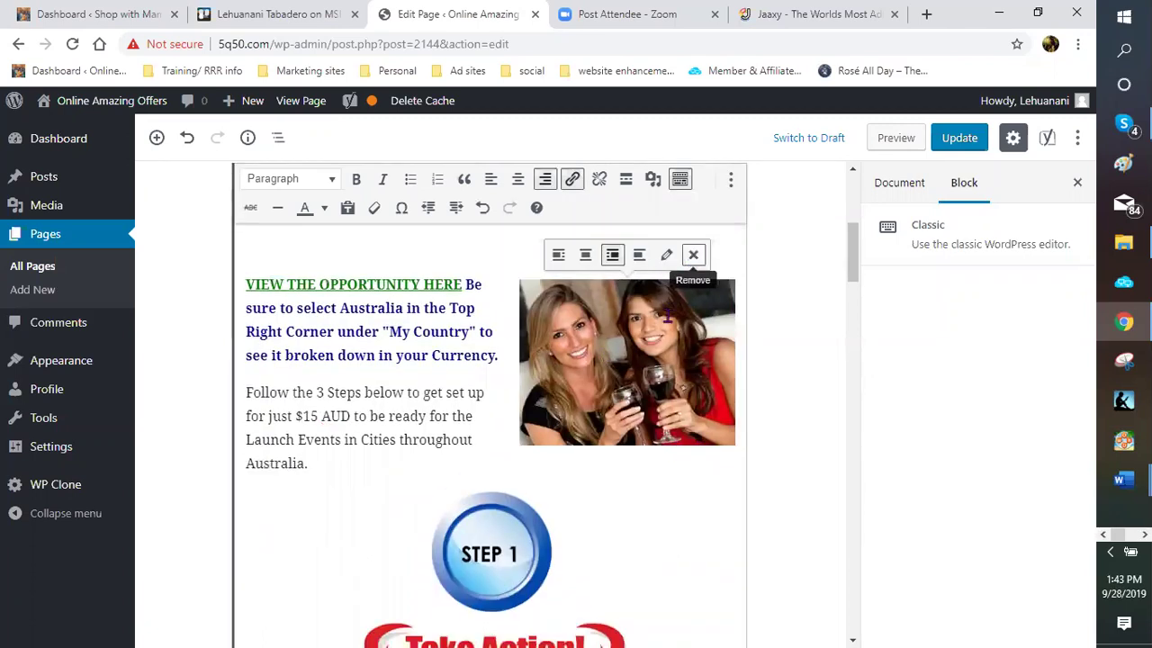
click(689, 276)
click(689, 276)
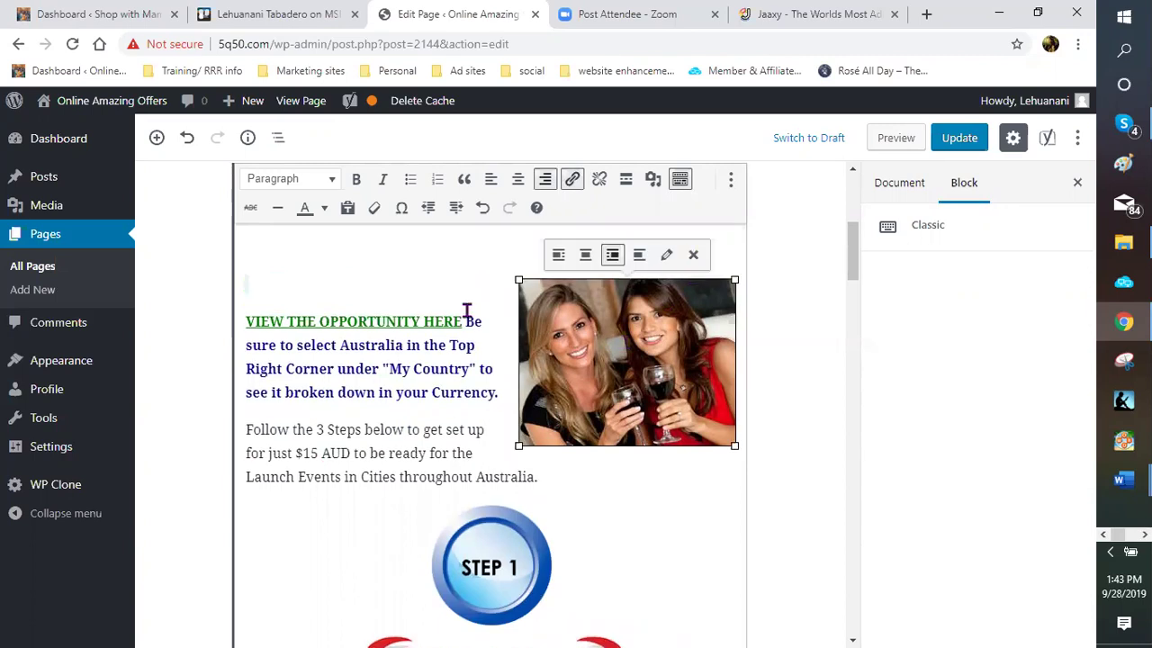
key(Delete)
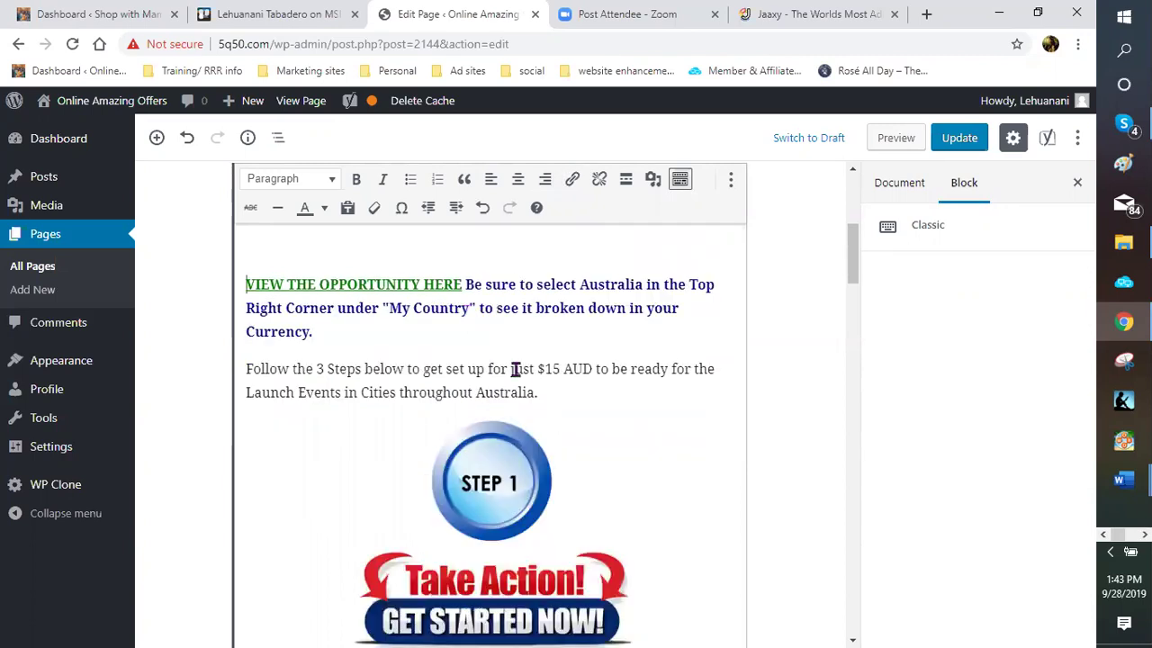
Delete the empty paragraph so the VIEW THE OPPORTUNITY HERE link follows the intro text
scroll(514, 368, up, 3)
scroll(479, 396, up, 1)
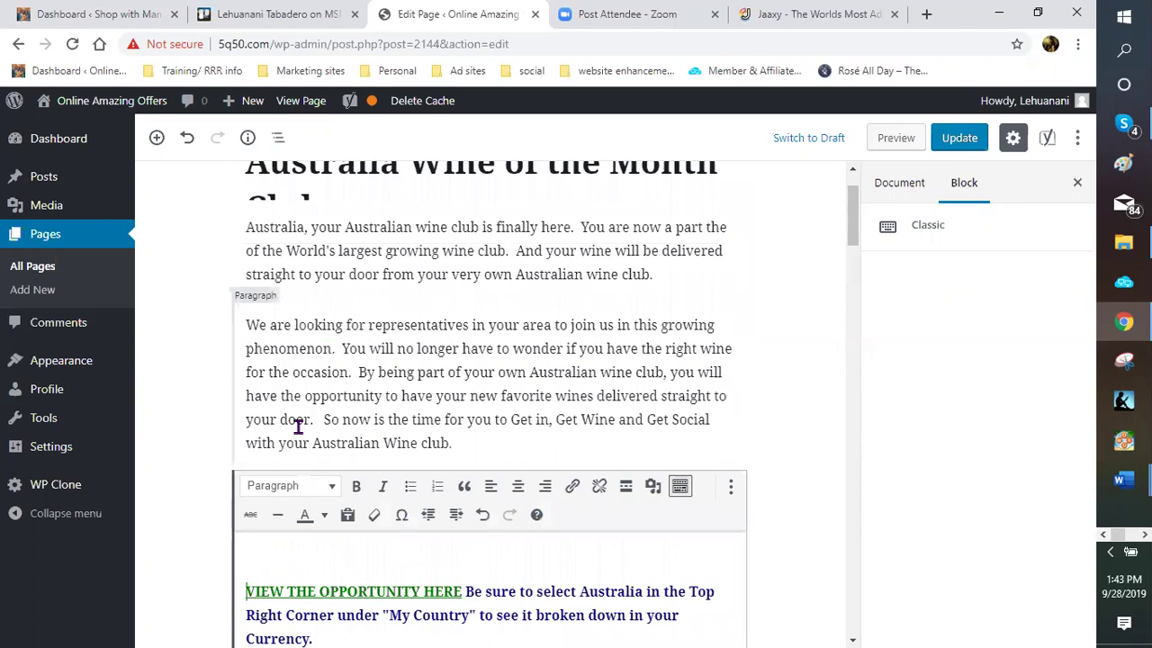
scroll(298, 423, down, 2)
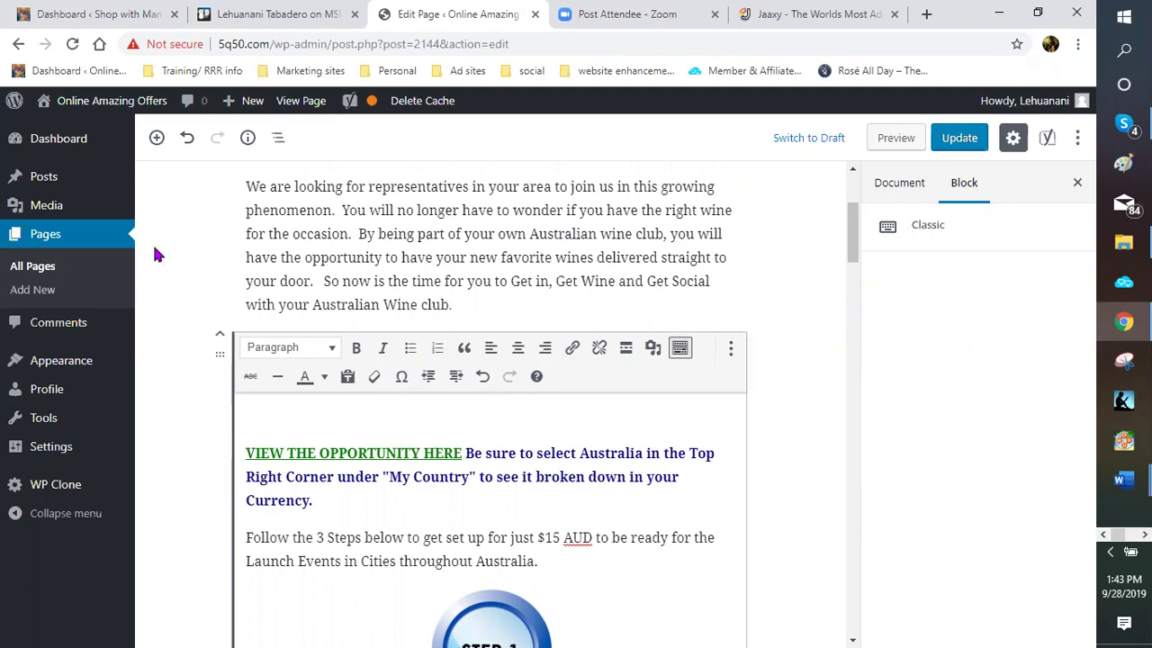
scroll(380, 324, down, 3)
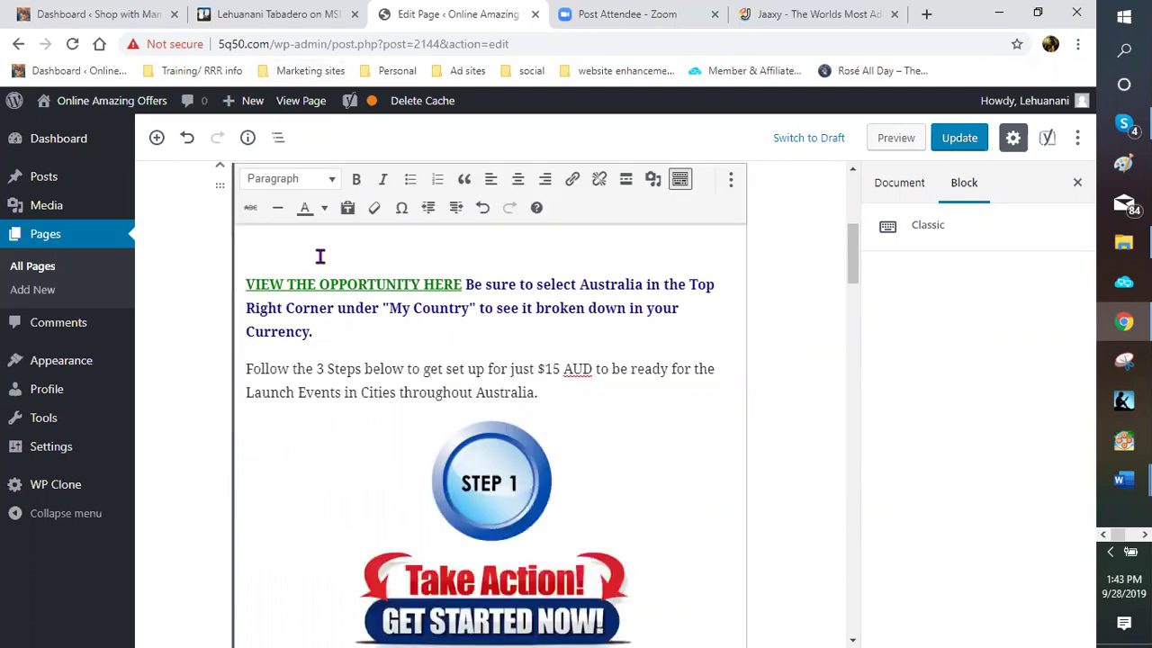
scroll(319, 255, down, 1)
scroll(308, 411, up, 2)
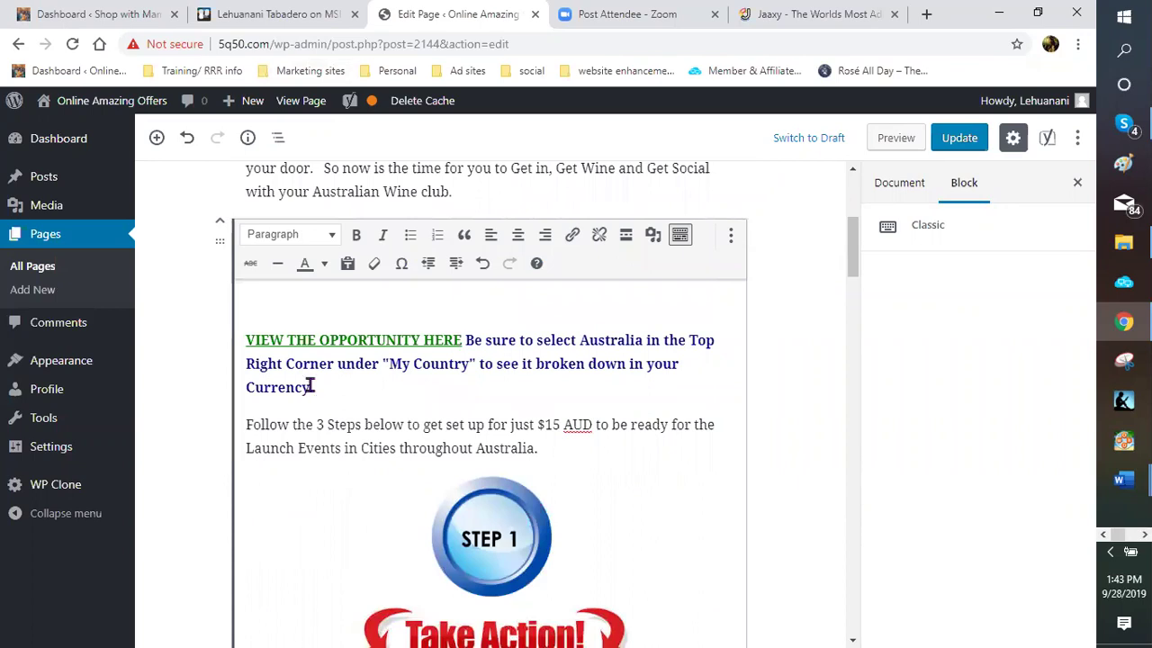
scroll(311, 387, down, 2)
scroll(329, 348, down, 2)
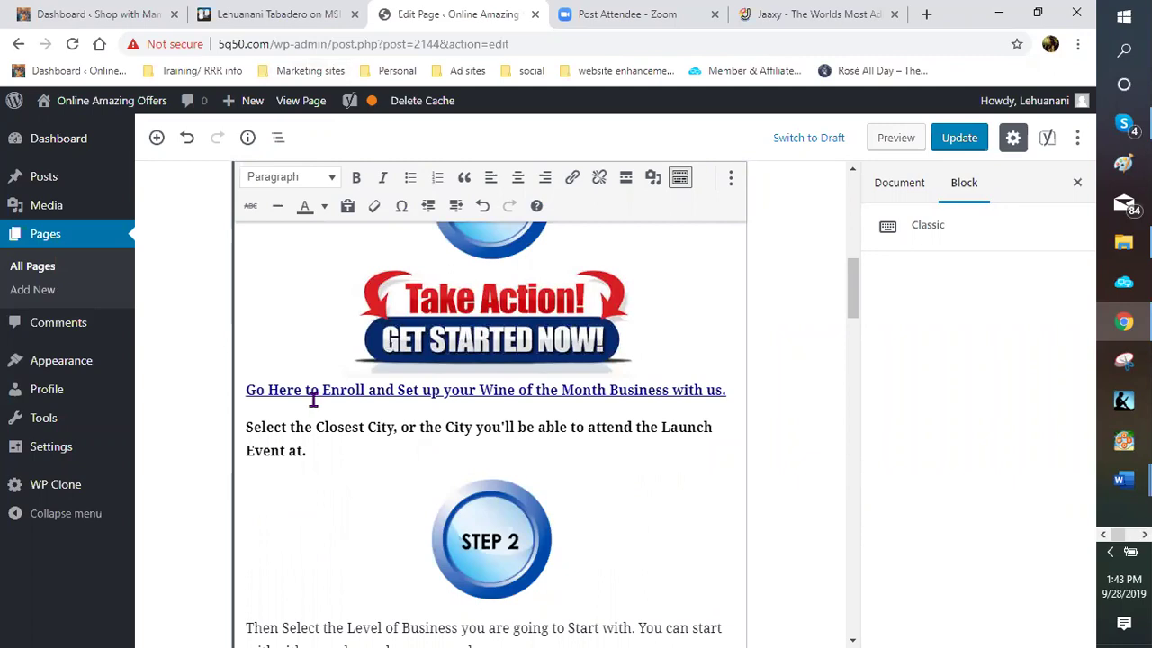
scroll(313, 399, up, 3)
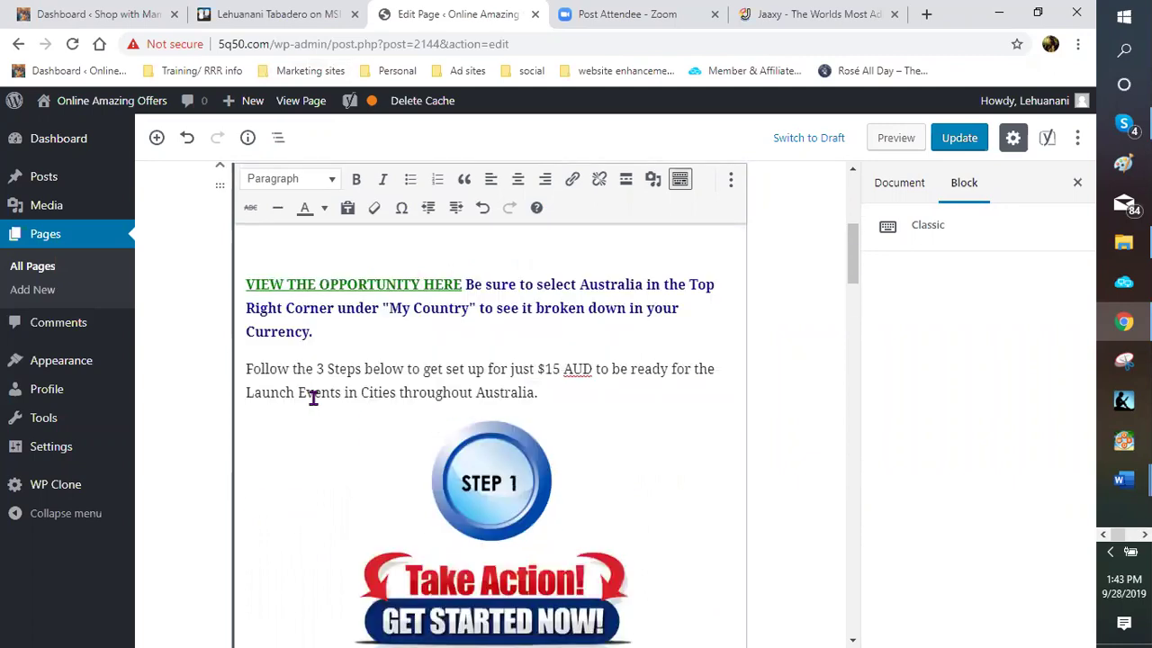
scroll(311, 396, down, 2)
scroll(303, 337, up, 3)
click(410, 299)
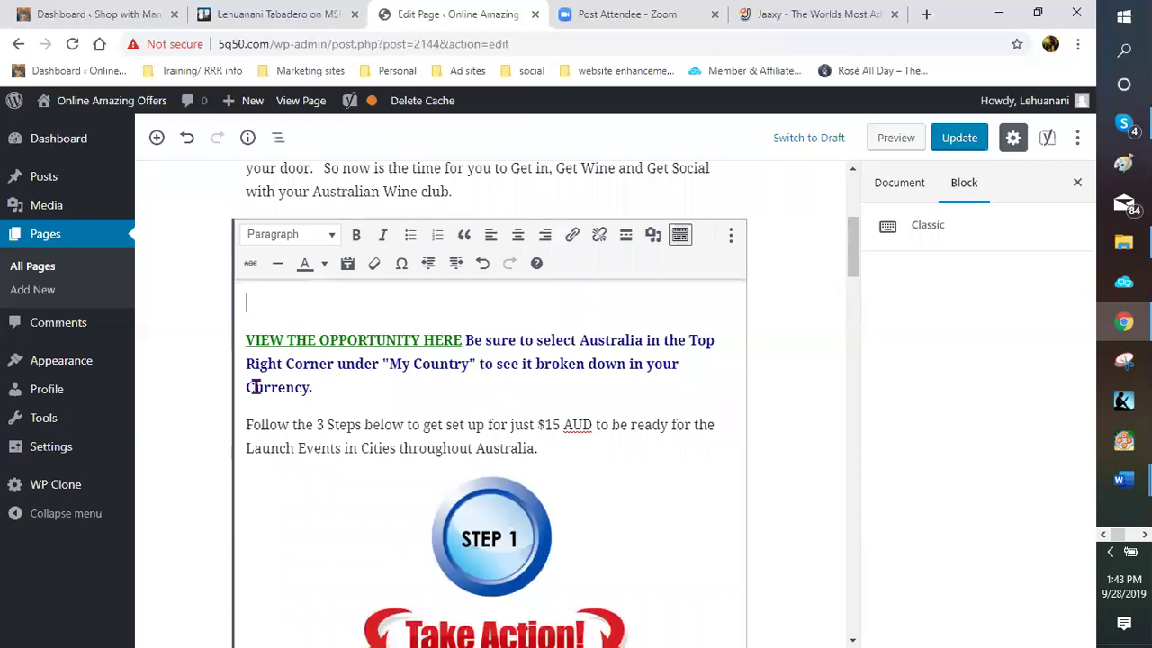
click(268, 344)
key(Home)
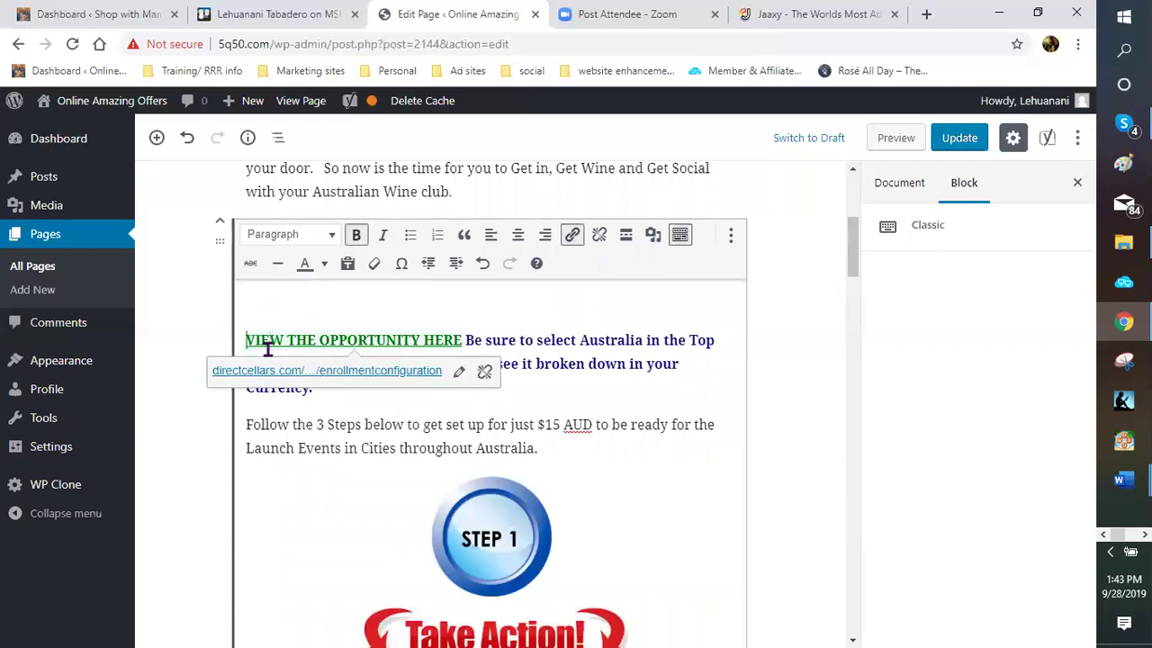
key(BackSpace)
key(BackSpace)
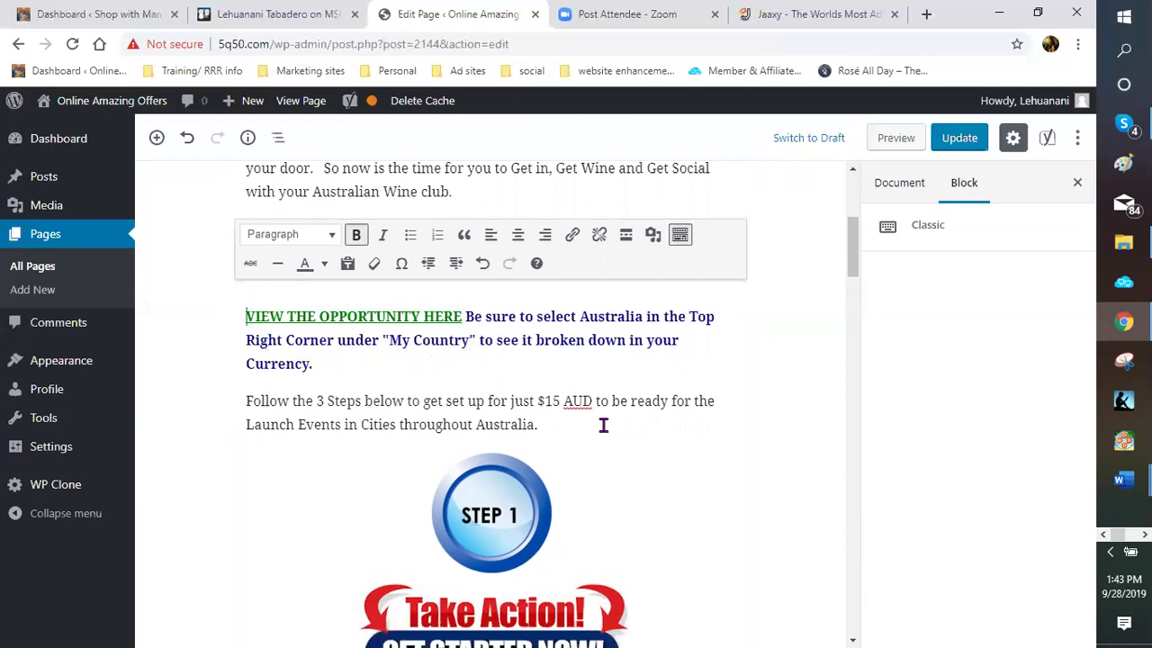
Place the cursor after 'Currency.' in the 3 Steps sentence and review the page
scroll(357, 416, down, 1)
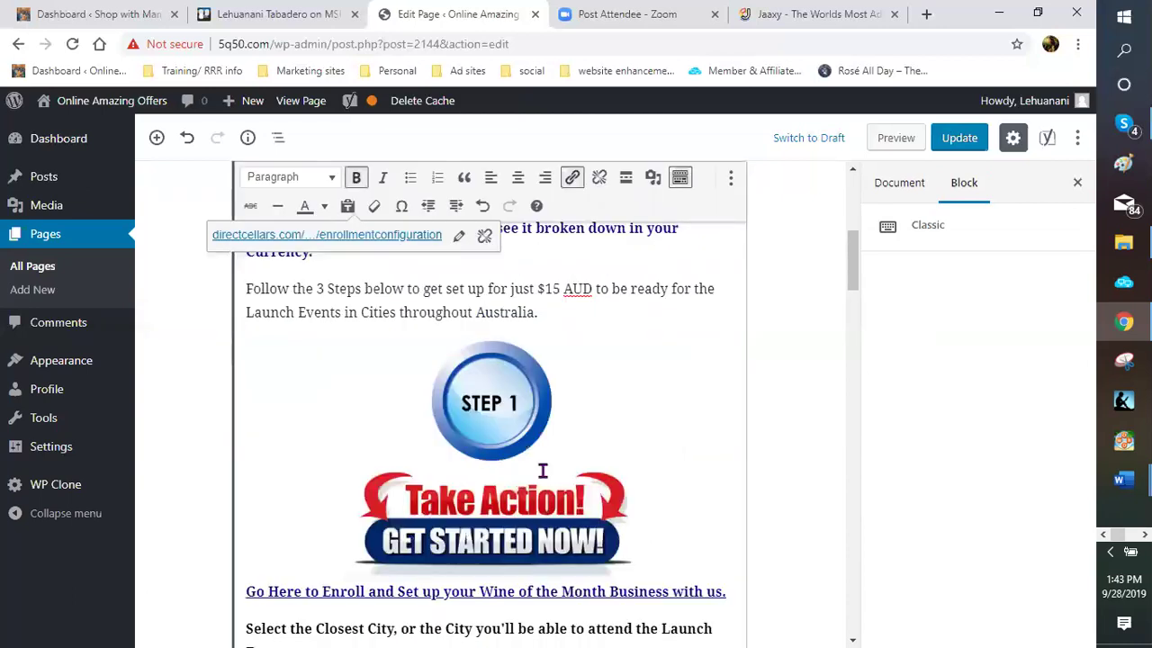
scroll(542, 470, down, 2)
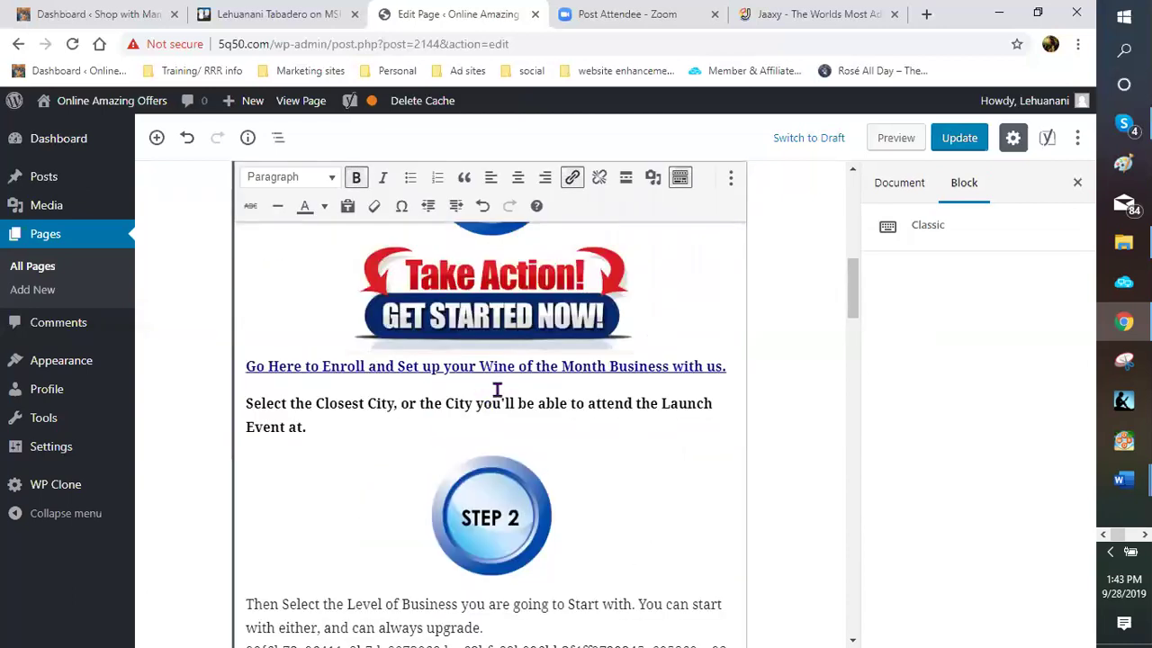
scroll(497, 388, up, 3)
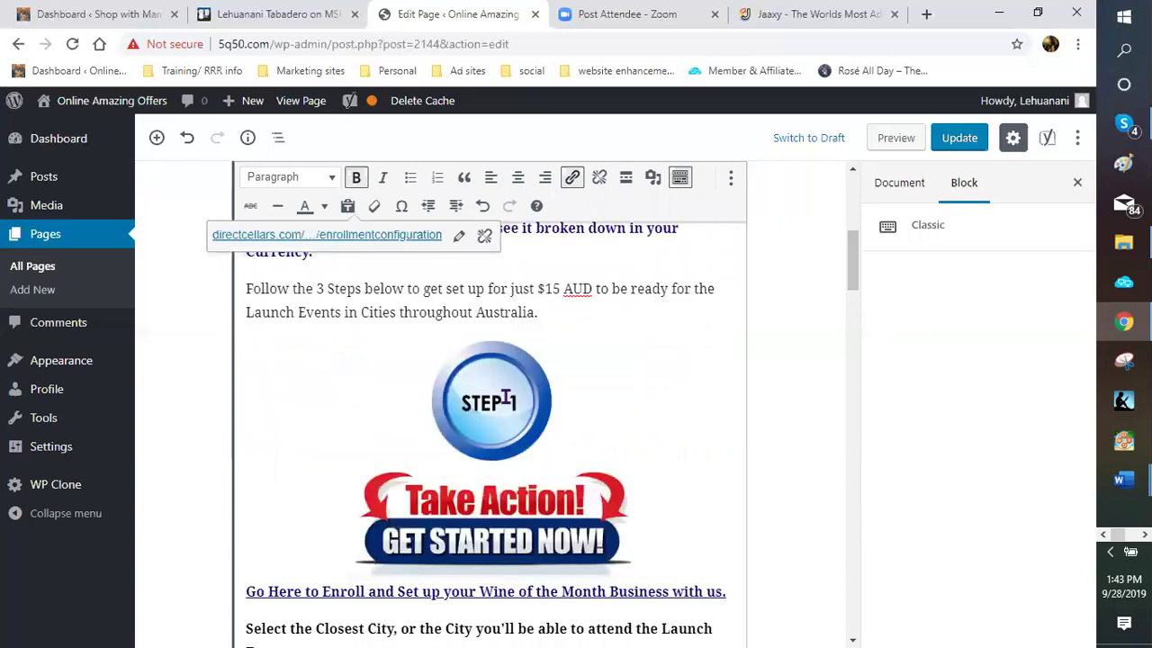
scroll(311, 441, up, 1)
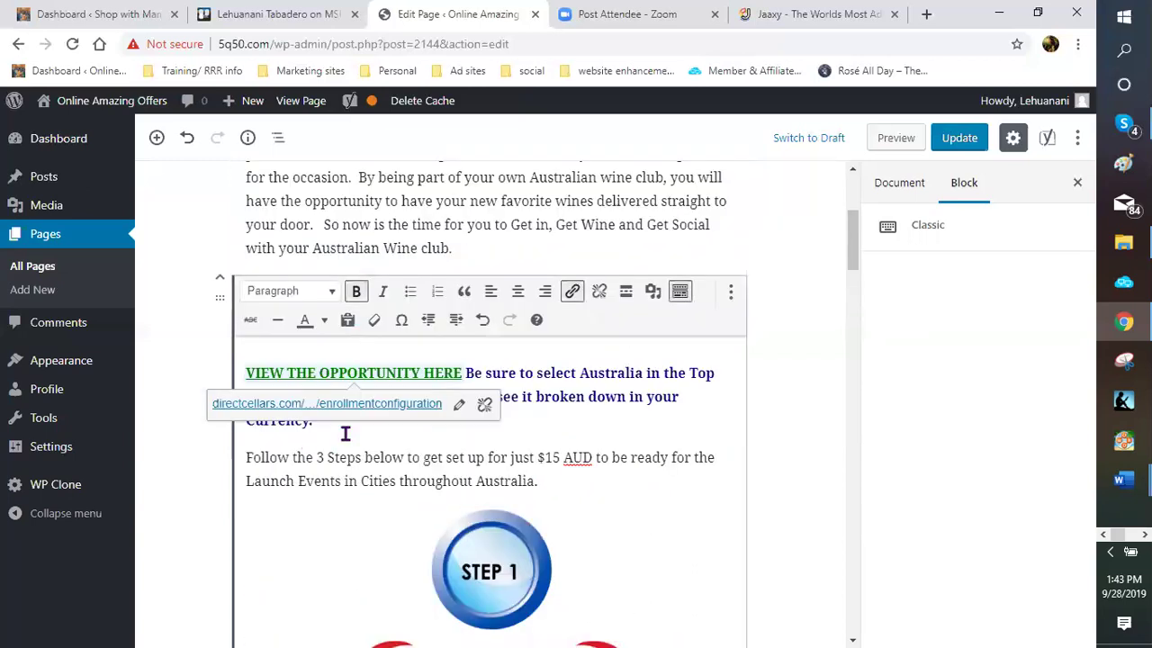
click(343, 430)
click(349, 415)
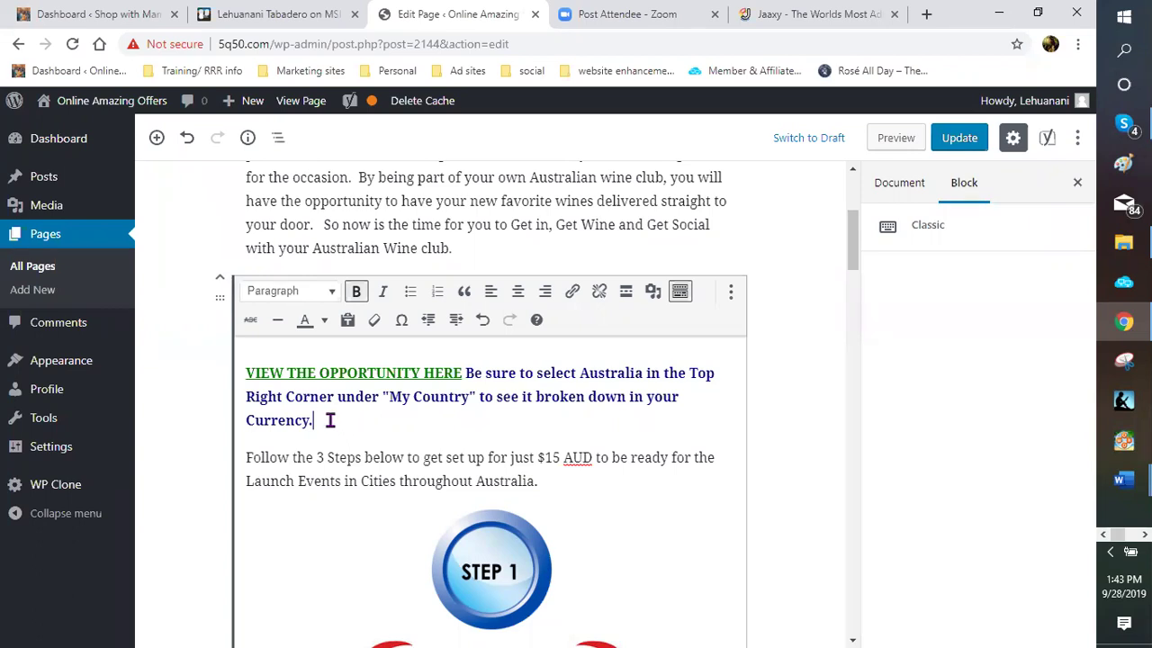
scroll(331, 423, down, 2)
scroll(330, 420, down, 3)
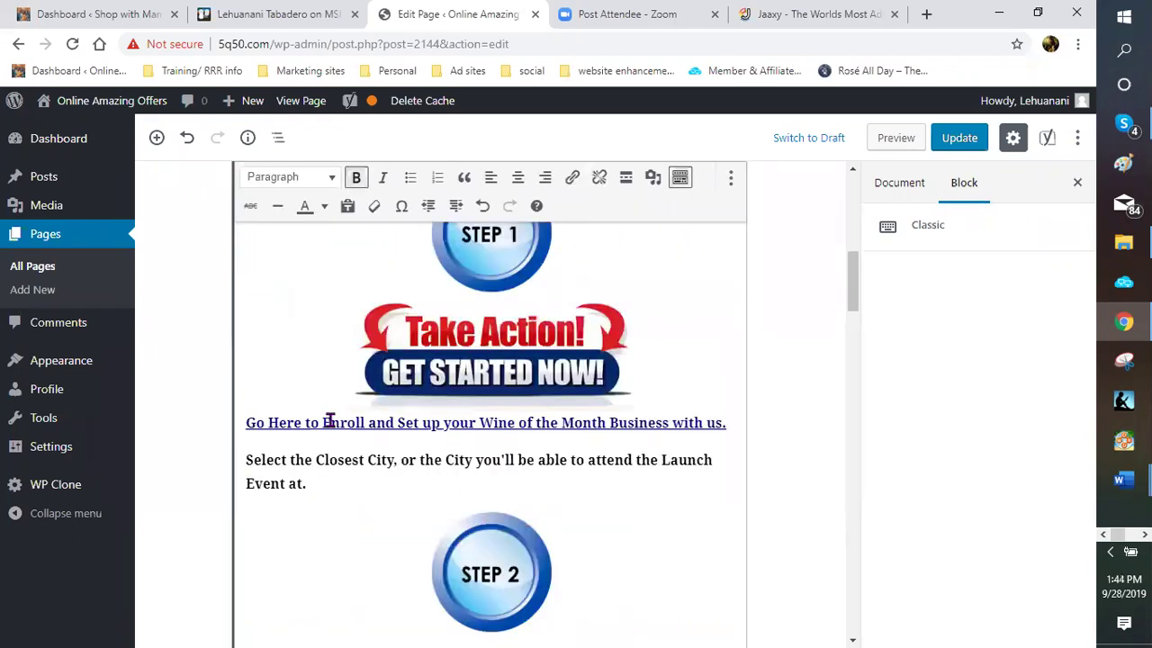
scroll(330, 422, down, 3)
scroll(298, 434, down, 2)
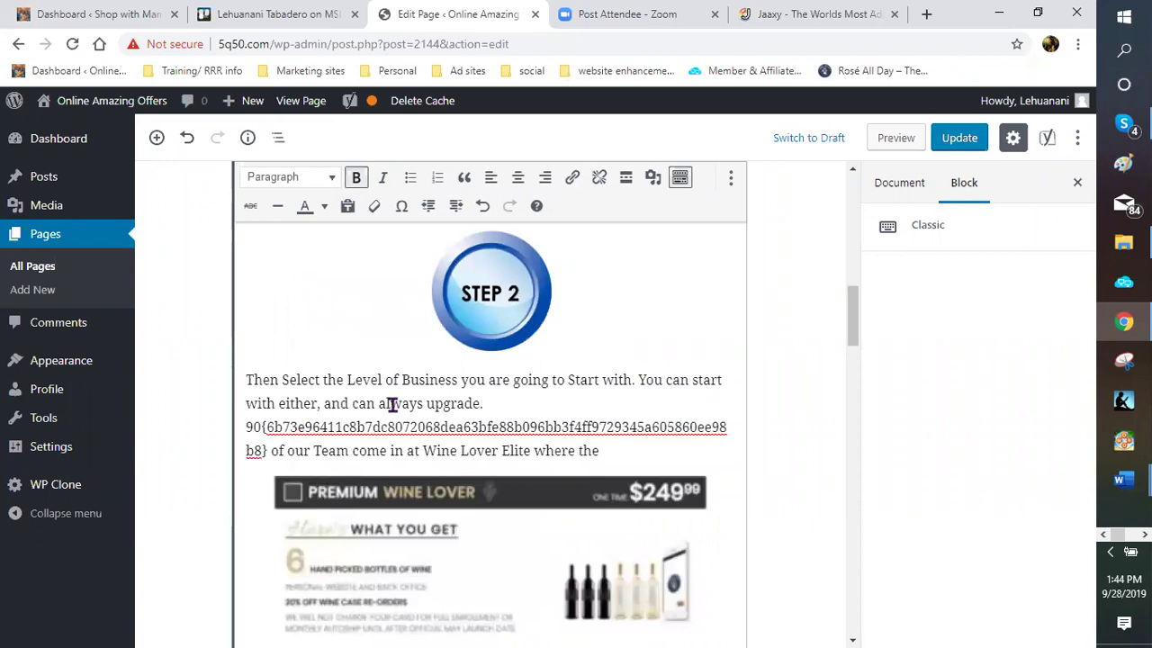
scroll(396, 402, up, 3)
scroll(432, 419, up, 5)
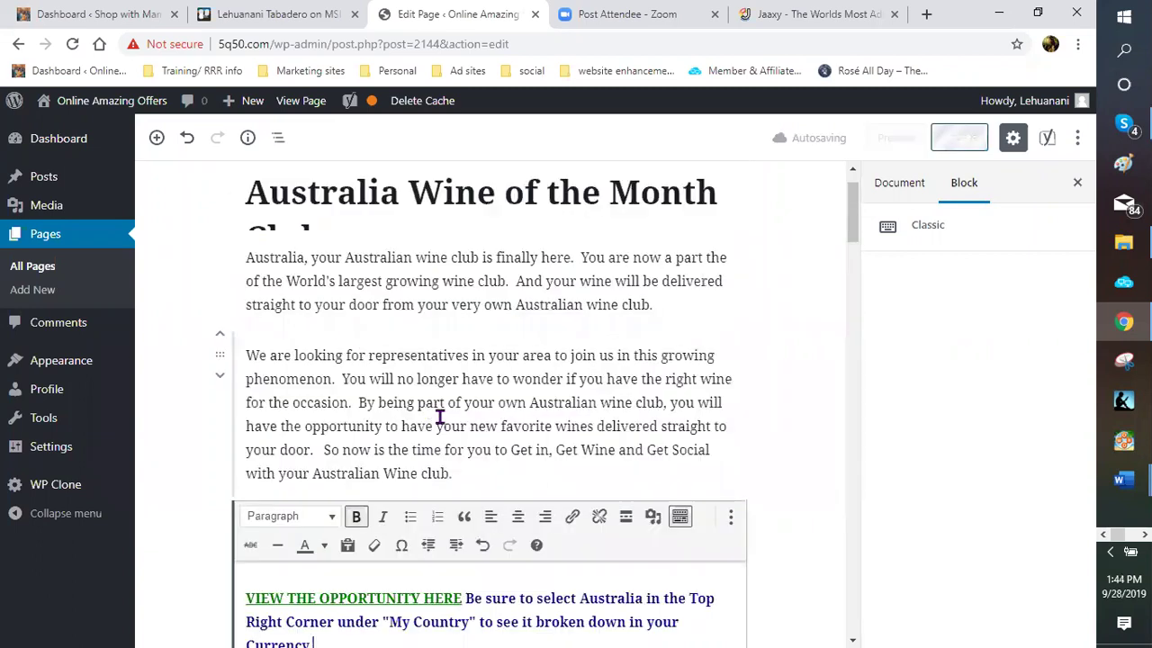
scroll(441, 416, down, 3)
scroll(471, 354, down, 5)
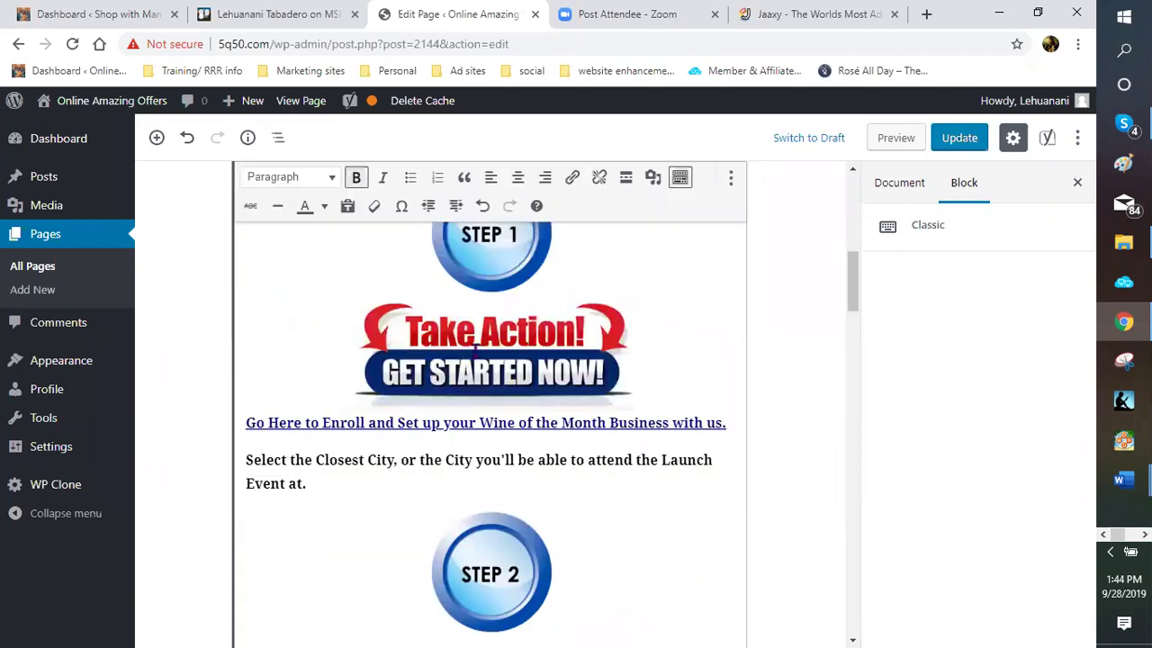
scroll(499, 459, down, 1)
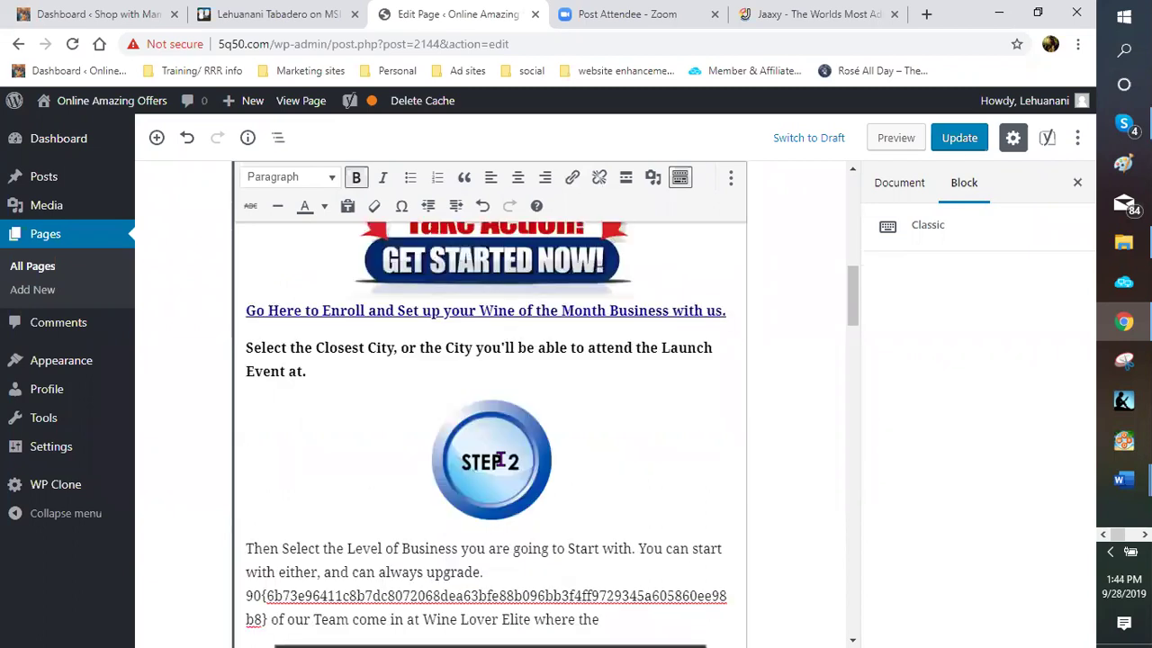
scroll(484, 449, up, 2)
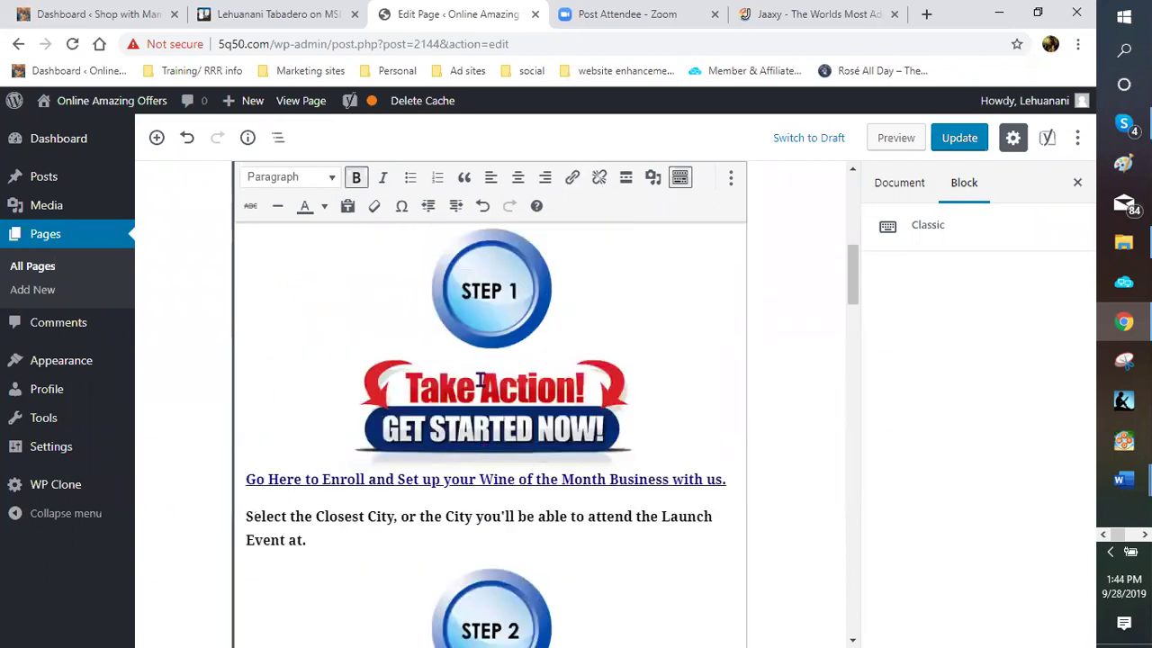
scroll(490, 405, up, 2)
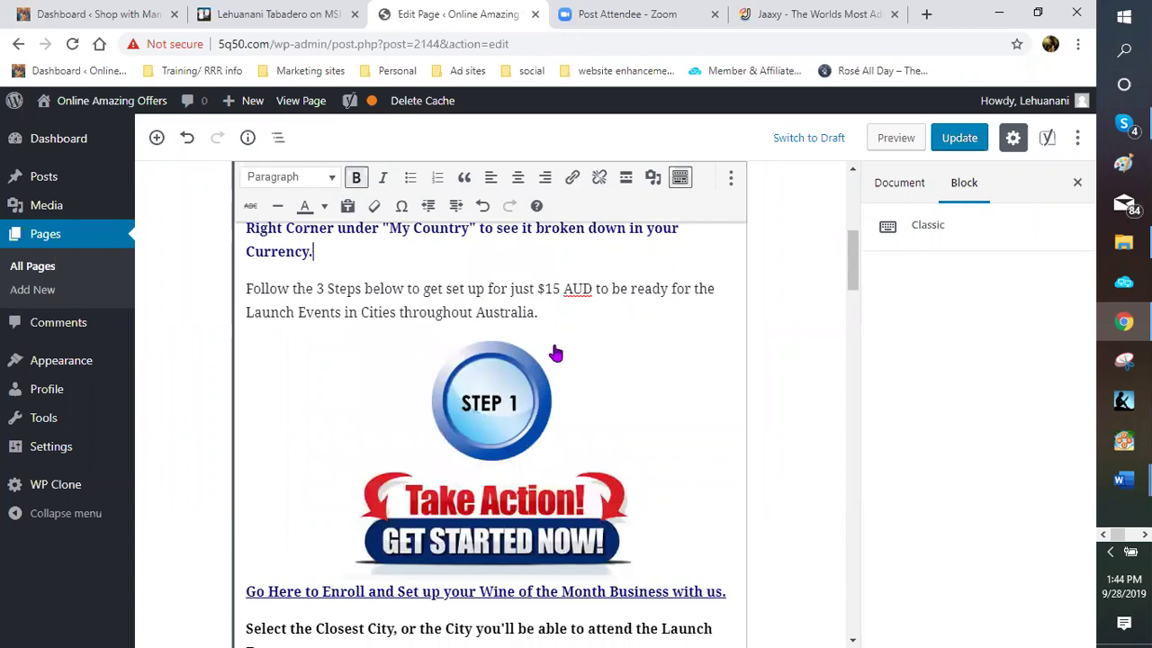
Delete the Step 1 image and add a new empty paragraph after 'Australia.'
click(552, 353)
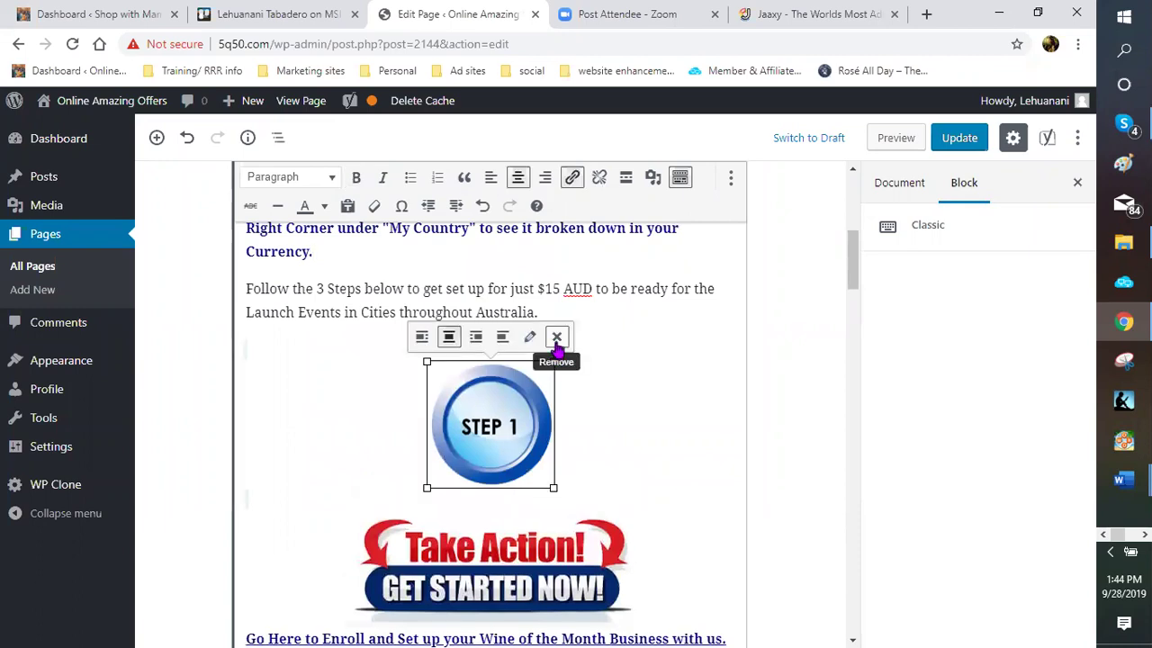
key(Delete)
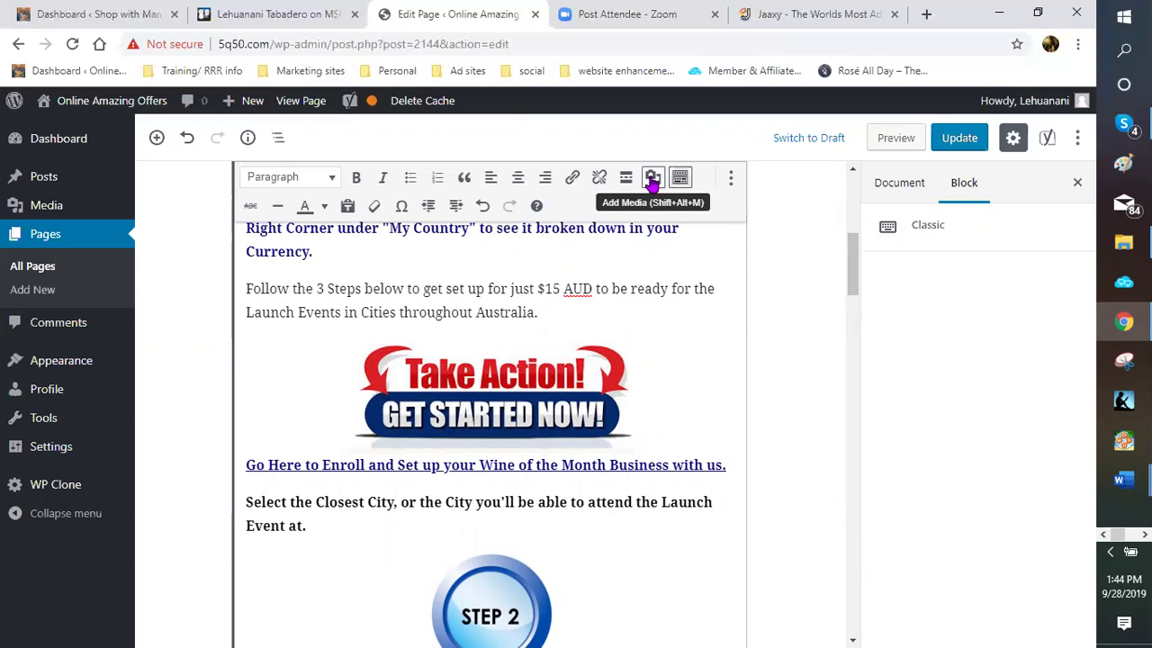
click(584, 308)
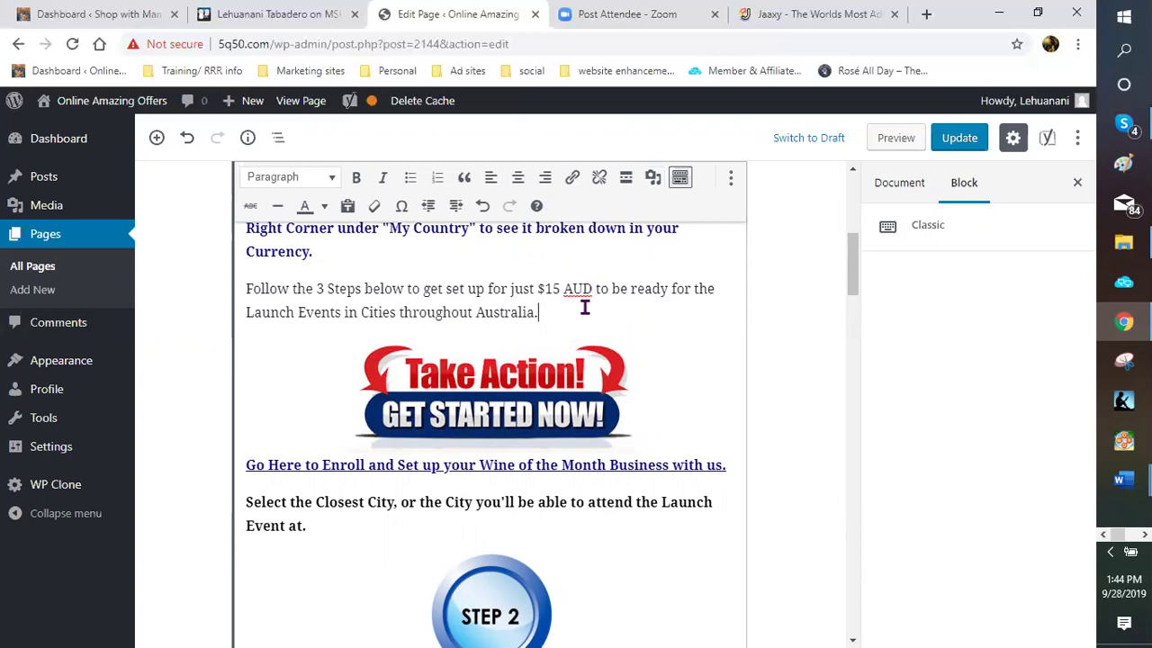
text(+)
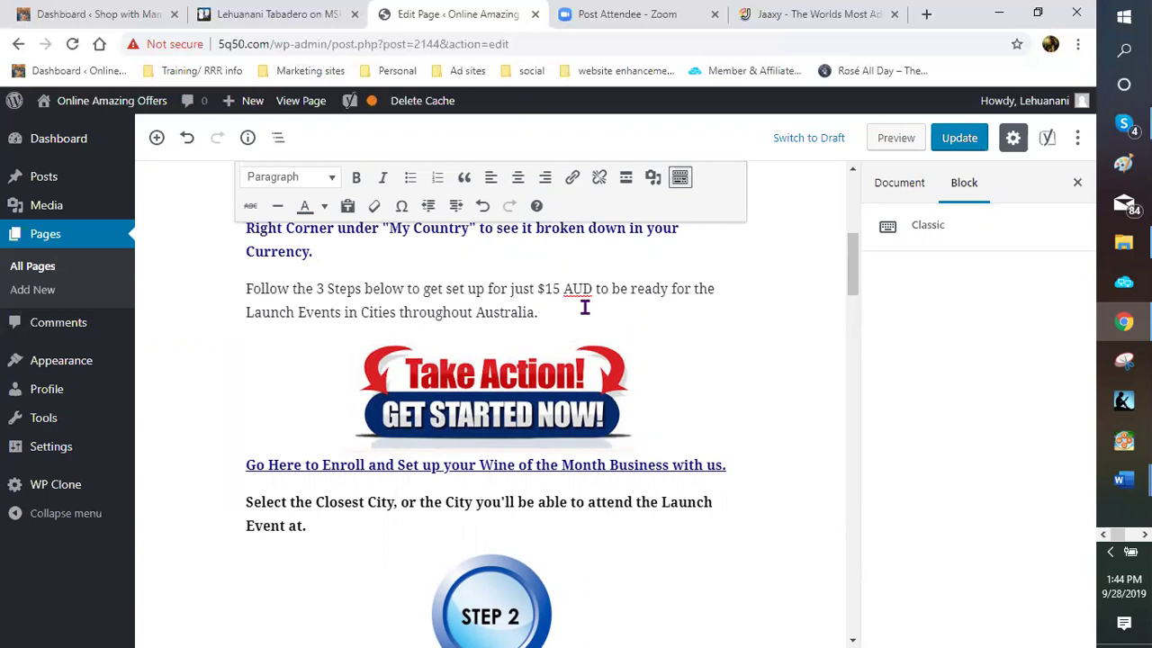
key(Return)
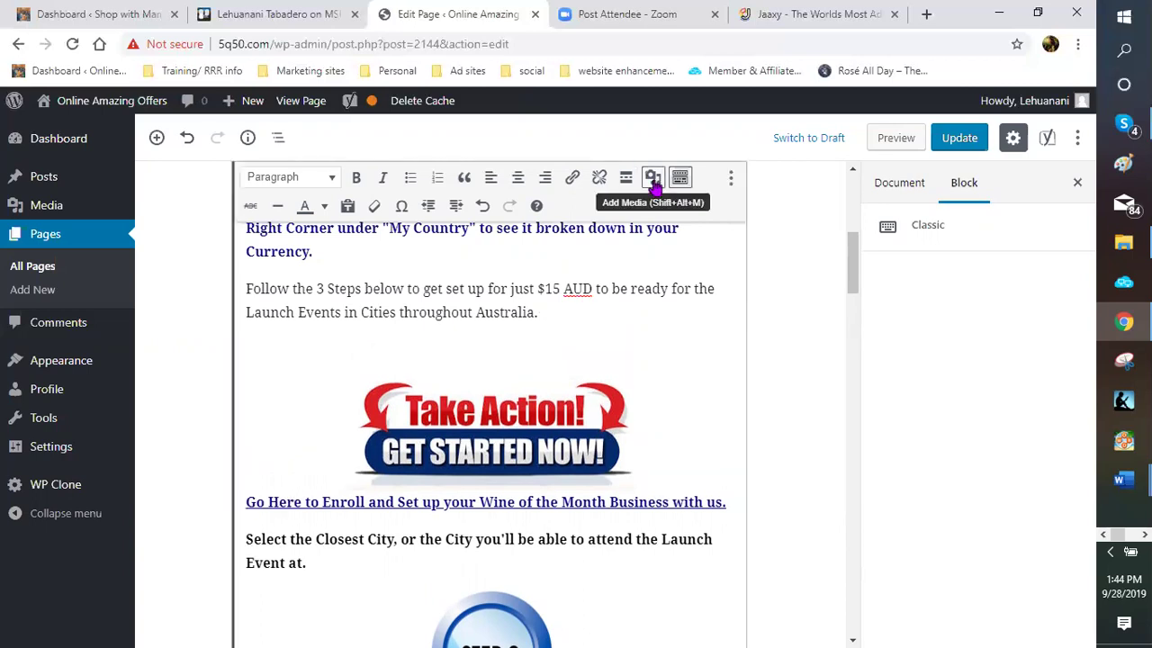
Open the Add Media dialog on the Media Library view
click(655, 179)
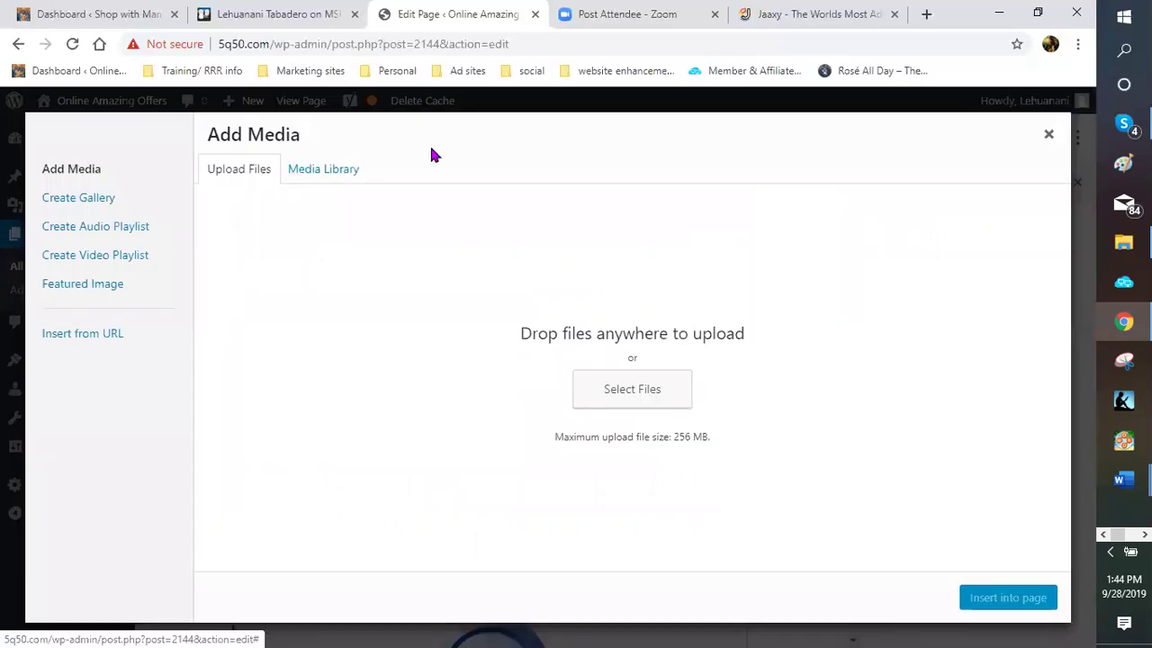
click(340, 174)
click(257, 178)
click(302, 176)
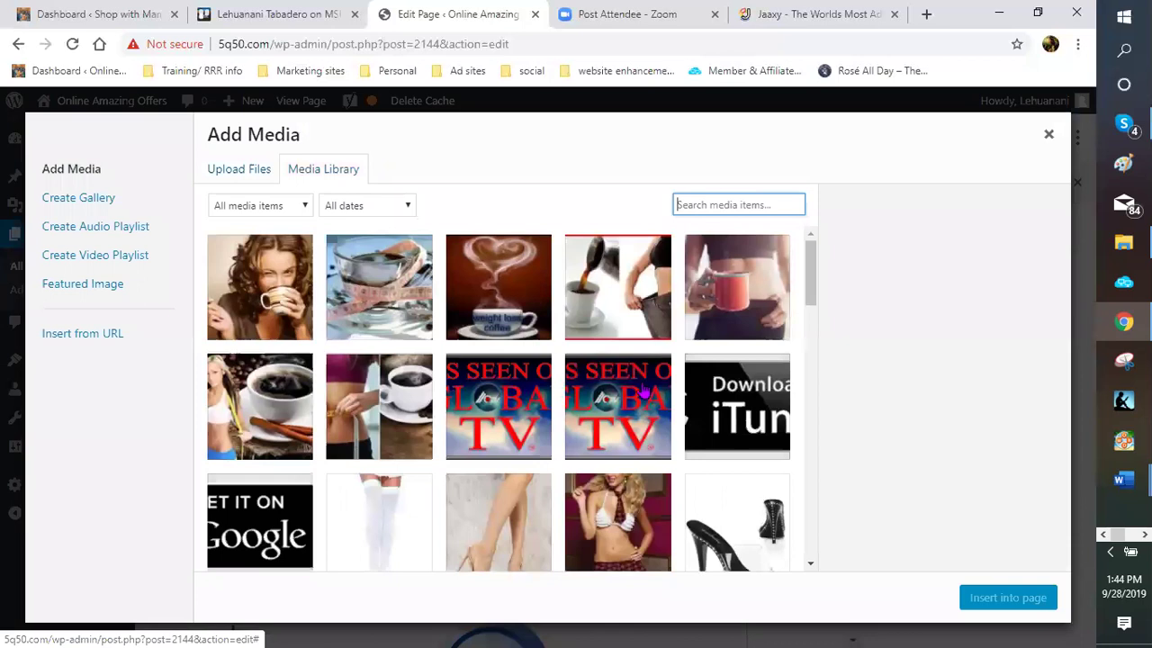
Look through the existing library images, then switch to Upload Files
scroll(645, 386, down, 3)
scroll(644, 387, down, 5)
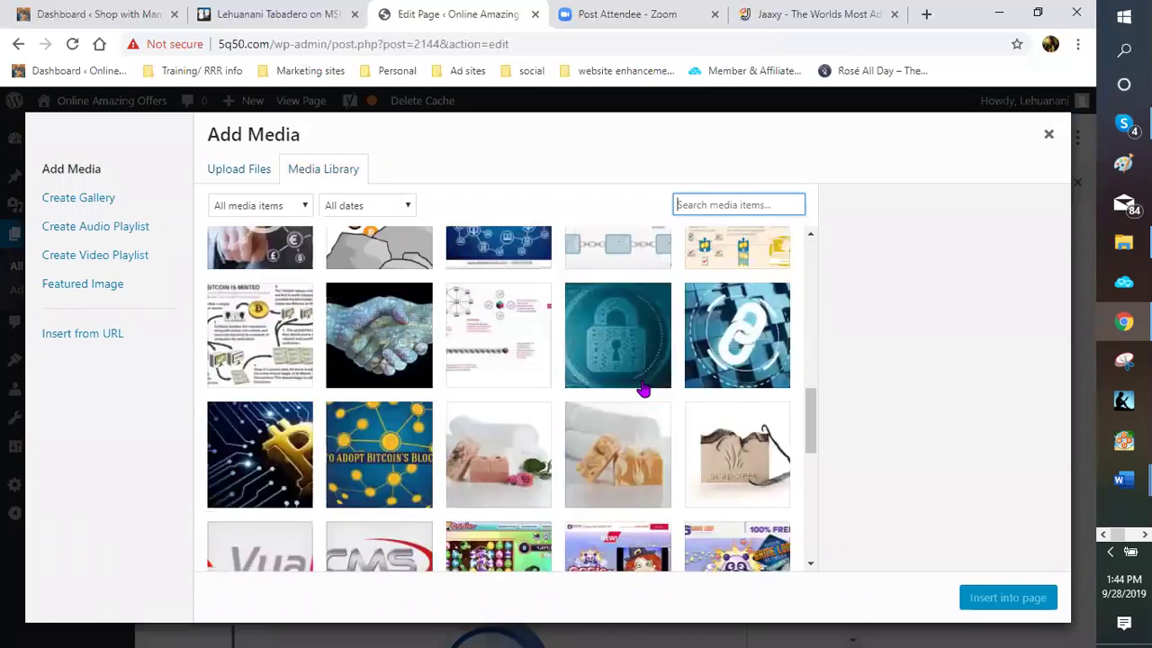
scroll(645, 388, down, 3)
scroll(645, 387, down, 3)
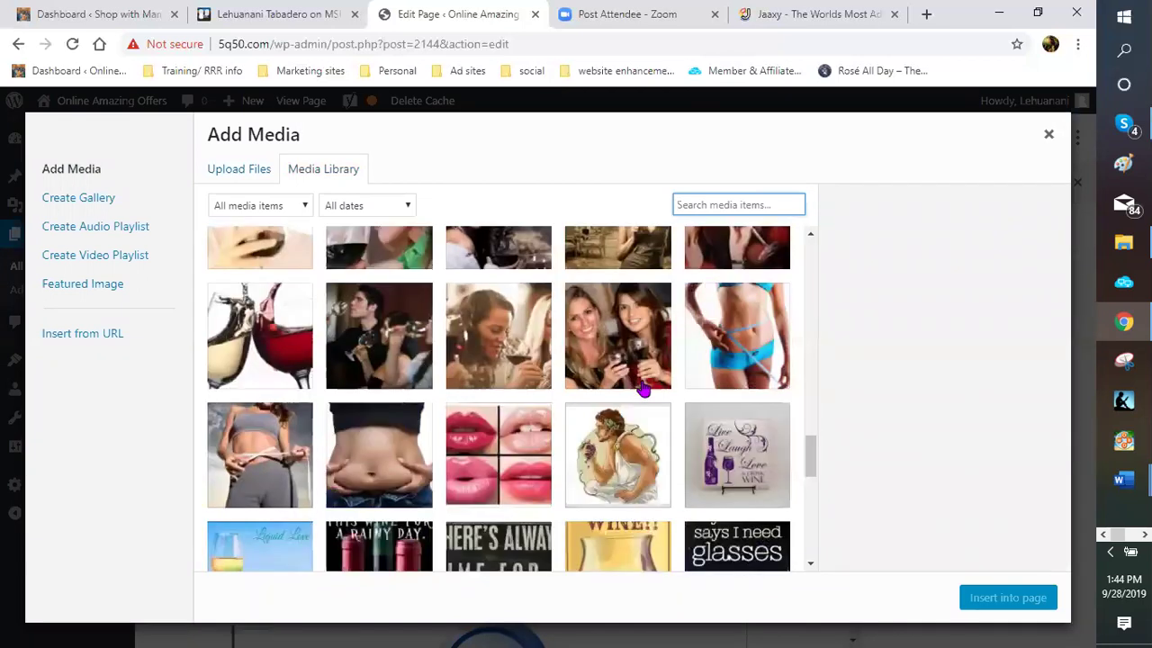
scroll(644, 388, down, 3)
scroll(644, 389, down, 3)
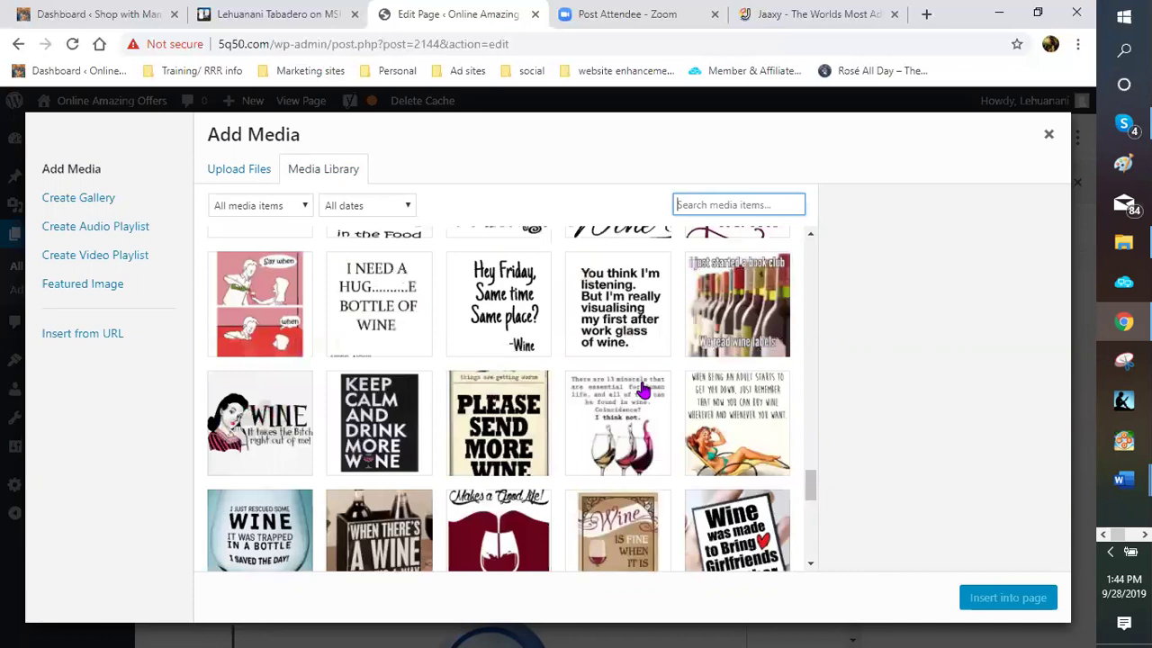
scroll(644, 389, down, 3)
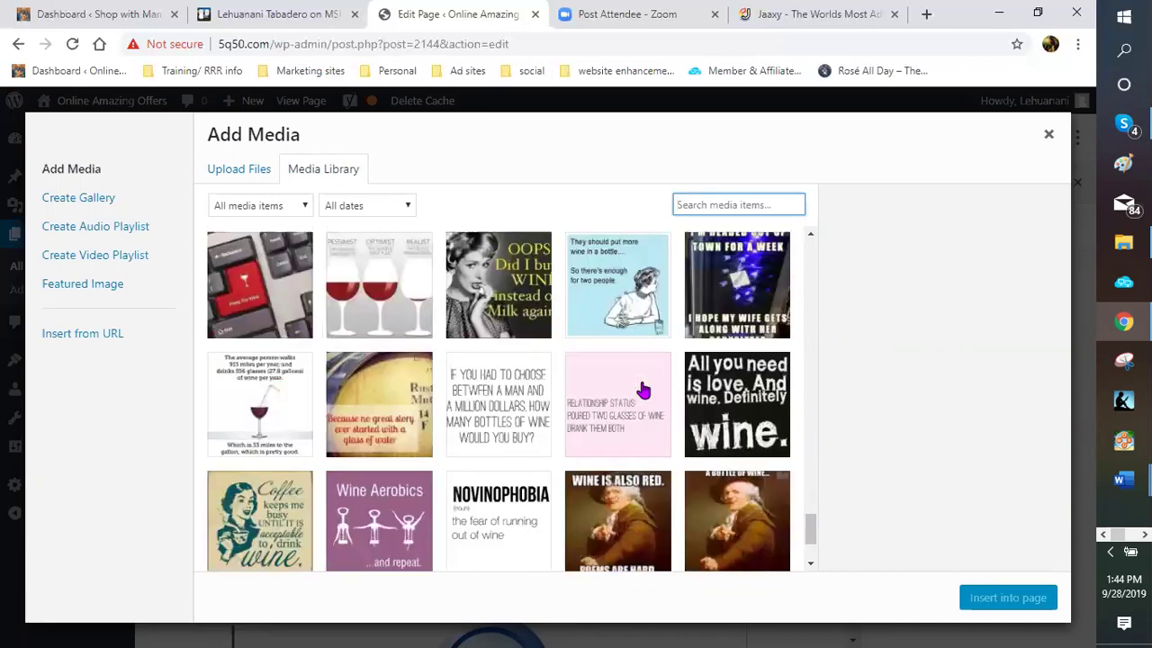
scroll(644, 389, down, 3)
scroll(644, 389, down, 3)
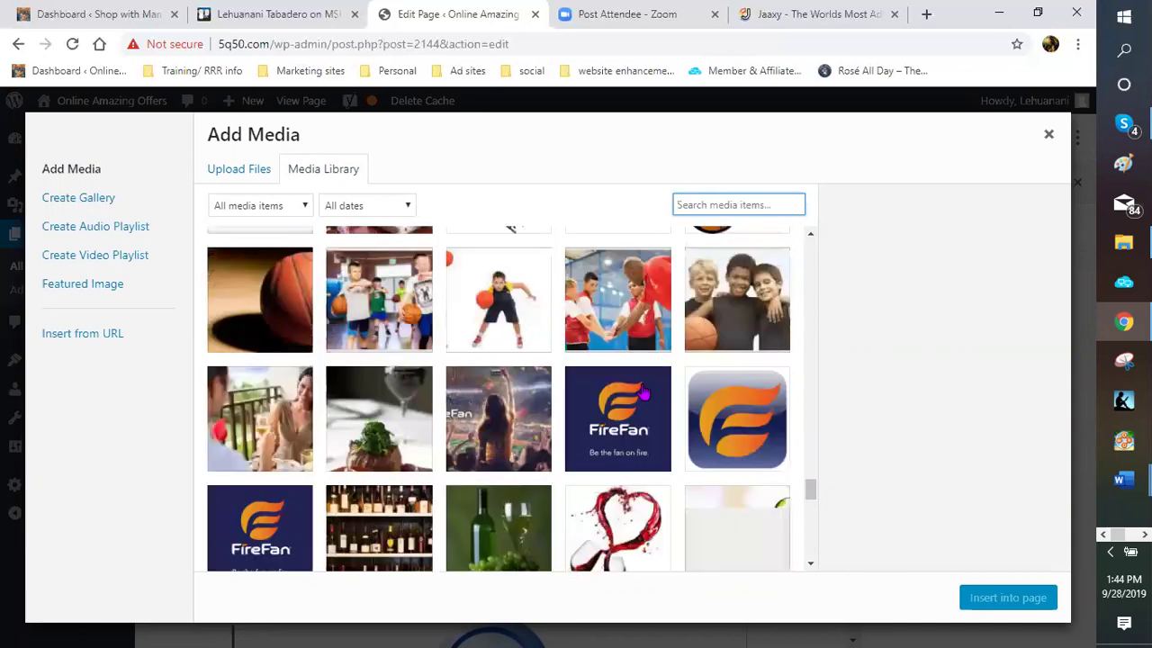
scroll(645, 389, down, 5)
scroll(647, 392, down, 3)
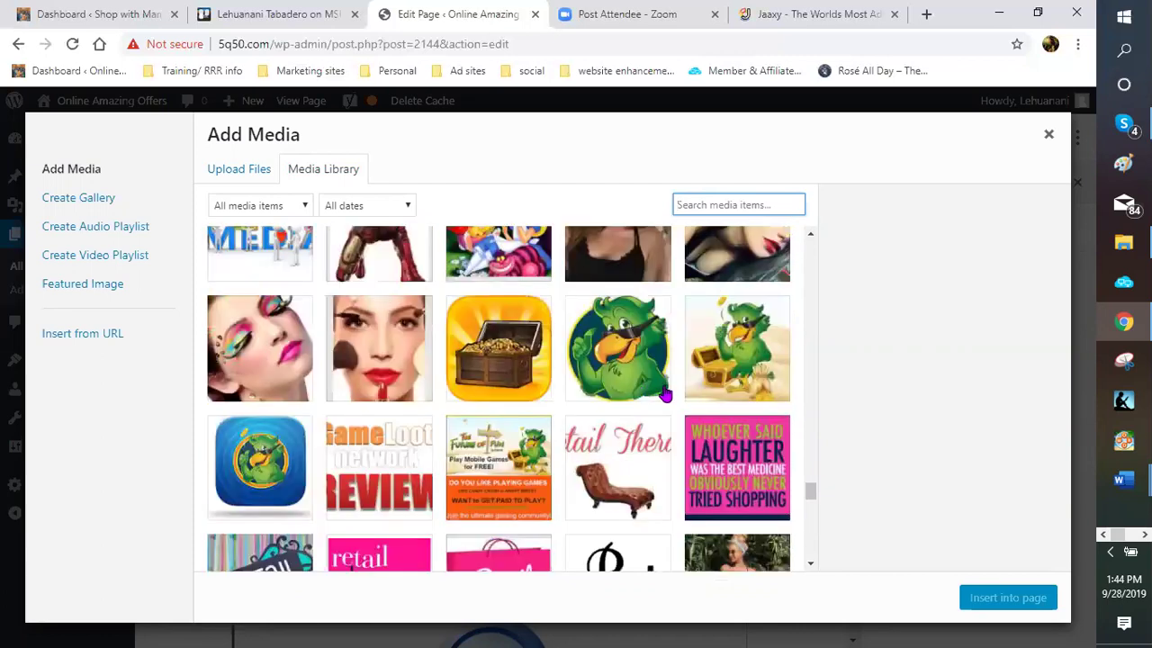
scroll(663, 393, down, 3)
scroll(664, 393, down, 3)
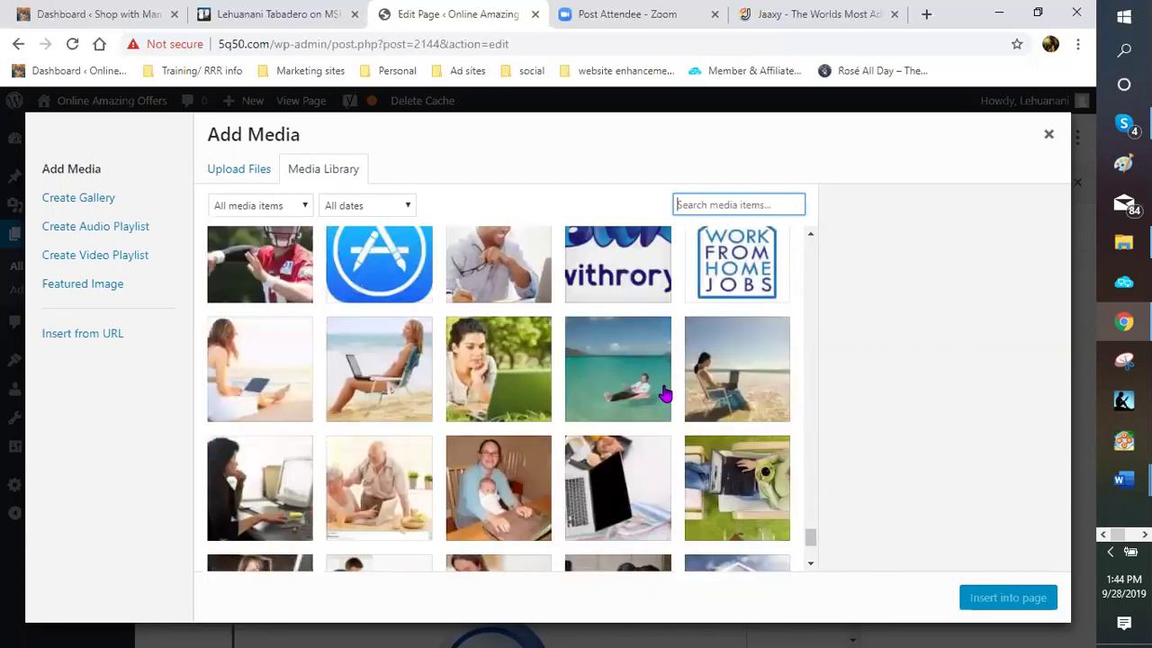
scroll(664, 393, down, 3)
scroll(664, 394, down, 3)
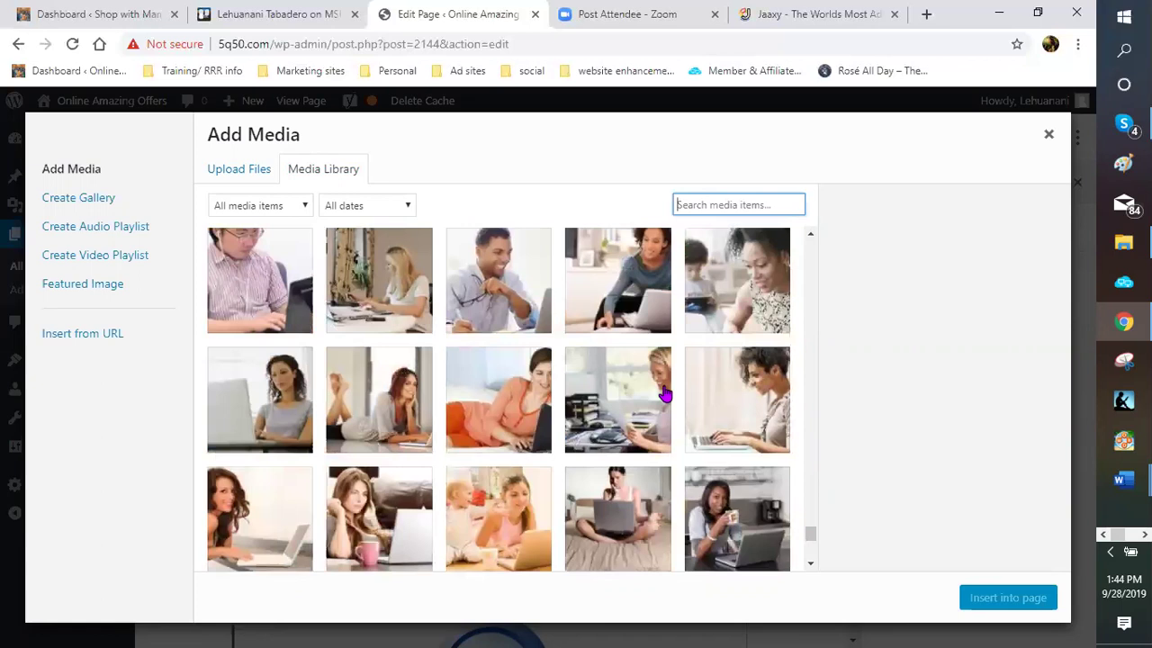
scroll(664, 393, down, 3)
scroll(664, 393, down, 3)
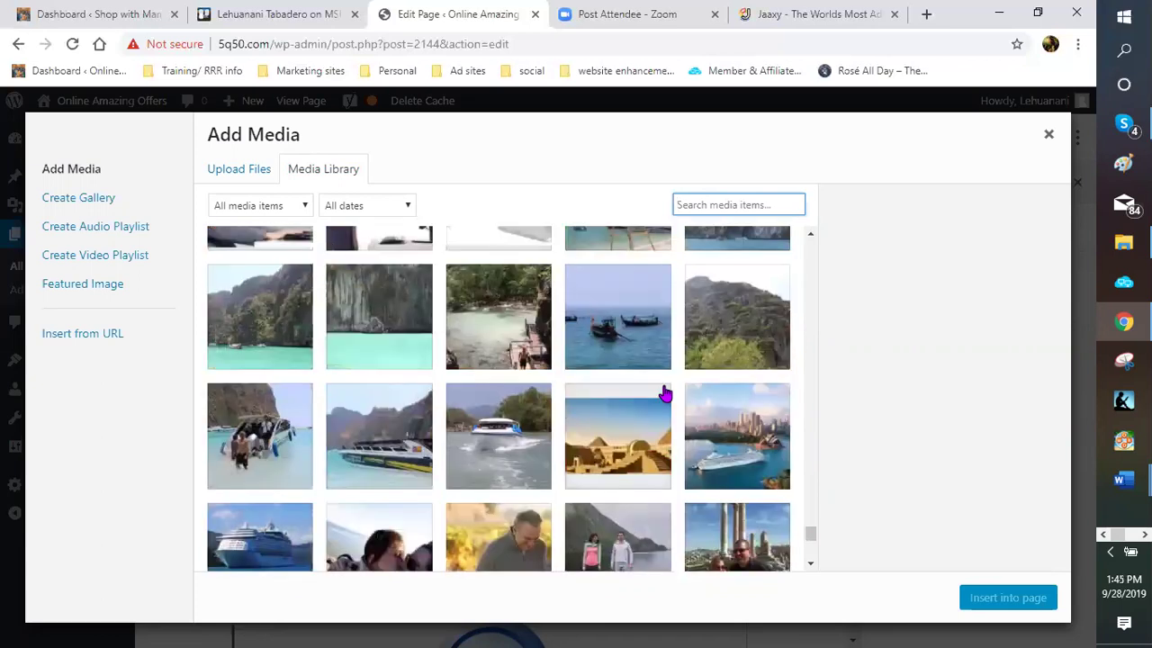
scroll(664, 393, down, 3)
scroll(664, 393, down, 3)
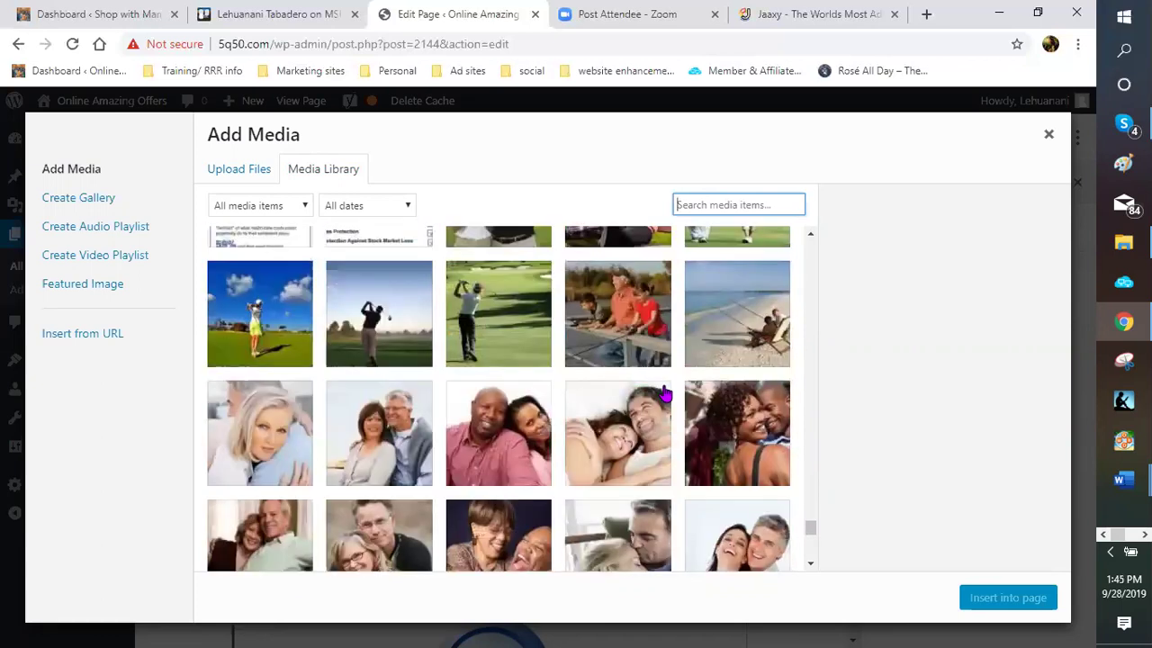
scroll(664, 393, down, 3)
scroll(664, 393, down, 2)
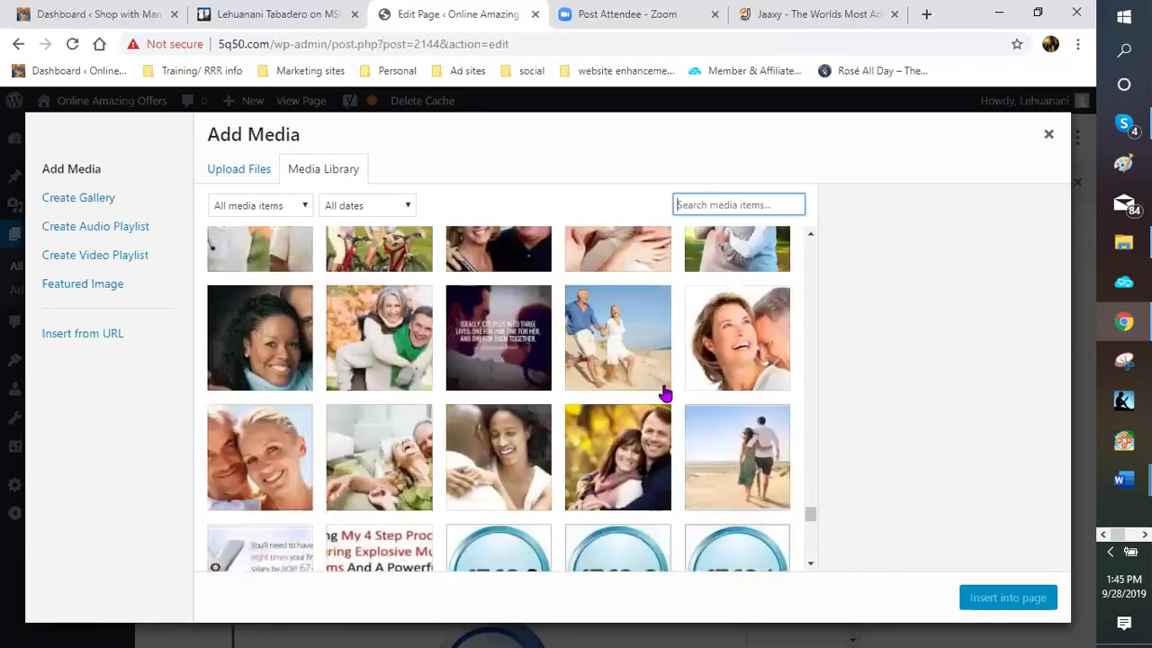
scroll(664, 393, down, 5)
scroll(664, 394, down, 3)
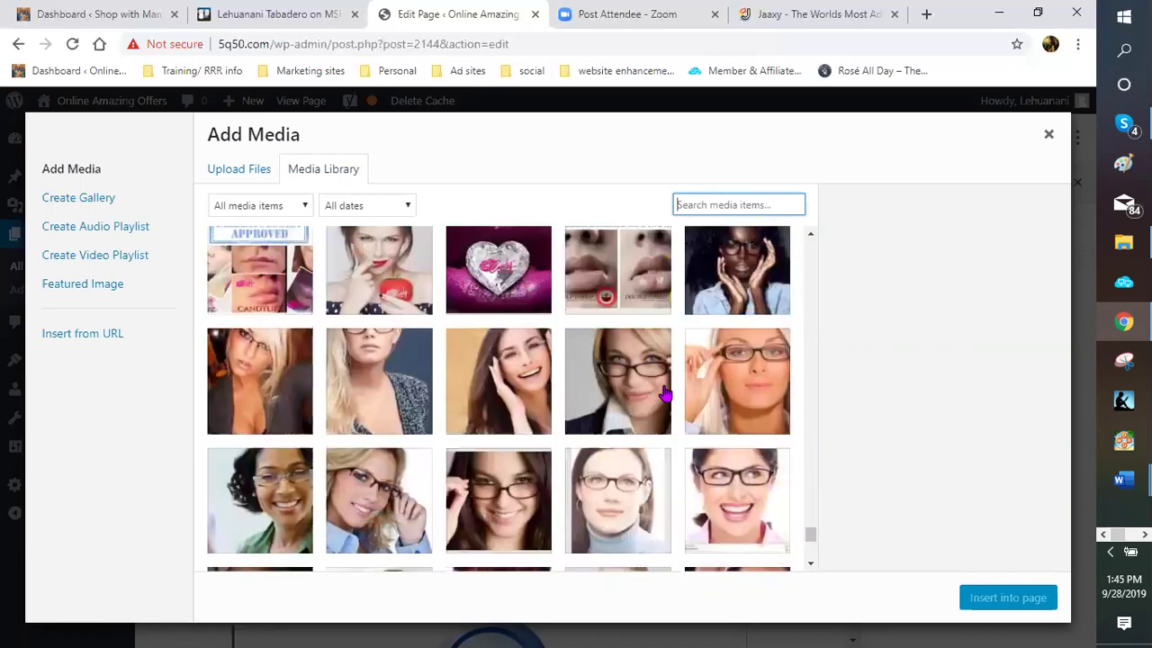
scroll(664, 393, up, 5)
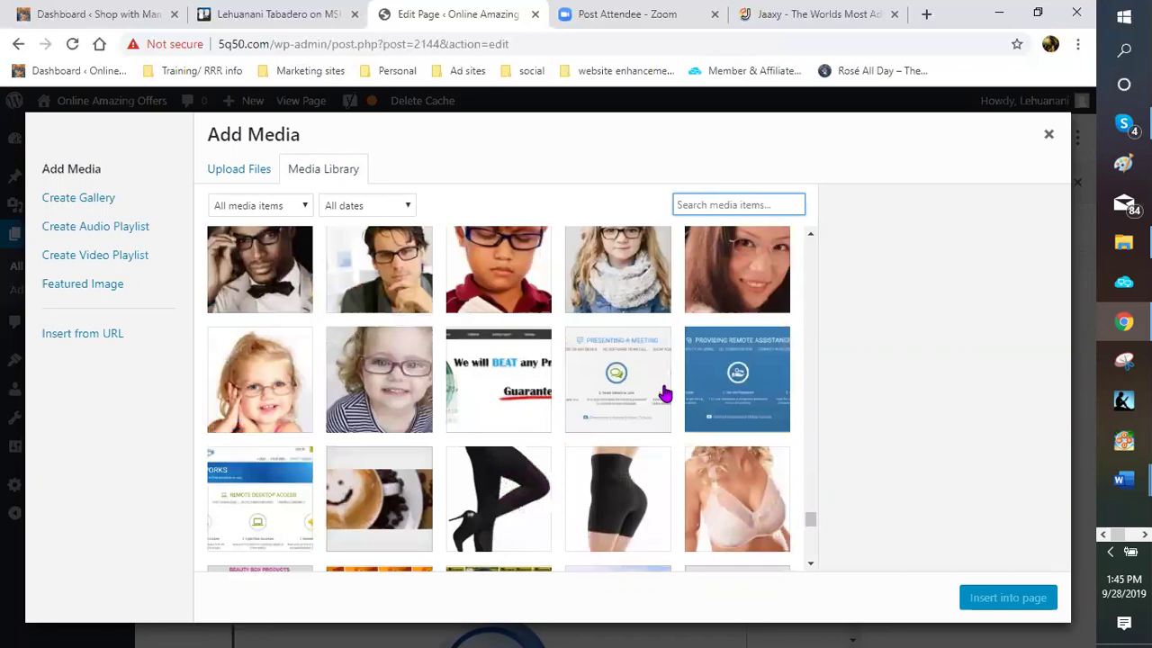
scroll(664, 393, down, 3)
scroll(664, 396, down, 3)
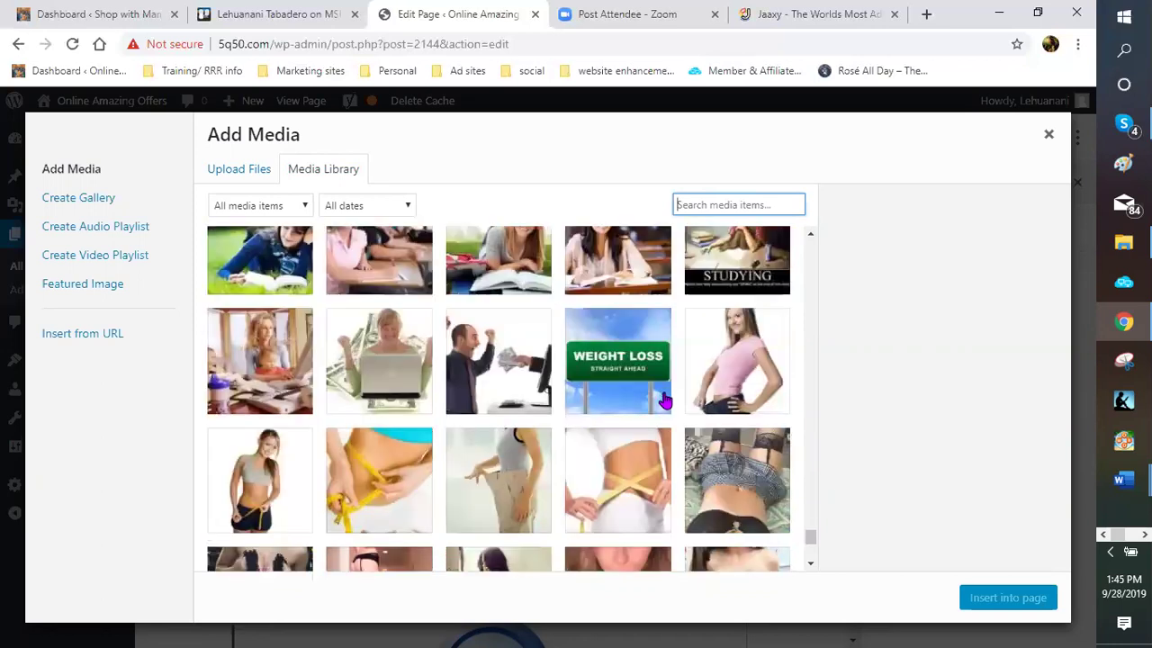
scroll(666, 403, down, 3)
scroll(670, 409, down, 3)
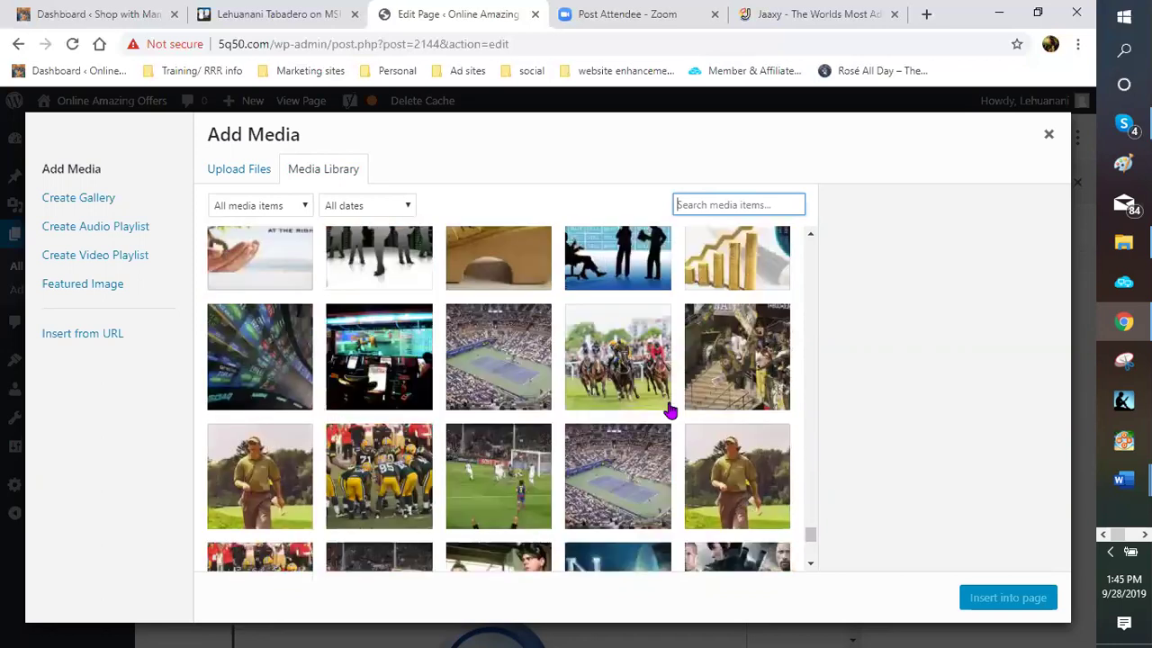
scroll(670, 409, down, 3)
scroll(670, 409, down, 3)
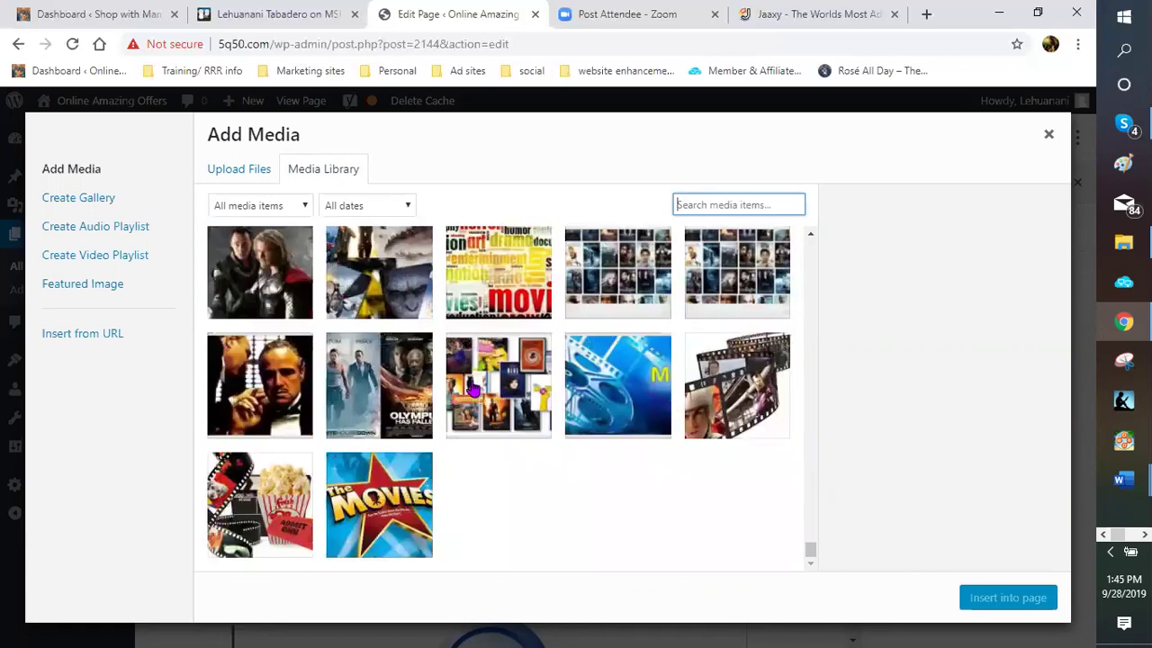
click(267, 177)
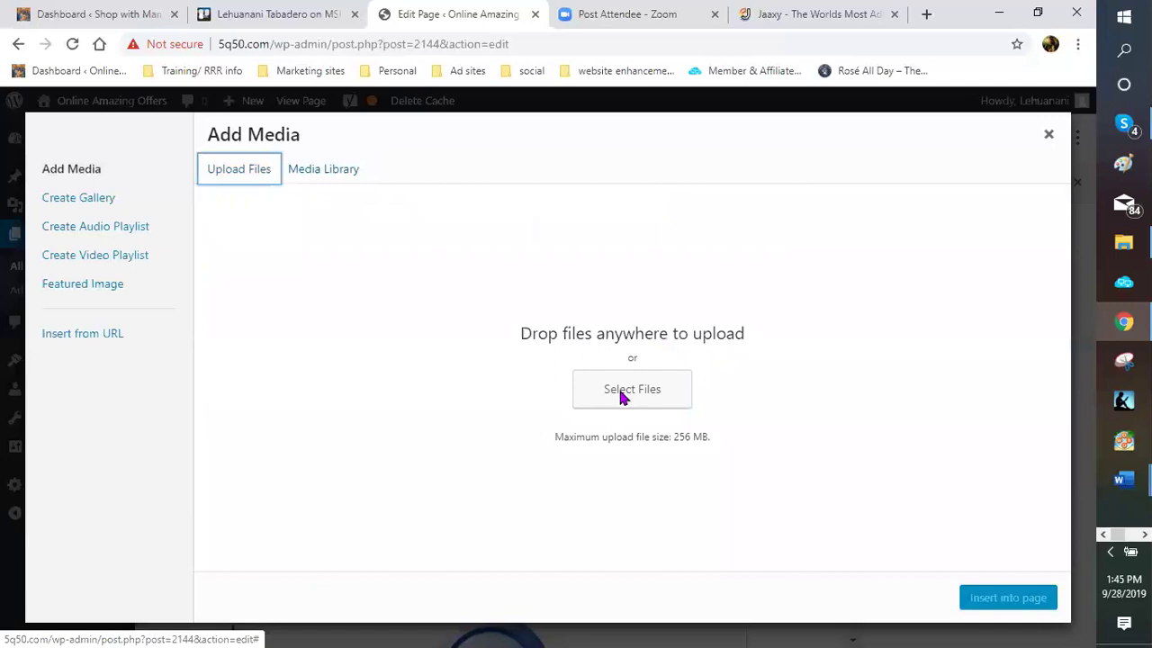
Browse the blogging pictures folder down to the Step images, then cancel the Open dialog
click(623, 396)
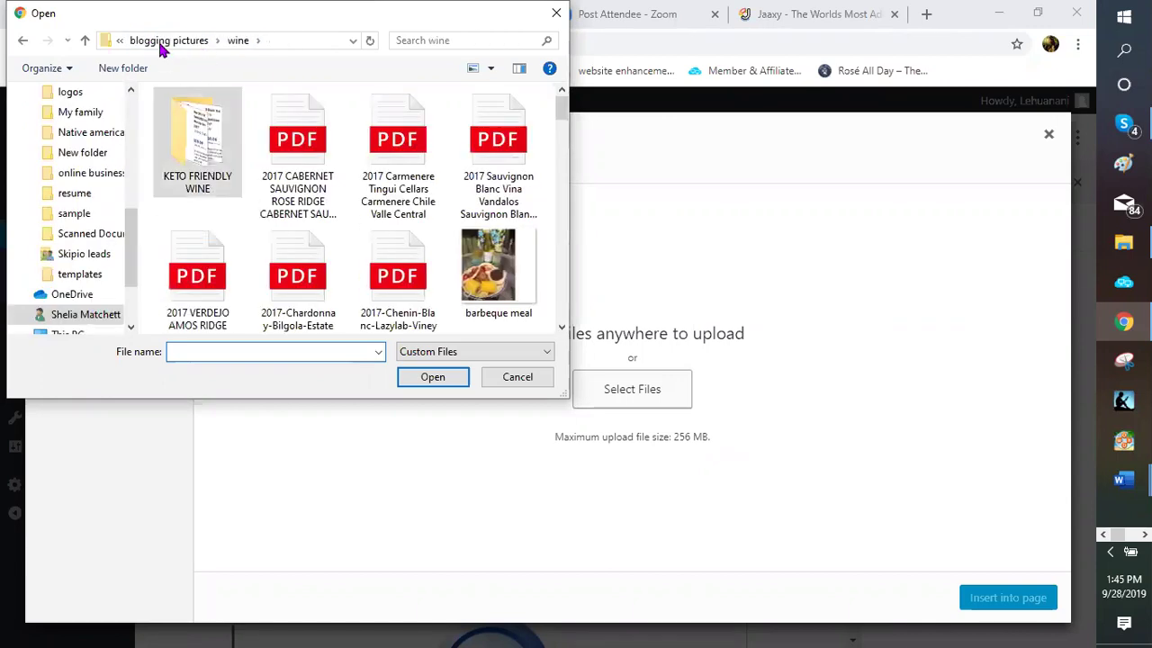
click(161, 41)
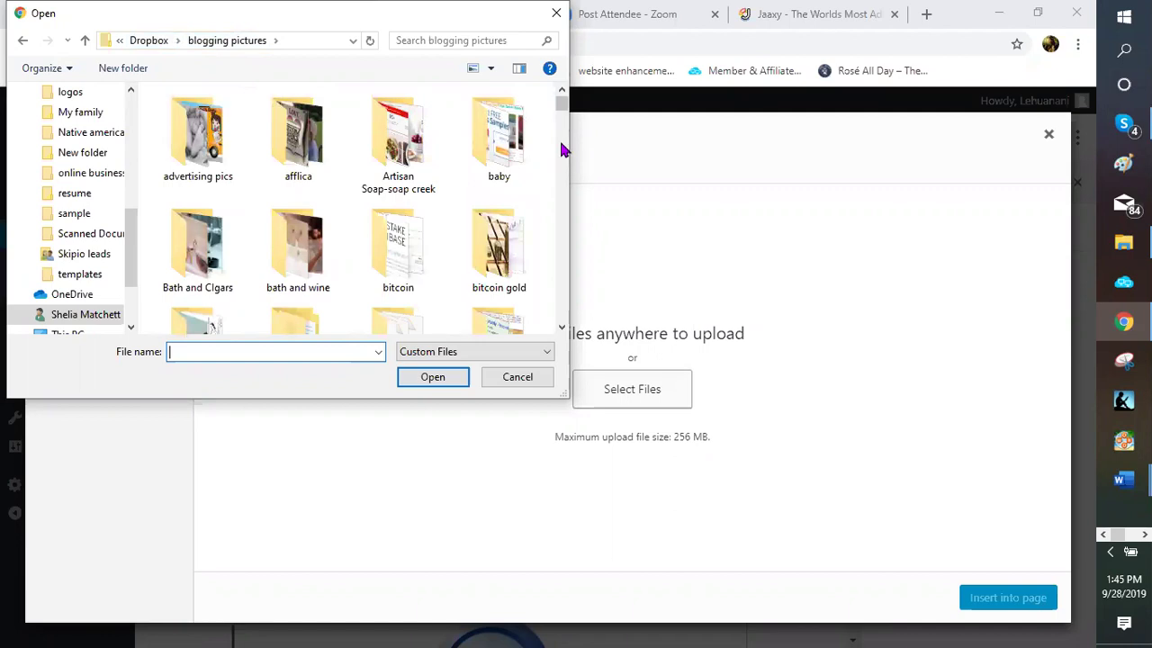
scroll(560, 144, down, 1)
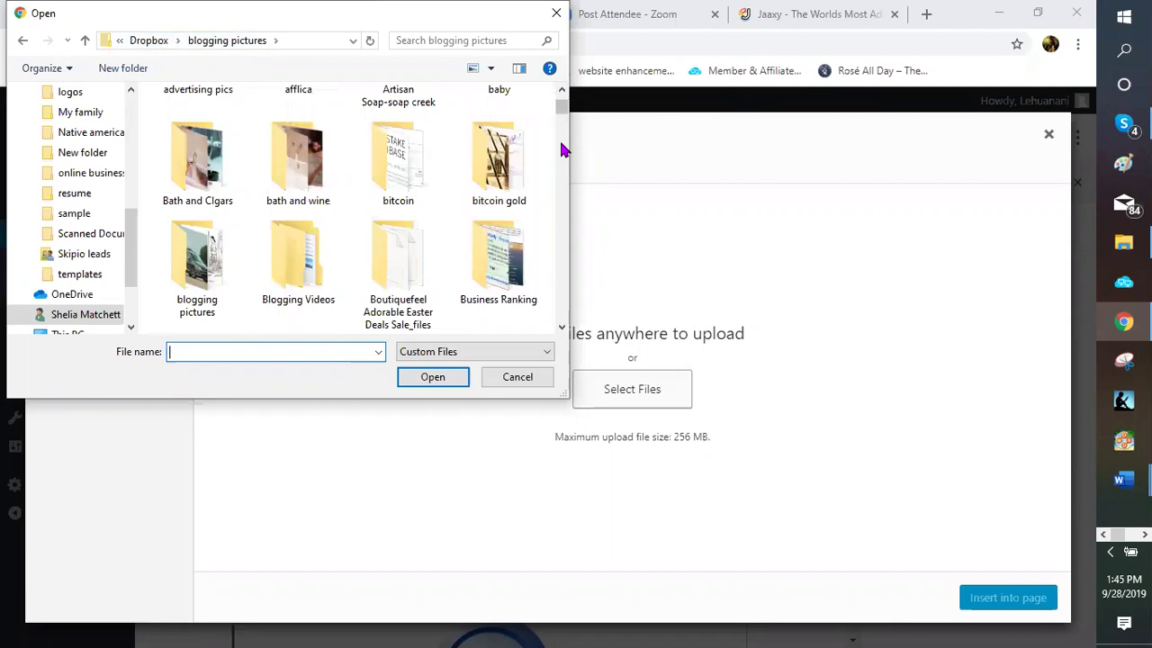
scroll(564, 150, down, 1)
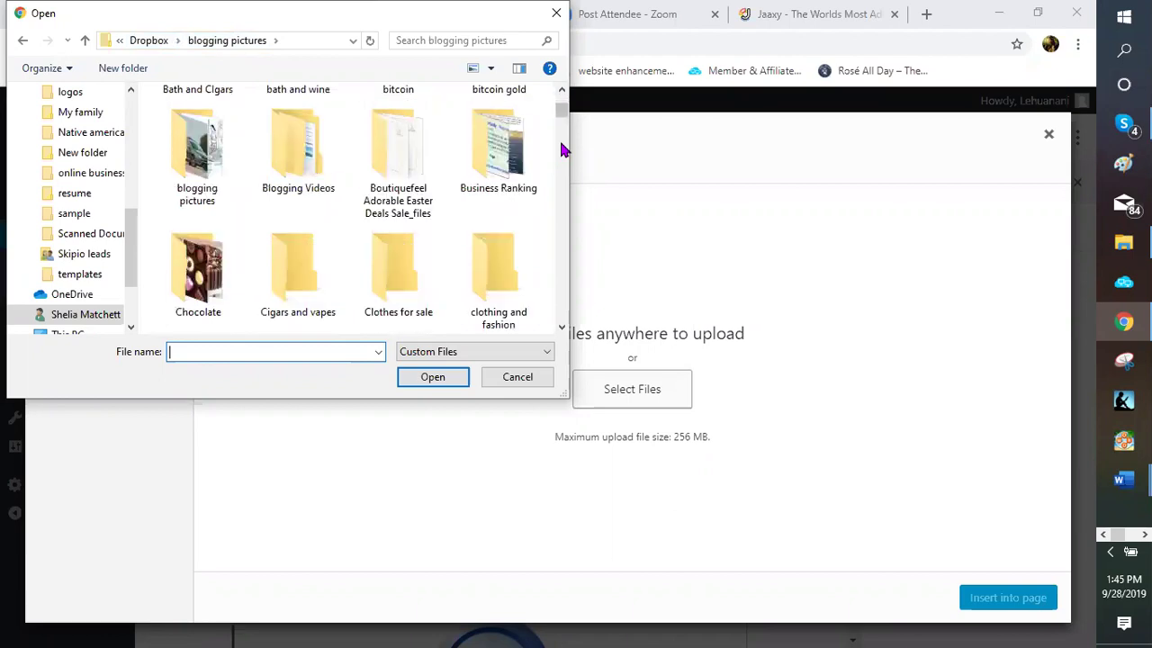
scroll(563, 149, down, 1)
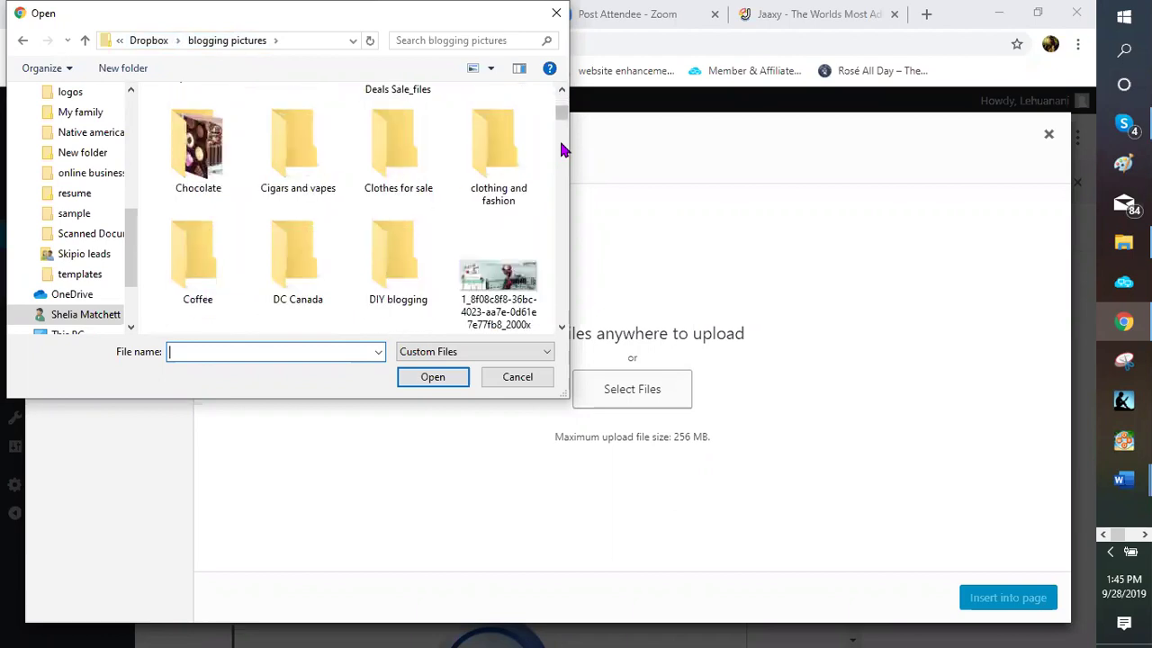
scroll(563, 149, down, 1)
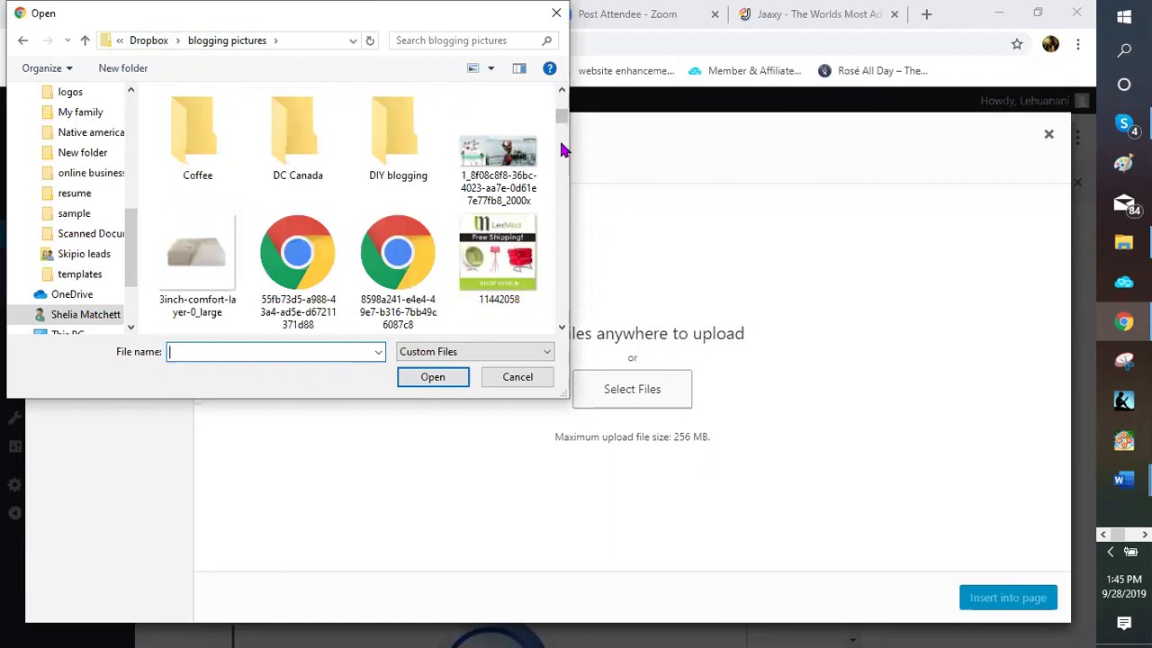
scroll(562, 149, up, 1)
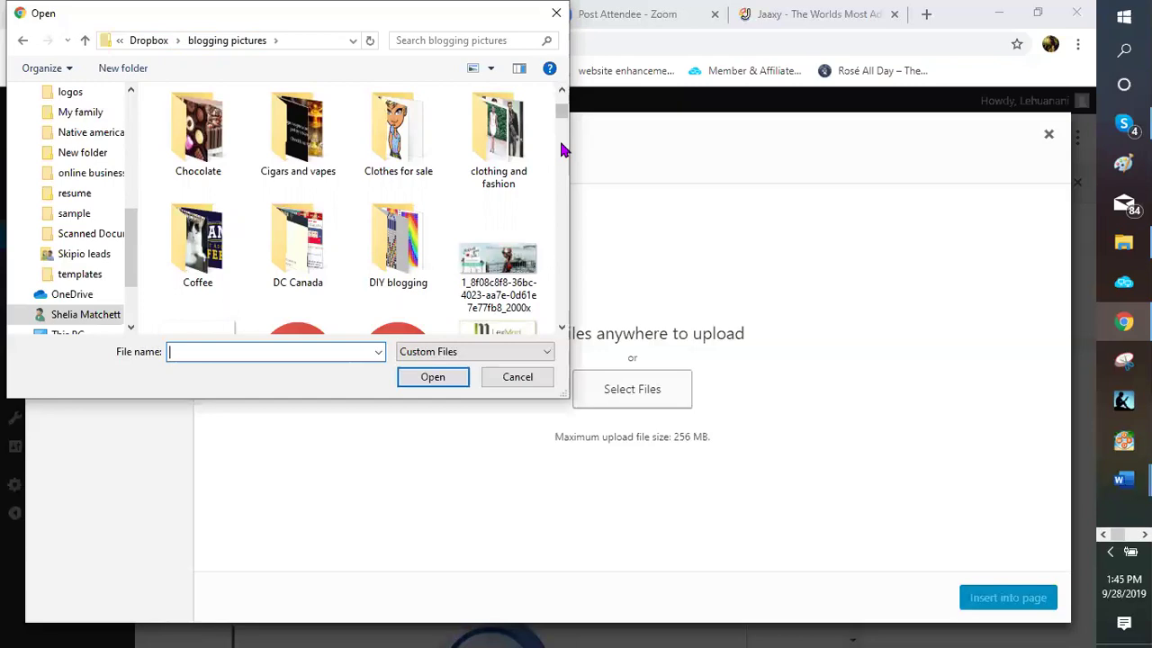
scroll(561, 149, down, 1)
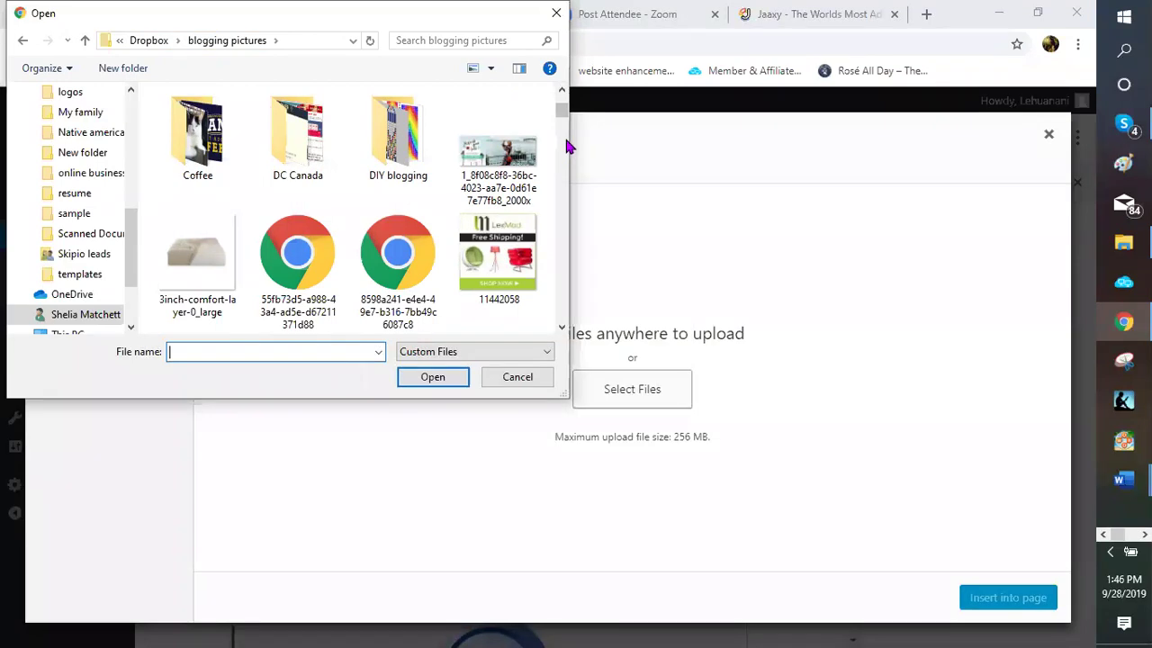
scroll(567, 148, down, 3)
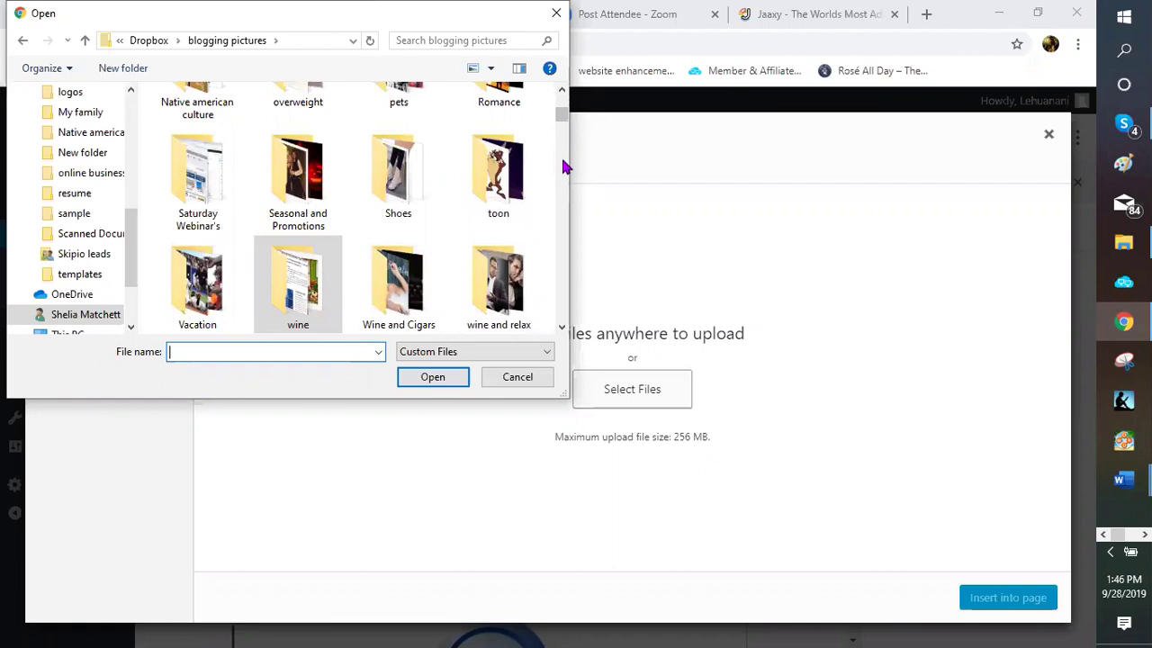
scroll(562, 161, down, 1)
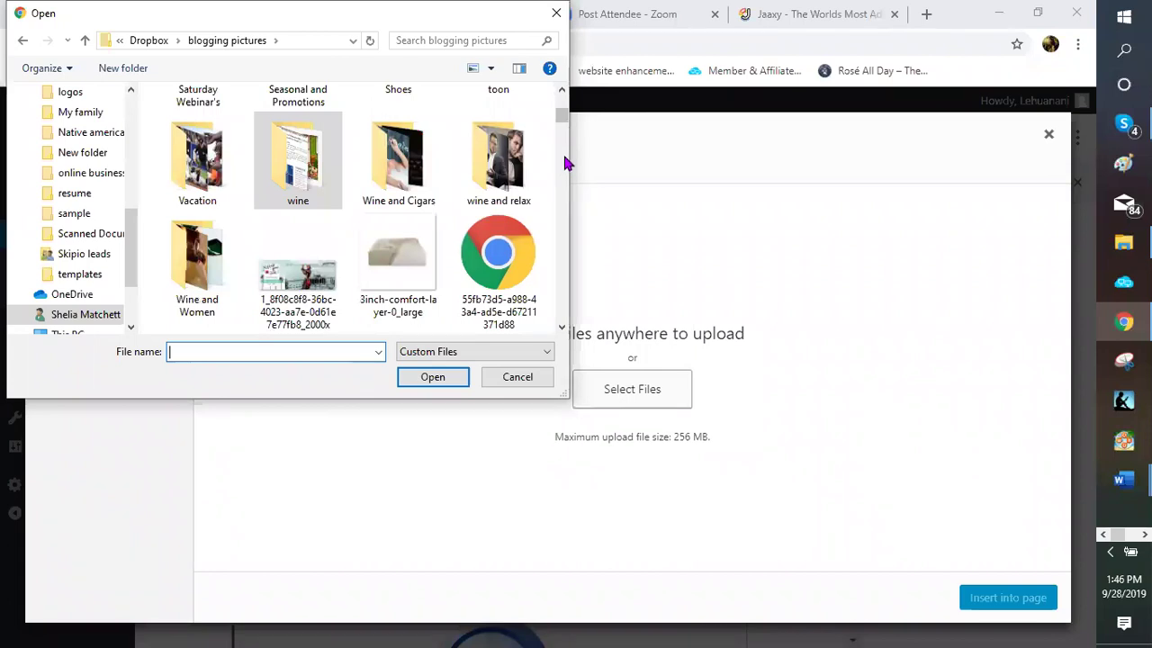
scroll(563, 153, down, 5)
scroll(565, 159, down, 2)
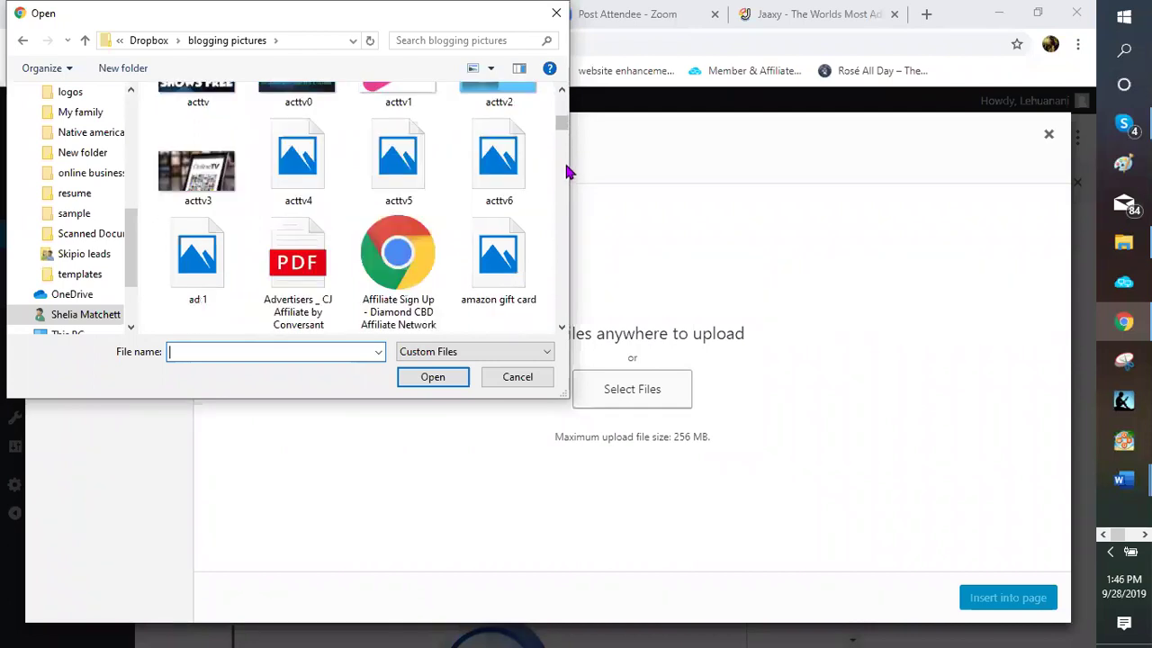
scroll(565, 165, down, 3)
scroll(565, 165, down, 2)
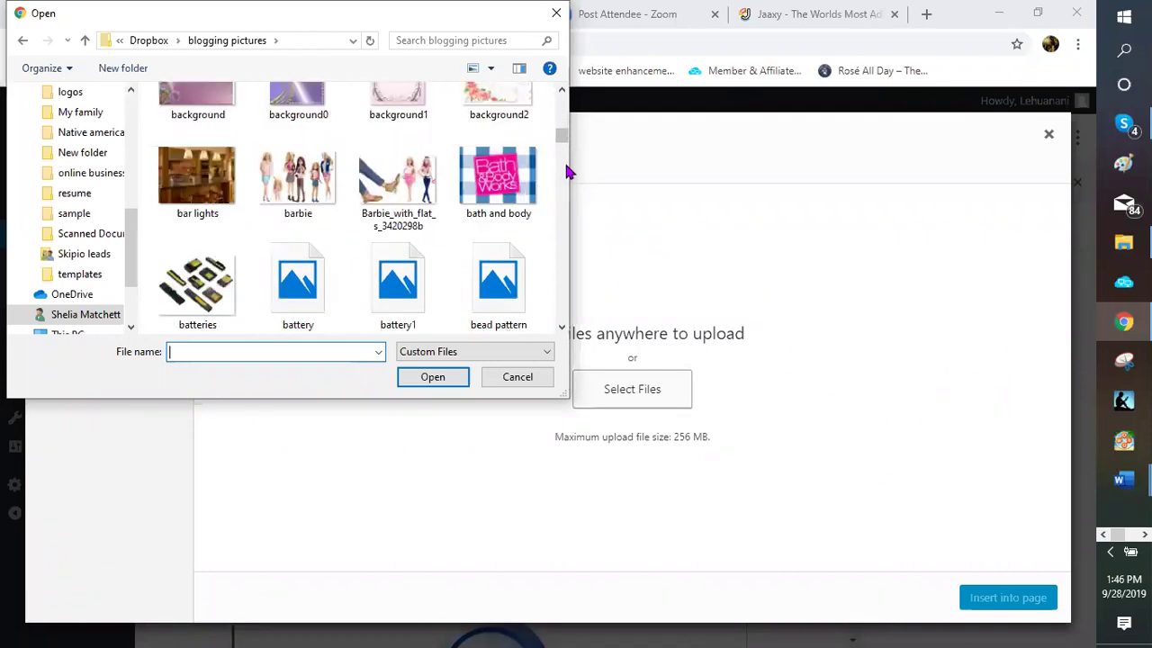
scroll(566, 167, down, 3)
scroll(565, 246, down, 3)
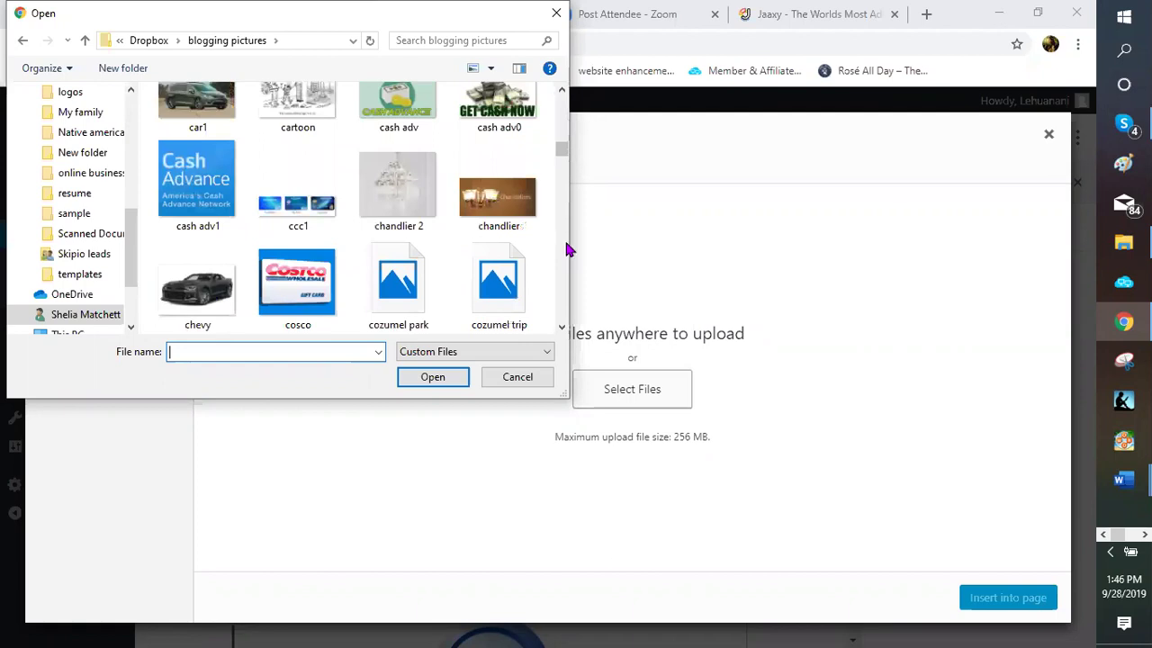
scroll(566, 243, down, 3)
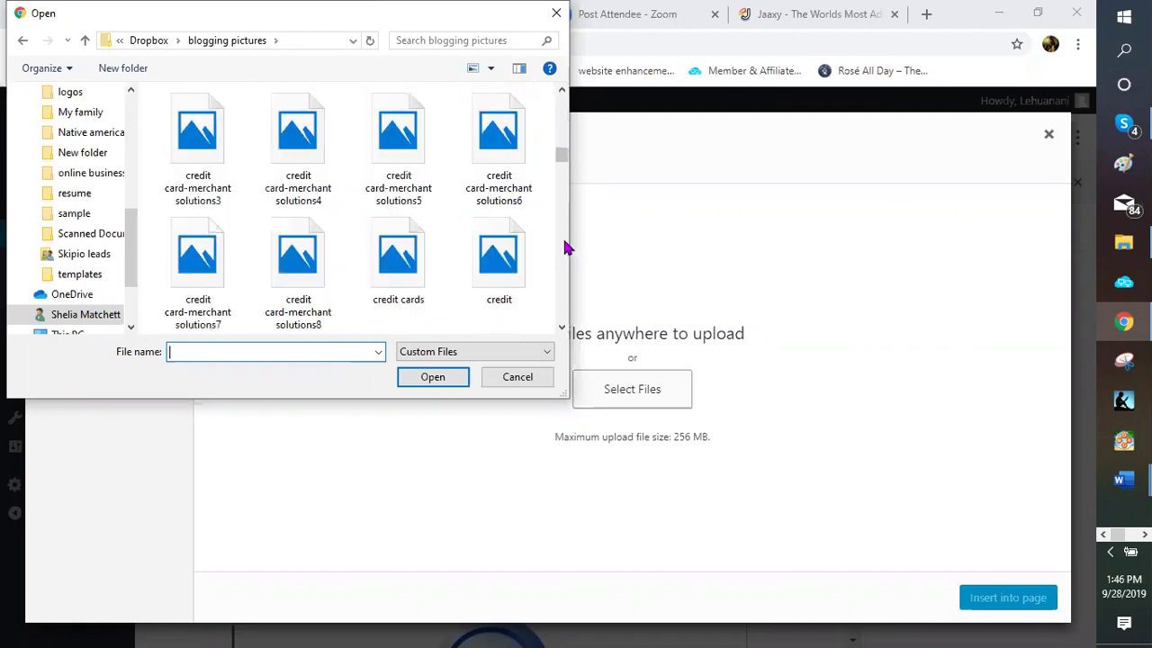
scroll(566, 246, down, 3)
scroll(566, 246, down, 3)
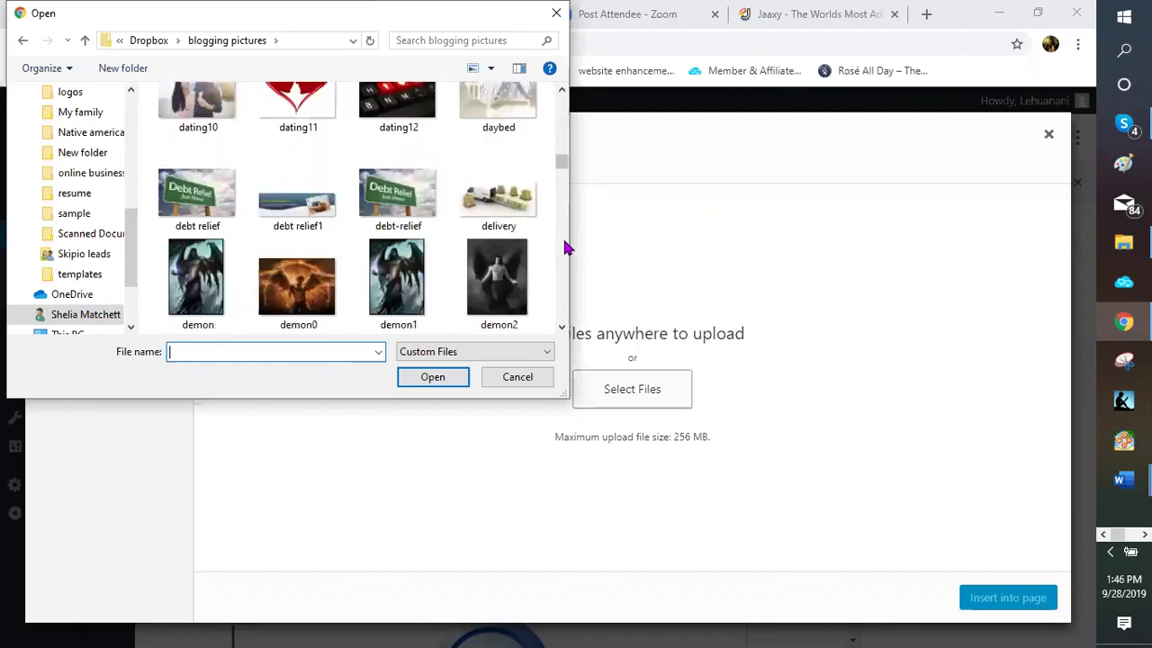
scroll(566, 246, down, 3)
scroll(566, 247, down, 3)
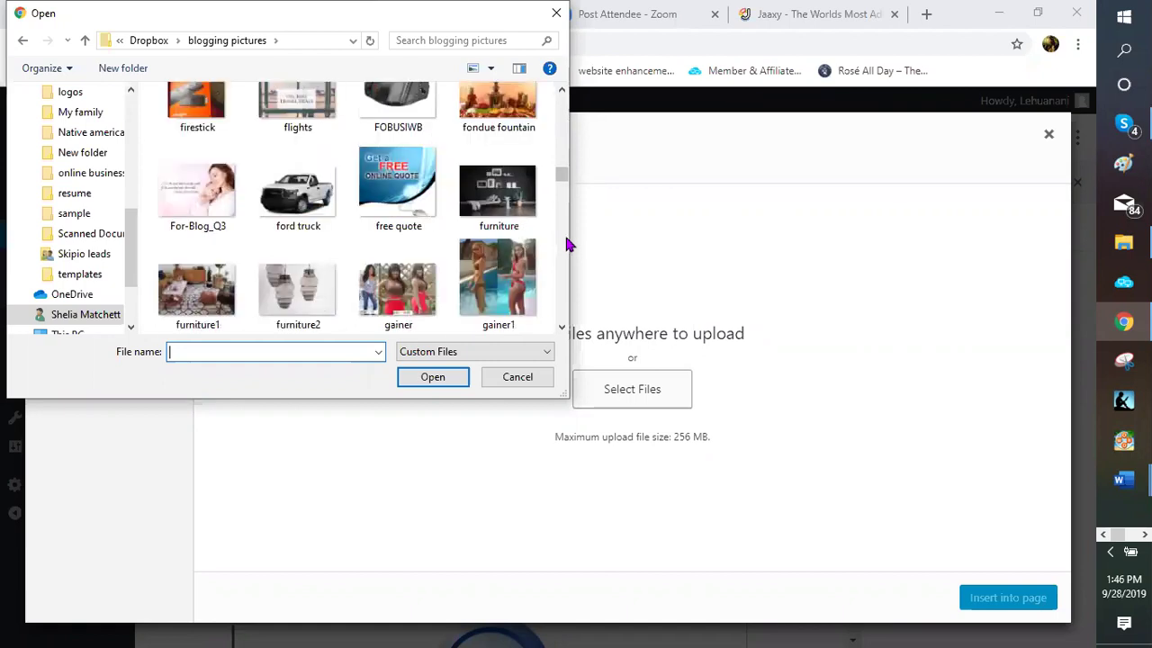
scroll(567, 241, down, 3)
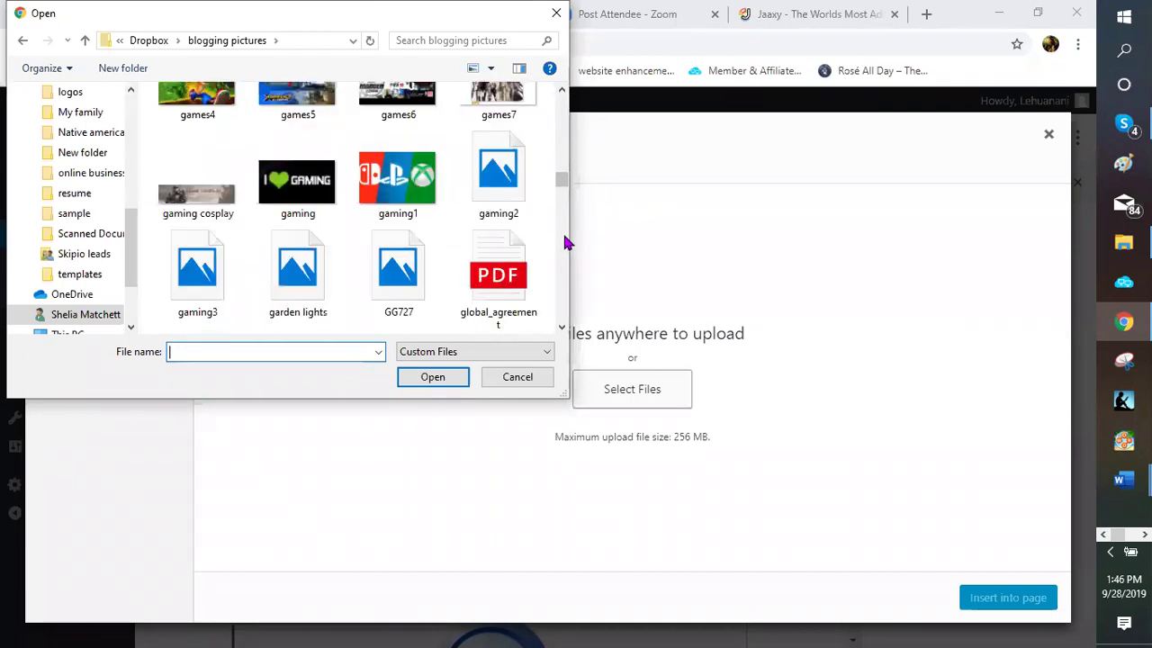
scroll(565, 241, down, 3)
scroll(566, 241, down, 3)
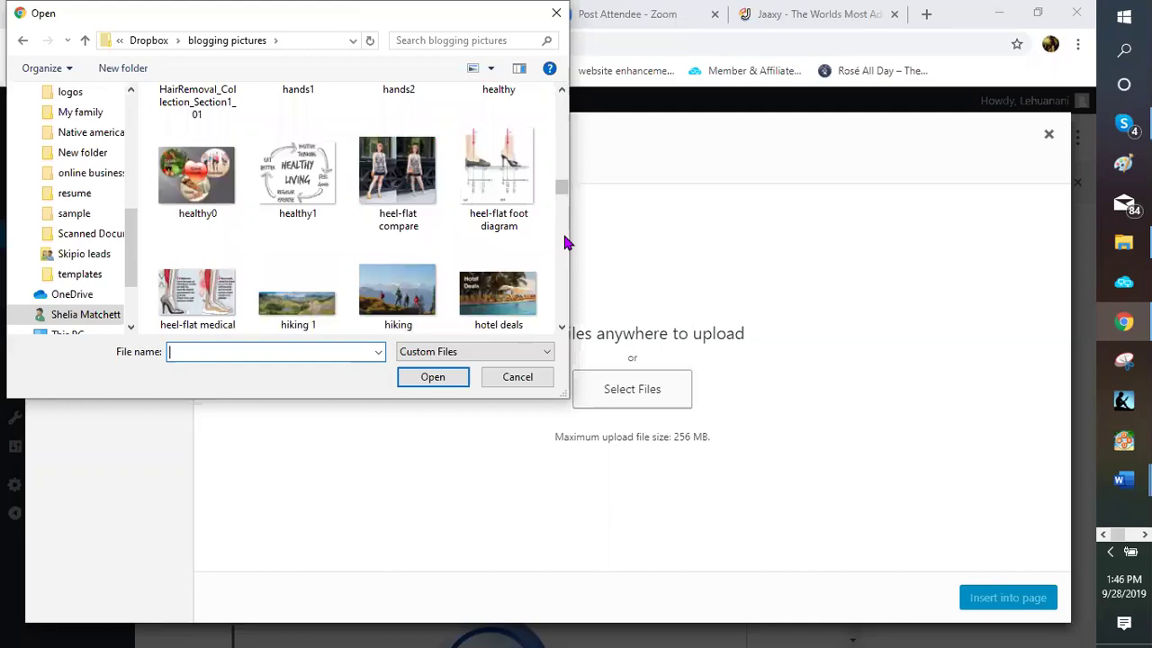
scroll(566, 241, down, 3)
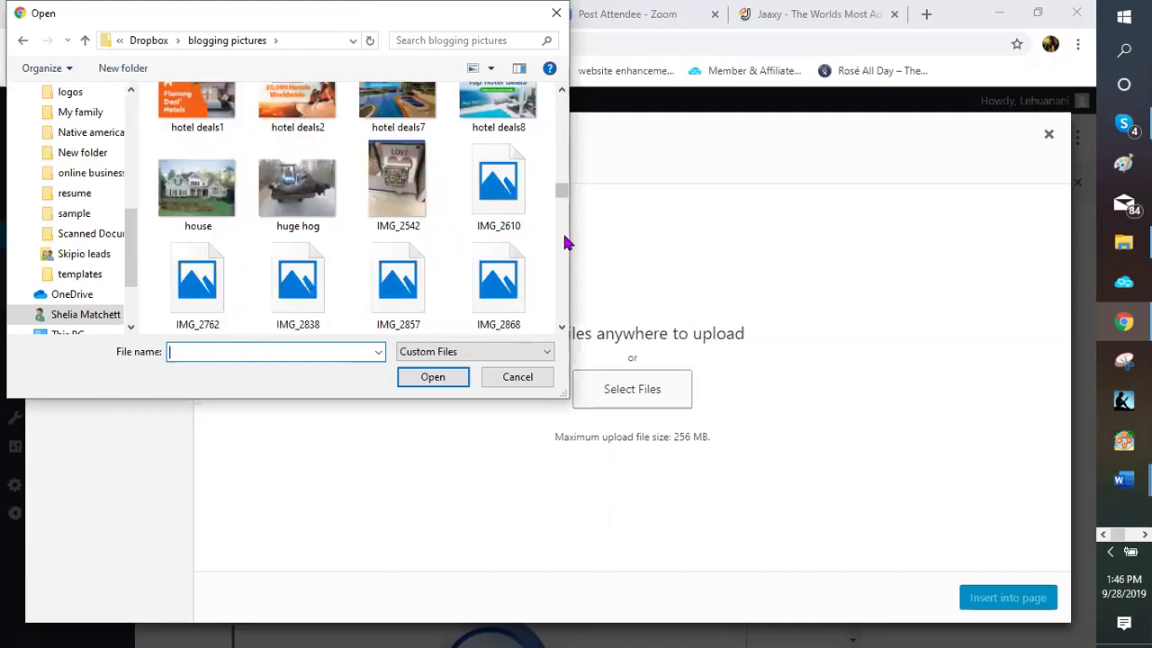
scroll(566, 241, down, 1)
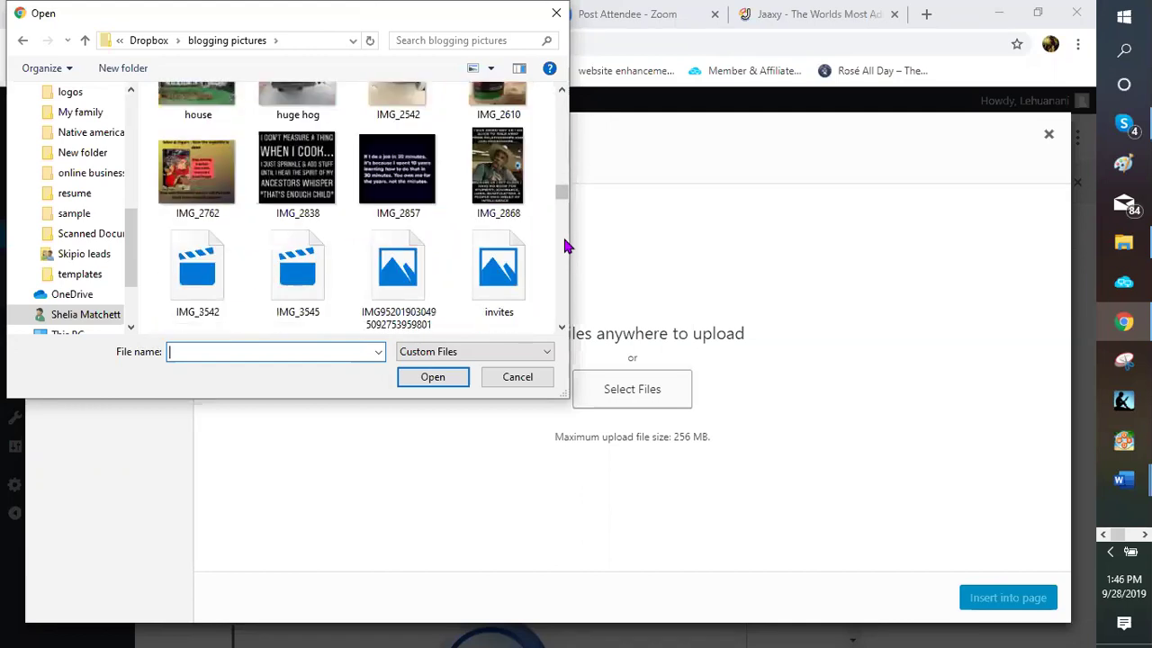
scroll(565, 241, down, 2)
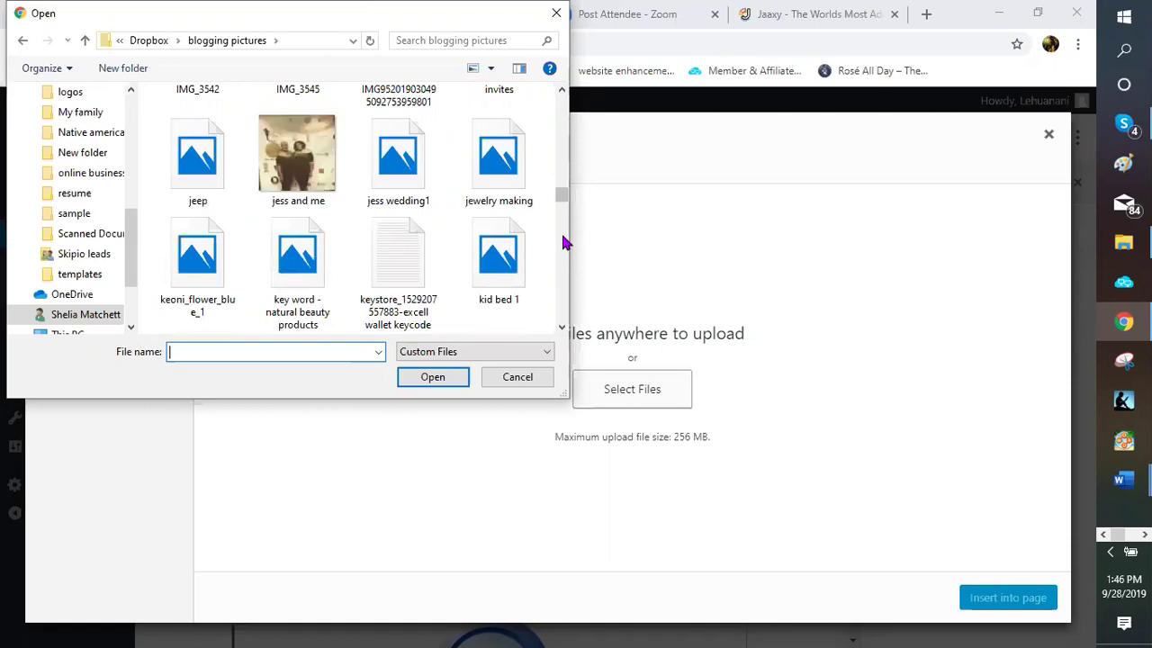
scroll(566, 242, down, 2)
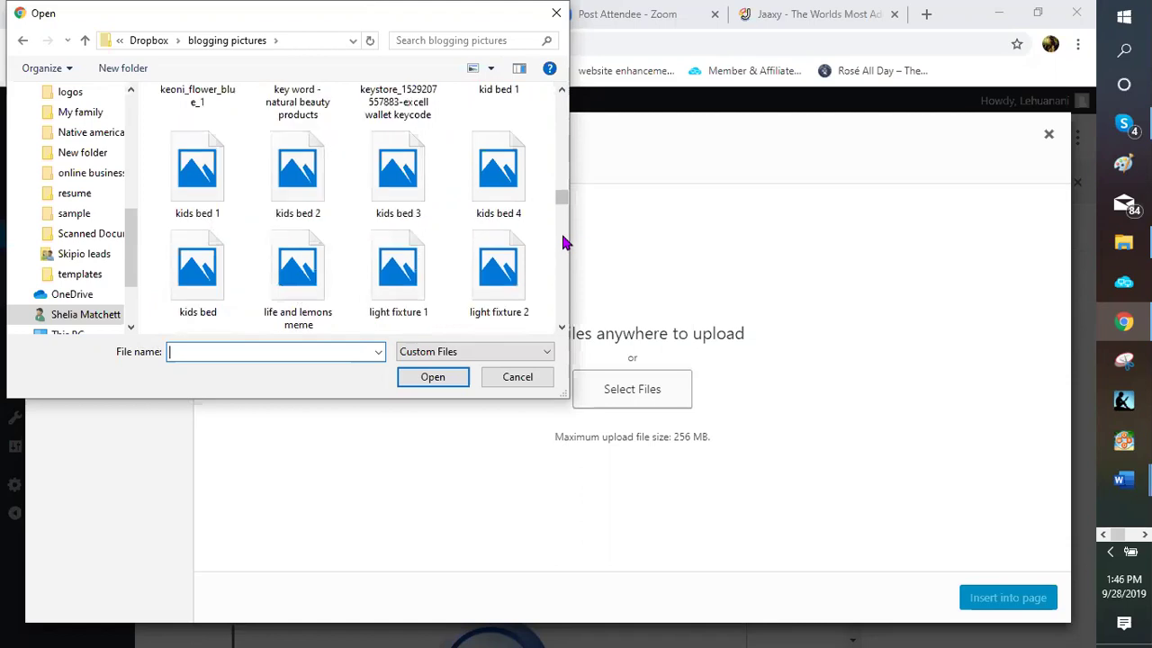
scroll(565, 241, down, 2)
scroll(565, 241, down, 2)
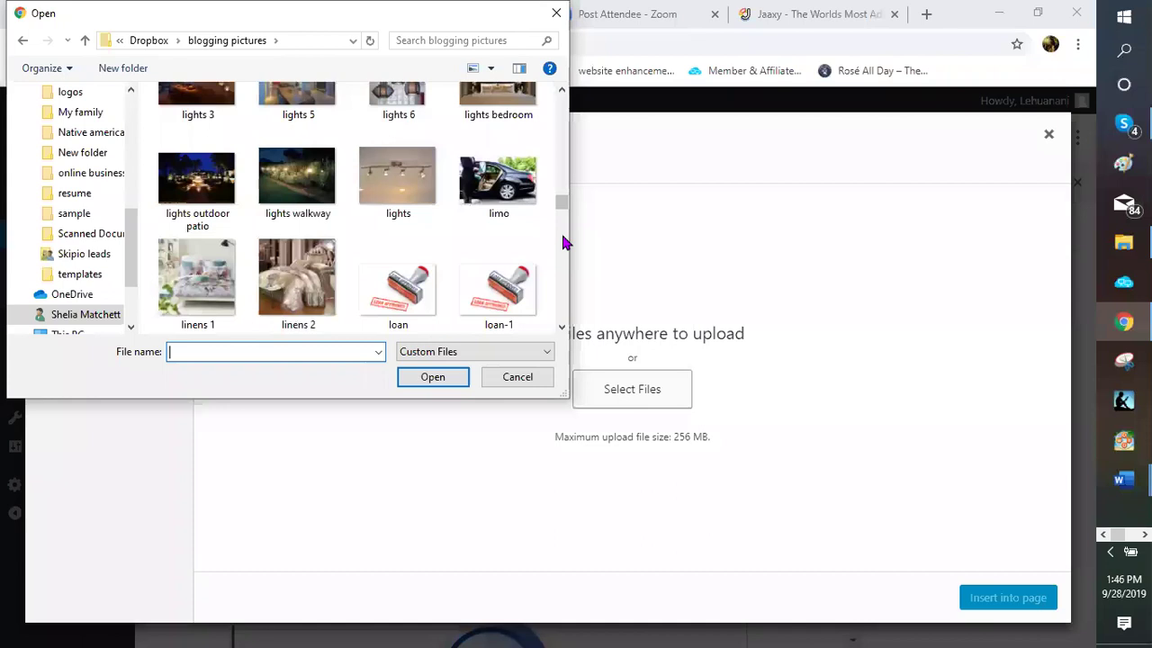
scroll(565, 241, down, 2)
scroll(565, 241, down, 2)
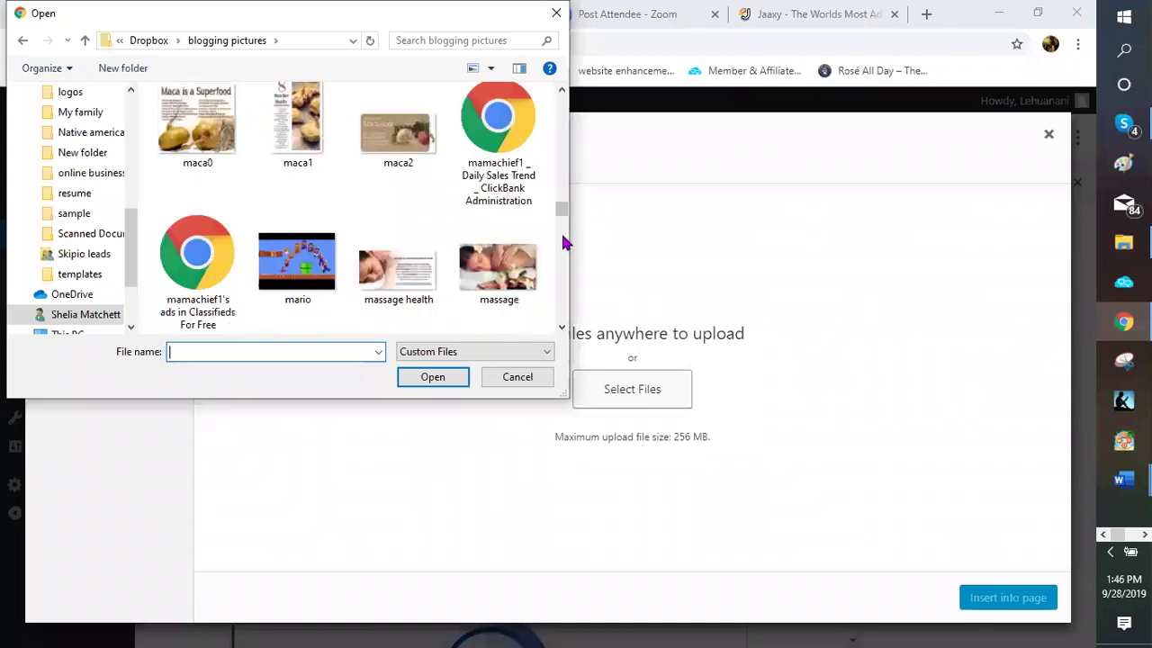
scroll(565, 241, down, 2)
scroll(565, 241, down, 2)
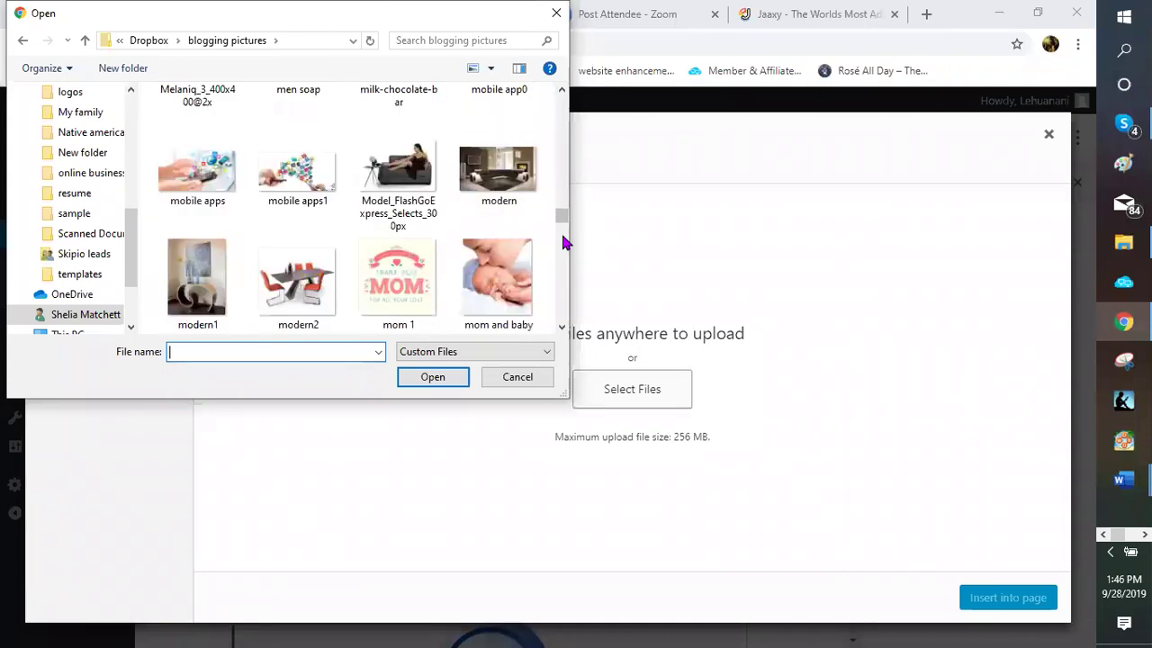
scroll(565, 241, down, 2)
scroll(563, 241, down, 3)
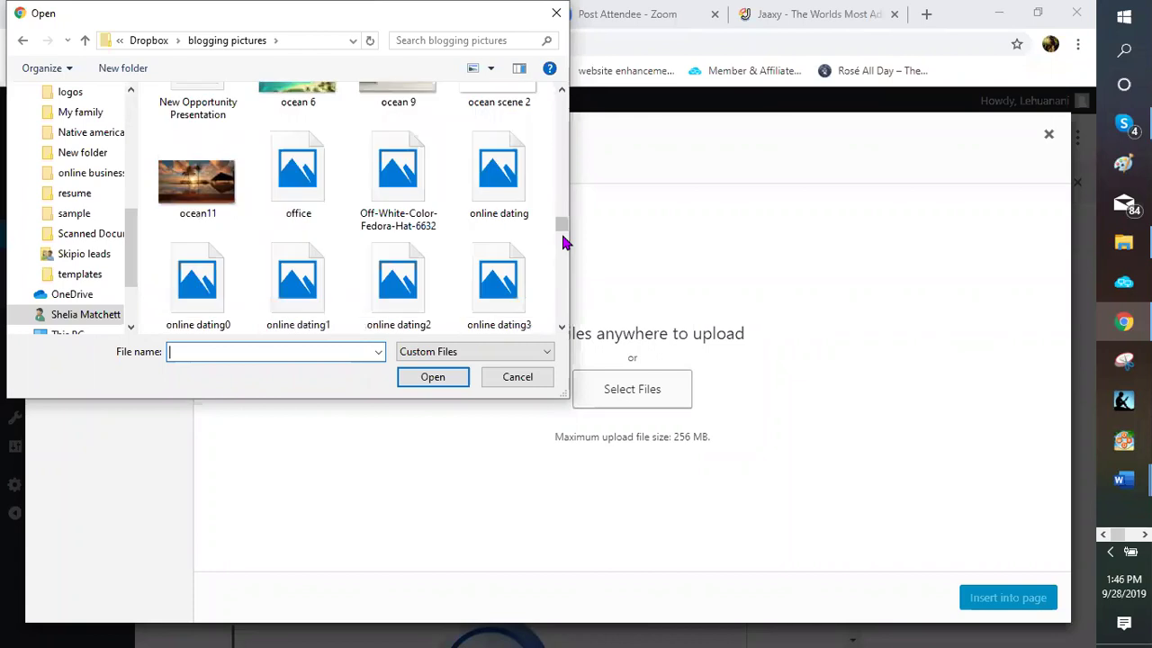
scroll(565, 241, down, 3)
scroll(565, 241, down, 2)
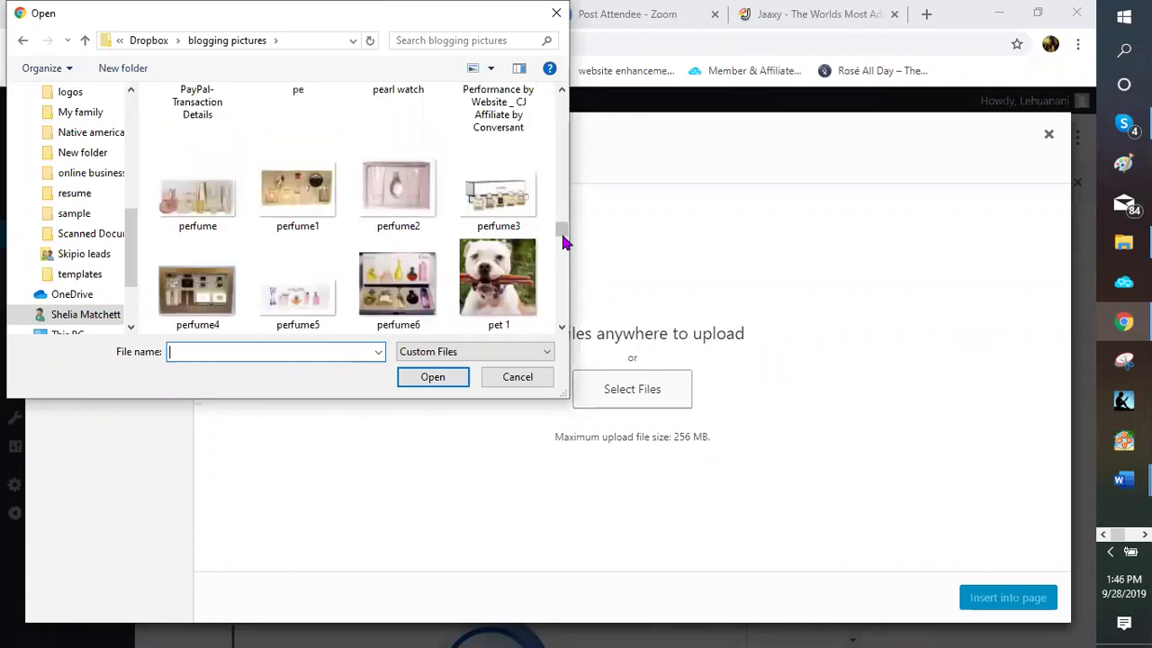
scroll(565, 241, down, 3)
scroll(565, 241, down, 3)
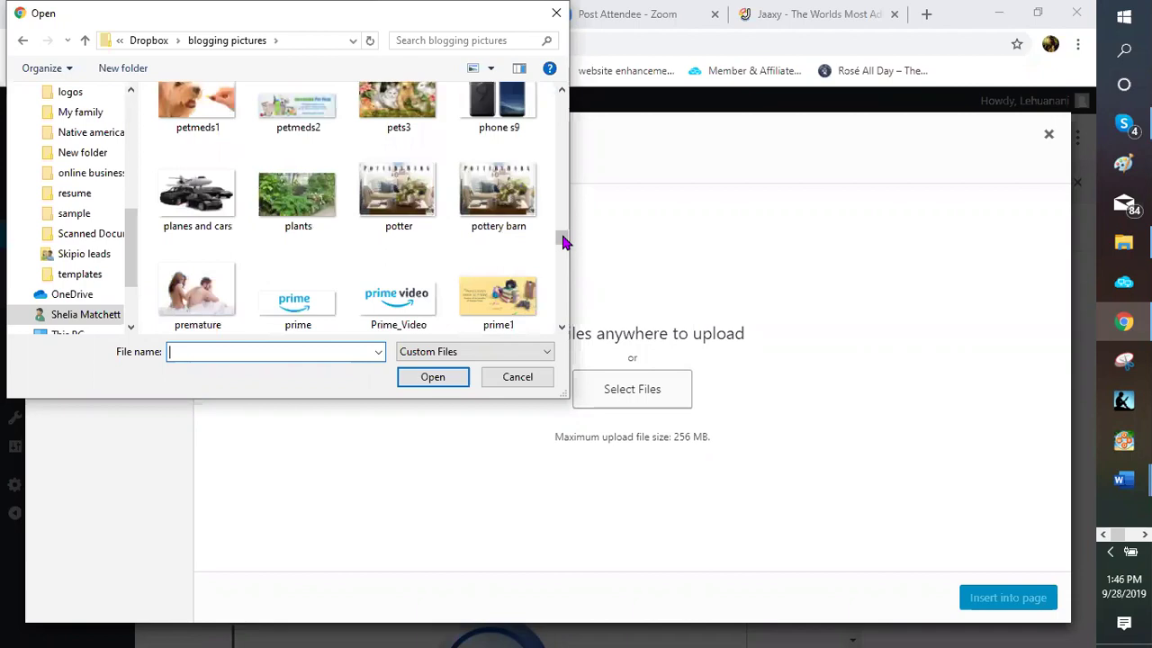
scroll(565, 241, down, 3)
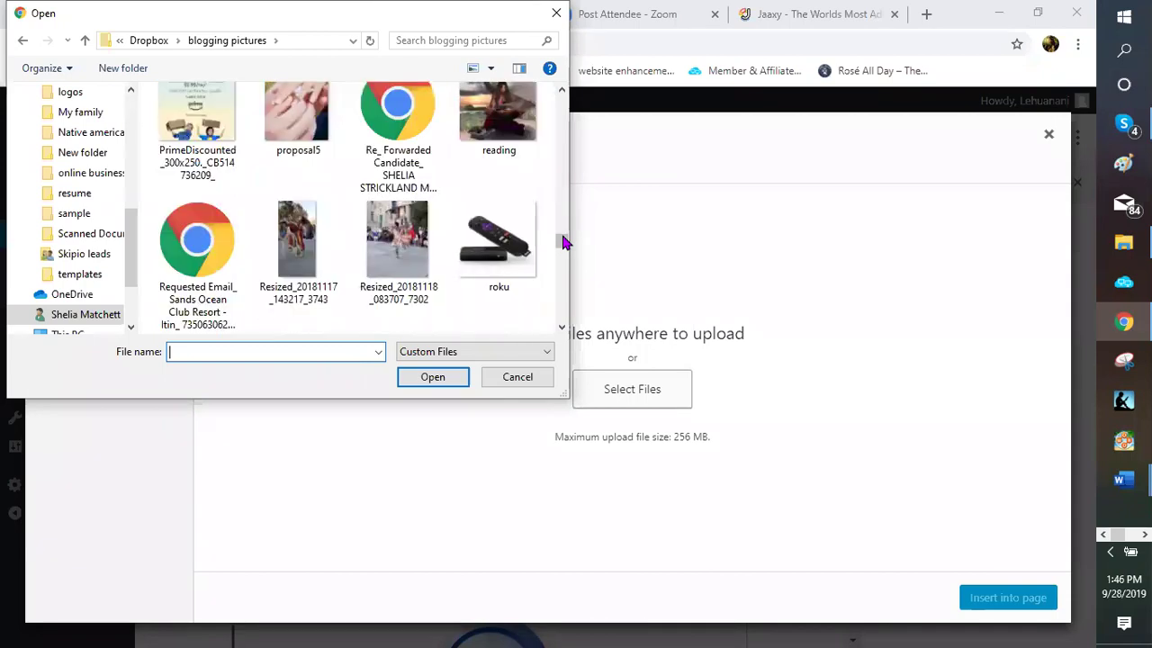
scroll(565, 241, down, 3)
scroll(565, 241, down, 3)
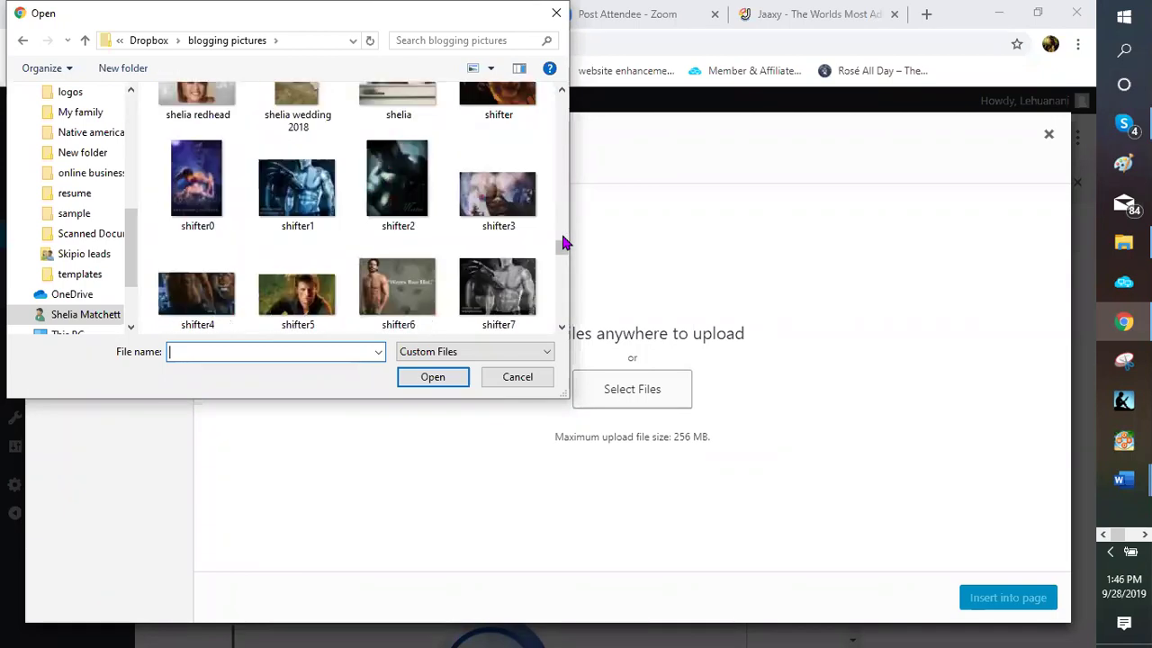
scroll(565, 242, down, 3)
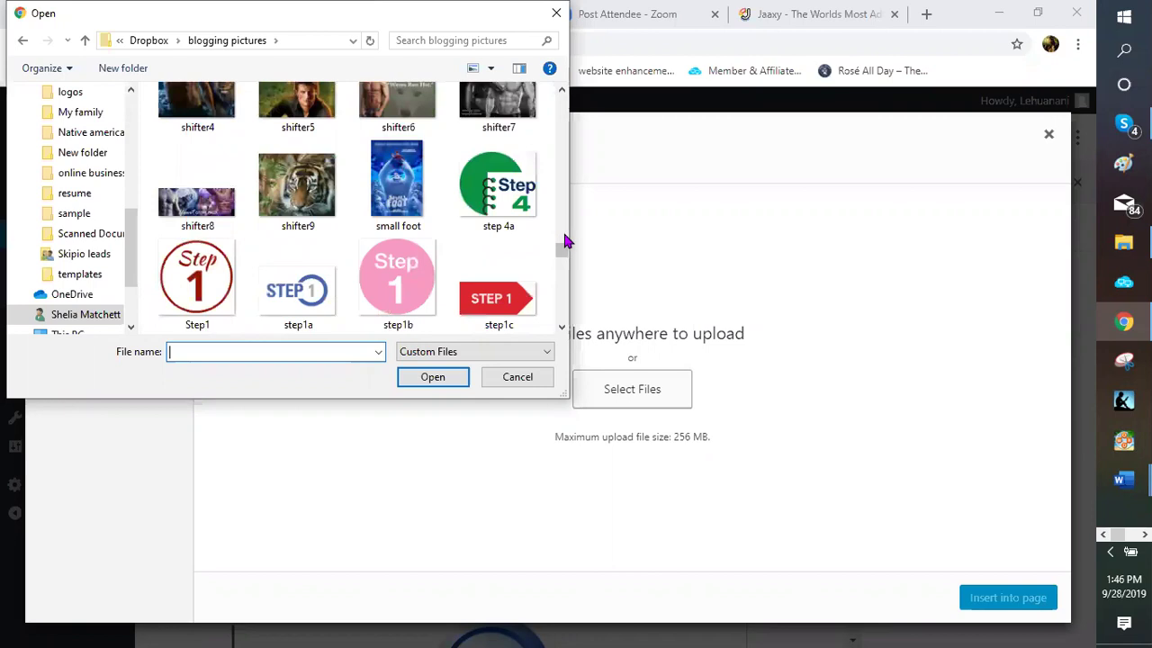
scroll(565, 241, down, 3)
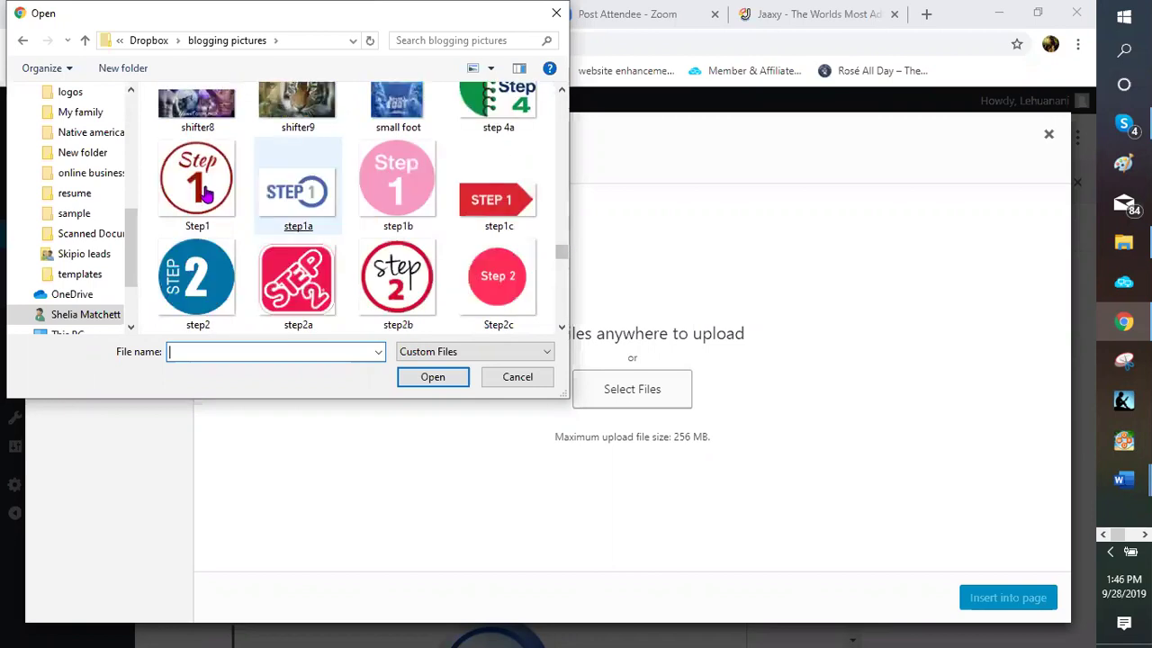
key(Escape)
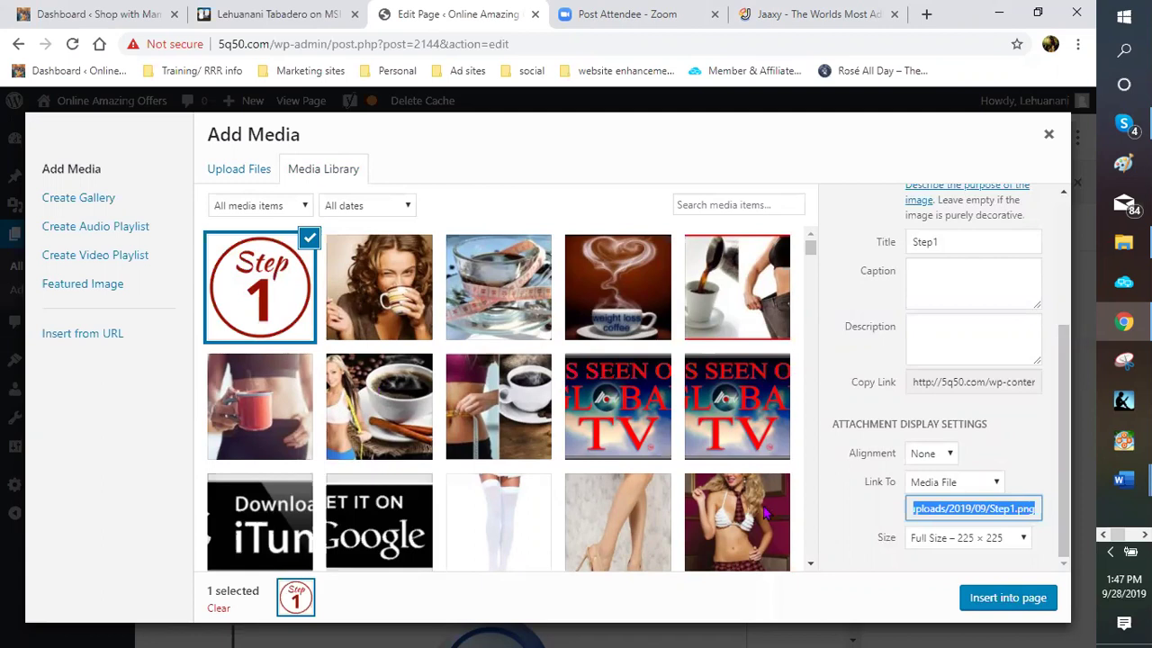
Insert Step1.png below the 3 Steps sentence, resize it to about 164 × 164, and center it
click(1008, 603)
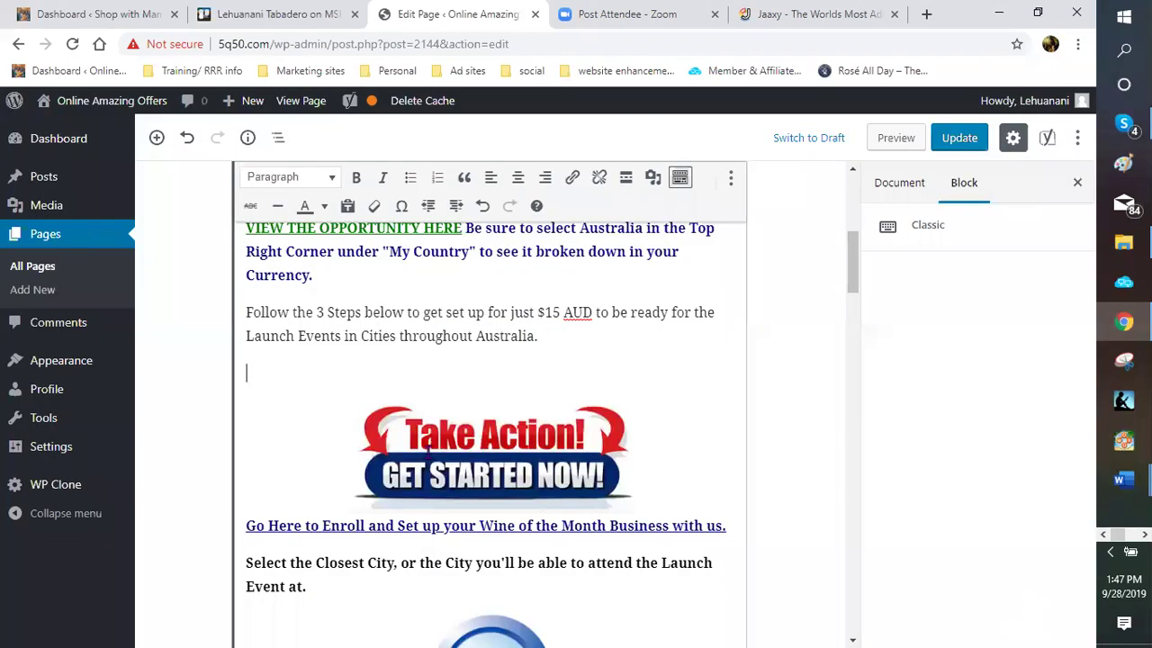
scroll(380, 341, down, 1)
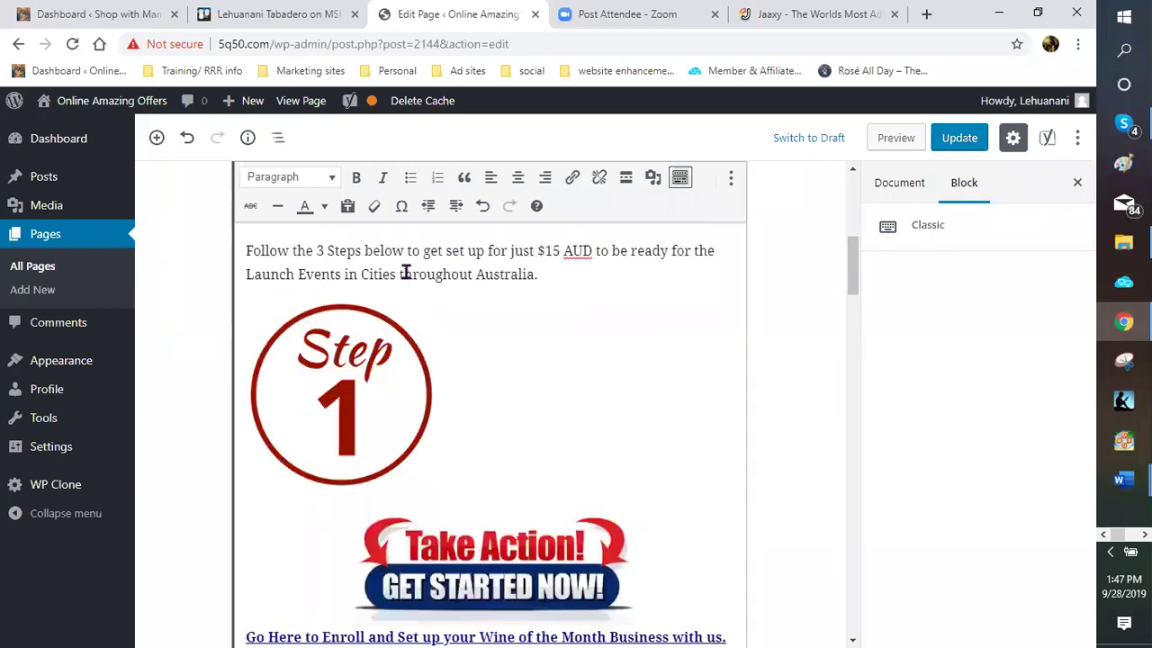
scroll(407, 271, down, 1)
click(437, 251)
drag(408, 305, 328, 262)
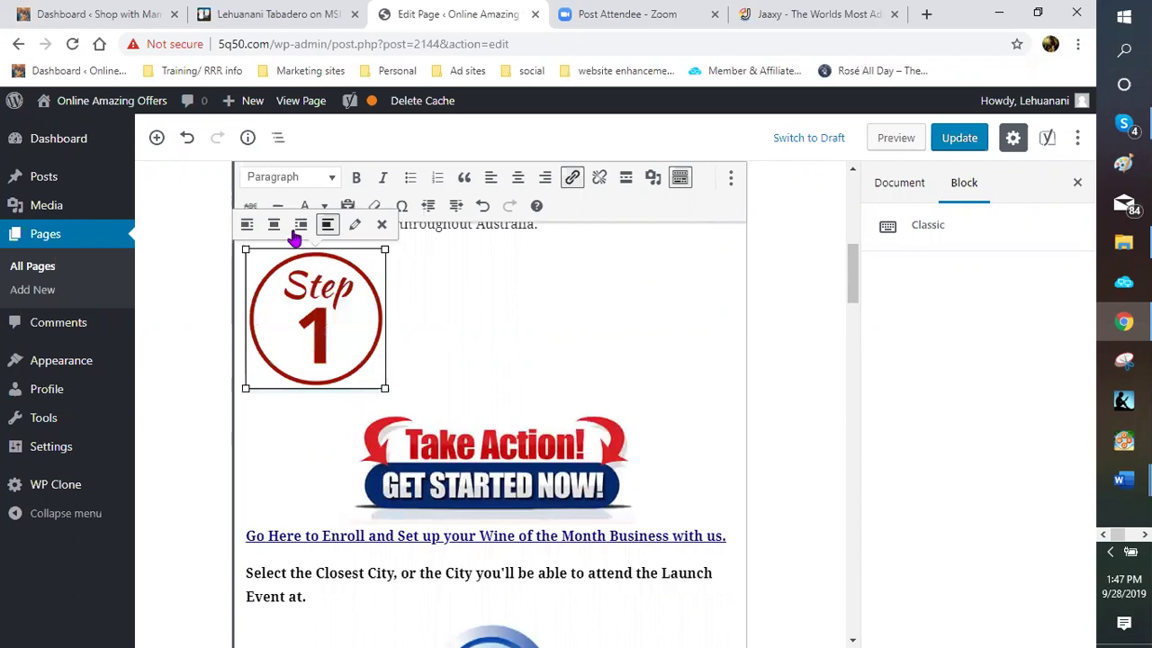
click(273, 224)
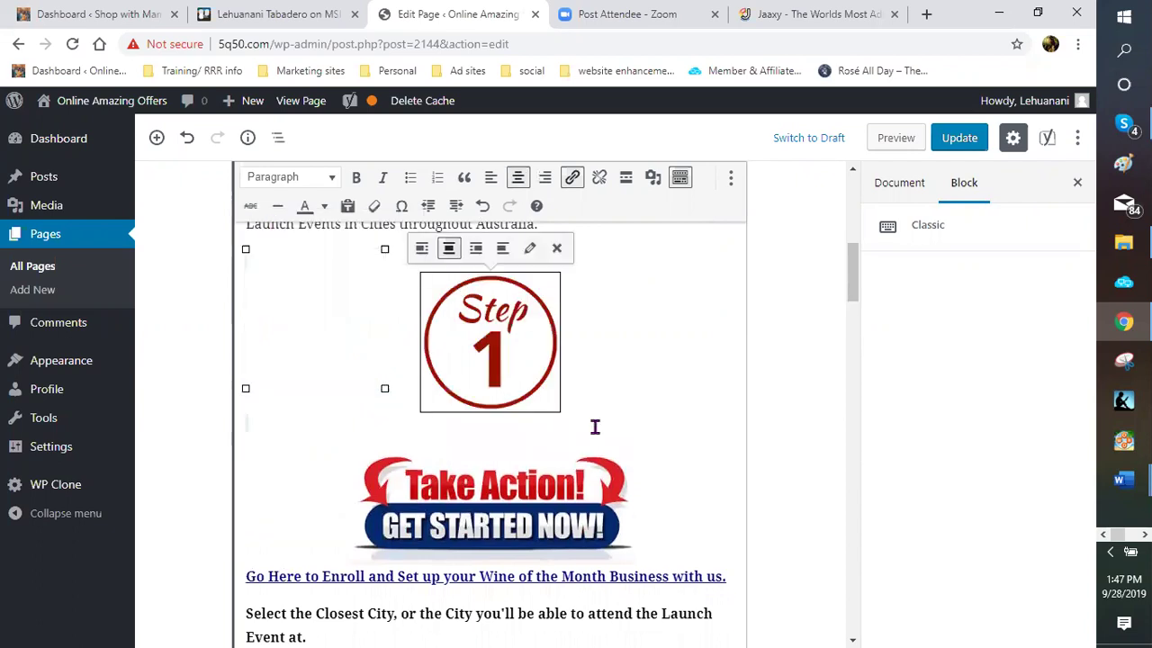
click(598, 315)
scroll(598, 315, down, 2)
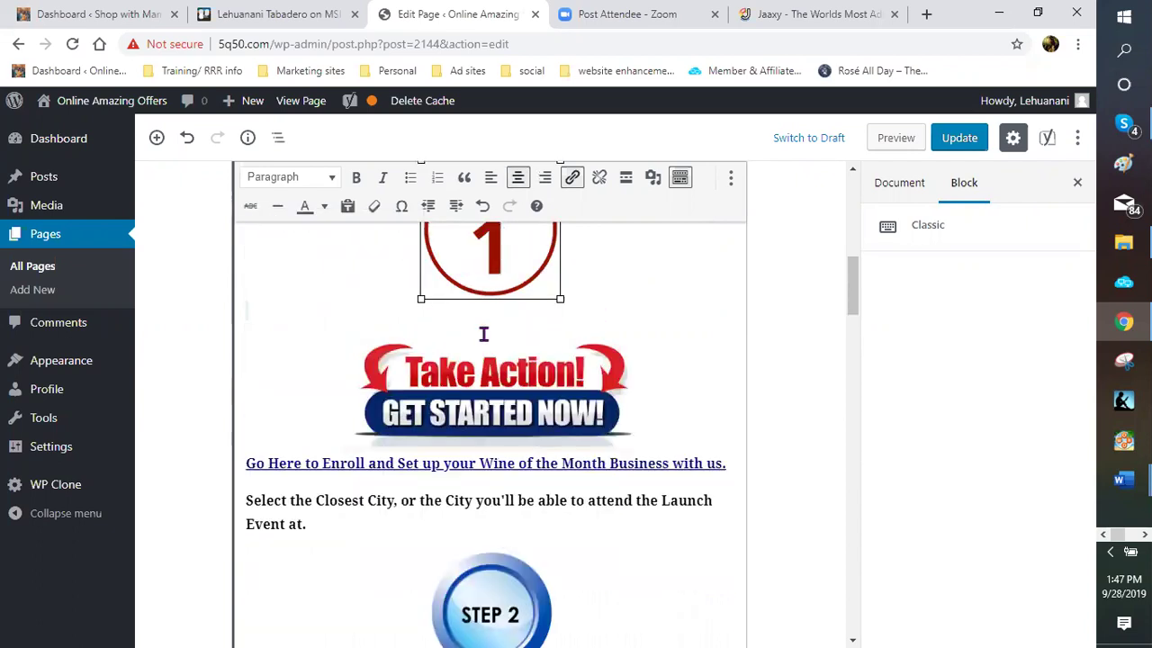
scroll(483, 332, down, 1)
scroll(499, 342, up, 3)
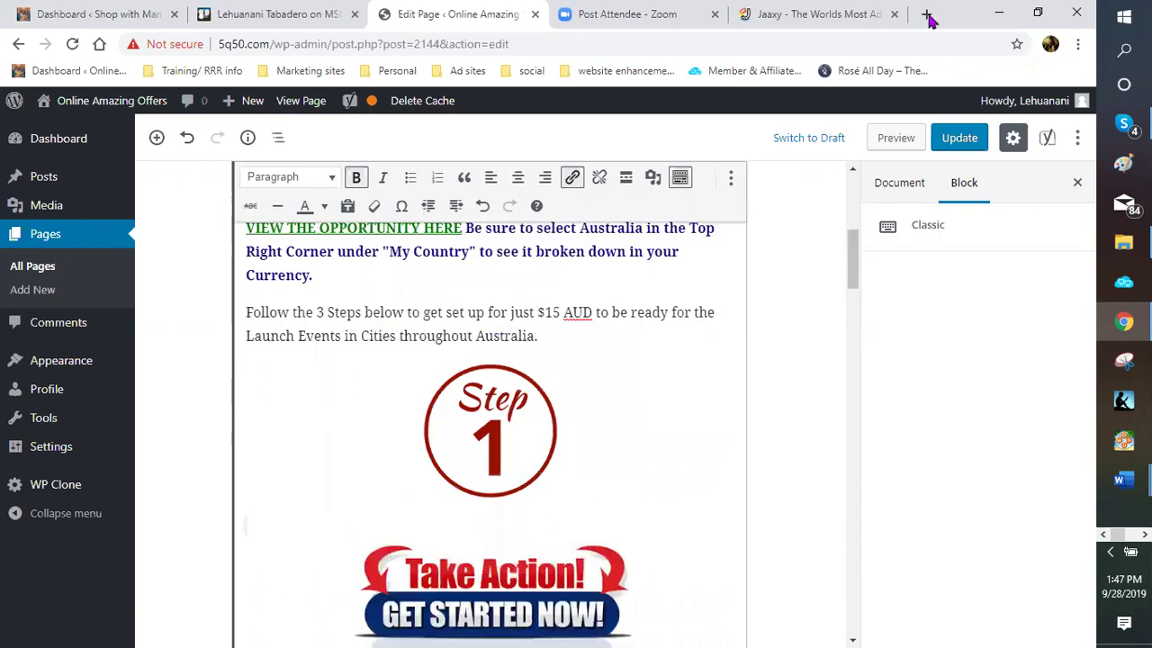
Search Google for 'step 1' in a new tab and show the image results
key(ctrl+t)
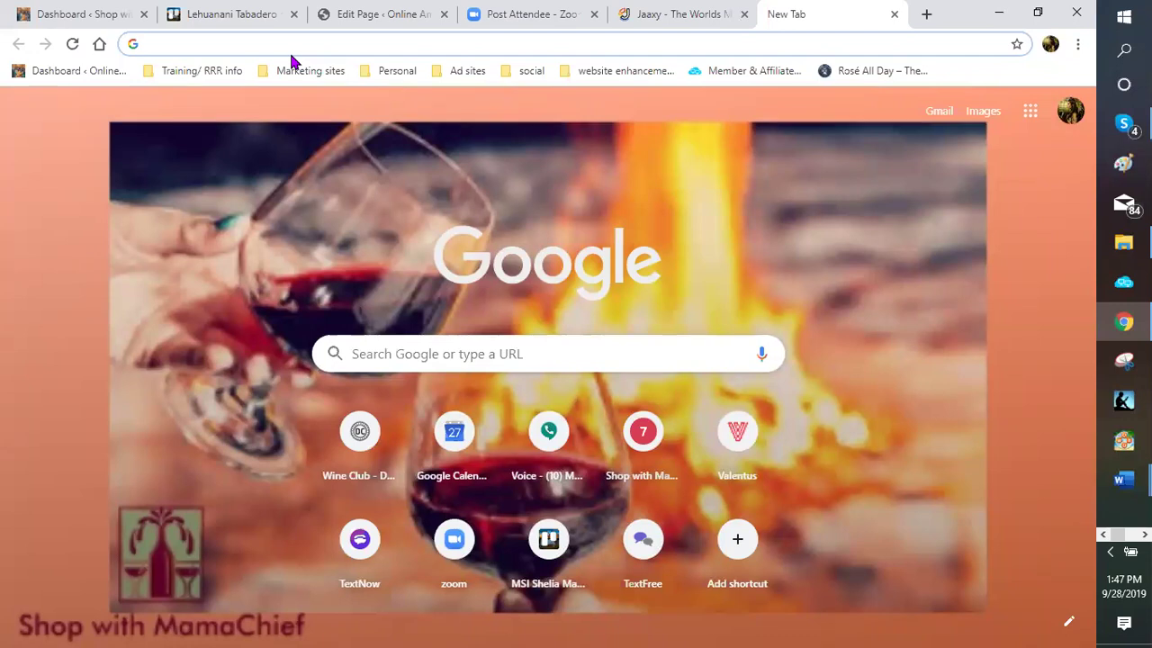
text(step)
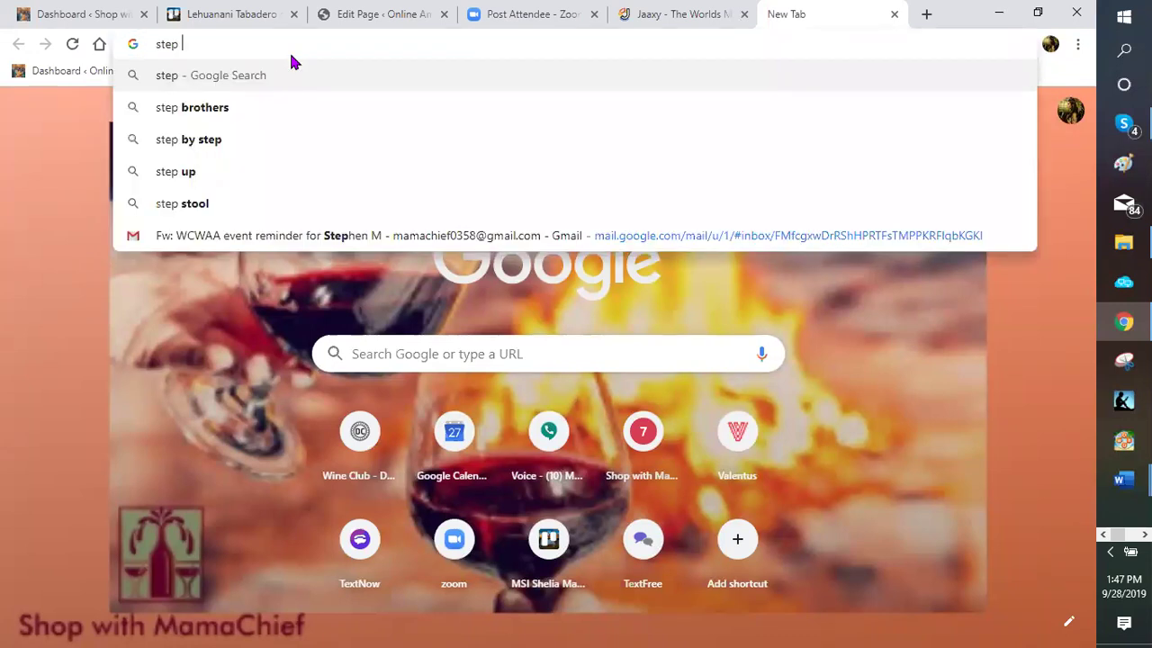
text(1)
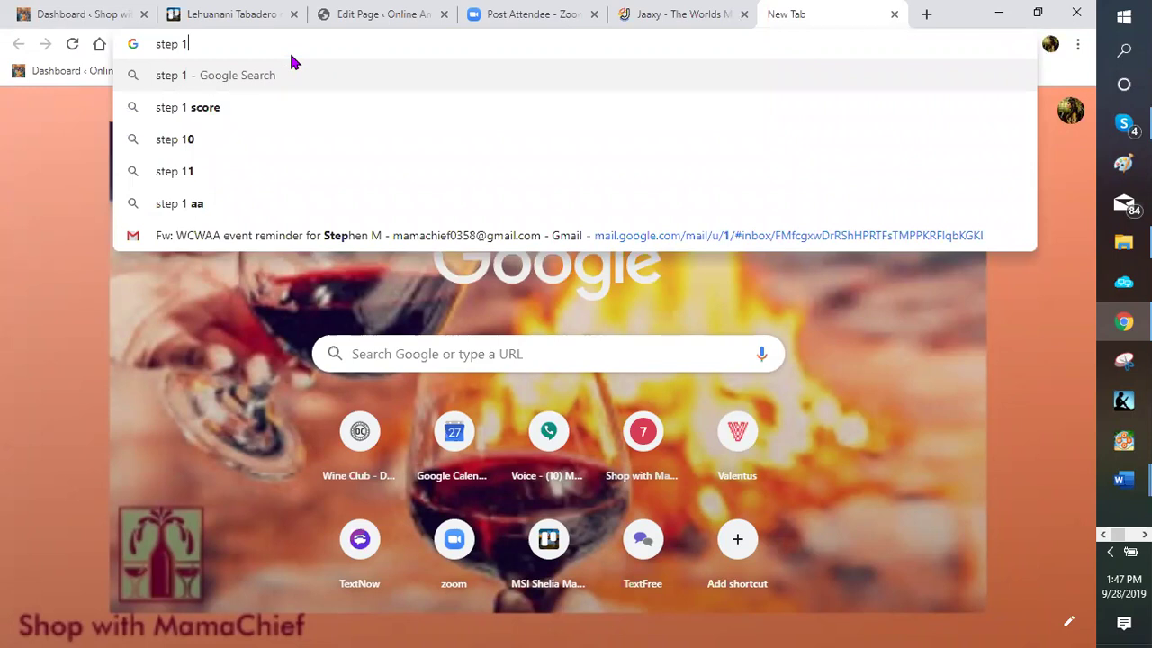
key(Return)
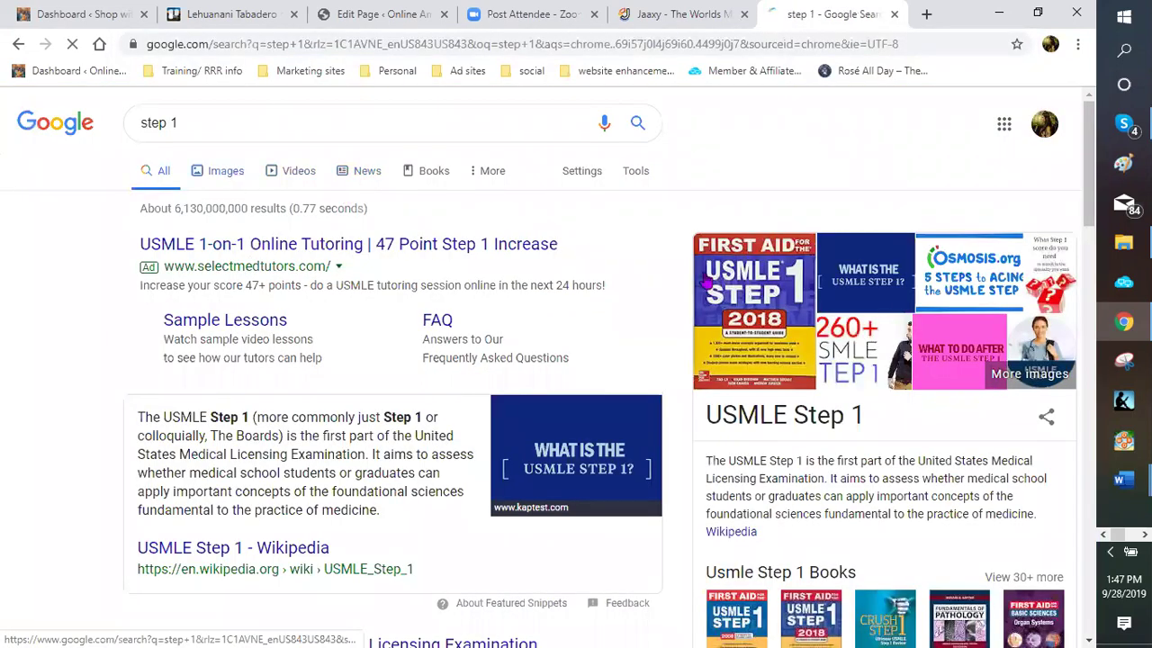
click(707, 284)
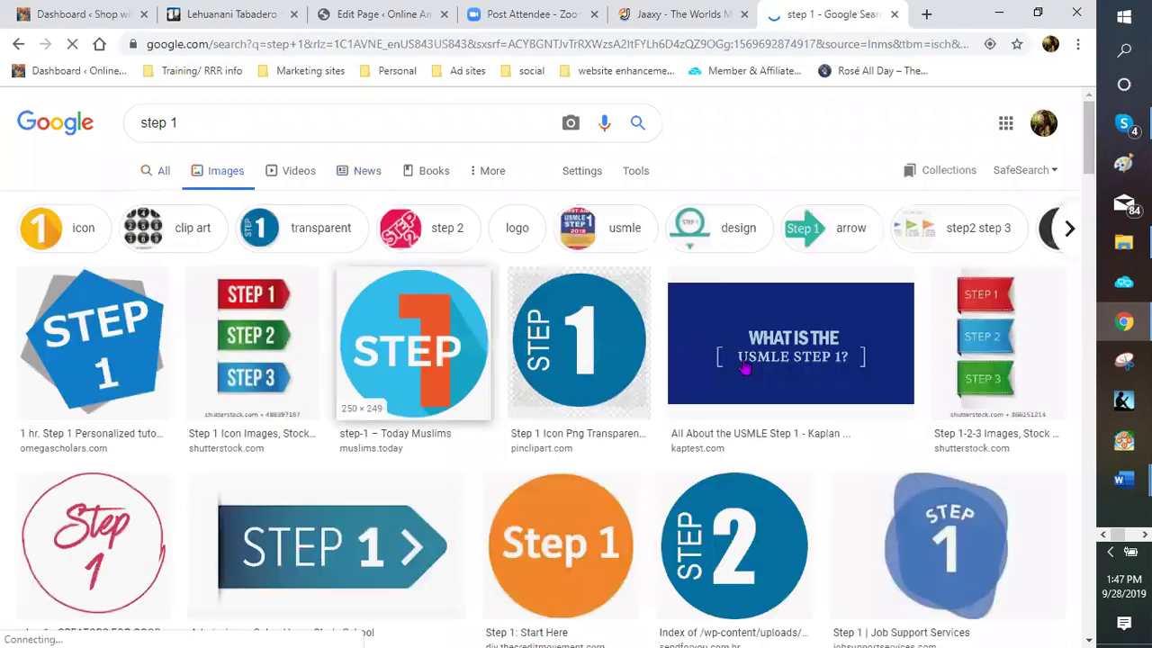
Find the red STEP 1 arrow graphic in the results and bring up its context menu
scroll(540, 419, down, 2)
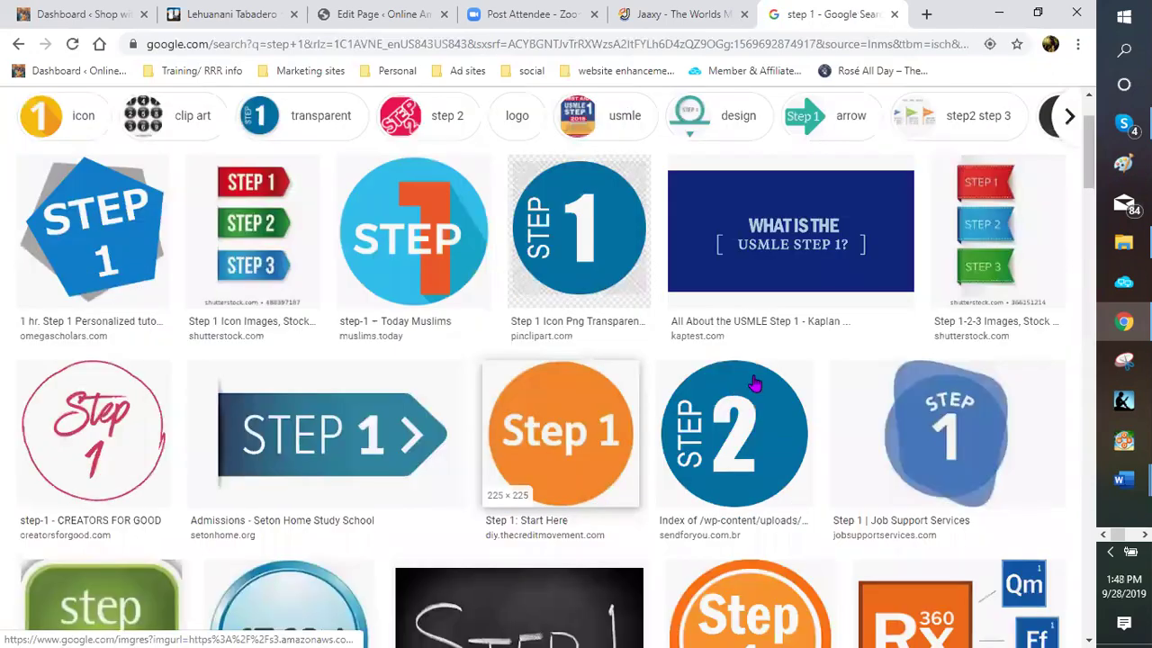
scroll(755, 384, down, 1)
scroll(201, 393, down, 1)
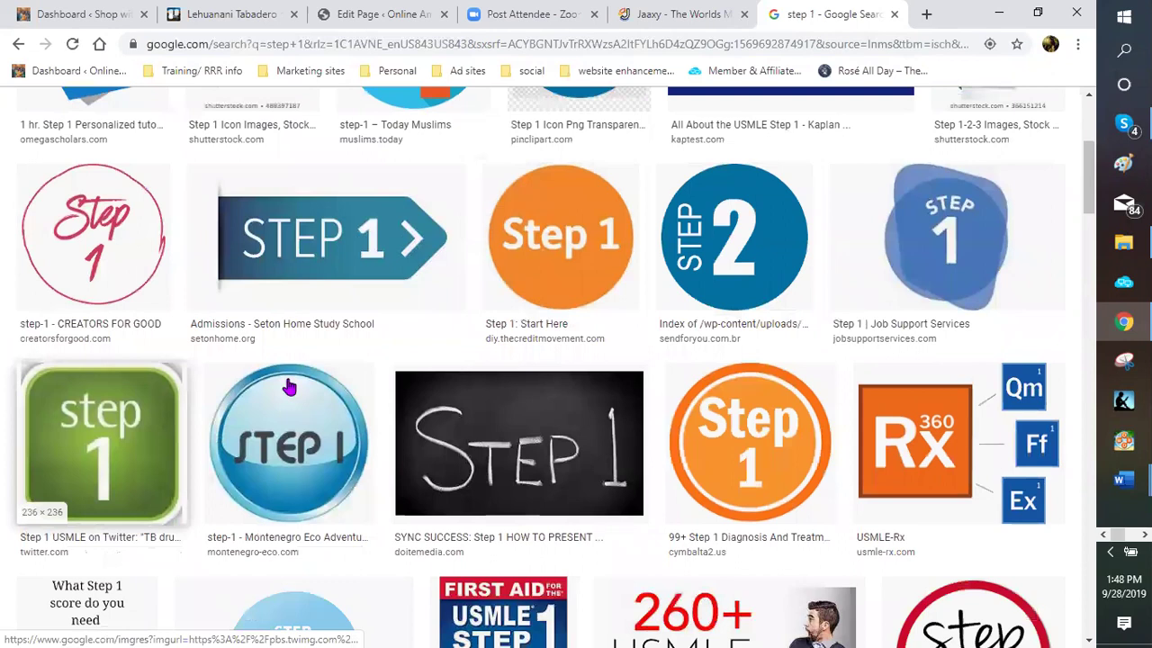
scroll(284, 355, down, 3)
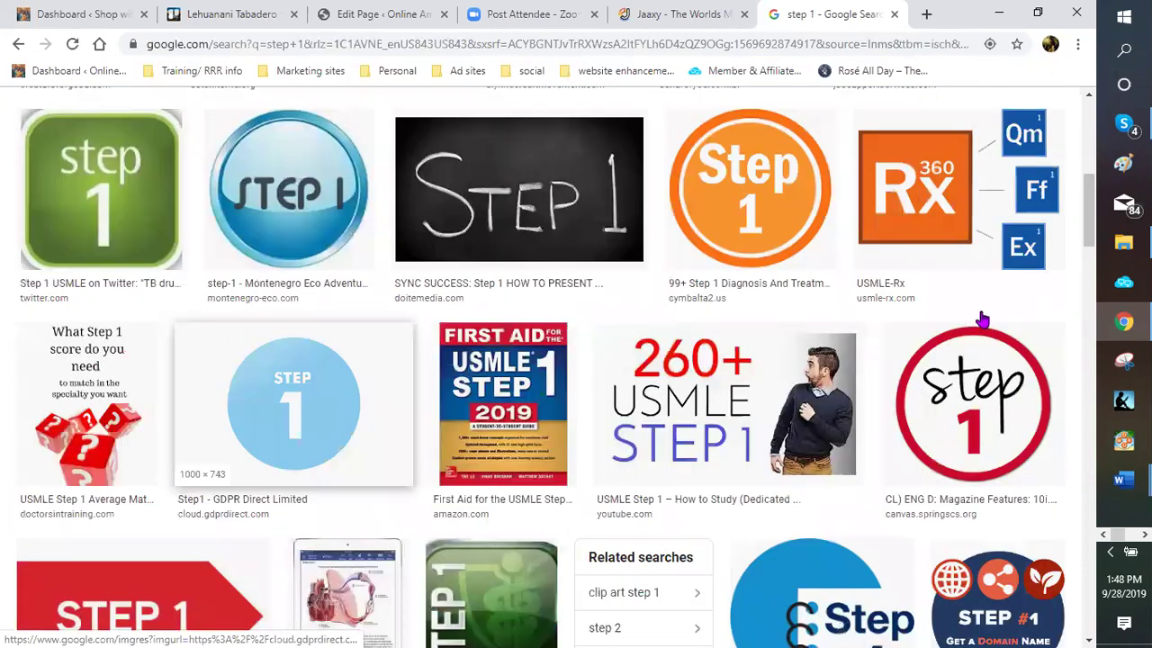
scroll(979, 321, down, 1)
scroll(684, 355, down, 1)
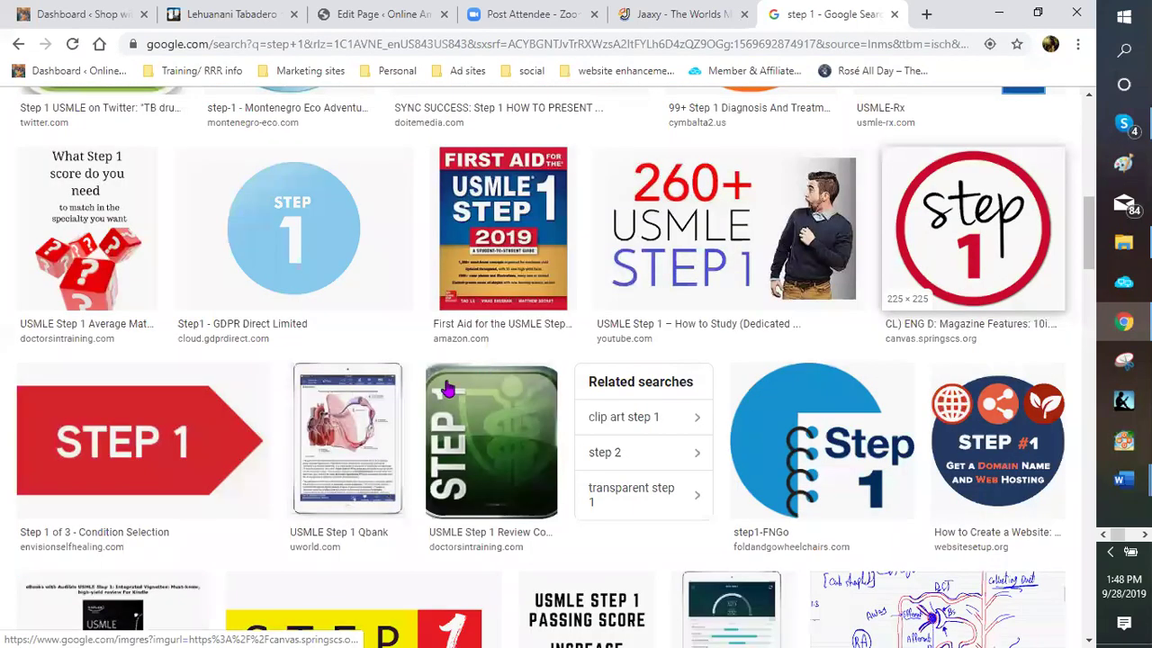
scroll(489, 375, down, 1)
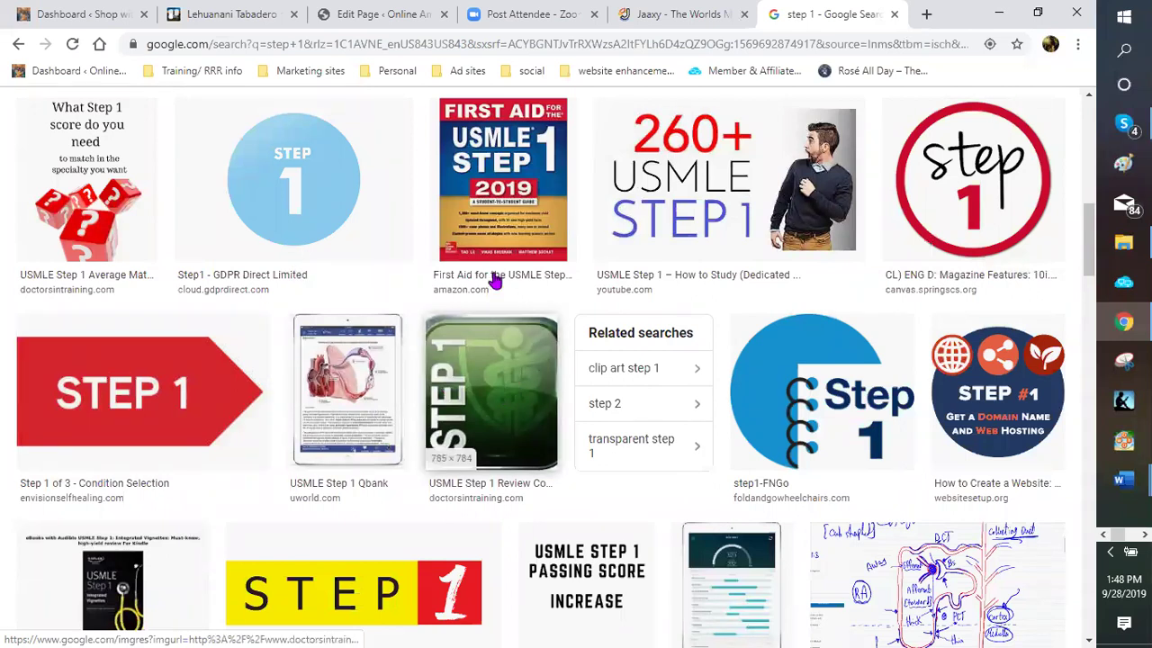
scroll(496, 280, down, 1)
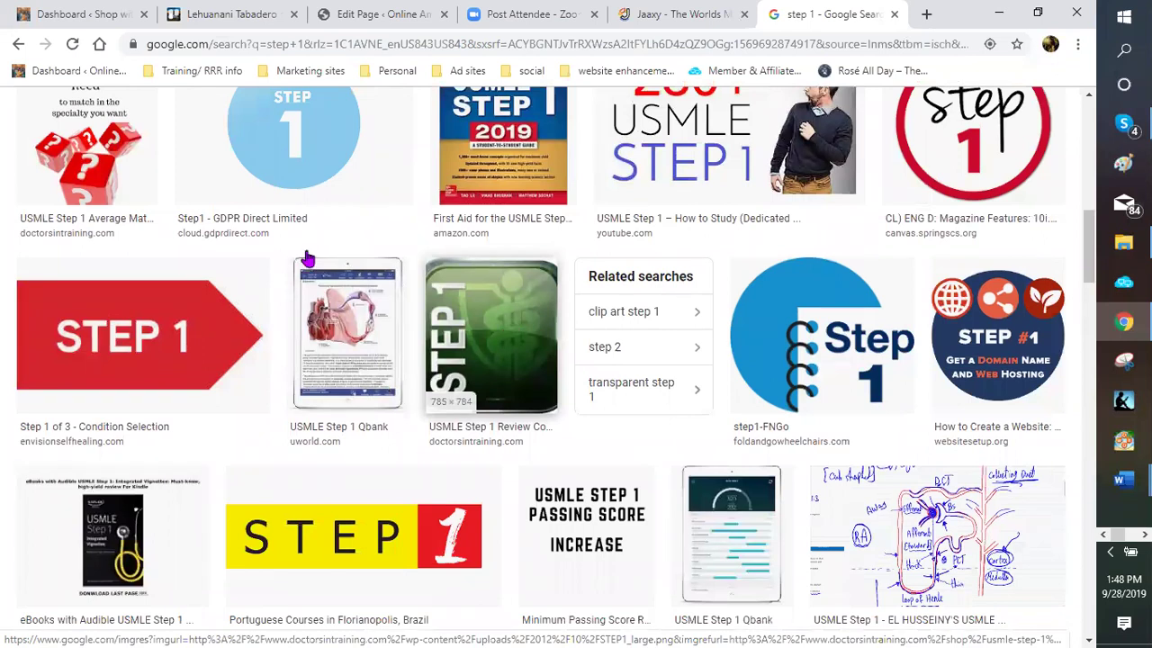
scroll(306, 259, down, 2)
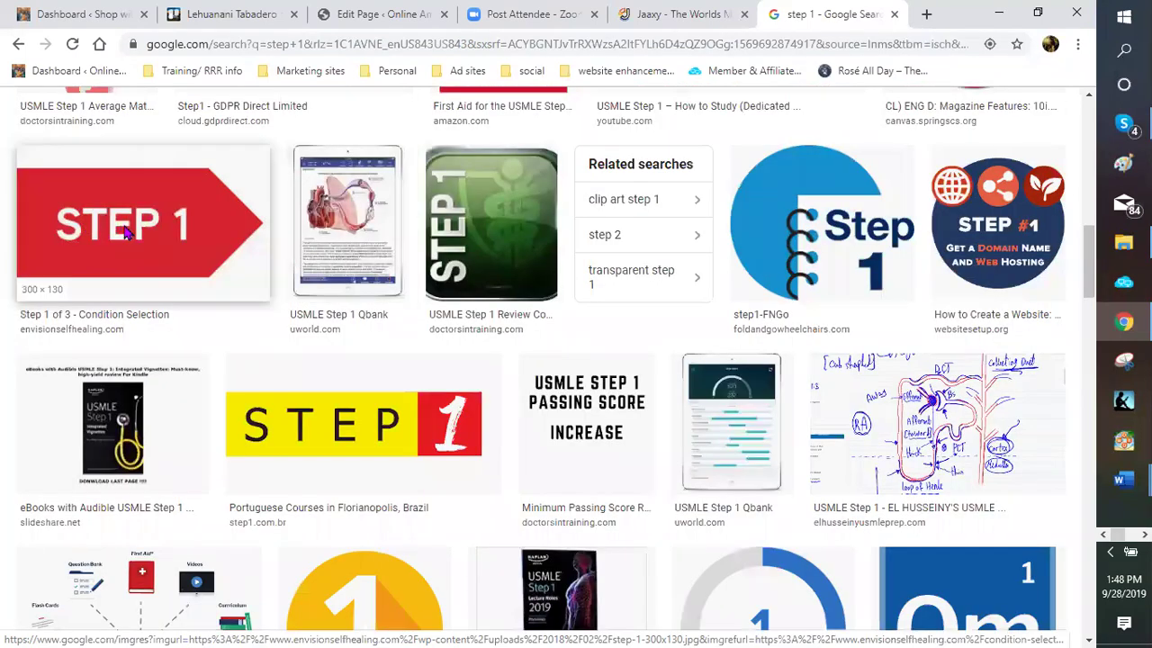
right_click(126, 232)
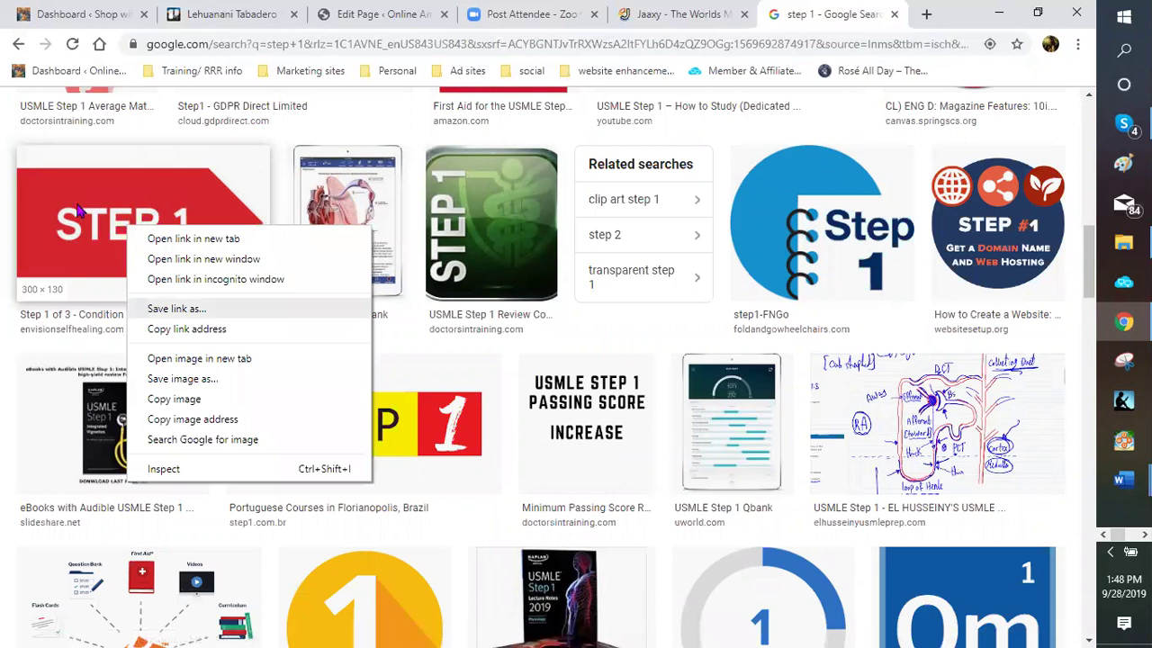
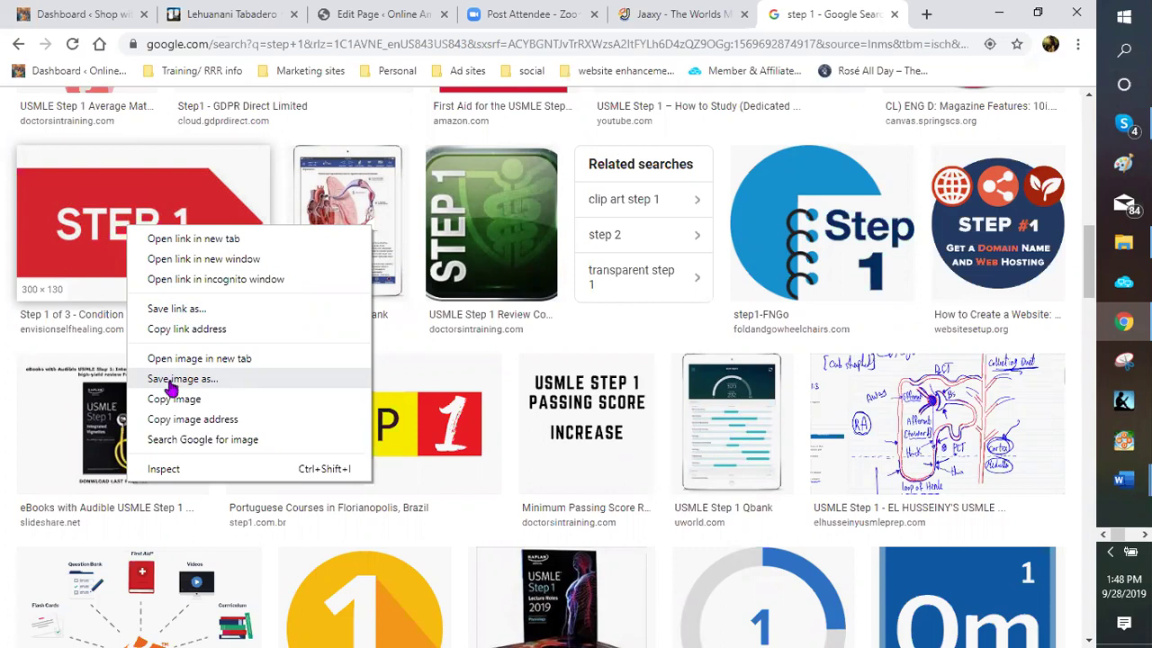
Start saving the red STEP 1 arrow image, cancelling and retrying the save menu
click(172, 388)
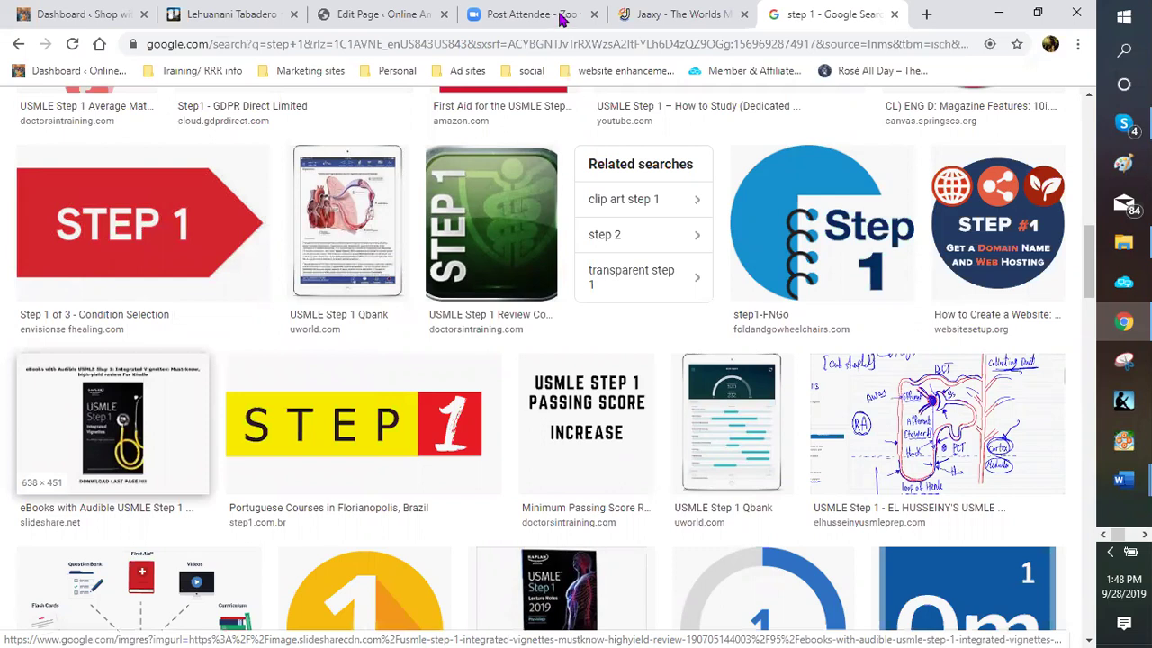
key(Escape)
key(Menu)
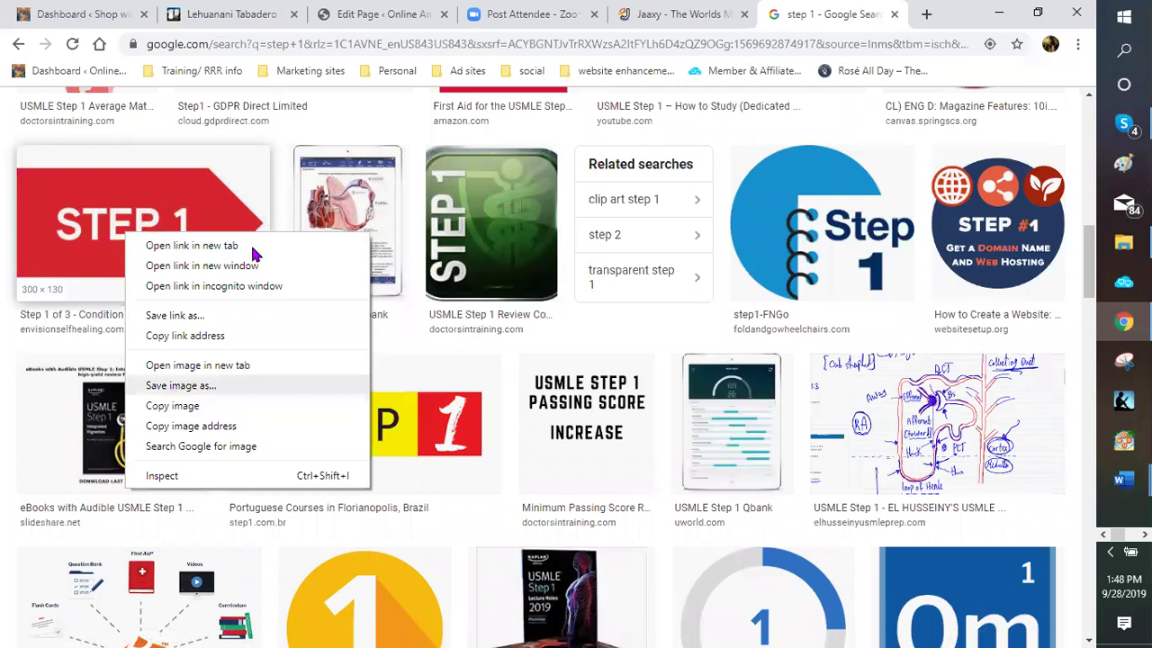
key(Escape)
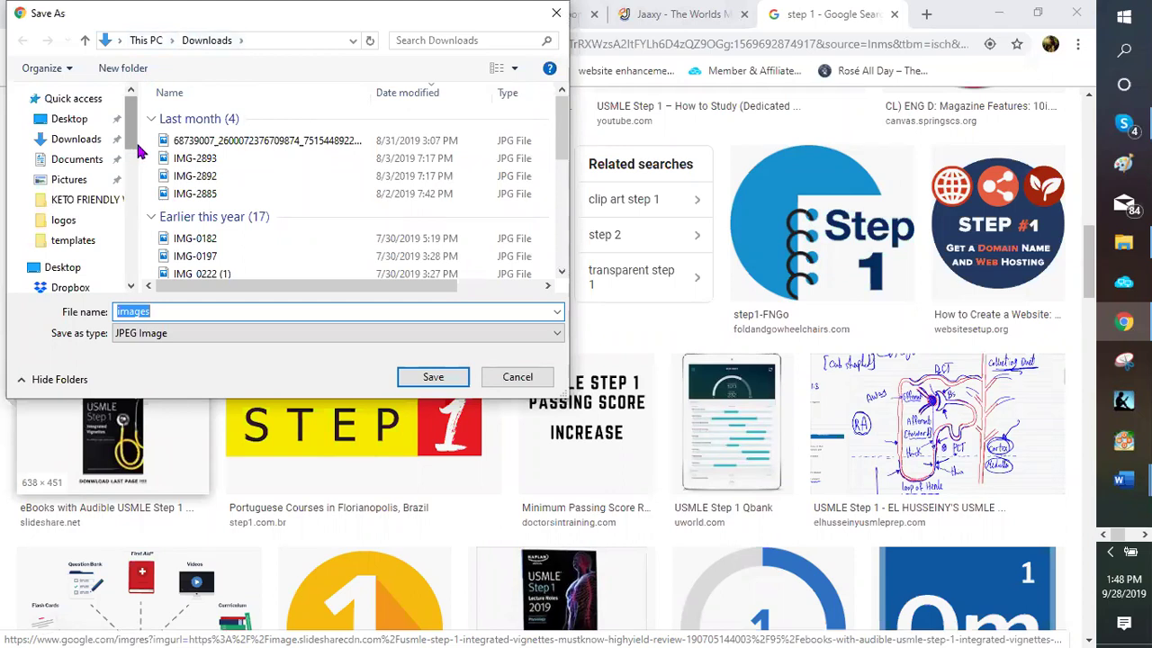
Create a folder named Numbers inside Dropbox's blogging pictures folder
scroll(139, 153, down, 2)
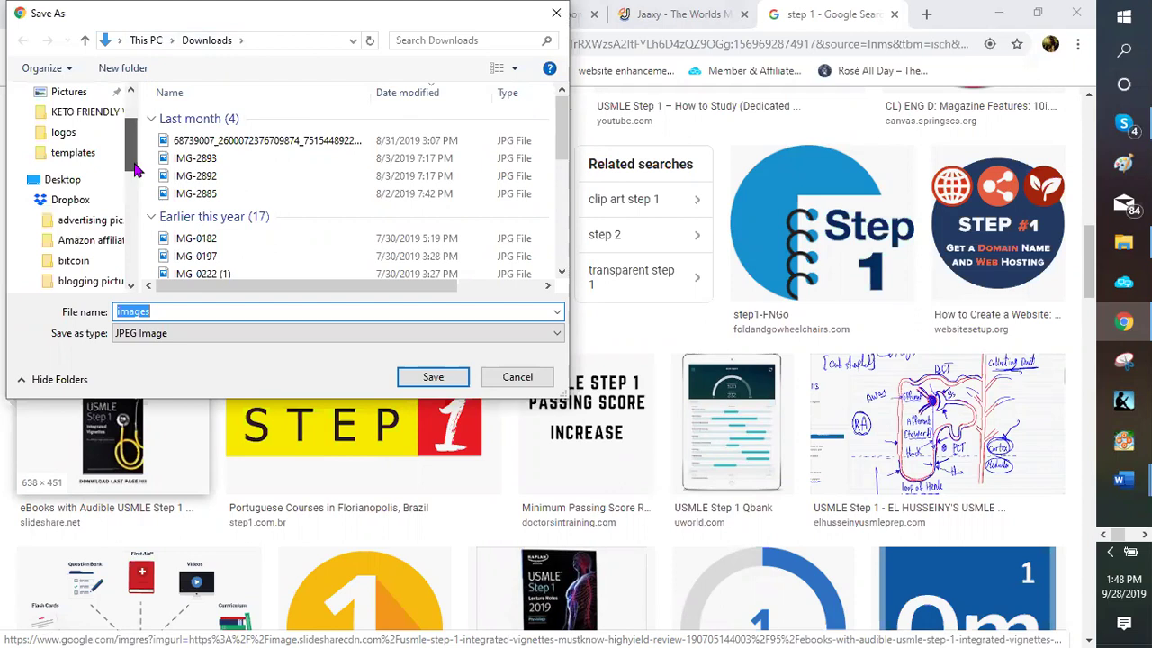
scroll(107, 227, down, 1)
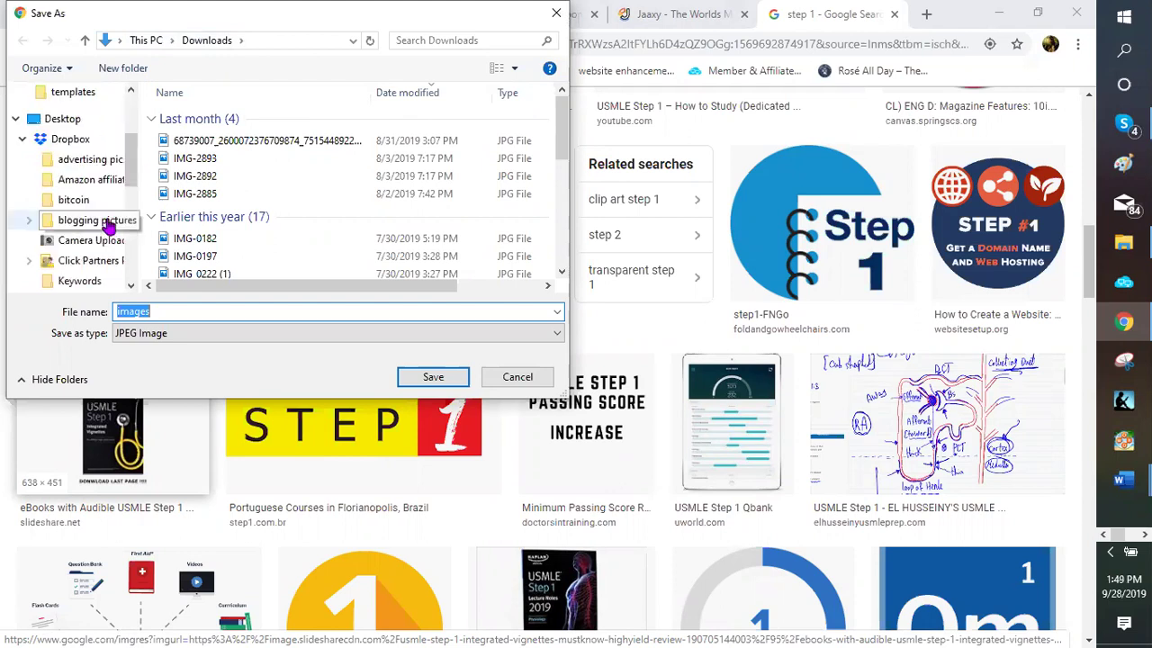
click(108, 223)
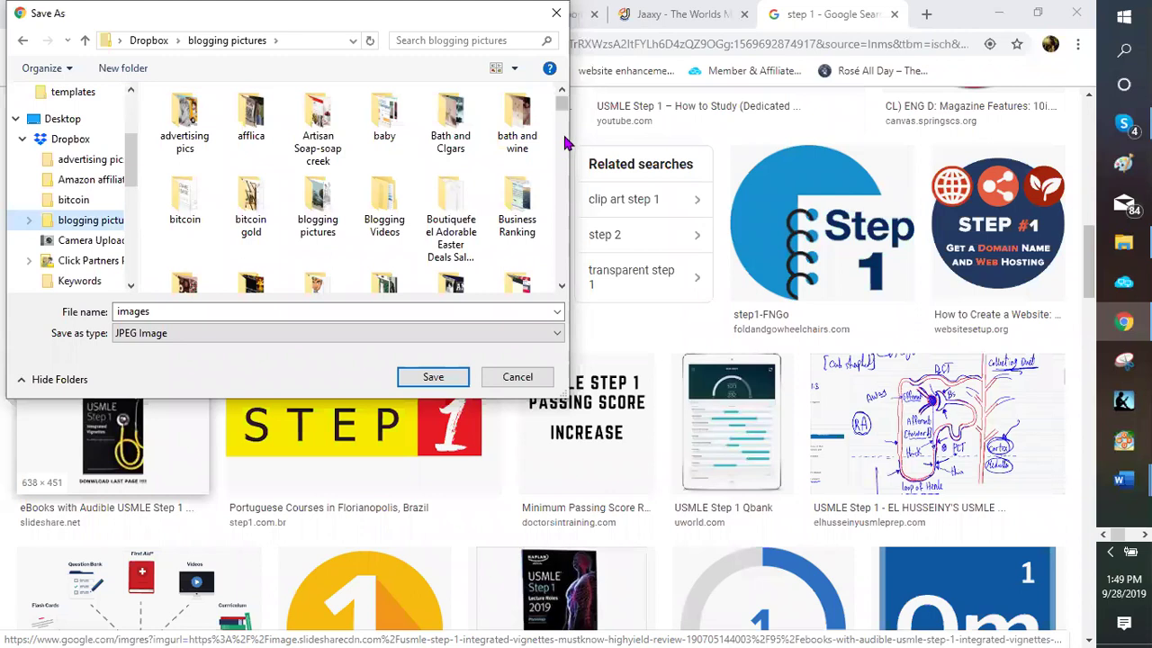
click(122, 69)
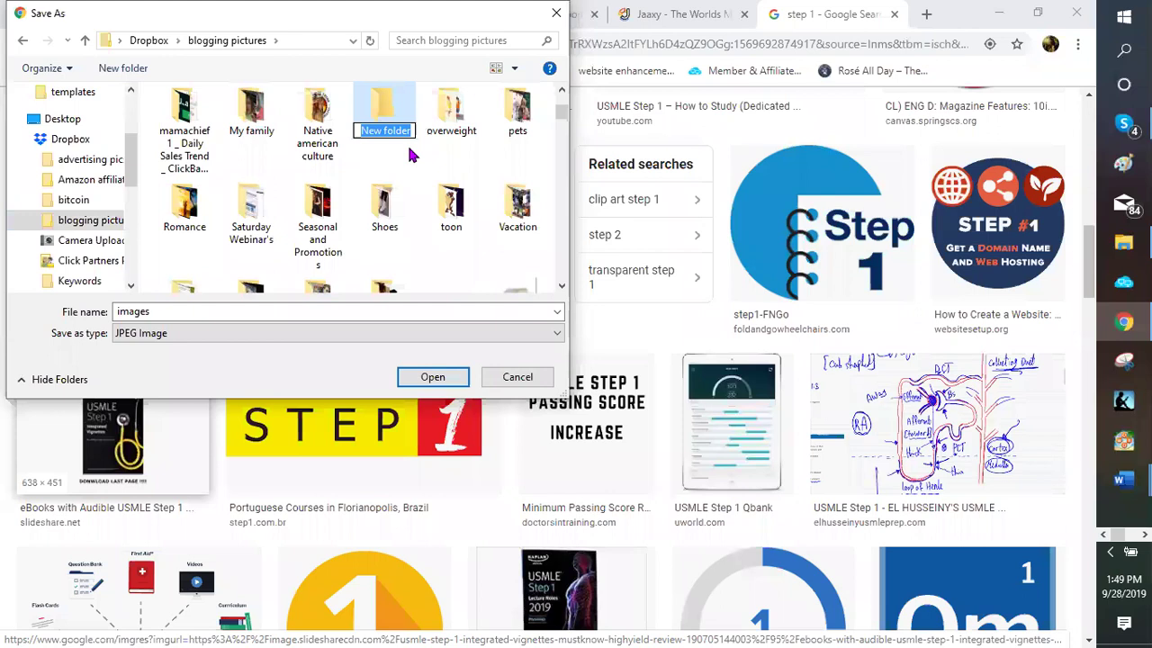
key(BackSpace)
text(Numbers)
key(Return)
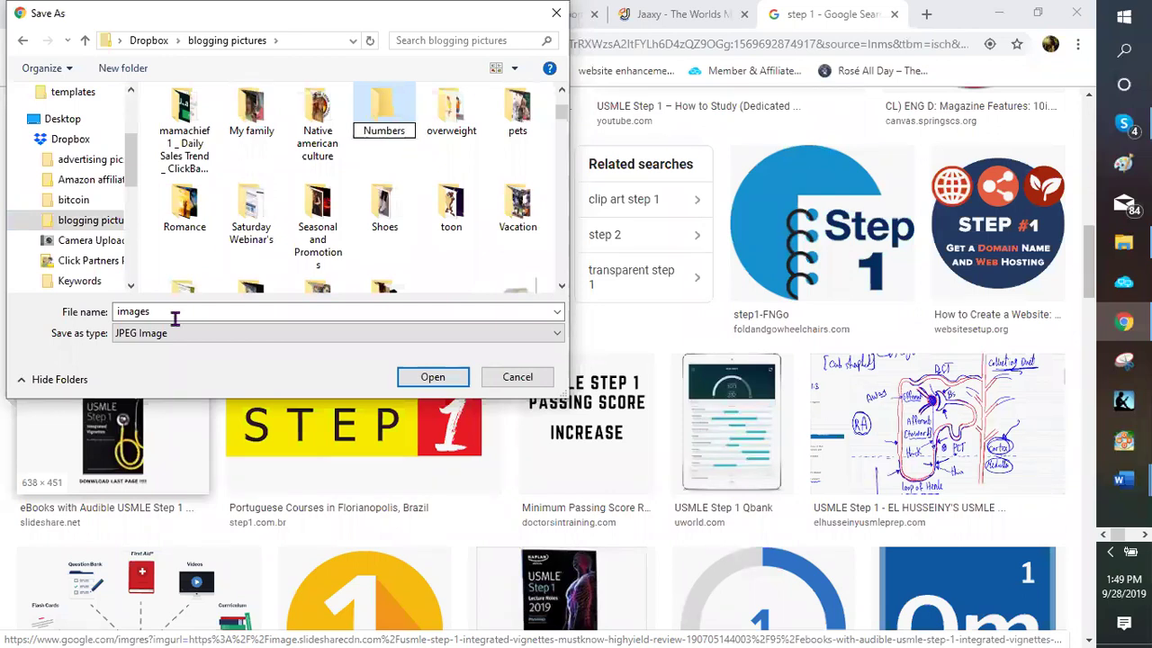
Enter step1c as a provisional file name and locate the Numbers folder in the folder pane
double_click(173, 315)
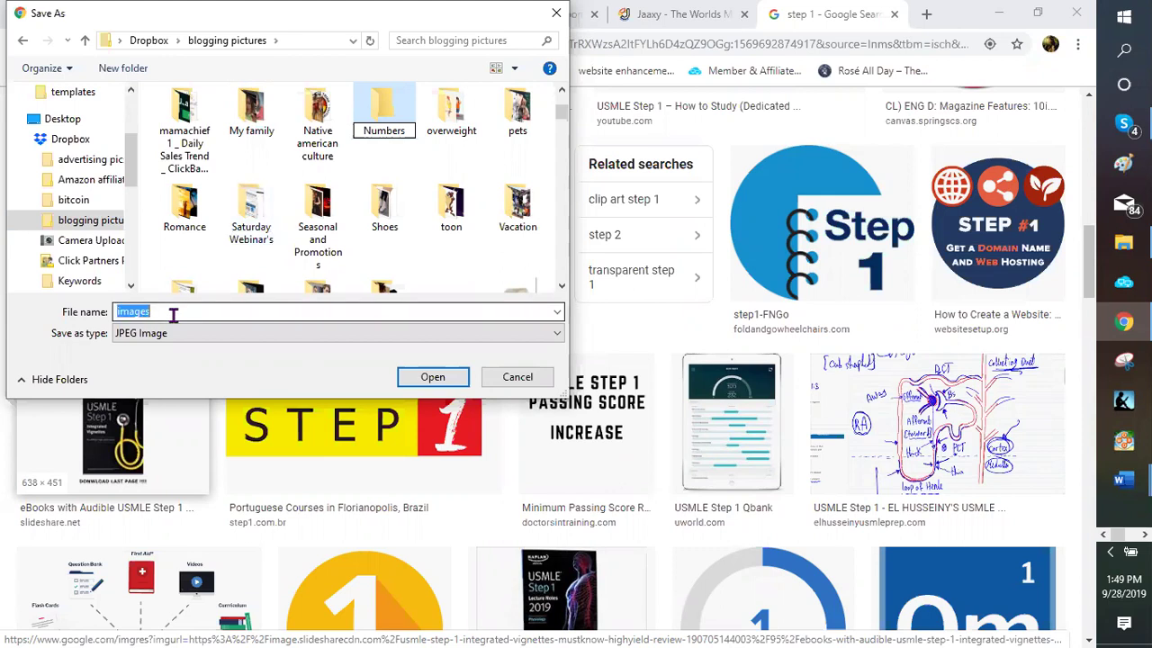
click(173, 314)
text(step1c)
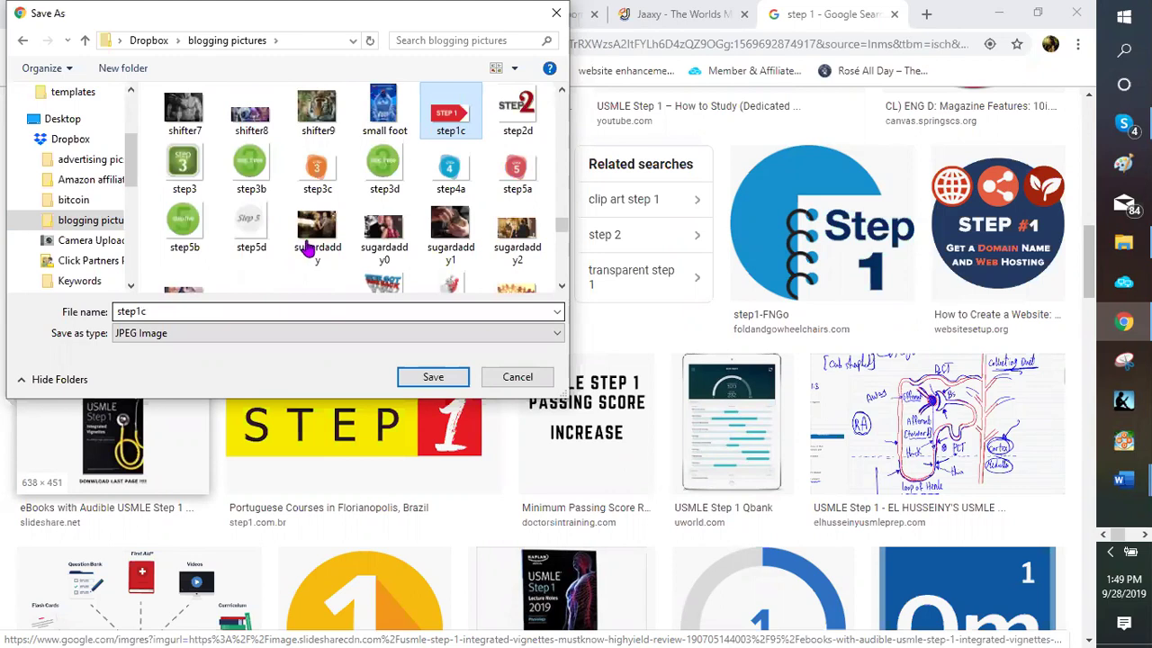
scroll(310, 243, up, 5)
scroll(364, 184, up, 5)
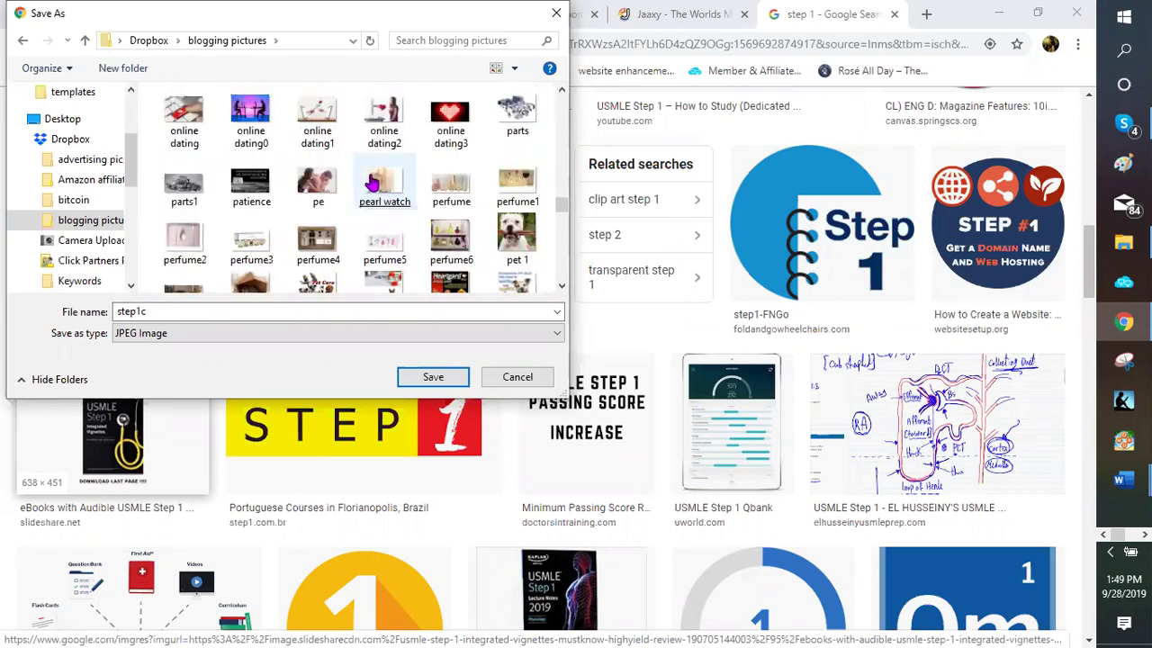
scroll(364, 185, up, 5)
scroll(357, 186, up, 2)
click(357, 186)
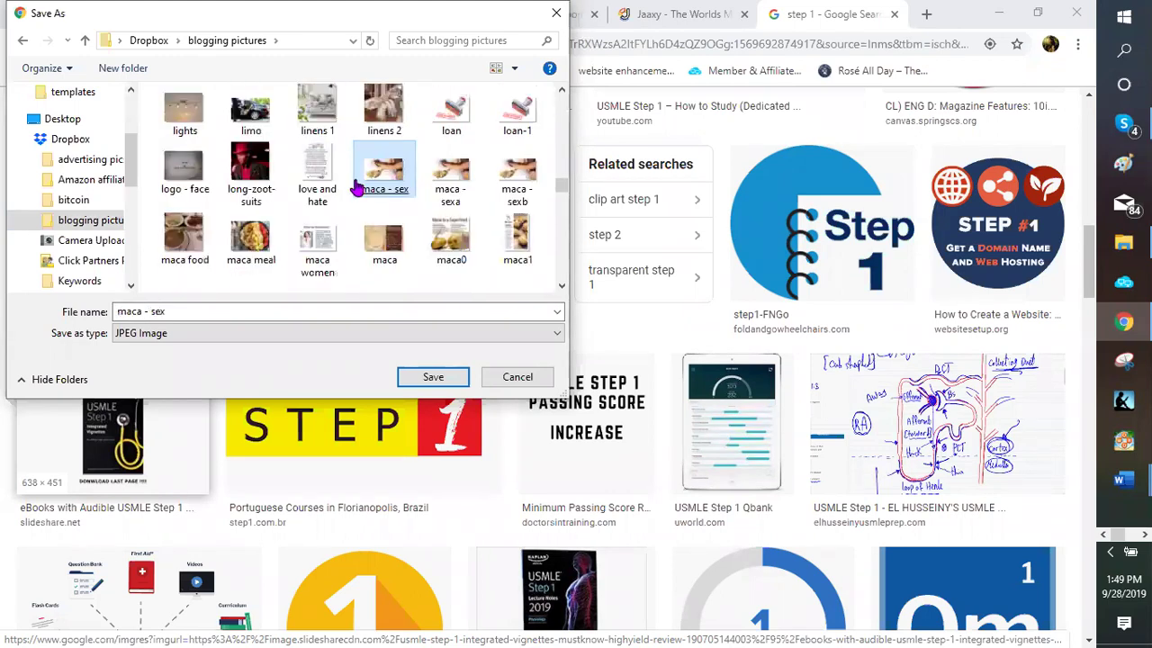
scroll(357, 186, down, 2)
click(358, 186)
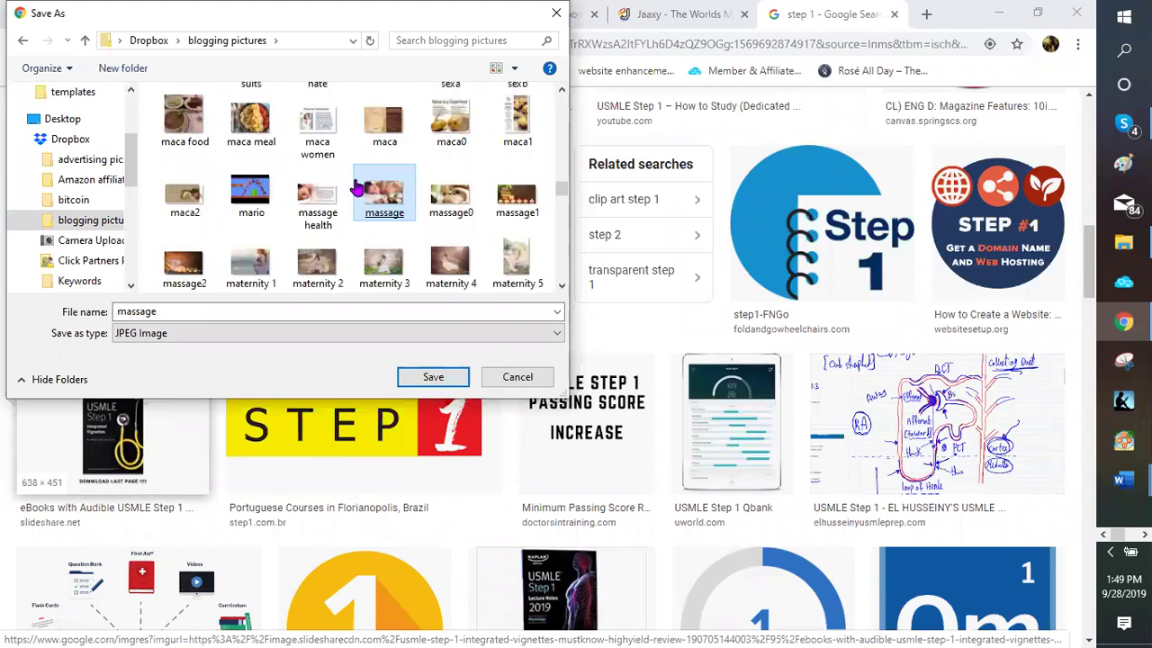
scroll(357, 186, down, 1)
scroll(357, 187, down, 1)
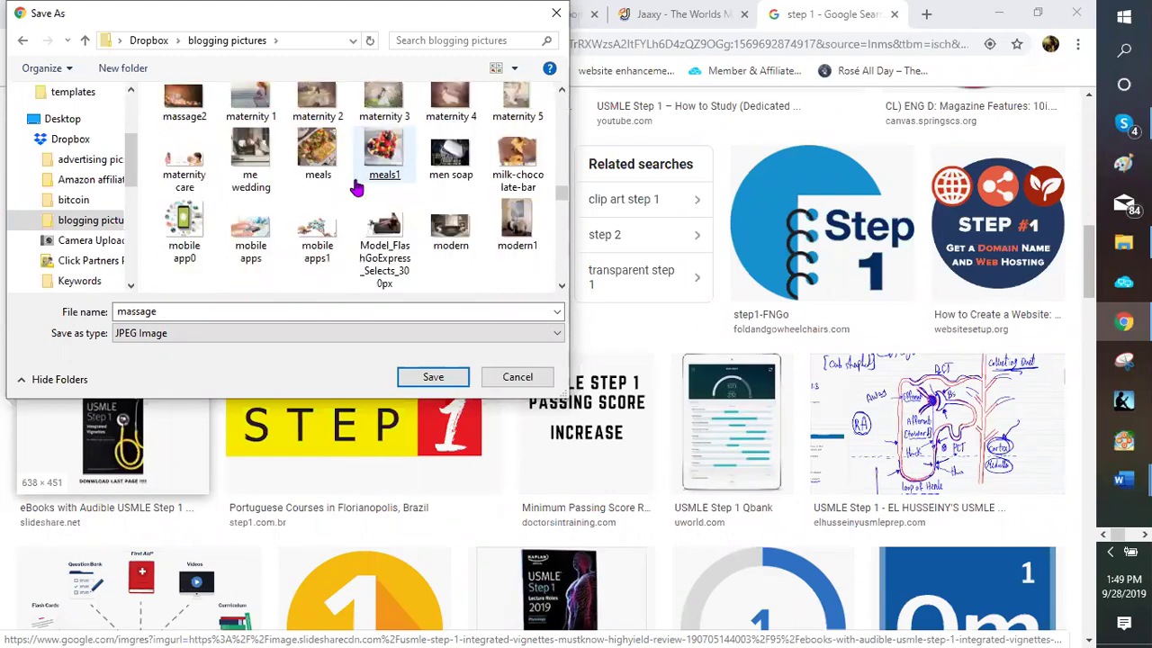
scroll(357, 186, down, 1)
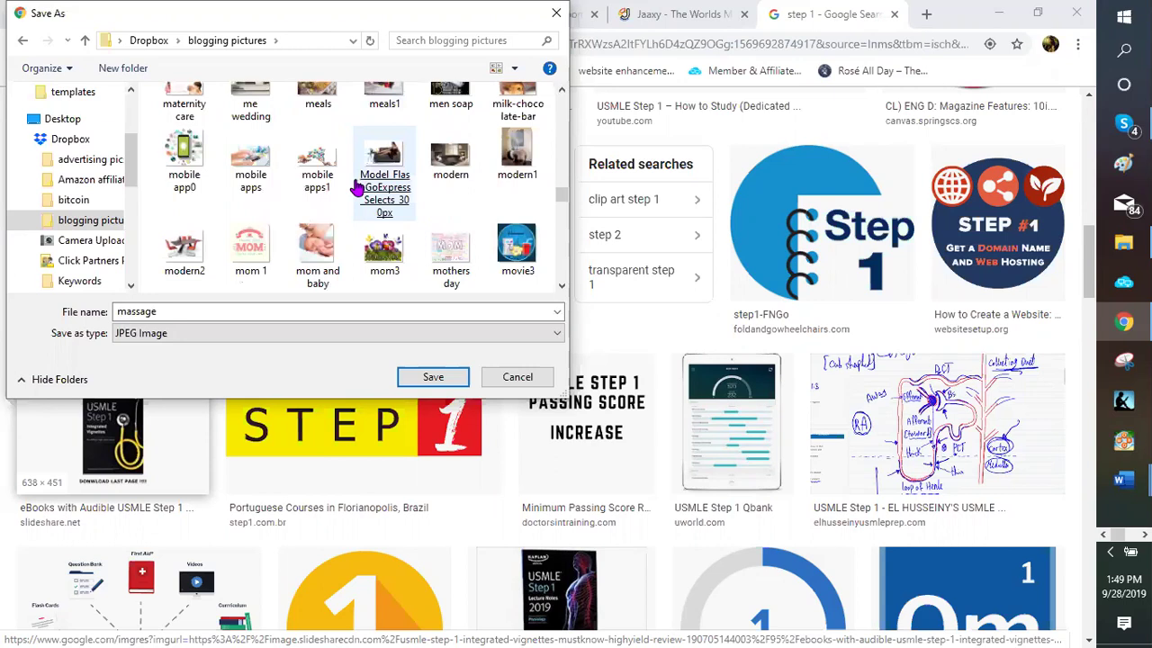
scroll(357, 186, down, 1)
scroll(357, 186, down, 1)
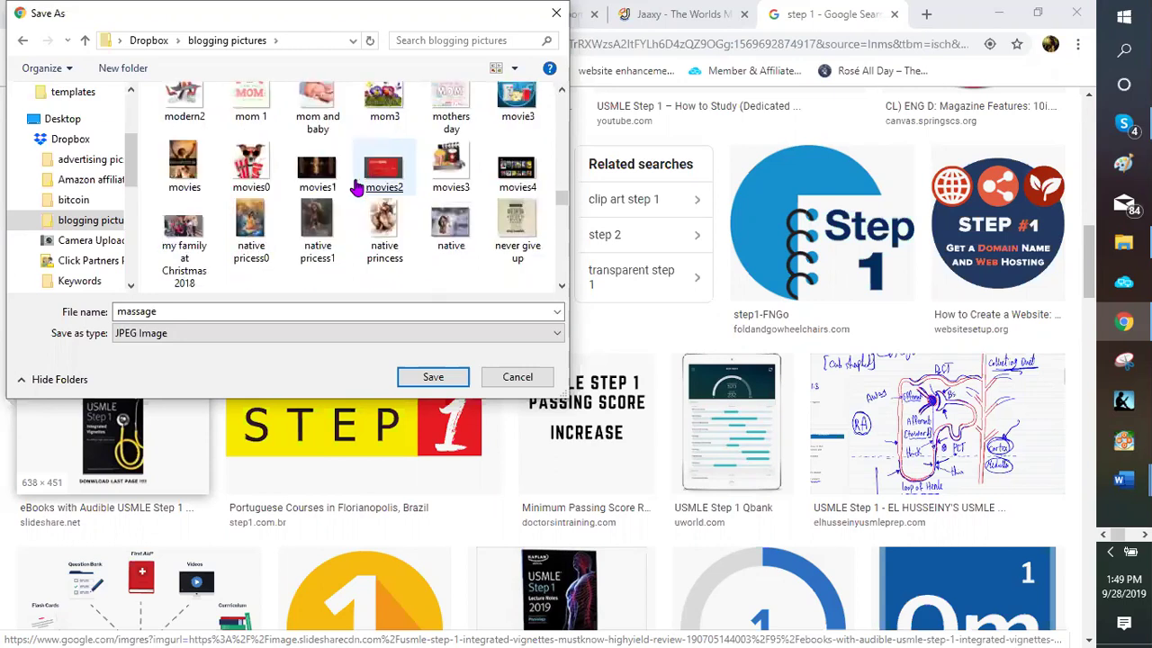
scroll(357, 187, down, 3)
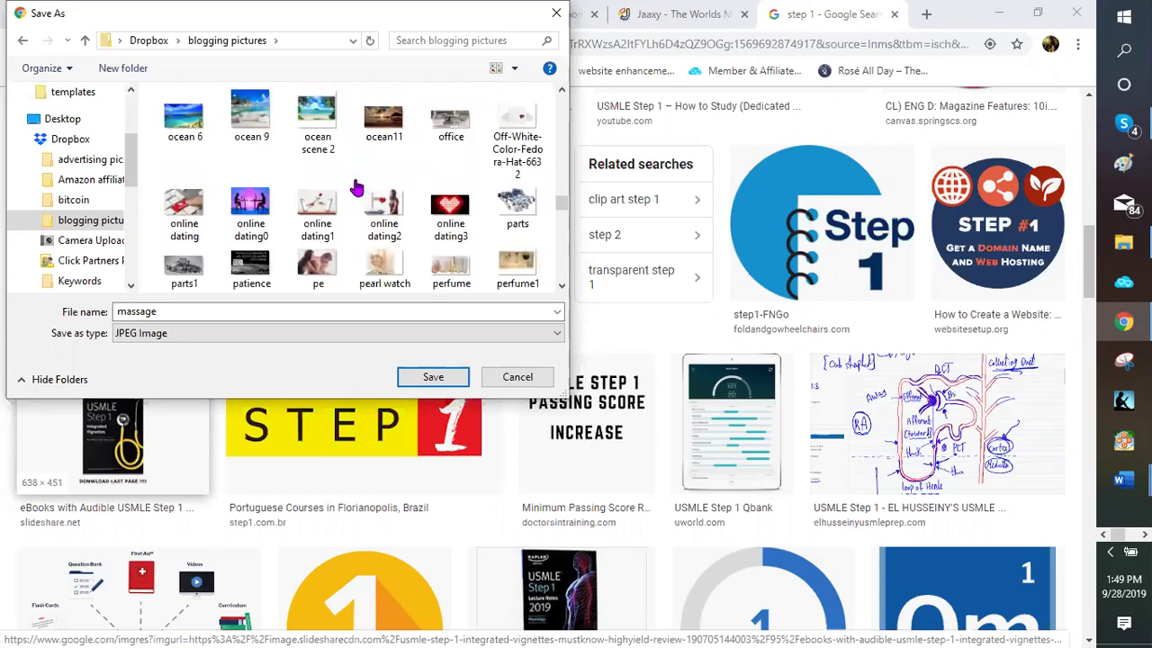
scroll(357, 186, up, 1)
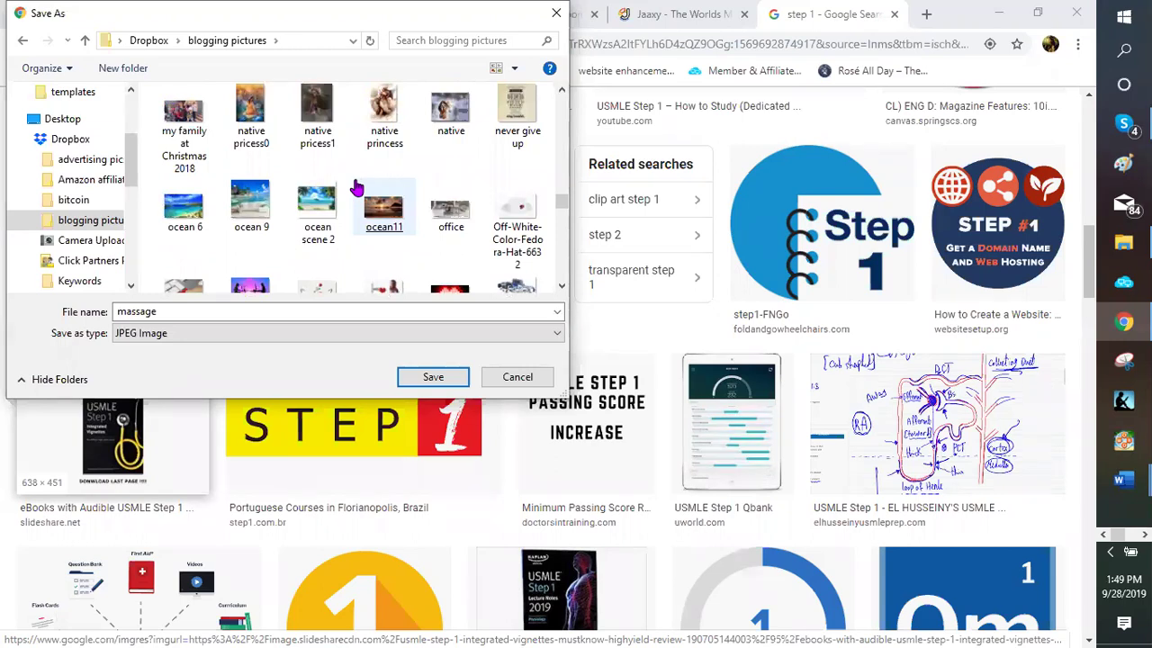
click(358, 186)
scroll(357, 186, up, 1)
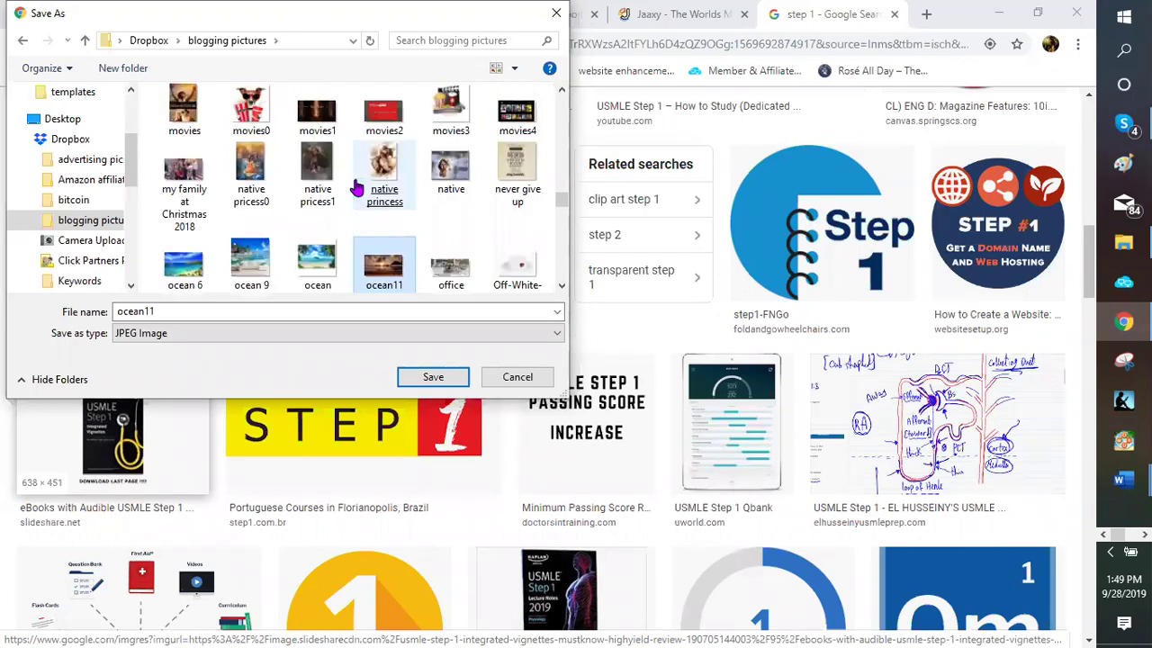
scroll(359, 185, up, 3)
scroll(378, 182, up, 4)
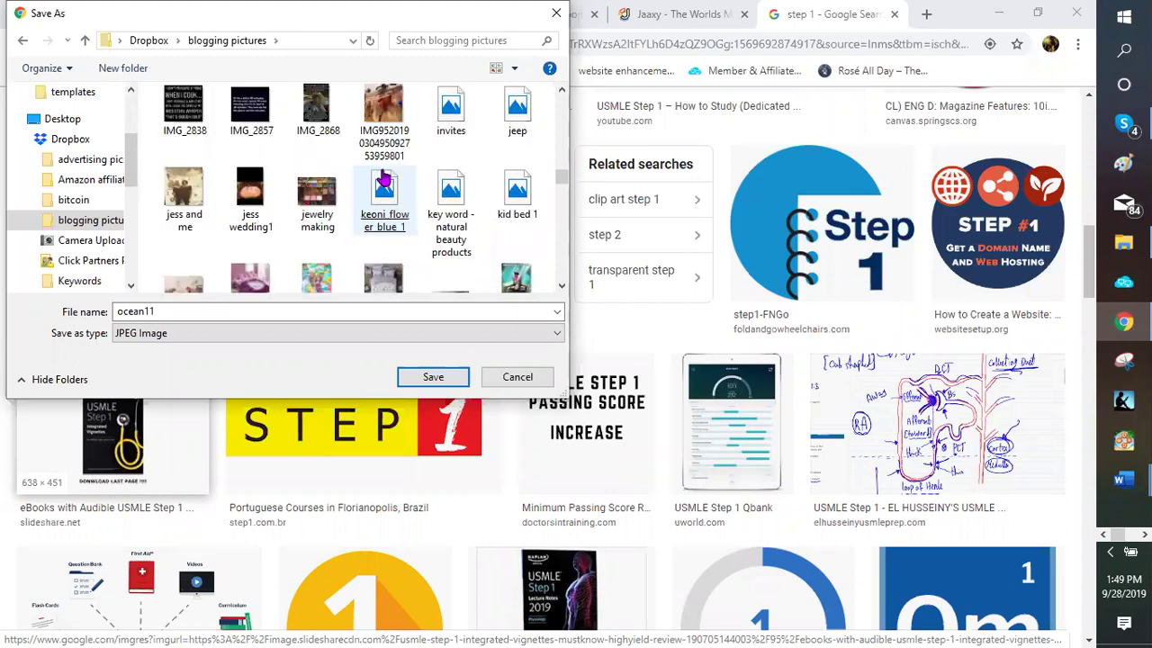
scroll(382, 180, up, 3)
scroll(381, 177, up, 3)
click(364, 169)
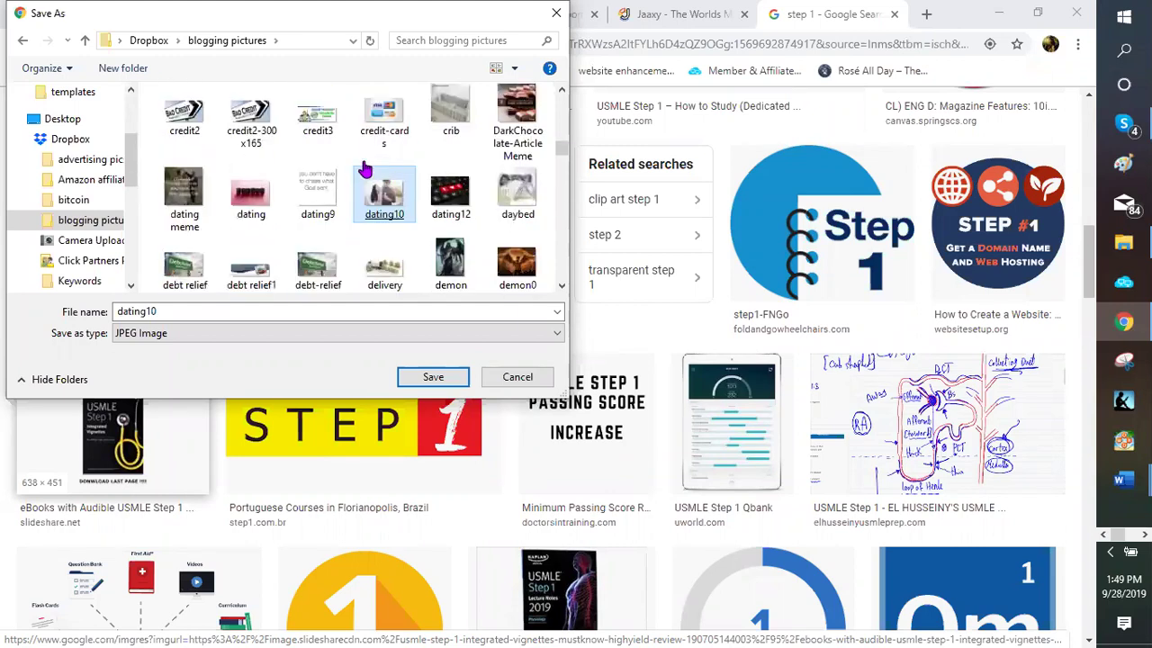
scroll(364, 169, up, 3)
click(365, 168)
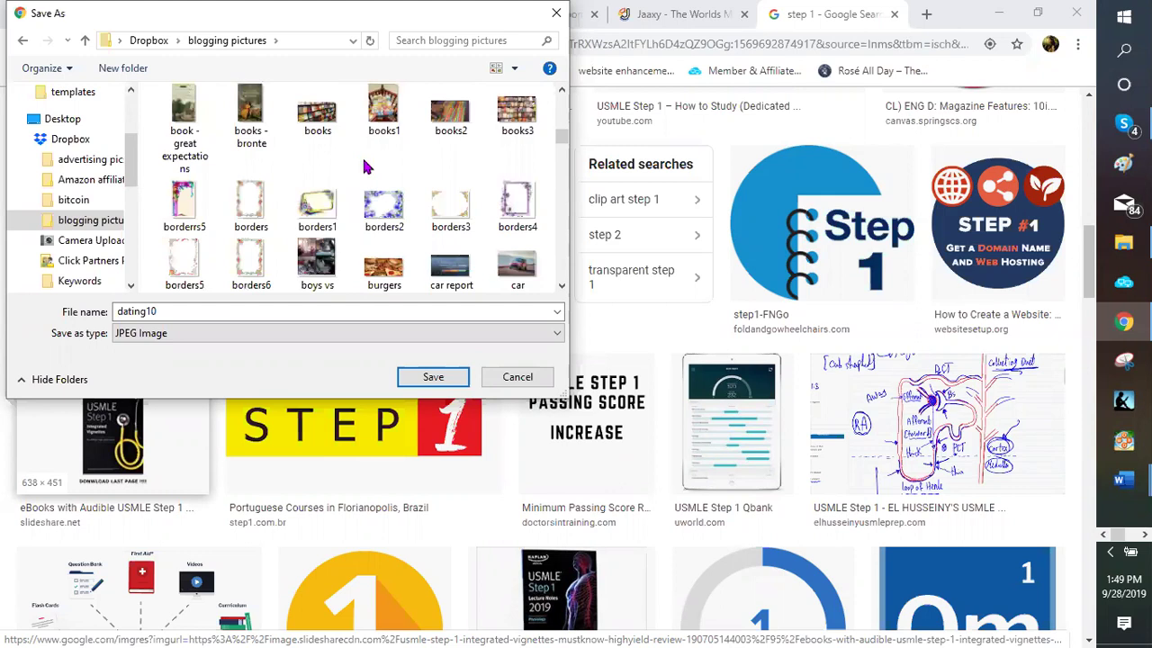
scroll(366, 163, up, 3)
scroll(366, 163, up, 3)
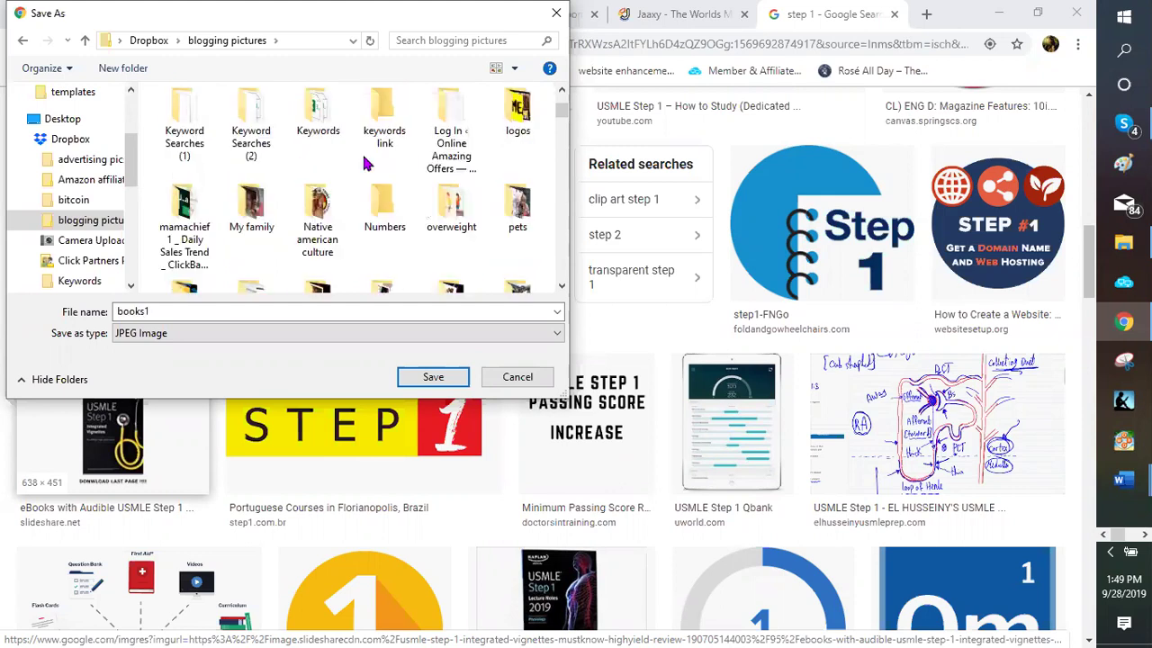
scroll(382, 143, down, 1)
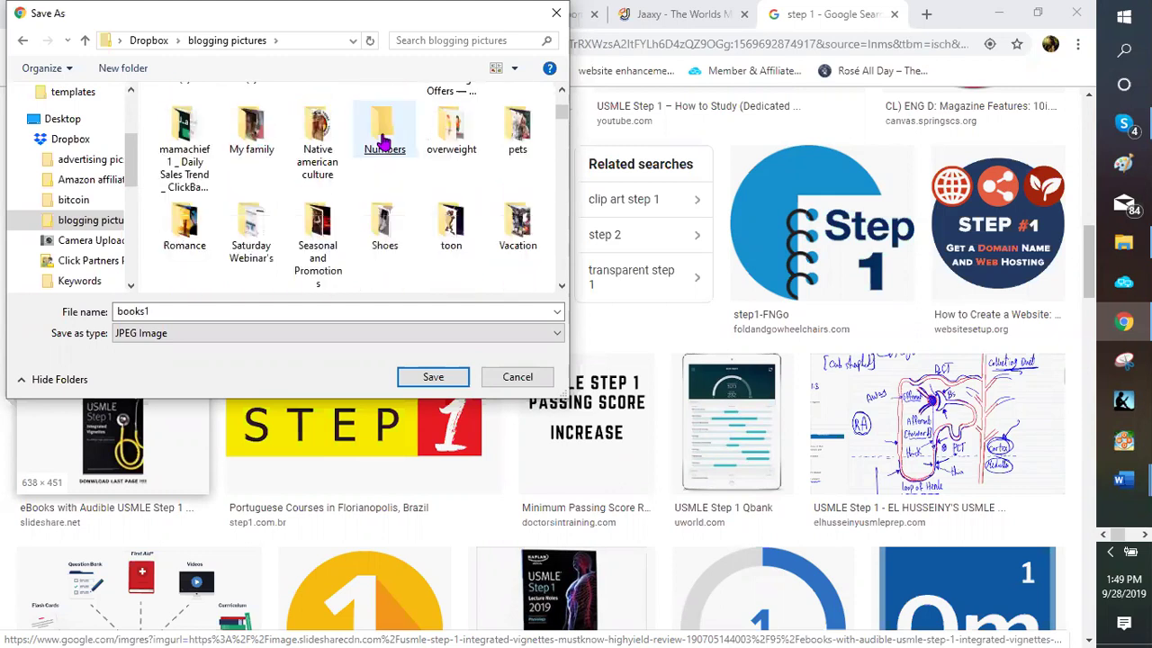
Save the image as step1 inside the Numbers folder
double_click(384, 142)
click(176, 311)
double_click(176, 310)
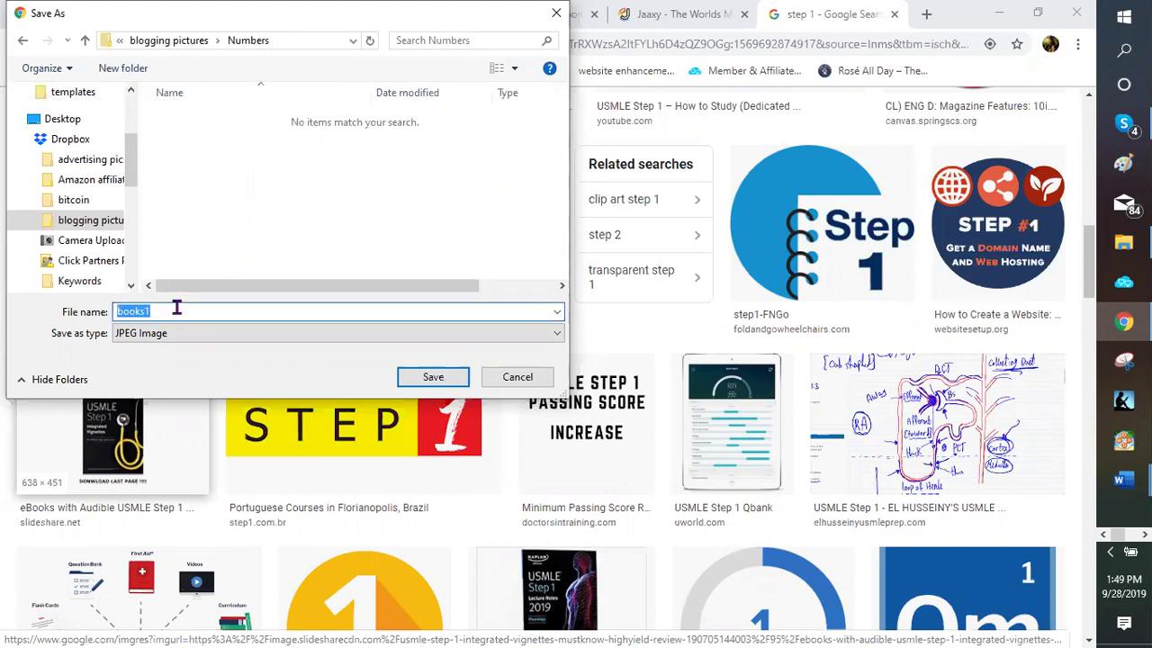
text(step1)
key(Return)
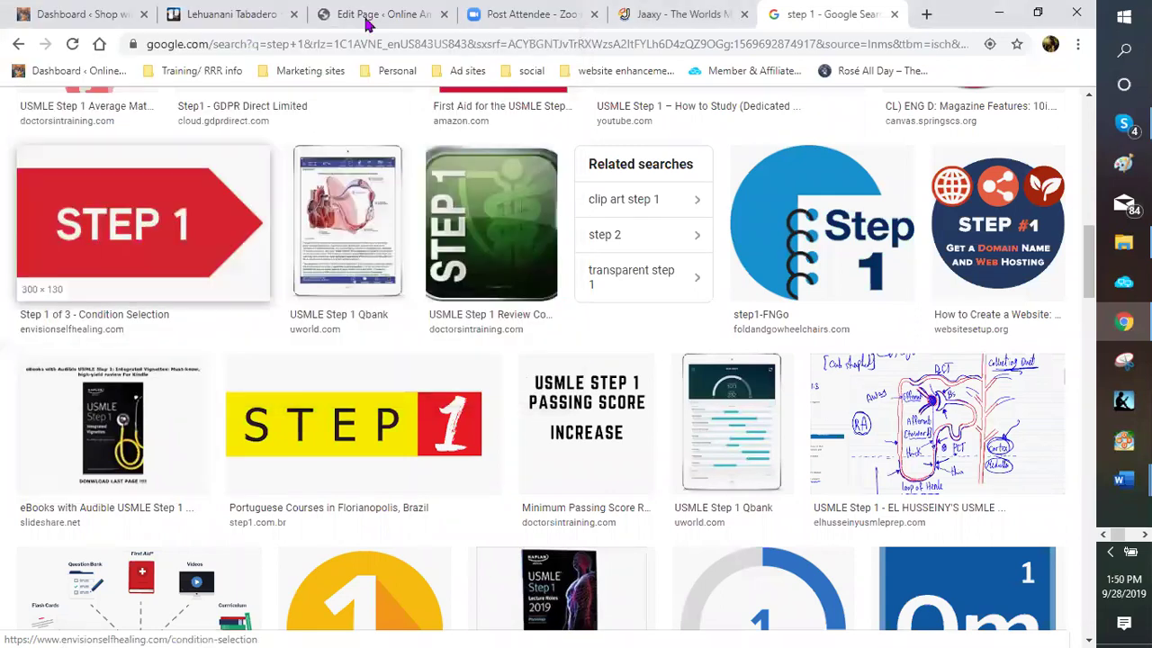
scroll(419, 427, up, 2)
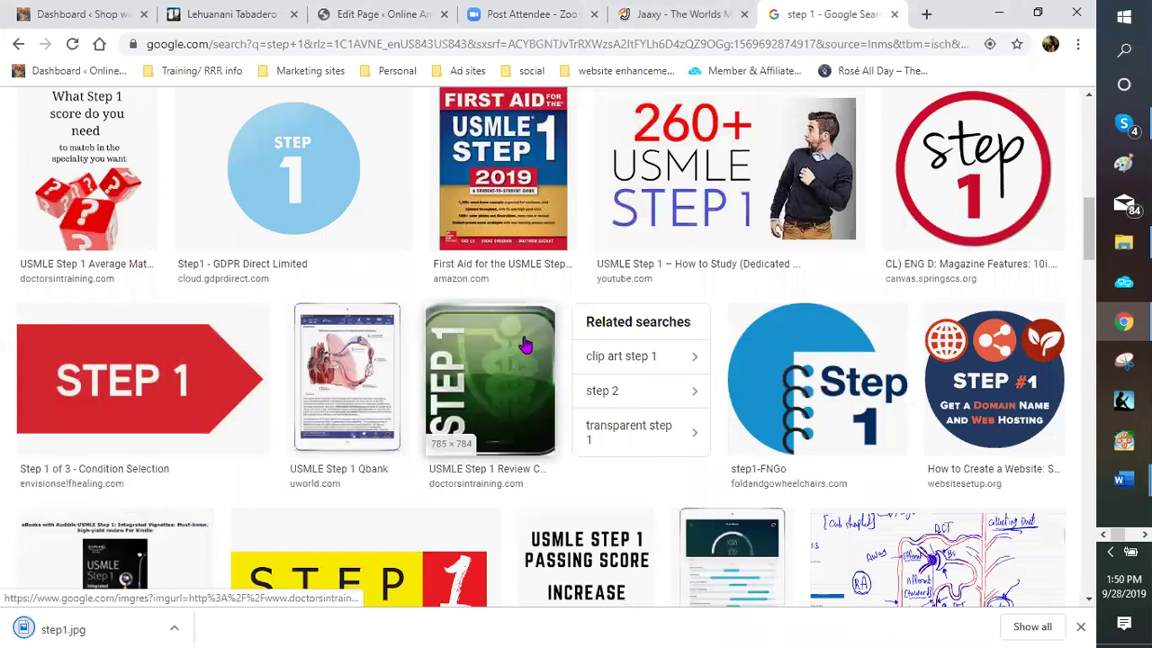
scroll(525, 345, down, 3)
scroll(526, 344, down, 4)
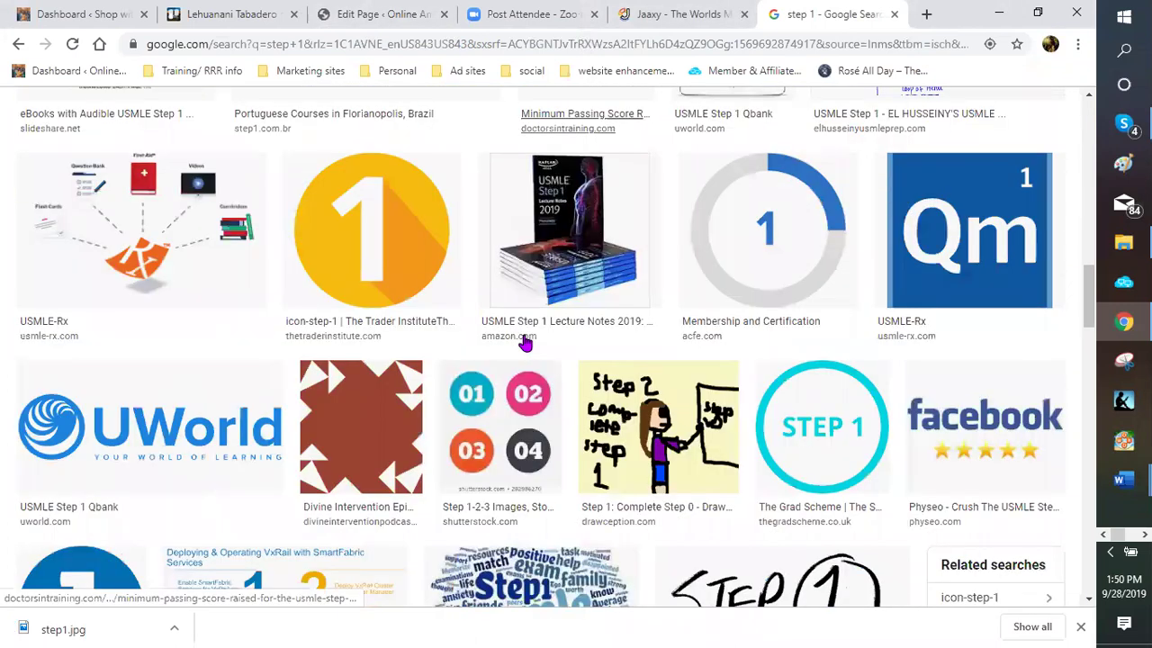
scroll(525, 345, down, 5)
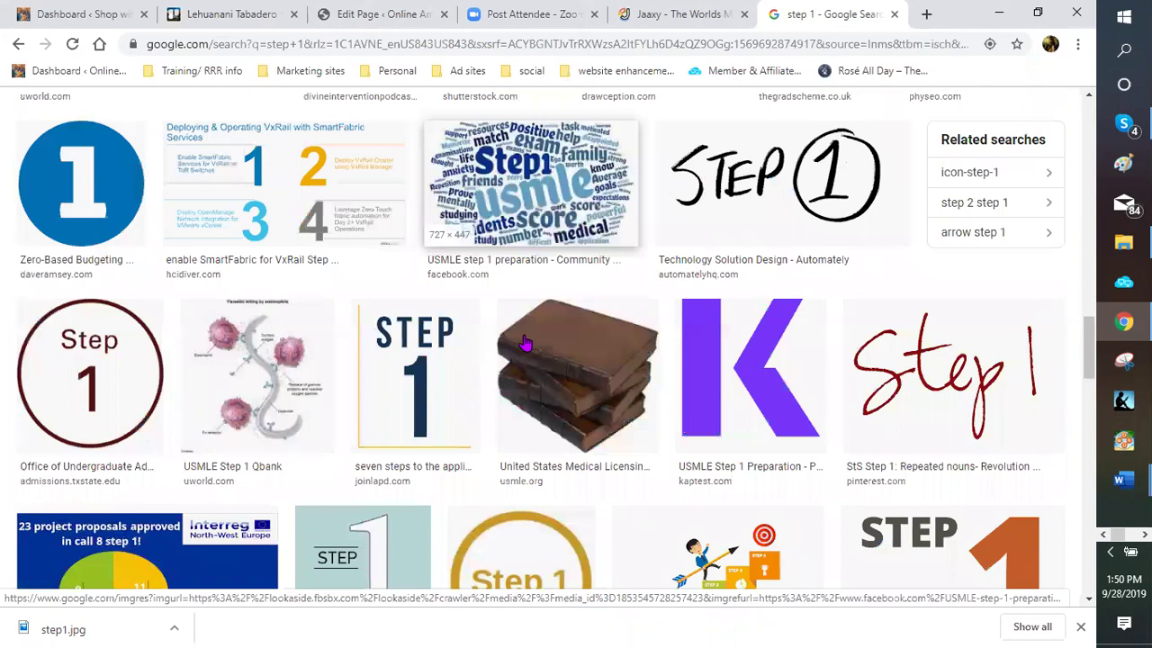
scroll(526, 343, down, 3)
scroll(525, 342, down, 5)
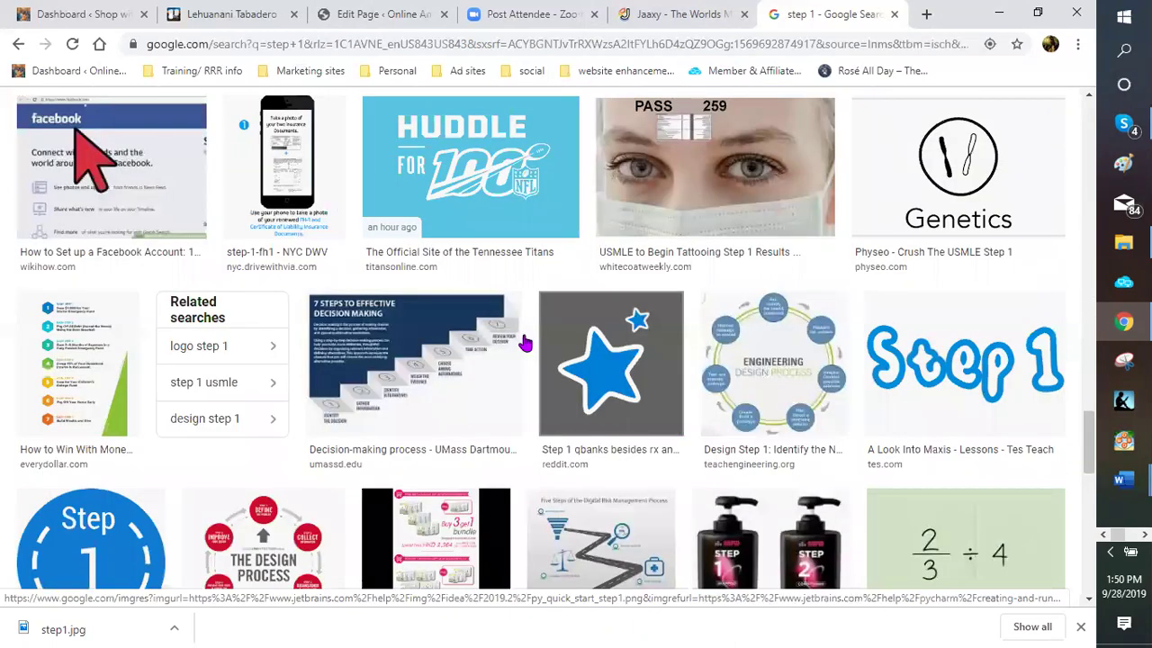
scroll(525, 342, down, 5)
scroll(525, 343, down, 5)
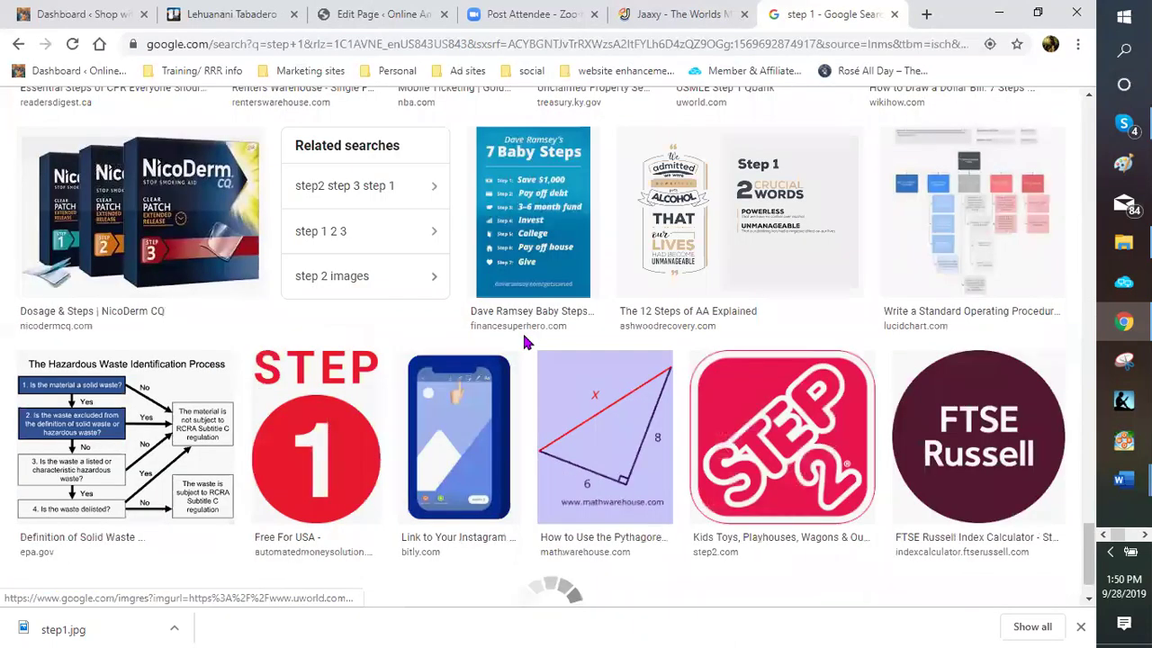
scroll(526, 342, down, 2)
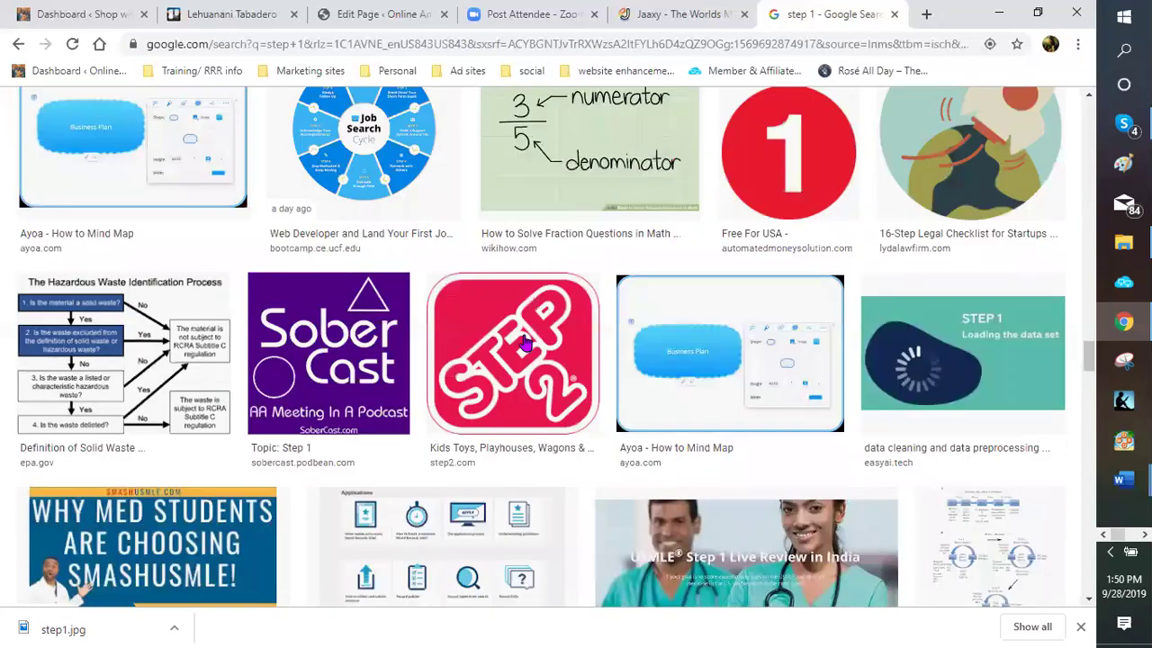
scroll(525, 343, down, 2)
scroll(526, 343, down, 5)
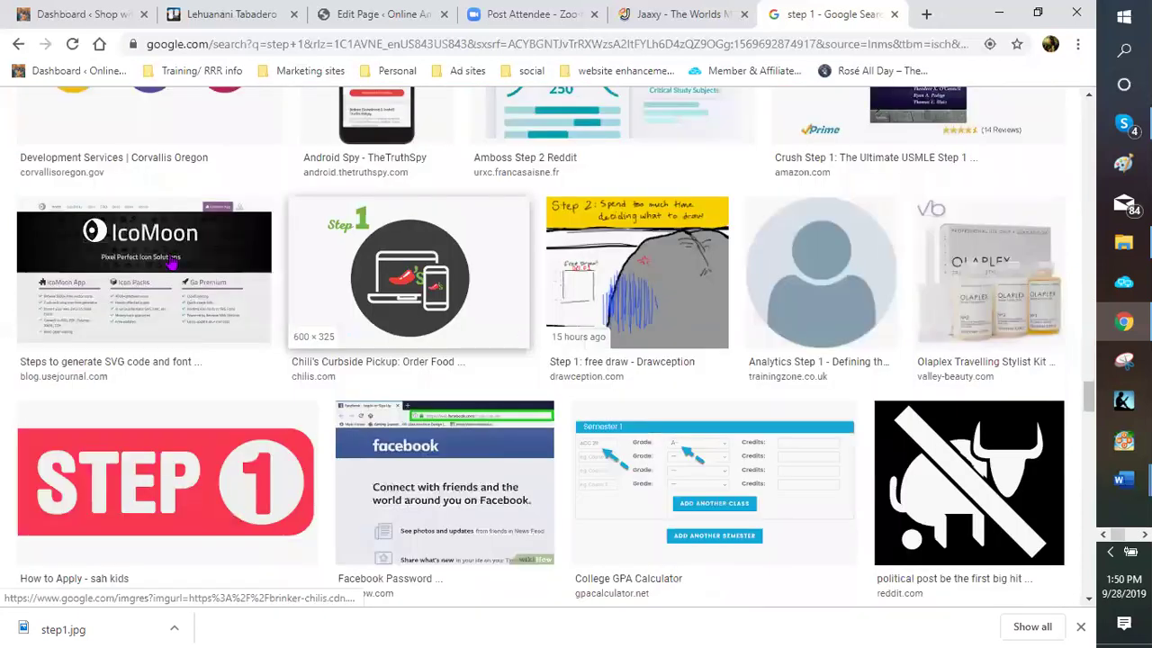
scroll(162, 254, down, 3)
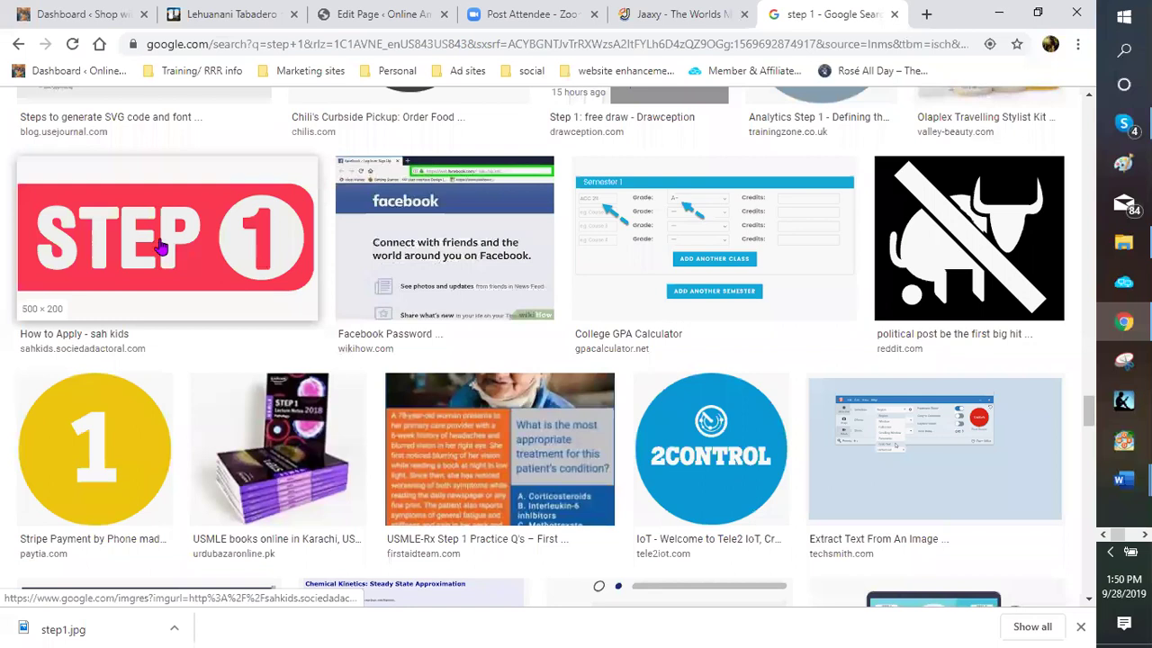
scroll(162, 249, down, 4)
scroll(160, 246, down, 5)
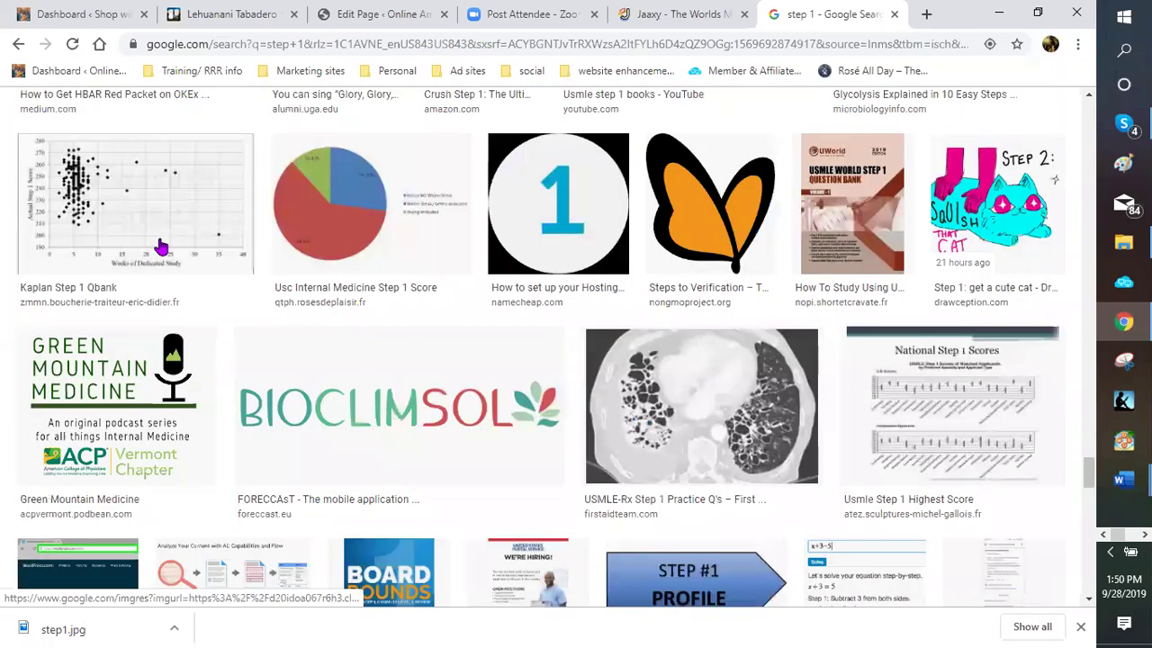
scroll(161, 247, down, 5)
scroll(161, 246, down, 3)
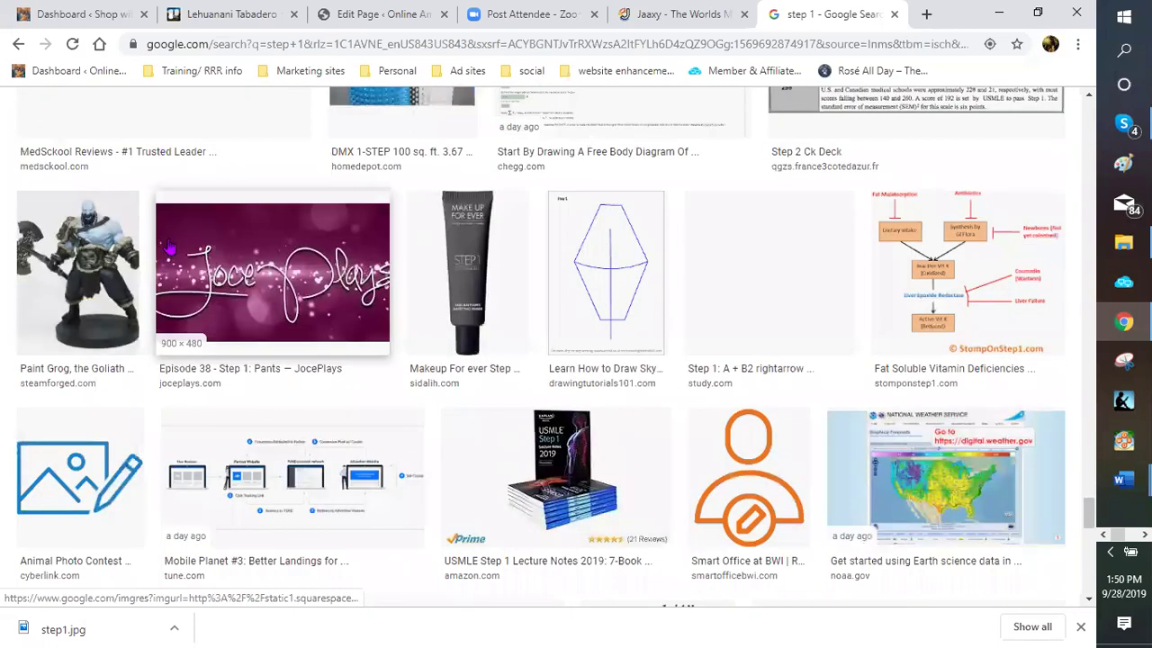
scroll(167, 243, down, 5)
scroll(236, 206, up, 5)
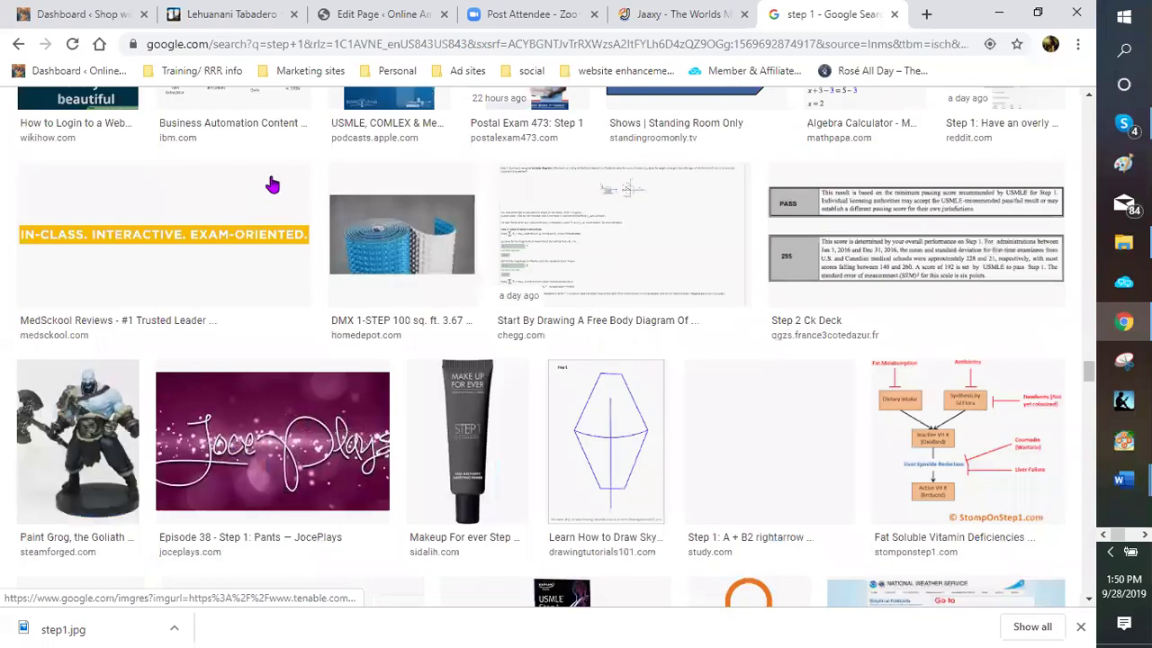
scroll(270, 185, up, 5)
scroll(315, 166, up, 5)
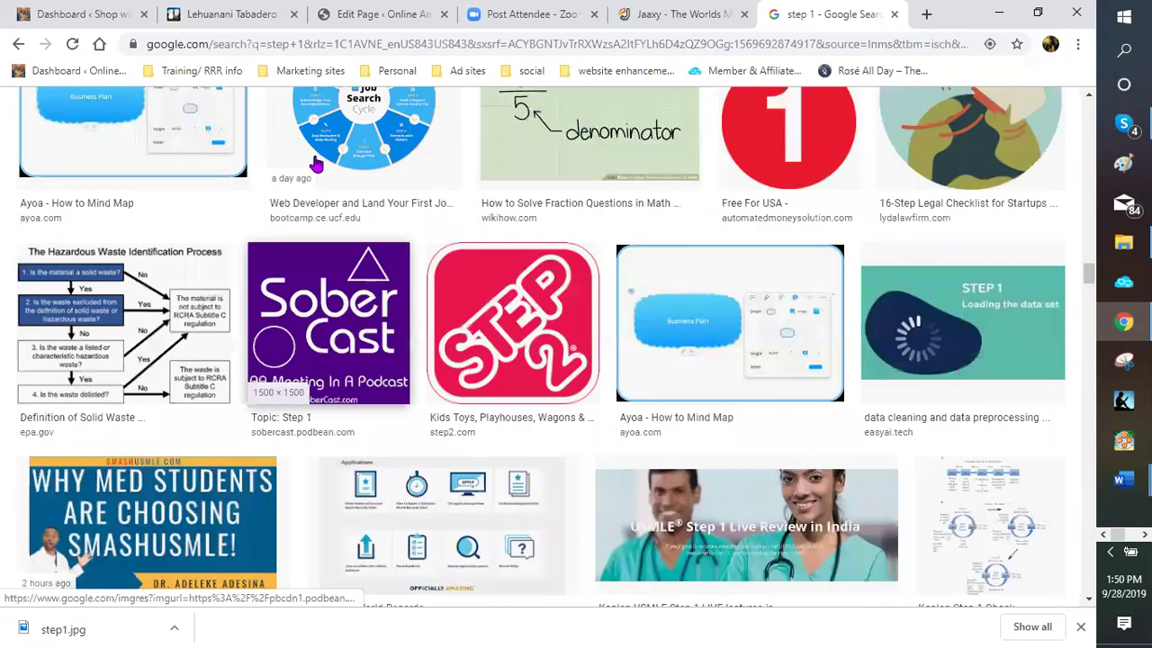
scroll(320, 162, up, 5)
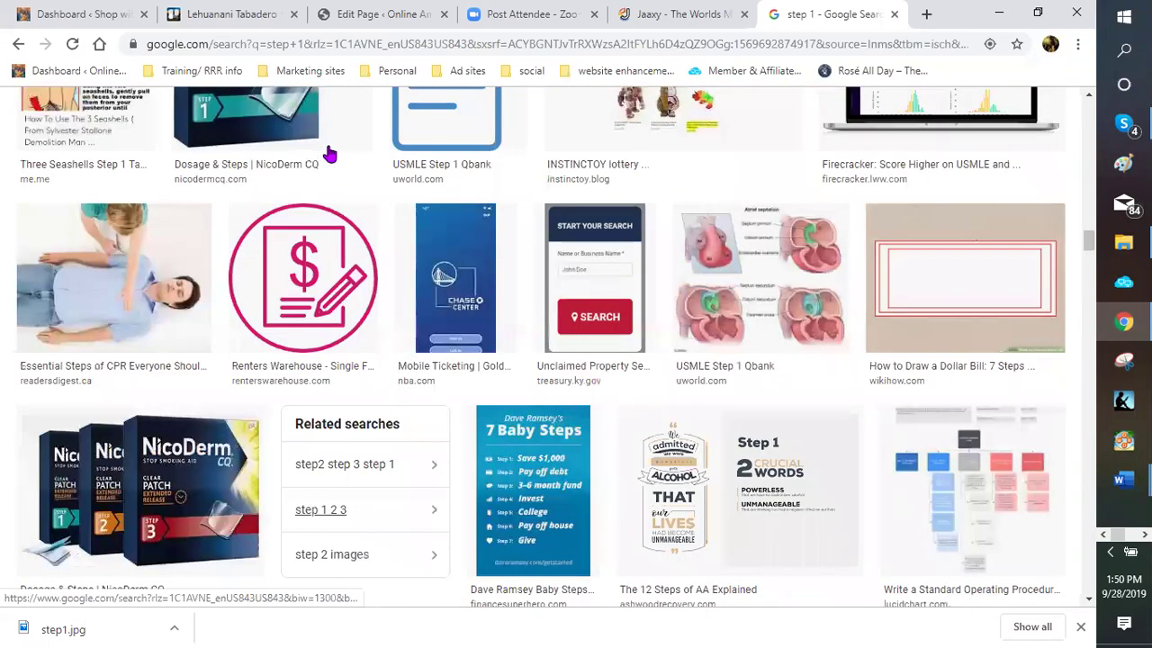
scroll(328, 157, up, 5)
scroll(330, 155, up, 5)
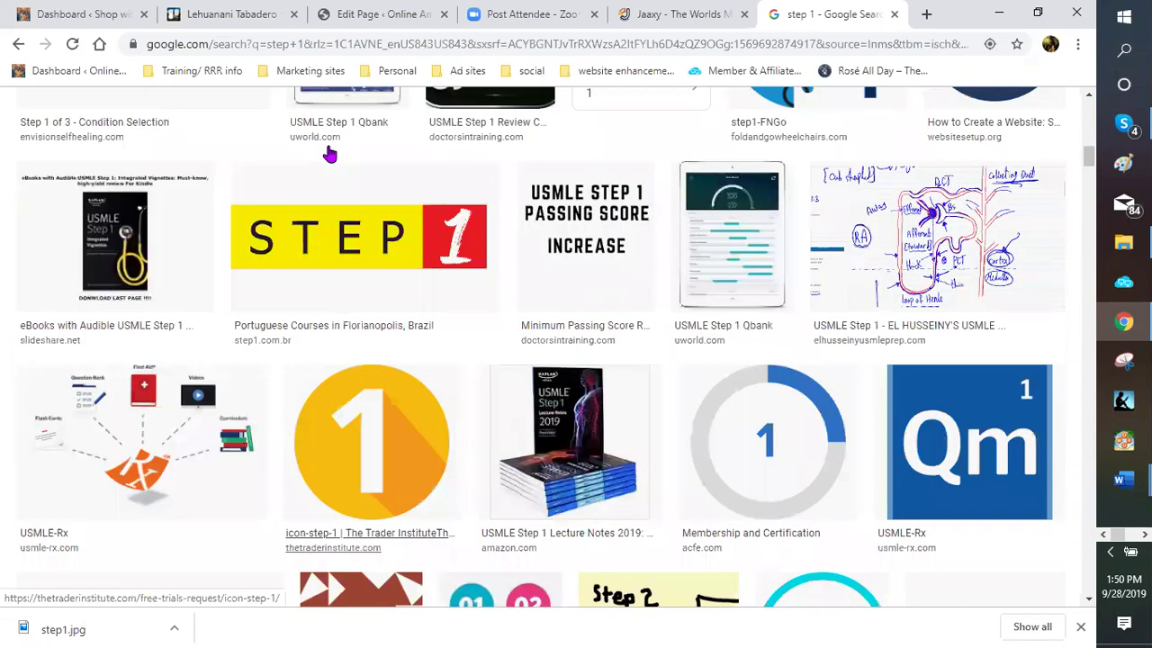
scroll(330, 155, up, 5)
scroll(329, 154, up, 5)
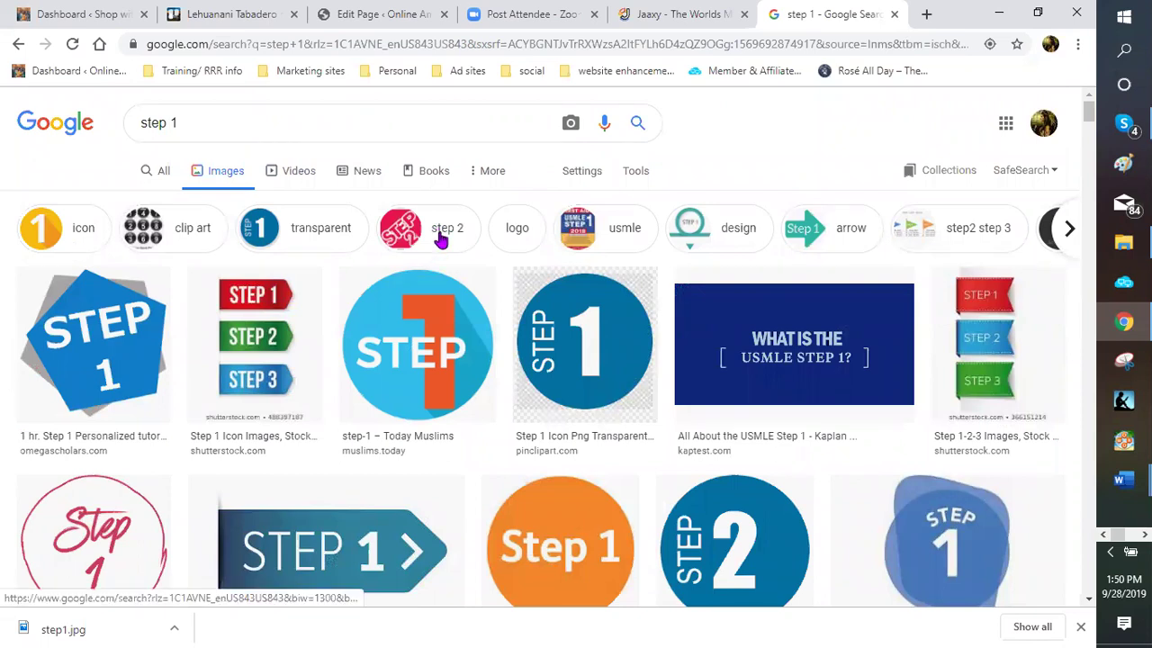
Refine the Google Images results to 'step 2', browse them, then return to the WordPress editor
click(441, 237)
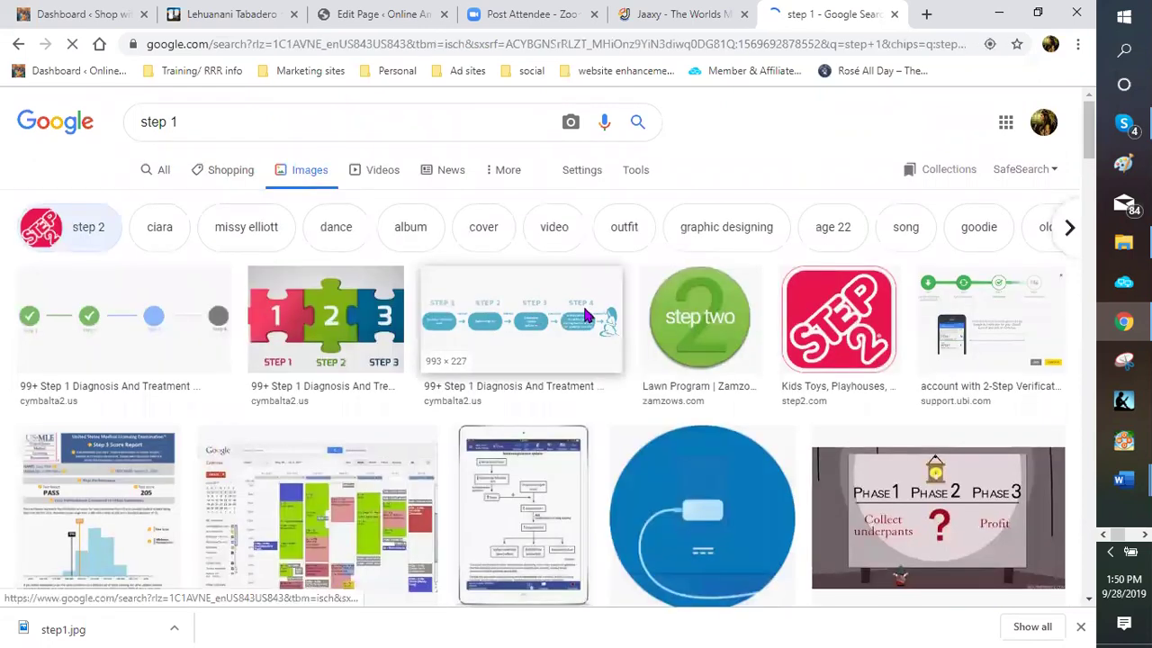
scroll(585, 314, down, 4)
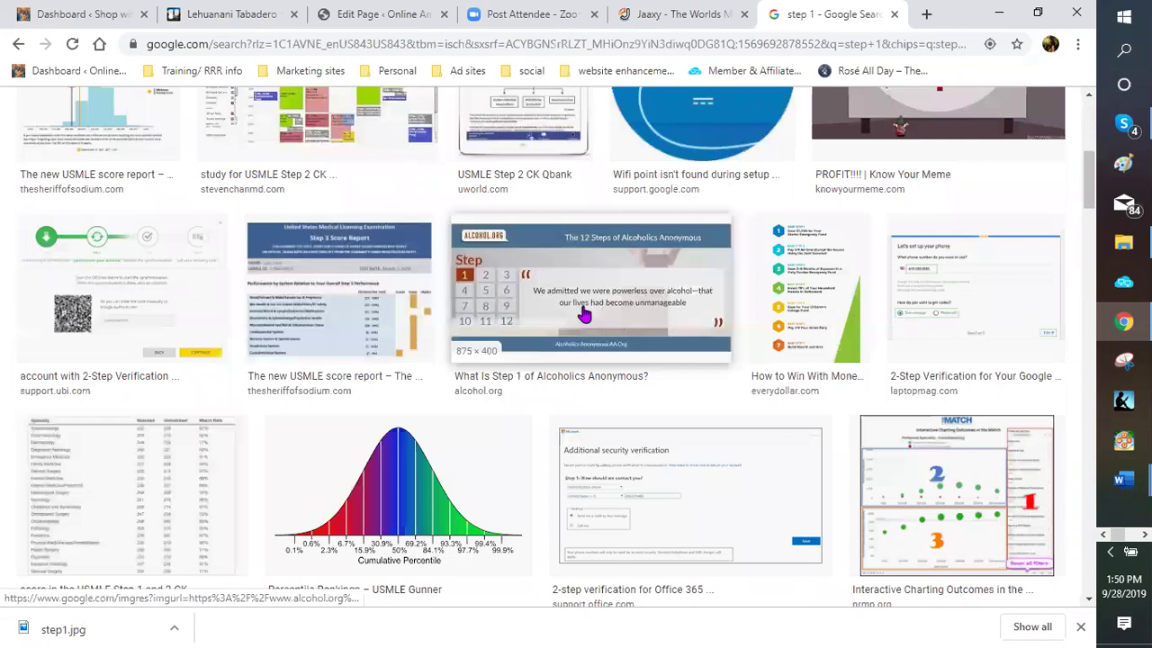
scroll(584, 314, down, 6)
scroll(585, 312, down, 5)
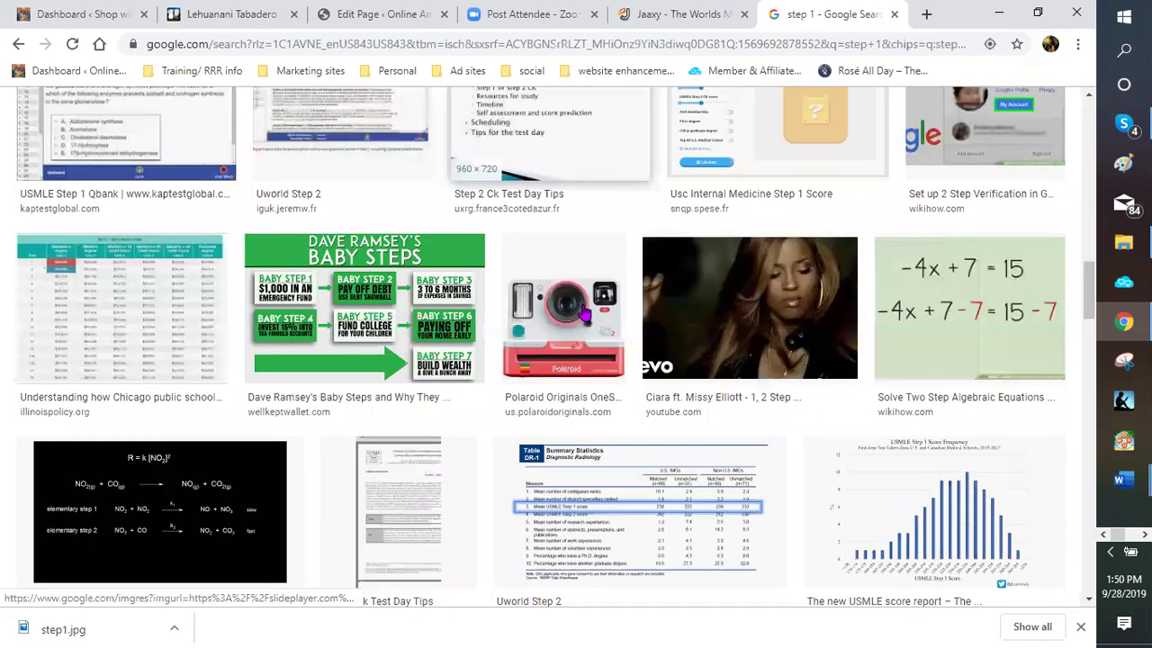
scroll(585, 312, down, 6)
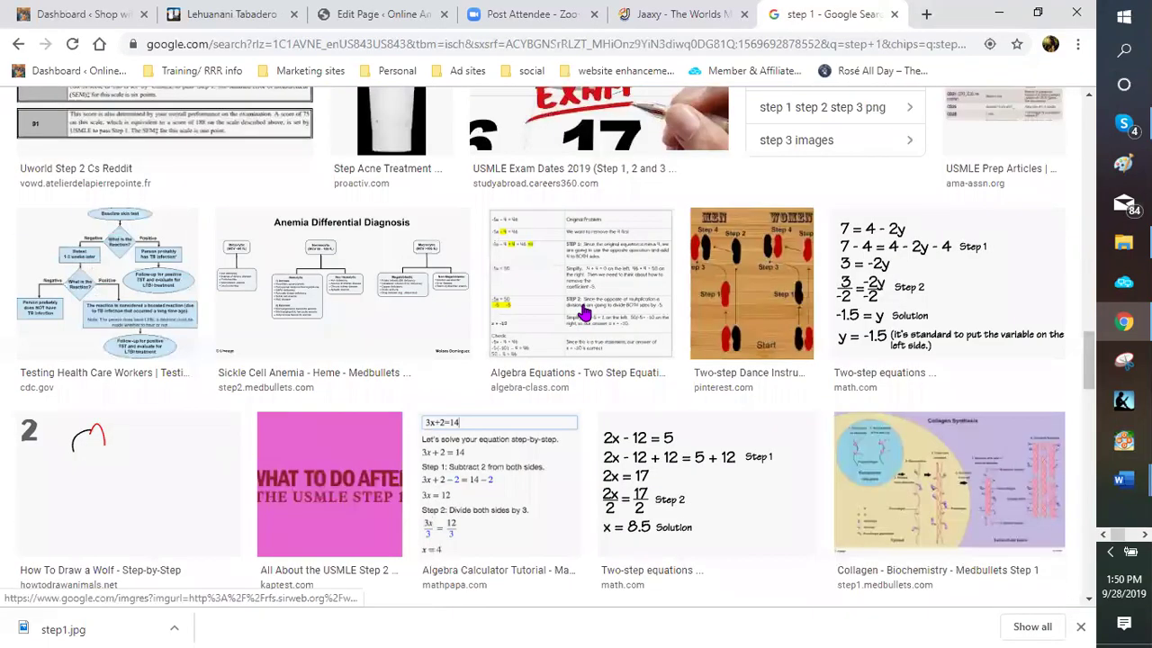
scroll(585, 312, down, 5)
scroll(585, 312, down, 4)
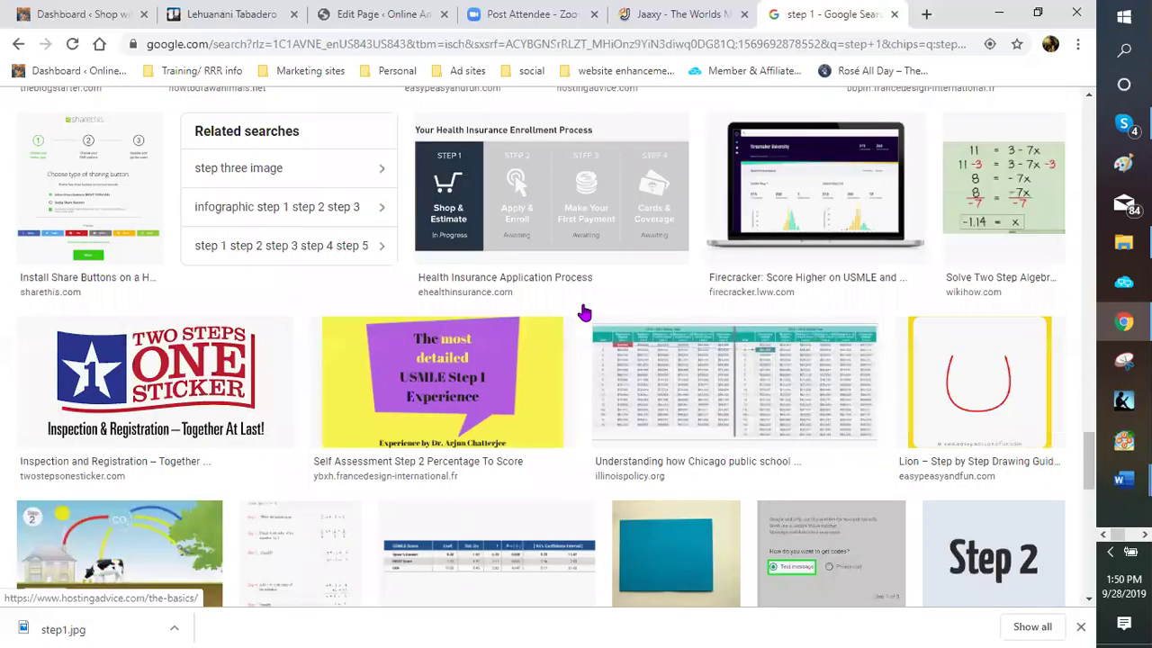
scroll(585, 313, down, 6)
scroll(585, 313, down, 5)
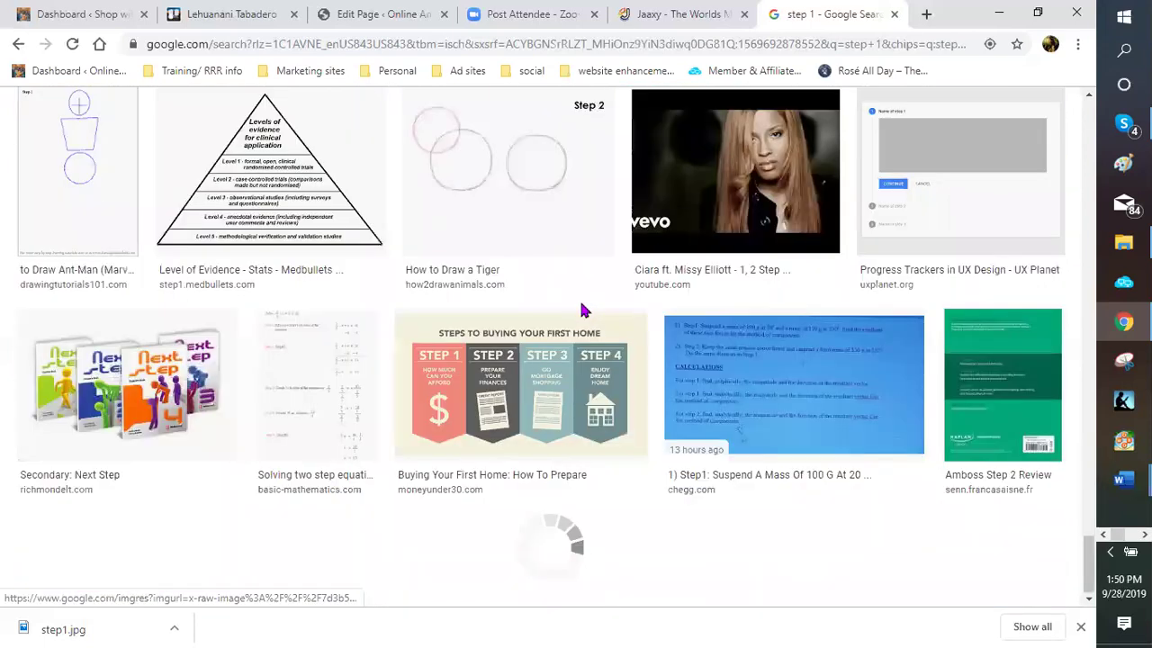
scroll(582, 311, down, 3)
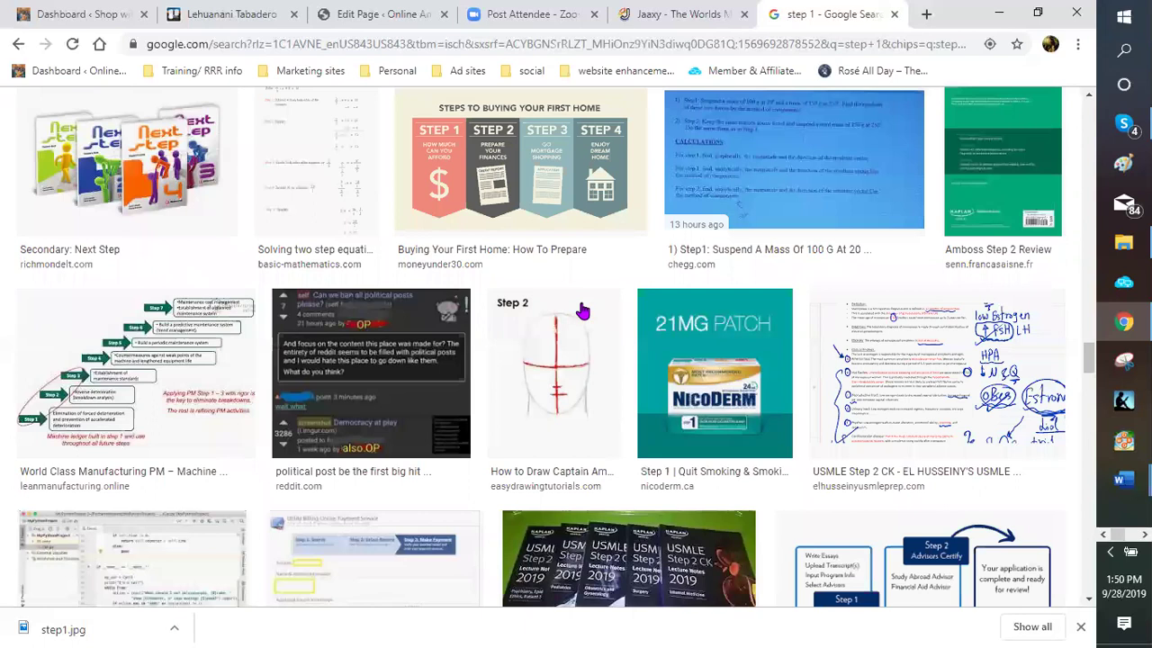
scroll(582, 311, down, 5)
scroll(578, 306, down, 4)
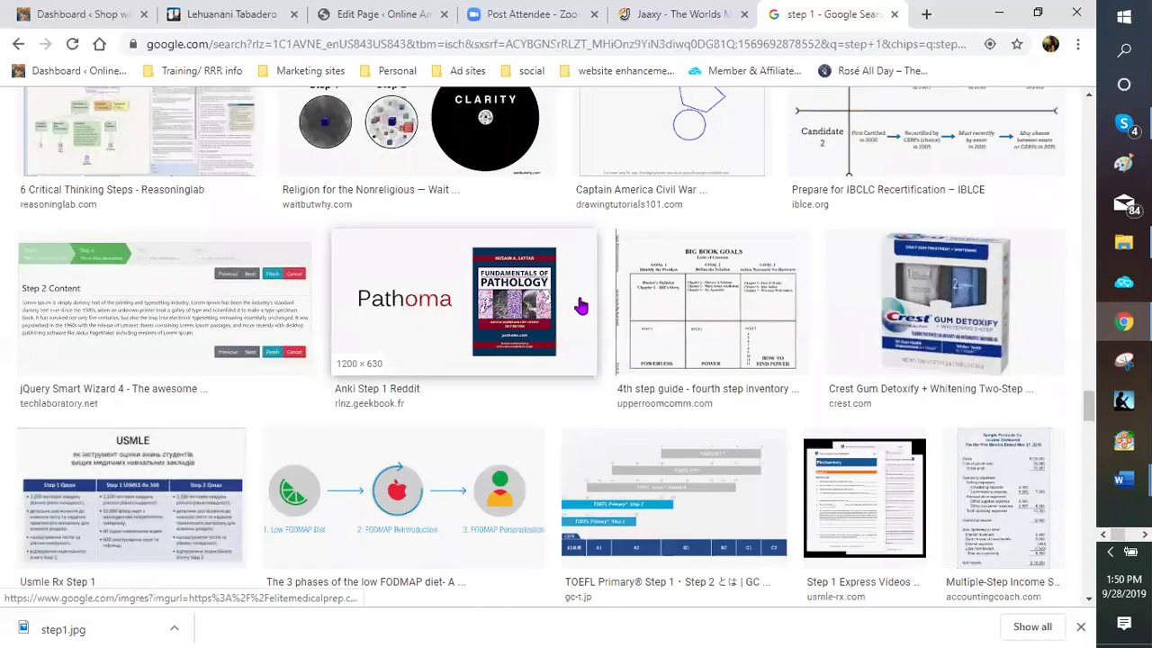
scroll(581, 306, down, 4)
scroll(581, 306, down, 5)
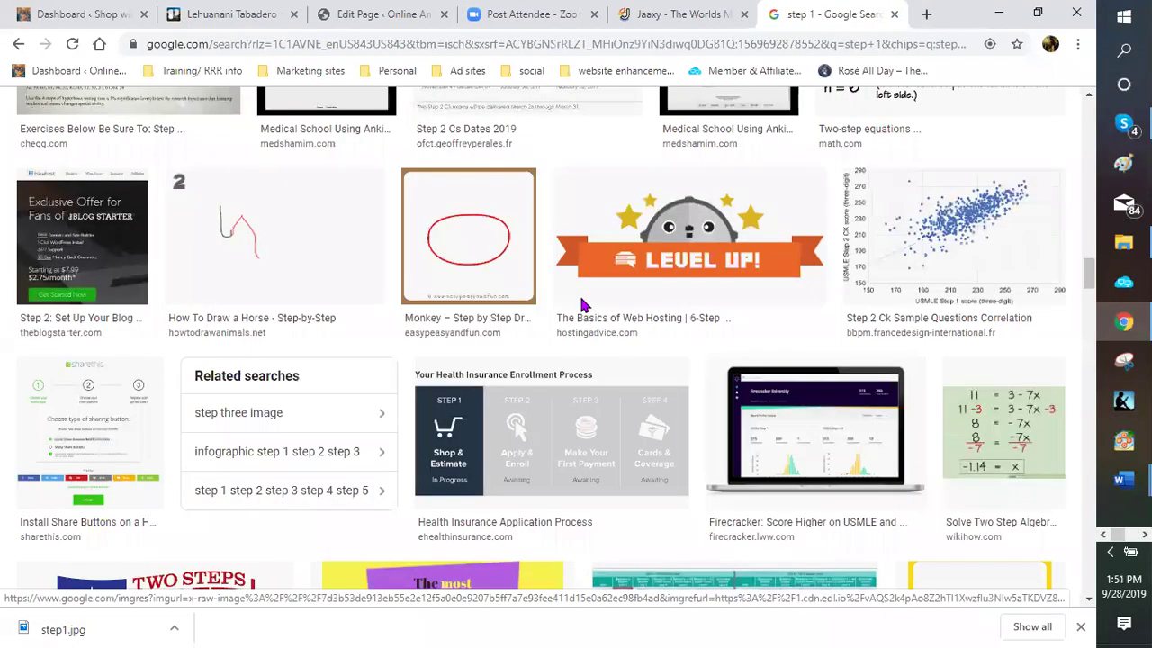
scroll(582, 306, up, 5)
scroll(582, 306, up, 5)
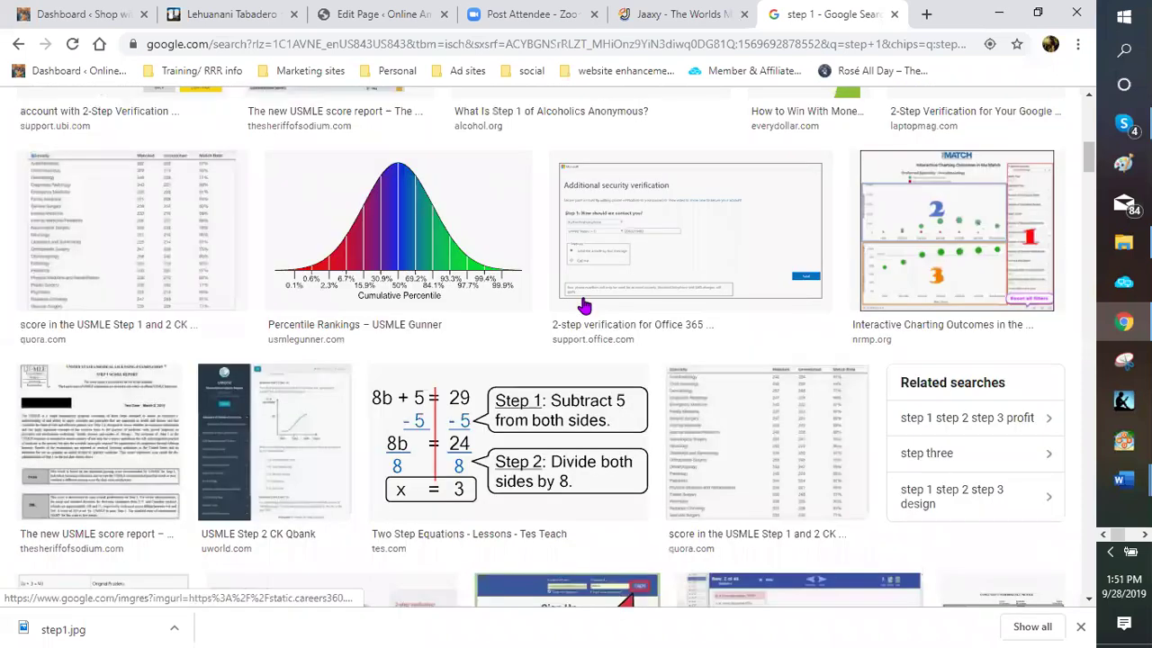
scroll(583, 306, up, 10)
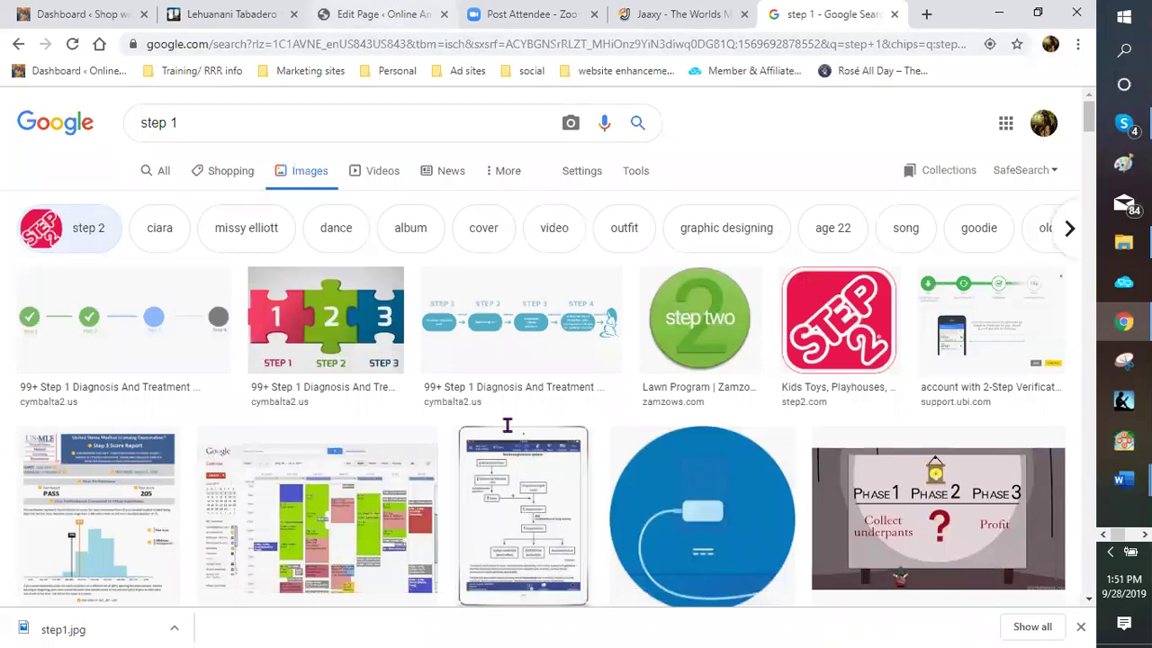
key(ctrl+3)
Delete the old Step 1 image from the page and start uploading a new file
click(551, 389)
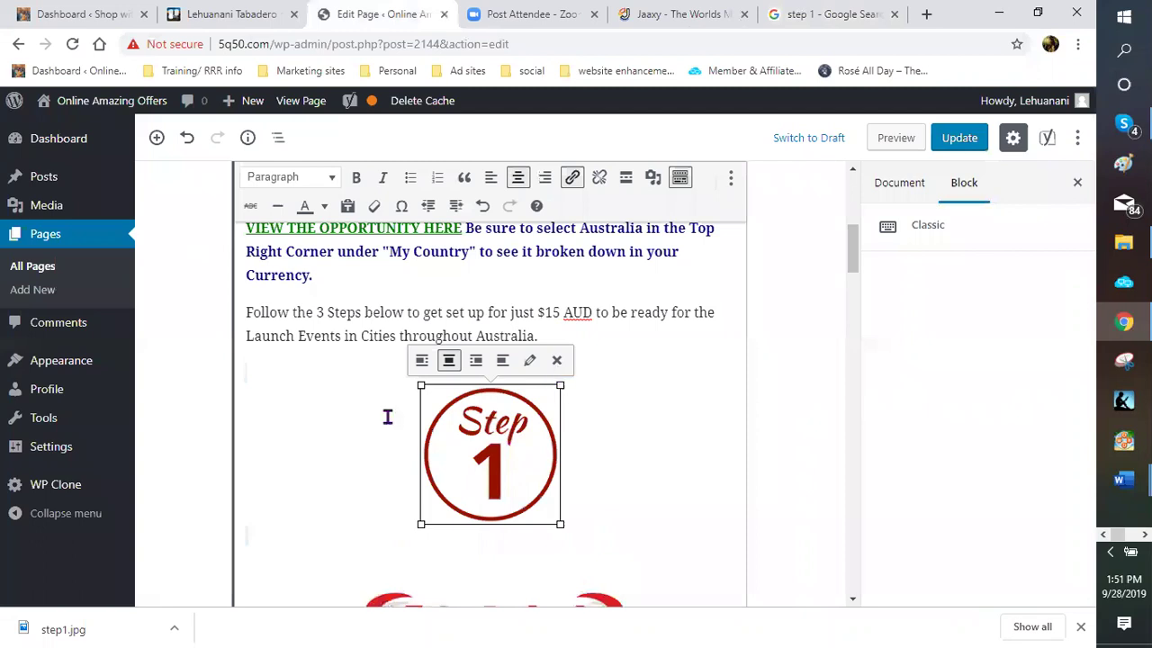
key(Delete)
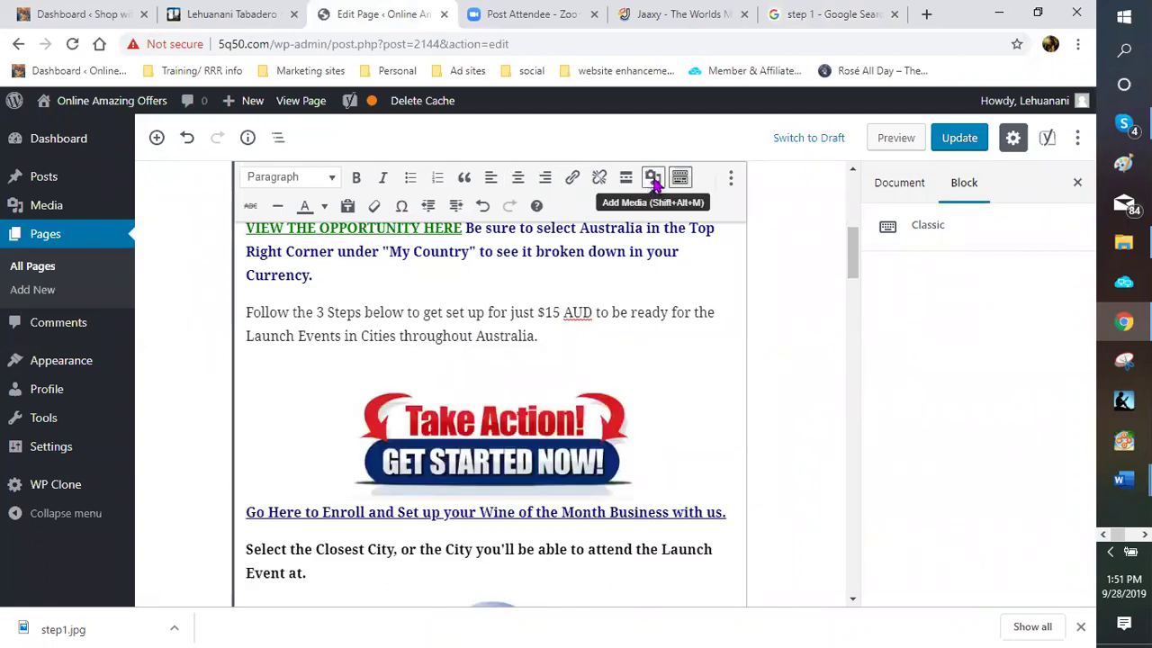
click(653, 179)
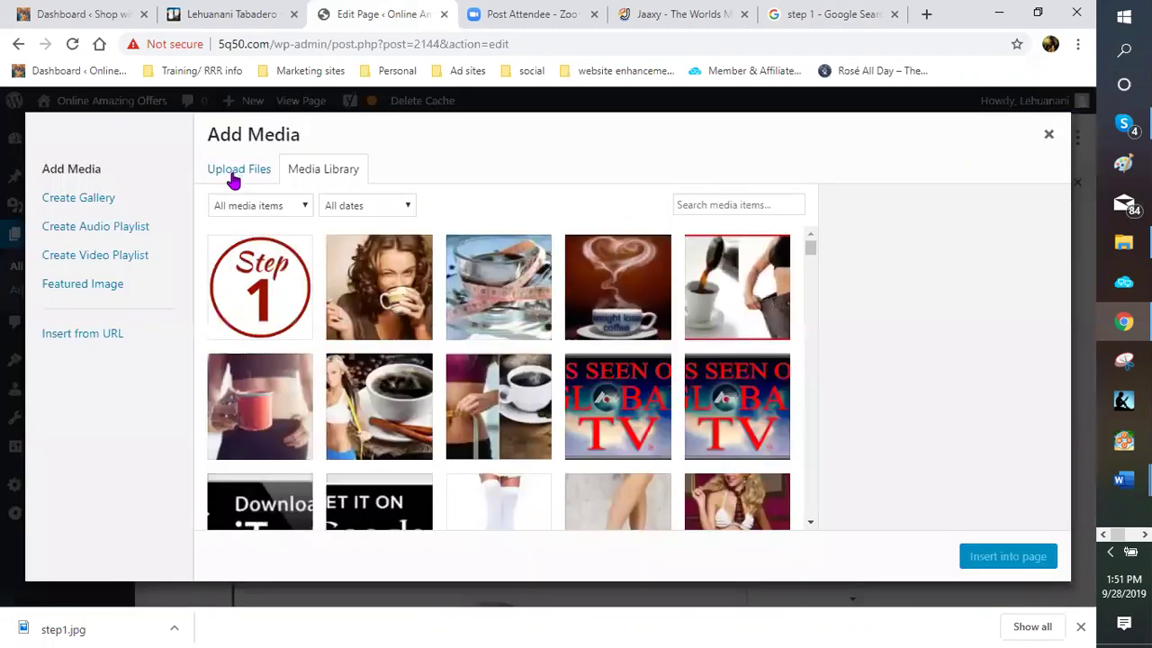
click(234, 173)
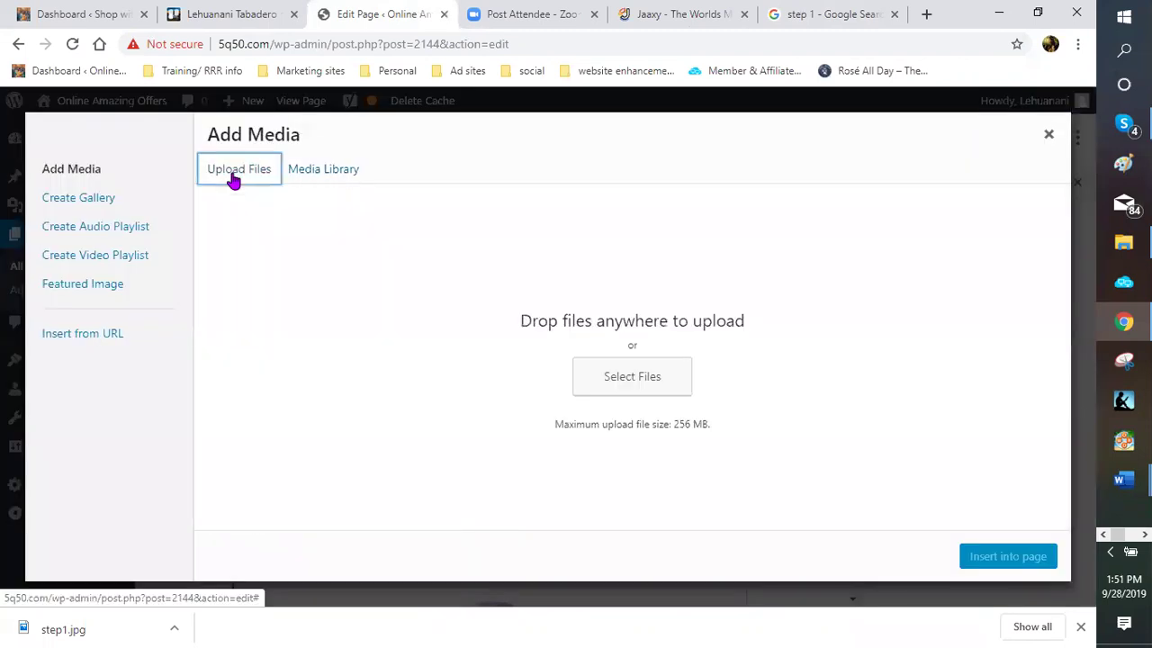
click(616, 382)
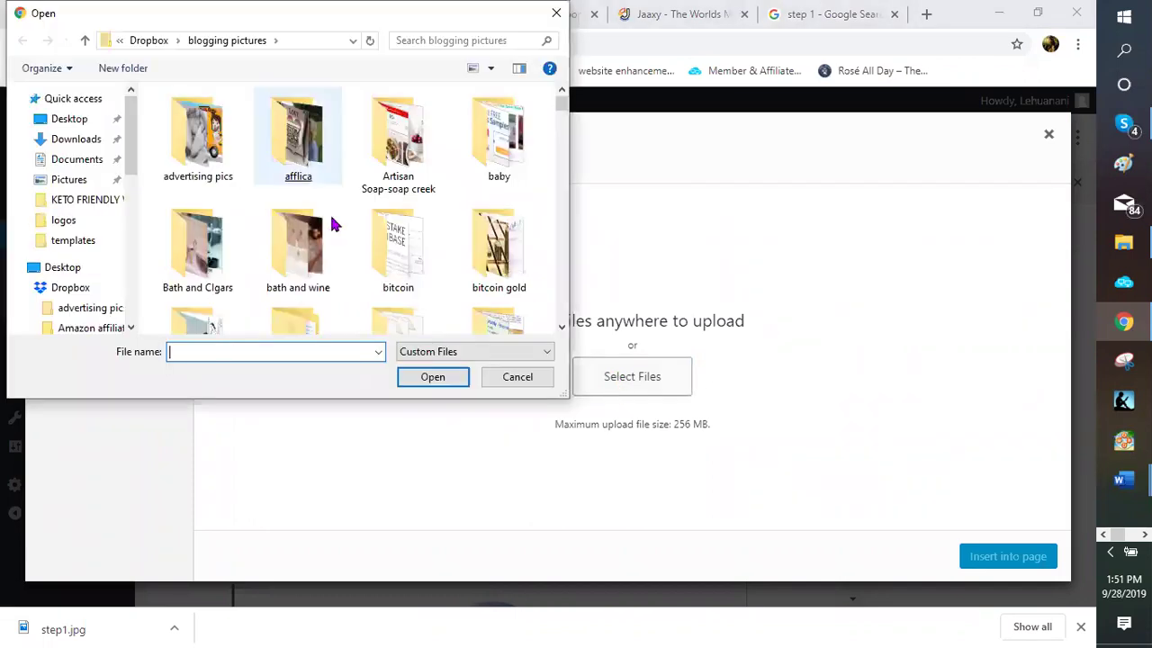
Upload step1.jpg from the Numbers folder and insert it into the page
scroll(331, 227, down, 1)
scroll(331, 231, down, 2)
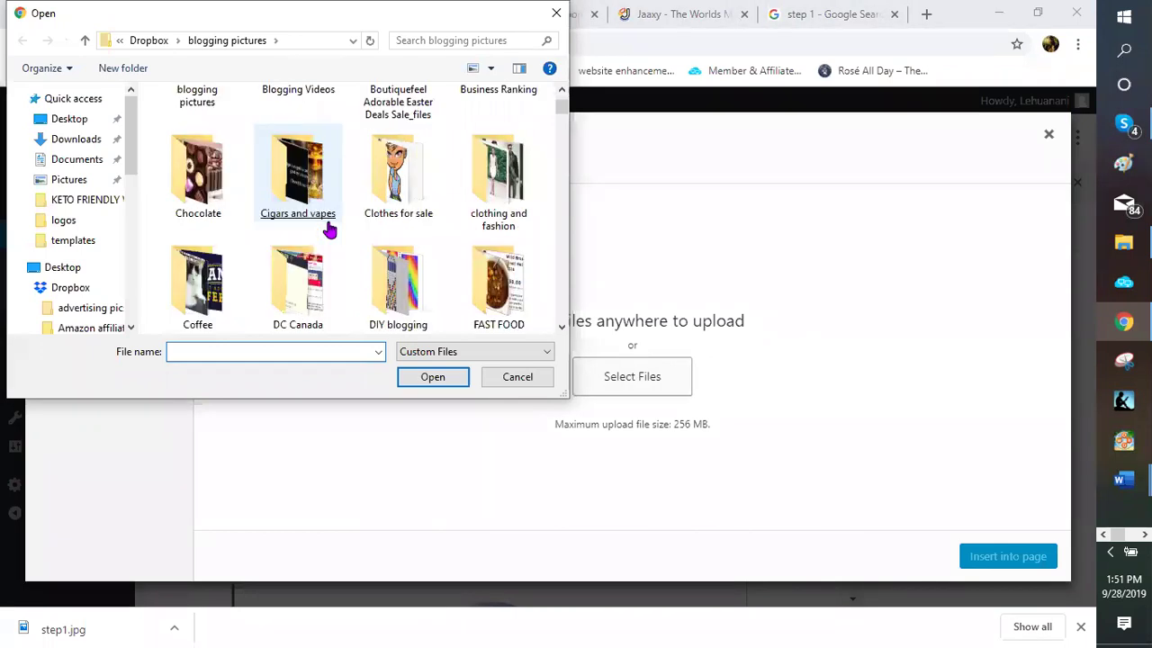
scroll(329, 228, down, 2)
scroll(406, 205, down, 1)
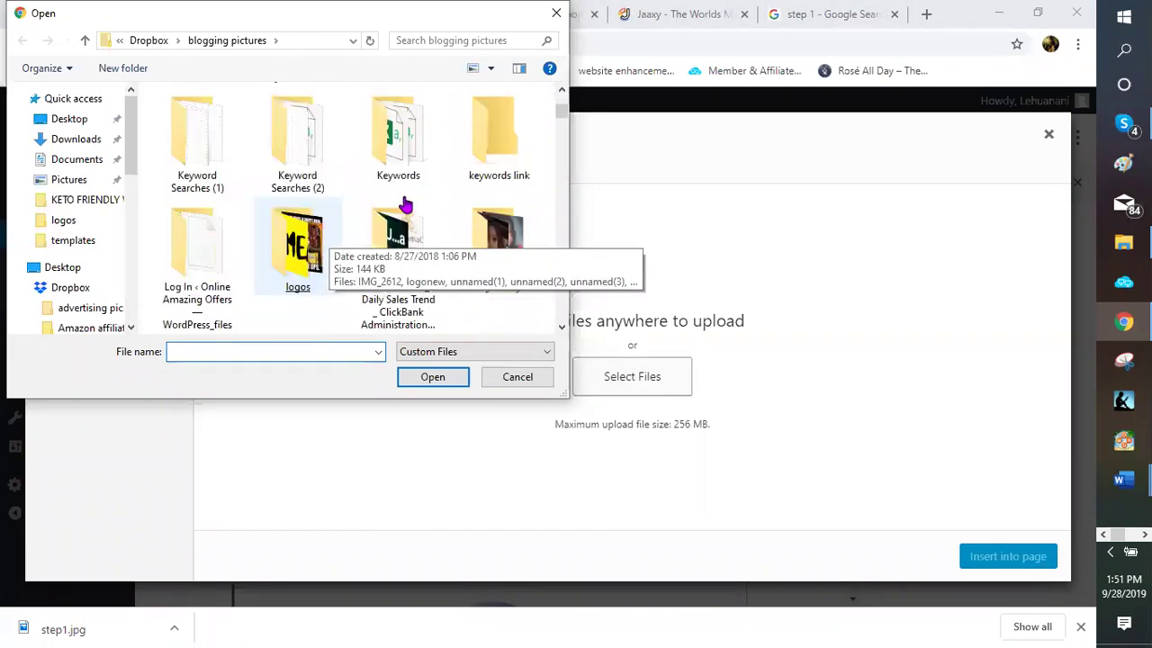
scroll(407, 205, down, 1)
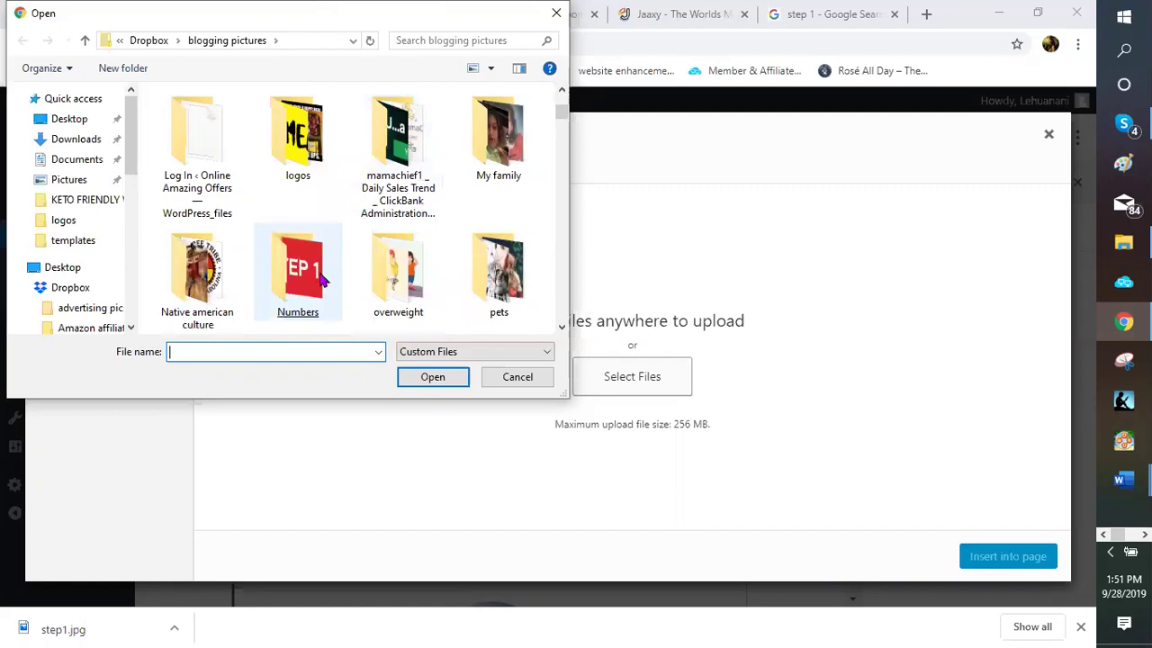
double_click(322, 281)
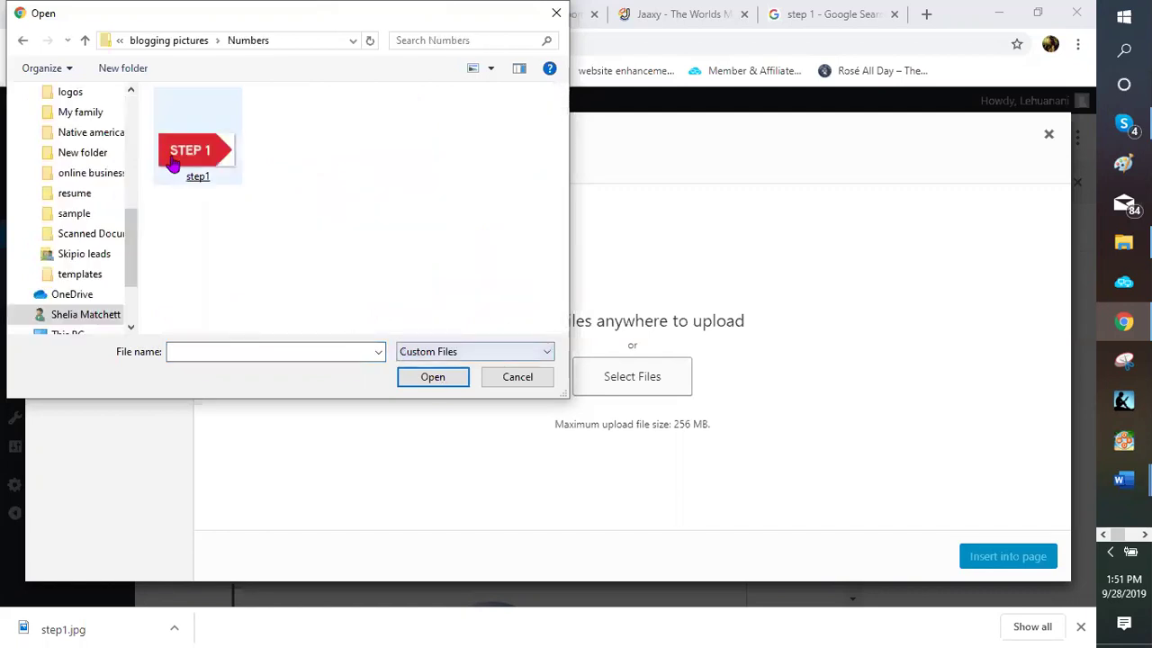
key(Escape)
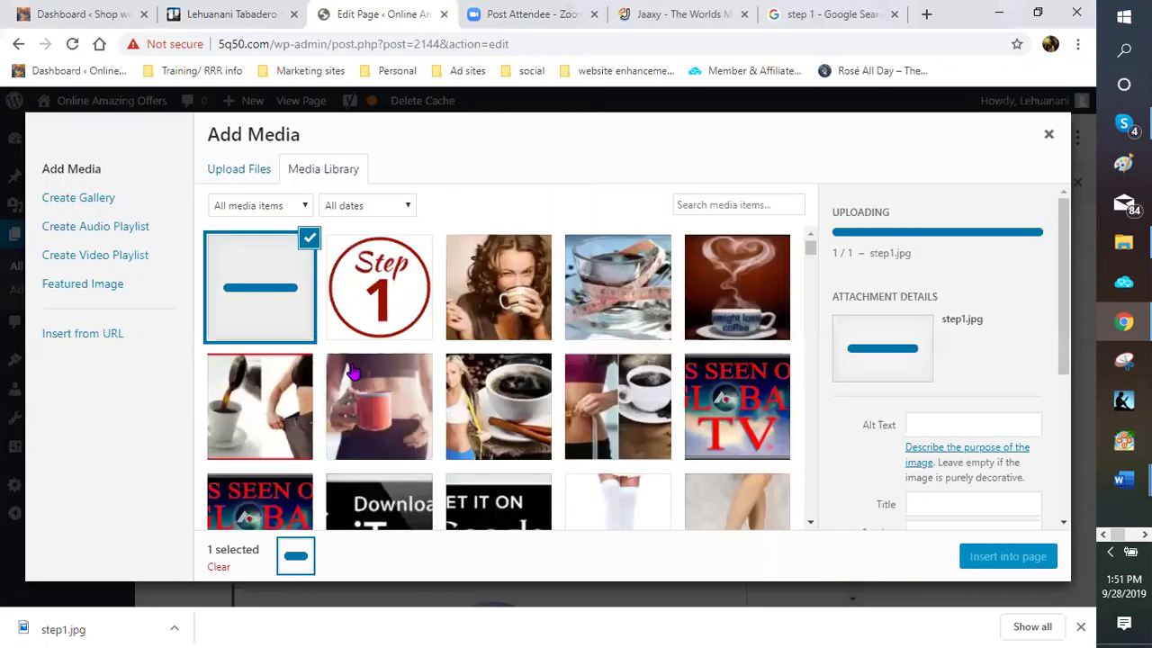
click(1001, 558)
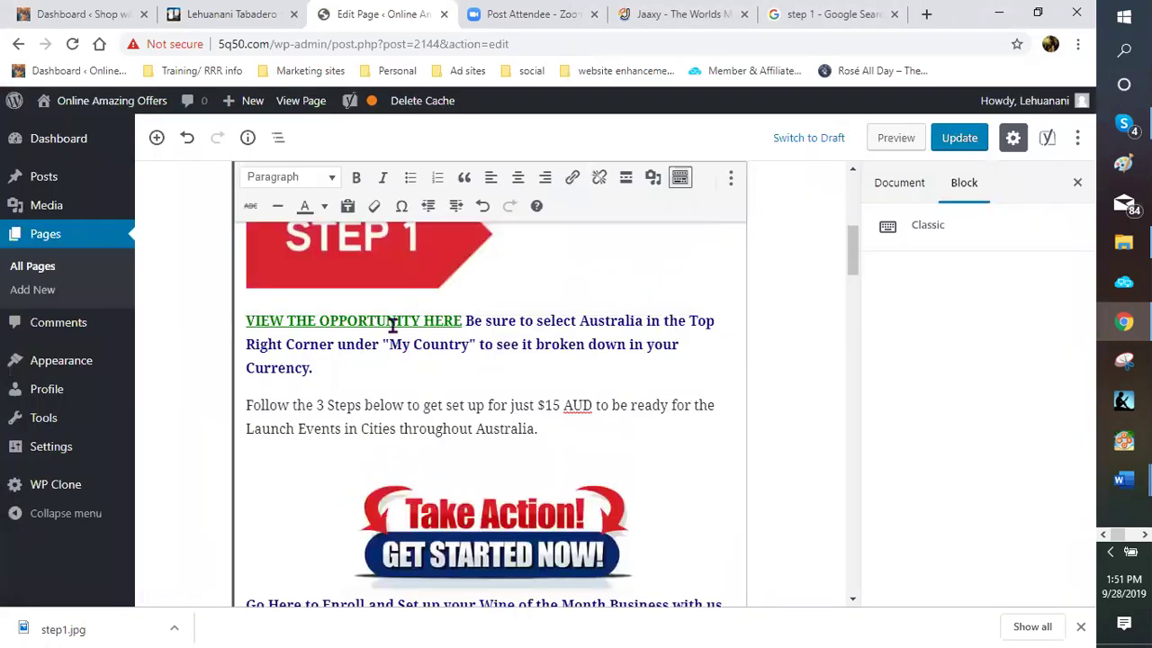
Re-insert the STEP 1 image above the Take Action banner and shrink it to about 233 × 101
scroll(395, 333, up, 2)
scroll(377, 309, down, 1)
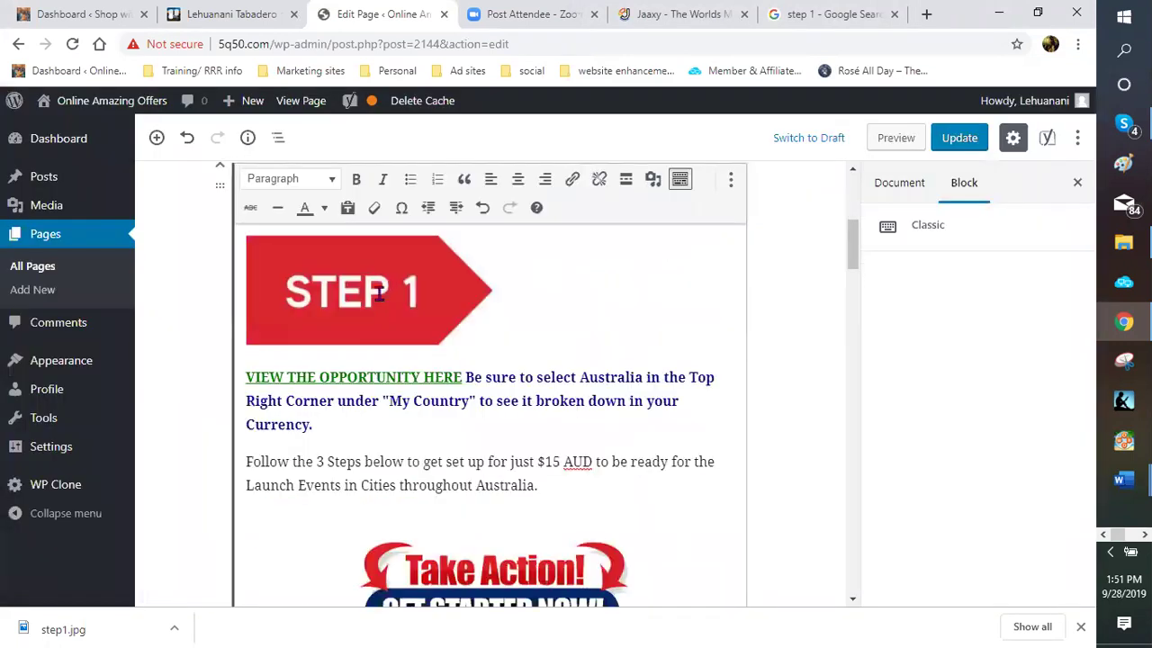
click(427, 241)
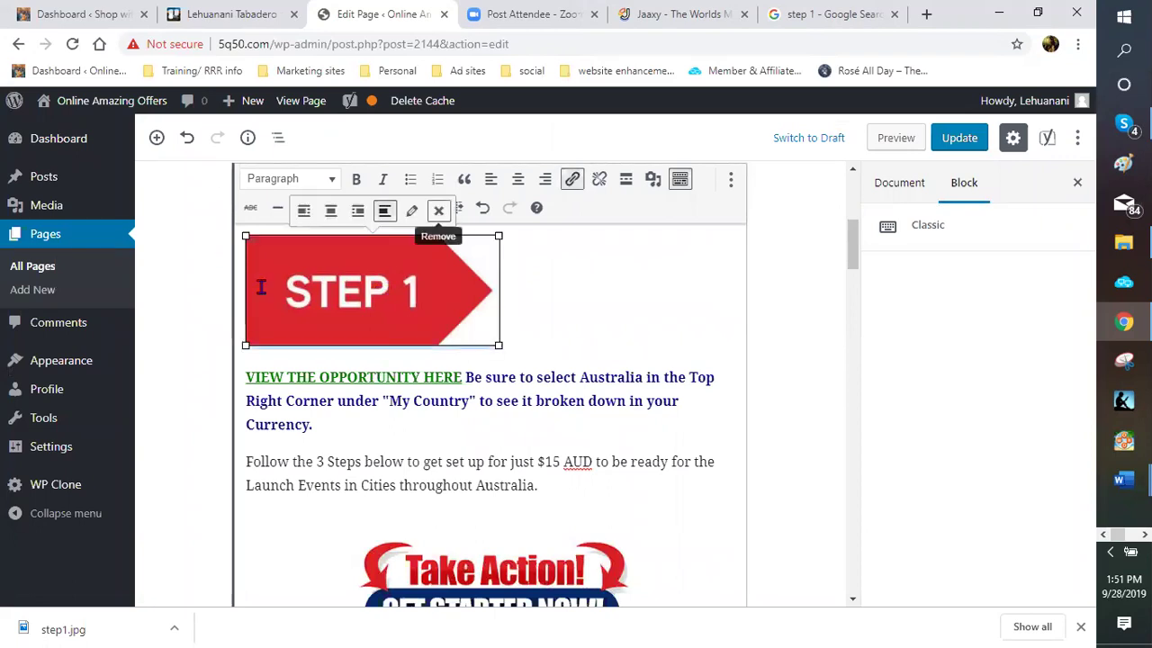
scroll(261, 287, down, 2)
click(280, 311)
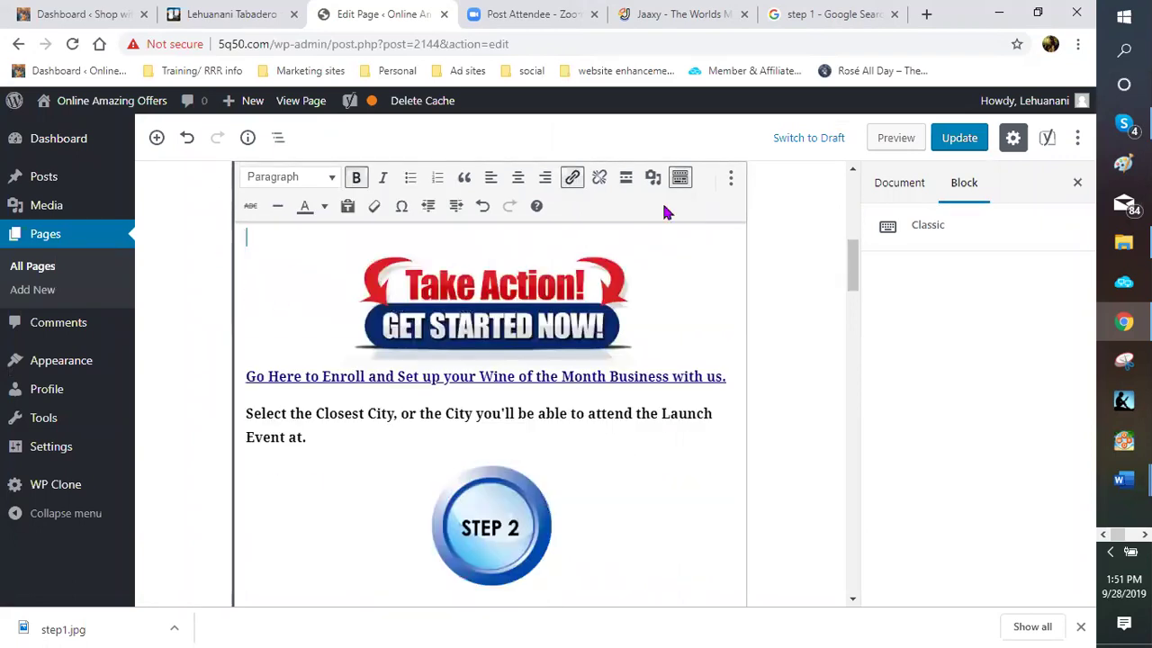
click(652, 180)
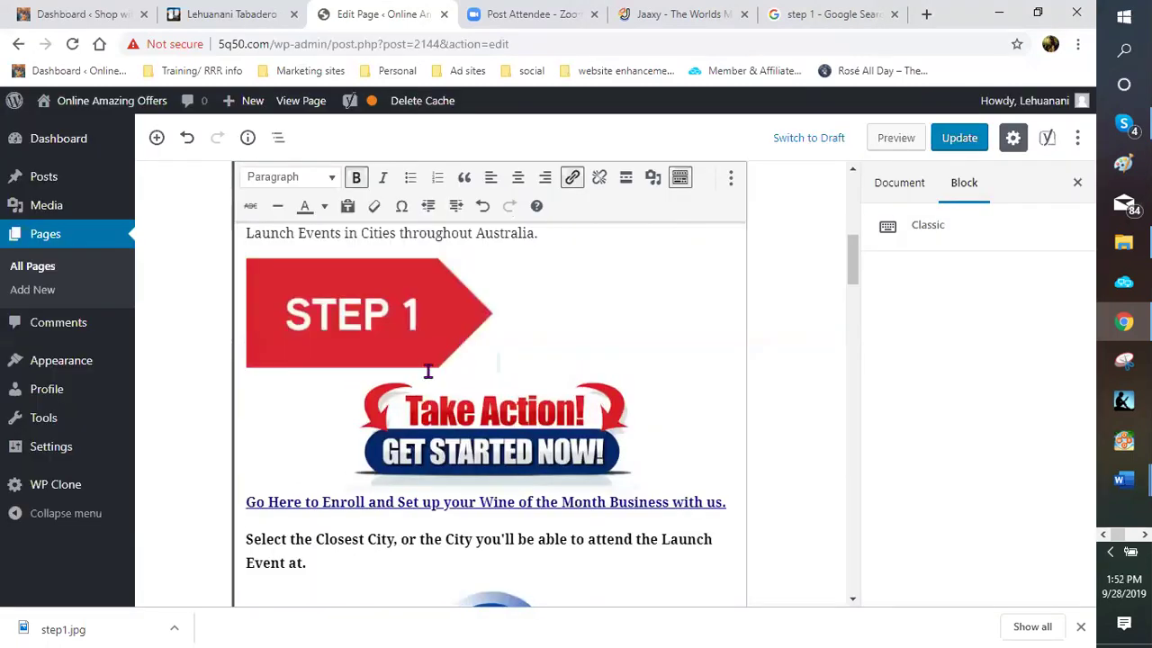
scroll(427, 370, down, 1)
click(393, 300)
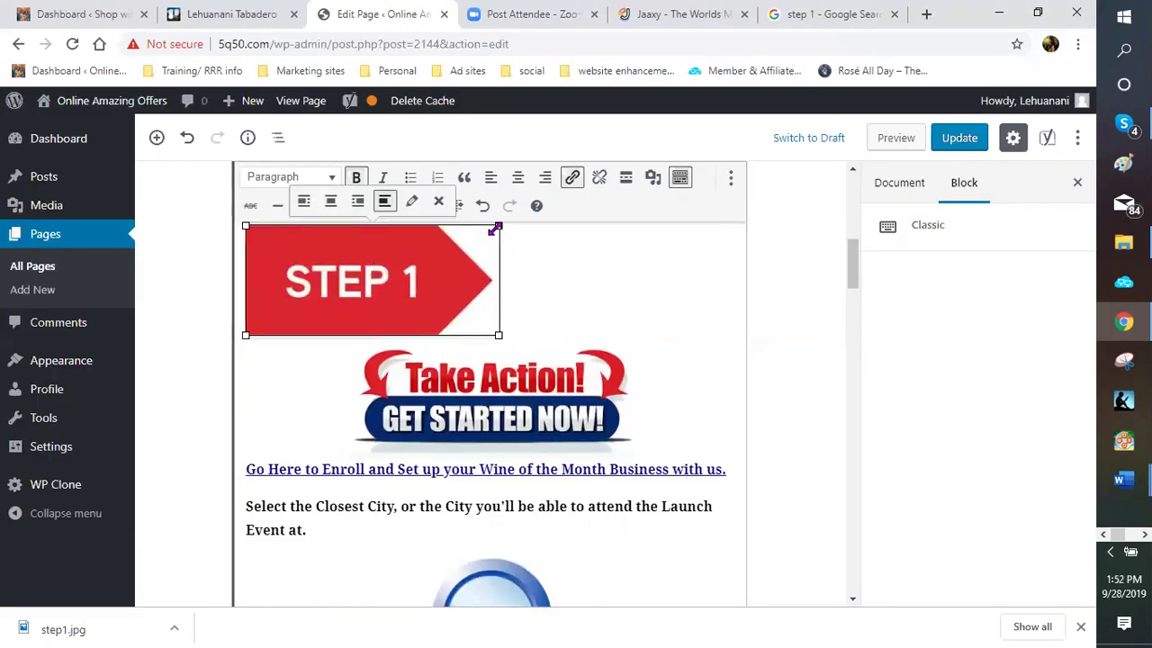
drag(496, 231, 421, 308)
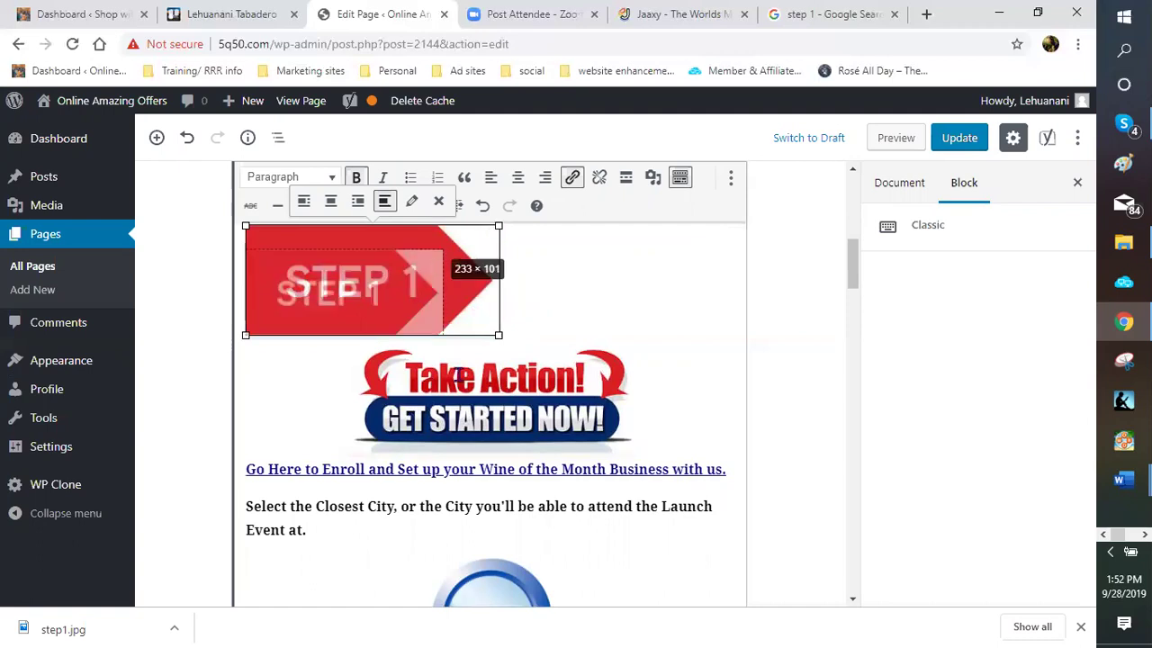
Right-align the Take Action banner so text wraps beside it
click(492, 355)
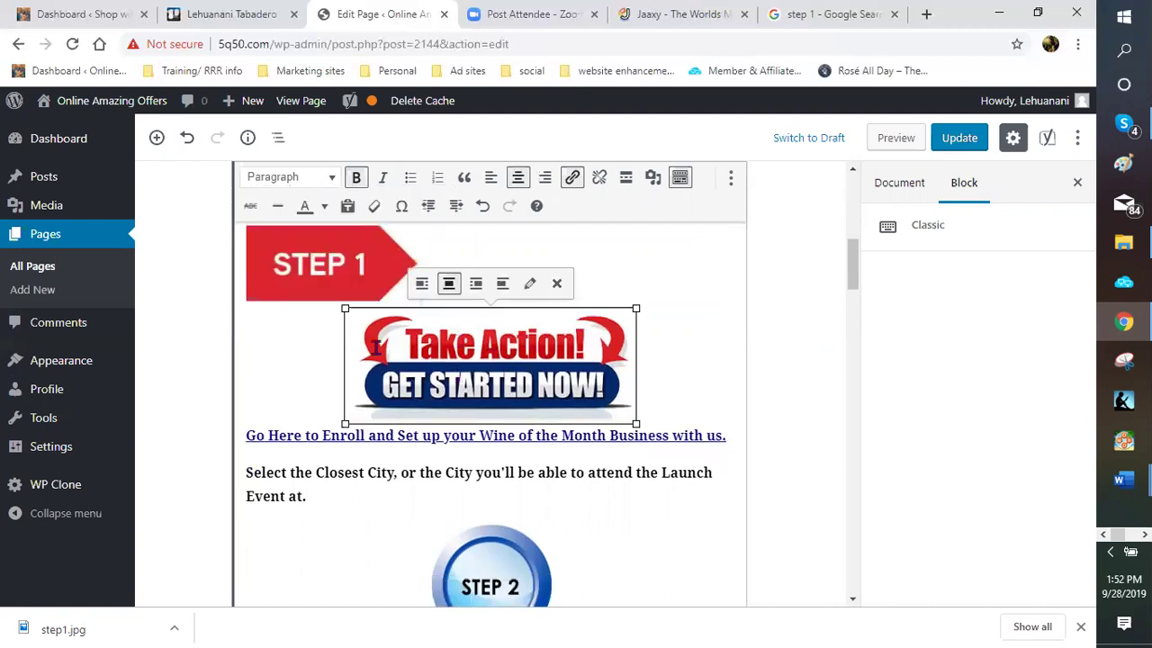
click(475, 283)
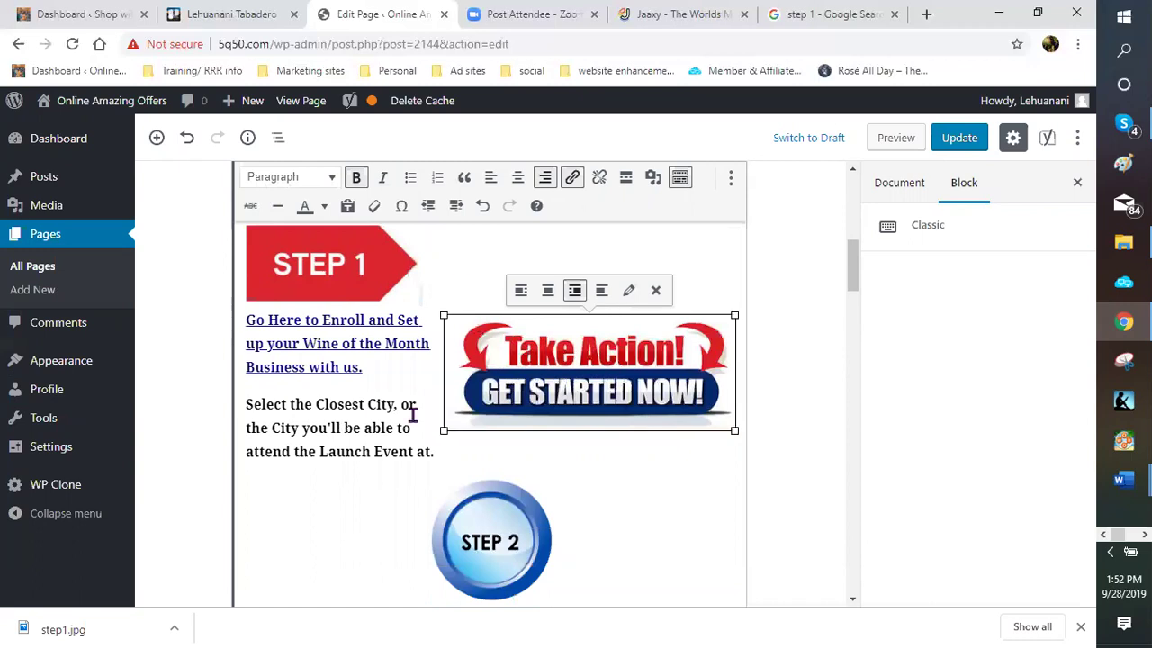
click(333, 368)
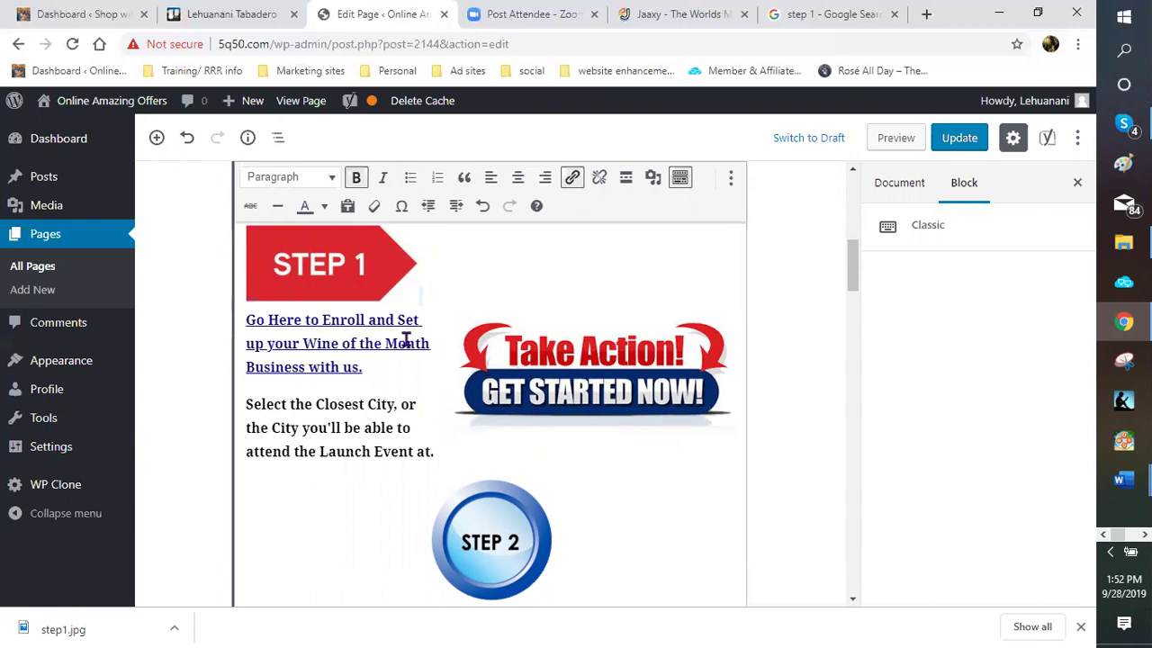
Copy the address of the 'Go Here to Enroll' link
click(415, 262)
click(268, 325)
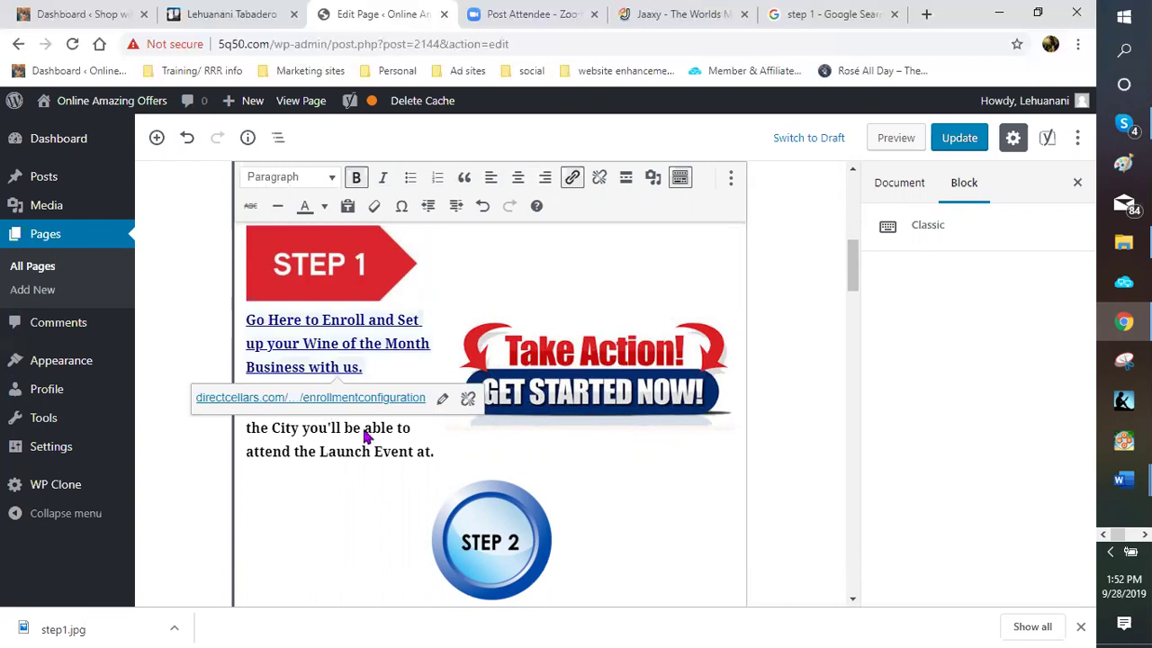
right_click(323, 402)
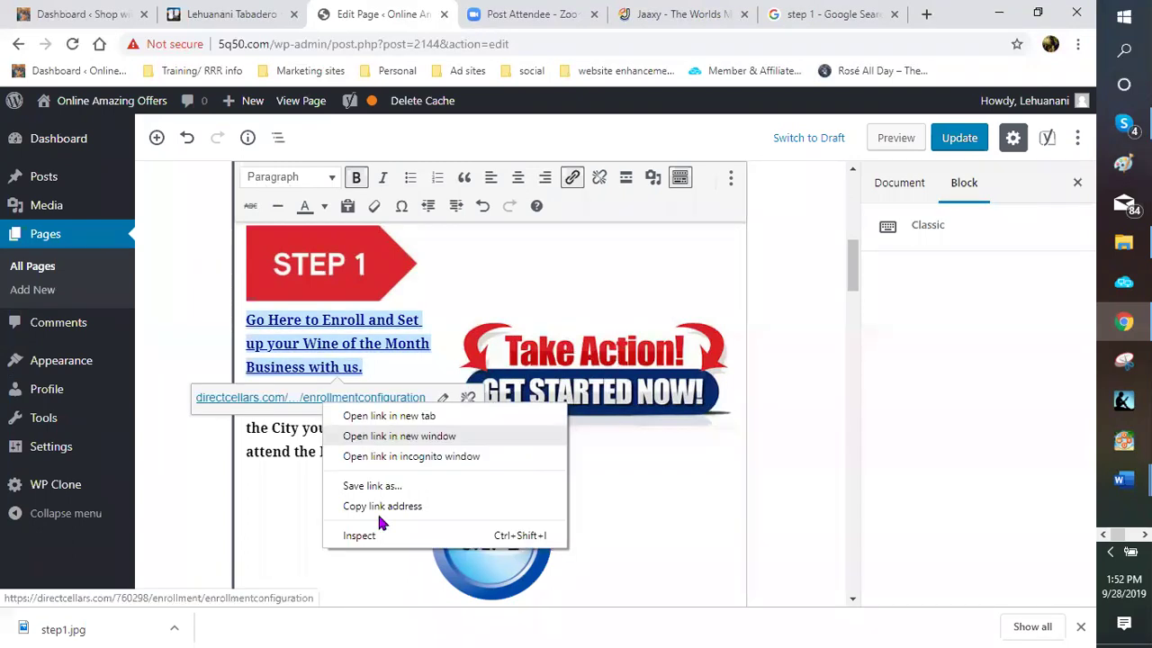
click(333, 271)
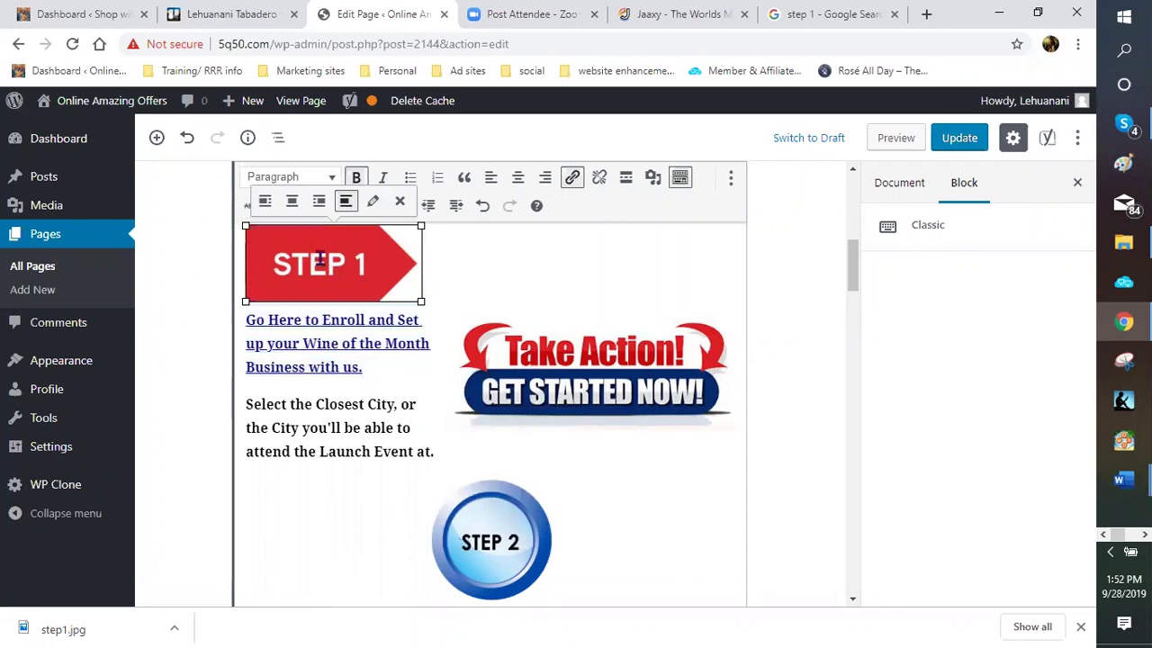
Give the STEP 1 image alt text 'Australian wine club' and a custom link to the enrollment URL
click(373, 202)
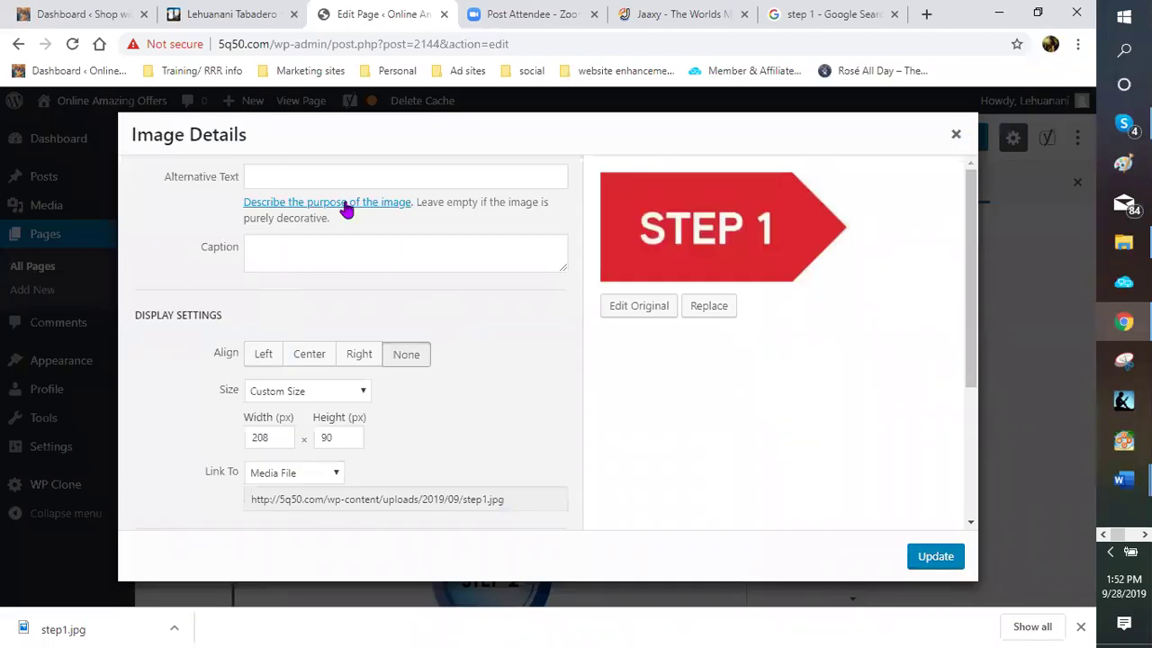
text(Australian wine club)
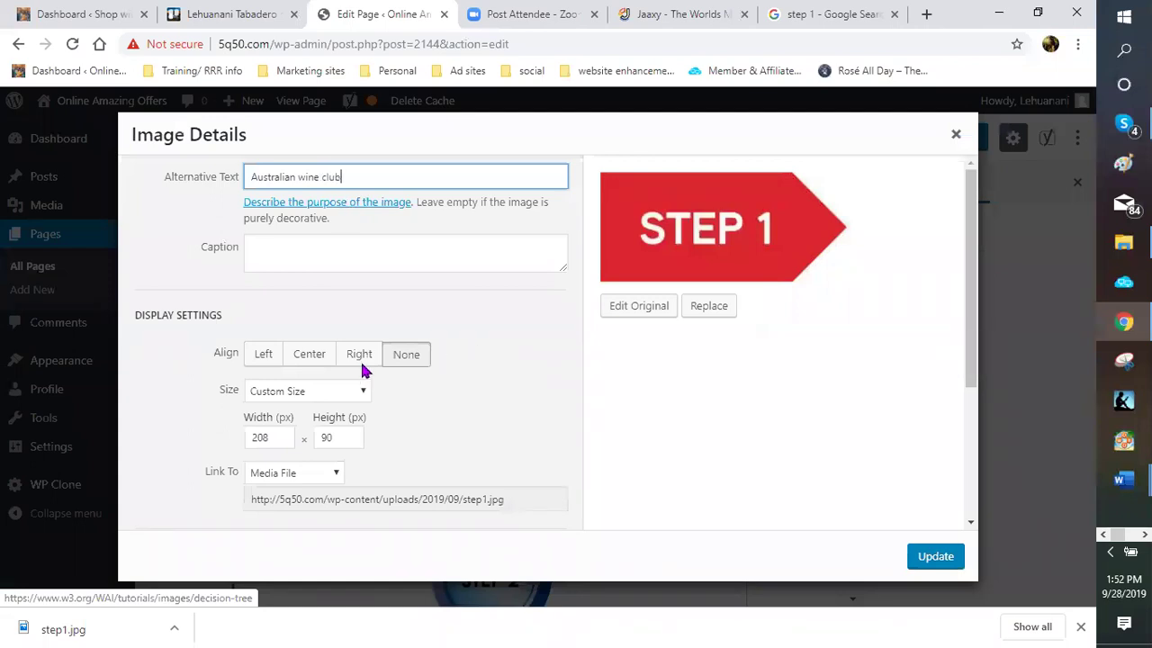
scroll(364, 370, down, 1)
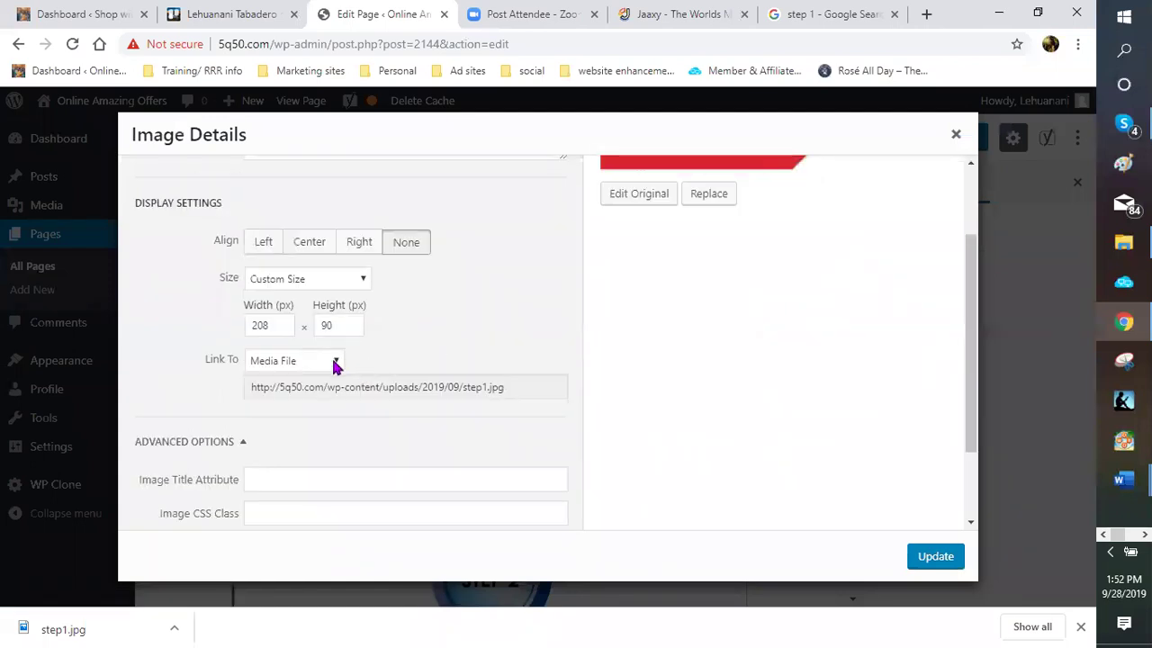
click(335, 361)
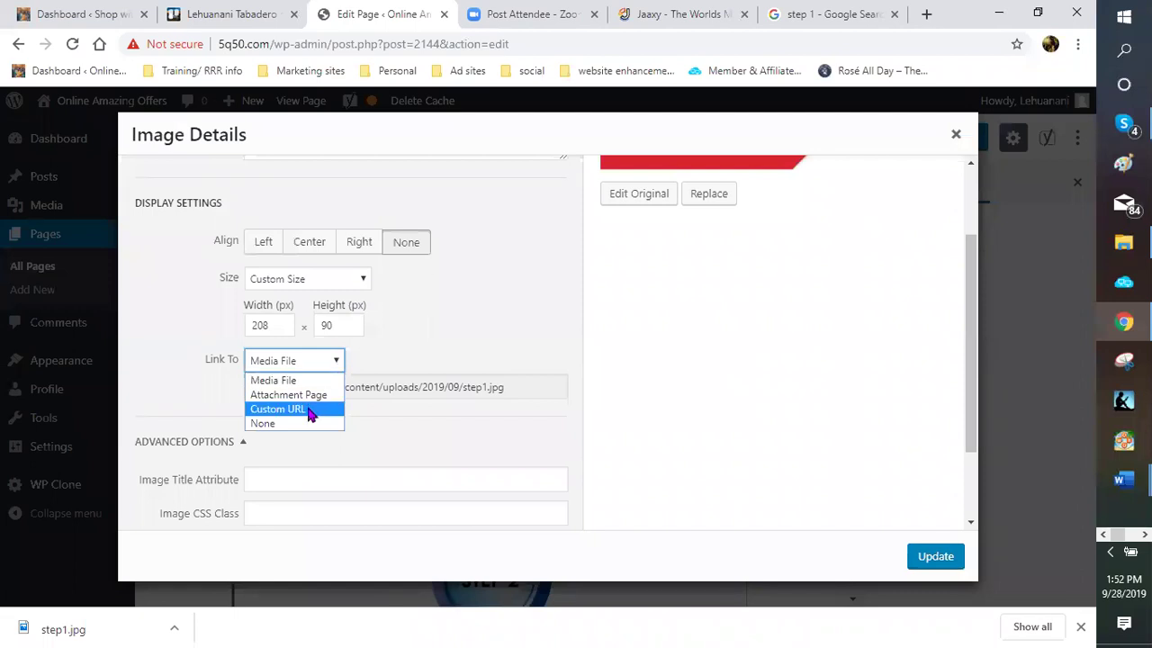
key(Return)
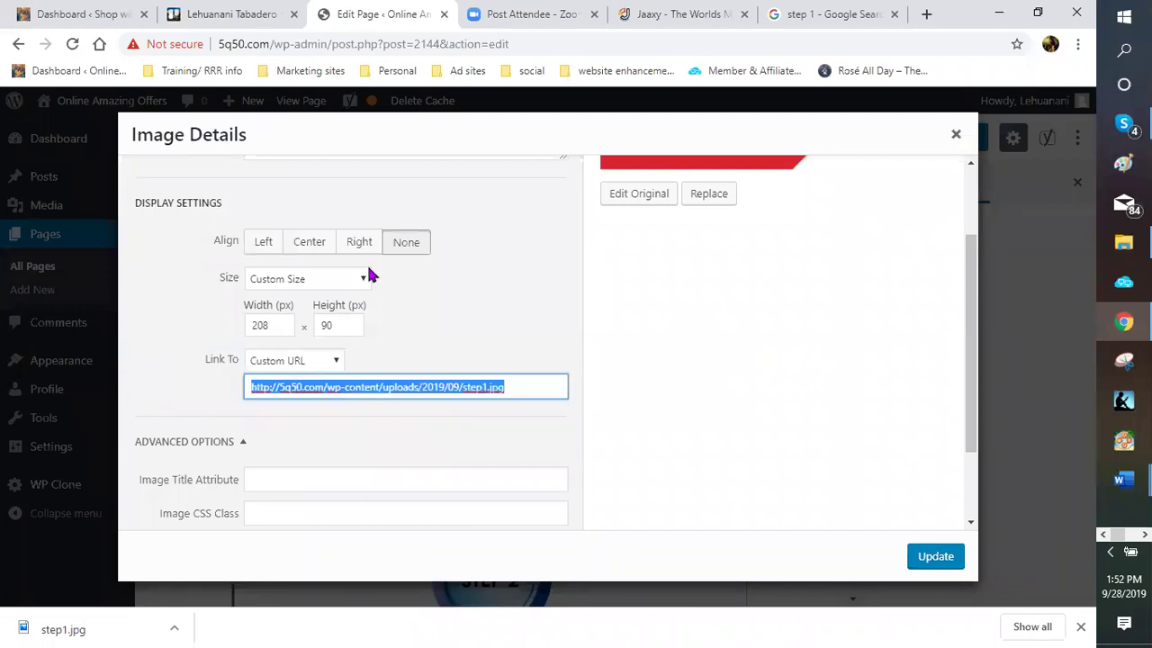
right_click(355, 390)
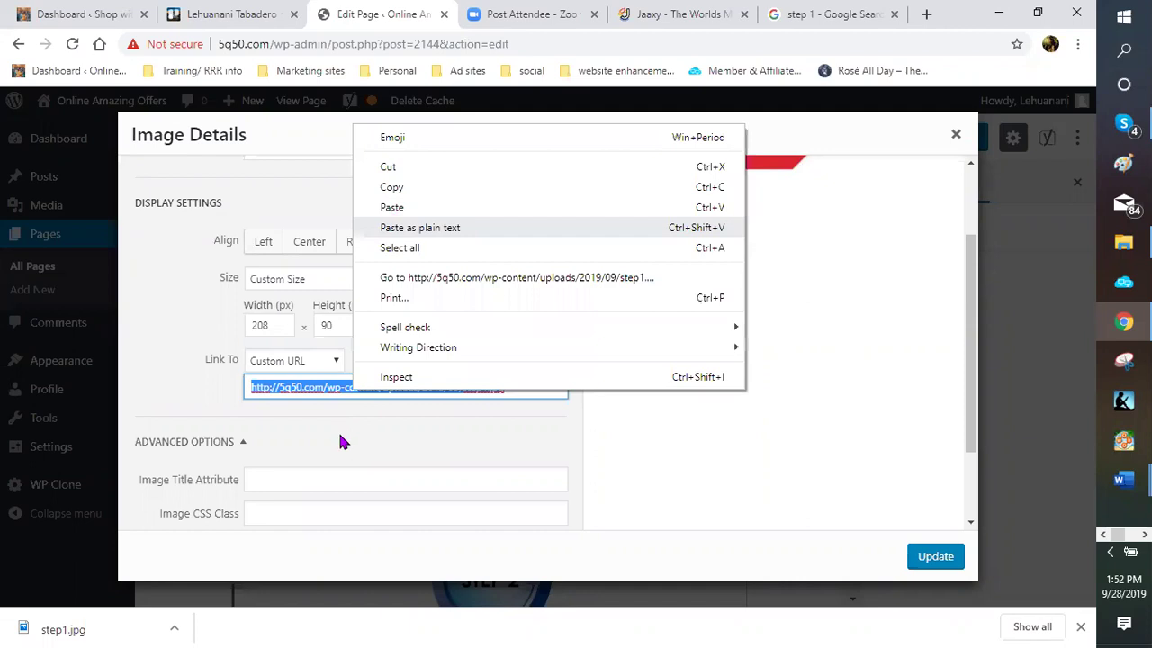
Set the image title to 'australian wine club' and make the link open in a new tab
scroll(266, 365, down, 1)
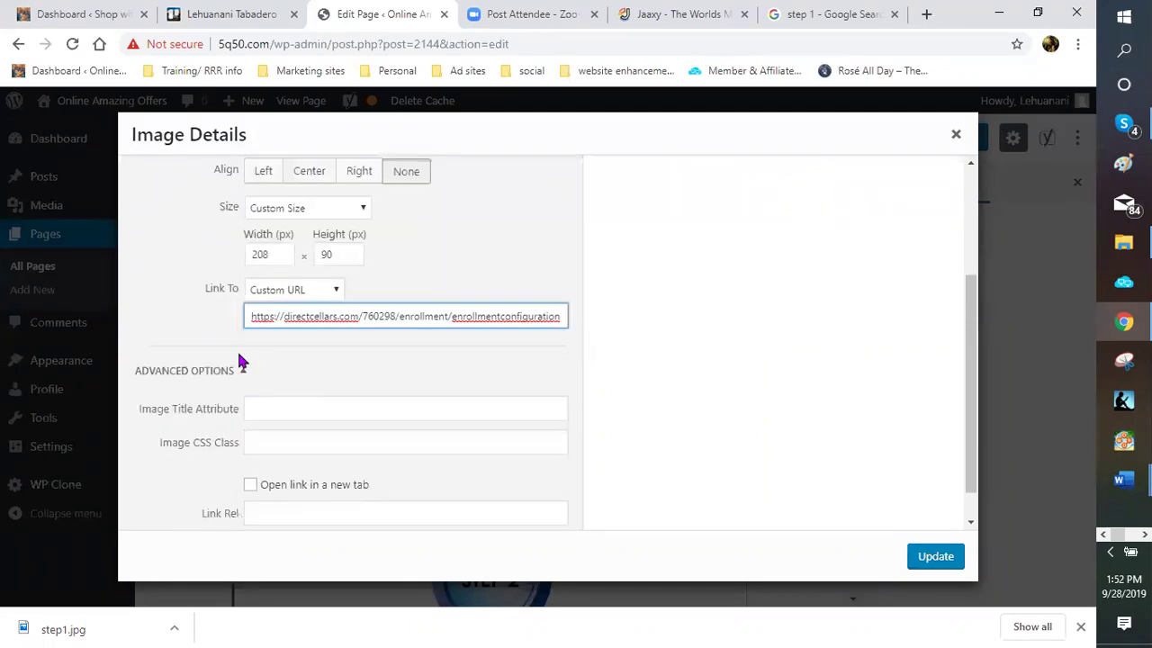
scroll(238, 355, down, 1)
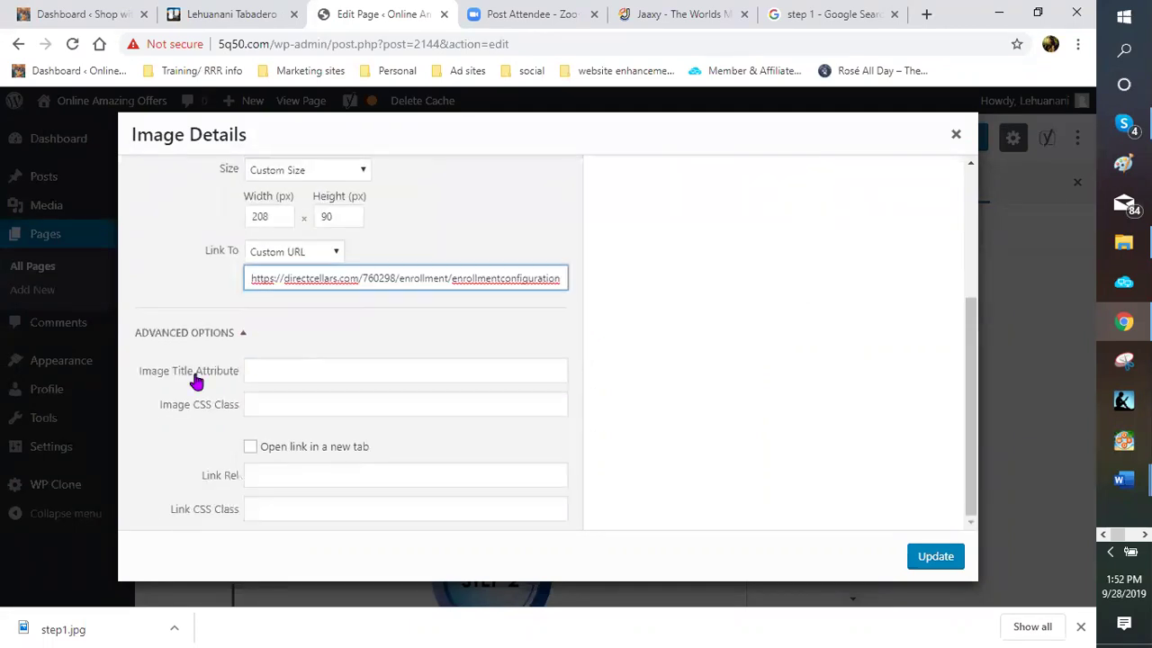
click(290, 364)
text(australian)
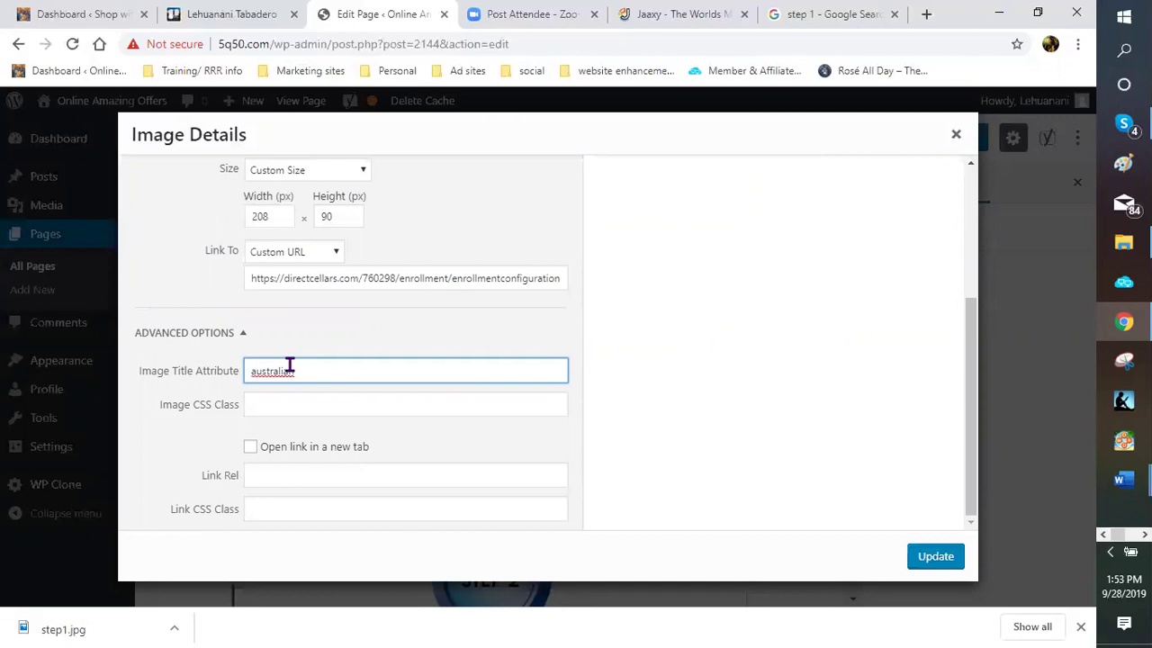
text( wine club)
click(342, 455)
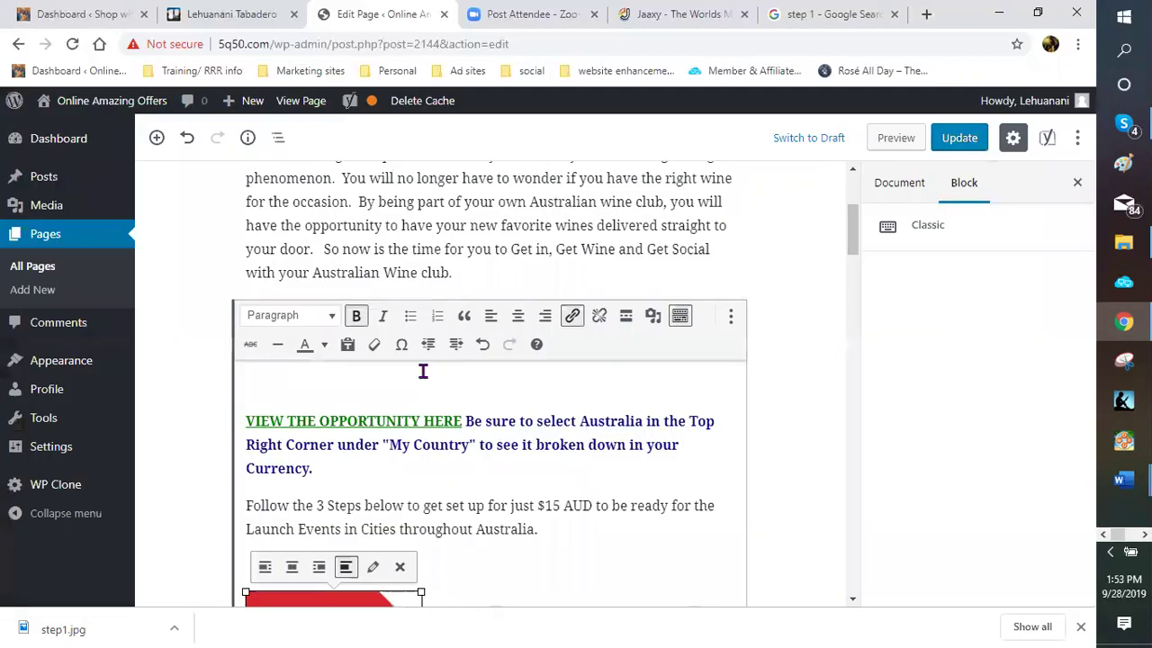
Change the Take Action banner's alt text to 'australian wine club'
scroll(423, 371, down, 3)
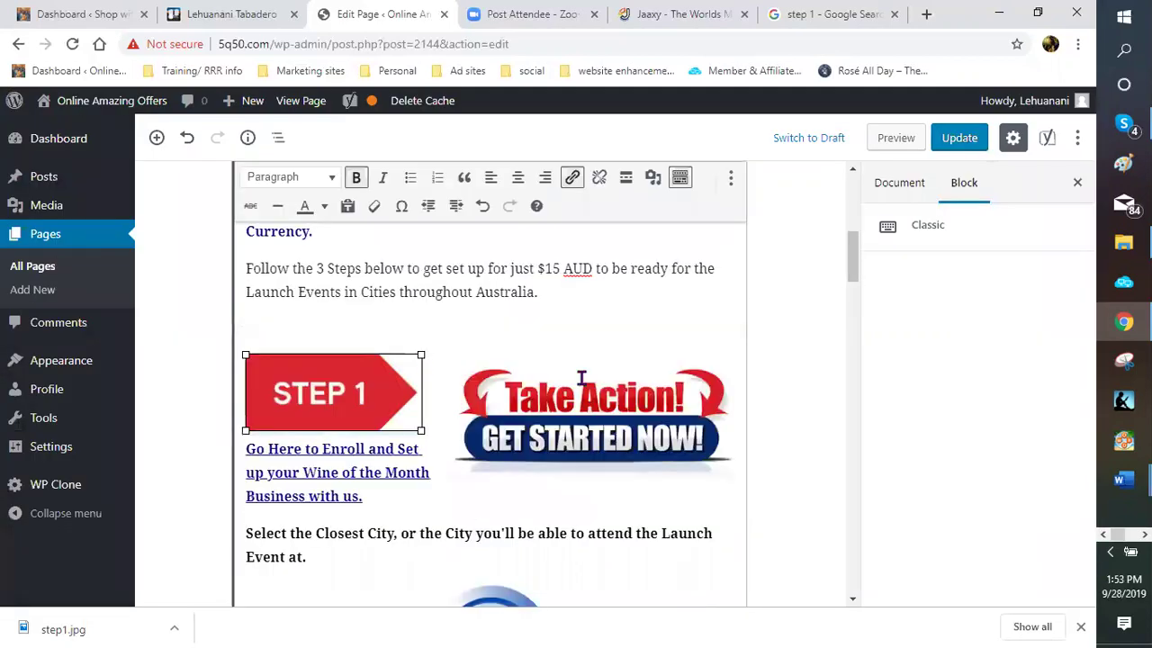
scroll(582, 378, down, 1)
click(625, 325)
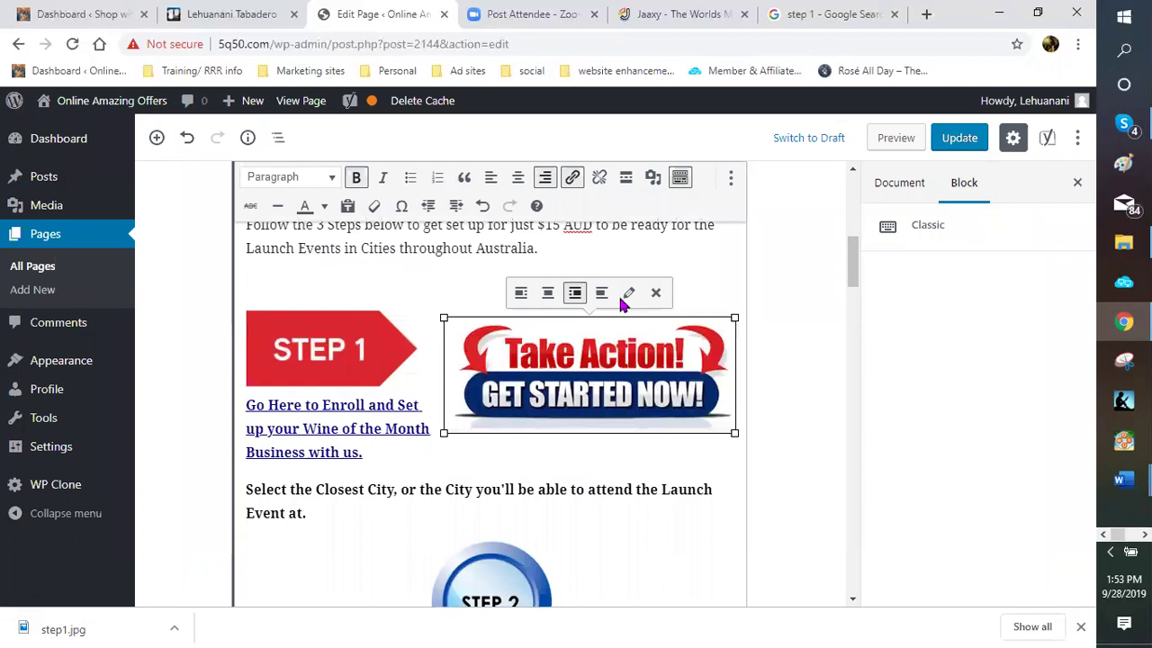
click(623, 297)
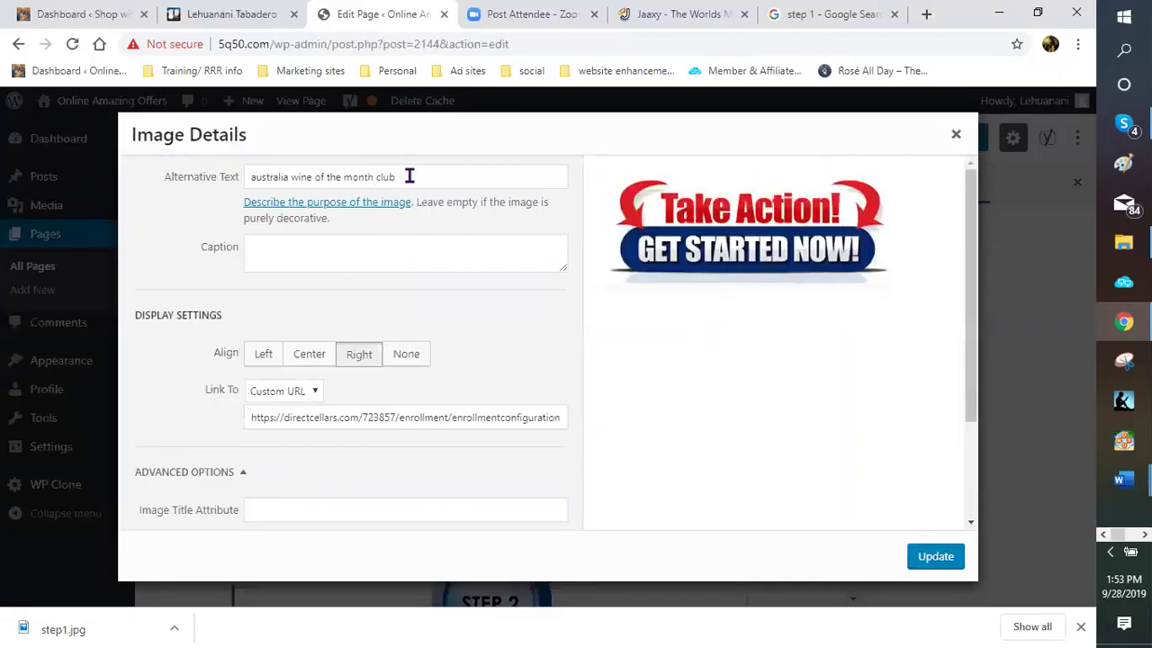
click(334, 178)
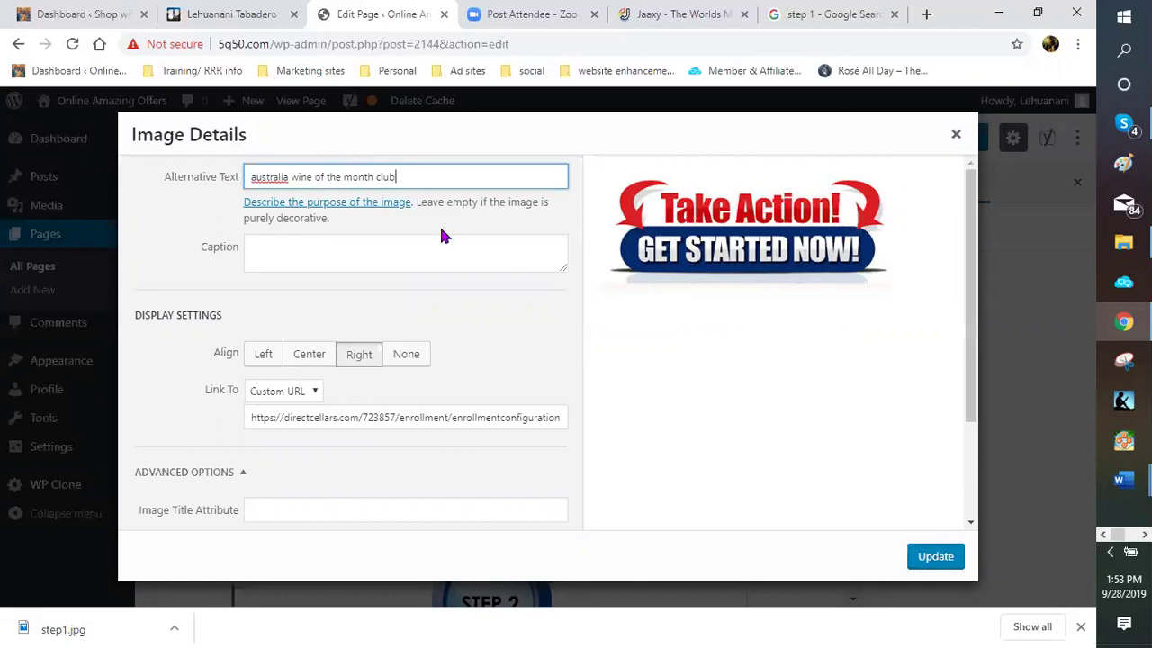
key(ctrl+shift+Left)
key(ctrl+shift+Left)
key(ctrl+shift+Left)
key(ctrl+shift+Left)
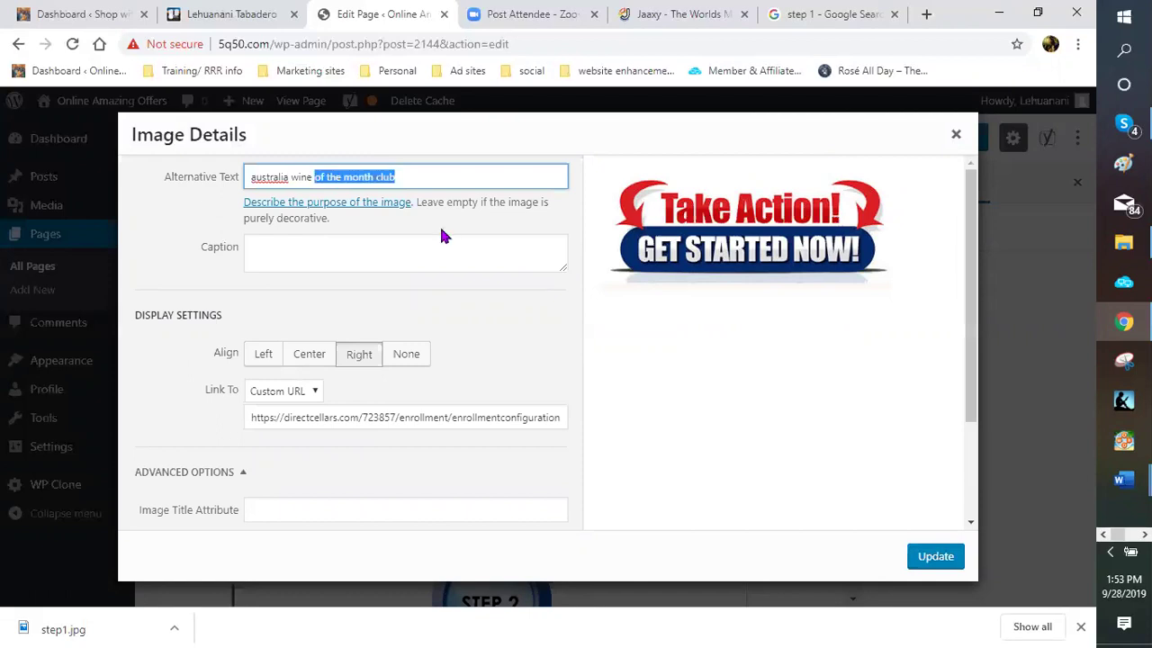
text(club)
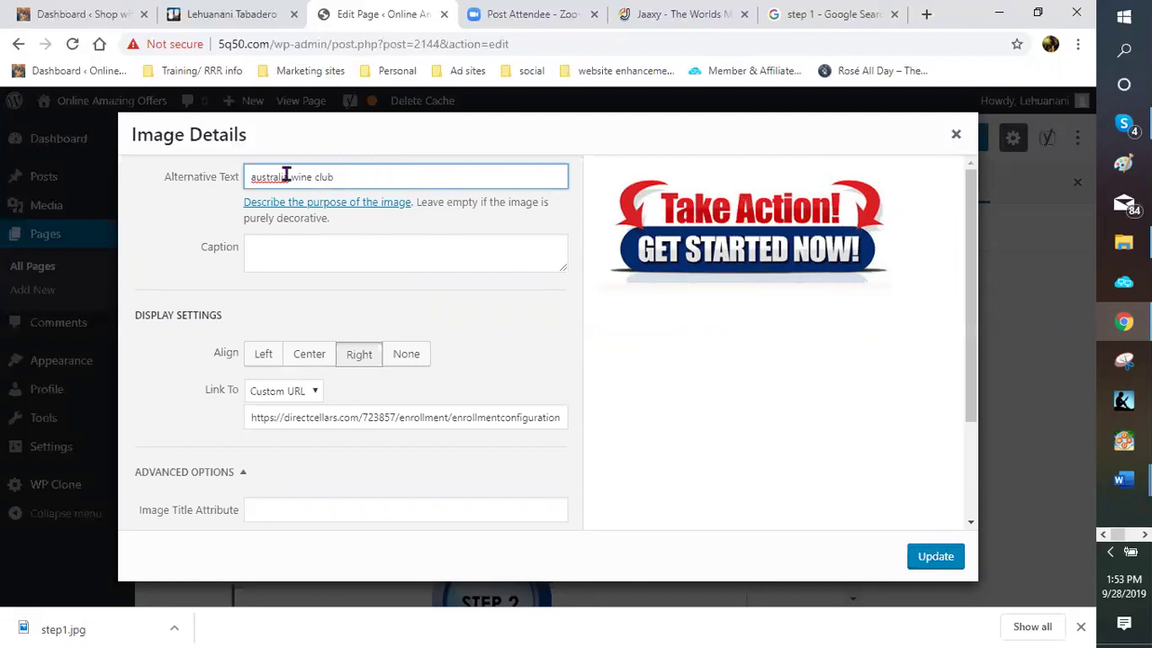
click(289, 179)
text(n)
Set the banner's image title to 'australian wine club' and update its details
scroll(351, 321, down, 3)
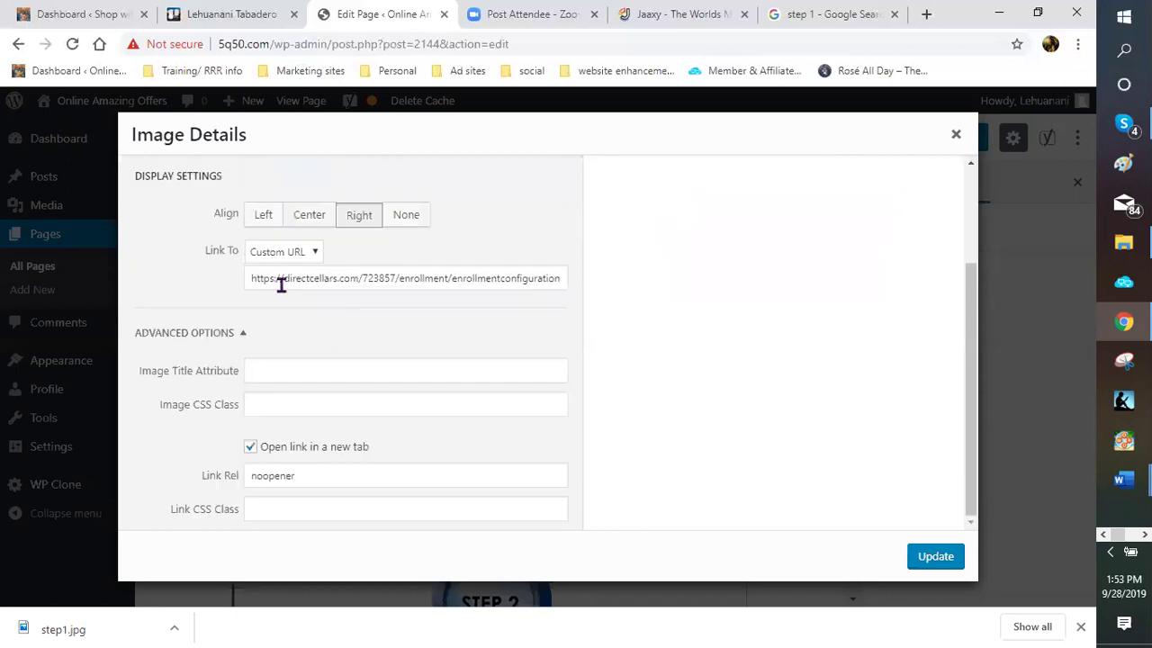
click(300, 371)
text(austra)
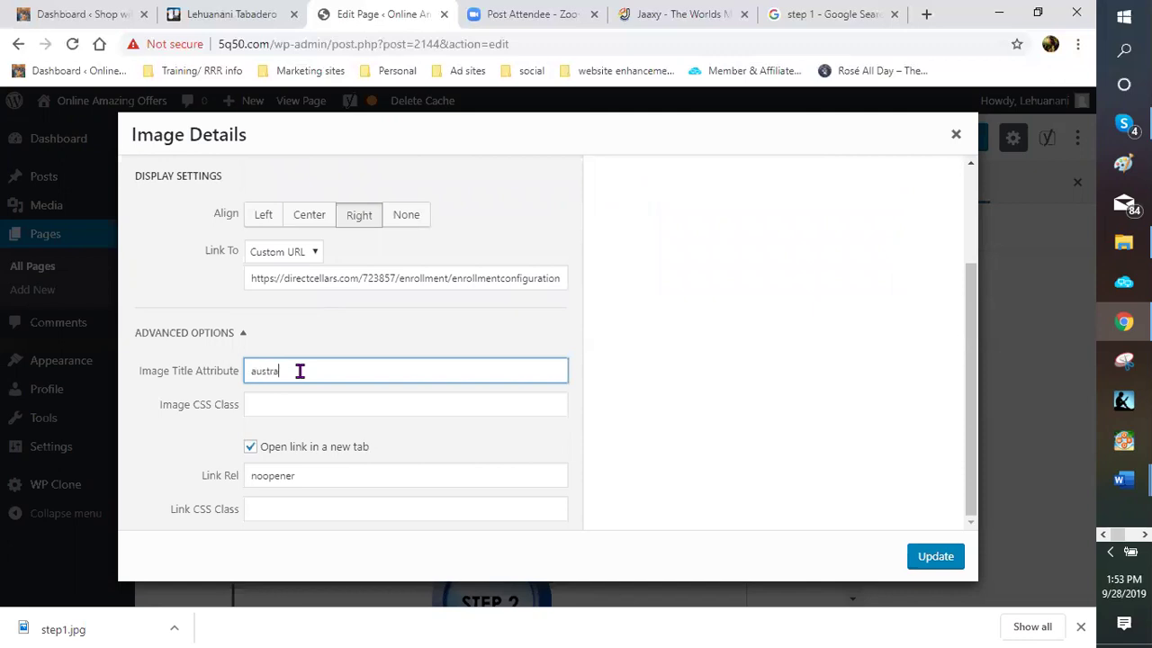
text(lian wine club)
click(936, 556)
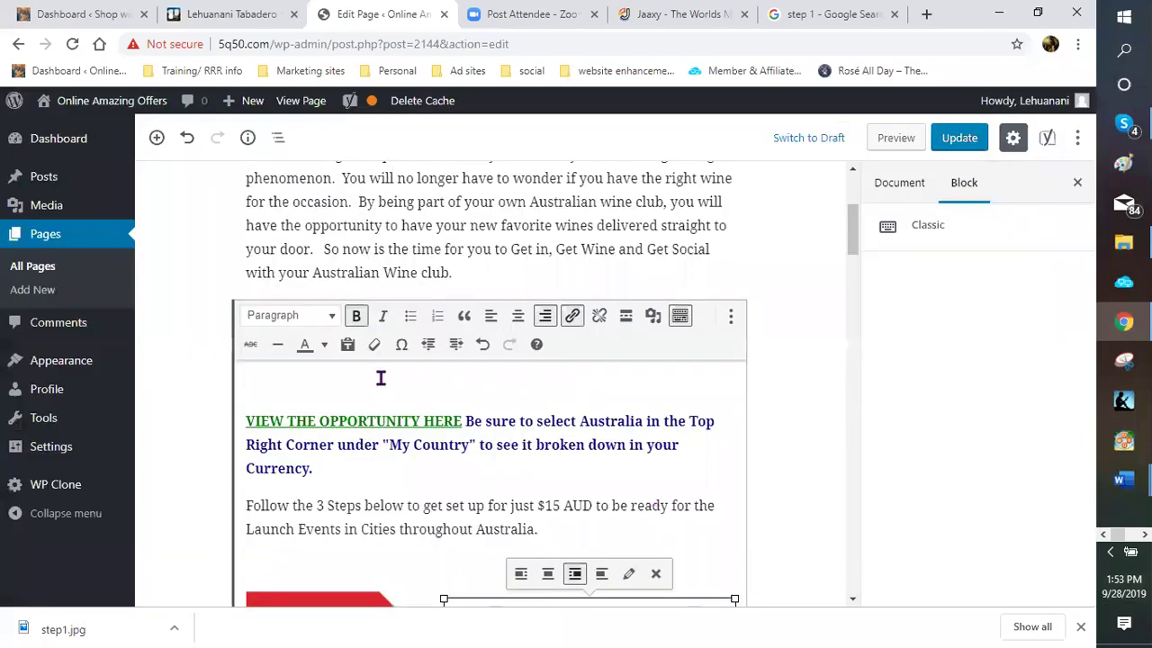
Left-align the STEP 2 image and shrink it slightly beside 'Then Select the Level of Business'
scroll(401, 372, down, 3)
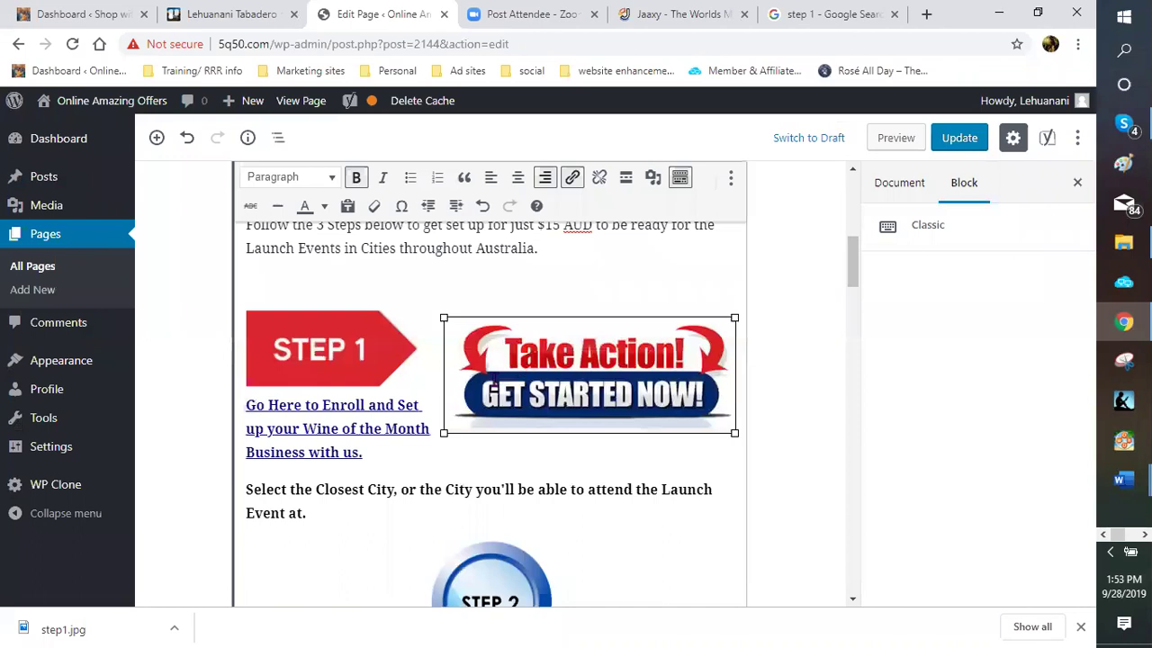
scroll(493, 380, down, 3)
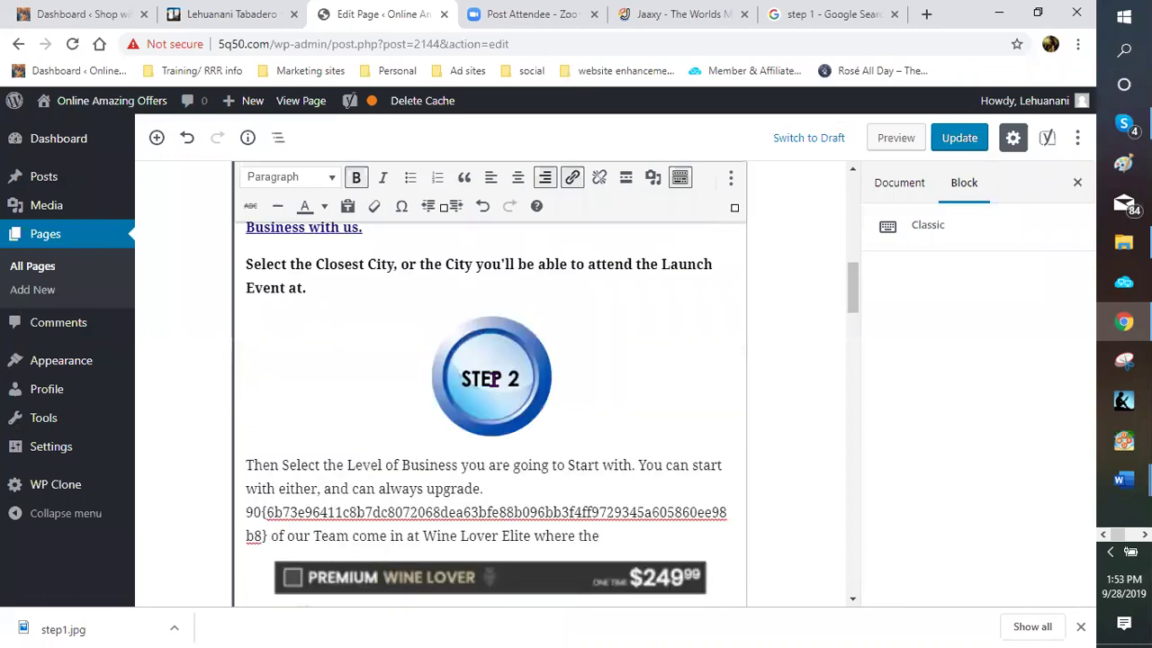
click(404, 320)
click(421, 312)
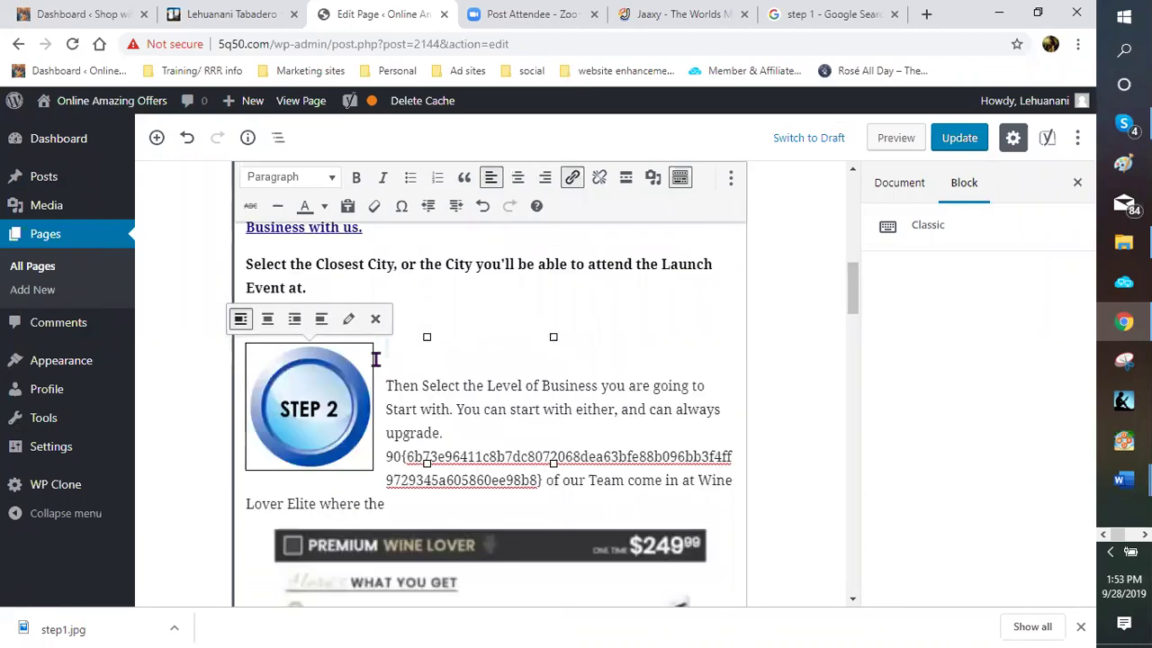
click(365, 356)
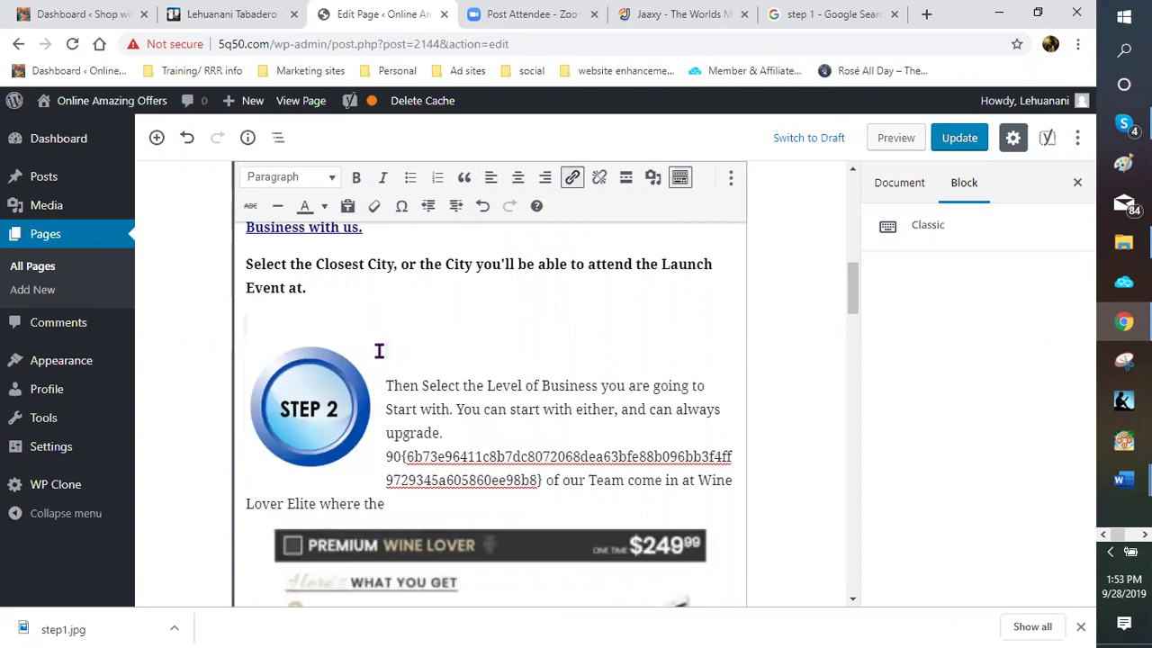
click(370, 346)
drag(354, 360, 394, 308)
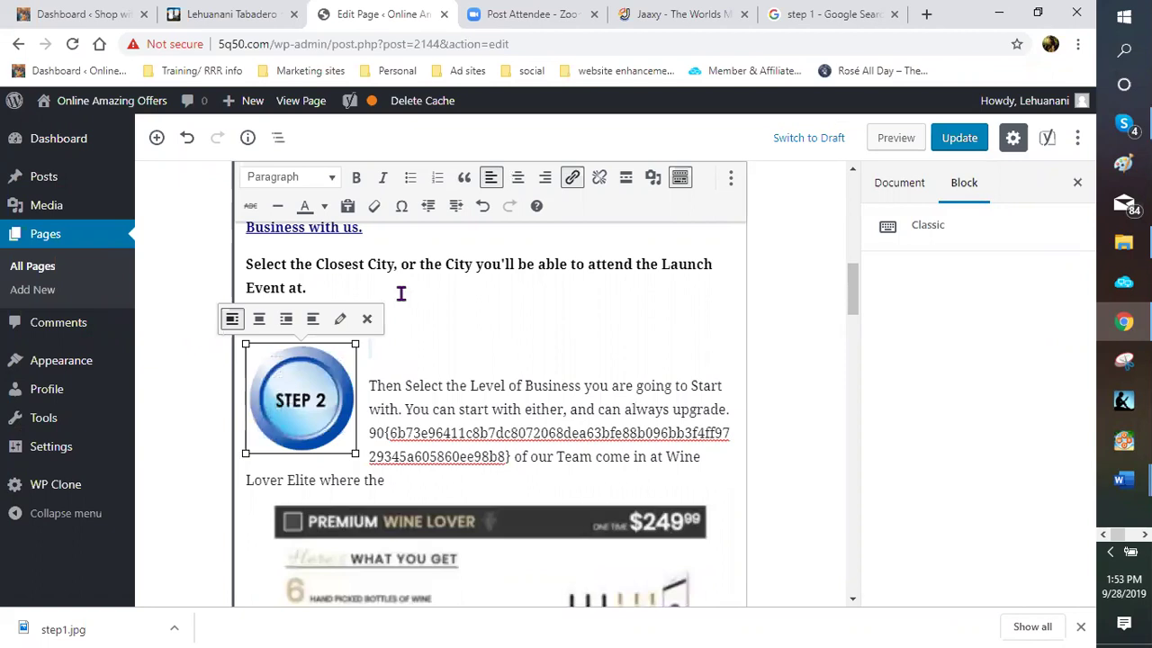
click(404, 292)
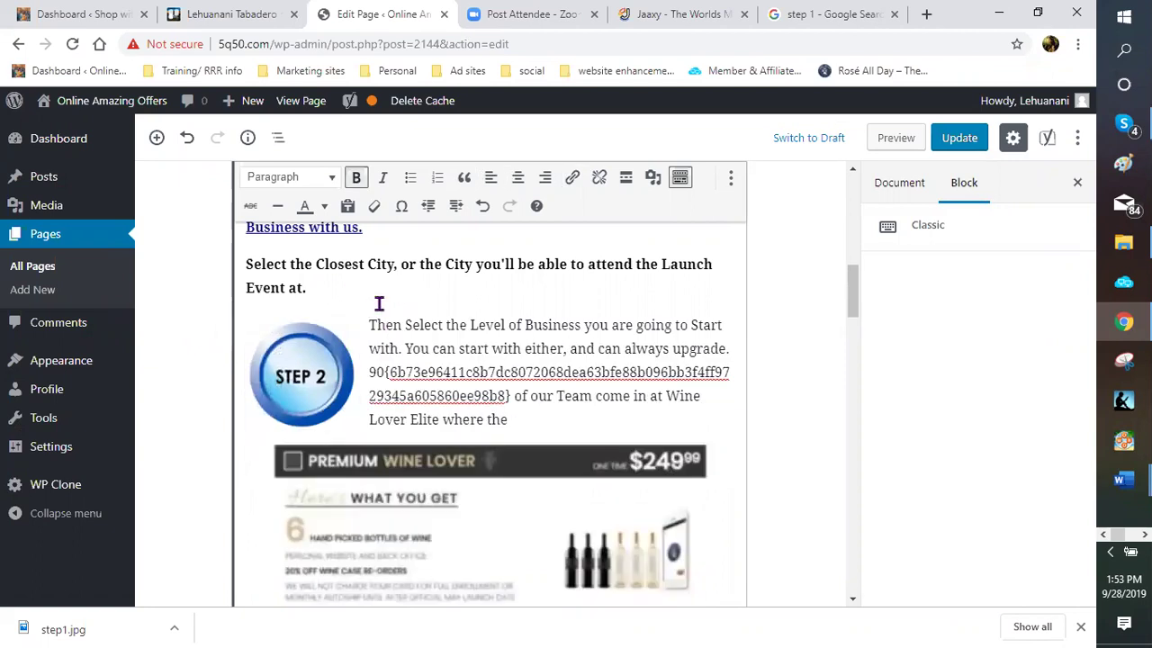
drag(390, 373, 417, 394)
click(418, 394)
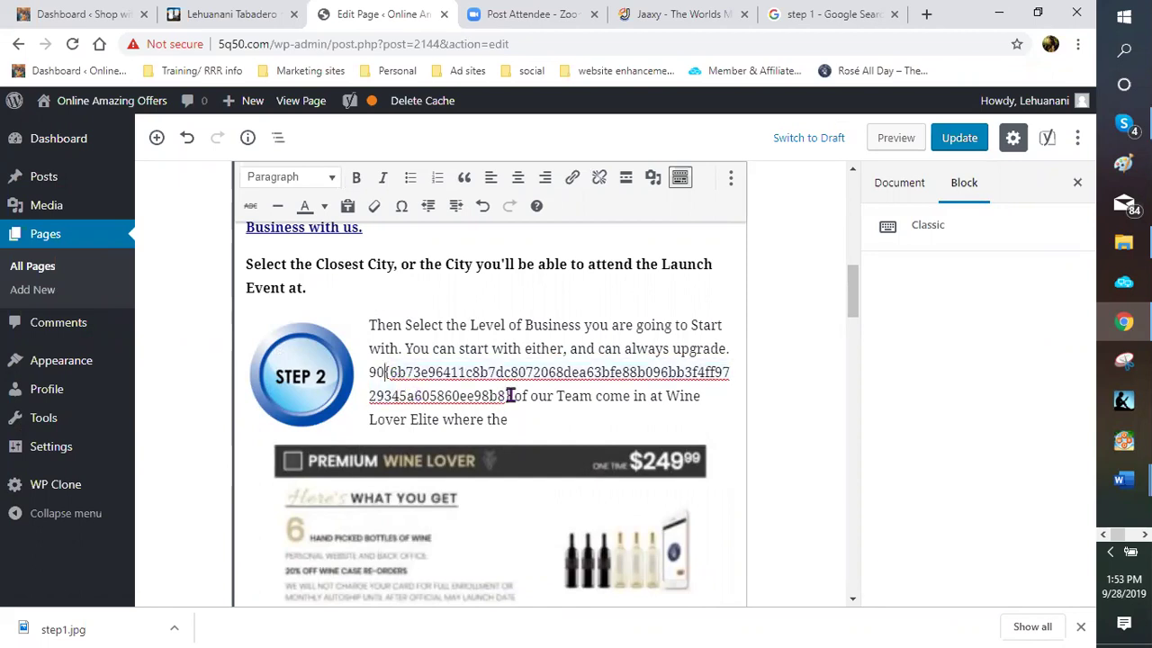
Replace the garbled hash code after 90 with a % sign so it reads '90% of our Team'
double_click(504, 396)
key(shift+Right)
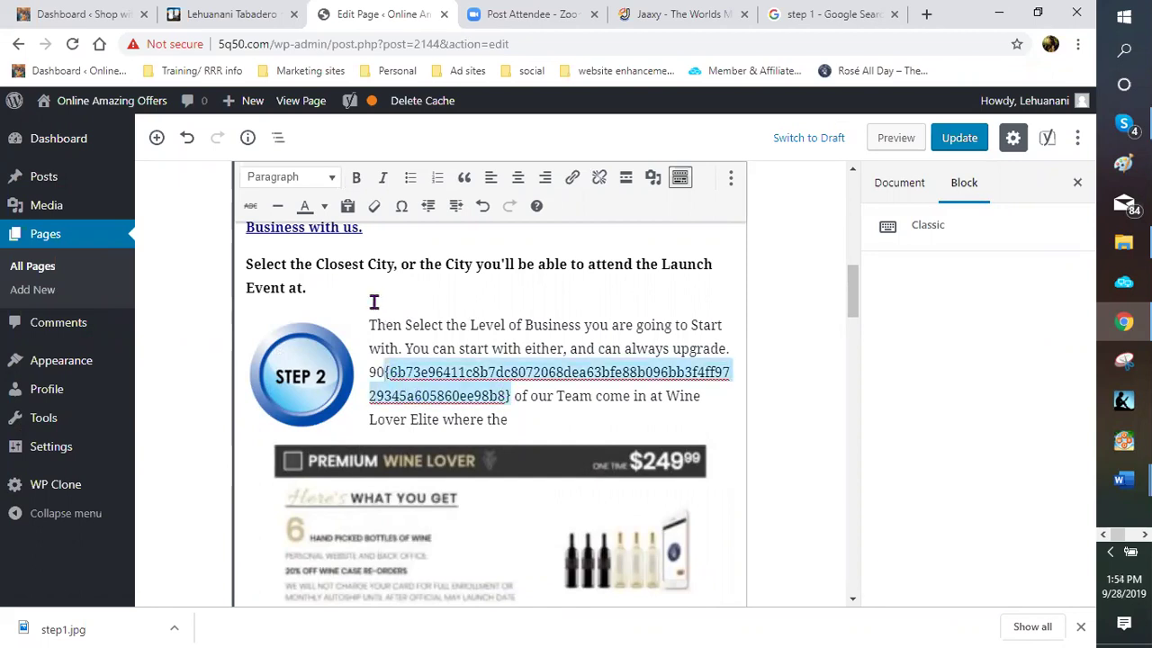
click(384, 384)
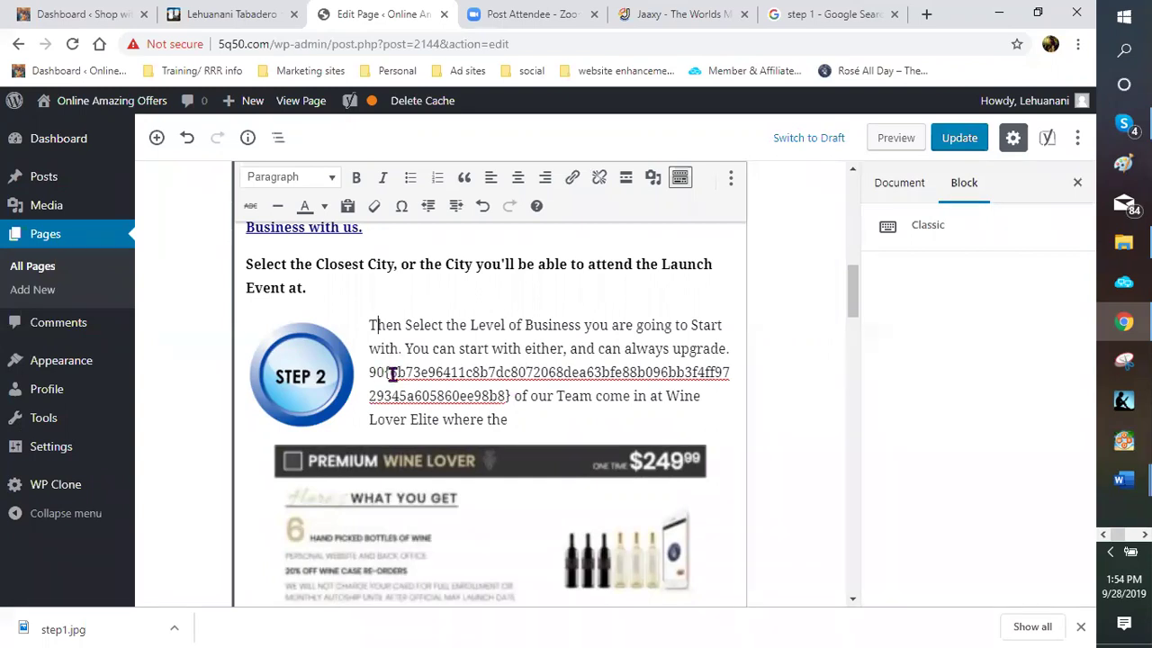
drag(385, 373, 505, 405)
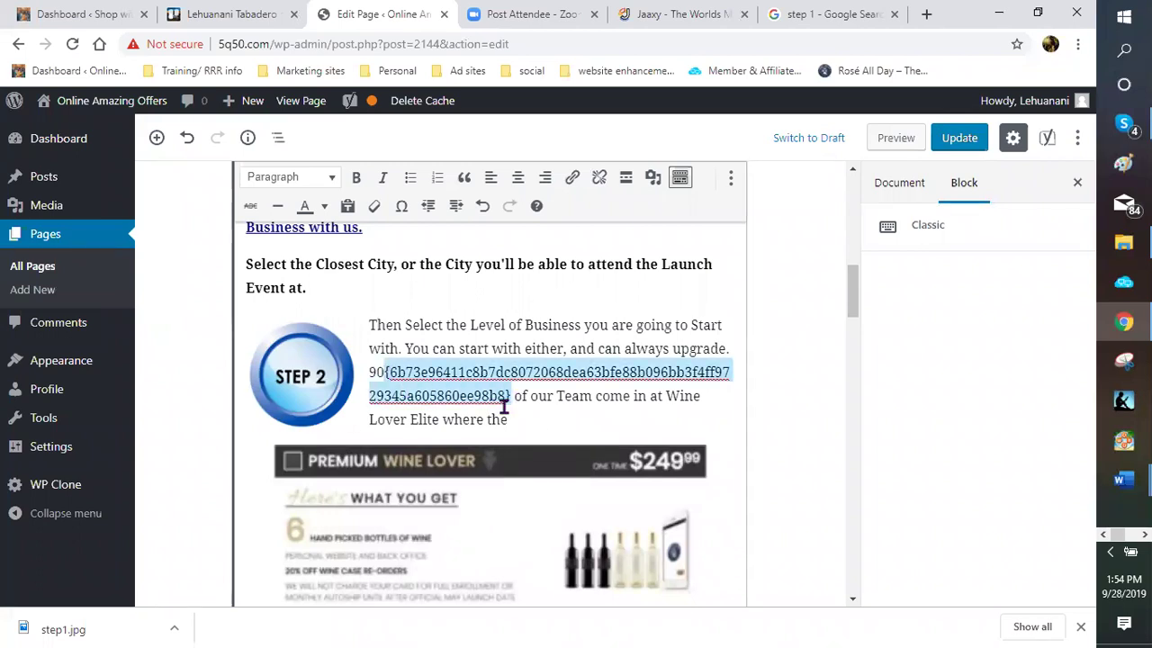
key(BackSpace)
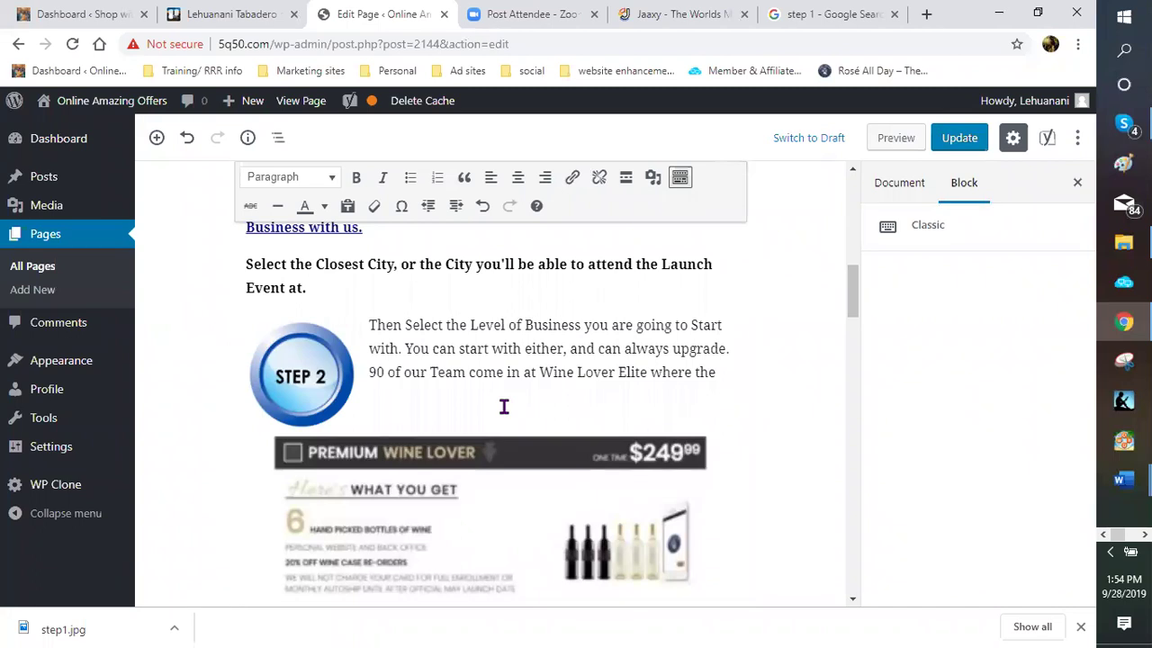
text(%)
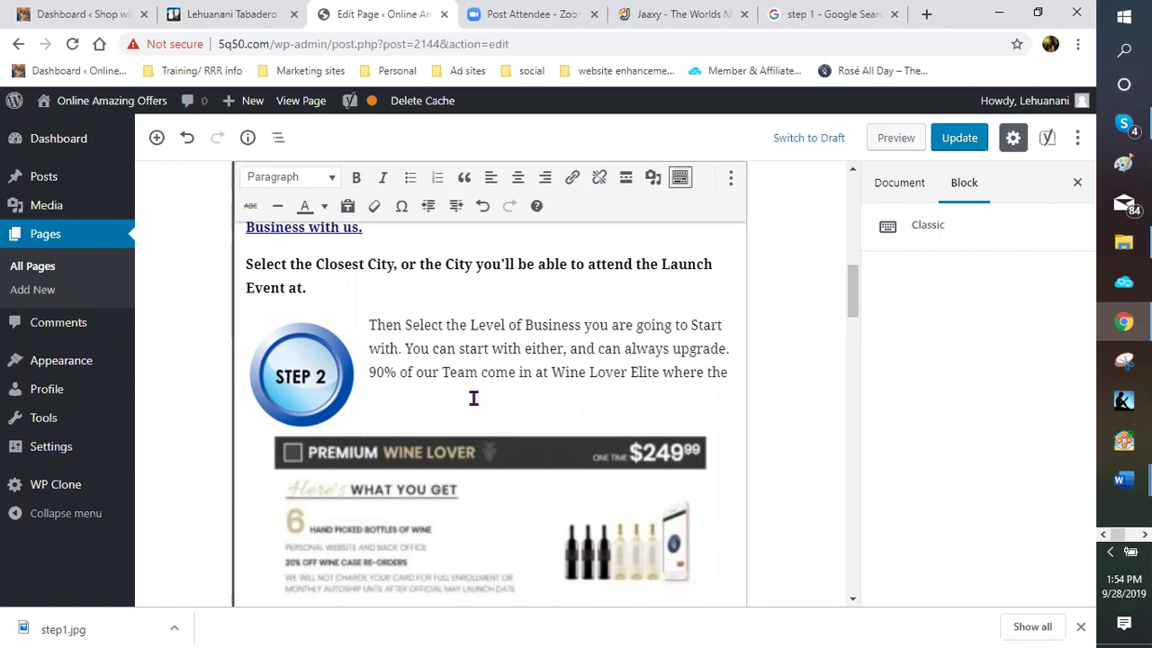
Replace the hash code after 40 with % so the NOTE reads 'up to 40% off'
scroll(474, 397, down, 1)
scroll(474, 398, down, 2)
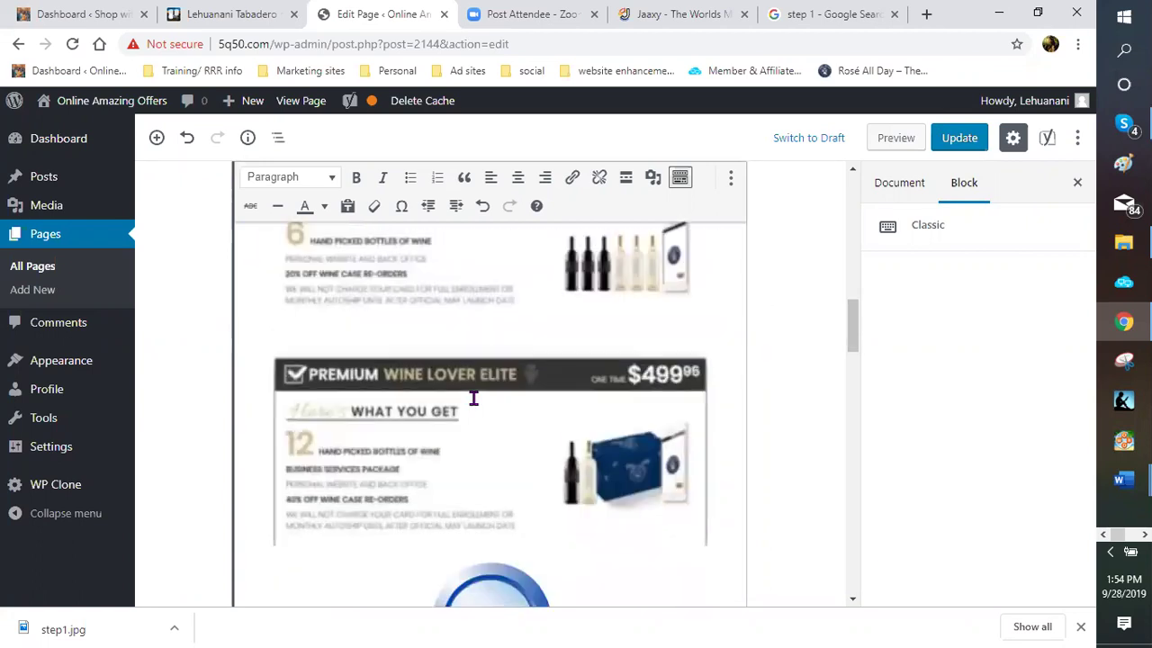
scroll(473, 398, down, 3)
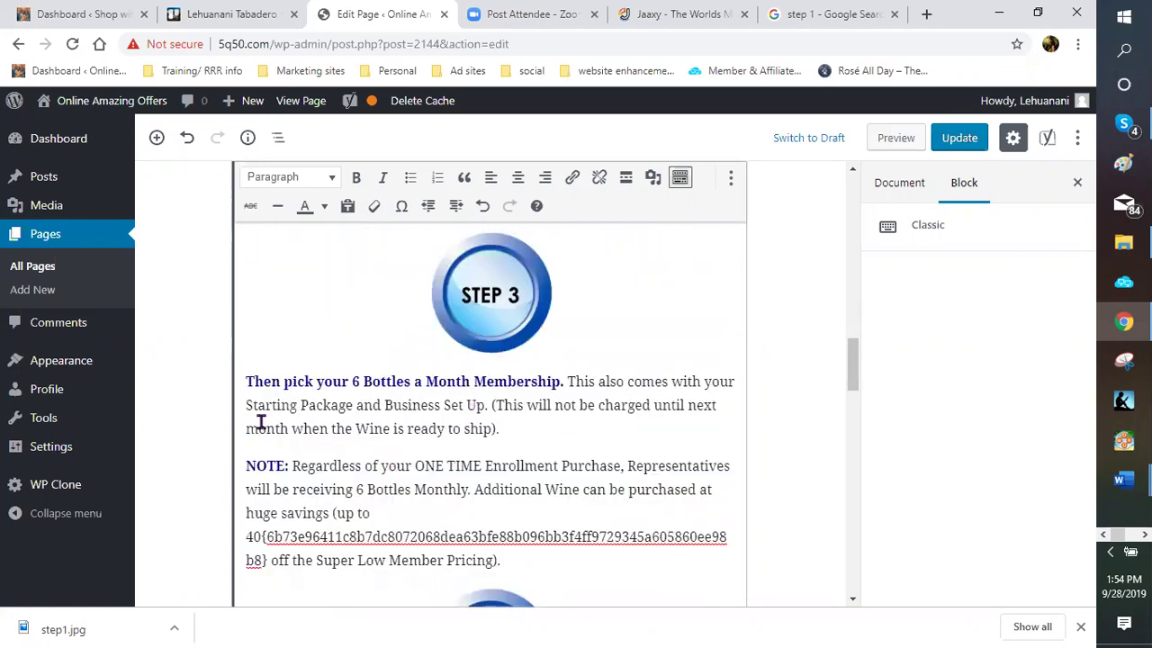
scroll(261, 422, down, 1)
click(261, 424)
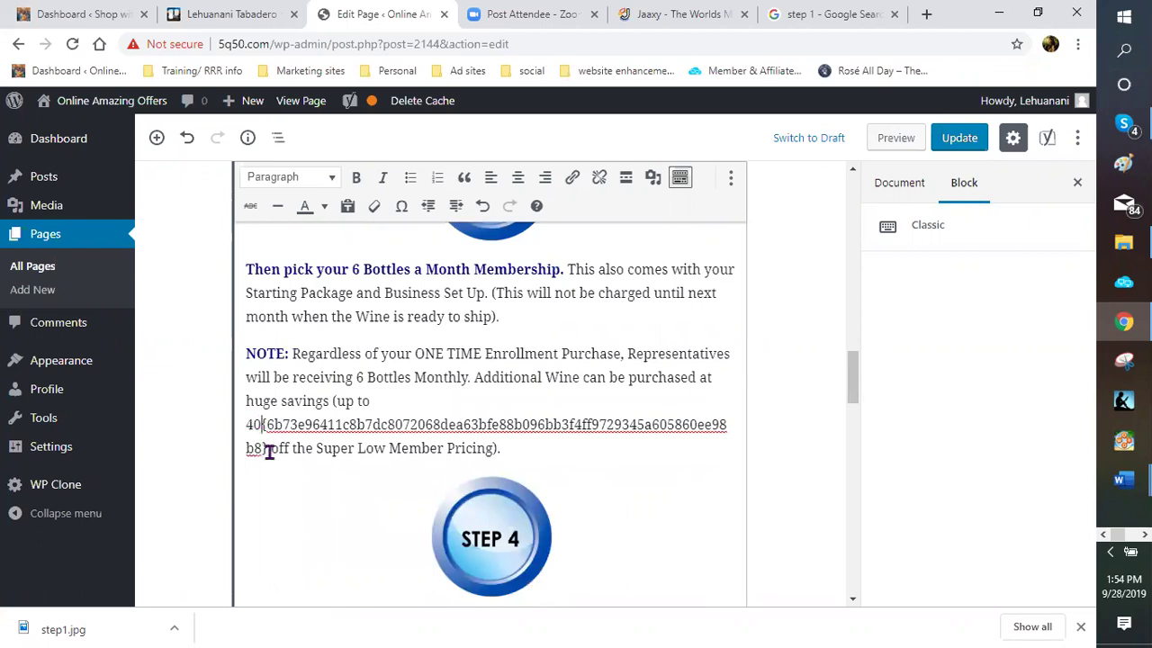
shift+click(266, 448)
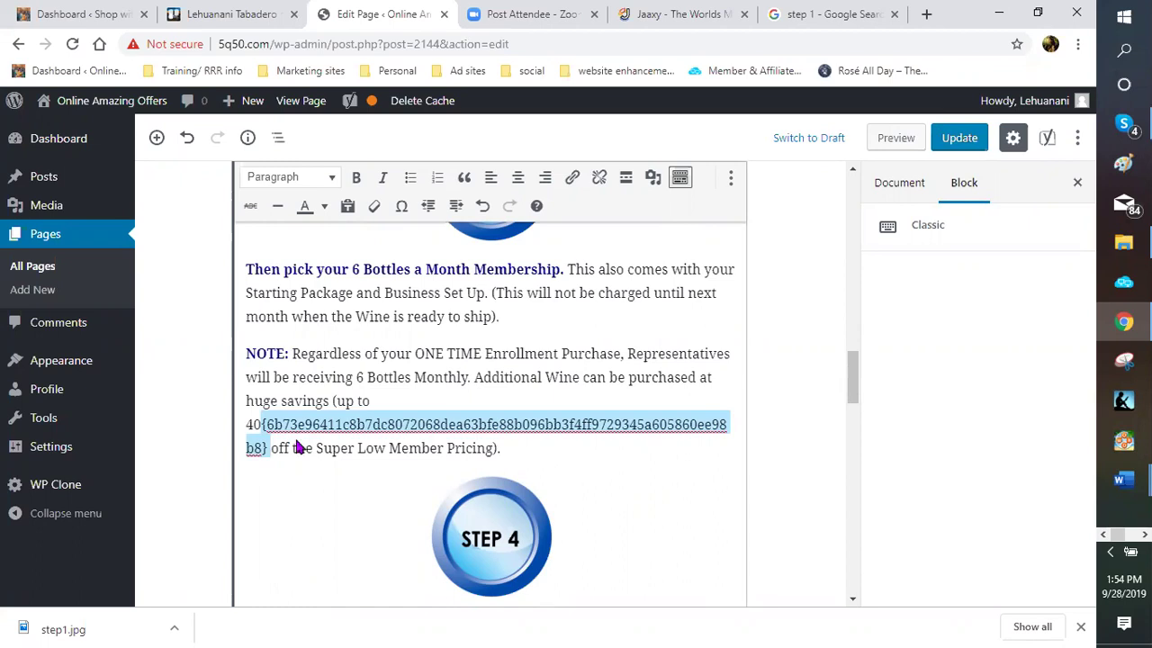
key(ctrl+Tab)
key(ctrl+Tab)
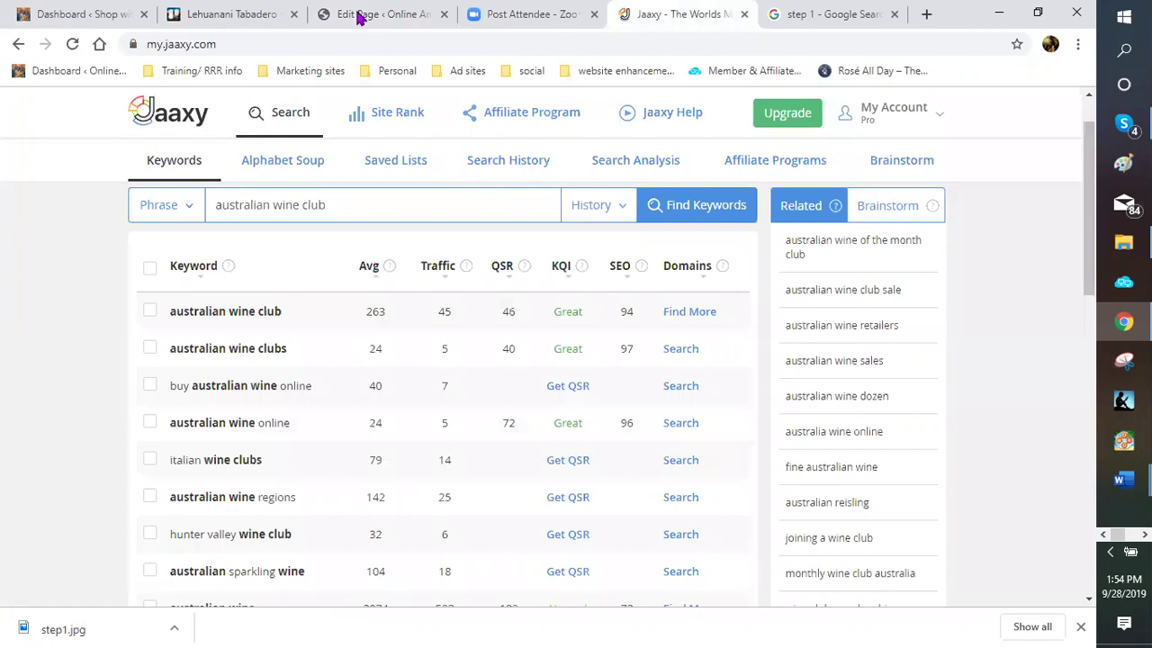
click(360, 16)
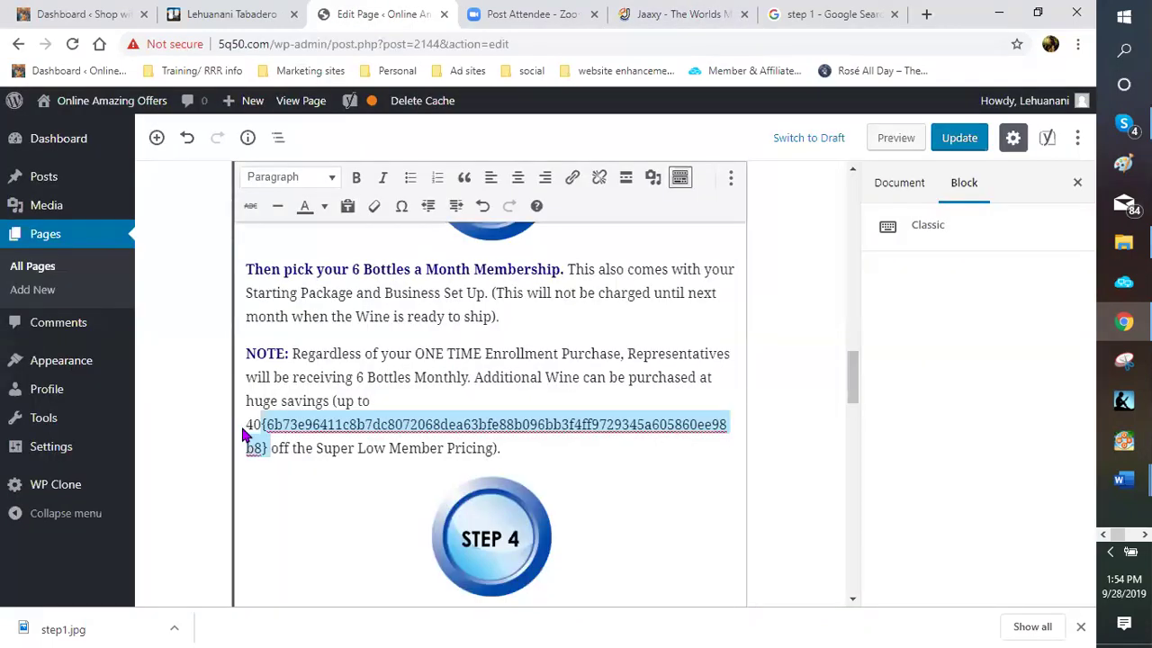
key(BackSpace)
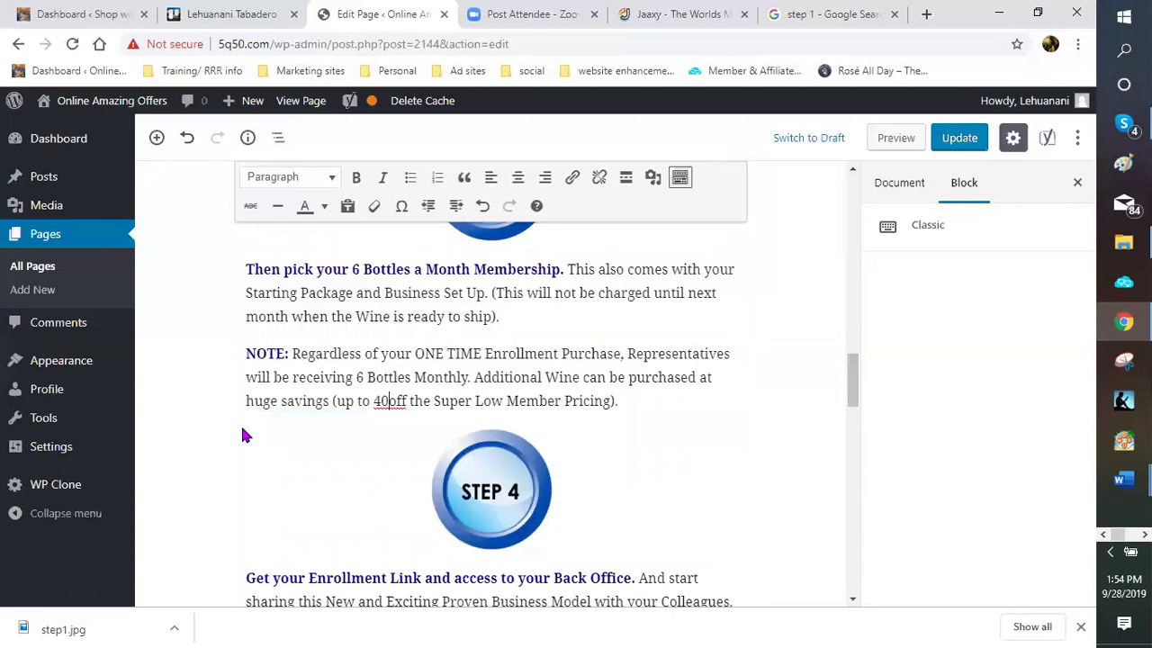
text(%)
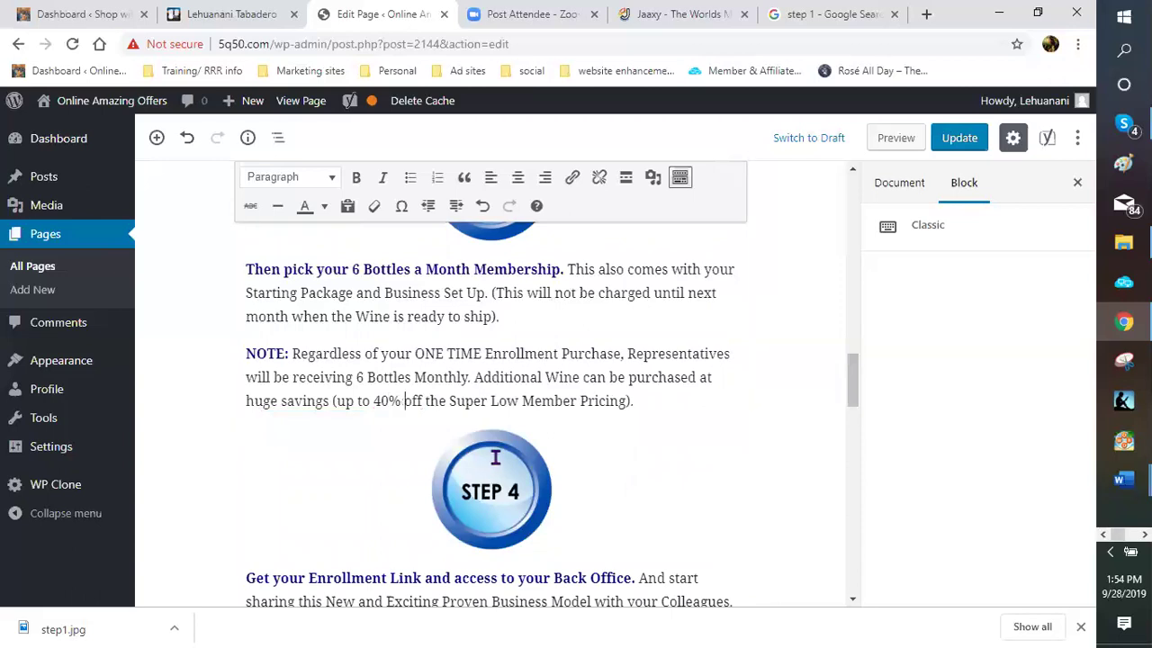
scroll(493, 462, up, 6)
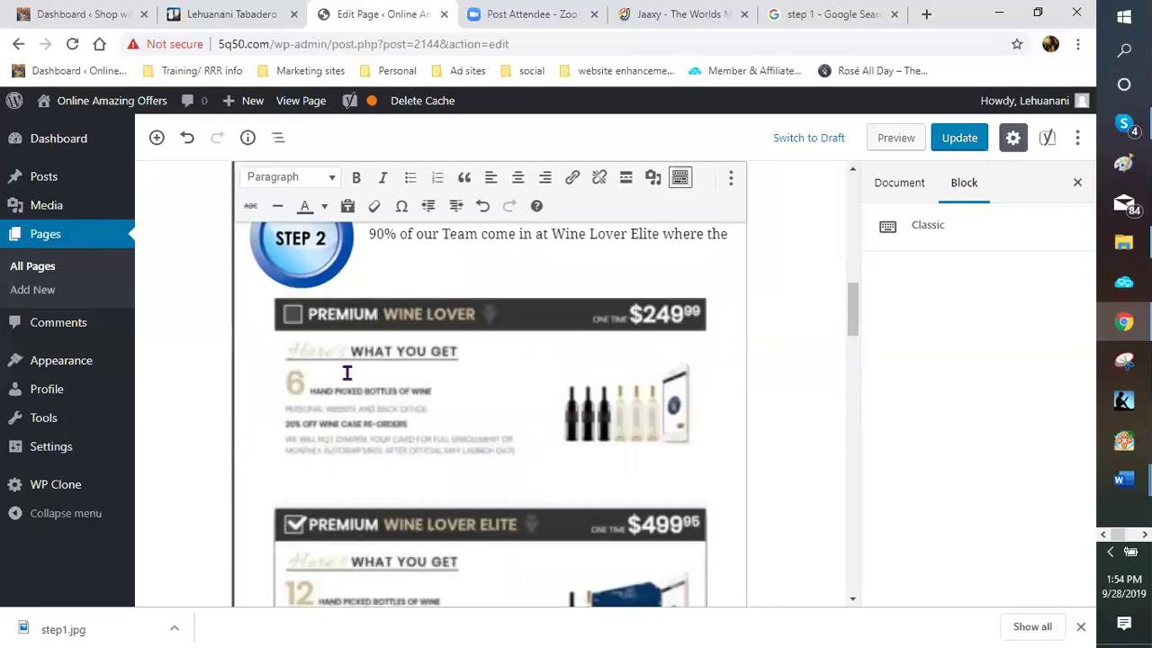
scroll(345, 372, up, 3)
Change the Google Images search from 'step 1' to 'step 2'
click(826, 18)
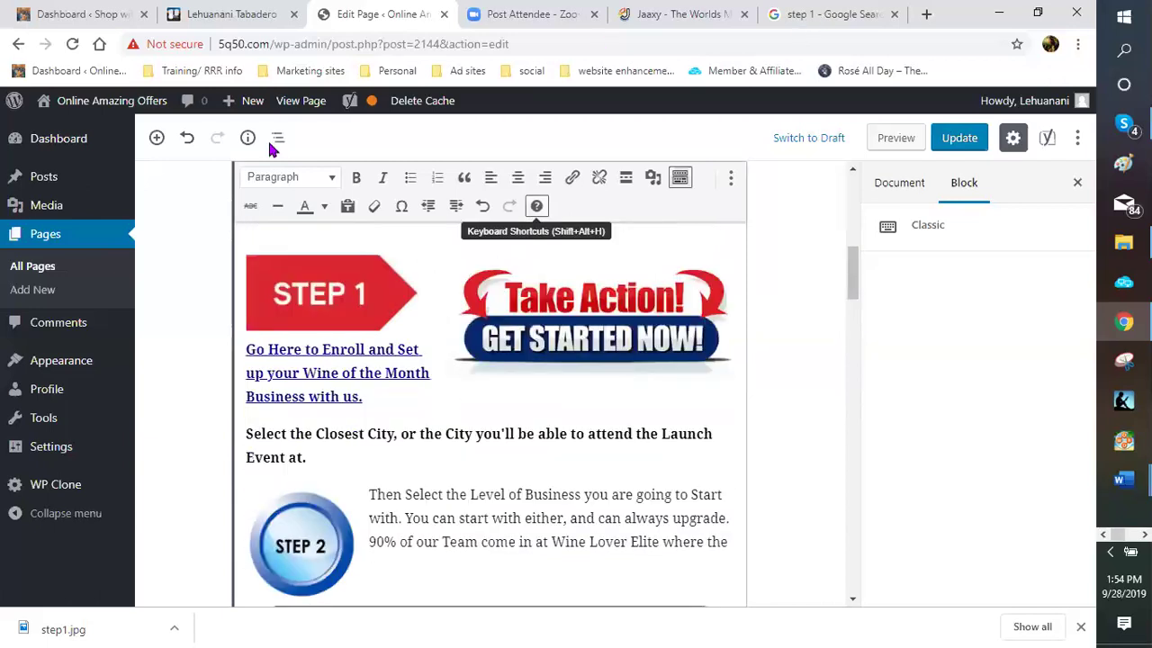
click(203, 122)
key(BackSpace)
text(2)
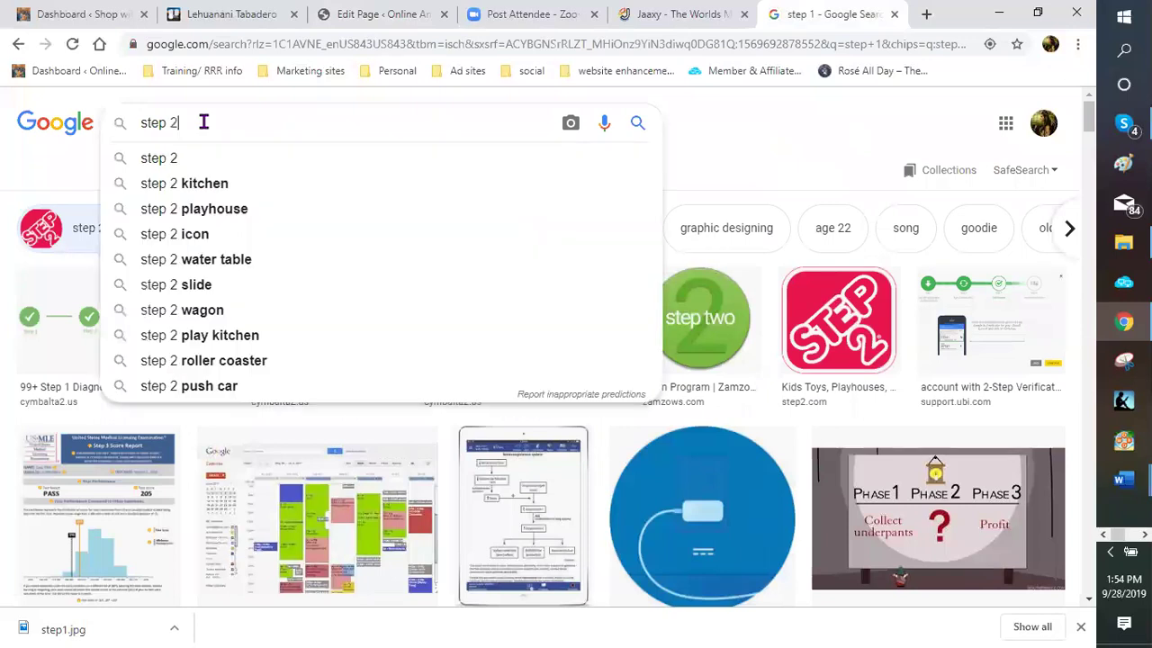
key(Return)
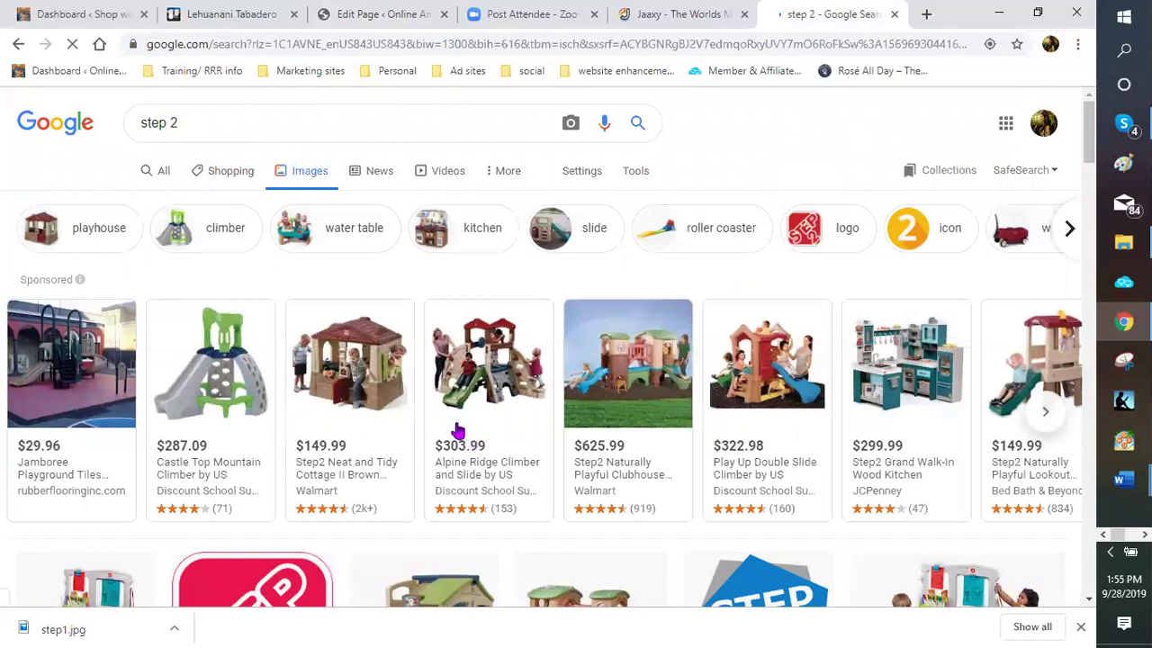
Save the blue STEP 2 arrow image under the name 'step 2'
scroll(457, 432, down, 4)
scroll(439, 421, down, 3)
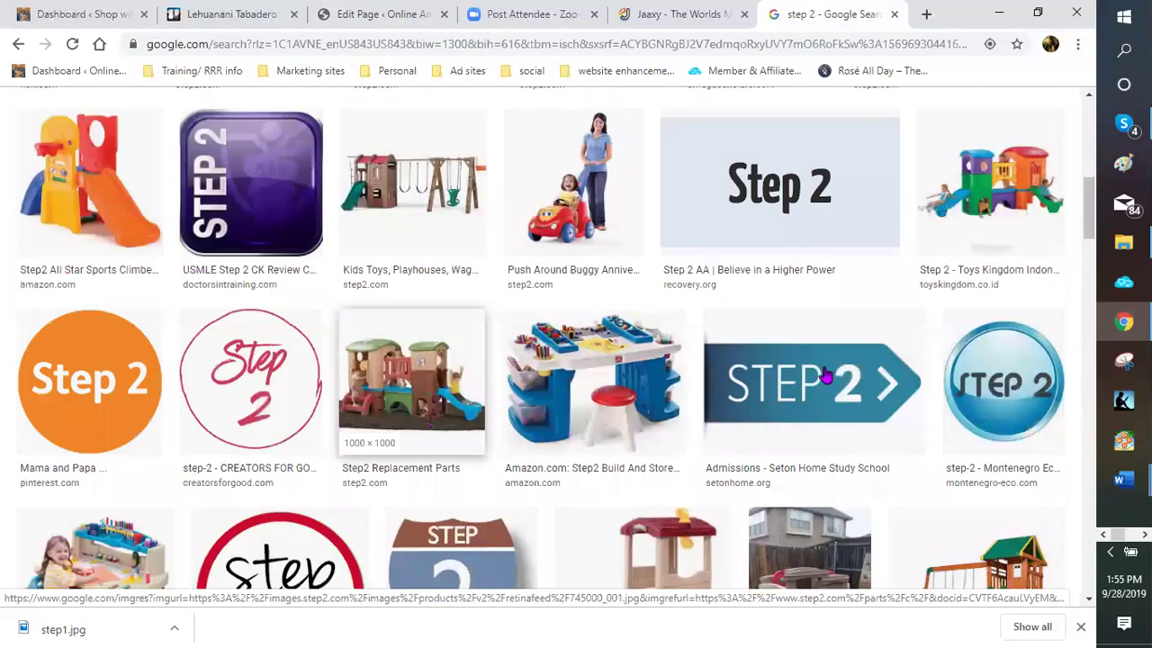
scroll(826, 376, down, 1)
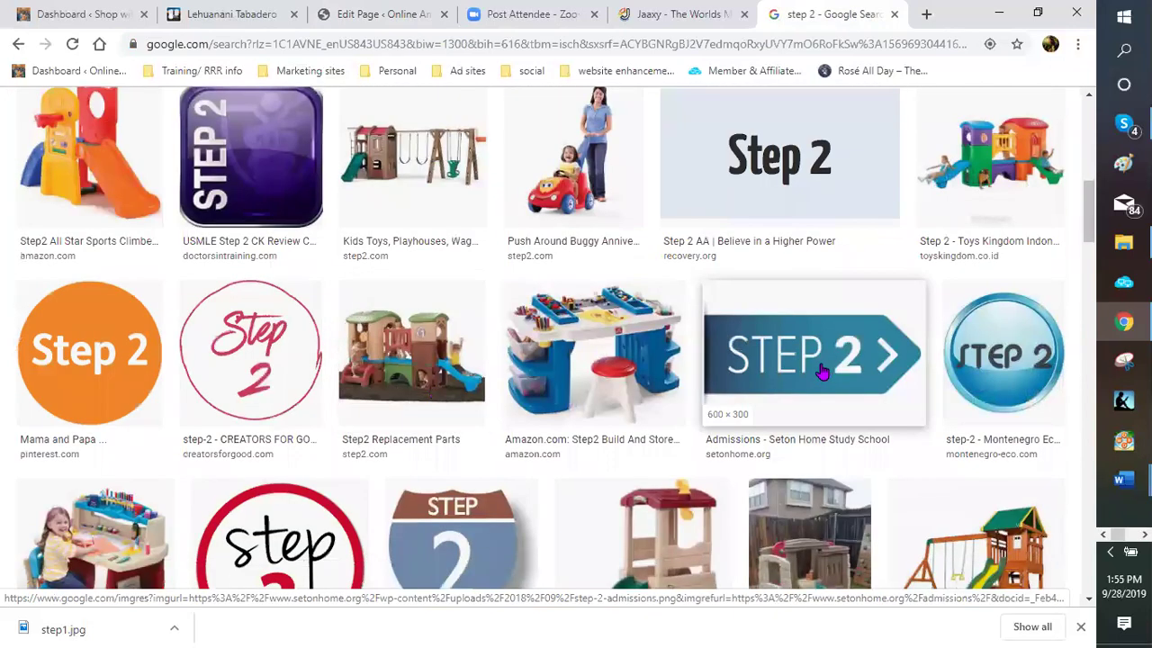
right_click(886, 520)
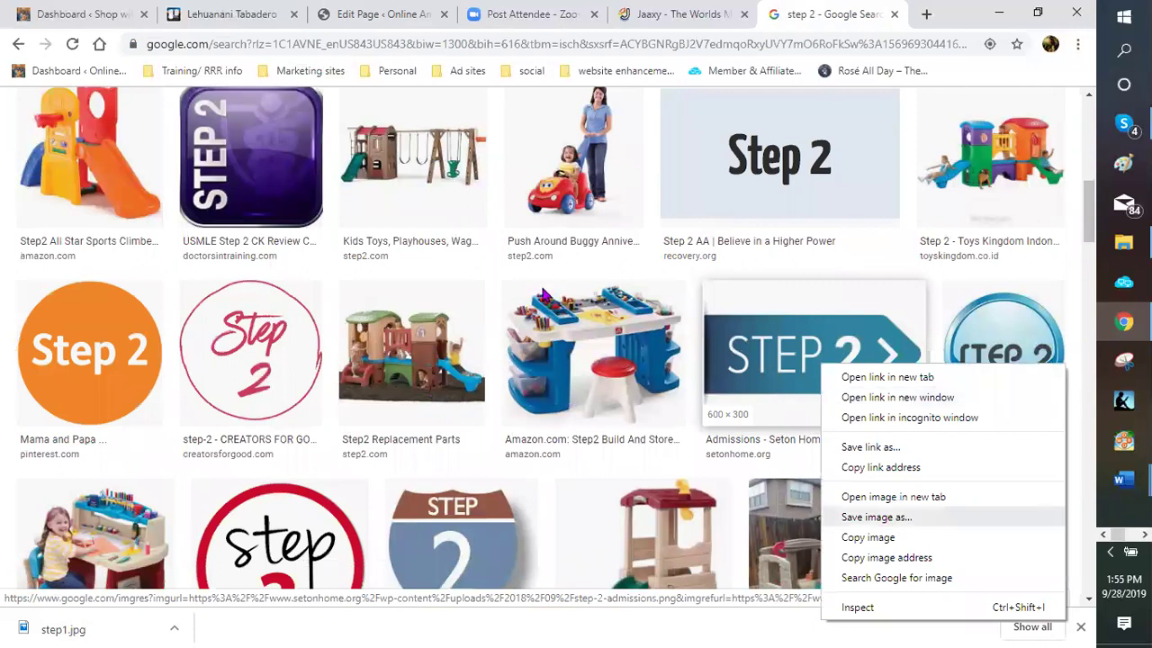
click(876, 516)
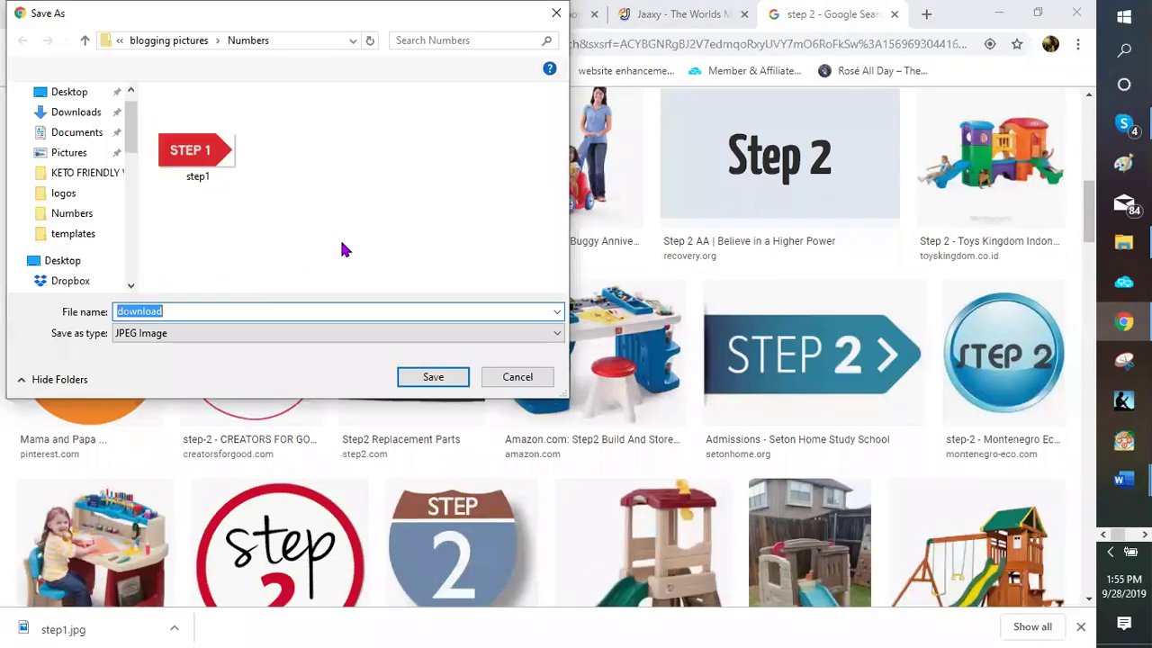
text(s)
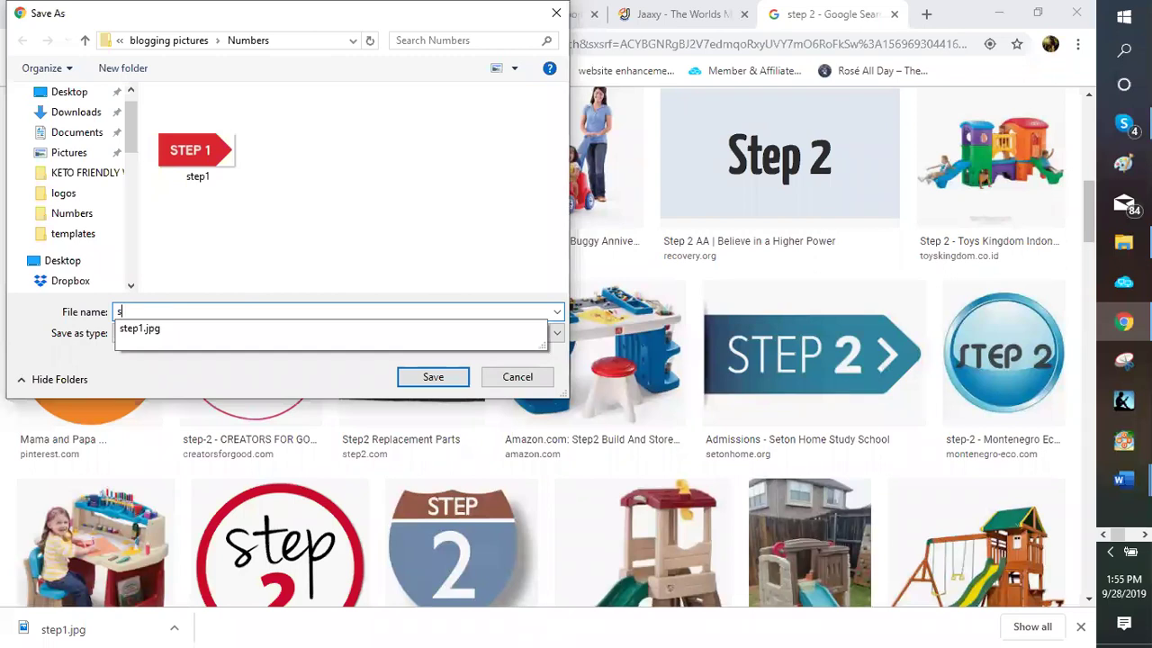
text(tep 2)
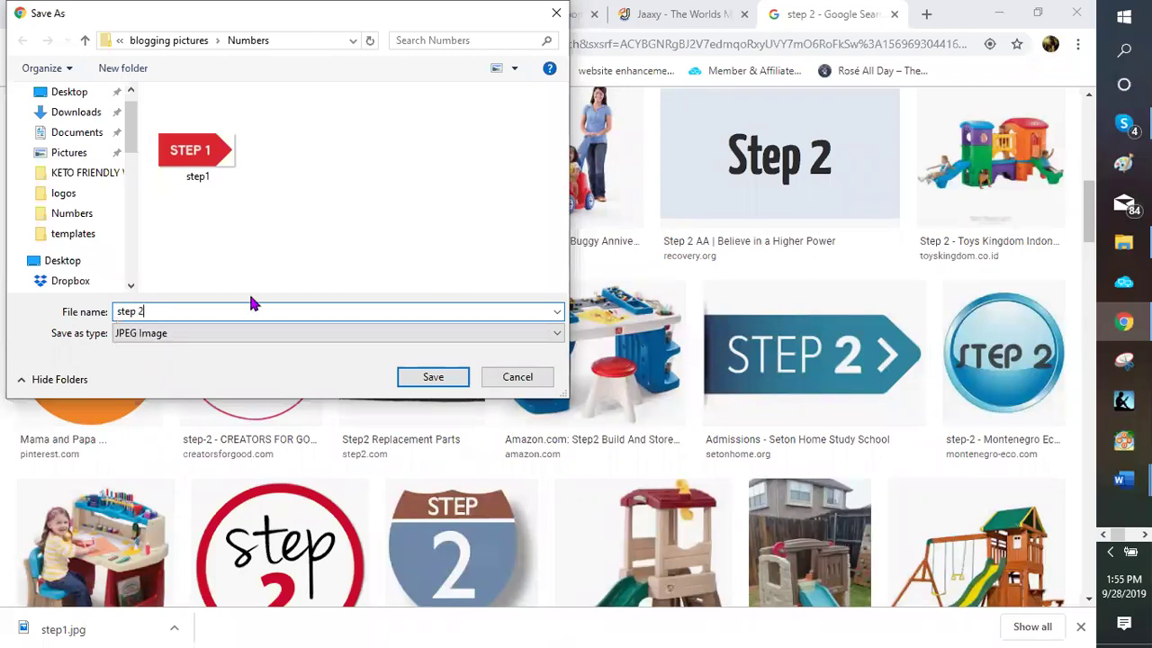
key(Return)
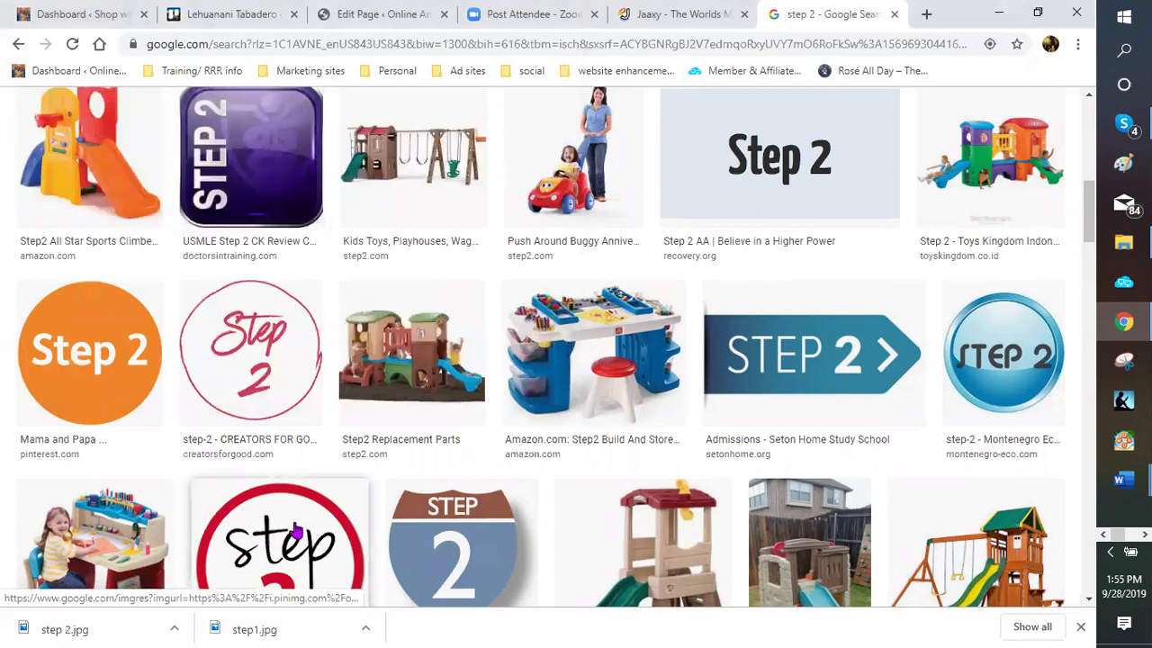
scroll(530, 464, down, 1)
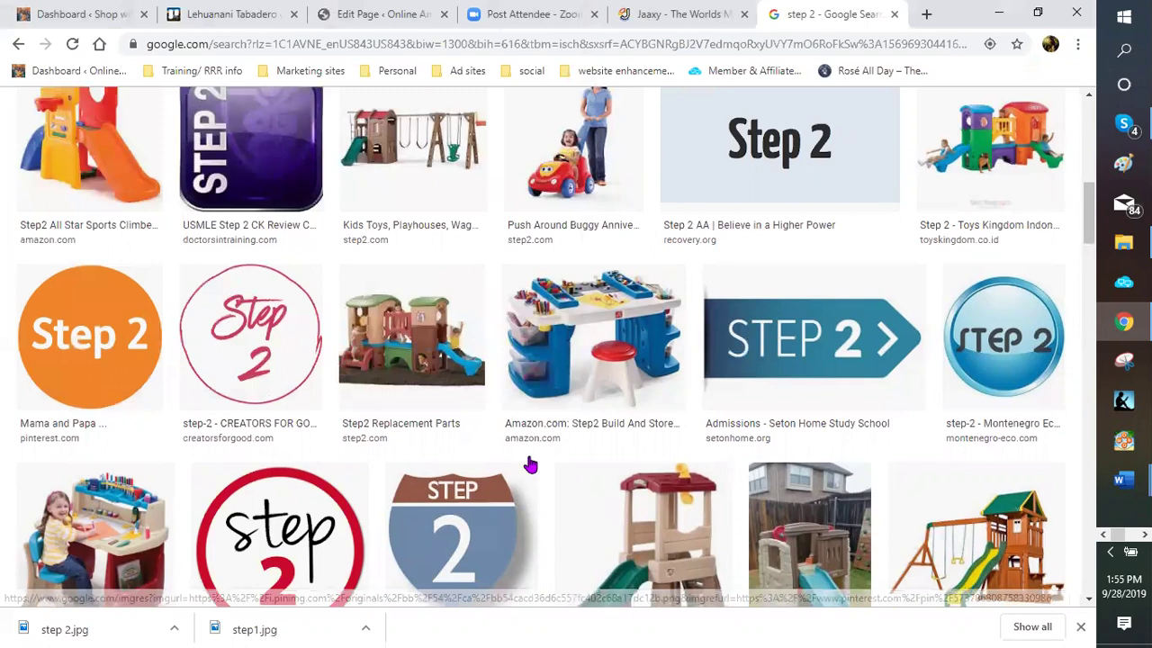
scroll(530, 464, down, 2)
scroll(529, 464, down, 4)
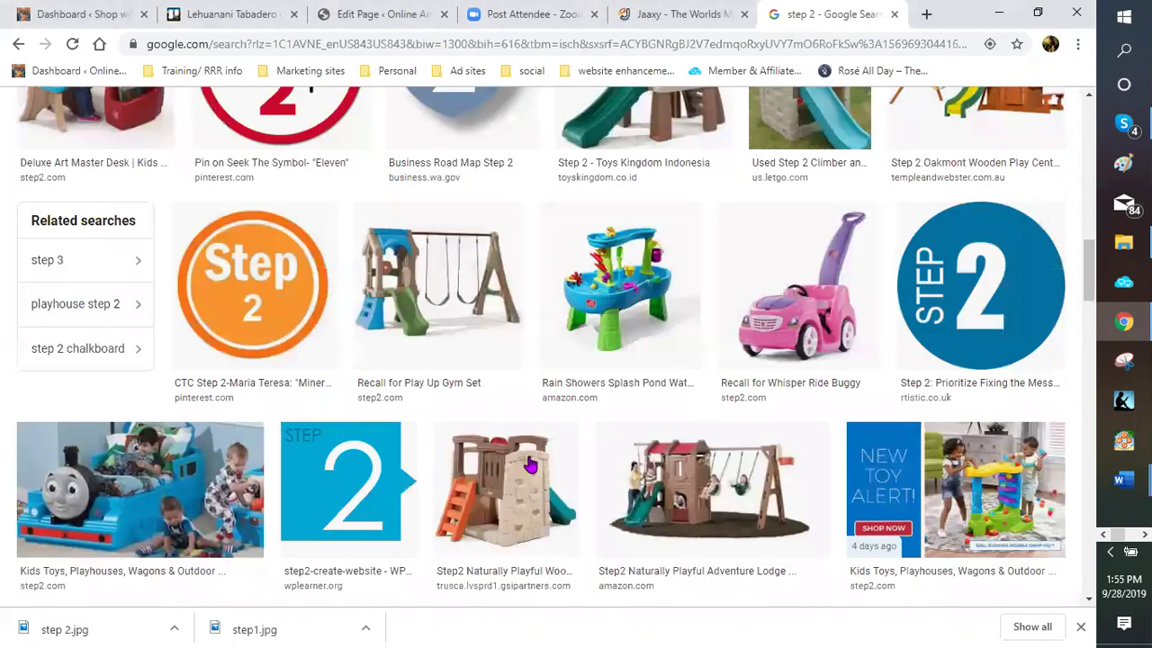
scroll(529, 464, up, 4)
scroll(377, 317, up, 8)
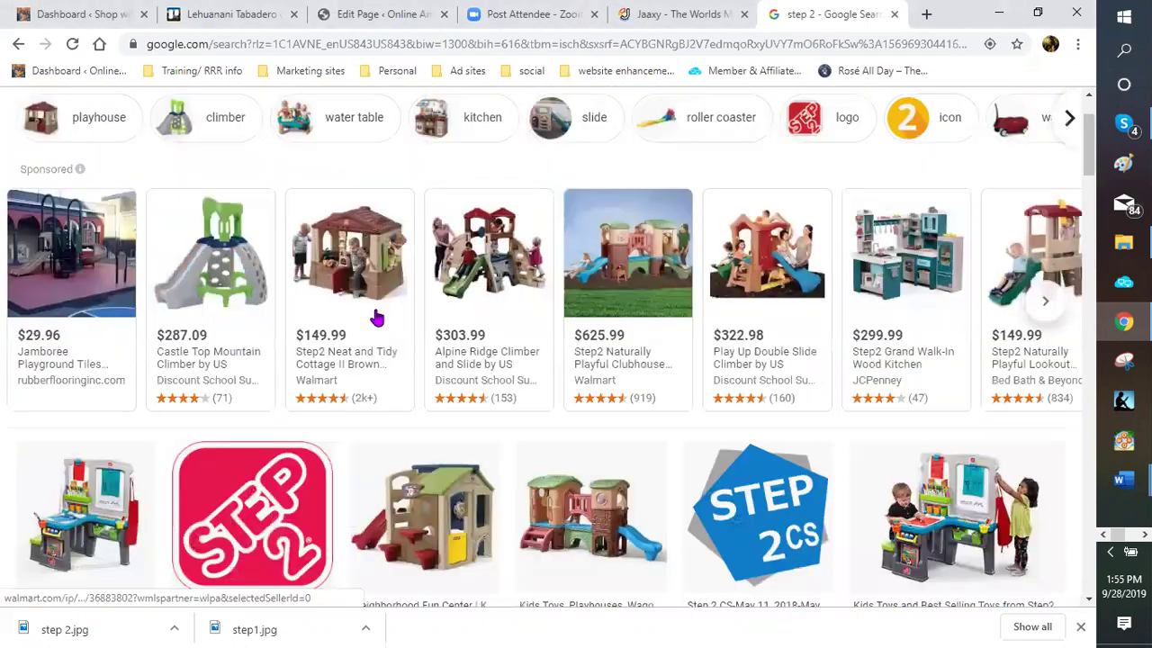
scroll(207, 148, up, 1)
Change the Google Images search to 'step 3'
click(182, 123)
key(BackSpace)
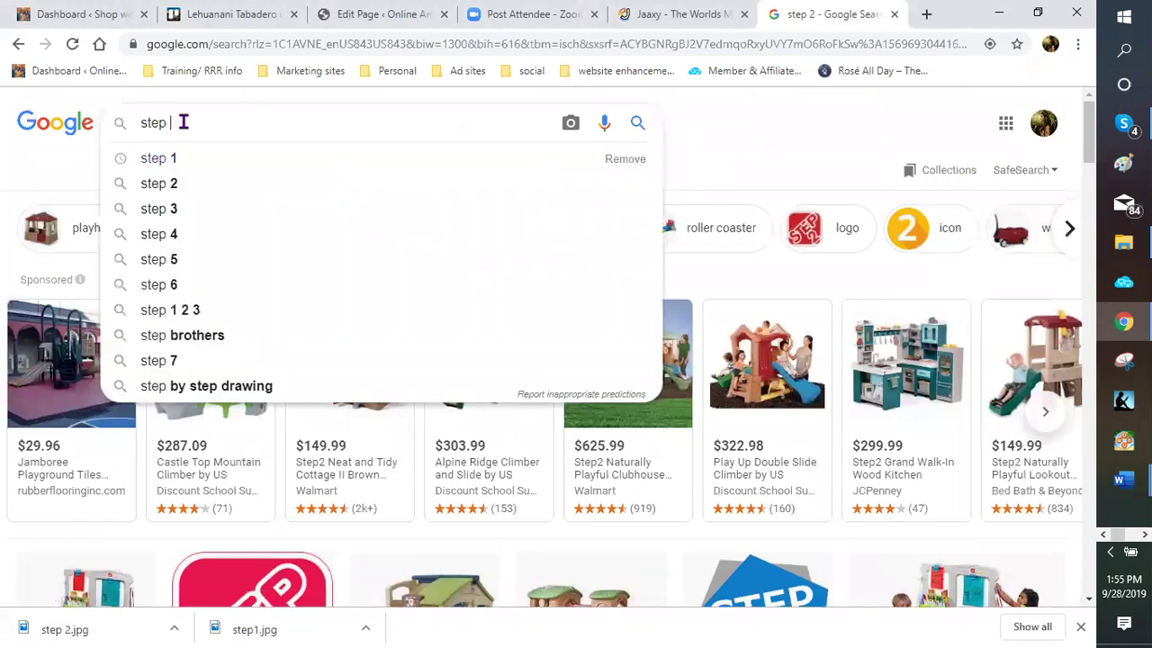
text(3)
key(Return)
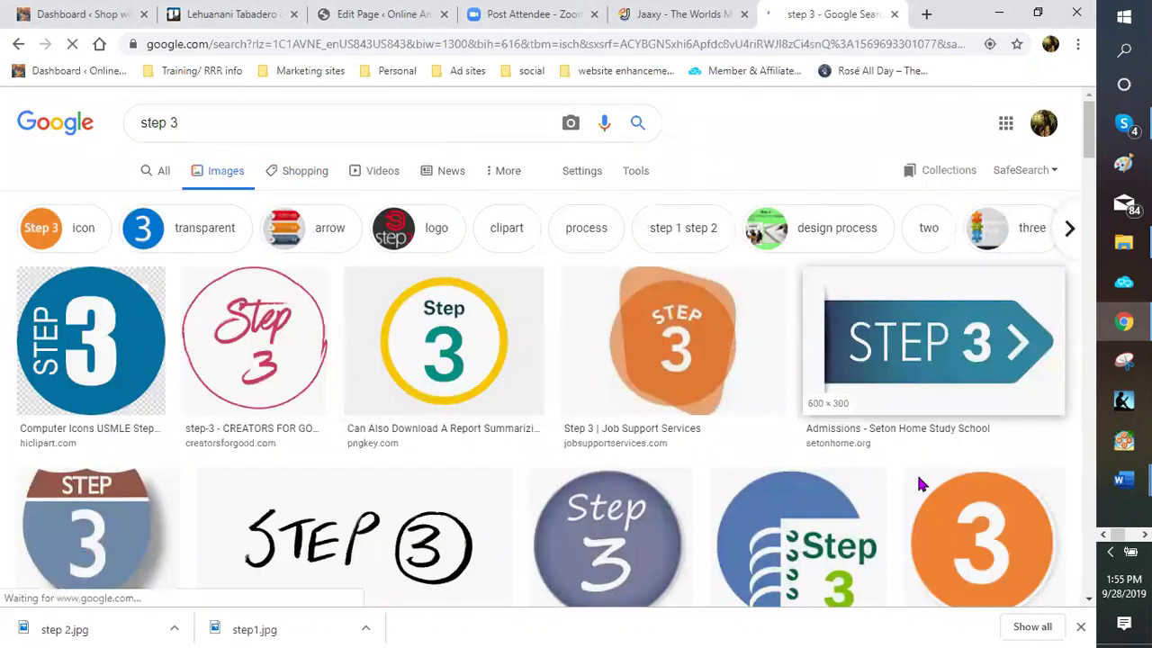
Save the blue STEP 3 arrow image as 'step 3' (step 3.jpg)
right_click(923, 515)
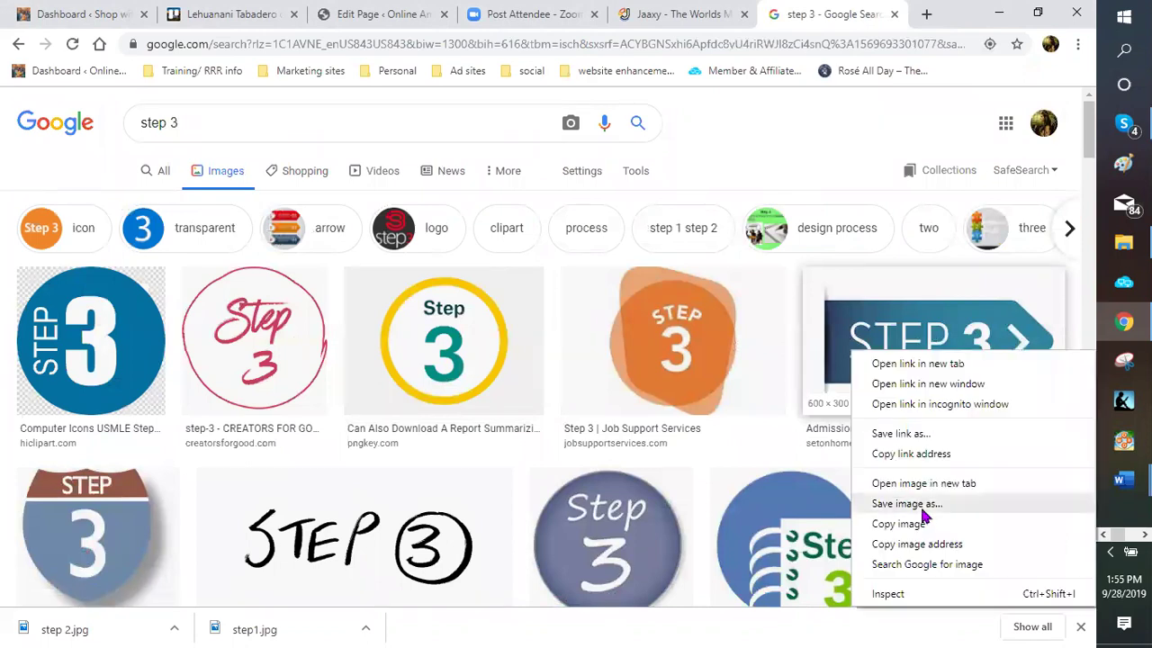
click(926, 505)
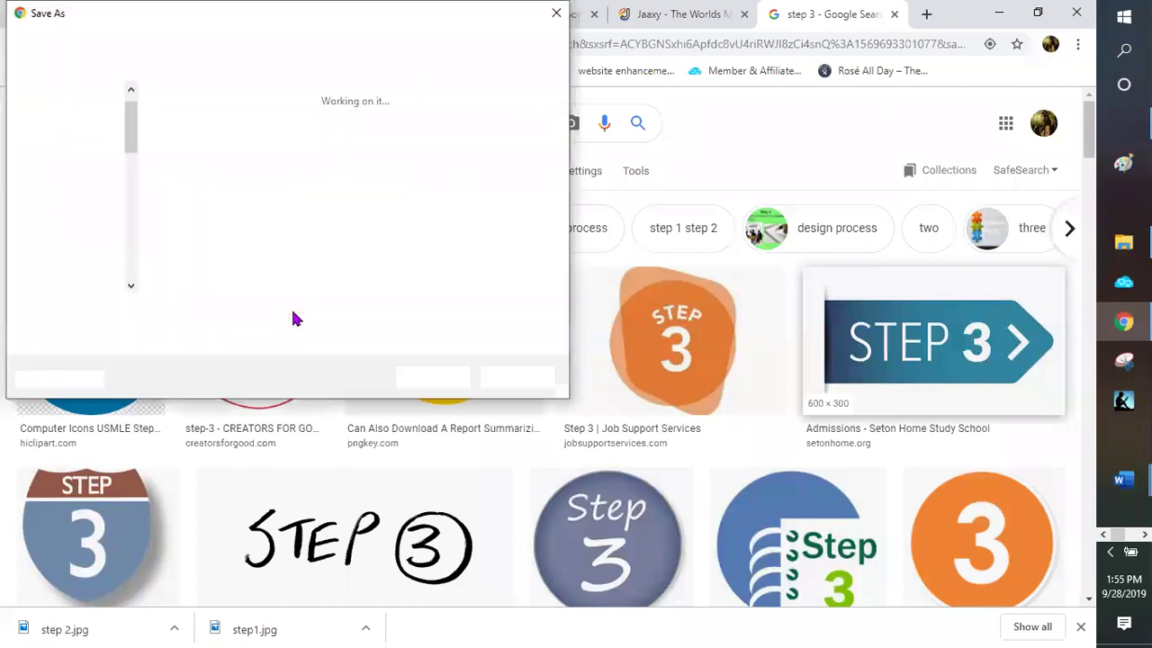
text(se)
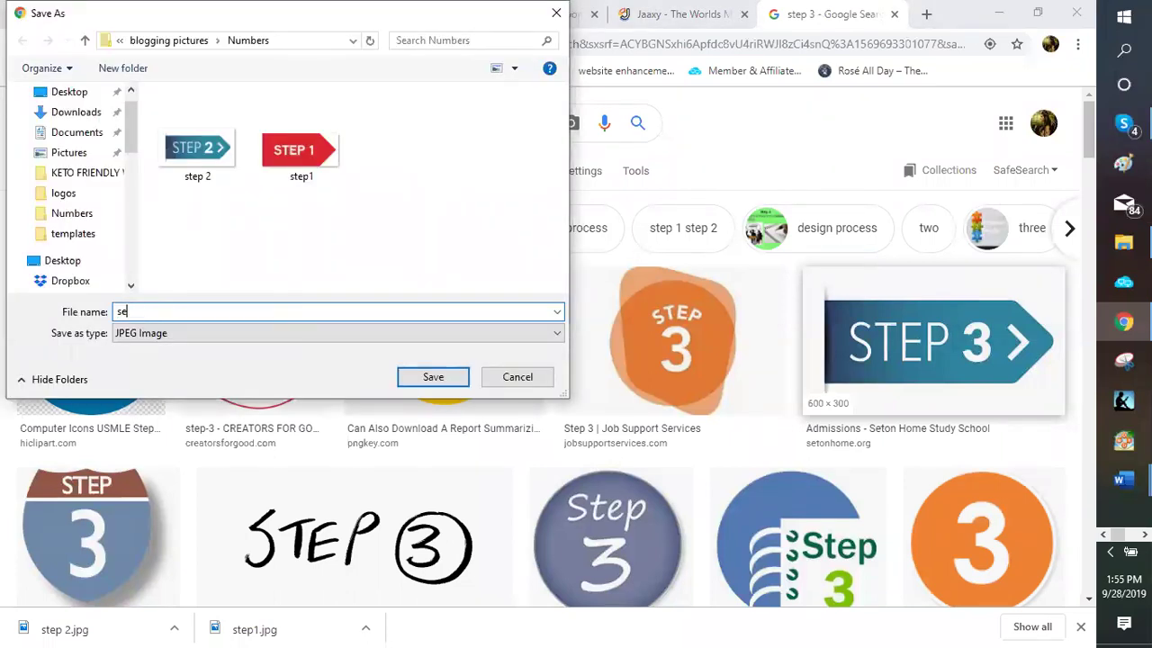
key(BackSpace)
text(tep 3)
key(Return)
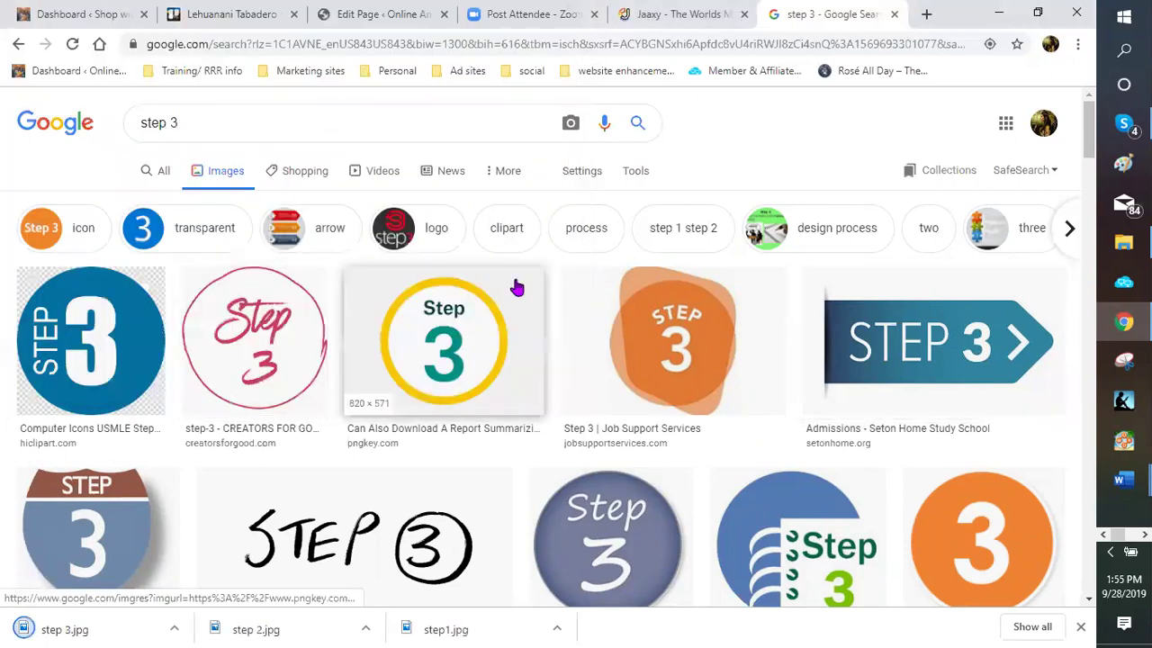
Save the red STEP 3 arrow image as 'step 3' (step 3.png)
scroll(580, 334, down, 1)
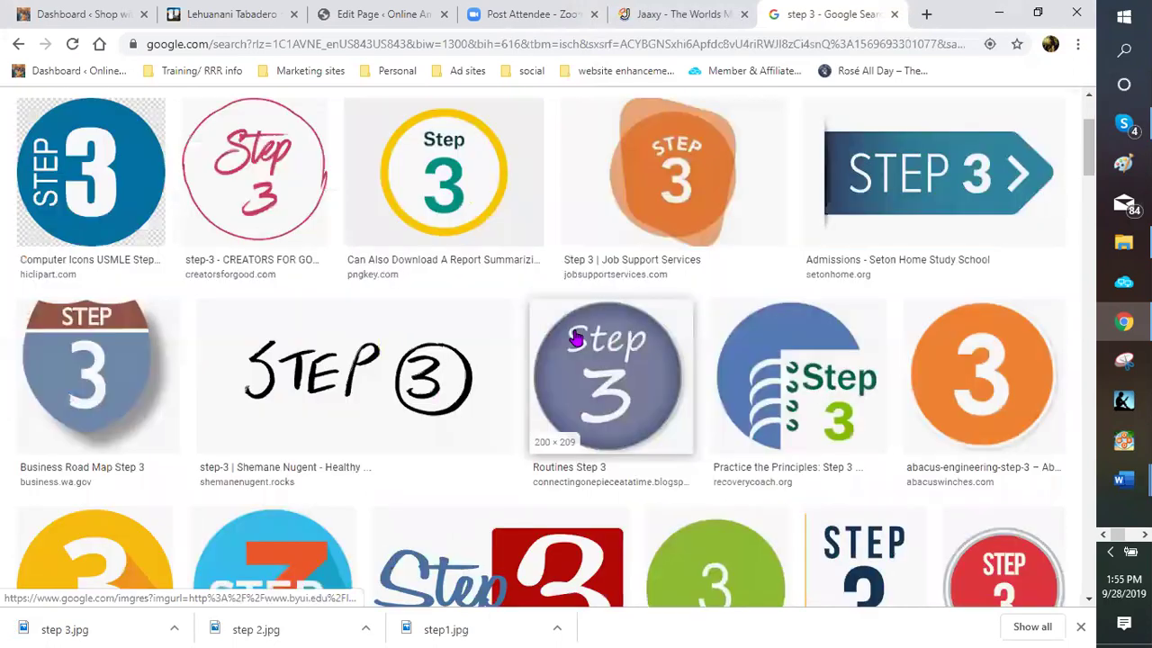
scroll(576, 334, down, 3)
scroll(682, 338, down, 2)
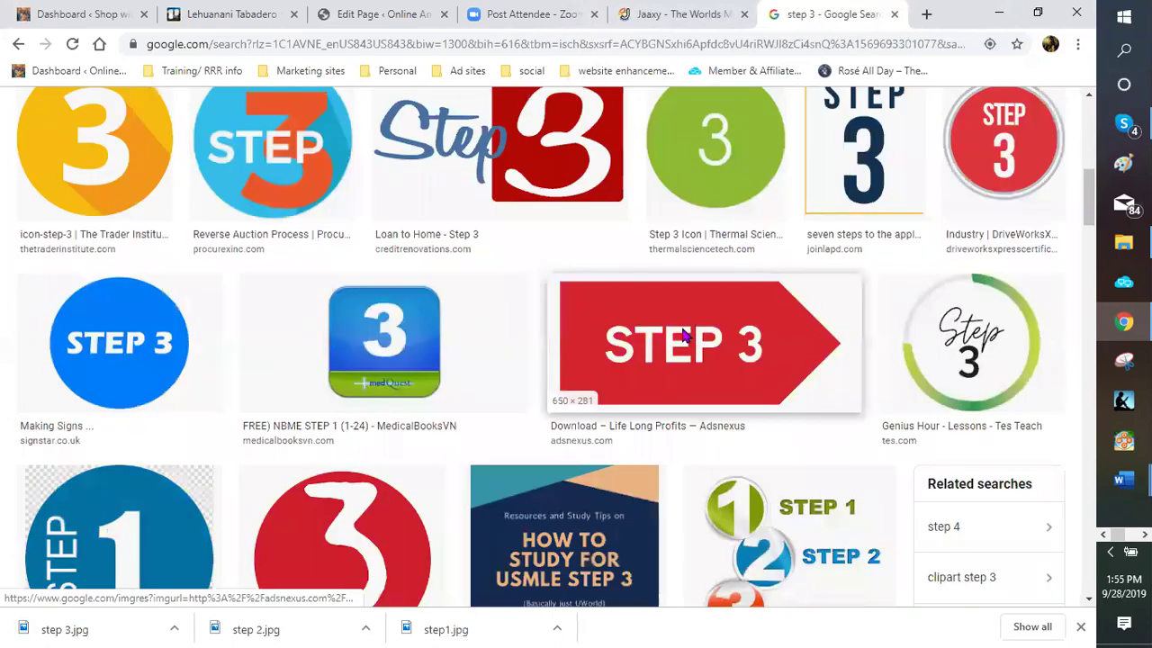
right_click(682, 326)
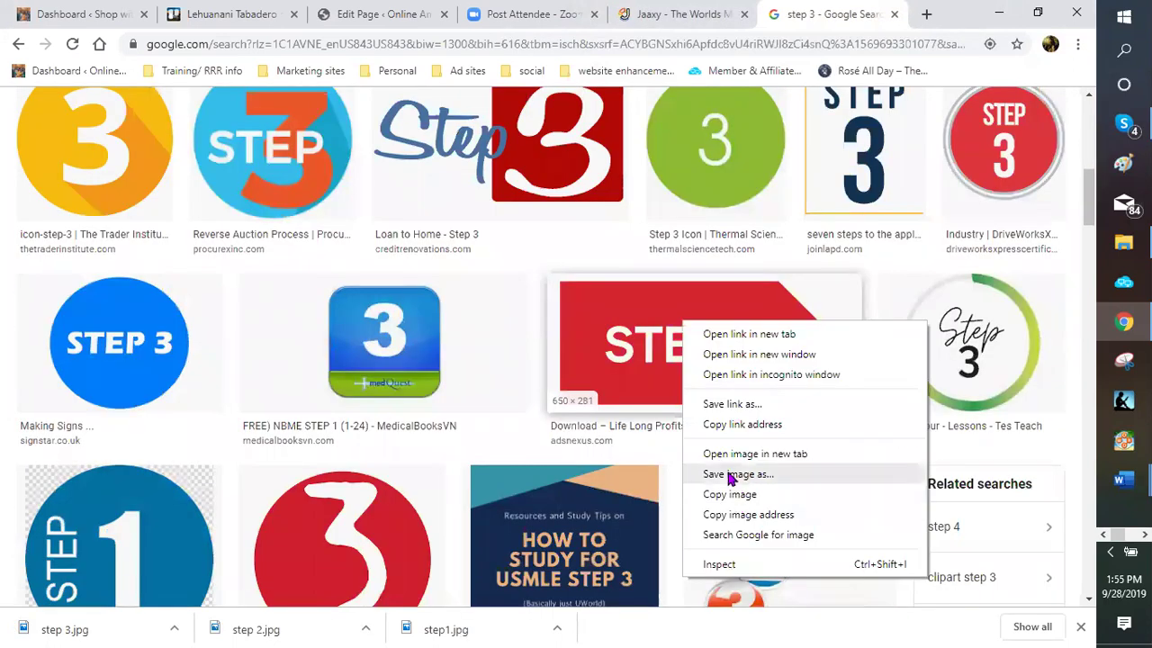
click(397, 253)
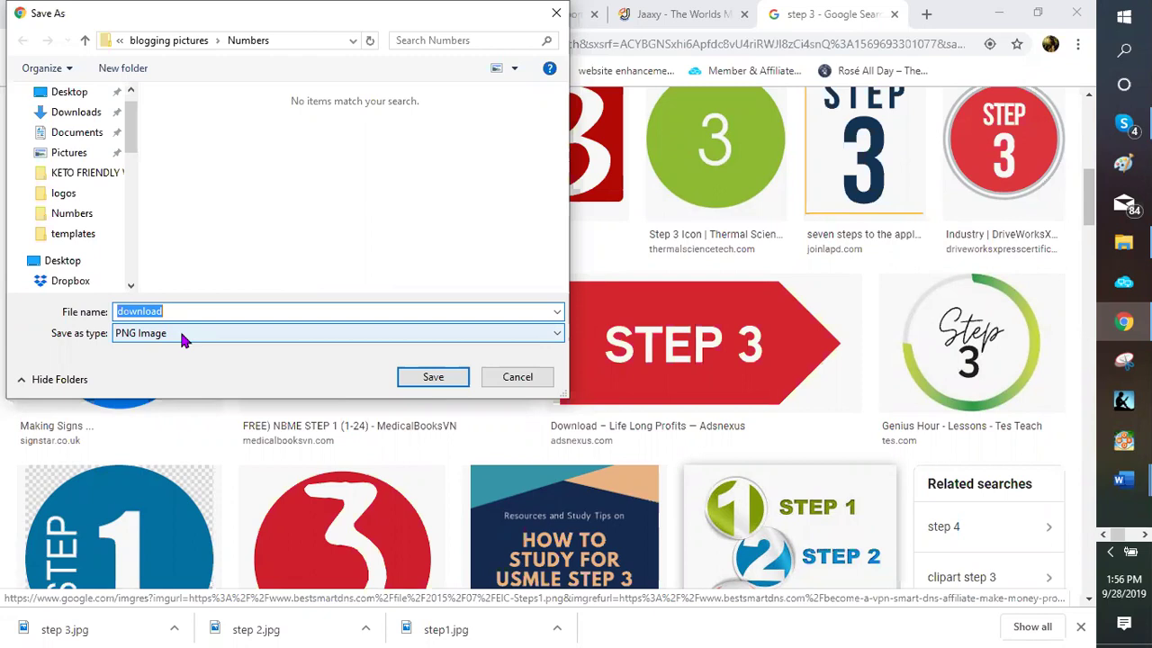
text(step)
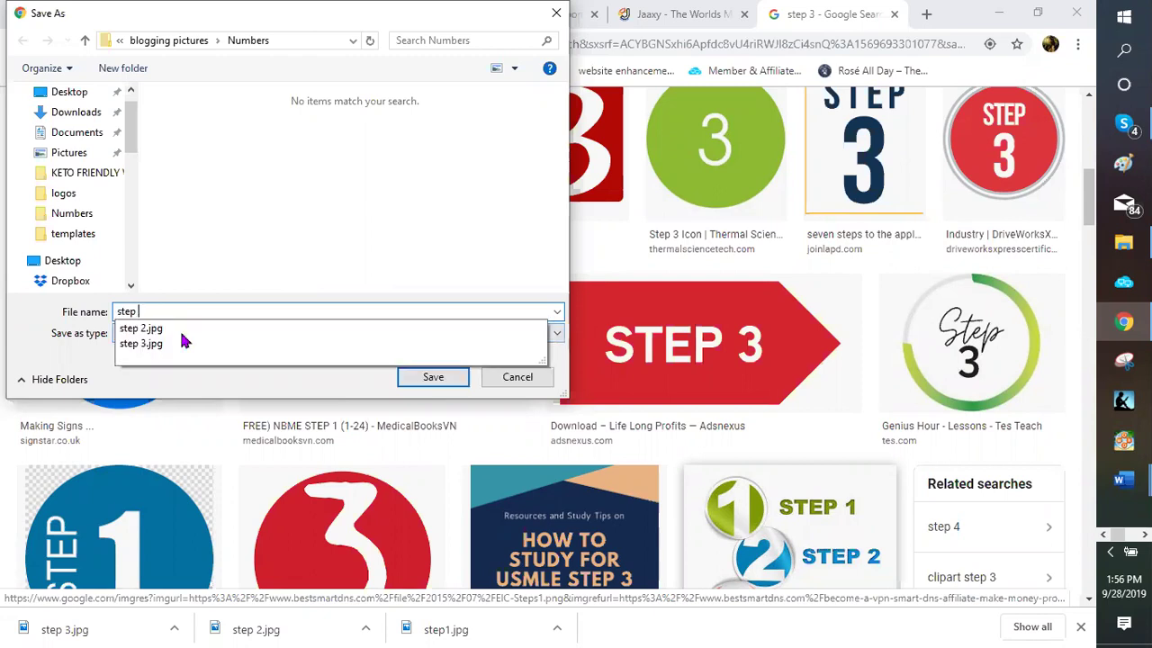
text( 3)
click(463, 381)
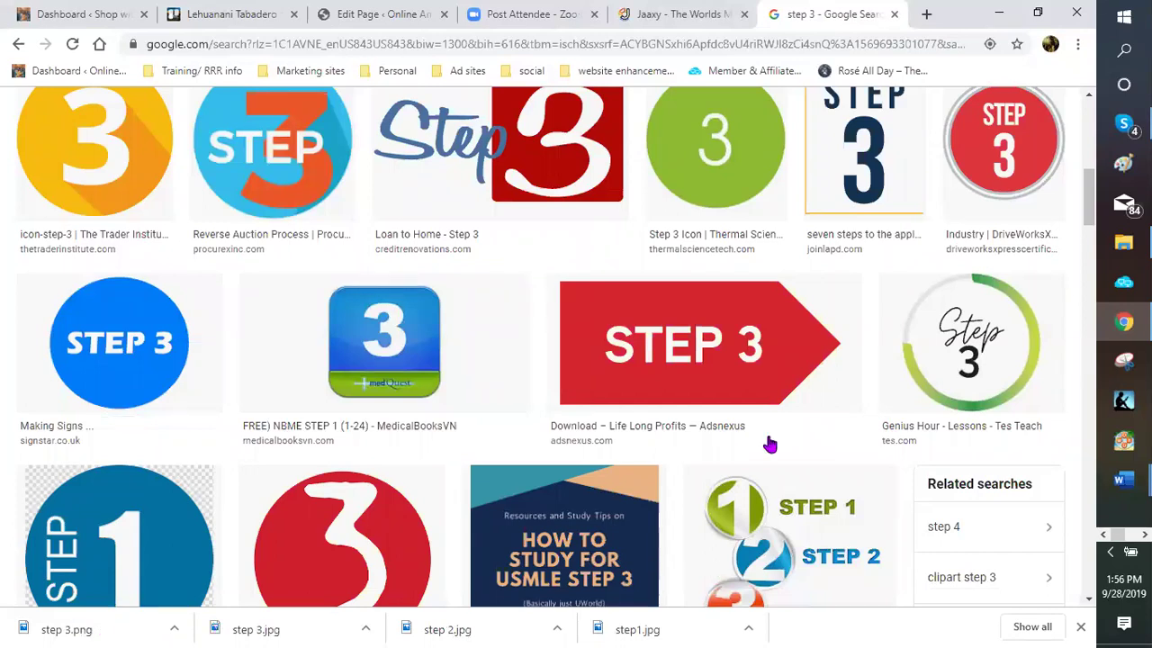
Save another red STEP 3 arrow picture to the Numbers folder as step 3a.png
scroll(758, 417, down, 3)
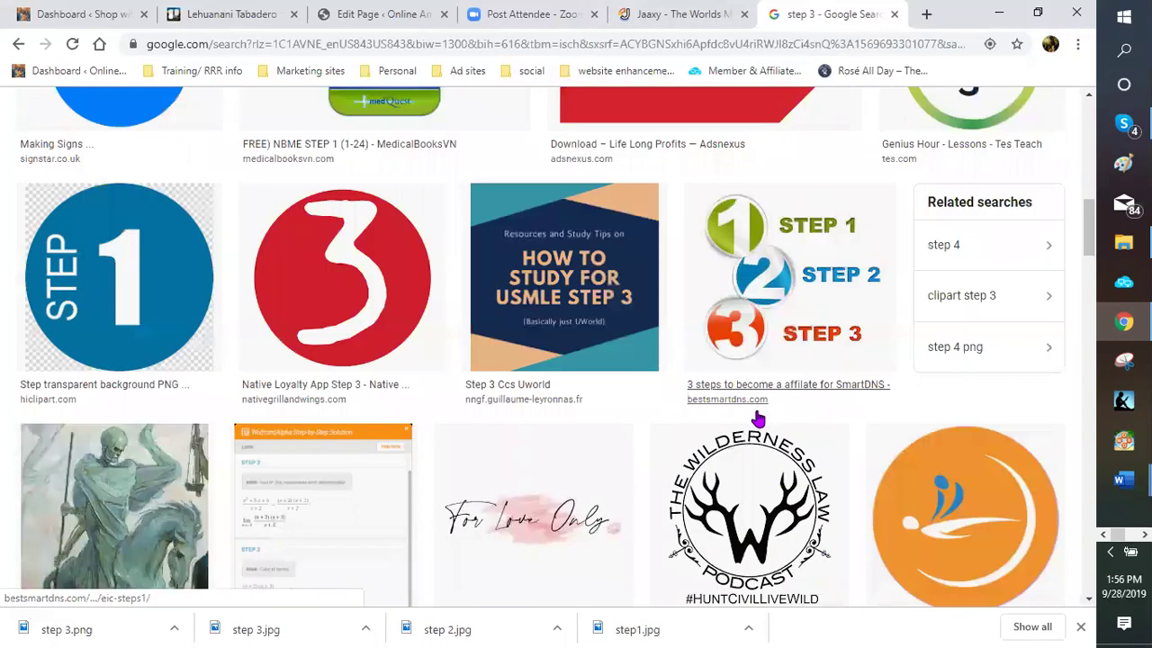
scroll(458, 368, up, 4)
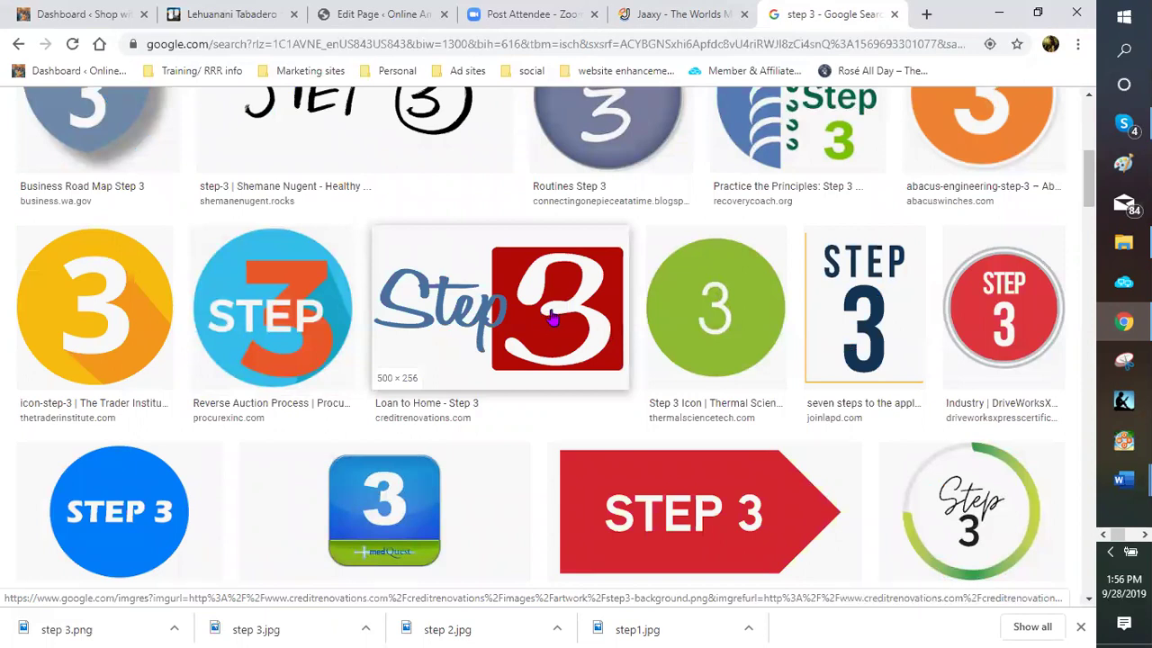
scroll(519, 306, down, 1)
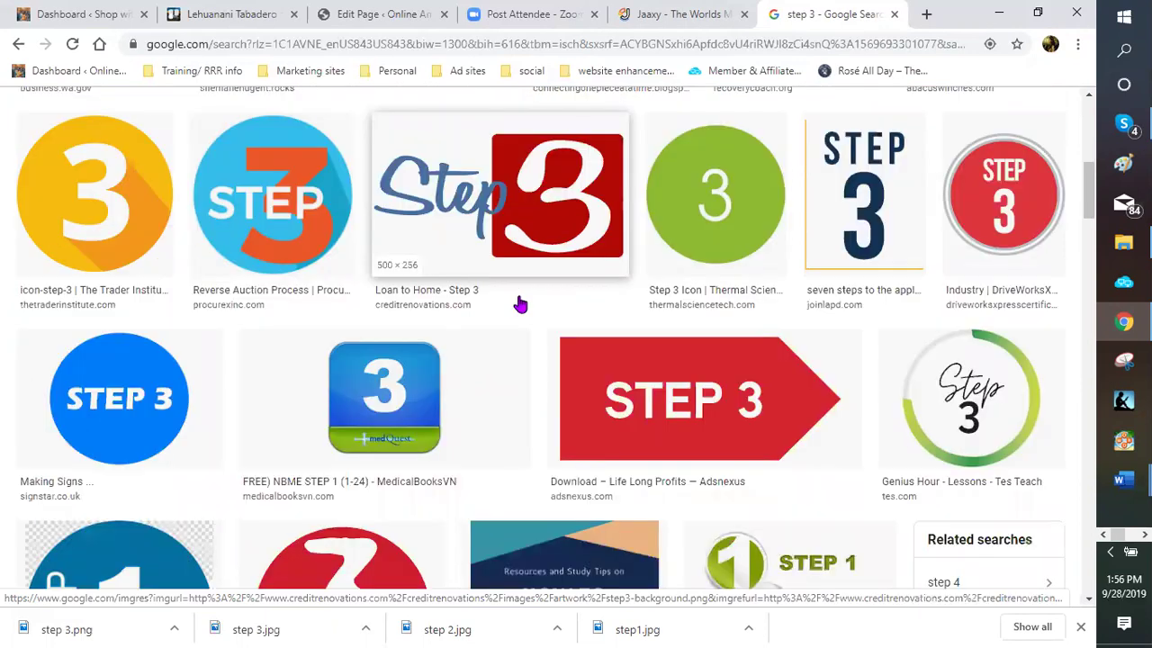
scroll(517, 303, down, 1)
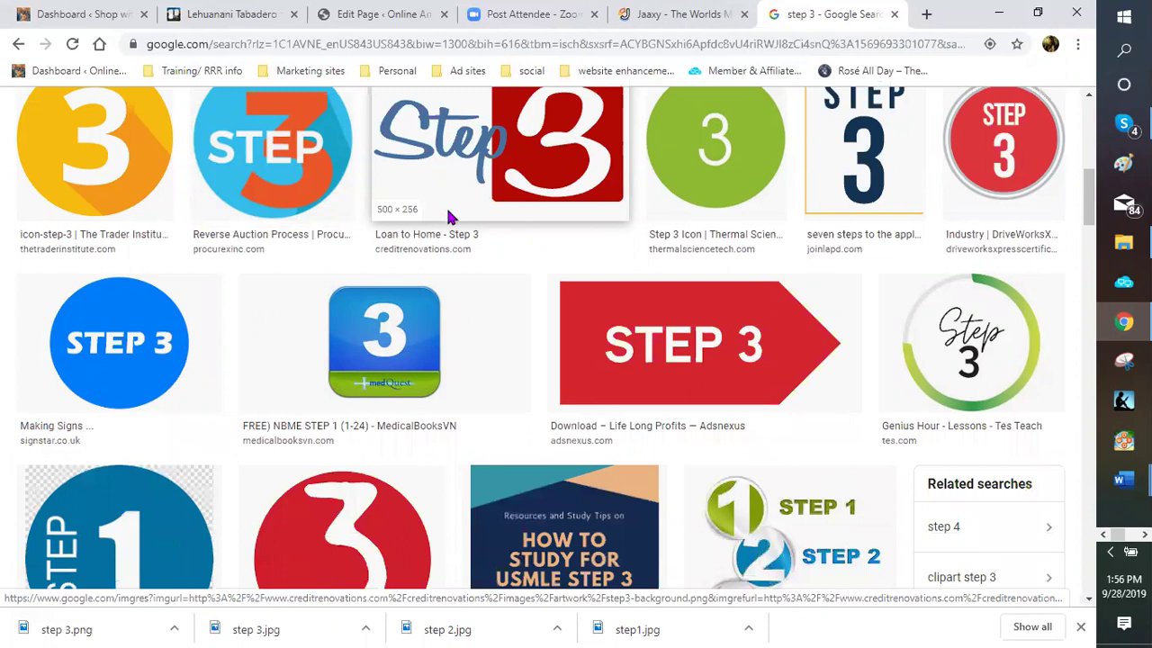
right_click(485, 192)
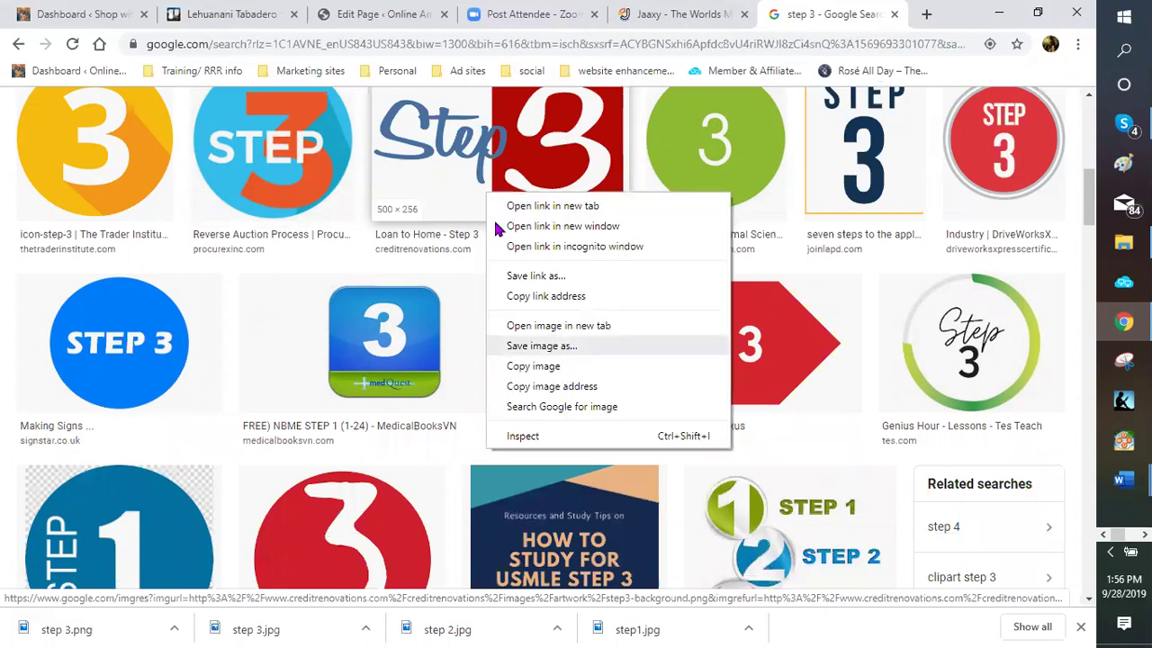
click(396, 259)
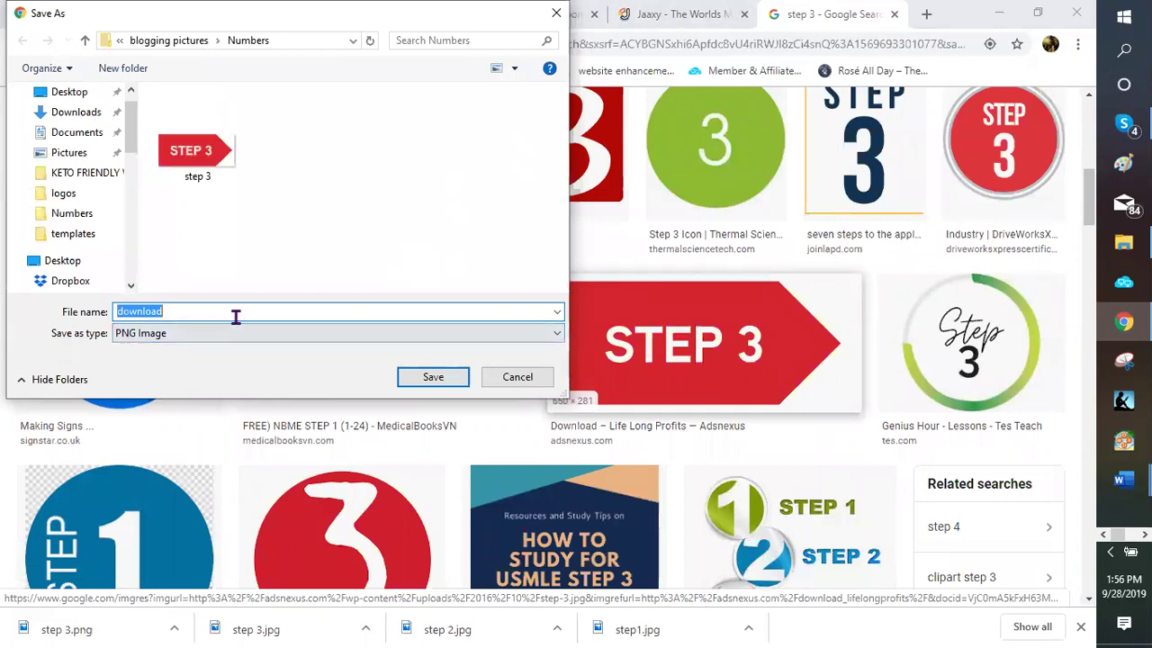
text(step)
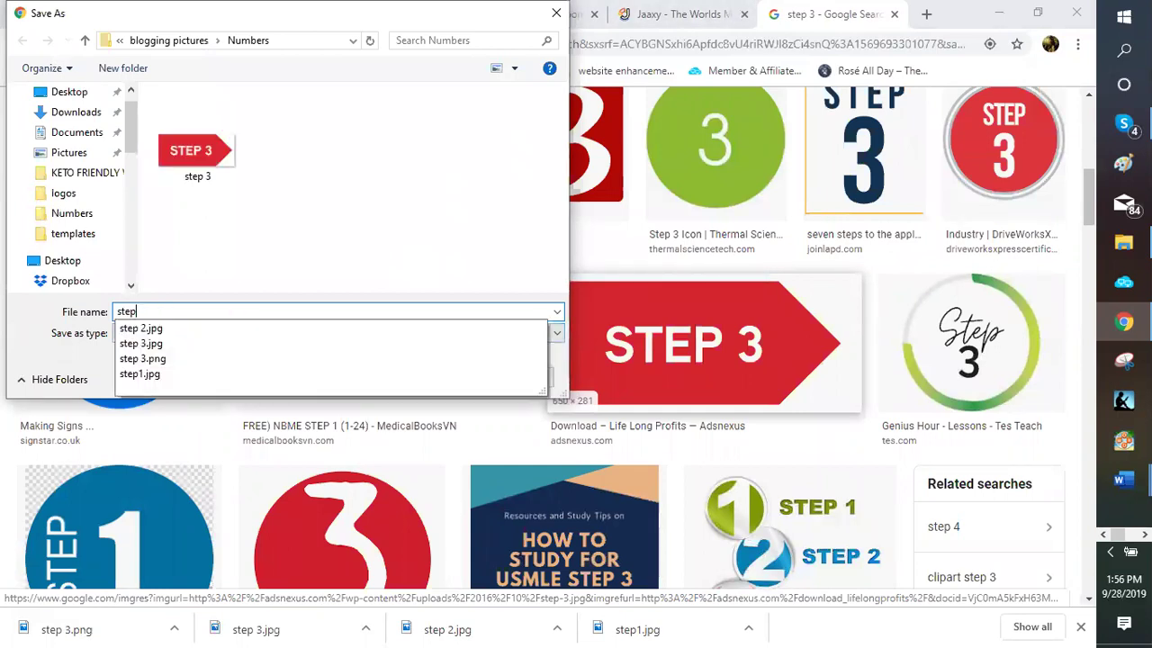
text( 3)
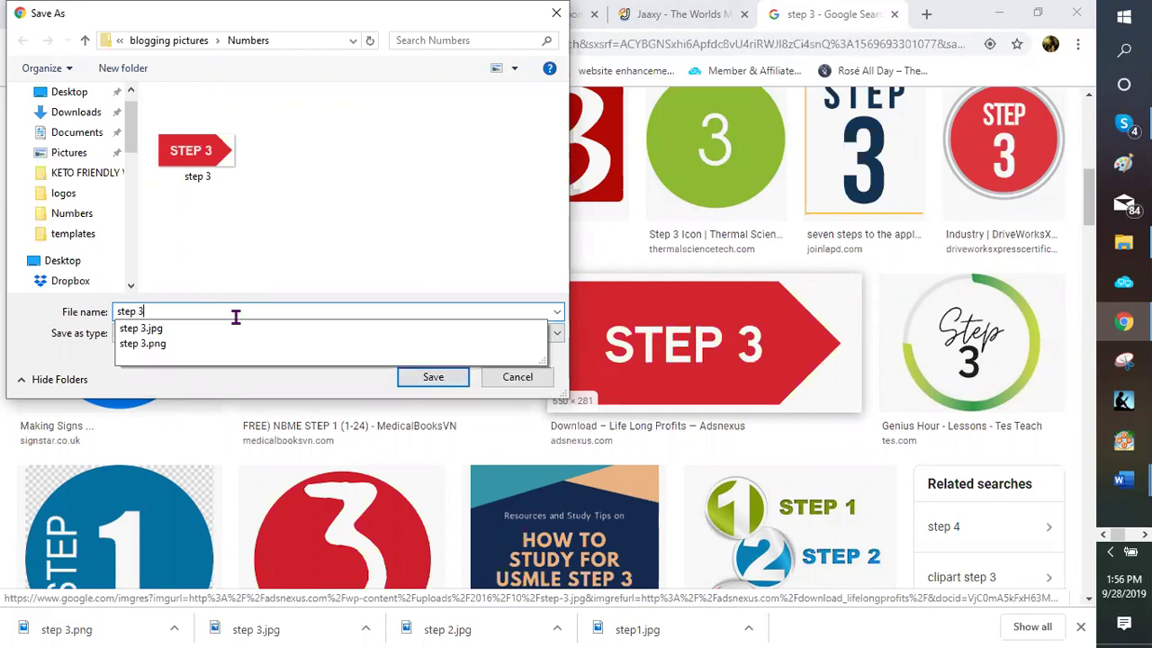
text(a)
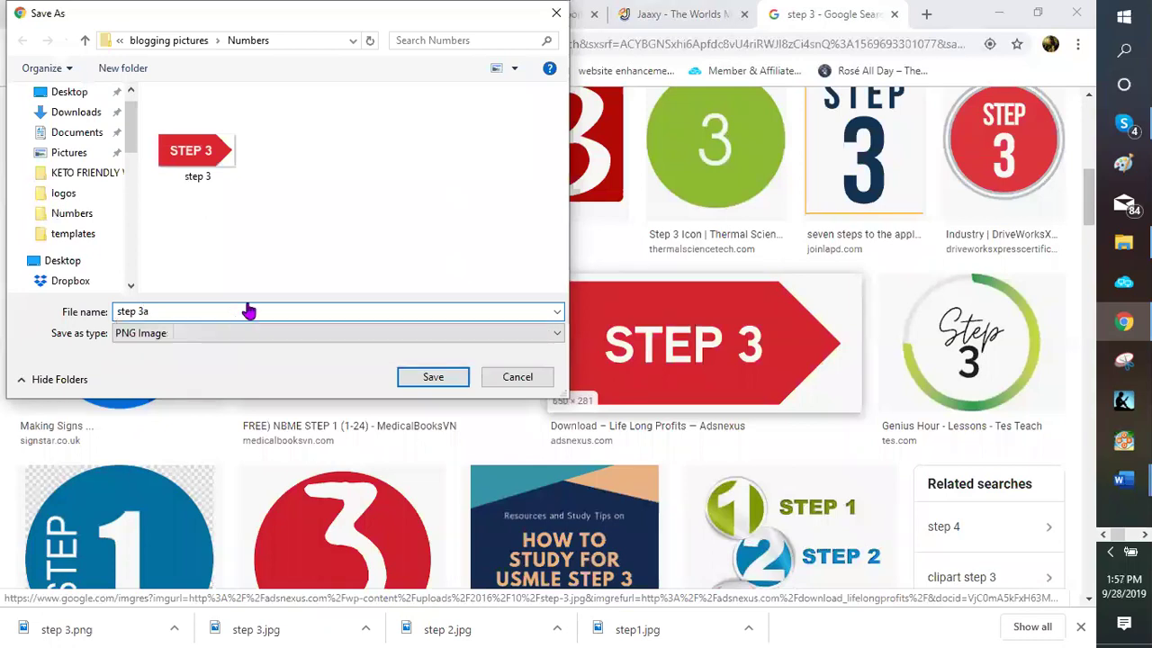
key(Return)
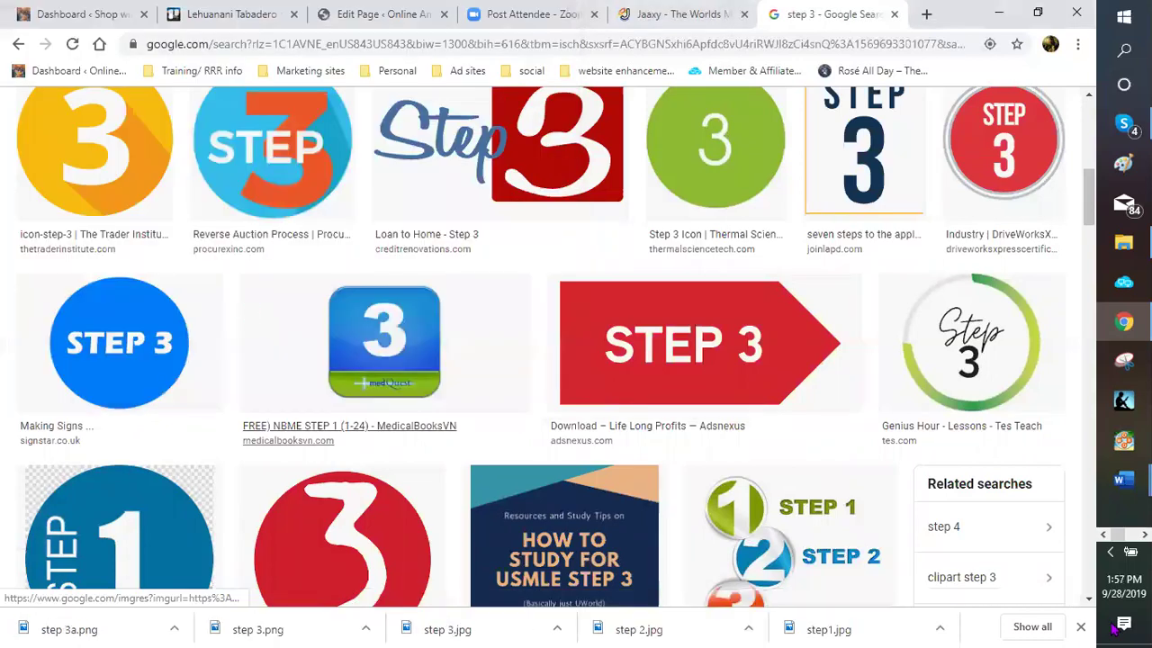
click(1082, 627)
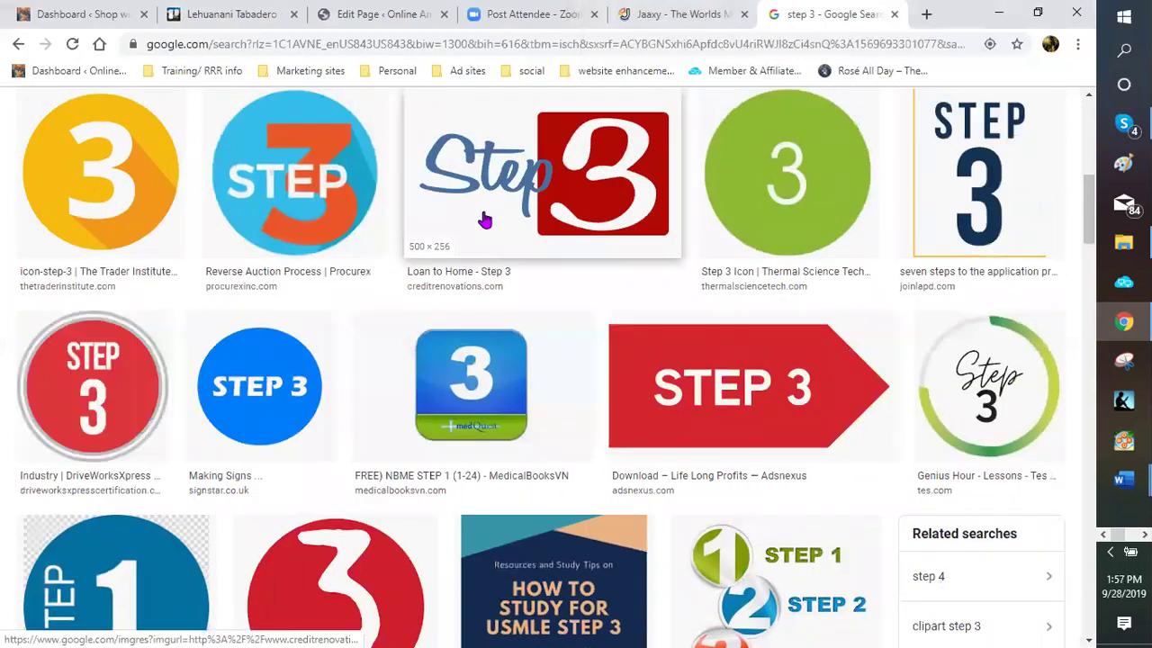
scroll(477, 215, up, 3)
scroll(465, 215, up, 2)
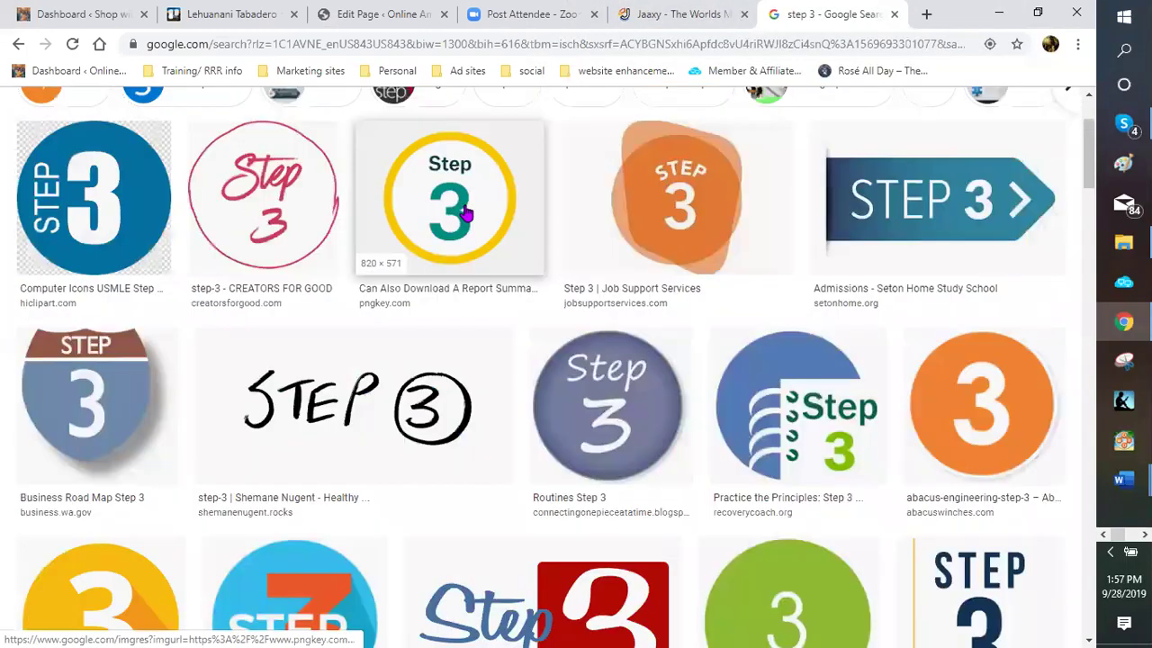
scroll(378, 188, up, 2)
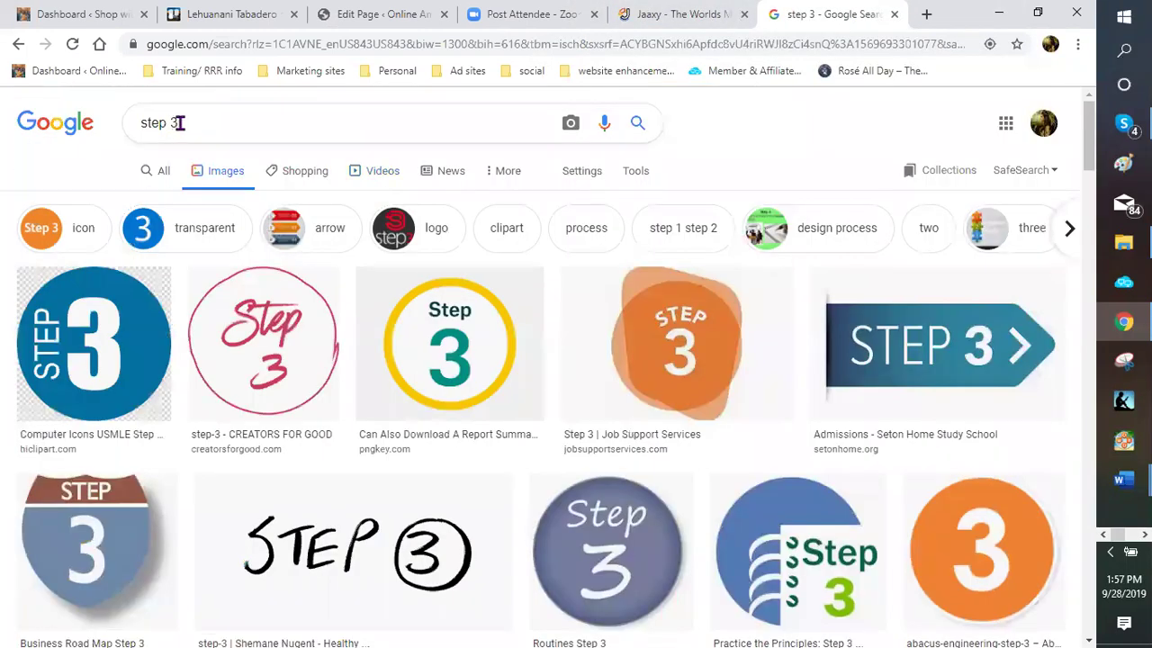
Change the Google Images search to 'step 4'
click(178, 122)
key(BackSpace)
text(4)
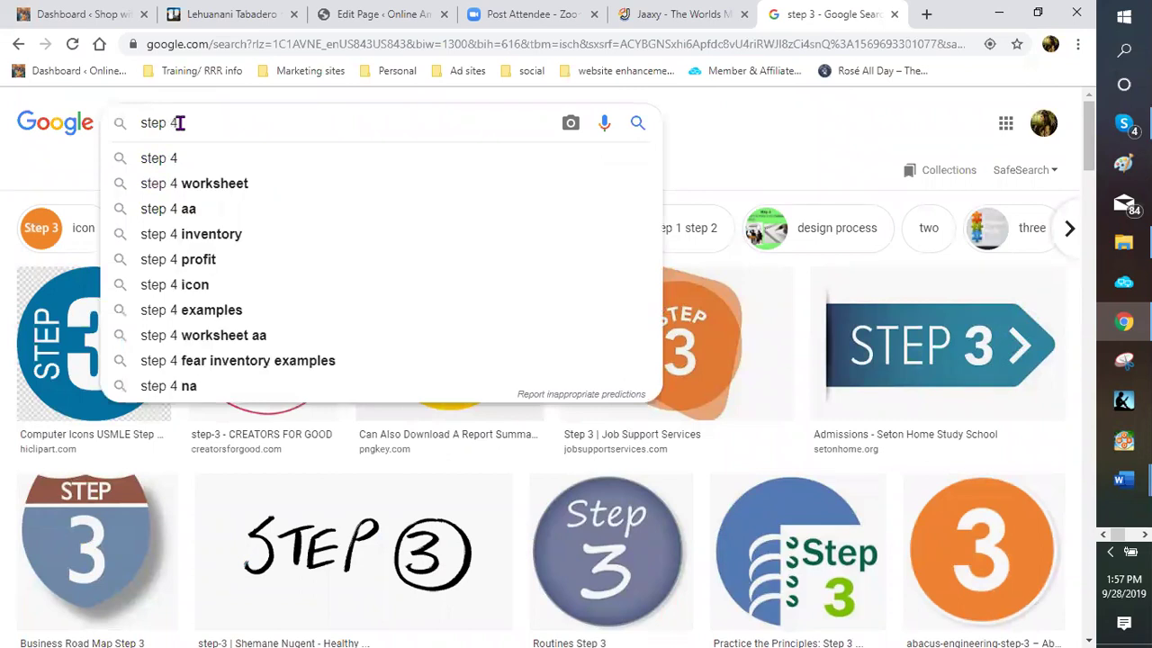
key(Return)
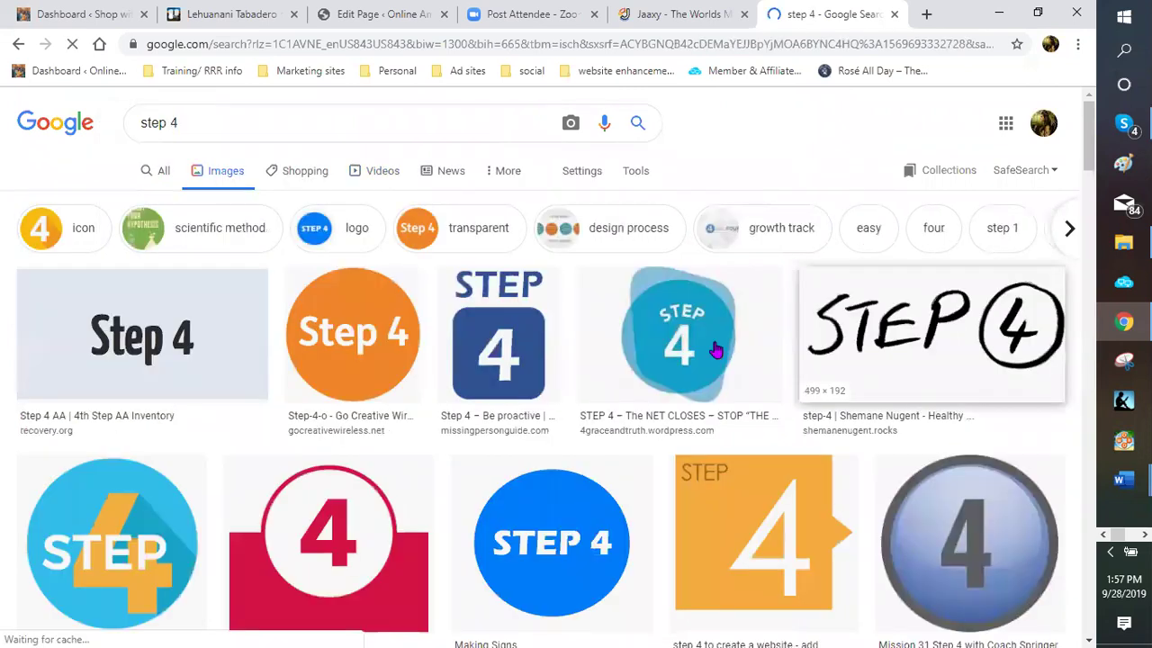
Save the dark blue STEP 4 arrow image as step 4.jpg
scroll(691, 351, down, 1)
scroll(691, 349, down, 1)
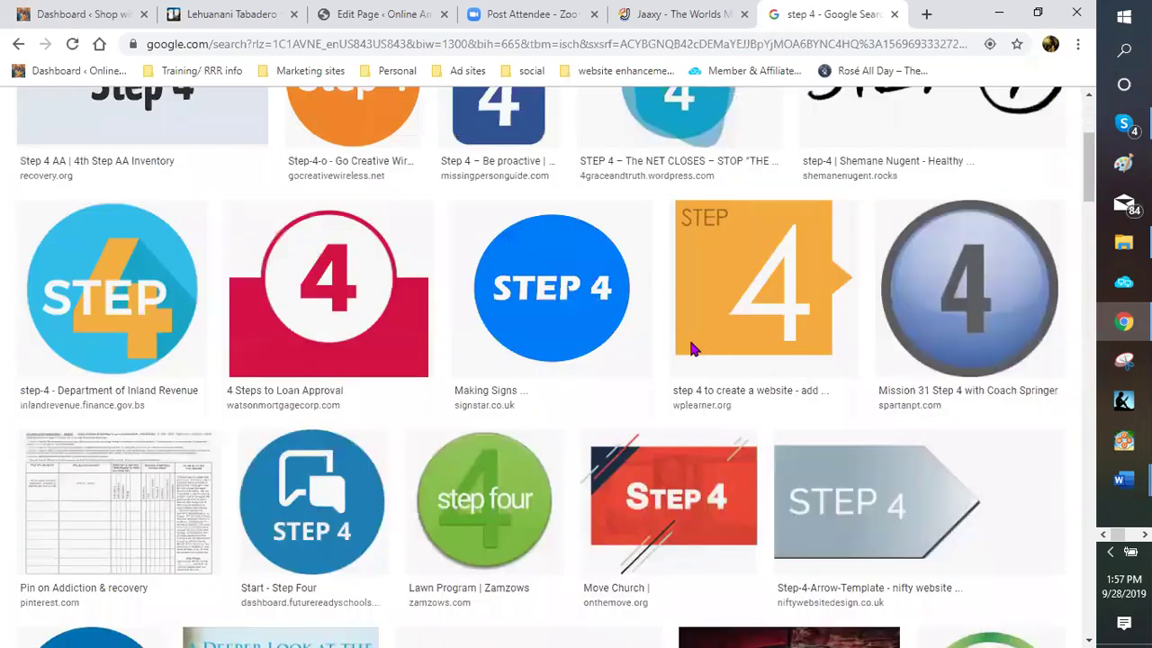
scroll(879, 372, down, 1)
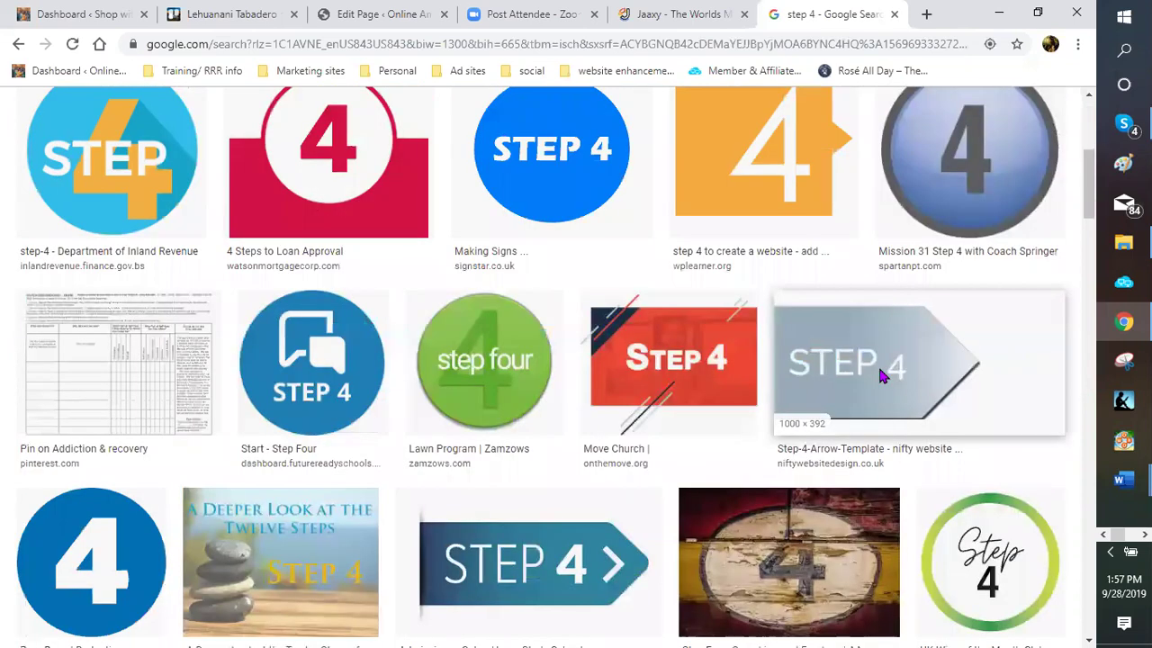
scroll(535, 423, down, 1)
scroll(522, 342, down, 1)
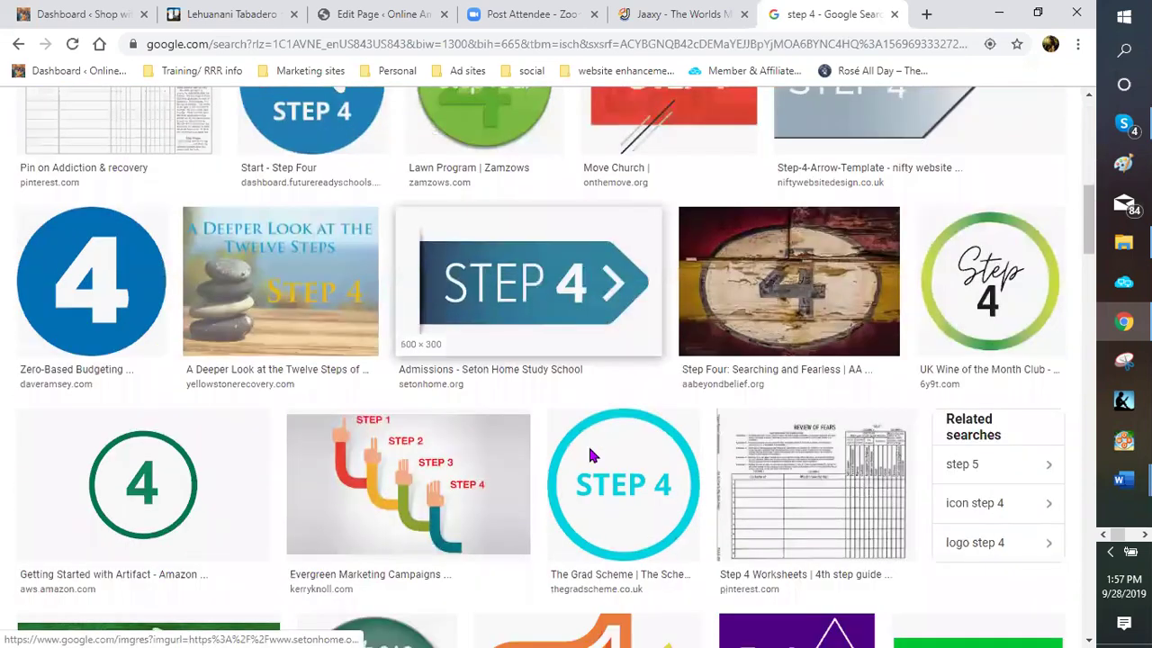
right_click(594, 456)
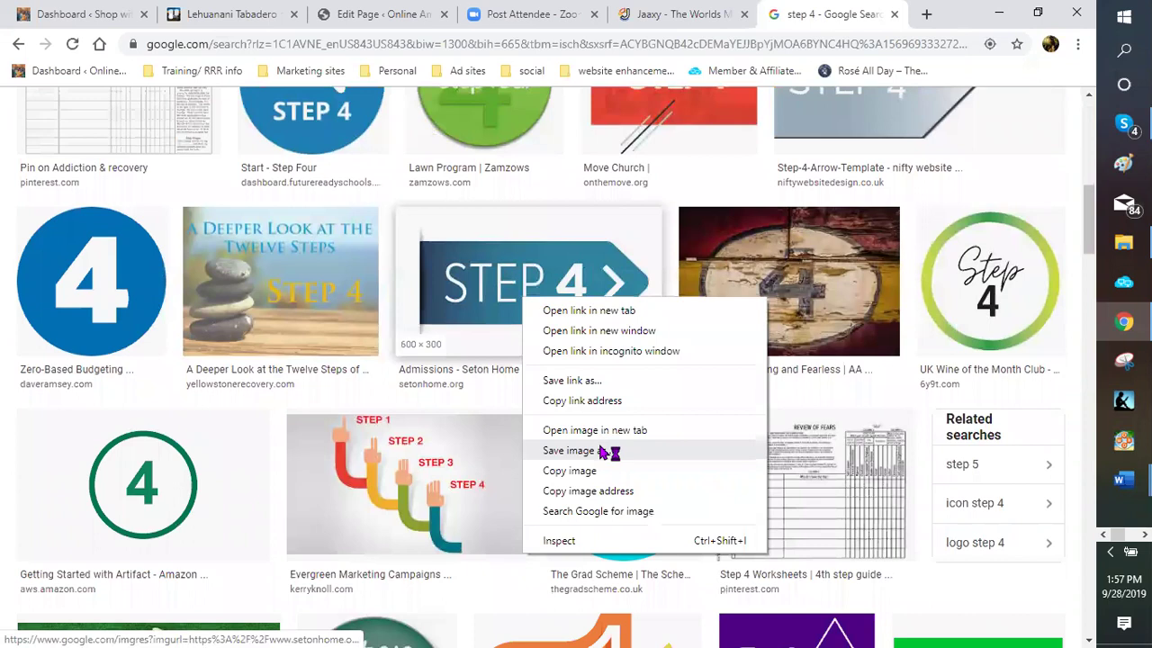
click(576, 449)
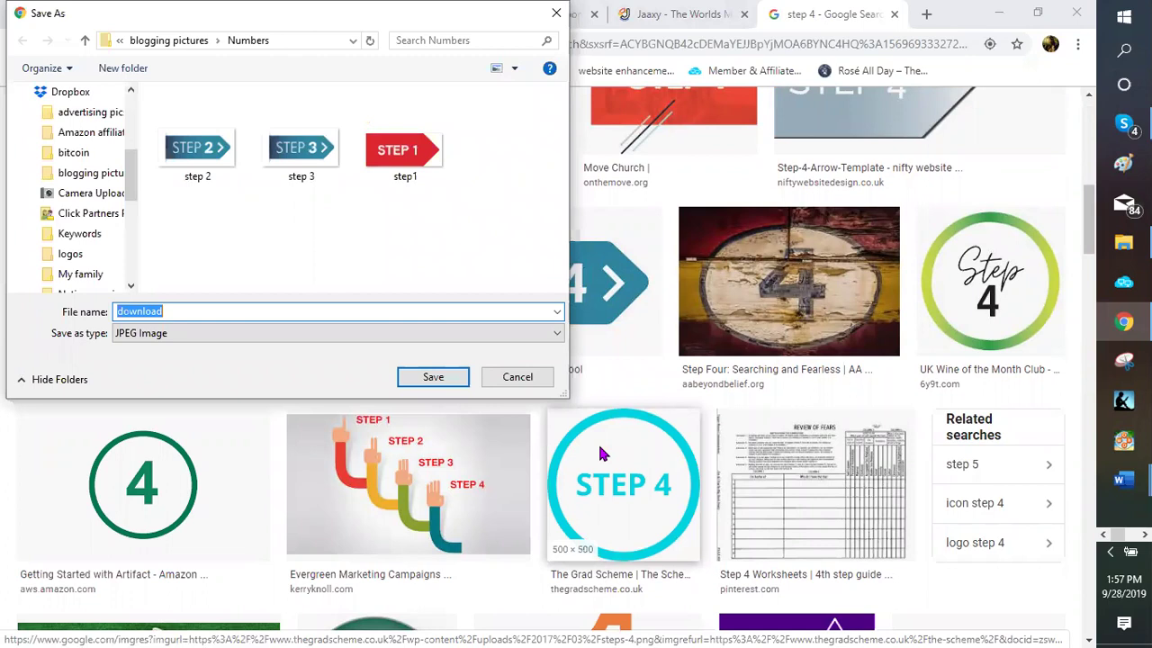
text(step)
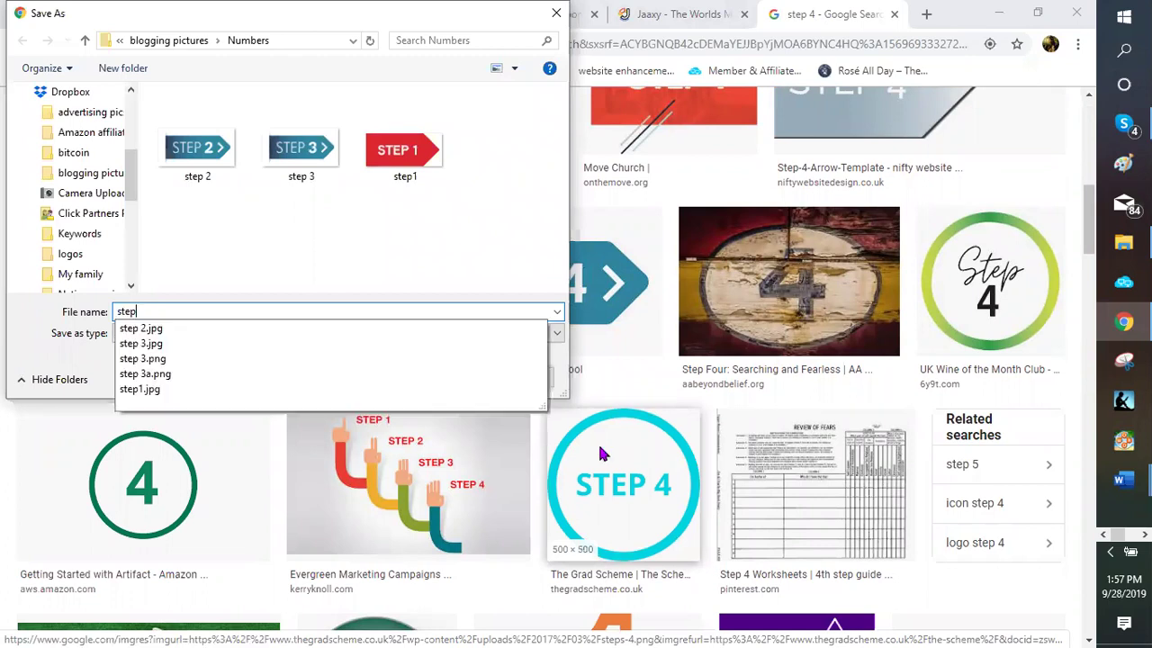
key(Return)
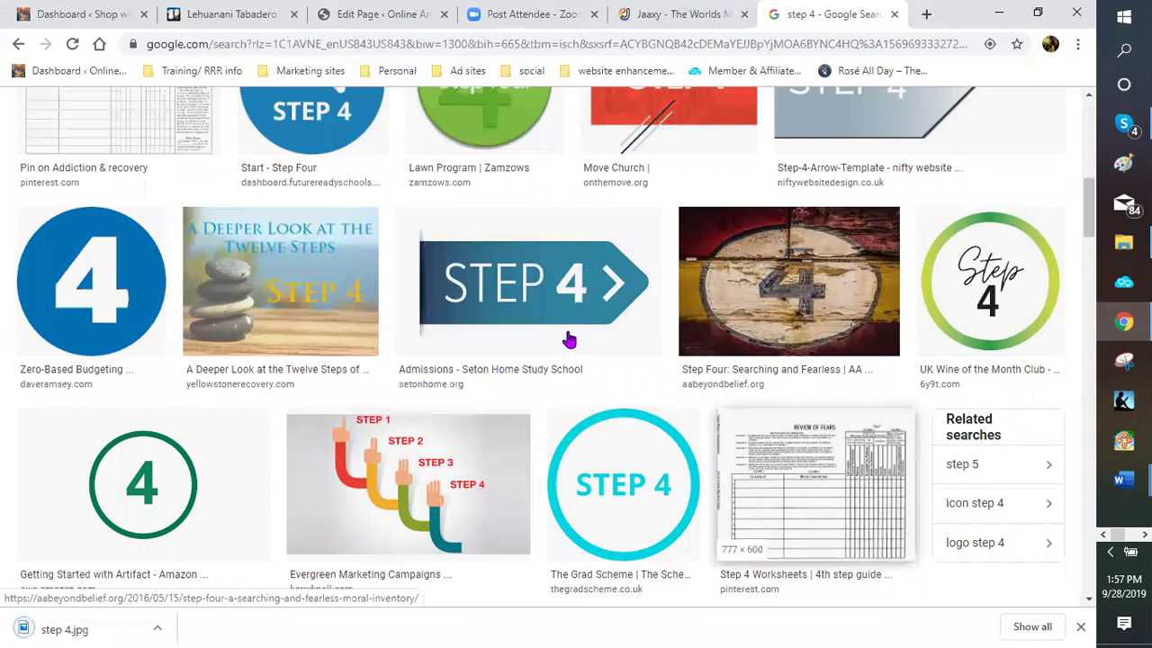
scroll(567, 340, down, 2)
scroll(566, 340, down, 5)
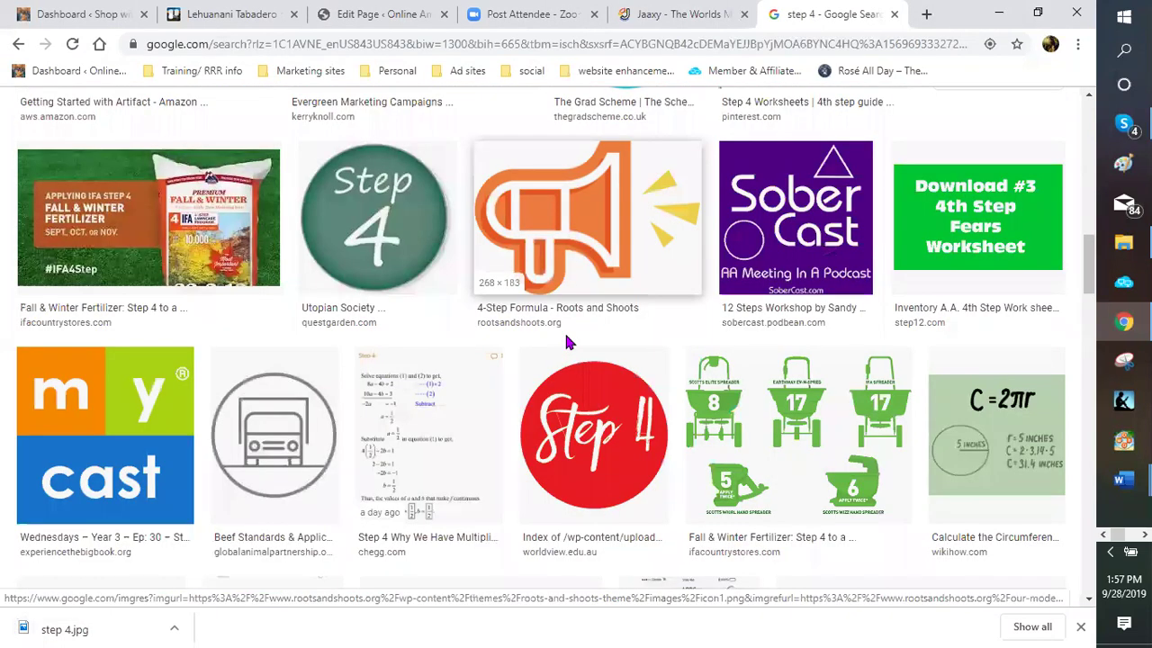
scroll(566, 341, down, 5)
scroll(567, 342, down, 5)
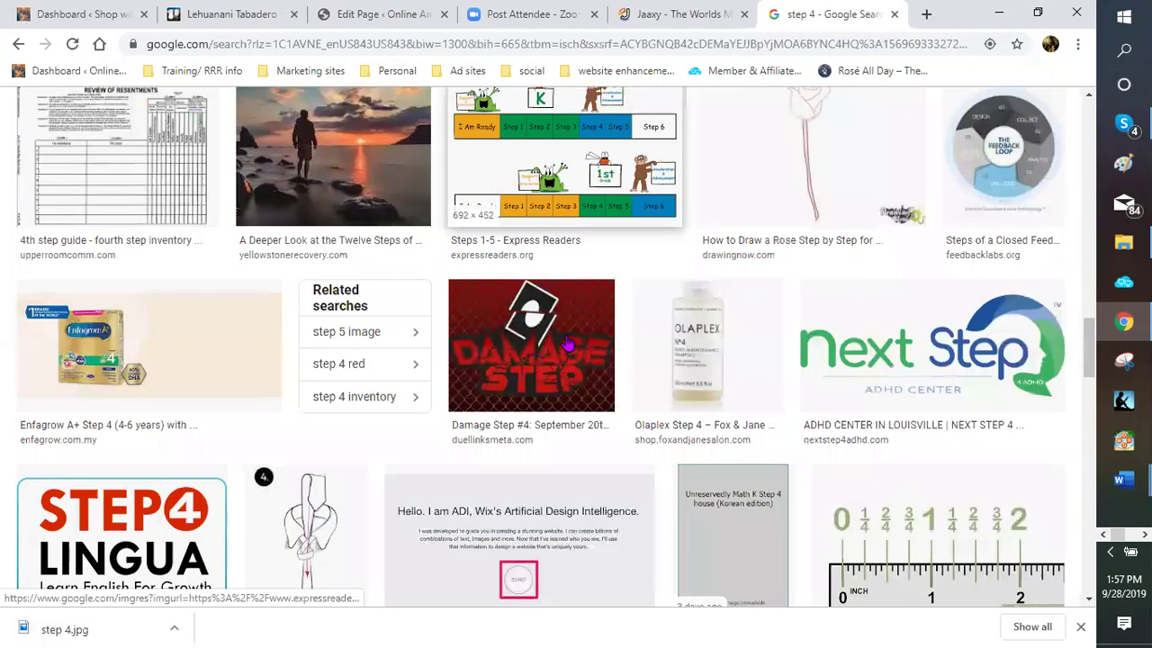
scroll(630, 338, down, 5)
scroll(936, 263, up, 3)
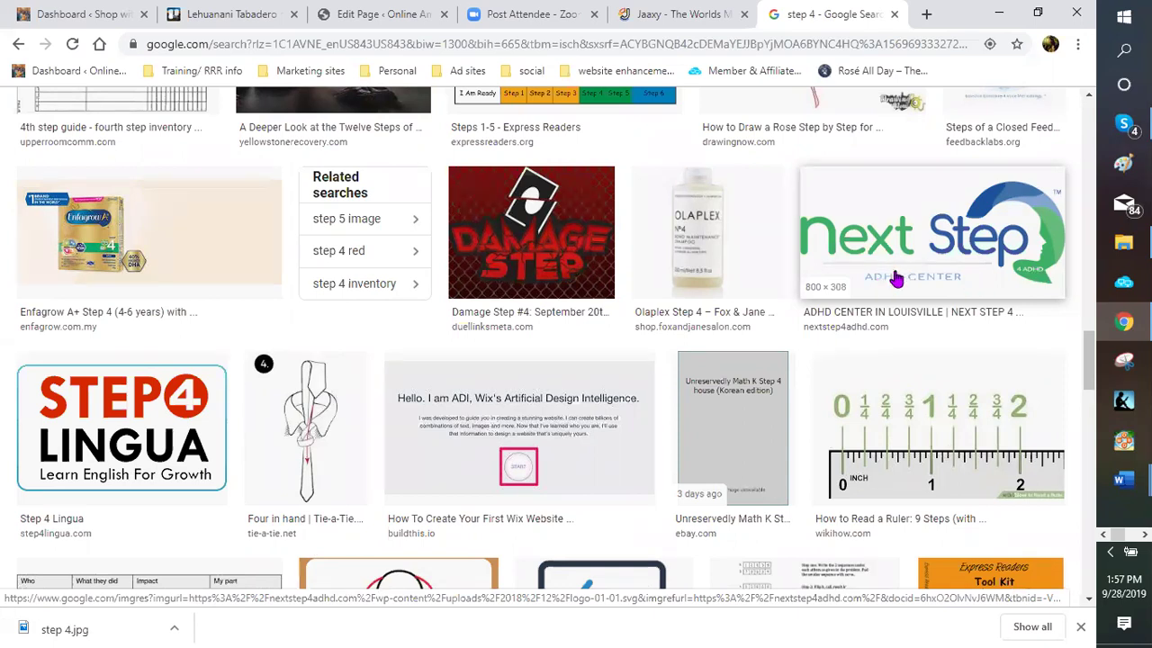
scroll(734, 341, down, 2)
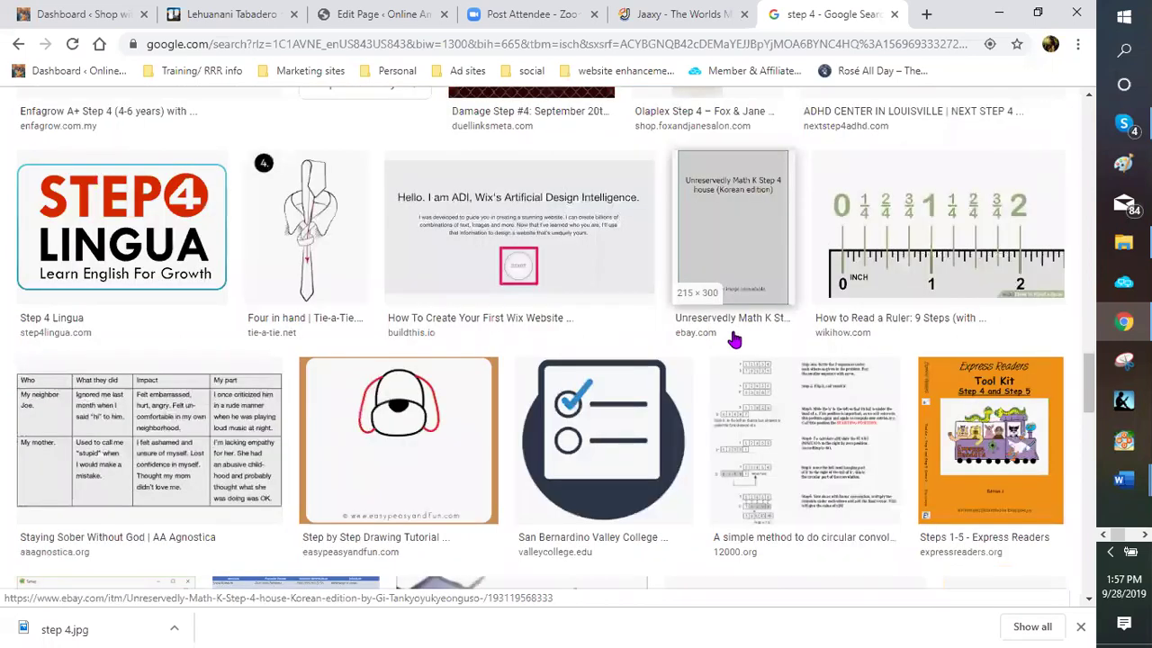
scroll(734, 340, down, 4)
scroll(638, 334, down, 3)
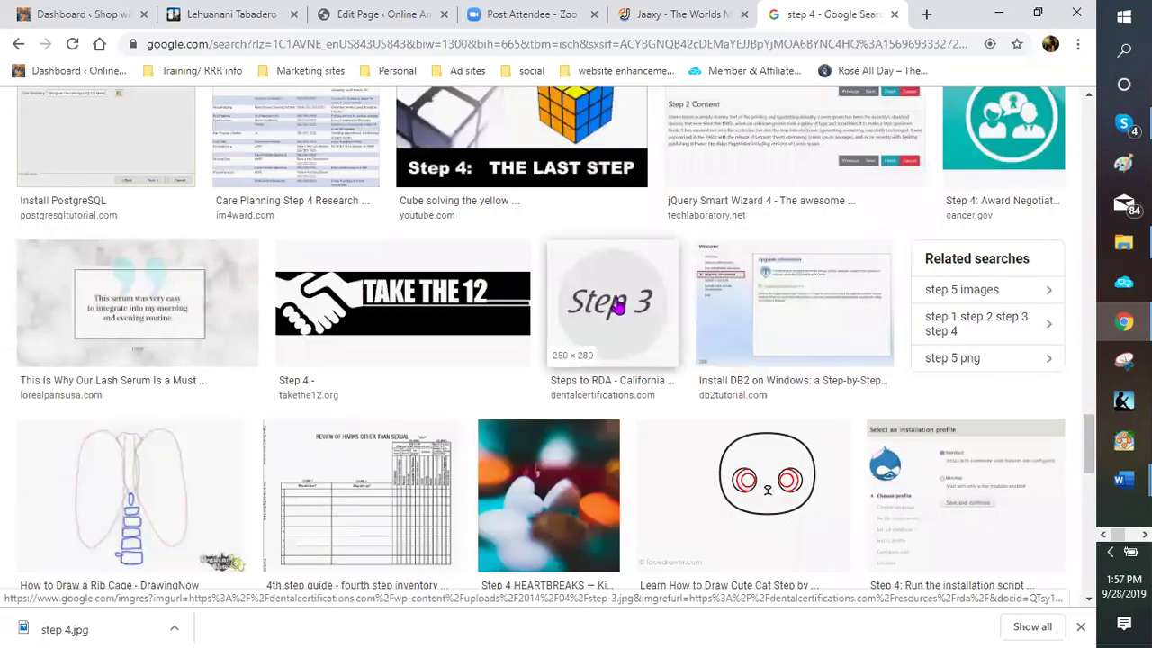
scroll(617, 307, down, 2)
scroll(617, 307, down, 1)
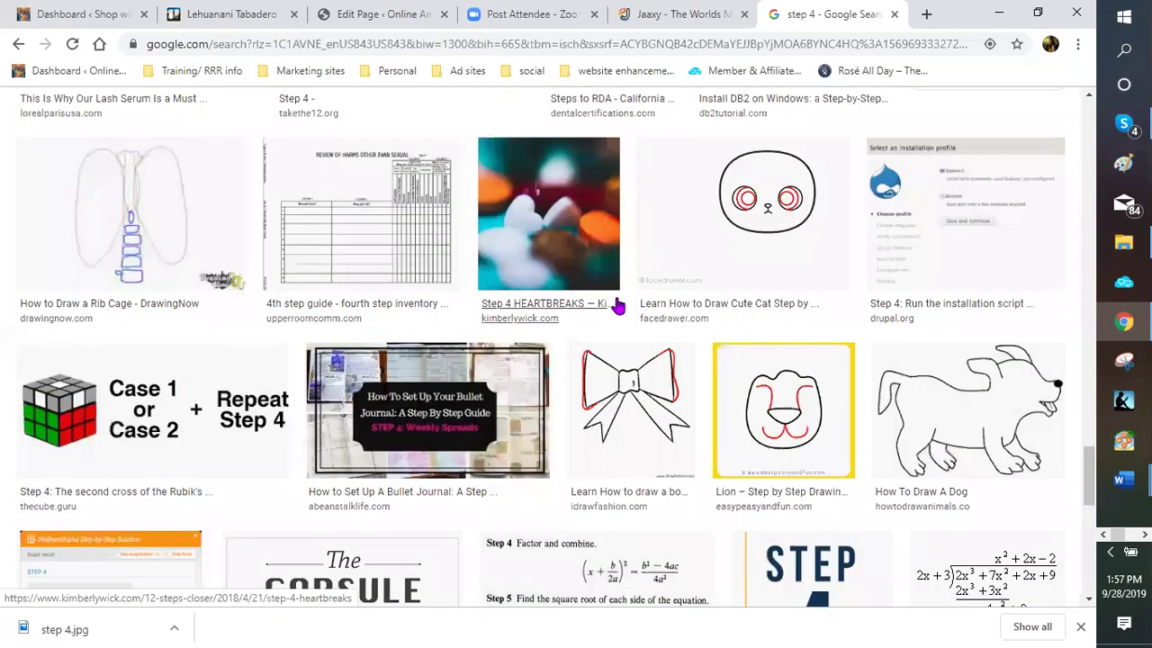
scroll(617, 307, down, 1)
scroll(617, 307, down, 2)
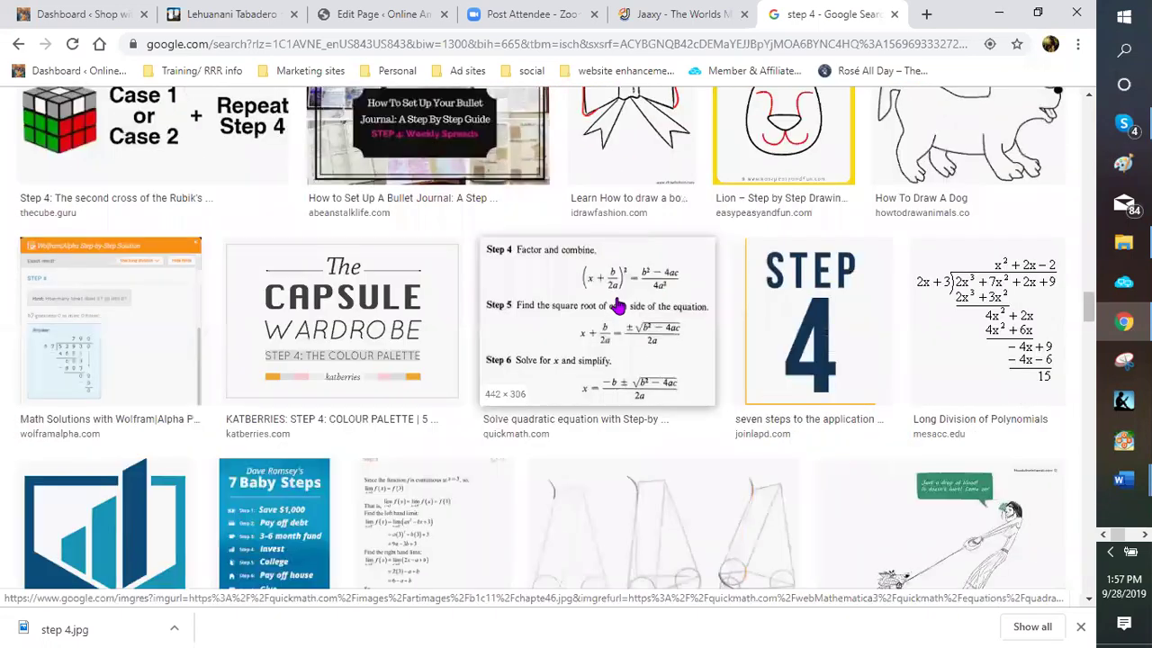
scroll(617, 306, down, 2)
scroll(617, 306, down, 4)
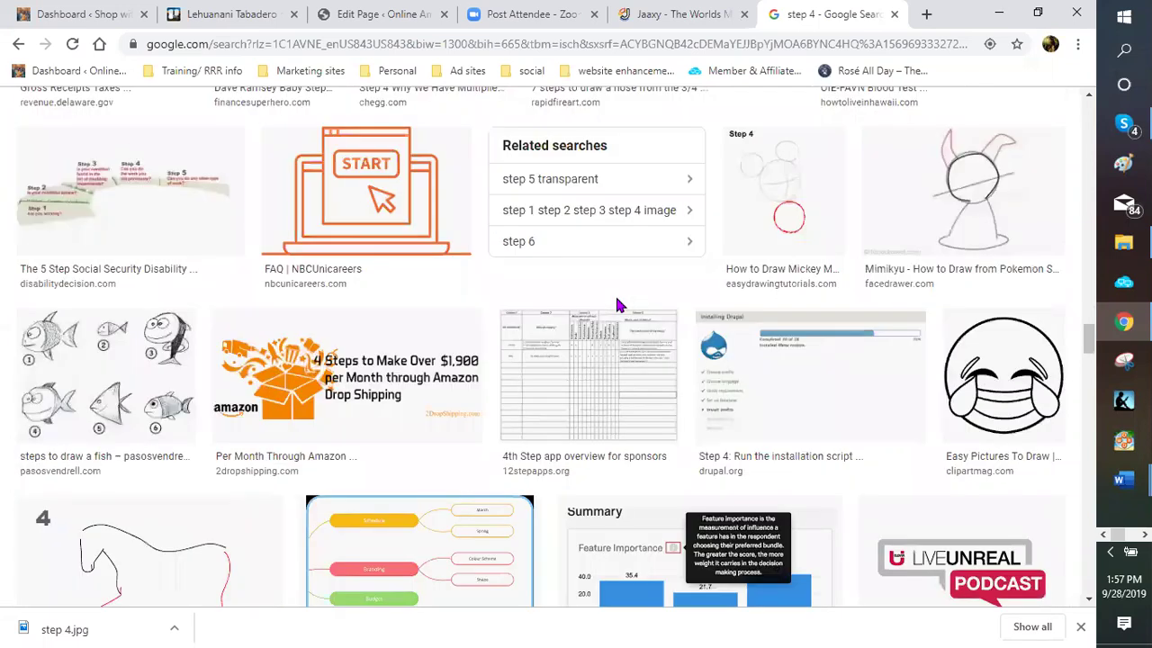
scroll(617, 307, down, 2)
scroll(618, 307, down, 2)
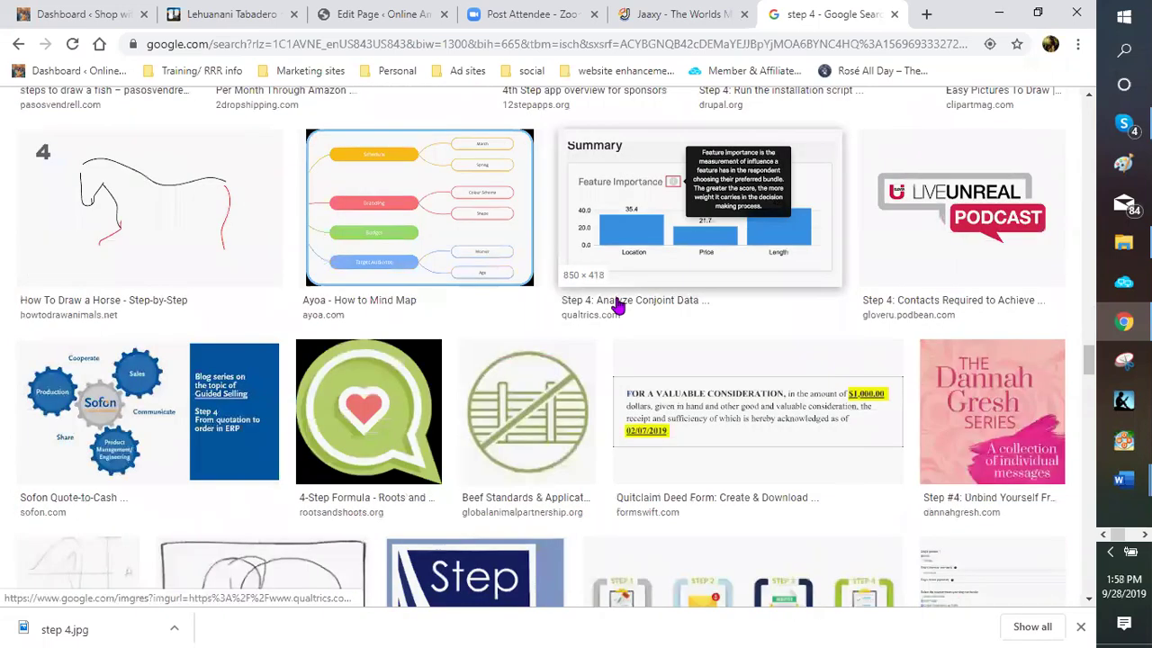
scroll(617, 307, down, 3)
scroll(617, 307, down, 3)
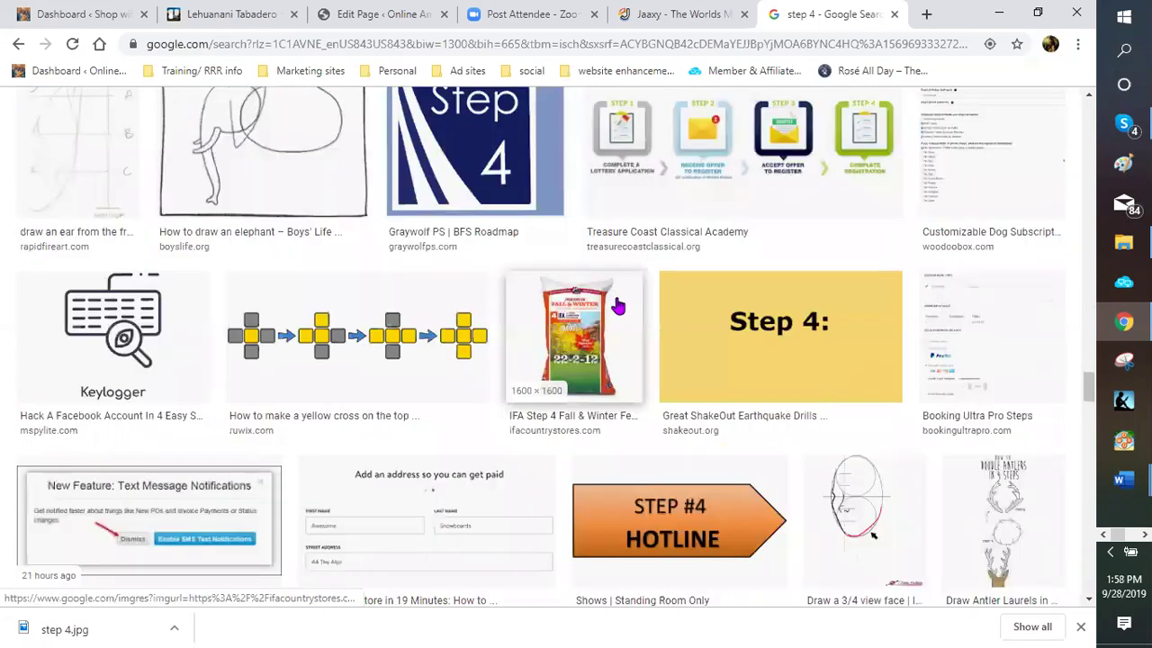
scroll(618, 307, down, 1)
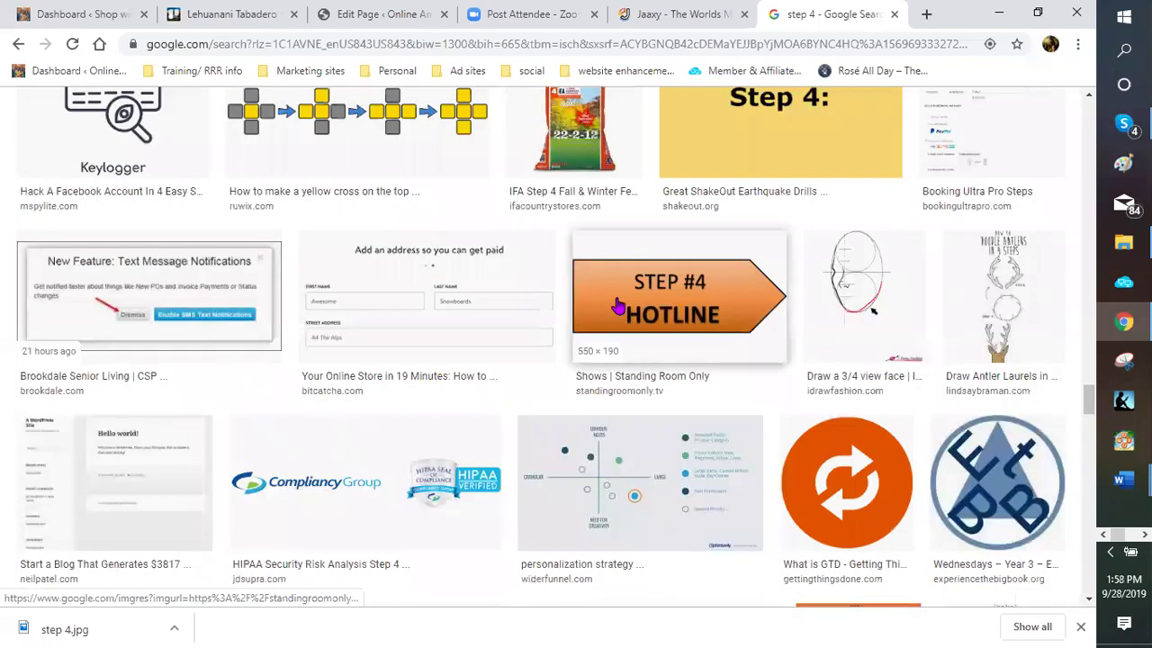
scroll(617, 307, down, 2)
scroll(618, 310, down, 3)
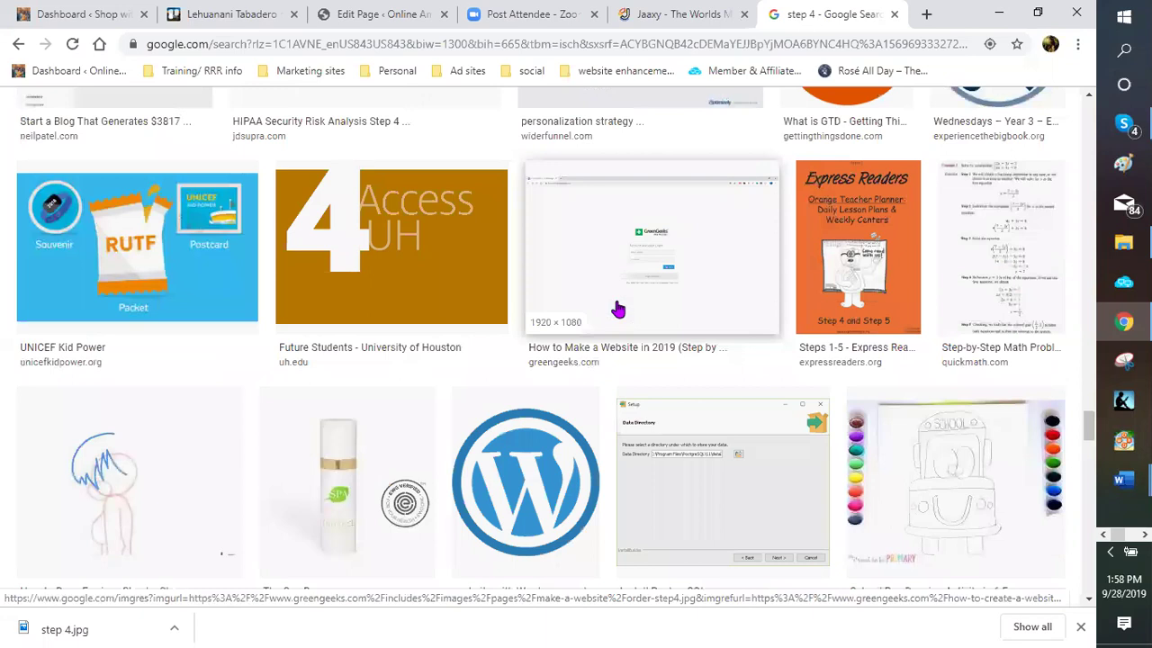
scroll(618, 310, down, 3)
scroll(618, 309, down, 2)
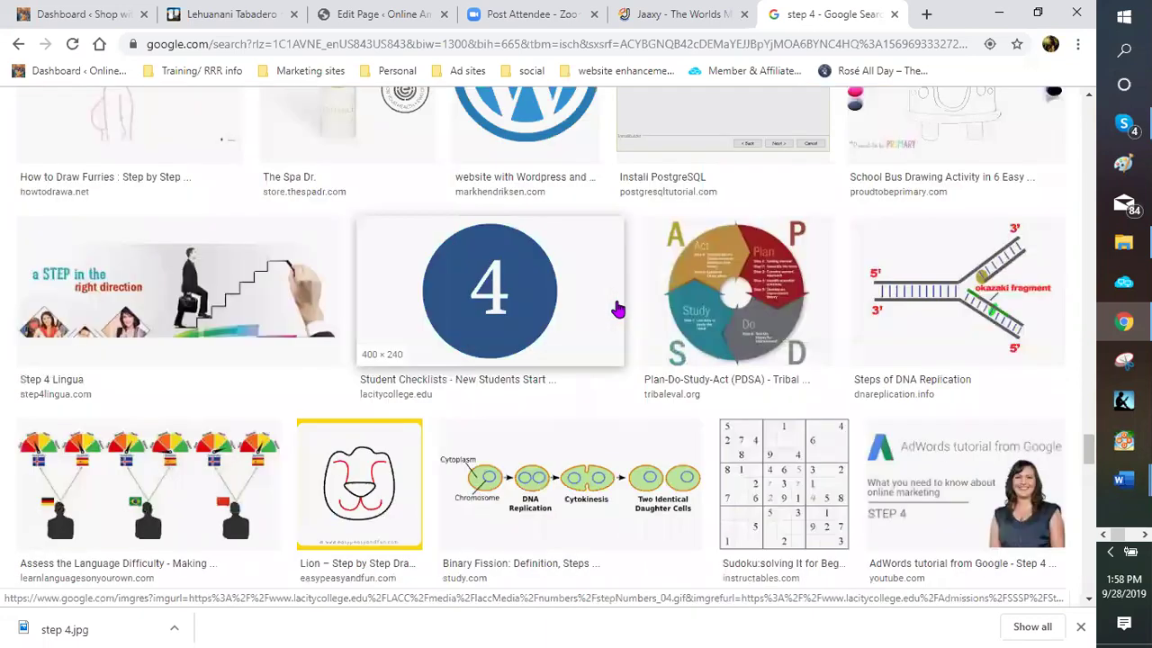
scroll(617, 309, down, 5)
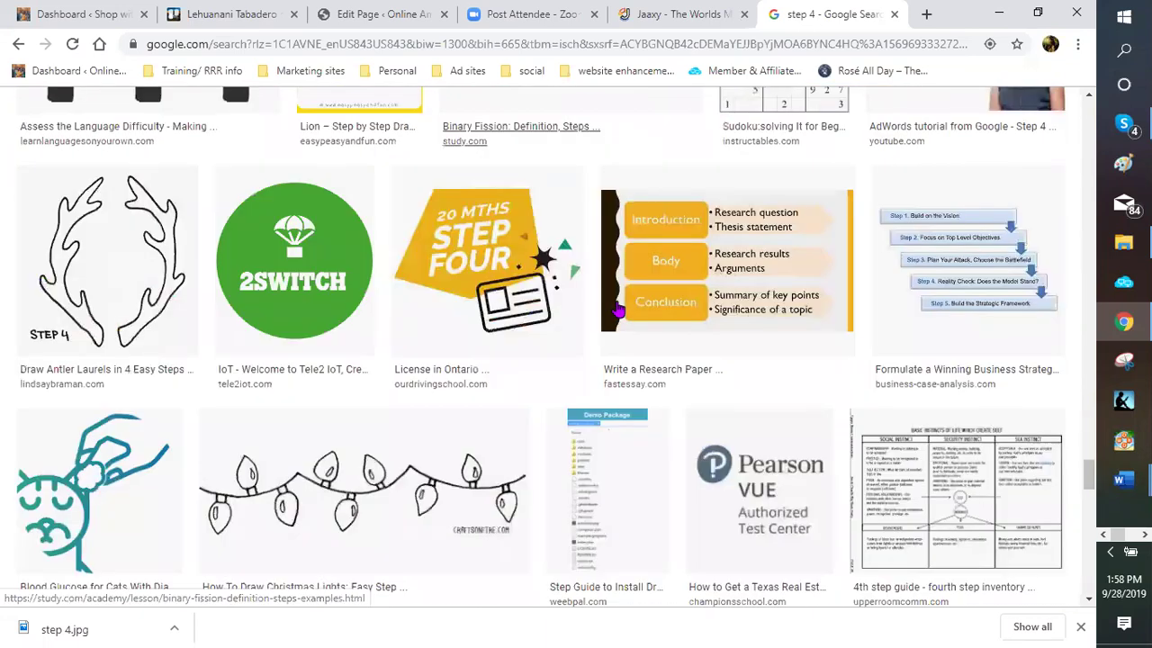
scroll(617, 309, down, 2)
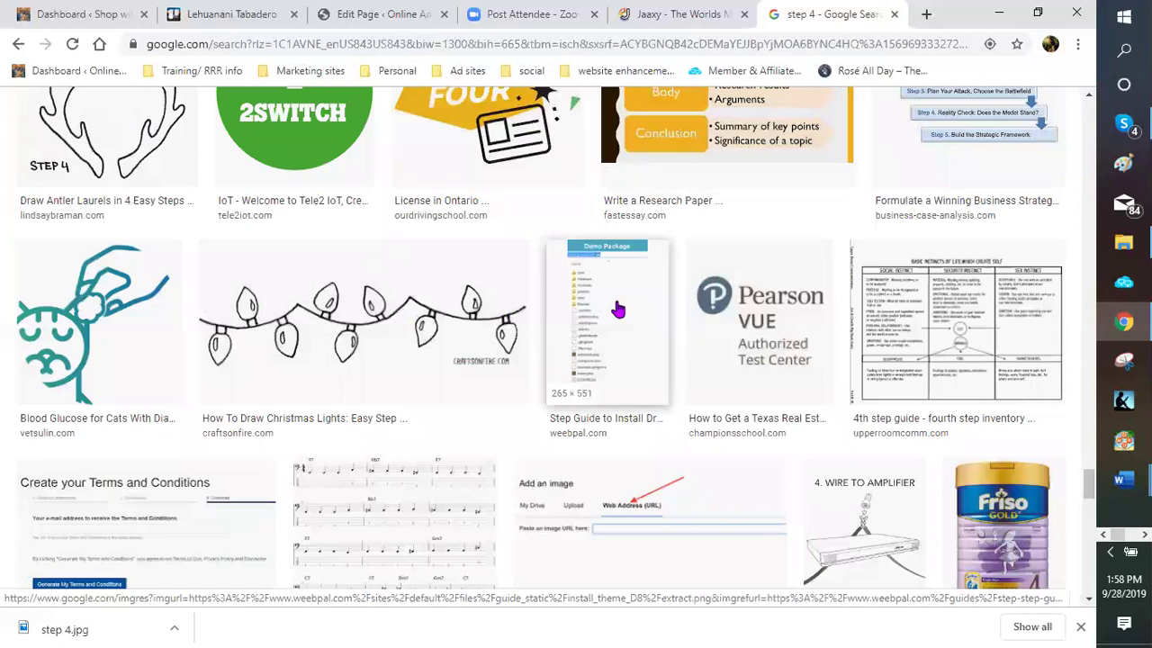
scroll(617, 309, down, 1)
scroll(617, 309, down, 3)
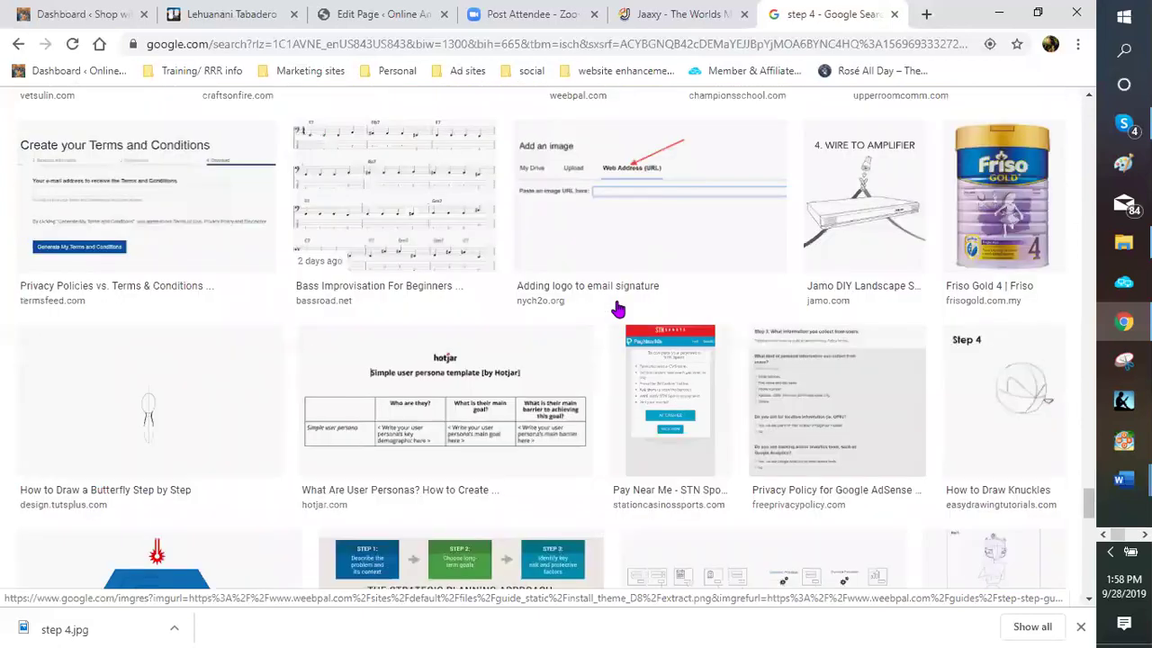
scroll(618, 310, down, 3)
scroll(617, 310, down, 2)
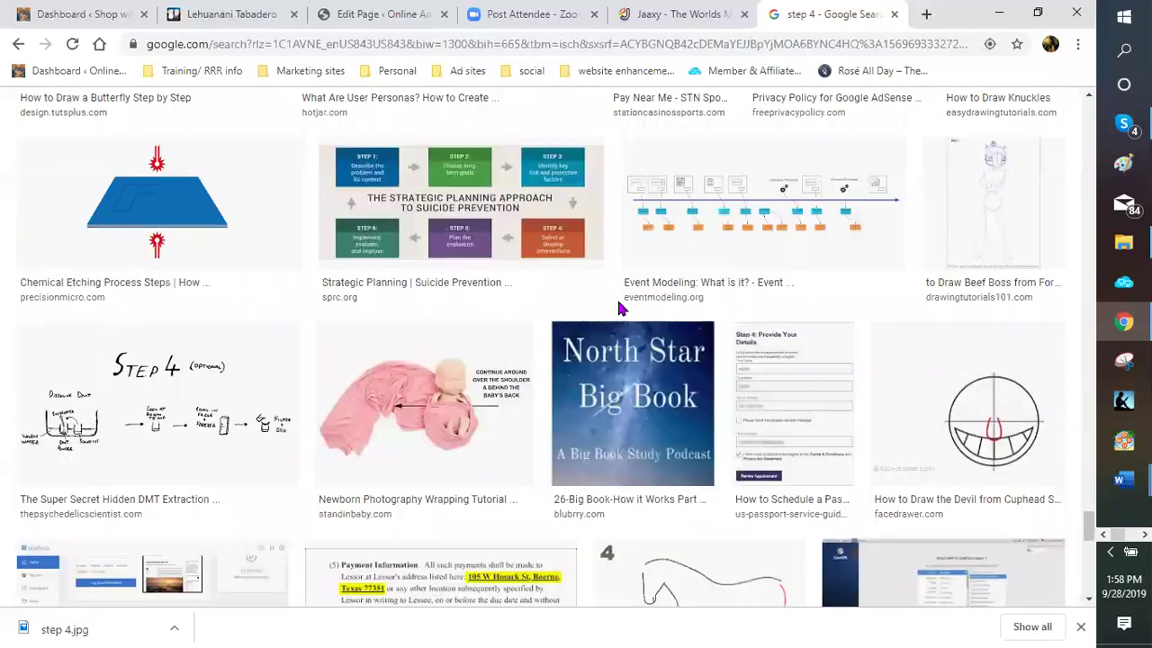
scroll(618, 309, down, 3)
scroll(618, 309, down, 3)
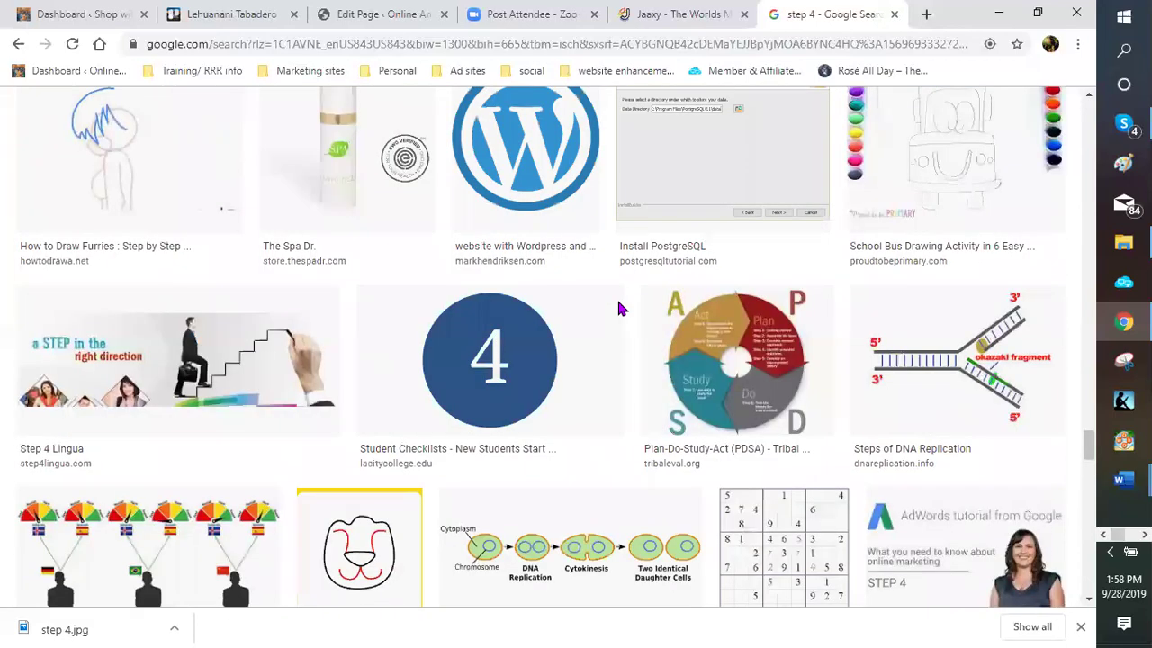
scroll(619, 309, down, 3)
scroll(618, 309, down, 3)
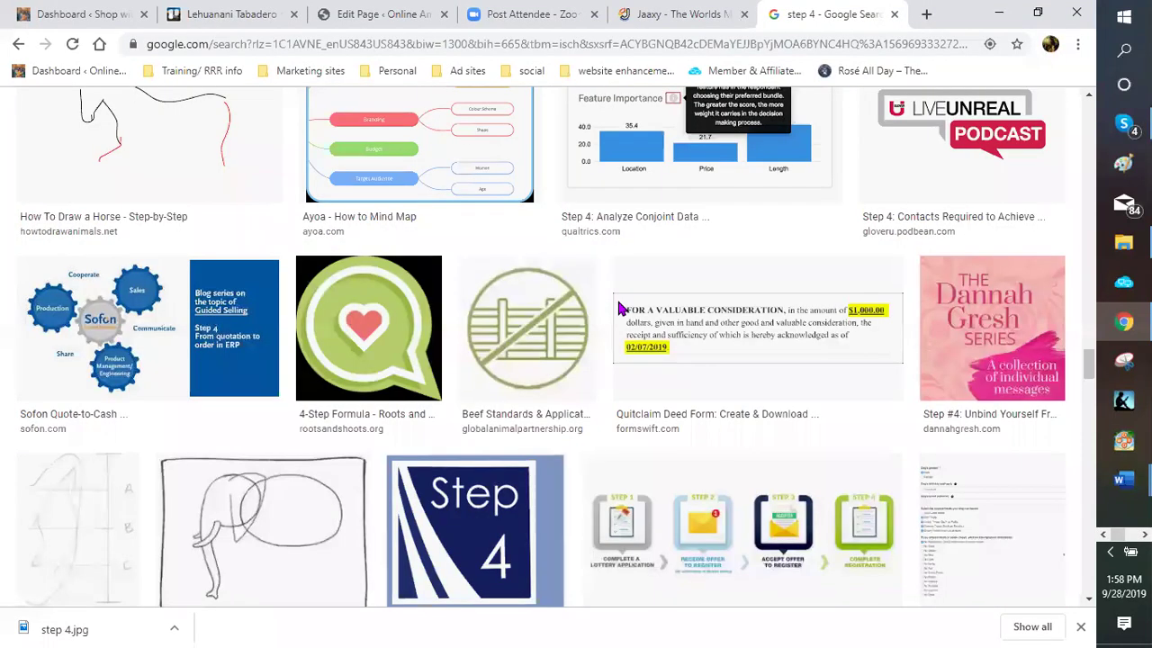
scroll(618, 308, down, 5)
scroll(618, 308, down, 3)
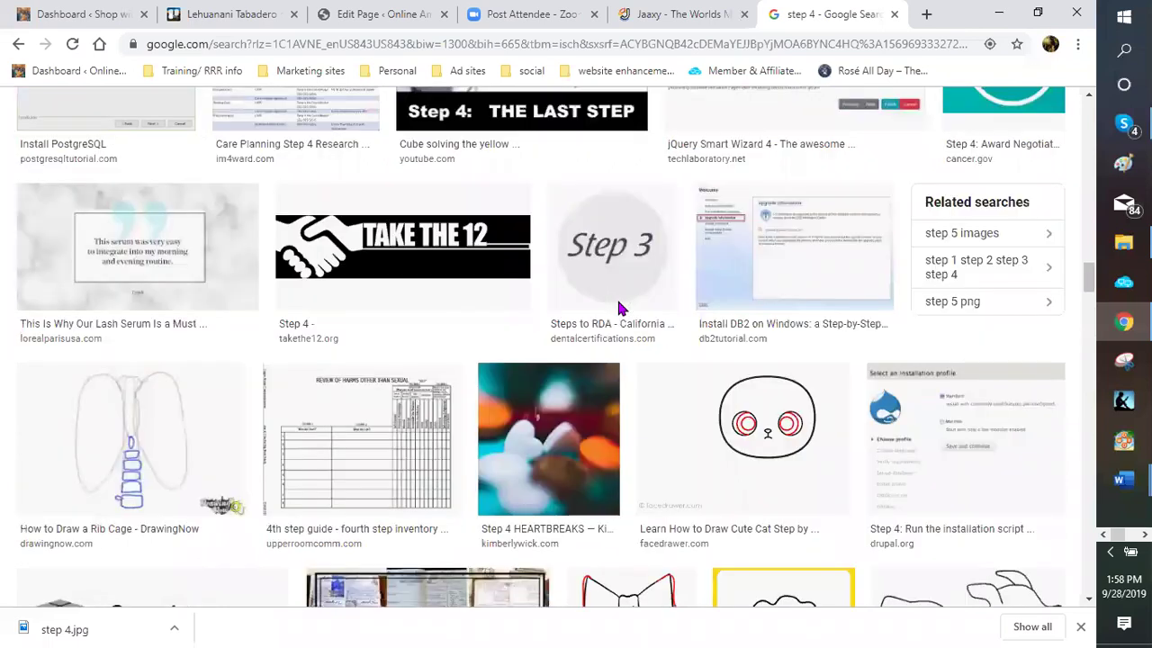
scroll(618, 308, down, 3)
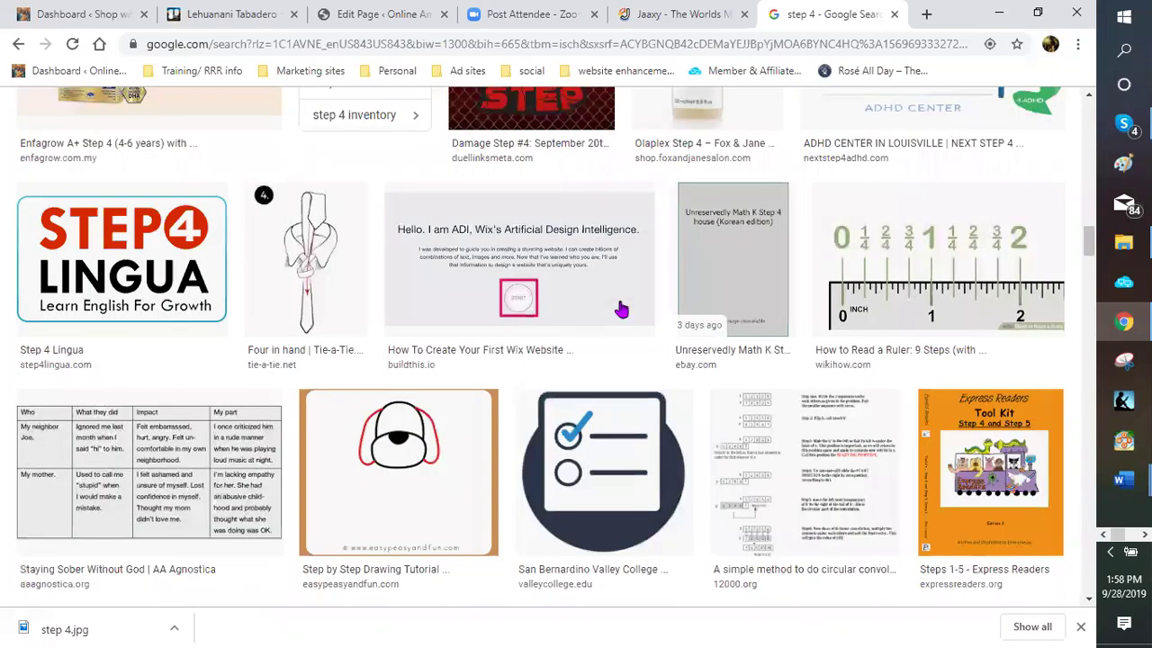
scroll(623, 309, down, 3)
scroll(622, 306, up, 10)
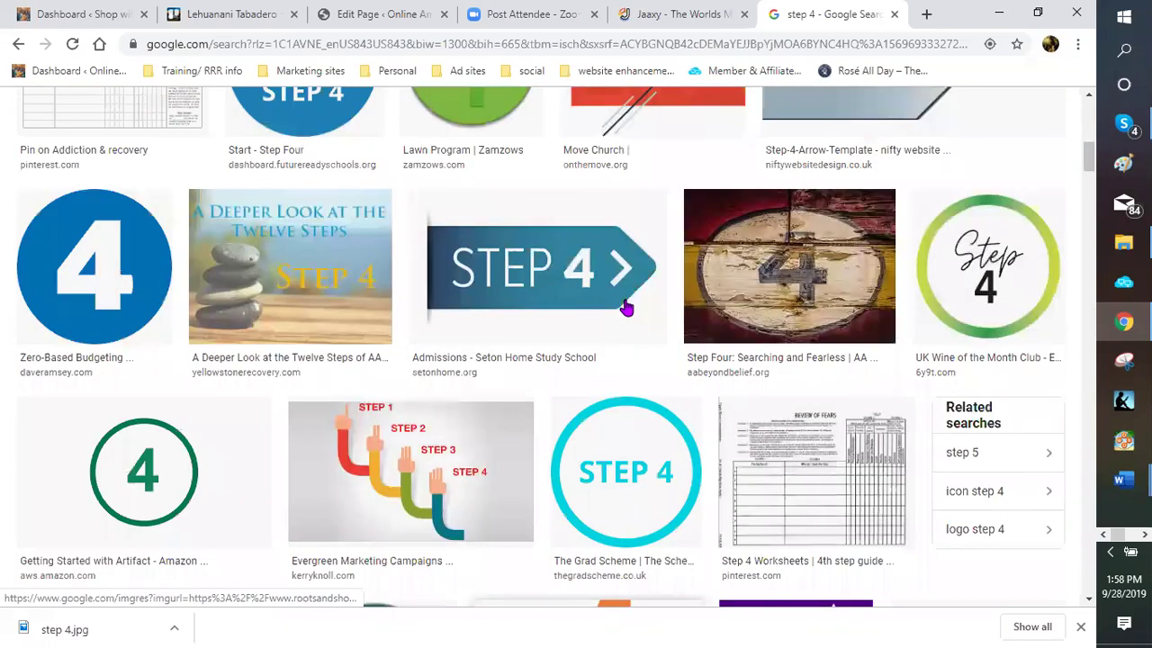
scroll(624, 269, up, 5)
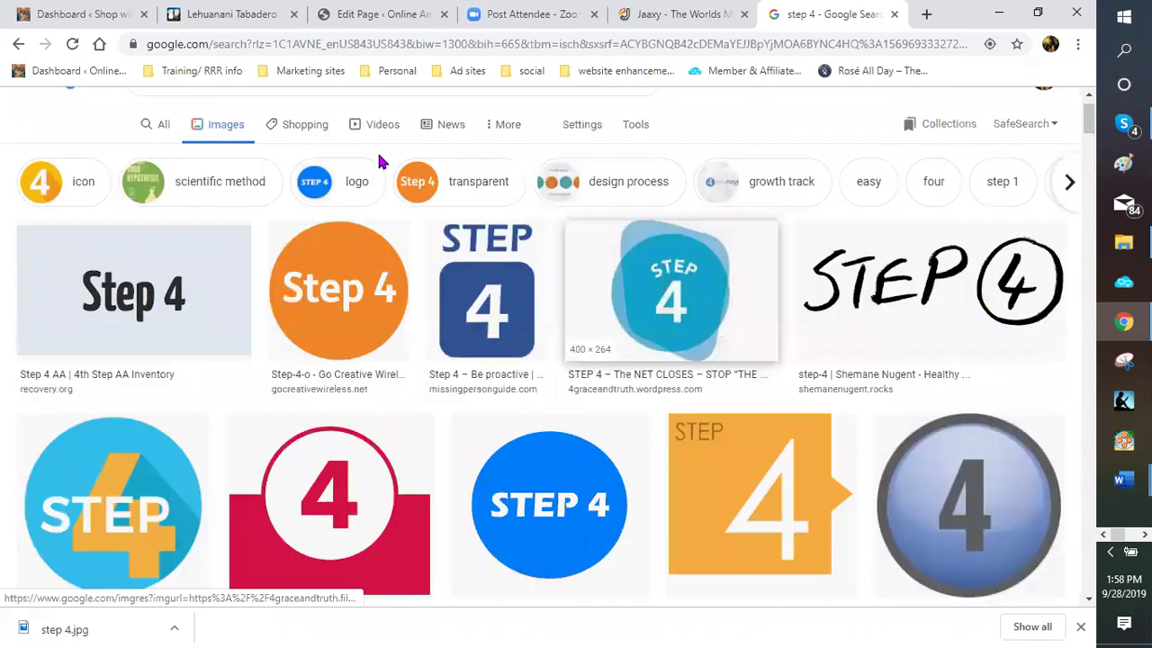
Delete the round STEP 2 badge and add an empty line above the step two text
click(376, 15)
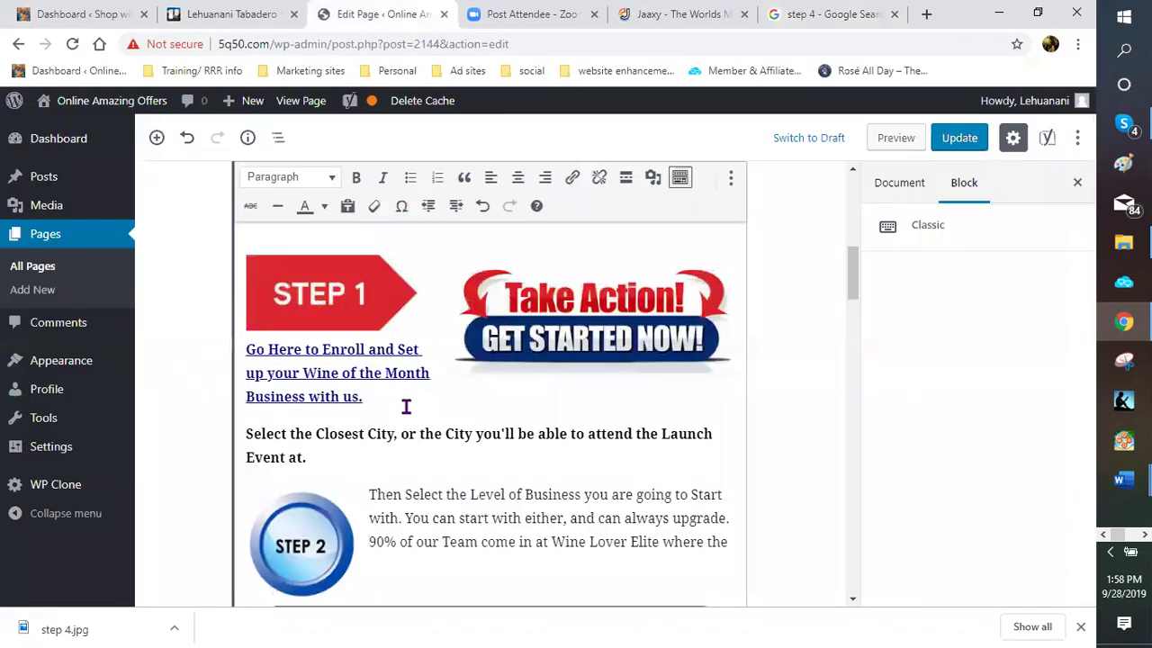
scroll(312, 372, down, 2)
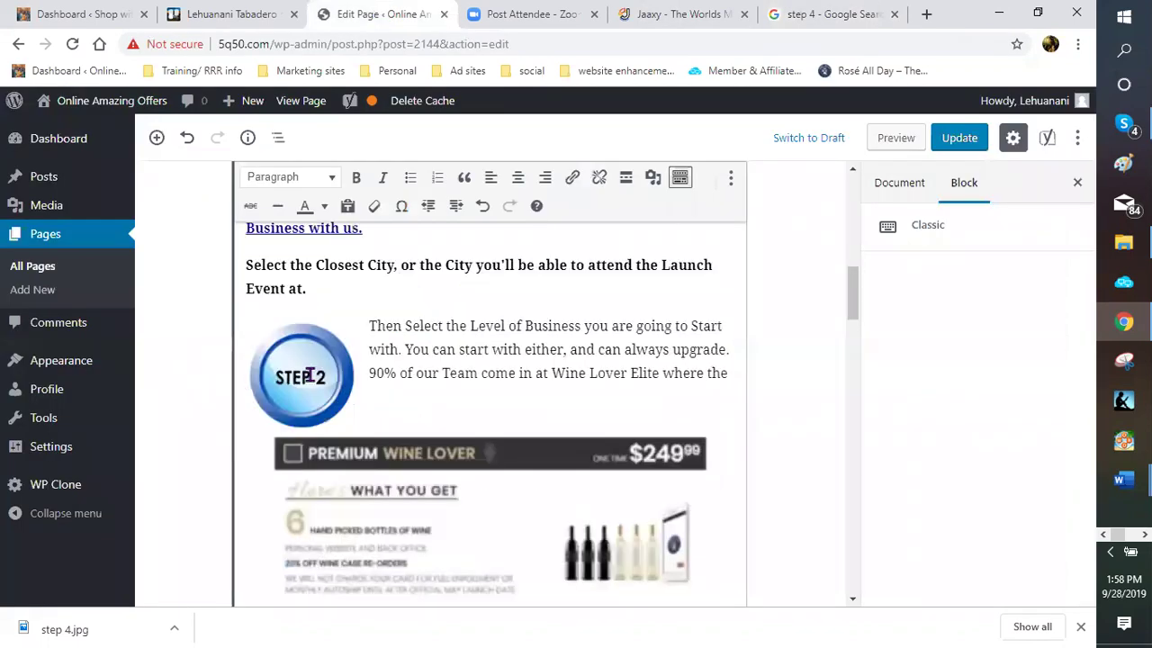
click(304, 363)
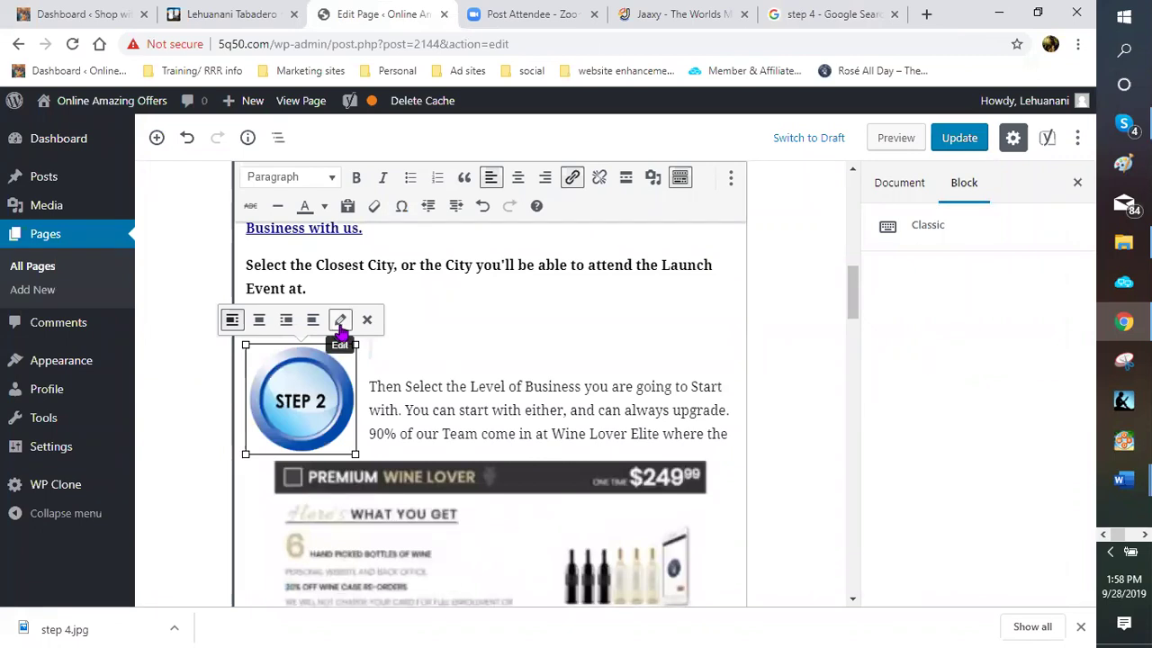
click(367, 319)
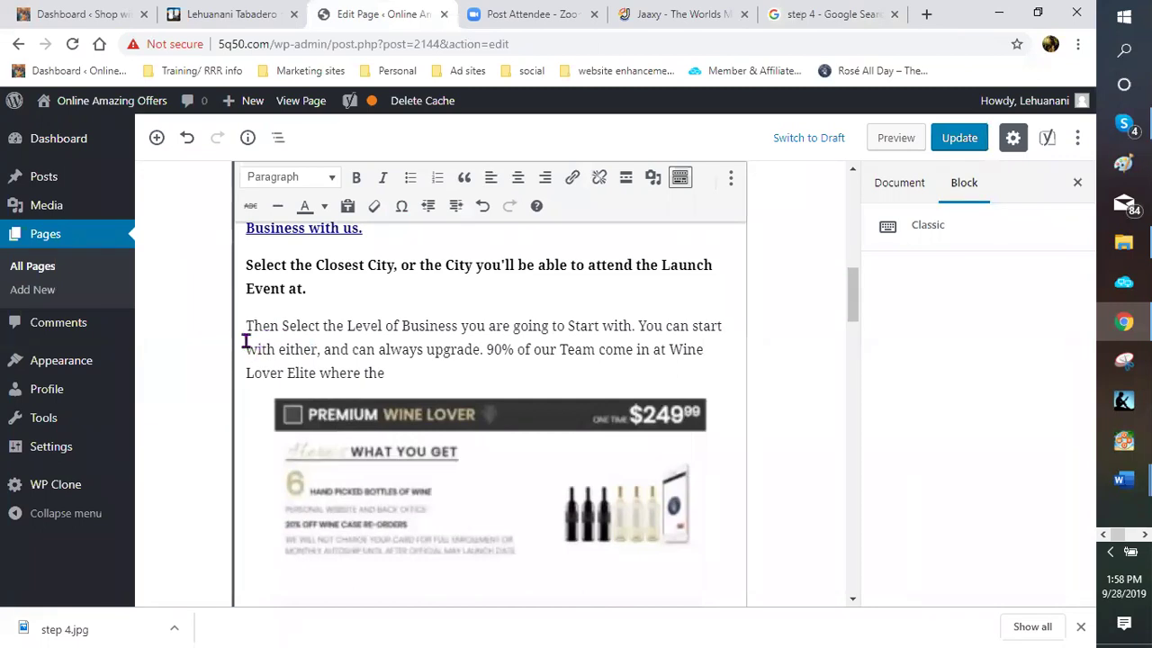
key(Return)
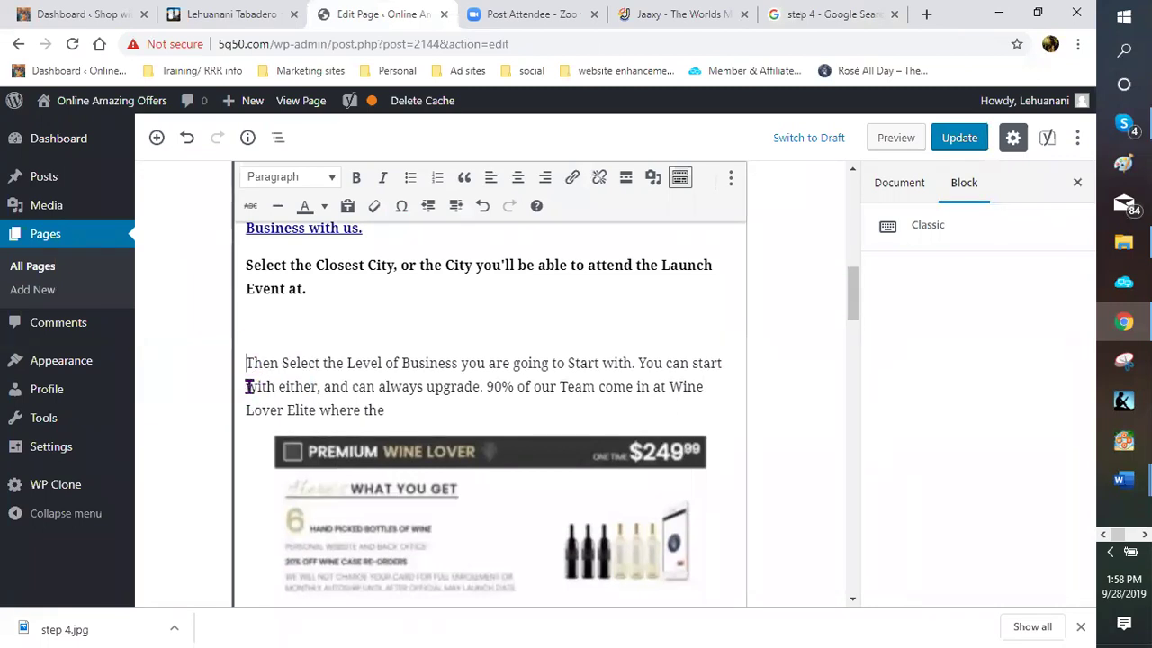
Upload step 2.jpg through Add Media and insert it into the page
click(652, 178)
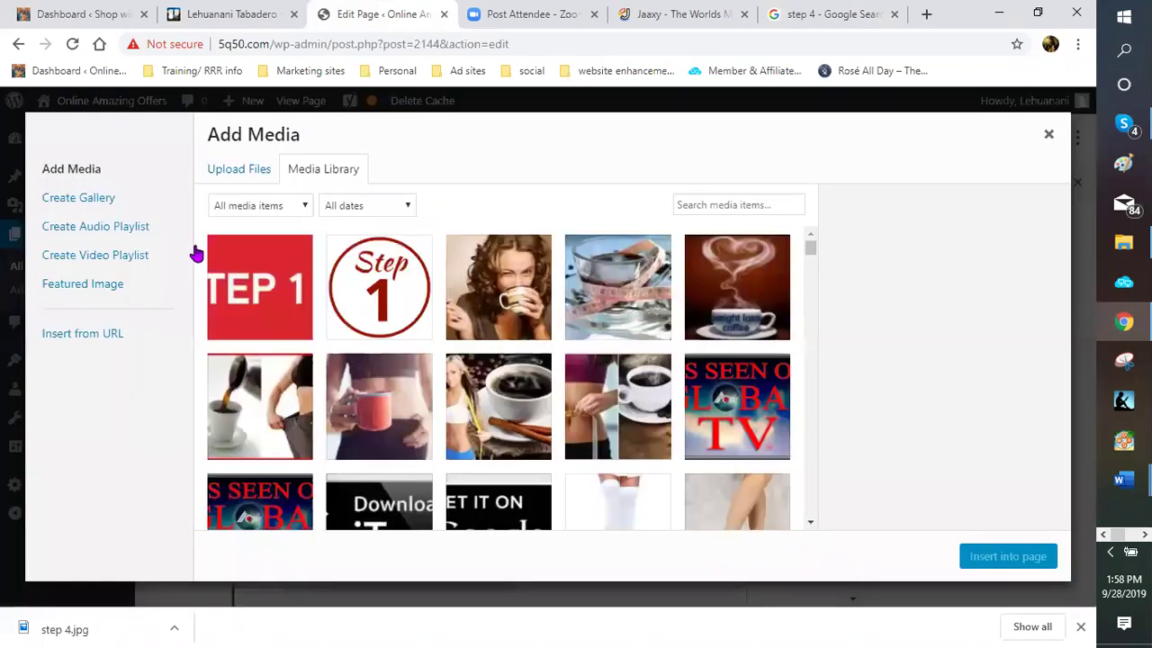
click(227, 173)
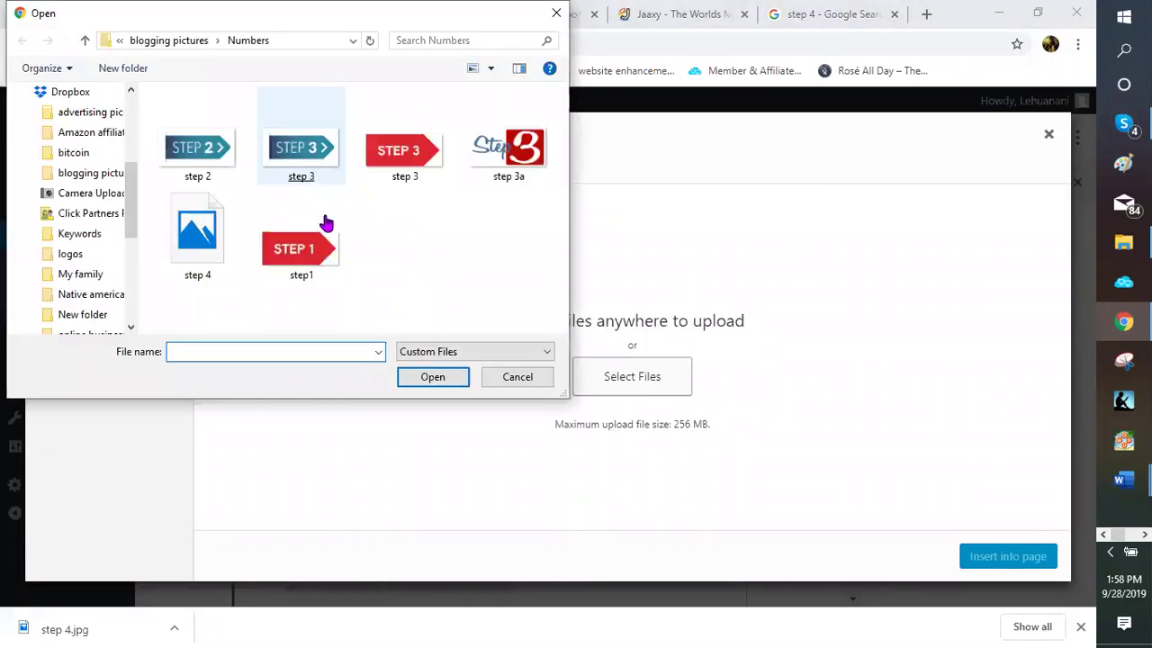
click(200, 157)
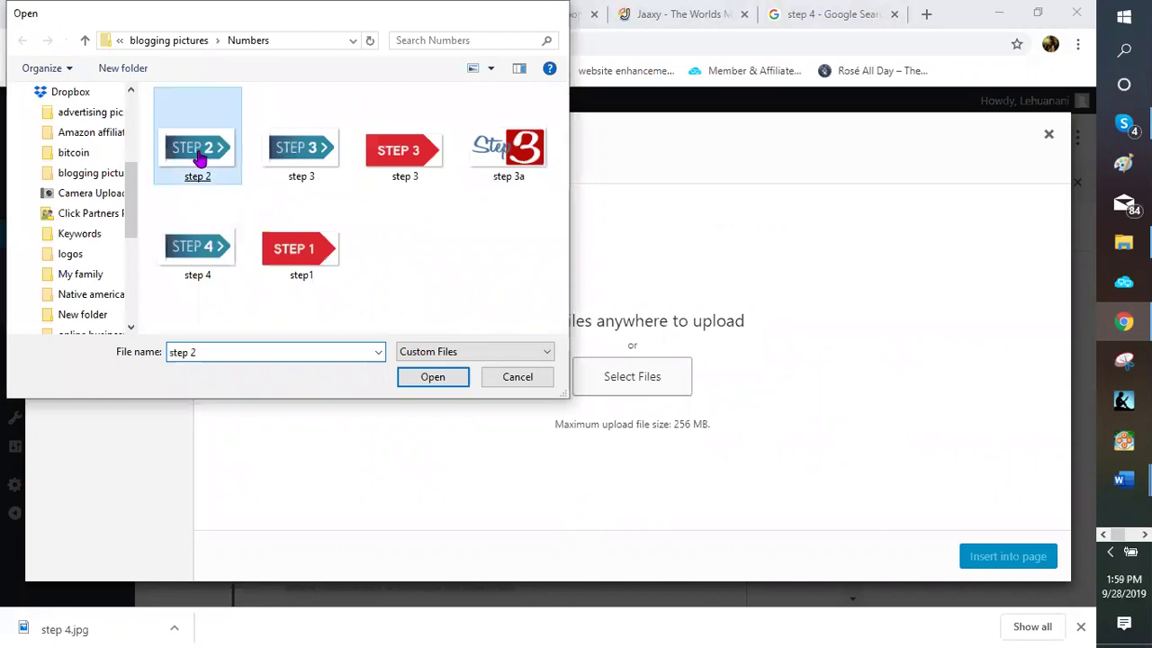
key(Return)
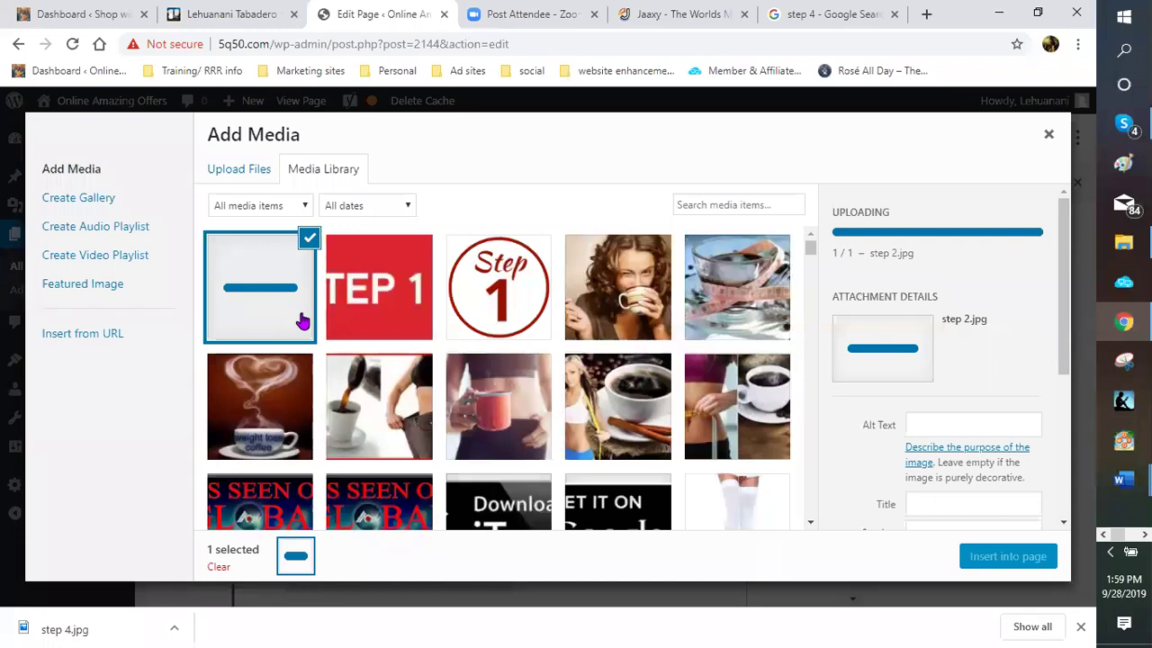
click(1021, 557)
Try left-aligning and shrinking the inserted STEP 2 image
scroll(398, 382, down, 2)
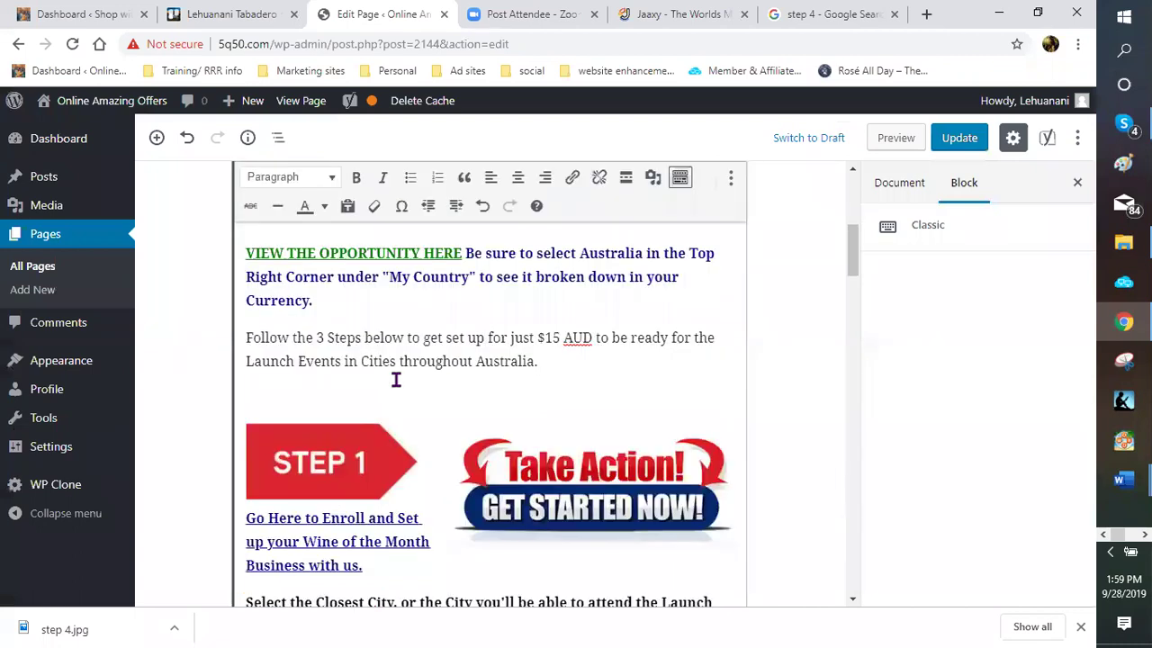
scroll(396, 360, down, 4)
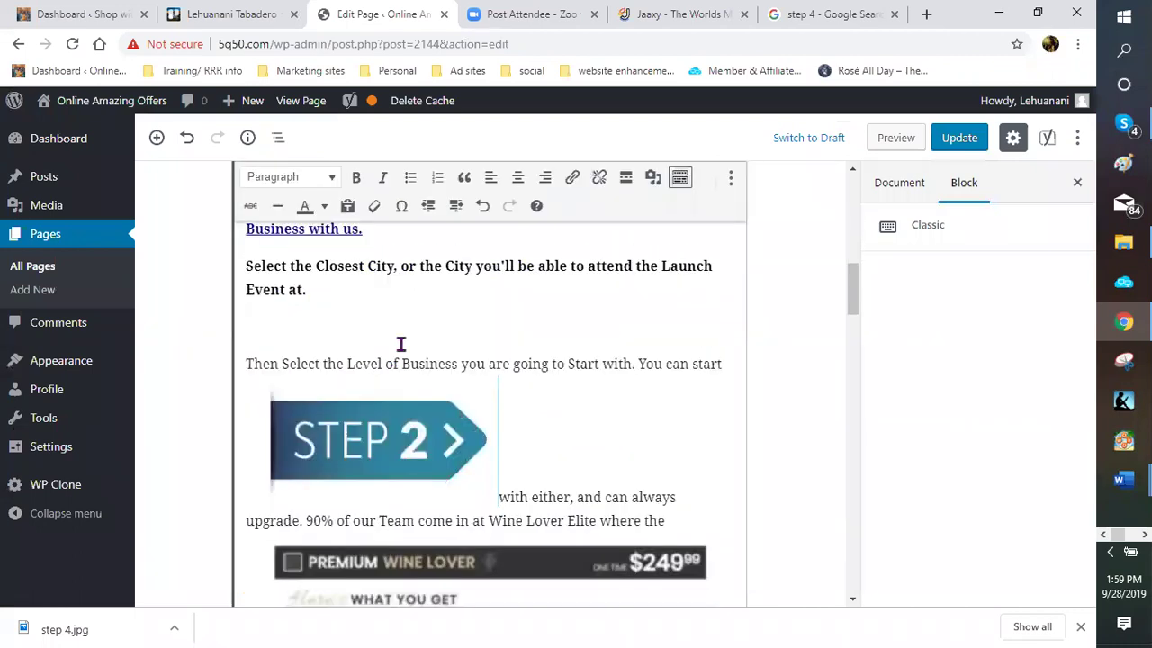
scroll(316, 278, down, 1)
click(317, 272)
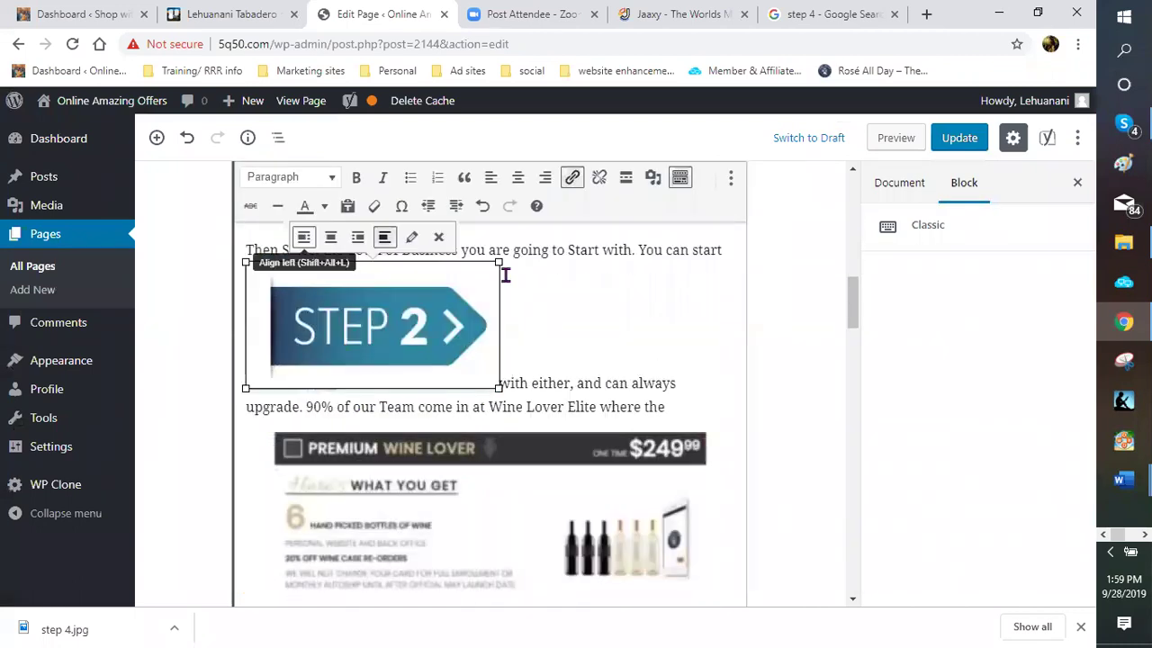
drag(426, 291, 428, 290)
scroll(452, 329, up, 2)
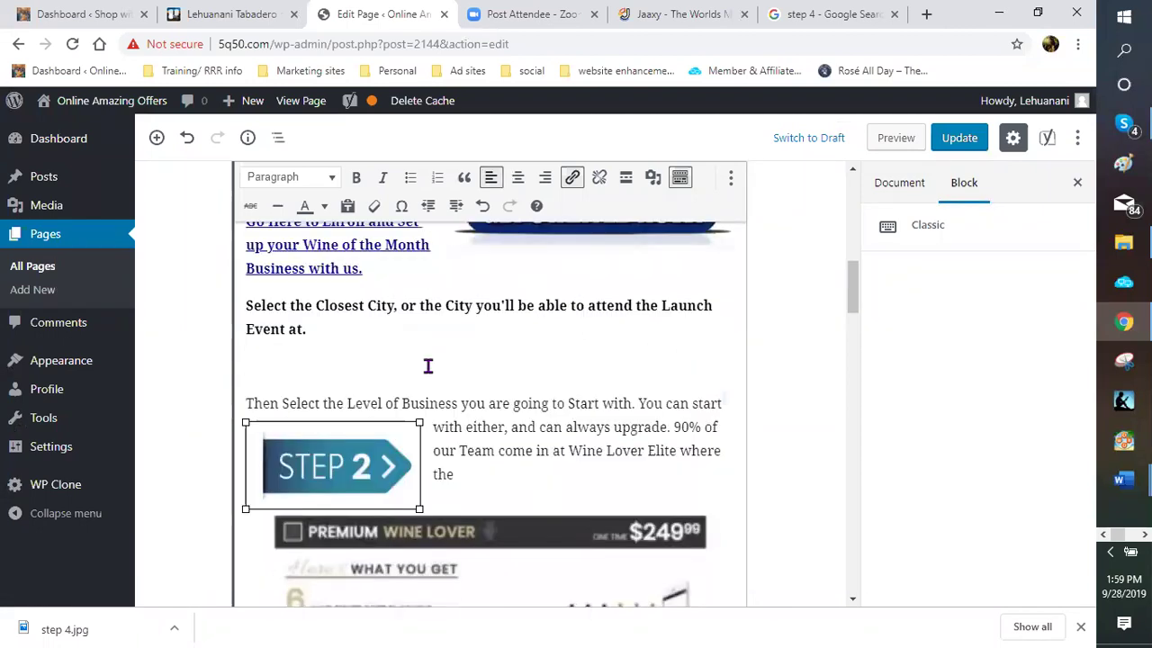
scroll(440, 381, down, 1)
scroll(385, 396, up, 2)
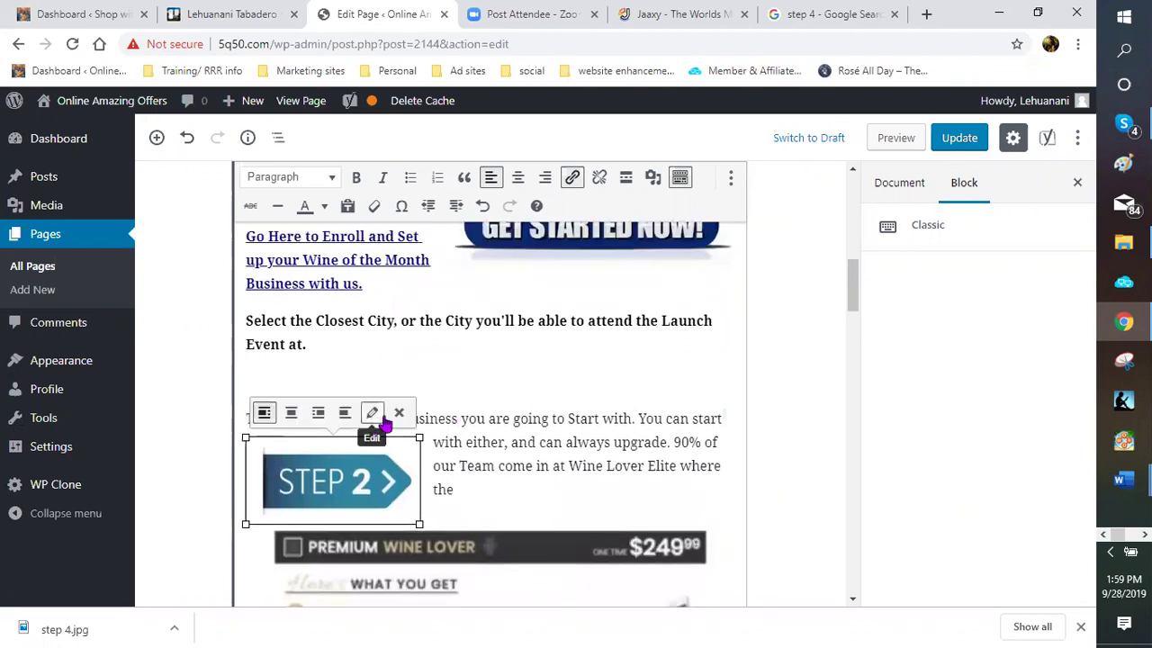
Remove that image and re-insert the STEP 2 arrow just before the step two text
key(Delete)
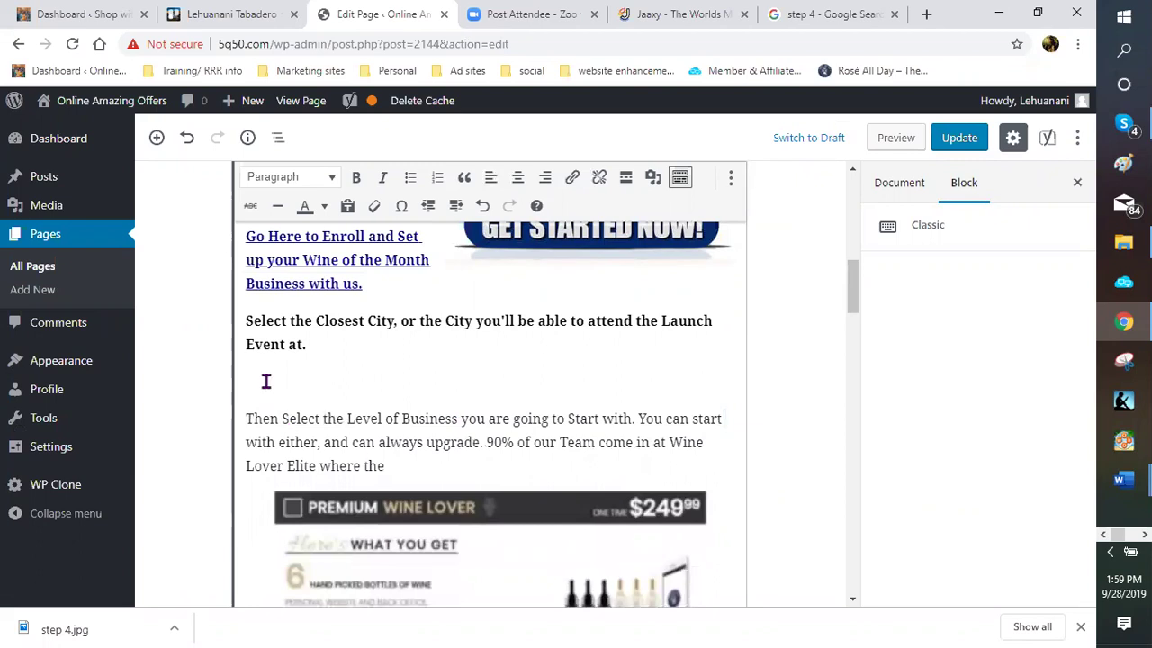
key(BackSpace)
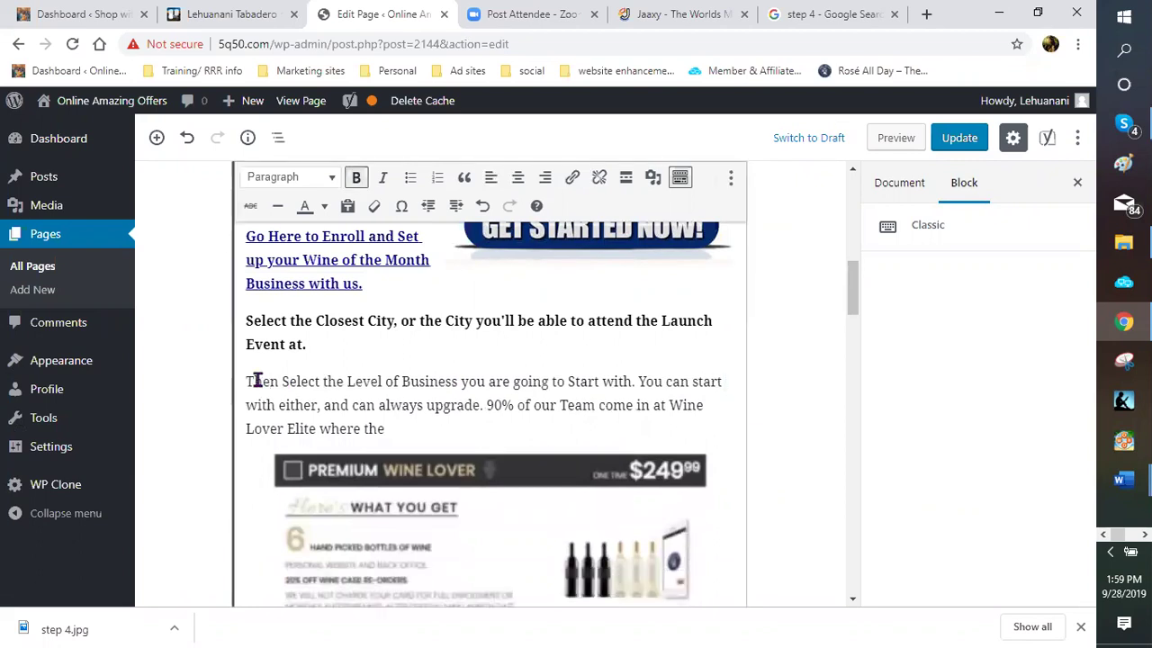
click(244, 381)
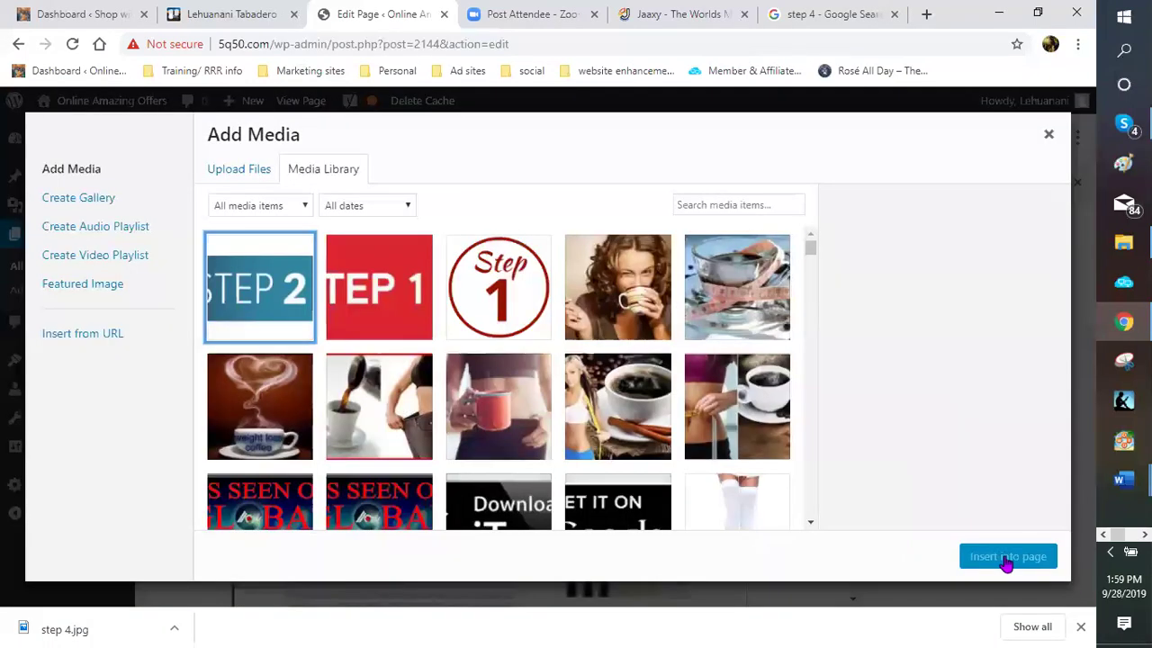
key(Return)
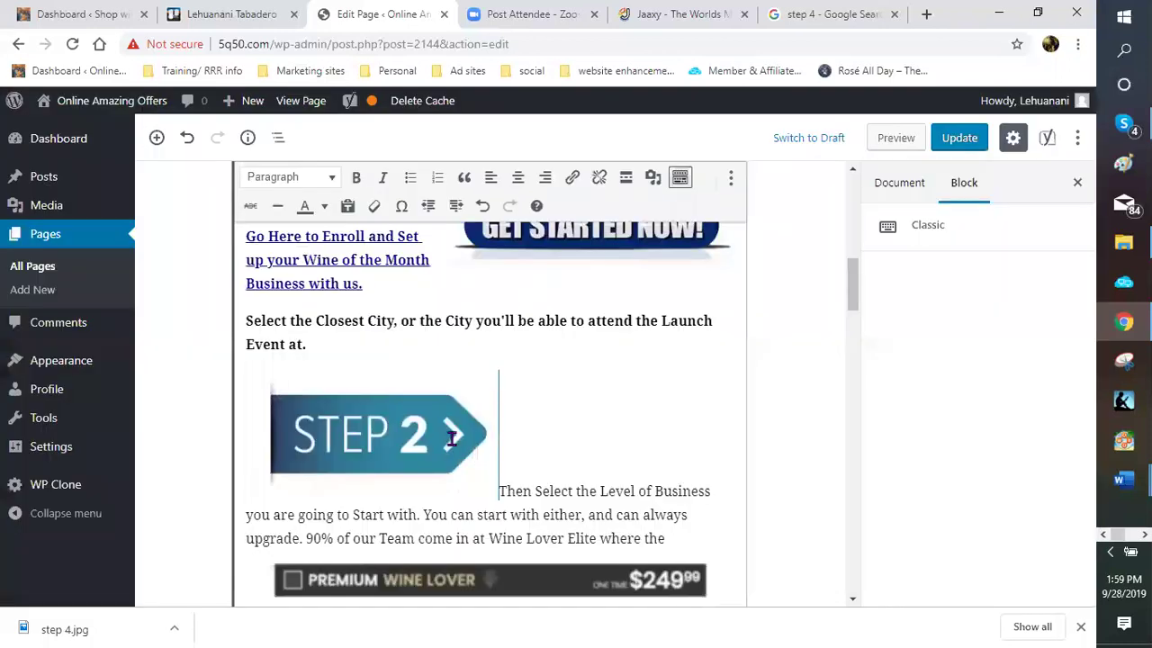
Align the new STEP 2 arrow left and resize it to about 232 × 116
click(313, 364)
click(303, 351)
drag(499, 379, 627, 450)
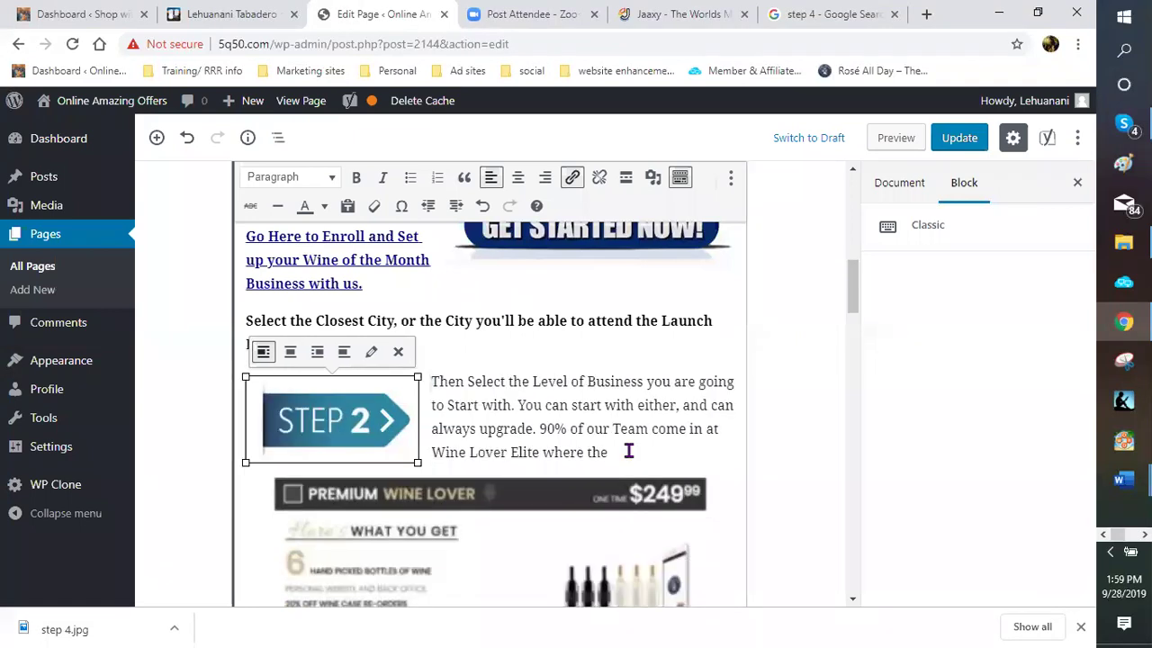
click(430, 376)
scroll(393, 442, up, 3)
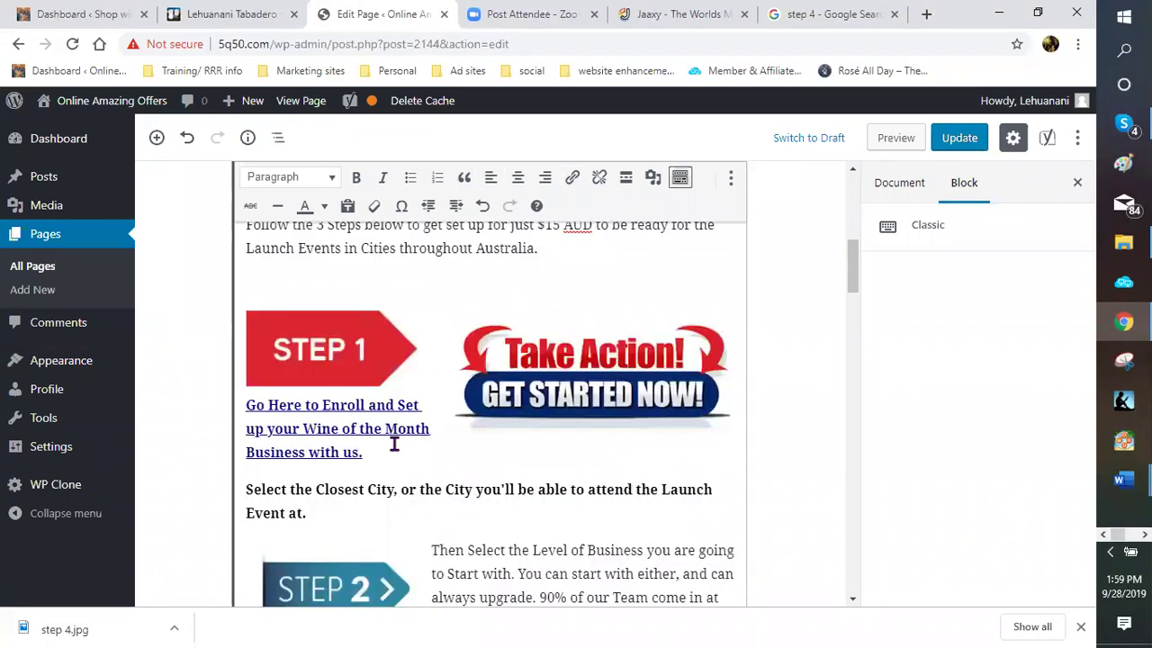
scroll(396, 454, down, 2)
click(415, 439)
drag(418, 433, 430, 435)
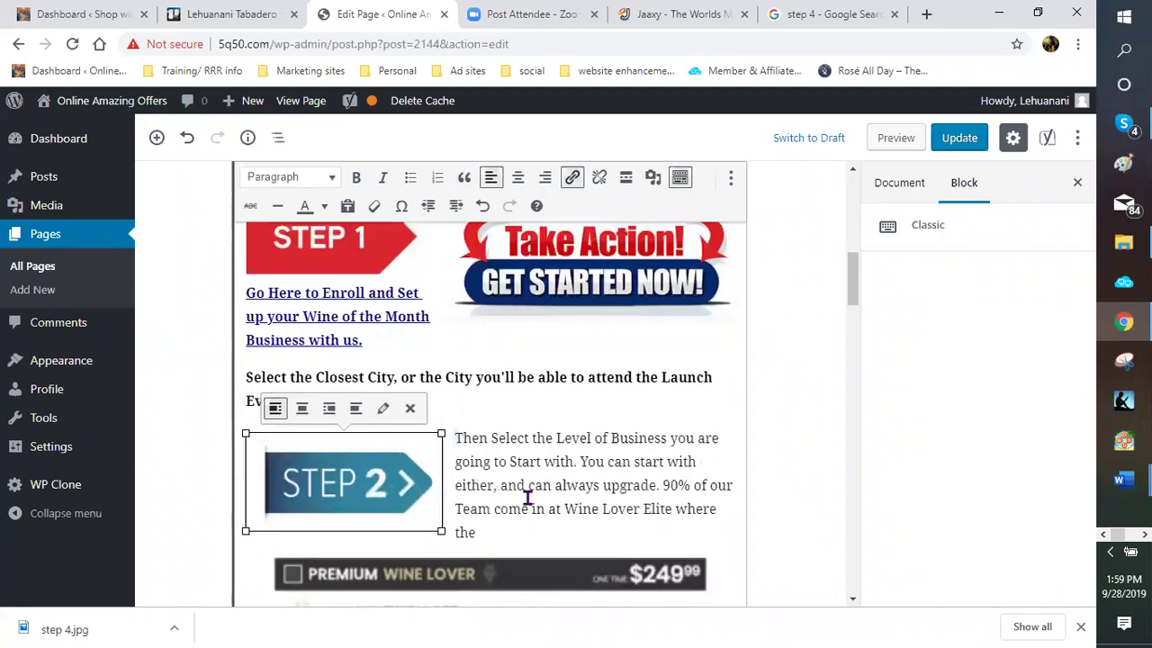
click(602, 442)
scroll(427, 351, down, 1)
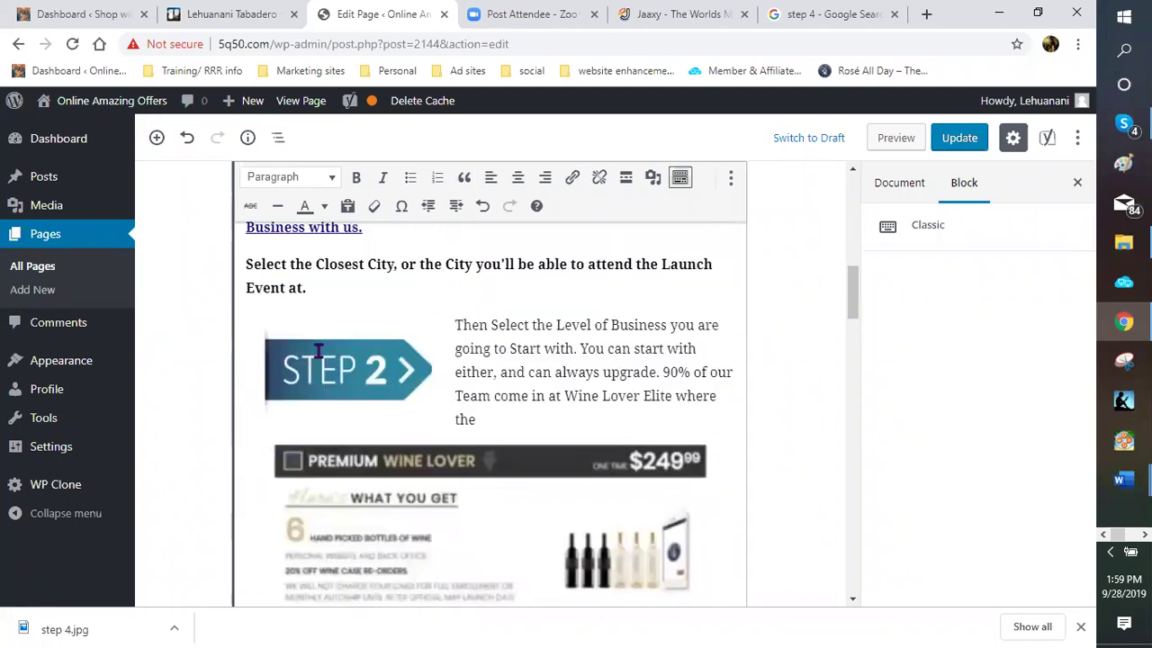
scroll(378, 337, down, 1)
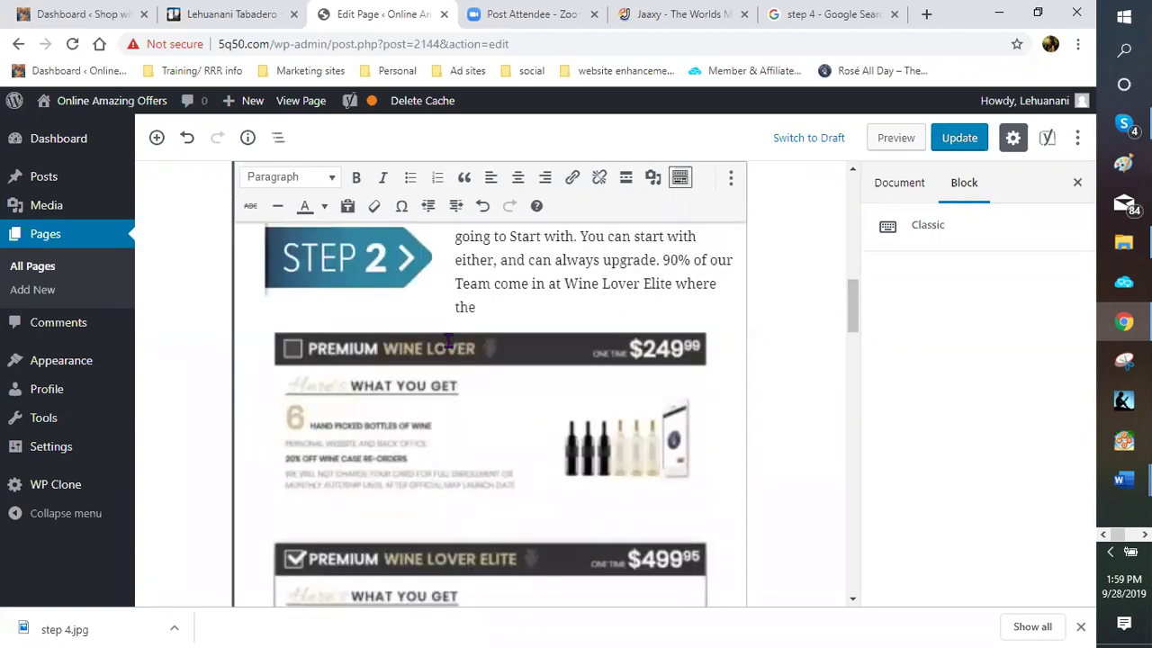
Delete the round blue STEP 3 badge and pick the red step 3 file in Add Media
scroll(441, 343, down, 2)
scroll(480, 320, down, 2)
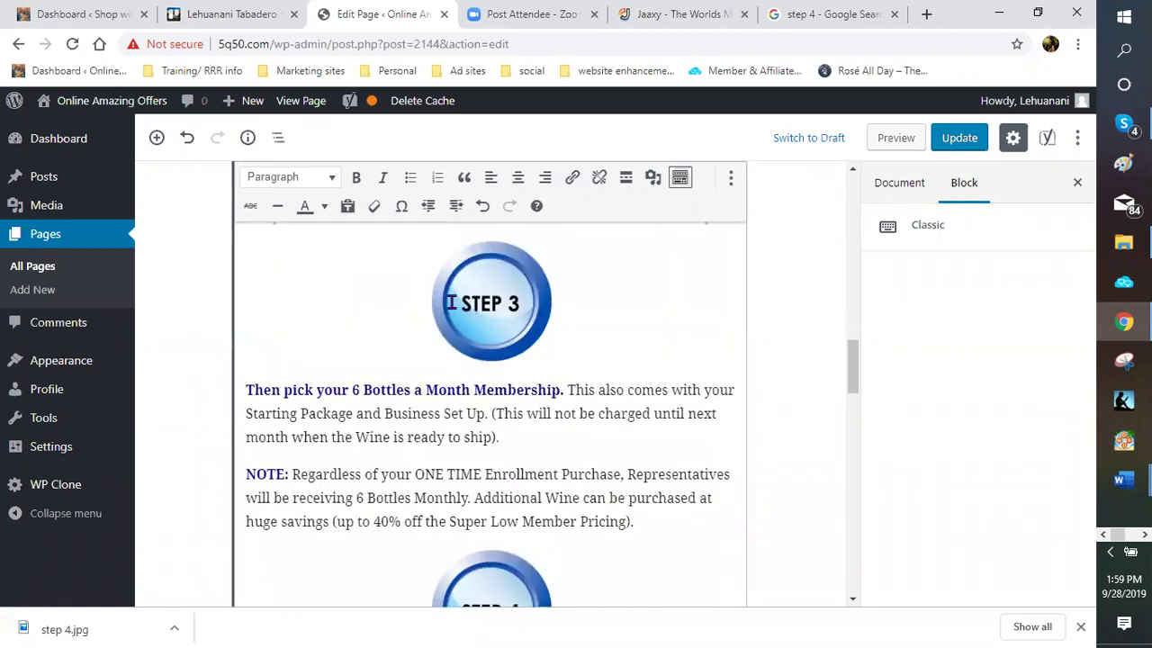
scroll(360, 368, up, 2)
scroll(390, 349, up, 3)
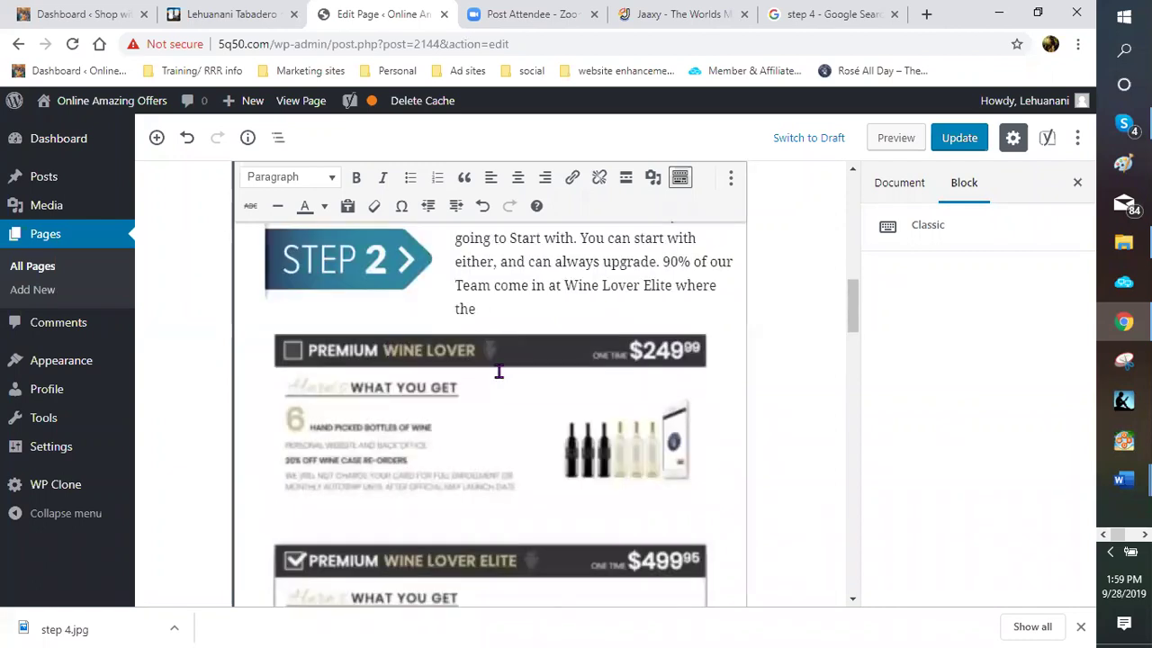
scroll(549, 350, up, 1)
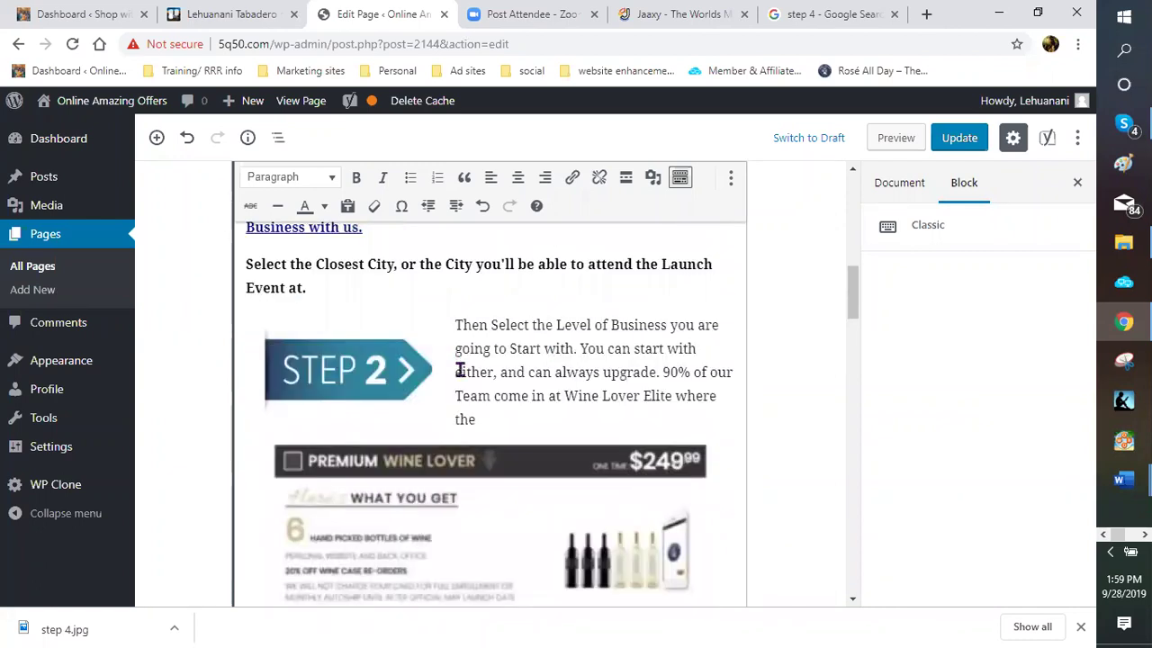
scroll(480, 394, down, 4)
scroll(500, 324, down, 1)
click(500, 324)
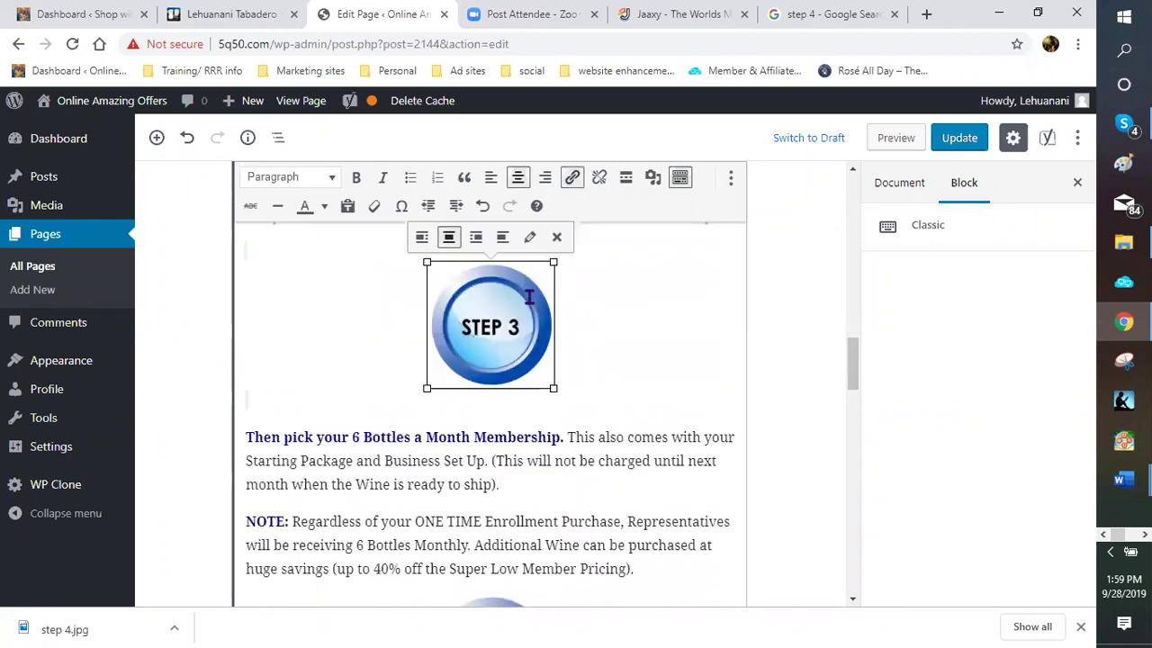
click(558, 235)
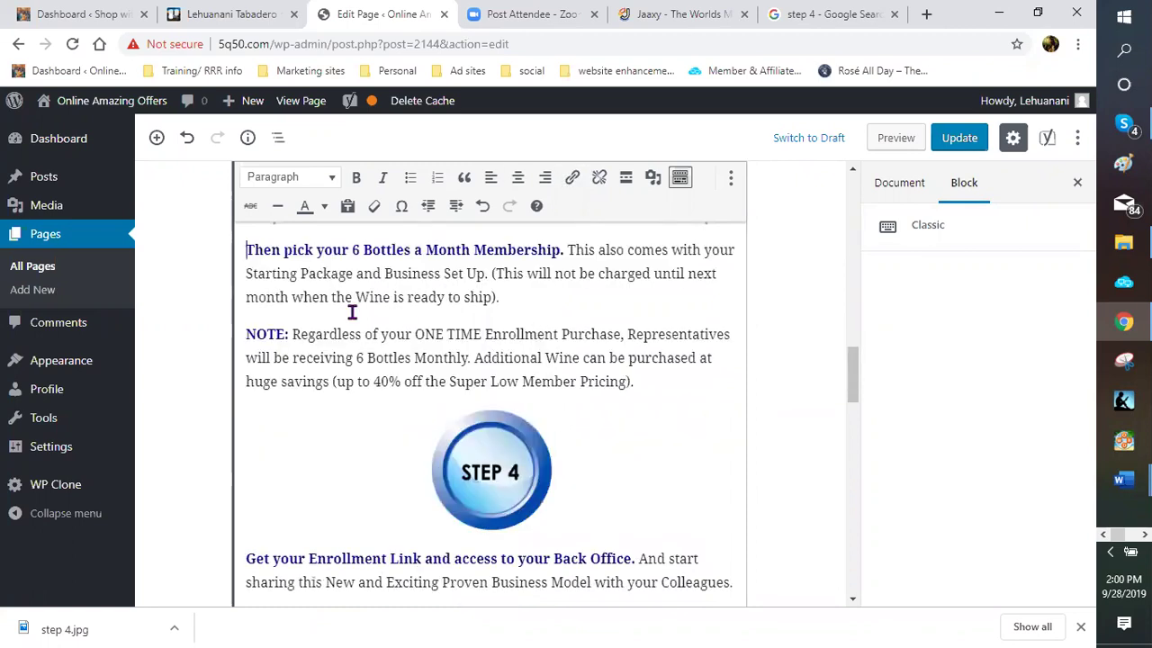
click(649, 182)
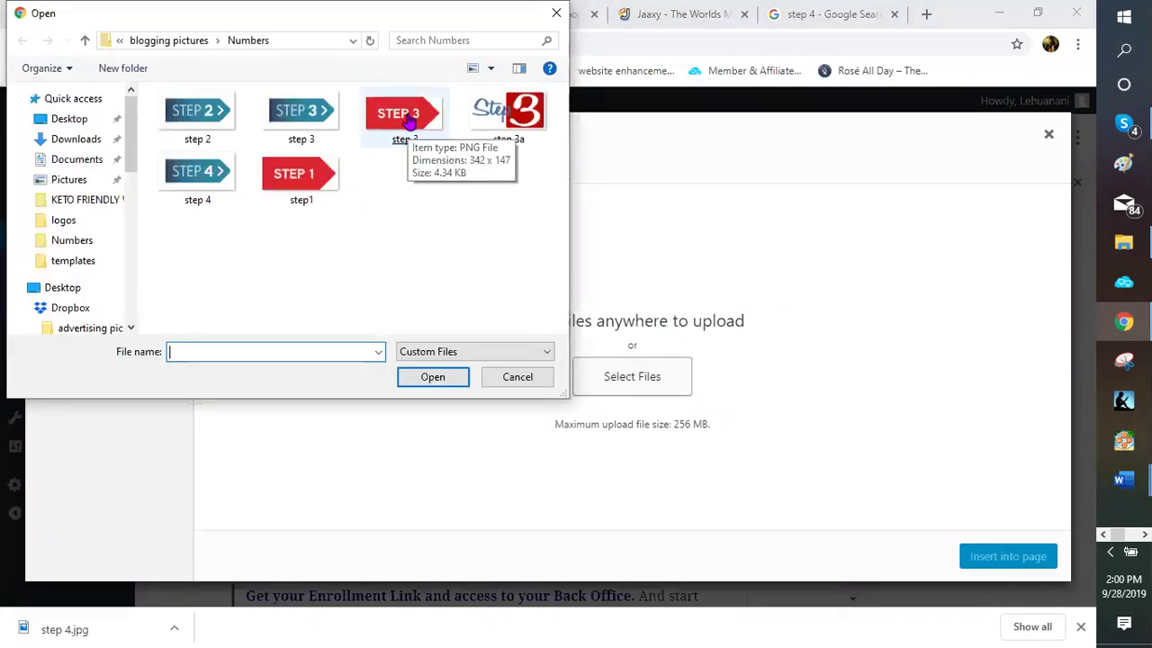
click(409, 123)
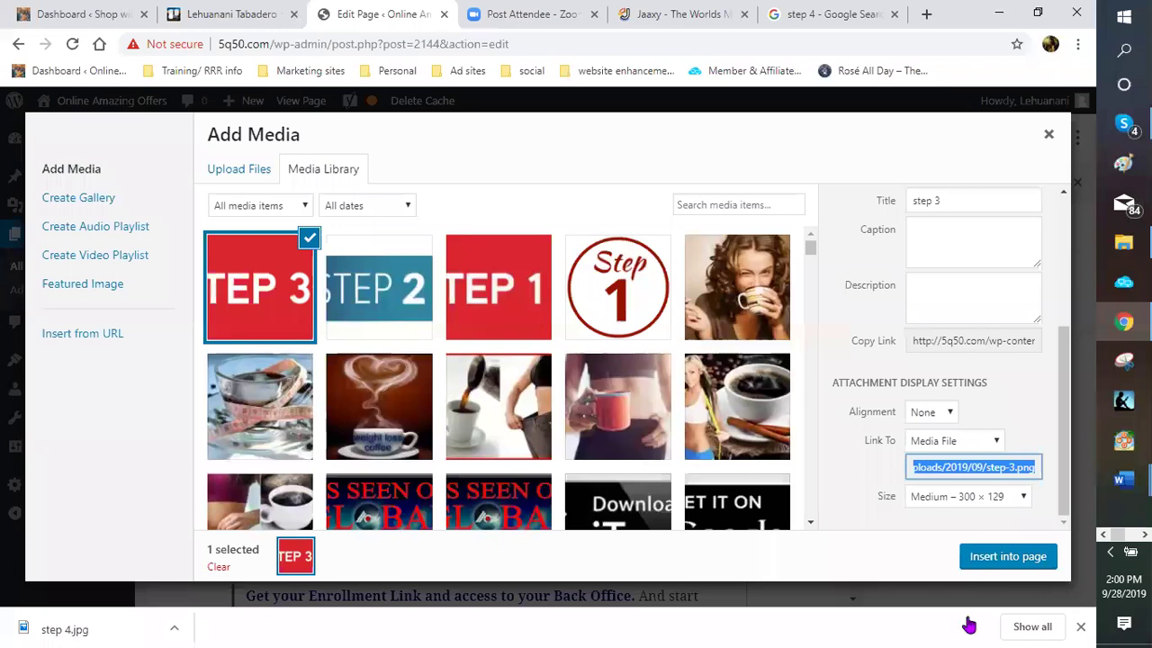
Insert the red STEP 3 arrow image and align it left of its text
click(993, 559)
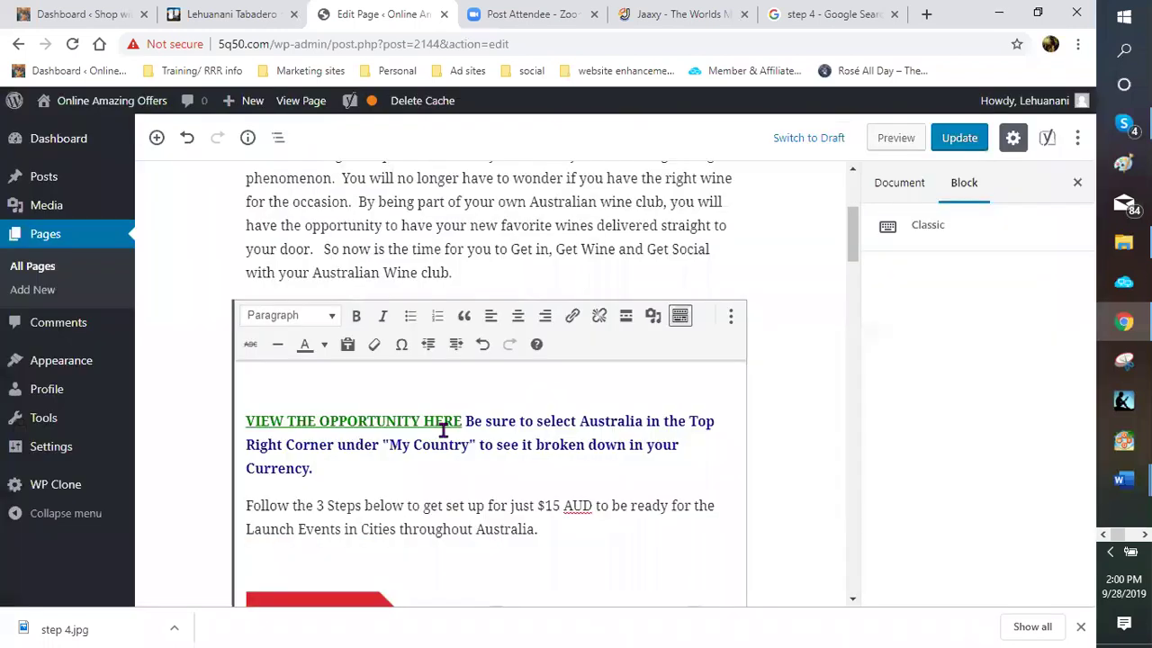
scroll(441, 425, down, 8)
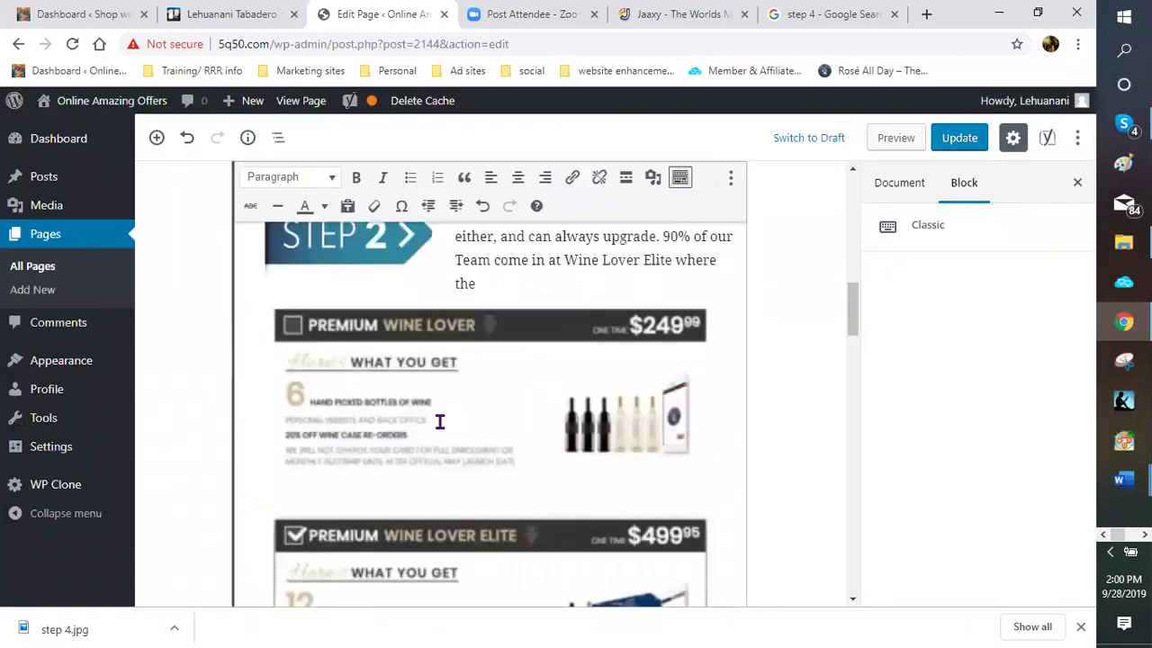
scroll(437, 411, down, 5)
click(430, 315)
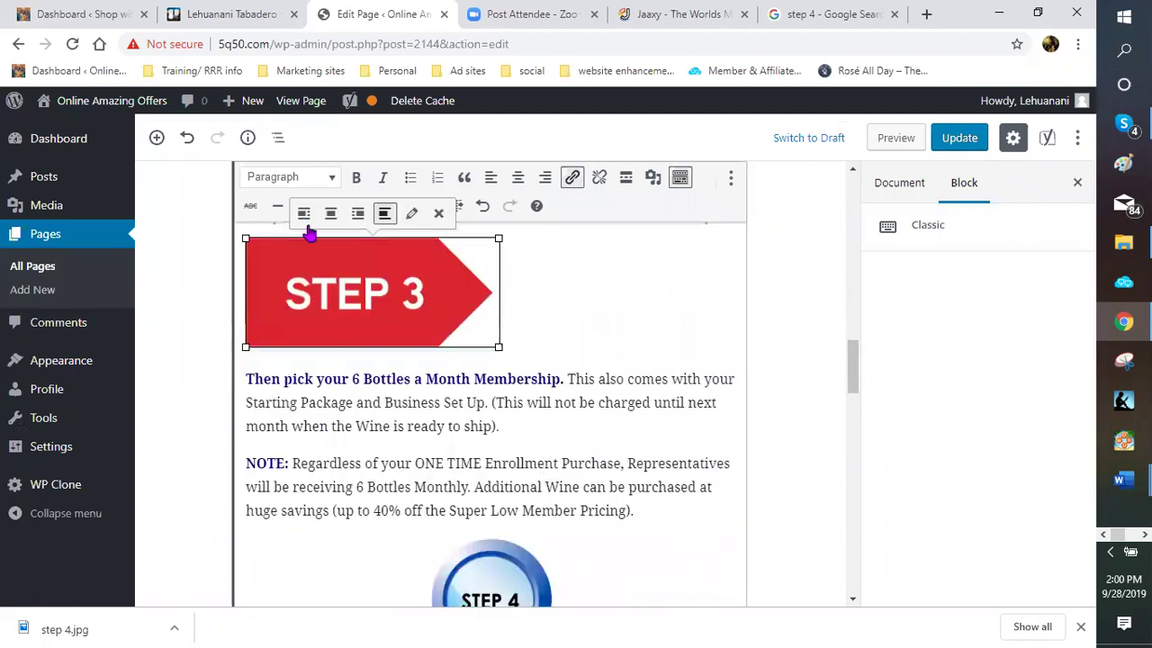
click(303, 214)
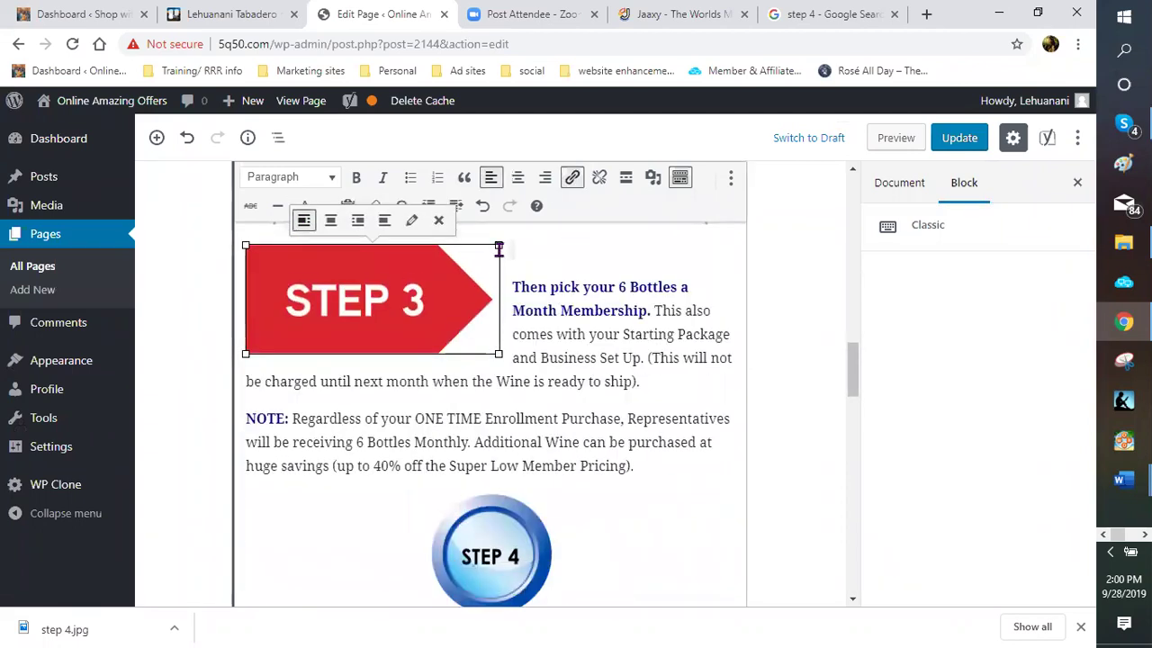
Resize the STEP 3 arrow image smaller by dragging its corner handle
click(501, 250)
click(496, 247)
drag(496, 247, 491, 296)
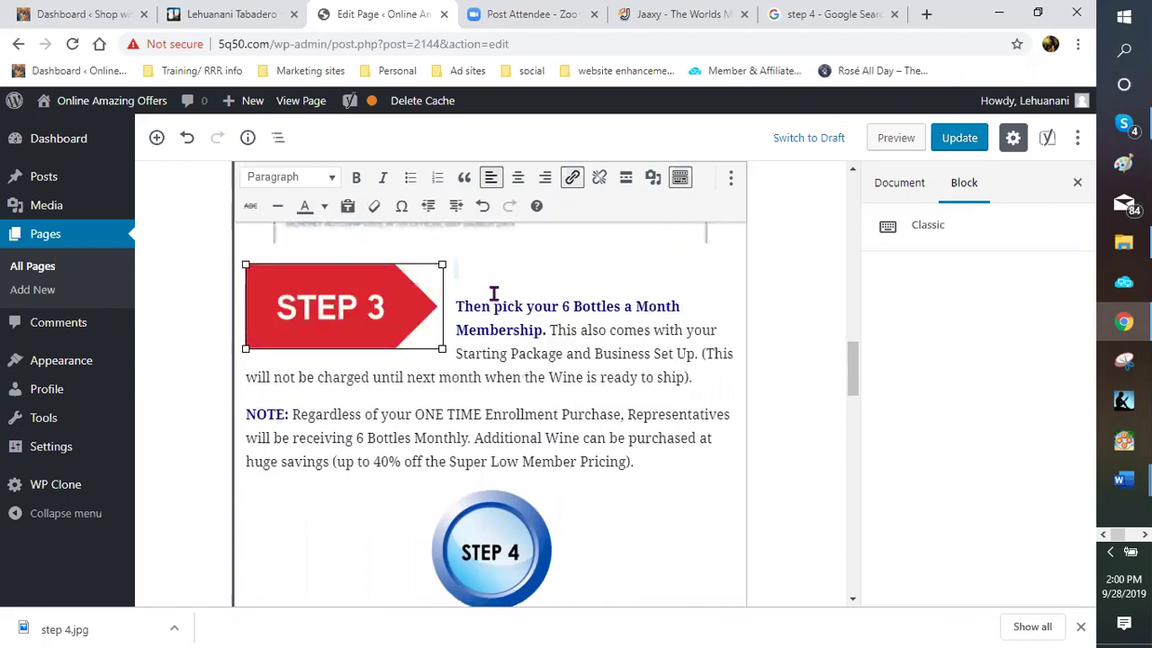
scroll(477, 308, up, 5)
scroll(444, 368, down, 4)
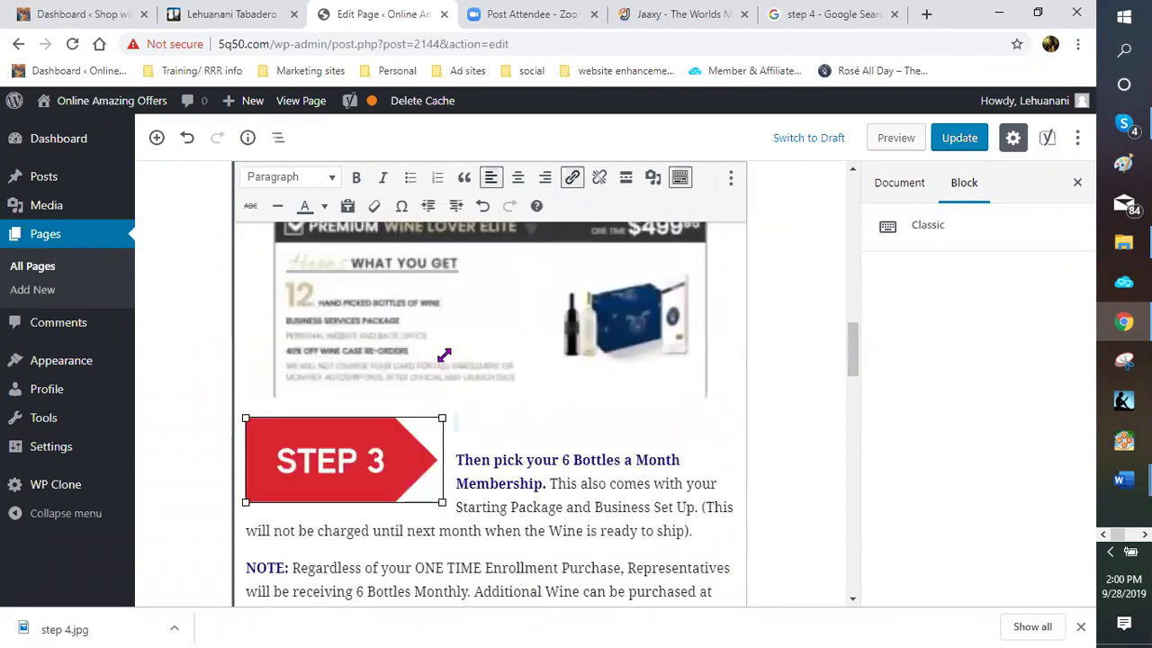
scroll(436, 363, down, 1)
drag(442, 358, 486, 357)
Delete the old round STEP 4 badge image
scroll(390, 368, up, 5)
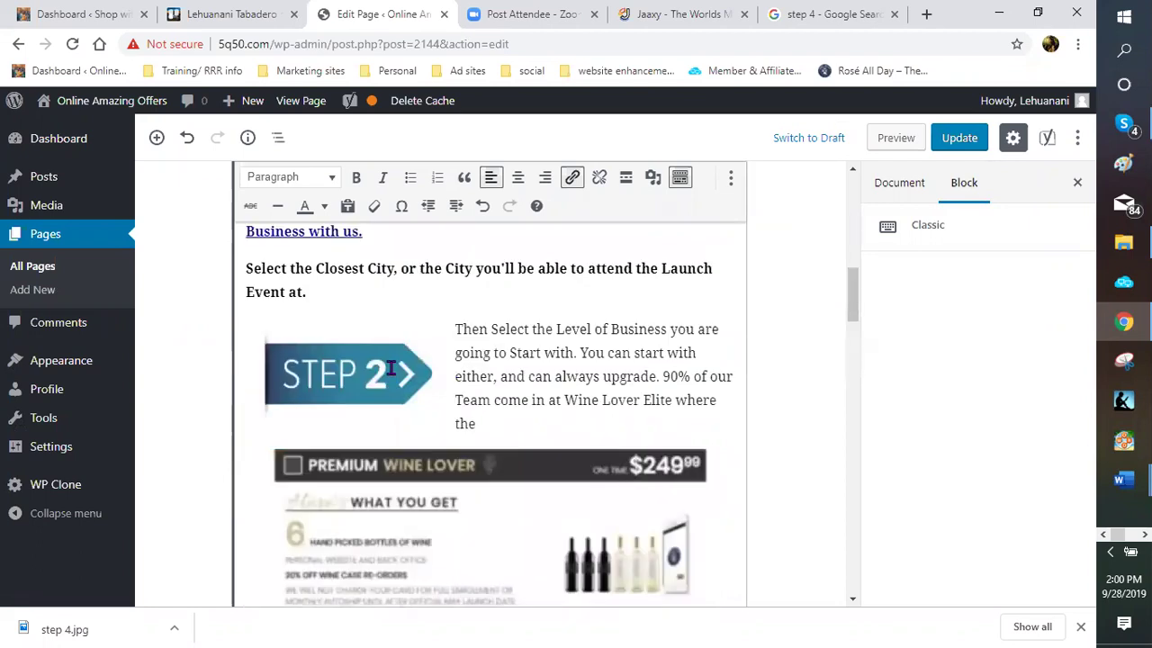
scroll(391, 368, up, 1)
scroll(396, 375, down, 6)
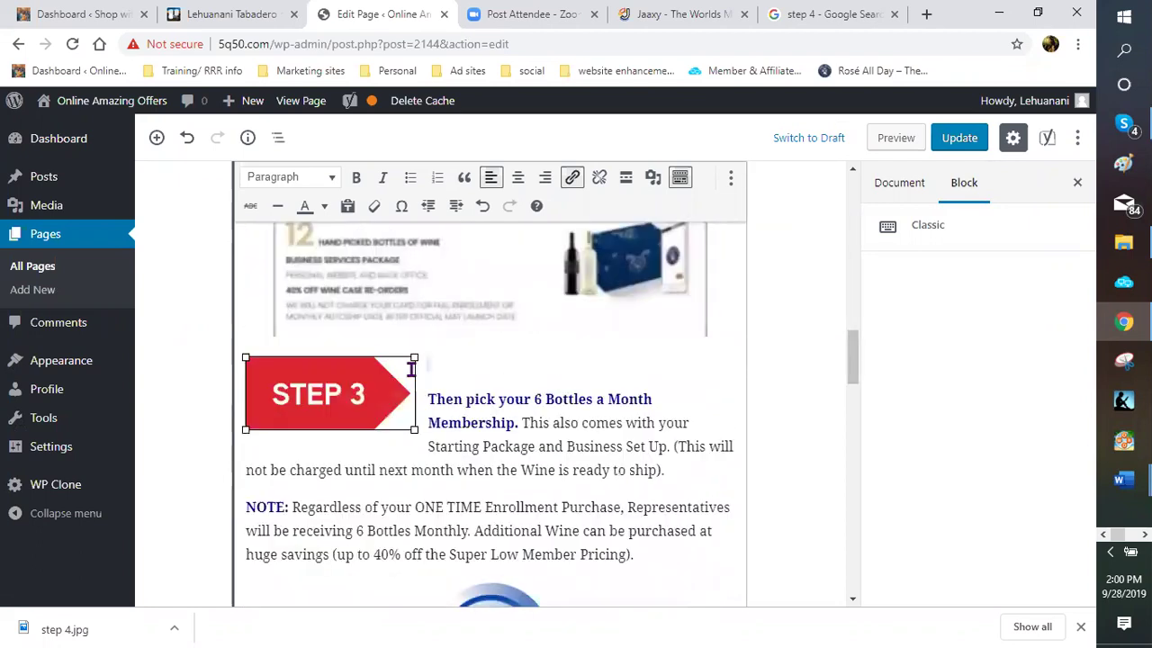
scroll(410, 399, down, 2)
scroll(515, 308, down, 4)
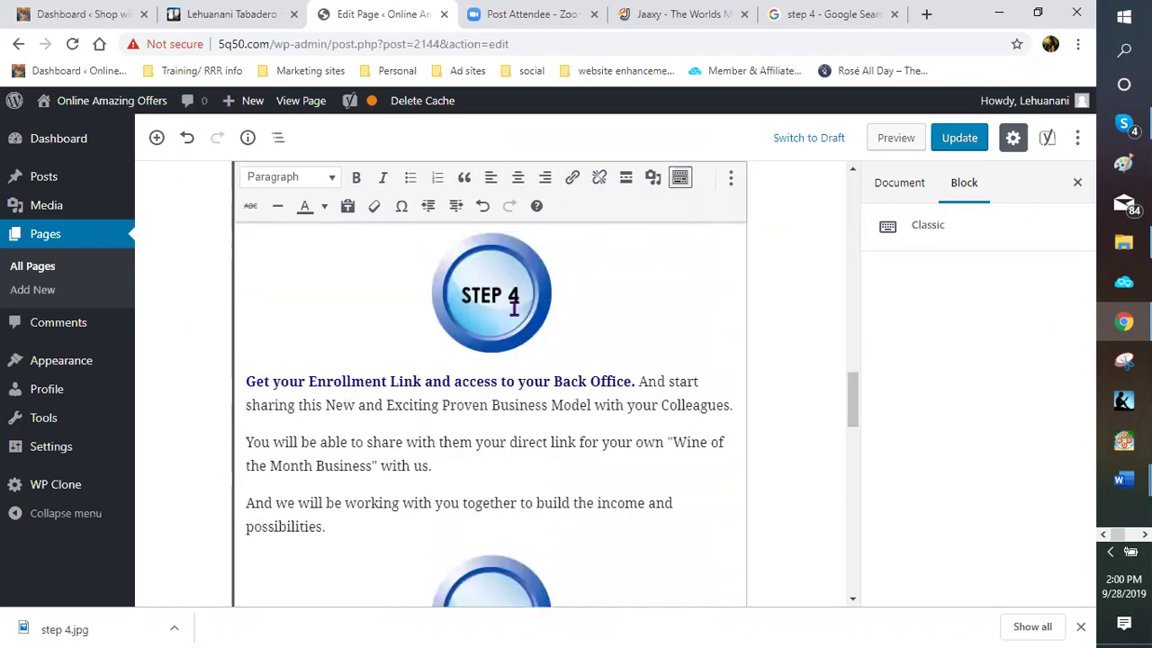
click(511, 284)
click(555, 233)
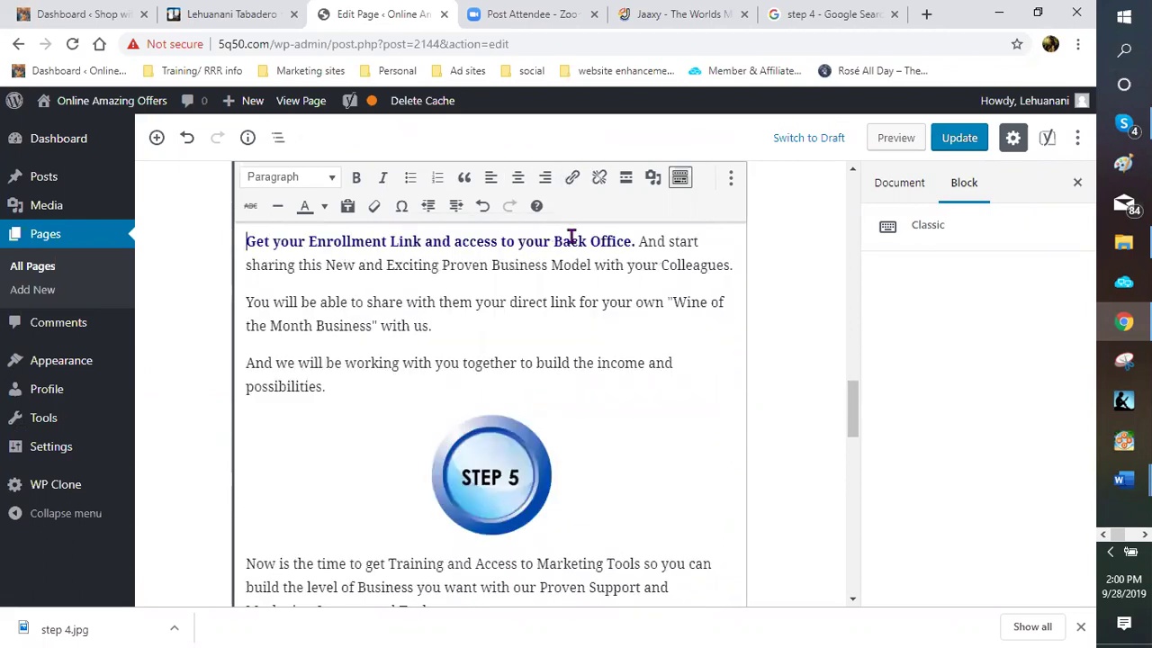
scroll(258, 326, up, 2)
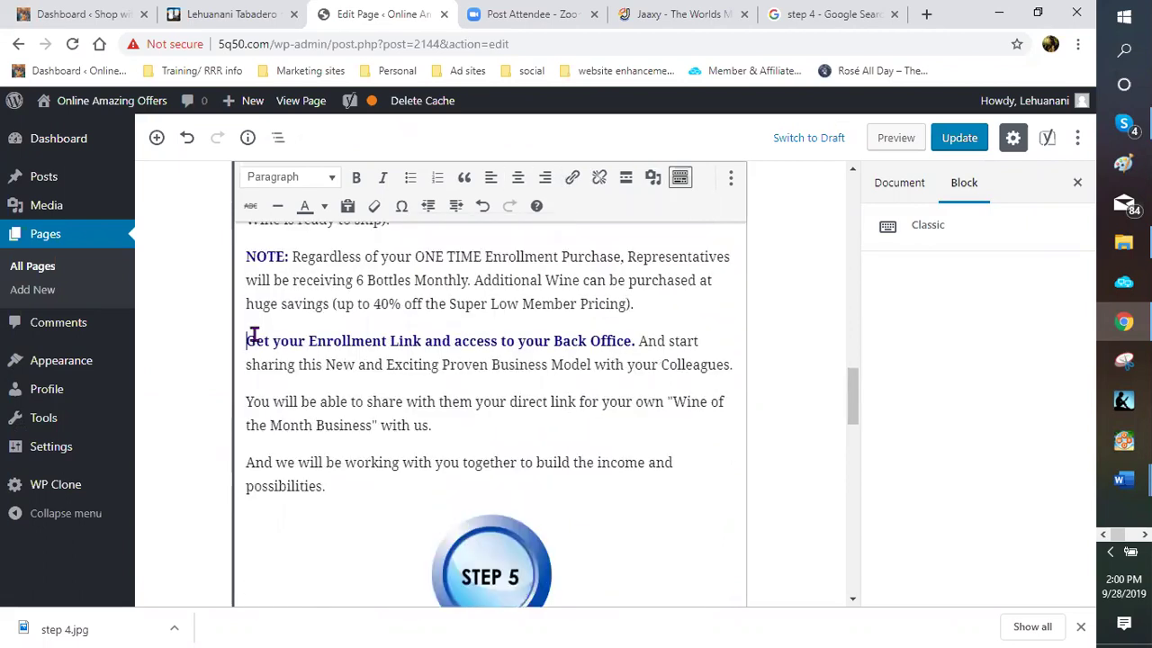
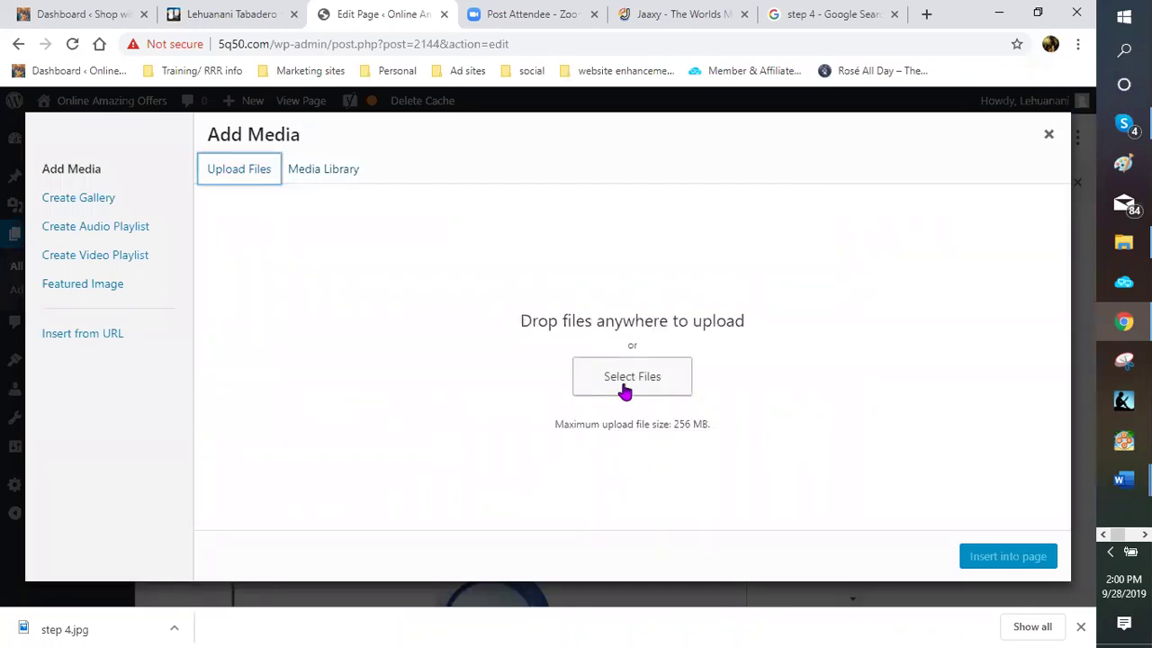
Upload step 4.jpg from the Numbers folder and insert it into the wine club page
click(590, 392)
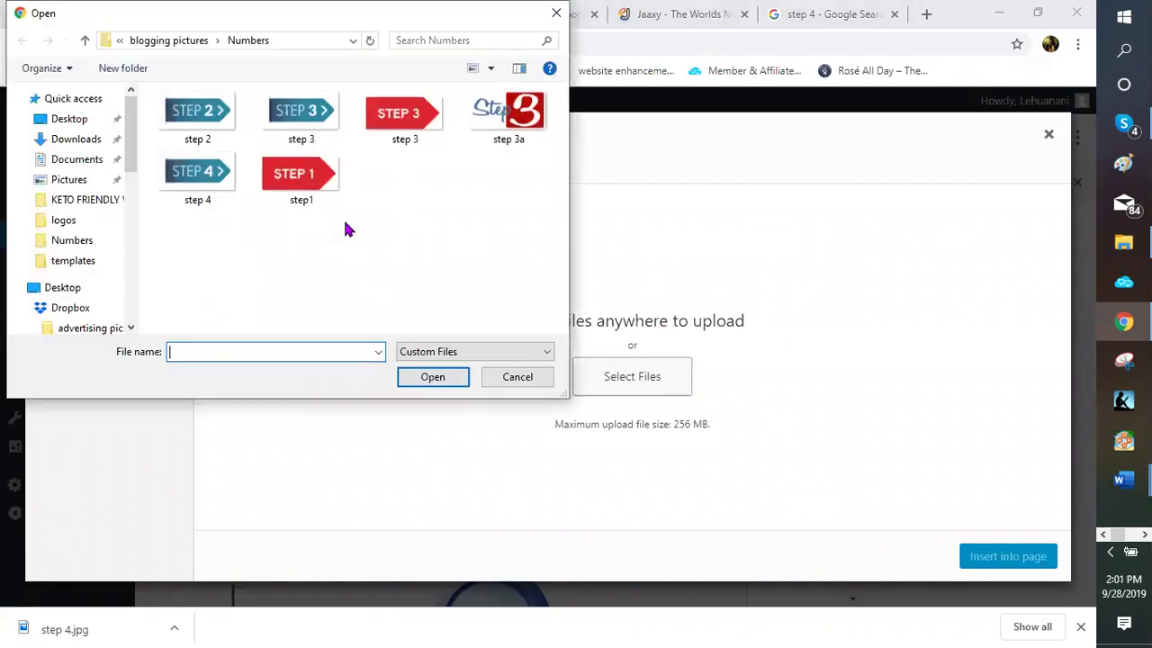
click(205, 178)
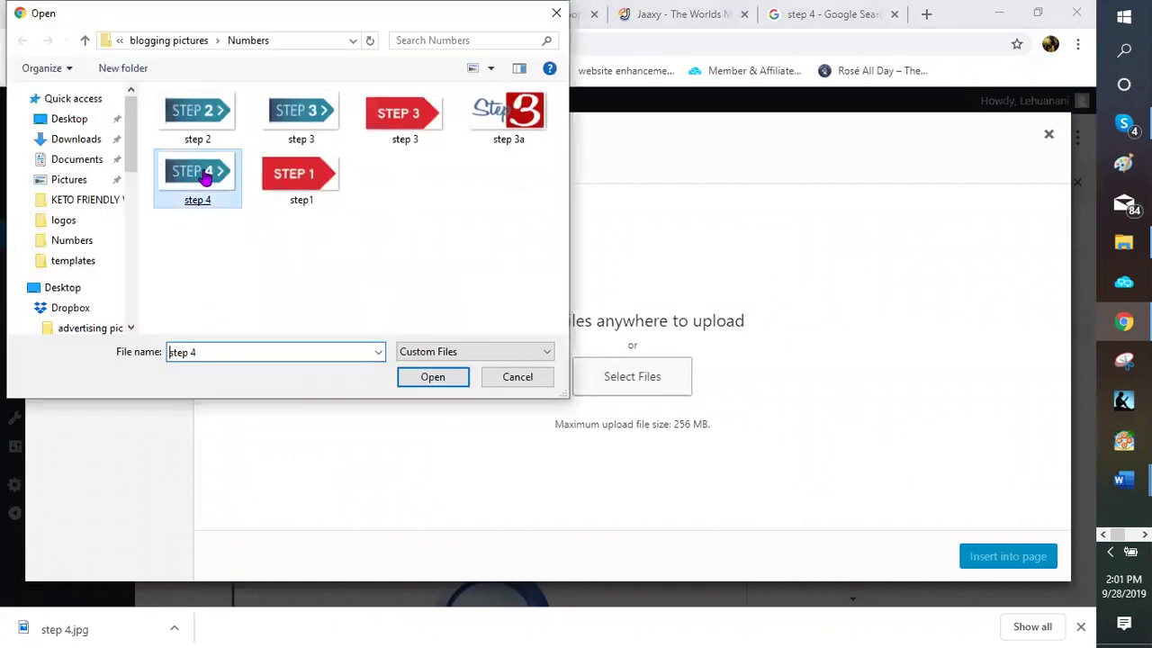
key(Escape)
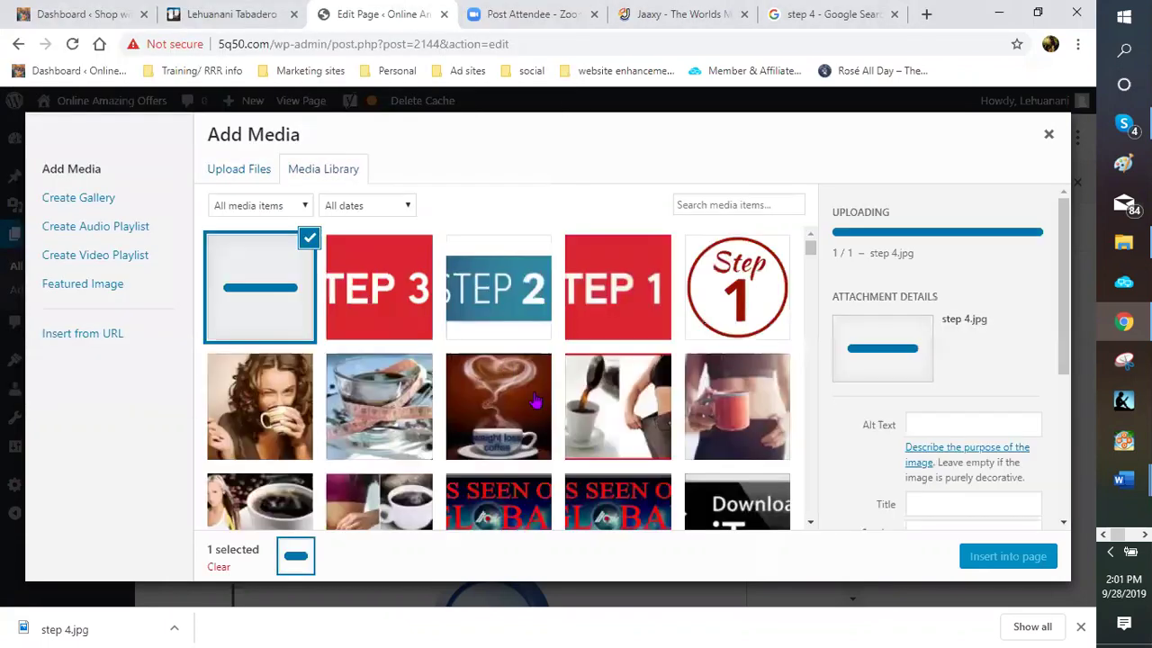
click(1006, 564)
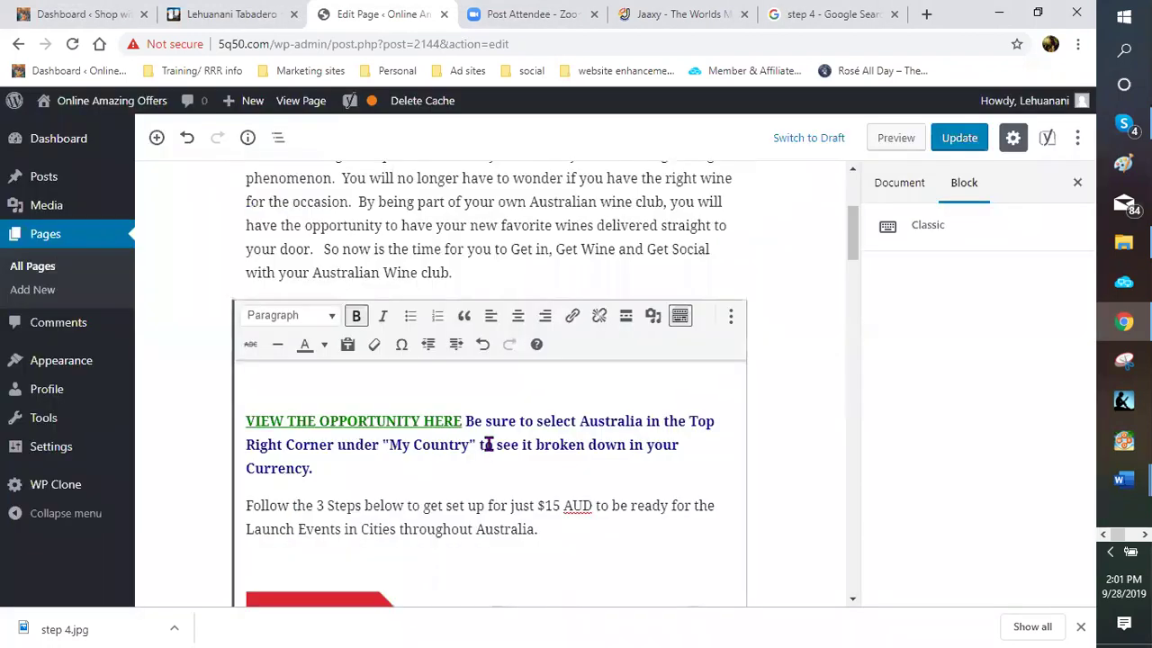
Move the Step 4 image to the start of its enrollment paragraph and enlarge it
scroll(483, 434, down, 5)
scroll(475, 424, down, 5)
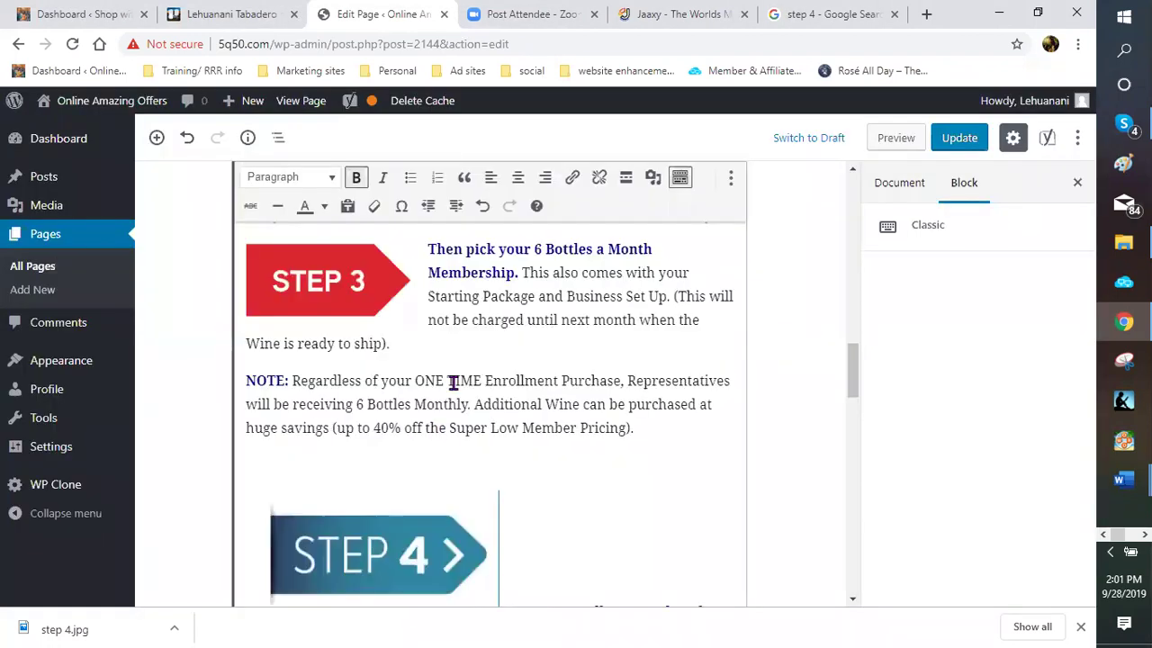
scroll(443, 277, down, 3)
click(494, 227)
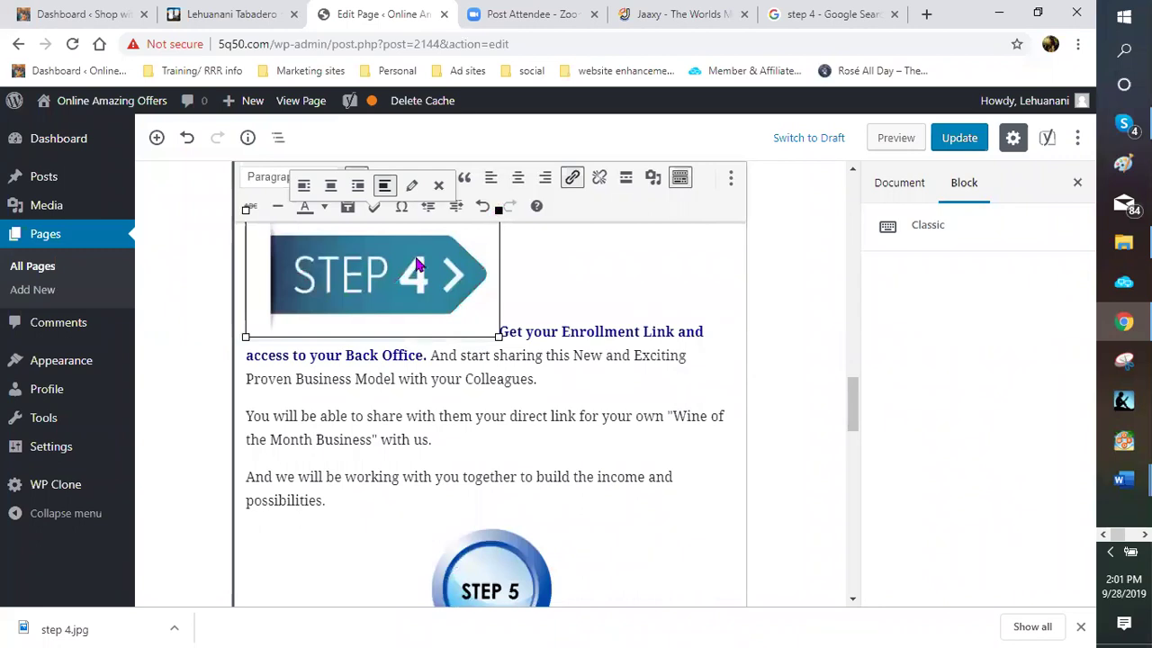
drag(412, 266, 260, 196)
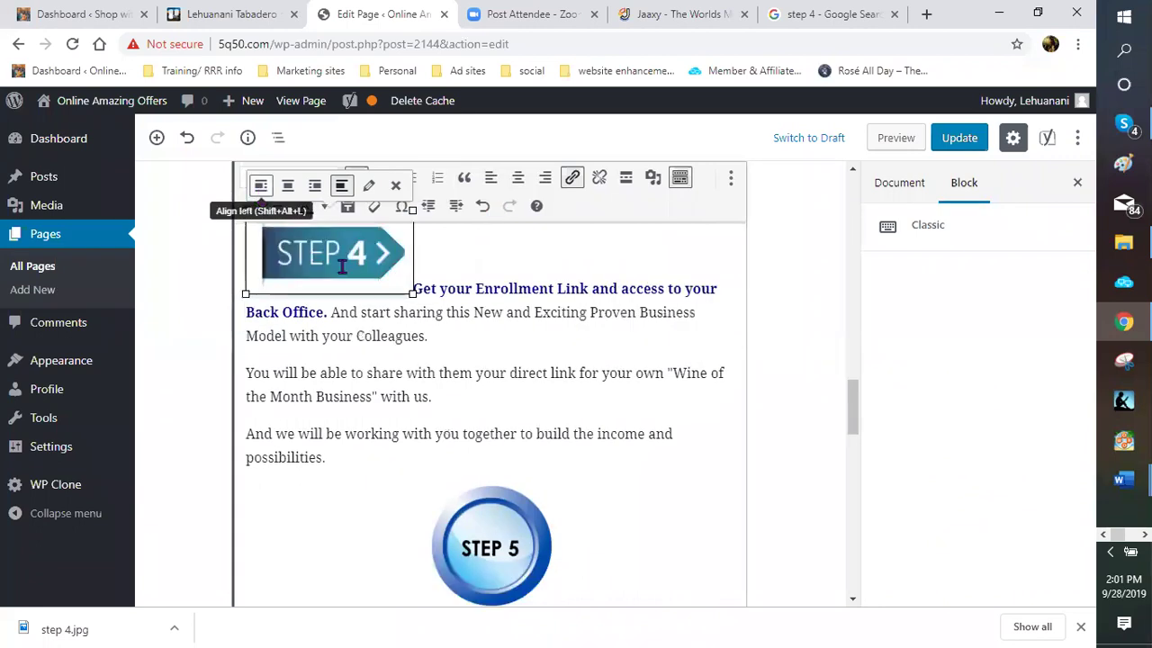
scroll(406, 381, up, 2)
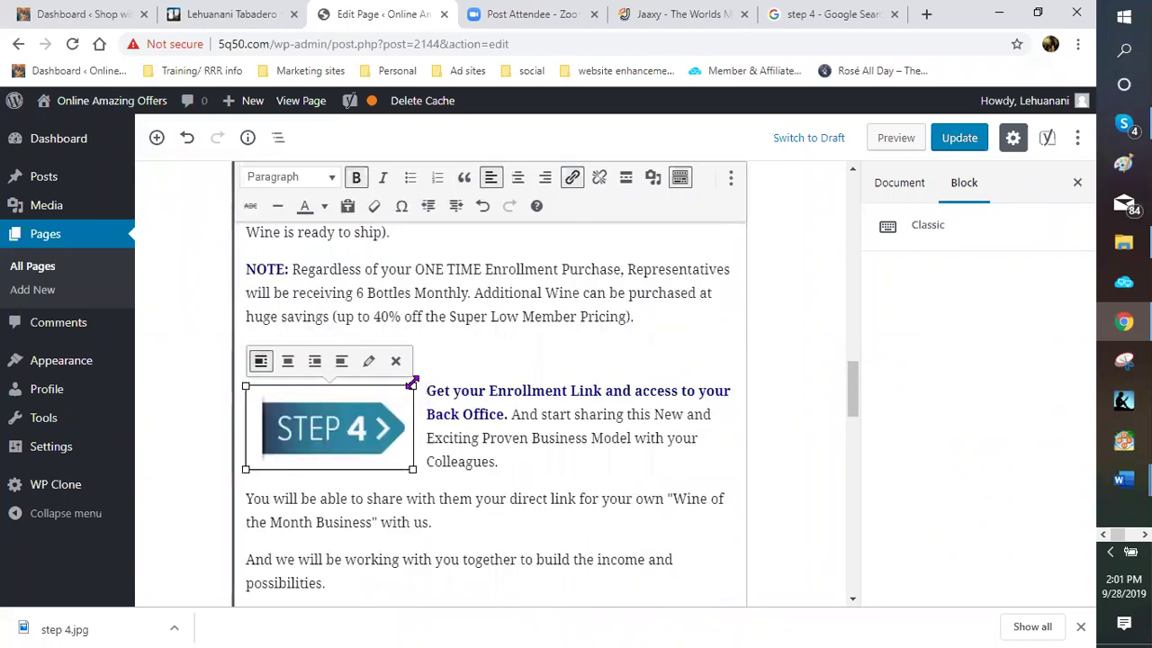
drag(414, 385, 450, 374)
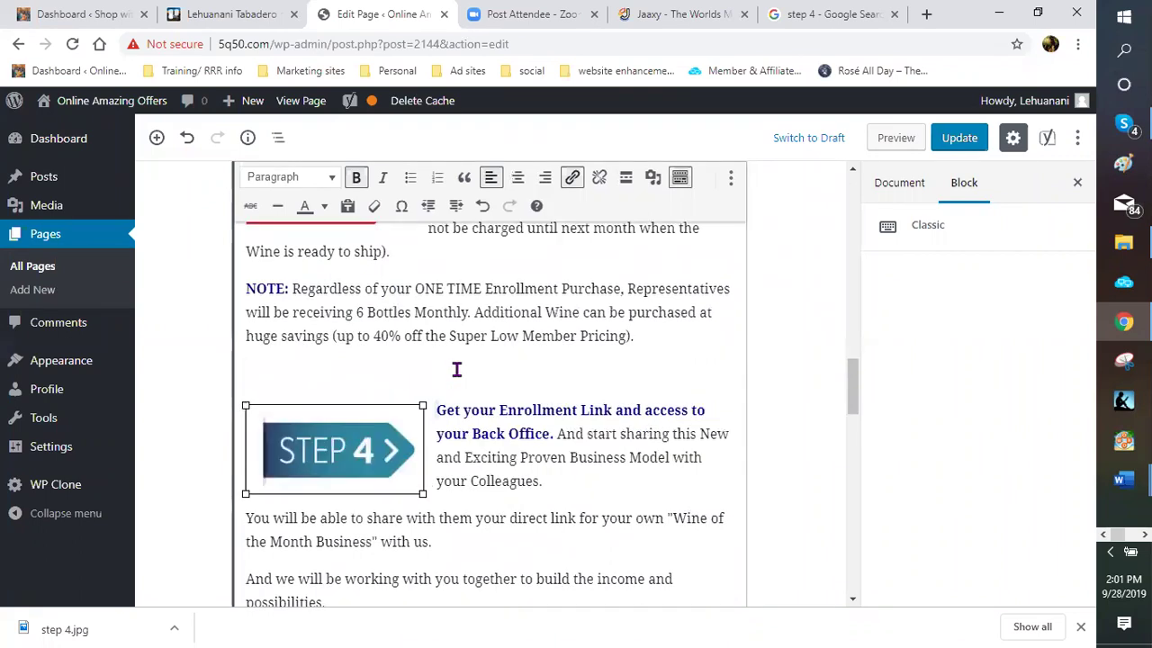
Deselect the image and return to the Google 'step 4' image results
scroll(451, 368, up, 1)
scroll(426, 380, down, 2)
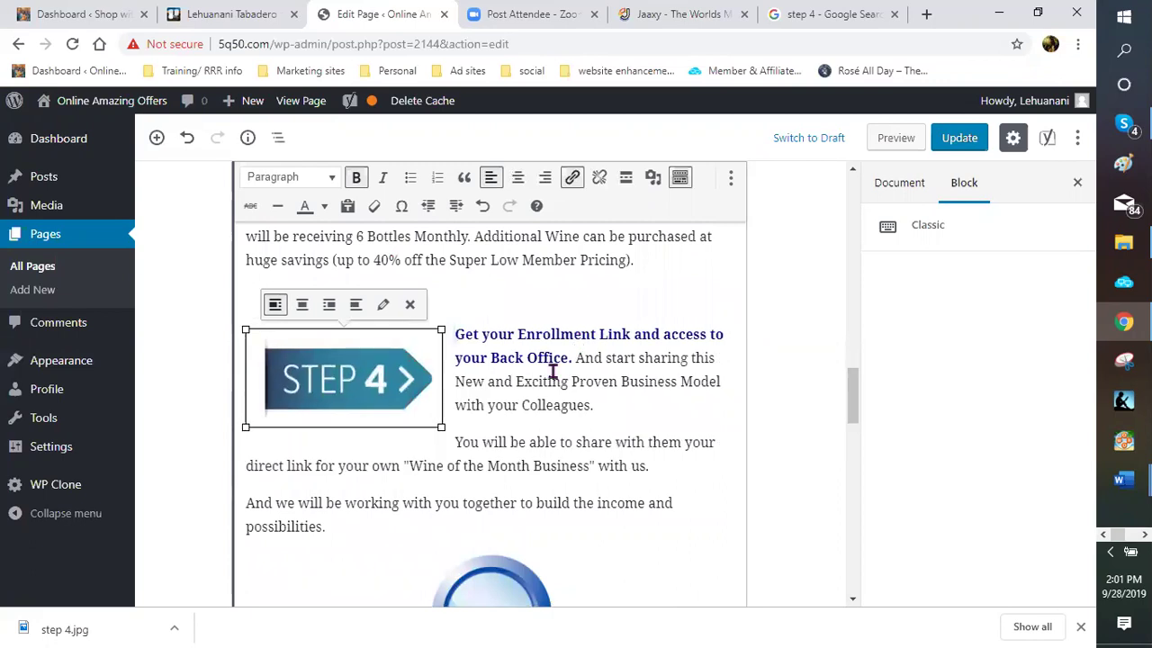
click(505, 343)
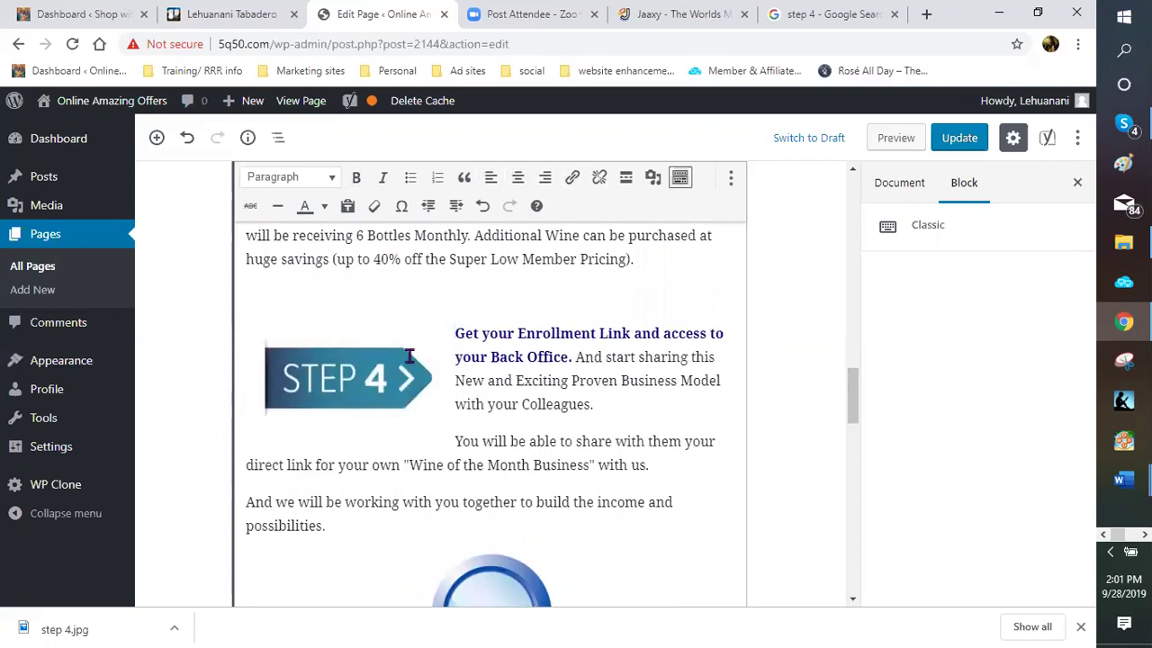
scroll(519, 316, down, 3)
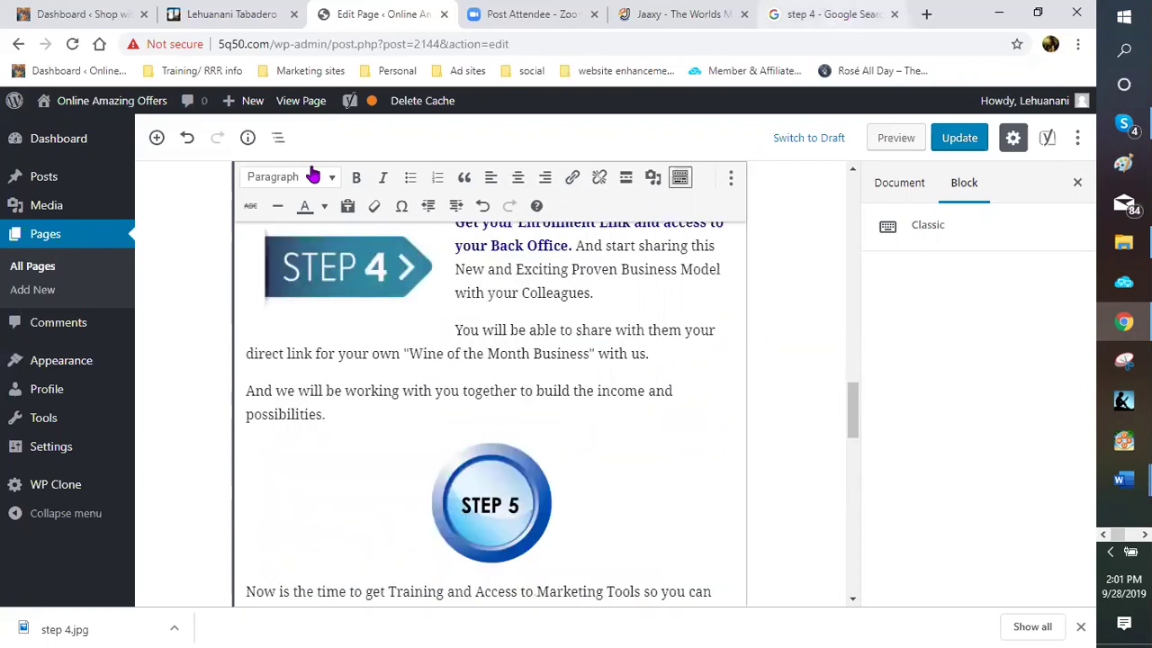
click(833, 15)
Change the Google Images search to 'step 5' and browse the results for a blue arrow image
scroll(192, 123, up, 1)
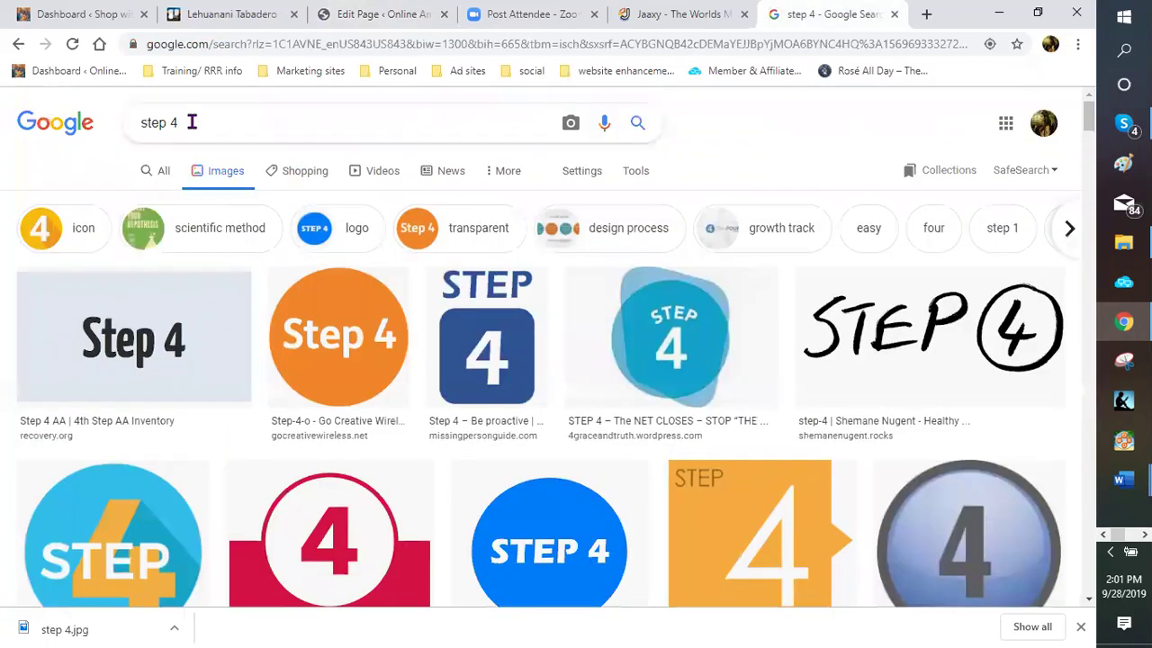
click(191, 123)
key(BackSpace)
text(5)
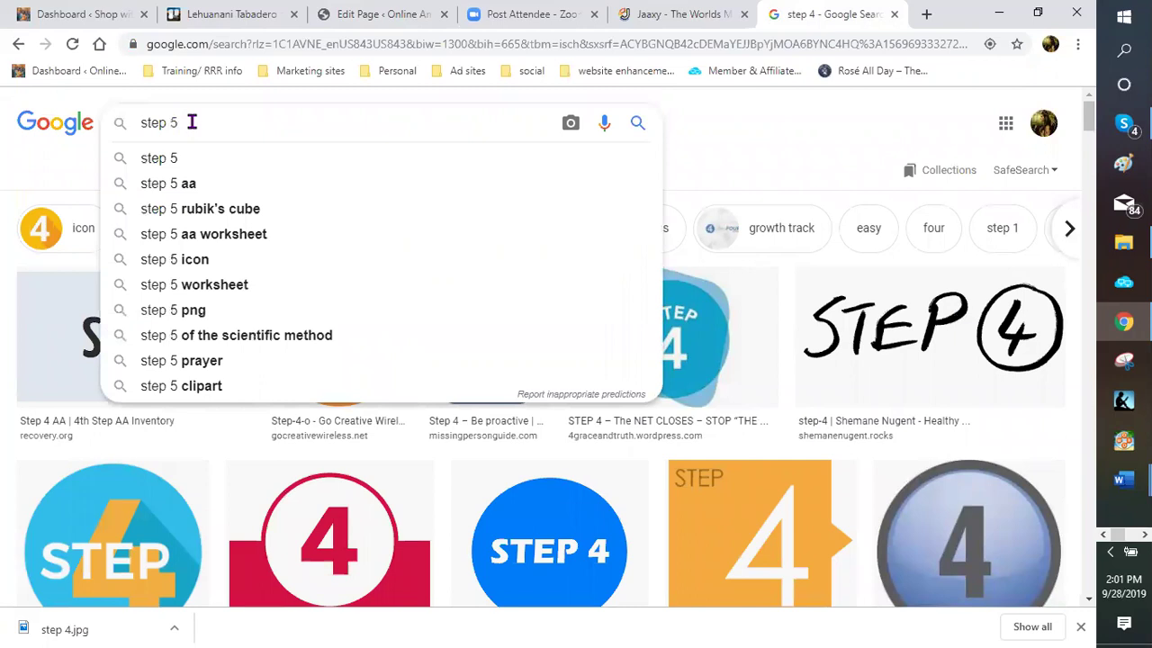
key(Return)
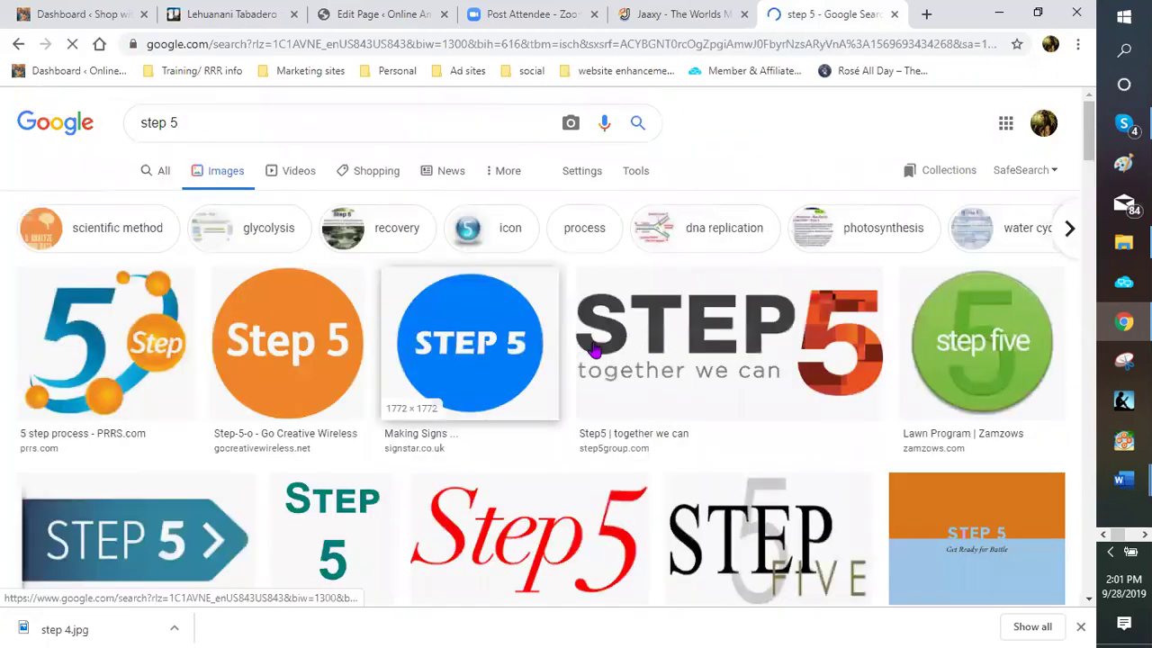
scroll(586, 346, down, 2)
scroll(585, 346, down, 4)
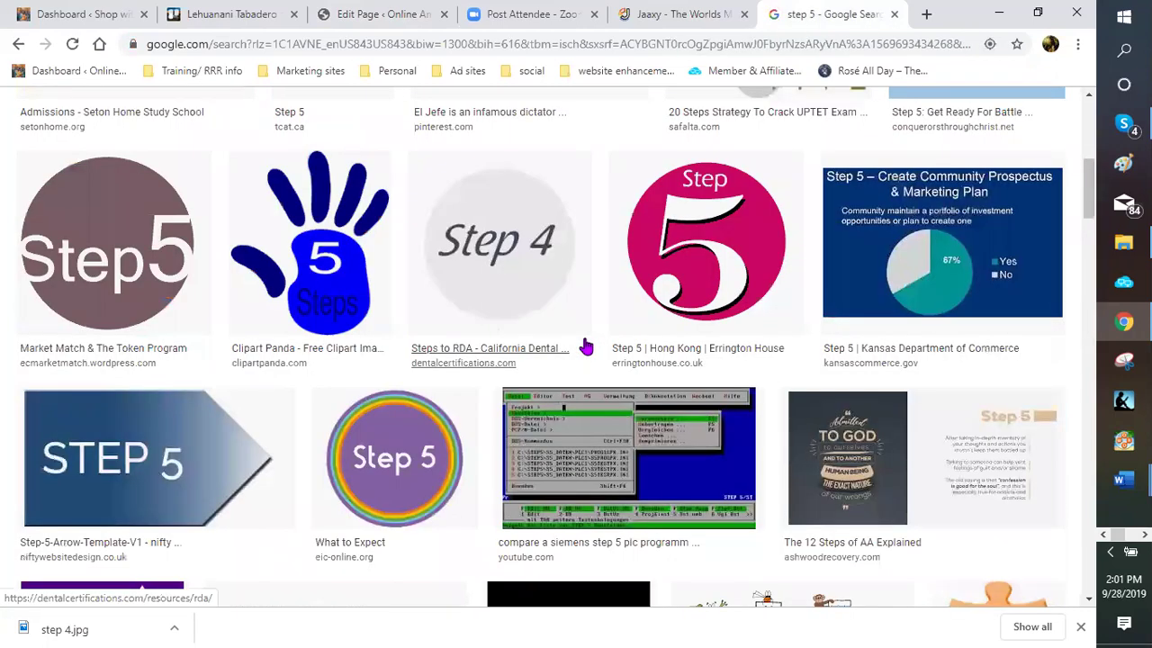
scroll(585, 346, down, 5)
scroll(585, 346, down, 5)
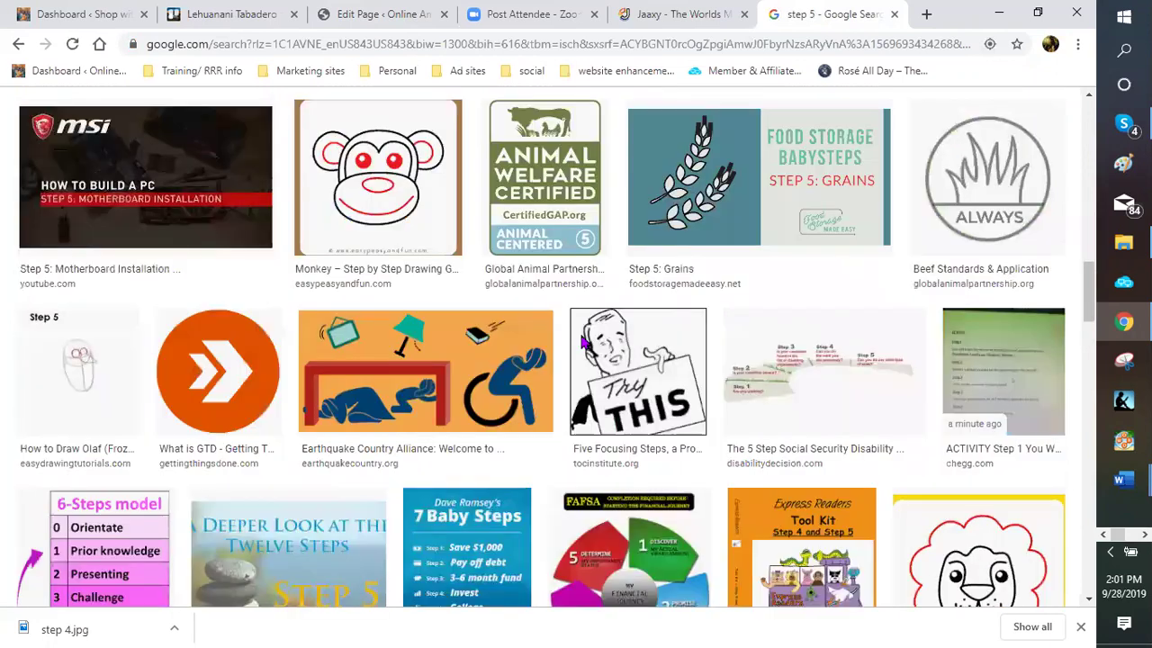
scroll(583, 343, down, 6)
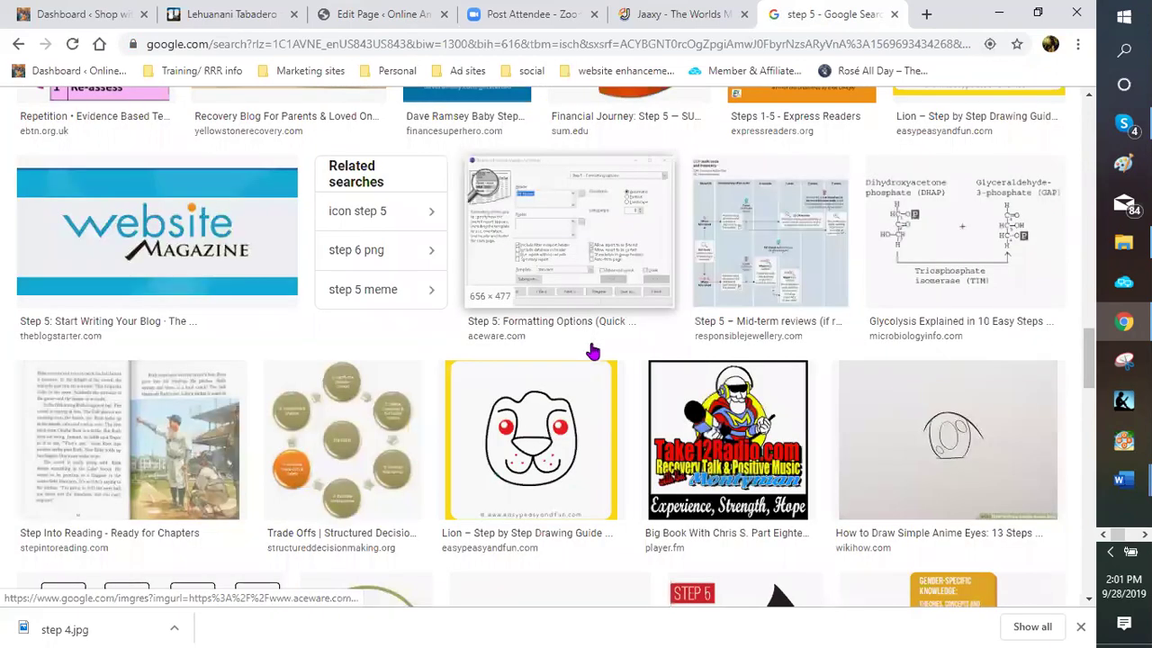
scroll(584, 367, down, 5)
scroll(581, 351, down, 5)
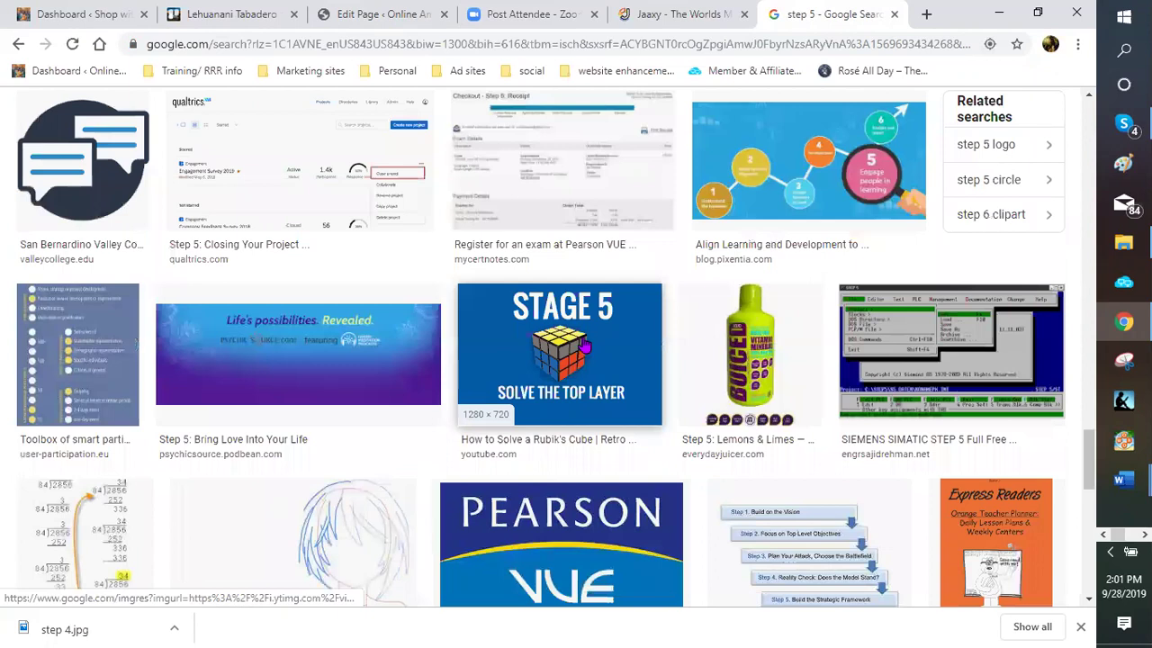
scroll(579, 340, up, 3)
scroll(539, 324, up, 6)
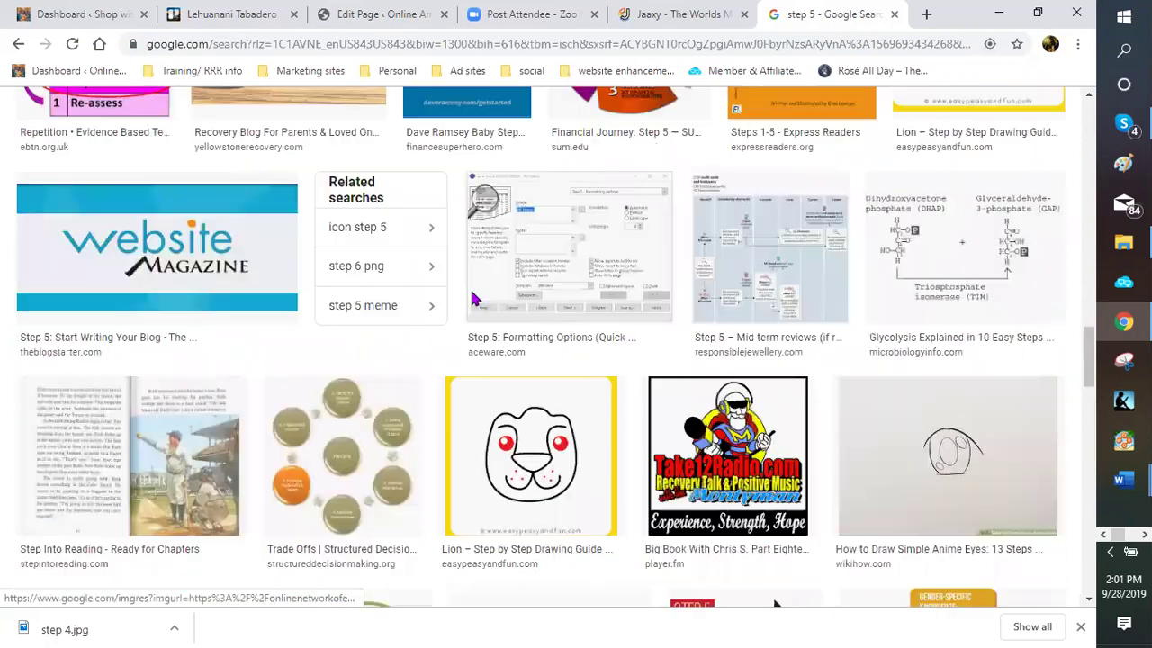
scroll(463, 292, up, 5)
scroll(460, 288, up, 5)
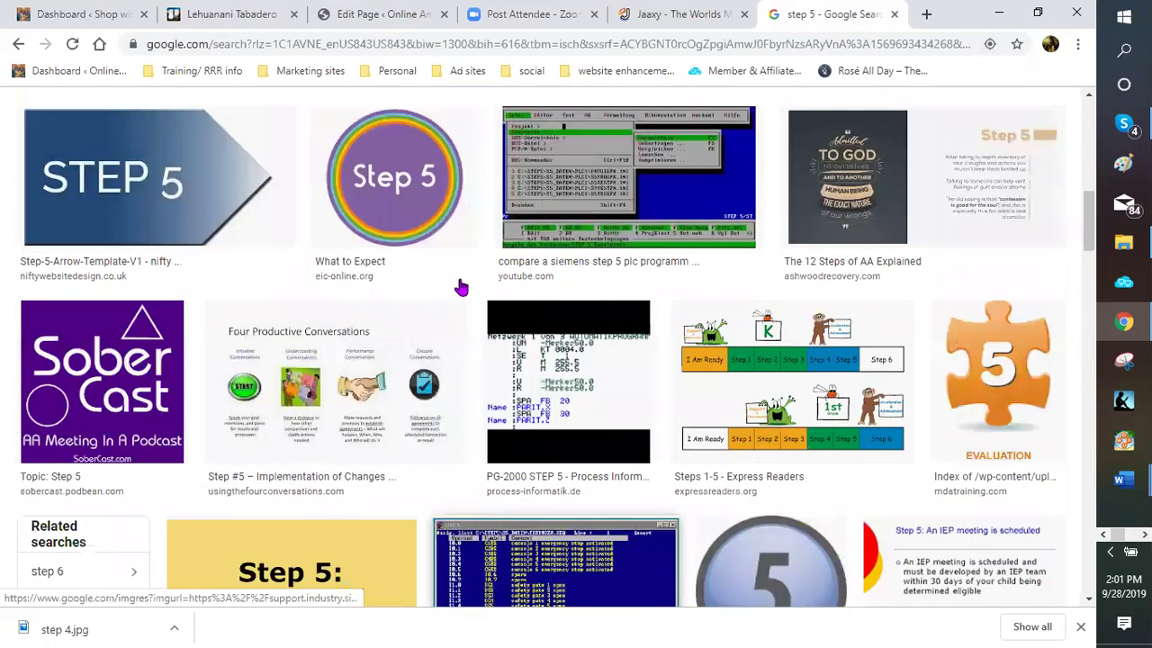
scroll(461, 287, up, 5)
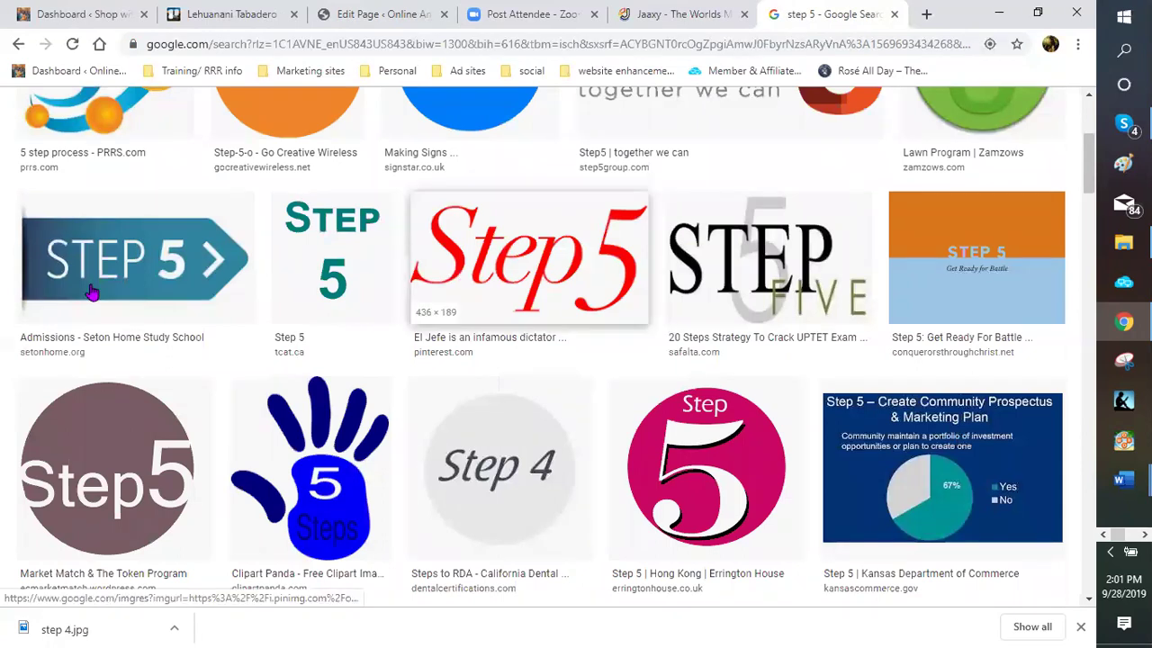
scroll(160, 297, up, 1)
scroll(160, 309, up, 2)
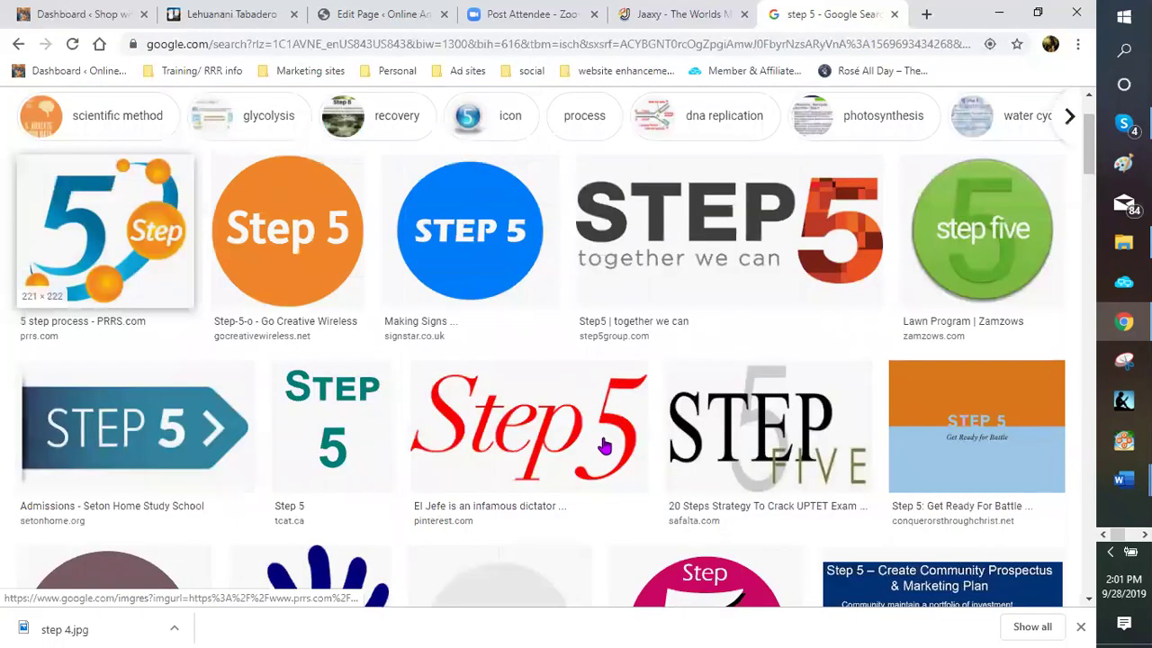
scroll(160, 421, down, 2)
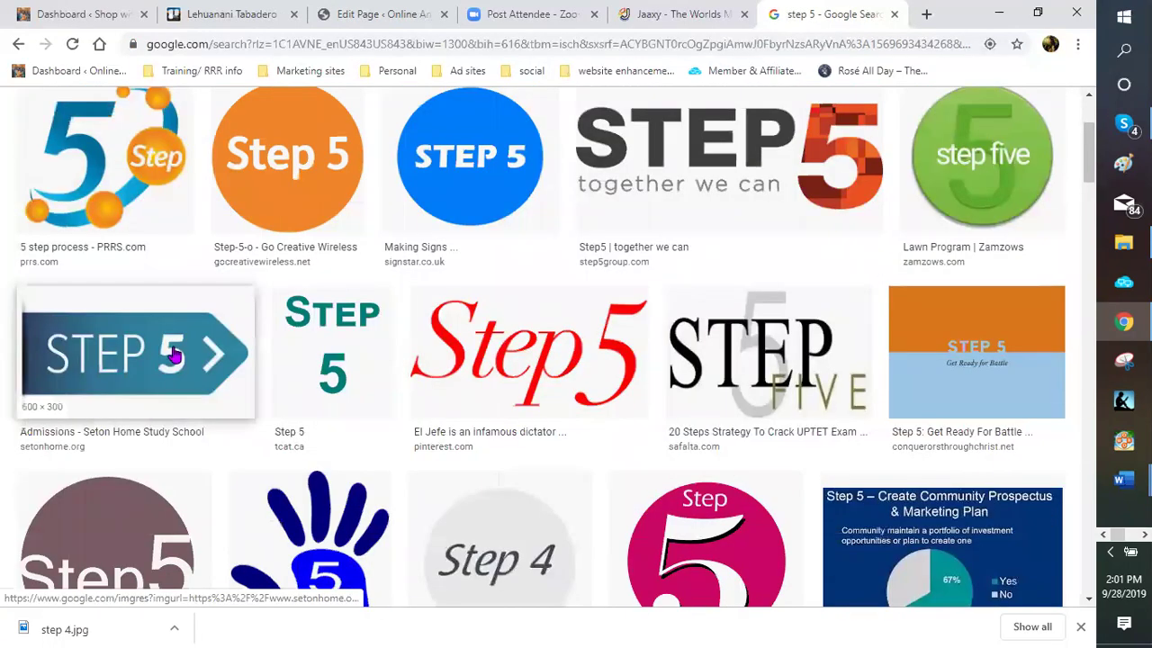
scroll(611, 404, up, 4)
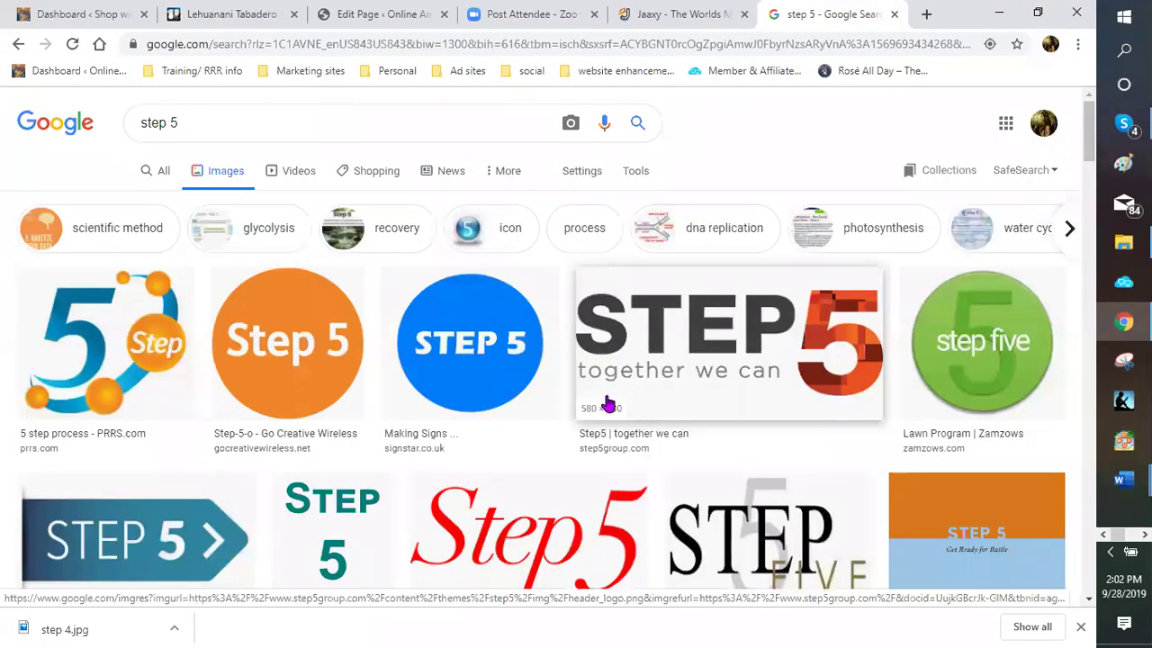
scroll(600, 407, down, 3)
scroll(600, 409, down, 3)
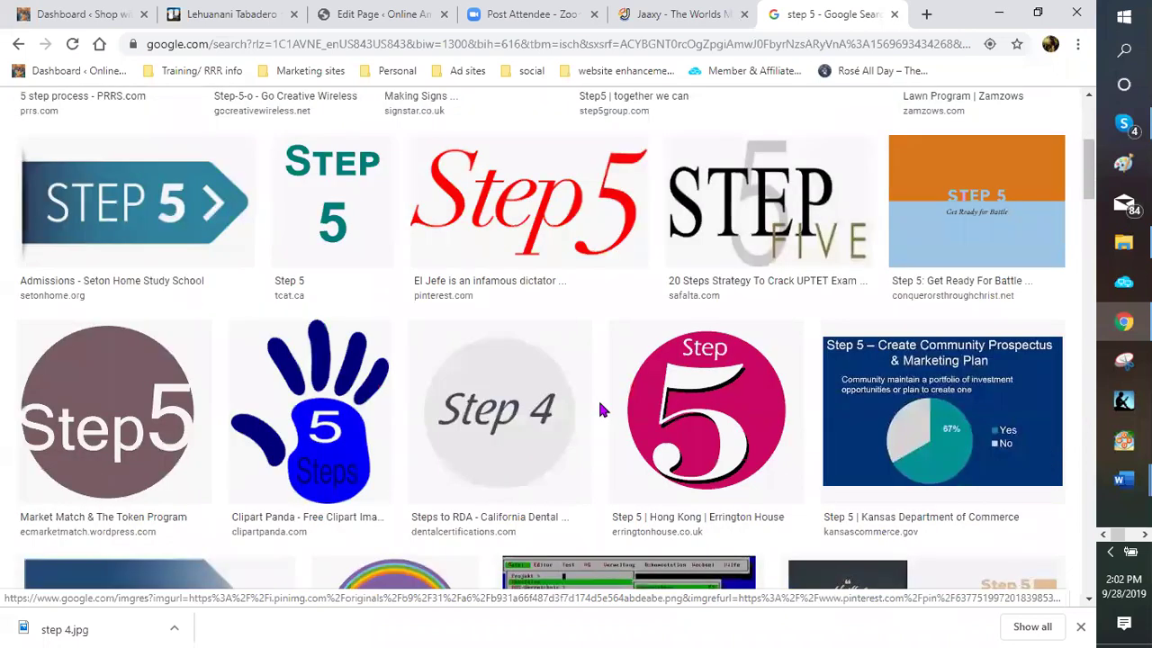
scroll(599, 403, down, 4)
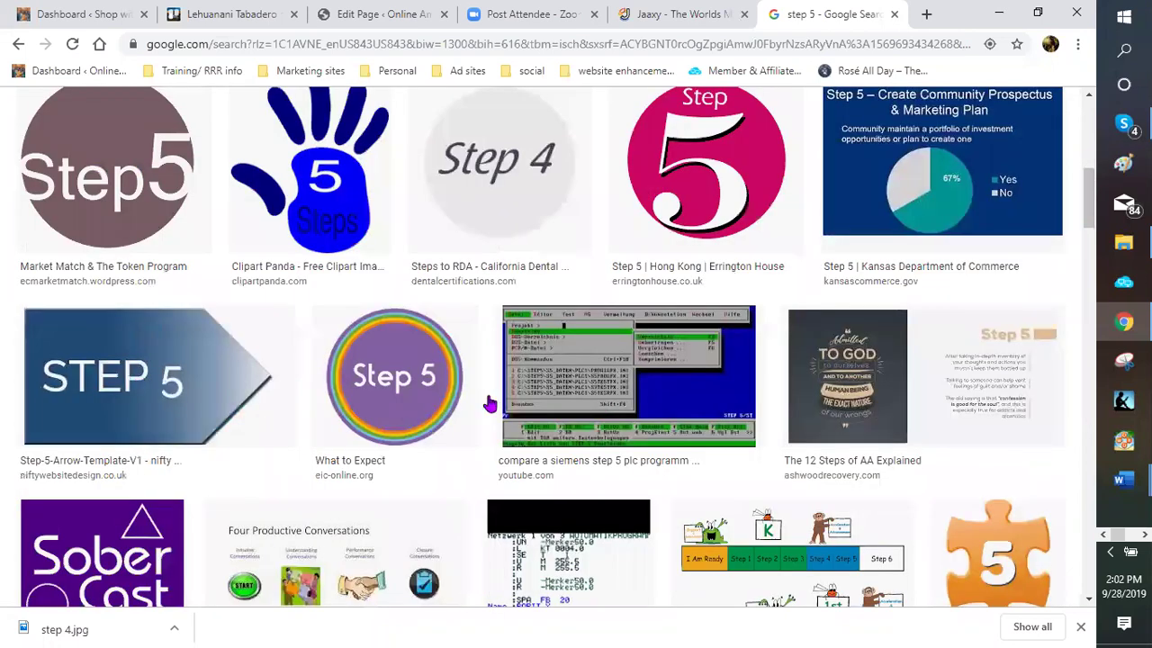
scroll(450, 362, down, 3)
scroll(225, 321, up, 4)
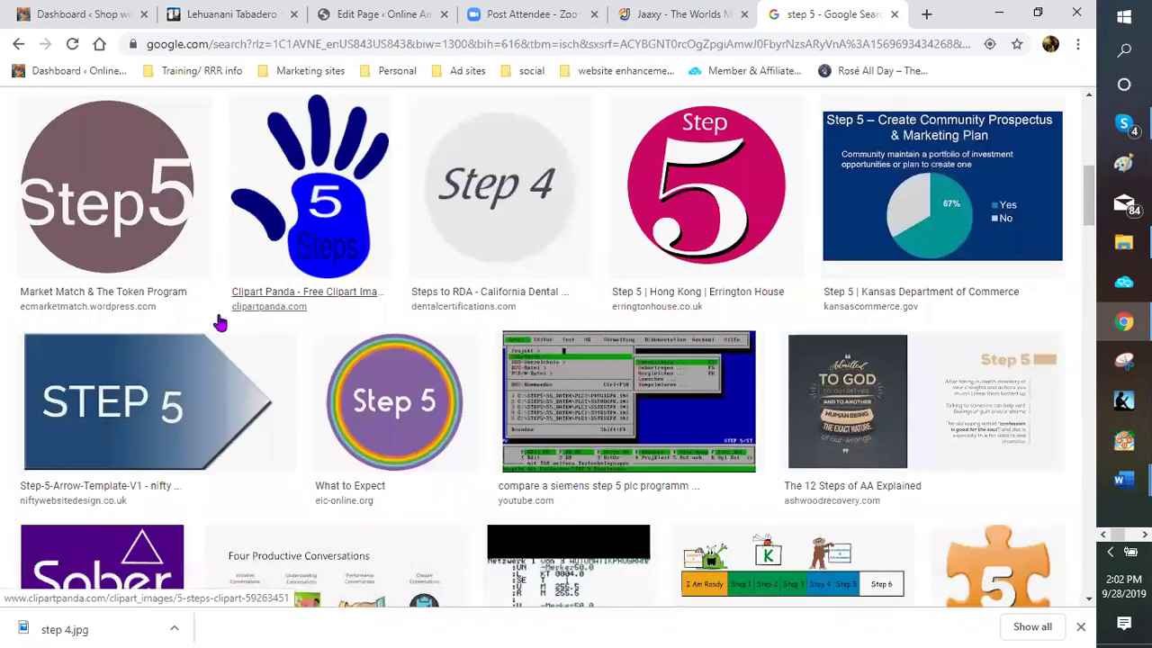
scroll(200, 315, up, 5)
scroll(150, 258, down, 4)
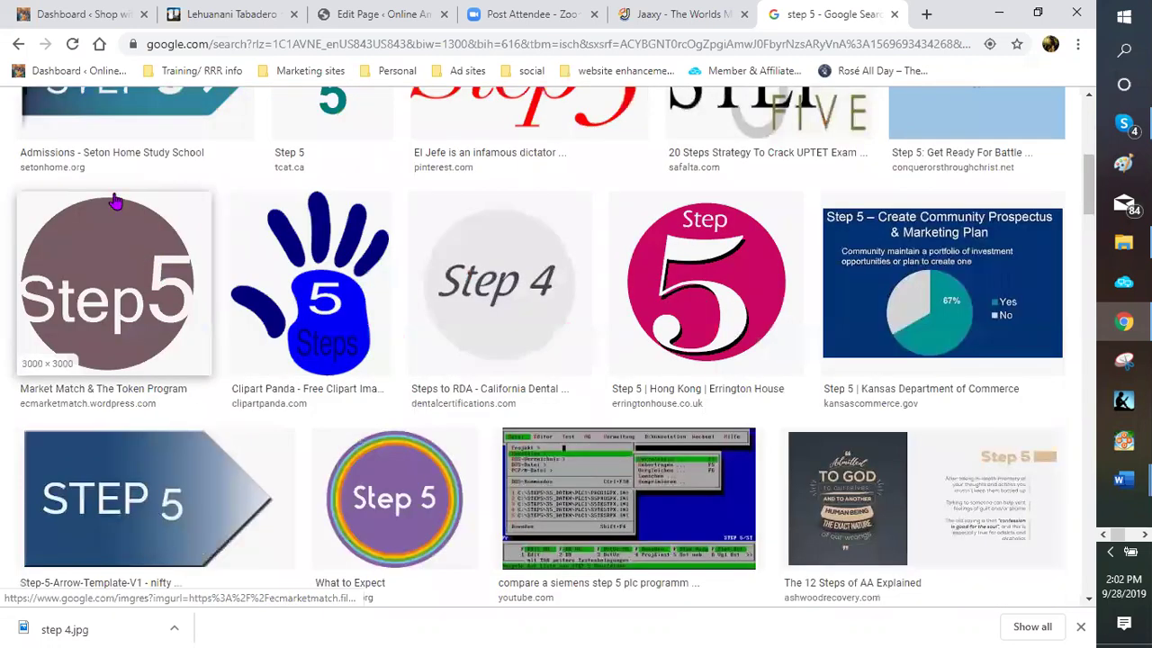
scroll(115, 201, up, 2)
Save the blue arrow-shaped Step 5 image as 'step 5' into the Numbers folder
right_click(115, 196)
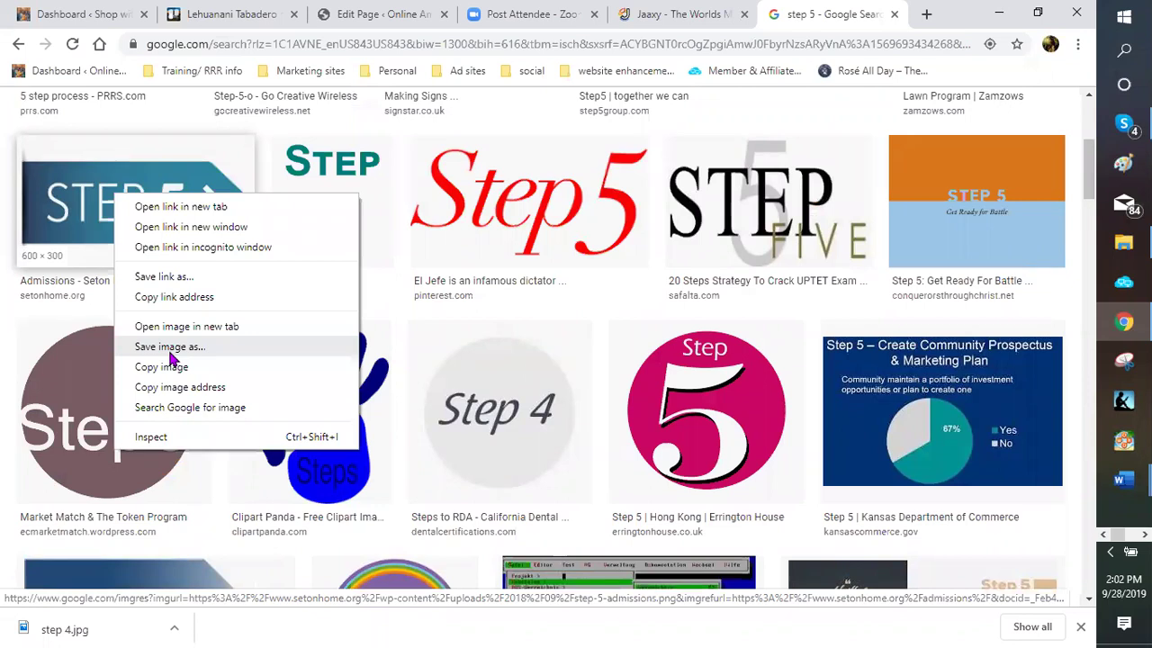
click(177, 346)
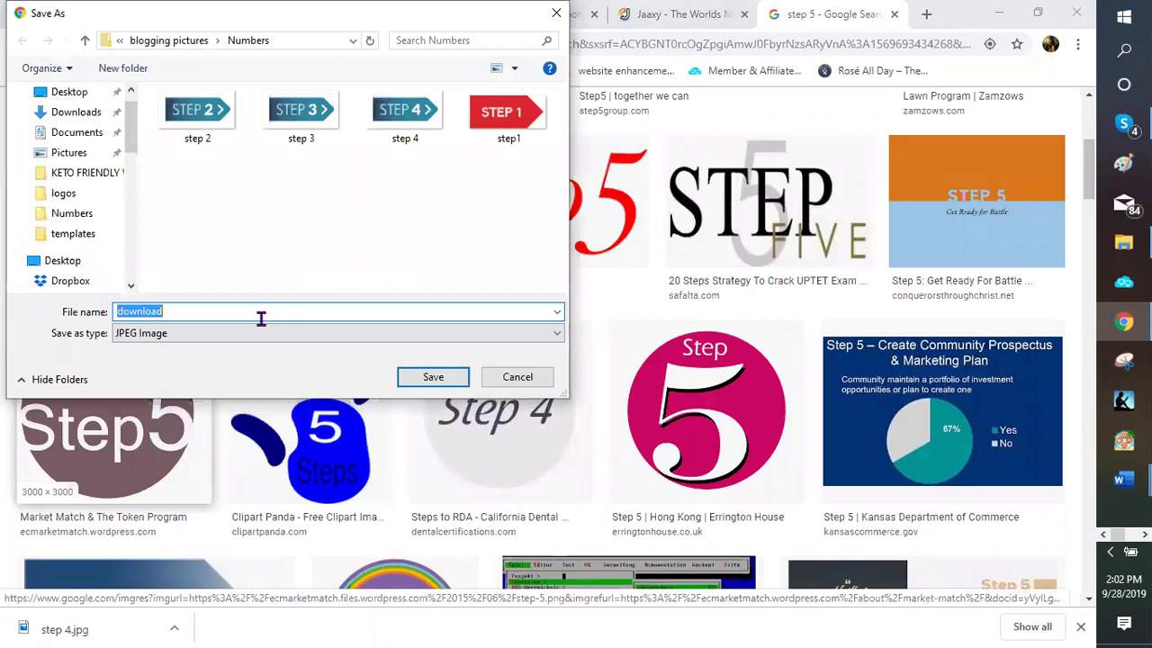
text(ste)
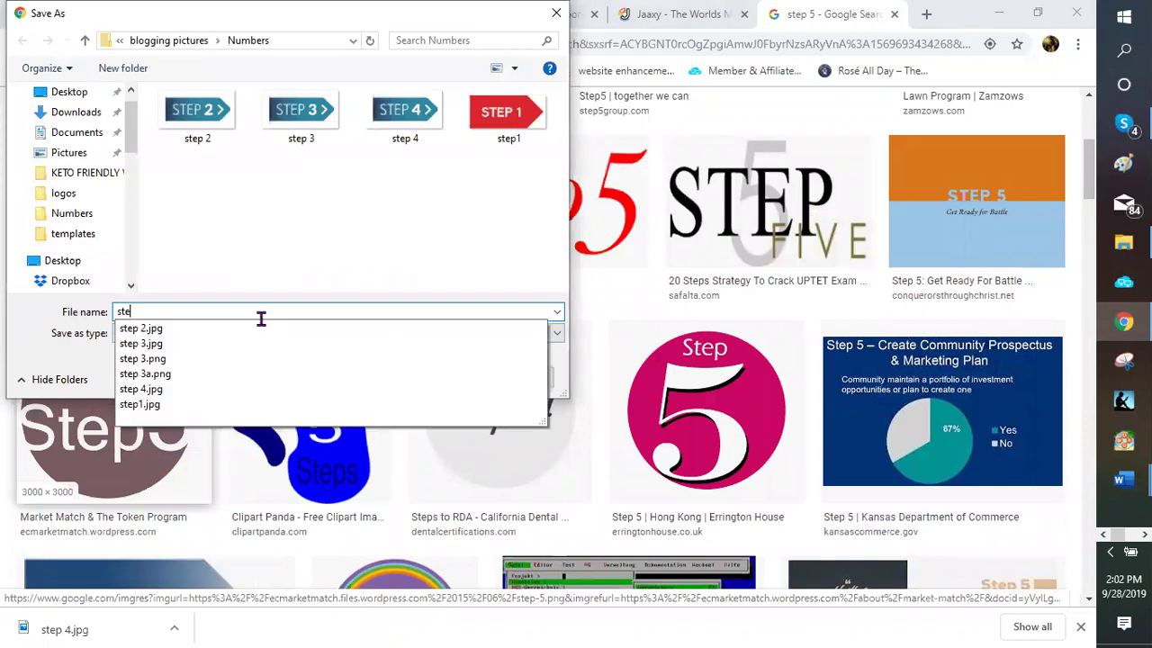
text(-)
key(BackSpace)
text(p 5)
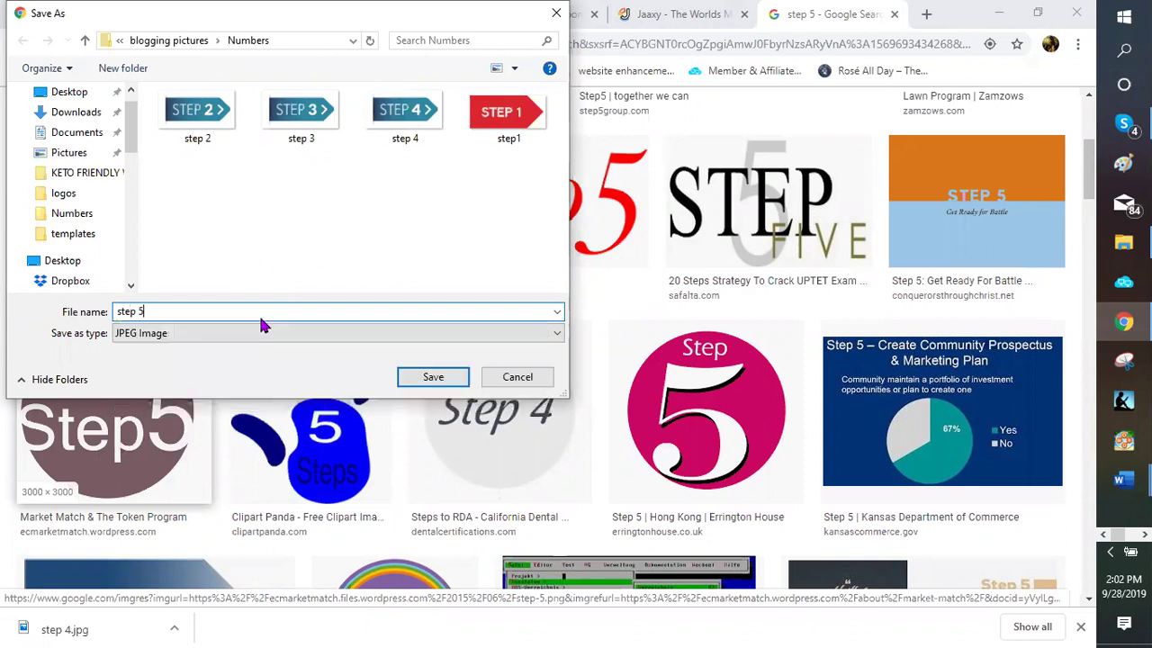
key(Return)
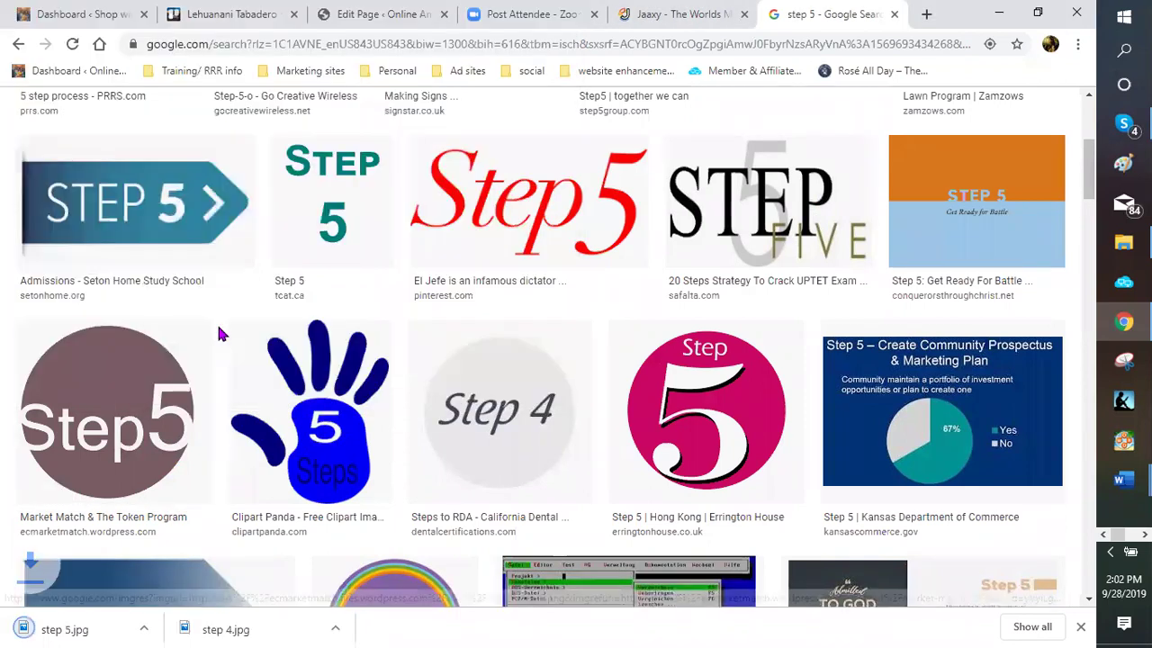
click(364, 23)
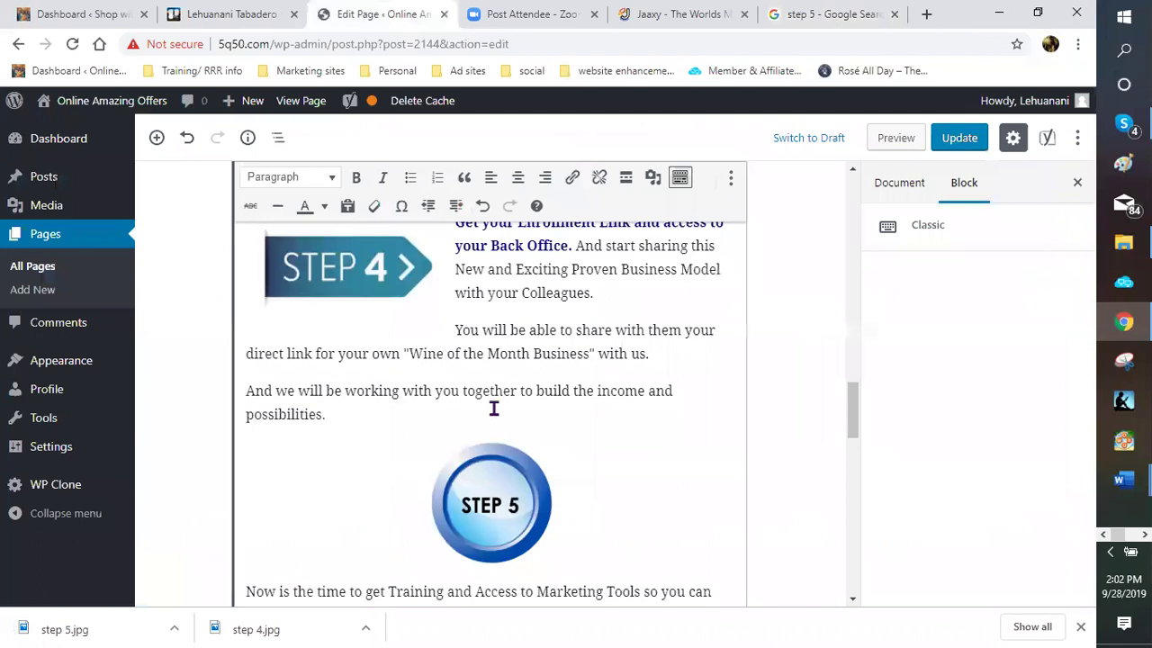
Delete the old round blue STEP 5 image and bring up Add Media
scroll(493, 408, down, 1)
click(493, 408)
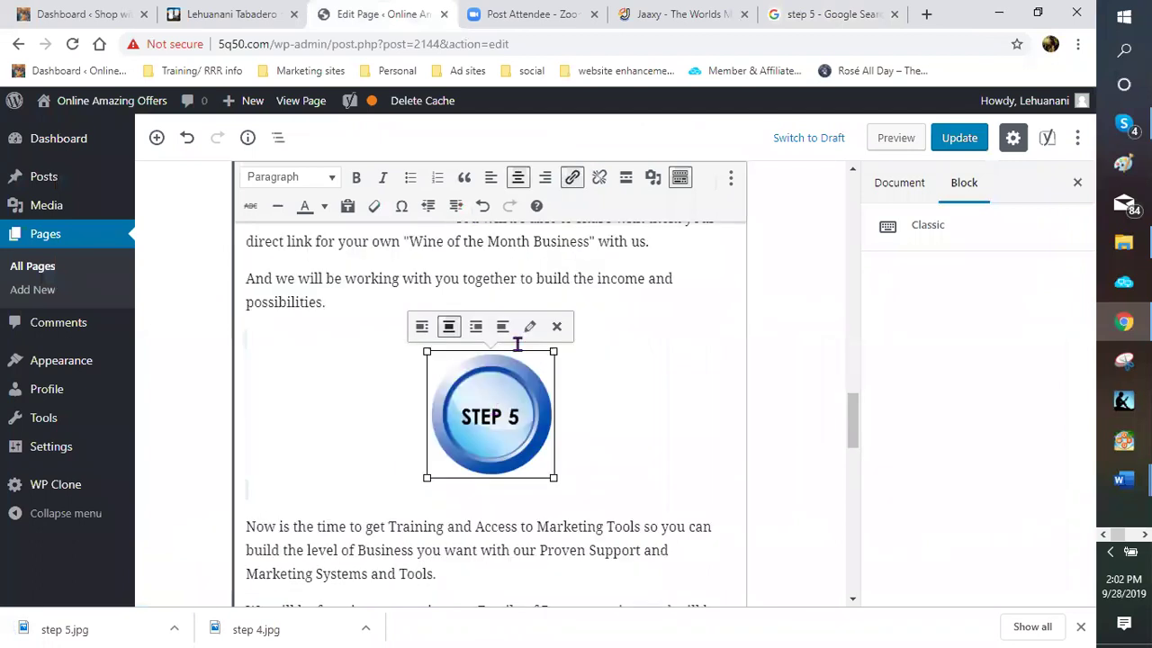
key(Delete)
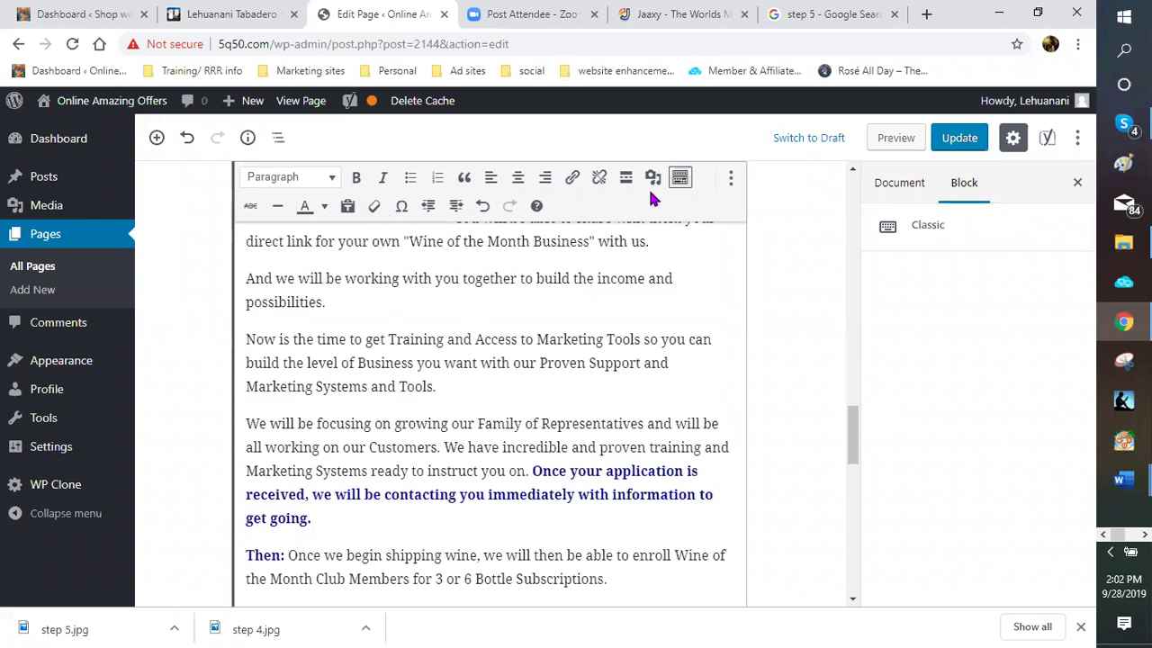
click(223, 178)
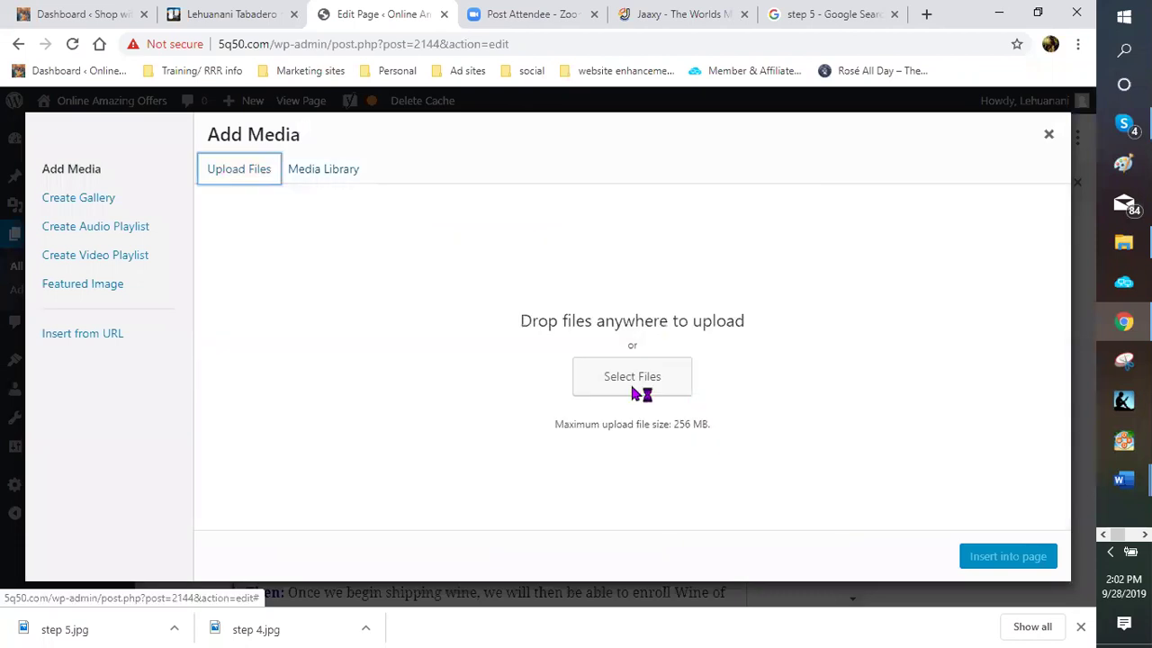
Upload step 5.jpg from the Numbers folder and insert it above the Training paragraph
click(634, 382)
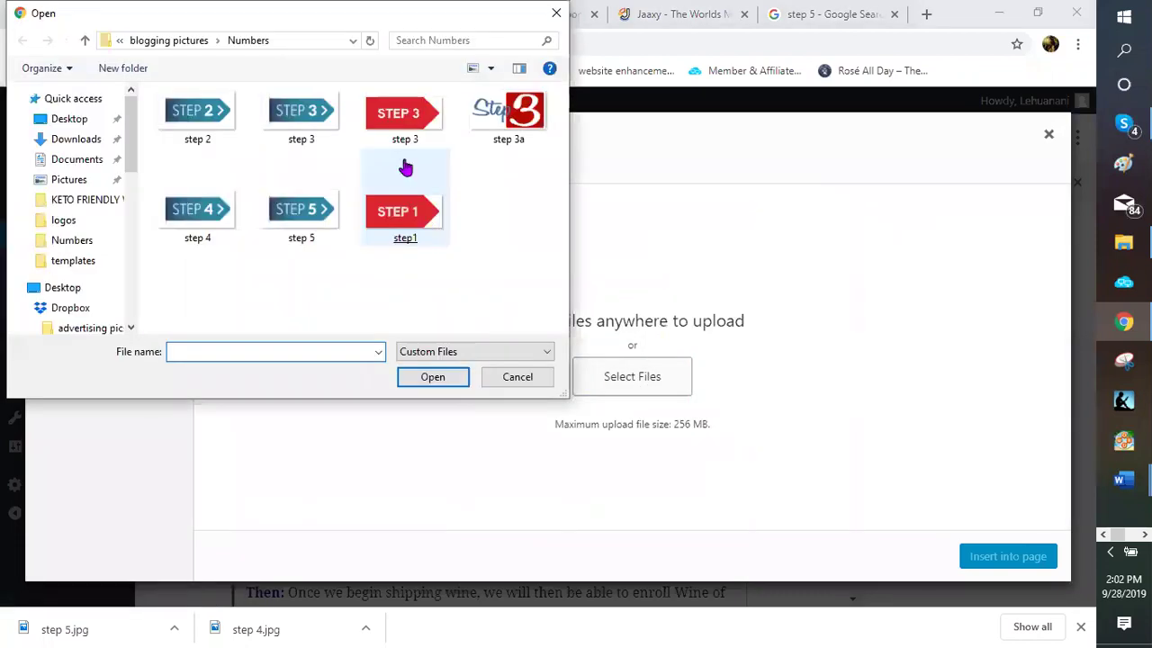
click(306, 212)
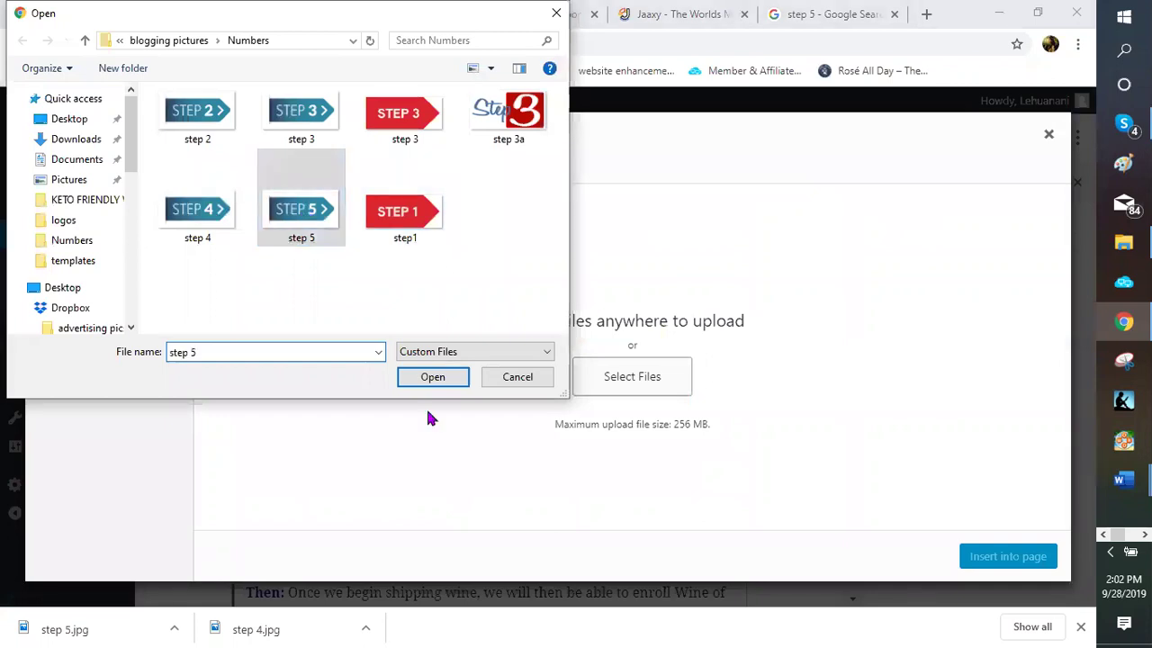
double_click(287, 220)
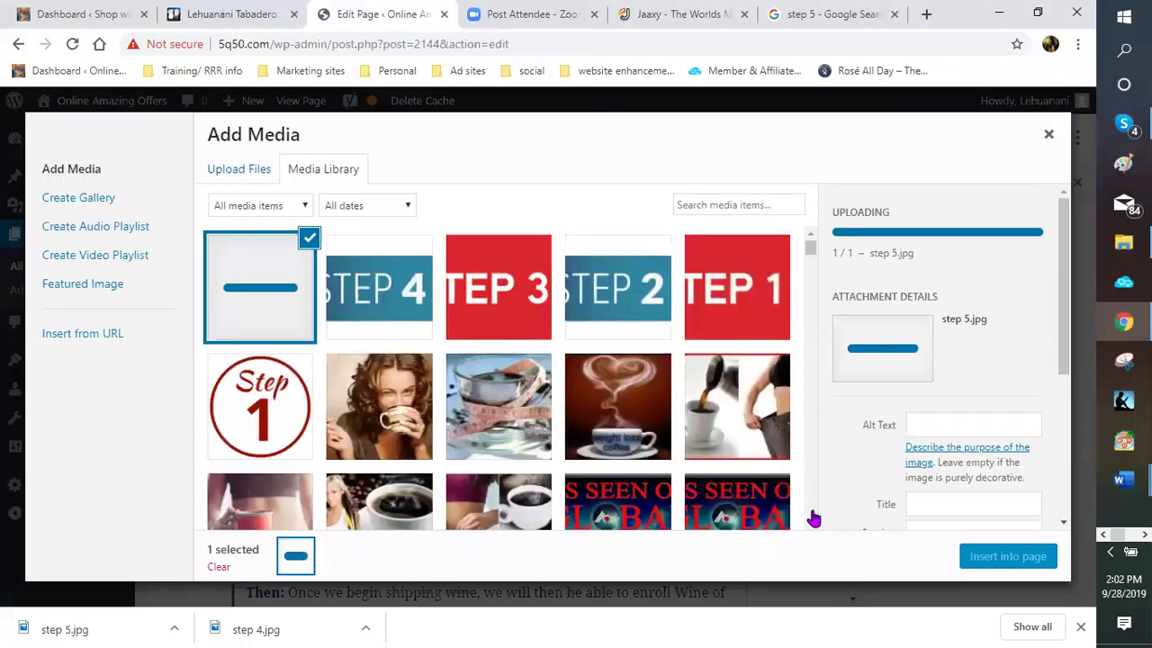
click(1008, 557)
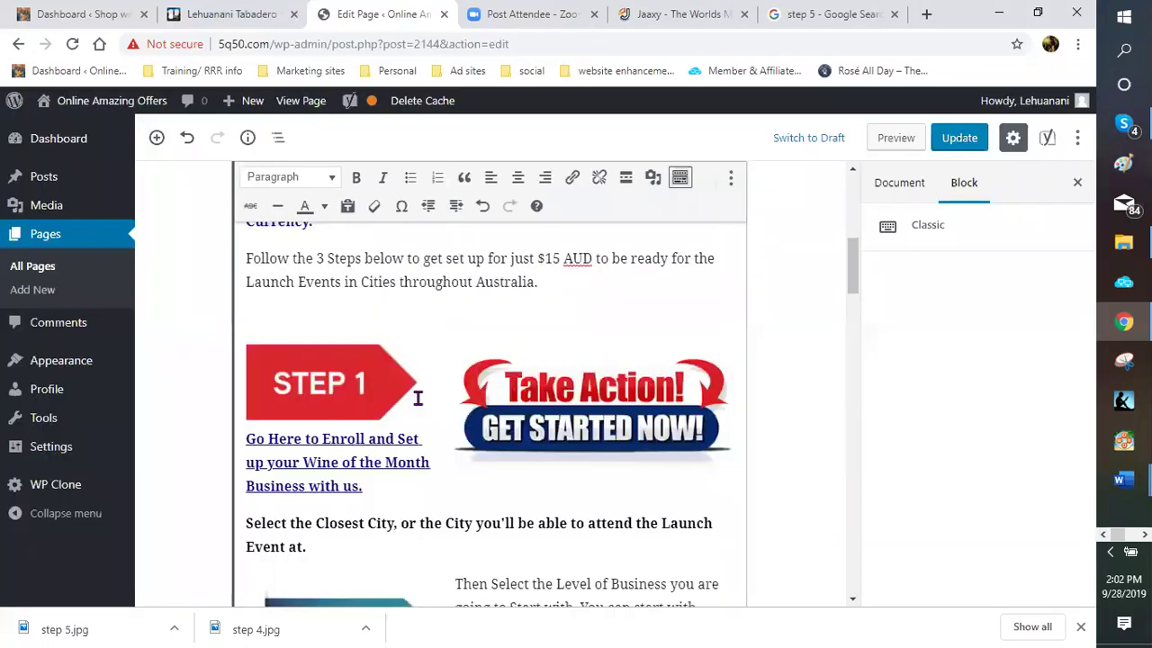
scroll(414, 396, down, 5)
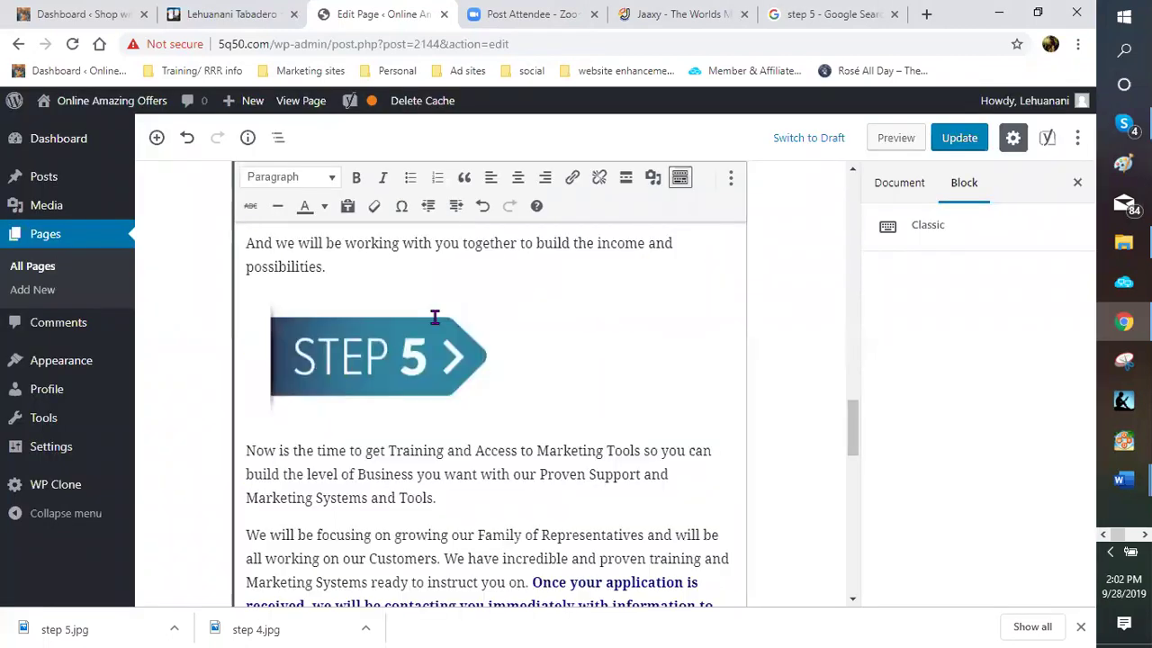
Align the STEP 5 arrow image left and shrink it beside the Training paragraph
click(362, 310)
key(alt+shift+l)
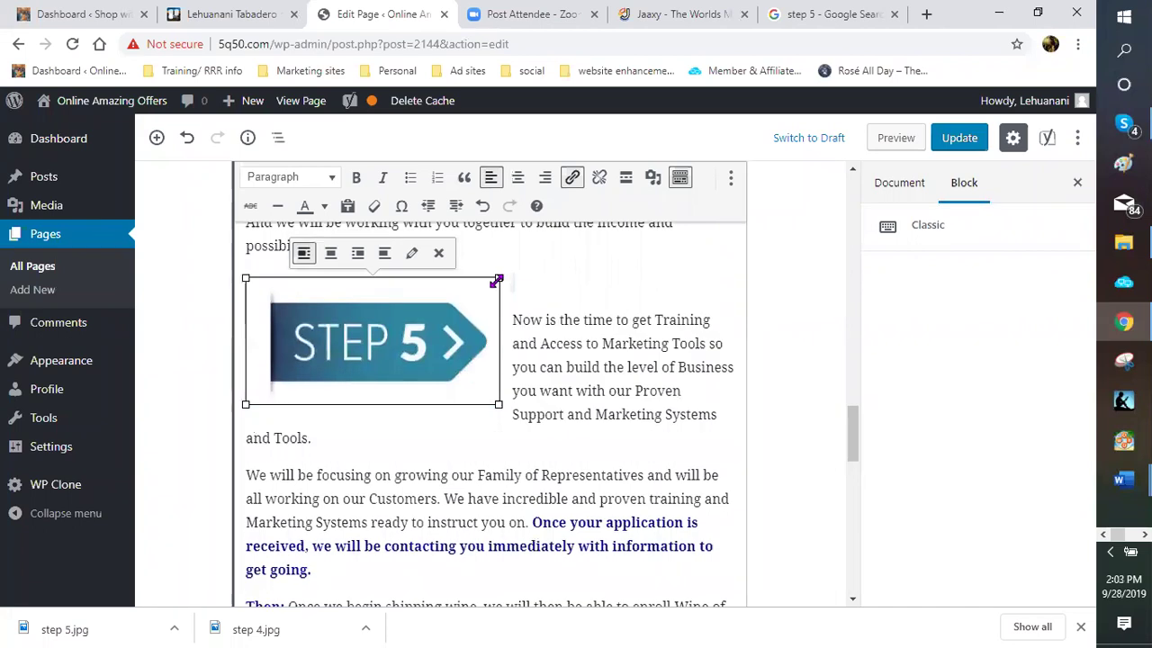
drag(480, 296, 431, 297)
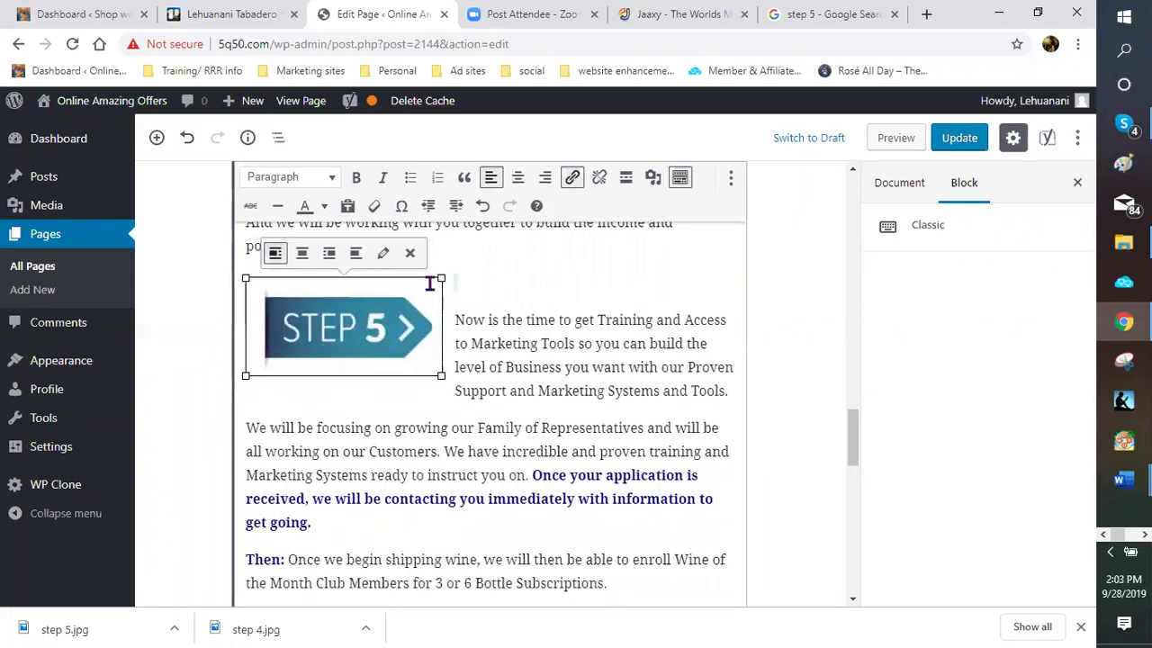
click(486, 280)
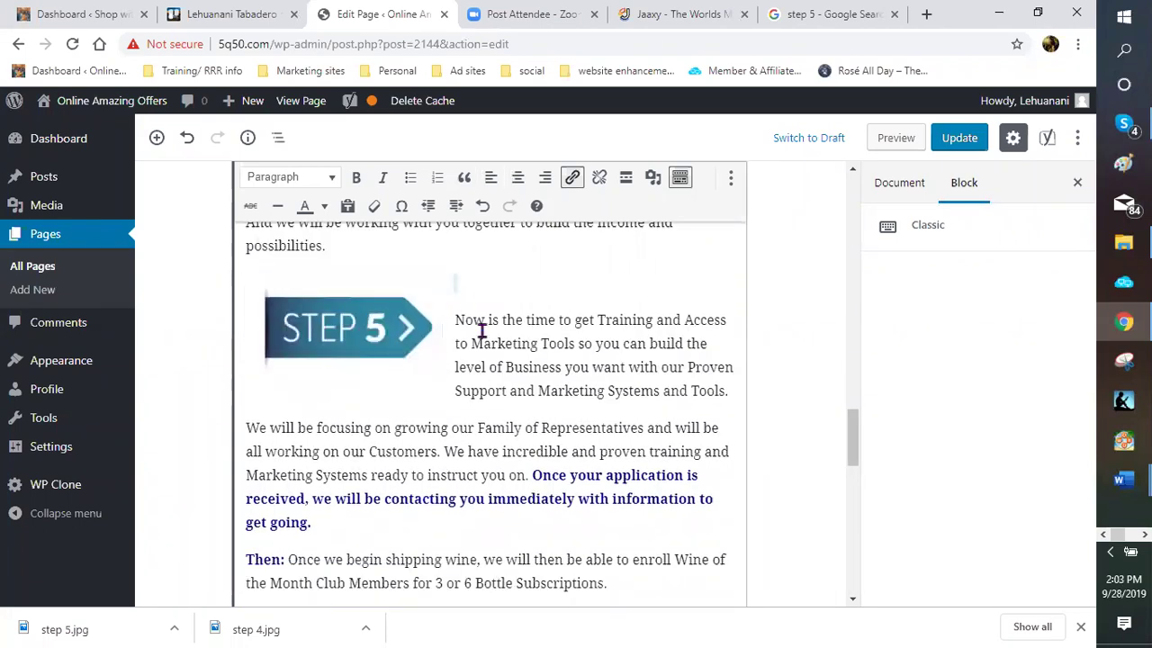
scroll(459, 342, up, 5)
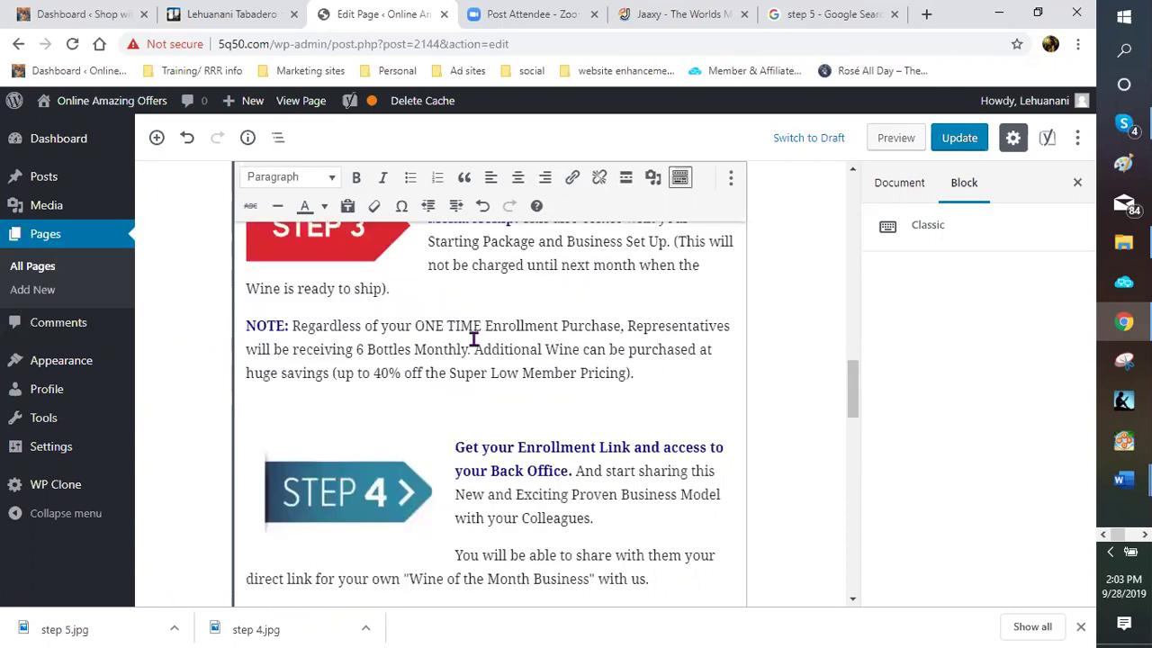
scroll(473, 339, up, 5)
scroll(472, 337, up, 5)
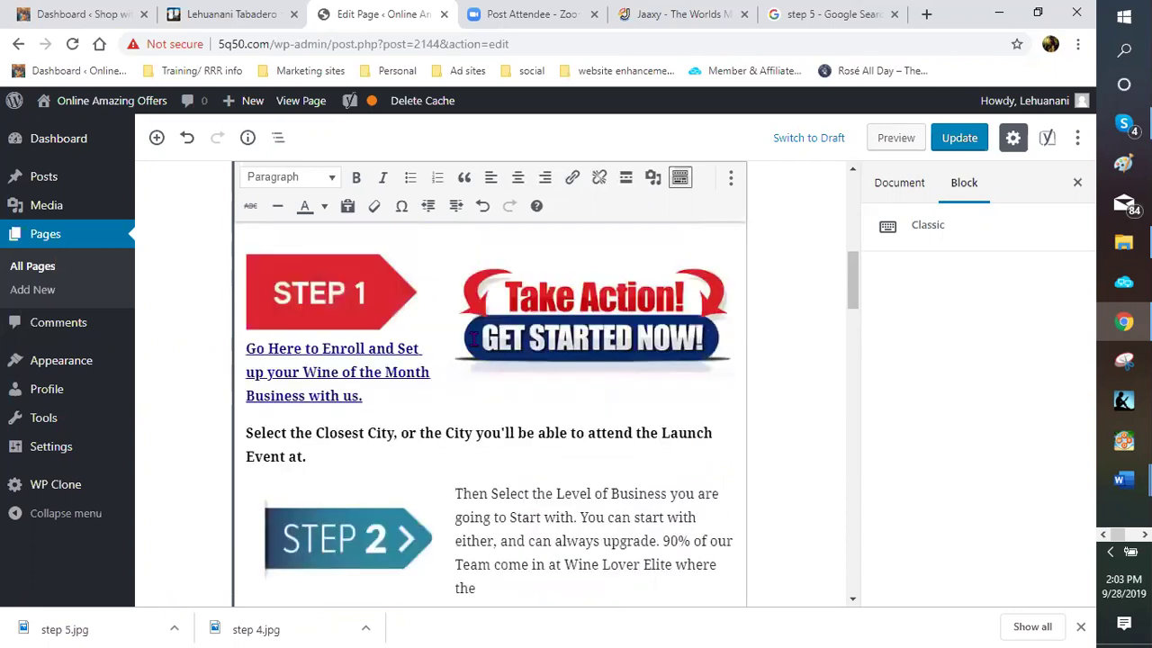
scroll(479, 360, up, 2)
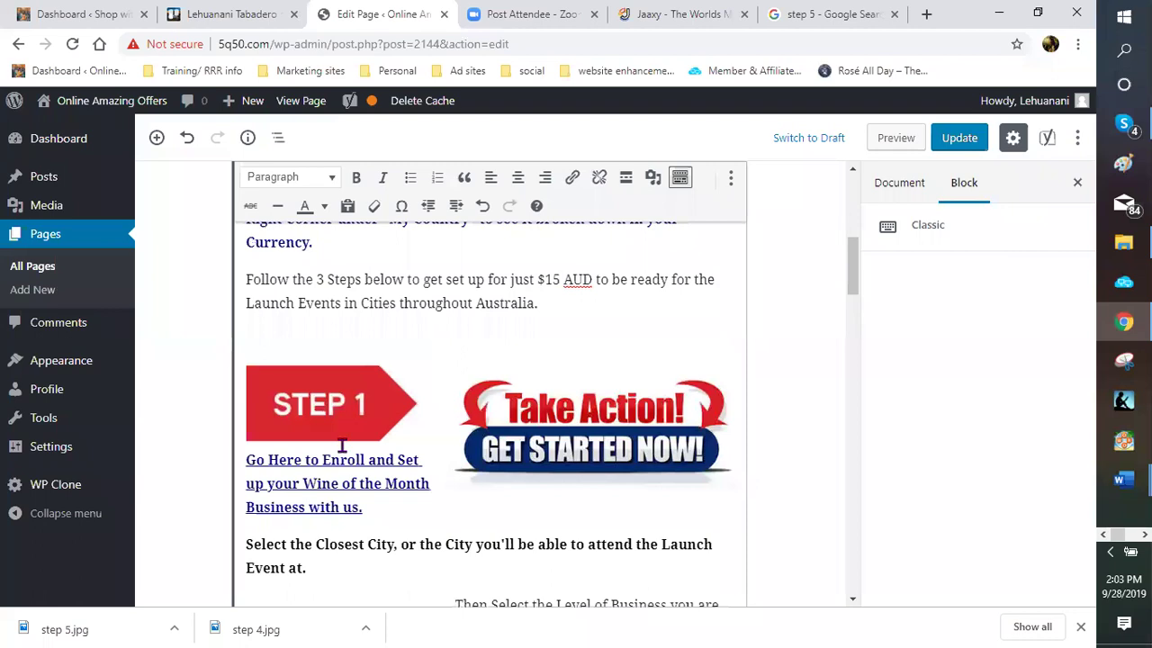
scroll(340, 441, up, 3)
scroll(338, 426, down, 1)
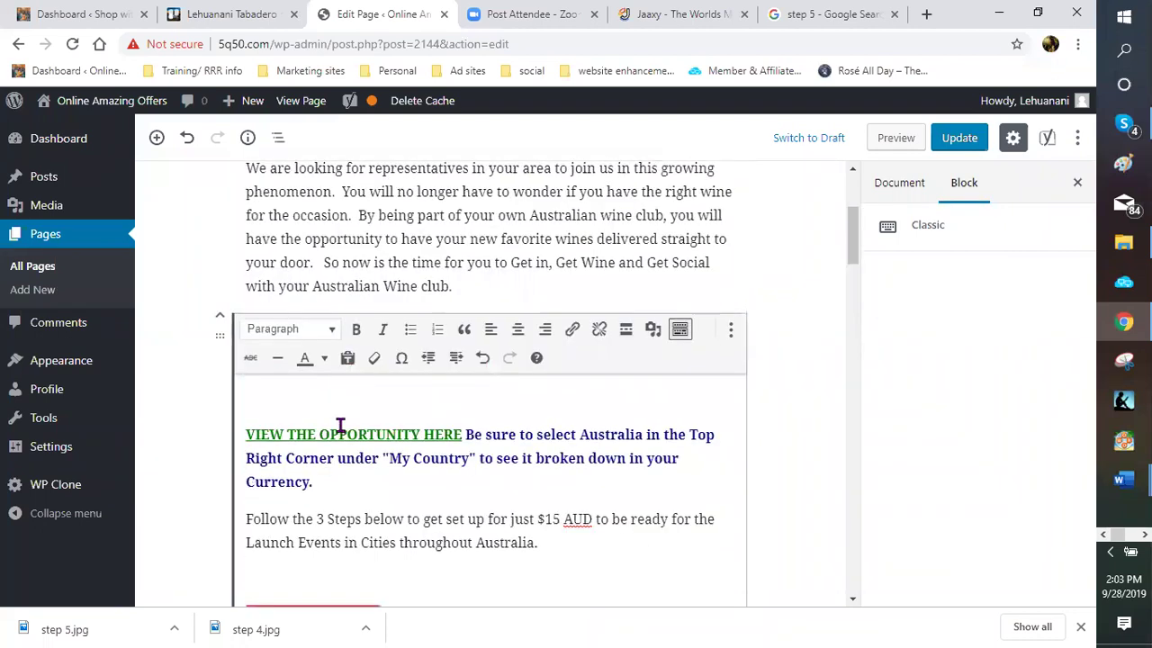
scroll(347, 402, down, 5)
scroll(356, 390, down, 4)
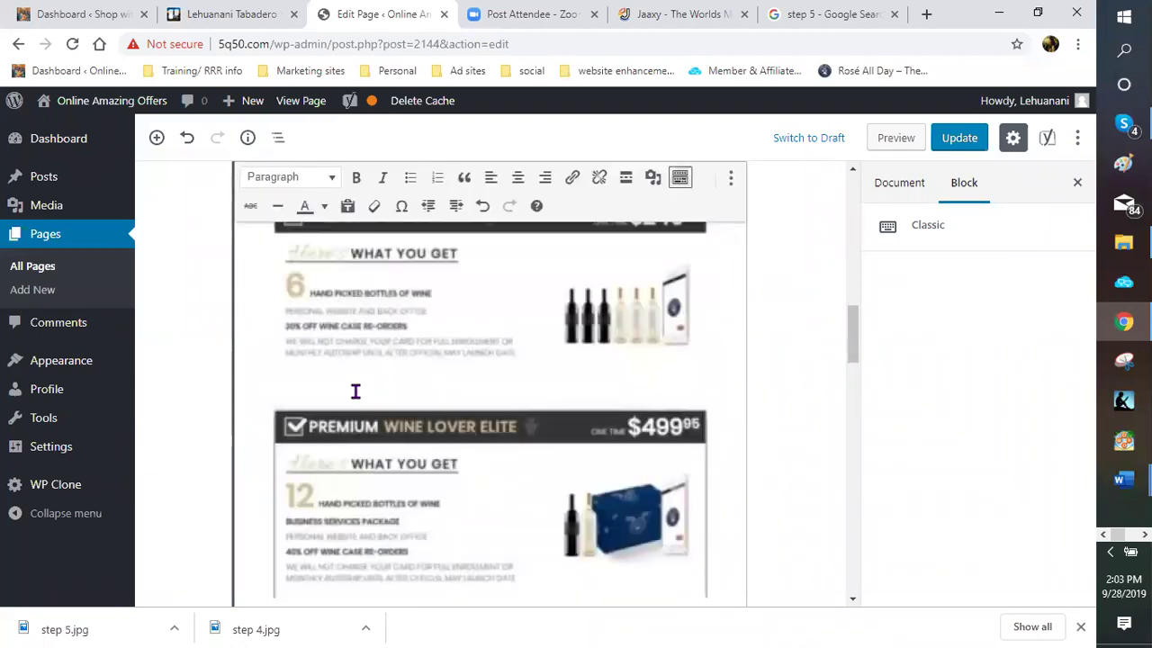
scroll(356, 387, down, 6)
scroll(439, 367, down, 3)
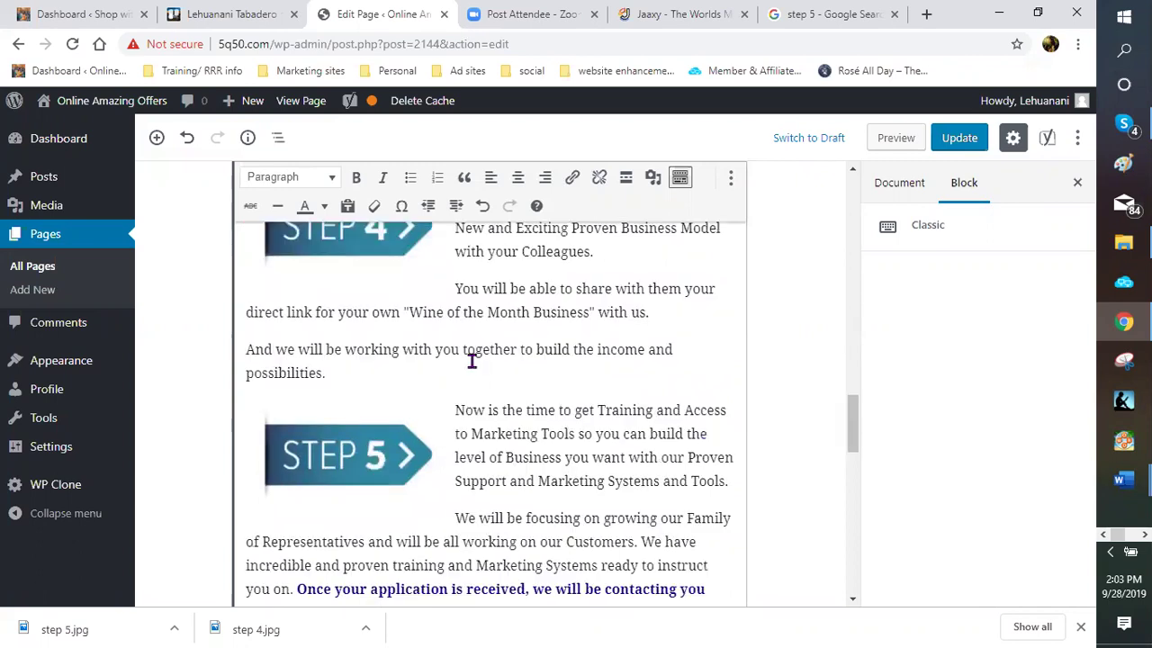
scroll(468, 378, up, 3)
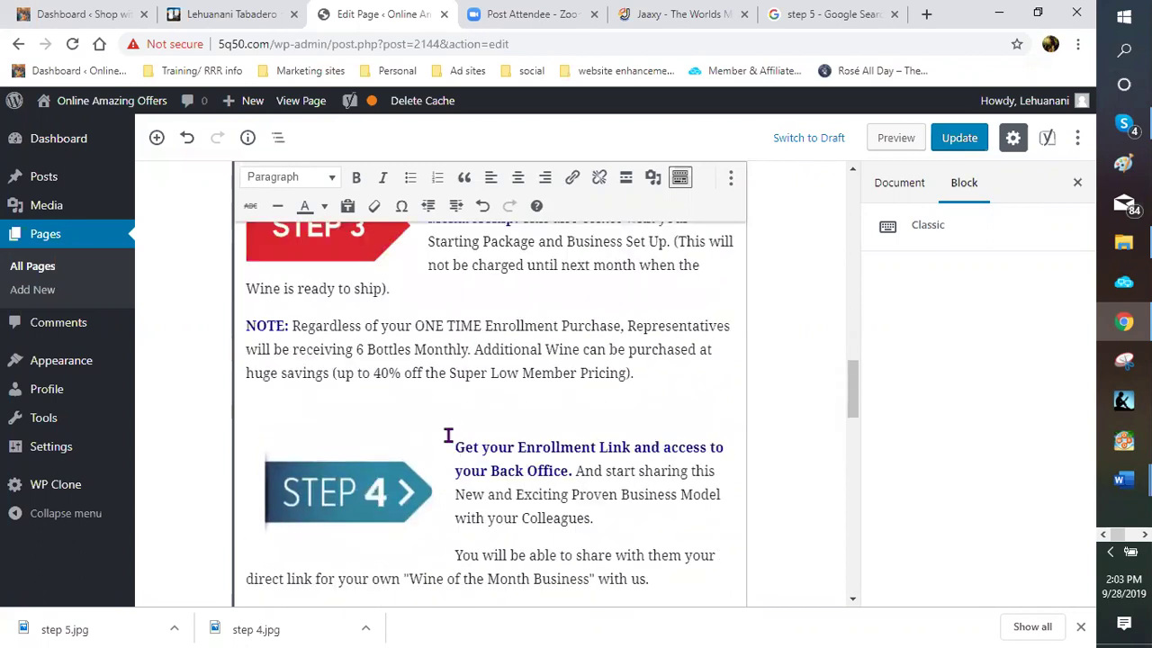
Split the Step 4 line into its own dark red Heading 4
click(456, 448)
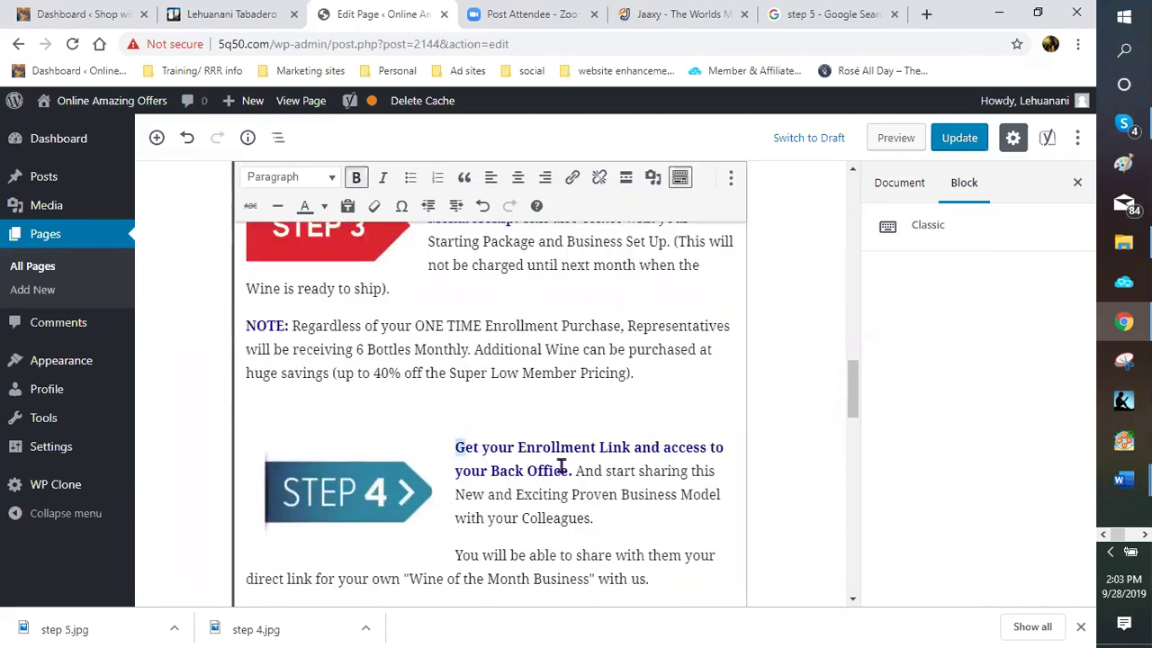
shift+click(569, 470)
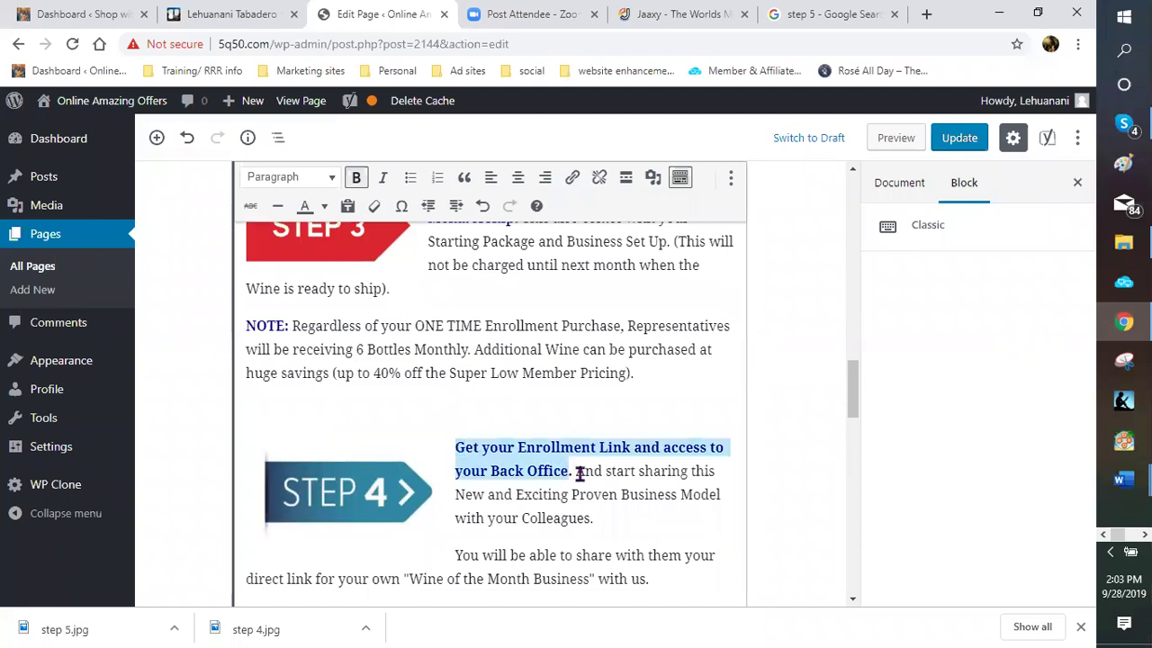
click(578, 472)
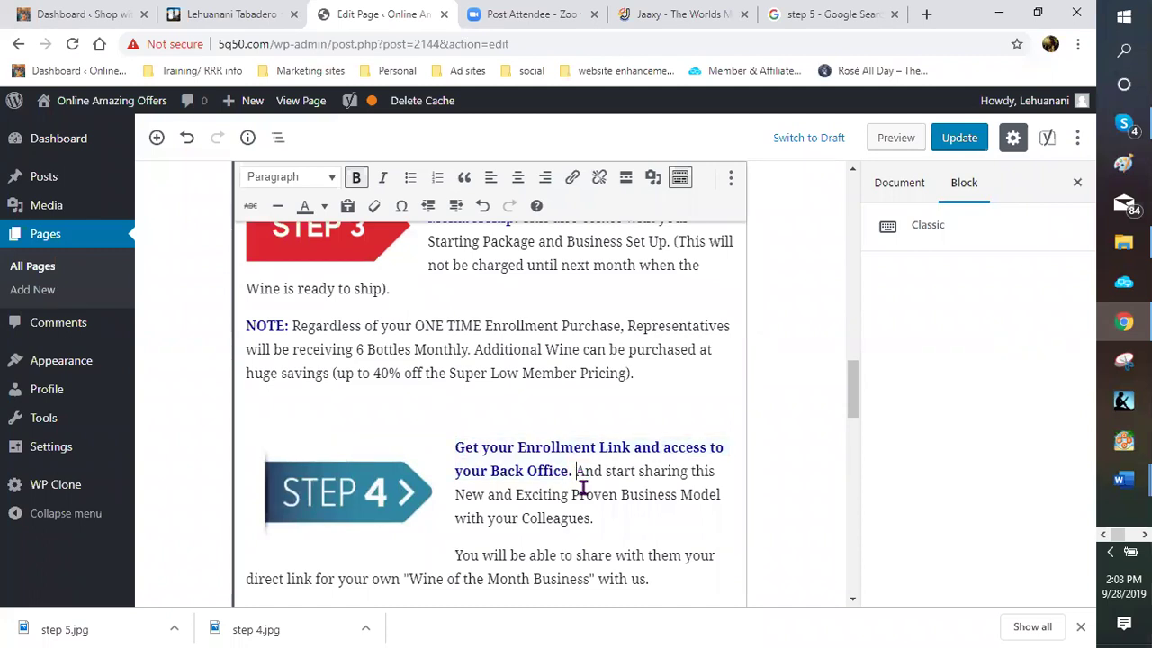
key(Return)
key(Up)
key(Up)
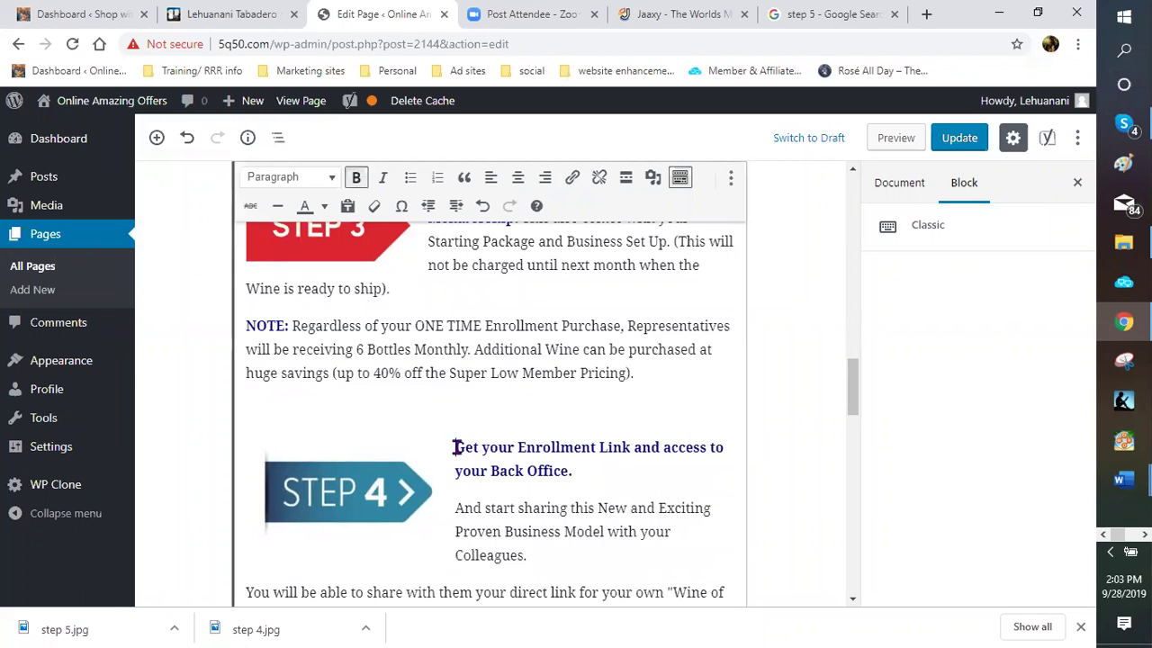
shift+click(570, 470)
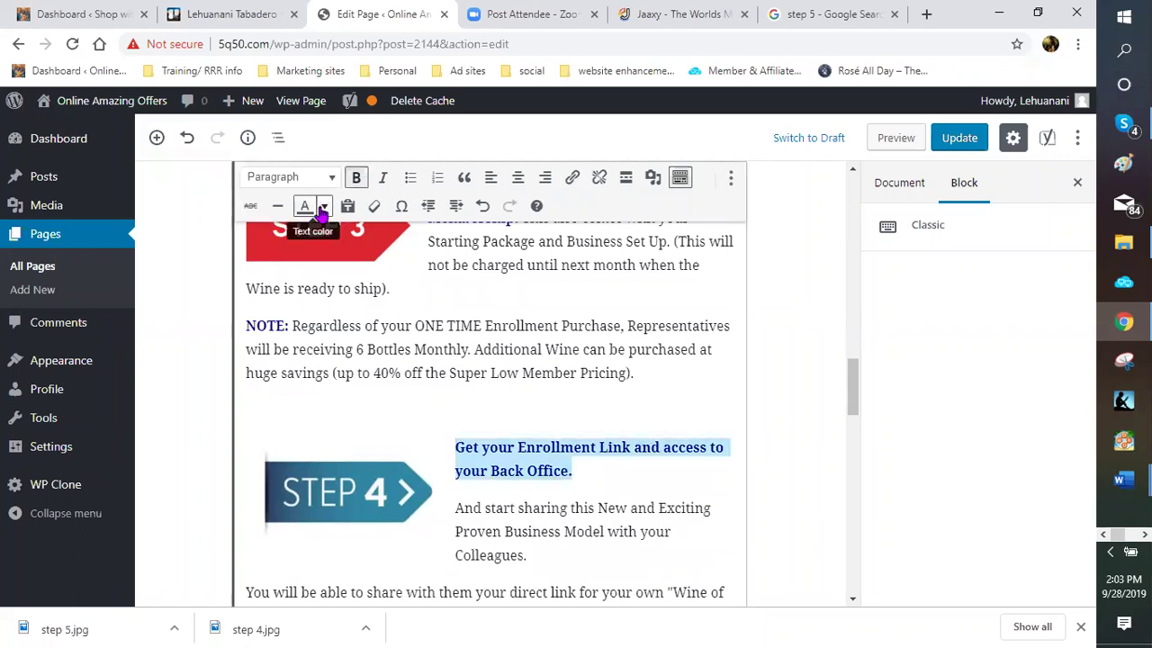
click(330, 178)
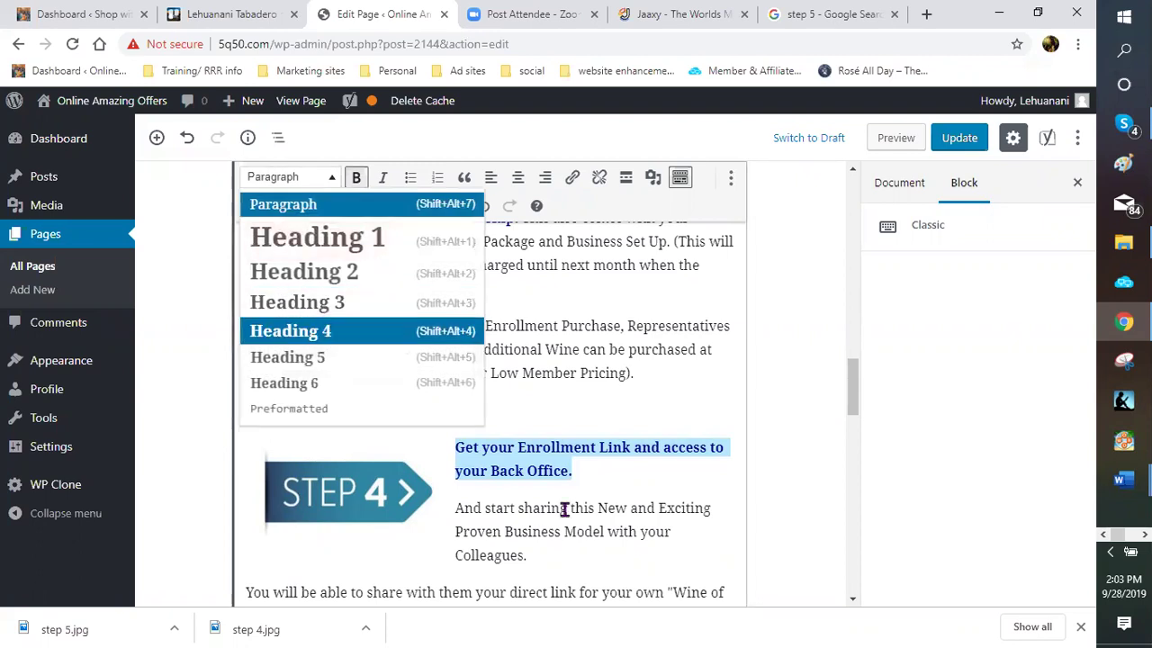
key(Return)
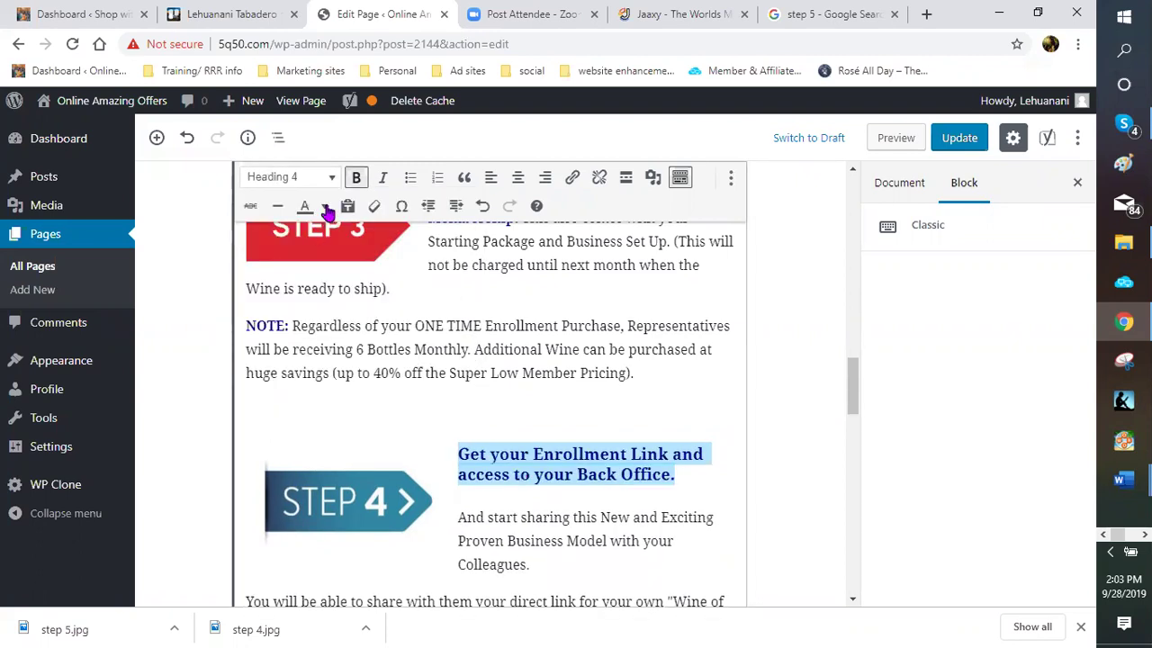
click(325, 207)
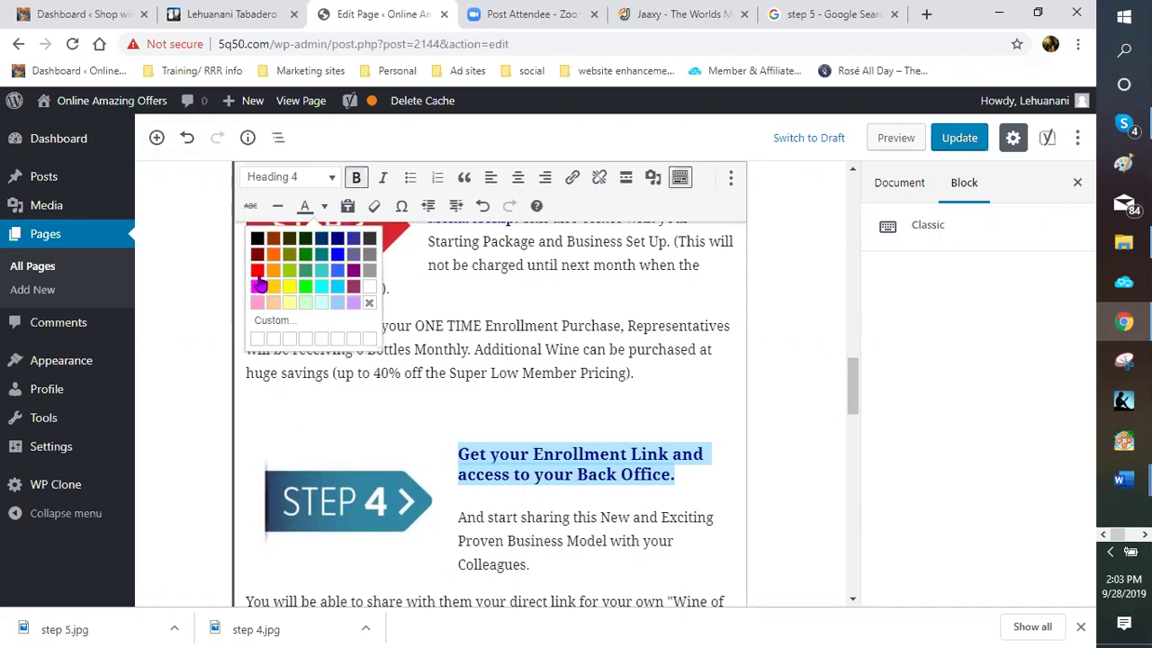
click(258, 255)
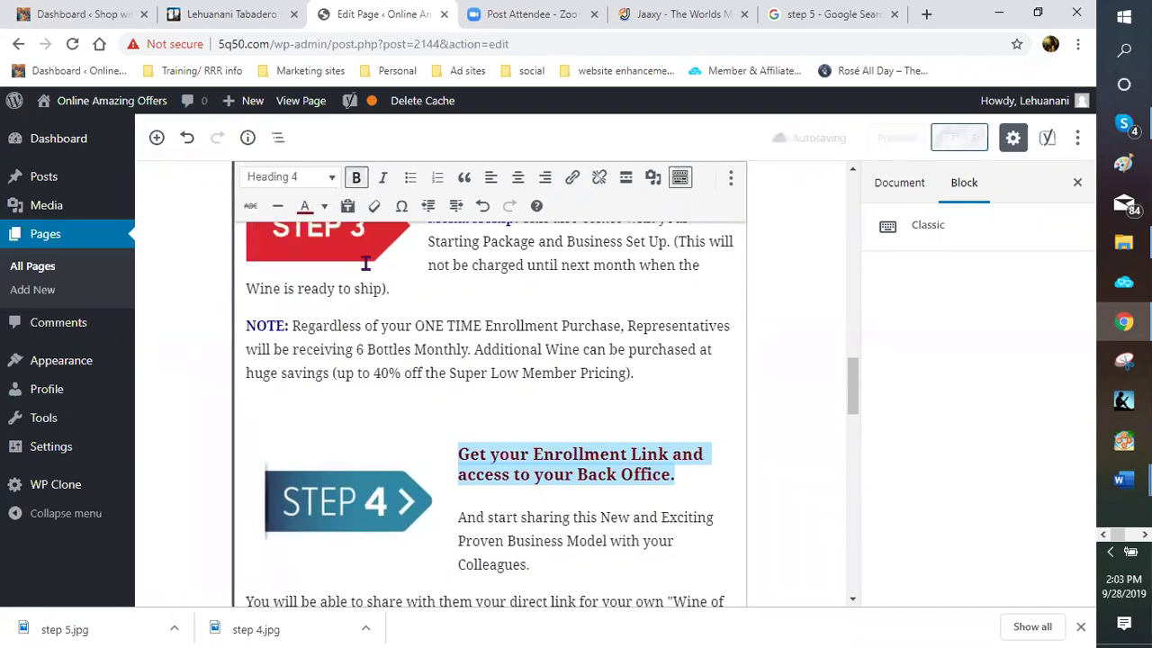
click(494, 491)
Split the STEP 3 line after 'Membership.' and make it a dark red Heading 4
scroll(502, 457, up, 2)
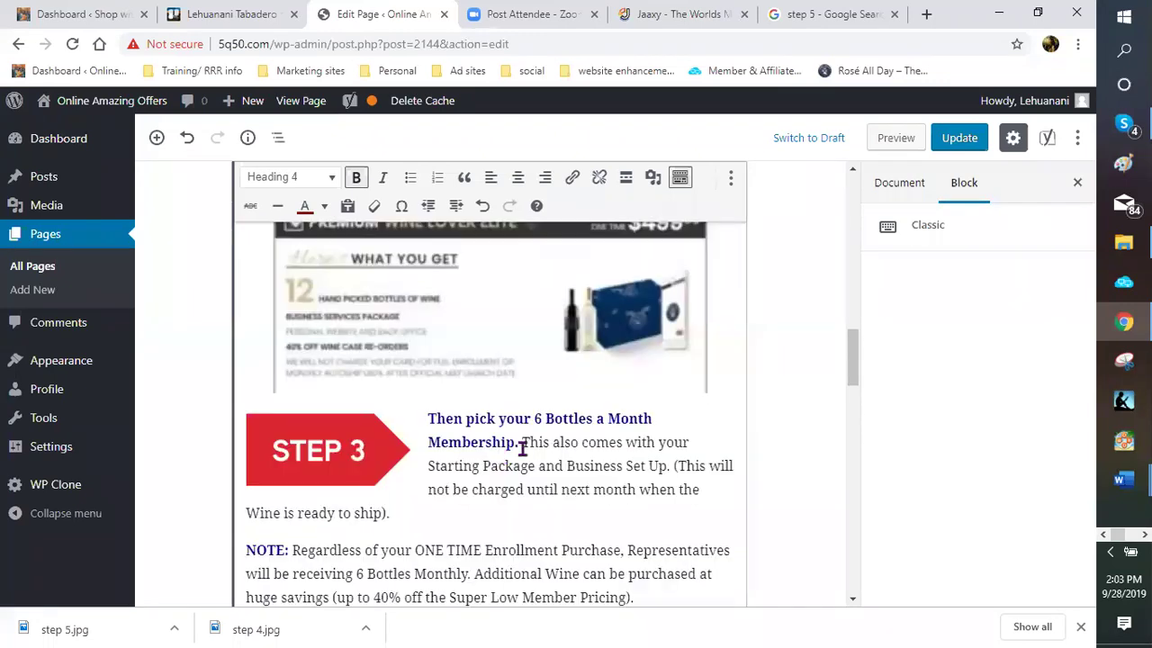
click(524, 445)
key(Return)
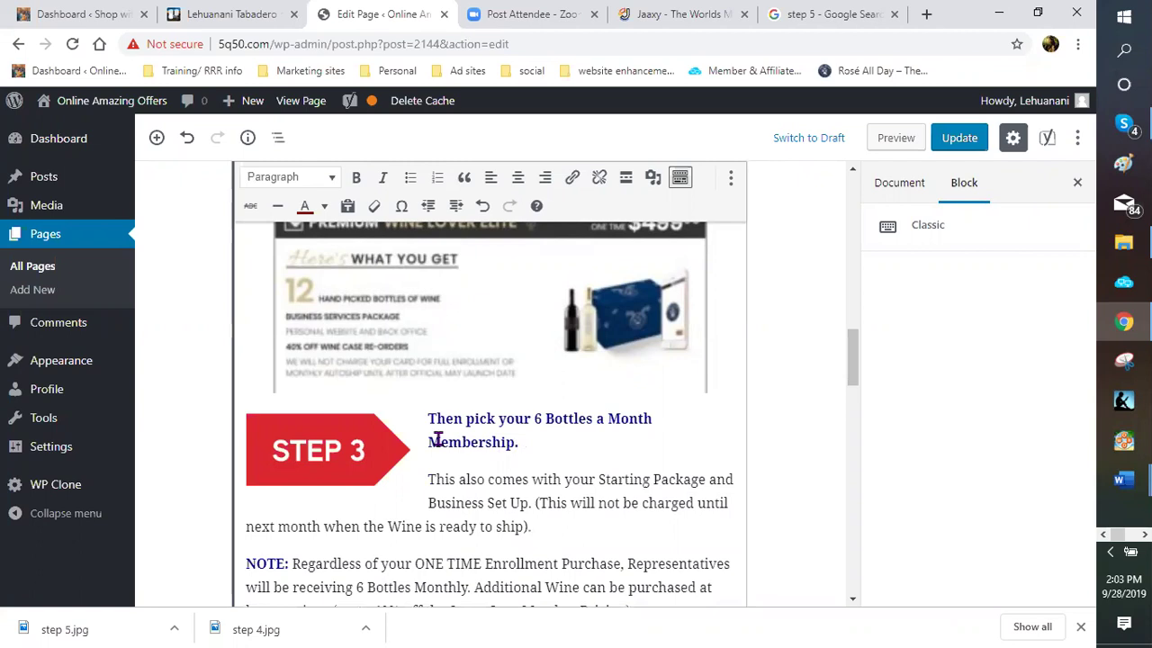
triple_click(522, 445)
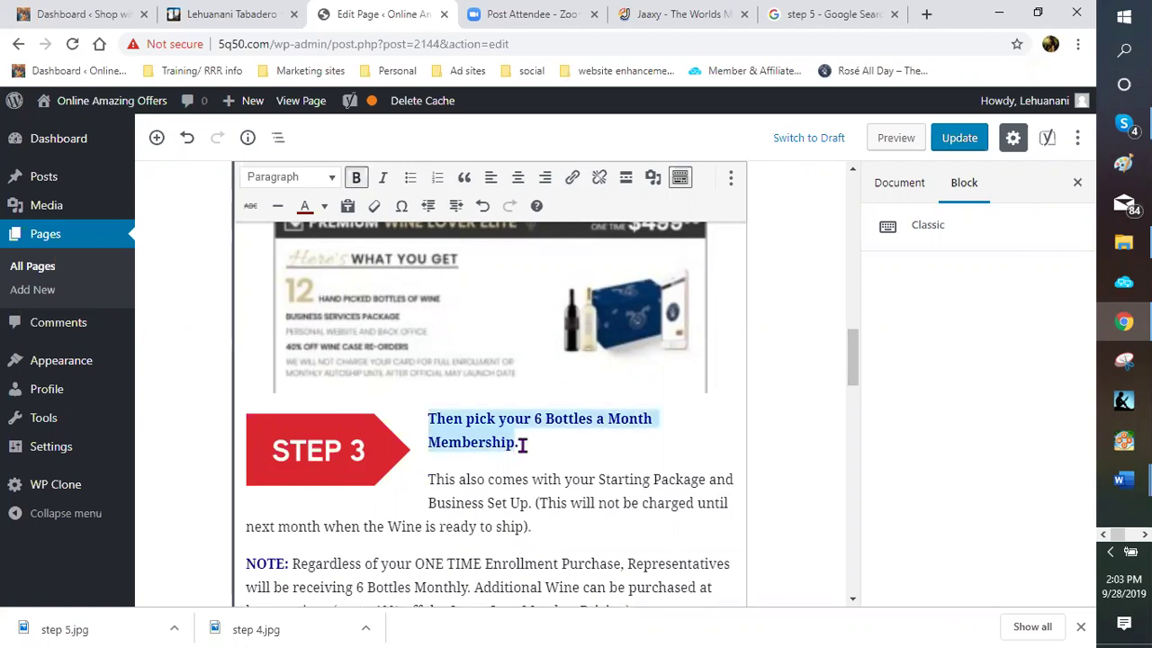
click(332, 178)
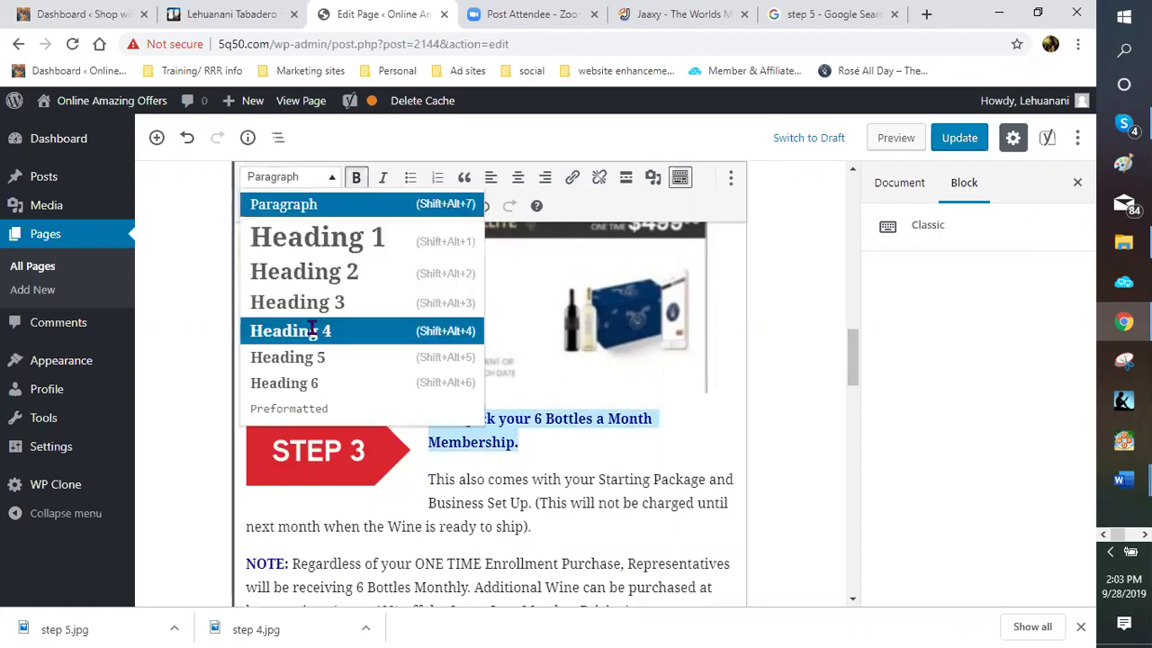
click(310, 330)
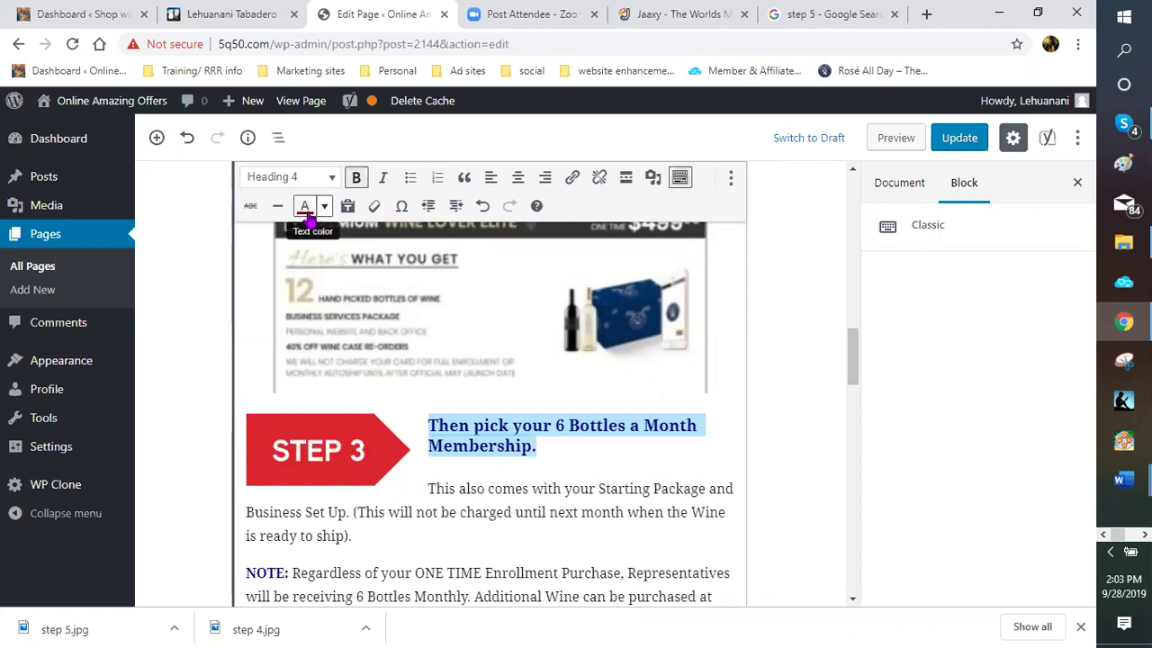
click(305, 207)
Remove the empty line below the NOTE paragraph
click(592, 461)
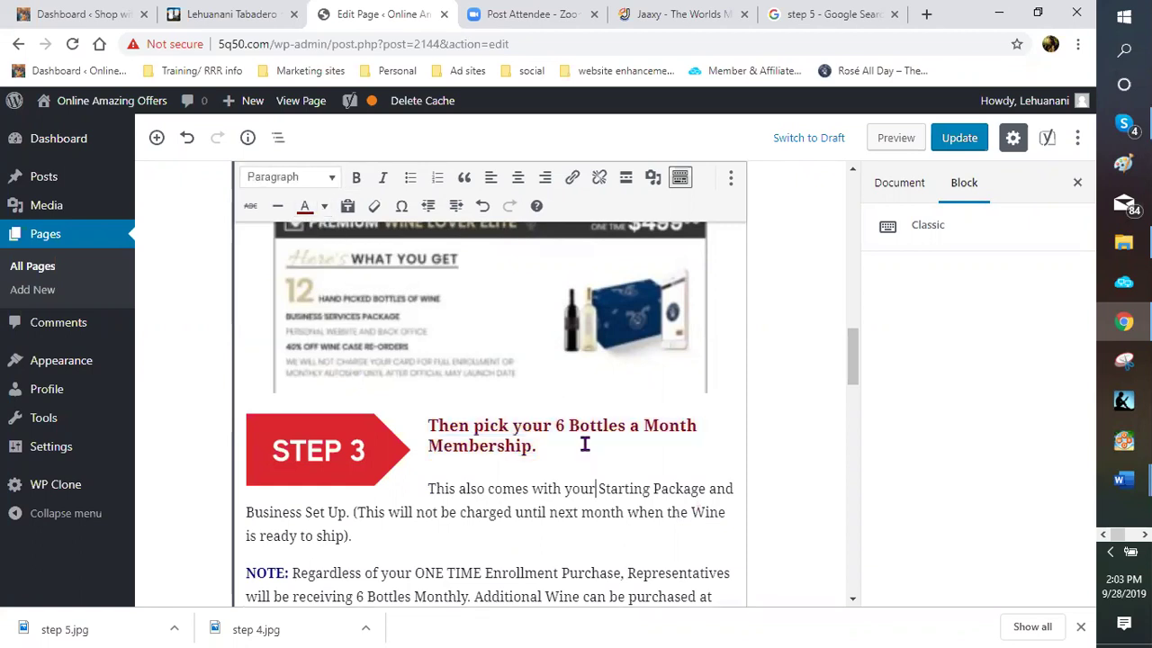
scroll(581, 441, down, 1)
scroll(498, 393, down, 3)
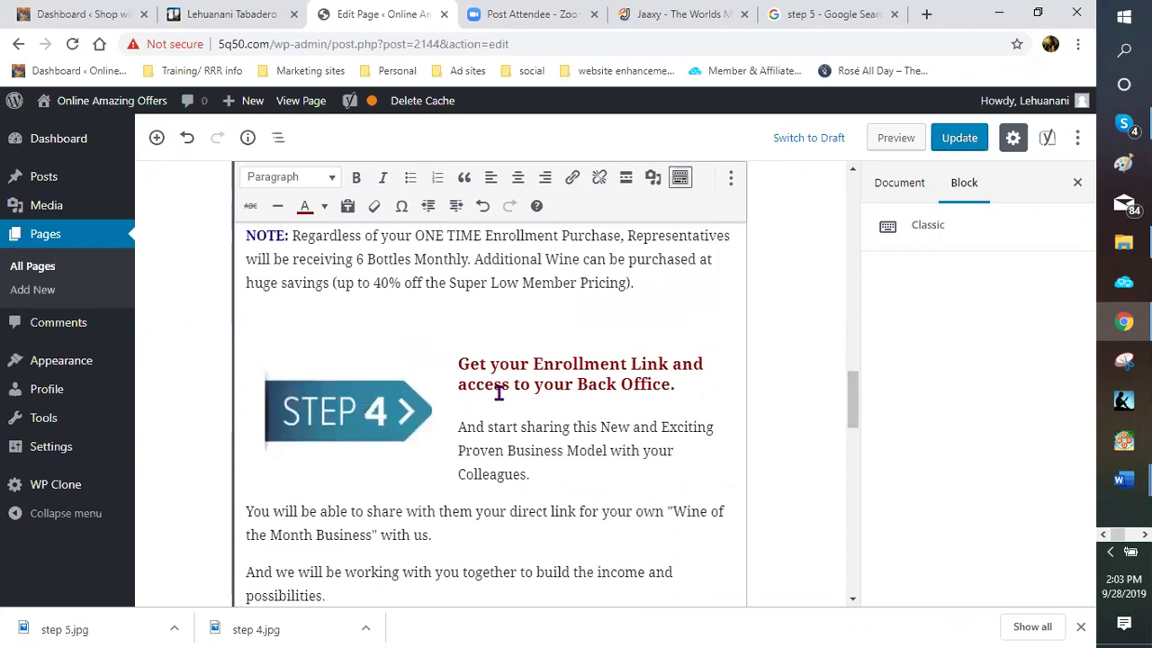
click(347, 316)
key(BackSpace)
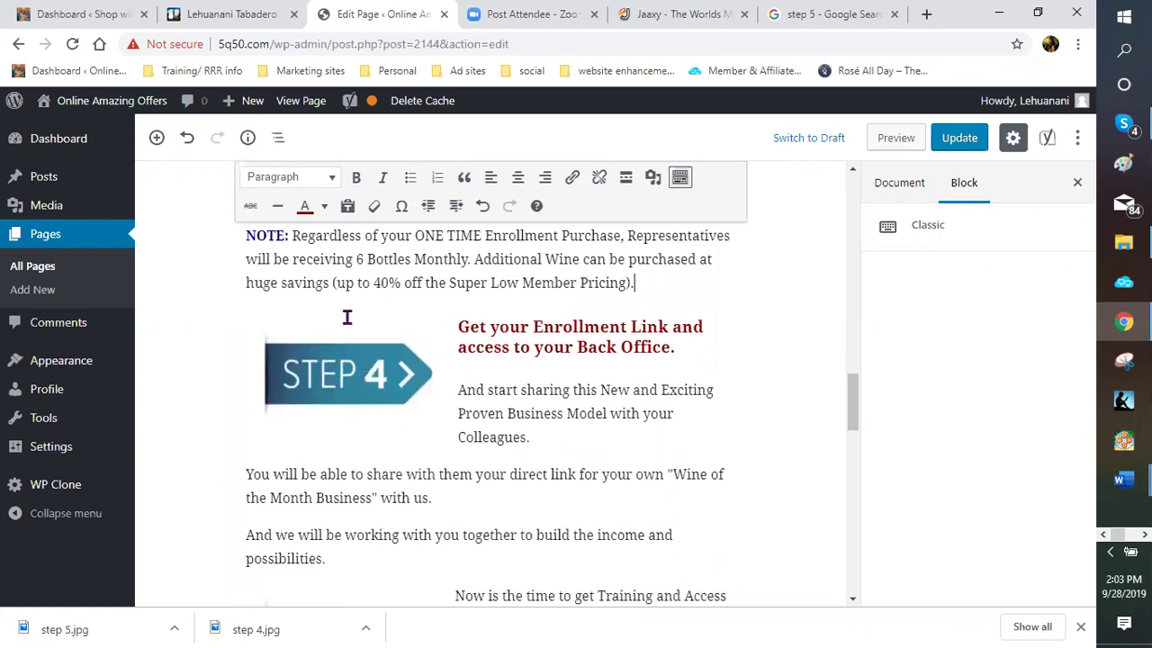
Center the 'Incredible and Global Growth and Possibilities Await' heading and delete the period after 'Await'
scroll(559, 408, down, 2)
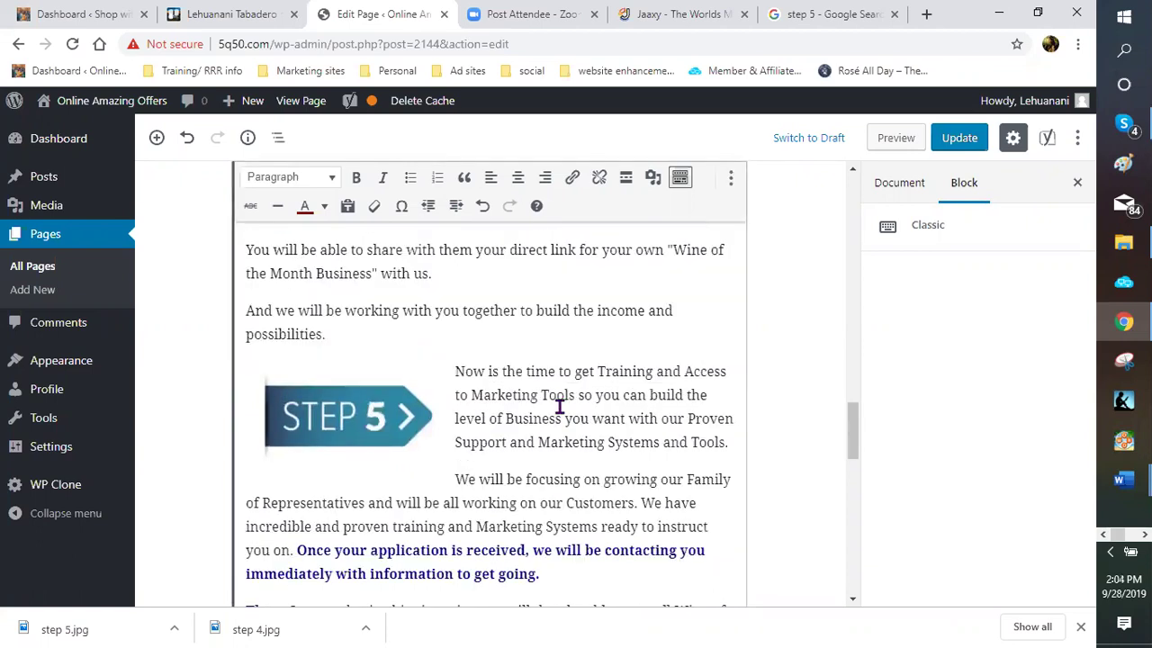
scroll(401, 350, down, 2)
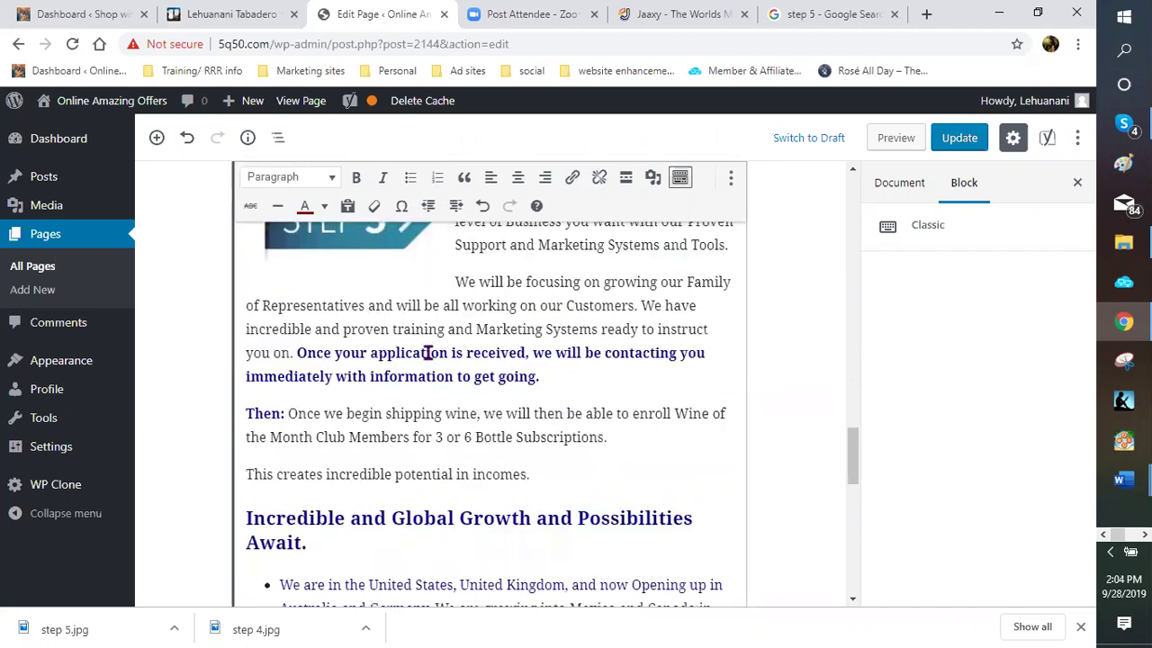
scroll(355, 321, down, 2)
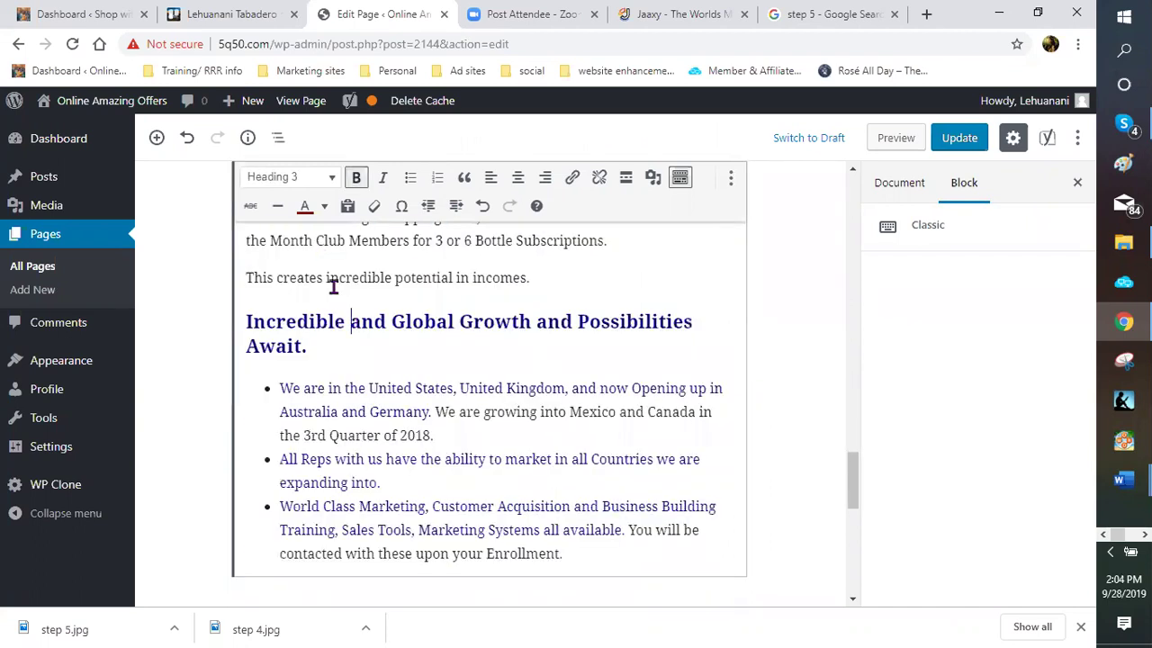
scroll(247, 266, down, 1)
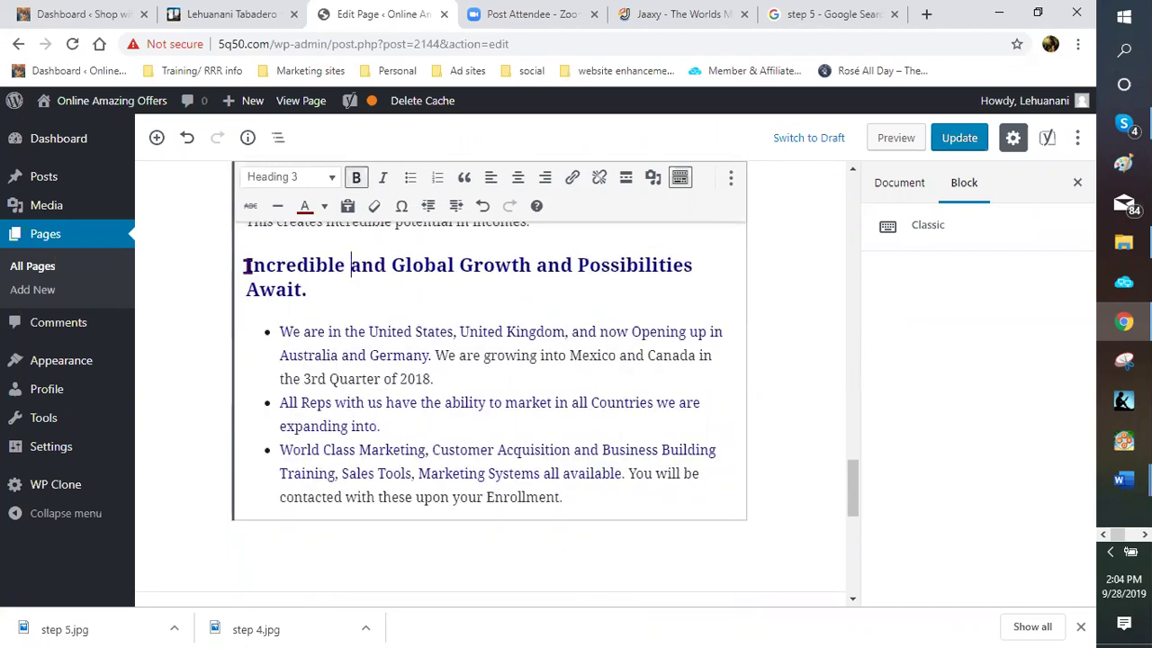
triple_click(373, 262)
click(521, 178)
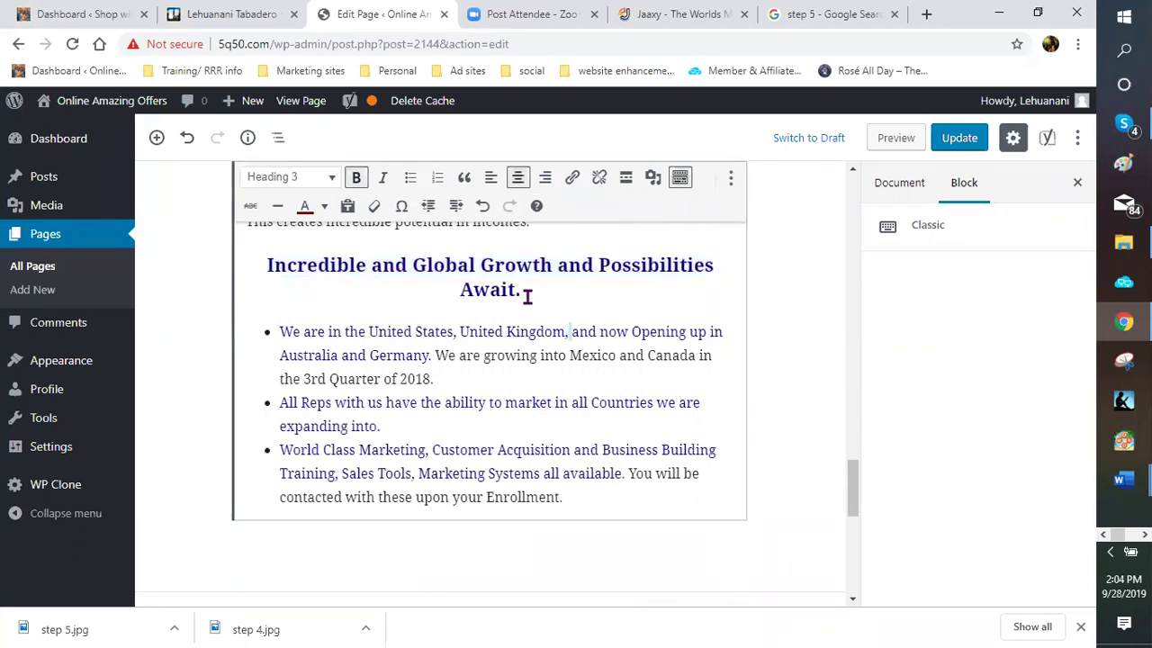
click(528, 296)
key(BackSpace)
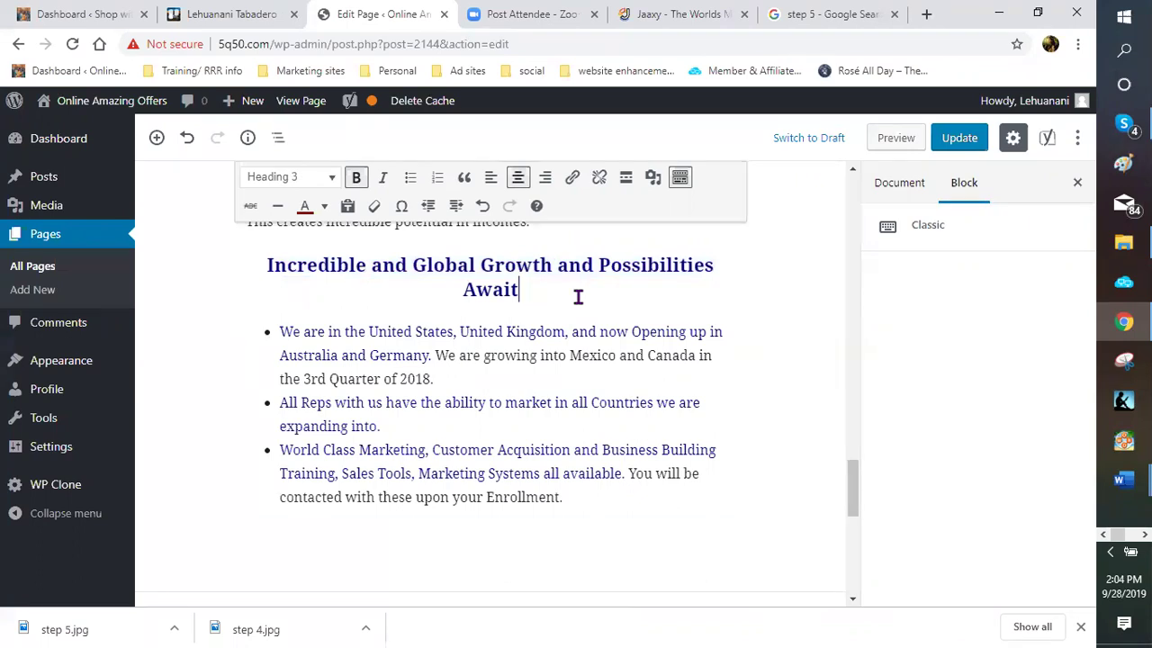
scroll(576, 387, down, 4)
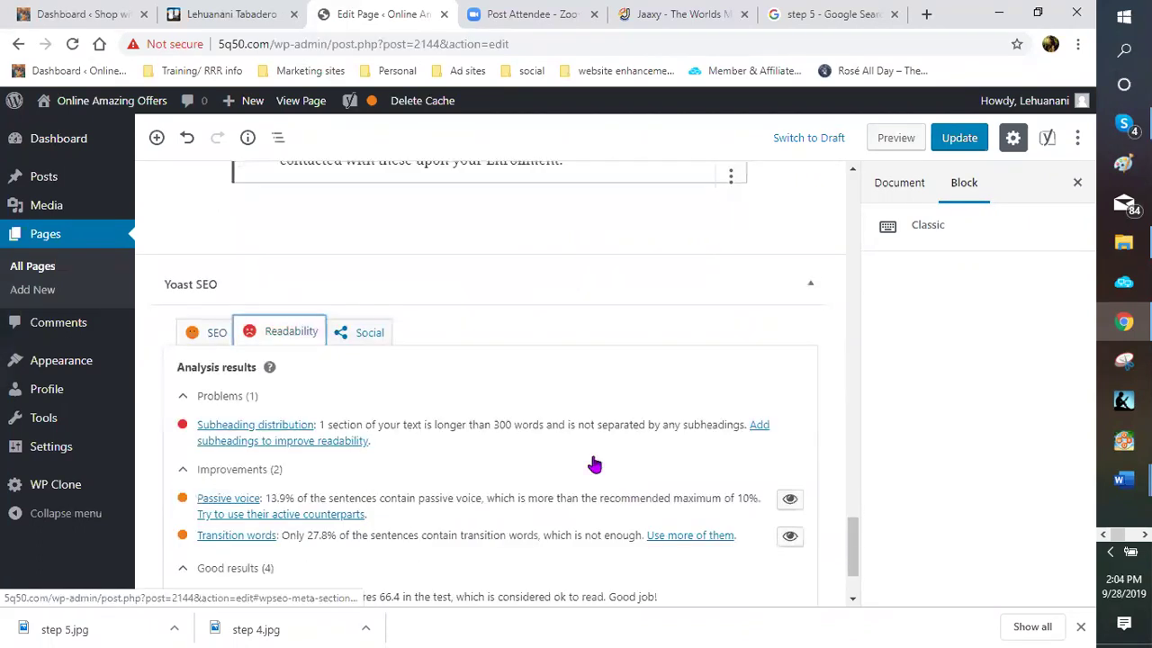
Review Yoast SEO results for 'australian wine club': three problems, two improvements, nine good
scroll(385, 426, down, 1)
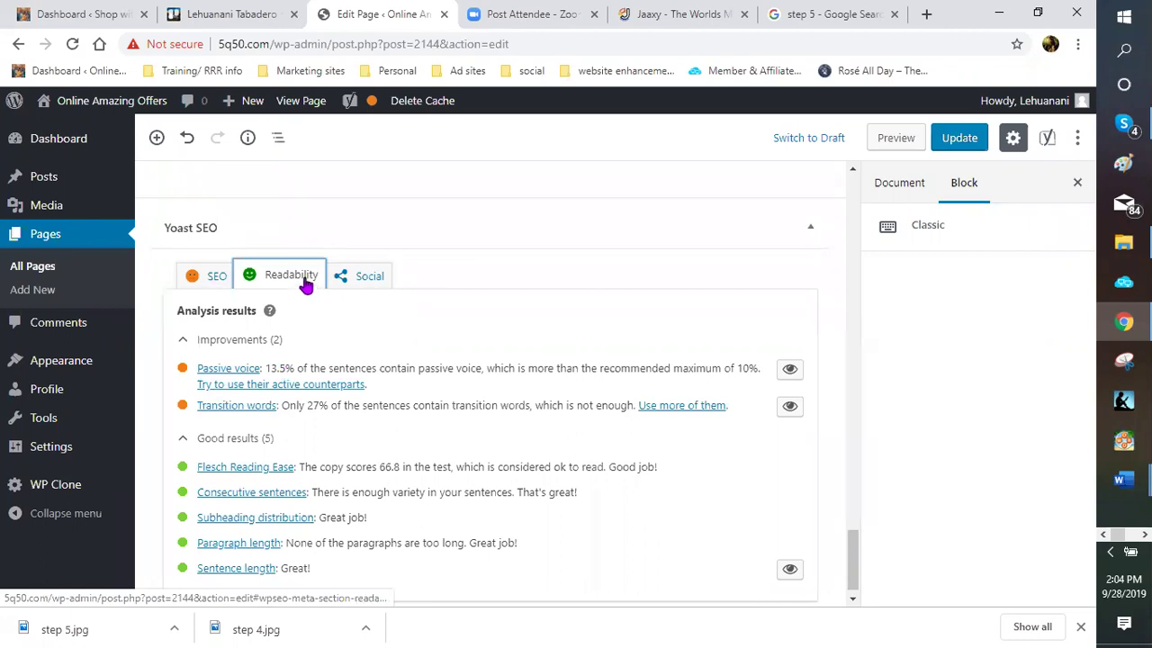
click(214, 285)
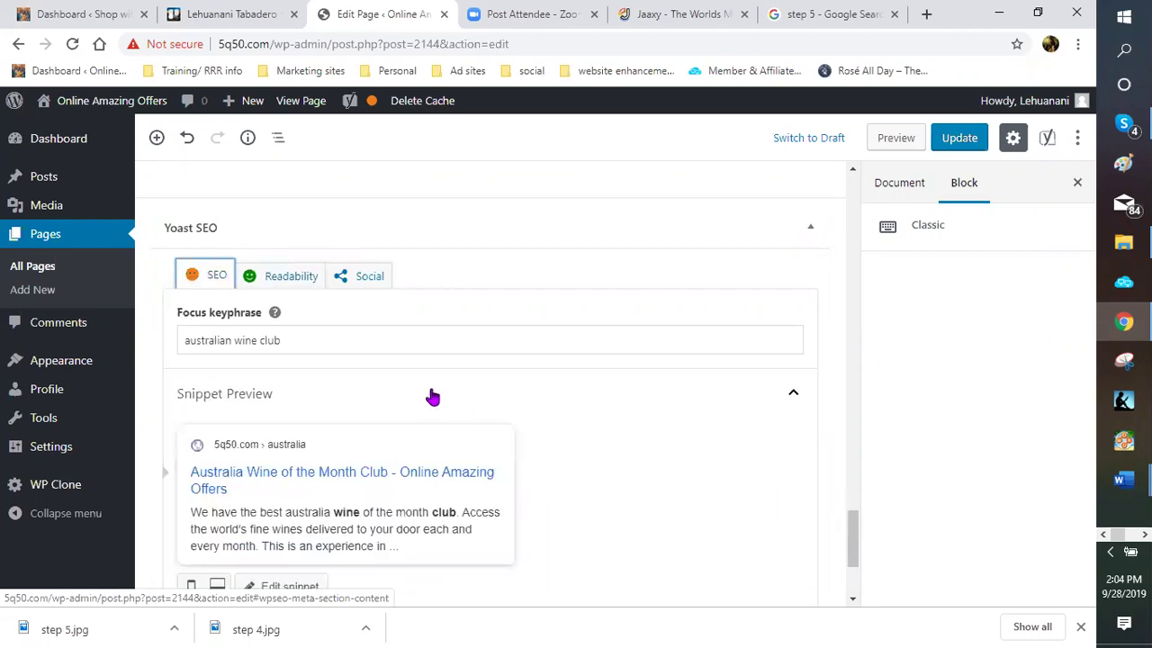
scroll(429, 387, down, 2)
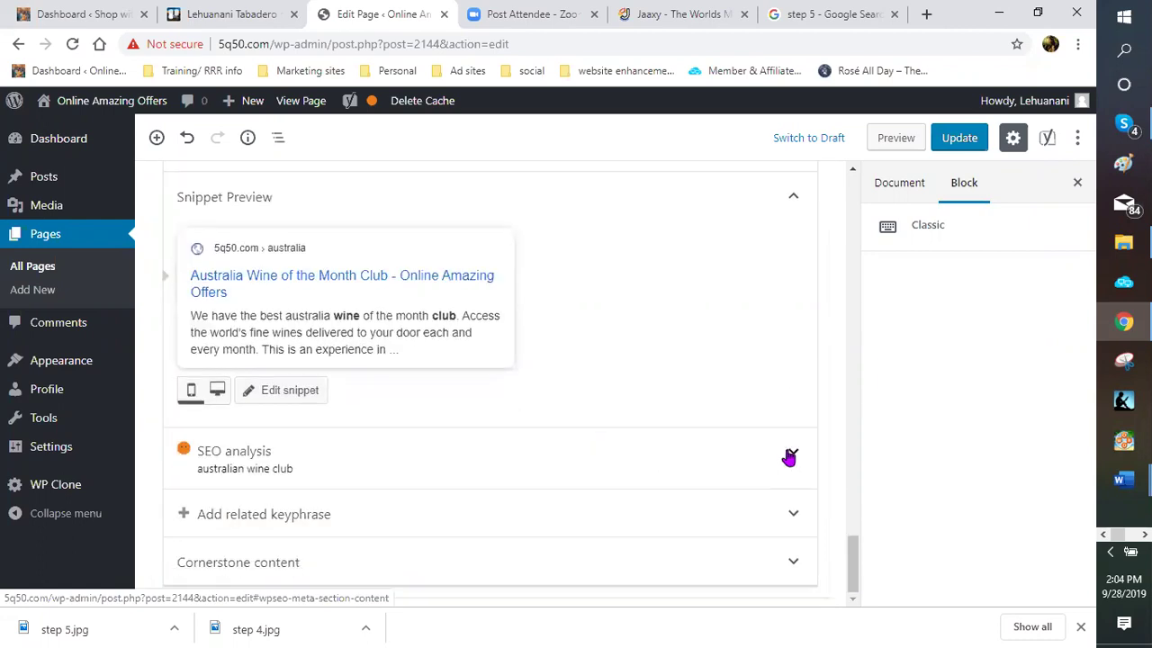
click(573, 430)
scroll(527, 417, down, 3)
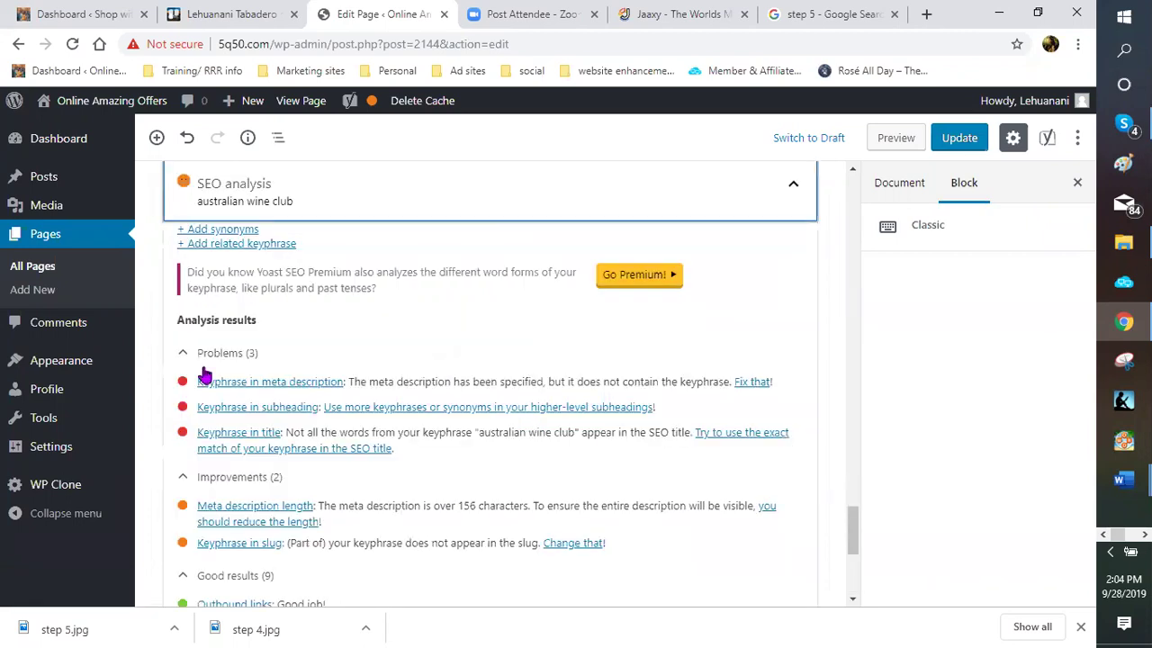
scroll(206, 378, down, 1)
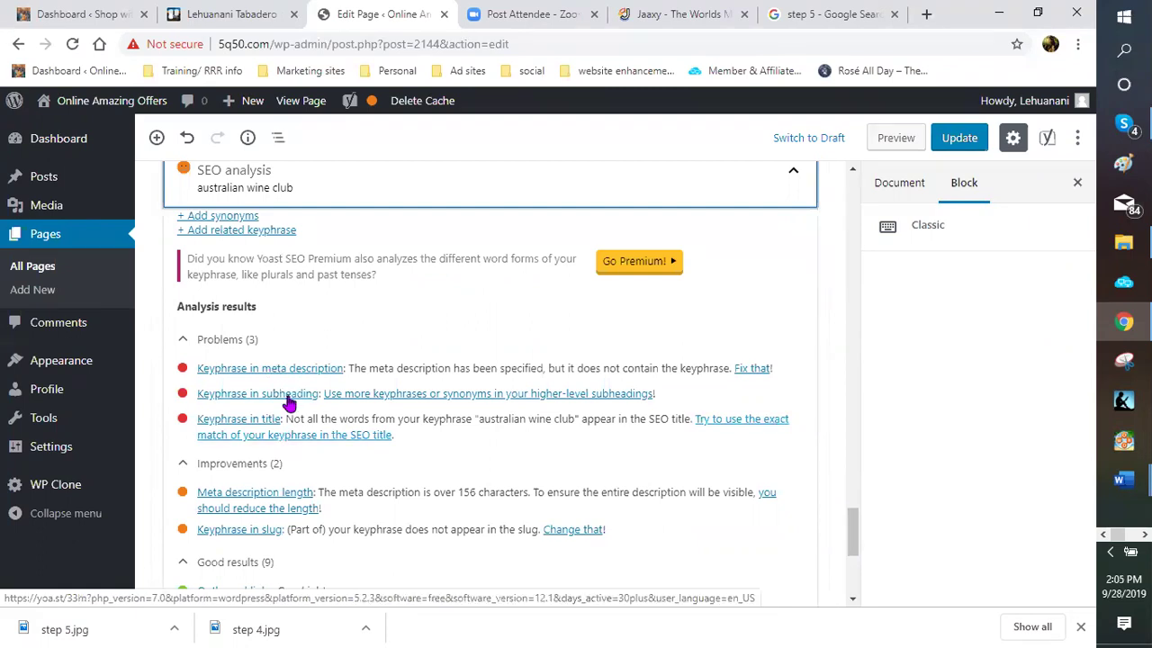
scroll(306, 414, up, 3)
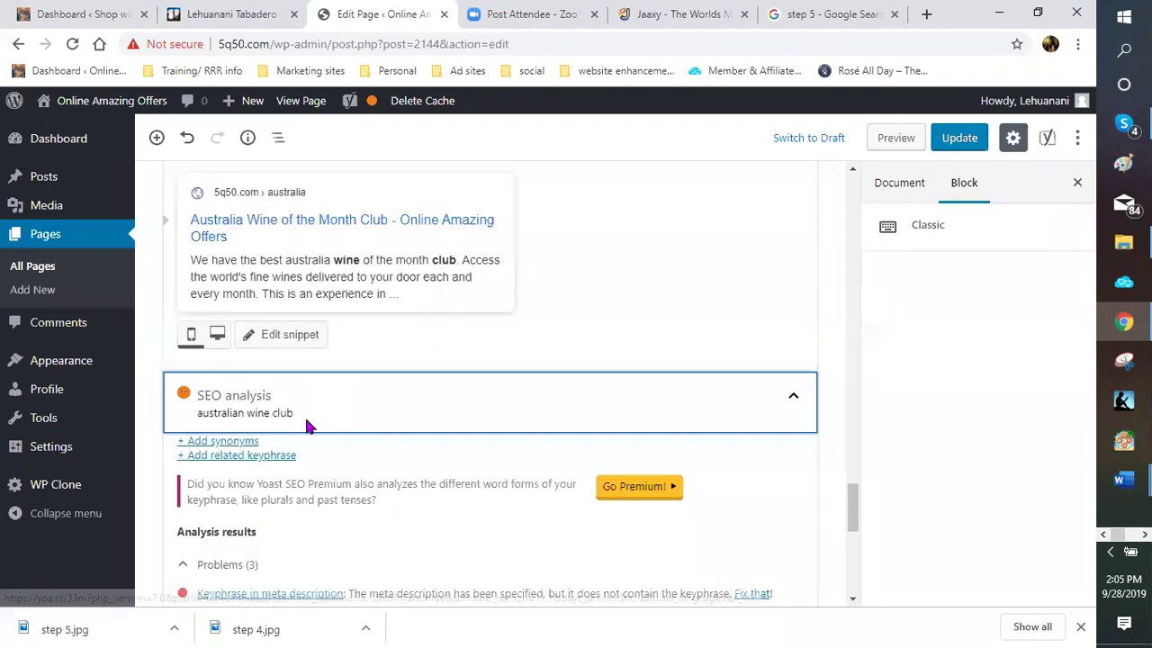
scroll(297, 405, up, 1)
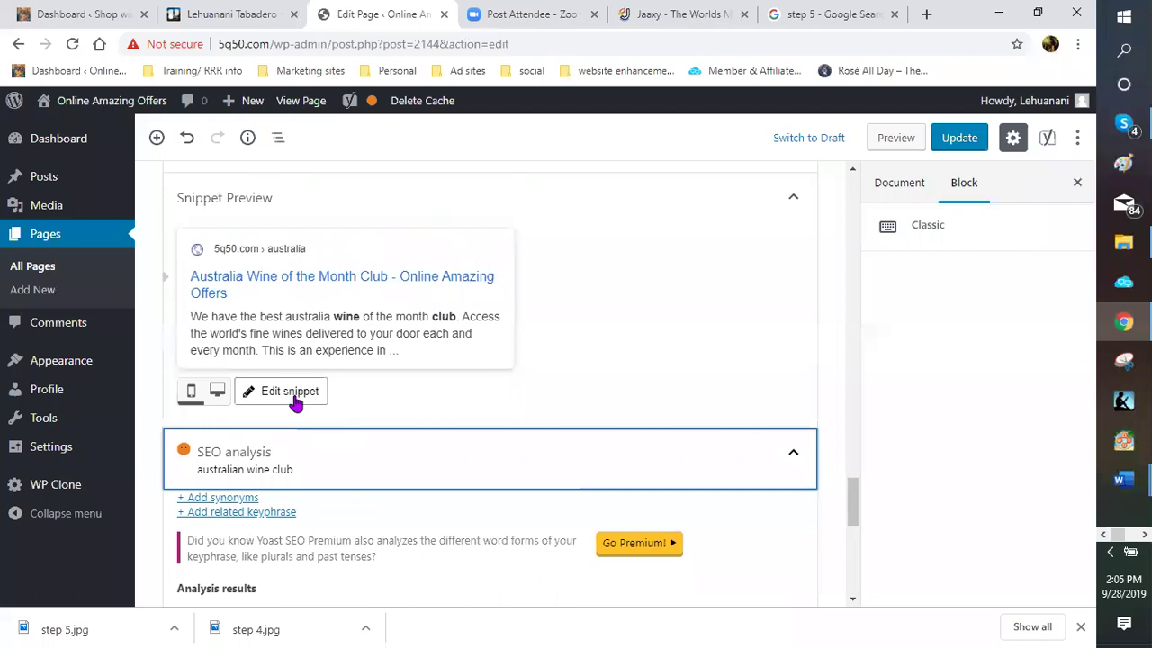
Open the Yoast snippet editor and extend the slug to 'australian wine club'
click(295, 401)
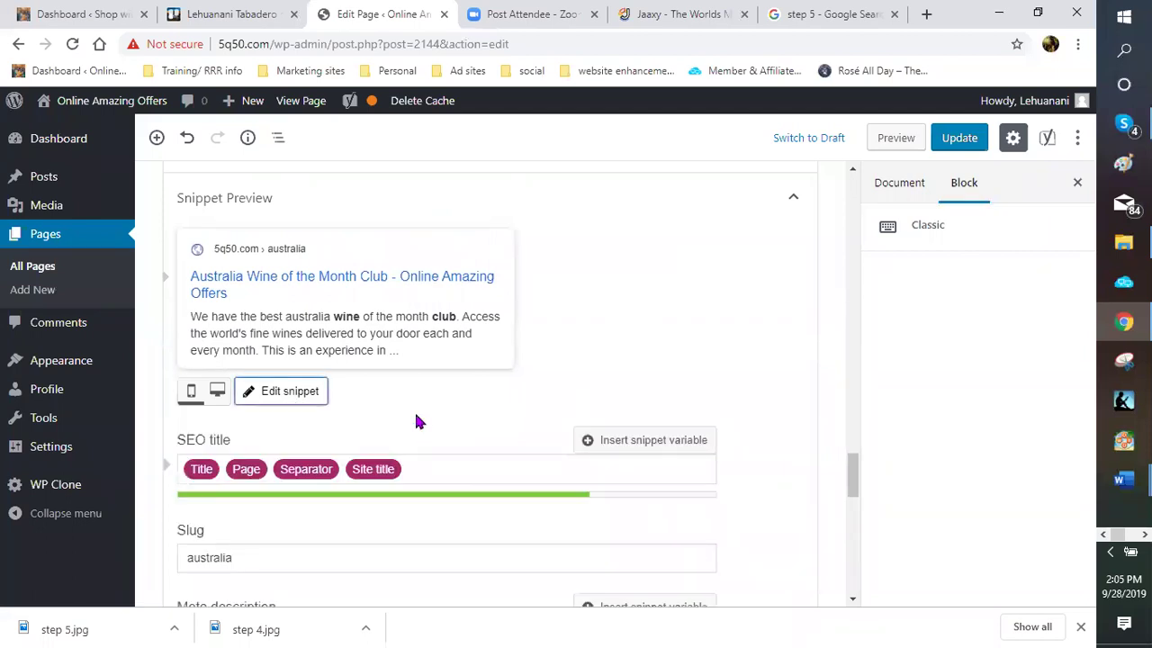
scroll(270, 392, down, 3)
click(336, 409)
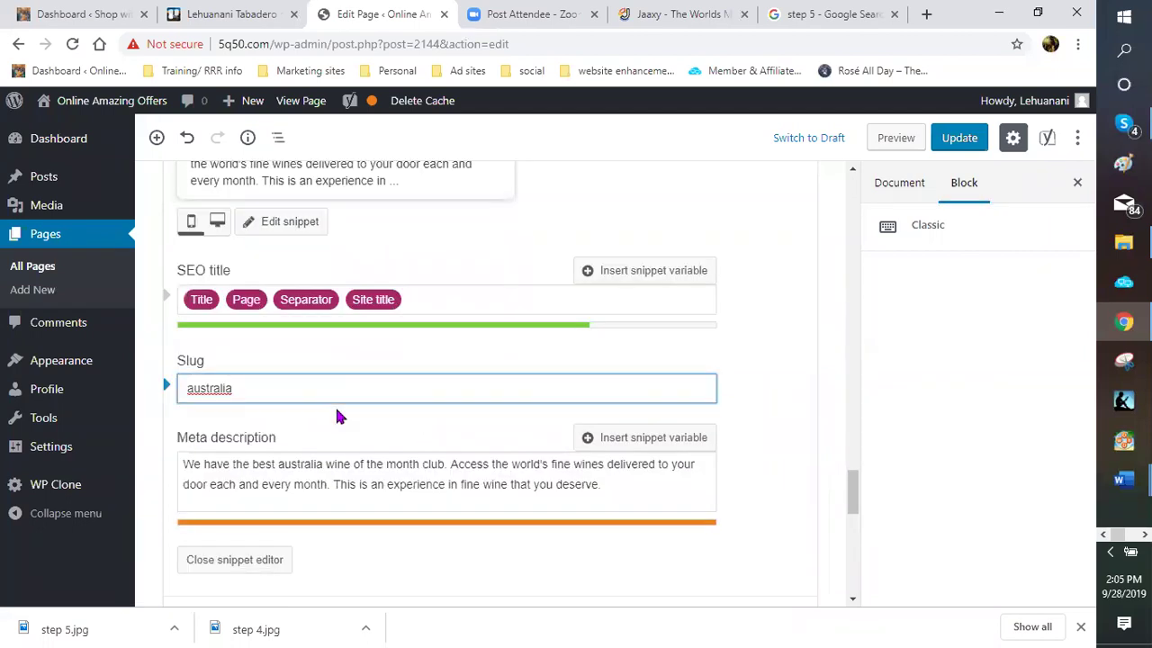
scroll(337, 416, down, 4)
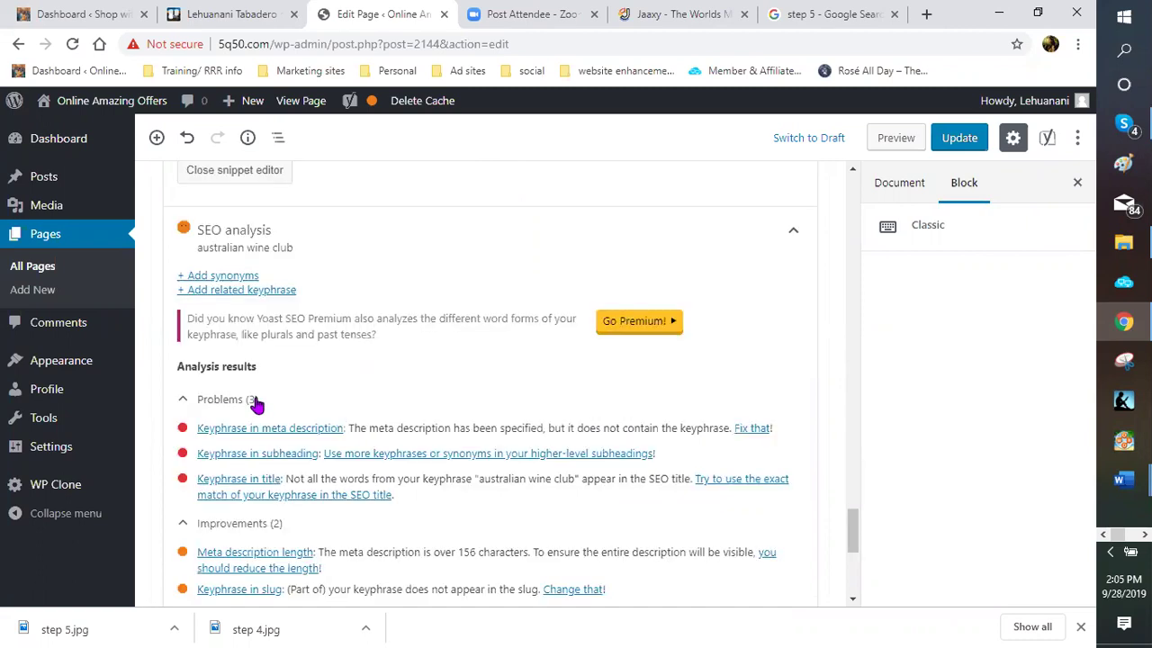
scroll(276, 378, up, 4)
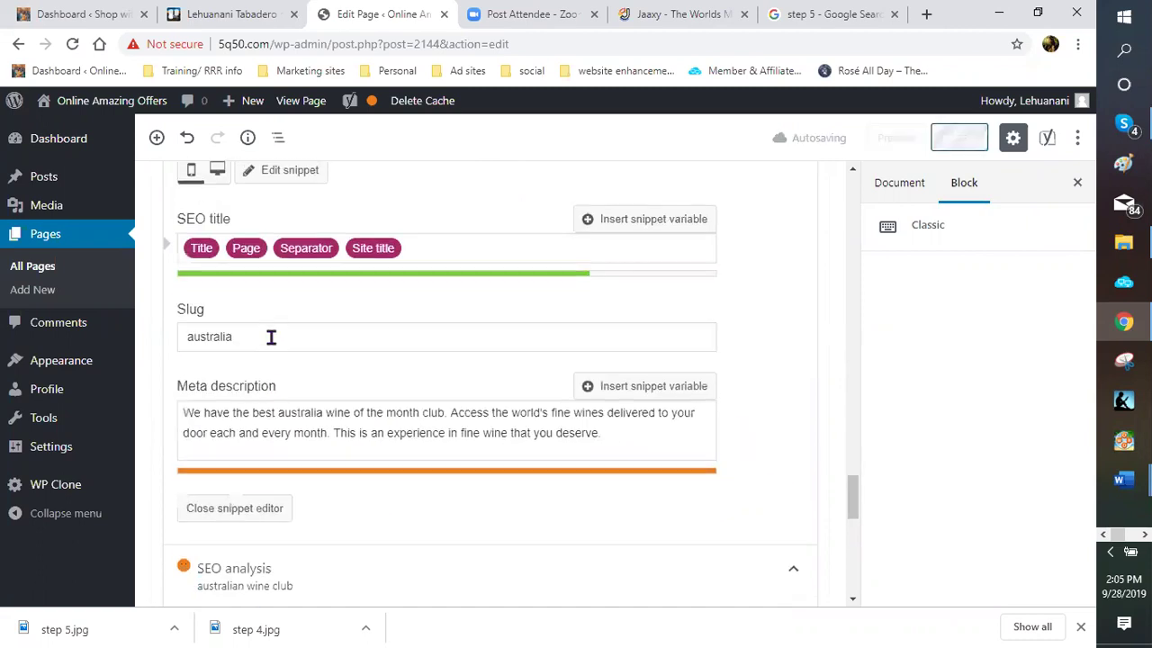
text(n )
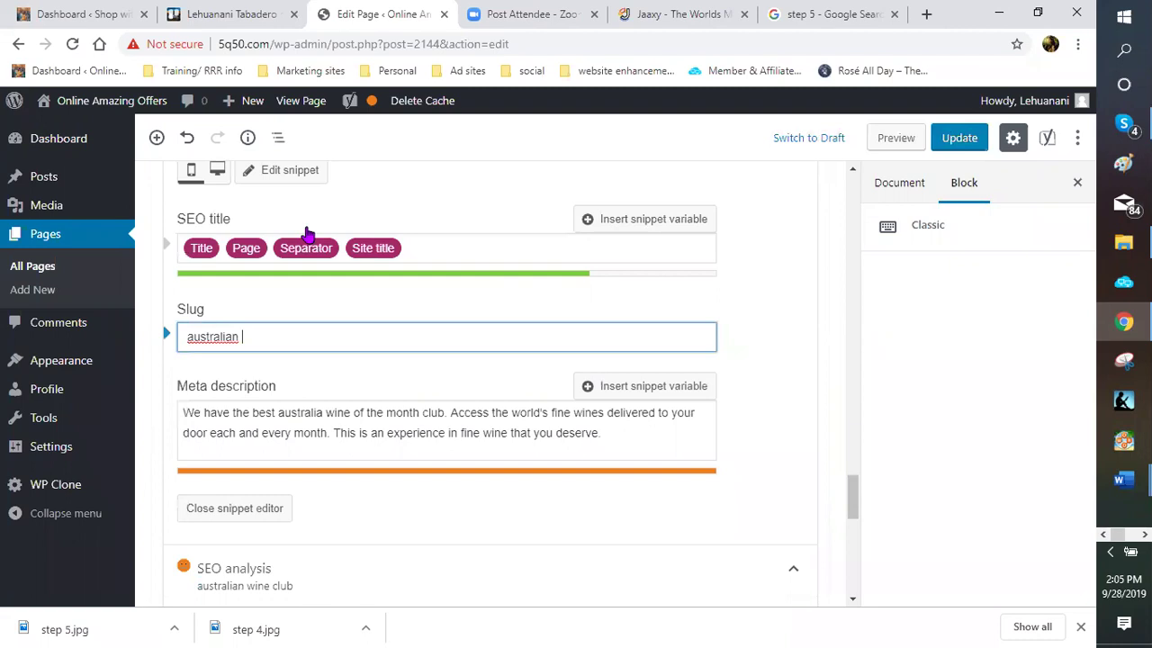
text(wine club)
Select the existing meta description text and place the caret at its start
triple_click(201, 432)
triple_click(290, 421)
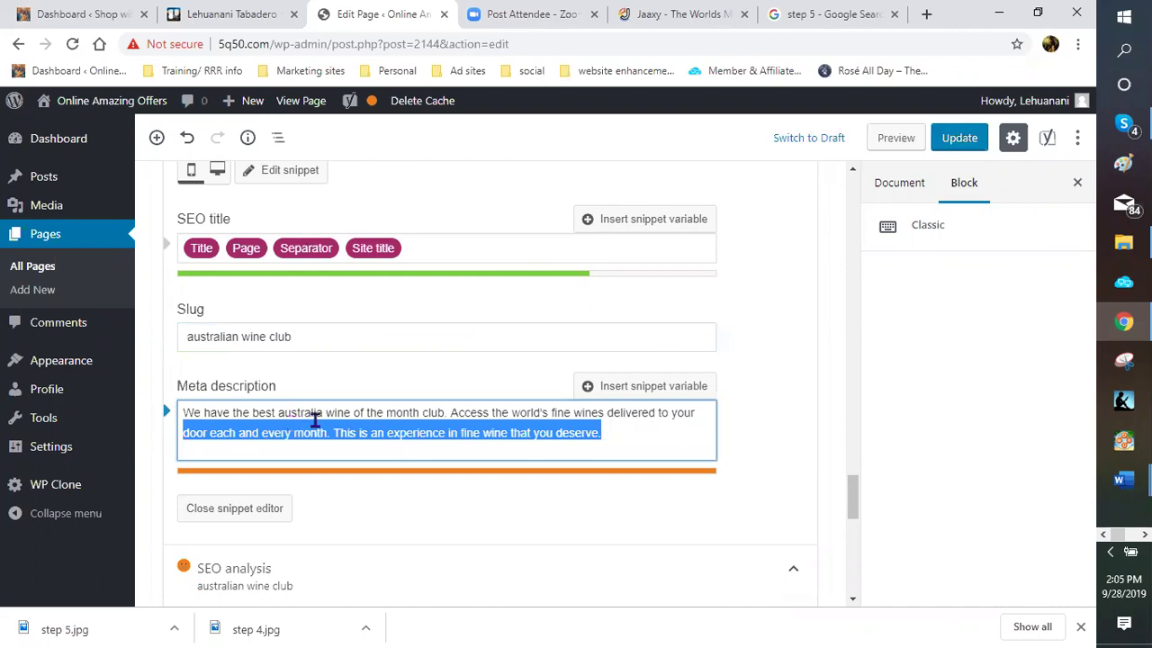
click(621, 450)
shift+click(205, 428)
Replace the meta description with 'Australia you now have your very own Australian wine club coming directly to your door.'
key(ctrl+a)
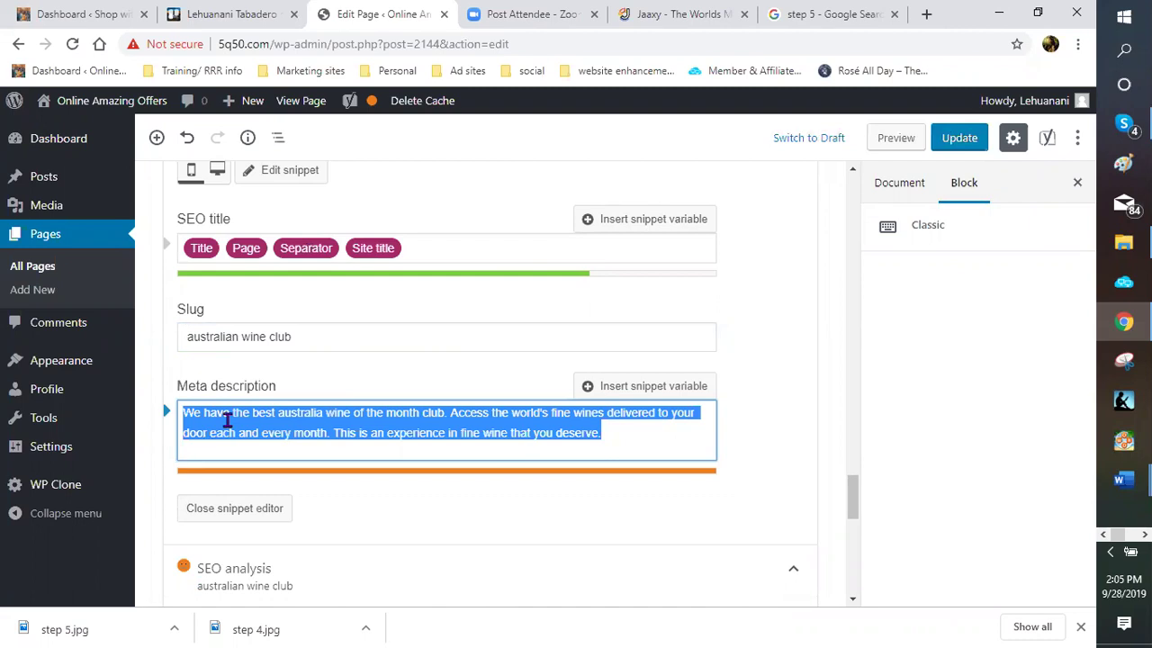
text(Q)
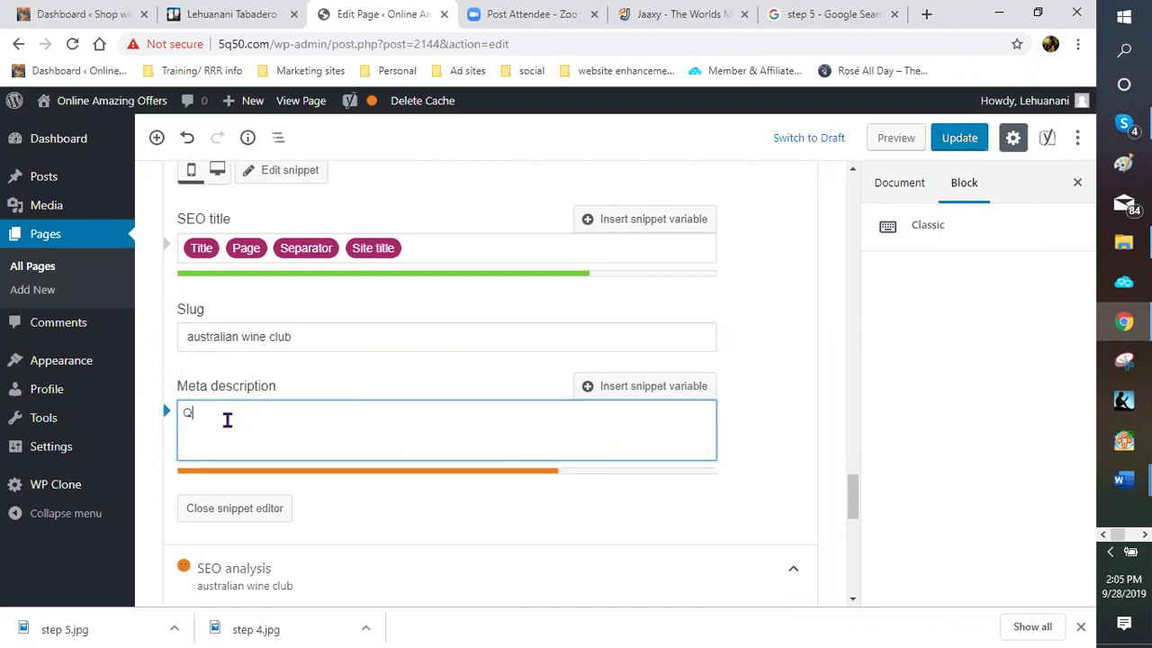
key(BackSpace)
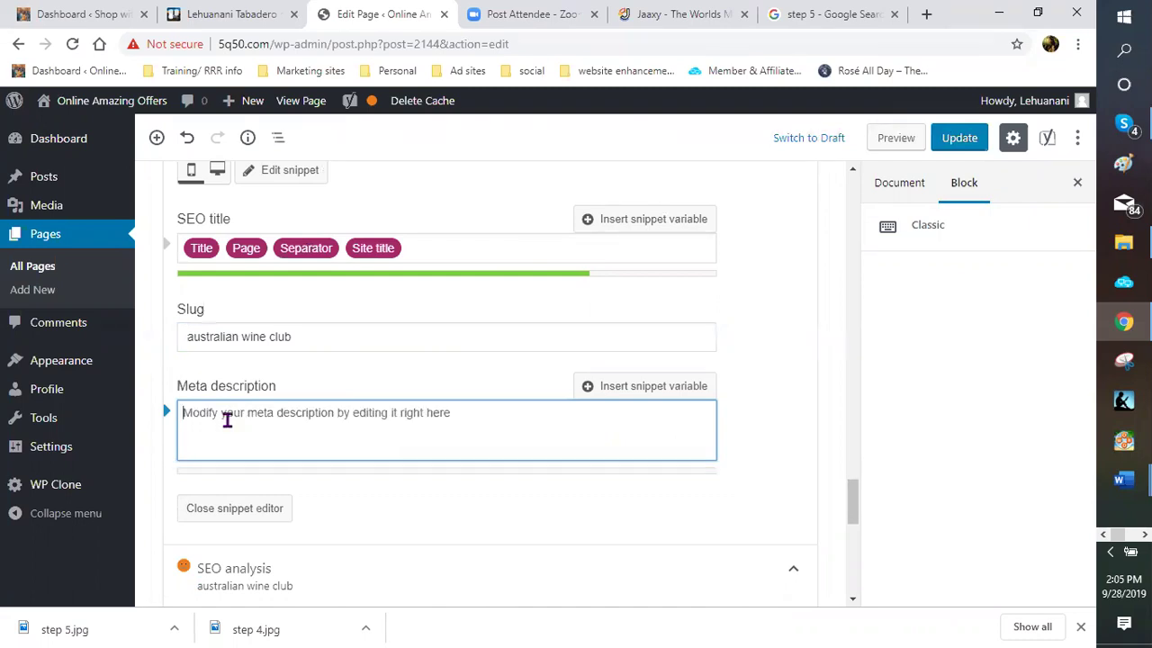
text(Au)
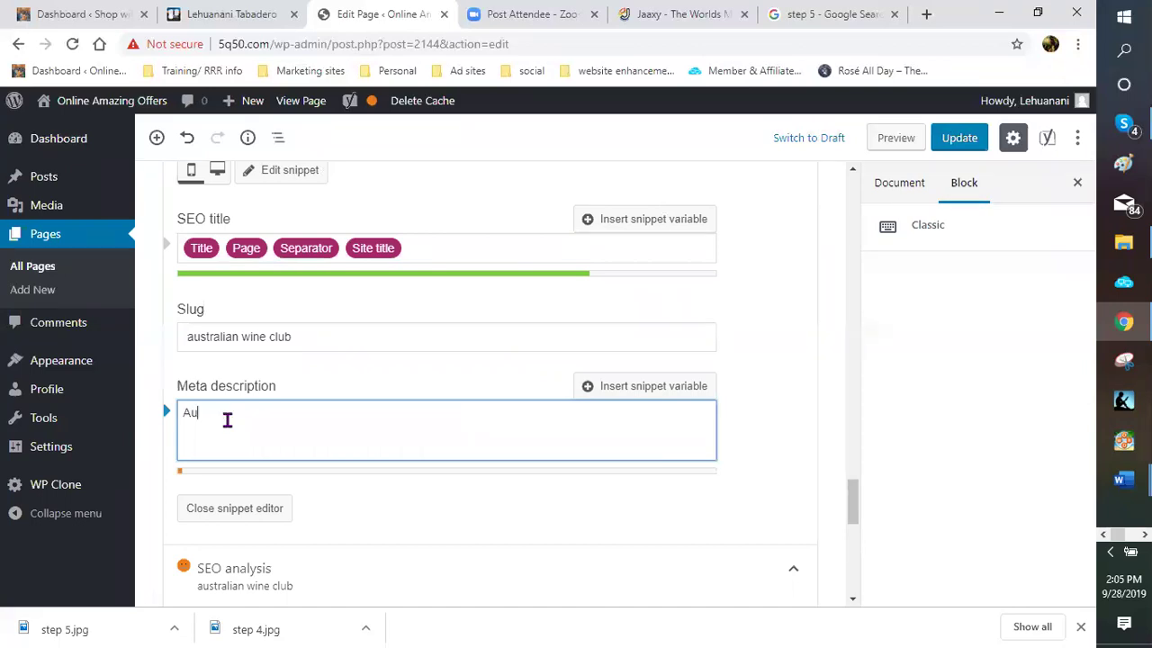
text(stralian)
key(BackSpace)
key(BackSpace)
key(BackSpace)
text(we now ho)
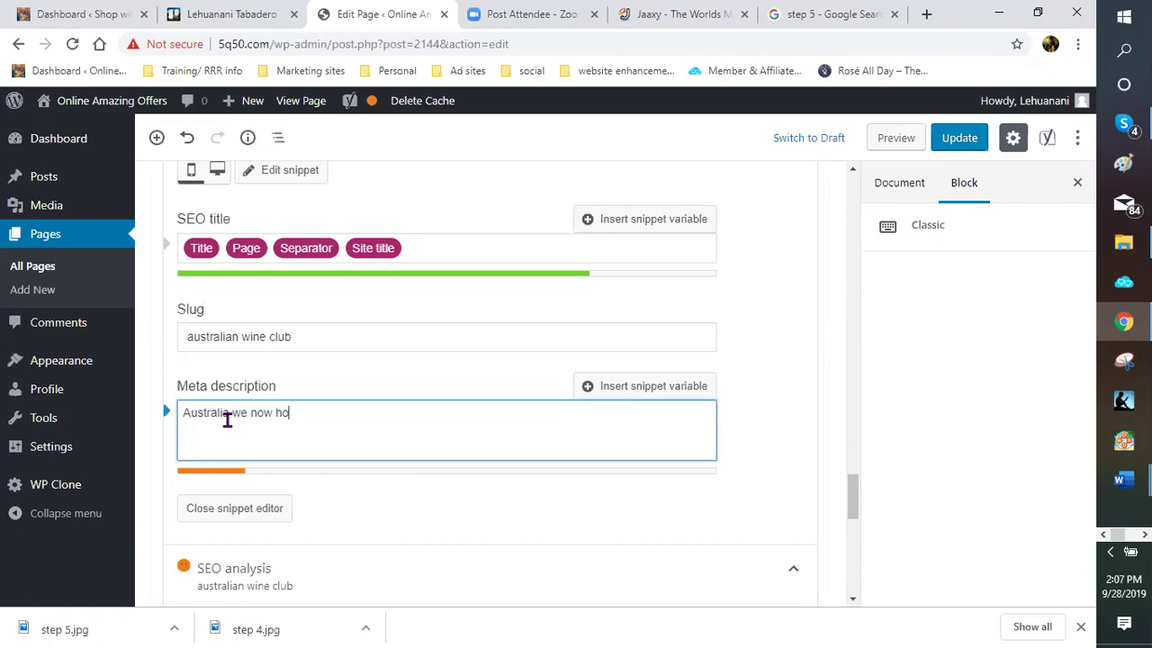
key(BackSpace)
text(av)
key(BackSpace)
key(BackSpace)
key(BackSpace)
key(BackSpace)
key(BackSpace)
key(BackSpace)
key(BackSpace)
key(BackSpace)
key(BackSpace)
key(BackSpace)
key(BackSpace)
text(you now have your v)
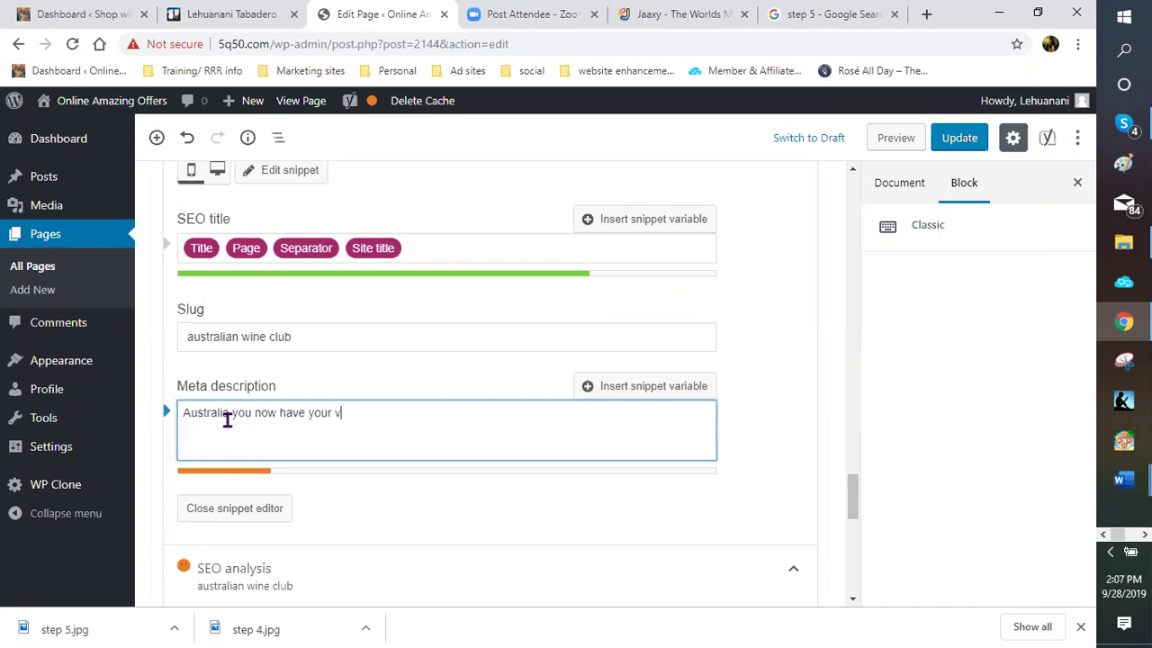
text(ery own Australian win)
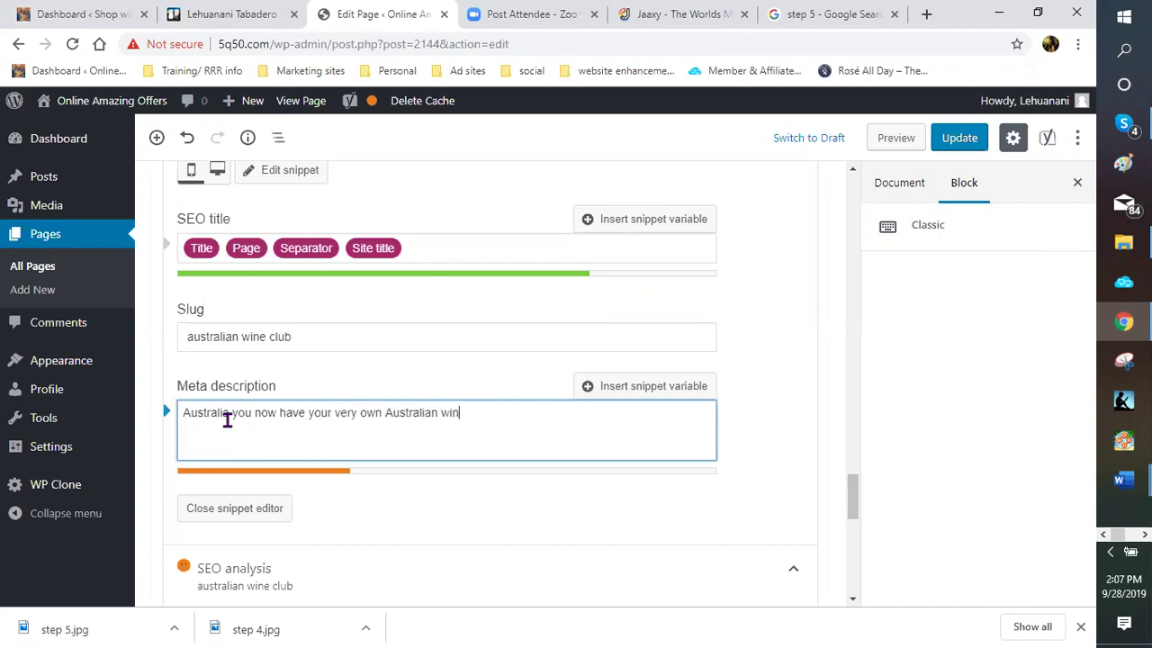
text(e club coming)
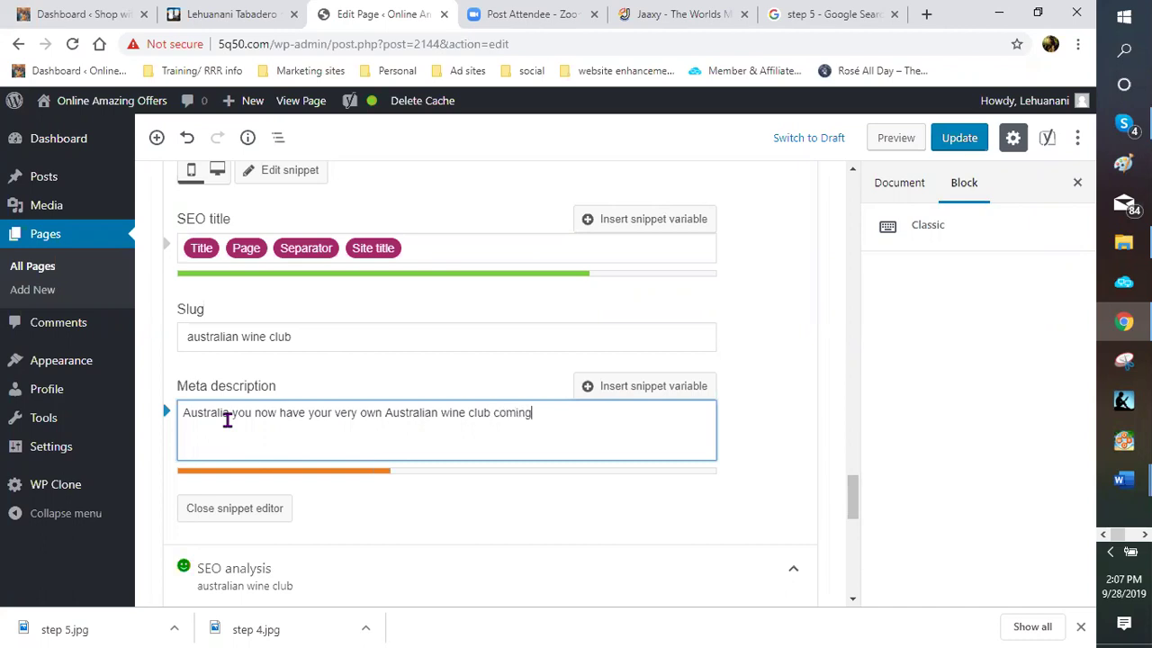
text( directly to y)
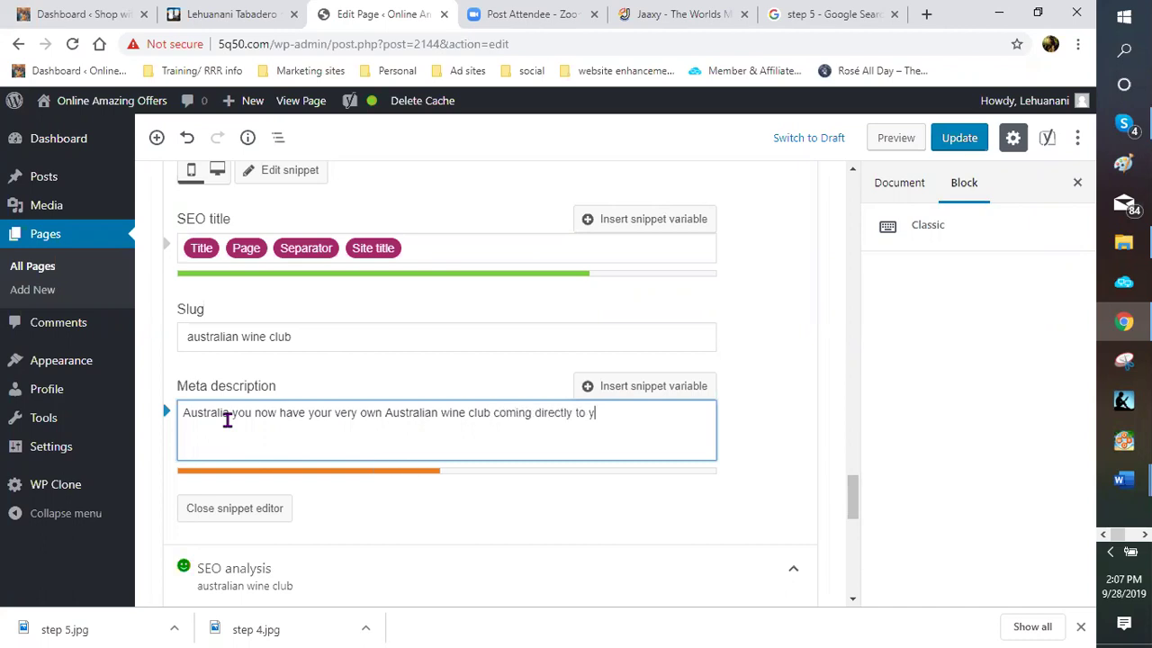
text(our door.)
Append the second sentence 'Get your favorite wines or find your new favorites now' to the description
text(Get your wine)
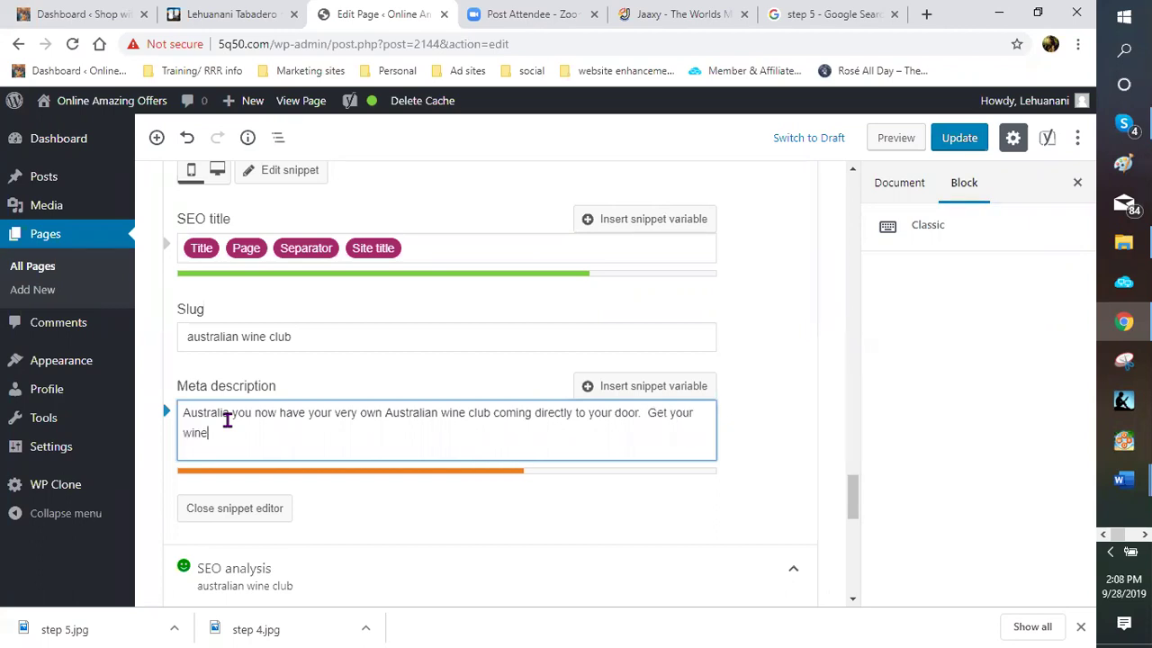
text(s delivered)
key(BackSpace)
key(BackSpace)
key(BackSpace)
key(BackSpace)
key(BackSpace)
key(BackSpace)
key(BackSpace)
key(BackSpace)
key(BackSpace)
key(BackSpace)
key(BackSpace)
key(BackSpace)
key(BackSpace)
key(BackSpace)
key(BackSpace)
text(favorite wines)
text(or f)
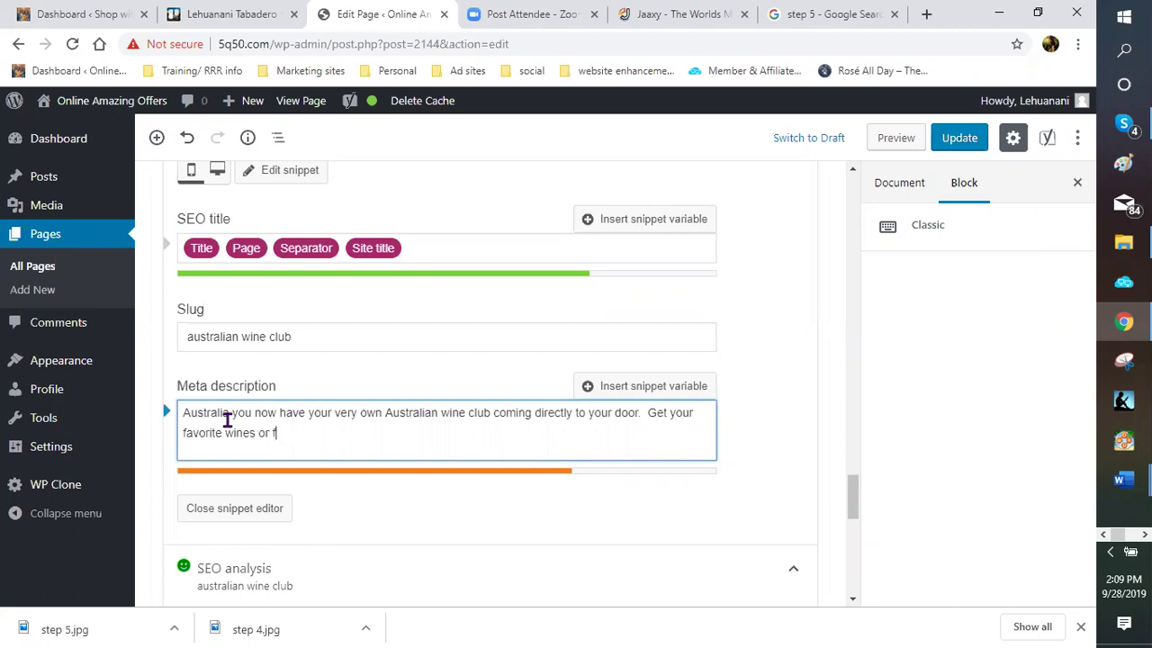
text(ind you)
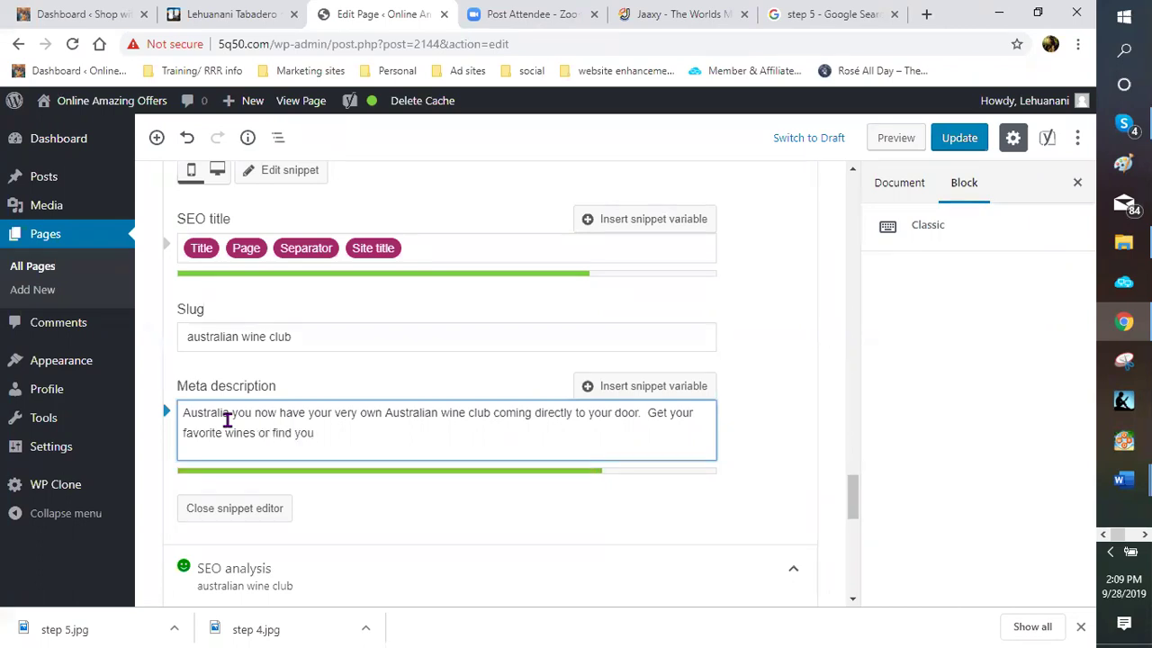
text(r new favorites with your )
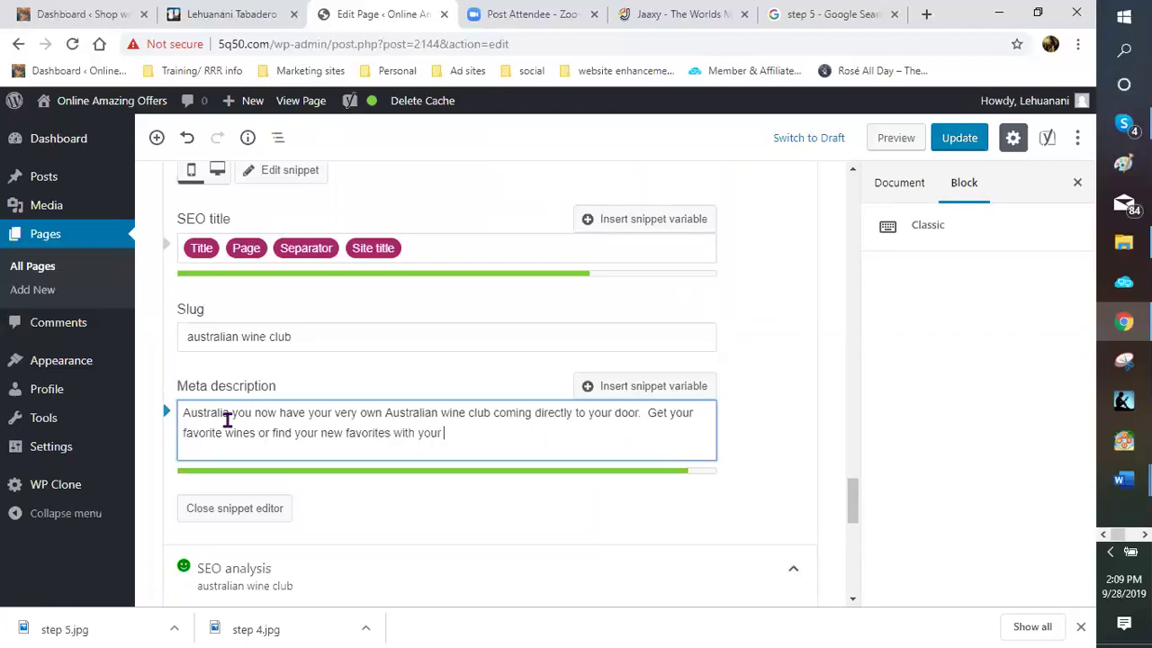
text(very own w)
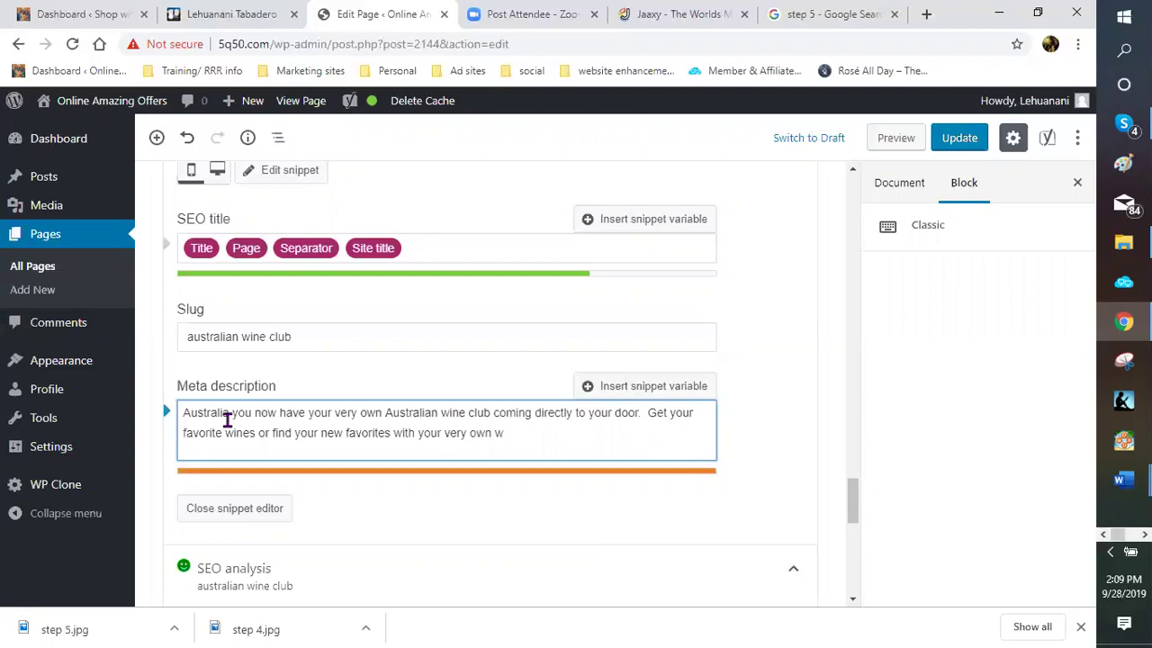
key(BackSpace)
key(BackSpace)
key(BackSpace)
key(BackSpace)
key(BackSpace)
key(BackSpace)
key(BackSpace)
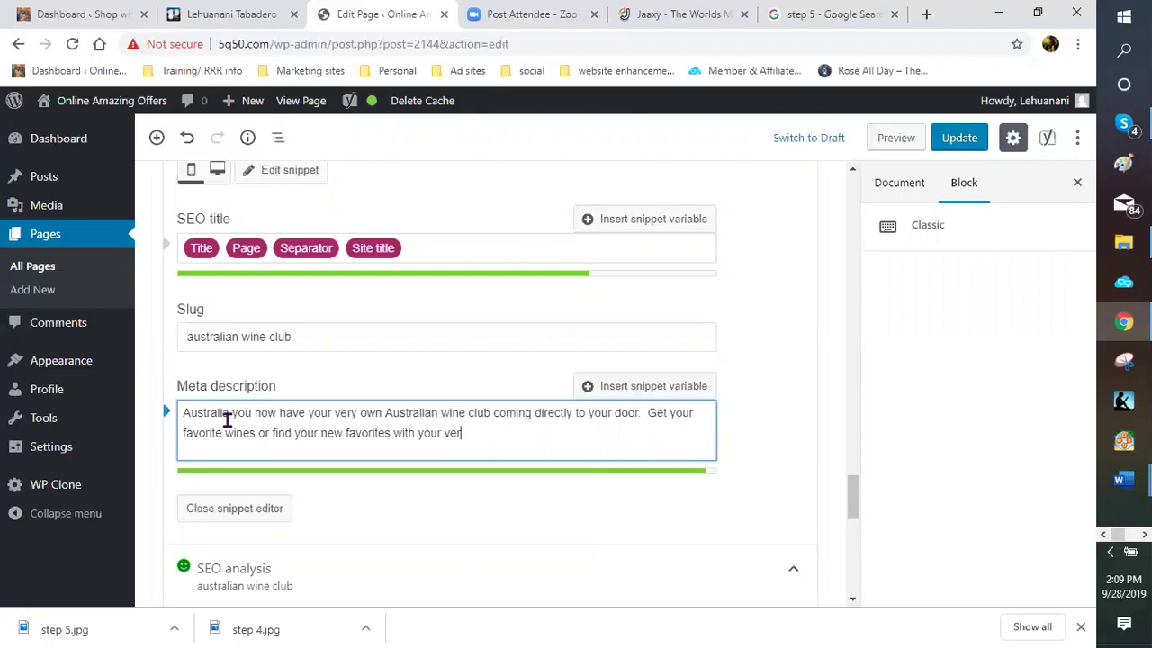
key(BackSpace)
key(BackSpace)
key(BackSpace)
key(BackSpace)
key(BackSpace)
key(BackSpace)
key(BackSpace)
key(BackSpace)
key(BackSpace)
key(BackSpace)
key(BackSpace)
key(BackSpace)
key(BackSpace)
key(BackSpace)
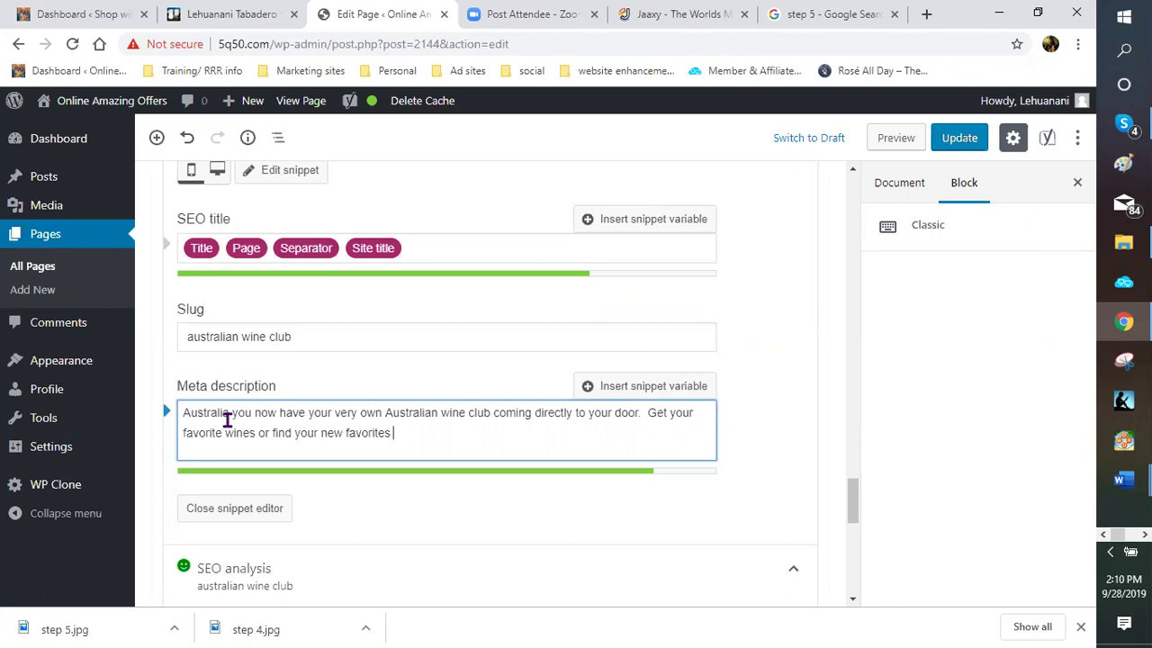
text(now)
Close the Yoast snippet editor
scroll(504, 441, up, 3)
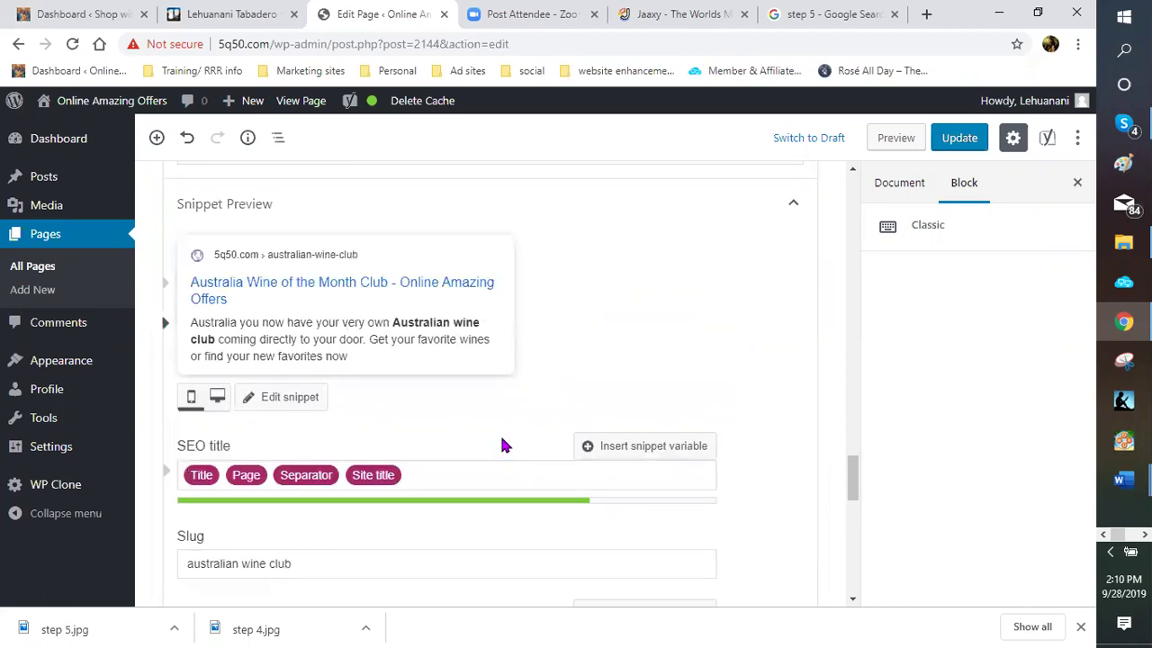
scroll(498, 443, down, 2)
scroll(499, 459, down, 1)
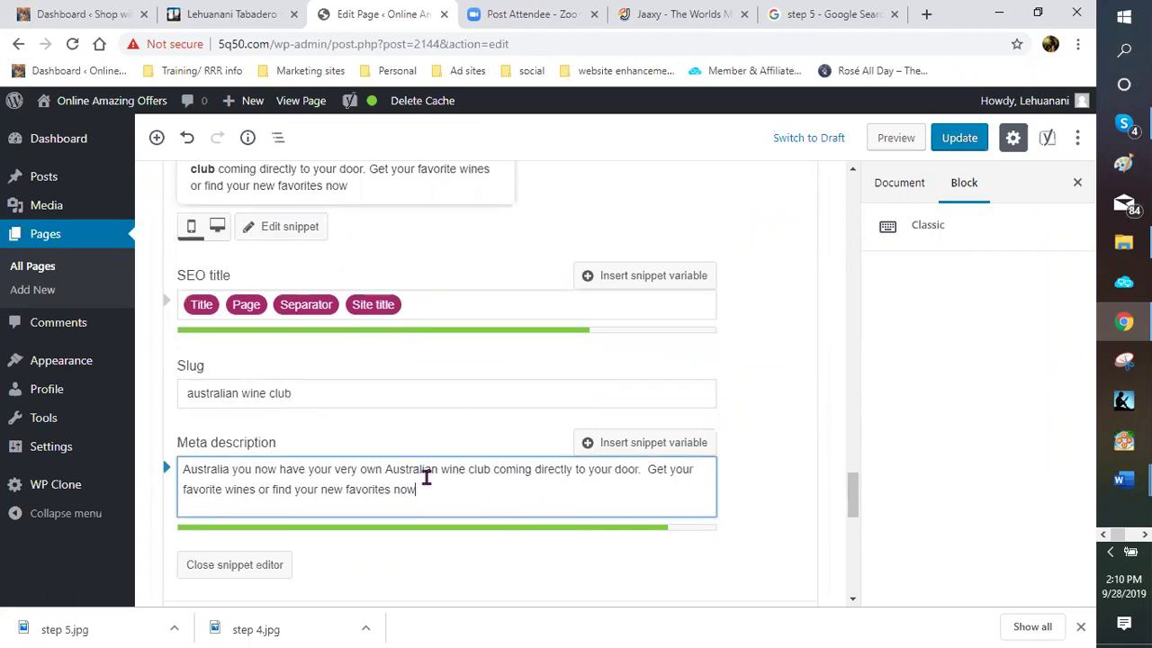
scroll(225, 437, down, 2)
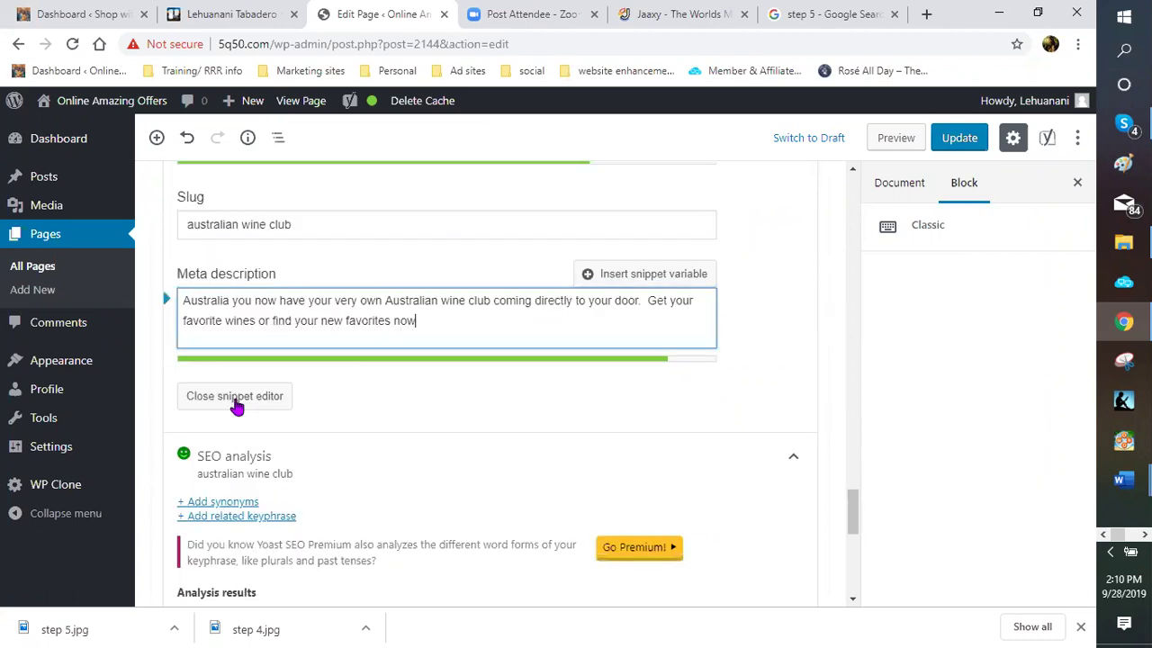
click(235, 396)
Scroll through the SEO analysis results and back up to the page title
scroll(424, 398, down, 1)
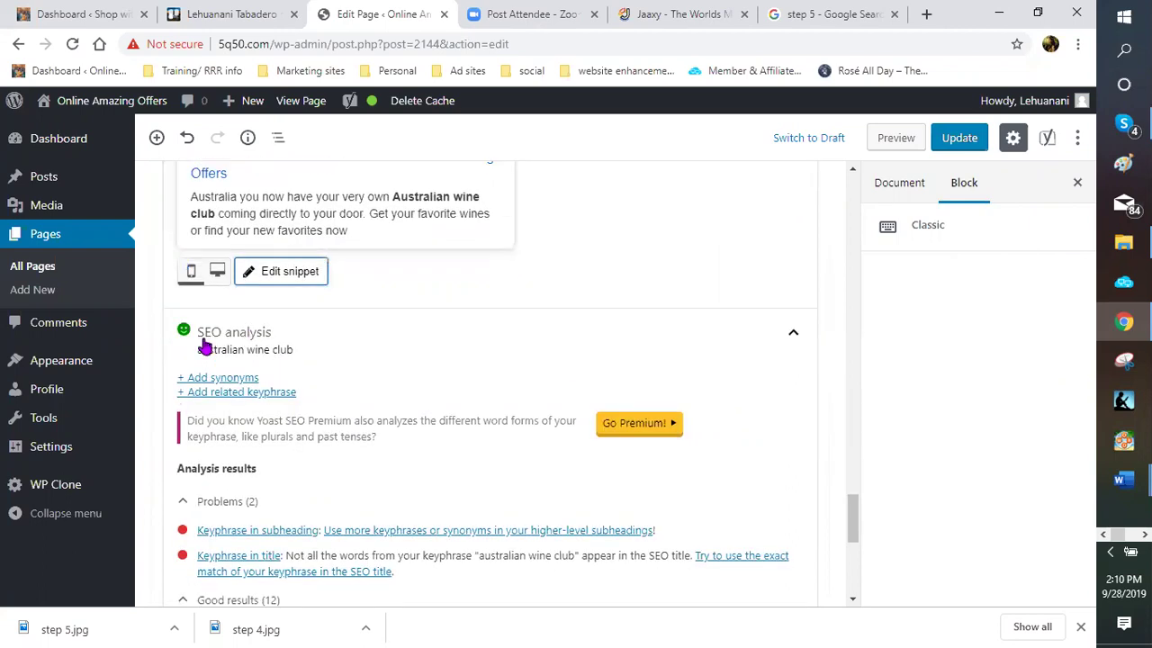
scroll(337, 383, down, 2)
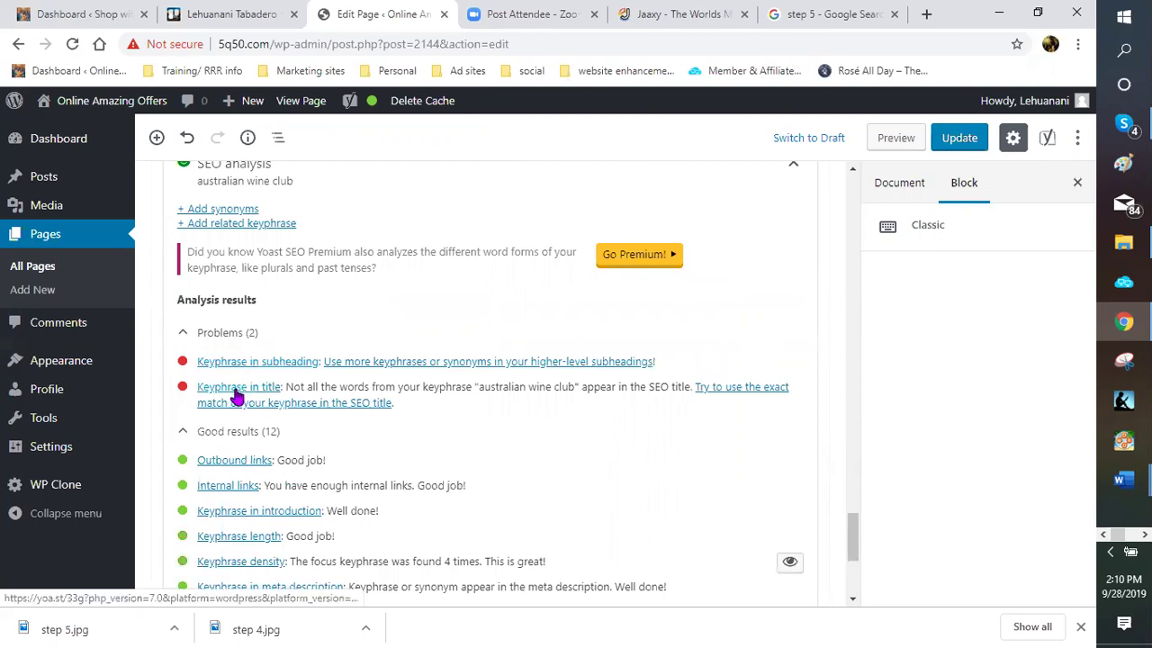
scroll(453, 359, up, 6)
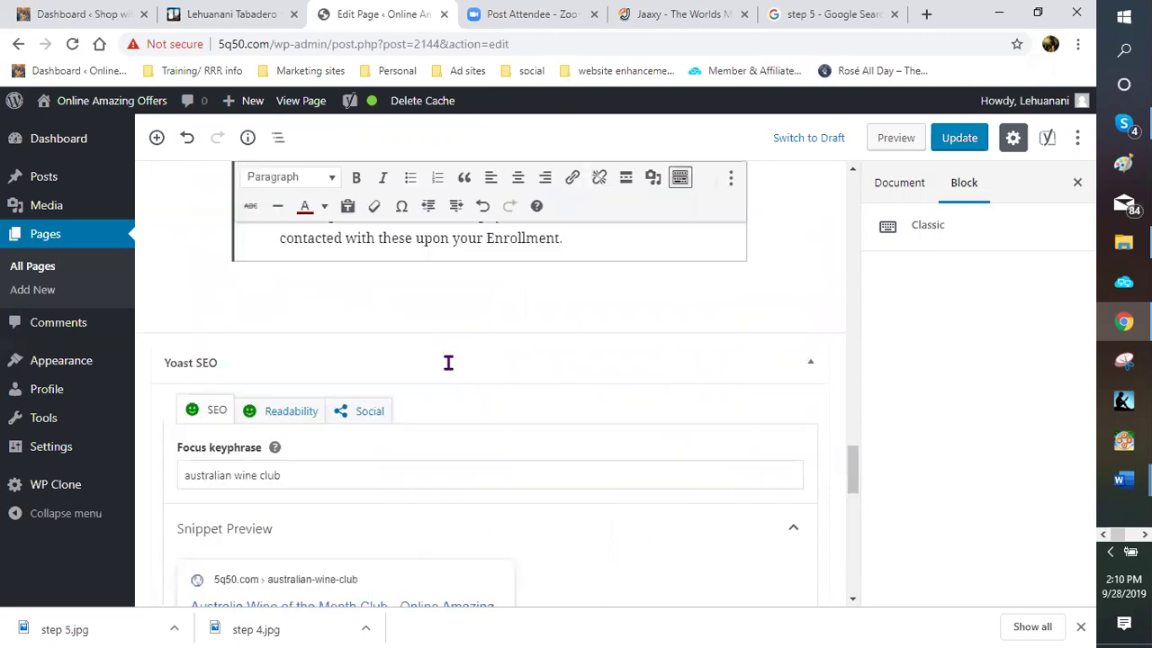
scroll(437, 362, up, 4)
scroll(434, 365, up, 4)
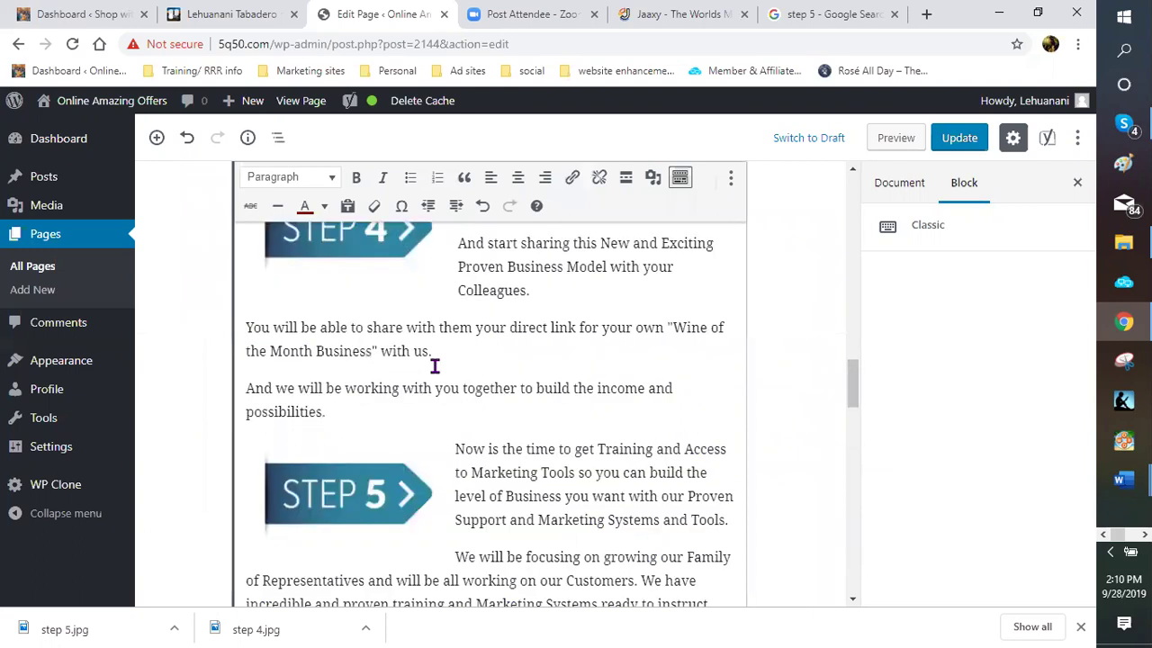
scroll(435, 366, up, 4)
scroll(434, 367, up, 4)
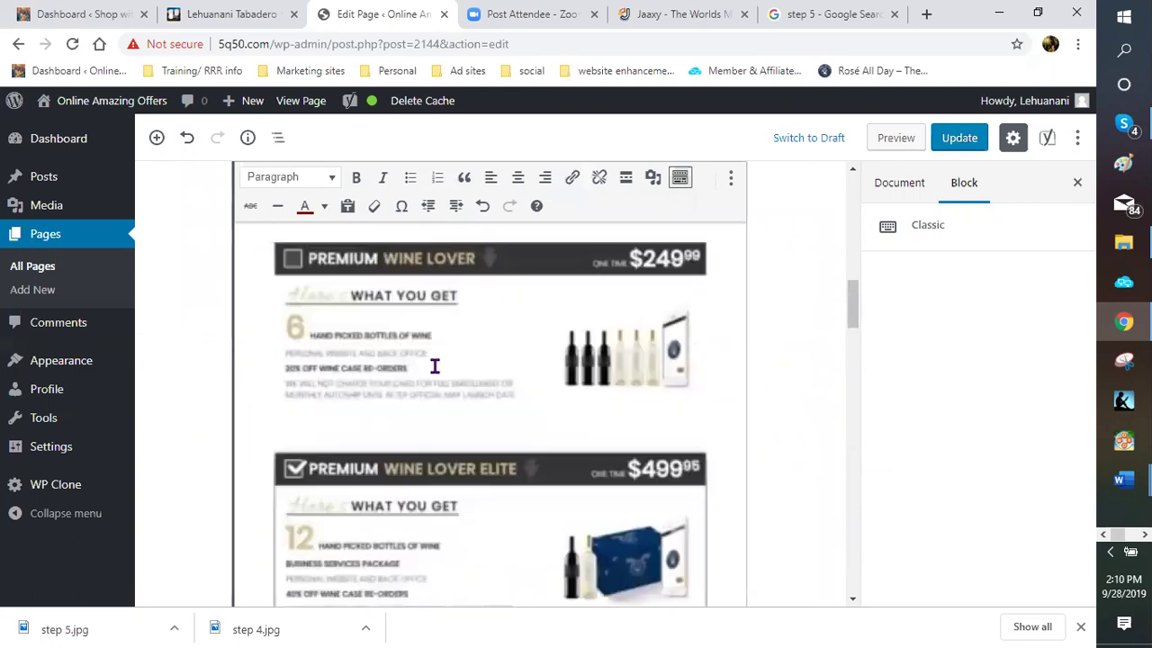
scroll(435, 366, up, 4)
scroll(435, 366, up, 3)
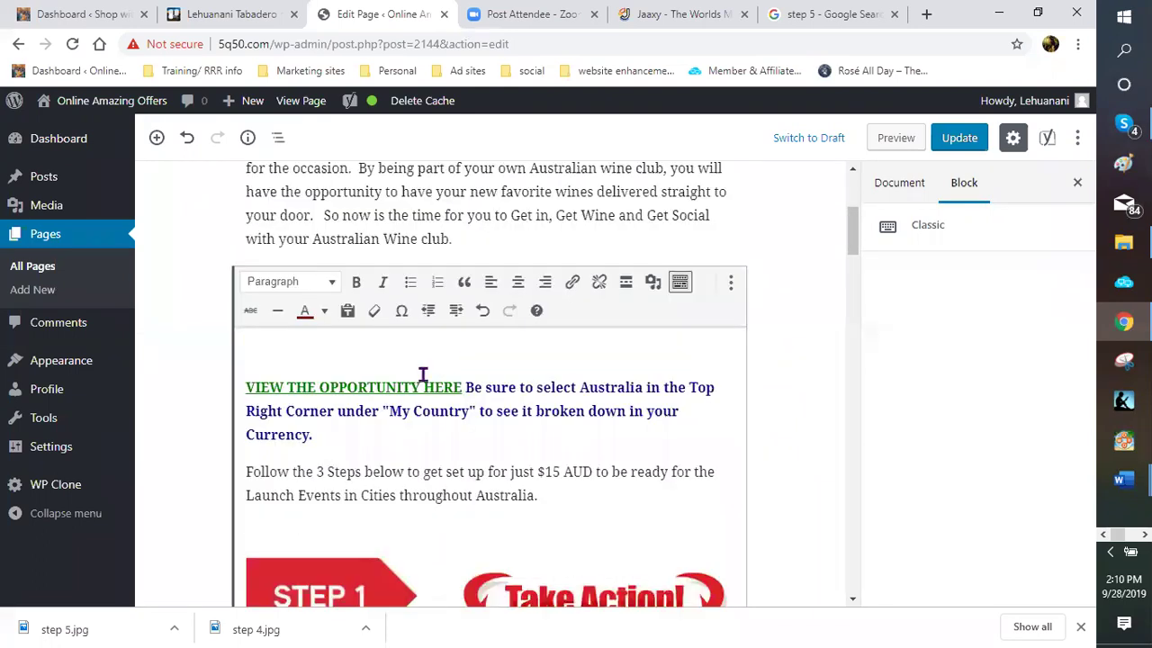
scroll(423, 373, up, 3)
scroll(419, 373, up, 1)
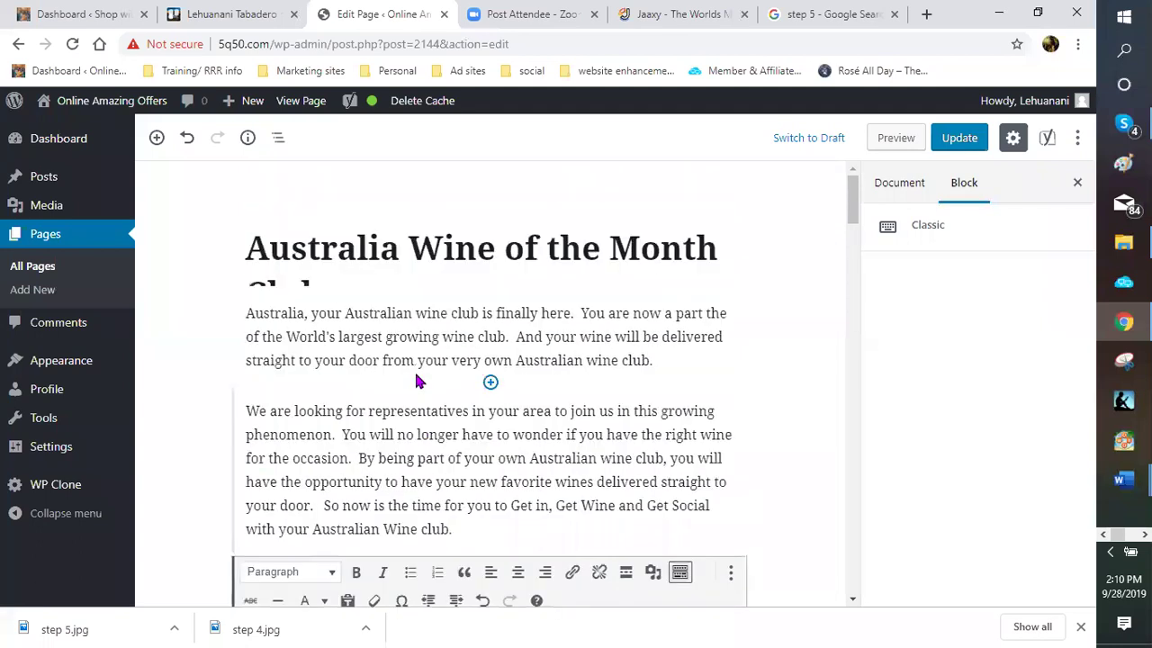
Retitle the page 'Australian Wine Club is here!!', replacing the old 'of the Month Club' wording
click(479, 249)
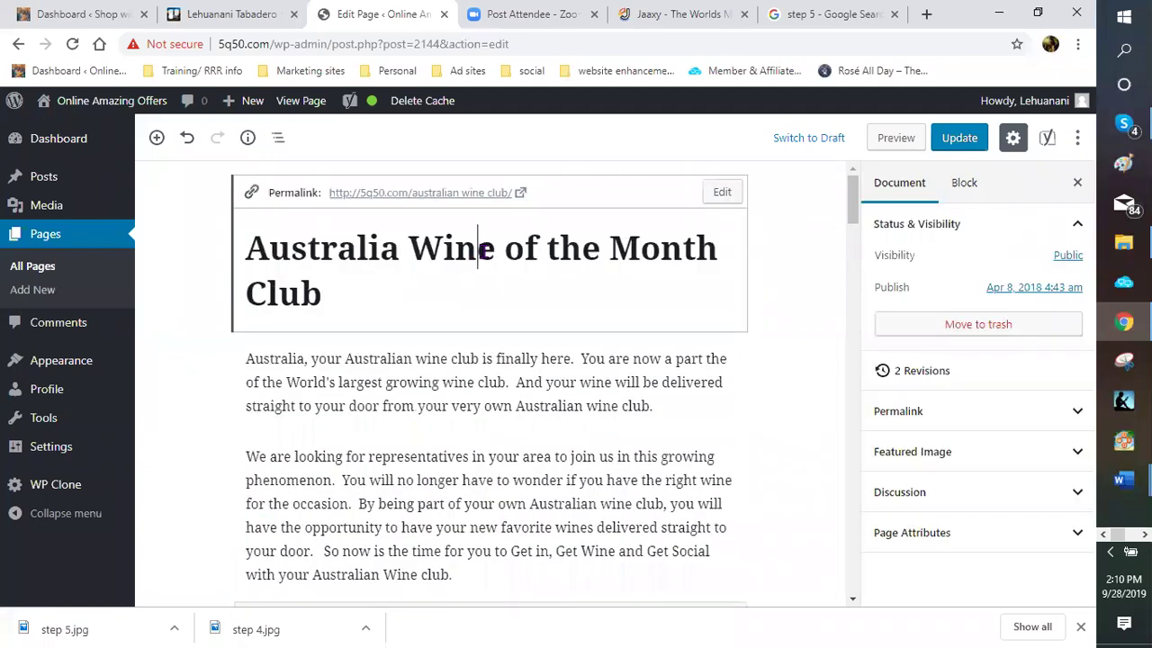
click(398, 251)
text(N)
key(BackSpace)
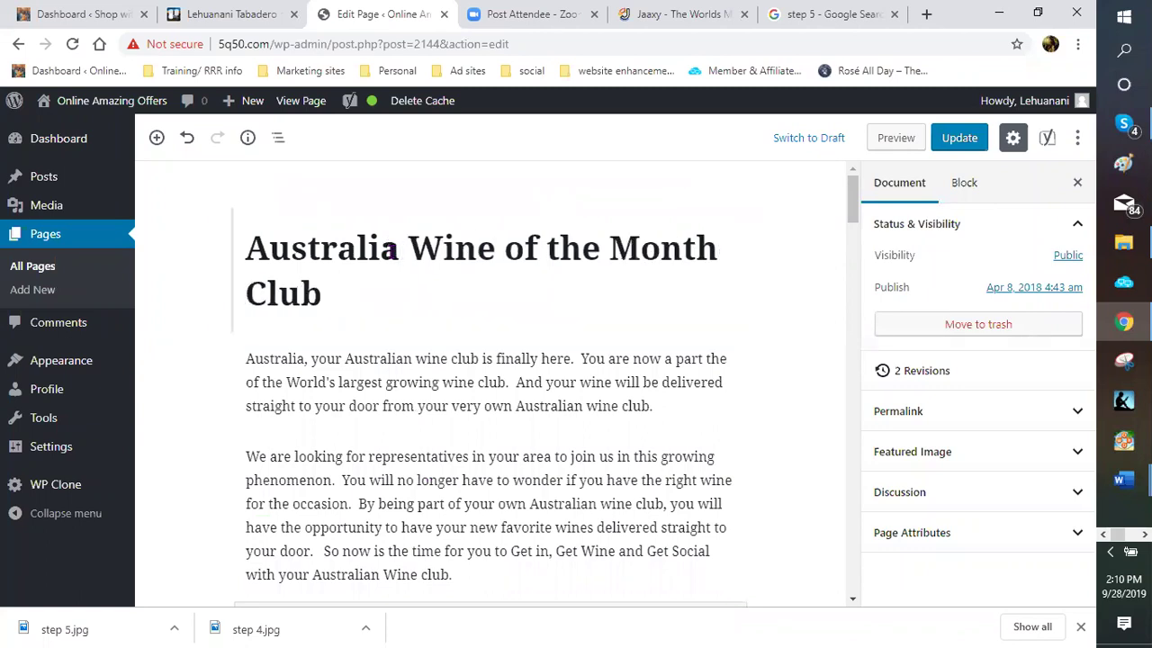
text(n)
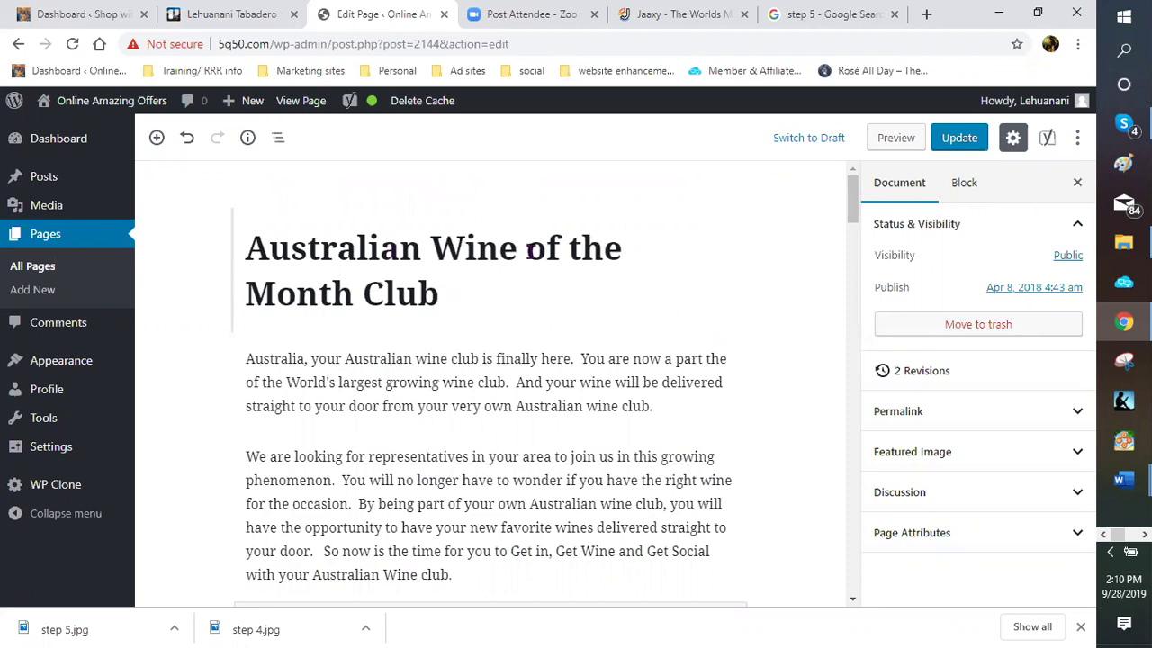
click(532, 251)
text(Club)
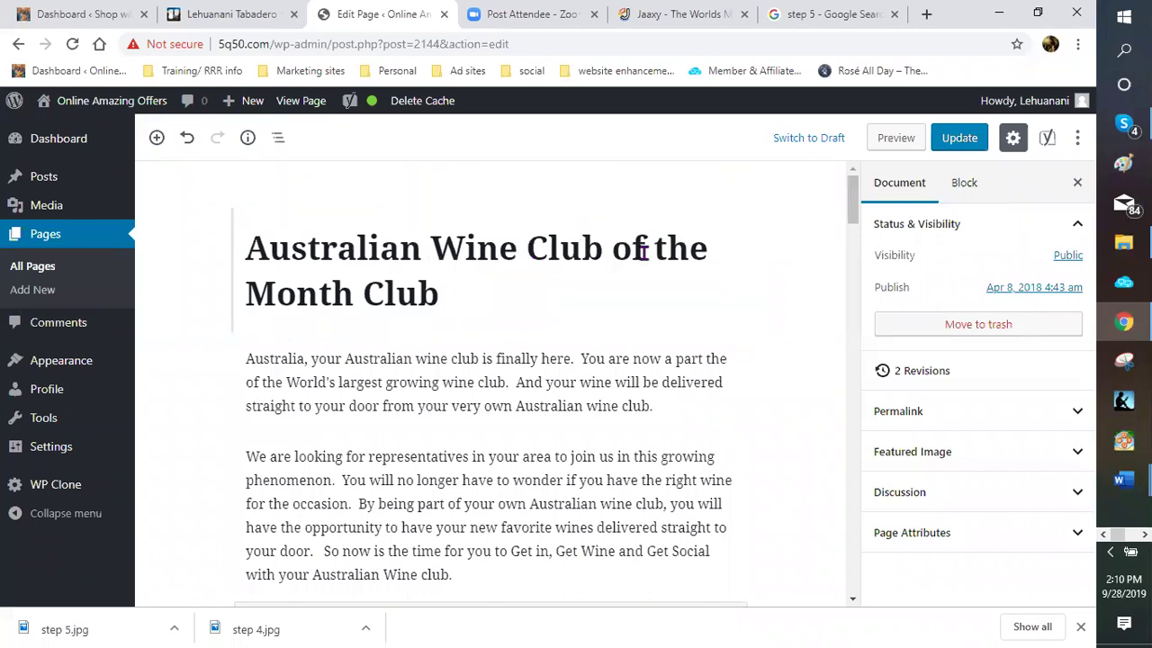
key(shift+Down)
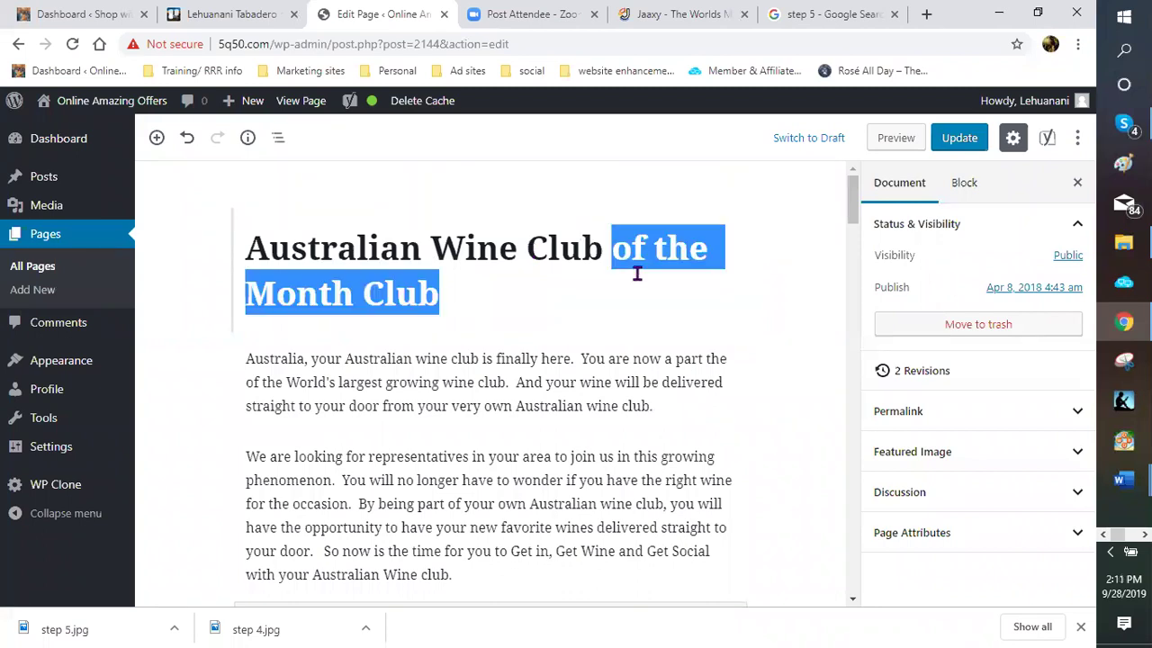
key(BackSpace)
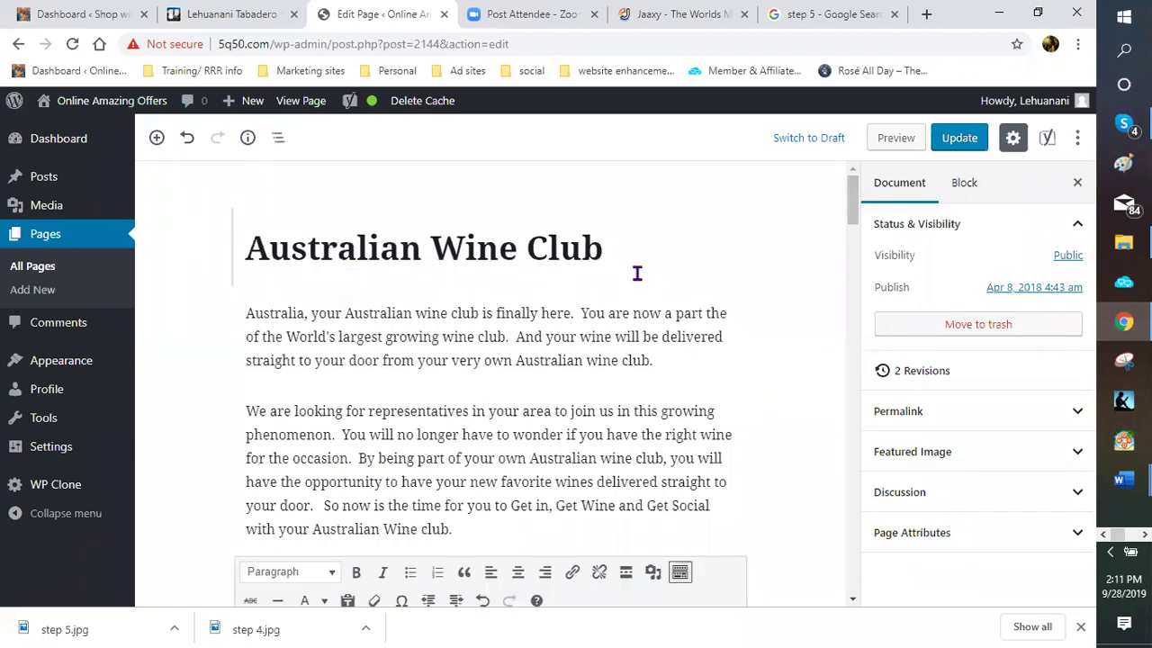
text(is here)
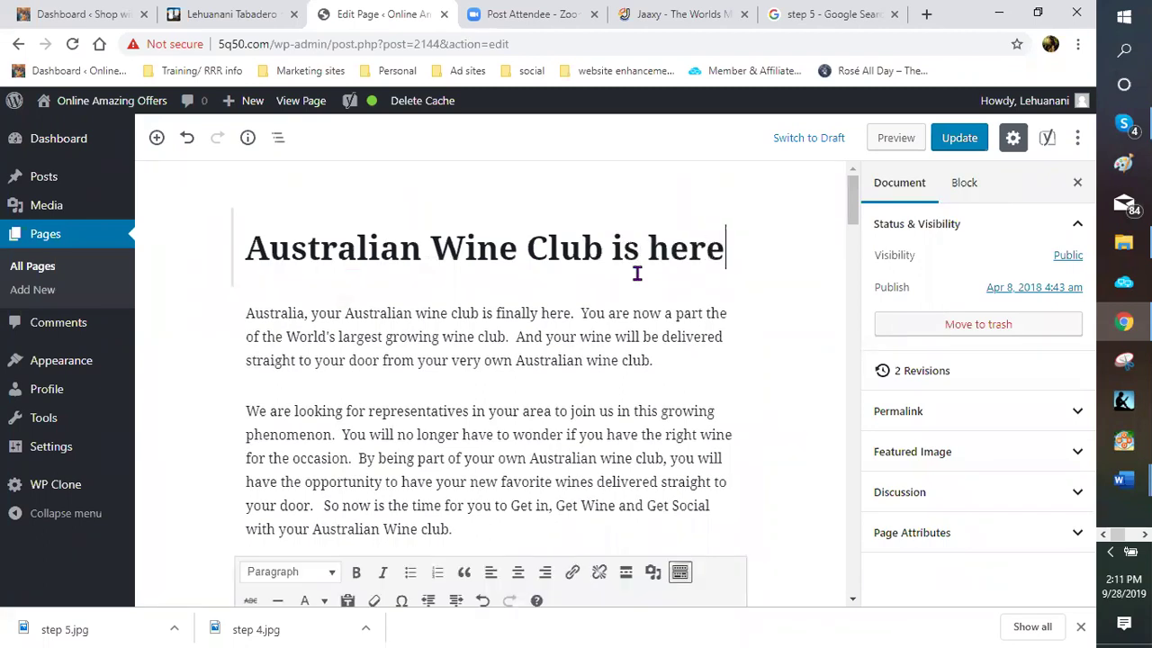
text(!!)
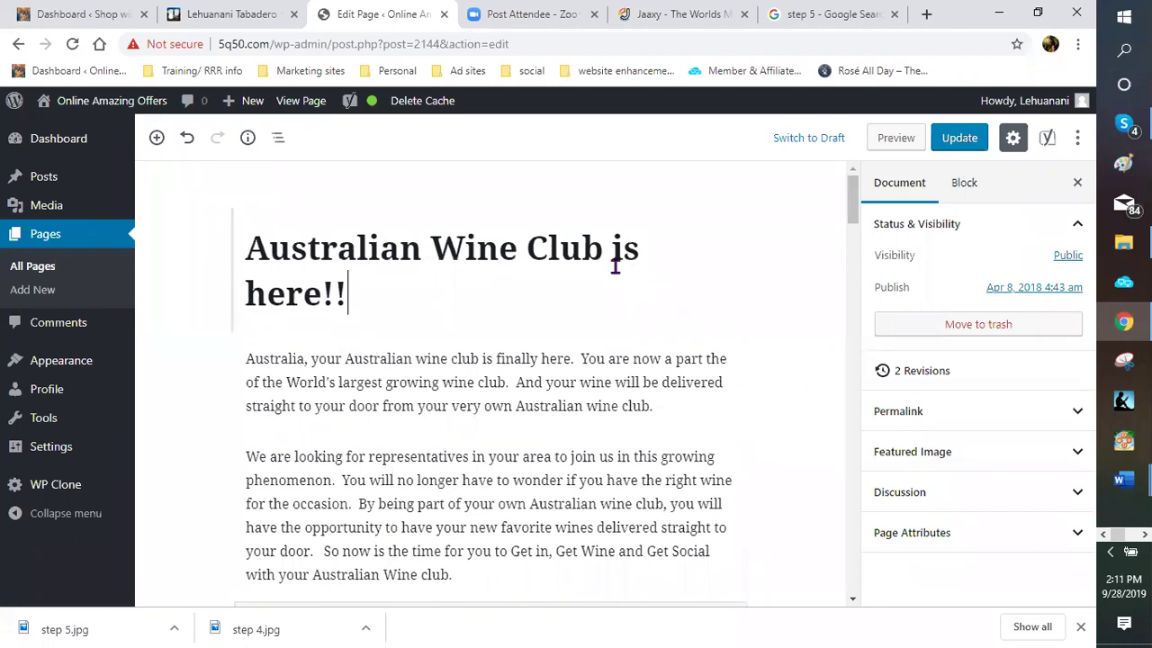
scroll(540, 282, down, 2)
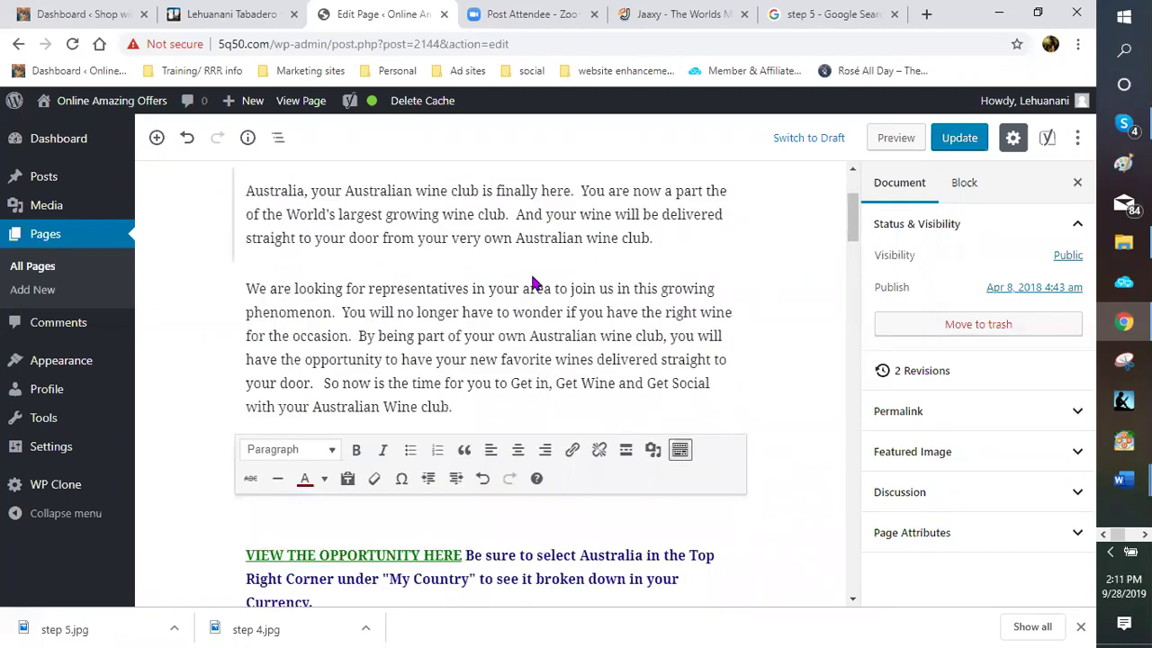
scroll(432, 281, down, 4)
scroll(396, 294, up, 1)
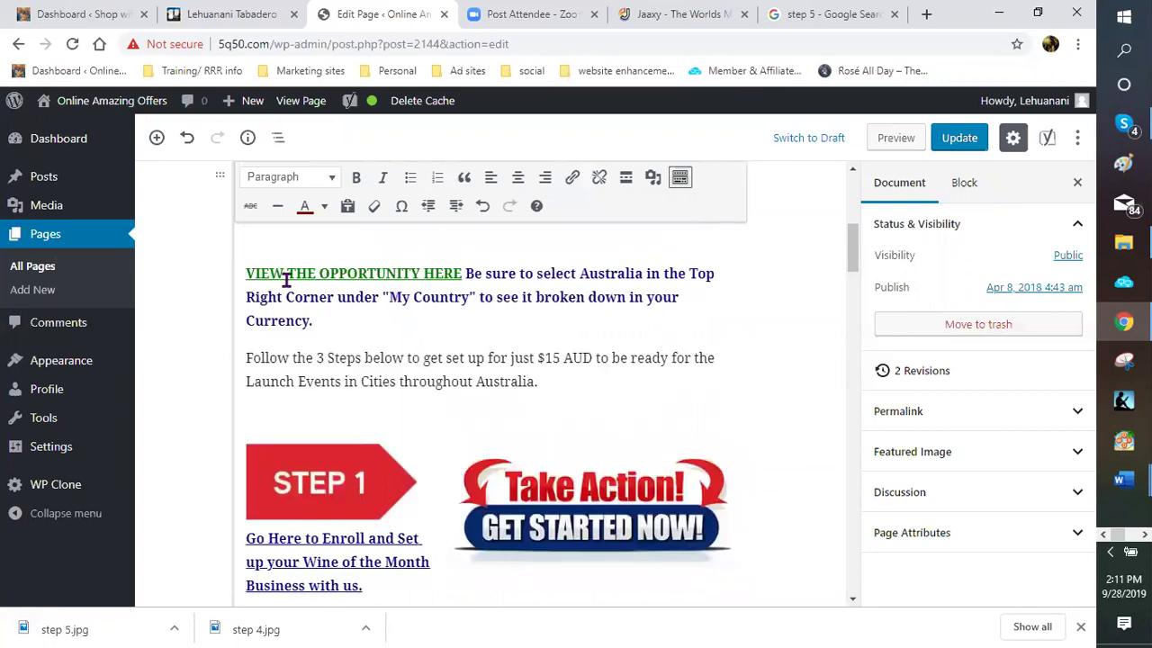
Insert 'Australian wine club' into the green VIEW THE … OPPORTUNITY HERE link
click(327, 272)
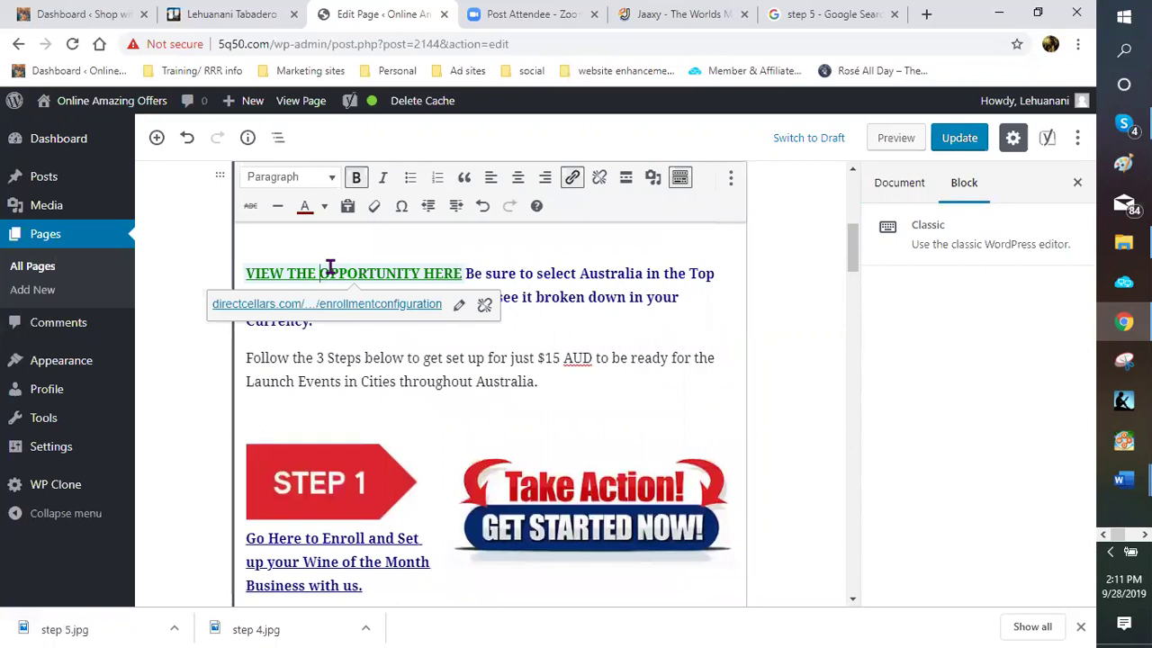
text(Australian )
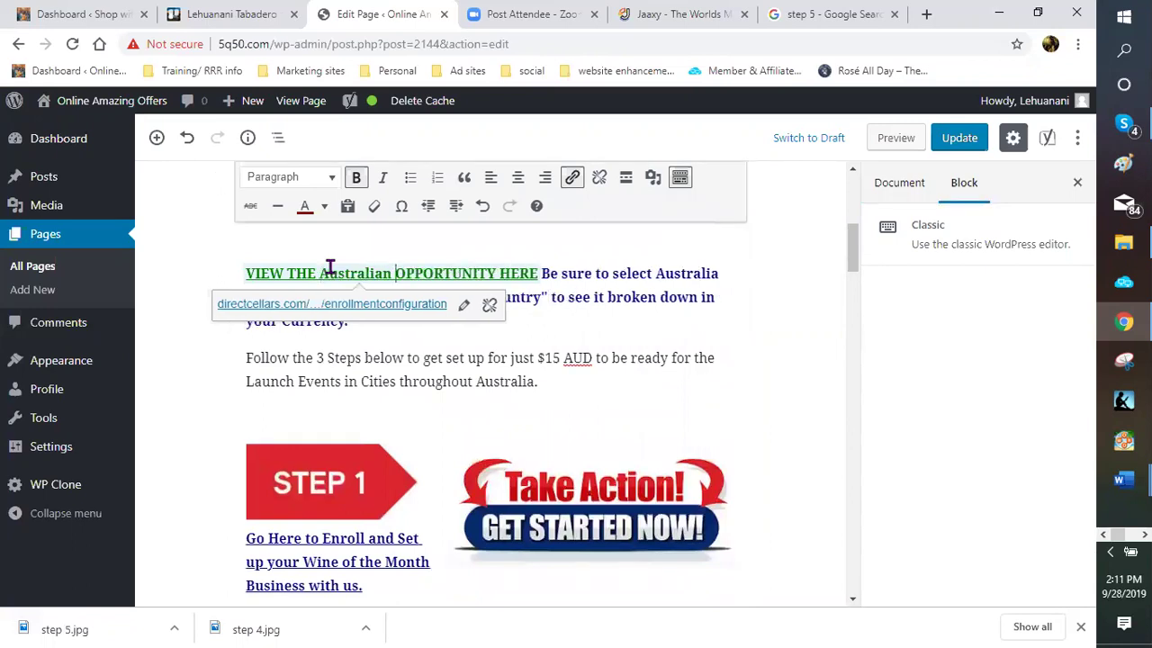
text(wine club)
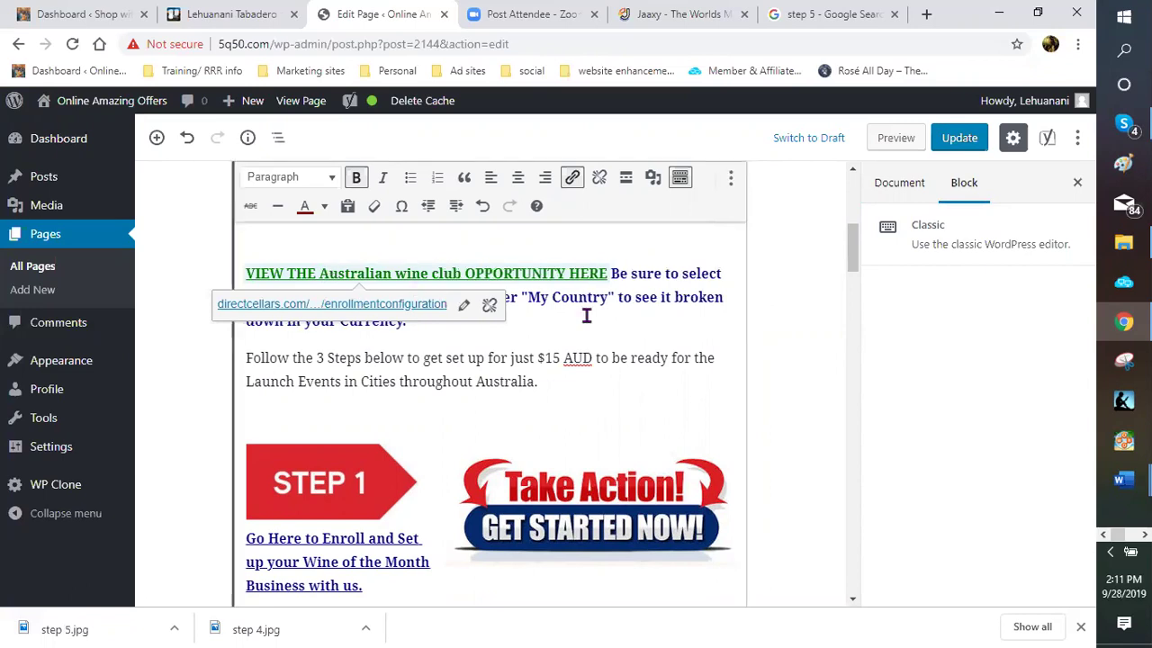
scroll(598, 338, up, 10)
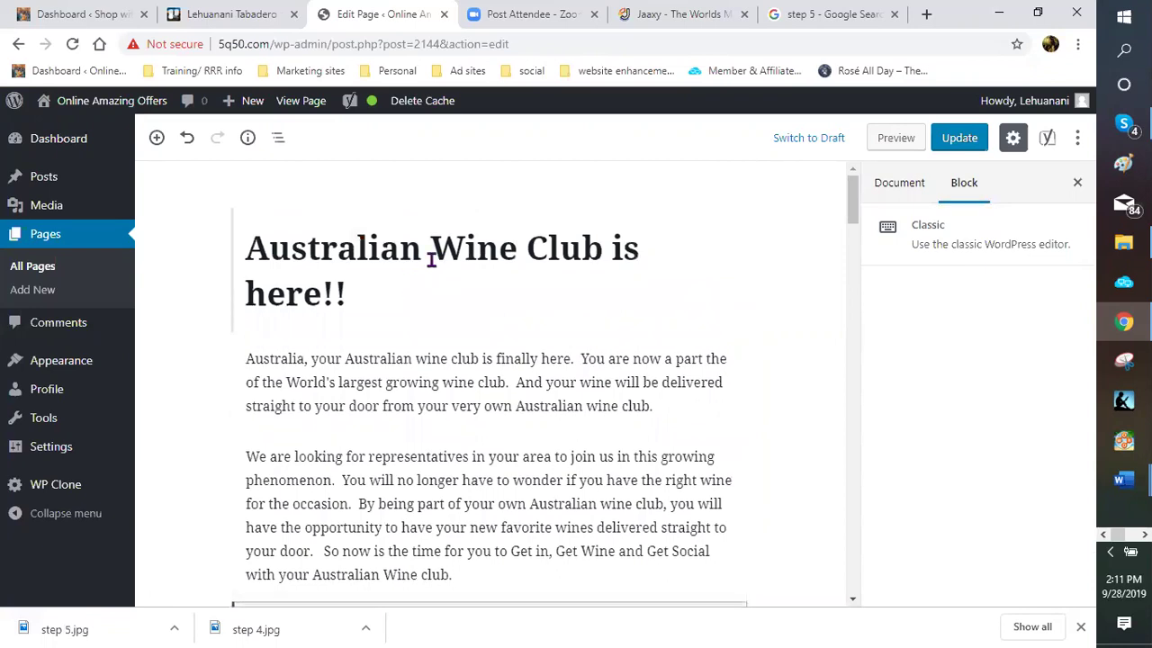
scroll(432, 267, down, 2)
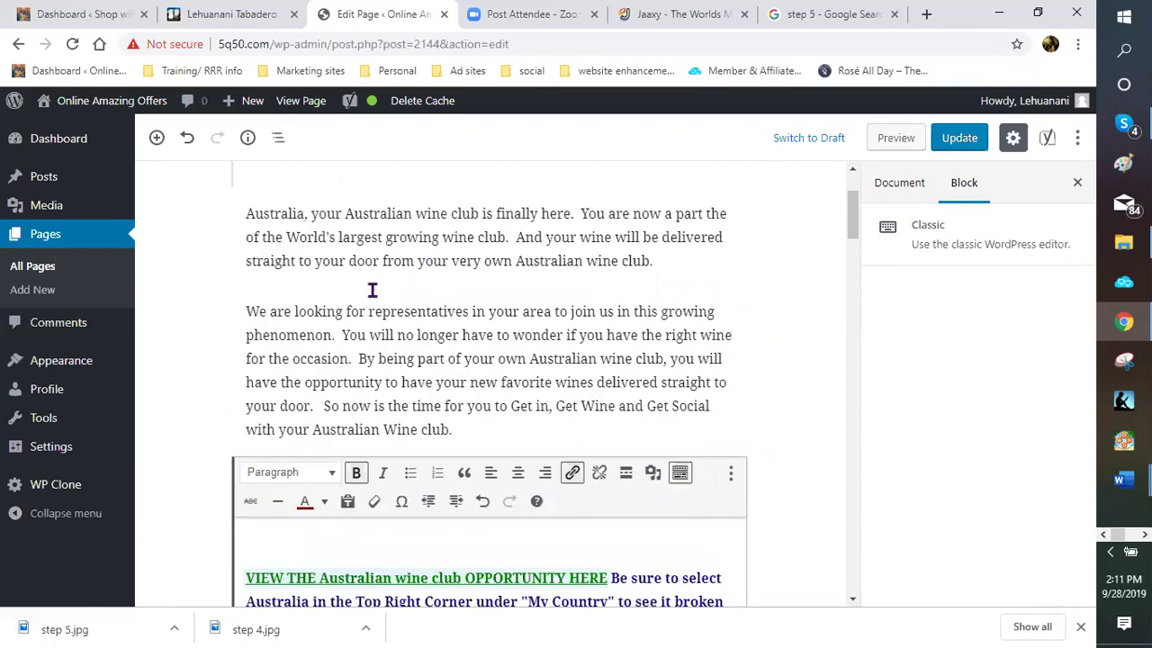
scroll(321, 276, down, 3)
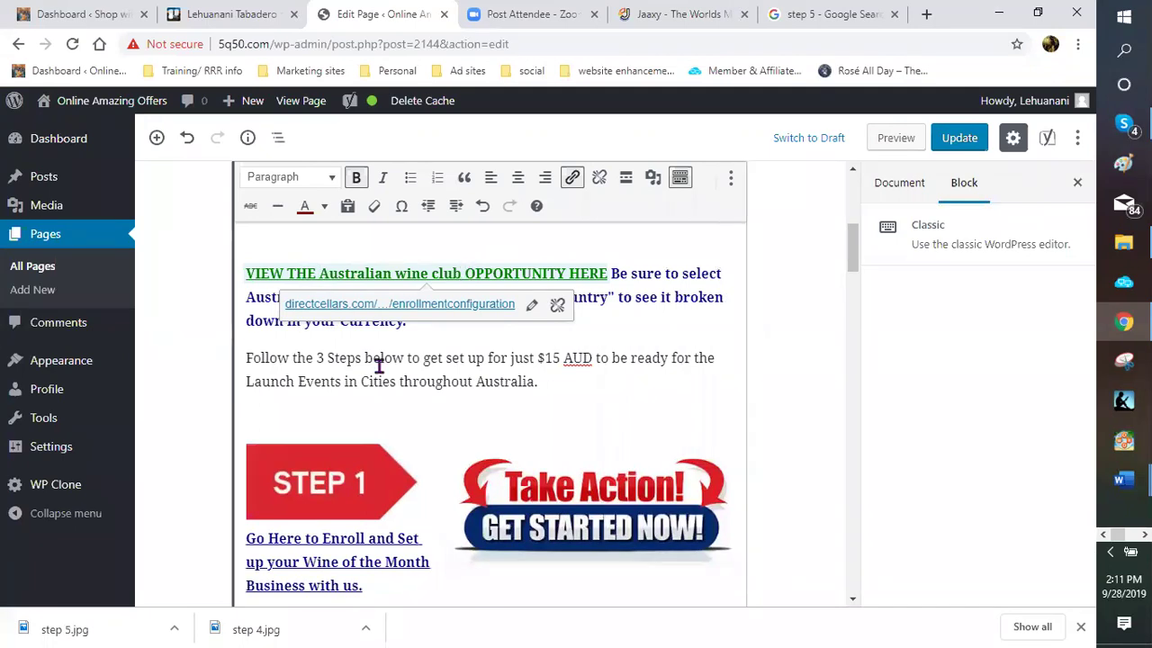
scroll(333, 384, down, 2)
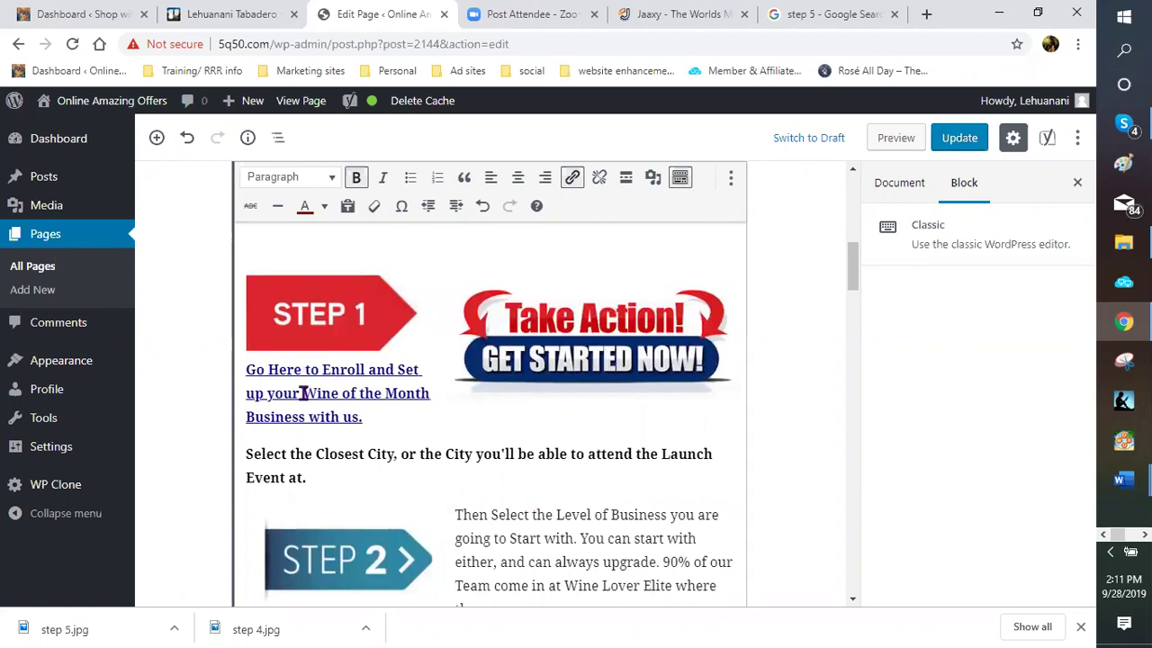
Reword the Step 1 link to '…your Australian Wine Club of the month Business with us.'
click(302, 394)
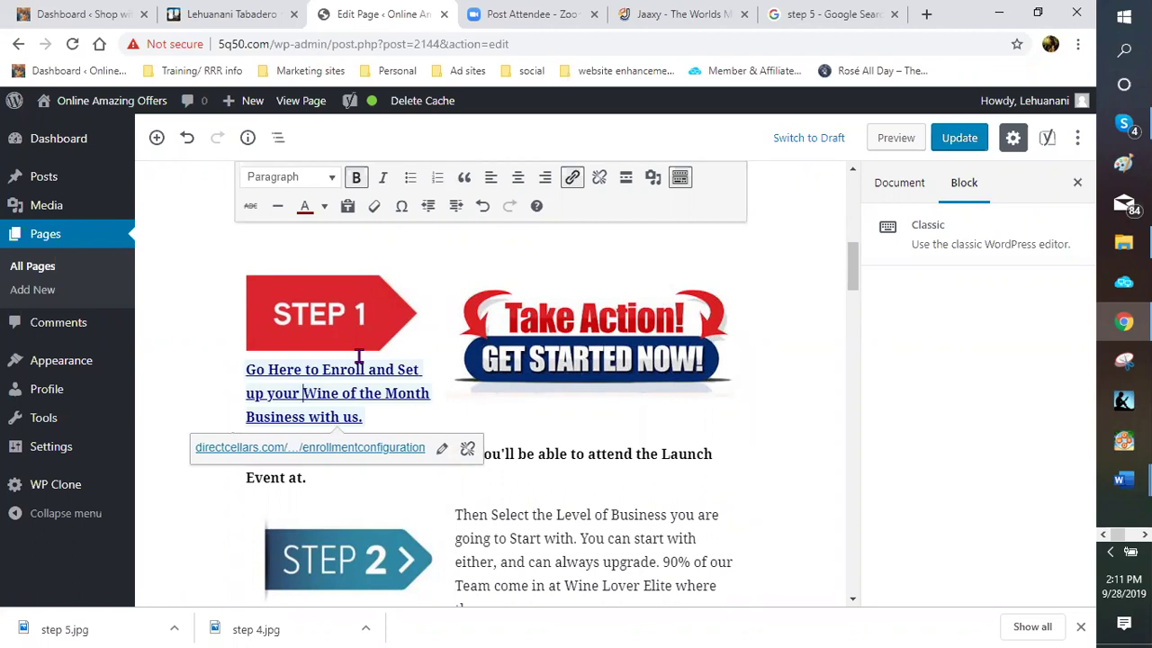
text(Auat)
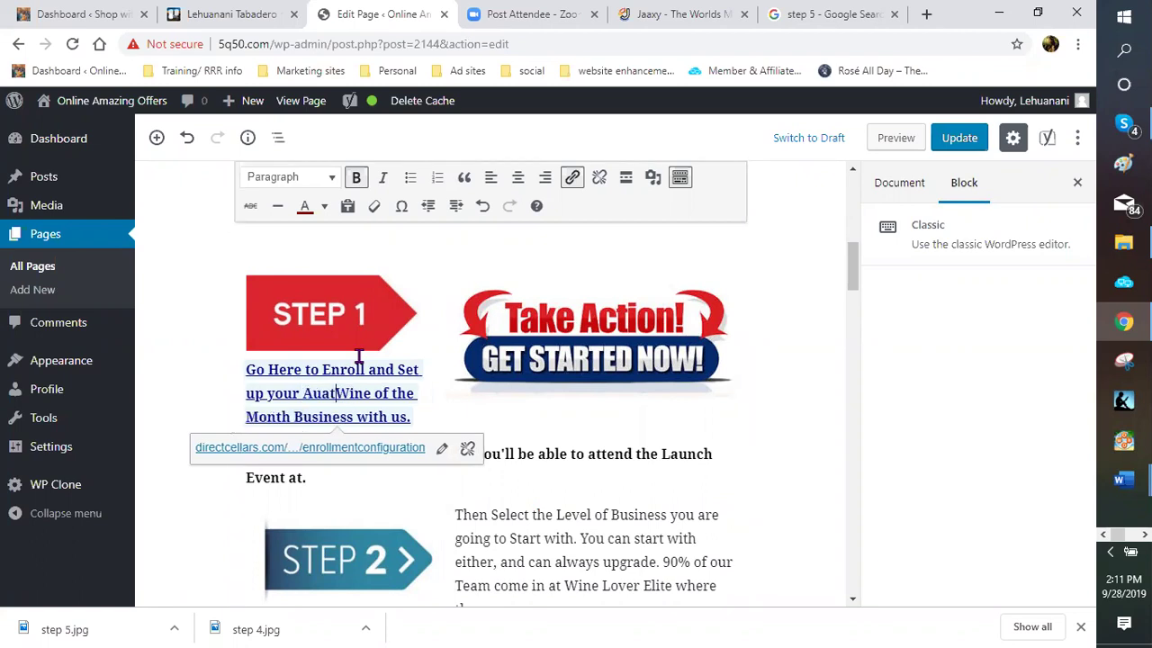
text(ralian )
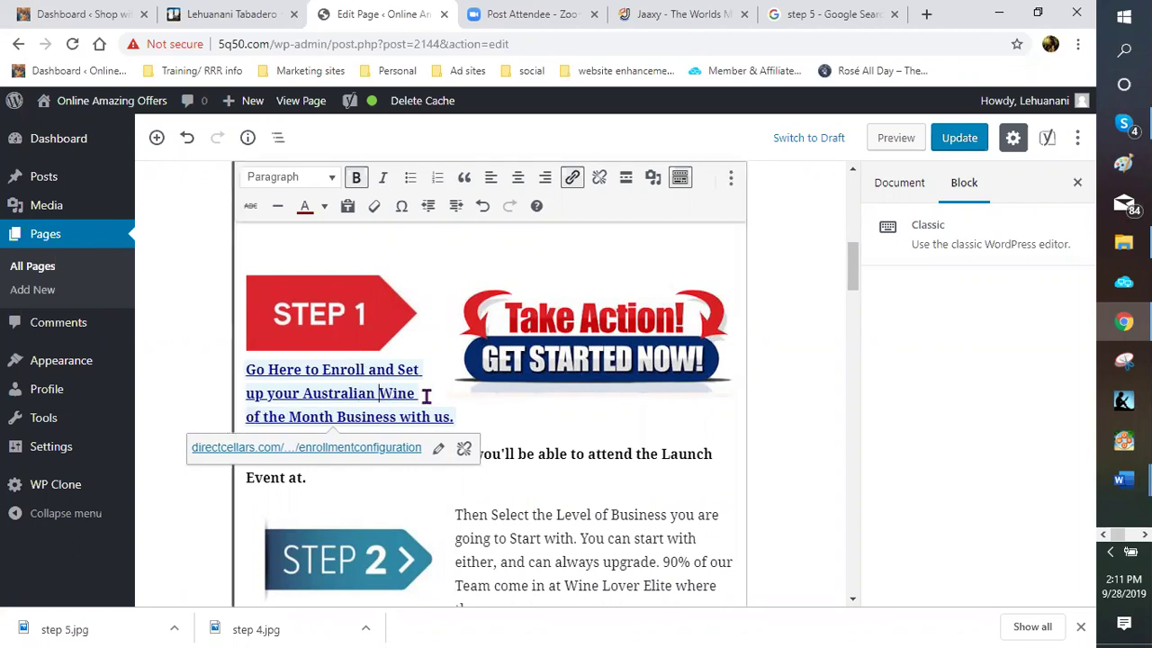
text(club)
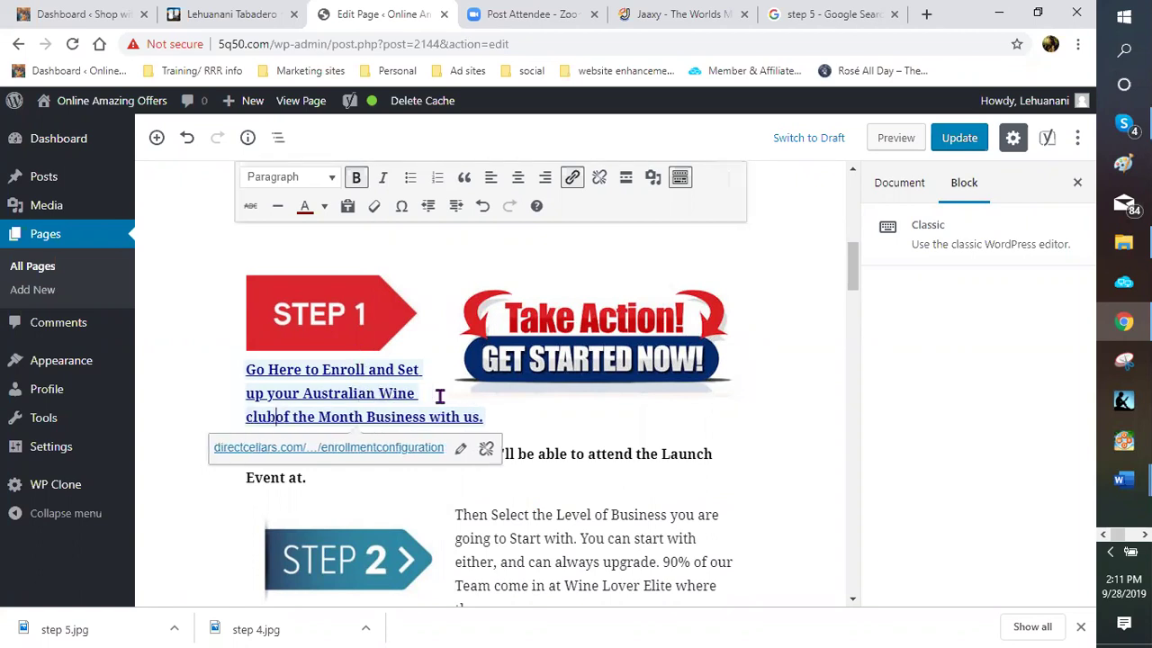
key(BackSpace)
key(BackSpace)
key(BackSpace)
key(BackSpace)
text(Club)
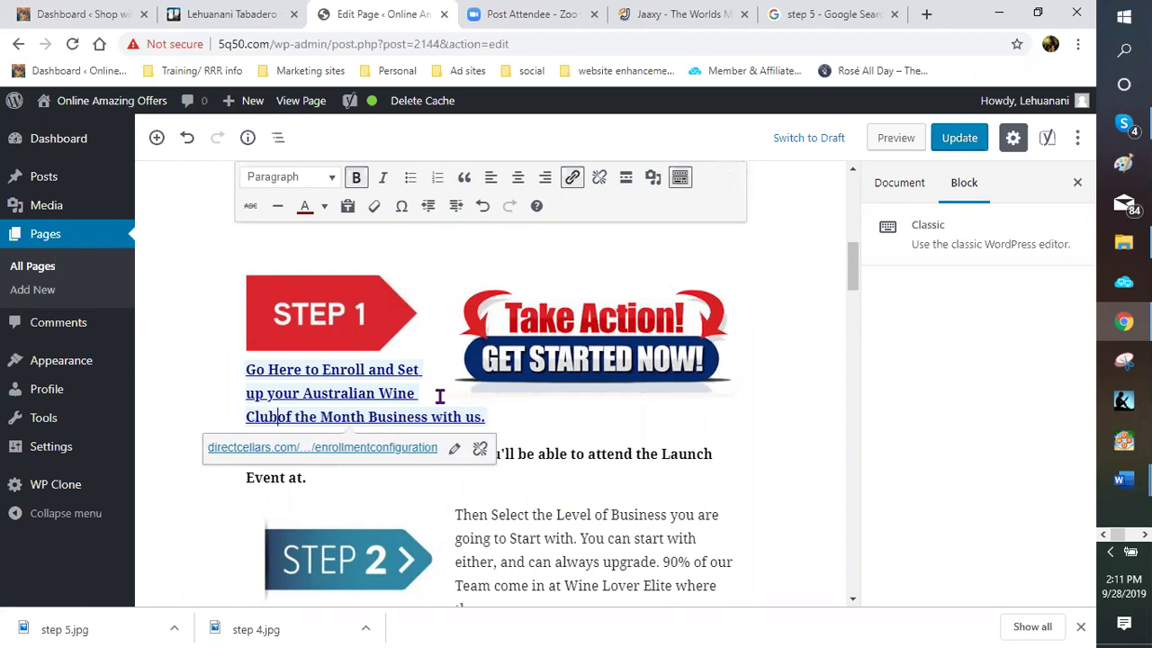
double_click(355, 417)
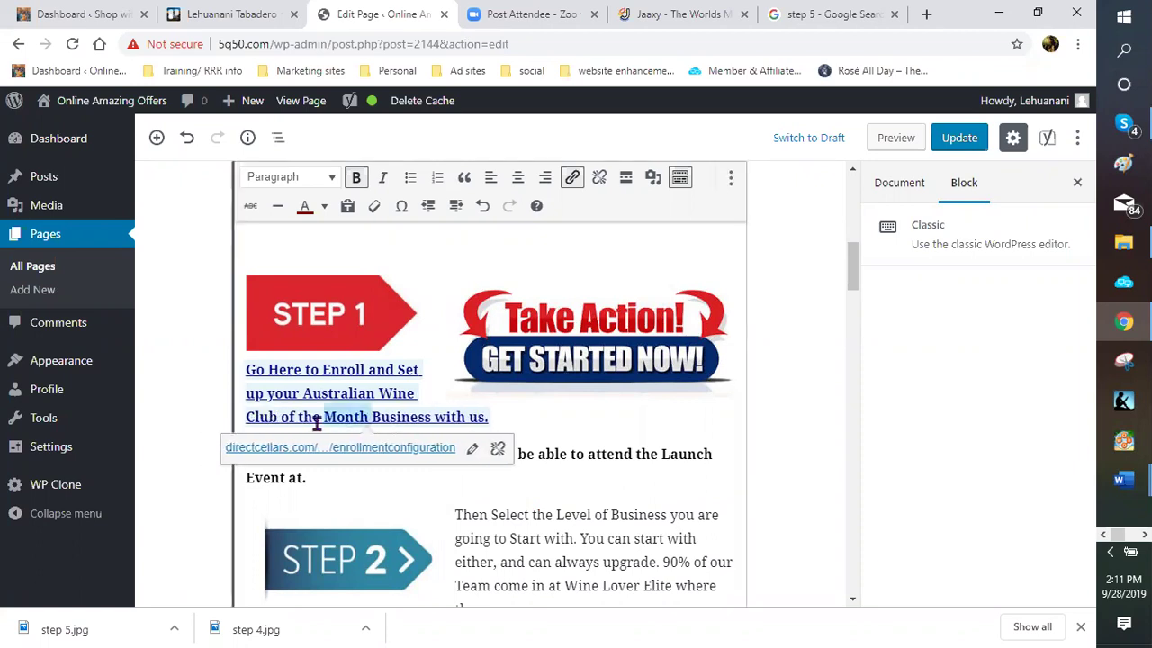
drag(284, 418, 281, 418)
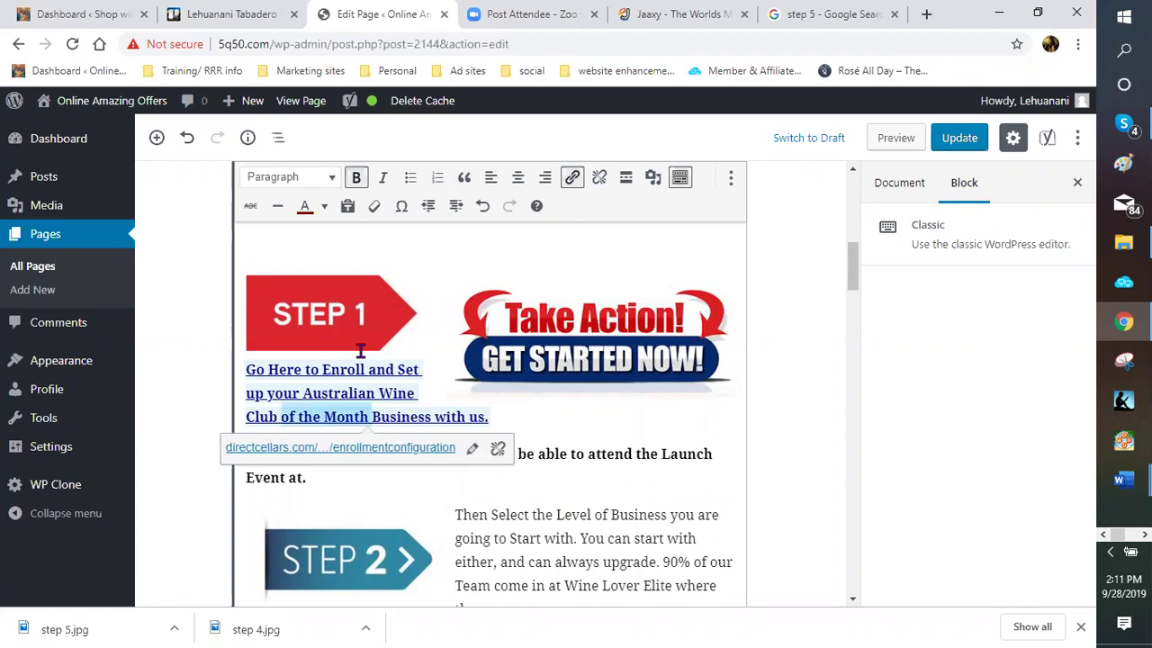
key(BackSpace)
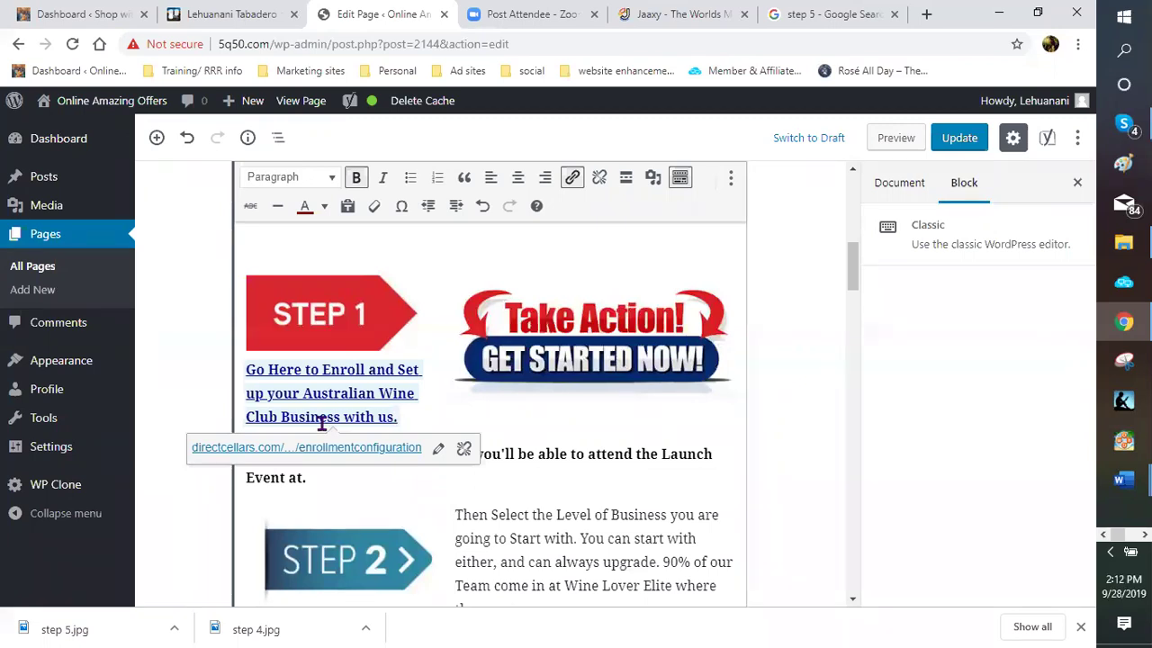
text(of the mont)
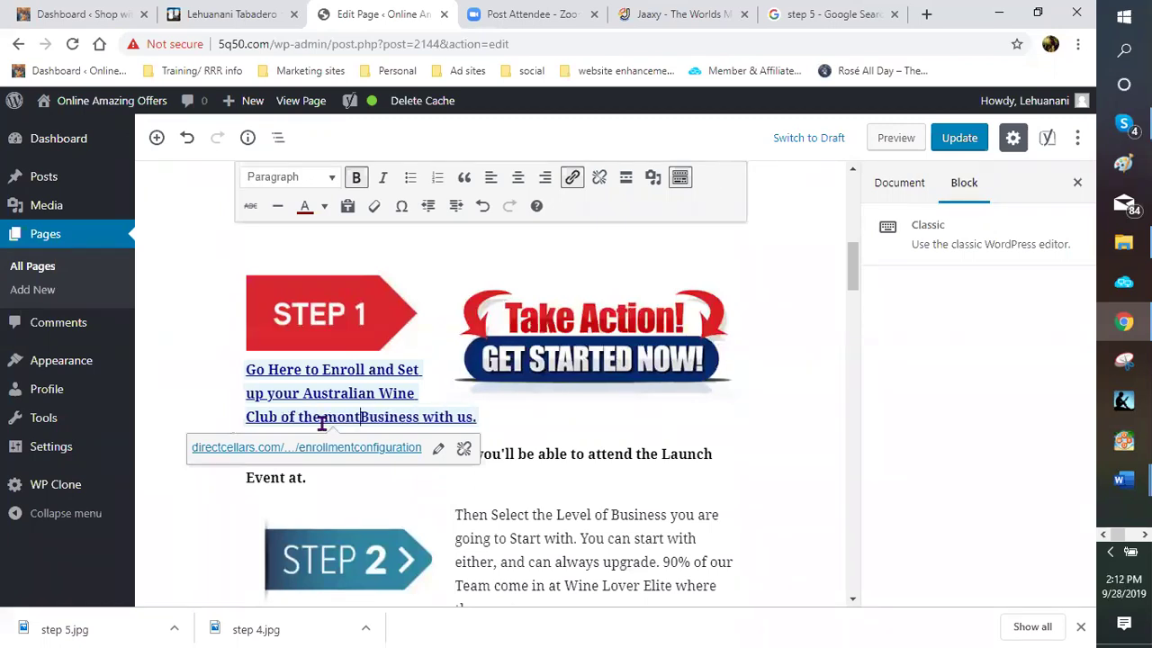
text(h)
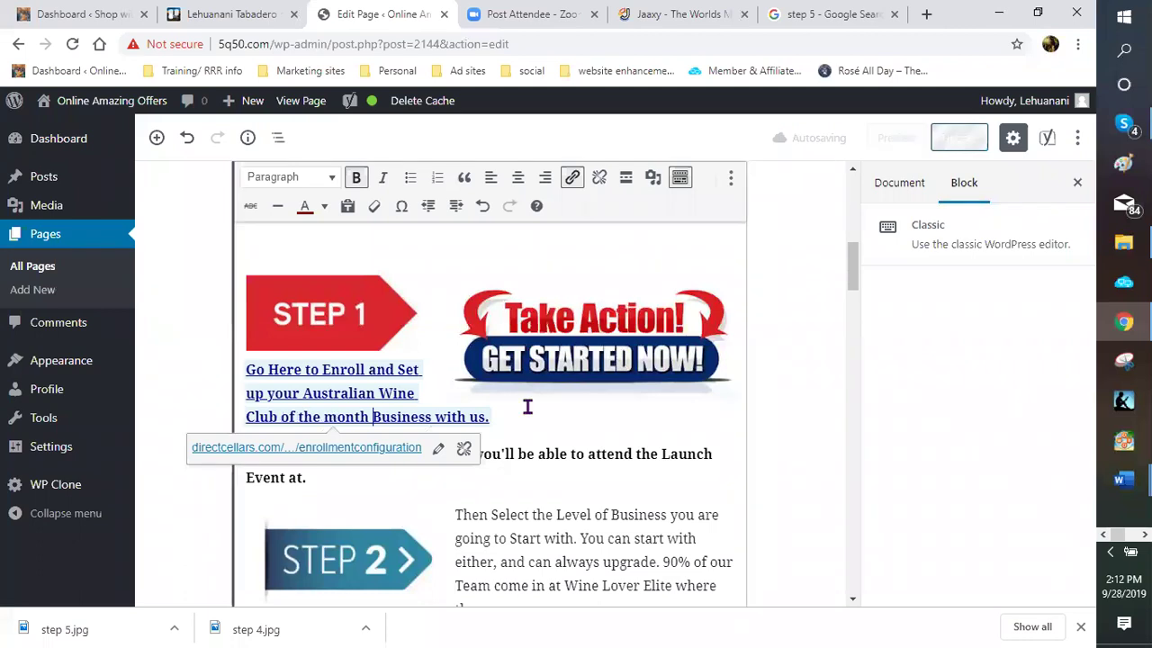
scroll(432, 381, down, 1)
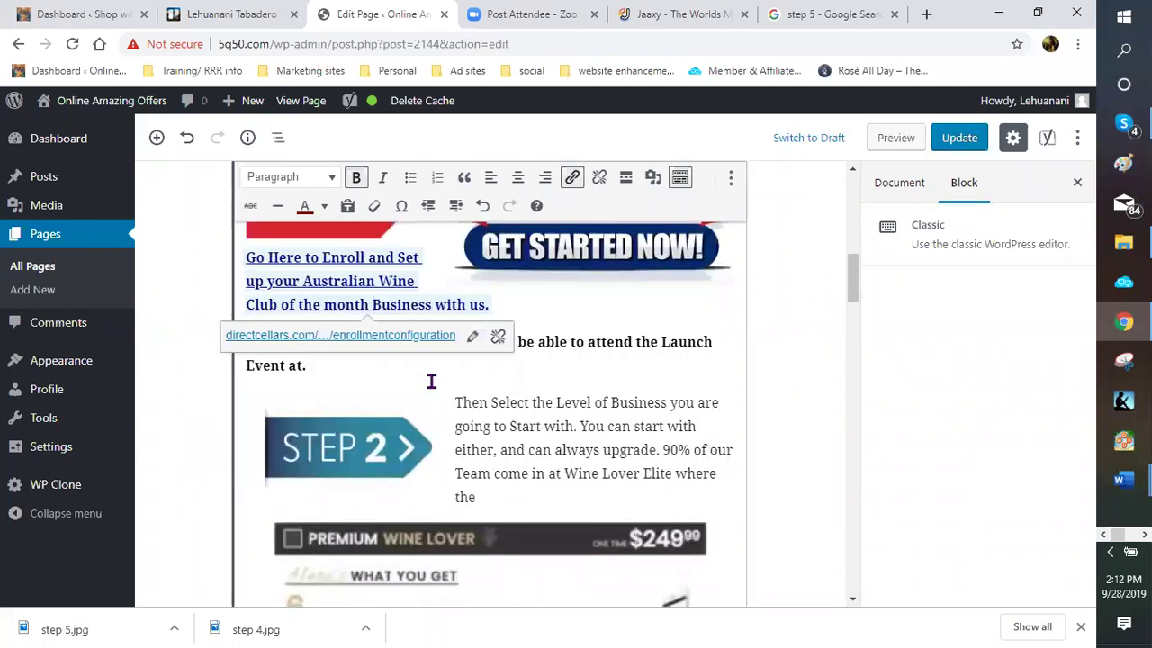
scroll(445, 374, down, 1)
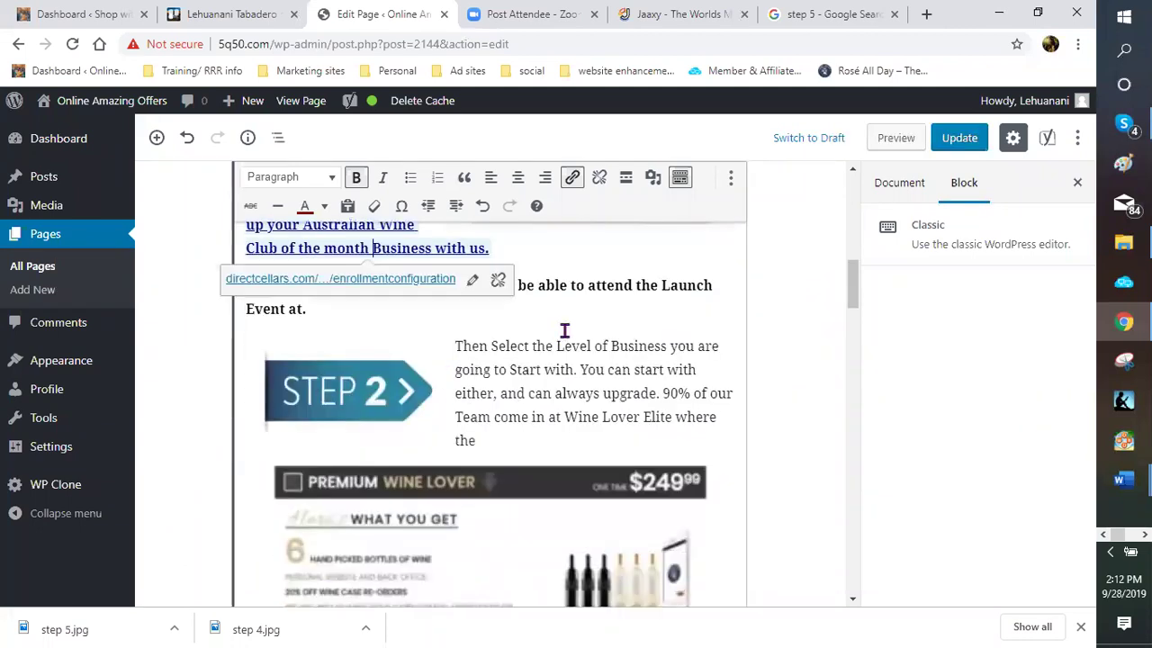
click(621, 316)
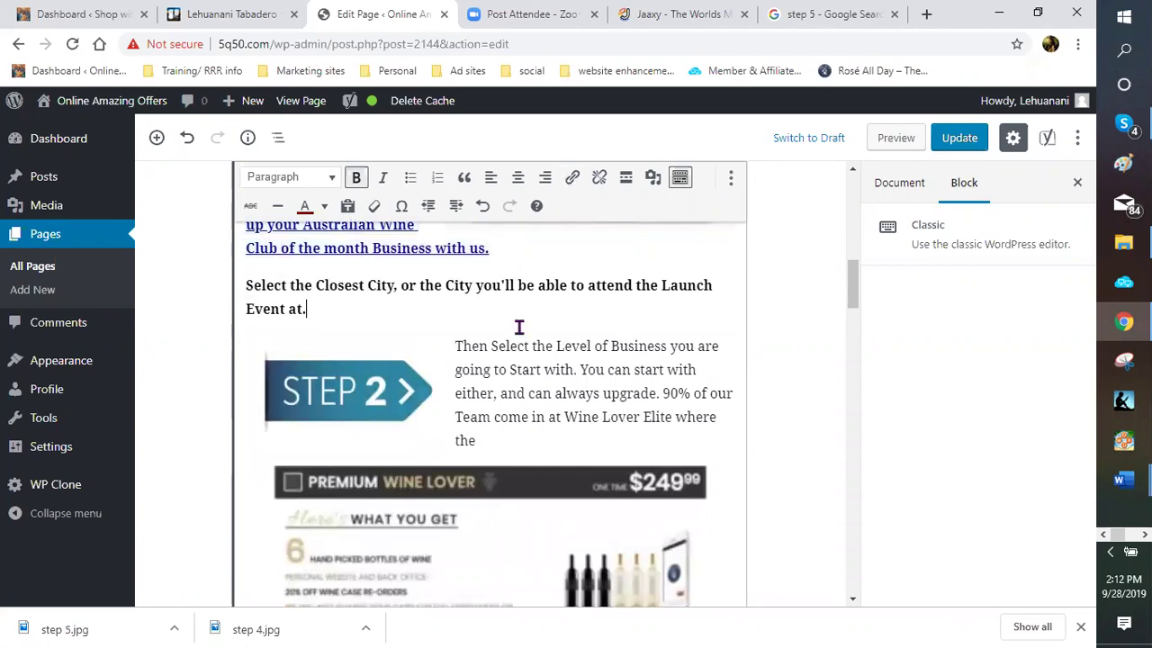
Replace the Step 3 heading's final period with ' from your Australian Wine club'
scroll(518, 328, down, 3)
scroll(518, 327, down, 6)
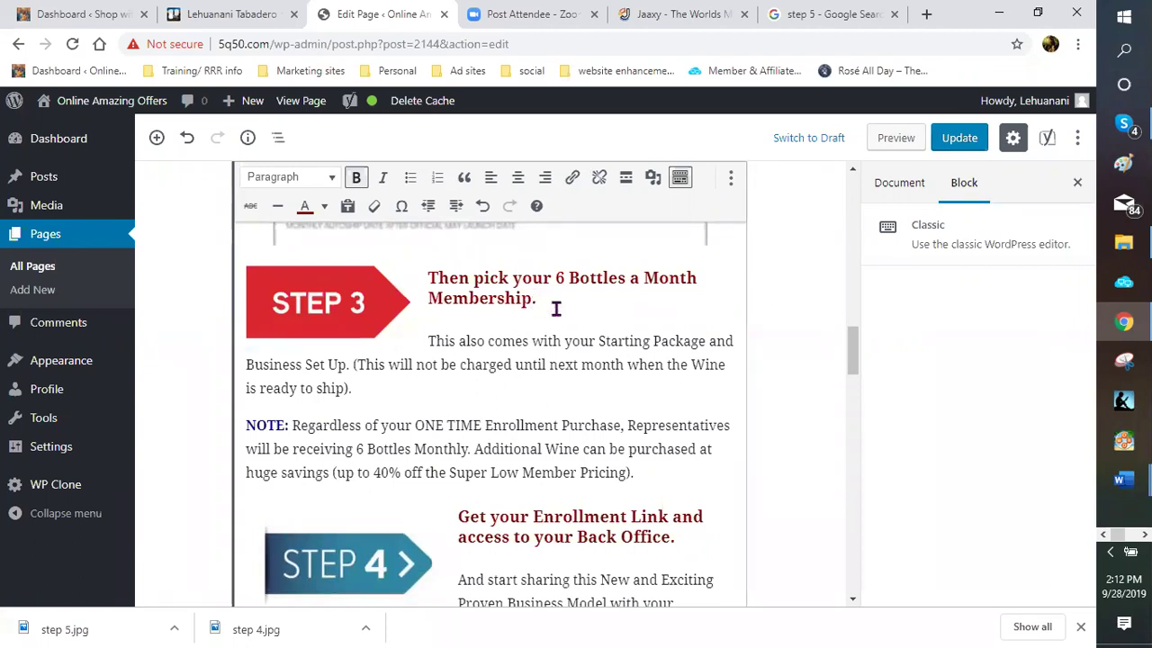
click(556, 309)
key(BackSpace)
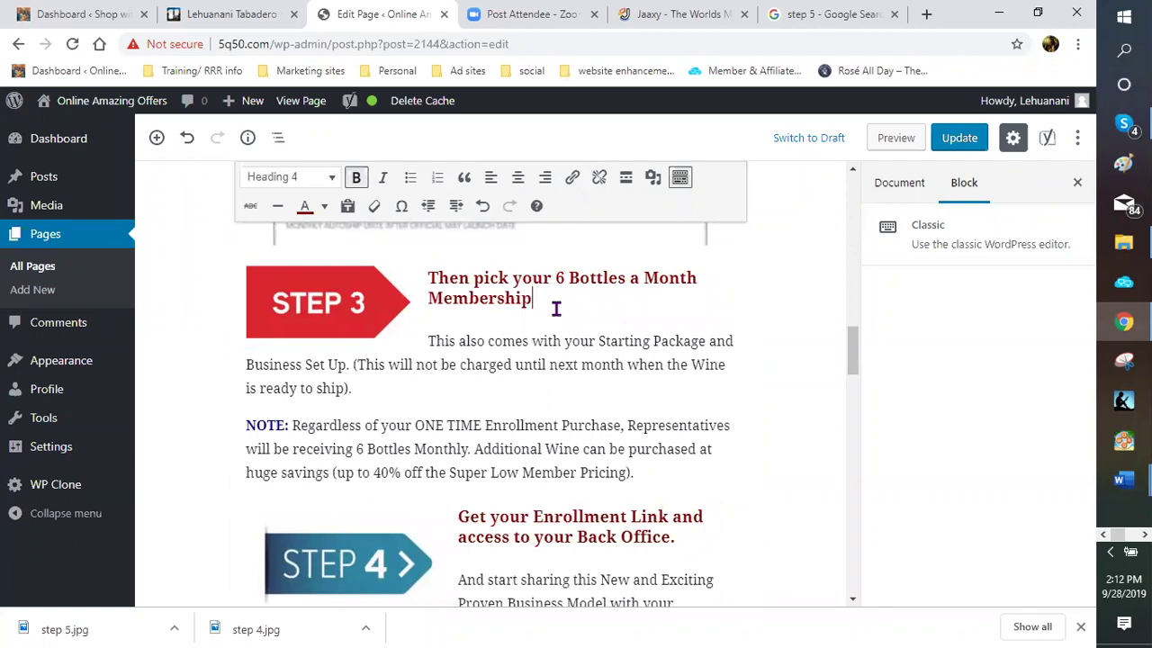
text(Fr)
key(BackSpace)
key(BackSpace)
text(from your Austral)
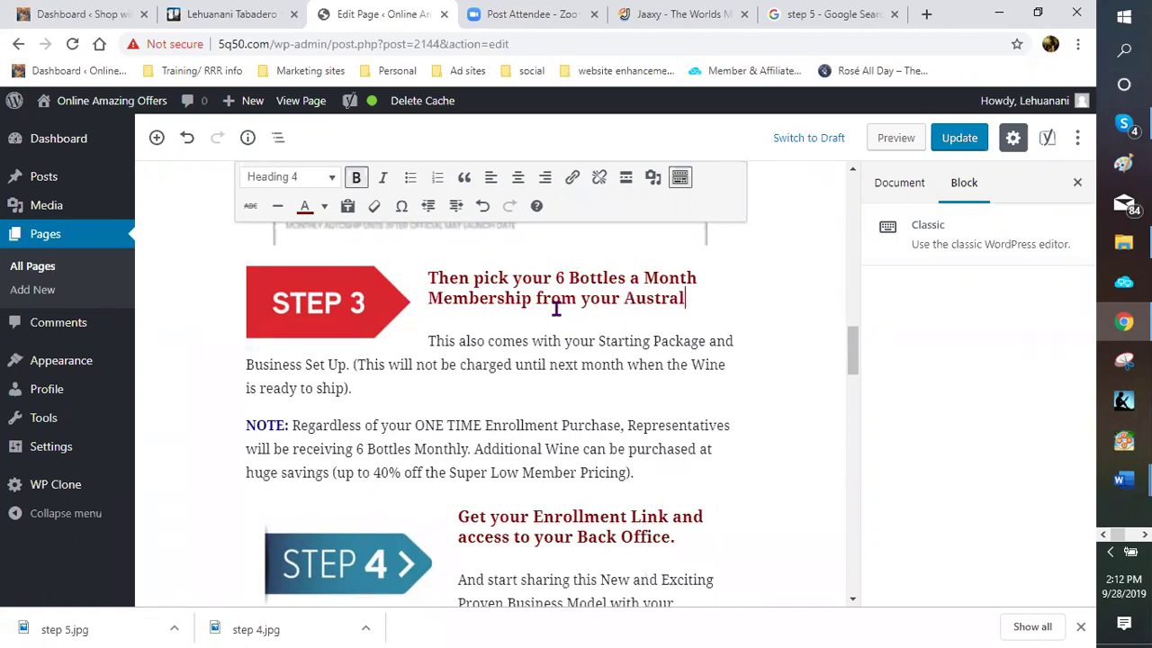
text(ian Wi)
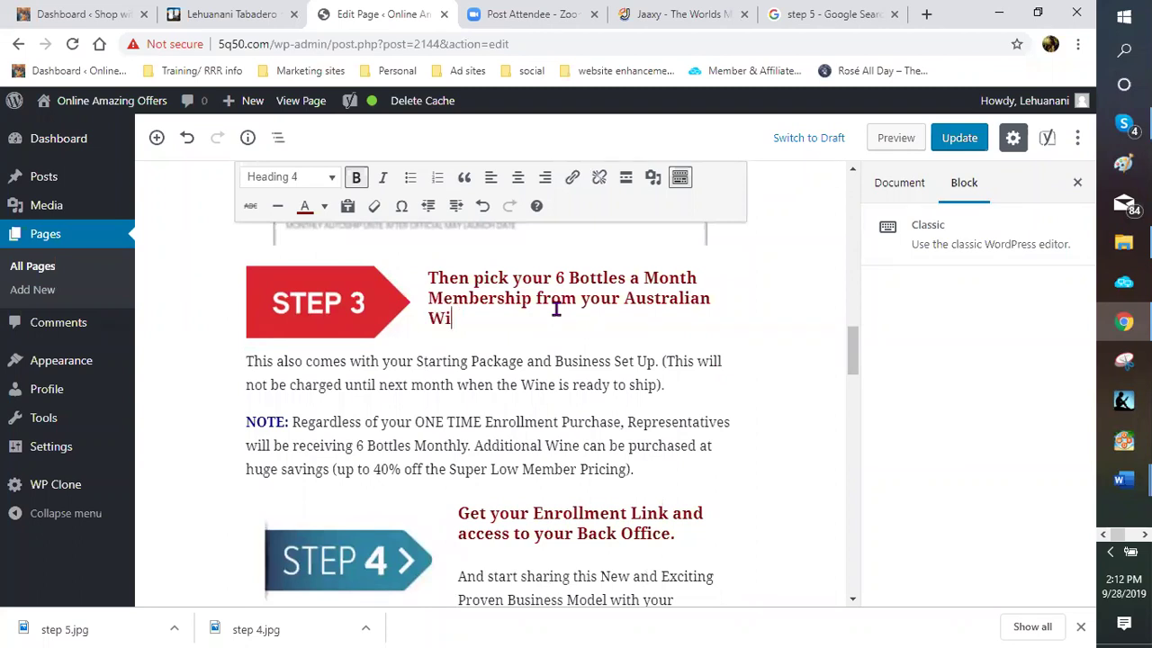
text(ne club)
scroll(556, 308, down, 5)
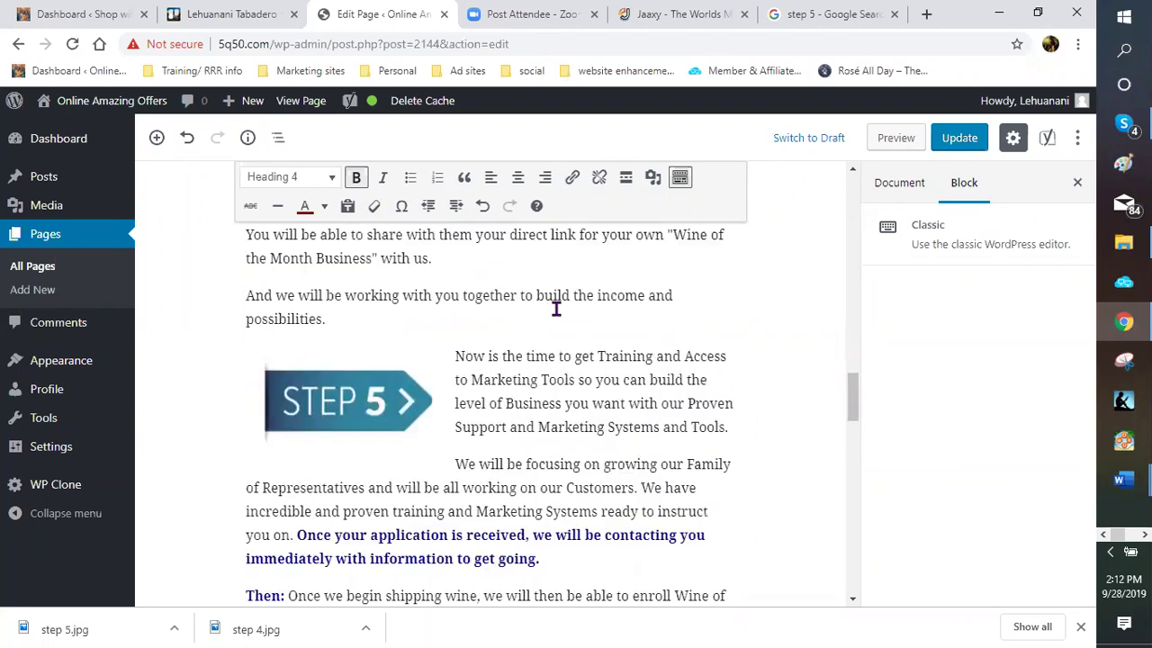
scroll(556, 308, down, 4)
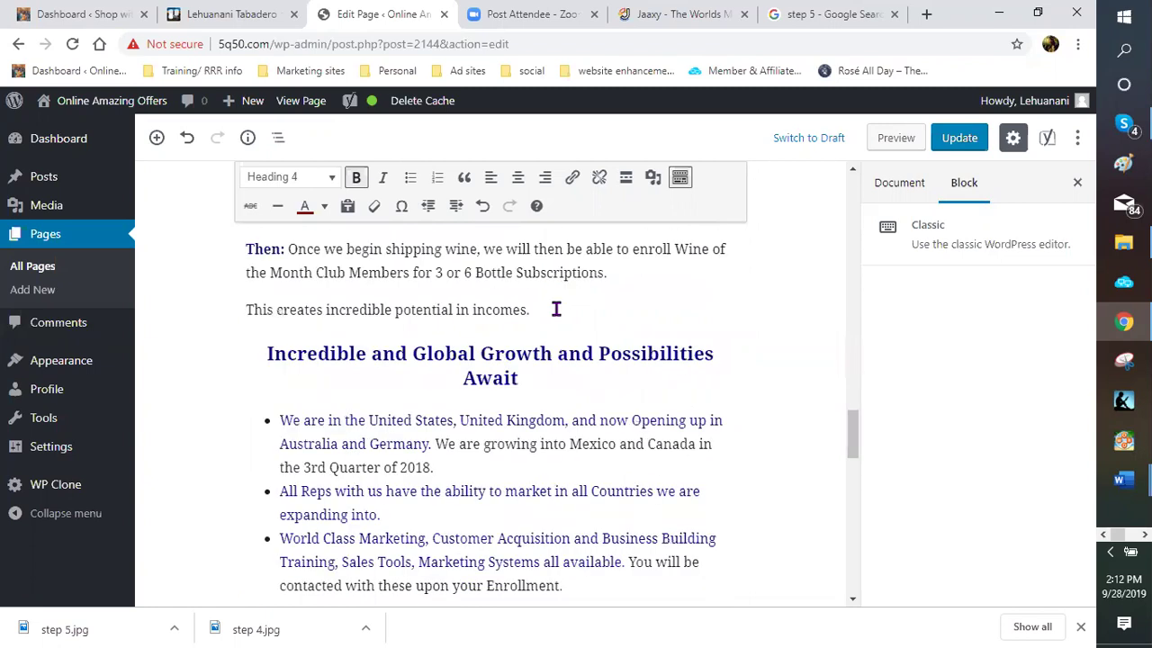
scroll(556, 308, down, 5)
scroll(556, 308, down, 3)
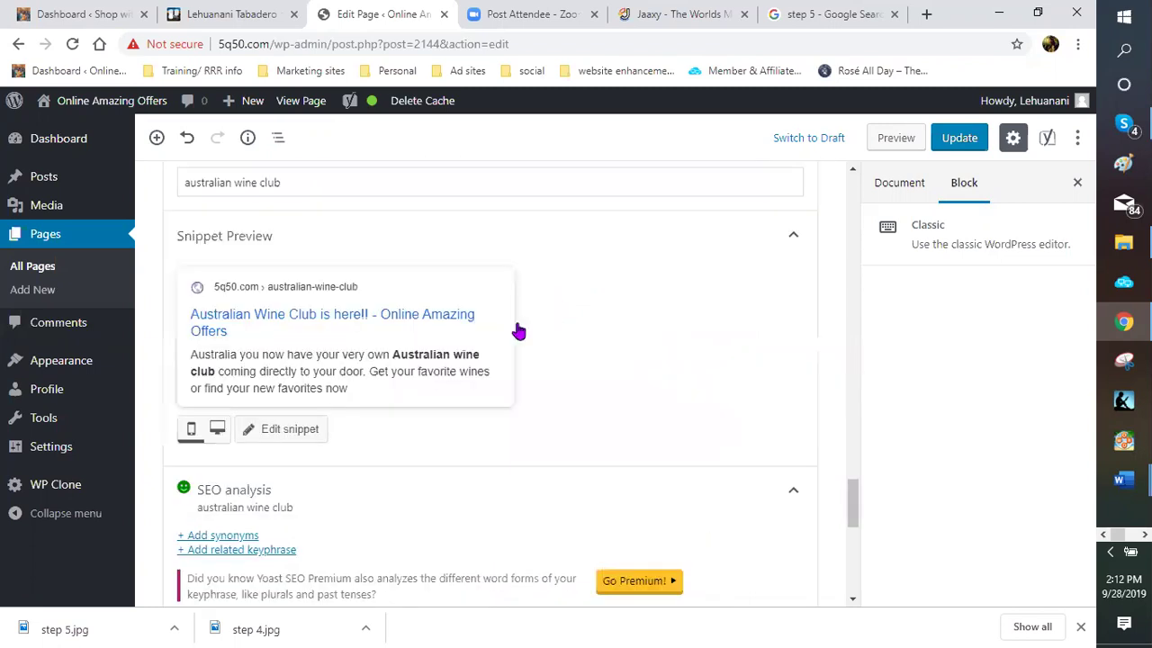
scroll(504, 378, down, 2)
scroll(527, 450, down, 1)
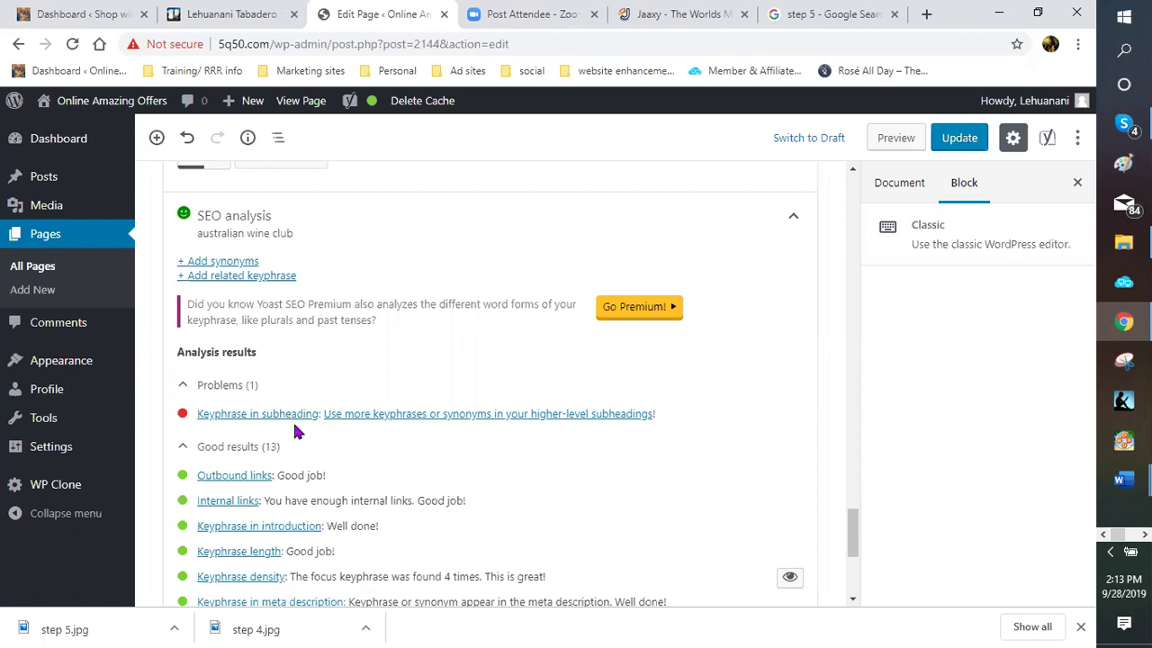
scroll(255, 418, up, 1)
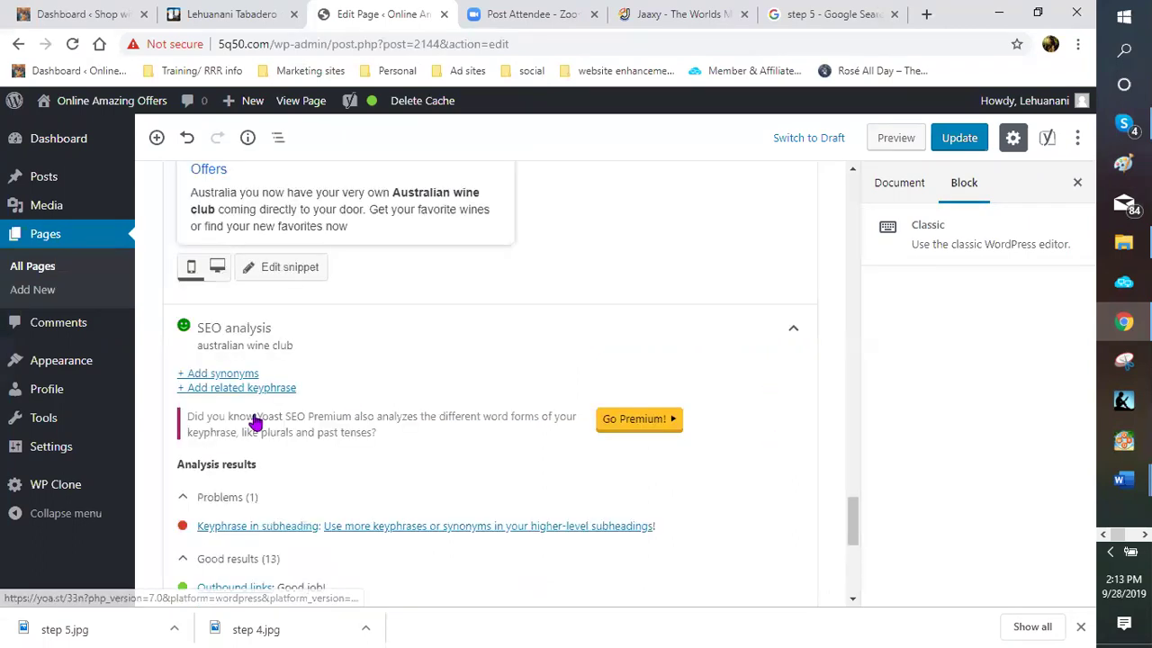
scroll(249, 375, down, 2)
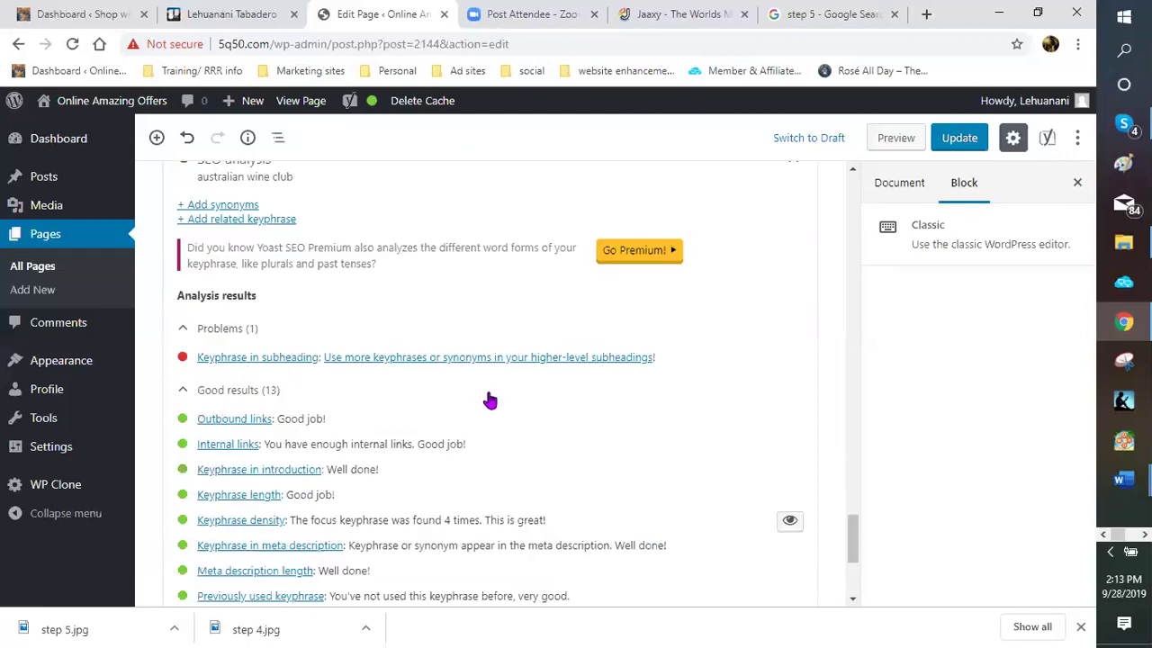
scroll(540, 319, up, 3)
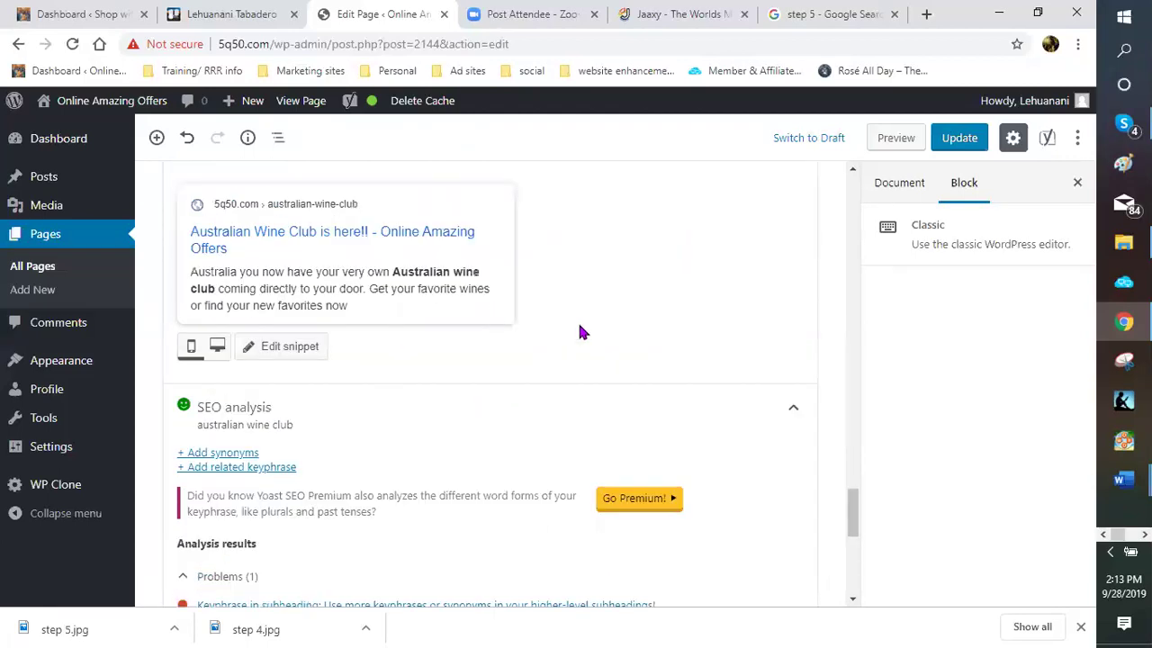
scroll(564, 323, up, 3)
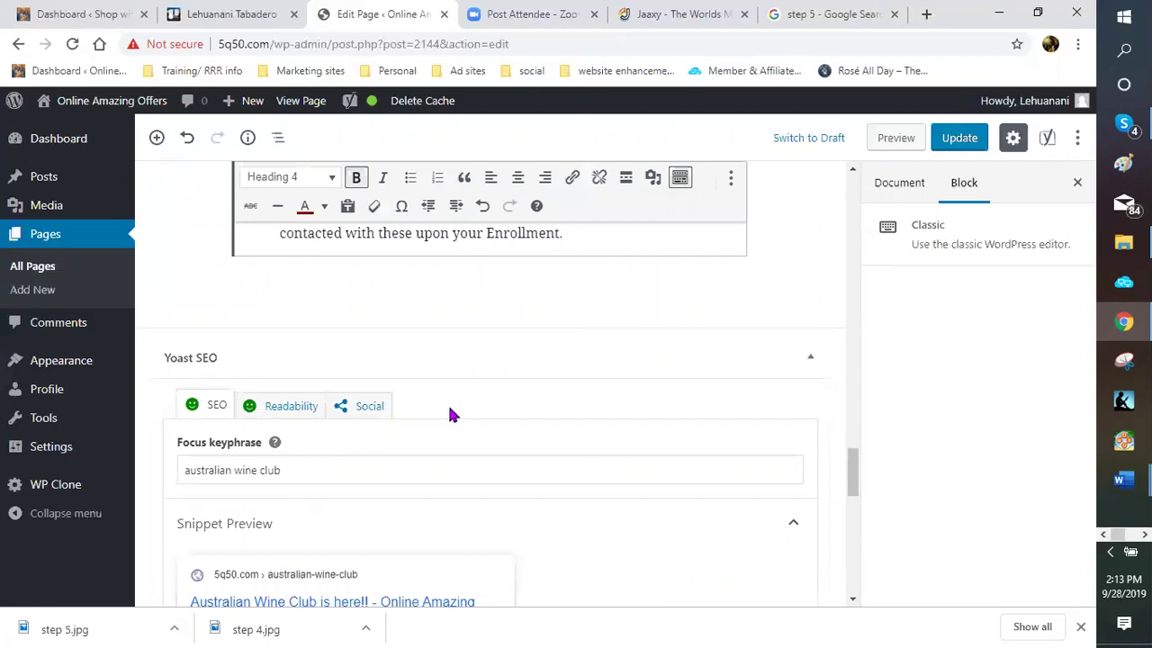
Delete the lowercase 'Australian wine club' wording from the intro link
scroll(456, 372, up, 3)
scroll(451, 386, up, 3)
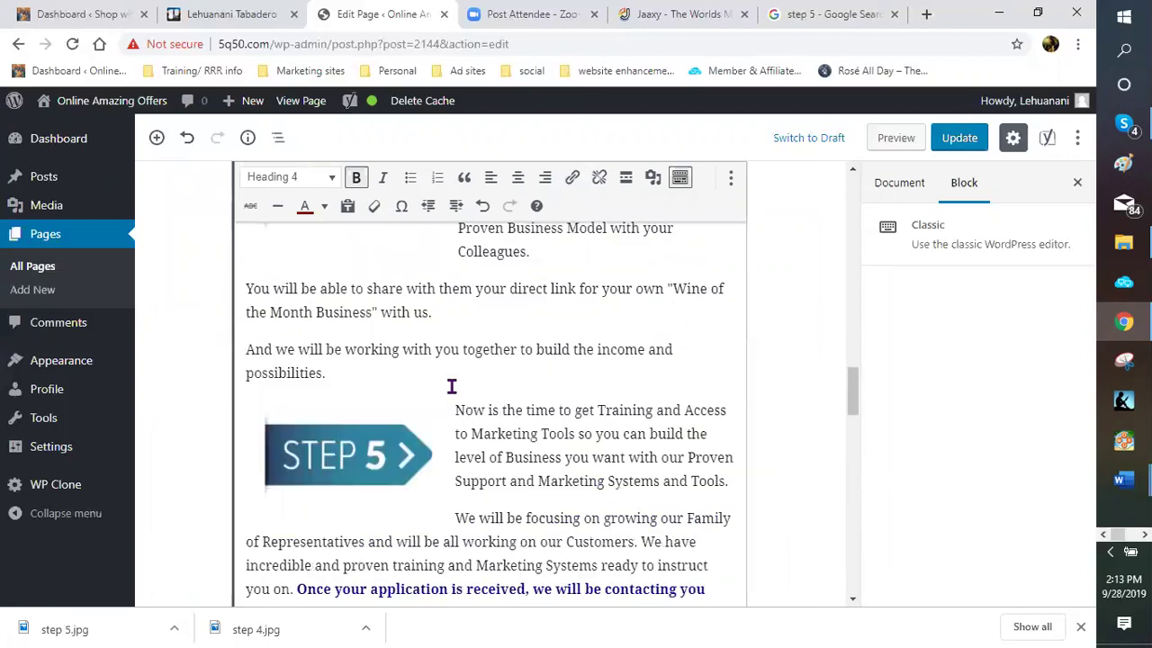
scroll(514, 363, up, 2)
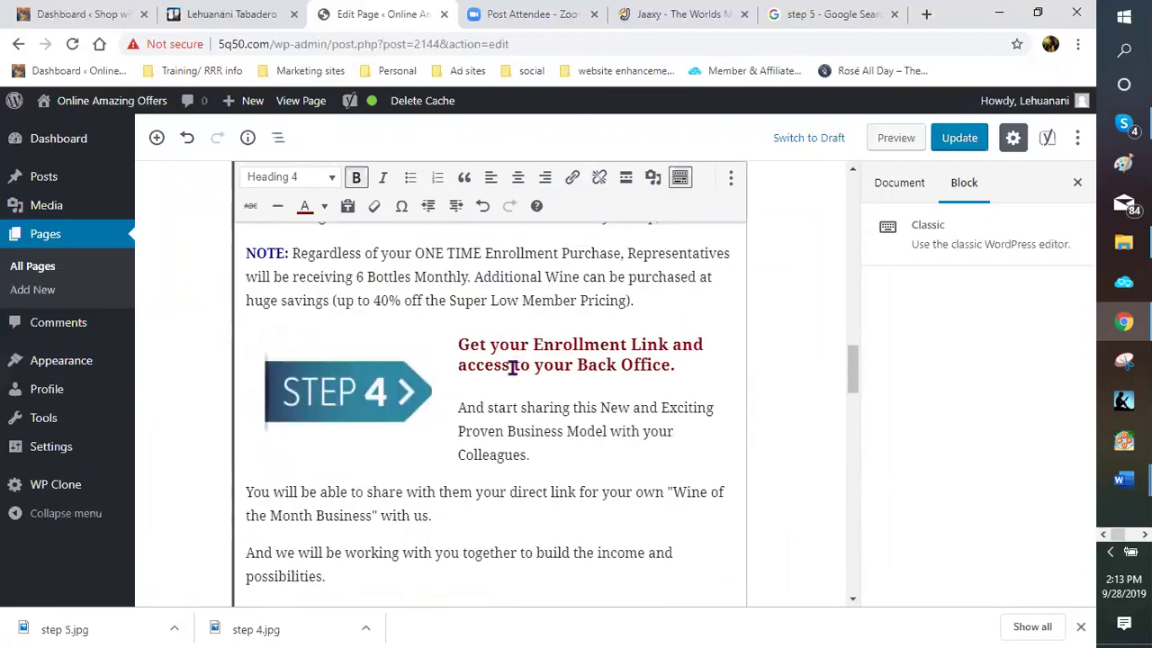
scroll(562, 413, up, 2)
scroll(617, 426, up, 1)
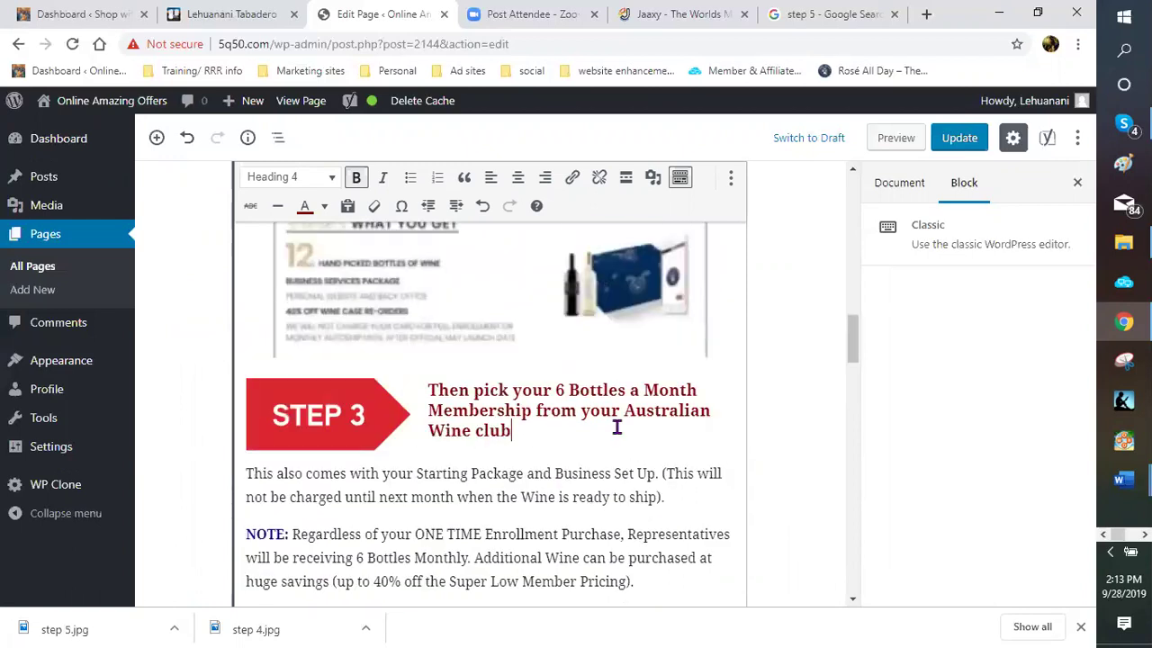
scroll(525, 396, up, 3)
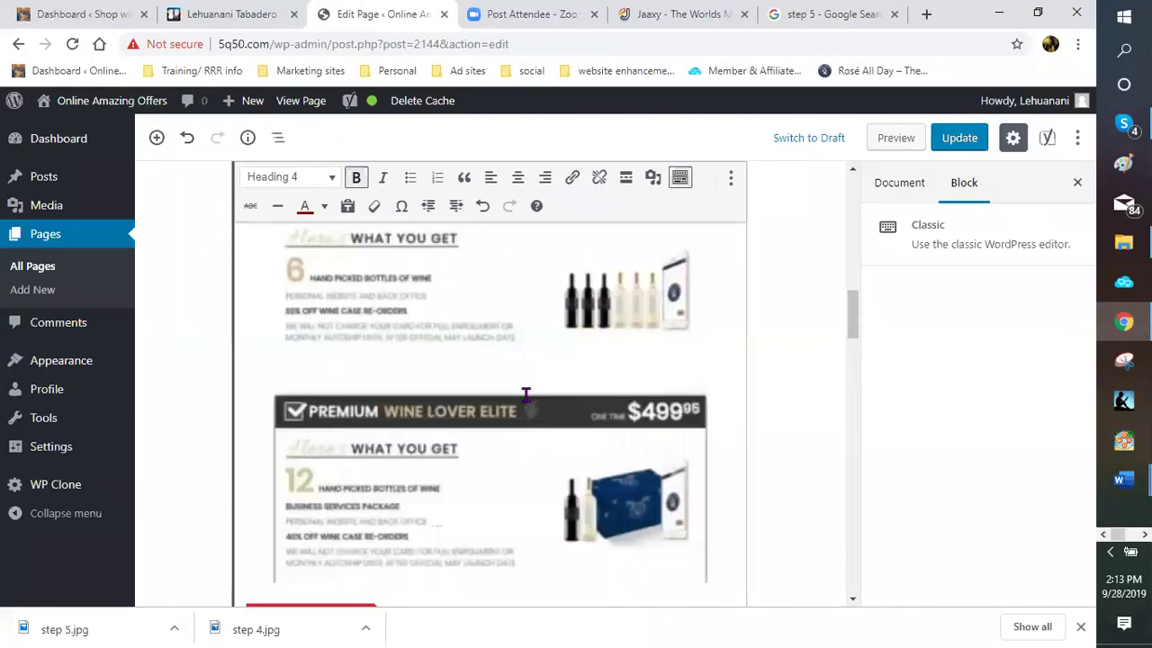
scroll(524, 394, up, 3)
scroll(451, 396, up, 4)
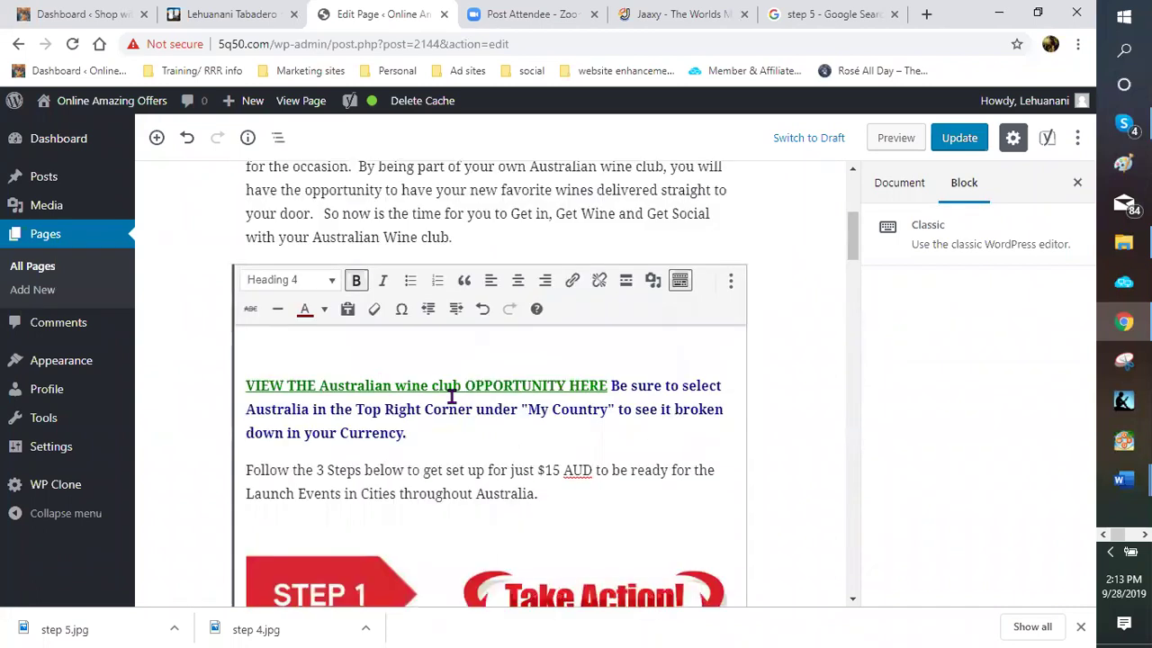
scroll(389, 330, down, 1)
click(390, 330)
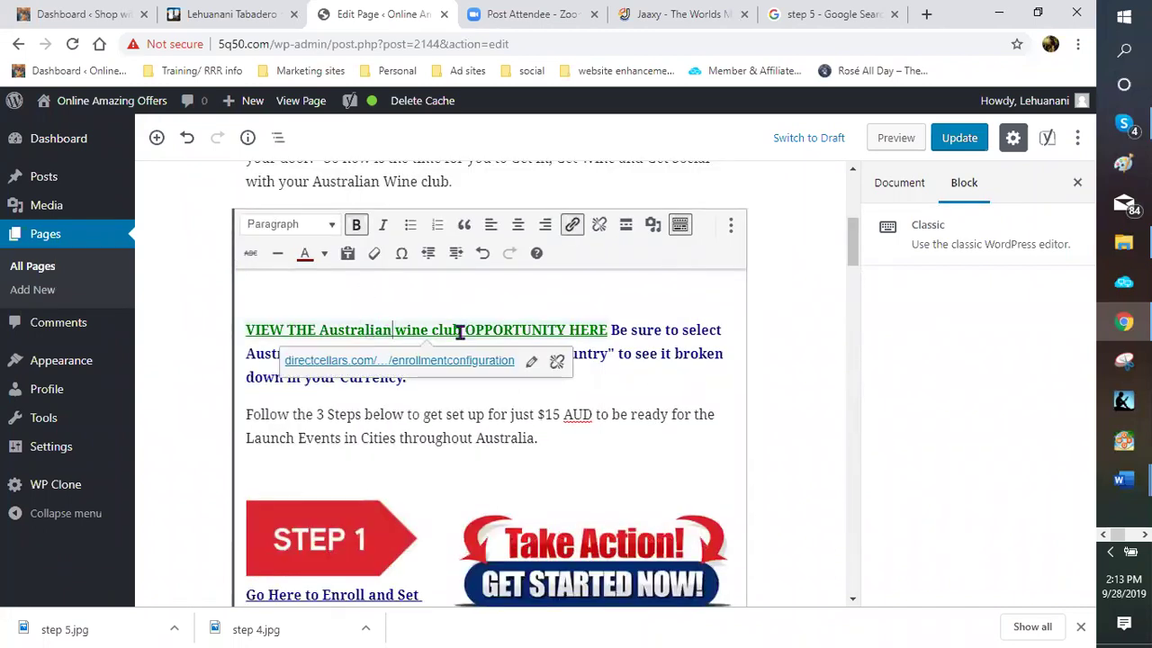
click(404, 329)
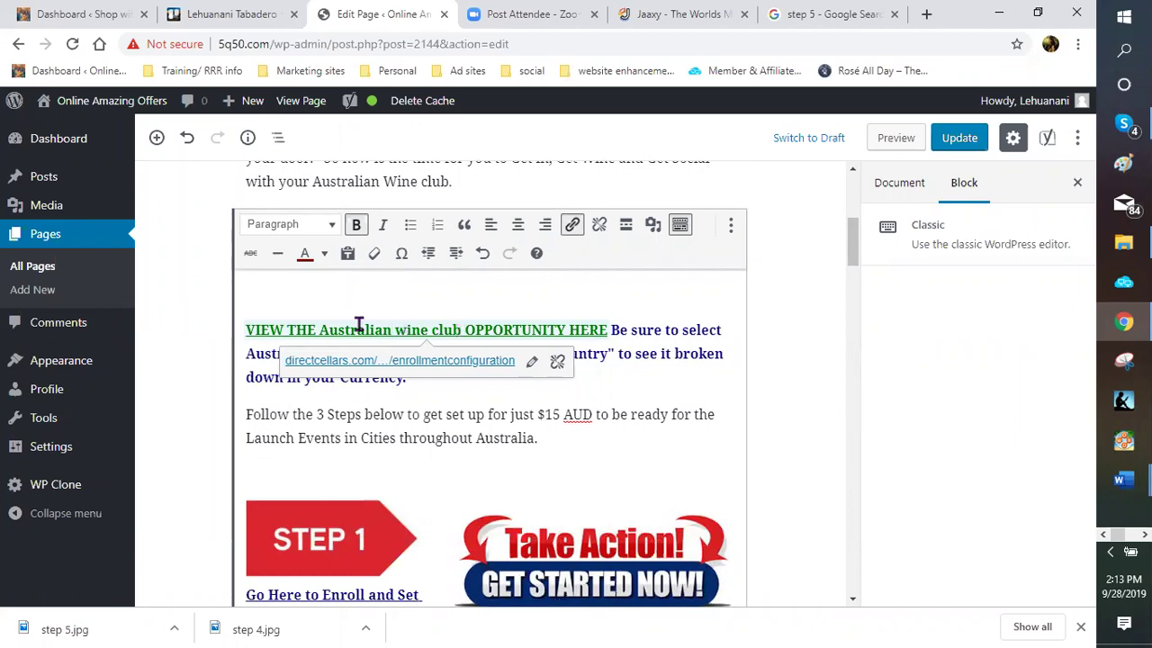
shift+click(327, 330)
key(shift+Left)
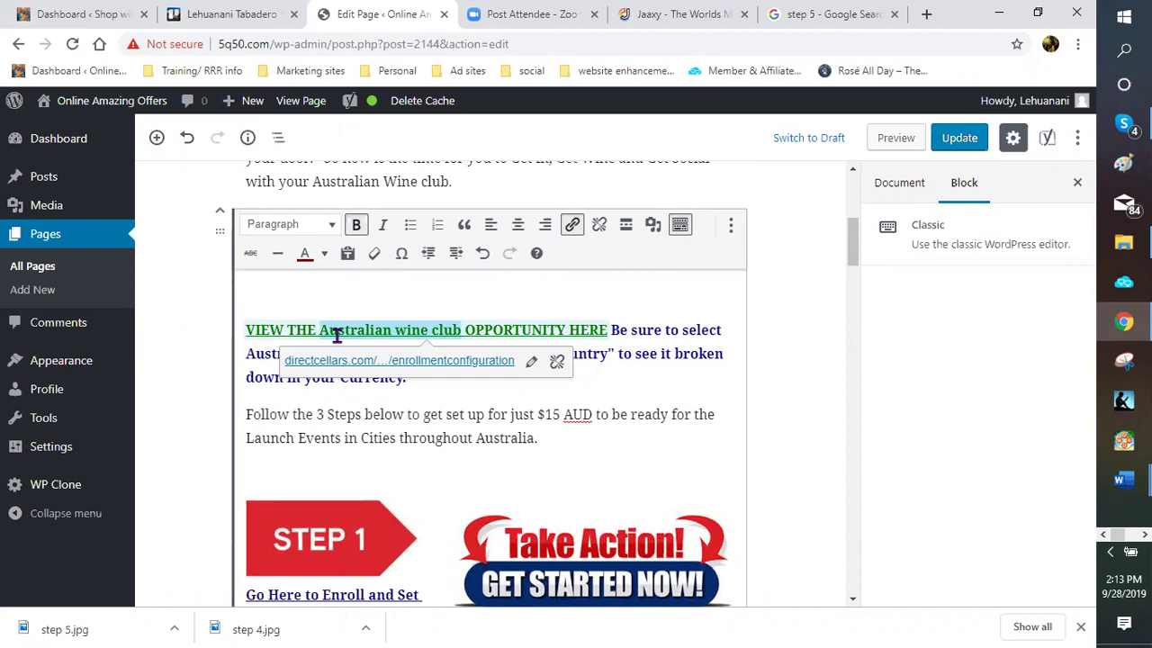
scroll(336, 334, up, 1)
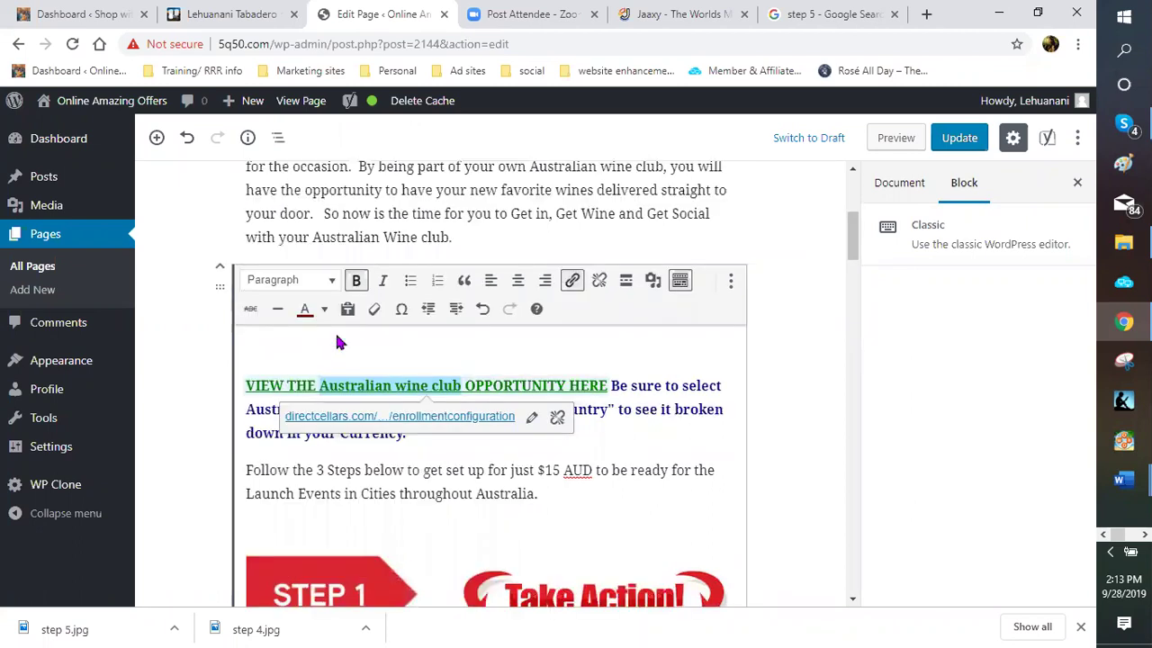
click(462, 387)
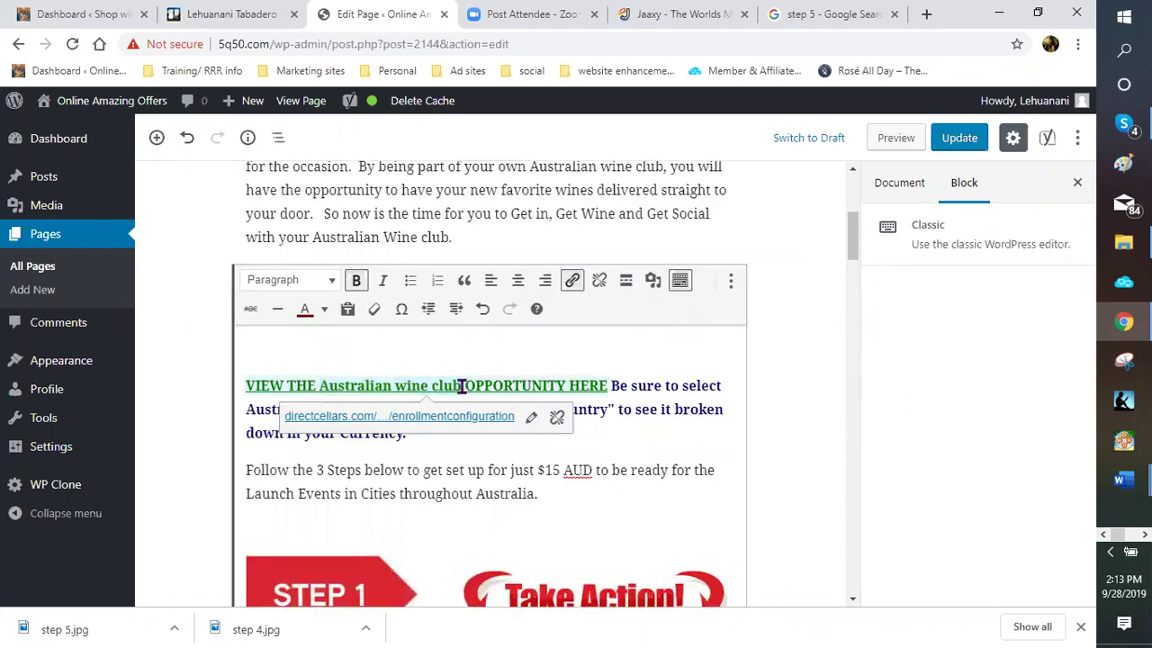
key(BackSpace)
key(BackSpace)
key(BackSpace)
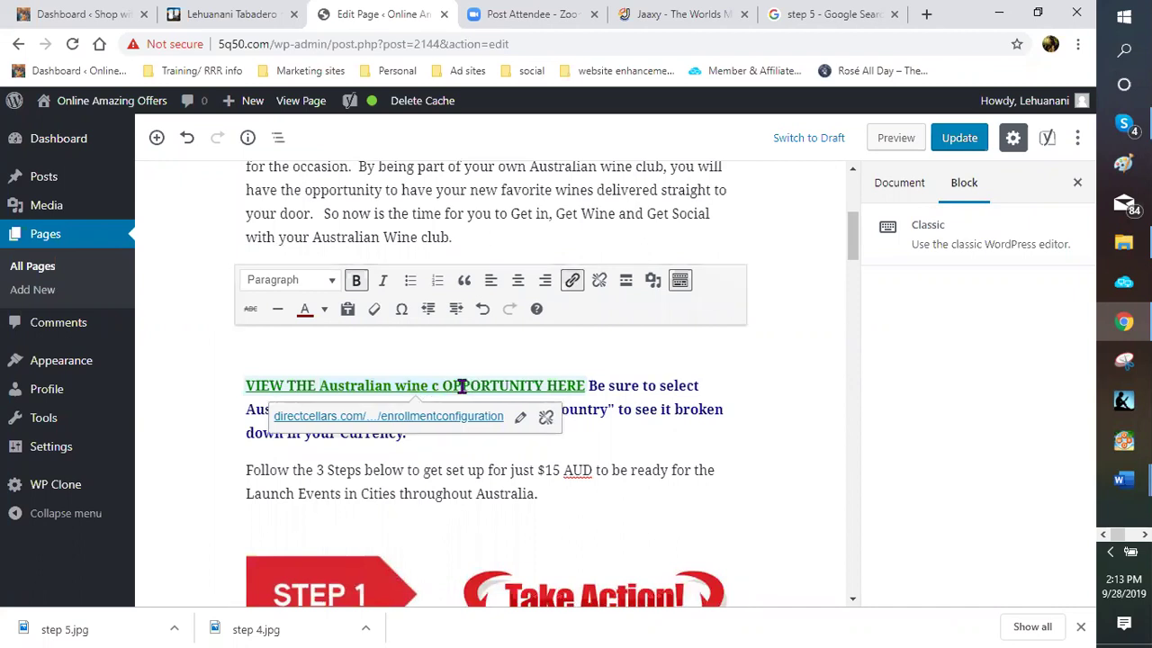
key(BackSpace)
key(BackSpace)
key(BackSpace)
key(BackSpace)
key(BackSpace)
key(BackSpace)
key(BackSpace)
key(BackSpace)
key(BackSpace)
key(BackSpace)
key(BackSpace)
key(BackSpace)
key(BackSpace)
key(BackSpace)
key(BackSpace)
key(BackSpace)
key(BackSpace)
Retype the link wording in capitals as 'AUSTRALIAN WINE CLUB'
text(au)
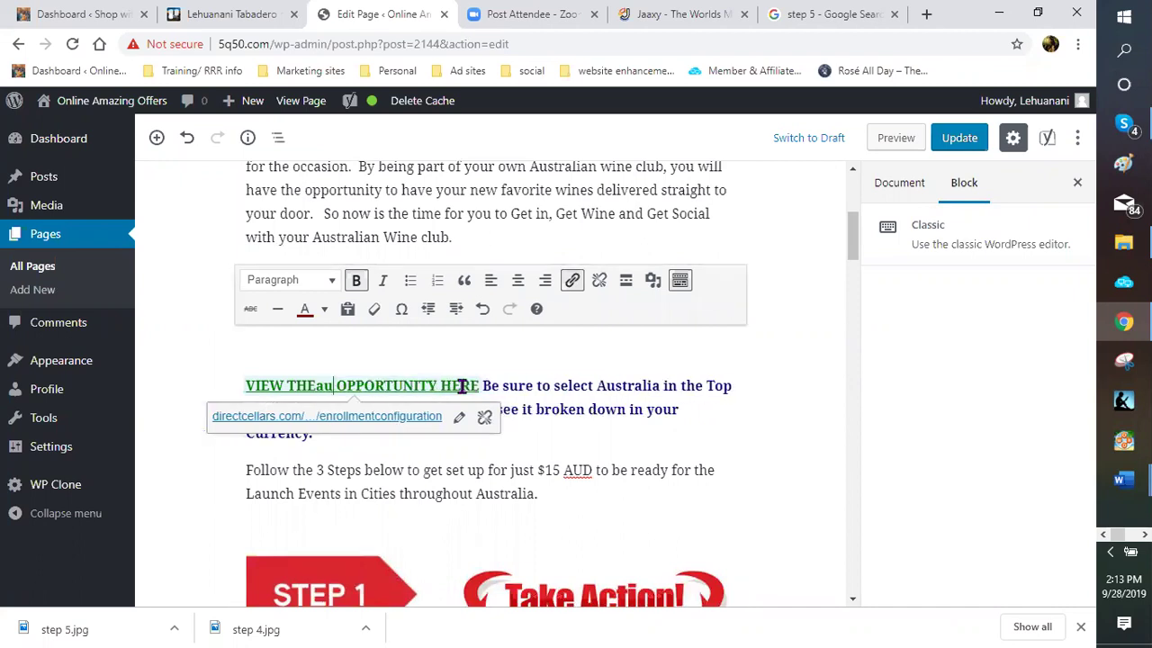
key(BackSpace)
key(BackSpace)
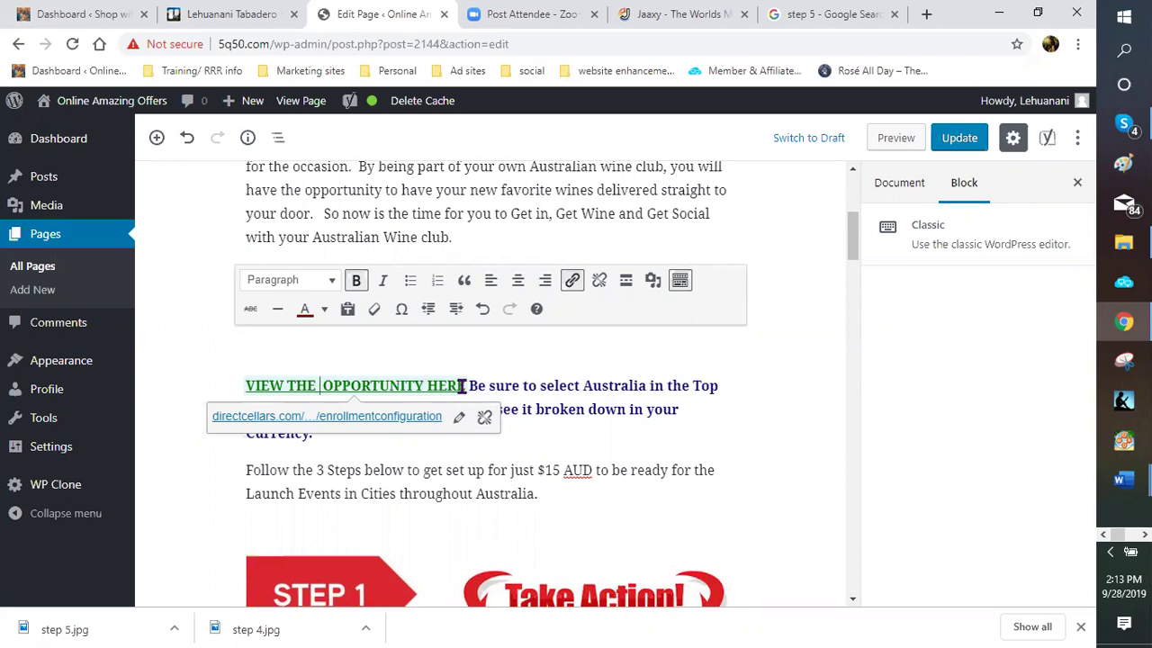
text(AUARE)
key(BackSpace)
key(BackSpace)
key(BackSpace)
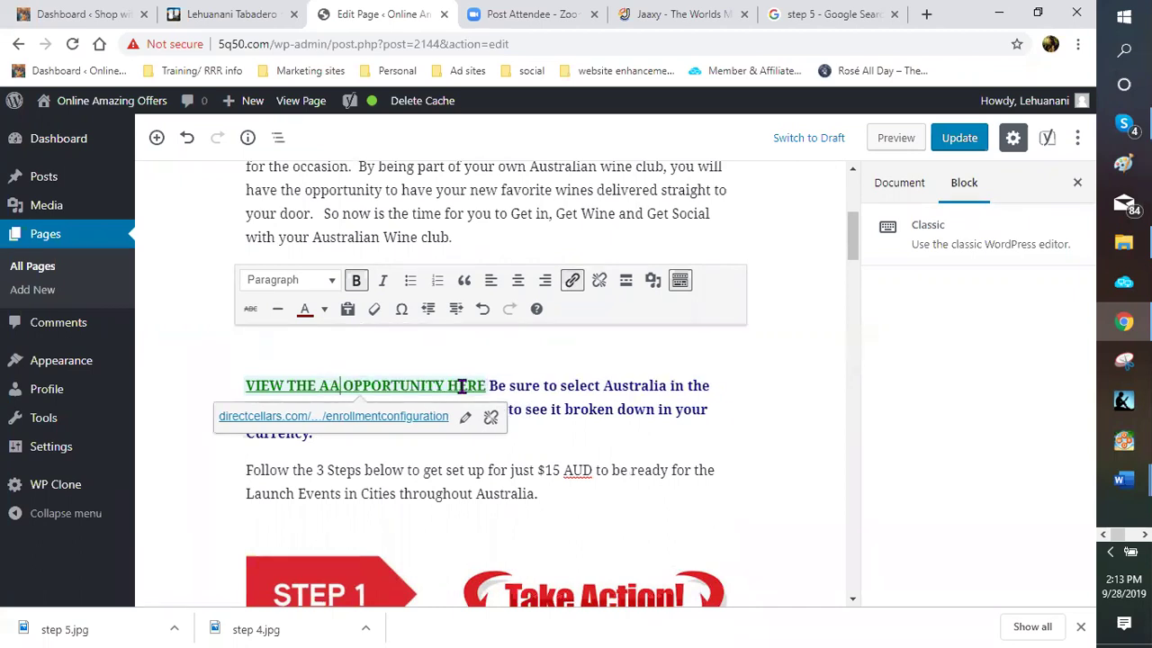
text(UARE)
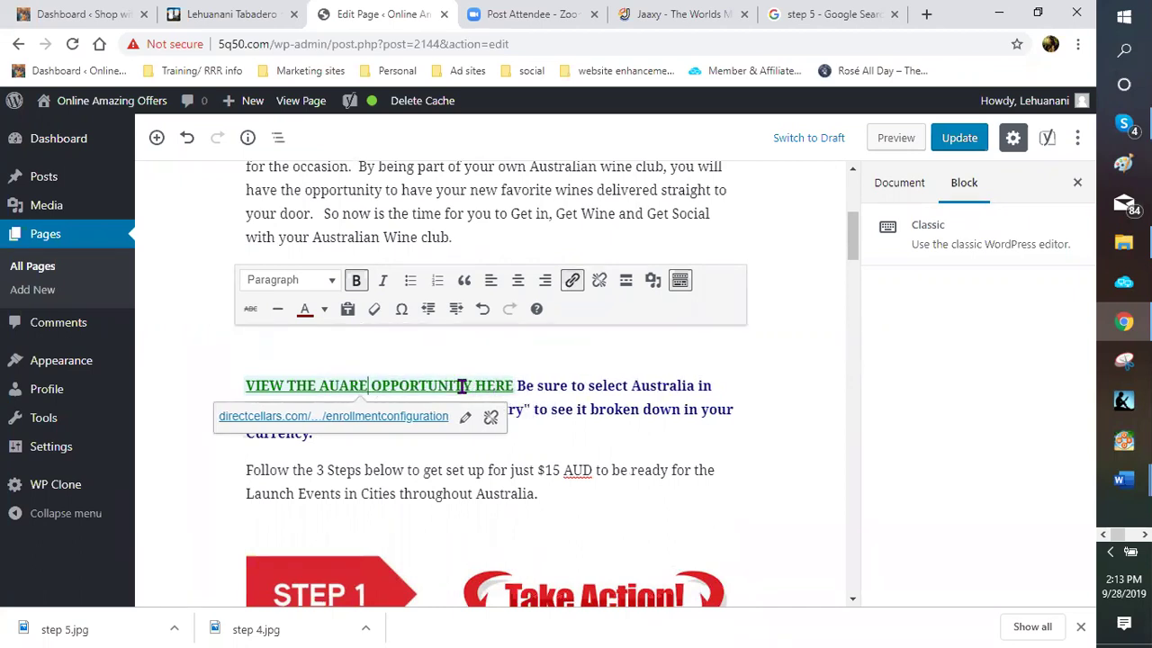
key(BackSpace)
key(BackSpace)
key(BackSpace)
key(BackSpace)
text(u)
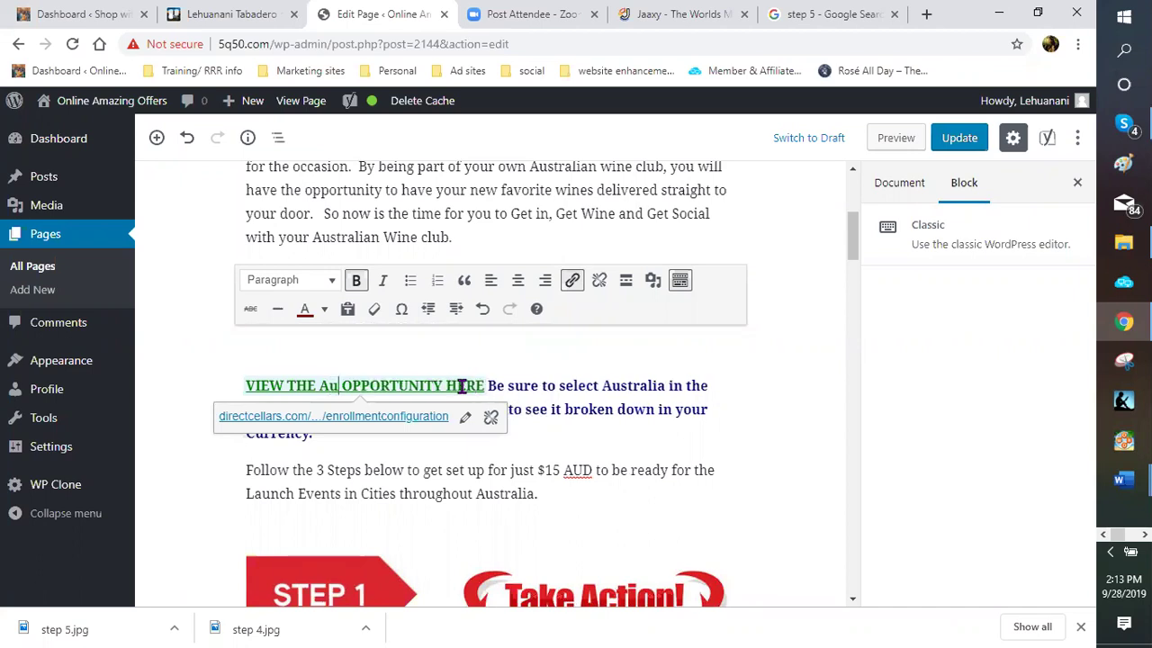
text(strali)
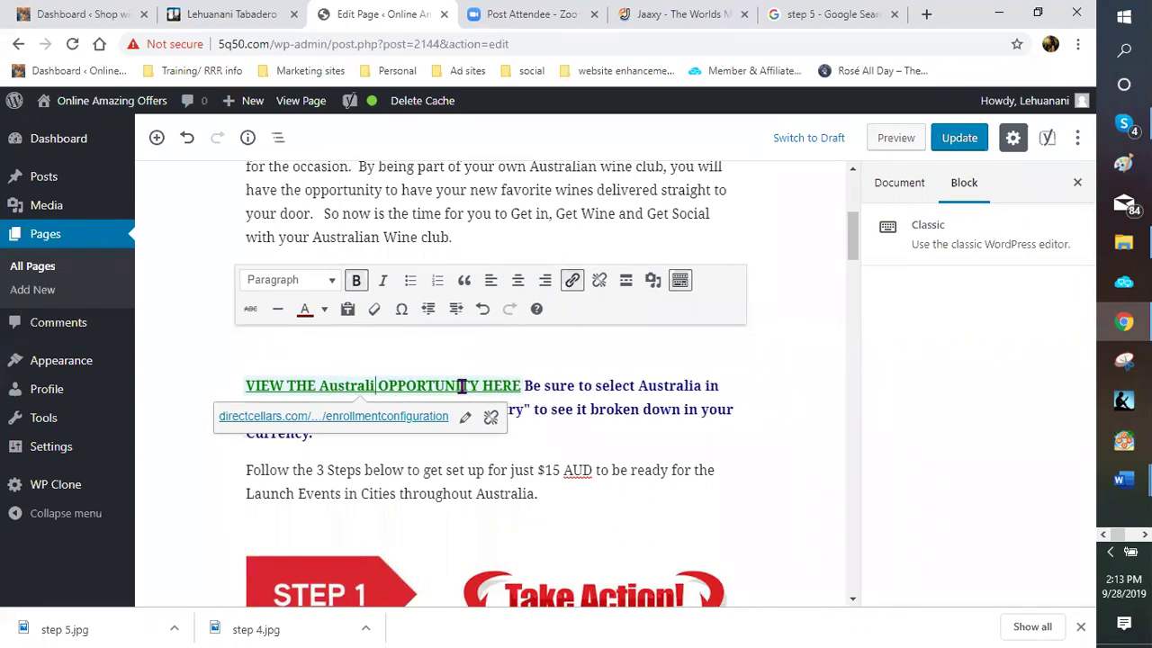
key(BackSpace)
key(BackSpace)
key(BackSpace)
key(BackSpace)
key(BackSpace)
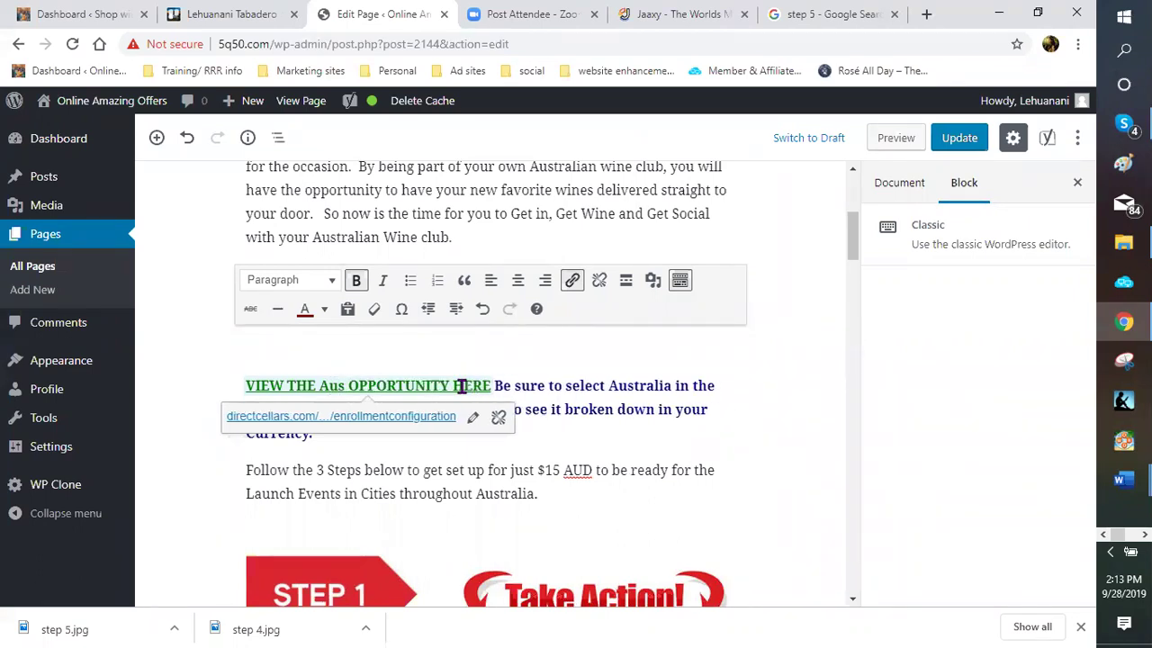
key(BackSpace)
key(BackSpace)
text(UST)
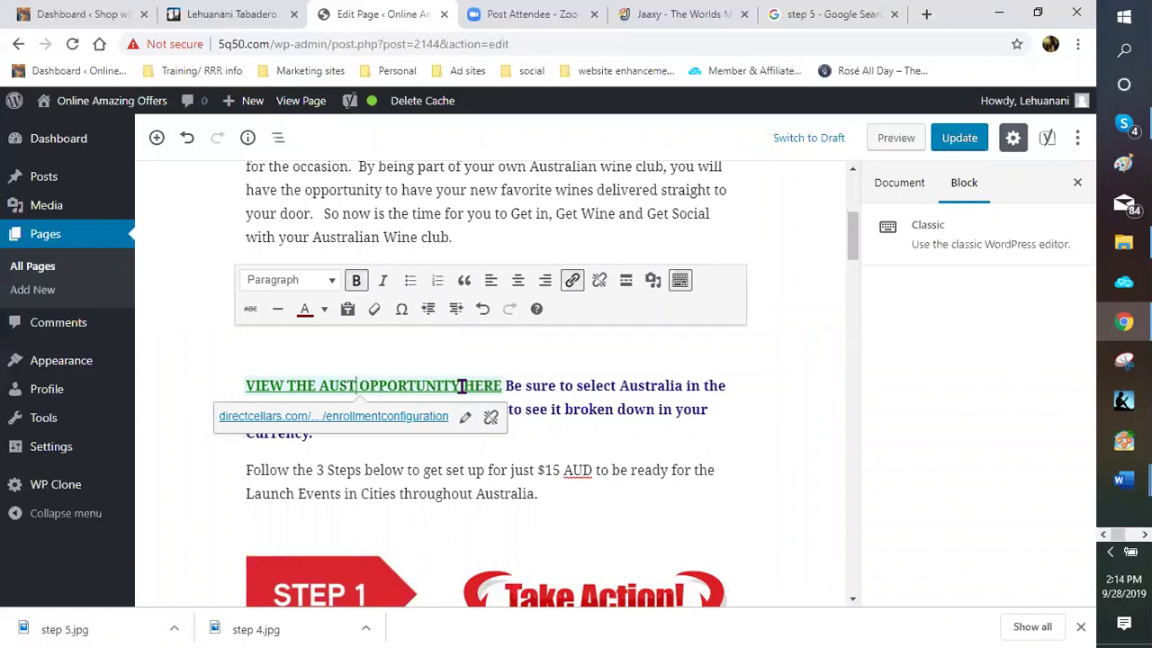
text(RALIN)
key(BackSpace)
text(AN WINE)
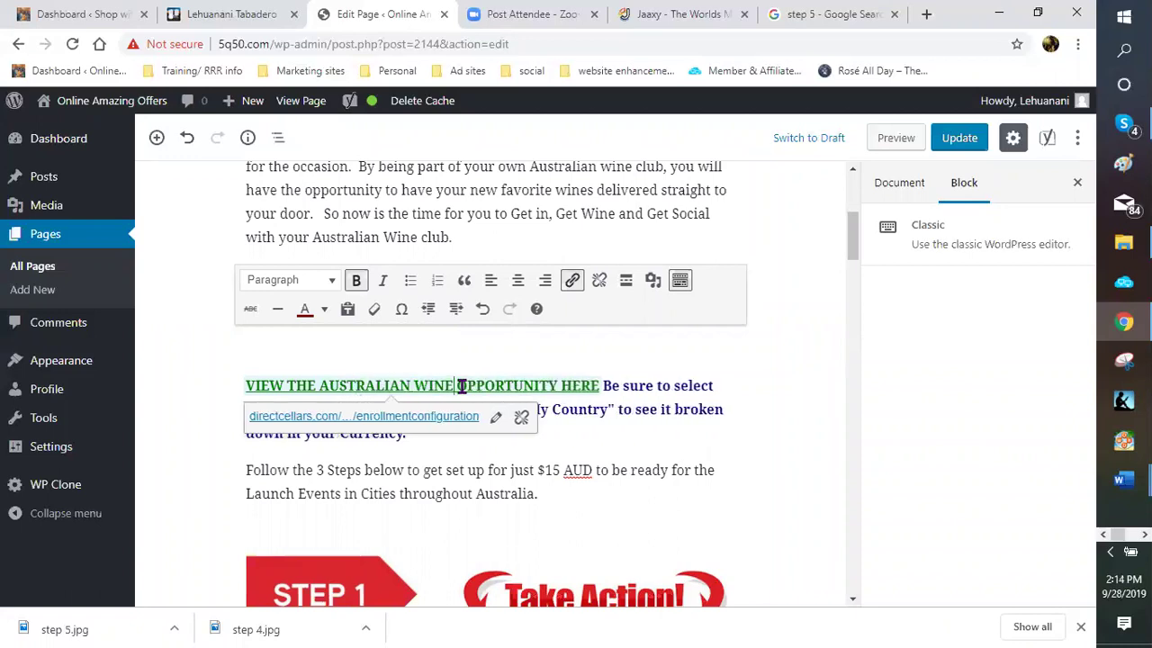
text( CLUB)
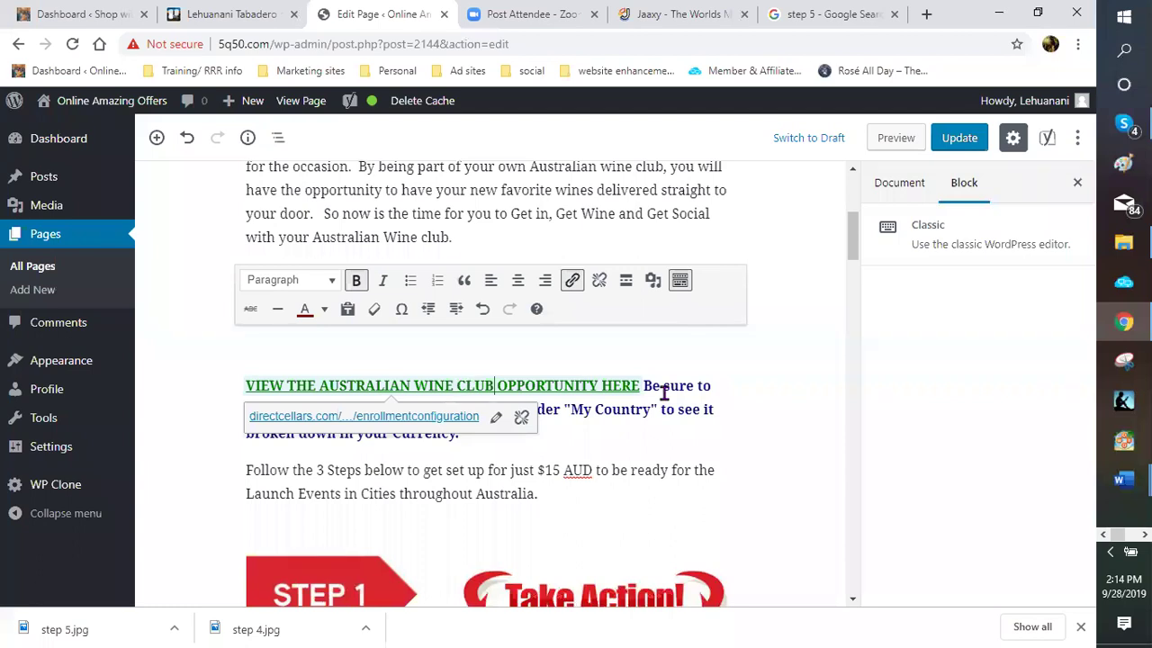
click(649, 386)
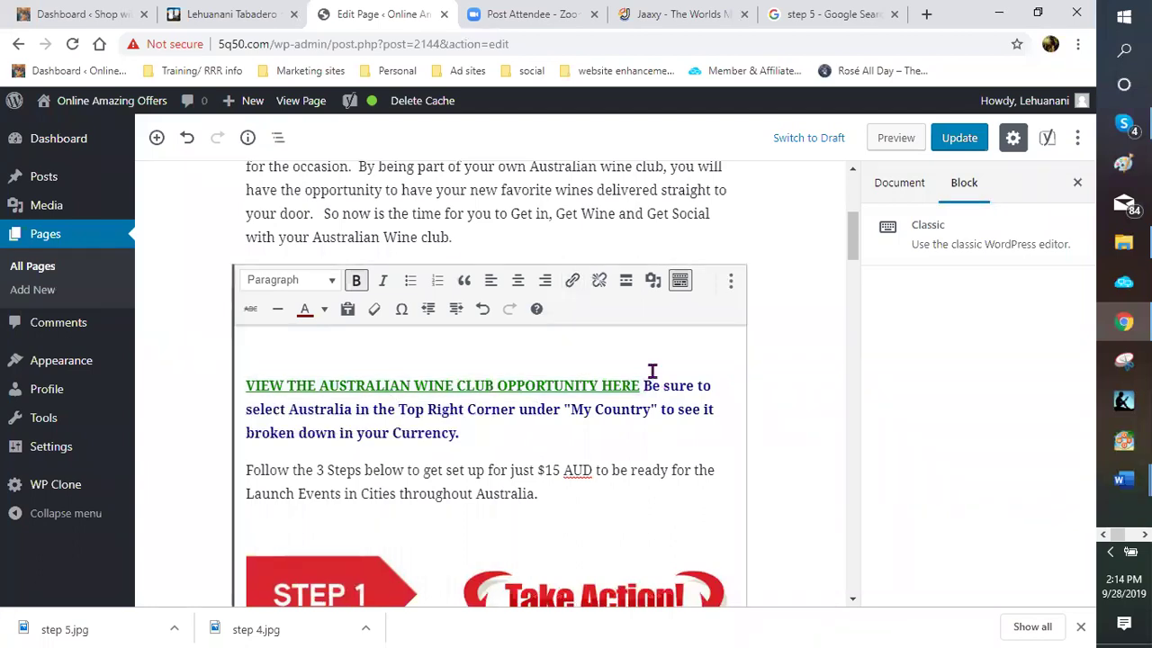
Split the 'Be sure' sentence onto its own line and make the link line a centred Heading 3
key(Return)
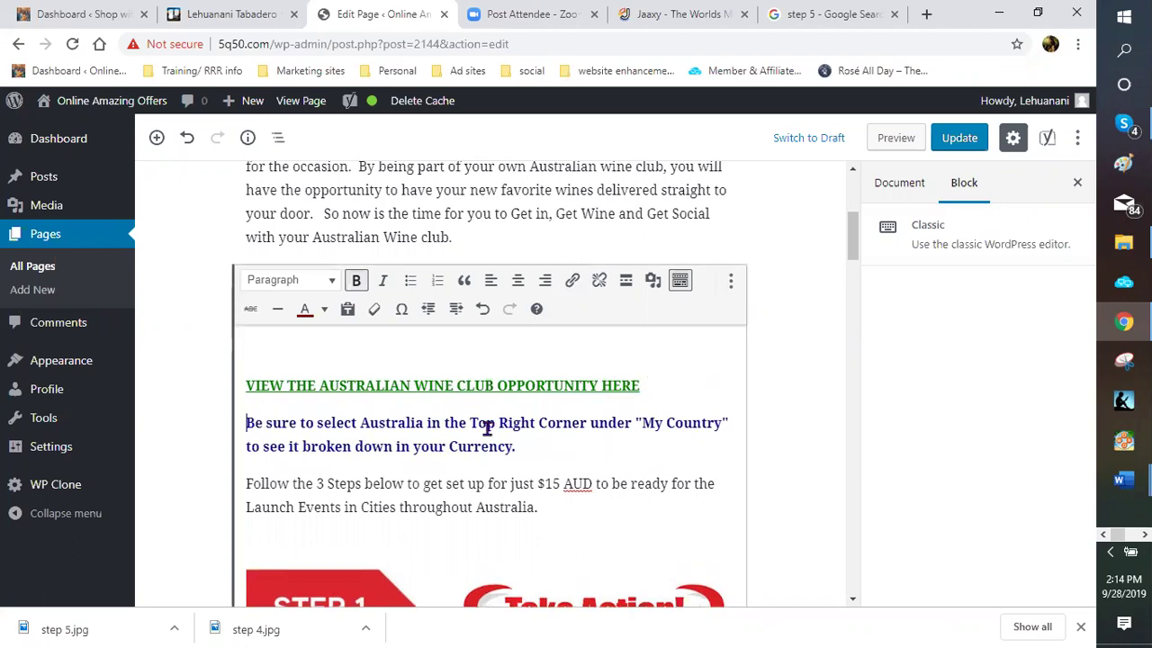
drag(643, 382, 245, 385)
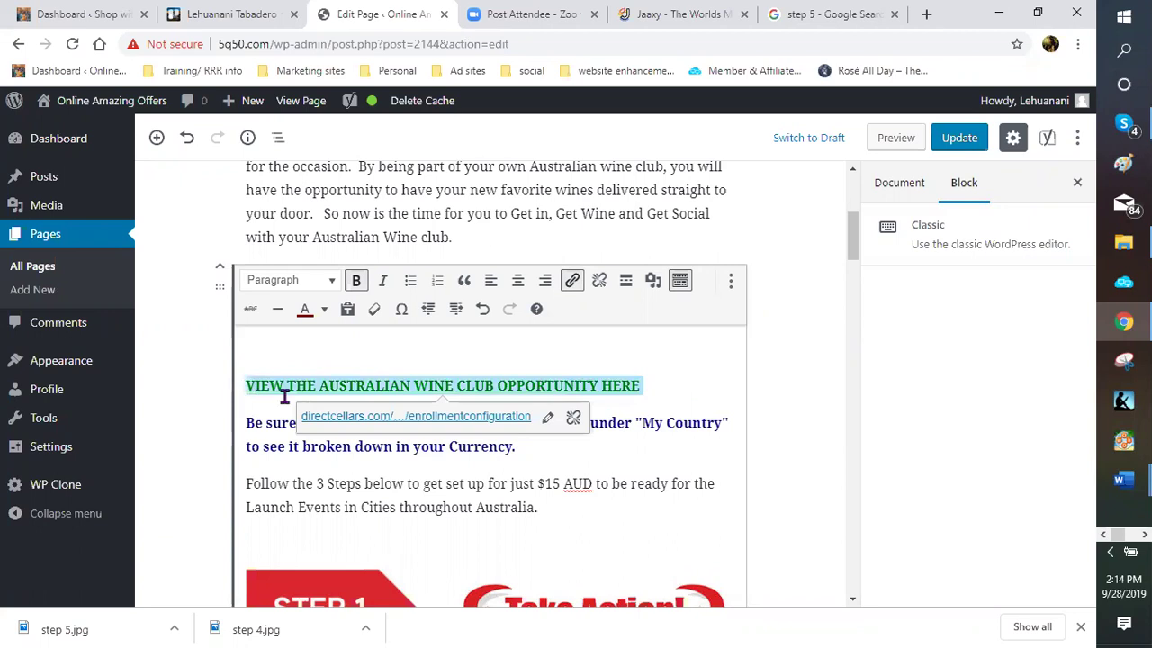
click(331, 285)
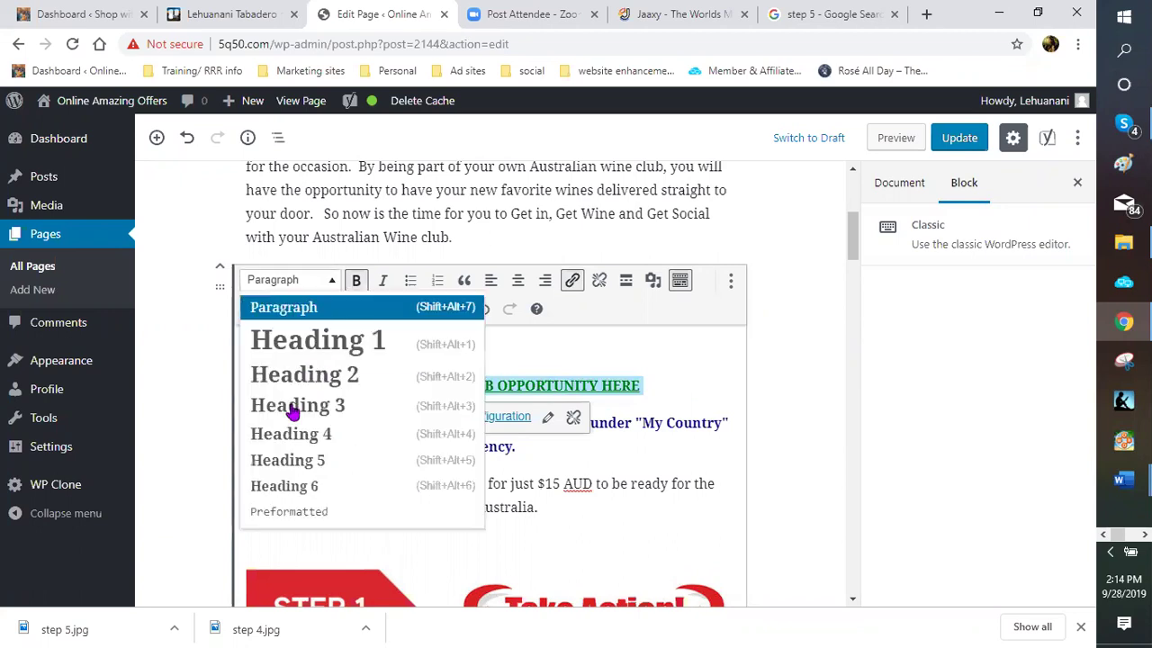
click(294, 406)
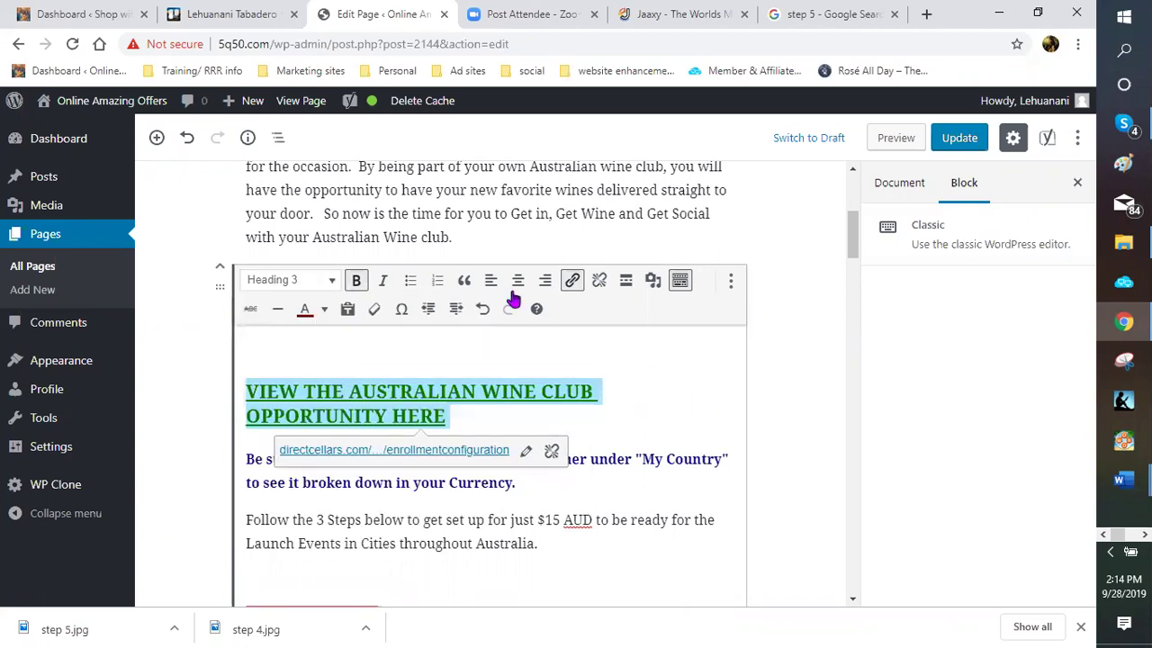
click(516, 286)
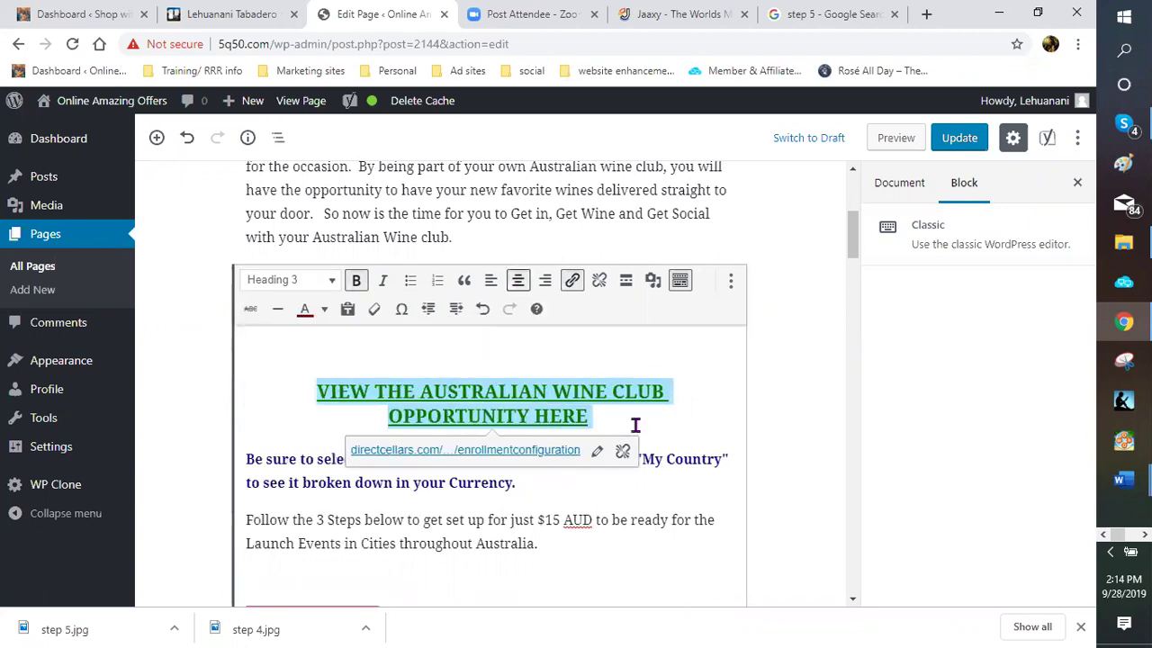
click(552, 469)
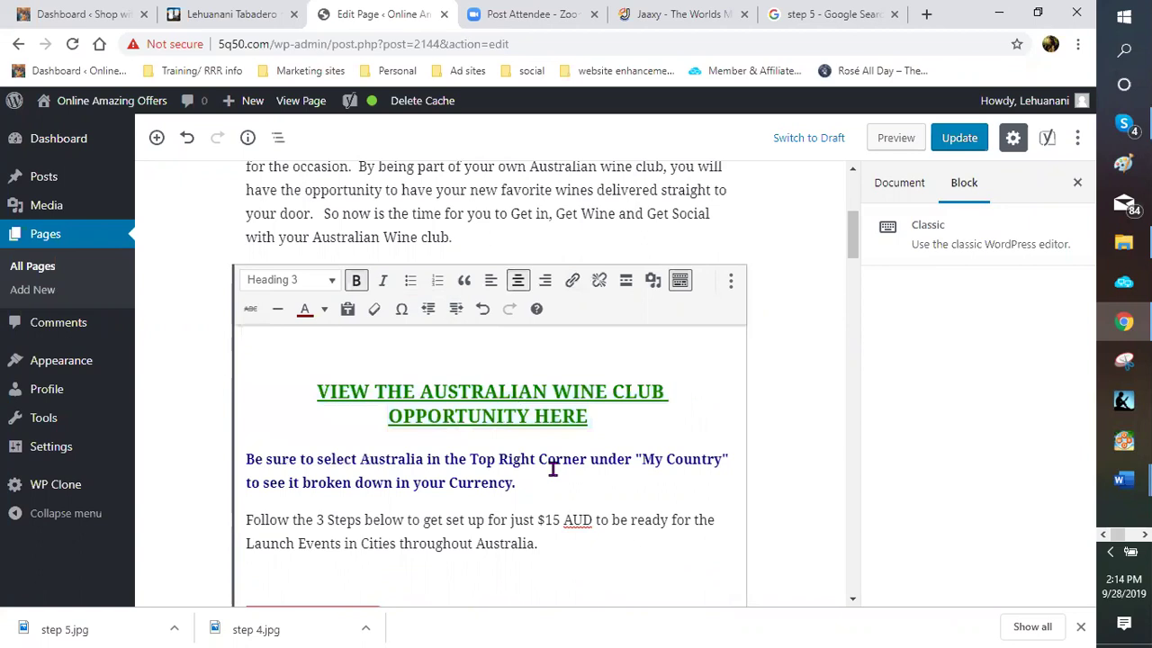
Scroll down and check the heading level of the Step 3 heading
scroll(545, 450, down, 1)
scroll(531, 423, down, 3)
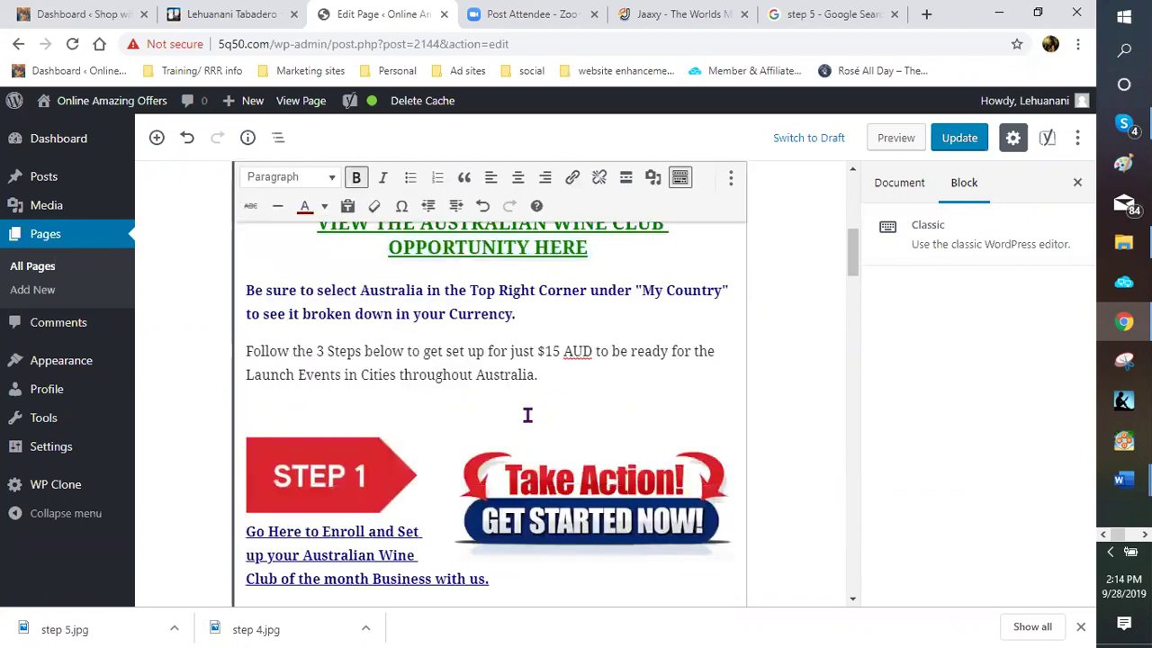
scroll(495, 396, down, 2)
scroll(490, 371, down, 5)
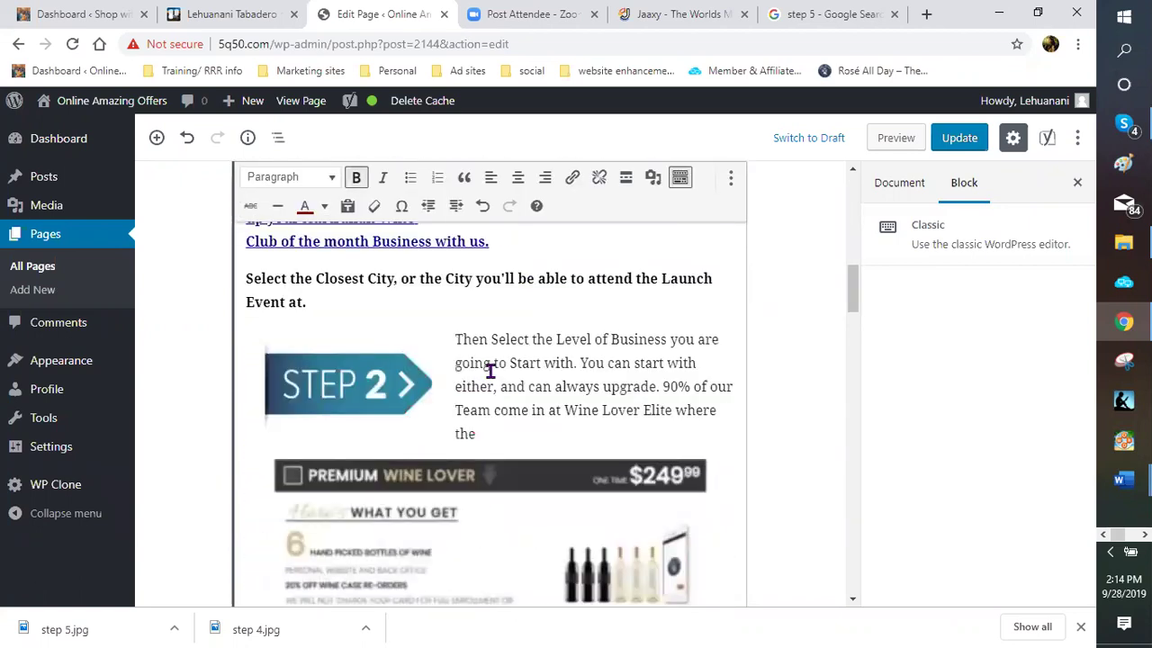
scroll(490, 371, down, 5)
scroll(490, 369, down, 4)
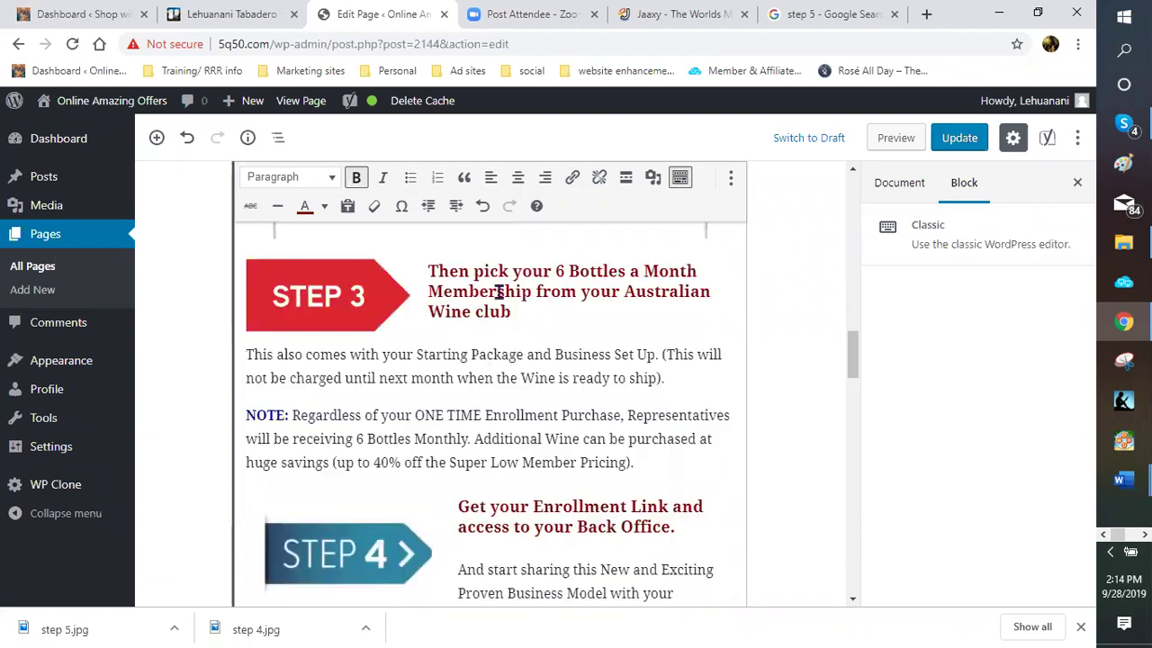
click(497, 291)
scroll(558, 310, down, 2)
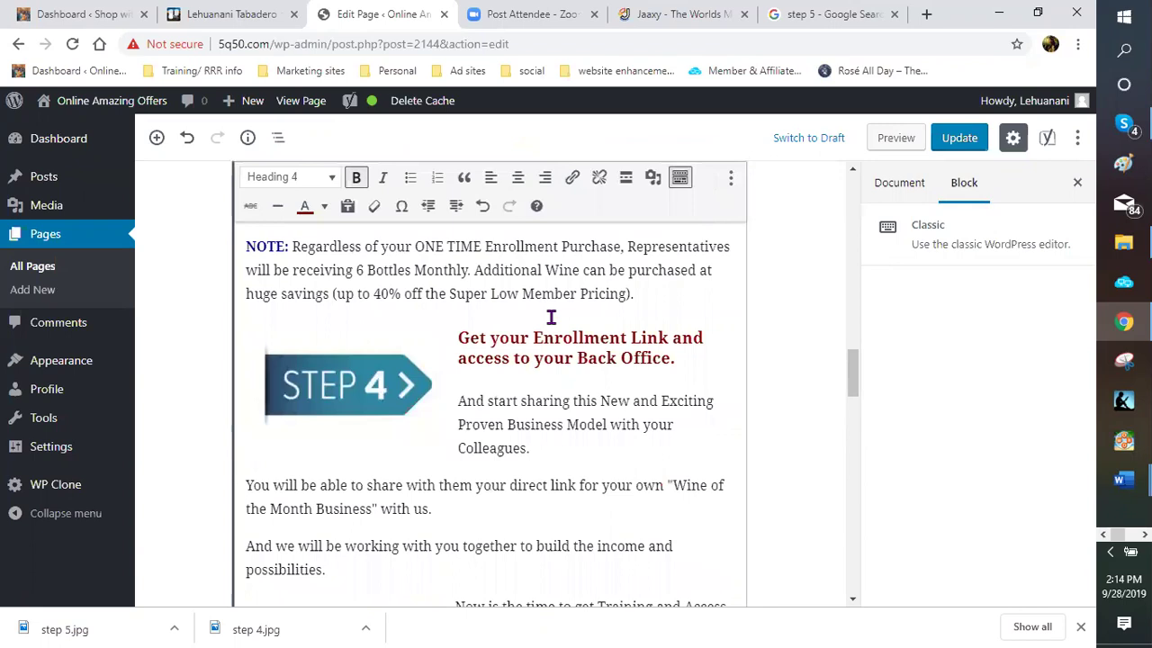
scroll(463, 402, down, 5)
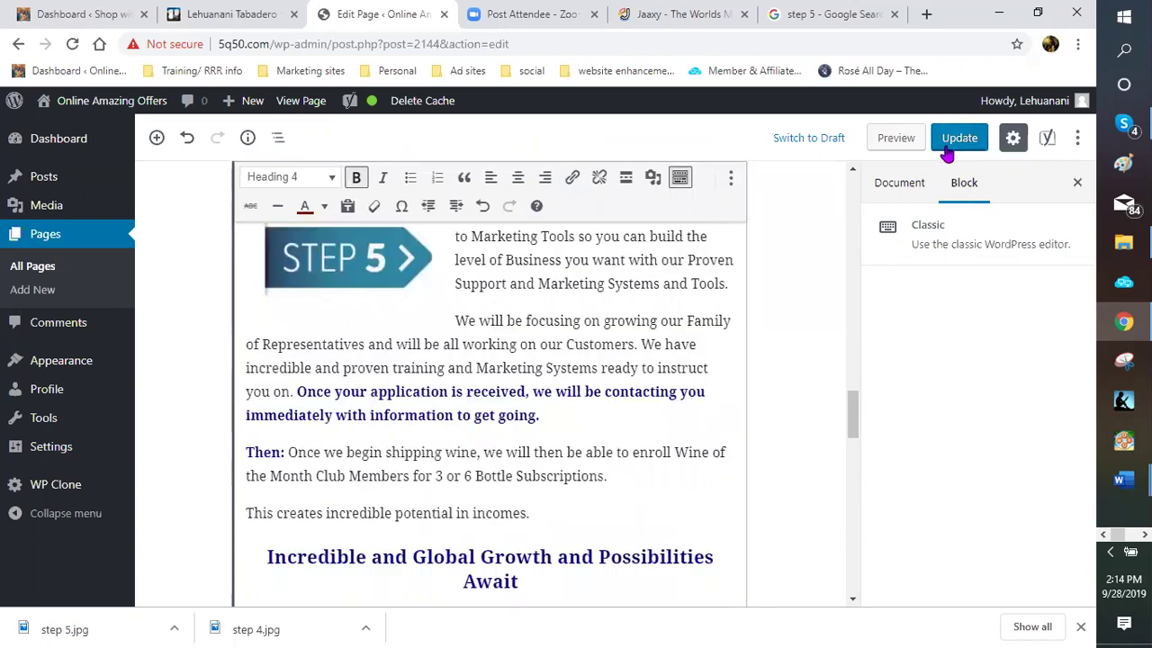
key(ctrl+s)
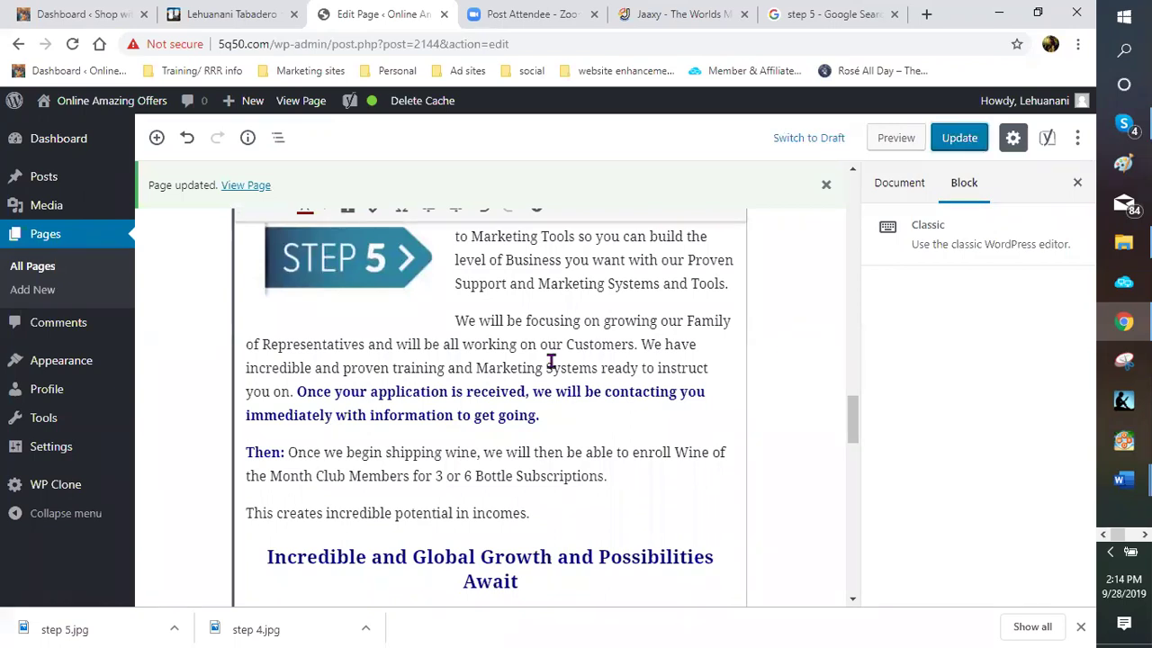
scroll(539, 371, down, 5)
scroll(537, 378, down, 5)
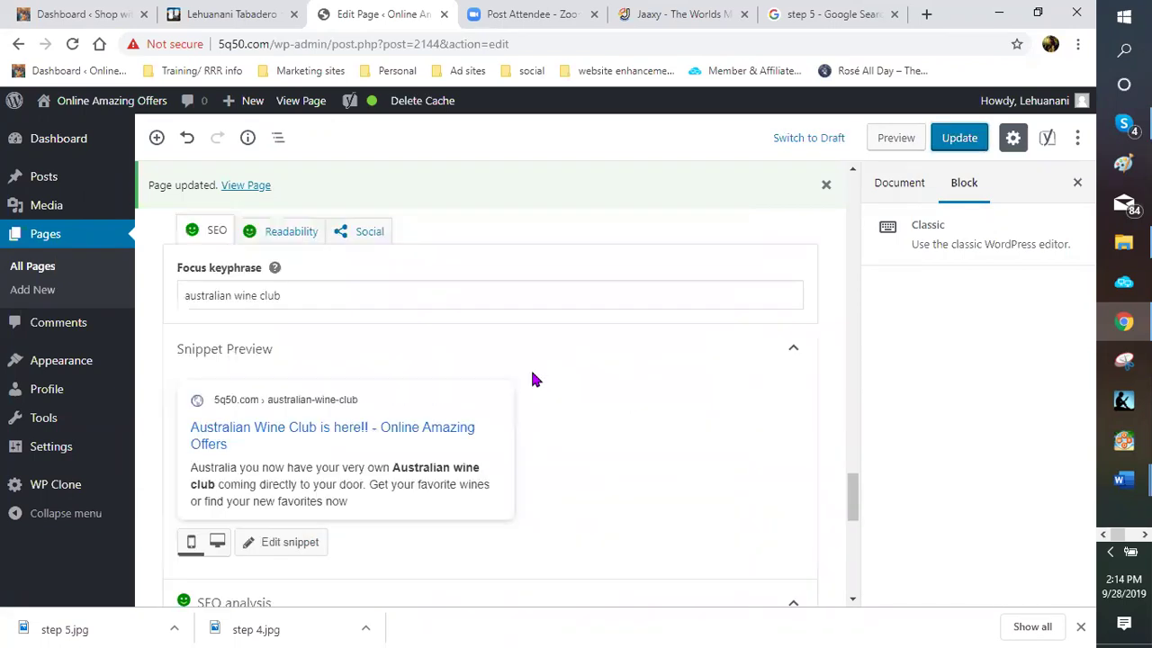
scroll(532, 380, down, 4)
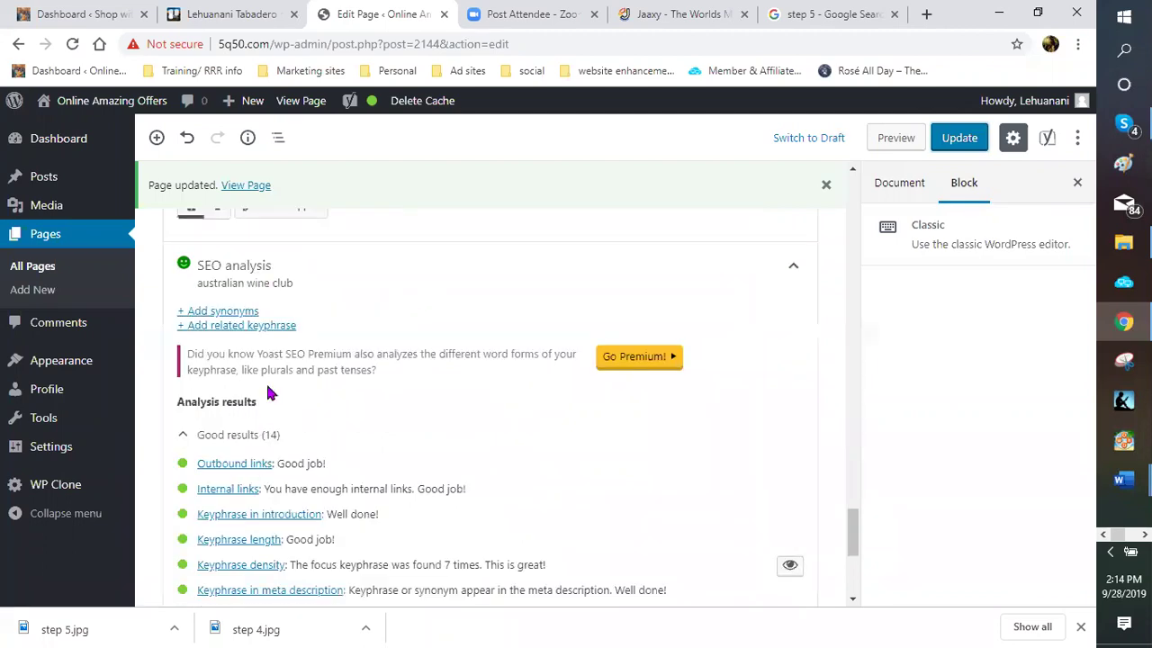
scroll(260, 423, down, 4)
scroll(306, 396, up, 3)
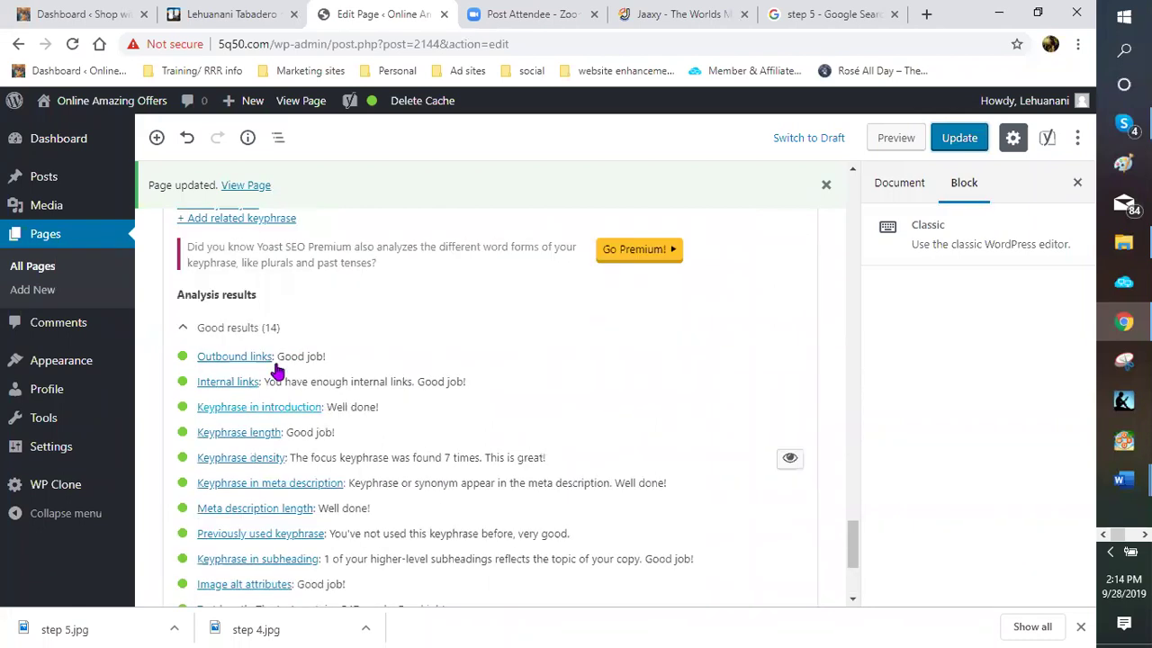
scroll(513, 414, up, 3)
scroll(291, 265, up, 3)
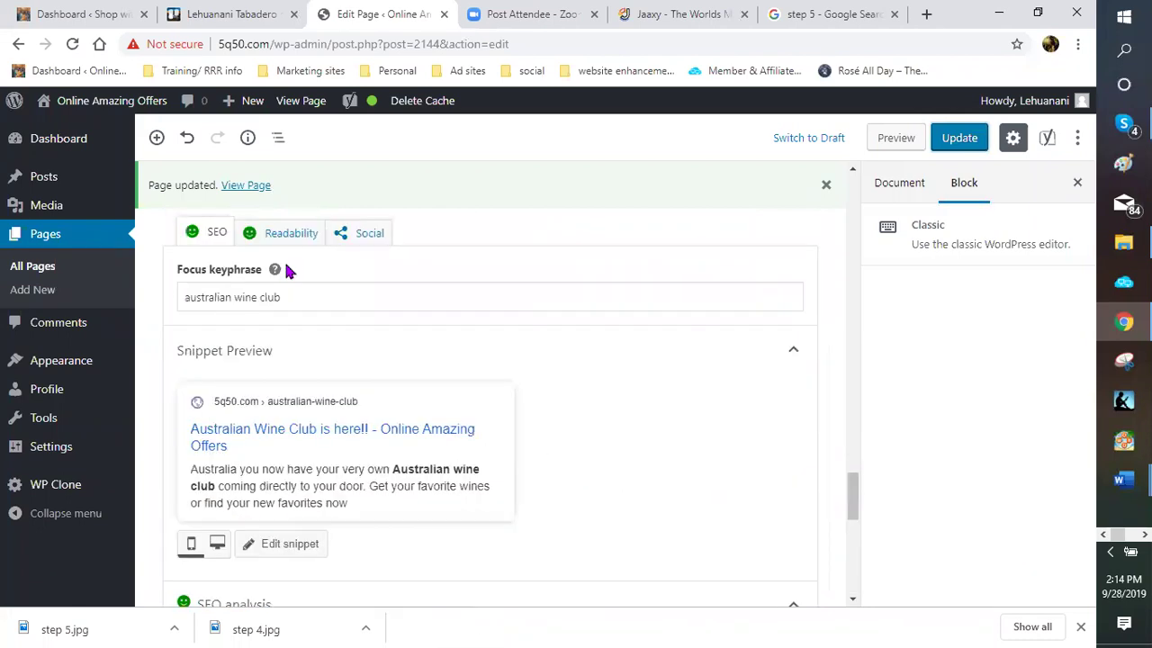
click(291, 234)
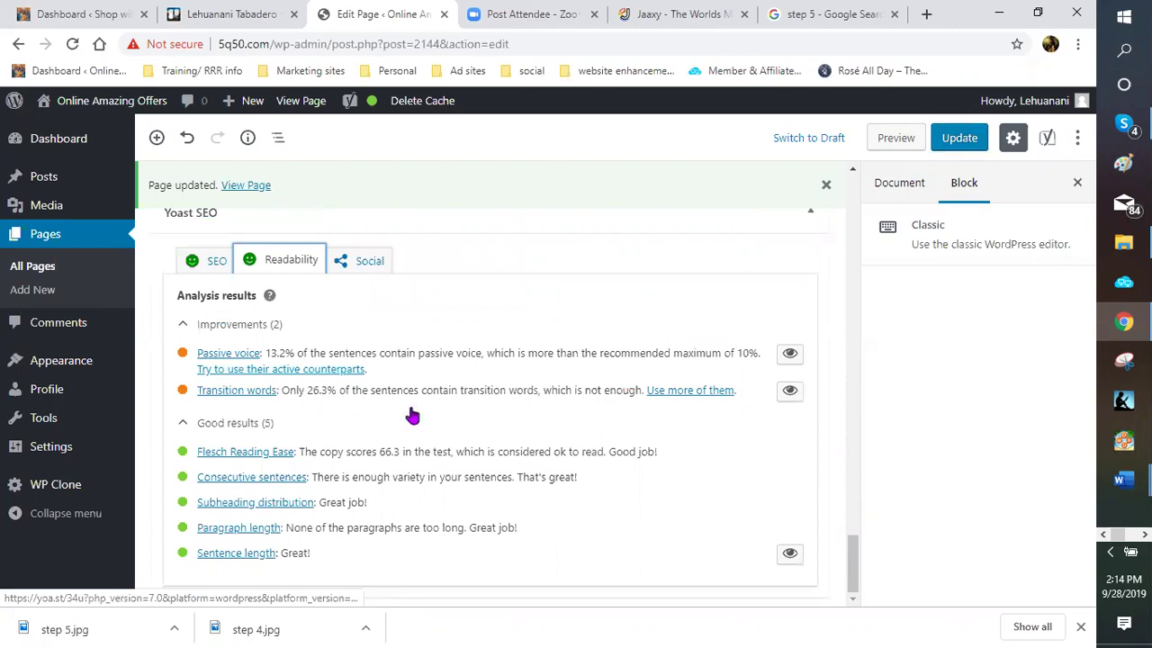
scroll(450, 394, up, 5)
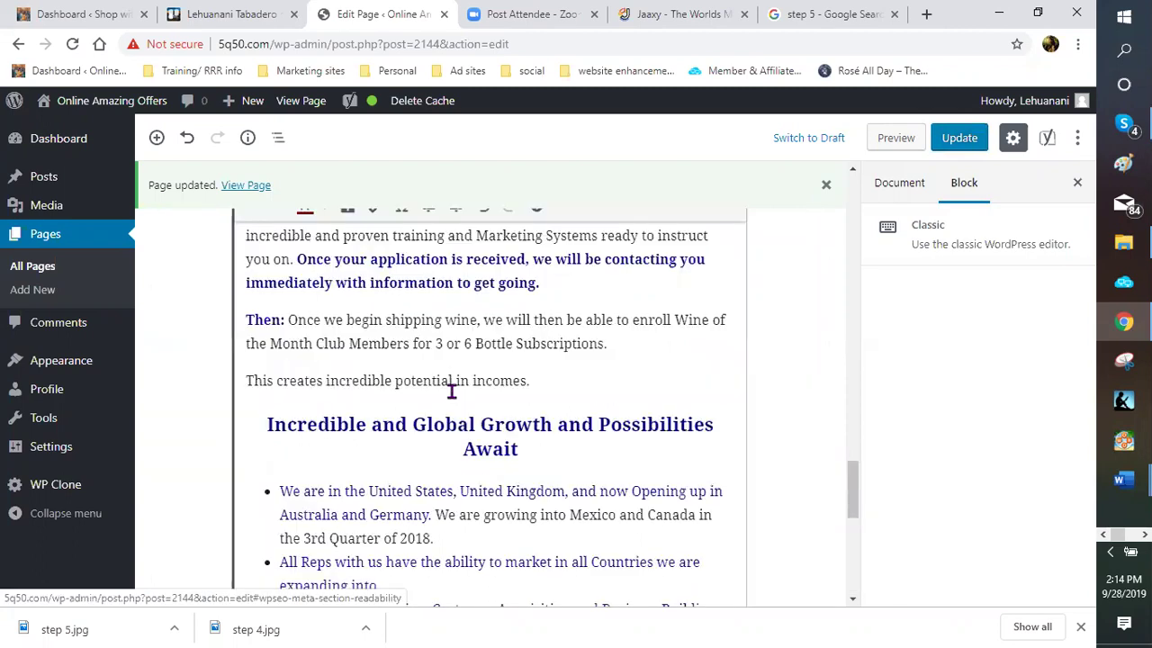
scroll(452, 389, up, 5)
scroll(488, 381, up, 5)
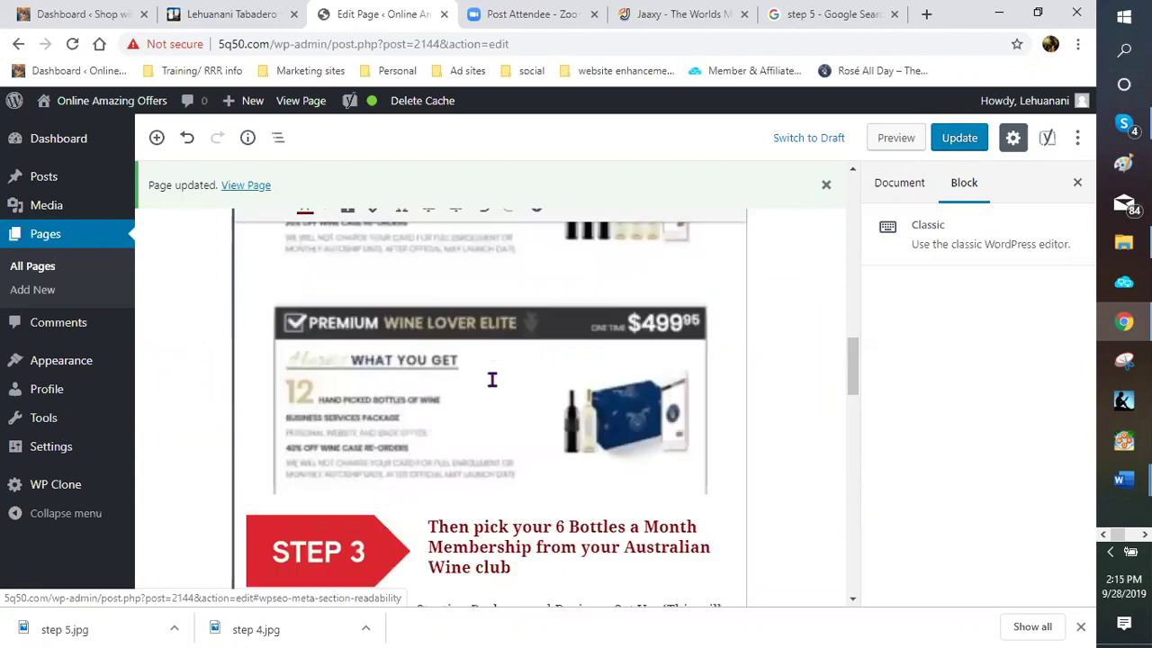
scroll(546, 367, up, 5)
scroll(540, 373, up, 5)
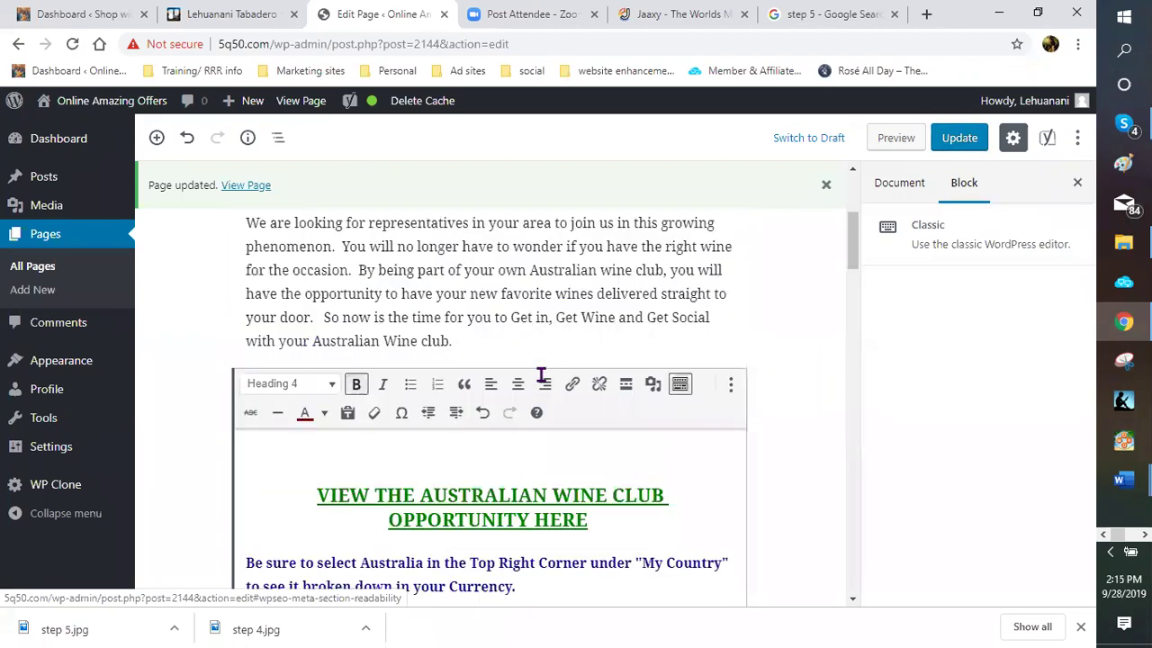
scroll(542, 450, up, 2)
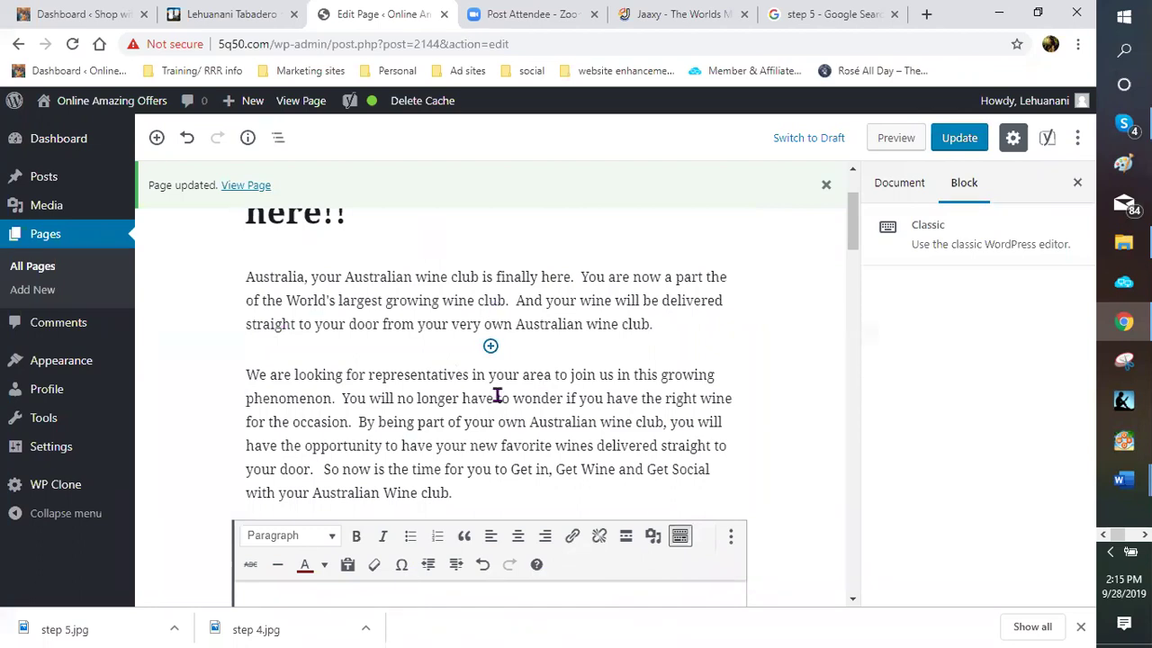
Insert a Gallery block below the Australia intro paragraph, above the representatives paragraph
click(489, 348)
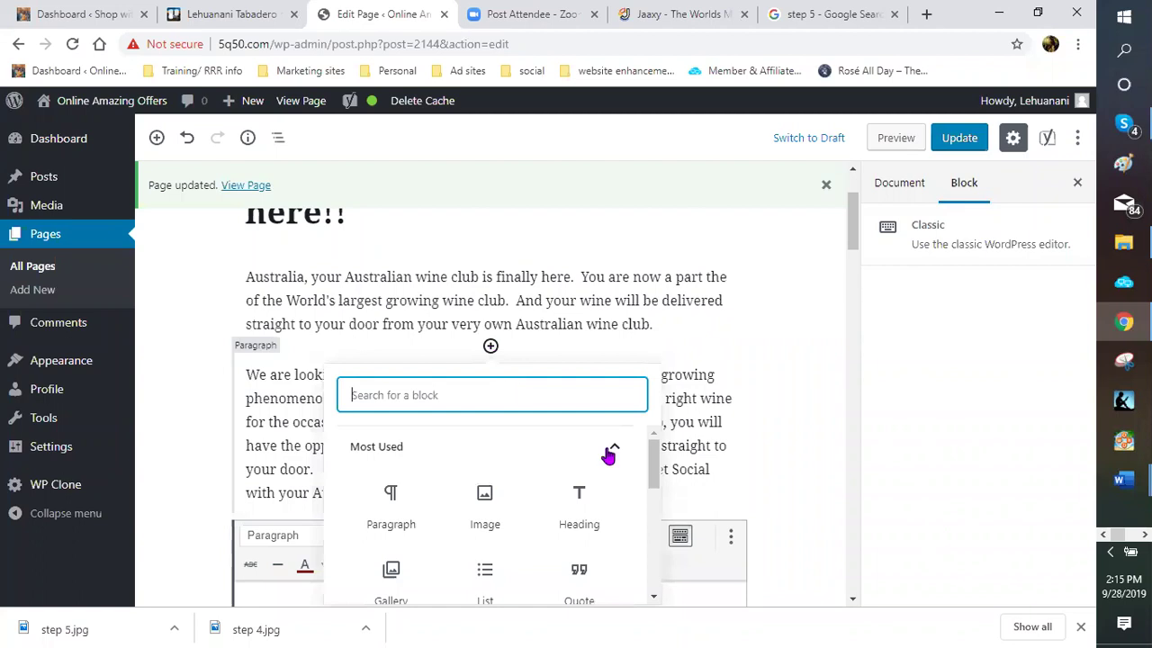
scroll(603, 454, down, 1)
scroll(643, 462, down, 1)
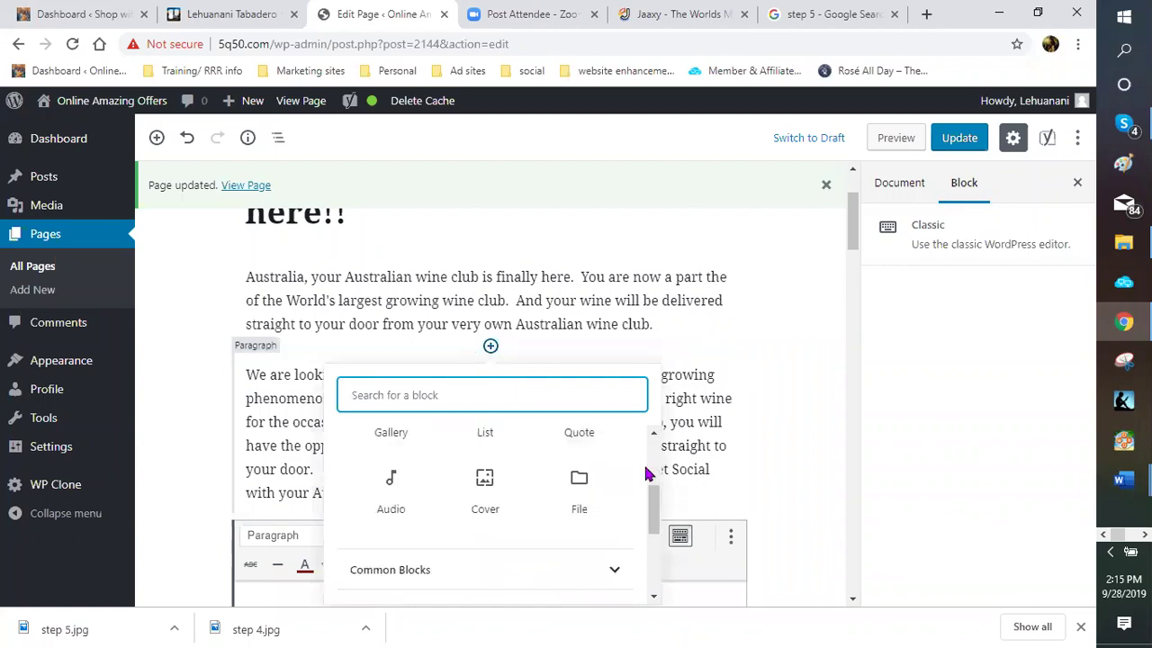
scroll(643, 461, up, 1)
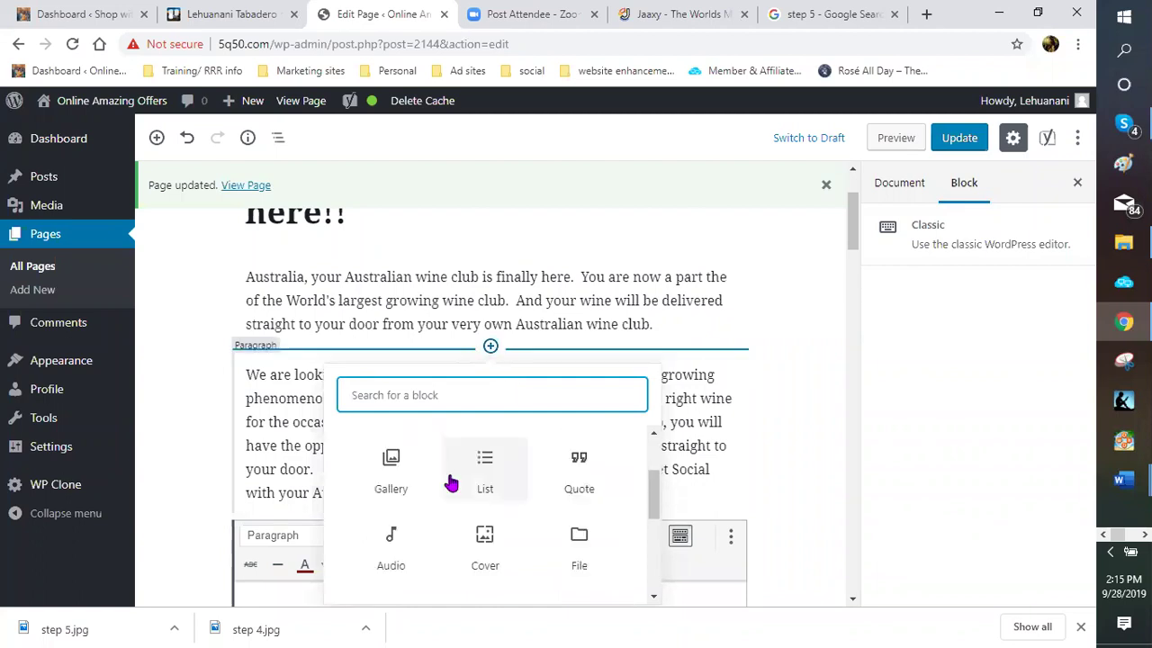
click(399, 476)
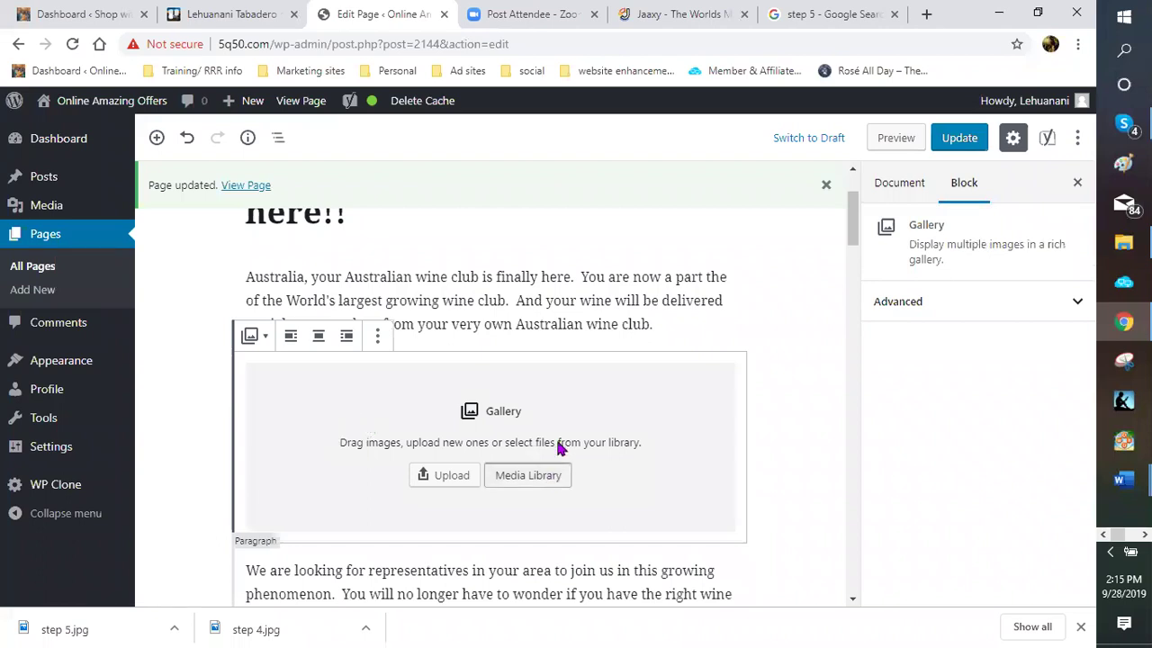
From the Media Library, select the wine4 and wine10 images for the gallery
click(540, 469)
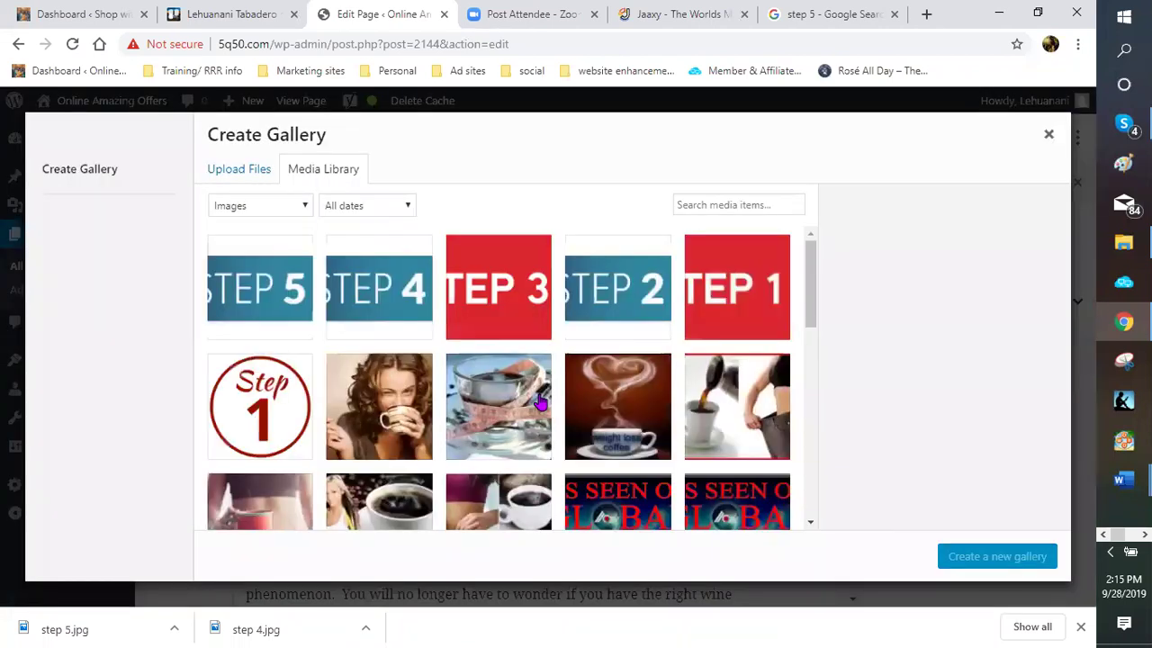
scroll(540, 402, down, 3)
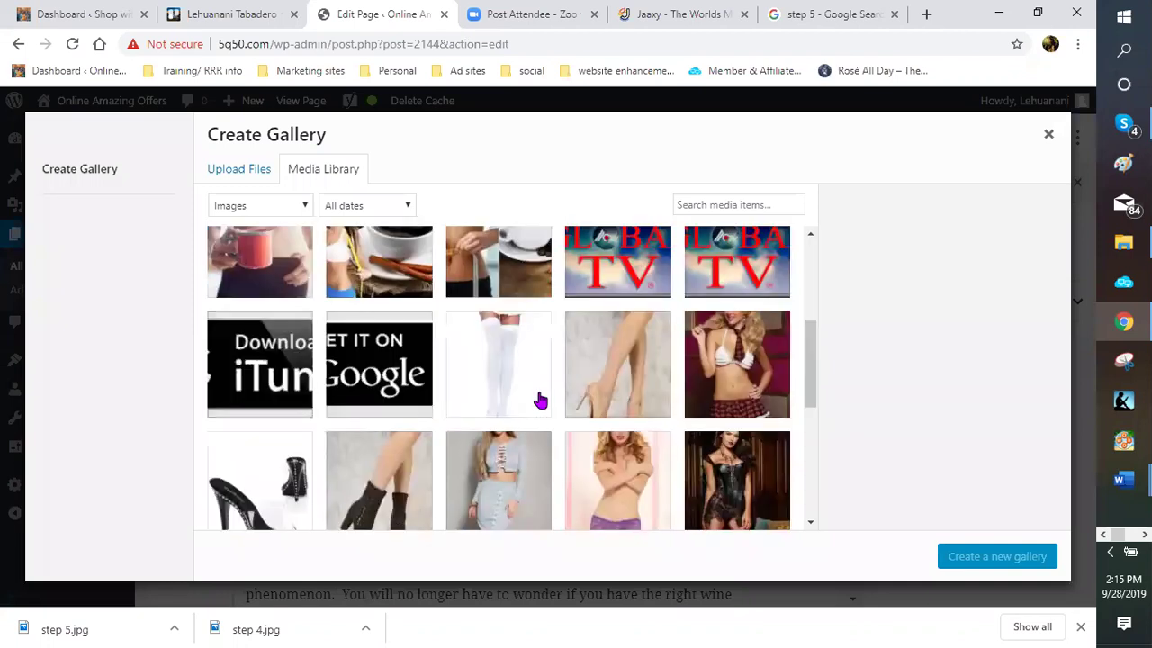
scroll(539, 399, down, 5)
scroll(540, 399, down, 3)
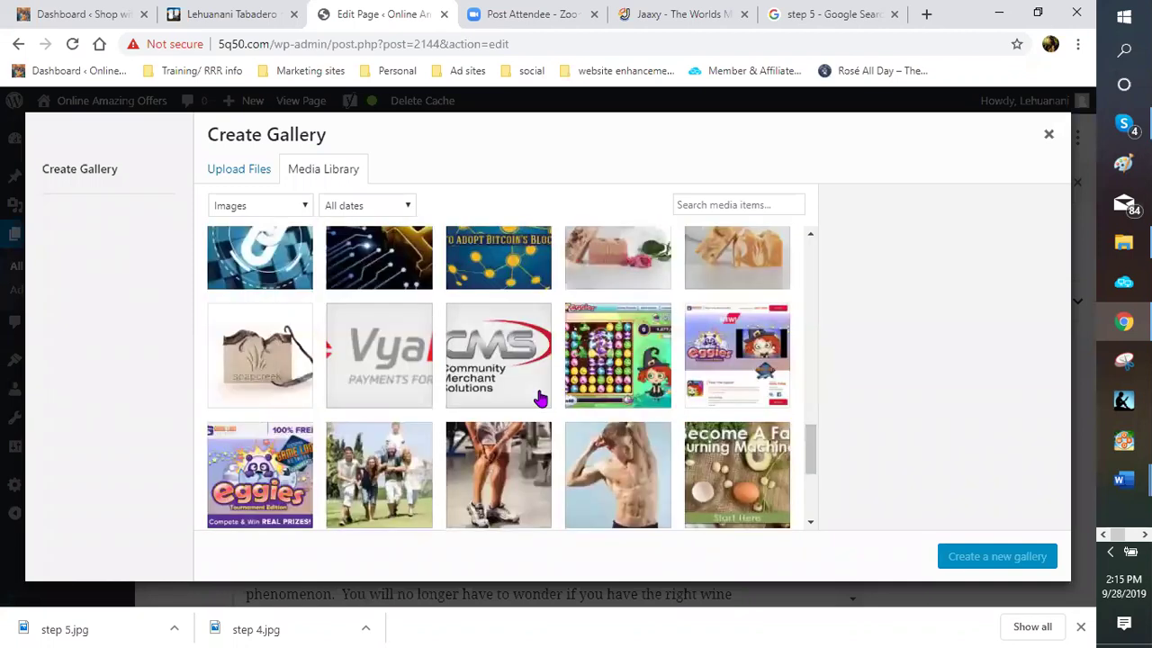
scroll(540, 400, down, 3)
scroll(540, 399, down, 2)
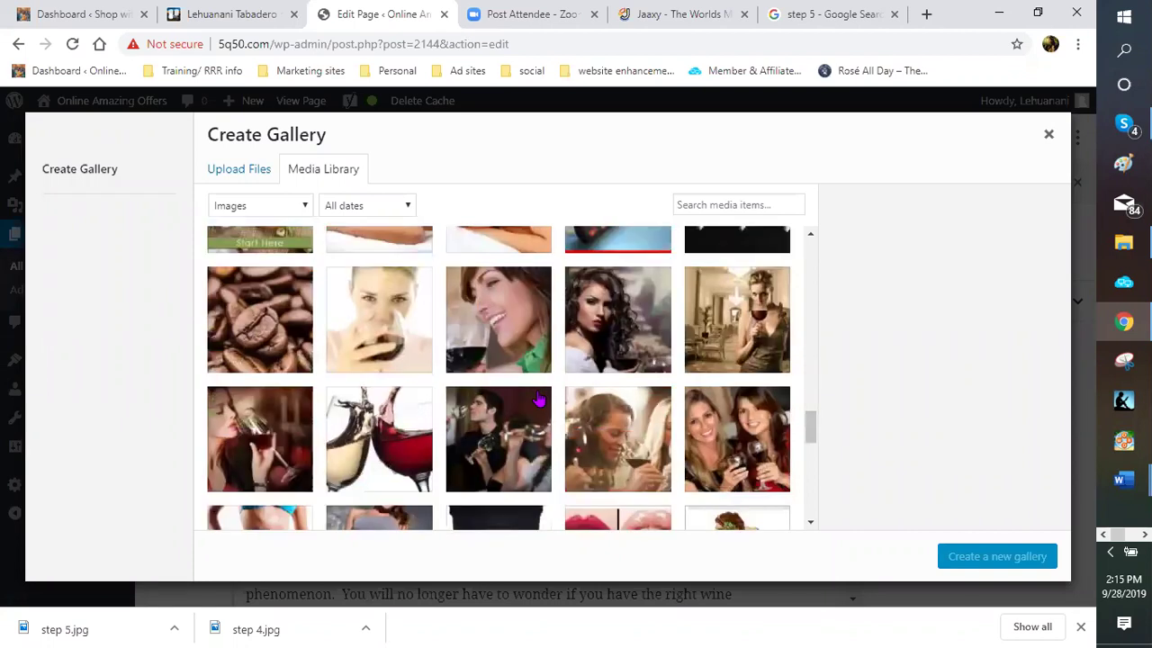
scroll(547, 410, down, 1)
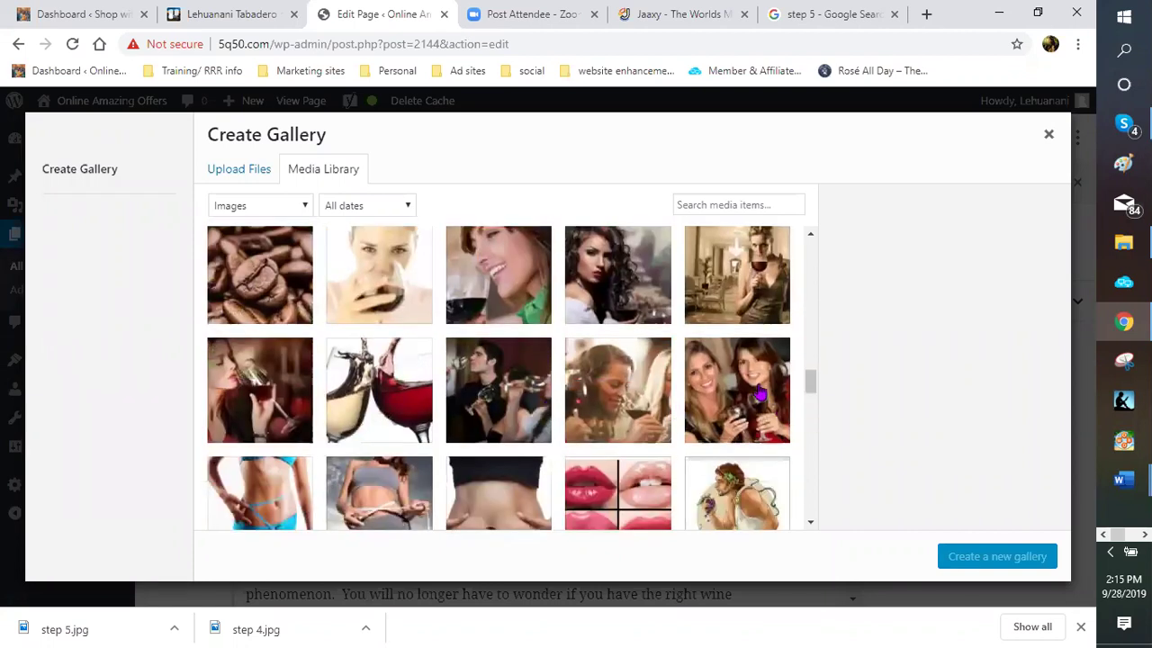
click(270, 393)
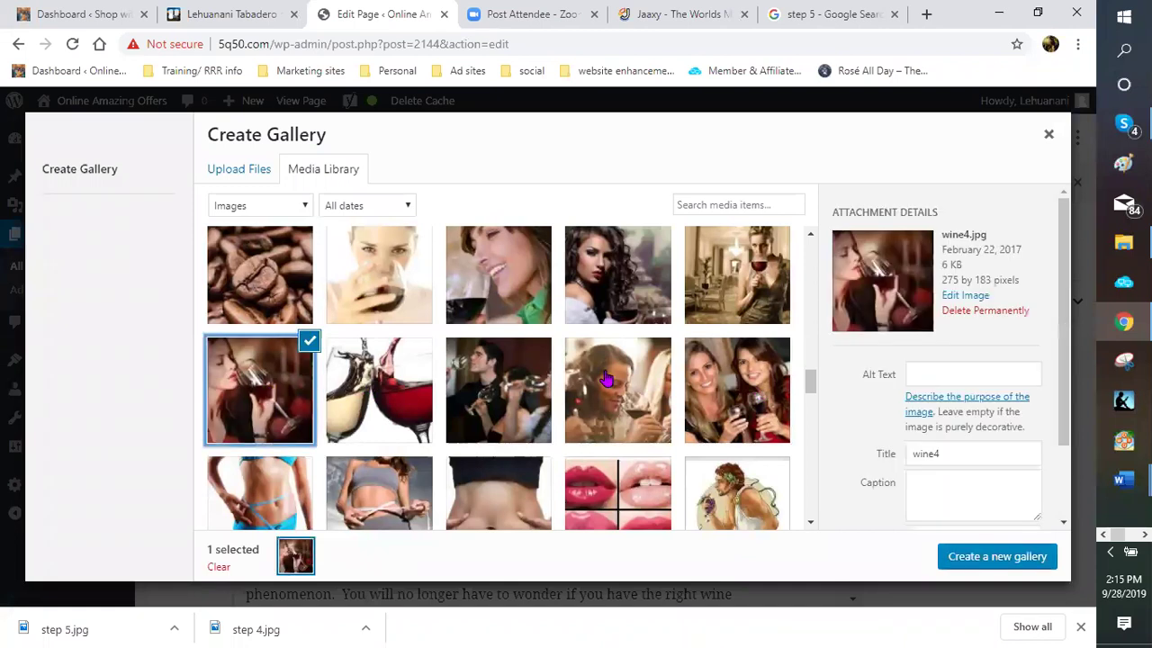
click(510, 284)
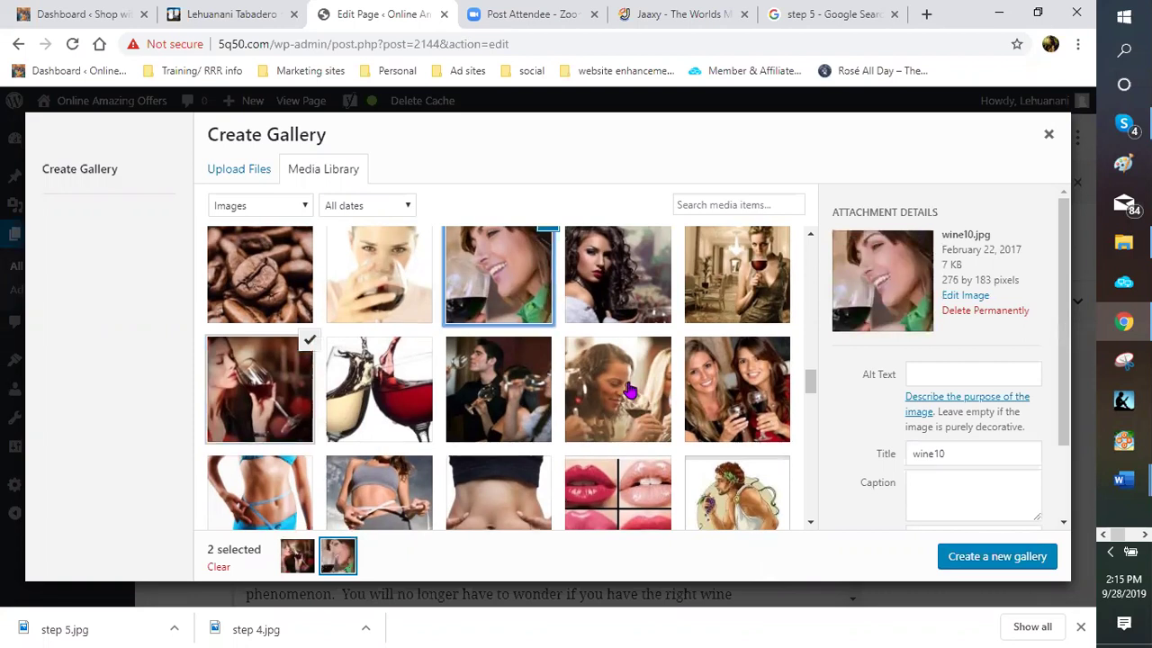
Add the winesaying16 TIME TO WINE DOWN graphic to the selection
scroll(630, 389, down, 3)
scroll(630, 389, down, 2)
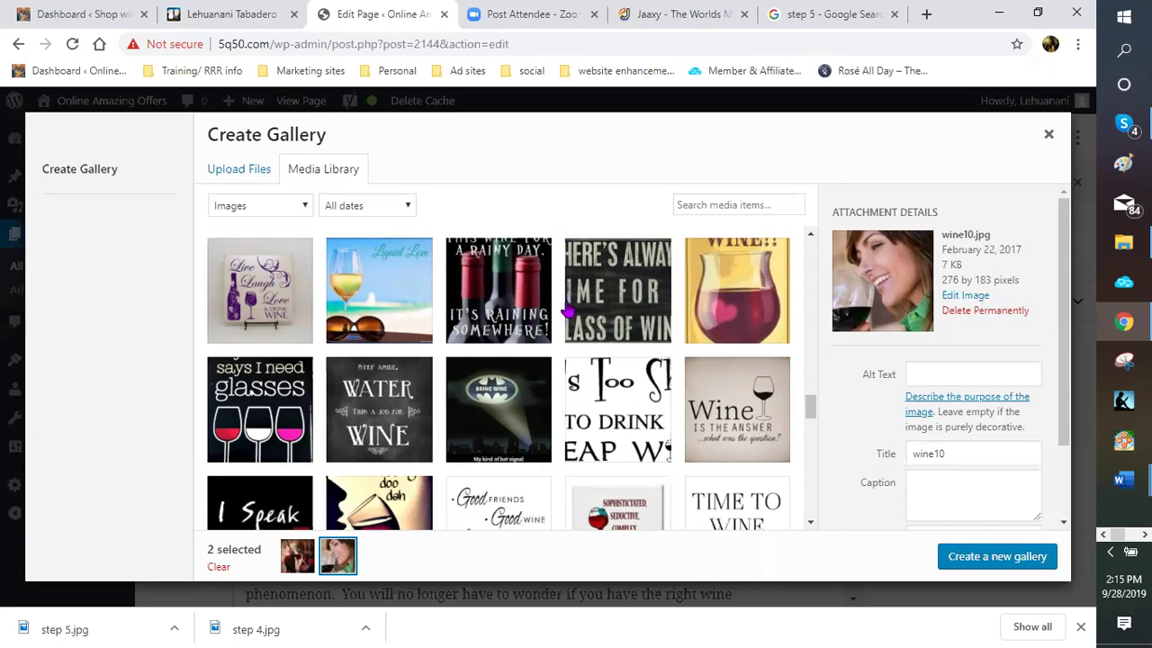
scroll(568, 310, down, 1)
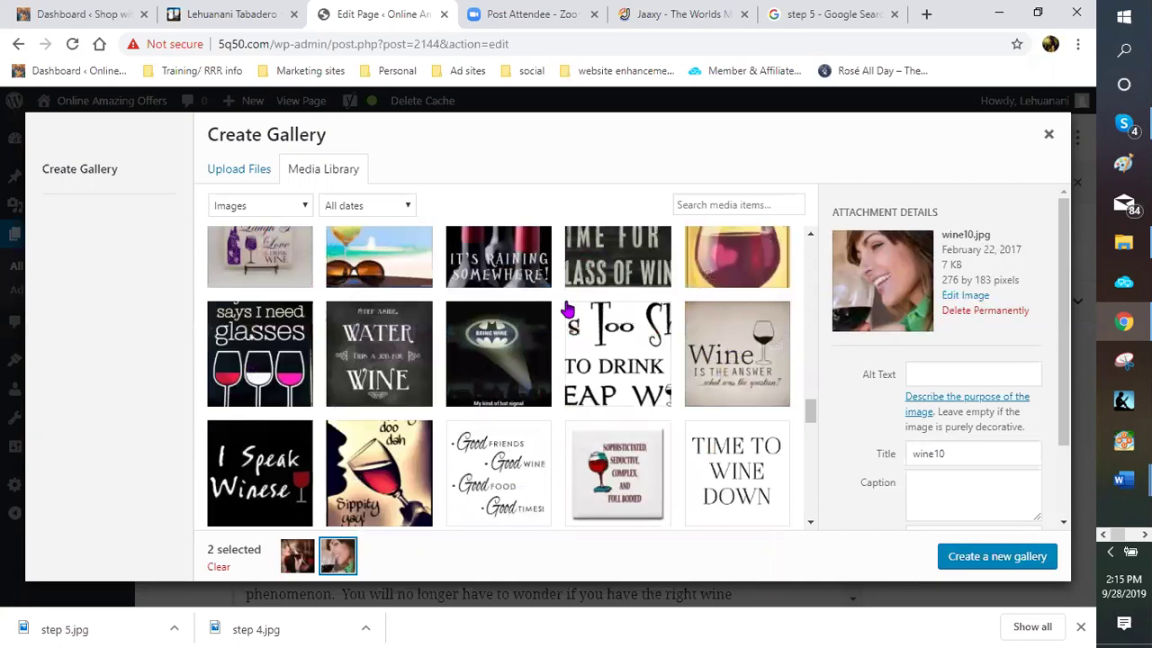
click(745, 484)
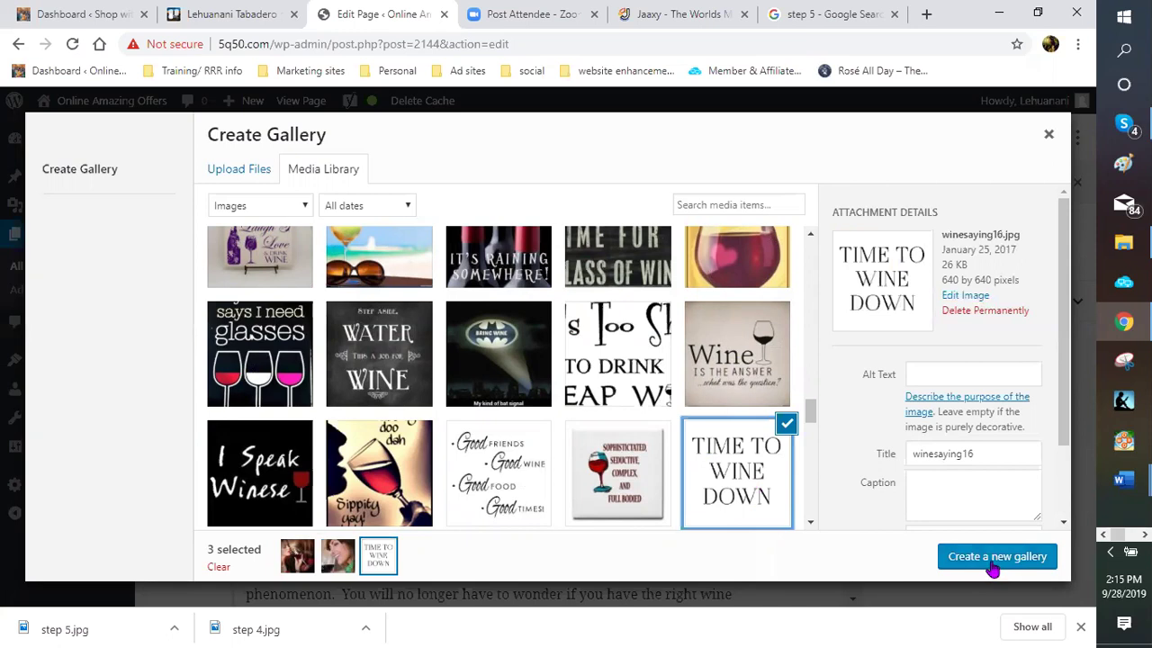
Create and insert the gallery ordered smiling woman, TIME TO WINE DOWN, then red-wine sipper
click(992, 558)
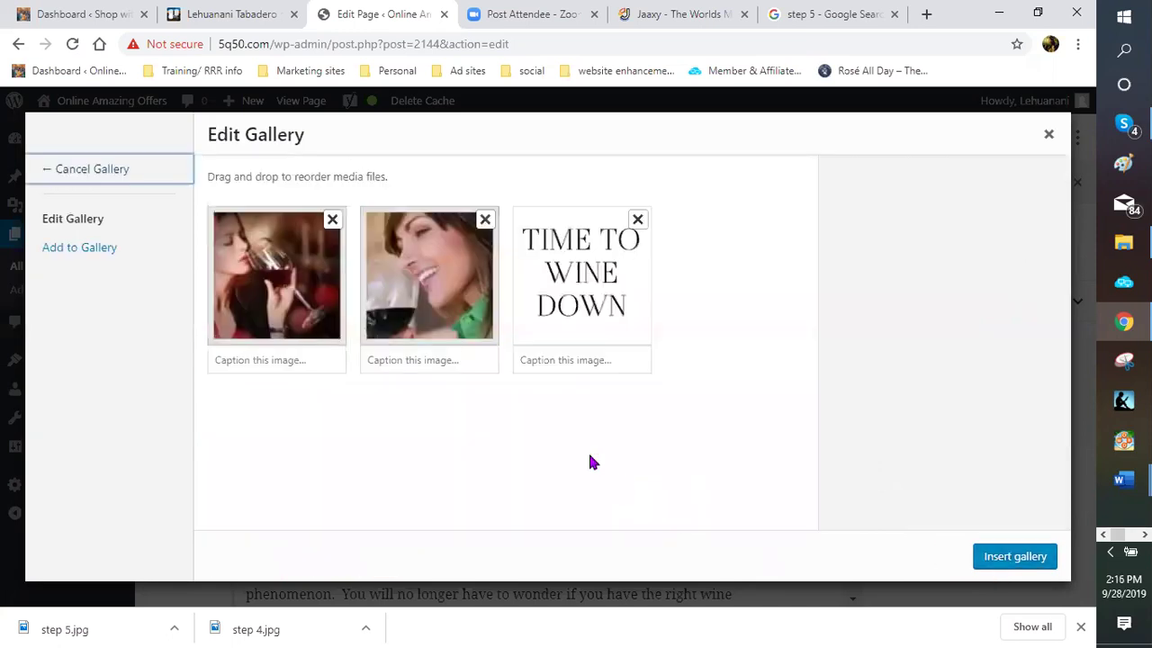
drag(576, 306, 527, 288)
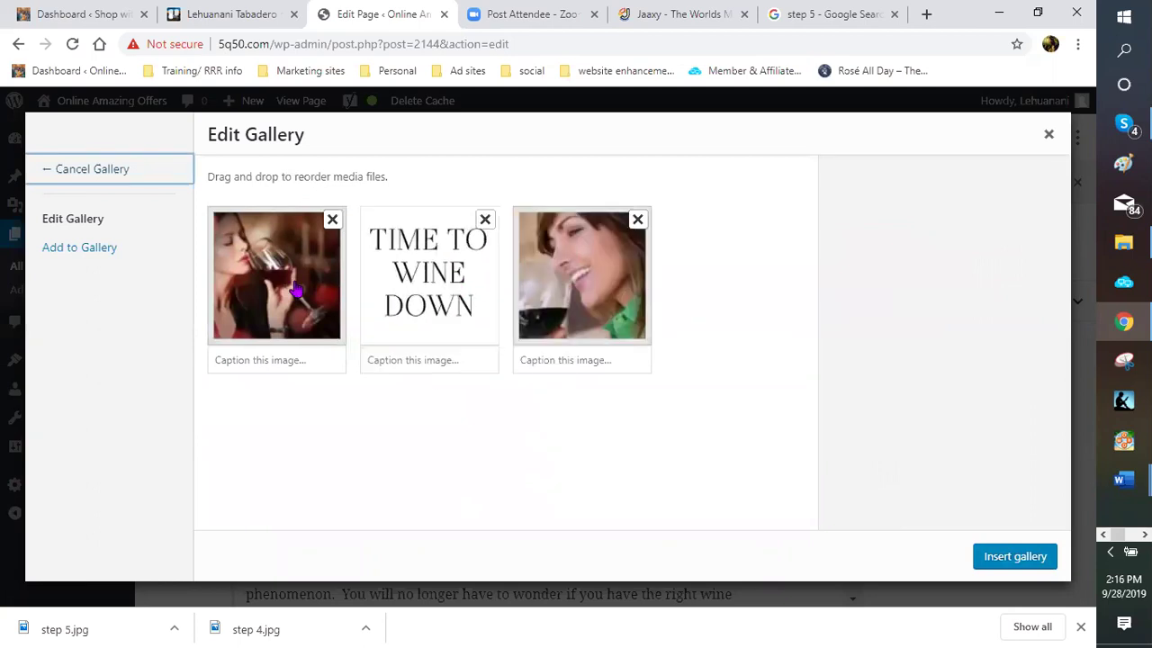
drag(392, 272, 609, 278)
drag(432, 288, 568, 342)
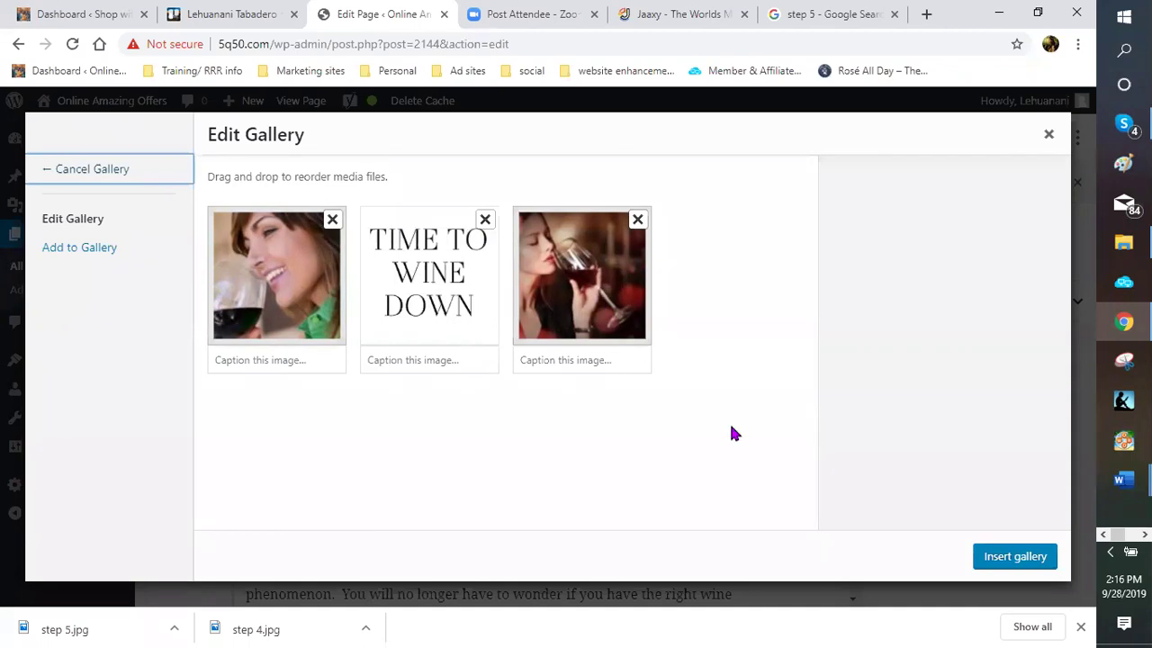
click(1013, 560)
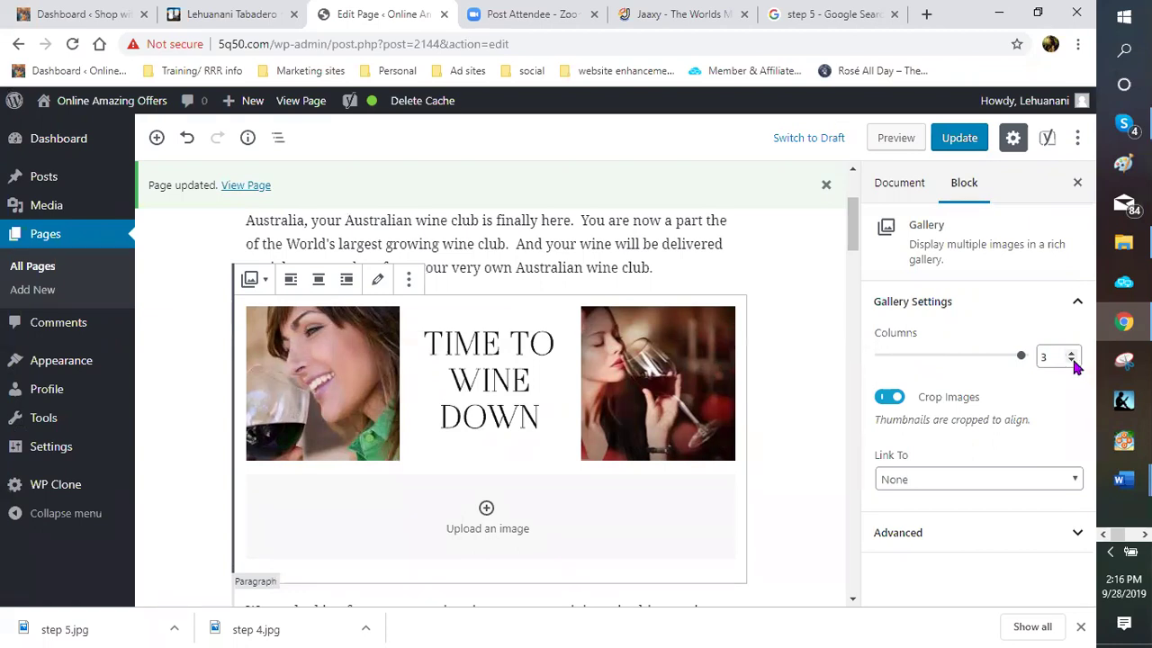
click(1073, 360)
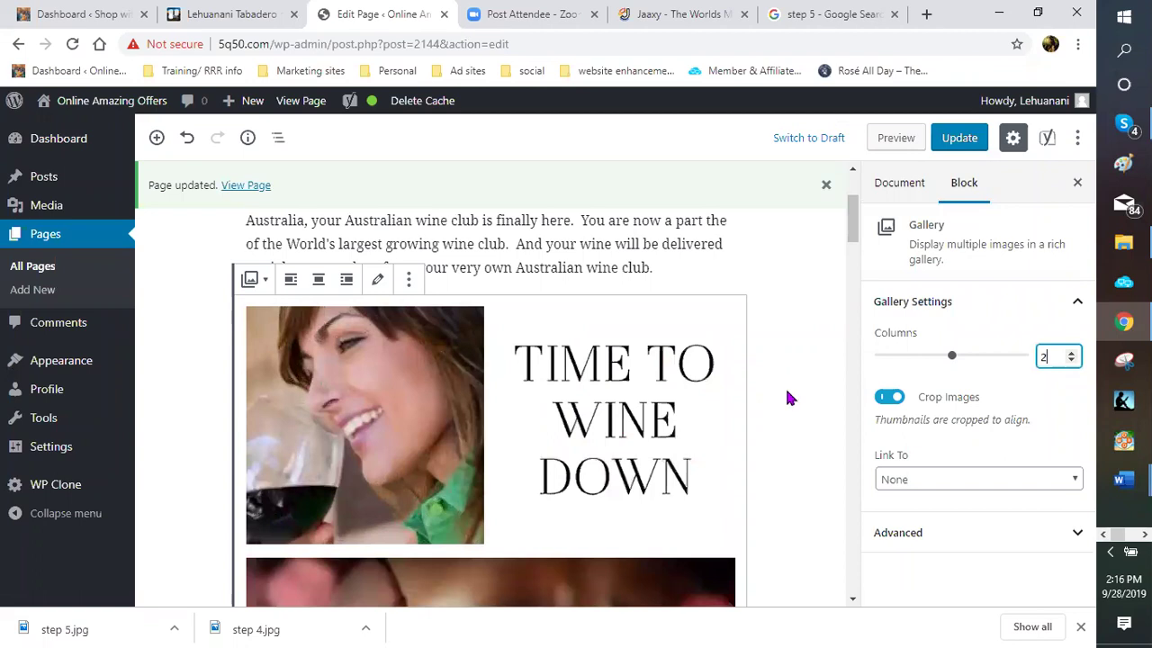
click(1072, 354)
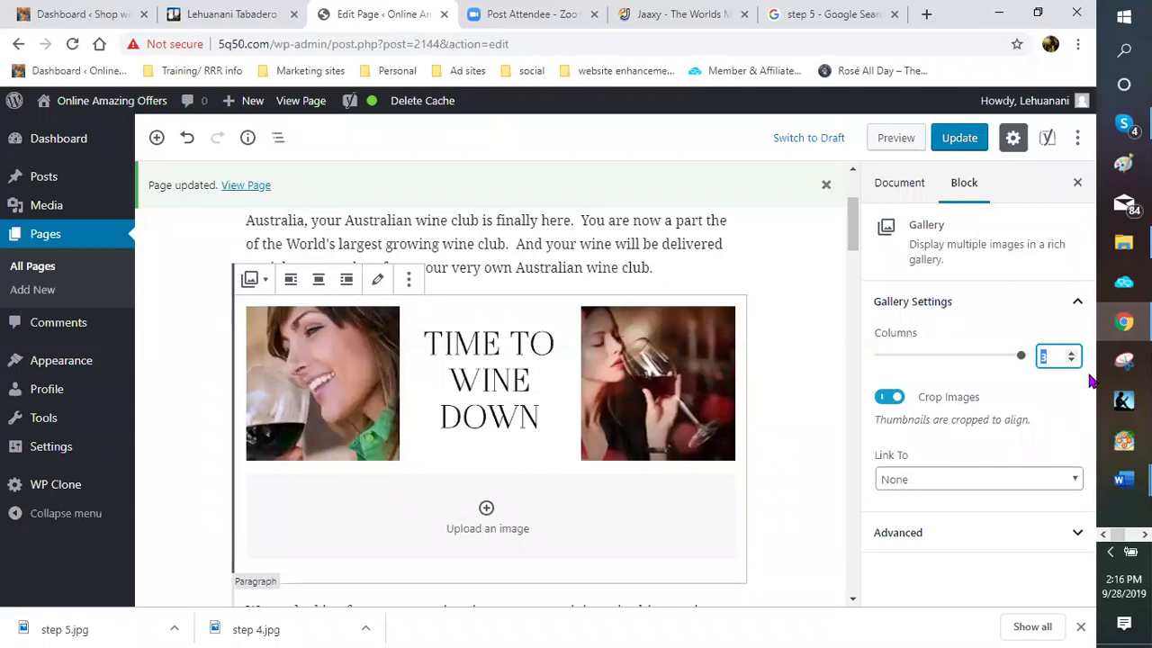
click(1043, 405)
scroll(773, 387, down, 1)
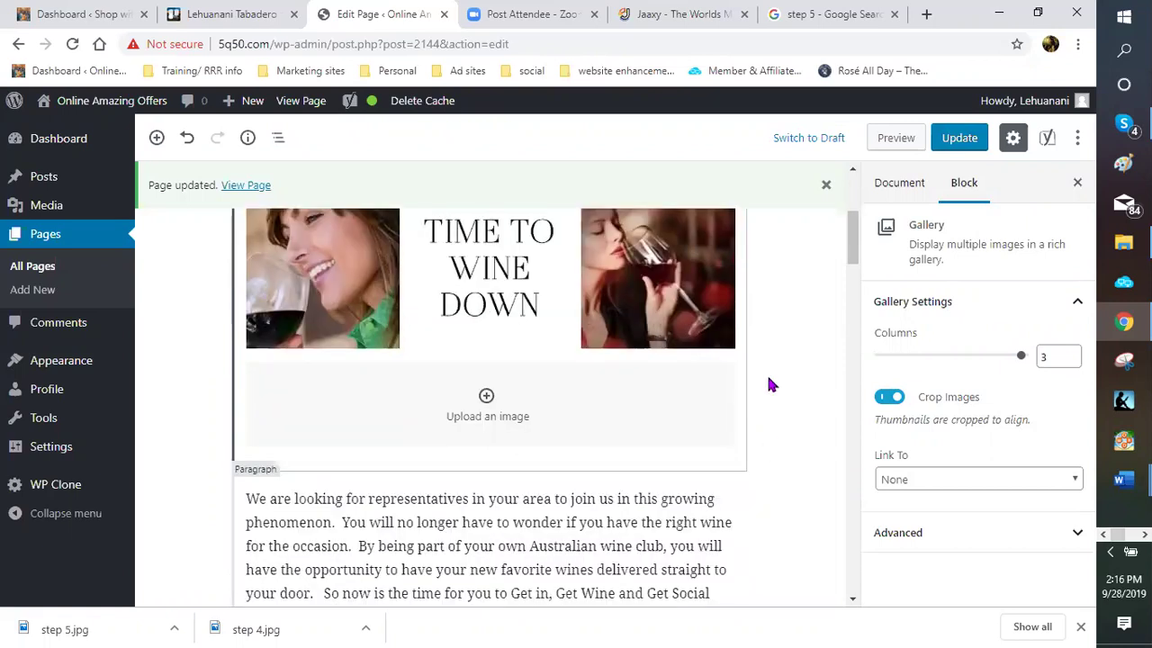
click(766, 339)
scroll(740, 342, up, 1)
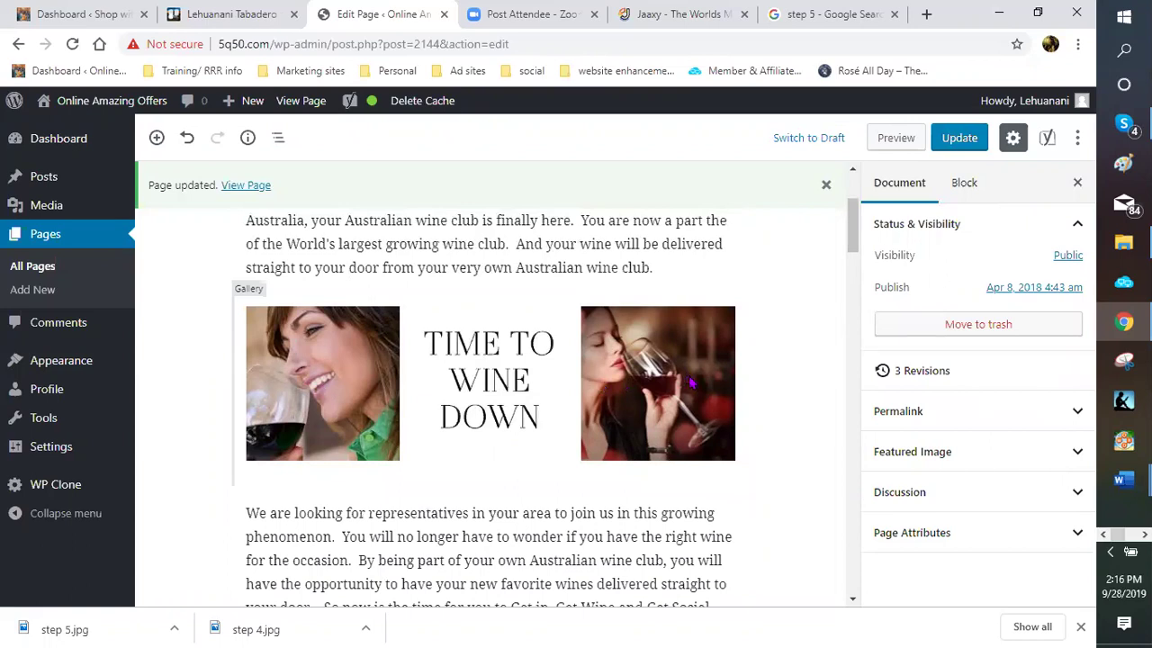
Place the cursor after the Wine of the Month Business line in the Classic block
scroll(675, 335, down, 1)
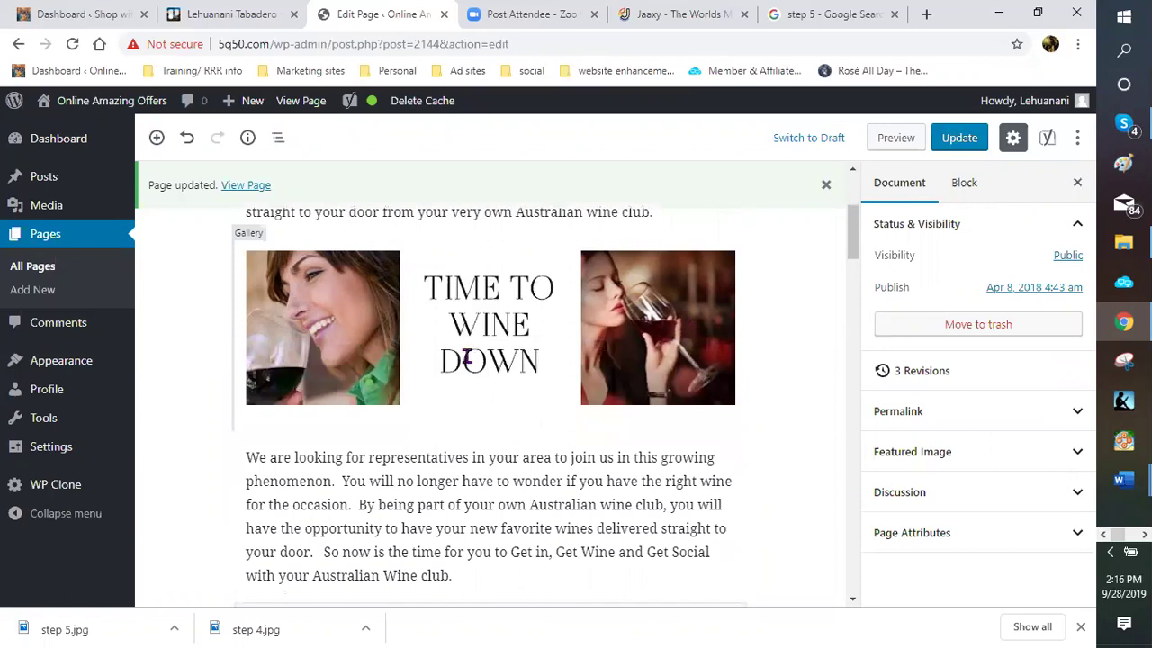
scroll(467, 357, down, 4)
scroll(467, 355, down, 2)
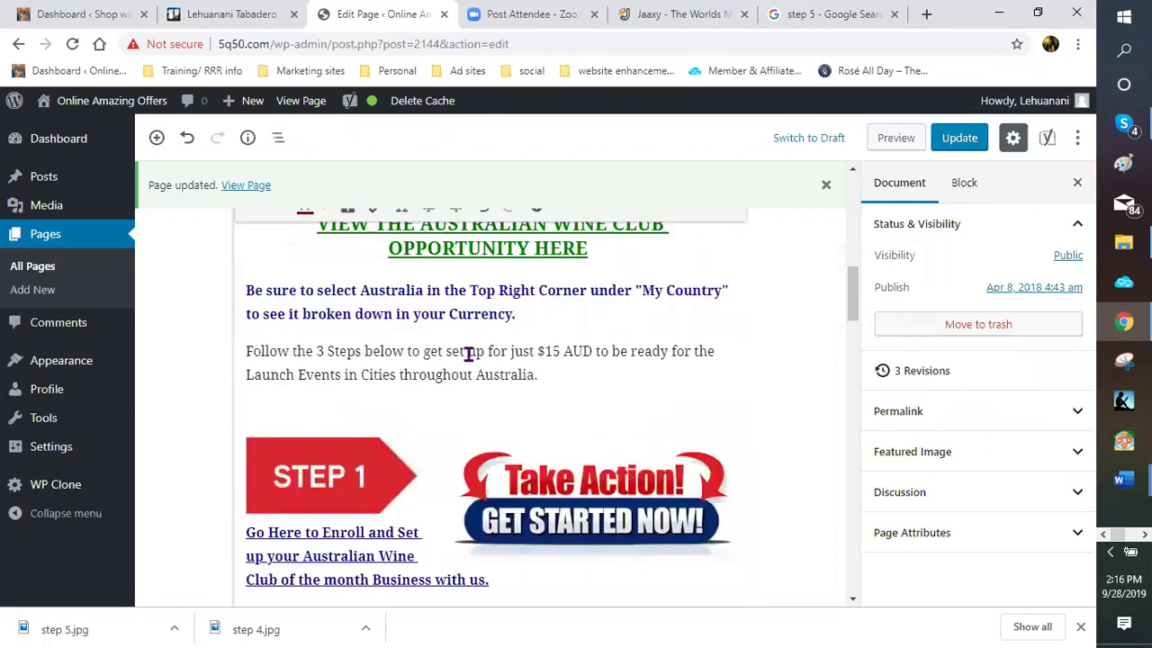
scroll(467, 353, down, 3)
scroll(468, 352, down, 3)
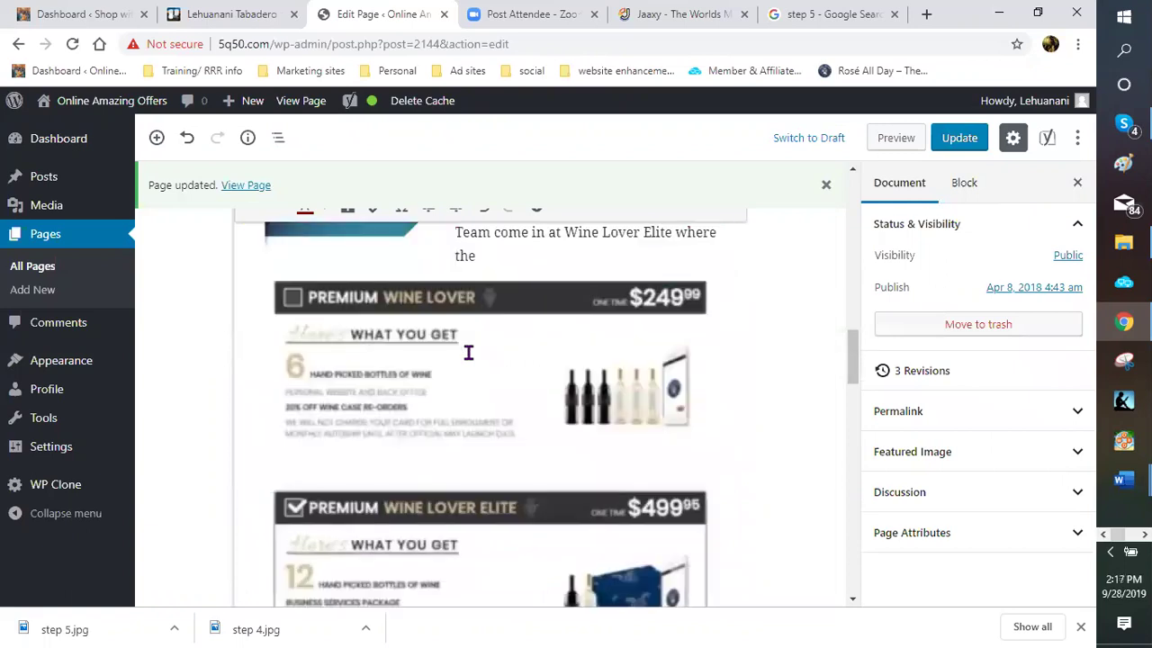
scroll(467, 352, down, 3)
scroll(468, 355, down, 3)
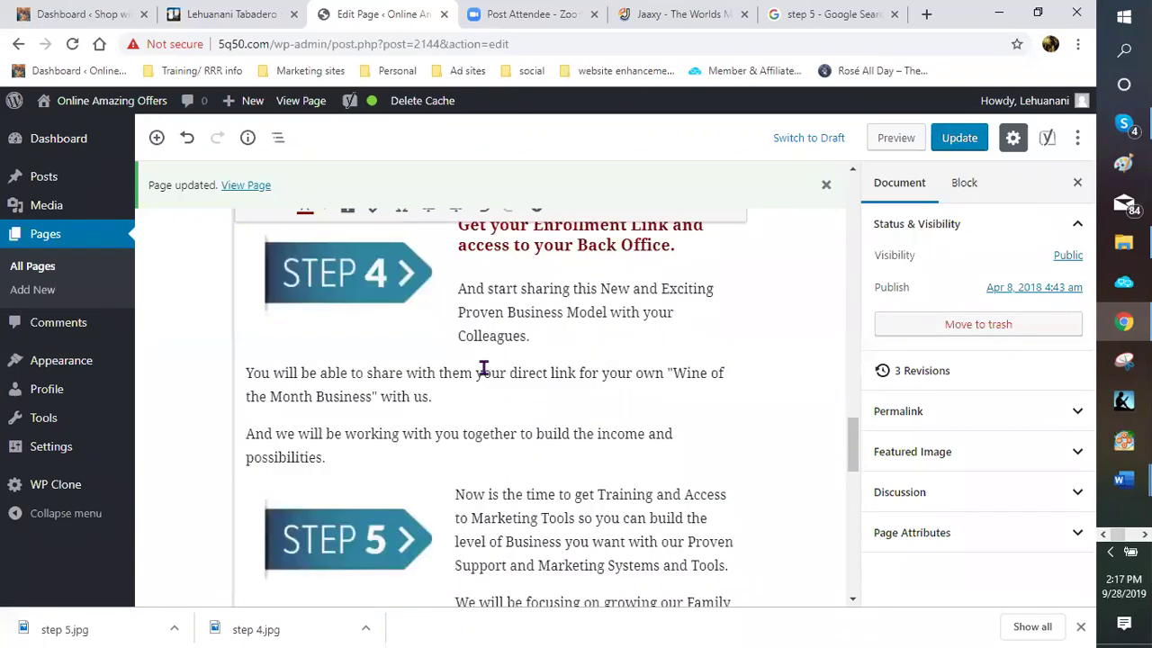
scroll(495, 370, down, 2)
scroll(358, 285, up, 1)
scroll(385, 320, up, 1)
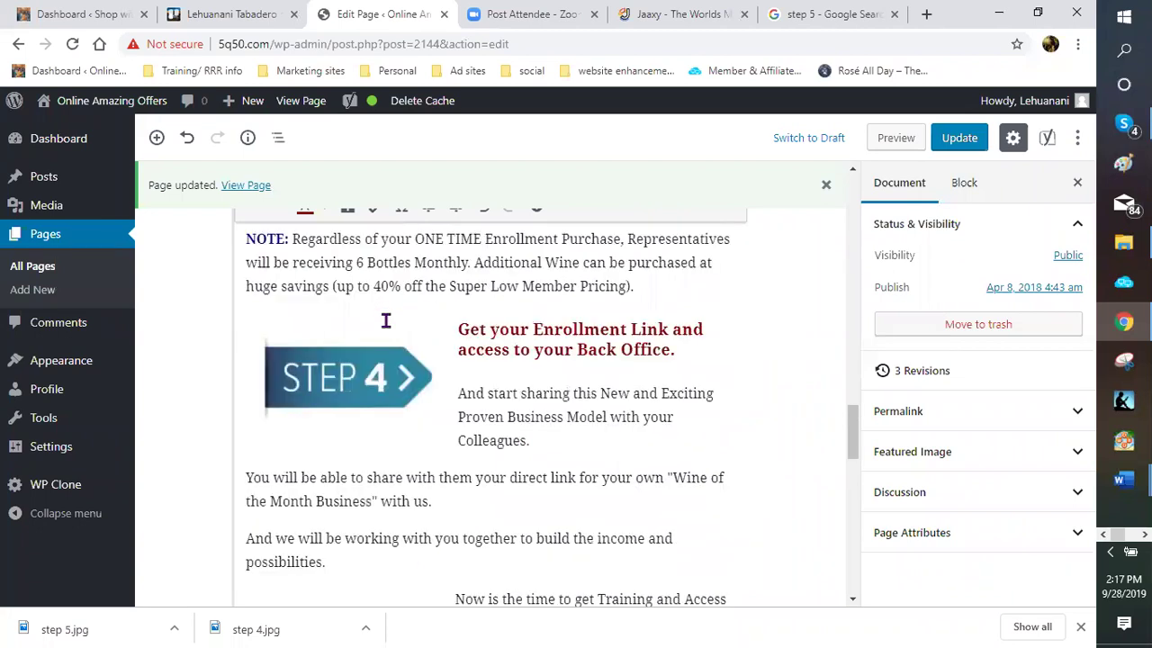
scroll(385, 342, up, 2)
scroll(385, 378, down, 2)
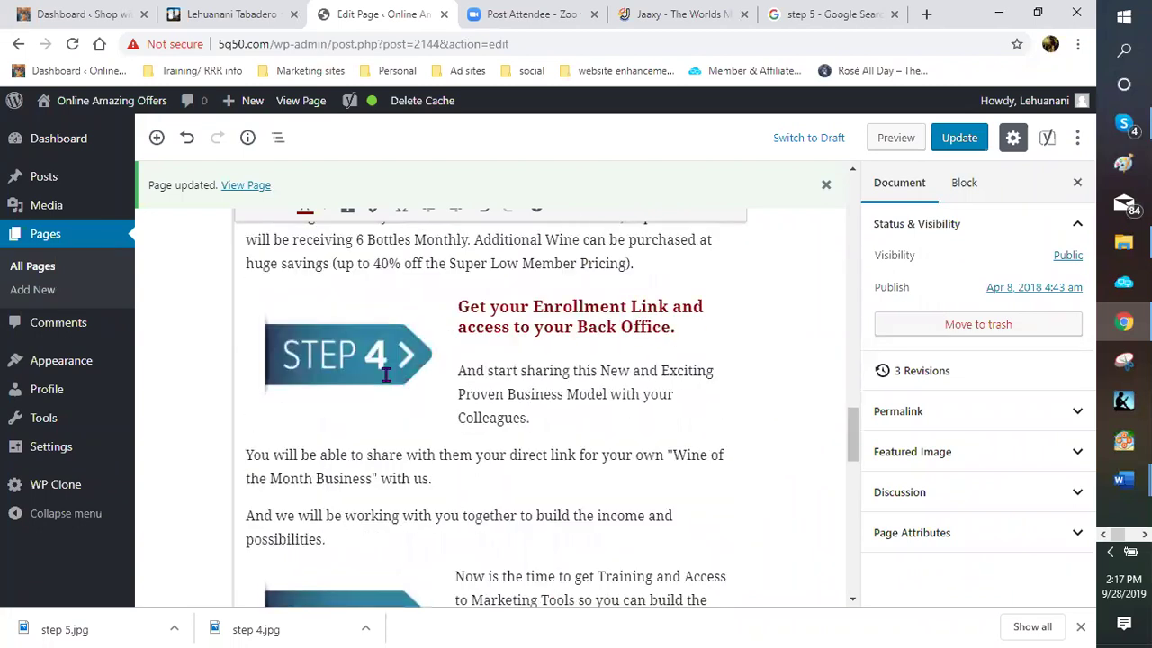
scroll(385, 374, down, 1)
scroll(387, 376, down, 1)
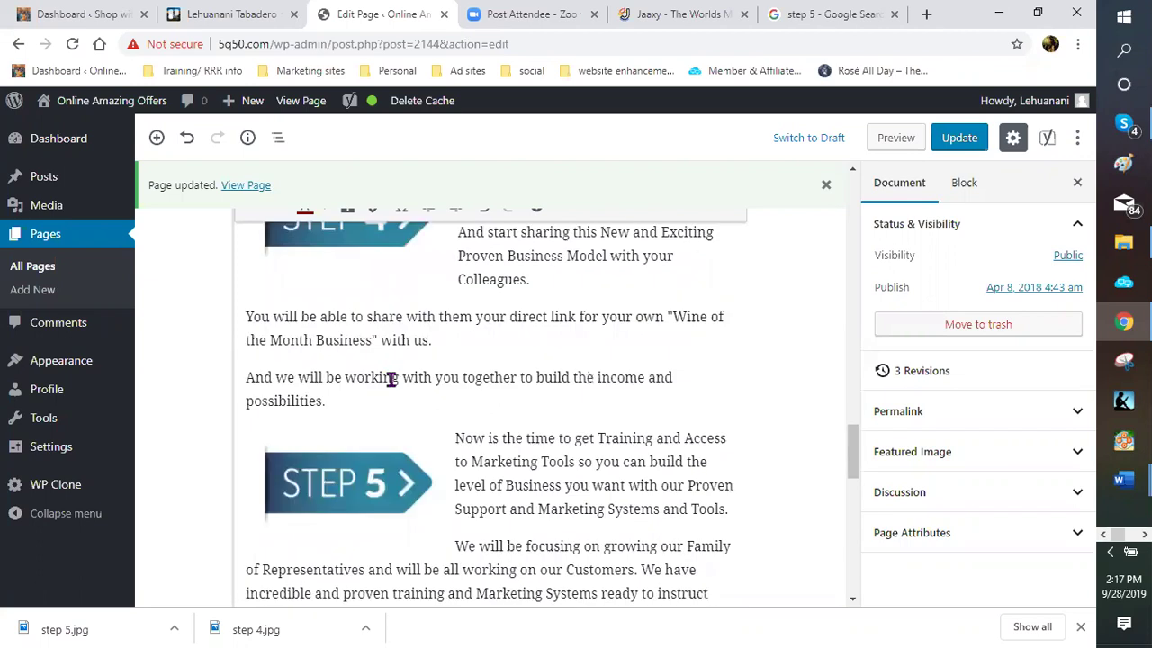
click(456, 344)
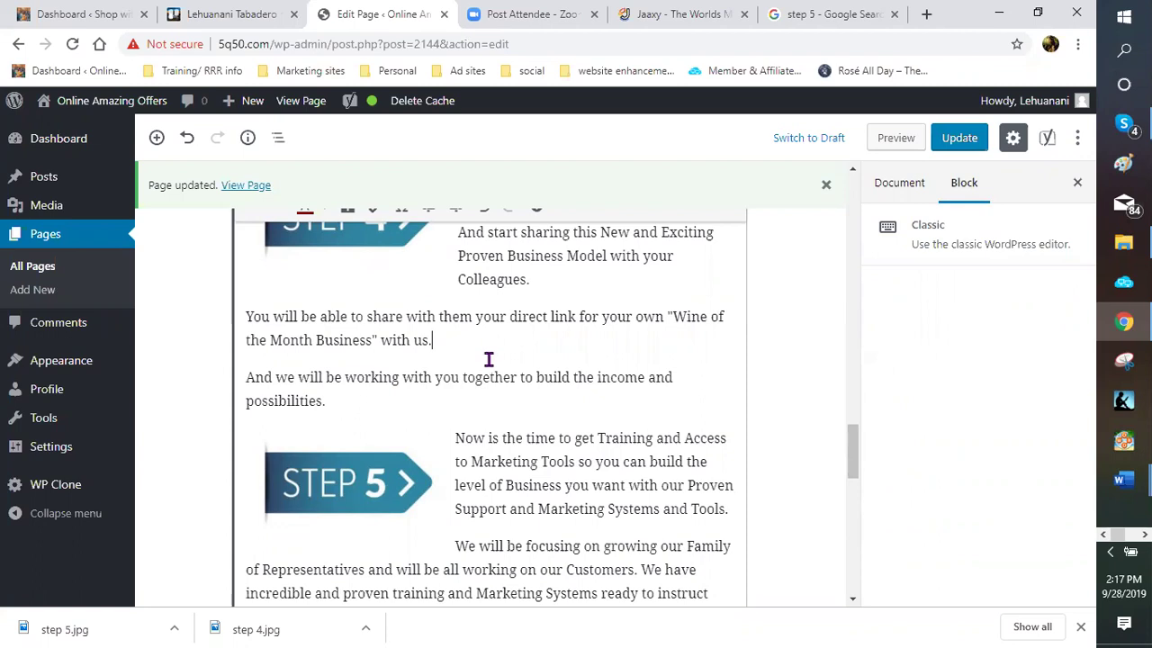
Show the Classic block's formatting toolbar with the cursor after "with us."
scroll(477, 357, up, 3)
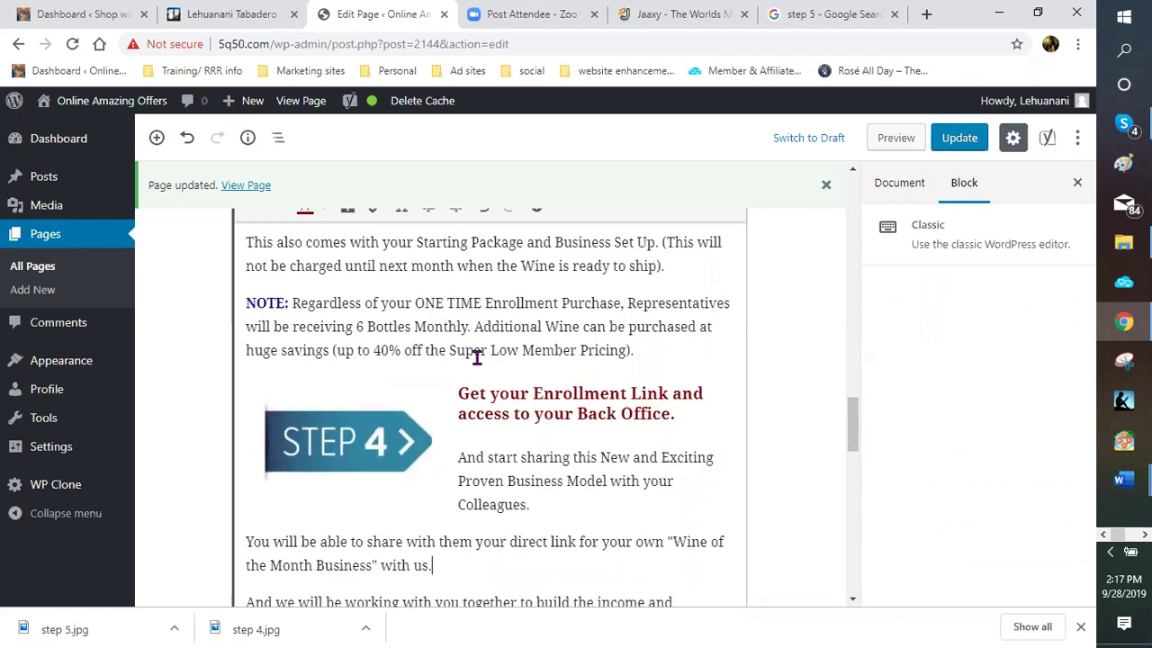
scroll(477, 357, up, 3)
scroll(475, 358, down, 1)
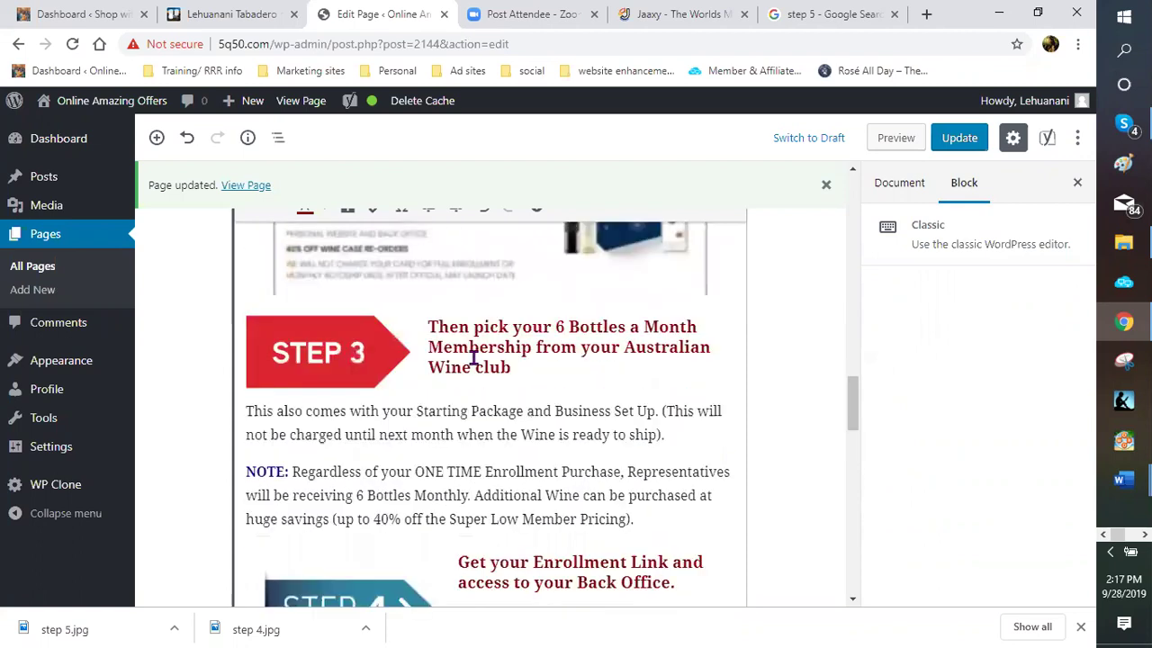
scroll(474, 359, down, 2)
scroll(473, 358, down, 2)
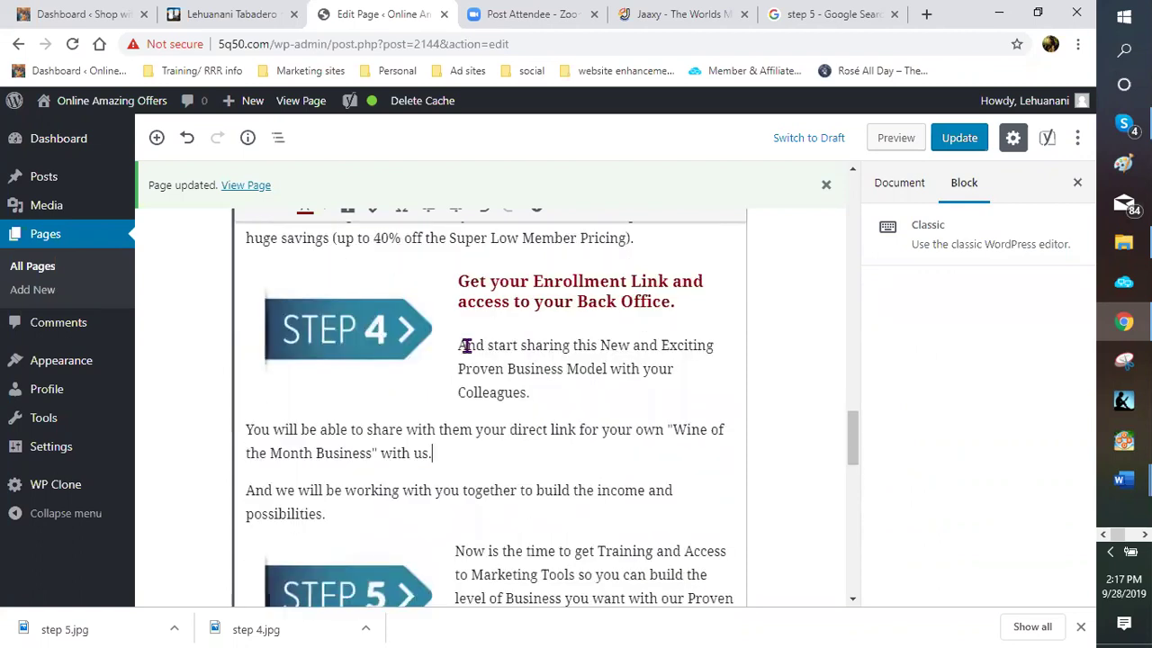
scroll(486, 383, down, 1)
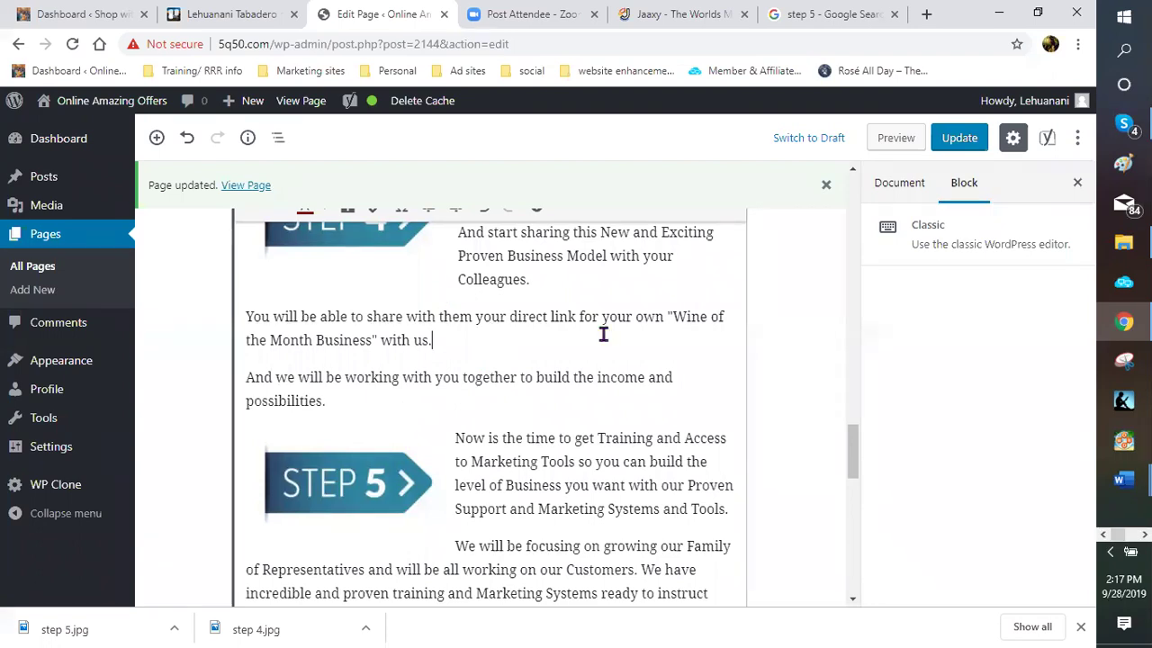
scroll(576, 372, up, 1)
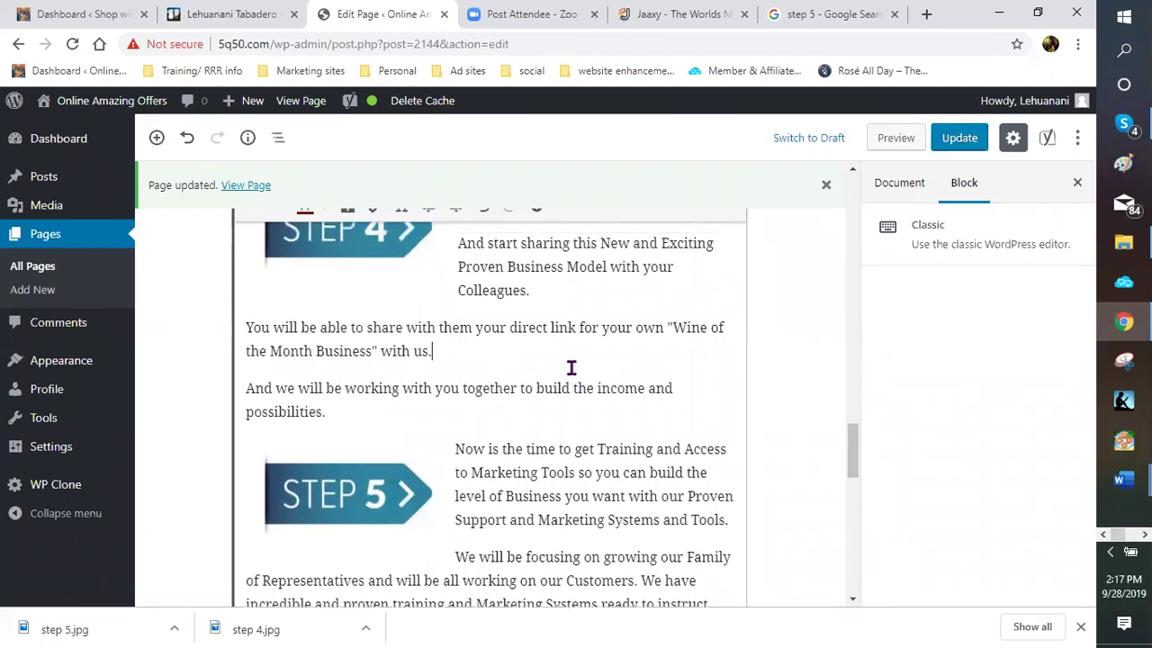
scroll(509, 415, up, 2)
scroll(488, 404, down, 1)
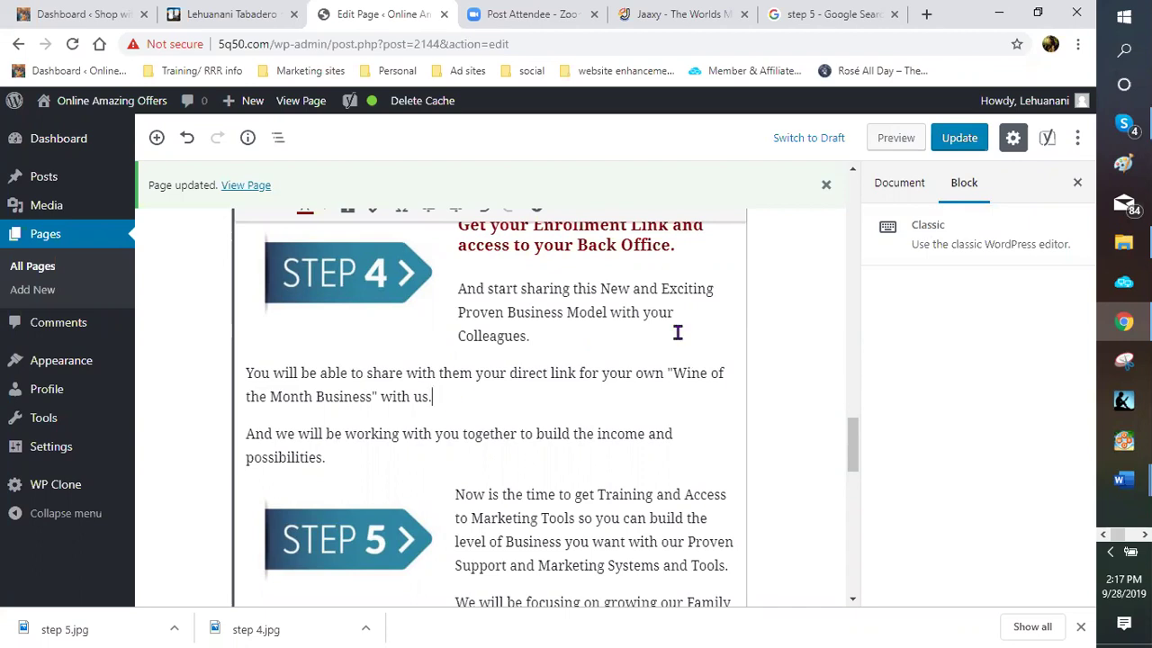
click(500, 415)
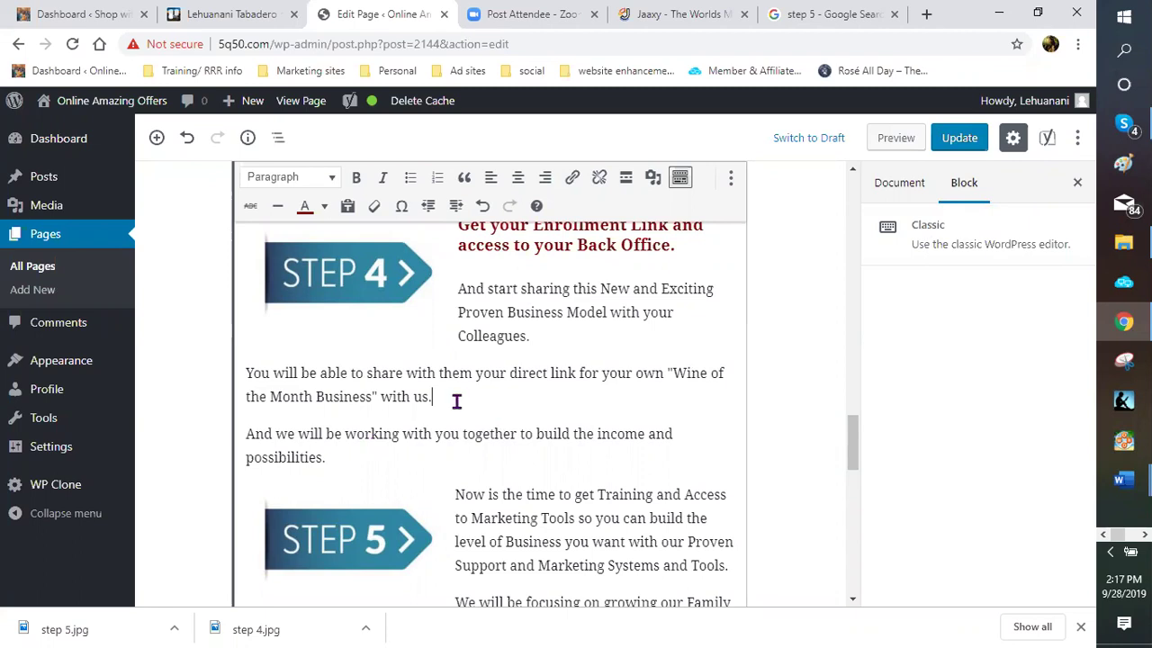
Start an Add Media upload and browse the computer for an image file
click(654, 186)
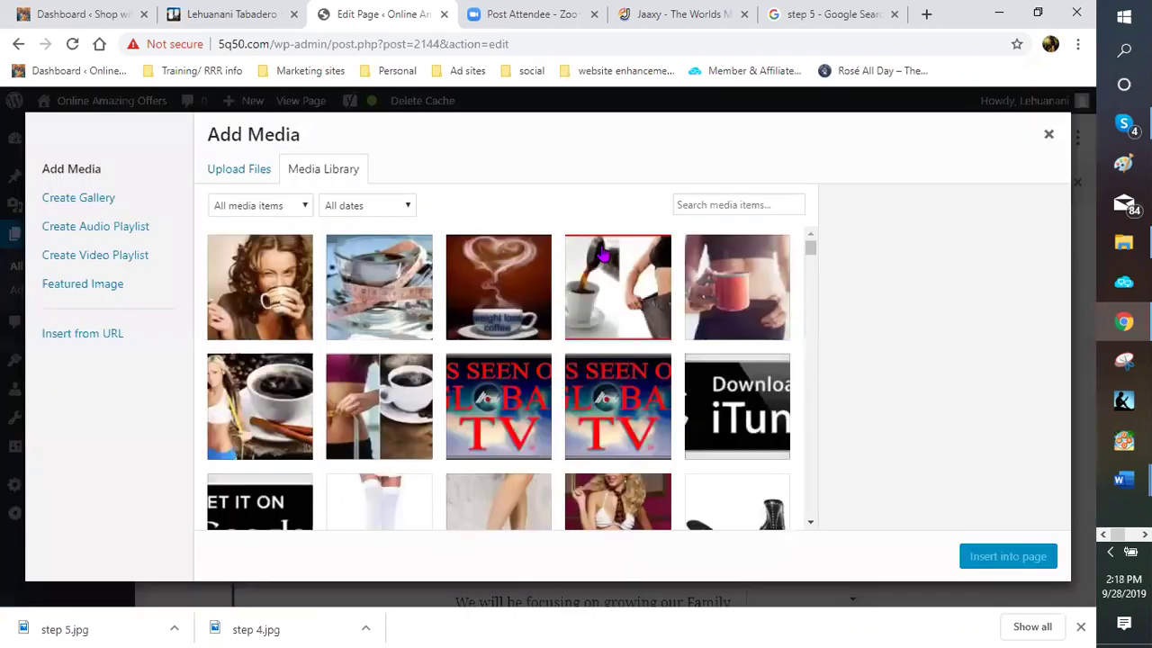
click(233, 174)
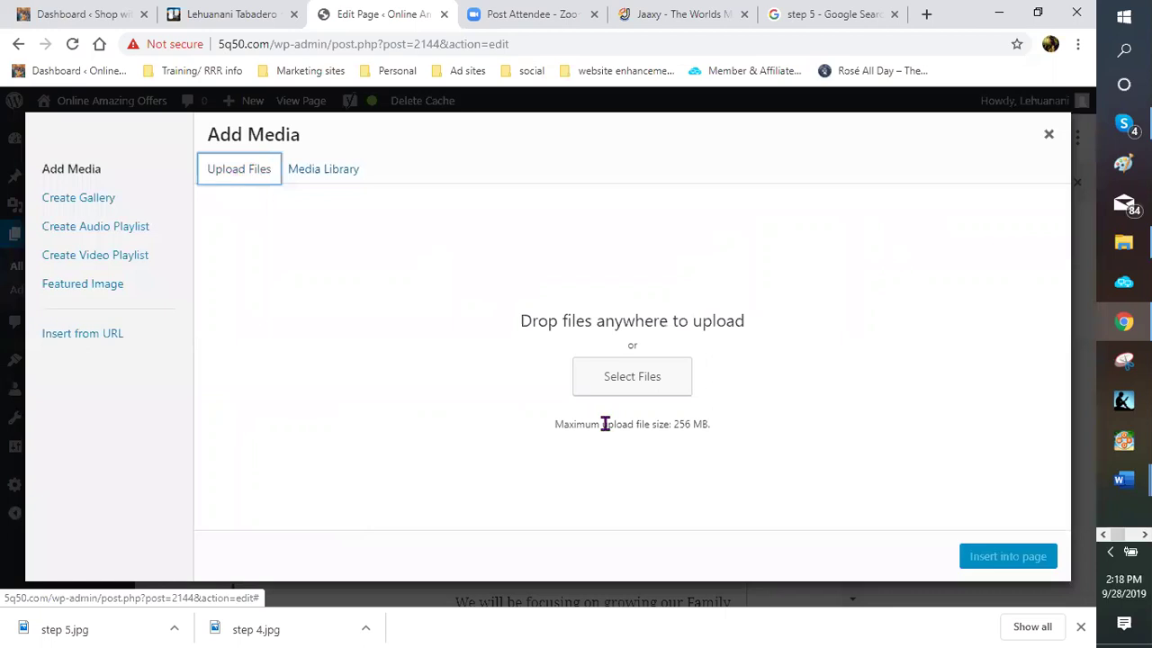
click(607, 385)
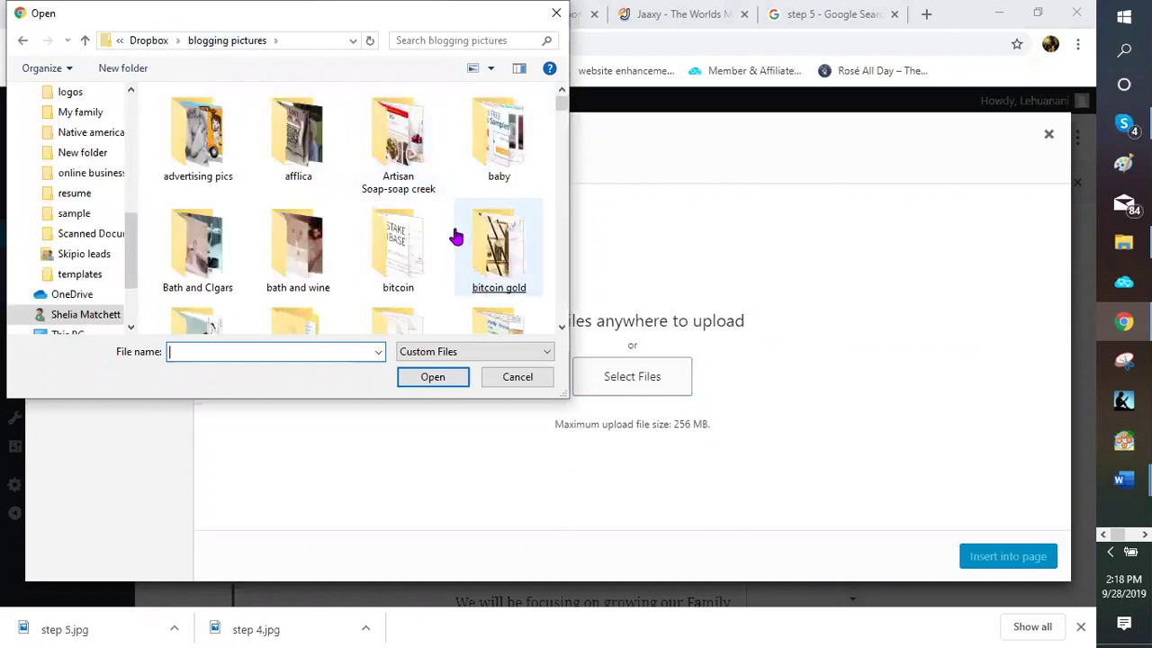
Open the wine pictures folder in the Open dialog
scroll(454, 235, down, 1)
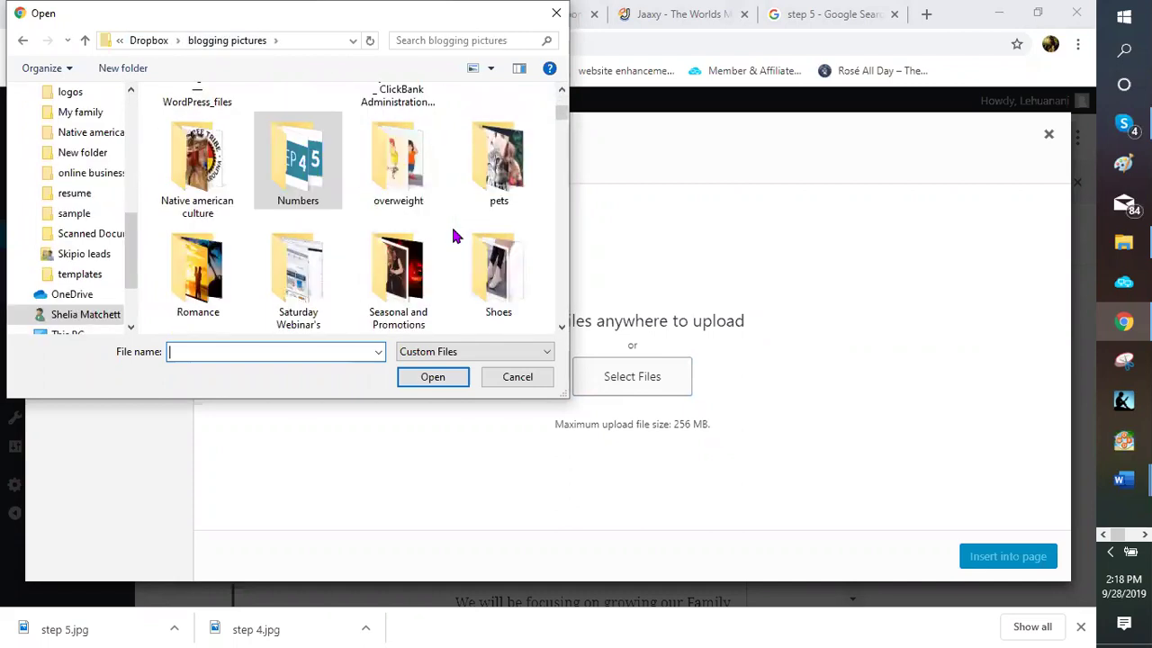
scroll(454, 236, down, 1)
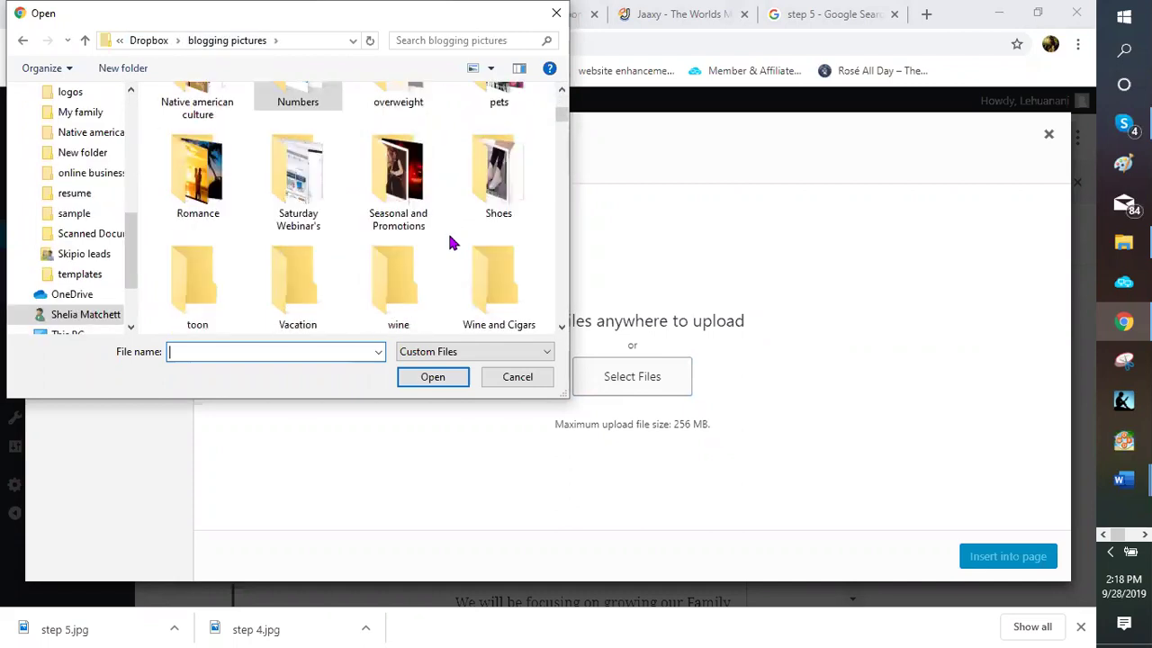
click(398, 307)
double_click(398, 307)
click(406, 303)
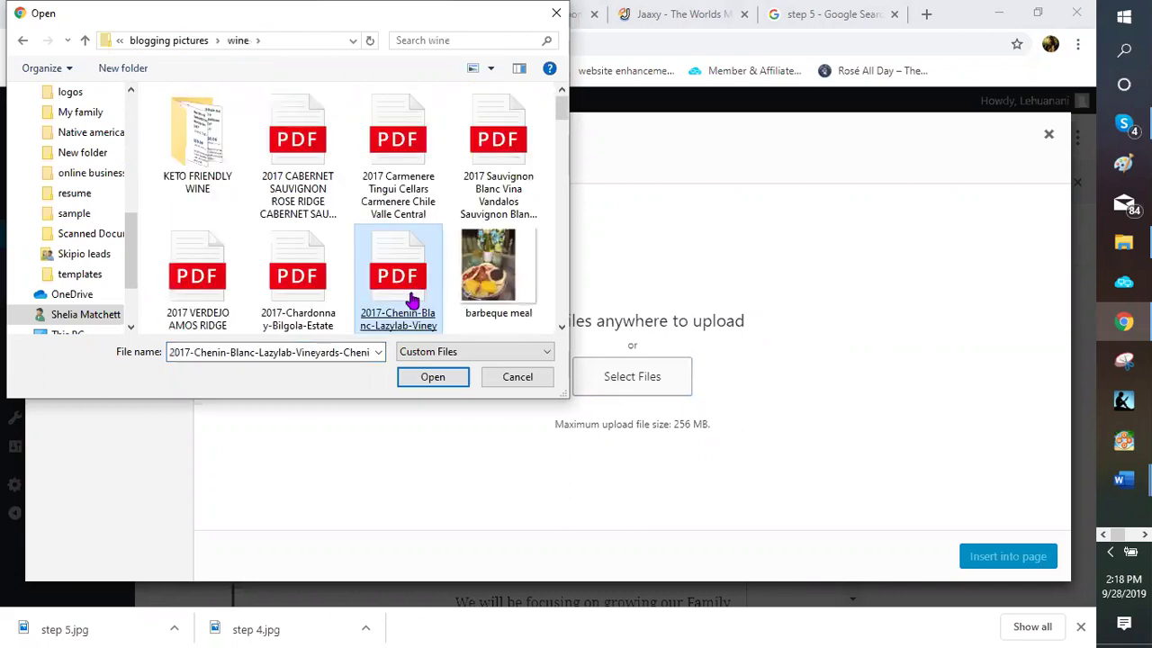
scroll(437, 267, down, 1)
Look through the wine folder images, including beer2, moms and wine, and soap and valentines
click(439, 264)
scroll(439, 264, down, 1)
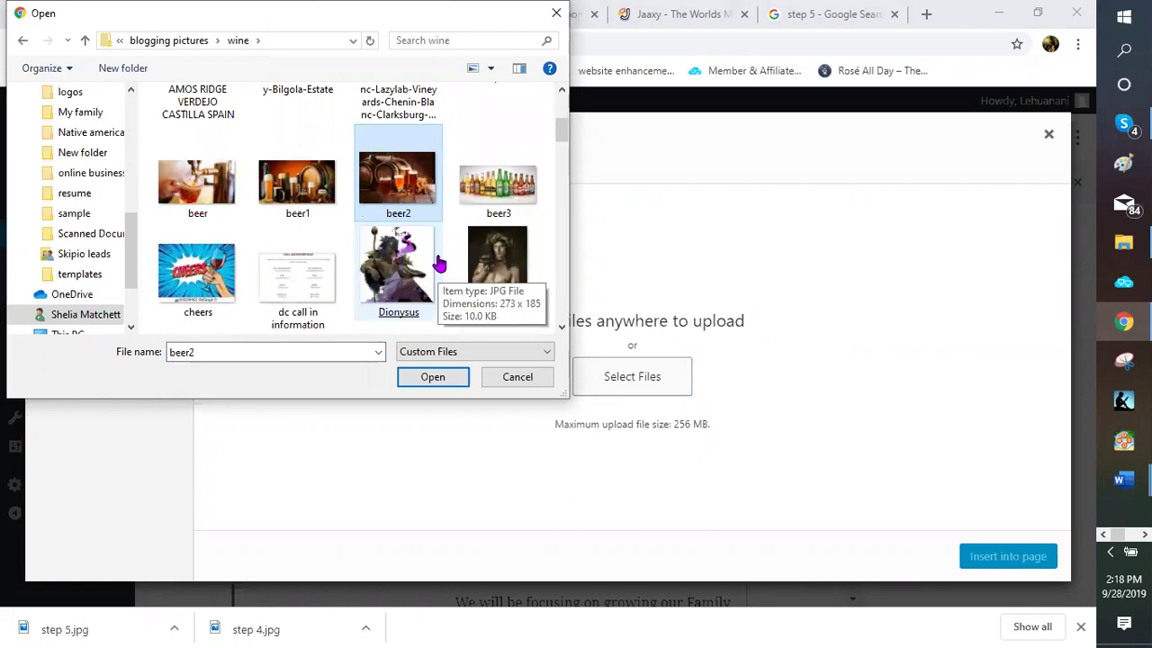
scroll(439, 263, down, 1)
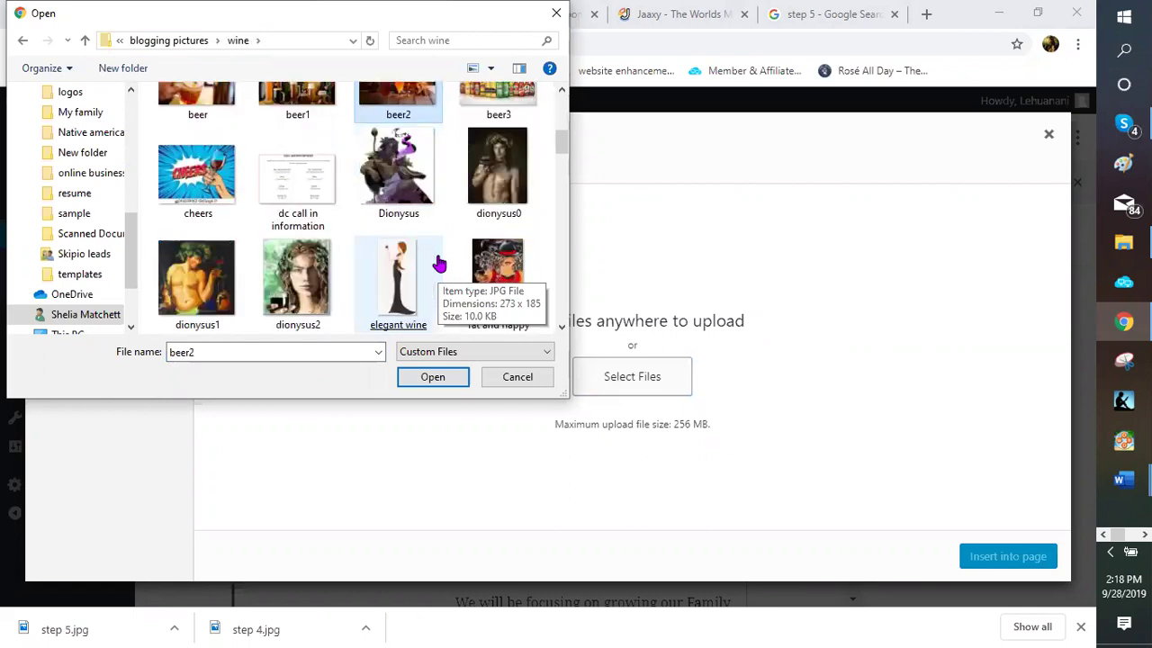
scroll(439, 264, down, 1)
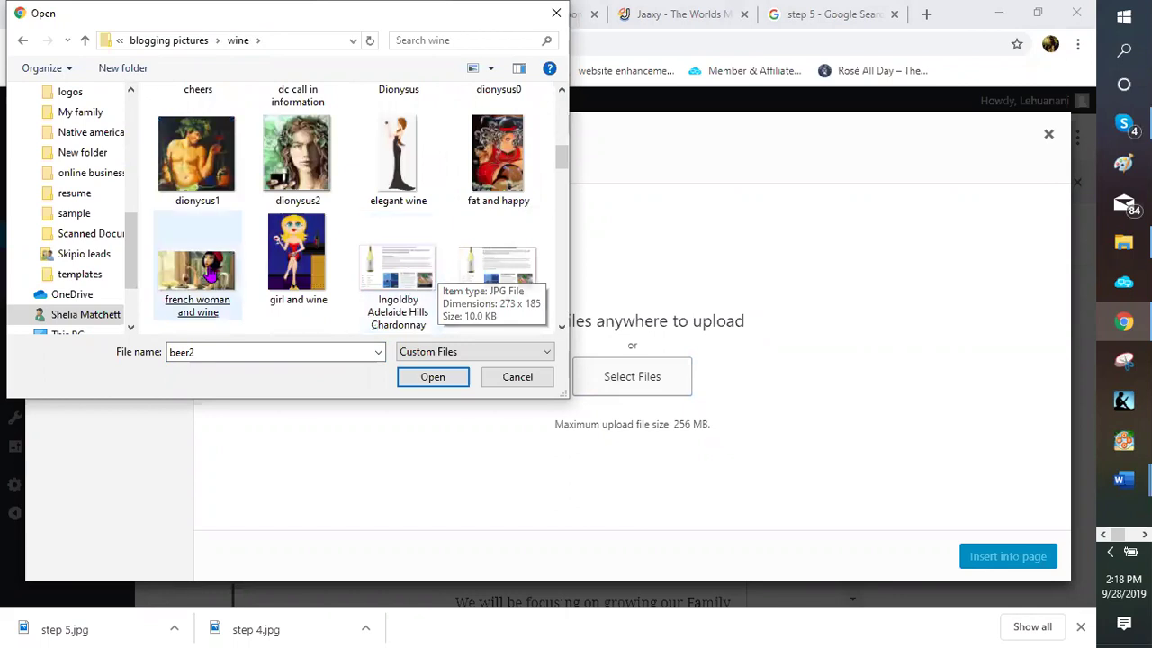
click(208, 281)
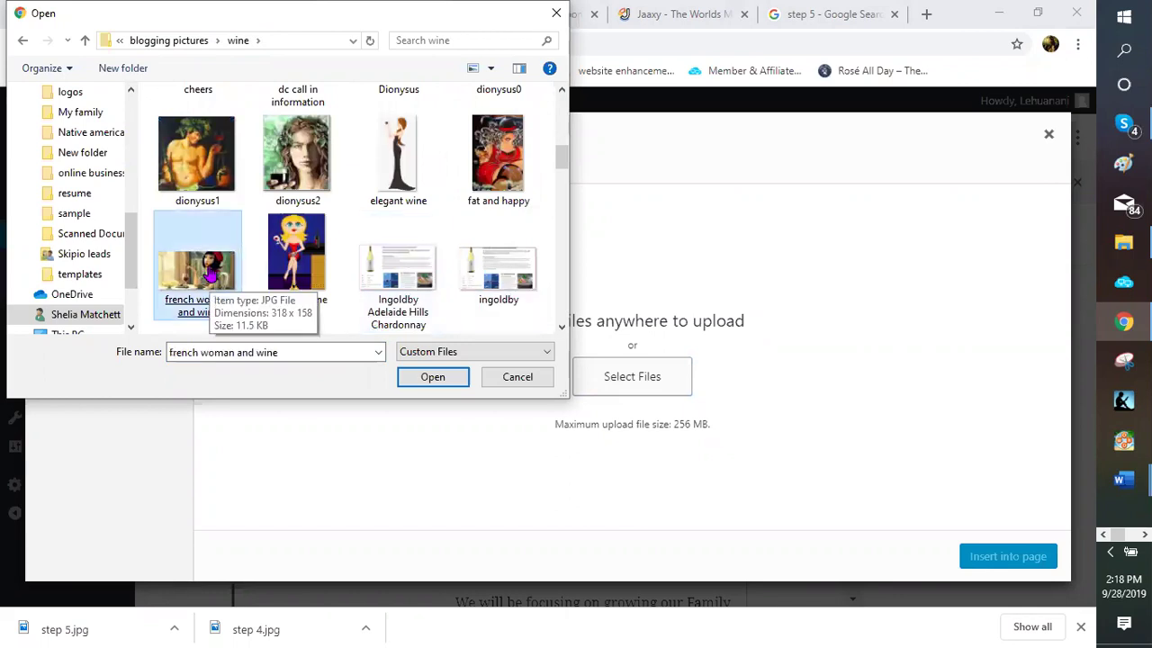
scroll(213, 270, down, 1)
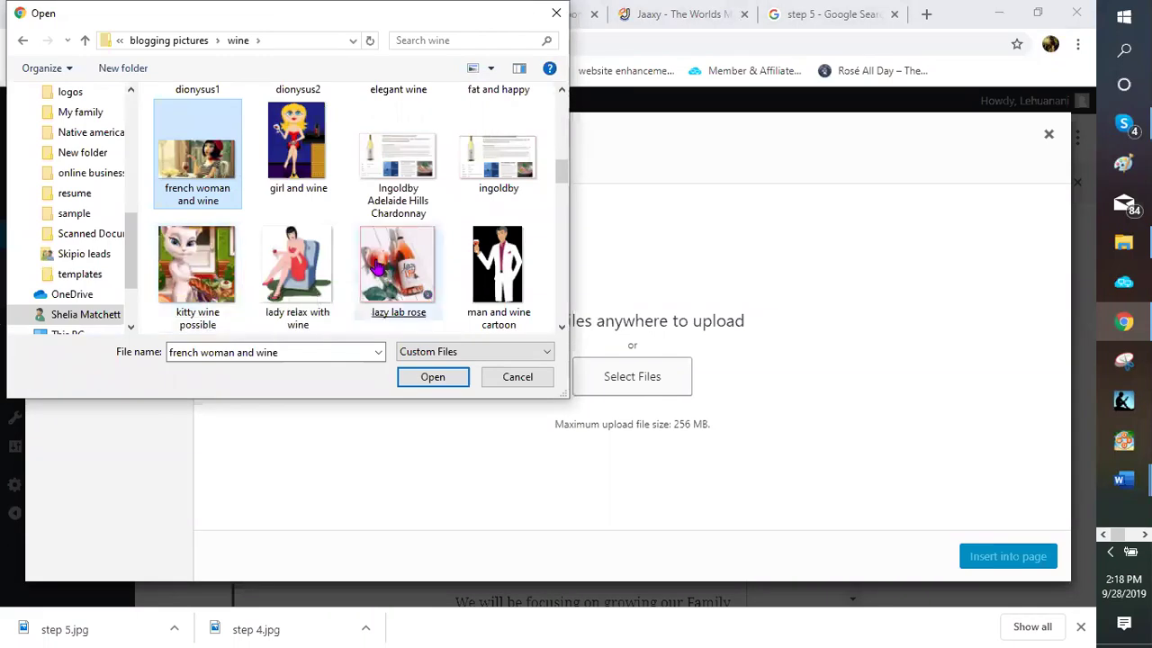
scroll(379, 268, down, 1)
click(377, 266)
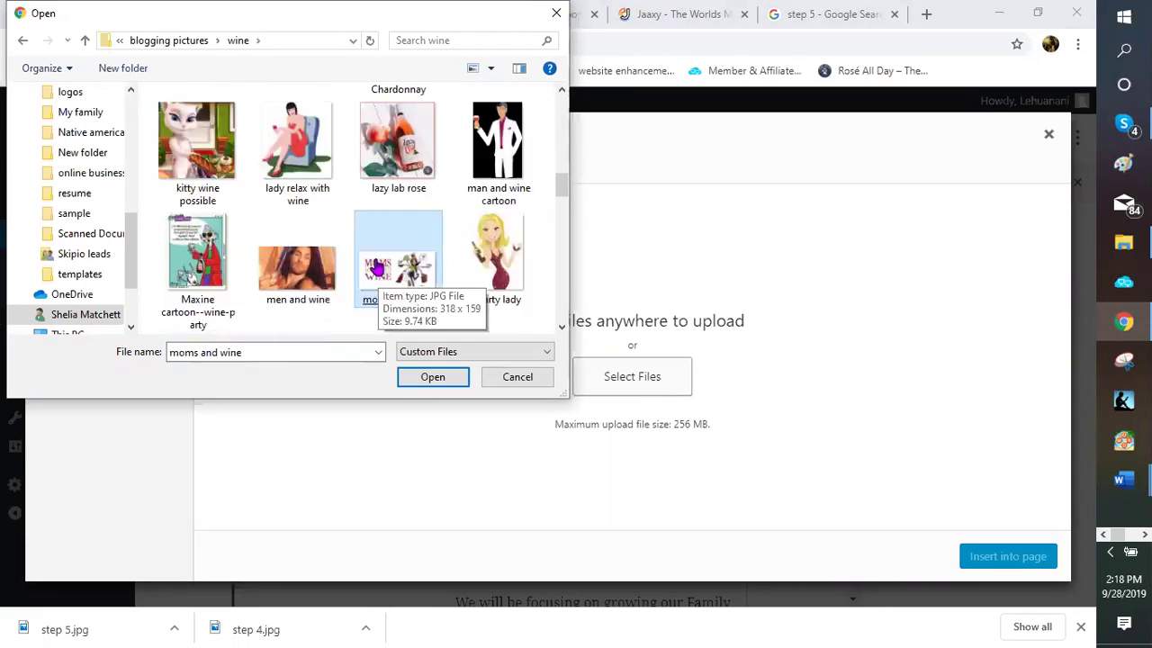
scroll(383, 235, down, 1)
click(383, 235)
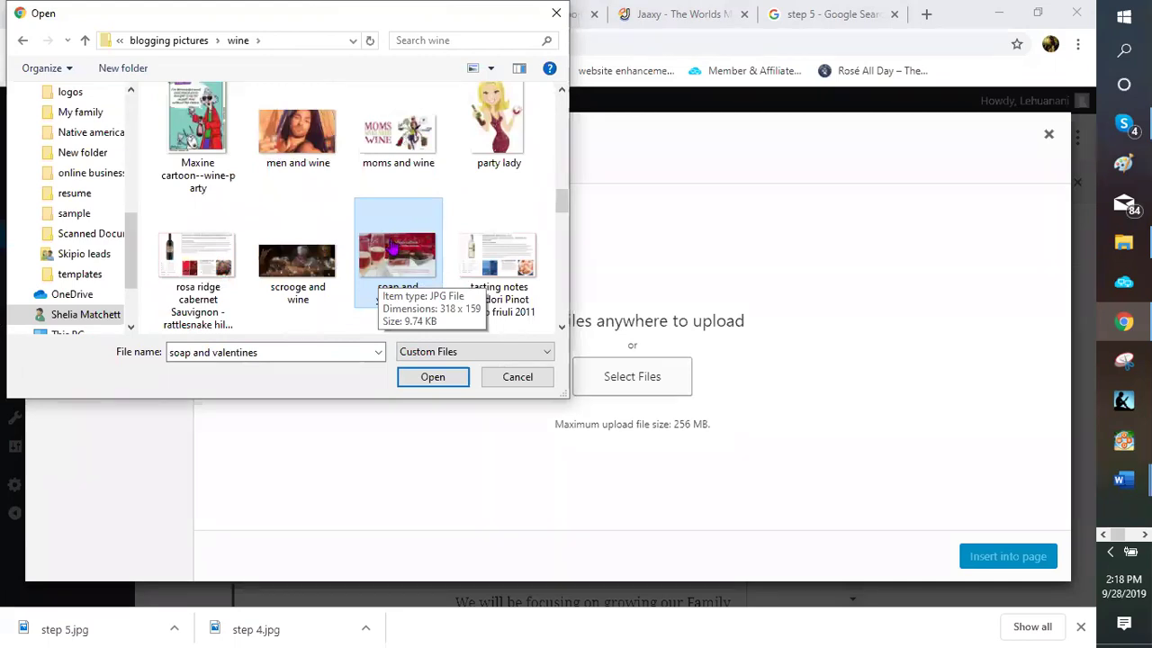
click(403, 255)
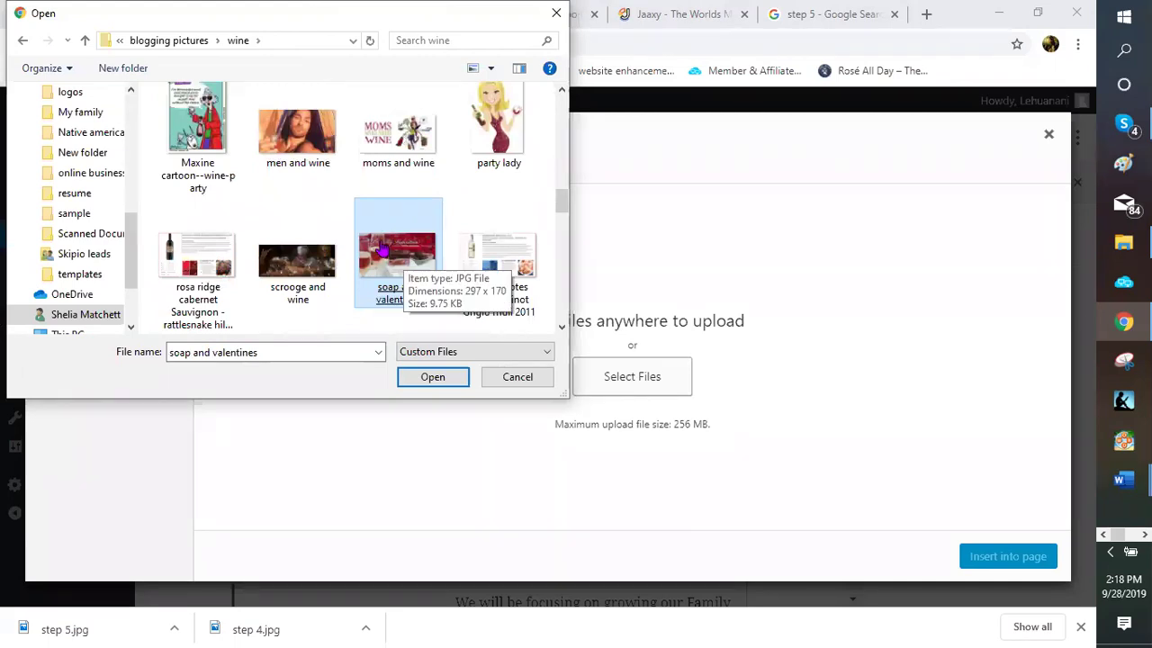
Select the wine 0 image and confirm it for upload
click(290, 258)
scroll(290, 258, down, 1)
click(299, 278)
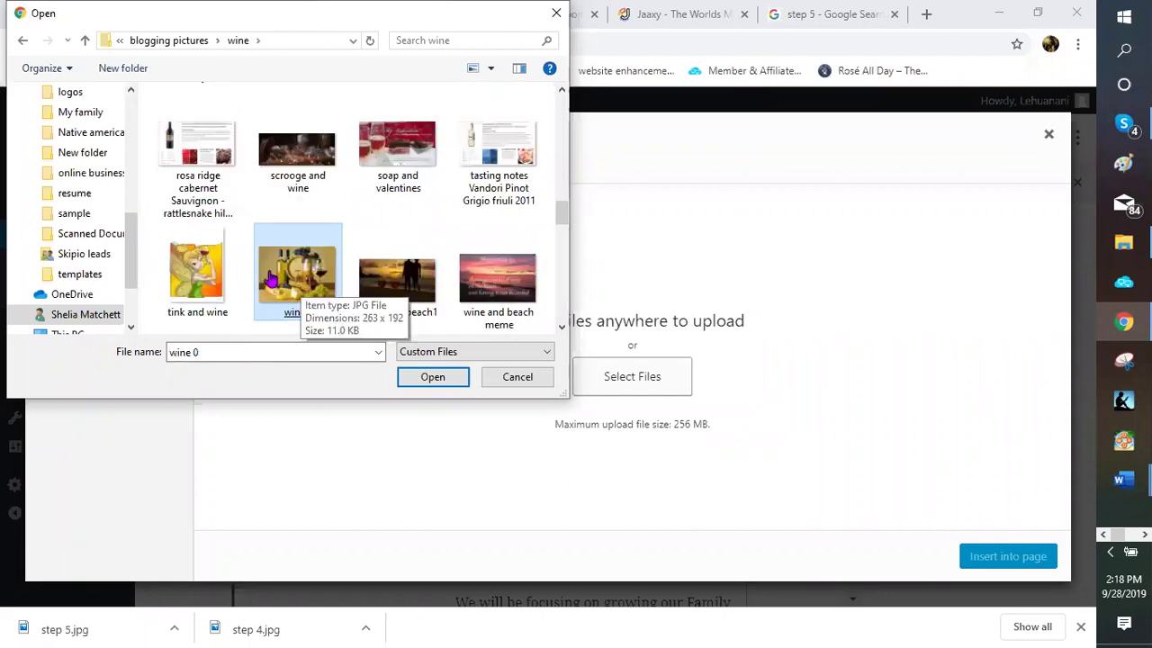
key(Return)
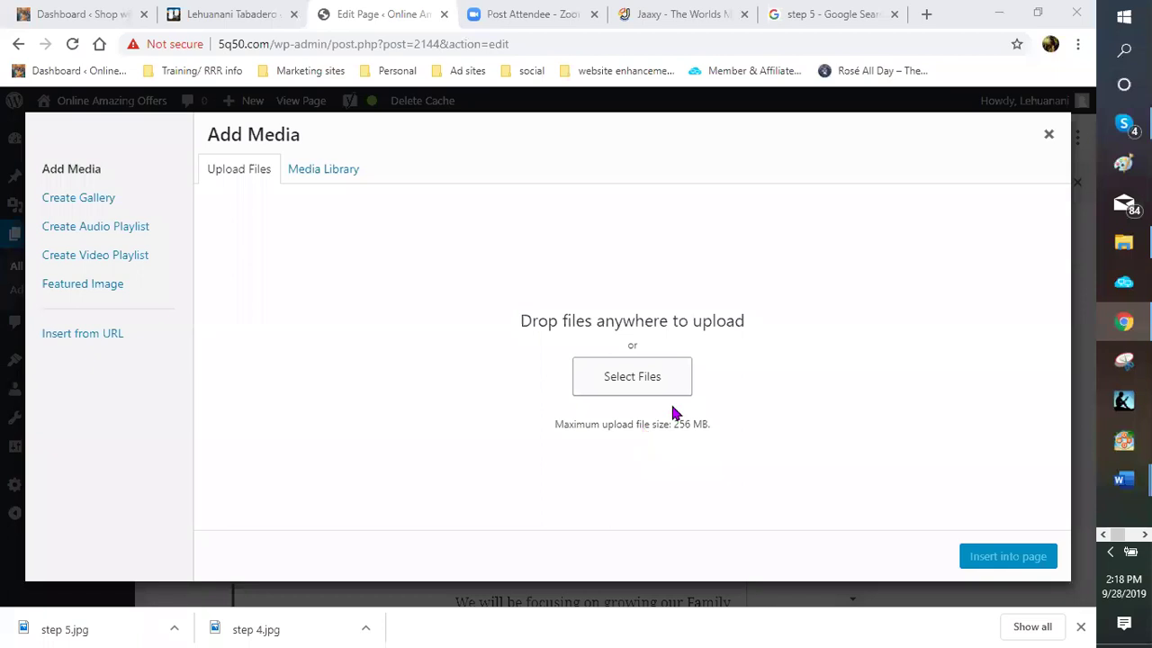
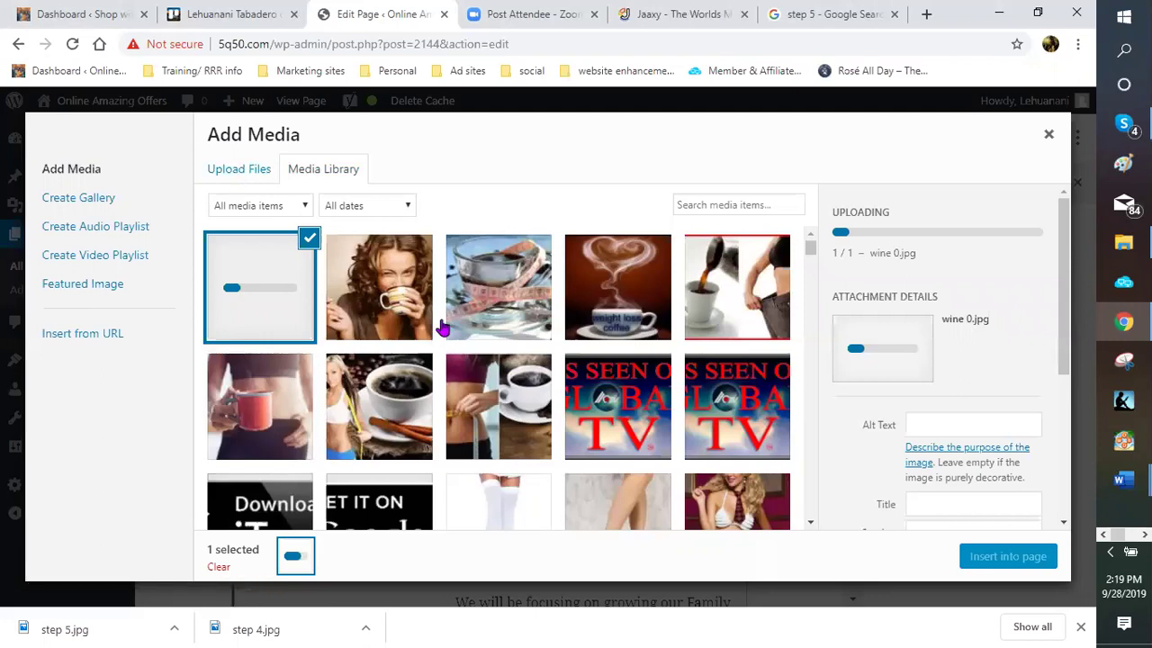
Select the 23.jpg photo of white wine beside a plated dish in the media library
scroll(441, 330, down, 1)
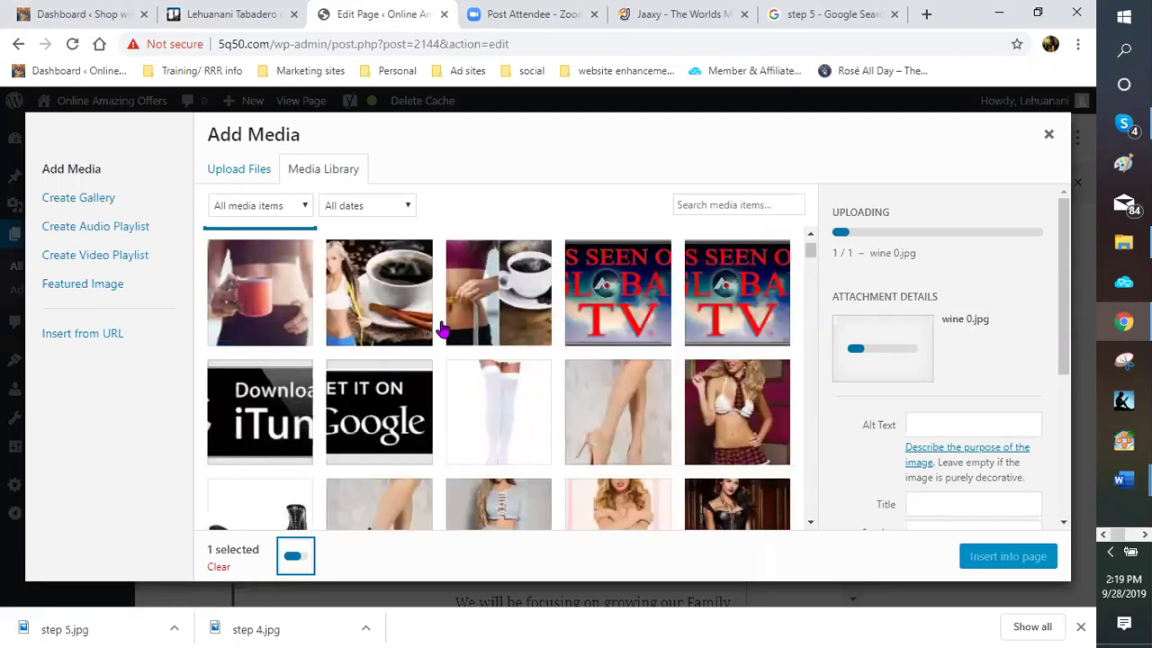
scroll(441, 330, up, 1)
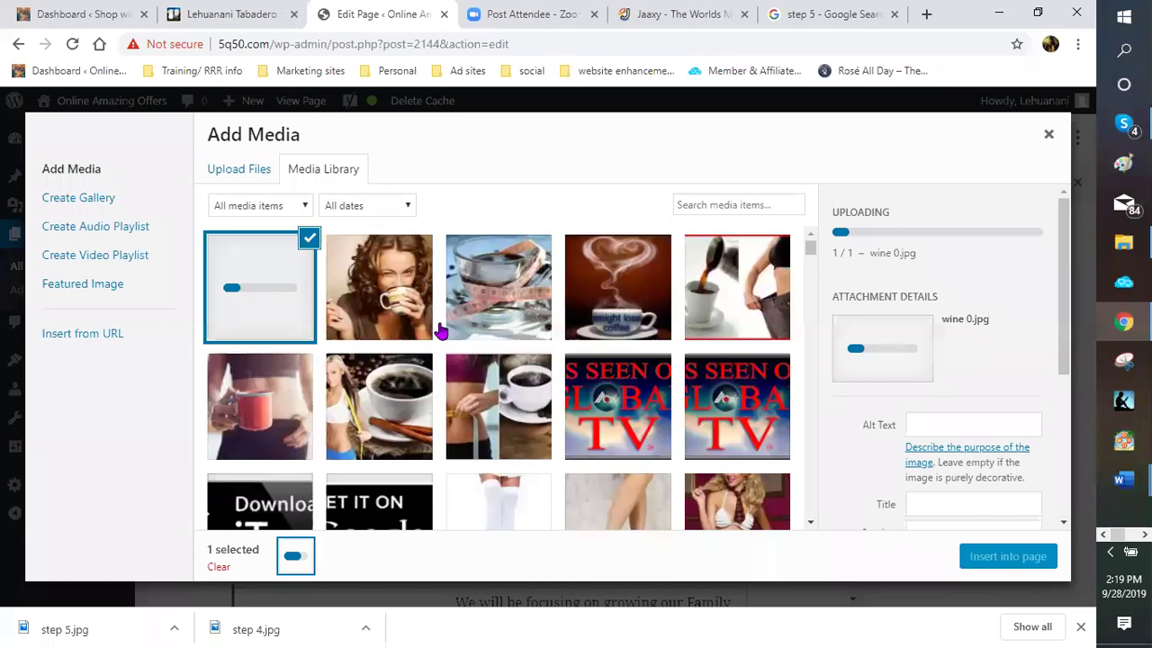
scroll(441, 330, down, 2)
scroll(441, 331, down, 5)
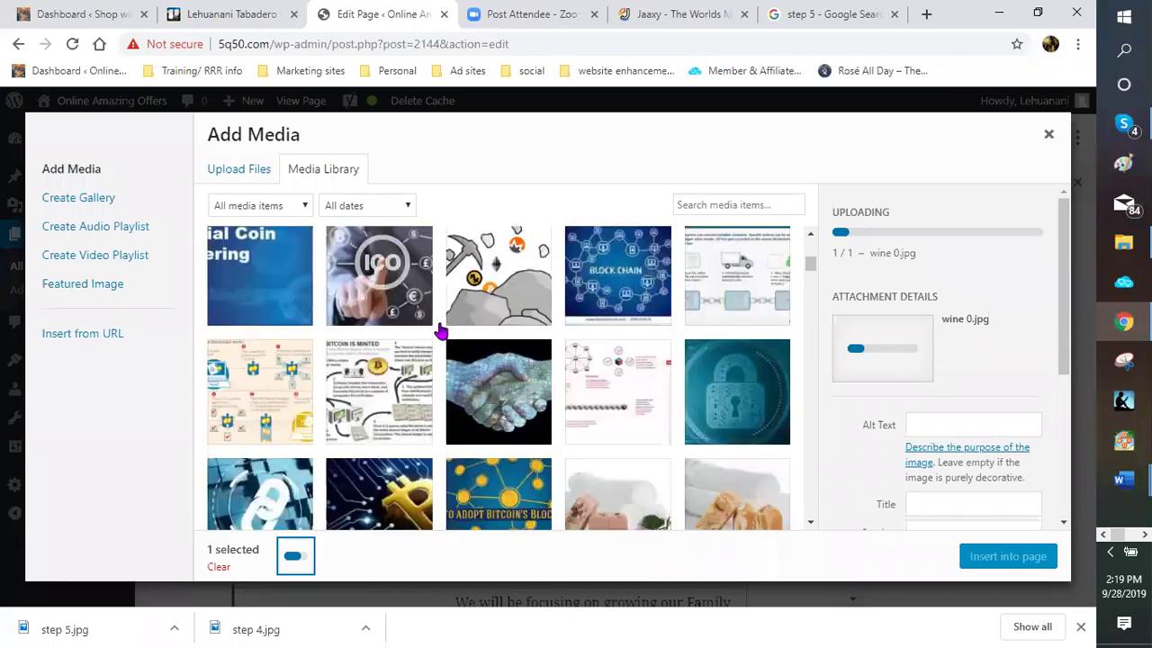
scroll(440, 332, down, 5)
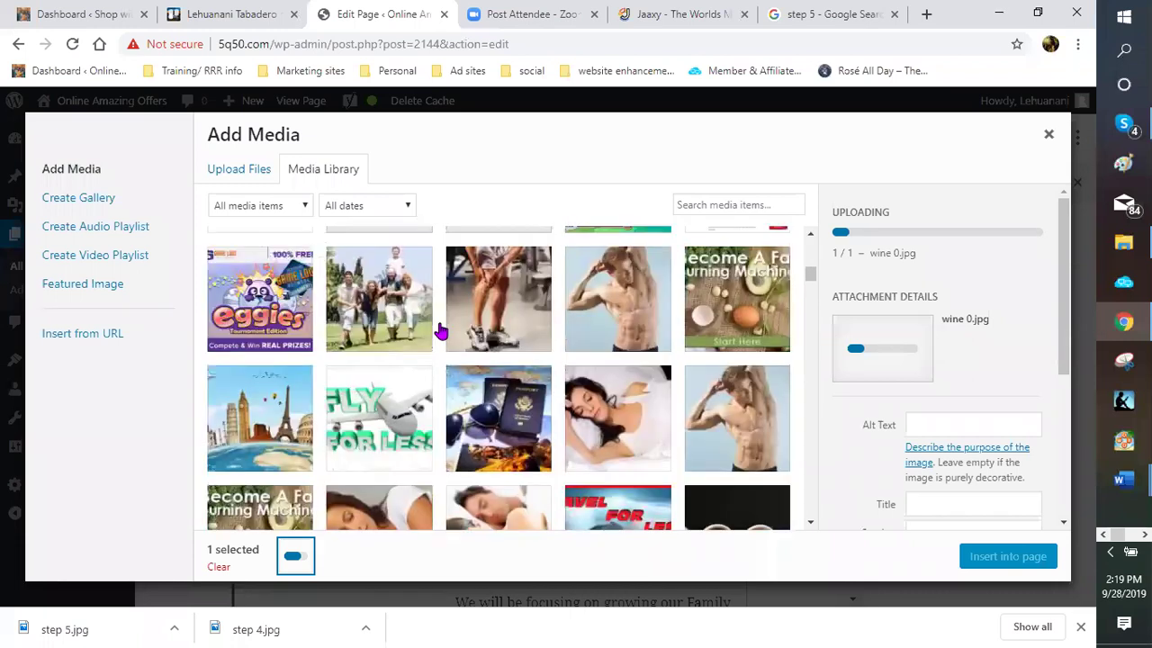
scroll(441, 331, down, 5)
scroll(441, 331, down, 2)
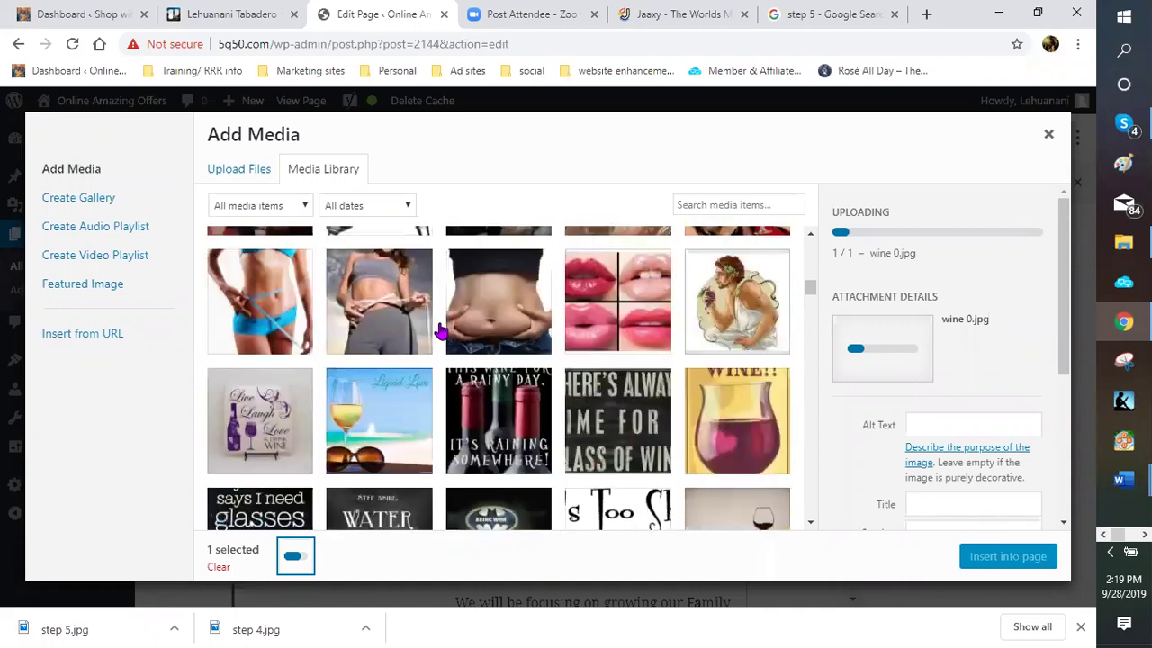
scroll(440, 331, down, 3)
scroll(441, 331, down, 3)
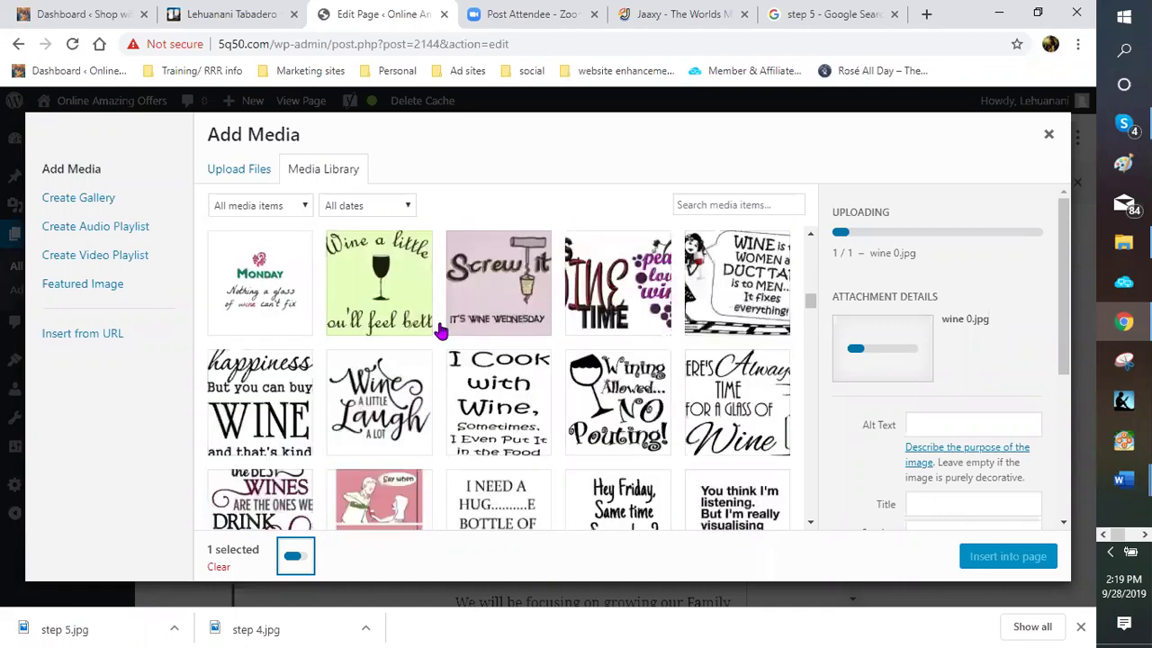
scroll(441, 331, down, 3)
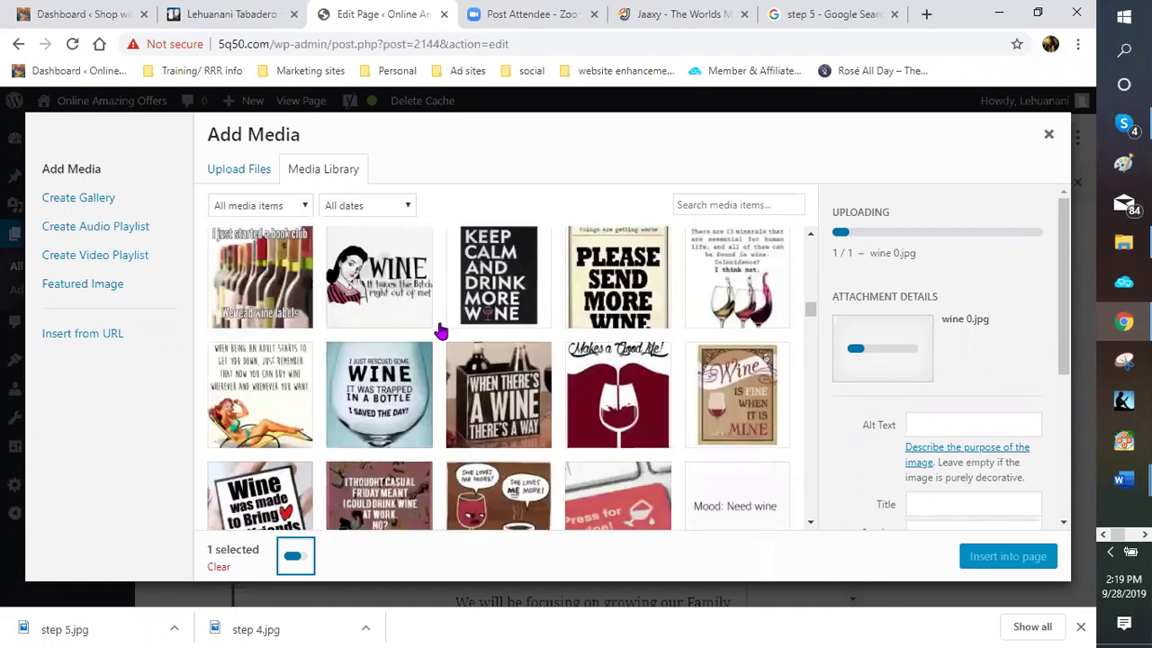
scroll(441, 331, down, 1)
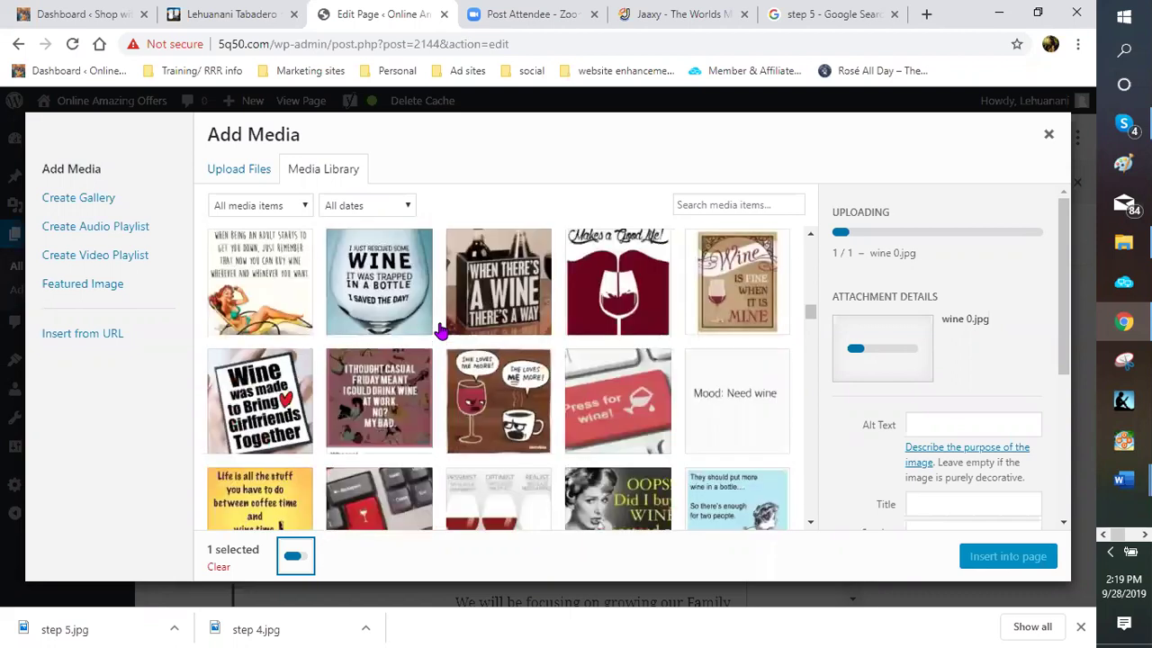
scroll(441, 331, up, 1)
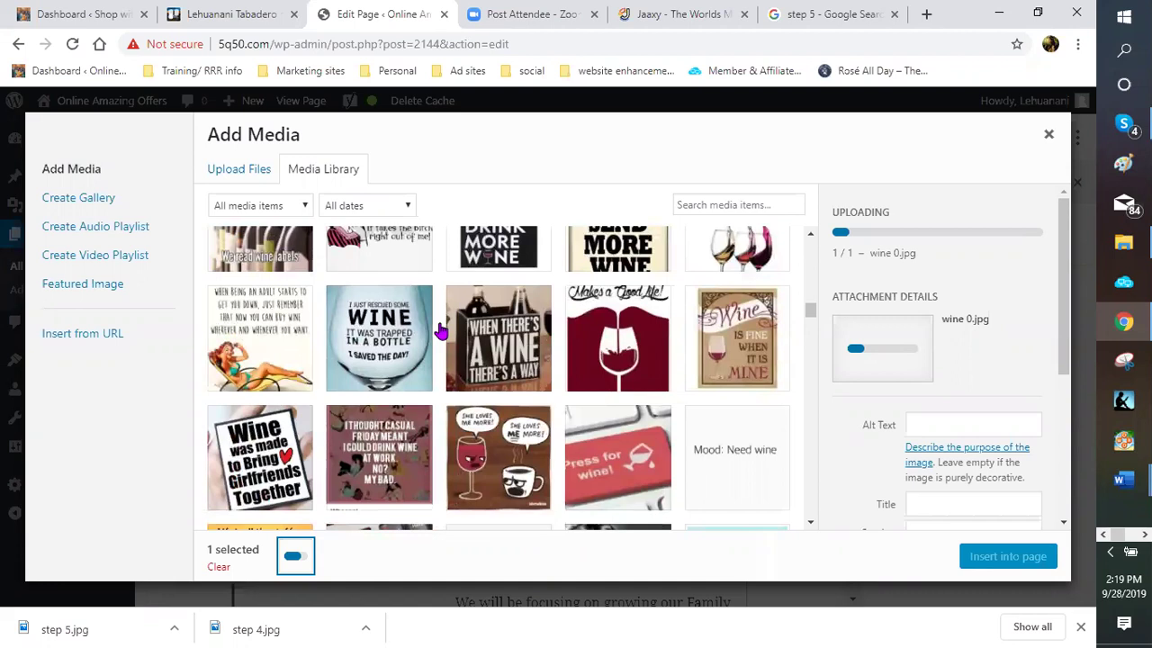
scroll(441, 331, down, 1)
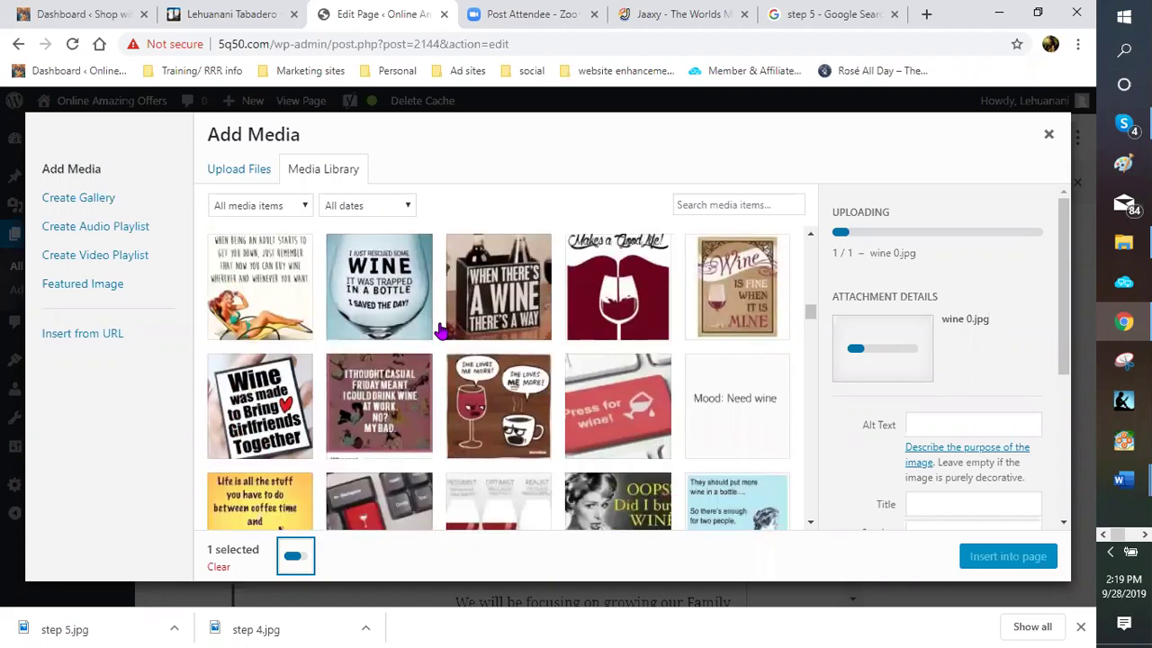
scroll(441, 331, down, 3)
scroll(440, 331, down, 2)
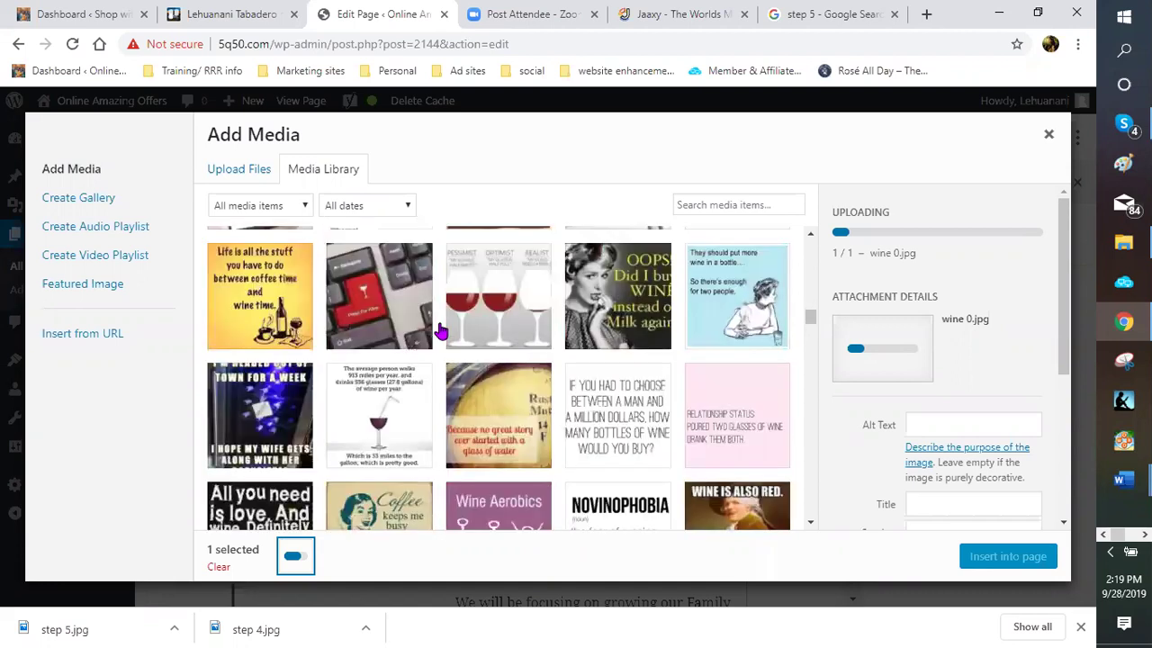
scroll(441, 331, down, 4)
scroll(440, 331, down, 5)
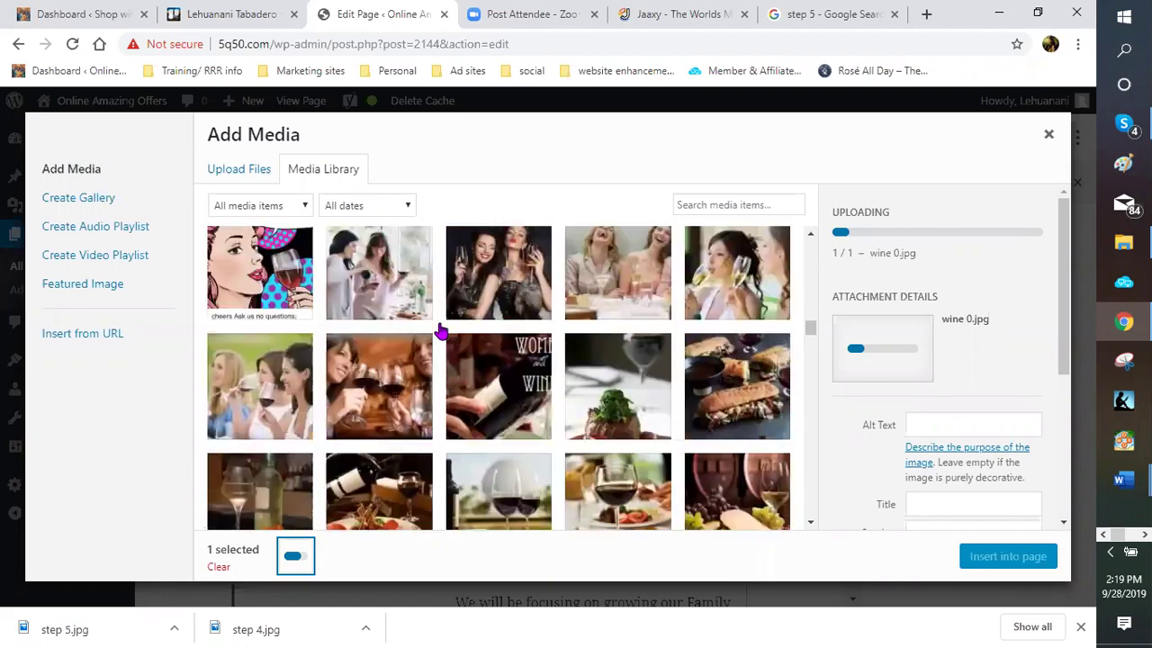
scroll(441, 331, down, 2)
scroll(441, 331, up, 1)
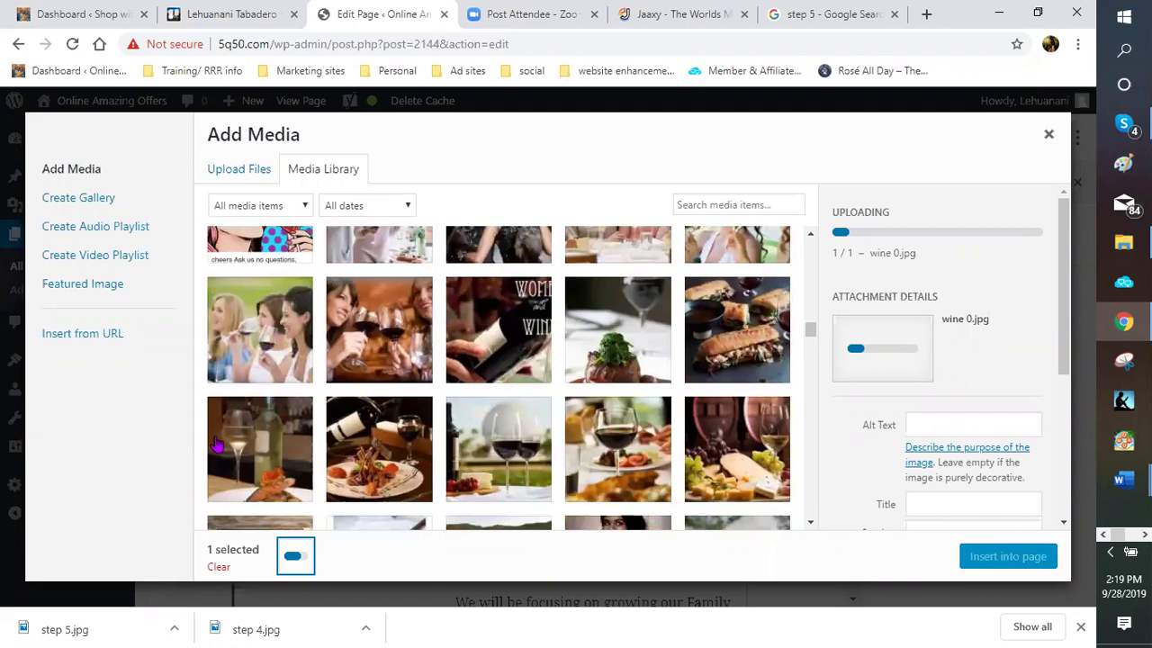
click(267, 459)
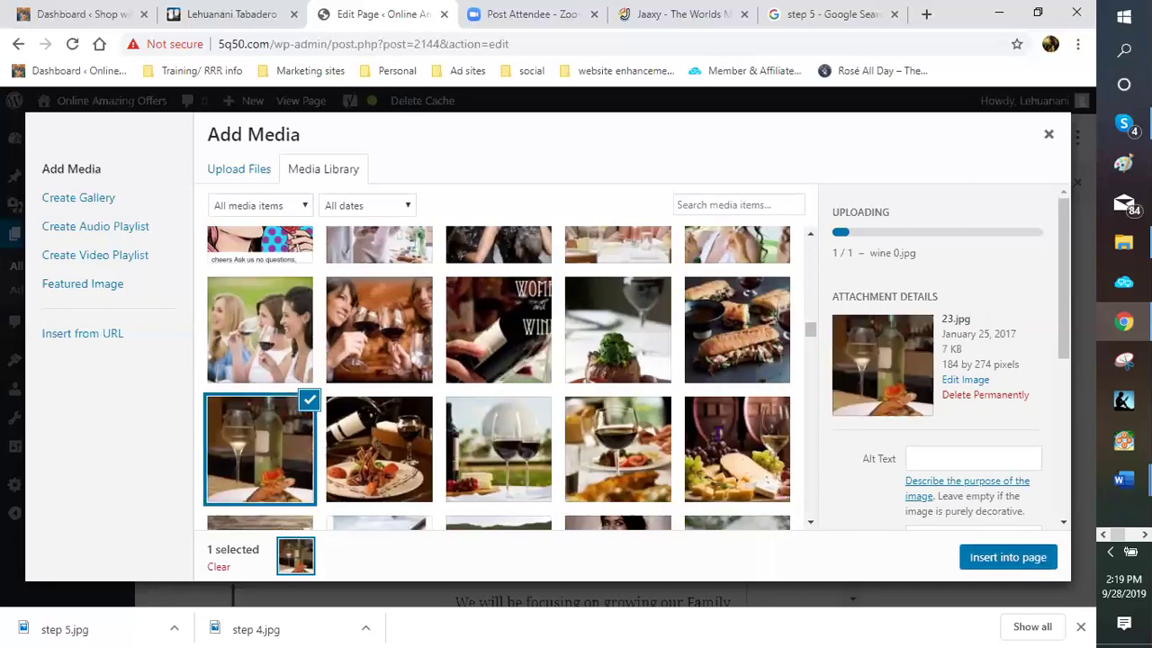
Insert the wine-and-dish photo, align it right and shrink it to about 133×198
key(Escape)
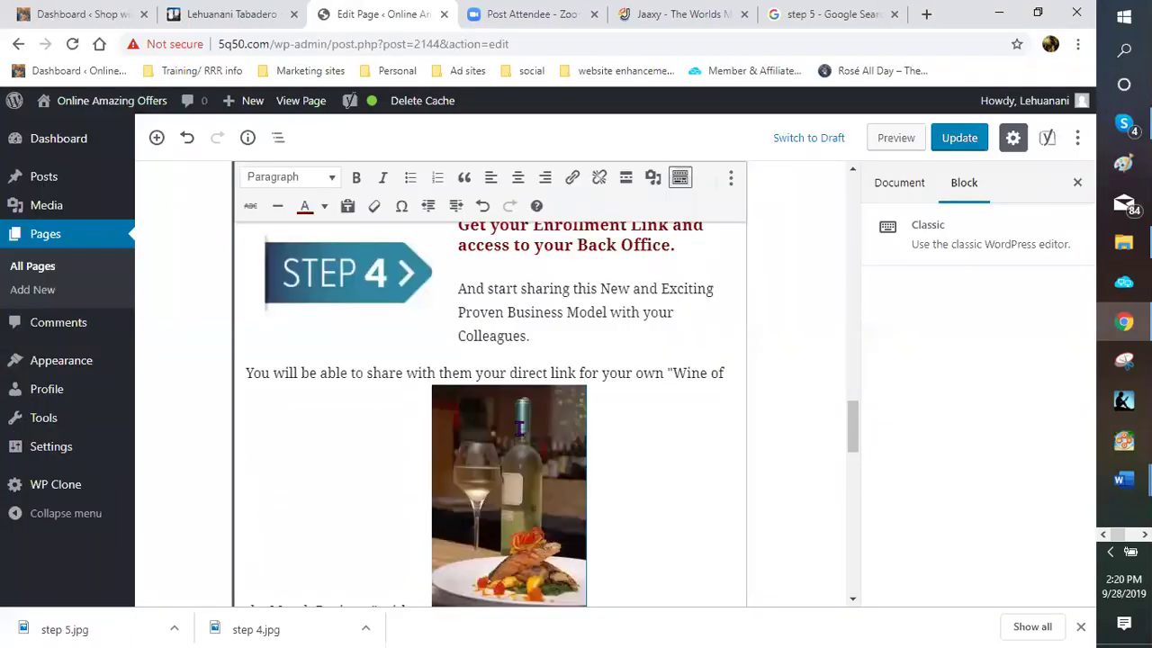
click(489, 262)
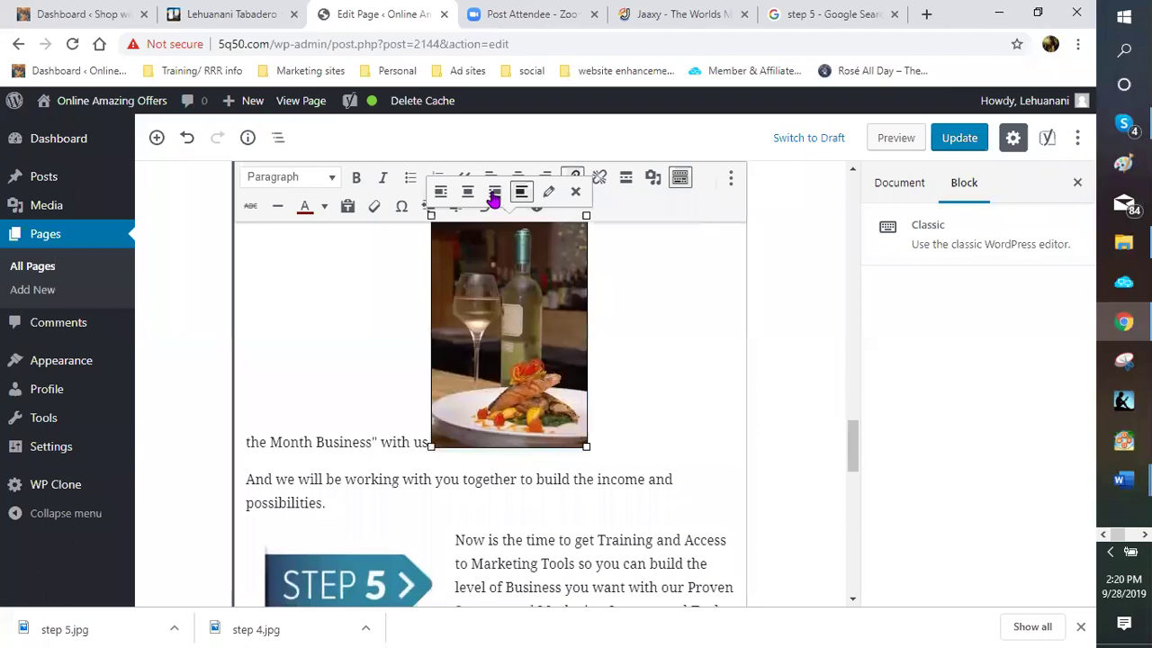
click(494, 192)
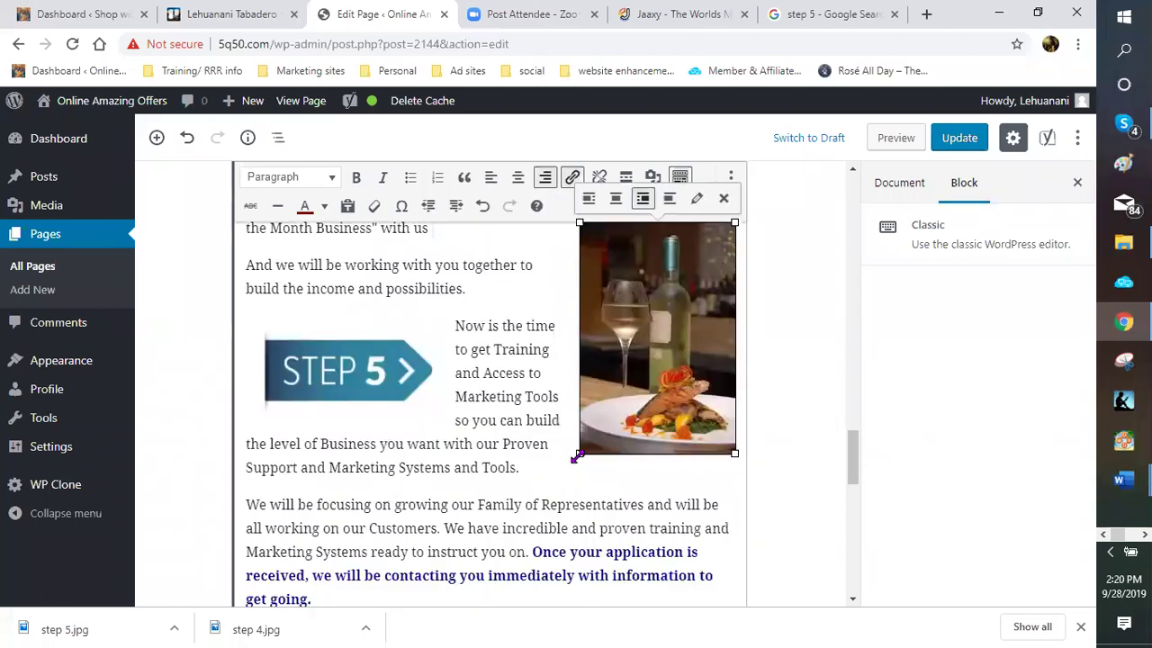
drag(583, 442, 615, 389)
scroll(558, 414, up, 2)
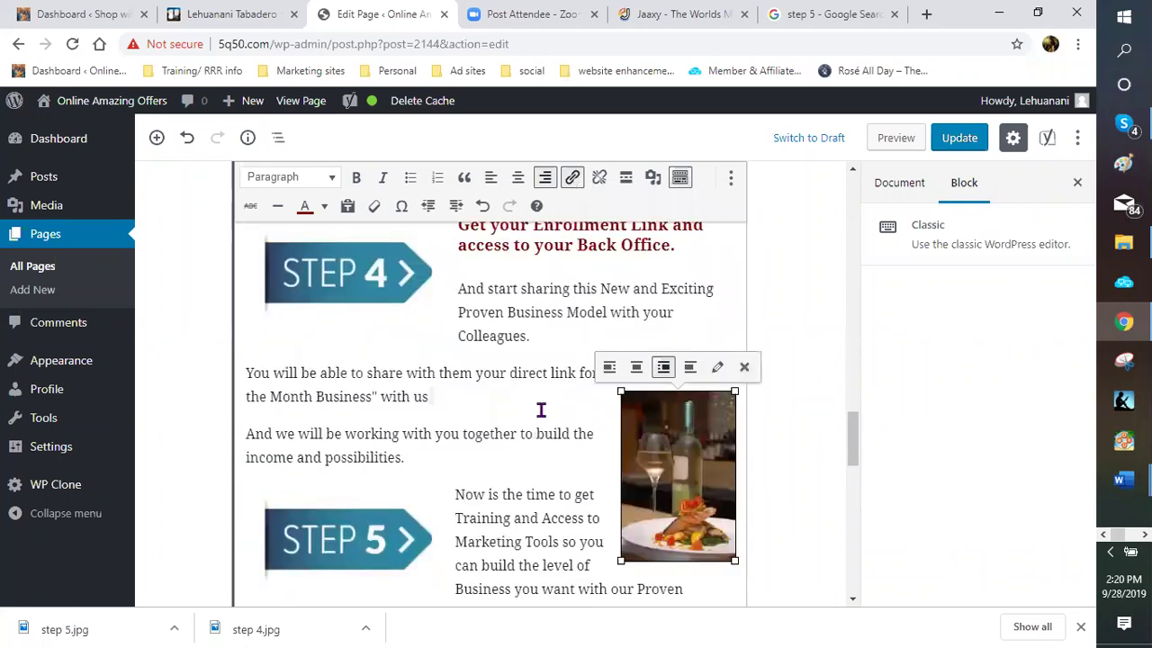
click(539, 381)
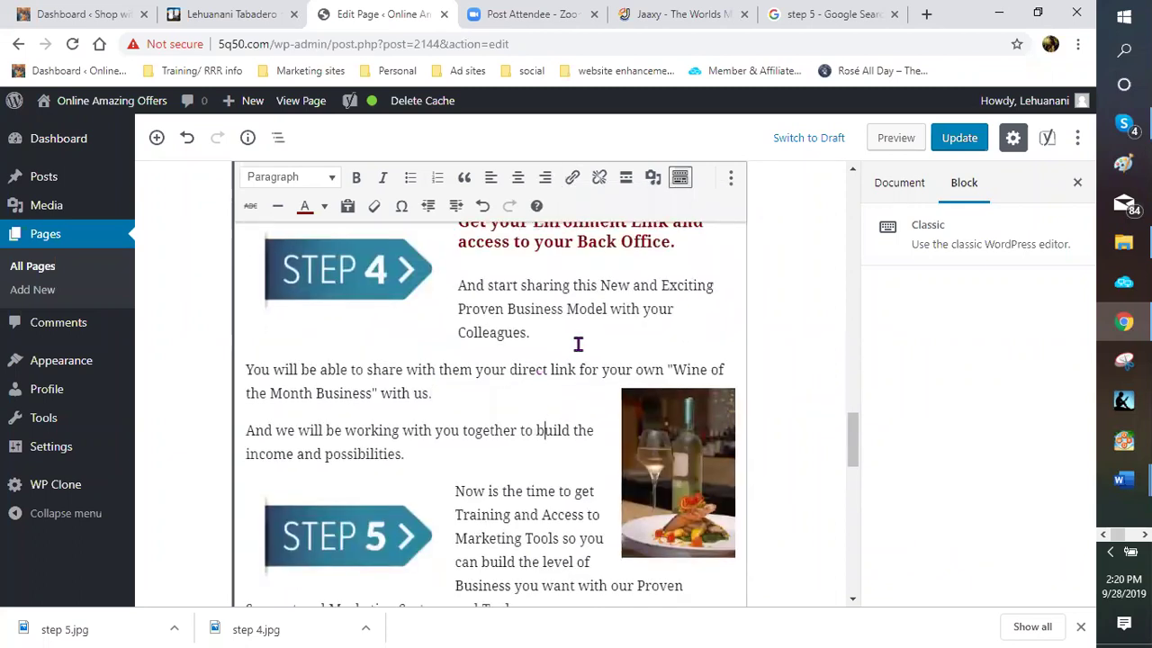
Add a blank line after the 'incomes.' sentence, above the global growth heading
scroll(573, 344, down, 5)
scroll(558, 349, down, 2)
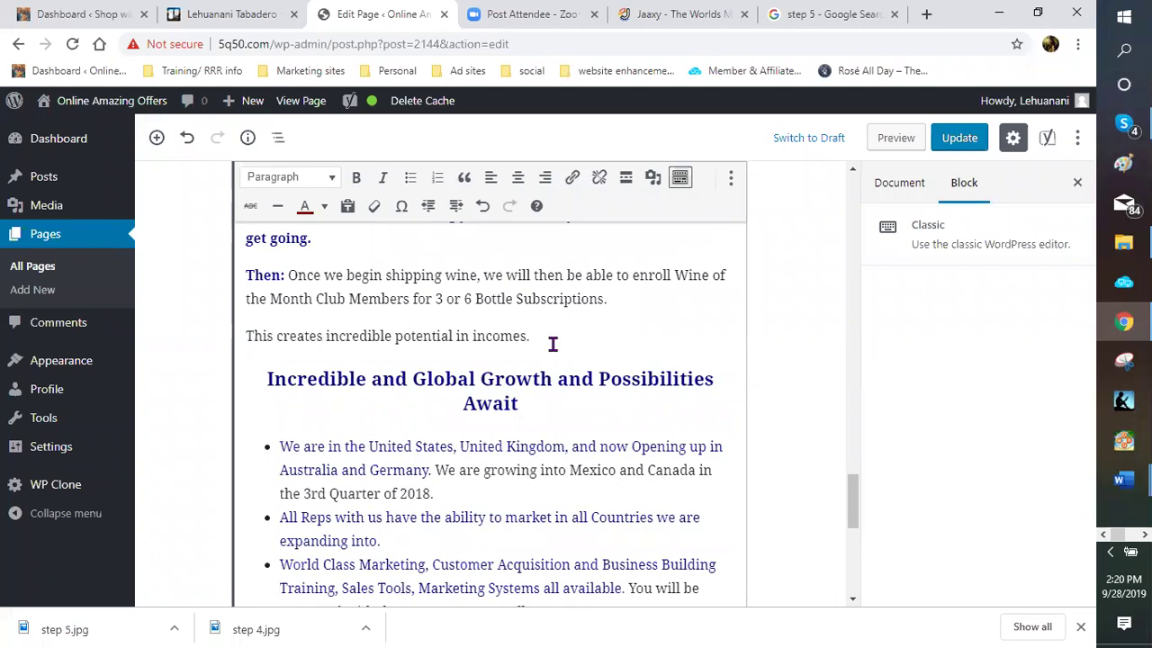
click(471, 365)
key(Return)
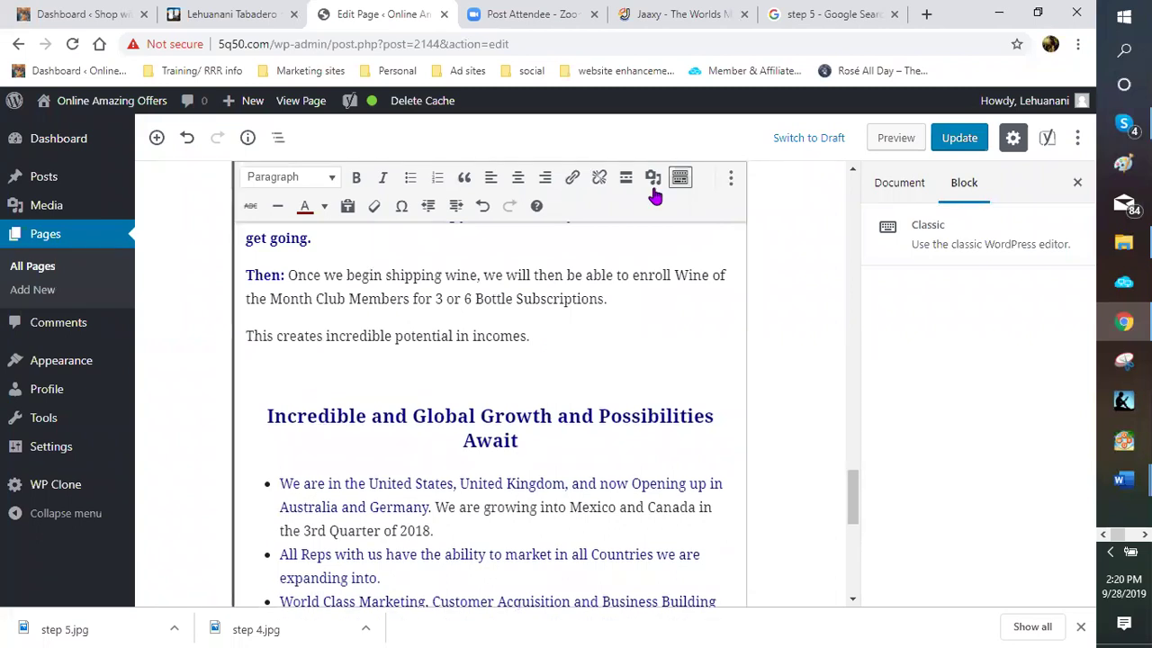
Switch the media library to Create Gallery and check the pasta-and-wine photo
click(654, 179)
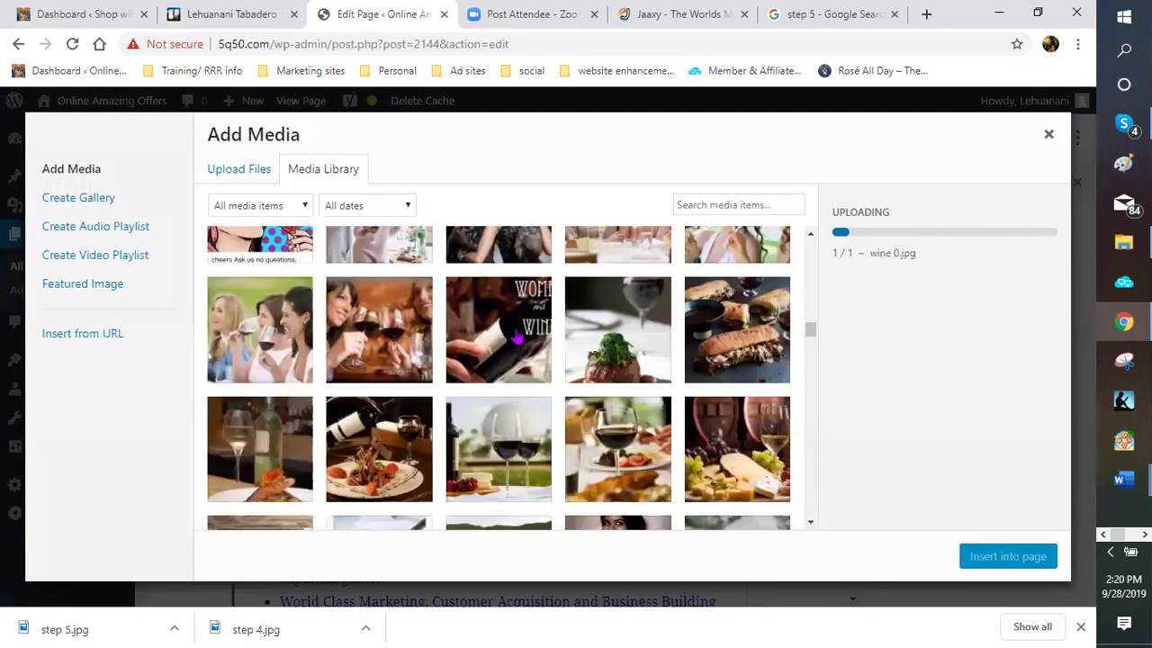
scroll(520, 340, down, 1)
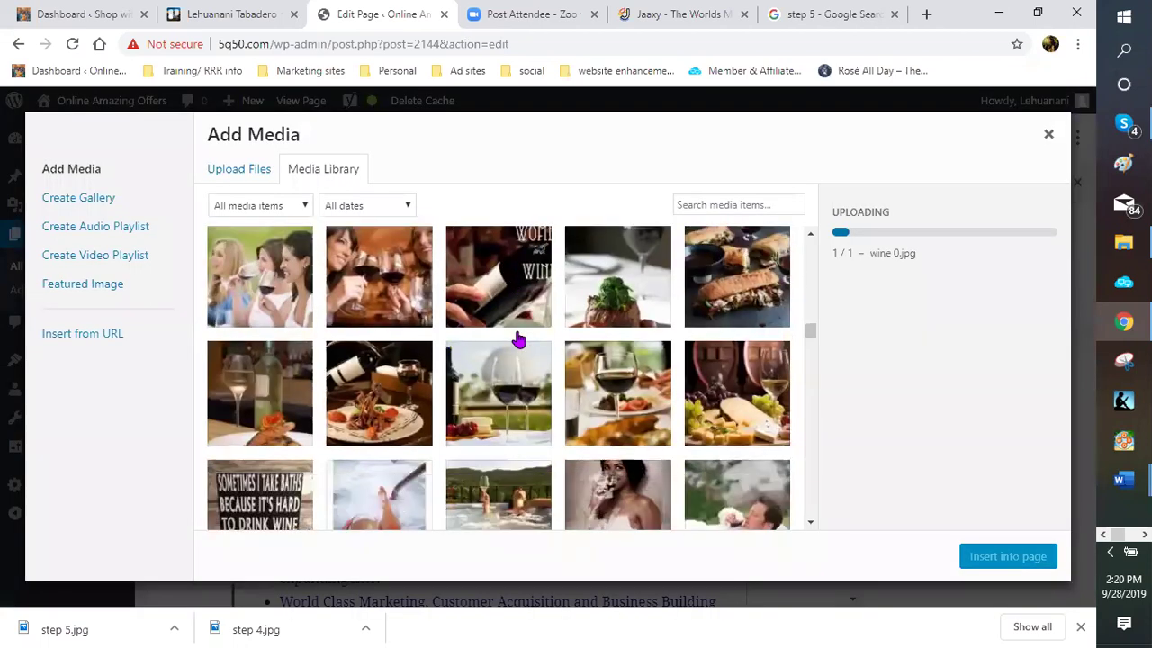
click(60, 207)
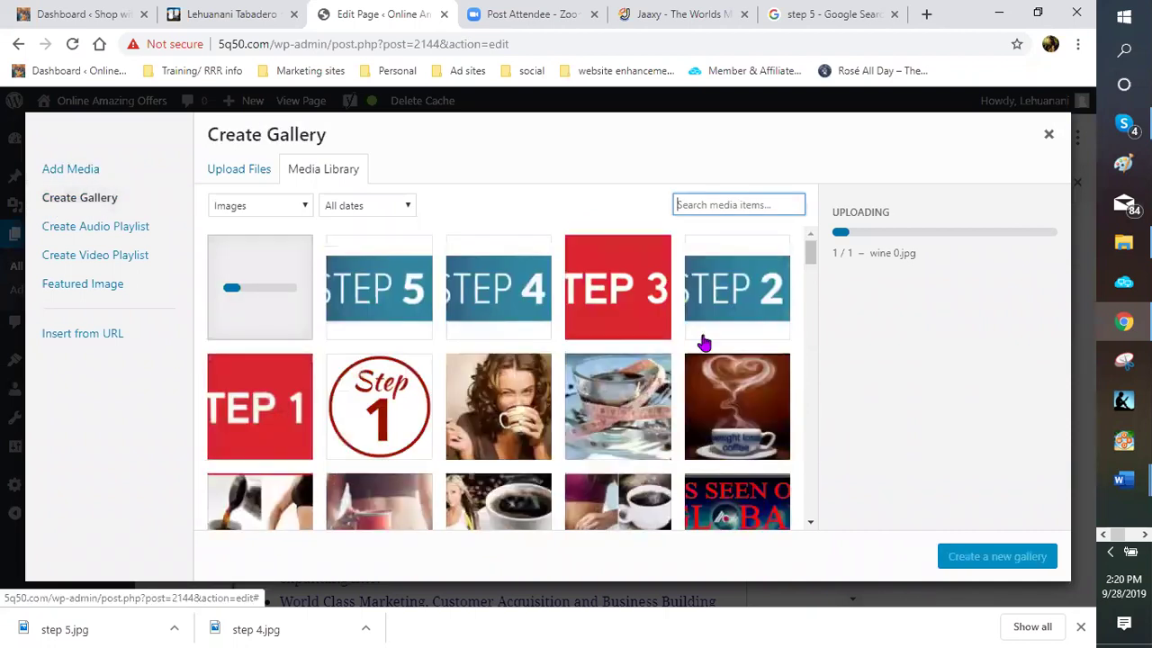
scroll(607, 375, down, 5)
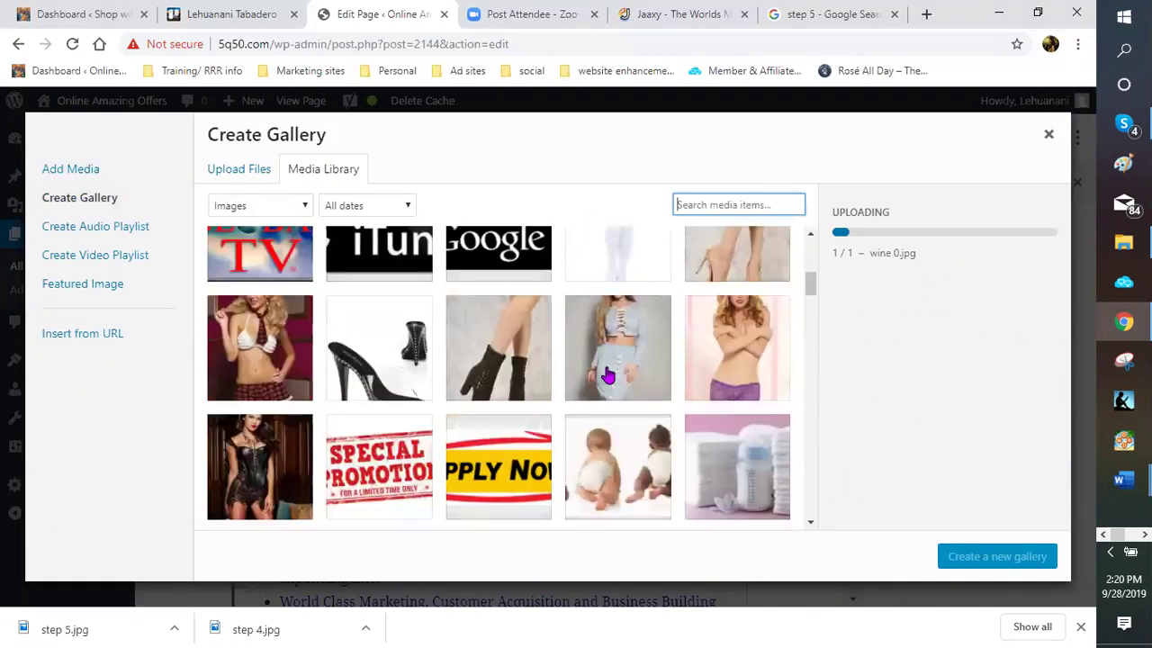
scroll(607, 375, down, 5)
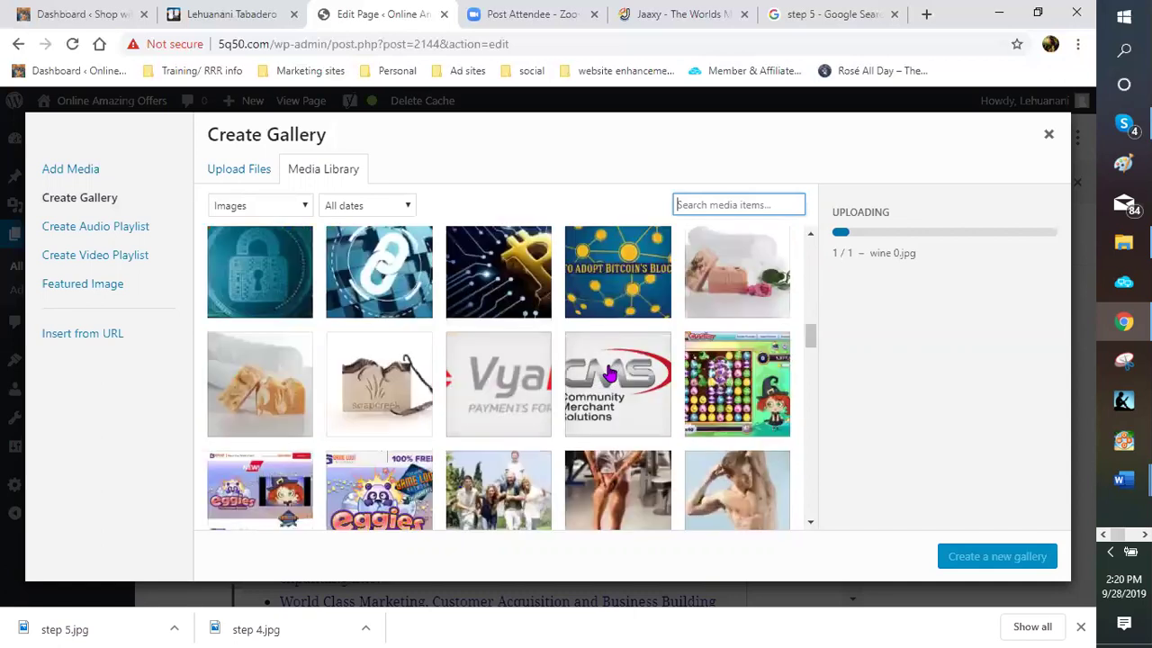
scroll(608, 375, down, 5)
scroll(607, 376, down, 5)
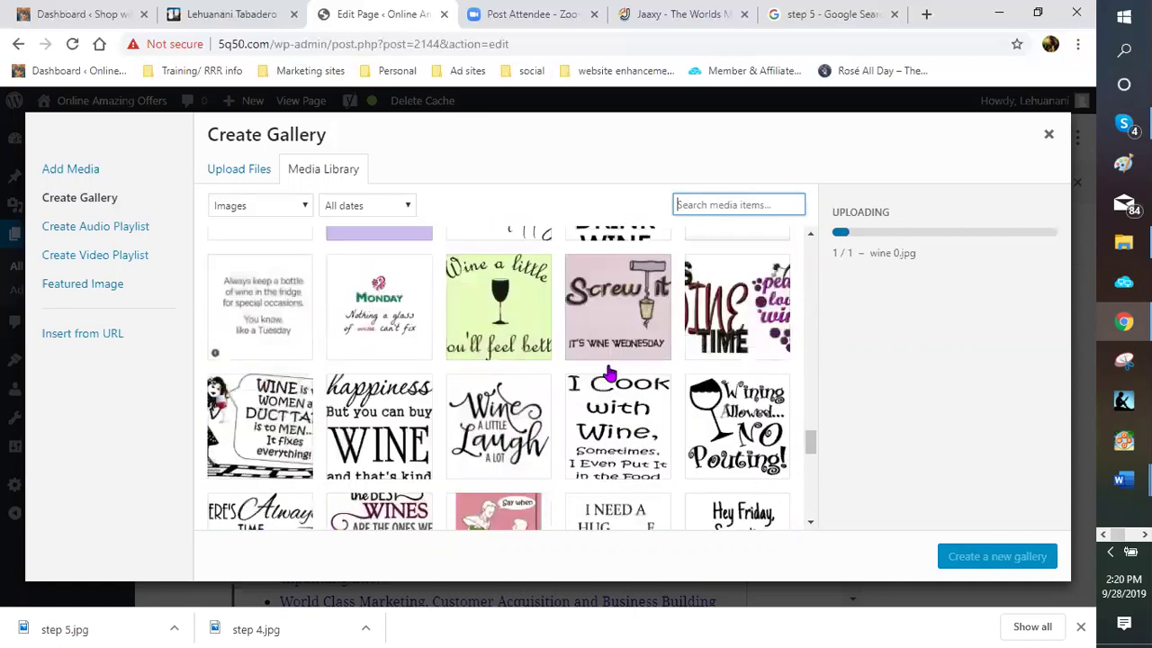
scroll(607, 374, down, 5)
scroll(608, 373, down, 5)
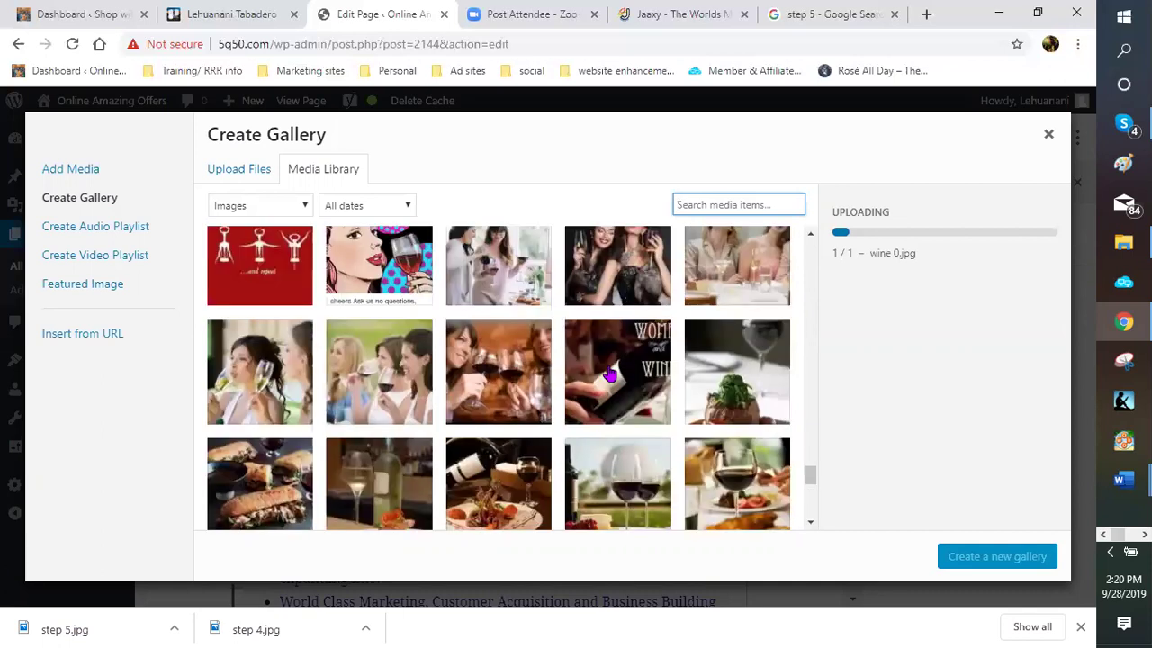
scroll(608, 375, down, 2)
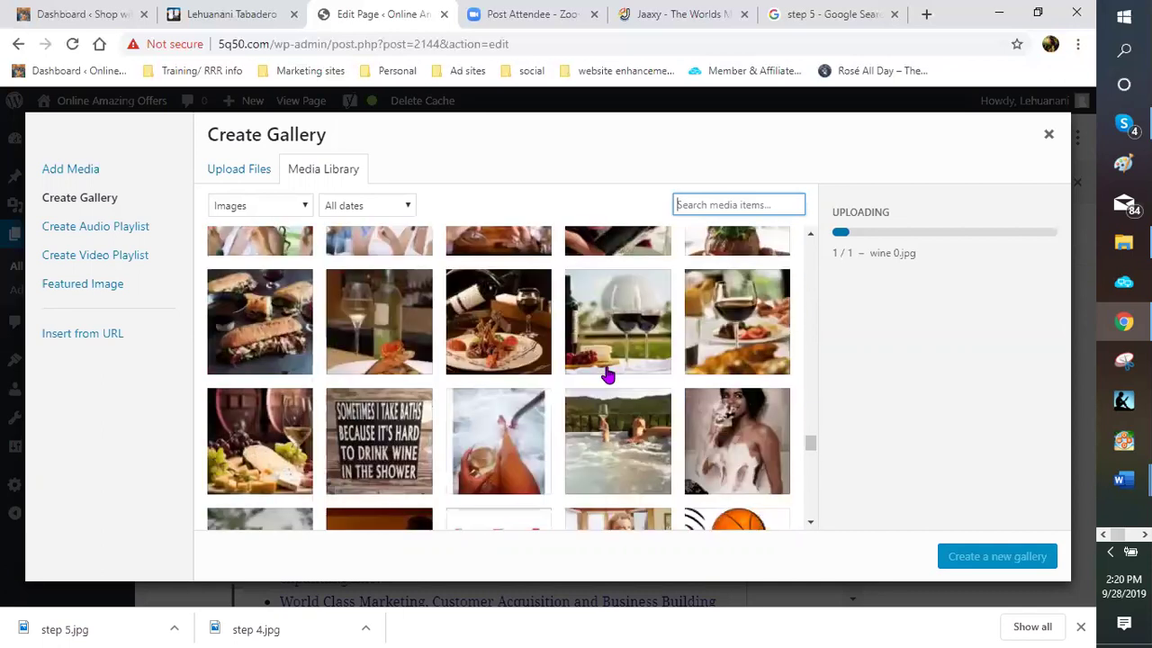
scroll(608, 375, up, 1)
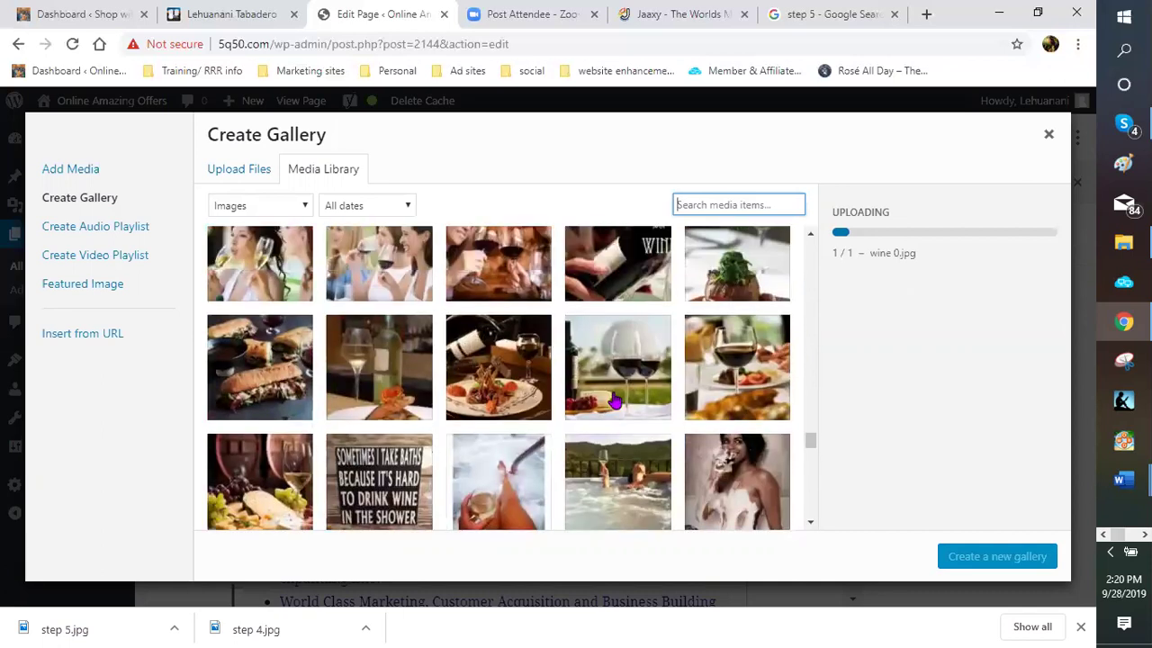
scroll(614, 400, down, 3)
scroll(615, 368, down, 1)
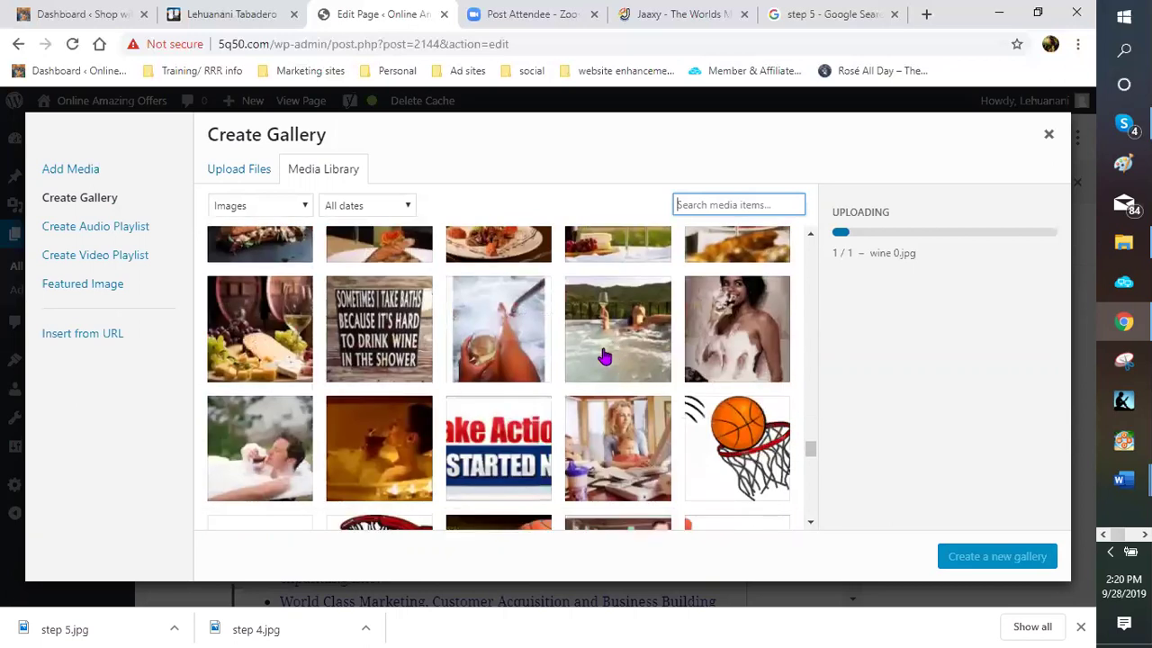
scroll(603, 357, up, 3)
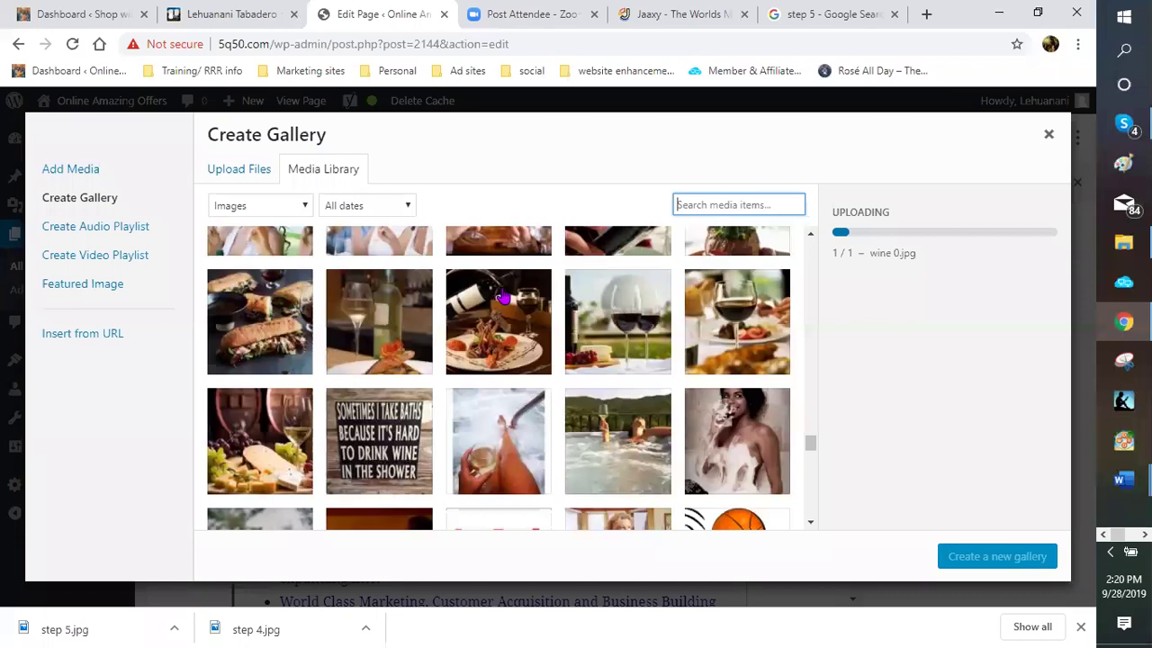
click(516, 306)
Check the champagne woman, legs-and-glass, and women-pouring-wine photos, then create the gallery
scroll(517, 283, up, 2)
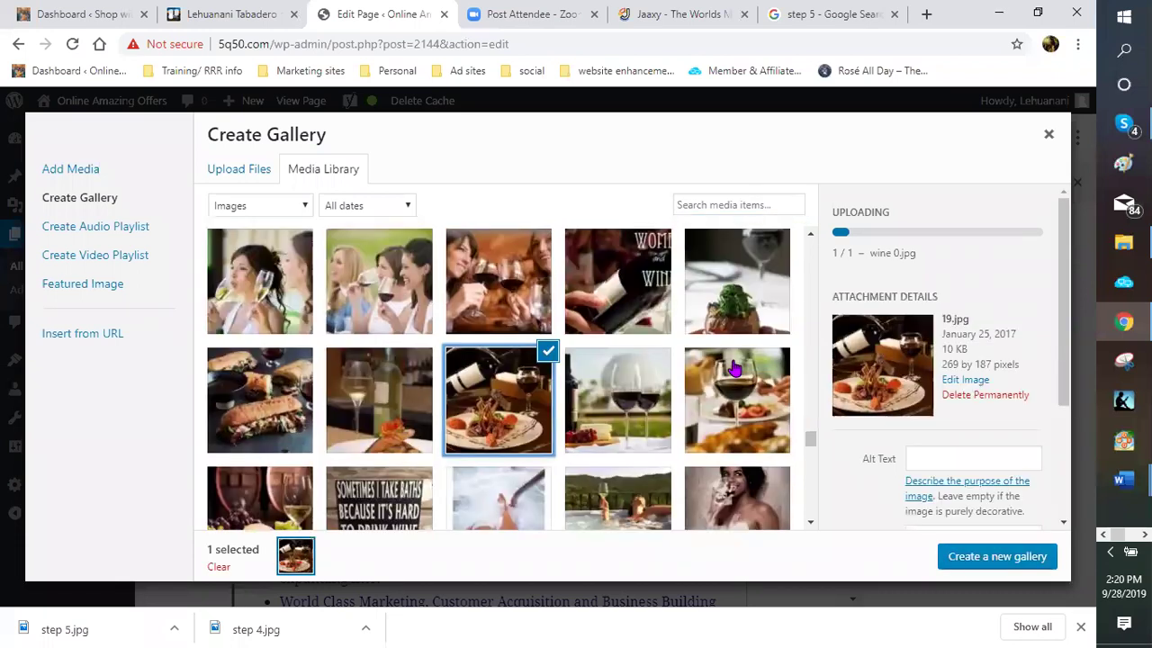
scroll(518, 281, up, 1)
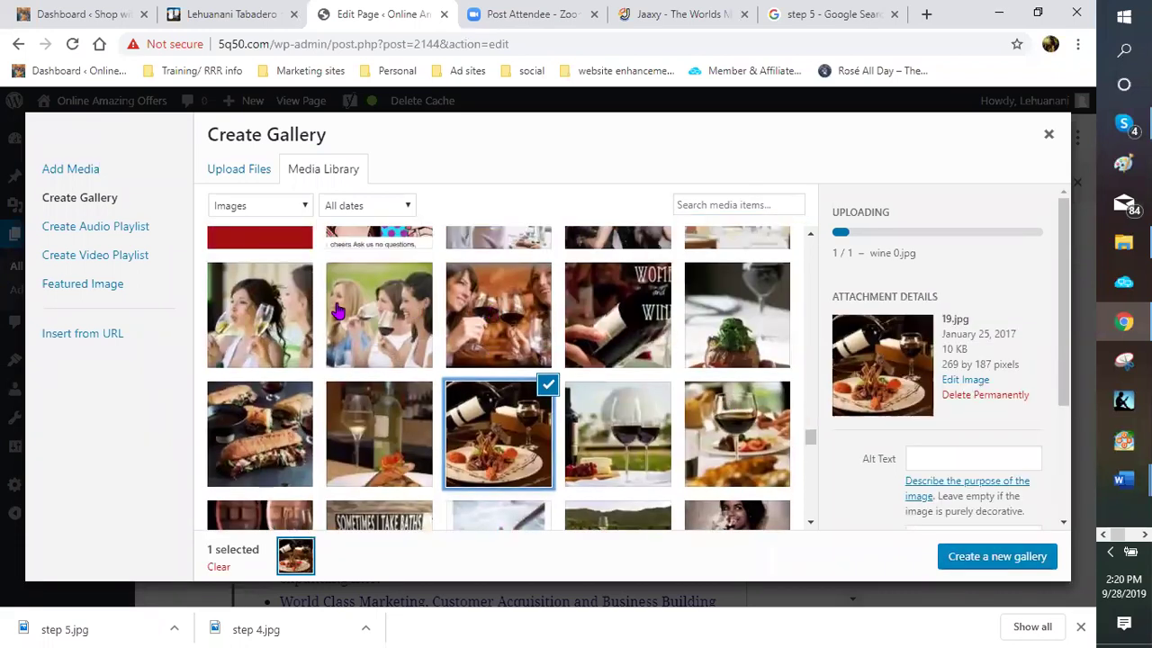
click(281, 311)
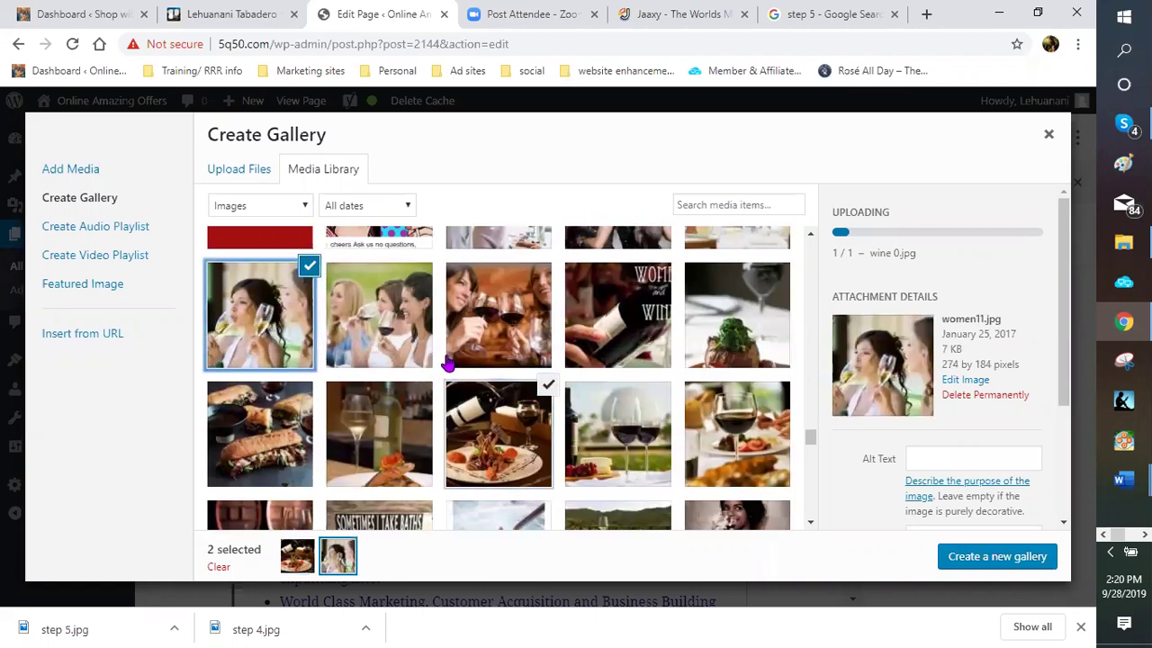
scroll(540, 405, down, 1)
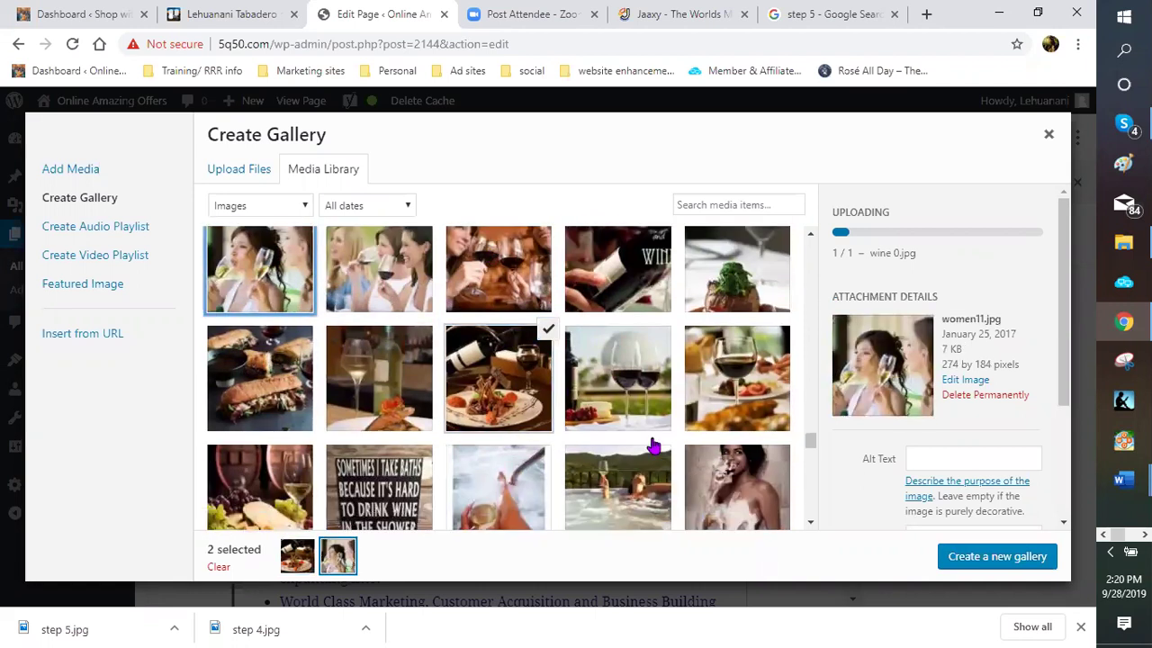
scroll(650, 455, down, 1)
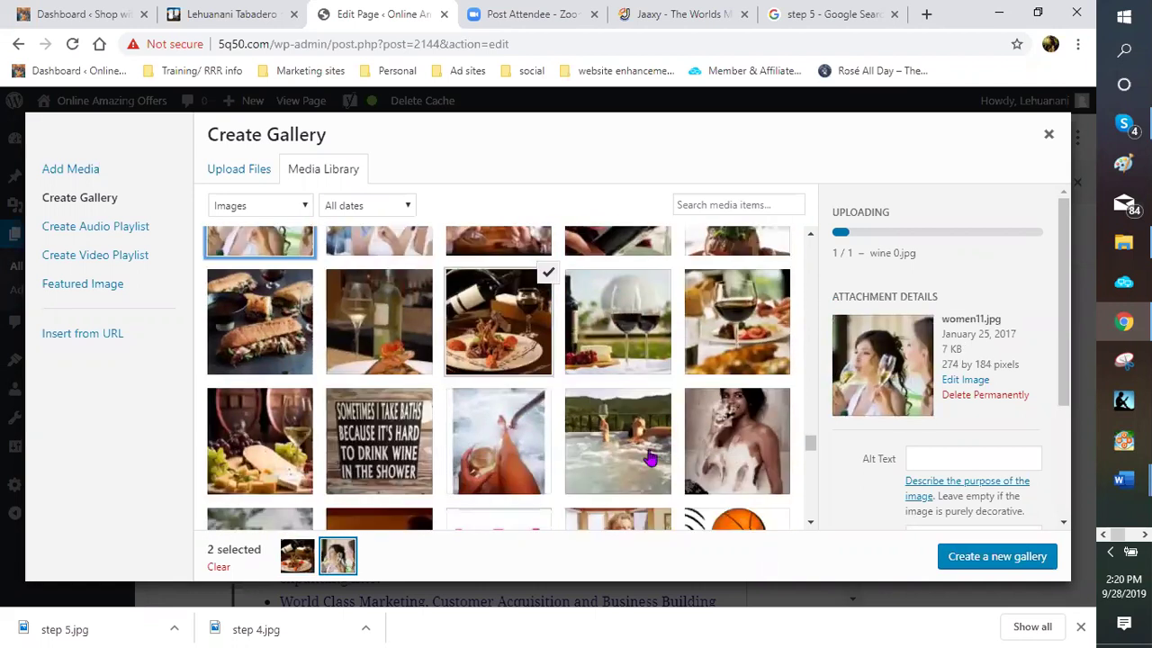
click(493, 439)
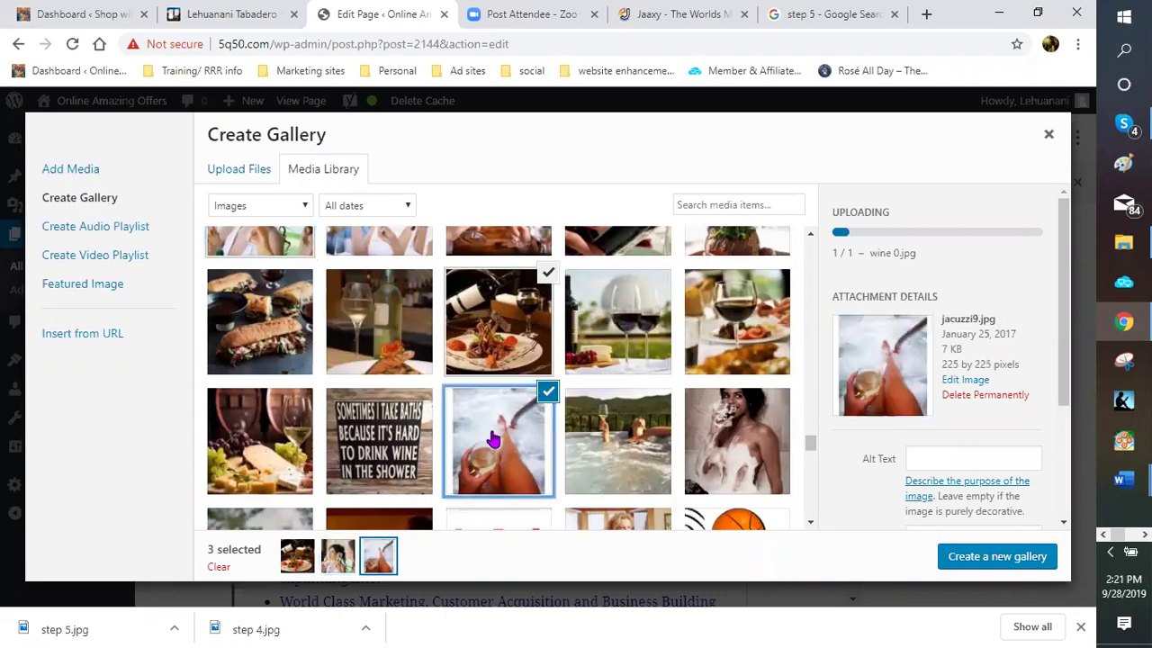
scroll(493, 439, up, 1)
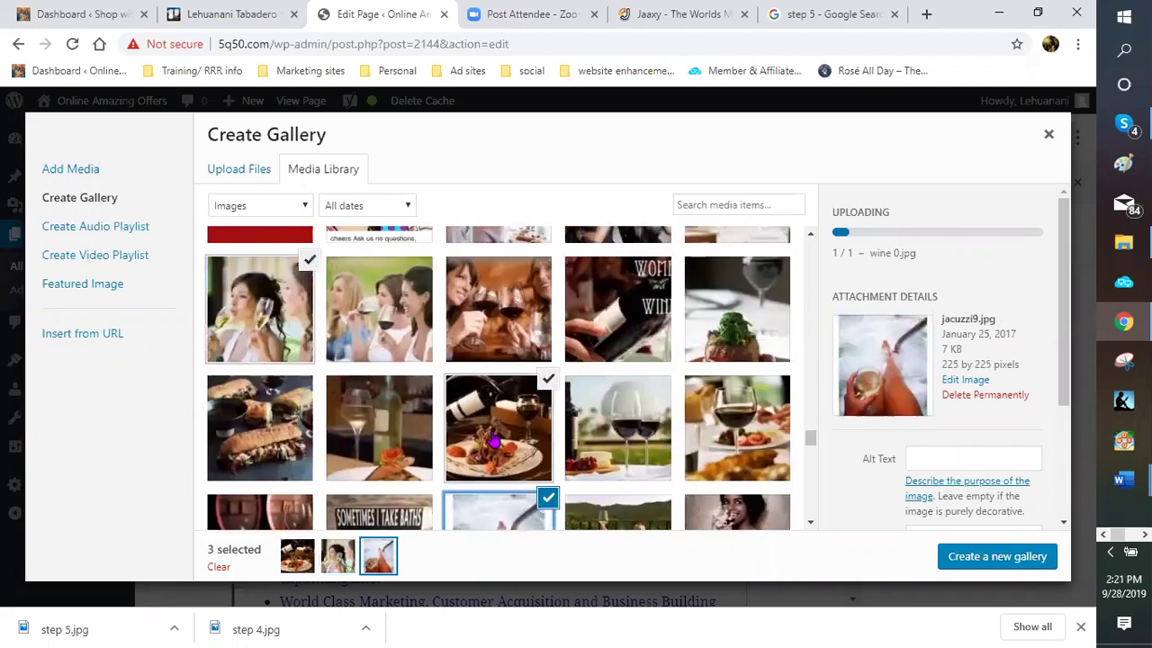
scroll(493, 439, up, 1)
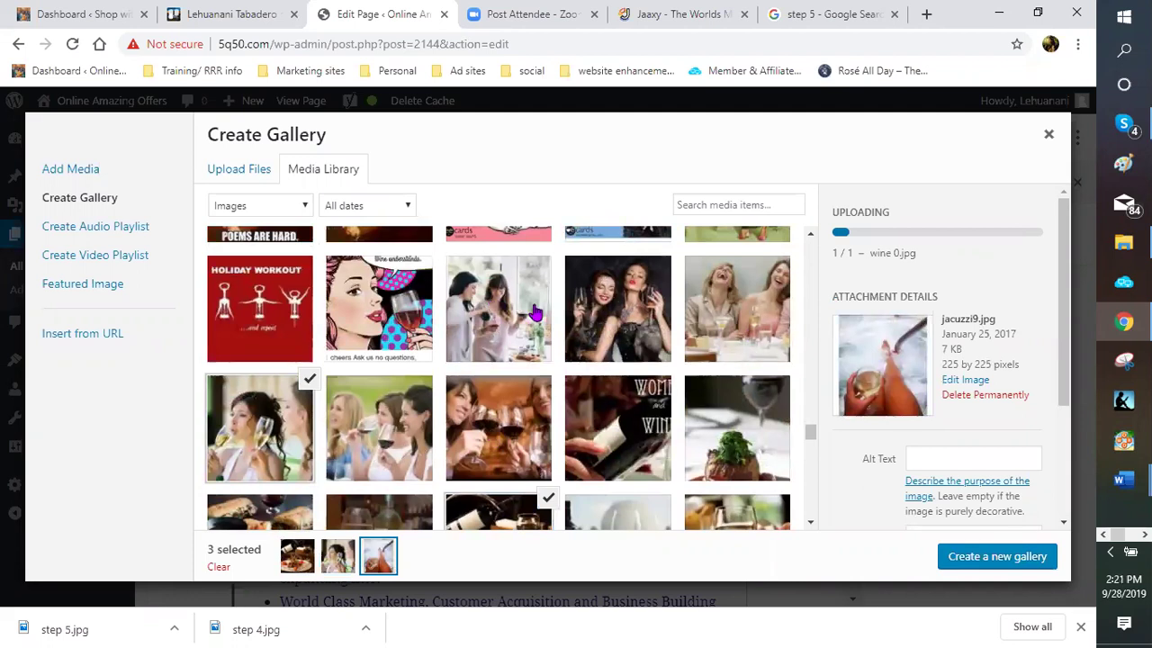
click(493, 326)
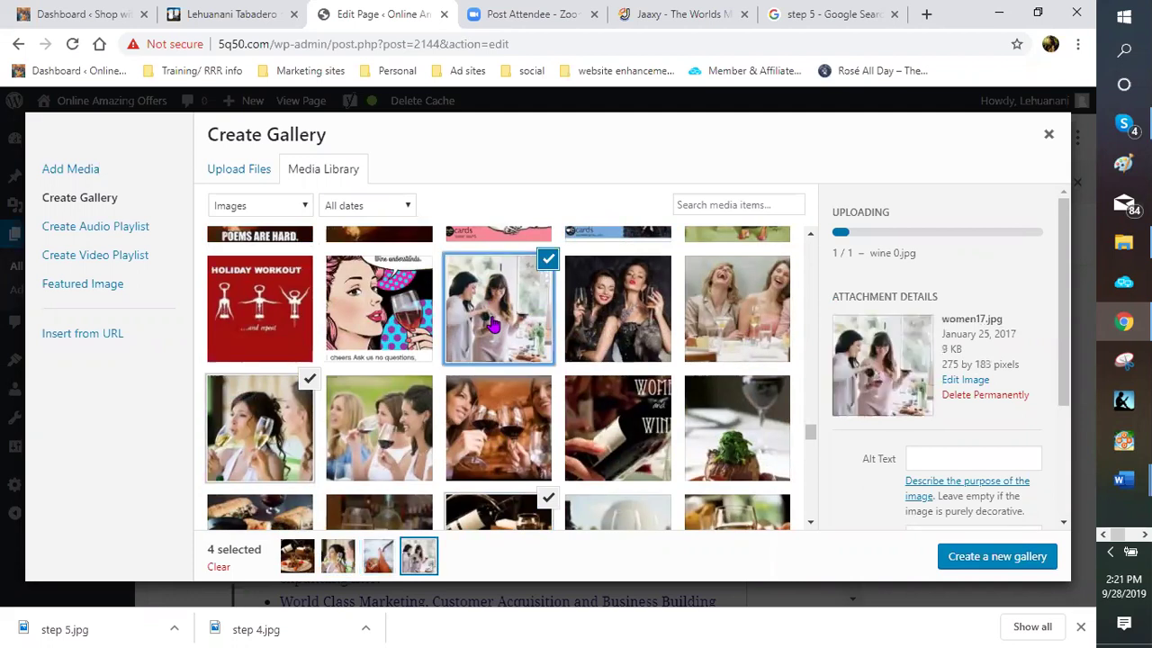
click(997, 558)
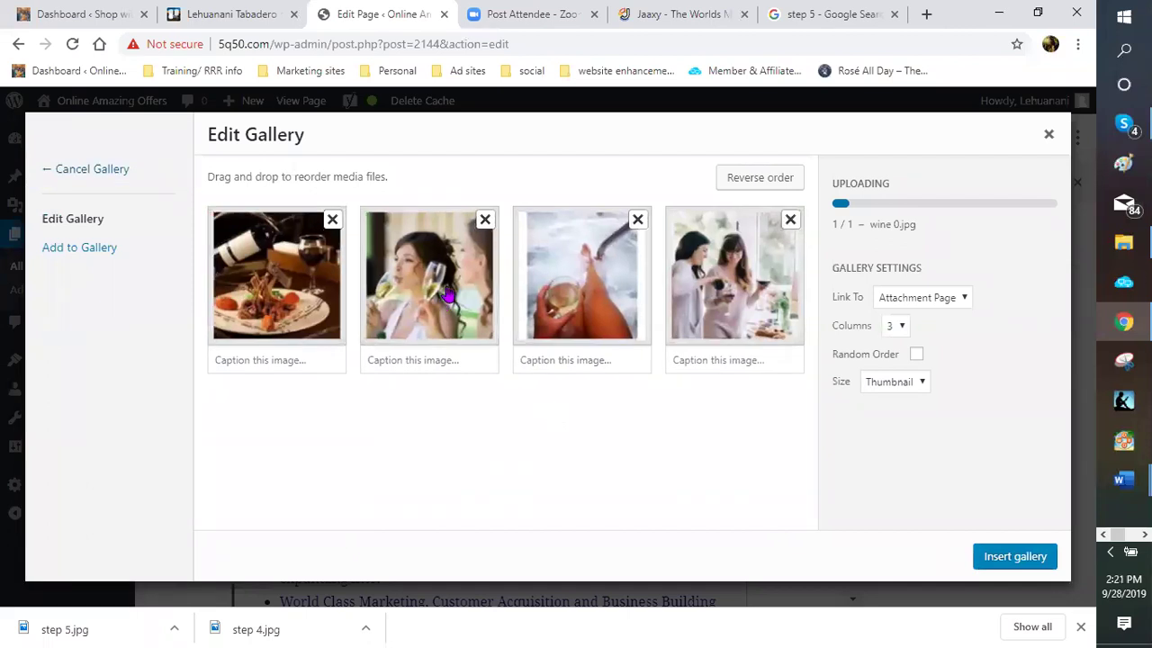
Put the champagne woman photo first, swap the last two, use 4 columns, link None, and insert
drag(341, 303, 423, 297)
drag(722, 292, 738, 340)
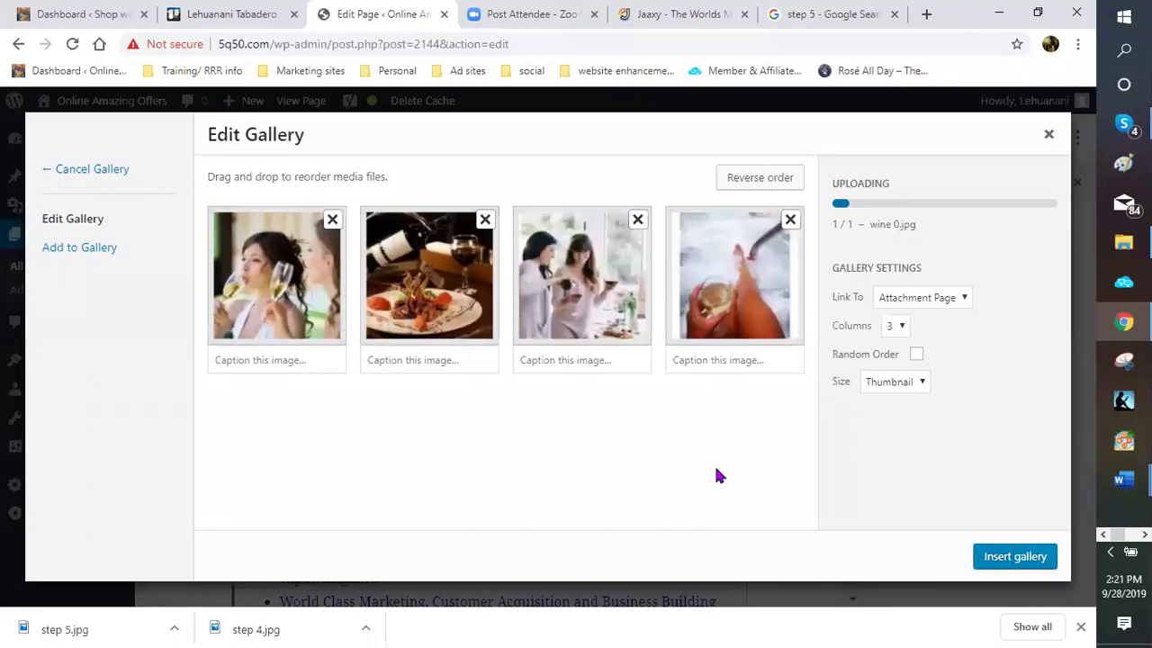
click(900, 330)
click(893, 394)
click(966, 303)
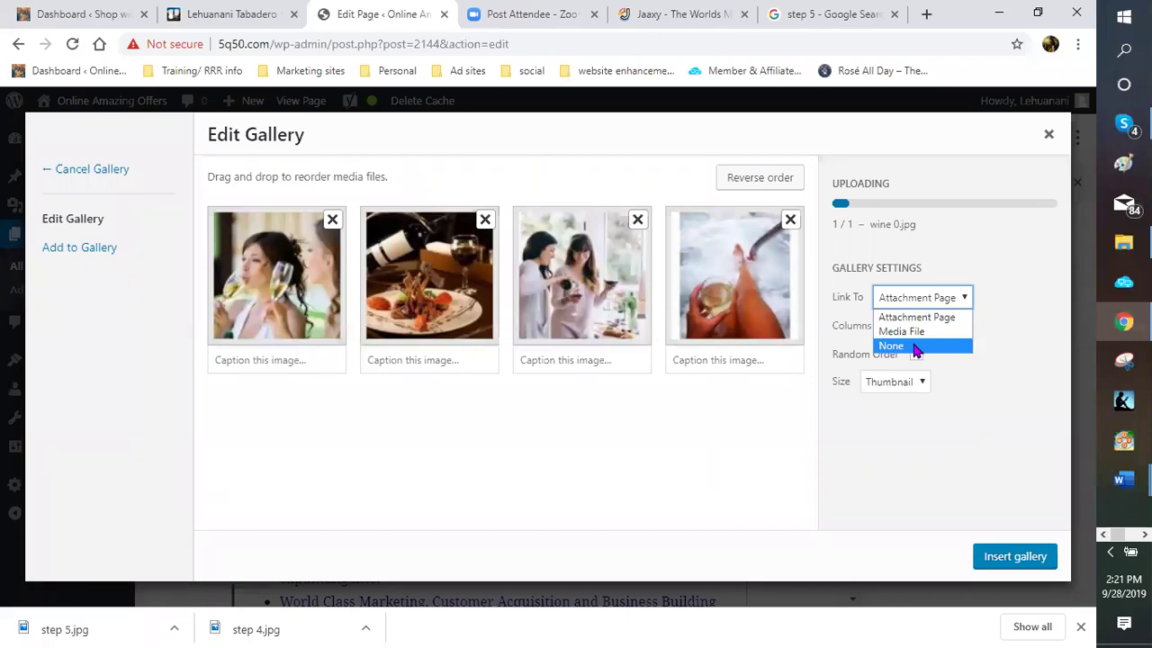
click(915, 348)
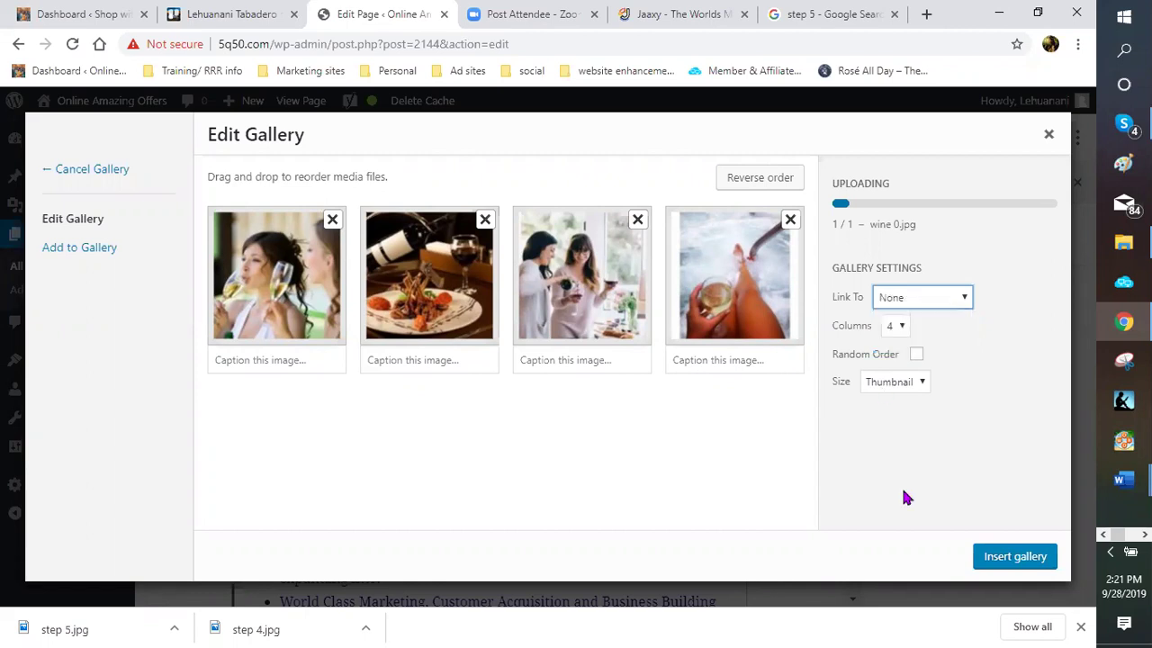
click(1013, 564)
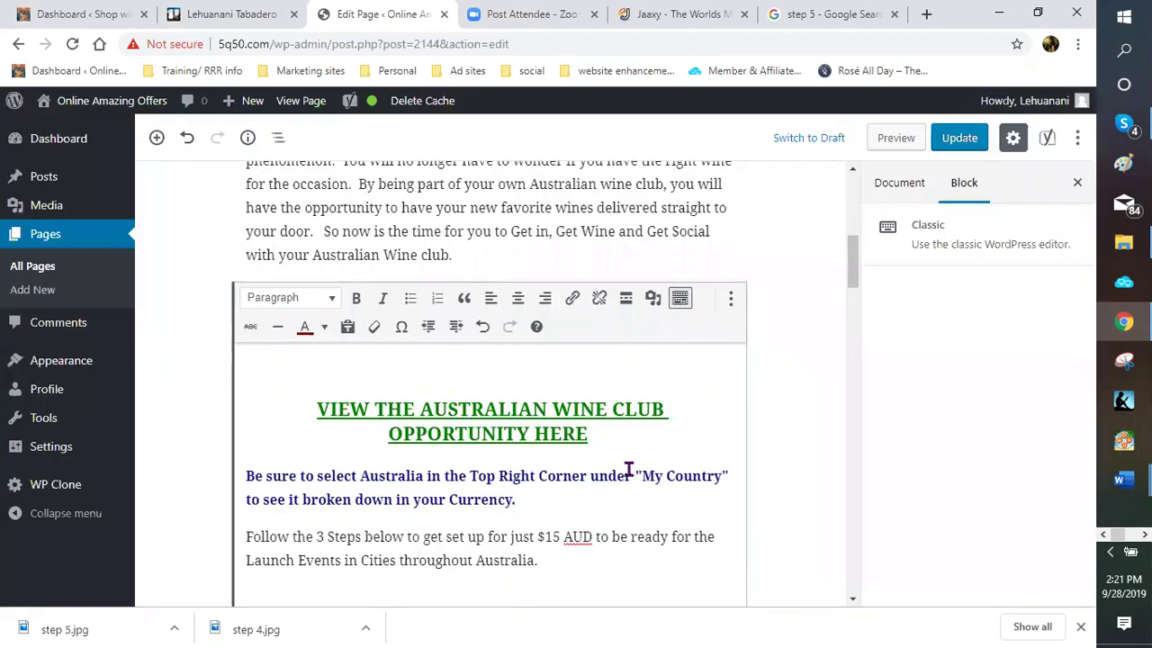
scroll(615, 450, down, 5)
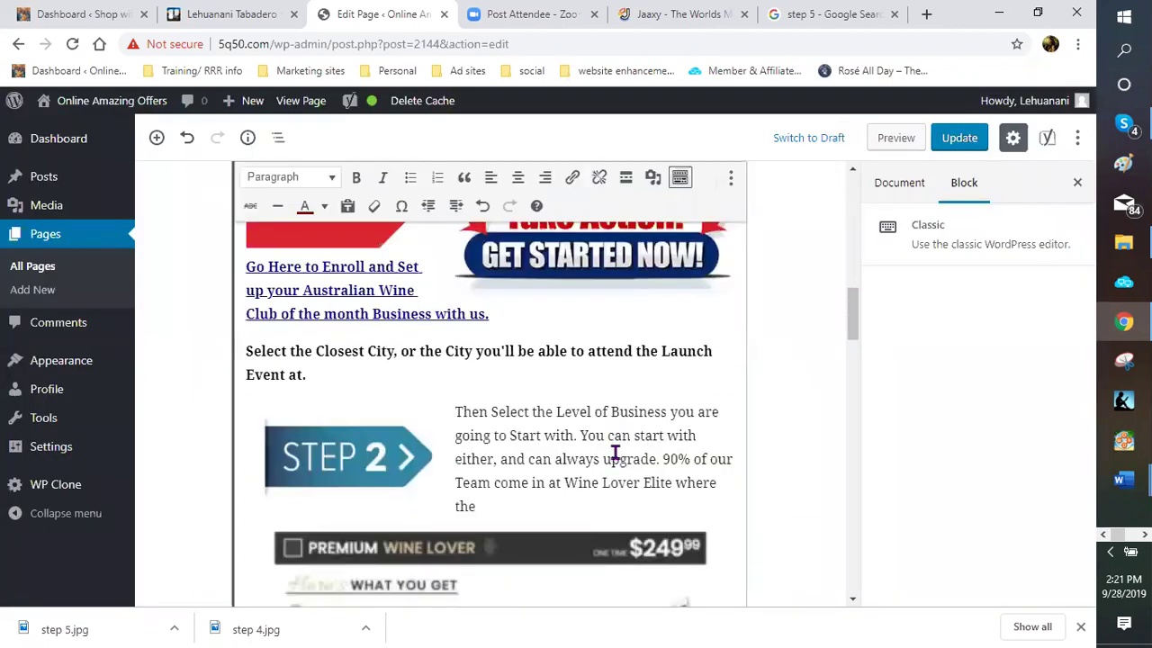
scroll(614, 452, down, 3)
scroll(608, 457, down, 3)
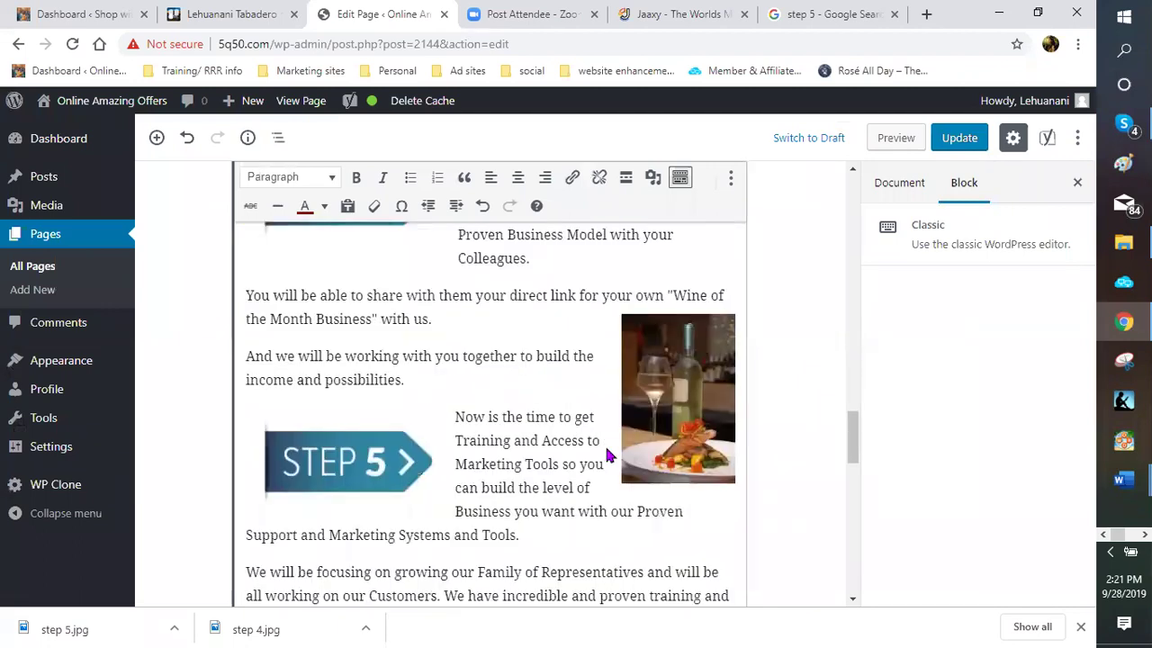
scroll(507, 428, down, 3)
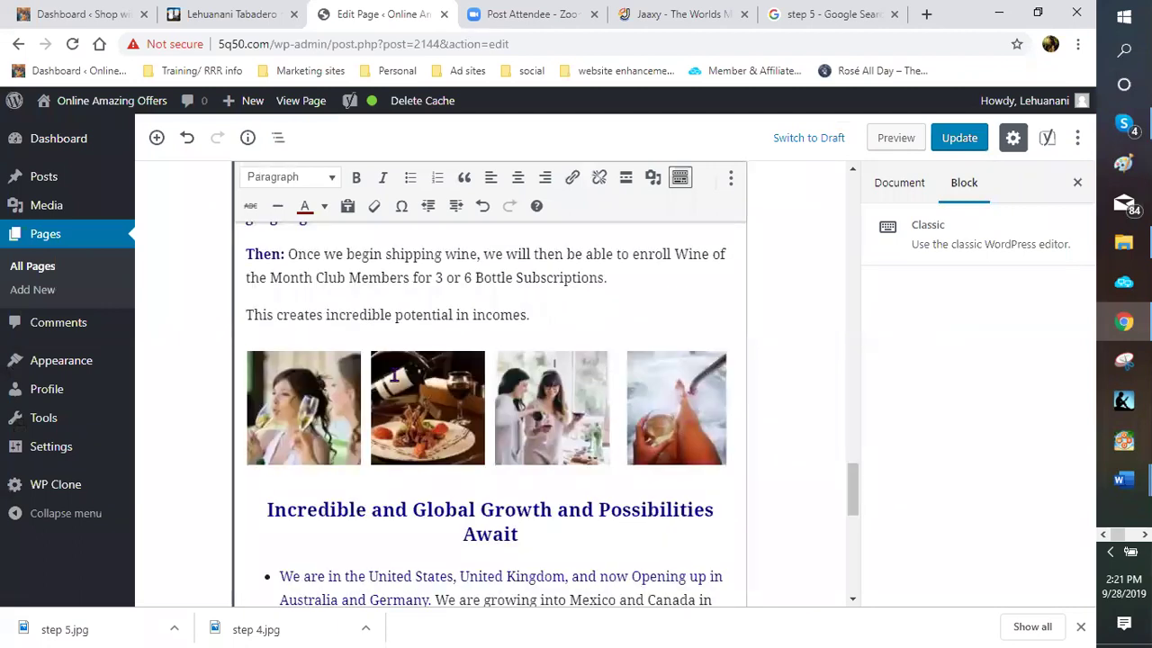
scroll(516, 404, down, 2)
scroll(519, 405, up, 1)
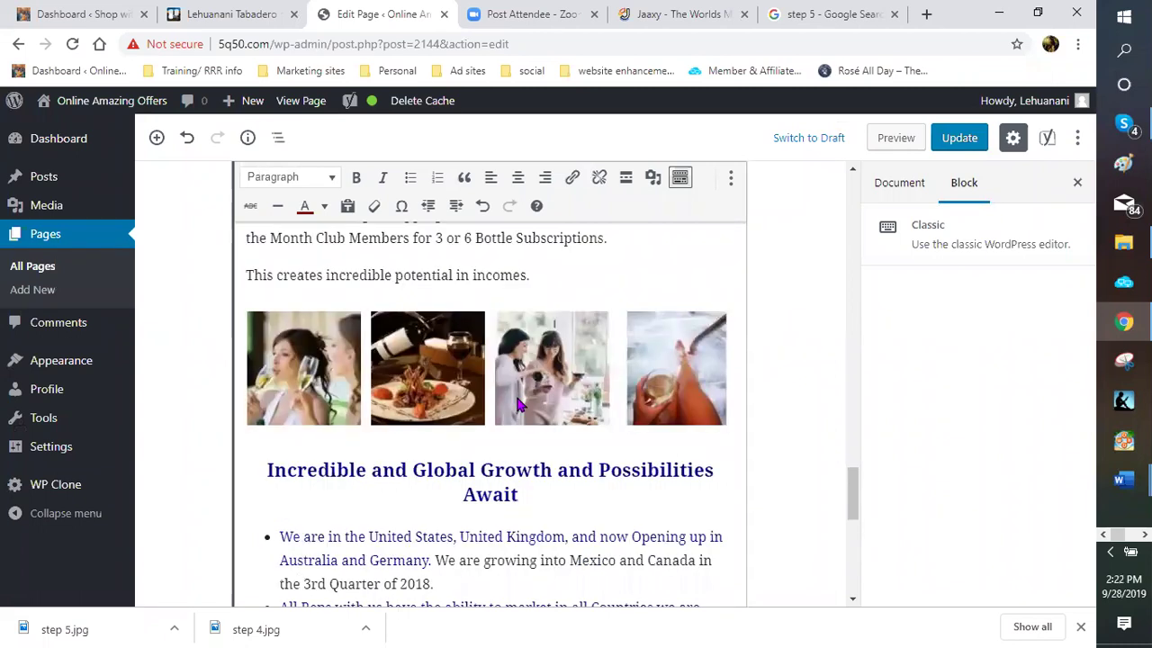
scroll(513, 403, up, 3)
scroll(510, 402, up, 3)
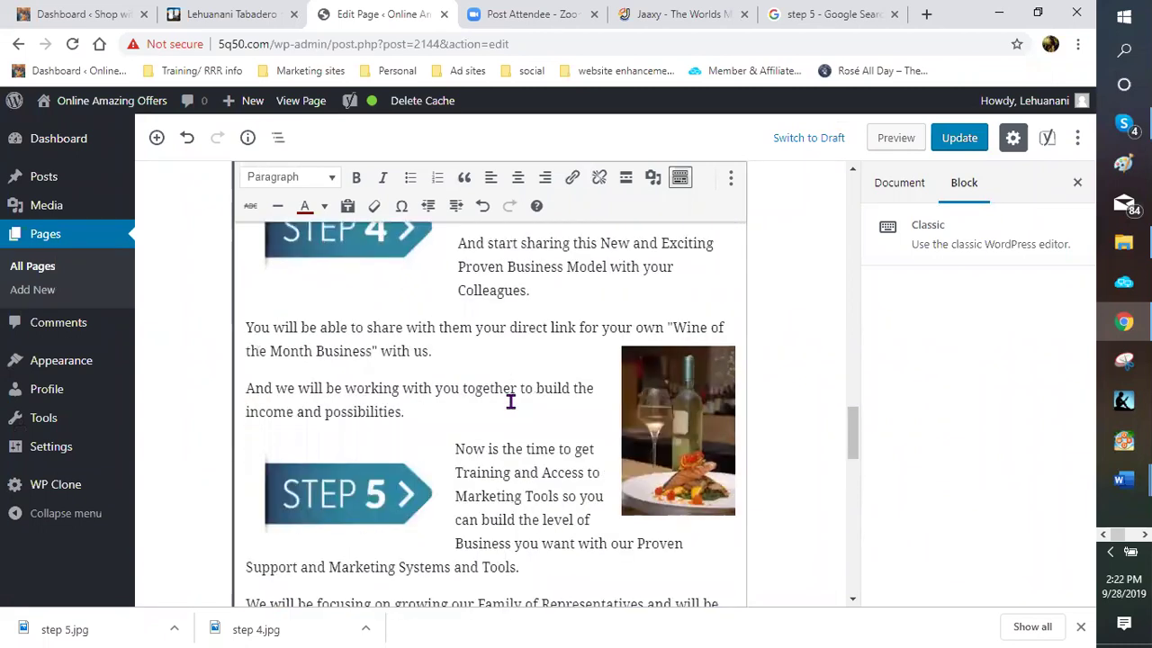
scroll(508, 402, up, 5)
scroll(505, 404, down, 5)
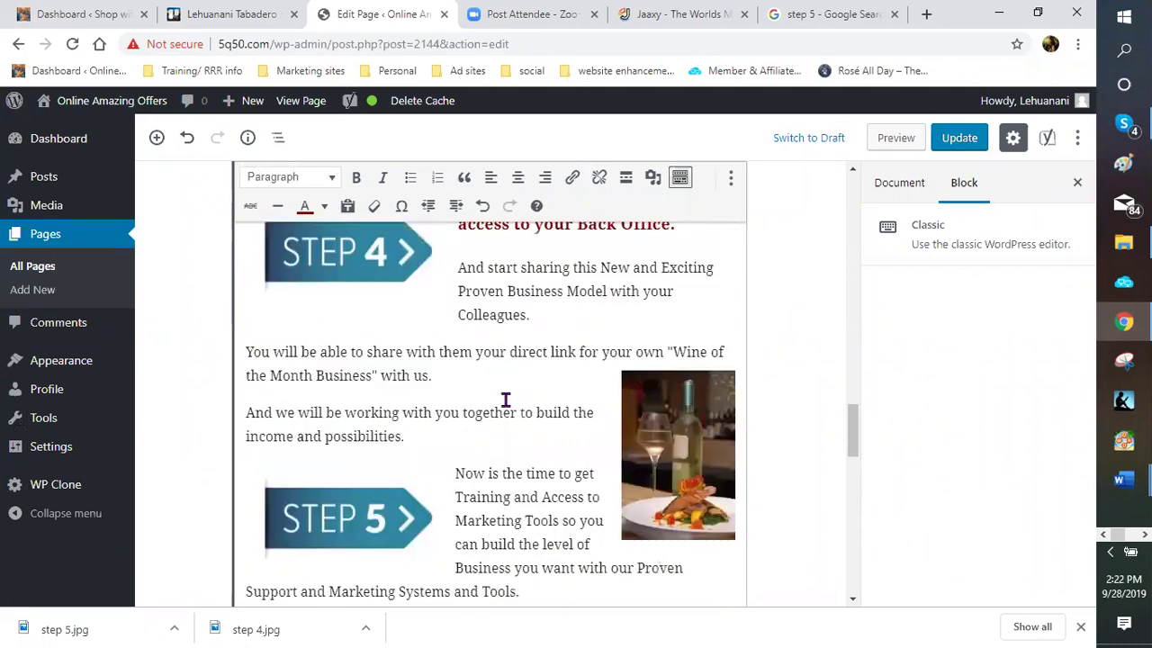
scroll(505, 399, up, 3)
scroll(505, 400, up, 3)
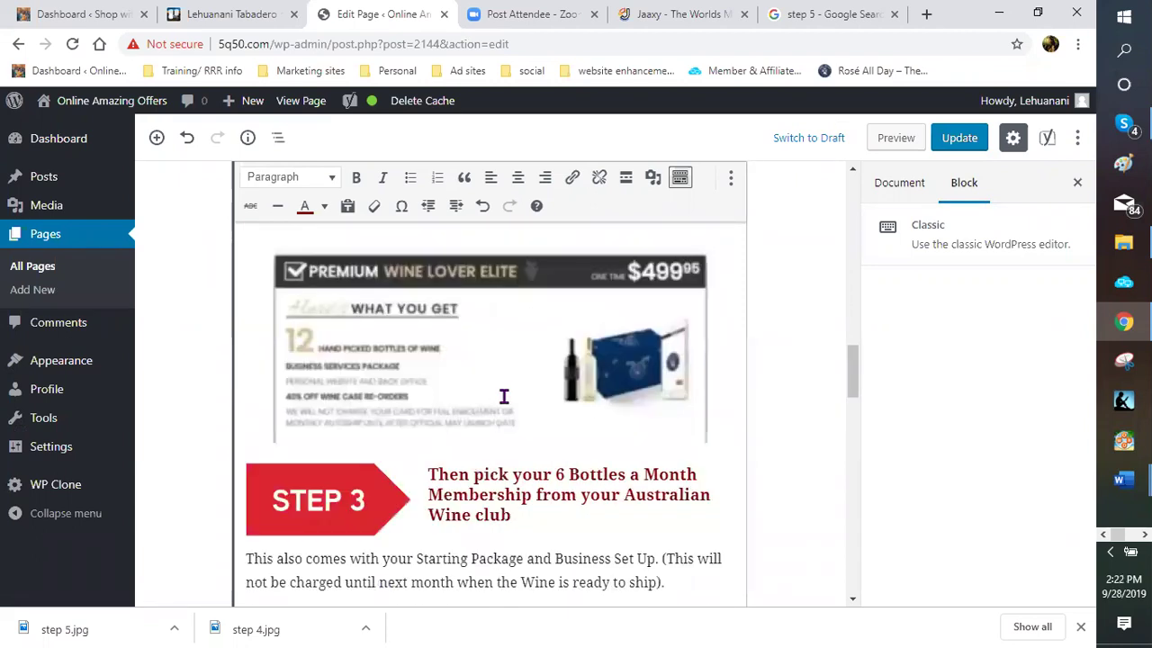
scroll(509, 429, down, 2)
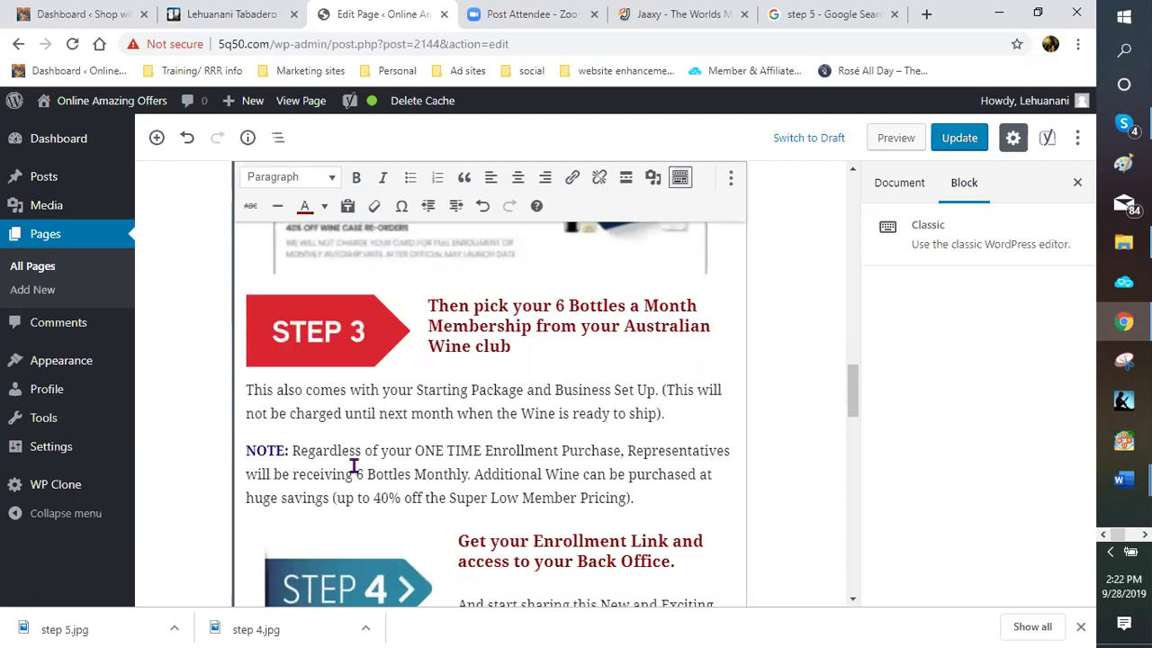
Insert the 15.jpg wine-glass photo from the media library at the Step 3 heading
click(671, 307)
click(653, 177)
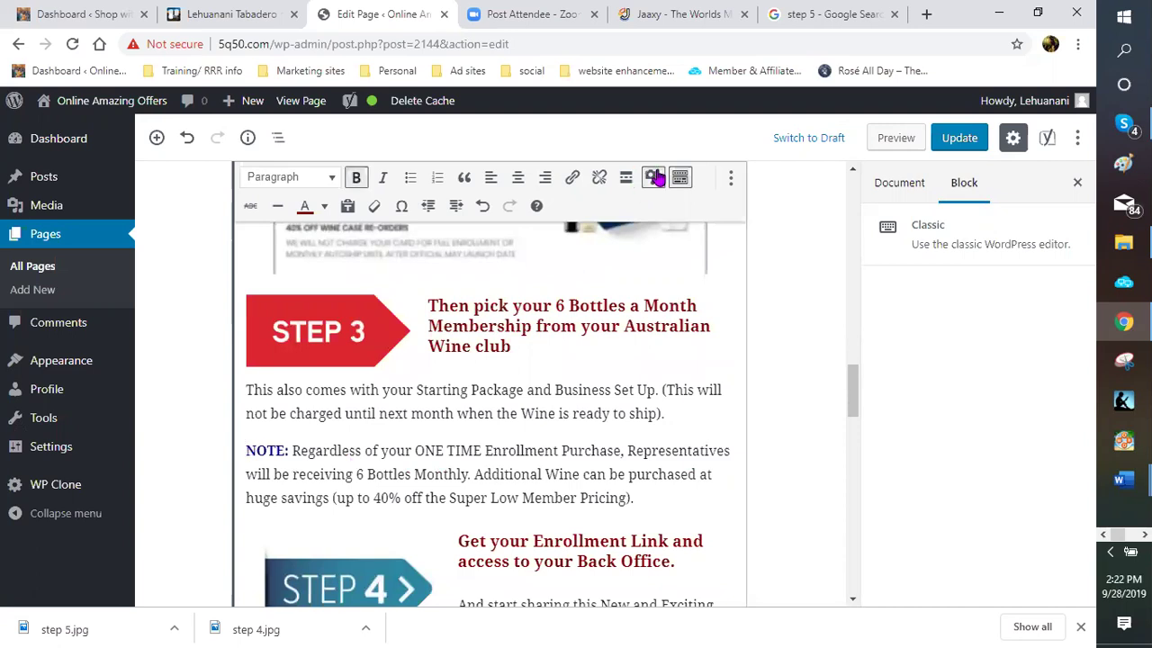
scroll(452, 364, down, 4)
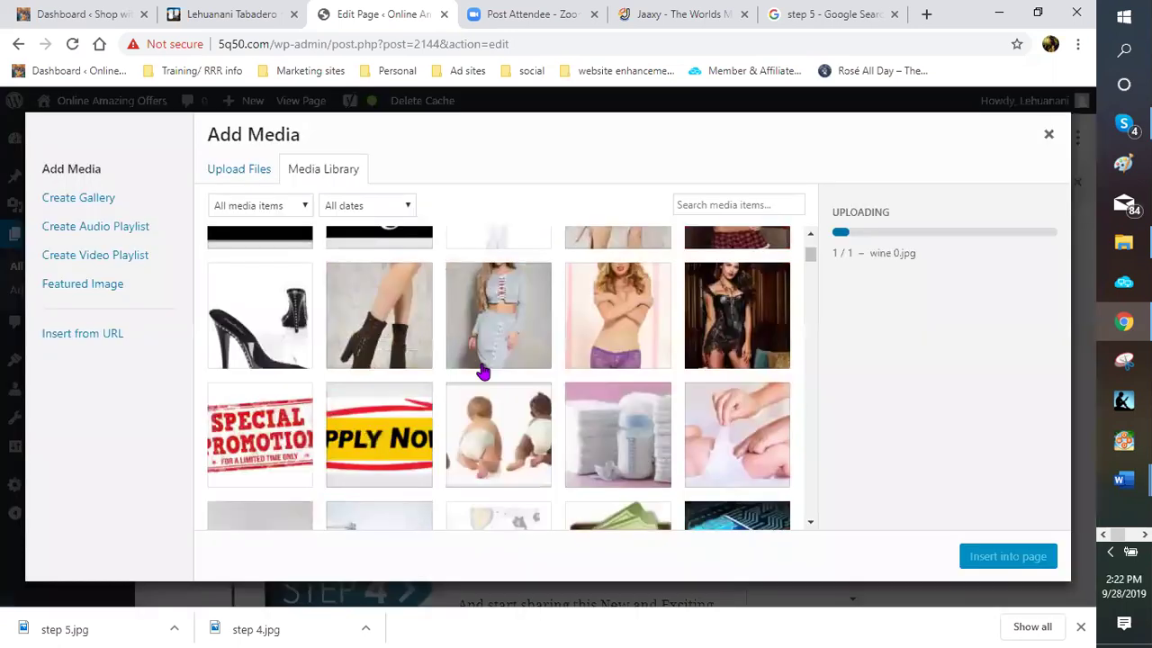
scroll(504, 411, down, 5)
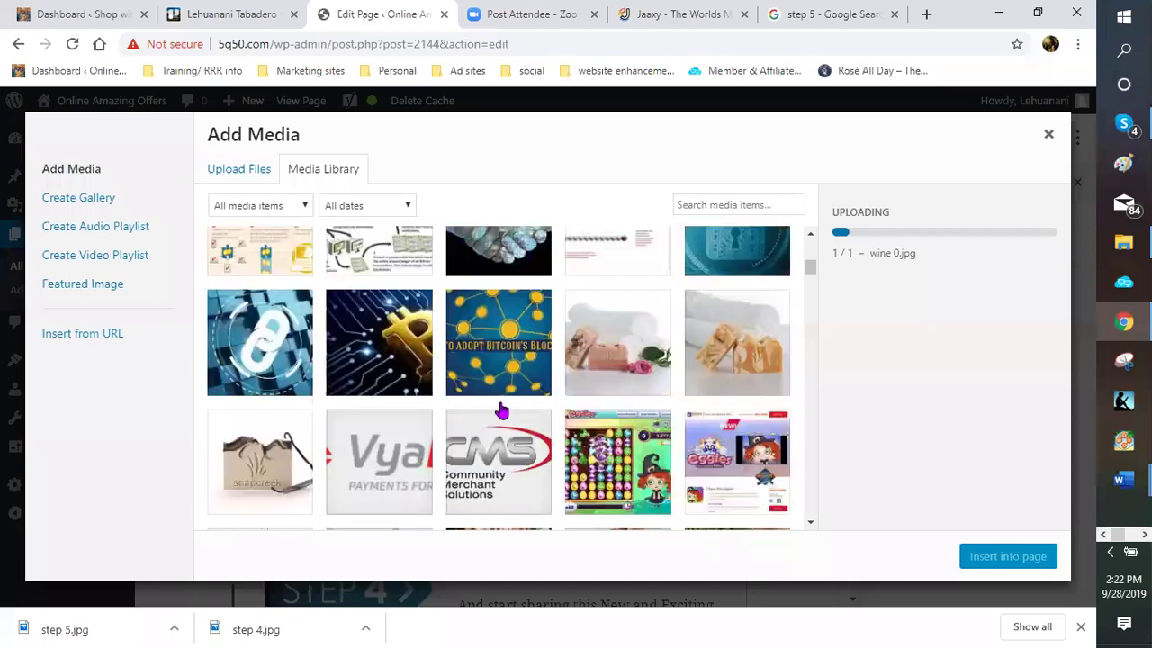
scroll(501, 412, down, 5)
scroll(498, 412, down, 5)
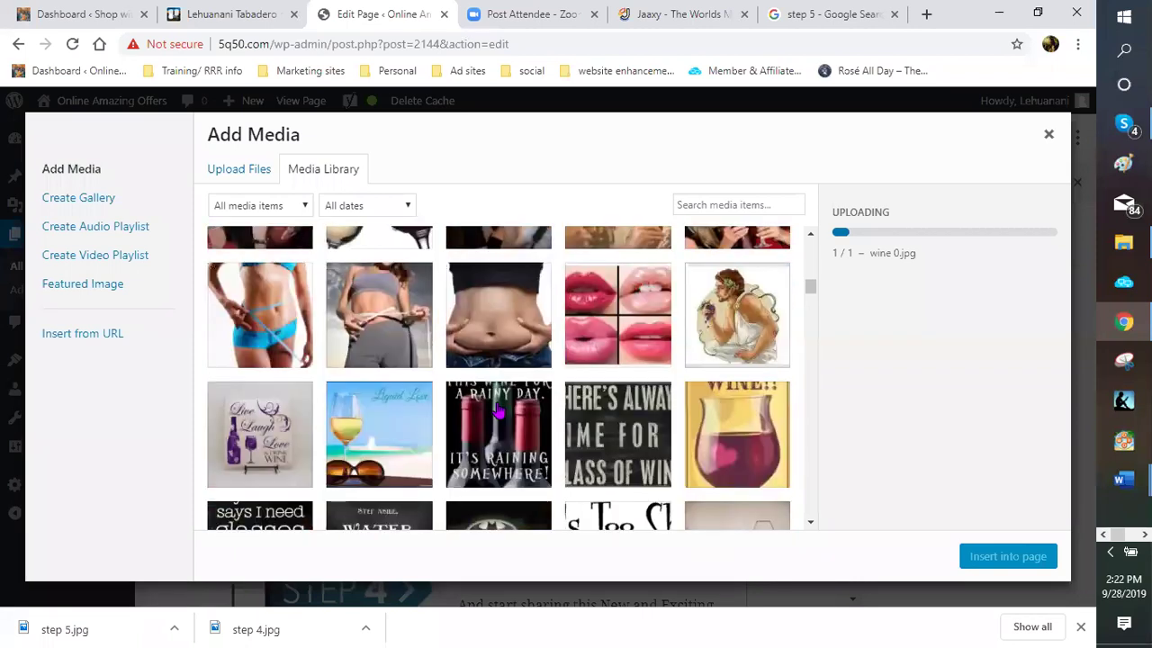
scroll(498, 412, down, 5)
scroll(497, 411, down, 5)
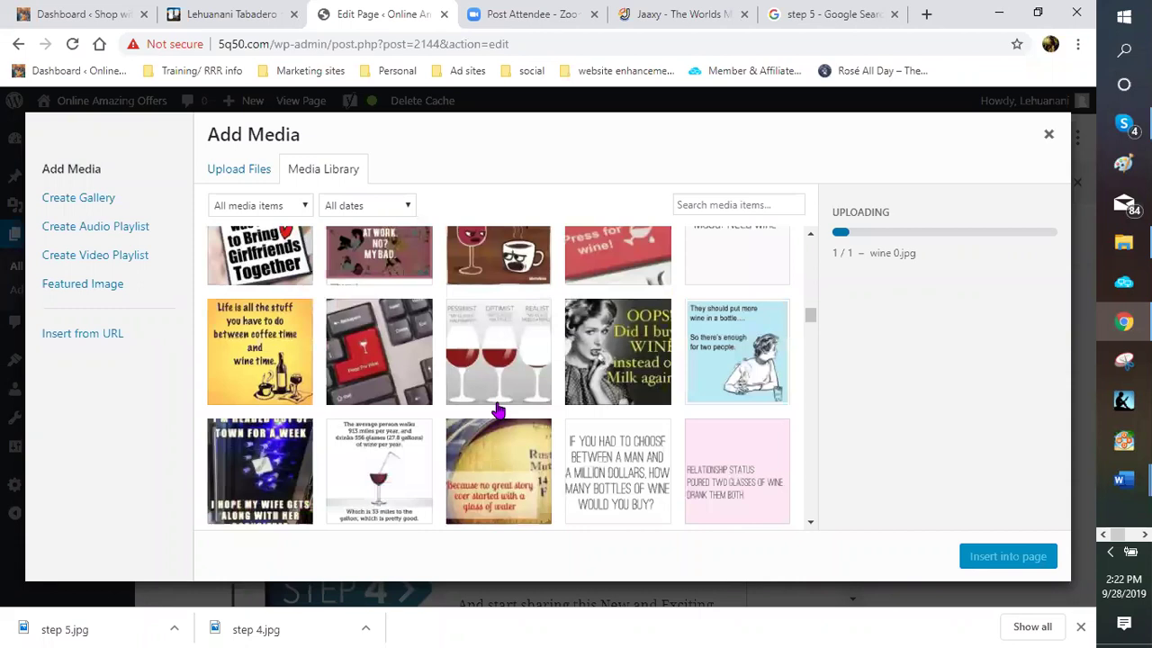
scroll(497, 412, down, 5)
scroll(496, 414, down, 5)
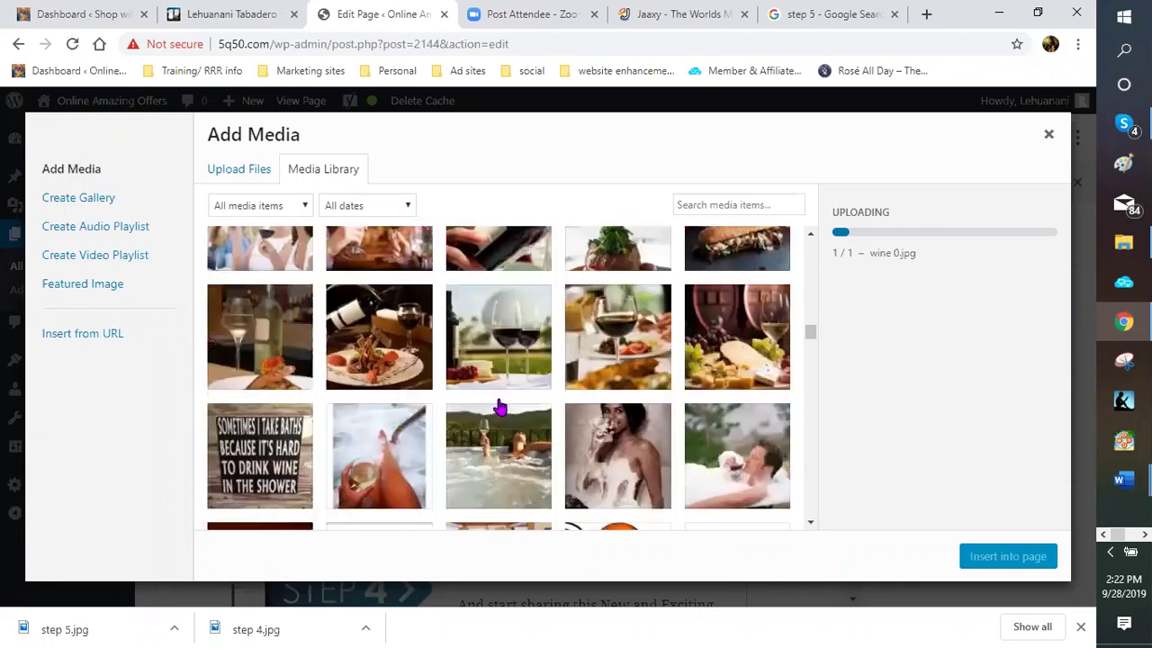
scroll(495, 421, up, 1)
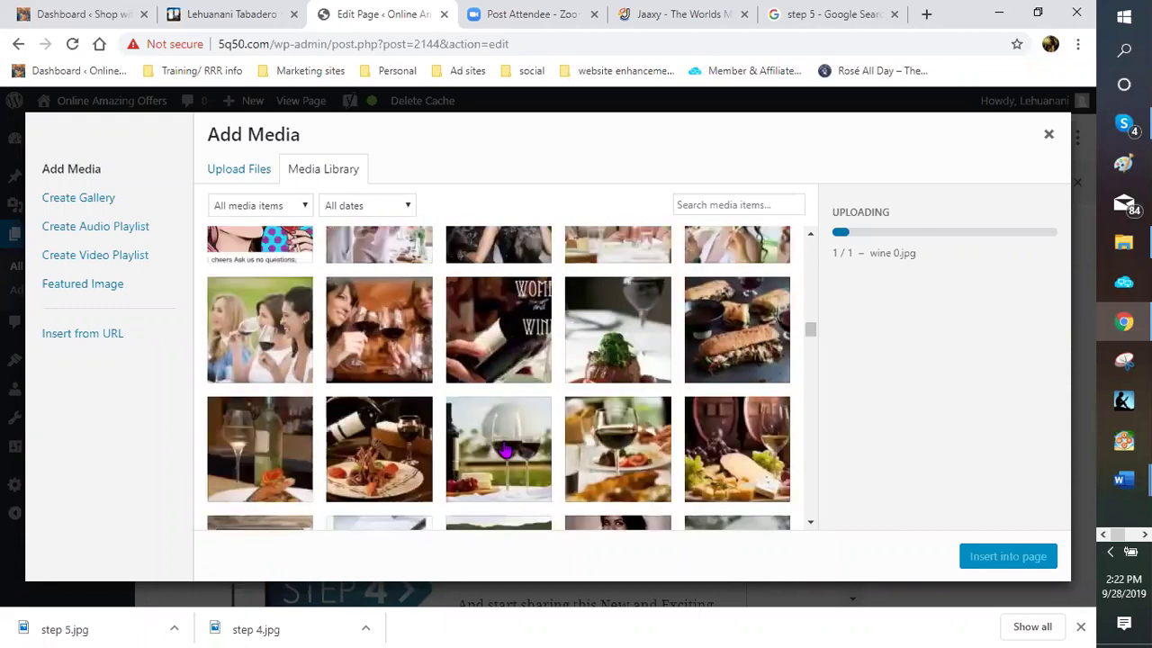
click(507, 450)
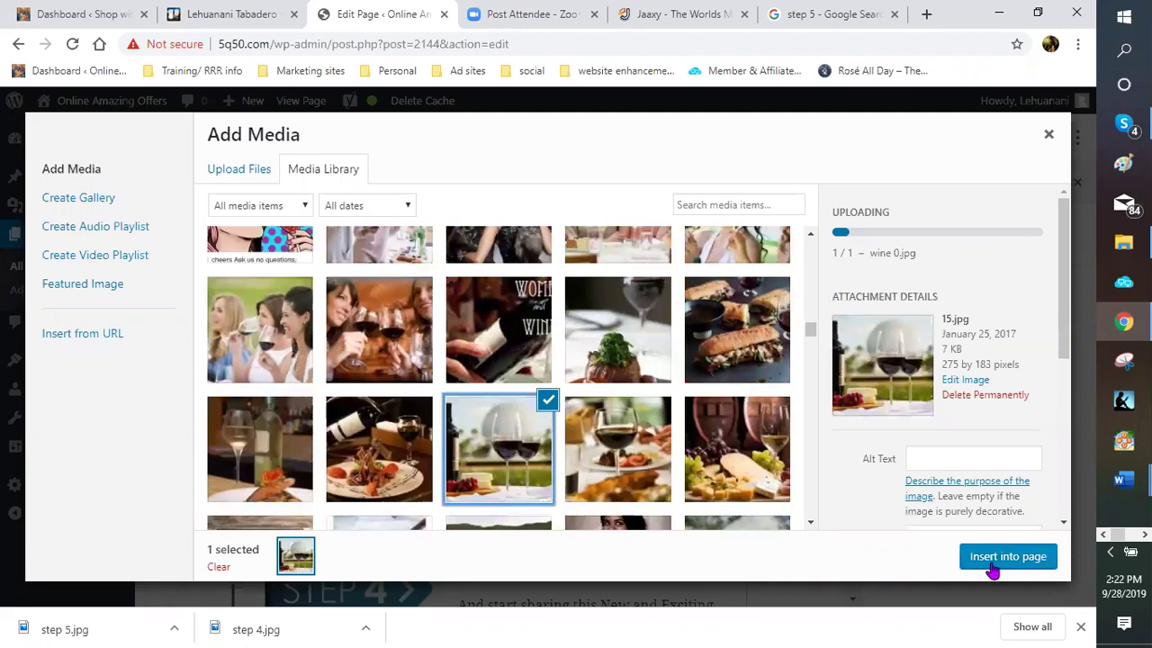
click(961, 556)
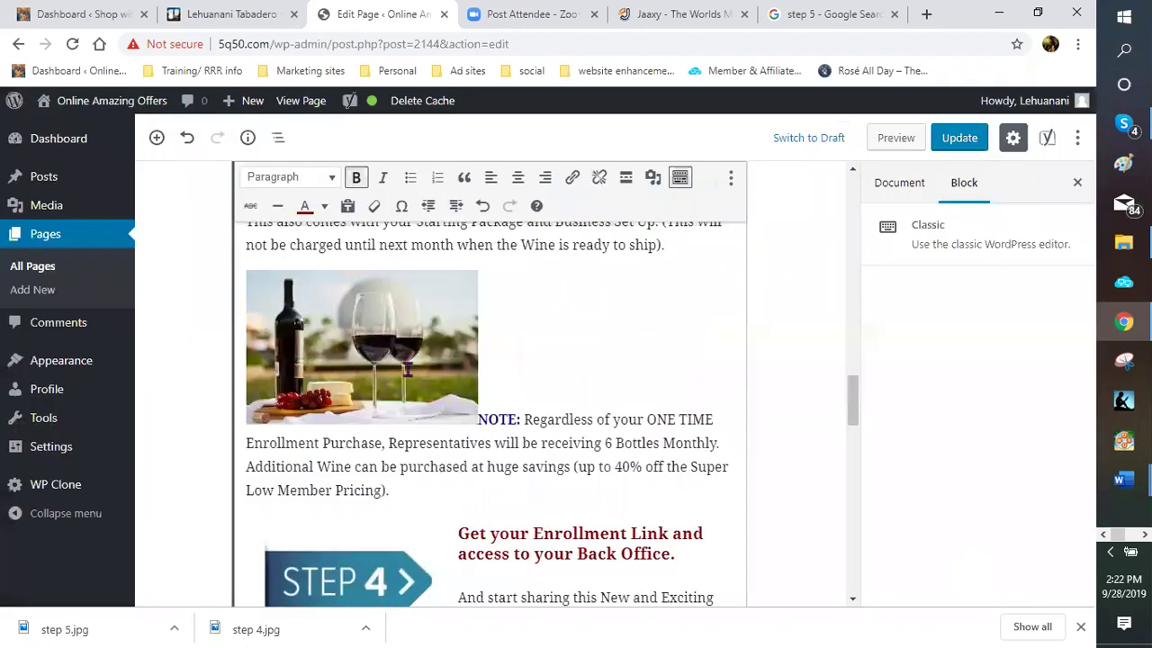
Align the wine-glass photo left and shrink it to about 219×146
click(323, 284)
click(293, 252)
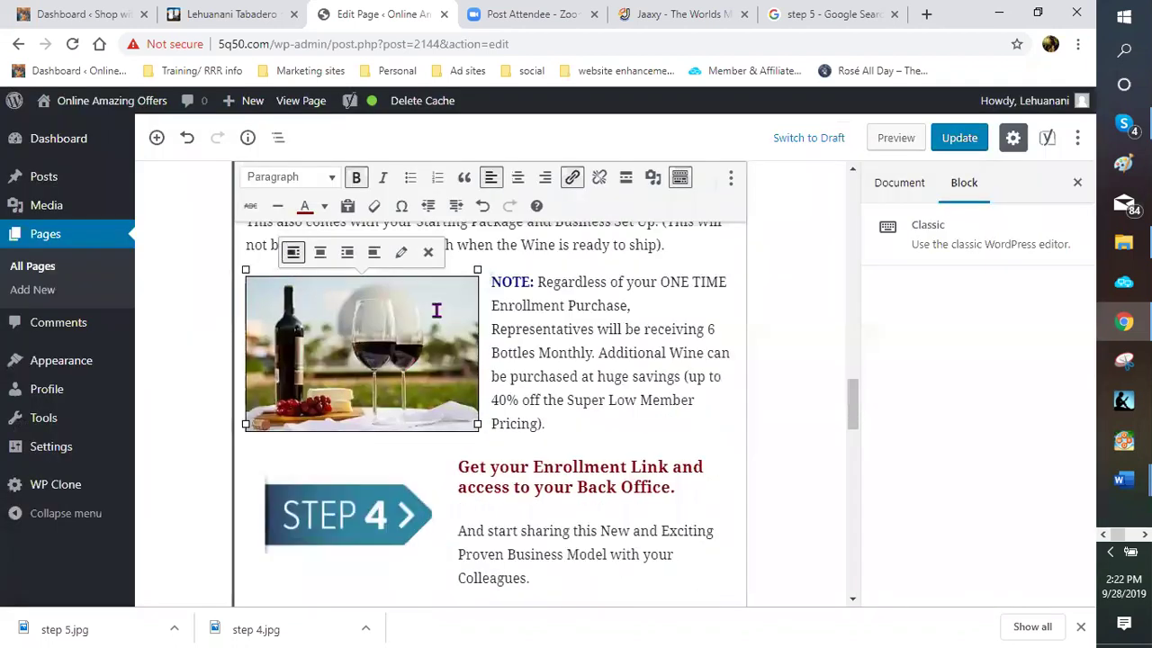
drag(476, 277, 409, 320)
click(499, 399)
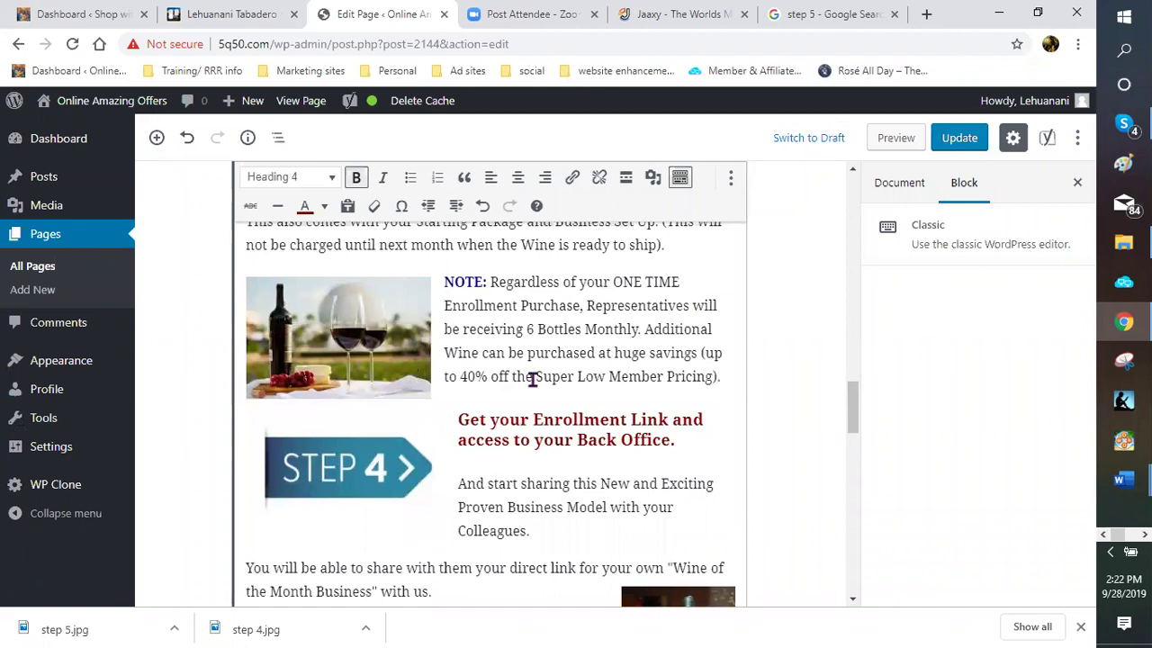
scroll(527, 380, up, 1)
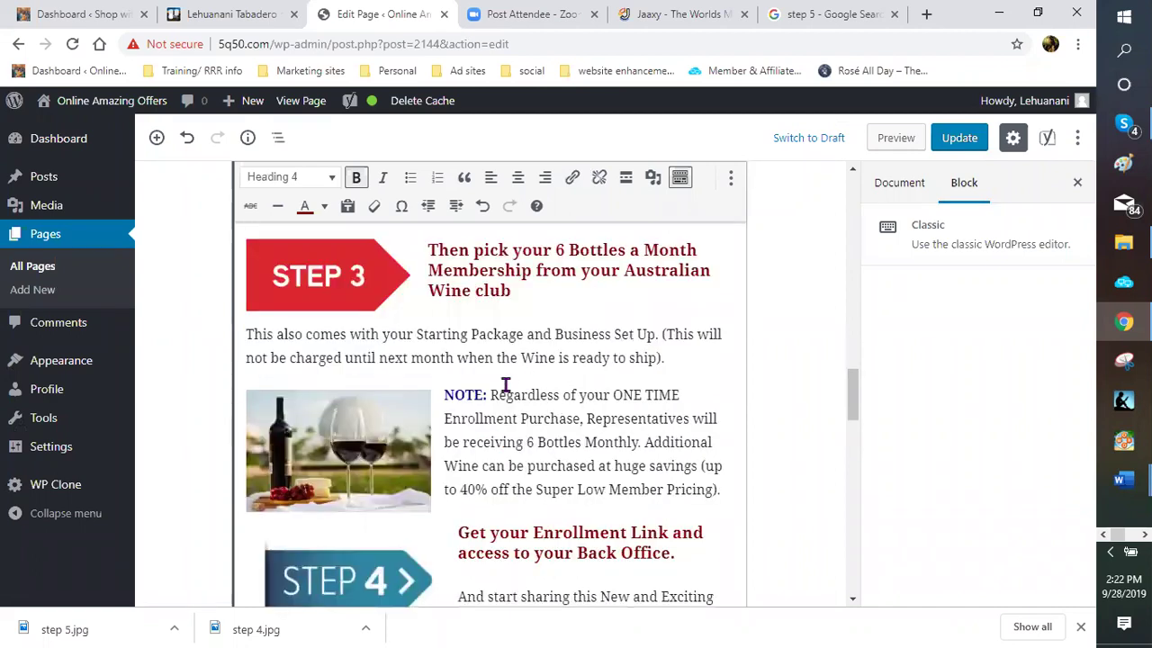
scroll(505, 384, up, 2)
scroll(514, 330, down, 3)
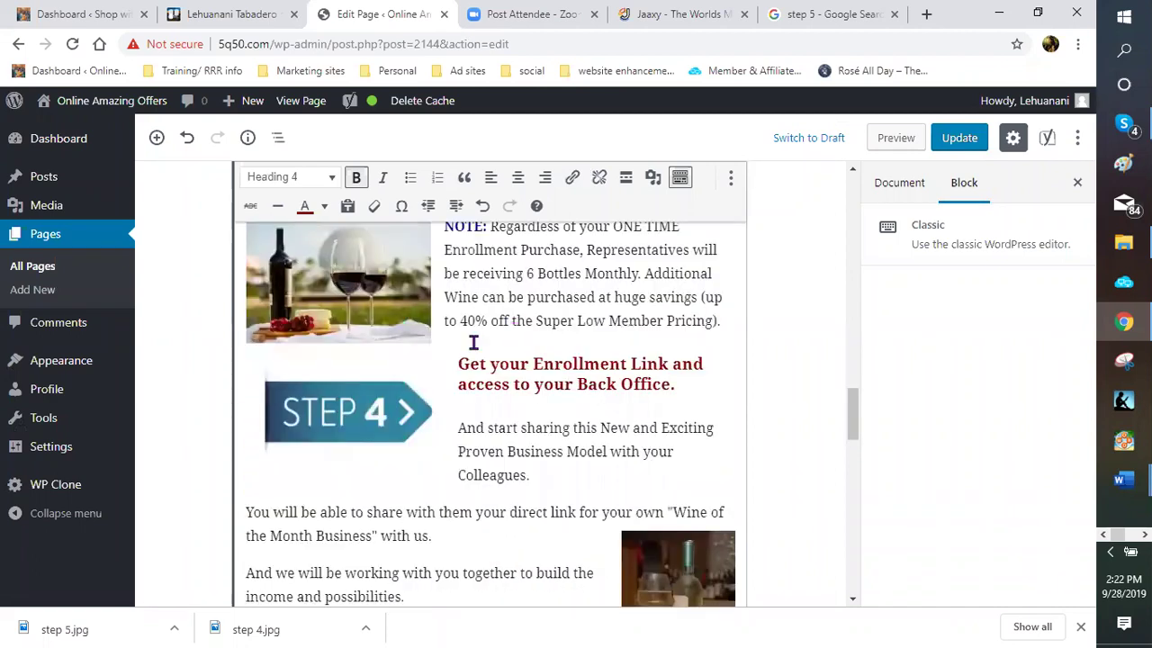
scroll(681, 383, down, 2)
scroll(573, 378, down, 1)
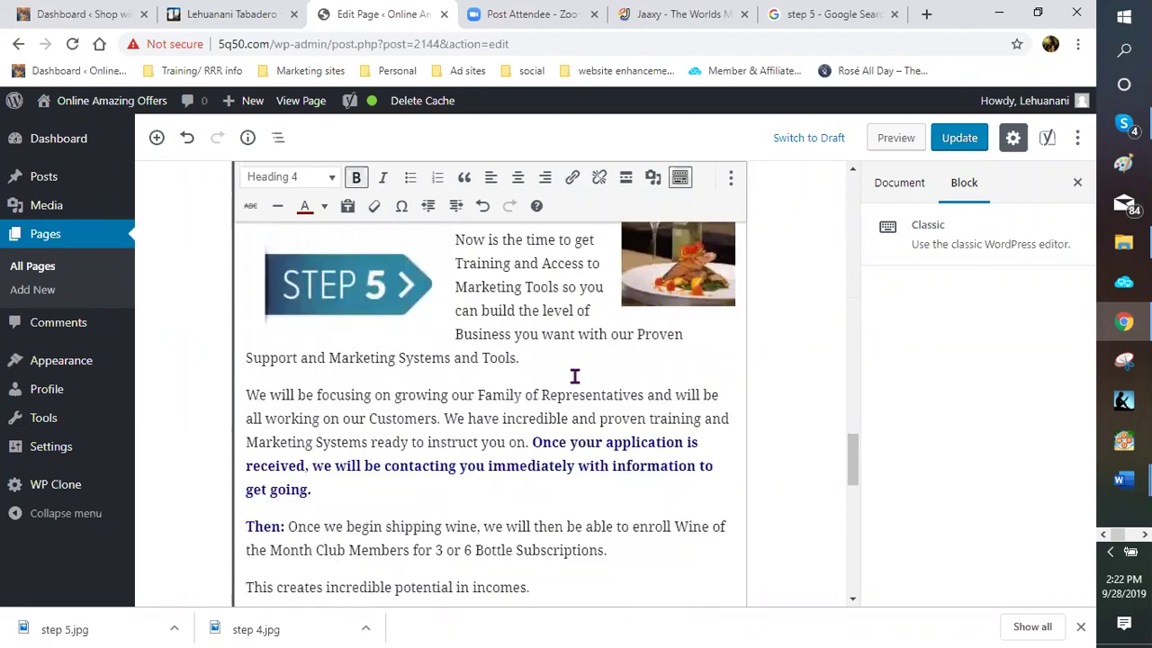
scroll(549, 353, down, 2)
scroll(517, 378, down, 2)
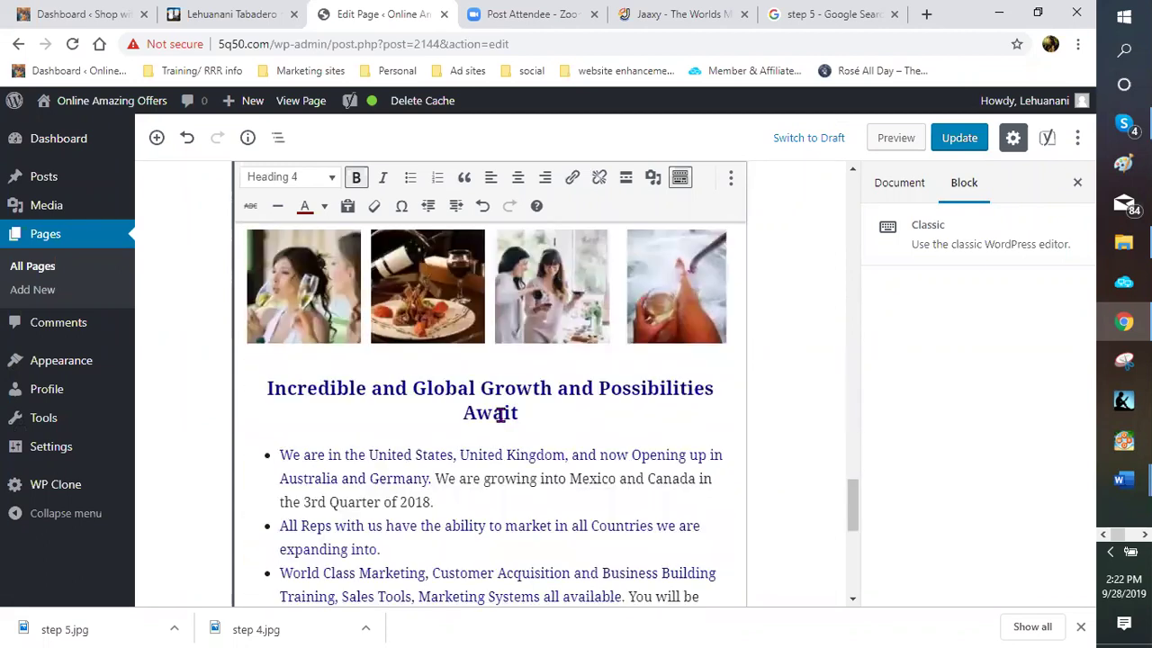
scroll(503, 417, down, 2)
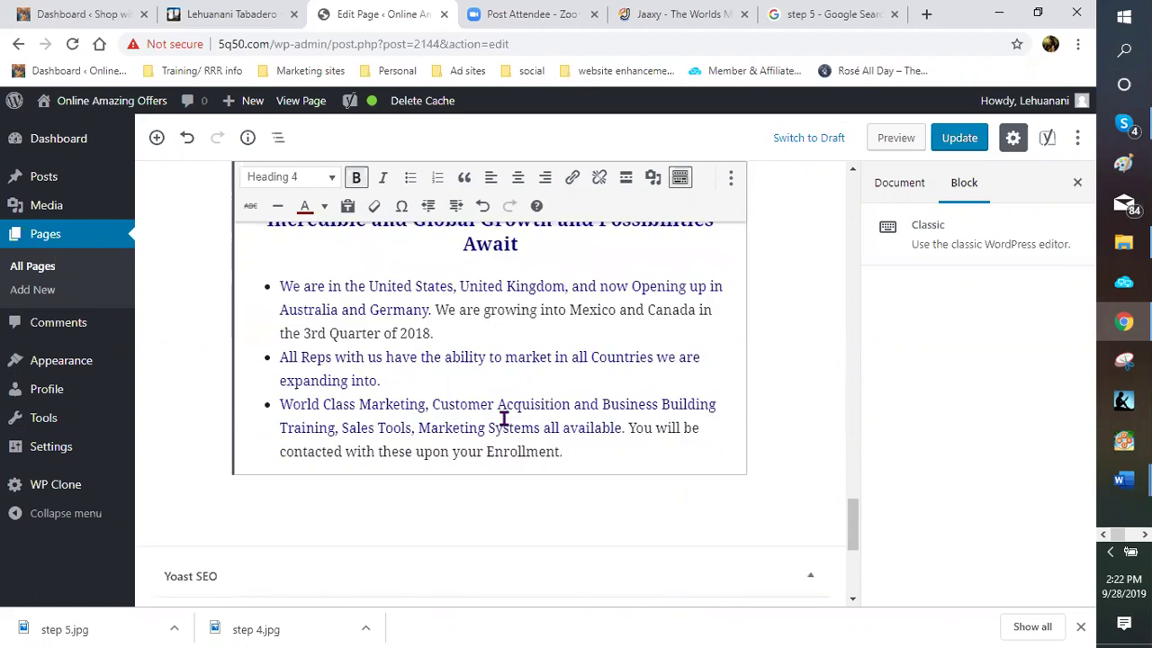
scroll(504, 419, up, 3)
scroll(435, 446, down, 5)
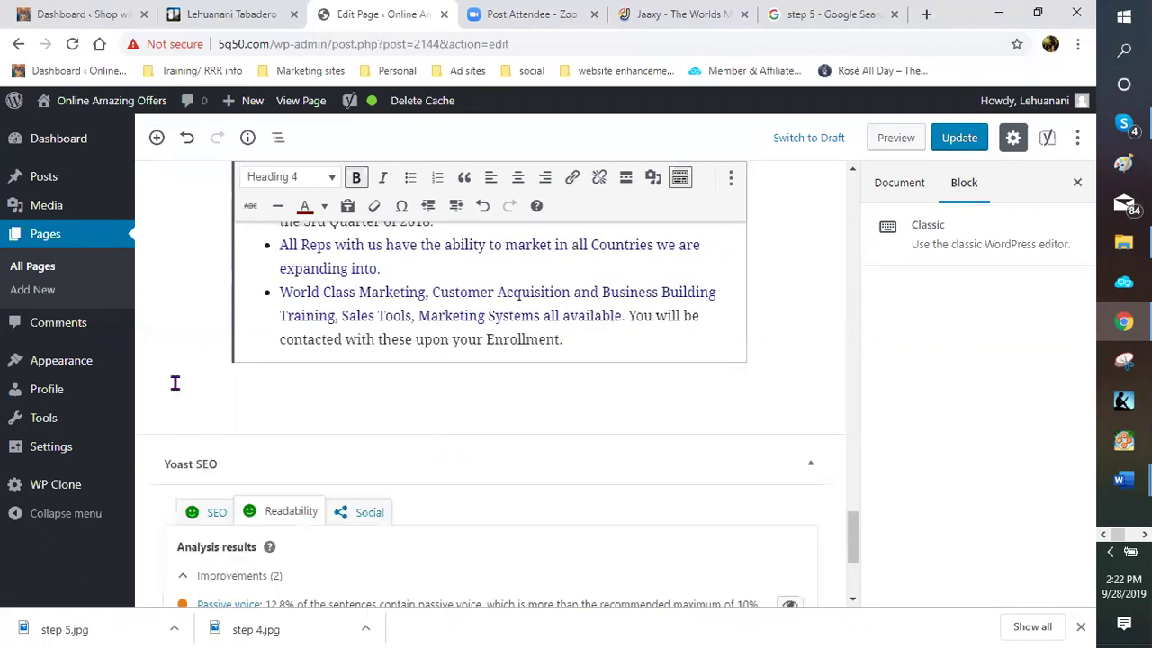
scroll(252, 375, down, 2)
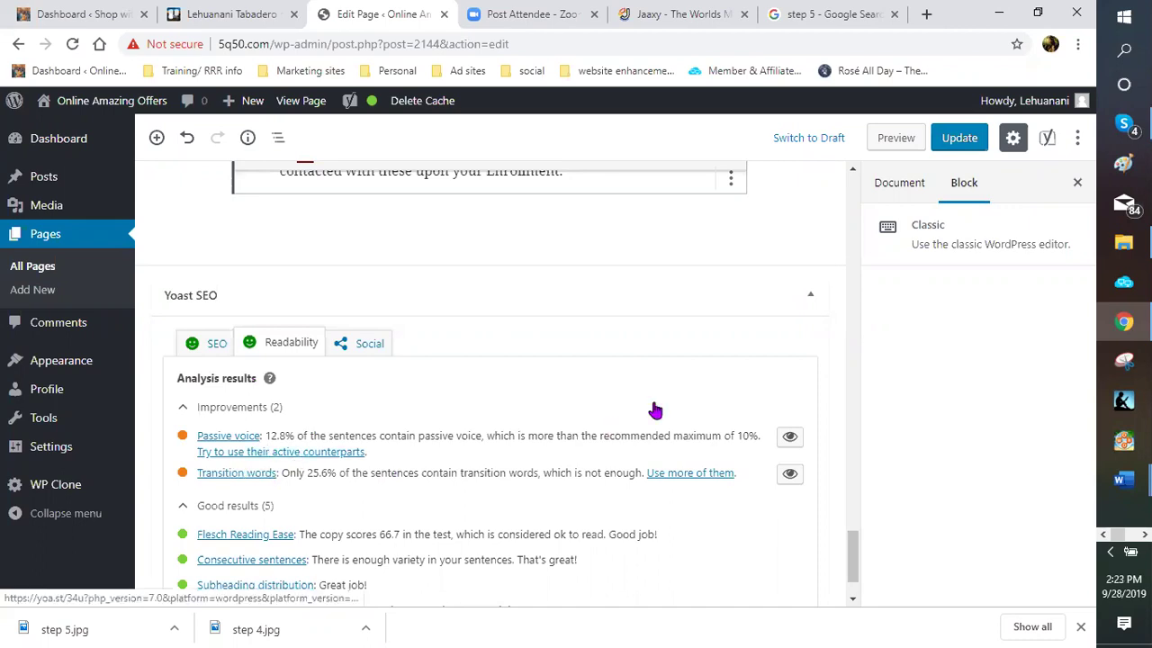
scroll(802, 387, up, 1)
scroll(804, 388, up, 2)
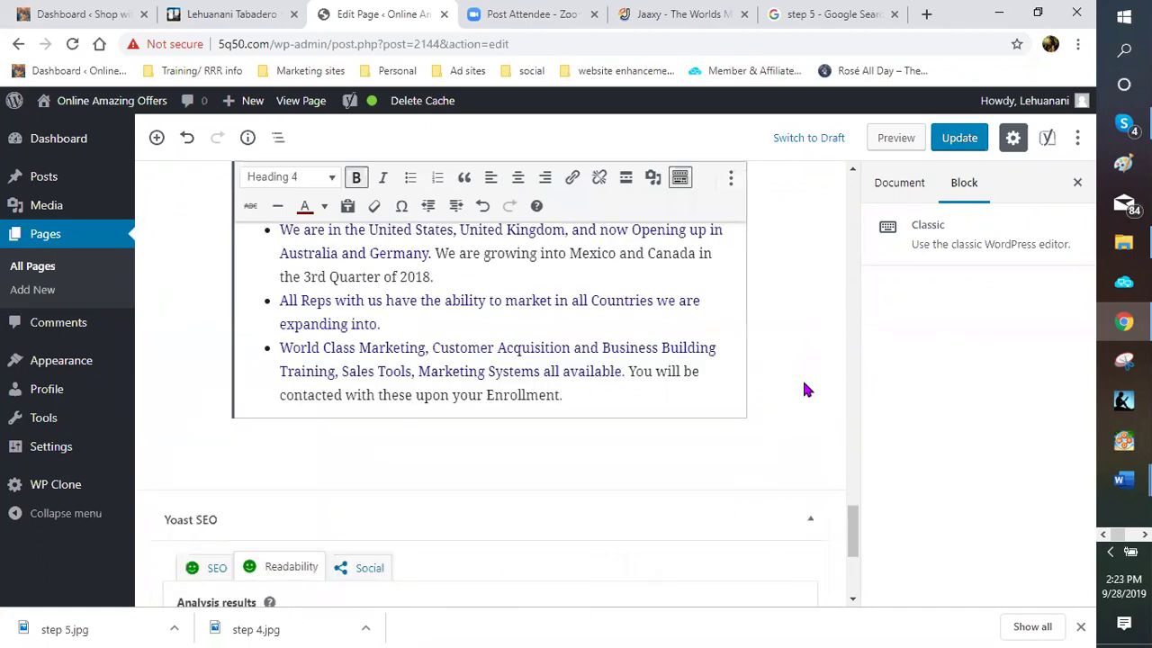
scroll(805, 388, up, 3)
scroll(796, 390, up, 2)
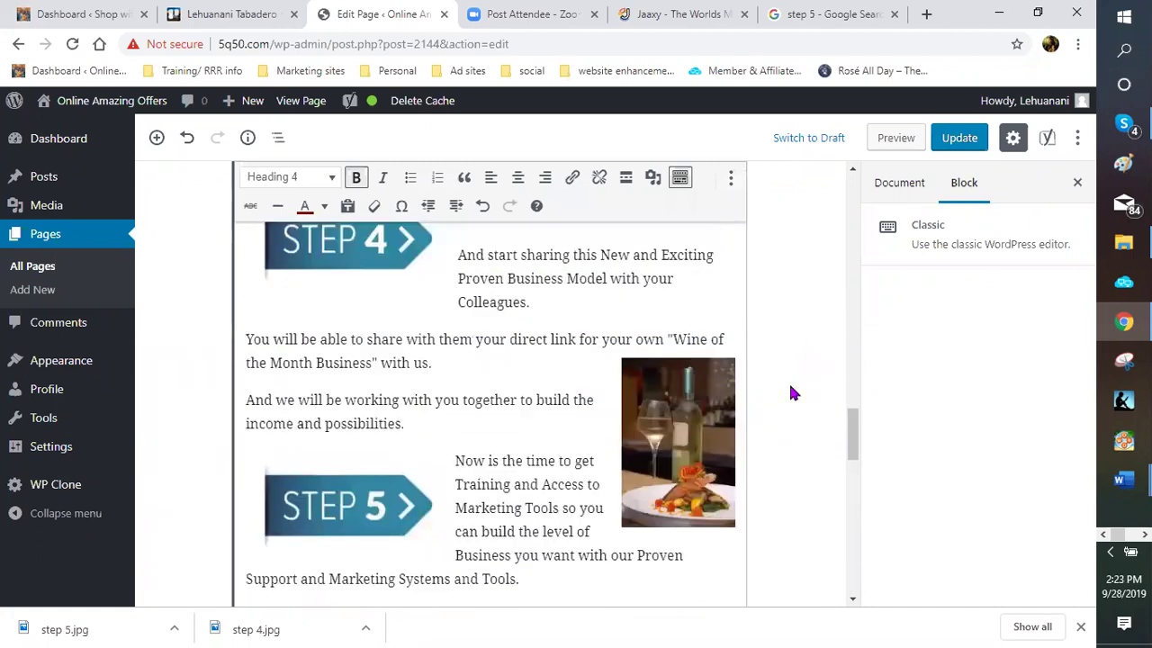
scroll(790, 386, down, 3)
scroll(792, 382, down, 2)
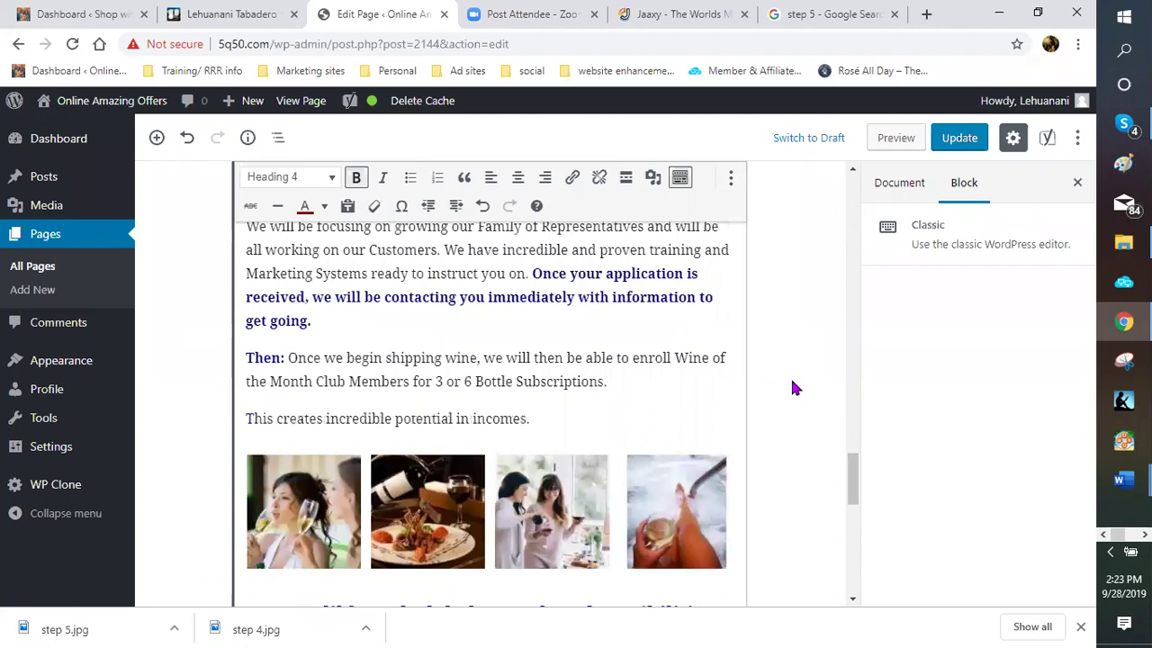
scroll(792, 387, up, 3)
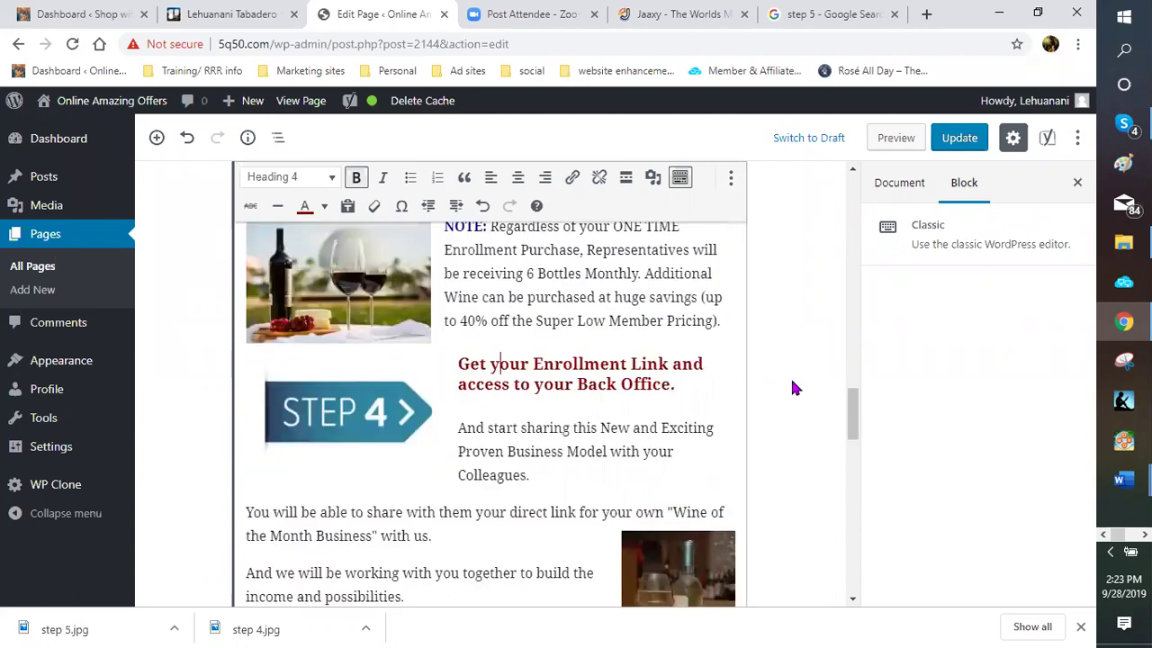
scroll(791, 387, up, 3)
scroll(792, 385, down, 5)
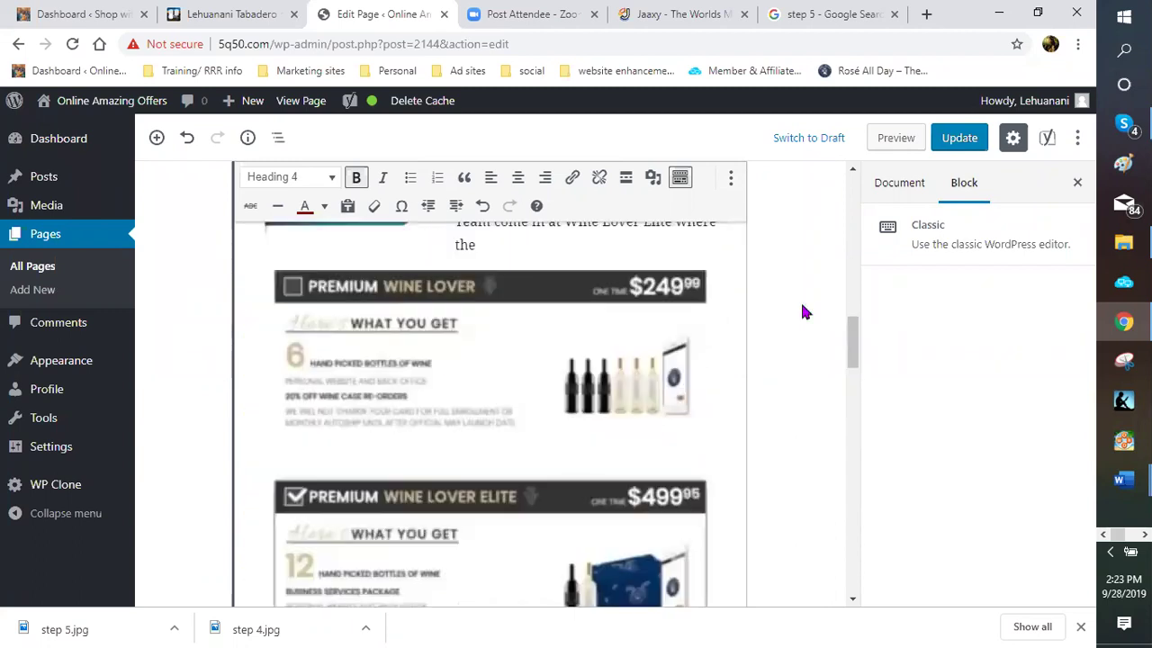
scroll(745, 241, up, 3)
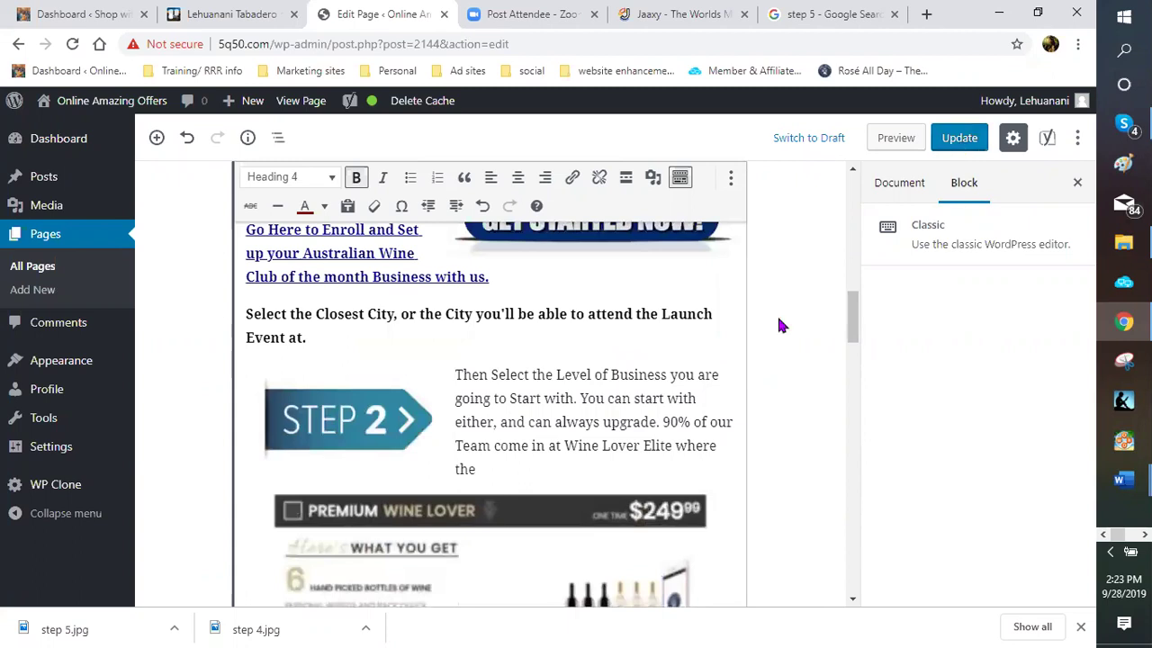
Save the Australian Wine Club page with Ctrl+S and review the updated page
key(ctrl+s)
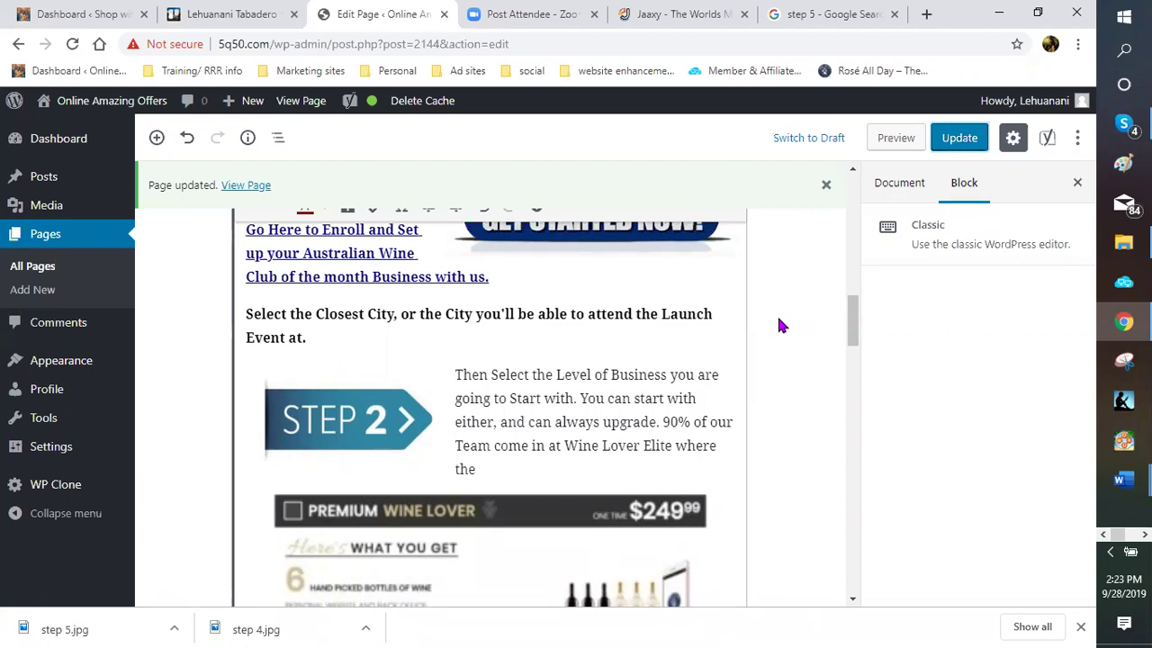
scroll(597, 365, up, 5)
scroll(597, 364, up, 10)
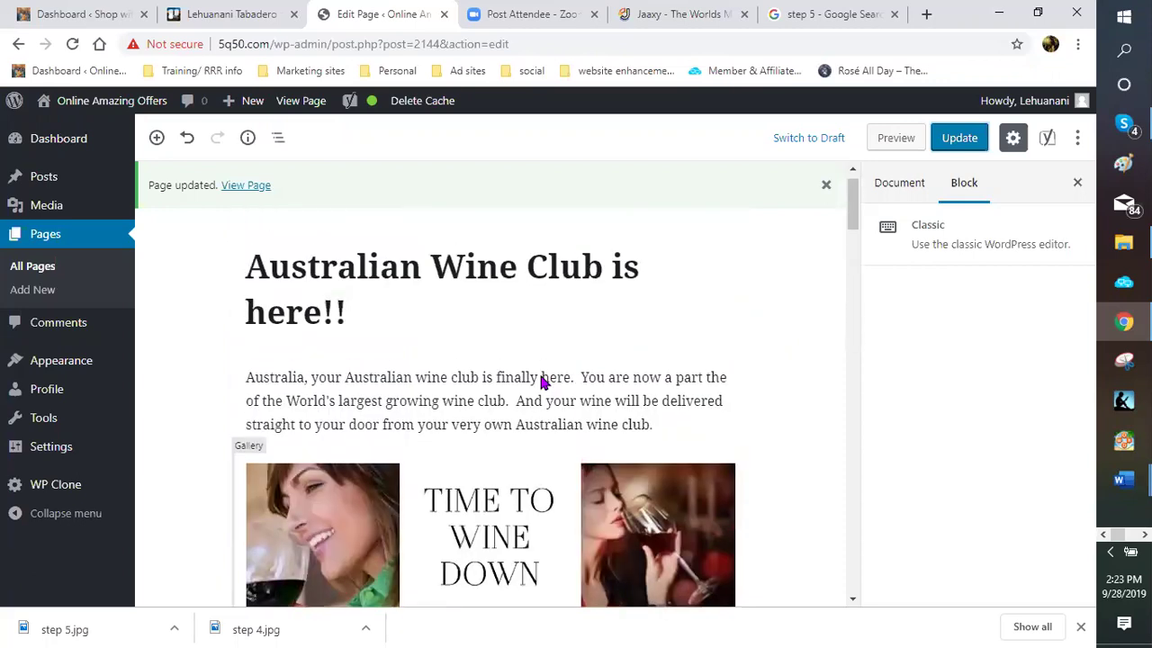
scroll(534, 362, down, 2)
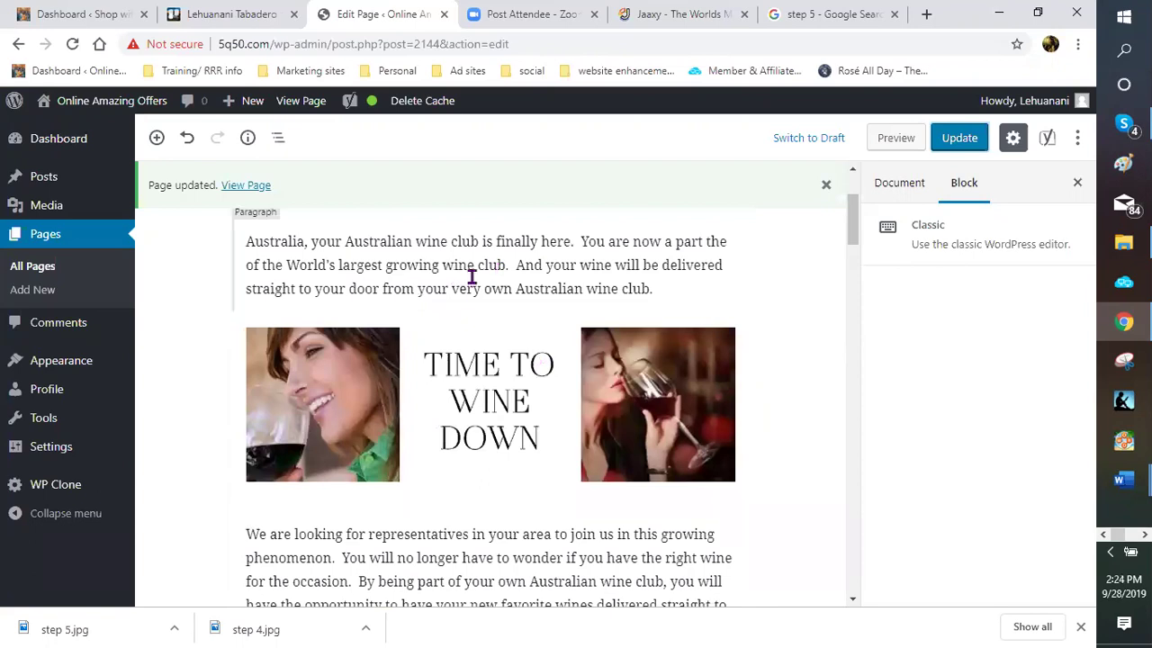
scroll(450, 274, down, 4)
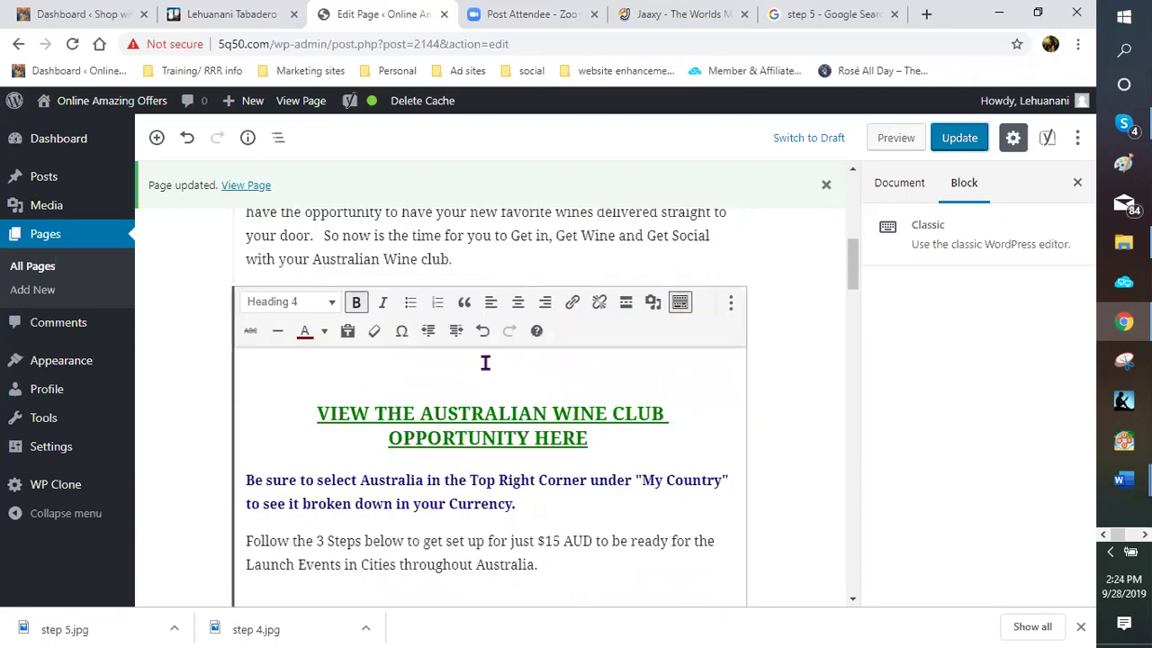
scroll(485, 363, down, 2)
Copy the enrollment link address from the wine club heading's link
click(487, 270)
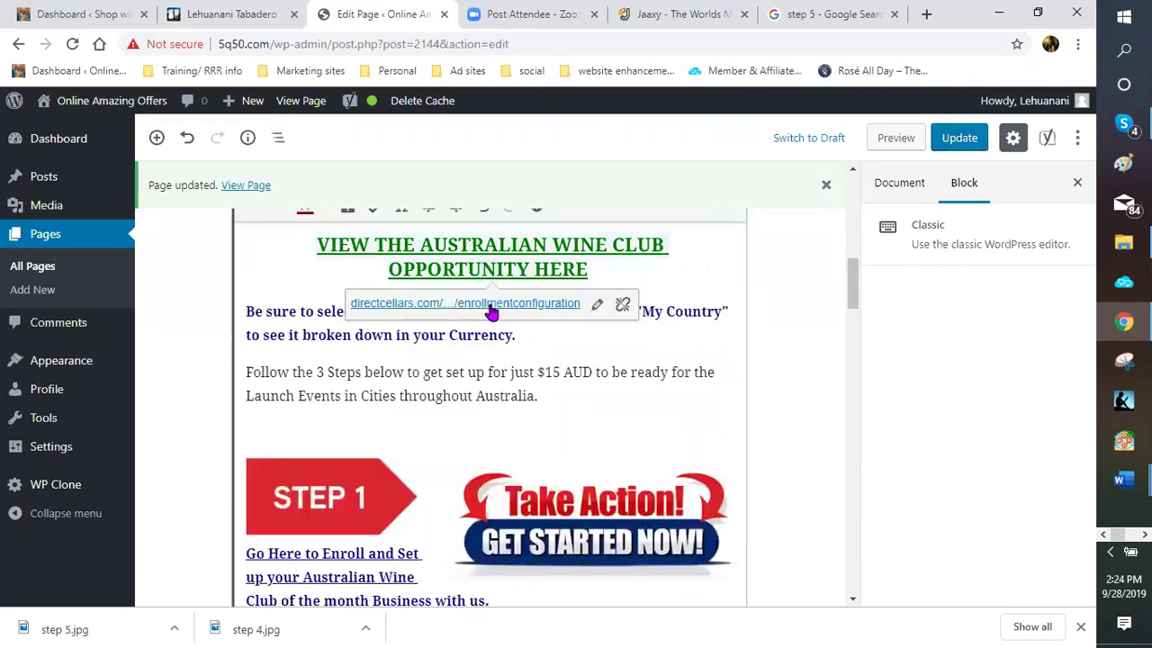
right_click(491, 309)
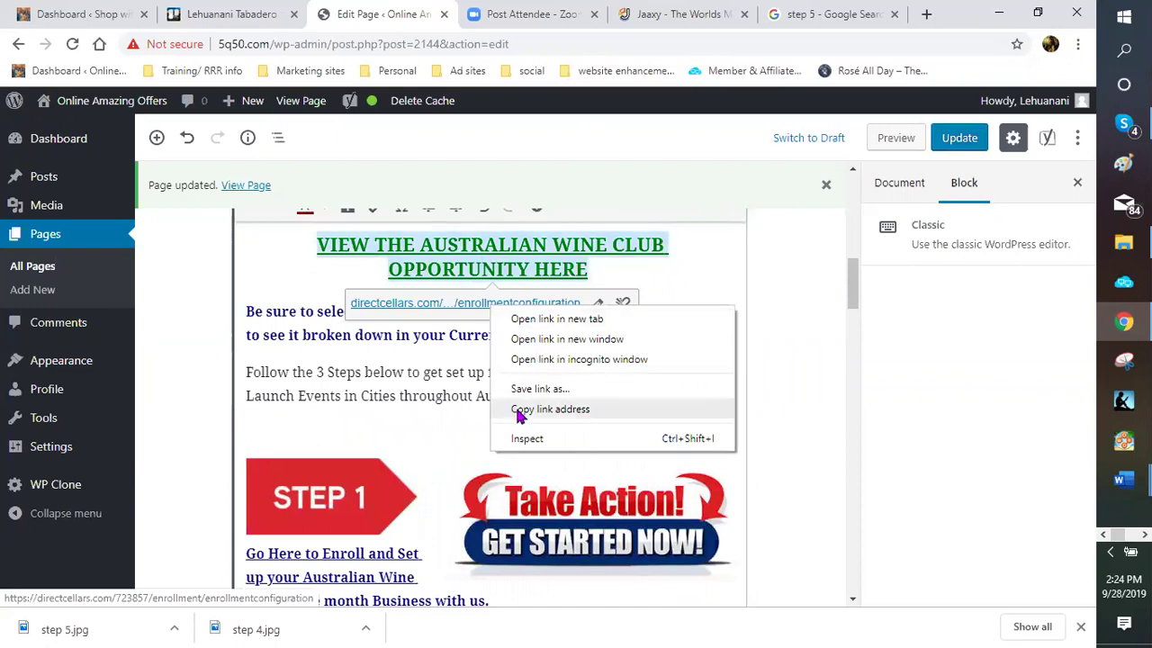
click(518, 414)
click(571, 341)
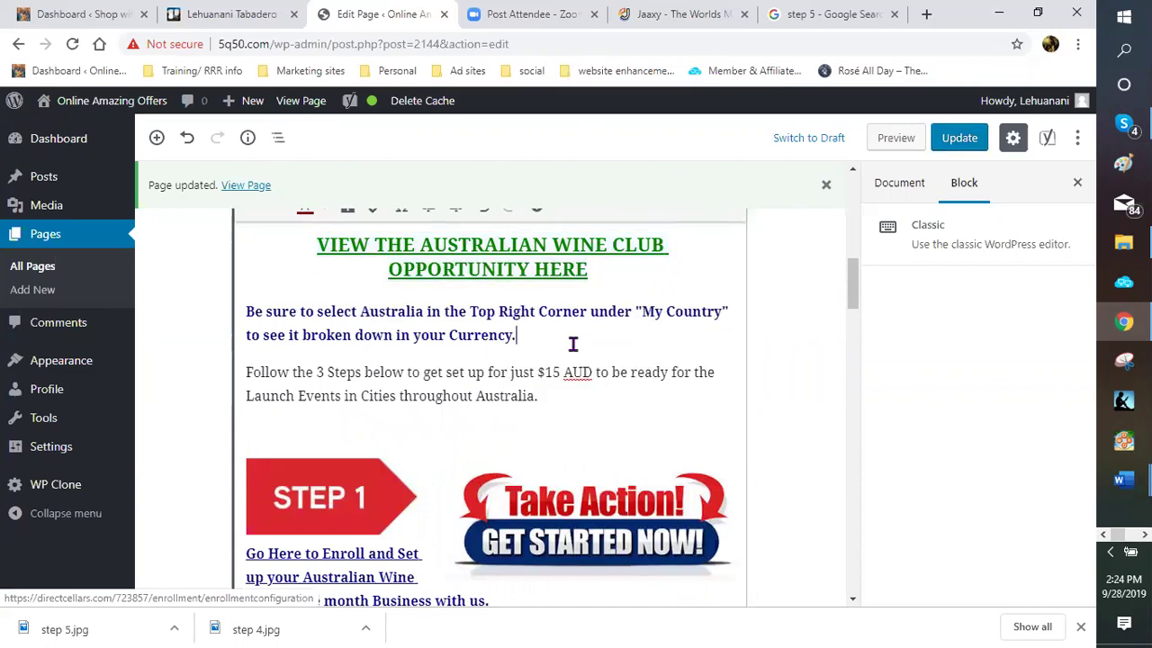
Link 'Australian wine club' in the intro to the enrollment URL, opening in a new tab
scroll(572, 344, up, 8)
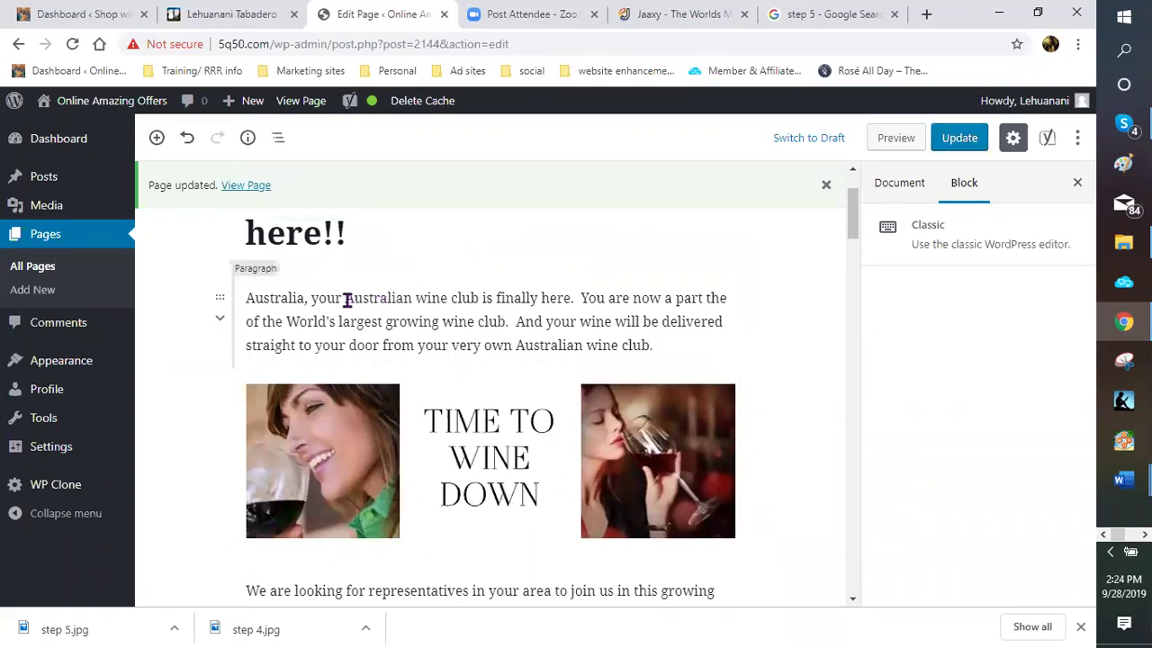
drag(346, 300, 481, 301)
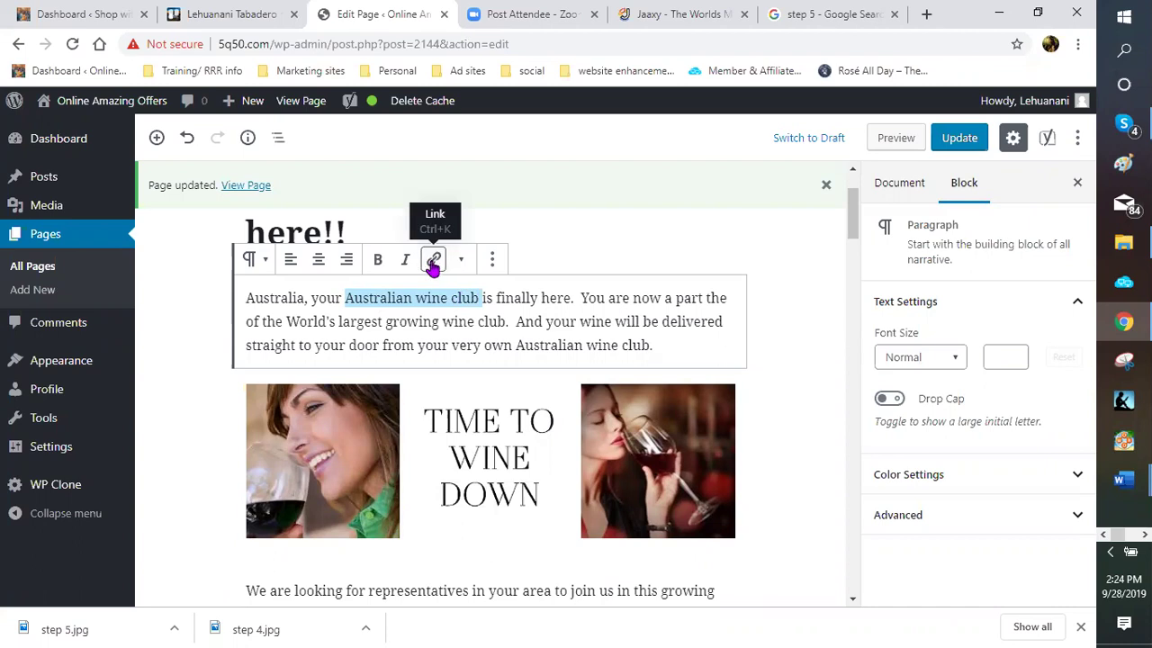
click(433, 262)
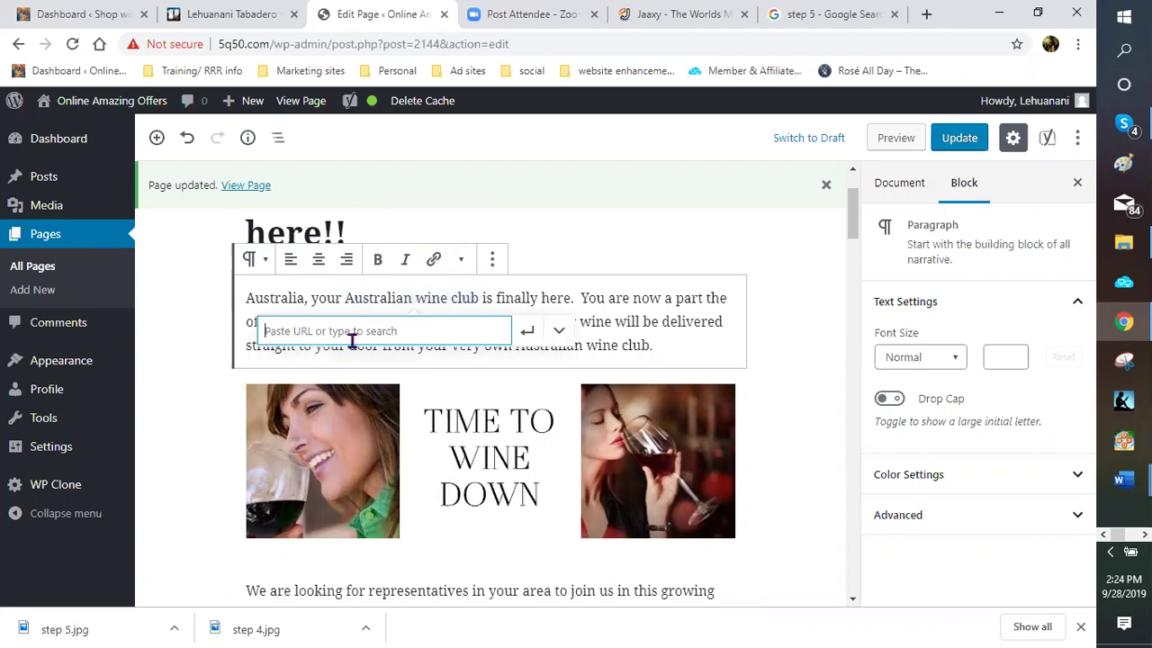
right_click(306, 334)
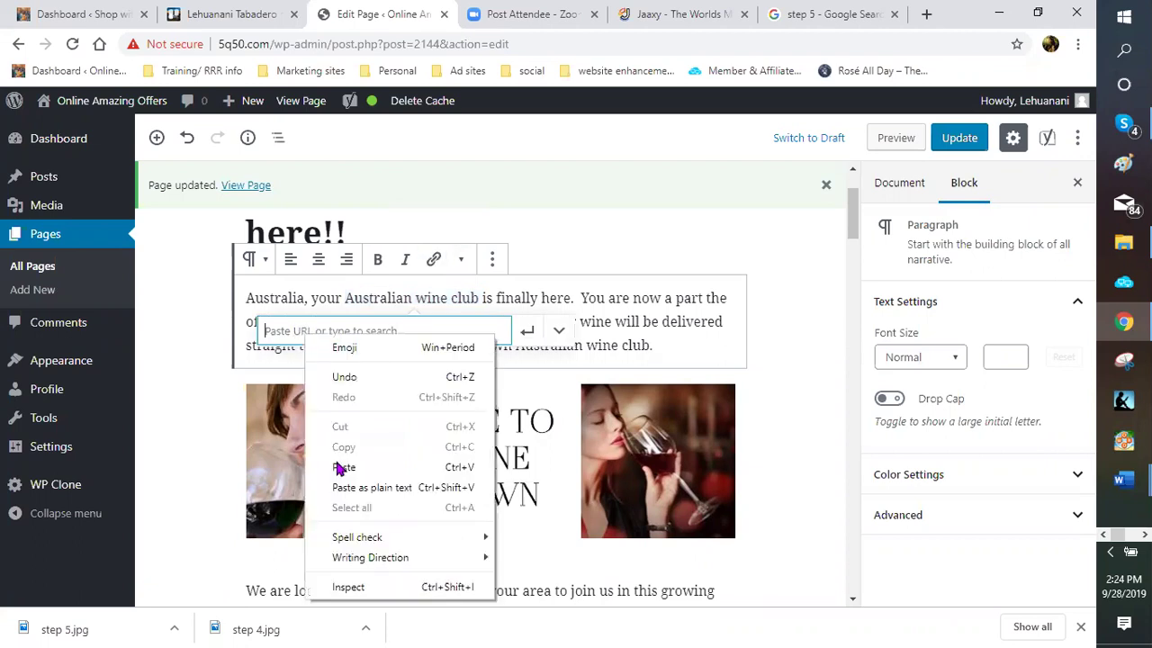
click(343, 467)
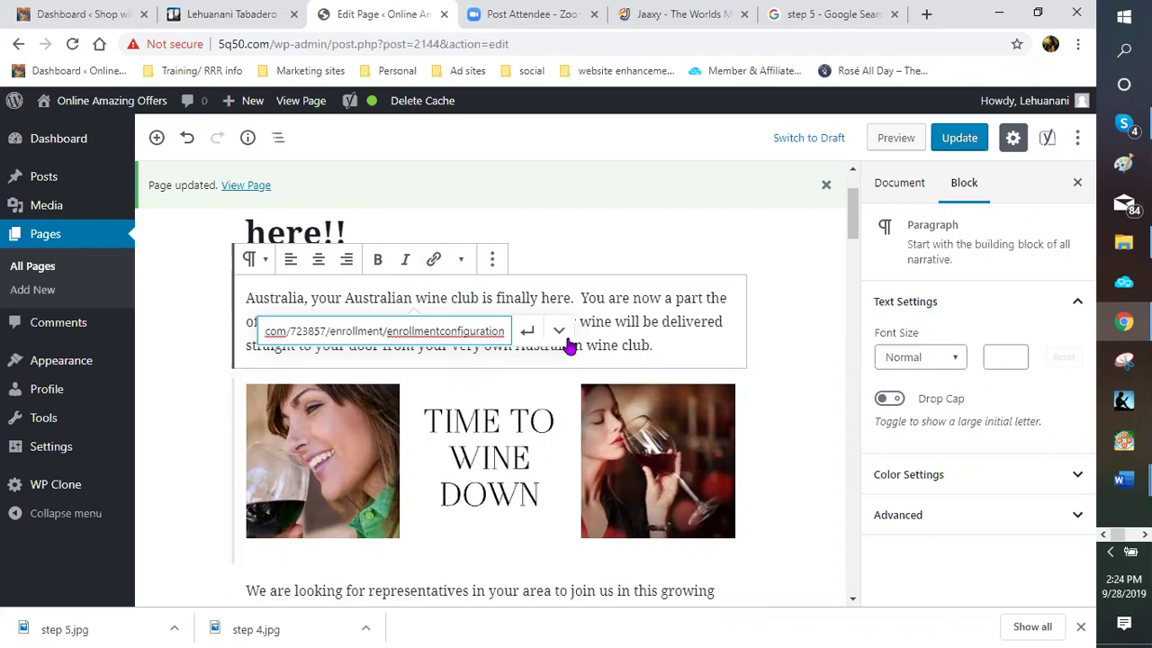
key(Return)
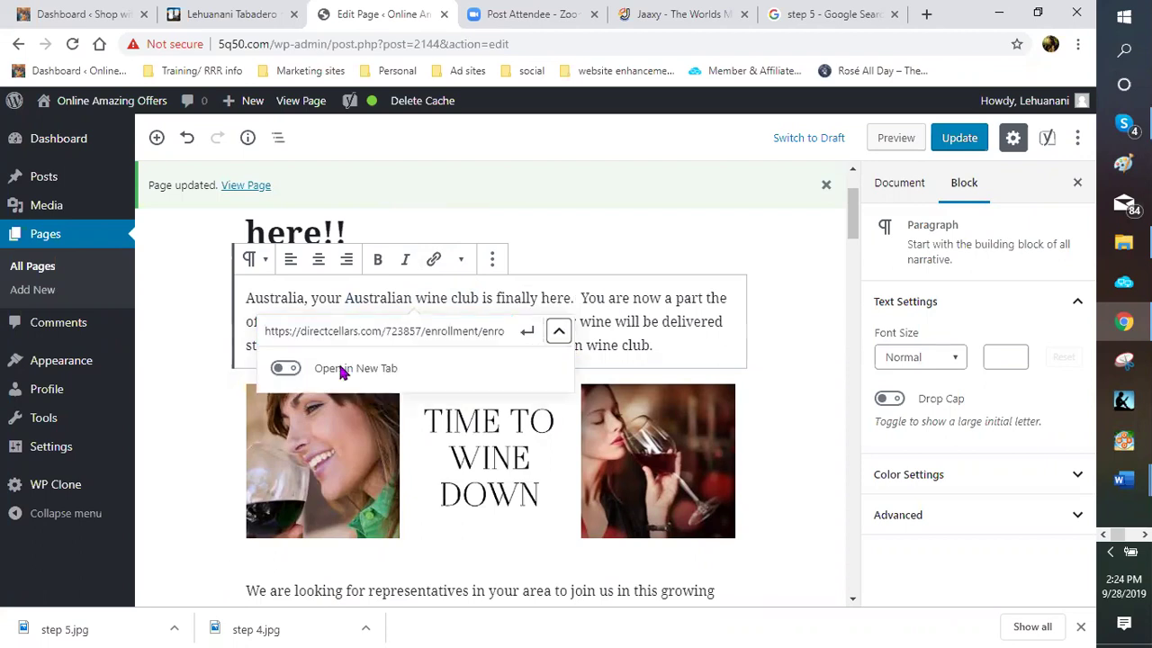
click(290, 370)
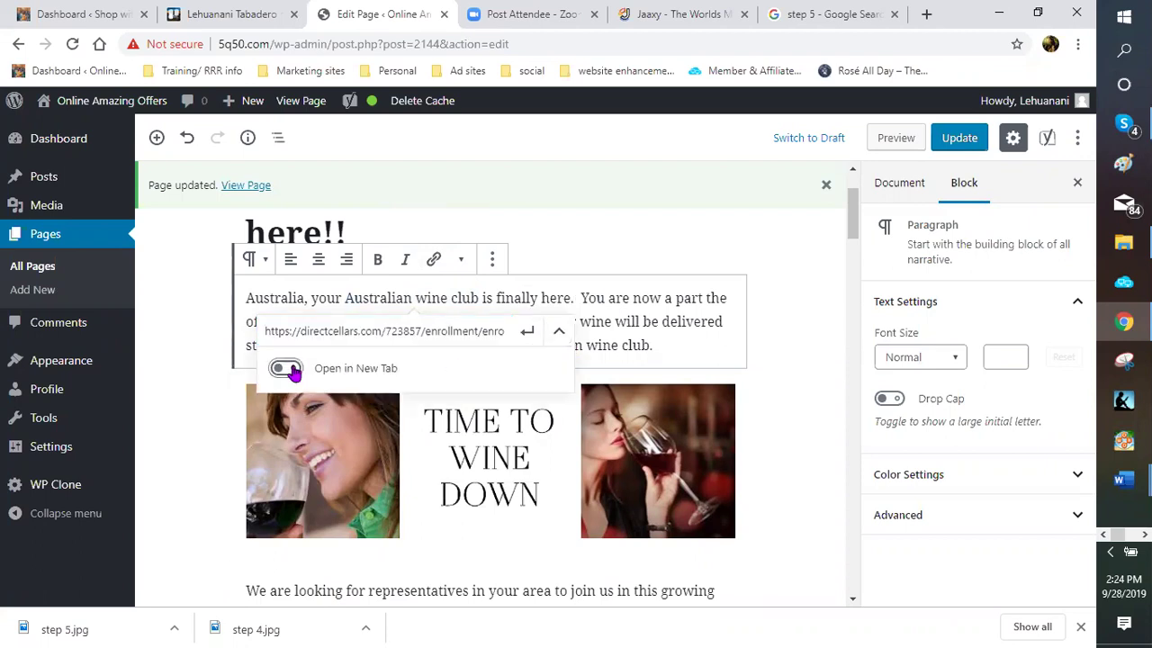
click(526, 332)
click(687, 346)
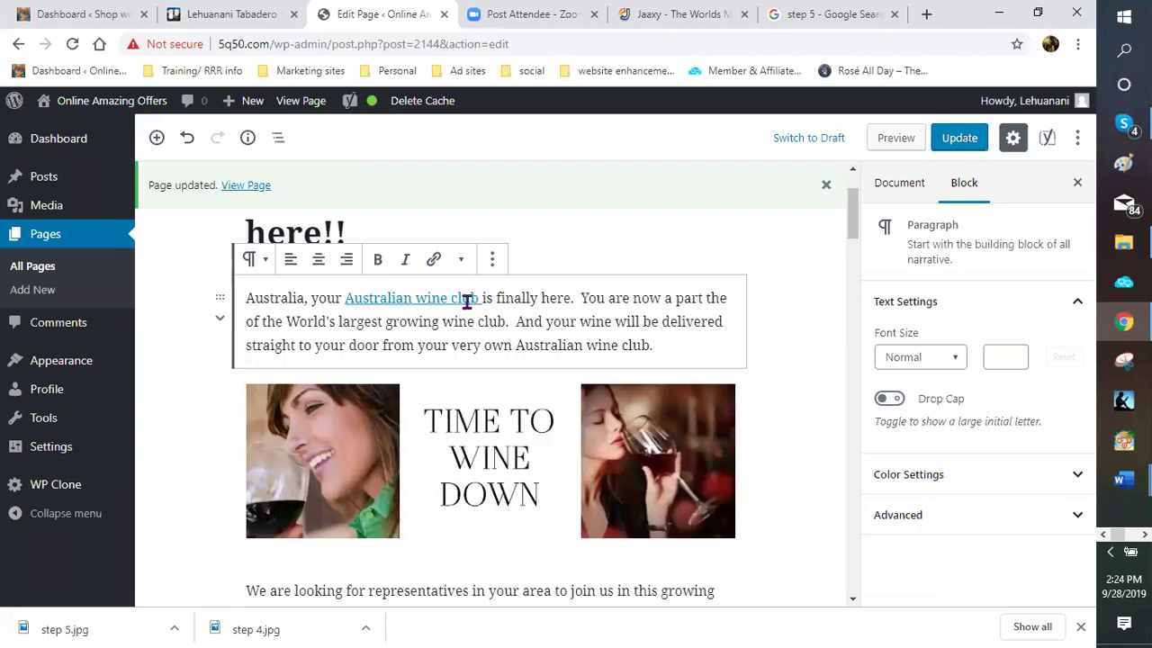
Link 'own Australian wine club' in the second paragraph to the enrollment URL in a new tab
scroll(468, 324, down, 1)
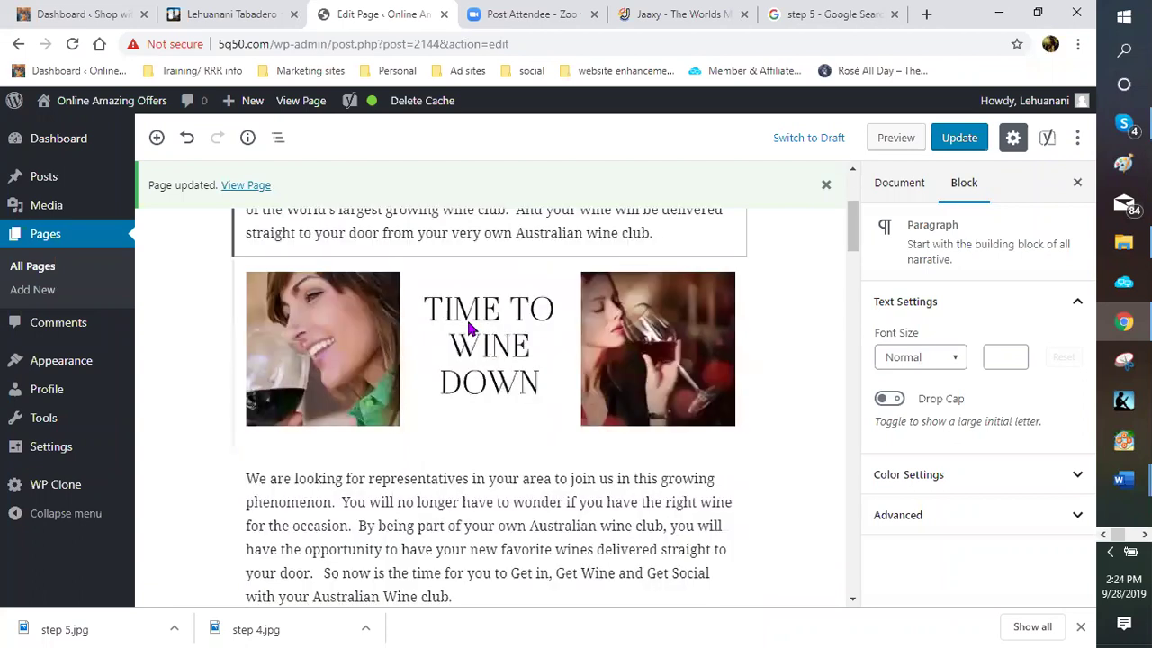
scroll(468, 328, down, 3)
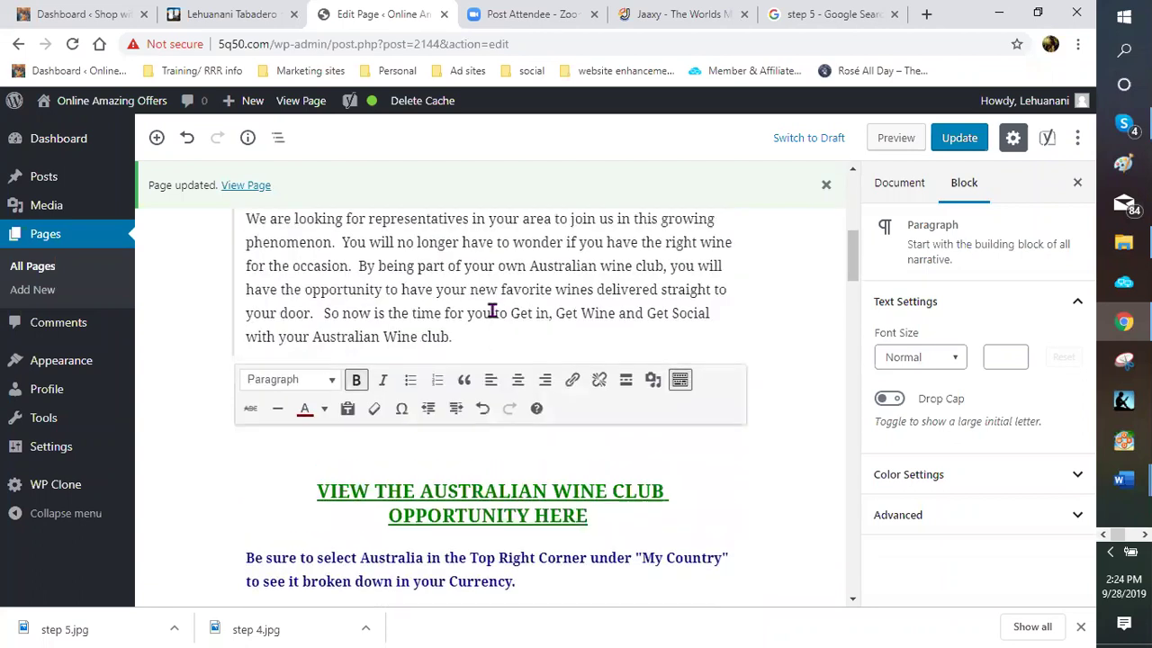
scroll(537, 302, up, 1)
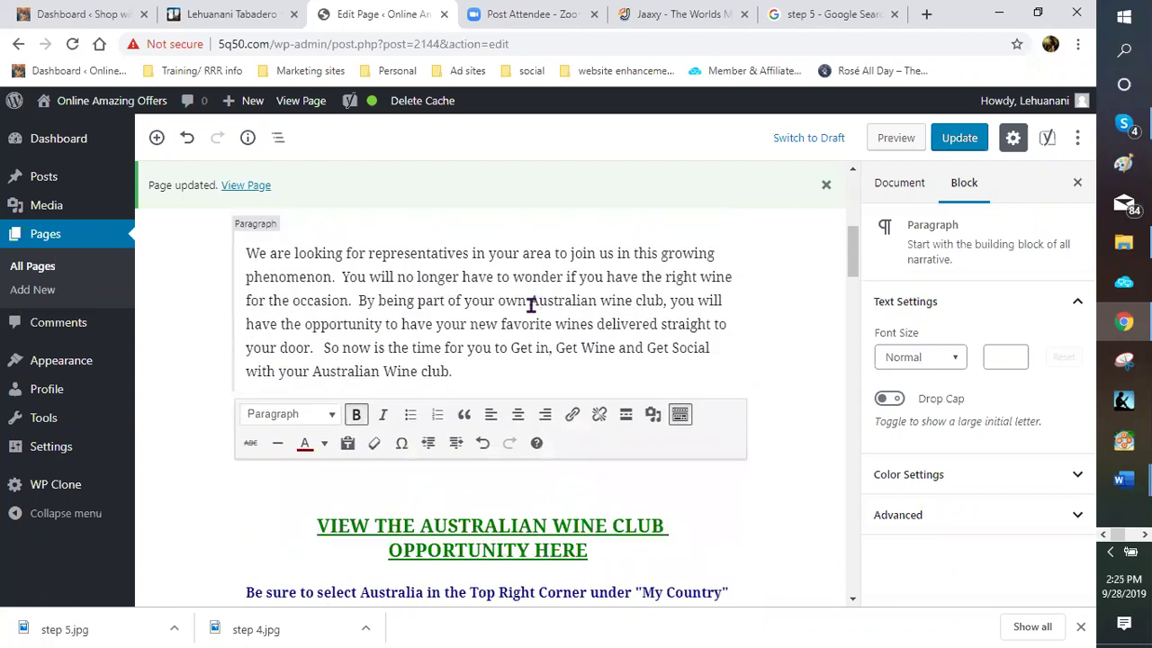
drag(531, 303, 668, 304)
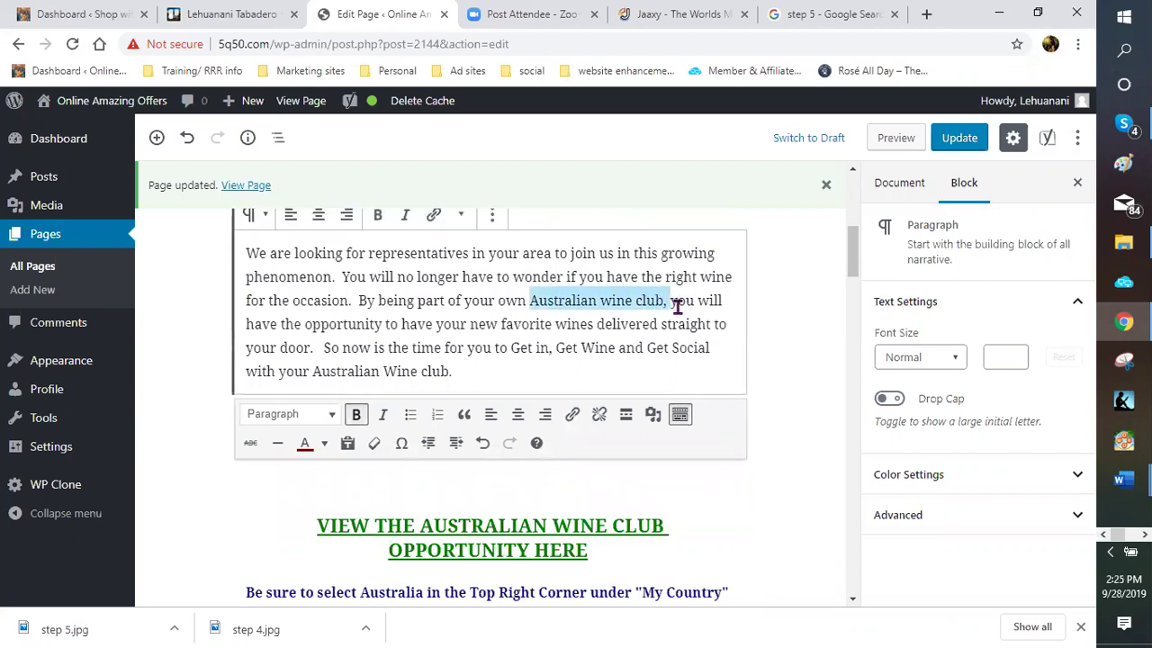
key(shift+Right)
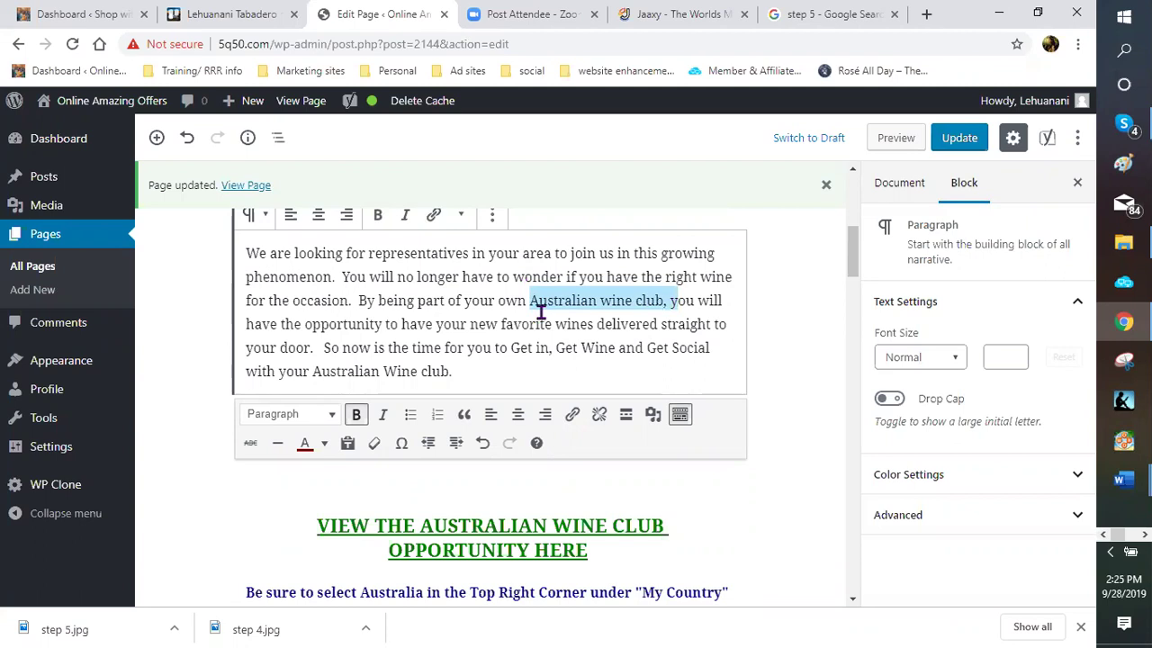
click(502, 305)
shift+click(588, 315)
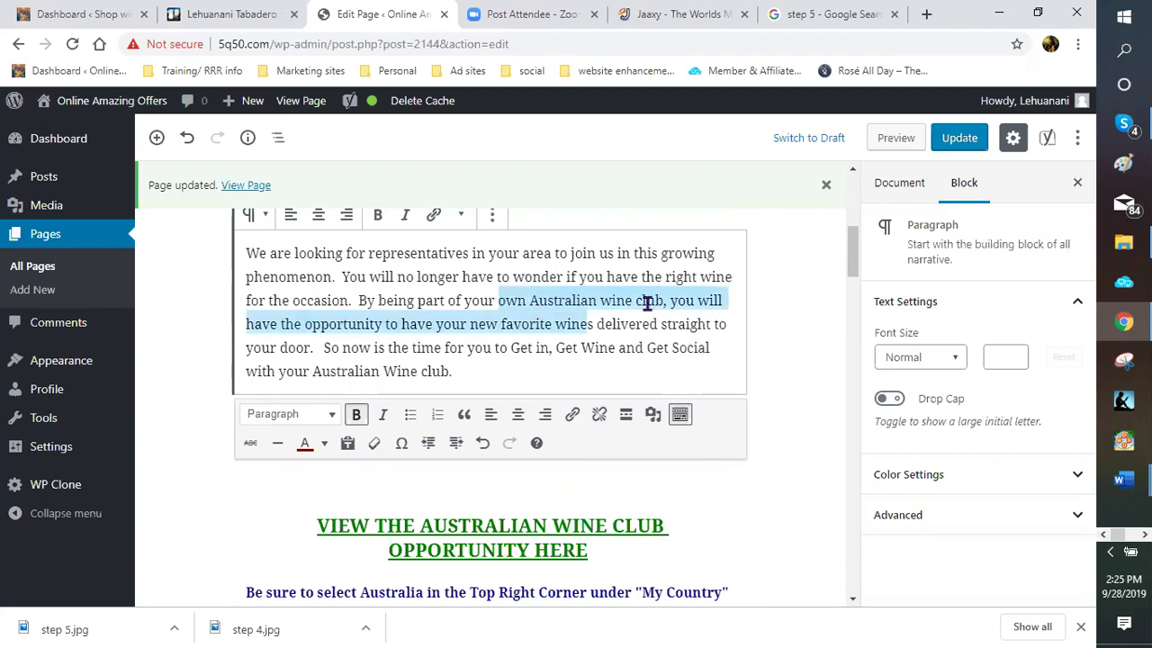
shift+click(662, 302)
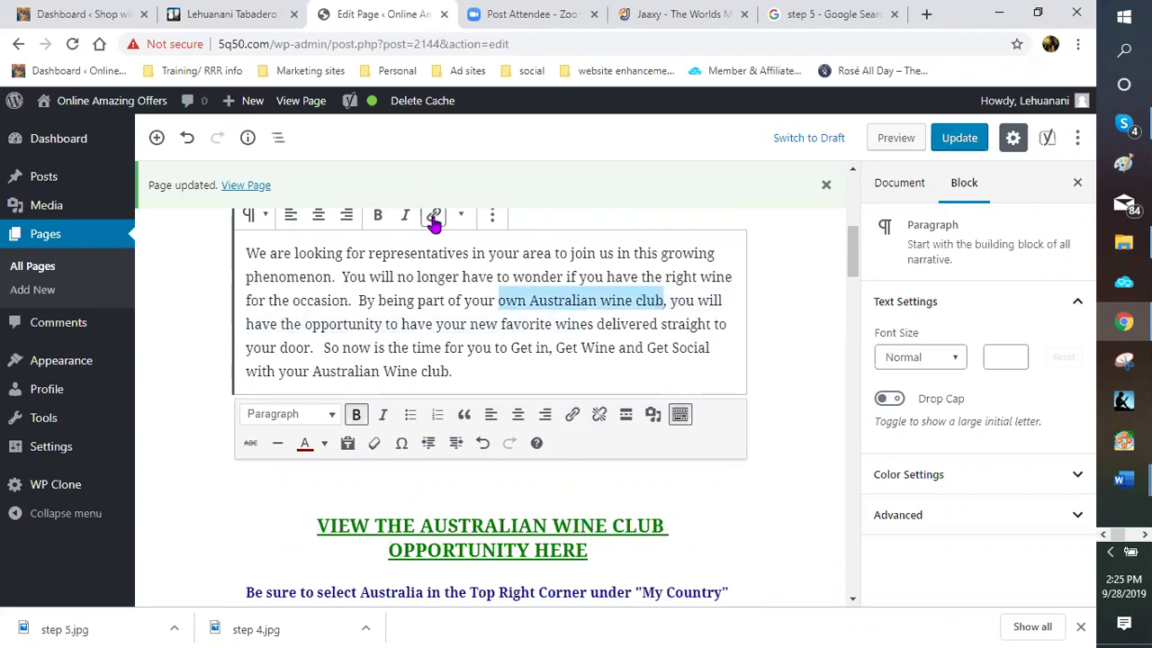
key(ctrl+k)
right_click(444, 334)
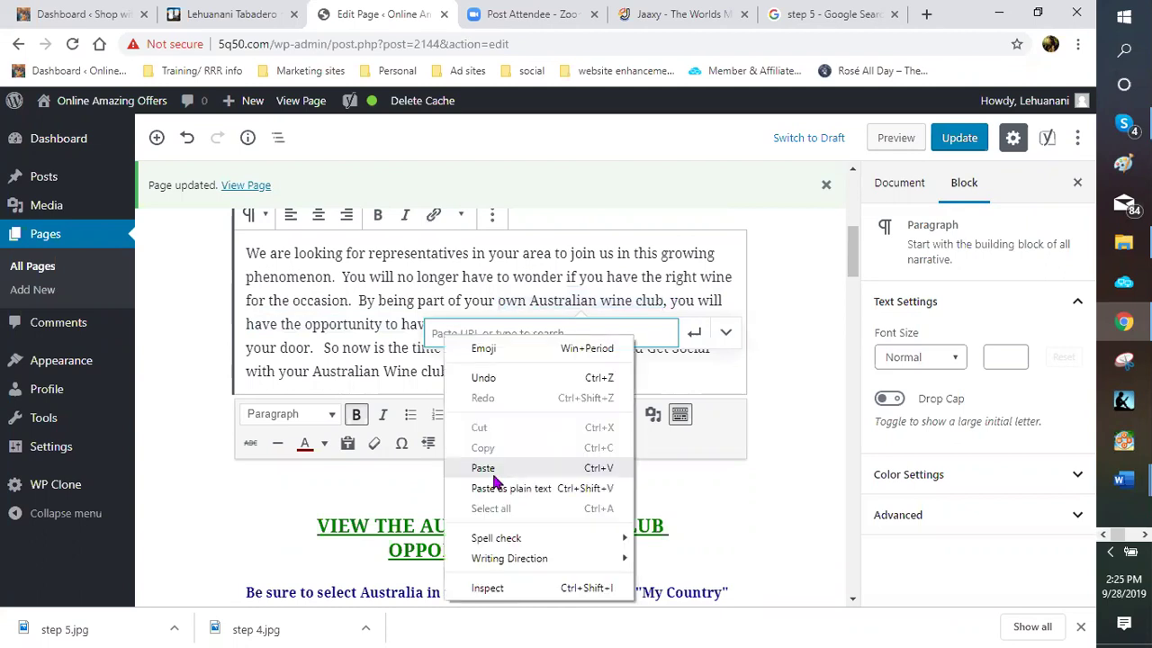
click(492, 473)
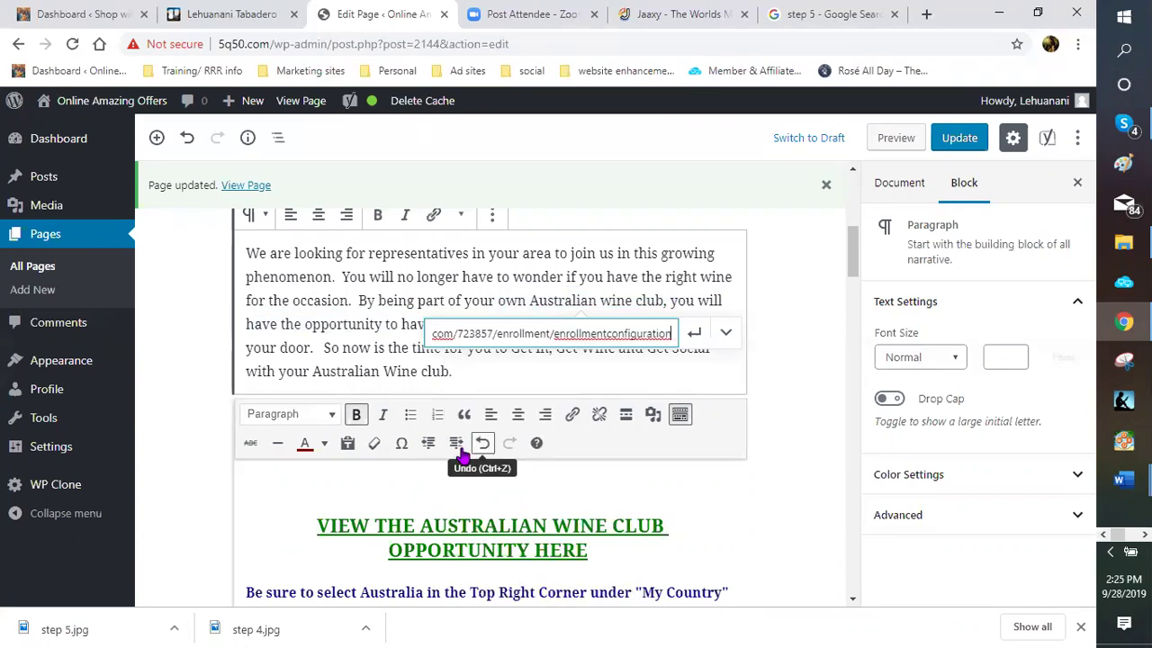
click(726, 333)
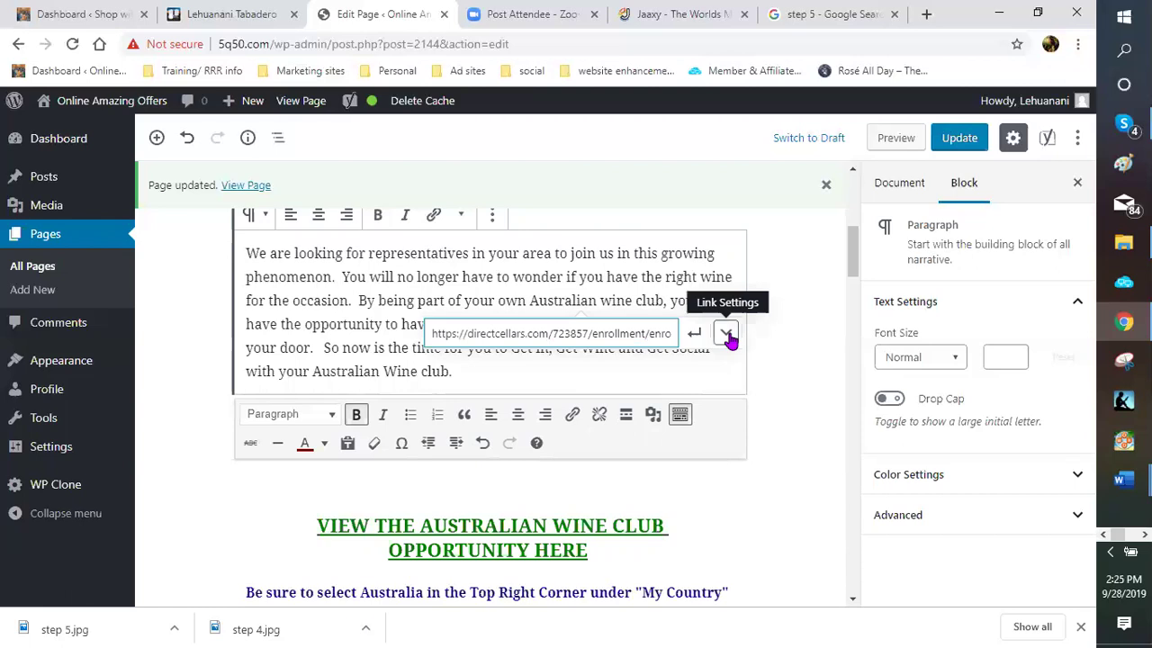
key(Return)
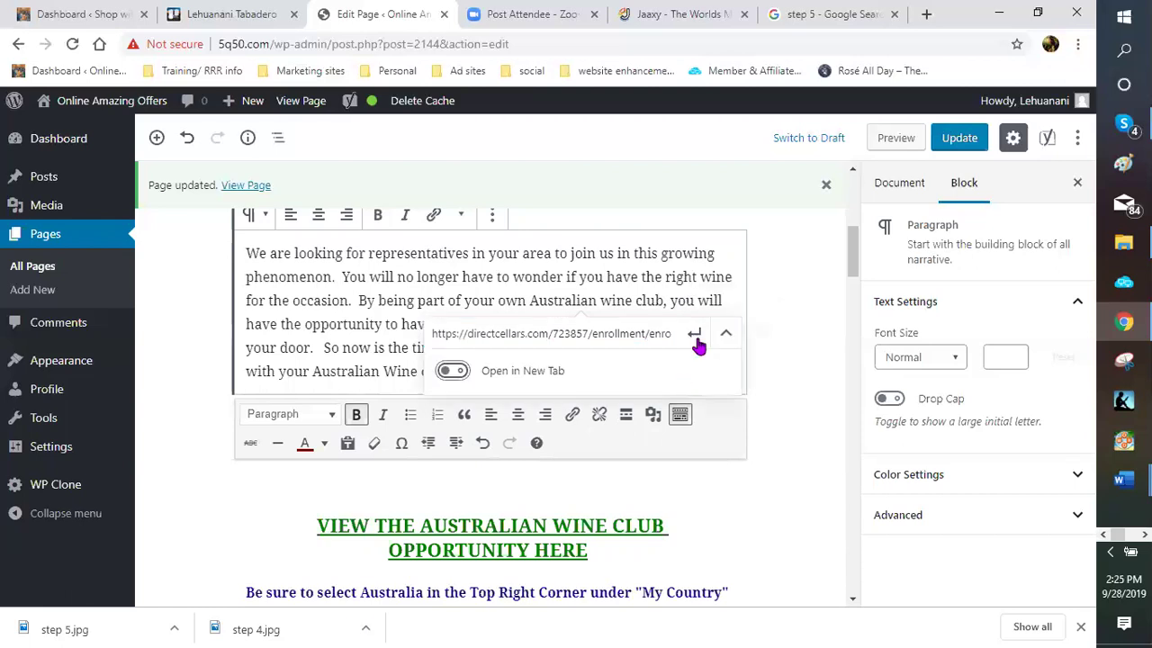
key(Tab)
key(space)
key(Return)
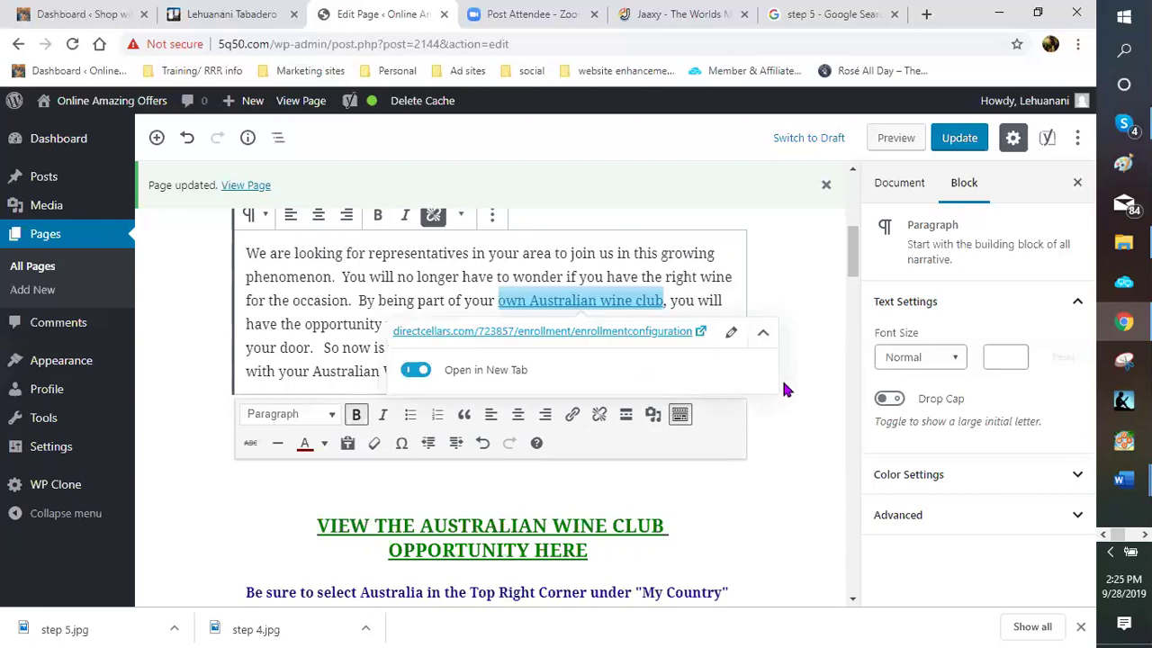
click(782, 401)
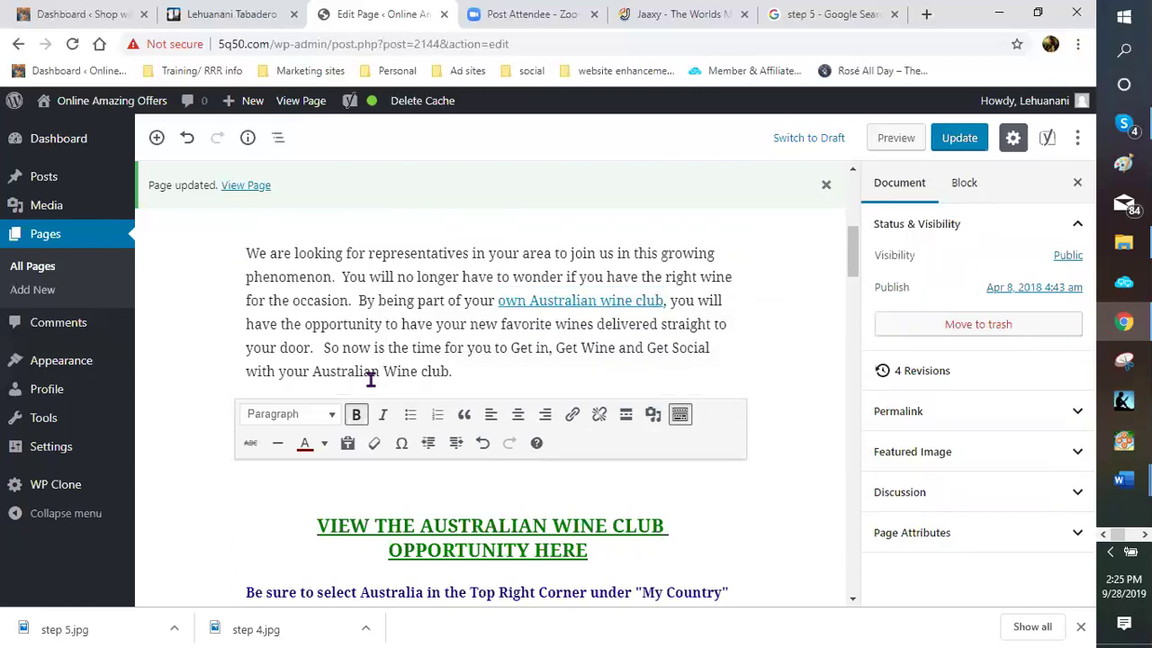
Link 'Australian Wine club' at the paragraph's end to the enrollment URL in a new tab
drag(306, 375, 448, 373)
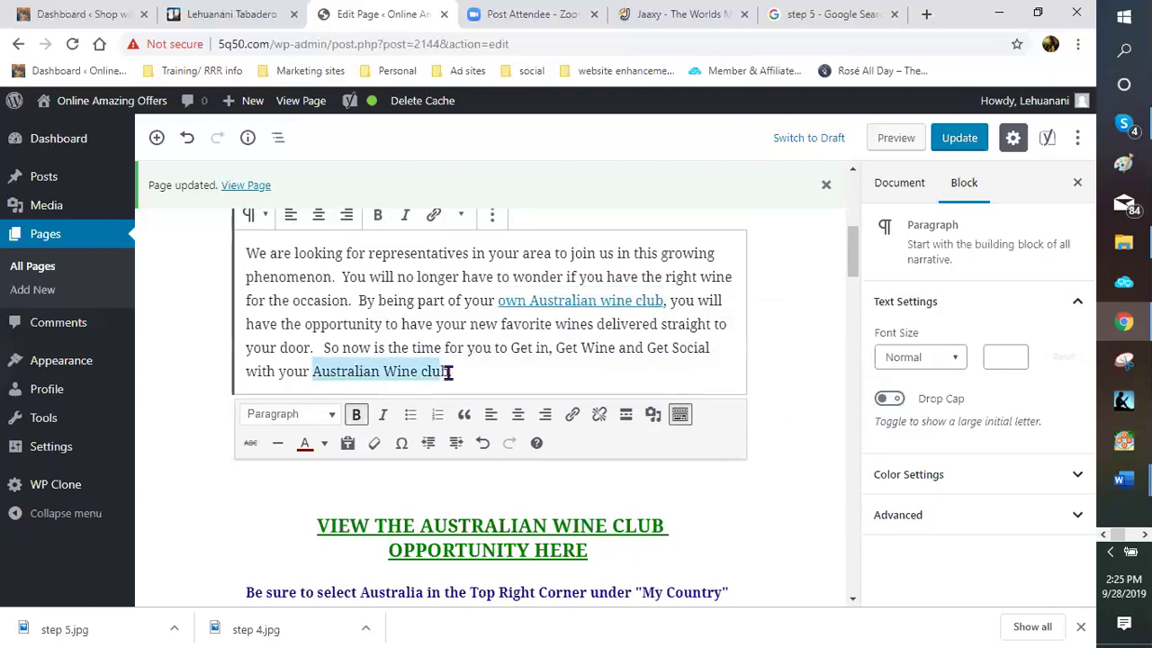
click(435, 216)
right_click(381, 404)
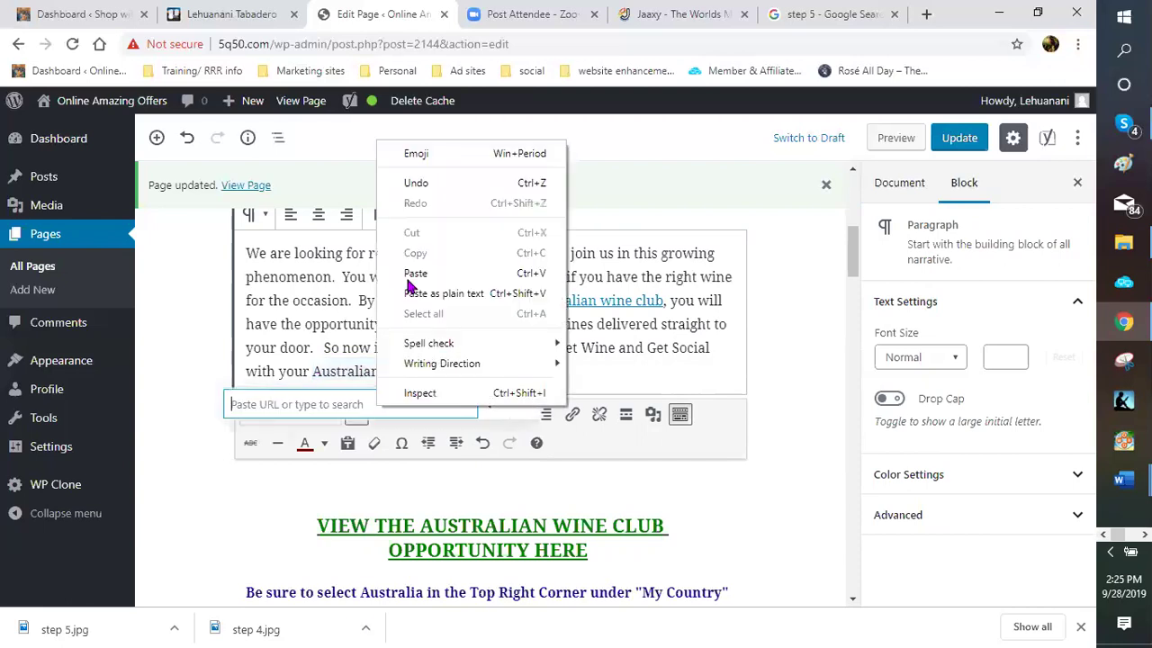
click(409, 270)
click(526, 405)
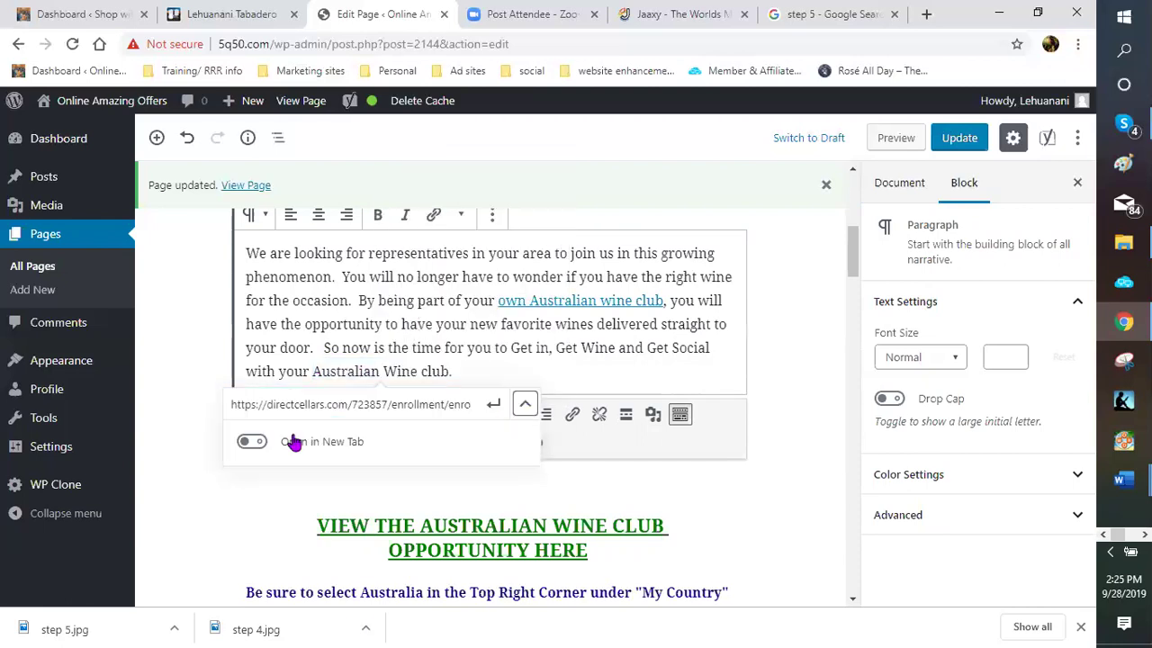
click(252, 441)
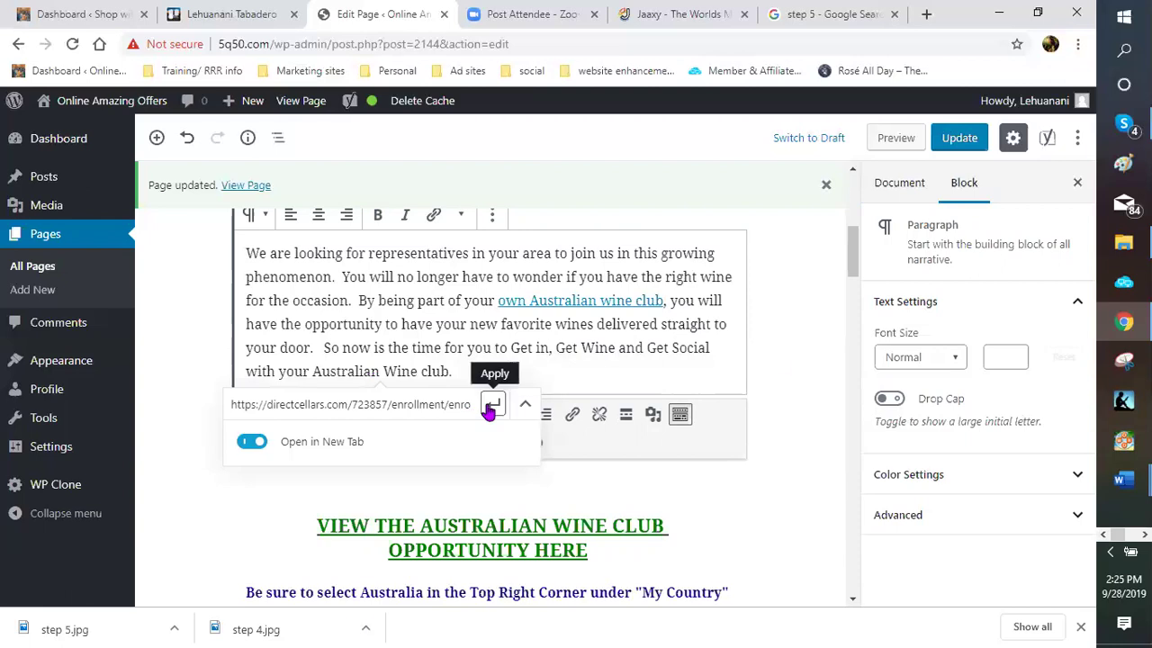
click(774, 347)
click(828, 185)
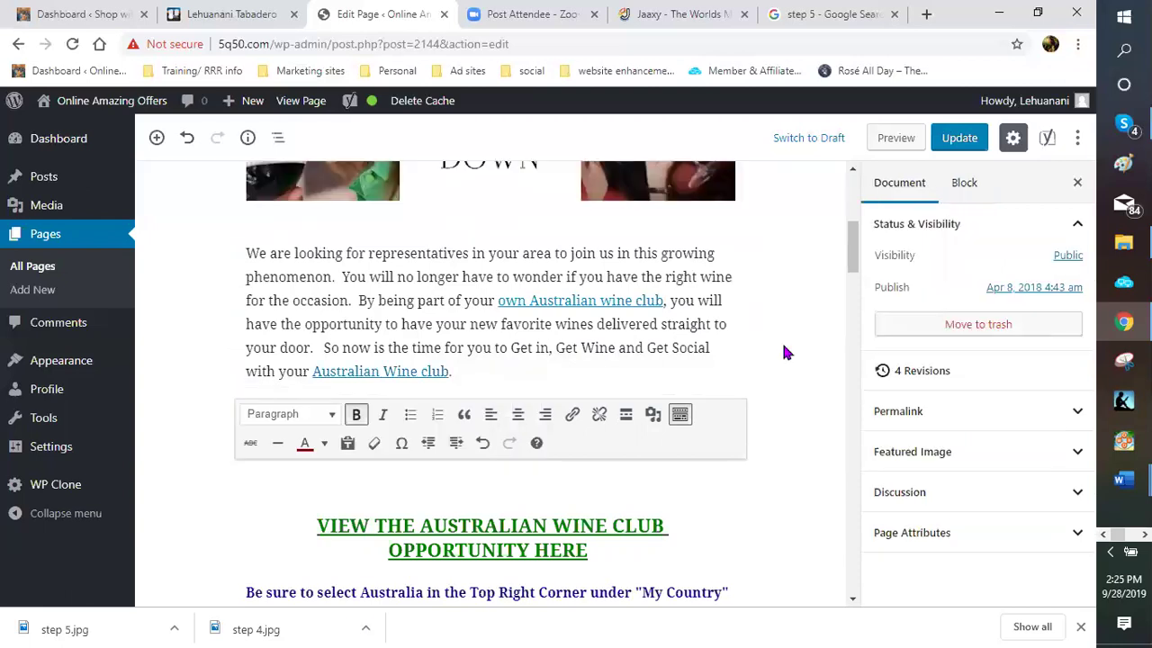
Link 'Wine Lover Elite' in Step 2 to the directcellars enrollment URL, opening in a new tab
scroll(630, 359, down, 3)
scroll(555, 363, down, 1)
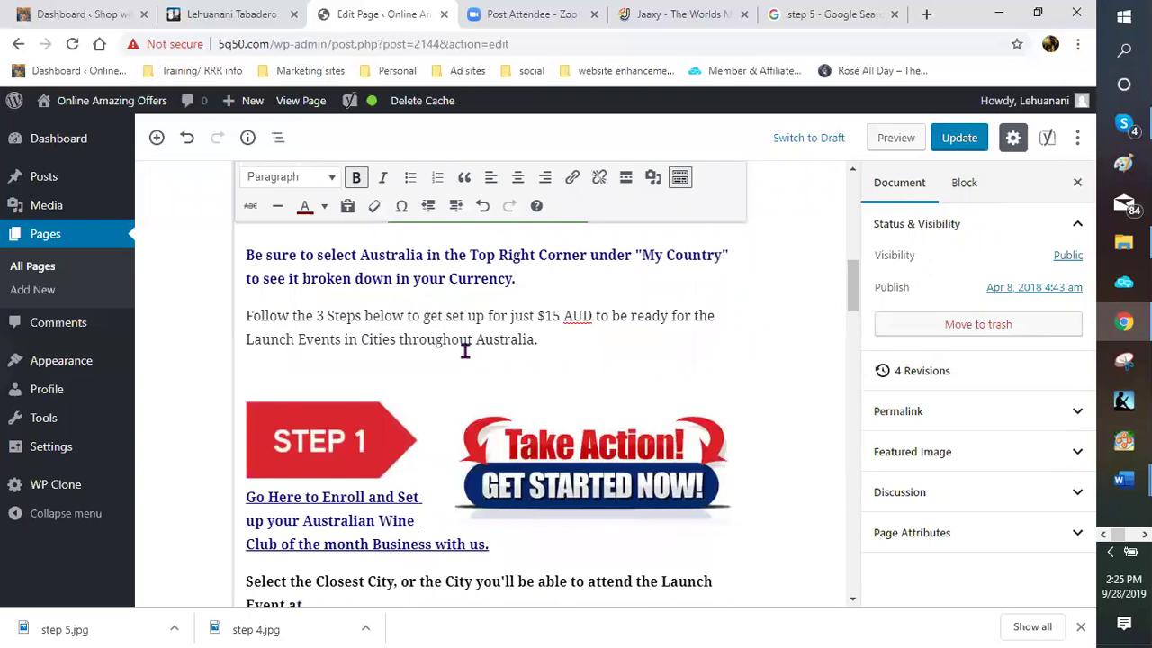
scroll(461, 355, down, 2)
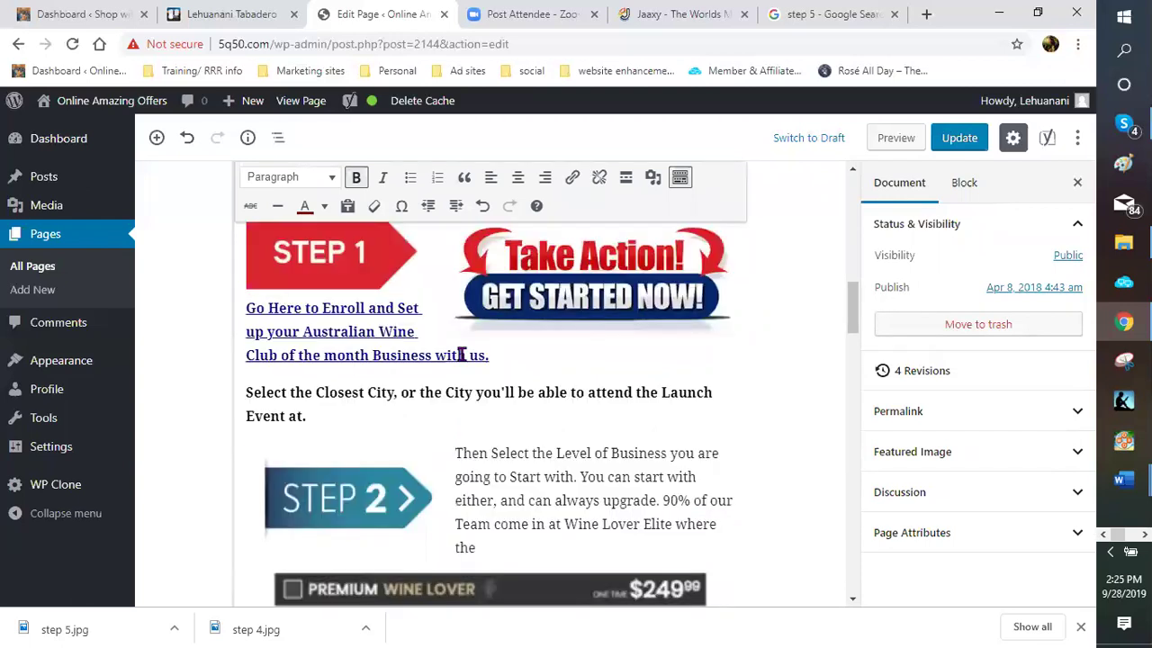
scroll(462, 355, down, 2)
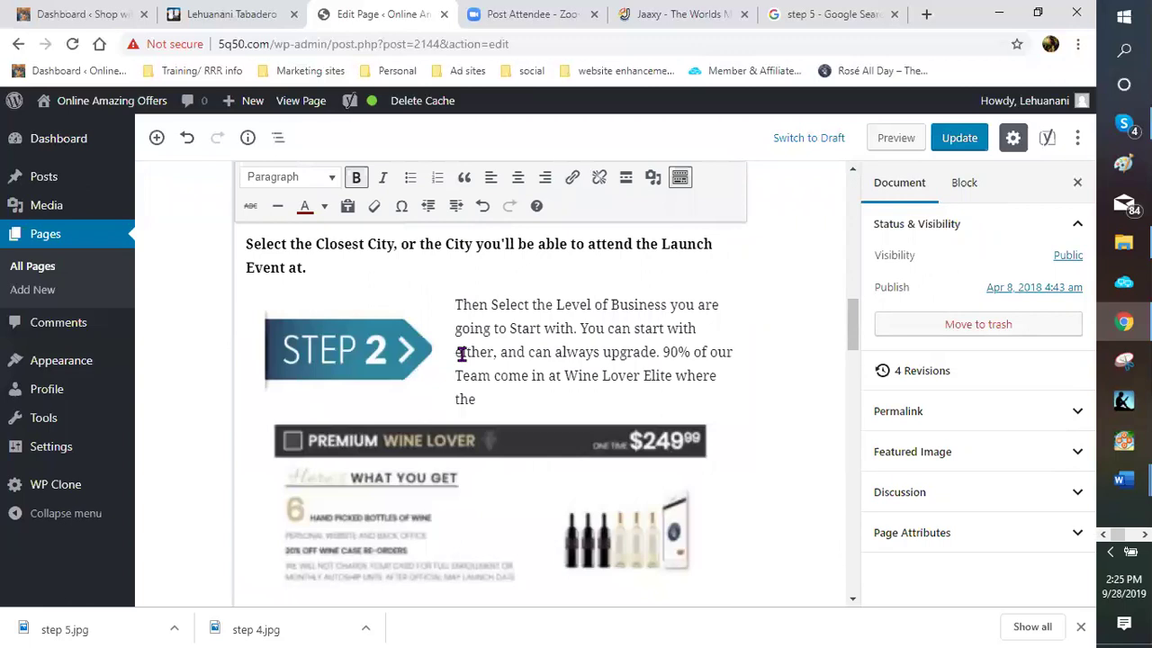
scroll(567, 321, down, 1)
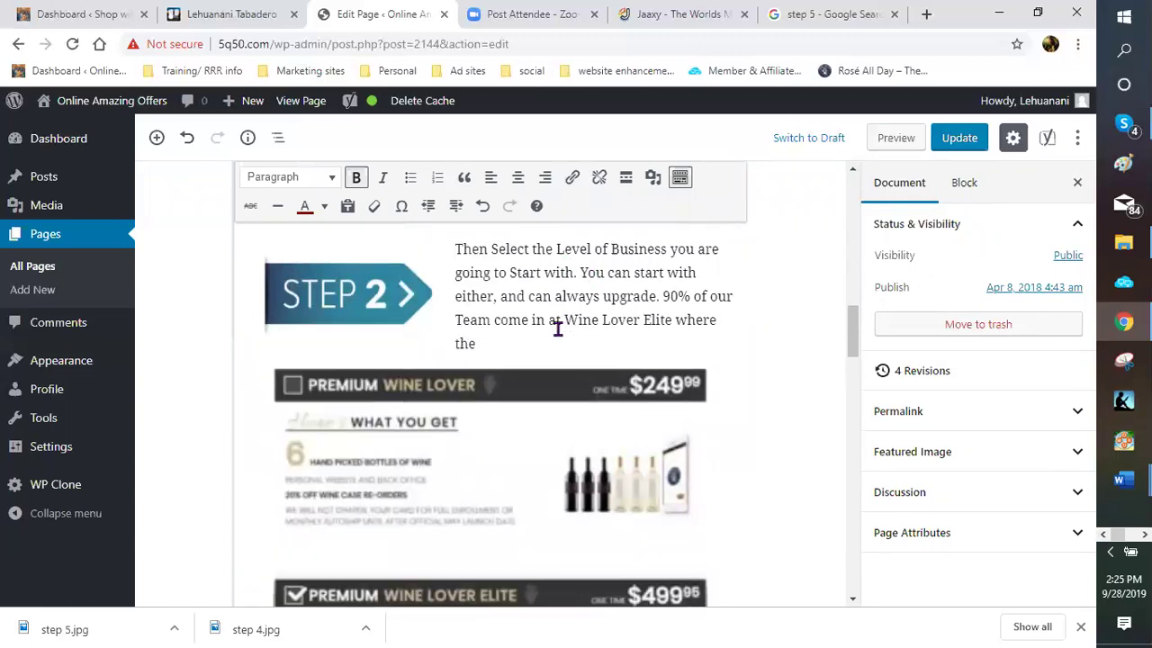
drag(564, 321, 676, 324)
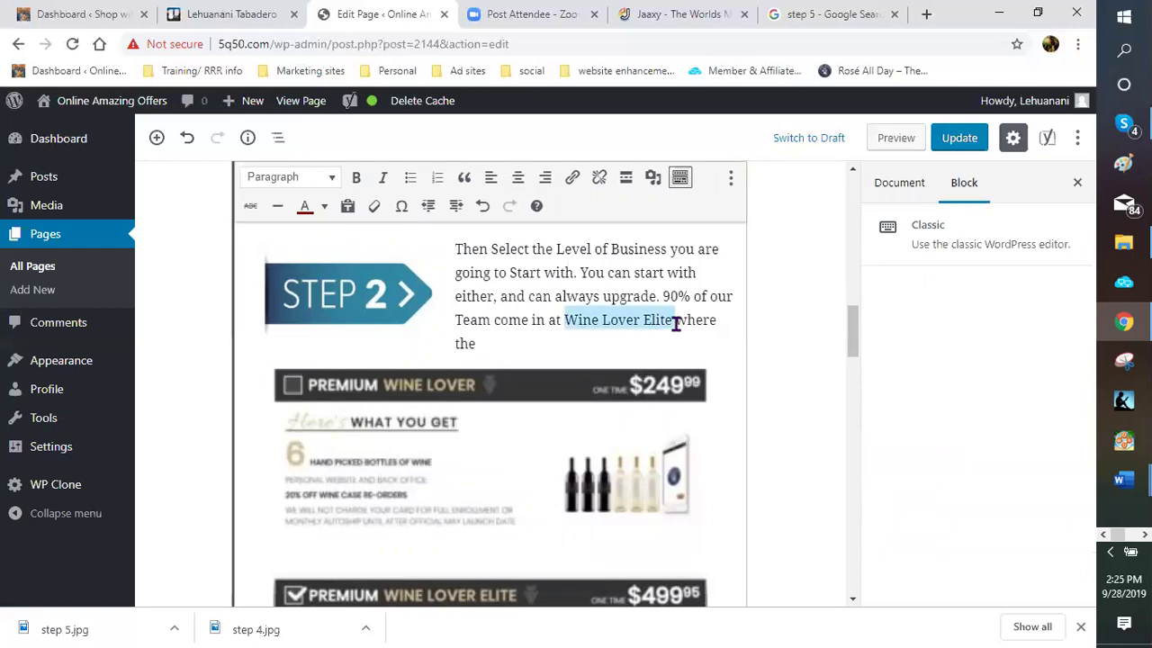
click(574, 179)
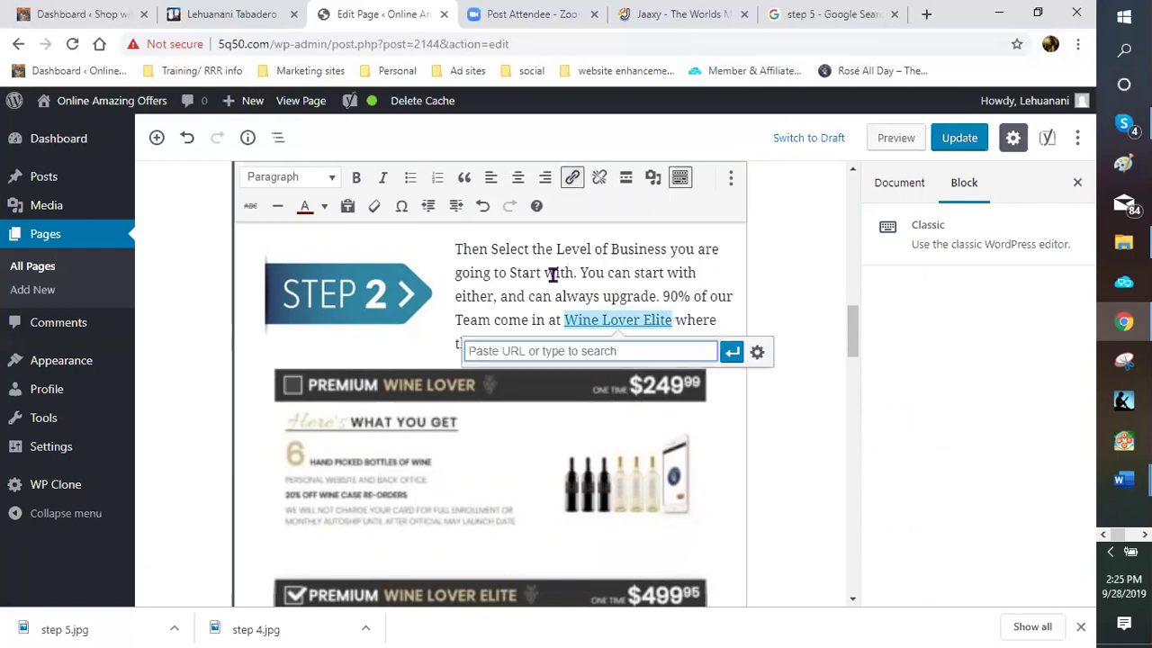
right_click(540, 351)
click(576, 480)
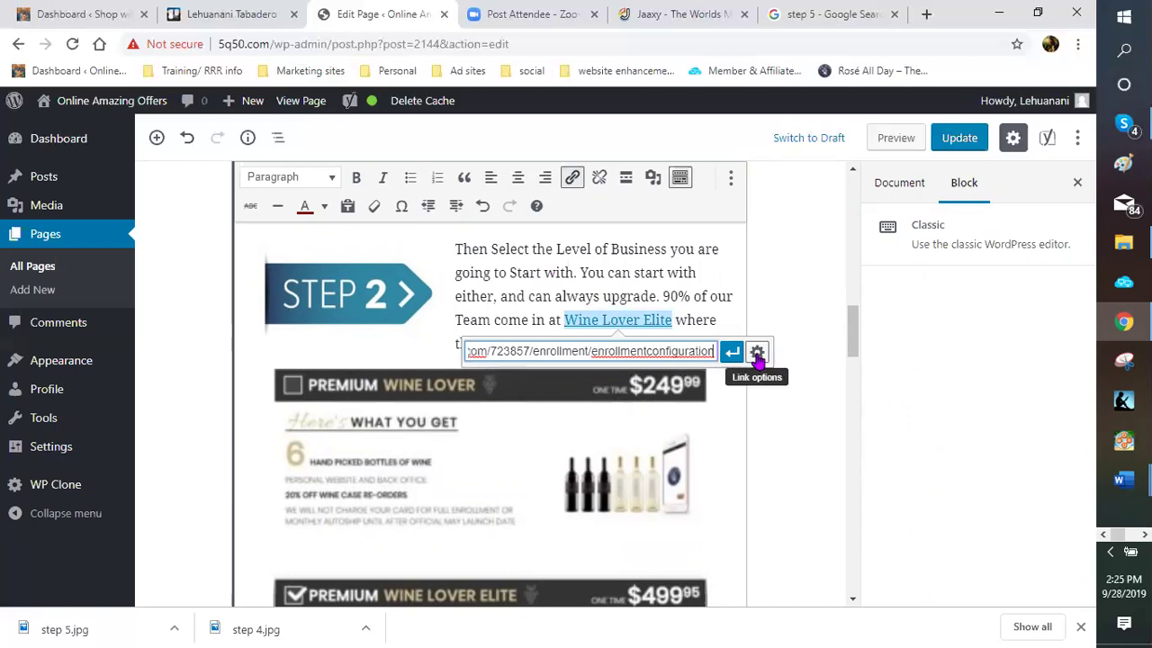
click(757, 354)
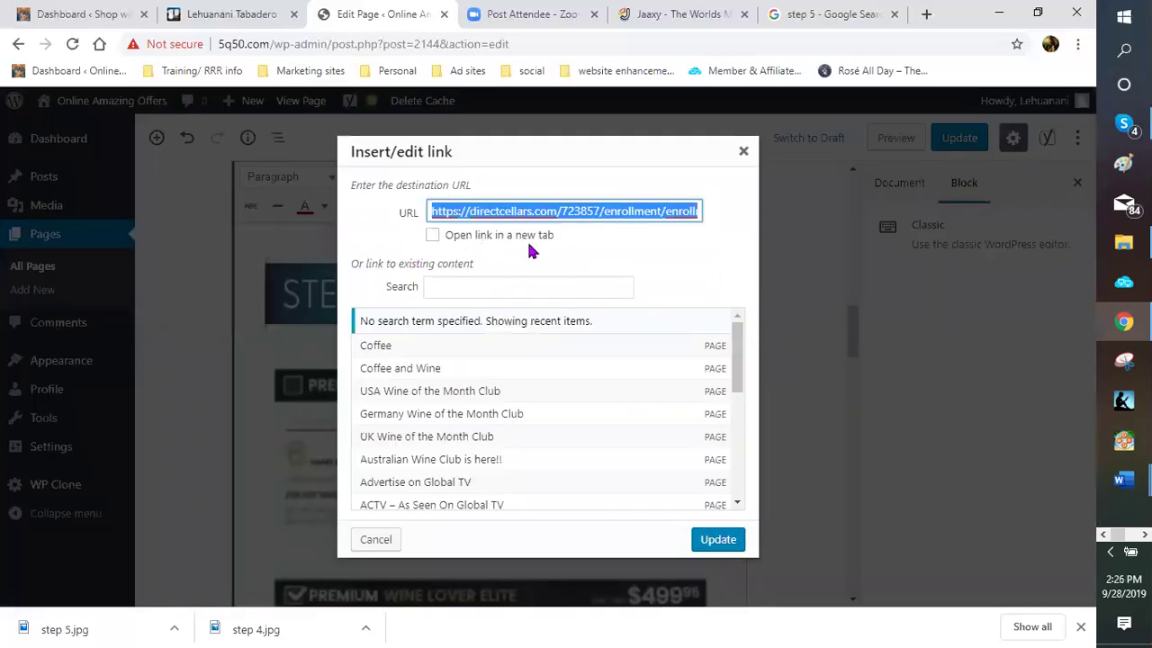
click(432, 237)
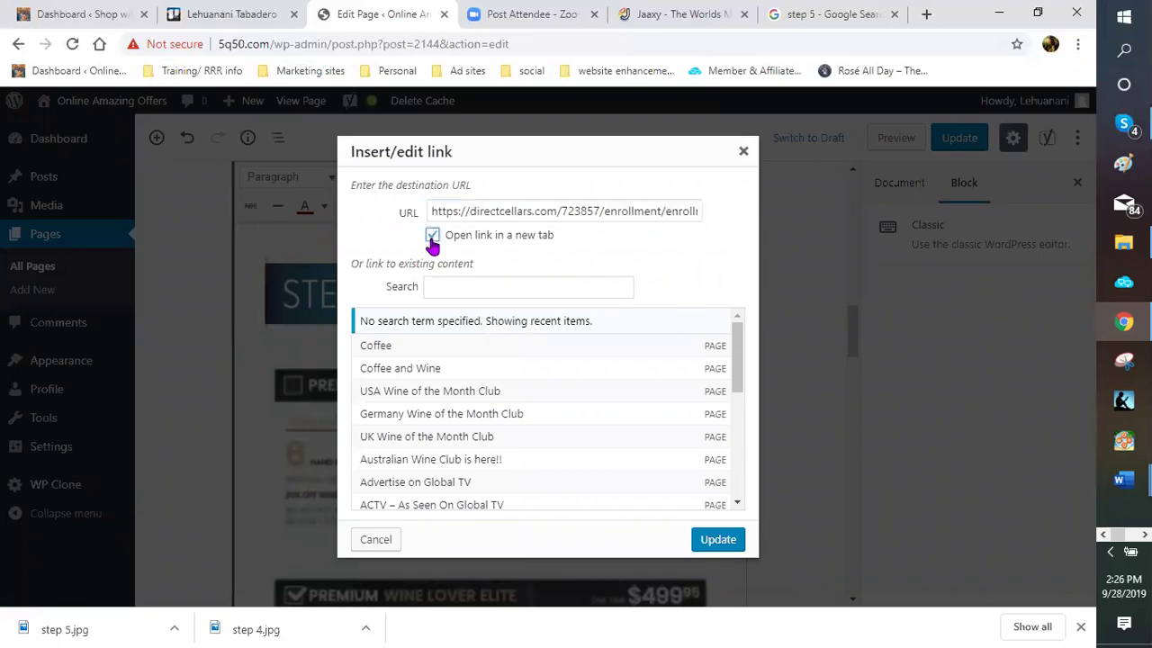
click(719, 544)
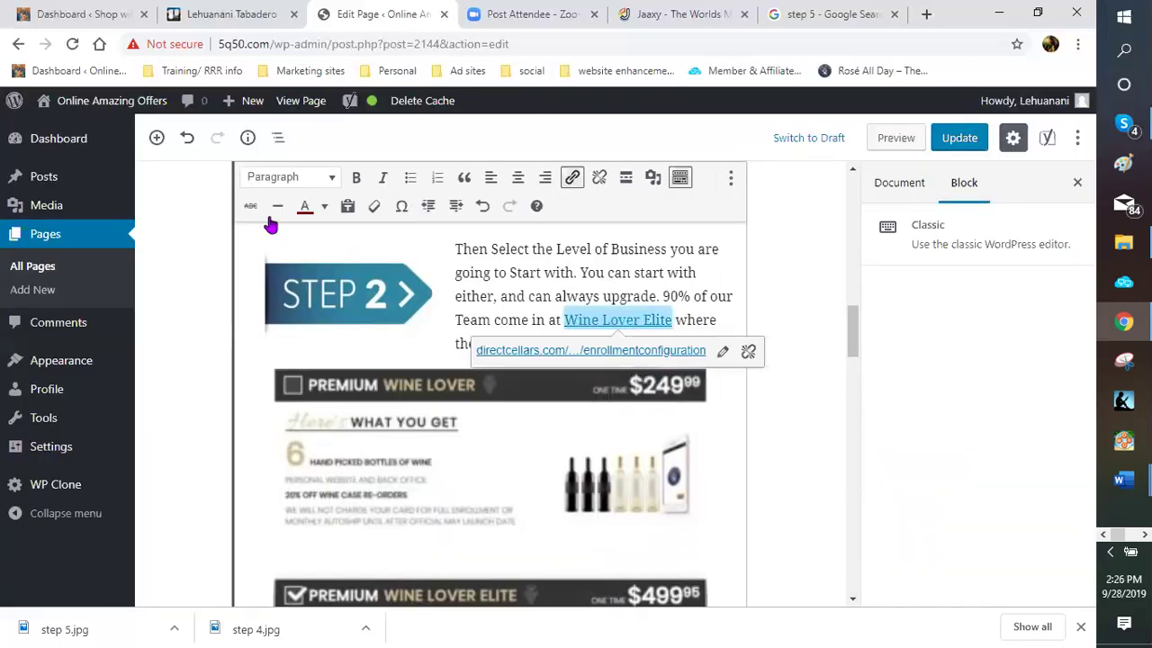
Make the linked 'Wine Lover Elite' text red and bold
click(324, 207)
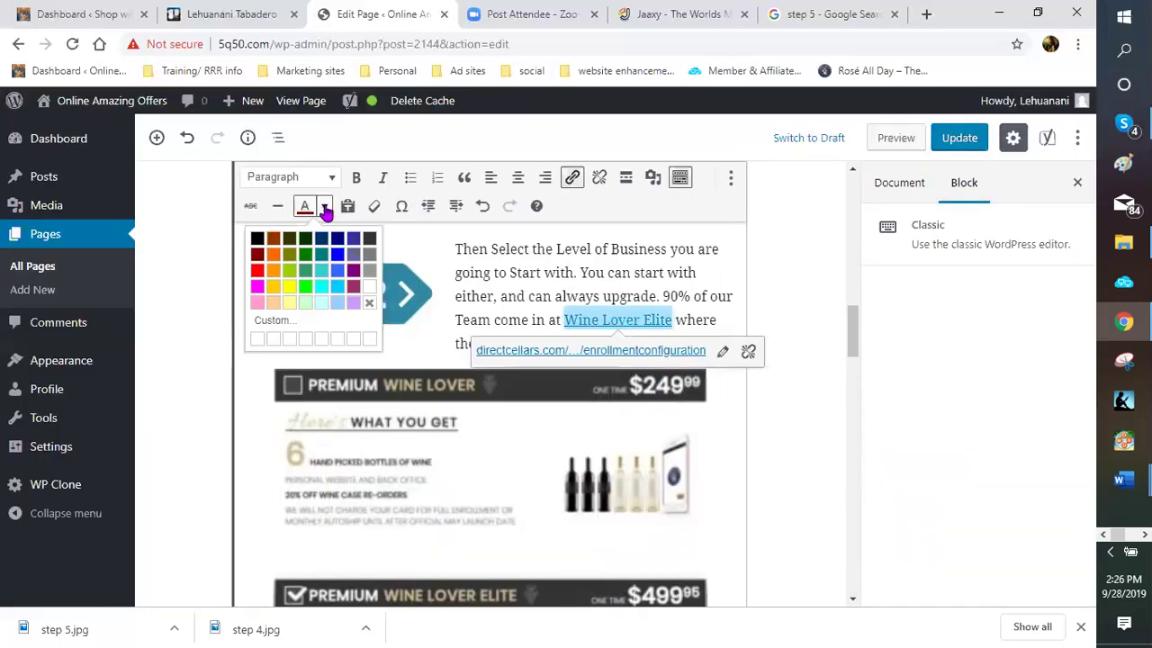
click(257, 270)
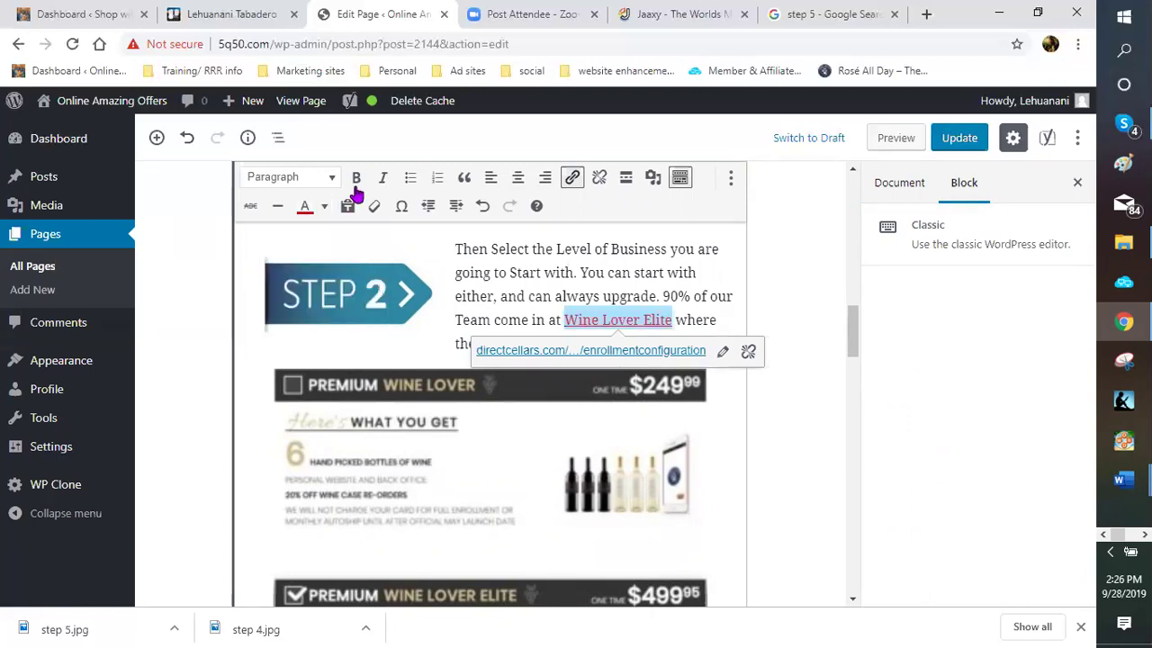
key(ctrl+b)
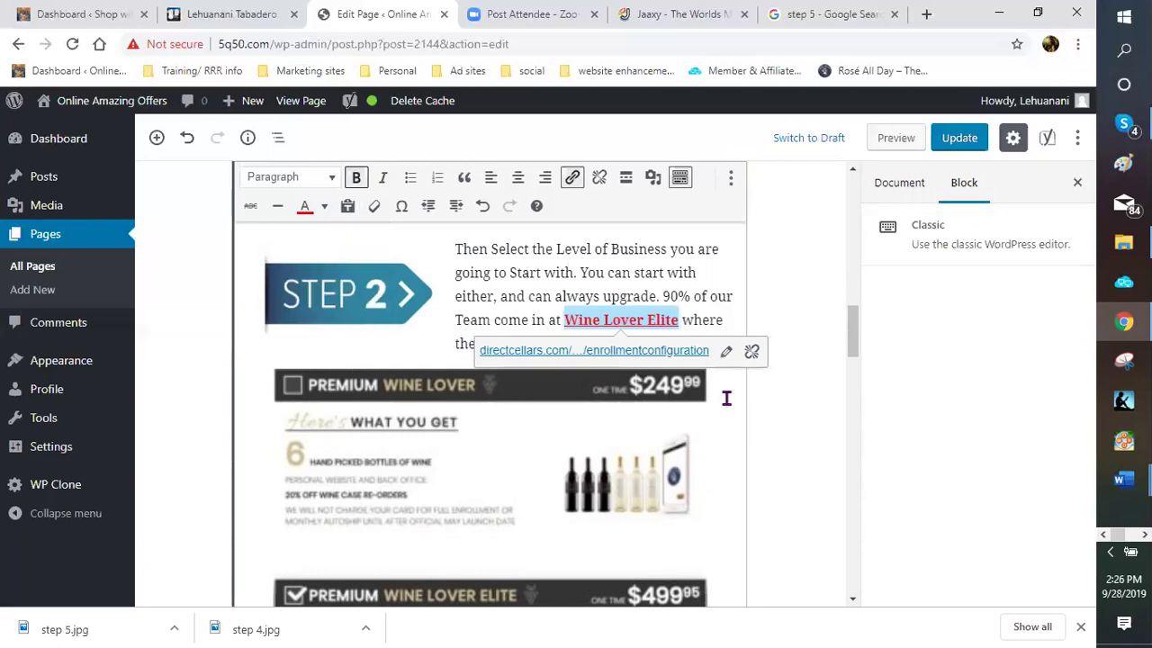
click(377, 371)
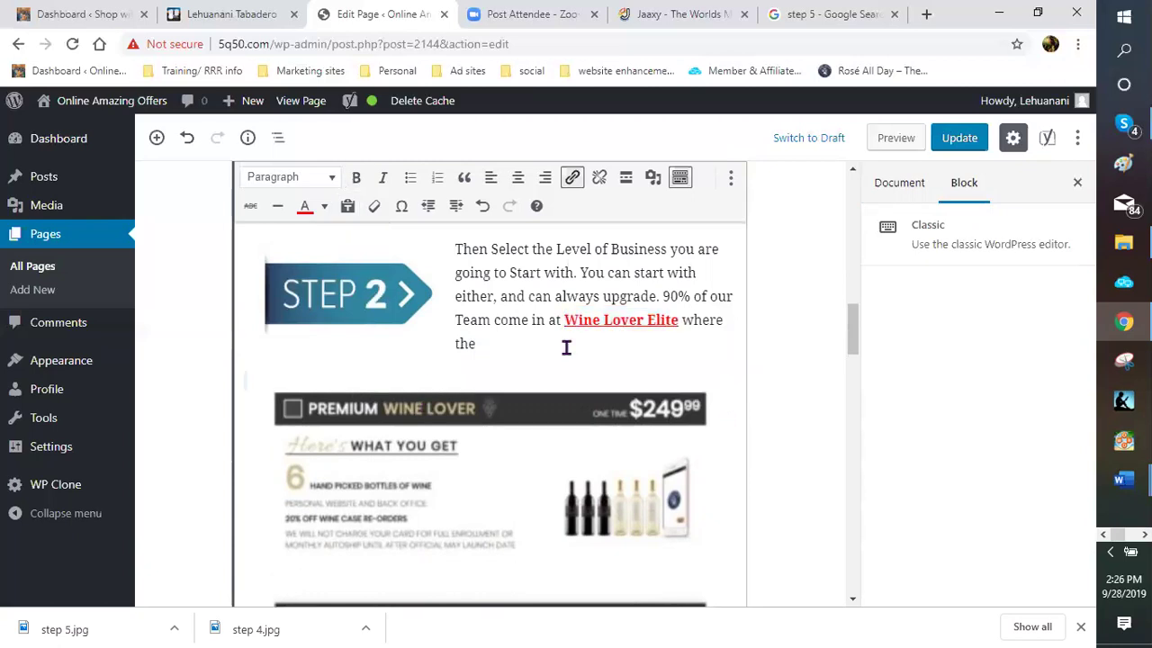
Select 'Super Low Member Pricing' in Step 3 and paste the enrollment URL as its link
scroll(499, 365, down, 3)
scroll(497, 362, down, 4)
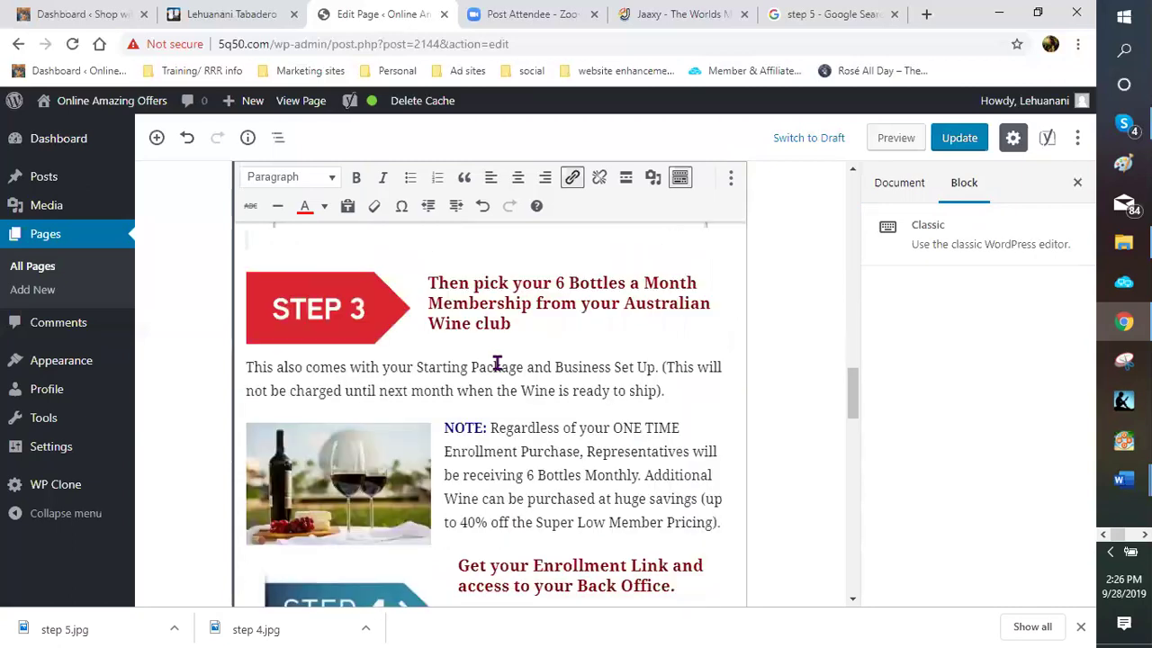
scroll(578, 383, down, 1)
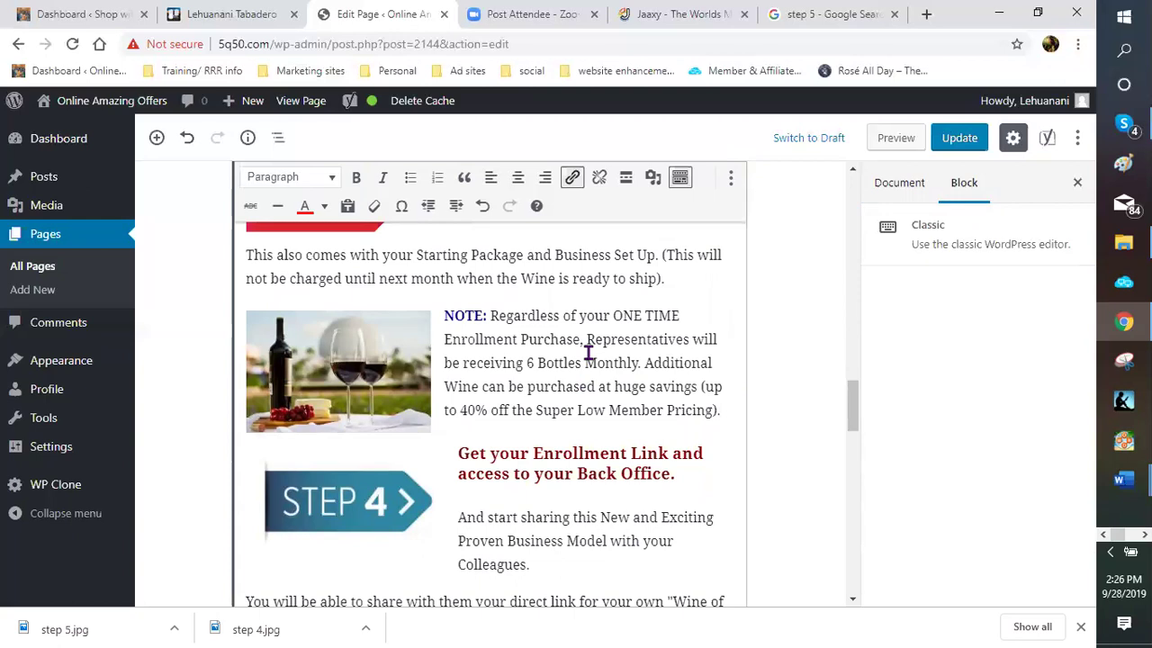
scroll(540, 365, down, 1)
click(536, 357)
scroll(537, 357, down, 1)
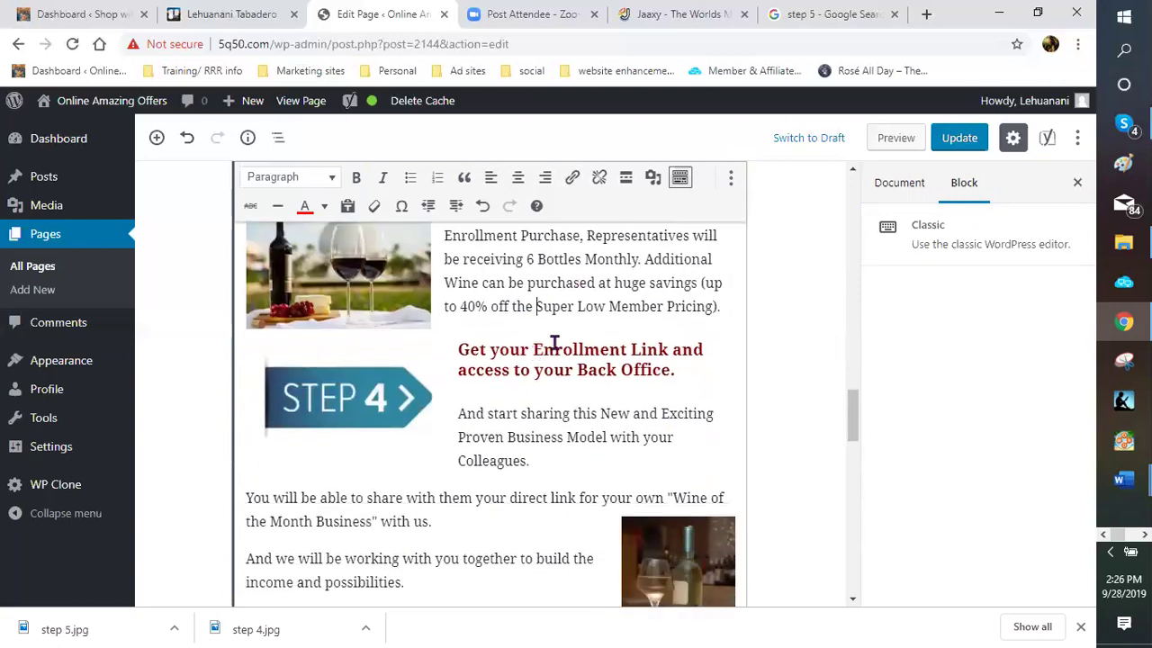
click(554, 343)
drag(536, 306, 712, 306)
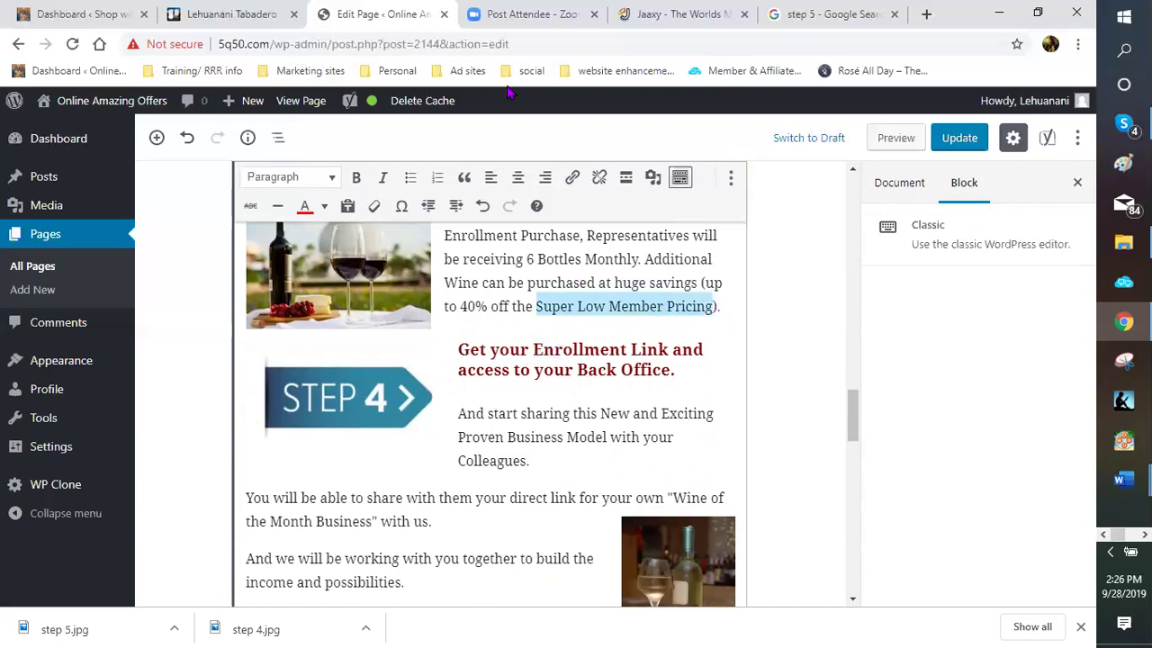
click(574, 178)
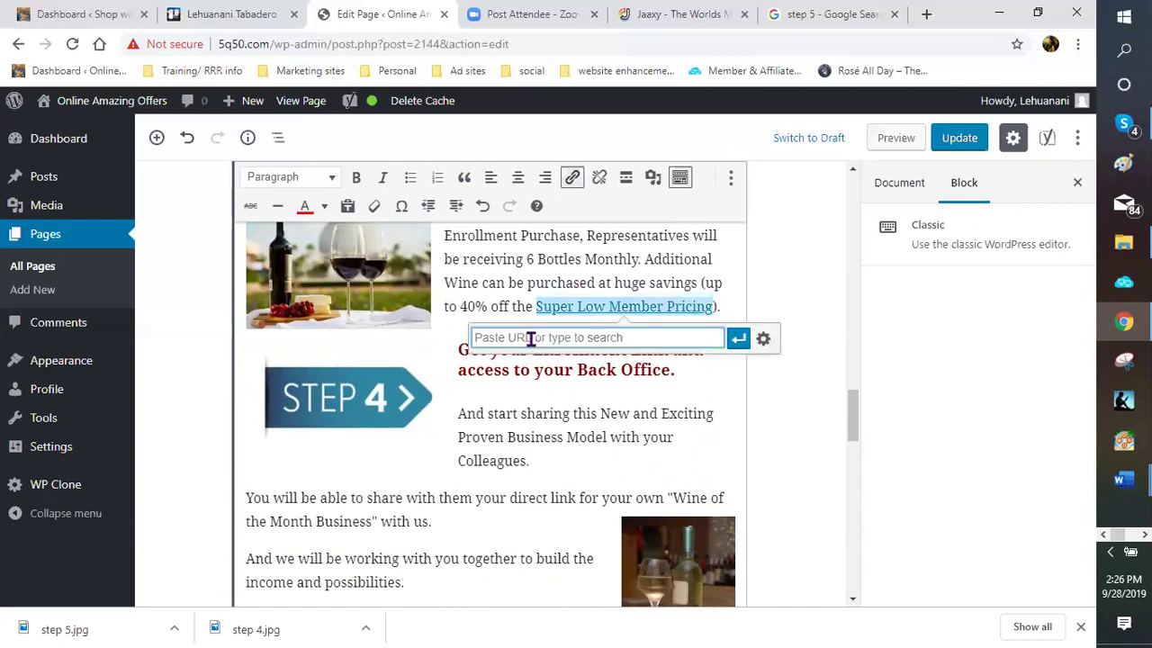
key(shift+F10)
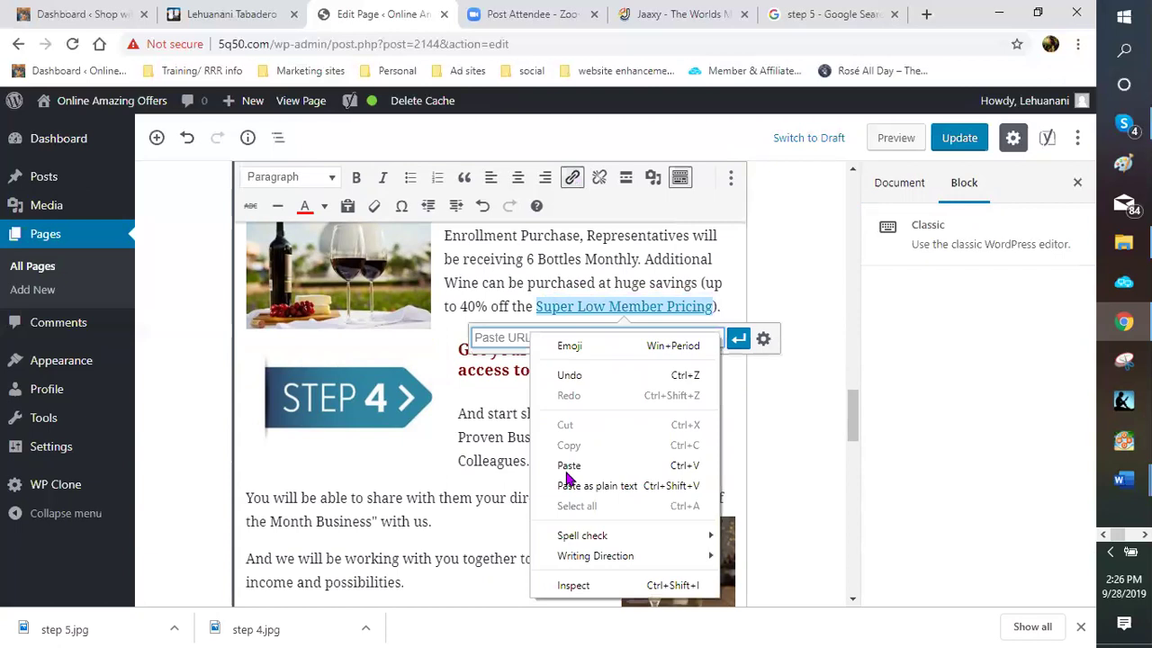
key(ctrl+v)
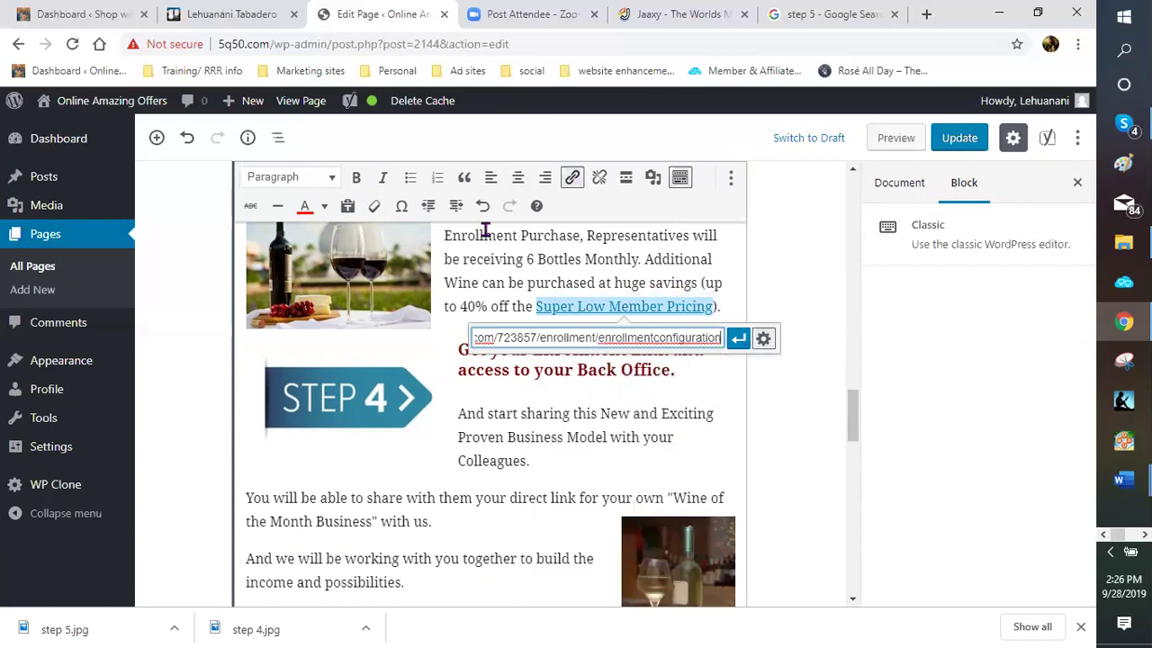
Make the pricing link open in a new tab, apply it, and style it red and bold
click(763, 339)
click(432, 262)
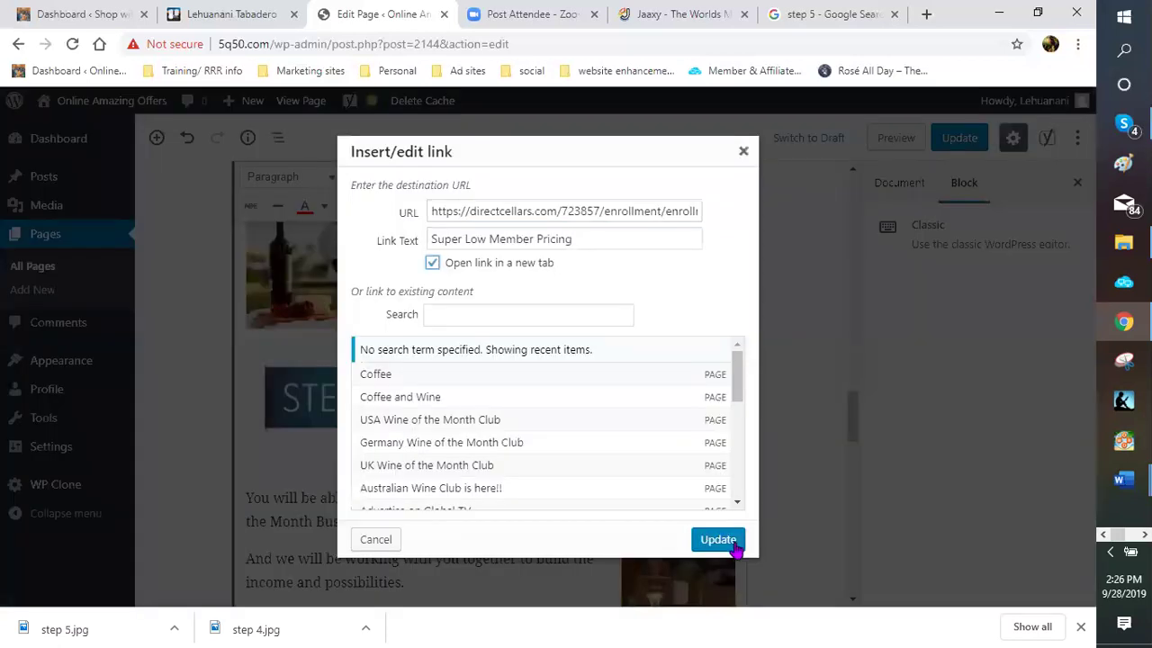
click(733, 549)
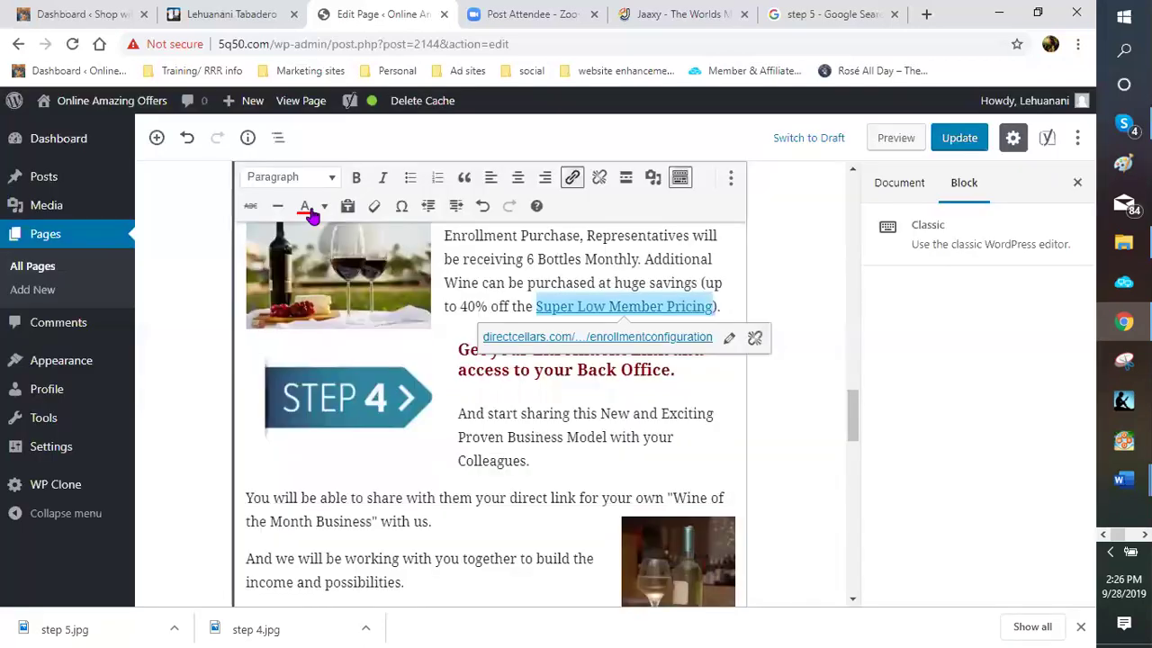
click(304, 210)
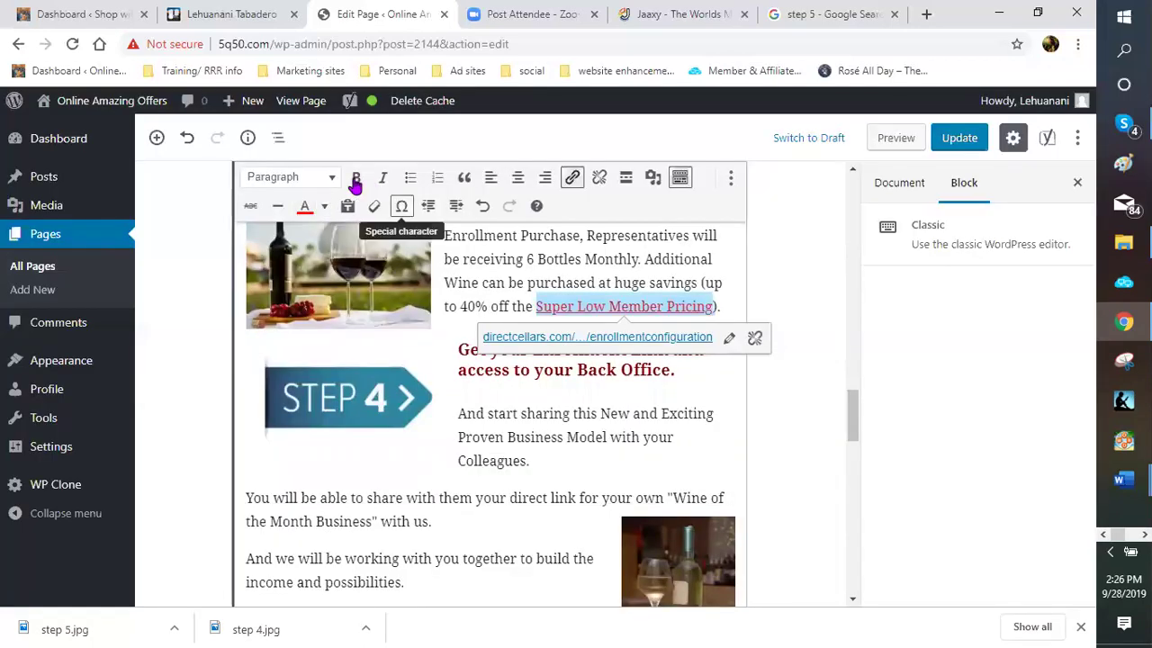
click(711, 406)
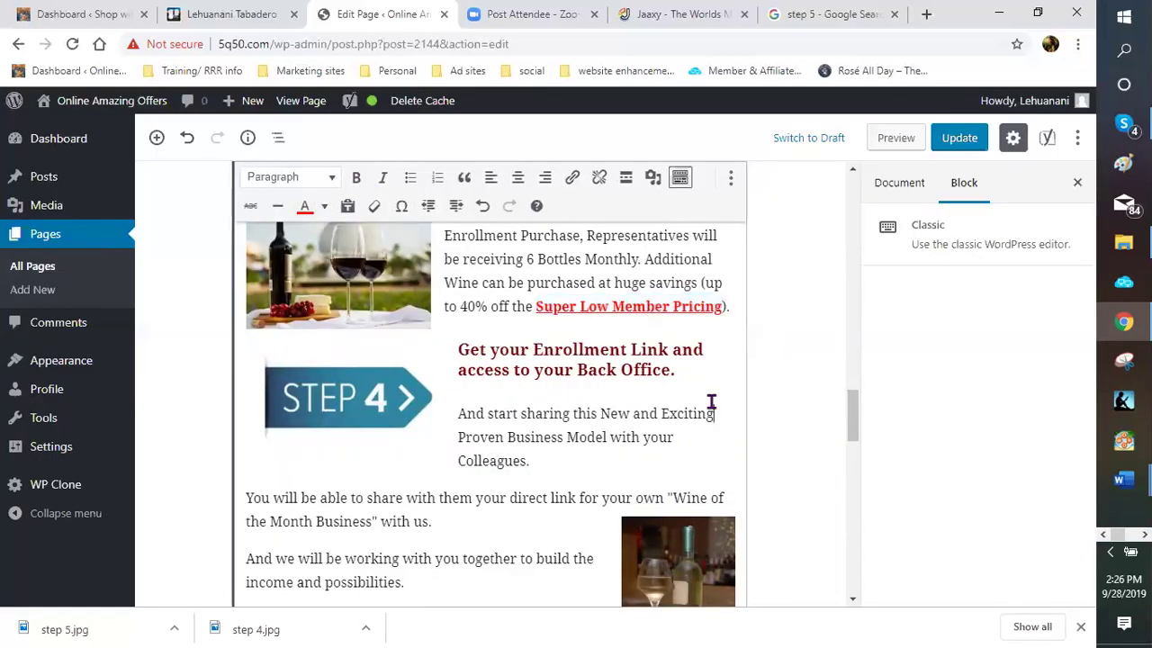
Select the wine bottle and glasses photo beside the NOTE paragraph and open its Image Details
scroll(559, 349, down, 1)
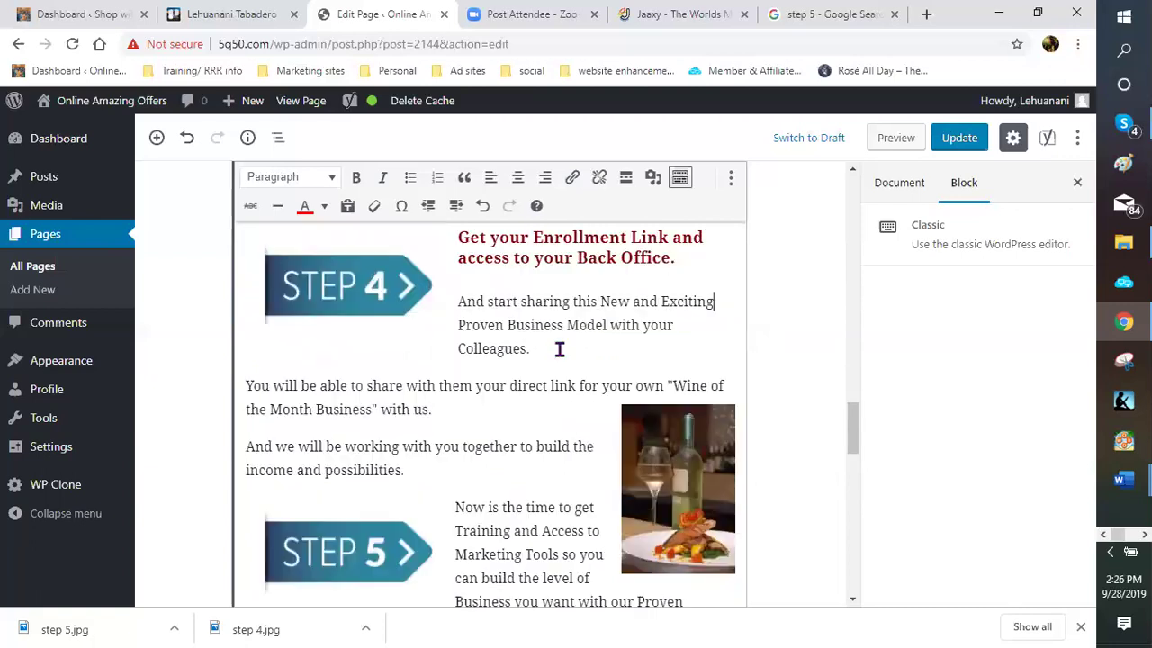
scroll(494, 331, down, 1)
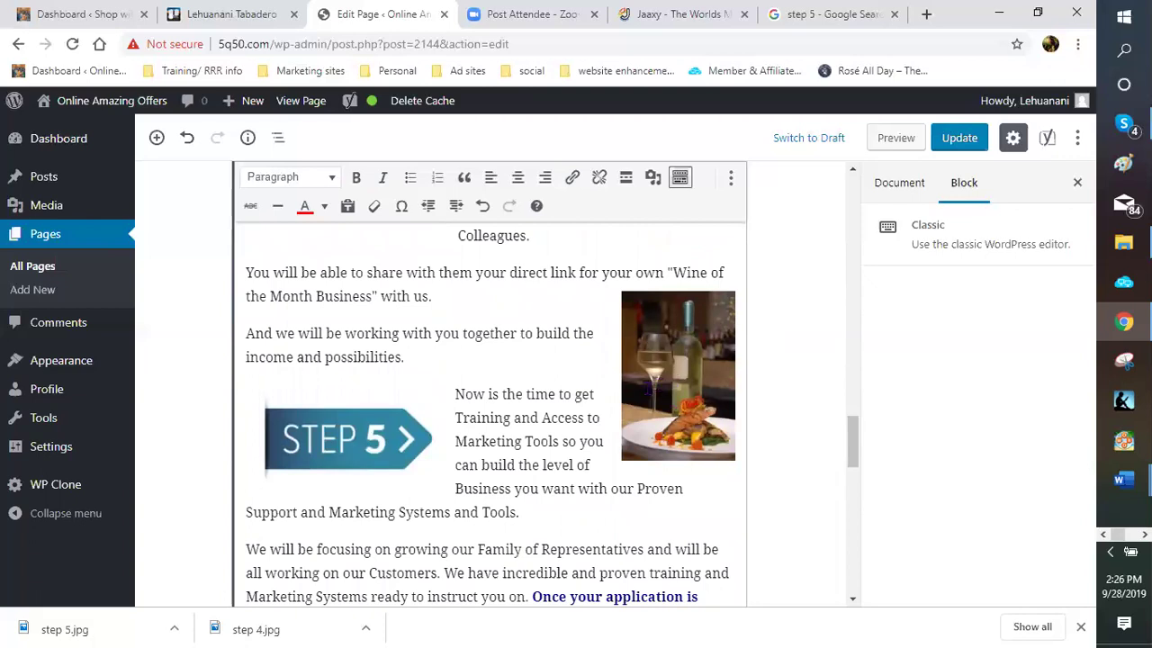
scroll(347, 425, up, 2)
scroll(344, 424, up, 2)
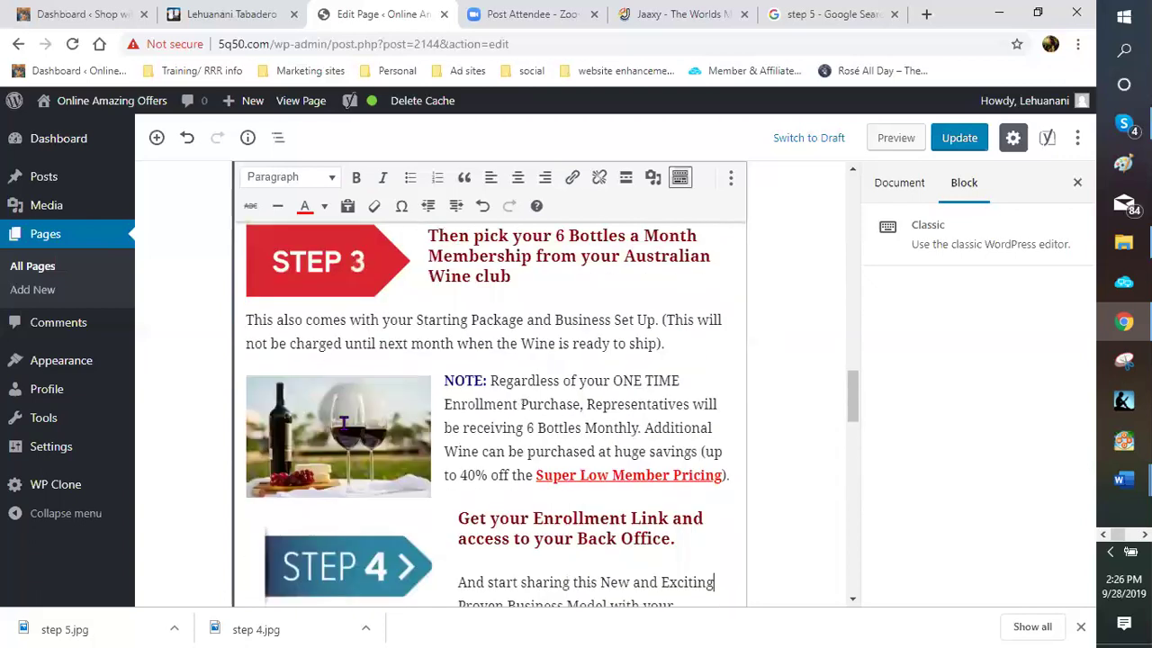
click(344, 384)
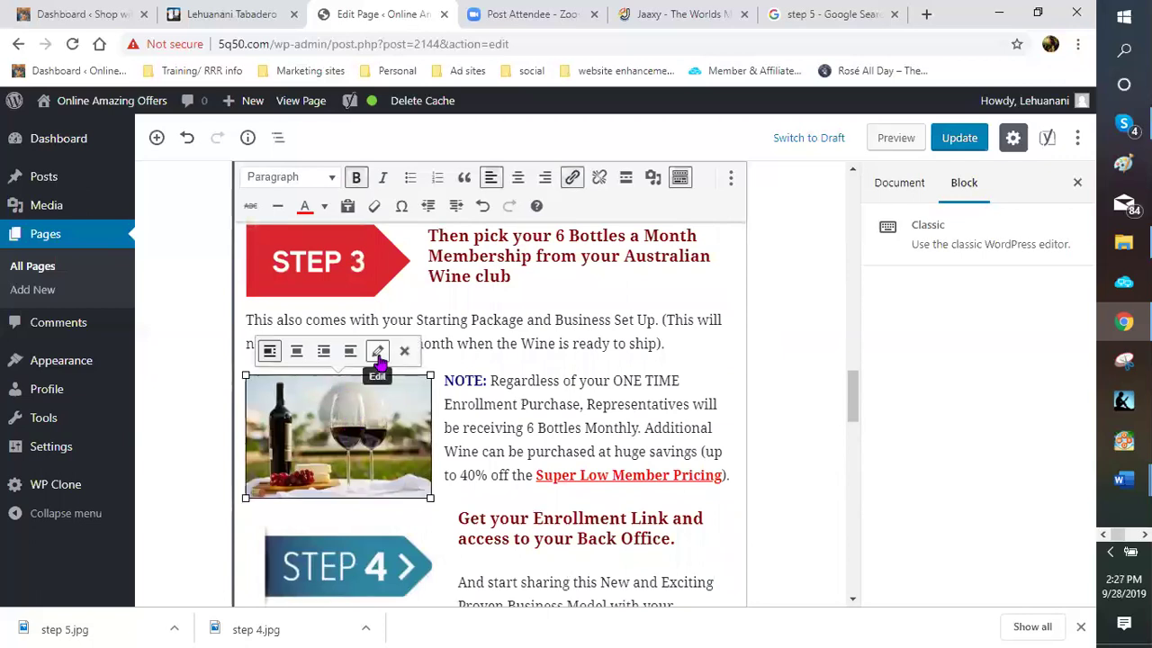
click(378, 353)
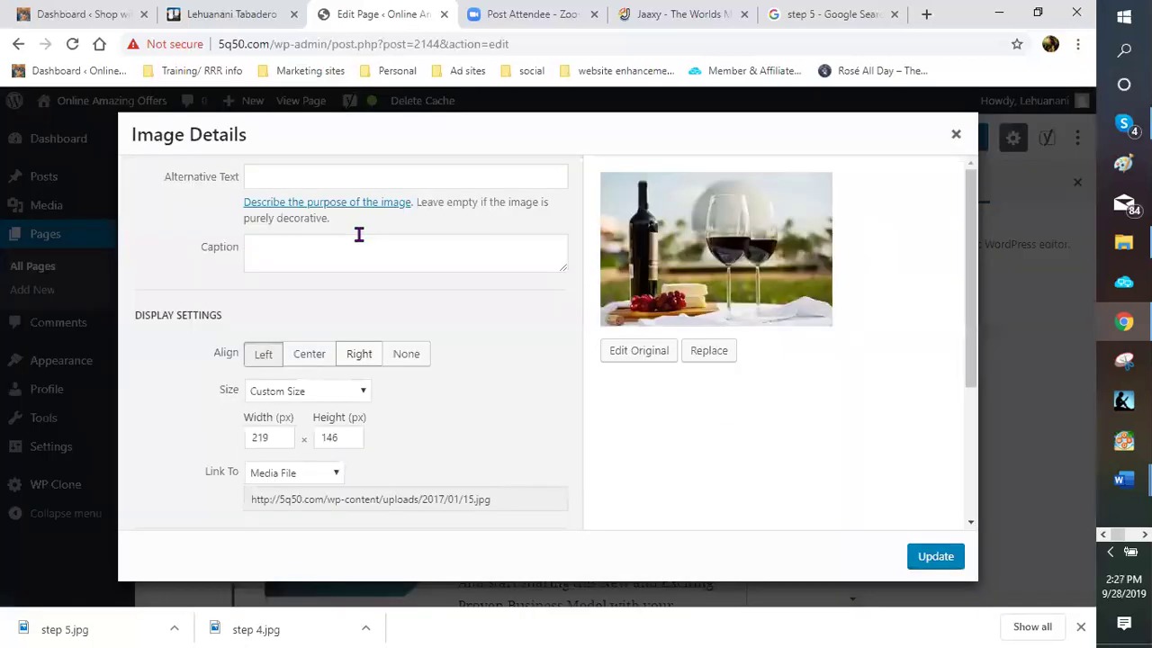
Set the wine image's alt text to 'Australian wine club'
click(267, 172)
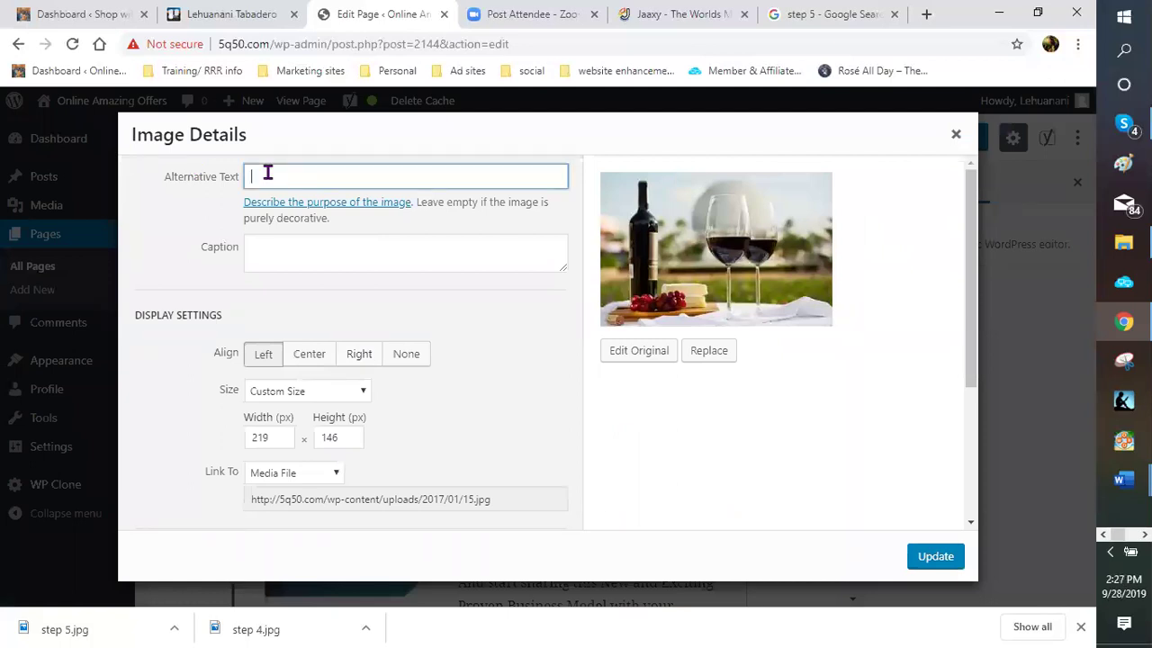
text(Auatr)
key(BackSpace)
key(BackSpace)
key(BackSpace)
text(stralian wine club)
Set the image's Link To as Custom URL with the pasted enrollment page address
scroll(417, 333, down, 2)
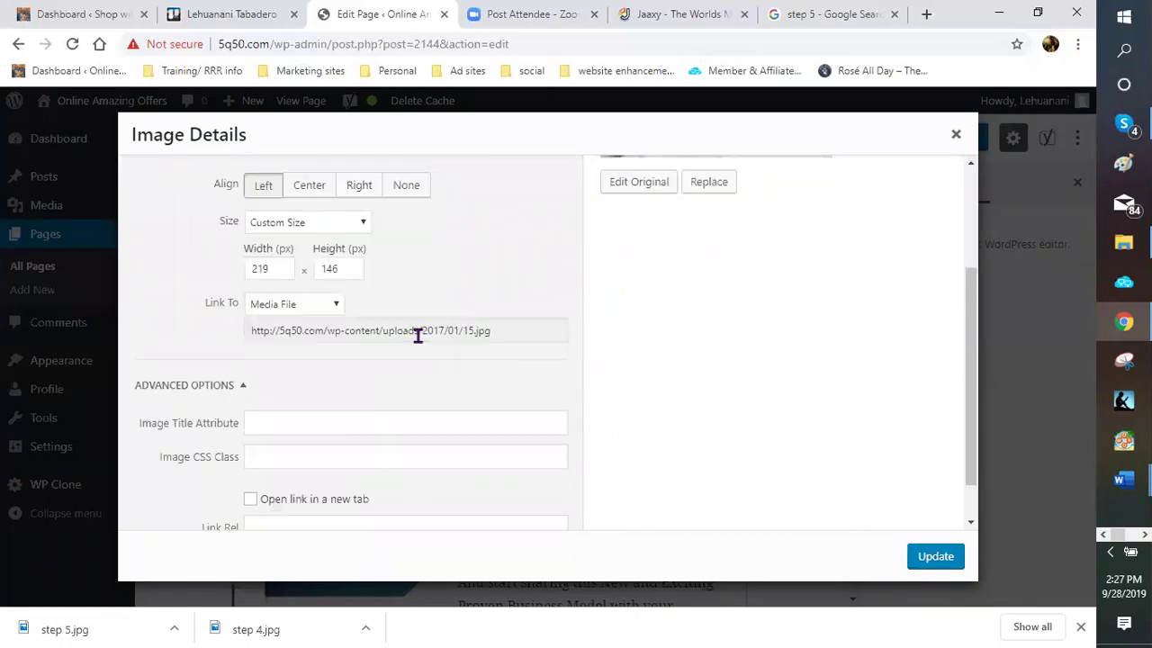
click(339, 306)
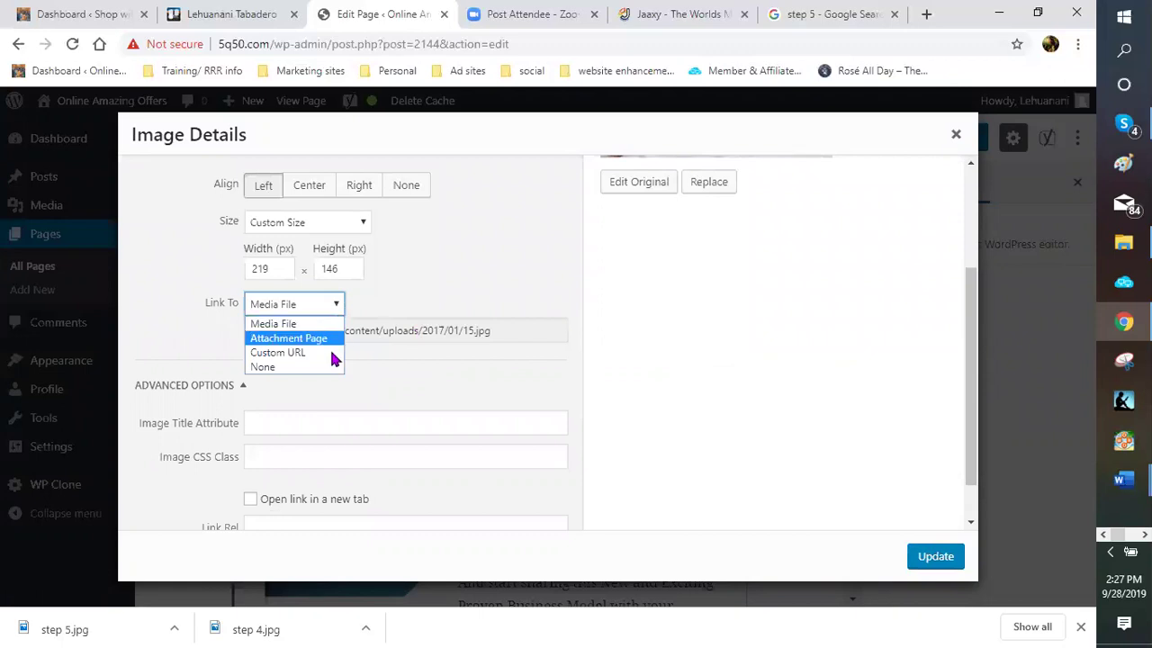
key(Down)
key(Return)
right_click(355, 332)
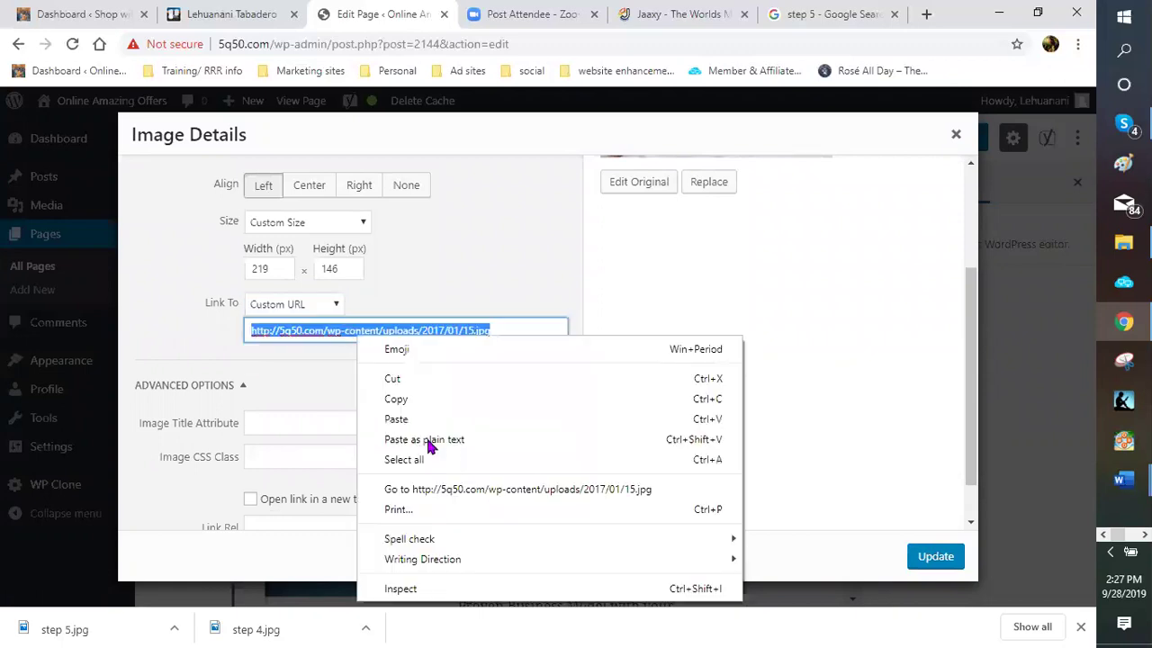
click(400, 419)
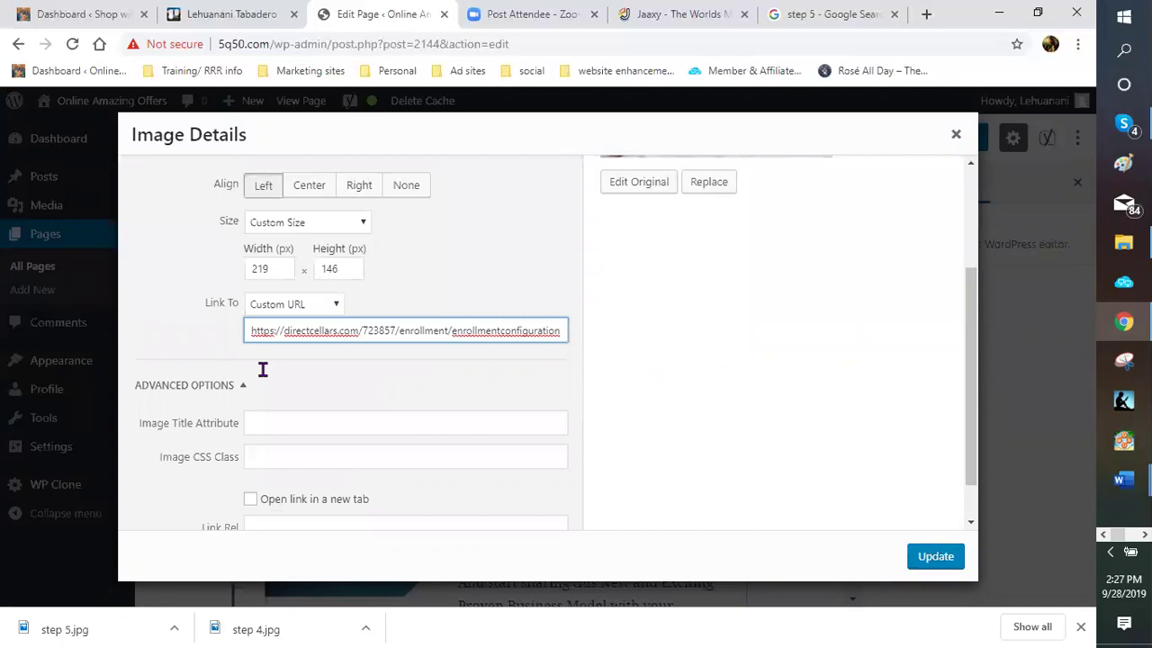
Add the title 'australian wine club', open the link in a new tab, and apply the changes
scroll(282, 369, down, 1)
click(283, 368)
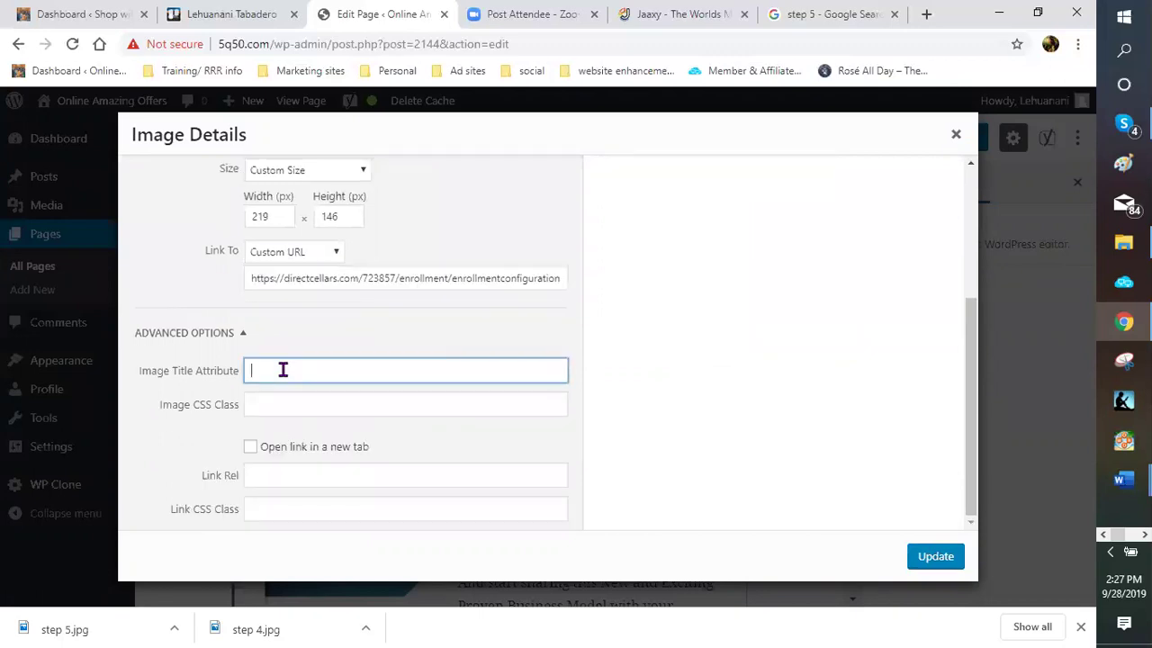
text(australian wine club)
click(249, 448)
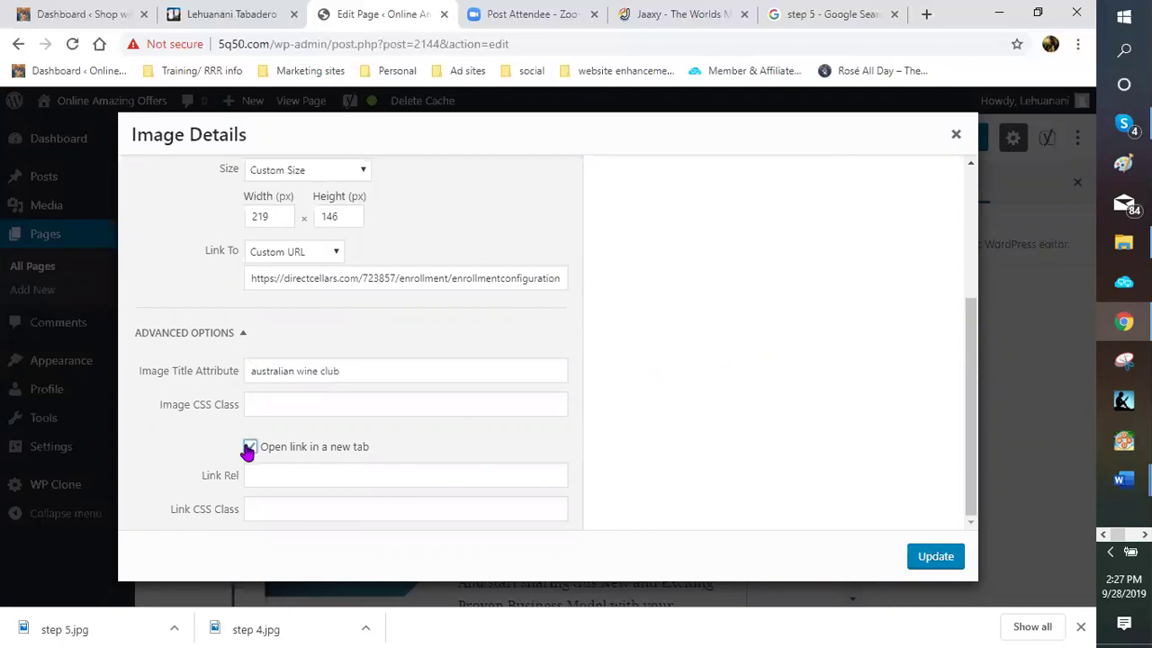
click(933, 556)
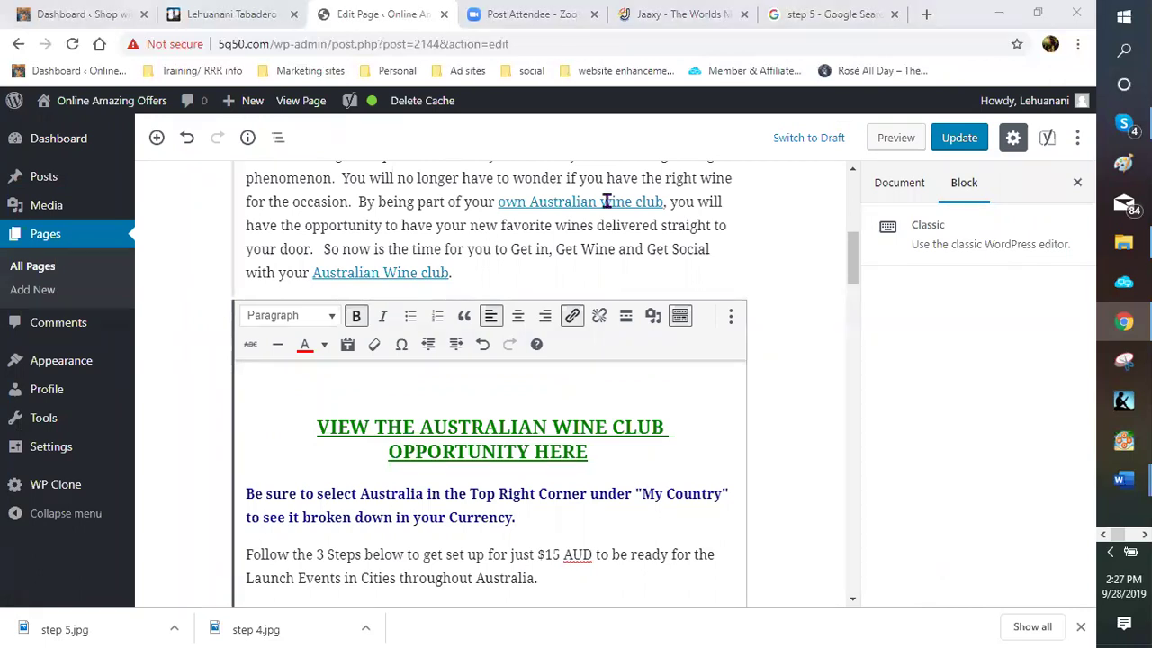
scroll(472, 483, down, 5)
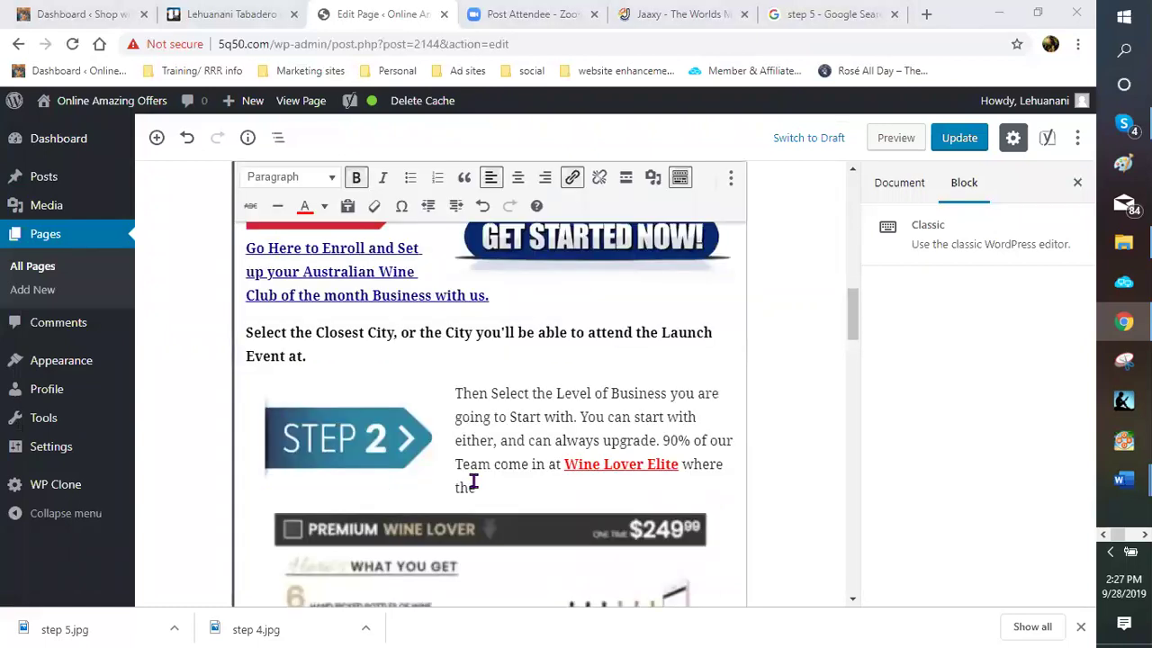
scroll(465, 479, down, 5)
scroll(463, 477, down, 5)
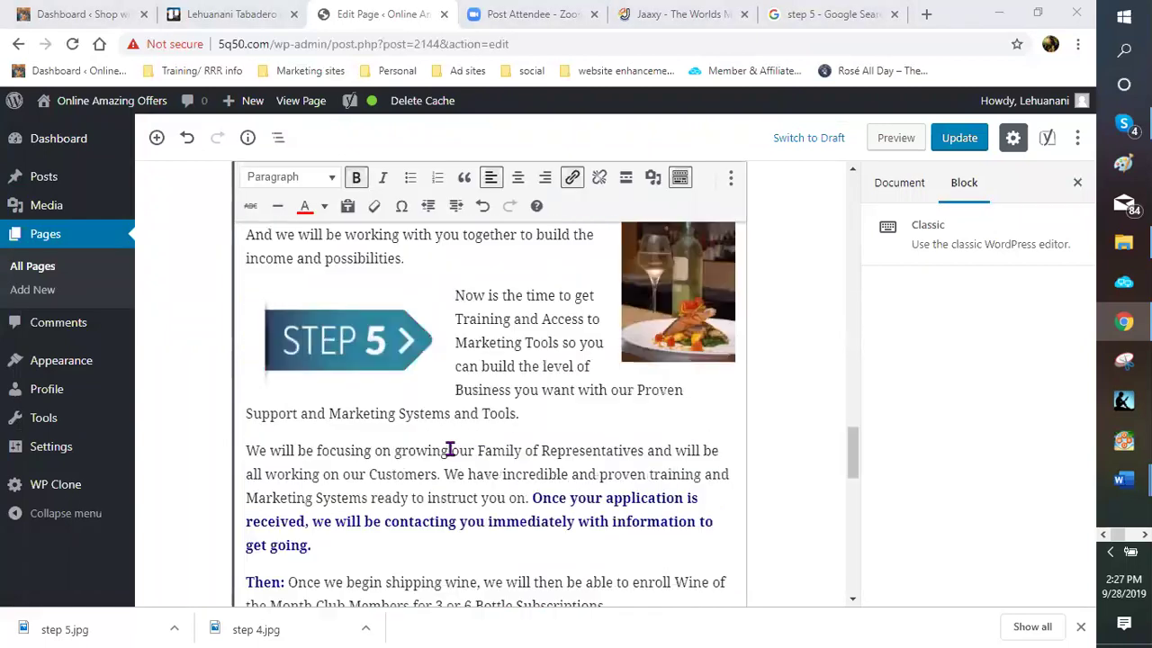
scroll(437, 437, down, 5)
scroll(433, 431, down, 10)
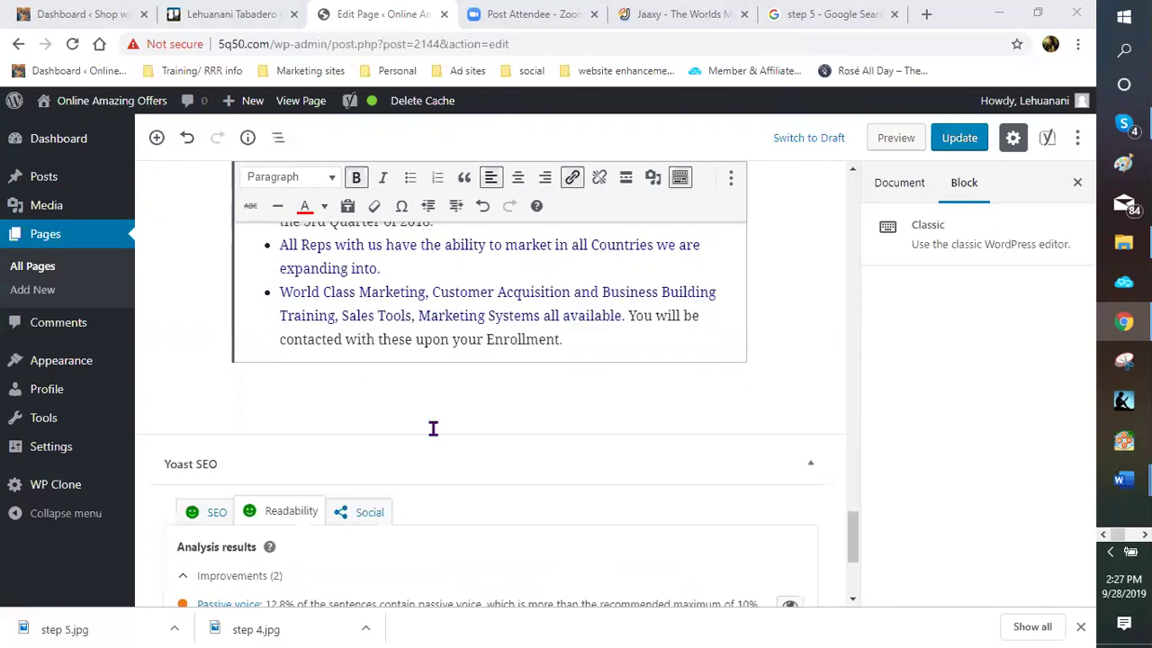
scroll(435, 436, up, 8)
scroll(440, 429, up, 5)
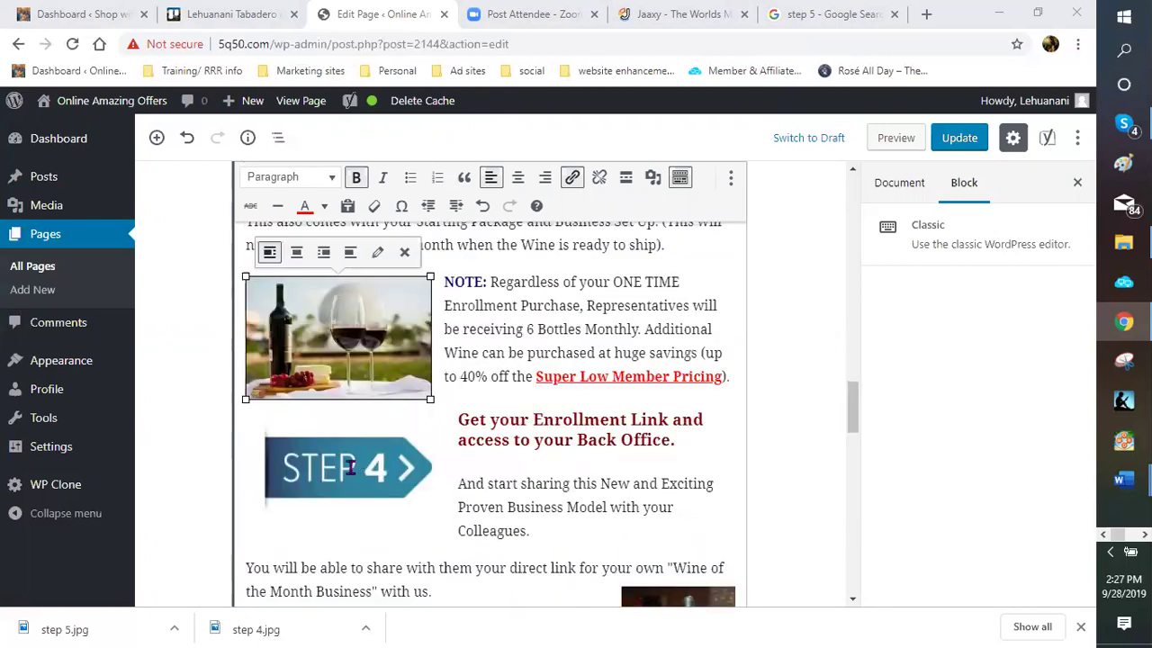
scroll(351, 467, up, 2)
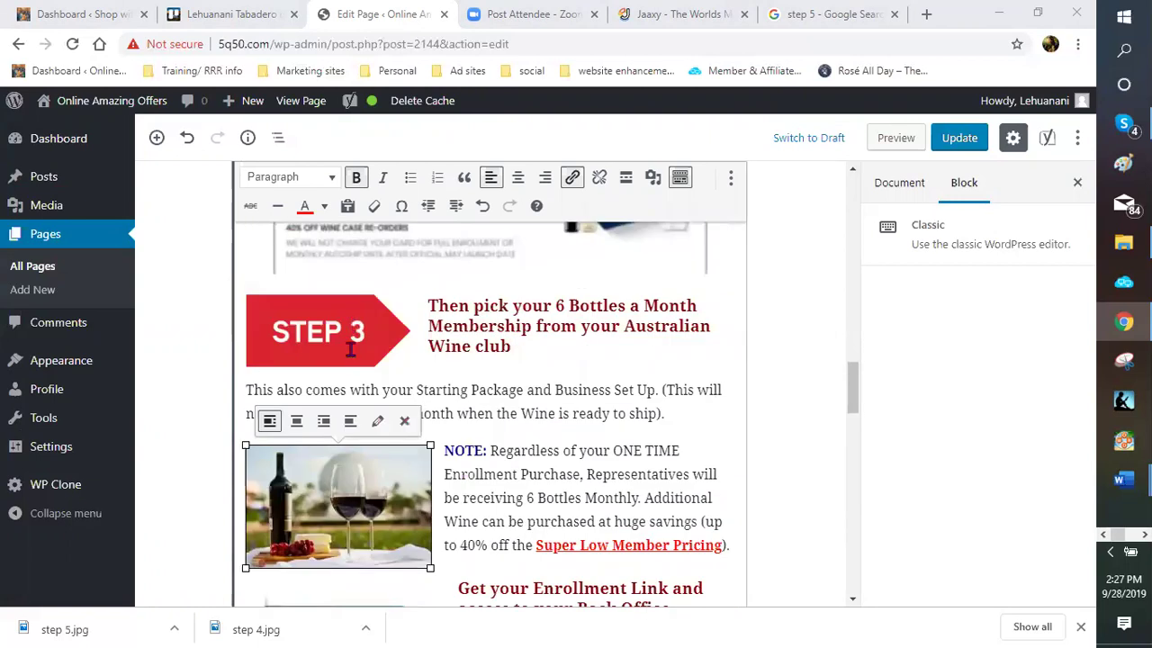
scroll(352, 351, up, 5)
scroll(355, 369, up, 1)
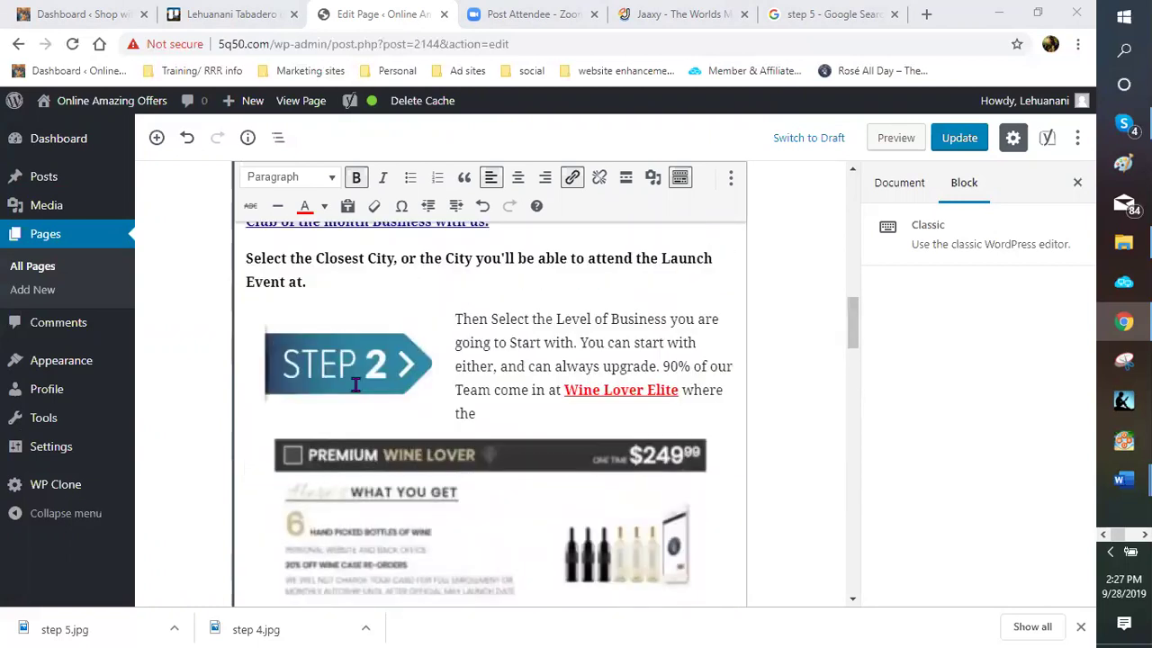
scroll(342, 315, up, 2)
click(333, 286)
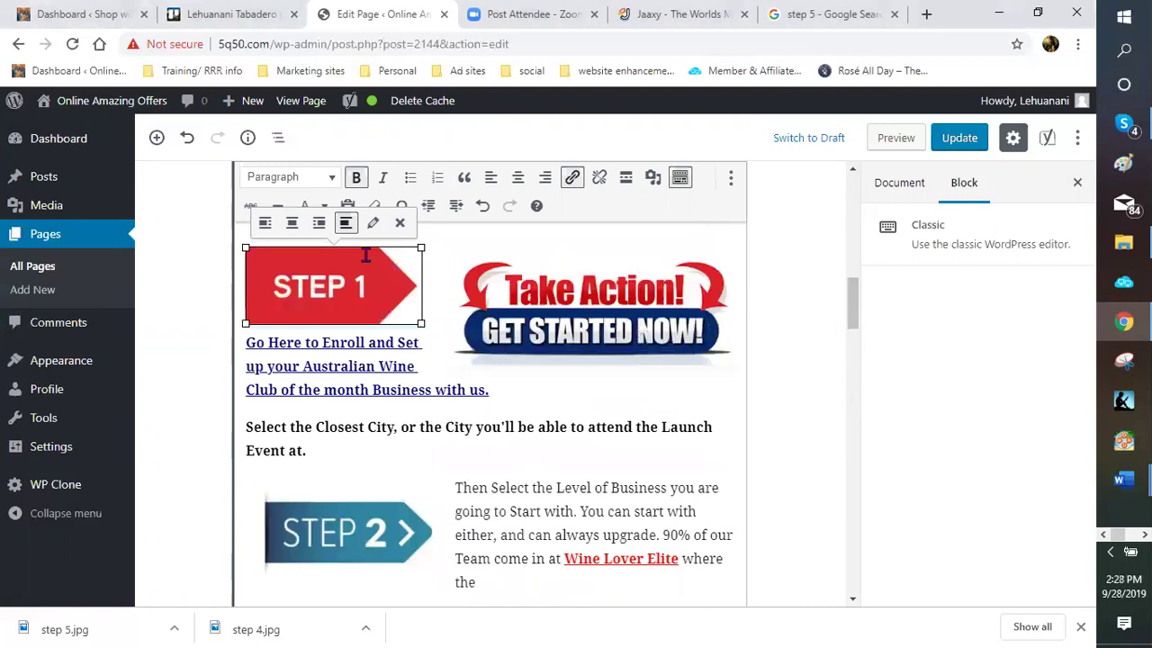
click(379, 225)
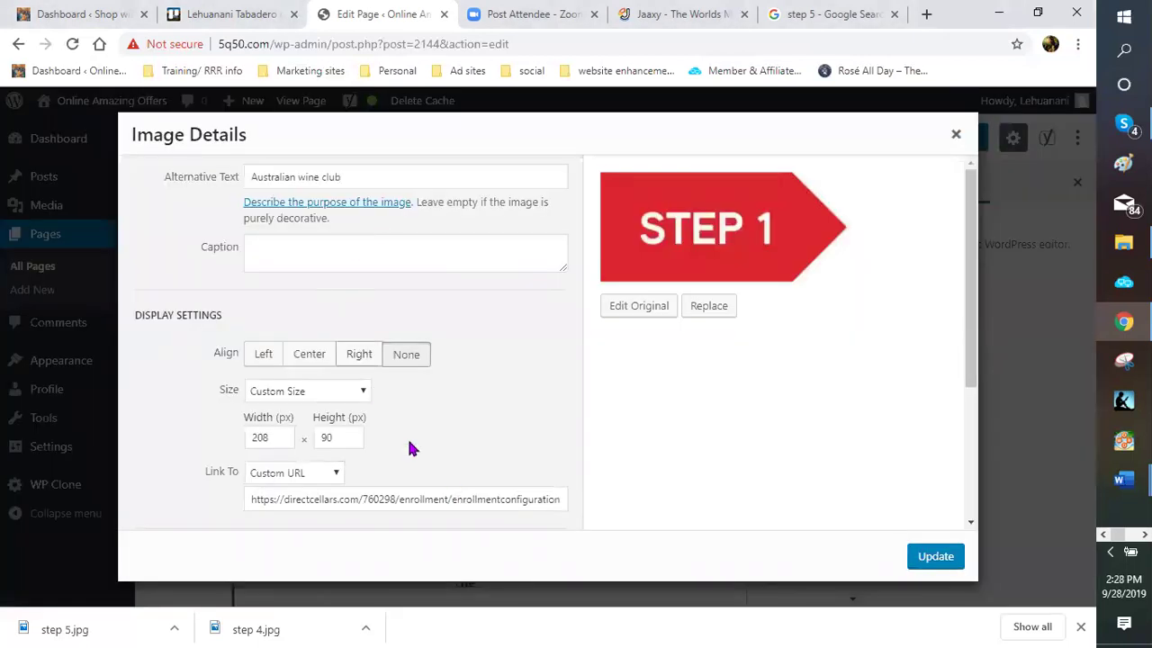
scroll(311, 452, down, 2)
click(918, 563)
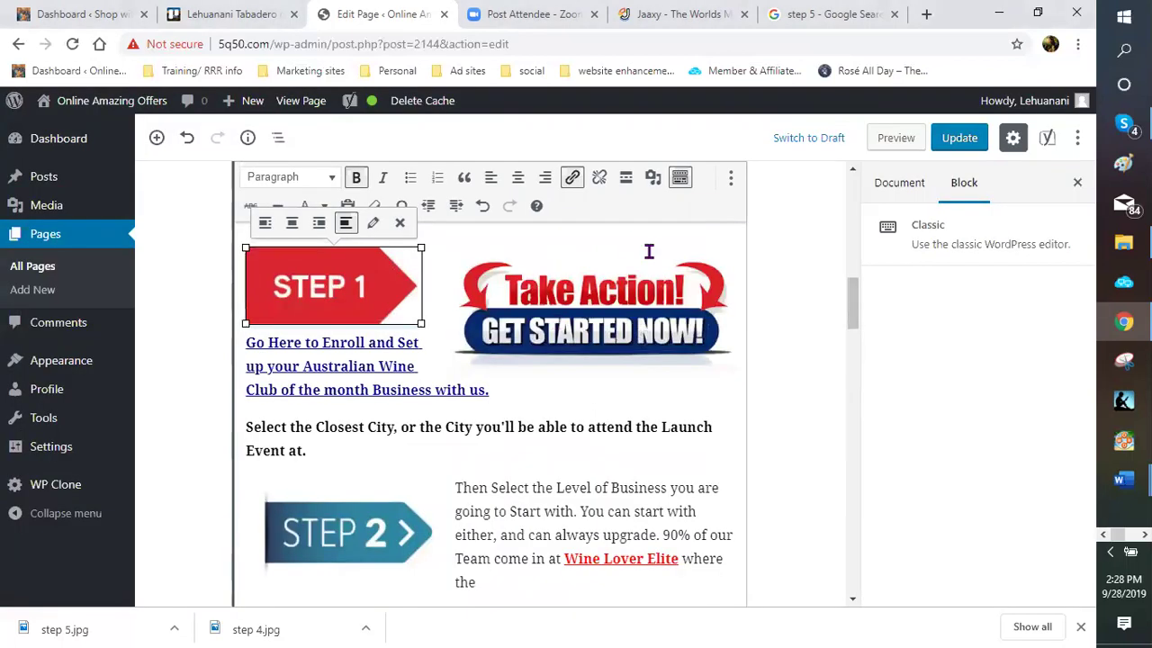
click(644, 258)
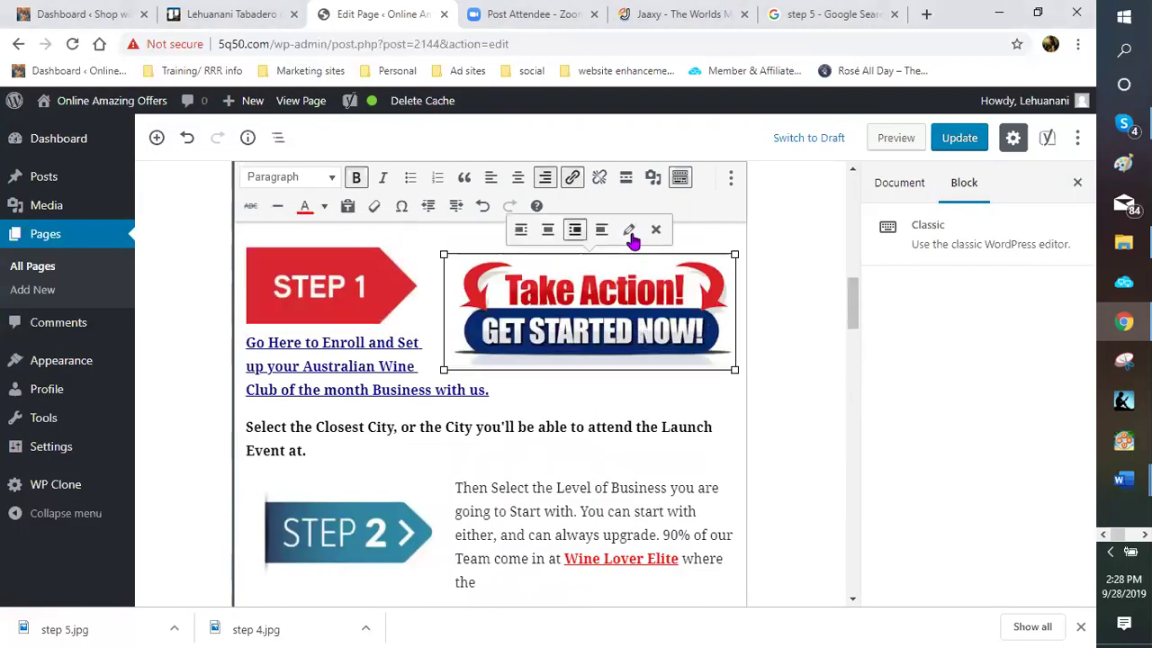
click(629, 231)
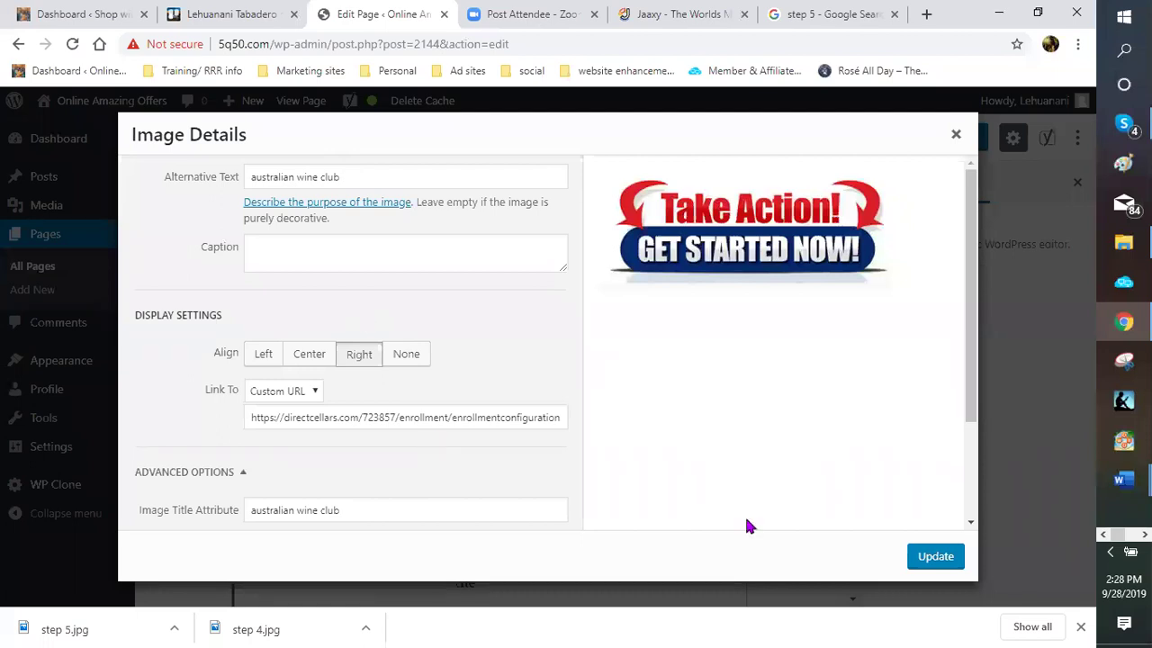
scroll(933, 559, down, 2)
click(935, 557)
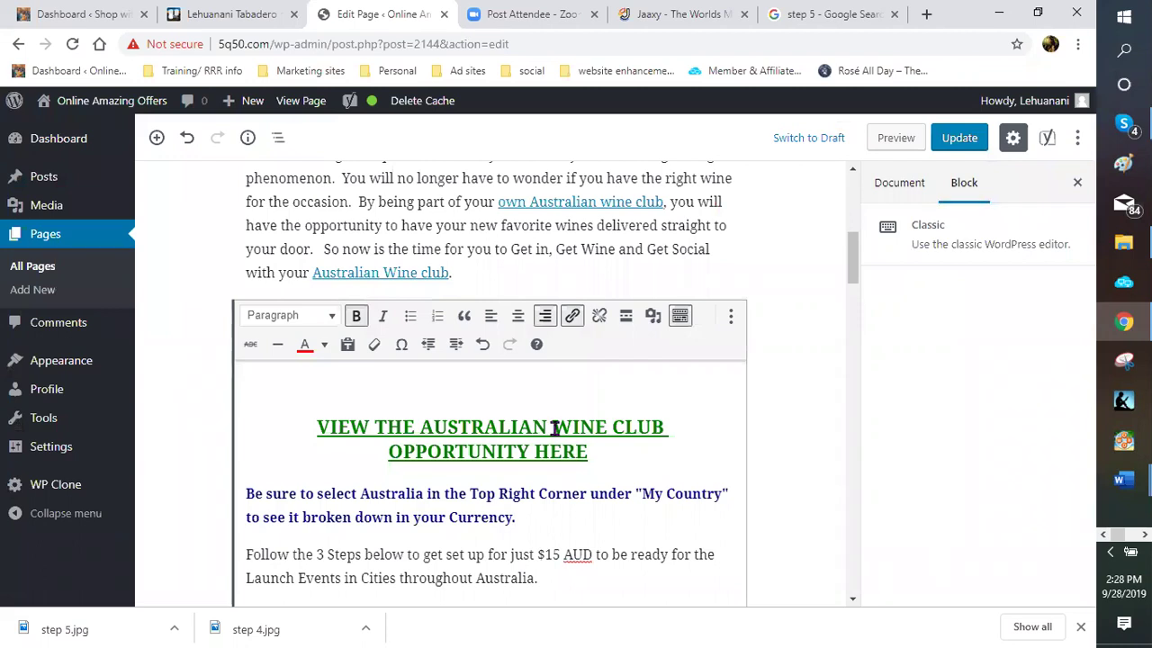
scroll(504, 424, down, 5)
Open the STEP 2 image's details and set its alt text to 'australian wine club'
scroll(367, 357, down, 2)
click(384, 368)
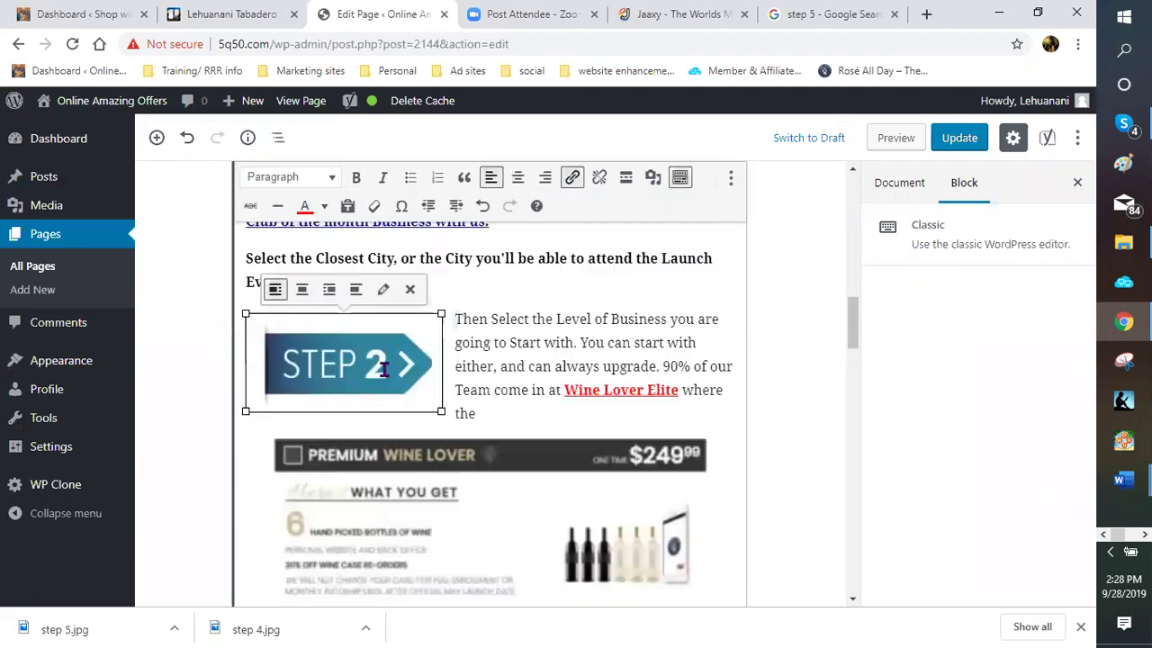
click(385, 303)
click(317, 178)
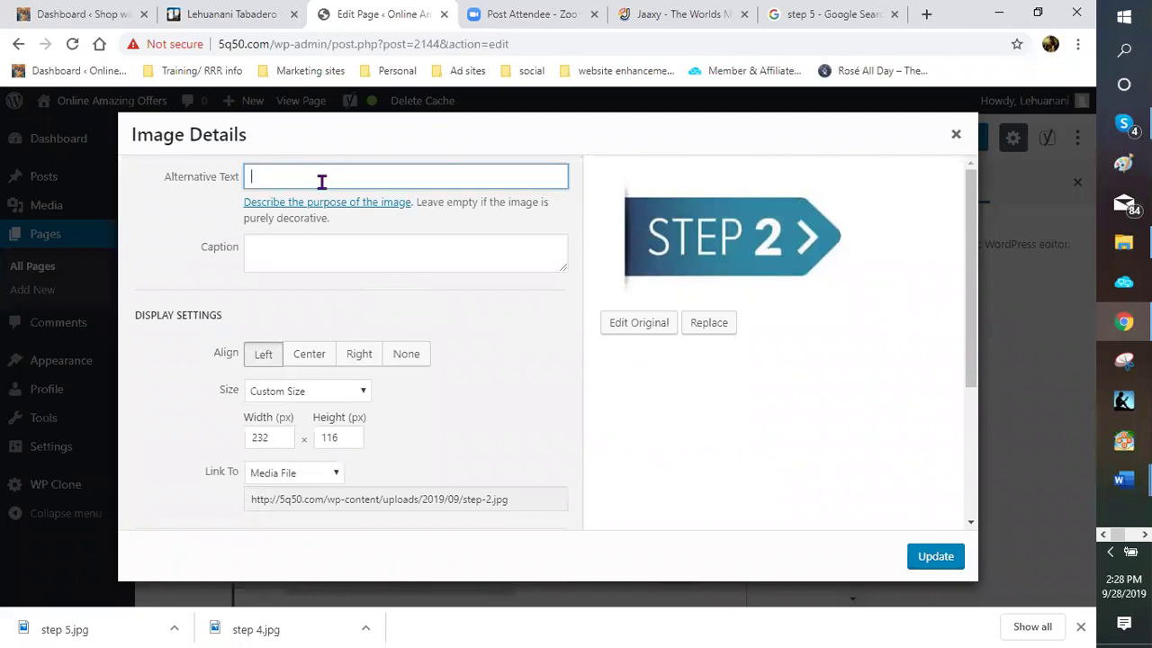
text(australian wine club)
Replace the STEP 2 image's link with the pasted enrollment page URL
scroll(337, 367, down, 1)
click(306, 361)
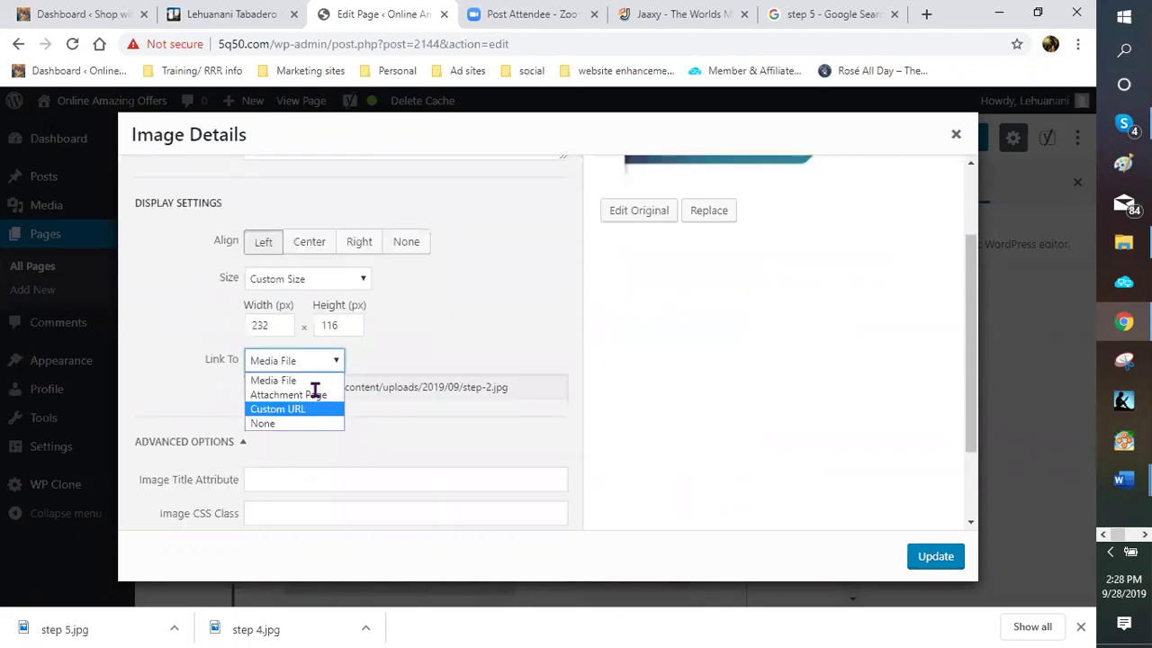
key(Return)
right_click(346, 387)
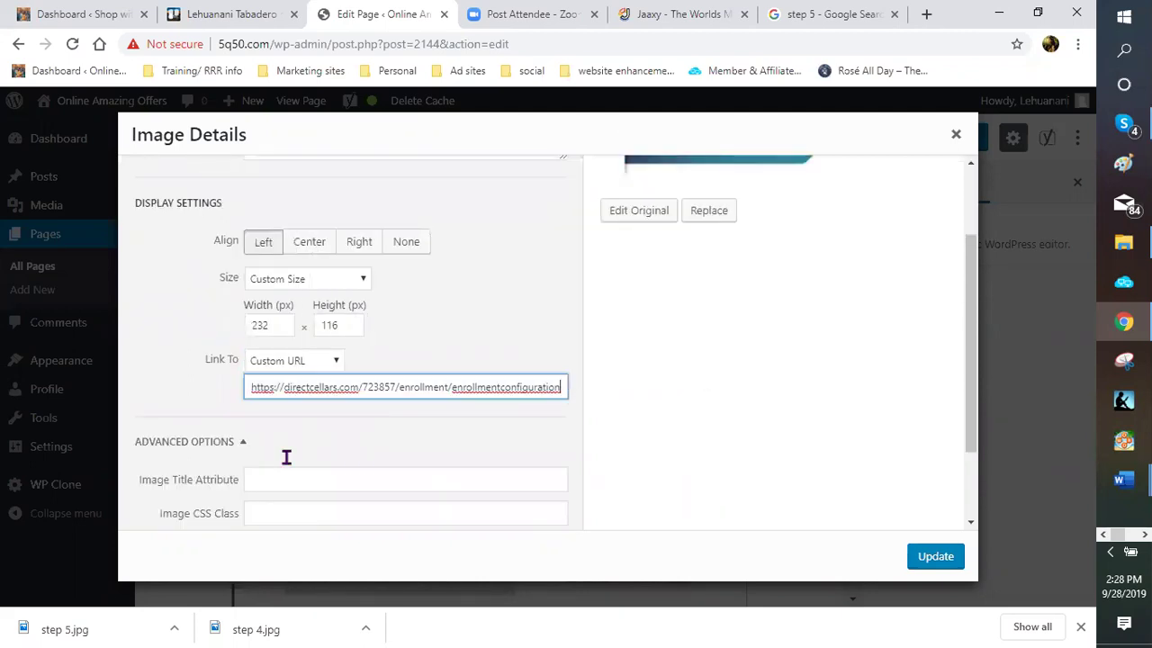
Title the STEP 2 image 'Australian wine club', open its link in a new tab, and apply
scroll(301, 376, down, 1)
click(301, 376)
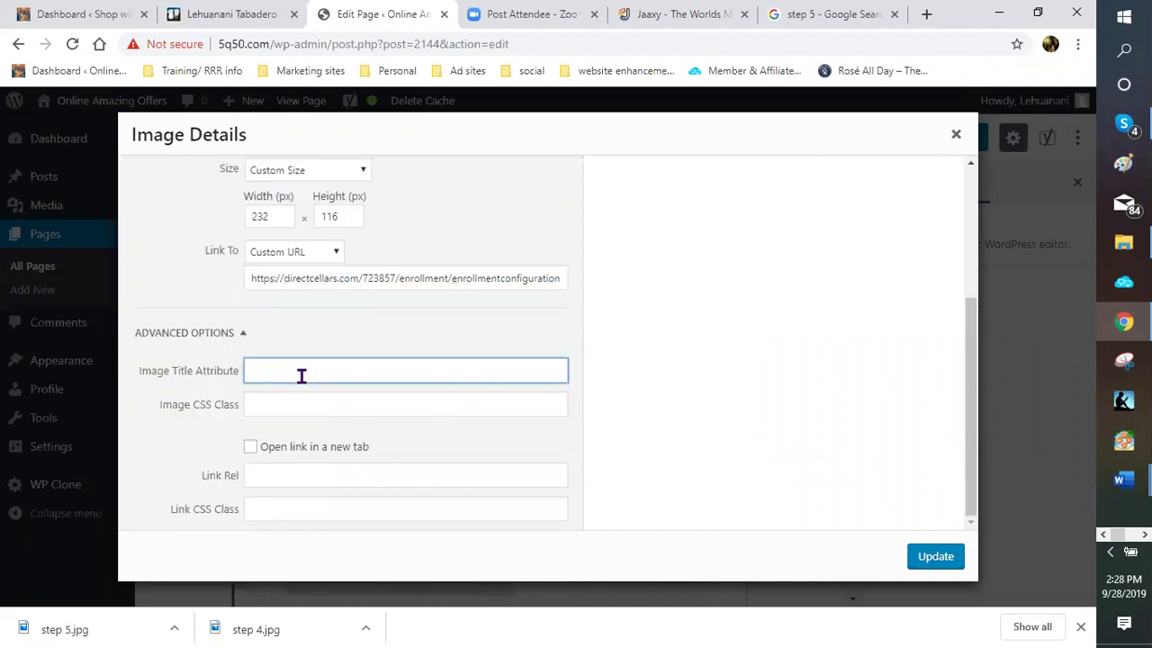
text(Australian wine club)
click(256, 441)
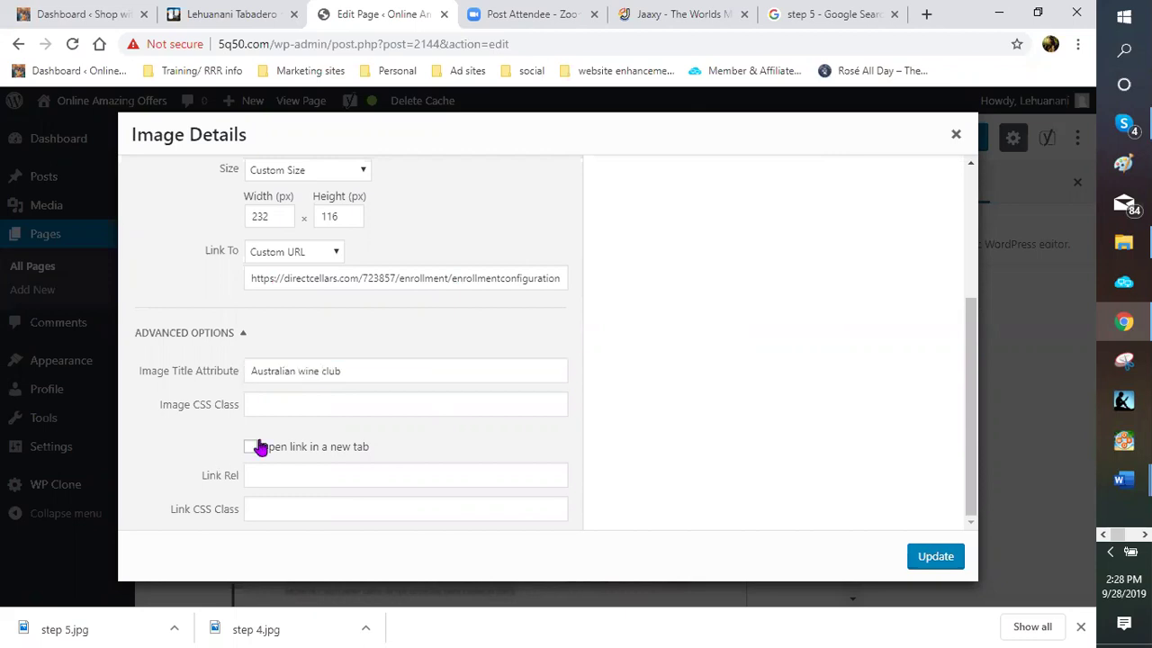
click(934, 557)
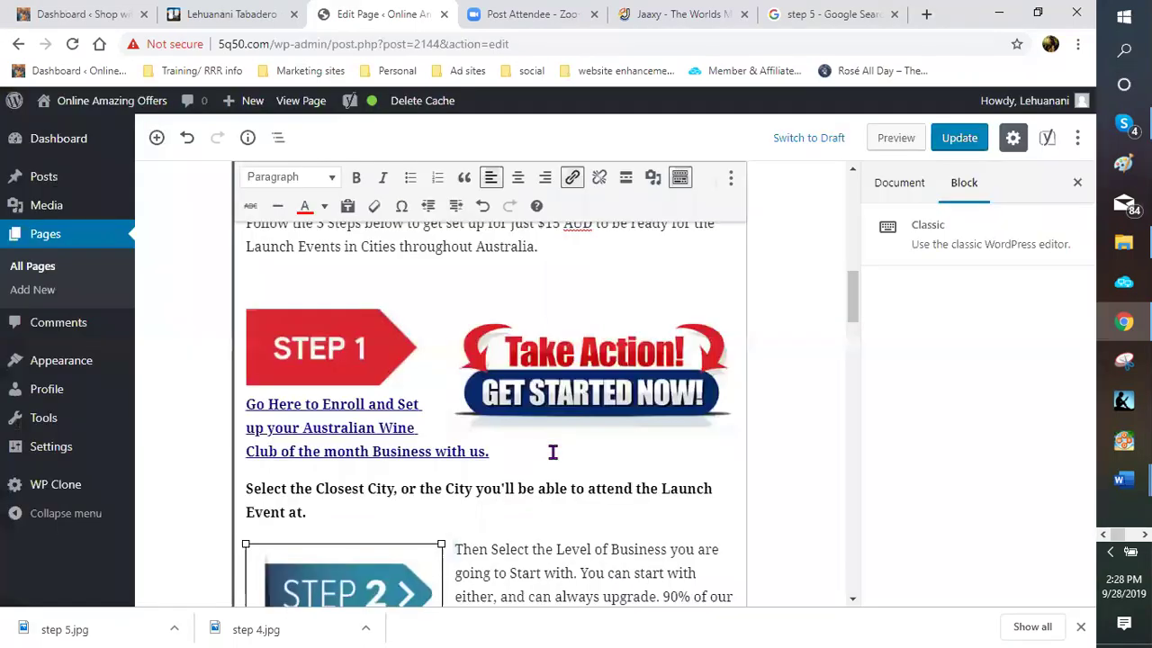
Open the wine package image's details and change its alt text ending to 'australian wine club'
scroll(556, 438, down, 4)
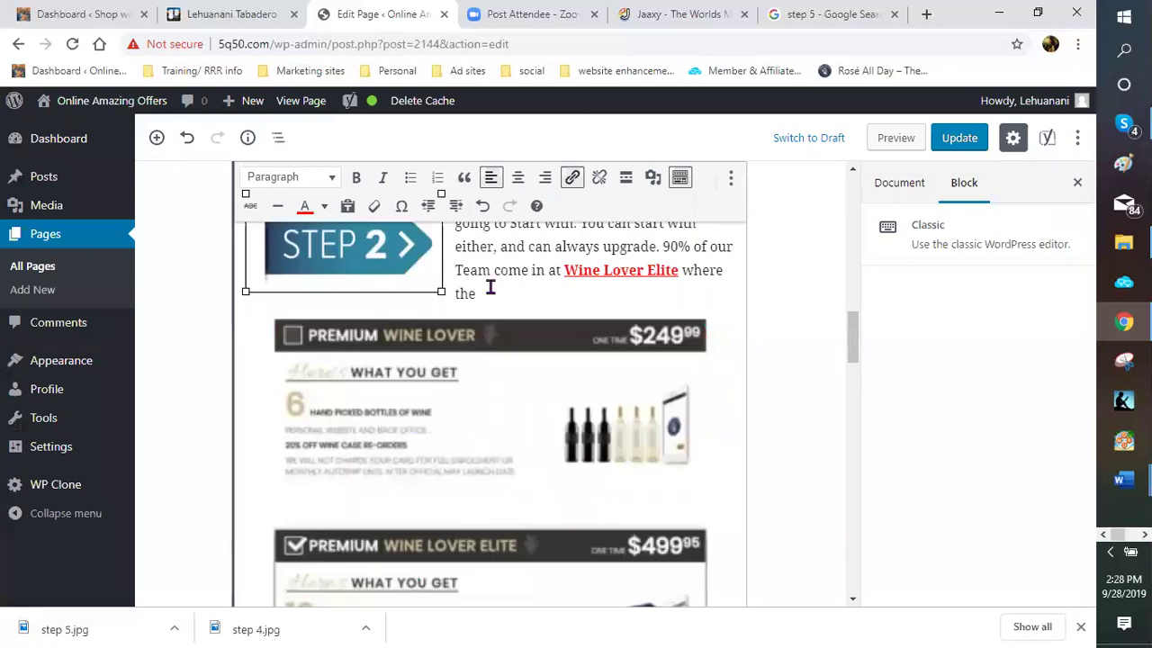
scroll(498, 395, down, 2)
scroll(499, 395, up, 3)
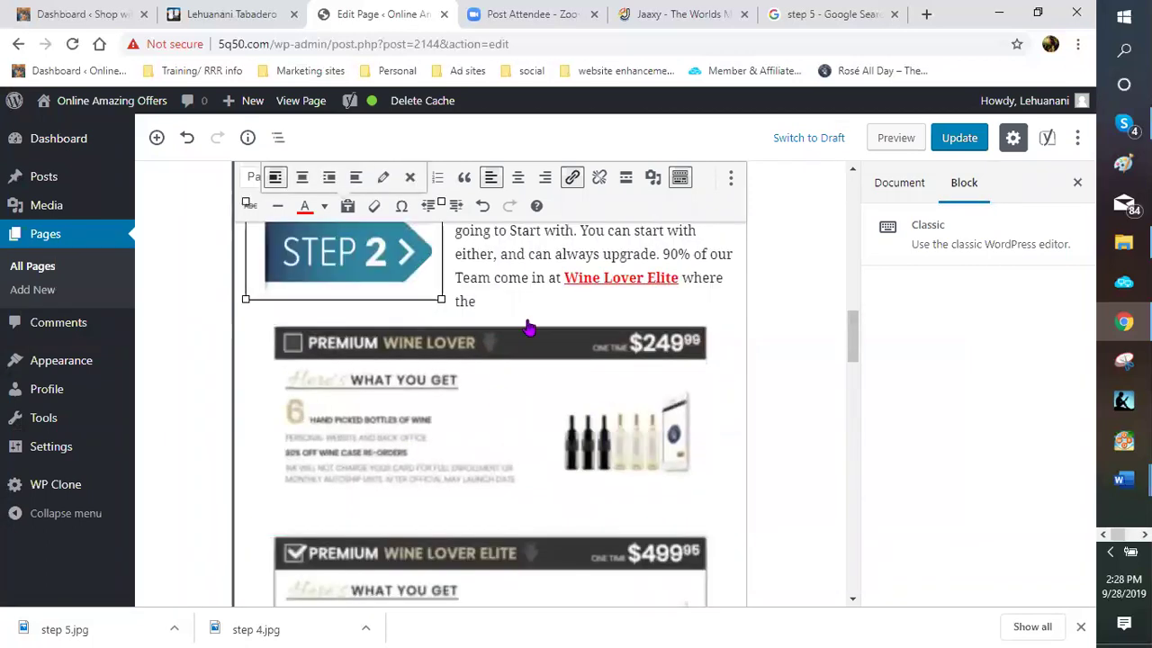
click(527, 329)
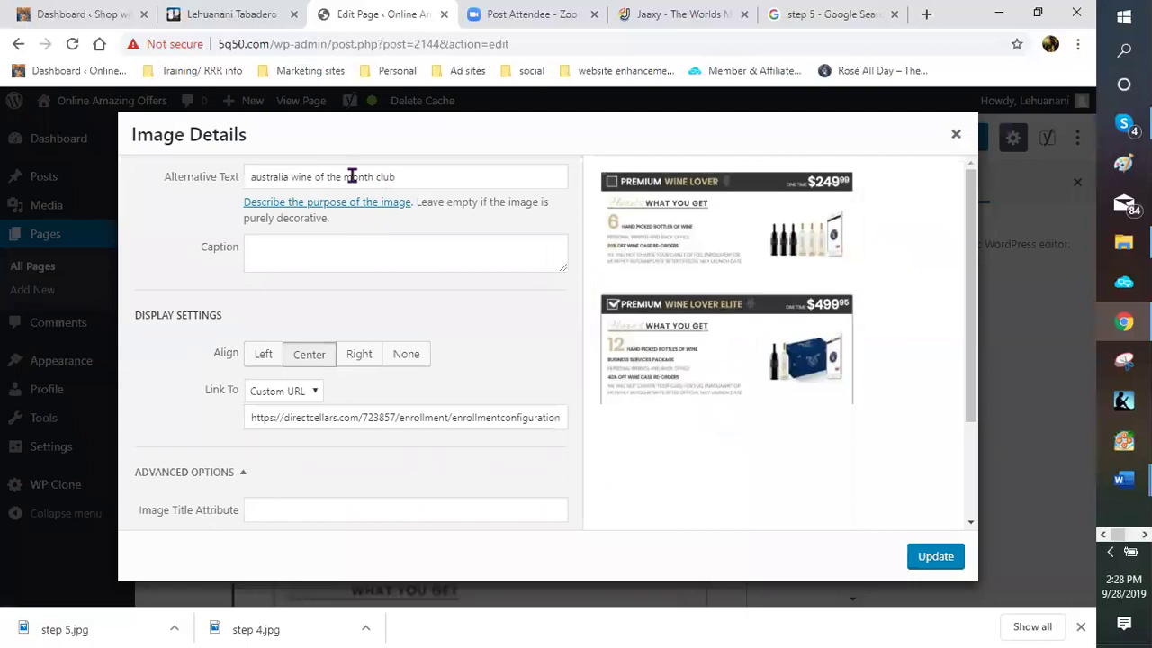
click(300, 179)
key(shift+End)
key(shift+Left)
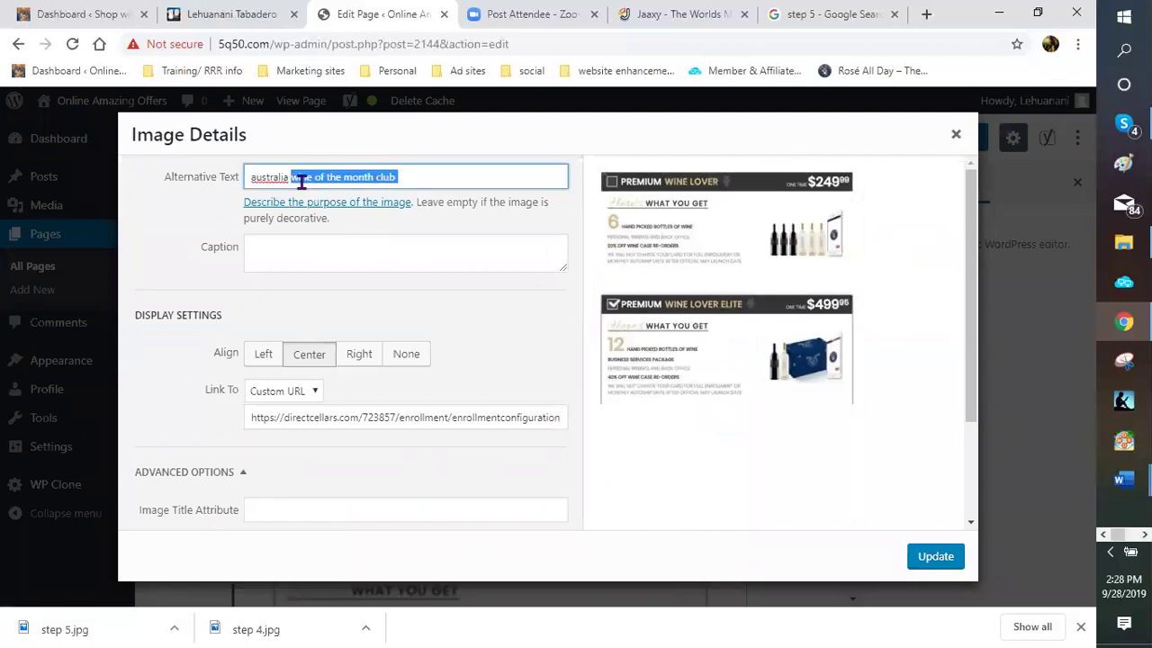
key(BackSpace)
key(BackSpace)
text(n )
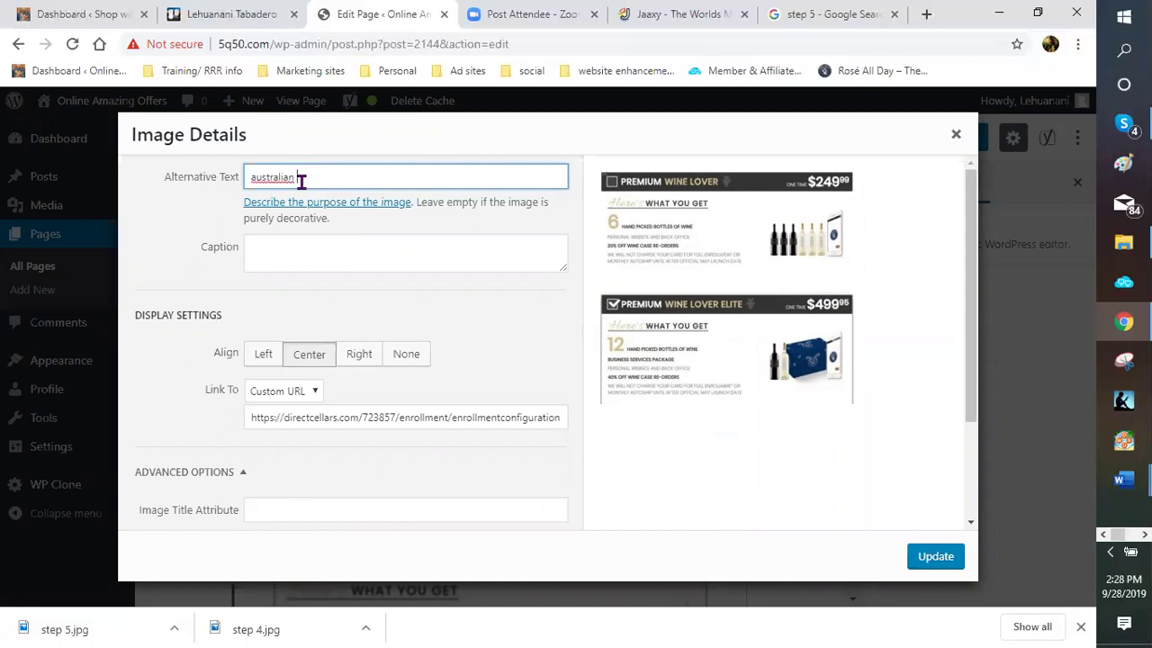
text(wine club)
Give the wine package image the title 'australian wine club' and apply the changes
scroll(300, 254, down, 1)
scroll(317, 297, down, 2)
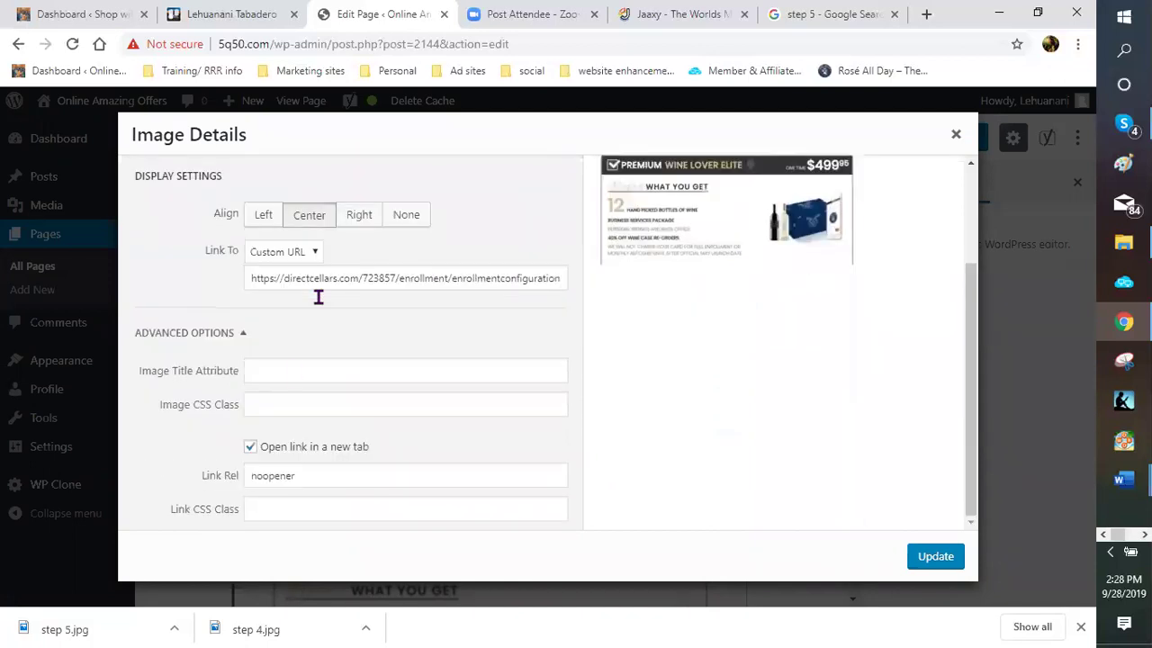
click(294, 371)
text(aust)
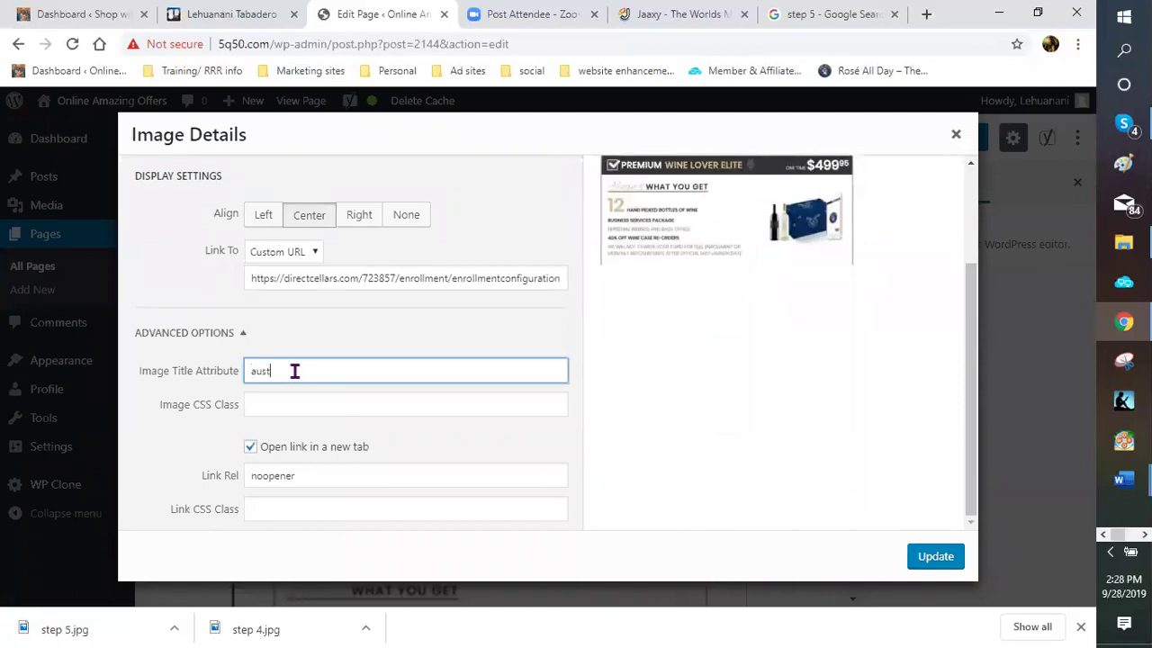
text(ralian wine club)
click(920, 556)
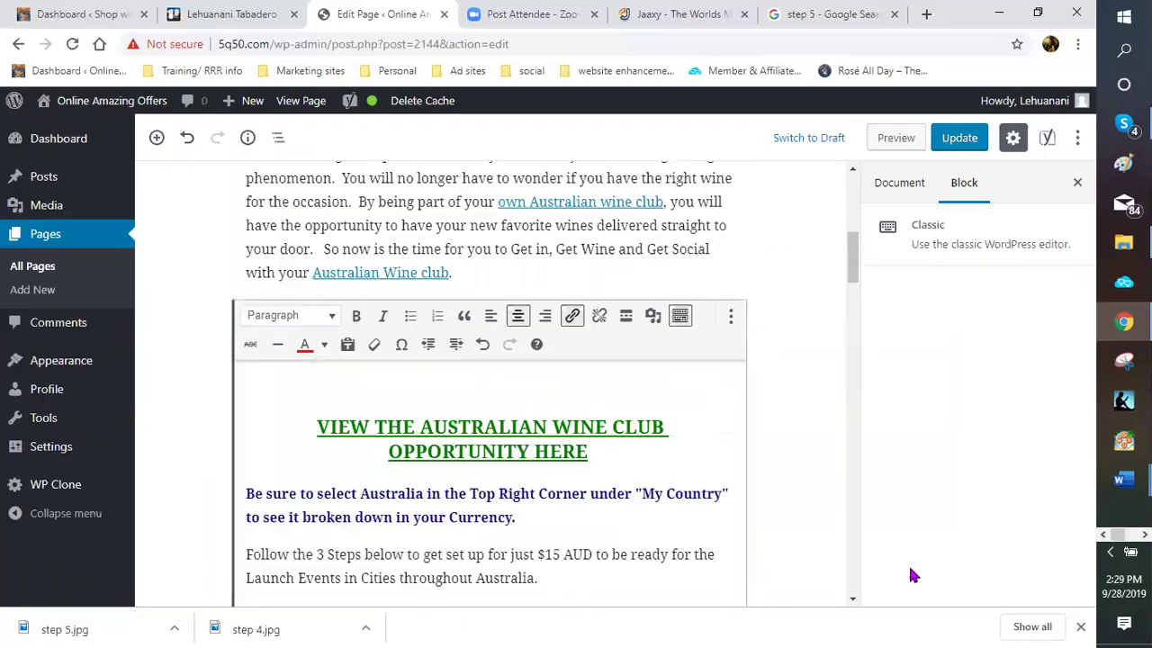
Open the STEP 3 image's details and set its alt text to 'australian wine club'
scroll(570, 450, down, 3)
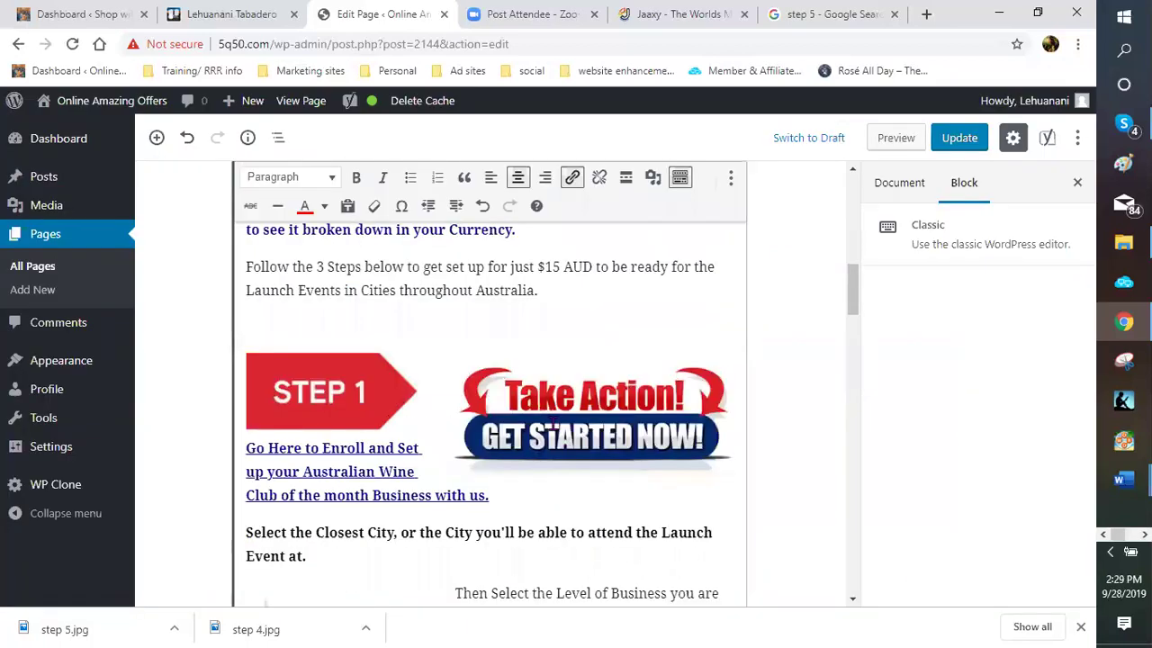
scroll(494, 411, down, 5)
click(479, 396)
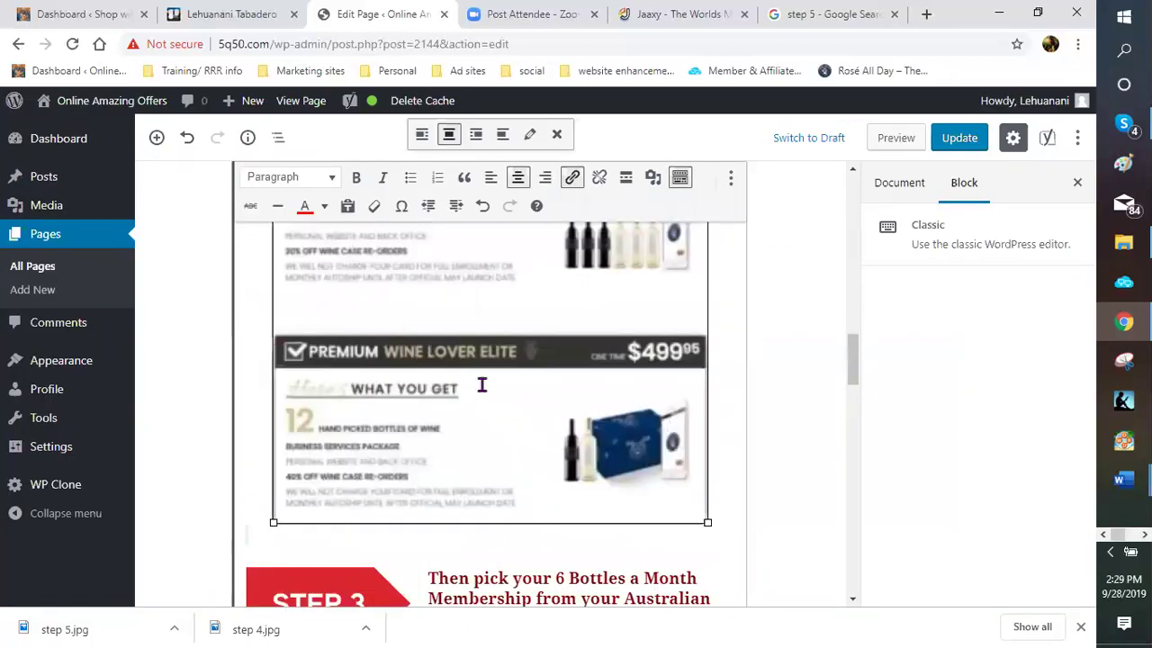
scroll(351, 322, down, 3)
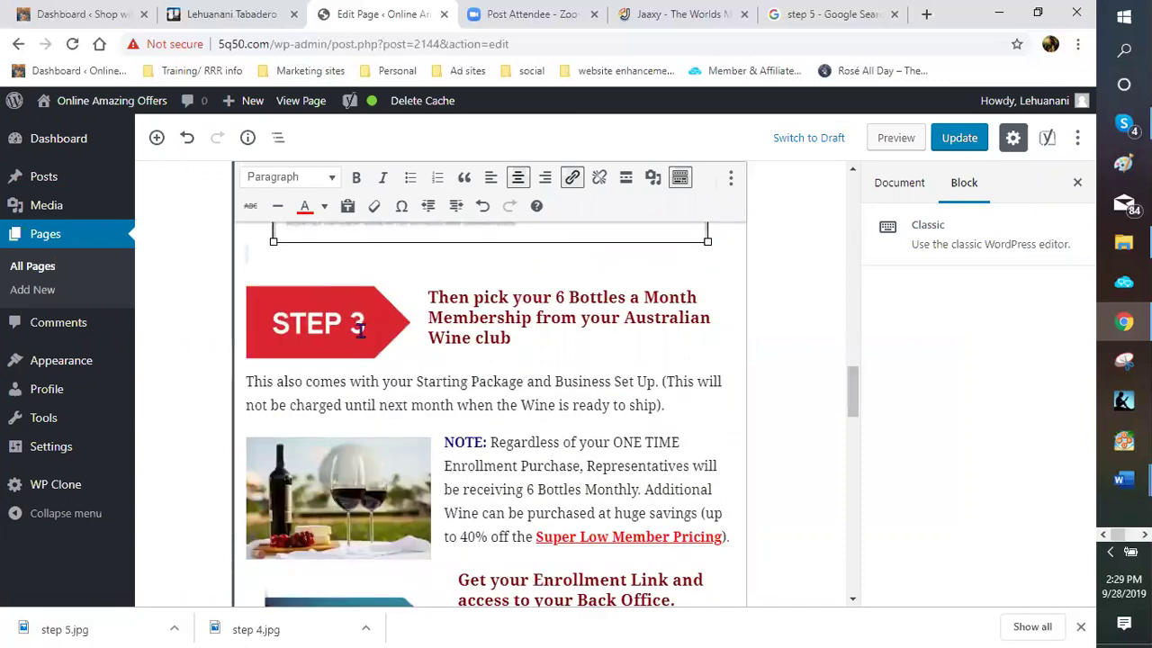
click(378, 311)
click(368, 214)
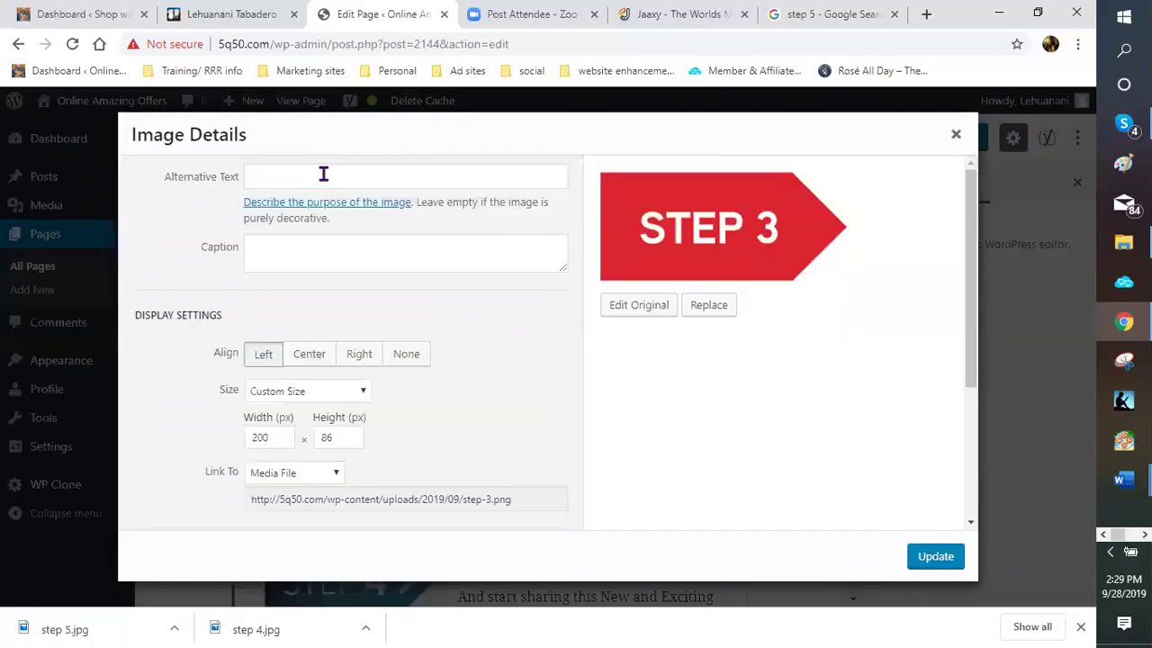
click(332, 178)
text(aus)
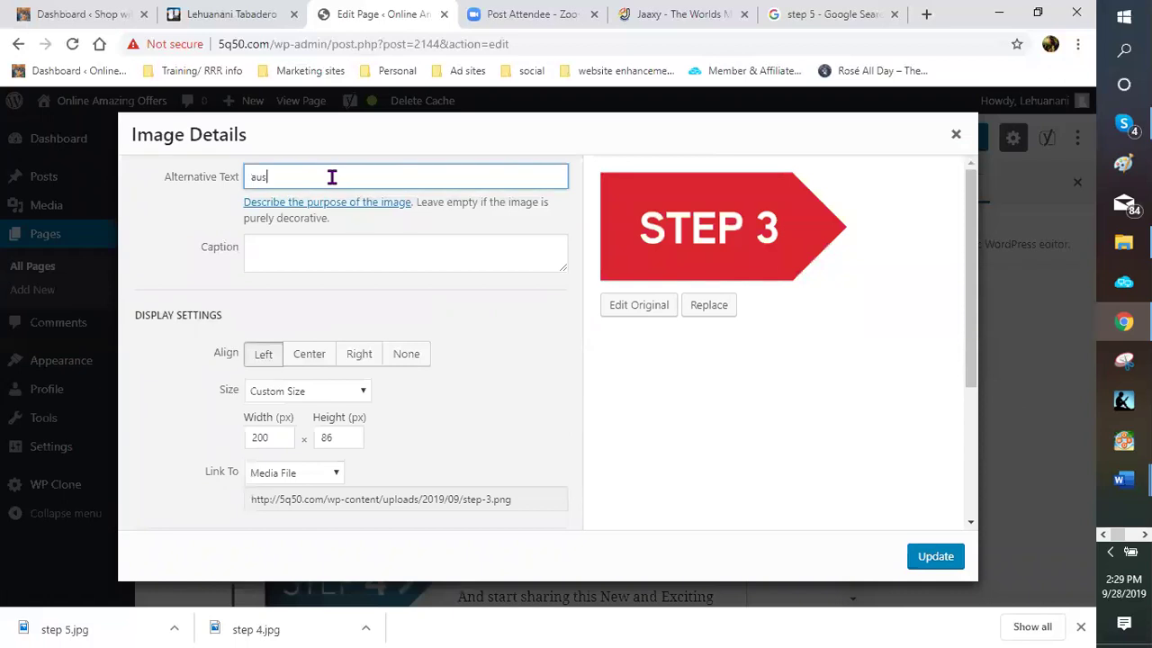
text(tralian wine club)
Switch the STEP 3 image's link from Media File to the pasted enrollment URL
click(331, 474)
click(324, 507)
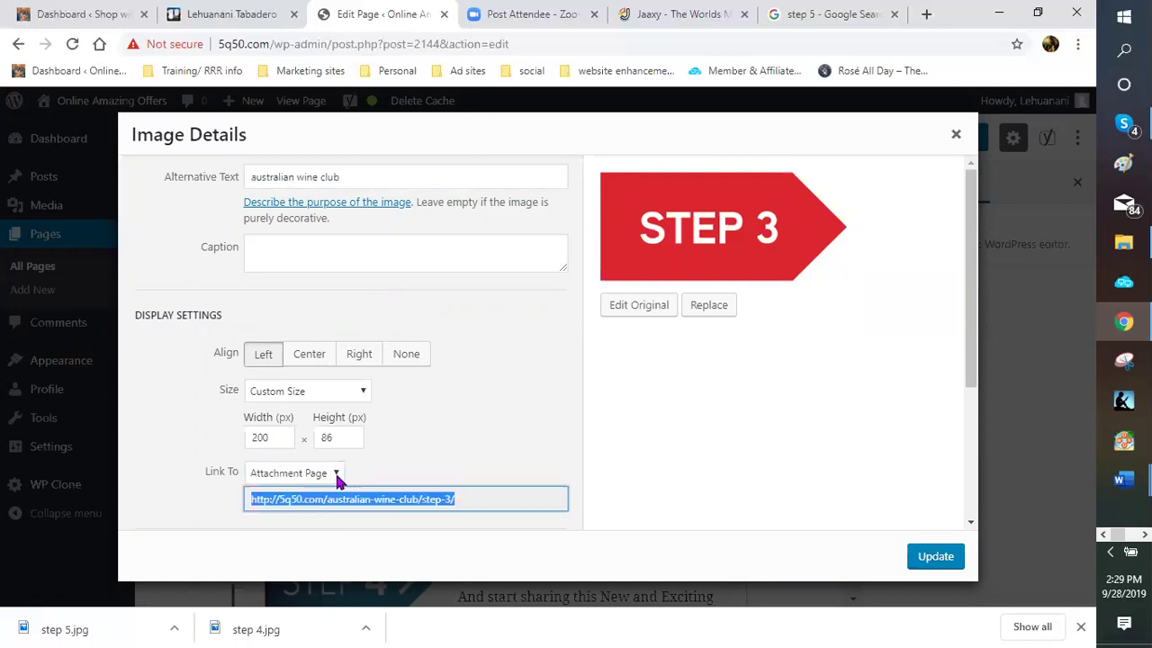
click(342, 499)
right_click(357, 502)
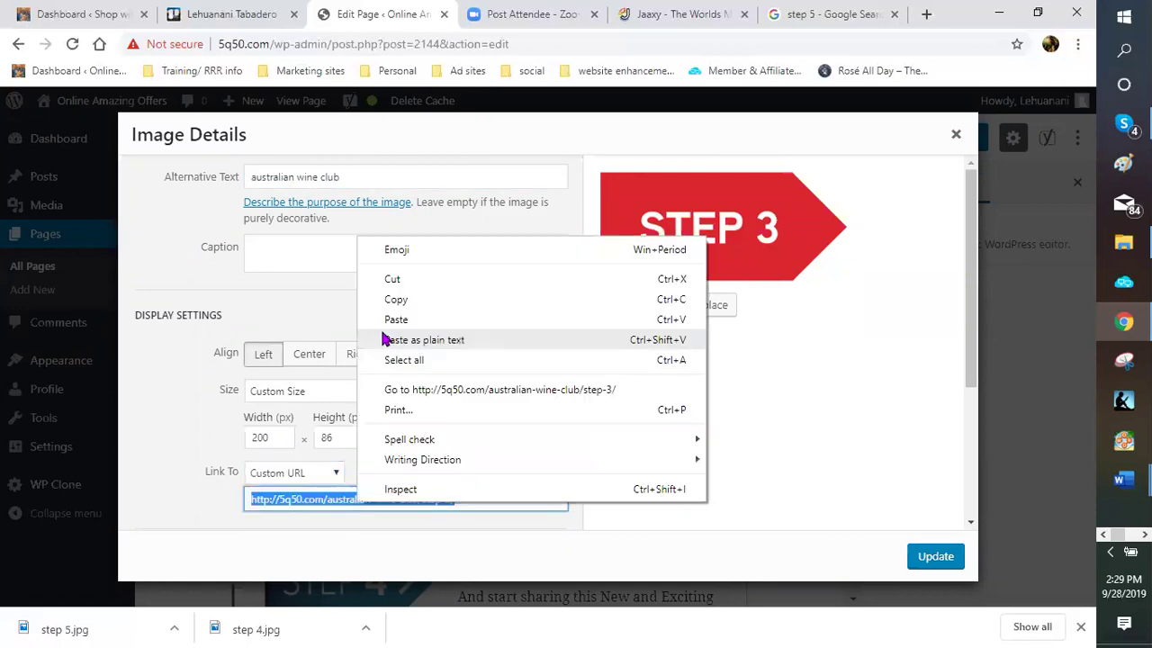
click(415, 338)
Give the STEP 3 image the title 'australian wine club' and apply the changes
scroll(289, 400, down, 3)
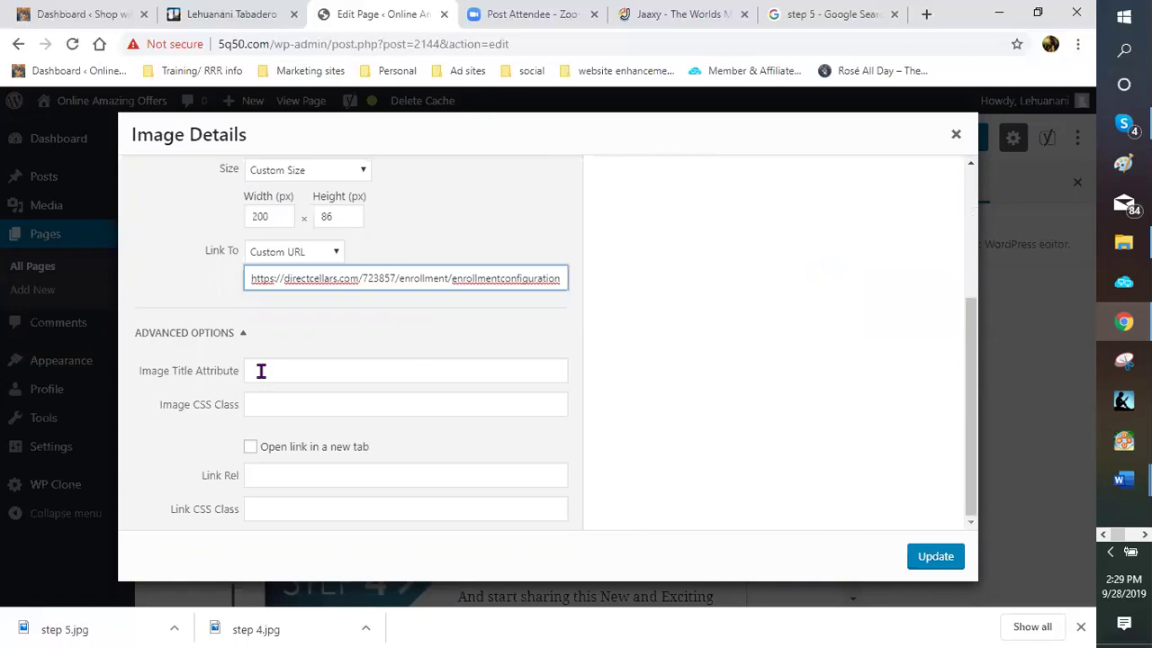
click(260, 371)
text(australi)
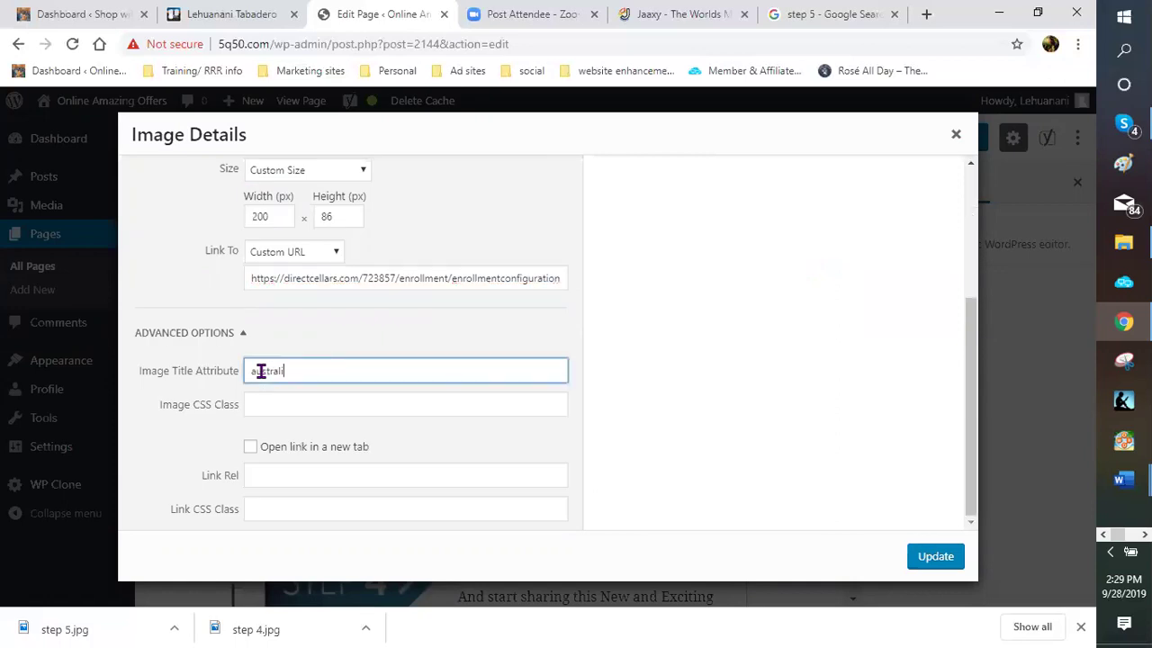
text(an wine club)
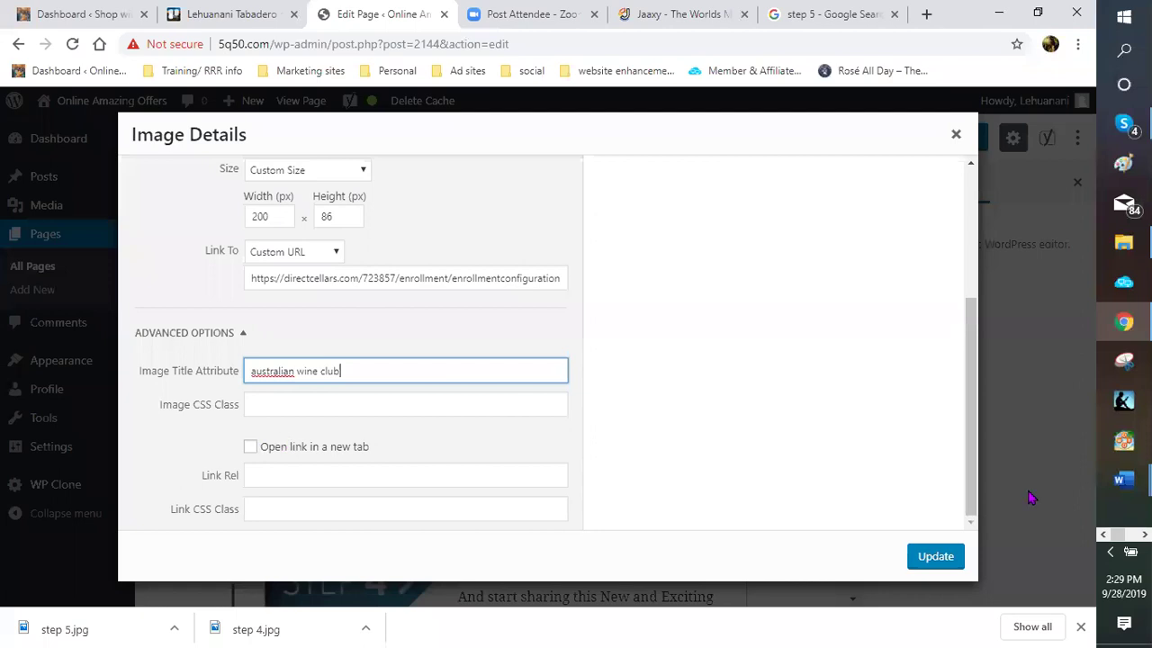
click(927, 556)
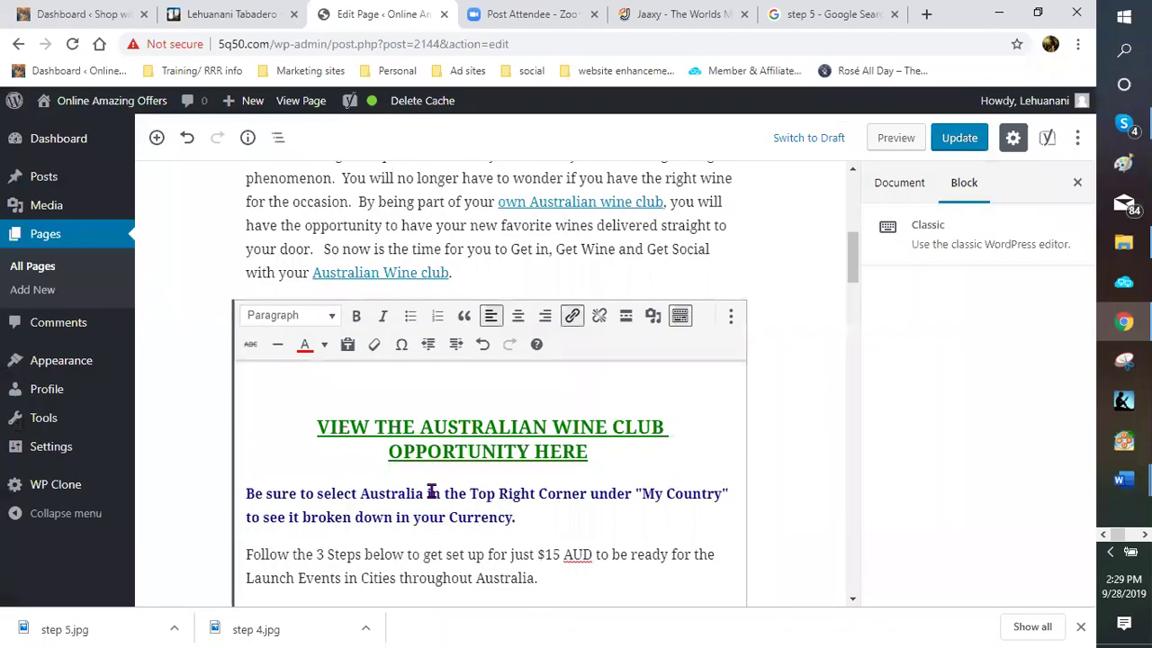
Reopen the wine-glasses image's details to review them, then close them with Update
scroll(430, 477, down, 8)
scroll(429, 466, down, 5)
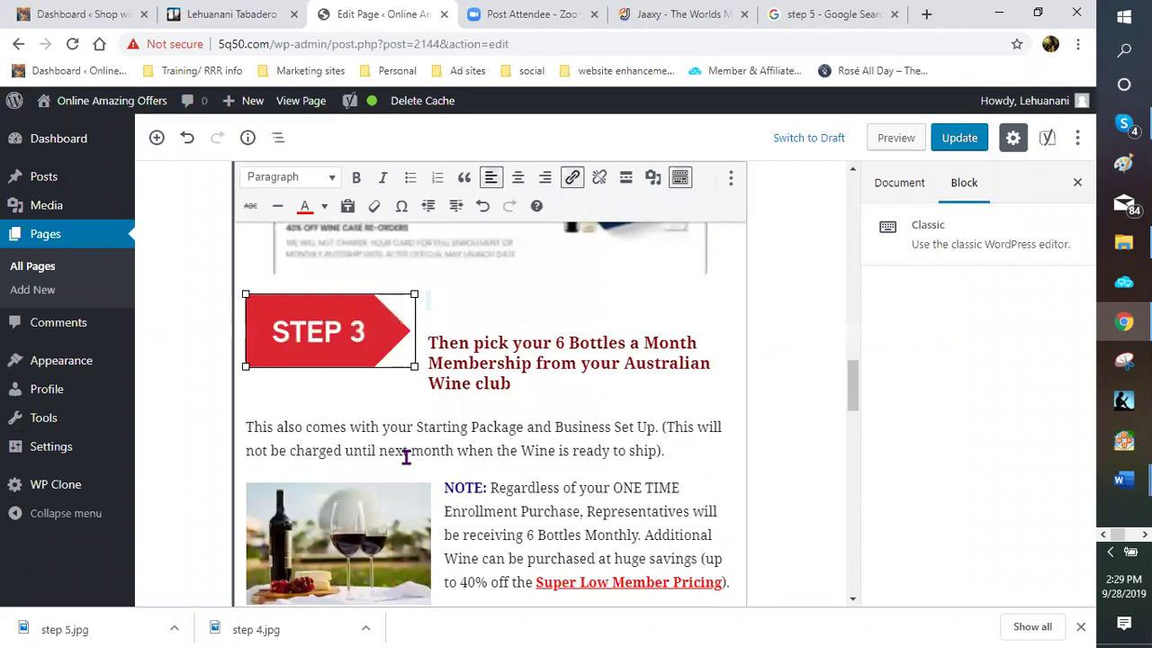
scroll(380, 308, down, 5)
scroll(385, 213, down, 1)
click(374, 259)
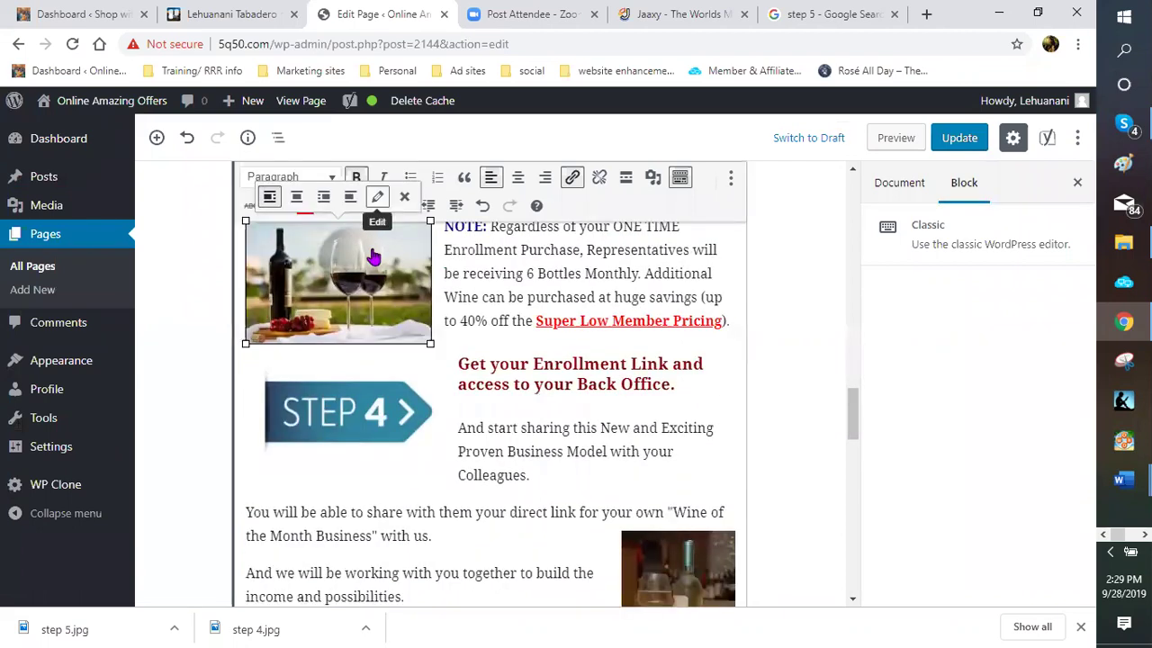
click(377, 197)
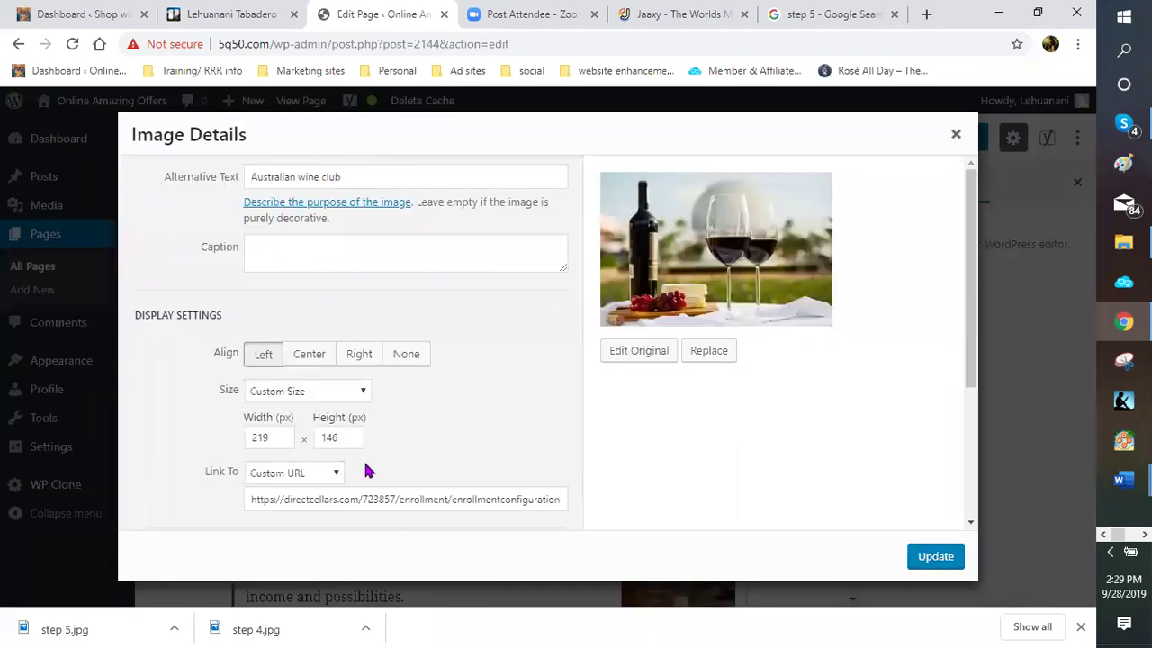
scroll(609, 454, down, 3)
click(936, 557)
Open the STEP 4 image's details and set its alt text to 'australian wine club'
click(358, 363)
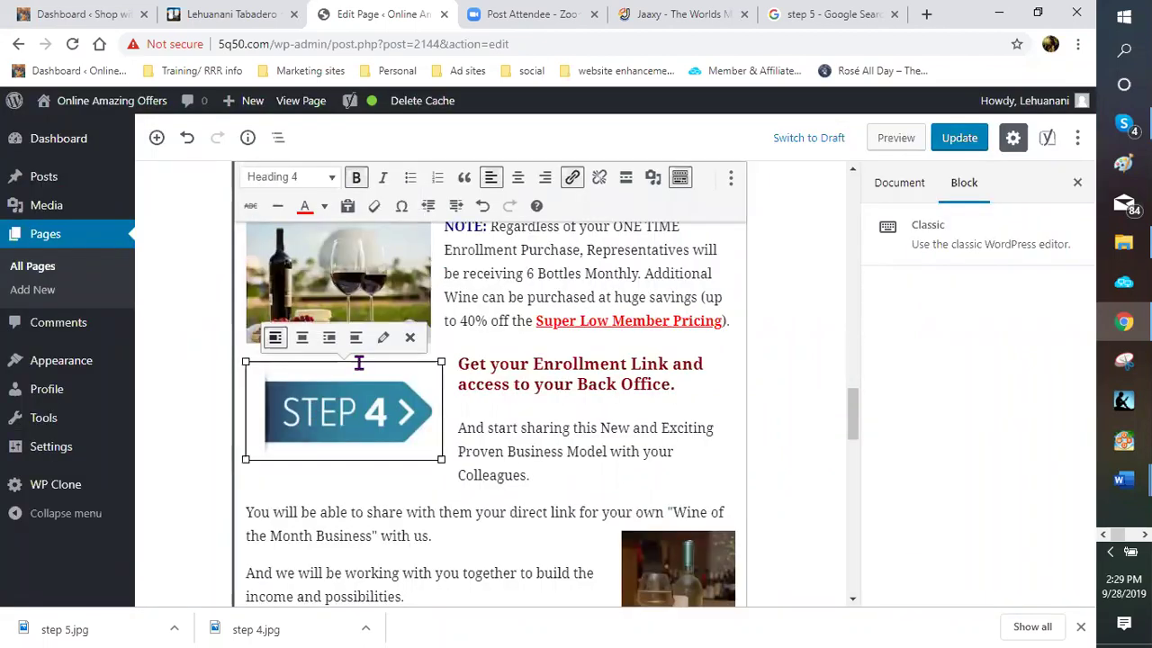
click(382, 337)
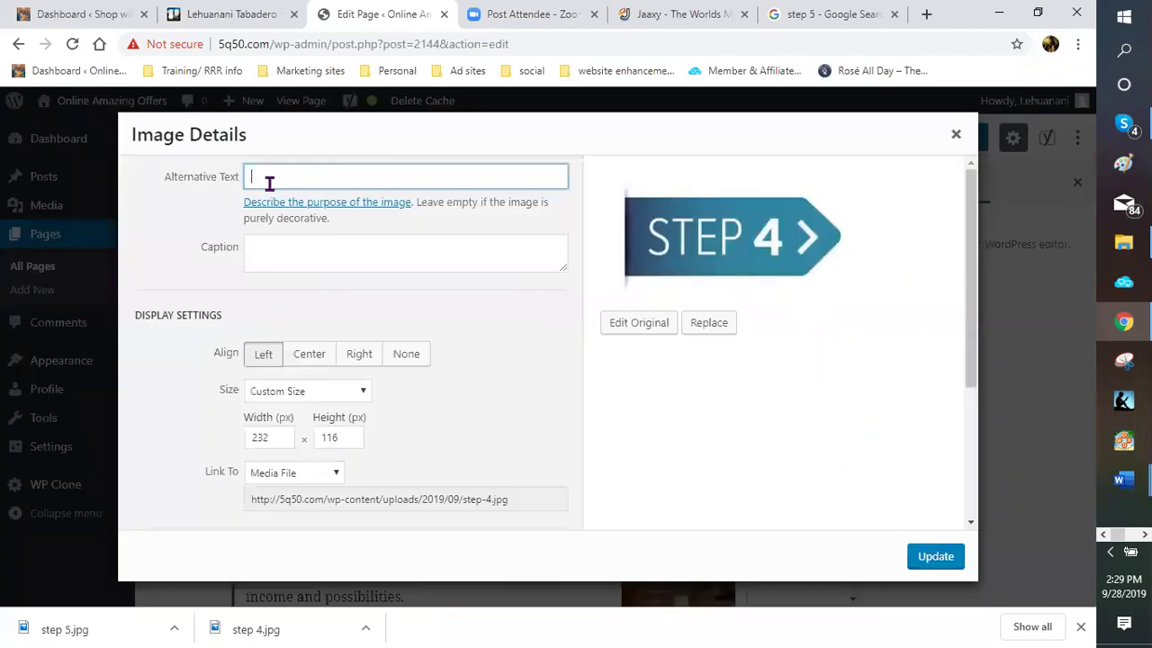
text(australian wine)
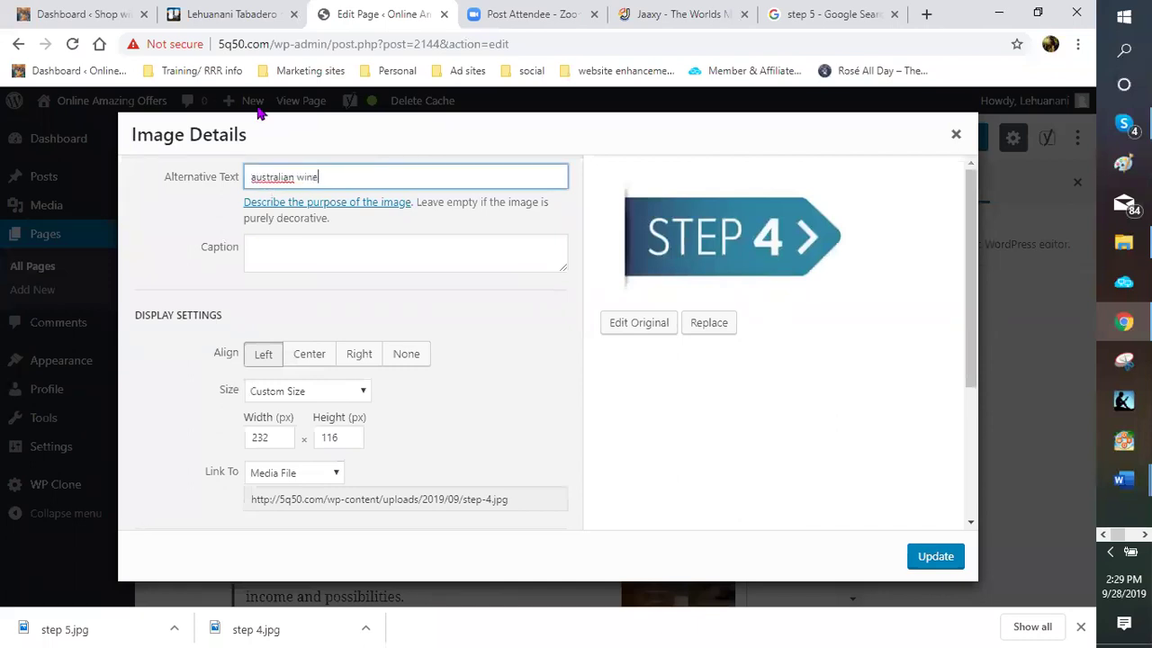
text( club)
Set the STEP 4 image to link to a Custom URL, pasting the enrollment address over the old one
scroll(330, 267, down, 3)
click(334, 253)
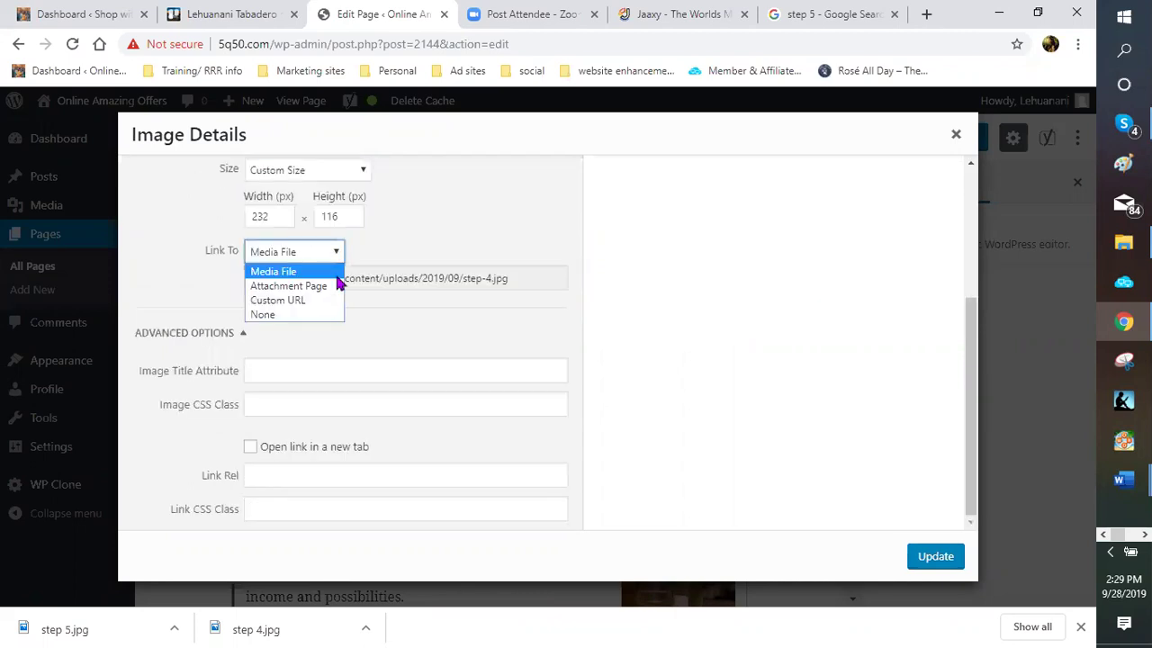
key(Return)
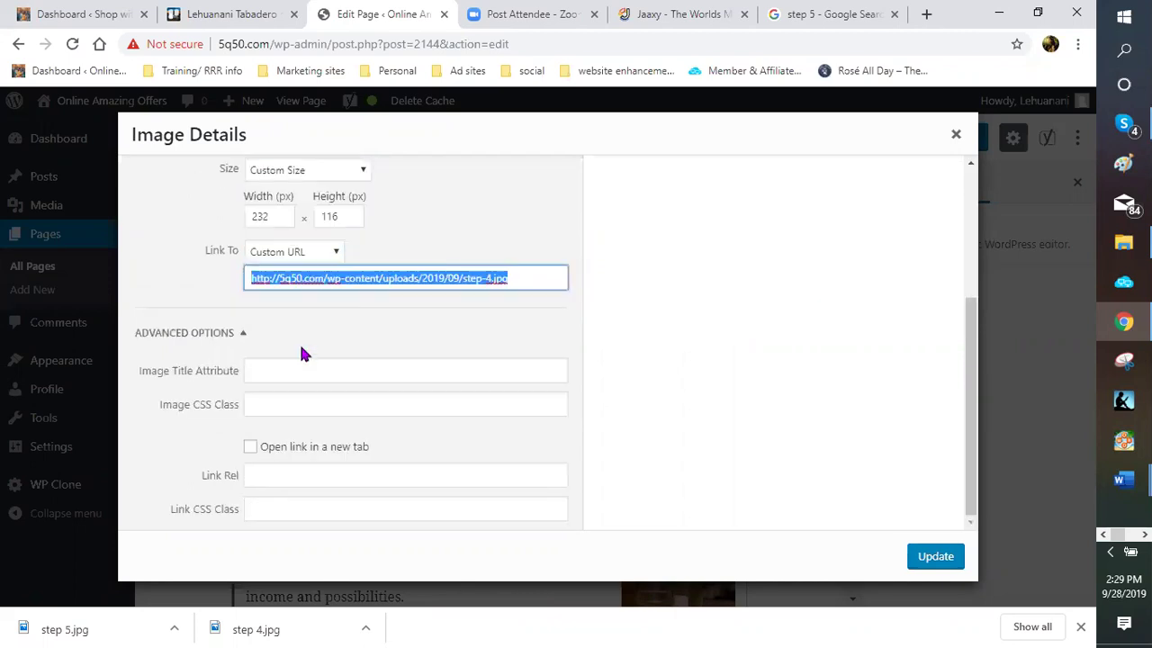
click(336, 253)
click(312, 297)
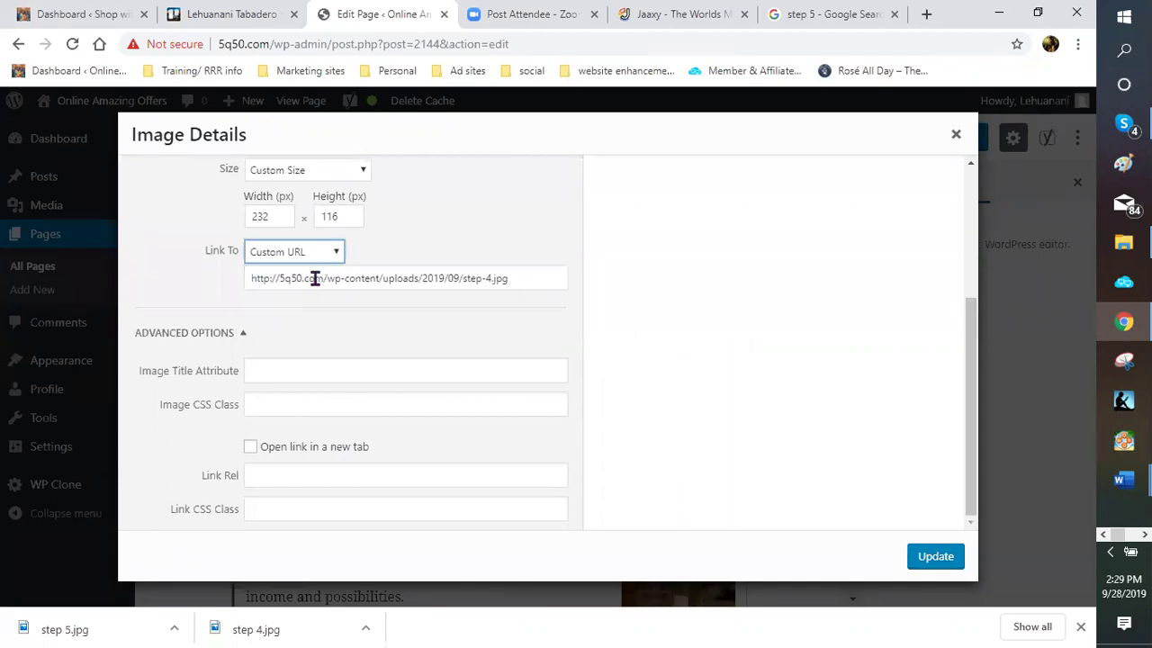
key(alt+Down)
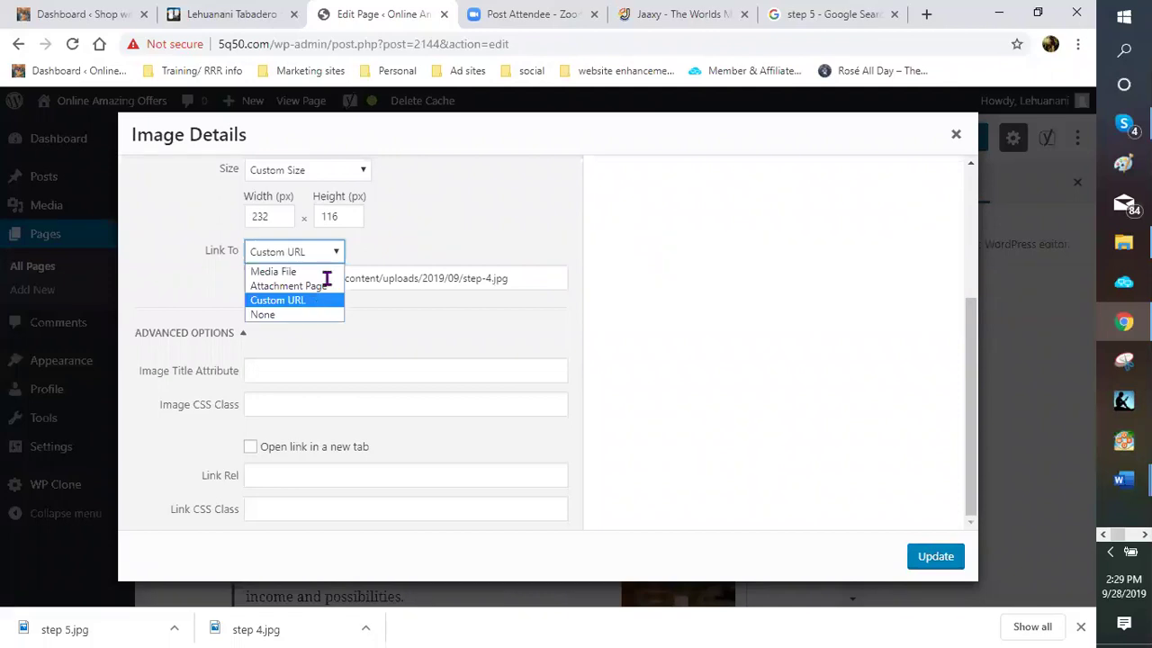
click(509, 281)
triple_click(286, 278)
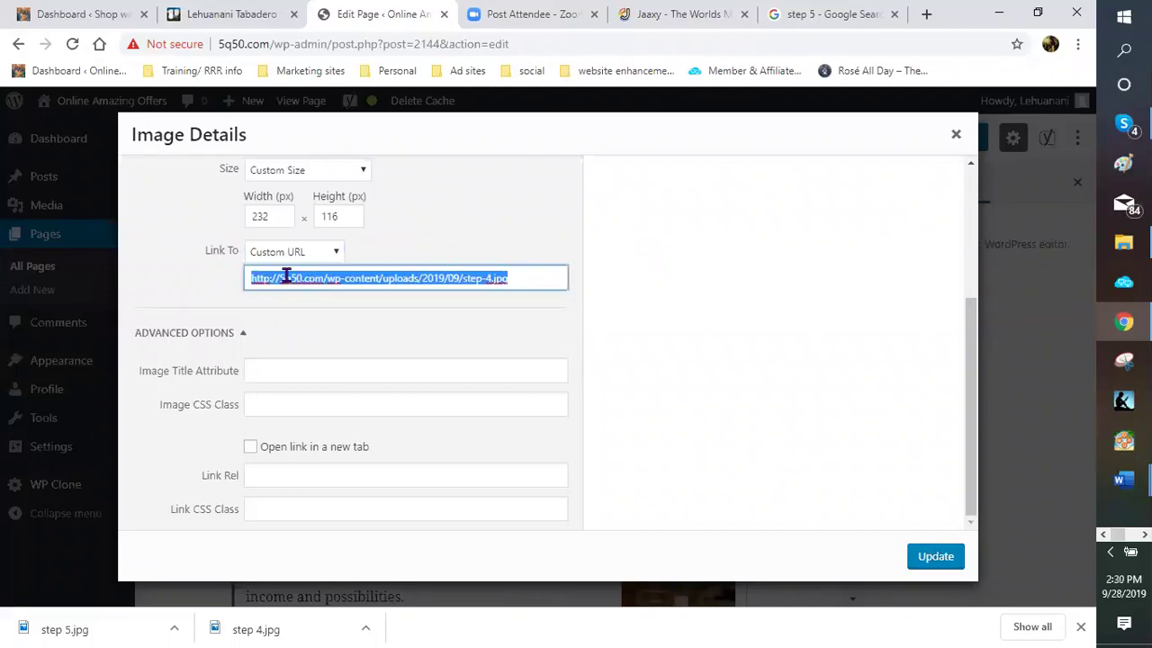
right_click(290, 280)
click(335, 362)
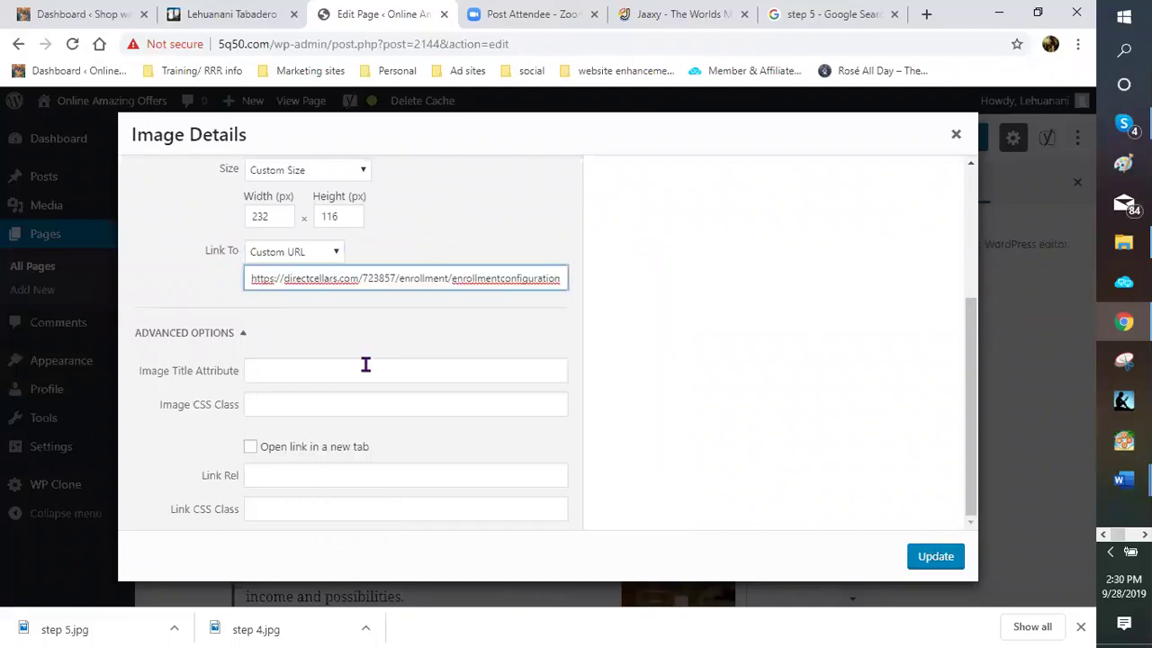
Title the STEP 4 image 'australian wine club', open its link in a new tab, and apply
click(268, 374)
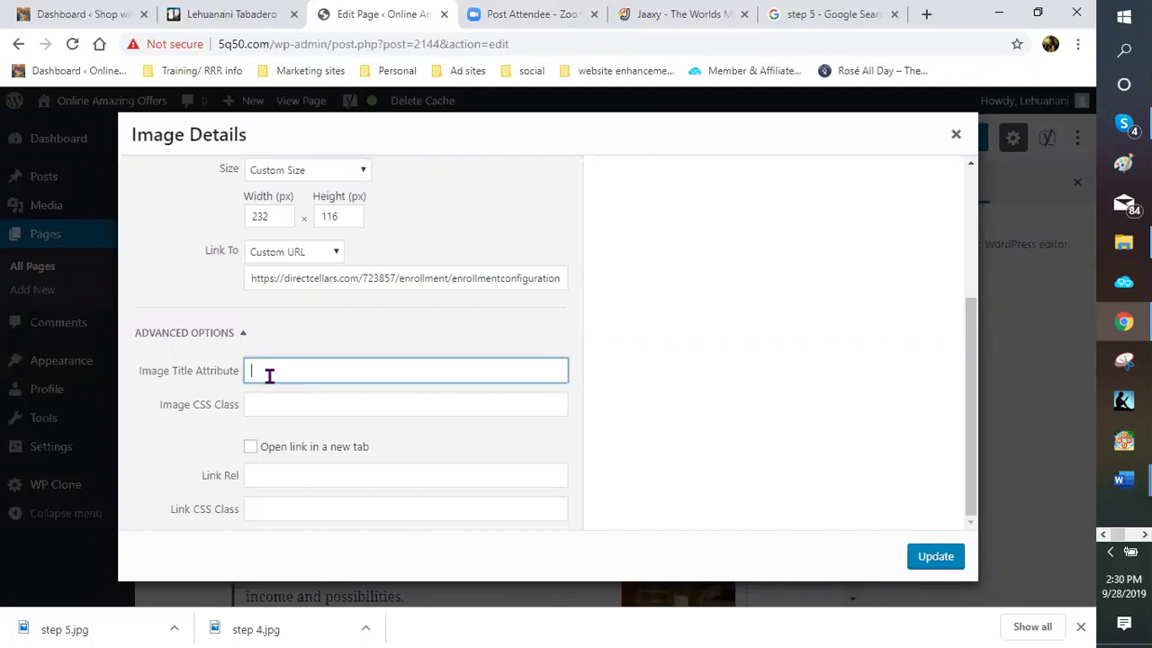
text(s)
key(BackSpace)
text(australian wine clum)
click(252, 448)
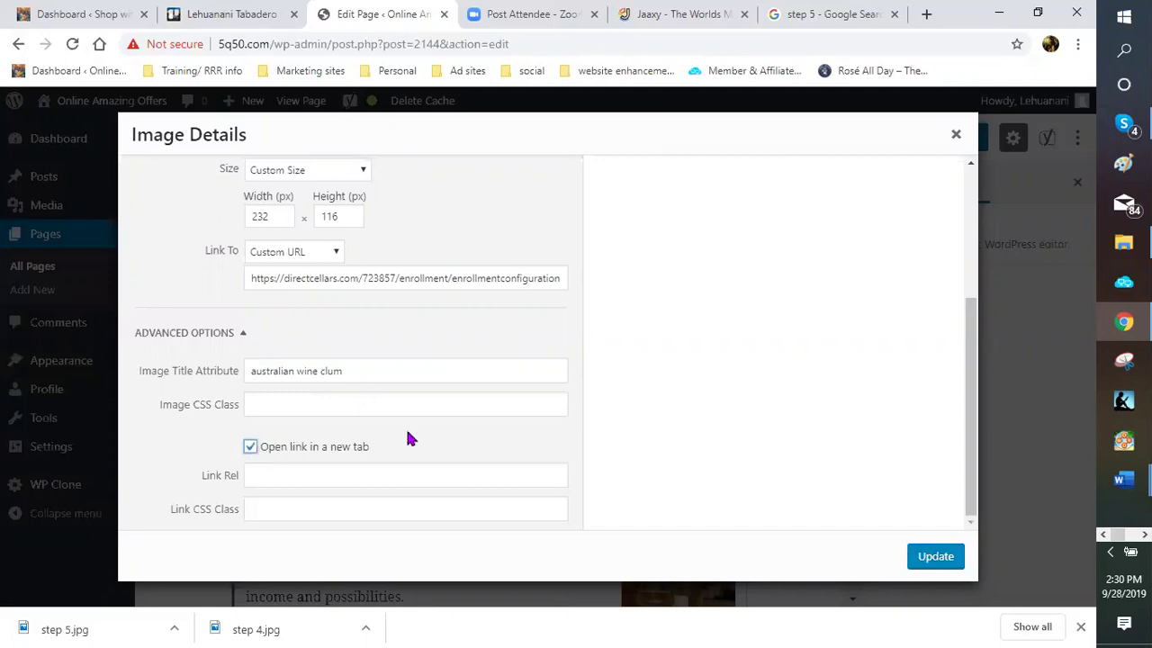
click(347, 371)
key(BackSpace)
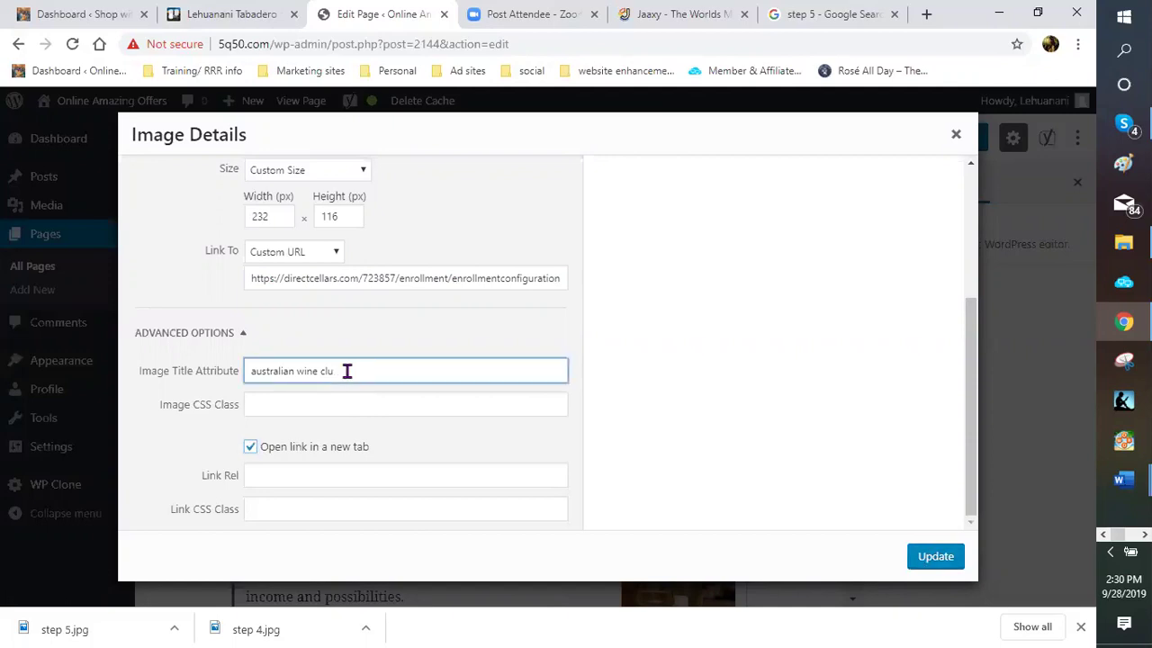
text(b)
click(909, 550)
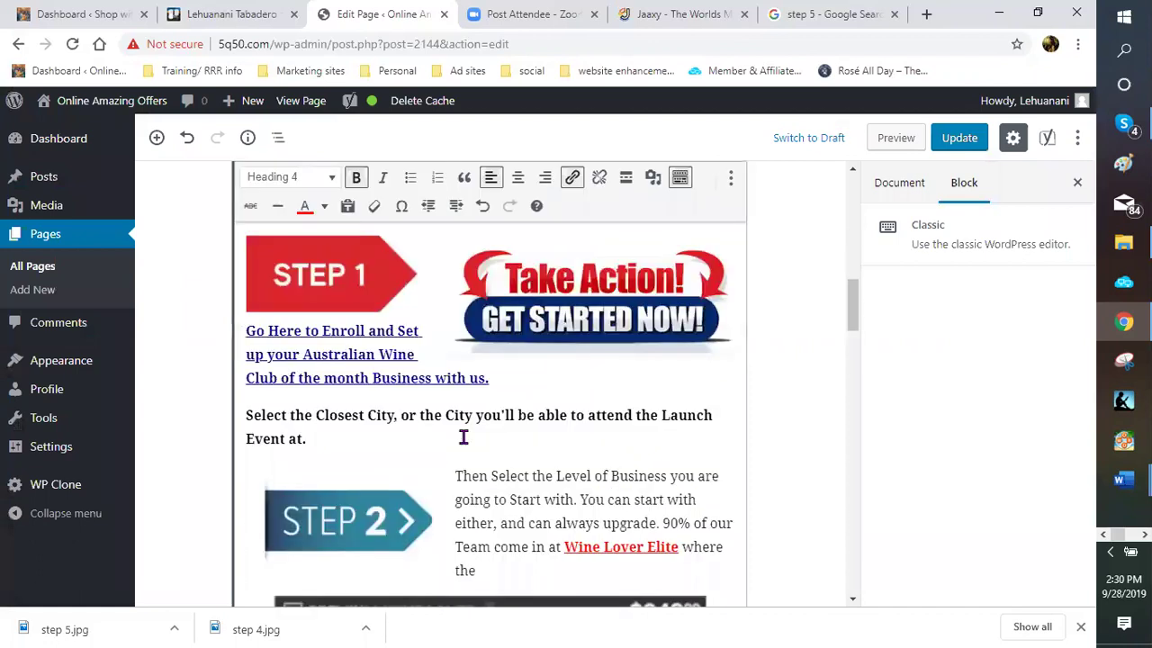
Open the wine-and-food photo beside STEP 5 and set its alt text to 'australian wine club'
scroll(464, 437, down, 3)
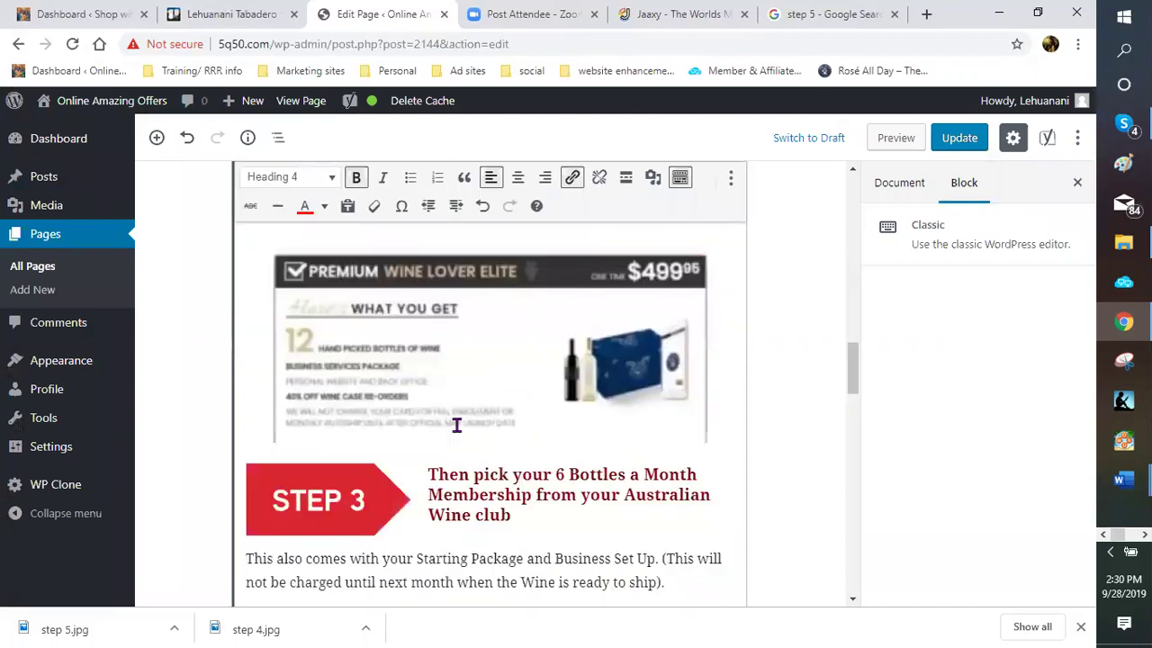
scroll(450, 414, down, 4)
scroll(705, 296, down, 2)
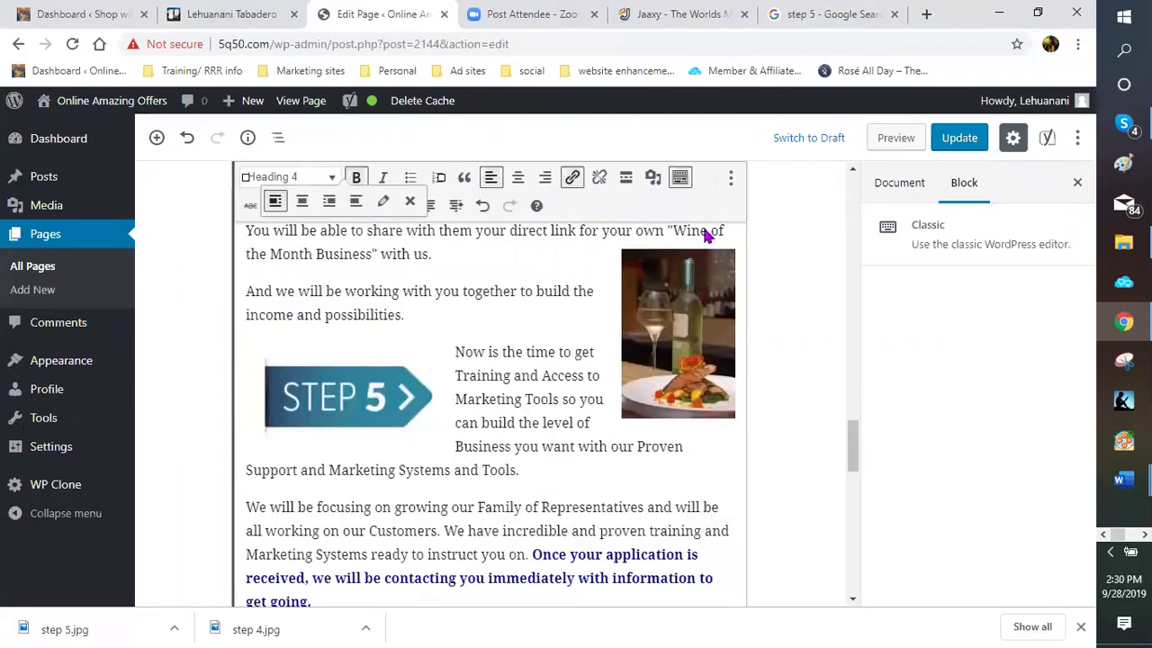
click(710, 261)
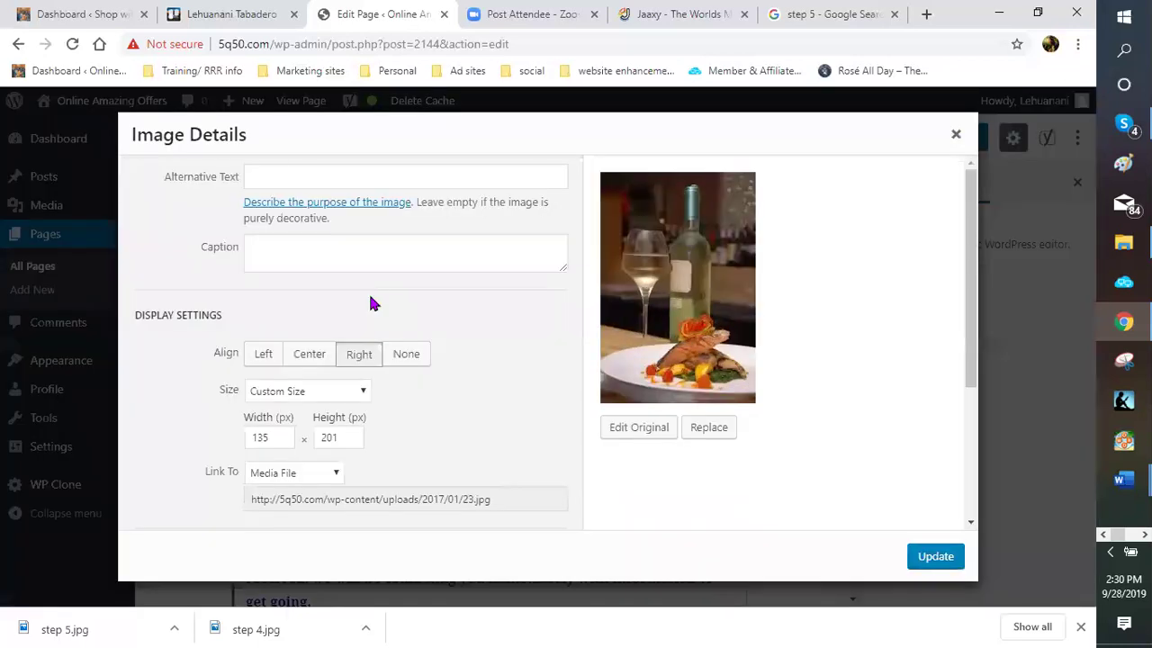
click(271, 174)
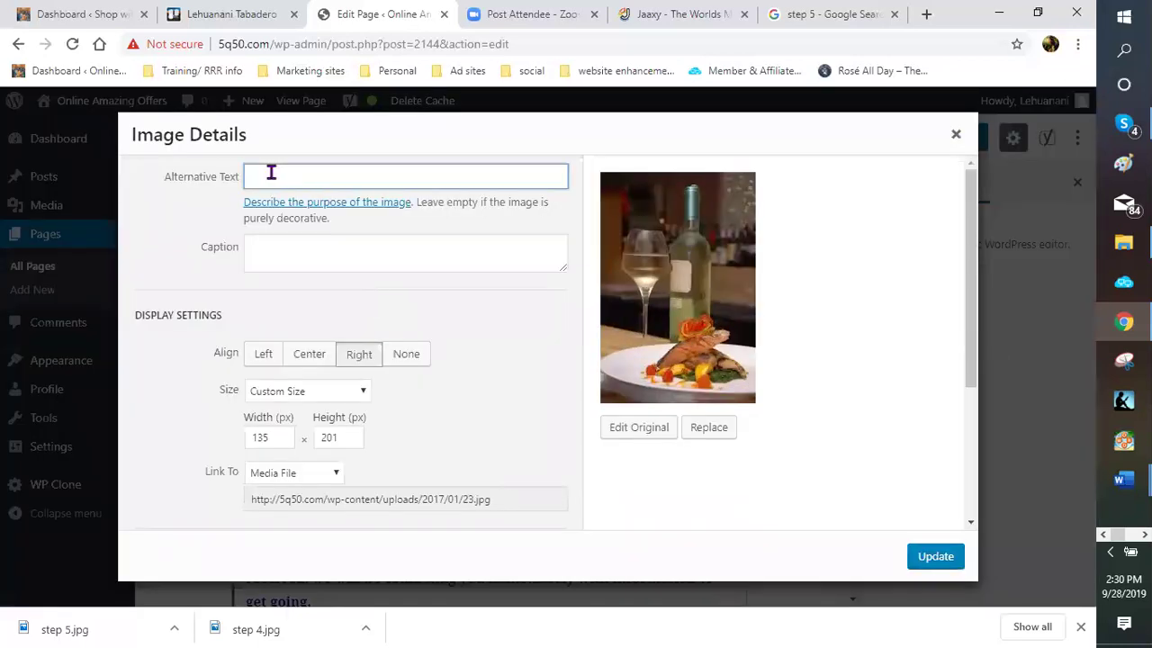
text(australian wine club)
Replace the photo's link address with the pasted enrollment page URL
click(337, 474)
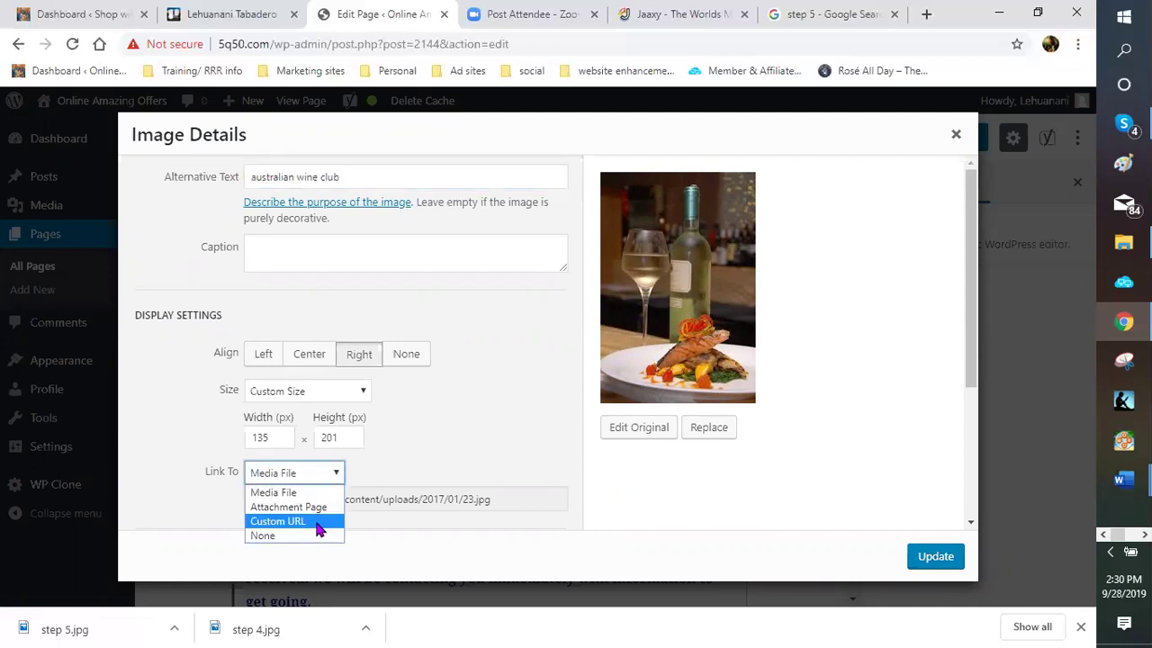
click(324, 521)
key(Menu)
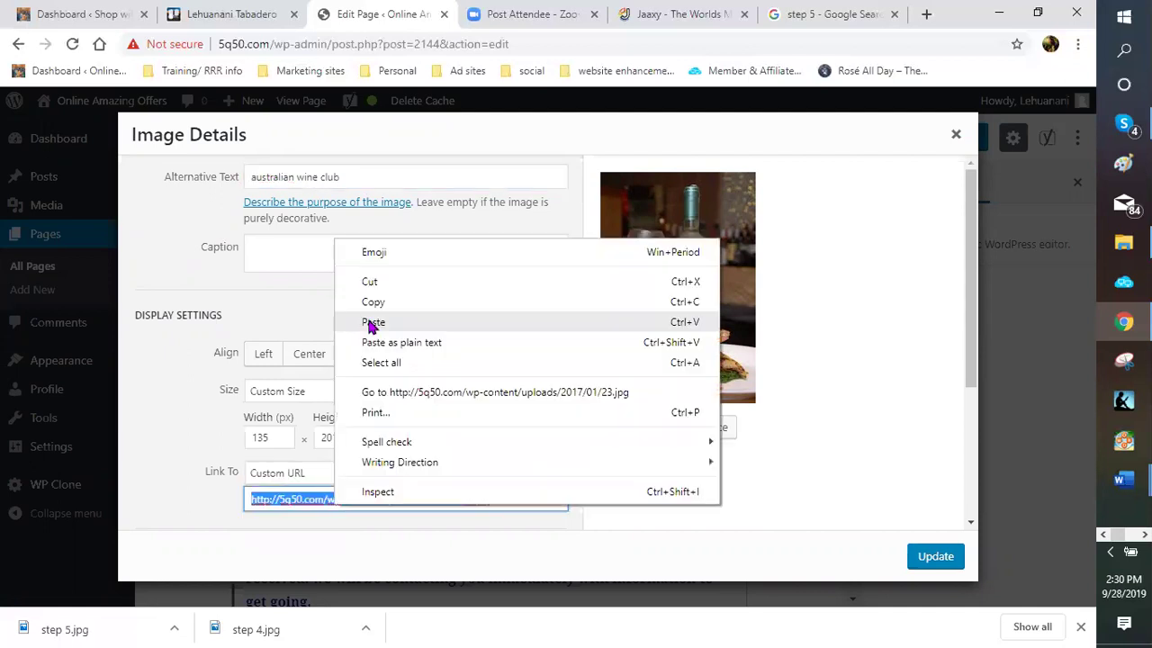
key(Return)
Title the photo 'australian wine club', open its link in a new tab, and apply
scroll(513, 466, down, 2)
scroll(260, 370, down, 2)
click(259, 370)
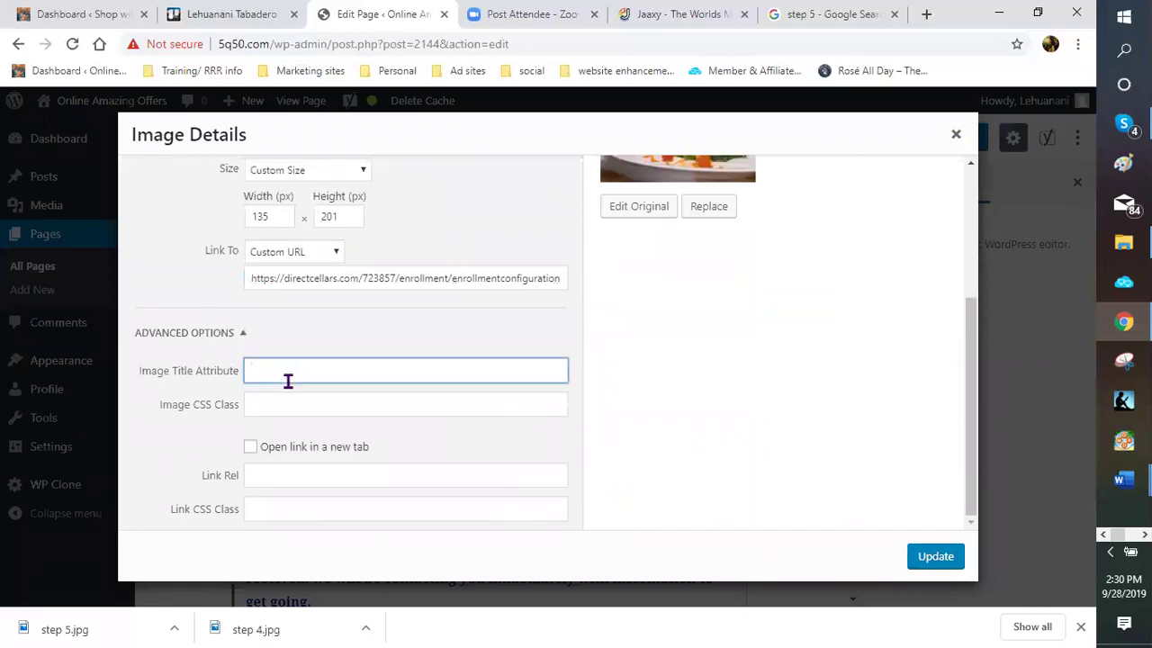
text(aust)
text(ri)
text(alian win)
text(e blu)
key(BackSpace)
key(BackSpace)
key(BackSpace)
text(club)
click(250, 447)
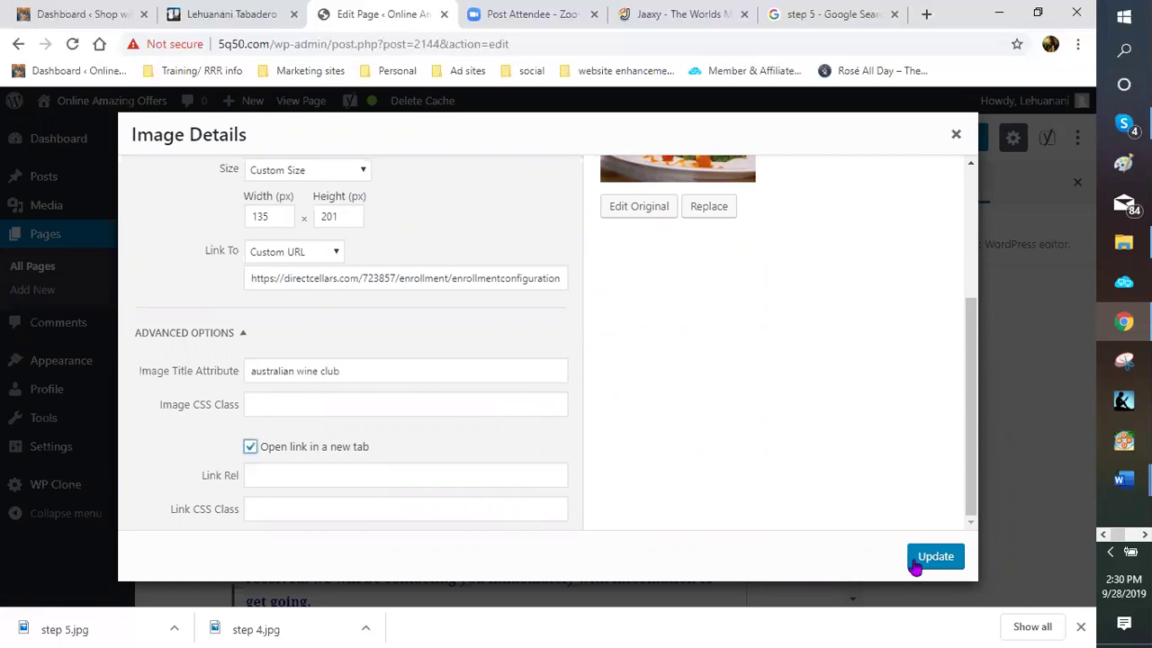
click(935, 556)
Give the STEP 5 image the alt text 'australian wine club'
scroll(419, 406, down, 4)
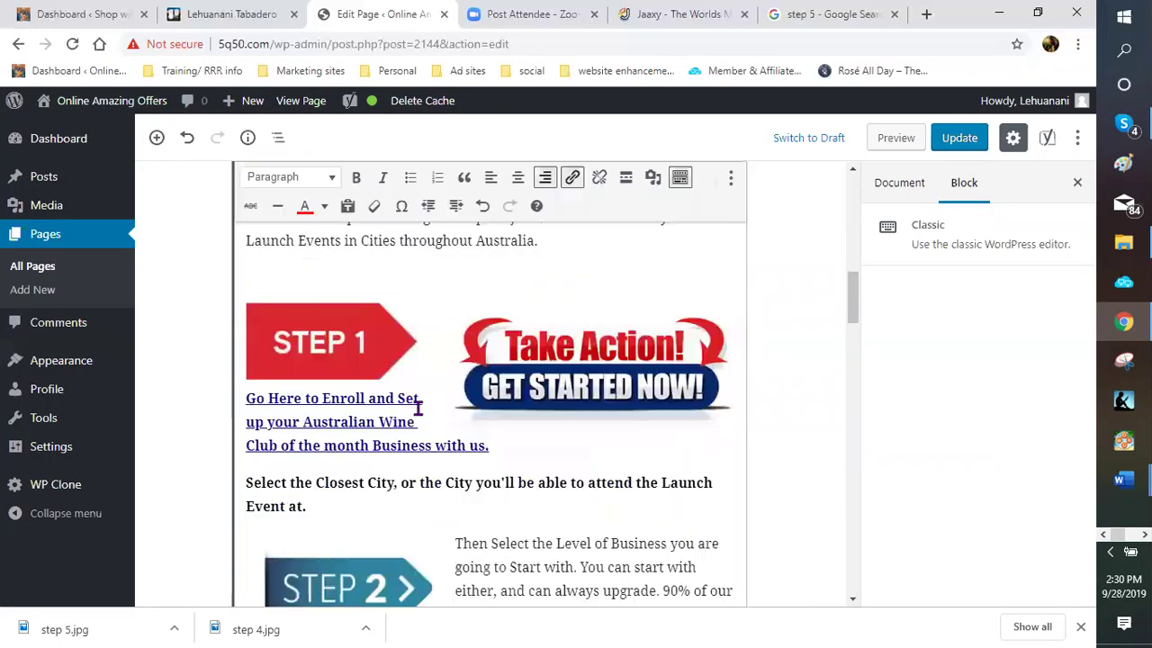
scroll(419, 406, down, 5)
scroll(419, 407, down, 5)
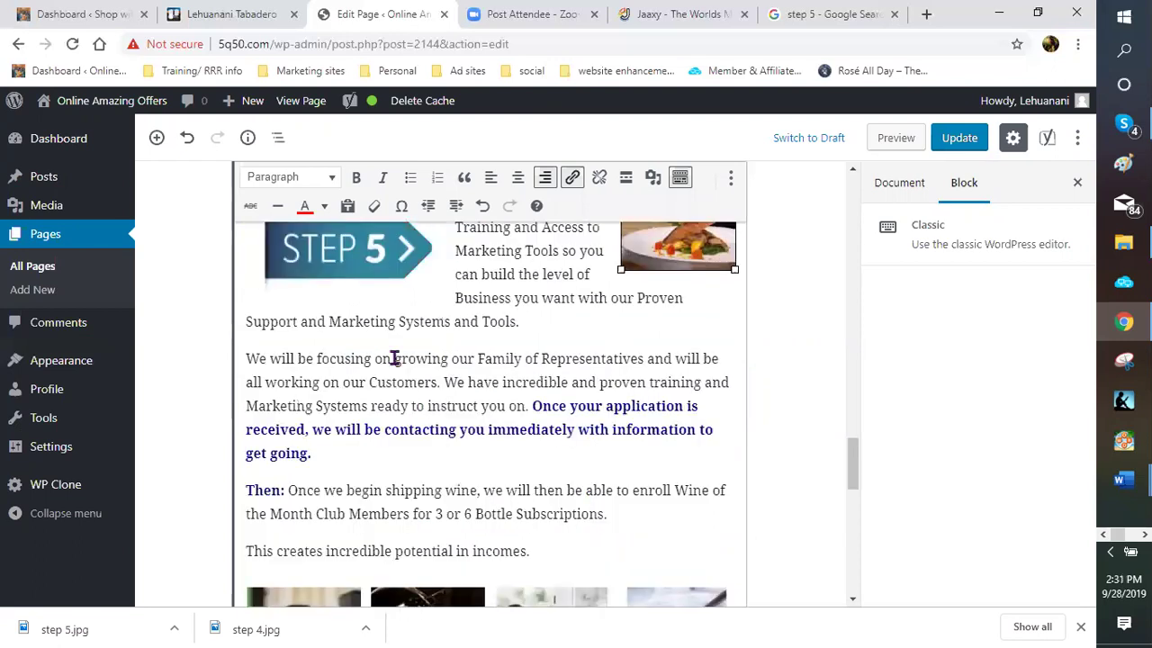
scroll(394, 358, up, 1)
scroll(371, 400, up, 3)
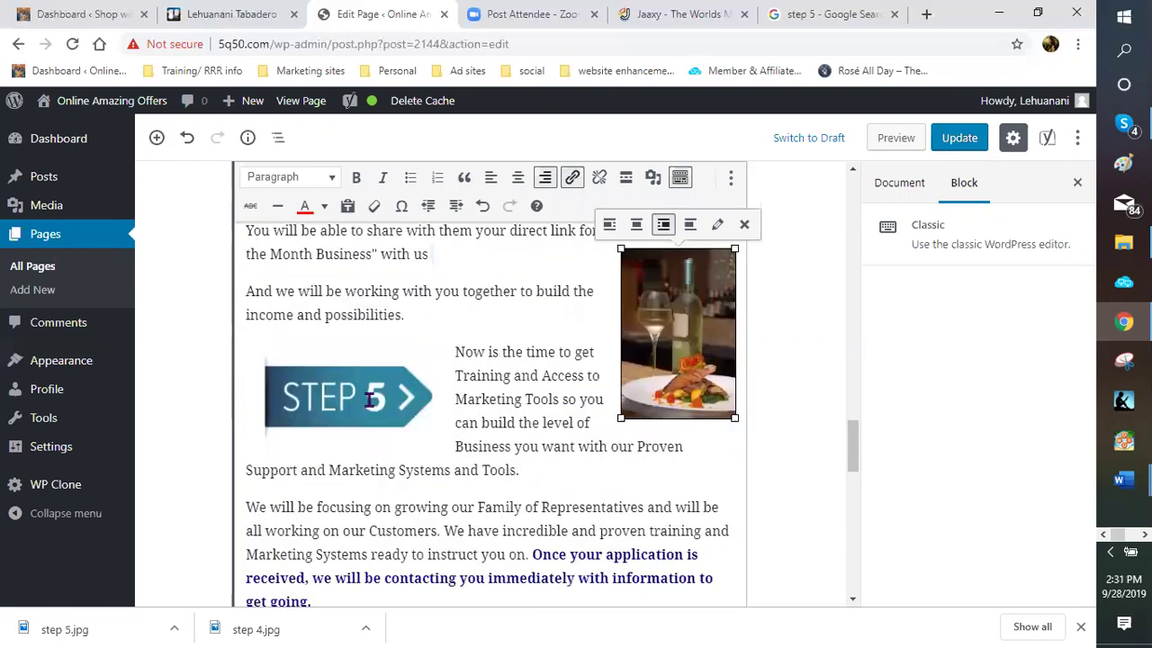
click(371, 400)
click(384, 325)
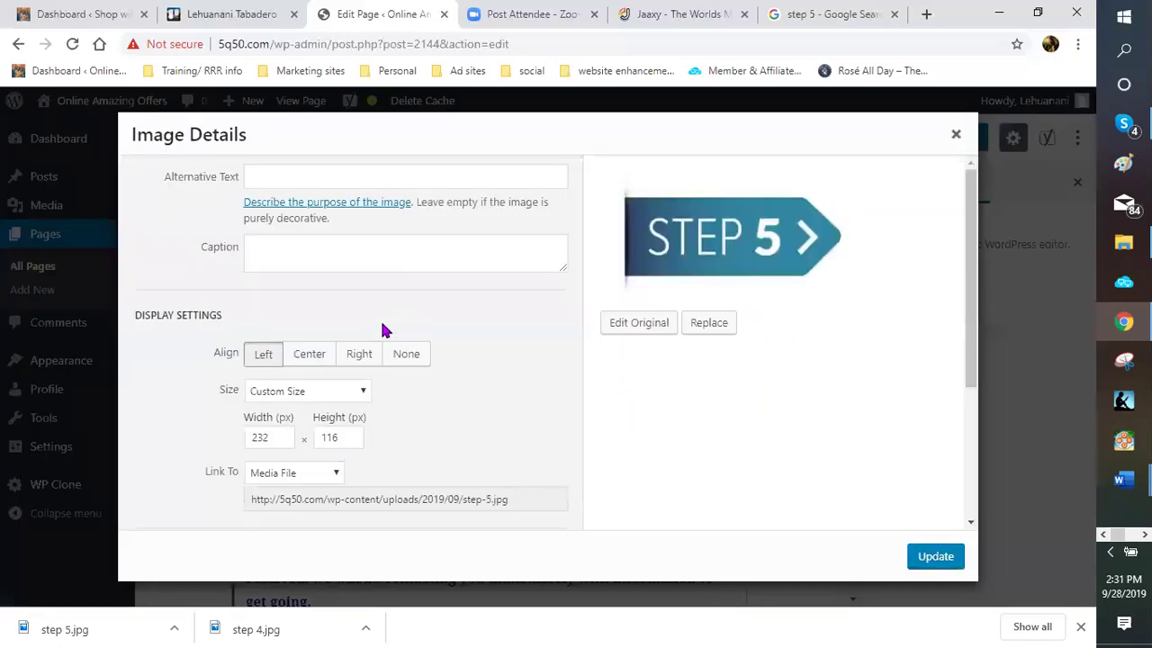
click(301, 175)
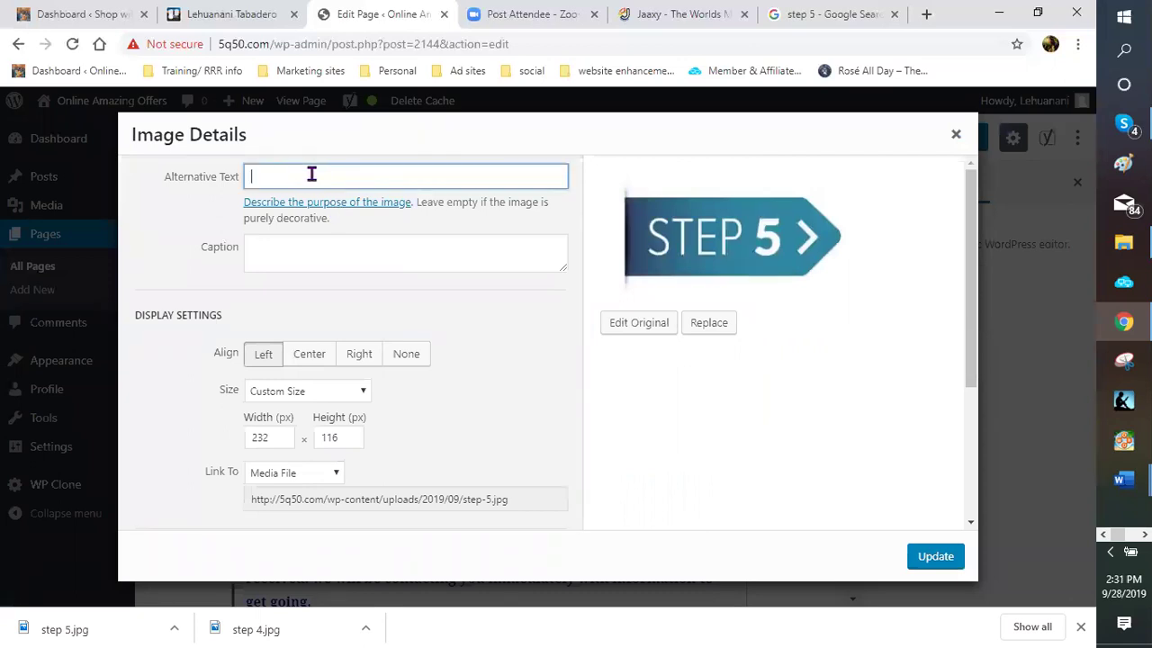
text(austra)
text(lian wine club)
Link the STEP 5 image to the pasted directcellars enrollment custom URL
click(311, 473)
click(335, 520)
right_click(337, 502)
click(371, 320)
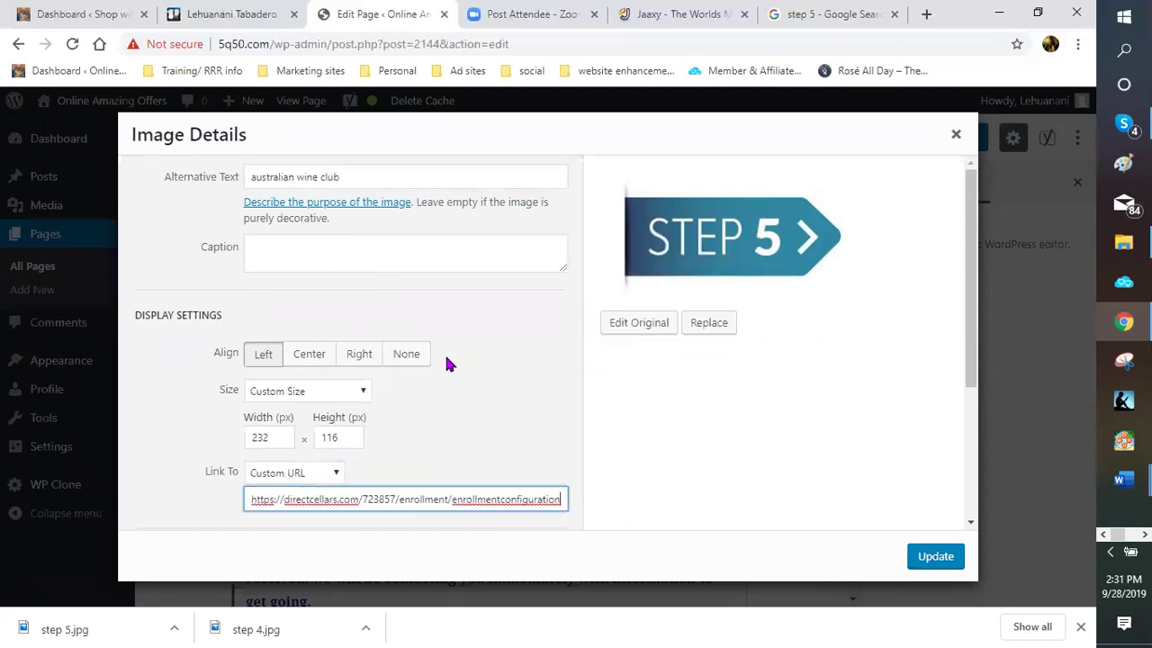
Add the title 'australian wine club', set the link to open in a new tab, and apply
scroll(226, 364, down, 1)
scroll(270, 371, down, 1)
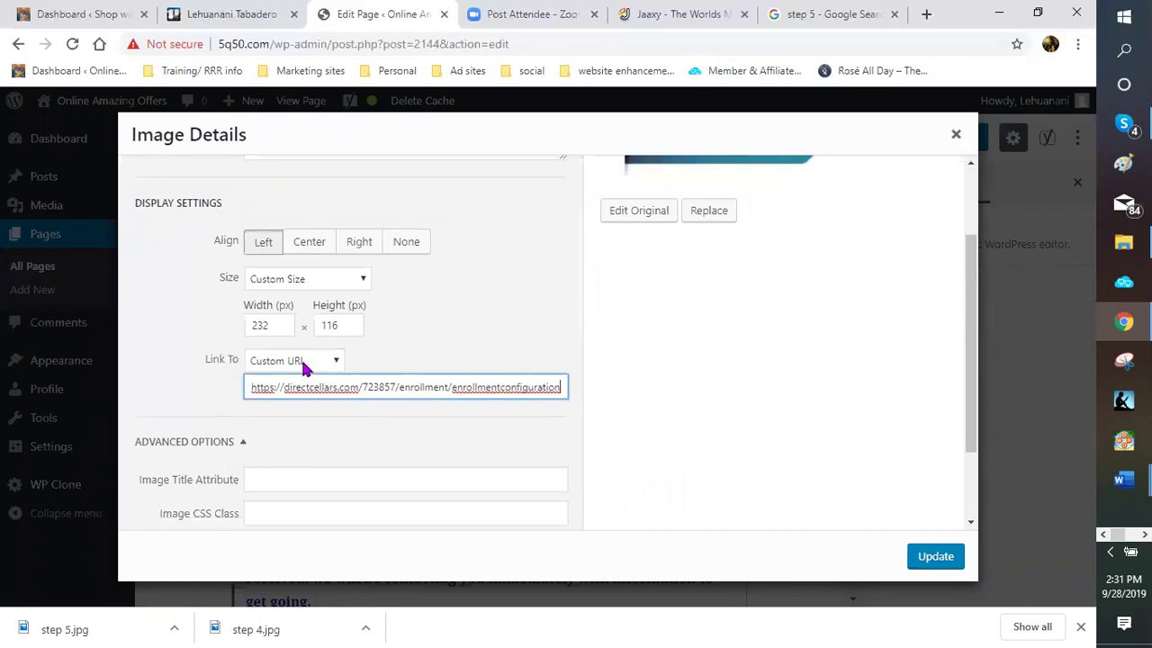
scroll(300, 429, down, 1)
click(299, 429)
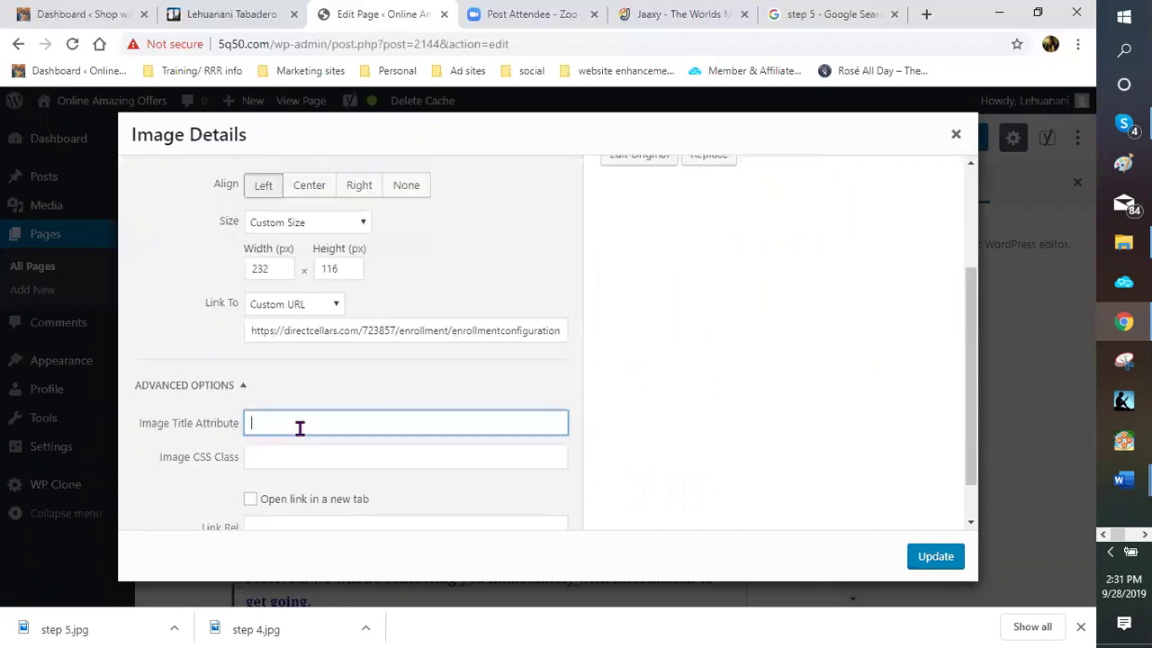
text(australian wine club)
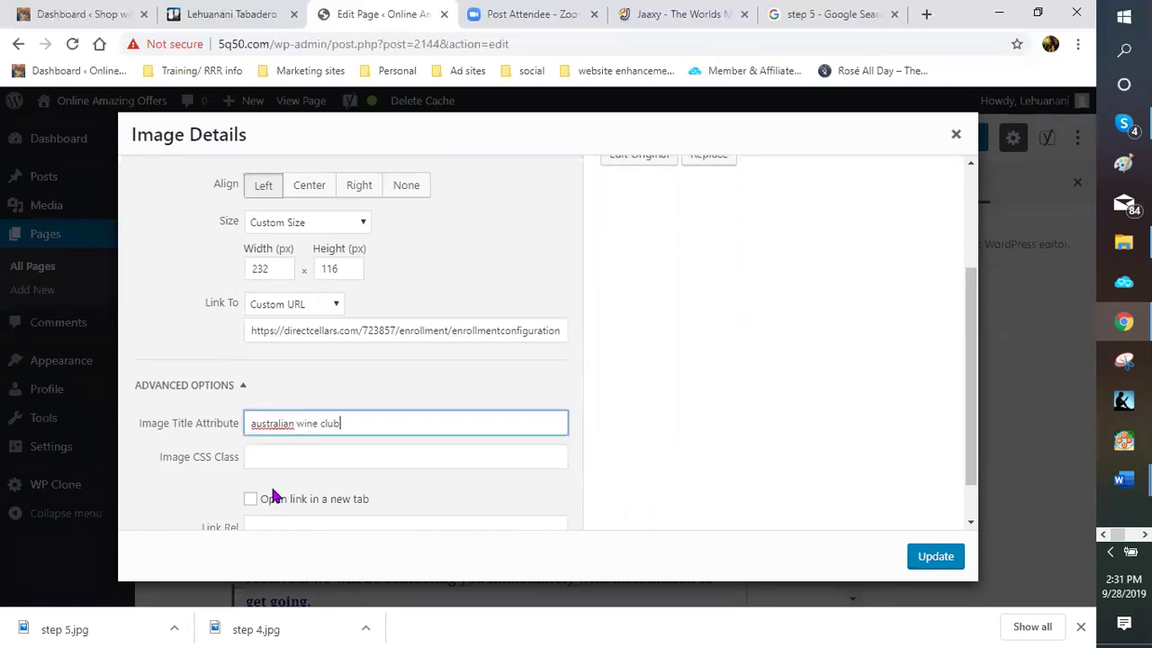
click(252, 500)
click(934, 557)
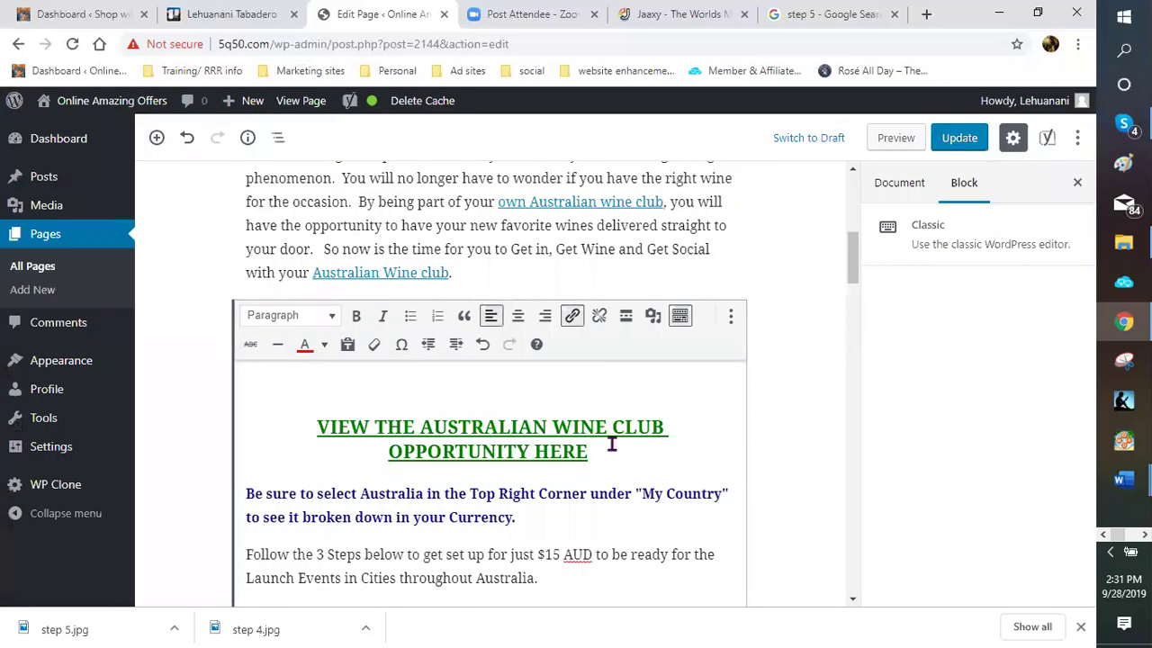
scroll(527, 448, down, 4)
scroll(527, 447, down, 4)
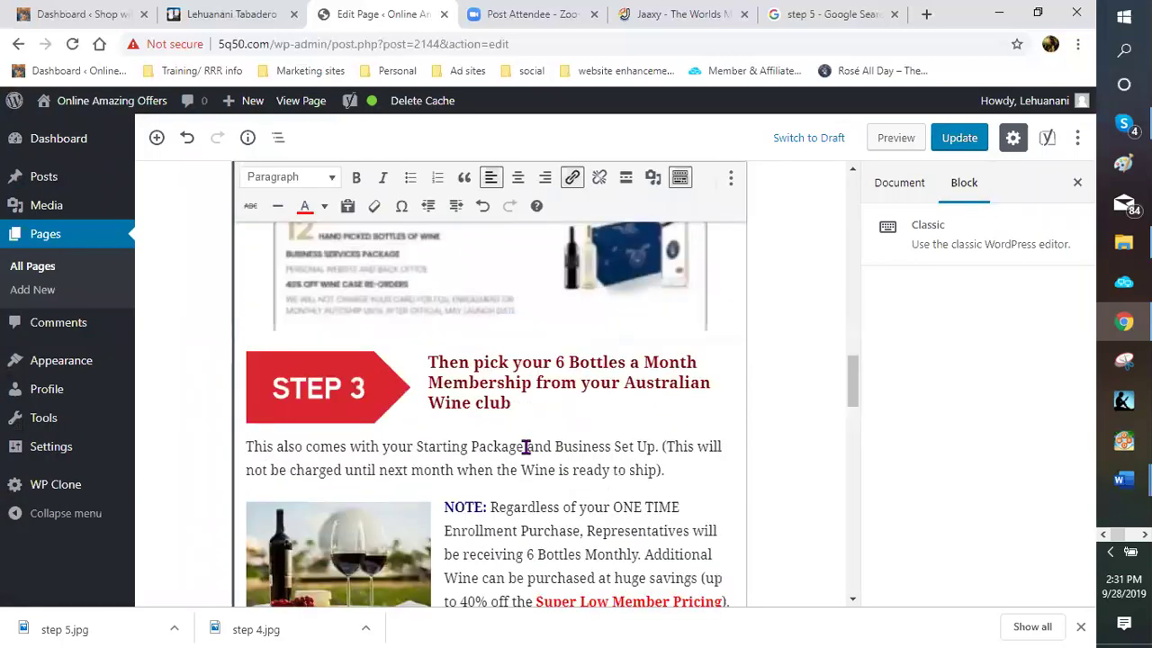
scroll(526, 445, down, 5)
scroll(571, 419, down, 2)
scroll(486, 395, down, 2)
scroll(419, 432, down, 2)
scroll(547, 411, up, 3)
scroll(508, 353, up, 1)
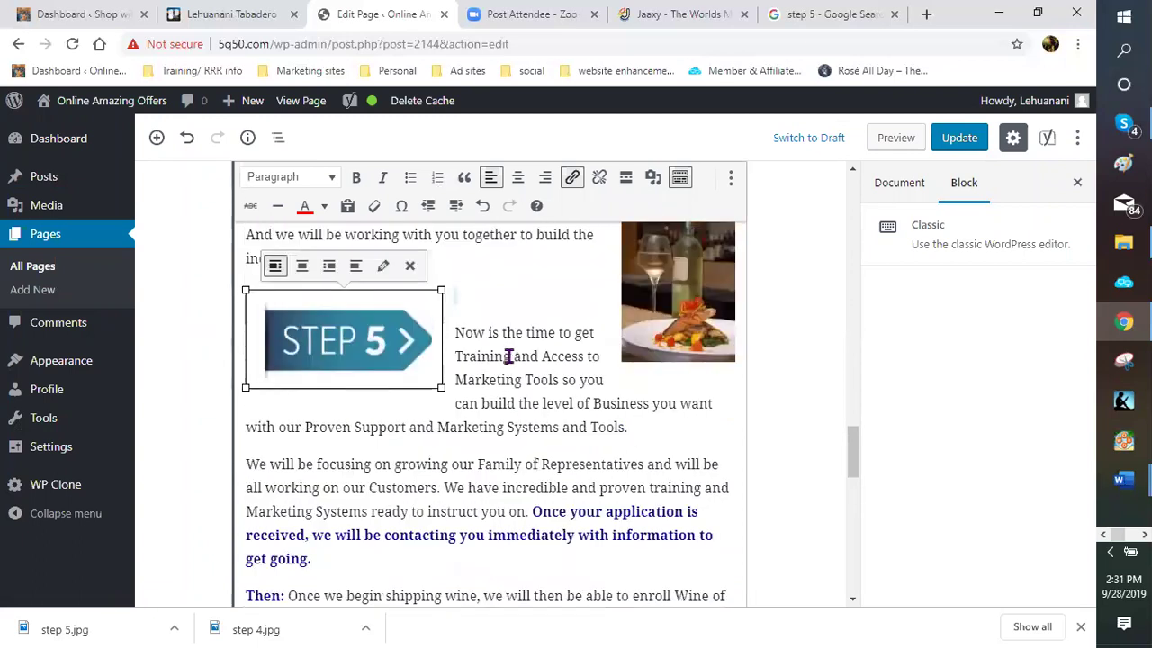
scroll(509, 360, down, 1)
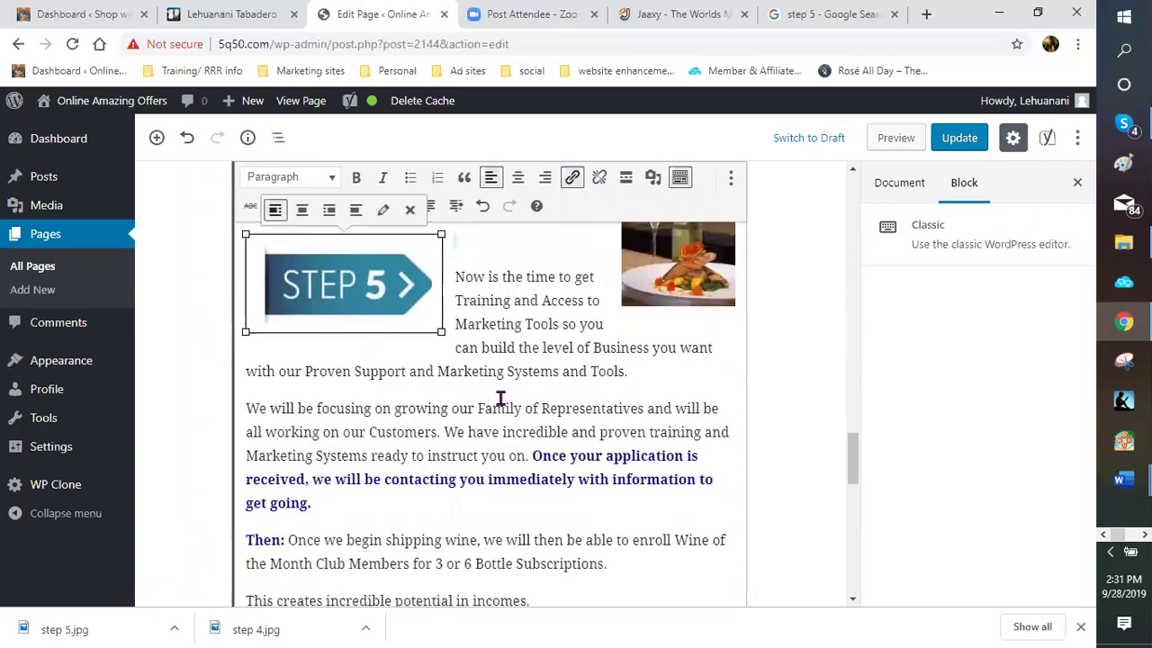
scroll(500, 398, down, 2)
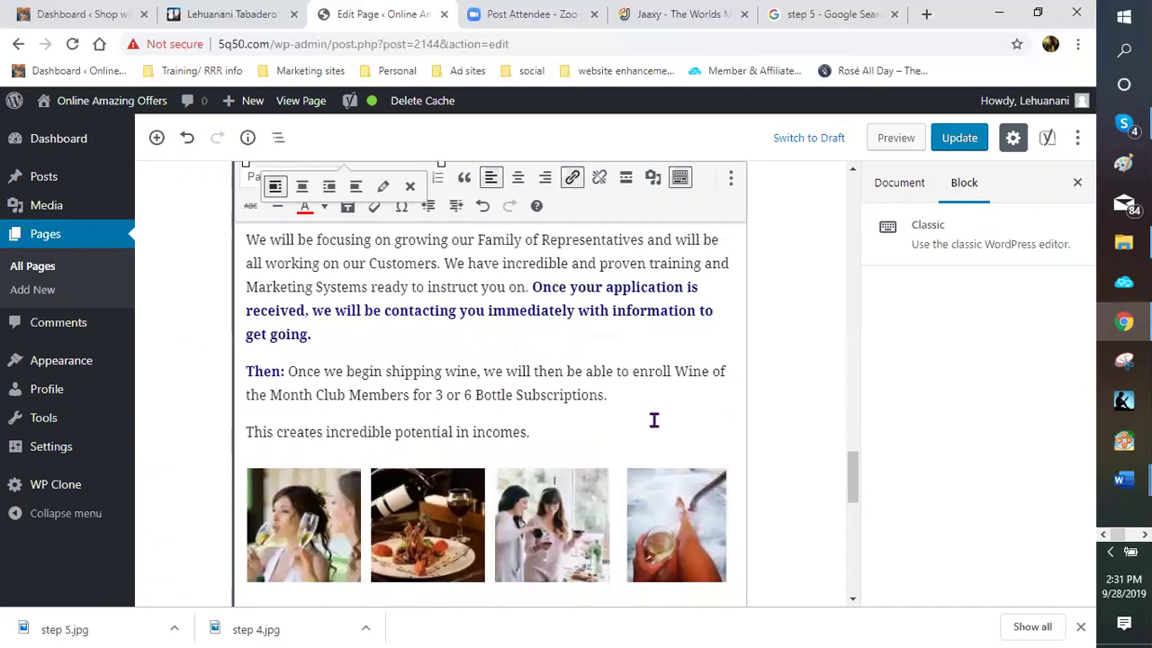
scroll(398, 365, down, 5)
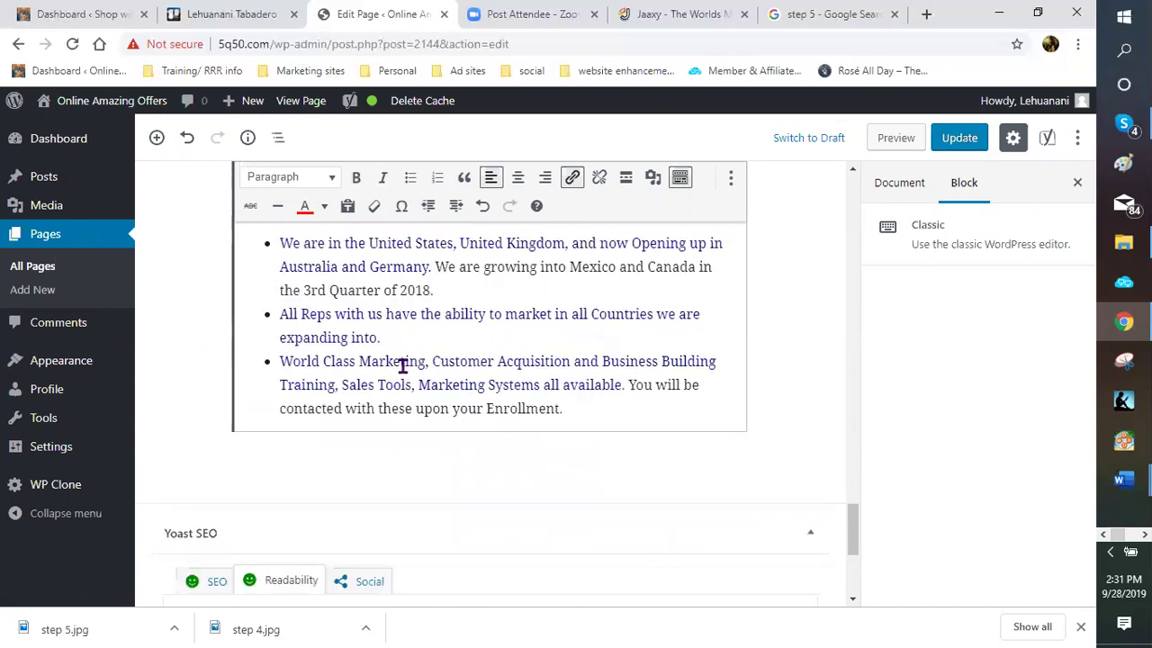
scroll(290, 448, down, 3)
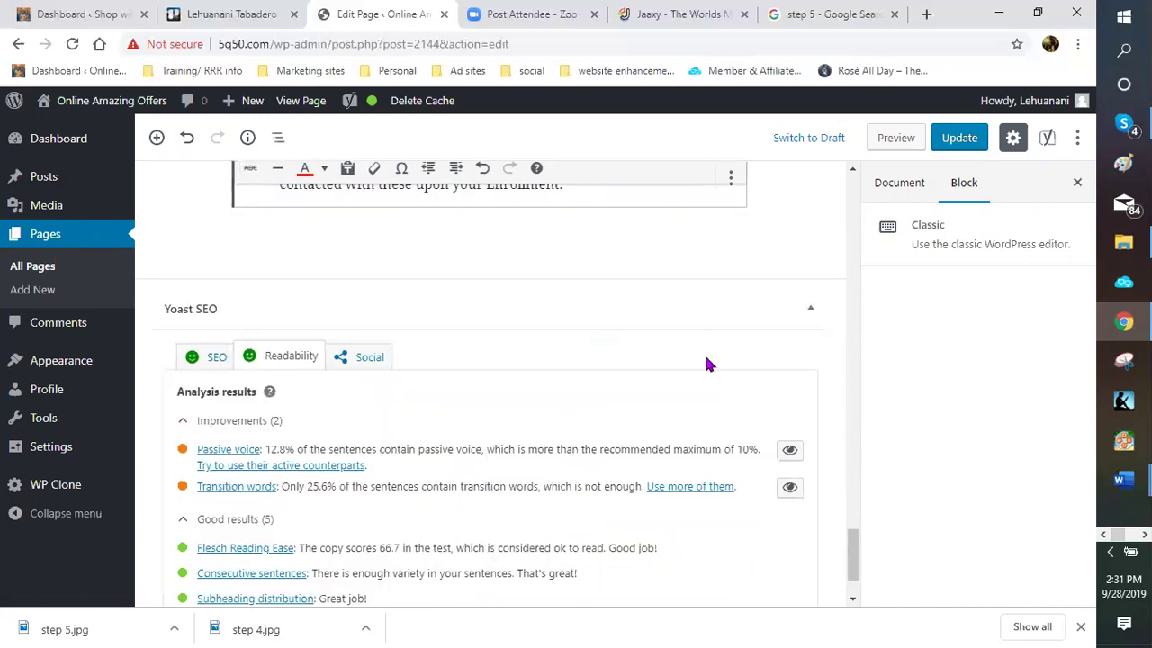
Update the wine club page until it reports Page updated, then dismiss the downloads bar
click(961, 140)
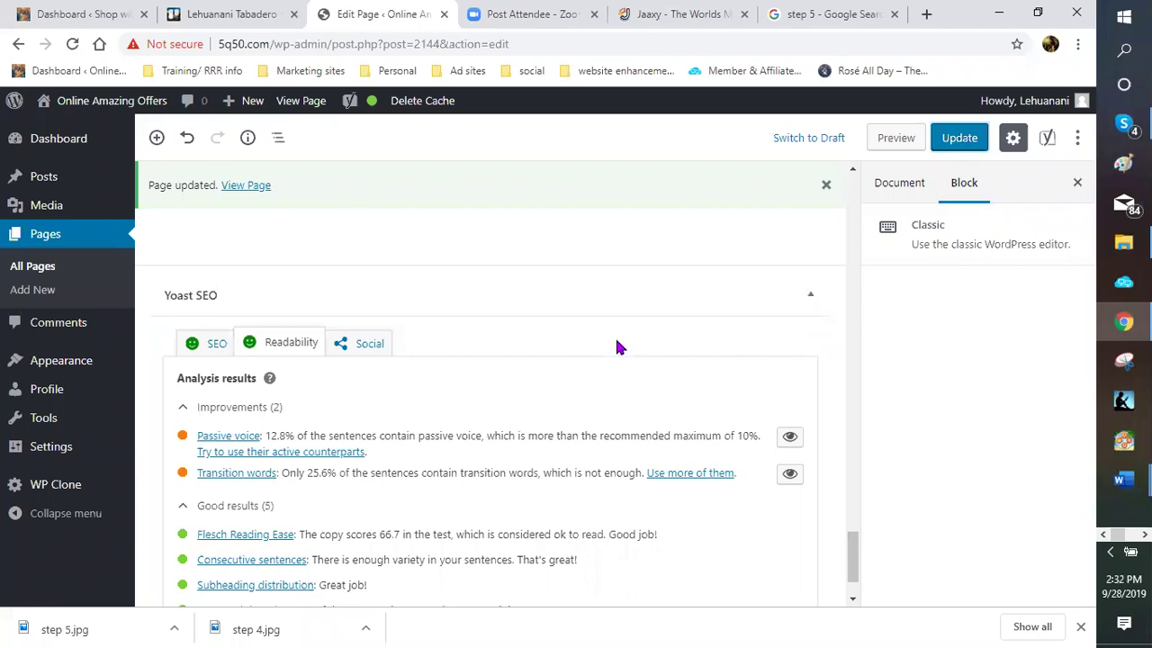
scroll(599, 336, up, 2)
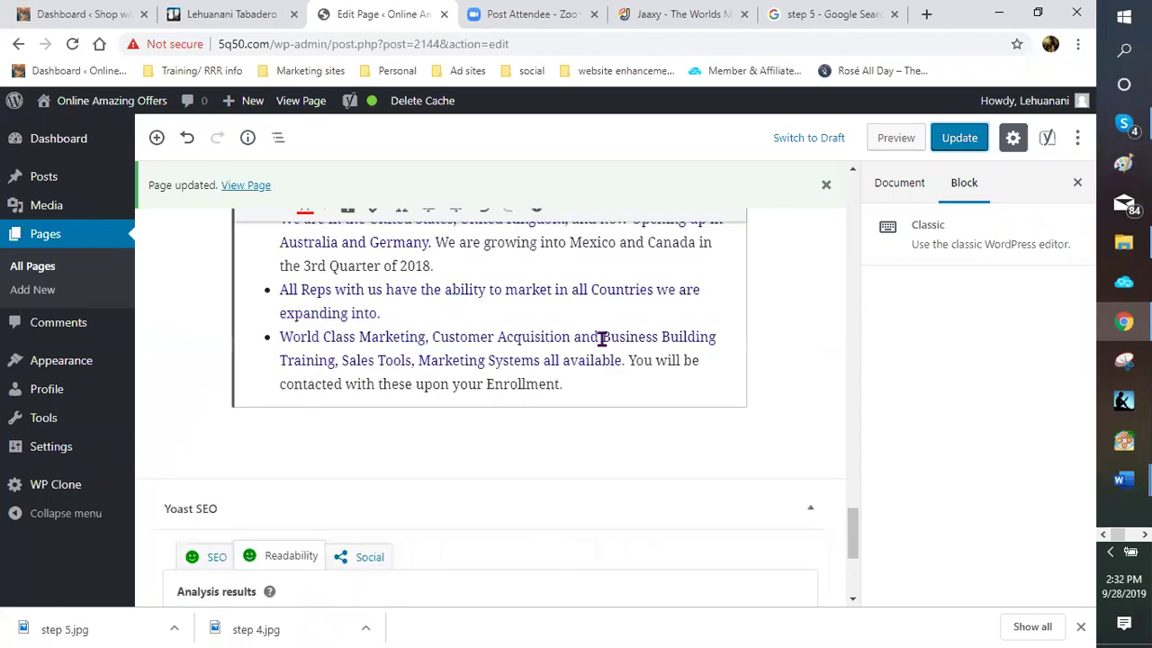
scroll(591, 352, down, 3)
scroll(317, 414, down, 2)
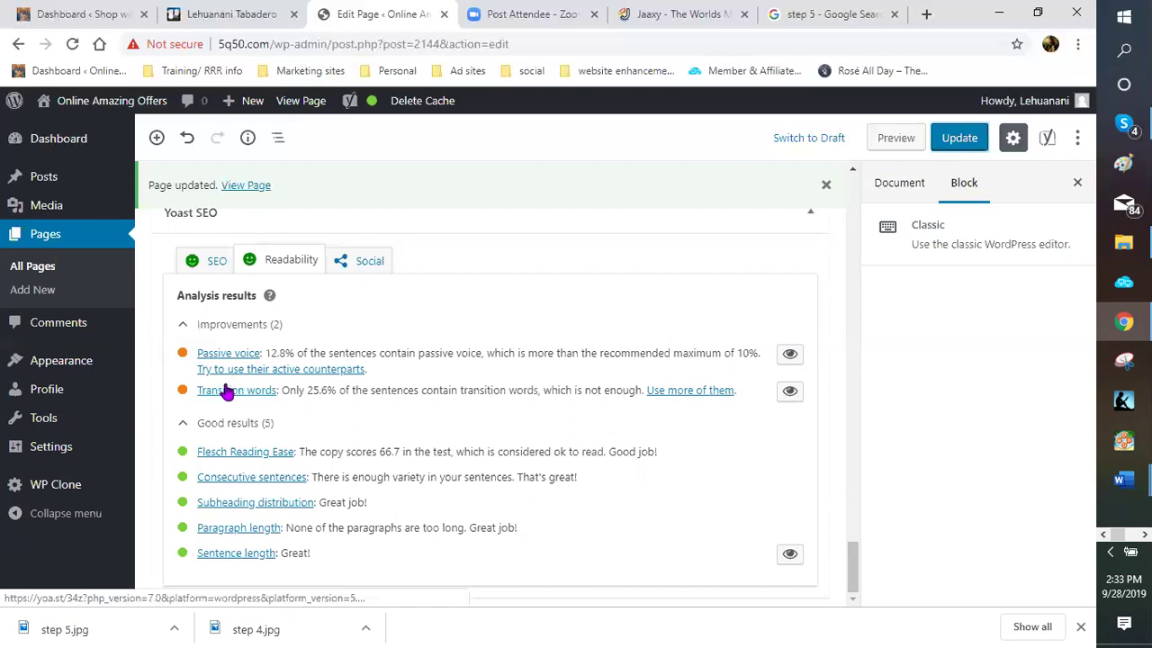
click(1080, 627)
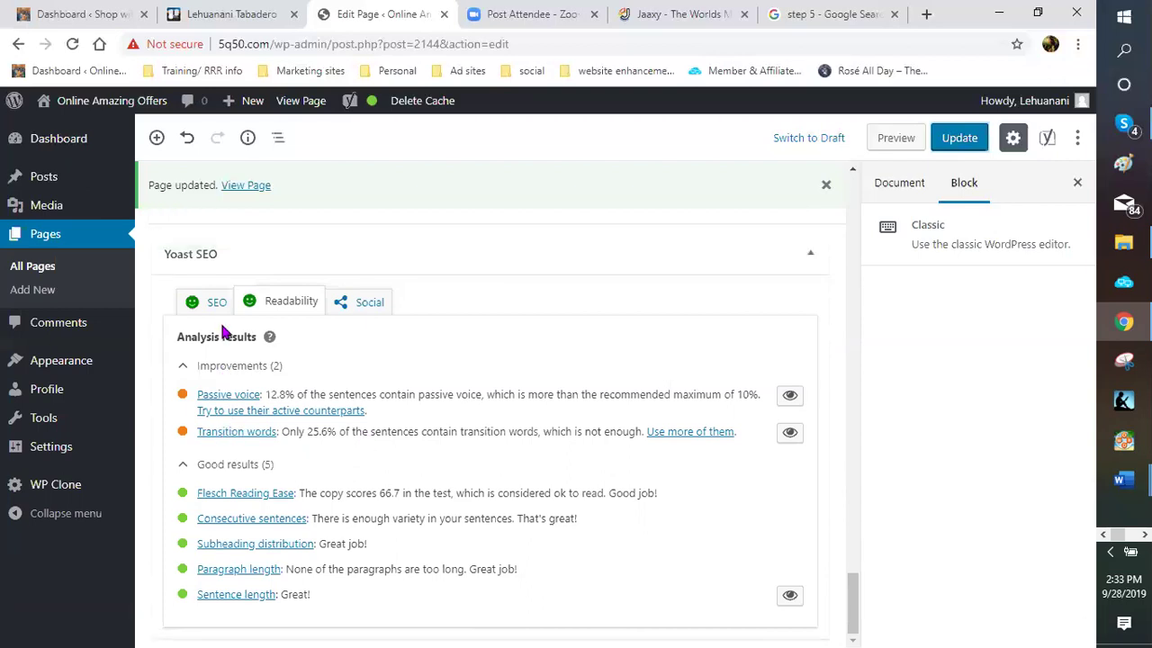
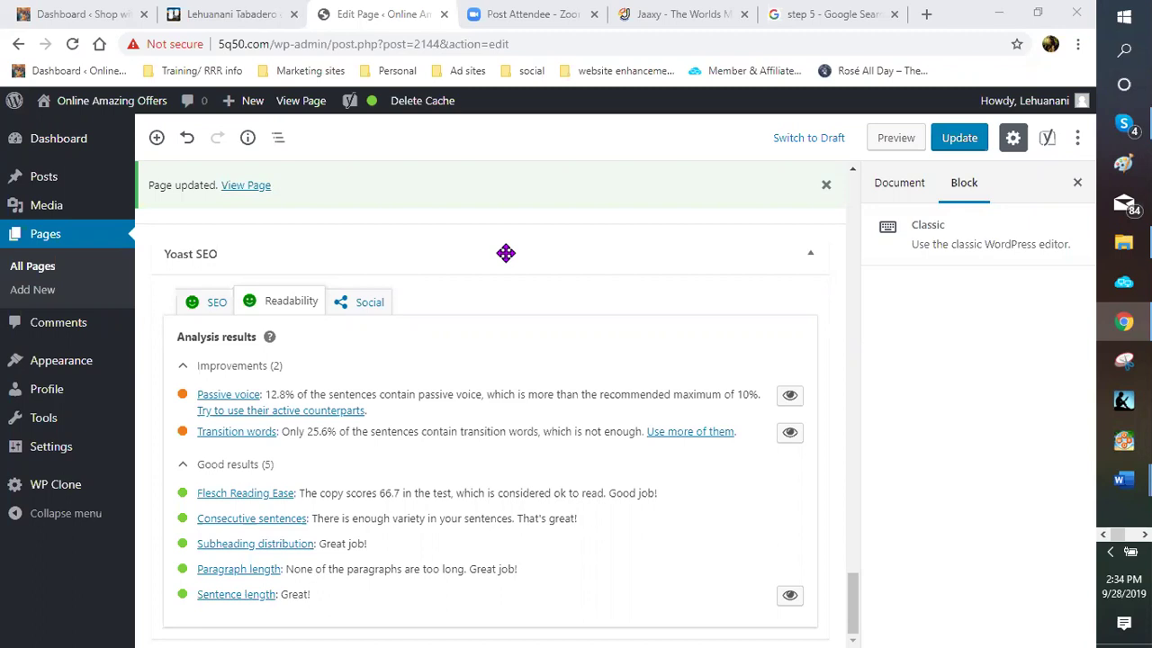
Dismiss the 'Page updated' notice at the top of the editor
scroll(506, 252, up, 4)
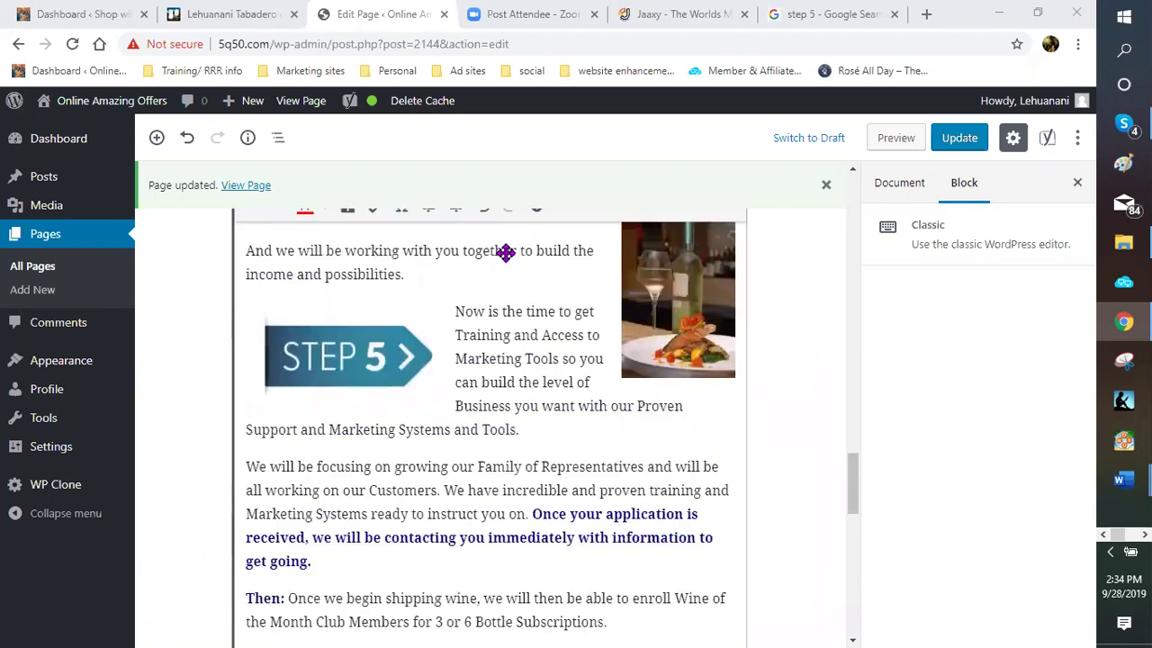
scroll(504, 253, up, 5)
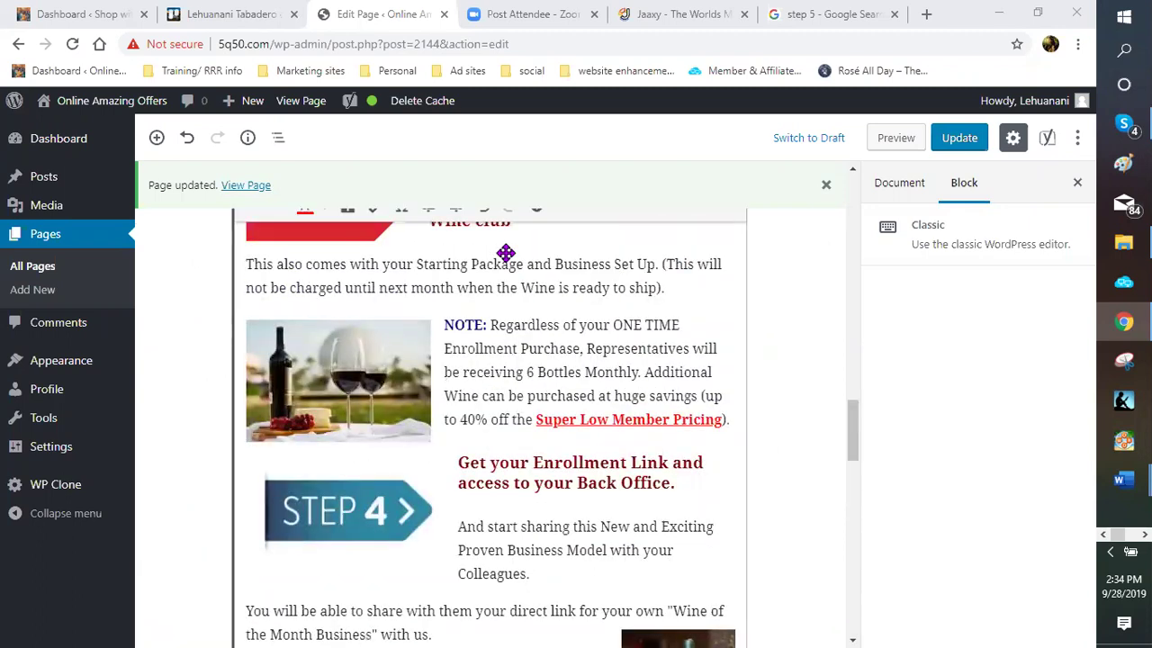
scroll(505, 253, up, 3)
scroll(505, 252, up, 2)
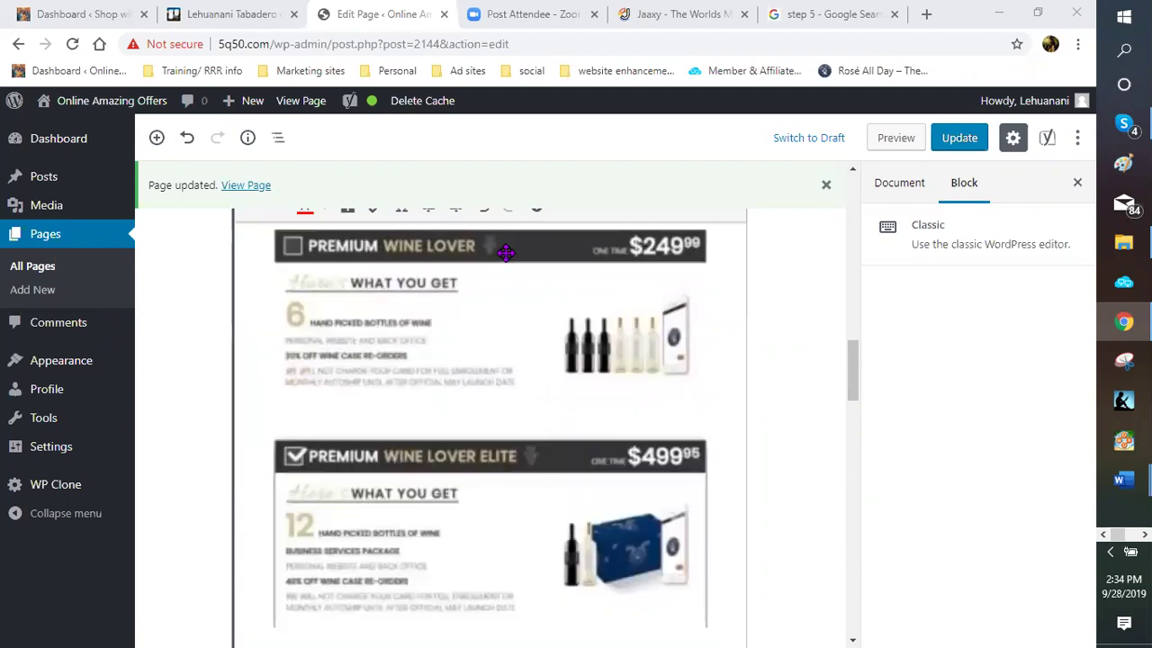
scroll(506, 251, up, 2)
scroll(524, 270, down, 2)
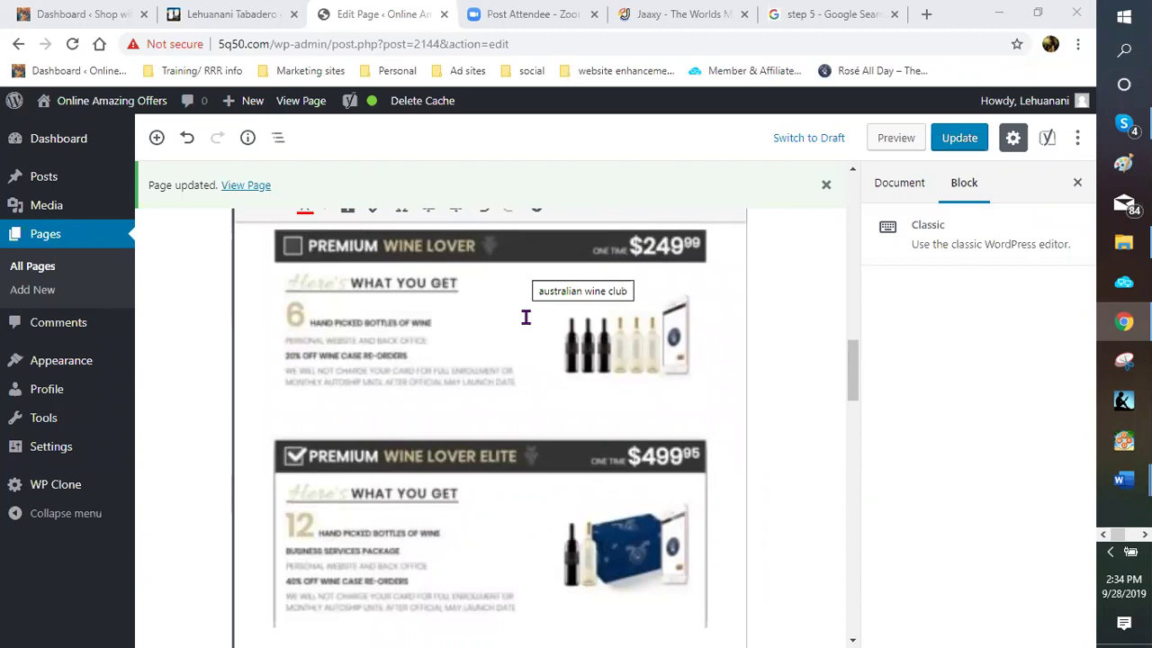
scroll(525, 316, up, 1)
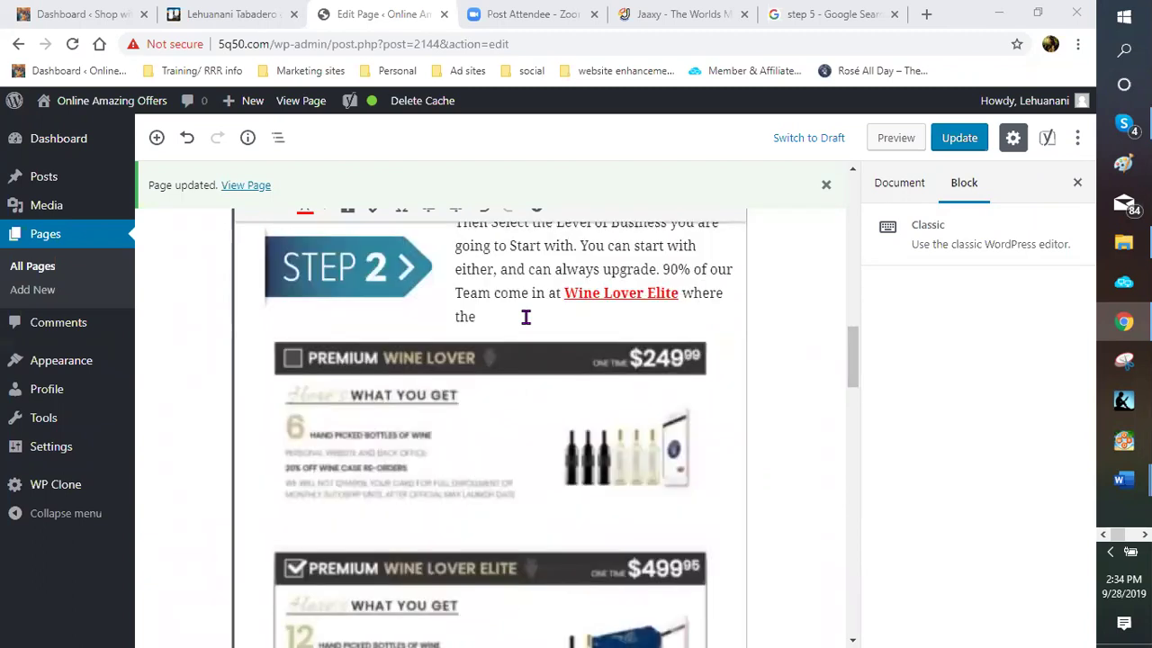
scroll(525, 316, up, 1)
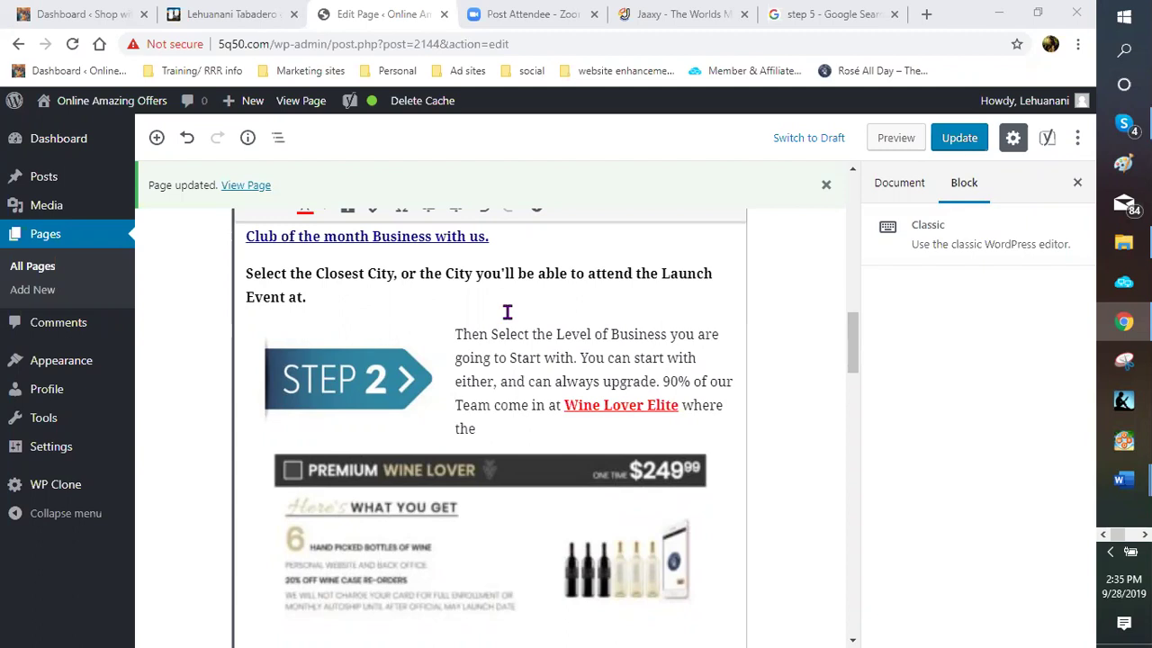
click(826, 184)
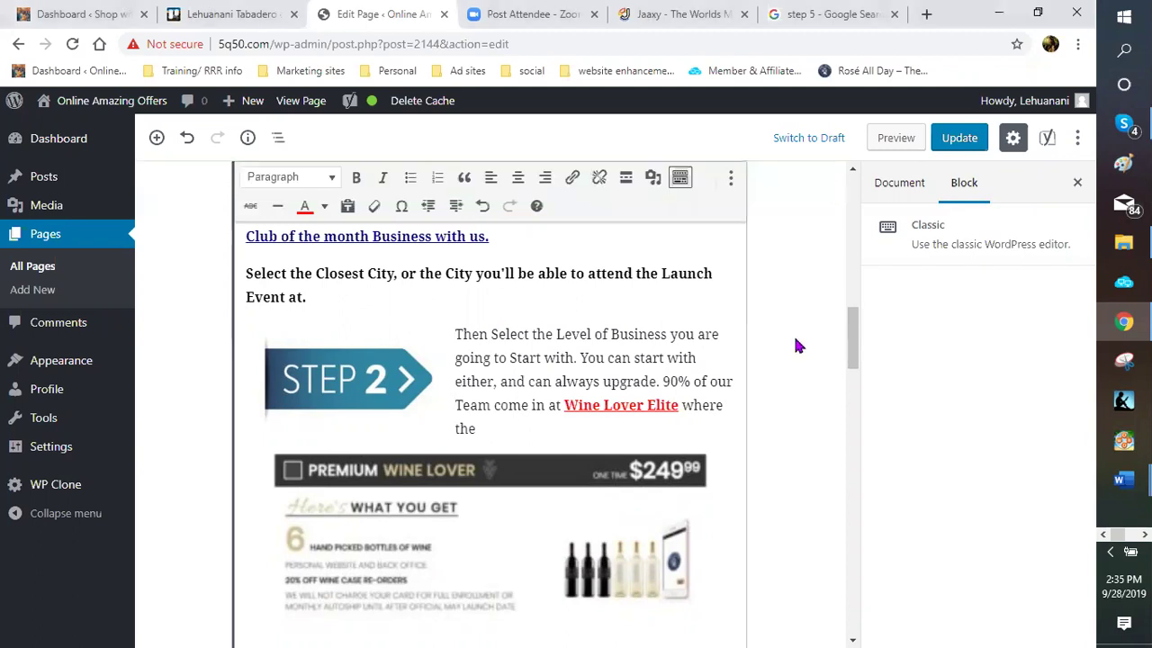
Scroll through the Step 2 to Step 5 sections and back up to the 'Time to Wine Down' intro
scroll(794, 331, up, 1)
scroll(797, 323, up, 4)
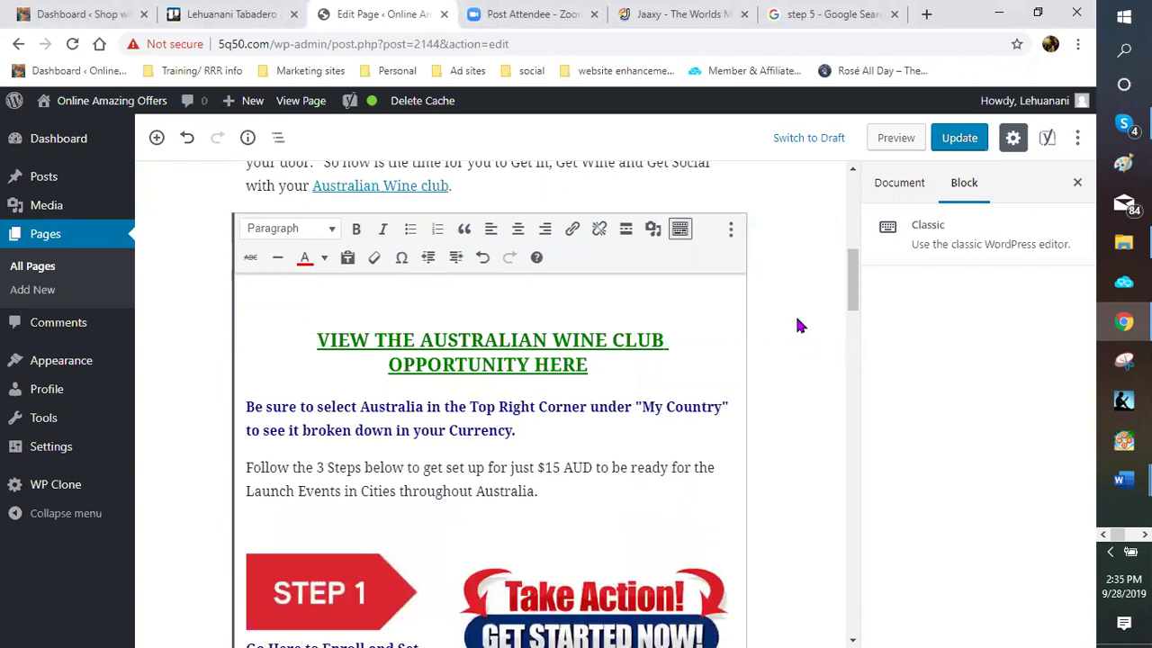
scroll(799, 325, up, 2)
scroll(799, 326, down, 4)
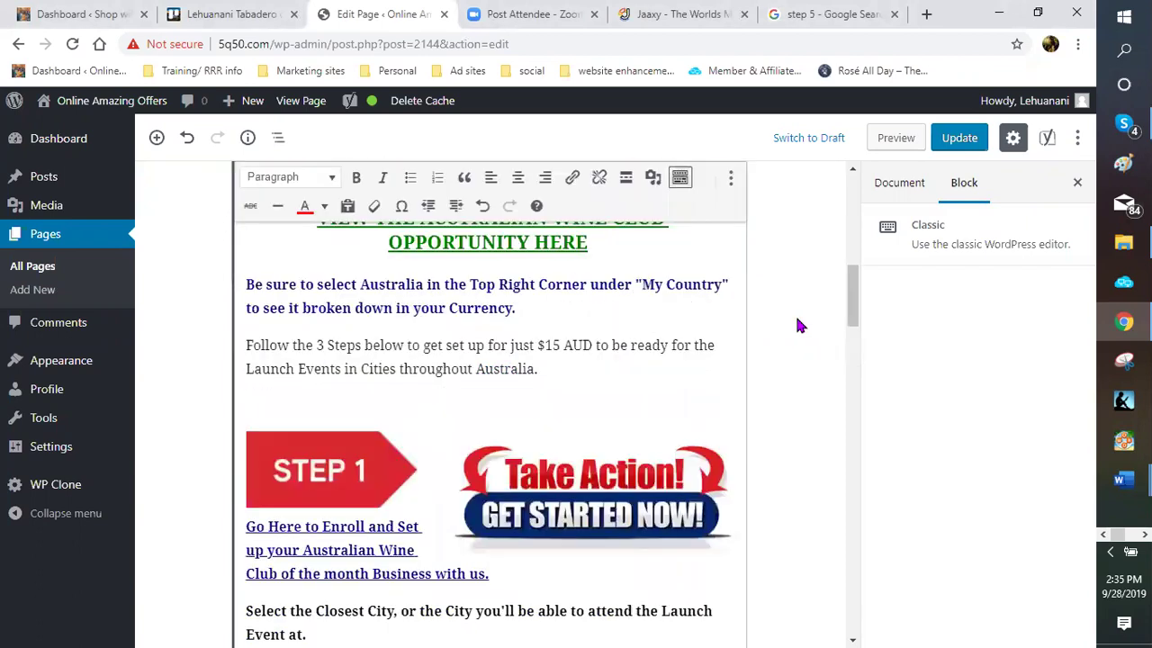
scroll(796, 325, down, 2)
scroll(796, 325, down, 1)
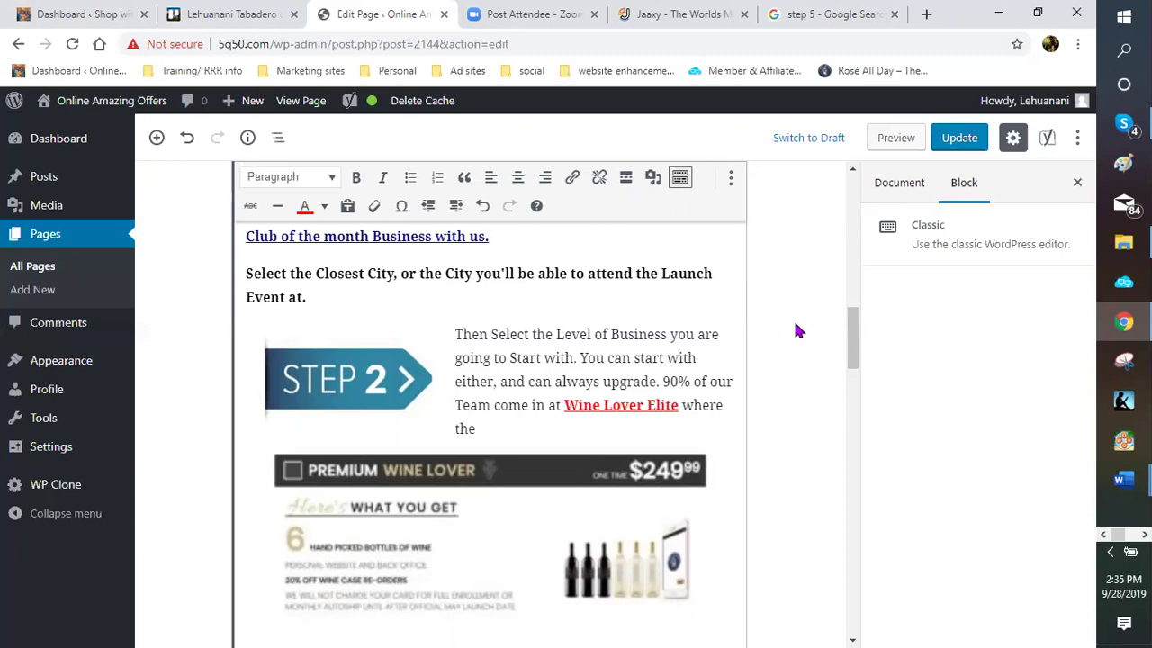
scroll(795, 331, down, 1)
scroll(796, 331, down, 3)
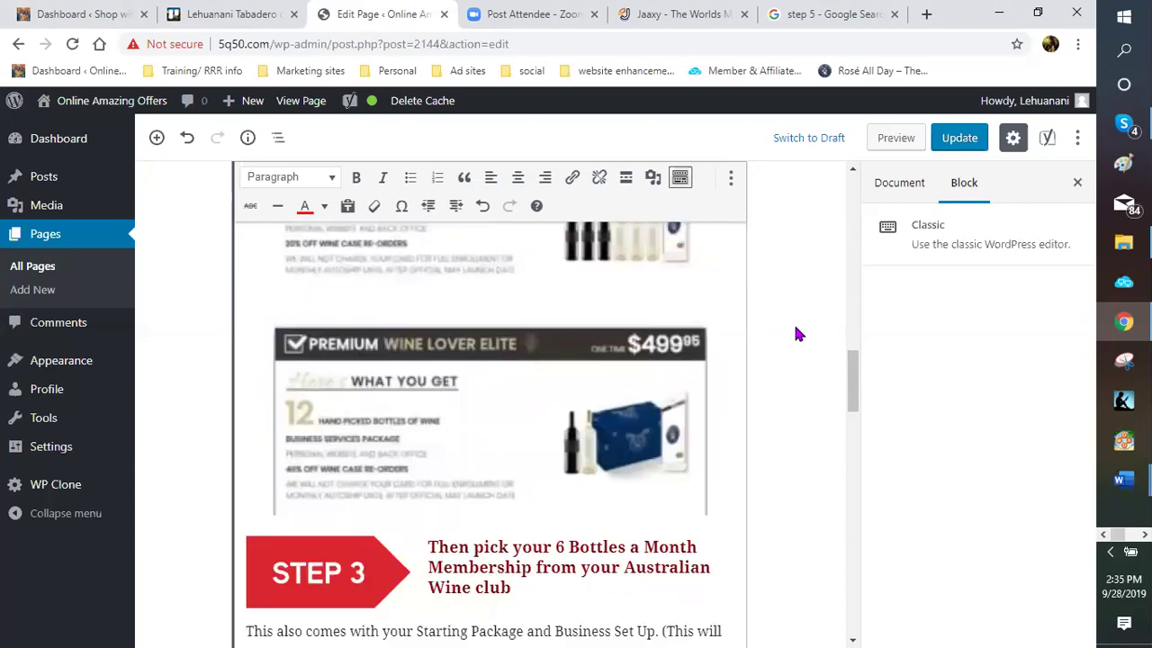
scroll(796, 332, down, 3)
scroll(796, 333, down, 5)
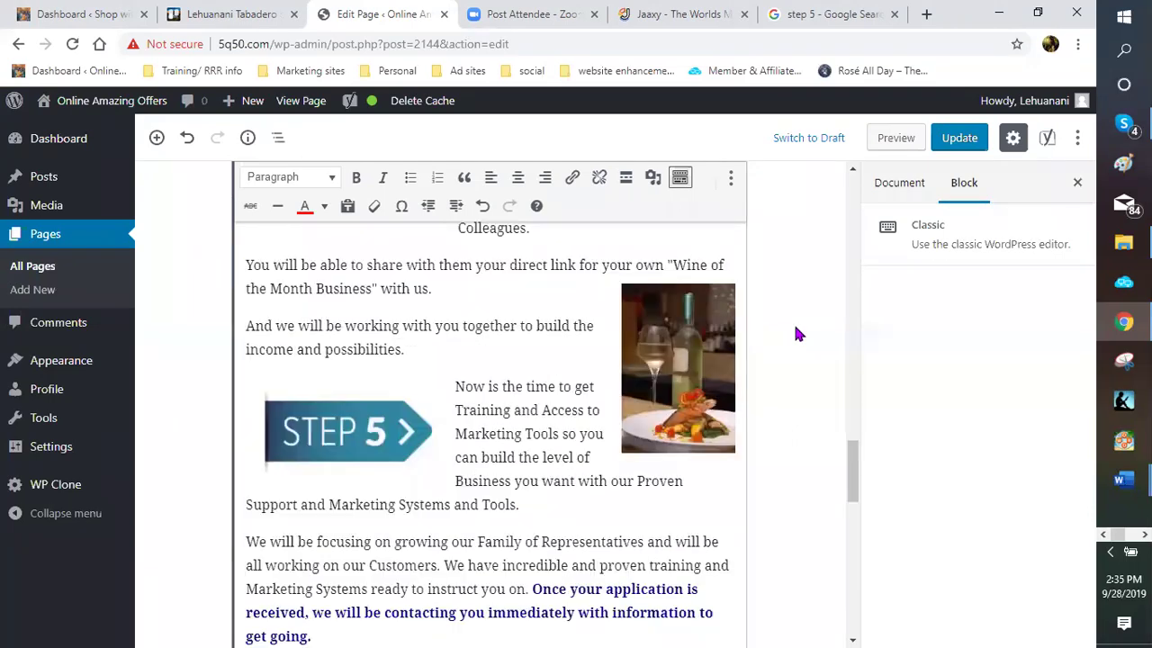
scroll(796, 334, down, 3)
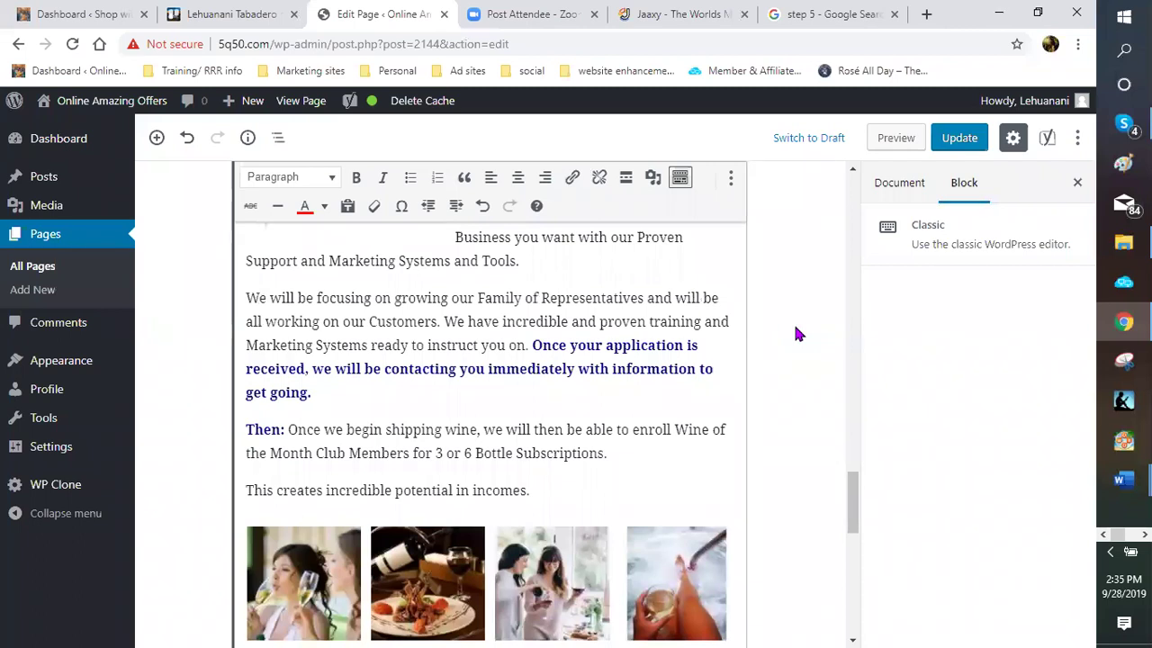
scroll(795, 334, down, 2)
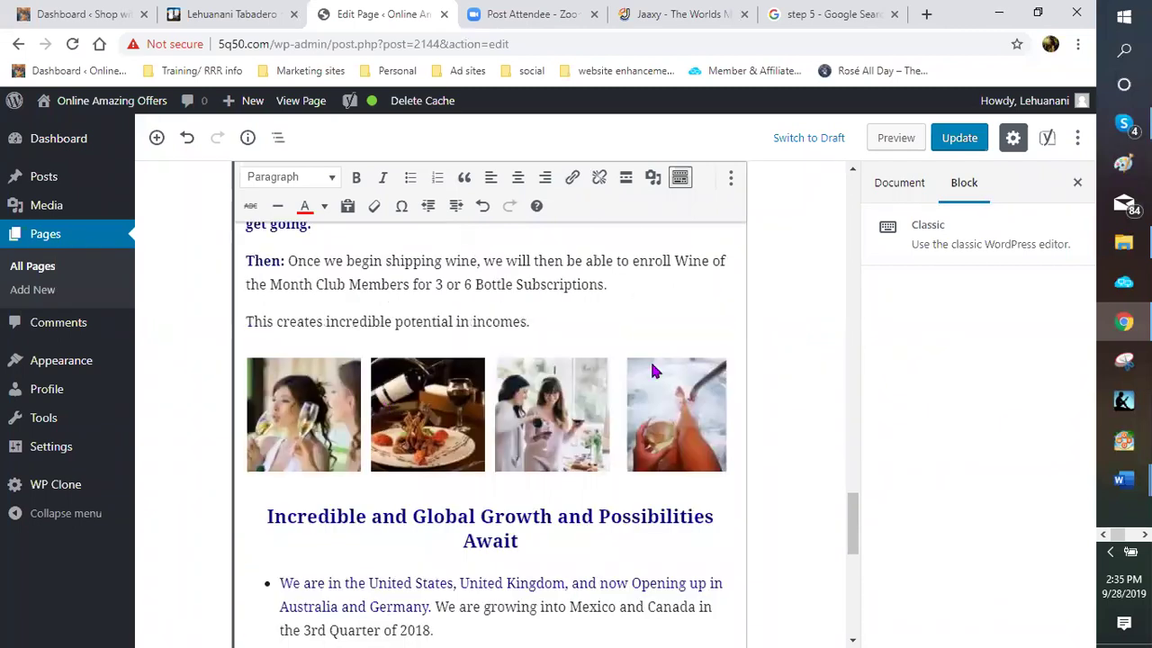
scroll(640, 372, up, 3)
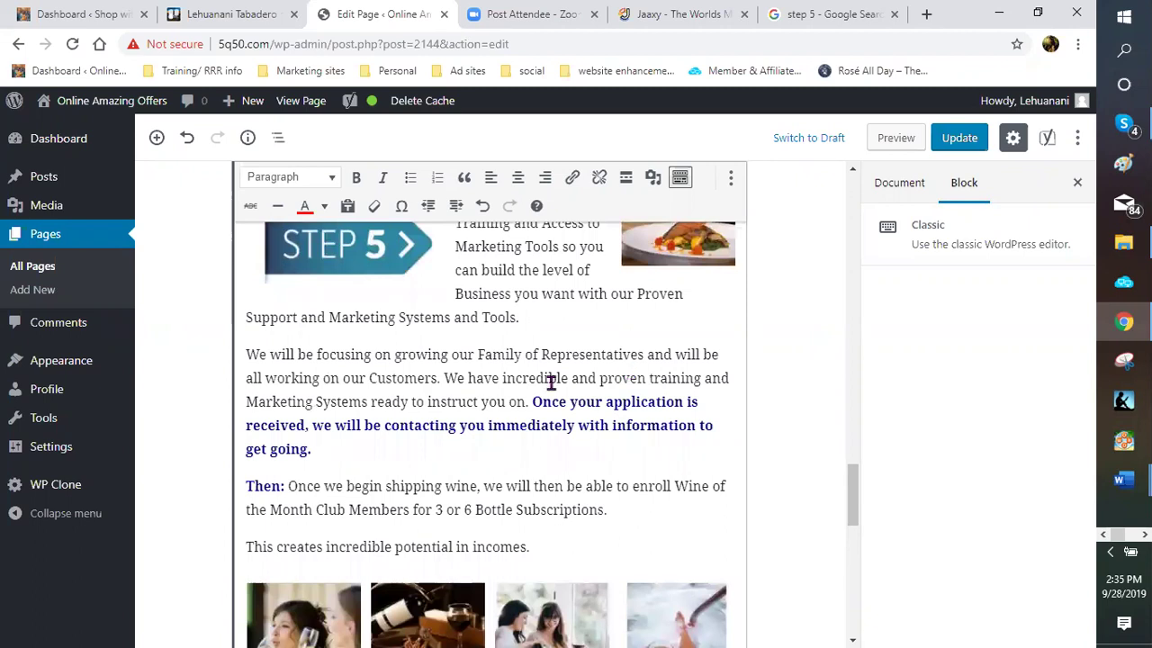
scroll(548, 381, up, 1)
scroll(603, 386, up, 3)
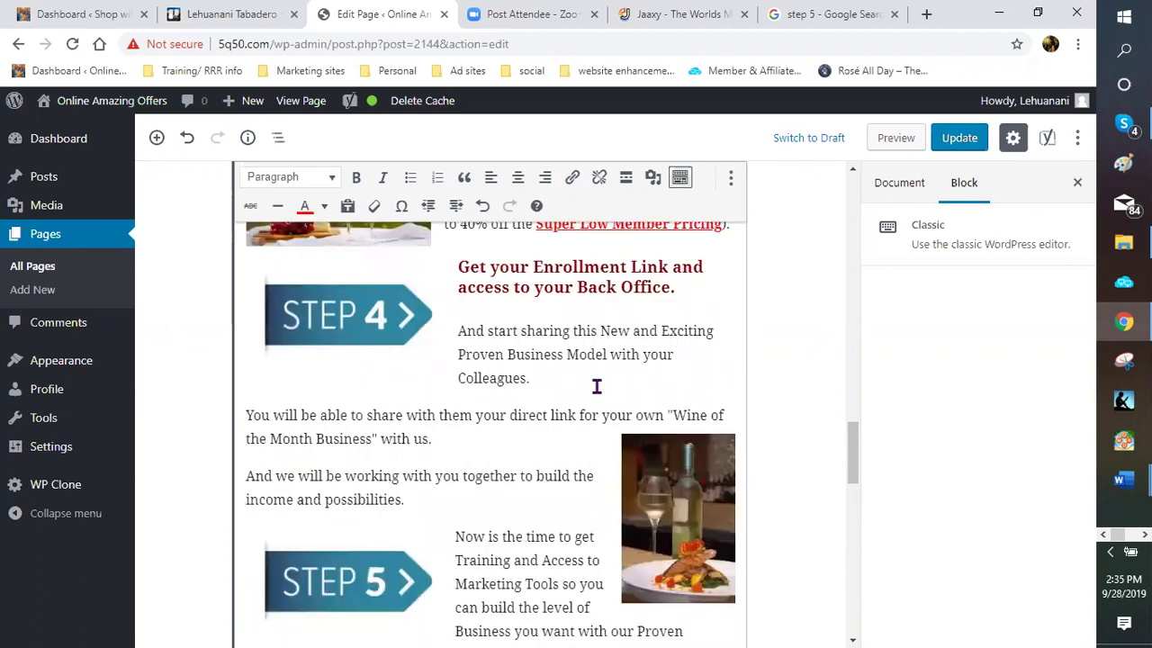
scroll(581, 390, up, 4)
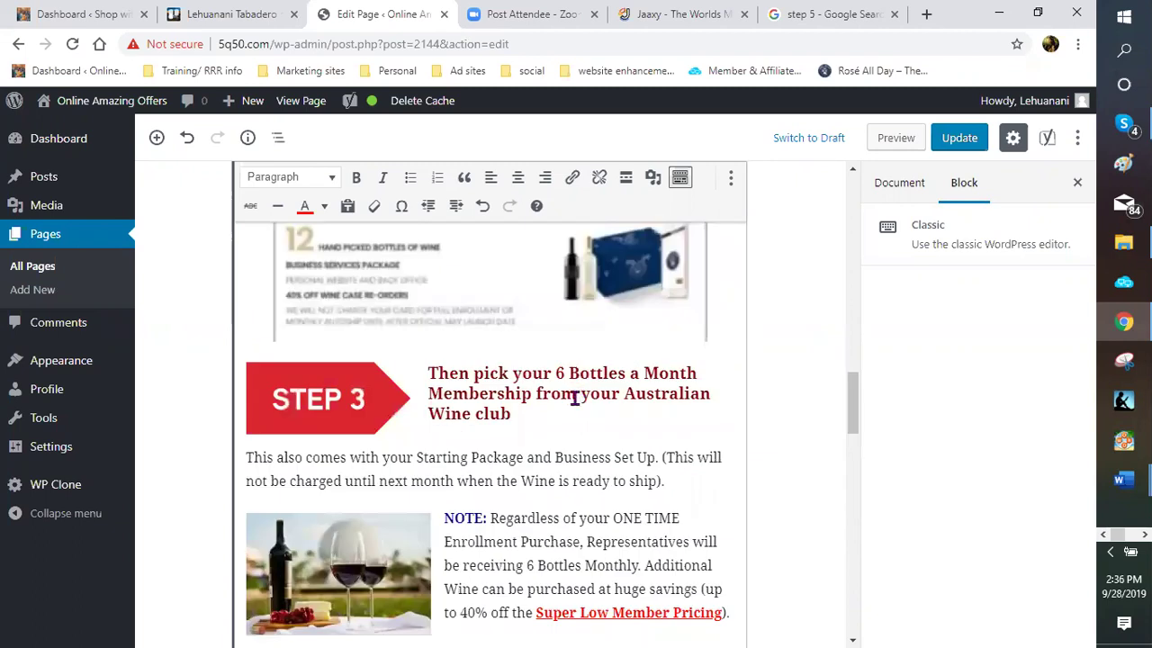
scroll(513, 400, up, 2)
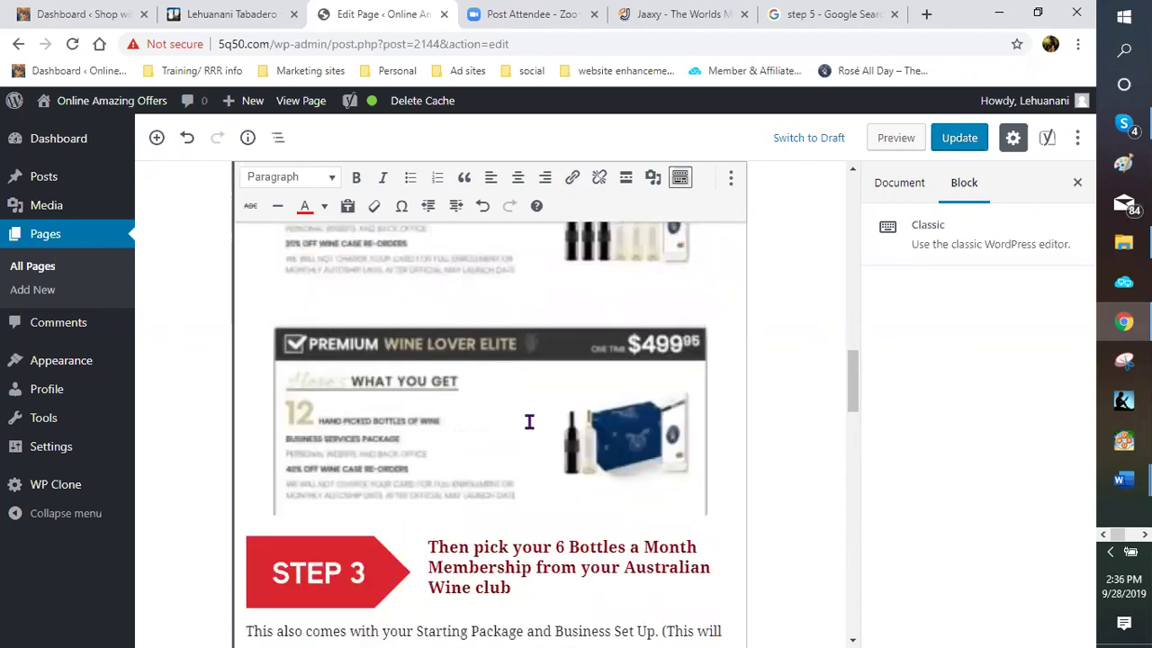
scroll(528, 420, down, 2)
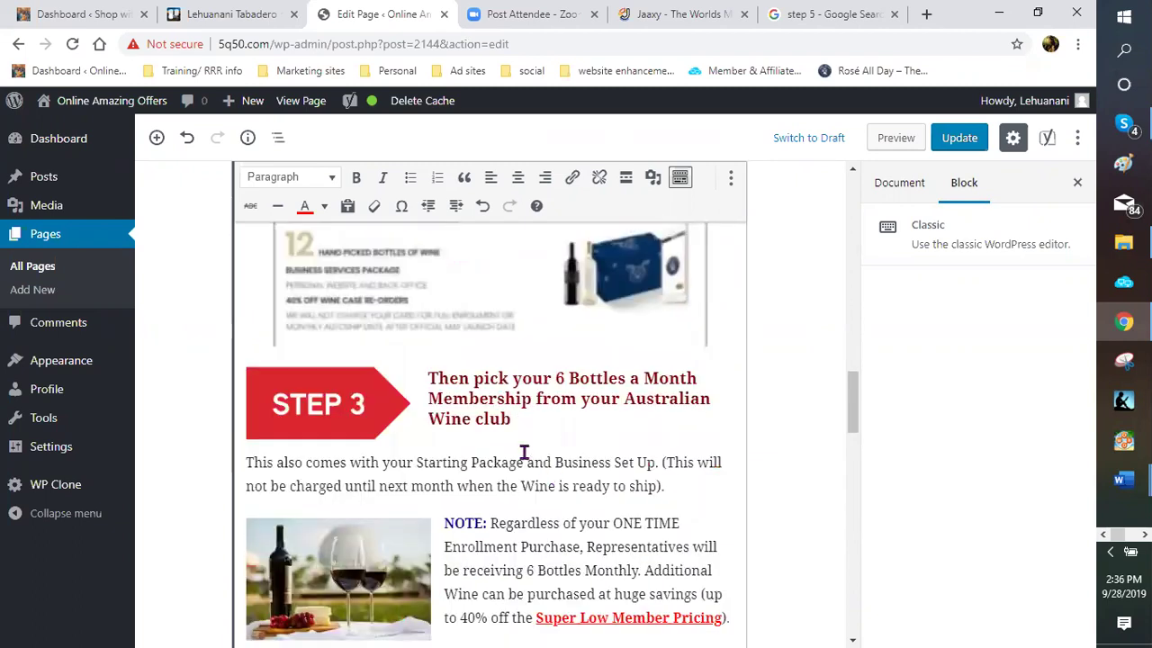
scroll(523, 450, down, 1)
scroll(521, 448, up, 5)
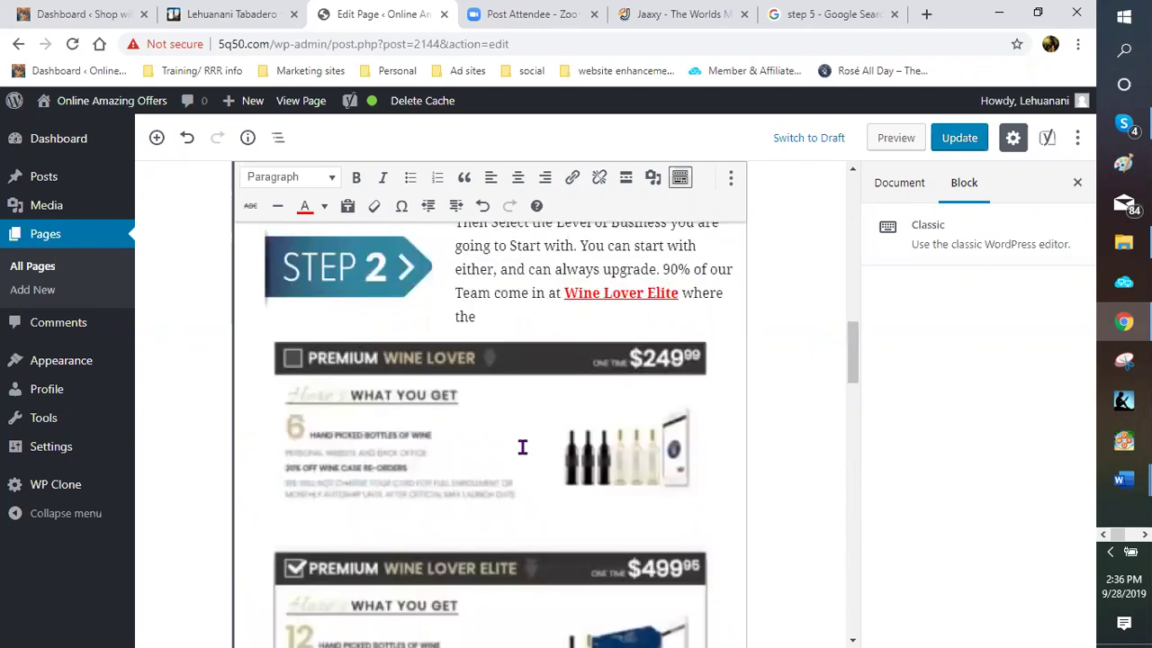
scroll(522, 447, up, 5)
scroll(522, 447, up, 5)
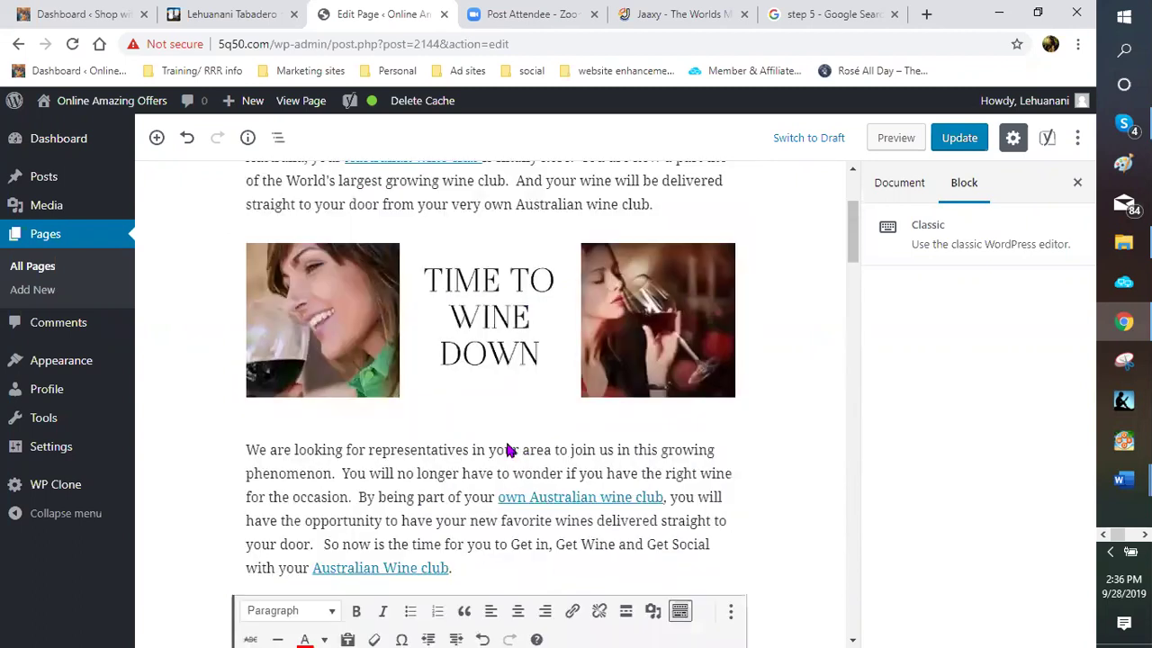
scroll(385, 354, up, 2)
scroll(392, 378, down, 3)
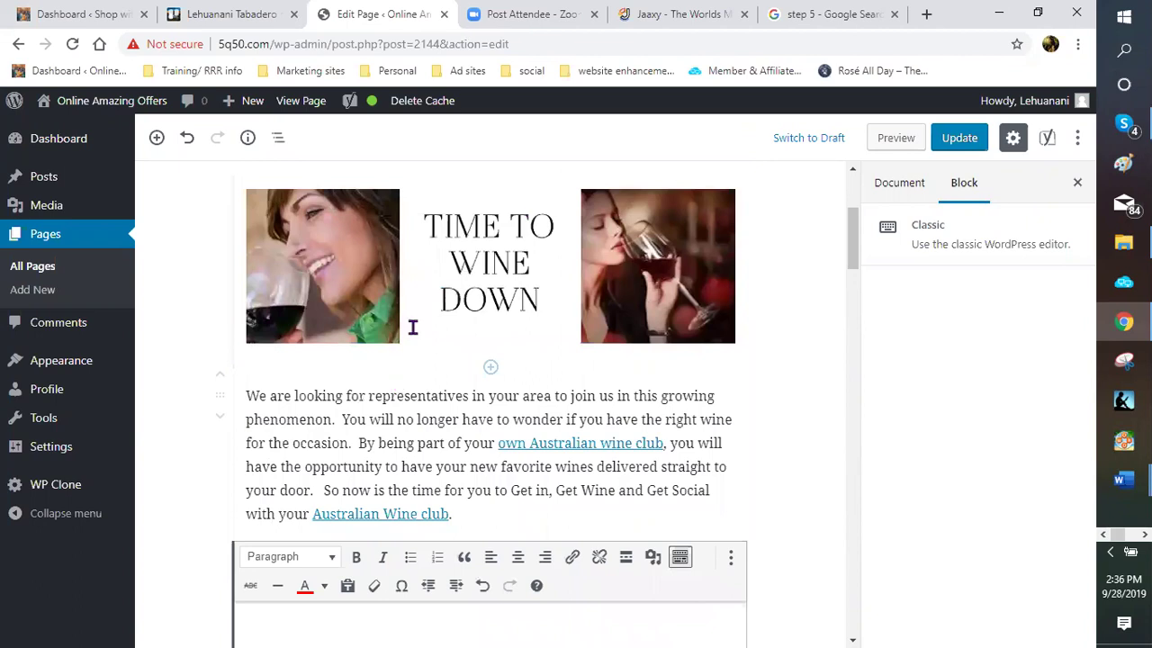
scroll(411, 327, down, 2)
Give the representatives paragraph a yellow background colour and save the page
click(486, 350)
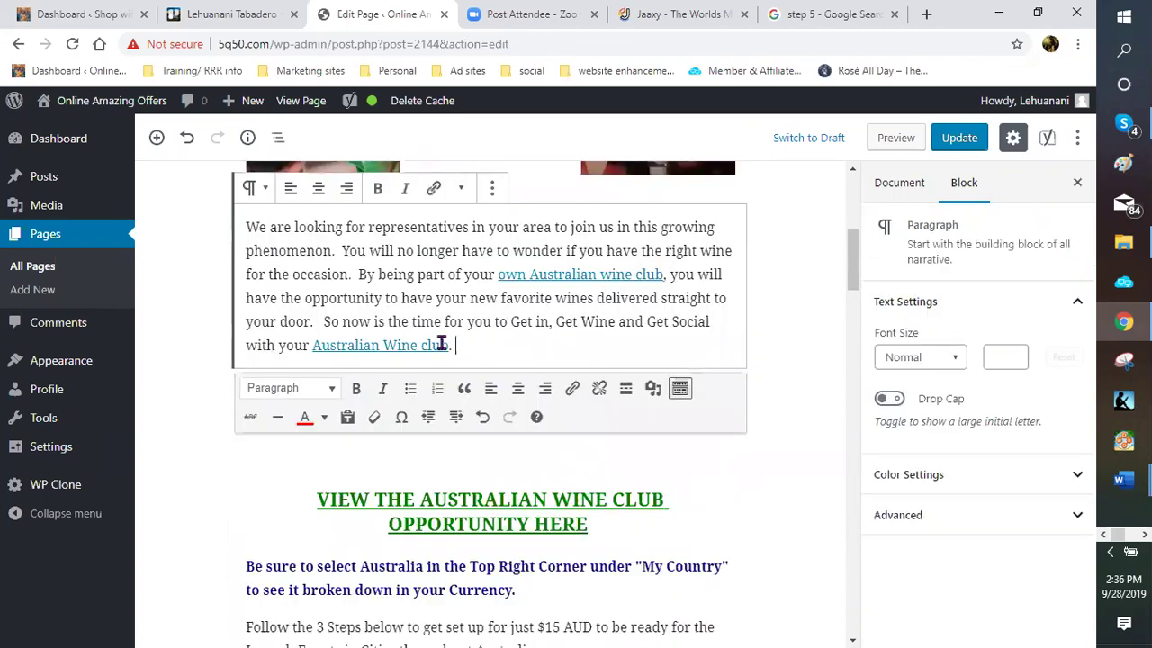
scroll(377, 345, up, 2)
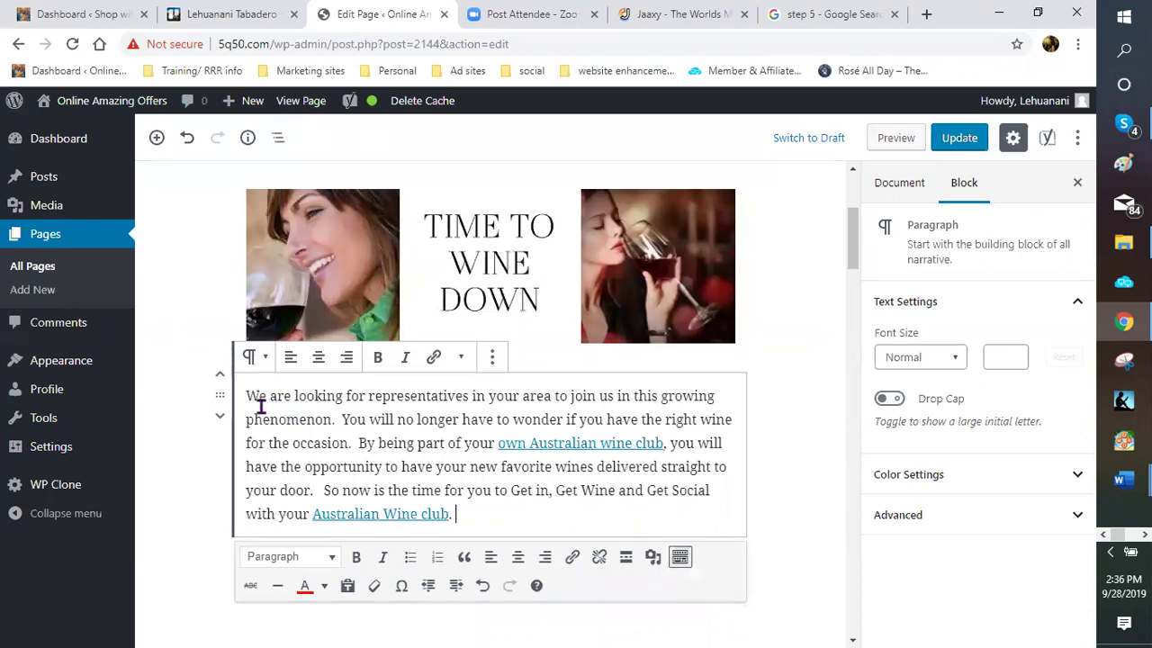
click(911, 477)
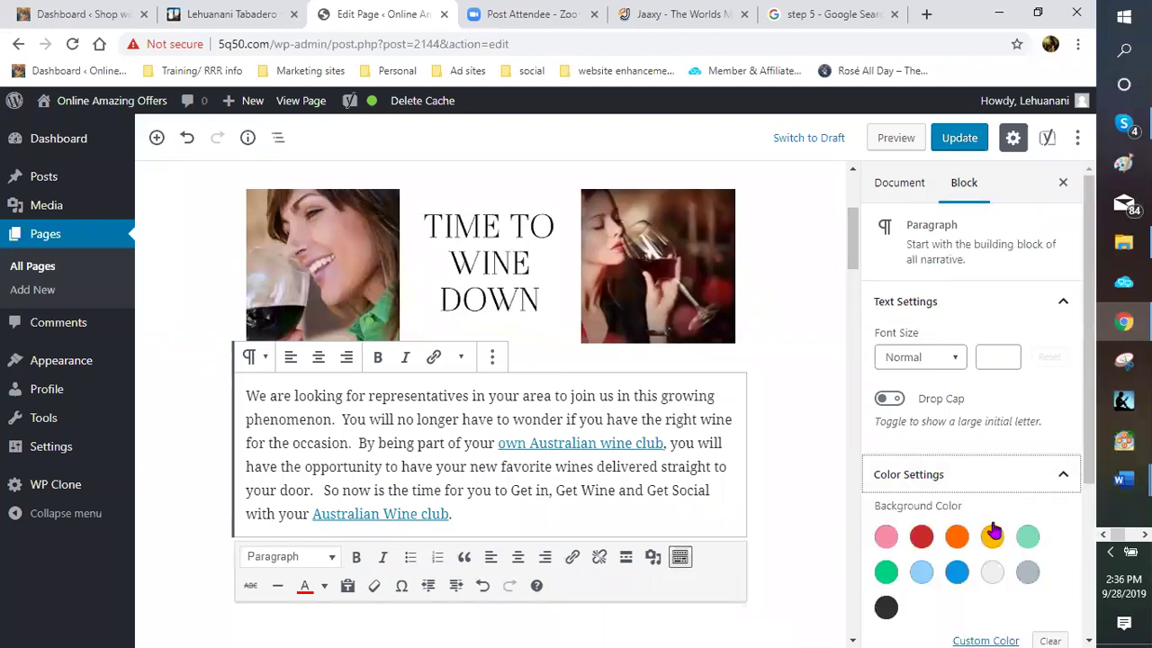
scroll(1006, 536, down, 1)
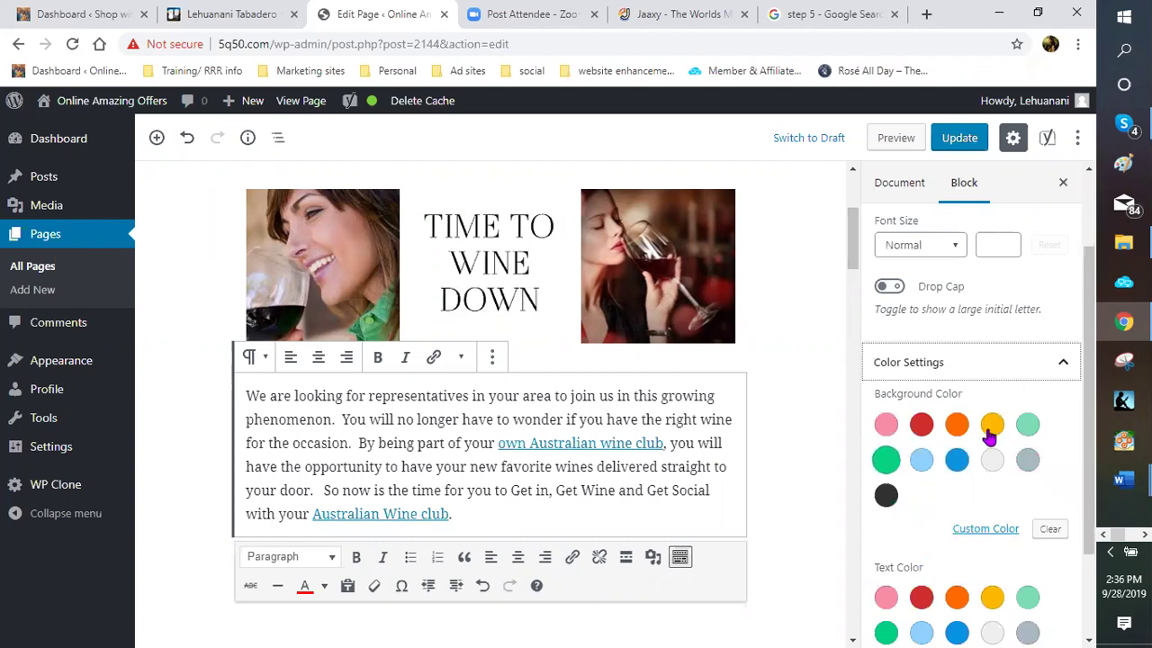
click(990, 428)
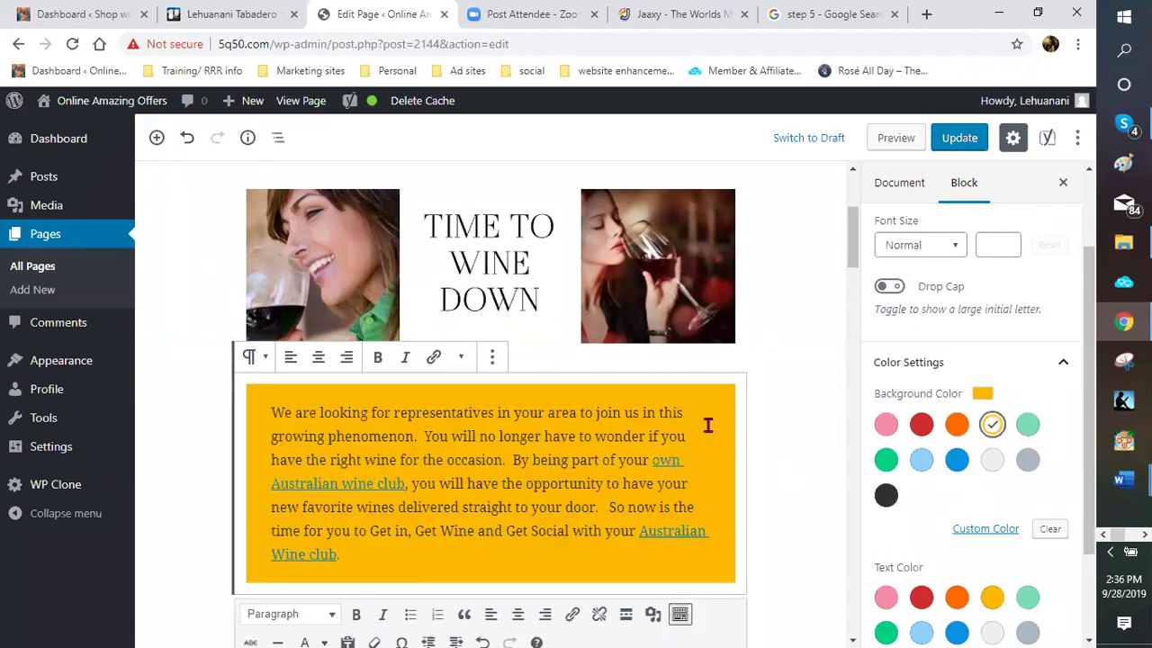
scroll(746, 424, down, 1)
click(795, 377)
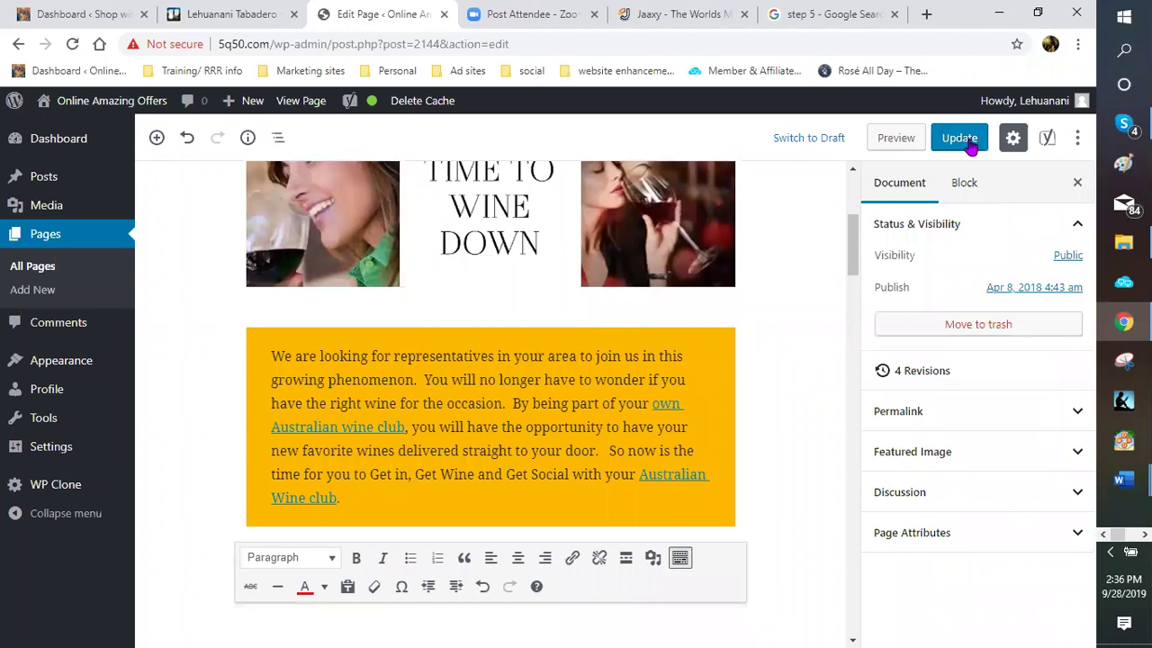
key(ctrl+s)
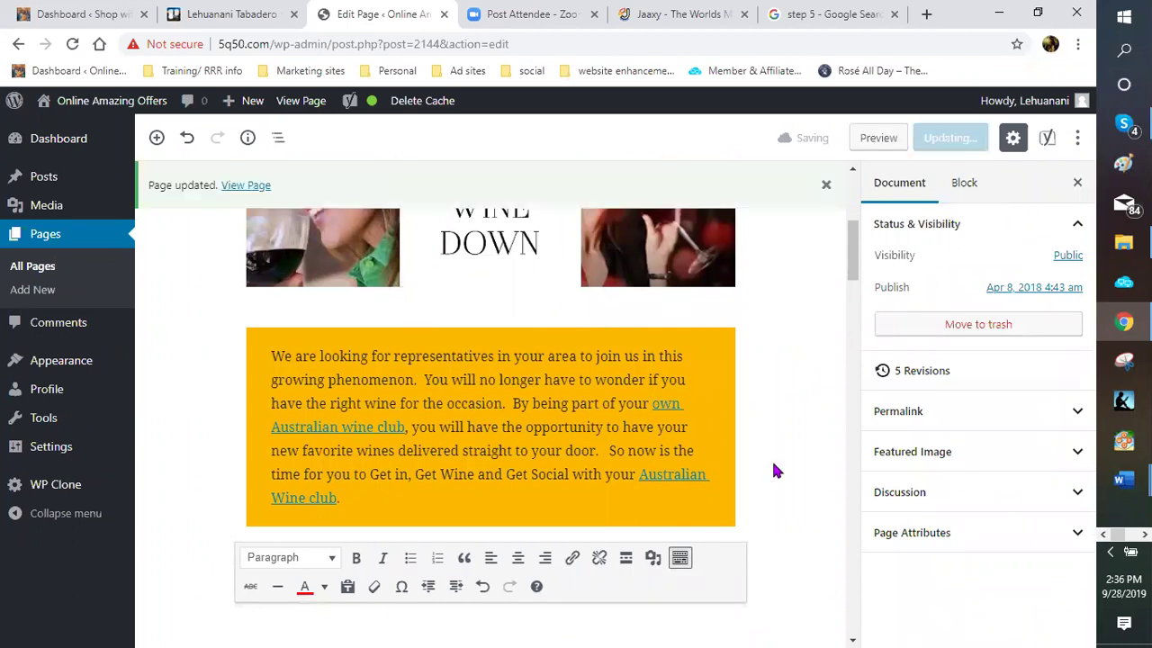
Try custom green and dark blue backgrounds on the call-to-action paragraph
click(620, 409)
click(936, 480)
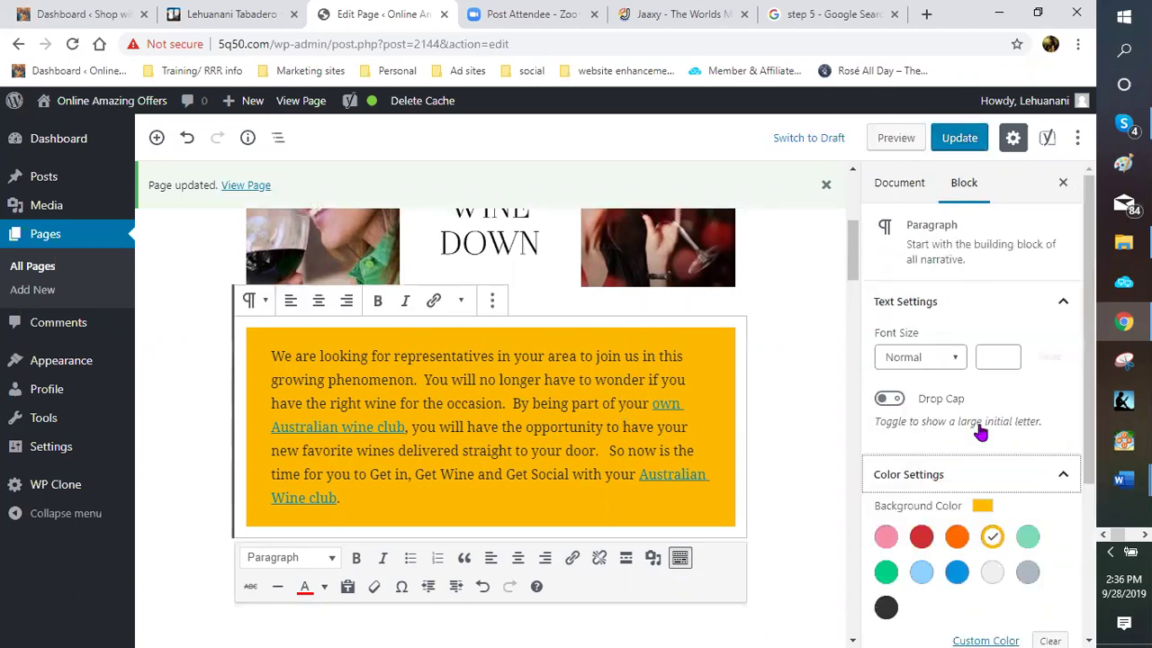
scroll(980, 430, down, 2)
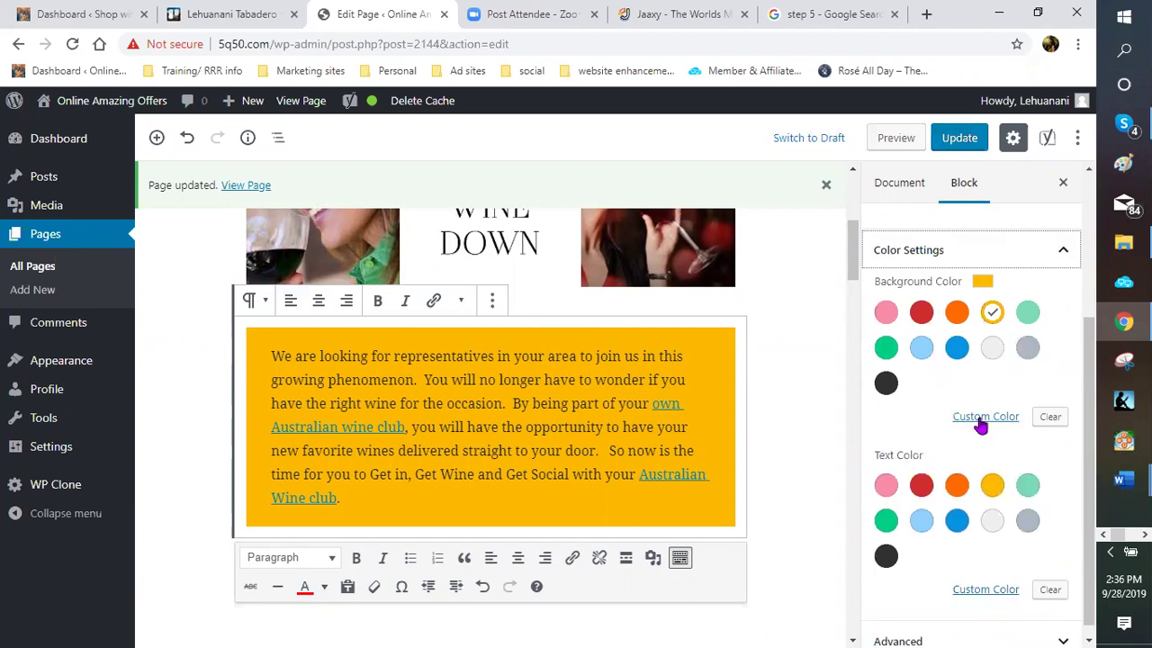
click(981, 422)
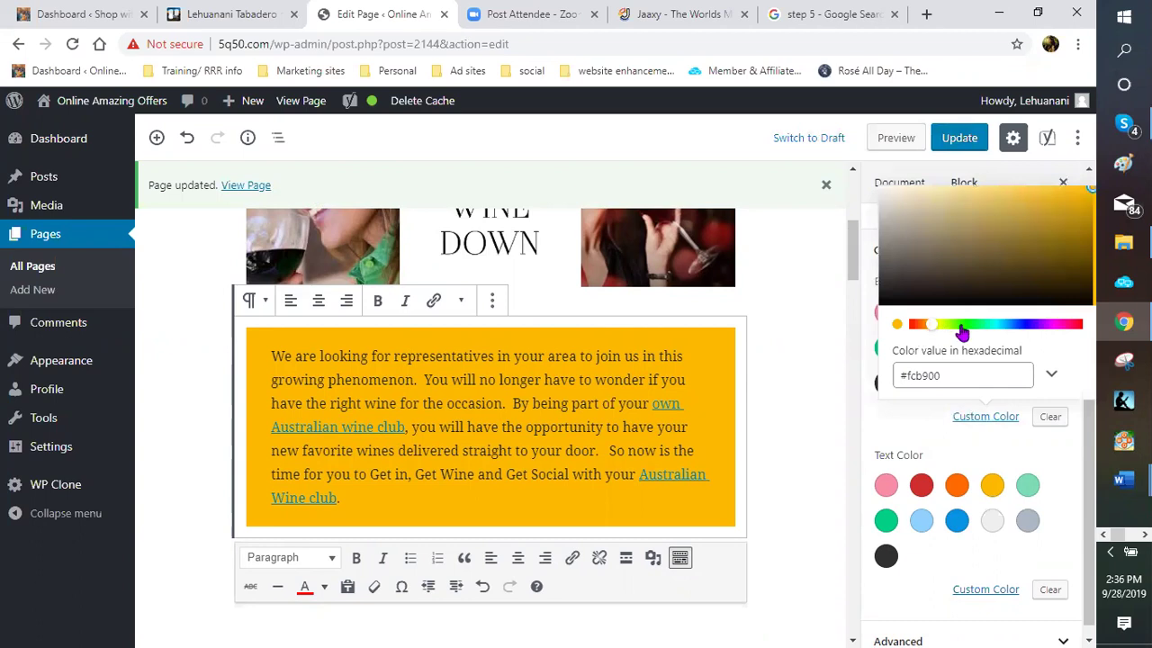
click(961, 324)
click(1066, 230)
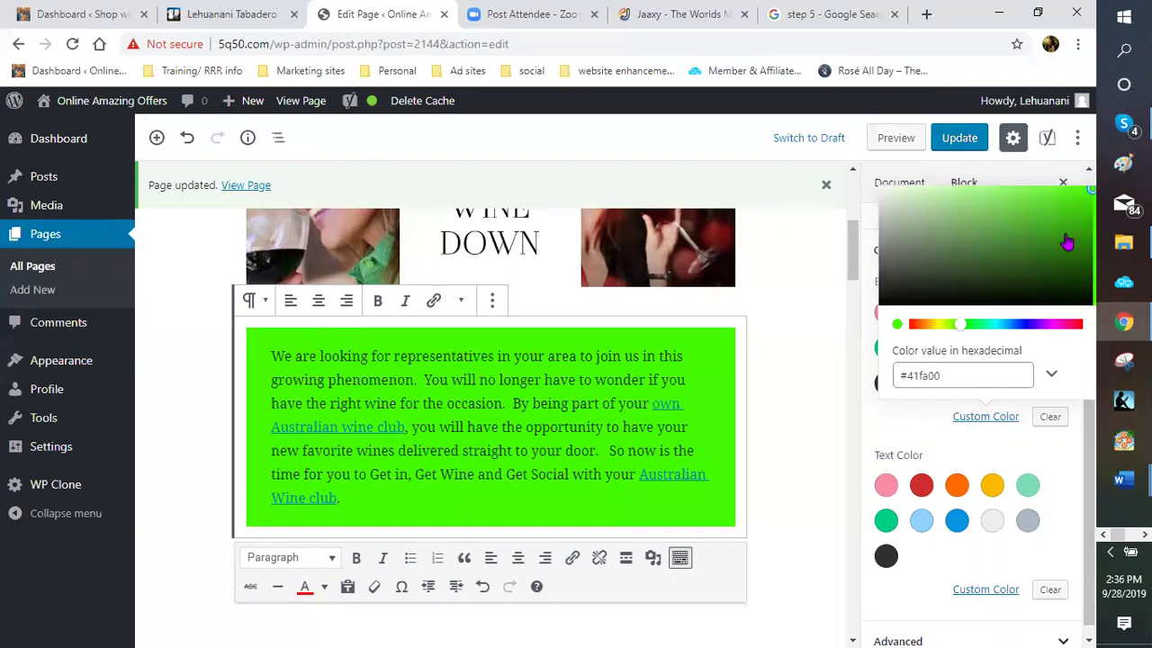
click(1000, 205)
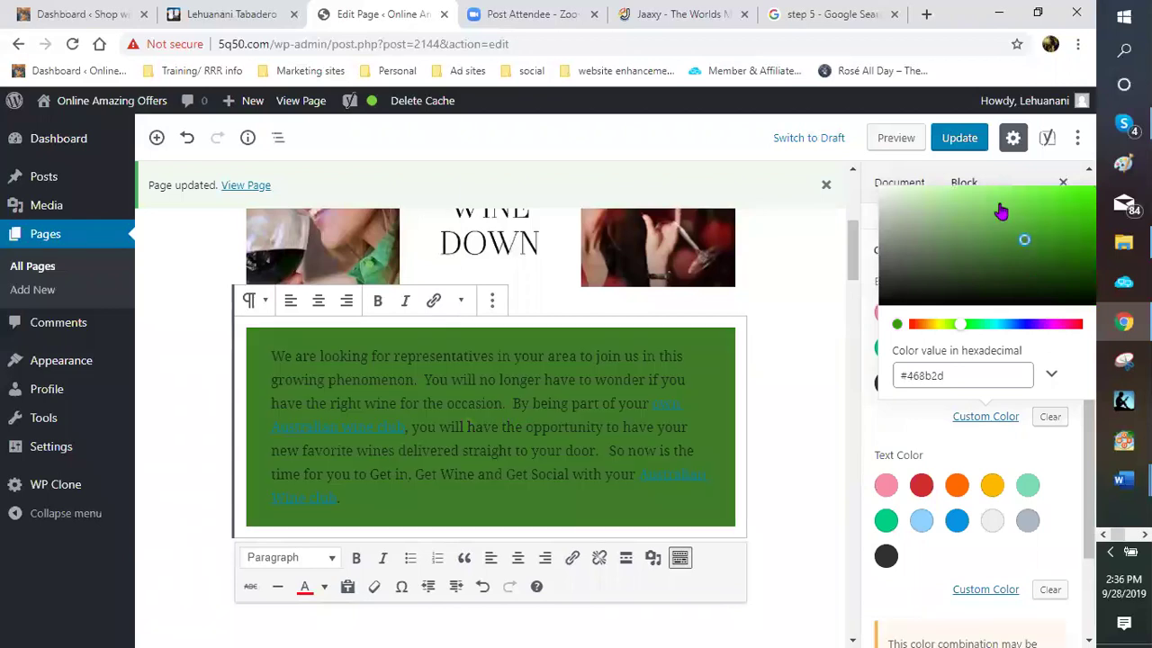
click(992, 209)
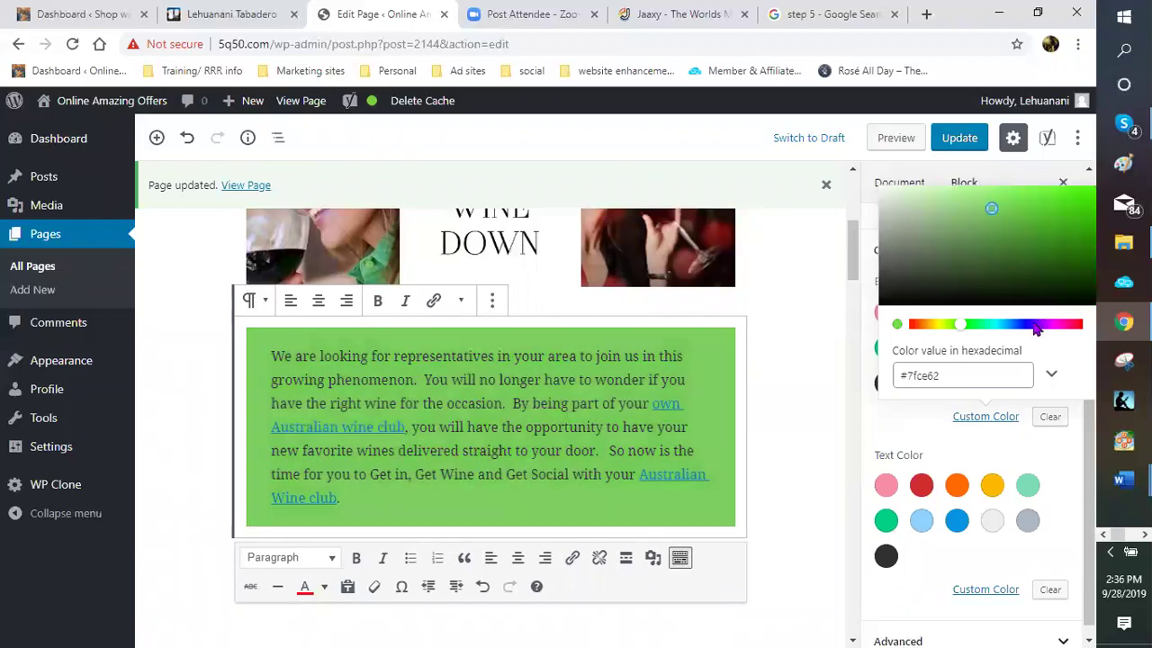
click(1023, 324)
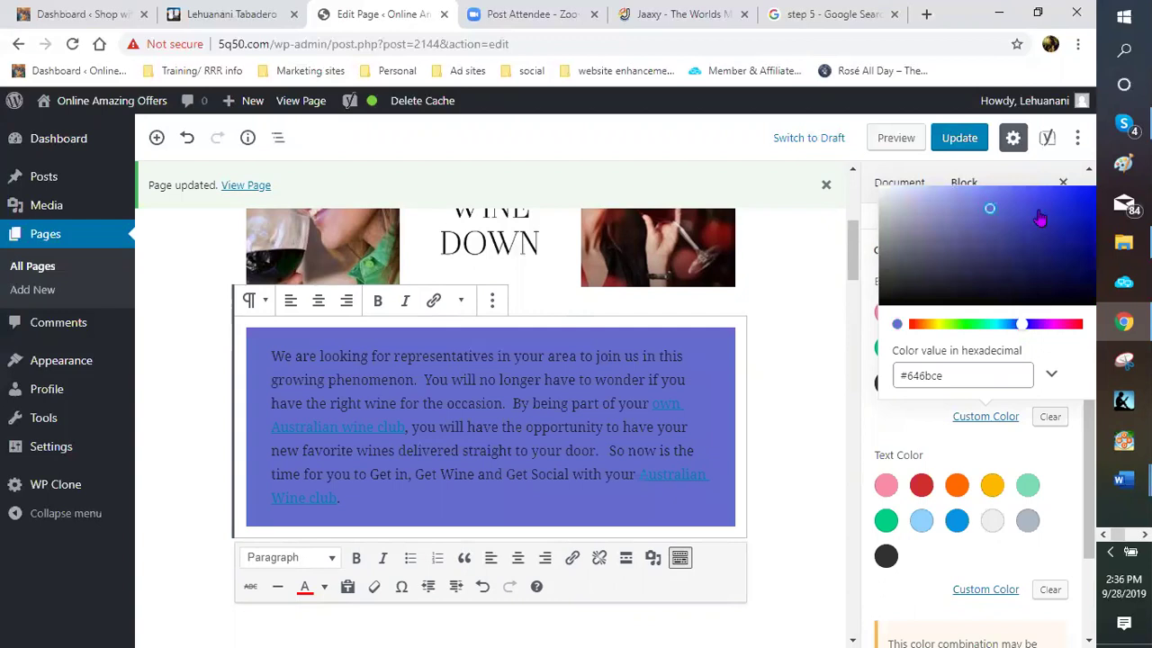
click(1031, 237)
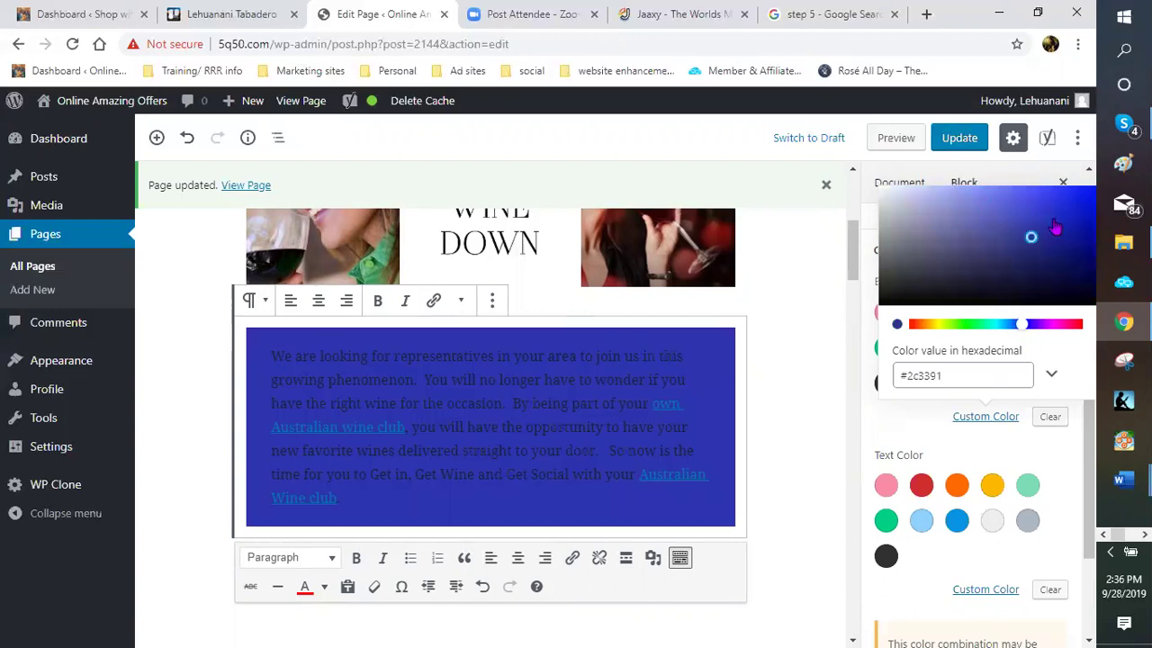
click(1054, 220)
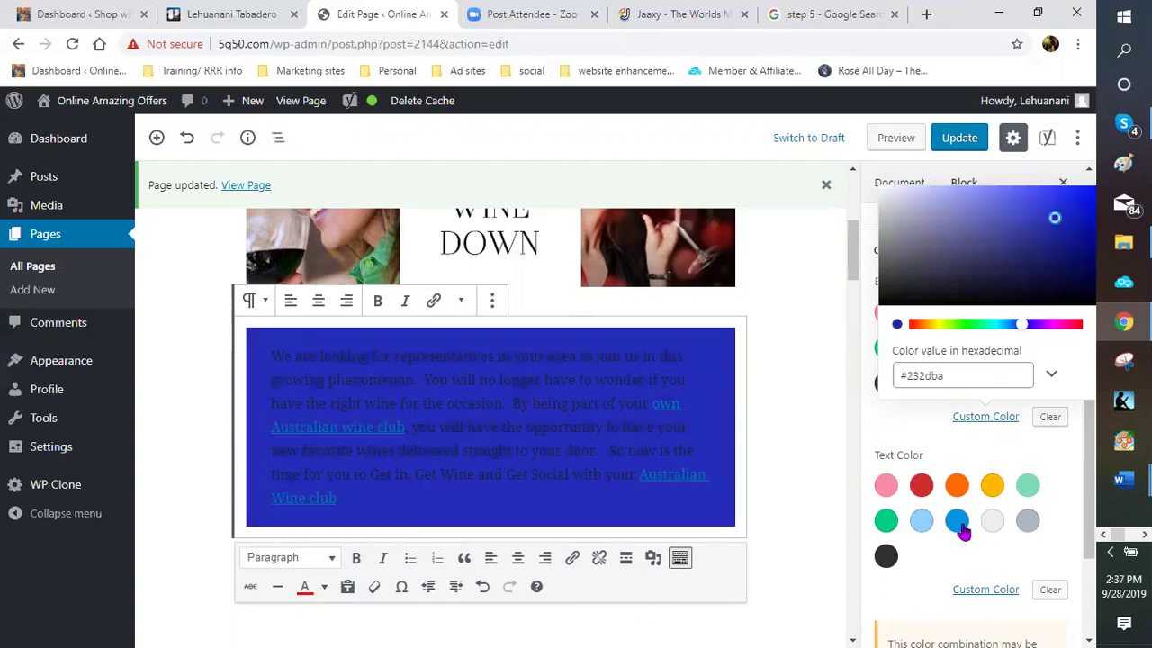
Try a bright blue text colour on the paragraph, then clear it back to the default
click(877, 444)
click(957, 520)
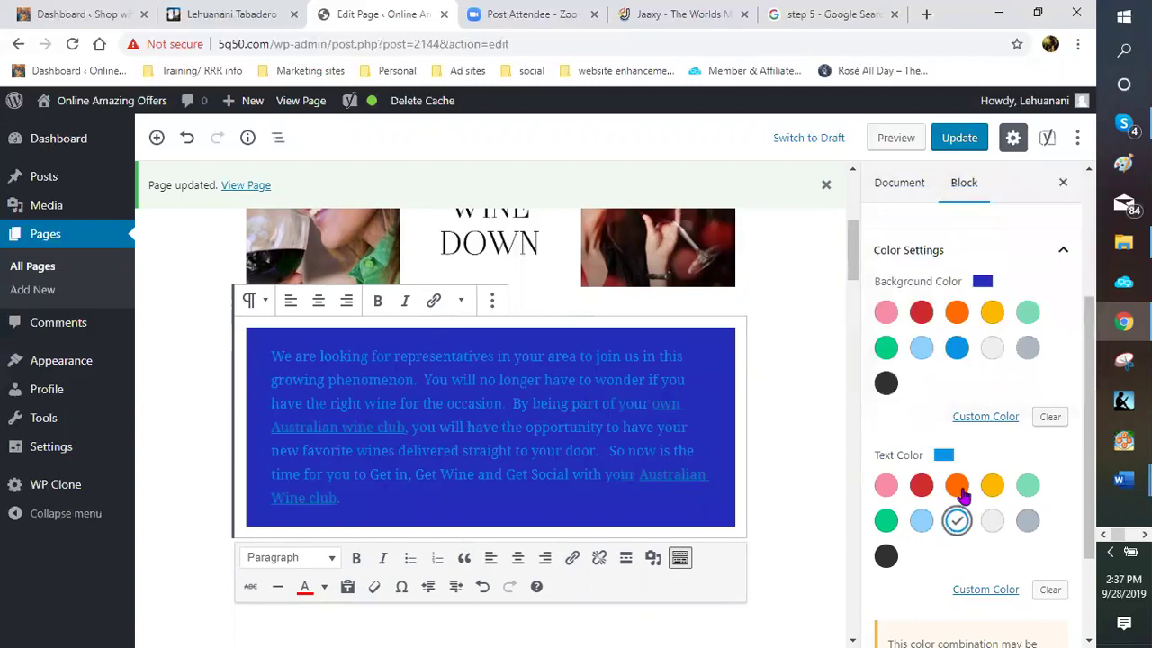
click(985, 591)
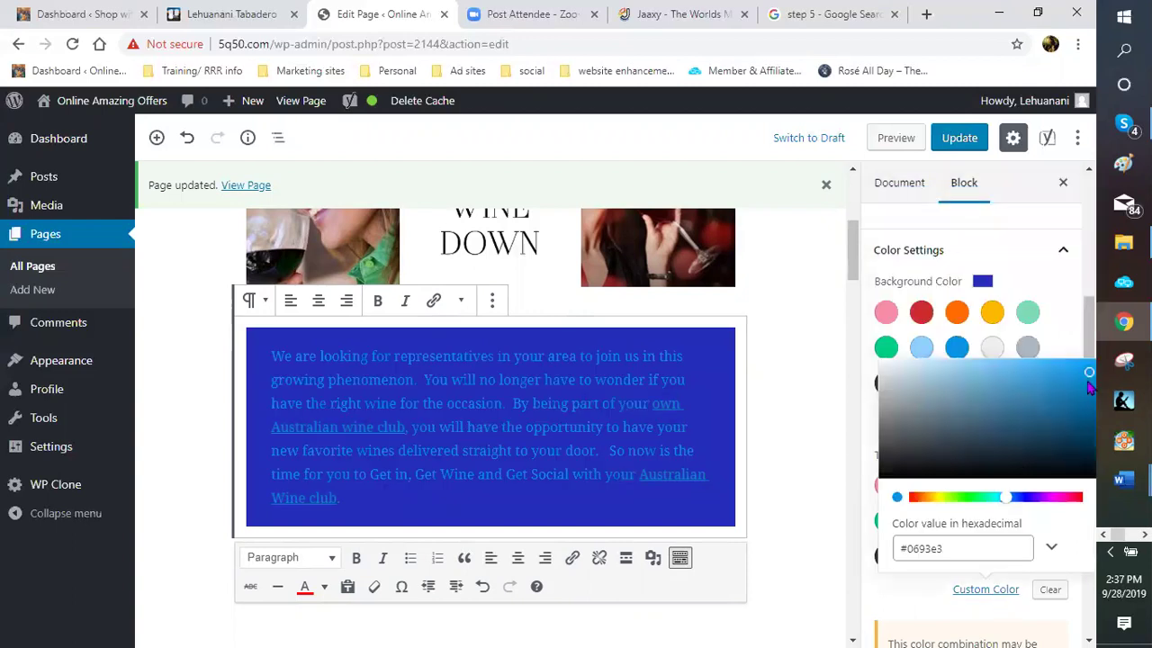
click(1052, 409)
click(1079, 384)
click(1089, 374)
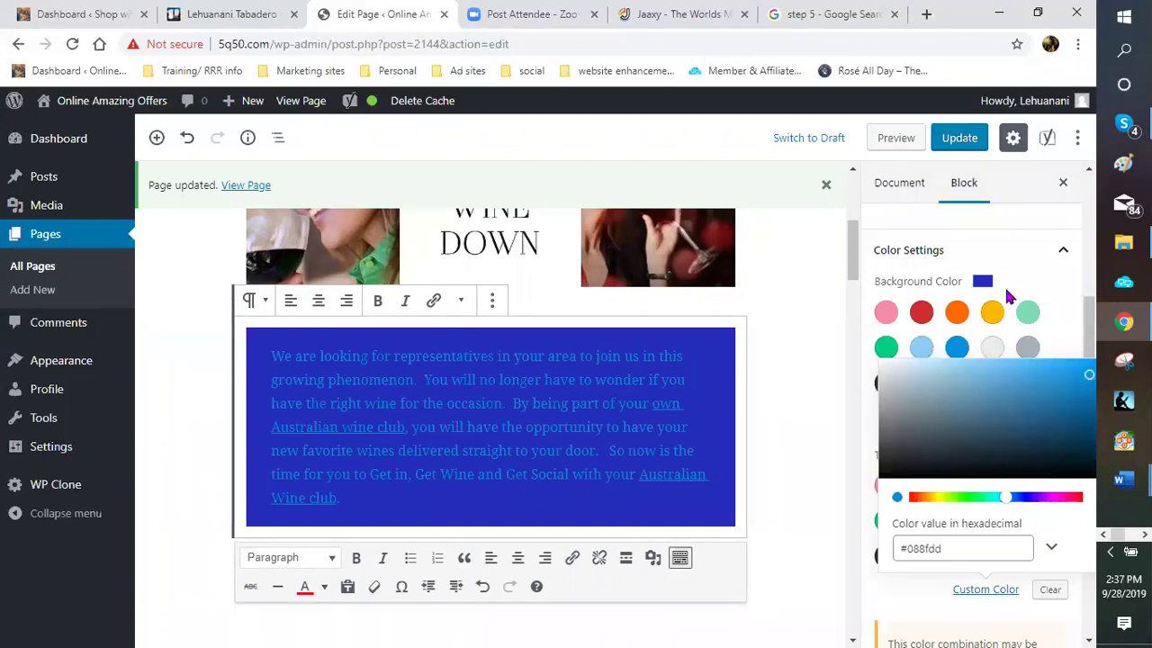
key(Escape)
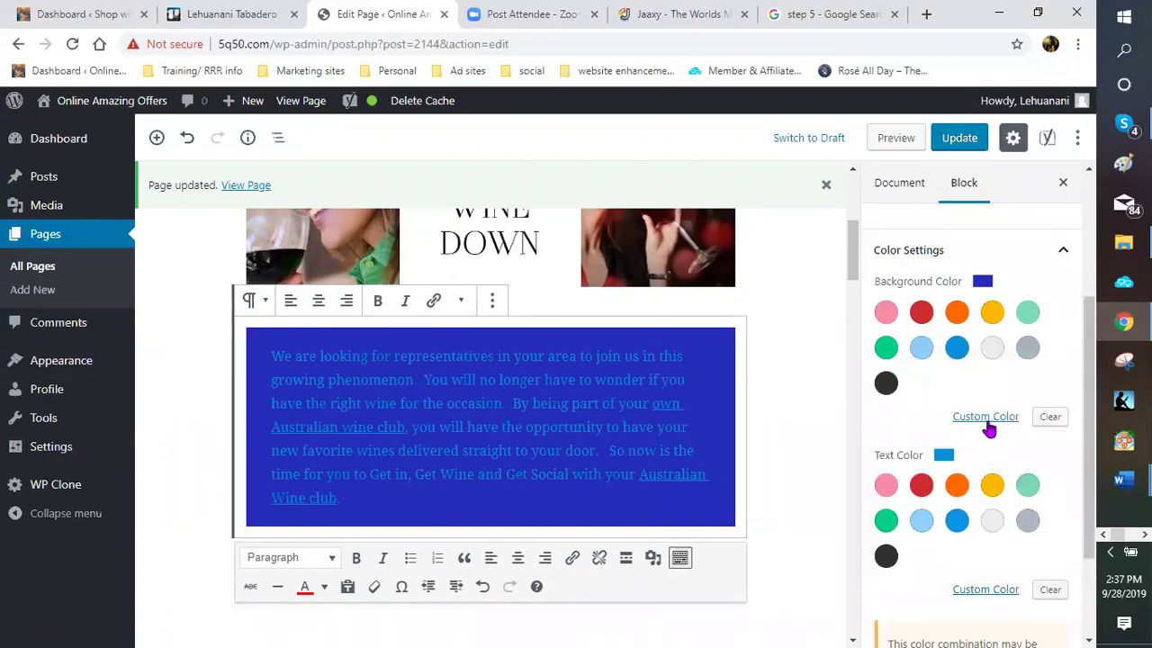
click(1050, 589)
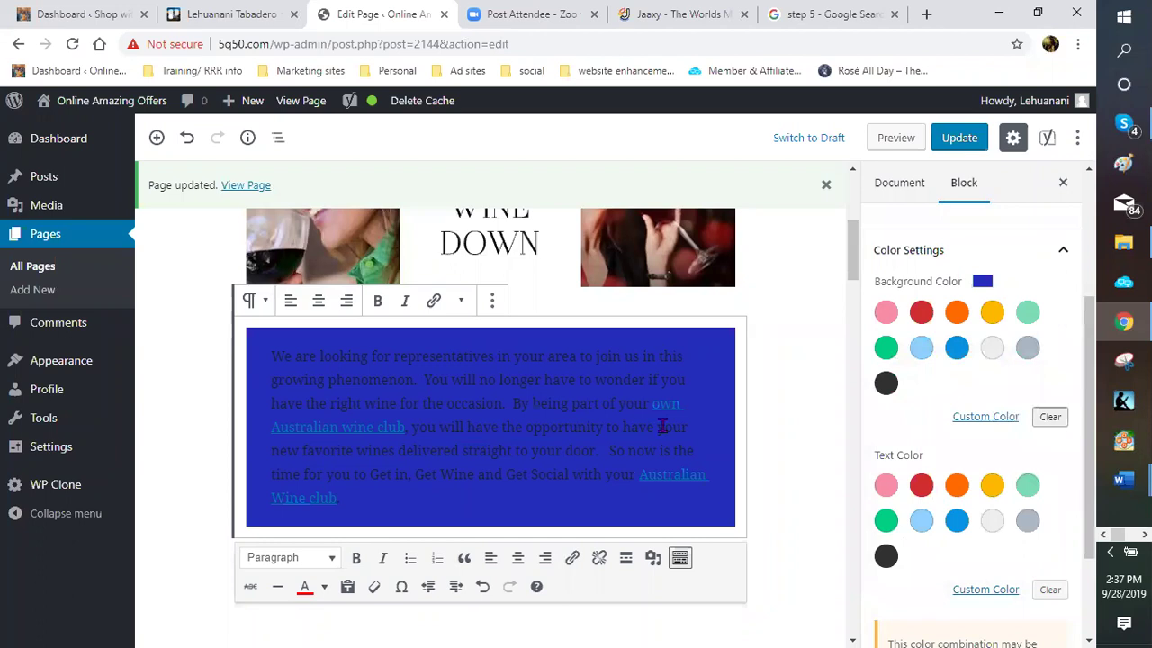
Check the 'own Australian wine club' link, then set the paragraph background to custom orange #f56600
click(568, 385)
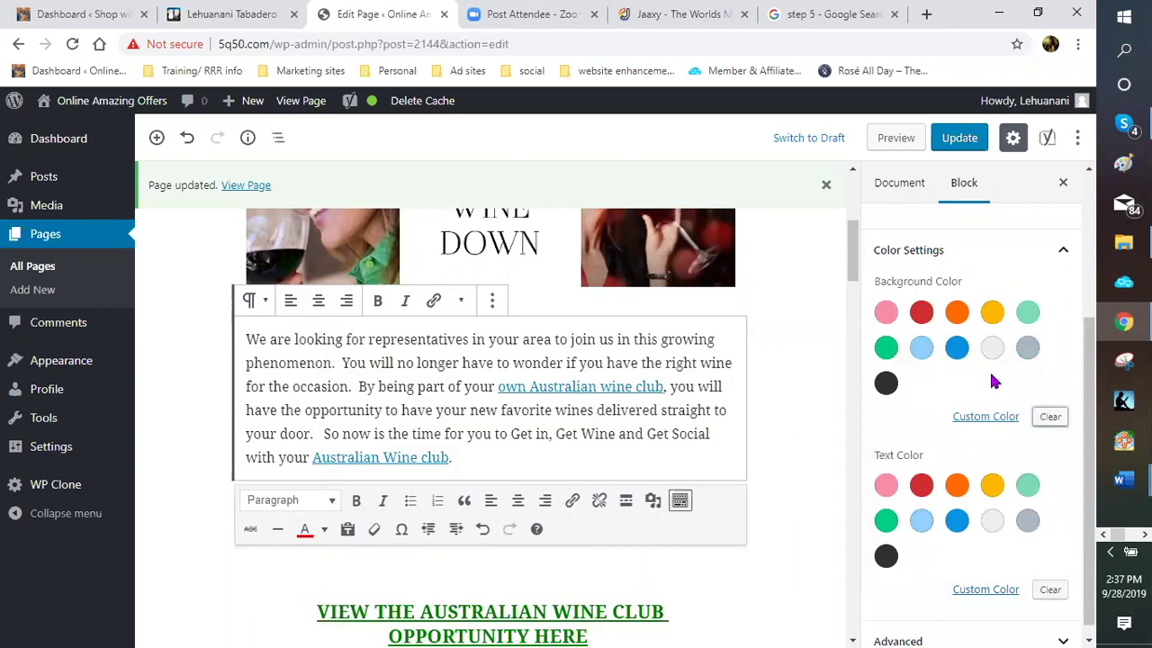
click(441, 357)
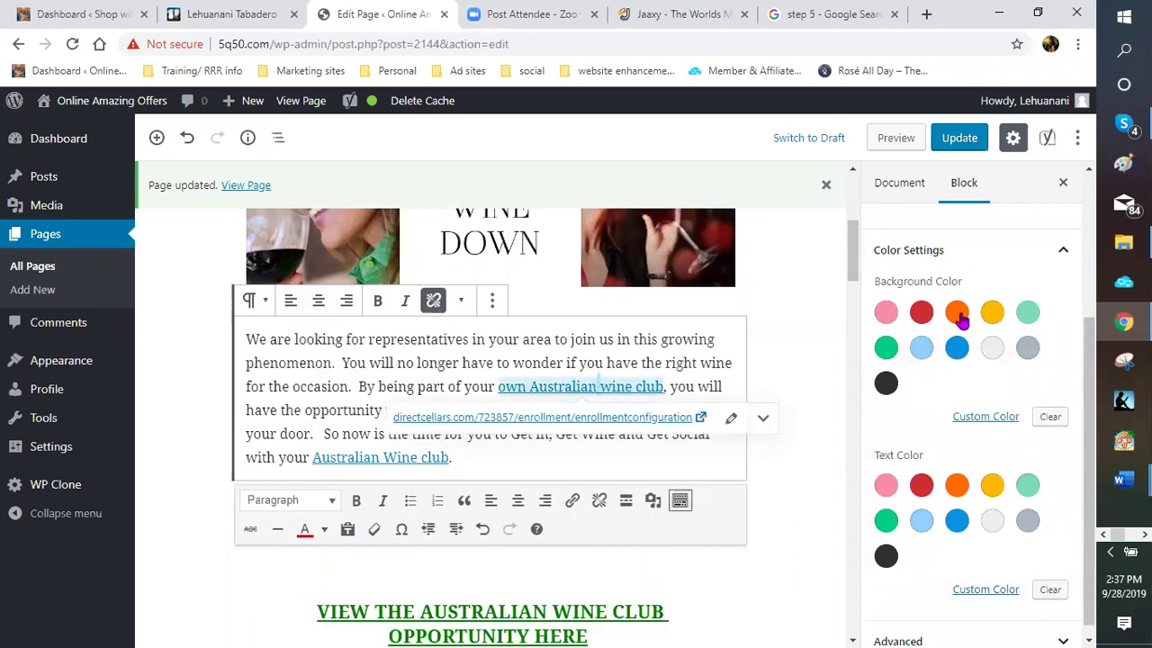
click(956, 315)
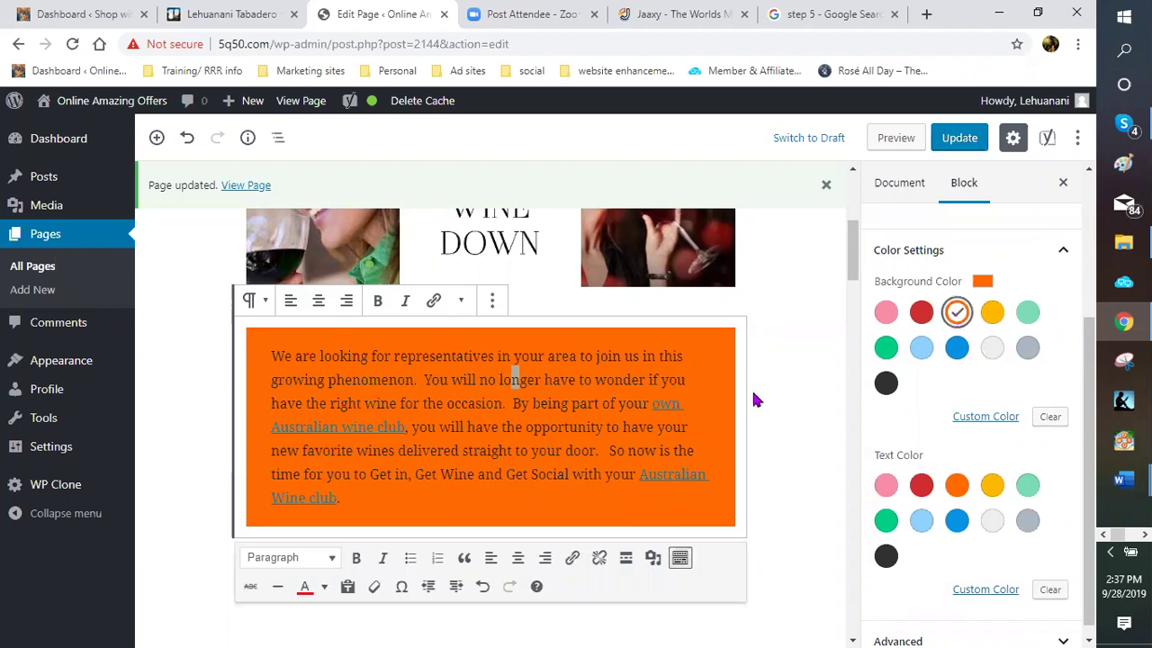
click(986, 415)
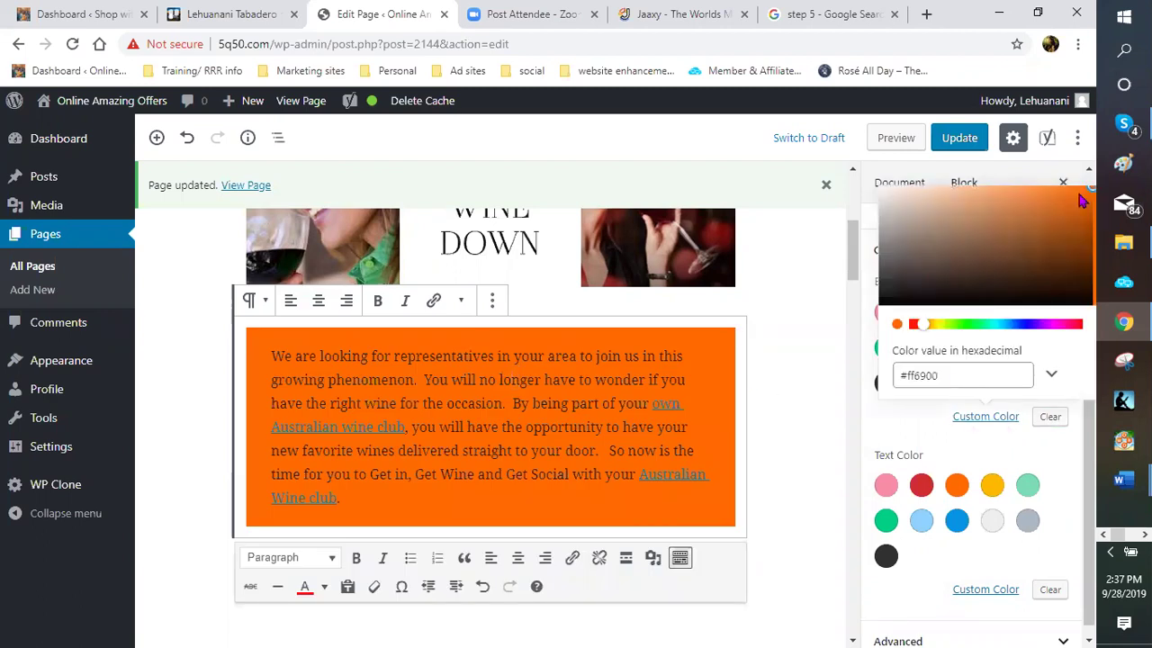
click(1087, 198)
click(1077, 207)
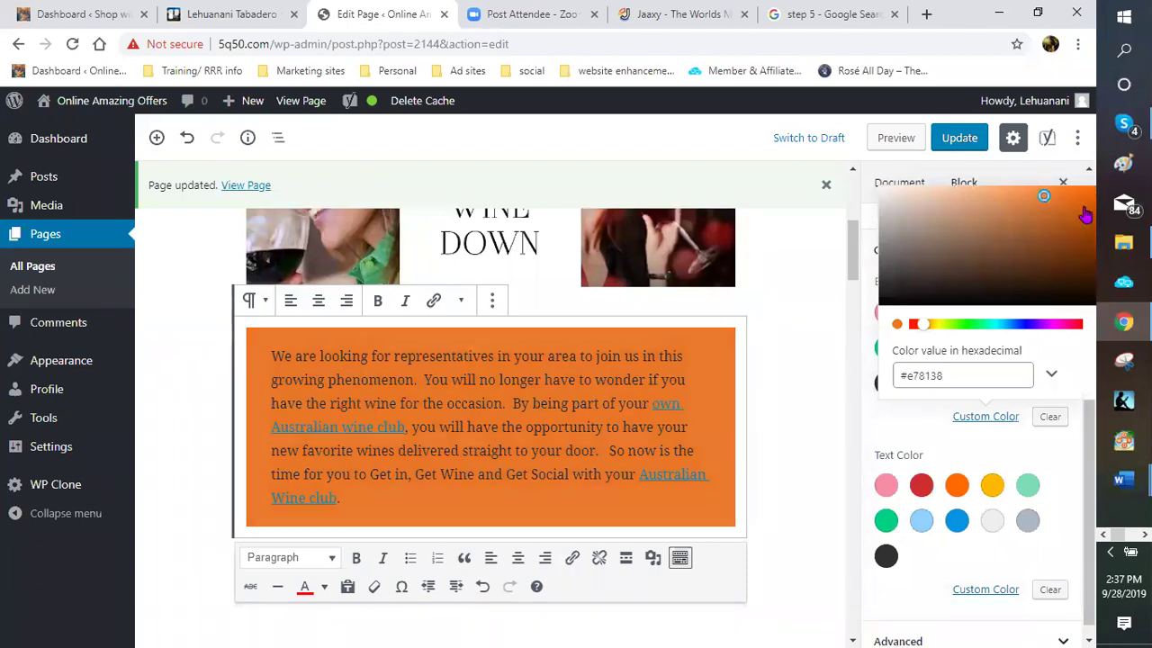
click(1083, 209)
click(1088, 212)
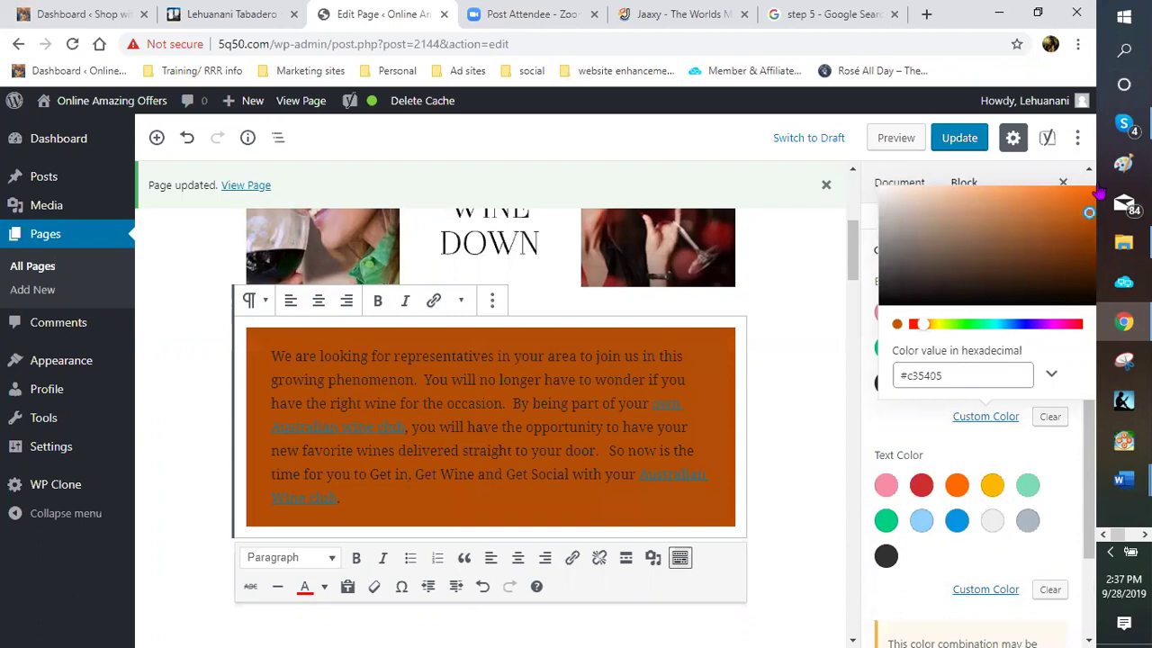
click(1096, 192)
click(1093, 192)
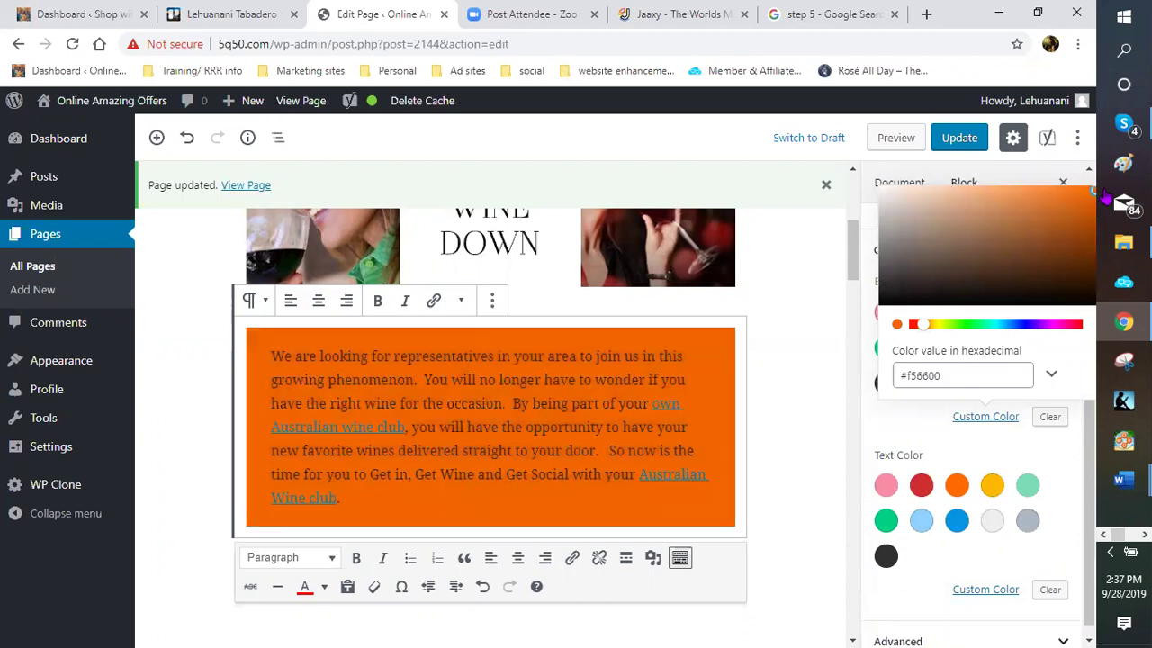
key(Escape)
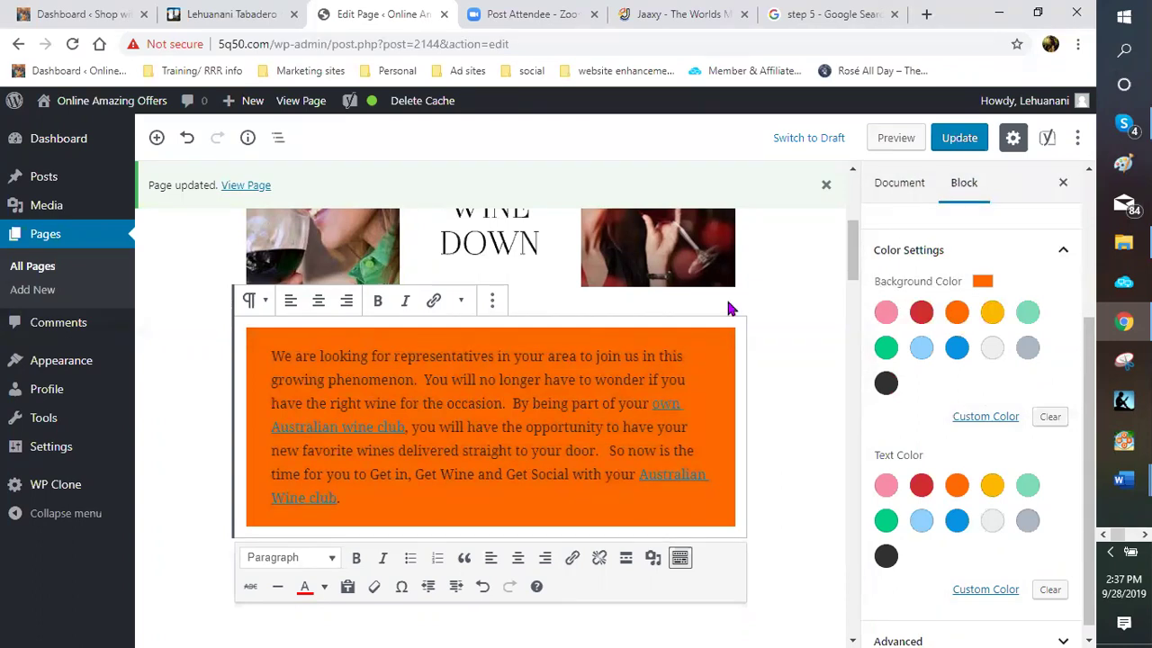
click(826, 336)
Save the orange background change and reselect the orange call-to-action paragraph
key(ctrl+s)
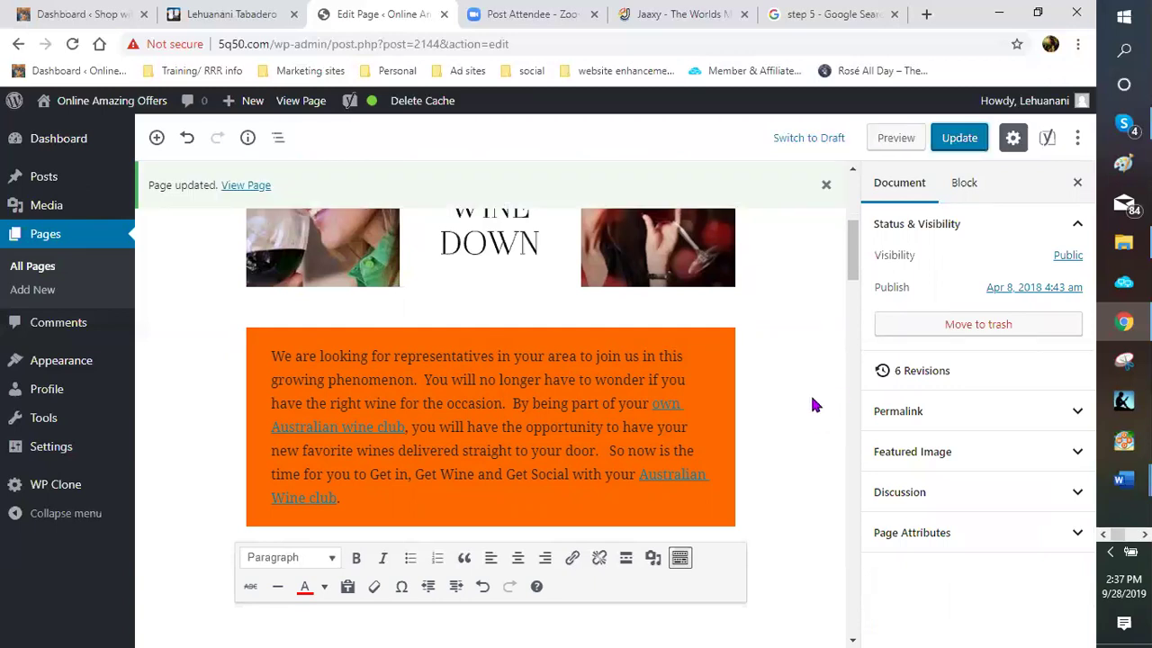
scroll(809, 403, down, 4)
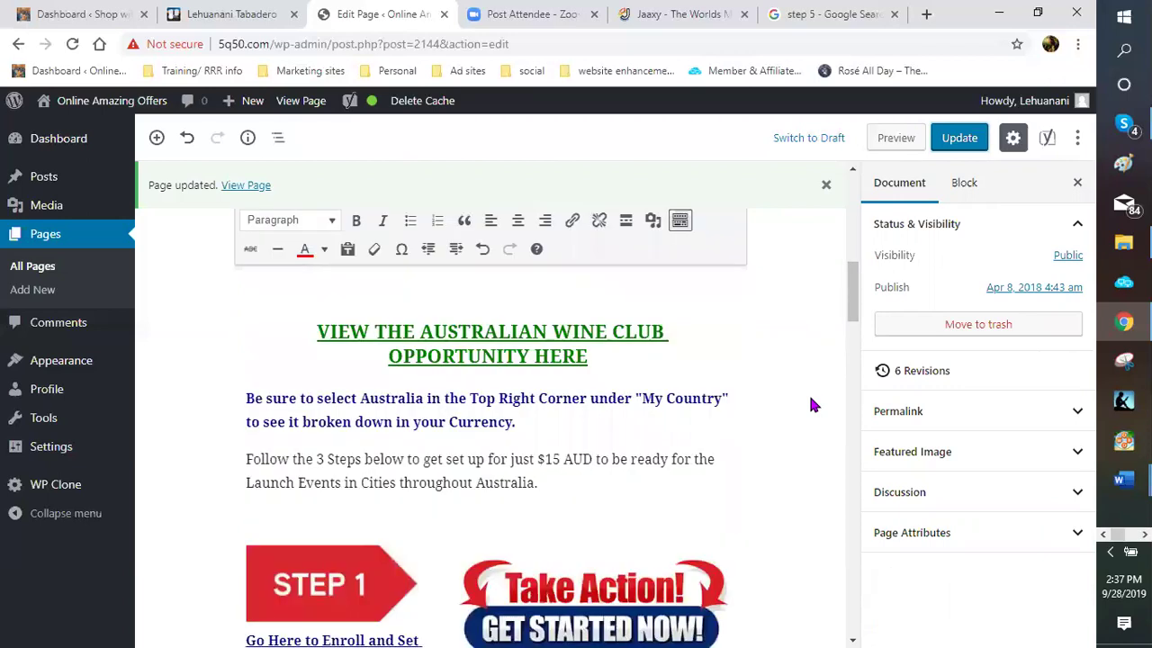
scroll(810, 402, up, 3)
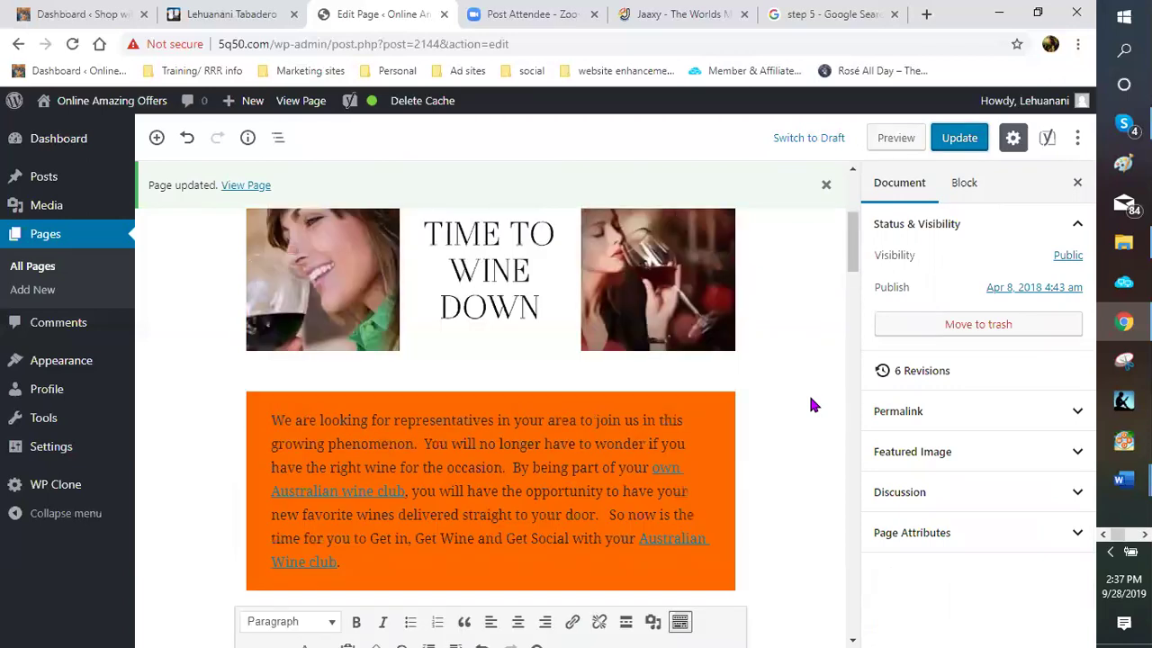
scroll(810, 405, up, 3)
scroll(810, 404, down, 2)
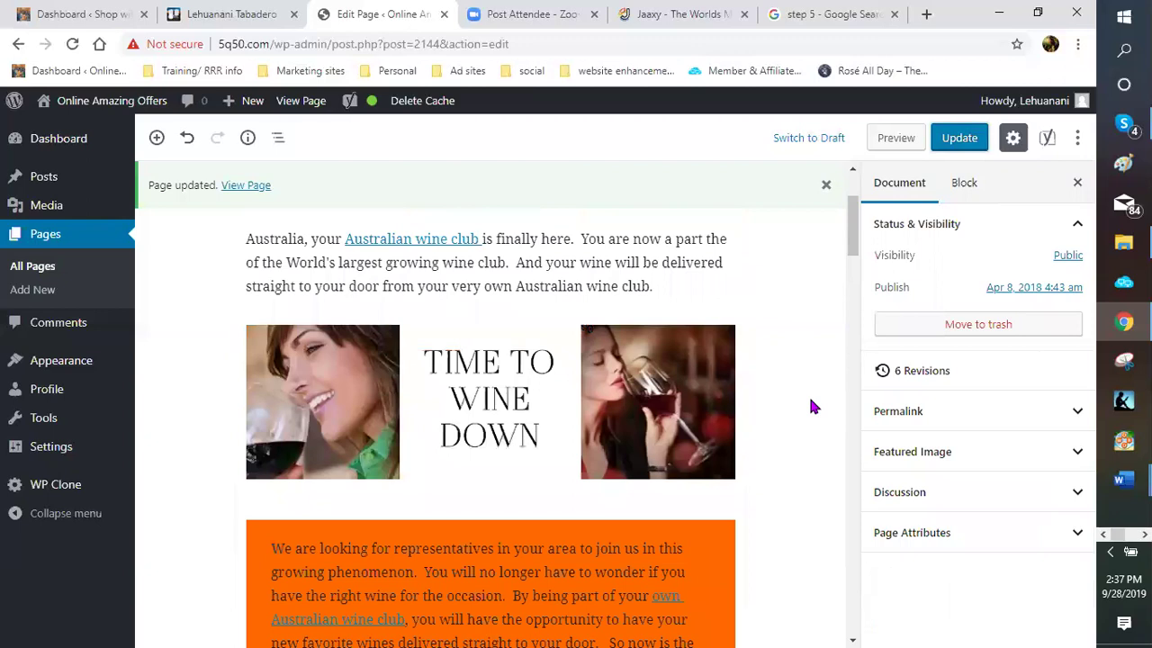
scroll(810, 407, down, 2)
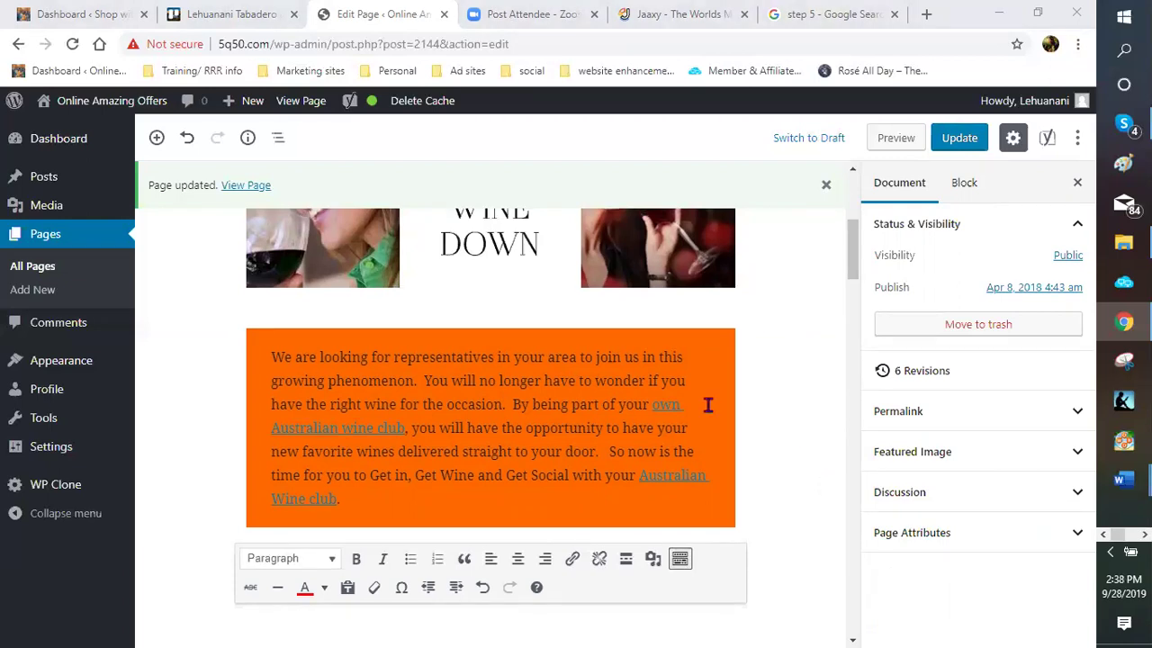
scroll(467, 409, up, 3)
scroll(391, 425, up, 2)
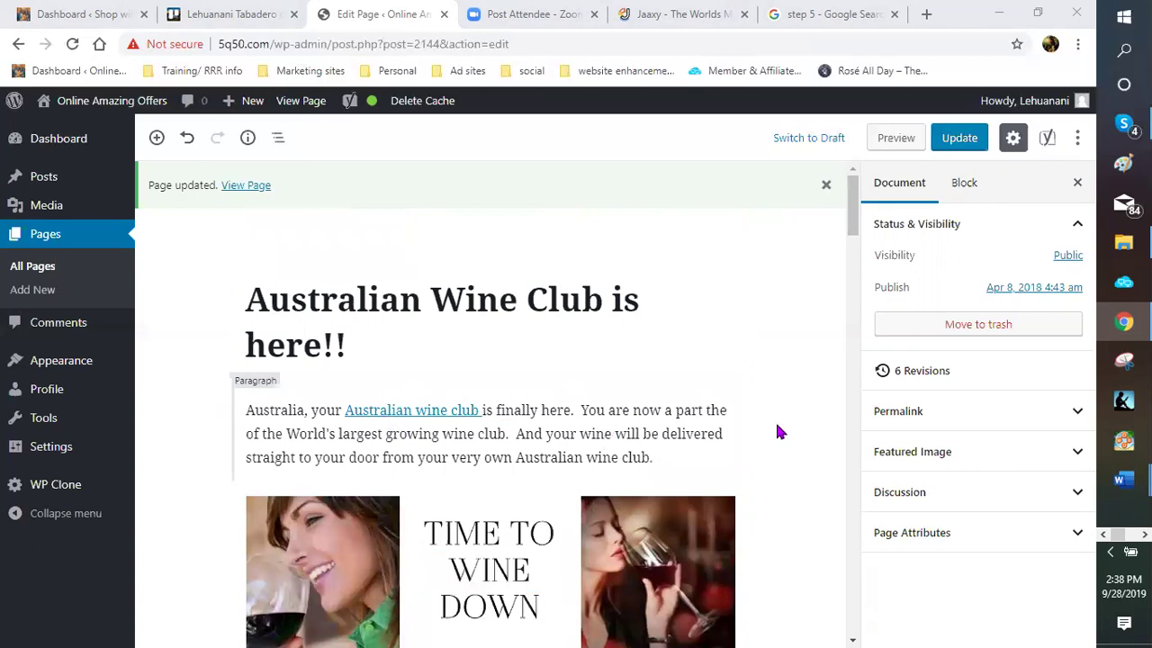
scroll(776, 423, down, 3)
scroll(765, 387, down, 3)
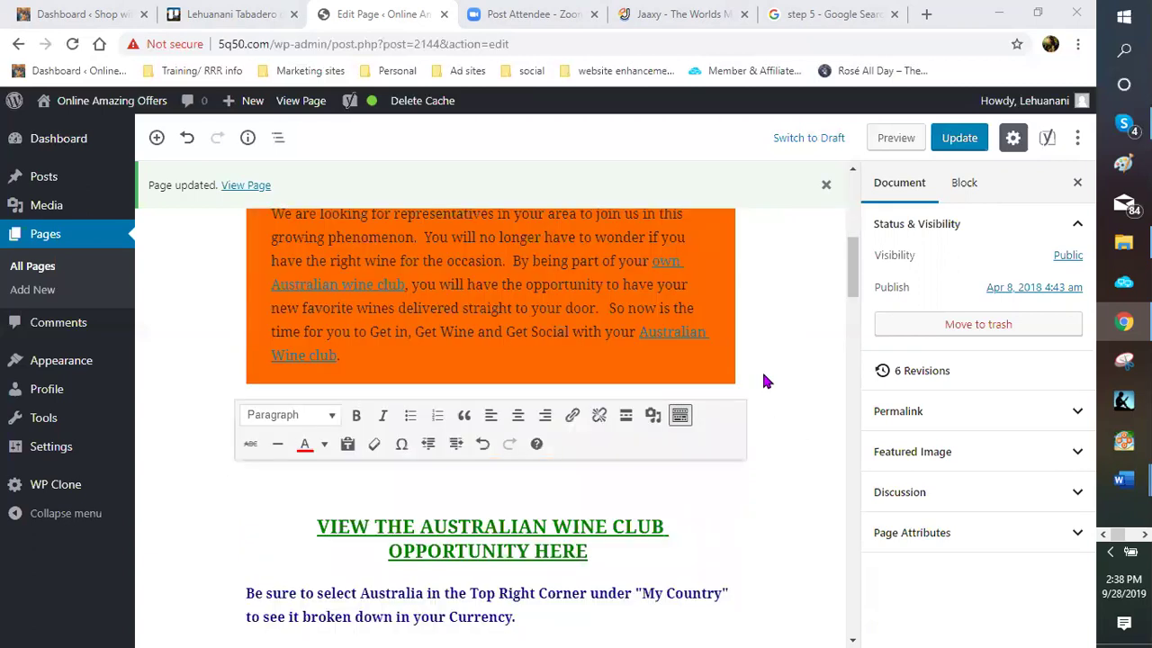
click(763, 376)
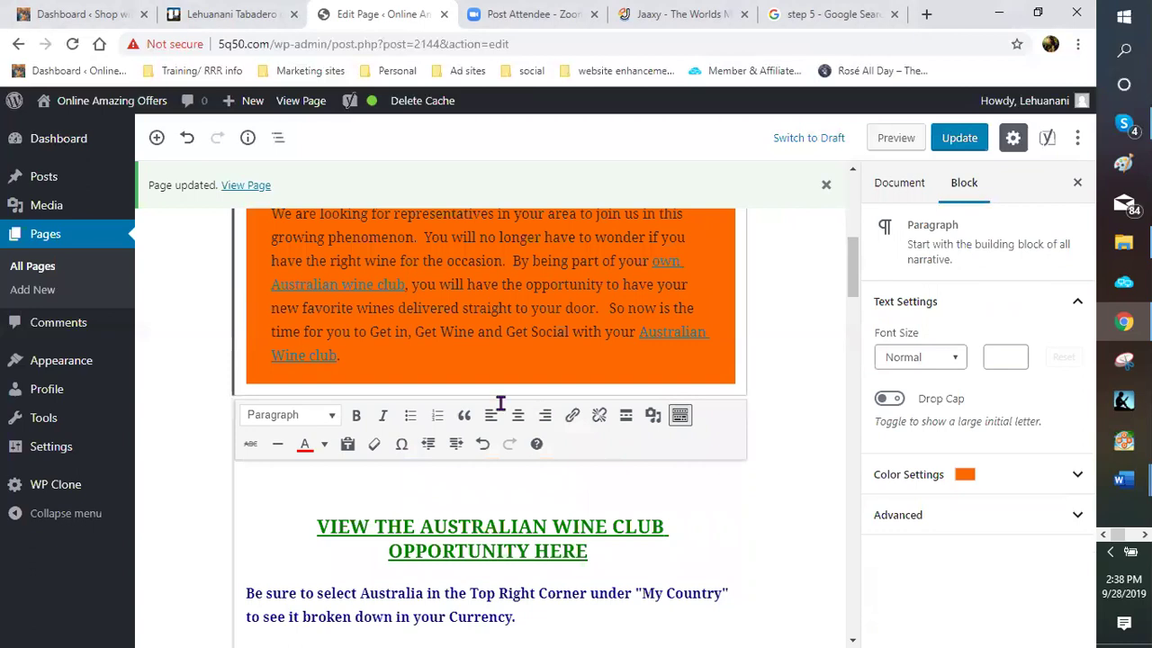
Turn on Drop Cap for the orange paragraph, update the page, and preview it
scroll(500, 402, up, 2)
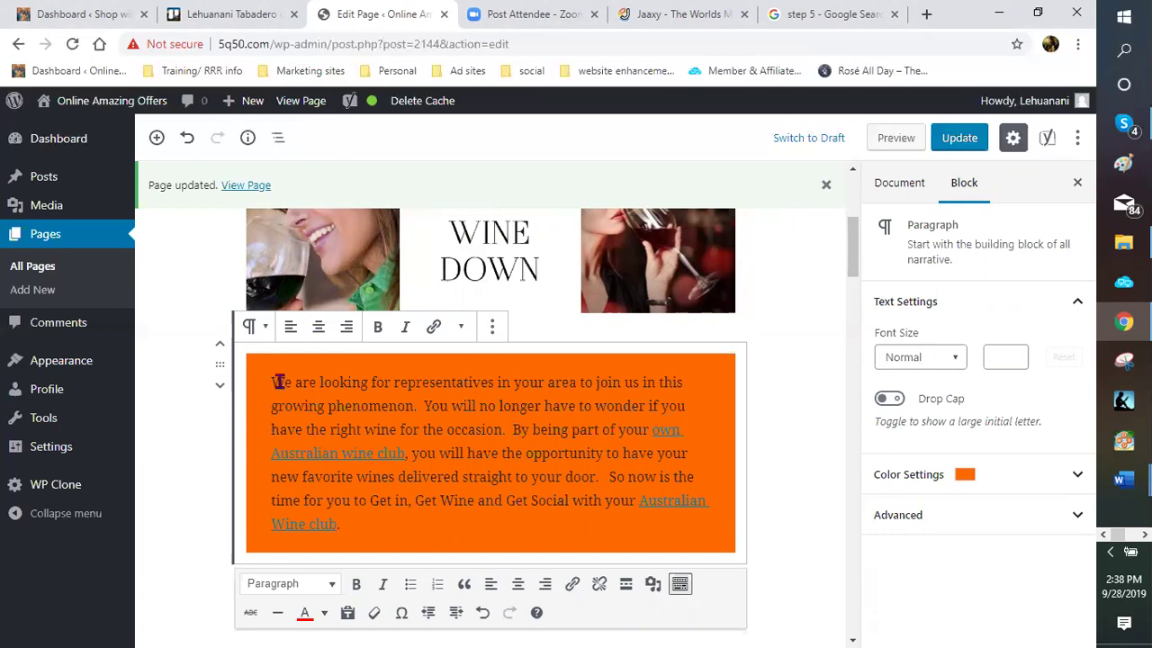
click(889, 401)
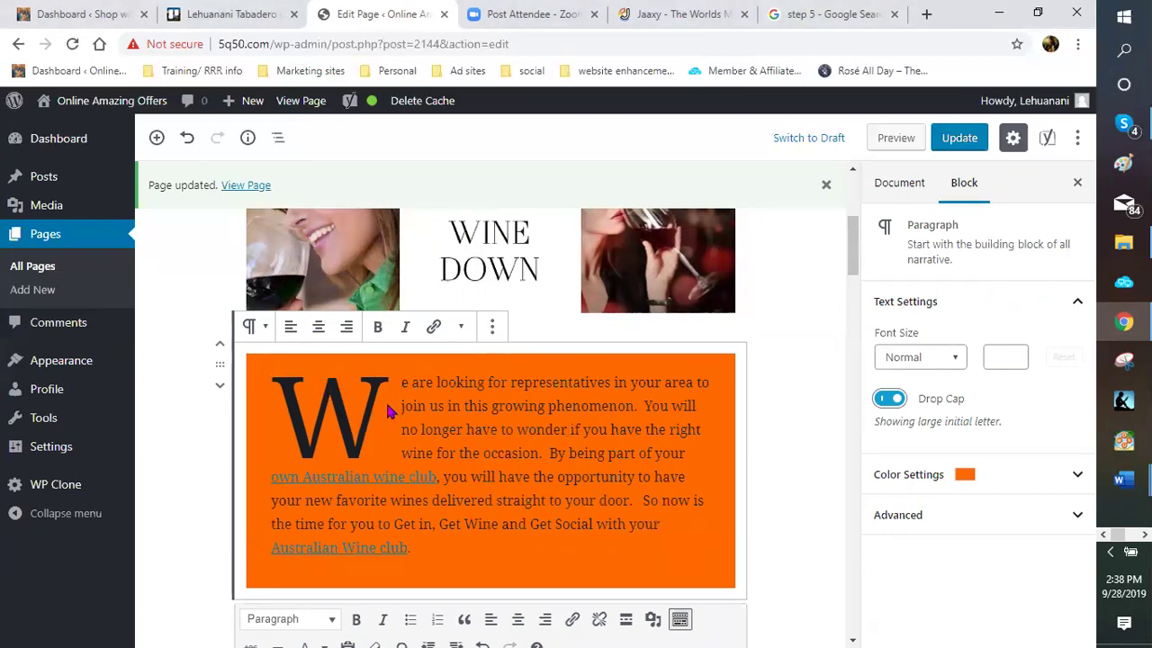
click(961, 138)
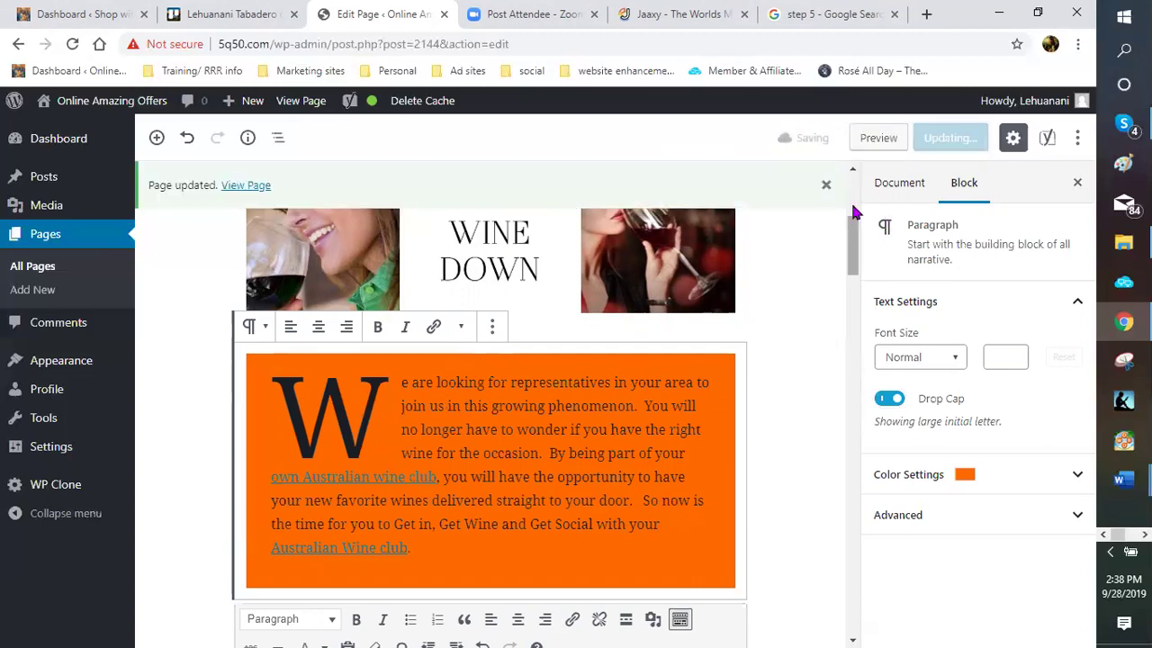
click(886, 142)
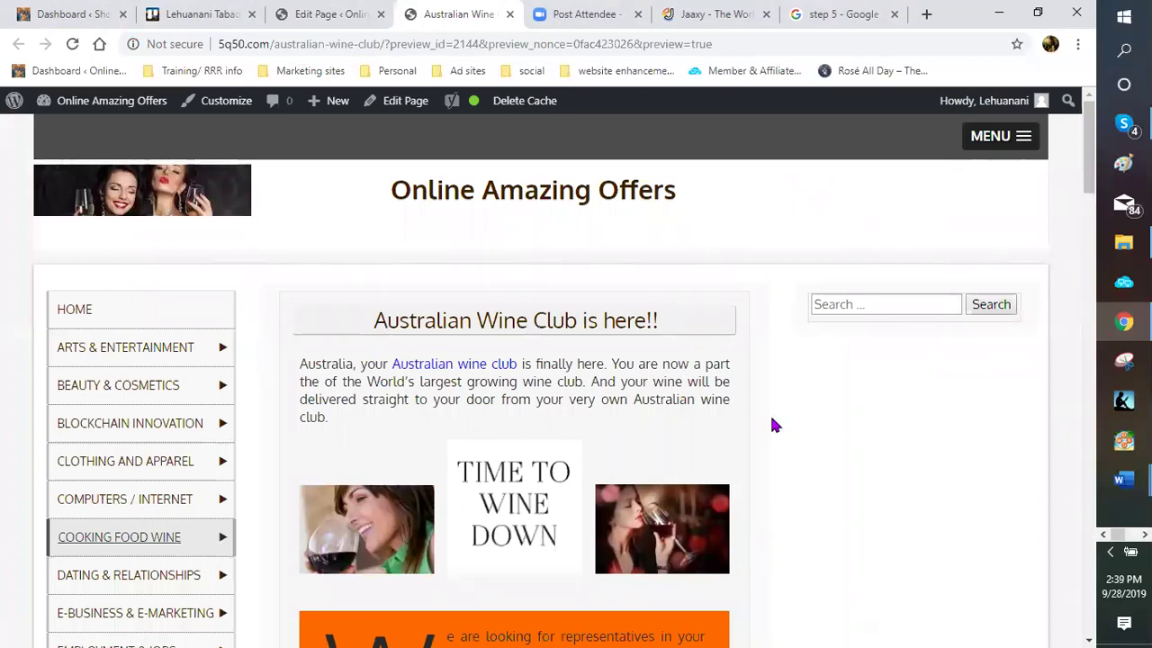
scroll(769, 412, down, 1)
scroll(400, 408, down, 2)
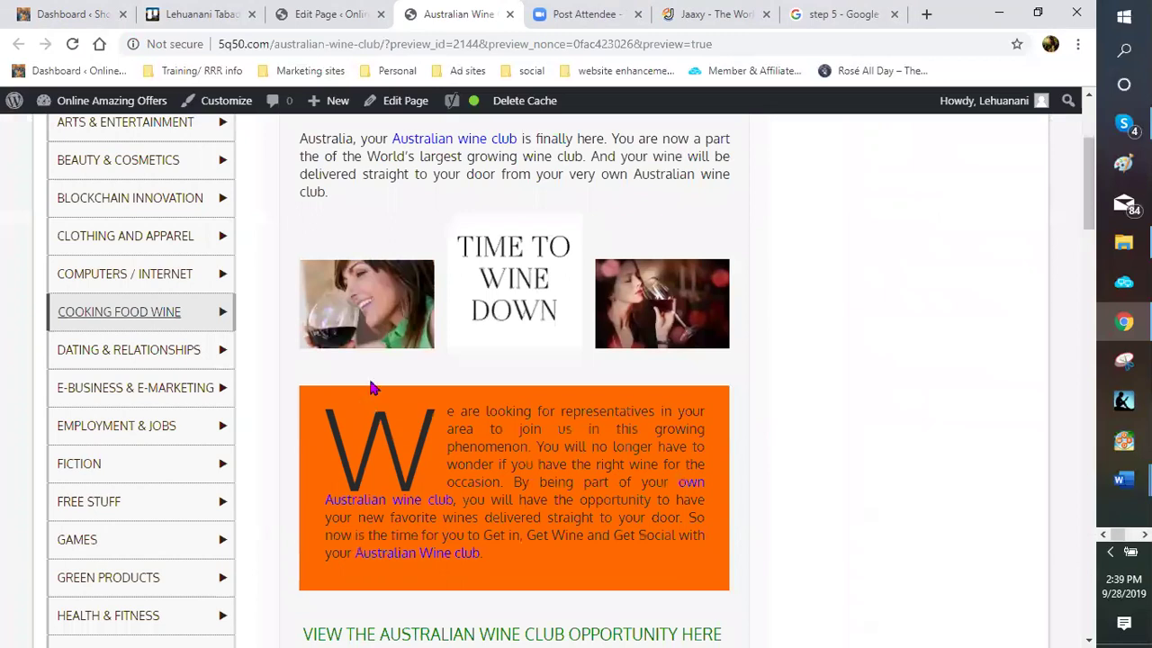
scroll(387, 387, down, 1)
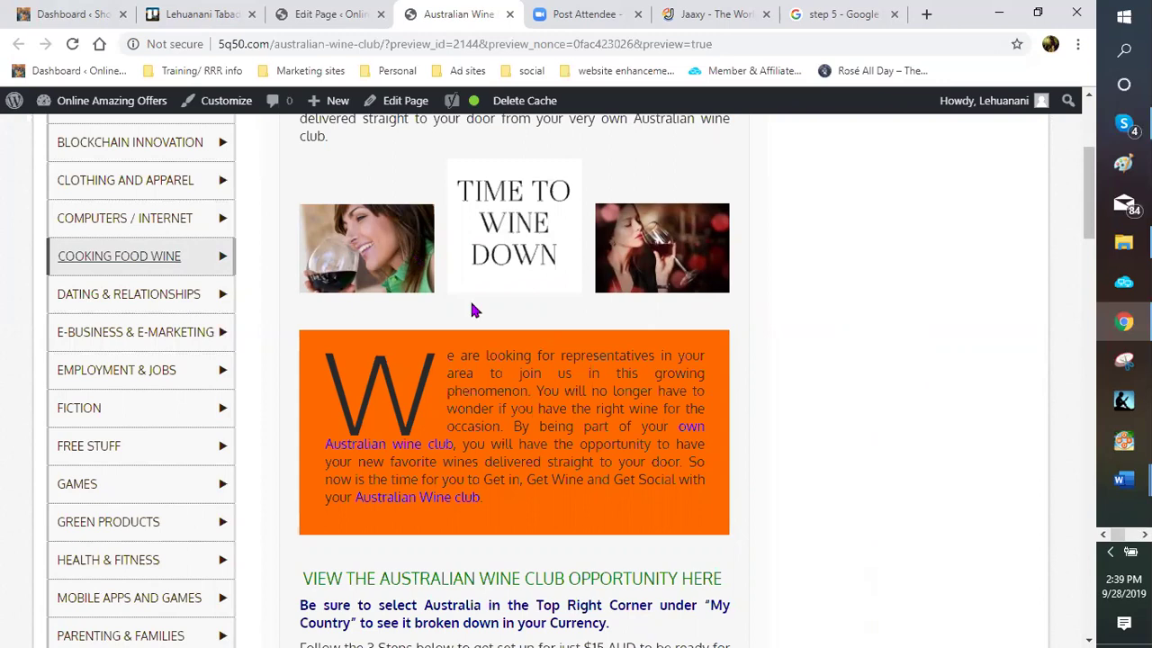
scroll(502, 393, up, 1)
scroll(512, 404, down, 1)
scroll(506, 410, down, 2)
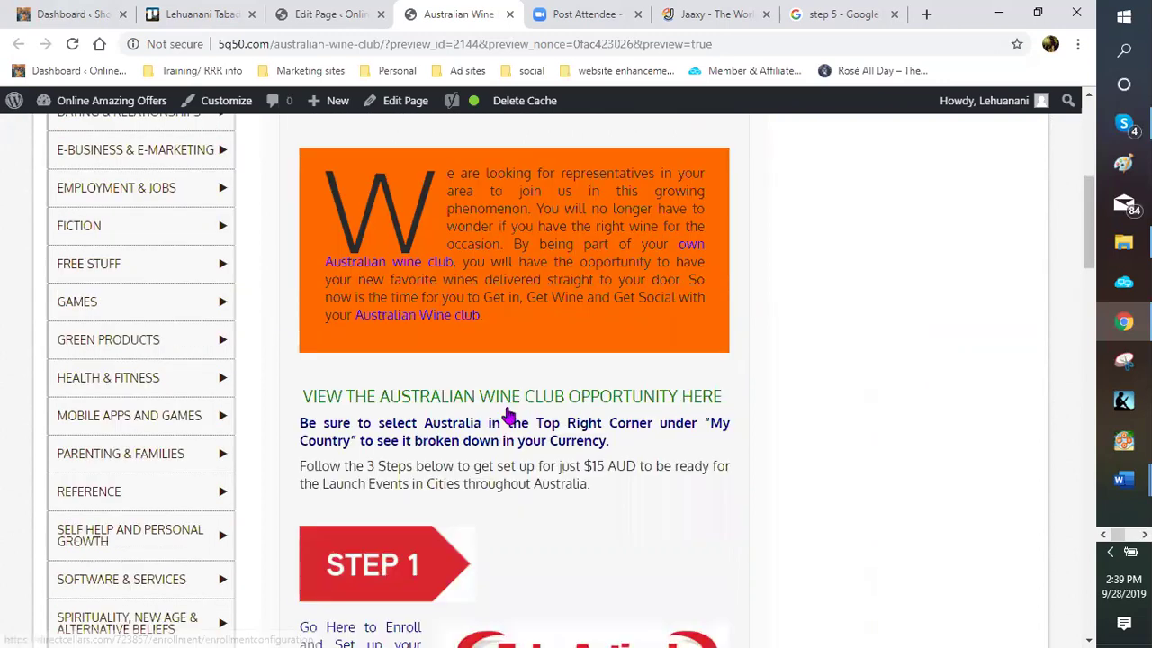
scroll(507, 411, down, 2)
scroll(506, 407, down, 1)
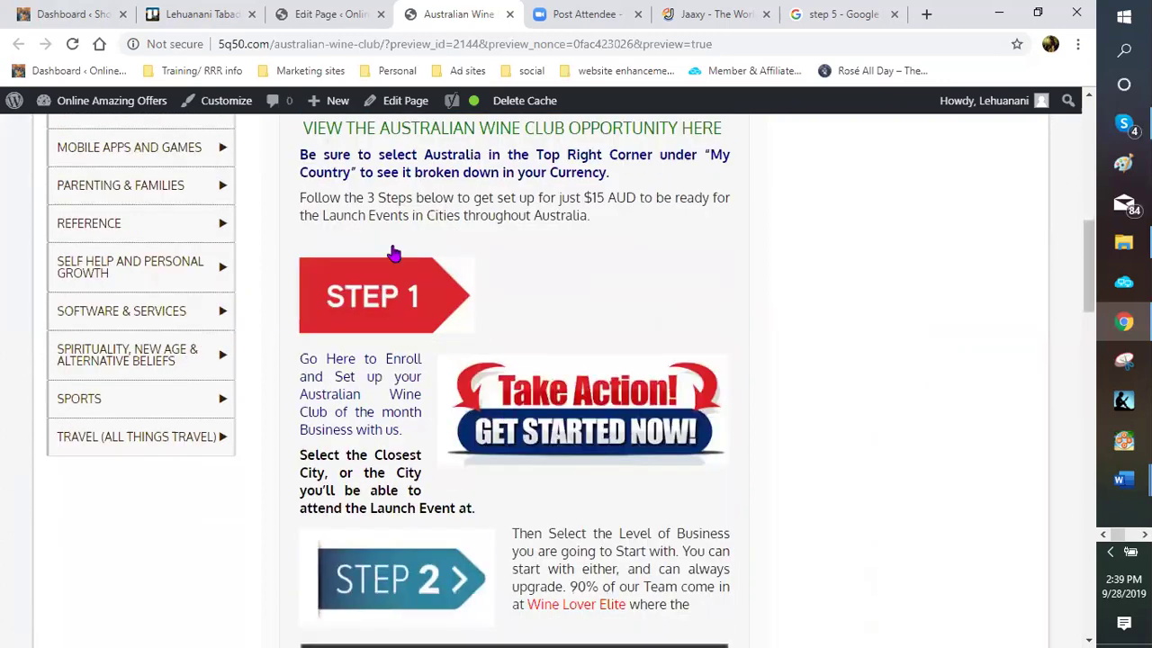
scroll(394, 254, down, 1)
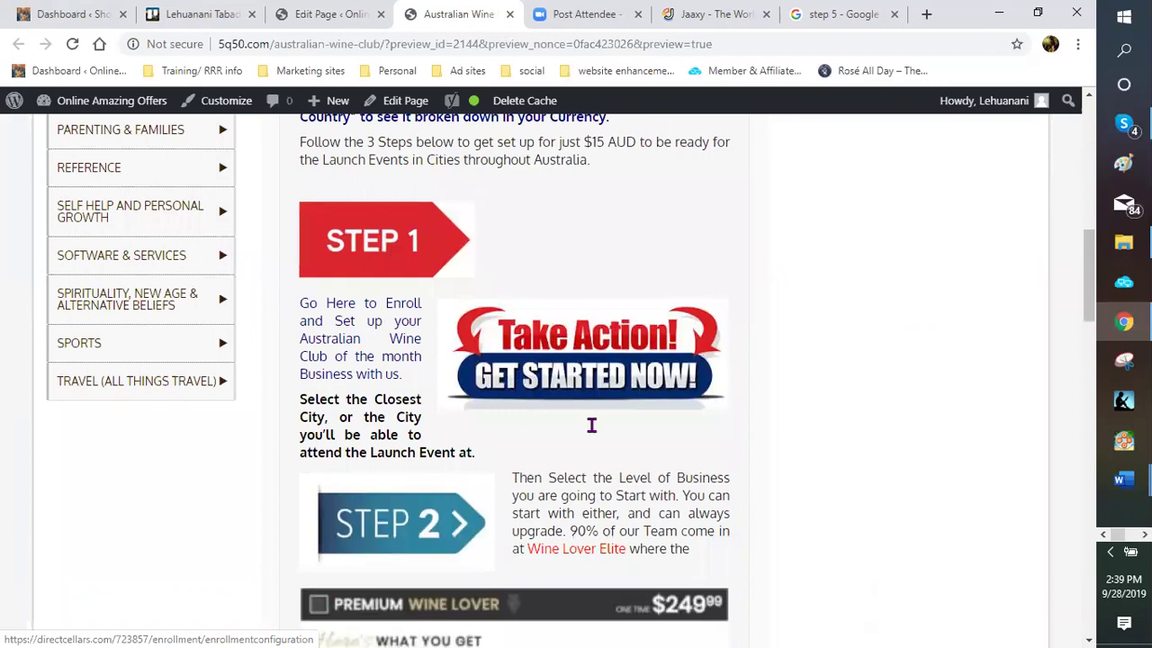
scroll(591, 421, down, 2)
scroll(450, 365, down, 1)
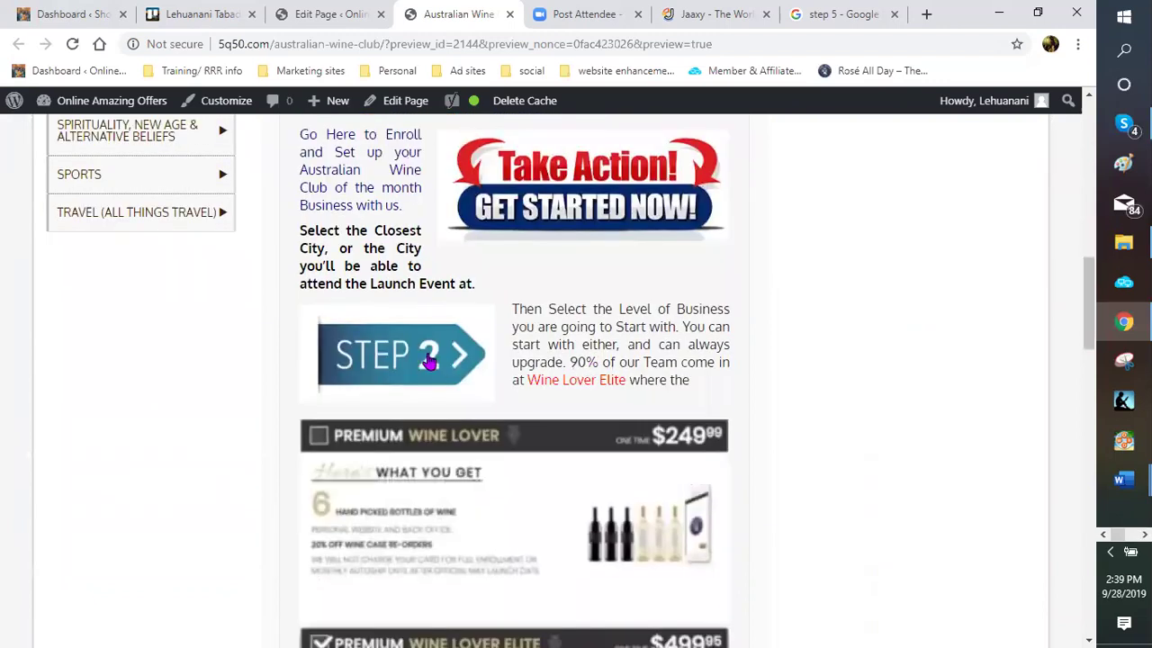
scroll(433, 369, down, 2)
scroll(433, 375, down, 5)
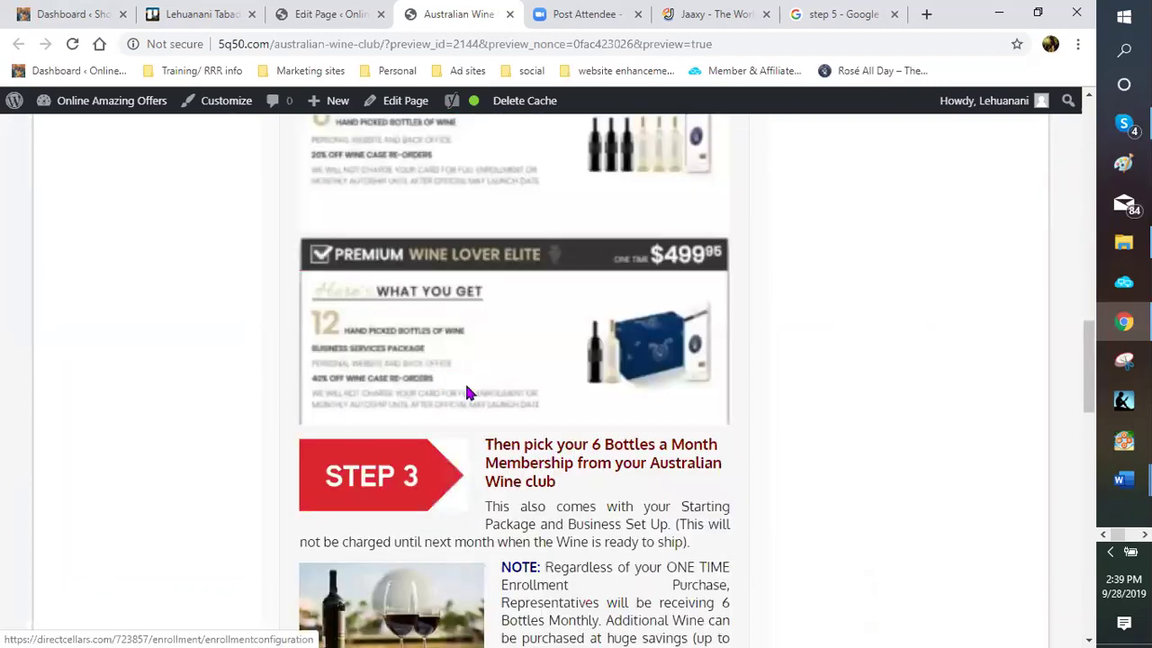
scroll(486, 387, down, 1)
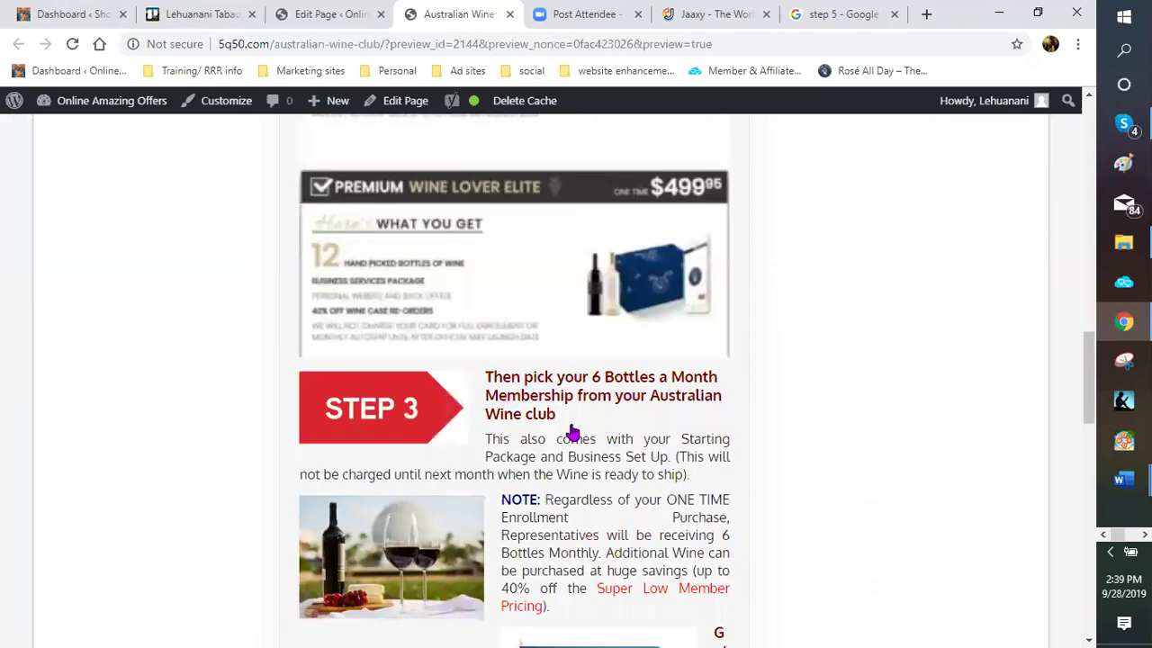
scroll(576, 414, down, 4)
scroll(608, 310, down, 3)
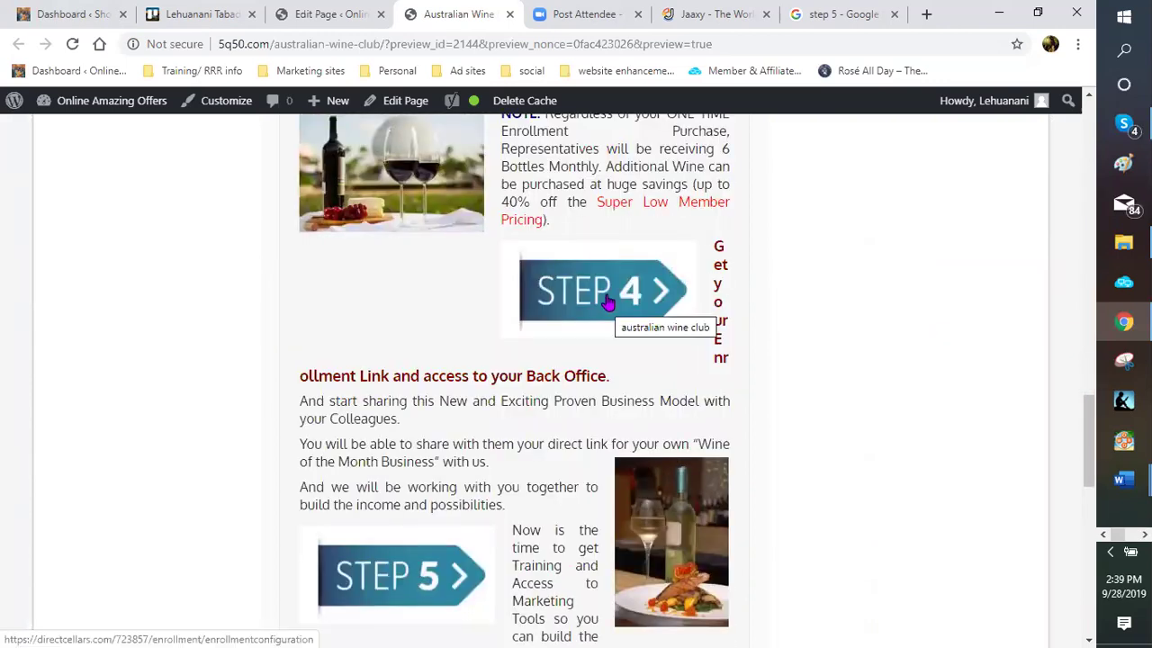
click(329, 18)
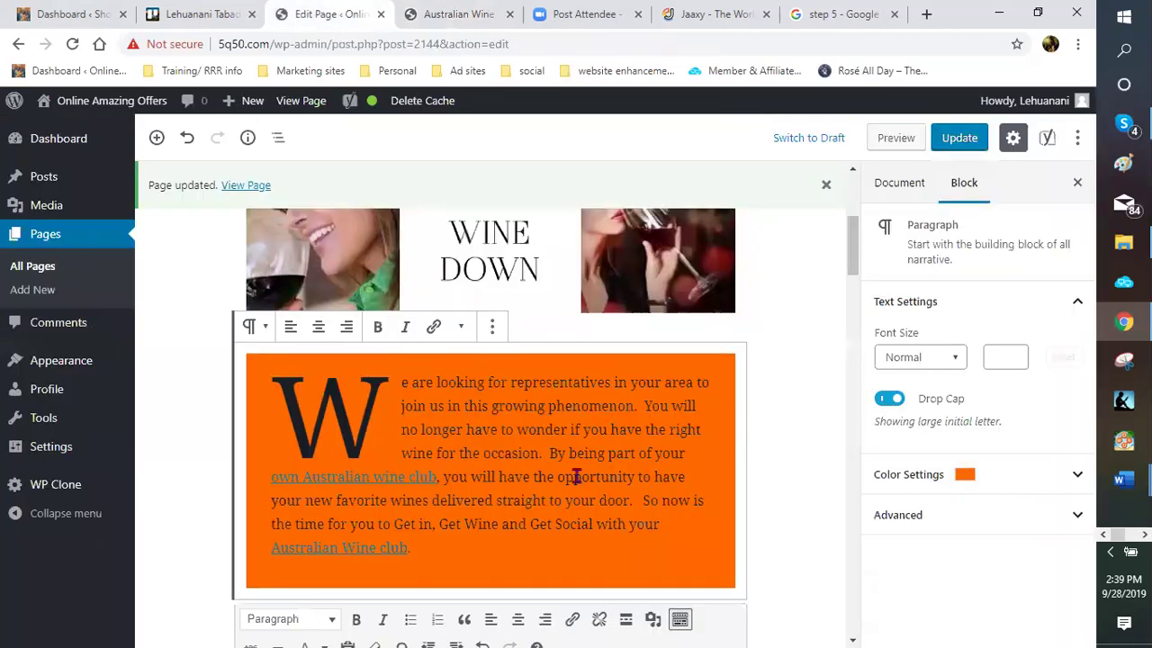
Try resizing the STEP 4 image by dragging its corner handle
scroll(575, 475, down, 3)
scroll(534, 475, down, 5)
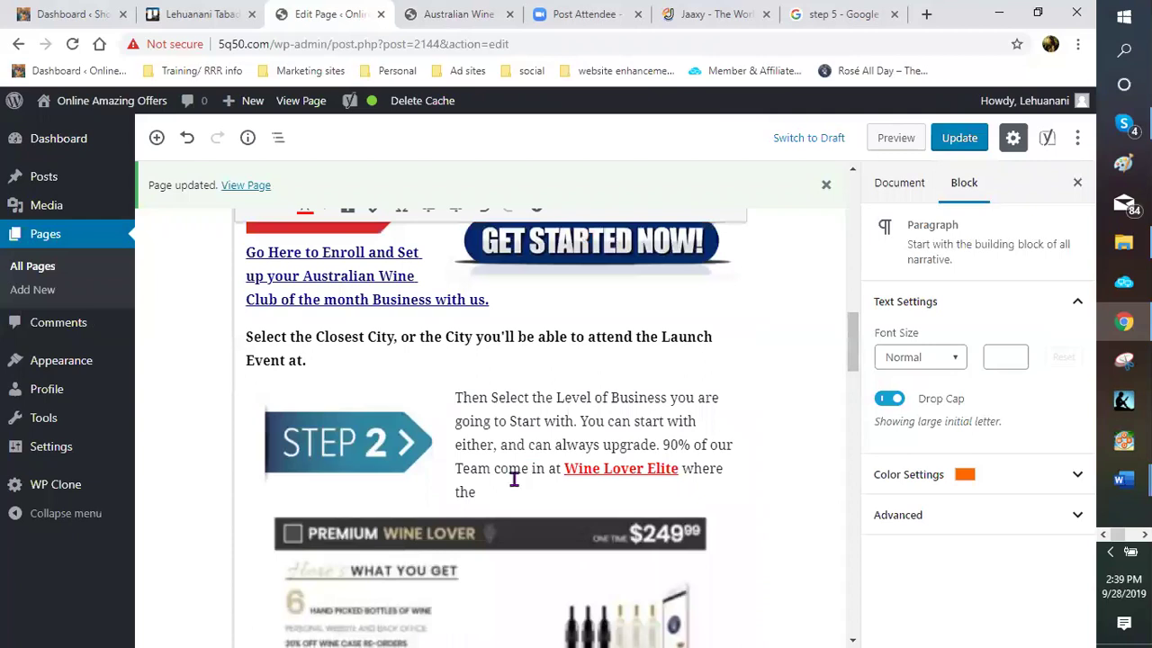
scroll(504, 473, down, 3)
scroll(393, 407, down, 5)
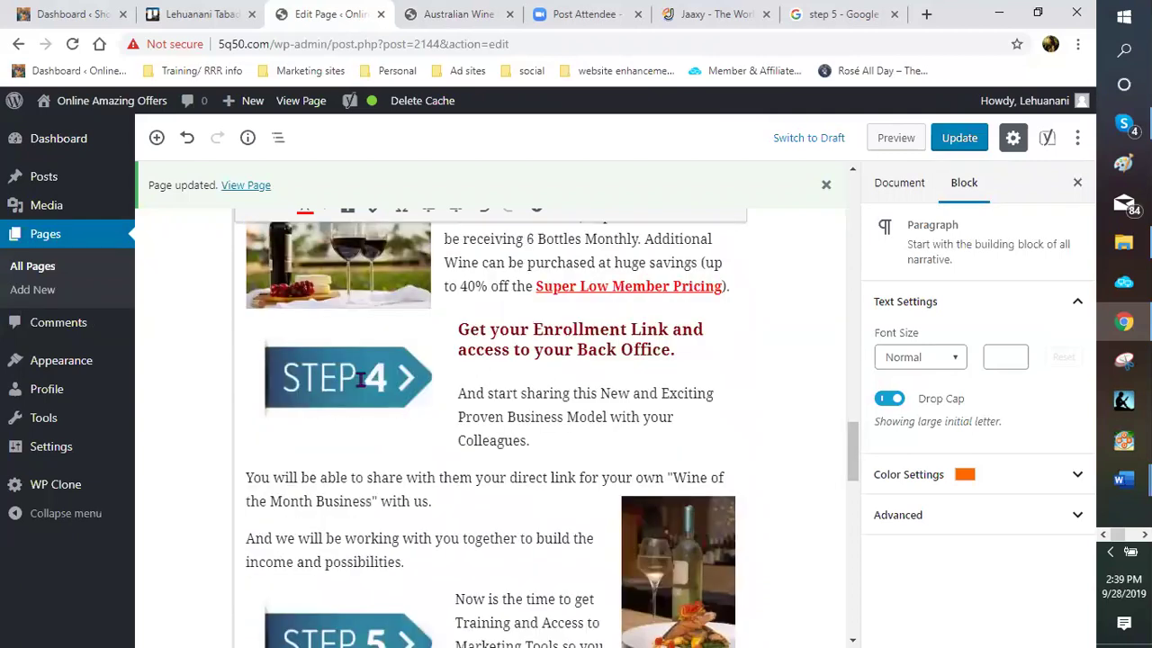
click(359, 380)
drag(441, 330, 423, 384)
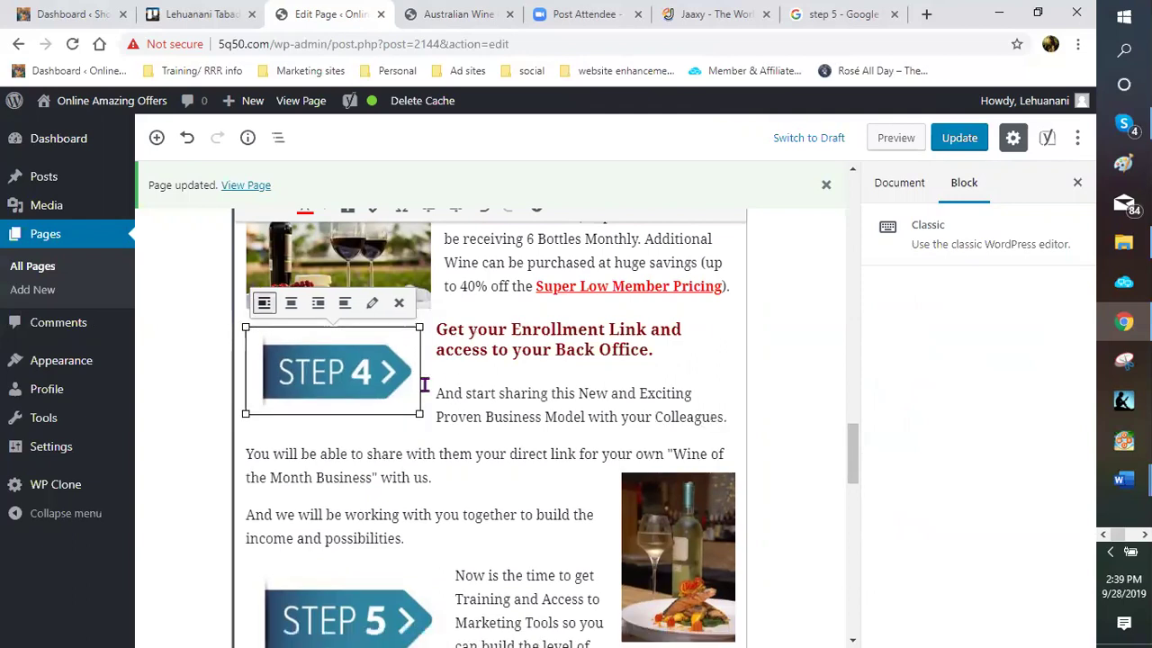
click(438, 412)
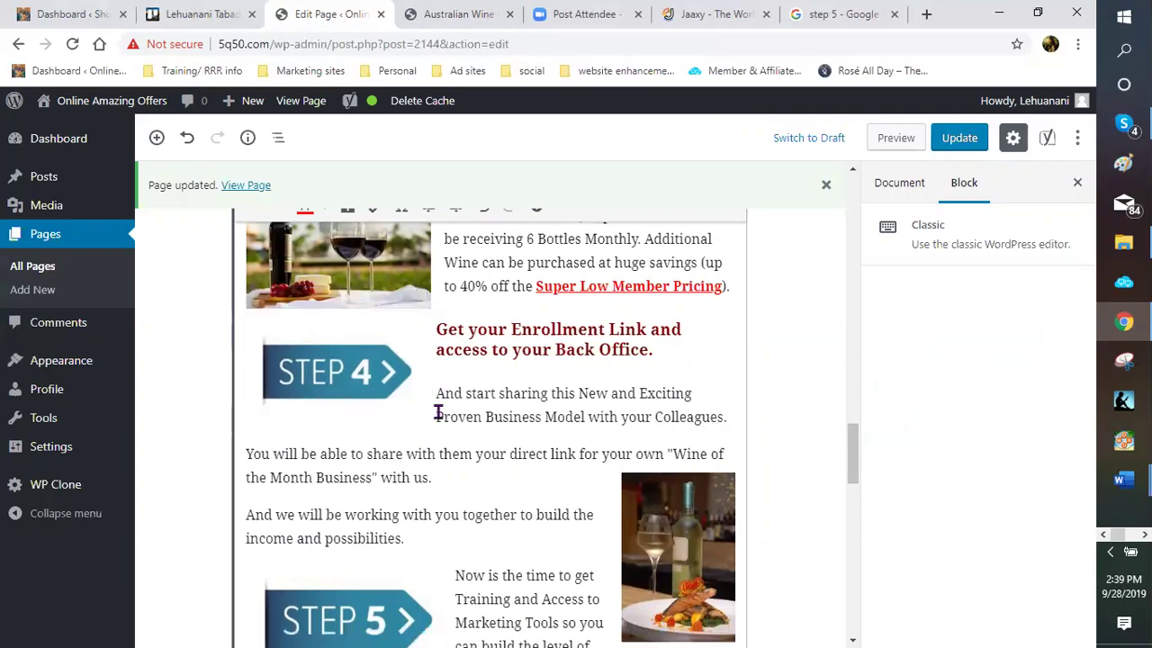
Update the page, check the STEP 4 section in the preview, and return to the editor
click(957, 142)
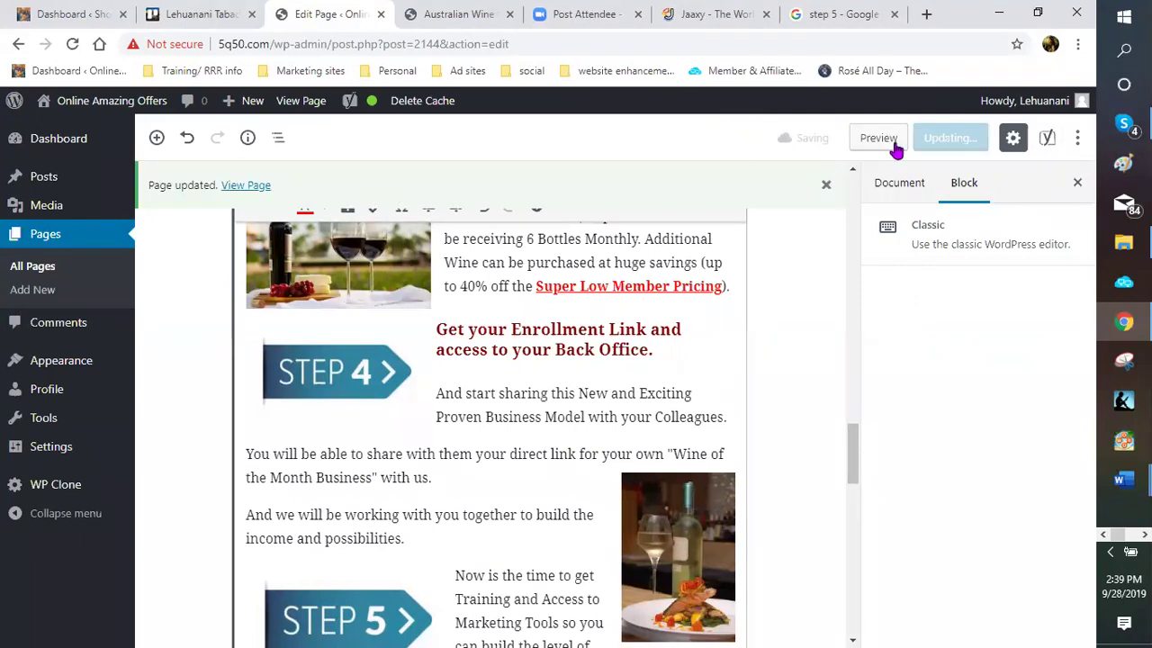
click(895, 144)
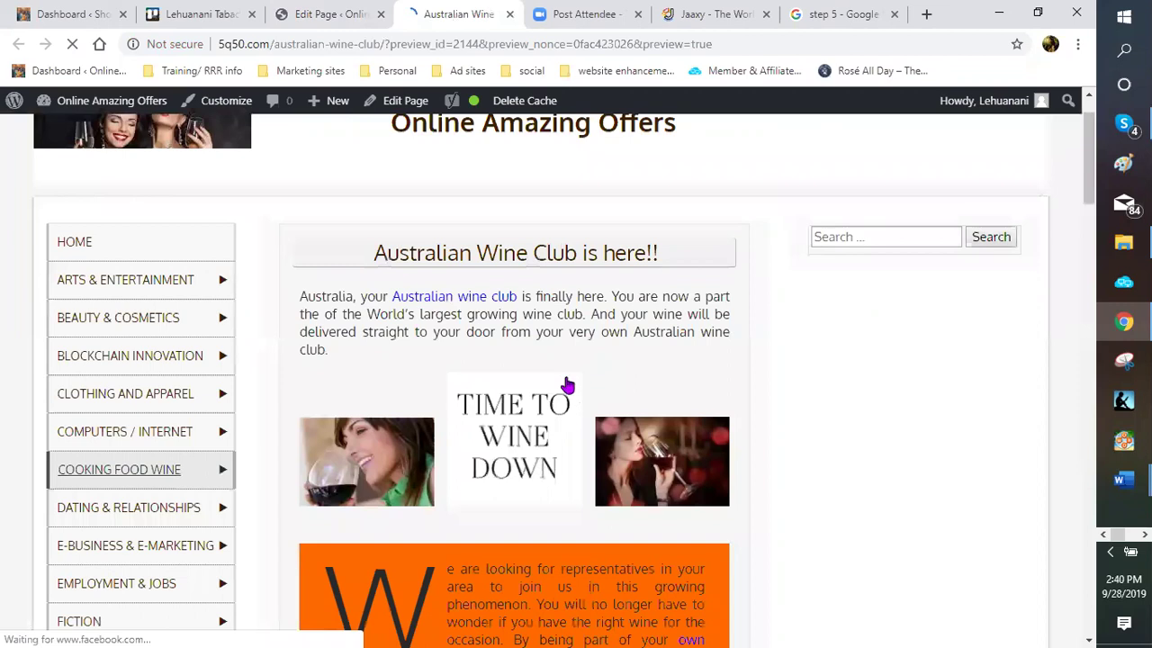
scroll(565, 382, down, 8)
scroll(564, 378, down, 10)
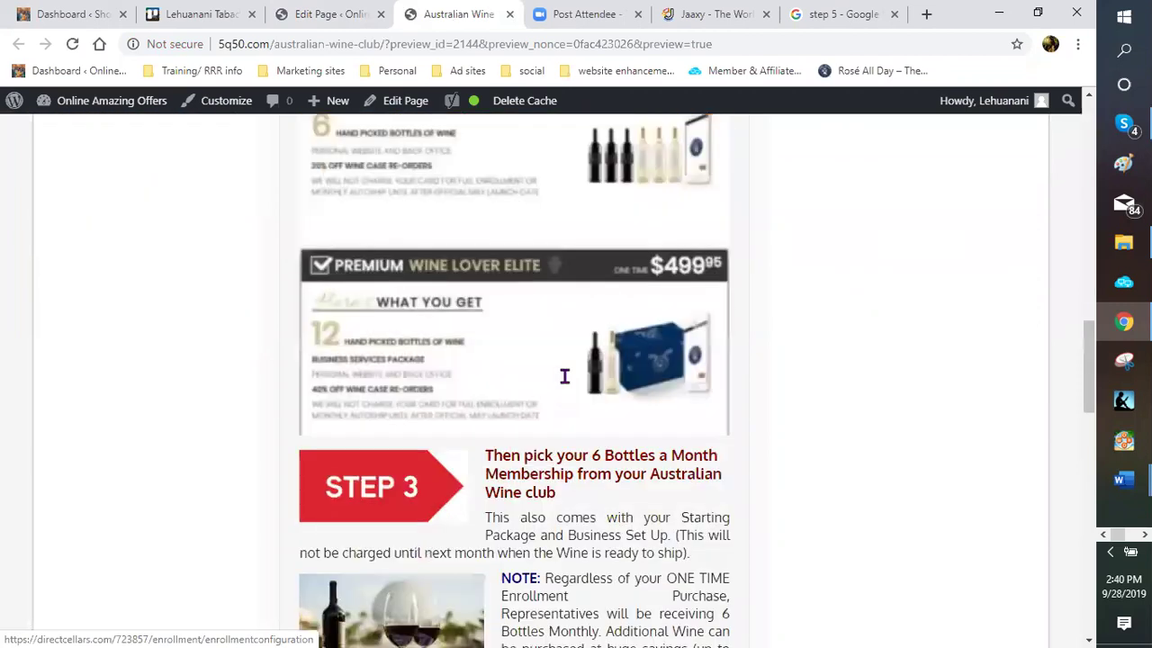
scroll(564, 376, down, 5)
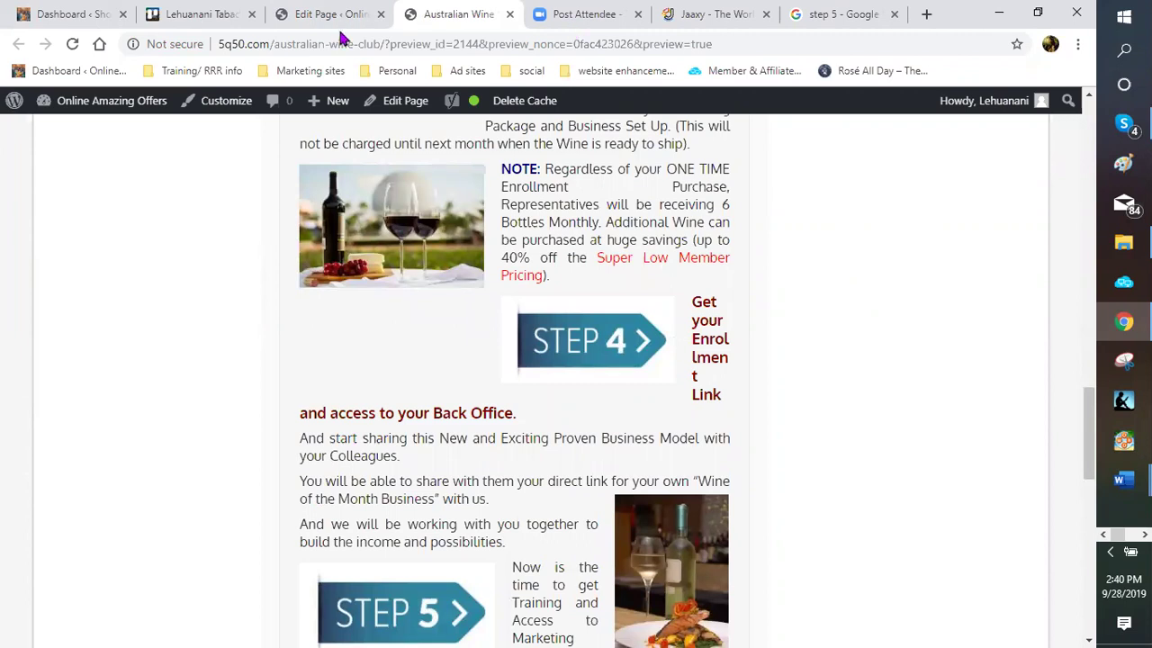
key(ctrl+shift+Tab)
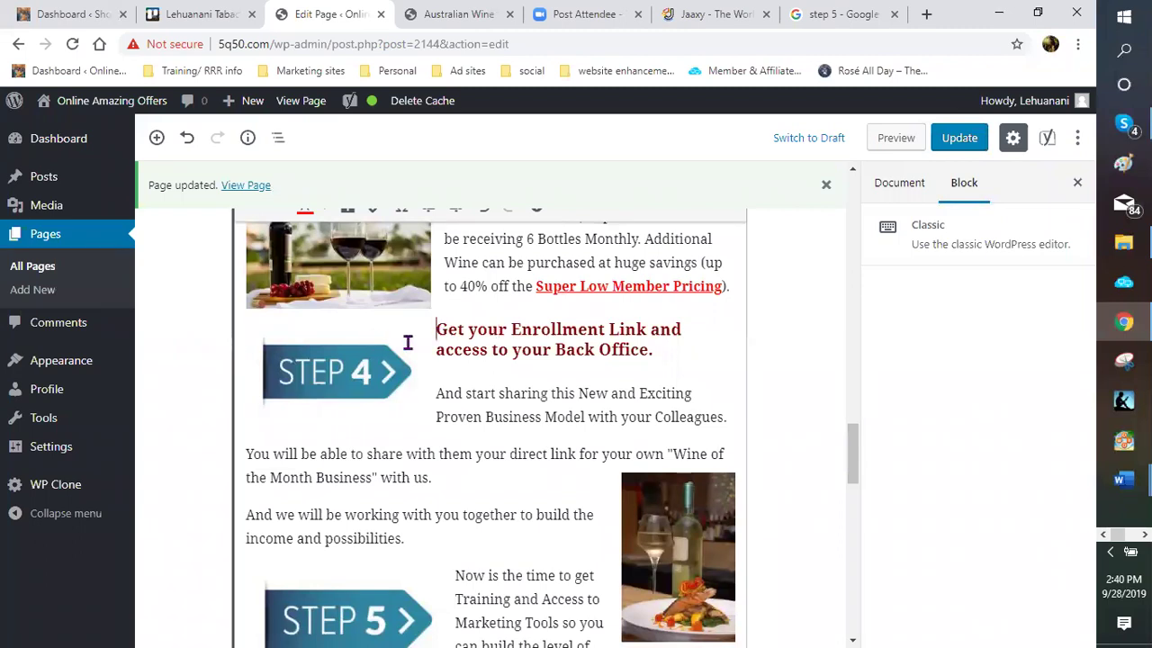
Add a blank line above the enrollment heading in the classic block
click(456, 307)
click(435, 330)
key(Return)
click(458, 373)
Update the page, check how the Step 4 heading wraps in the preview, and return to editing
click(951, 145)
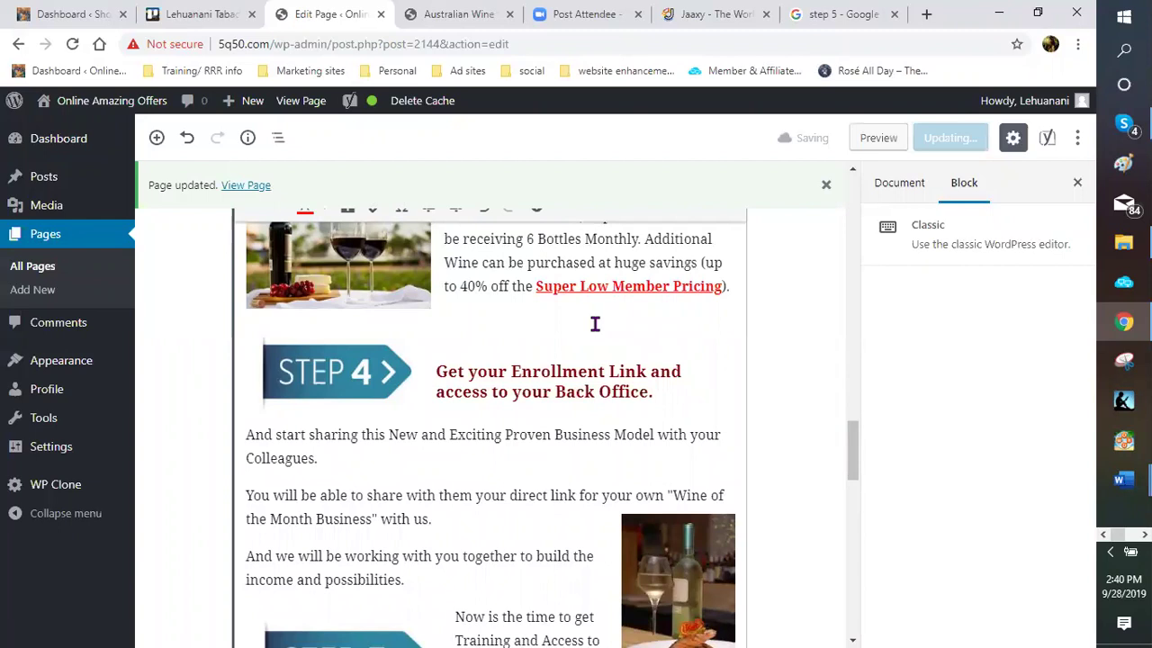
click(892, 144)
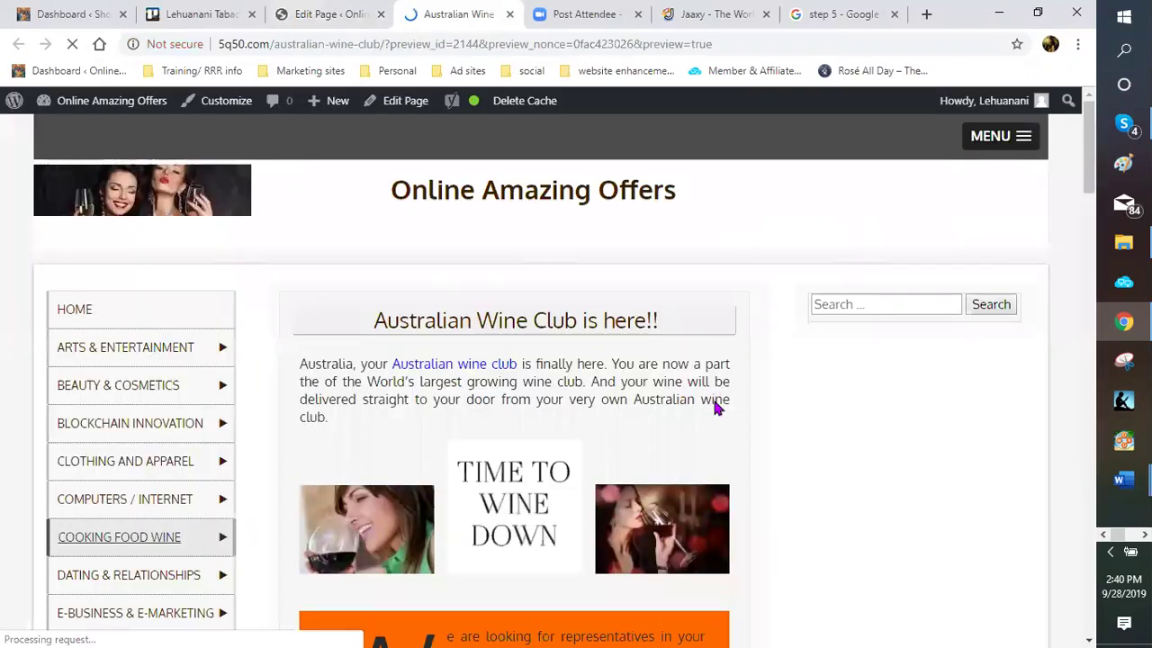
scroll(717, 406, down, 2)
scroll(730, 418, down, 5)
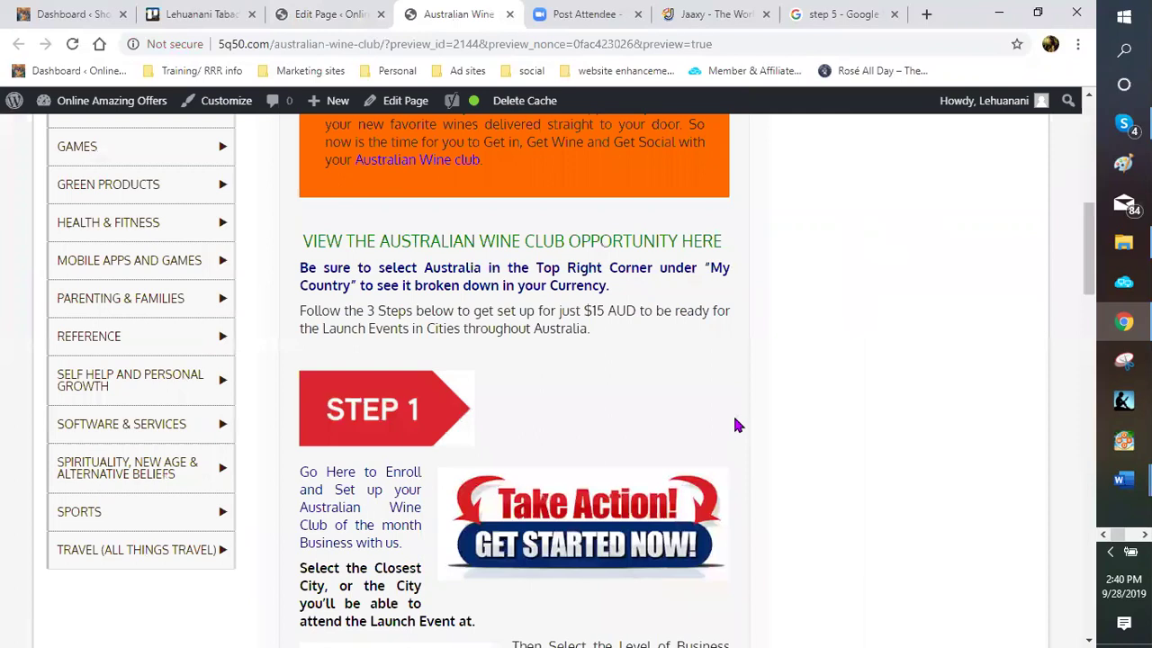
scroll(732, 413, down, 5)
scroll(720, 382, down, 5)
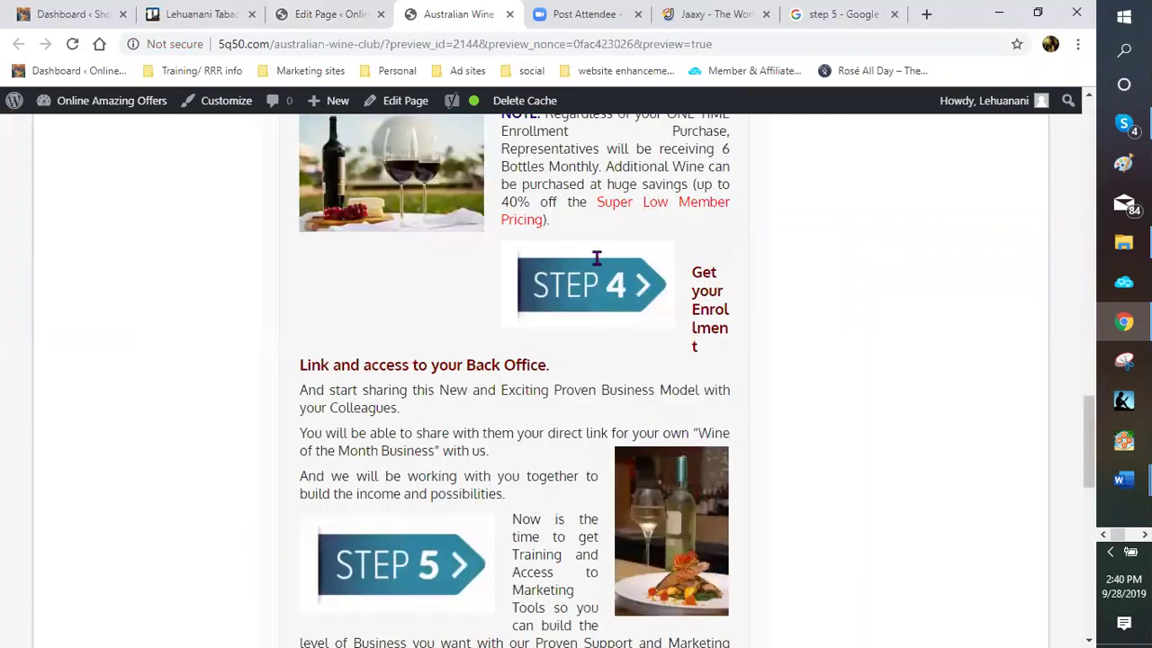
scroll(596, 257, up, 1)
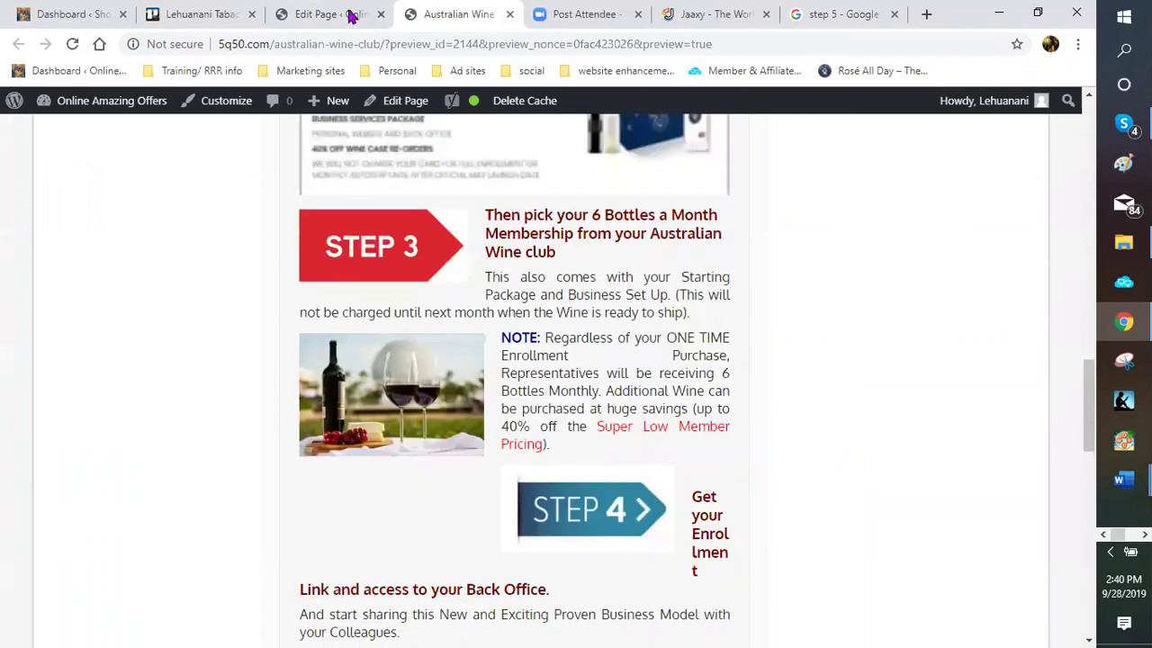
click(348, 16)
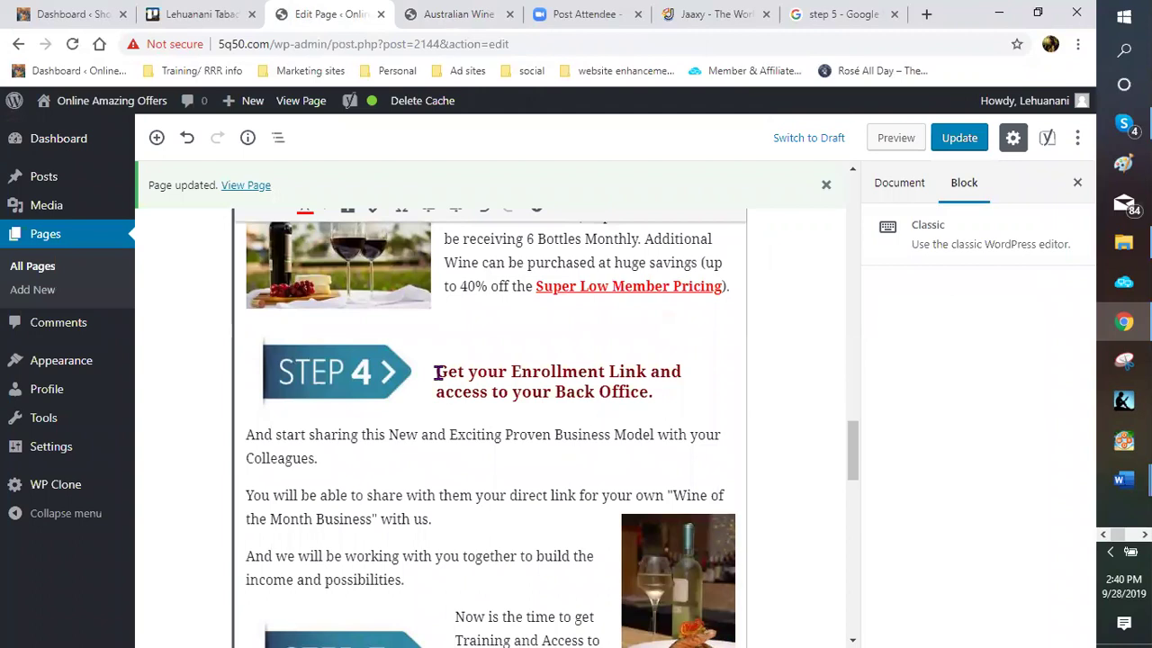
Shrink the Step 4 image slightly and set it to no alignment after trying right and left
click(437, 372)
key(Return)
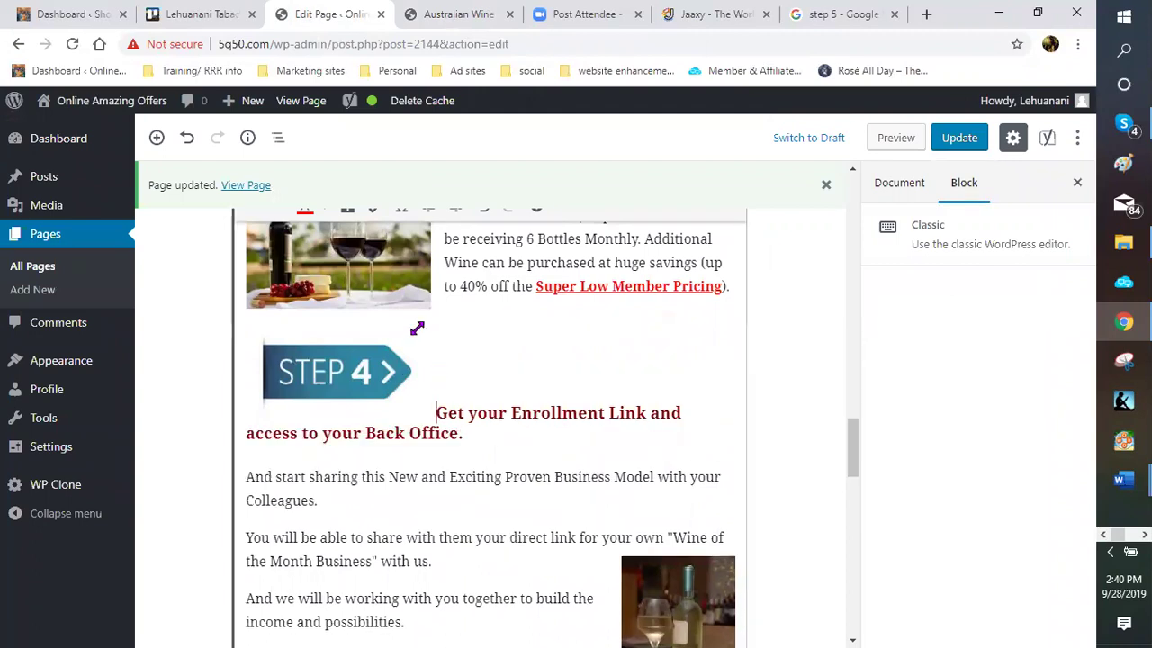
click(416, 329)
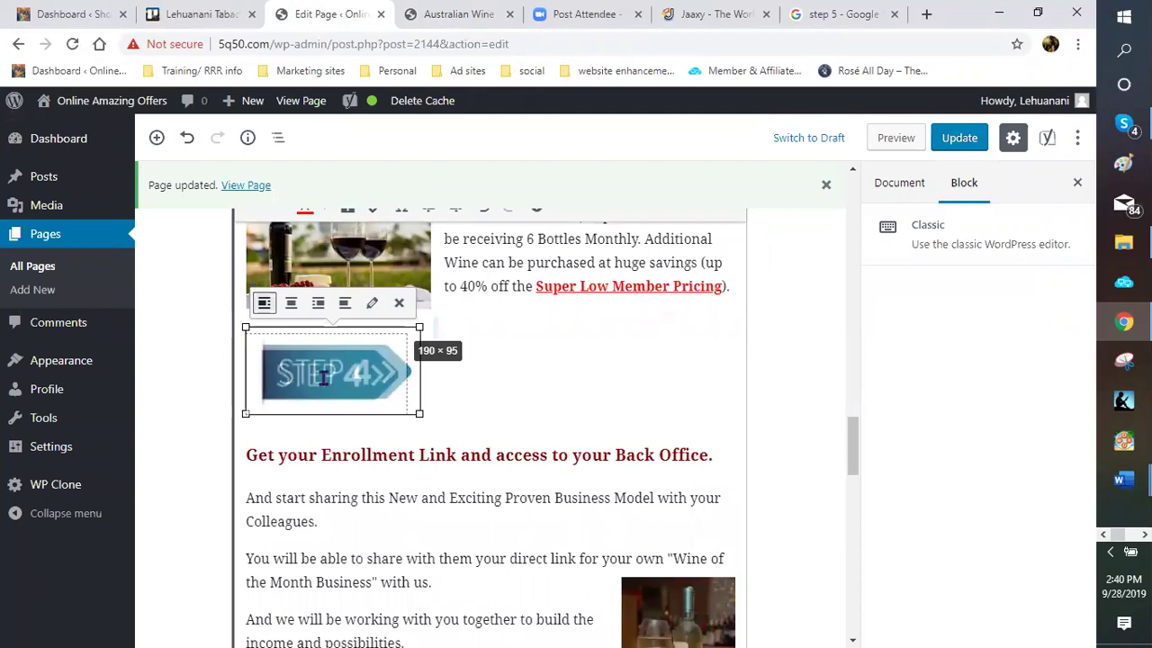
drag(419, 413, 406, 406)
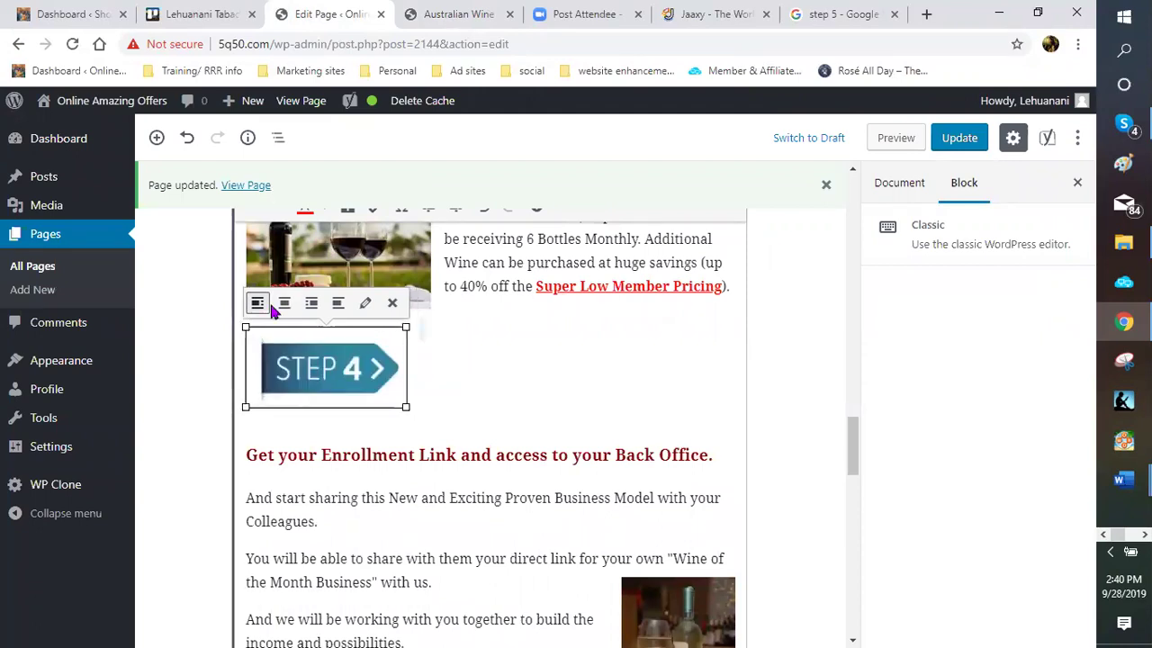
click(310, 304)
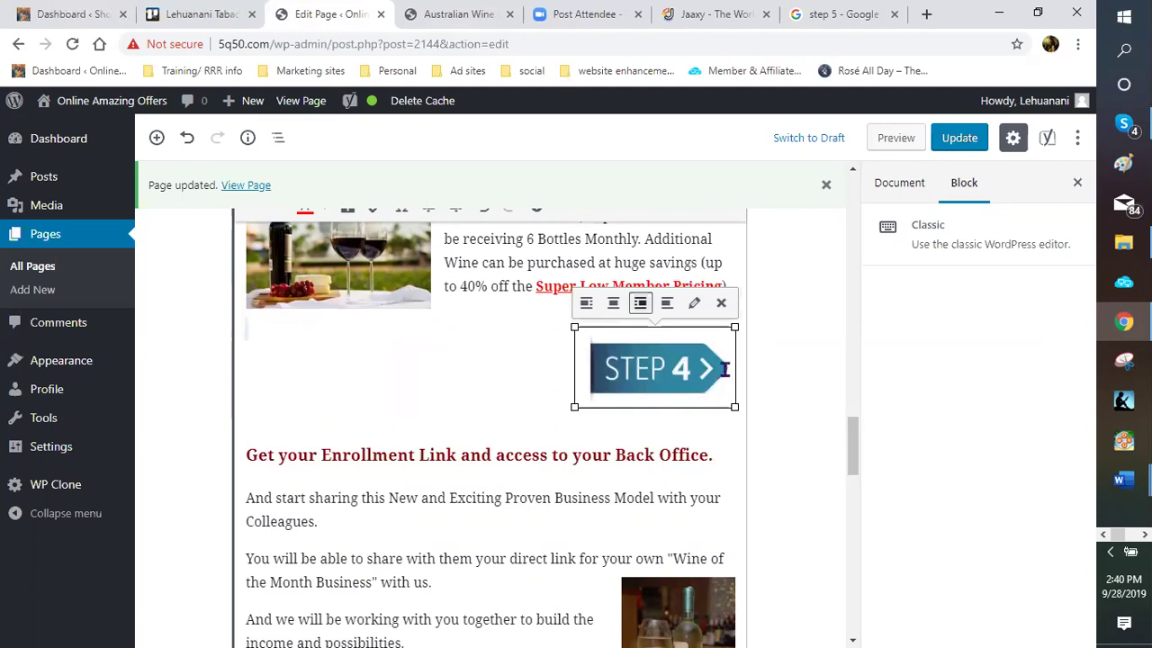
click(584, 303)
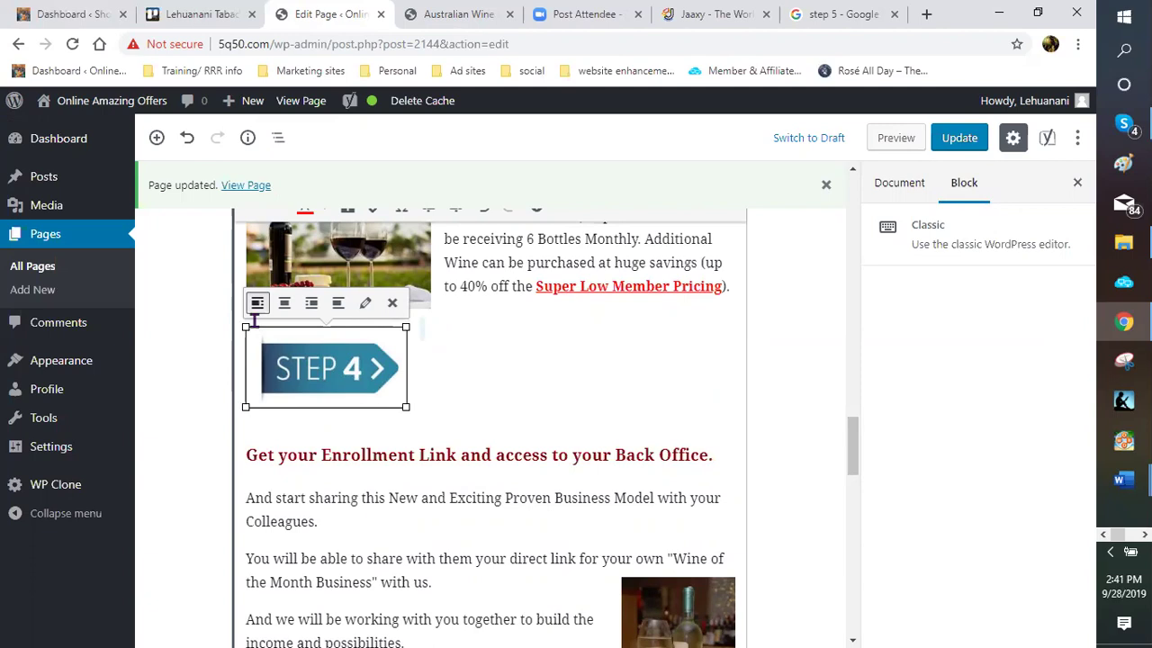
click(258, 302)
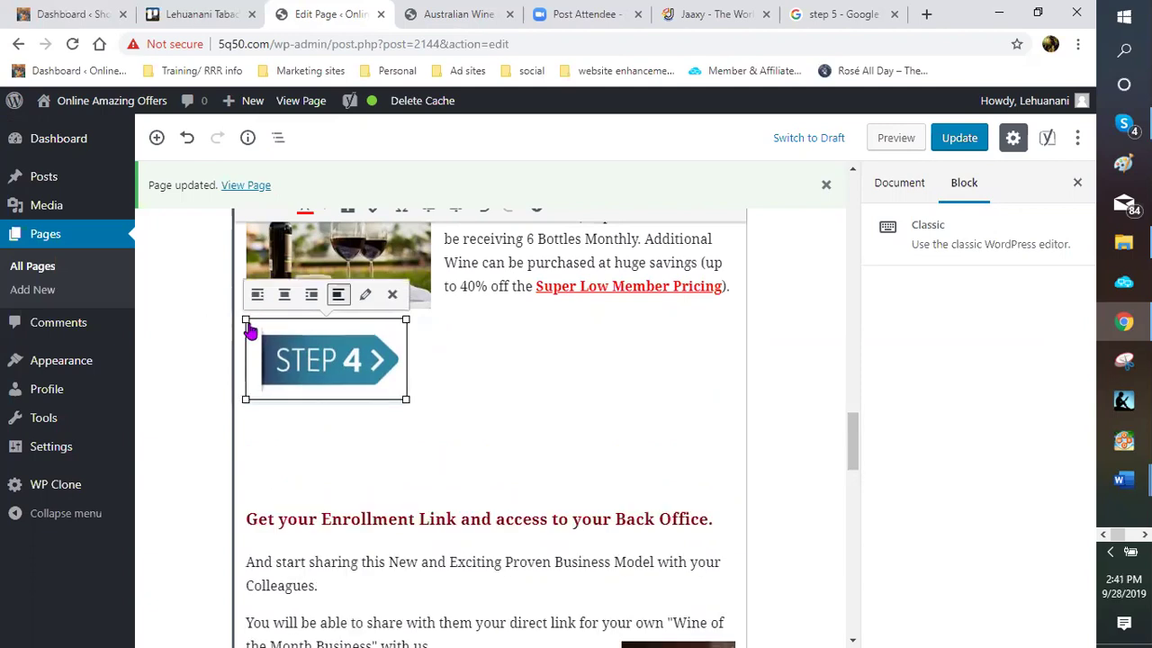
Put the Enrollment Link heading on its own line below the image and save the page
click(439, 390)
key(Delete)
key(Return)
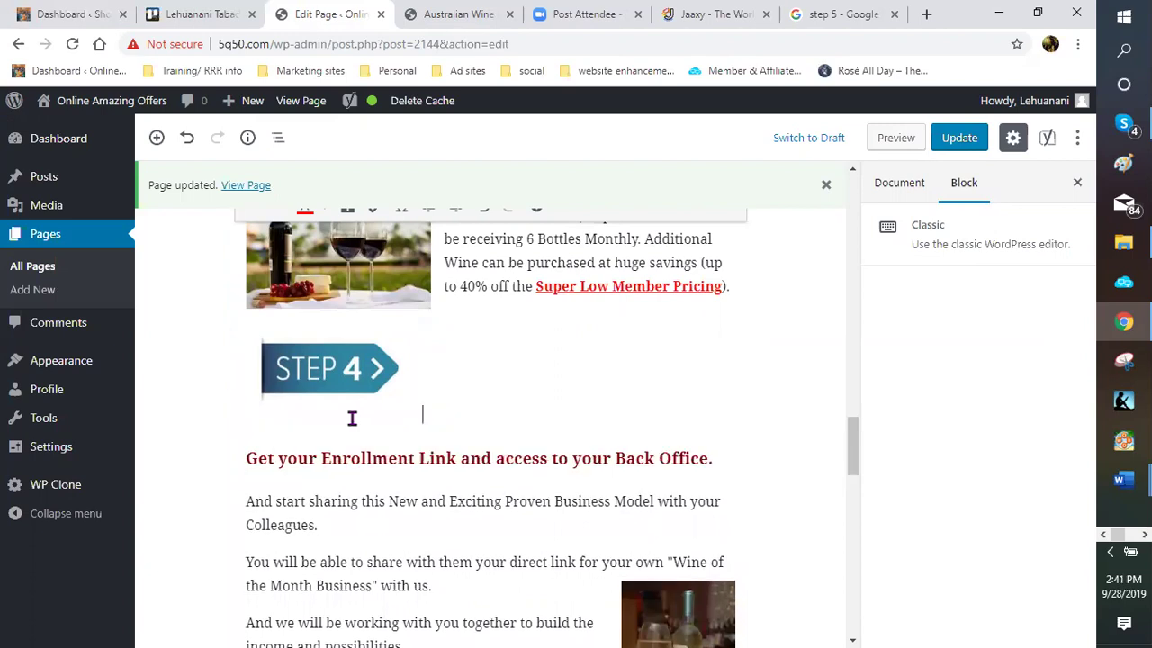
click(953, 141)
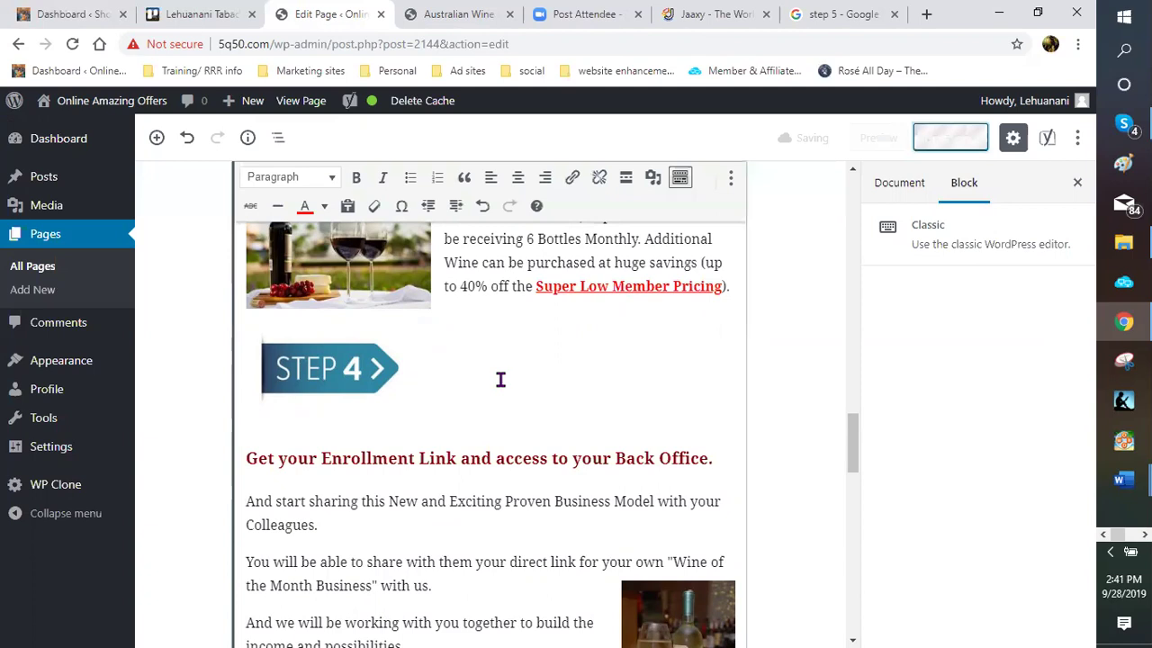
click(361, 460)
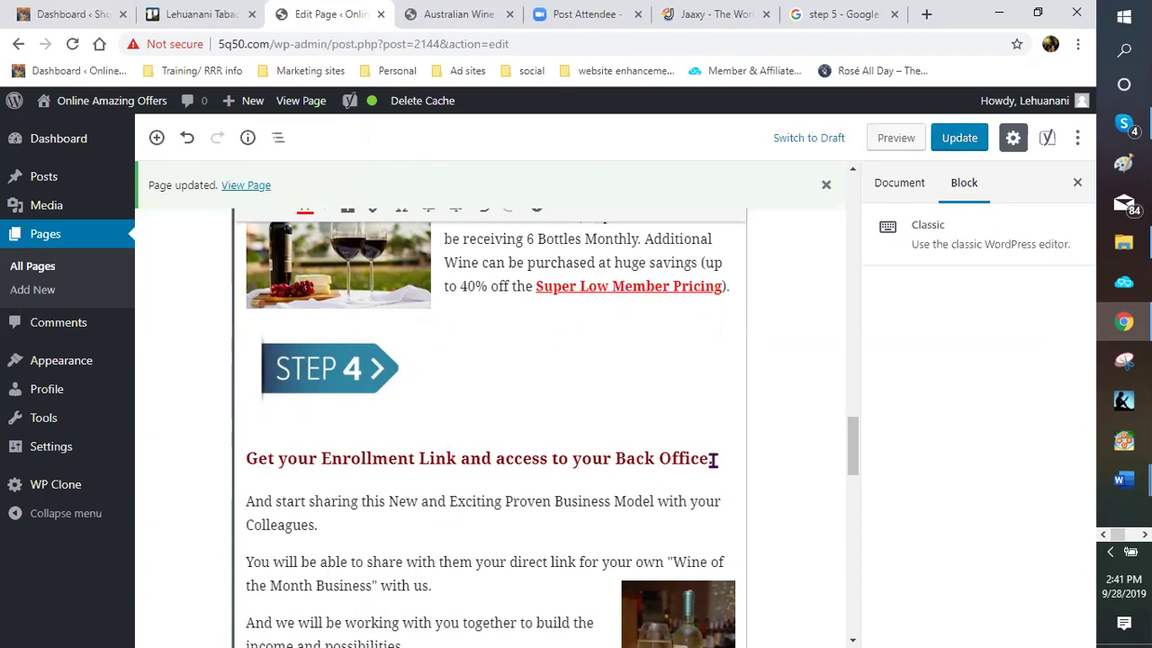
Centre the Enrollment Link heading, delete its trailing full stop, then update and preview the page
triple_click(249, 465)
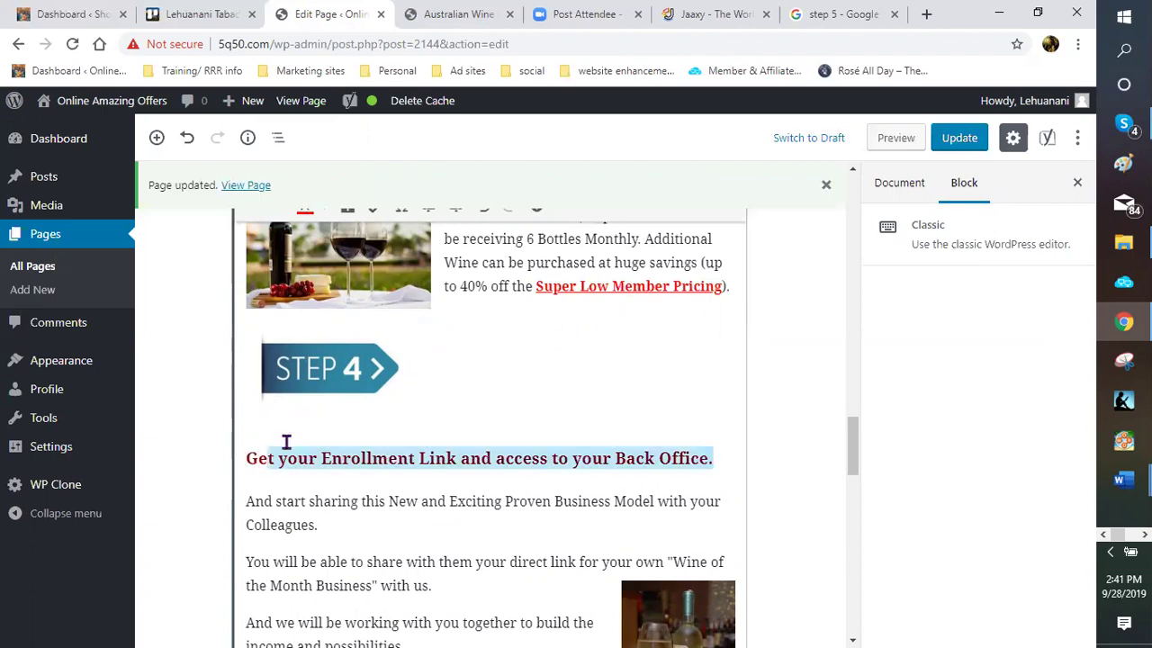
click(825, 184)
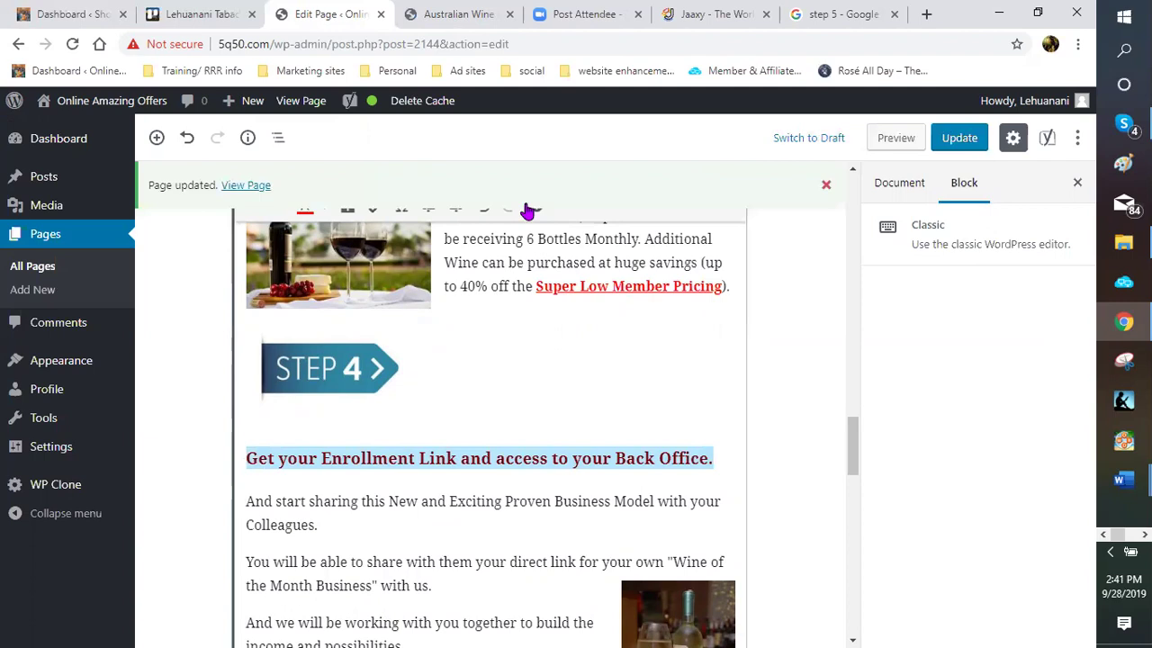
click(518, 179)
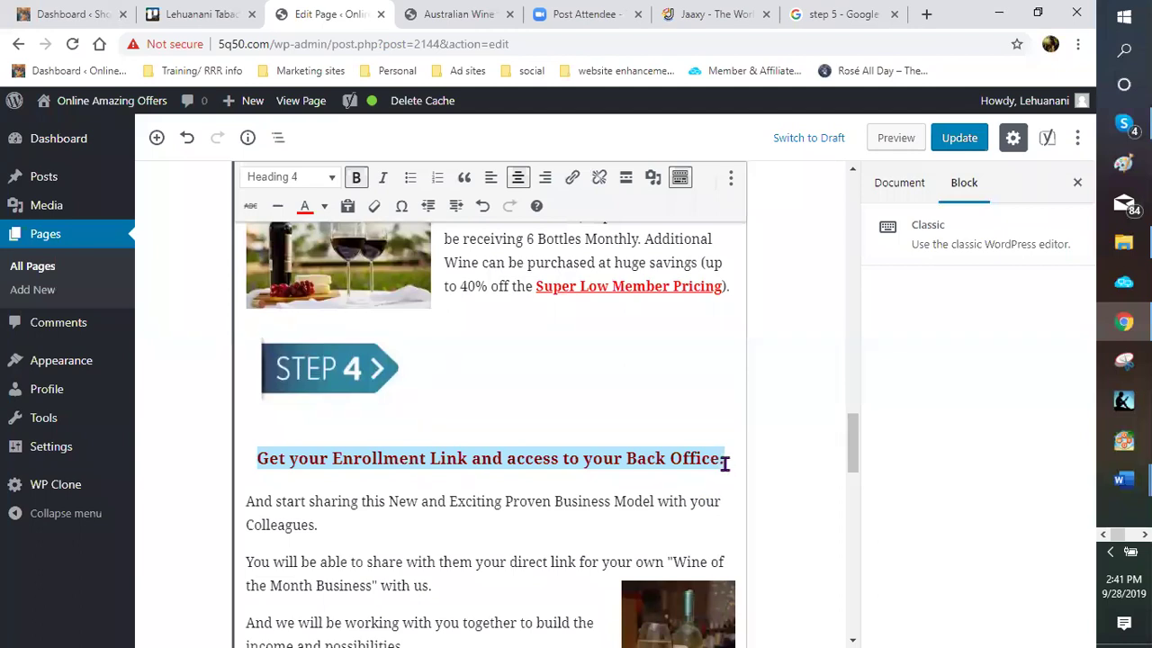
click(727, 465)
click(738, 475)
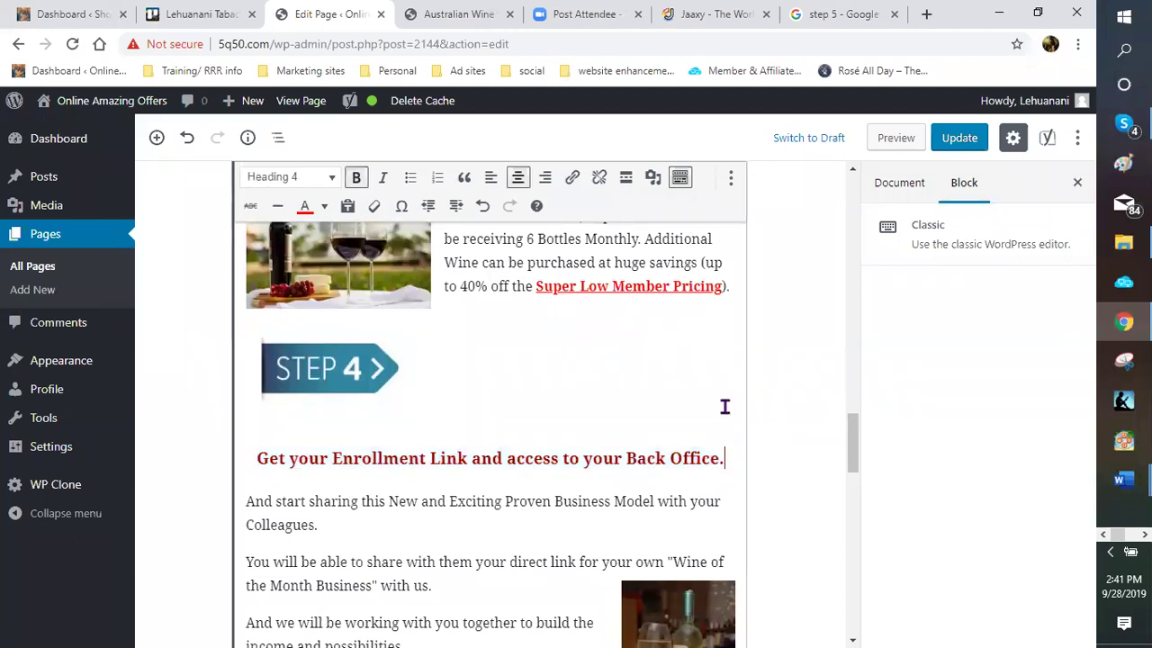
key(BackSpace)
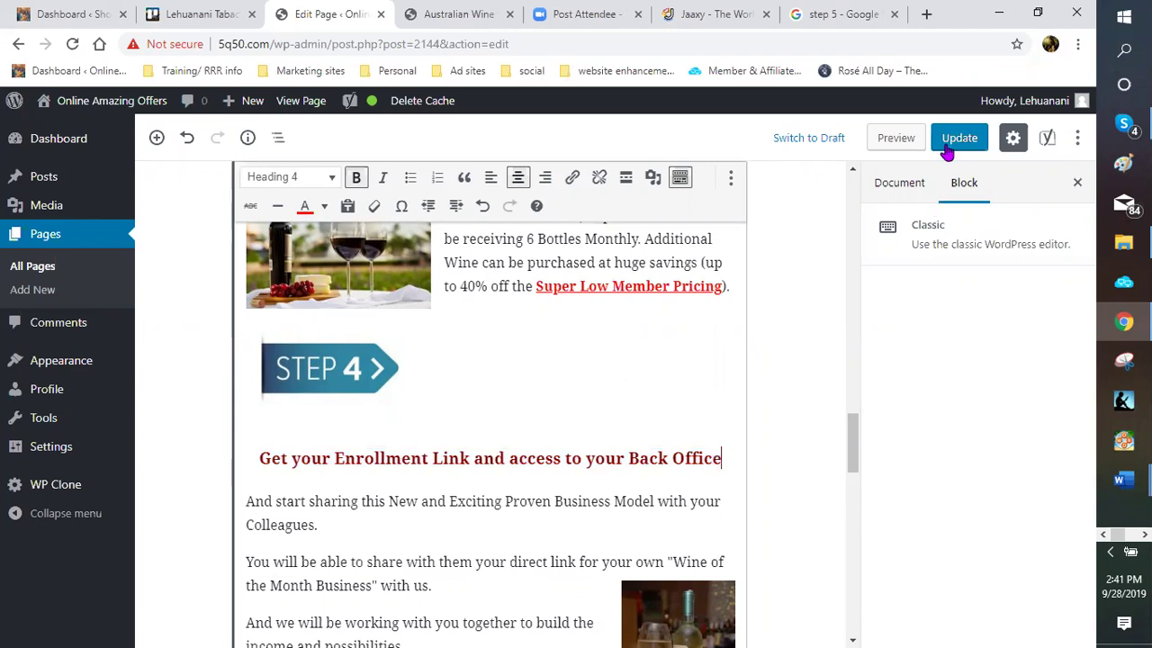
click(942, 144)
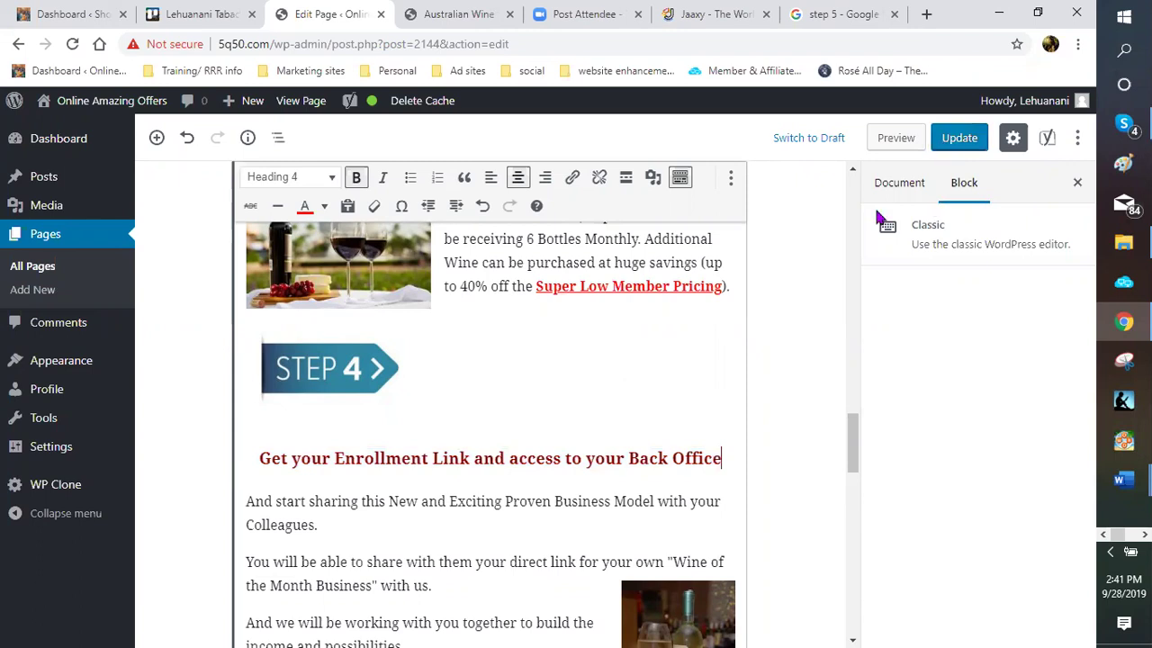
click(875, 140)
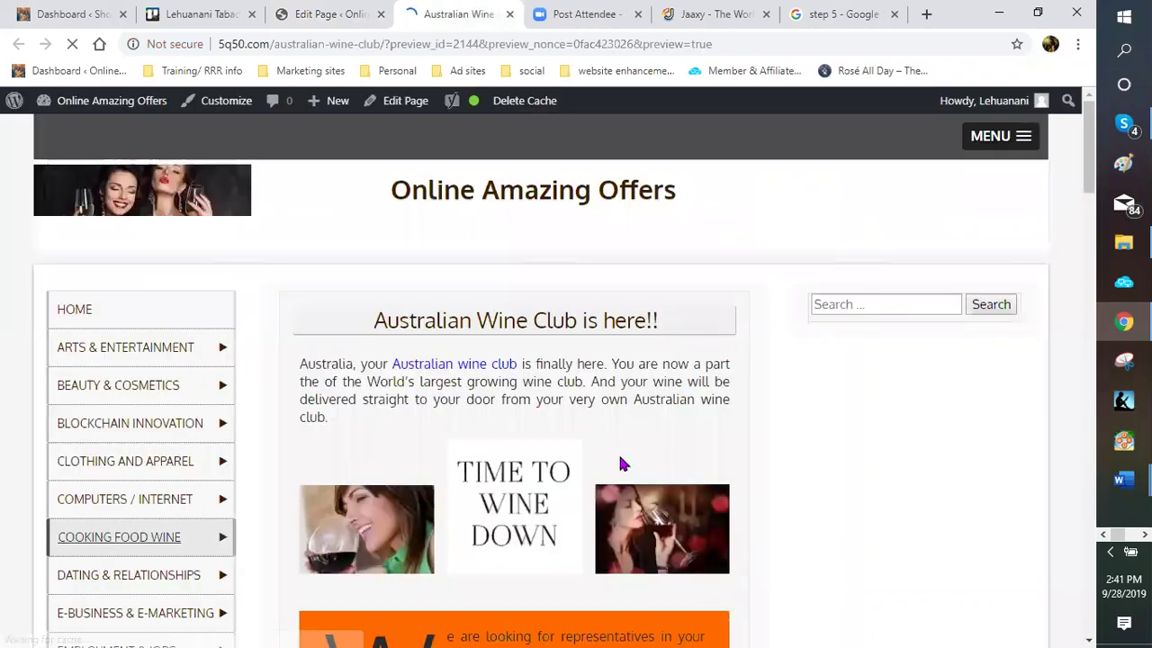
scroll(621, 464, down, 6)
scroll(513, 474, down, 5)
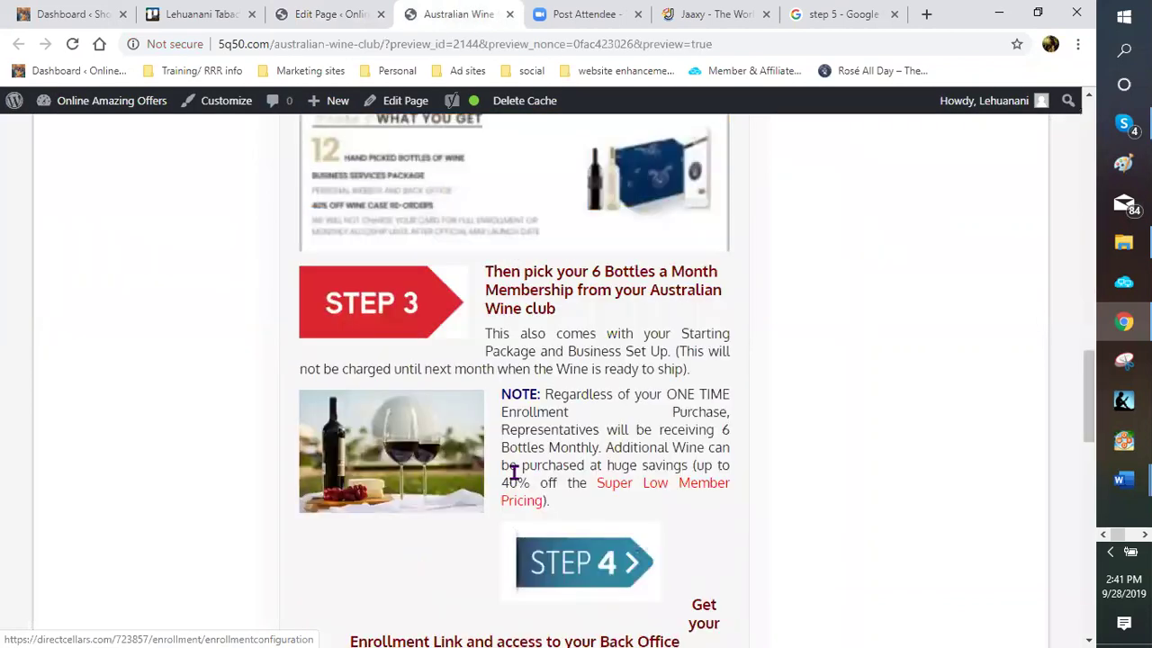
scroll(504, 396, down, 3)
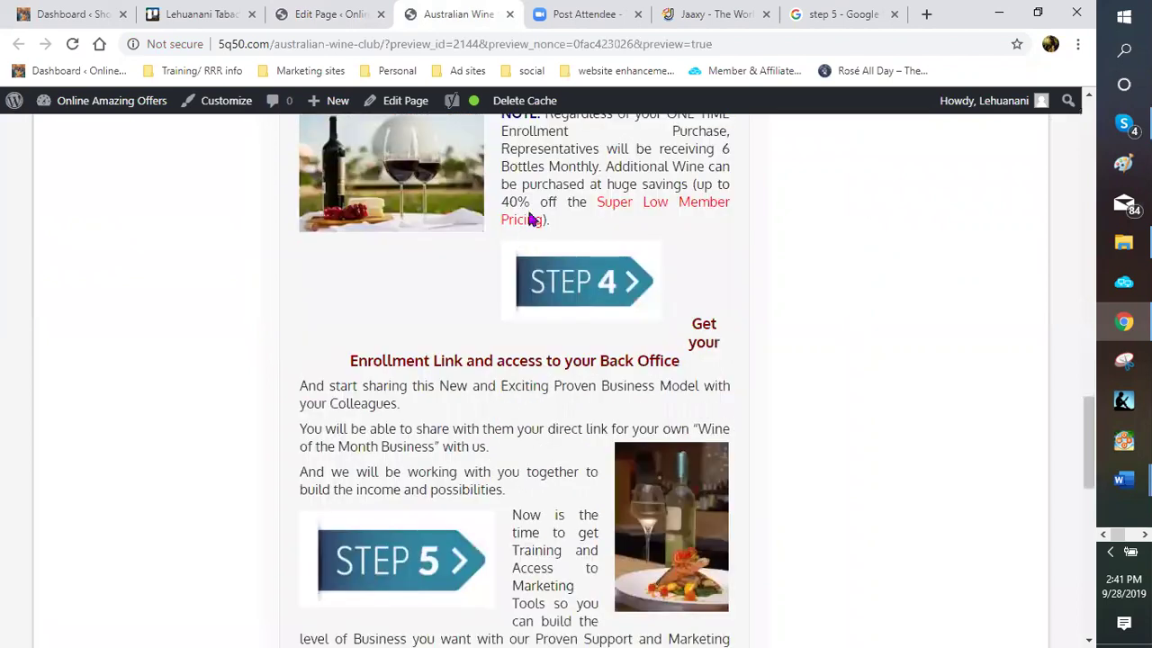
scroll(531, 218, down, 1)
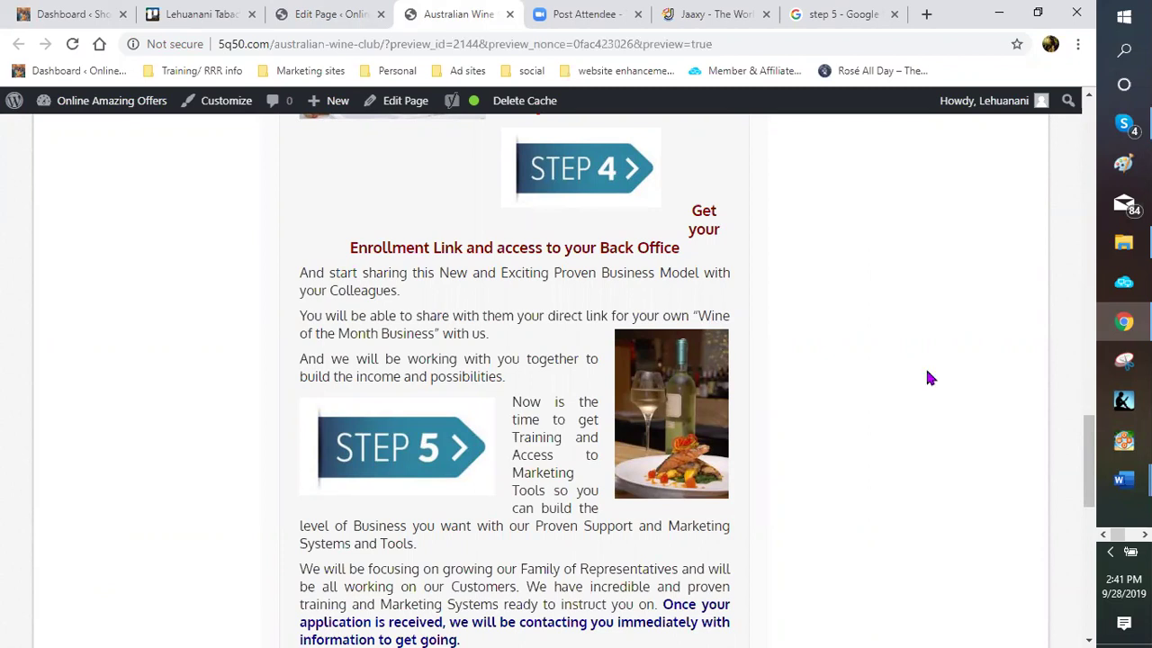
scroll(920, 378, up, 5)
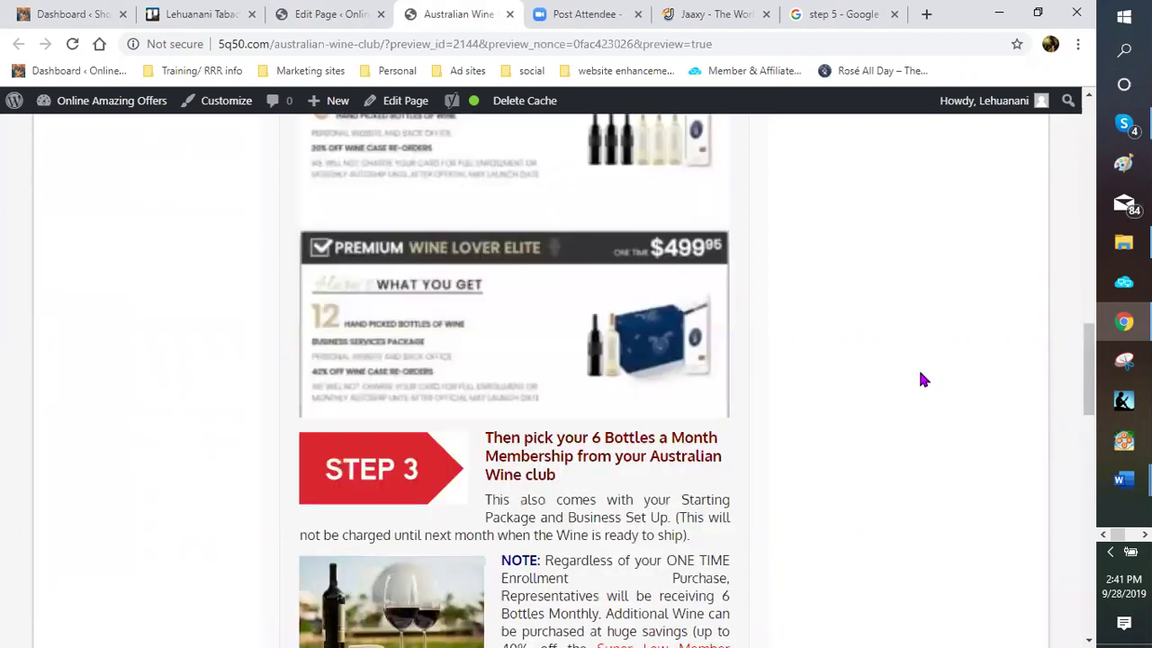
scroll(919, 379, up, 5)
scroll(920, 379, up, 5)
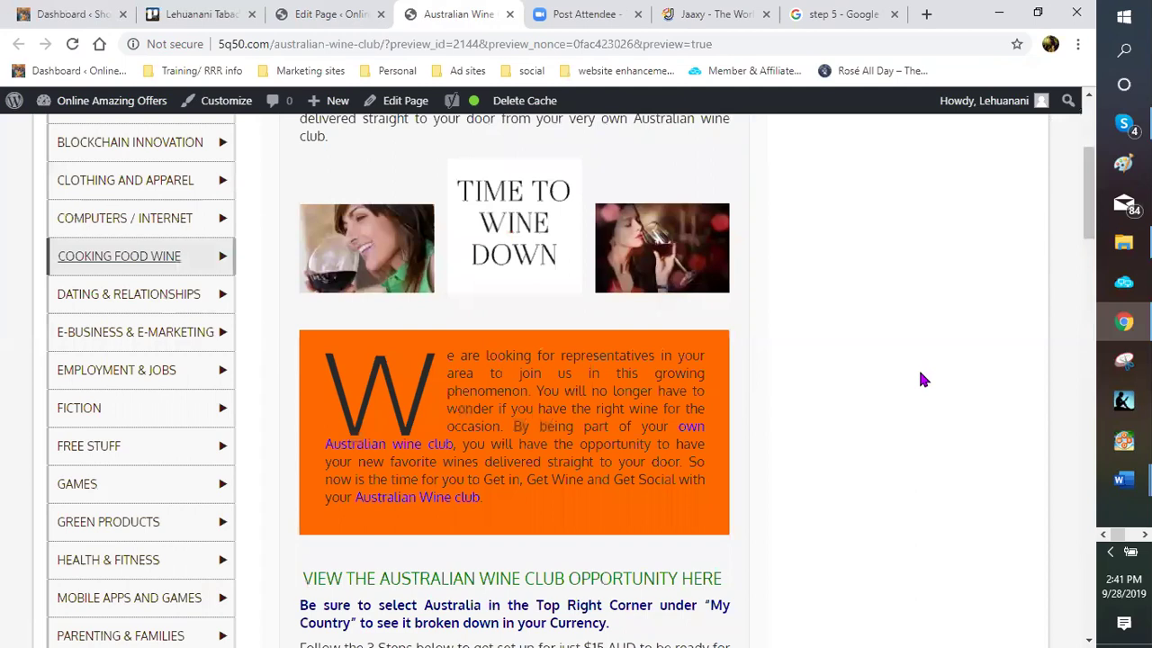
scroll(920, 379, up, 3)
scroll(920, 379, down, 5)
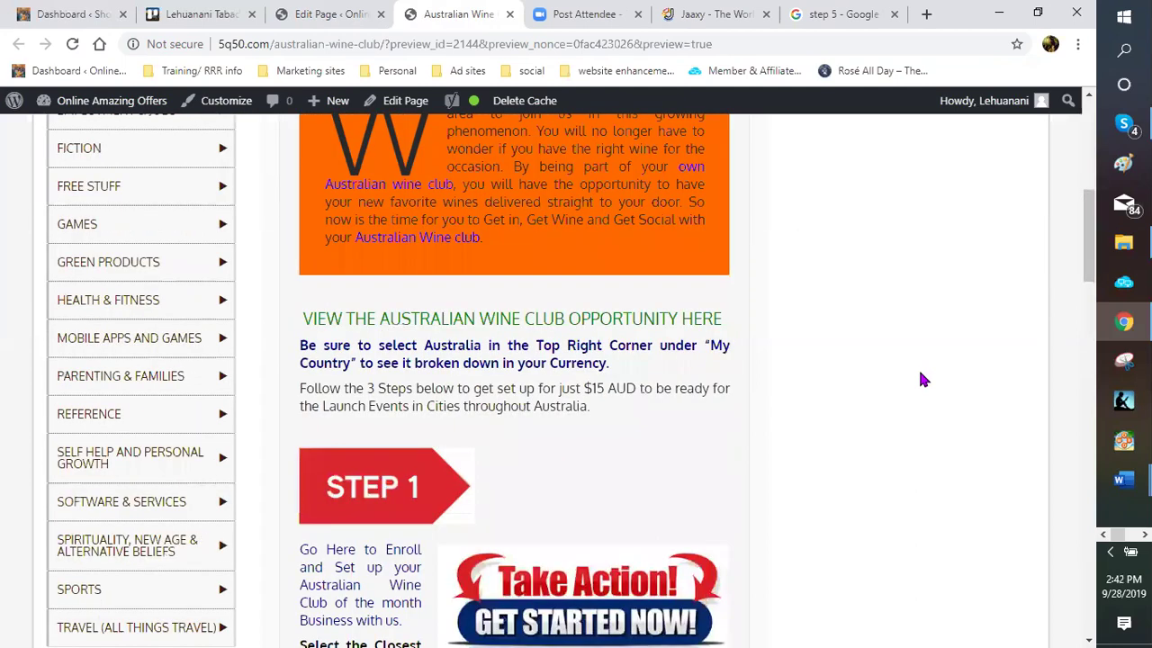
scroll(920, 379, down, 5)
scroll(922, 379, down, 4)
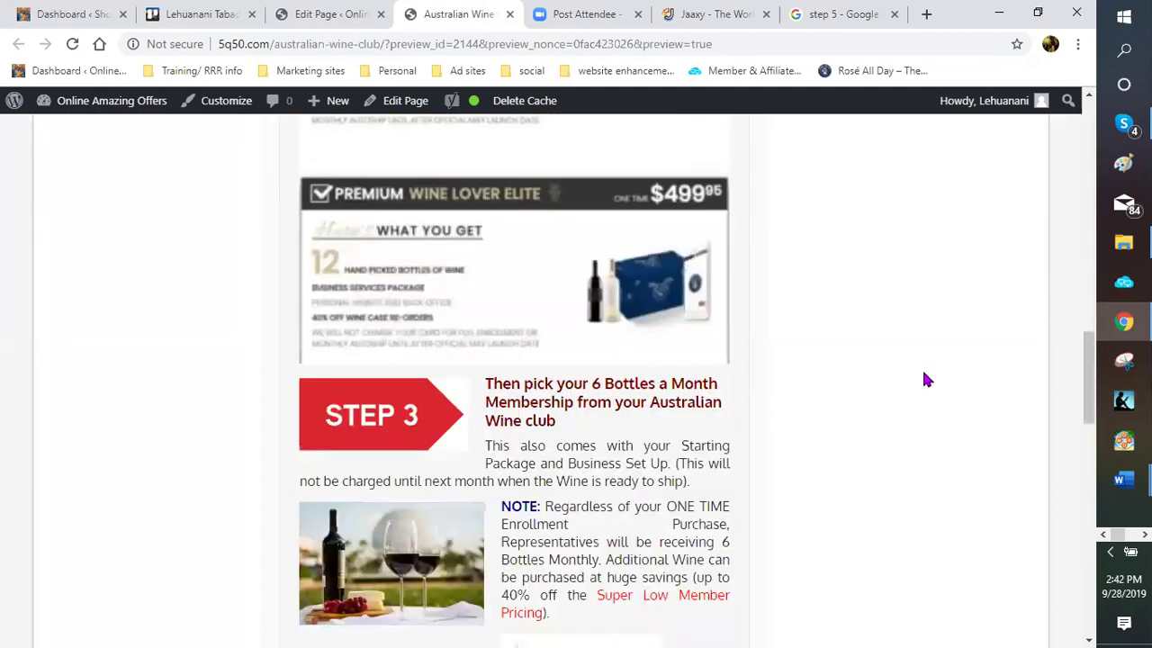
scroll(923, 378, down, 2)
scroll(923, 373, down, 1)
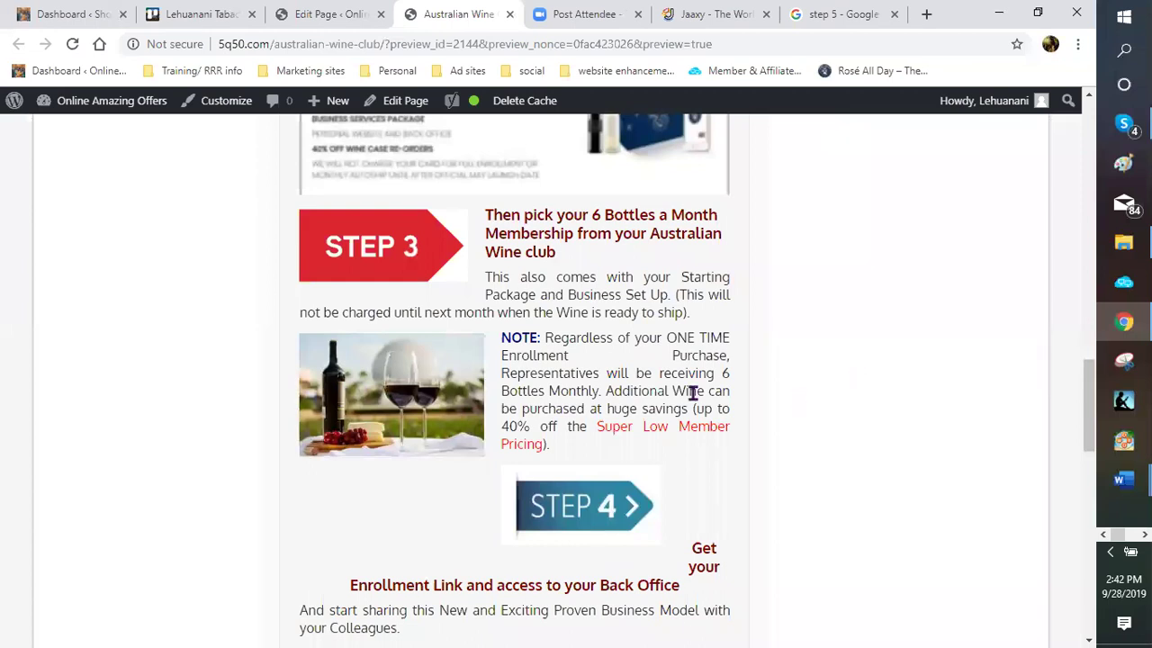
scroll(693, 393, down, 2)
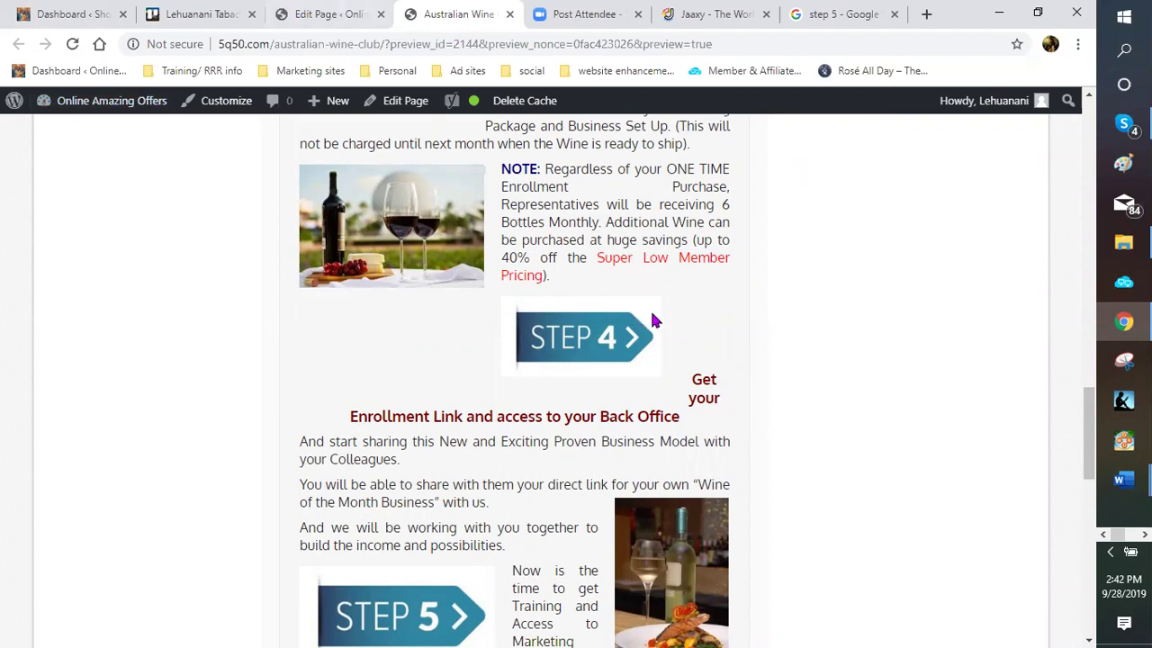
click(510, 15)
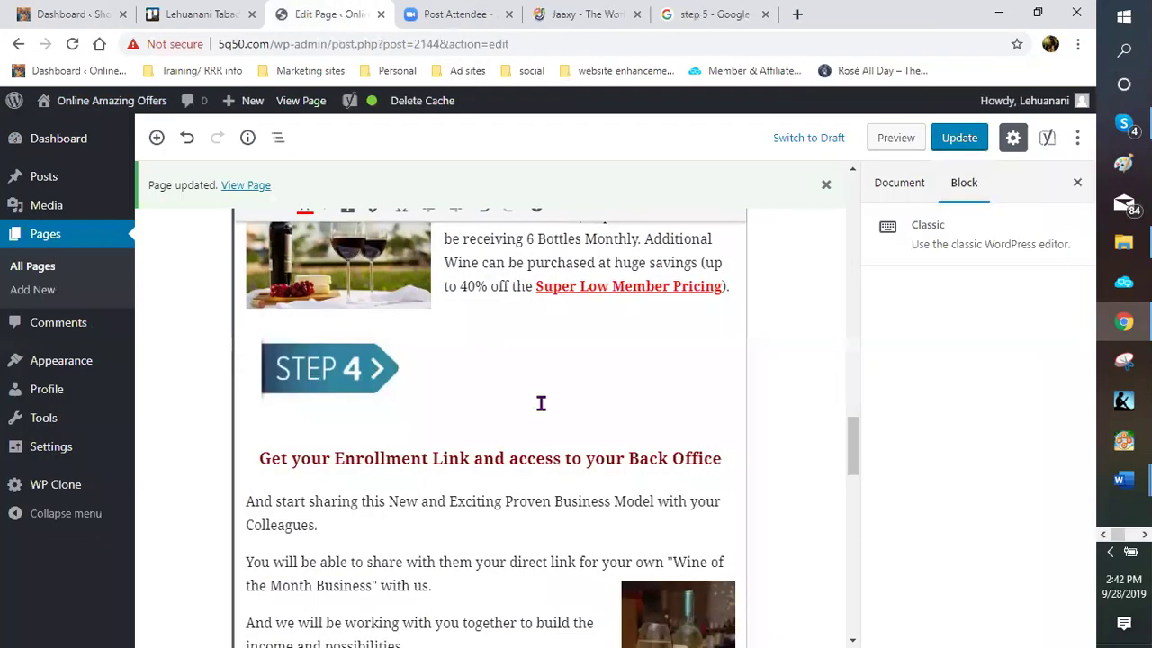
scroll(522, 396, down, 1)
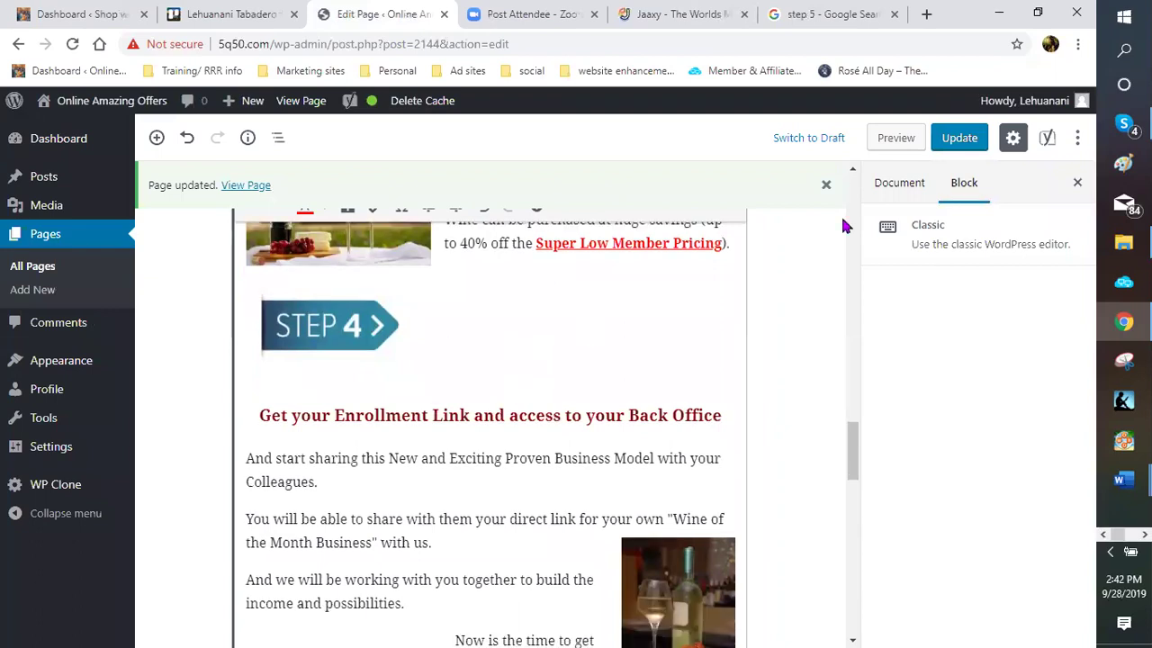
click(824, 185)
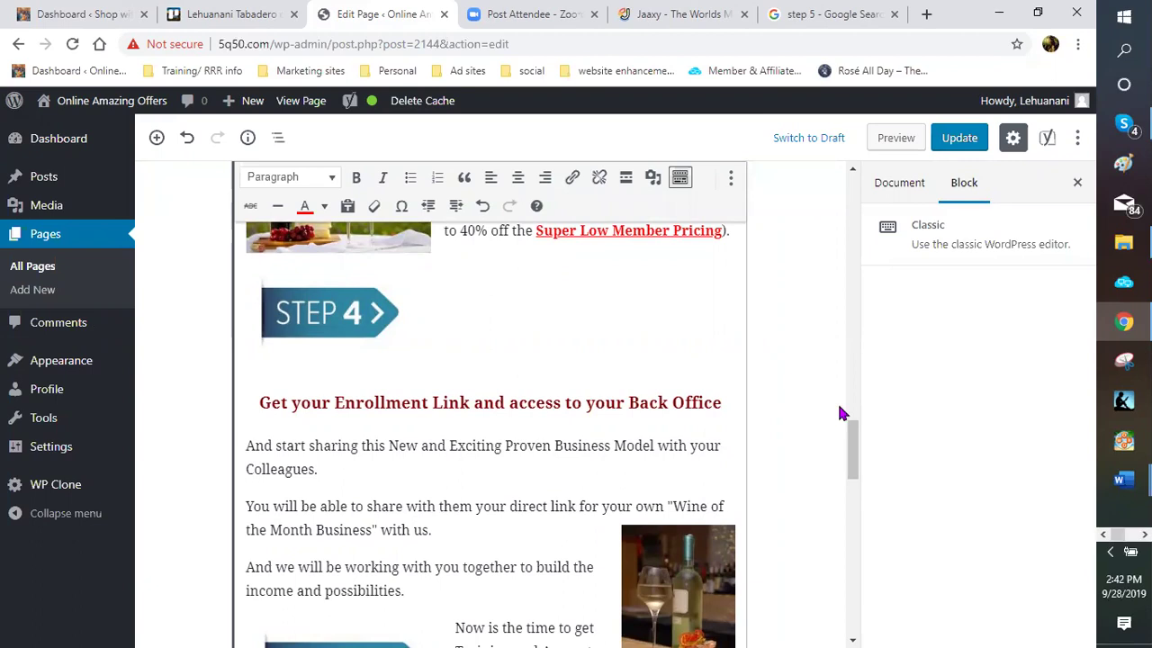
scroll(765, 365, down, 4)
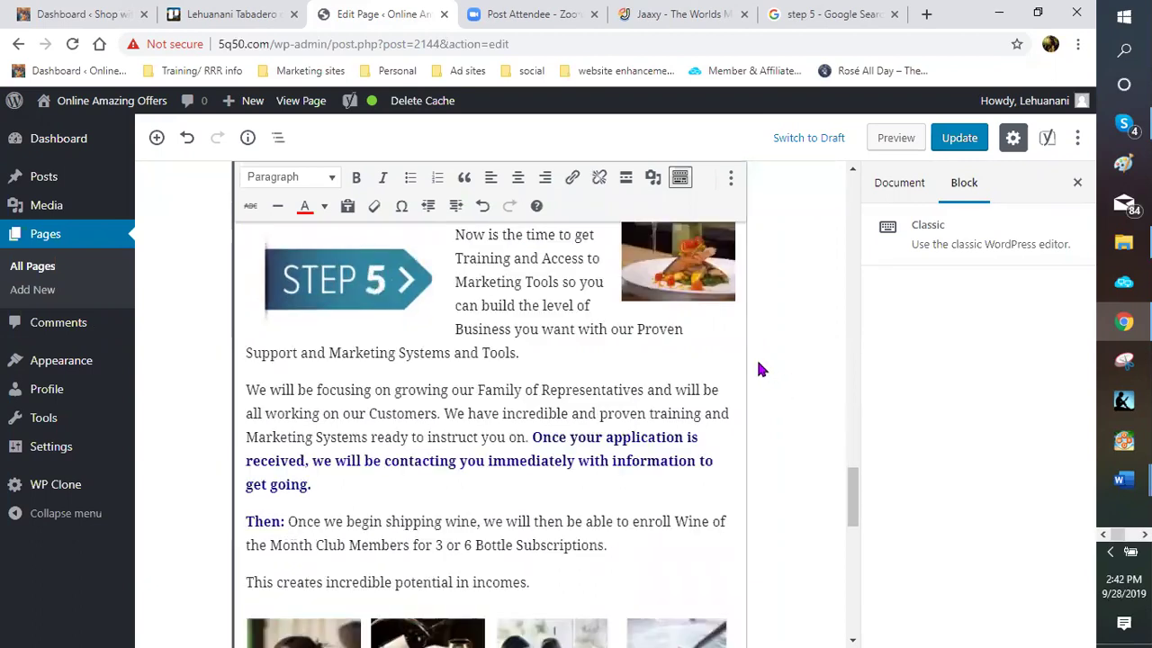
scroll(754, 359, down, 10)
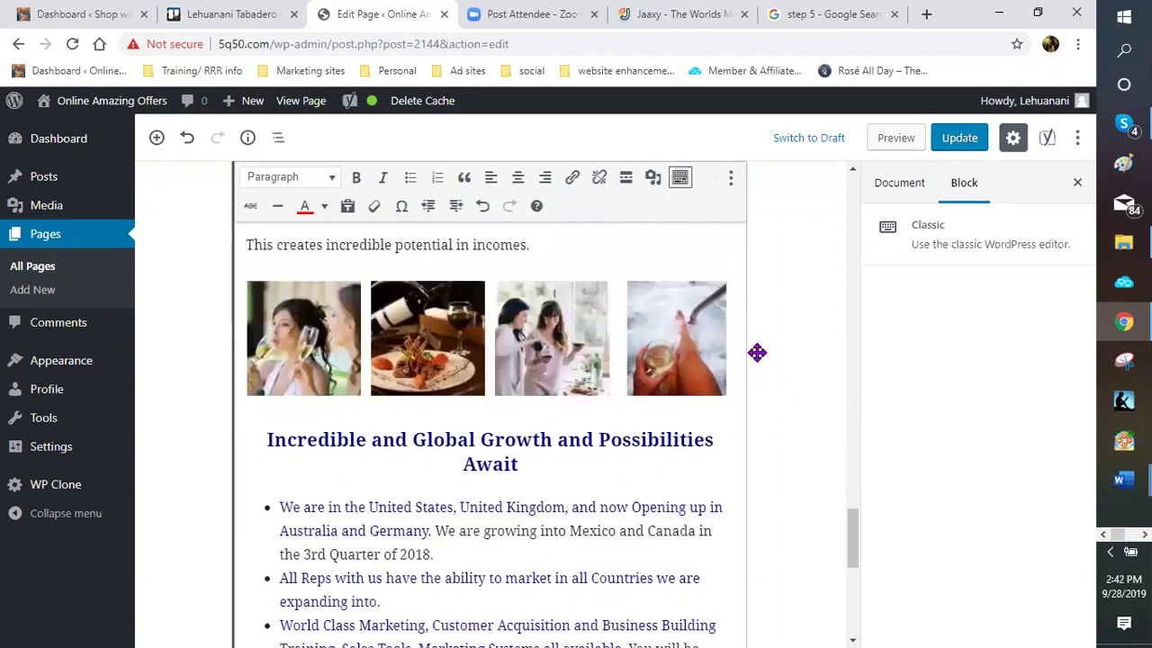
scroll(787, 360, up, 6)
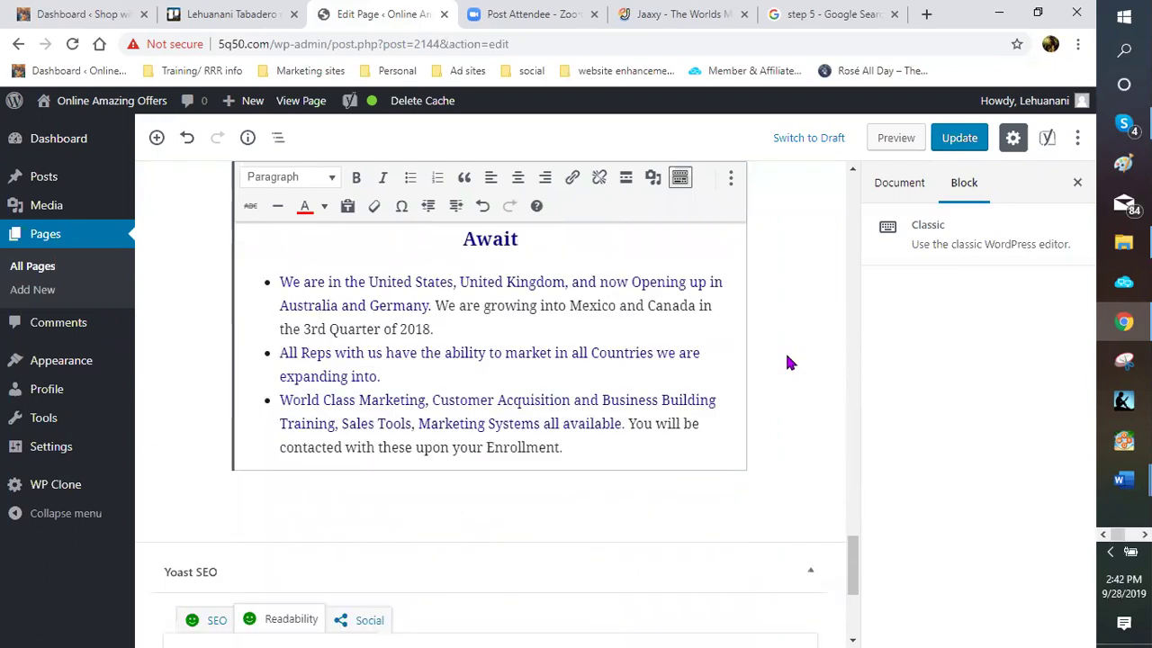
scroll(786, 357, up, 8)
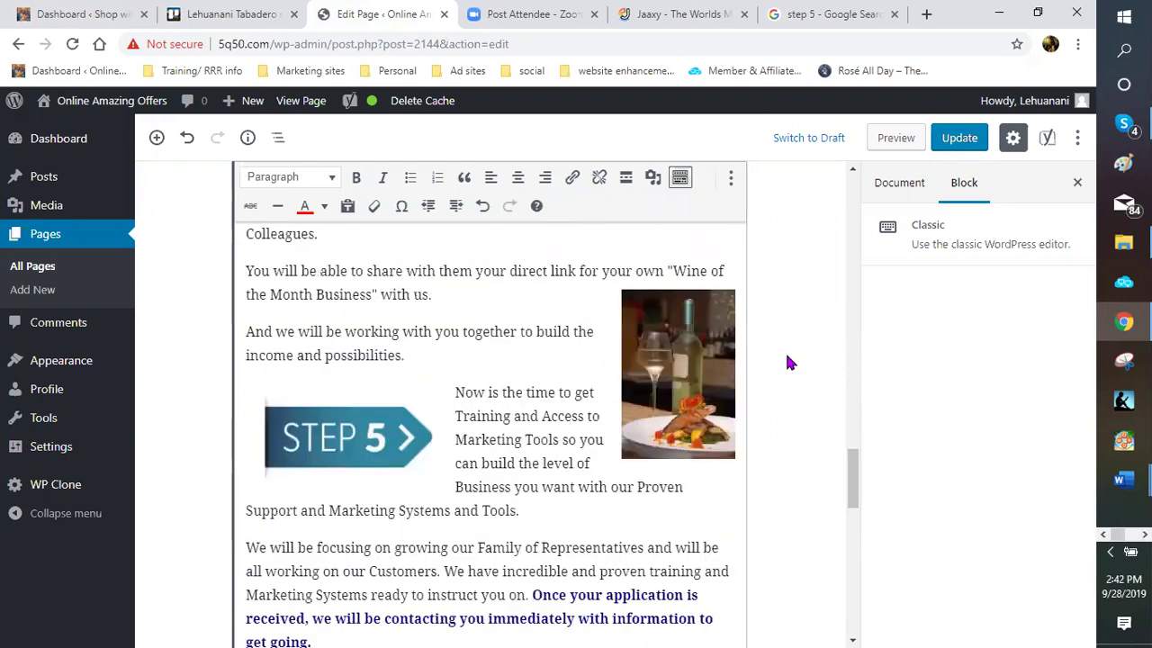
scroll(786, 362, up, 8)
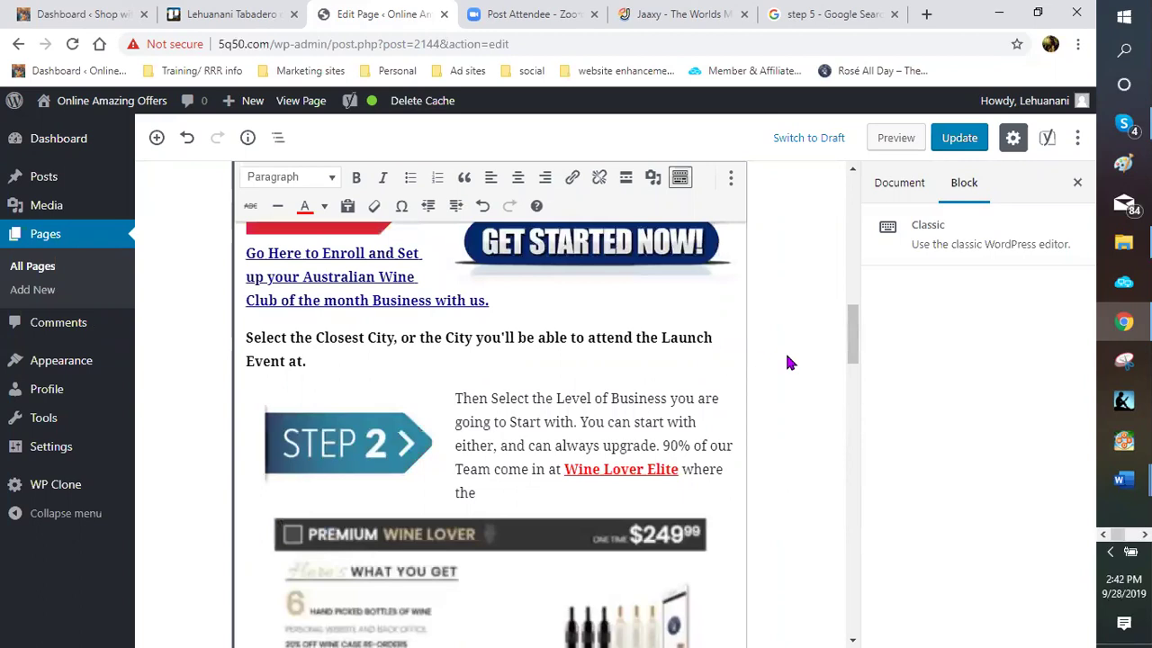
scroll(786, 361, up, 4)
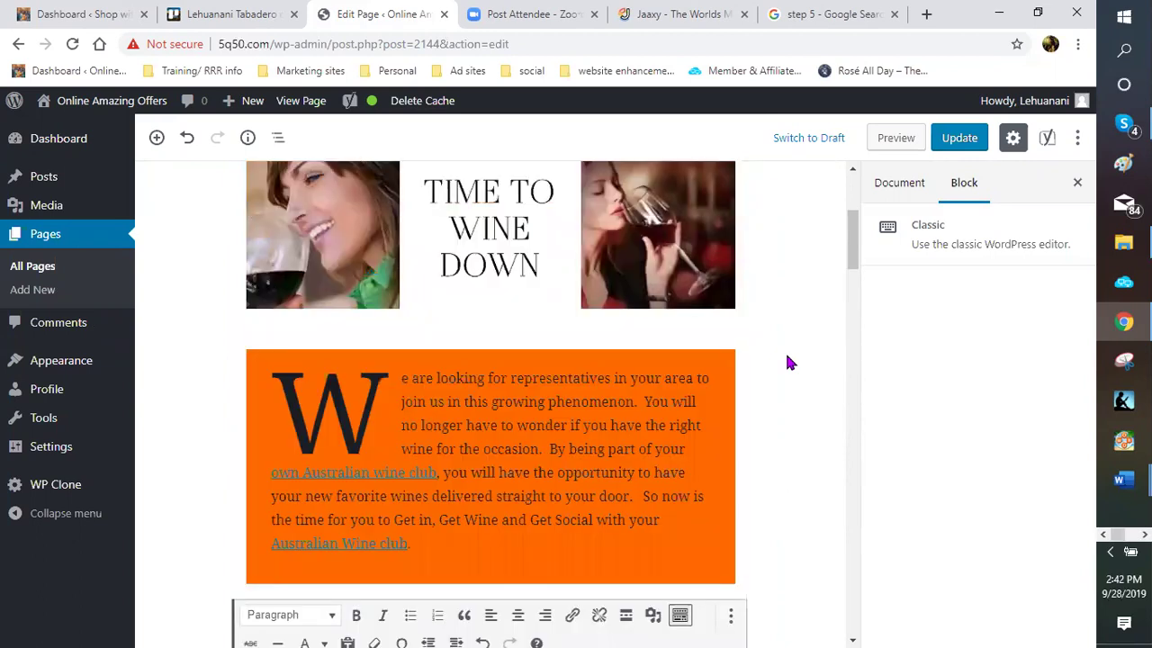
scroll(787, 362, up, 3)
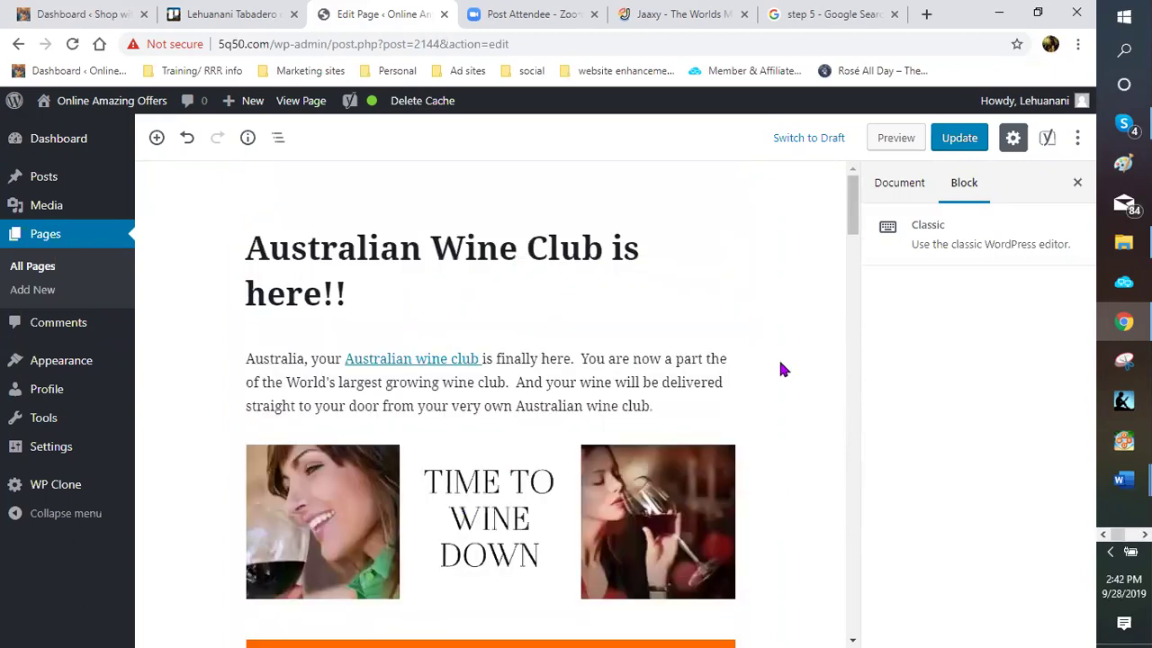
scroll(783, 368, down, 5)
scroll(405, 373, down, 6)
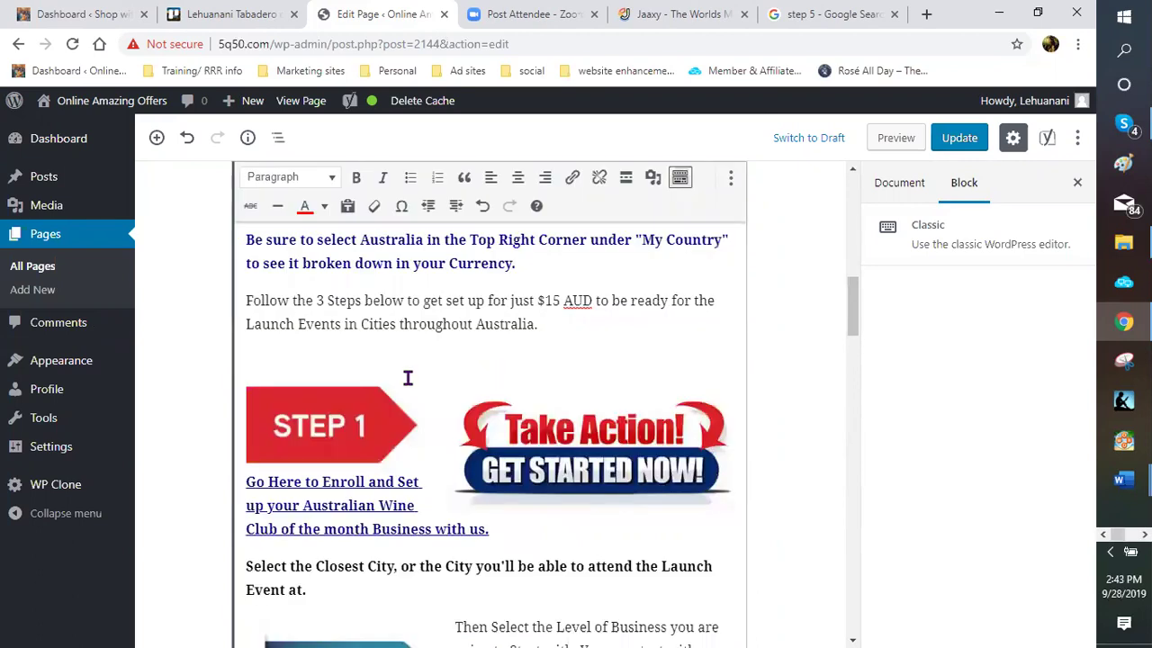
scroll(476, 354, down, 6)
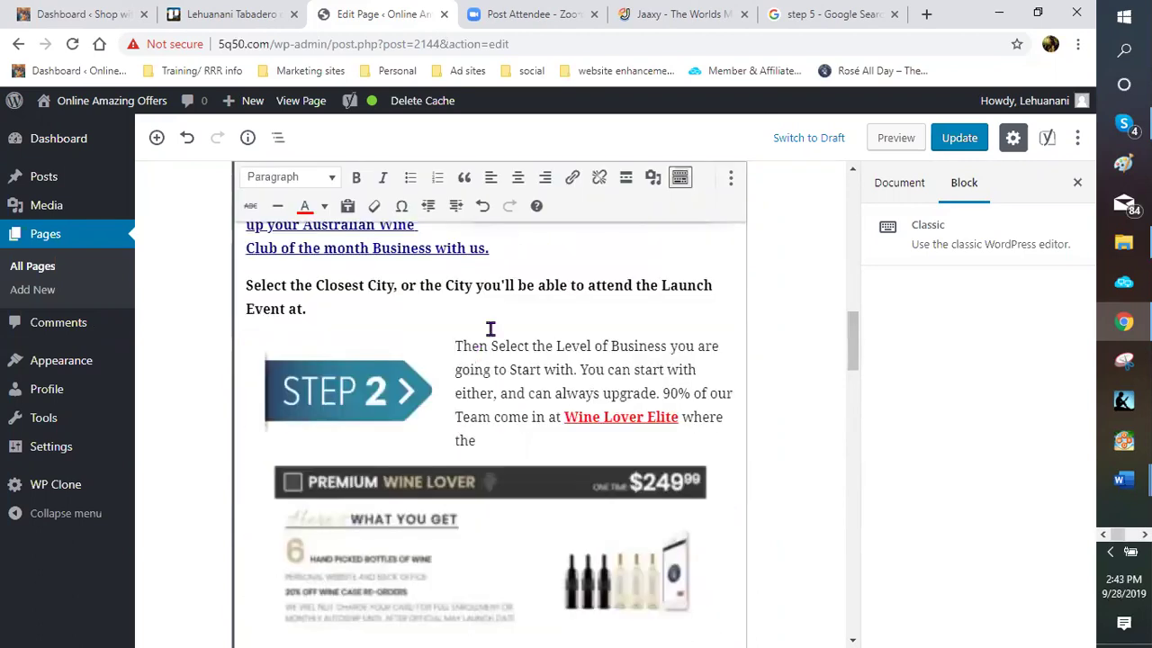
scroll(486, 332, down, 5)
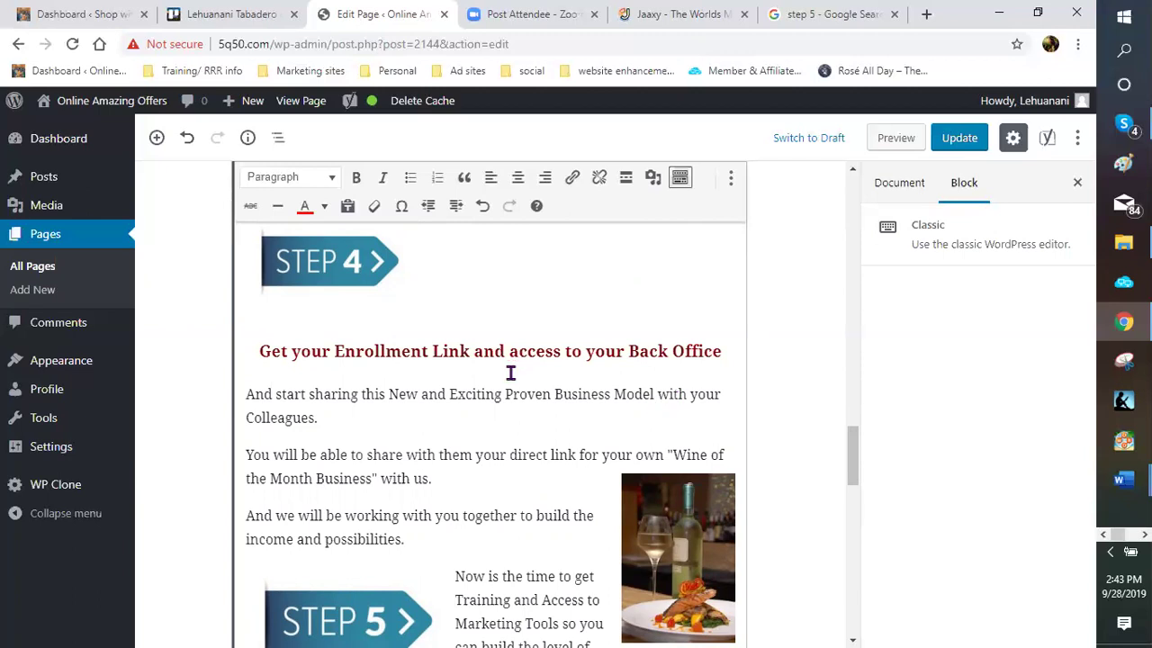
Copy the enrollment URL from the existing Super Low Member Pricing link
scroll(511, 372, up, 3)
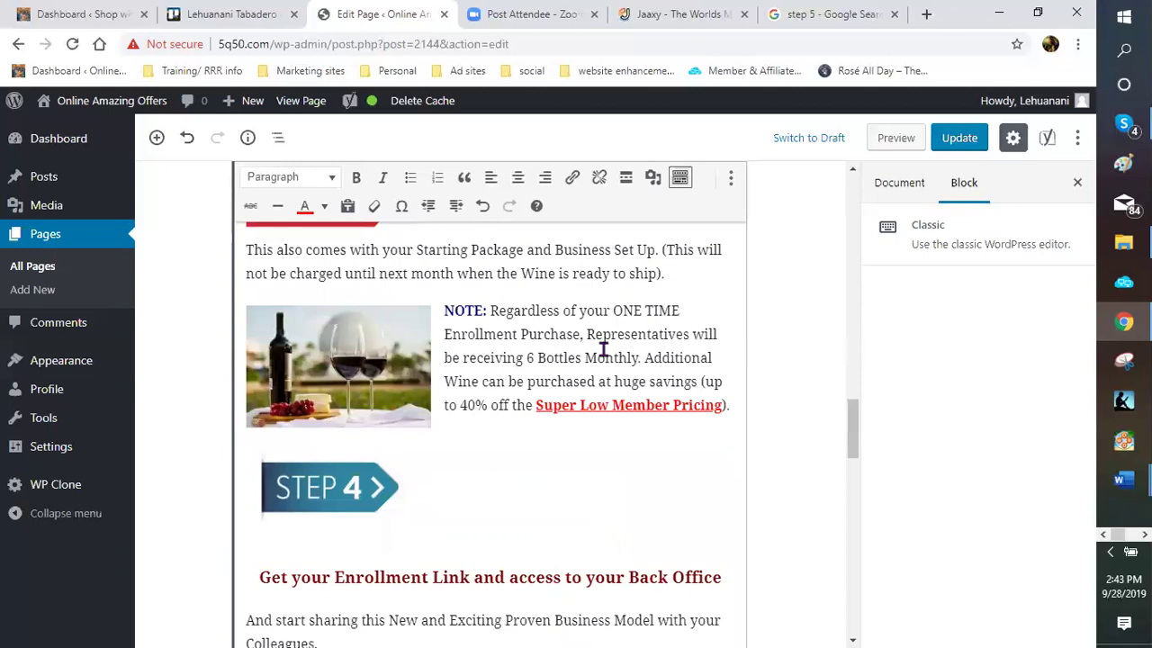
scroll(603, 351, down, 1)
scroll(527, 411, down, 1)
right_click(595, 353)
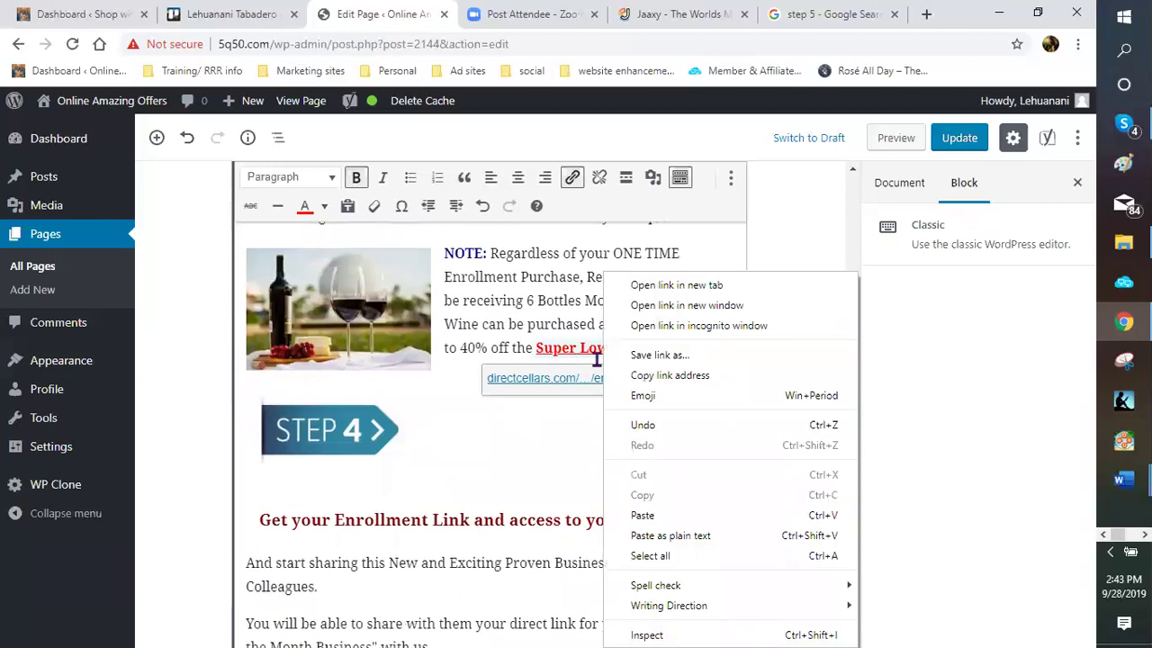
click(594, 350)
right_click(603, 398)
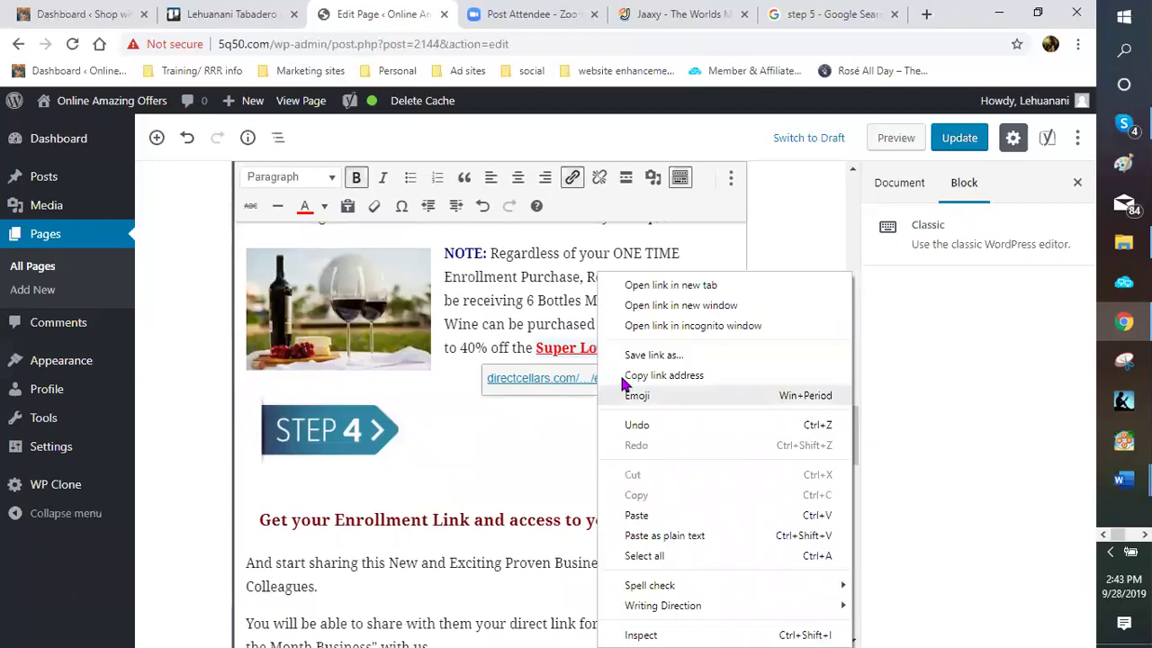
click(534, 459)
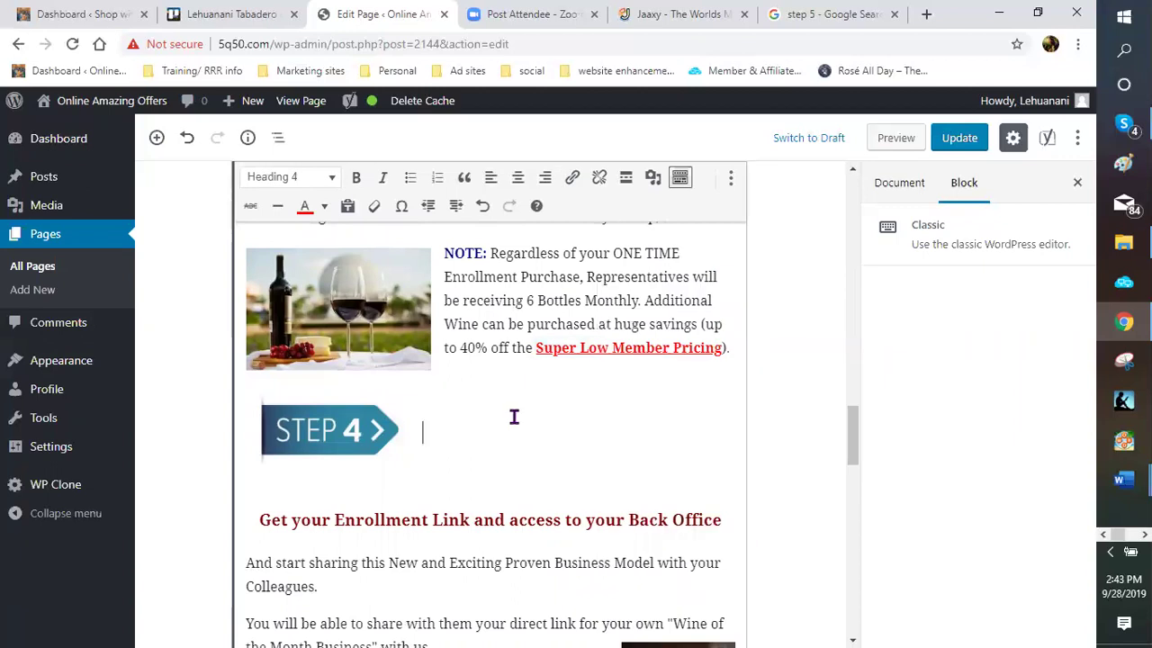
Link 'Wine of the Month Business' to the copied enrollment URL, opening in a new tab
scroll(514, 417, down, 2)
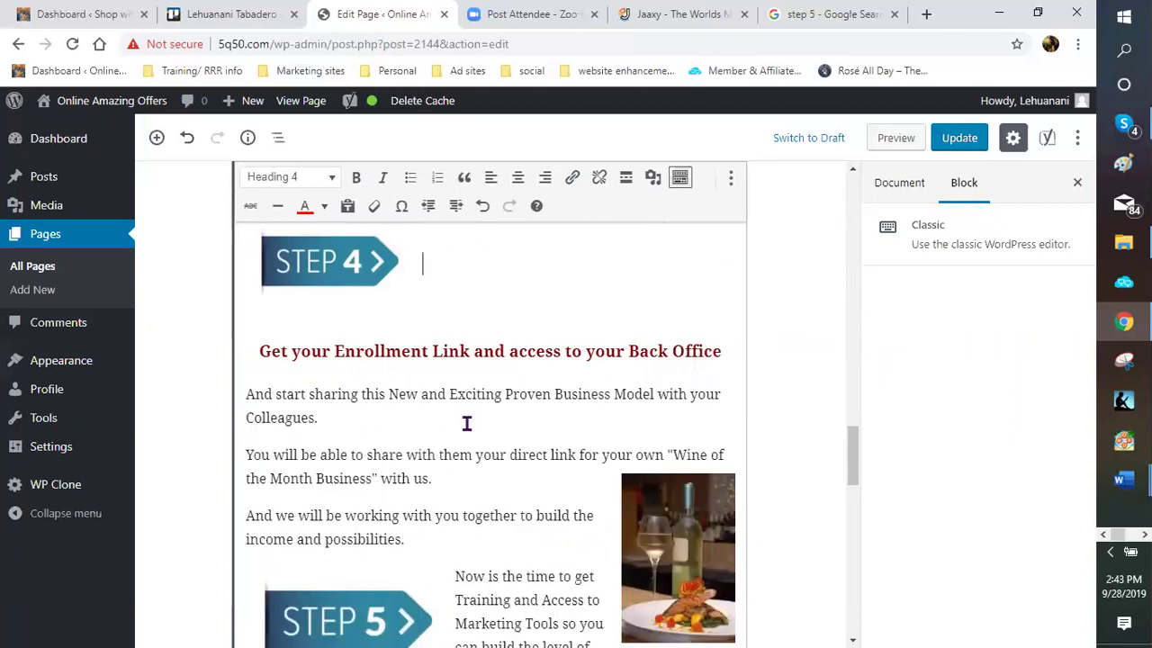
scroll(466, 423, down, 1)
click(670, 397)
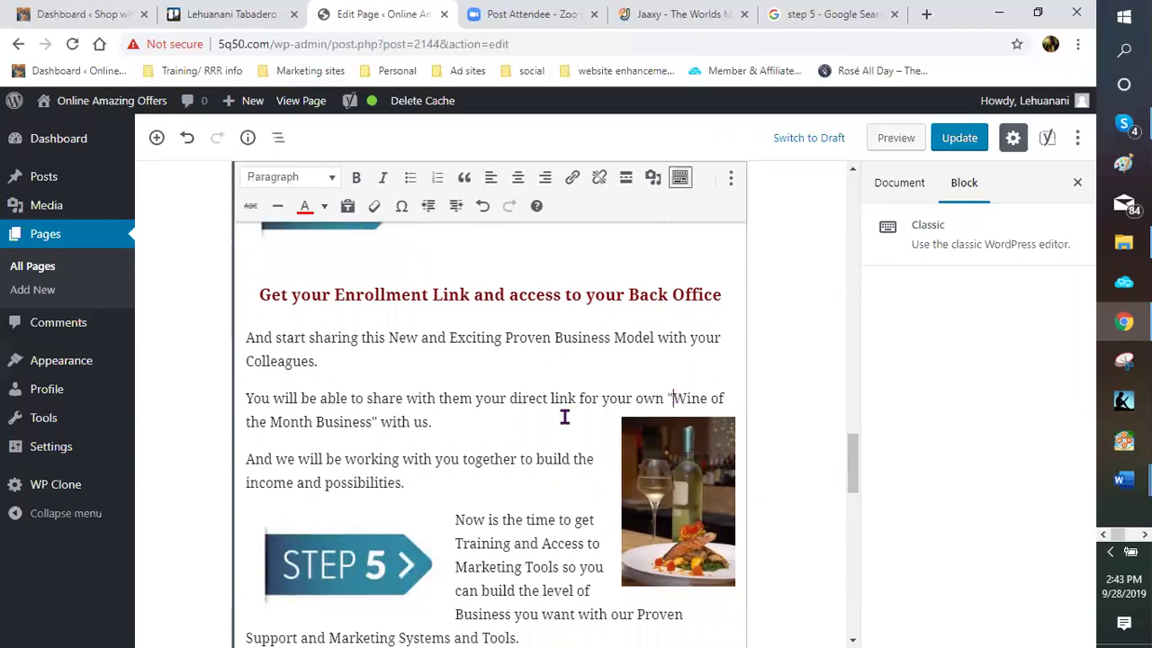
shift+click(371, 422)
shift+click(373, 422)
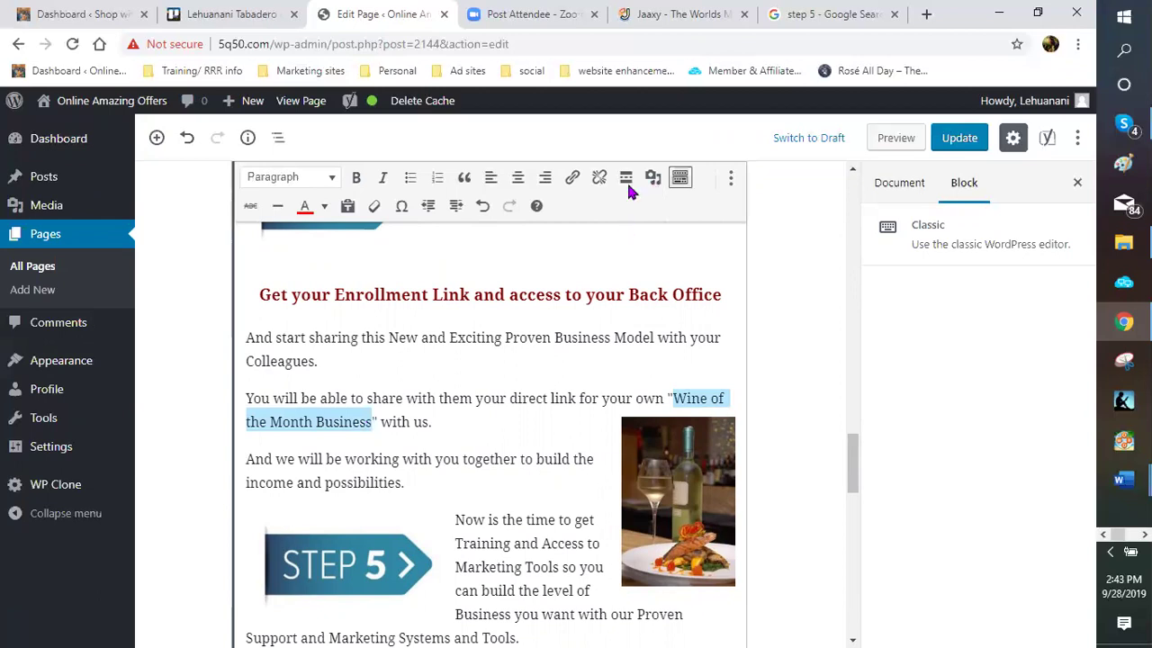
click(573, 179)
right_click(447, 397)
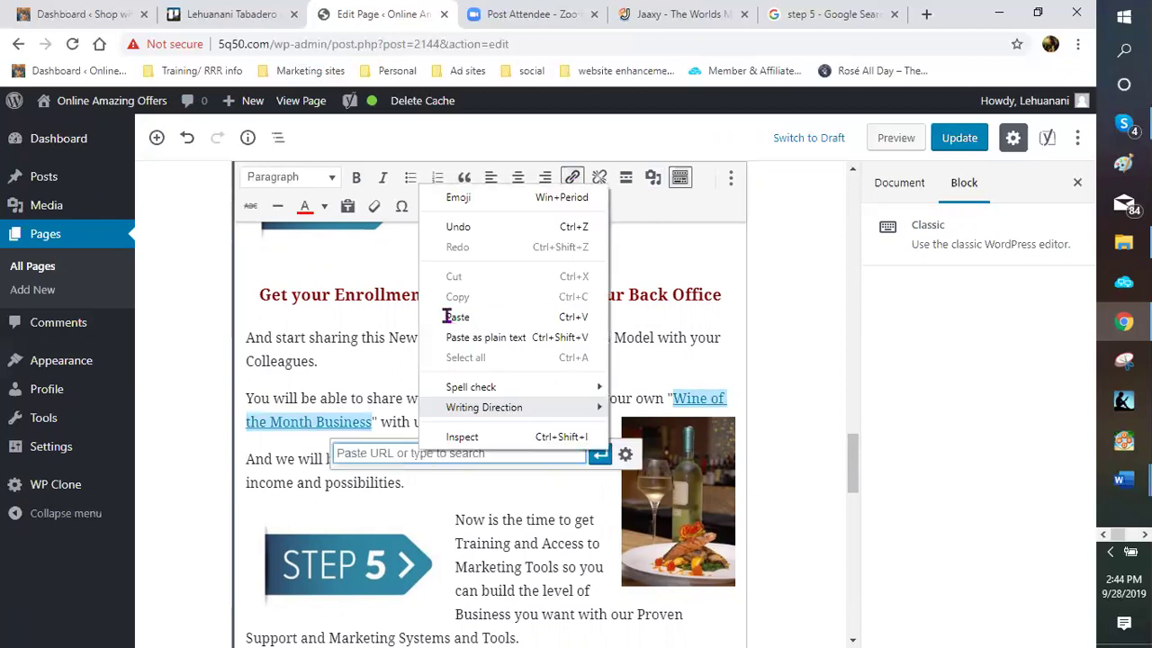
click(452, 317)
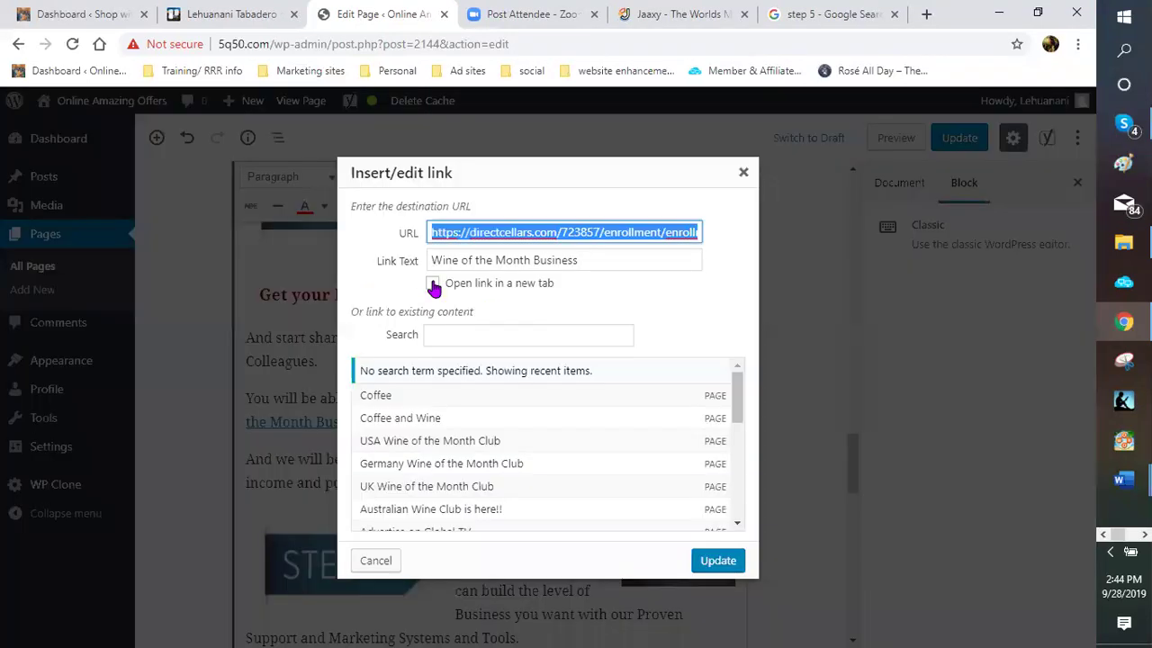
click(433, 283)
click(717, 560)
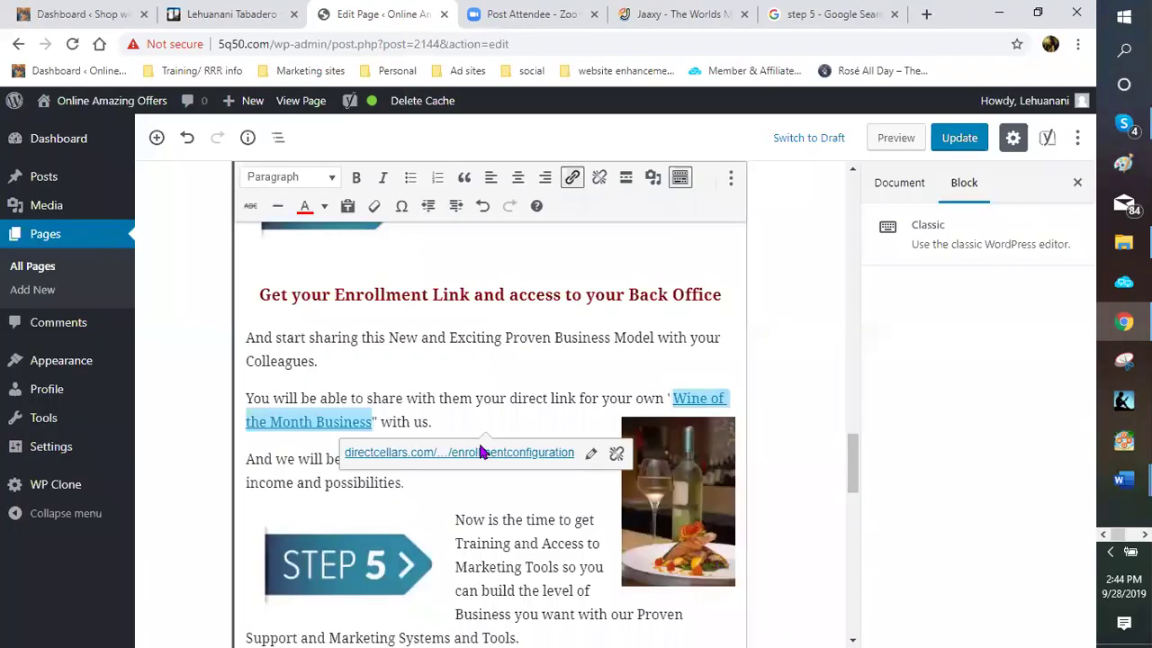
Make the linked 'Wine of the Month Business' phrase bold
click(356, 179)
click(478, 419)
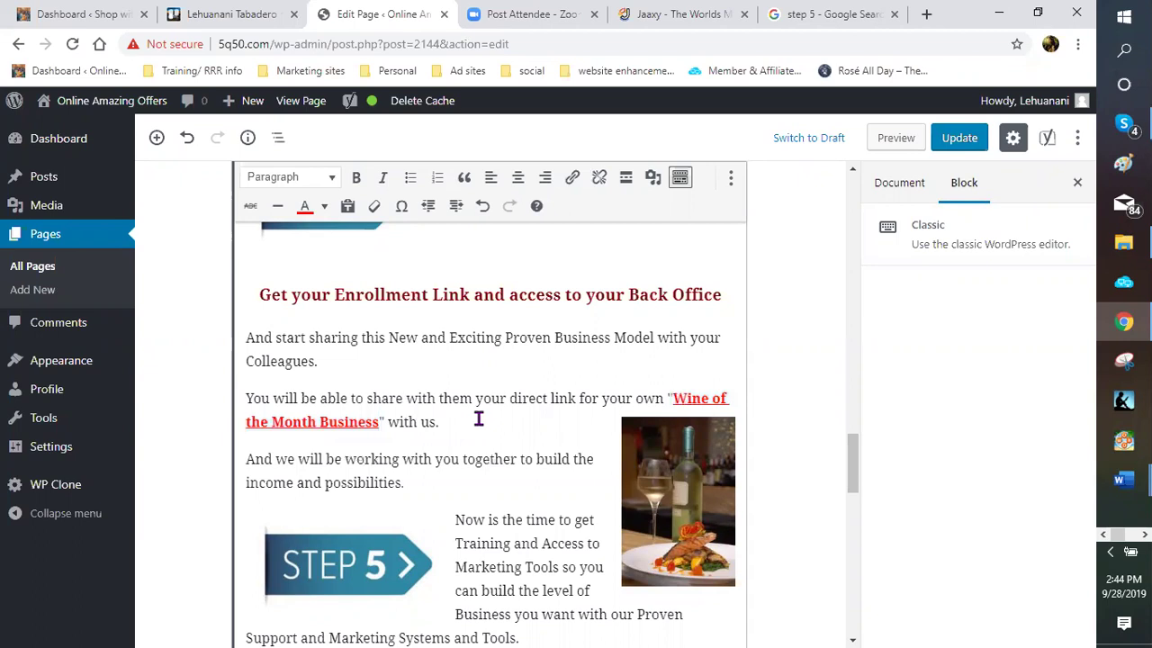
scroll(479, 415, up, 3)
scroll(484, 428, up, 5)
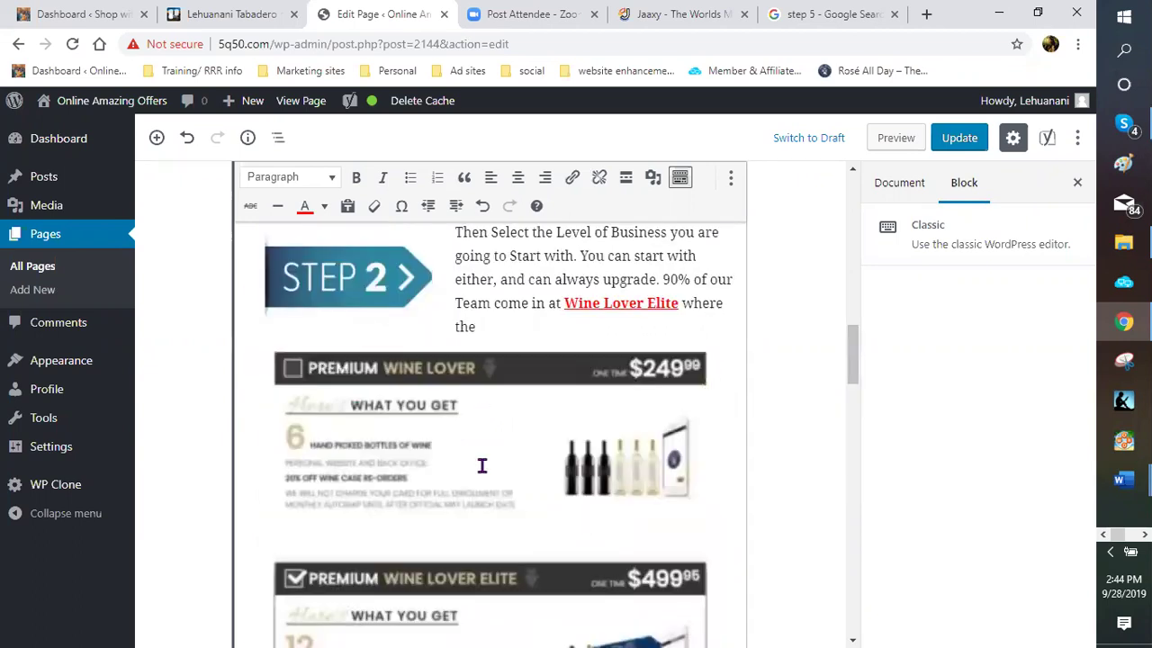
scroll(483, 468, up, 2)
scroll(489, 478, down, 10)
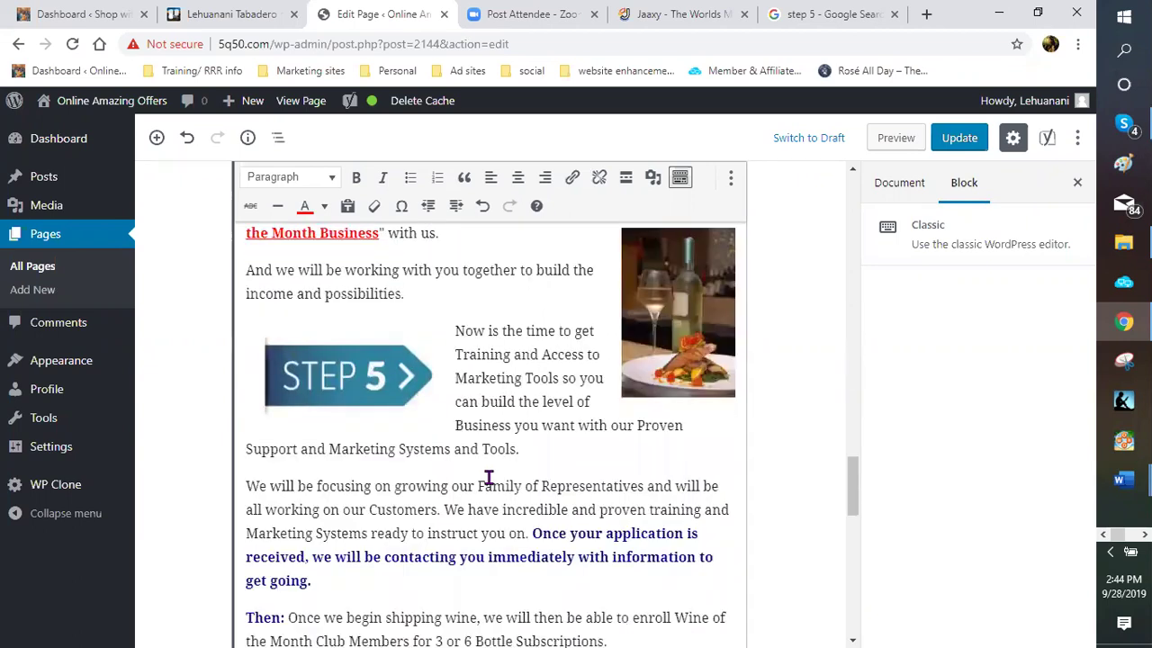
scroll(488, 478, down, 5)
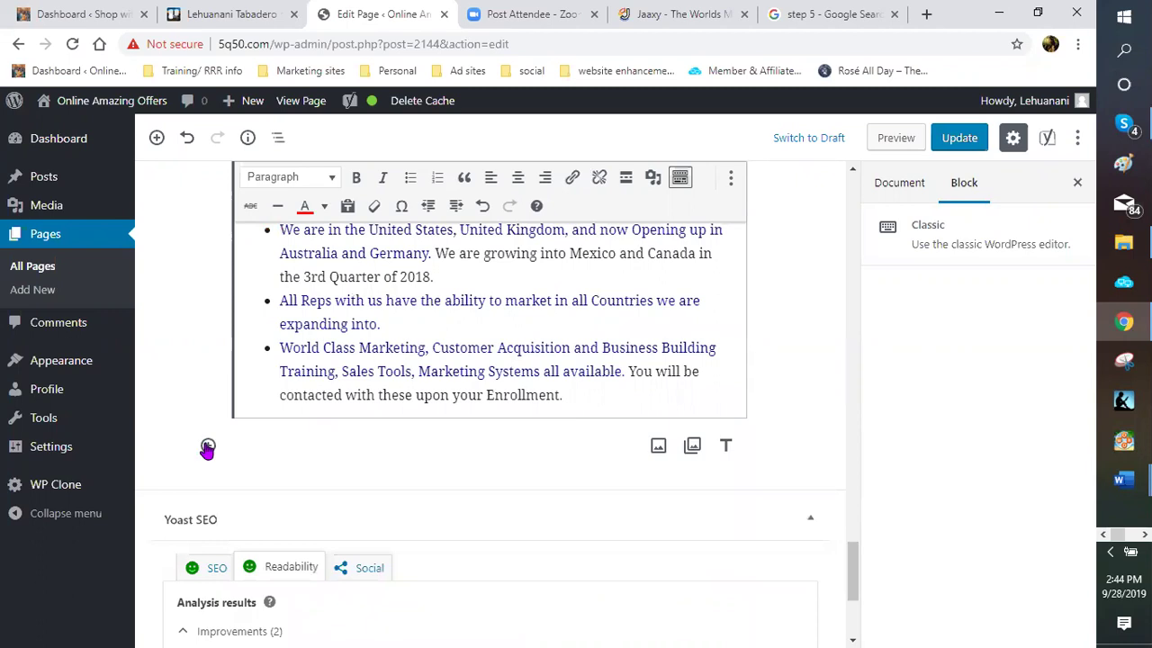
Add a new heading block below the bullet list reading 'GET STARTED TODAY!!'
click(208, 445)
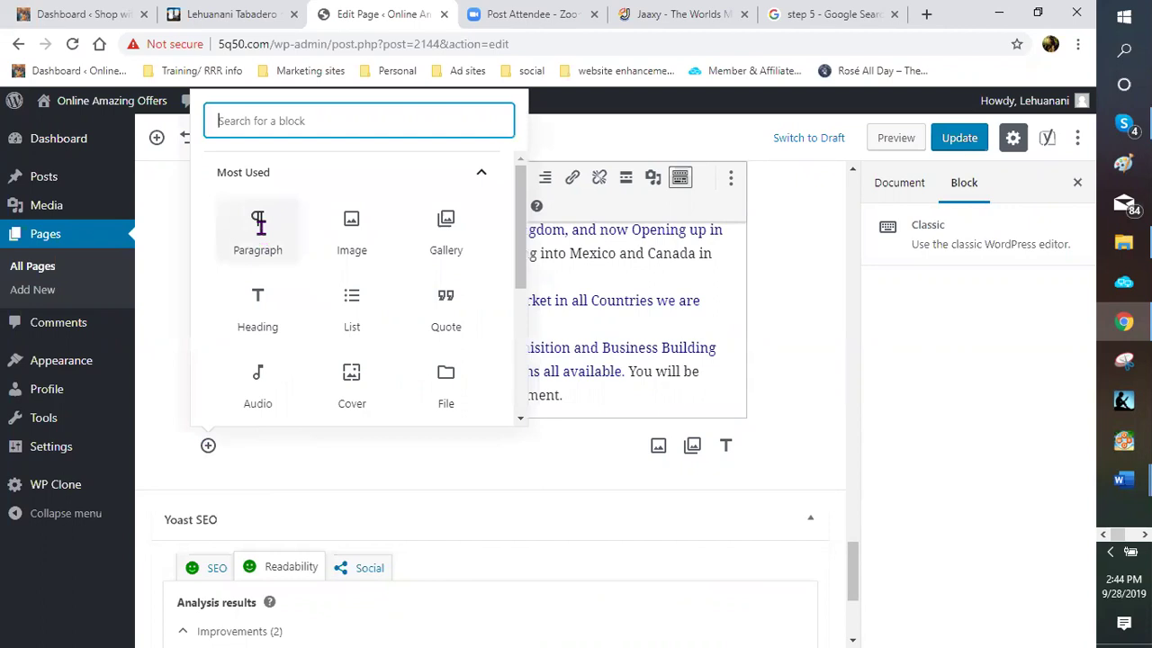
click(259, 233)
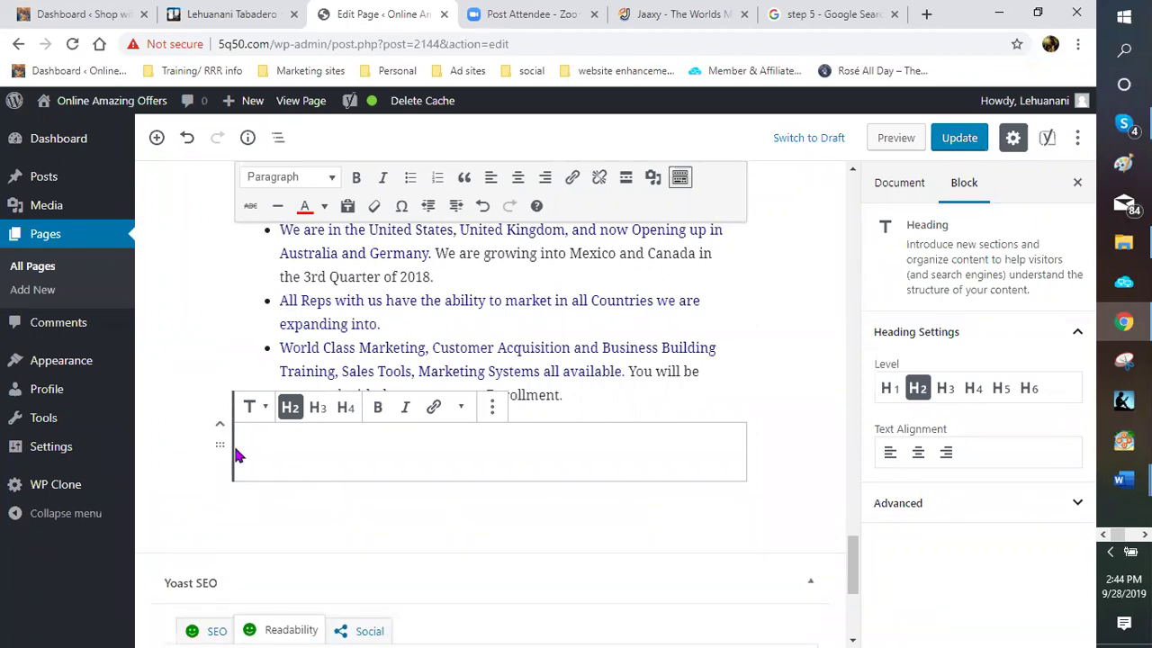
text(Ge)
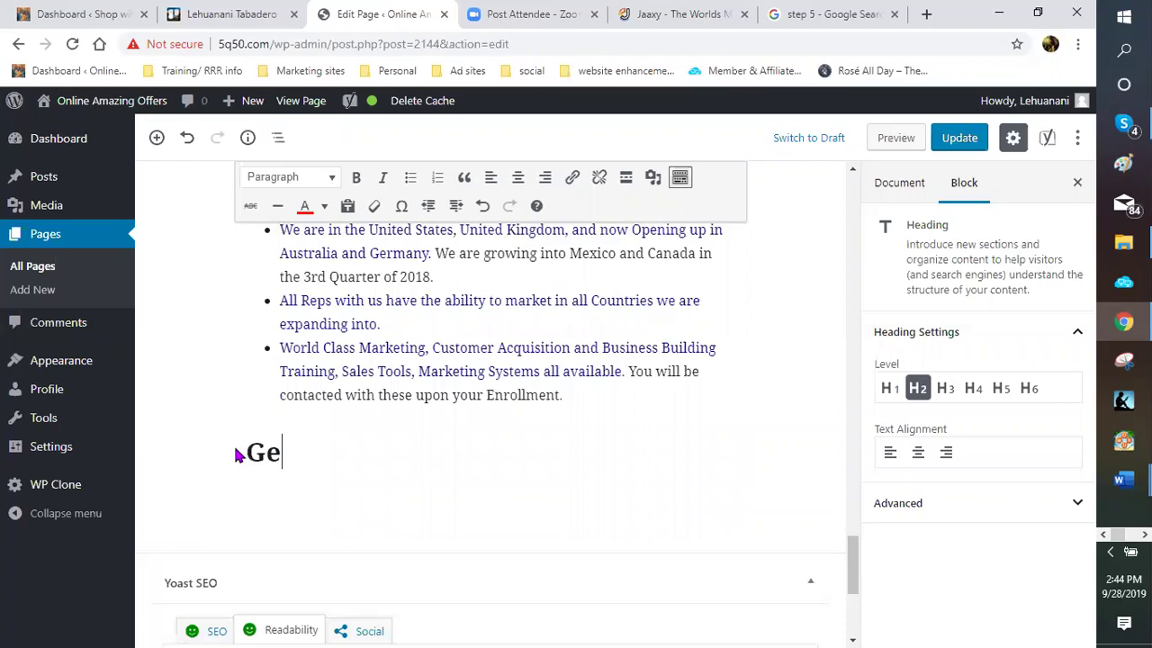
text(t started tod)
key(BackSpace)
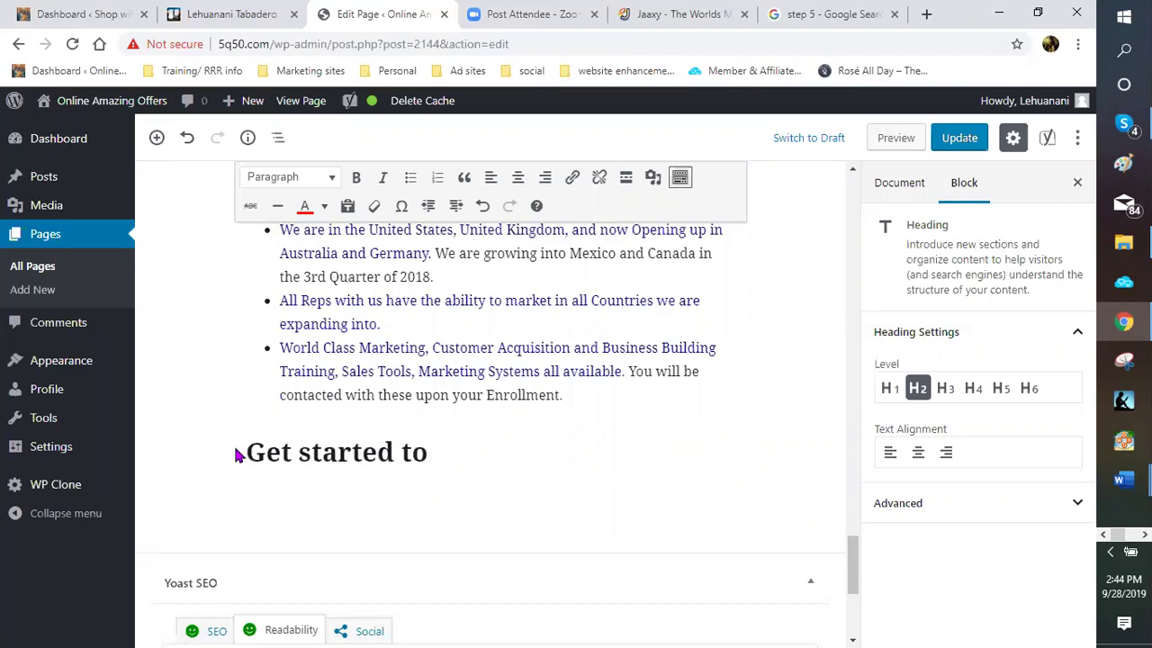
key(BackSpace)
key(BackSpace)
key(BackSpace)
key(BackSpace)
key(BackSpace)
key(BackSpace)
key(BackSpace)
key(BackSpace)
key(BackSpace)
key(BackSpace)
key(BackSpace)
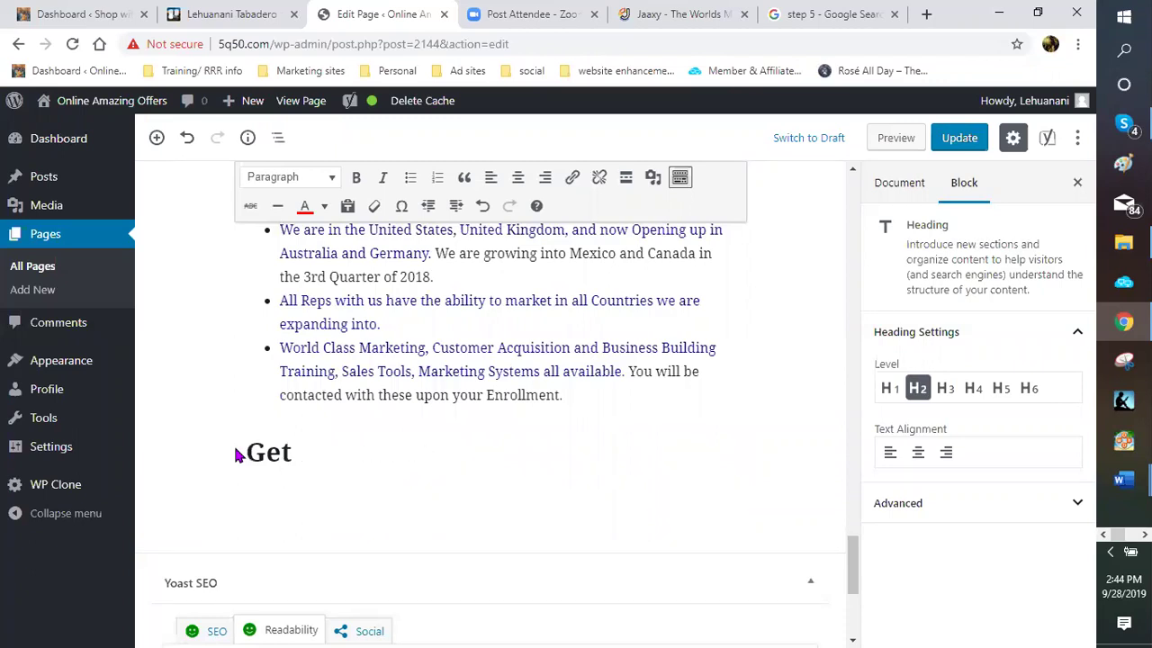
text(STARAT)
key(BackSpace)
key(BackSpace)
key(BackSpace)
key(BackSpace)
key(BackSpace)
key(BackSpace)
key(BackSpace)
key(BackSpace)
key(BackSpace)
text(ET STAR)
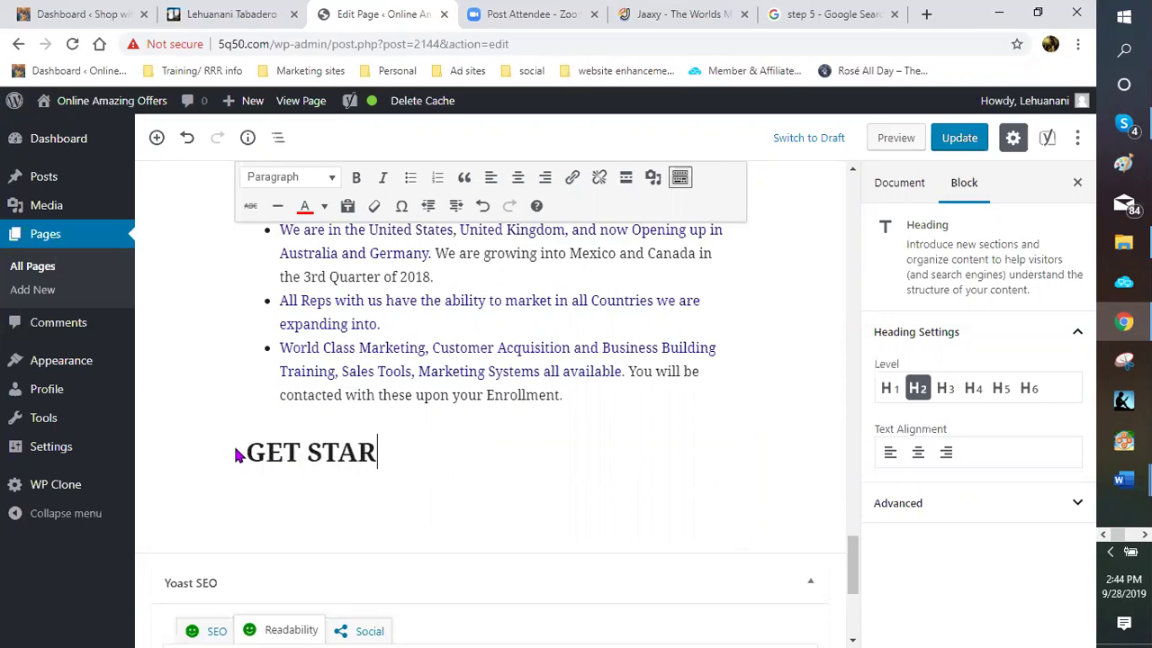
text(TED TODAY)
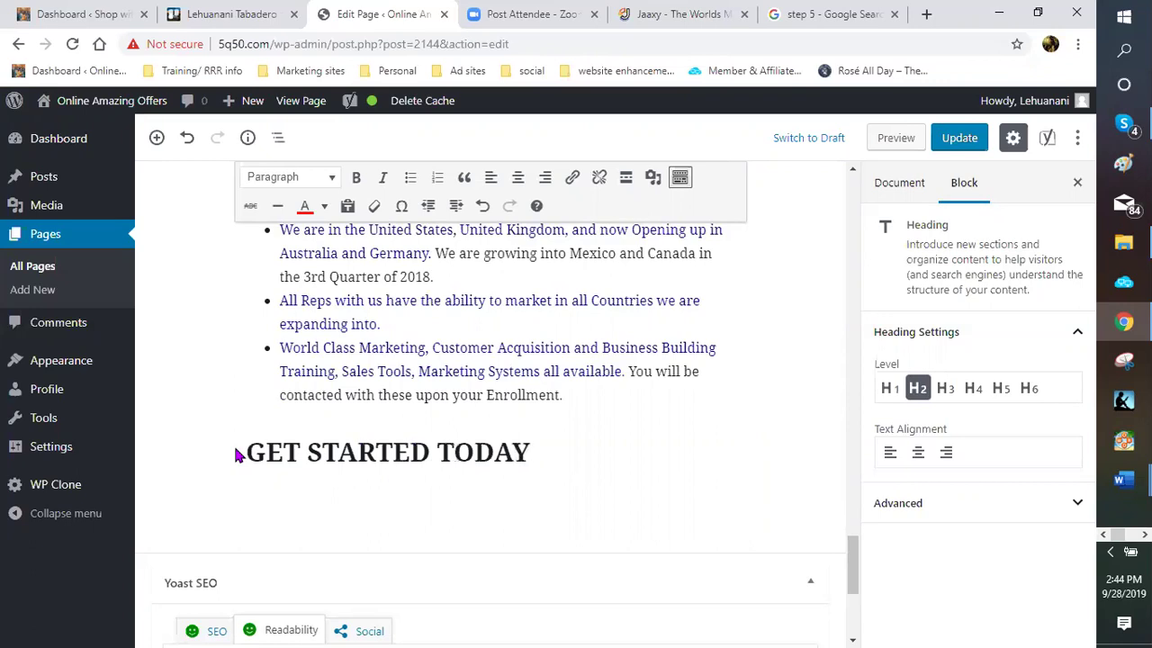
text(!!1)
key(BackSpace)
Centre the GET STARTED TODAY!! heading and start a new paragraph beneath it
scroll(288, 342, up, 1)
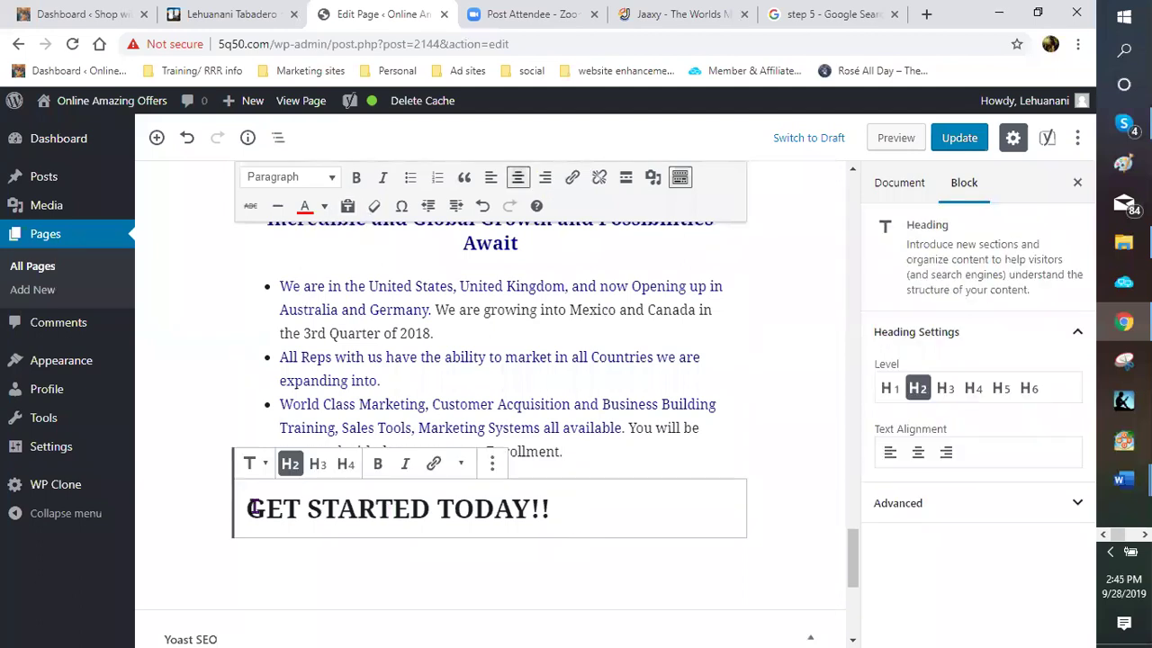
key(ctrl+a)
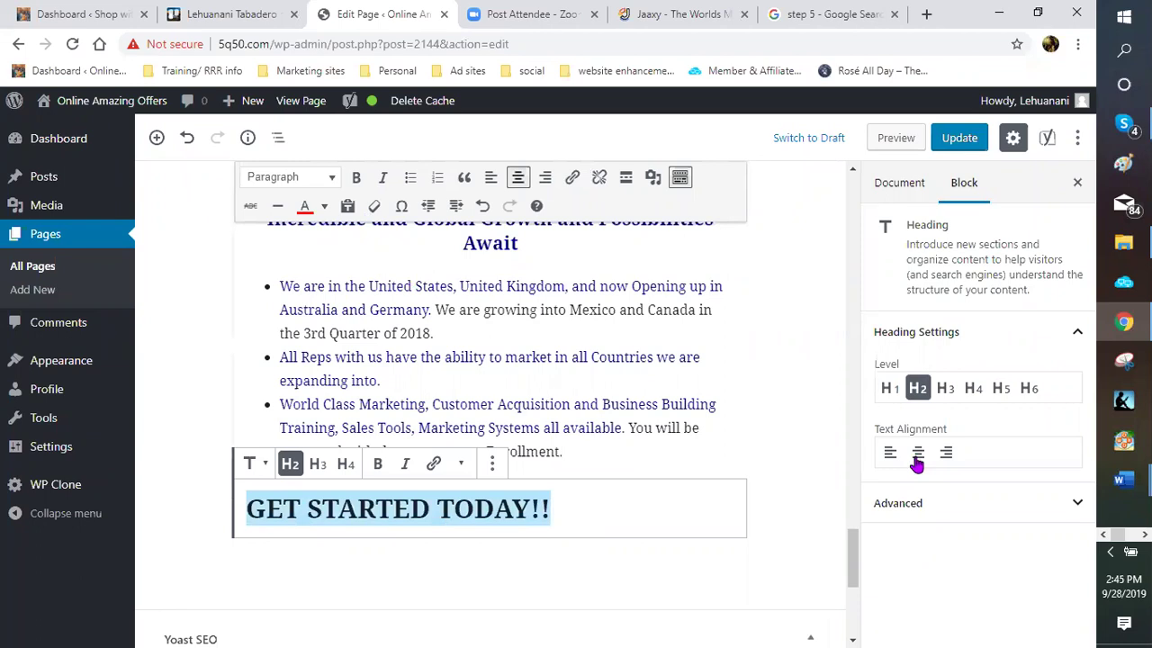
key(ctrl+e)
key(Right)
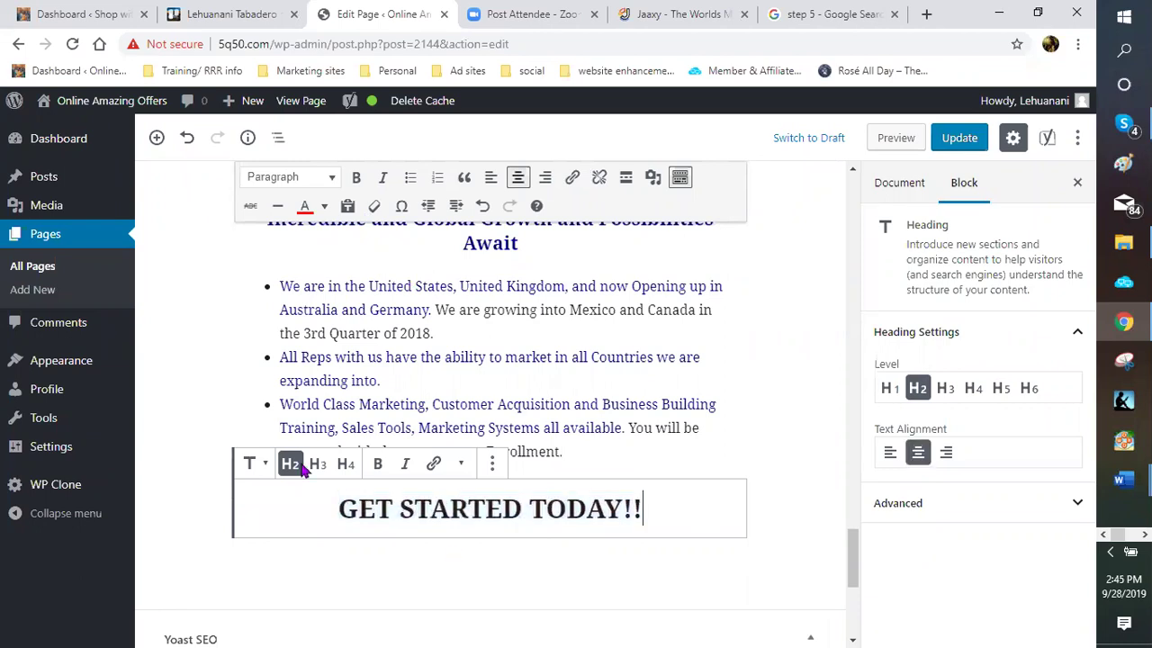
key(Return)
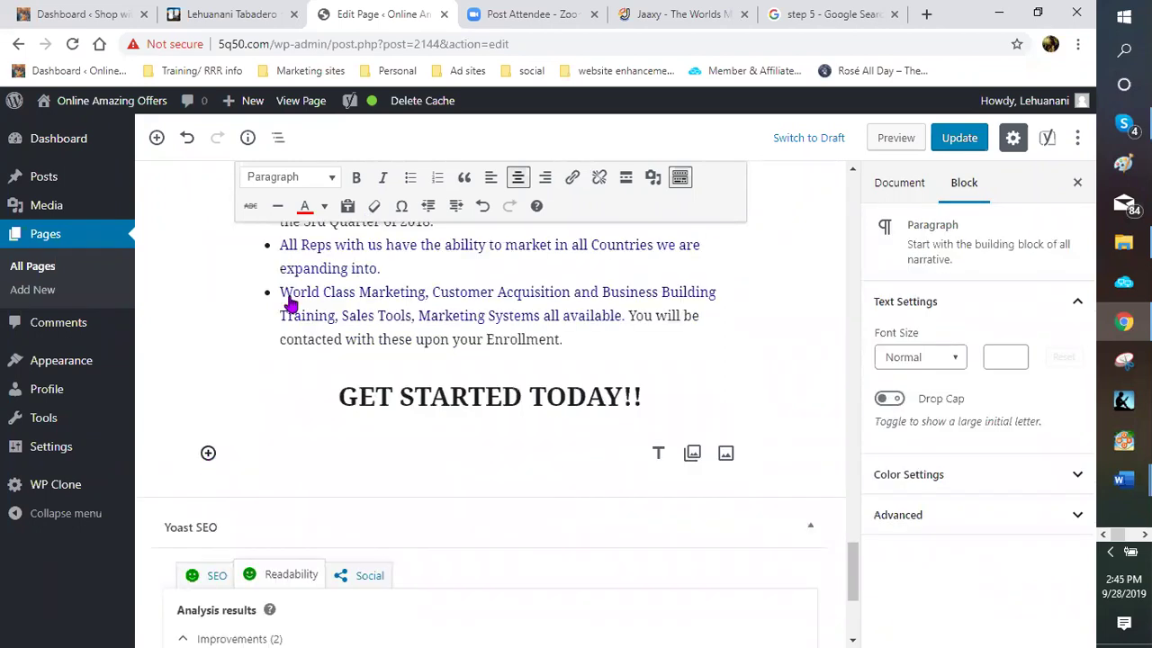
Begin the paragraph 'So what are you waiting for… Australian Wine Club in gear' with the Holiday season line
click(207, 453)
key(Escape)
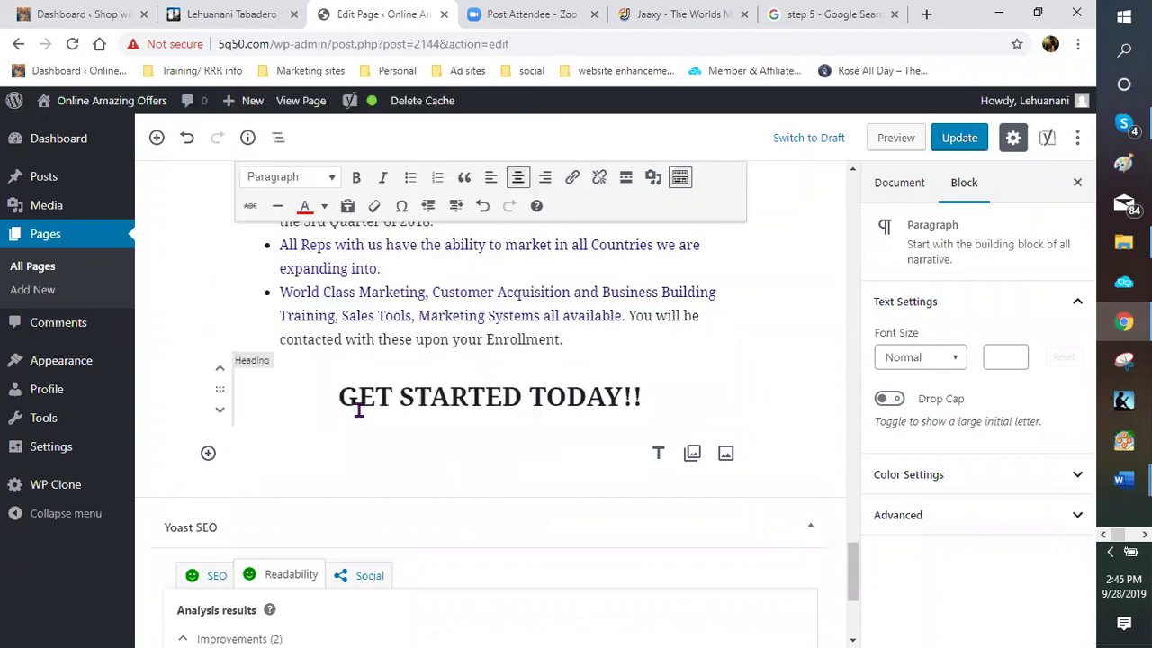
text(sO)
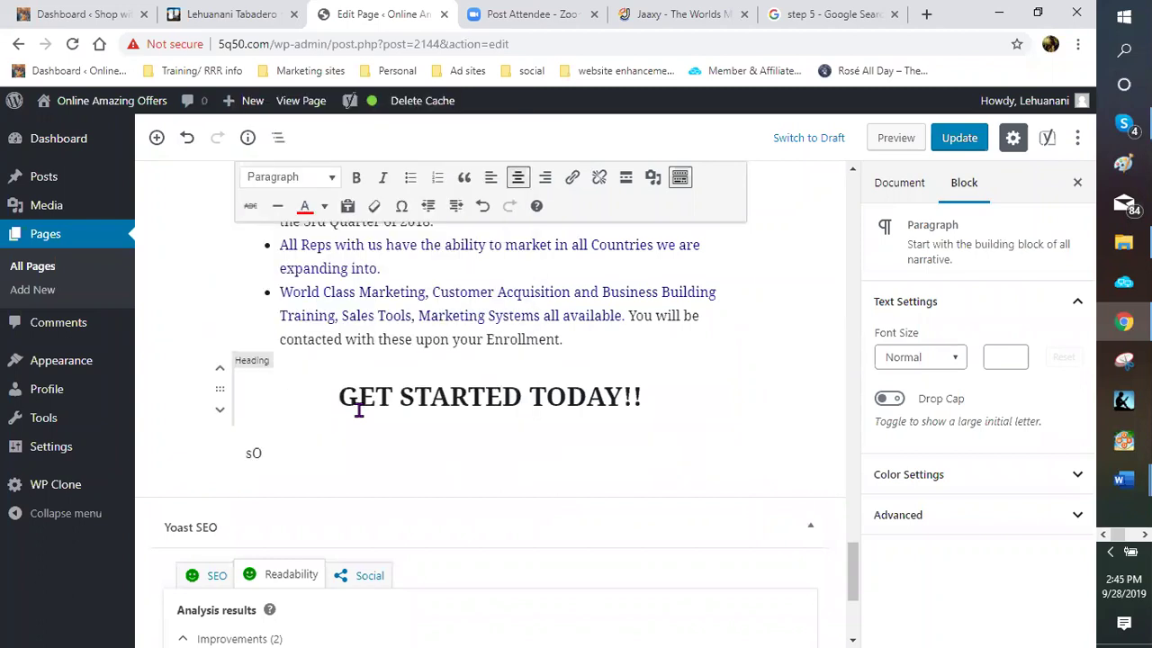
key(BackSpace)
key(BackSpace)
text(So what are you waiting fo)
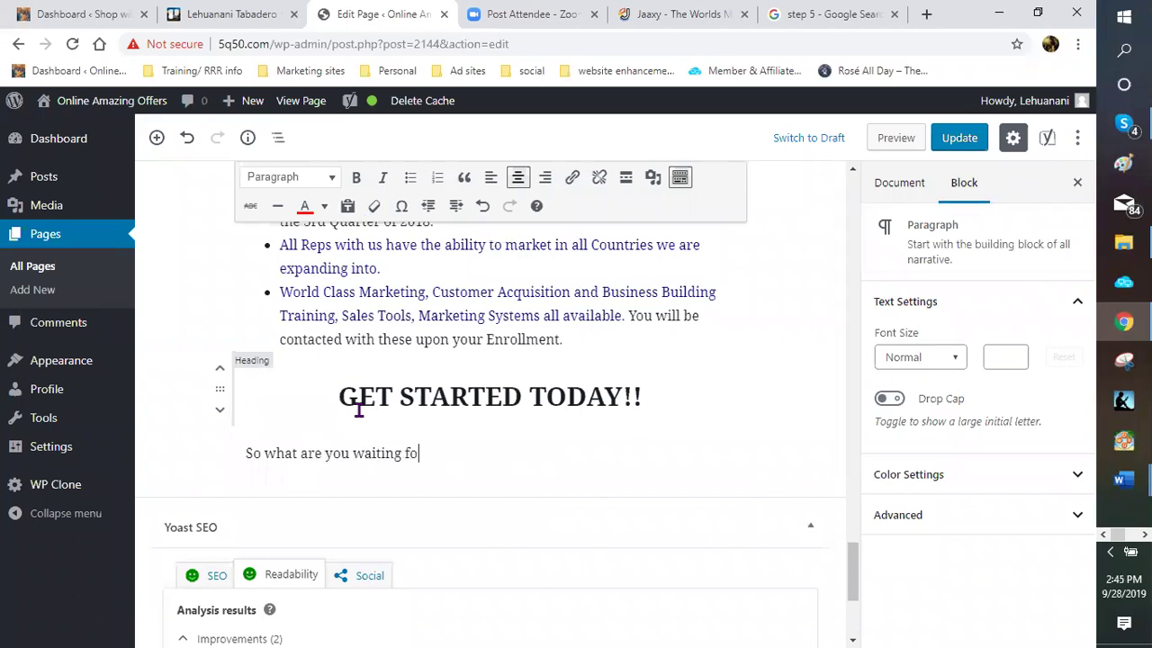
text(r.  Now is the time to get your )
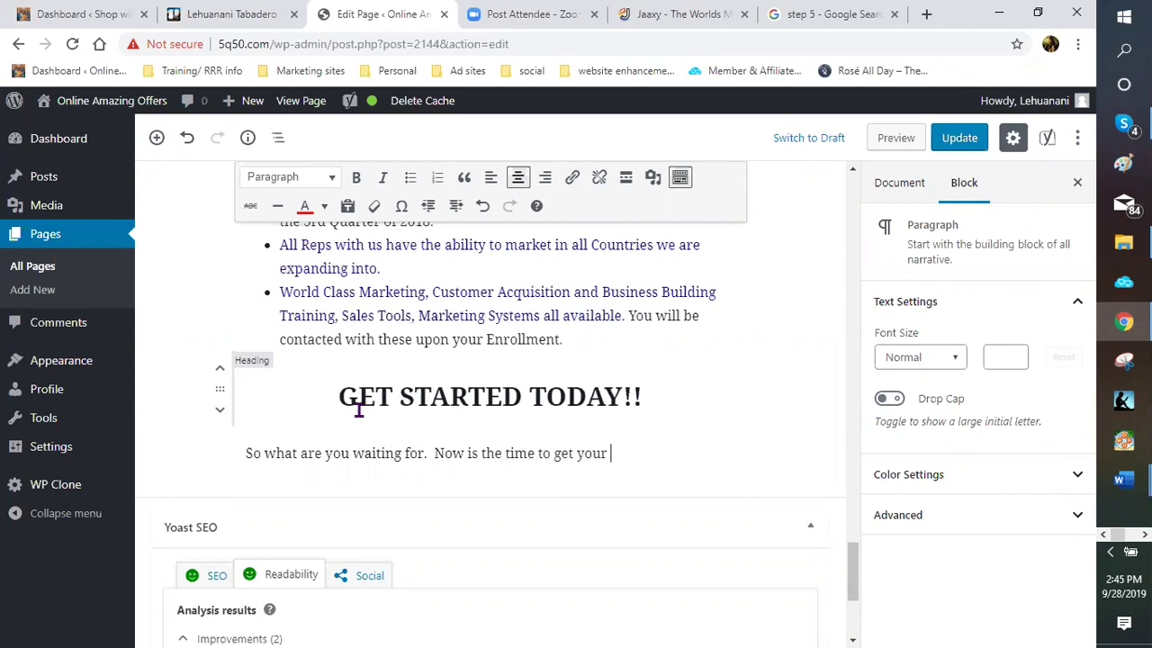
text(au)
key(BackSpace)
key(BackSpace)
text(Australian Wine of the mo)
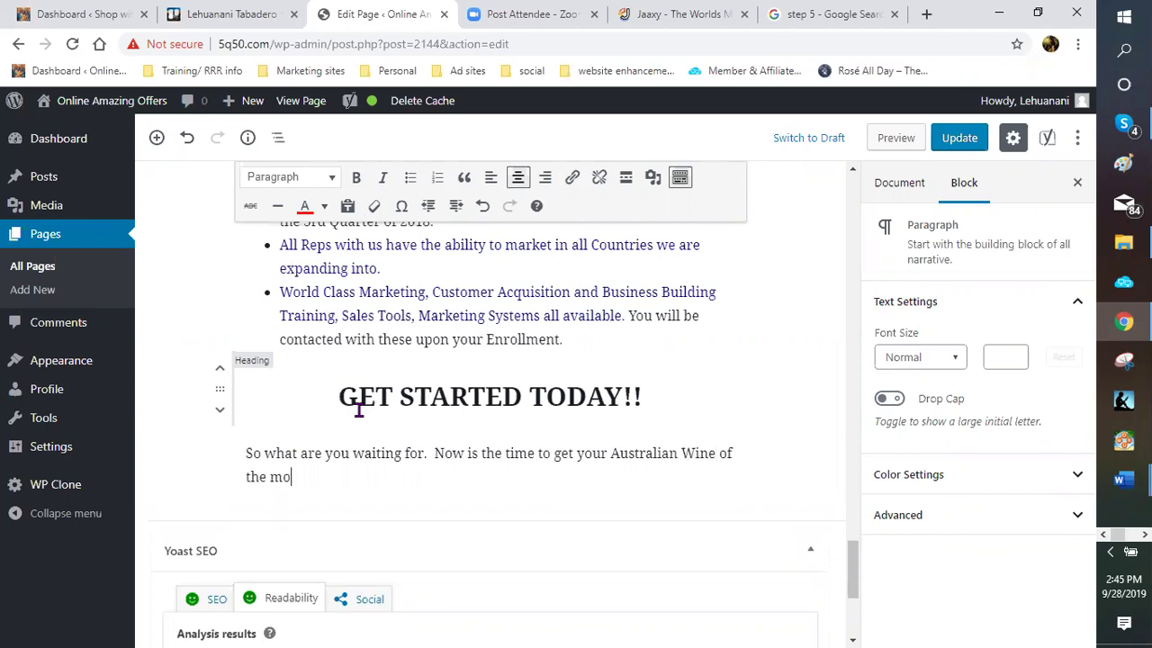
key(BackSpace)
key(BackSpace)
key(BackSpace)
key(BackSpace)
key(BackSpace)
key(BackSpace)
key(BackSpace)
key(BackSpace)
key(BackSpace)
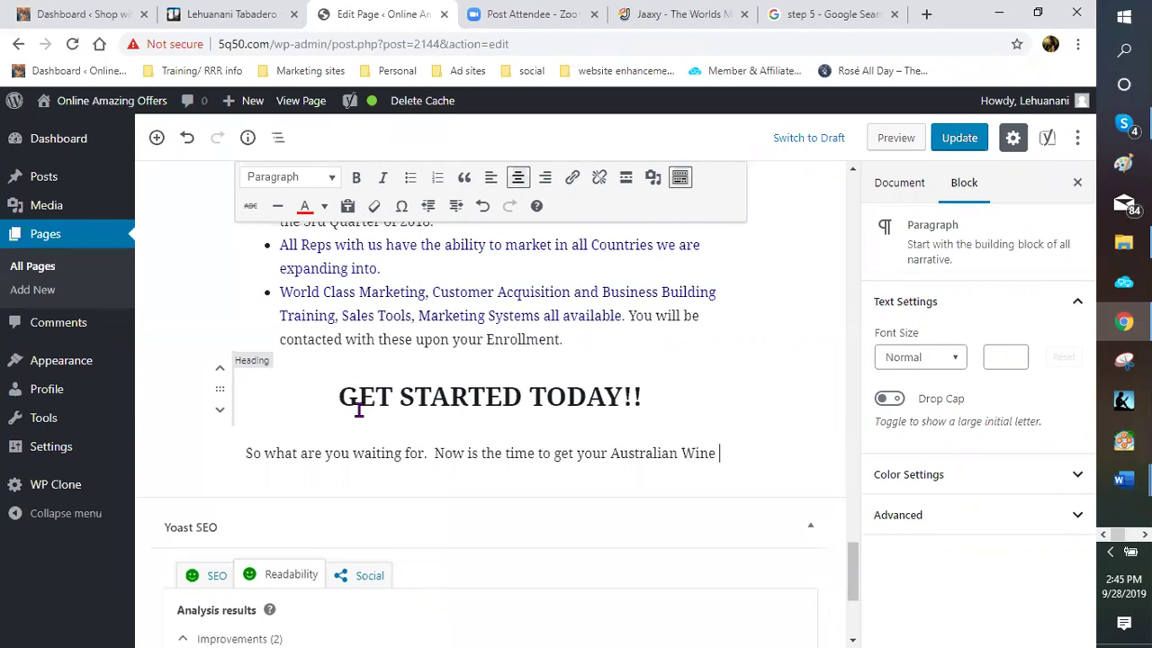
text(Club in g)
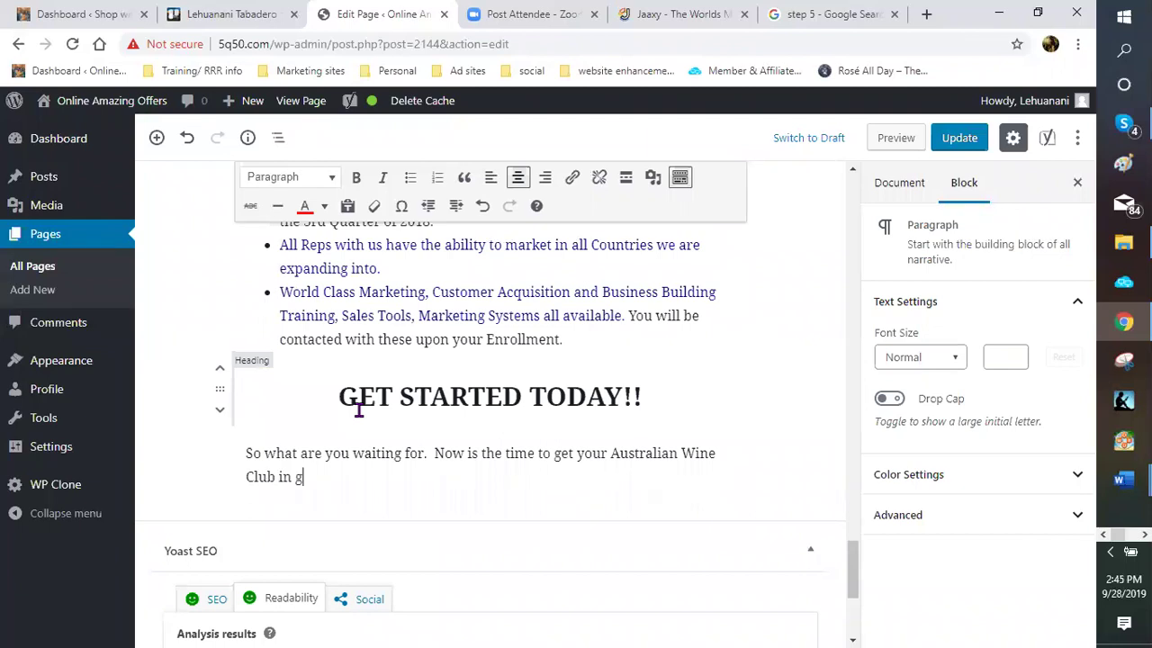
text(ear.  With the Holi)
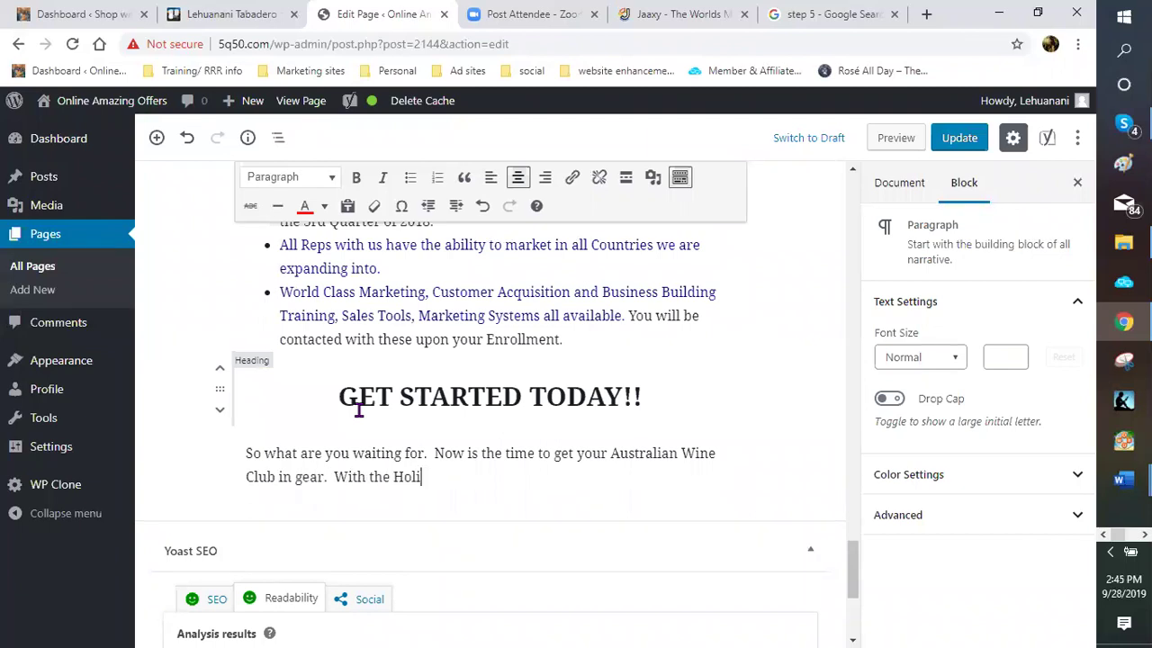
text(day season updon)
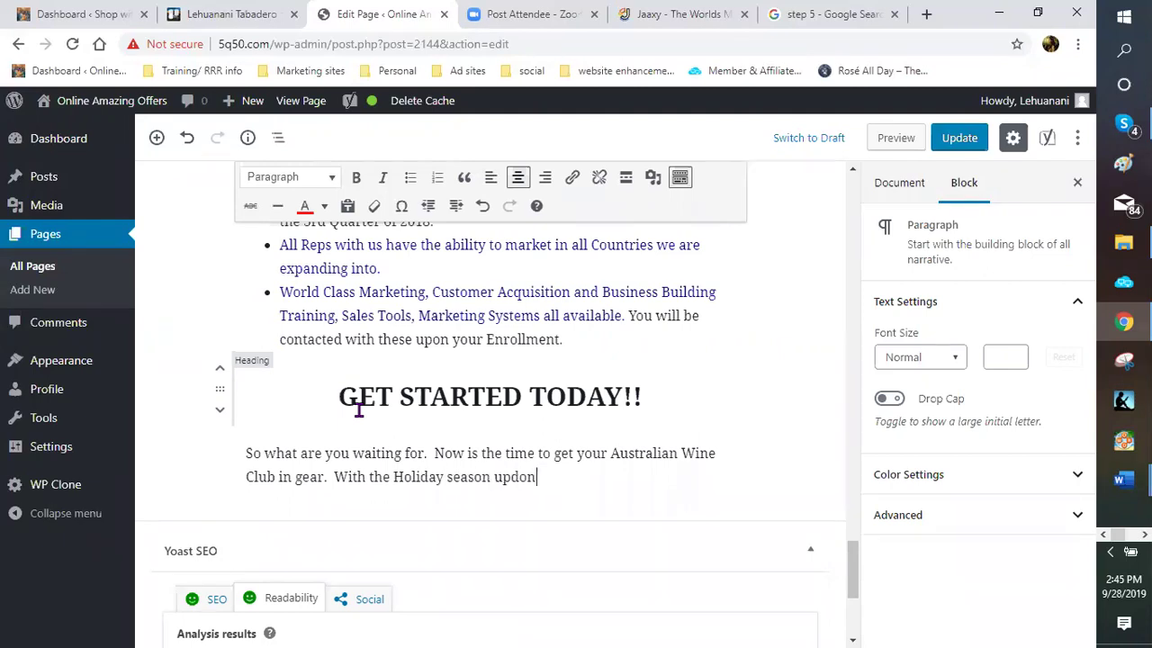
key(BackSpace)
key(BackSpace)
key(BackSpace)
text(o)
key(BackSpace)
key(BackSpace)
key(BackSpace)
text(just around the )
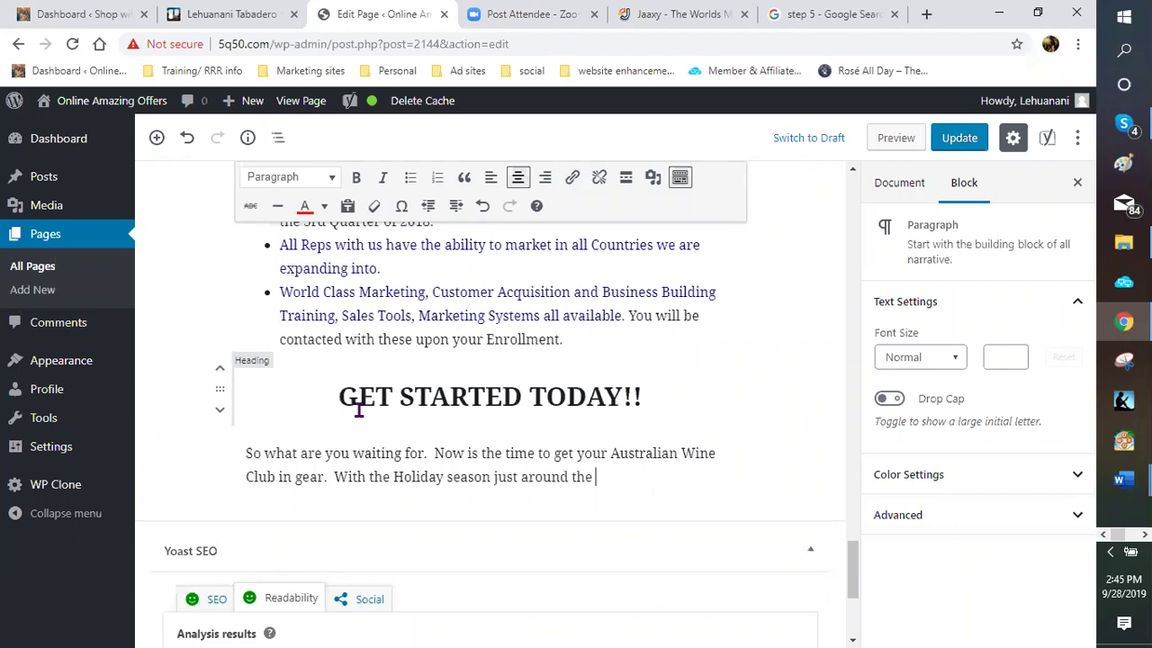
text(corner.)
text( get so)
Continue with wines from all over the world as Christmas gifts, ending 'New Year's Eve!!! Party TIME!!!'
key(BackSpace)
text(tocked with )
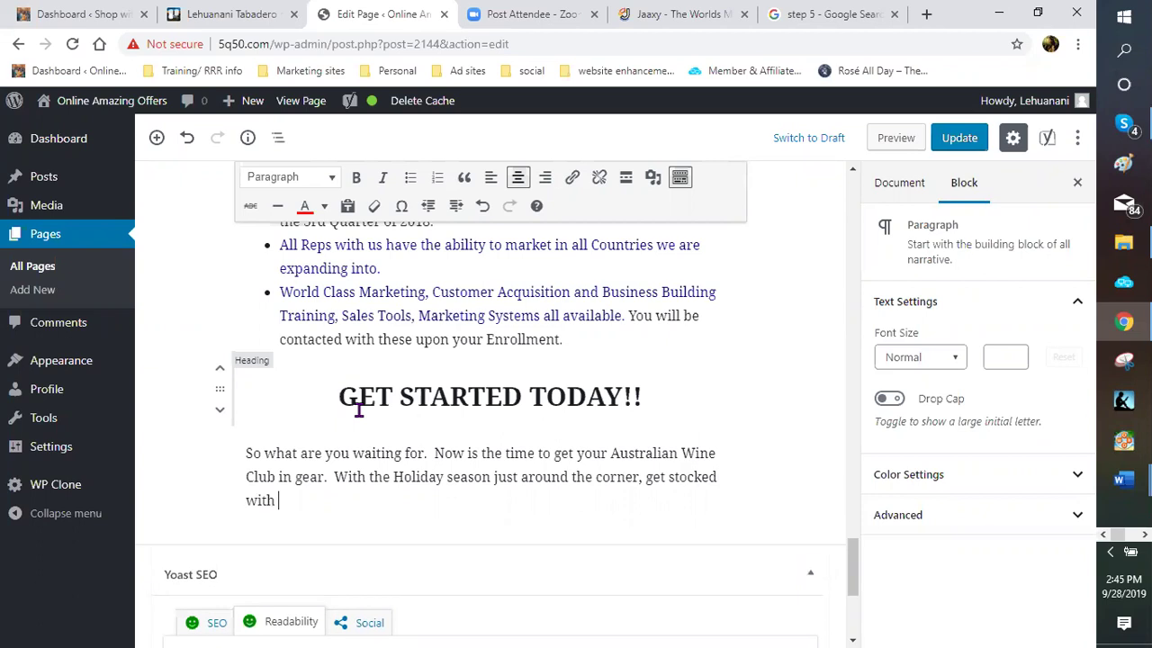
text(wines from)
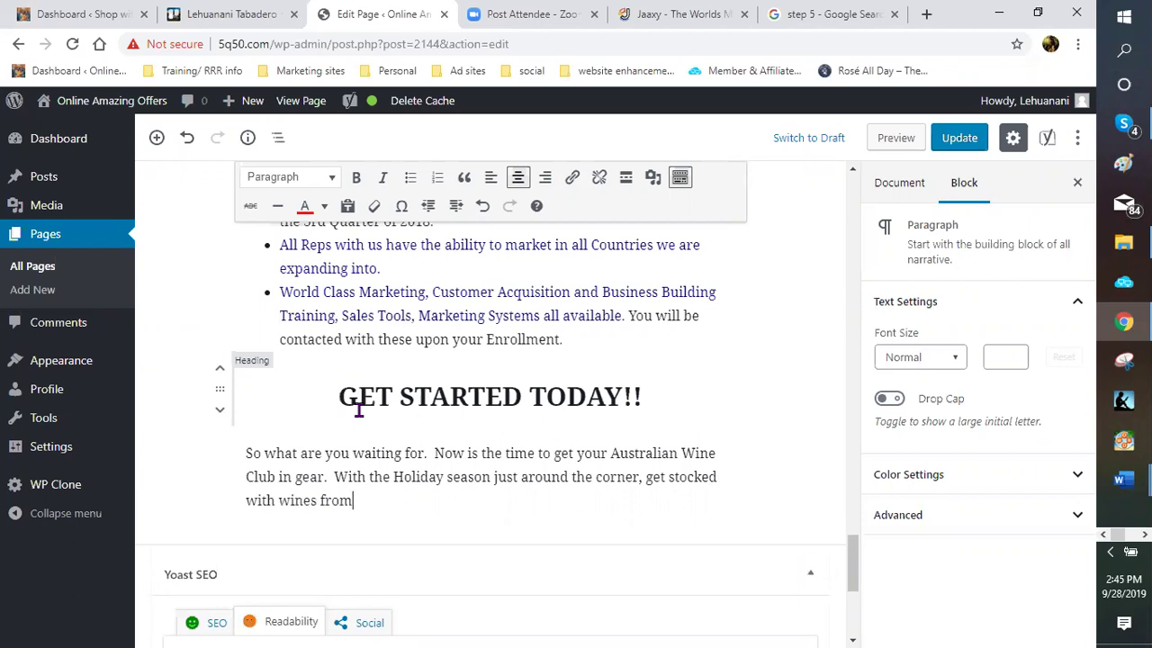
text( all over thw)
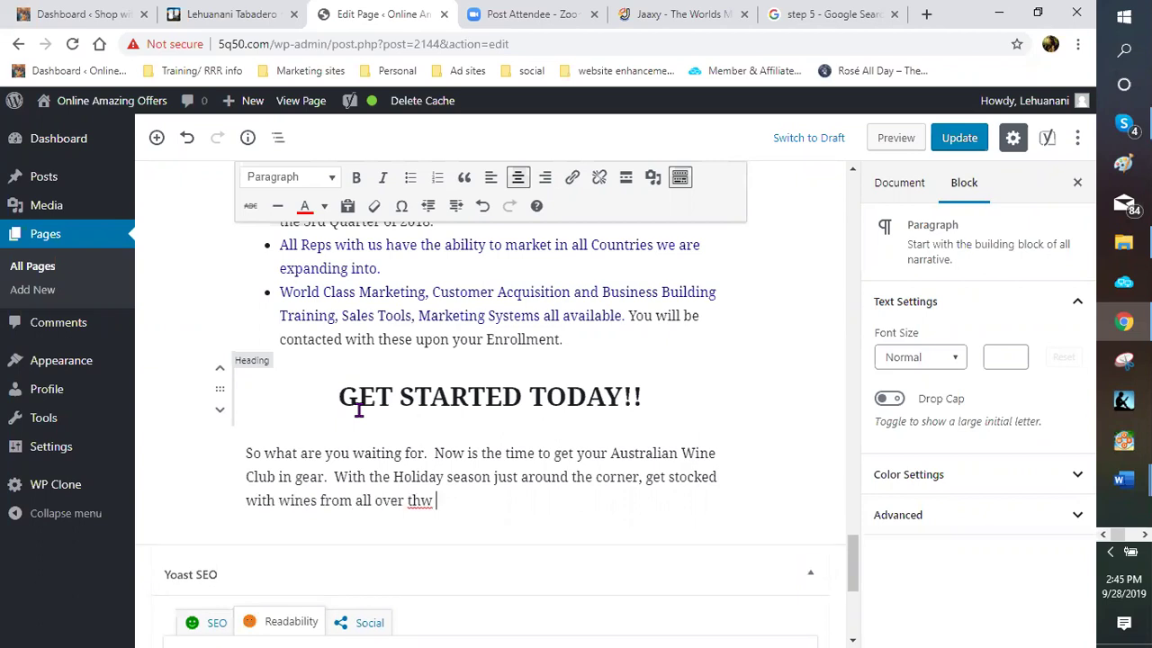
key(BackSpace)
key(BackSpace)
text(e world avala)
key(BackSpace)
key(BackSpace)
text(ilab)
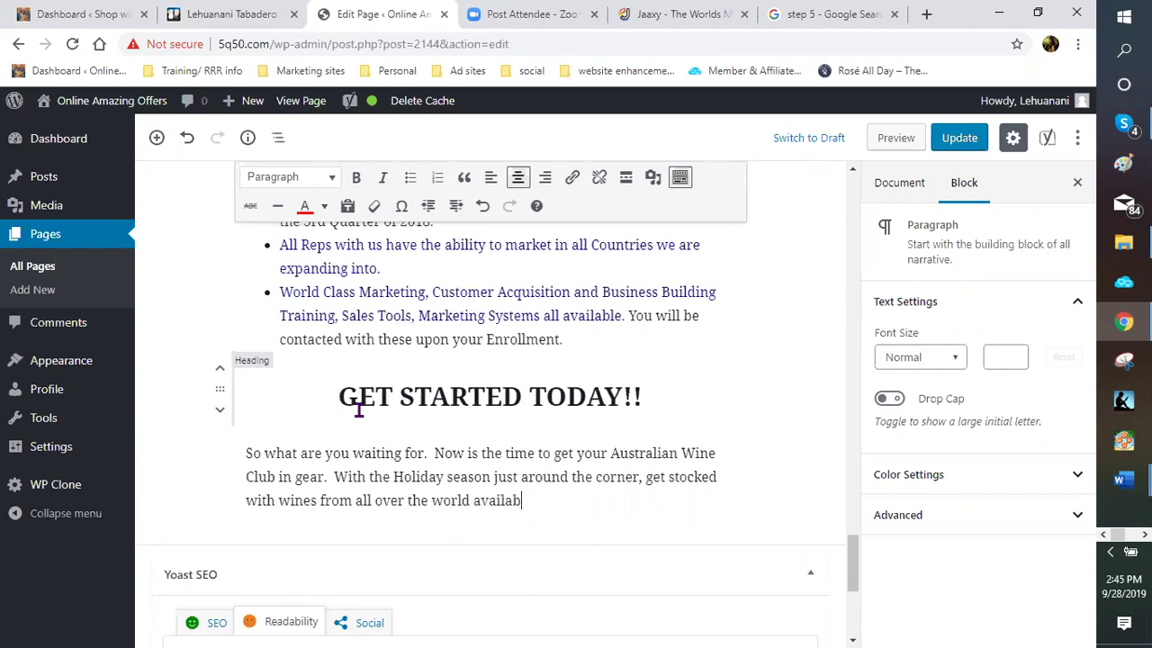
text(le at your finget)
text(ti)
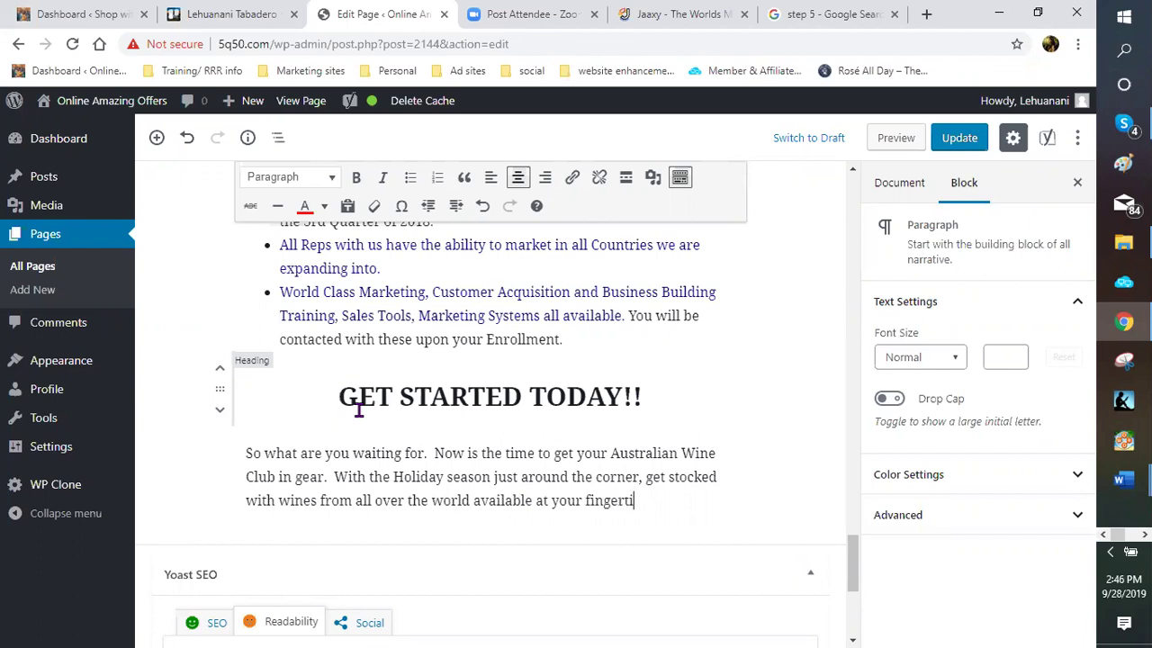
text(ps.  They make great )
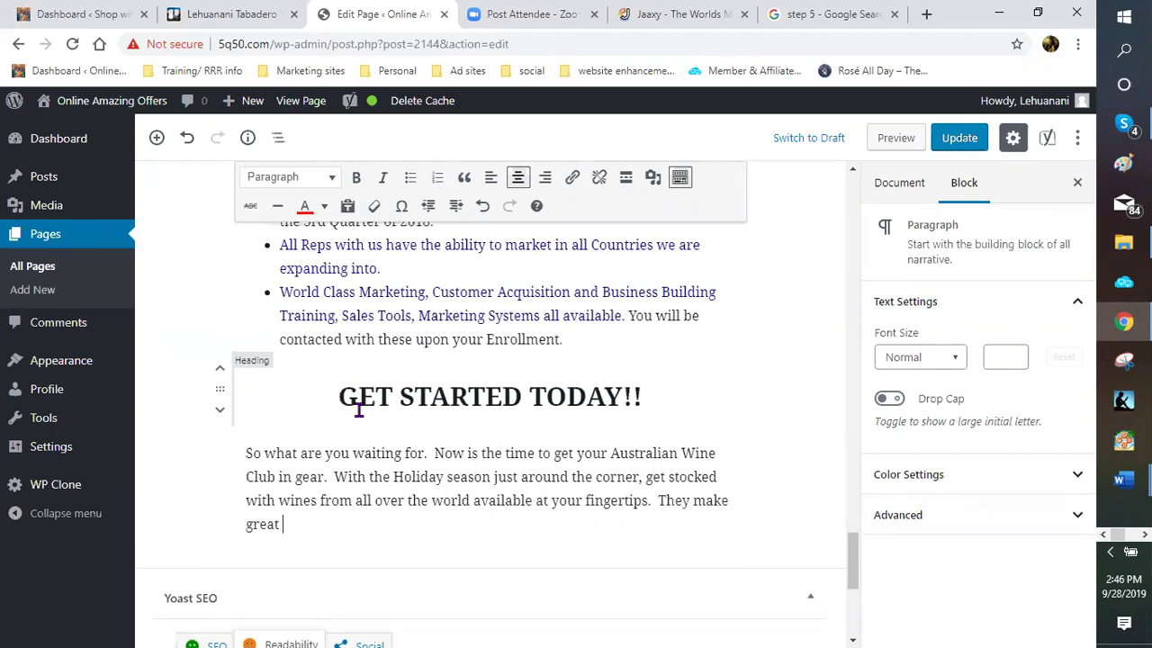
text(gifts for Christ)
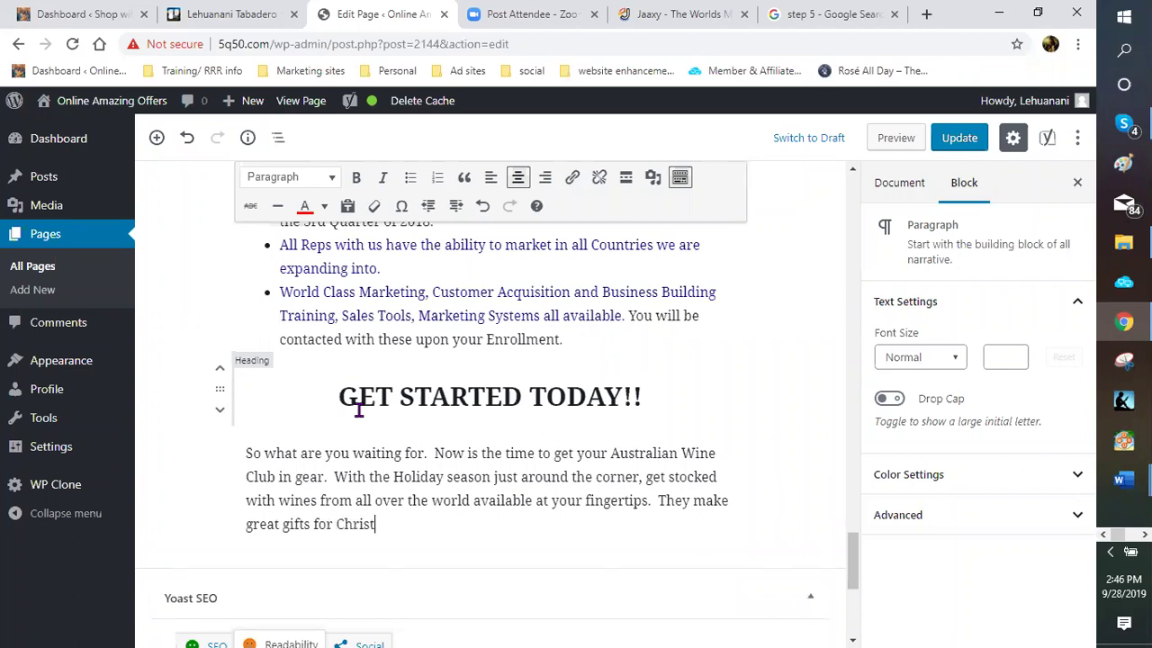
text(mas and to brfing)
key(BackSpace)
key(BackSpace)
key(BackSpace)
key(BackSpace)
text(ing along to that )
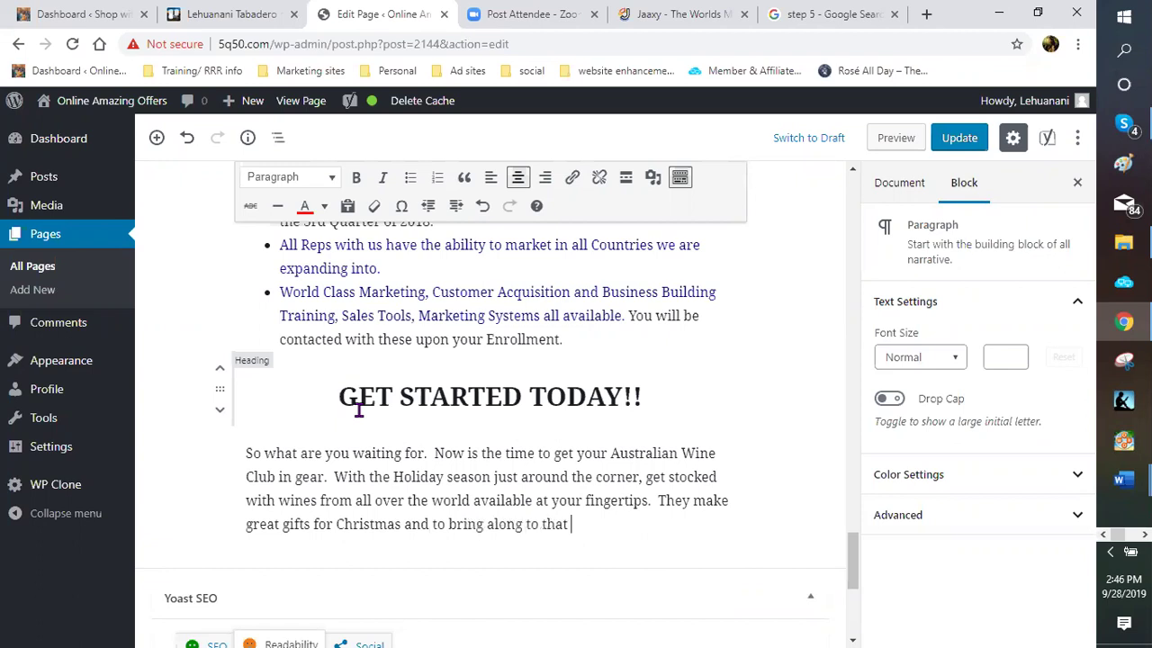
text(Thanksgiving )
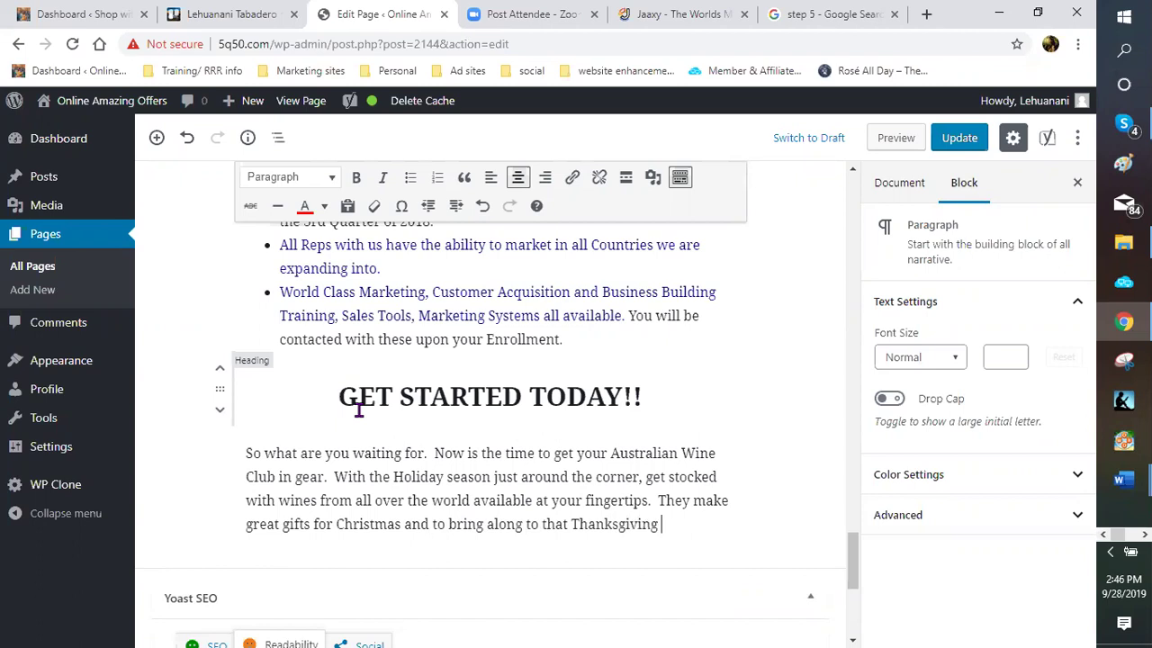
text(dinner or Chris)
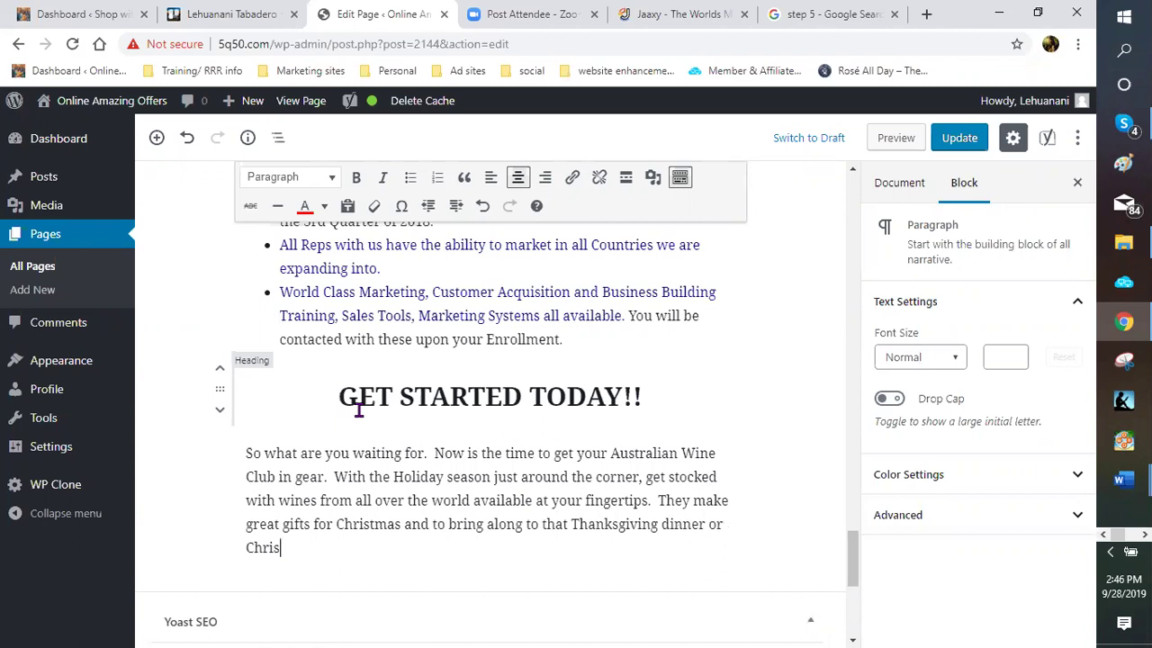
text(tmas party.  And let's)
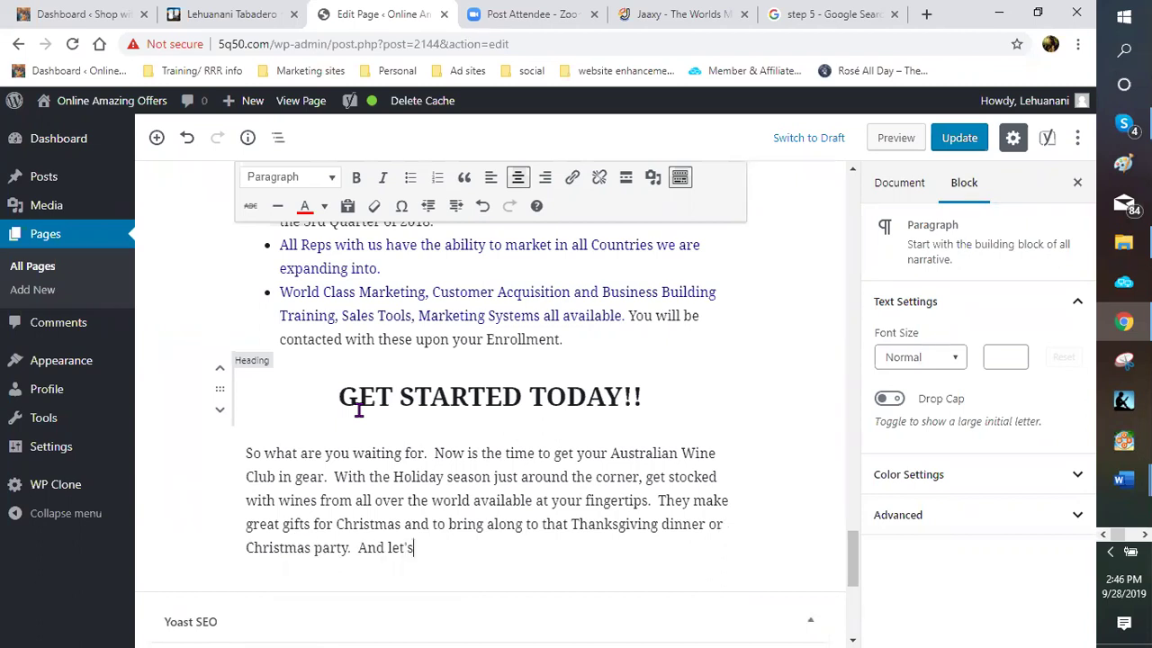
text( not forget New Year)
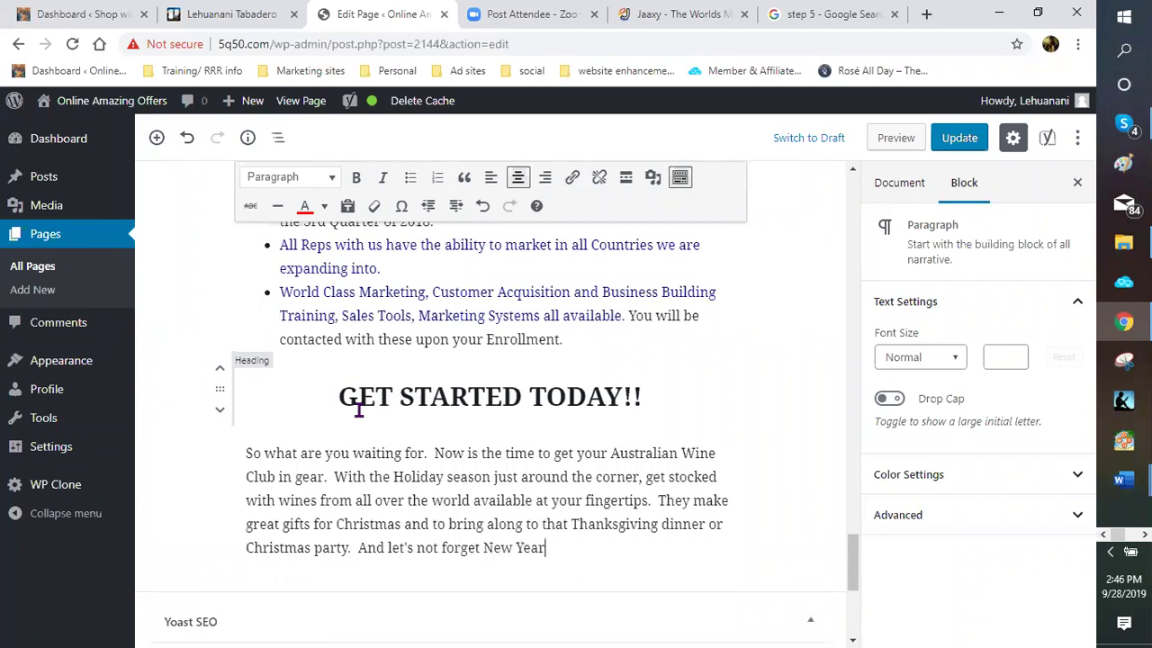
text('s Eve!!! Party t)
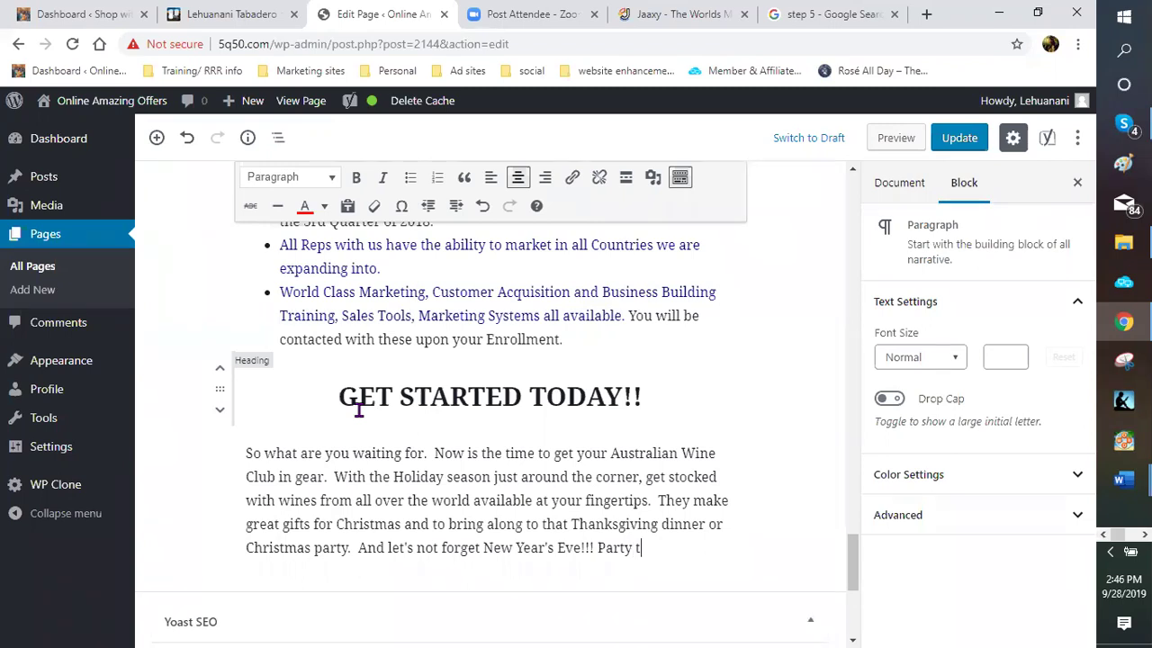
key(BackSpace)
text(TIME!!!)
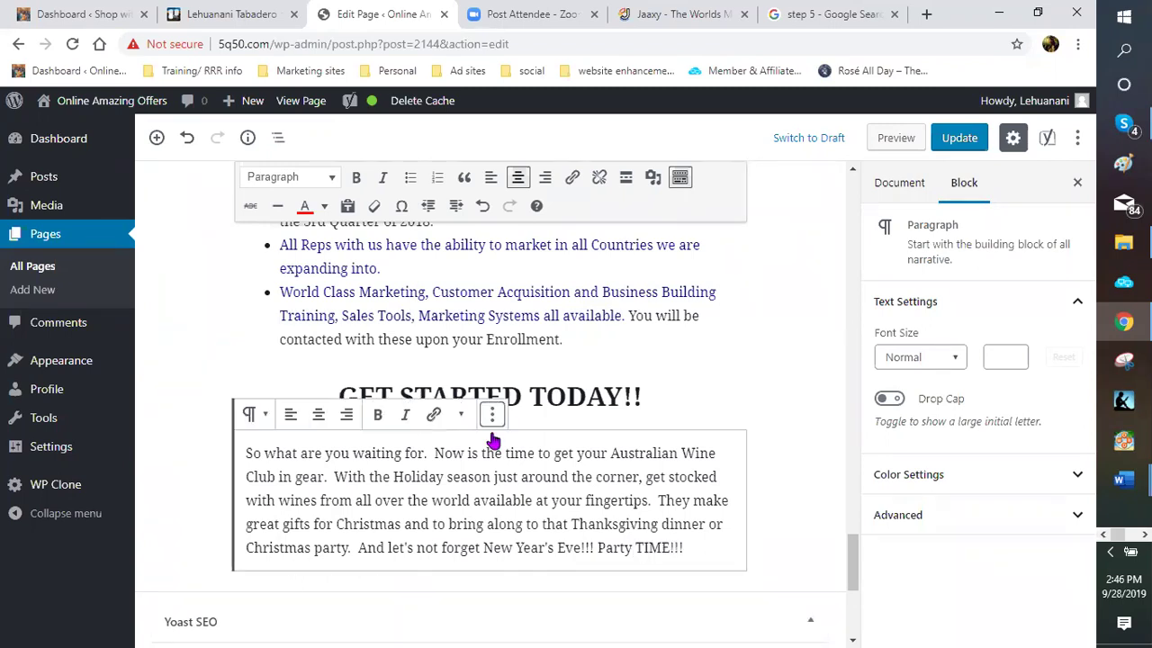
scroll(644, 470, down, 1)
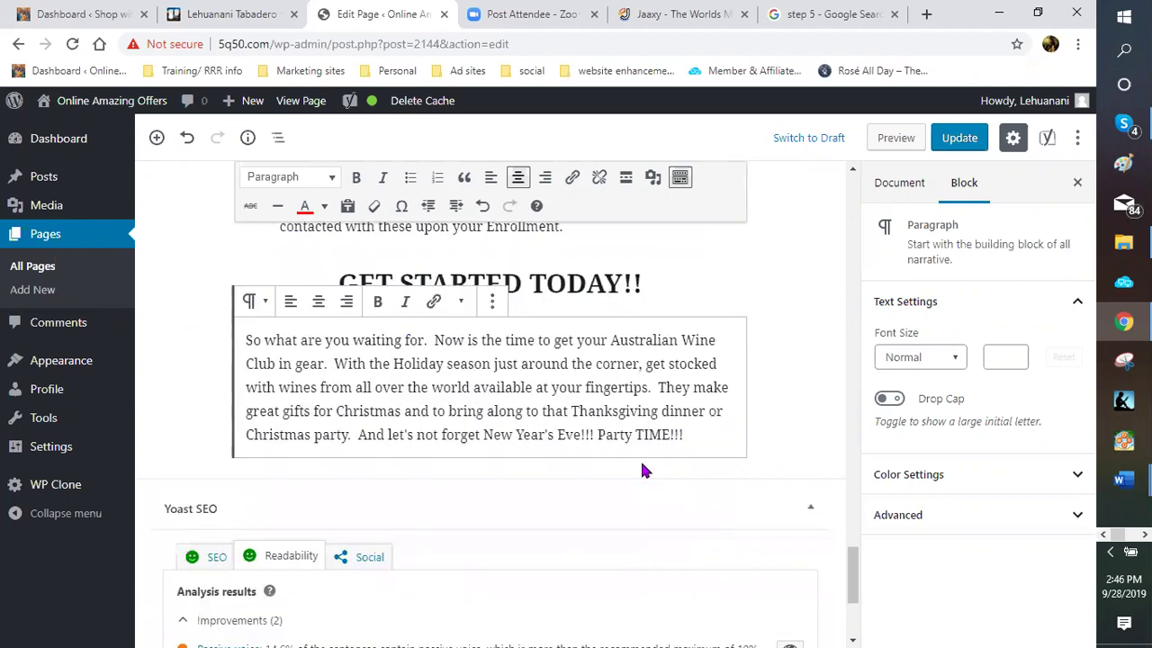
Add a paragraph: 'With that being said, now is the time to Get In, Get Wine and Get Social with your Australian Wine club!!!'
key(Return)
text(With that)
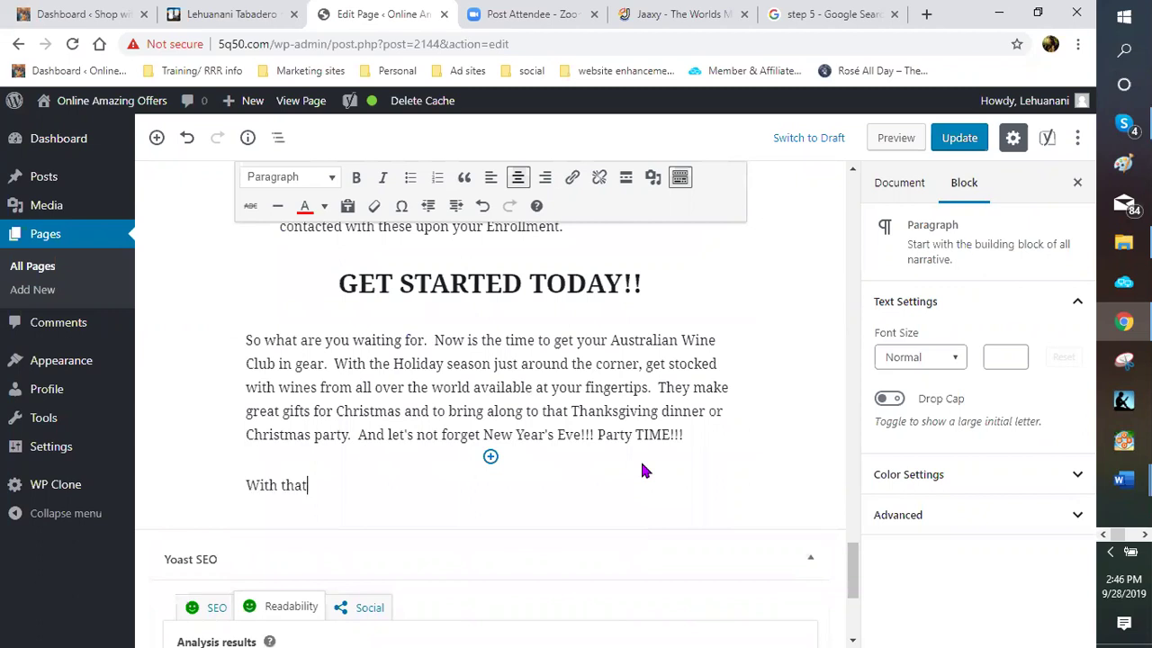
text( being said, now it)
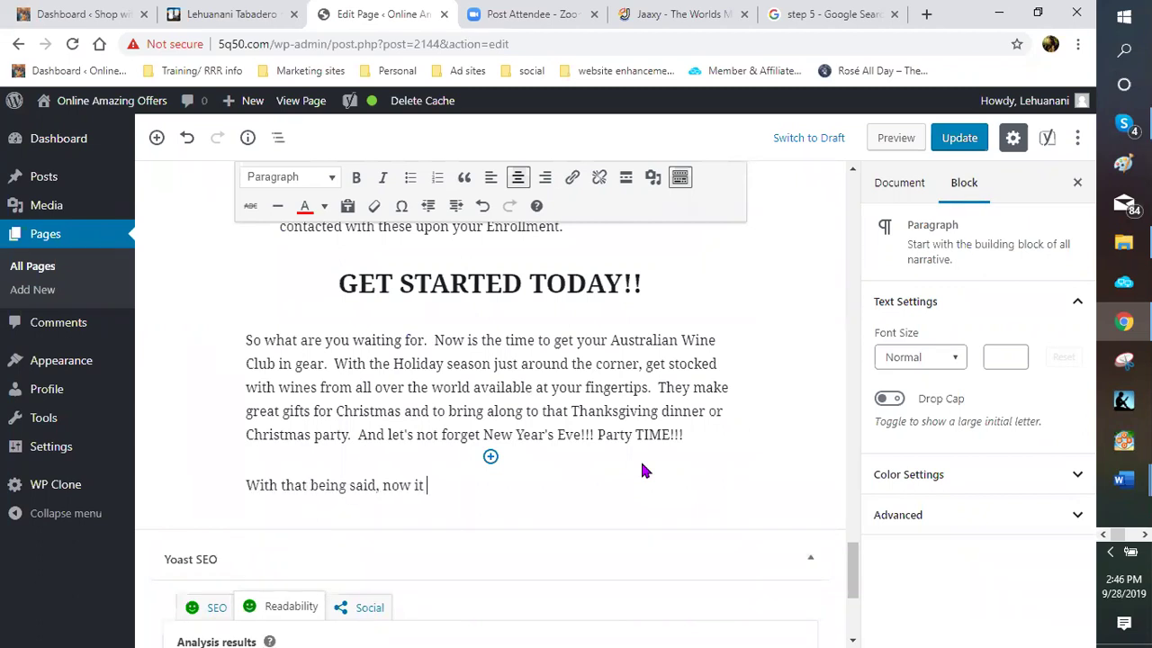
key(BackSpace)
key(BackSpace)
text(s the time to Get In, Get)
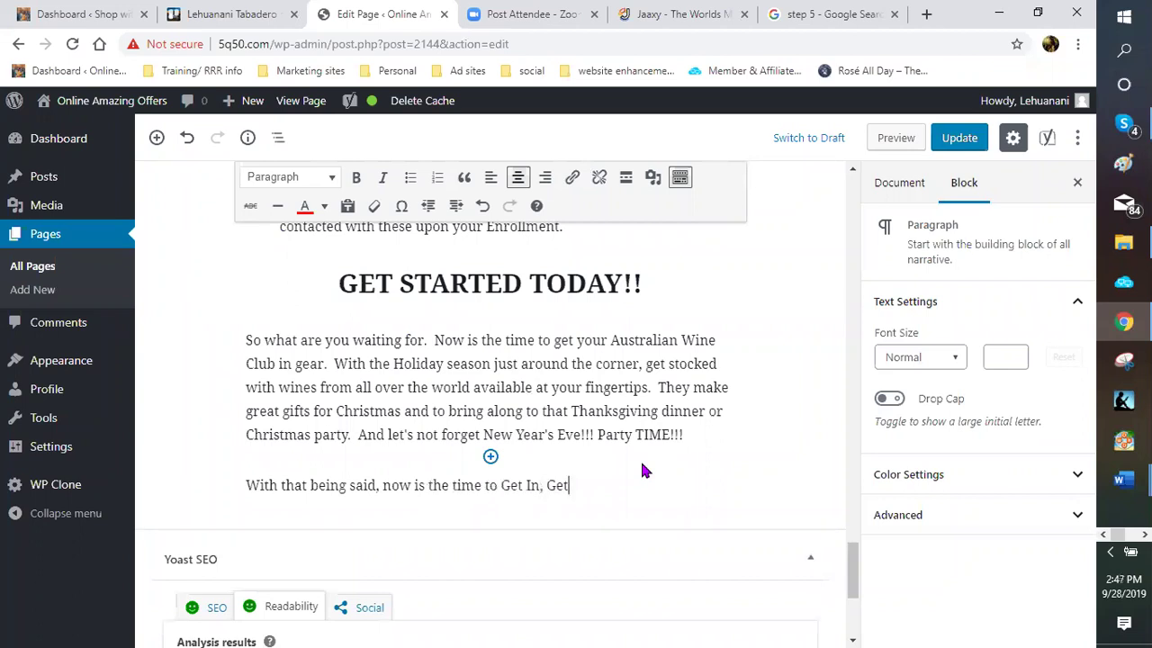
text( Wine and Get Social with)
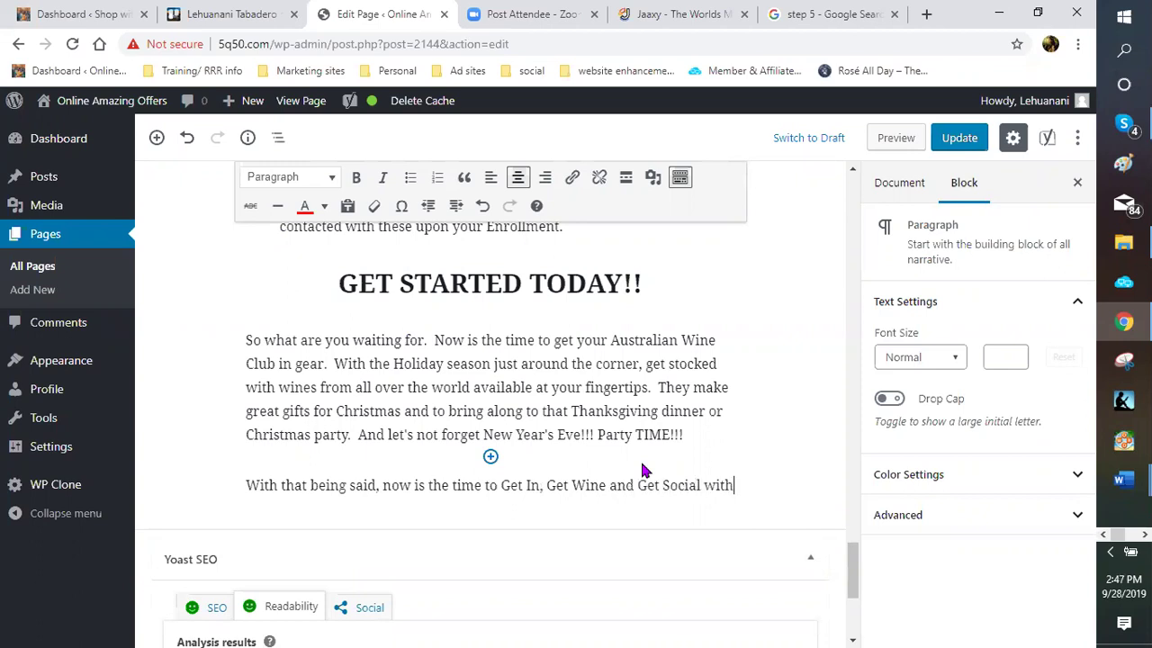
text( your Australi)
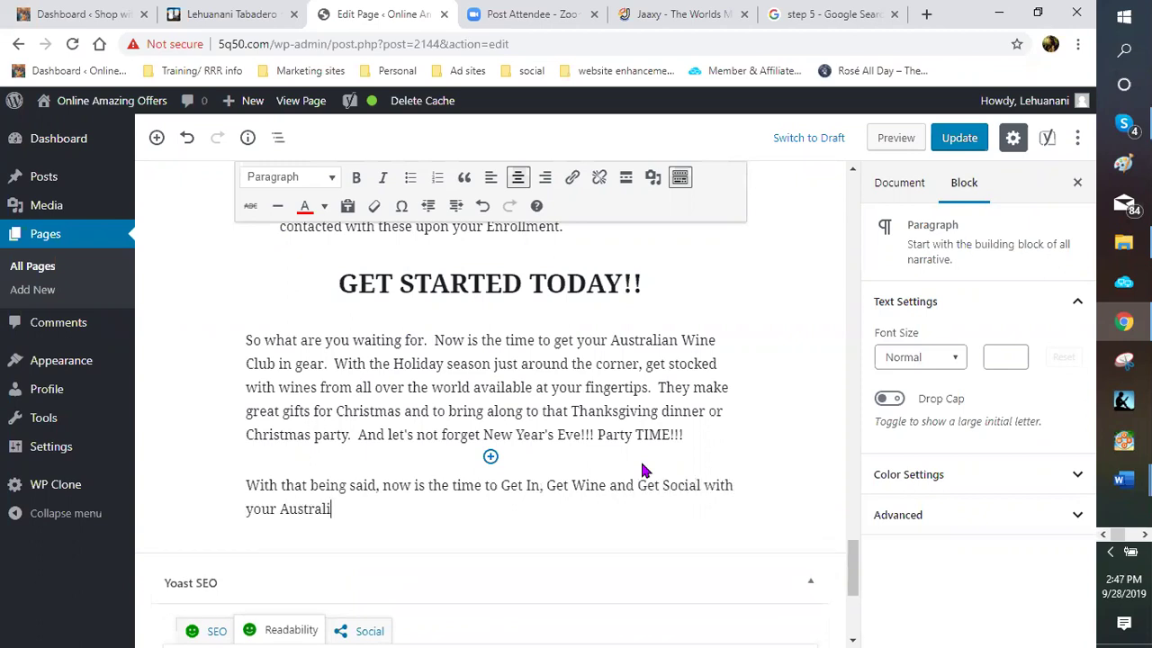
text(an wine)
key(BackSpace)
key(BackSpace)
key(BackSpace)
key(BackSpace)
text(Wine club!!!)
scroll(584, 404, down, 1)
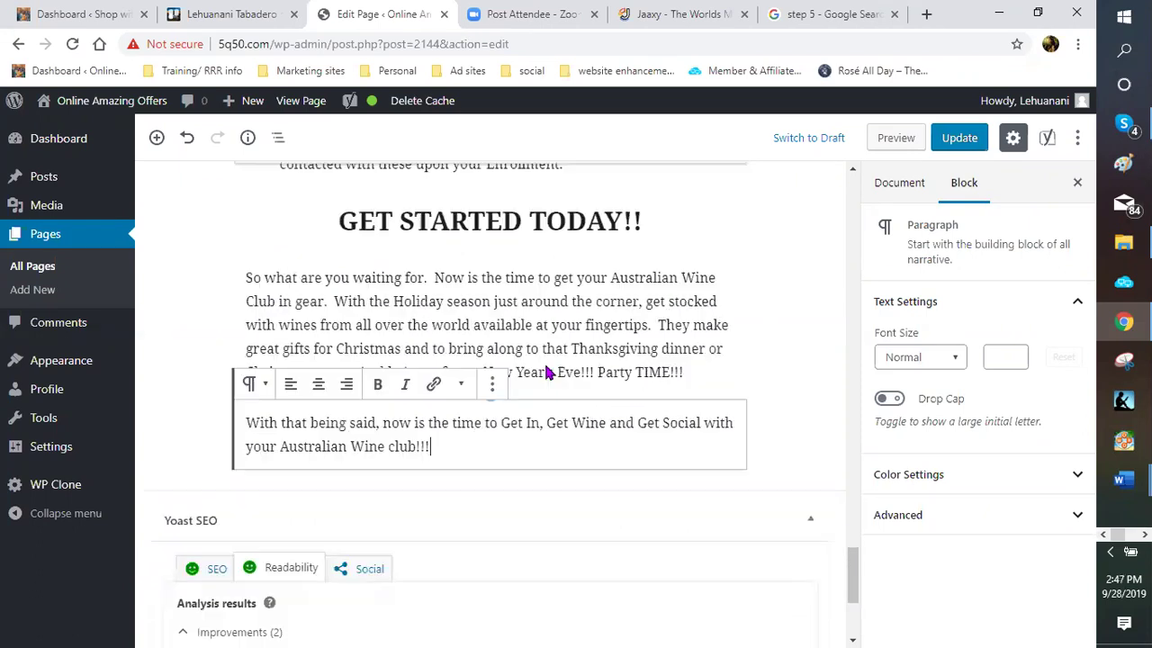
scroll(504, 342, down, 2)
scroll(450, 306, down, 2)
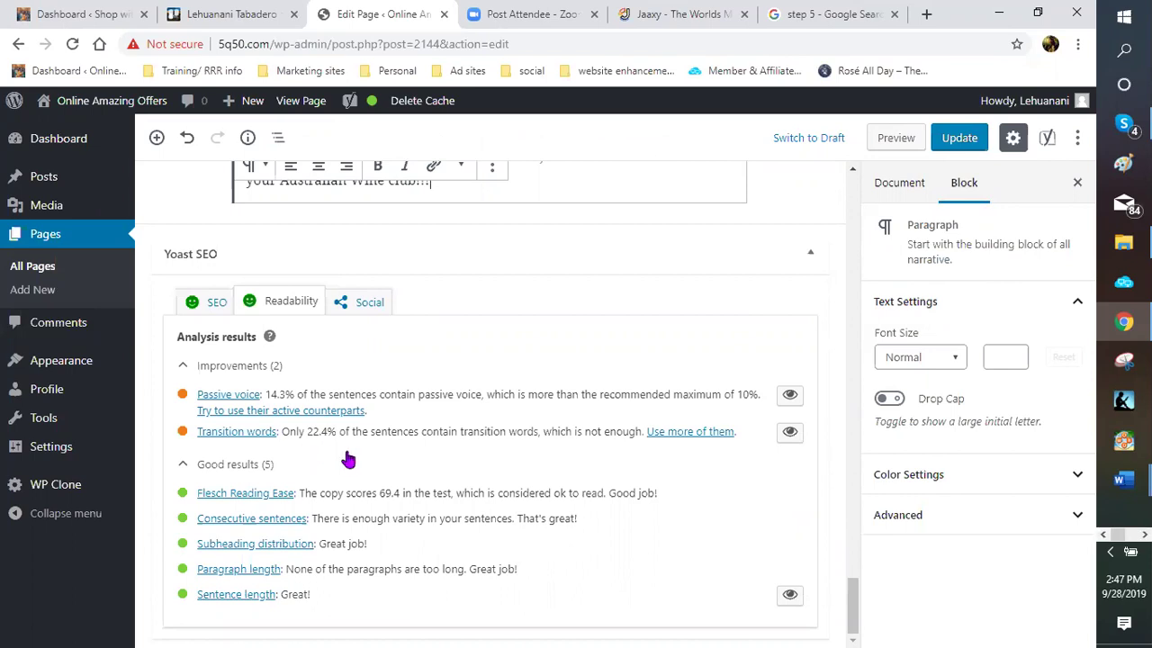
scroll(450, 360, up, 1)
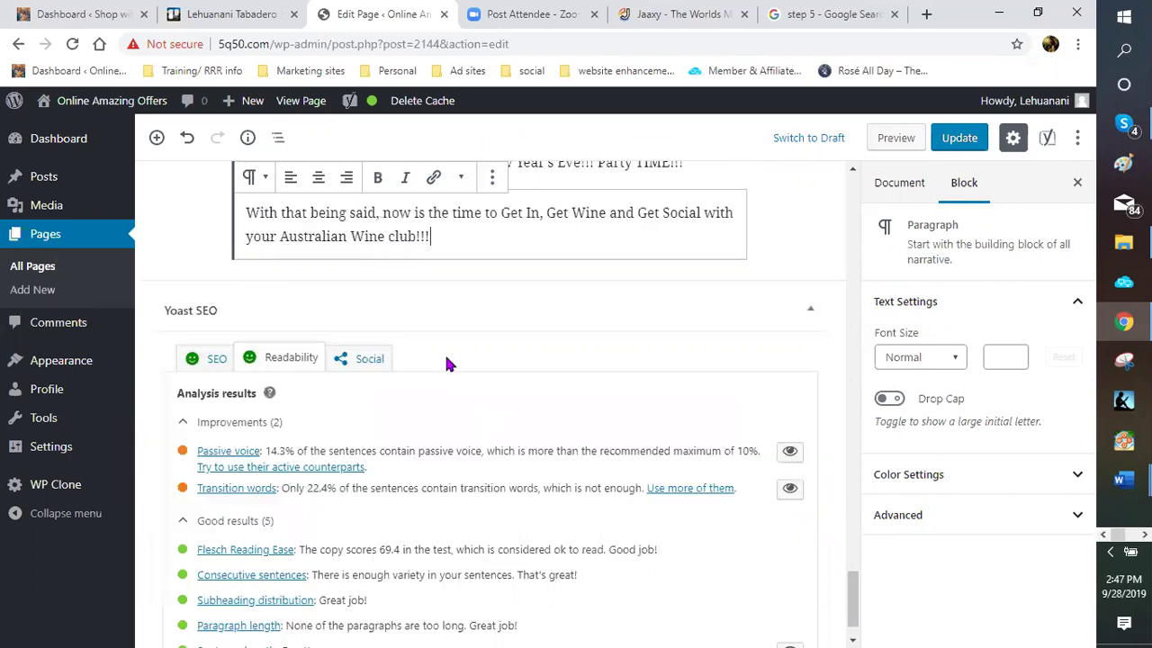
scroll(333, 262, up, 3)
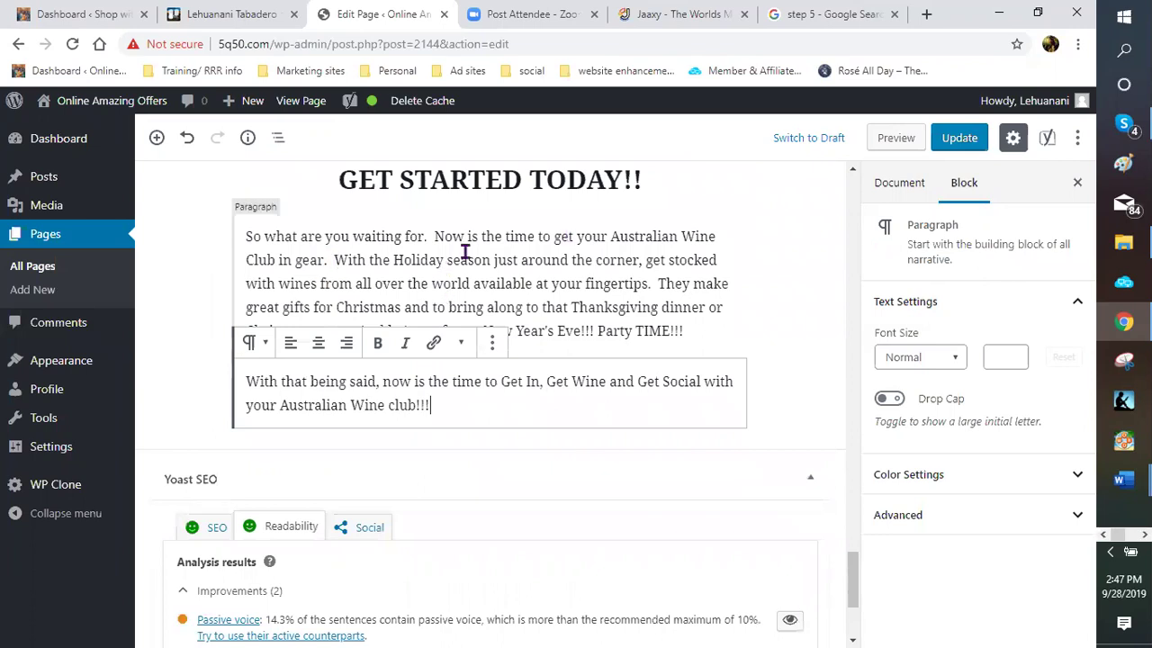
scroll(618, 292, up, 1)
Give 'Australian Wine Club' the pasted enrollment URL as its link, set to open in a new tab
click(613, 295)
shift+click(274, 318)
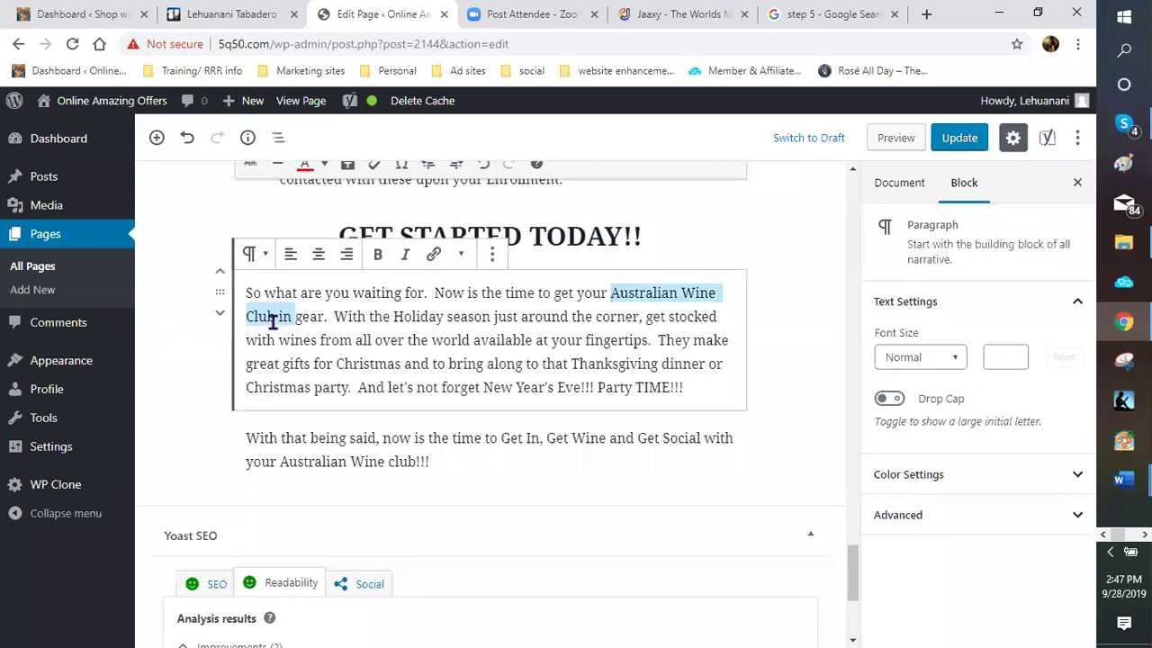
click(431, 258)
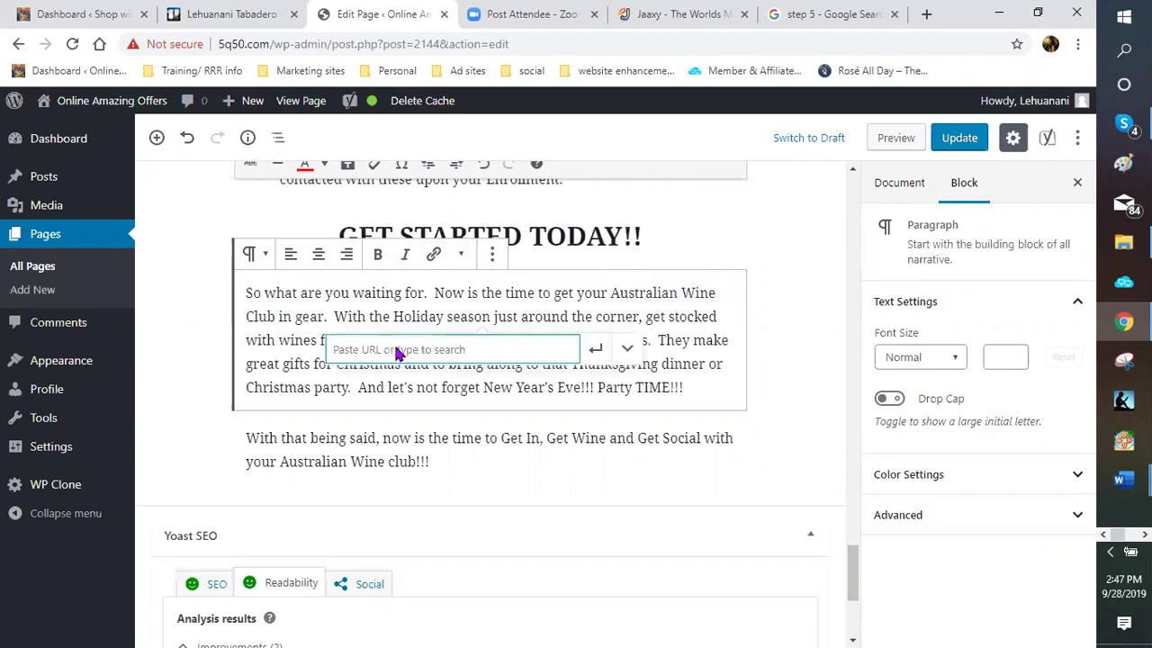
right_click(397, 349)
click(428, 479)
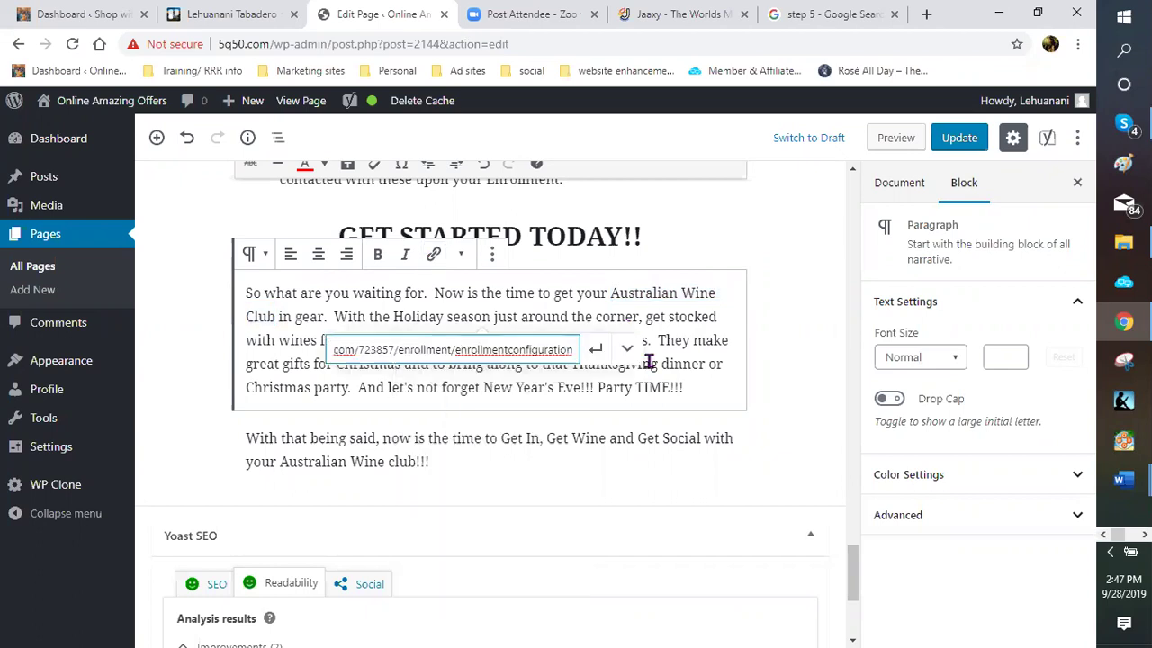
click(627, 350)
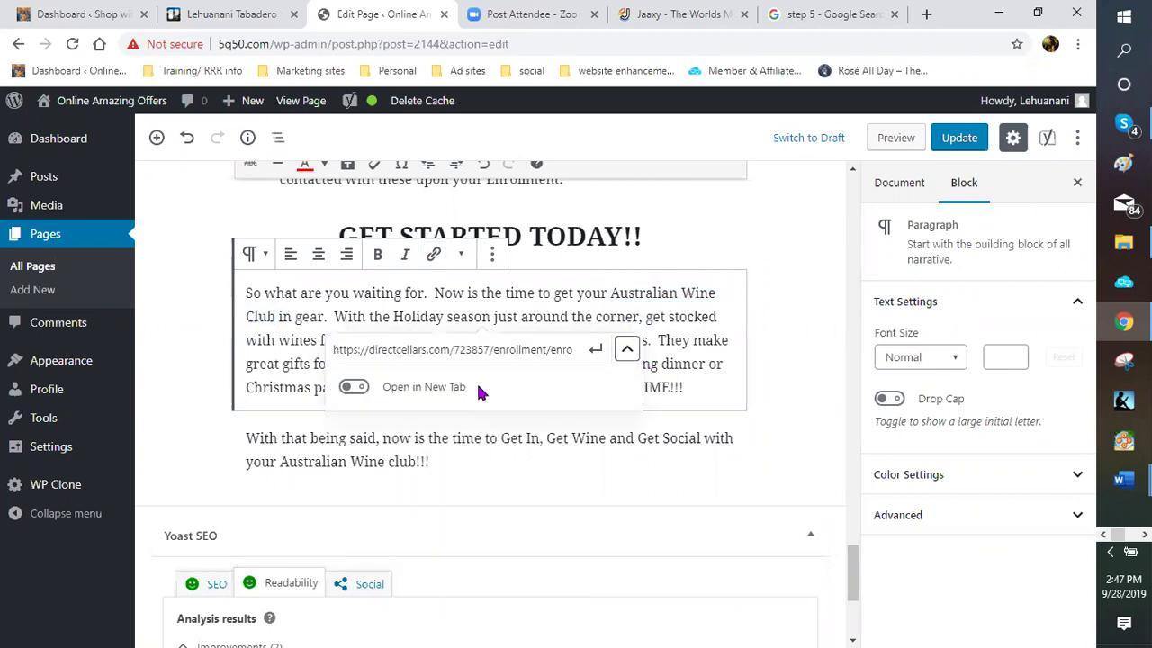
click(355, 388)
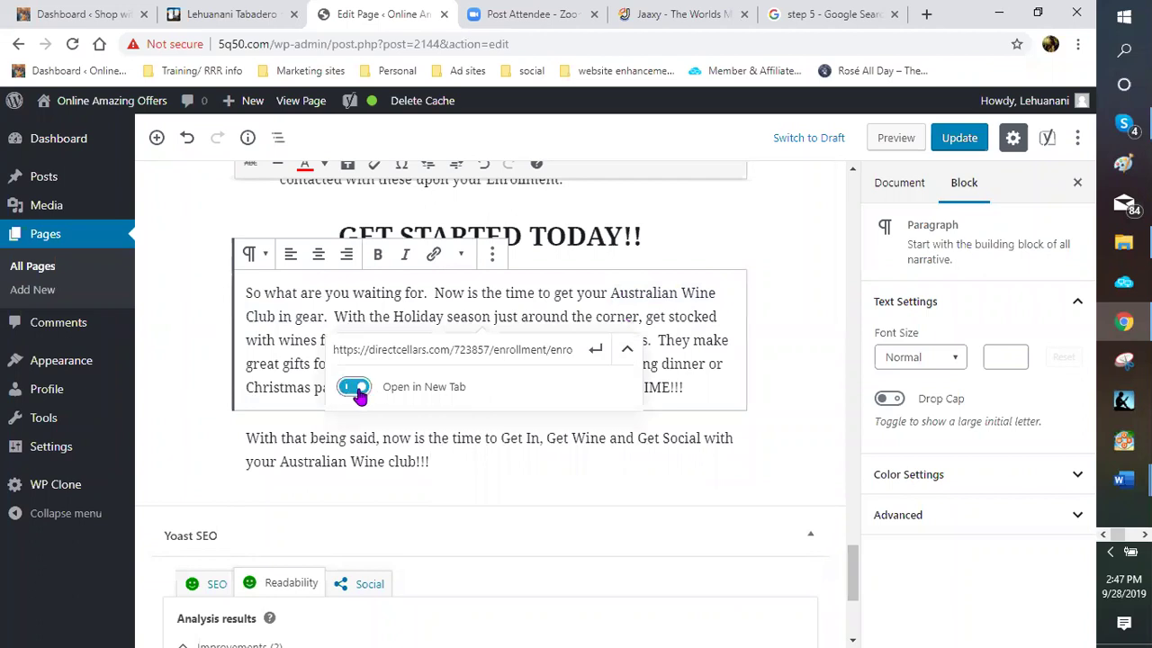
click(596, 352)
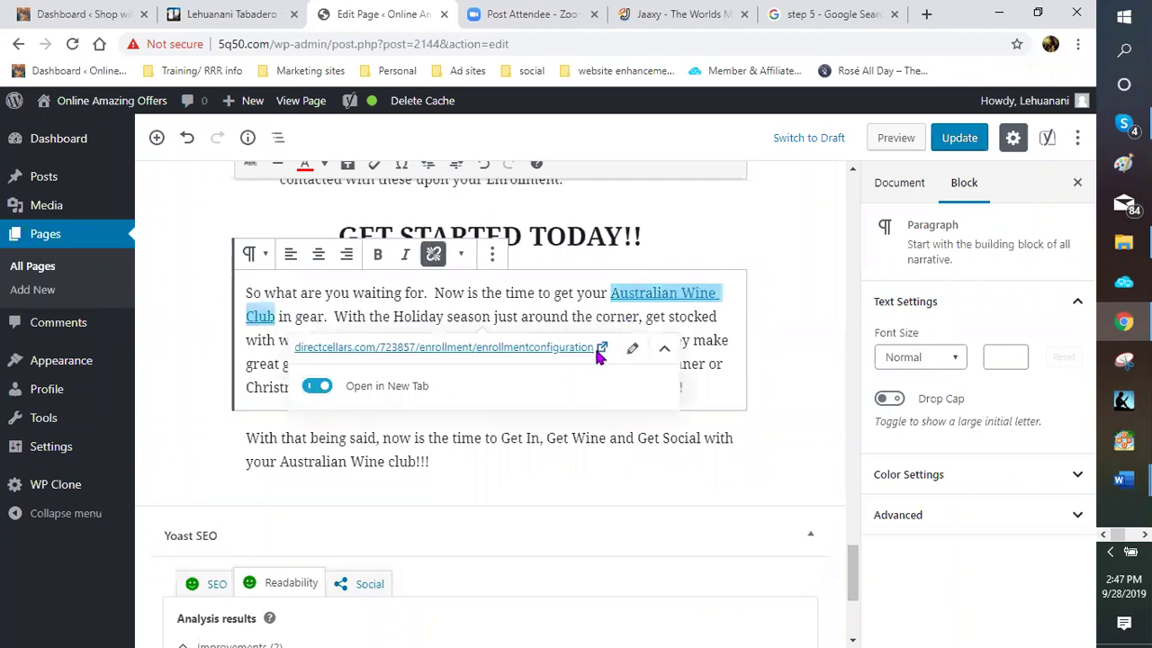
click(776, 380)
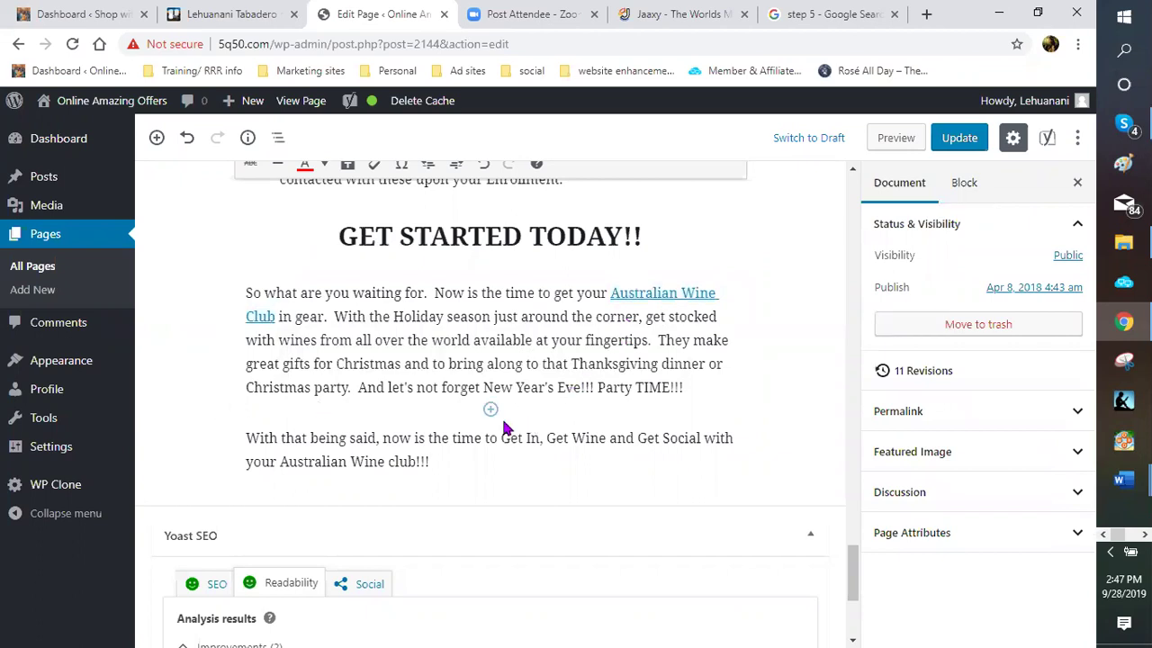
Insert 'fine' before 'wines' and link 'fine wines from all over the world' to the enrollment URL in a new tab
click(430, 340)
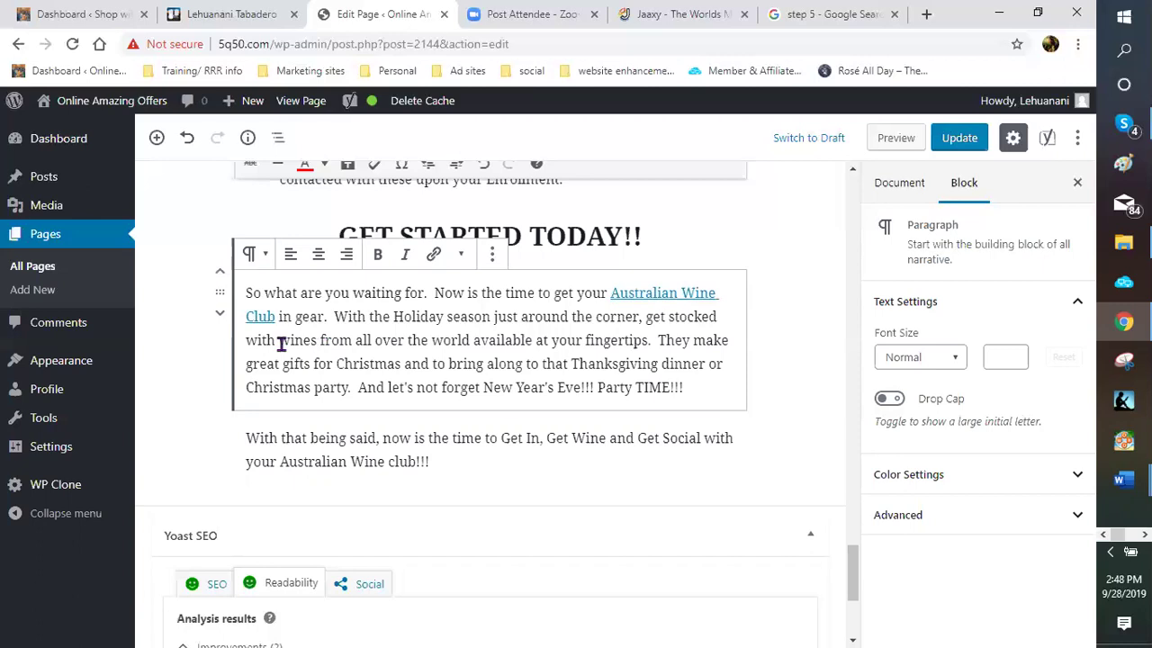
text(fine)
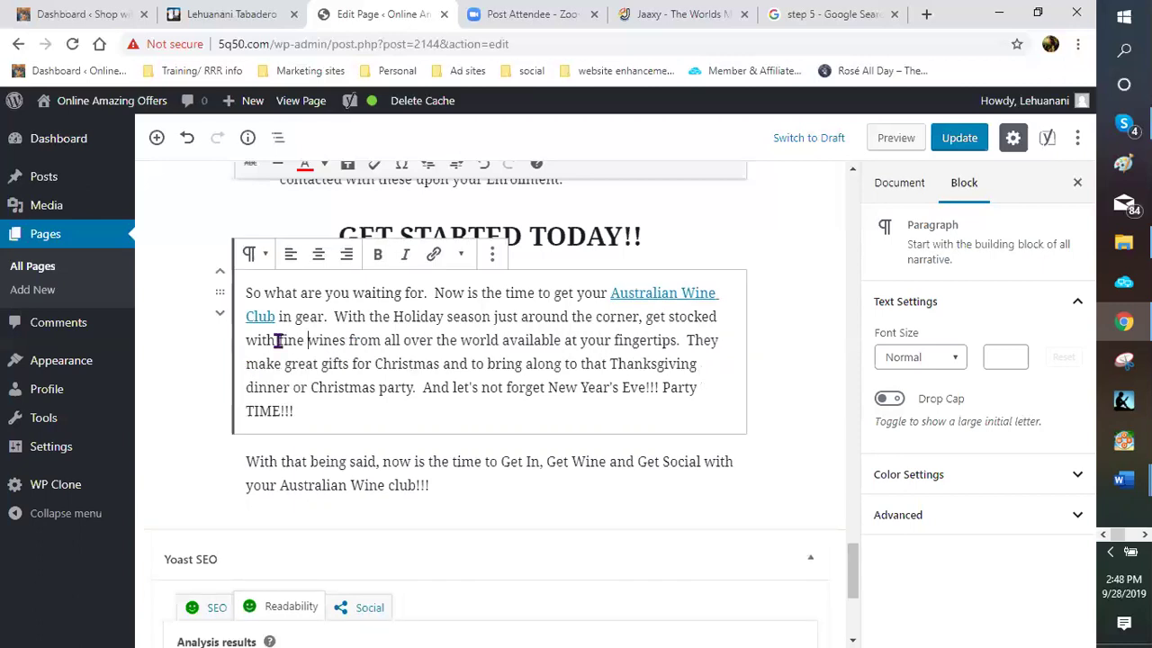
drag(278, 340, 505, 340)
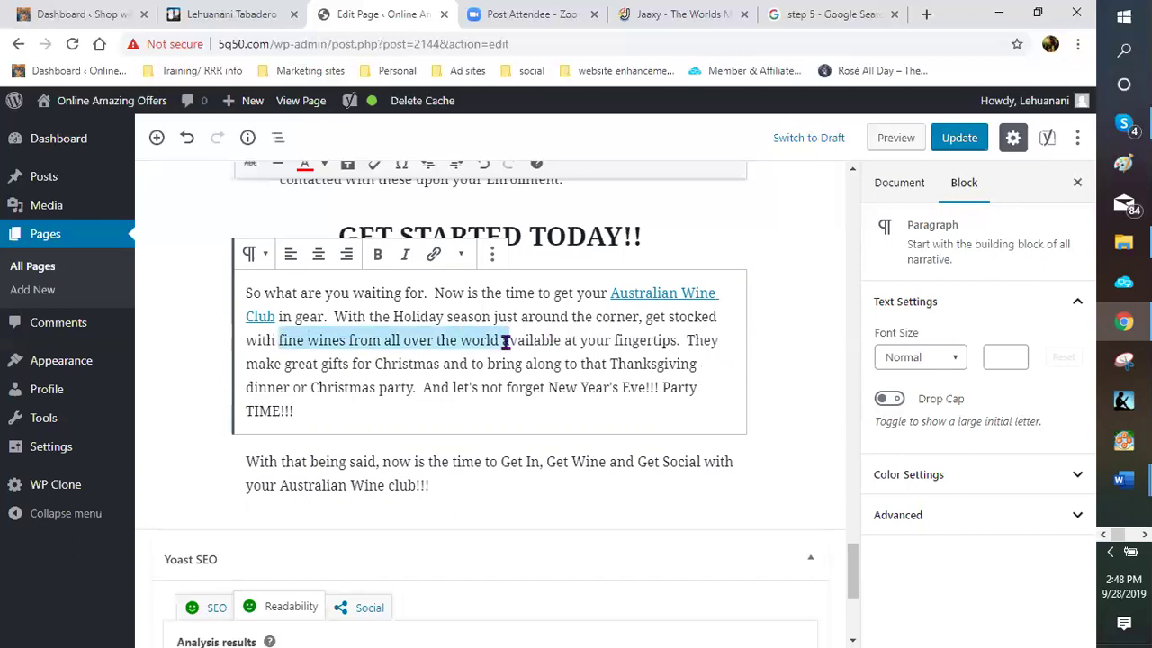
click(433, 255)
right_click(326, 377)
click(351, 524)
click(538, 375)
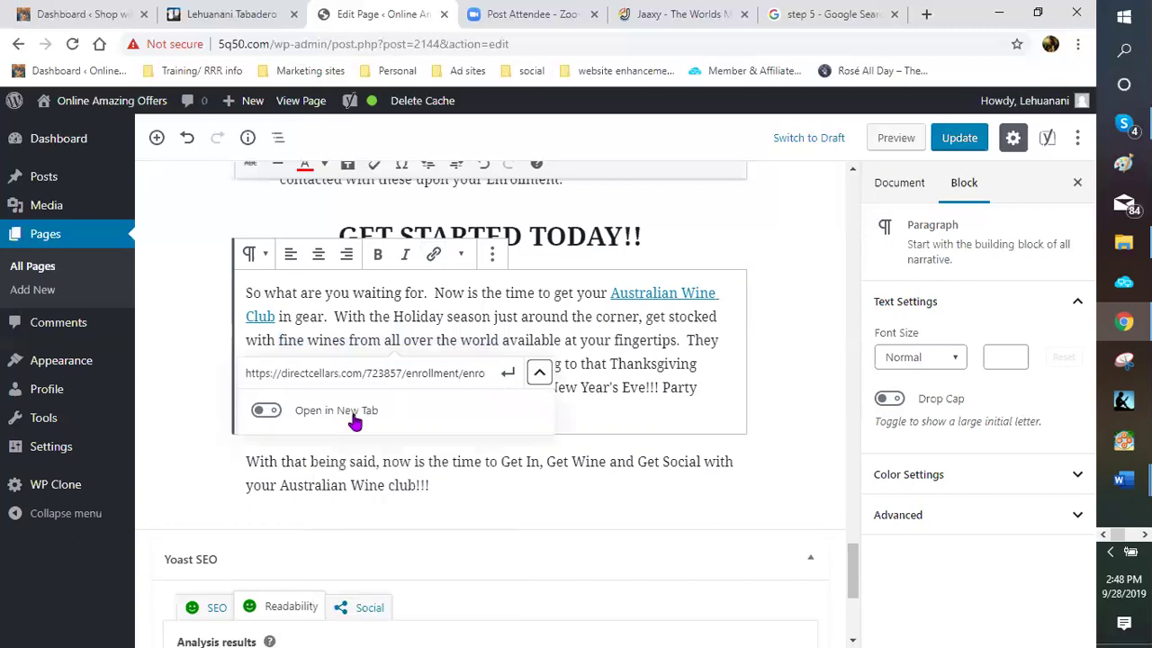
click(266, 411)
click(508, 375)
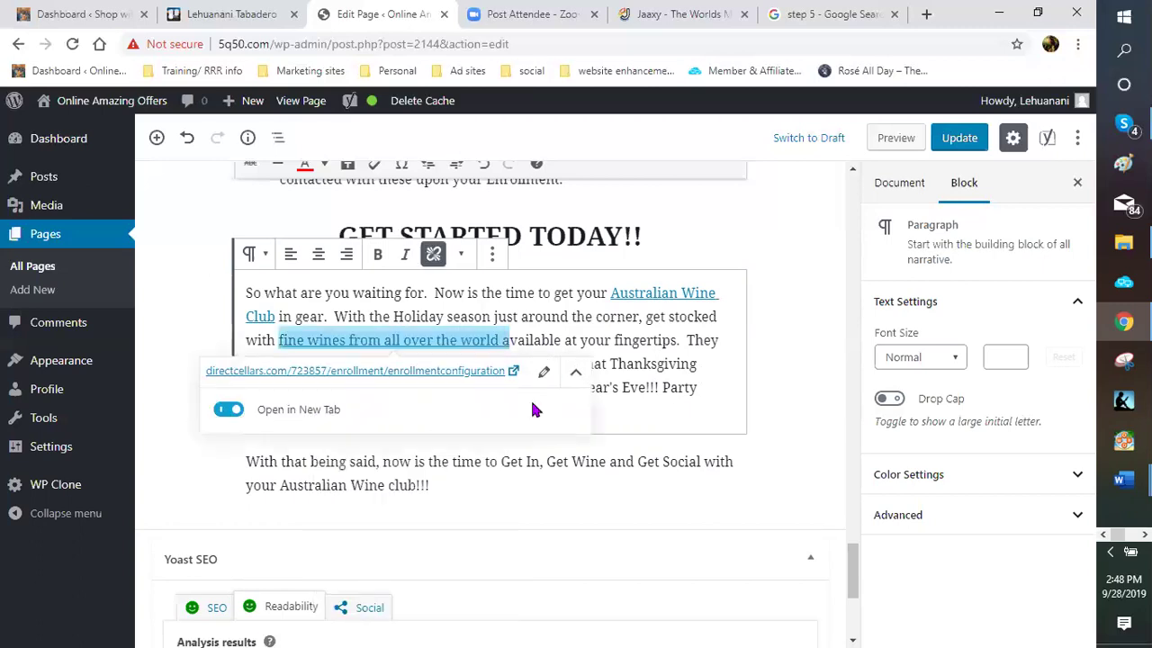
click(606, 406)
scroll(522, 396, down, 2)
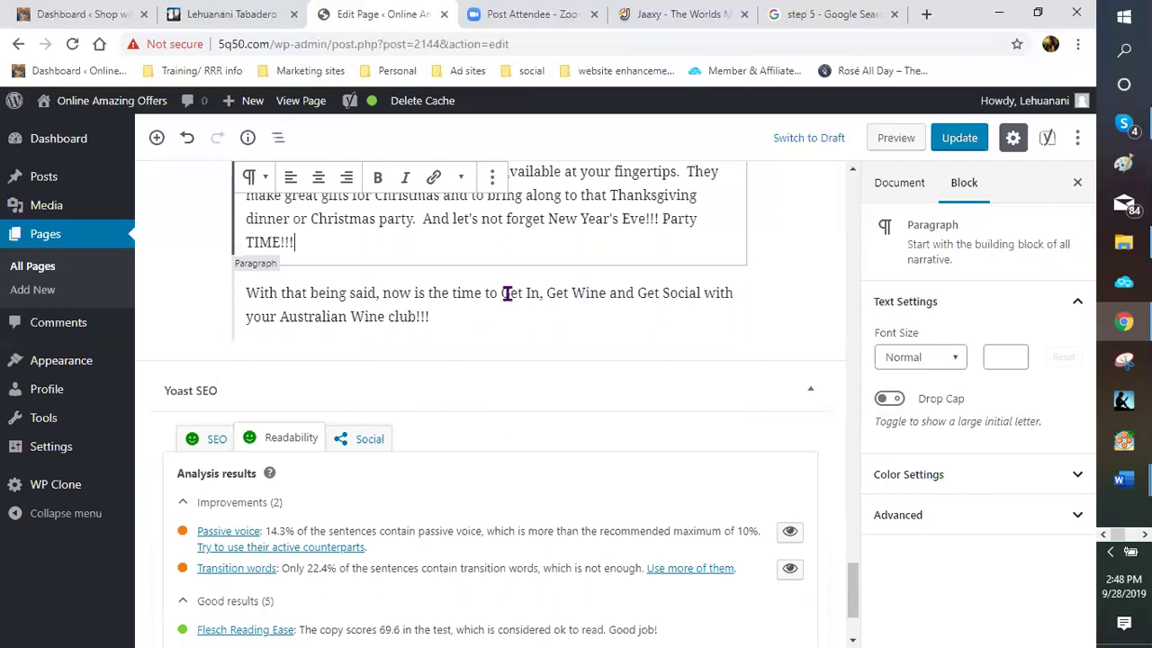
Link the 'Get In, Get Wine and Get Social' phrase to the enrollment URL in a new tab, then Update
drag(501, 294, 415, 316)
click(433, 253)
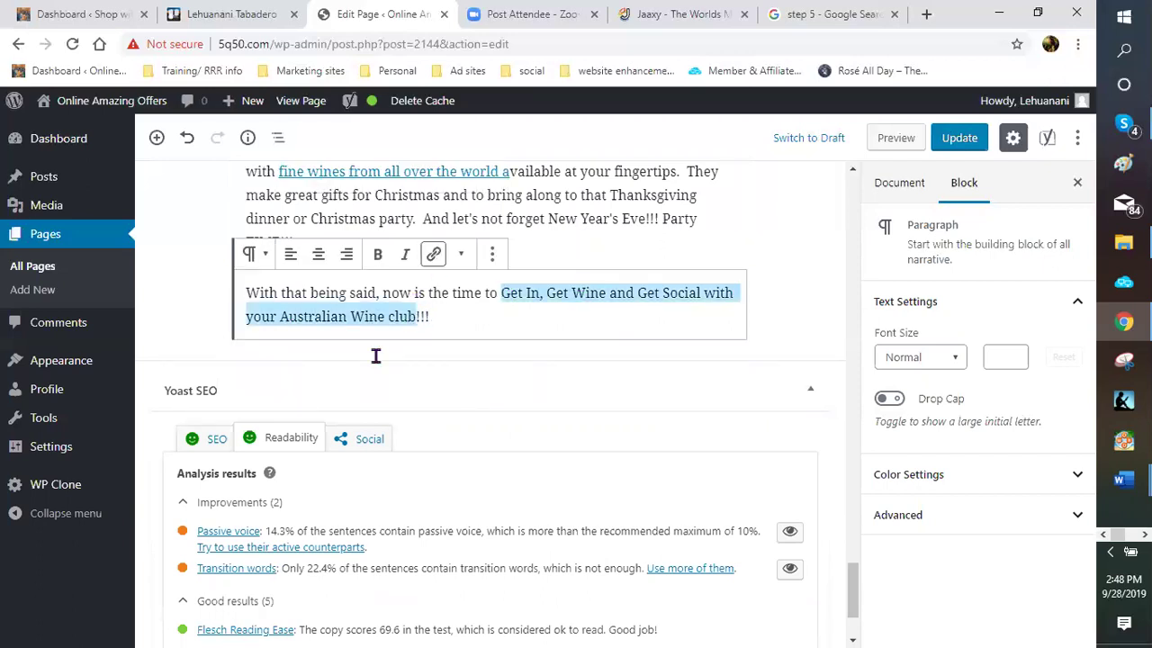
right_click(381, 351)
key(ctrl+v)
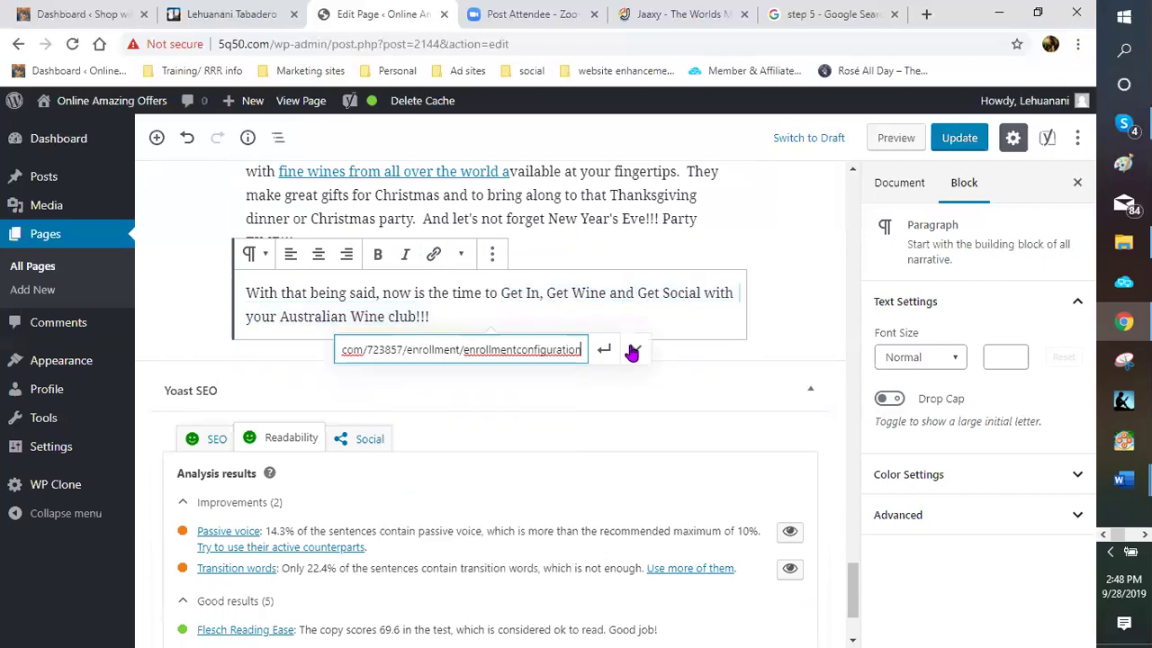
key(Return)
click(363, 387)
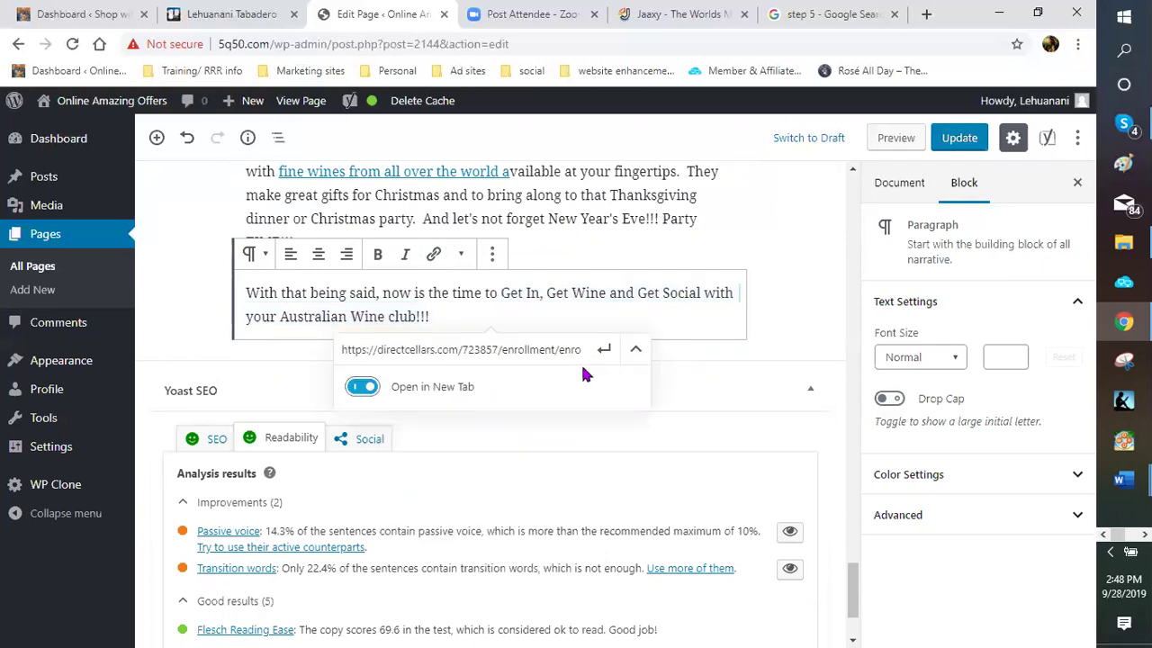
click(606, 353)
click(800, 292)
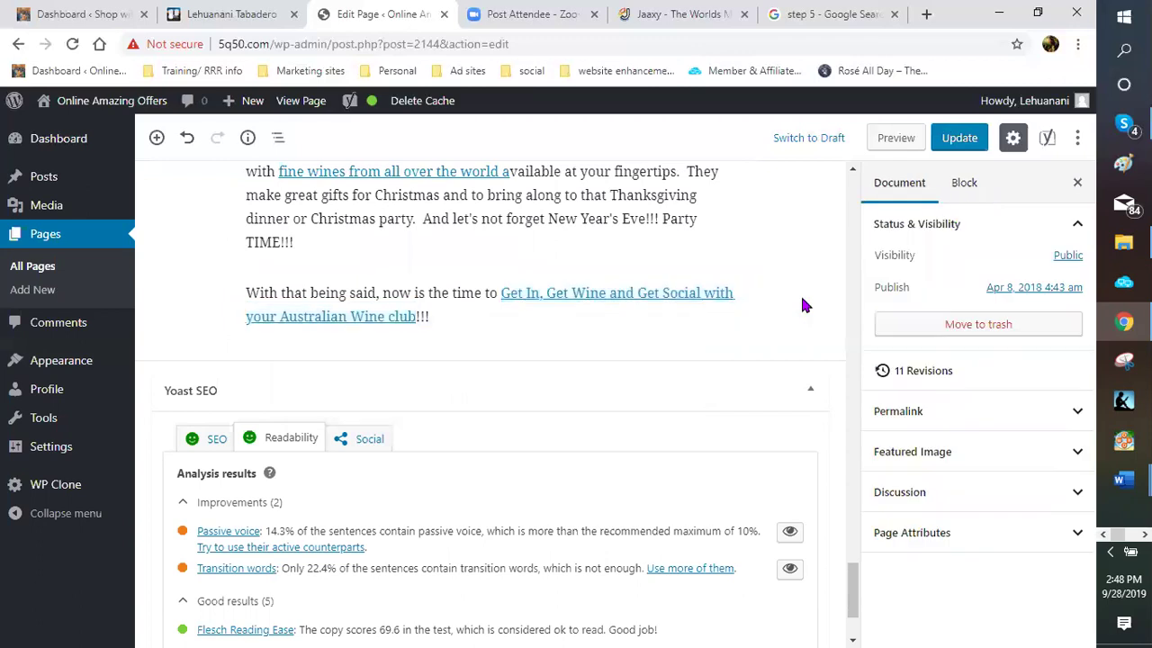
click(959, 138)
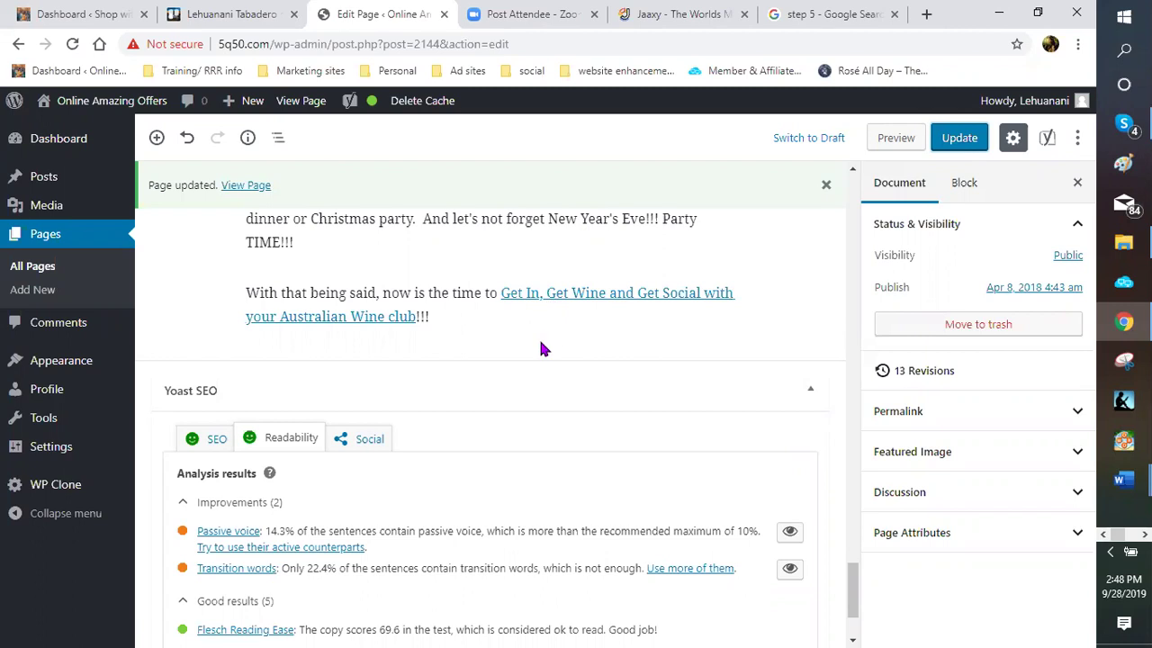
Revisit the GET STARTED TODAY!! paragraph without changes and Update the page again
scroll(540, 348, up, 2)
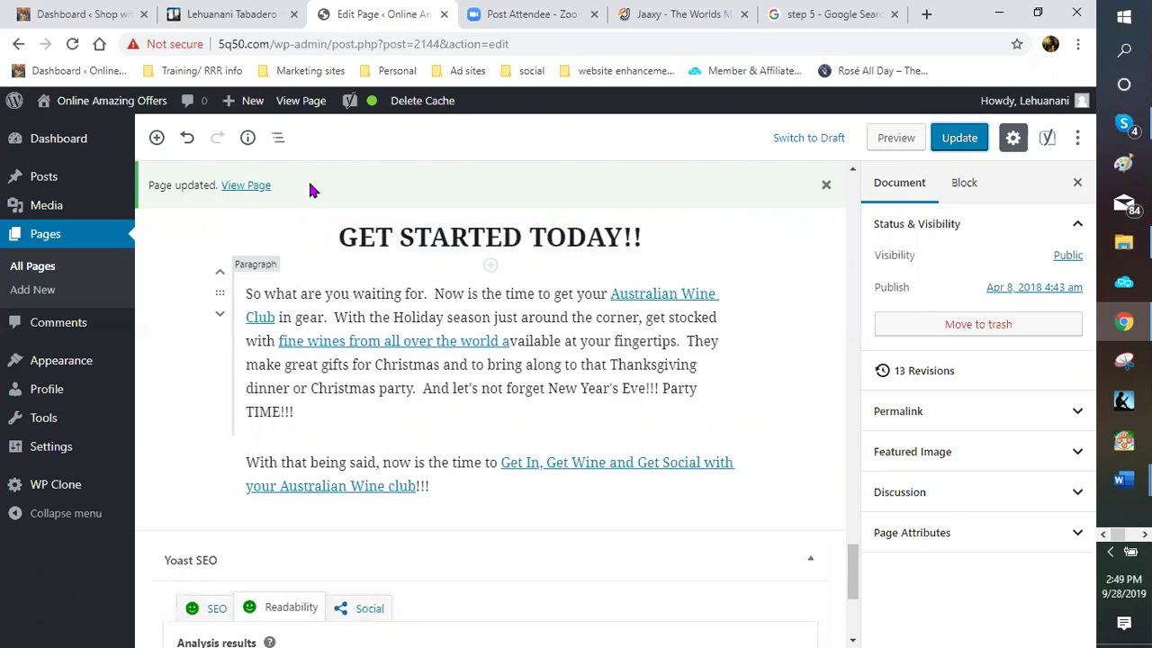
click(468, 317)
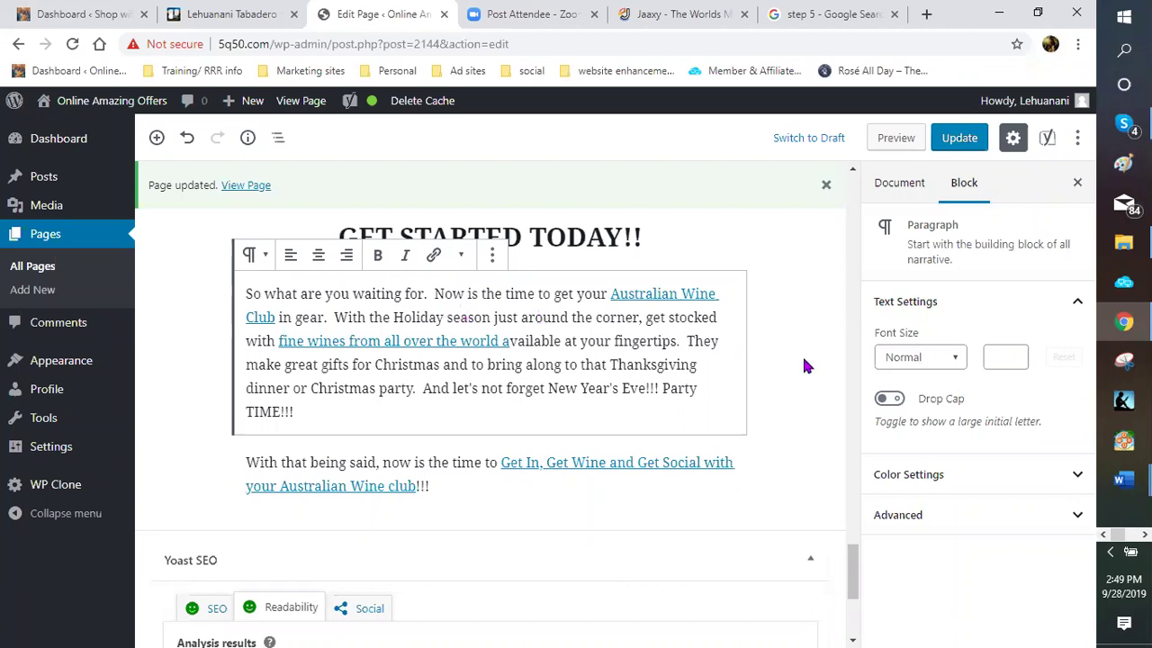
click(444, 317)
click(801, 418)
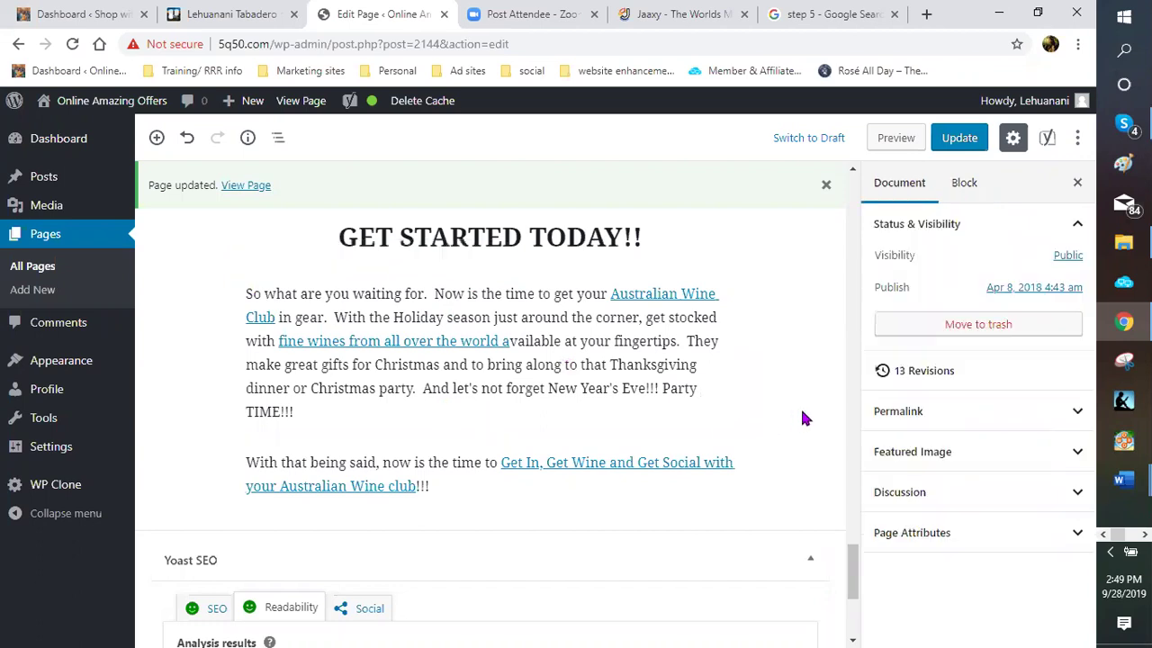
scroll(796, 418, down, 2)
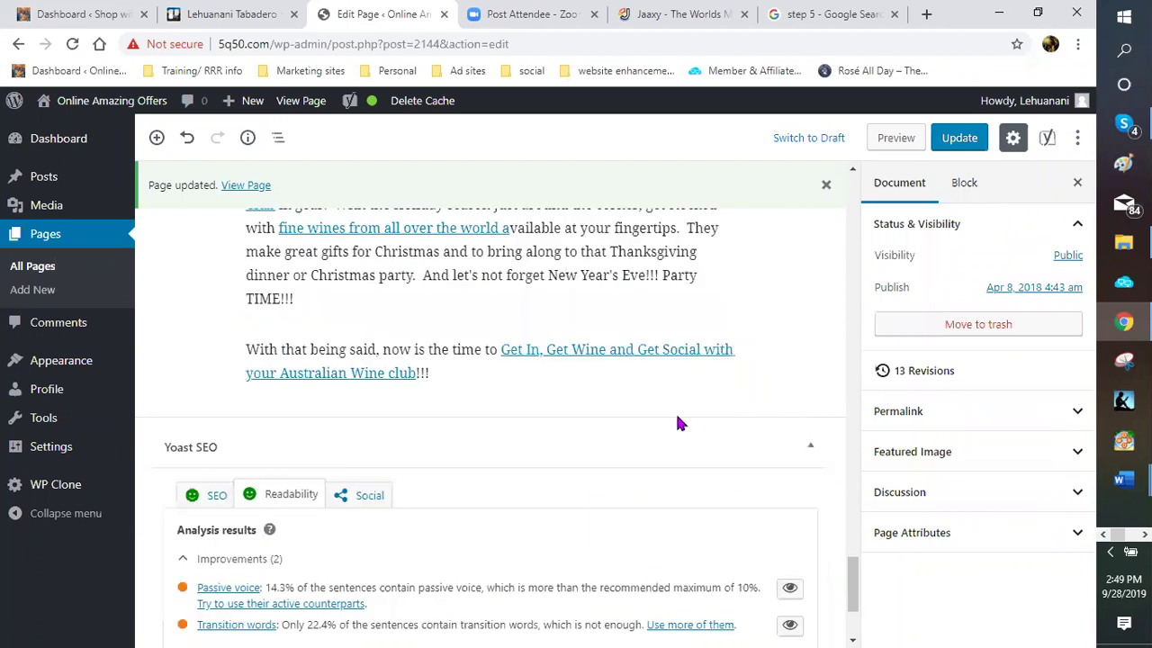
scroll(740, 388, up, 2)
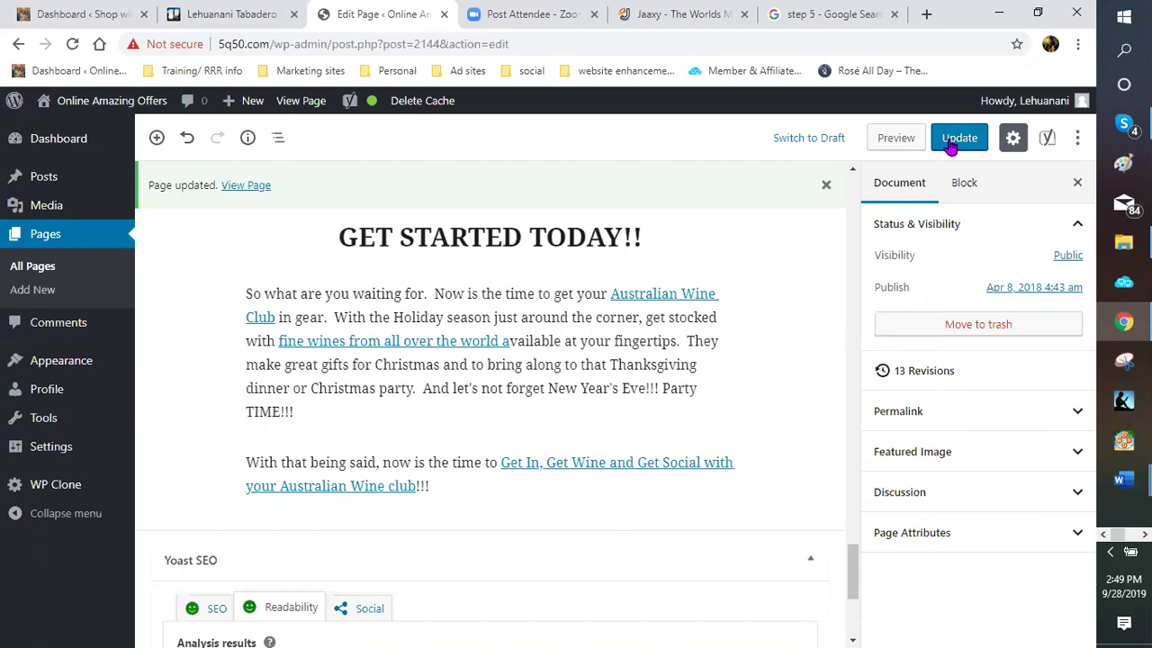
click(951, 144)
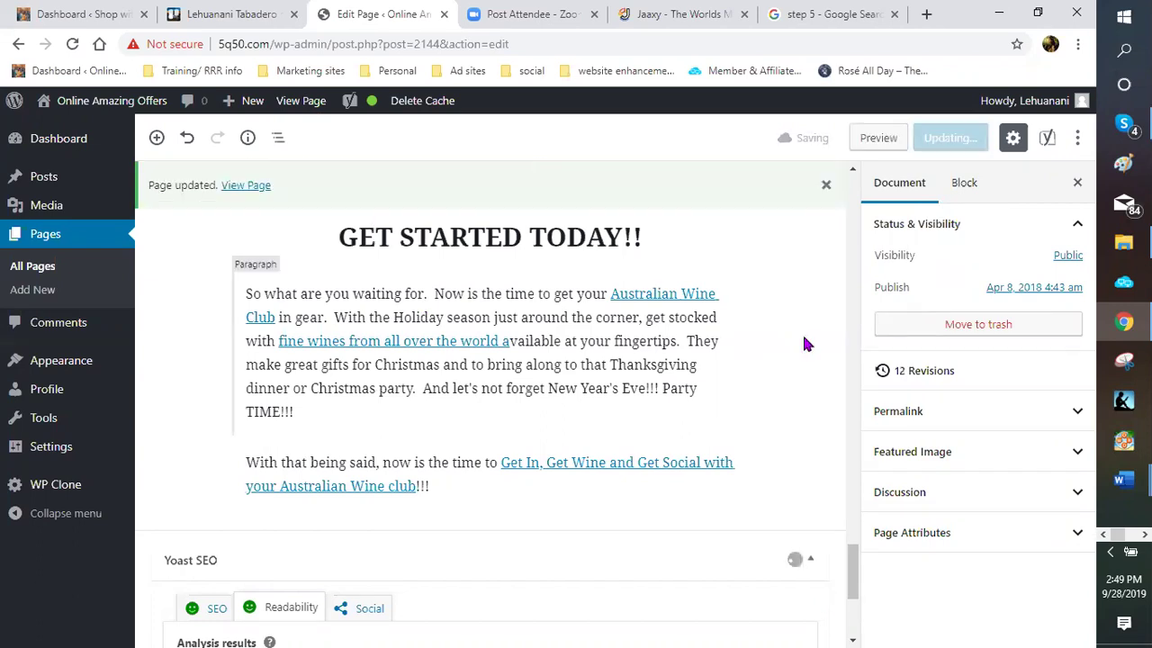
Save the page again with Ctrl+S and dismiss the 'Page updated' notice
scroll(212, 207, up, 3)
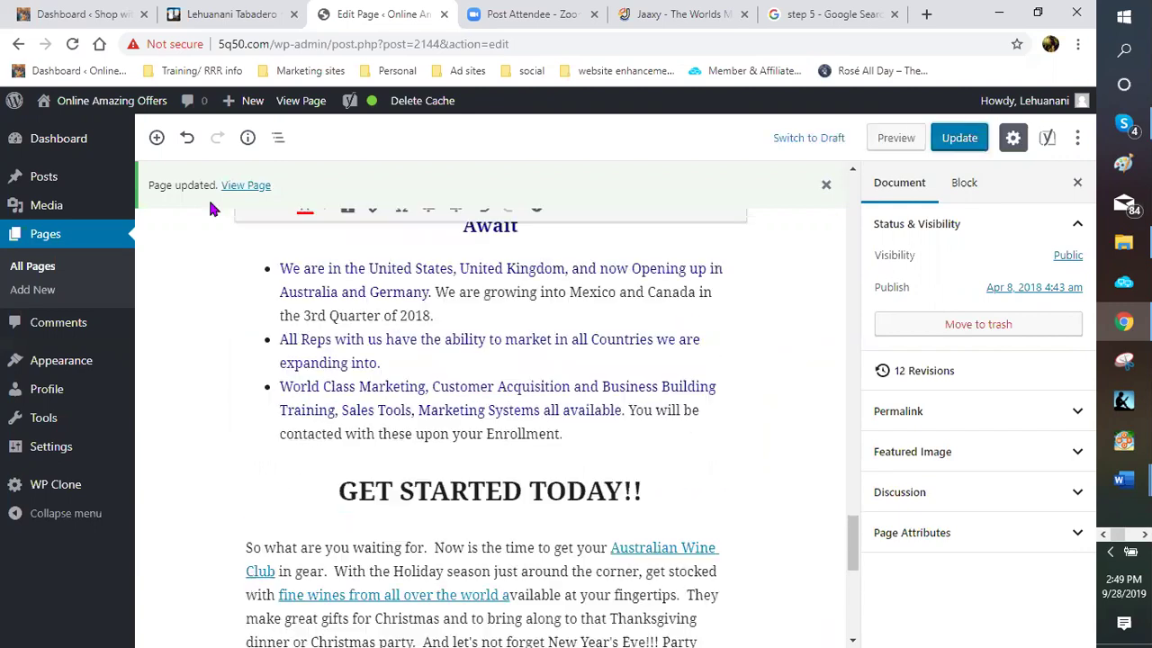
scroll(681, 167, up, 1)
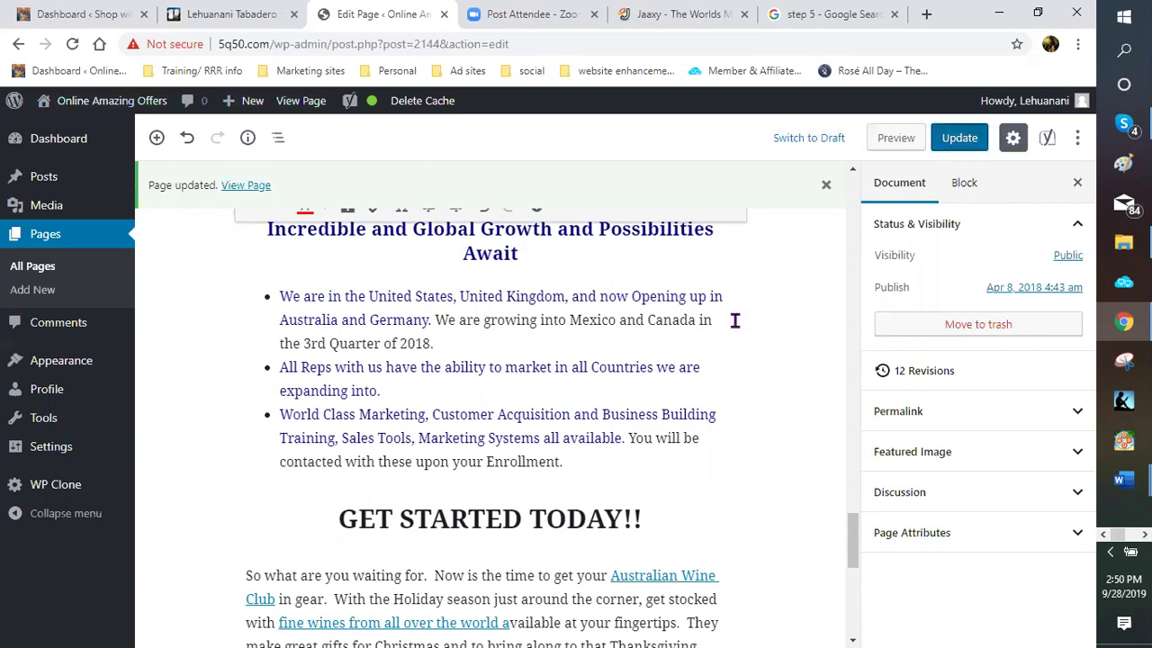
key(ctrl+s)
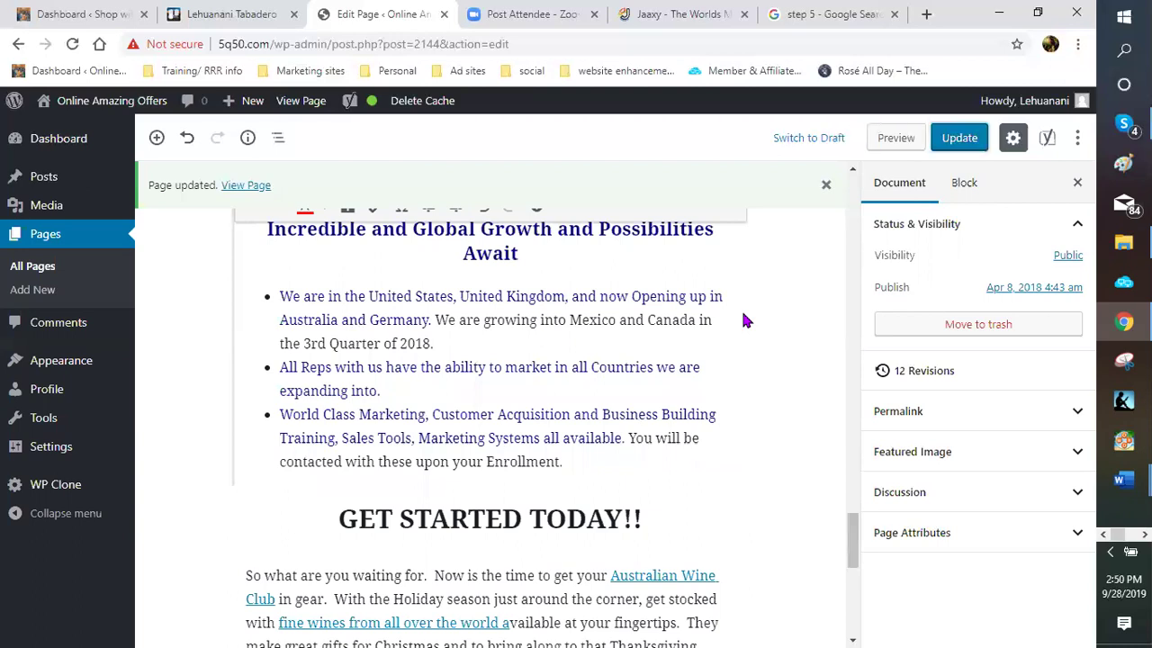
click(826, 186)
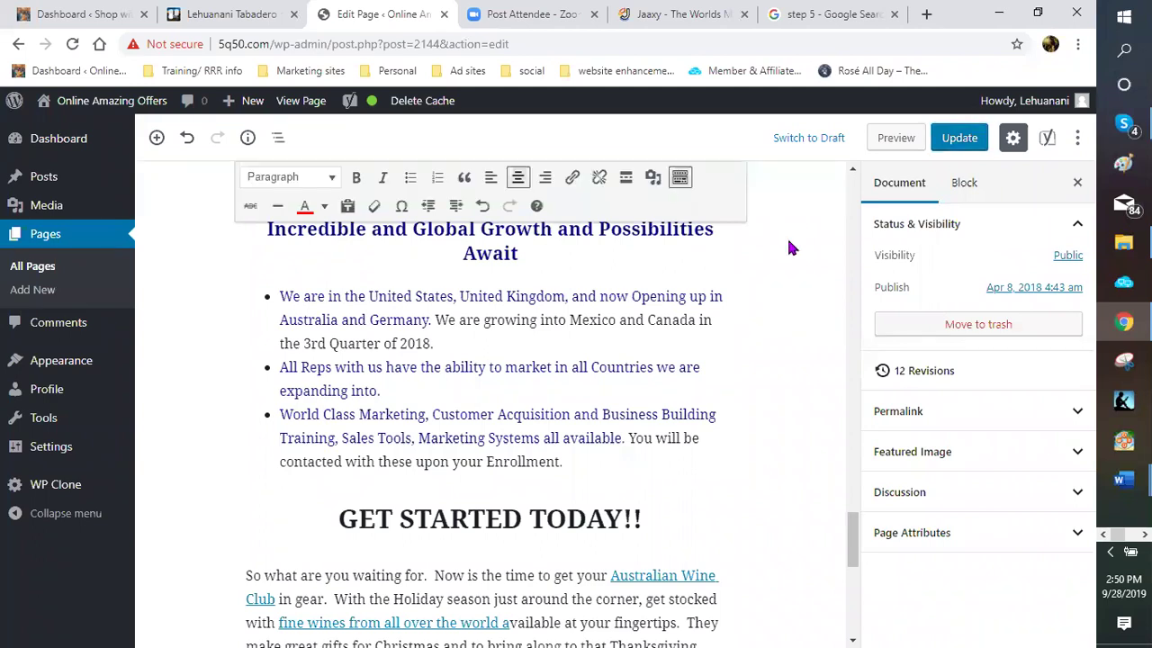
Review the page through the Step 4 section's bold red 'Wine of the Month Business' link
scroll(787, 247, down, 1)
scroll(776, 261, down, 2)
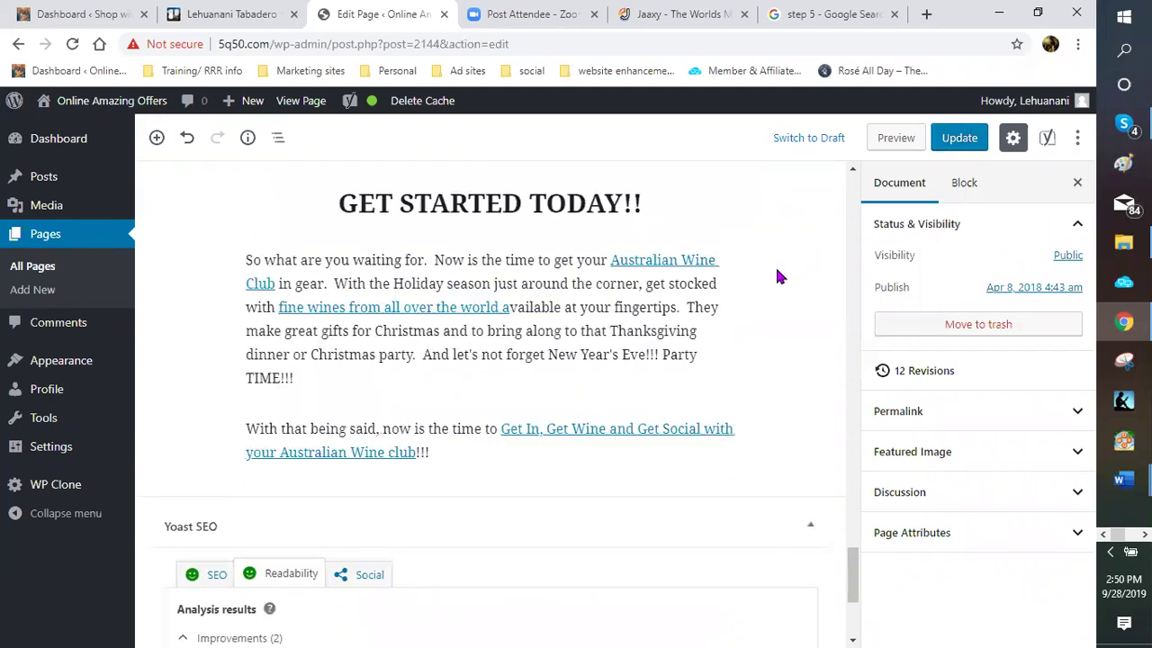
scroll(779, 279, down, 1)
scroll(779, 286, down, 1)
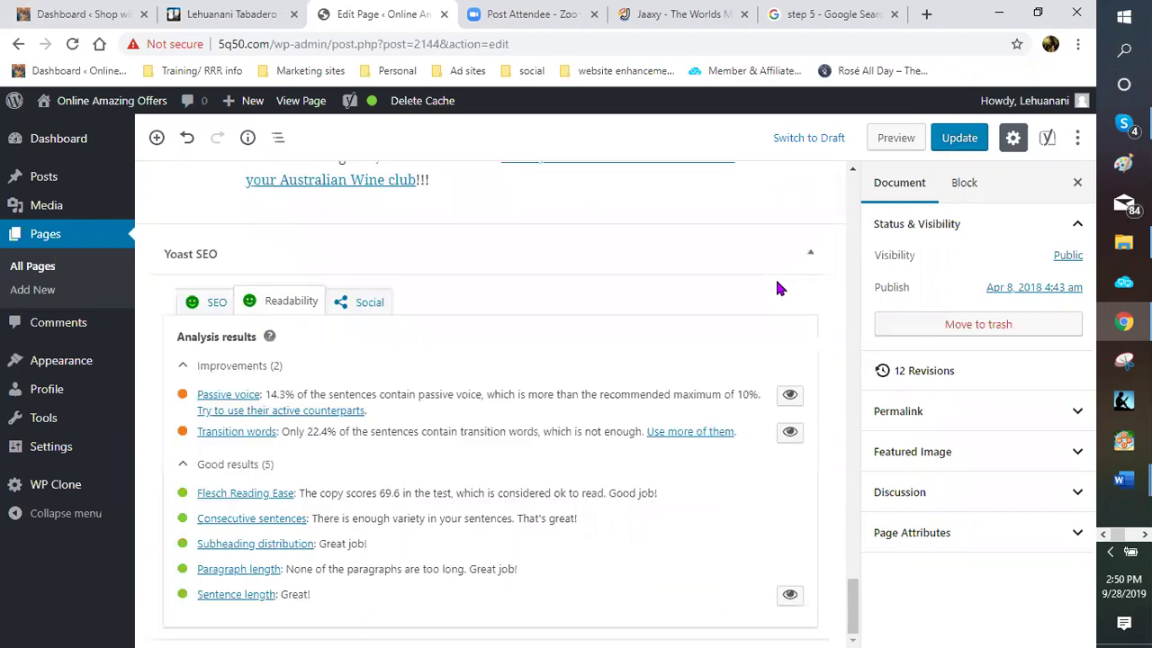
scroll(780, 287, up, 1)
scroll(781, 288, up, 3)
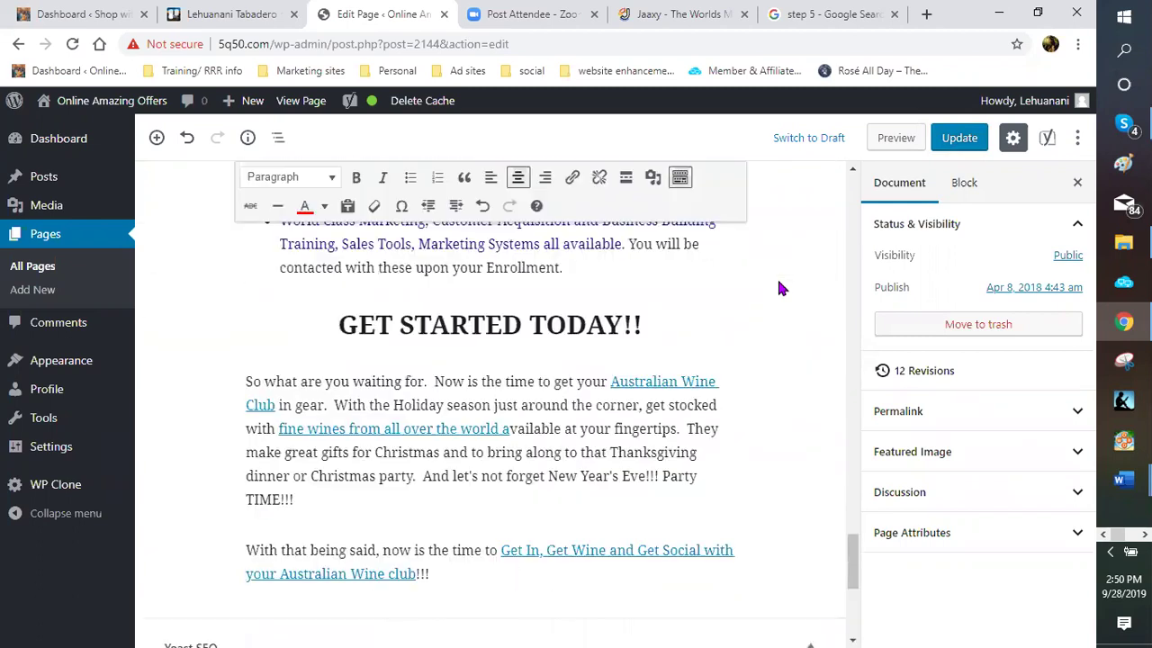
scroll(754, 295, up, 2)
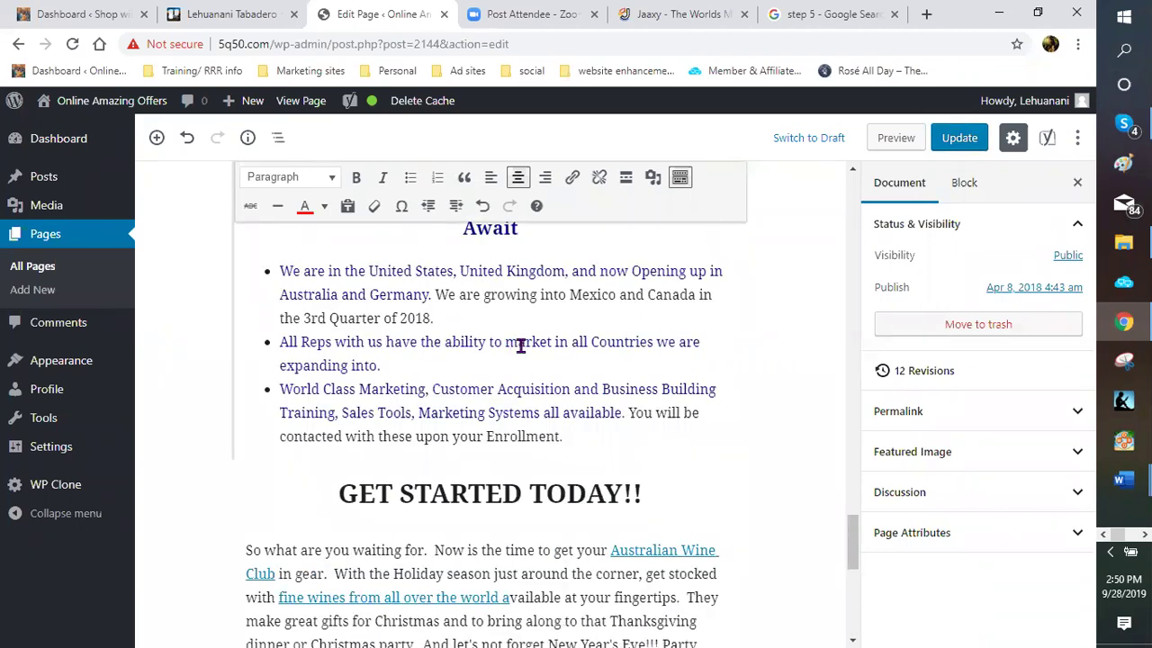
scroll(518, 348, up, 2)
scroll(514, 349, up, 3)
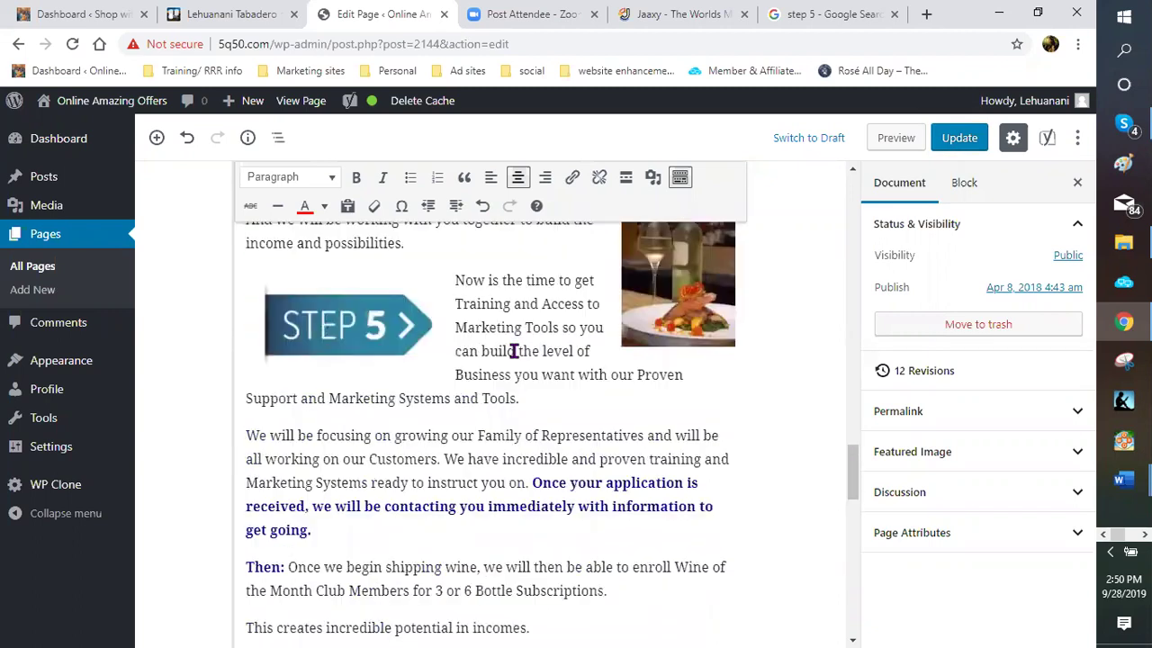
scroll(514, 351, up, 2)
scroll(514, 350, down, 2)
scroll(512, 356, down, 2)
scroll(483, 324, down, 4)
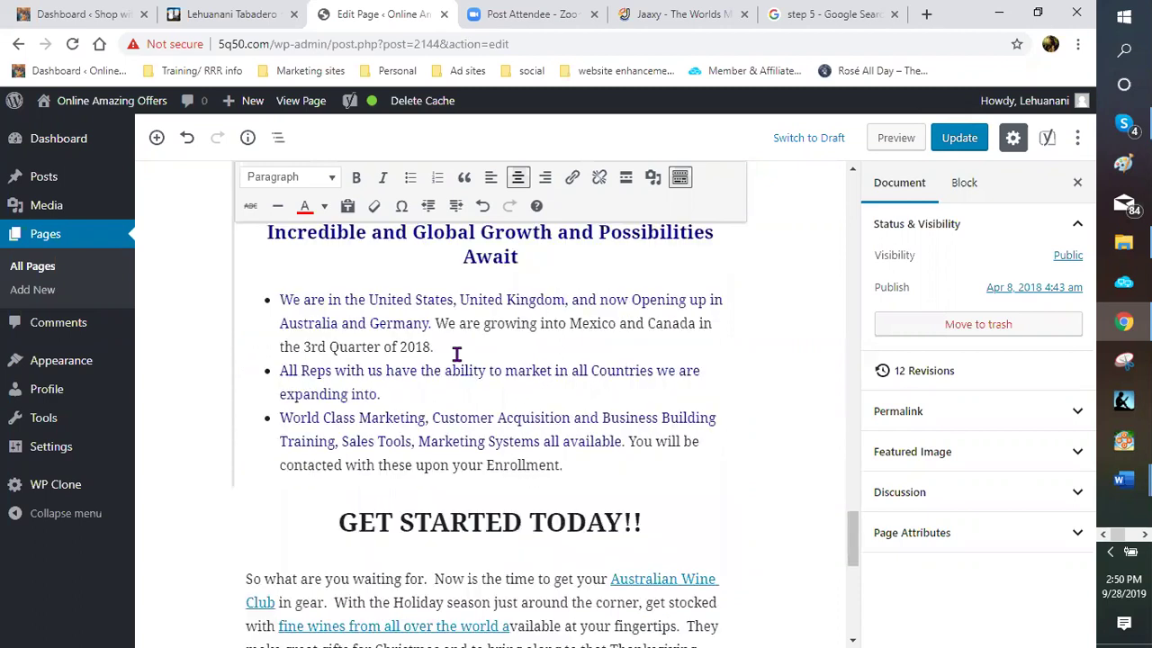
scroll(434, 368, down, 4)
scroll(627, 349, up, 1)
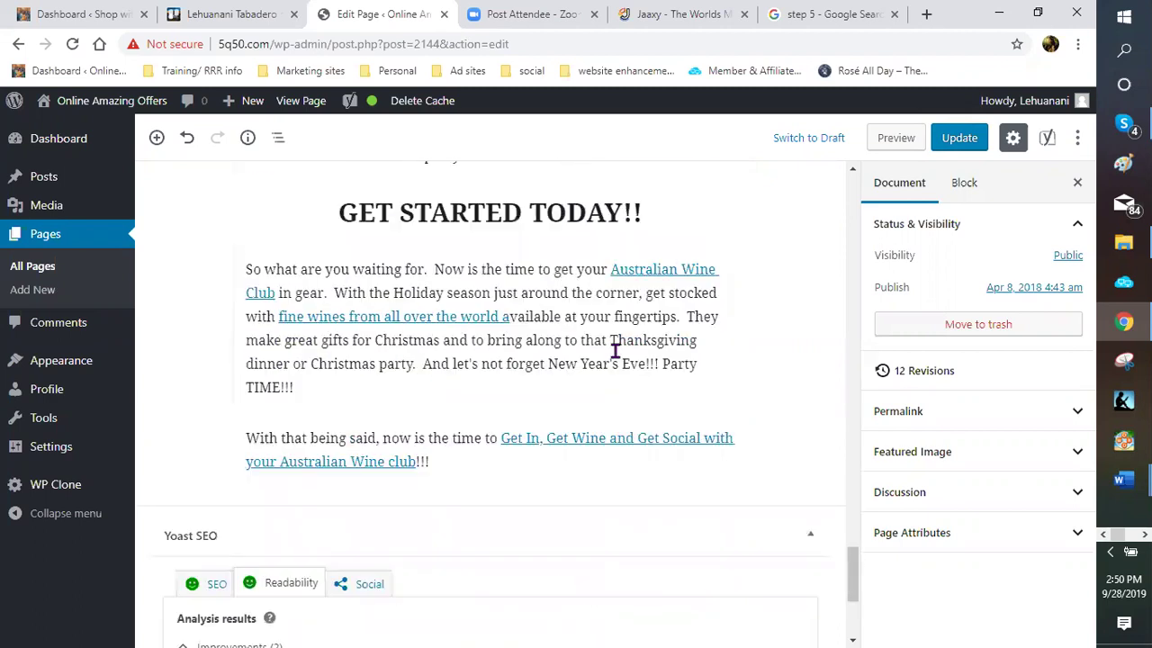
scroll(613, 349, up, 5)
scroll(612, 349, up, 5)
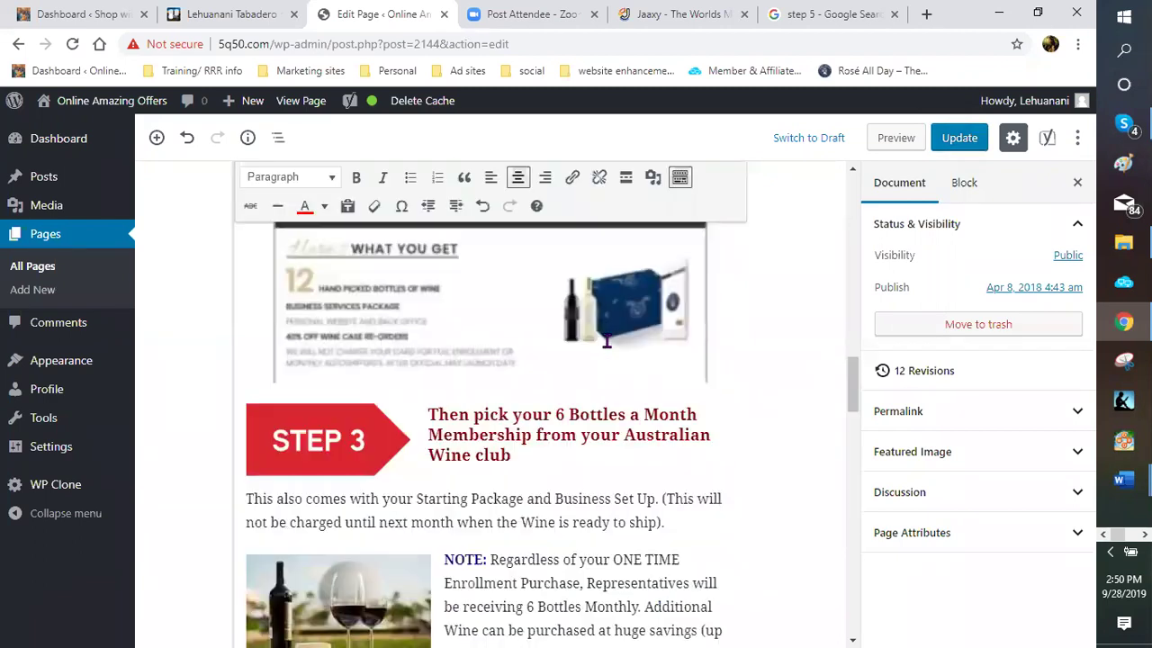
scroll(580, 343, up, 5)
scroll(580, 343, up, 5)
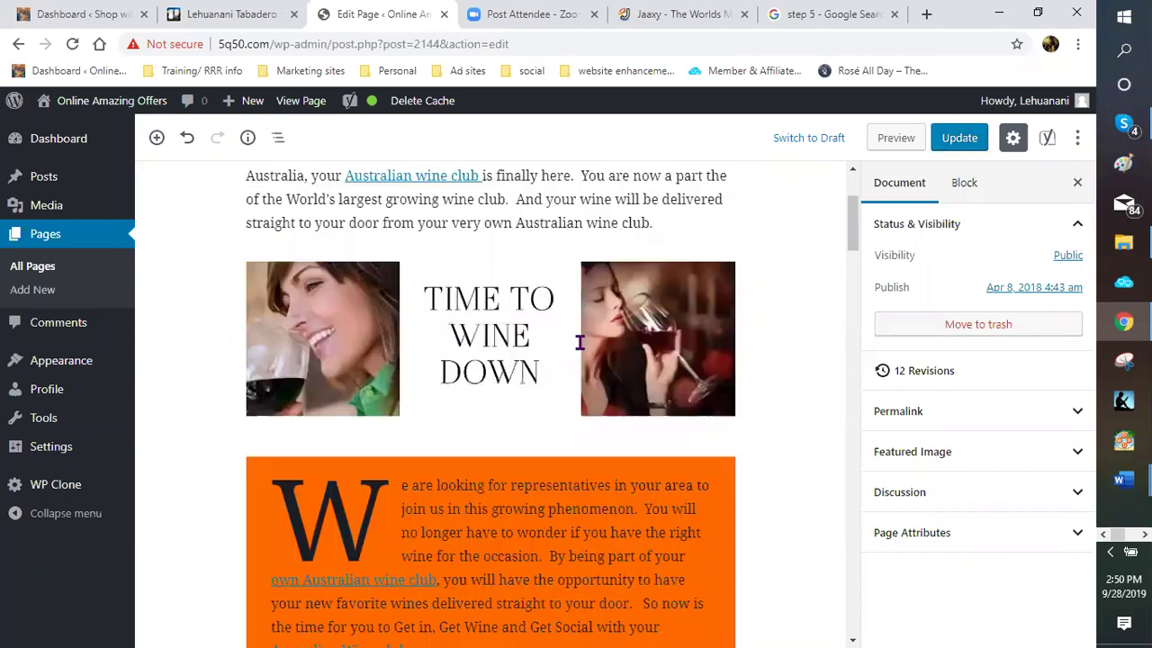
scroll(580, 343, up, 3)
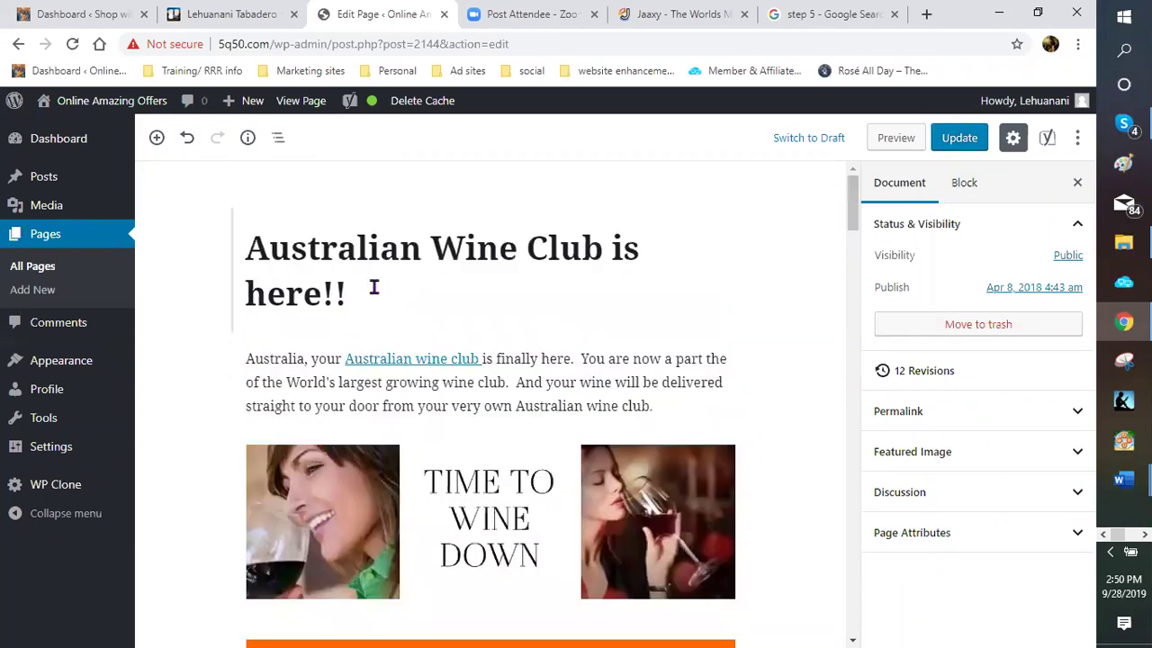
scroll(381, 324, down, 8)
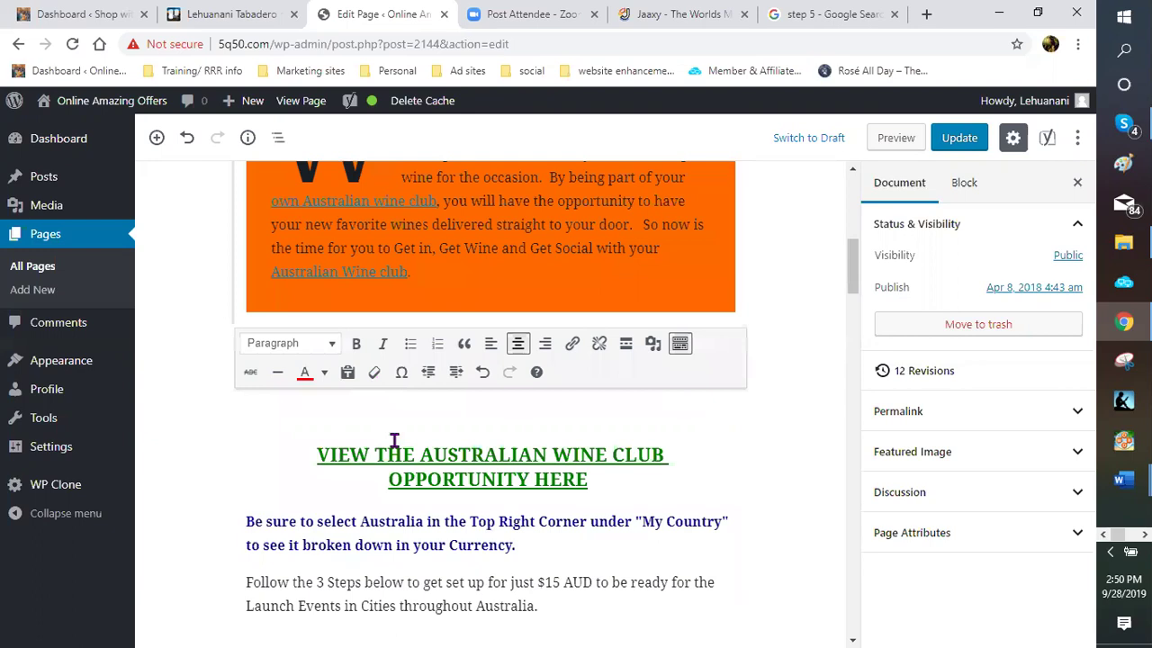
scroll(393, 445, down, 5)
scroll(390, 459, down, 3)
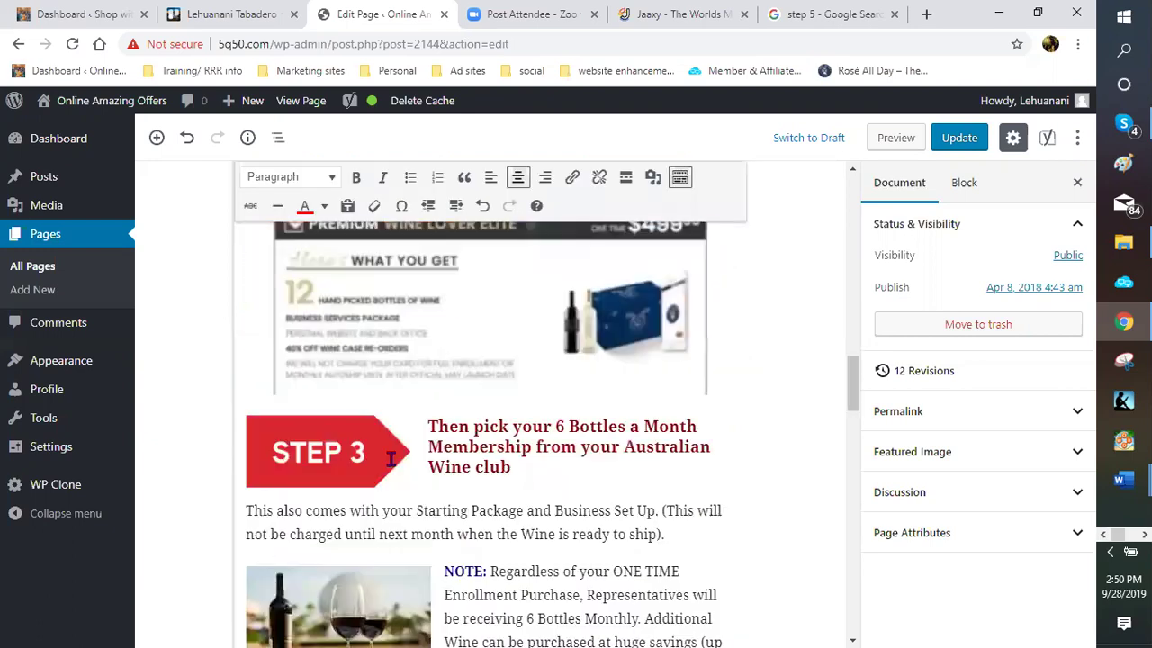
scroll(391, 459, down, 5)
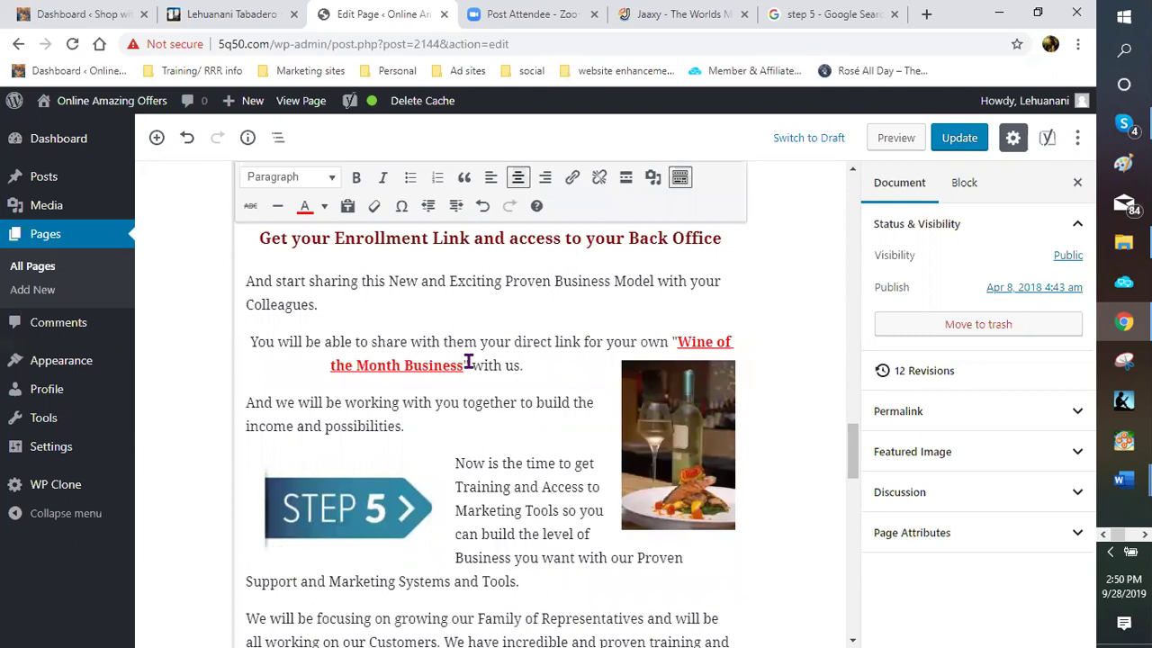
scroll(458, 465, up, 2)
scroll(519, 405, down, 2)
scroll(501, 414, down, 4)
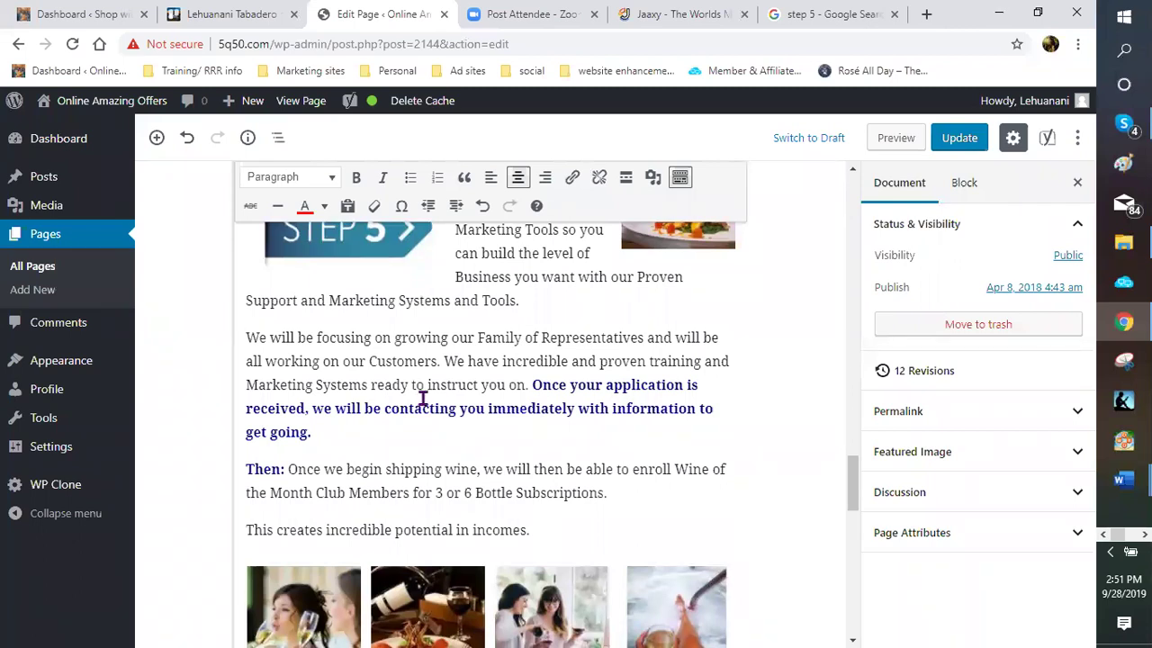
scroll(484, 422, up, 3)
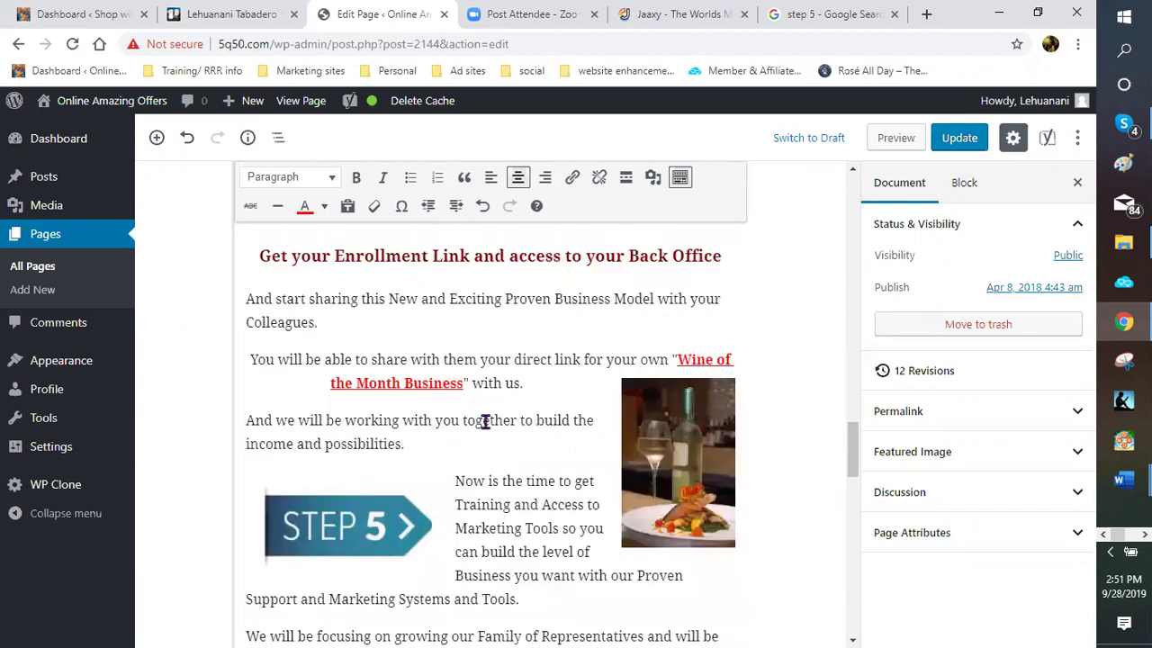
scroll(531, 464, up, 1)
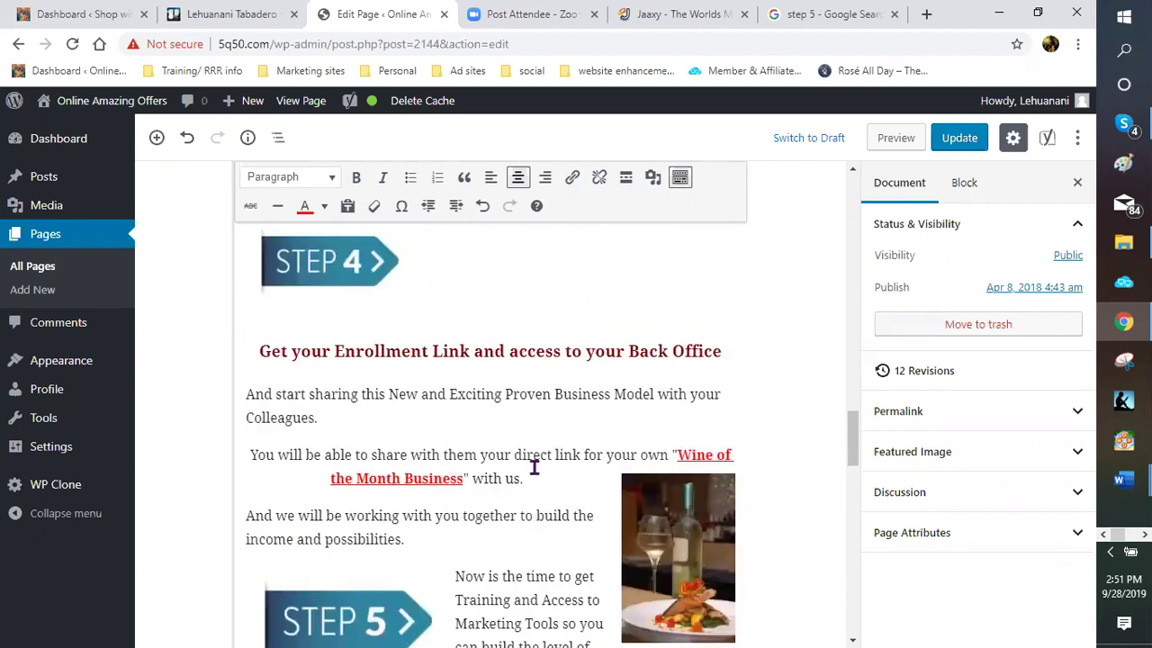
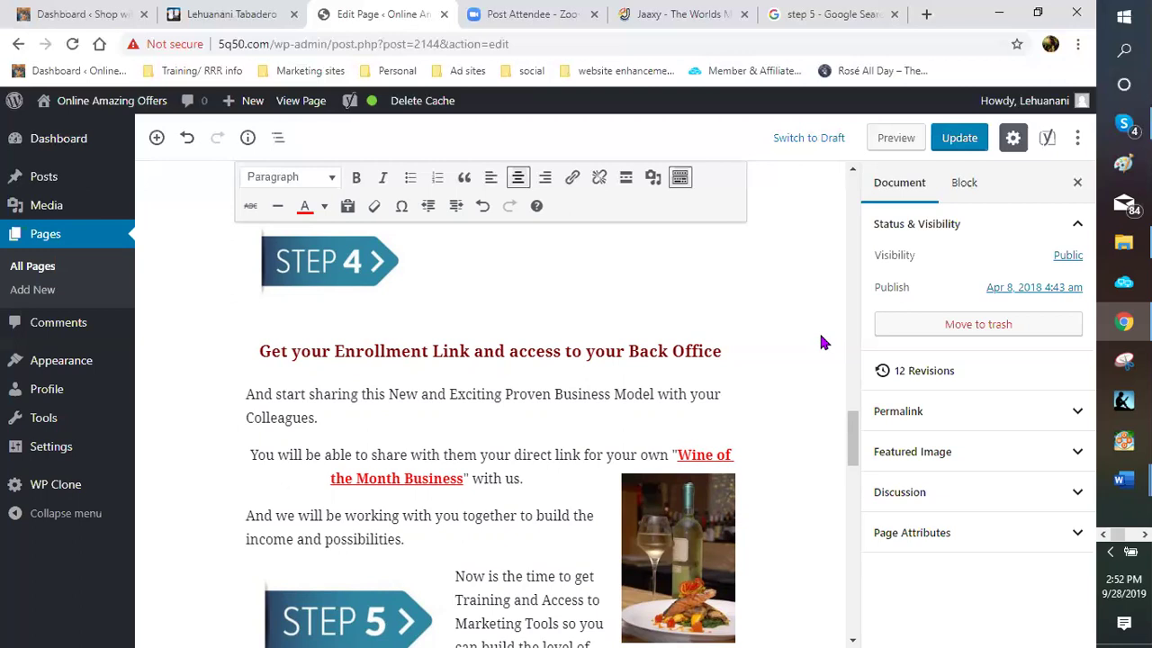
Close the Jaaxy and 'step 5 - Google Search' browser tabs
scroll(812, 342, up, 2)
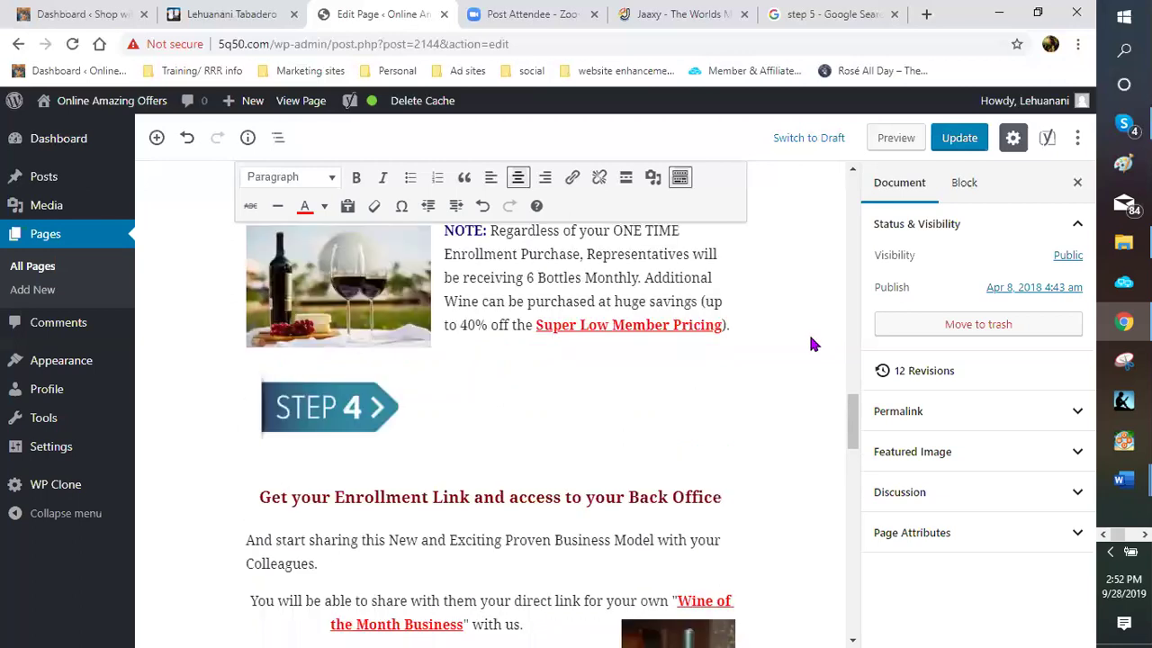
scroll(812, 343, up, 3)
scroll(811, 343, up, 2)
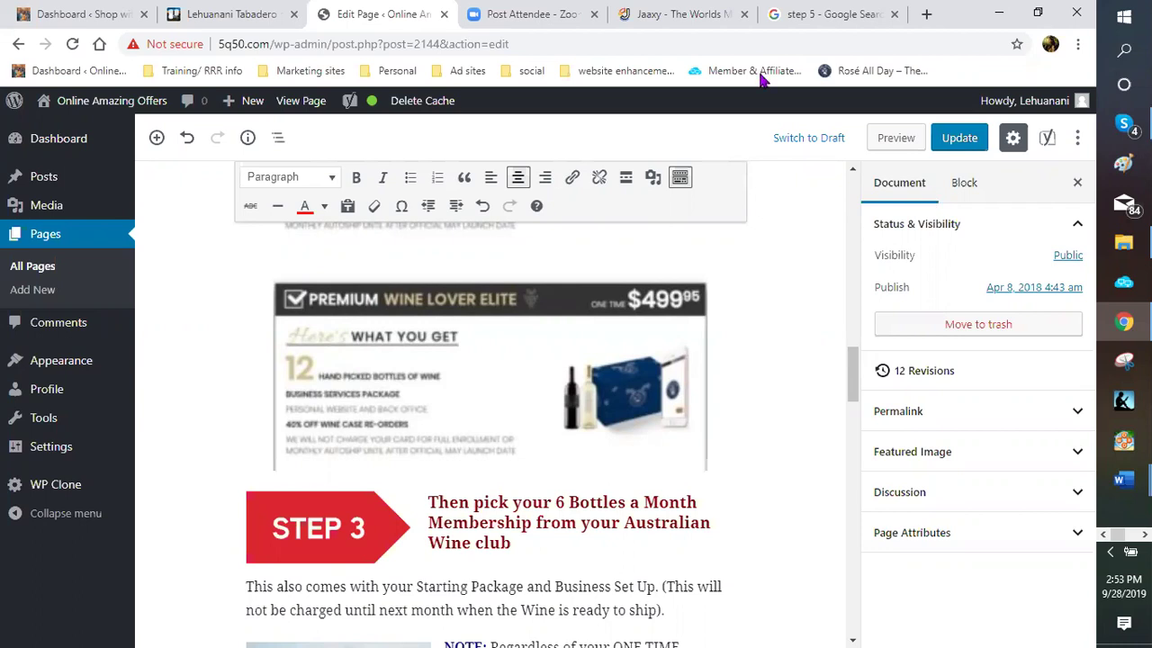
click(743, 15)
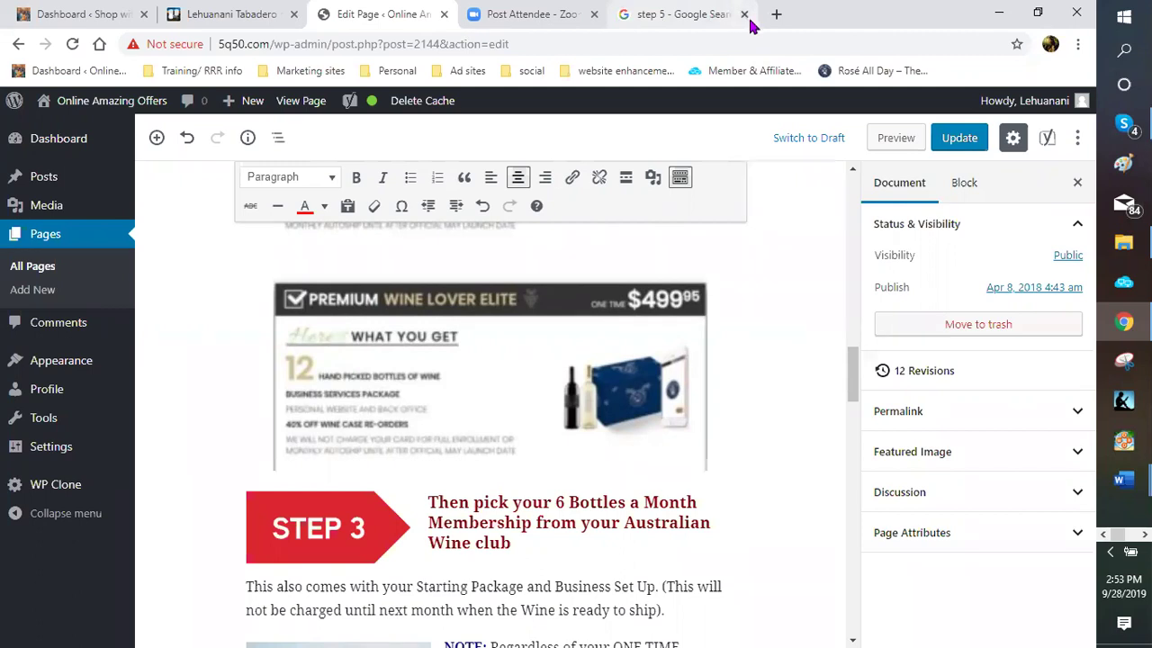
click(744, 15)
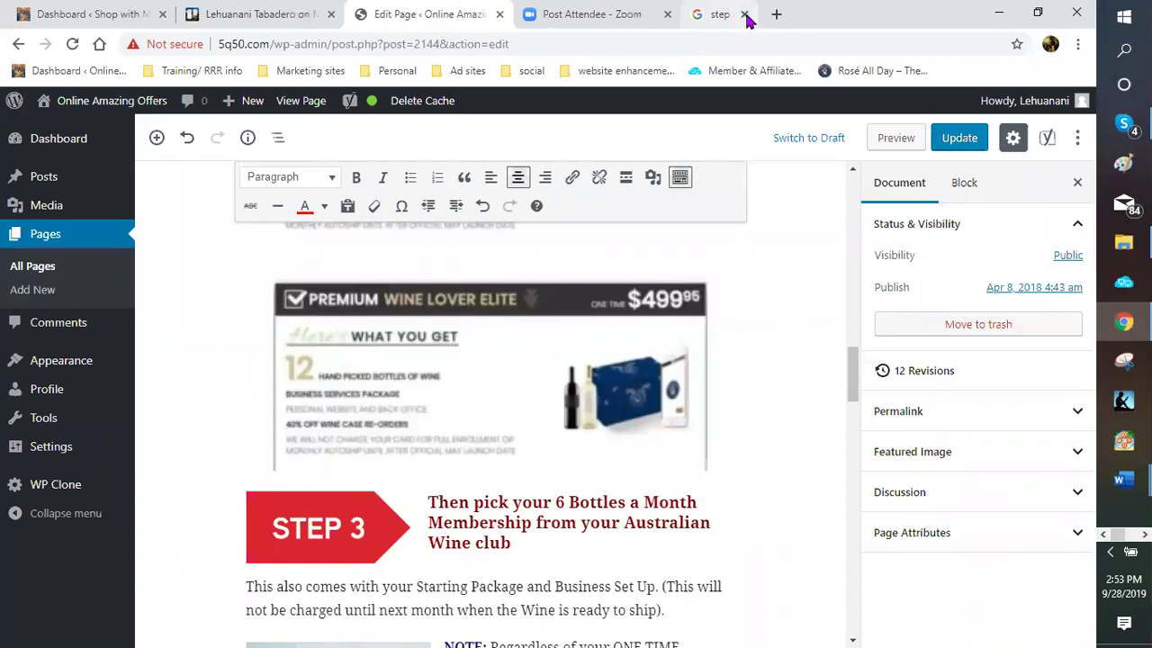
Scroll the editor to the Step 2 text above the $249.99 and $499.95 package images
scroll(850, 331, up, 2)
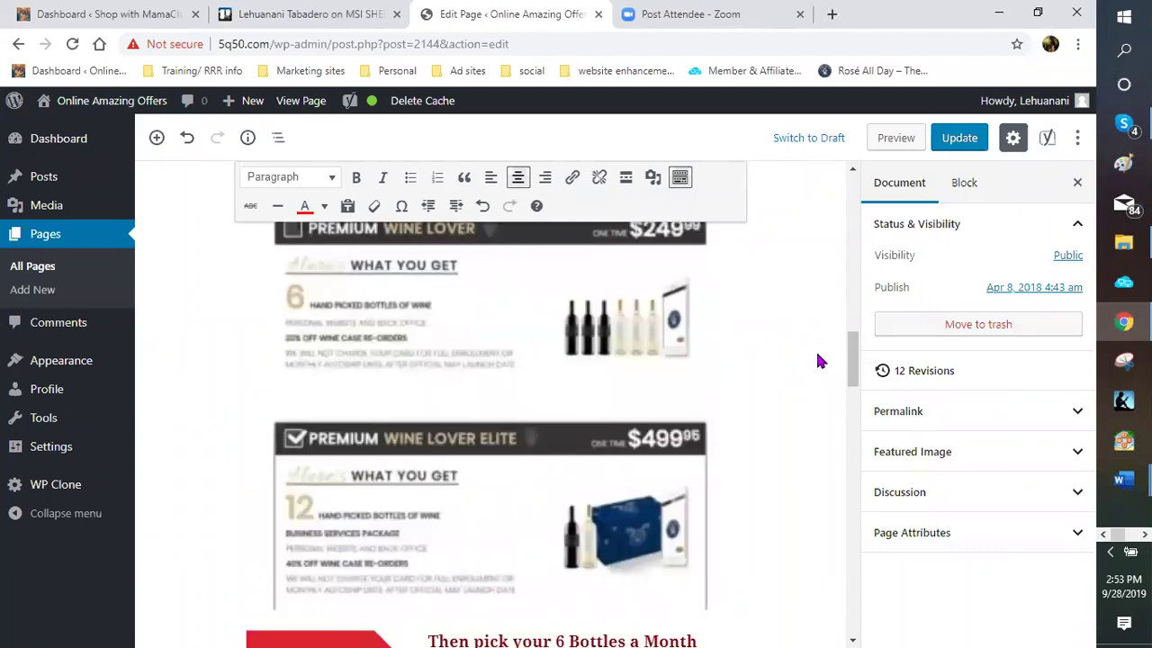
scroll(817, 354, up, 5)
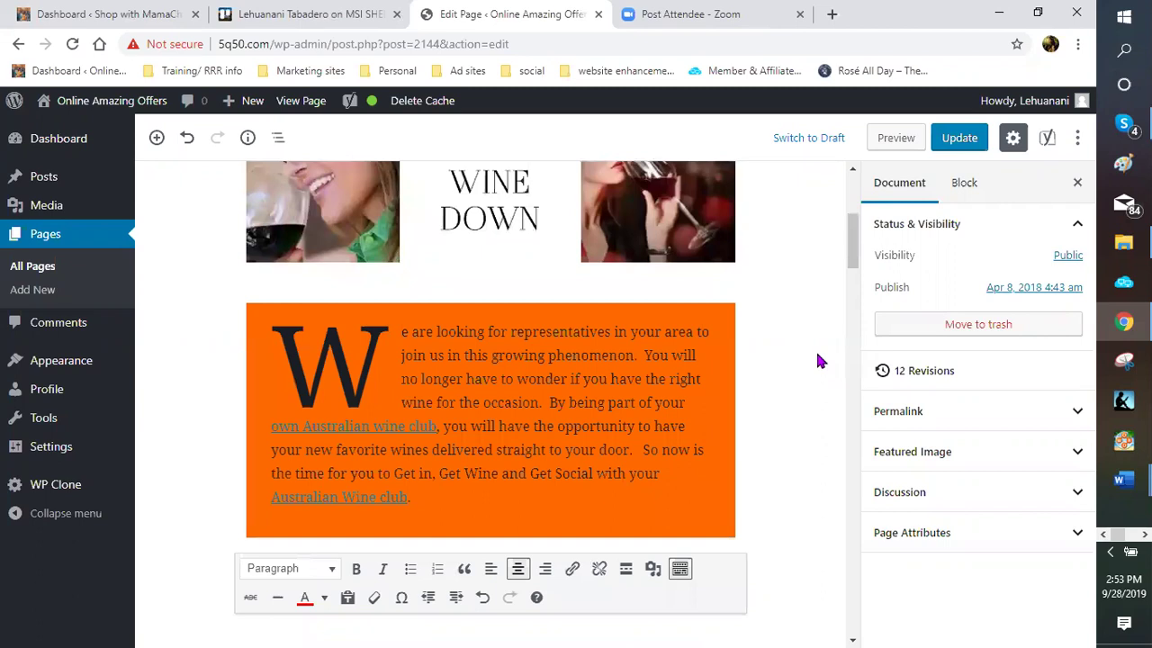
scroll(819, 360, up, 3)
scroll(818, 360, down, 1)
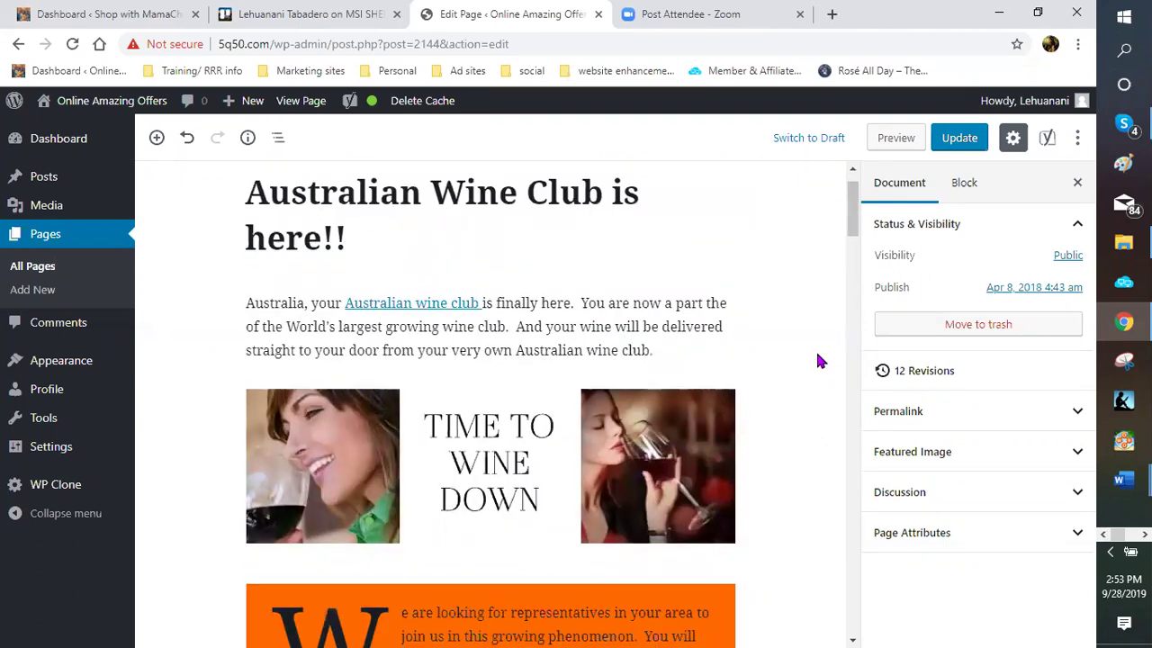
scroll(818, 360, down, 1)
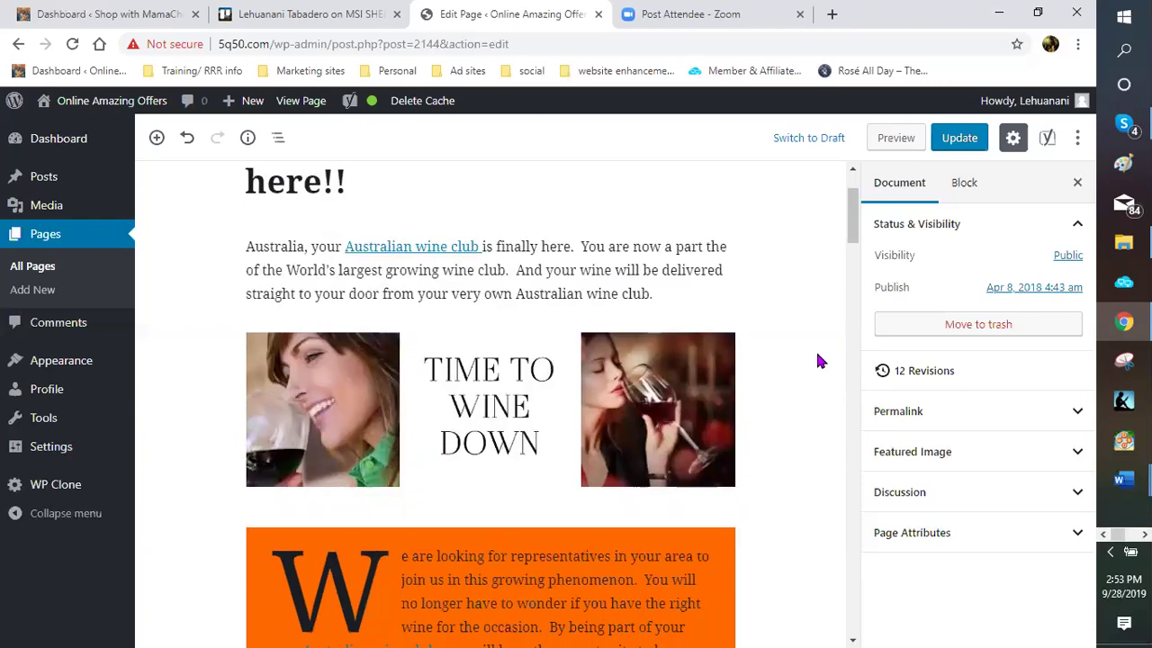
scroll(819, 360, down, 1)
scroll(819, 360, down, 7)
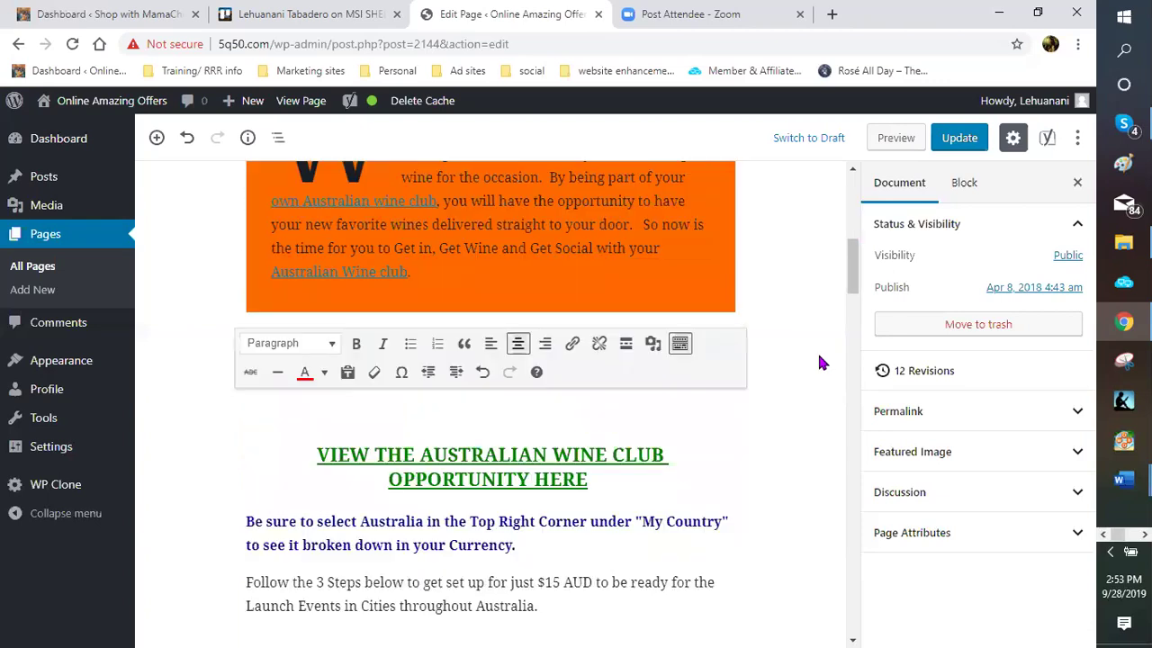
scroll(817, 350, down, 7)
scroll(795, 358, down, 6)
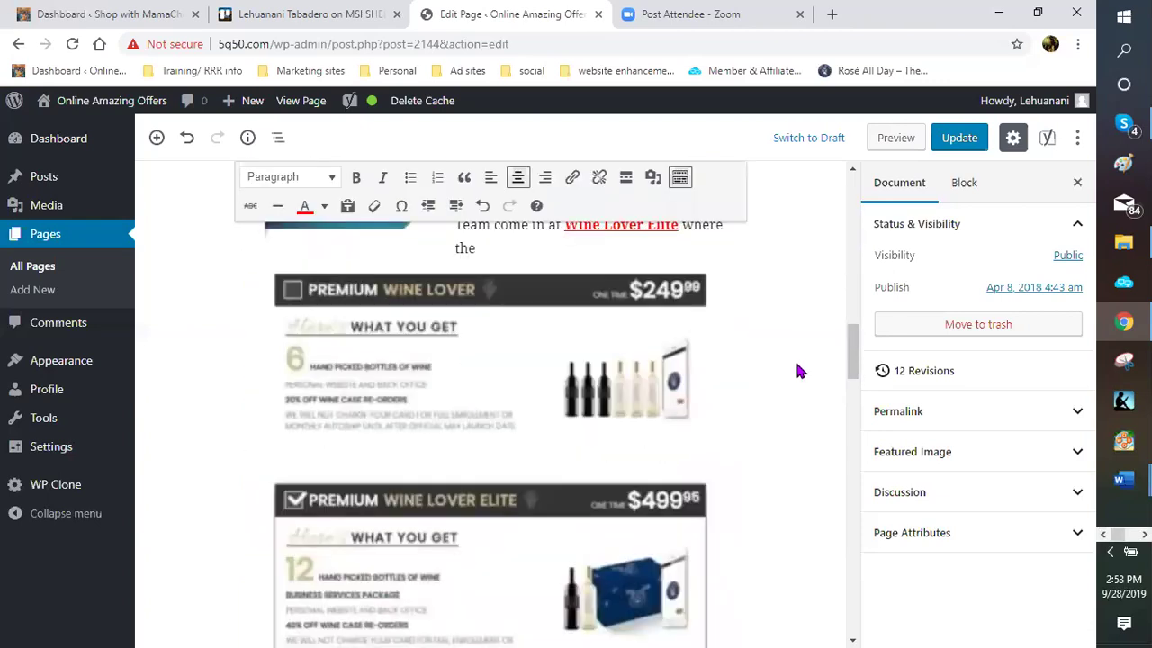
scroll(789, 373, down, 1)
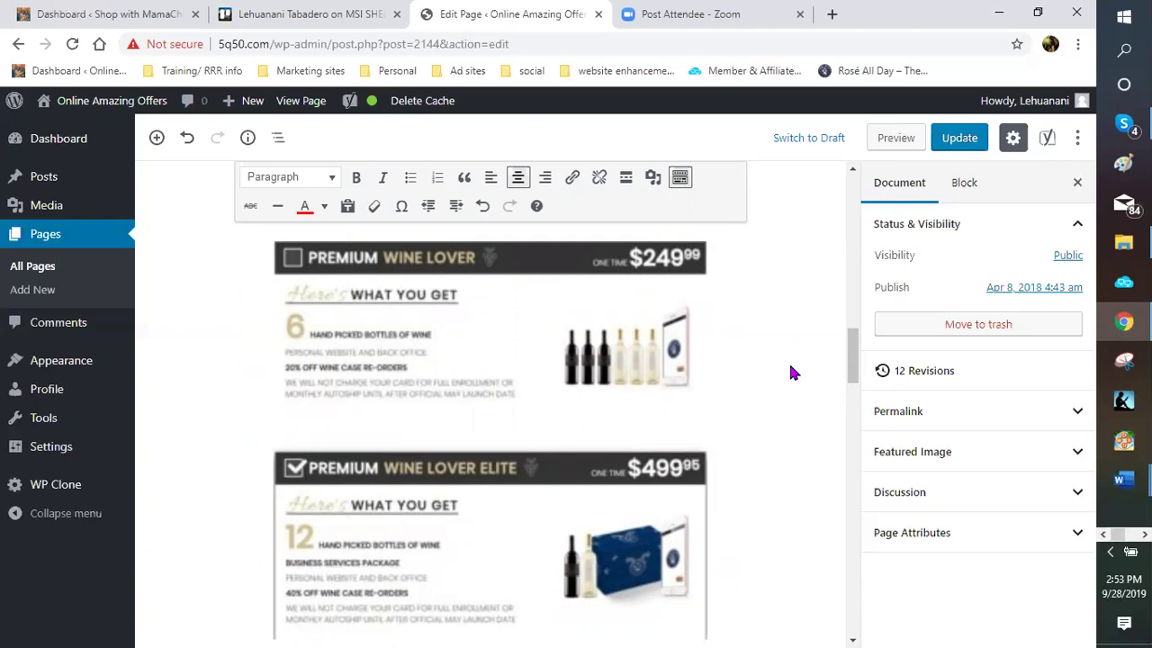
scroll(791, 371, down, 2)
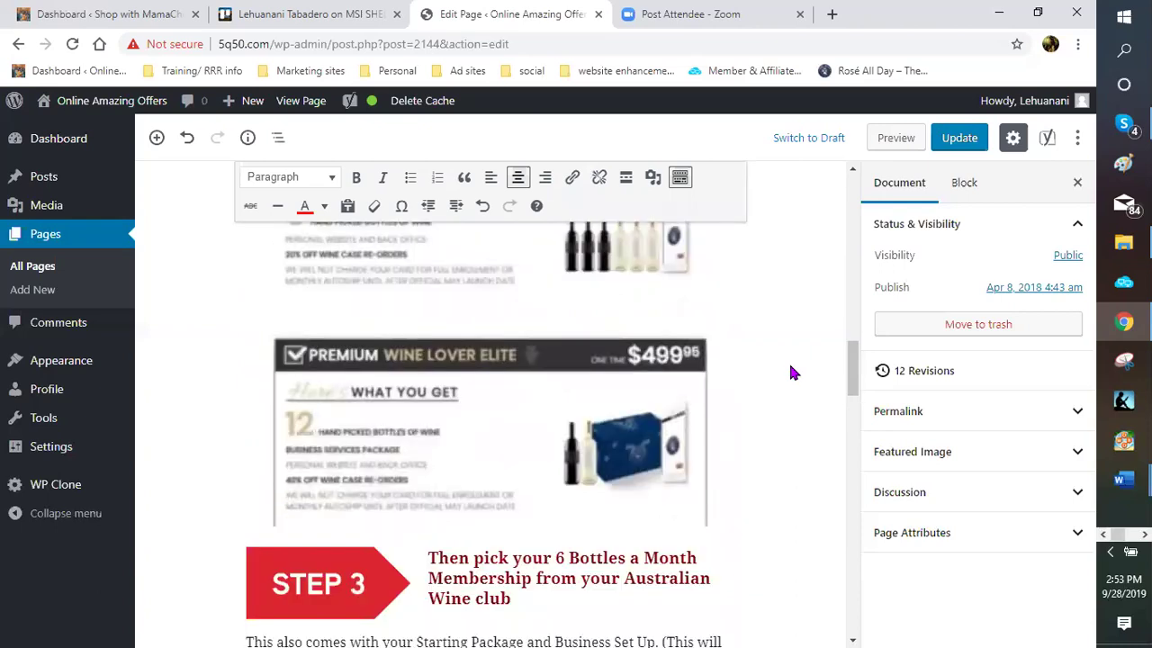
scroll(791, 371, up, 1)
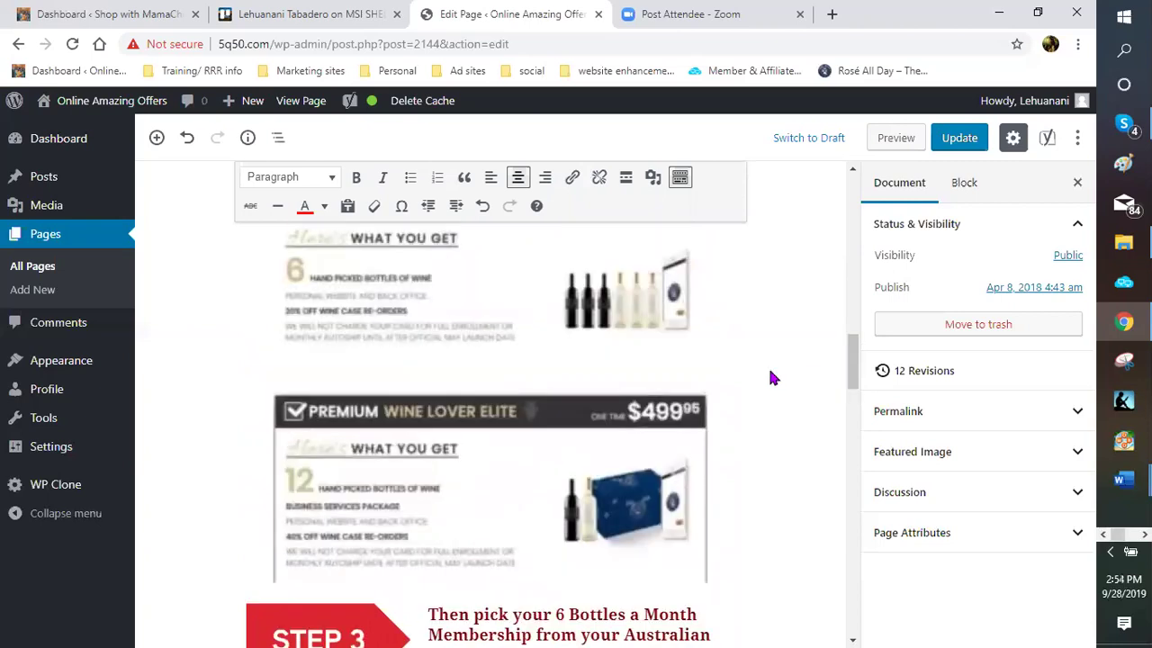
scroll(771, 375, up, 1)
scroll(772, 375, up, 1)
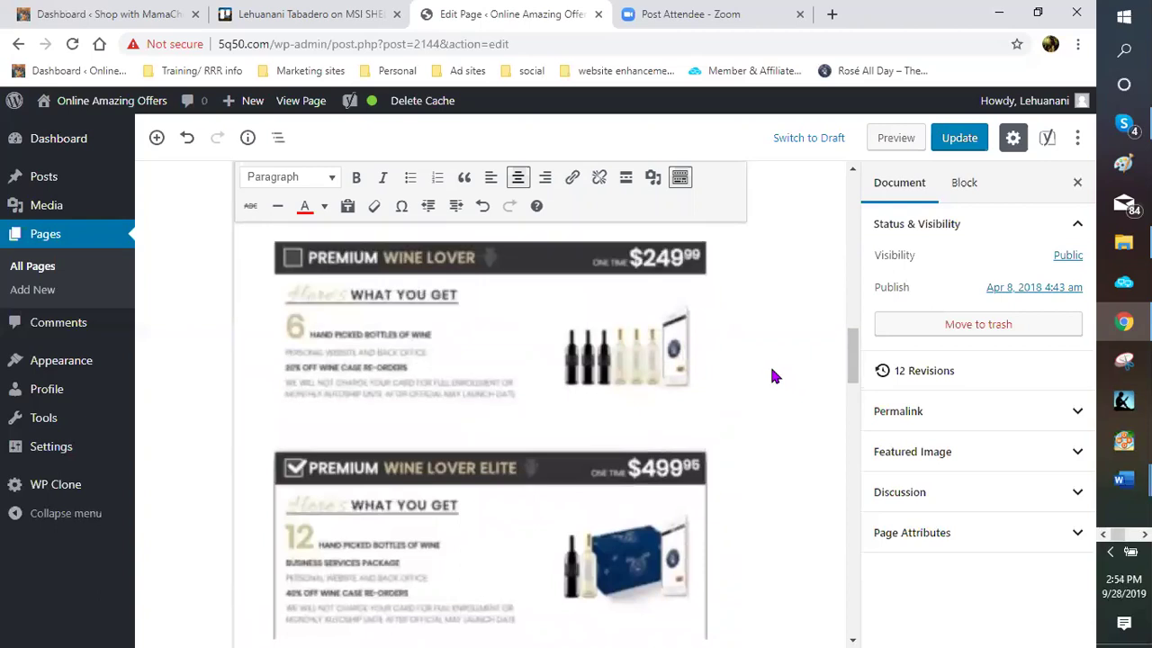
scroll(778, 373, up, 2)
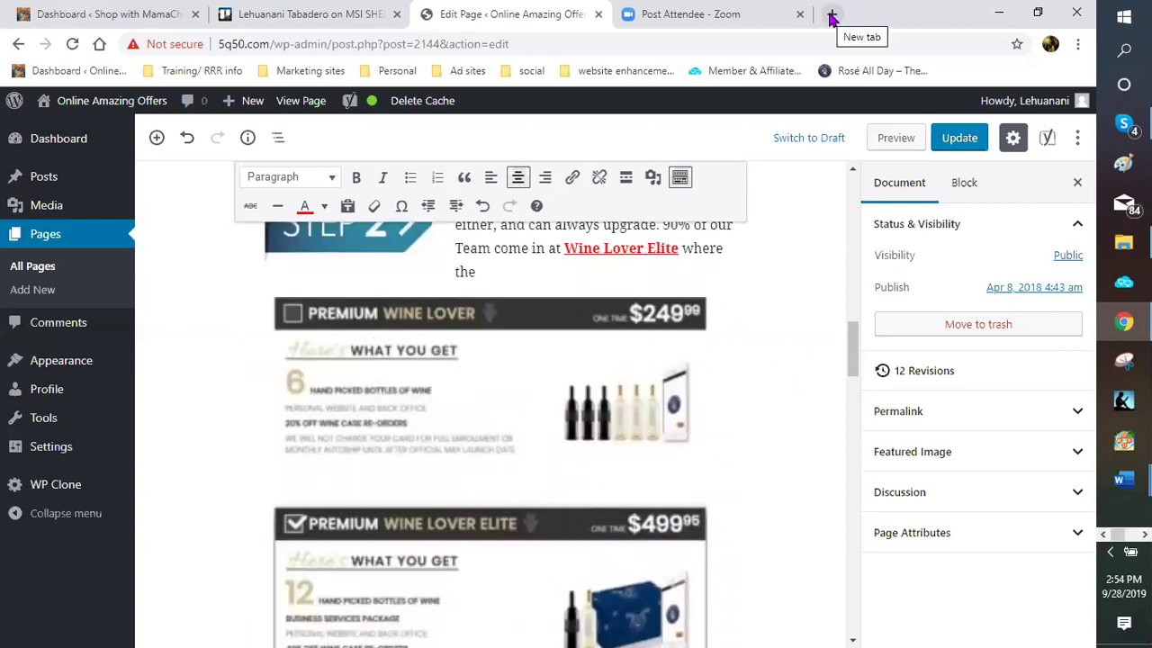
In a new tab, launch the Direct Cellars Wine Club site from its shortcut
key(ctrl+t)
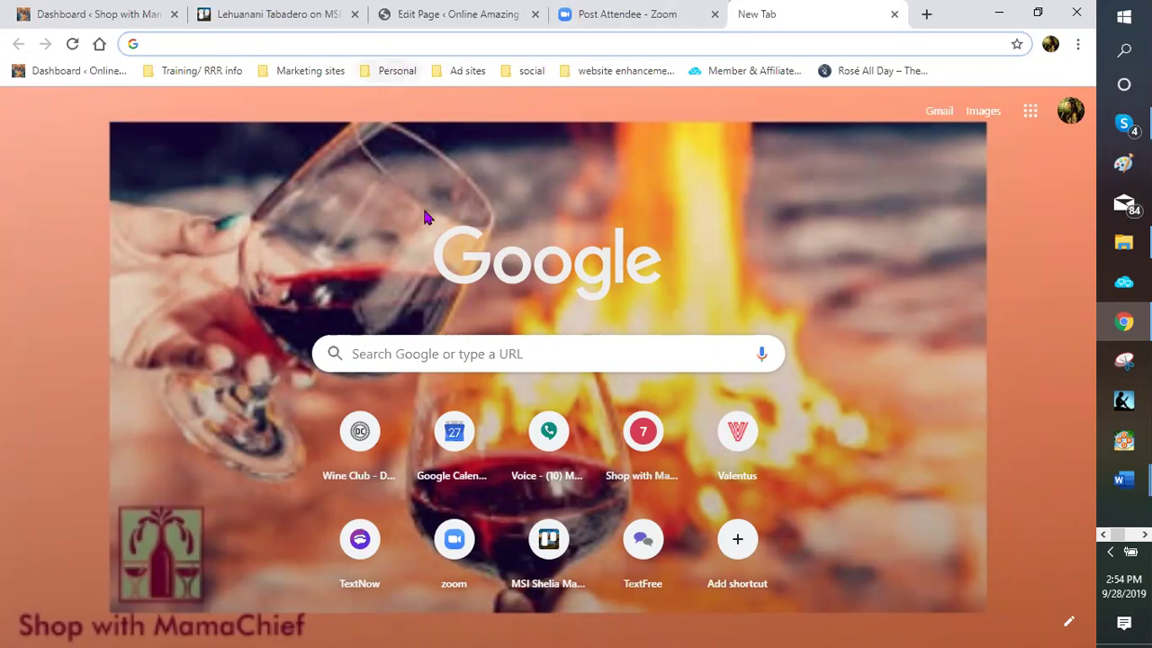
click(357, 454)
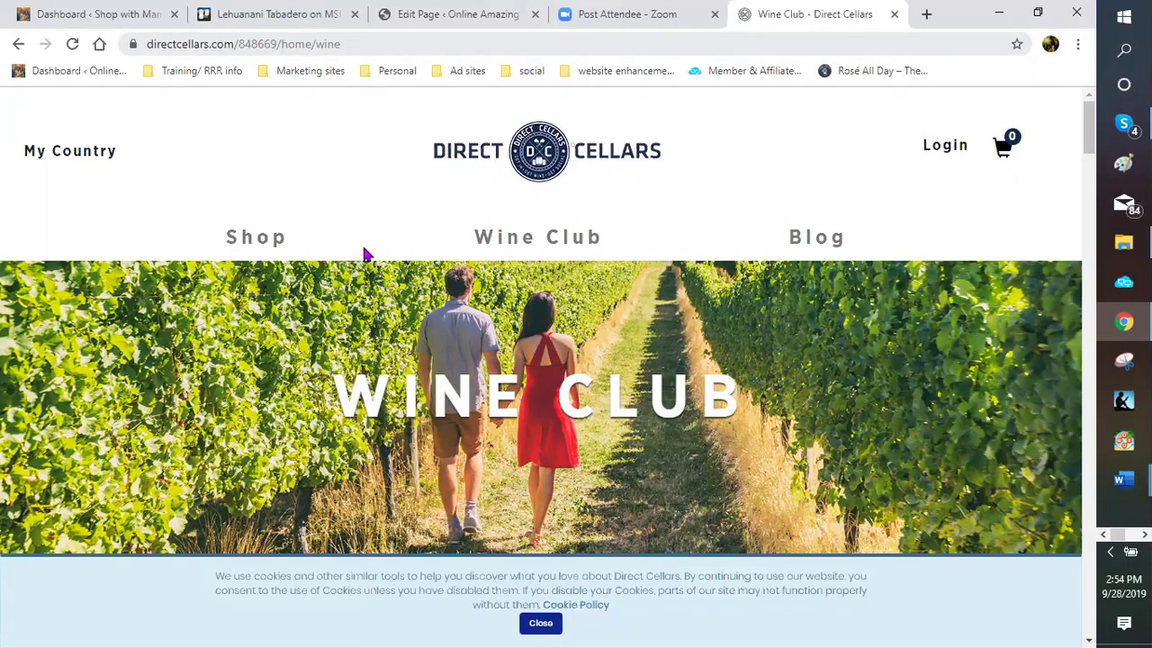
scroll(412, 315, down, 2)
scroll(411, 290, down, 3)
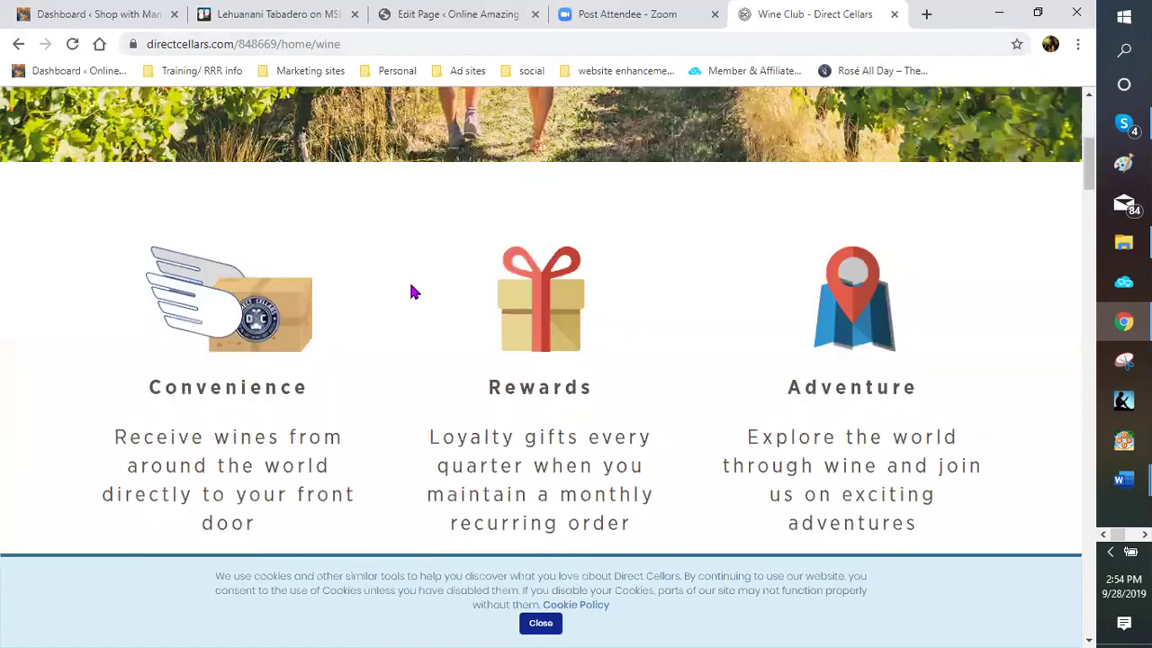
scroll(367, 118, up, 5)
click(349, 44)
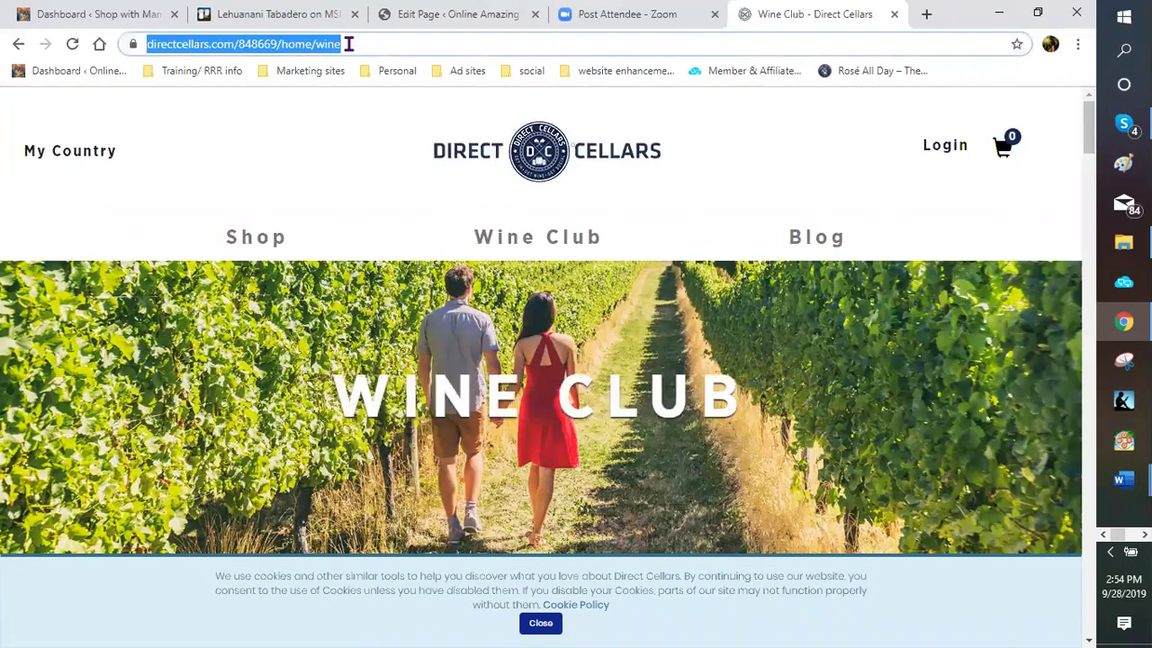
click(454, 44)
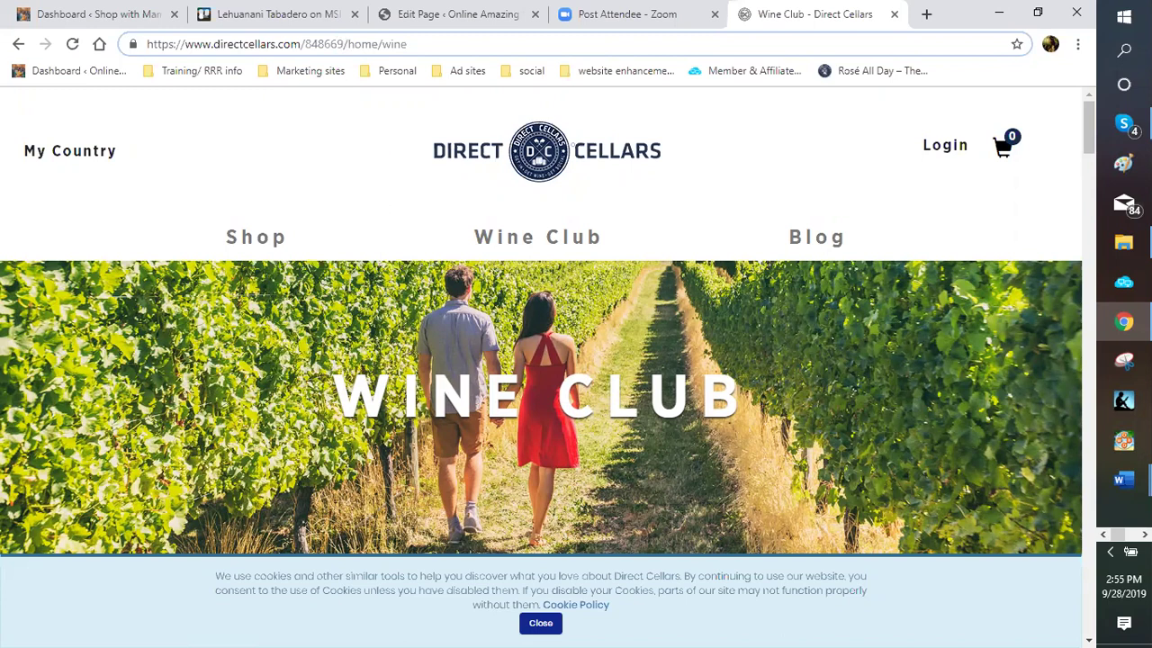
Preview the open Word documents from the taskbar, then return to the wine page
click(1123, 479)
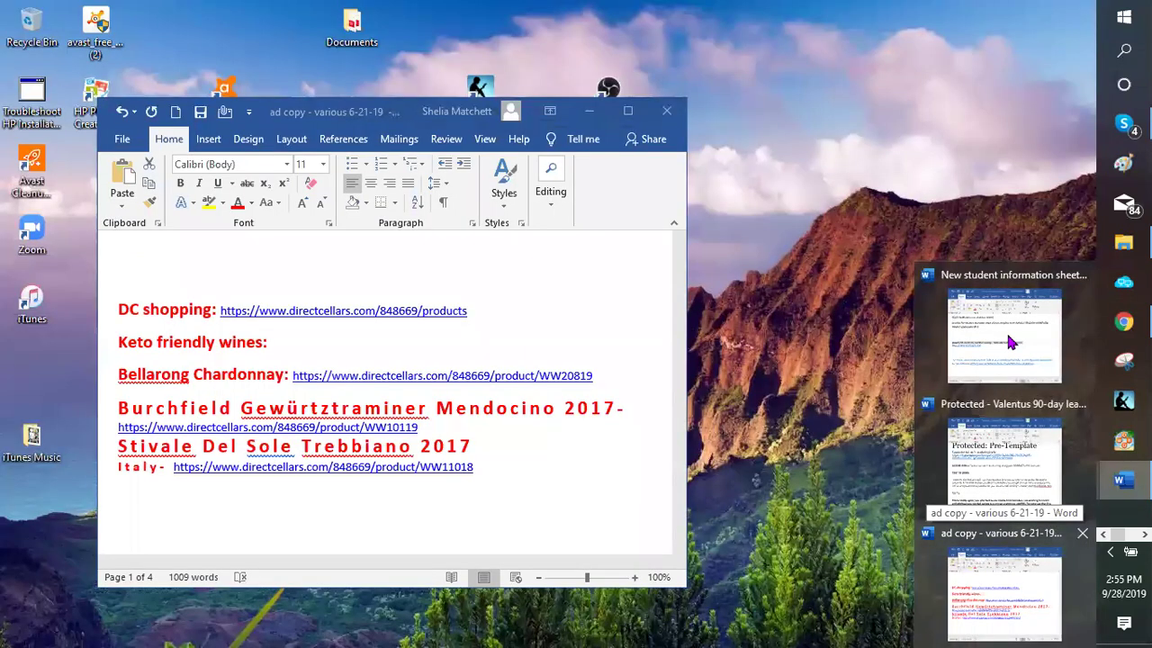
mouse_move(956, 312)
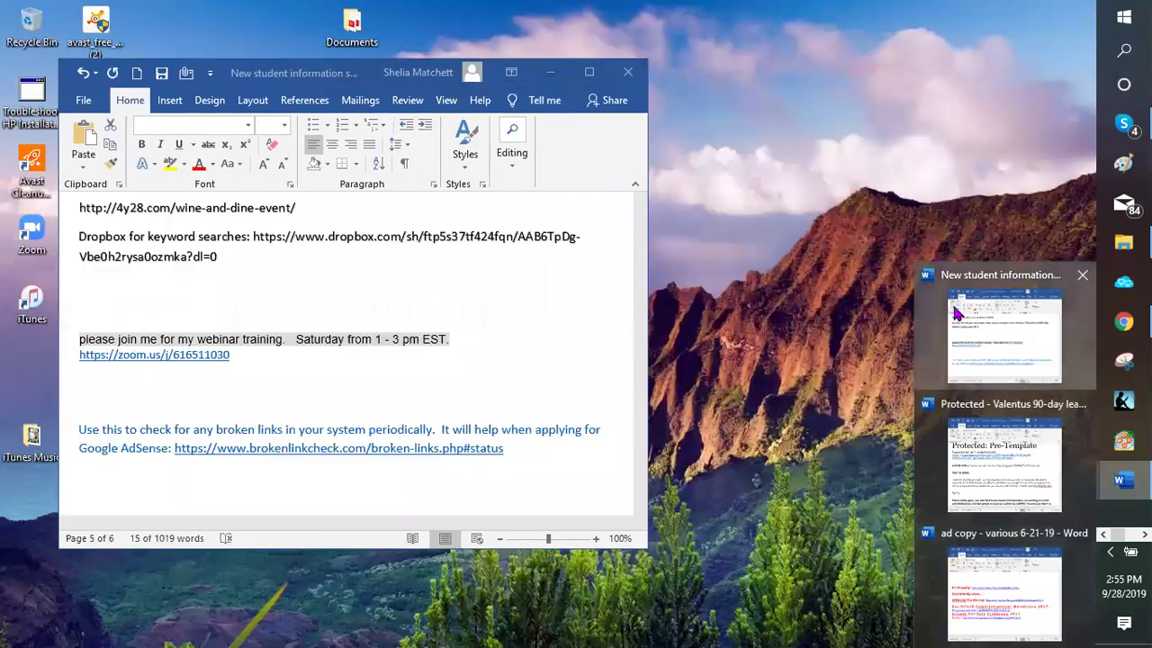
click(779, 340)
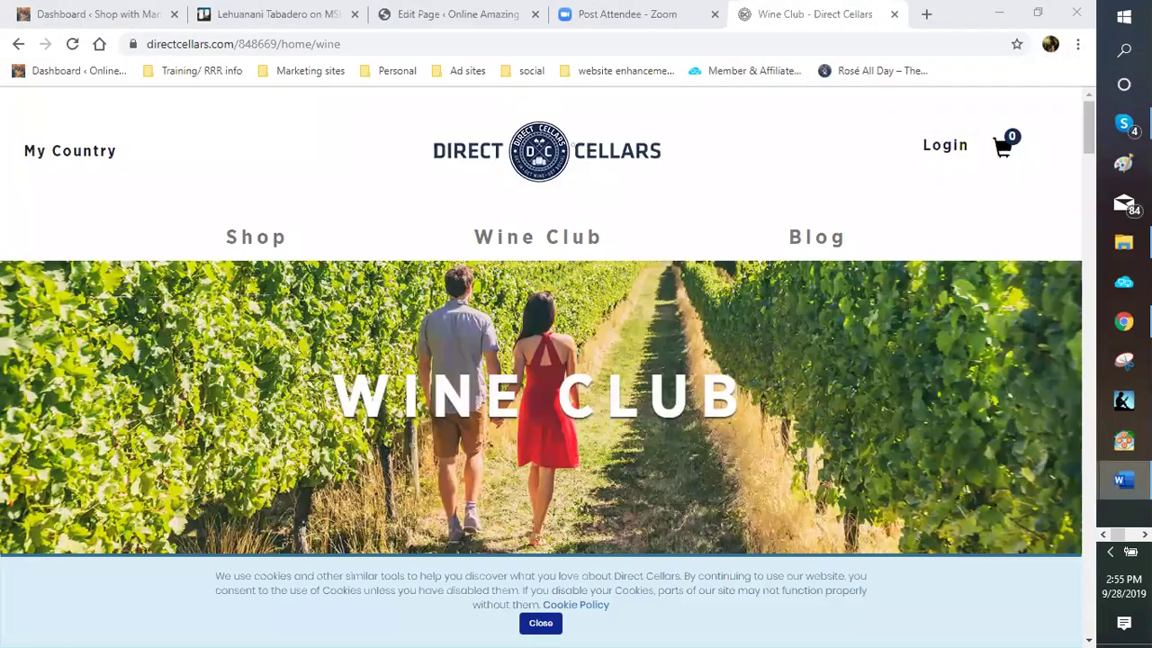
mouse_move(1123, 481)
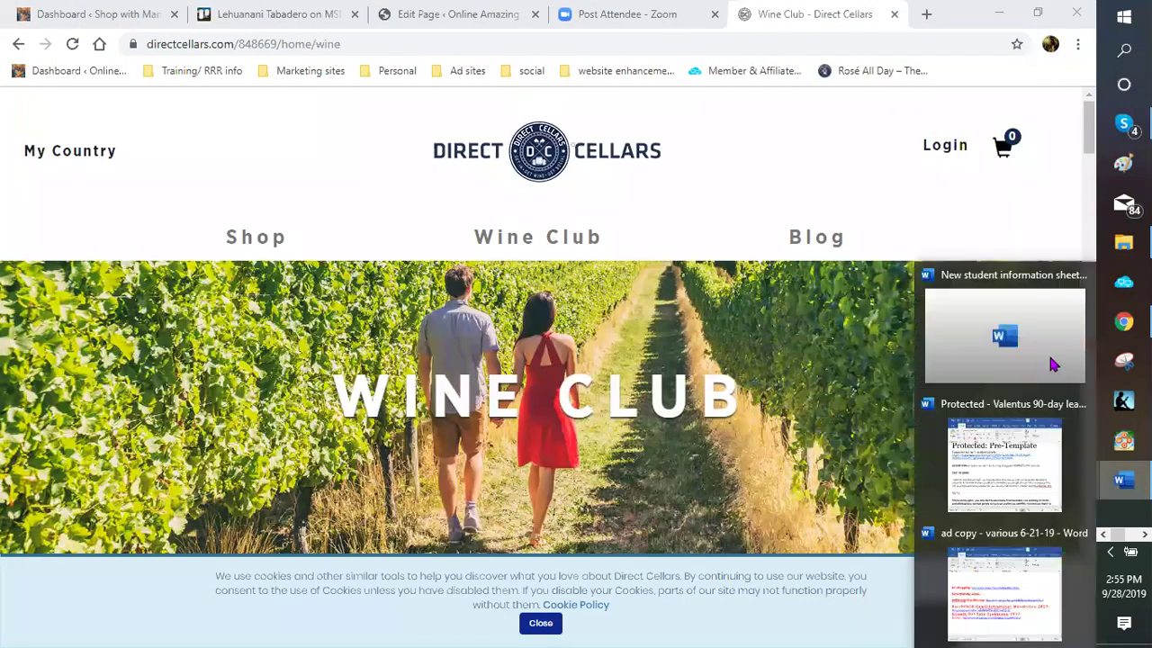
mouse_move(1027, 334)
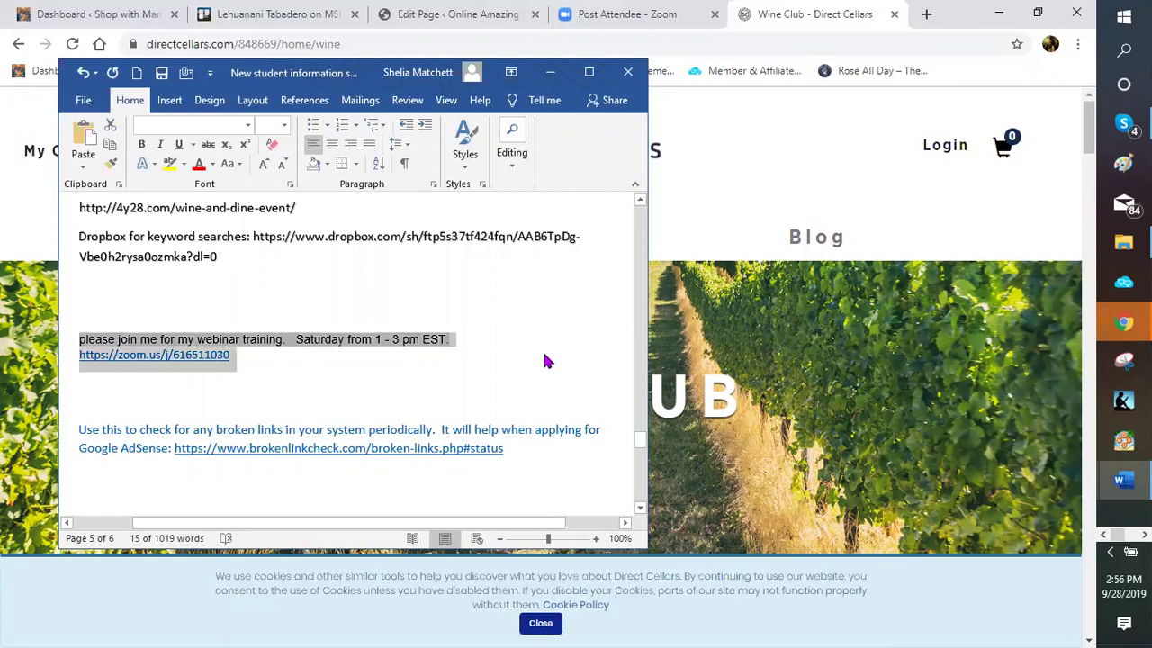
Find the Direct Cellars section and select the whole enrollment join link line
scroll(573, 332, up, 8)
scroll(540, 337, up, 5)
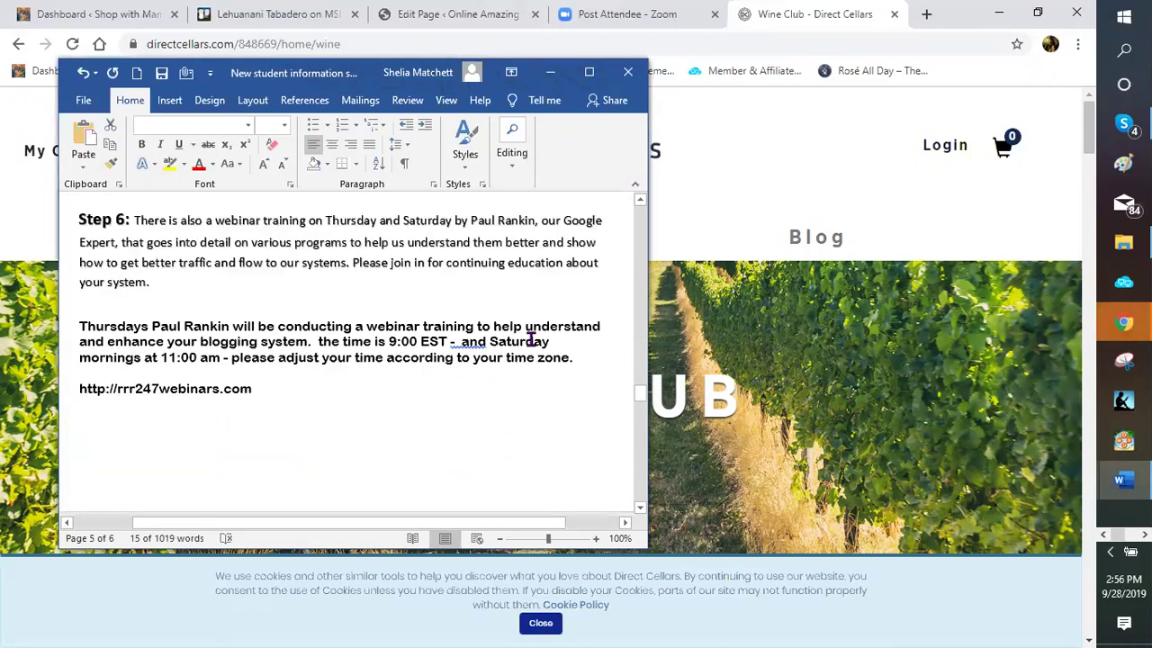
scroll(514, 333, up, 5)
scroll(497, 333, up, 2)
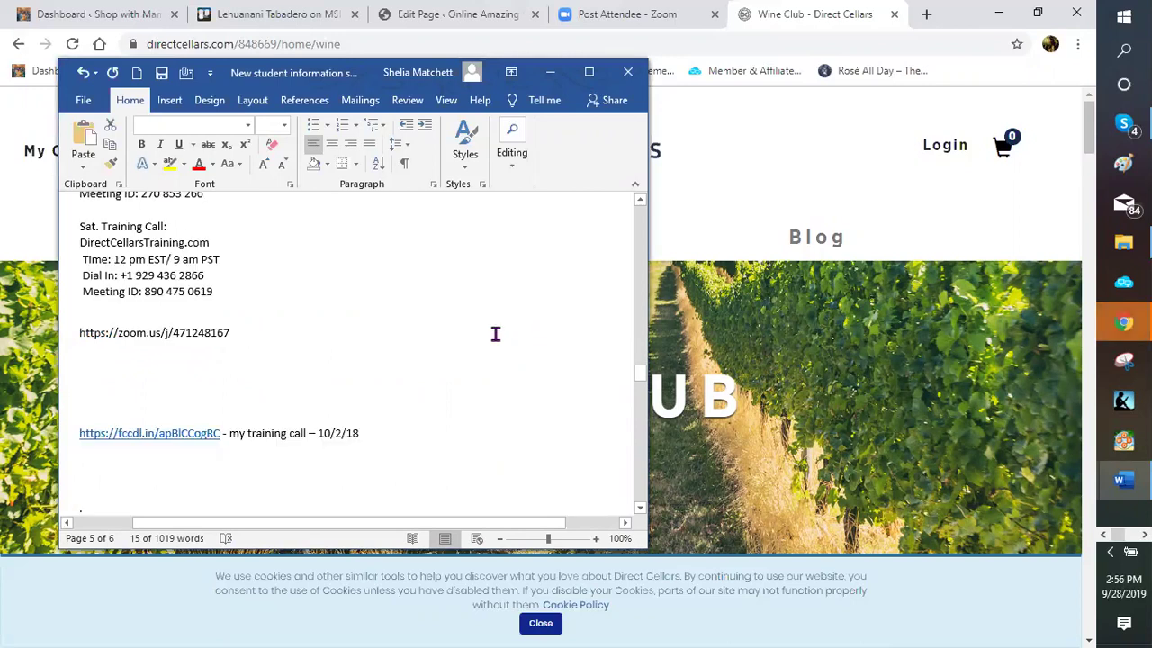
scroll(387, 355, up, 4)
scroll(376, 335, up, 4)
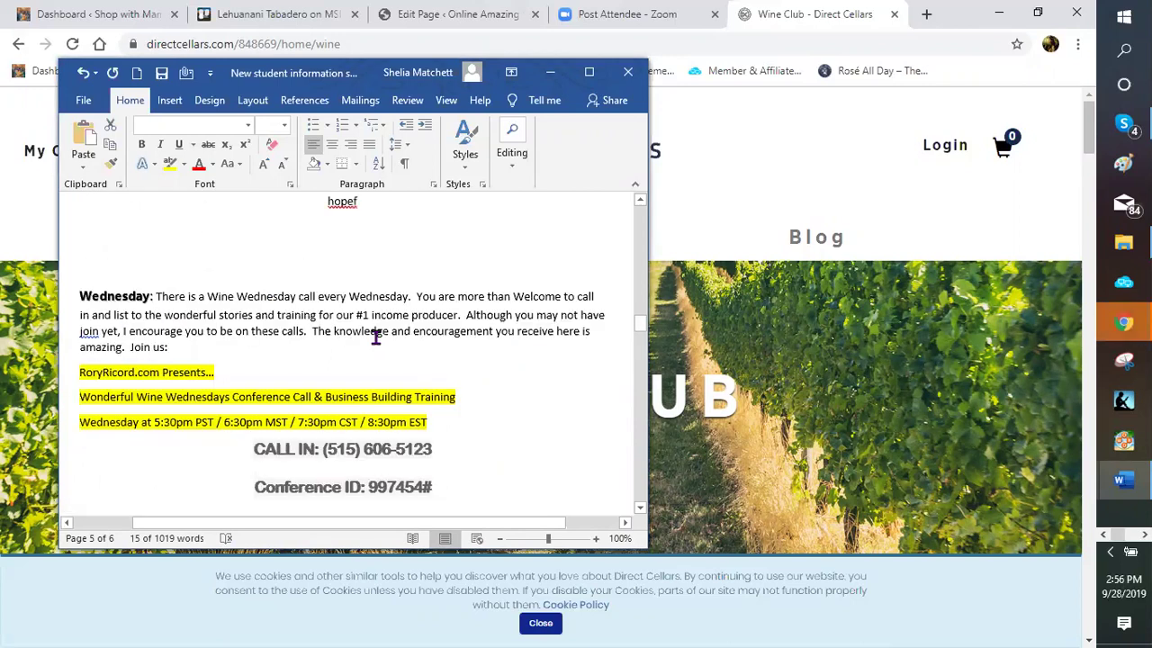
scroll(381, 328, up, 3)
scroll(381, 327, up, 3)
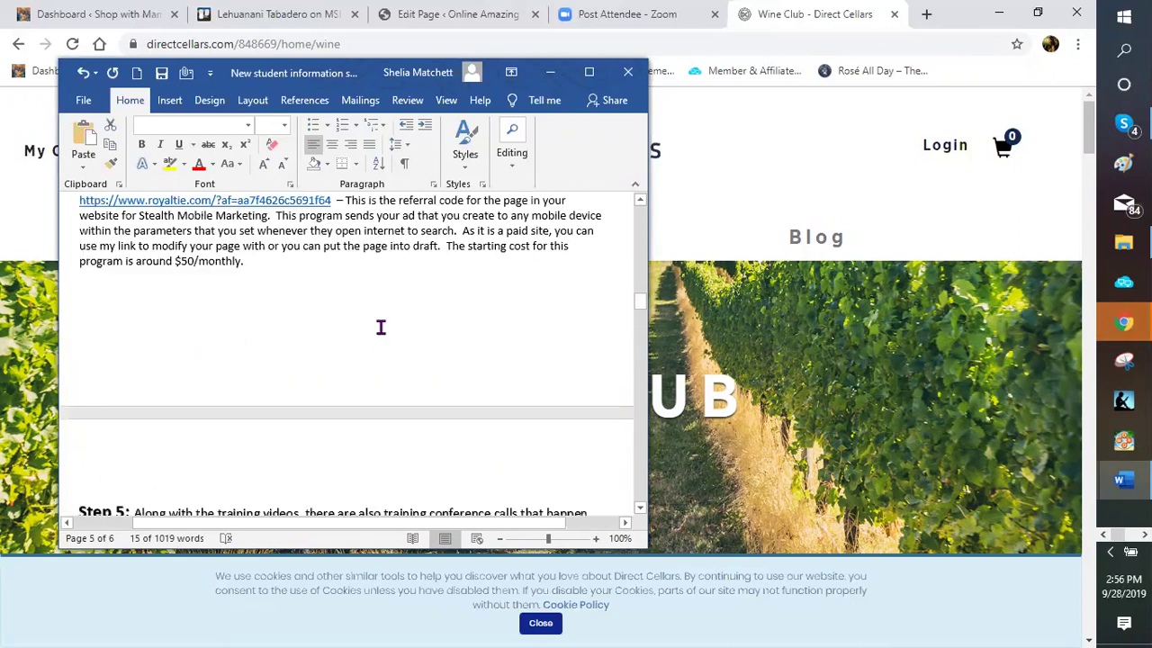
scroll(385, 320, up, 3)
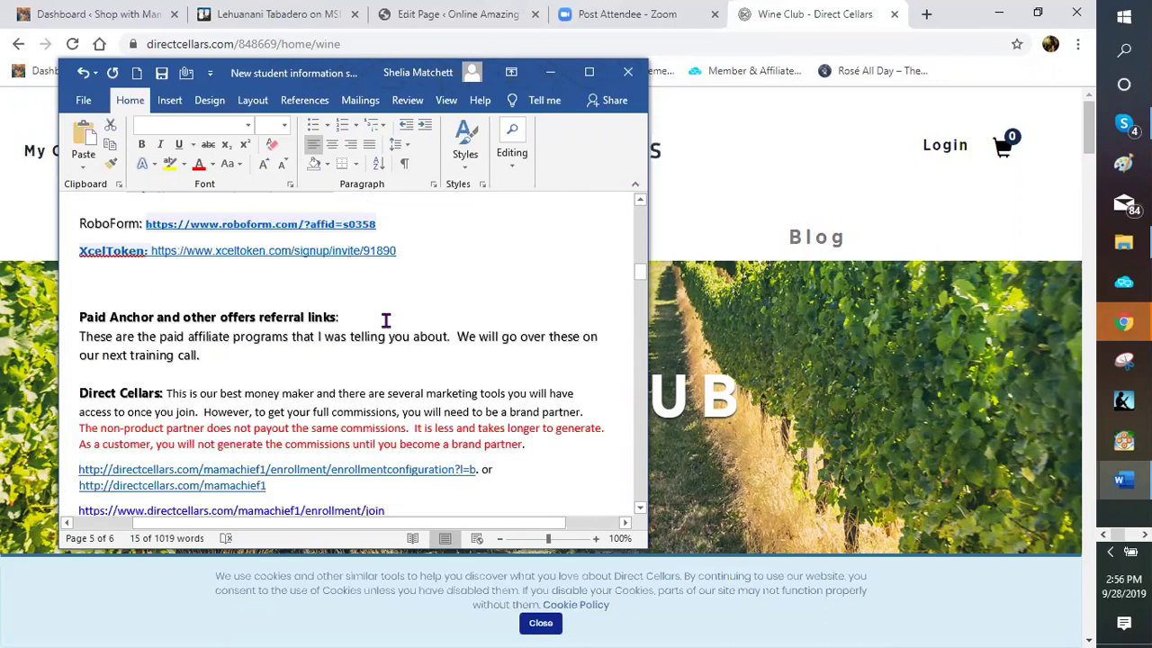
scroll(385, 320, up, 3)
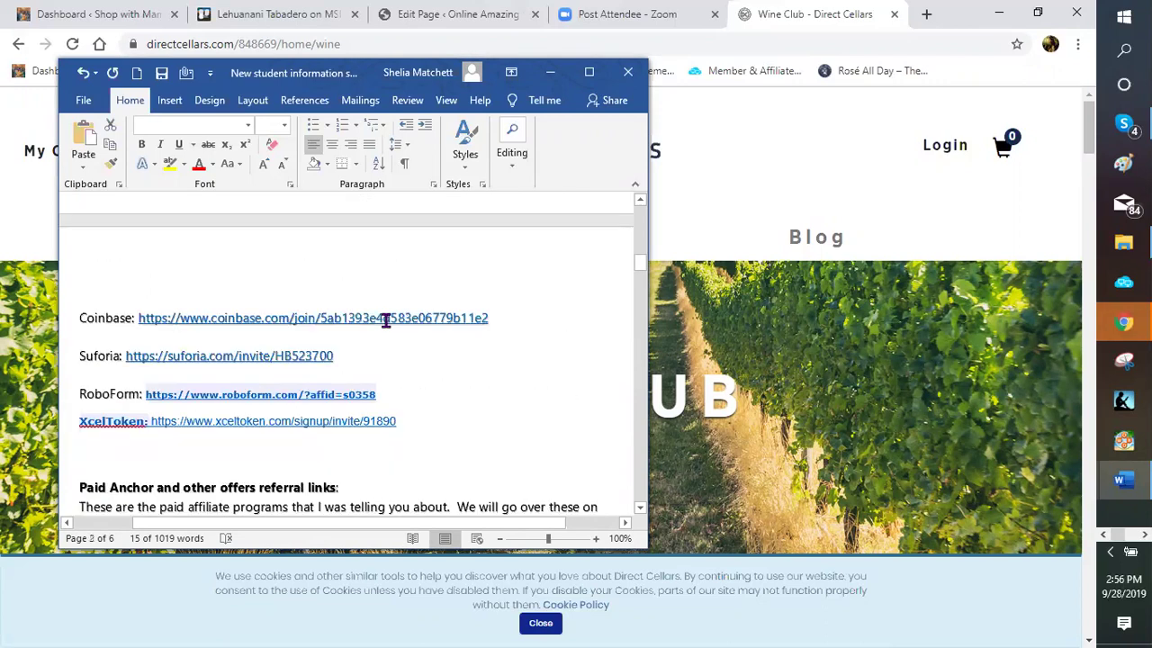
scroll(385, 320, down, 3)
scroll(319, 450, down, 3)
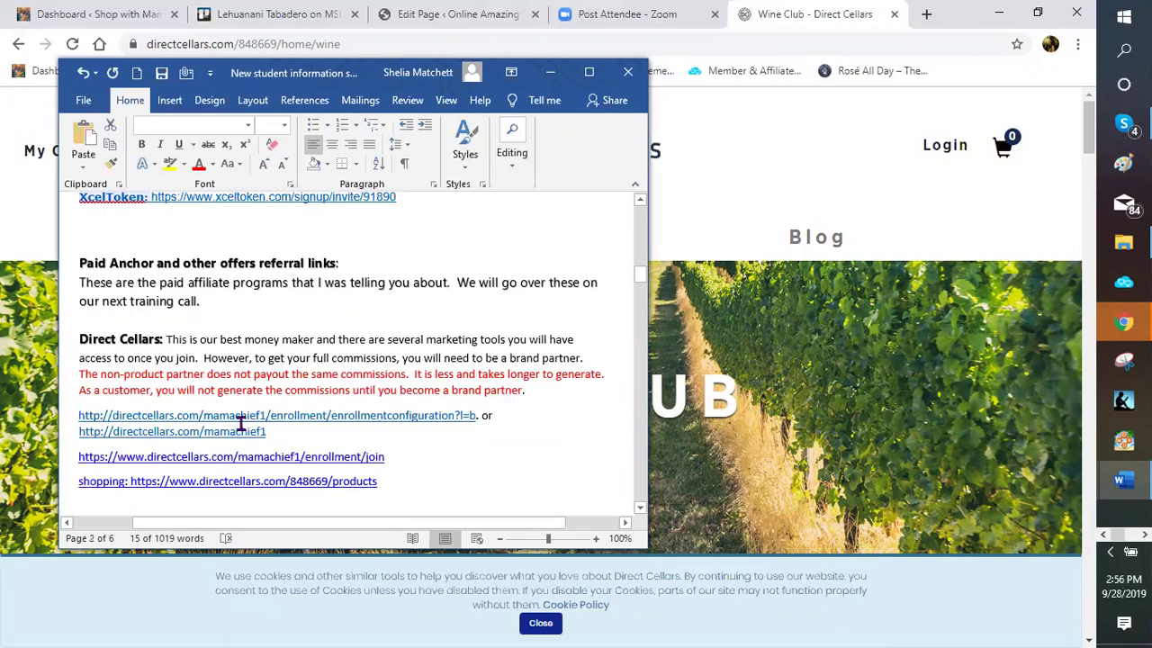
scroll(169, 385, down, 2)
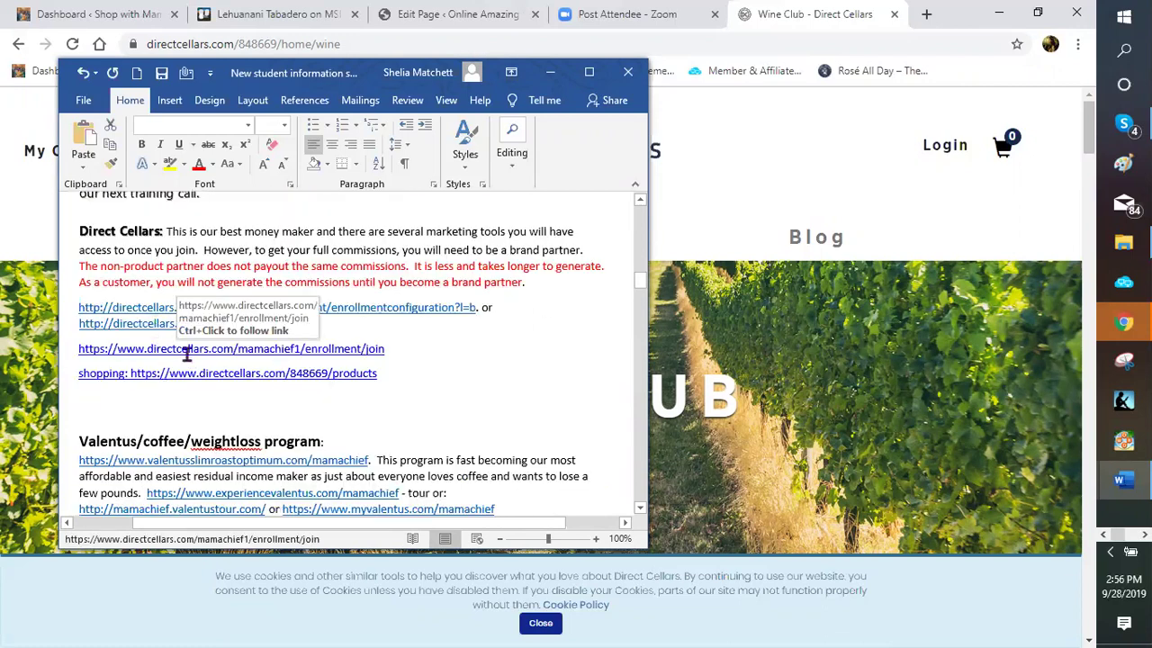
drag(383, 348, 163, 348)
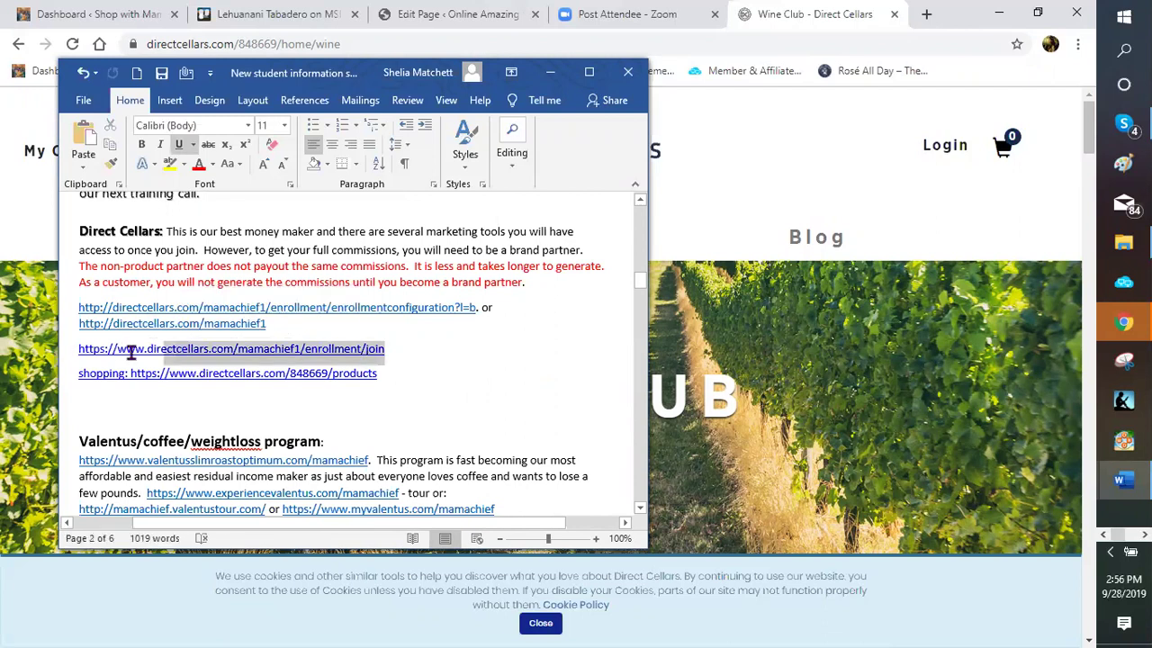
triple_click(131, 353)
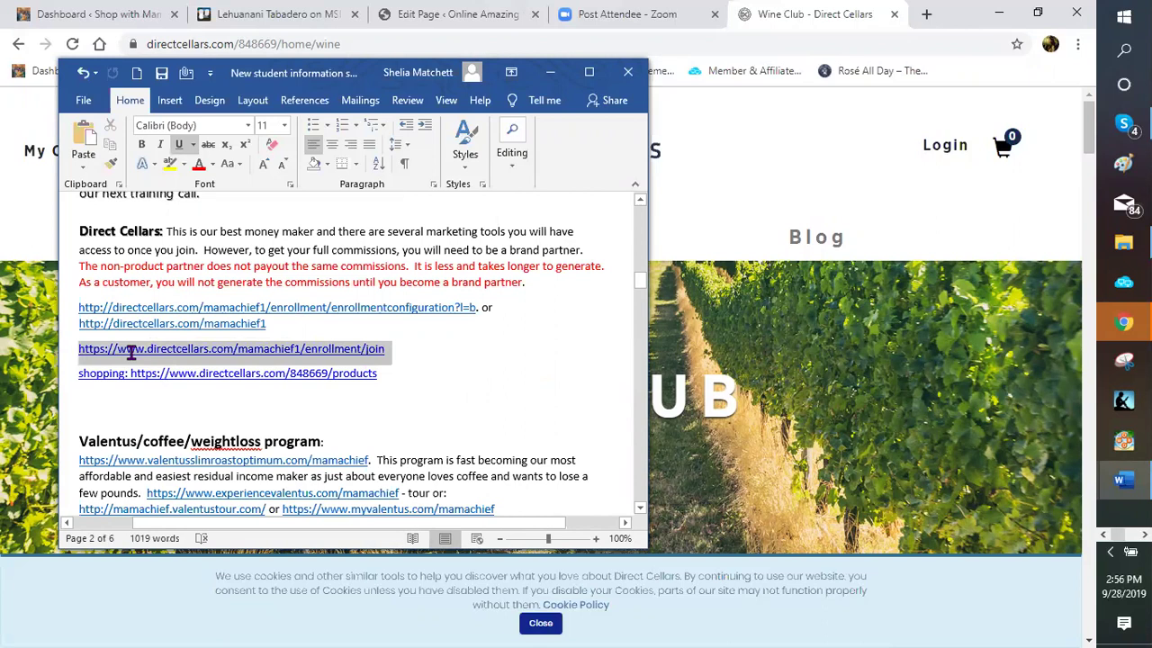
right_click(133, 352)
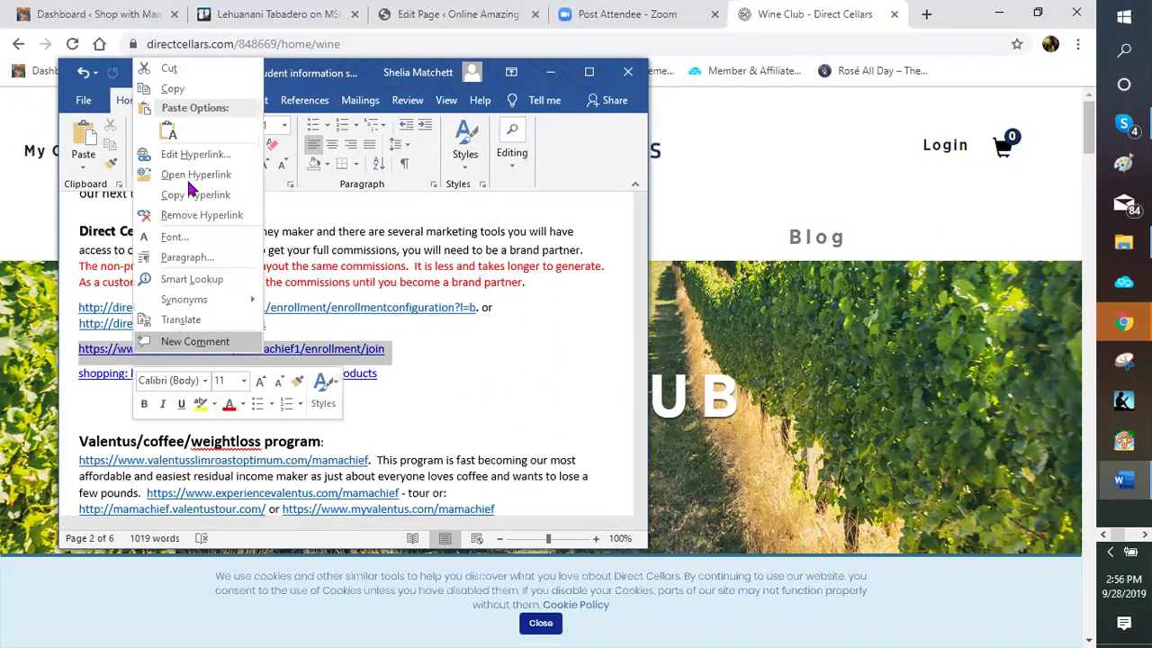
Copy the Direct Cellars enrollment join link's web address with Copy Hyperlink
click(232, 194)
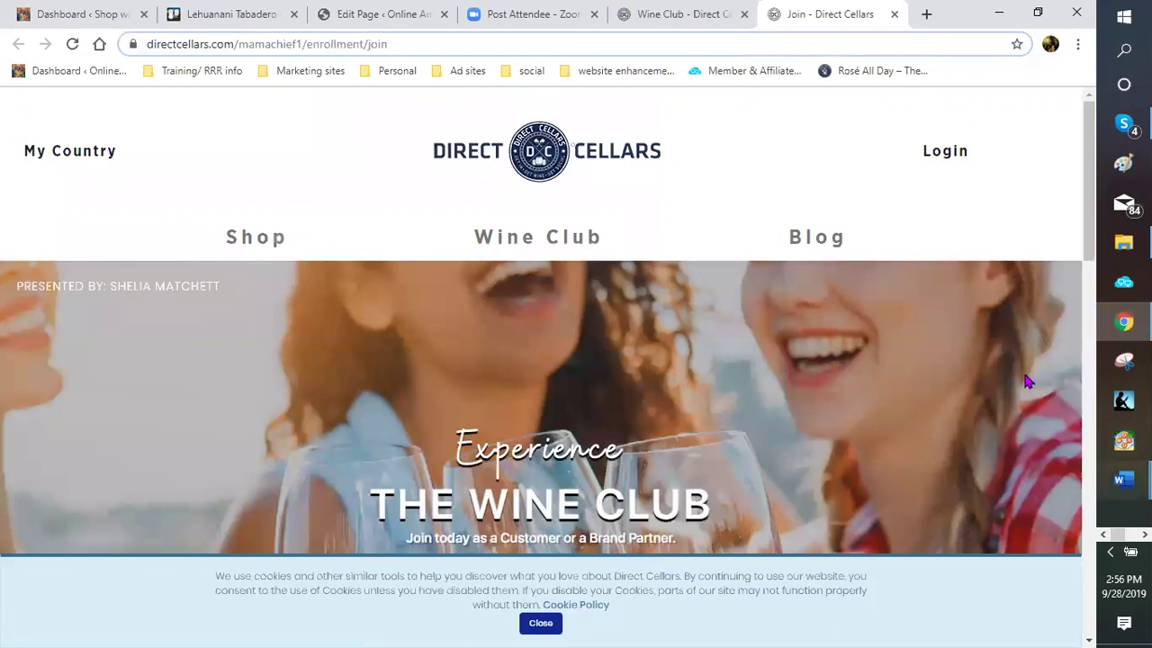
Bring the New student information sheet forward and clear the join link selection
mouse_move(1123, 480)
click(1026, 585)
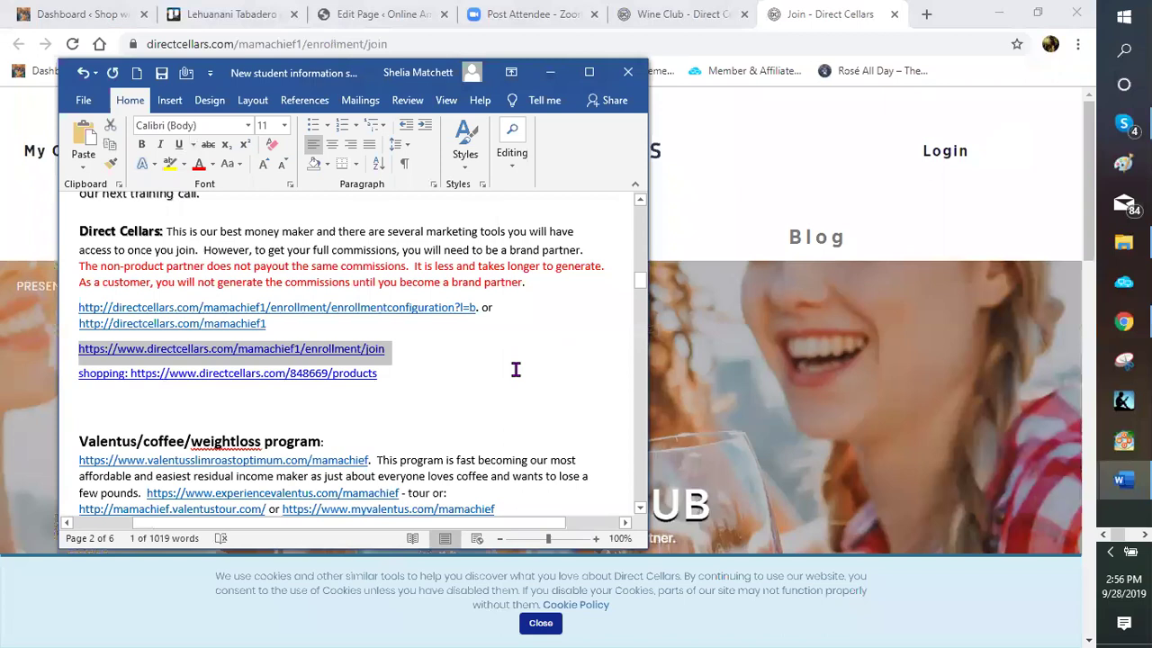
click(550, 378)
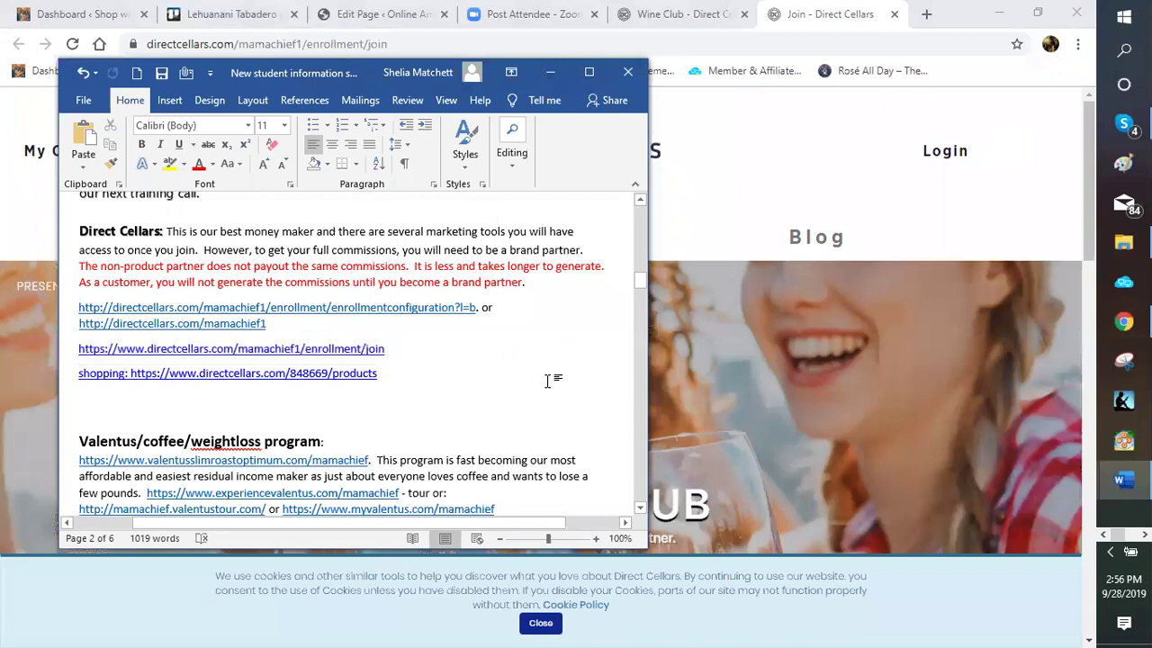
Read down the sheet to Step 5's weekly training calls and Tuesday call reminder
scroll(540, 371, up, 2)
scroll(536, 369, up, 5)
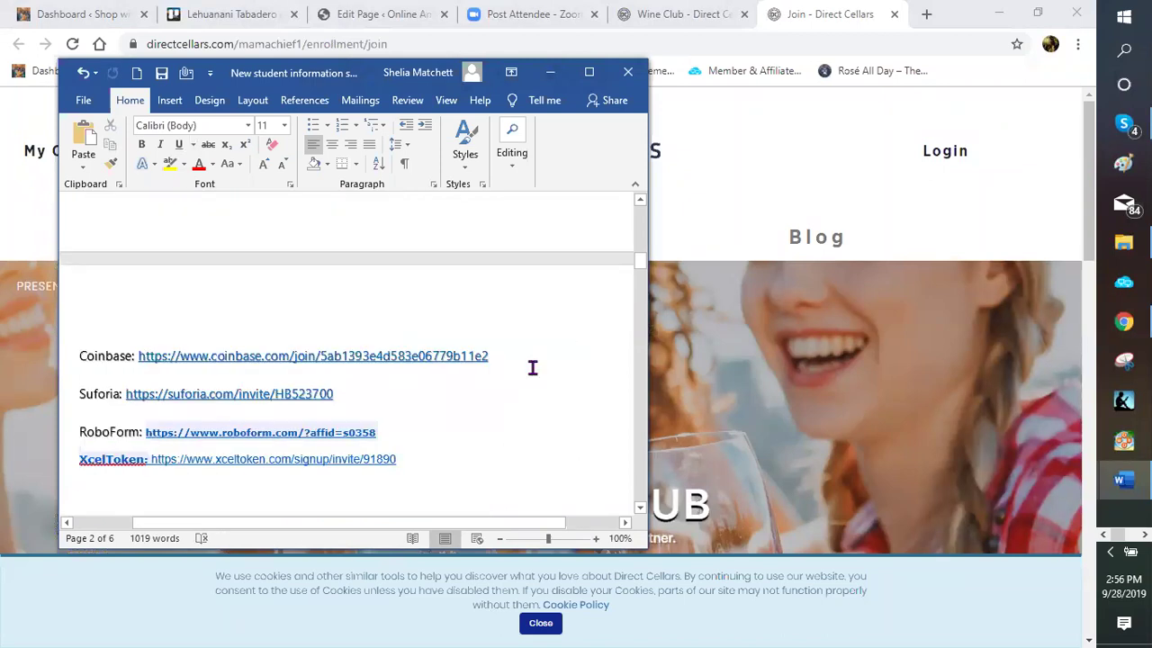
scroll(532, 367, up, 5)
scroll(532, 367, up, 5)
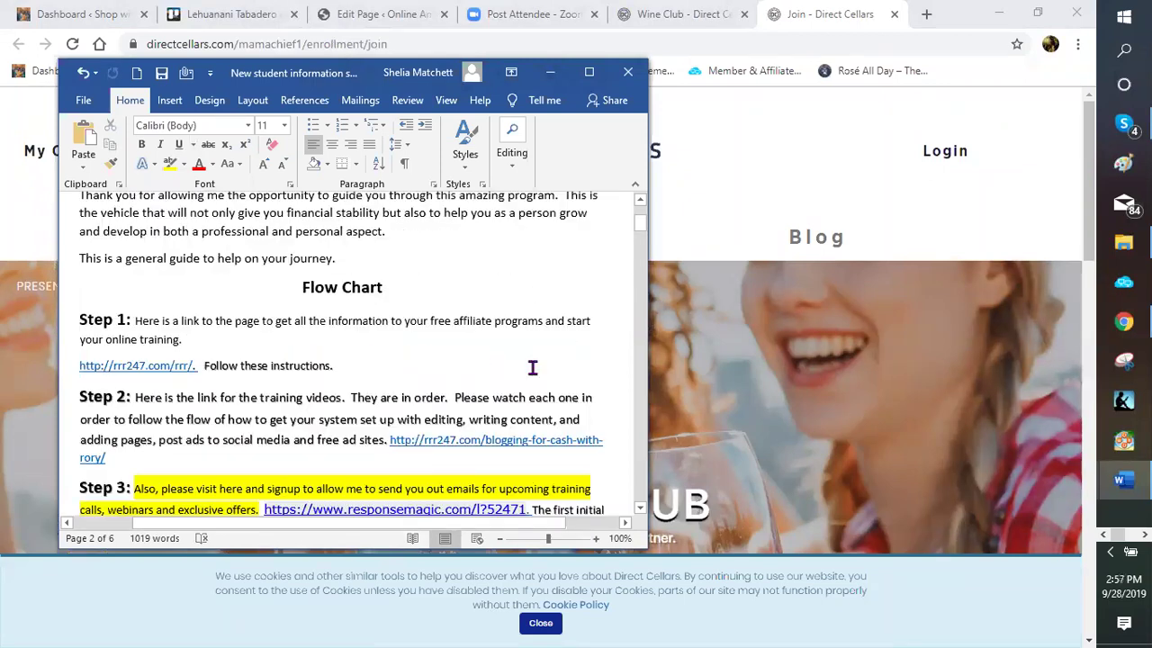
scroll(532, 367, up, 3)
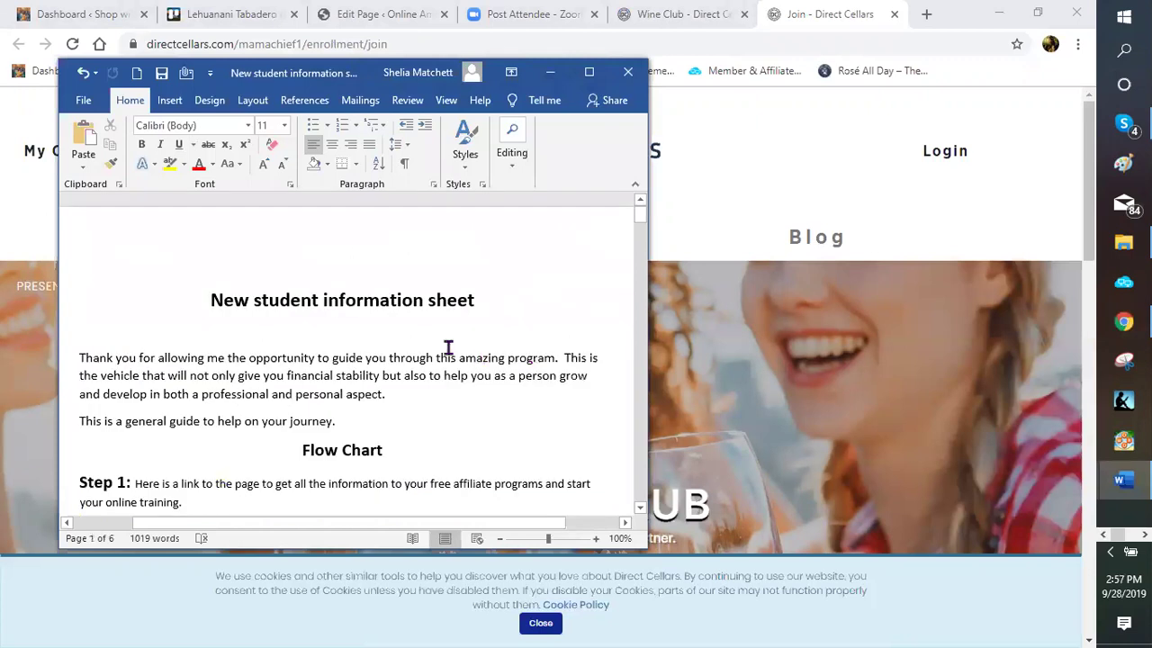
scroll(441, 345, down, 1)
scroll(222, 351, down, 3)
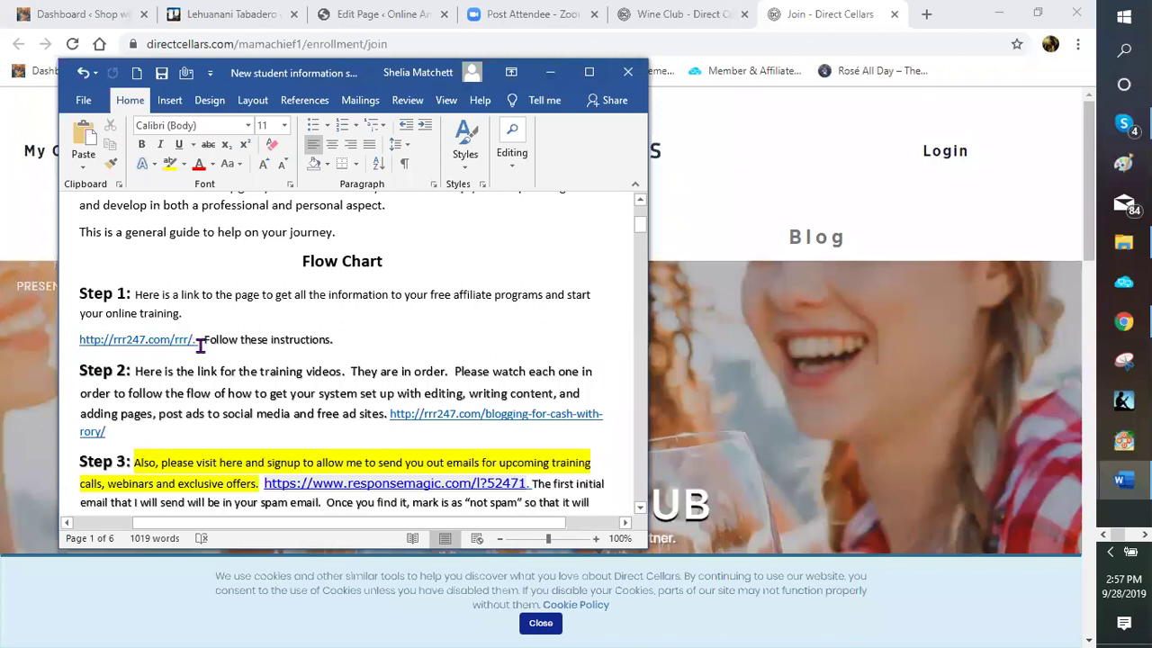
scroll(509, 360, down, 1)
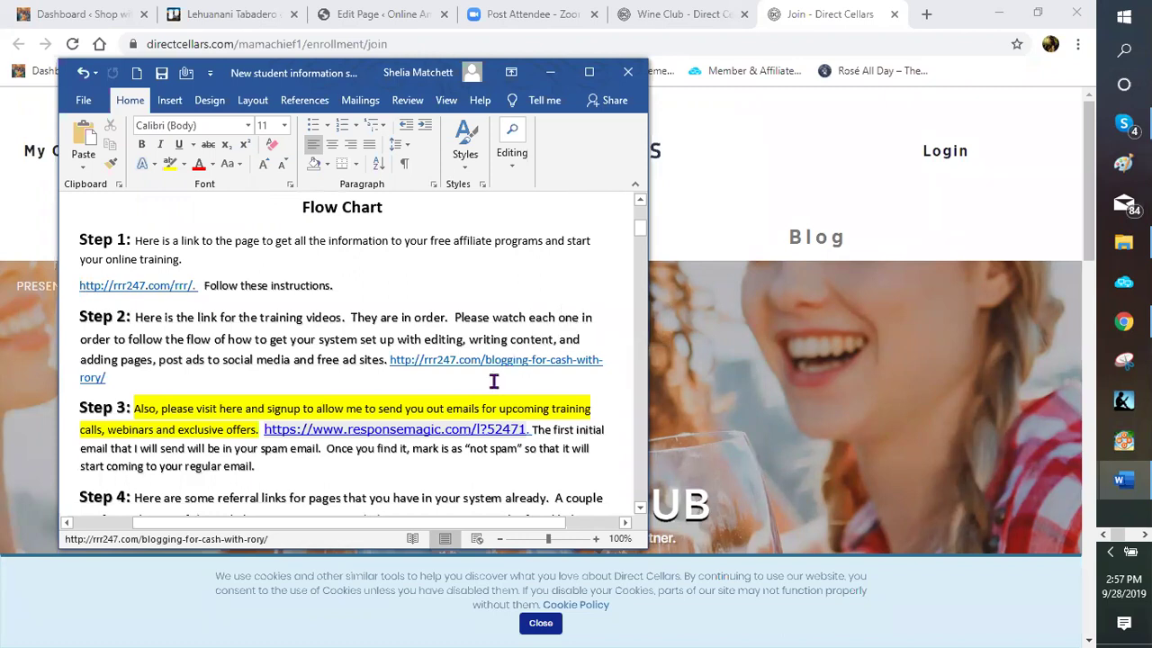
scroll(270, 383, down, 1)
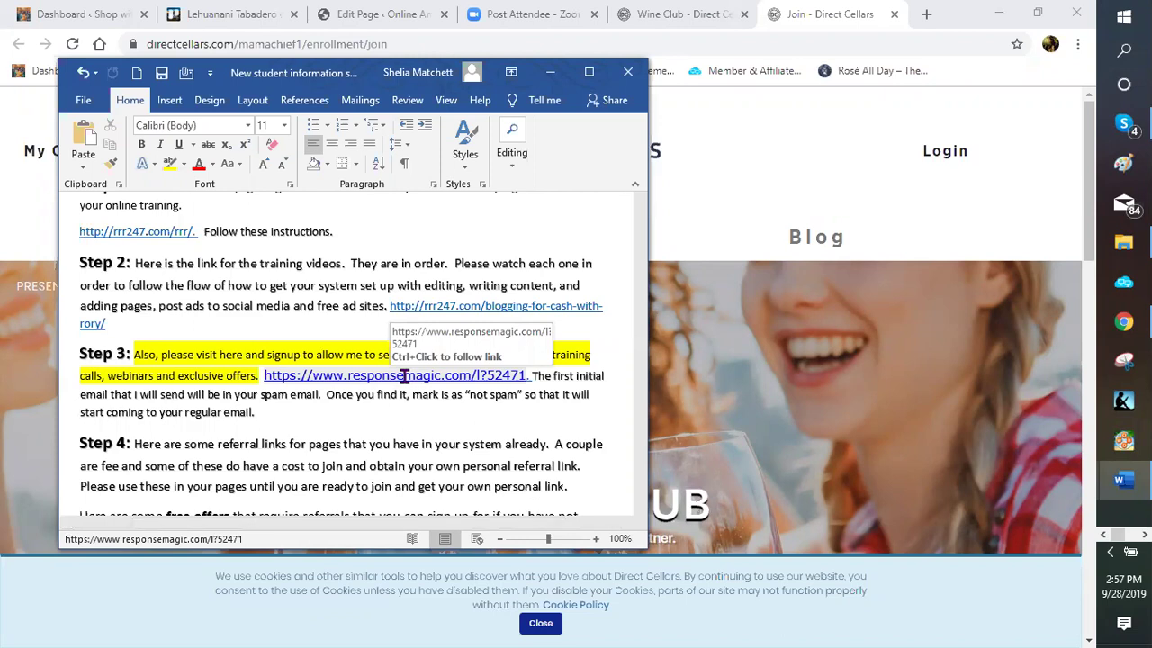
scroll(404, 376, down, 1)
scroll(404, 377, down, 1)
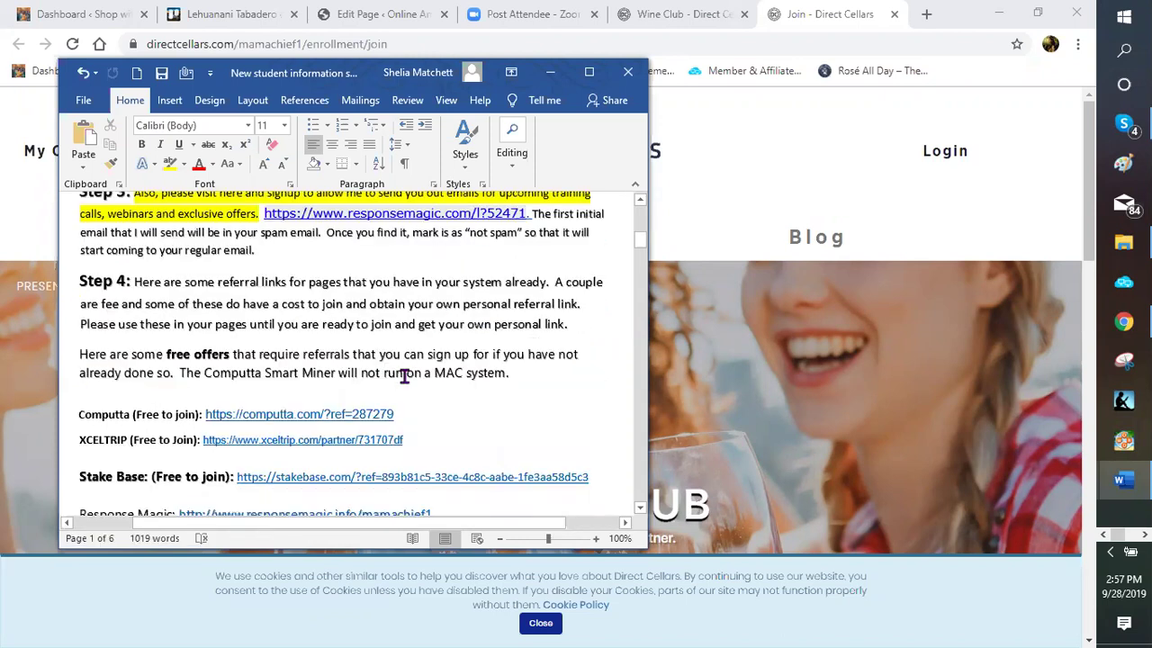
scroll(406, 375, down, 1)
scroll(418, 305, down, 1)
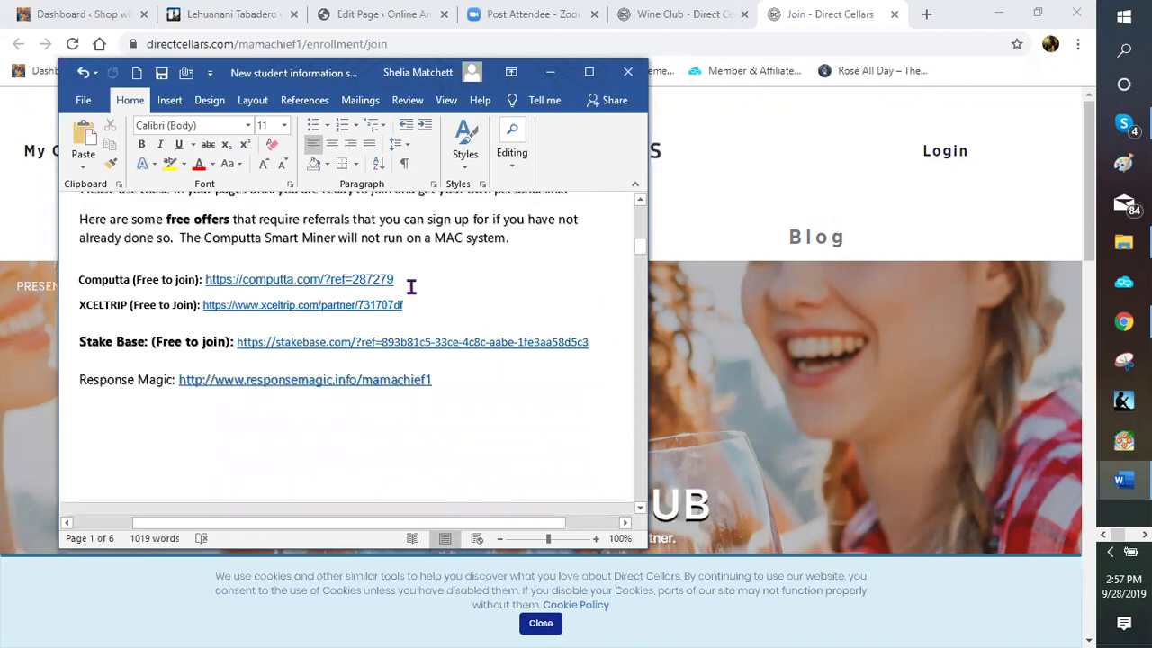
scroll(408, 291, down, 2)
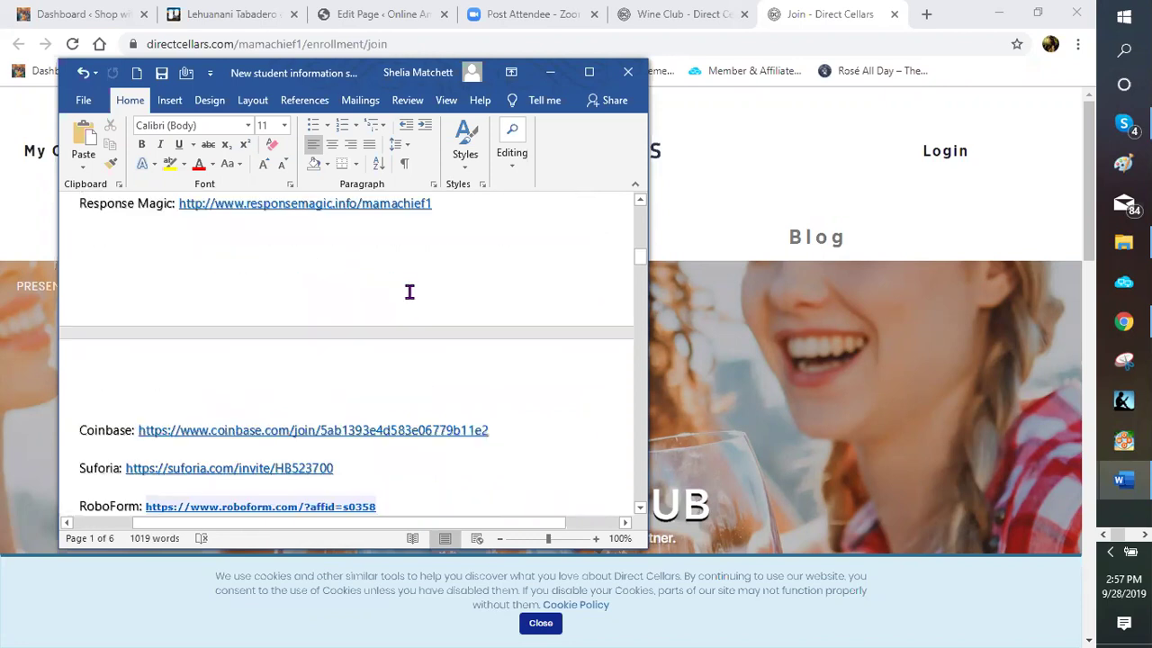
scroll(408, 292, down, 1)
scroll(409, 291, down, 1)
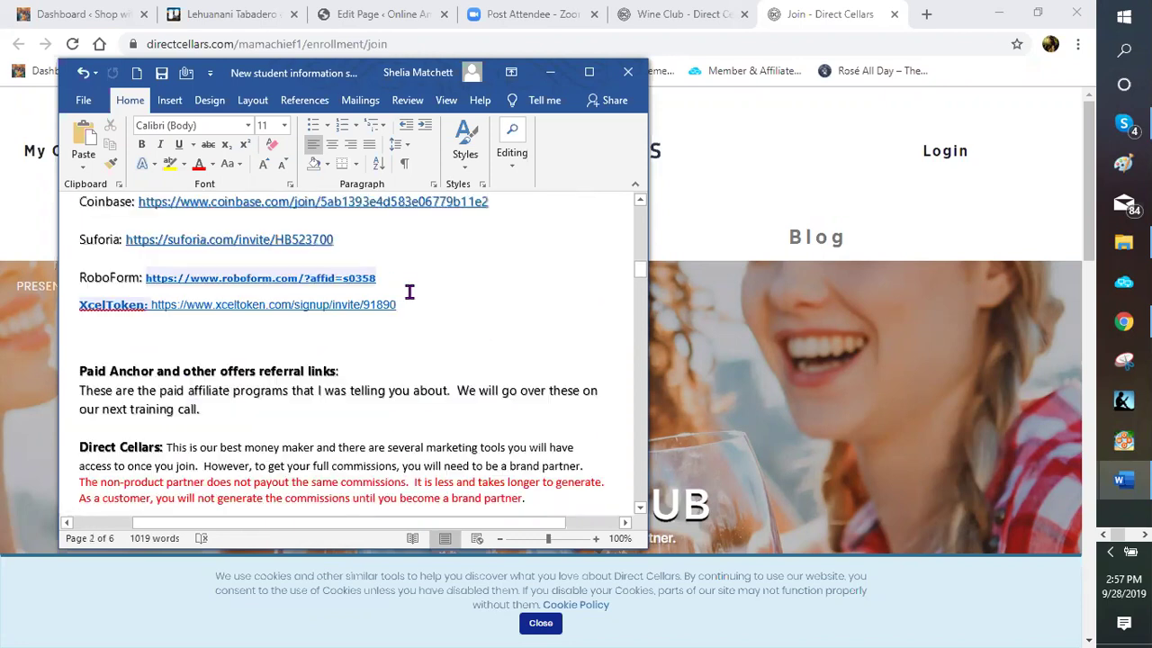
scroll(401, 270, down, 2)
scroll(398, 258, down, 1)
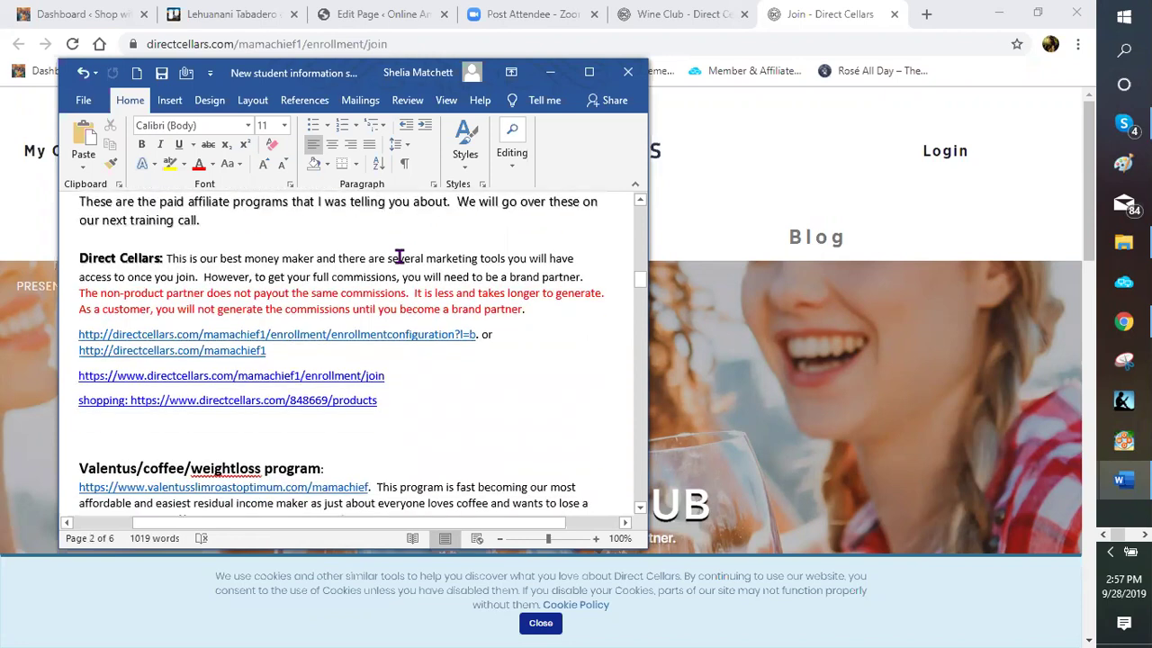
scroll(378, 276, down, 1)
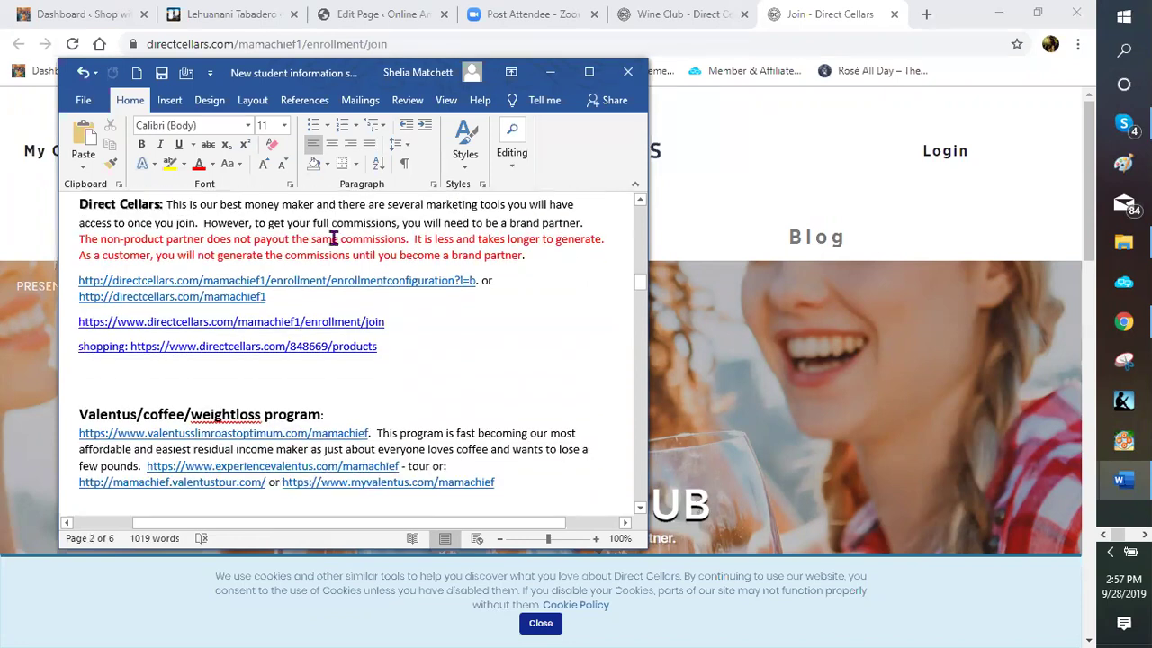
scroll(310, 248, down, 1)
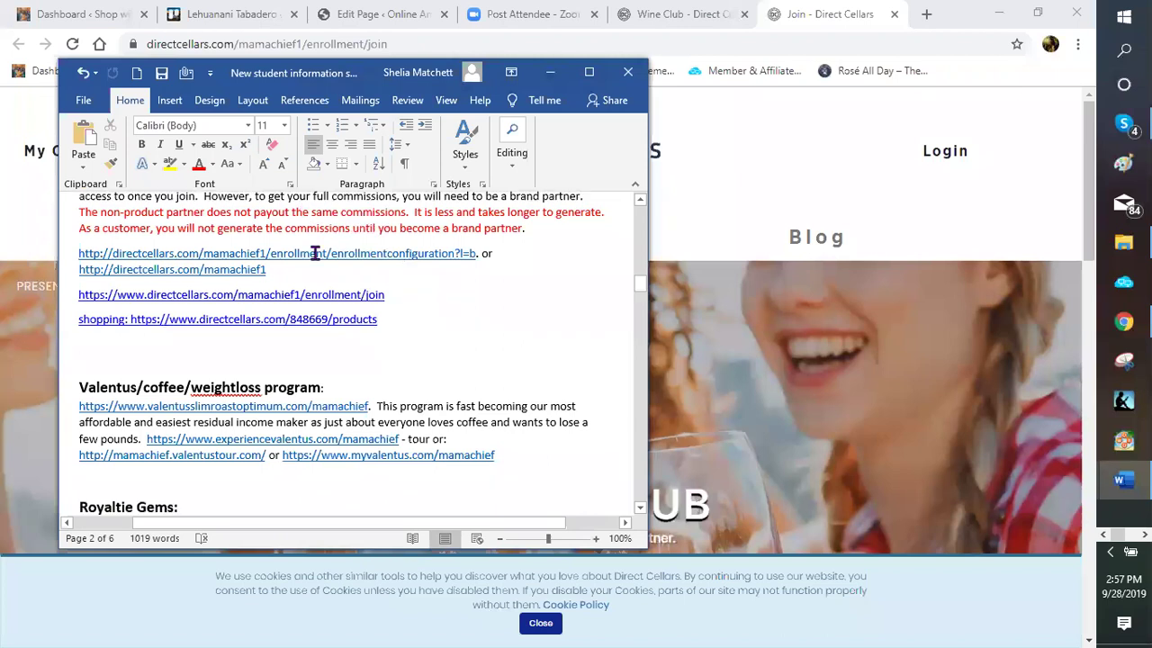
scroll(405, 266, down, 1)
scroll(165, 252, down, 2)
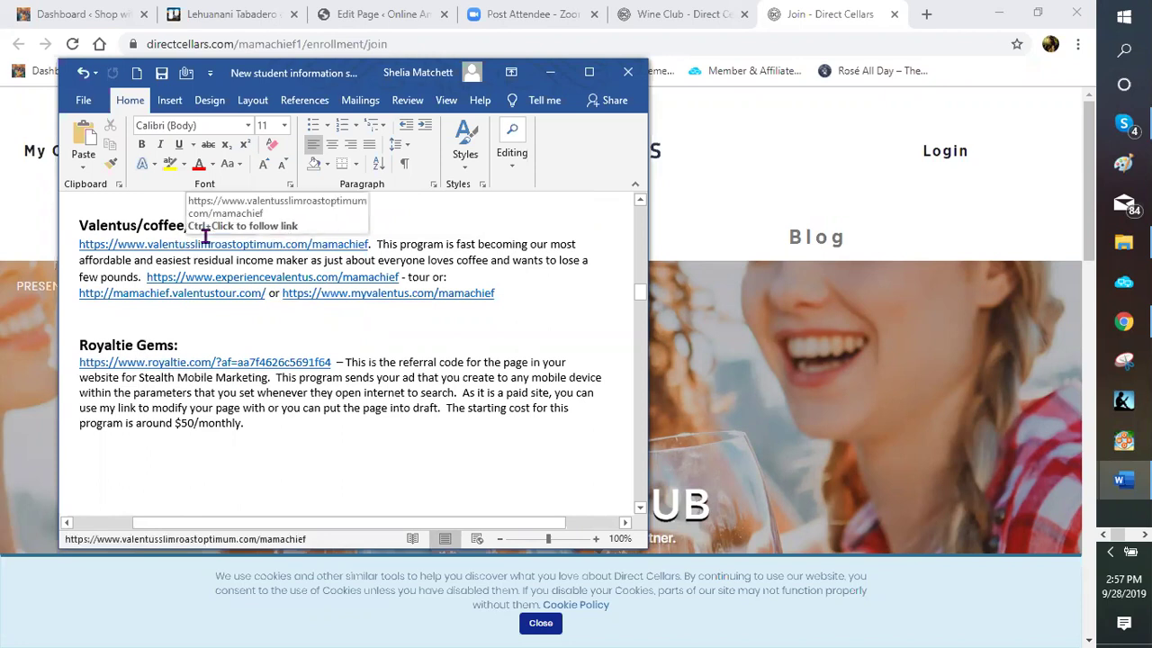
scroll(259, 268, down, 2)
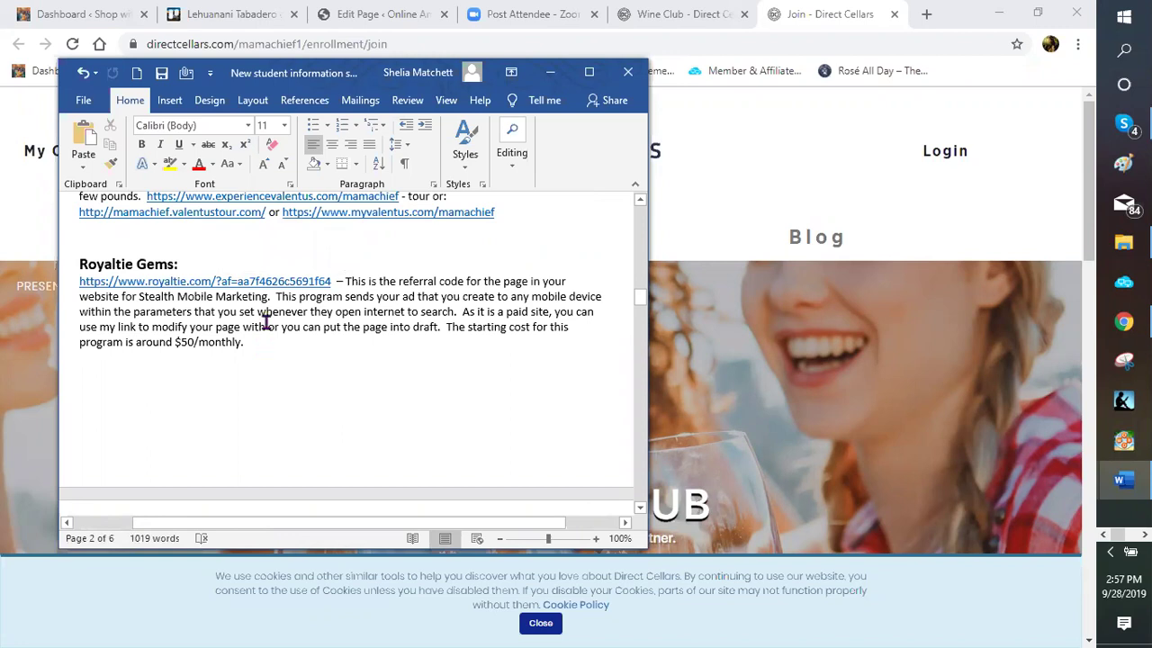
scroll(279, 310, down, 1)
scroll(279, 310, down, 2)
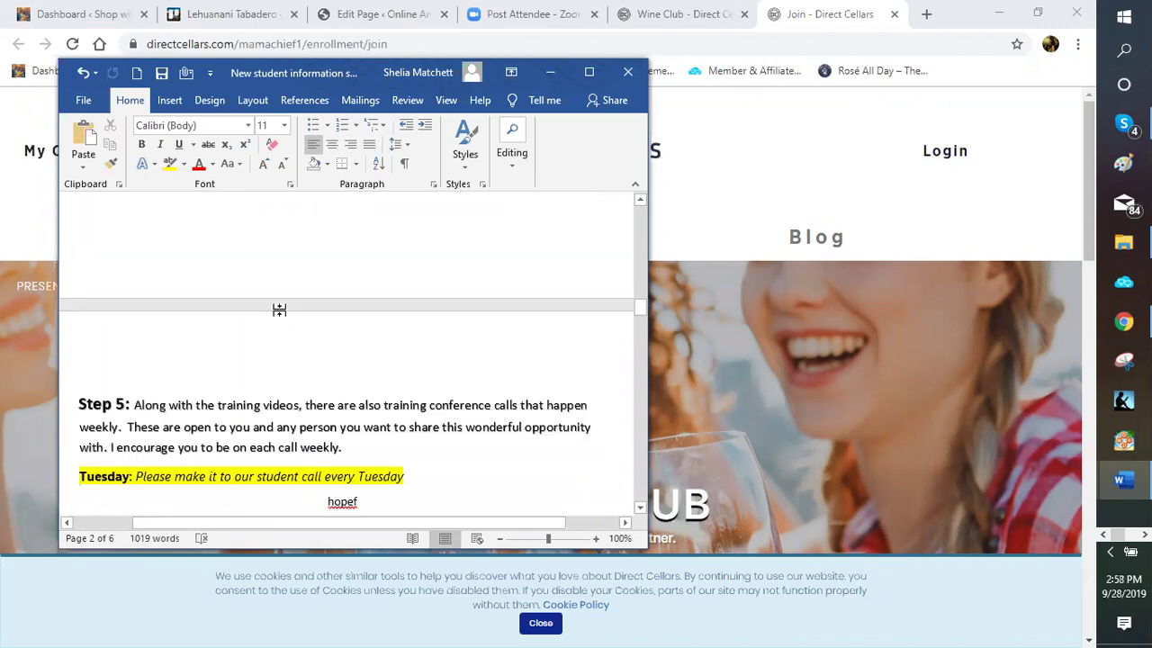
scroll(278, 311, down, 1)
scroll(281, 286, down, 1)
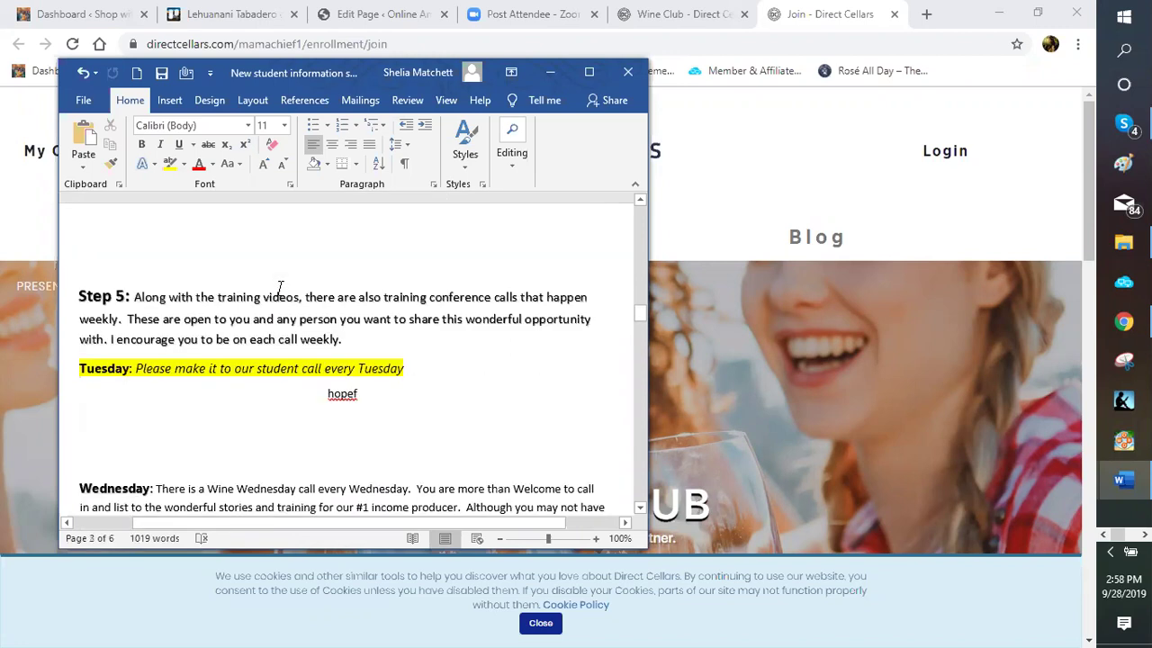
scroll(320, 356, down, 1)
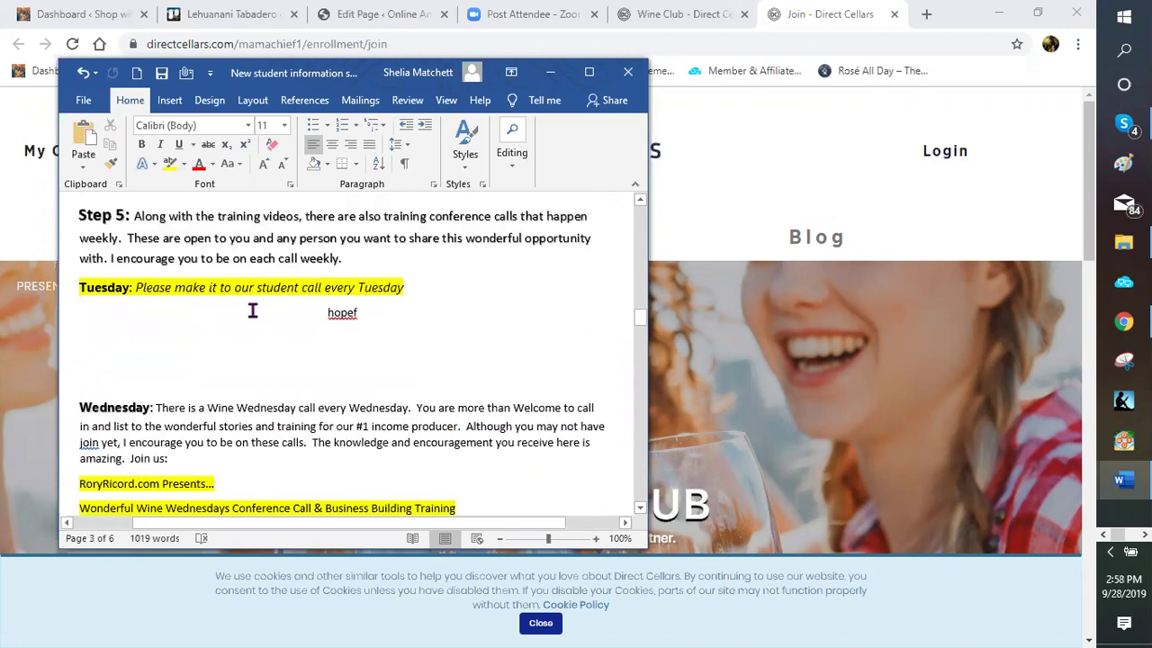
scroll(260, 286, down, 3)
scroll(336, 352, down, 1)
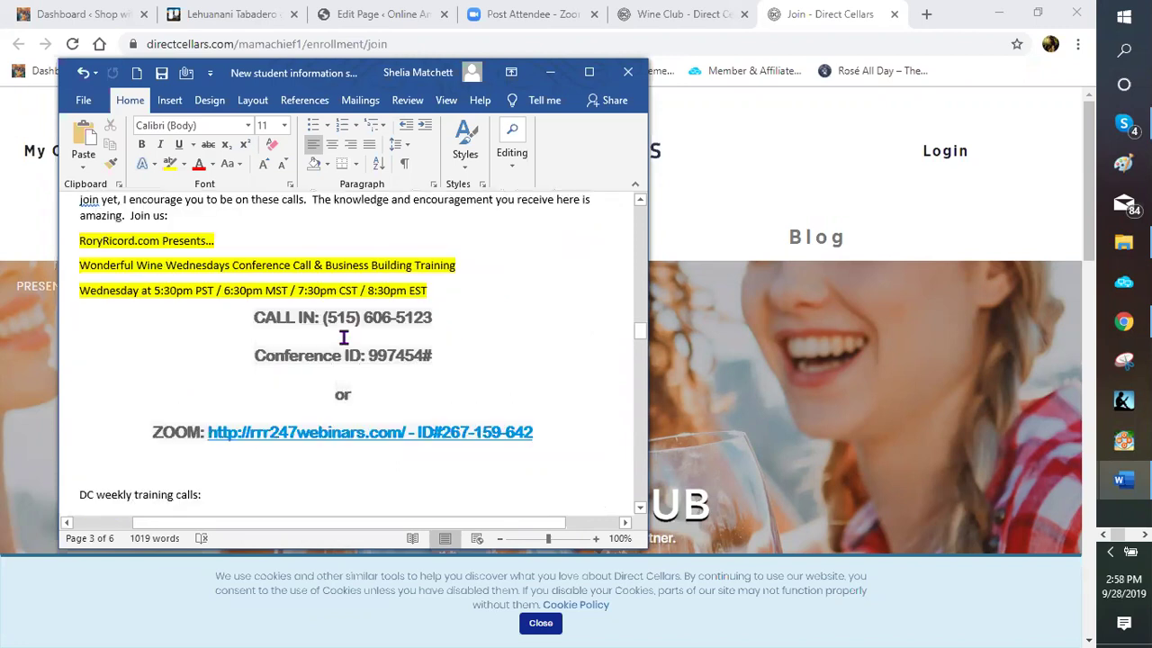
scroll(336, 354, down, 3)
scroll(310, 360, down, 3)
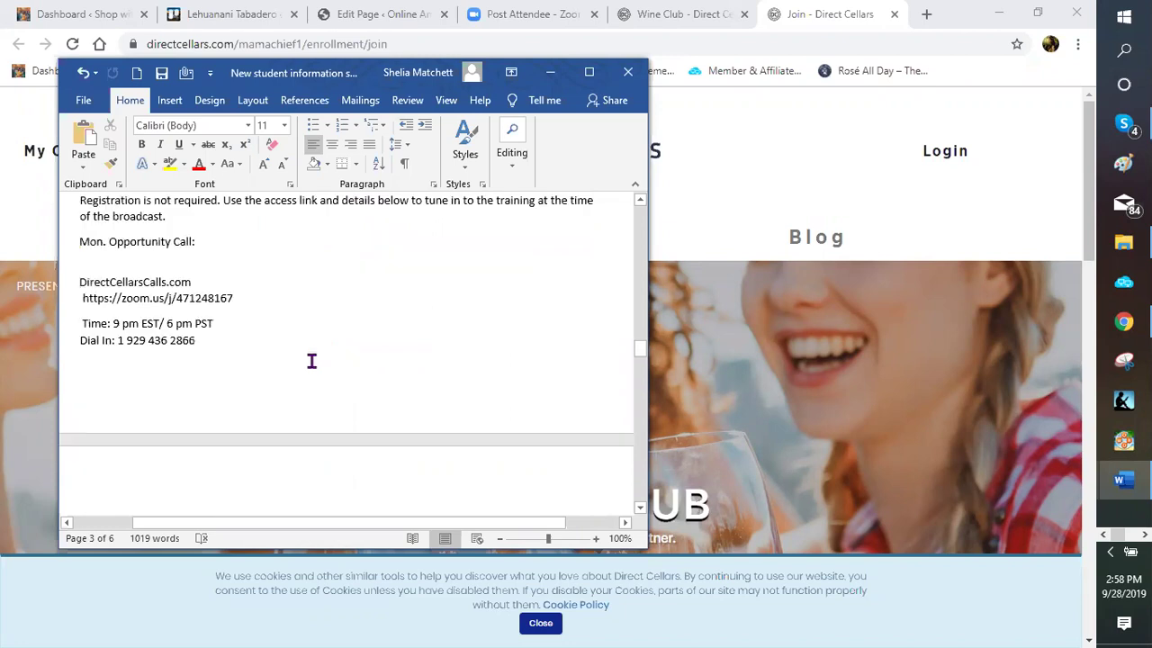
scroll(268, 309, down, 3)
scroll(267, 309, down, 4)
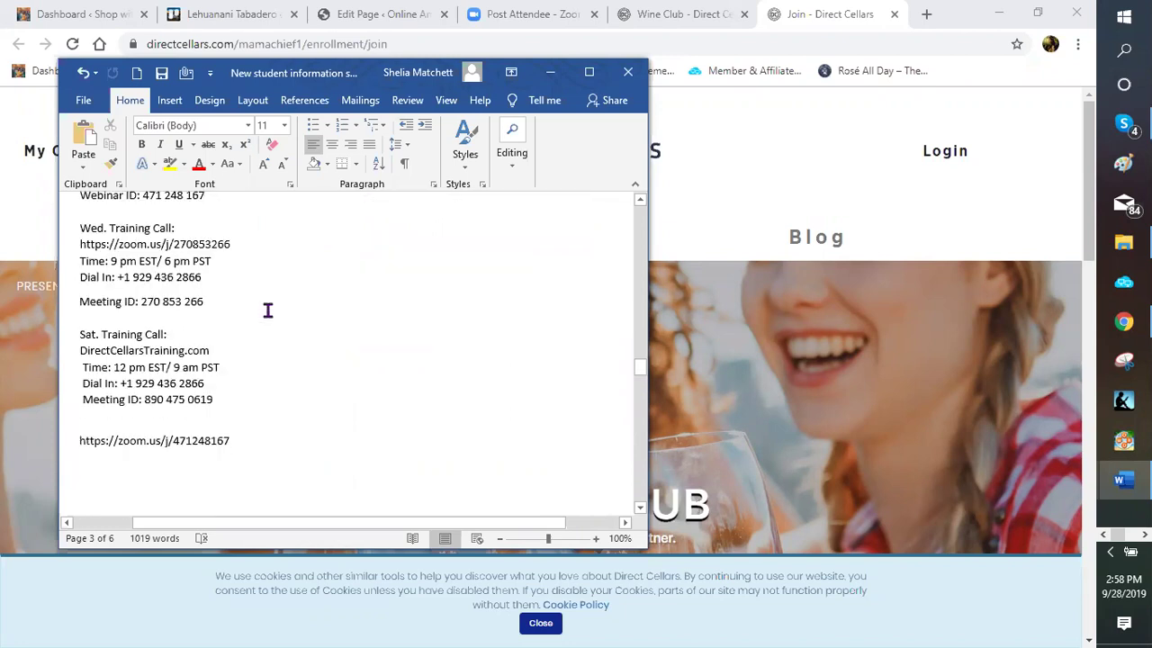
scroll(267, 309, down, 4)
scroll(274, 301, down, 2)
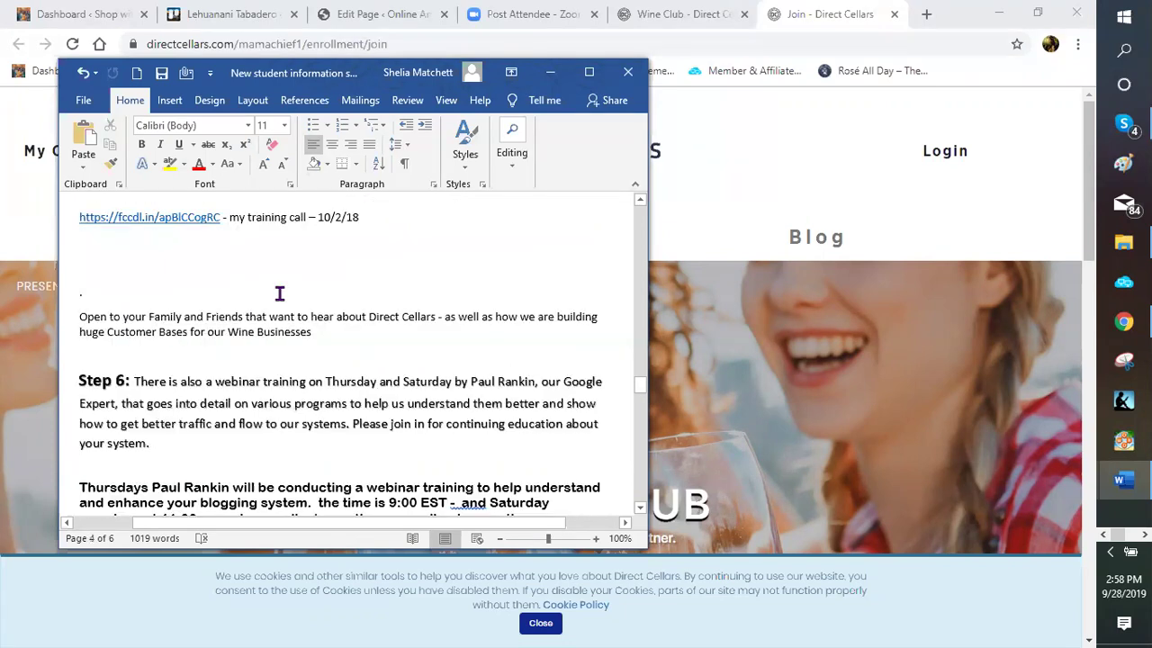
scroll(280, 295, down, 3)
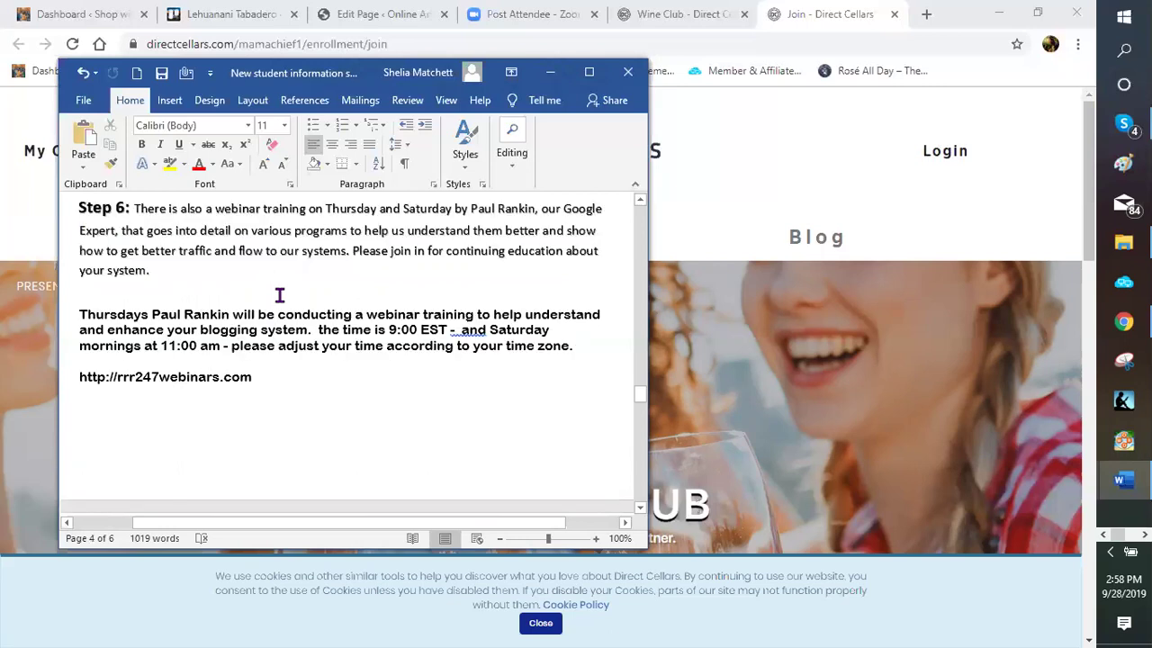
scroll(279, 295, down, 2)
scroll(278, 294, down, 3)
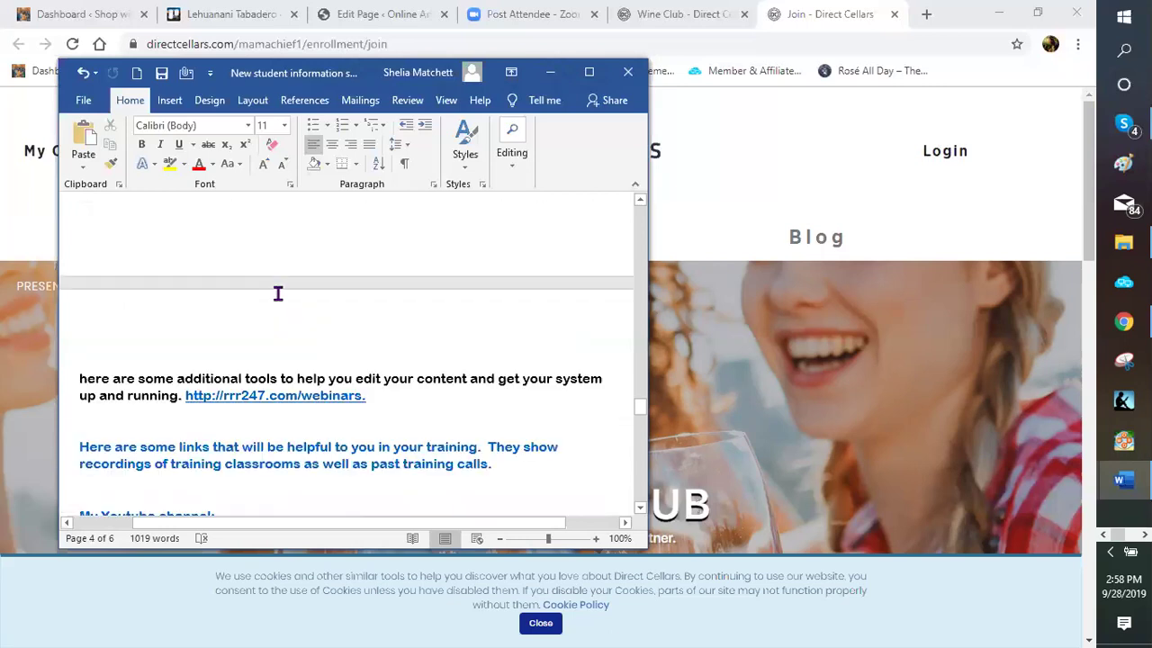
scroll(265, 334, down, 4)
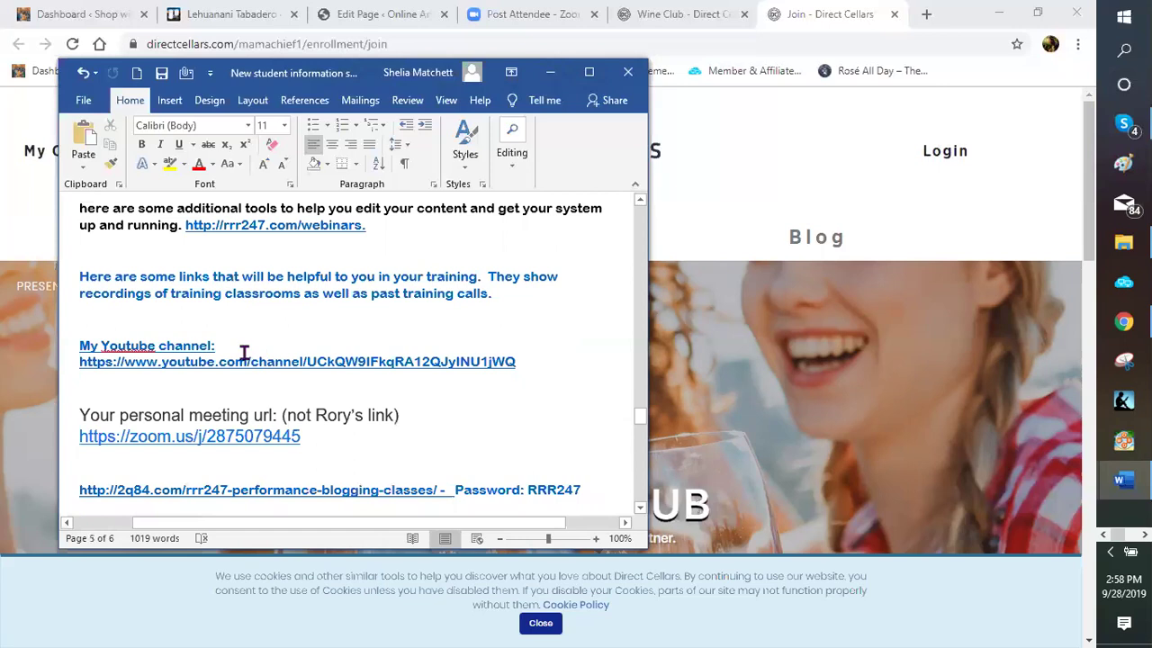
scroll(160, 353, down, 2)
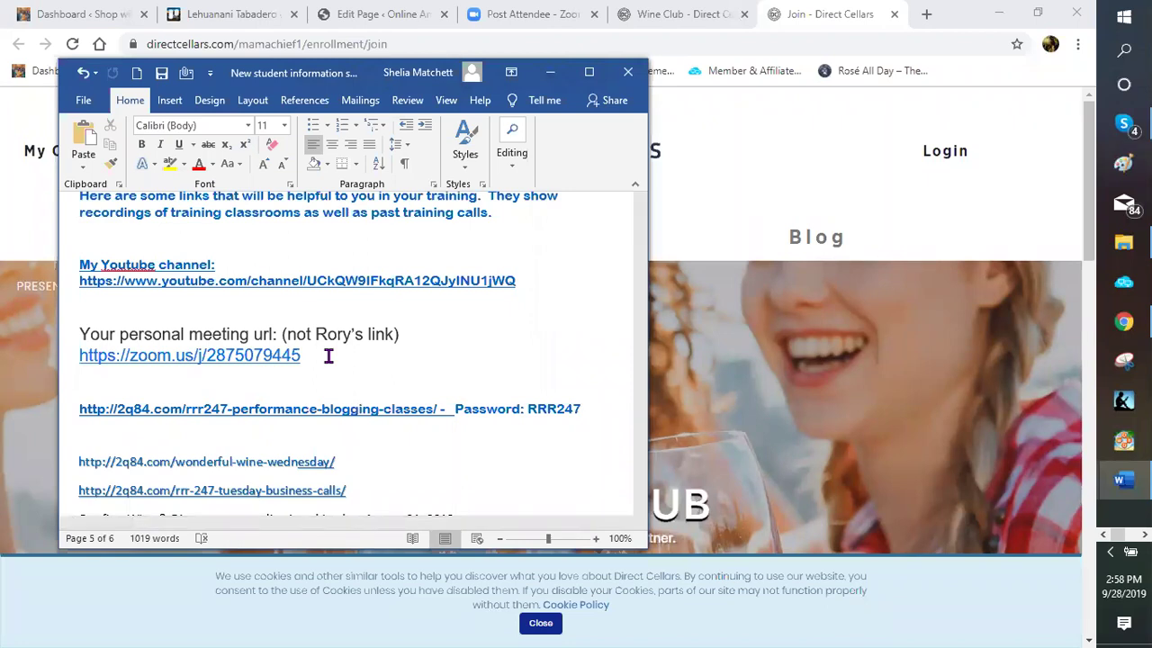
scroll(346, 331, down, 1)
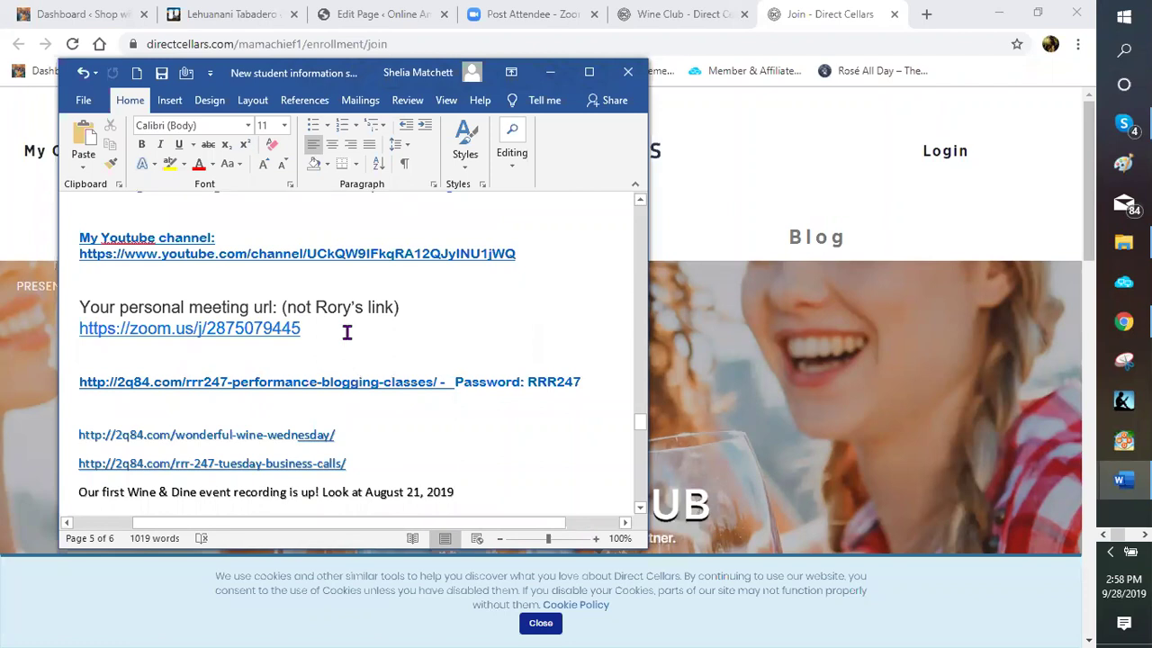
scroll(348, 329, down, 1)
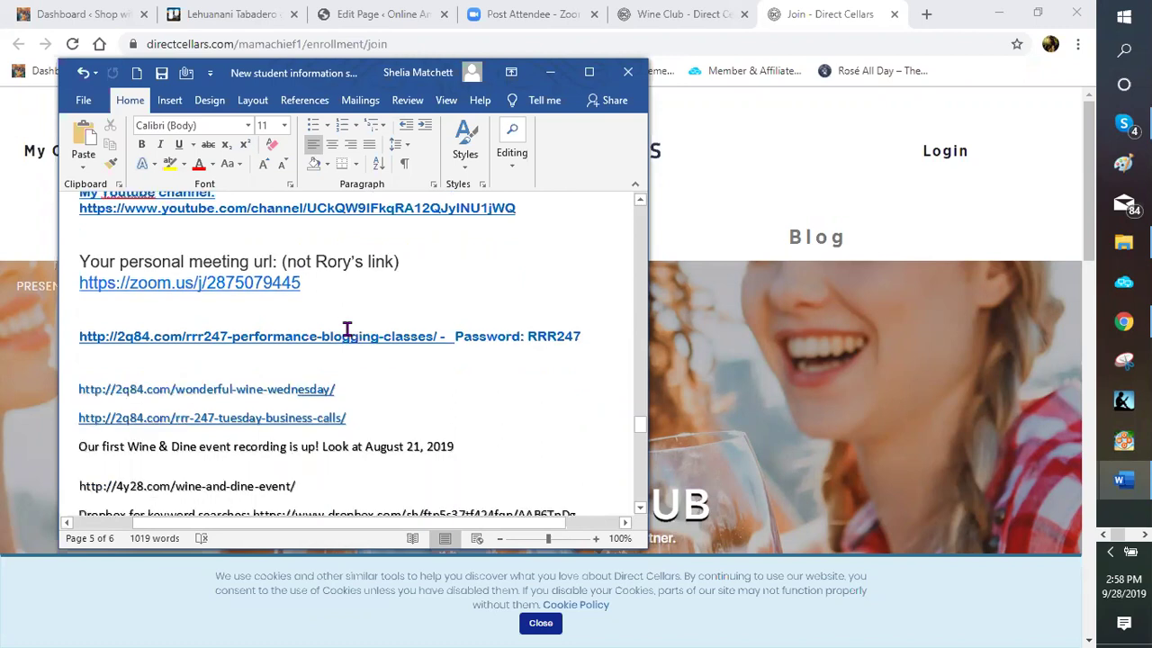
scroll(476, 357, down, 1)
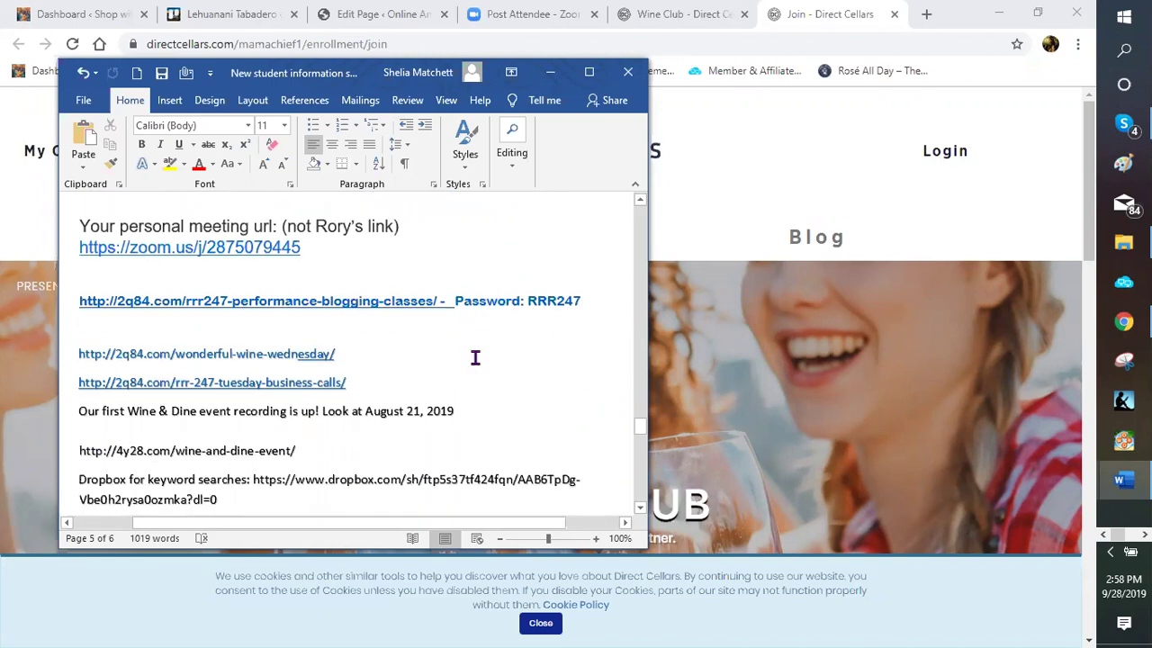
scroll(475, 357, down, 1)
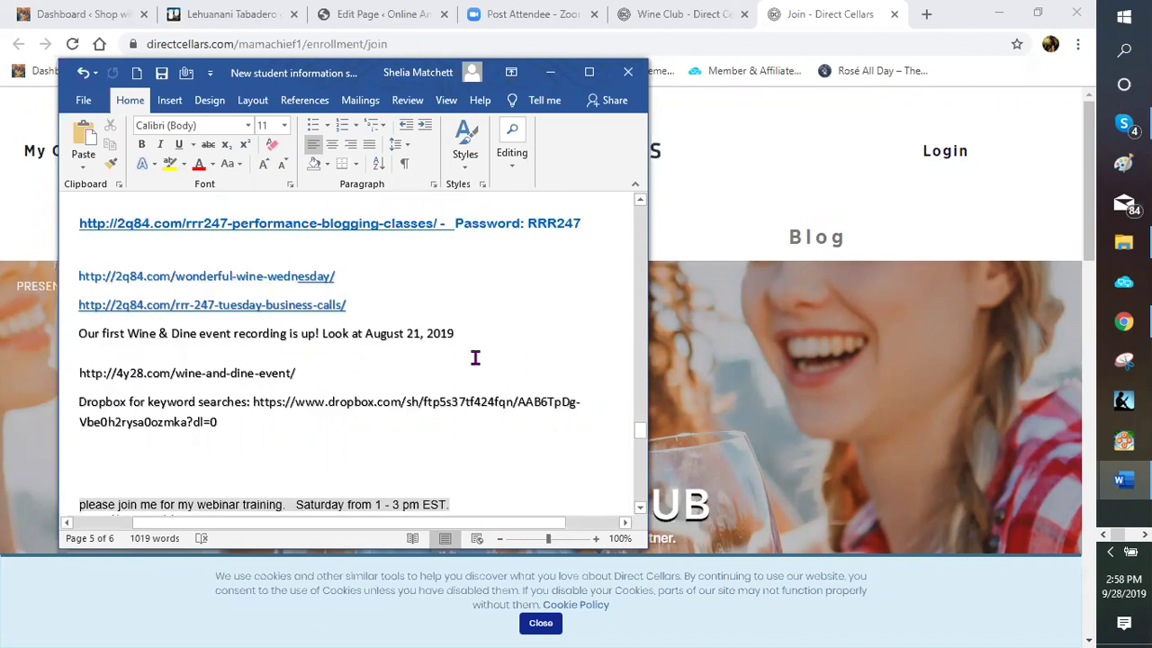
scroll(475, 357, down, 1)
scroll(476, 357, down, 1)
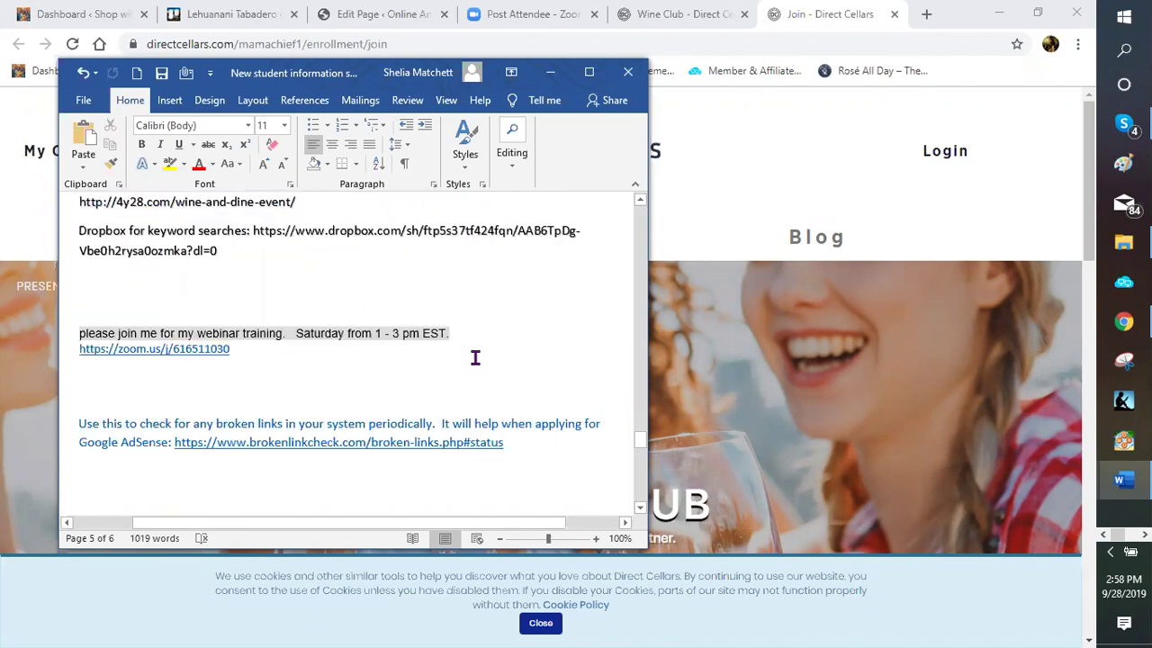
scroll(475, 357, down, 2)
scroll(473, 358, down, 2)
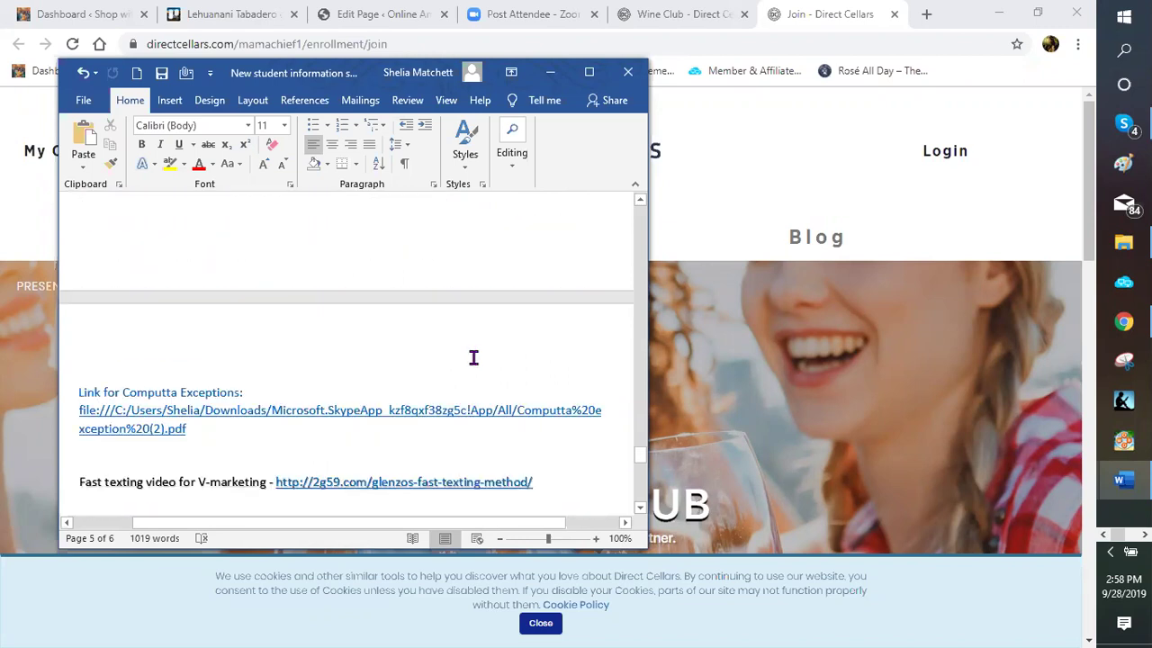
scroll(474, 358, down, 1)
scroll(473, 359, down, 2)
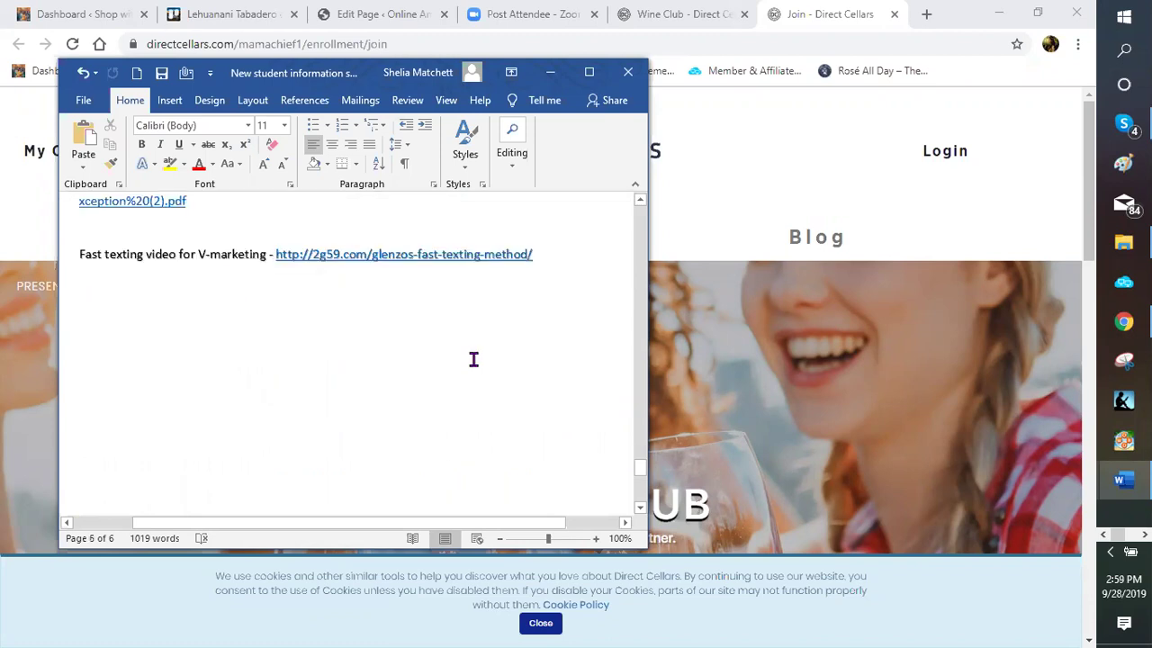
scroll(473, 359, down, 1)
scroll(473, 359, up, 2)
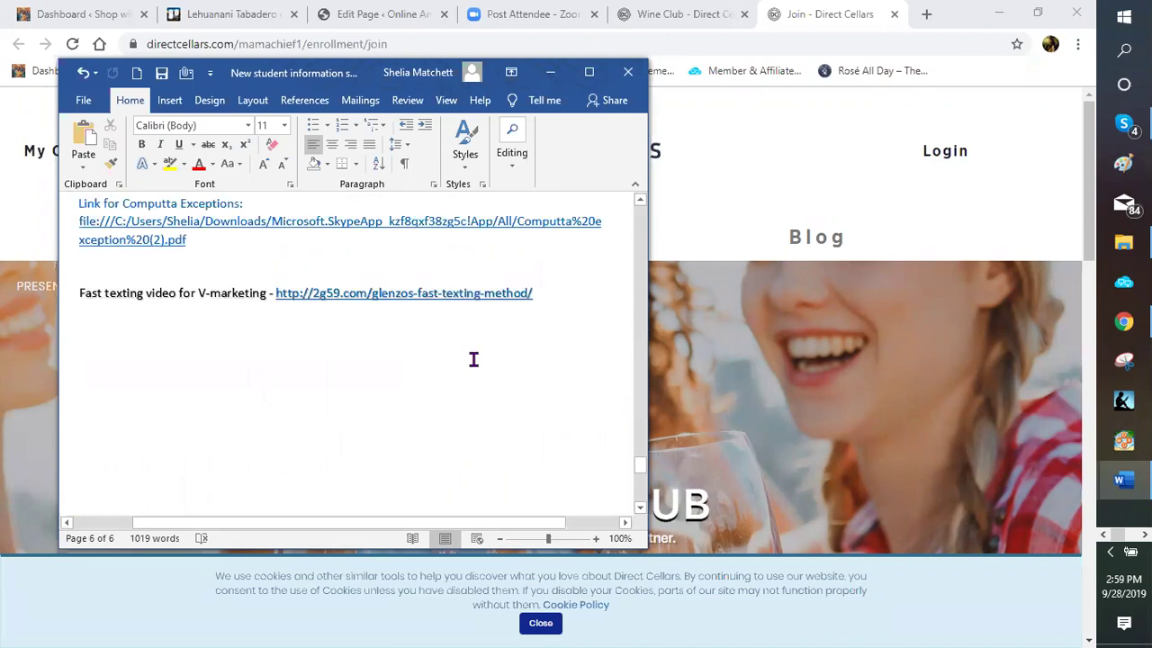
scroll(473, 359, up, 2)
scroll(473, 359, up, 3)
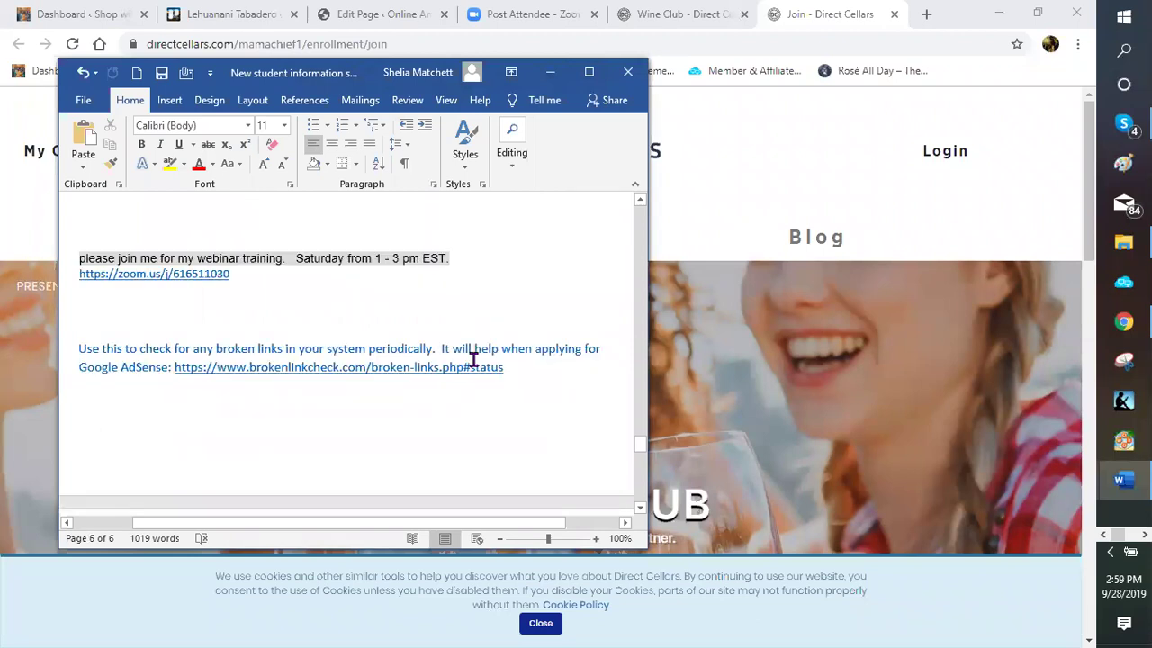
scroll(473, 359, up, 4)
scroll(473, 359, up, 5)
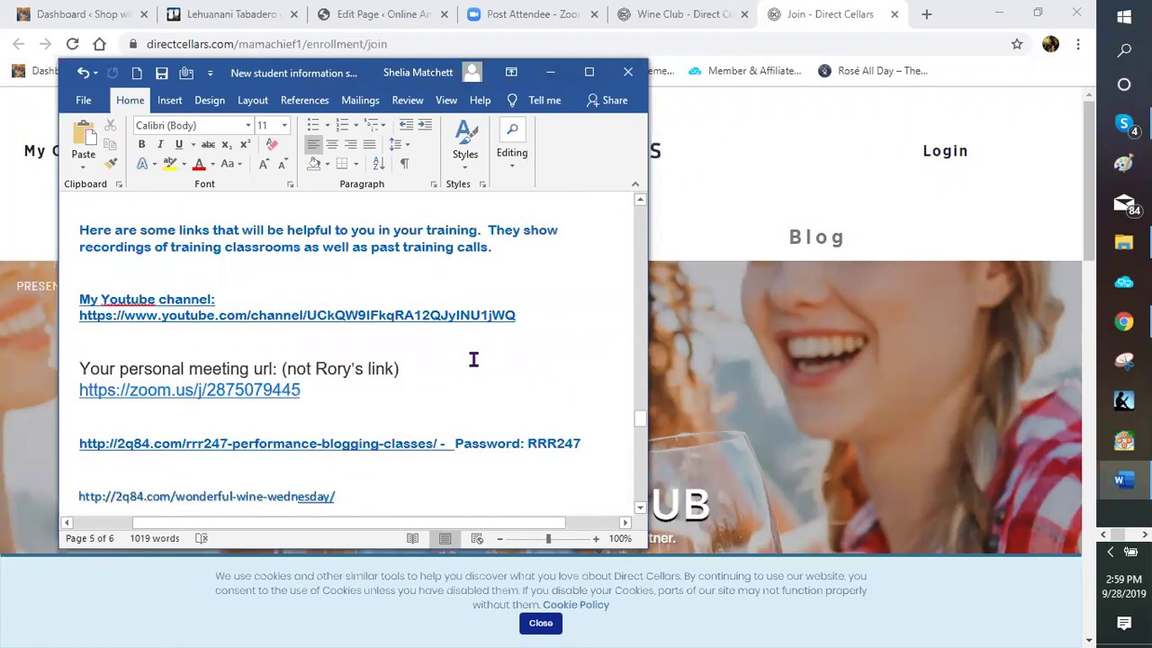
scroll(588, 349, up, 3)
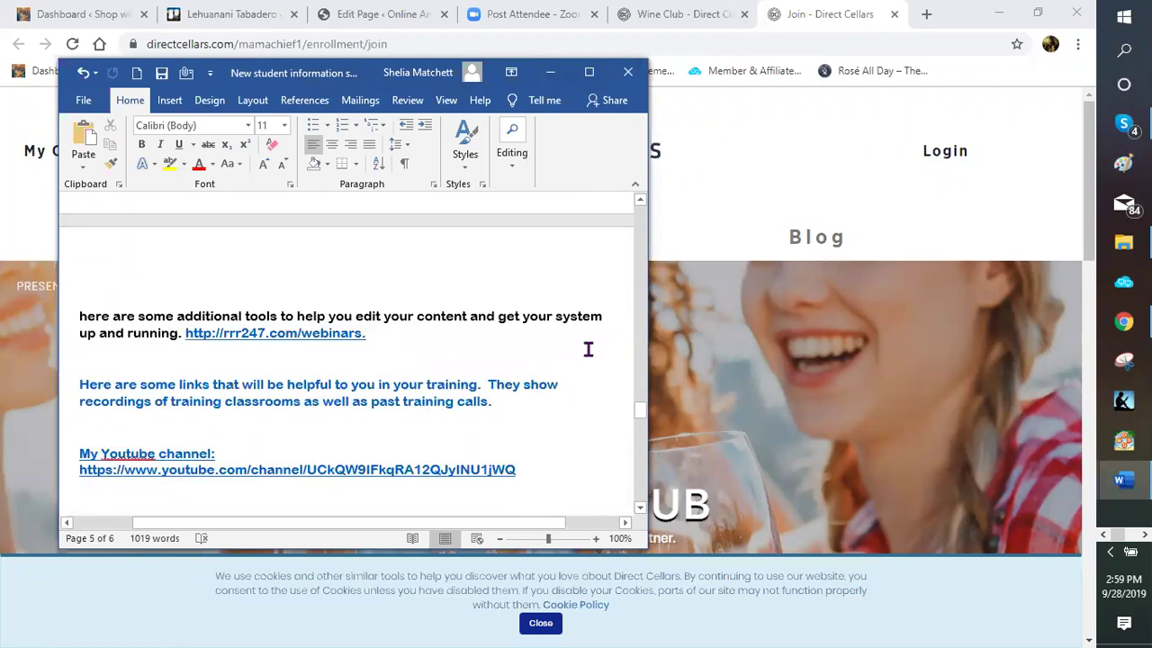
scroll(592, 342, down, 10)
scroll(603, 335, up, 5)
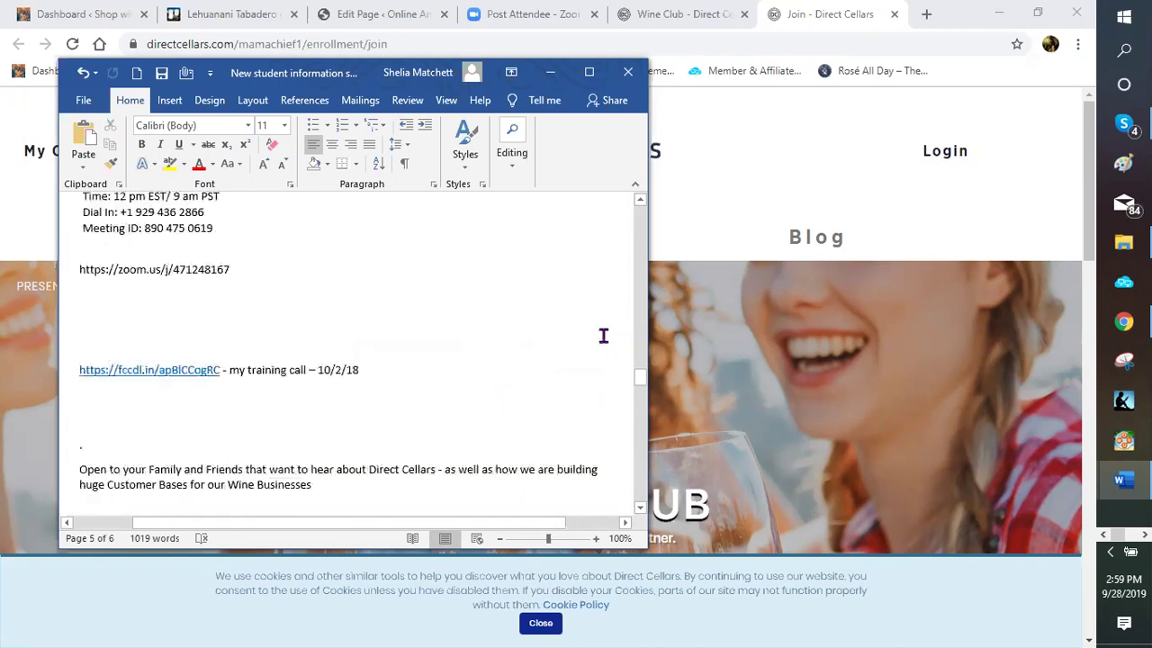
scroll(603, 335, up, 3)
scroll(603, 336, up, 3)
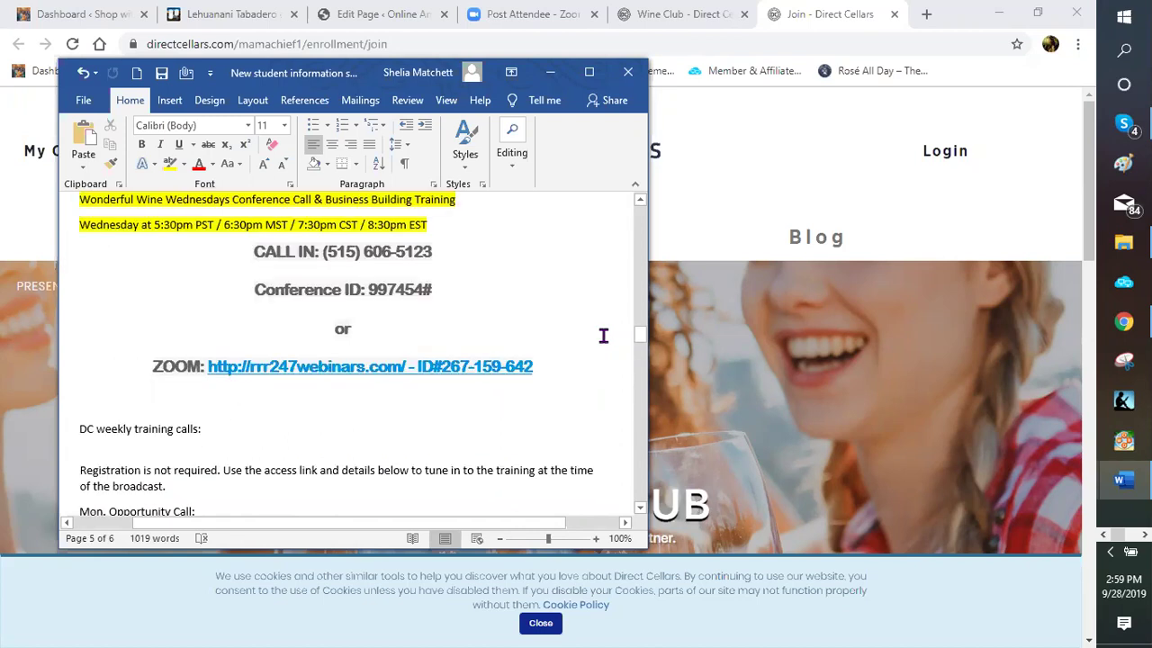
scroll(603, 335, up, 3)
scroll(605, 335, up, 3)
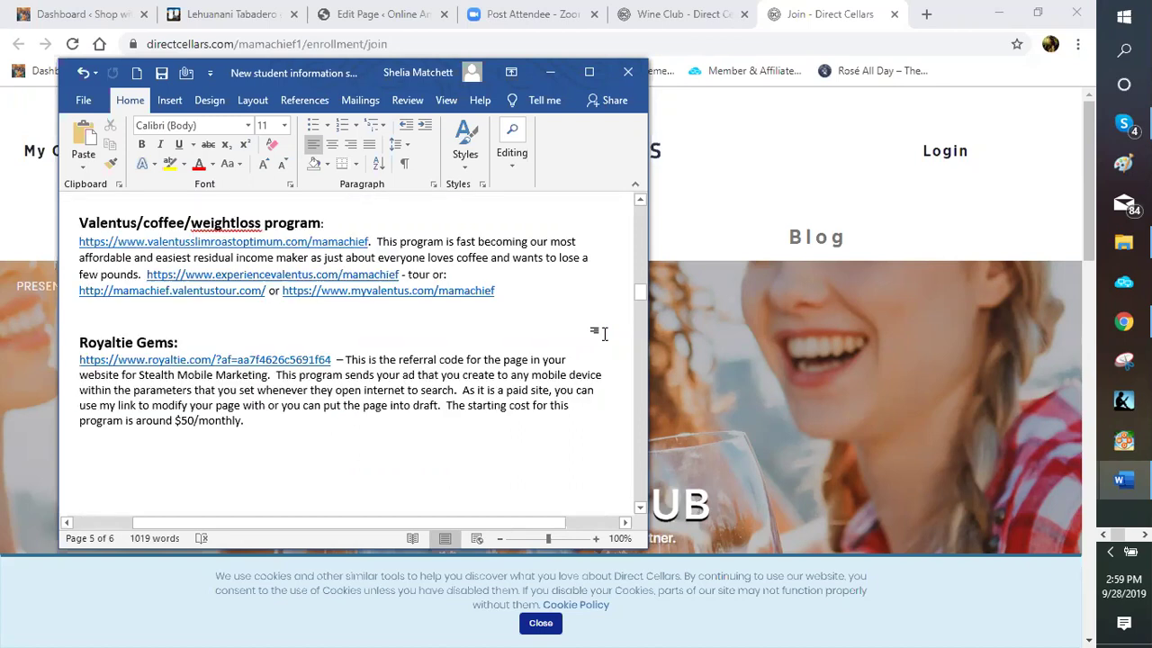
scroll(603, 335, up, 3)
scroll(600, 335, up, 3)
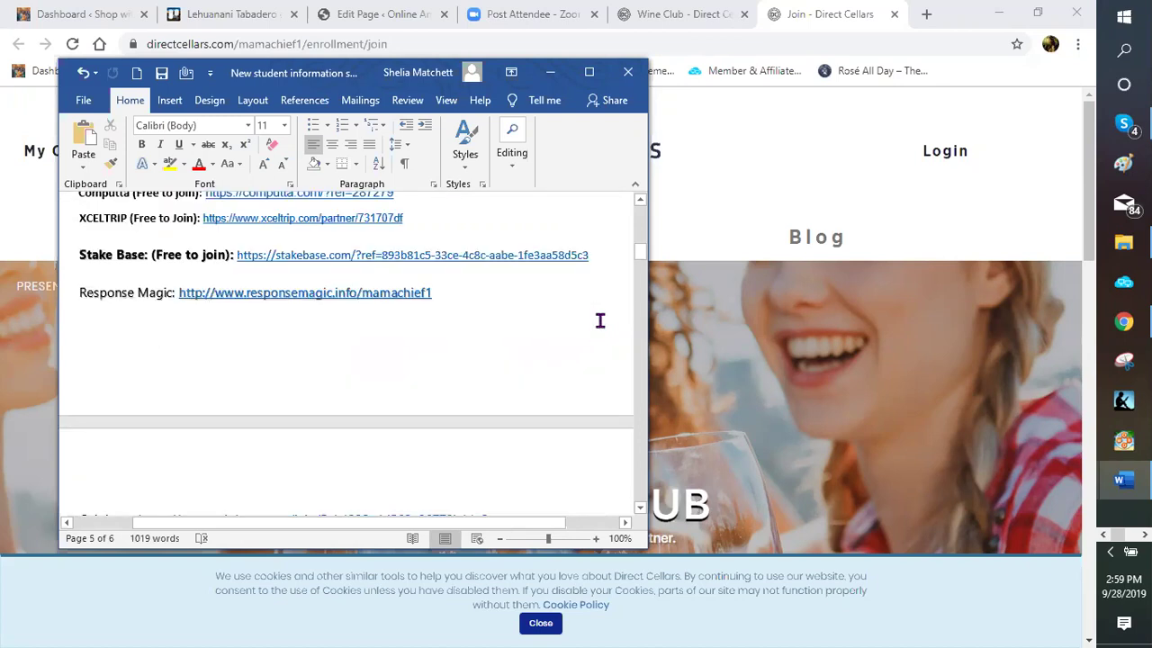
scroll(600, 321, up, 10)
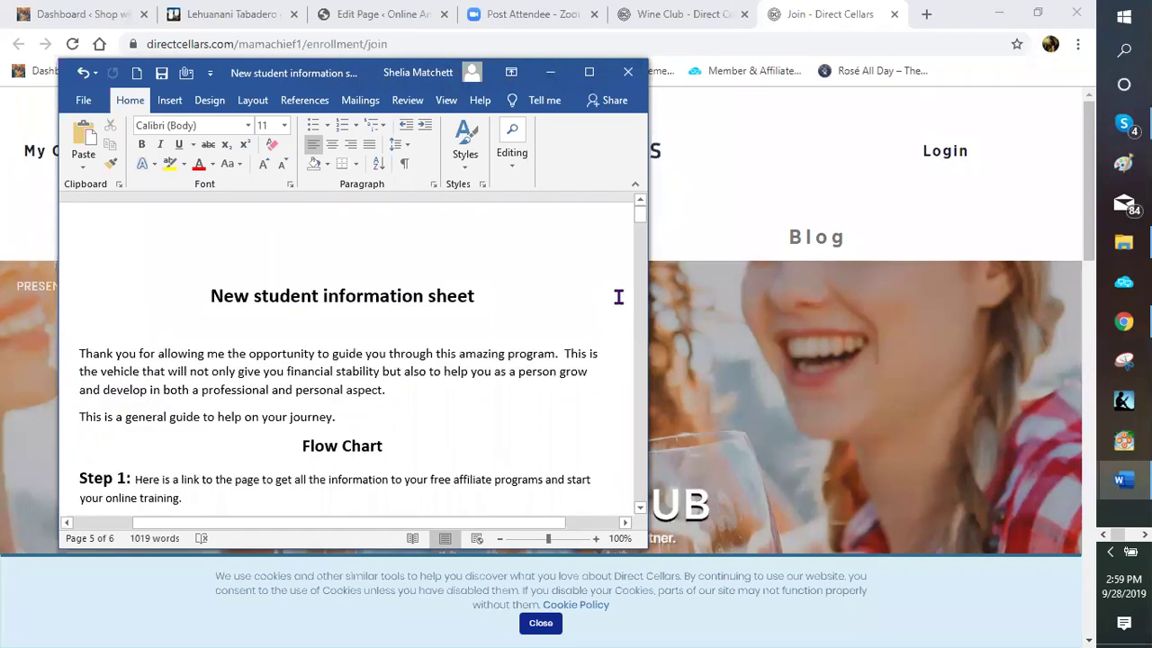
scroll(618, 297, up, 1)
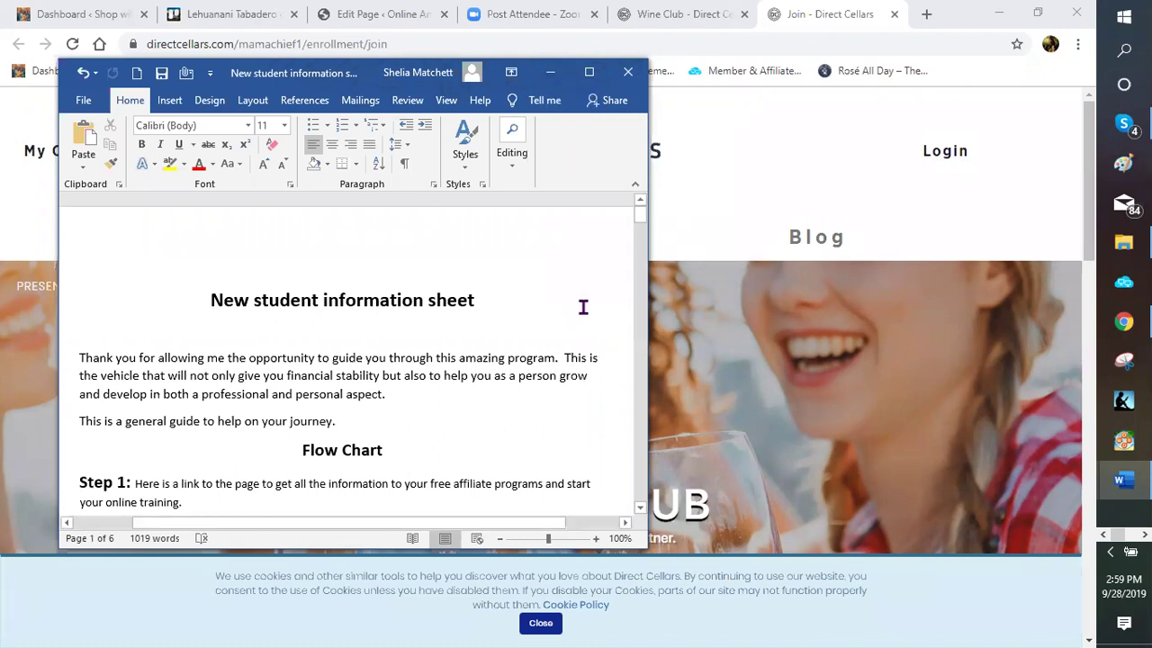
scroll(583, 307, down, 3)
scroll(583, 307, down, 2)
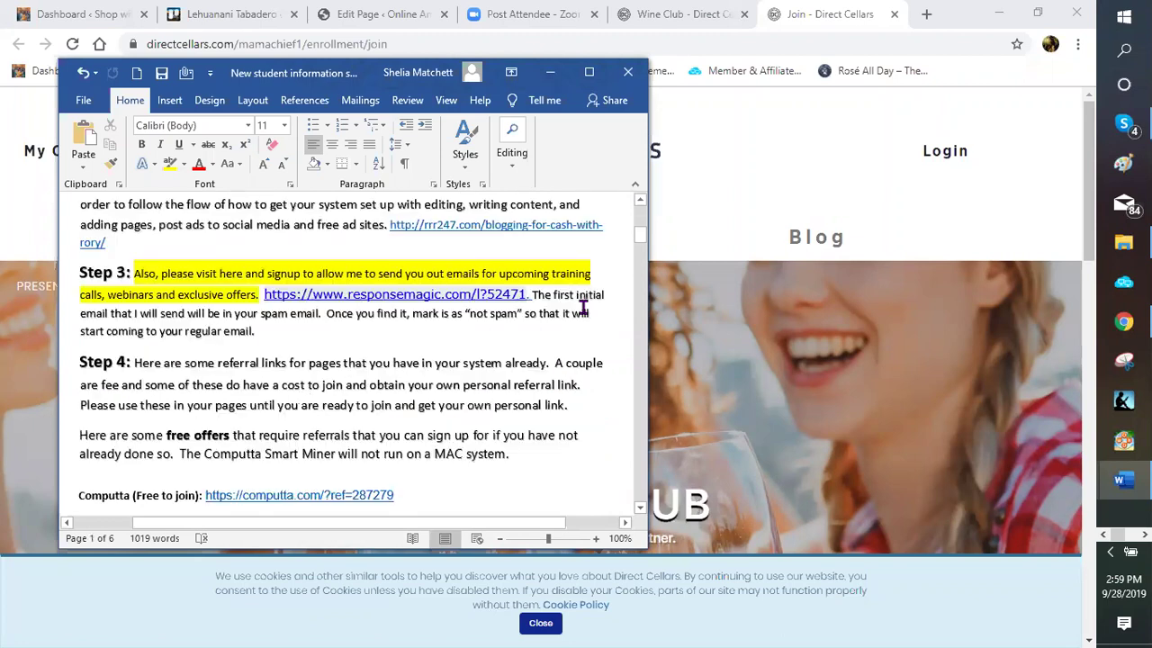
scroll(551, 189, down, 5)
scroll(552, 85, up, 2)
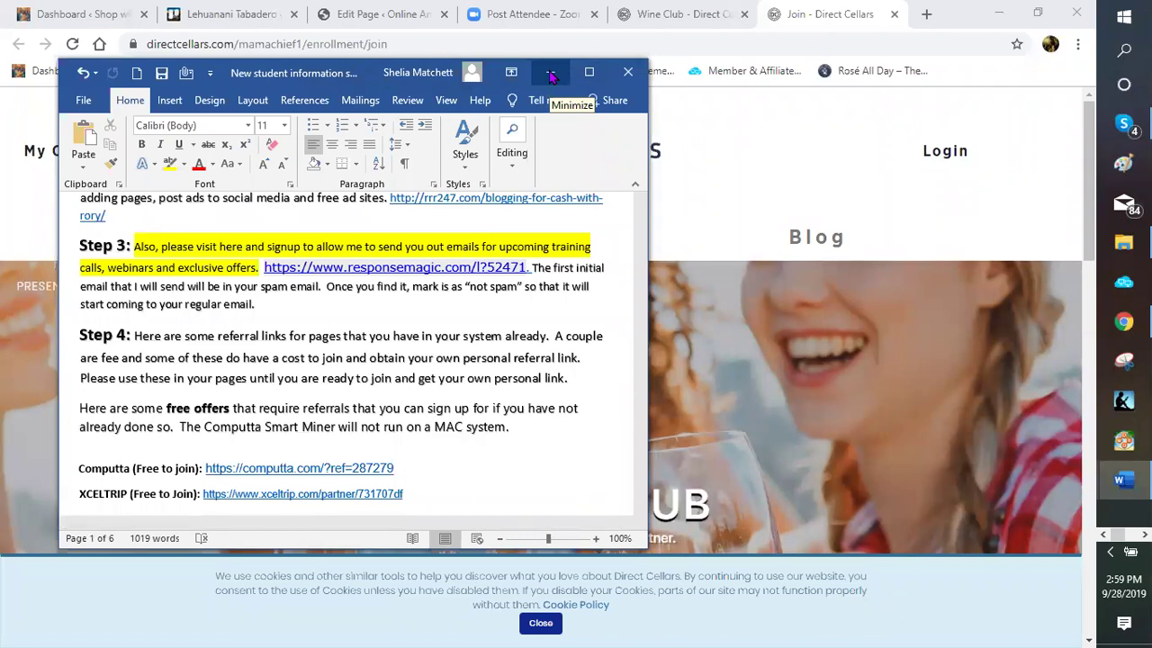
Minimize the Word document and look over the Direct Cellars join page
click(551, 74)
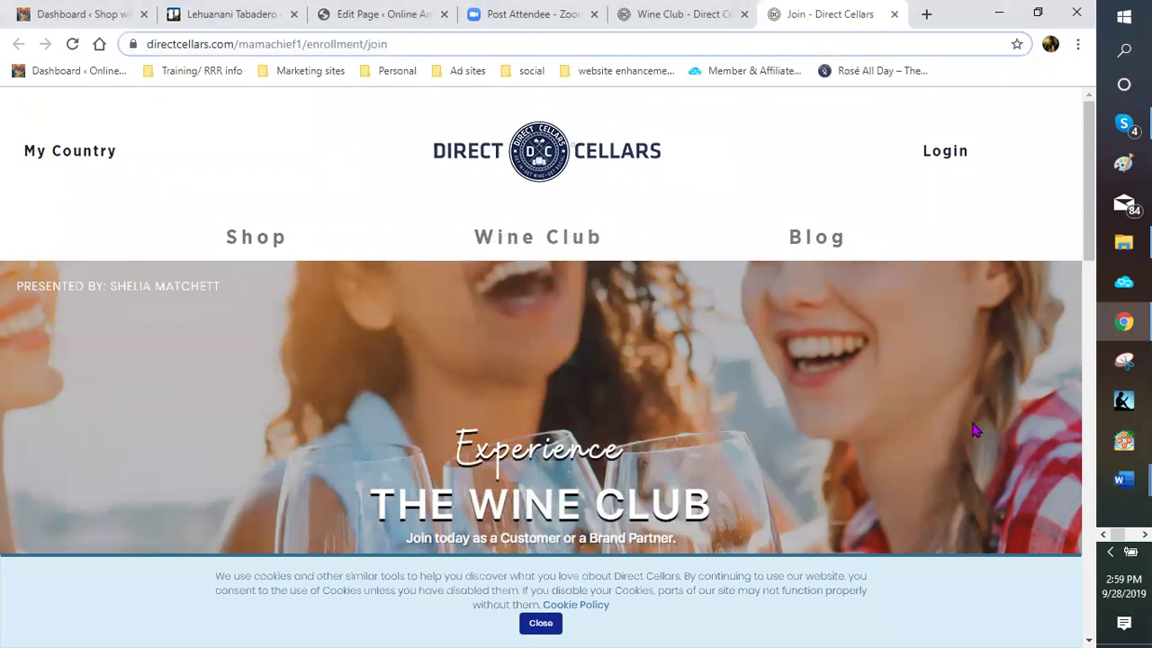
scroll(965, 464, down, 2)
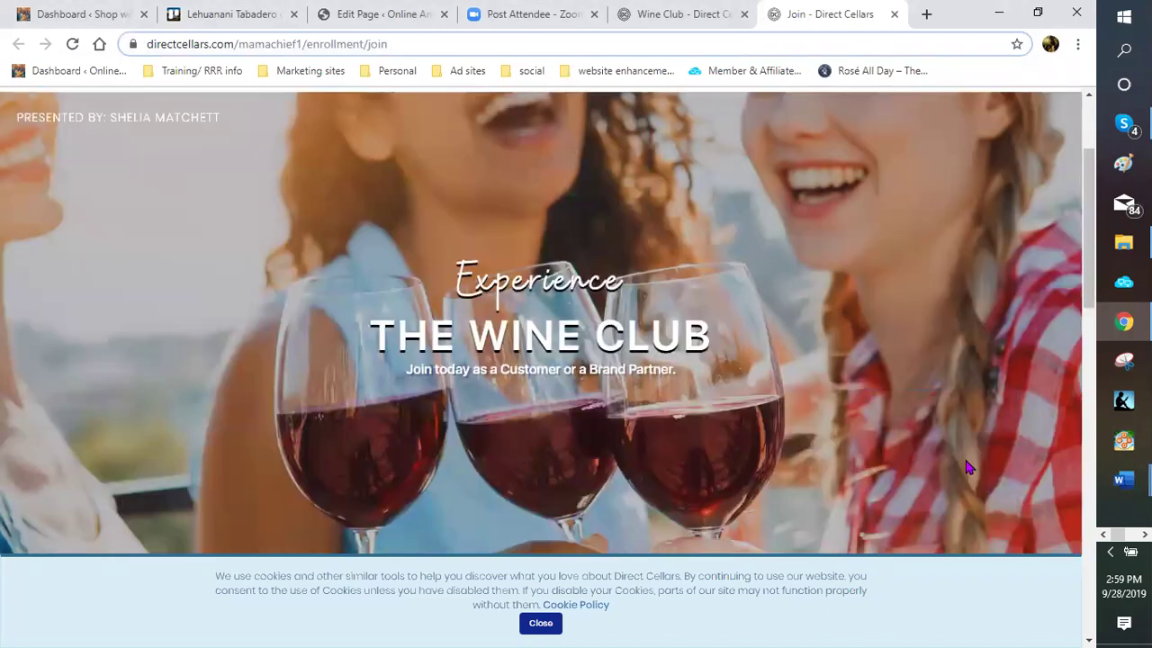
scroll(965, 466, up, 2)
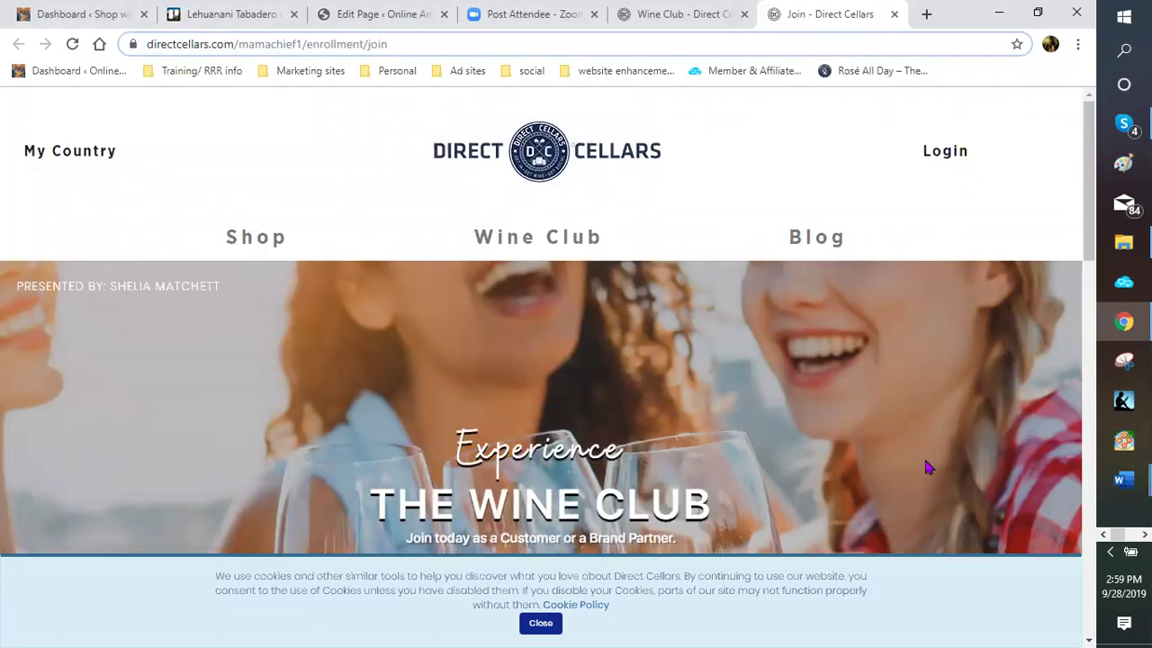
scroll(404, 344, down, 1)
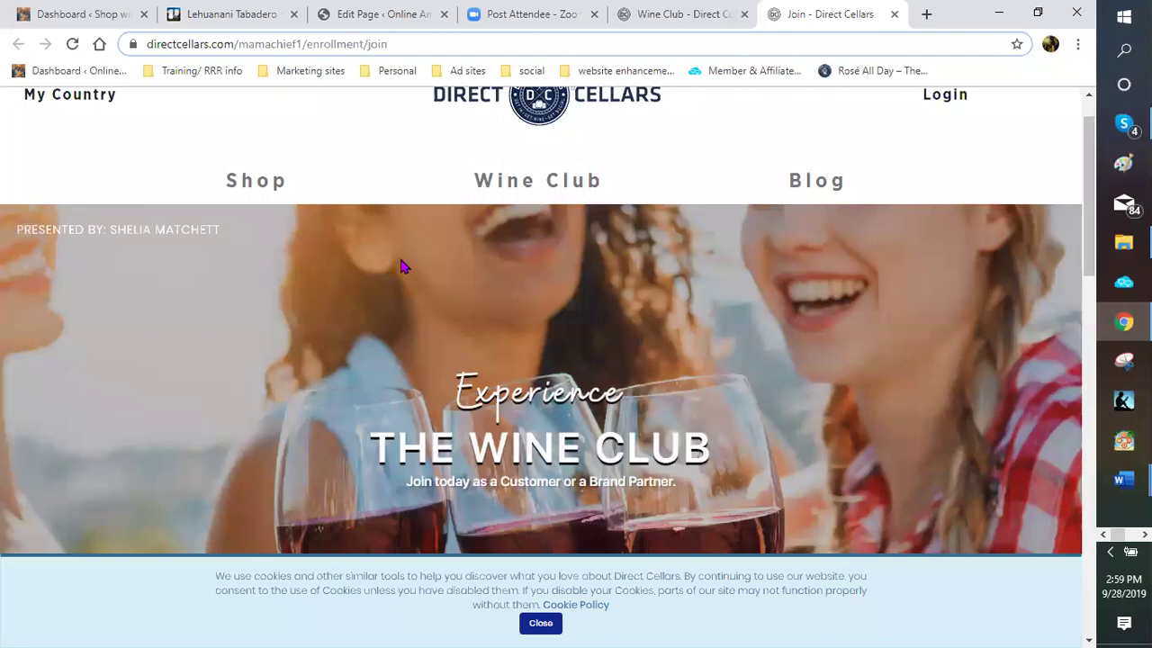
scroll(351, 177, up, 1)
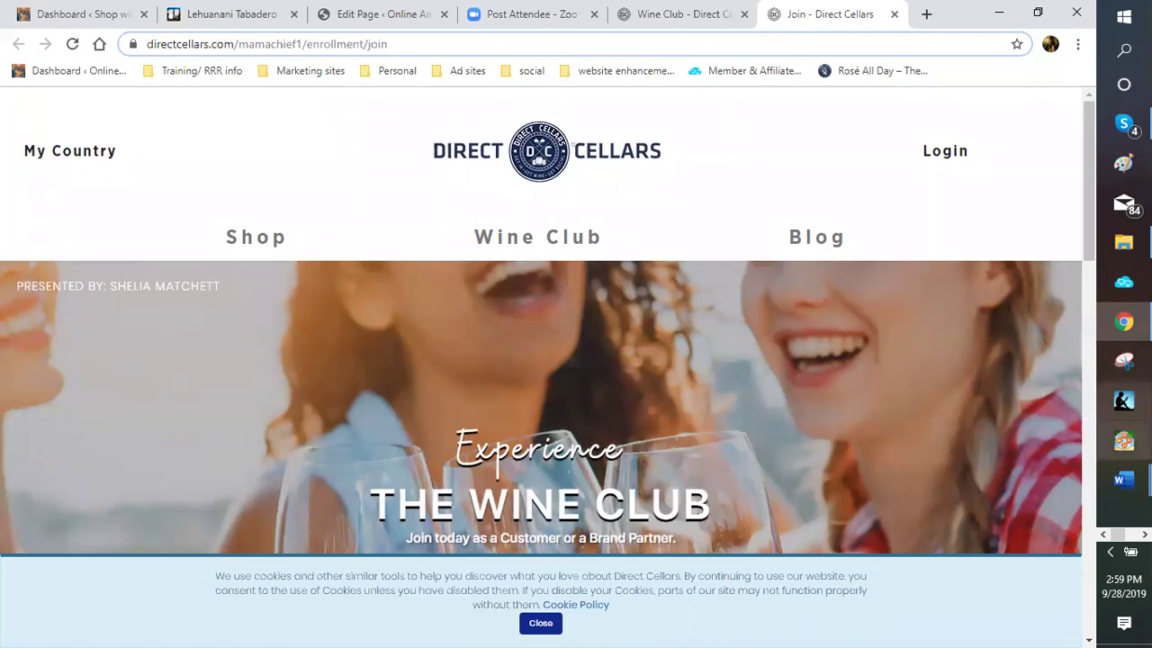
Check the referral-link notes in the student sheet, then return to the join page
mouse_move(1106, 468)
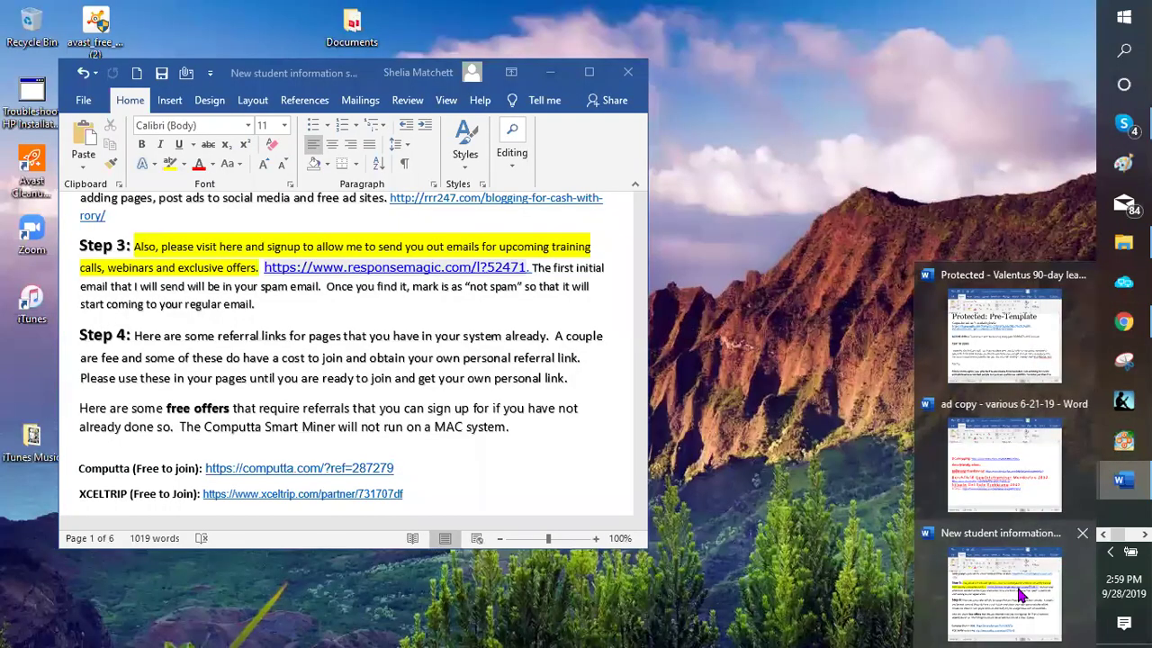
click(1020, 594)
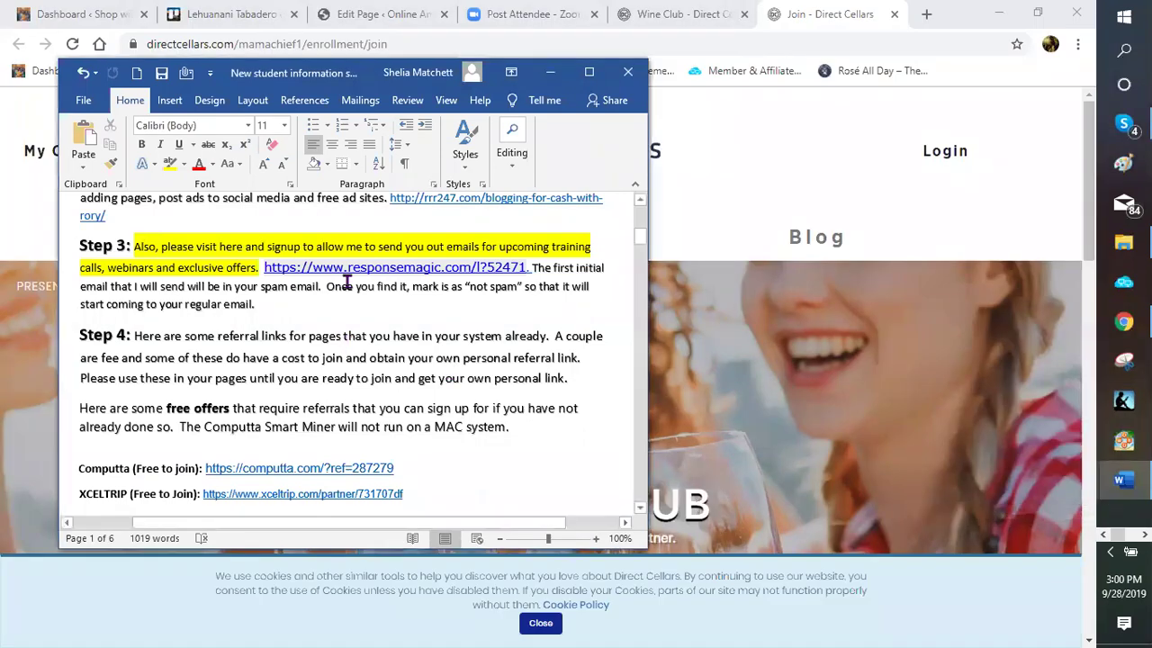
scroll(594, 270, up, 2)
click(295, 242)
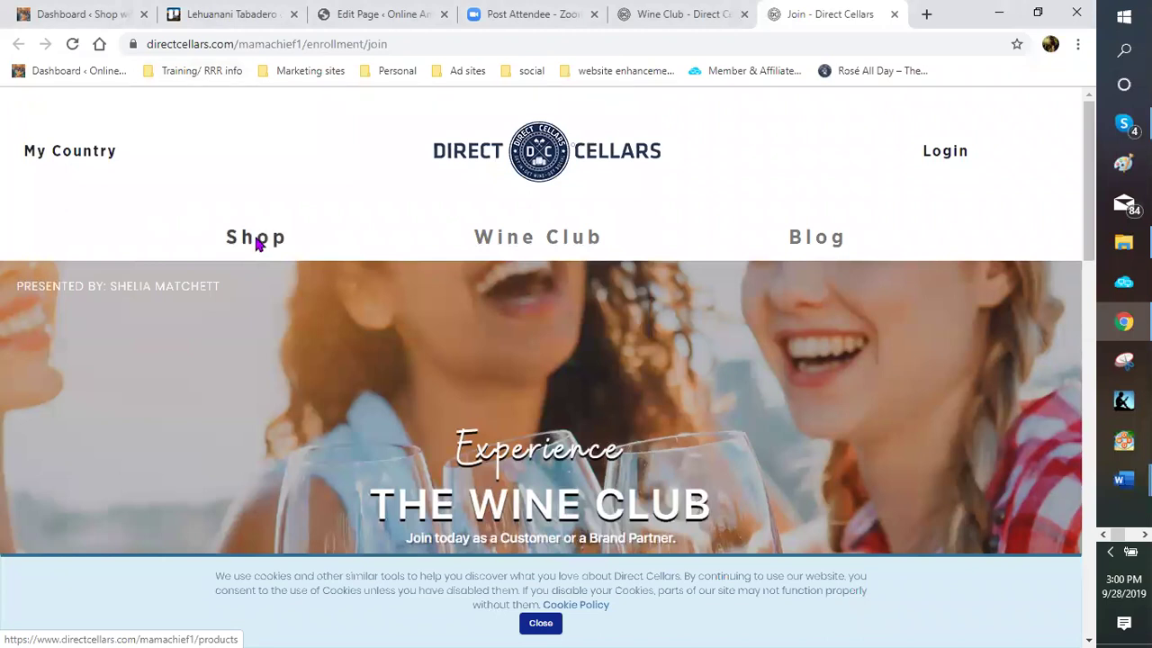
Open the Direct Cellars Shop page and view the Lazy Lab, Burchfield and Stivale wine tiles
click(256, 243)
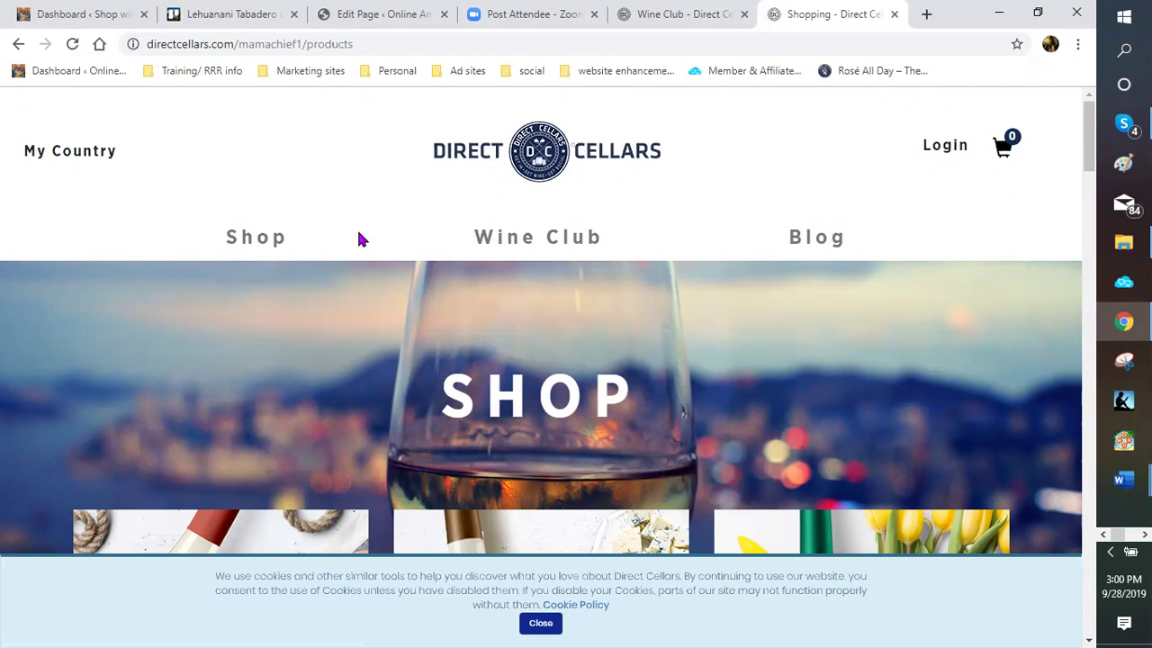
scroll(355, 239, down, 1)
scroll(355, 238, down, 1)
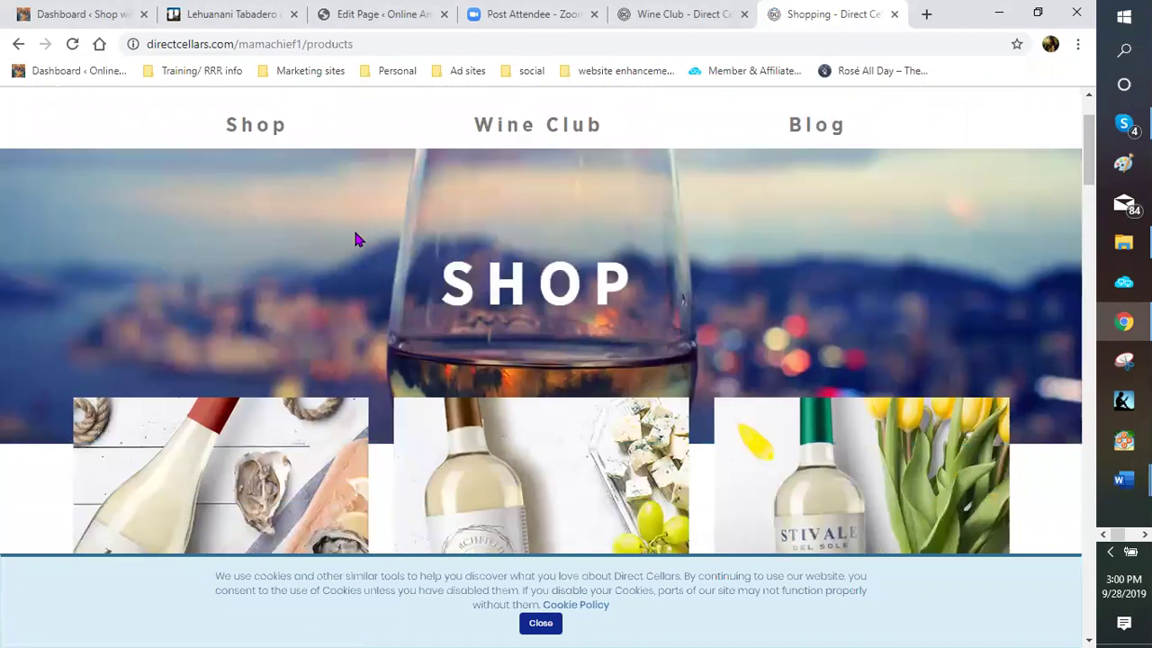
scroll(356, 239, down, 2)
scroll(356, 239, down, 3)
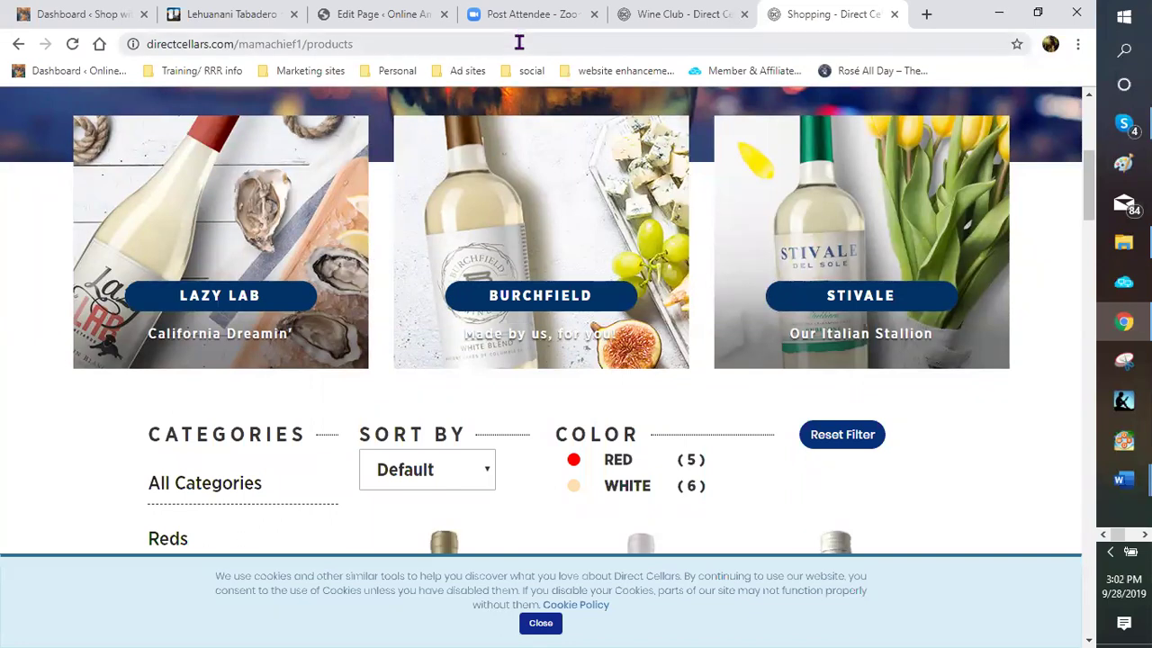
click(369, 20)
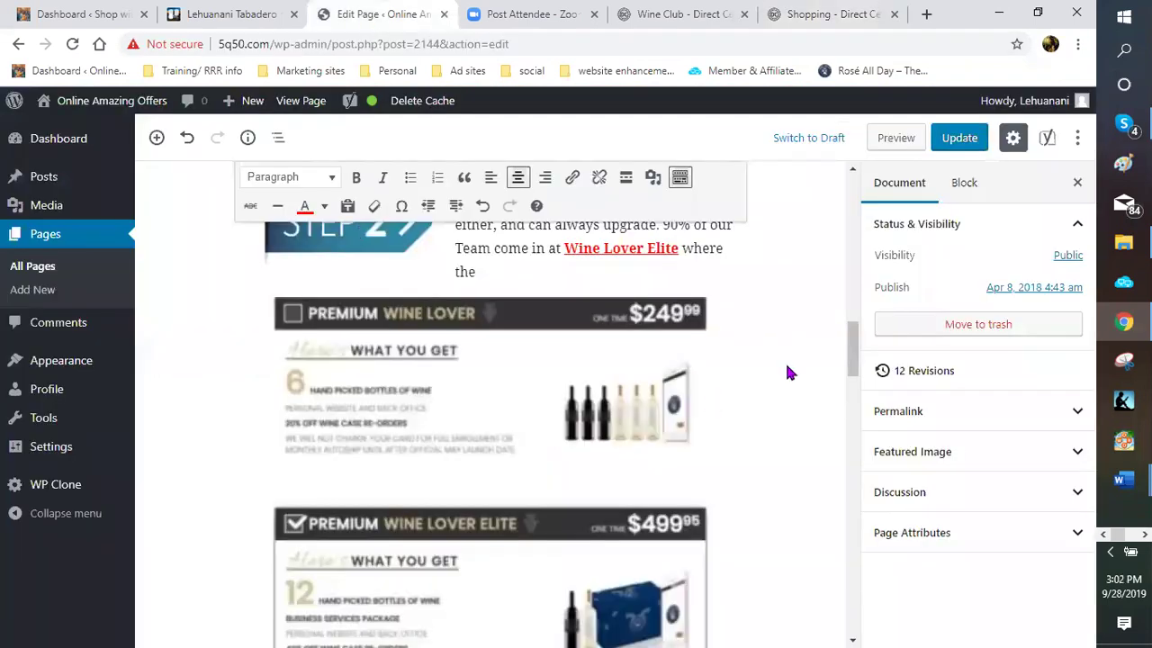
scroll(674, 329, up, 4)
scroll(324, 200, up, 1)
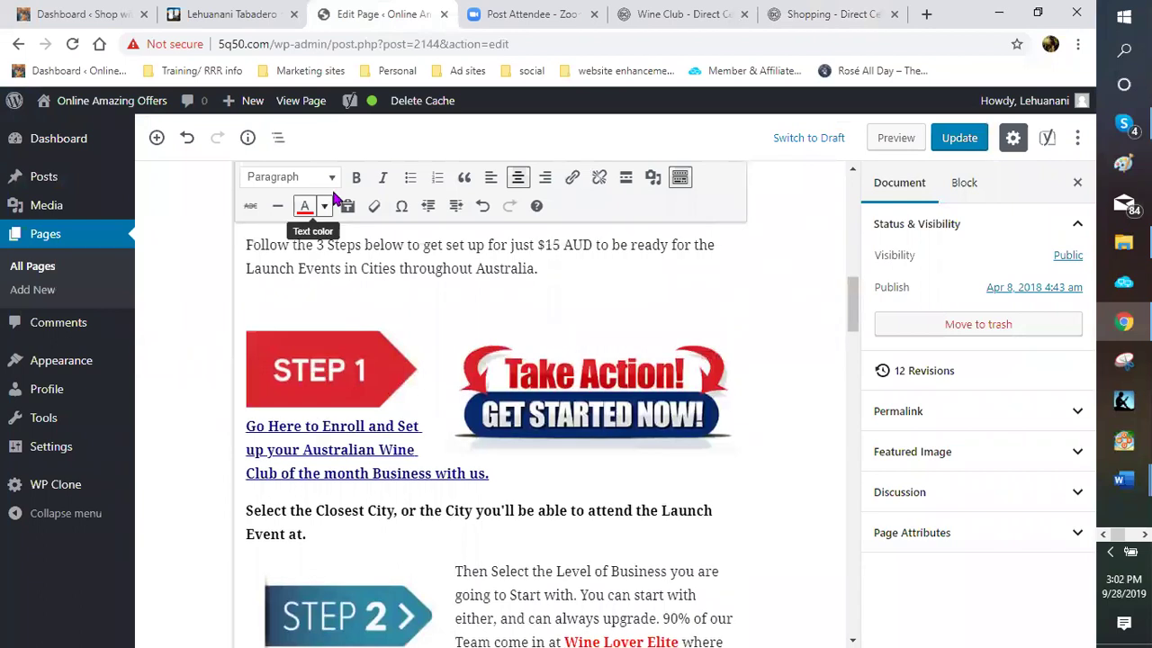
scroll(744, 358, down, 1)
scroll(398, 381, up, 5)
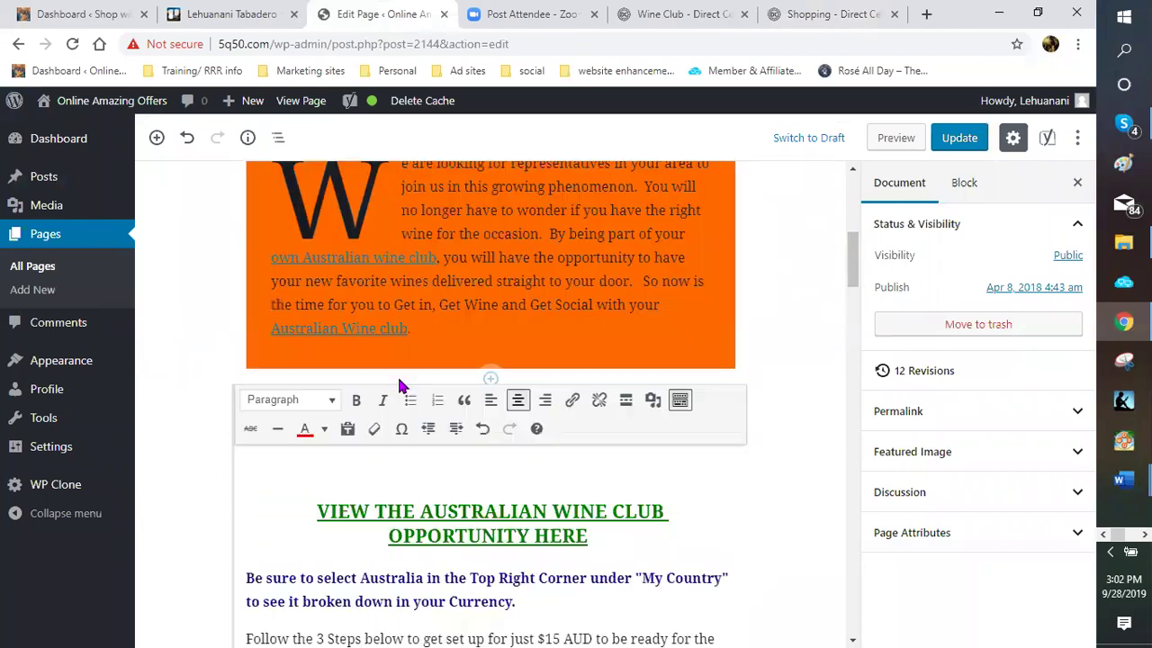
scroll(312, 417, down, 1)
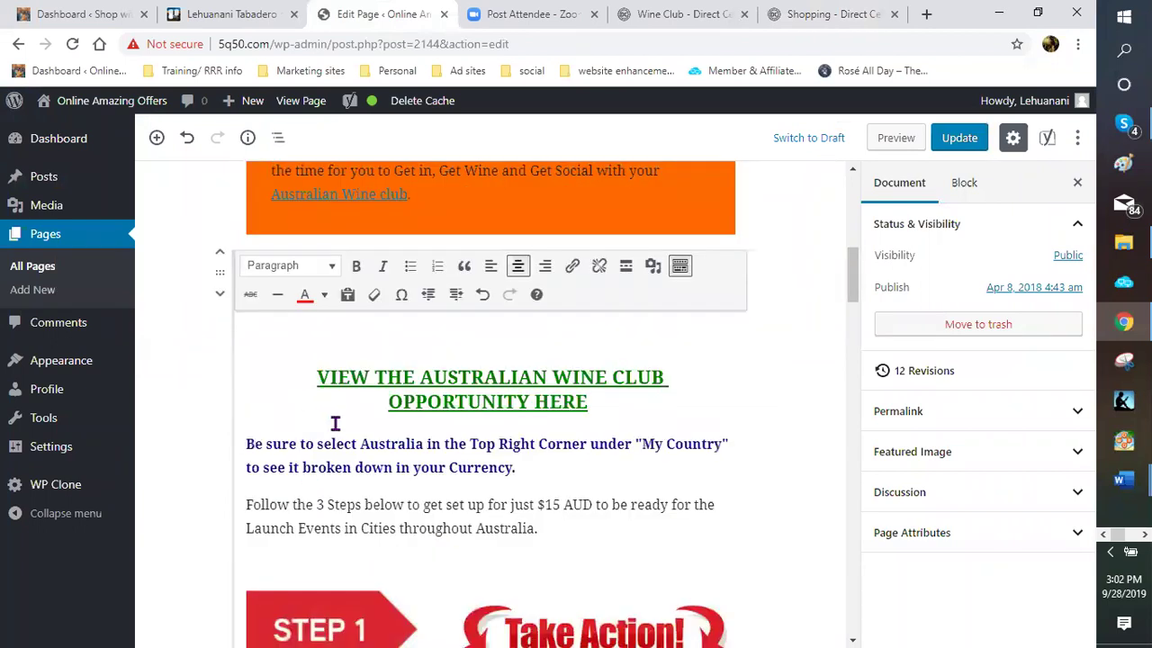
scroll(351, 414, down, 5)
scroll(356, 423, down, 5)
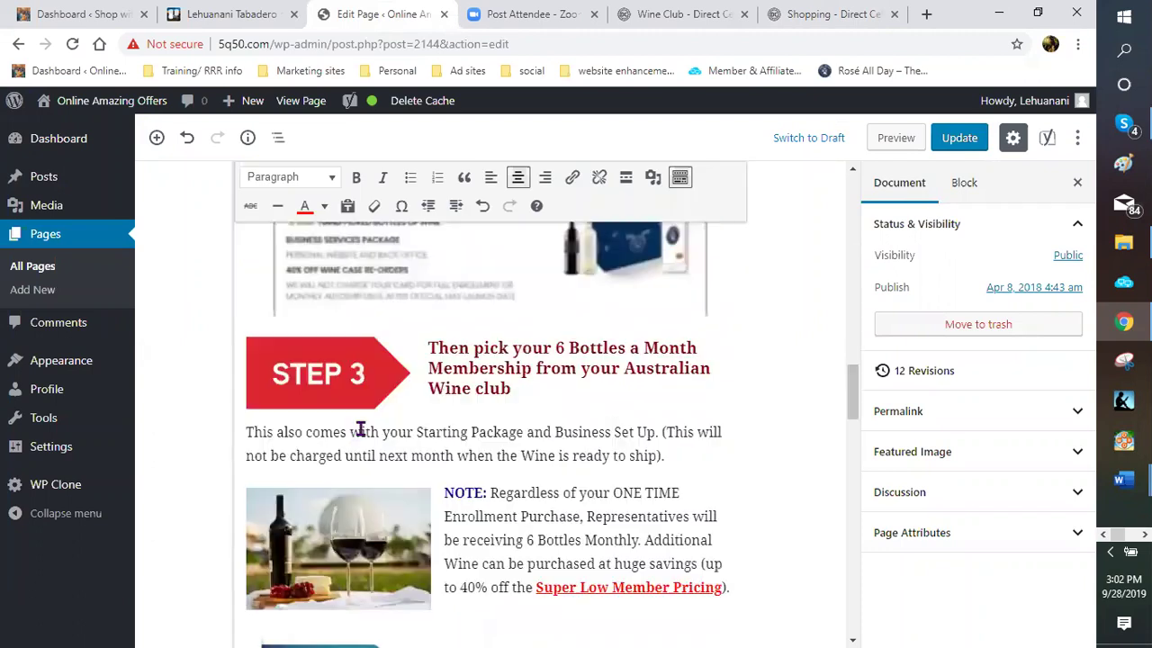
scroll(375, 419, down, 5)
scroll(355, 419, down, 3)
scroll(467, 396, up, 5)
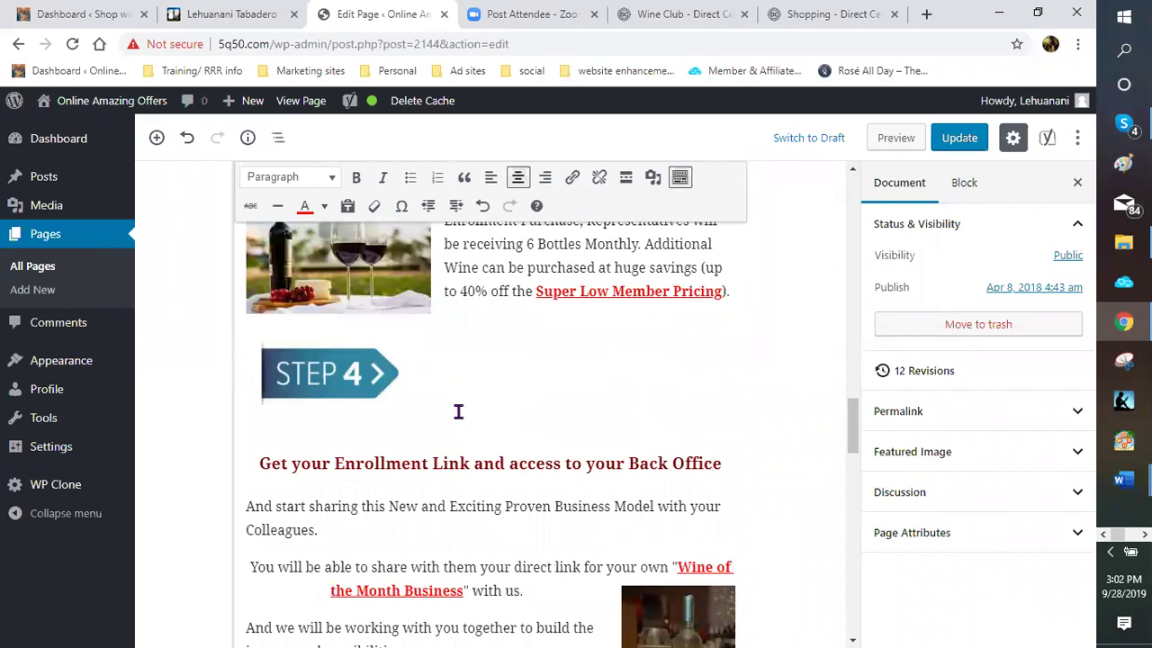
click(475, 415)
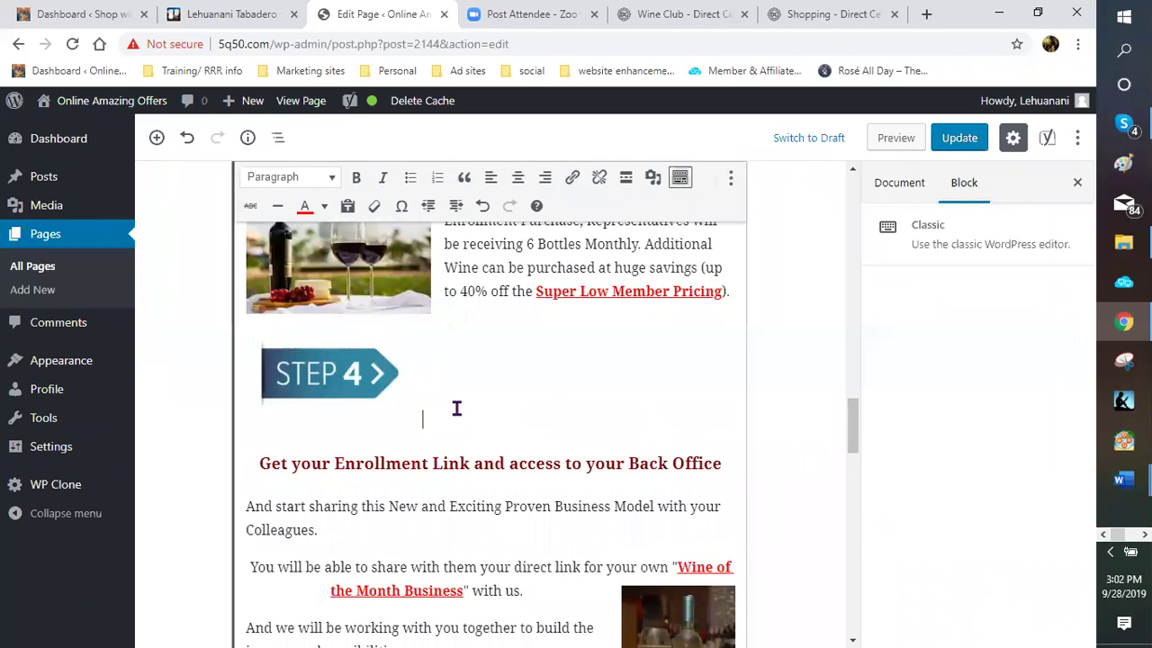
scroll(462, 410, down, 1)
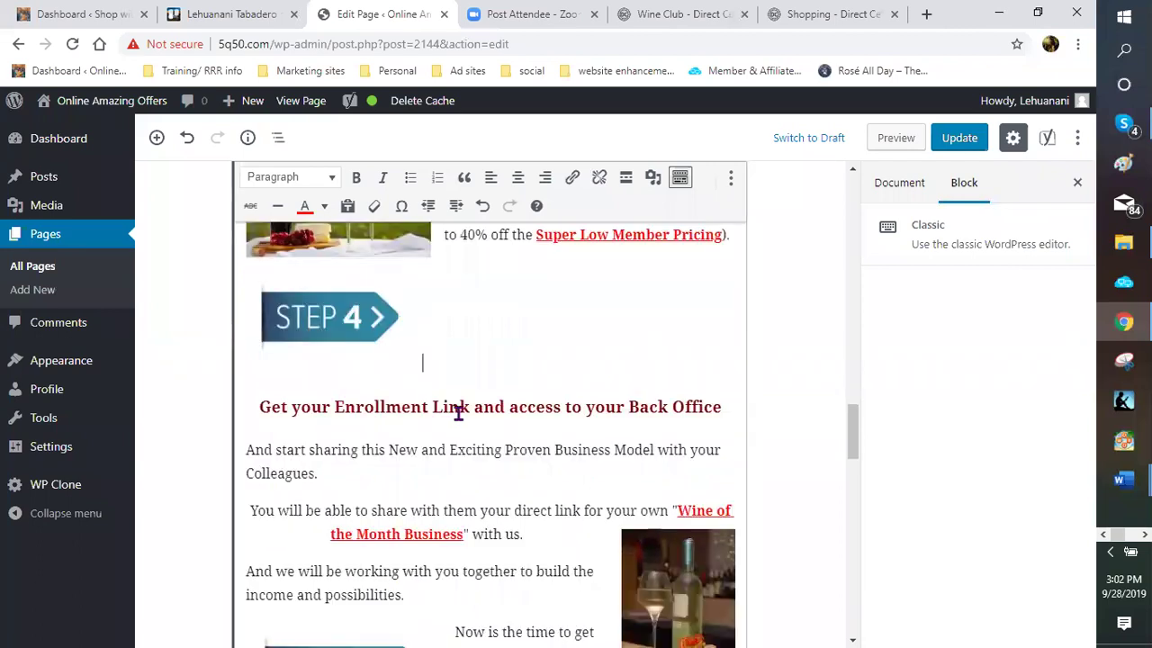
scroll(458, 410, up, 2)
scroll(437, 339, up, 2)
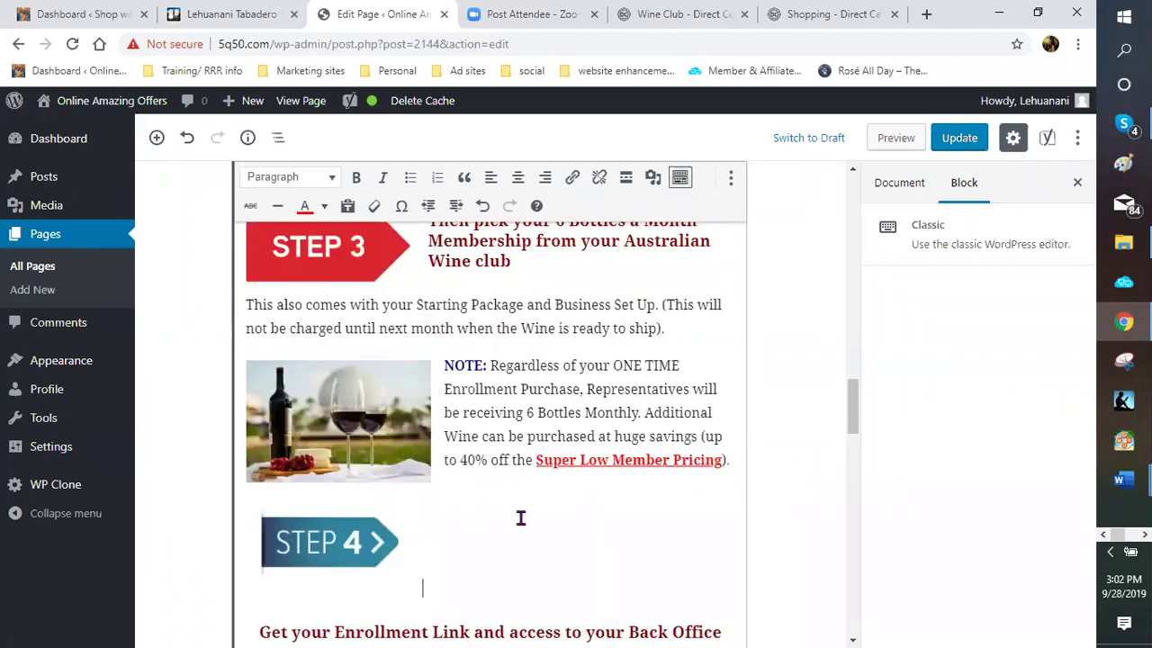
scroll(483, 445, down, 5)
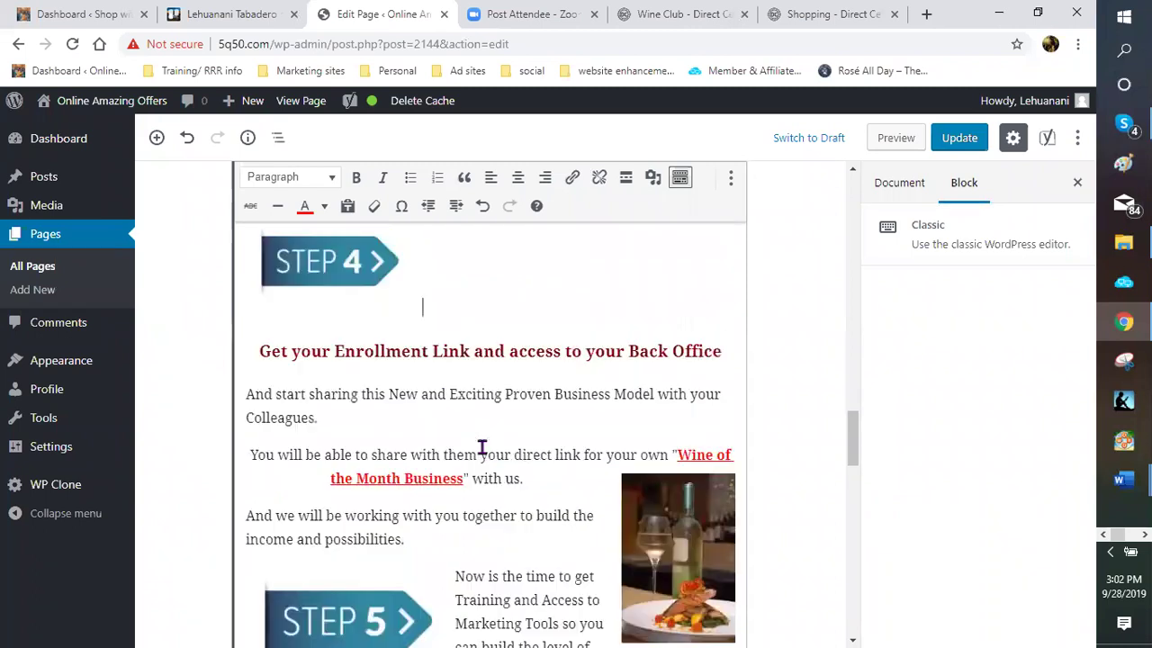
scroll(476, 452, up, 4)
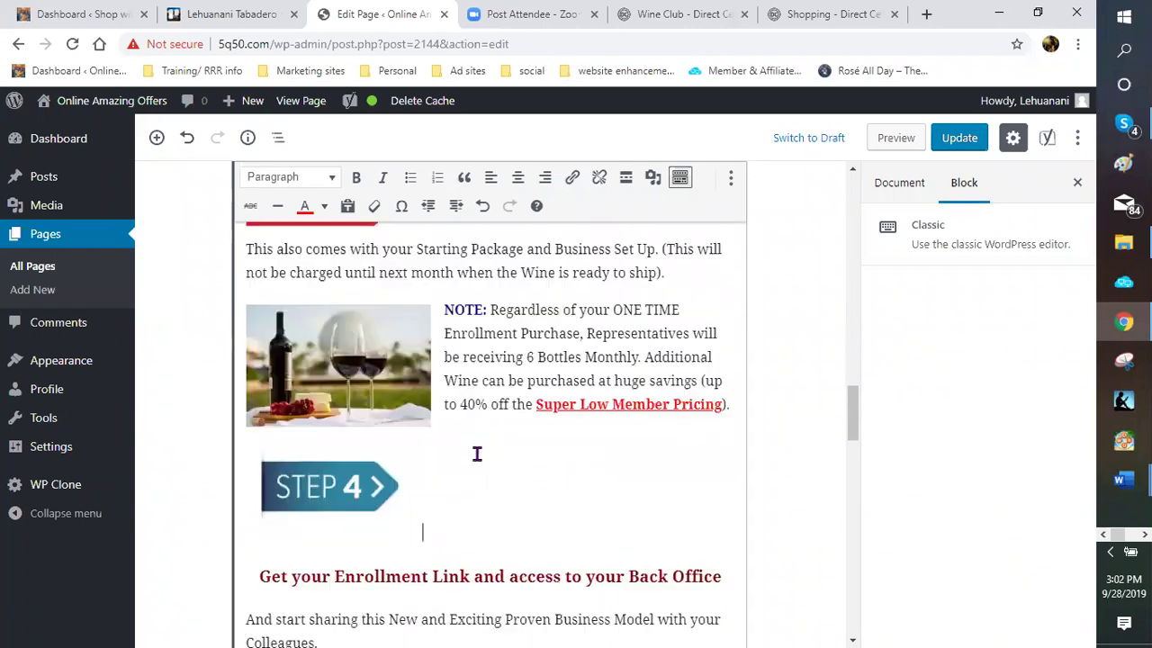
scroll(476, 453, down, 7)
scroll(510, 420, down, 3)
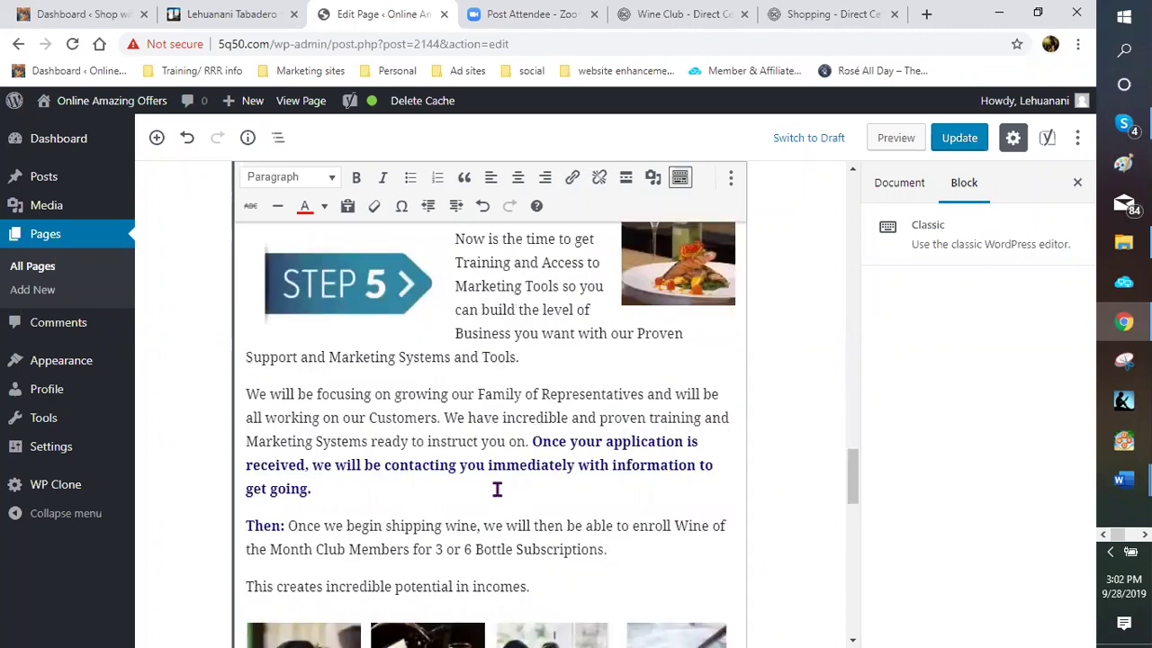
scroll(634, 477, up, 3)
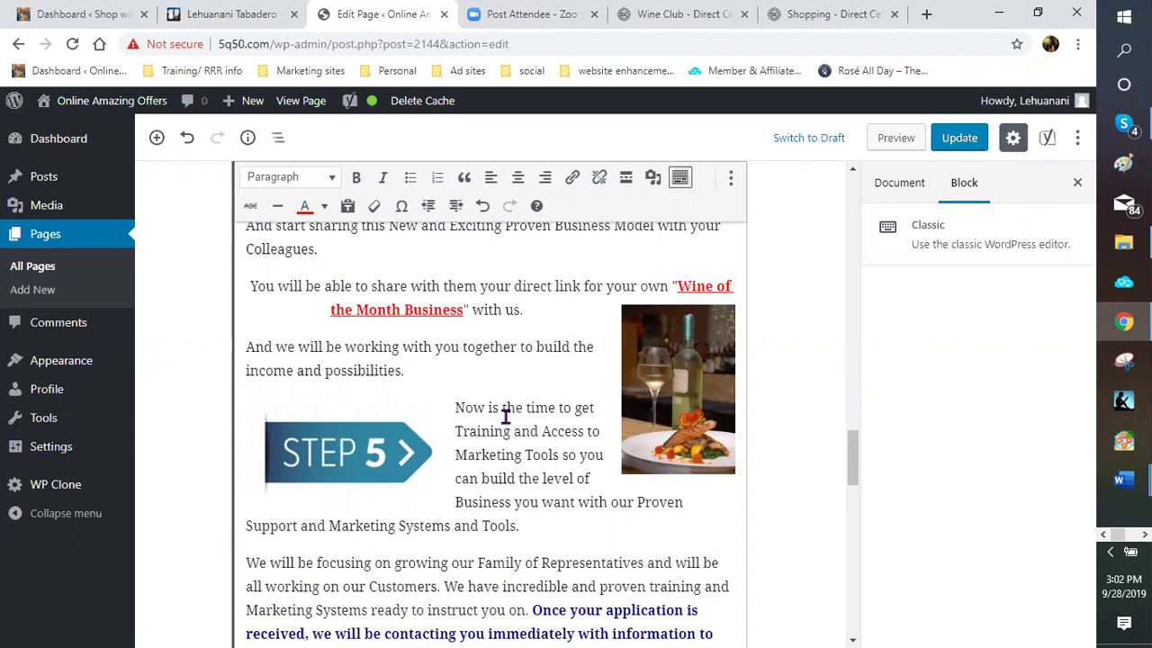
scroll(481, 388, up, 3)
scroll(500, 378, up, 3)
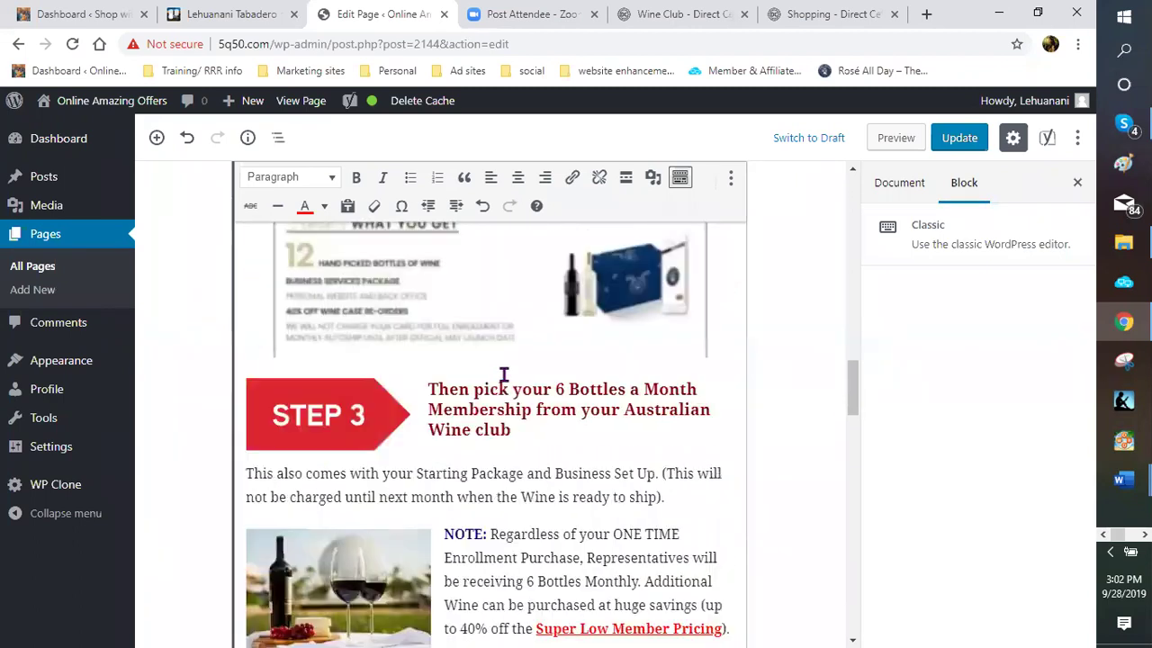
scroll(491, 331, up, 3)
scroll(484, 335, up, 3)
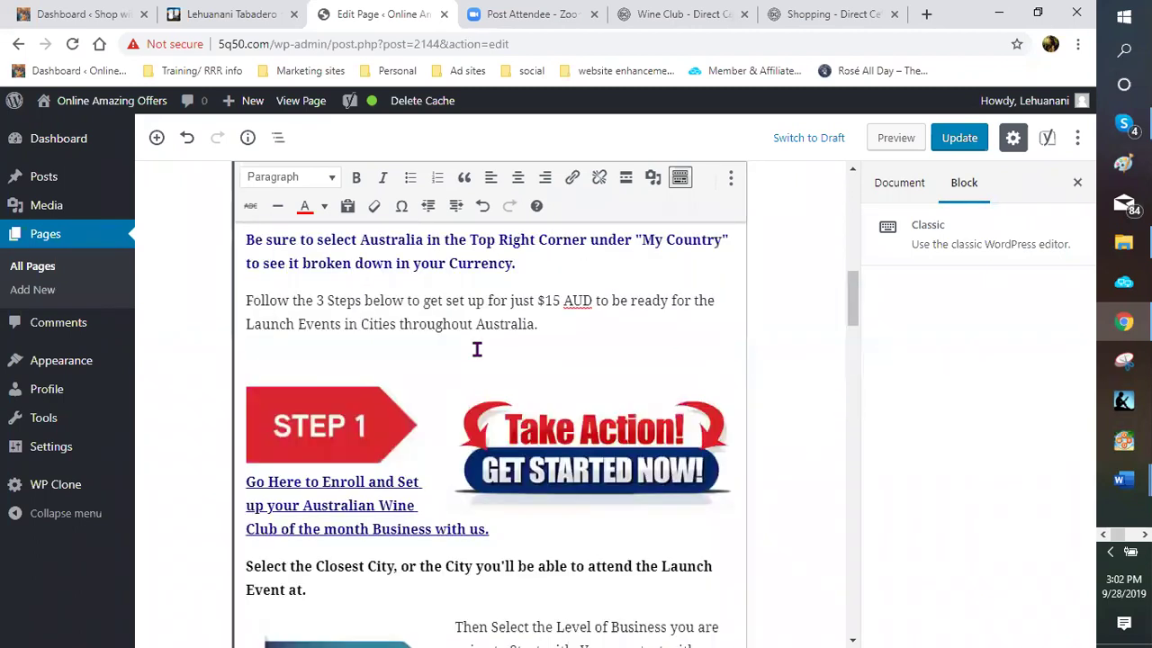
scroll(471, 358, up, 1)
scroll(465, 367, up, 1)
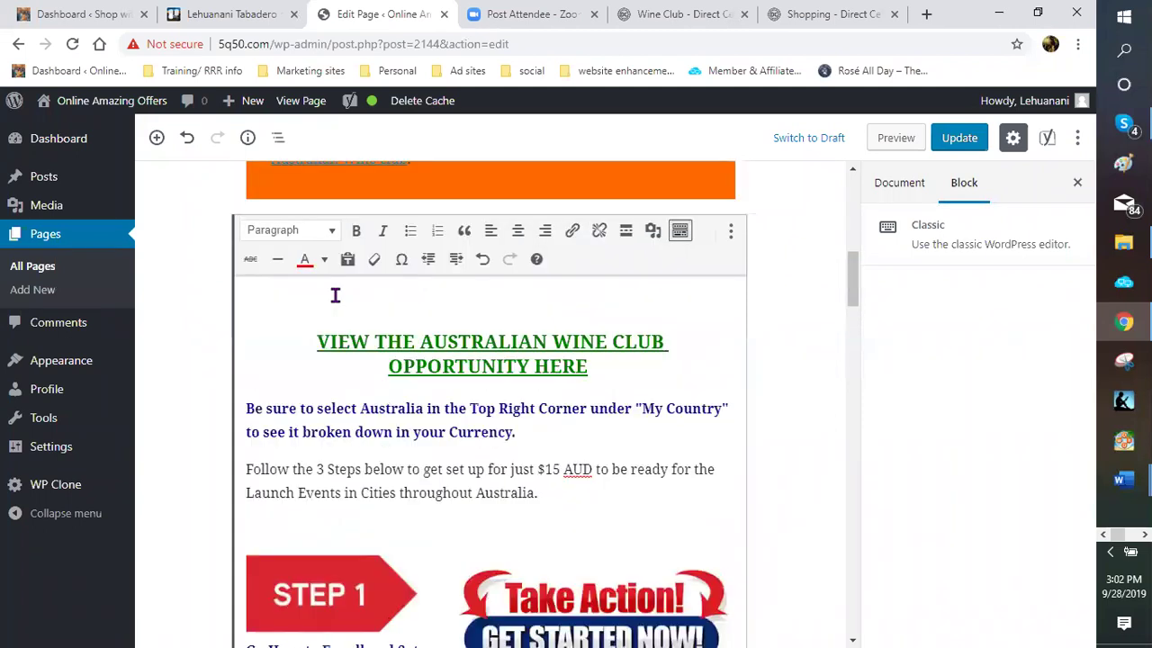
scroll(411, 288, up, 1)
scroll(467, 315, up, 2)
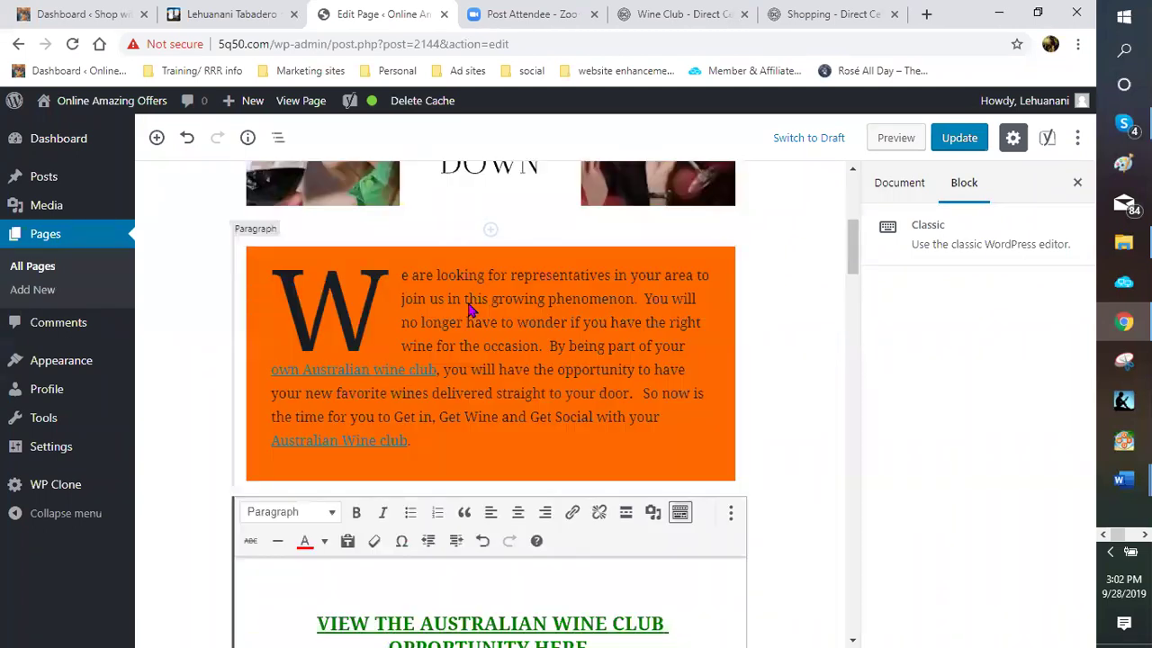
scroll(495, 365, up, 2)
scroll(490, 414, down, 3)
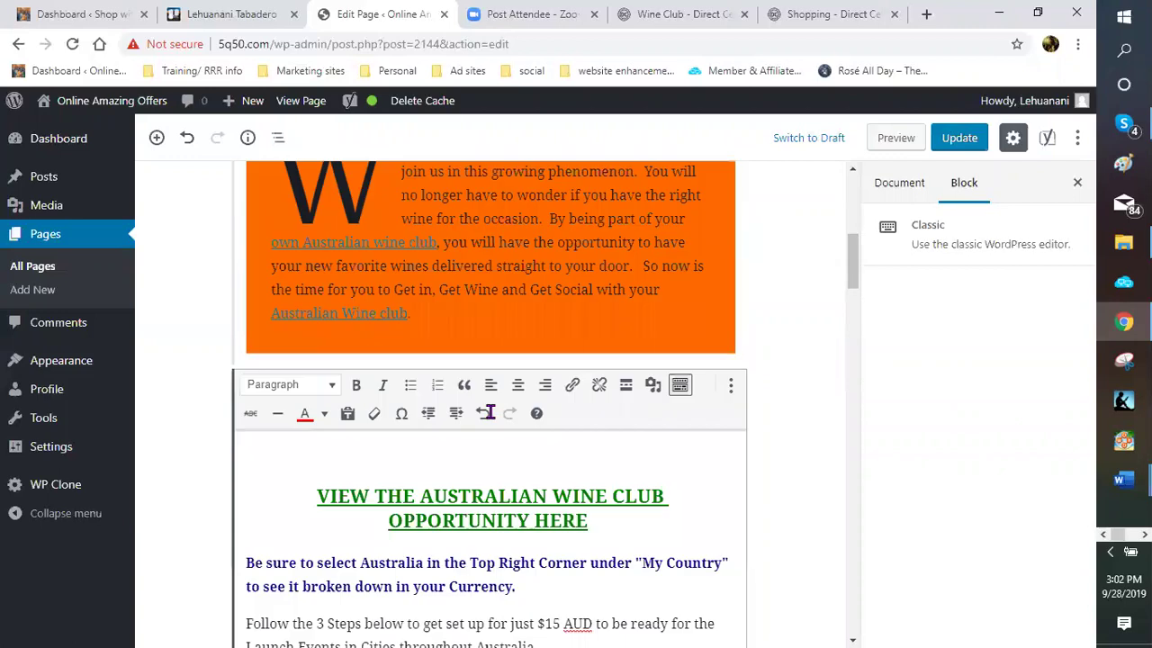
scroll(450, 380, down, 1)
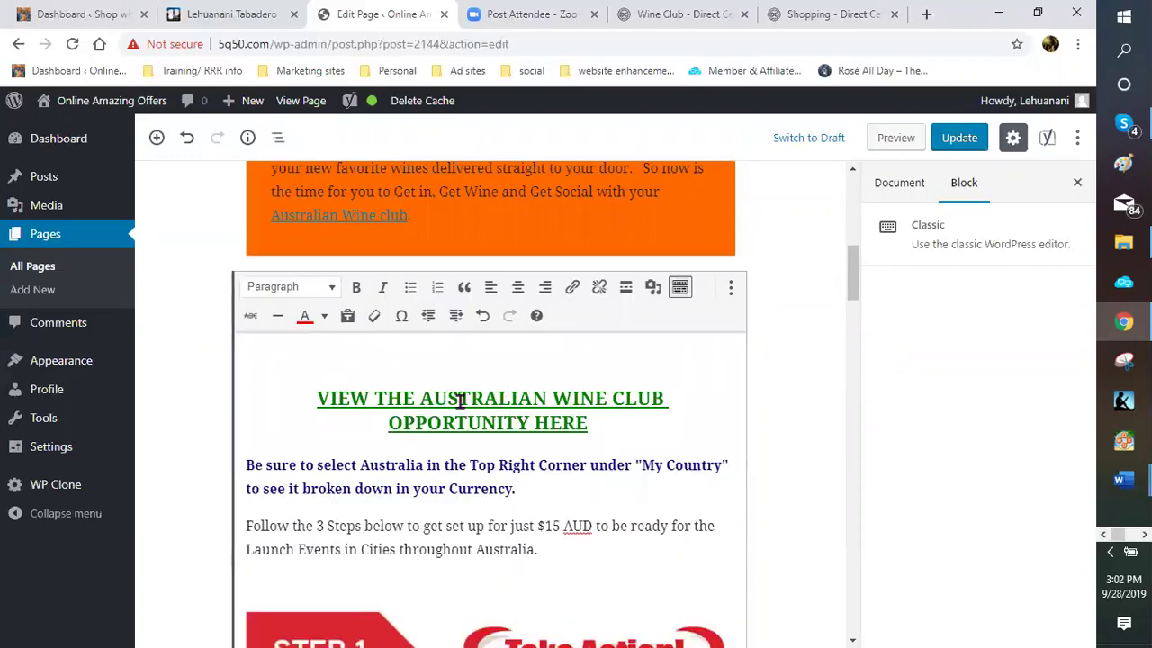
scroll(430, 263, up, 2)
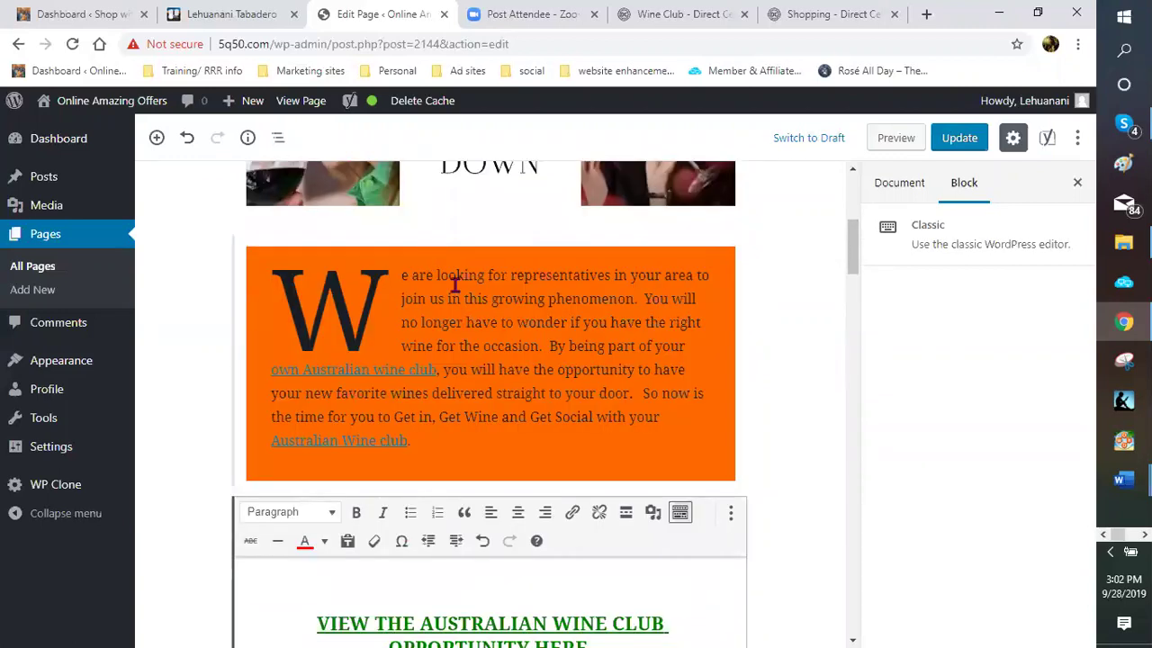
scroll(414, 466, down, 3)
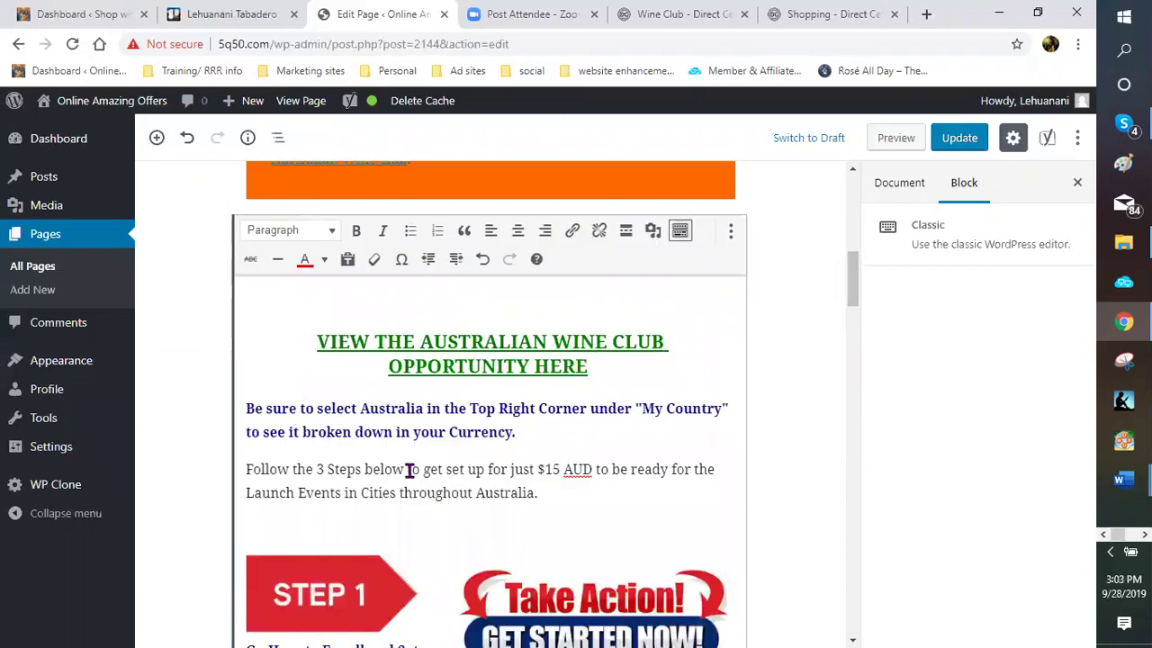
scroll(450, 435, down, 4)
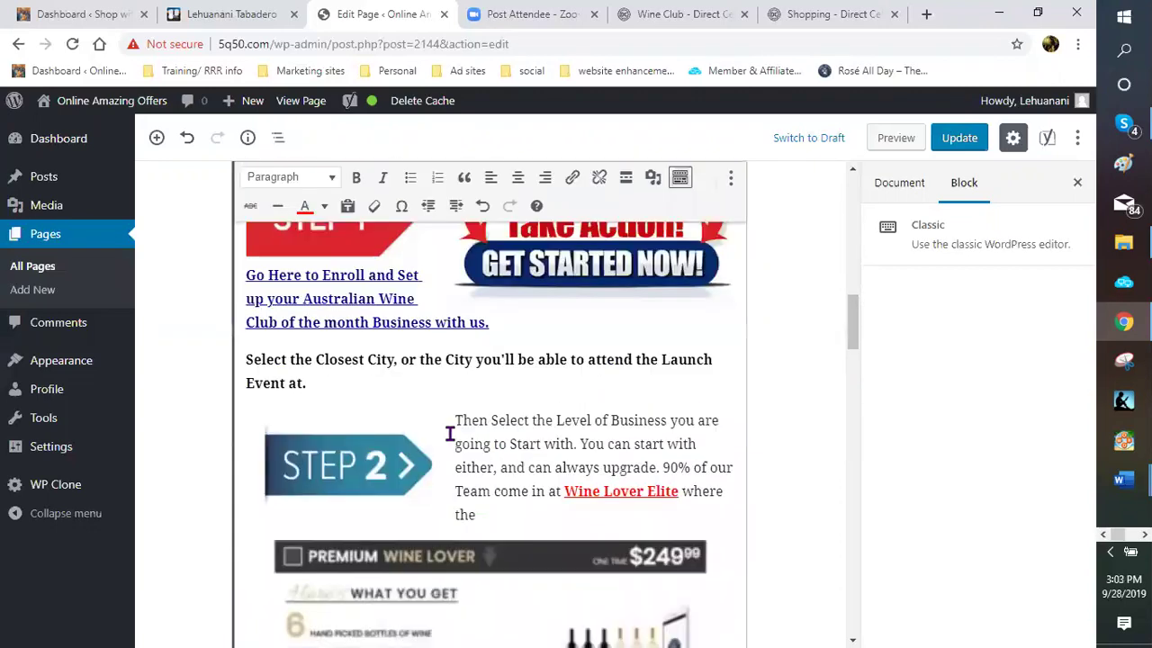
scroll(461, 436, down, 4)
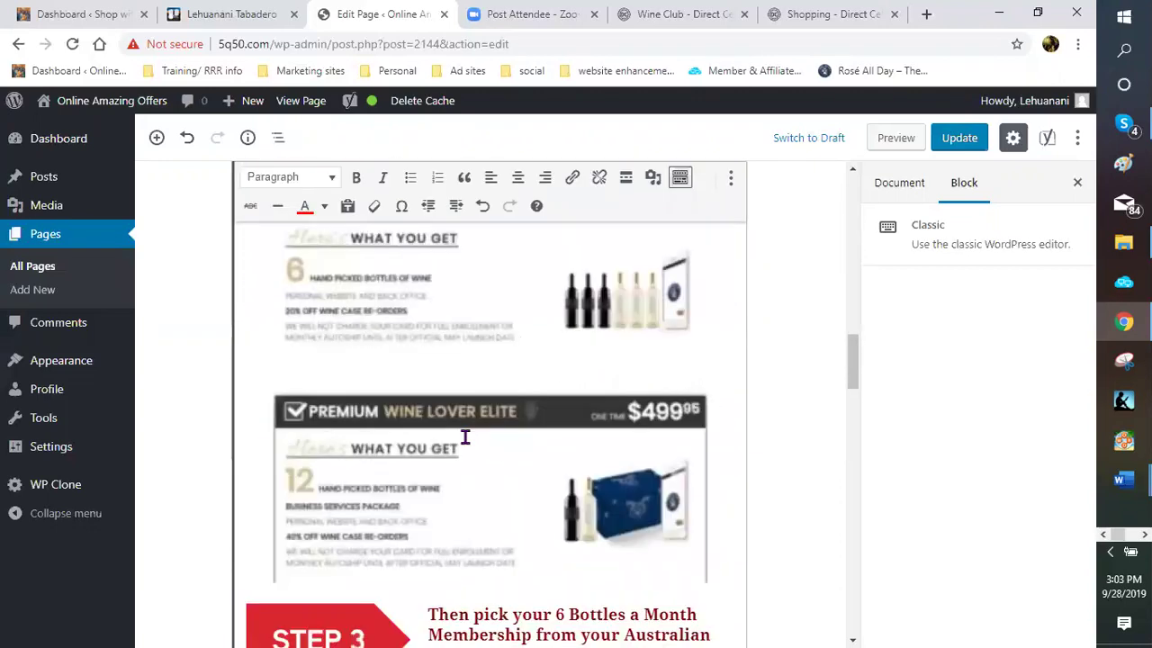
scroll(454, 435, down, 4)
scroll(451, 439, down, 4)
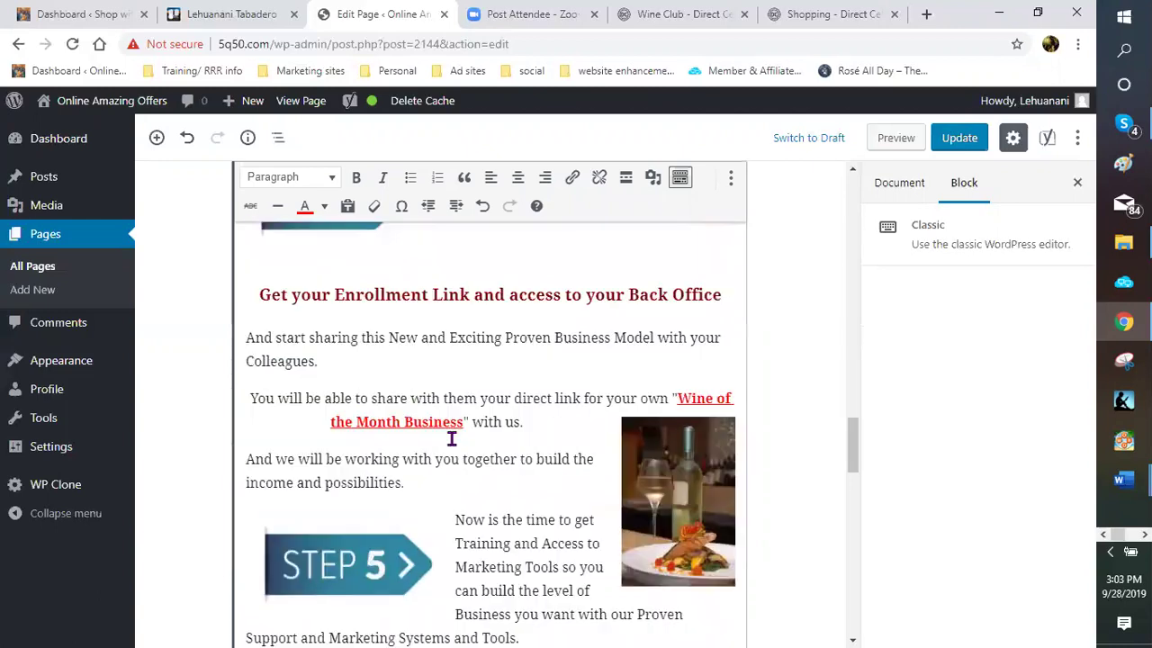
scroll(452, 439, down, 3)
scroll(450, 438, down, 3)
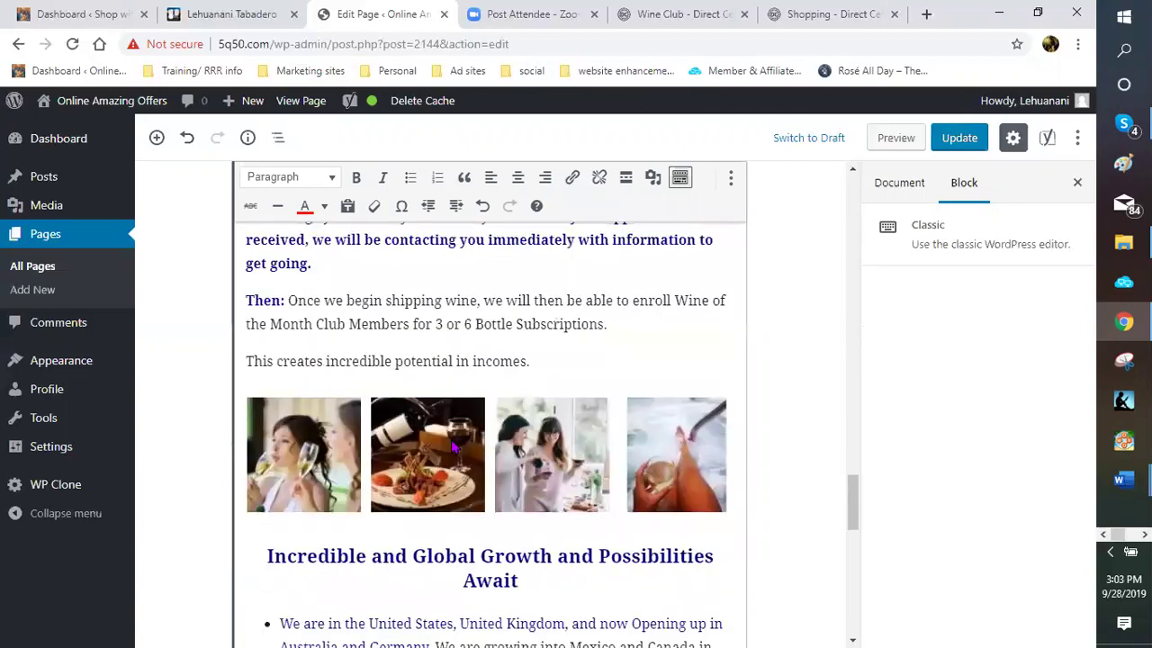
scroll(441, 357, down, 2)
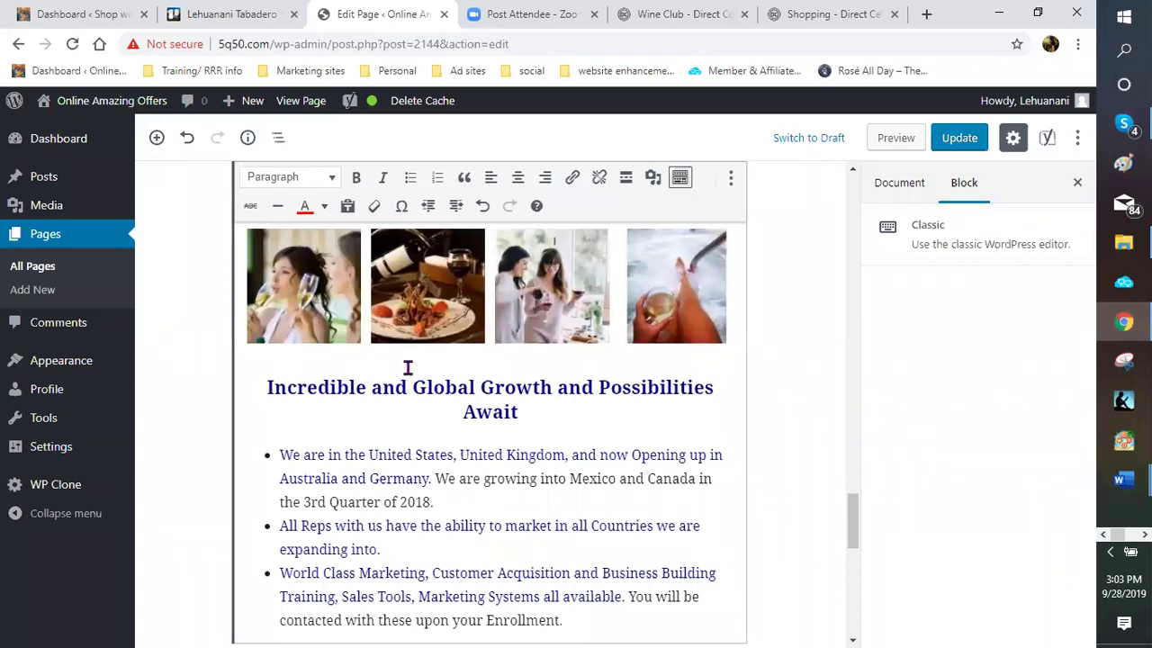
scroll(408, 368, down, 1)
scroll(492, 399, down, 2)
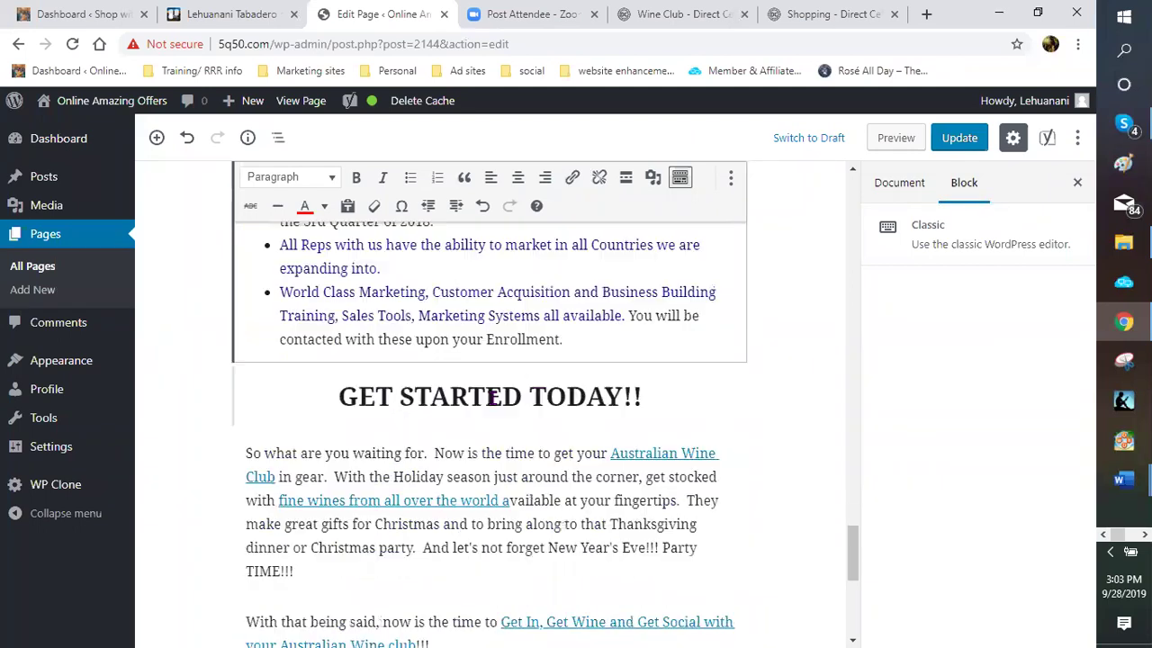
scroll(446, 287, down, 1)
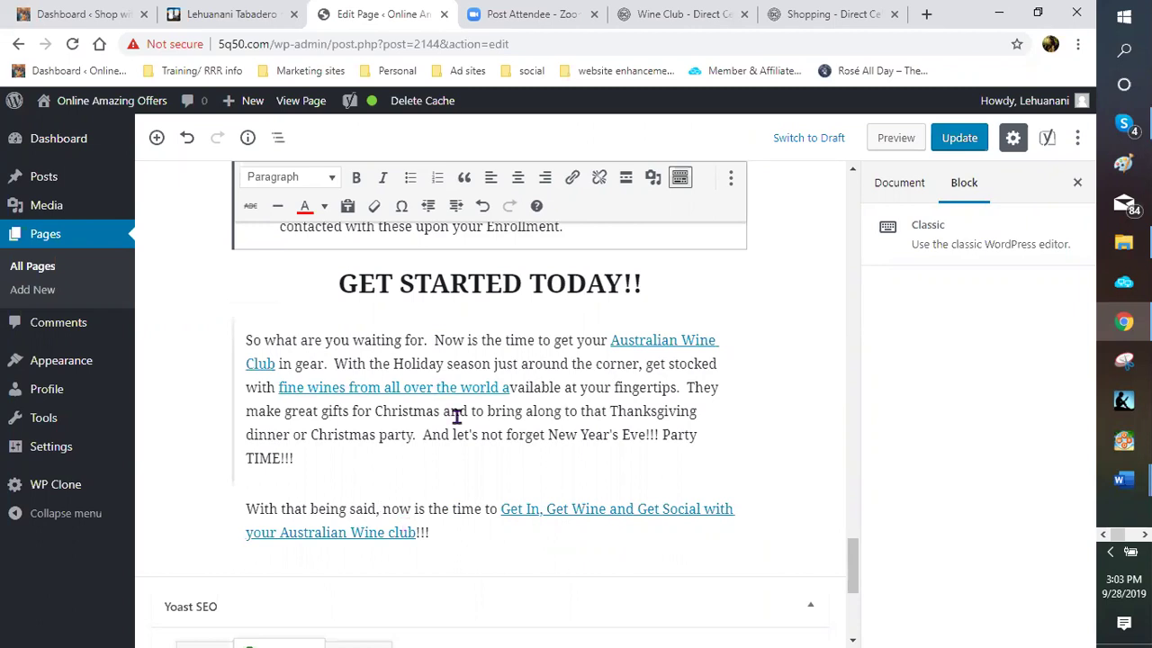
scroll(466, 420, up, 4)
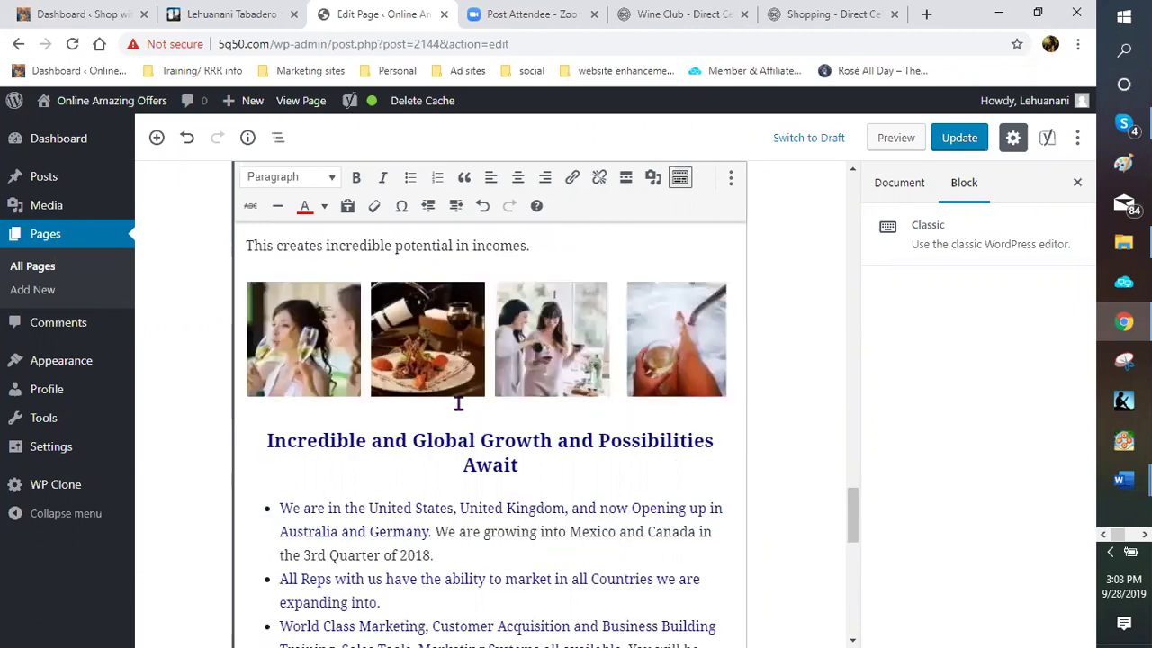
scroll(458, 404, up, 3)
scroll(432, 411, up, 3)
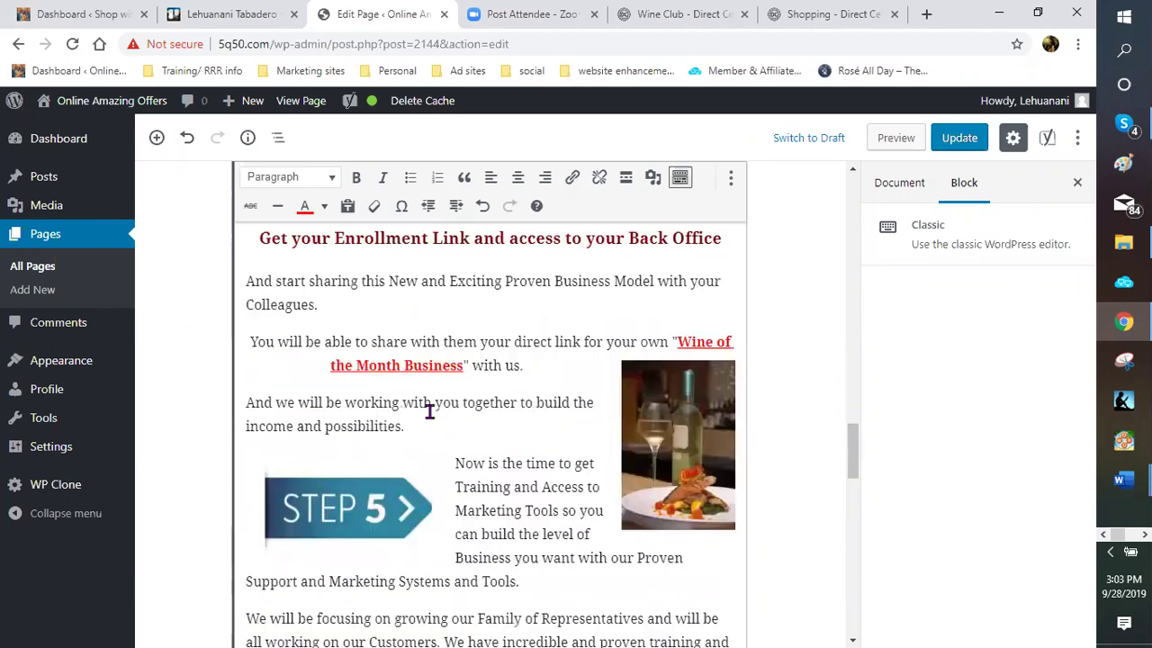
scroll(402, 383, down, 3)
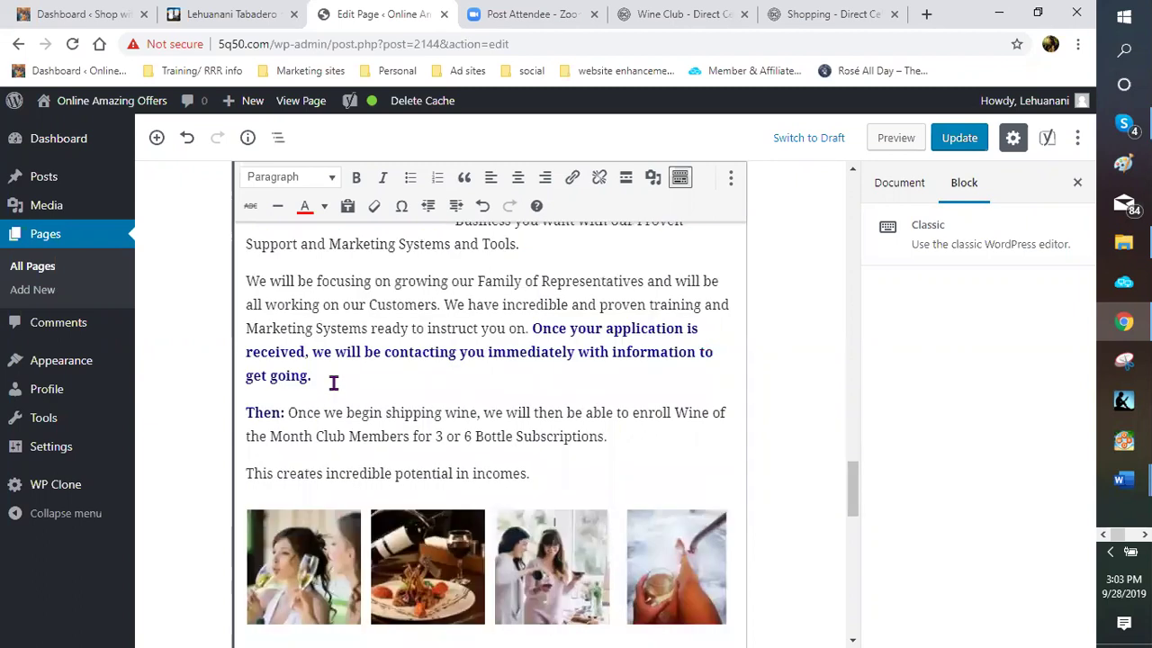
Check where the 'fine wines' link points, then close its link popup
click(414, 381)
scroll(769, 353, up, 2)
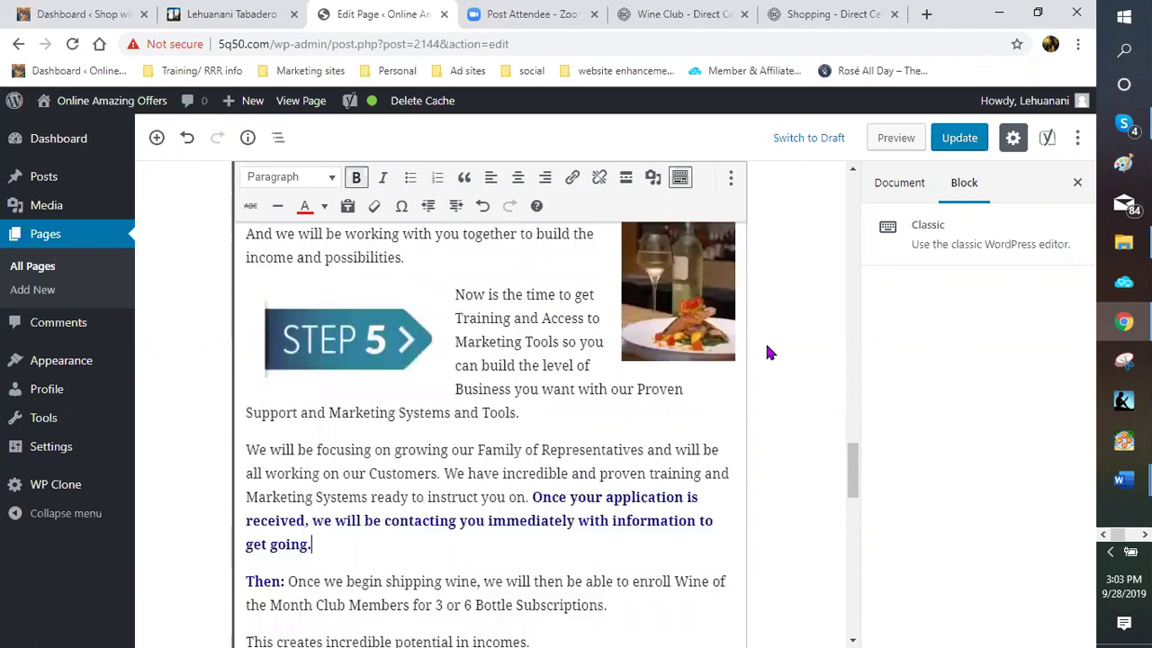
scroll(769, 353, up, 3)
scroll(765, 351, up, 1)
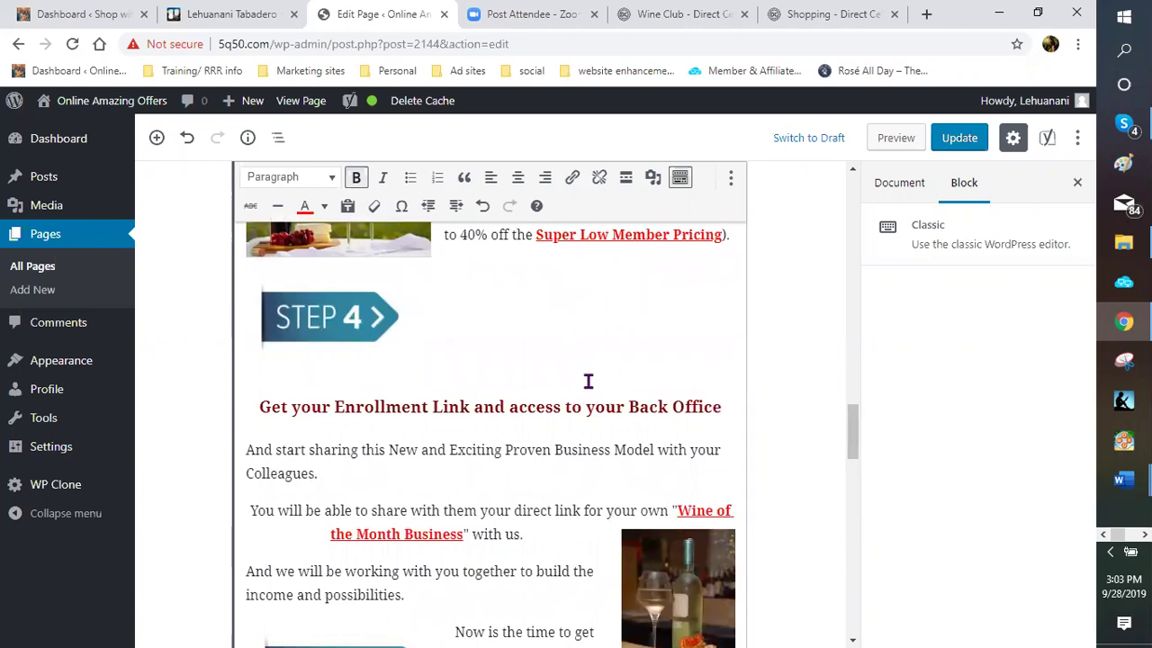
scroll(458, 429, down, 3)
scroll(458, 437, down, 5)
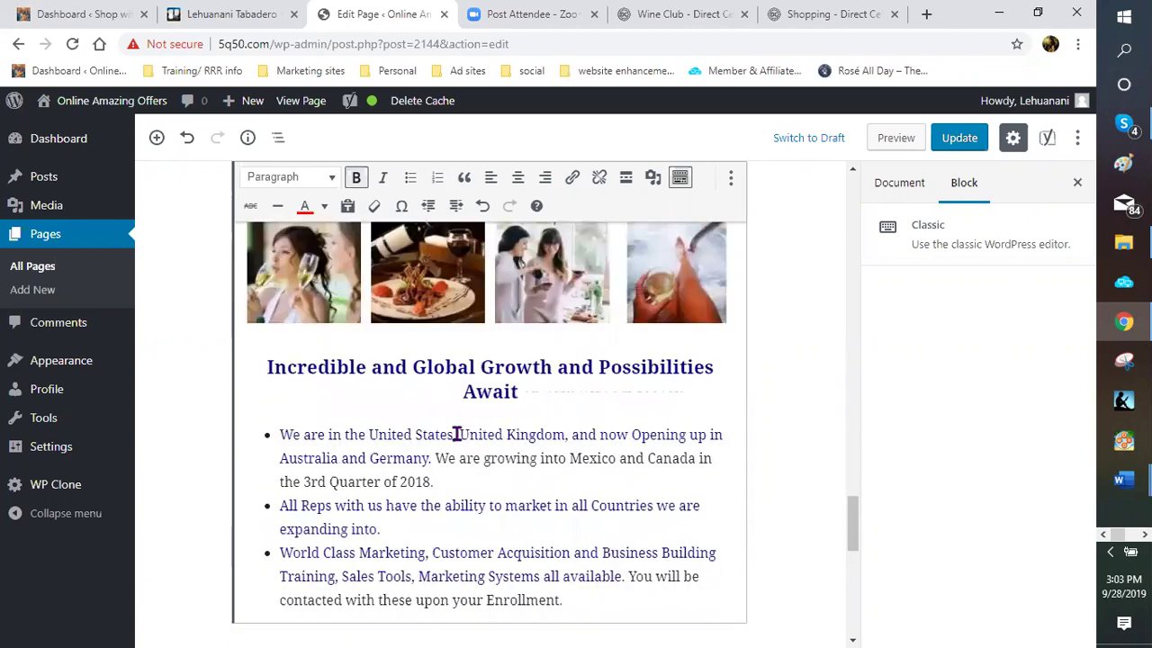
scroll(455, 432, down, 4)
click(391, 387)
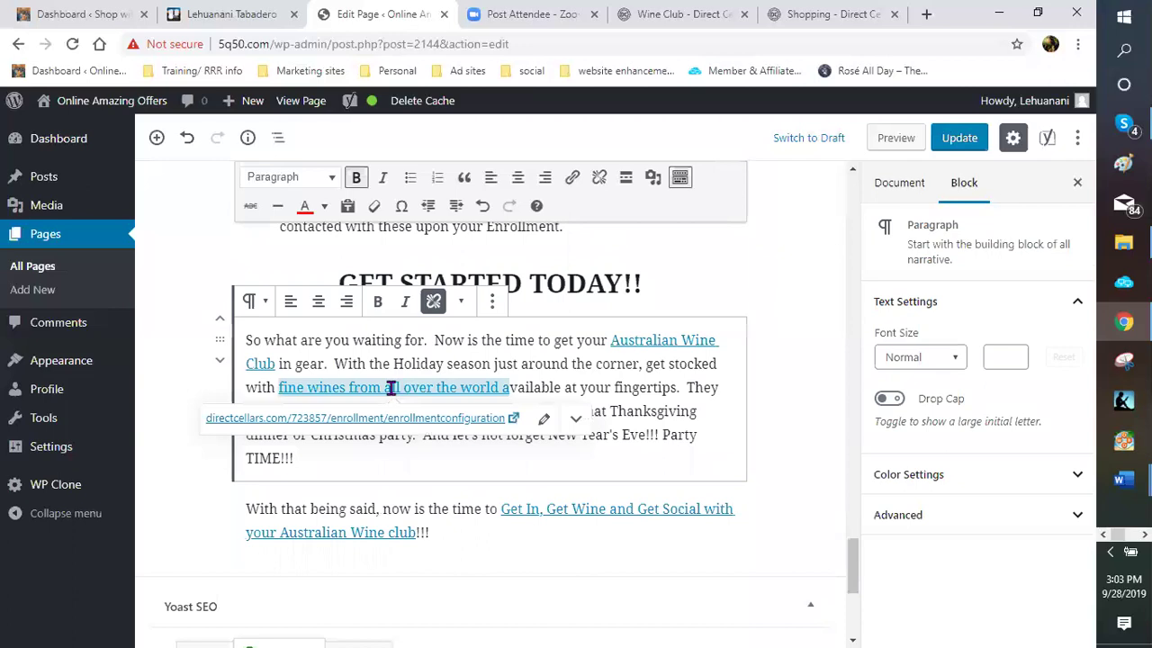
click(708, 415)
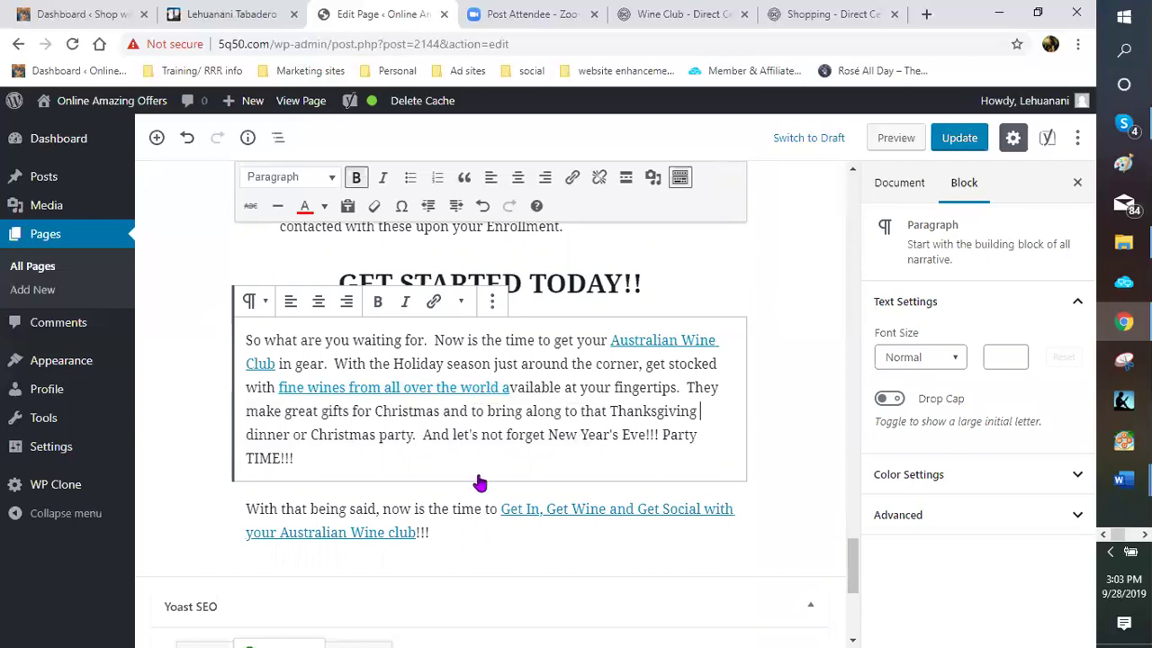
Deselect the paragraph and switch to the 'Shopping - Direct Cellars' tab
click(767, 418)
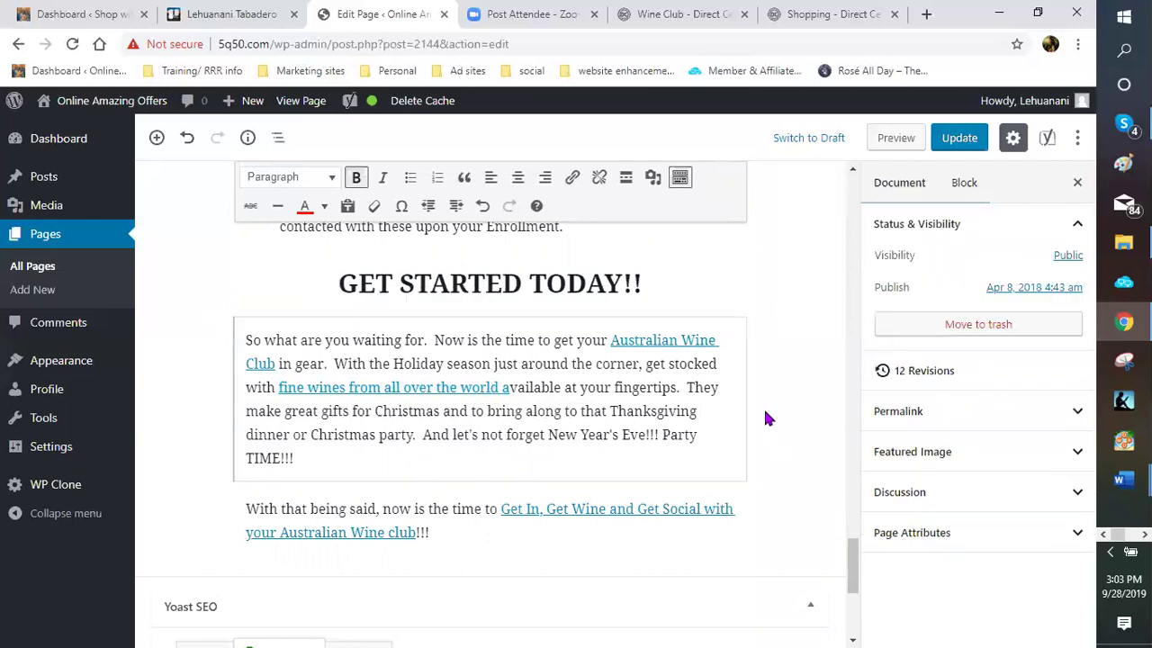
scroll(778, 370, up, 3)
scroll(775, 356, up, 5)
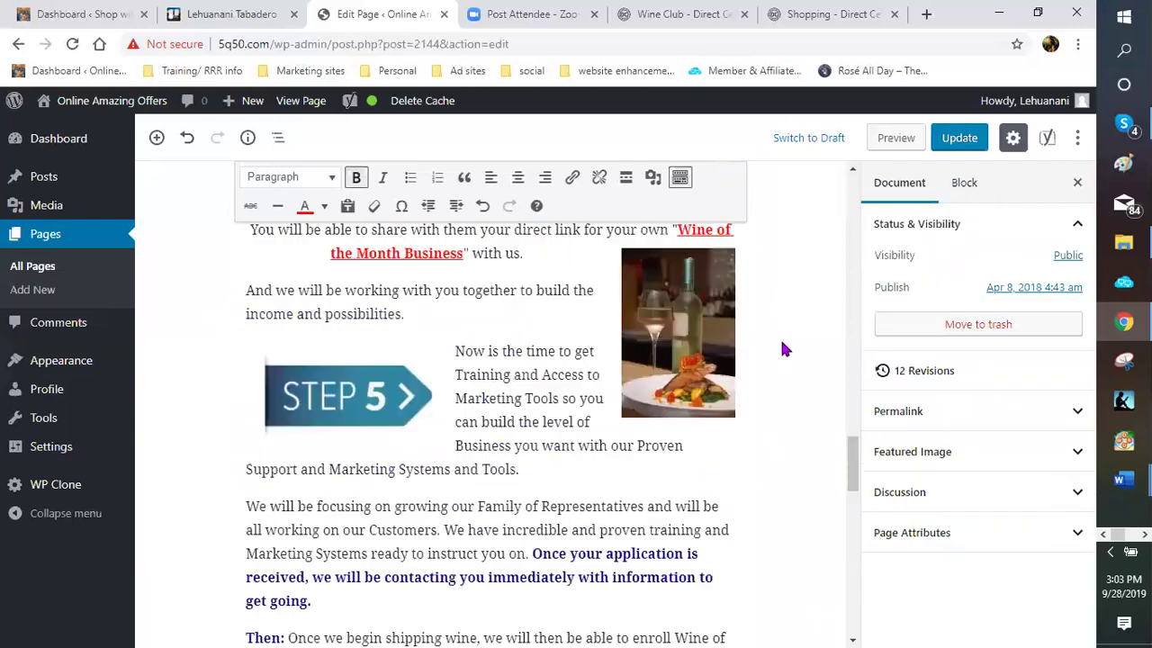
scroll(796, 307, up, 5)
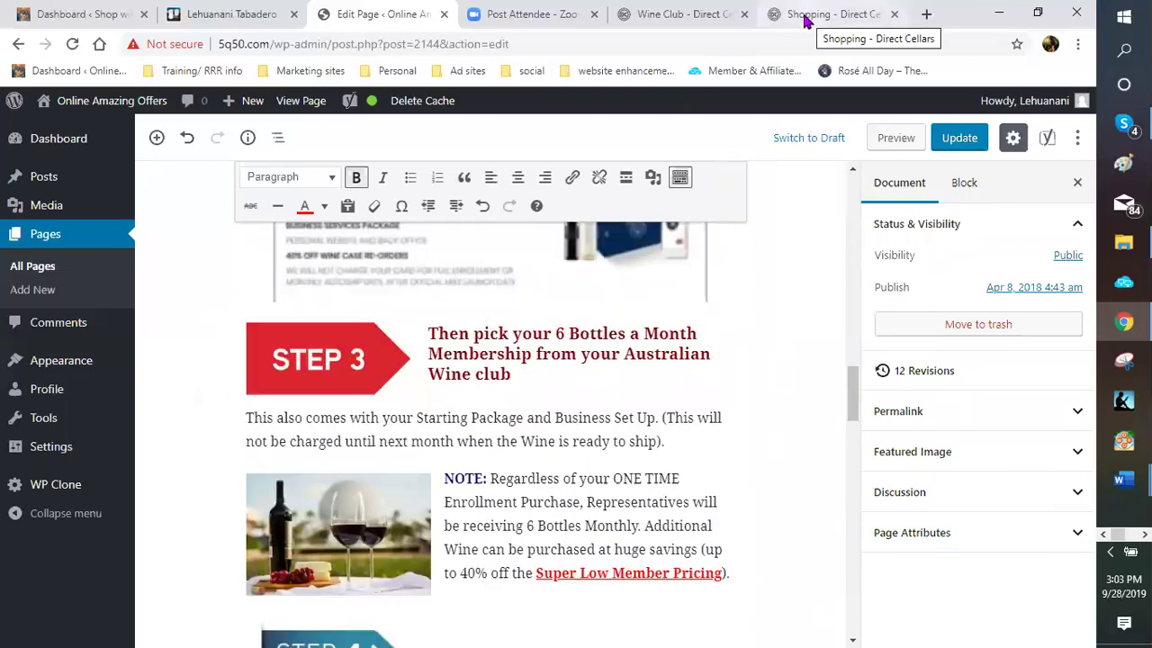
click(806, 15)
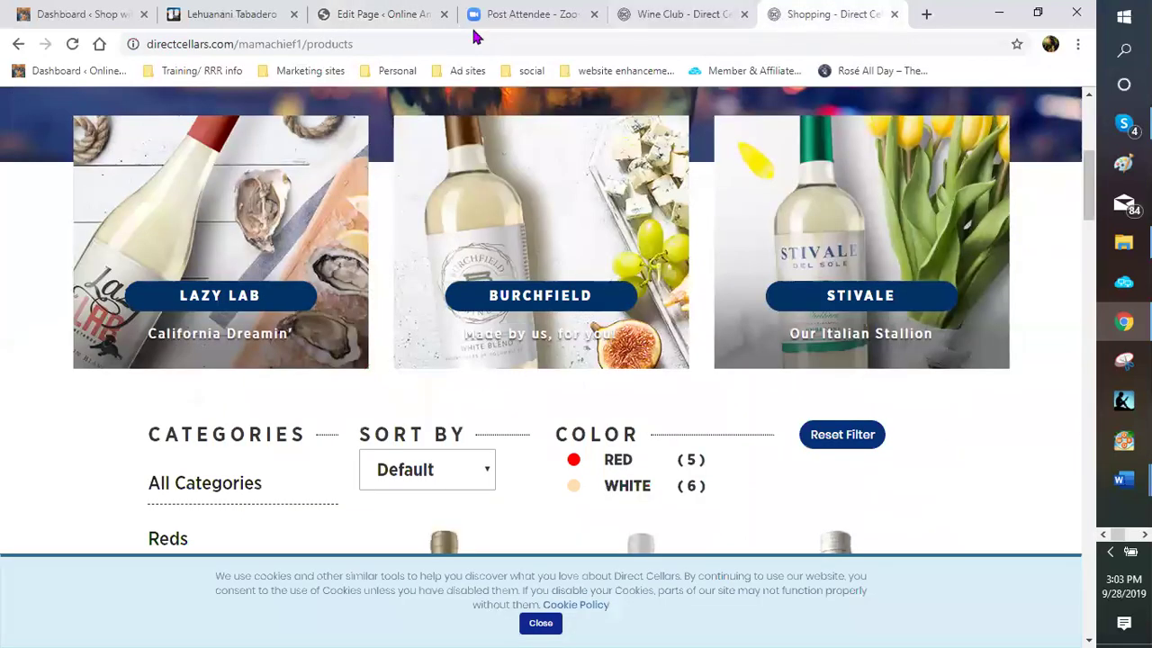
Go back to the 'Edit Page' tab showing the Step 3 Australian Wine club section
click(403, 15)
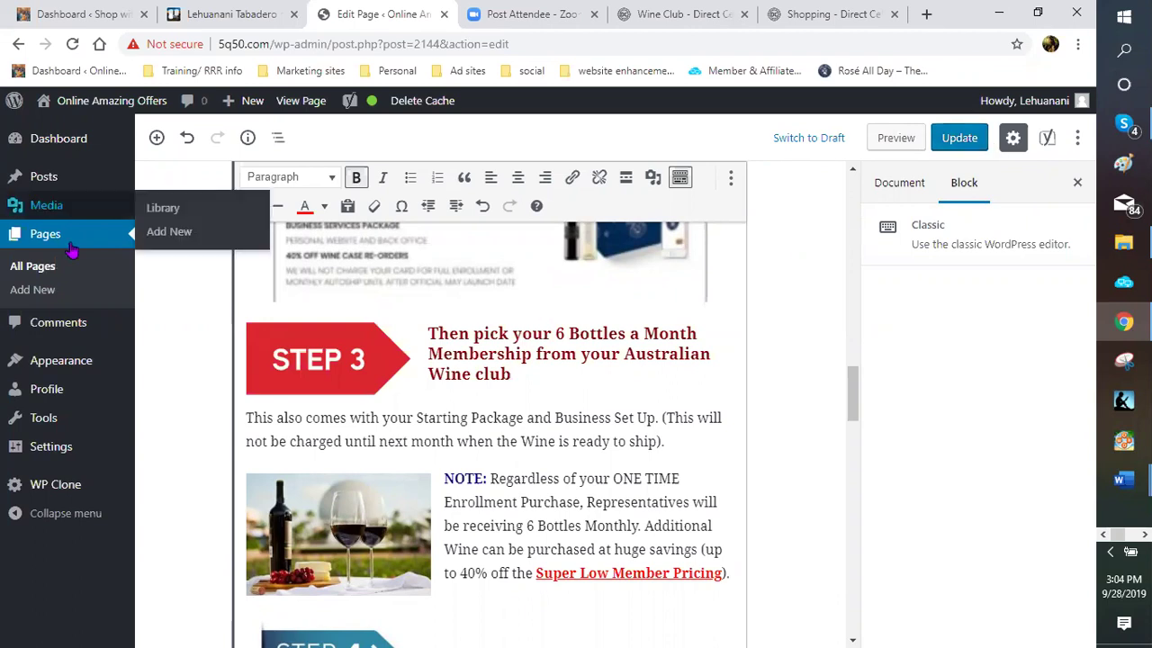
Update the wine club page, then list only the 4 draft pages under All Pages
click(955, 138)
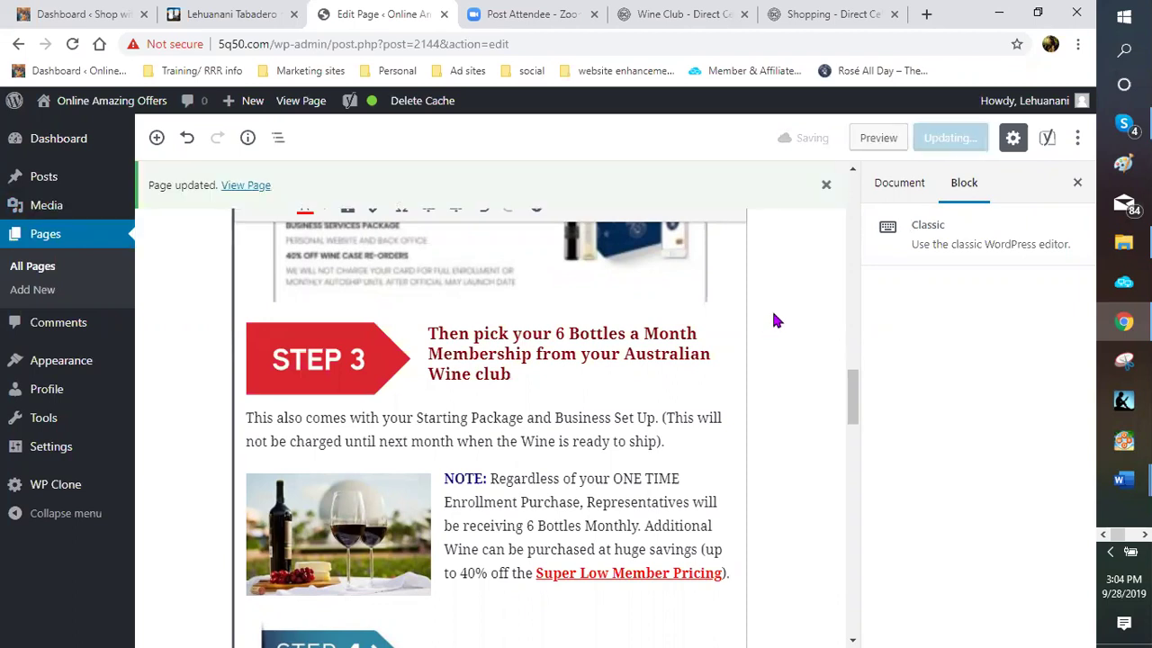
click(34, 268)
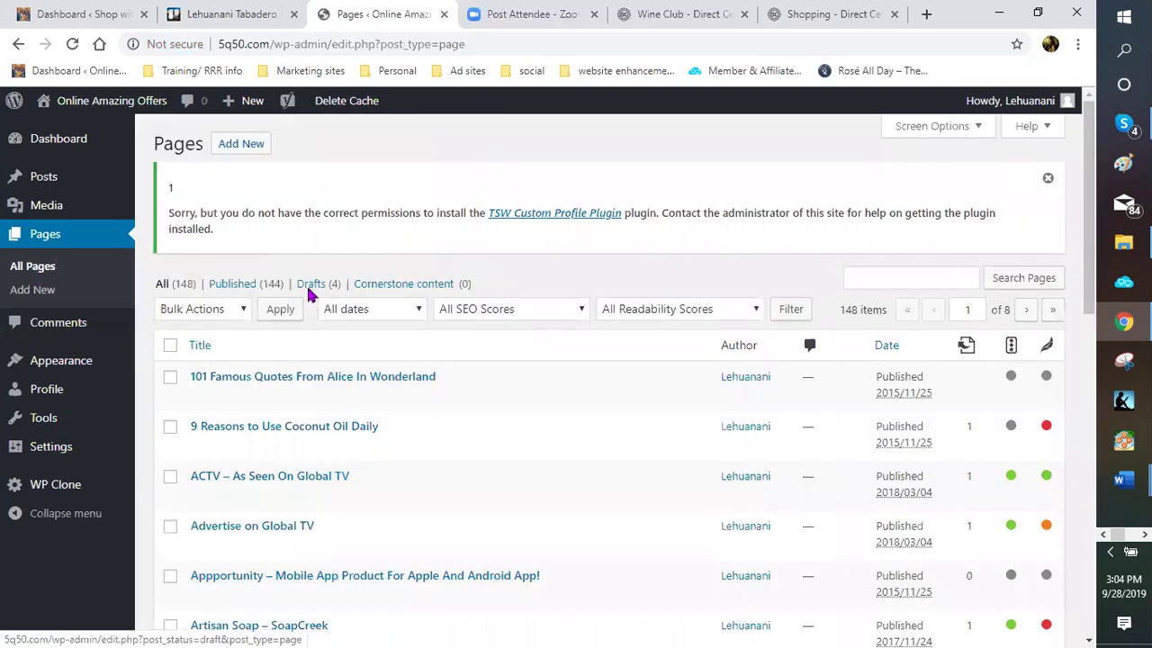
click(309, 288)
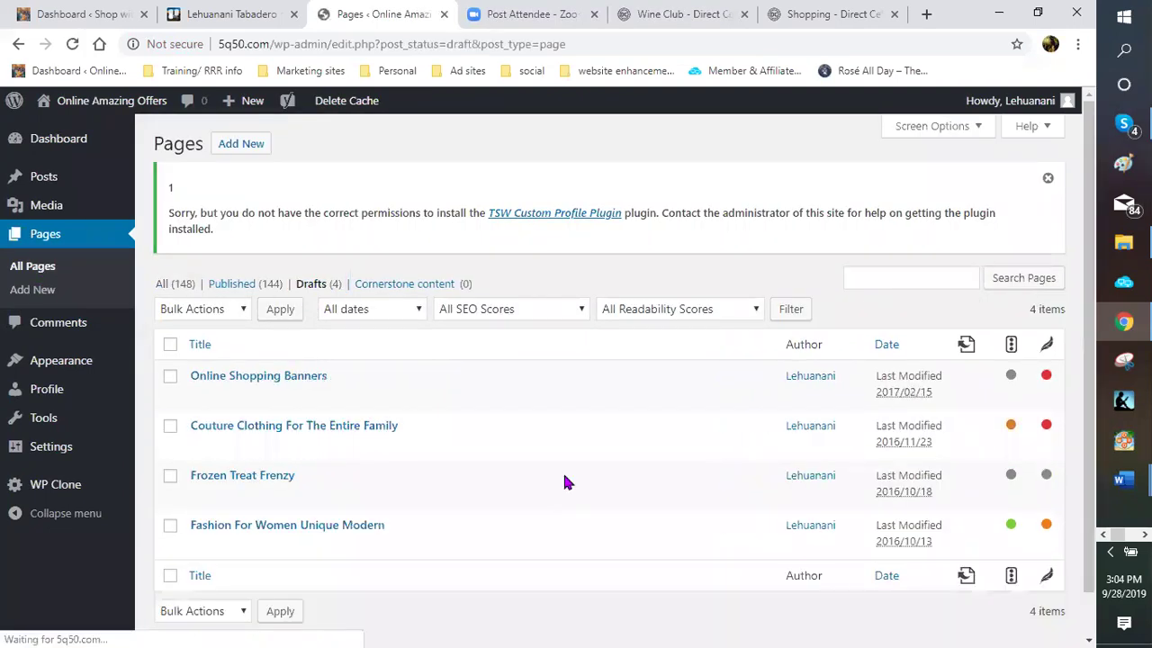
Open the Couture Clothing For The Entire Family draft and review its ShareASale link
mouse_move(197, 450)
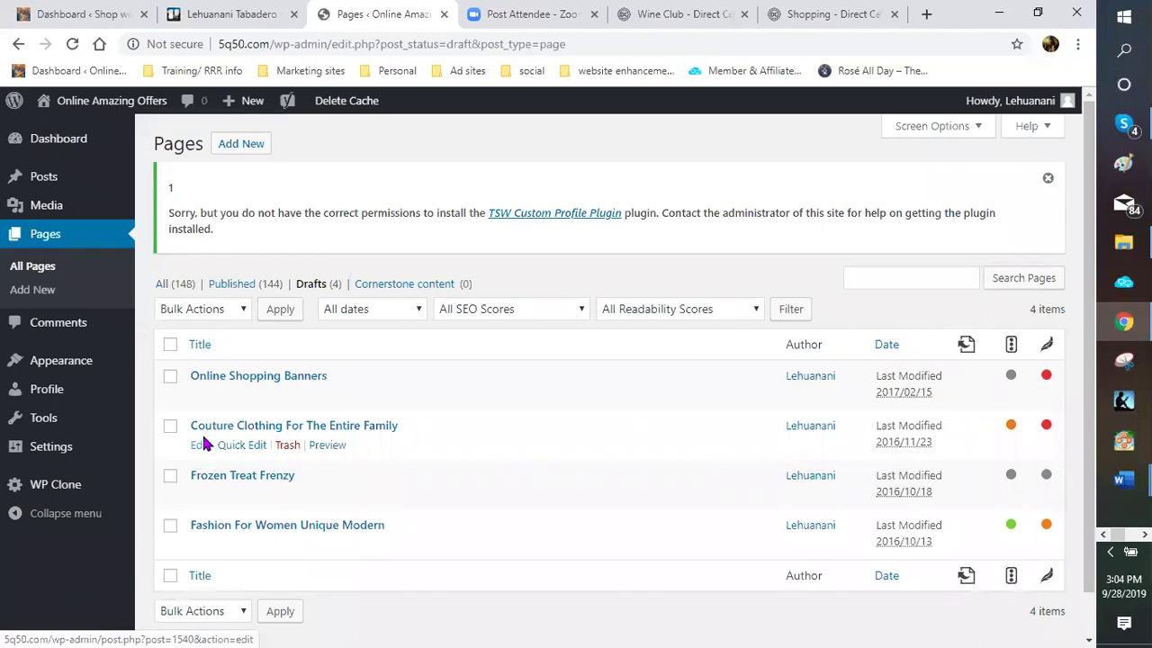
click(198, 445)
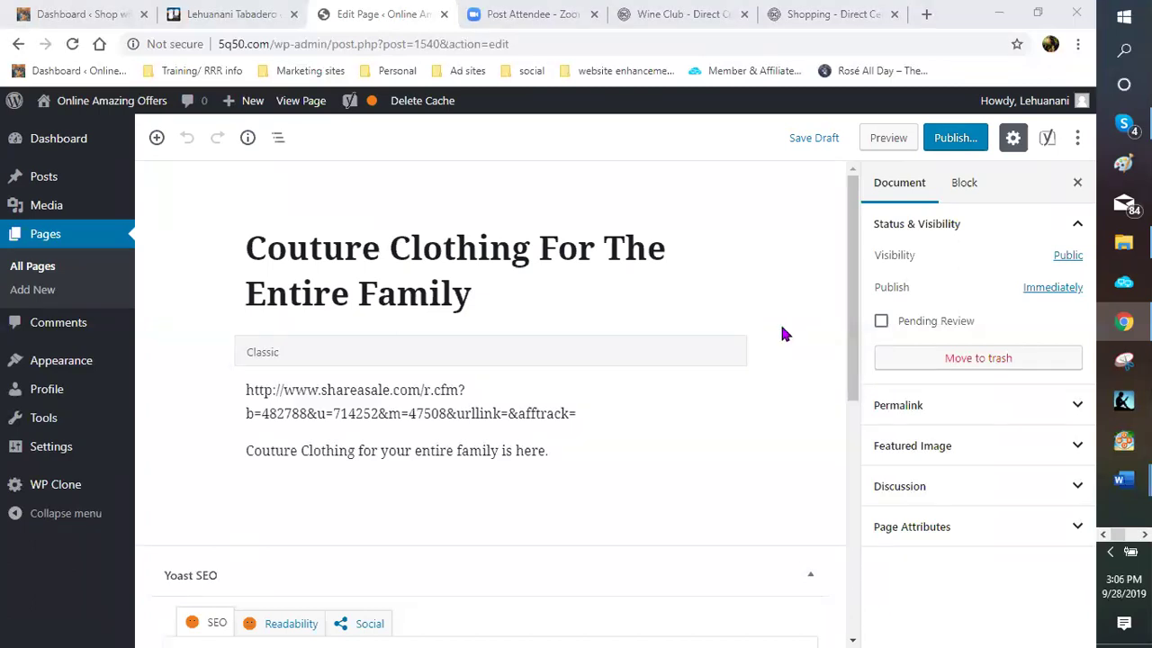
scroll(794, 339, down, 2)
scroll(808, 323, up, 2)
Switch to the Direct Cellars shopping tab and scroll to its Categories, Sort By and Color filters
click(826, 18)
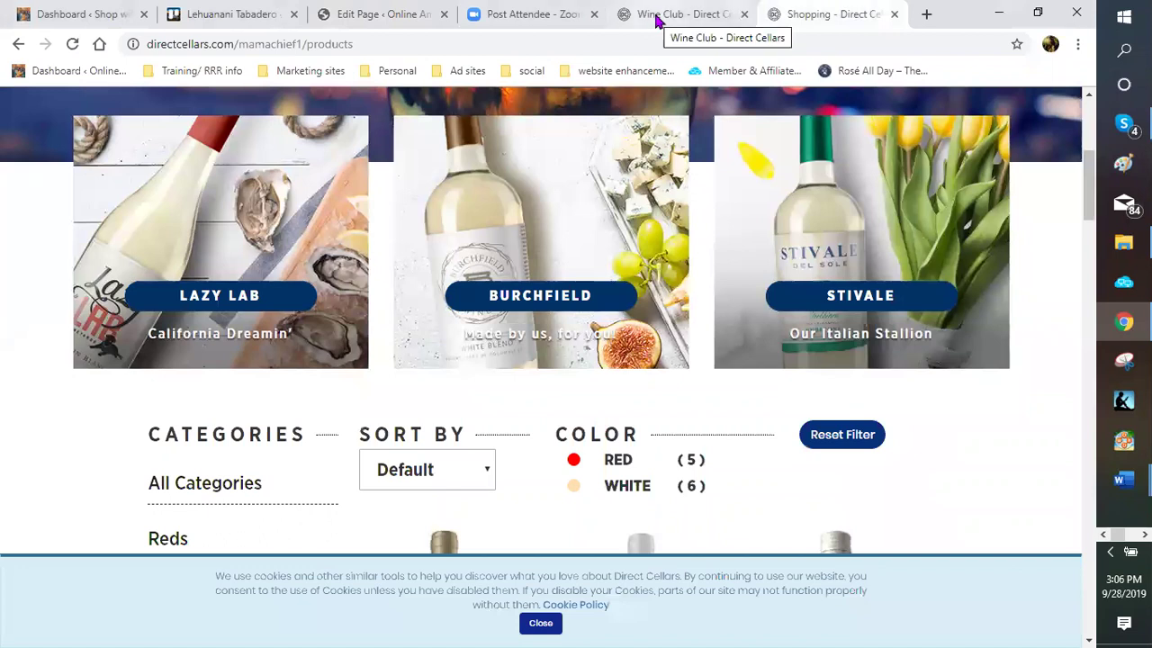
click(417, 44)
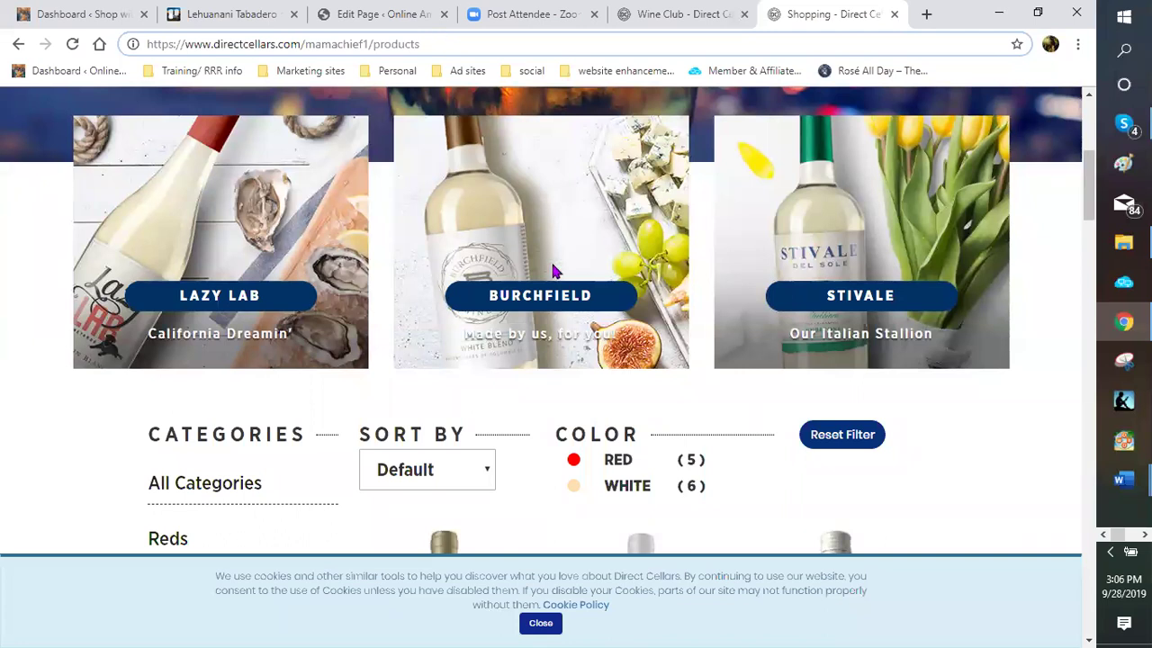
scroll(555, 271, down, 3)
scroll(554, 271, down, 3)
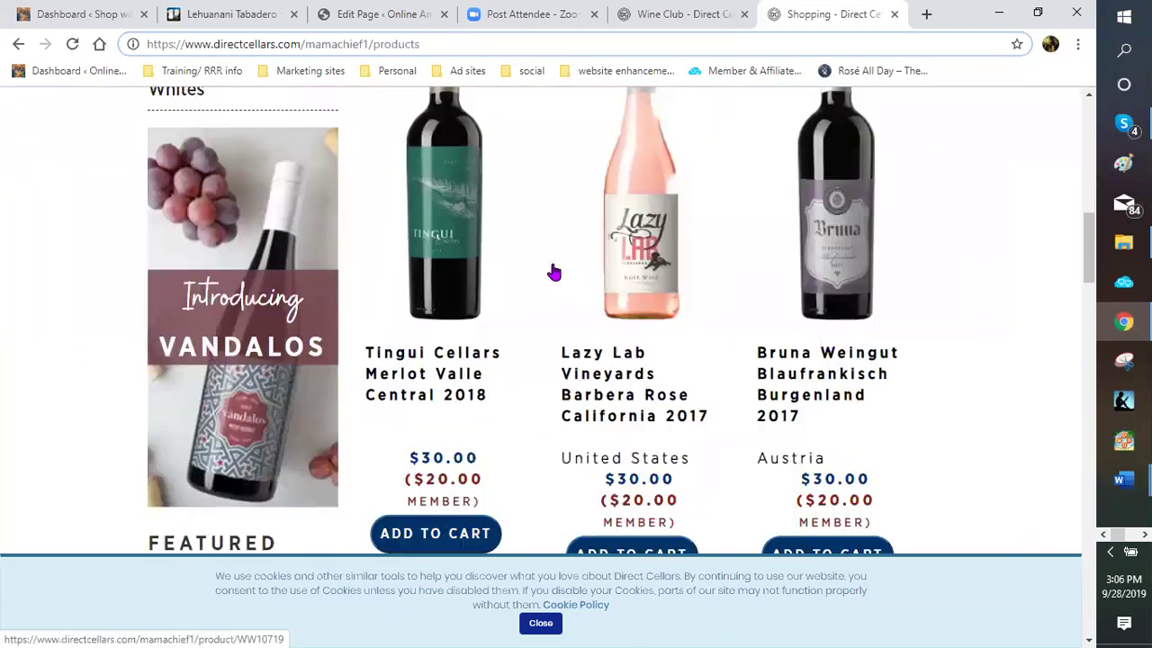
scroll(554, 271, down, 3)
scroll(616, 316, down, 1)
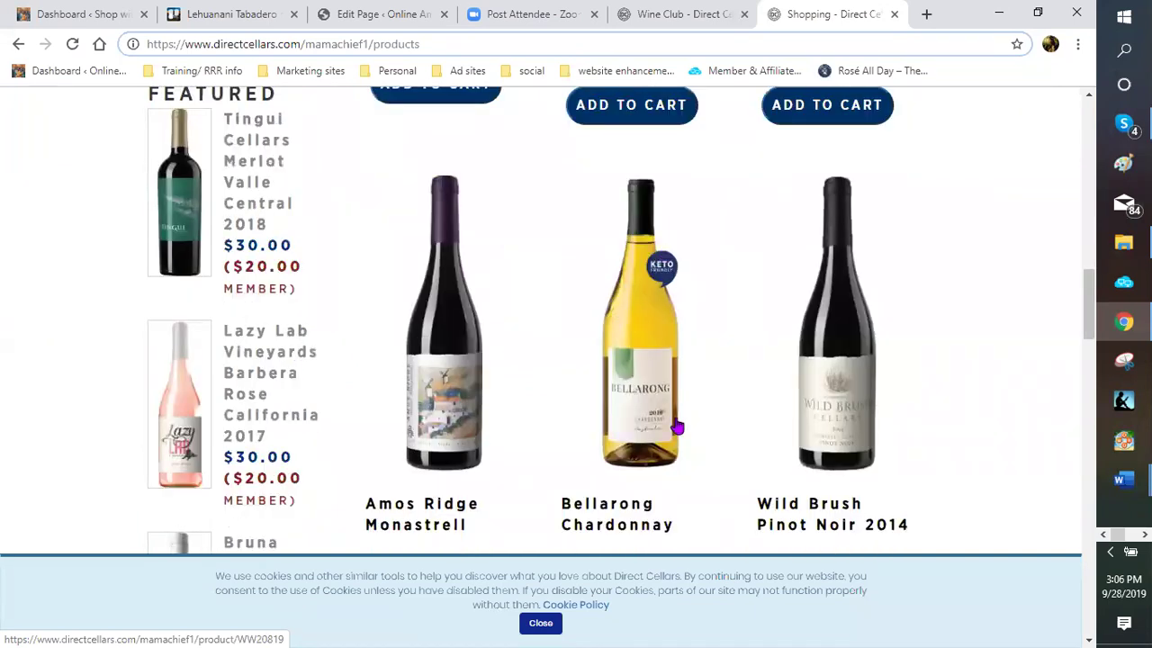
scroll(594, 364, down, 1)
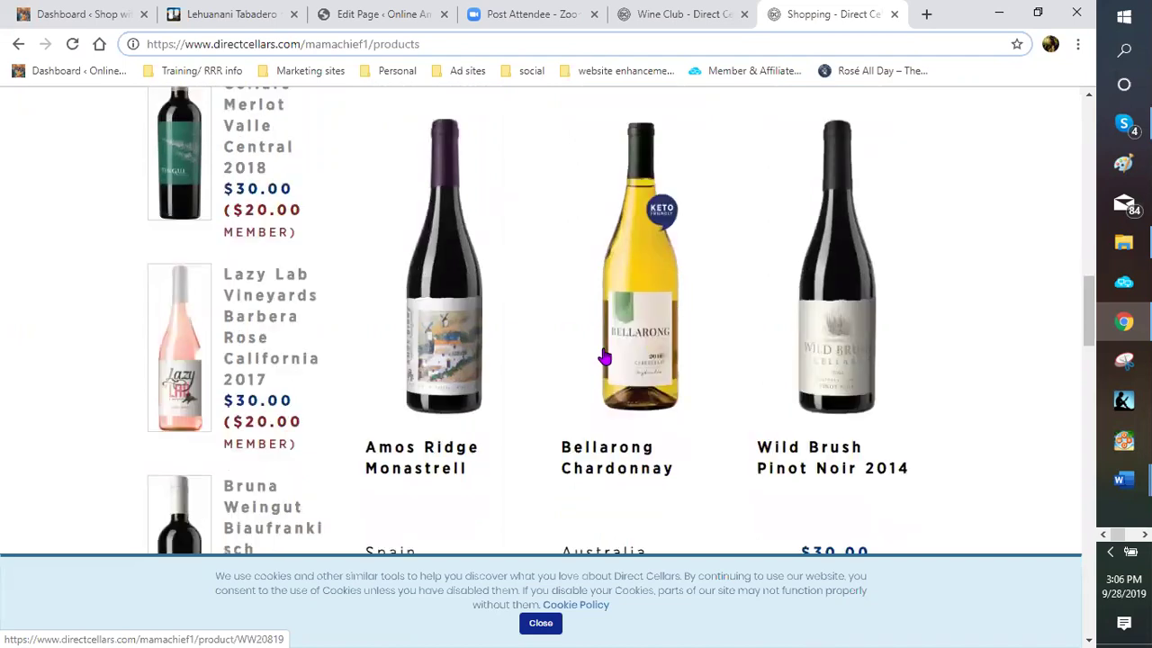
scroll(644, 344, up, 1)
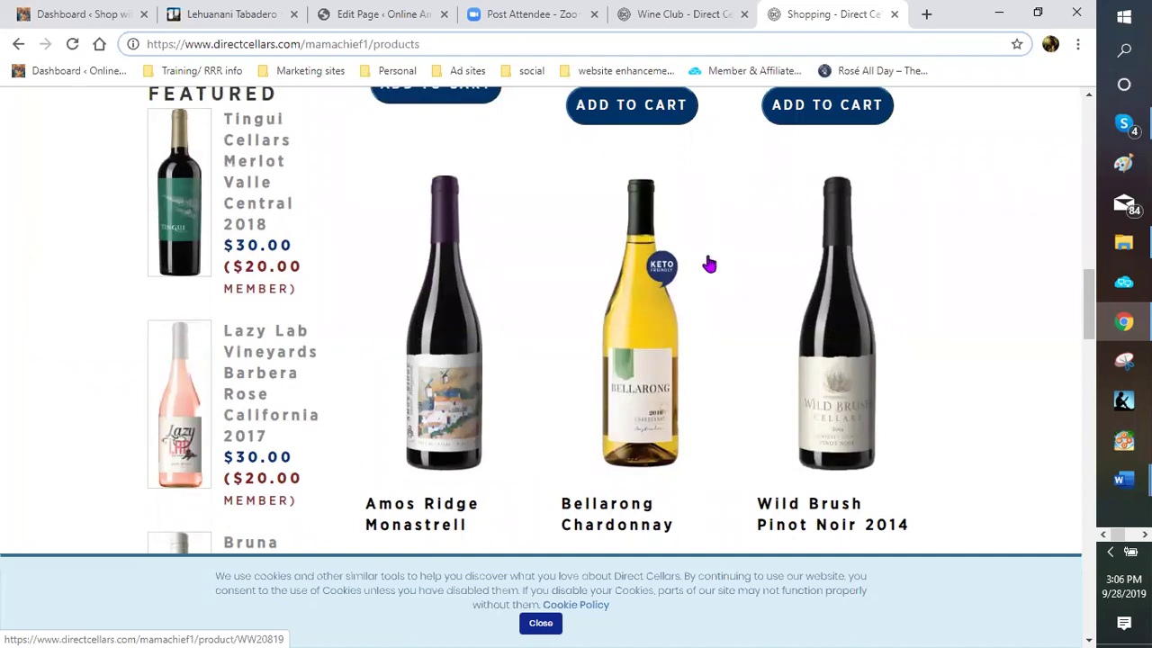
scroll(710, 268, up, 3)
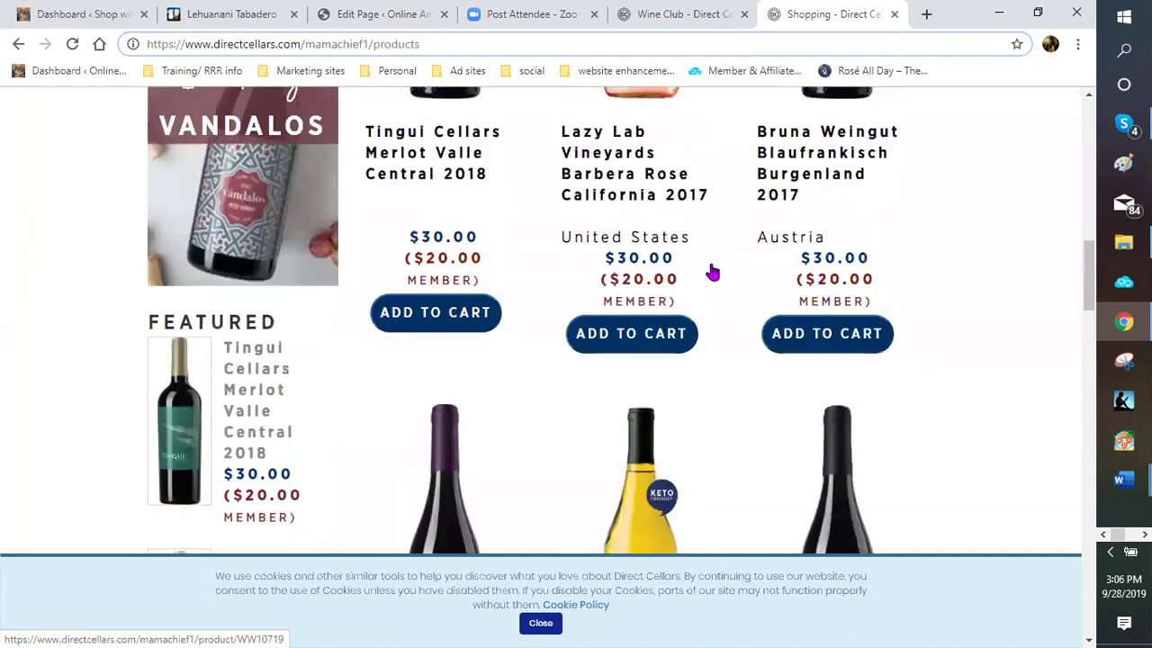
scroll(727, 268, up, 4)
scroll(727, 267, up, 3)
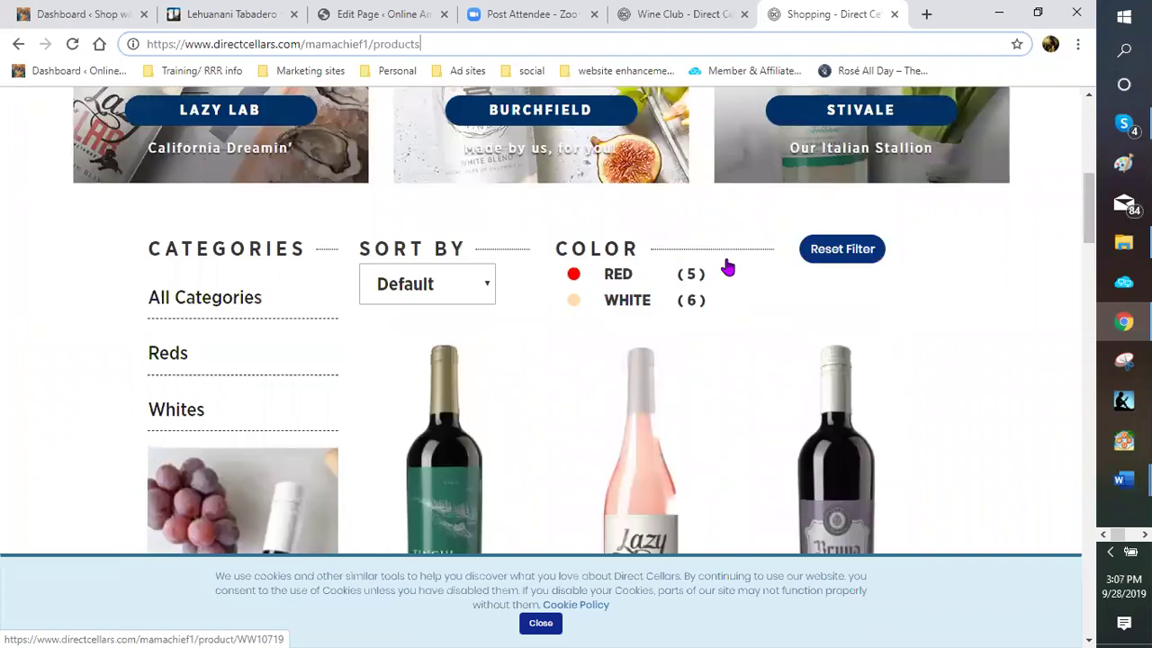
scroll(756, 248, up, 4)
Sign in to the Direct Cellars member back office, accepting the privacy policy and procedures
scroll(947, 175, up, 1)
click(948, 155)
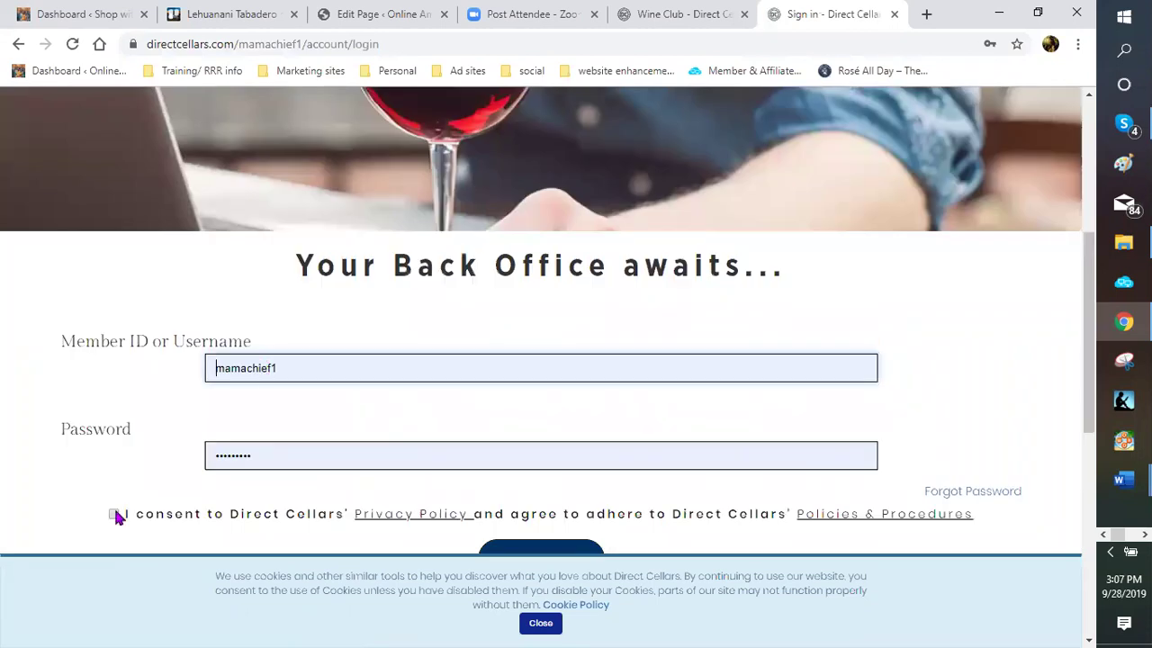
click(114, 514)
scroll(591, 404, down, 2)
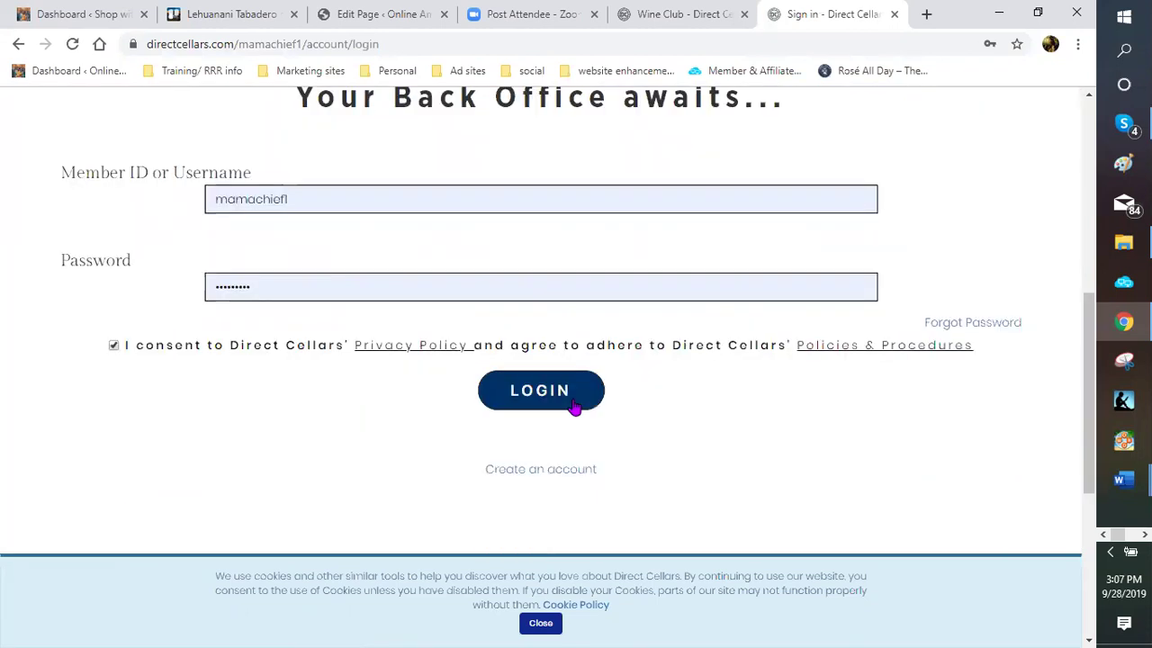
click(574, 403)
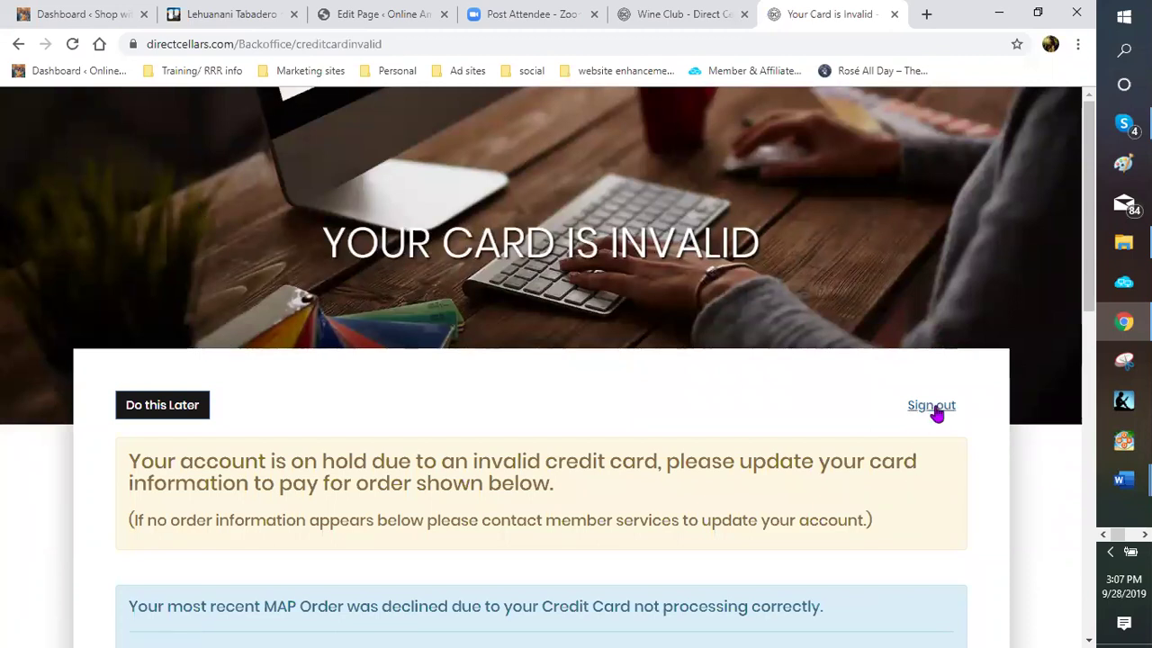
Sign out from the invalid-card account-hold notice
click(930, 407)
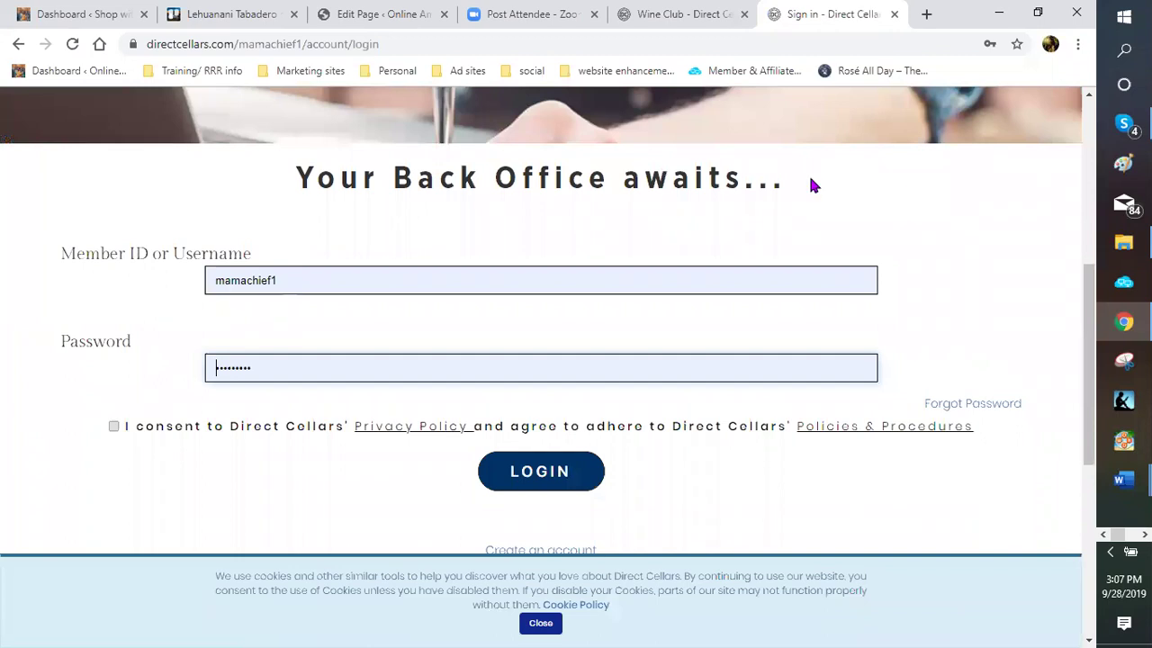
scroll(1075, 376, up, 3)
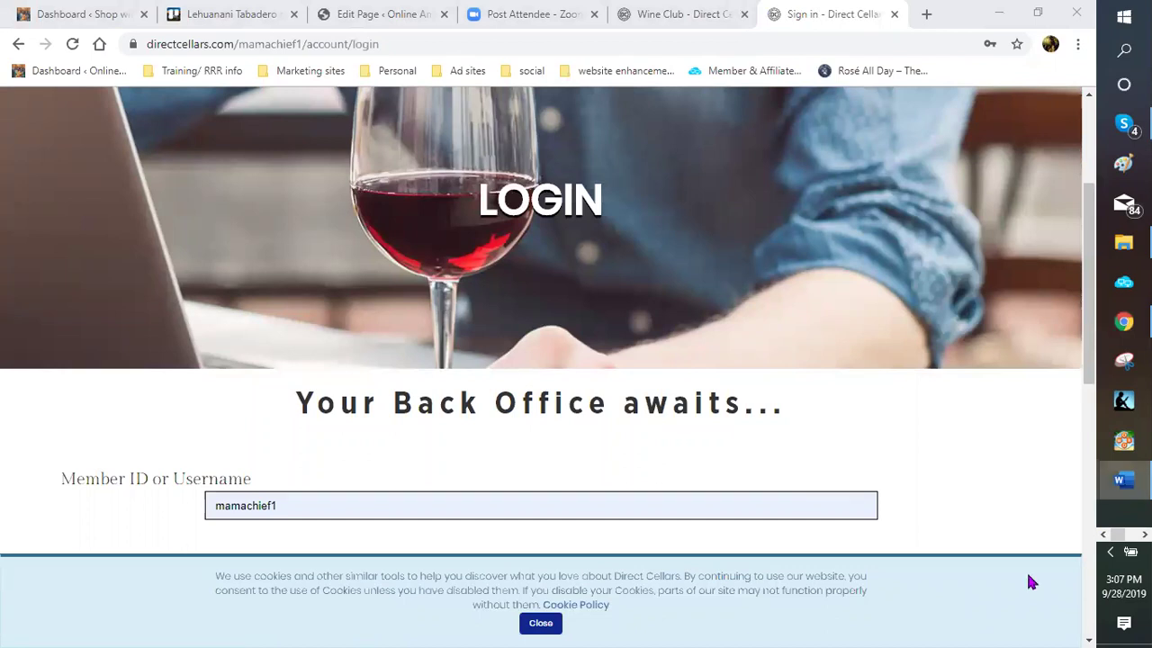
click(1122, 480)
Bring the student information document forward and scroll to the Direct Cellars section
click(1017, 549)
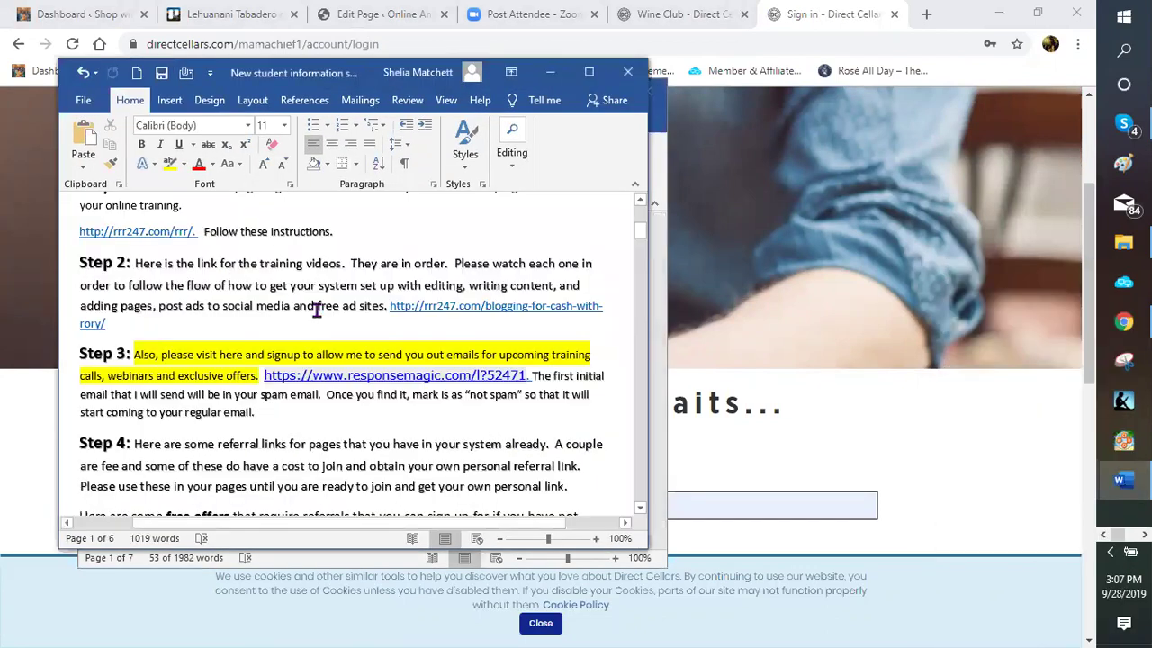
scroll(279, 292, up, 4)
scroll(270, 304, down, 4)
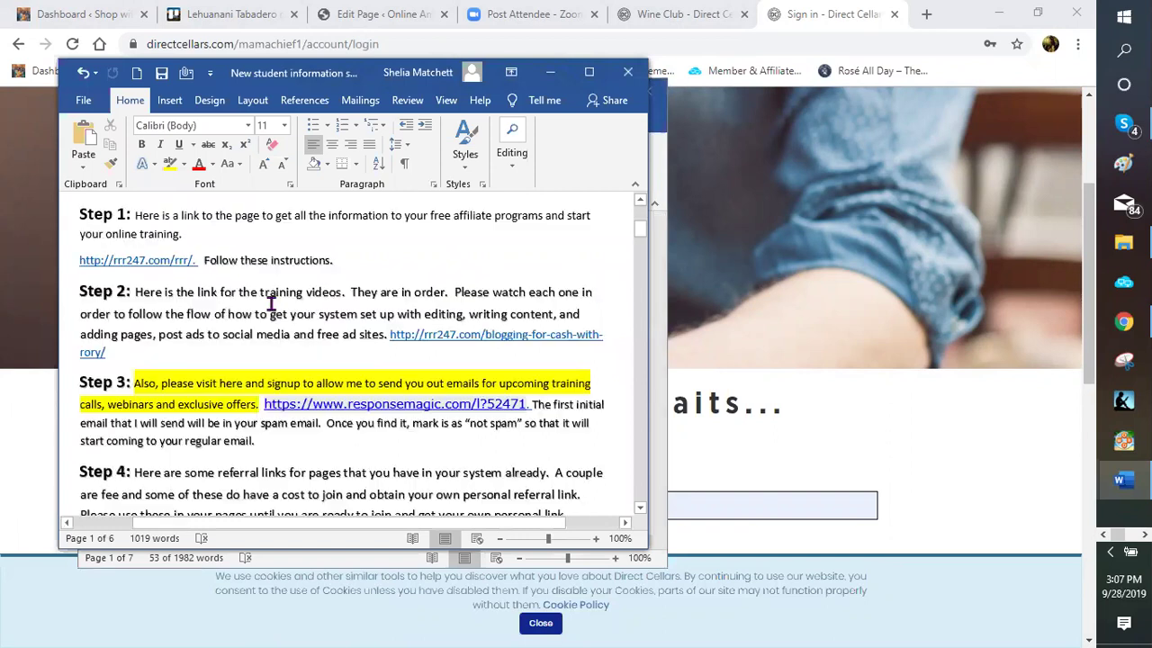
scroll(267, 304, down, 5)
scroll(260, 306, down, 5)
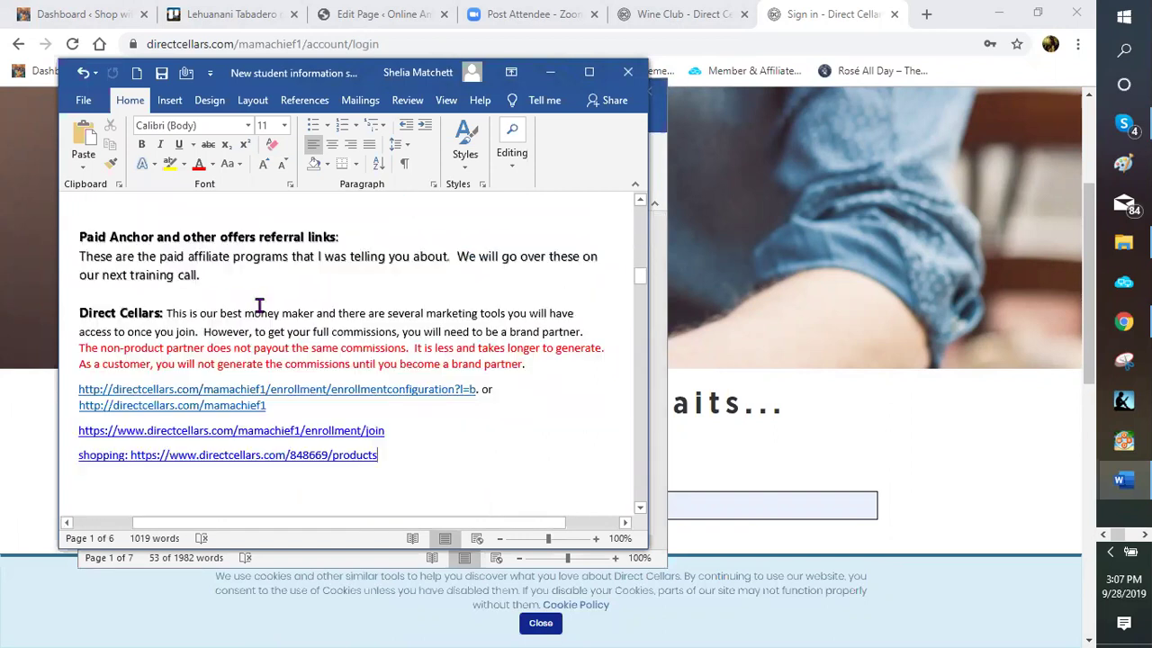
scroll(259, 306, down, 3)
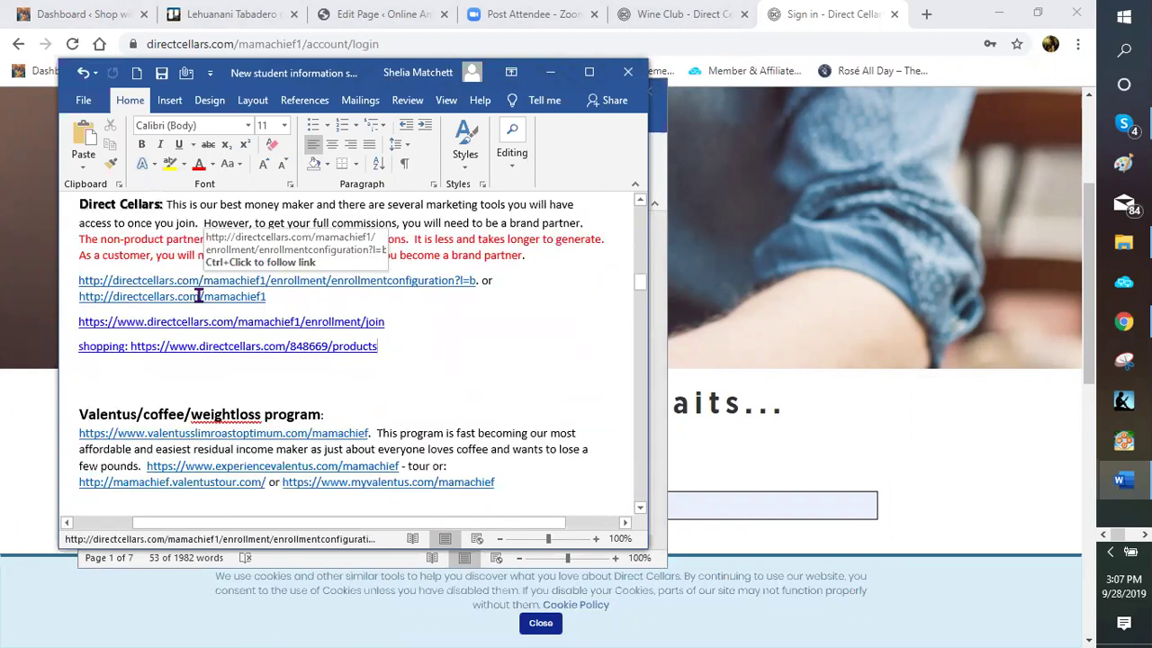
Select the Direct Cellars enrollment join URL and open it as a hyperlink in Chrome
click(201, 322)
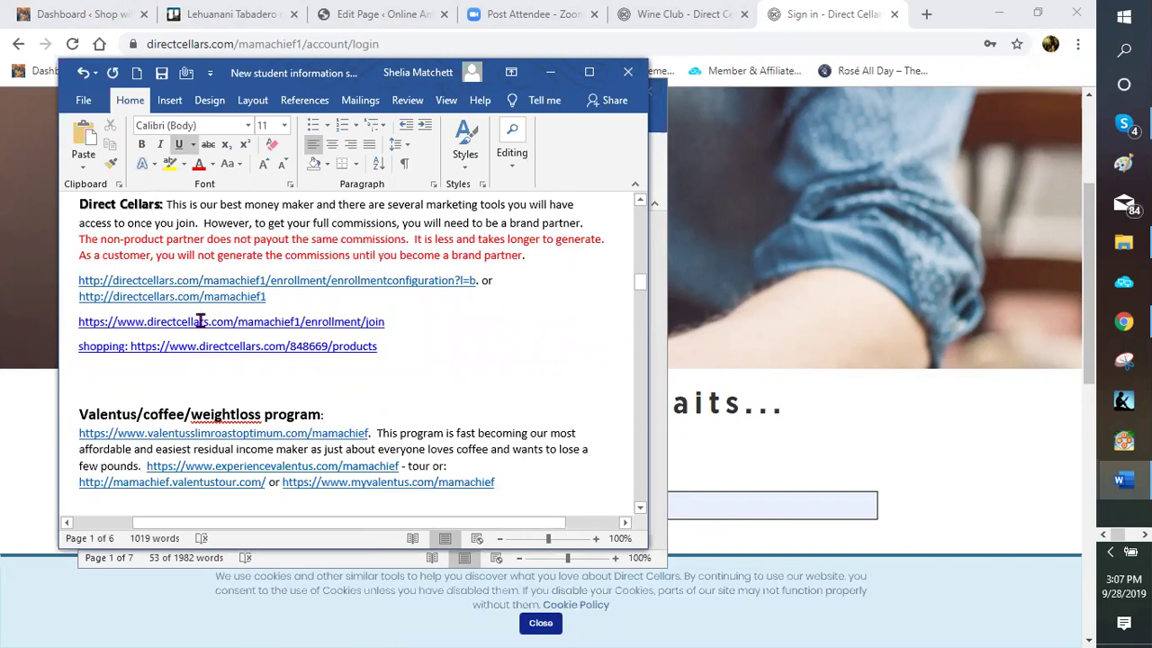
right_click(155, 322)
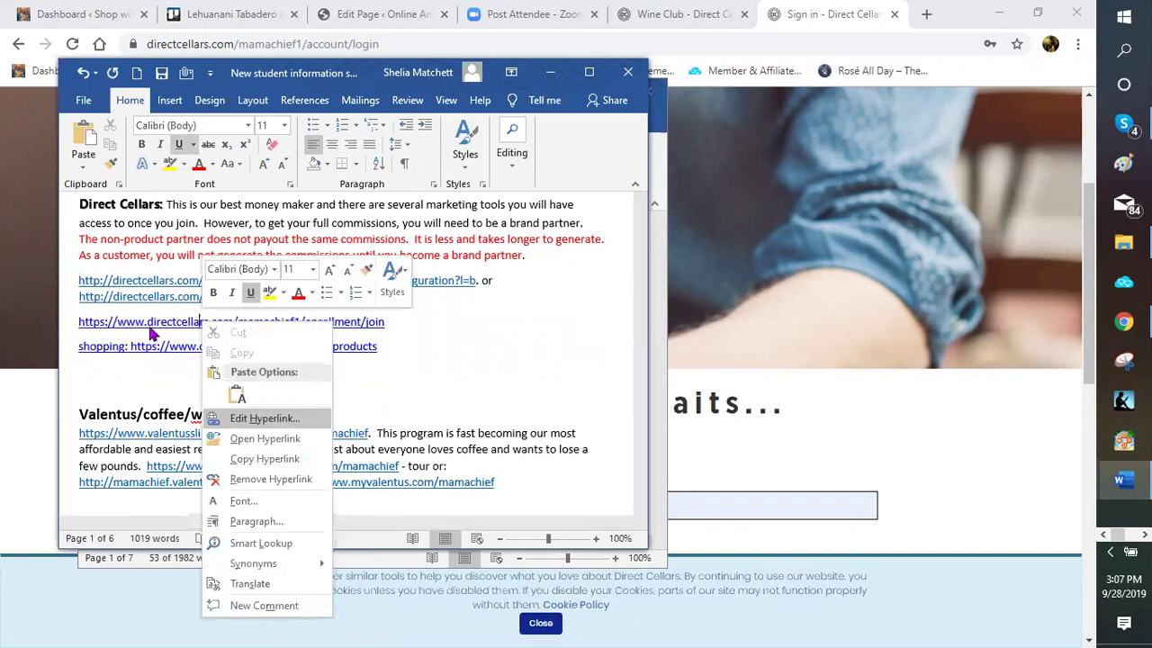
click(80, 321)
right_click(96, 322)
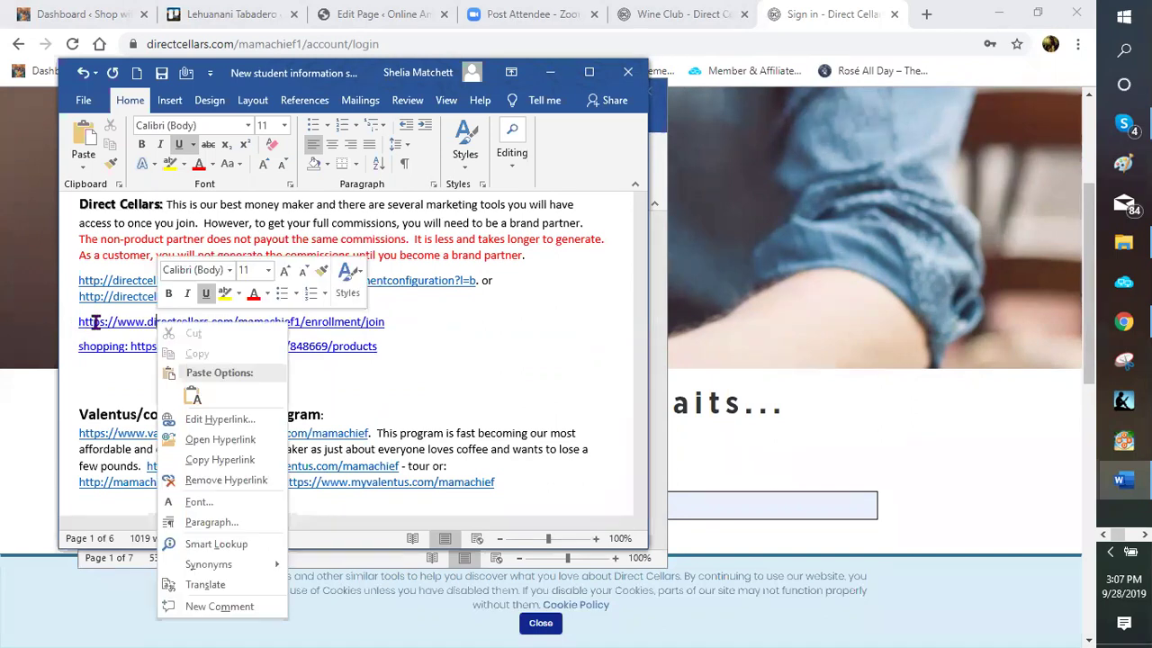
triple_click(344, 331)
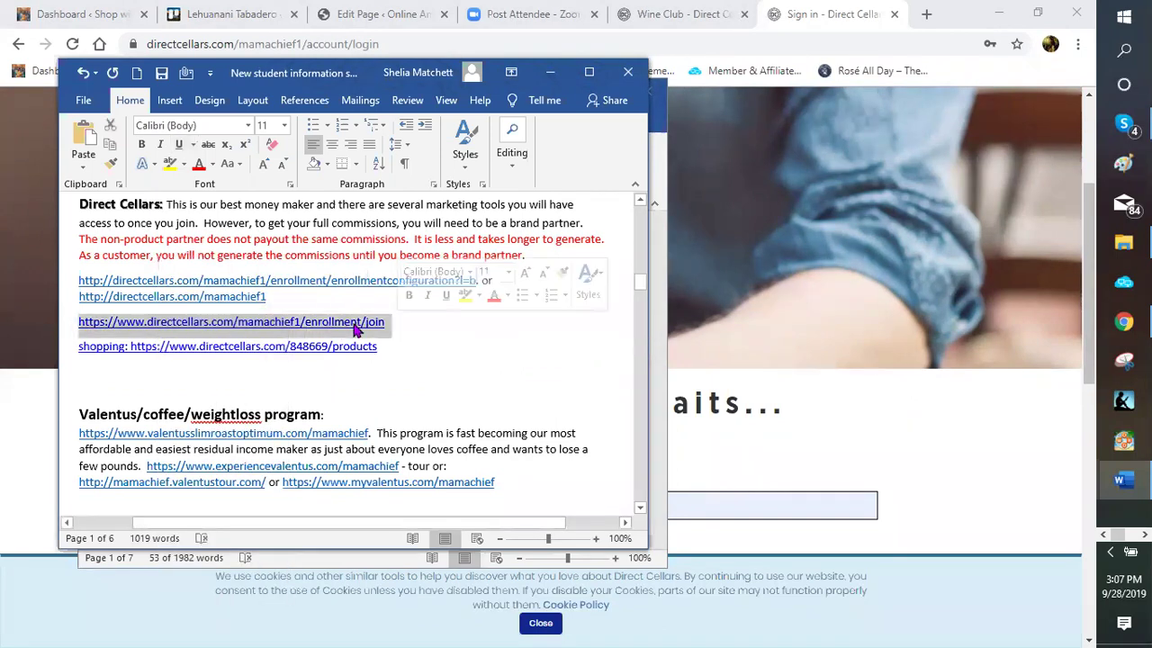
right_click(353, 331)
click(393, 449)
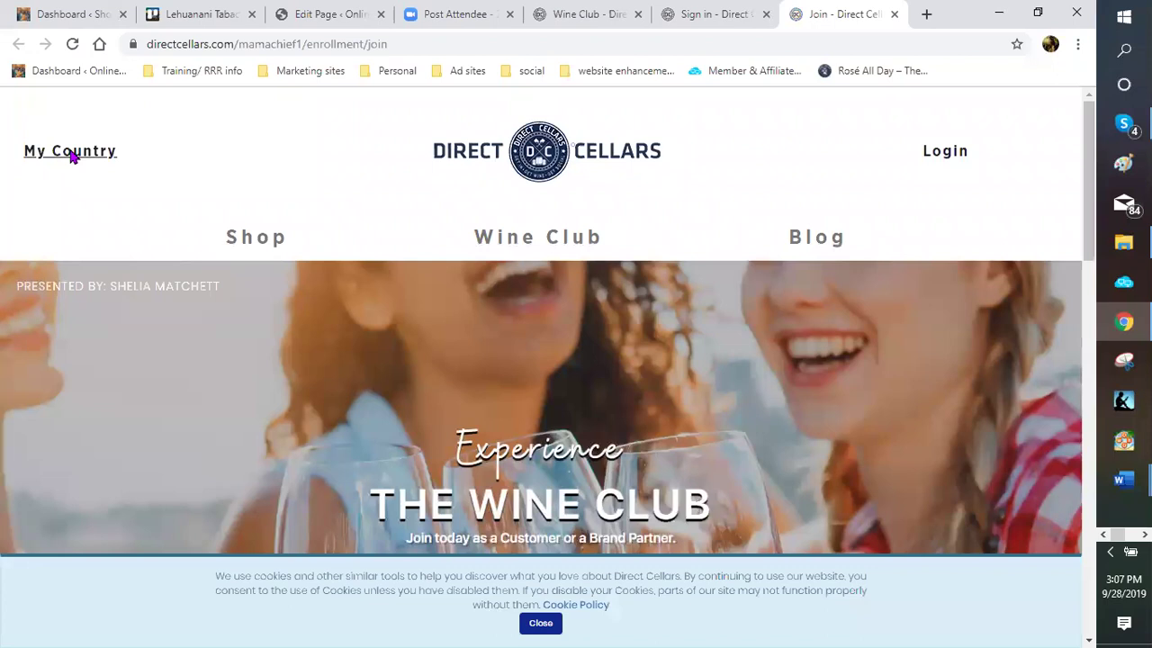
Set the Direct Cellars site country to Australia
click(72, 153)
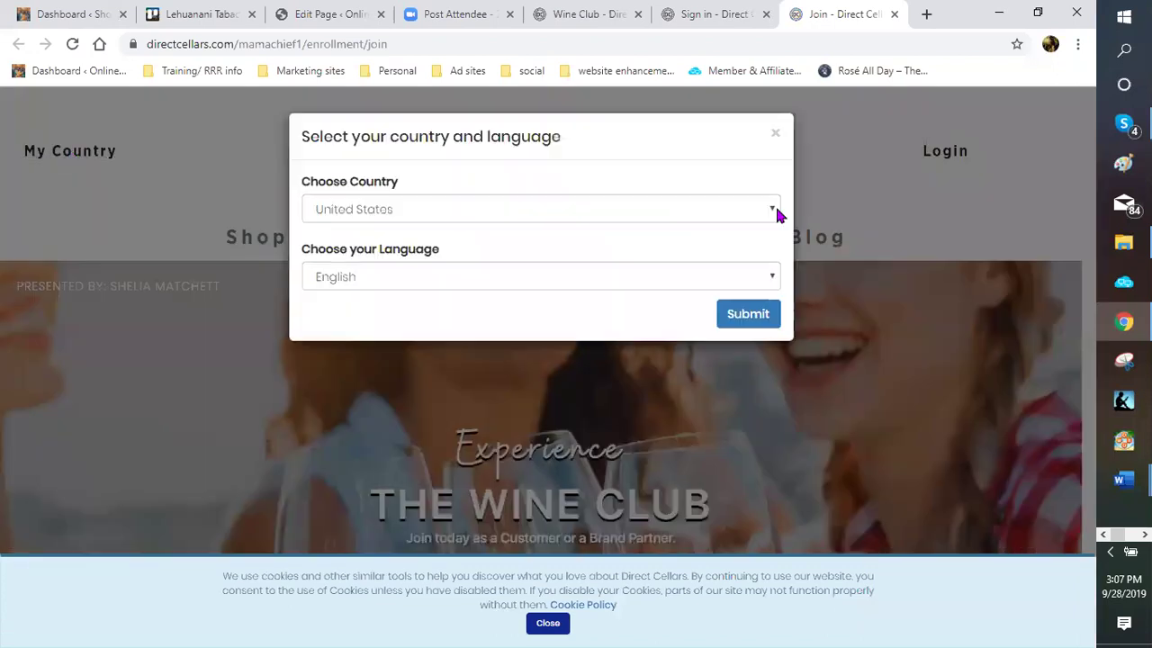
click(755, 216)
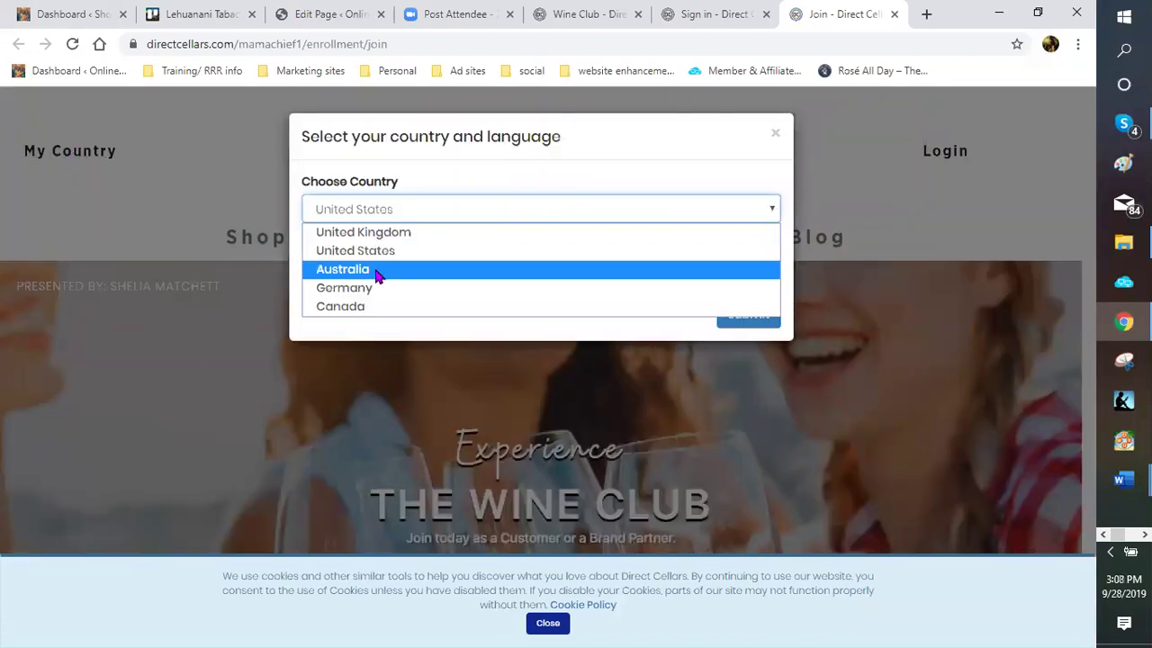
click(378, 274)
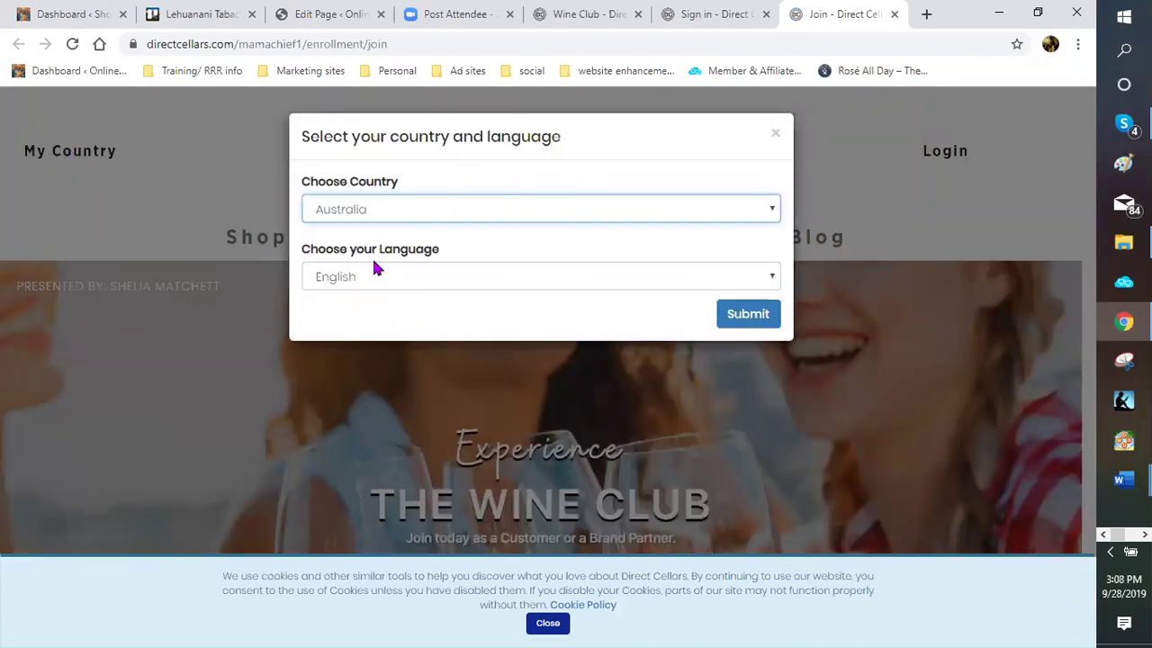
click(751, 317)
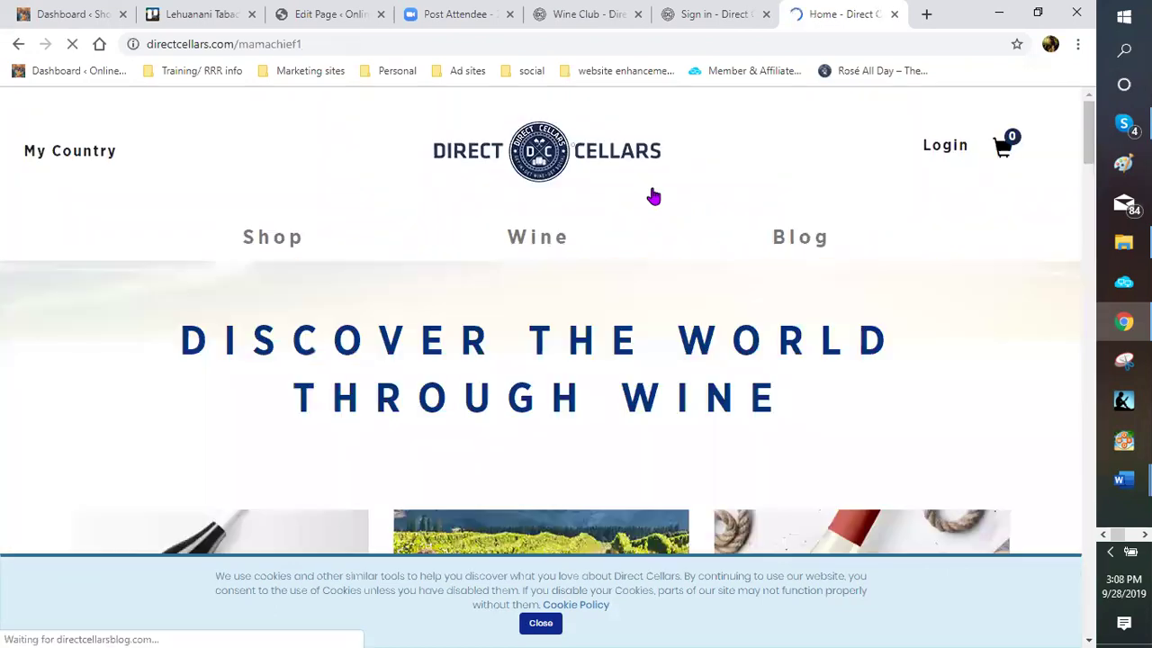
Scroll down the page and open the Join the Club page
scroll(660, 320, down, 2)
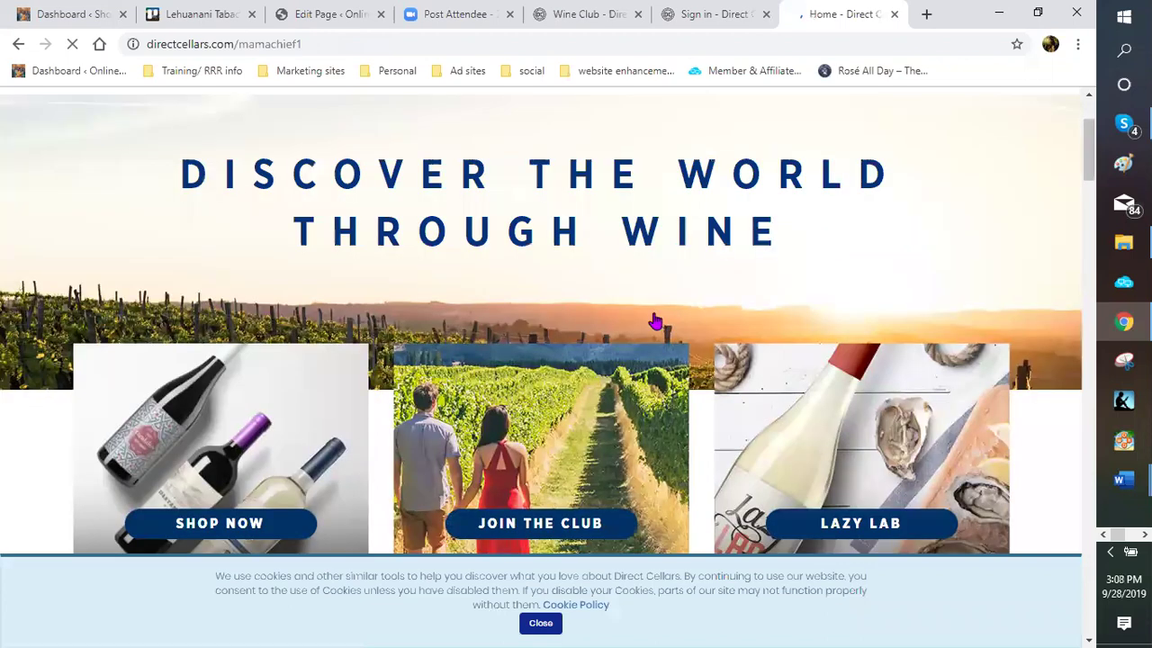
scroll(655, 309, down, 3)
scroll(657, 302, down, 4)
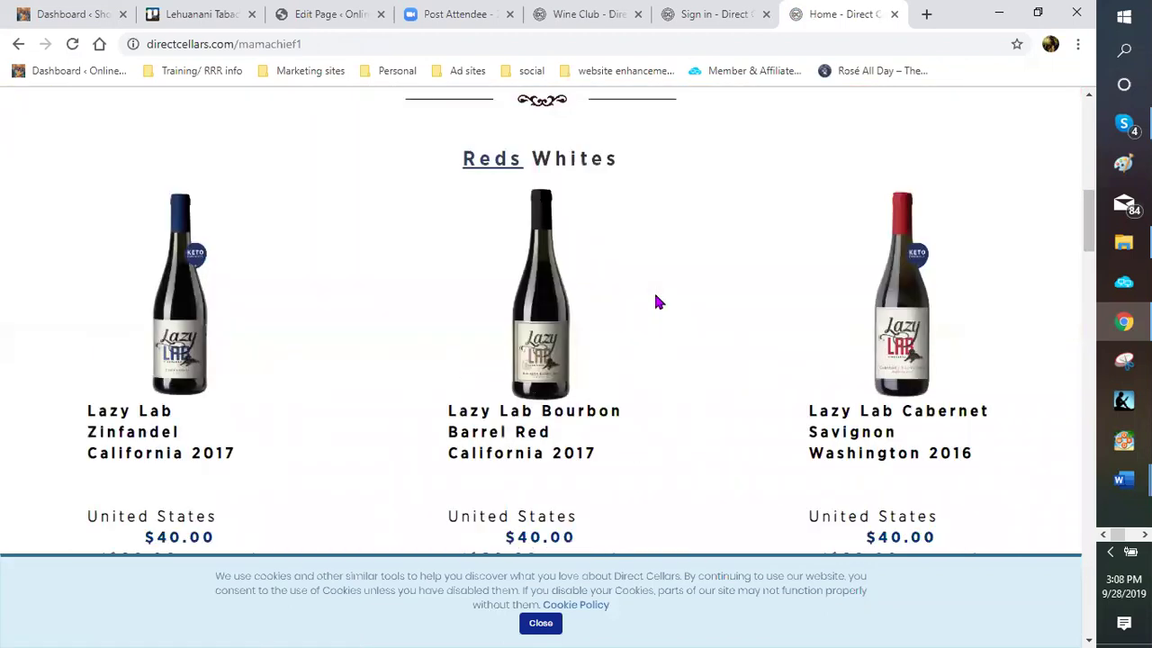
scroll(656, 300, down, 2)
scroll(657, 297, down, 2)
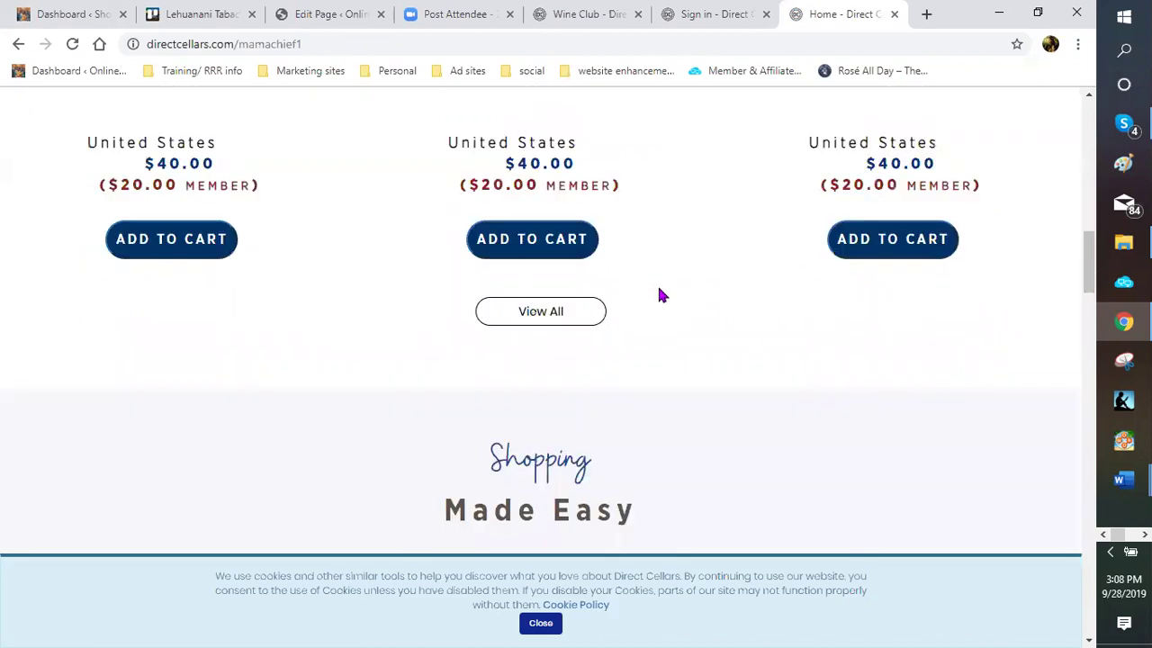
scroll(658, 296, down, 4)
scroll(658, 284, down, 5)
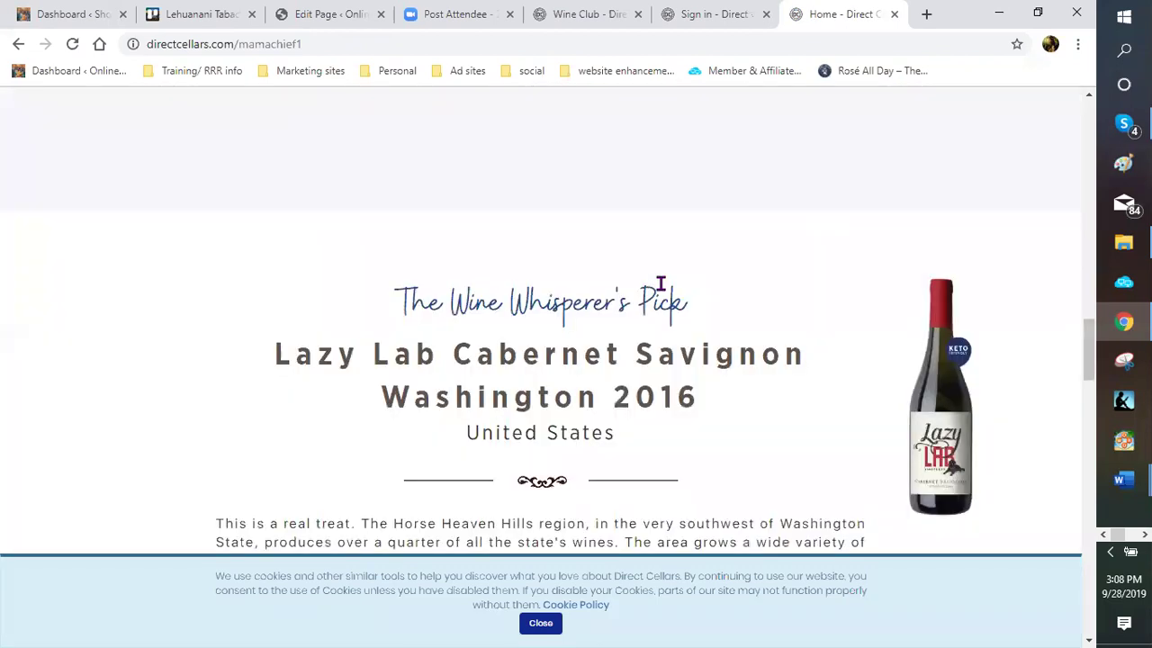
scroll(660, 284, down, 5)
scroll(664, 283, down, 2)
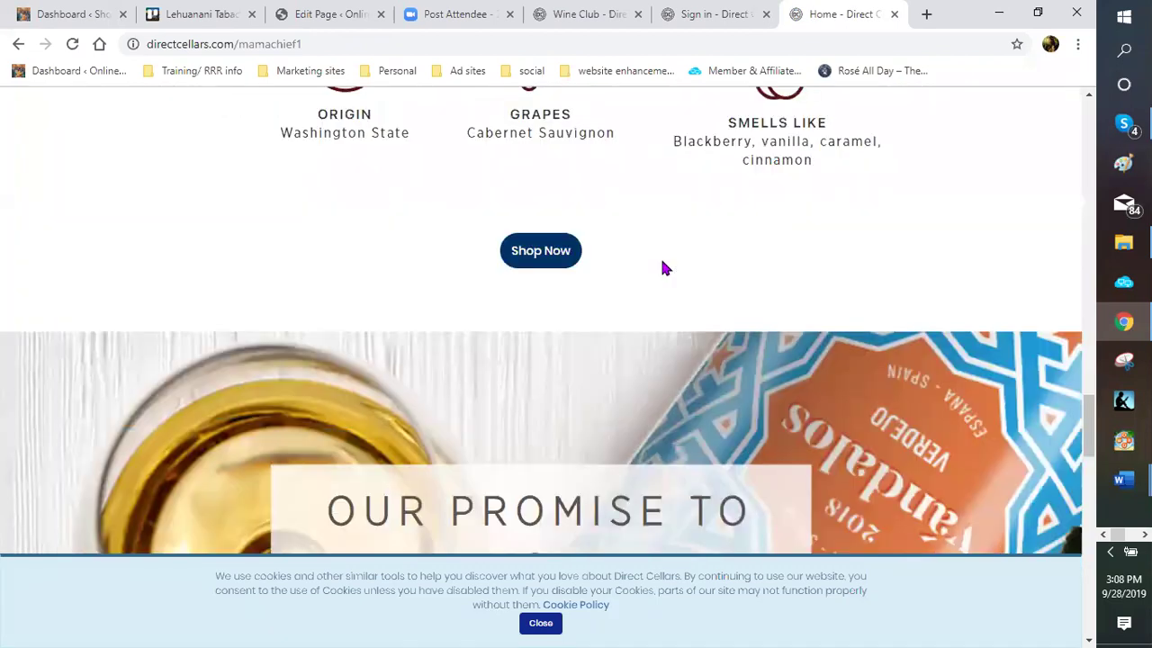
scroll(666, 261, down, 5)
scroll(624, 262, down, 5)
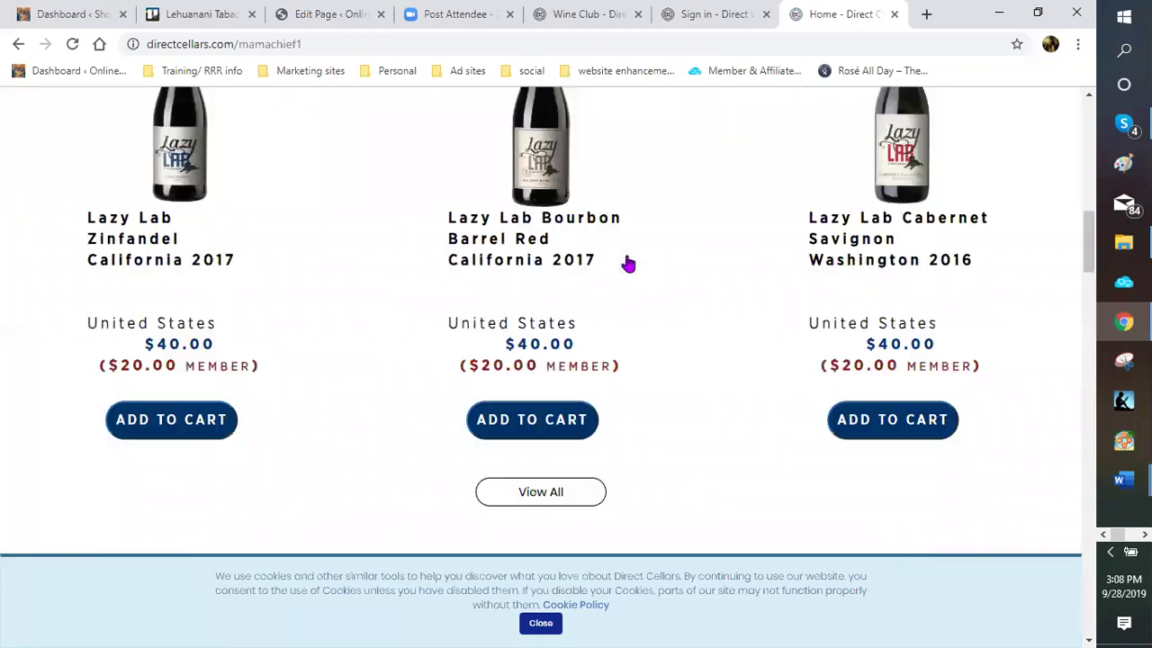
scroll(619, 267, up, 3)
scroll(618, 266, up, 4)
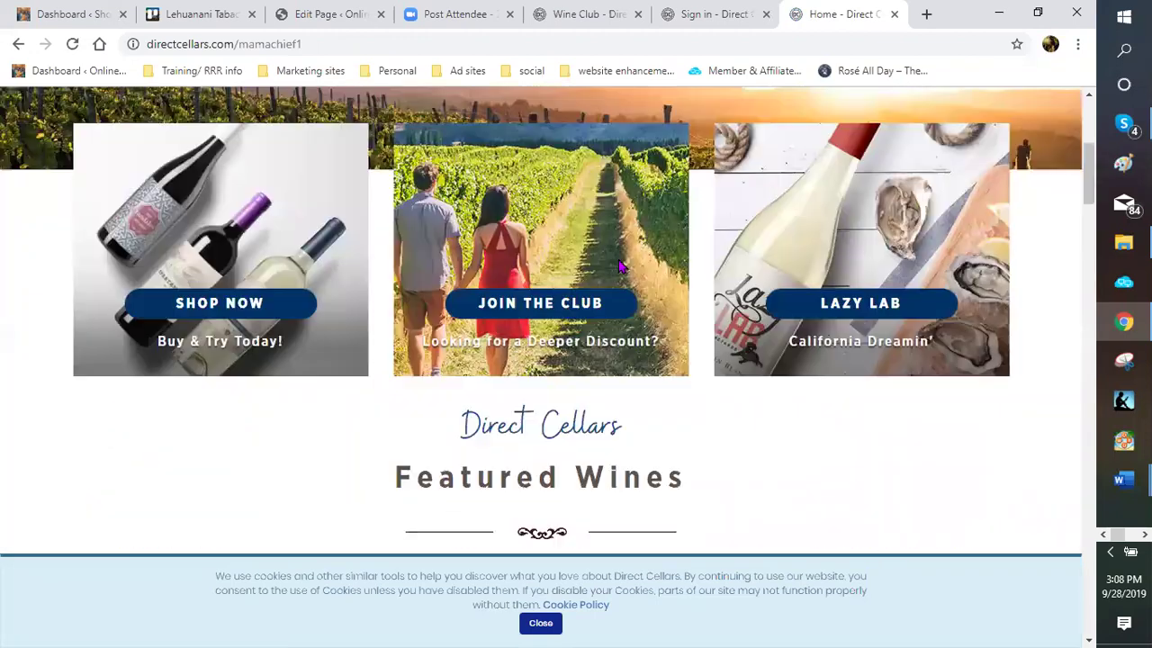
scroll(583, 414, up, 1)
click(559, 410)
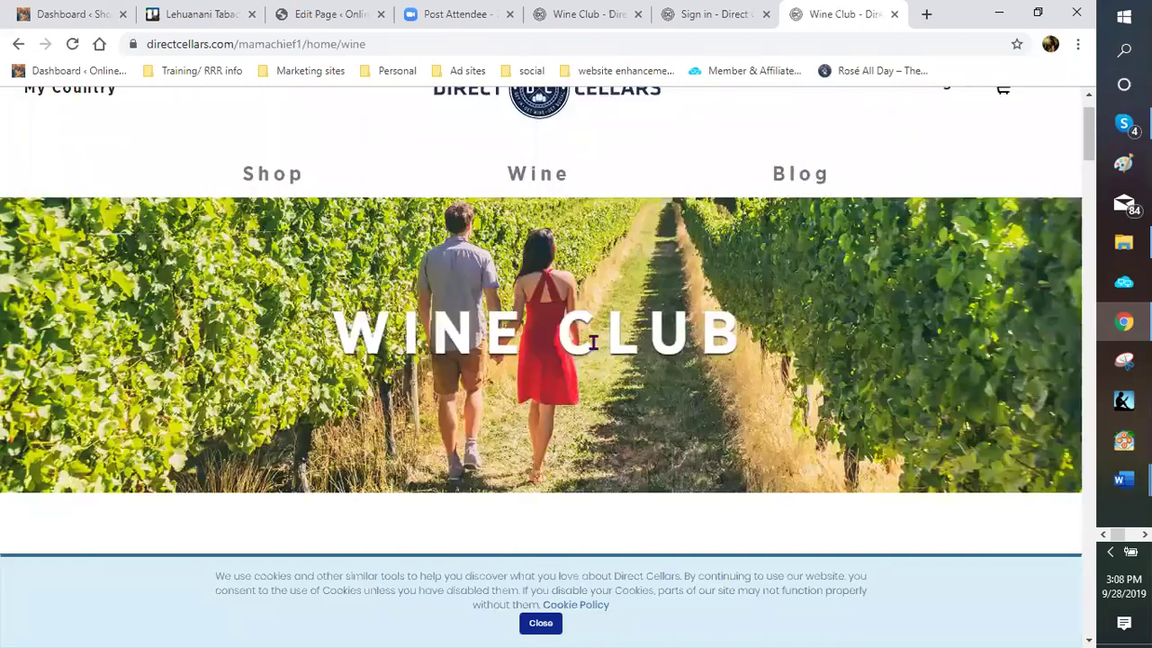
Open the Join Today VIP signup page and scroll to the "What's in it for me?" benefits
scroll(592, 334, down, 5)
scroll(601, 326, down, 3)
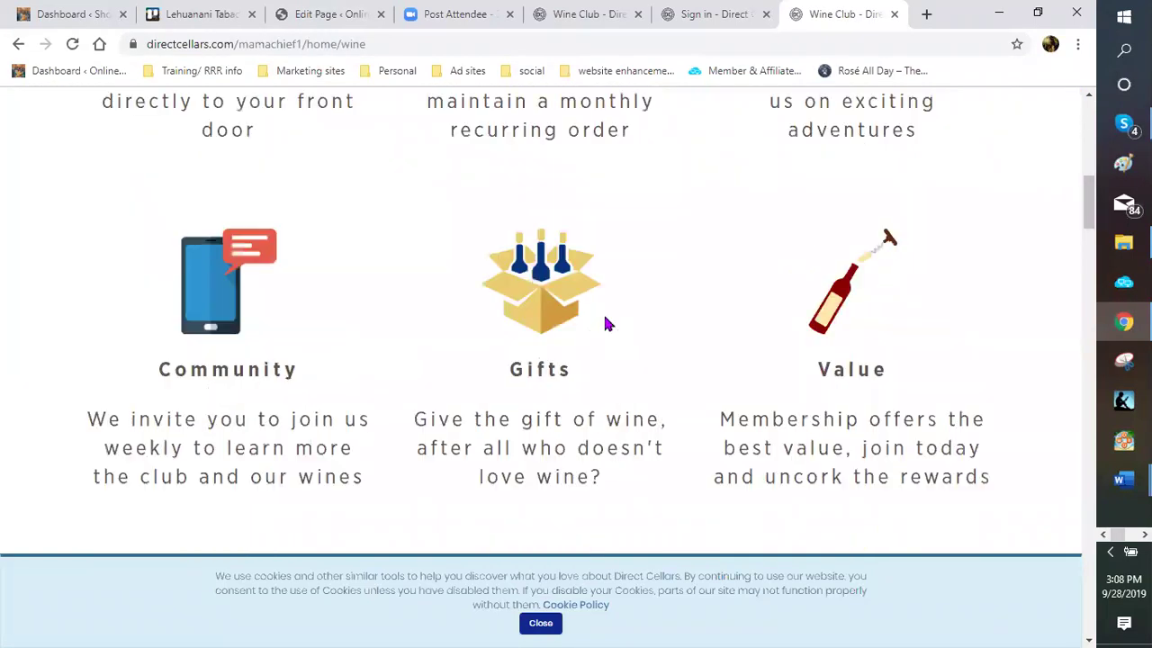
scroll(717, 300, up, 2)
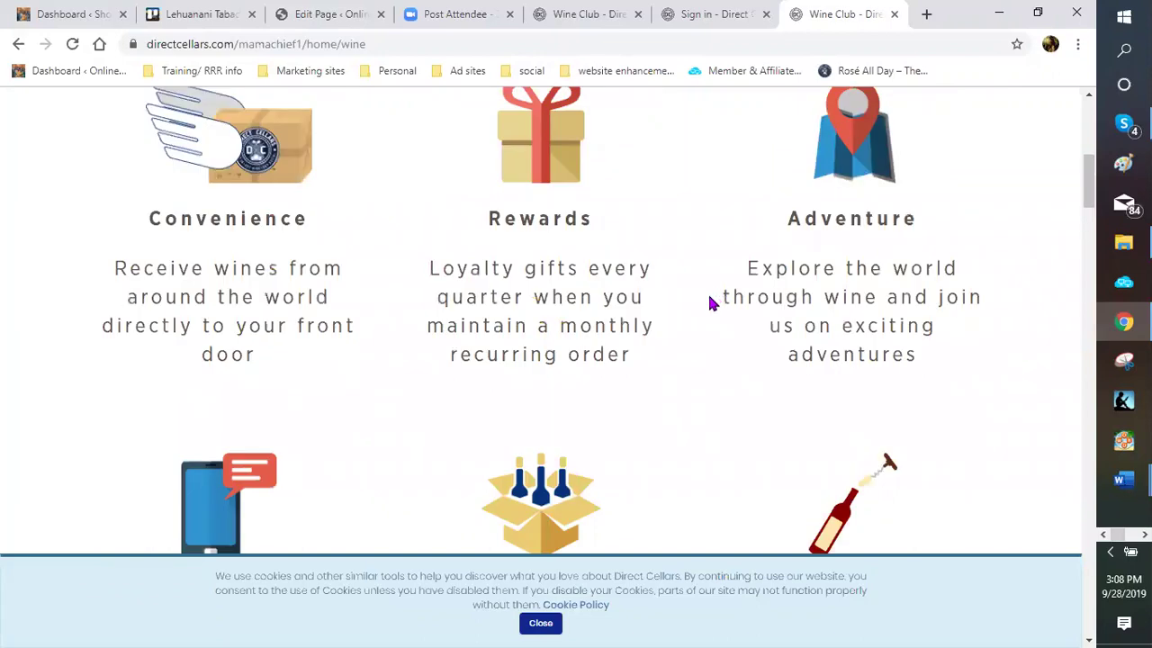
scroll(605, 232, down, 2)
scroll(575, 228, down, 2)
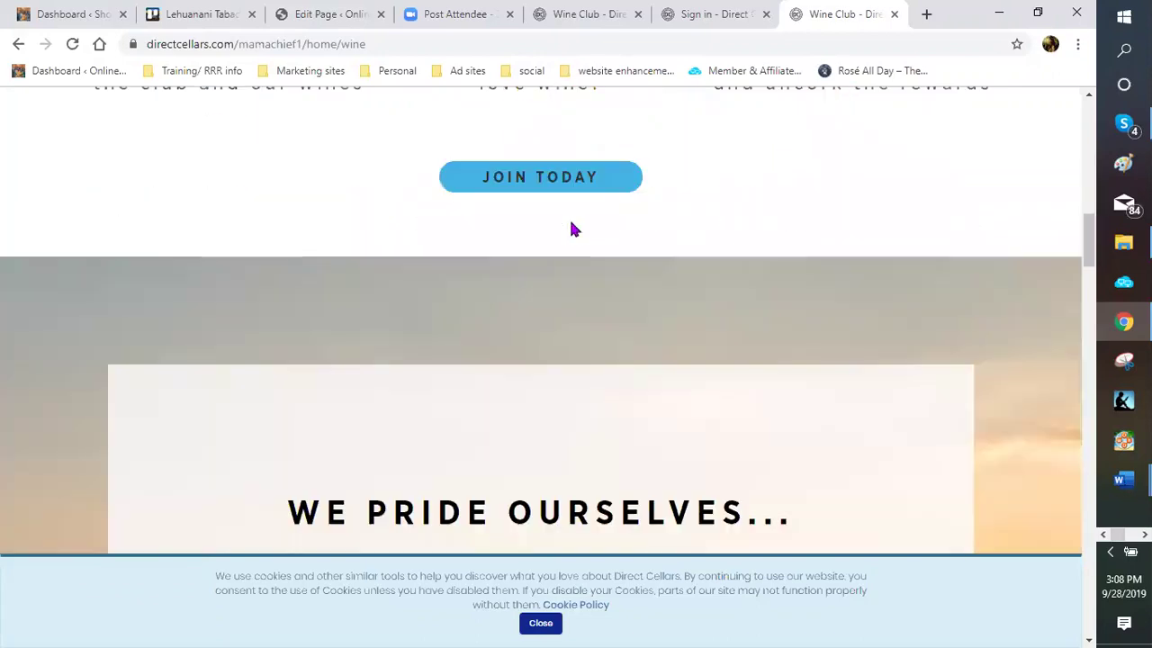
scroll(572, 228, down, 2)
scroll(557, 235, up, 3)
click(557, 234)
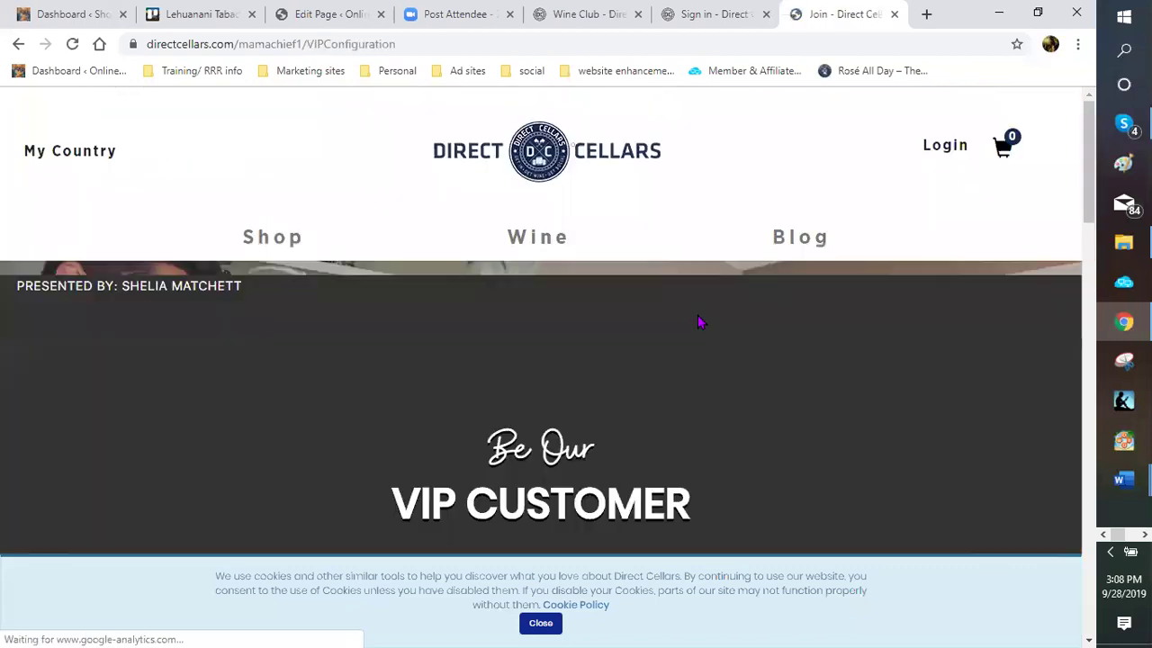
scroll(694, 324, down, 2)
scroll(680, 322, down, 3)
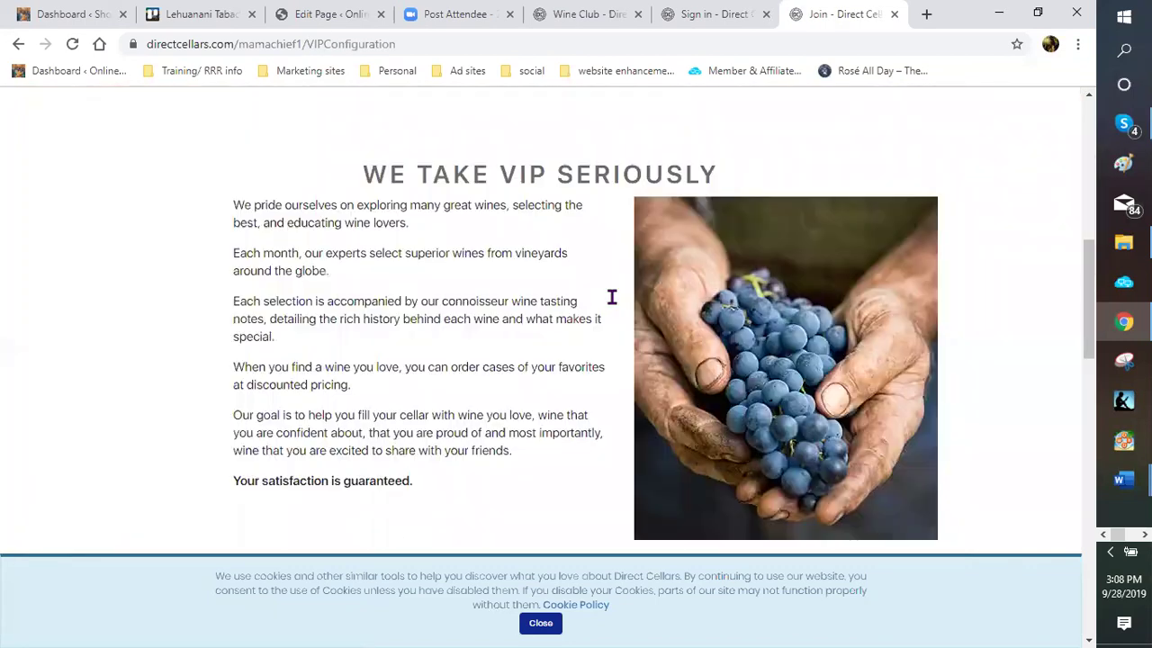
scroll(602, 293, down, 5)
scroll(602, 294, down, 4)
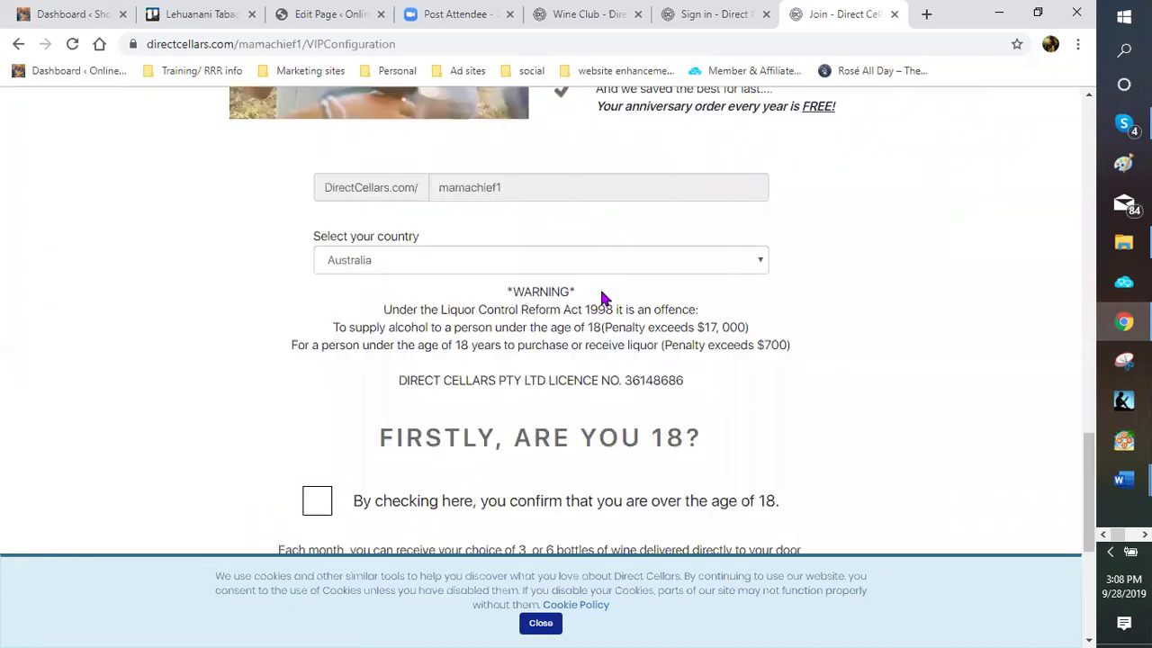
scroll(493, 286, up, 3)
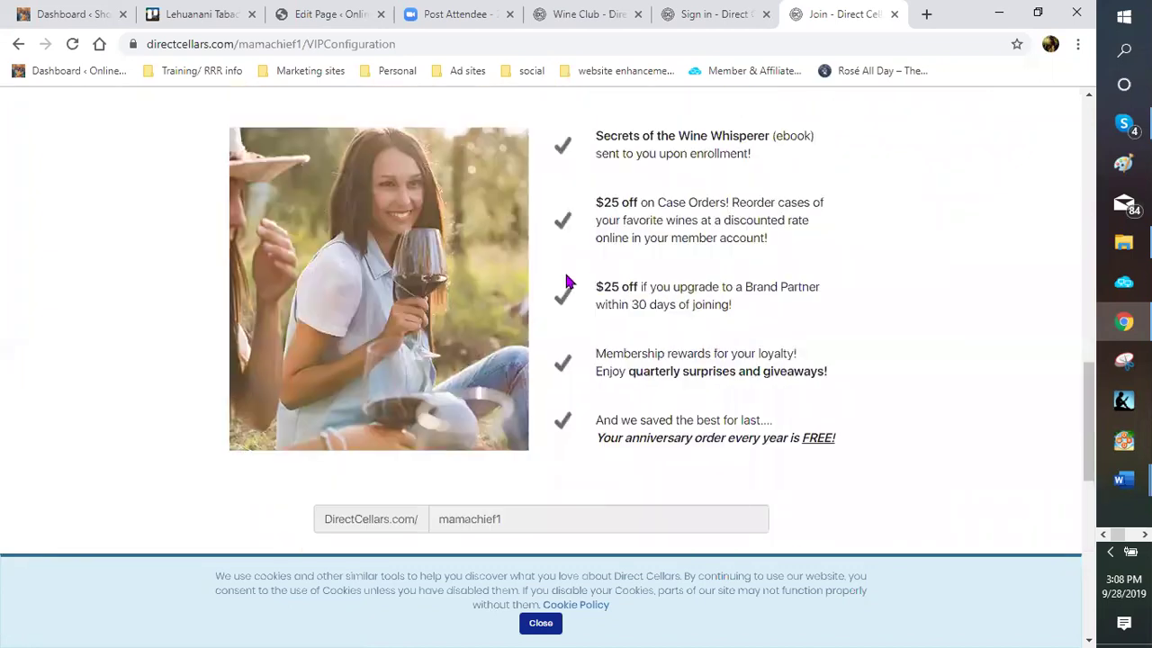
scroll(543, 283, up, 2)
scroll(543, 283, down, 1)
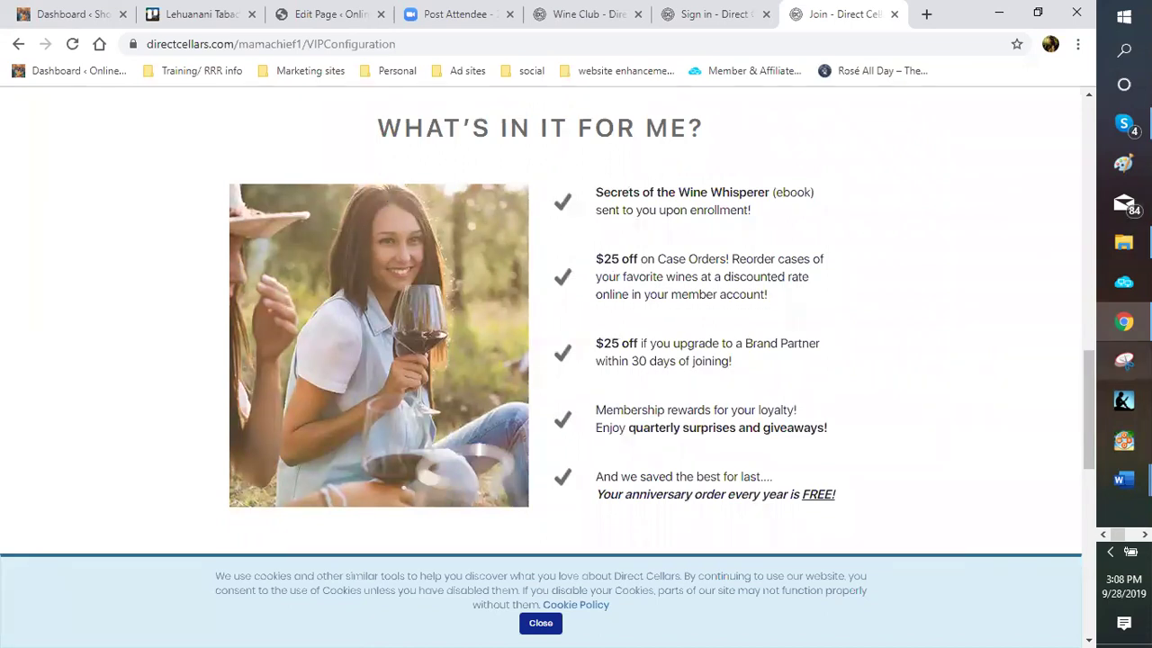
Snip the "What's in it for me?" heading, photo and benefits list with Snipping Tool
click(1123, 361)
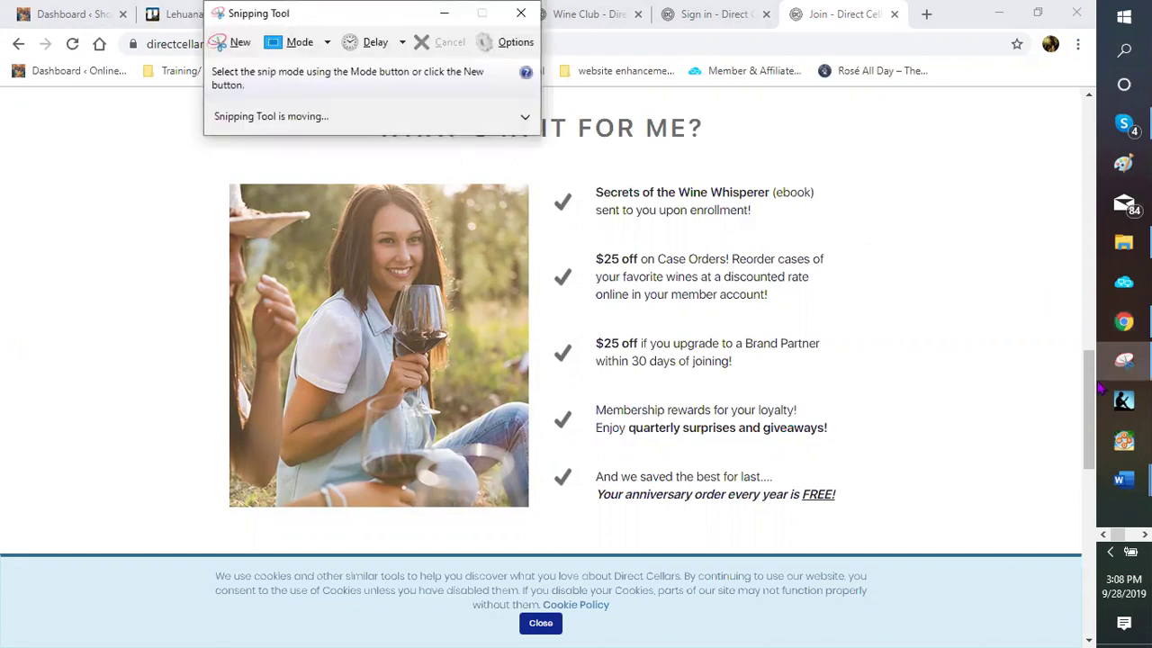
mouse_move(1121, 362)
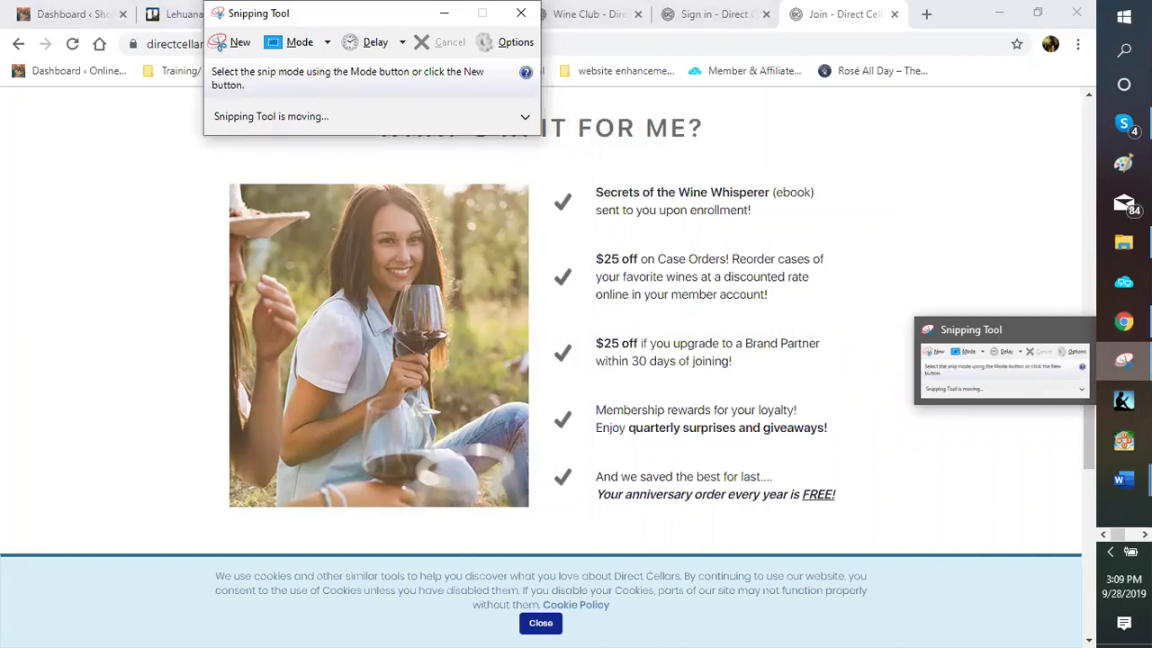
drag(355, 13, 113, 14)
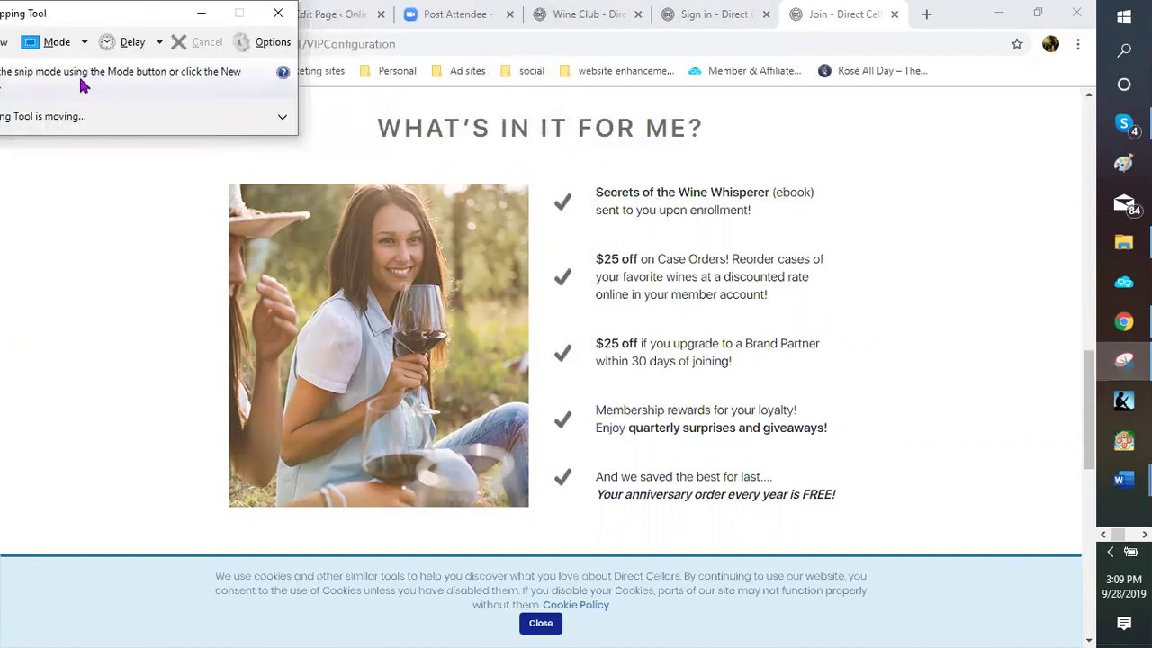
drag(13, 24, 74, 45)
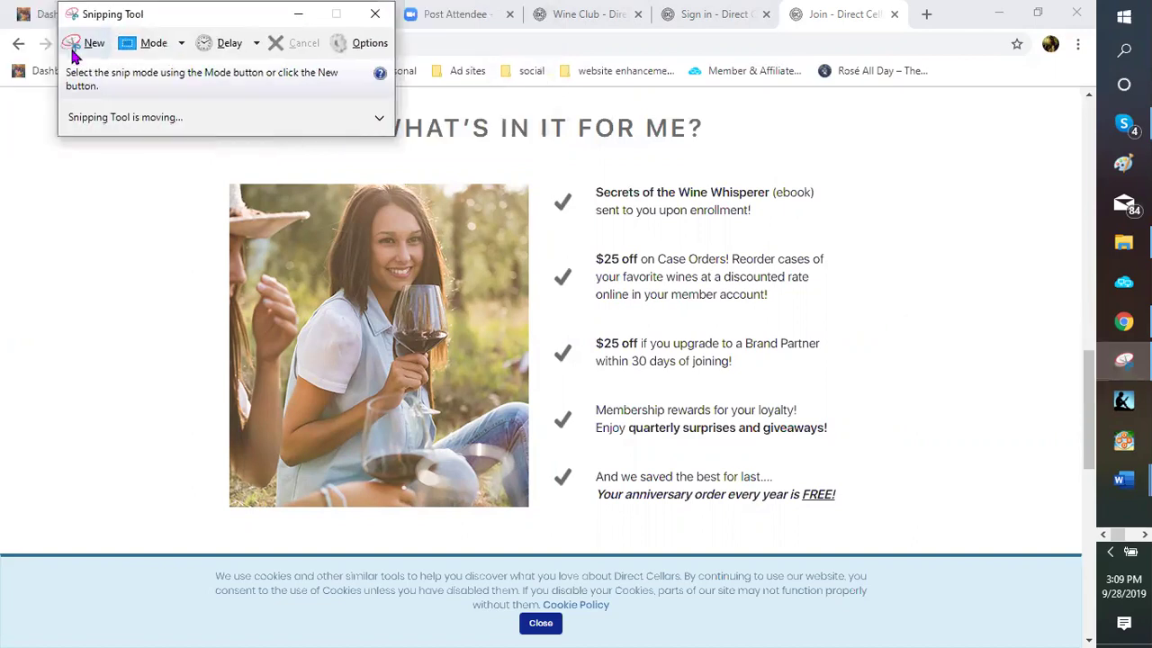
click(95, 42)
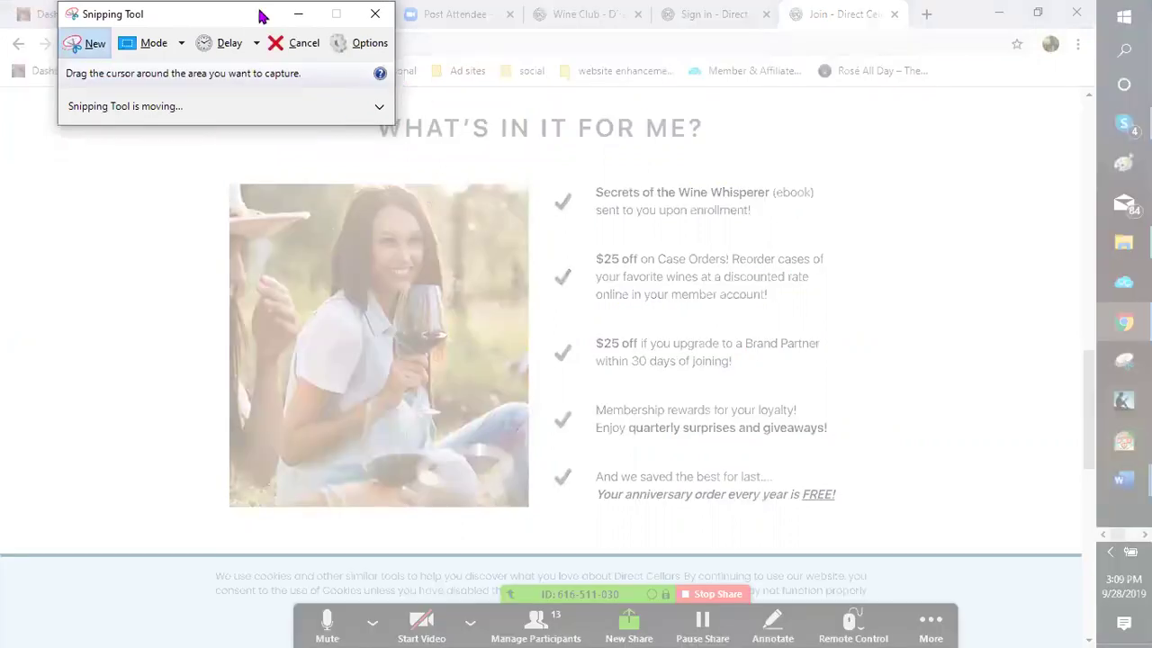
drag(261, 15, 2, 119)
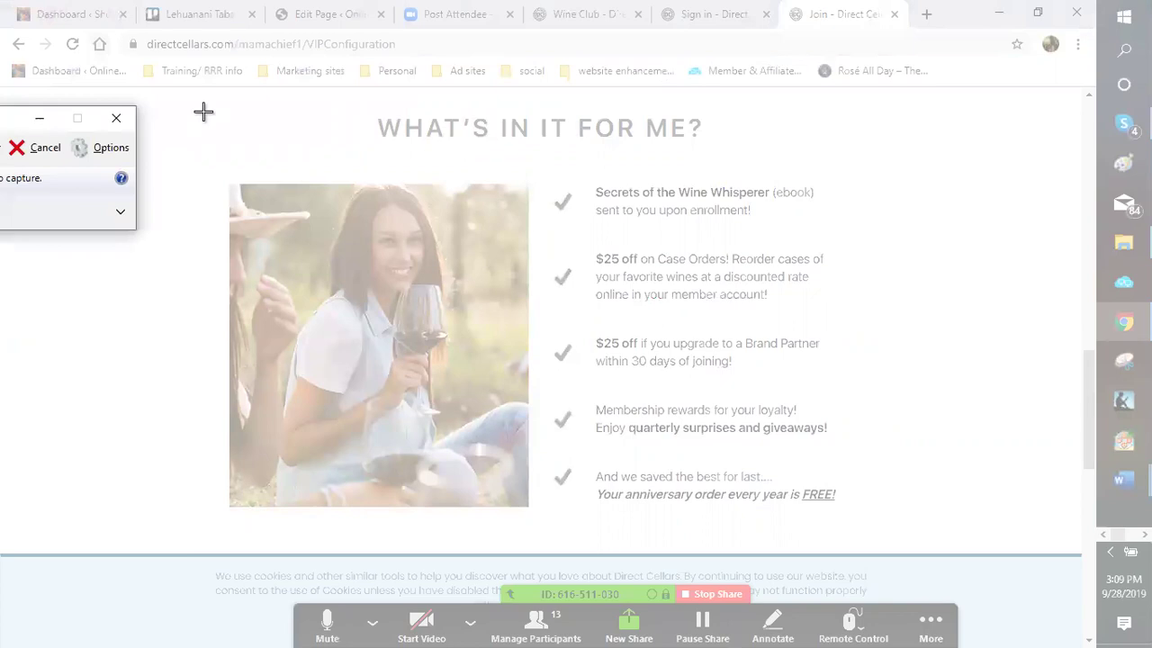
drag(205, 112, 813, 190)
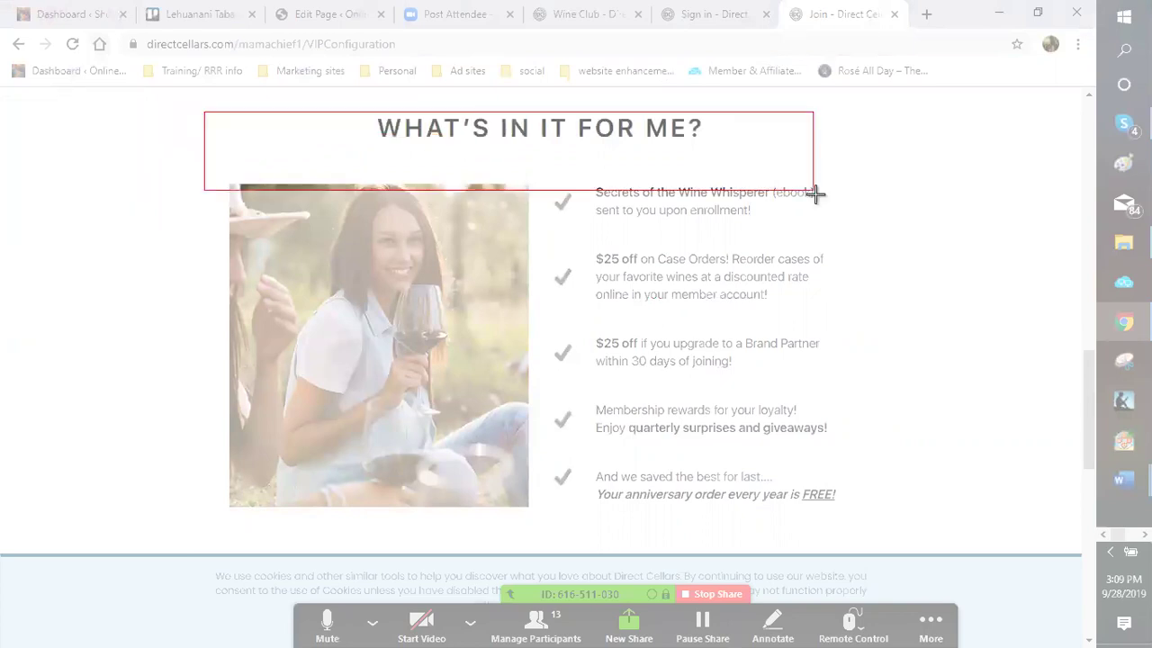
drag(848, 266, 859, 527)
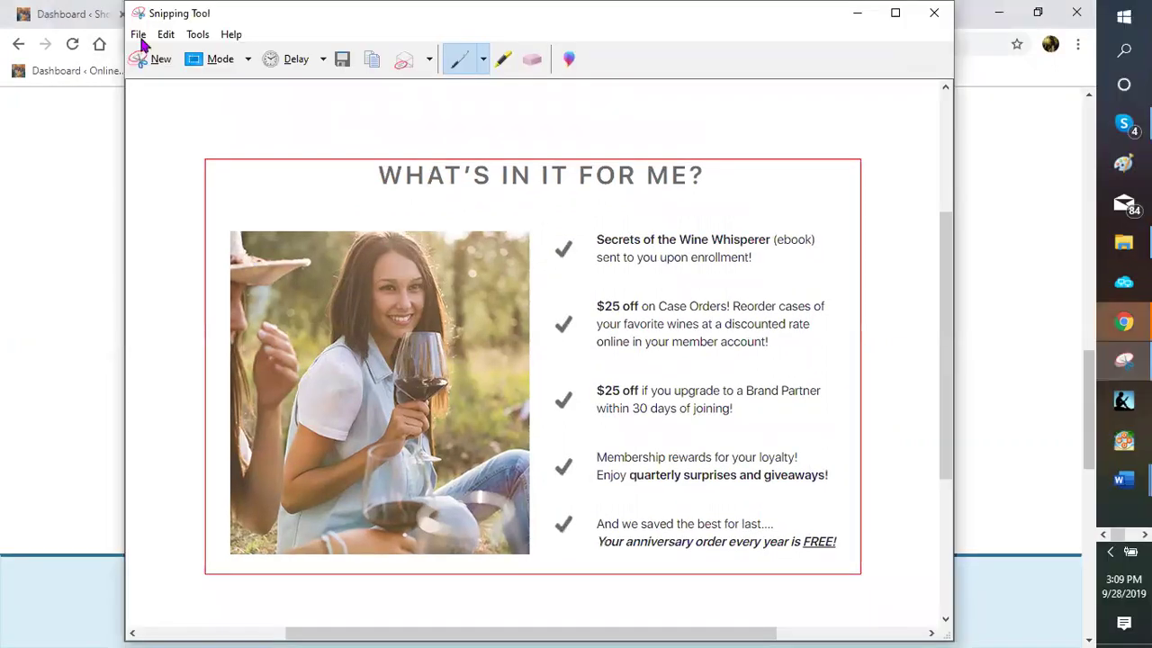
Save the snip as PNG file 'australia benefits' in the wine pictures folder
click(140, 36)
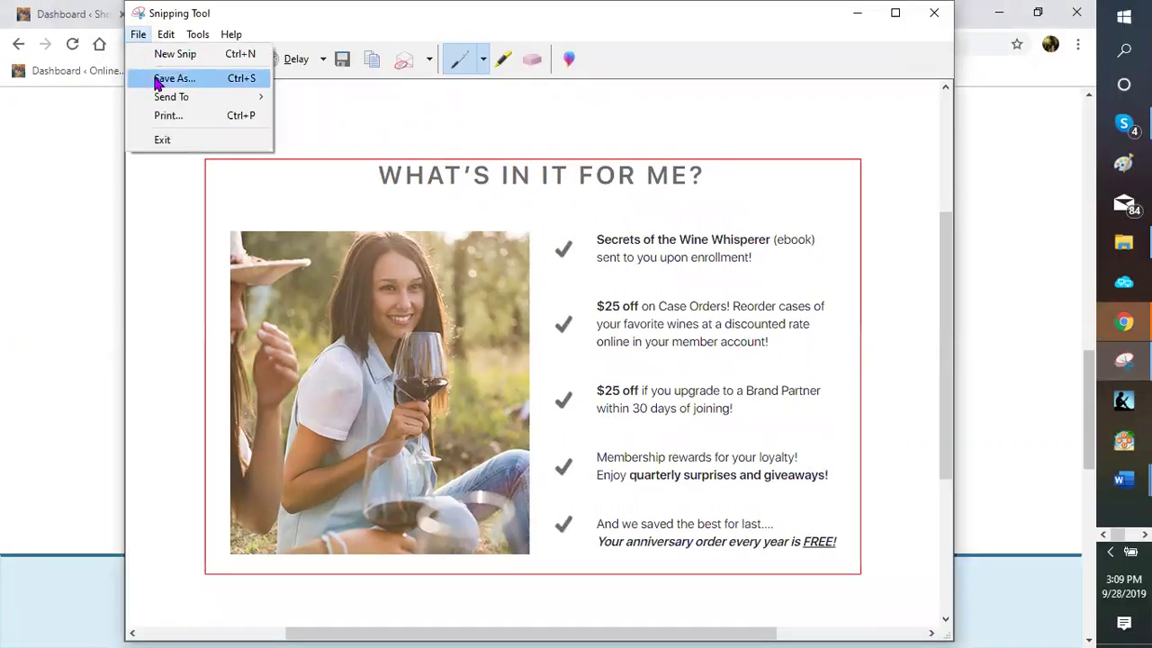
click(157, 80)
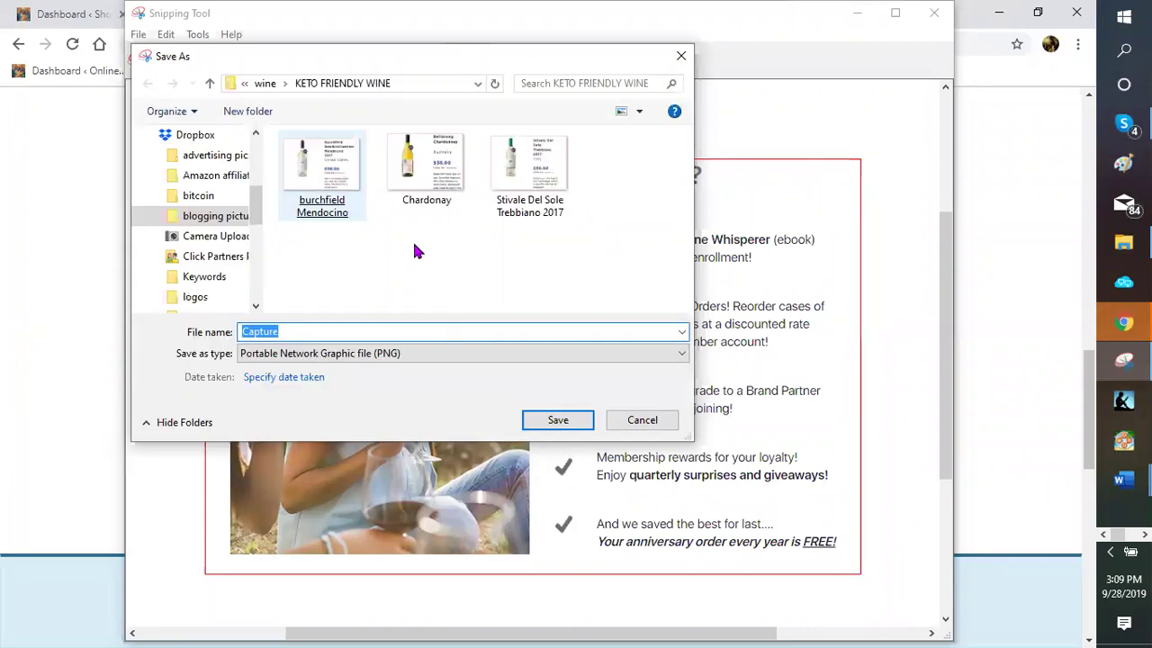
click(260, 85)
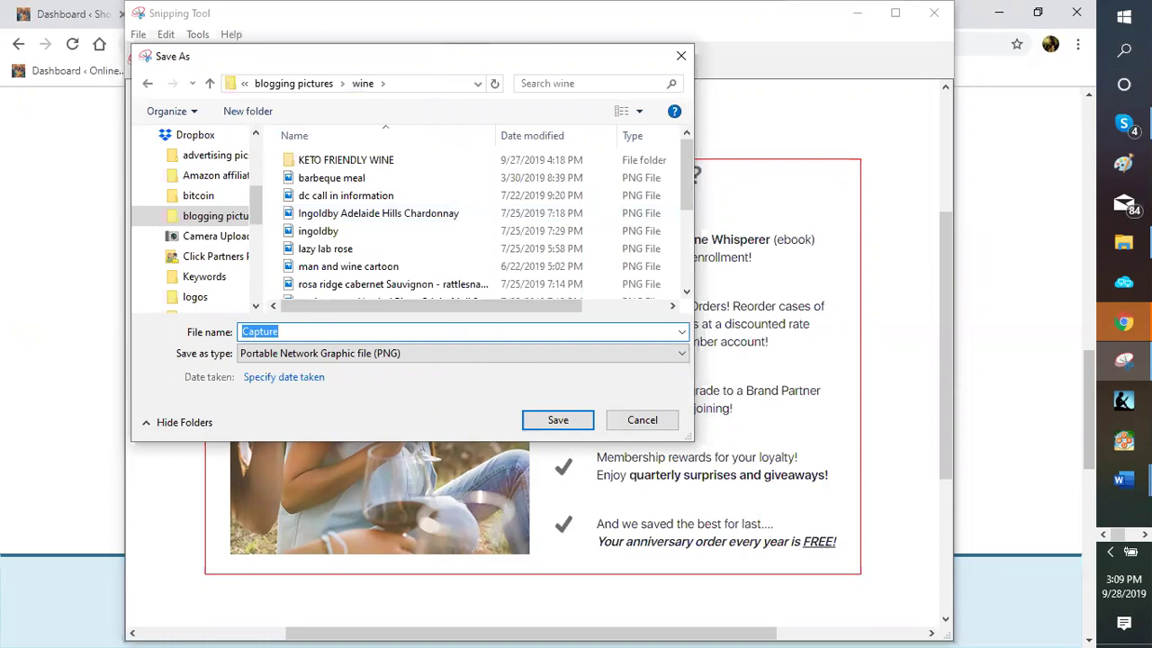
text(australia beneif)
key(BackSpace)
key(BackSpace)
text(fi)
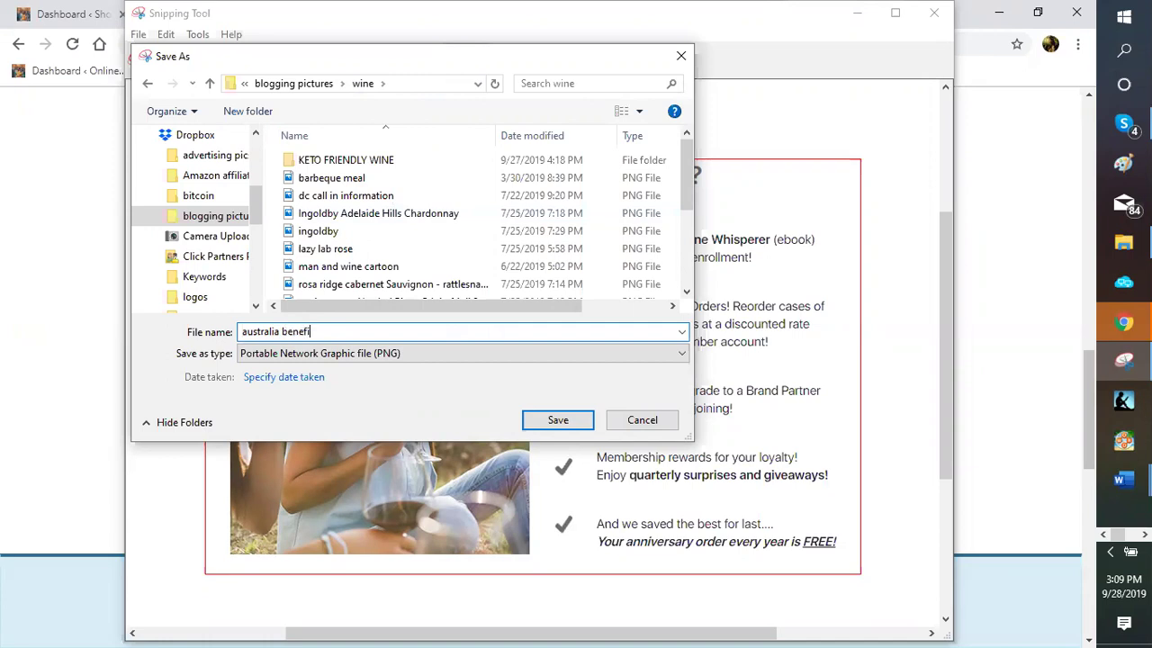
text(tw)
key(BackSpace)
text(s)
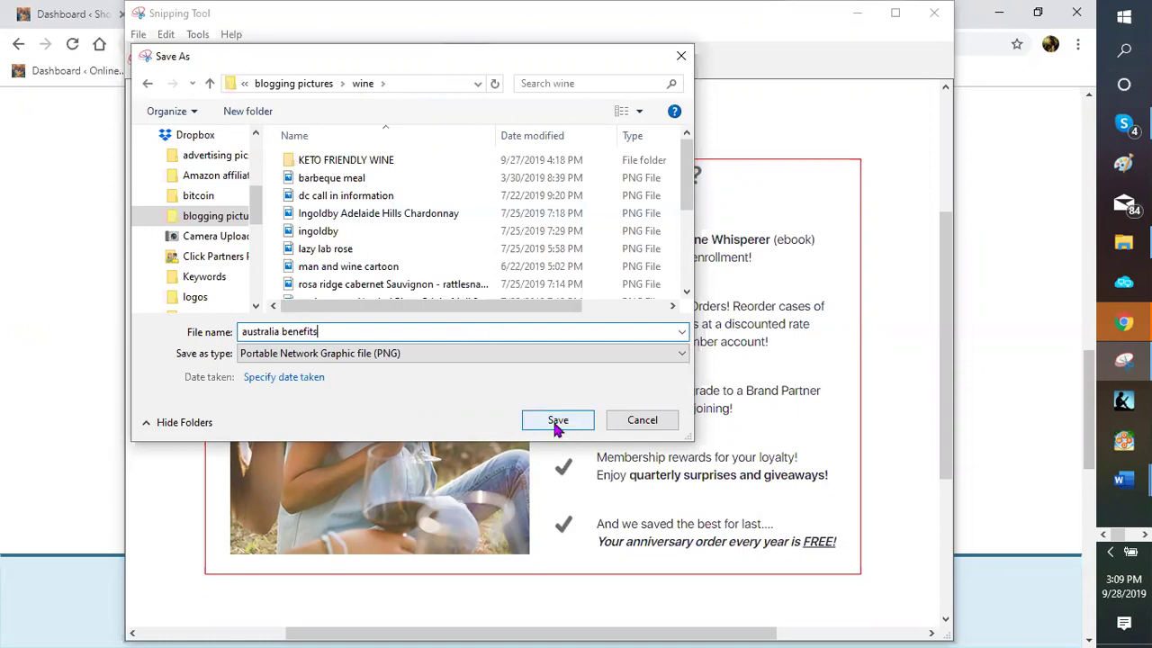
click(558, 421)
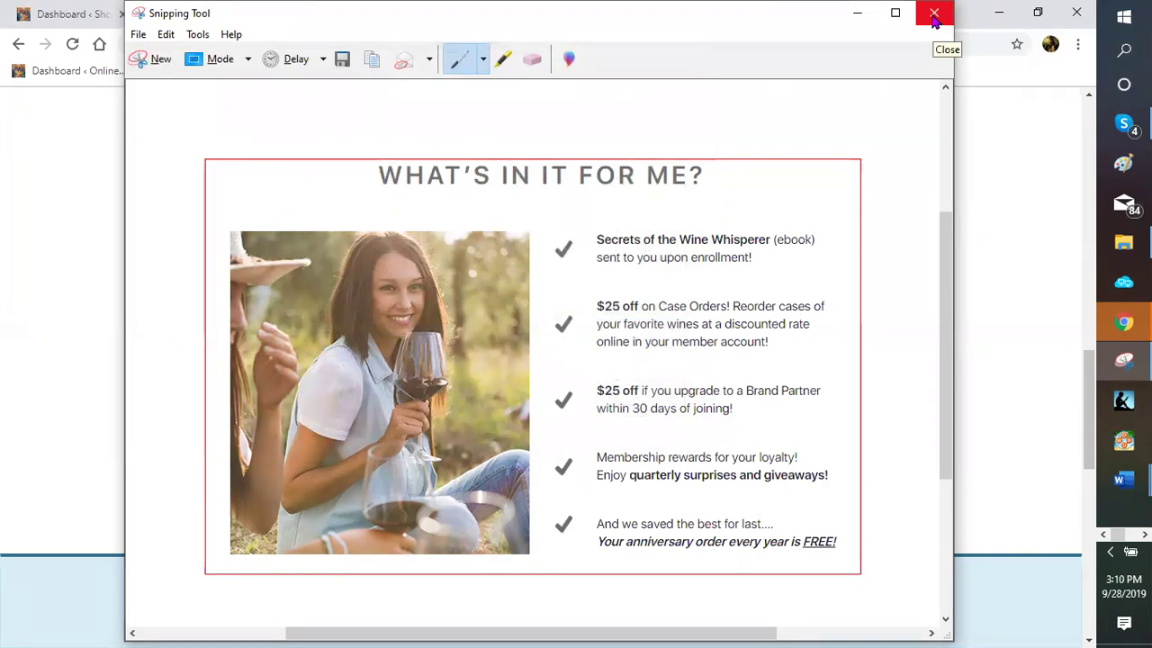
Close Snipping Tool, return to WordPress and list All Pages down to 'Australian Wine Club is here!!'
click(934, 13)
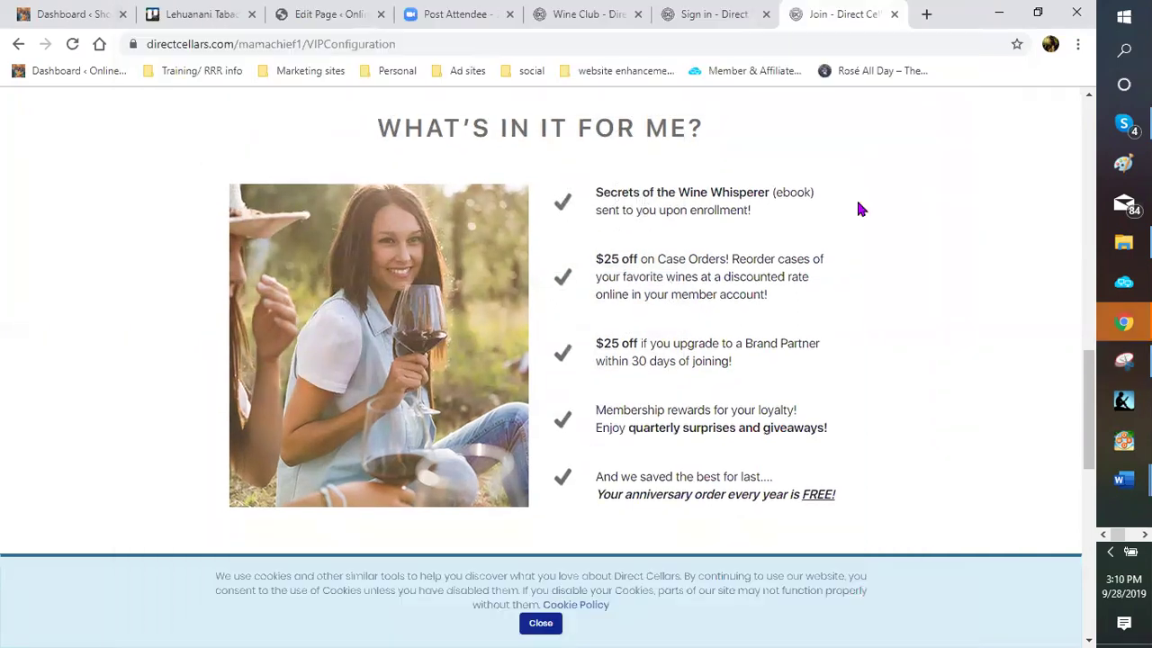
click(330, 16)
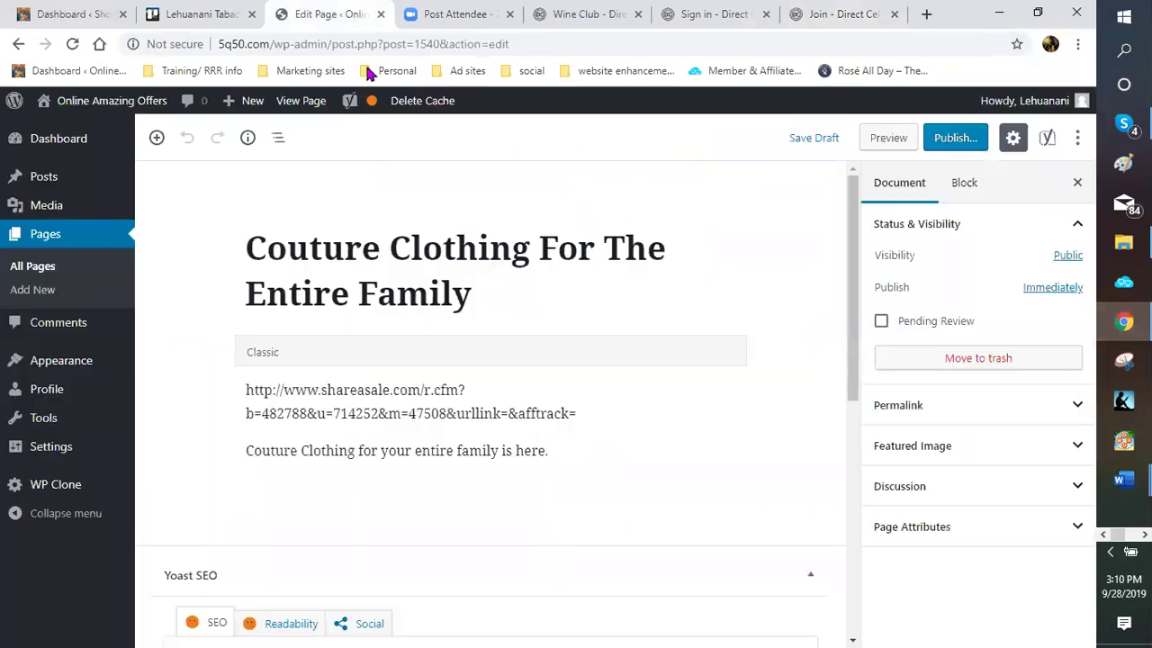
click(571, 16)
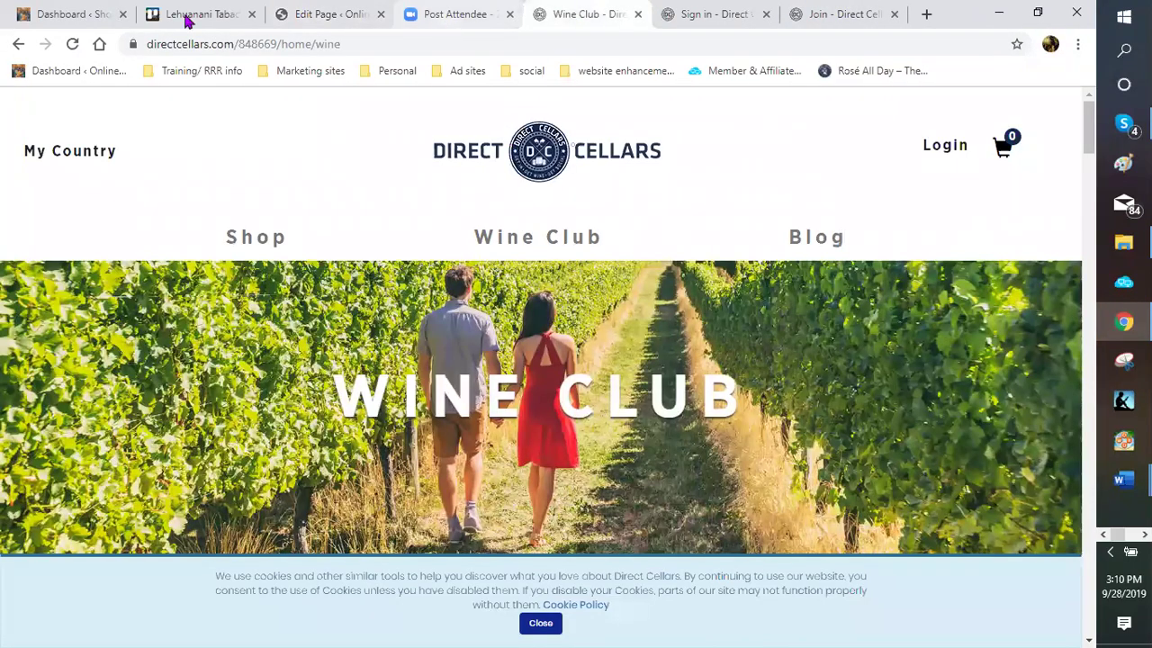
key(ctrl+shift+Tab)
key(ctrl+shift+Tab)
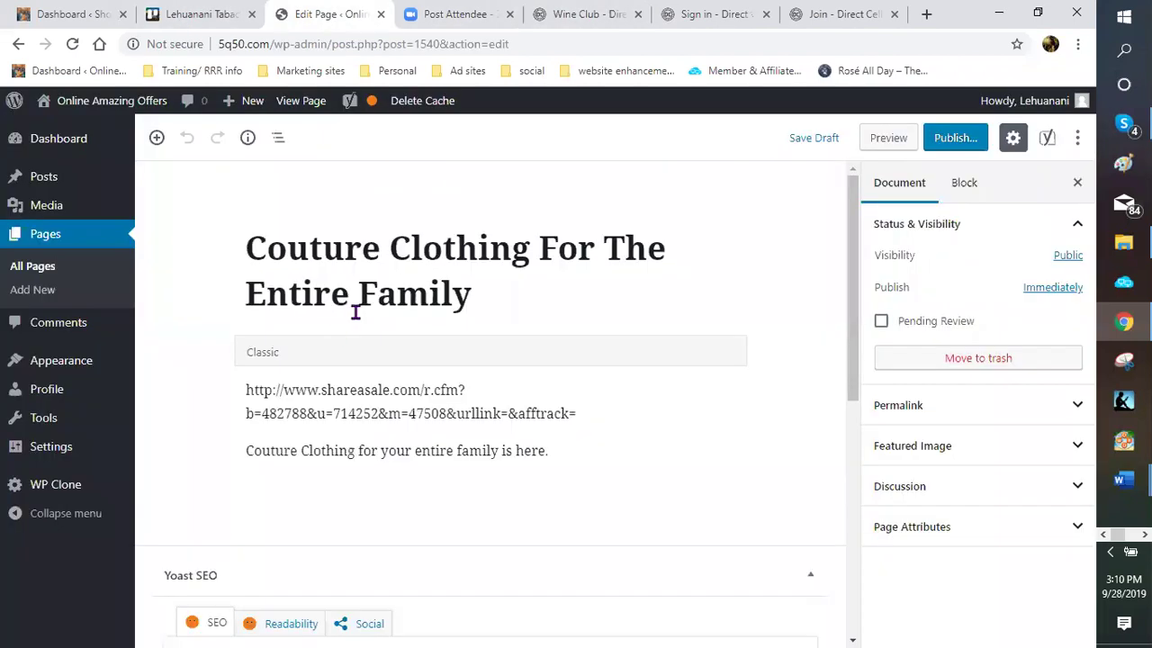
click(45, 268)
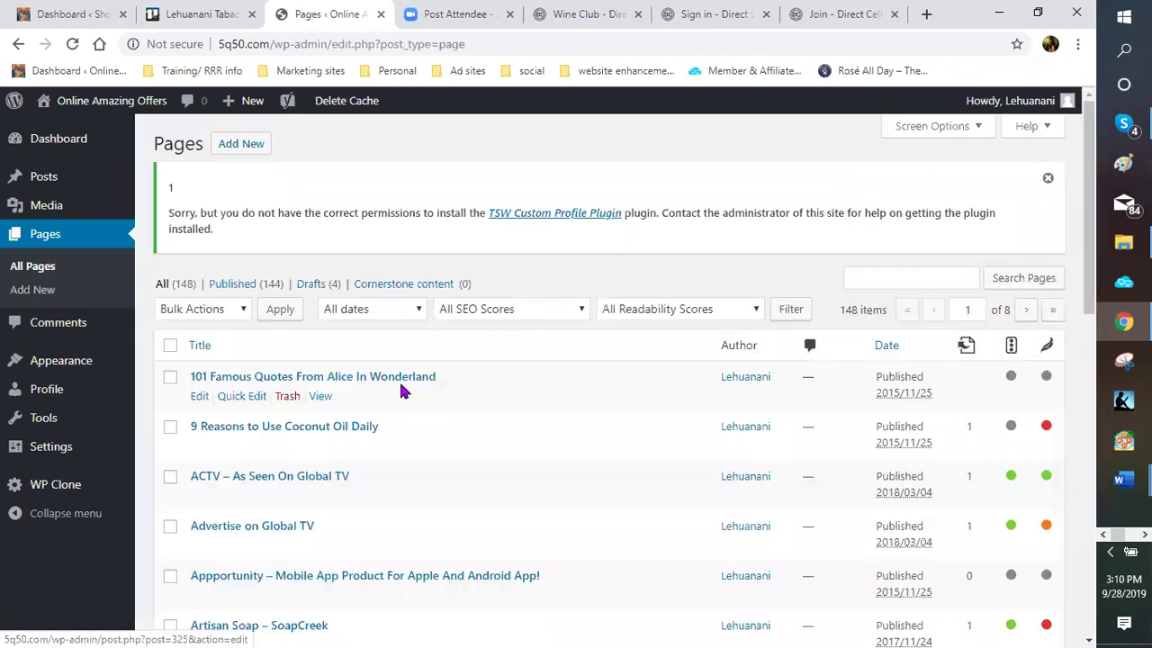
scroll(393, 383, down, 3)
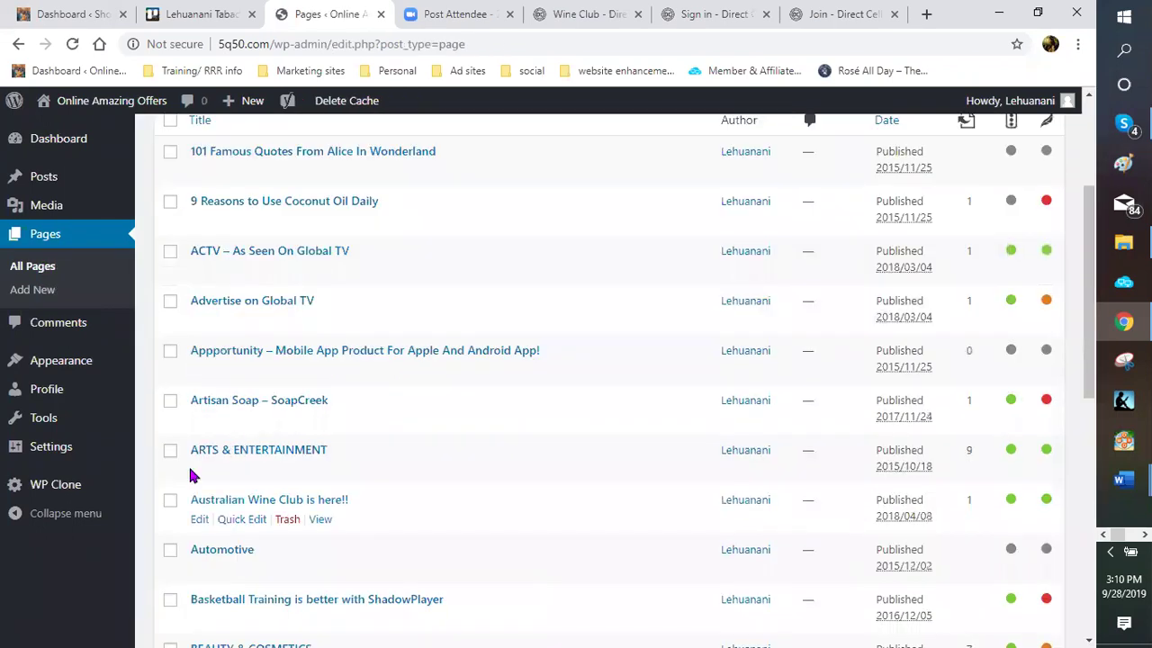
scroll(193, 412, down, 1)
Open the 'Australian Wine Club is here!!' page for editing and scroll to the GET STARTED TODAY!! heading
click(198, 408)
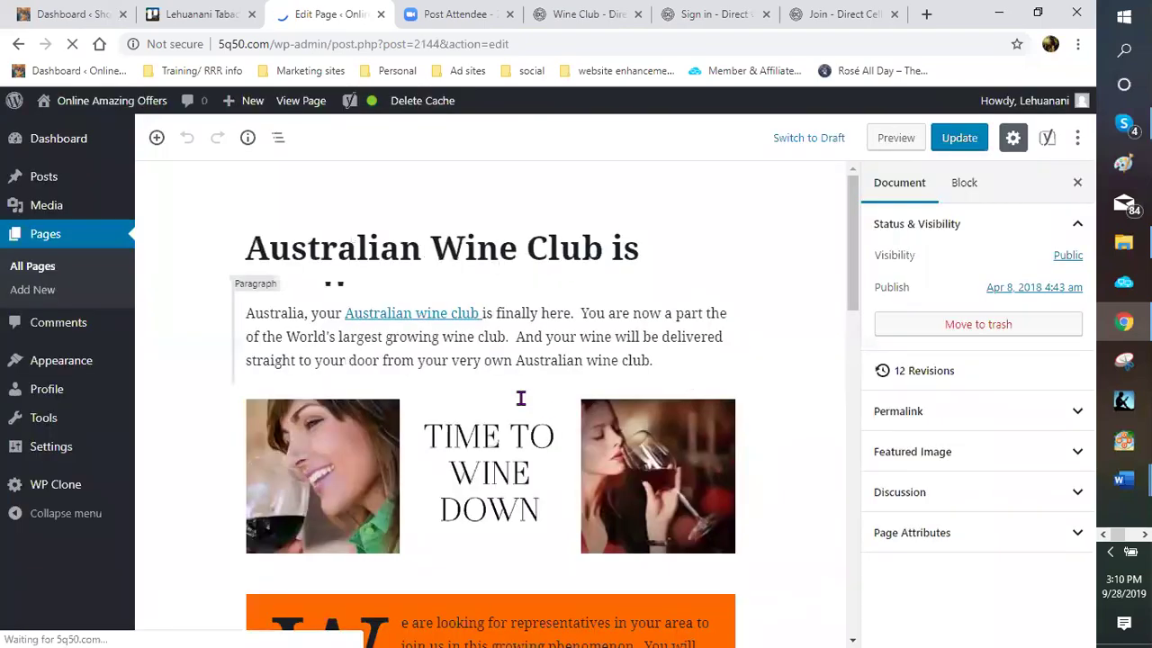
scroll(504, 396, down, 3)
scroll(497, 398, down, 5)
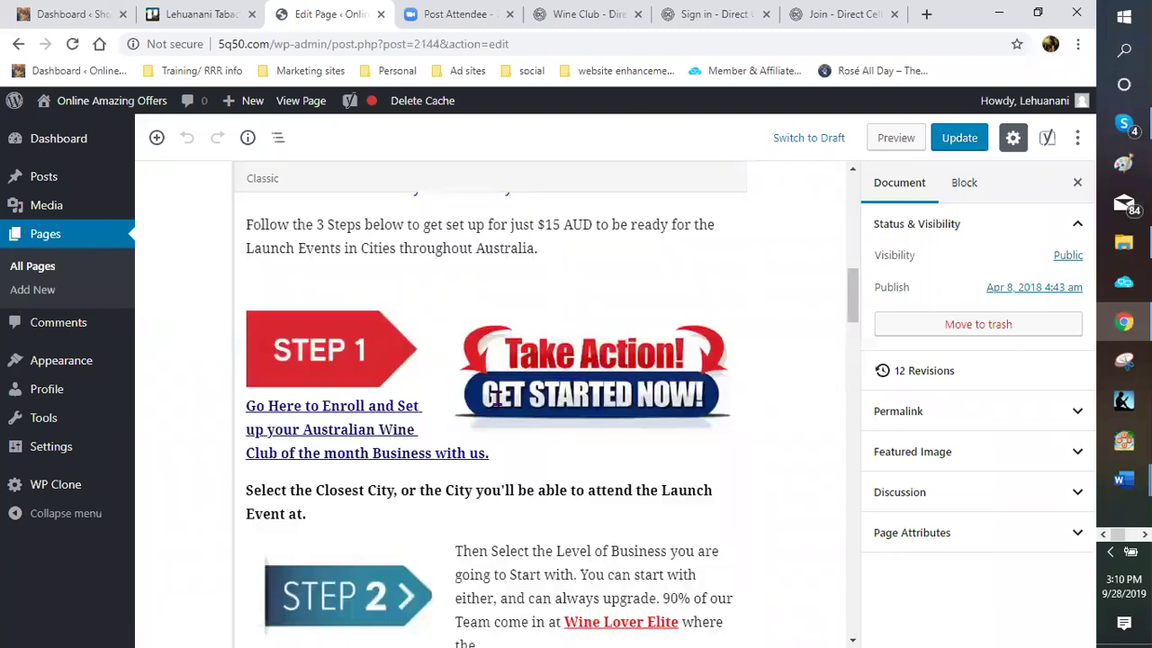
scroll(497, 399, down, 5)
scroll(497, 396, down, 5)
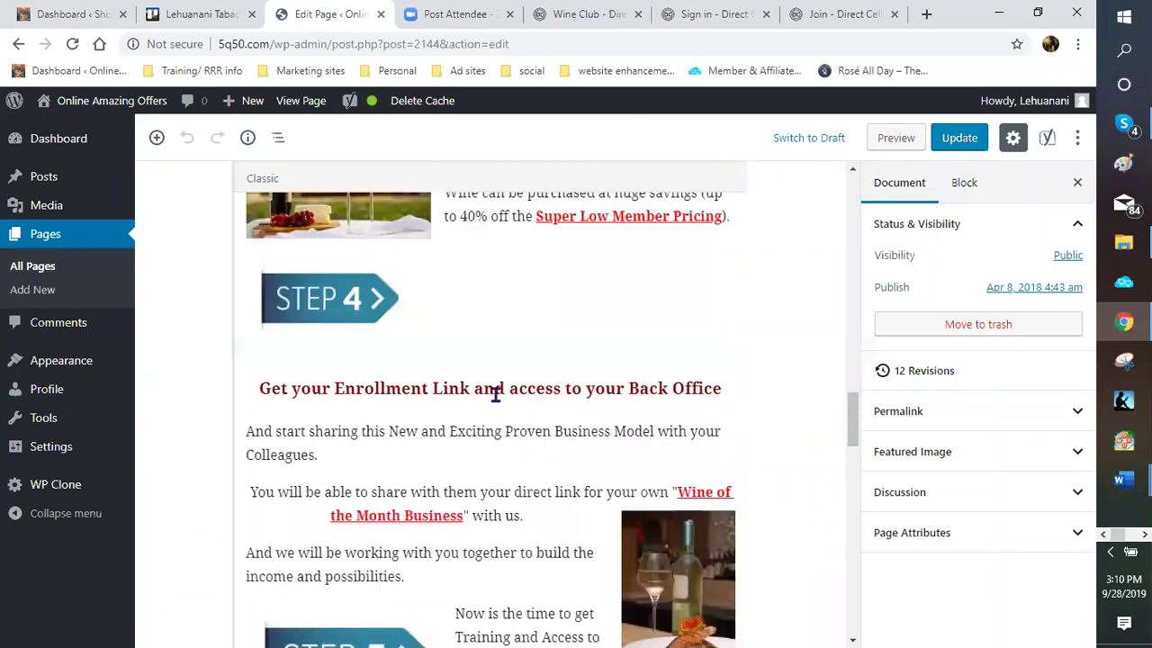
scroll(488, 368, down, 4)
scroll(504, 387, down, 2)
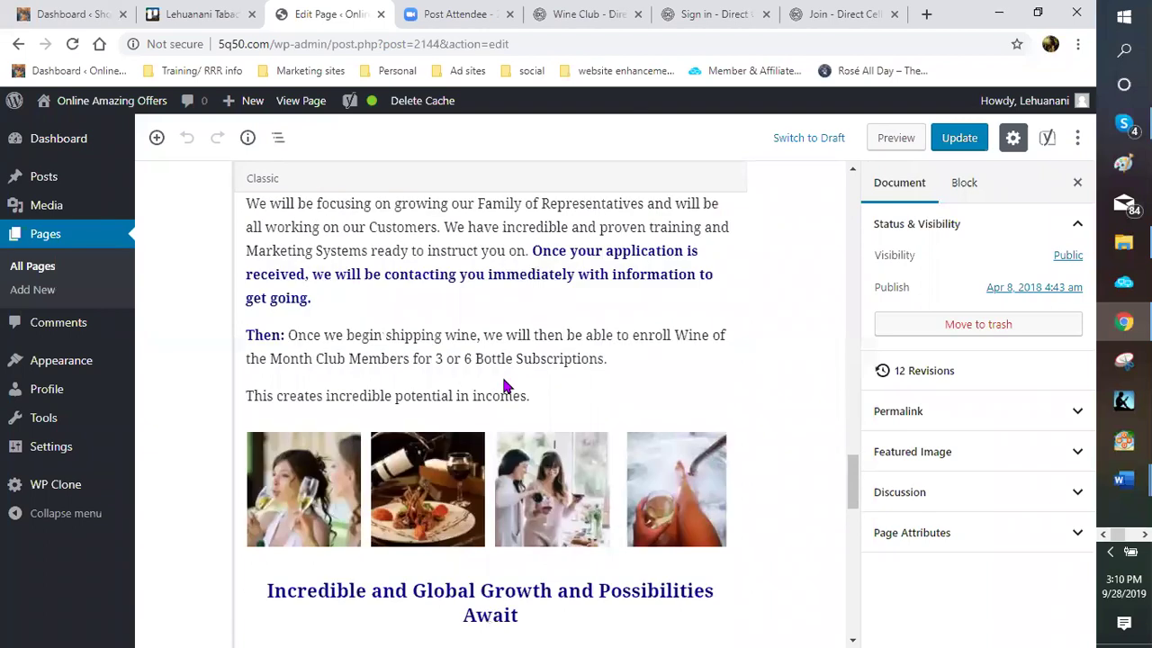
scroll(494, 373, down, 1)
scroll(481, 352, down, 4)
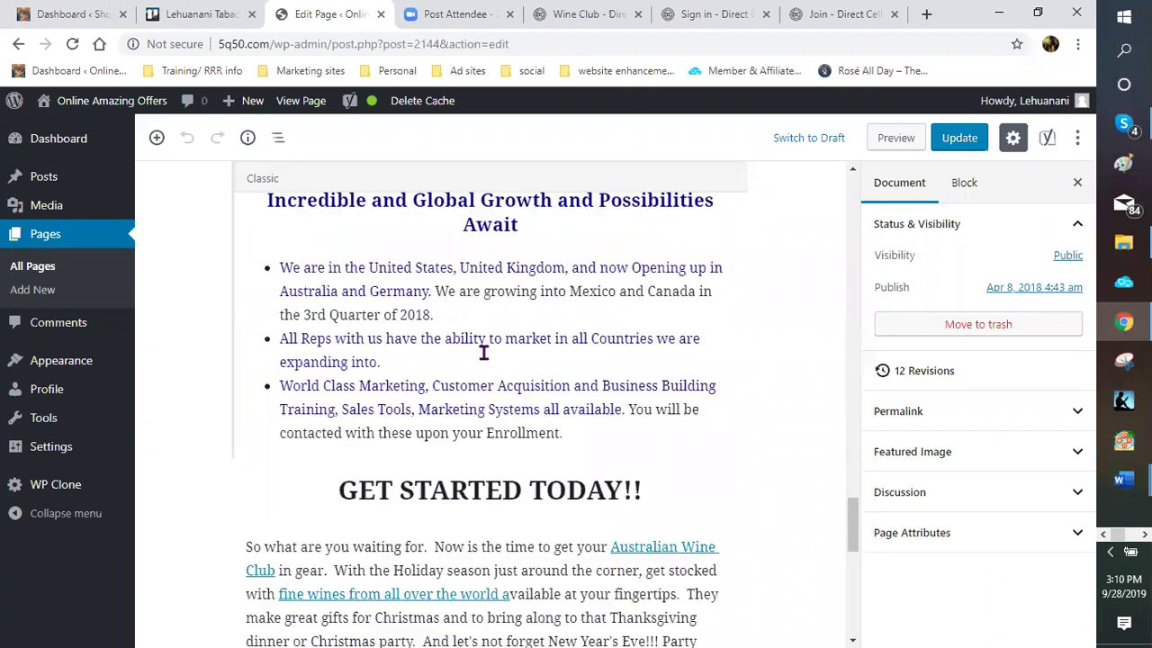
scroll(427, 299, down, 2)
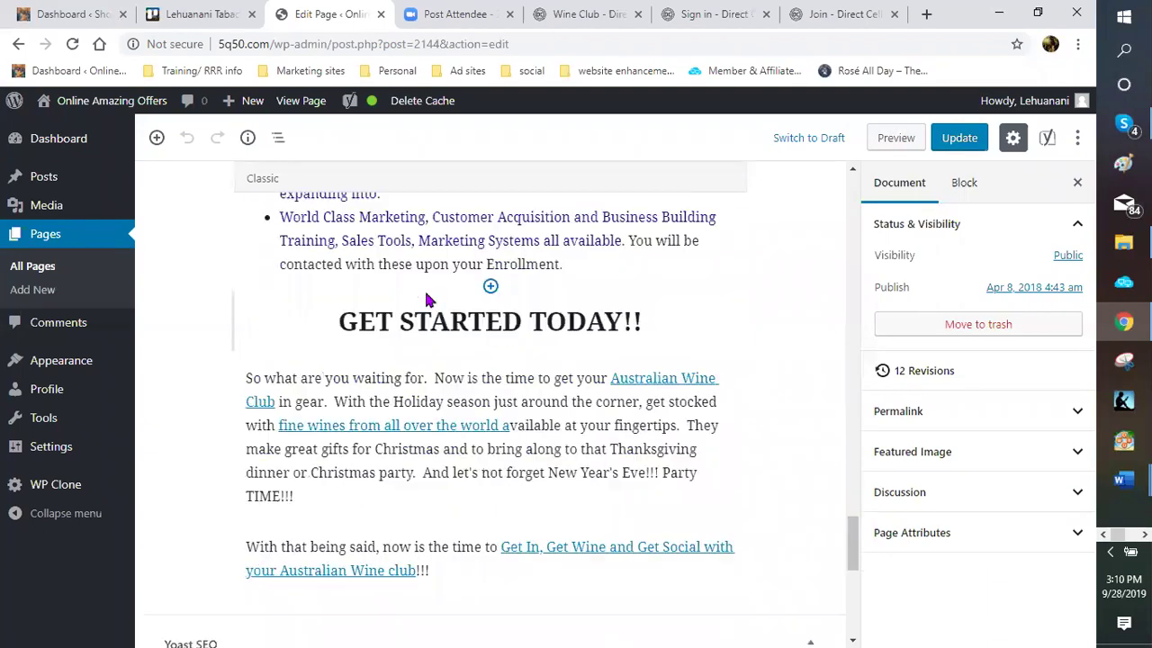
Insert an Image block above the GET STARTED TODAY!! heading
click(490, 287)
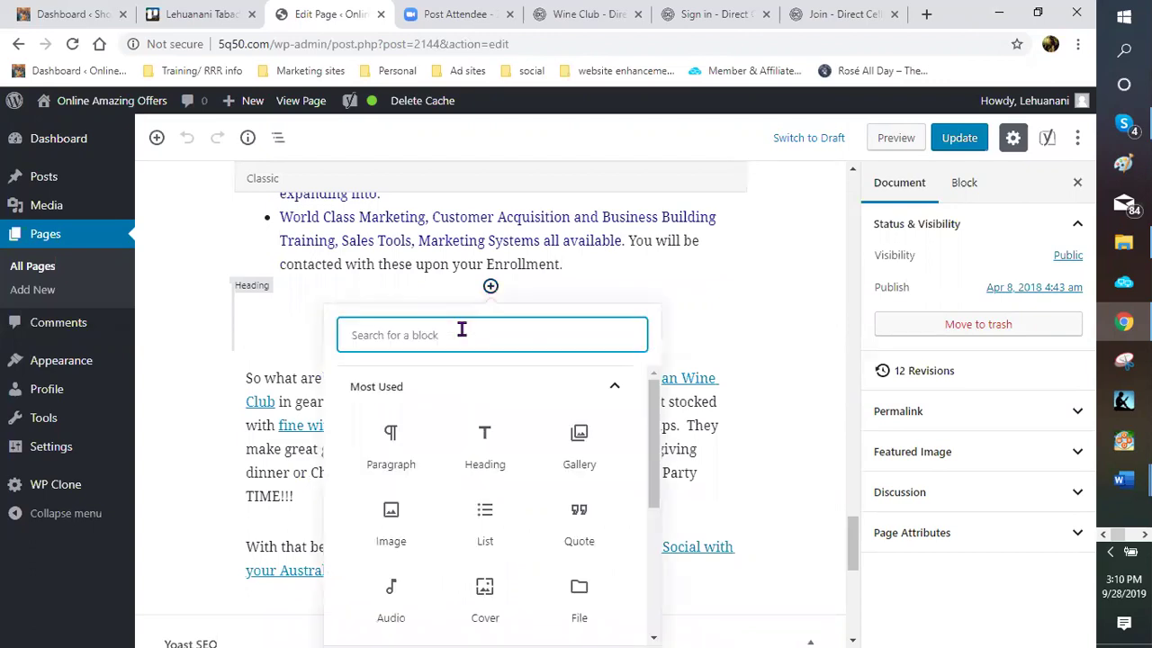
scroll(486, 396, down, 2)
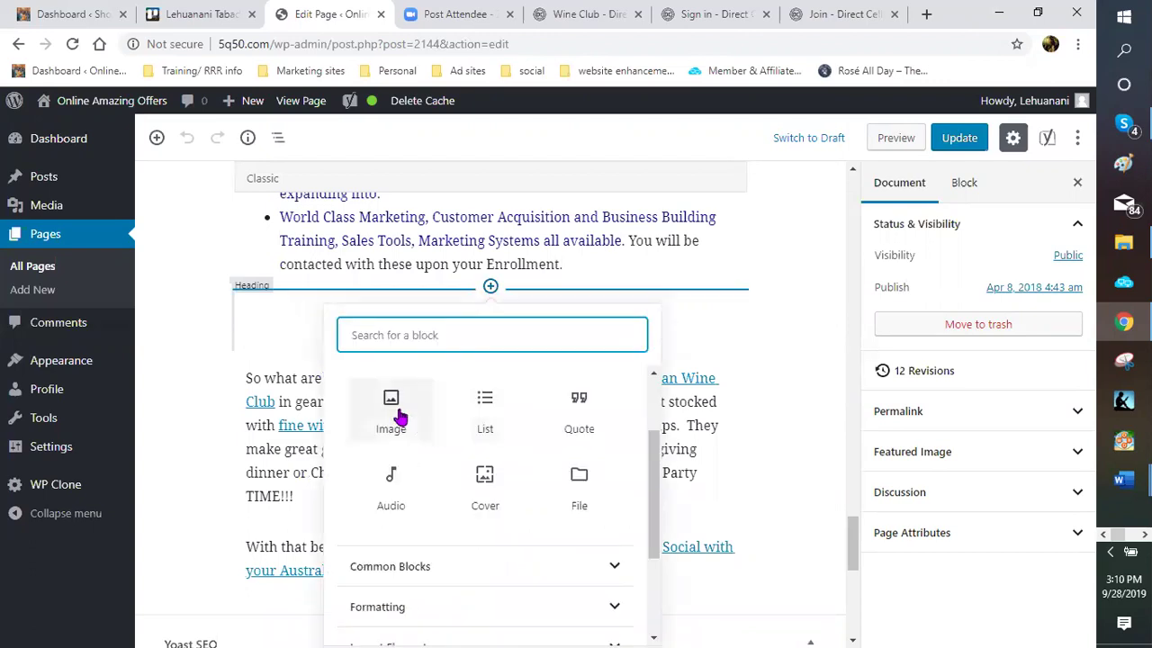
click(396, 409)
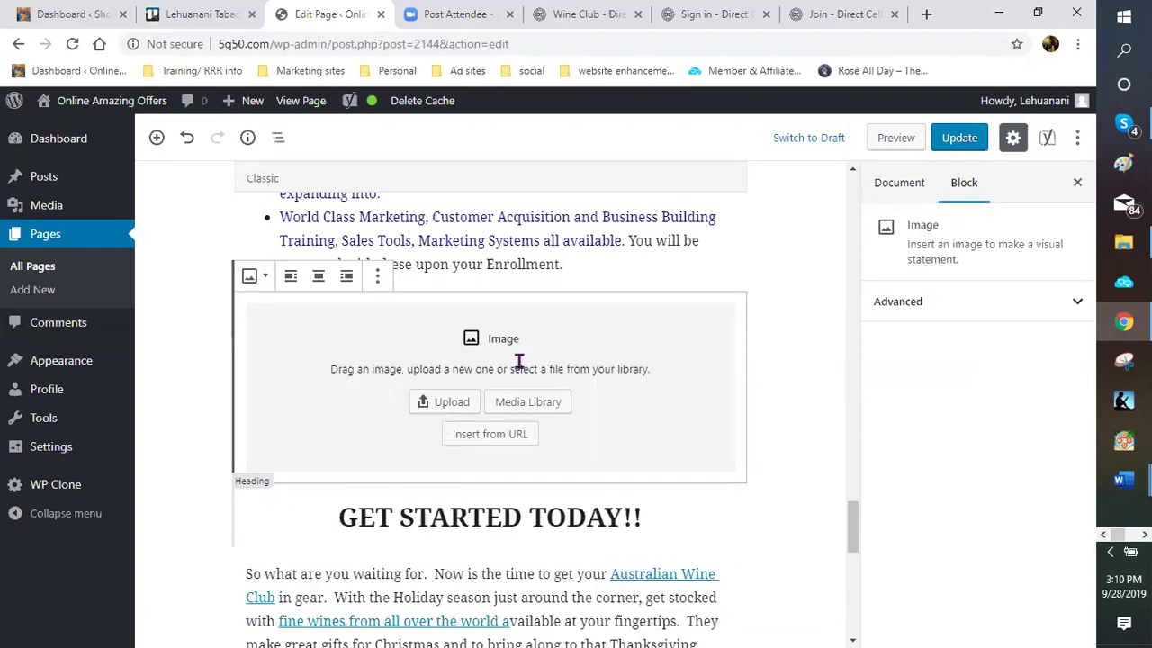
Upload the 'australia benefits' image into the block with alt text 'australian wine club'
click(445, 407)
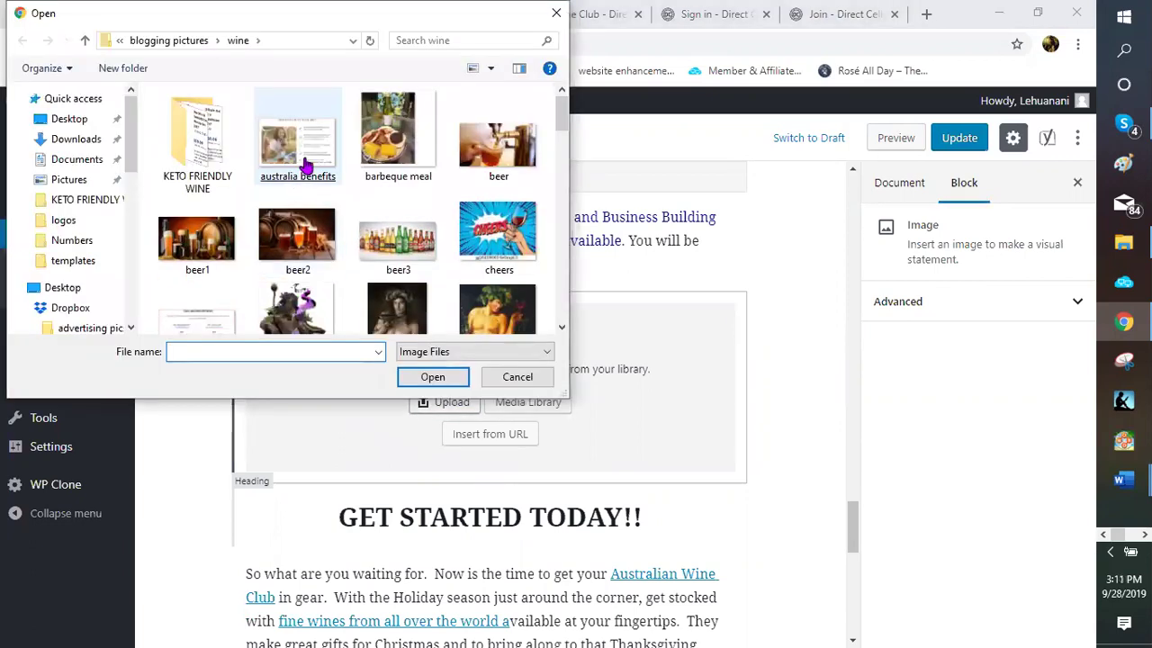
key(Escape)
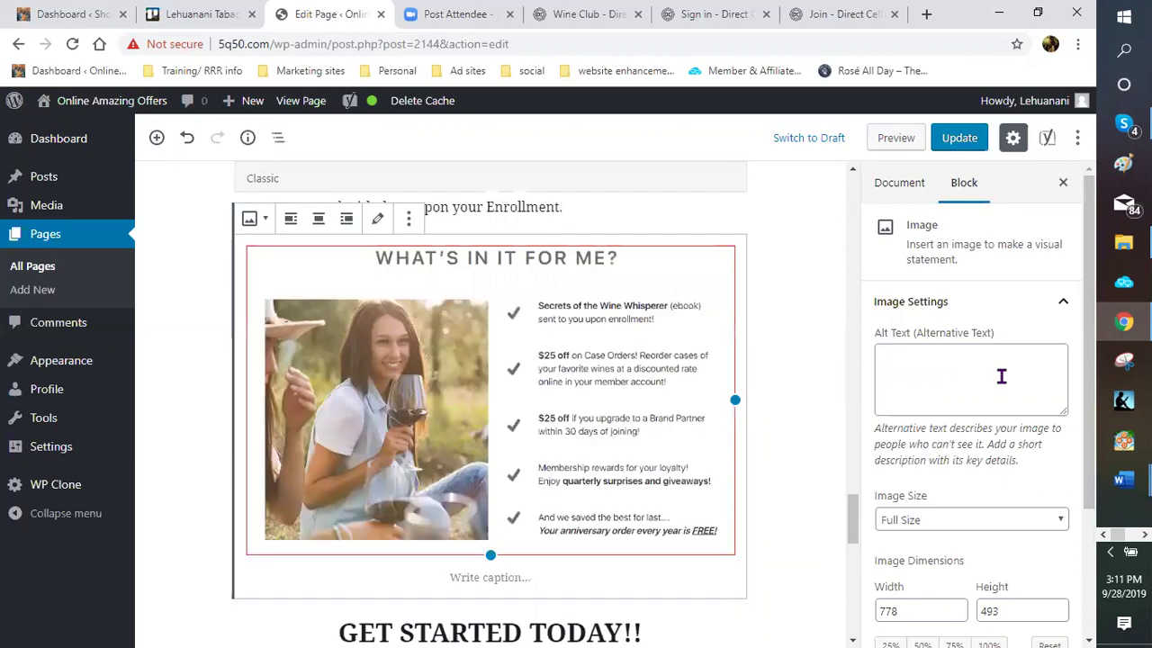
click(960, 373)
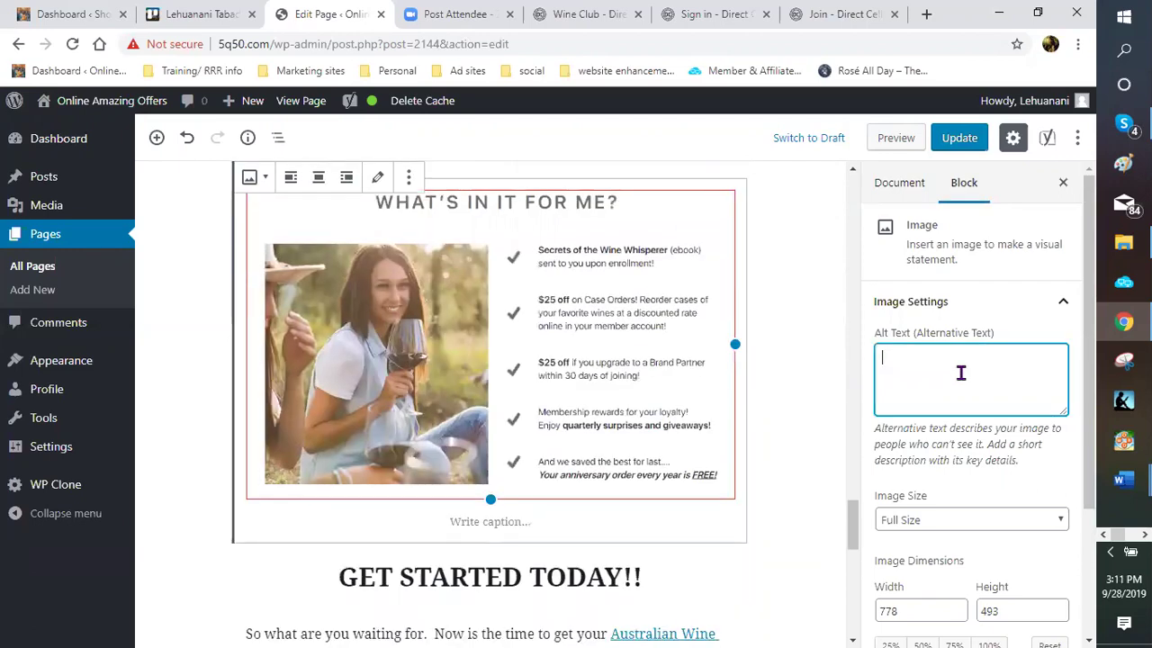
text(au)
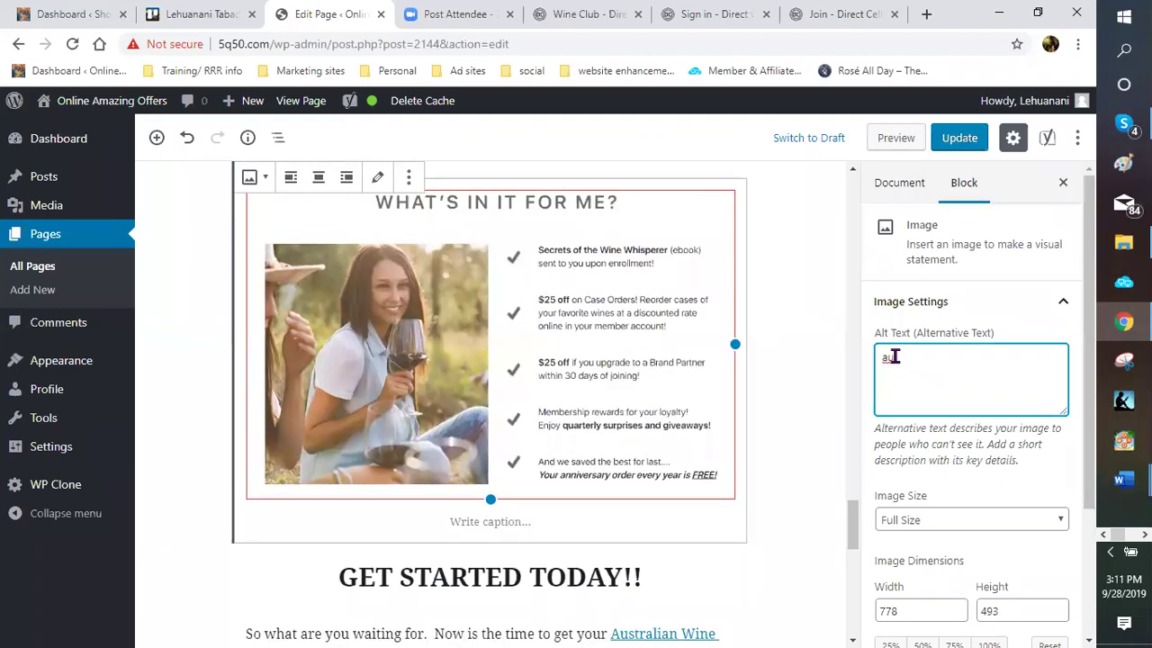
text(stralian wine club)
scroll(864, 385, down, 2)
scroll(674, 366, up, 4)
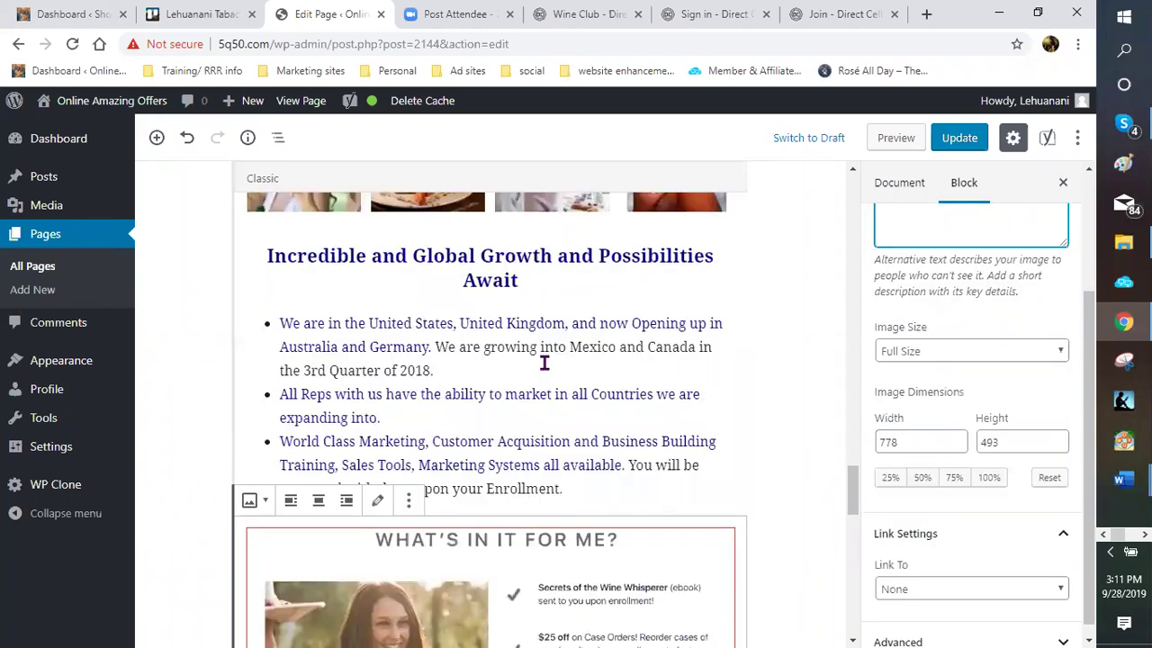
scroll(535, 357, up, 5)
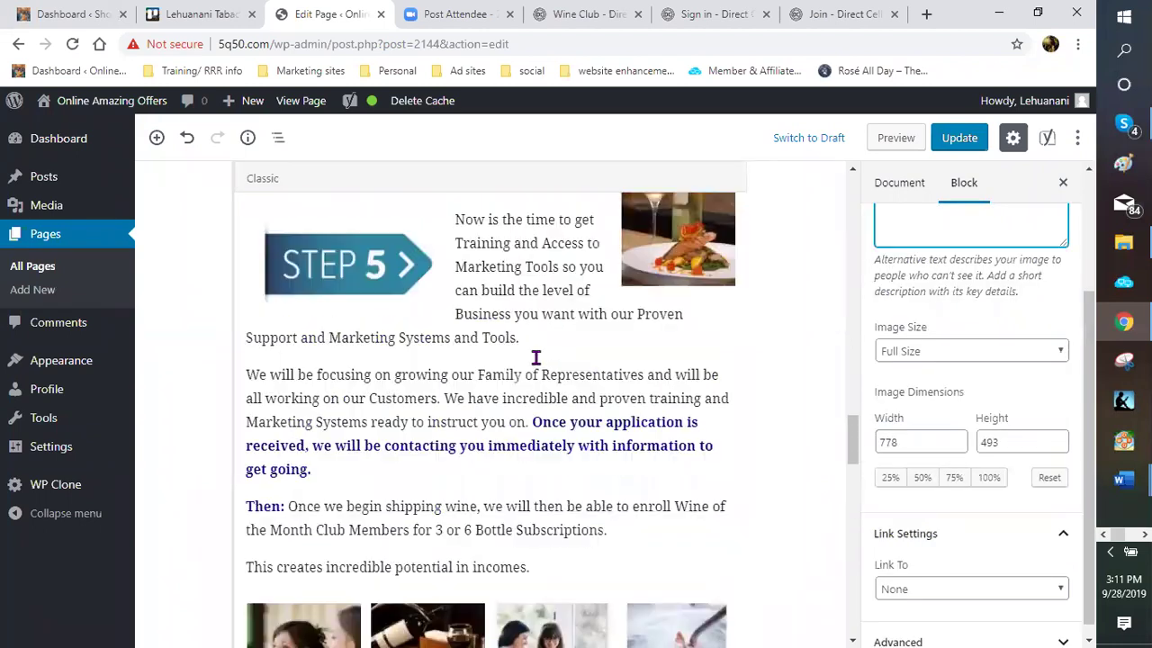
scroll(706, 436, up, 4)
Copy the link address of the Wine of the Month Business enrollment link
right_click(717, 443)
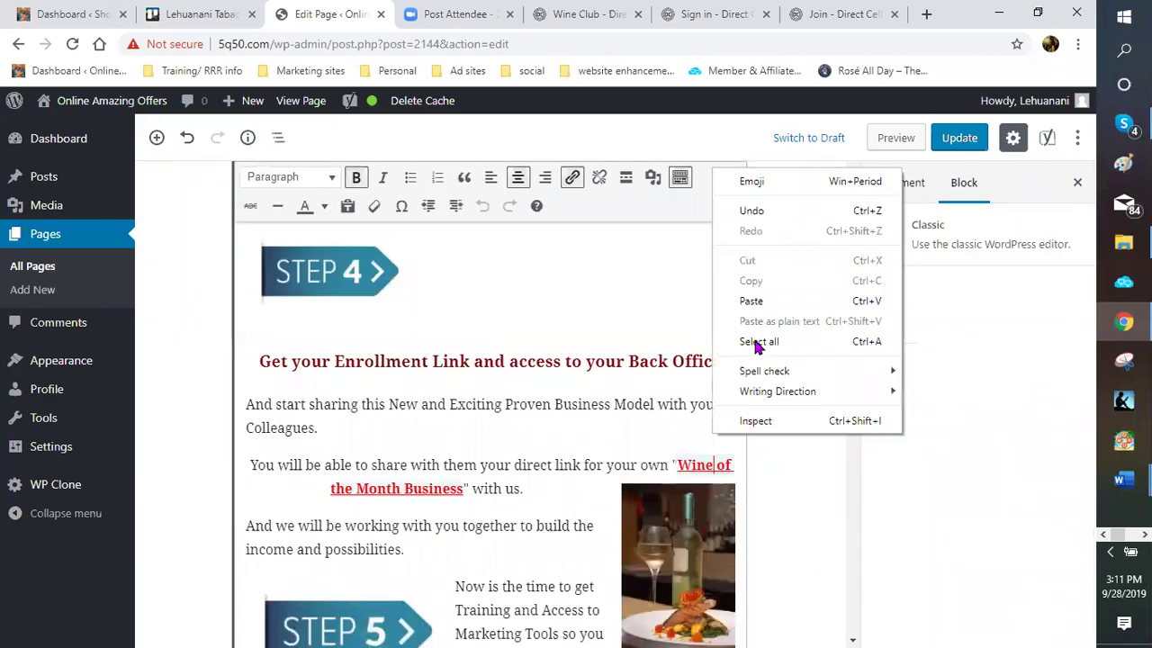
right_click(700, 470)
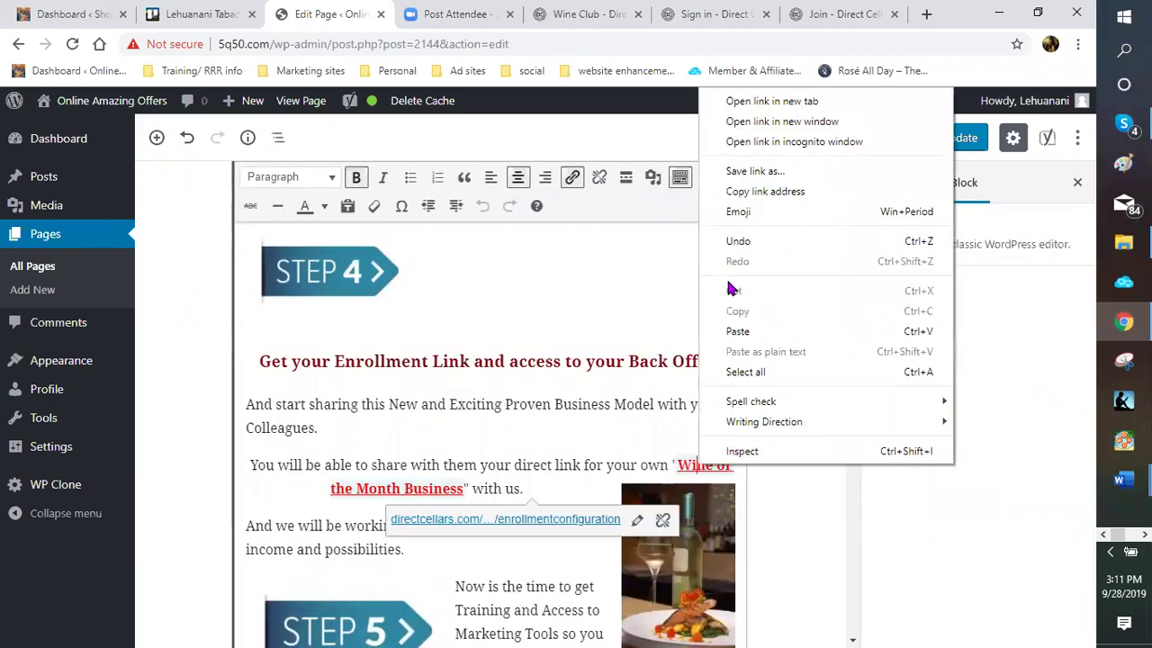
click(738, 192)
Set the benefits image link to the copied enrollment URL as a Custom URL, opening in a new tab
scroll(754, 424, down, 6)
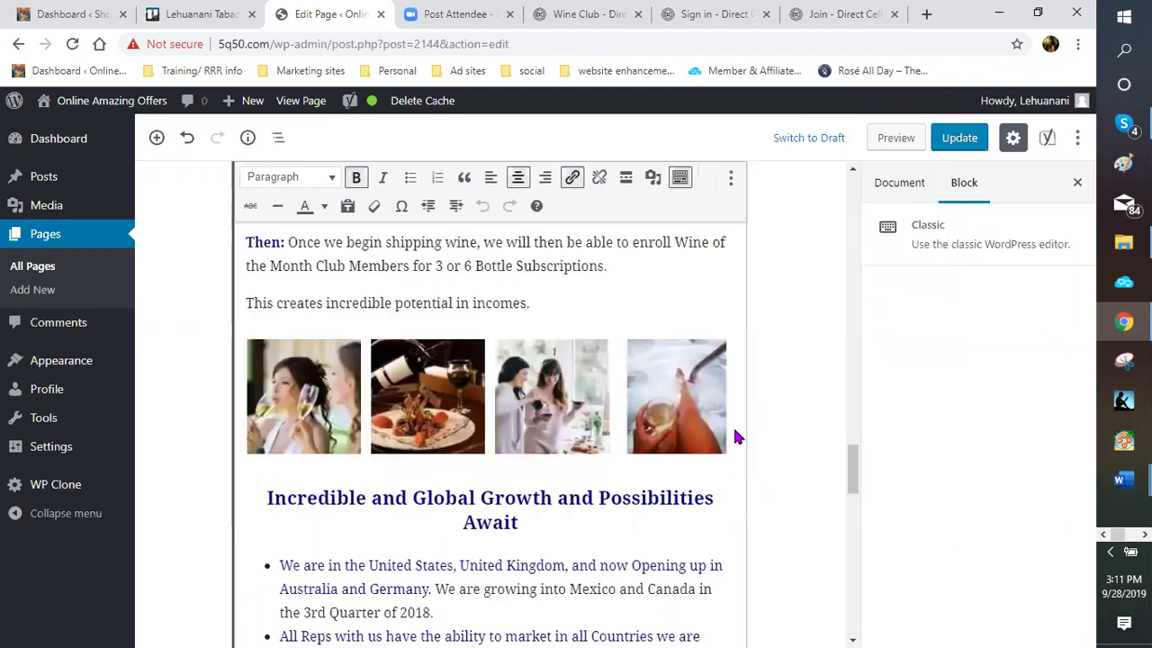
scroll(701, 369, down, 5)
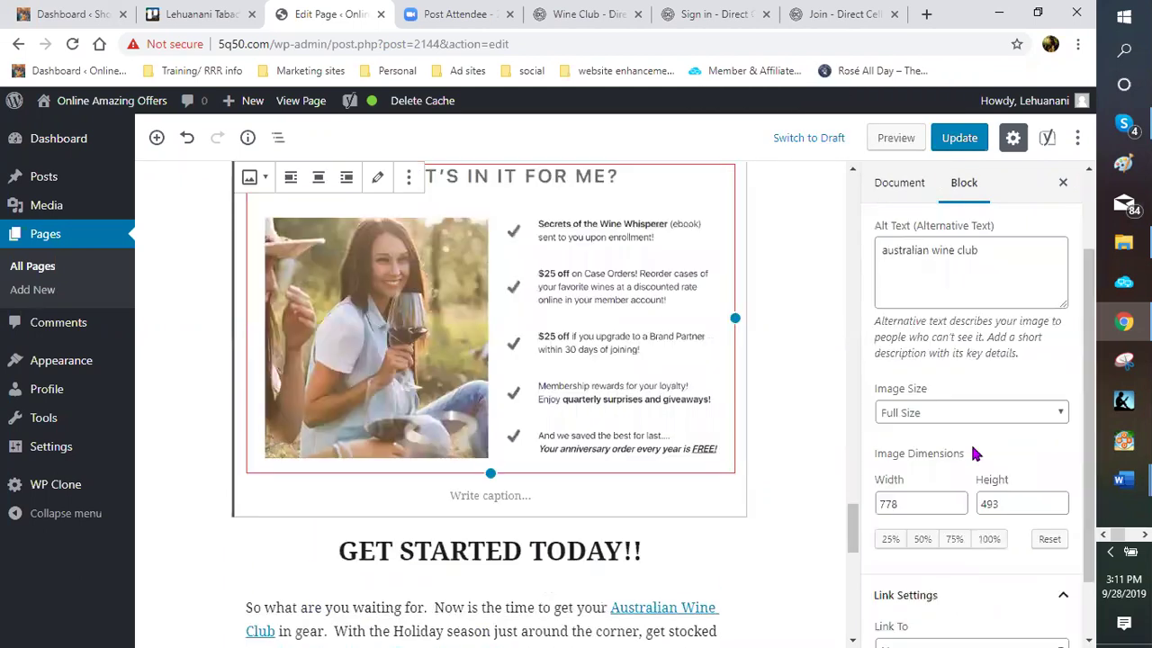
scroll(954, 475, down, 2)
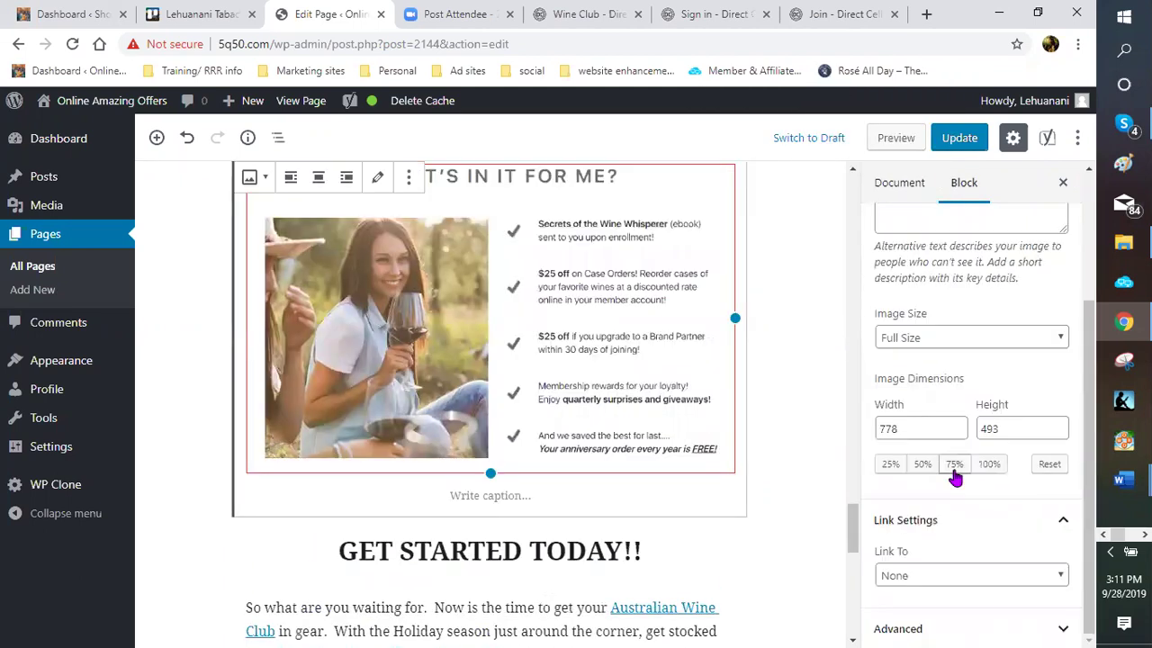
click(1062, 576)
click(945, 556)
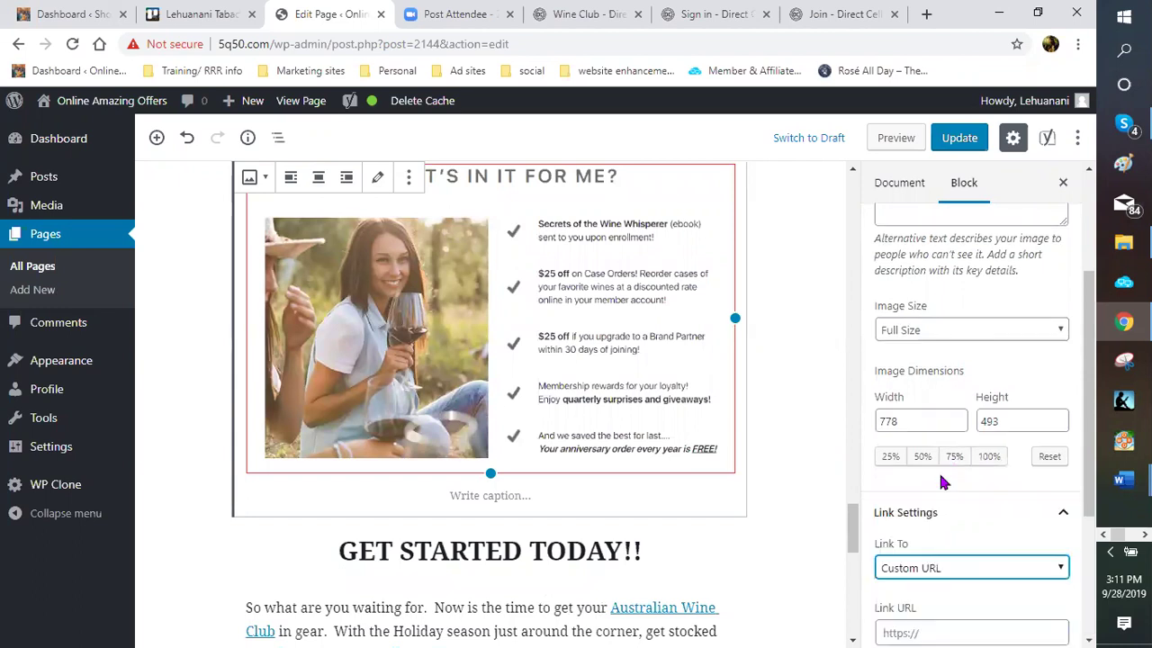
scroll(938, 470, down, 2)
right_click(905, 414)
click(942, 279)
click(899, 460)
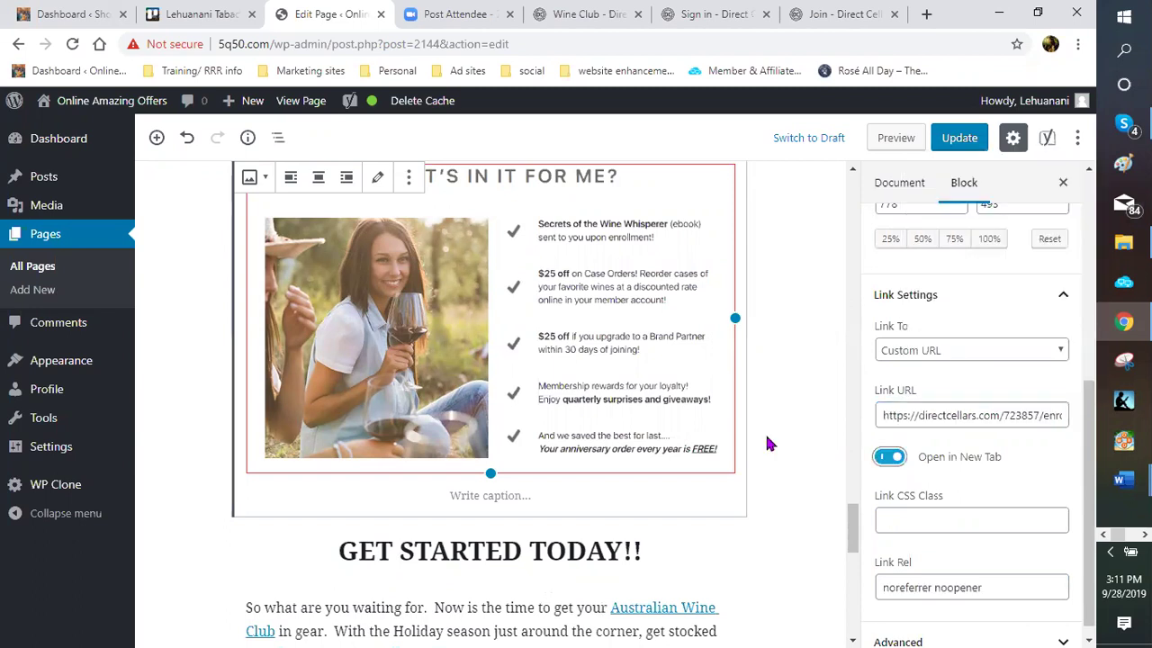
scroll(774, 419, down, 1)
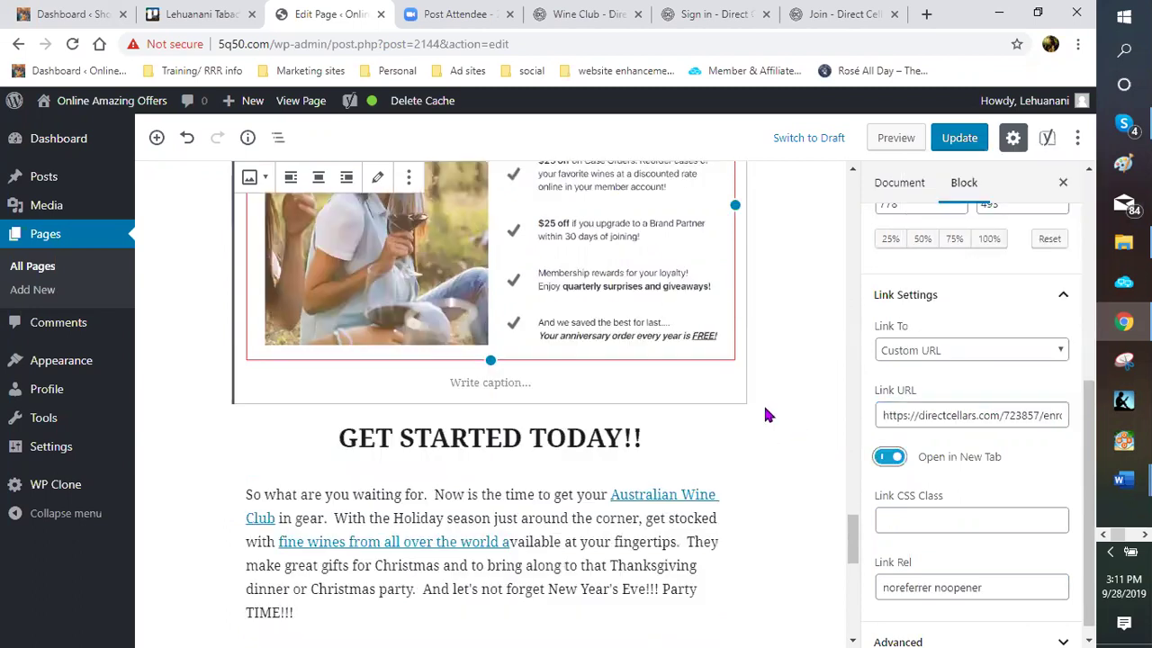
Add the caption 'Benefits to Australian Wine club' under the benefits image
click(461, 388)
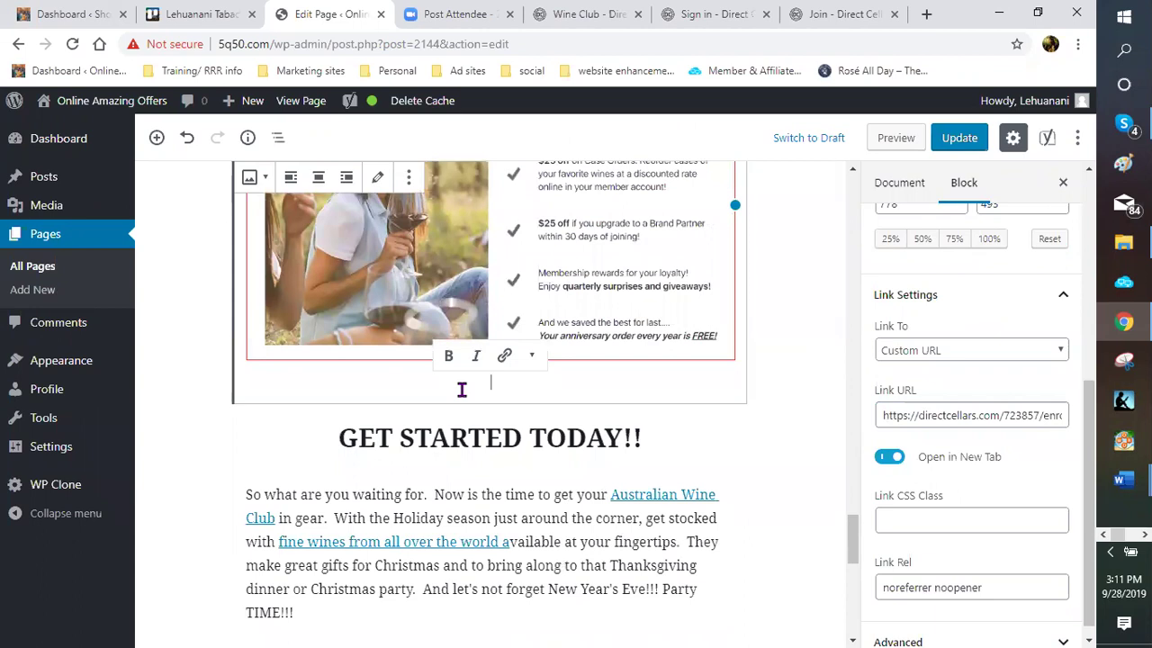
text(Be)
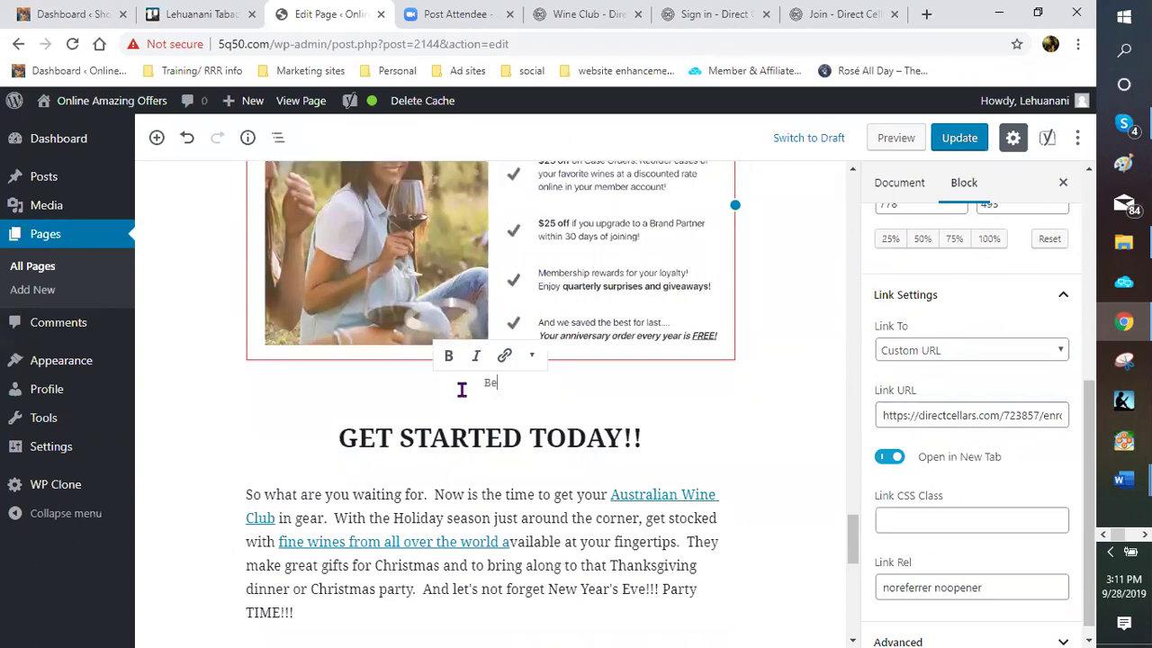
text(ne)
text(if)
key(BackSpace)
key(BackSpace)
text(fits to Australian Wine)
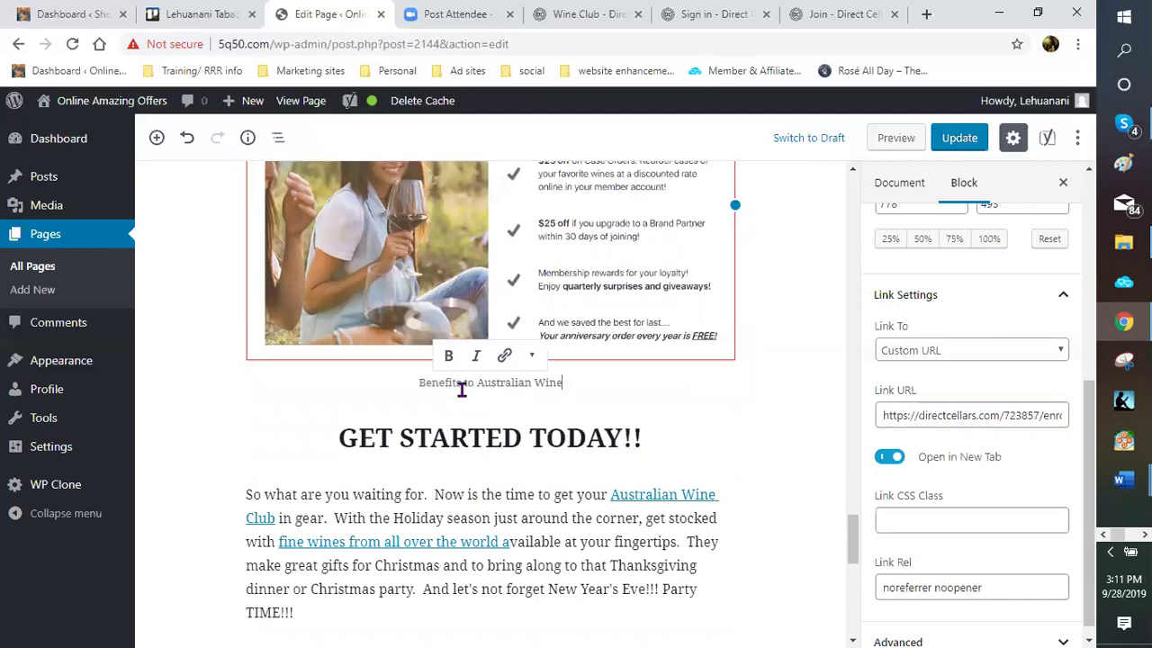
text( club)
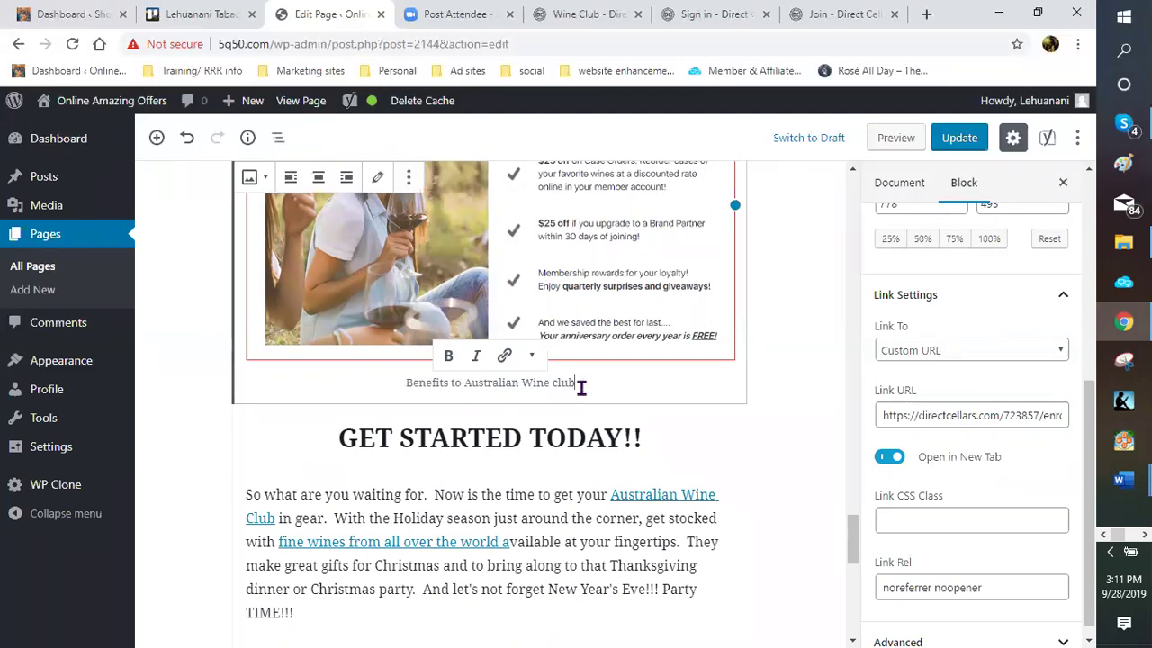
Link the whole caption text to the pasted Direct Cellars enrollment URL
drag(574, 383, 405, 381)
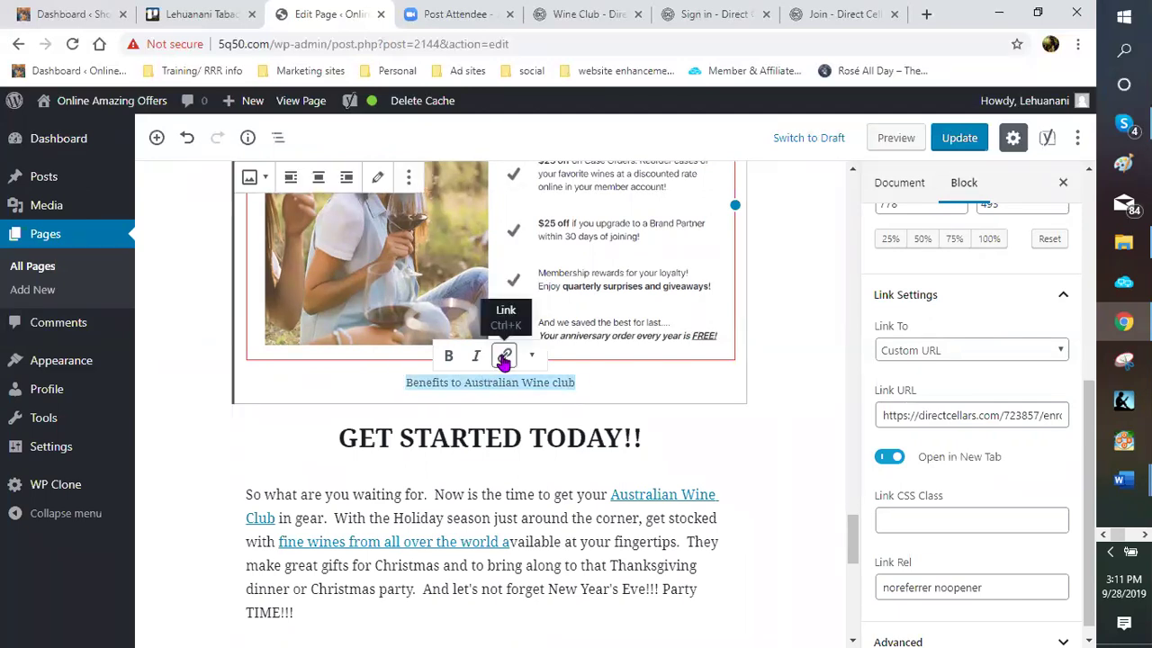
key(ctrl+k)
right_click(462, 412)
click(468, 278)
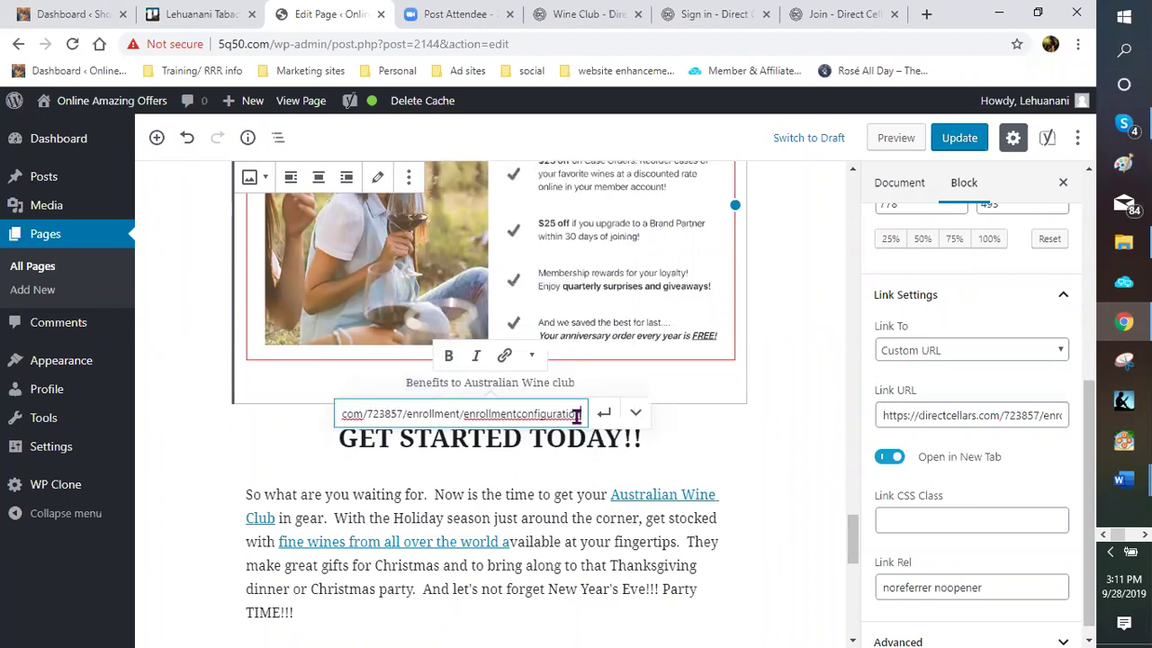
key(Tab)
key(Tab)
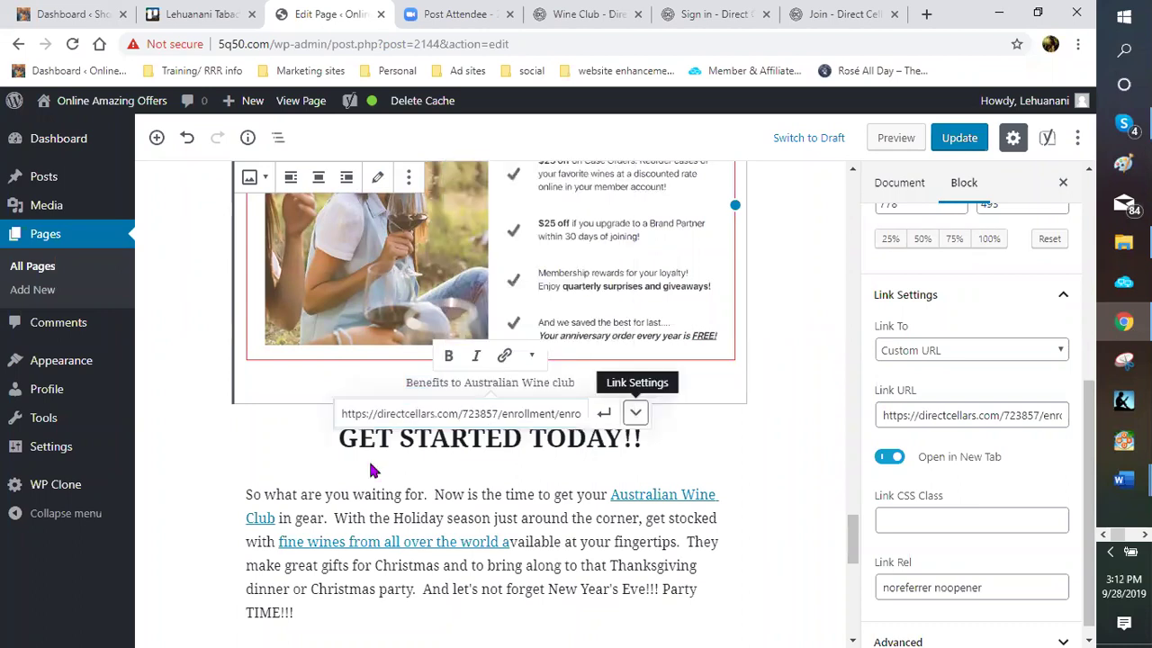
key(Return)
click(604, 414)
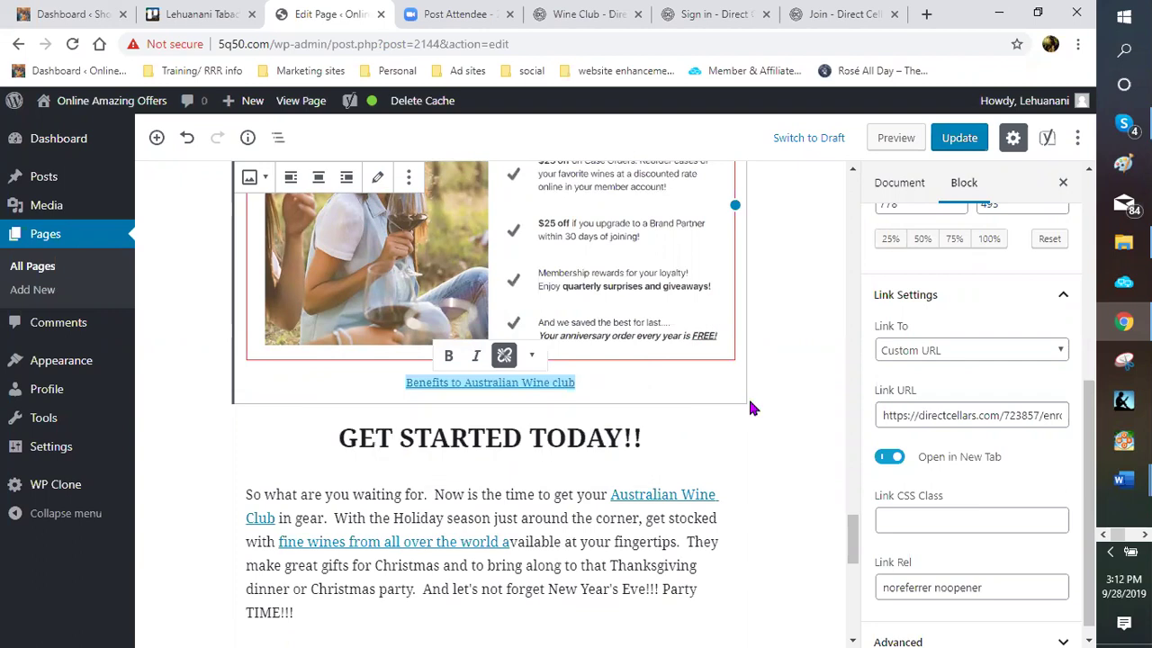
click(790, 403)
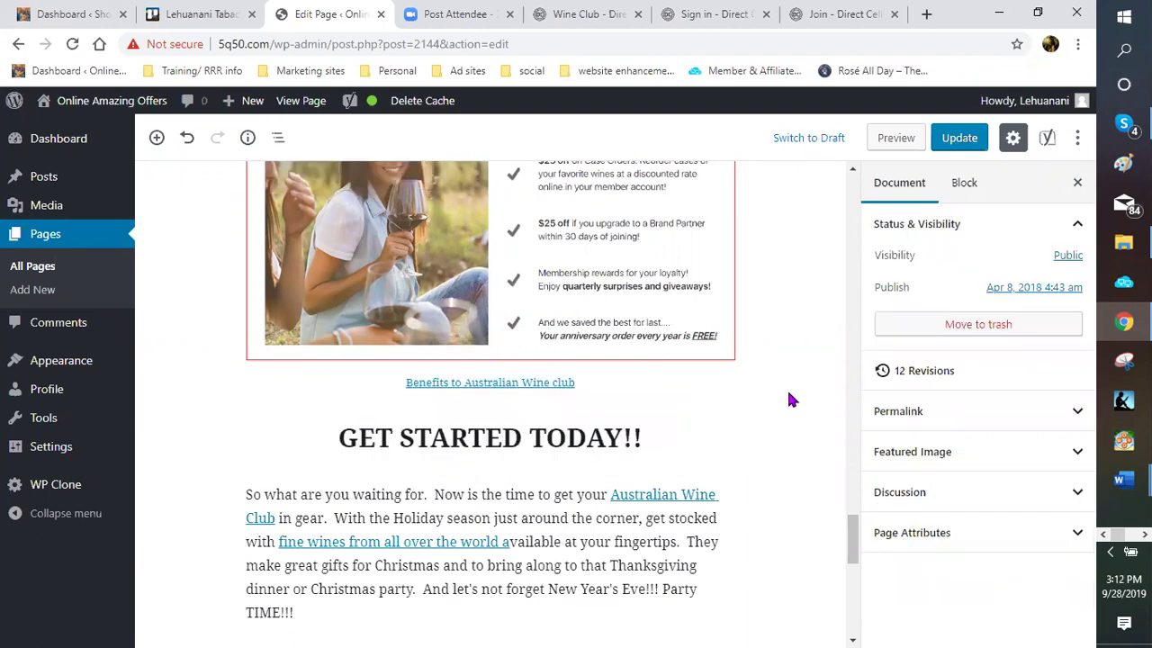
scroll(761, 479, up, 3)
key(ctrl+s)
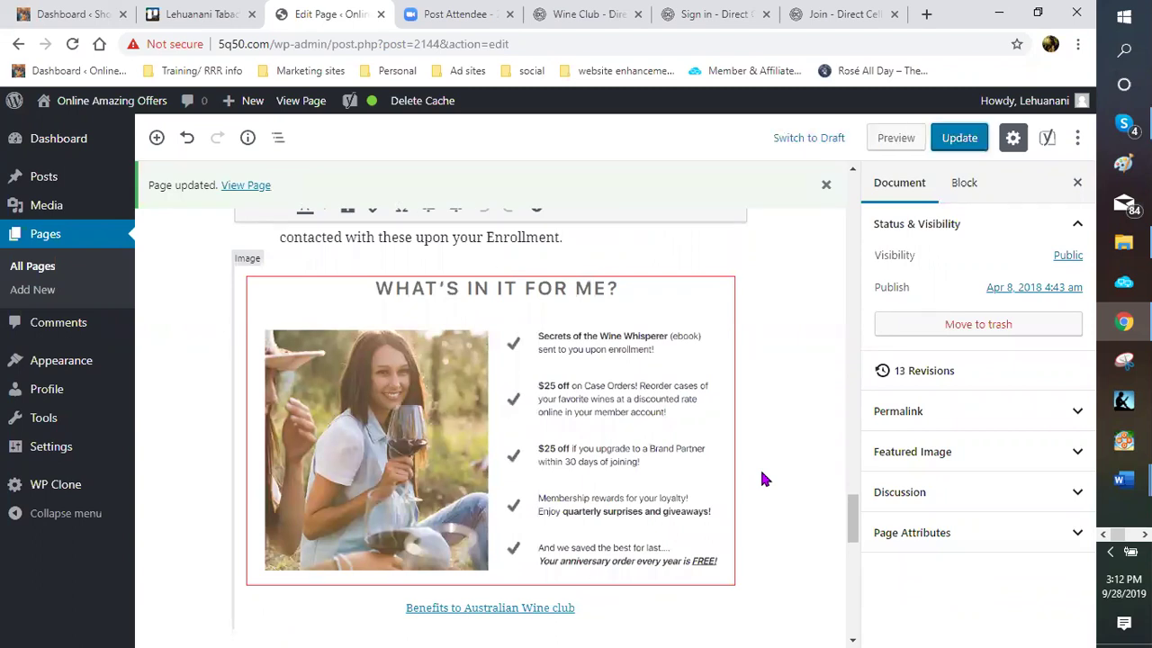
click(905, 141)
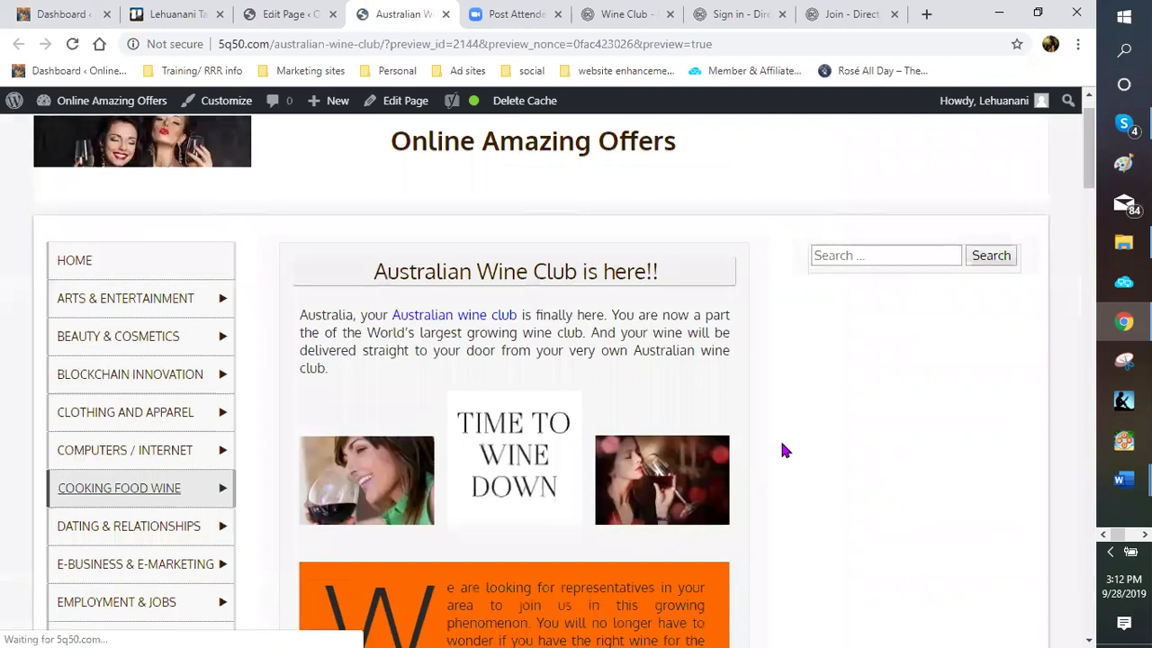
scroll(766, 419, down, 15)
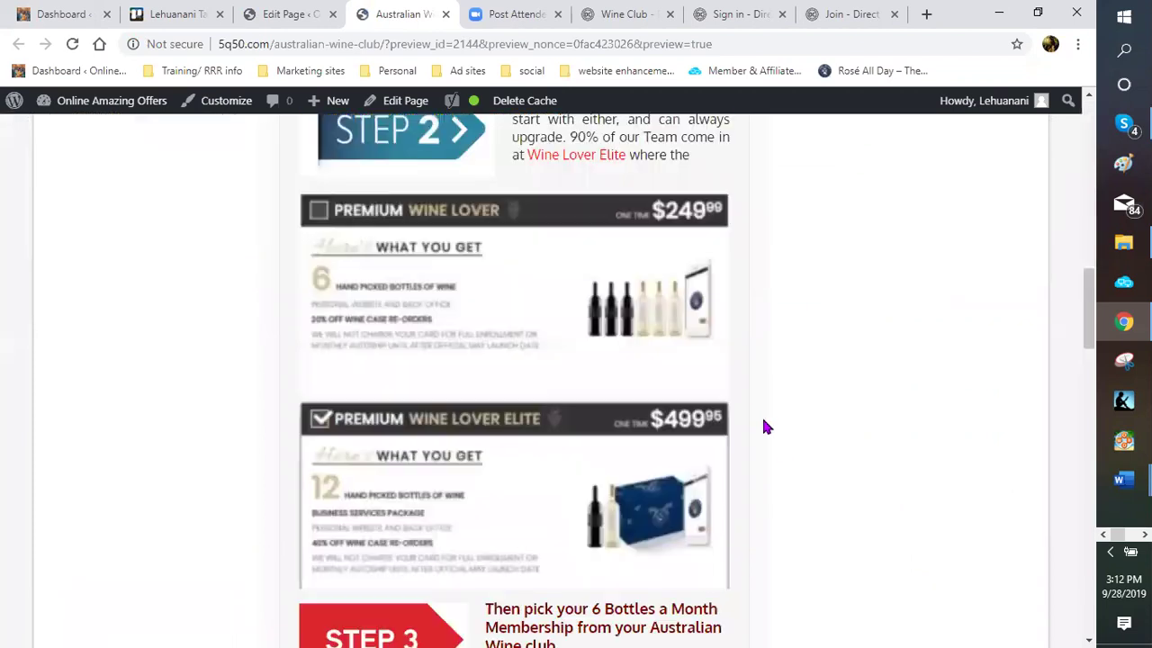
scroll(765, 427, down, 8)
scroll(763, 426, down, 8)
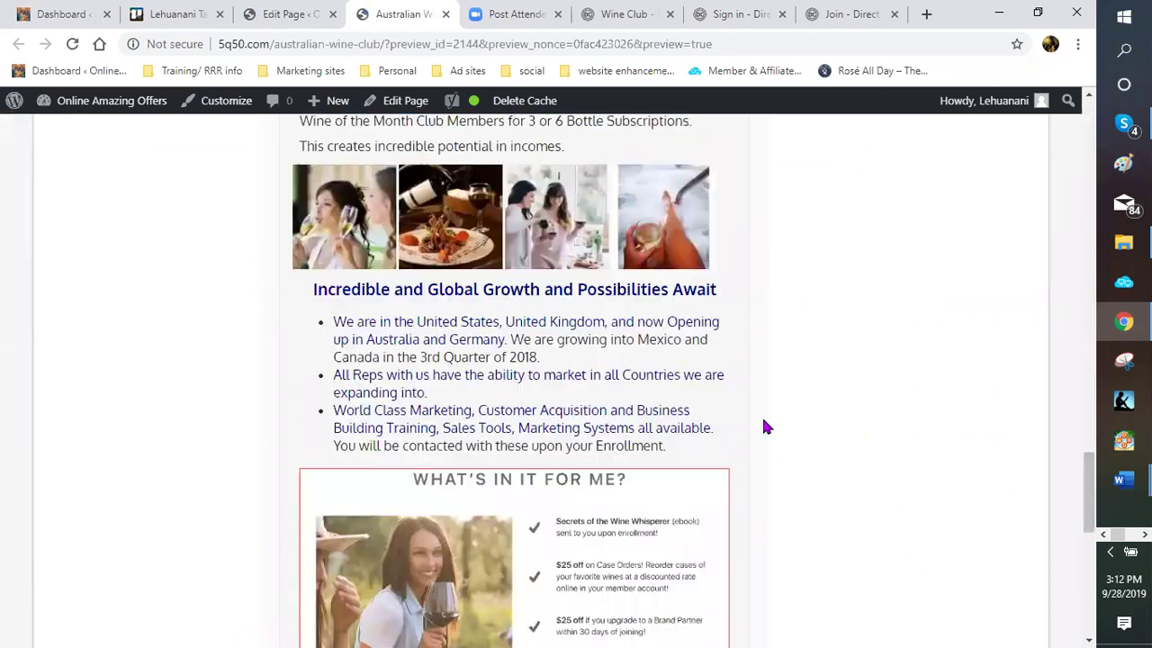
scroll(740, 367, down, 4)
scroll(746, 359, up, 2)
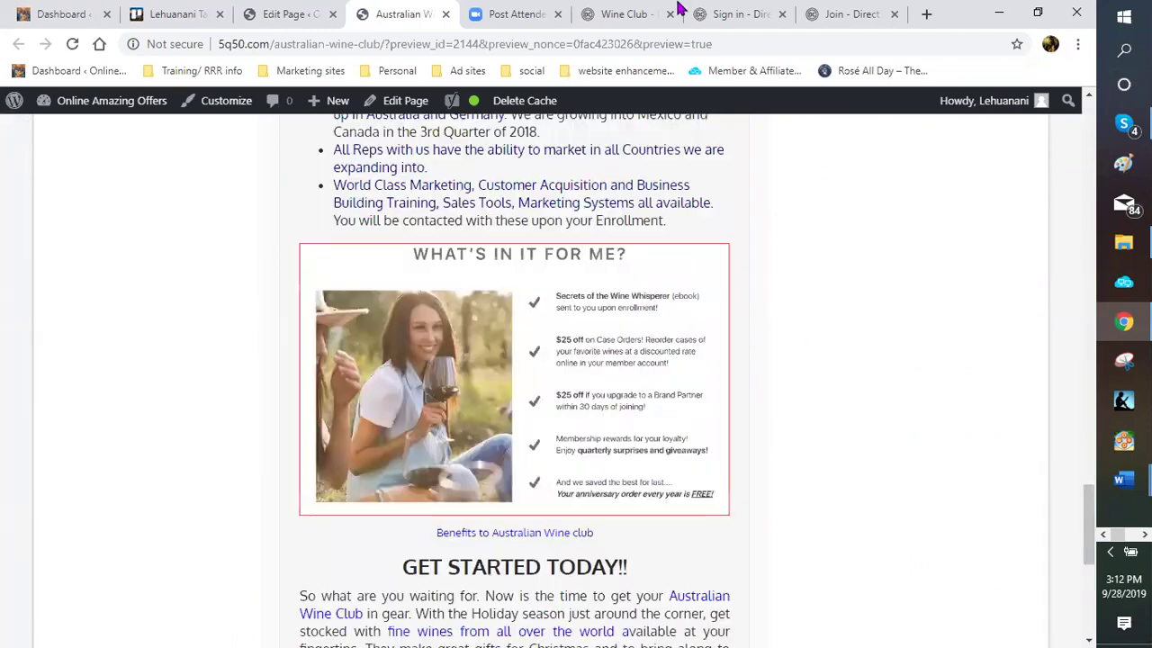
Go to the Direct Cellars wine shop and browse the product listings
click(633, 18)
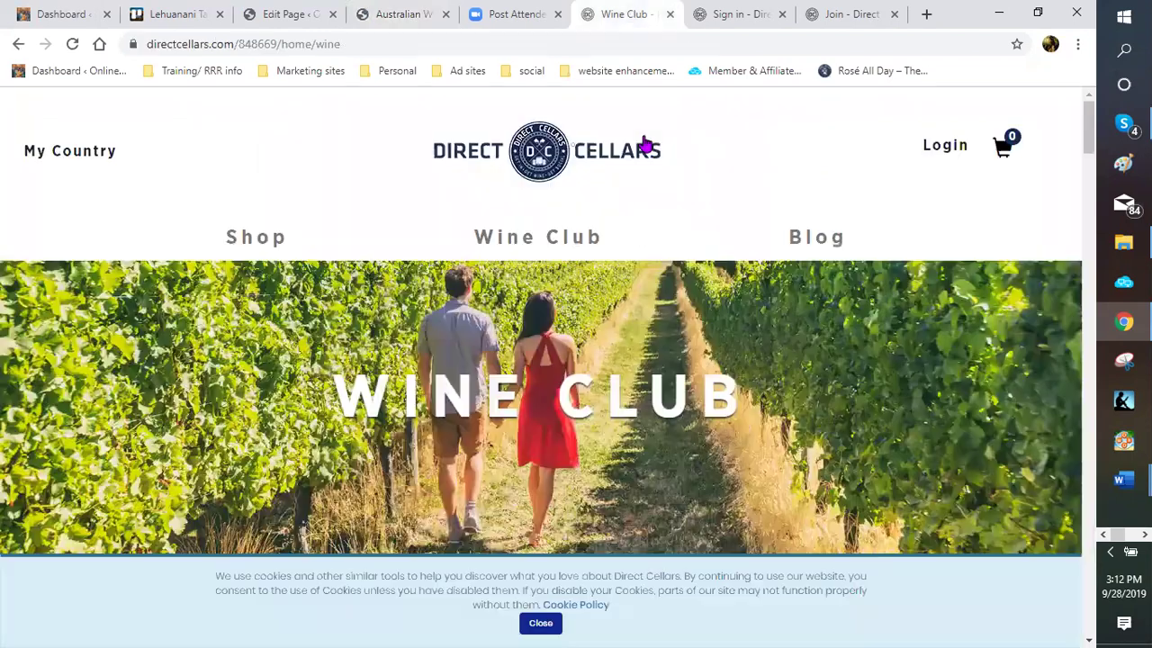
click(256, 238)
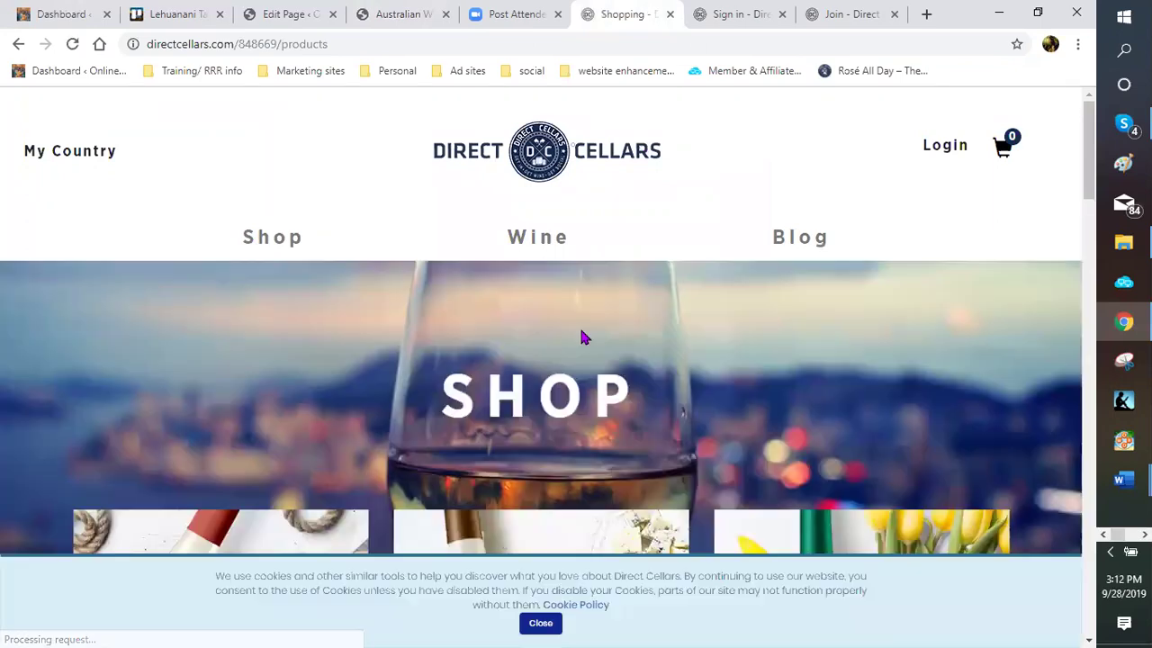
scroll(581, 328, down, 5)
scroll(676, 219, down, 4)
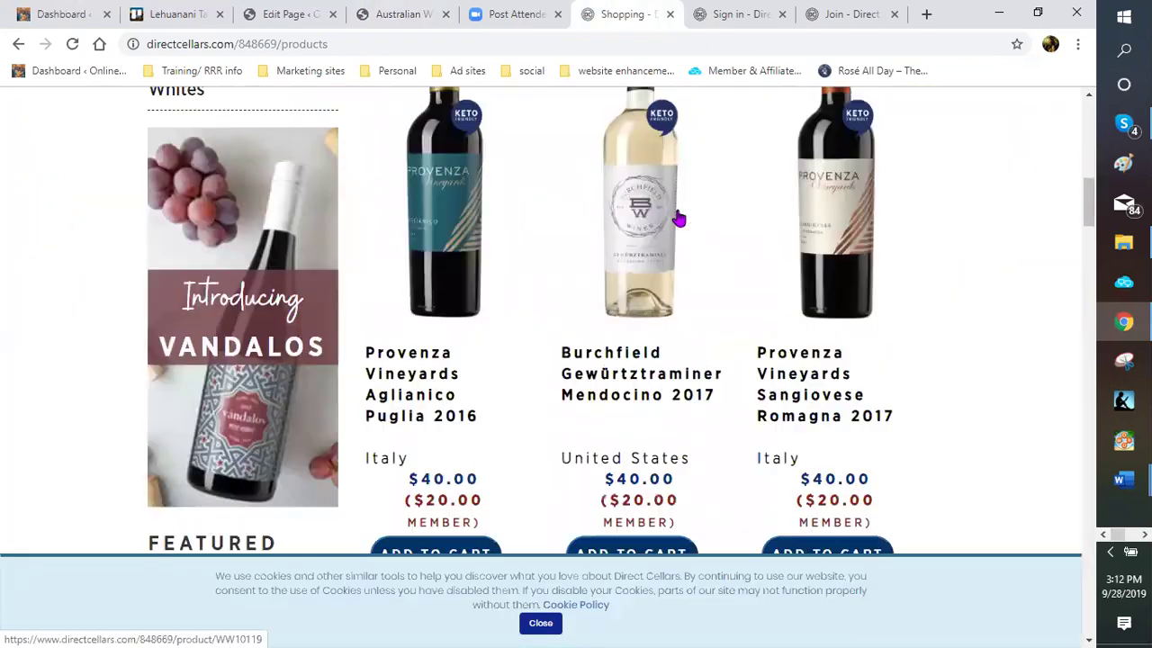
scroll(589, 258, up, 1)
scroll(483, 308, up, 1)
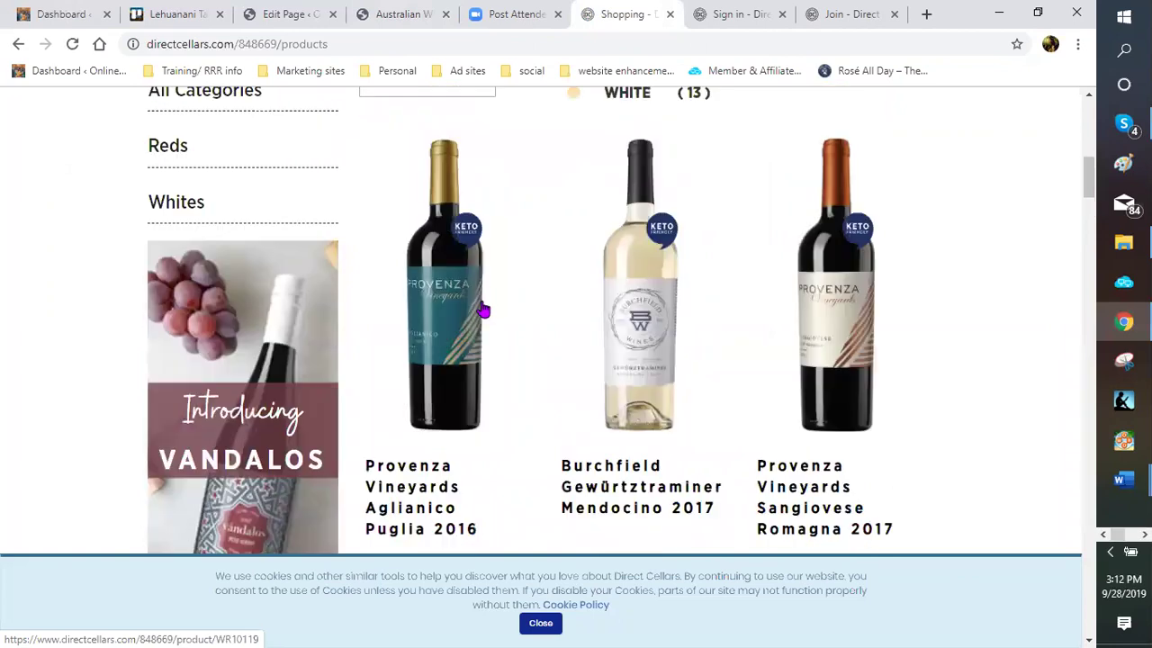
scroll(465, 404, down, 1)
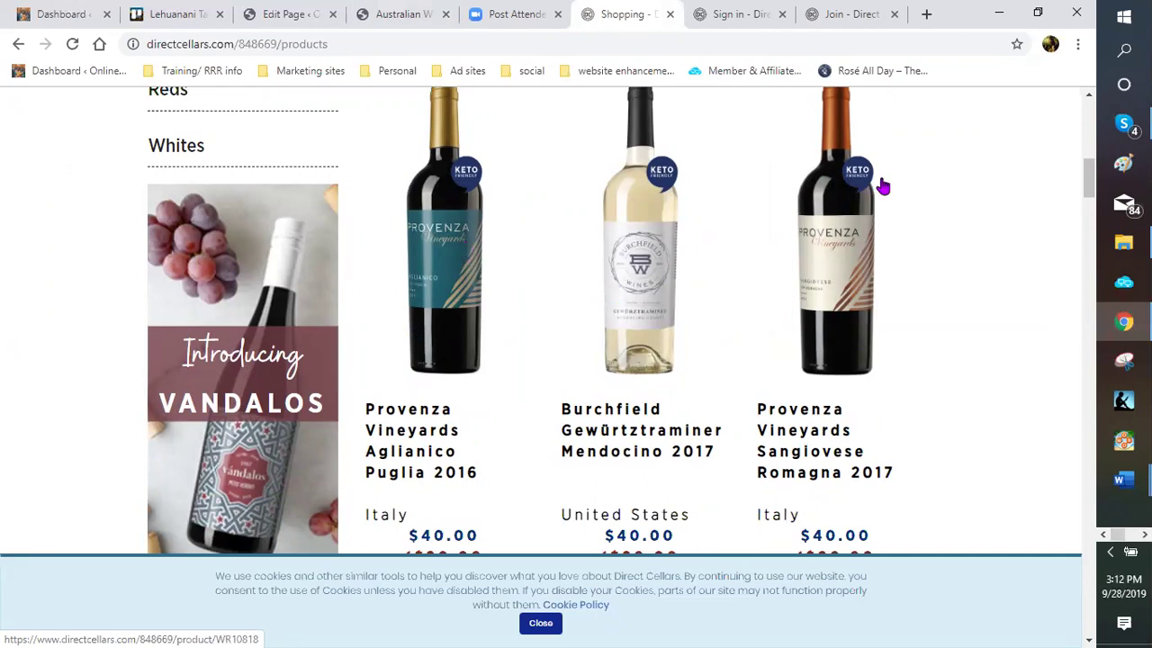
scroll(859, 234, down, 1)
scroll(836, 248, down, 4)
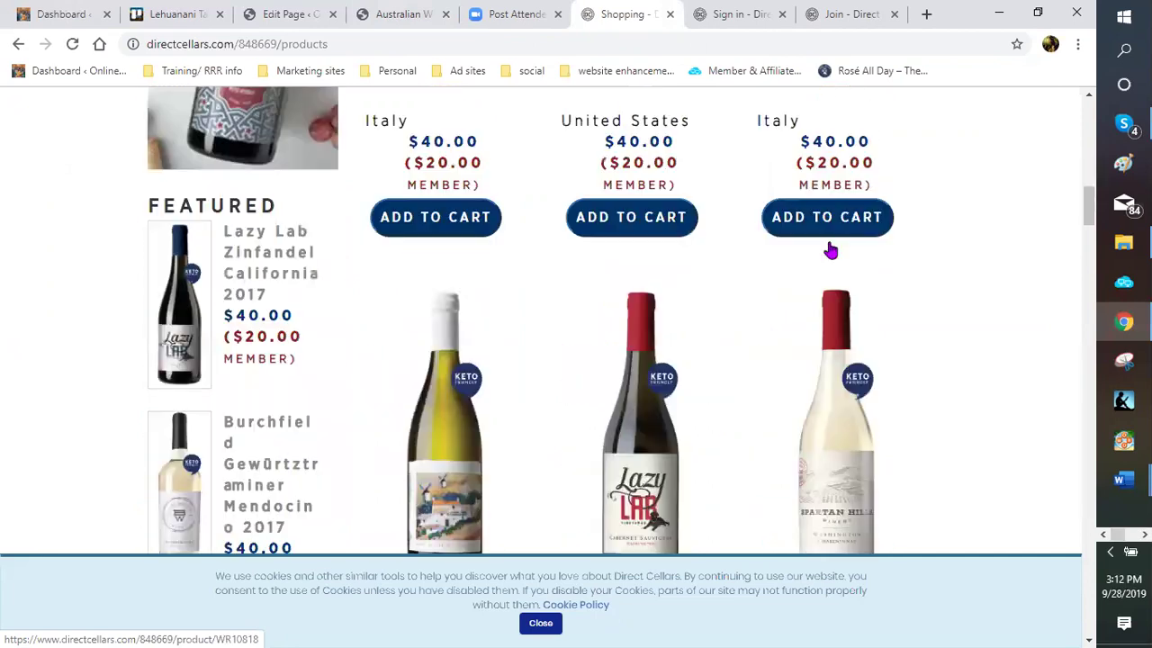
scroll(738, 362, down, 2)
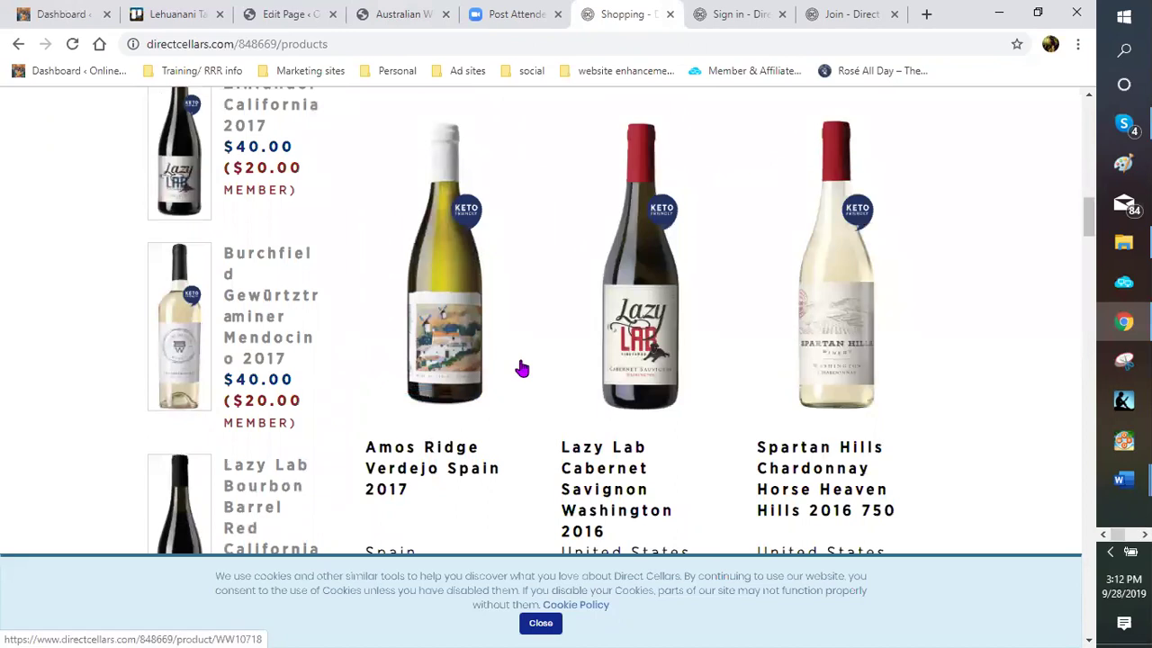
scroll(522, 368, up, 3)
scroll(522, 368, up, 5)
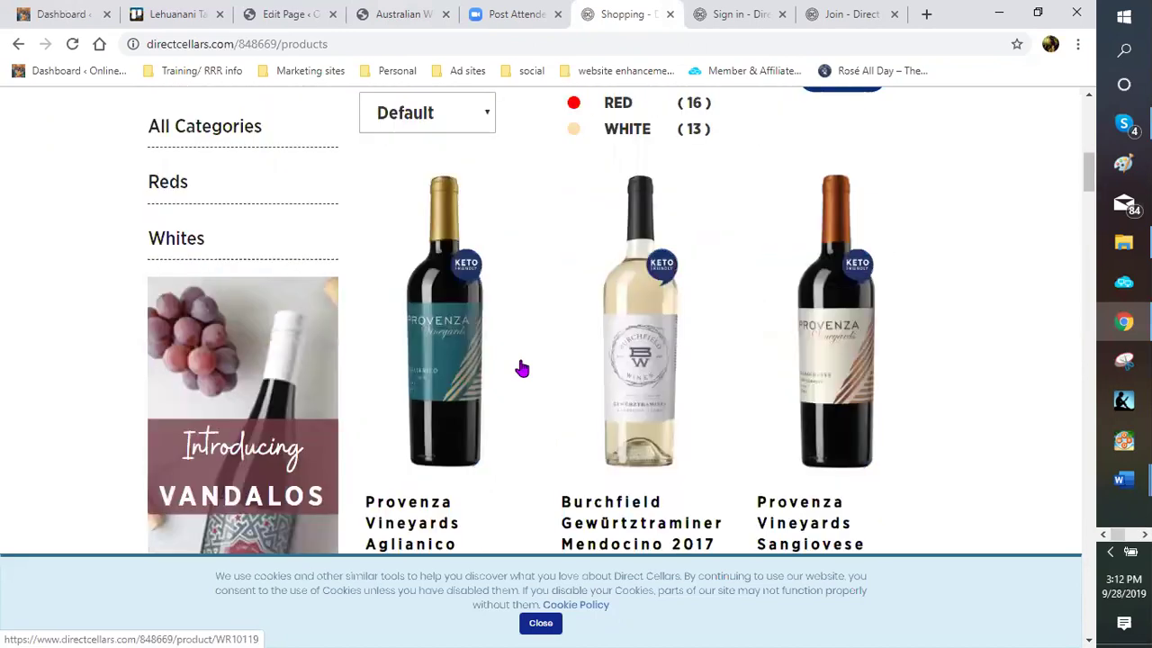
scroll(522, 367, up, 3)
scroll(521, 366, down, 1)
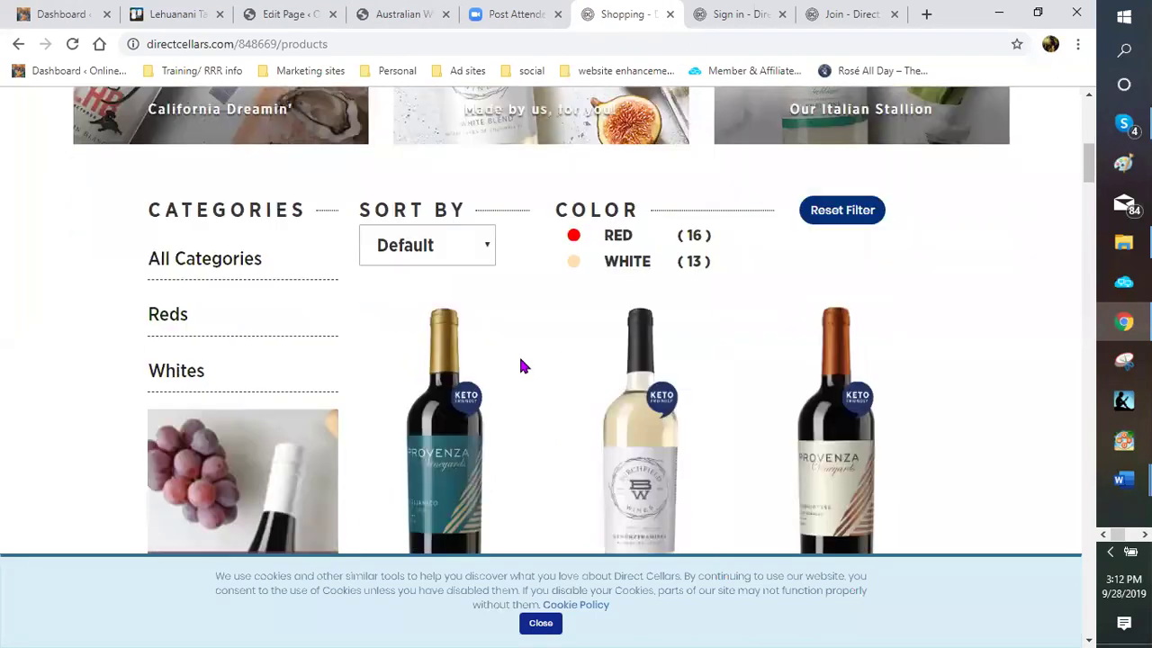
scroll(504, 316, down, 2)
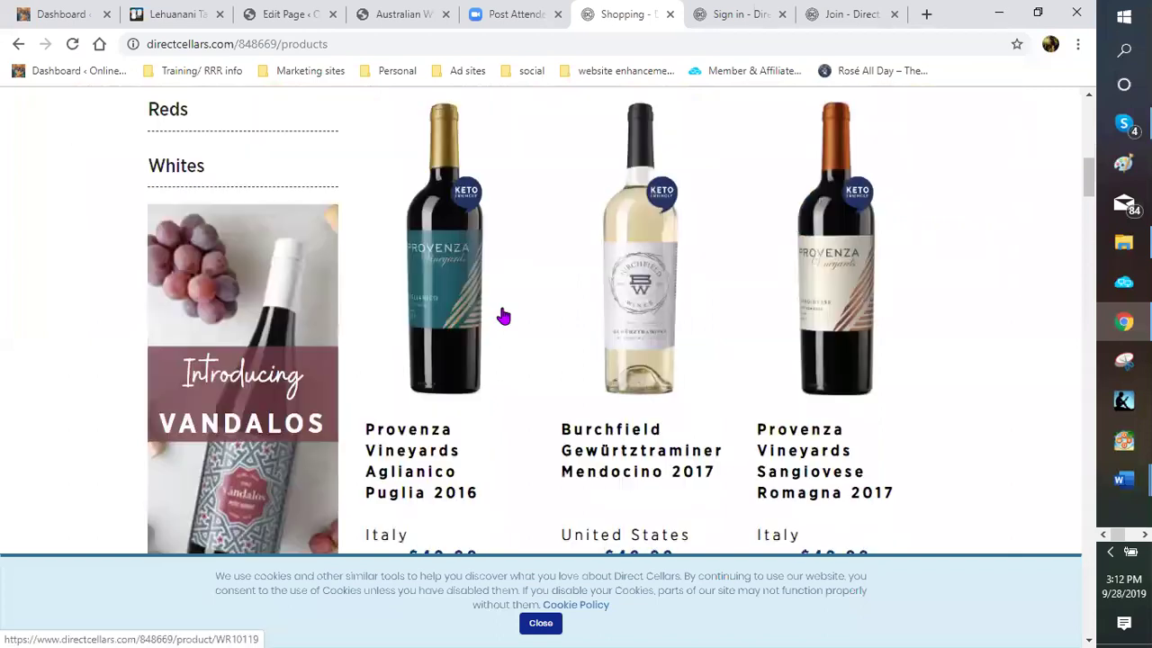
scroll(504, 316, down, 3)
scroll(502, 315, down, 3)
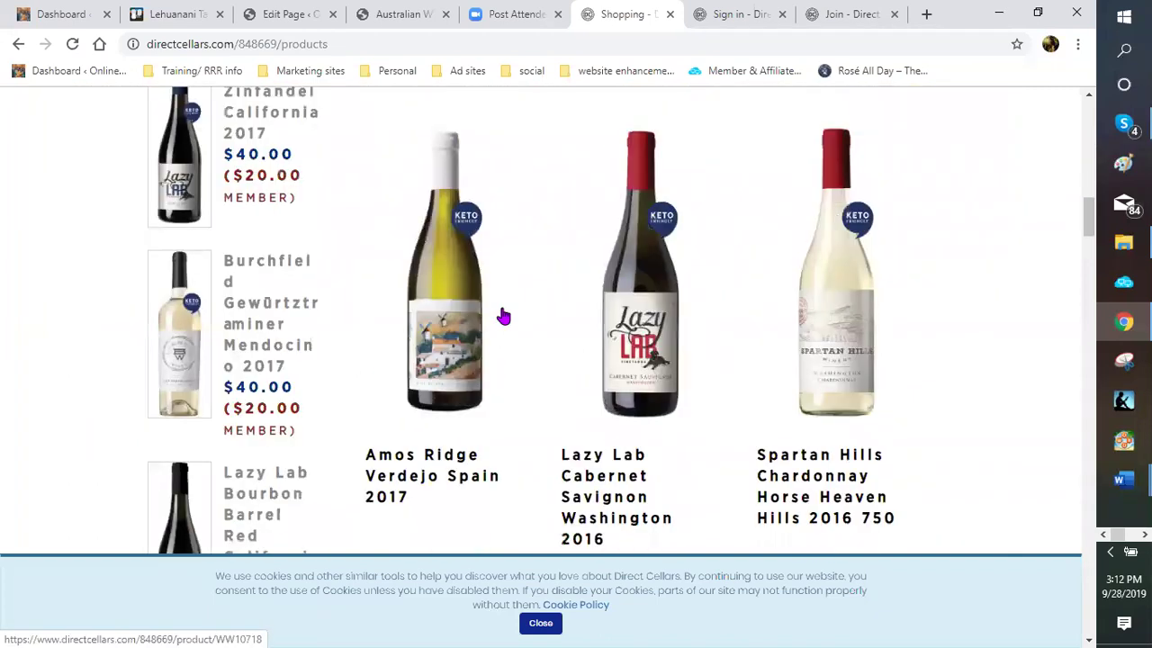
scroll(513, 390, down, 1)
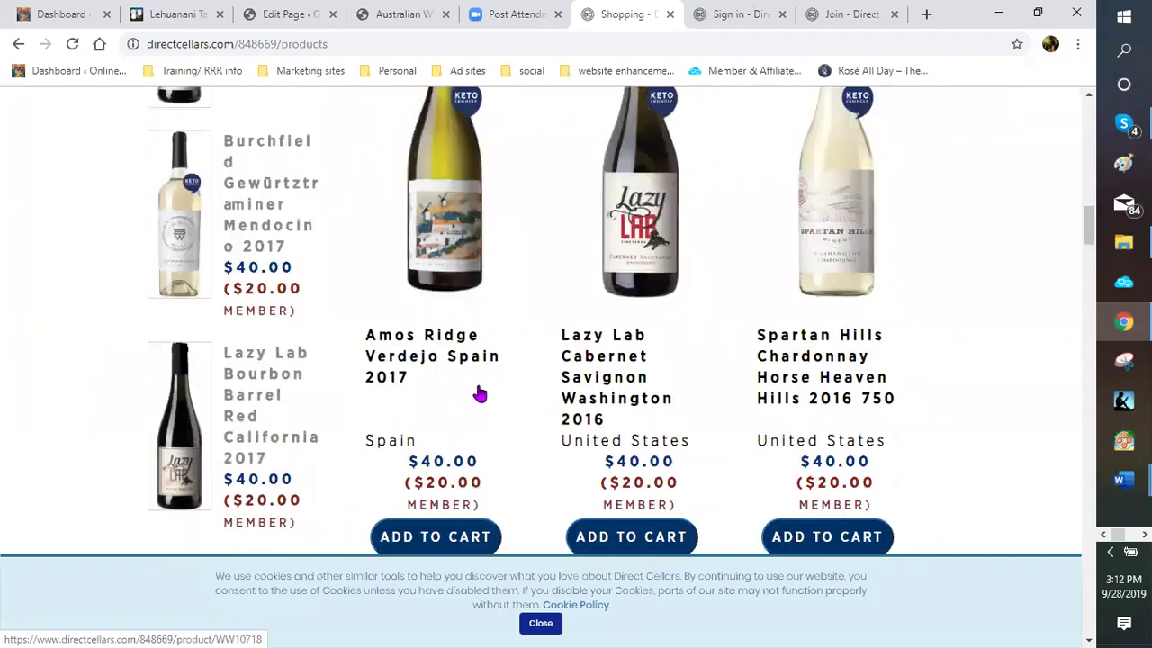
scroll(764, 315, up, 2)
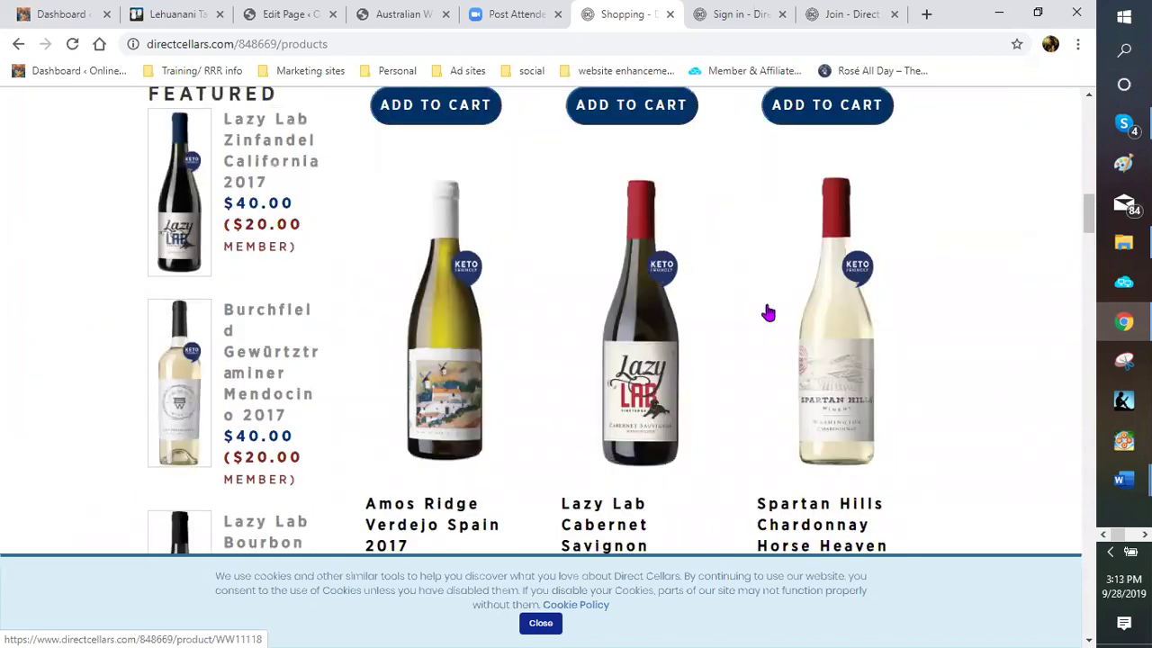
scroll(782, 270, down, 1)
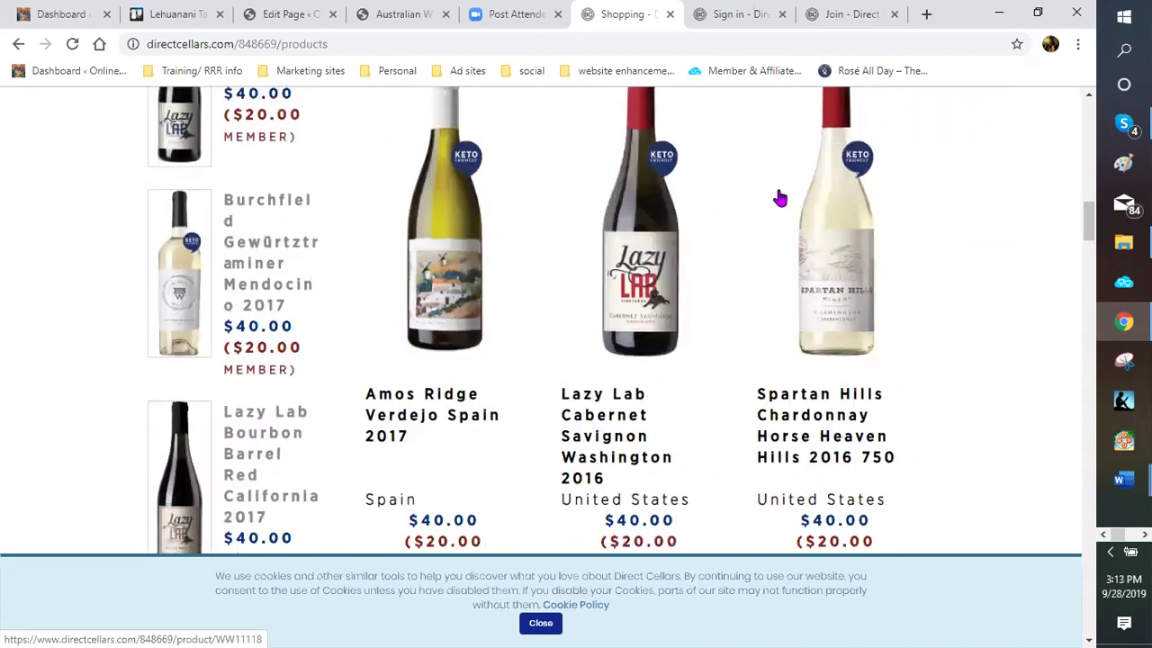
scroll(764, 202, up, 1)
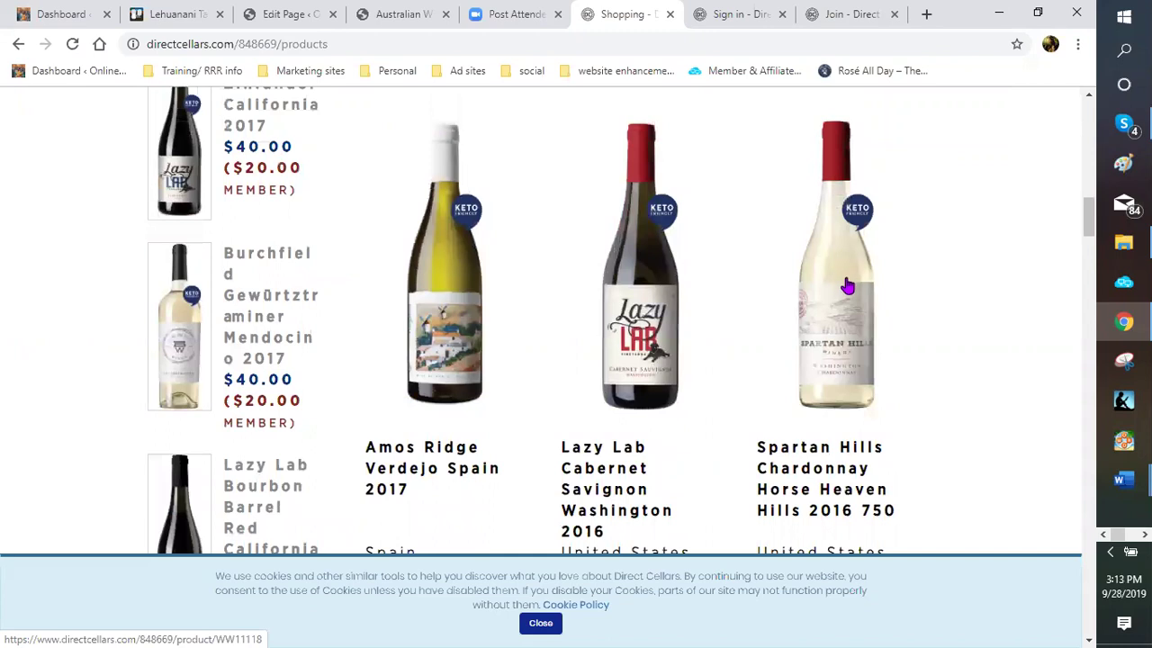
Open the Spartan Hills Chardonnay Horse Heaven Hills 2016 750 product page and review its details
click(864, 282)
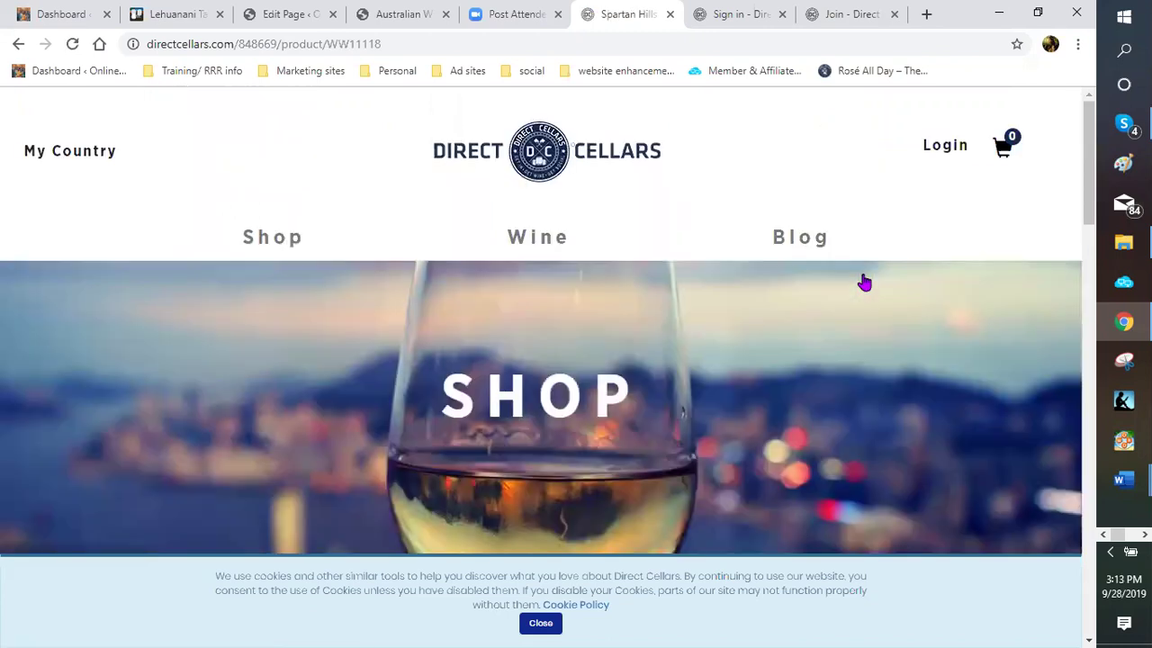
scroll(625, 353, down, 2)
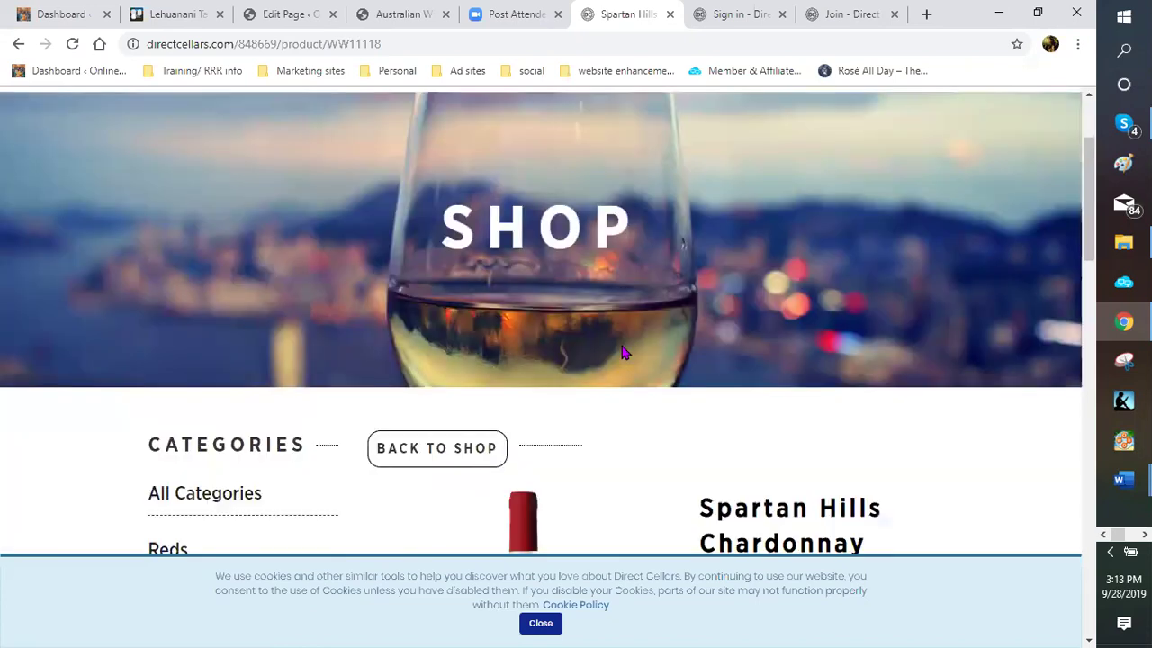
scroll(624, 352, down, 3)
scroll(621, 349, down, 1)
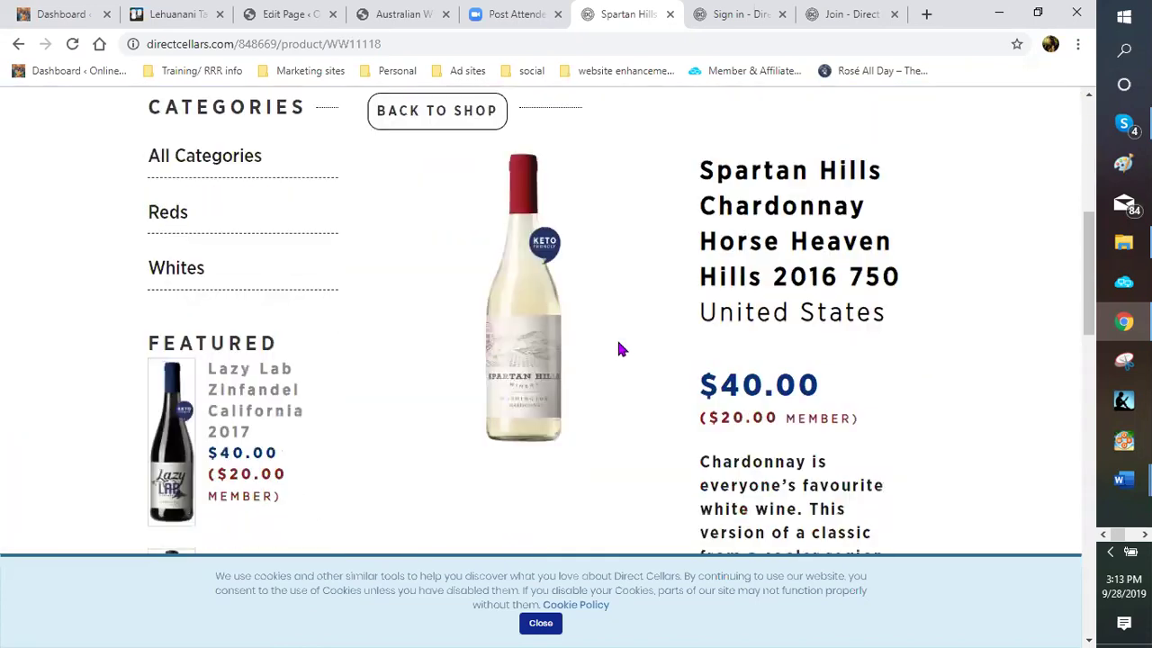
scroll(619, 350, down, 1)
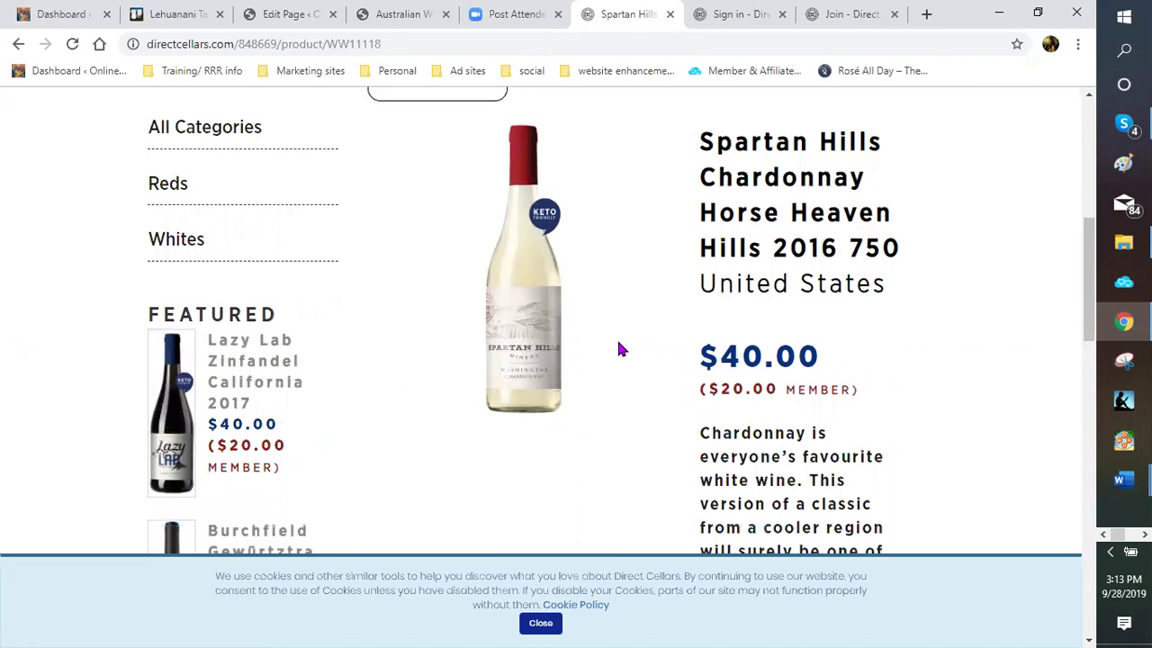
scroll(619, 349, down, 1)
scroll(619, 349, up, 1)
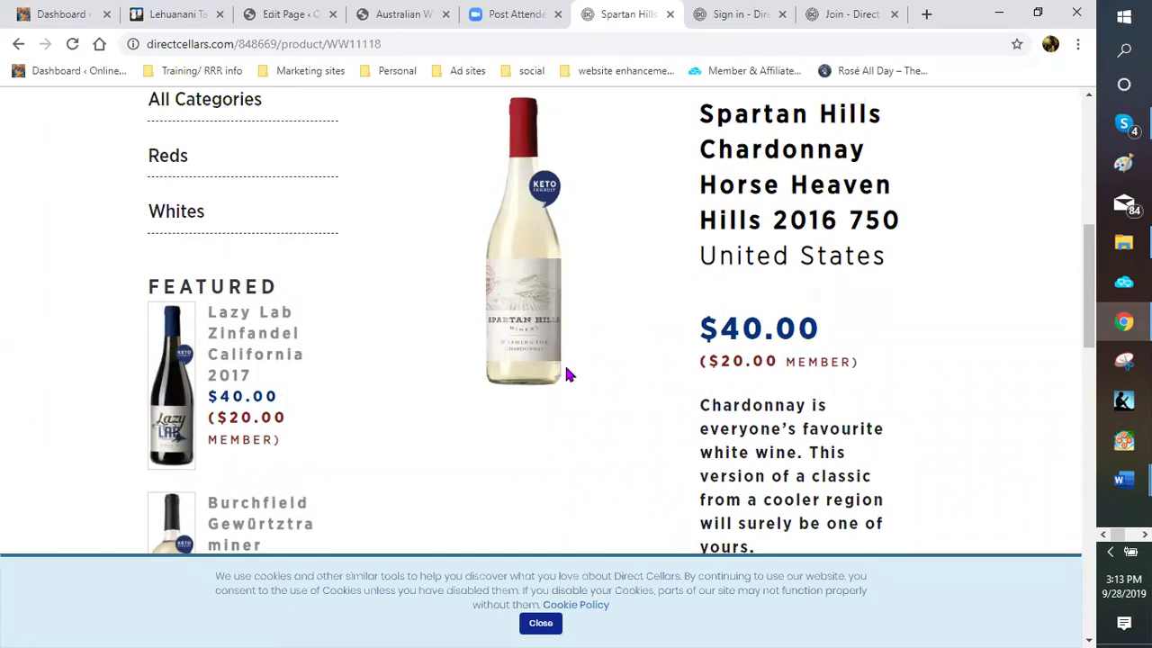
Capture the Spartan Hills Chardonnay bottle, name and price in Snipping Tool
click(1123, 360)
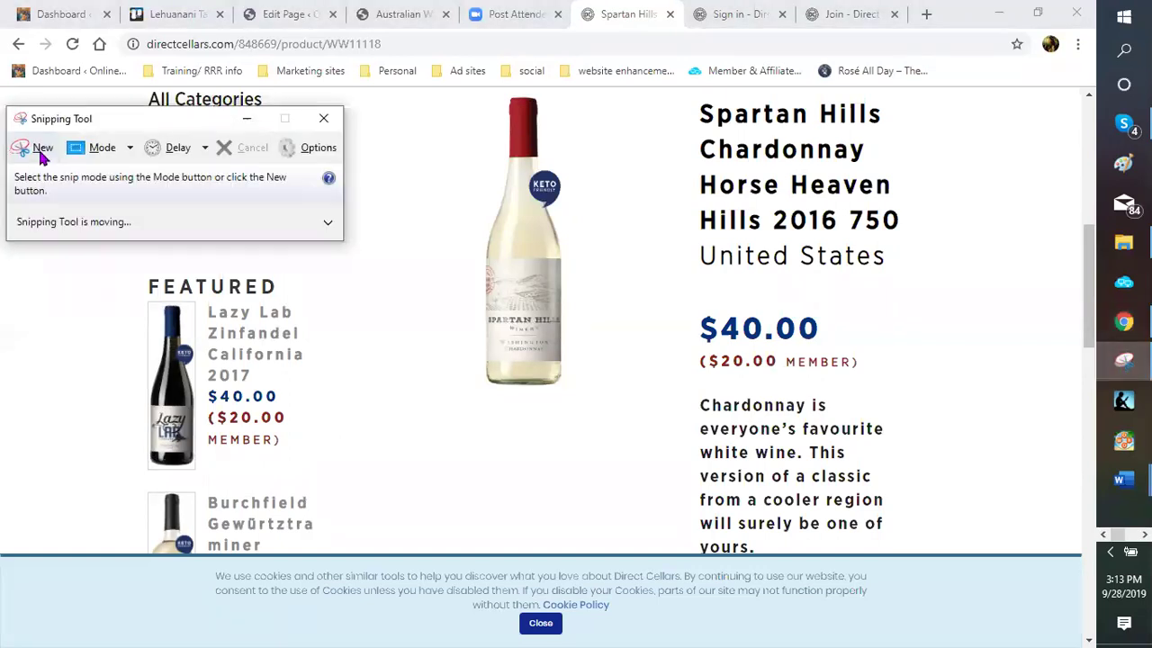
click(39, 155)
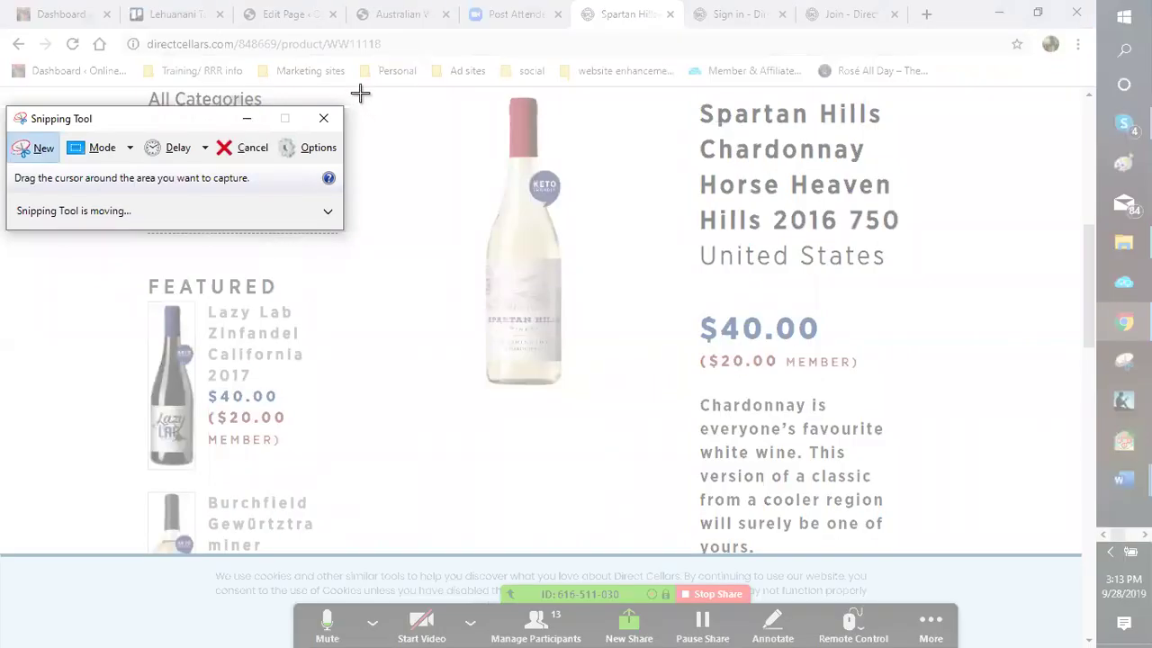
drag(358, 91, 951, 556)
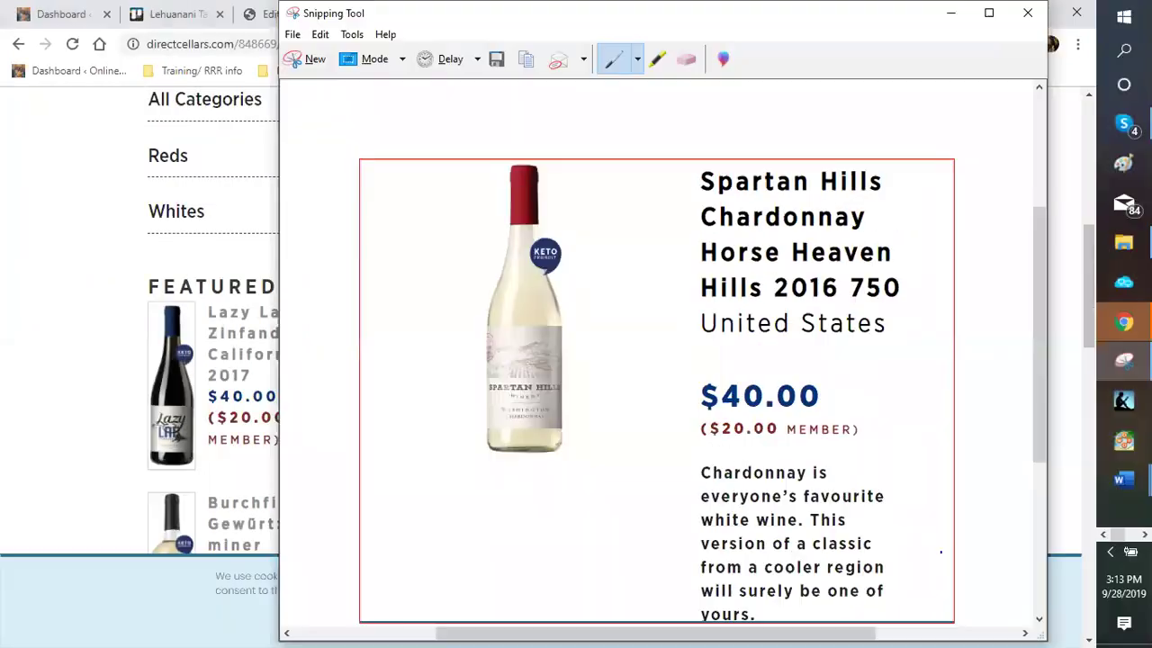
Save the capture as 'Spartan Hills Chardonnay' in the KETO FRIENDLY WINE folder
click(292, 36)
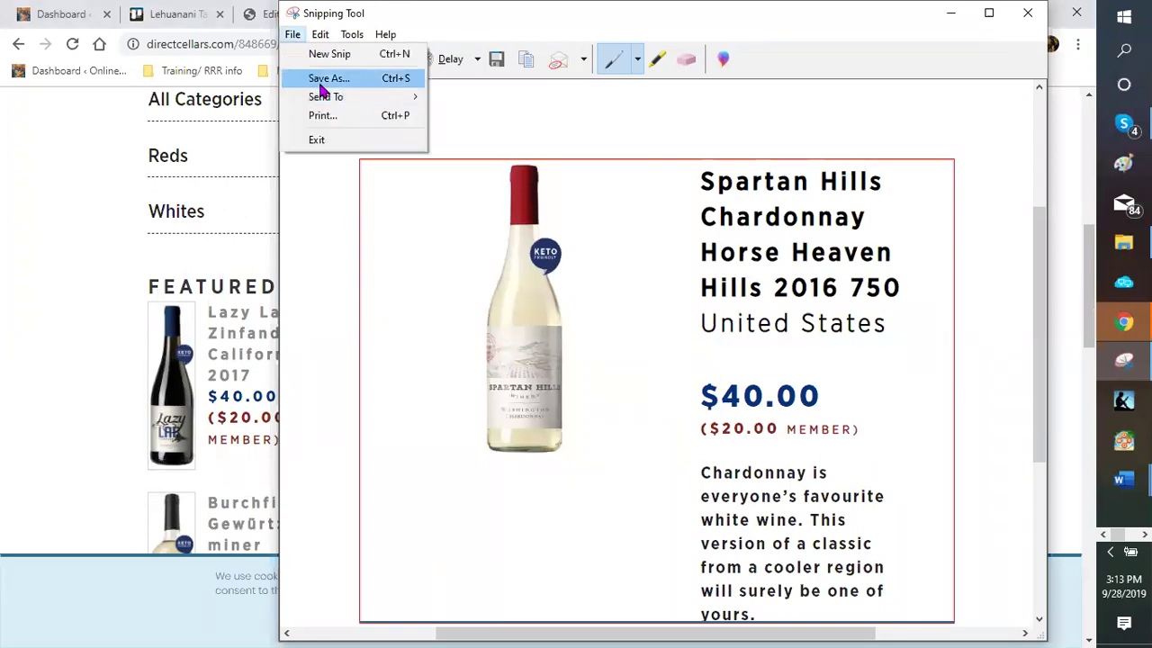
key(Return)
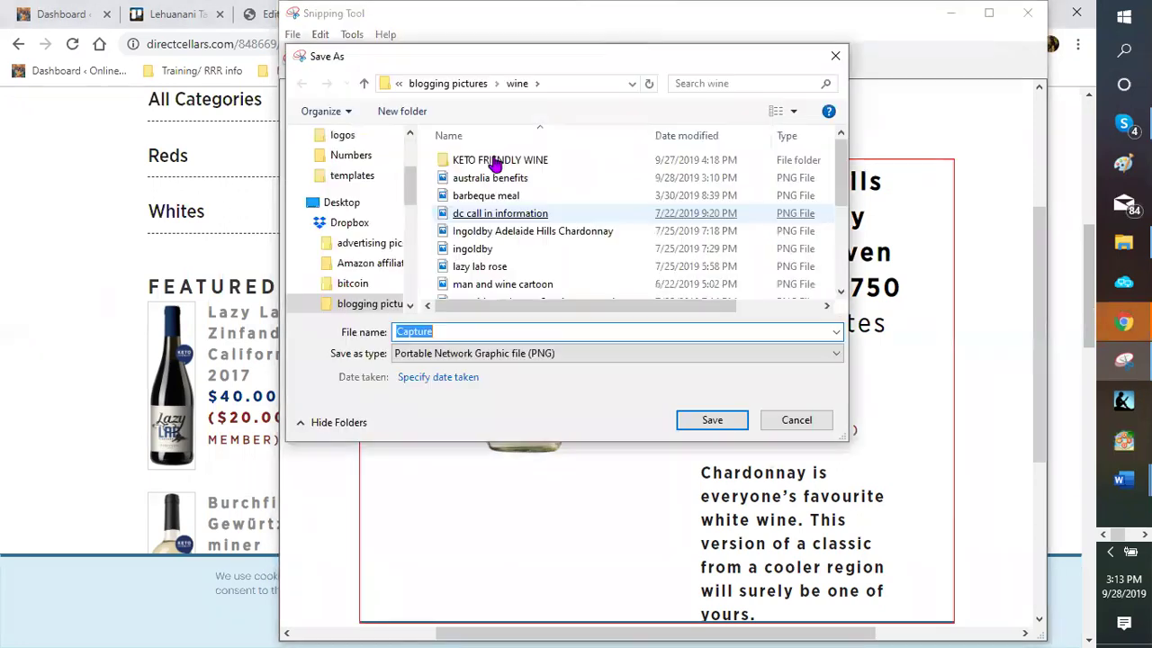
click(495, 162)
double_click(495, 162)
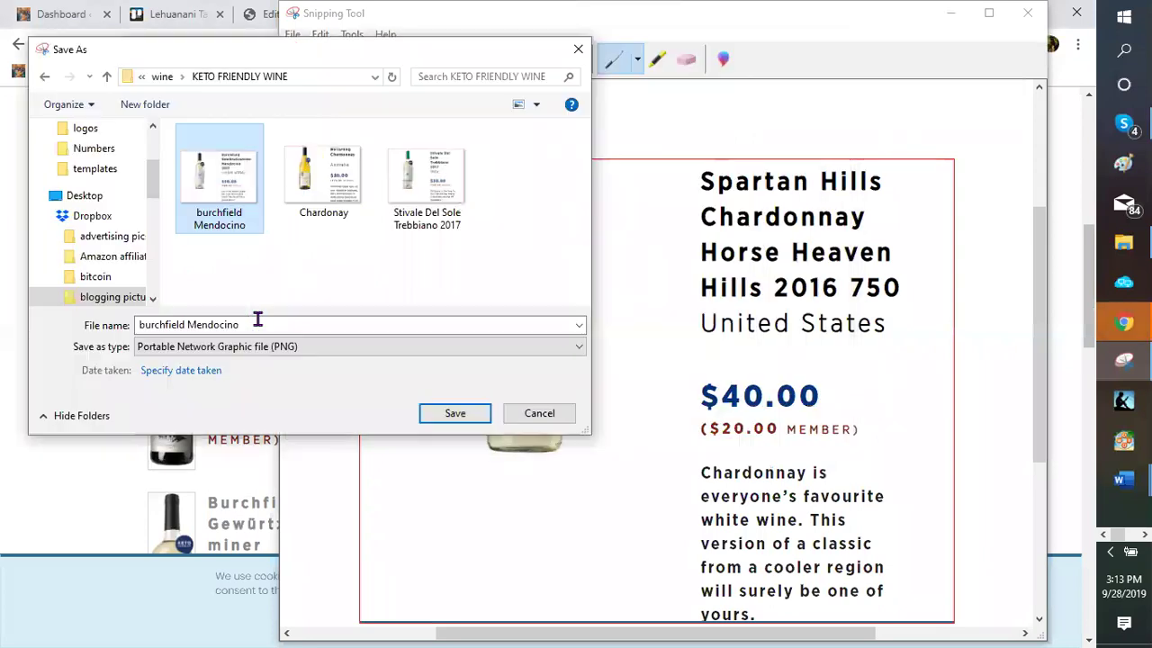
click(269, 324)
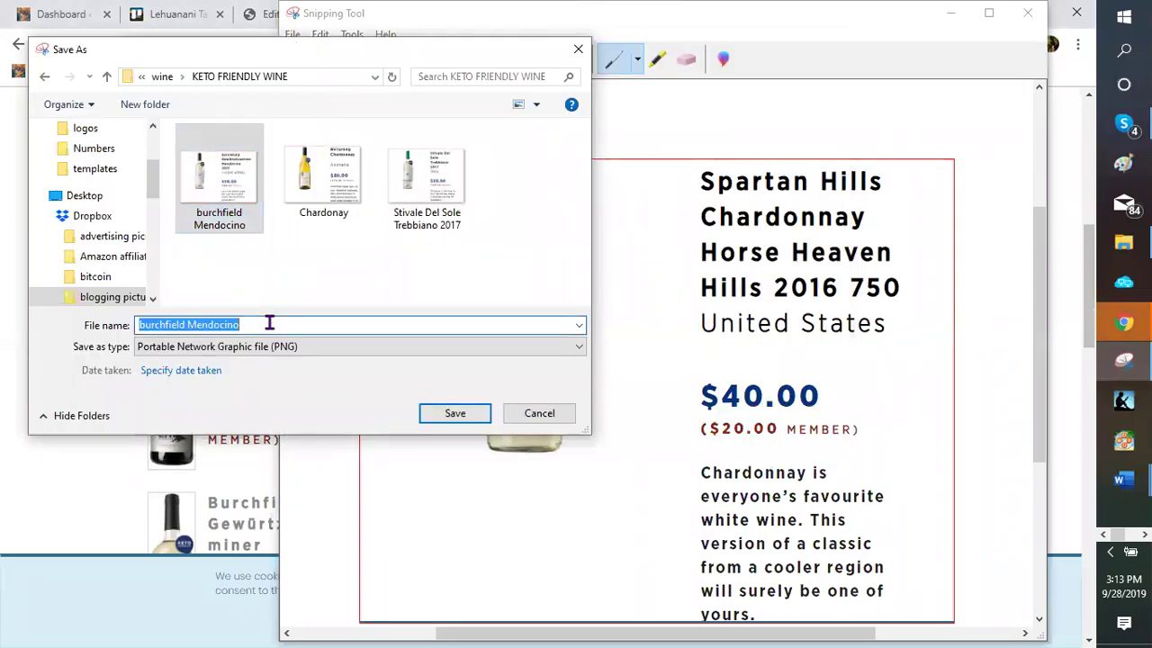
text(Sparta)
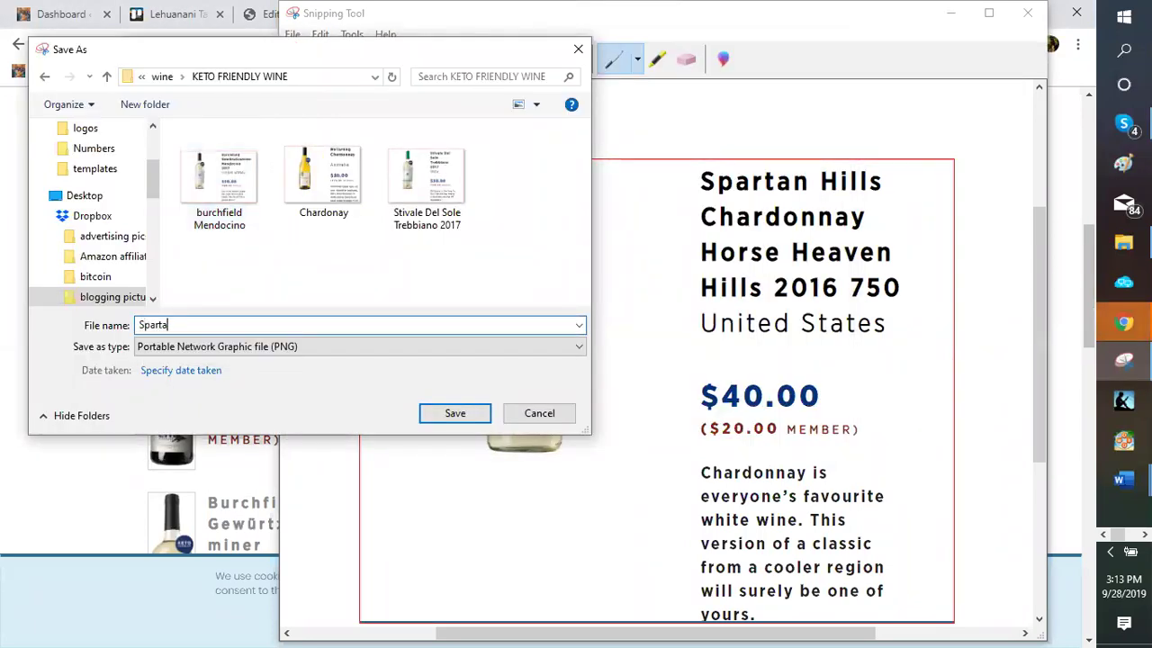
text(n Hills Chardon)
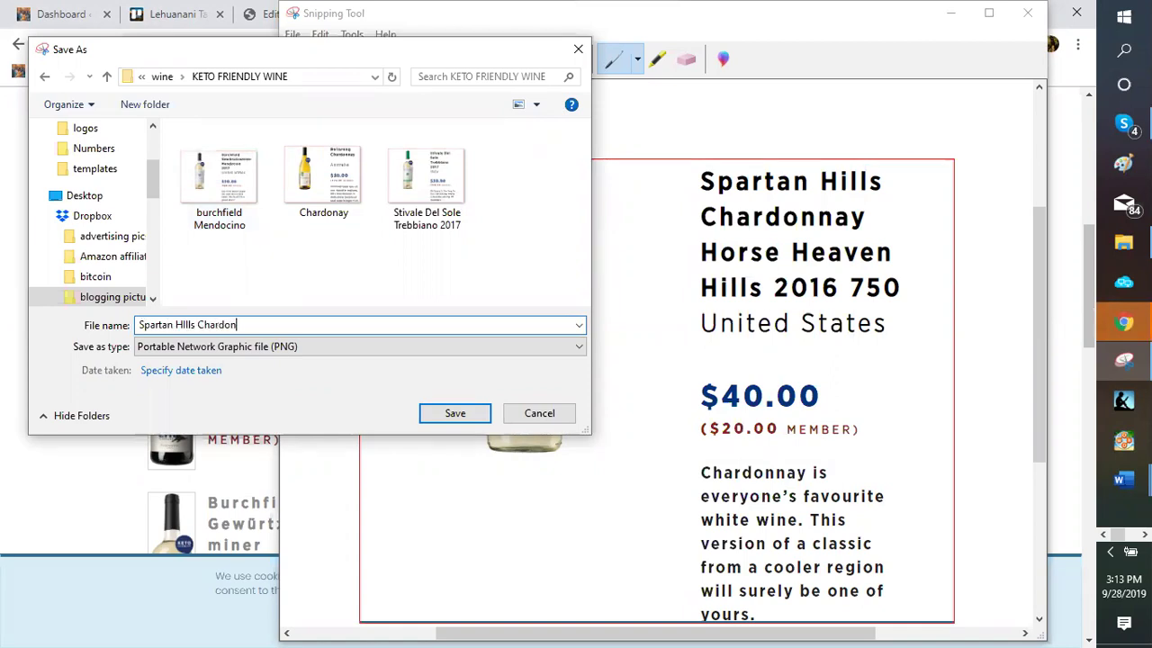
text(nay)
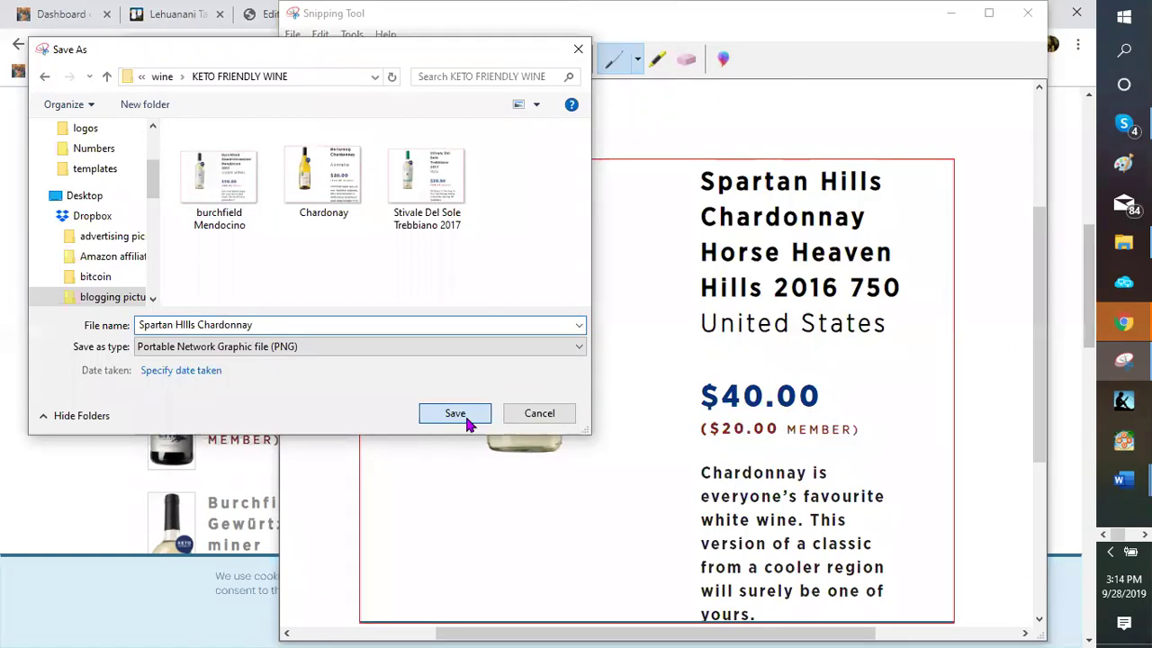
click(454, 413)
Copy the Spartan Hills Chardonnay product page address from the browser
click(1027, 12)
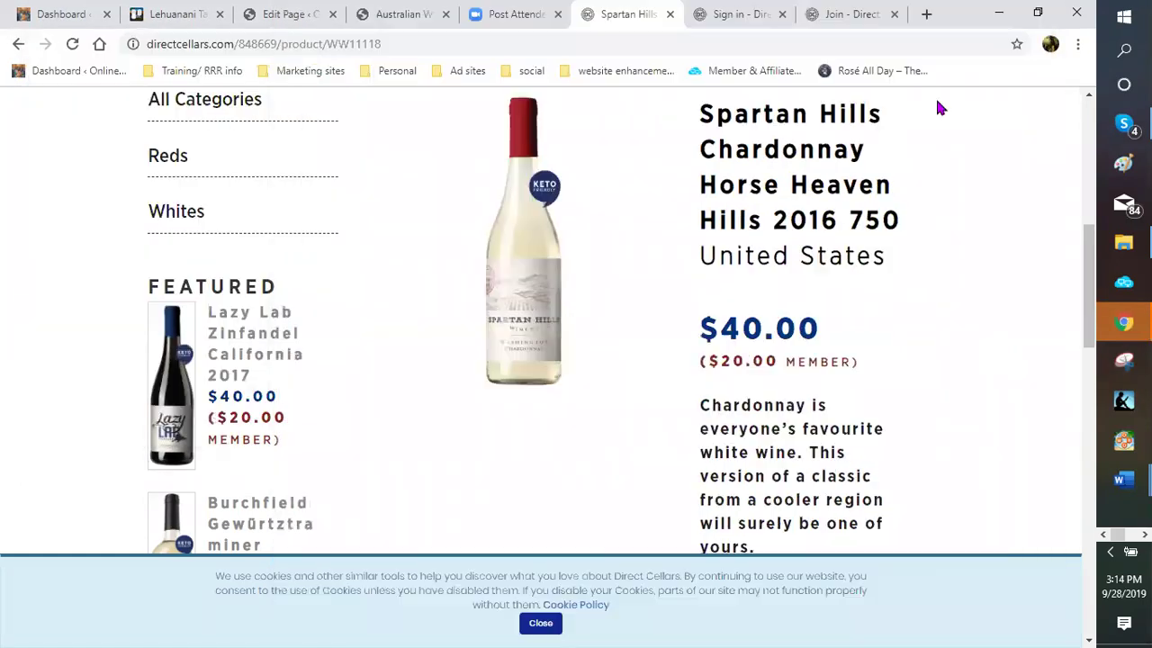
scroll(365, 198, up, 2)
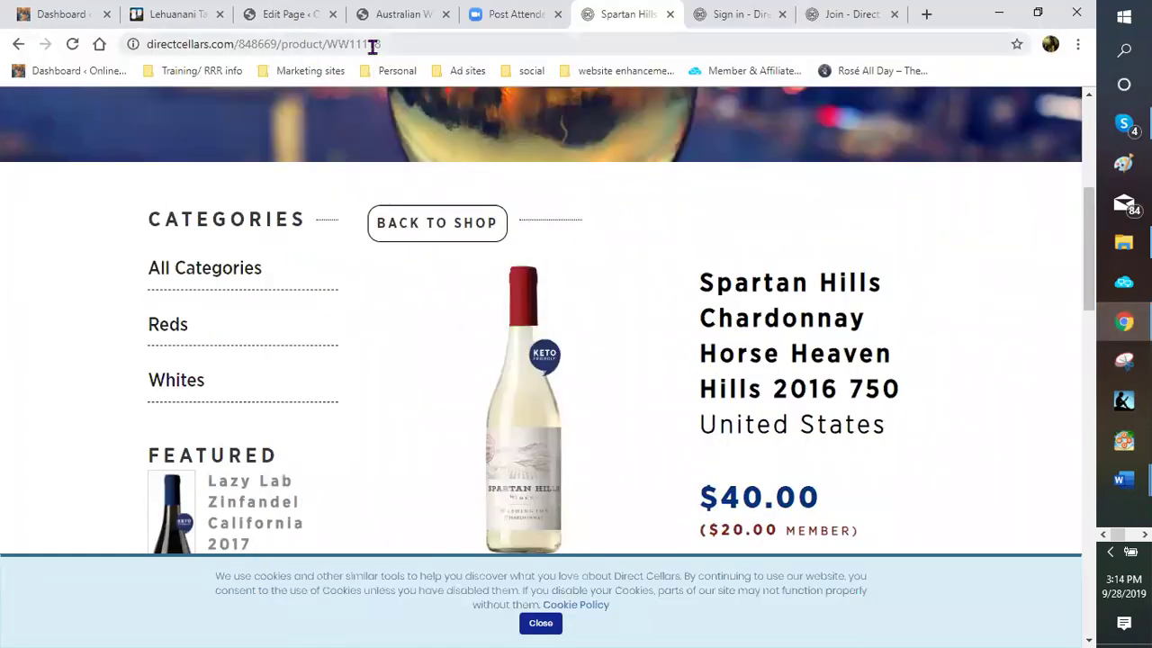
drag(399, 44, 241, 43)
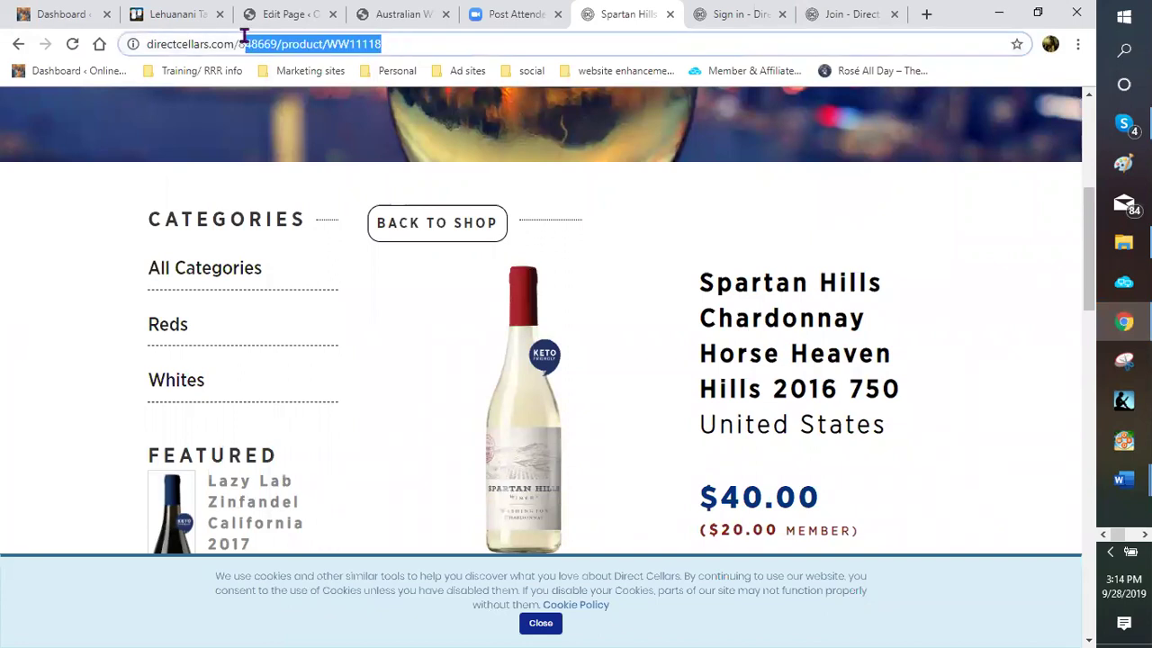
shift+click(148, 44)
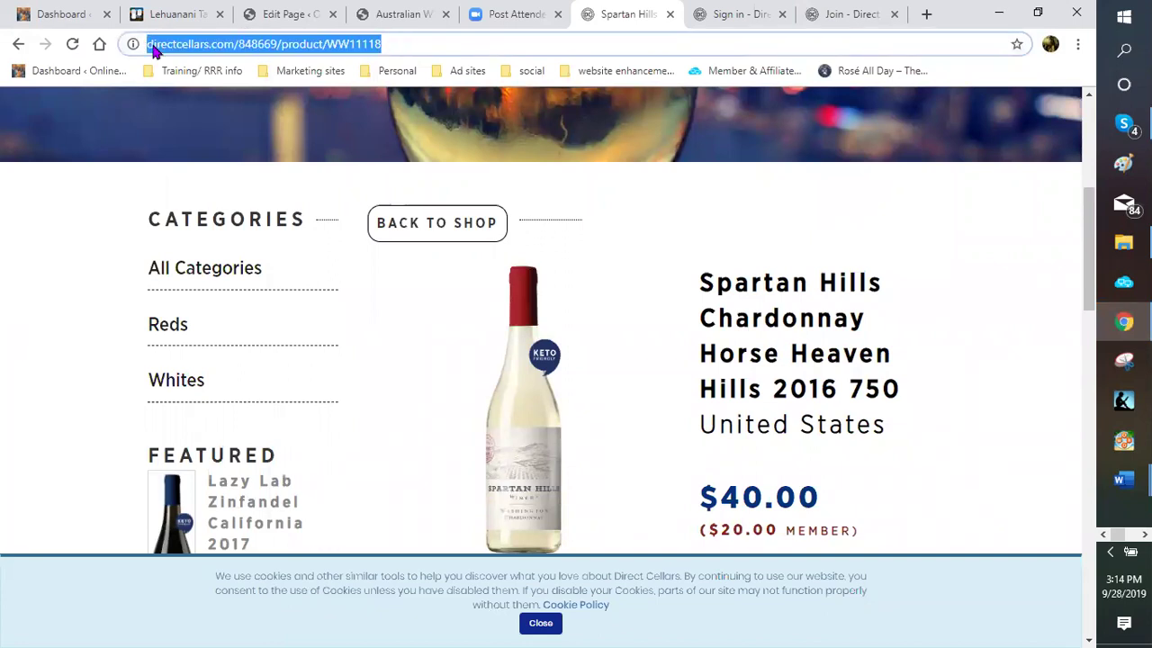
right_click(153, 44)
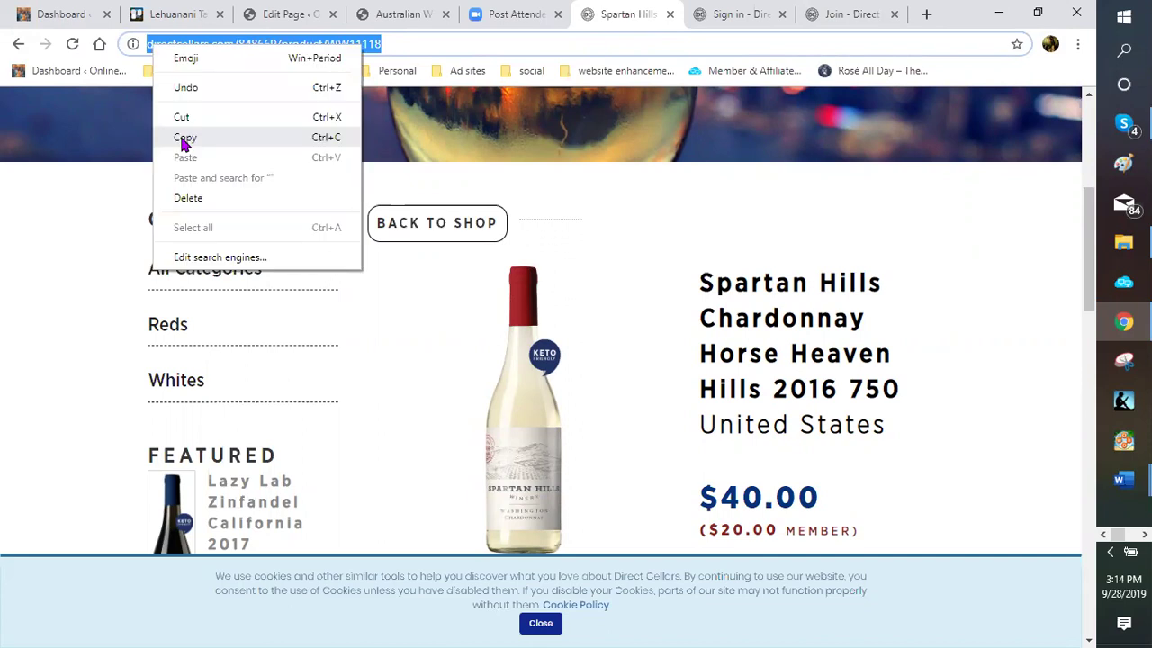
click(185, 140)
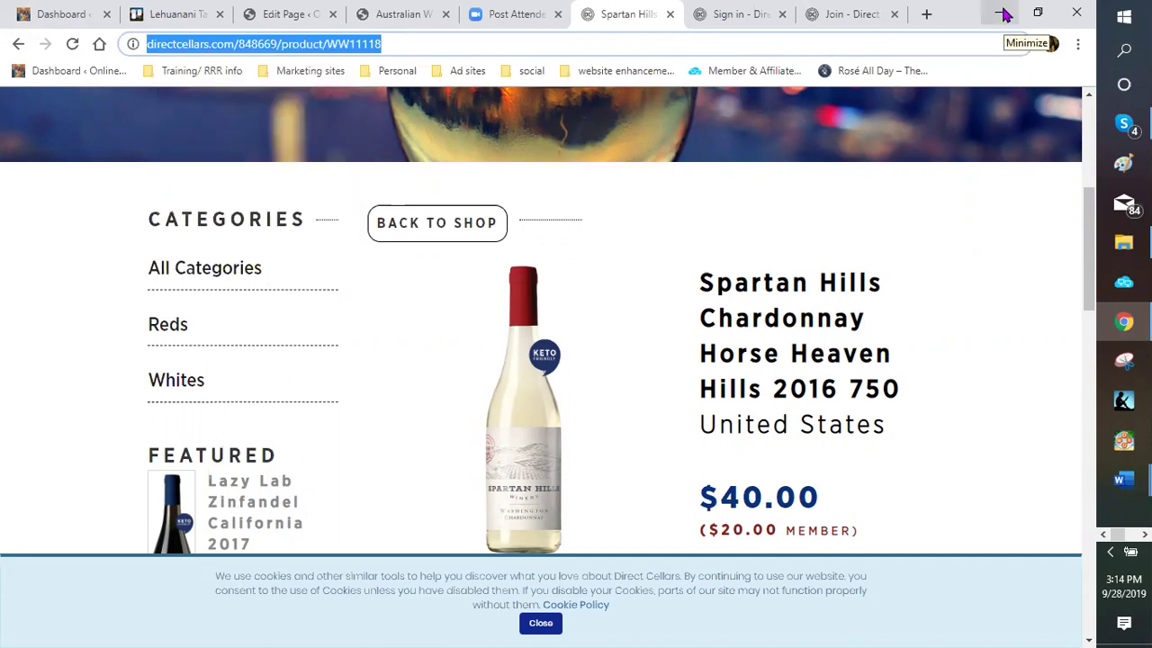
Return to the ad copy document in Word below the Trebbiano 2017 entry
click(1005, 14)
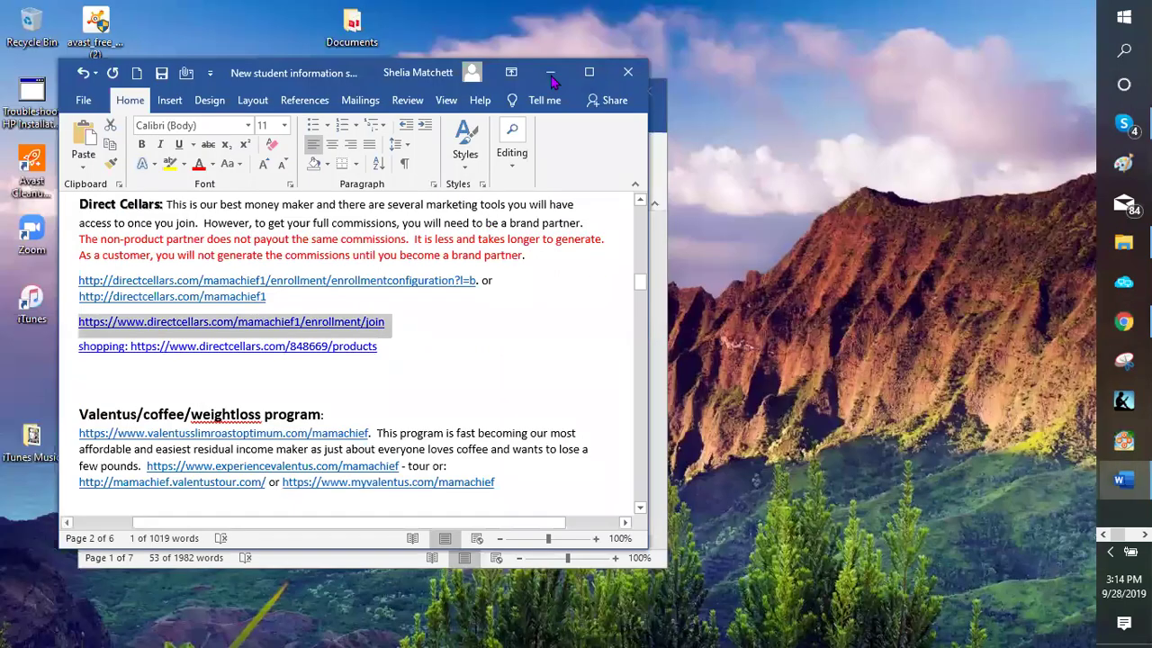
key(alt+Tab)
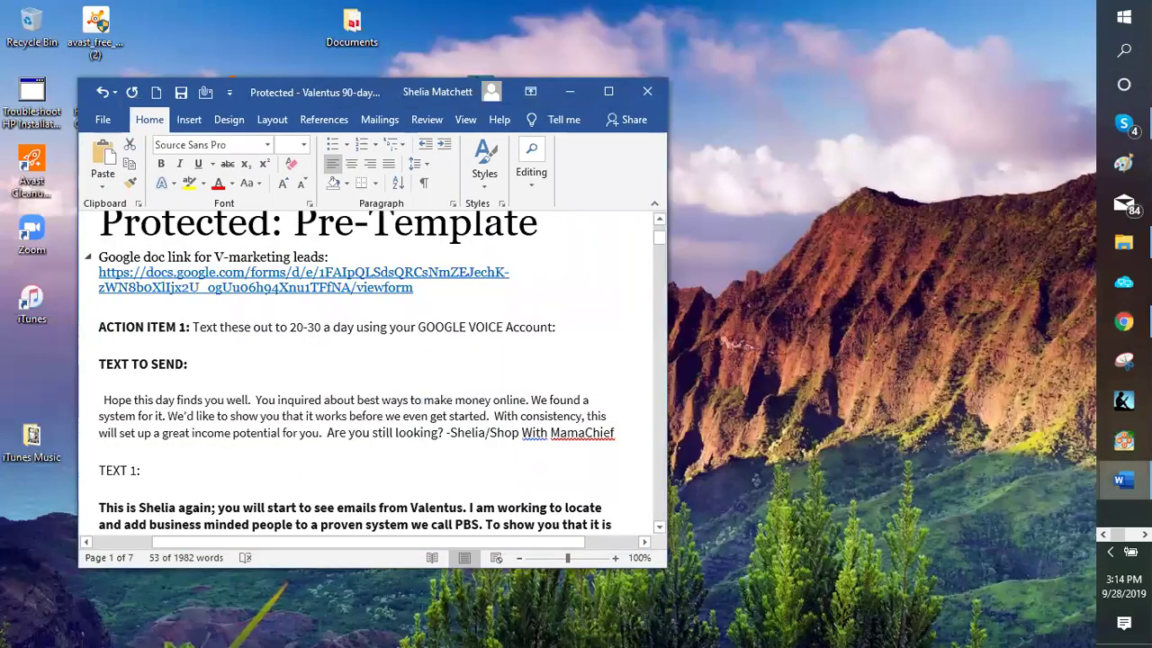
mouse_move(1123, 479)
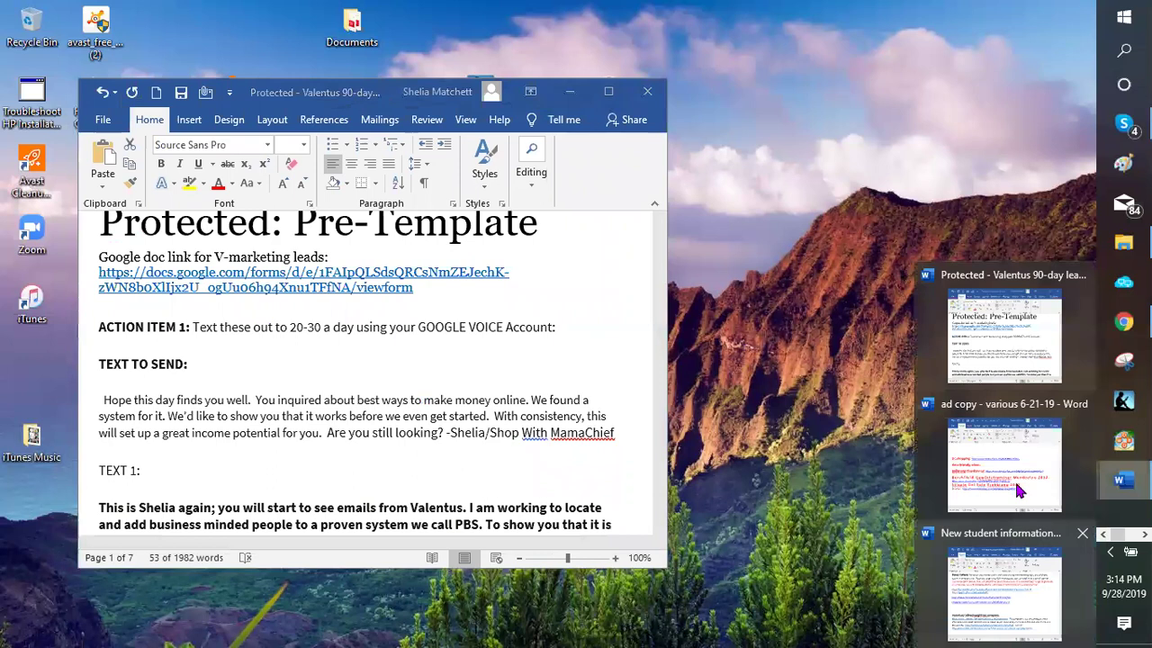
key(alt+Tab)
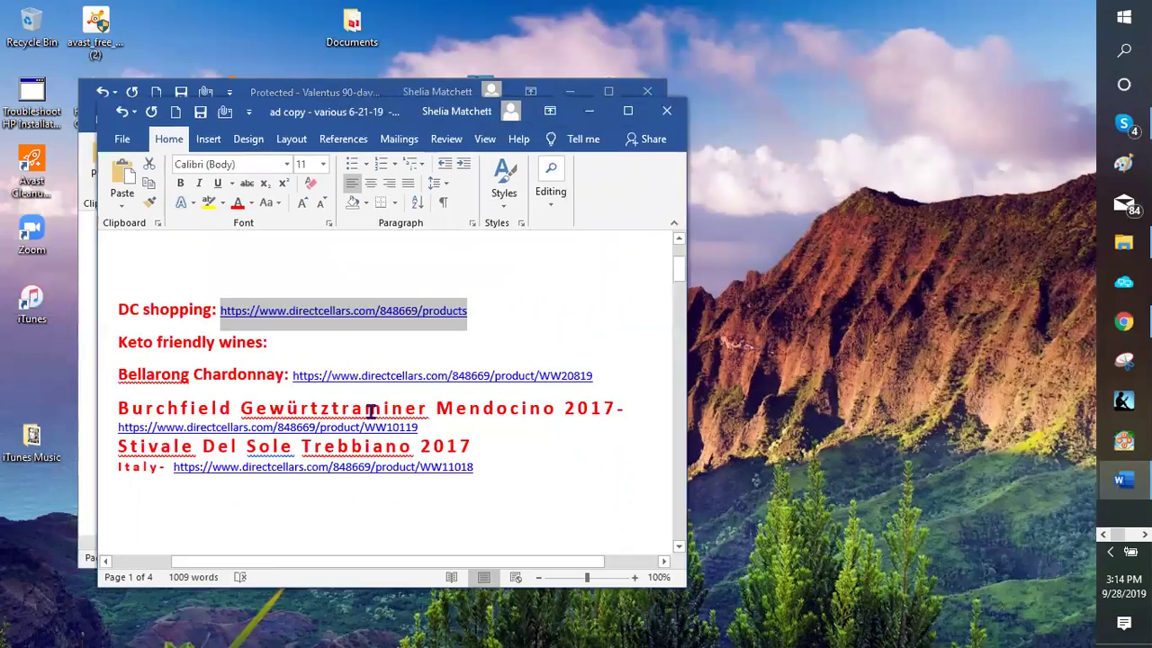
scroll(488, 393, down, 1)
click(532, 387)
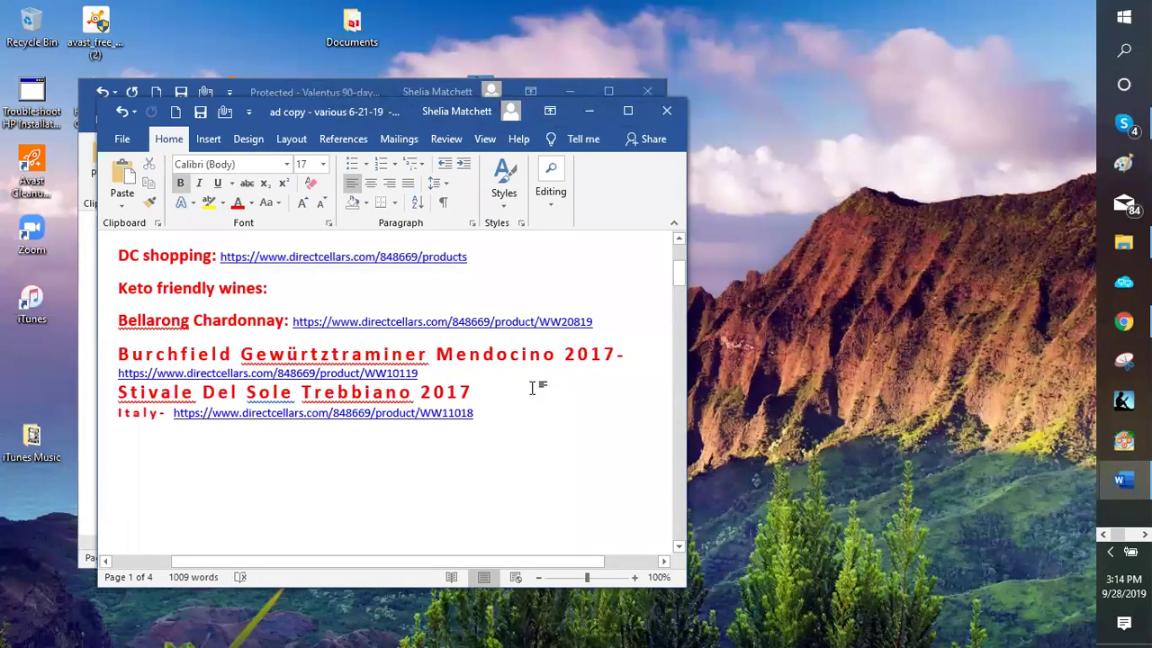
key(Return)
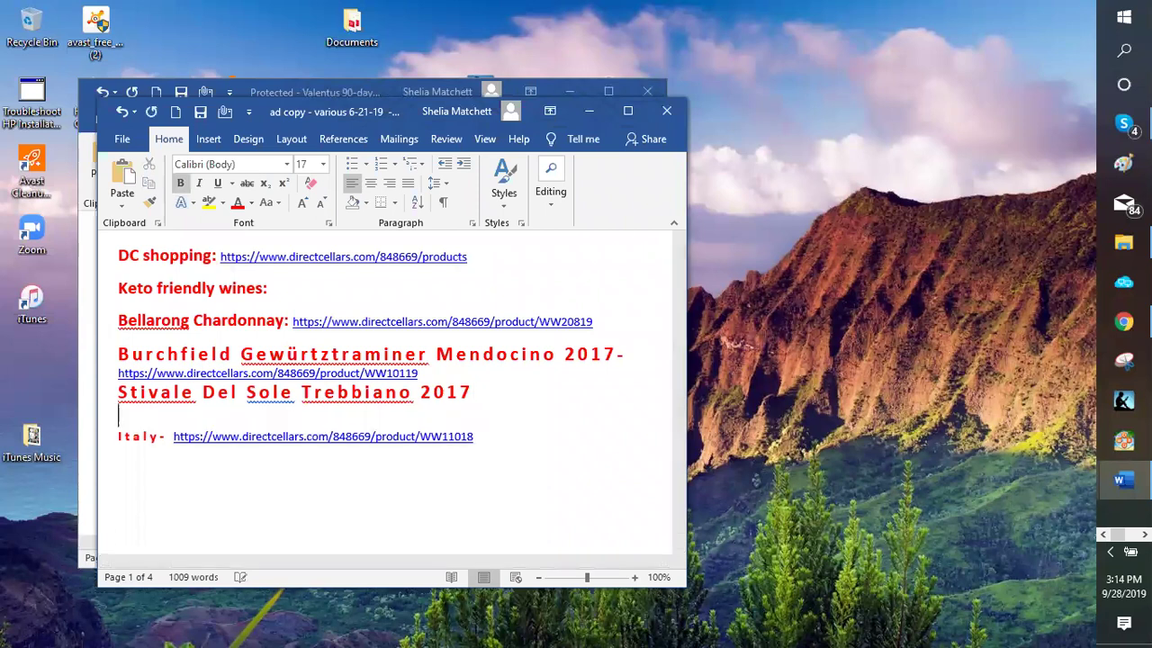
key(BackSpace)
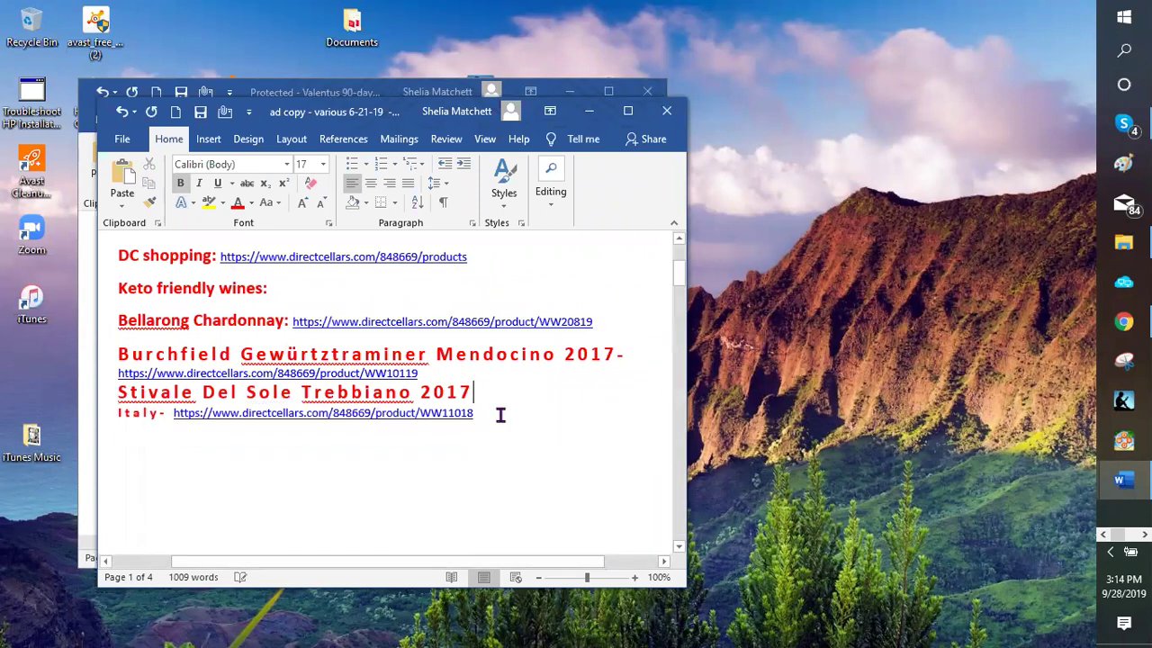
Add a 'Spartan Hills Chardonnay:' label on a new line below the Italy link
click(501, 411)
key(Return)
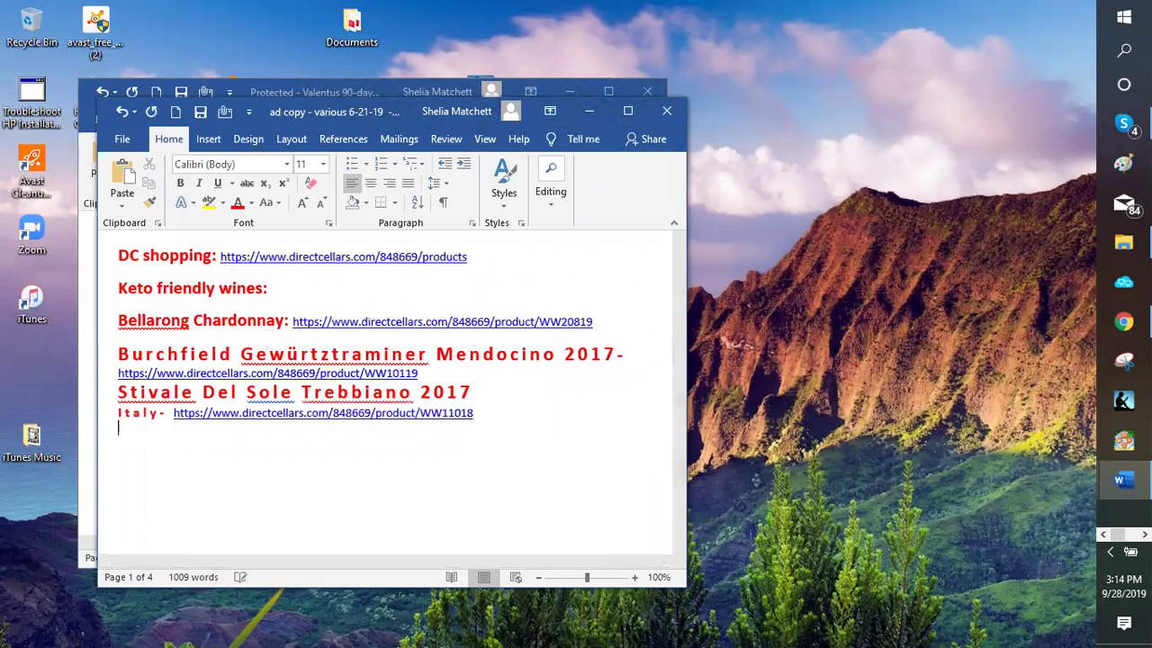
key(Return)
text(Spartan HIlls )
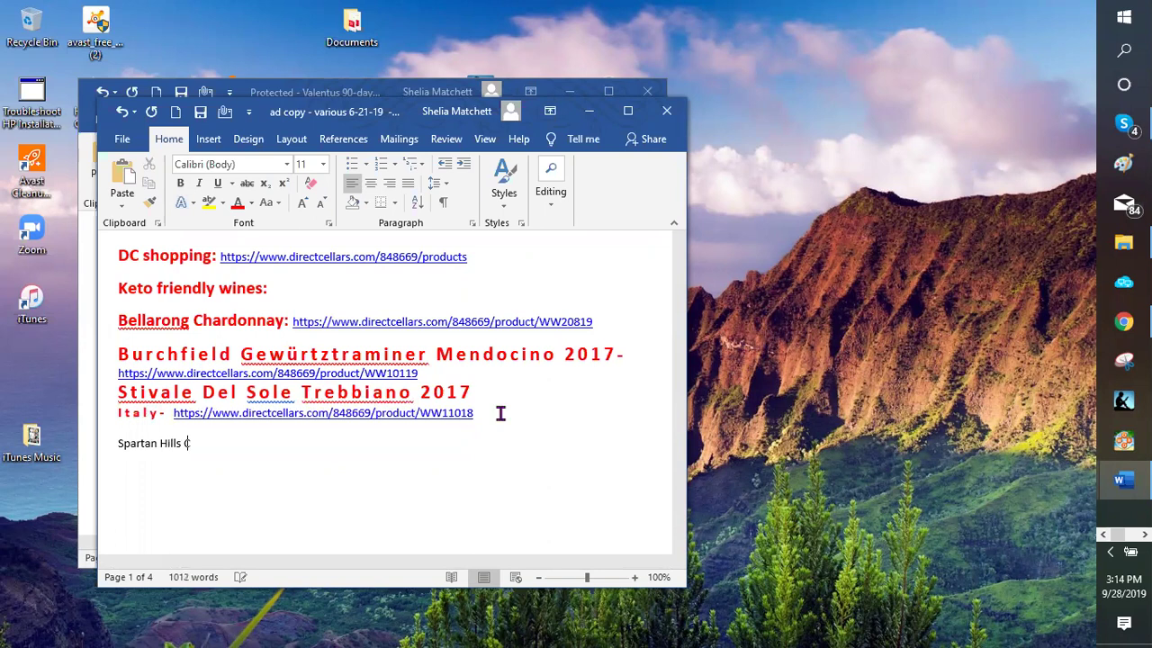
text(Charo)
key(BackSpace)
text(donnay:)
Paste the copied product URL after the Spartan Hills Chardonnay label
right_click(267, 439)
click(267, 439)
key(shift+F10)
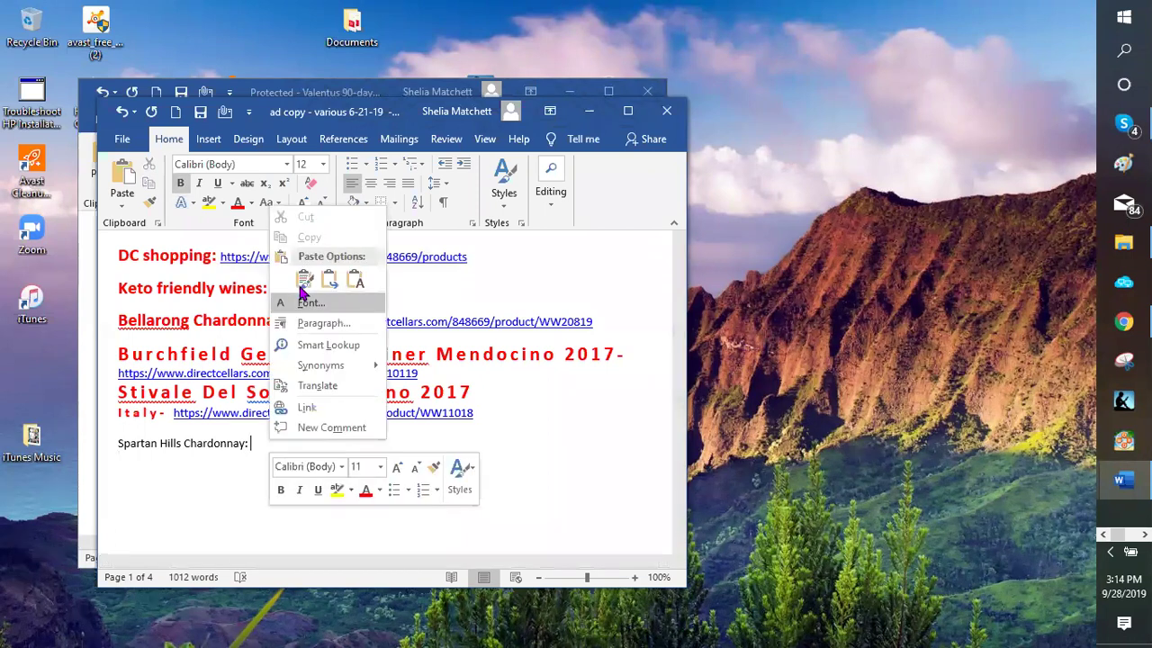
key(Escape)
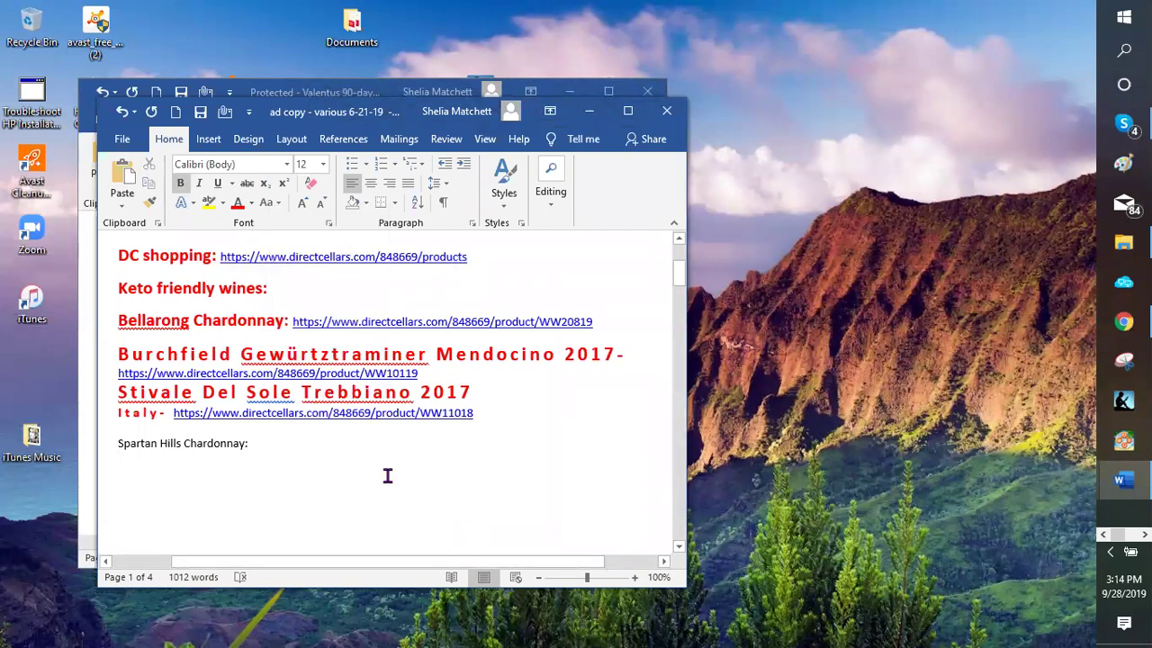
key(ctrl+v)
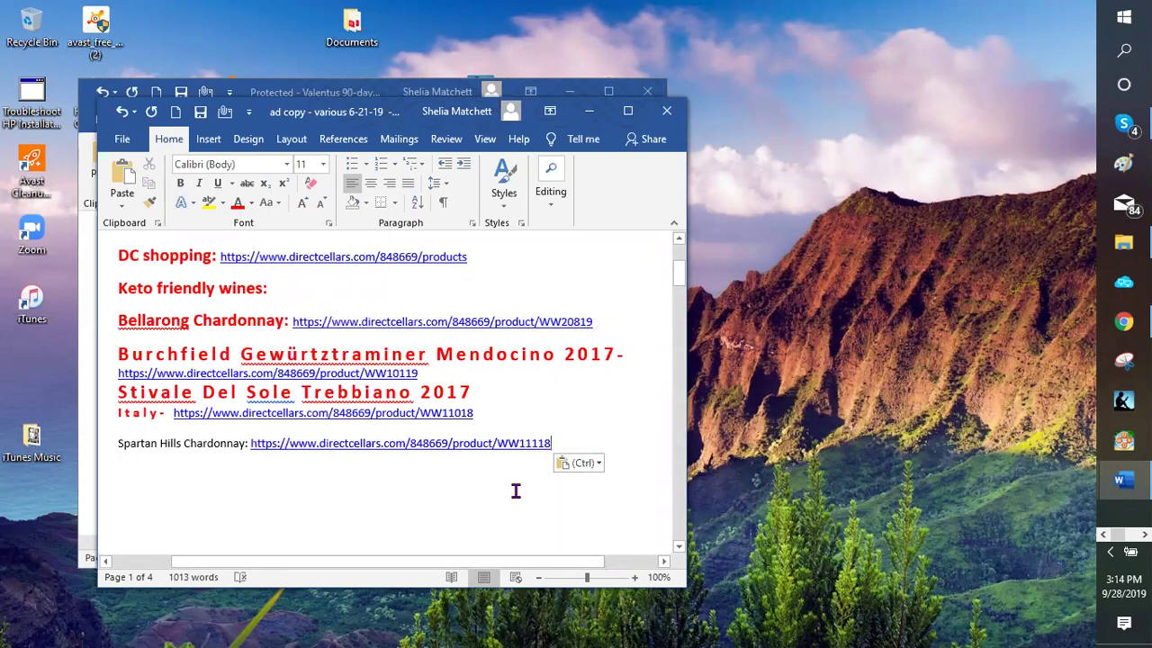
click(406, 490)
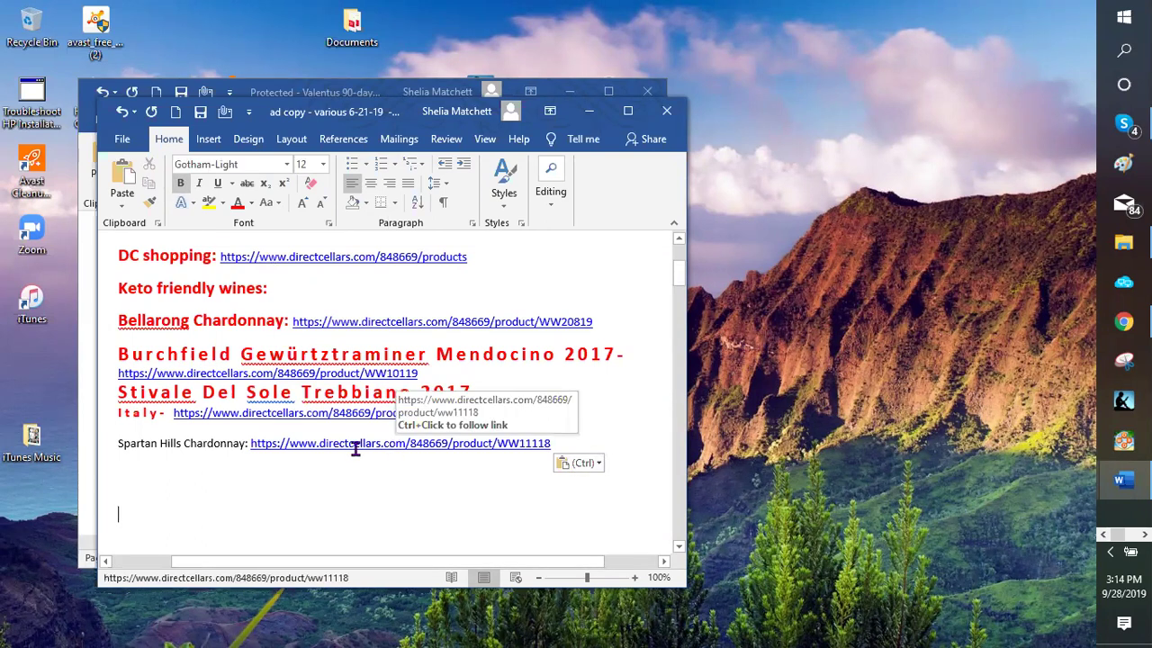
Open the pasted Spartan Hills link via Open Hyperlink to test it
drag(254, 443, 520, 437)
click(556, 443)
key(shift+Down)
key(shift+Down)
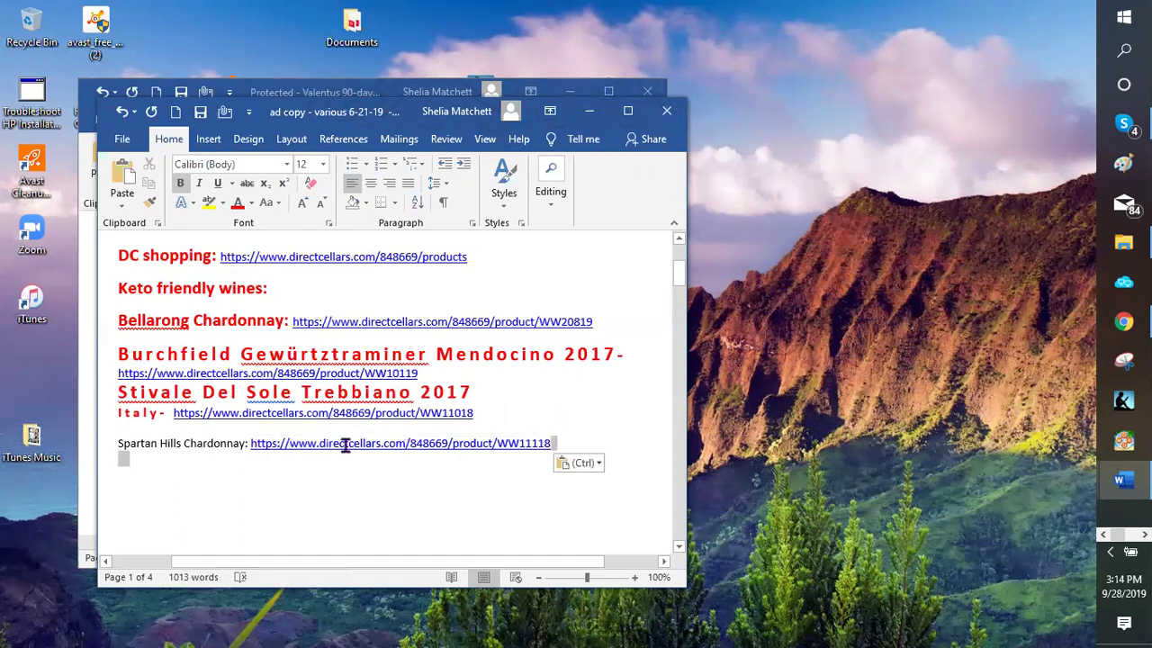
shift+click(253, 442)
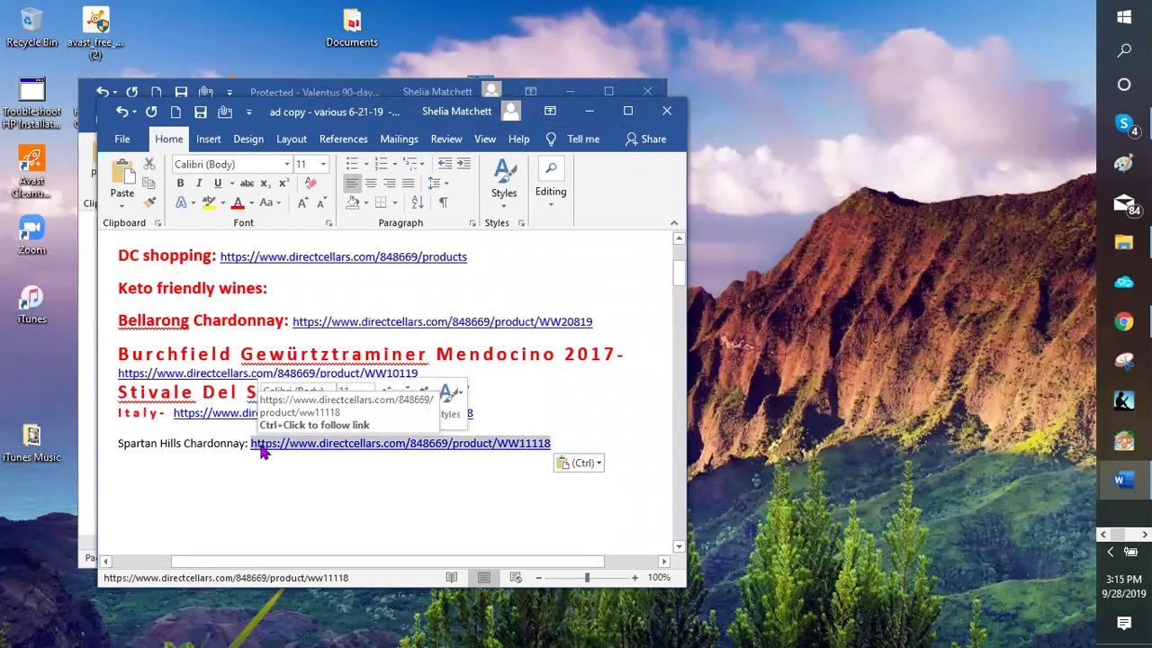
right_click(263, 449)
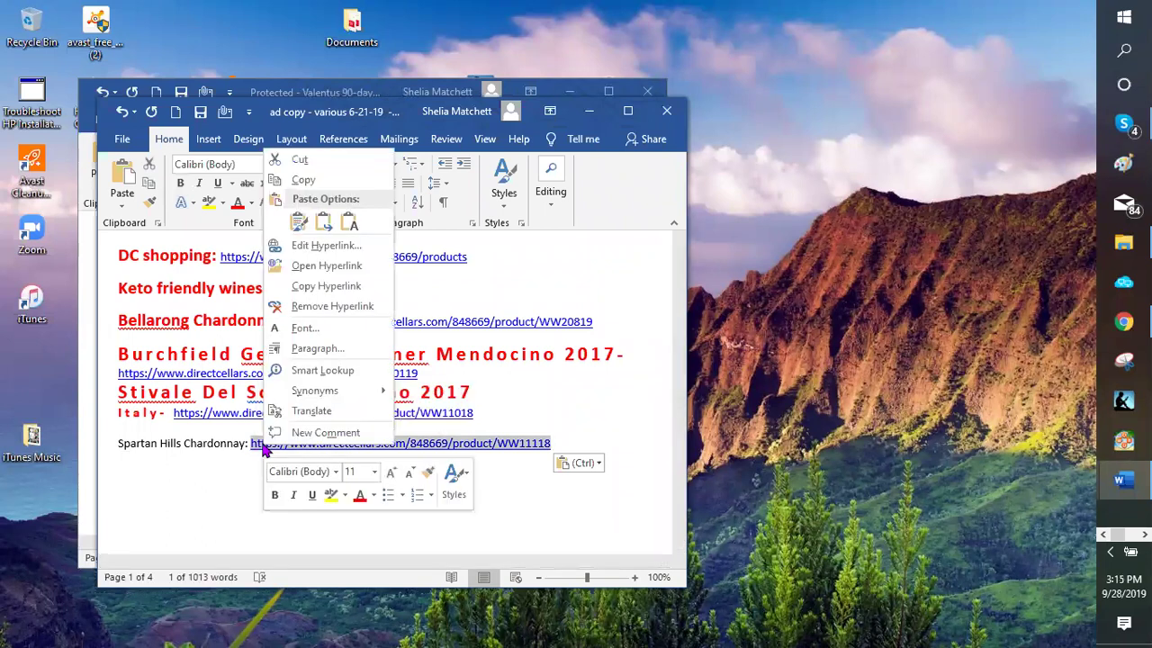
click(306, 267)
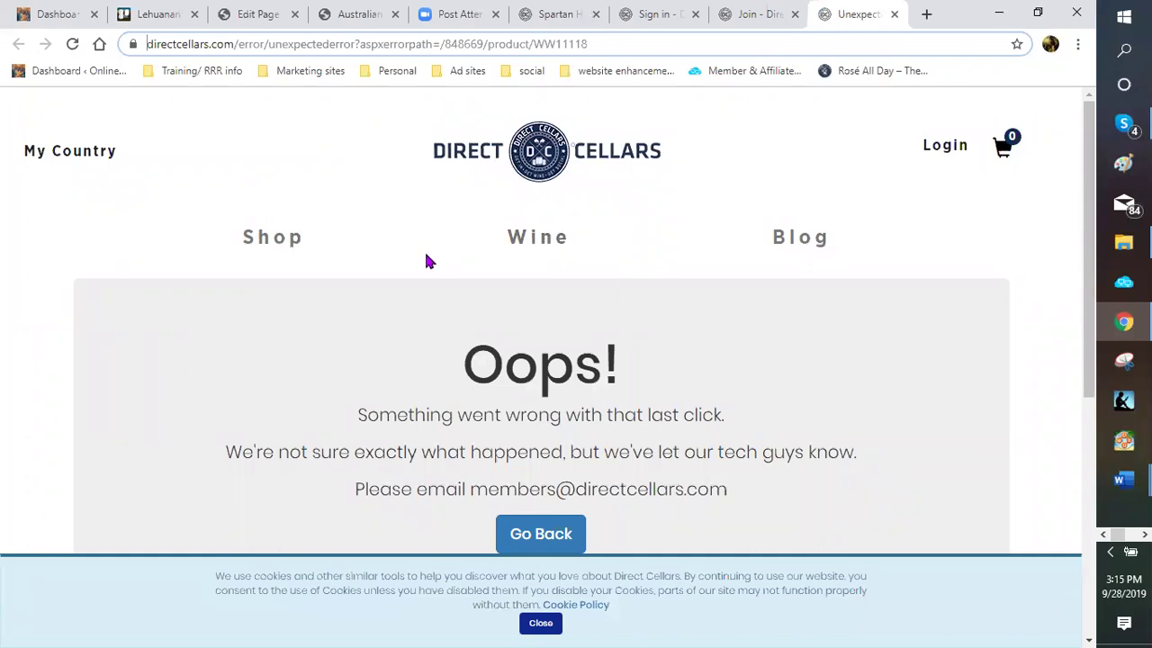
Close the Direct Cellars error page and return to the Spartan Hills product tab
scroll(427, 260, down, 1)
scroll(427, 260, up, 1)
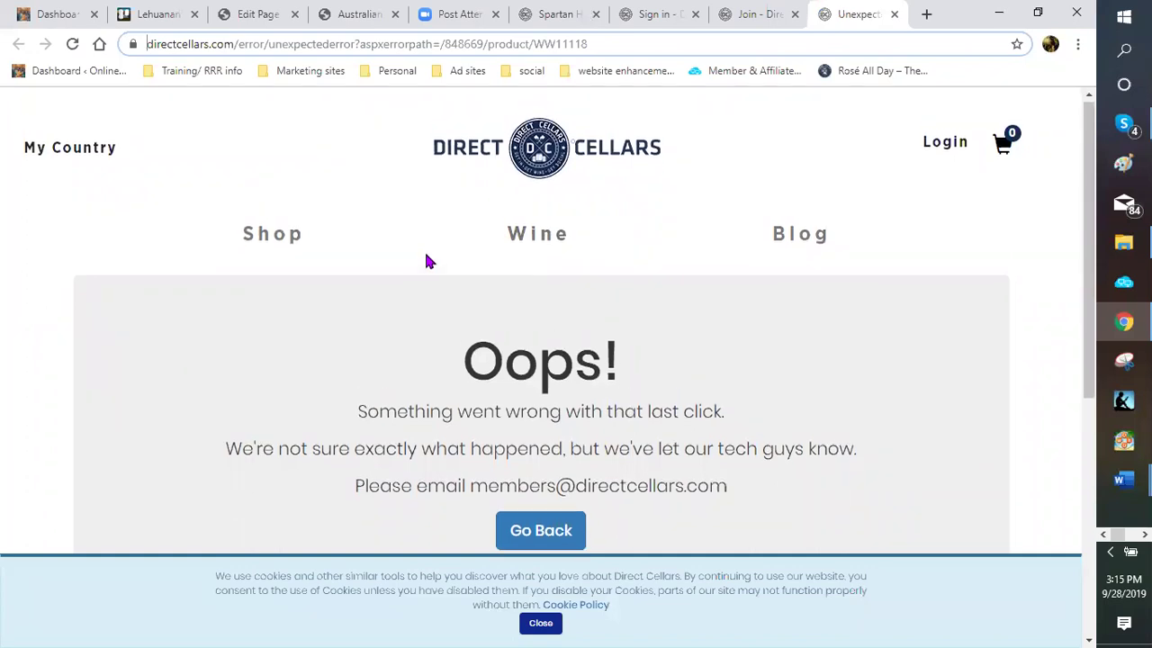
scroll(393, 269, up, 1)
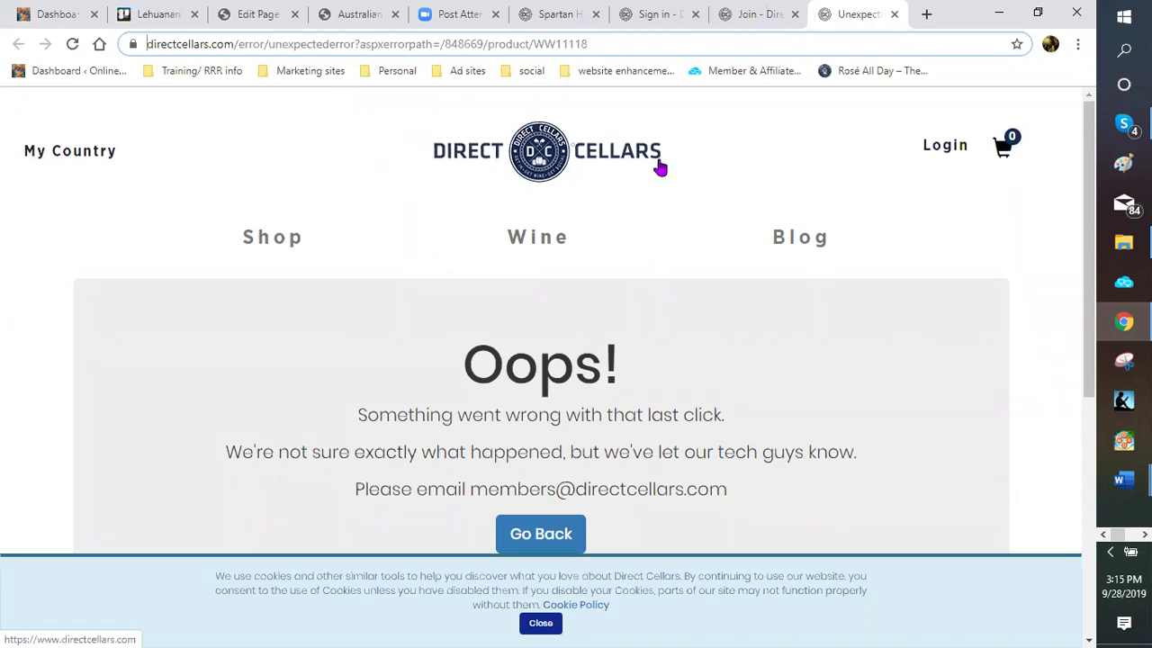
click(894, 14)
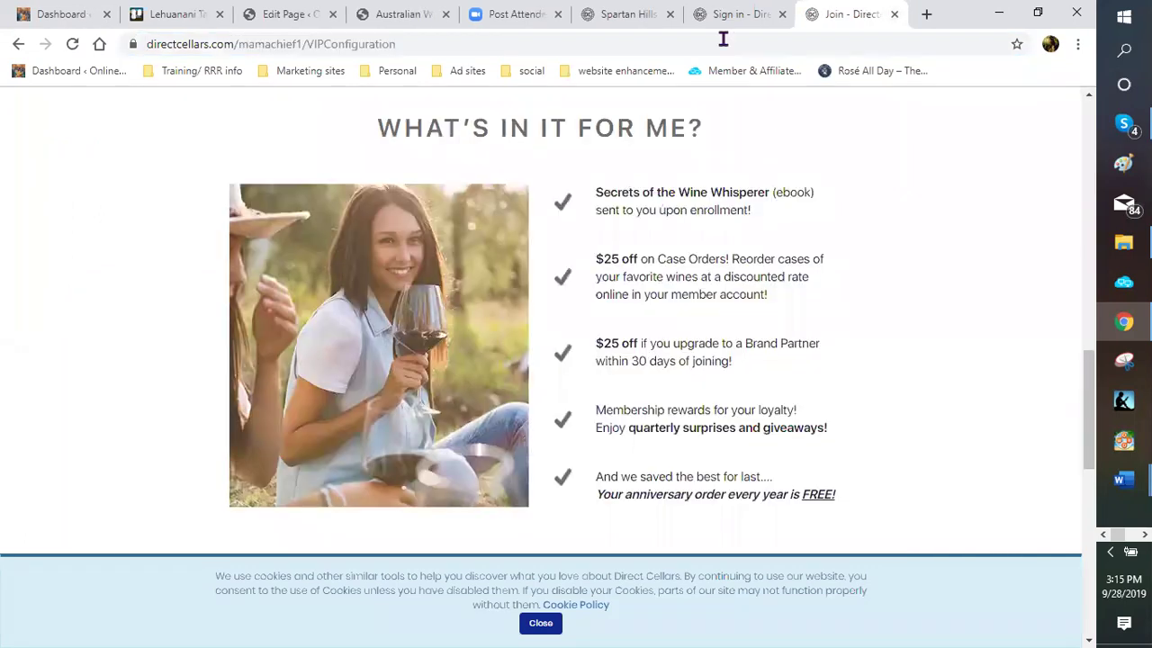
key(ctrl+shift+Tab)
key(ctrl+shift+Tab)
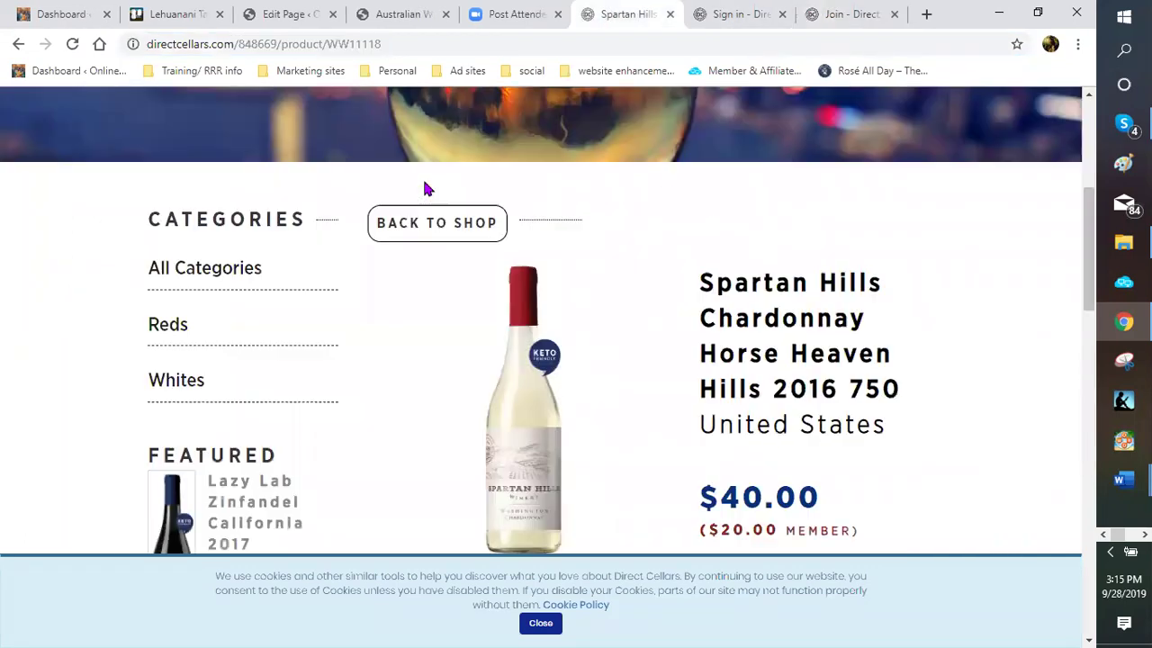
Copy the Spartan Hills Chardonnay page address and open a new blank tab
drag(381, 43, 264, 44)
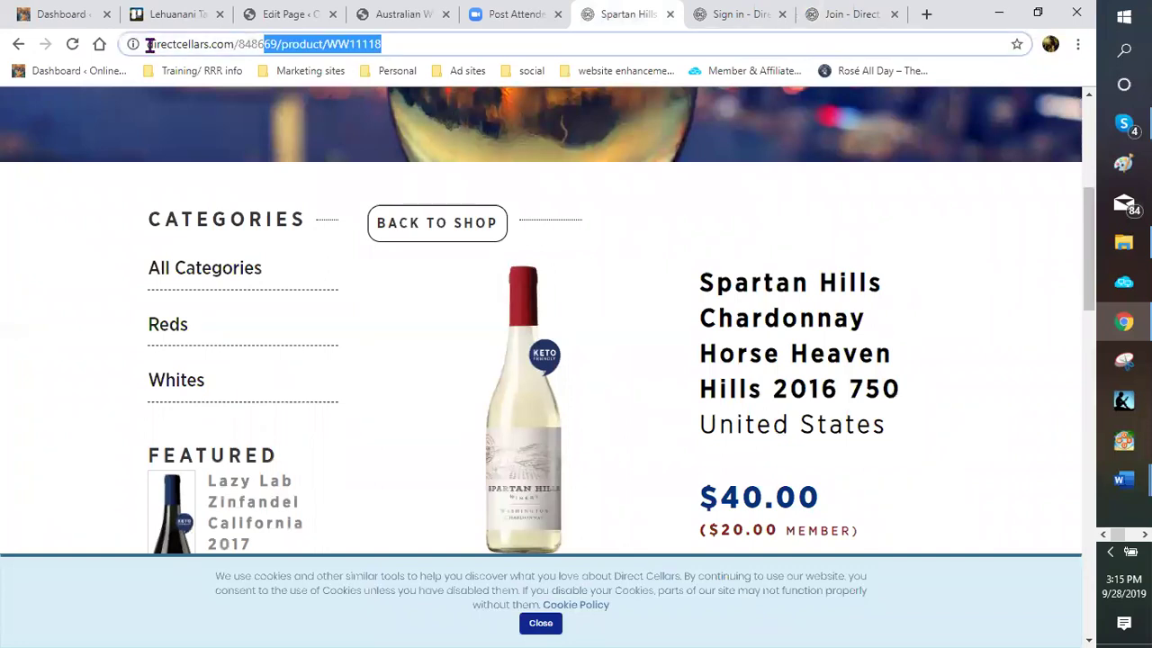
drag(151, 52, 153, 47)
key(super+c)
right_click(155, 46)
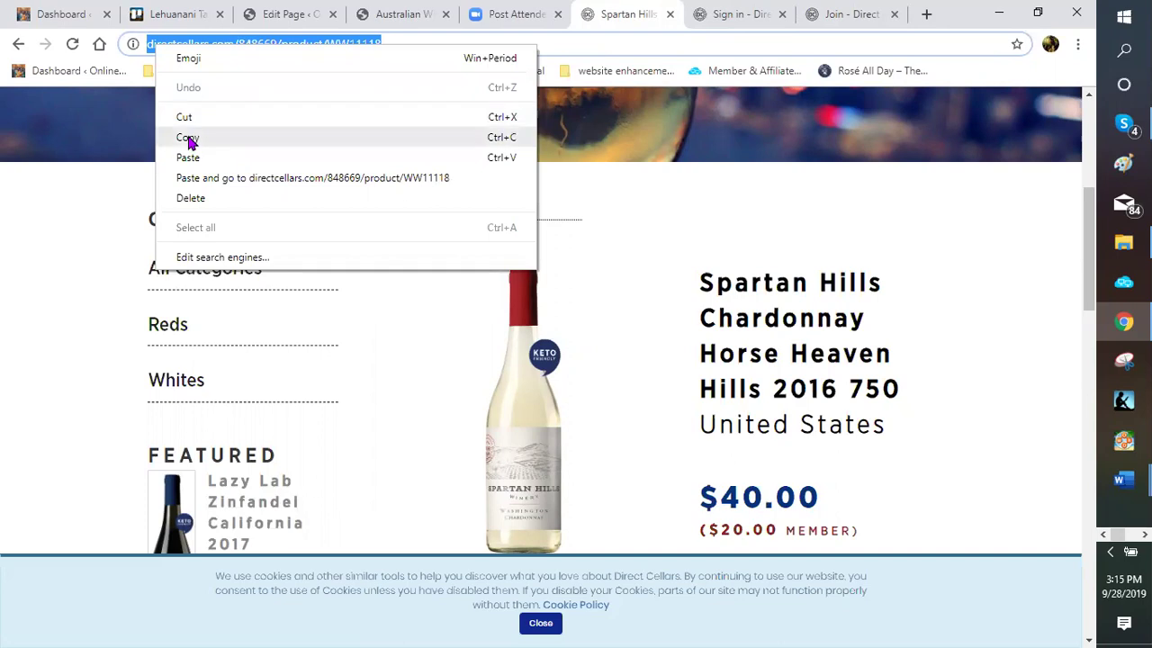
click(928, 21)
click(926, 16)
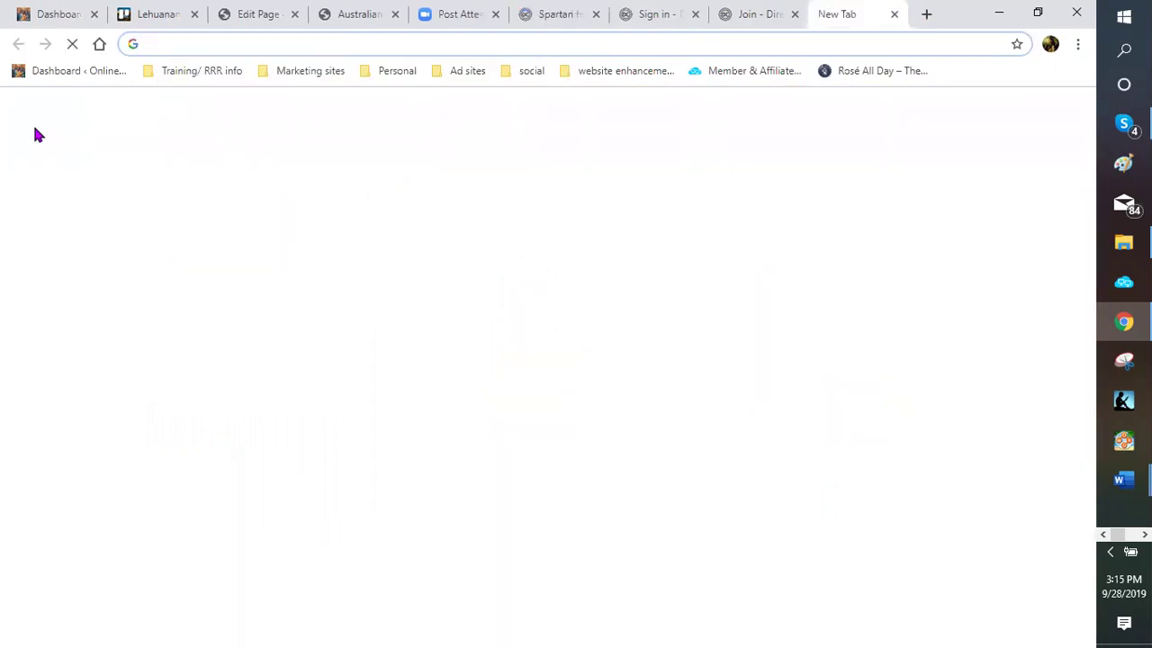
Paste the copied Spartan Hills address into the new tab and load it
right_click(177, 44)
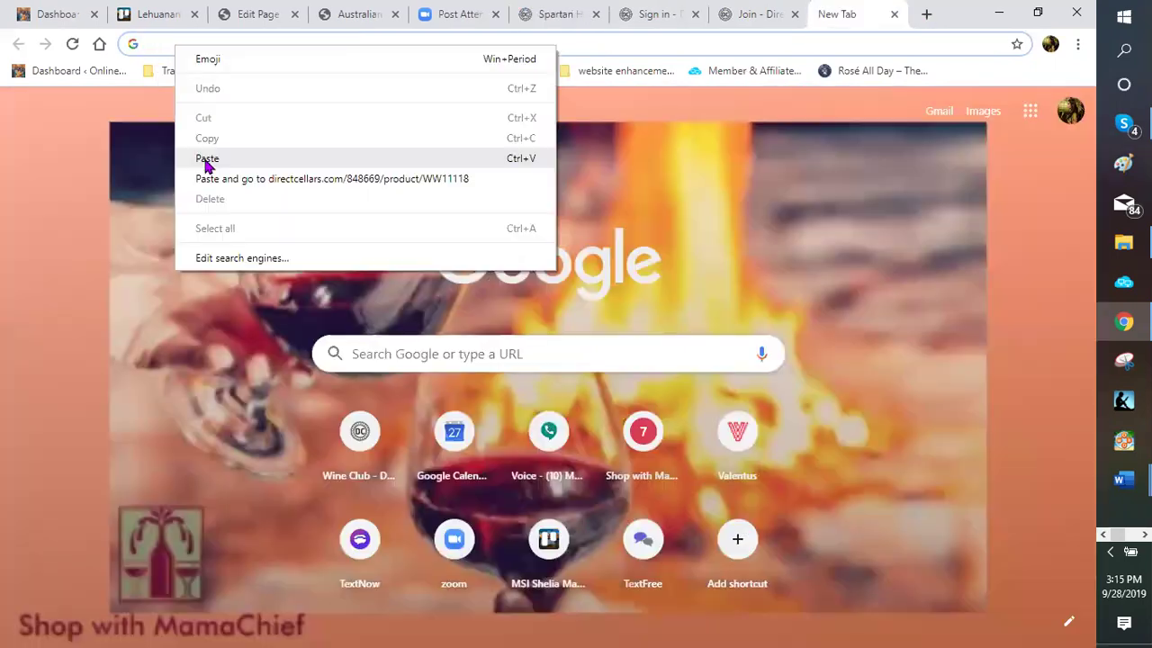
click(207, 159)
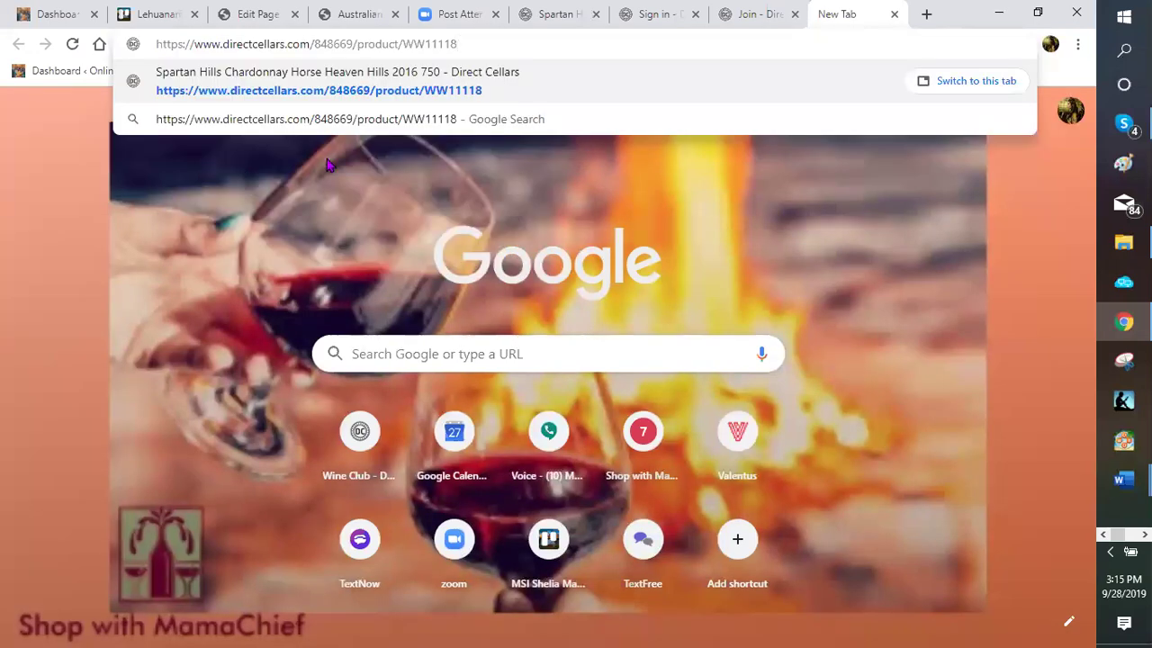
key(Return)
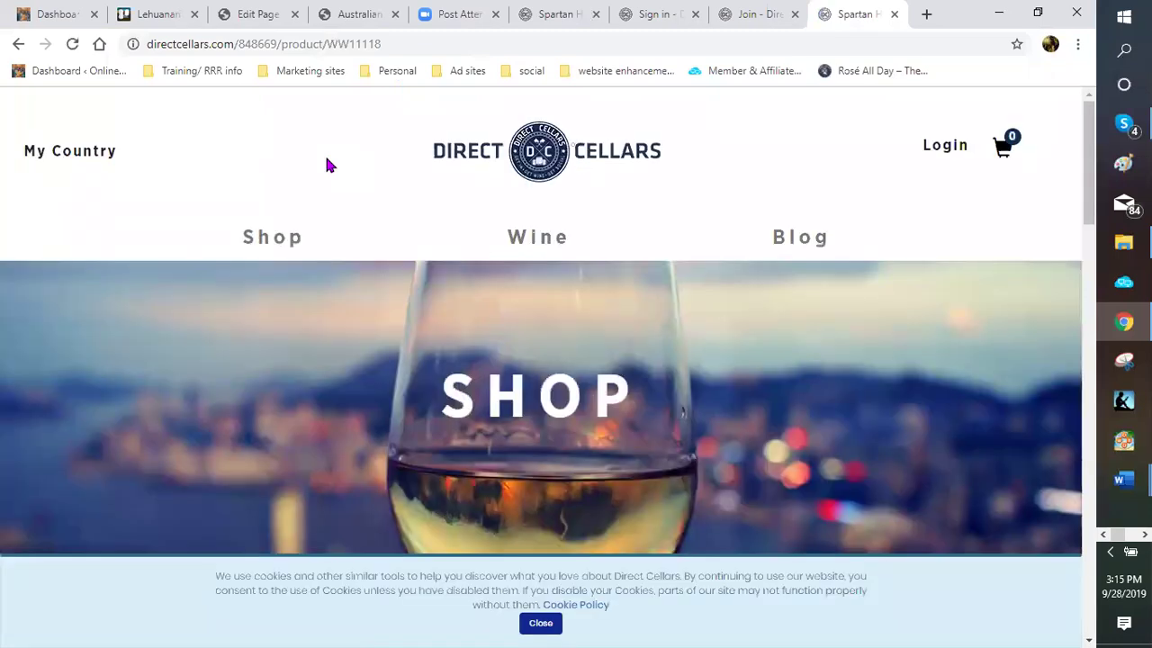
Review the $40.00 Spartan Hills Chardonnay price and description, then select the page address
scroll(326, 171, down, 5)
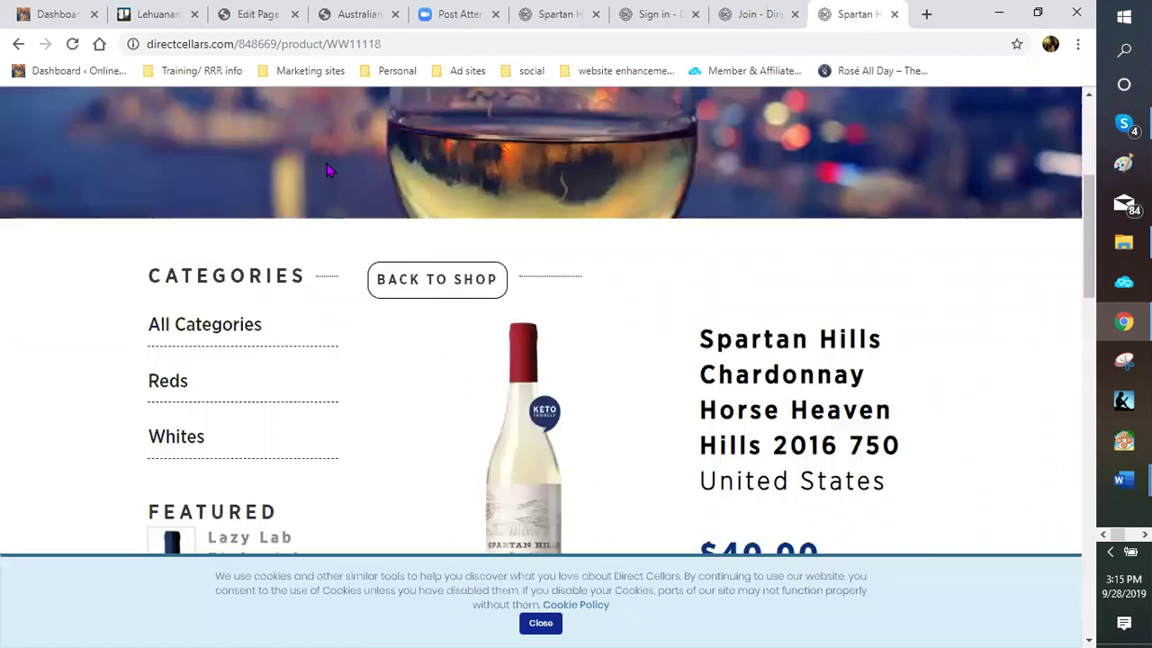
scroll(364, 234, down, 3)
scroll(372, 251, down, 1)
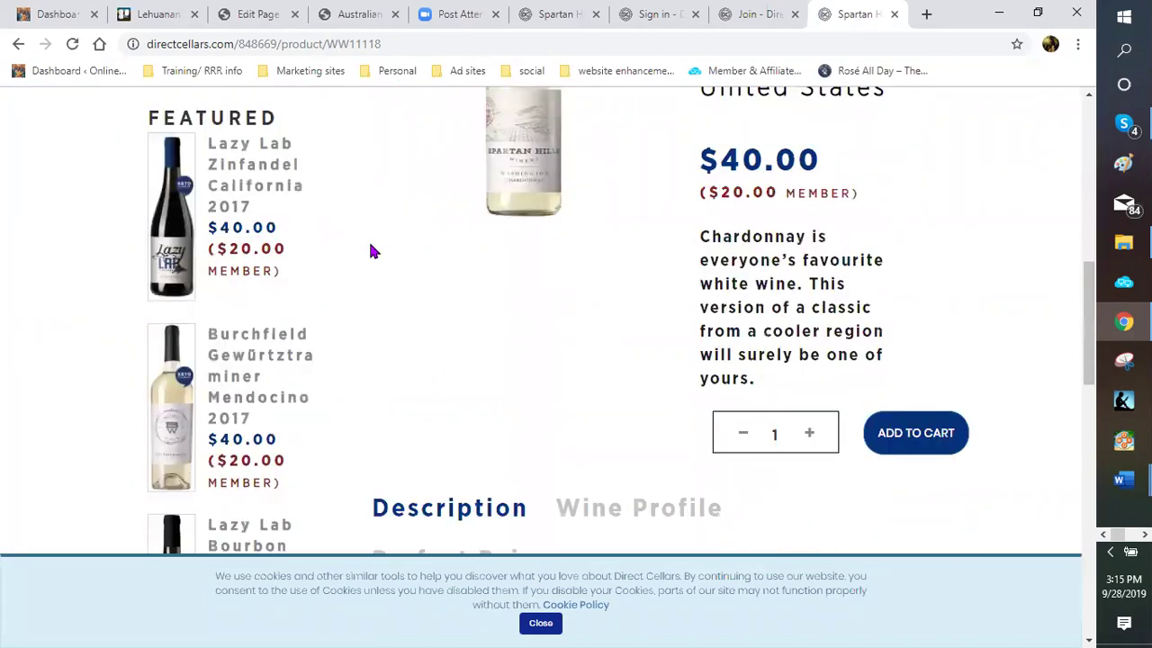
scroll(372, 251, down, 2)
scroll(372, 251, up, 2)
scroll(372, 251, up, 3)
scroll(372, 251, up, 1)
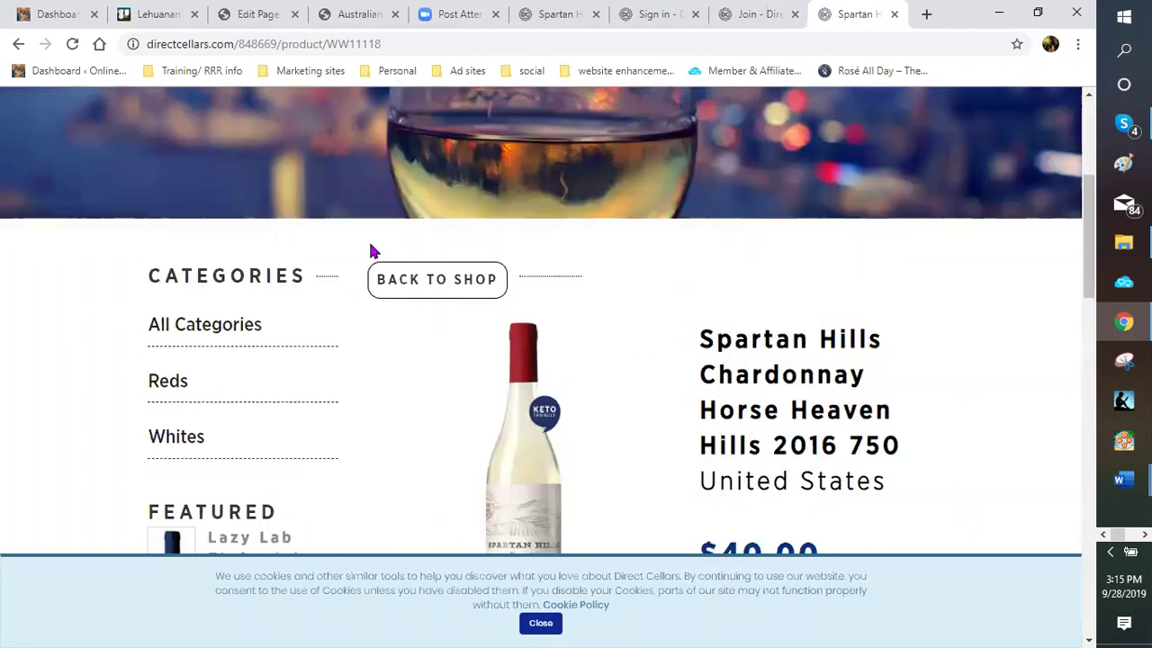
scroll(372, 251, down, 1)
scroll(404, 306, down, 1)
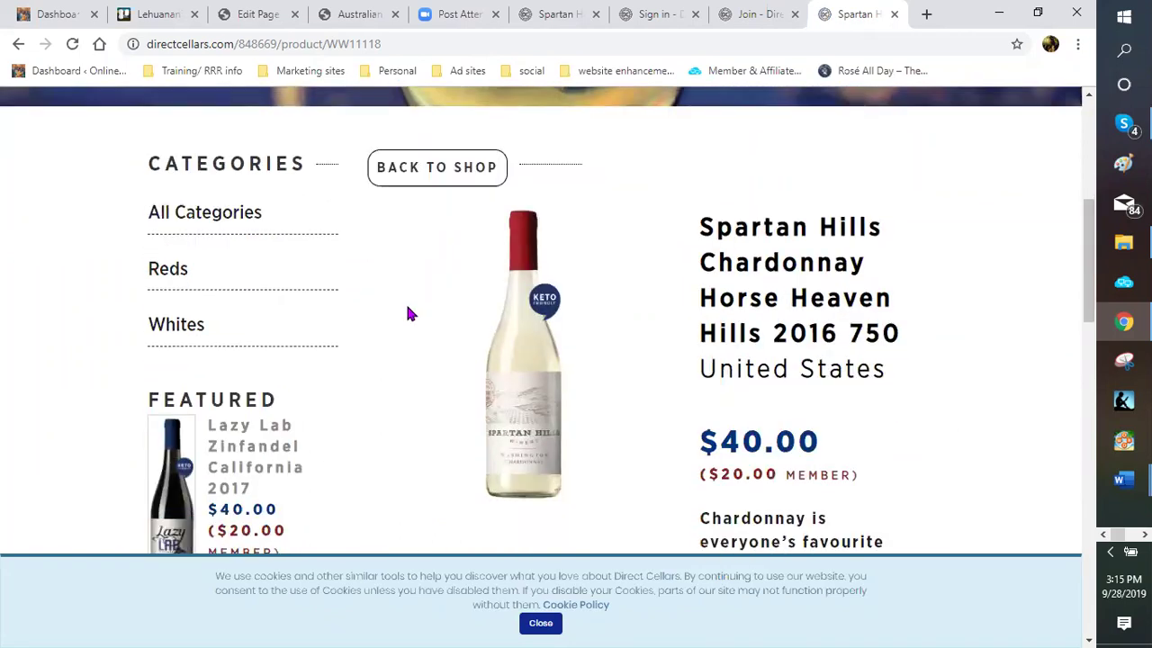
scroll(439, 245, down, 1)
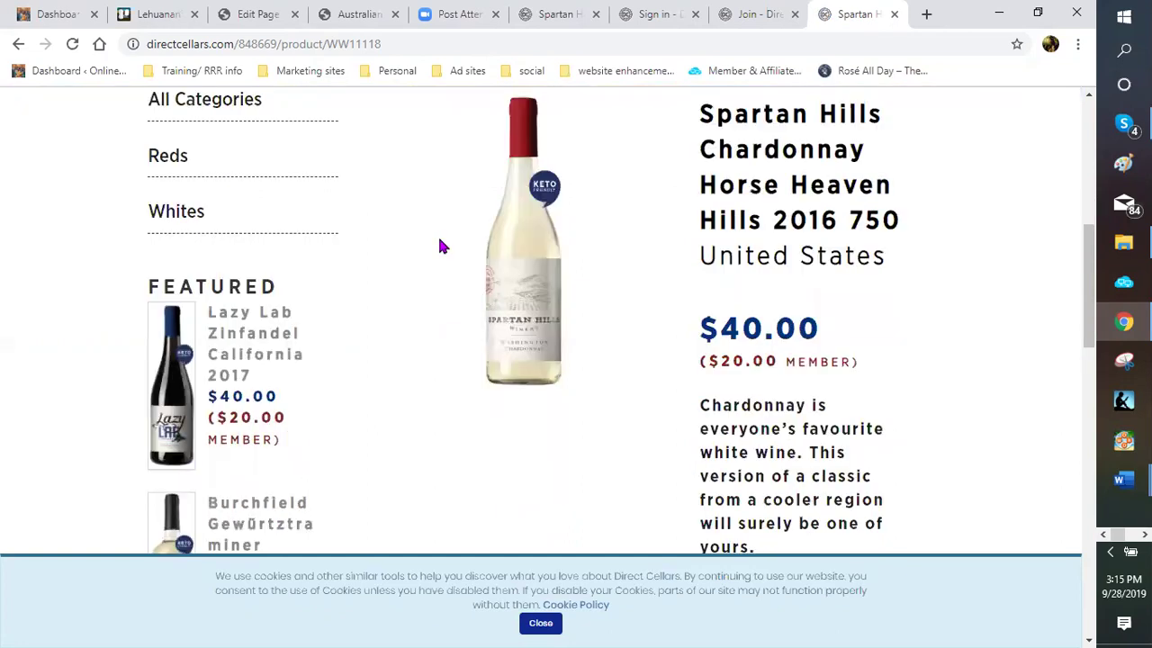
scroll(747, 341, down, 2)
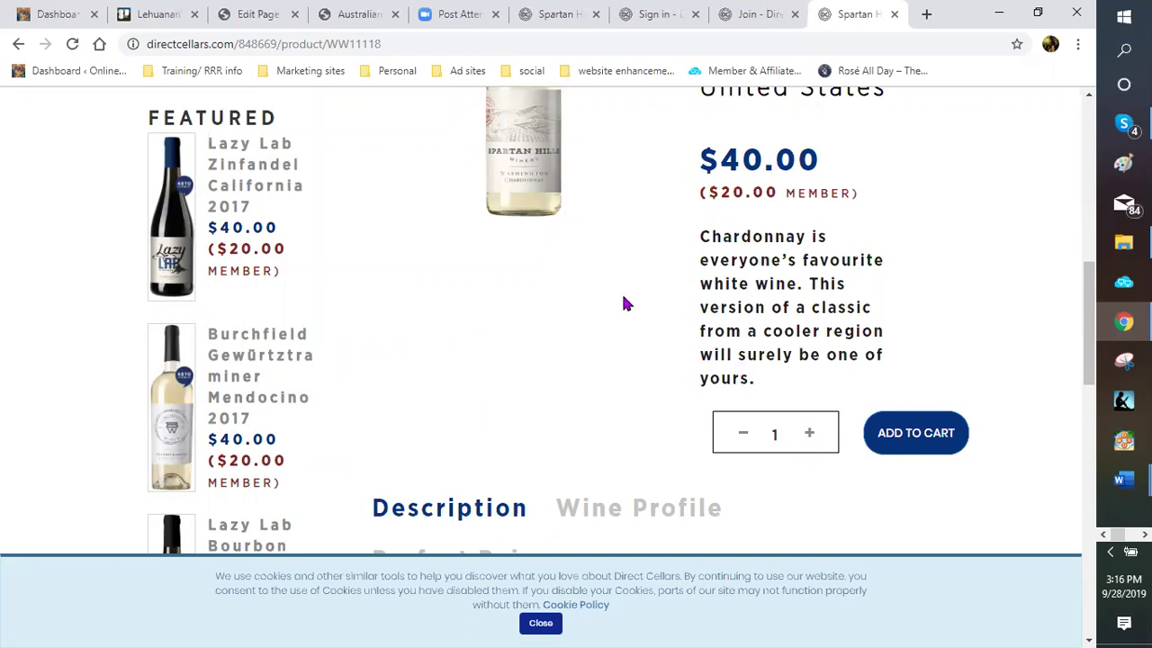
scroll(620, 307, up, 1)
scroll(642, 323, up, 1)
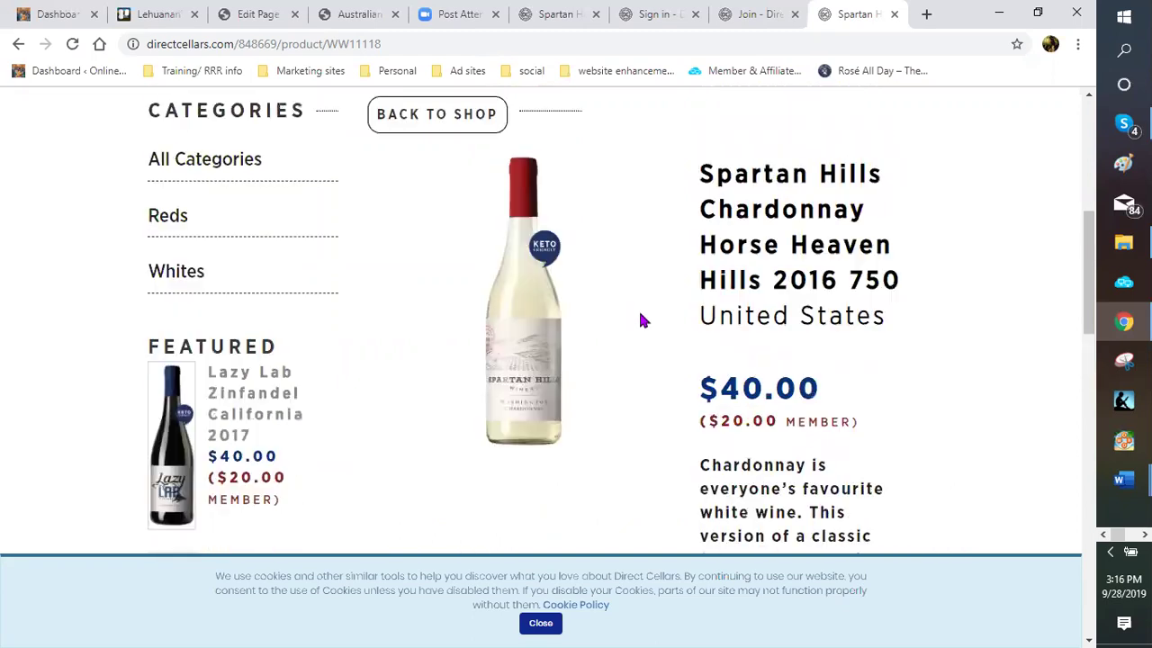
scroll(644, 328, up, 1)
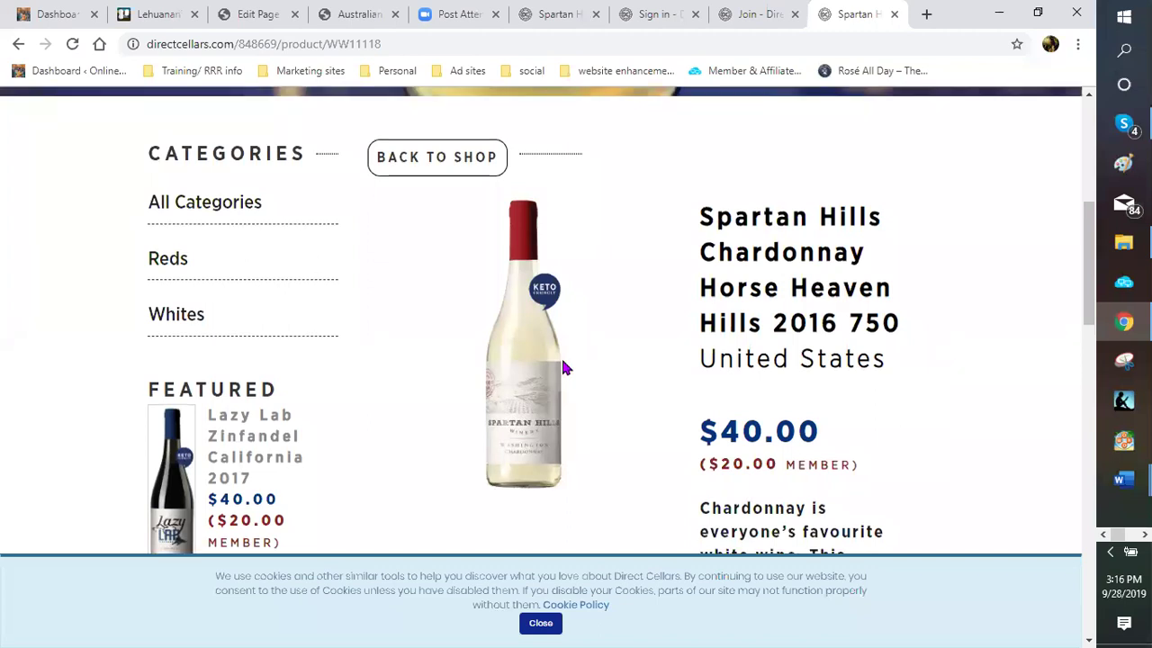
scroll(641, 319, down, 1)
scroll(900, 494, down, 2)
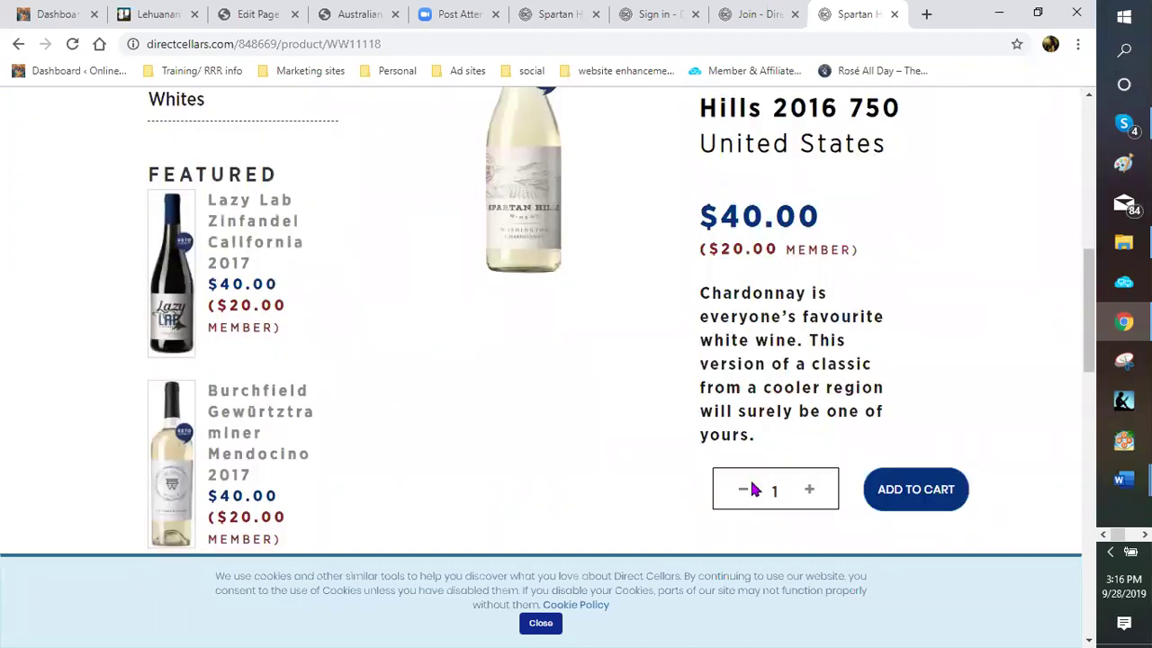
drag(398, 44, 239, 44)
Copy the product address and bring the ad copy document forward in Word
right_click(148, 44)
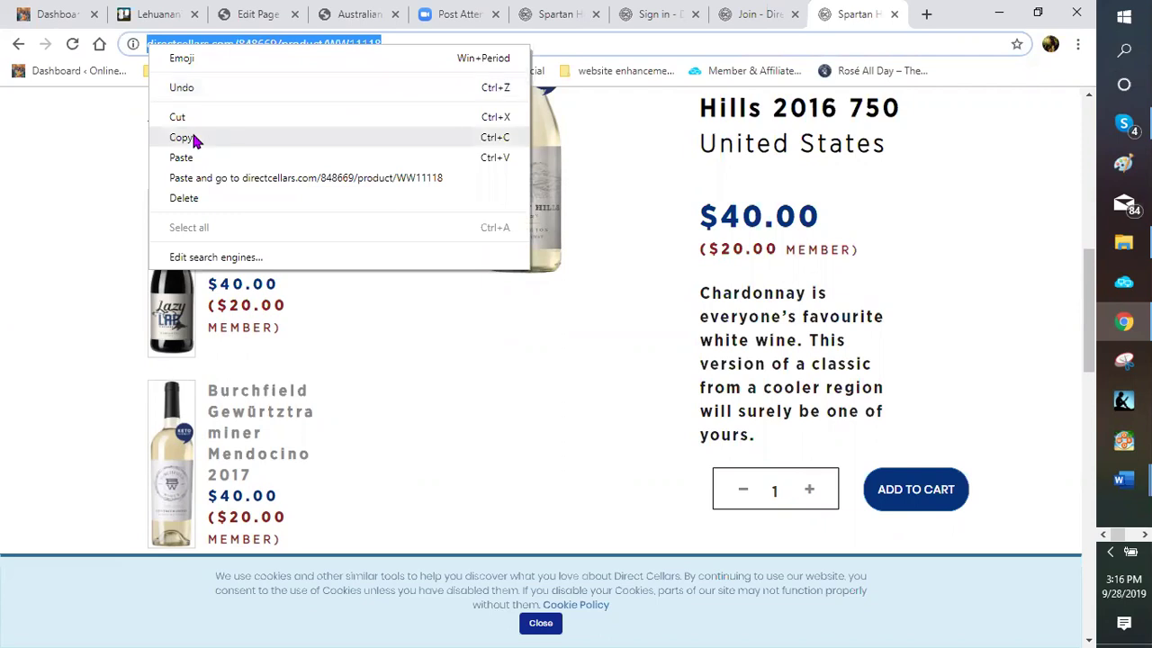
click(195, 140)
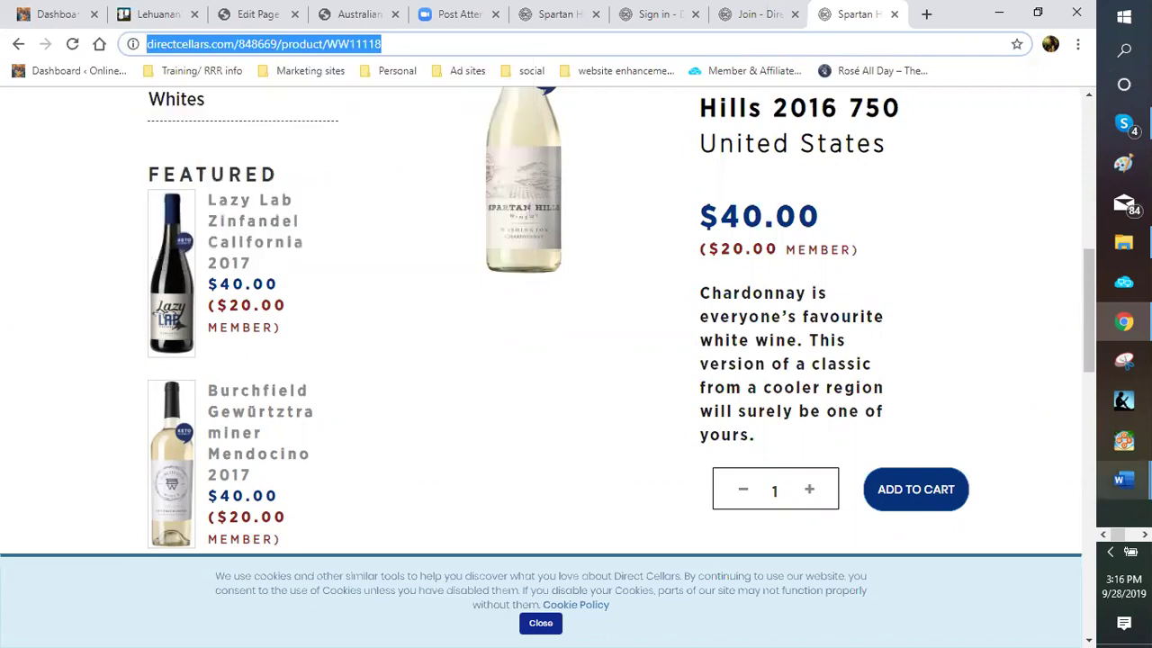
click(1121, 479)
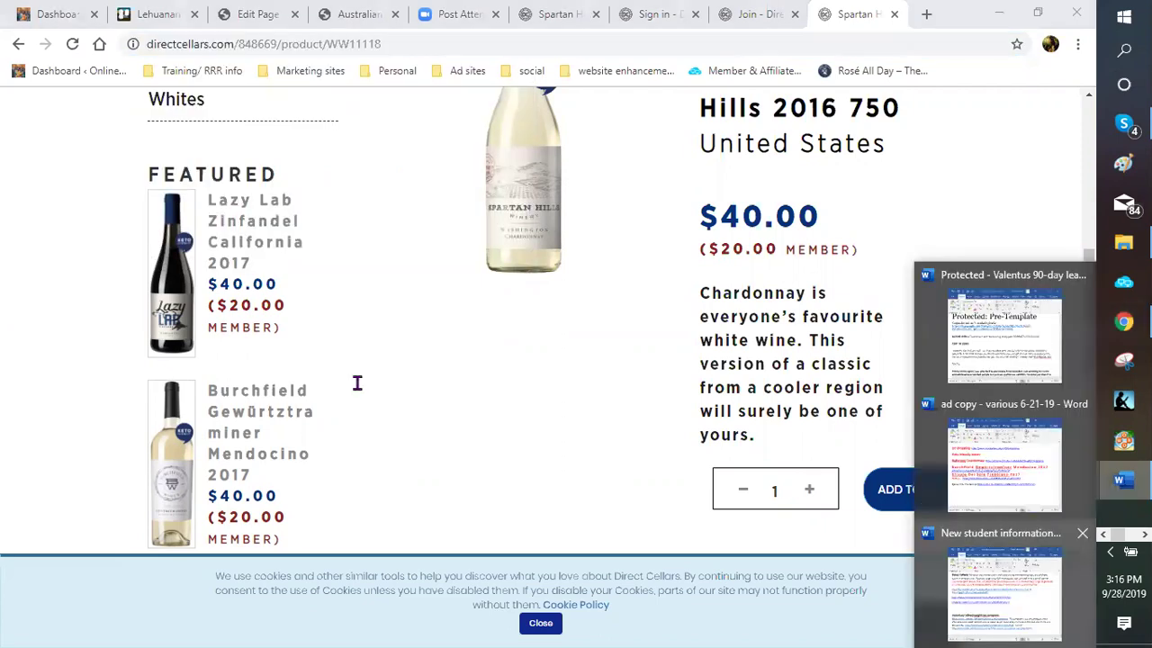
click(1003, 590)
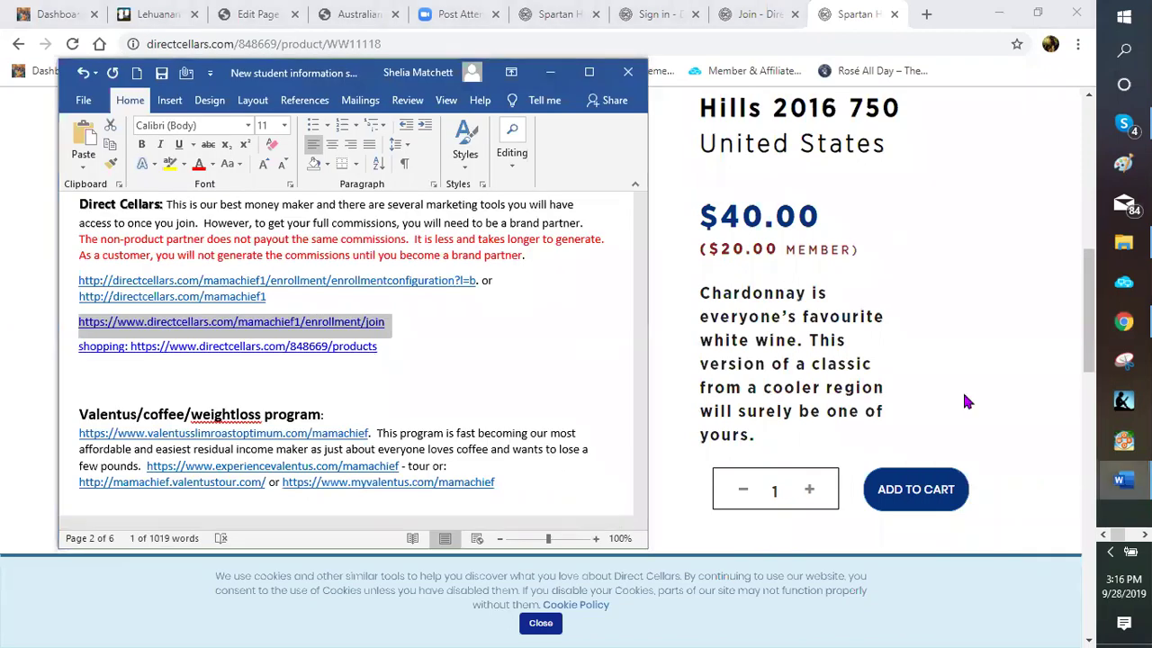
click(1121, 480)
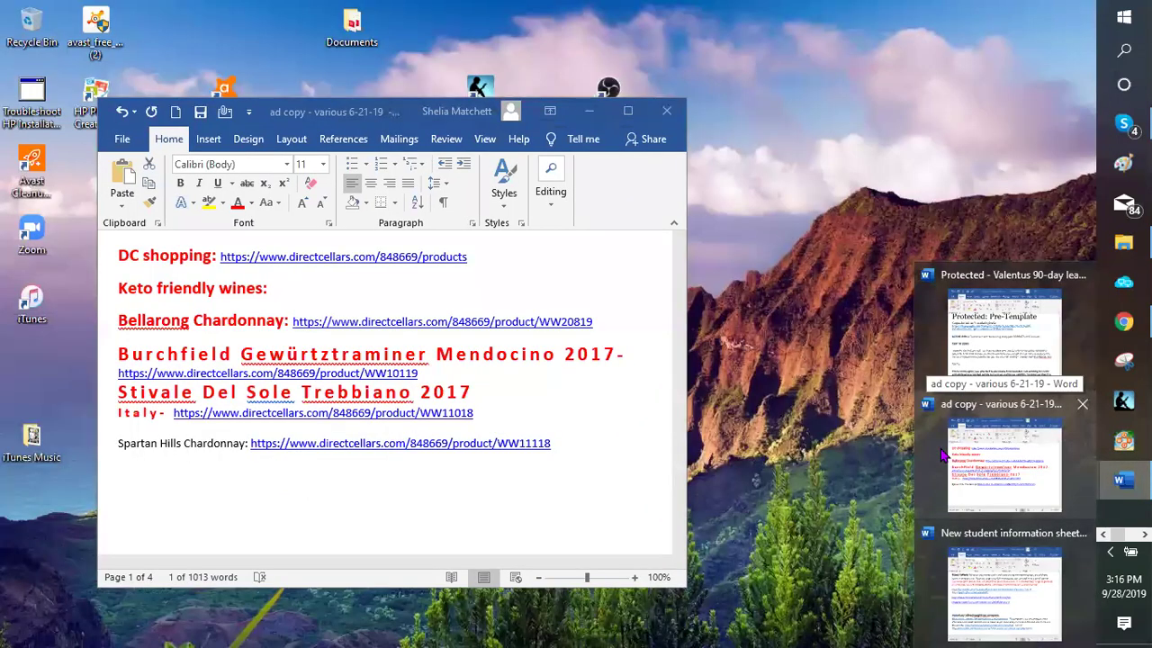
click(947, 455)
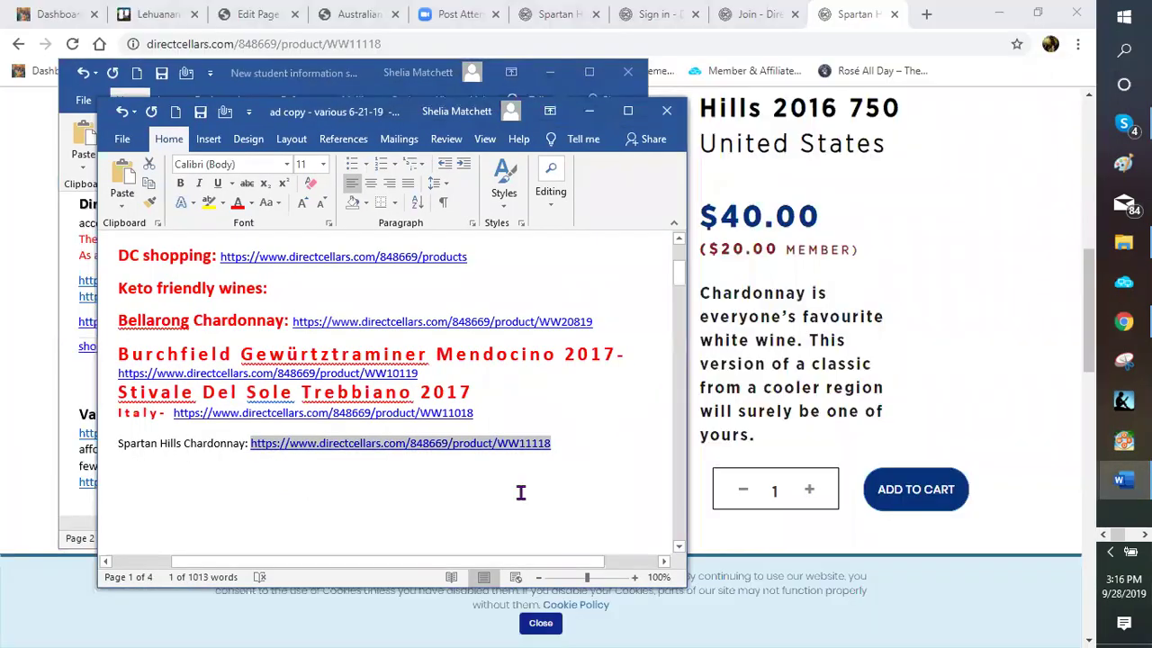
Replace the Spartan Hills link with the copied WW11118 address, keeping source formatting, and save
click(556, 441)
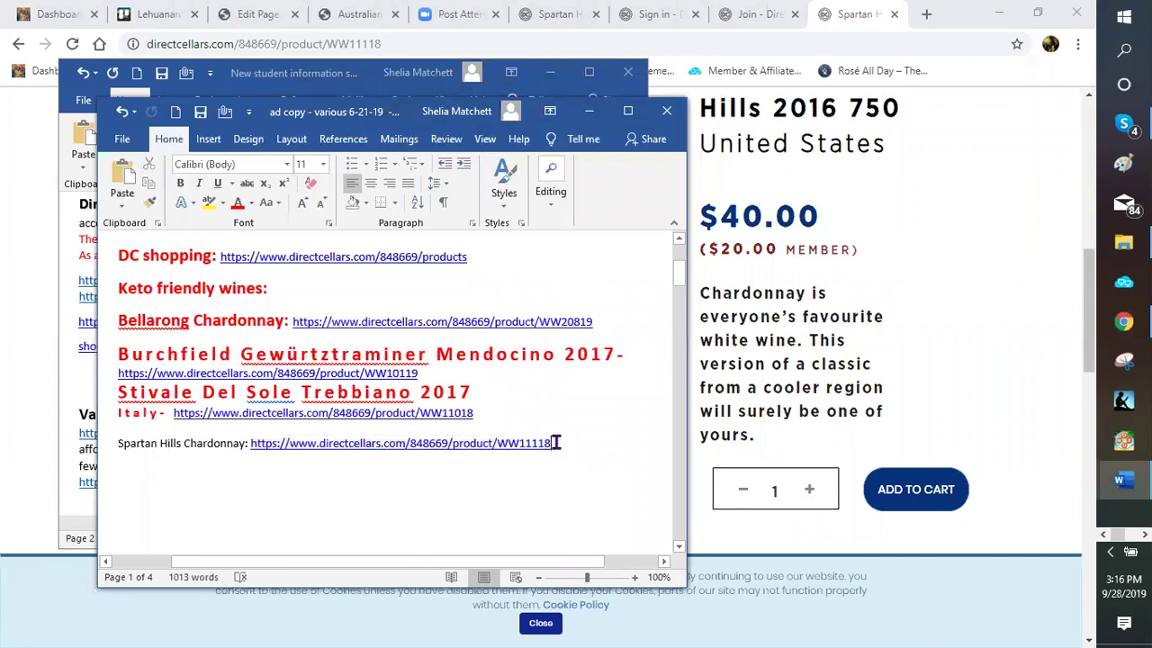
click(252, 443)
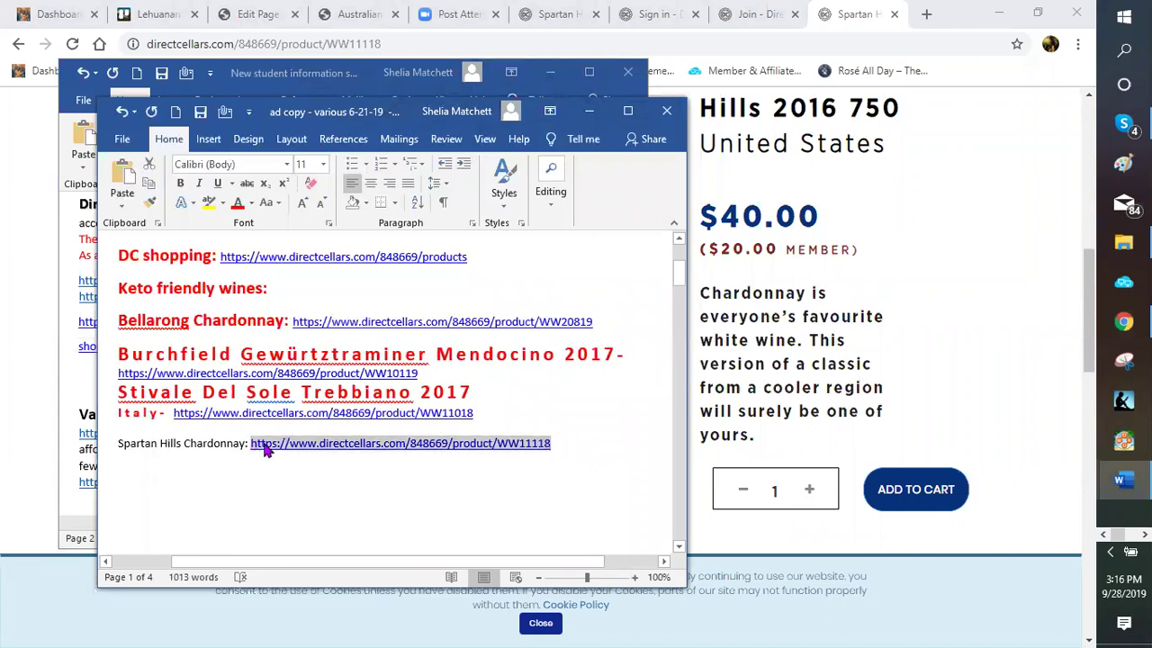
right_click(267, 442)
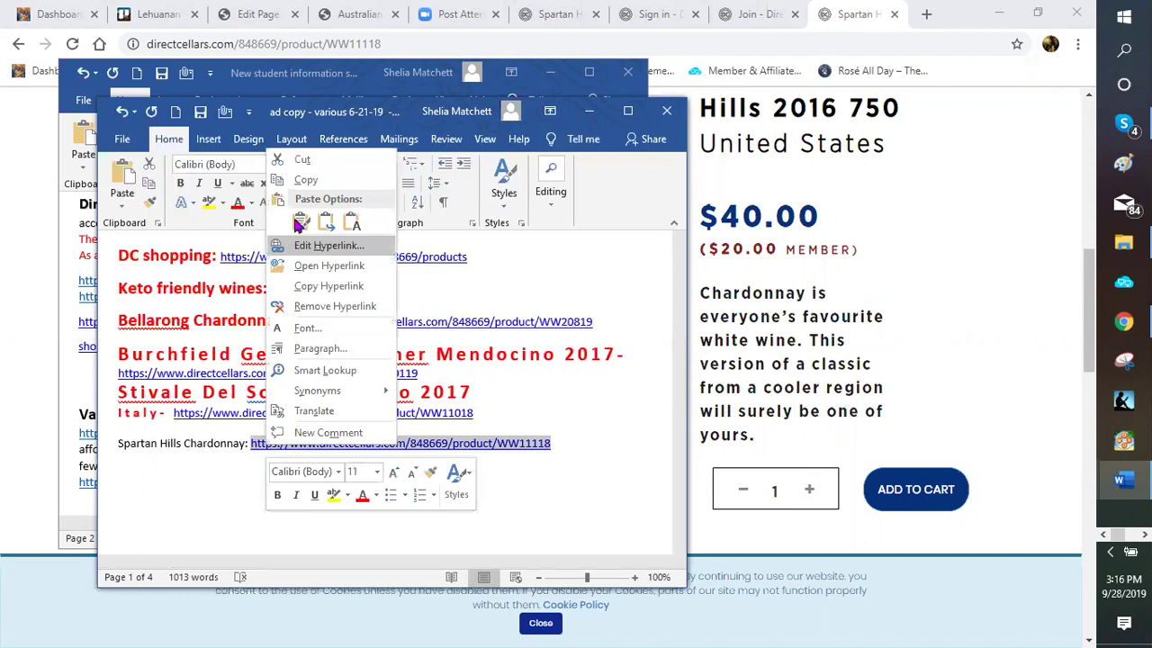
click(300, 224)
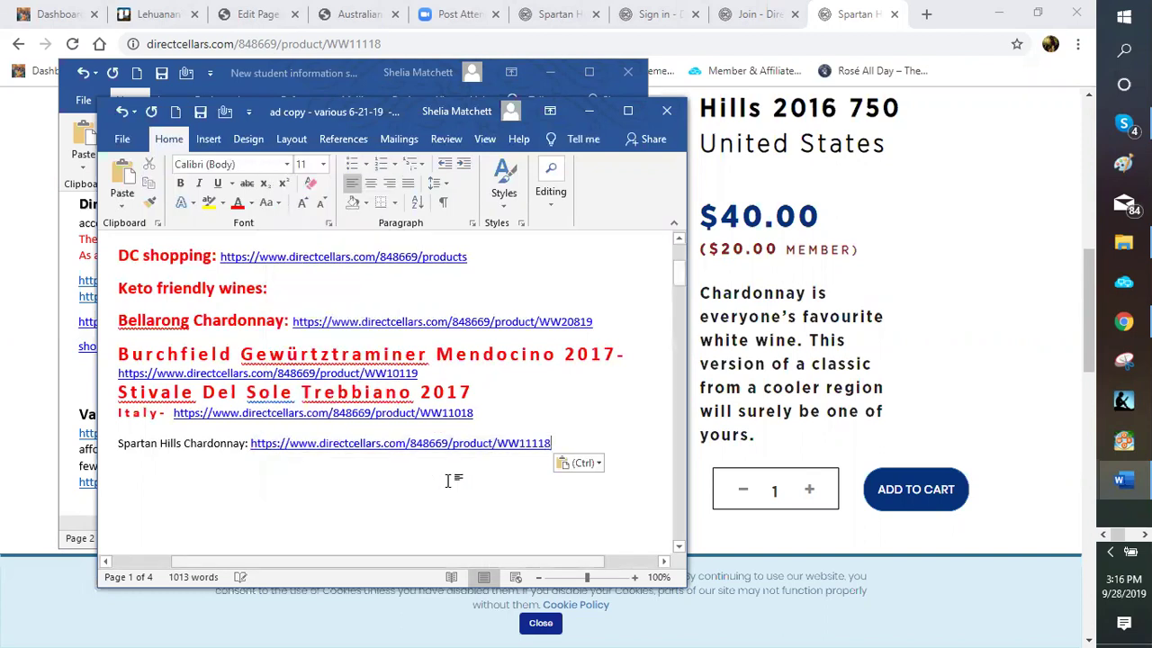
key(Return)
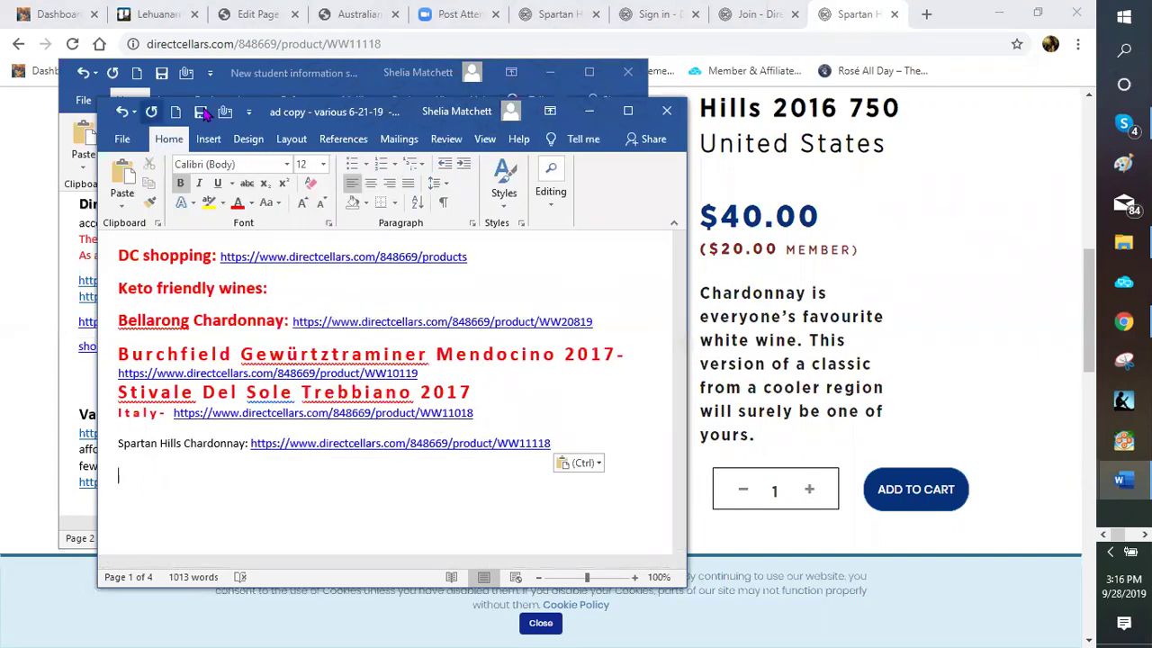
click(201, 112)
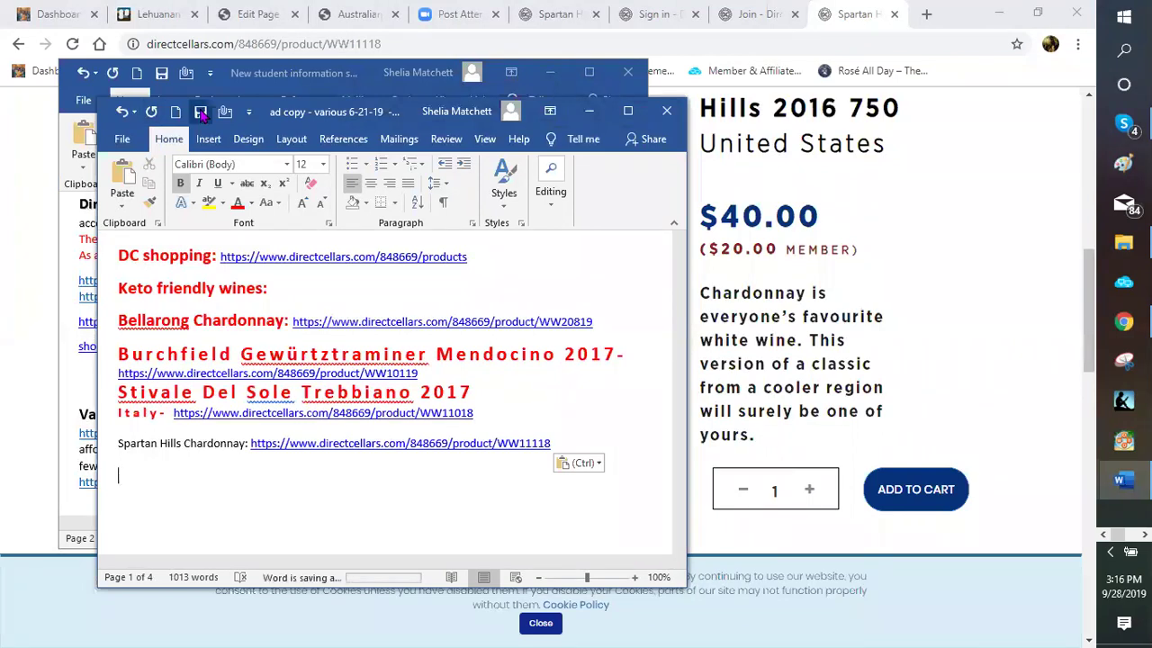
click(592, 115)
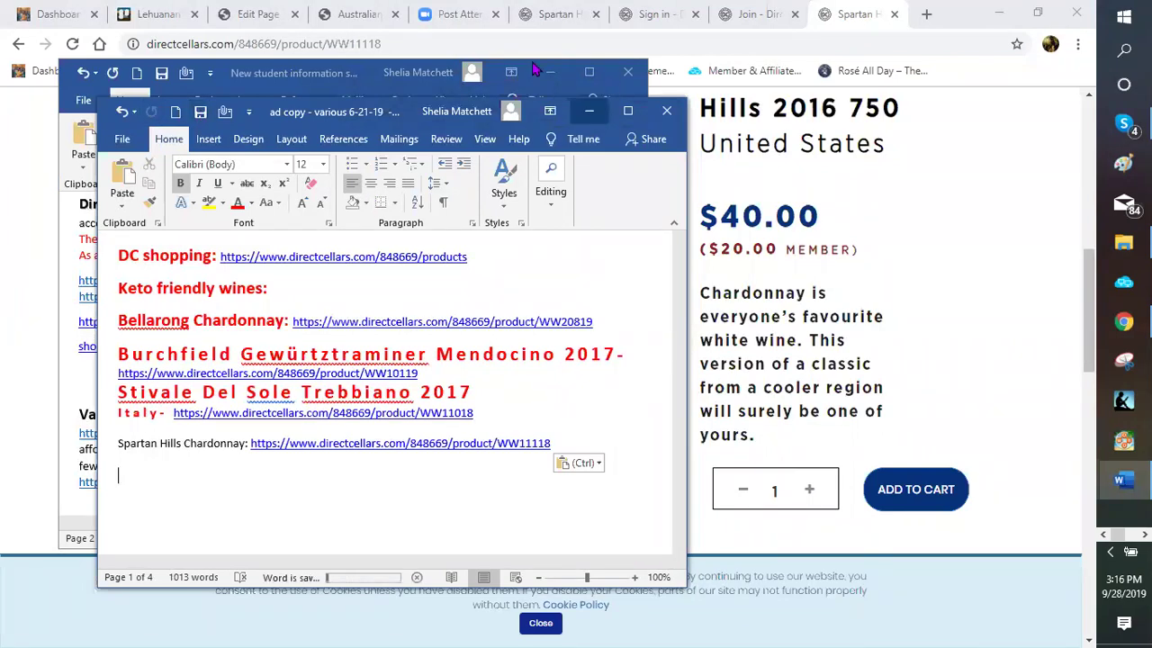
Close the duplicate Spartan Hills tab and the Join - Direct Cellars tab
click(550, 72)
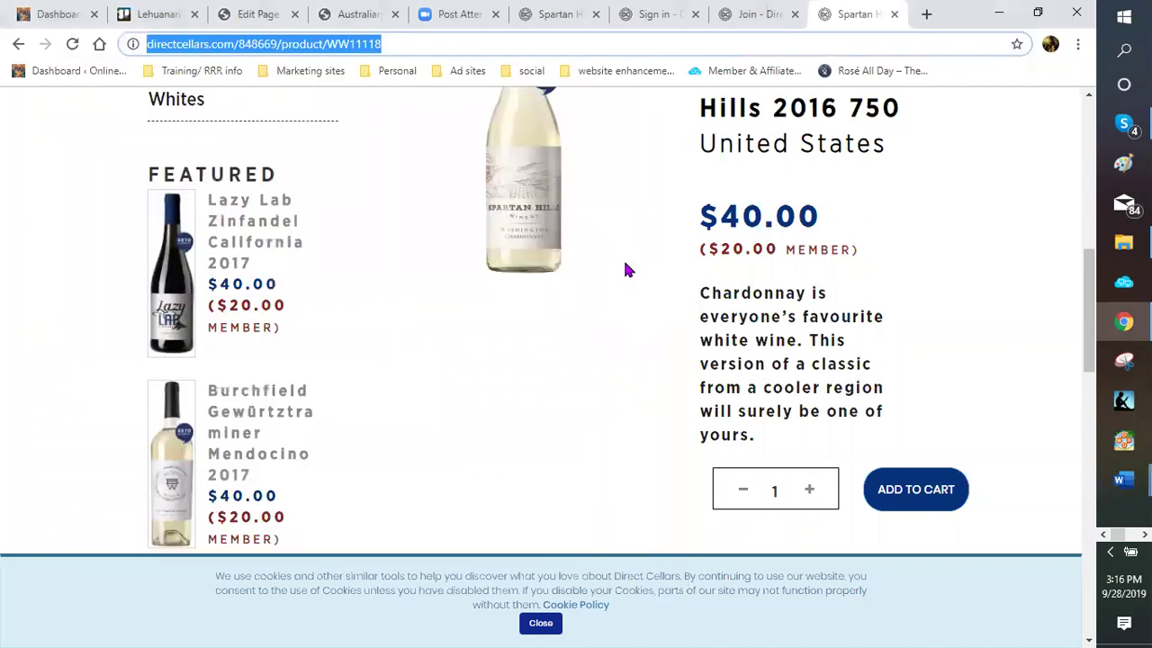
scroll(624, 265, up, 3)
scroll(599, 398, up, 2)
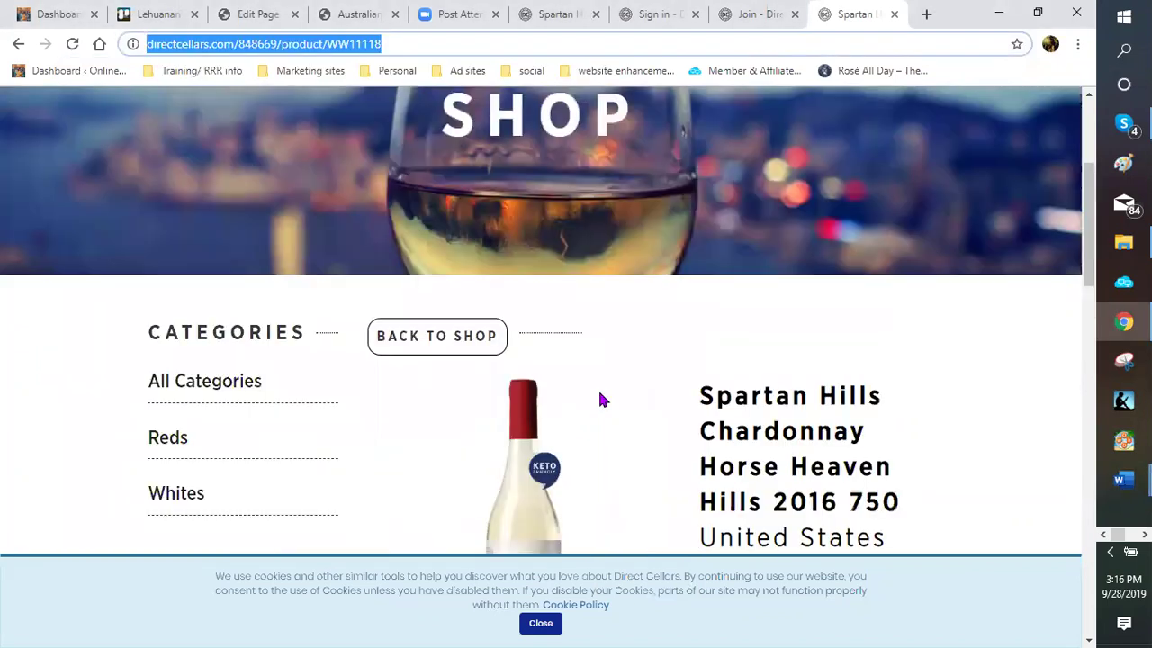
scroll(580, 409, down, 1)
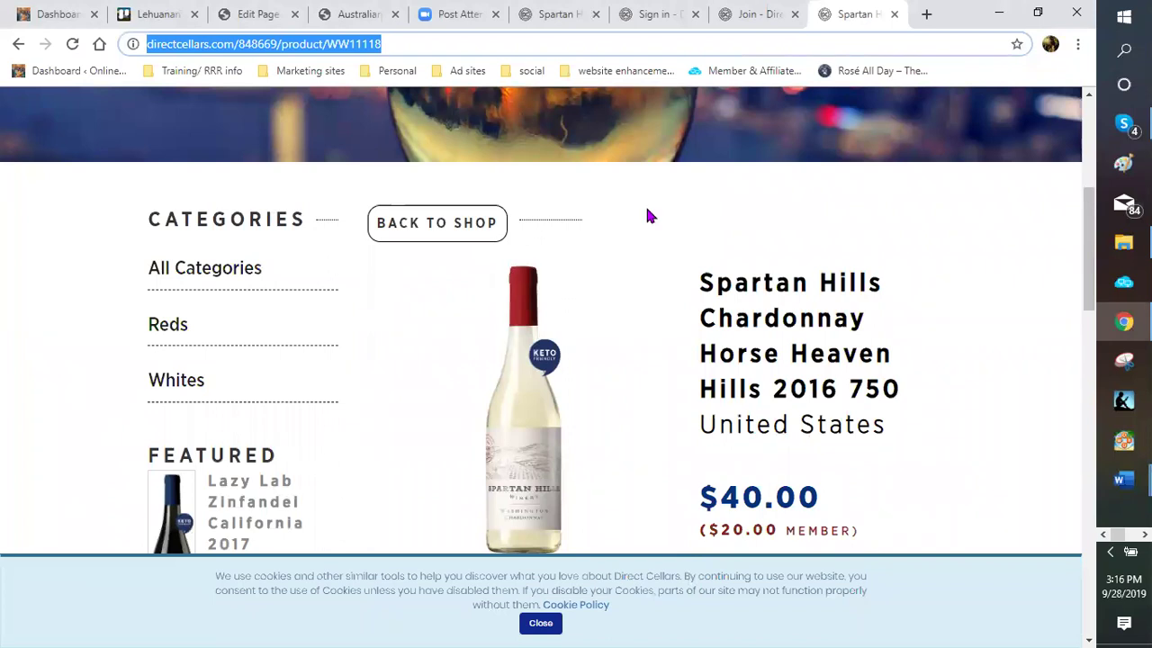
click(896, 14)
click(895, 15)
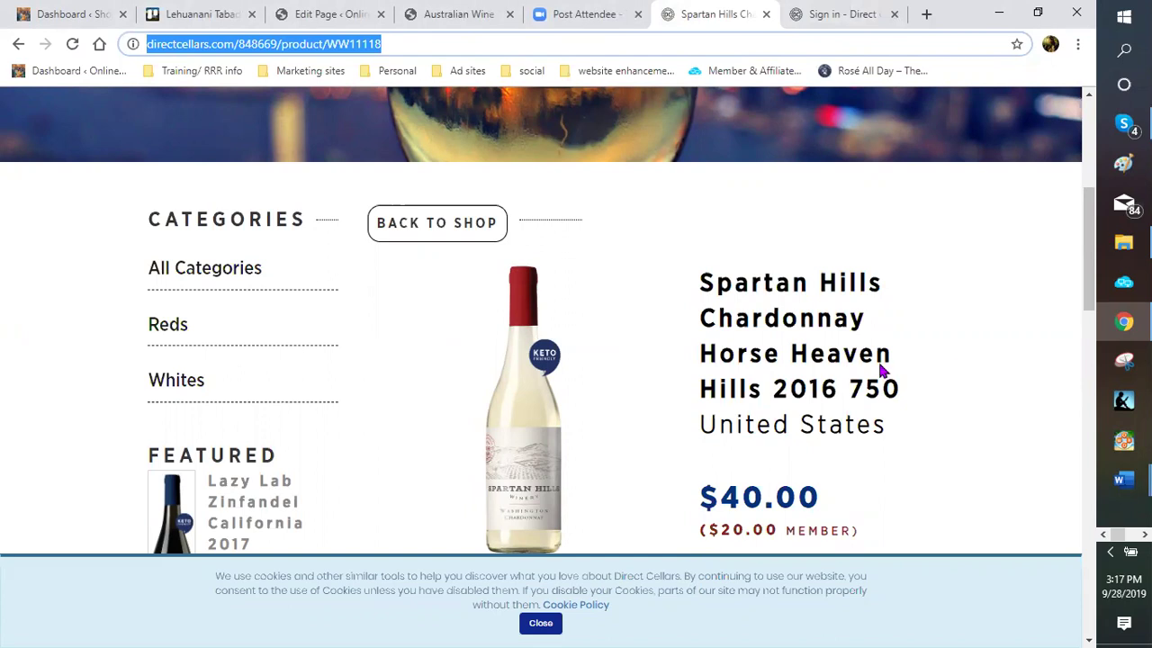
Close the Direct Cellars sign-in tab and the Spartan Hills product tab
scroll(580, 369, down, 2)
scroll(144, 265, down, 1)
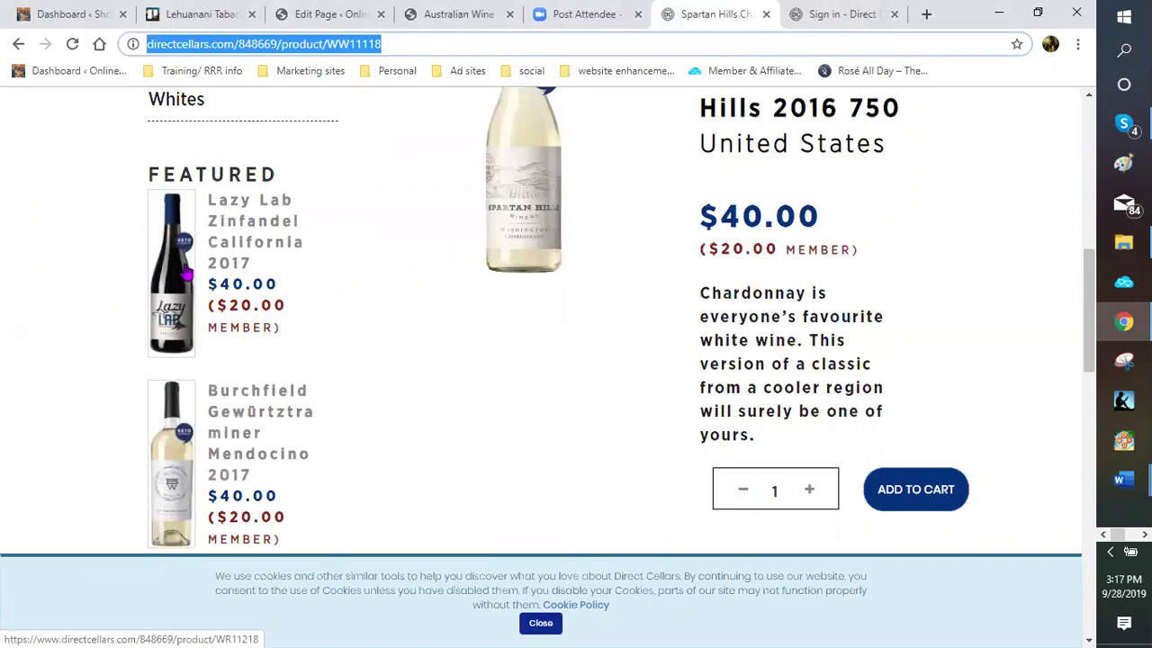
scroll(190, 282, down, 3)
scroll(133, 300, down, 1)
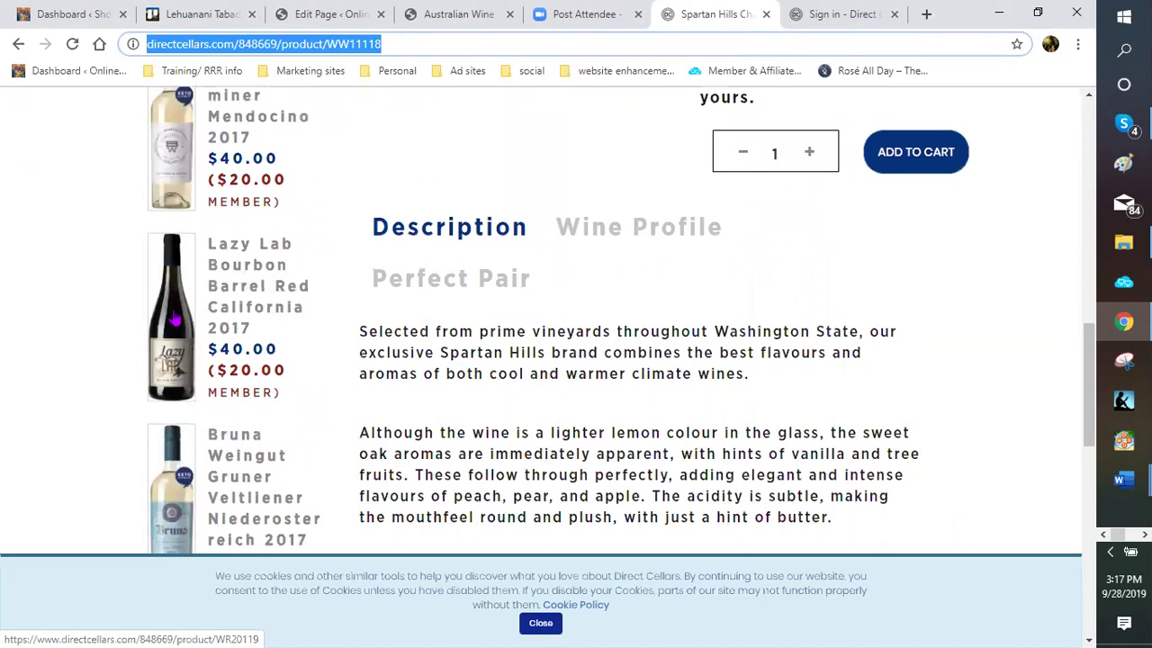
scroll(179, 301, down, 1)
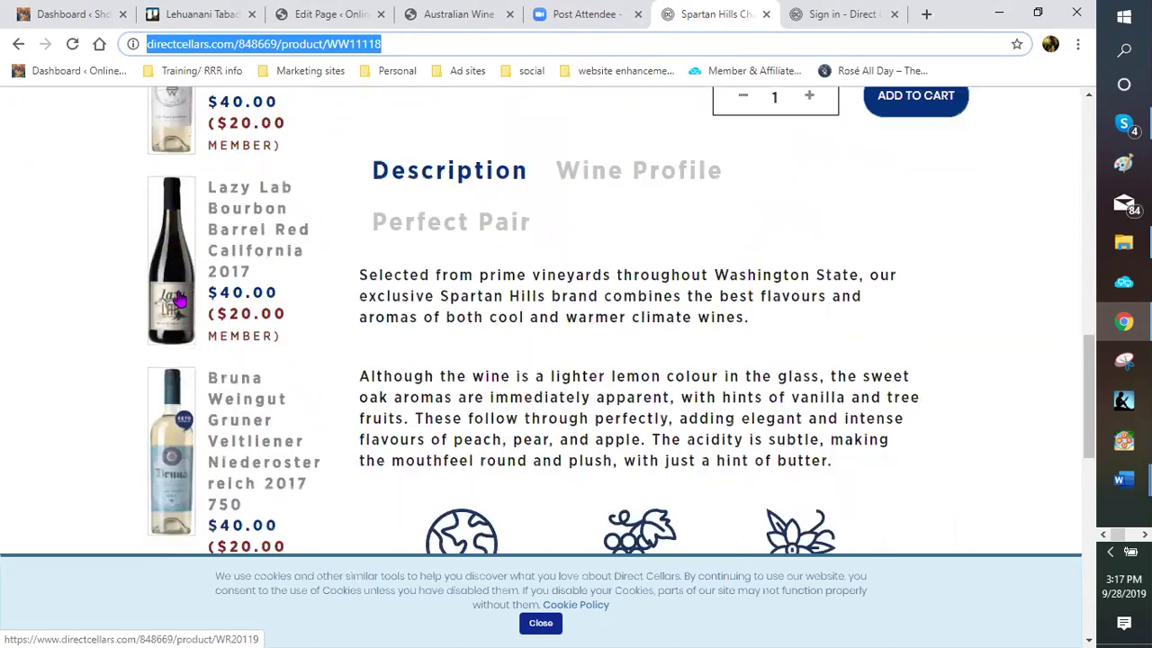
scroll(179, 301, down, 3)
scroll(184, 310, down, 3)
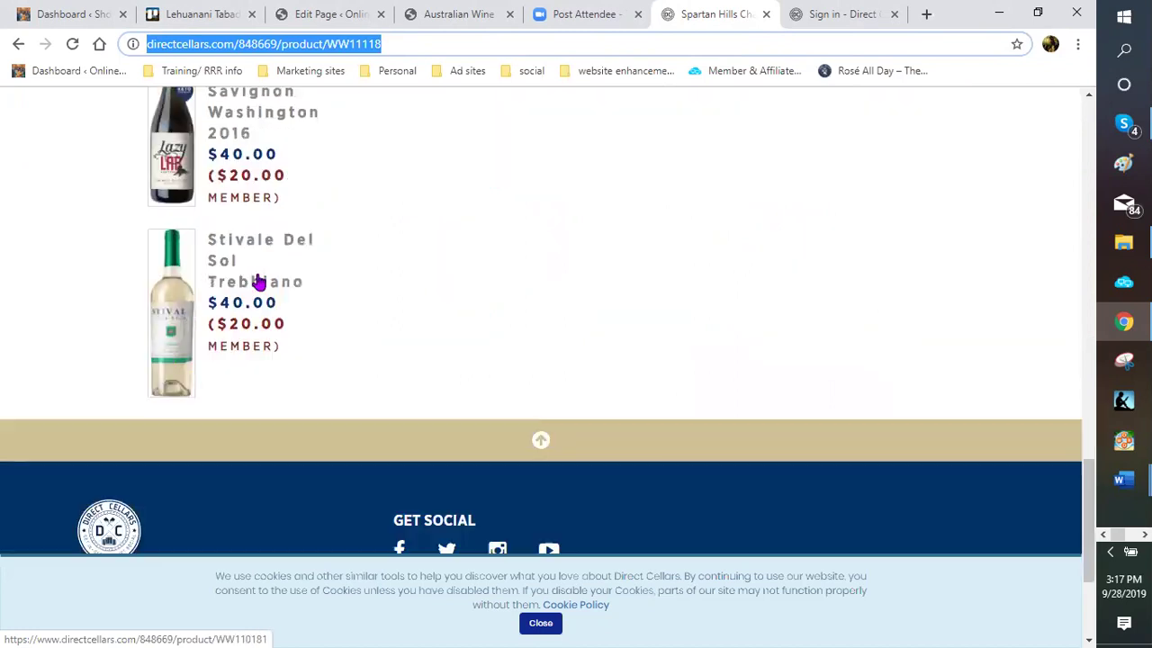
scroll(401, 316, up, 2)
scroll(429, 306, up, 5)
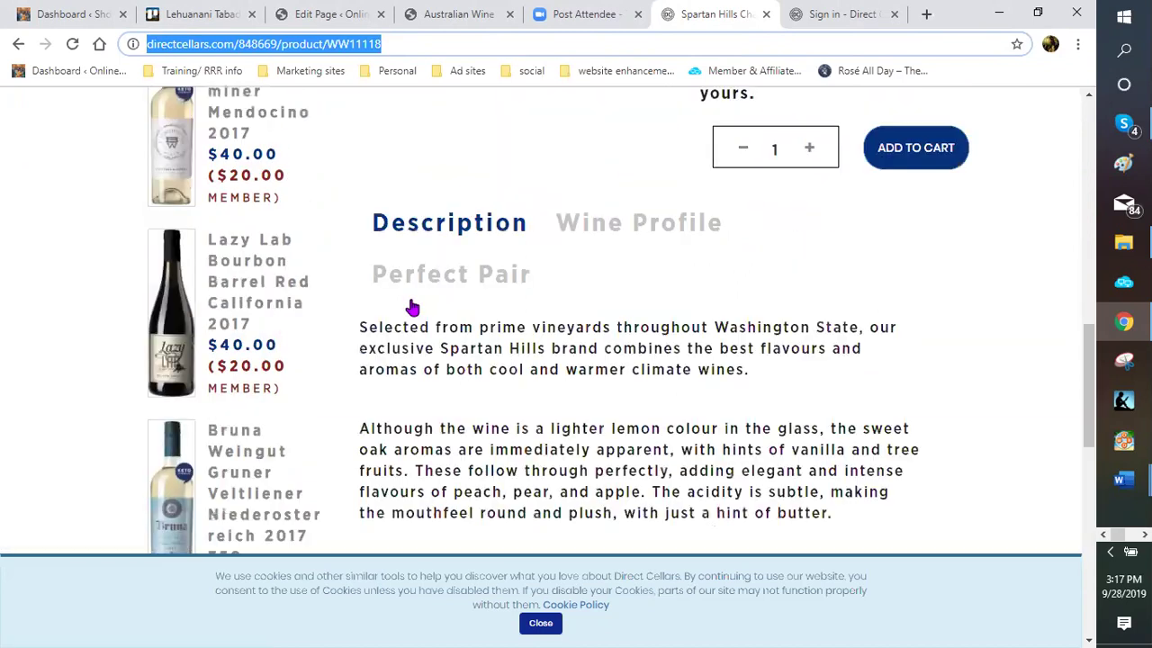
scroll(244, 333, up, 3)
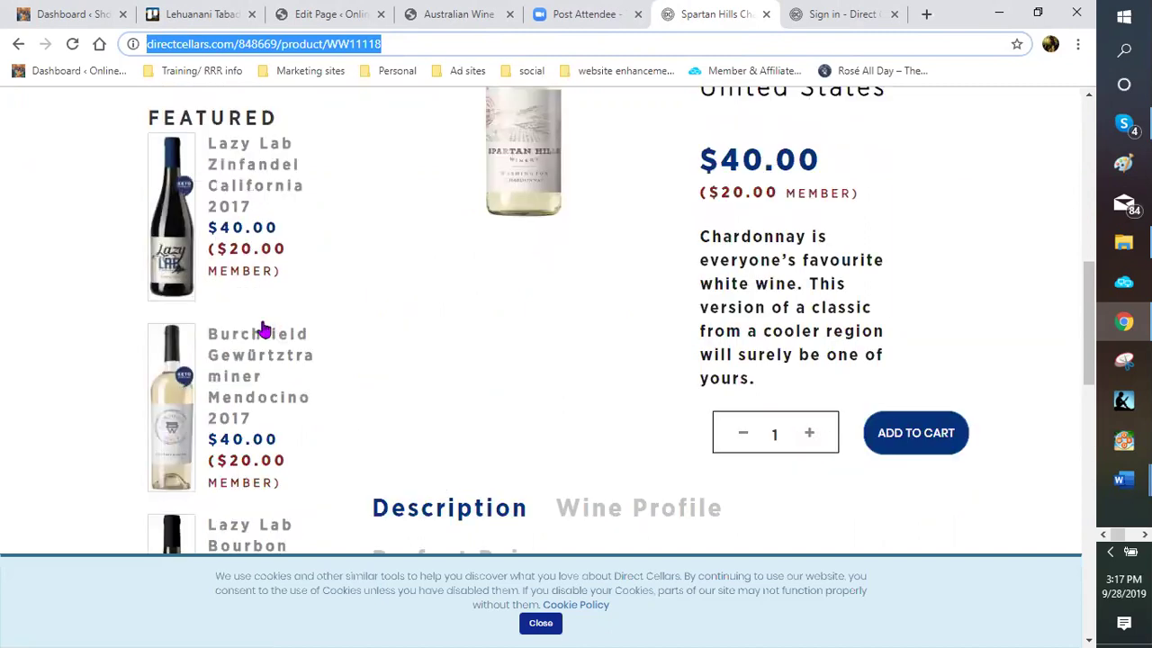
scroll(263, 330, up, 2)
scroll(527, 352, up, 2)
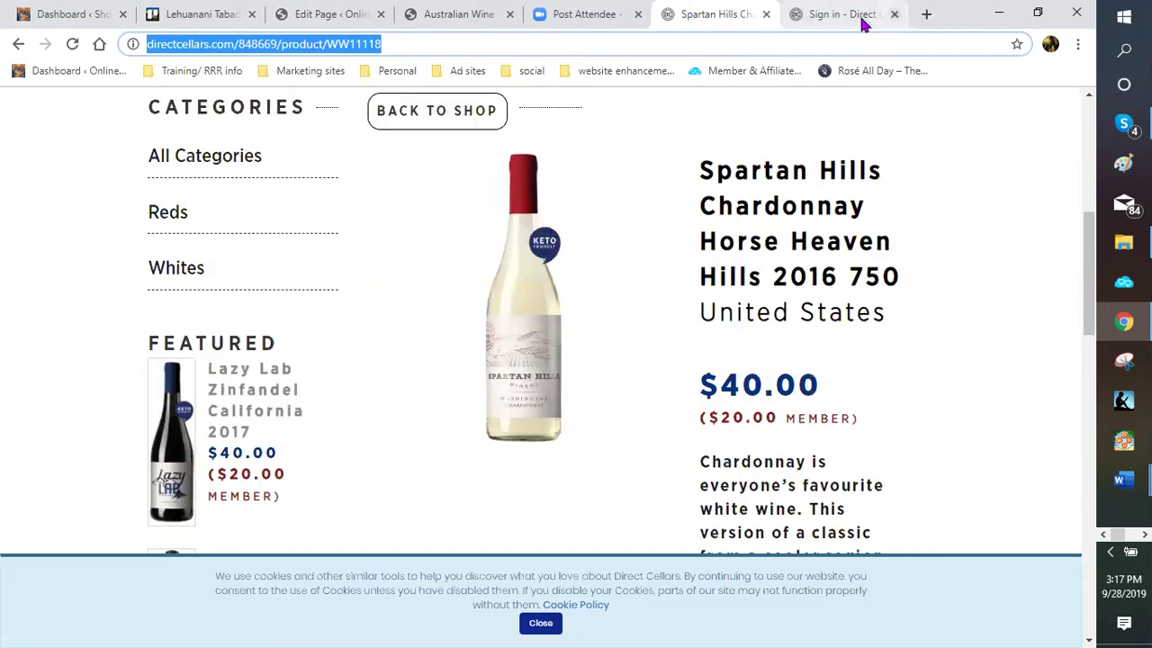
click(893, 14)
key(ctrl+w)
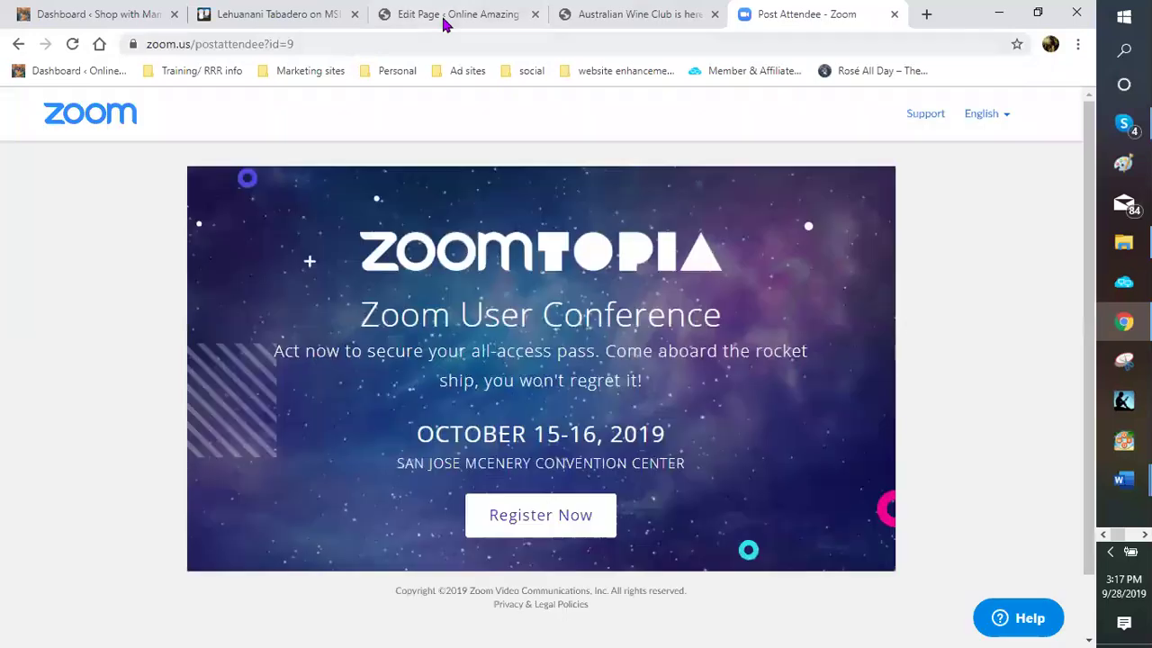
Save the Online Amazing Offers wine club page in the WordPress editor with Ctrl+S
click(447, 15)
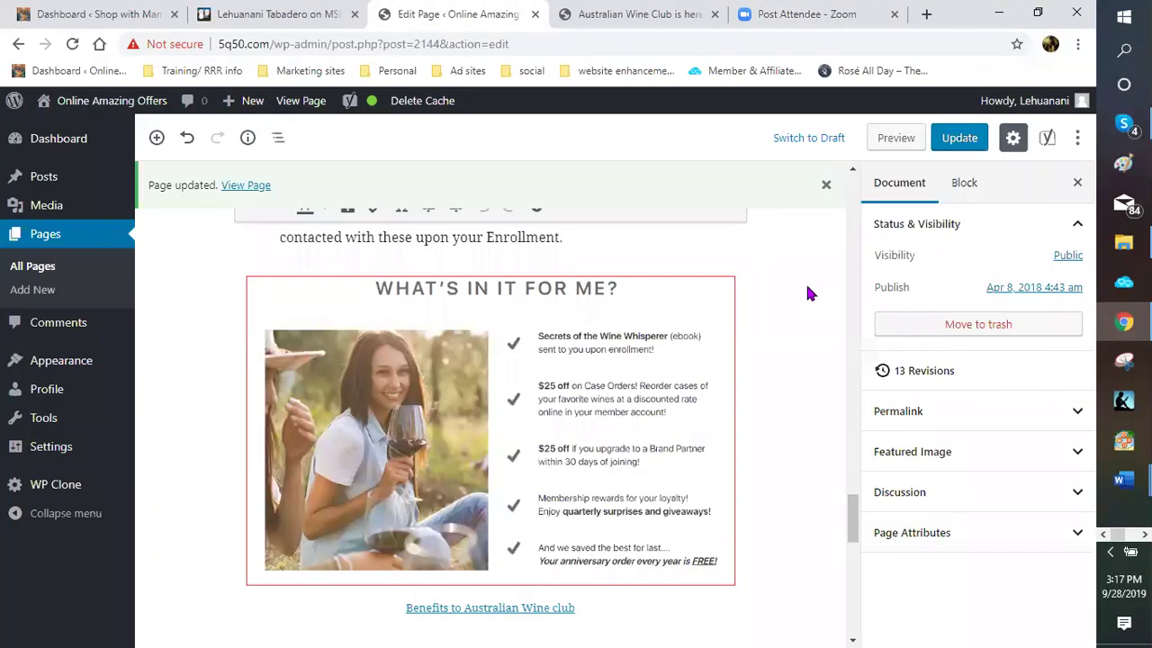
key(ctrl+s)
scroll(767, 342, down, 1)
scroll(775, 338, up, 1)
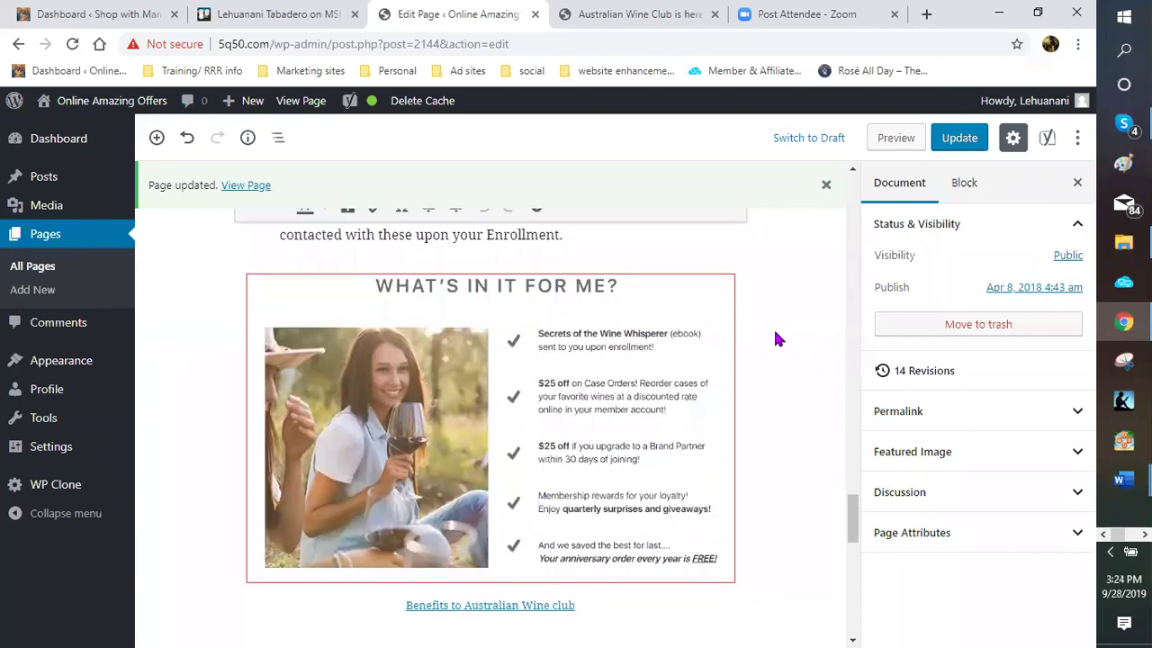
scroll(779, 338, up, 1)
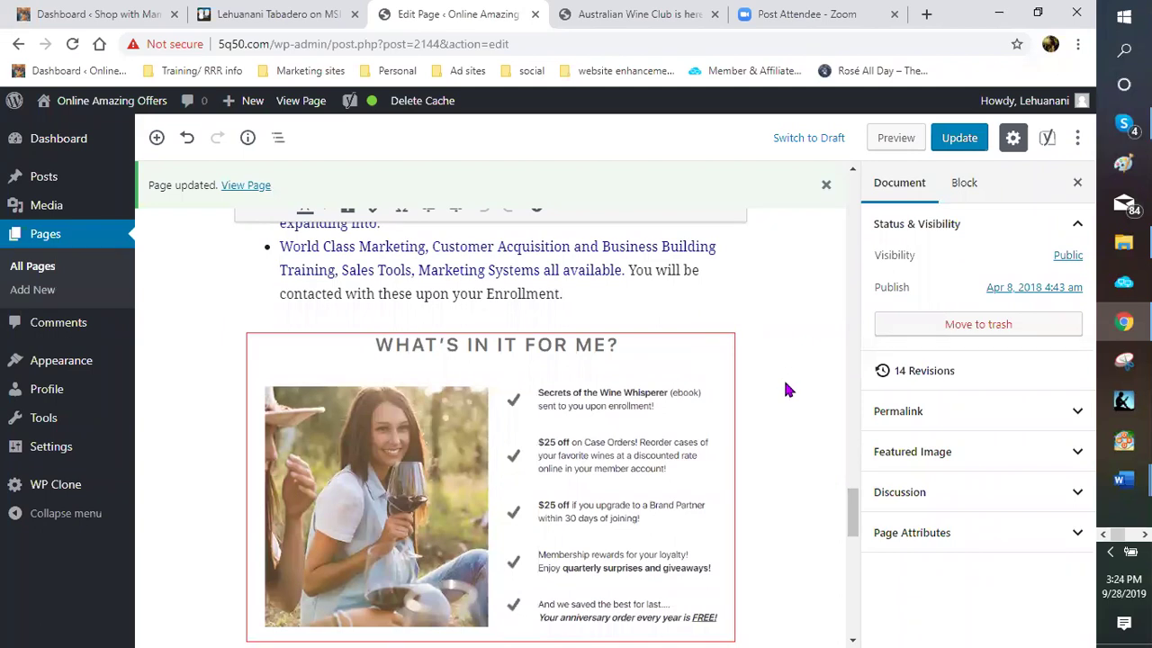
scroll(786, 388, down, 1)
scroll(786, 389, down, 1)
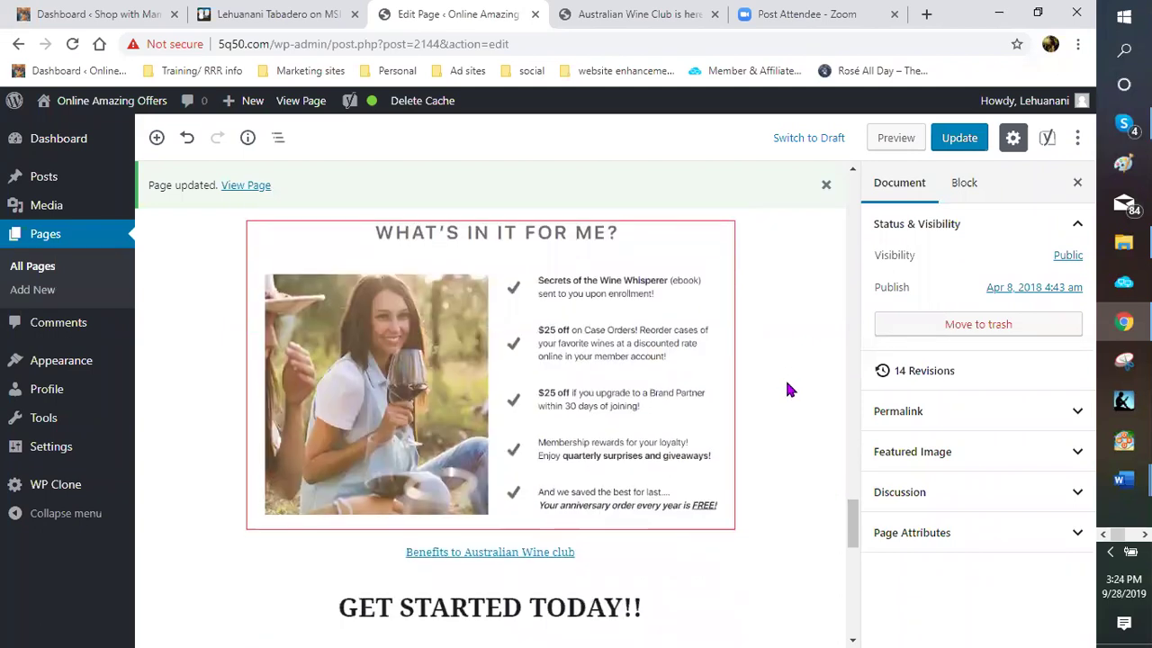
scroll(787, 389, down, 2)
scroll(786, 386, down, 1)
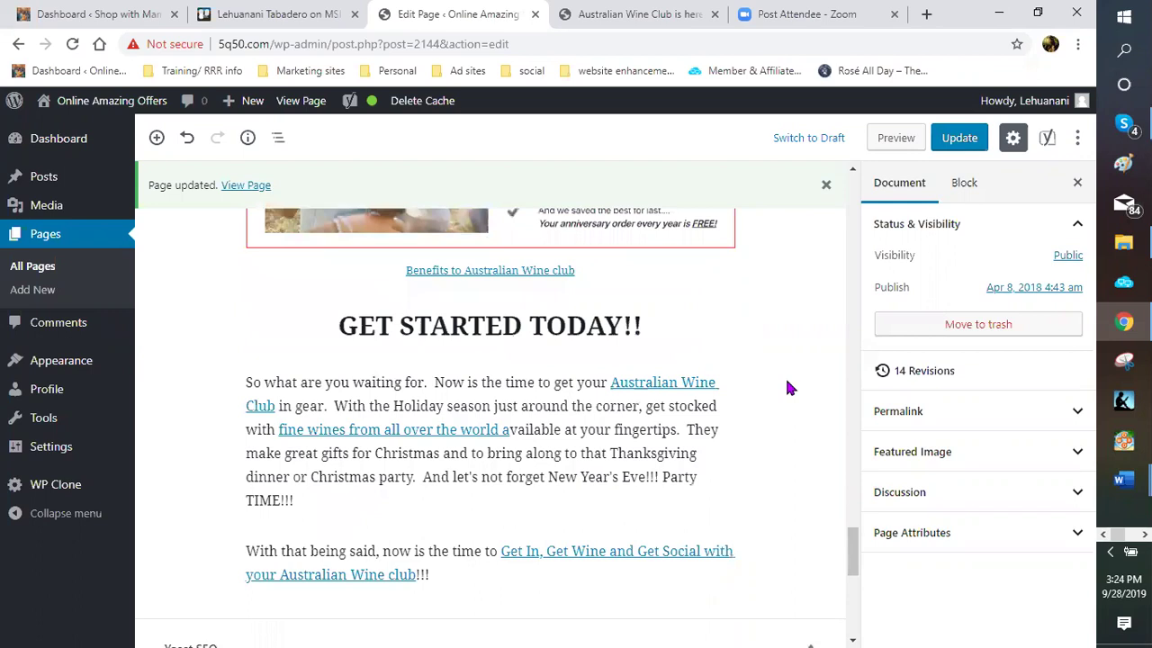
scroll(786, 387, up, 1)
scroll(823, 224, up, 1)
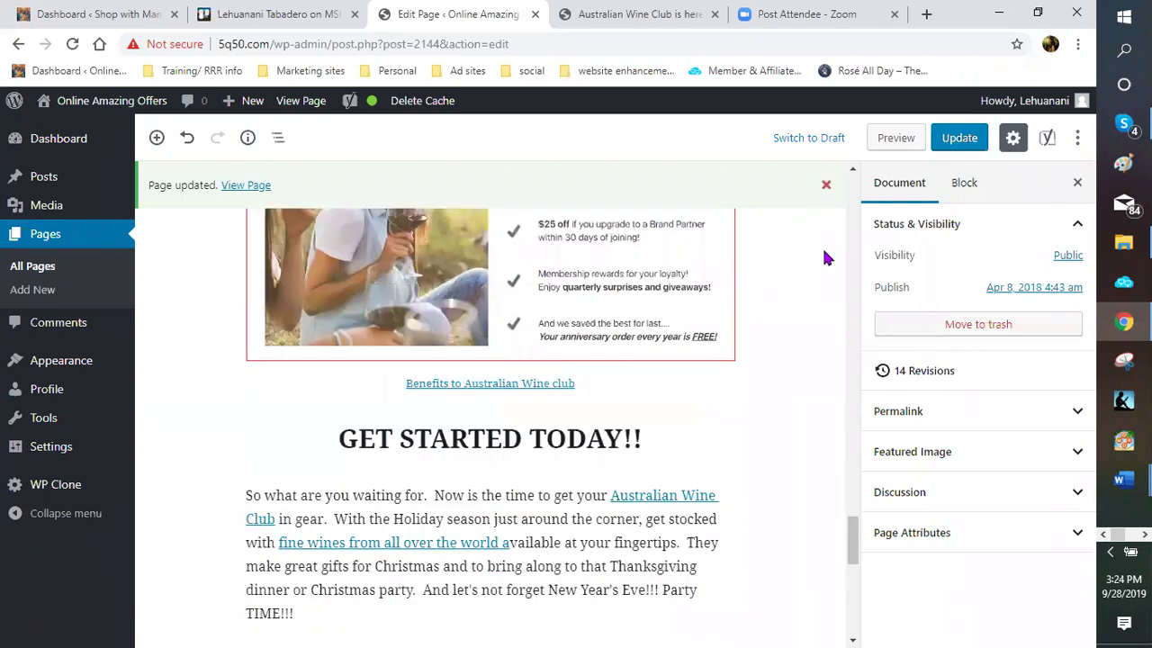
scroll(800, 340, up, 1)
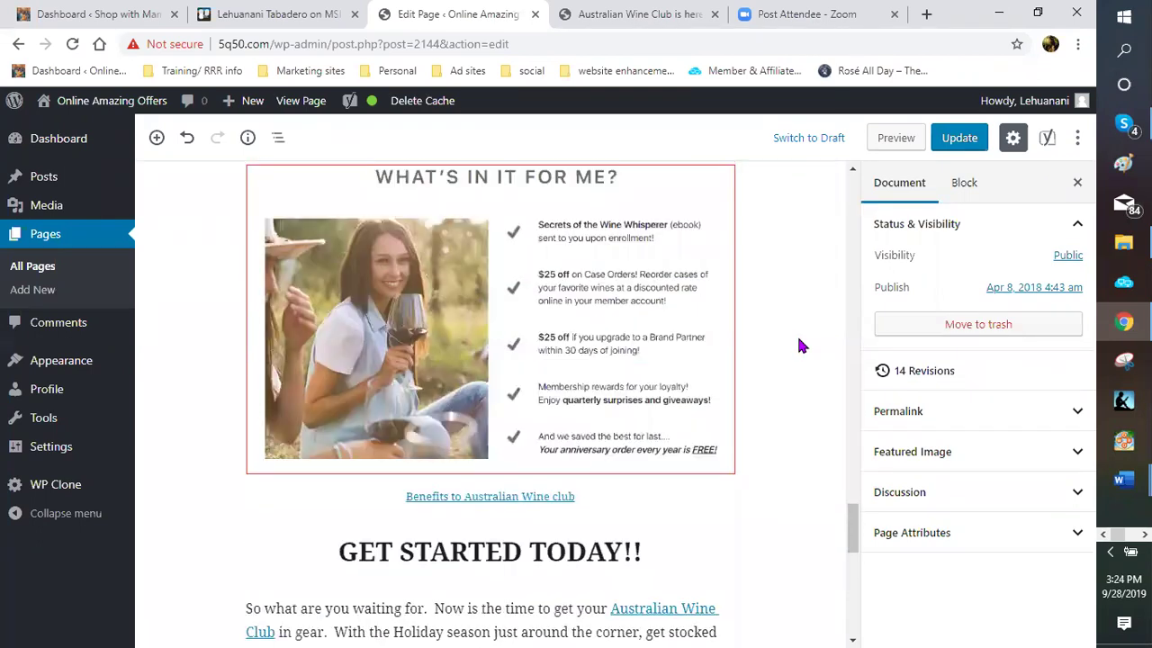
scroll(797, 352, down, 3)
scroll(795, 351, down, 2)
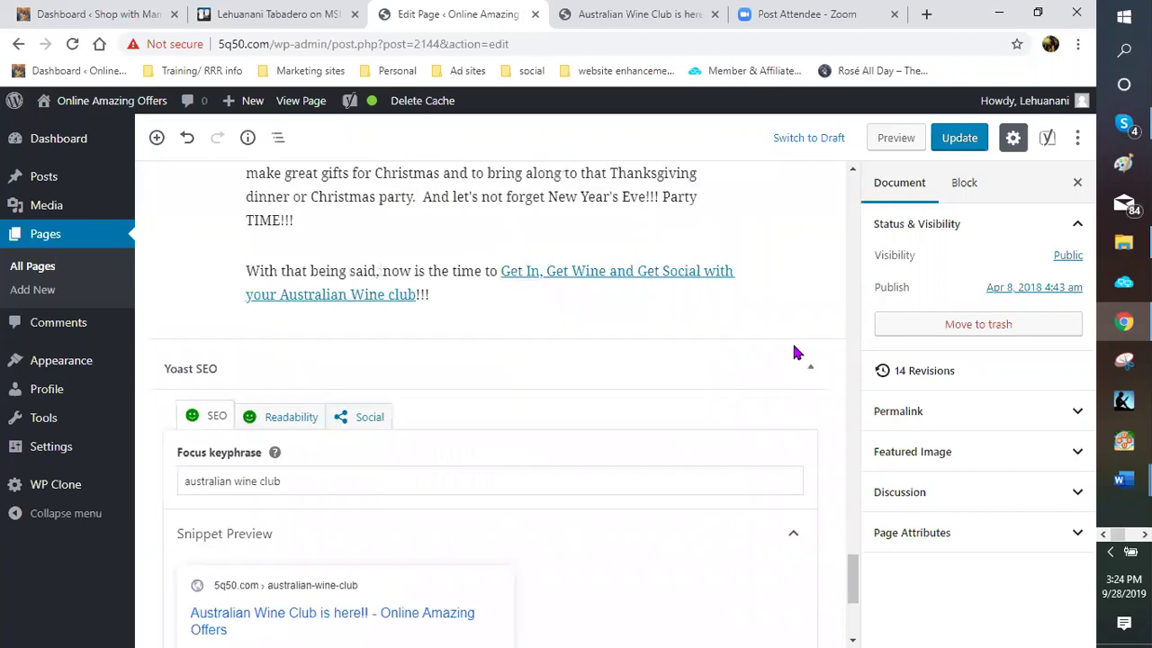
scroll(795, 353, down, 1)
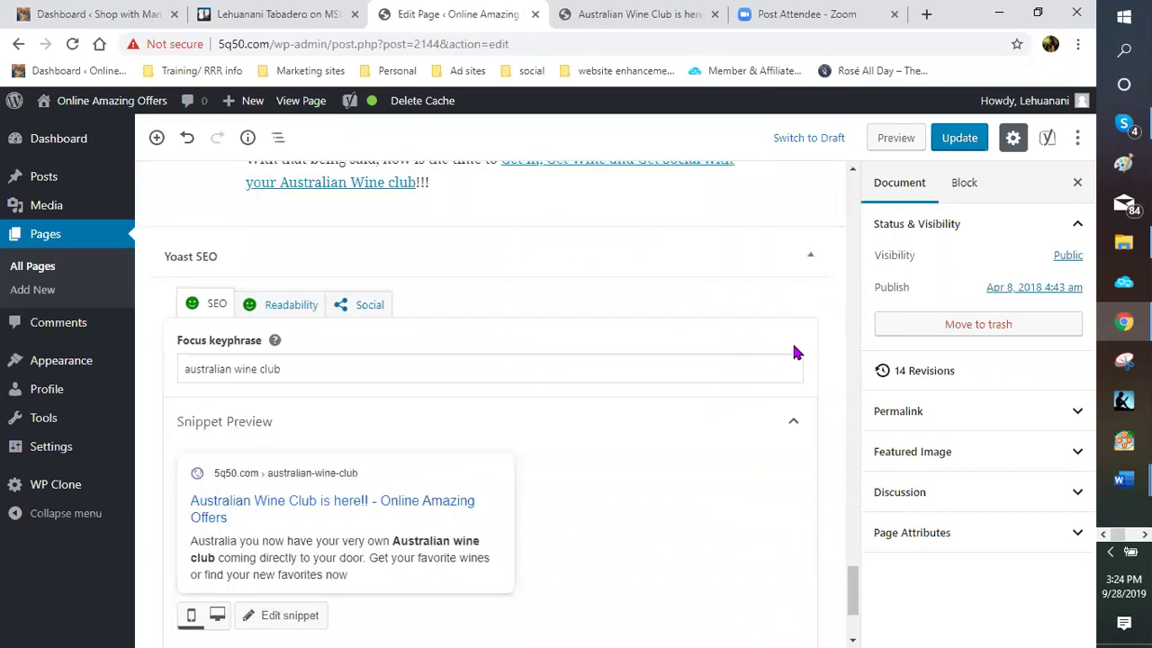
scroll(794, 353, up, 1)
scroll(794, 351, up, 2)
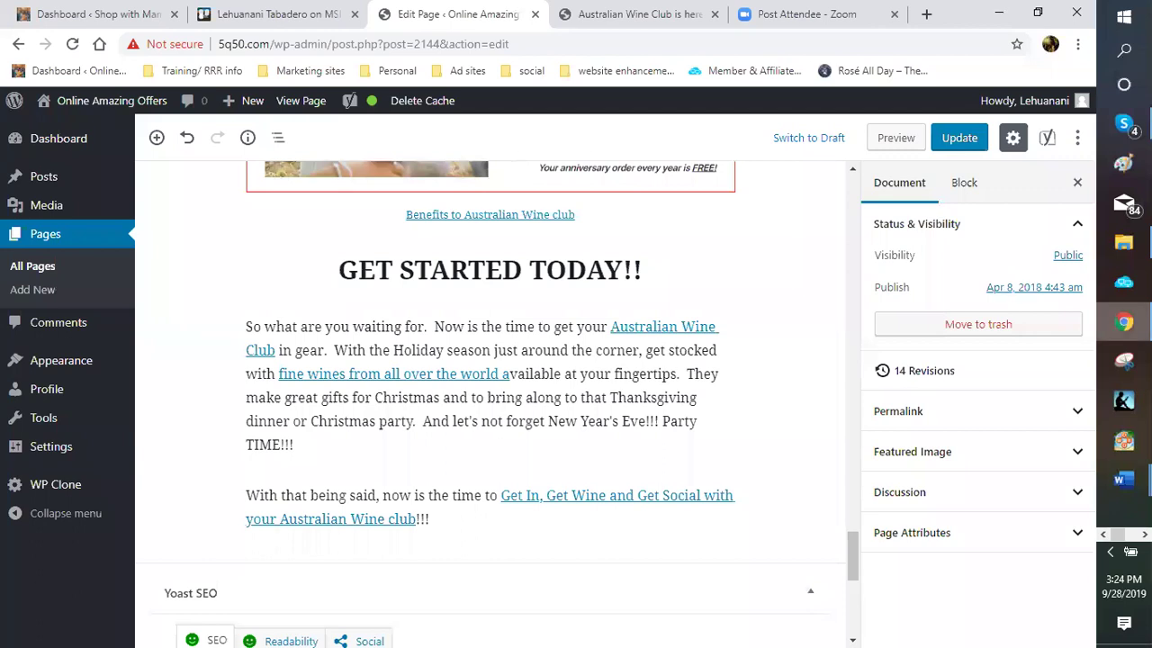
mouse_move(1121, 324)
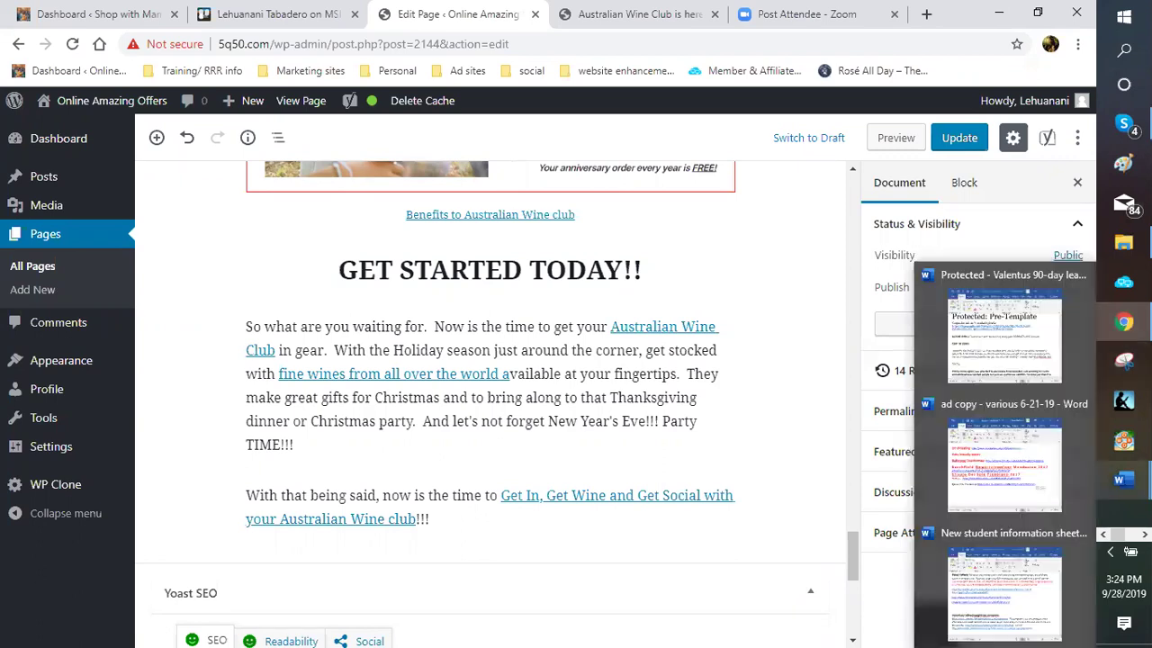
Create a blank Word document titled 'LEU Australian wine club template' and maximize its window
click(1123, 480)
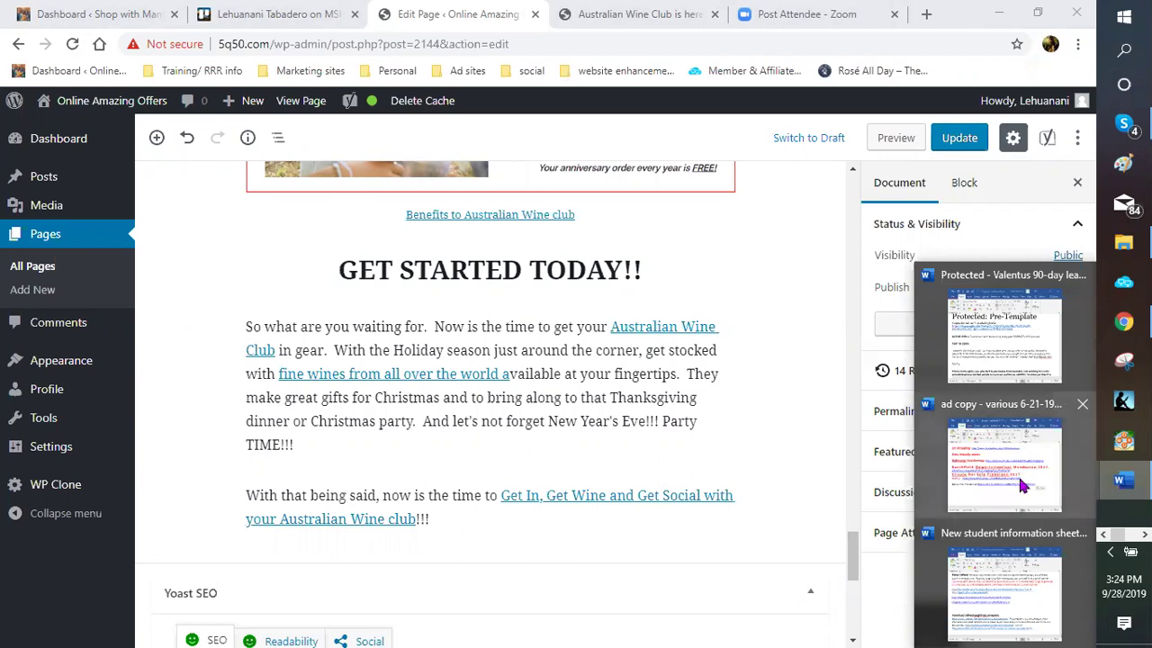
click(1014, 479)
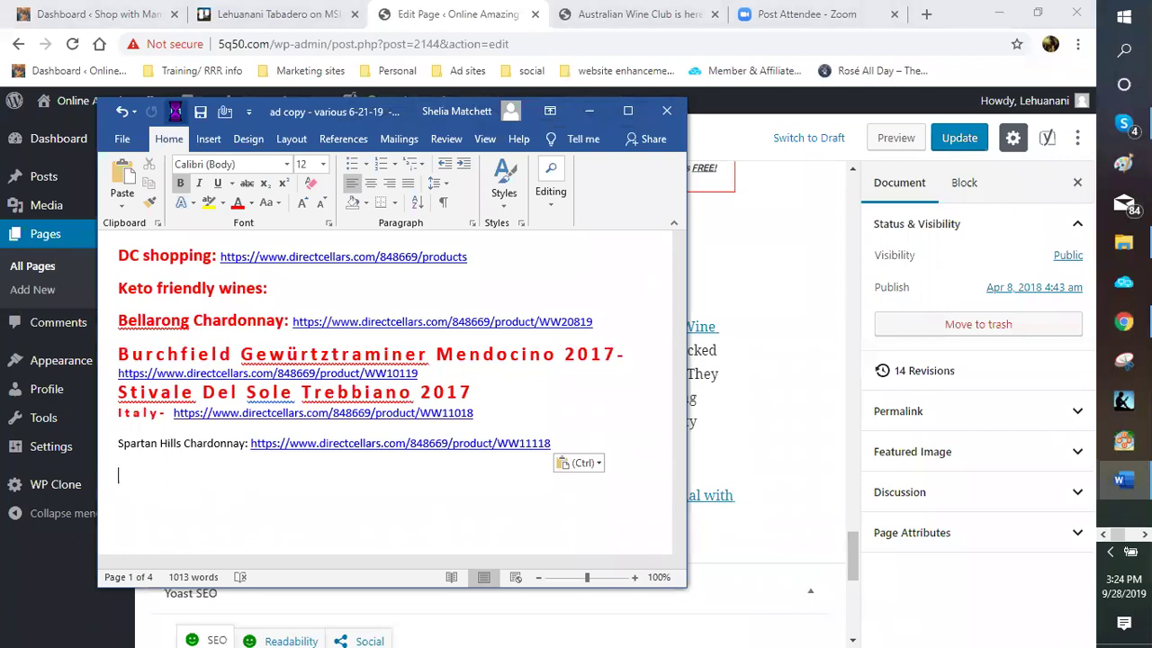
click(176, 111)
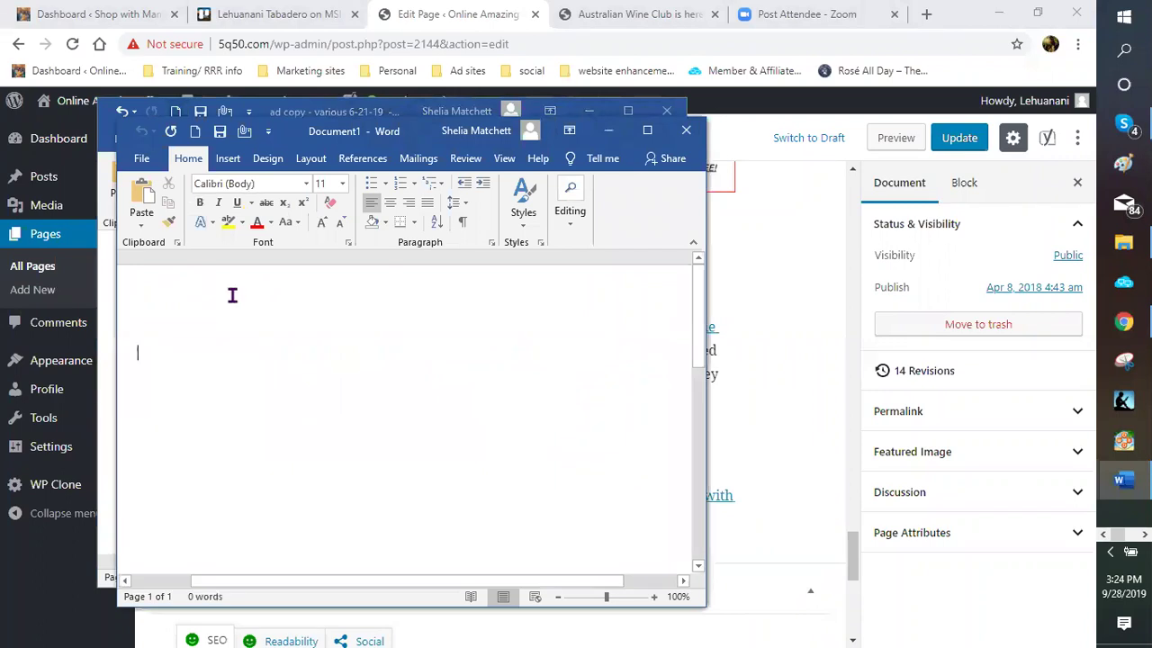
text(LEU)
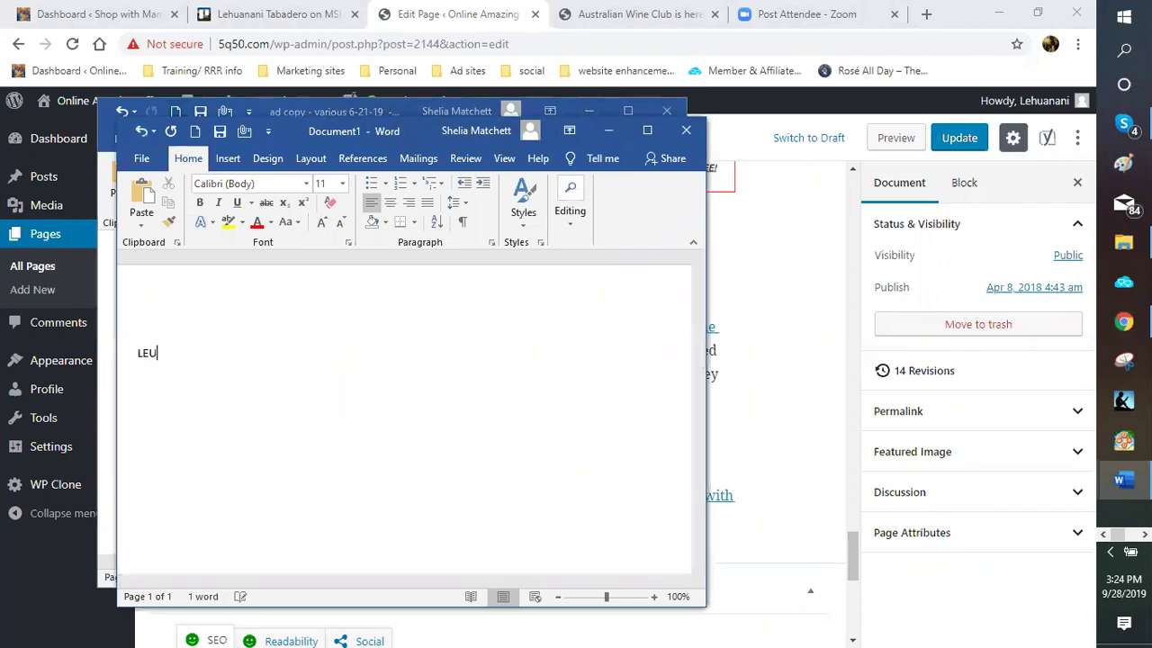
text( Au)
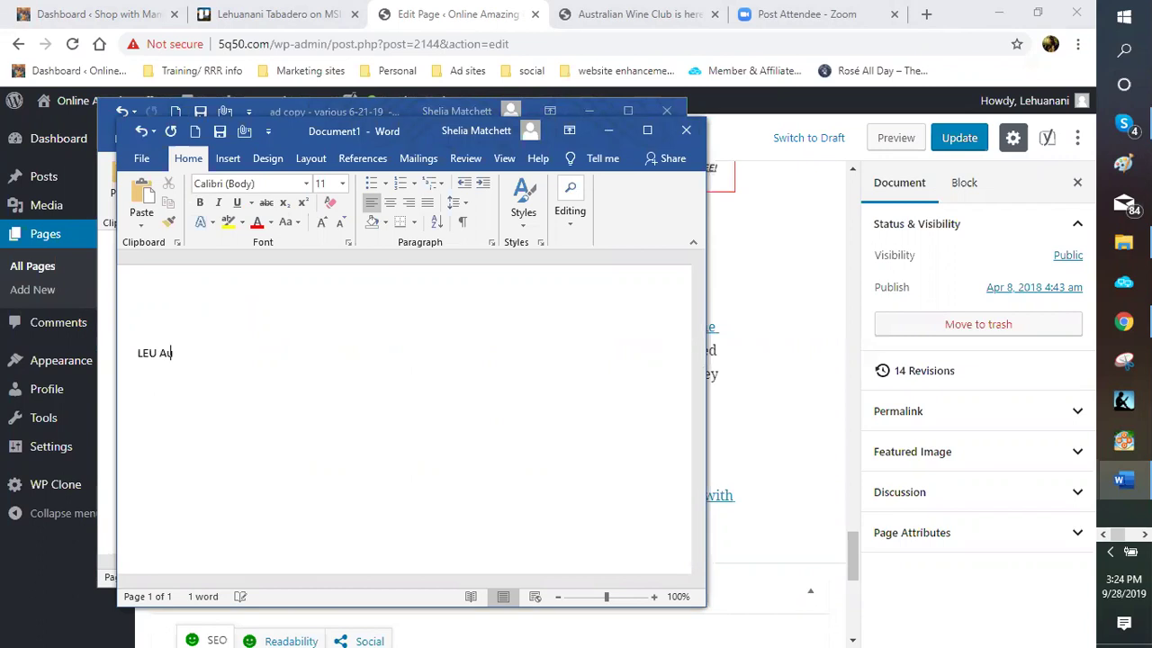
text(stralian wine club tep)
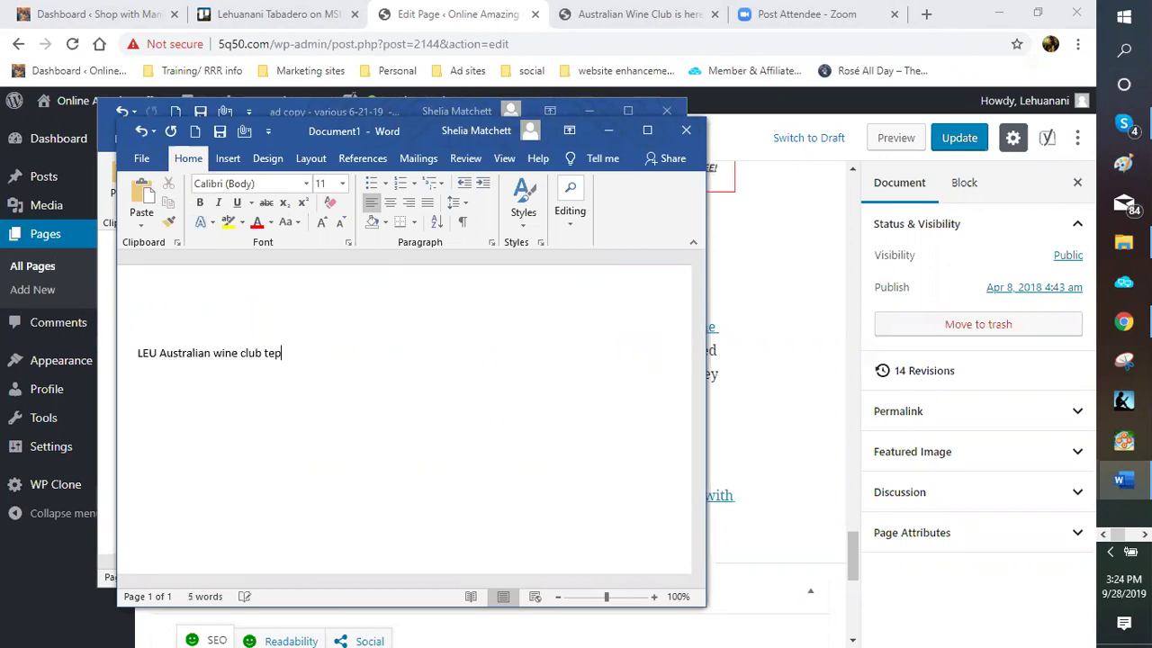
key(BackSpace)
text(mplate)
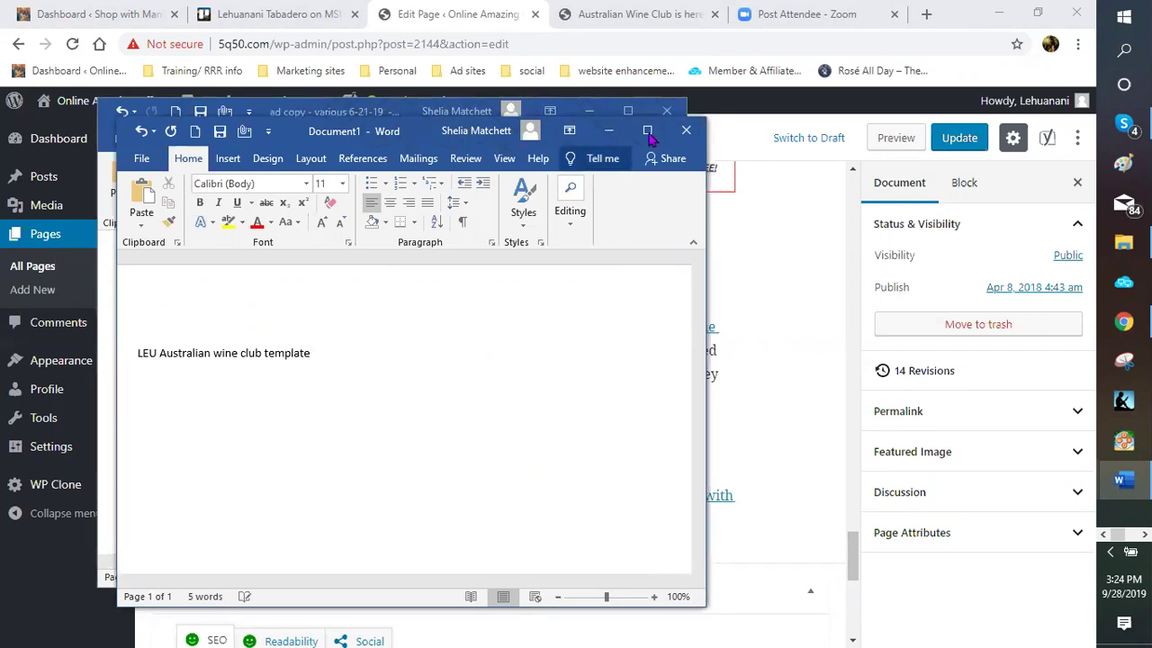
key(super+Up)
Format the title as centred 20-point Broadway
key(Return)
key(Return)
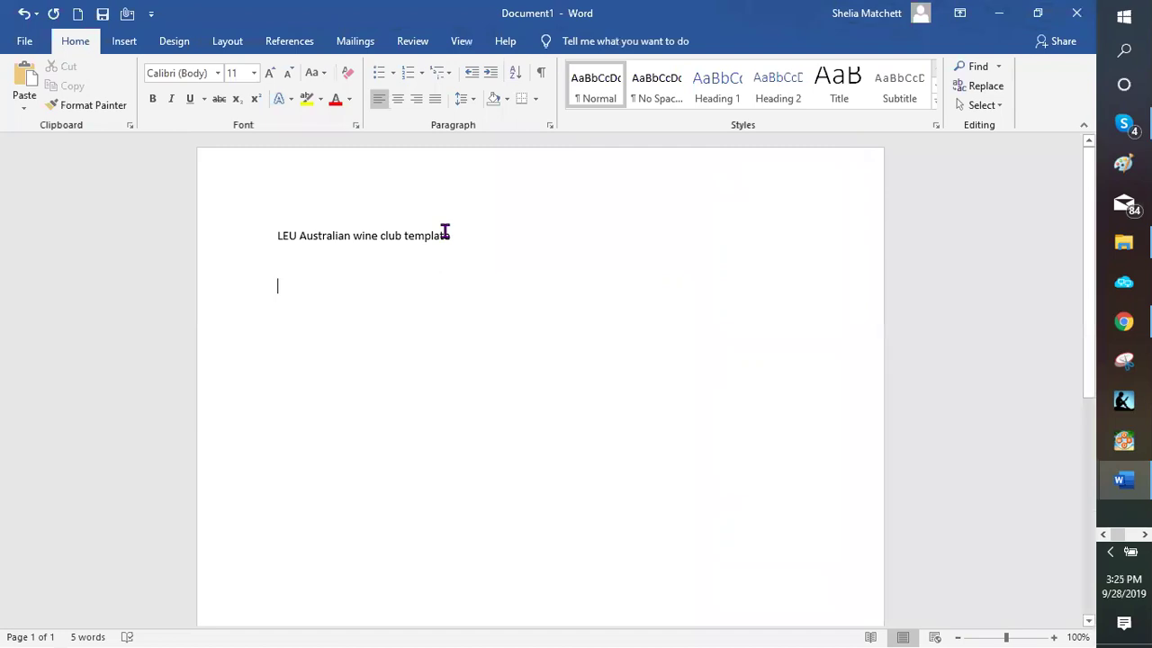
click(255, 243)
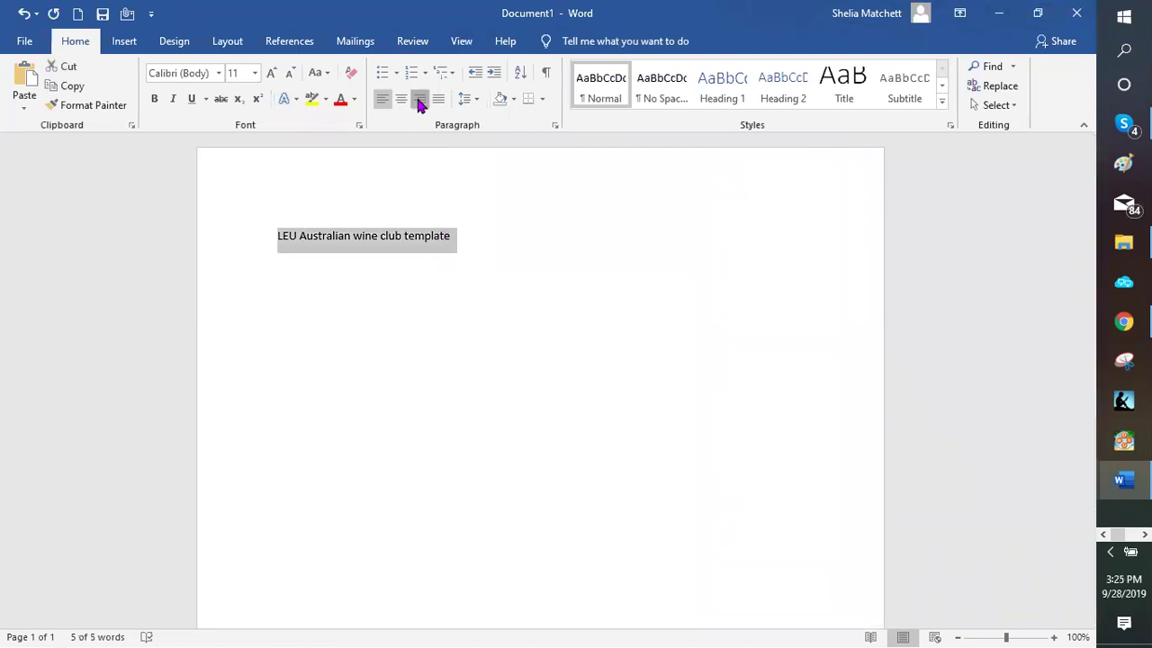
key(ctrl+r)
click(254, 74)
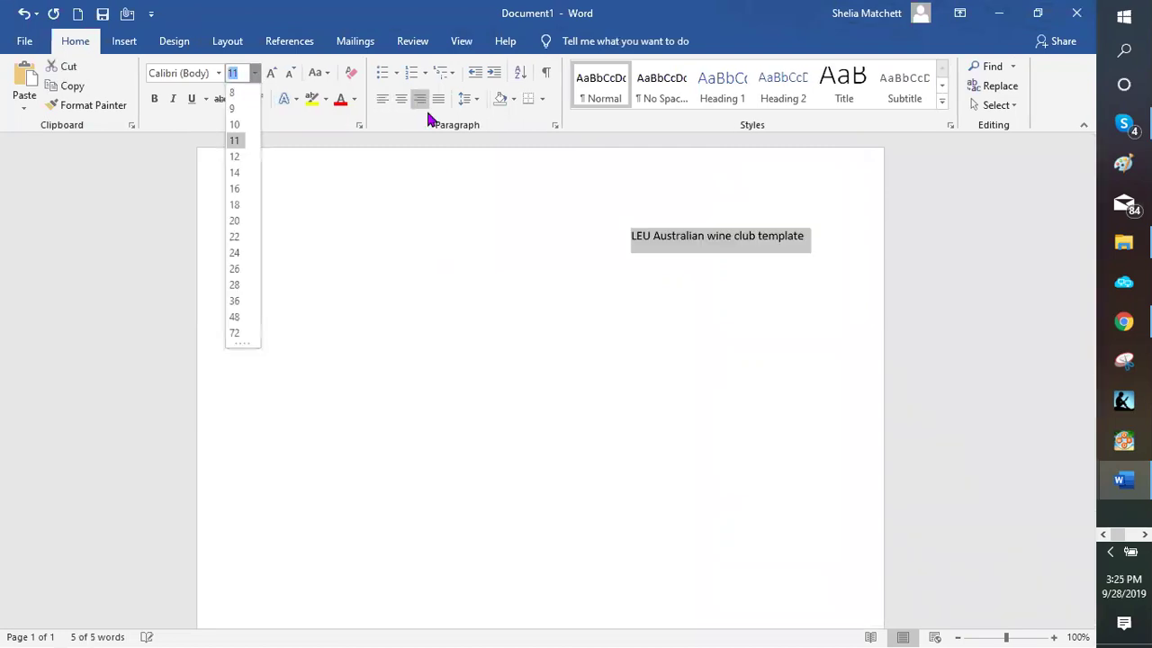
click(402, 99)
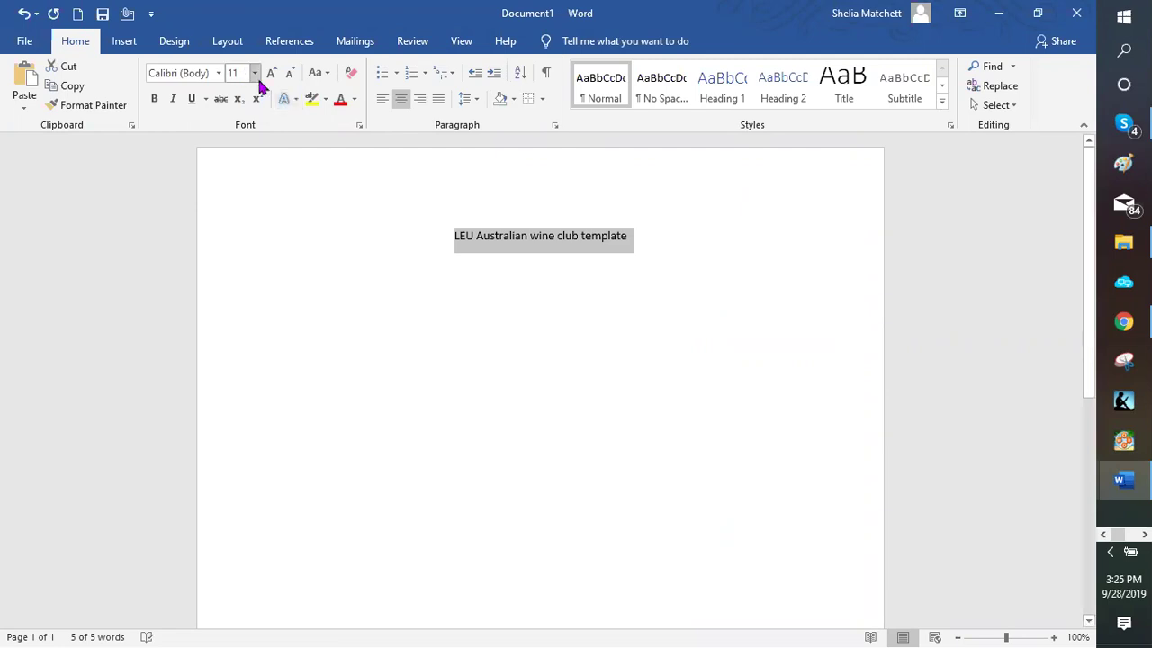
click(254, 74)
click(236, 221)
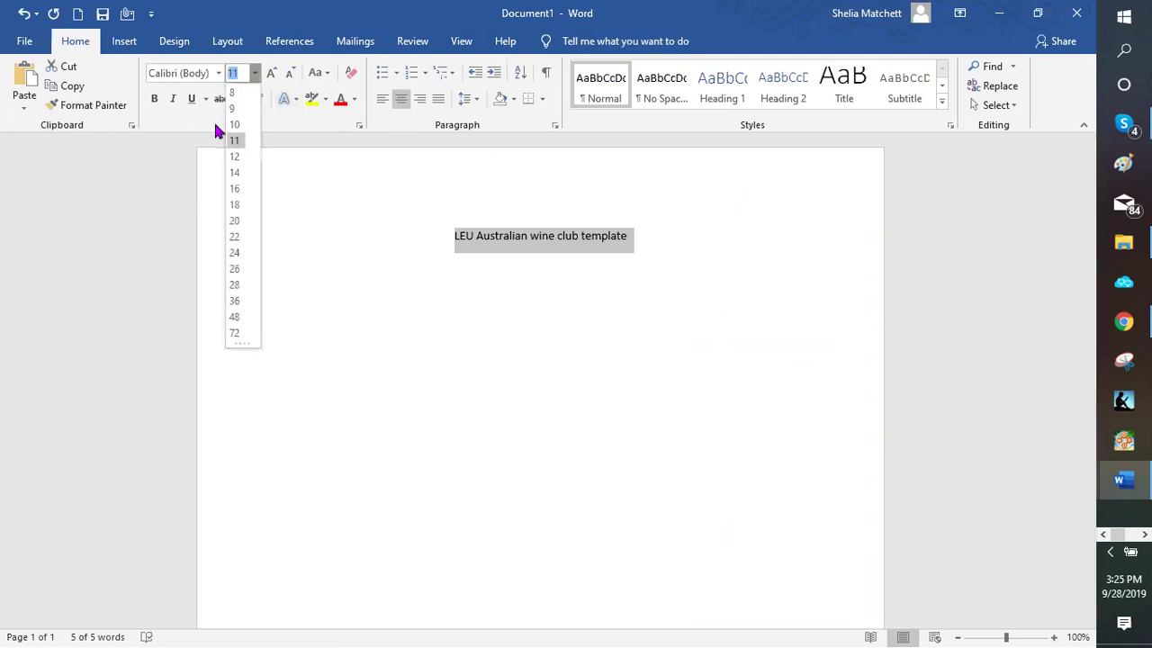
click(218, 73)
click(205, 281)
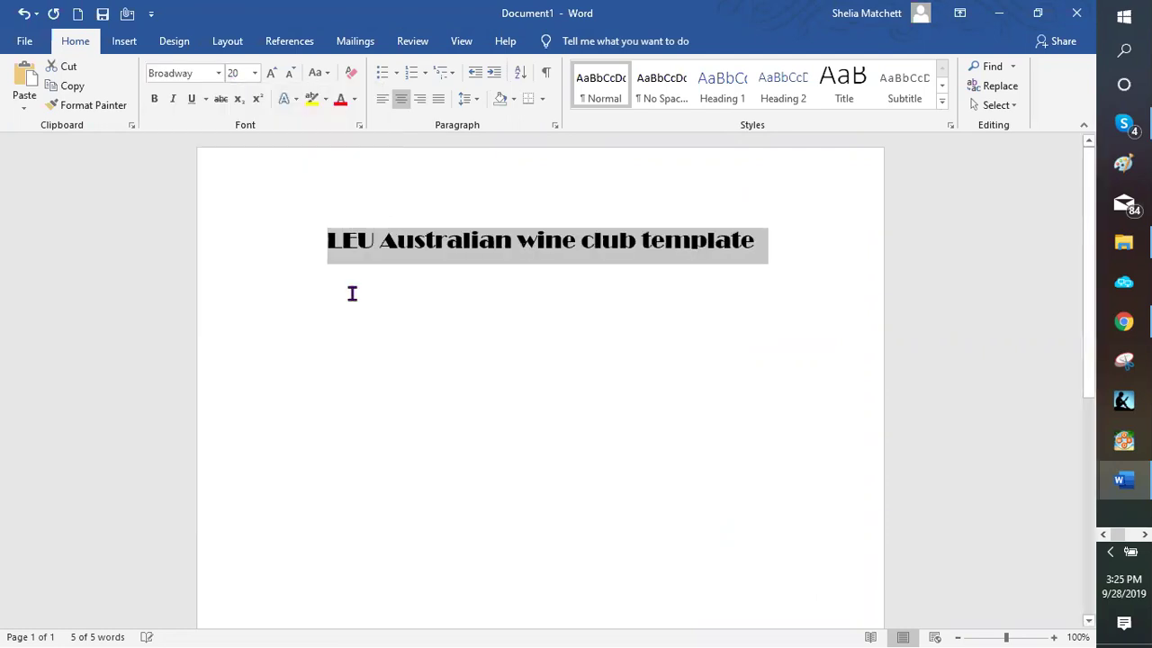
Change the title to 'LEU's Australian wine club template' and add a left-aligned empty line below
click(387, 273)
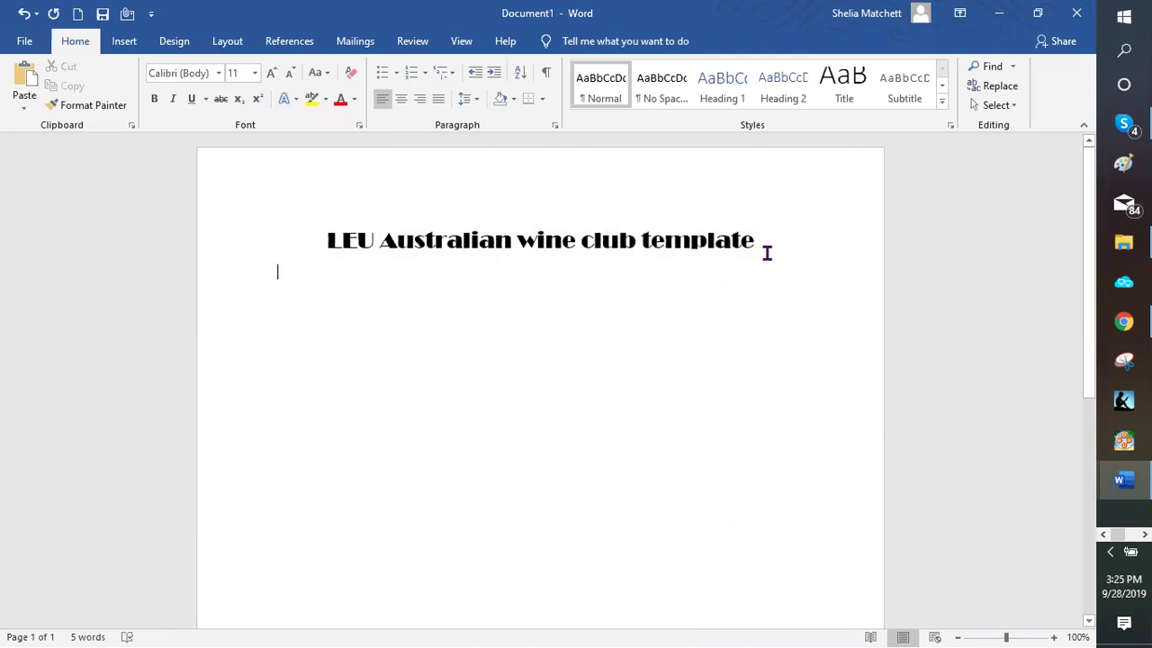
click(417, 247)
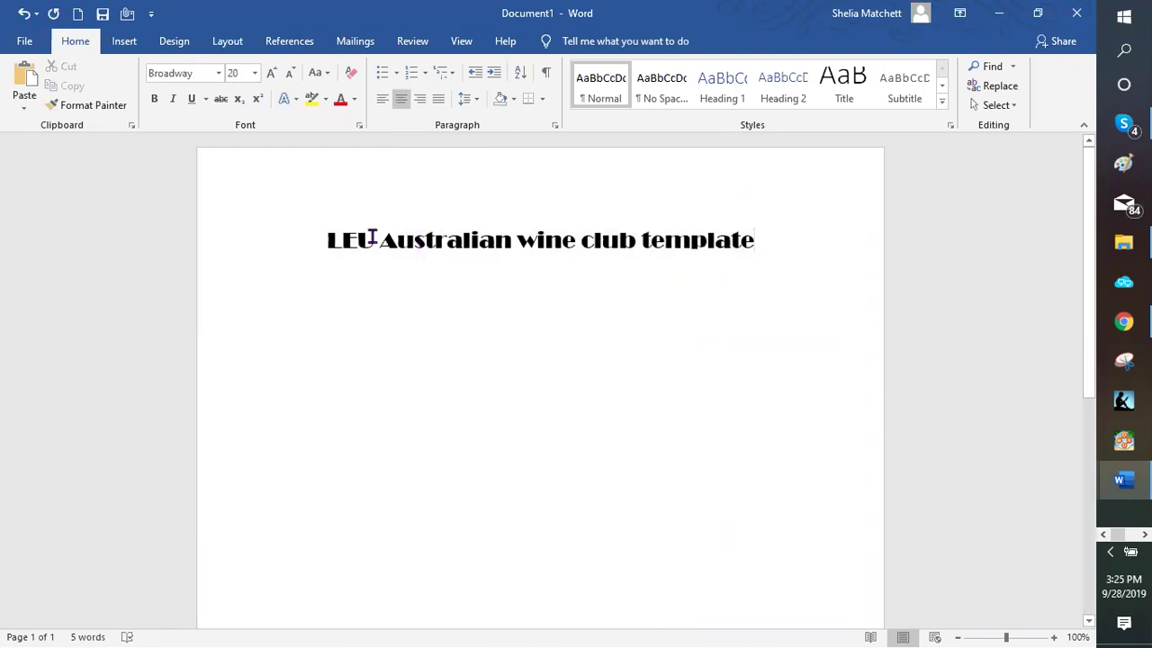
click(376, 239)
text('s)
click(798, 243)
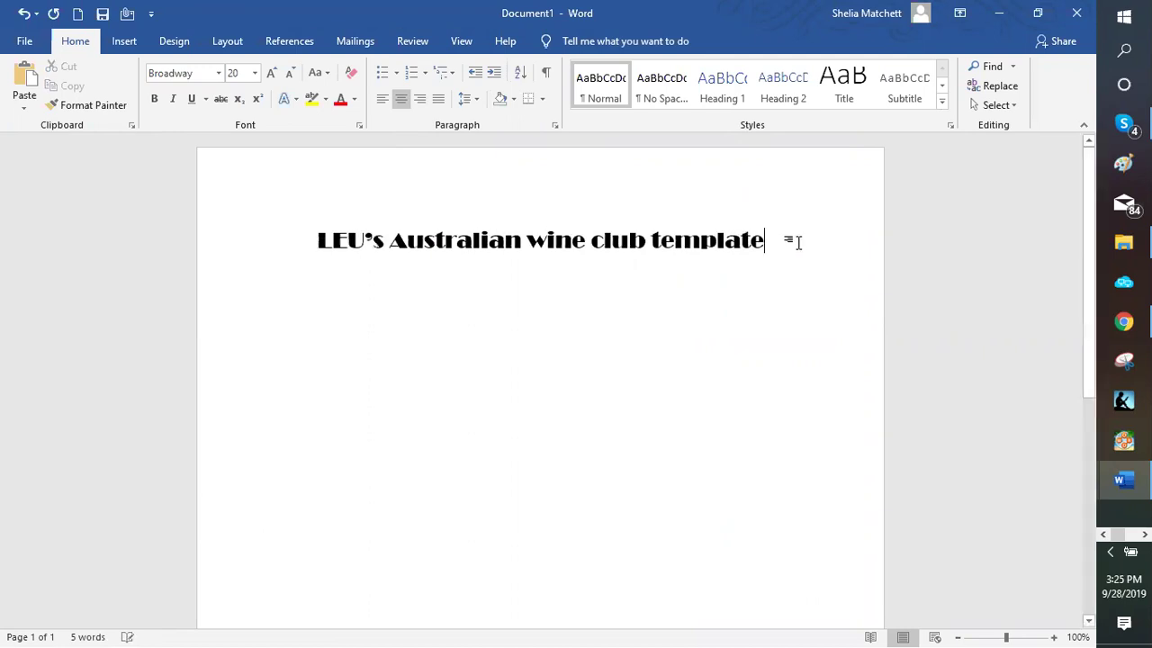
key(Return)
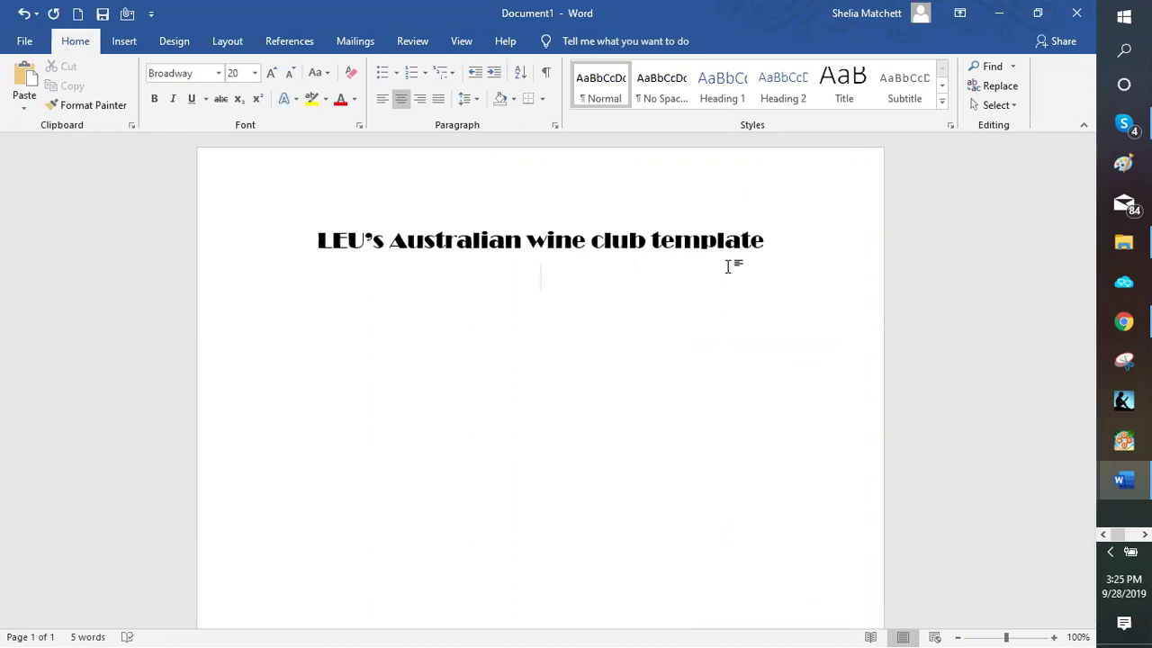
key(ctrl+l)
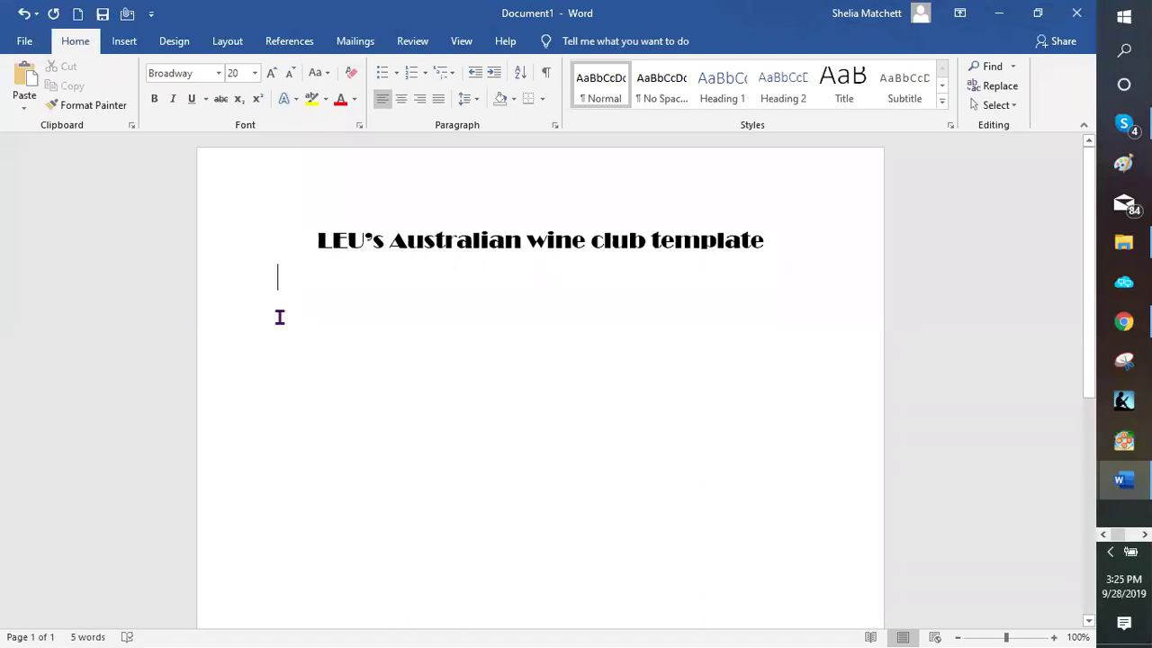
Add the headline 'Australia your wine club is finally here' and set it to 16 pt
key(Return)
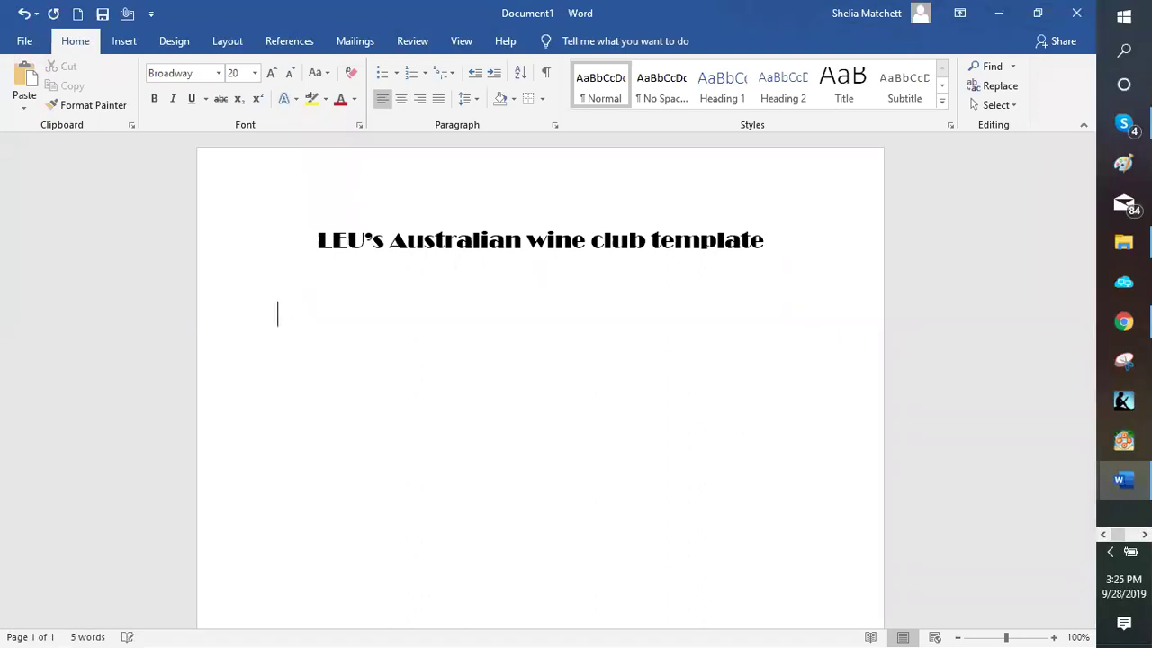
text(Austral)
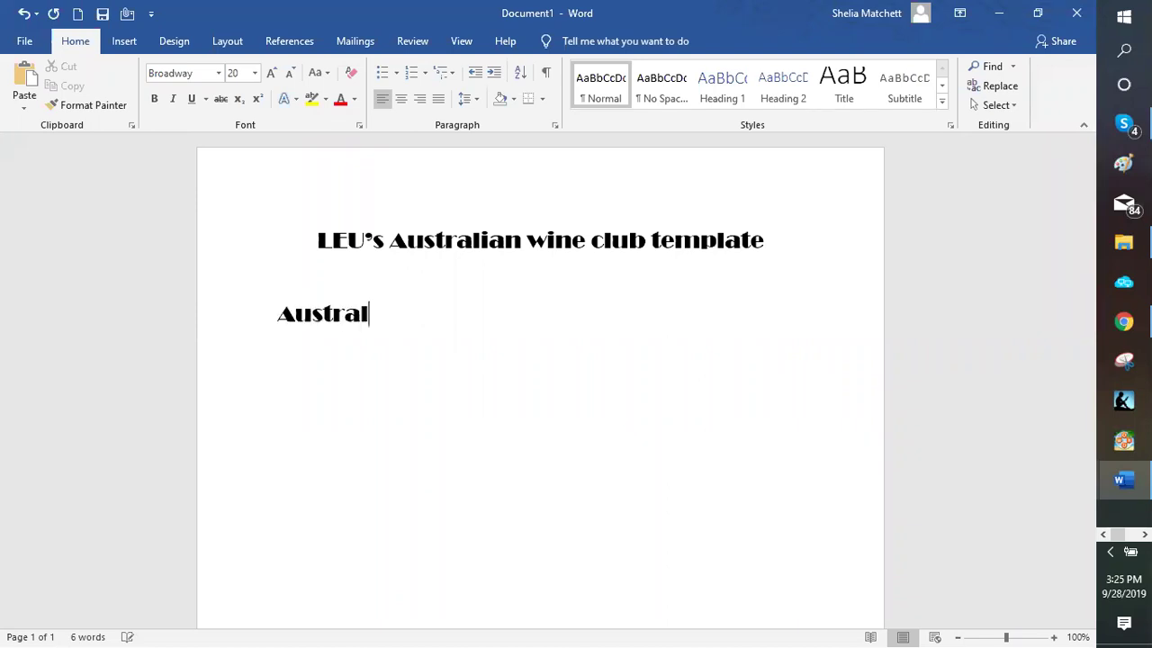
text(ia your wine clu)
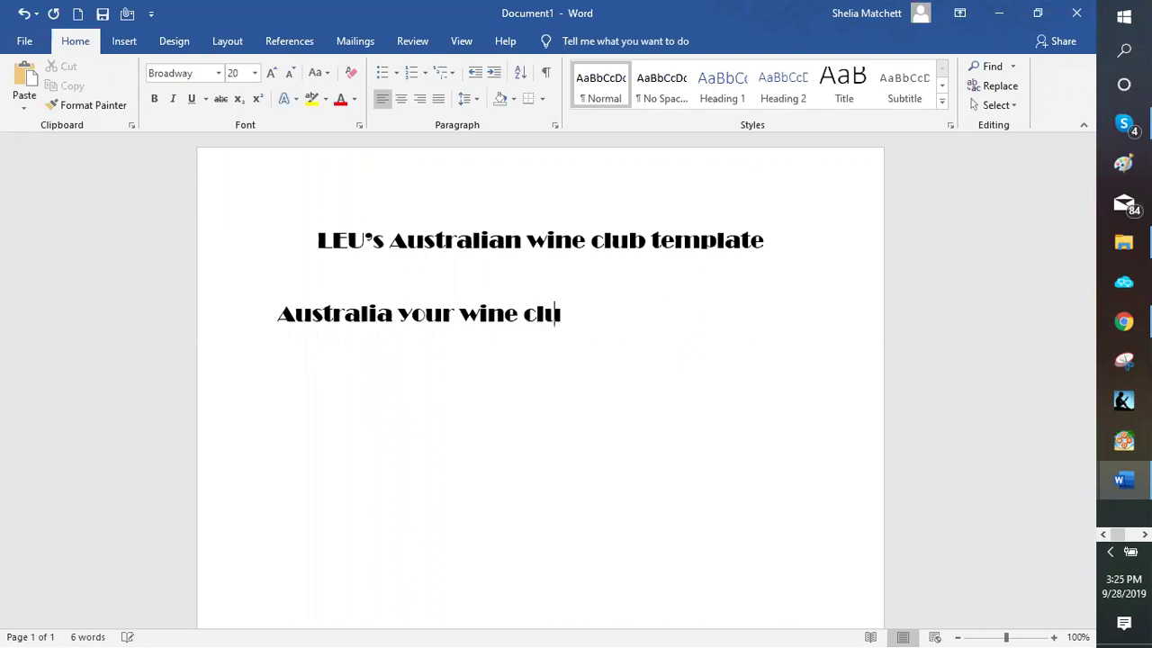
text(b is here)
key(BackSpace)
key(BackSpace)
key(BackSpace)
key(BackSpace)
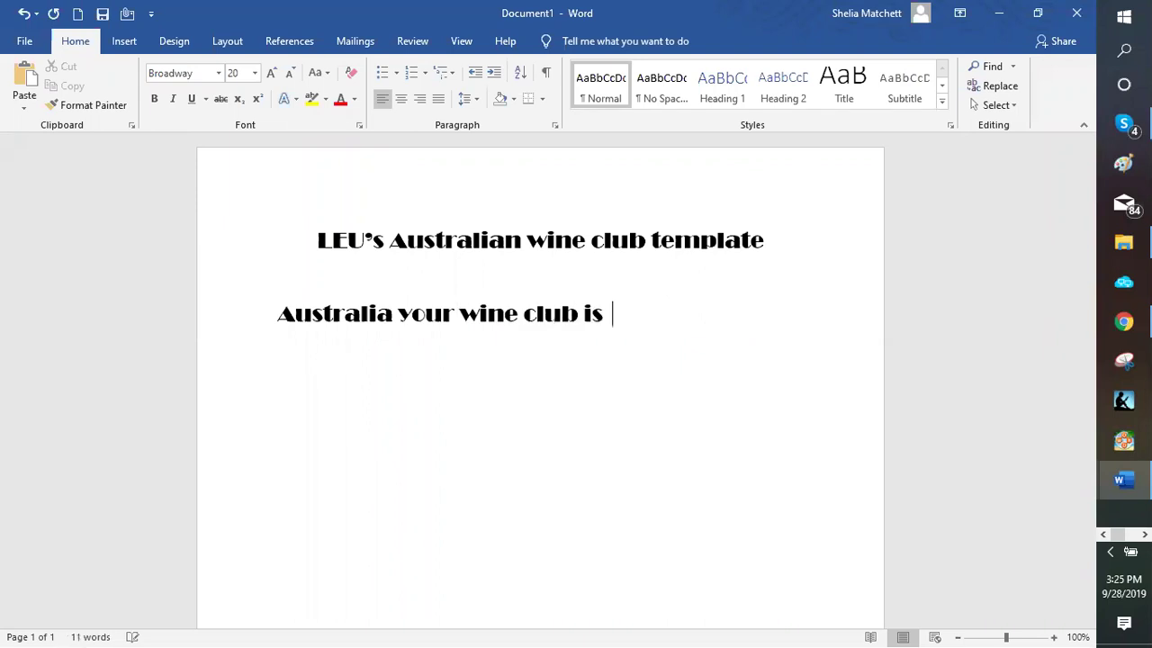
text(finall)
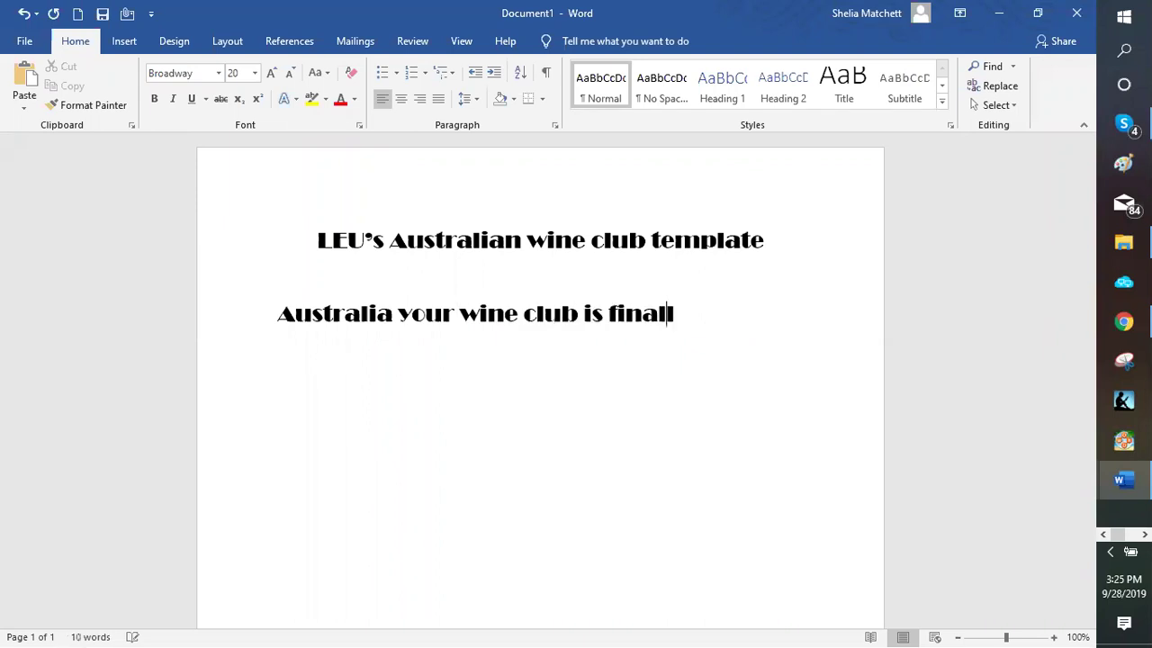
text(y here)
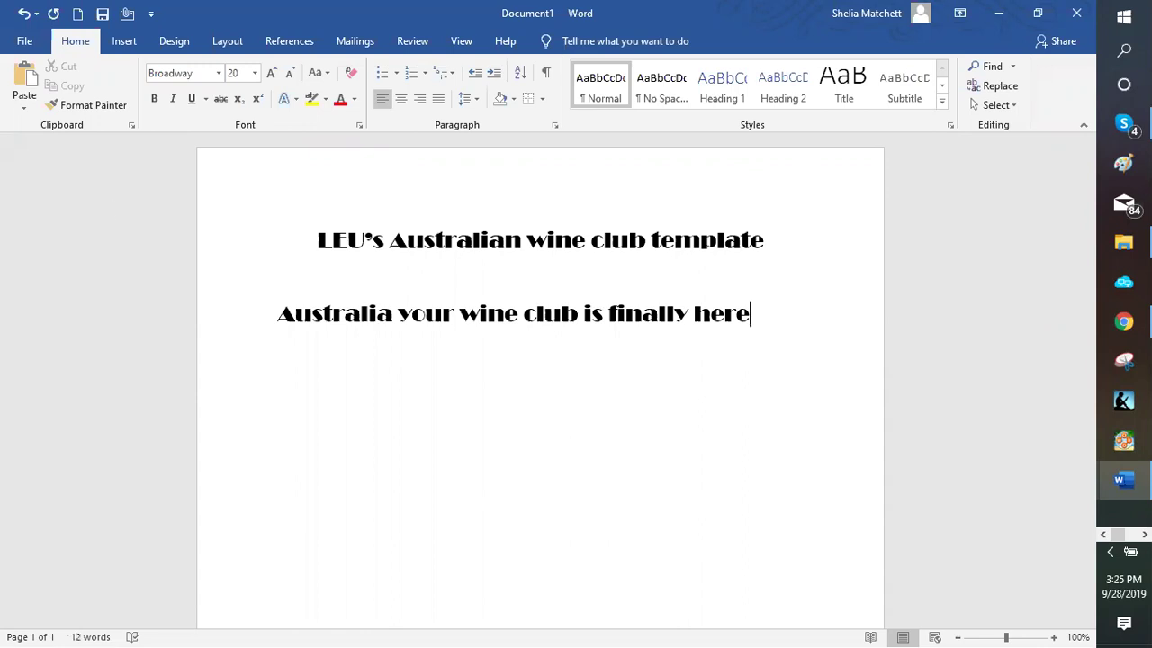
click(240, 73)
text(18)
key(Return)
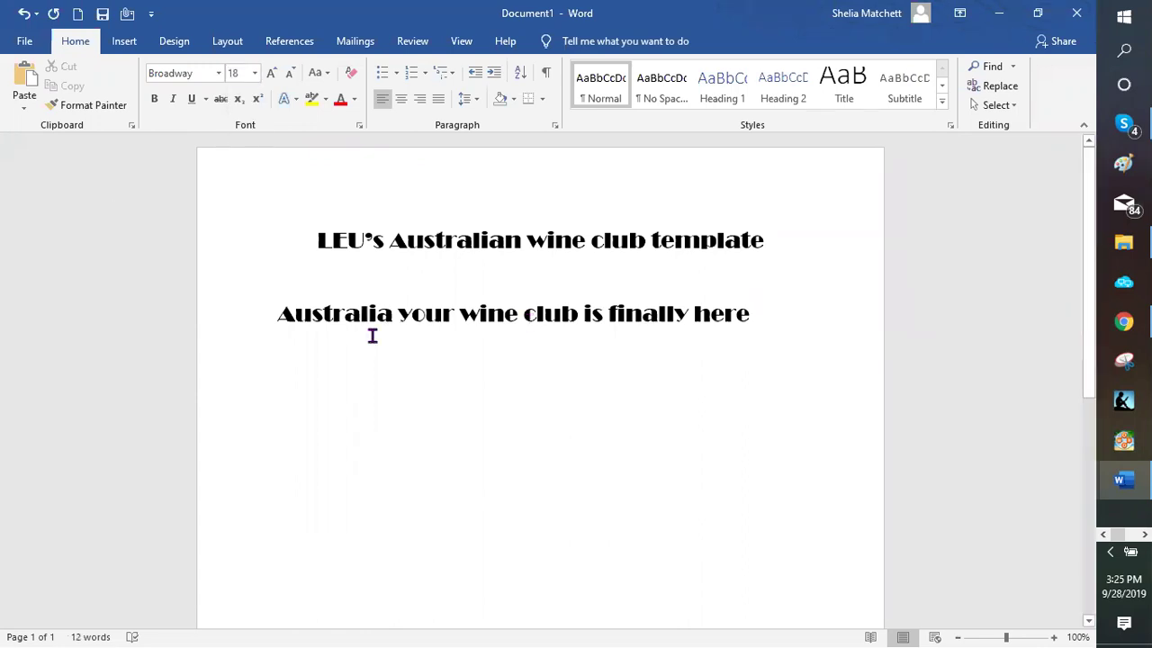
triple_click(296, 314)
click(270, 73)
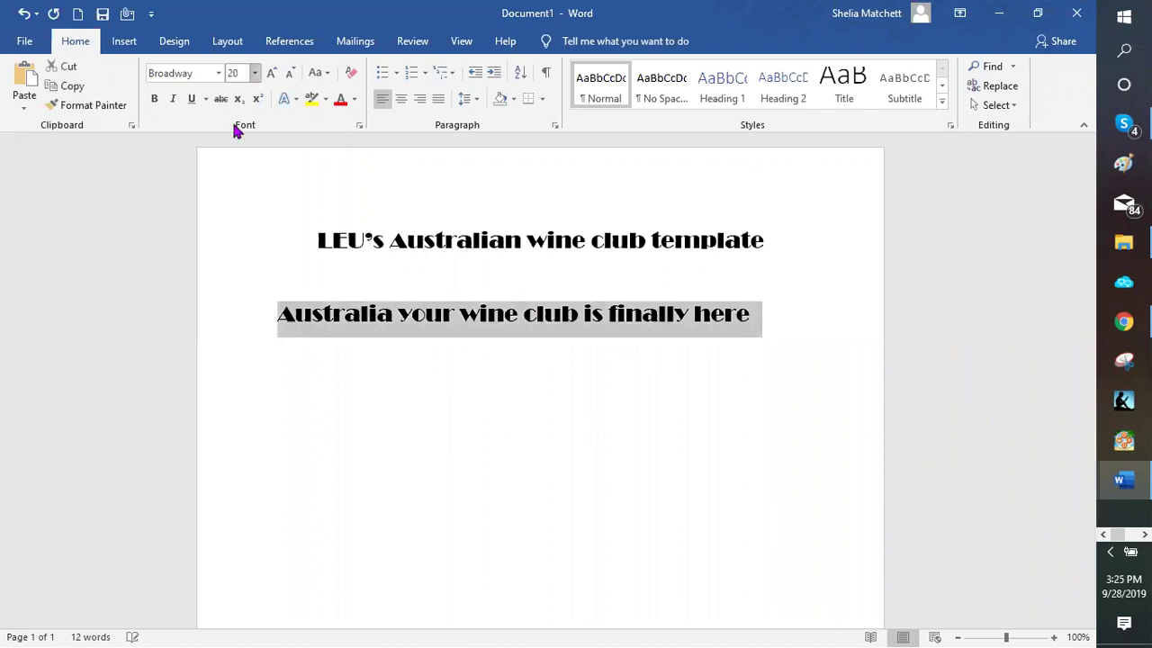
key(ctrl+shift+p)
text(16)
key(Return)
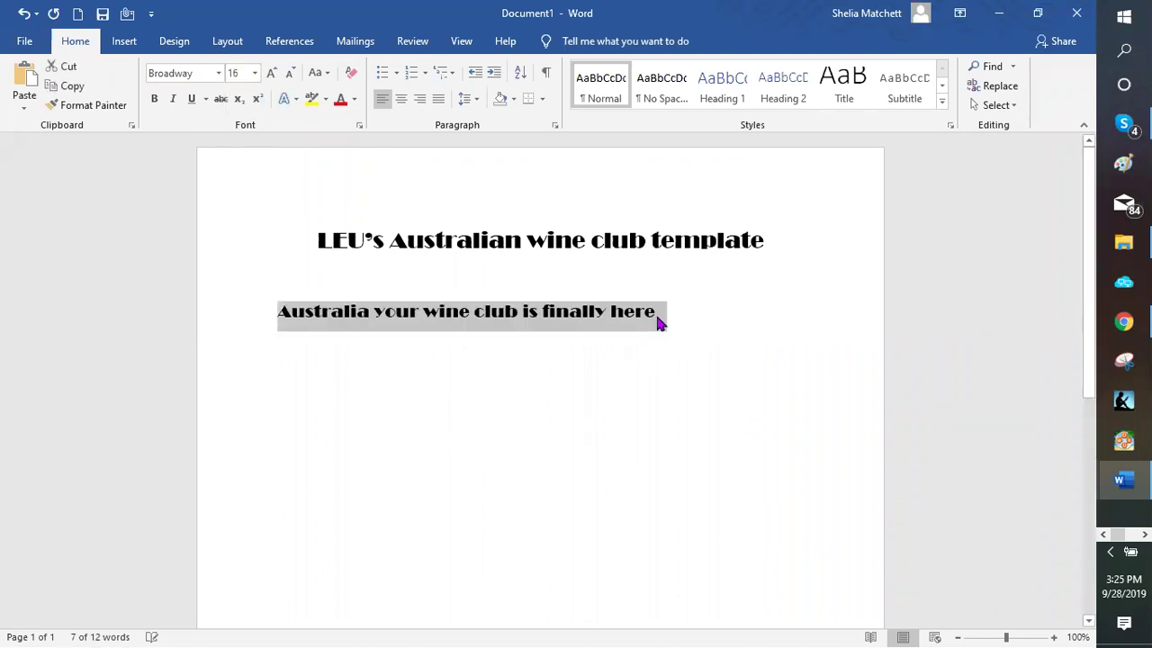
click(680, 318)
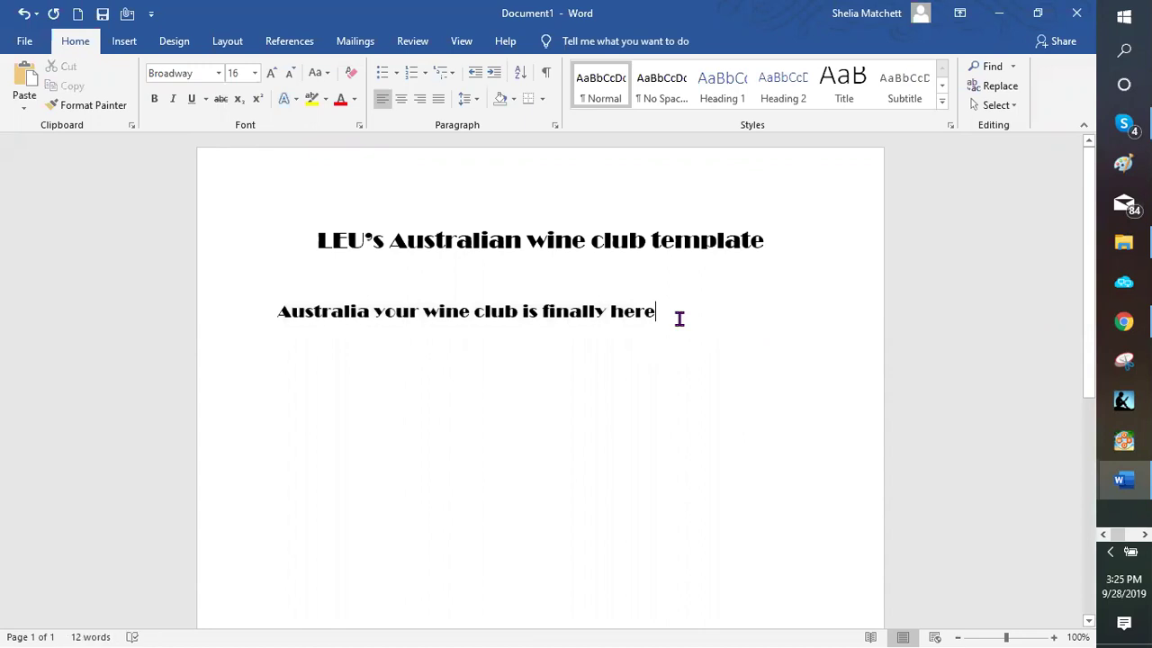
Add the headlines 'Australian wine club available now' and 'Fine wines from your Australian Wine club'
key(Return)
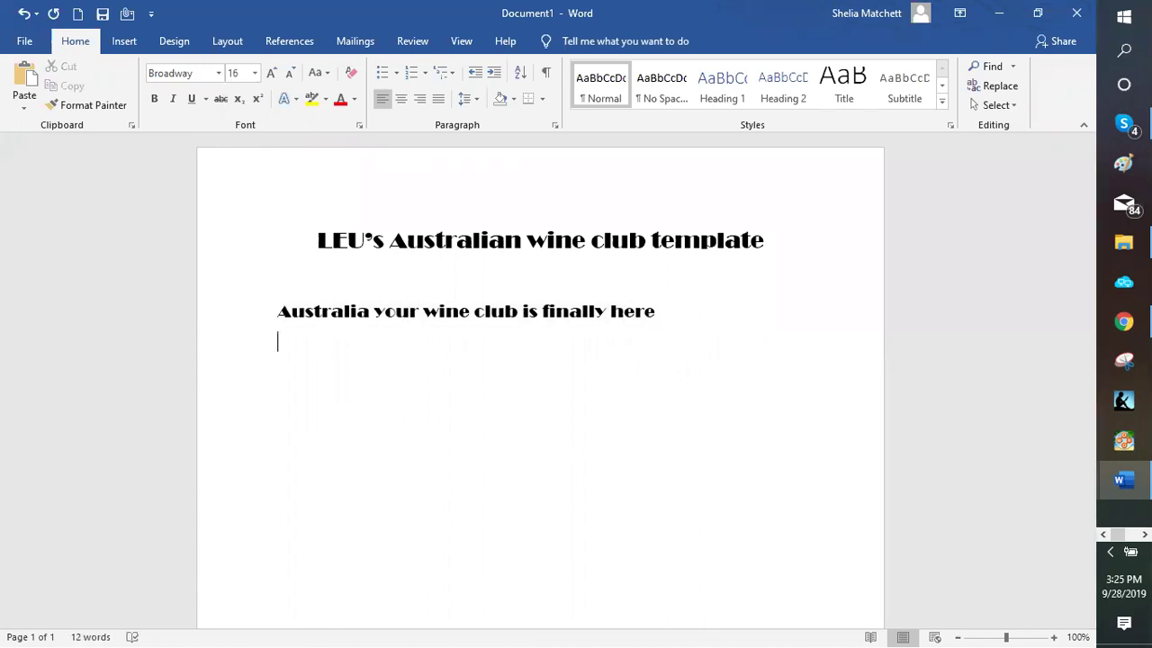
text(W)
key(BackSpace)
text(Astralian)
key(BackSpace)
key(BackSpace)
key(BackSpace)
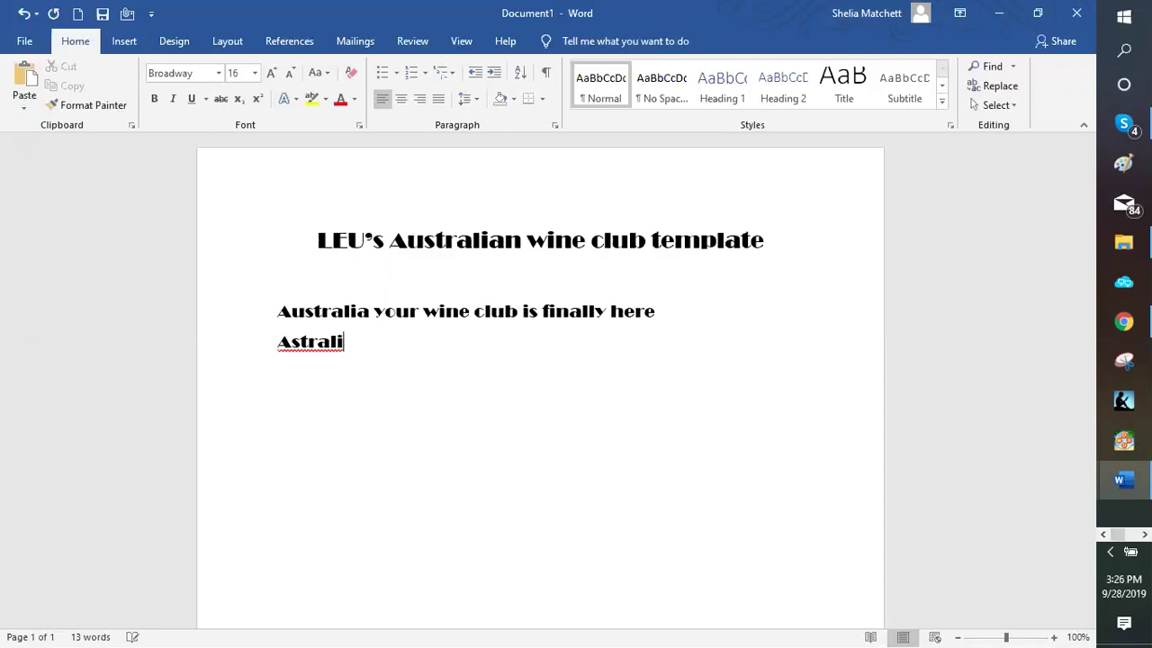
key(BackSpace)
key(BackSpace)
key(BackSpace)
key(BackSpace)
key(BackSpace)
key(BackSpace)
text(ustral)
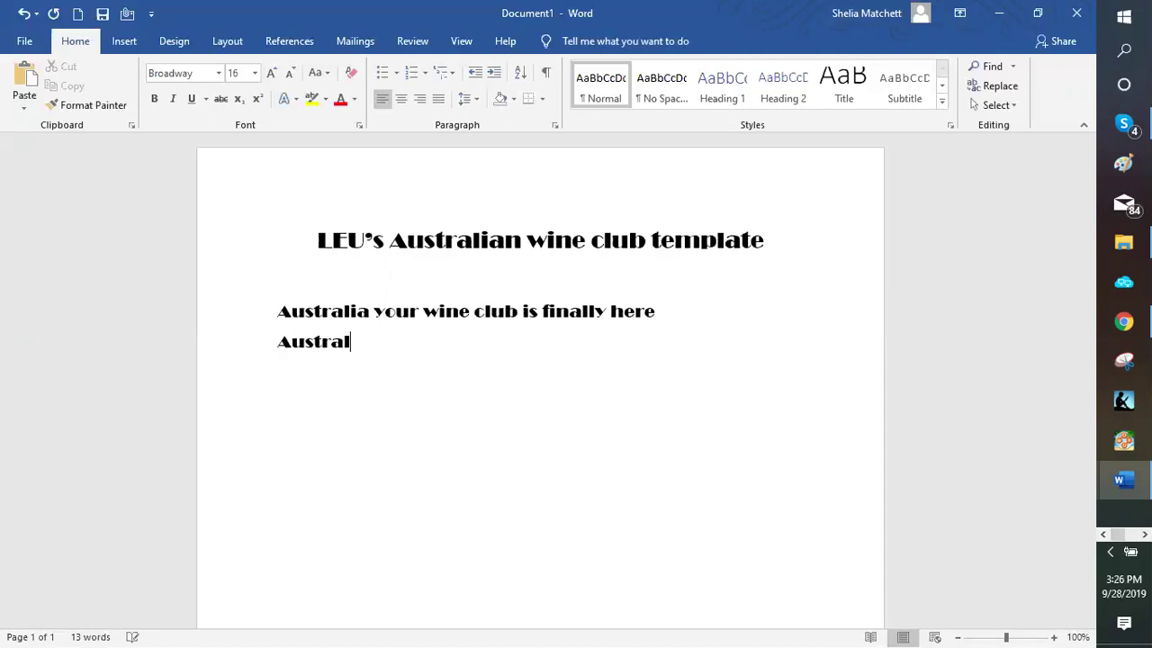
text(ian wine)
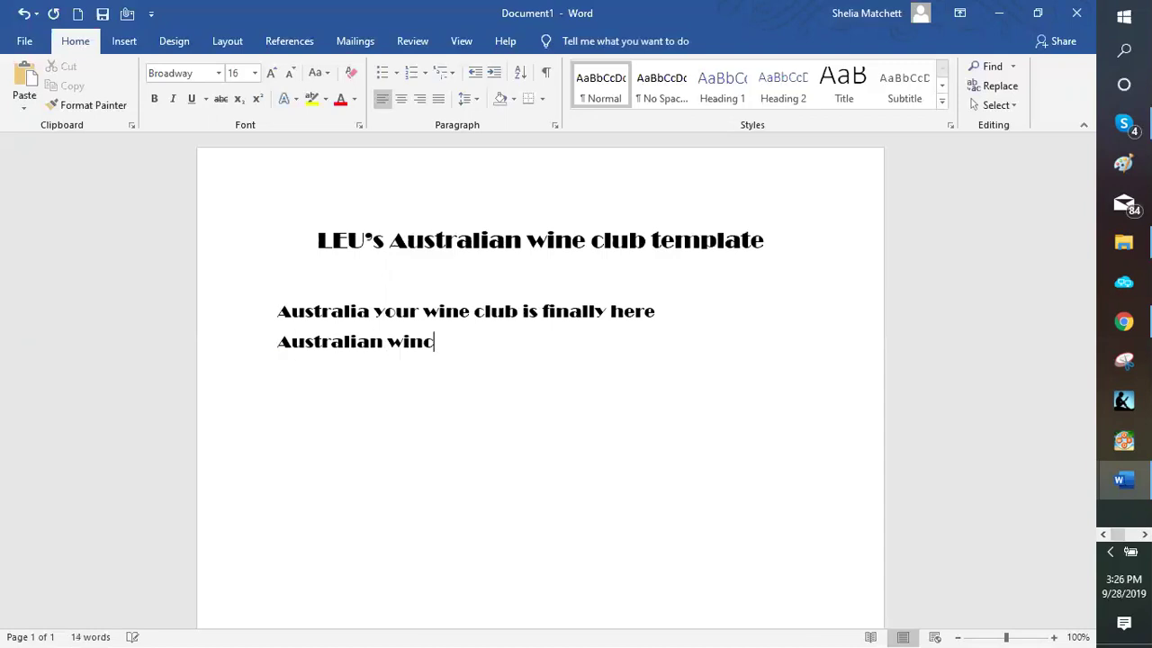
text( club)
text(availabl)
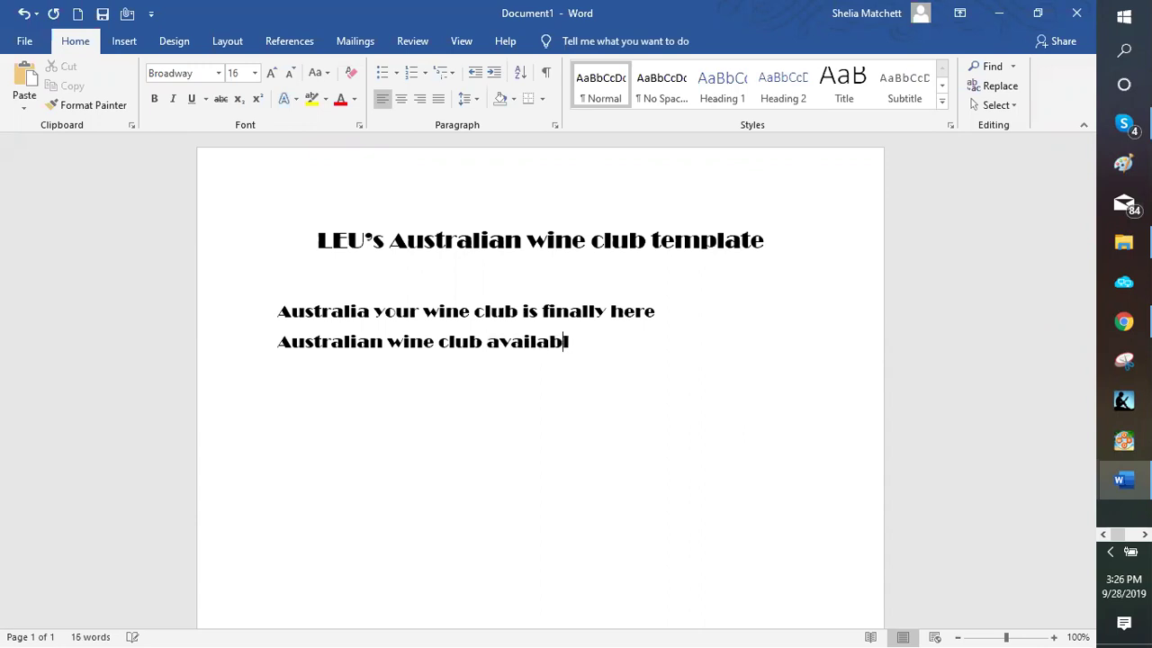
text(e now)
key(Return)
text(W)
key(BackSpace)
text(Fine w)
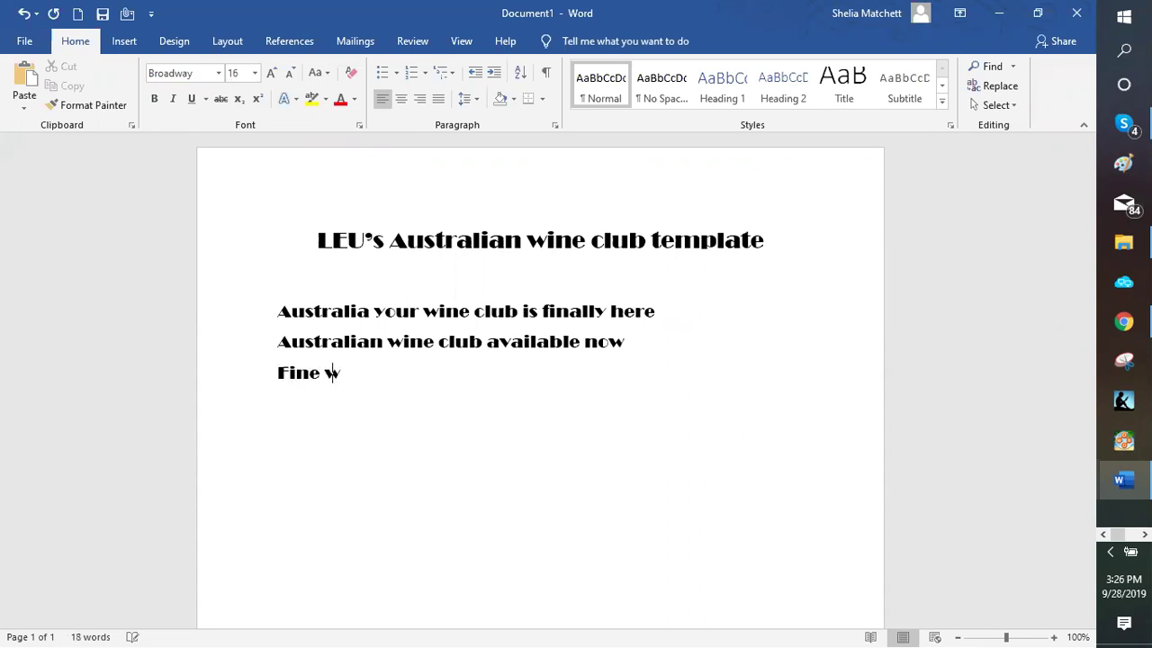
text(ines from )
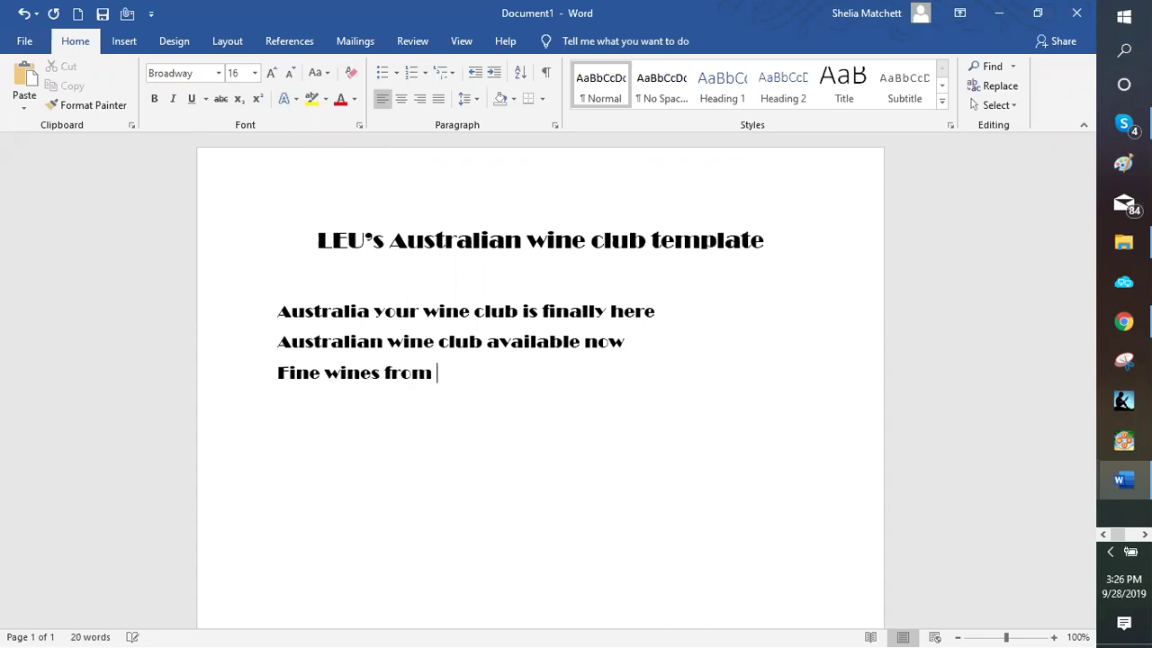
text(your Australia)
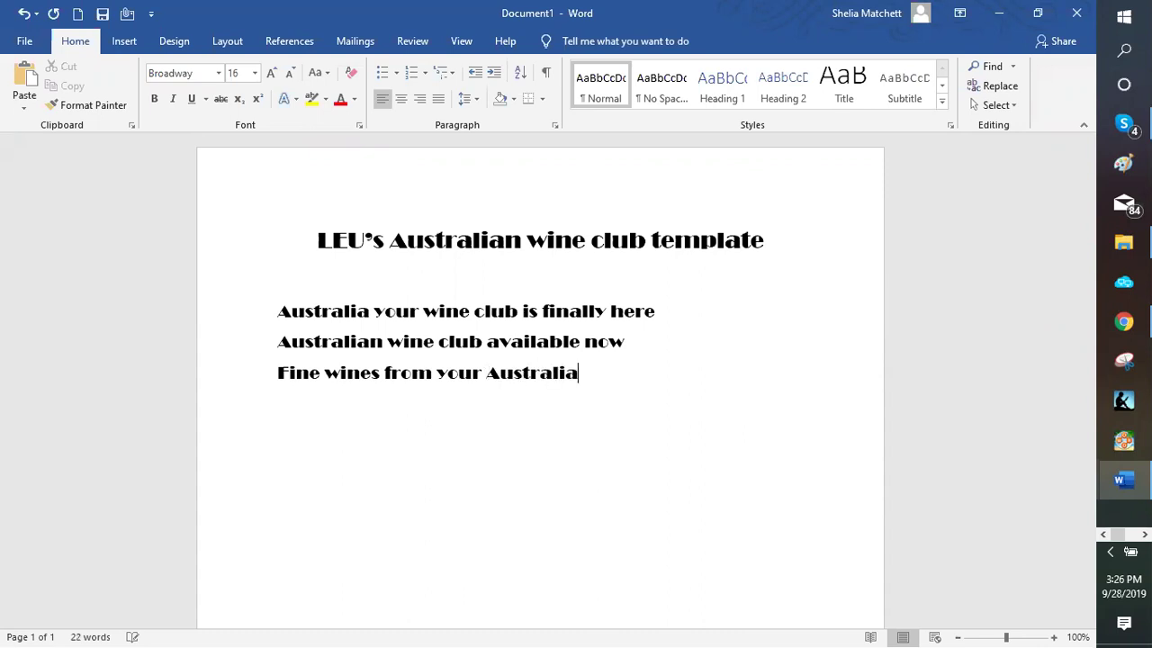
text(n Wine)
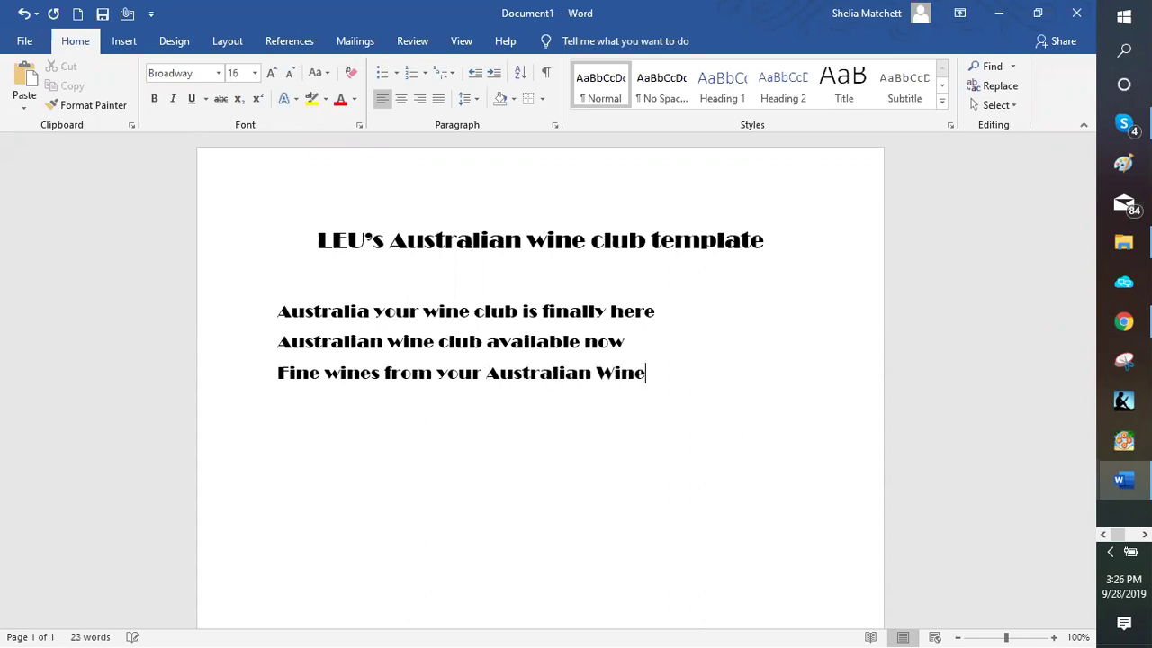
text( club)
Add 'Fine wines delivered to your door Australia' and 'Australia, get your wines delivered to your door', plus two blank lines
key(Return)
text(Fin)
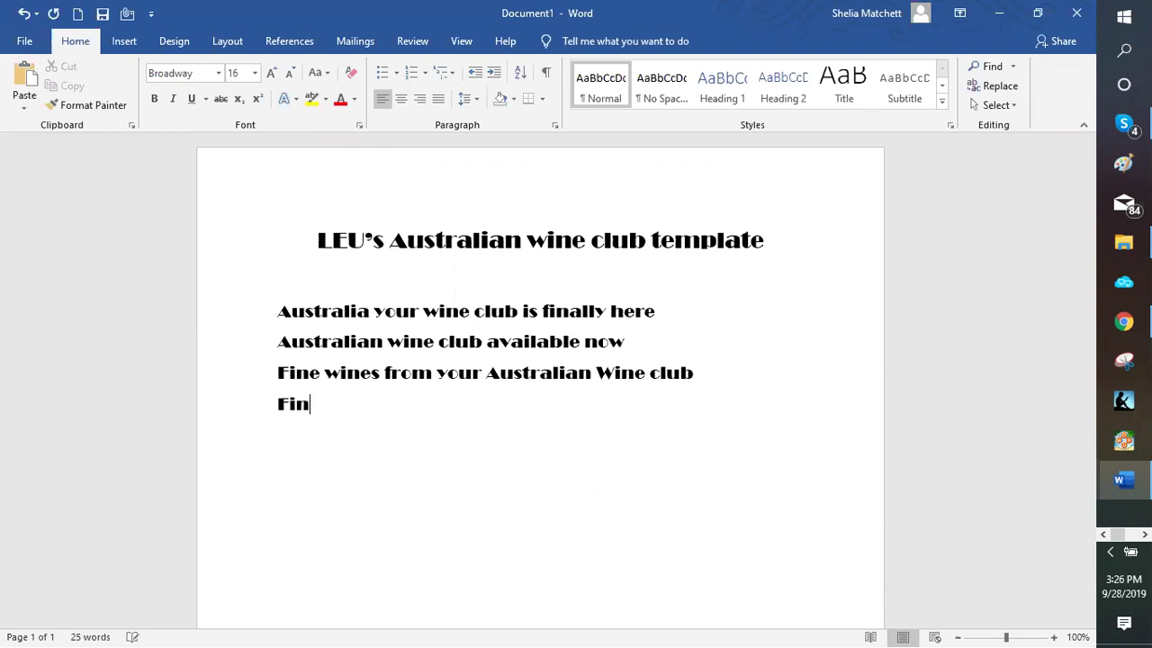
text(e wines d)
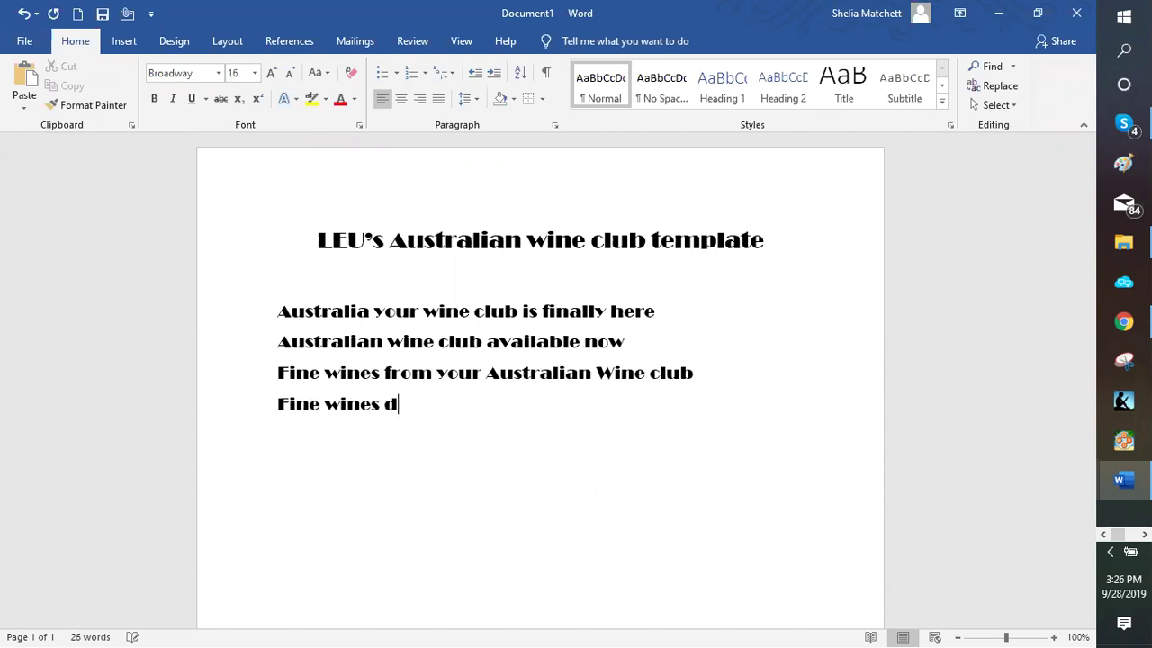
text(elivered t)
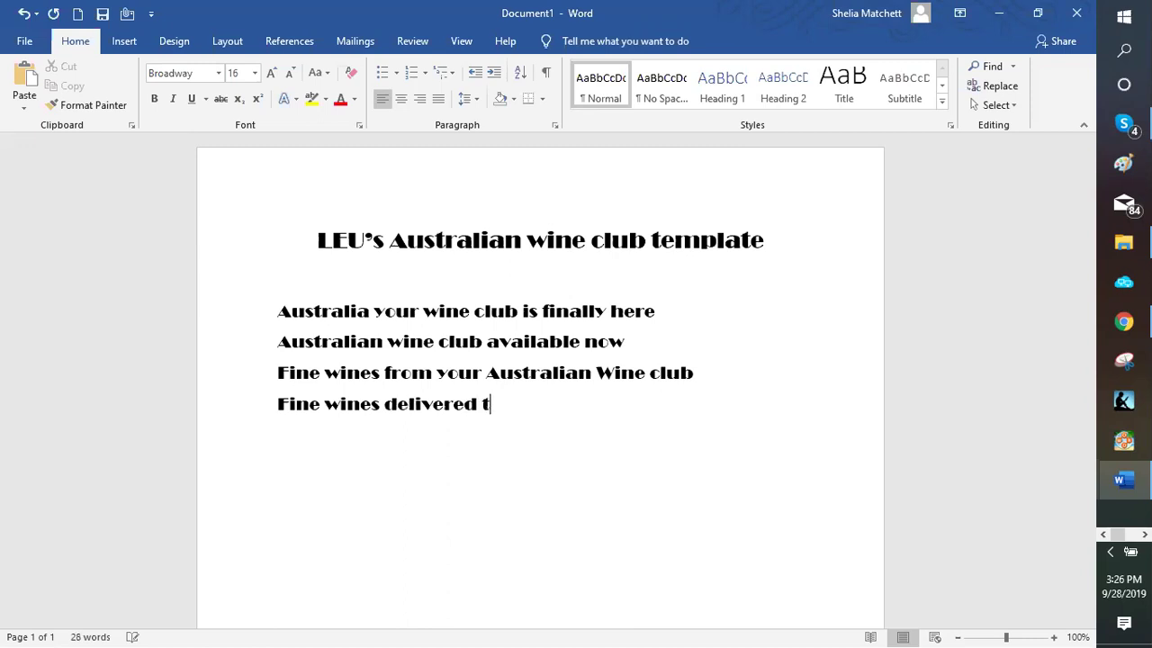
text(o your door )
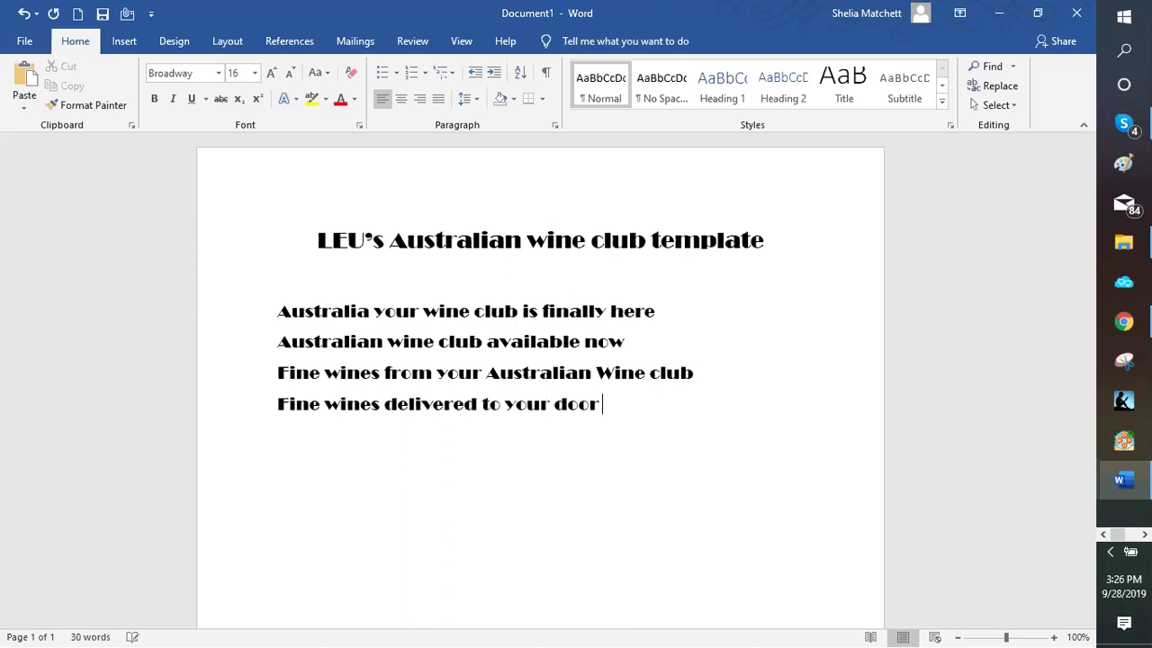
text(Australia)
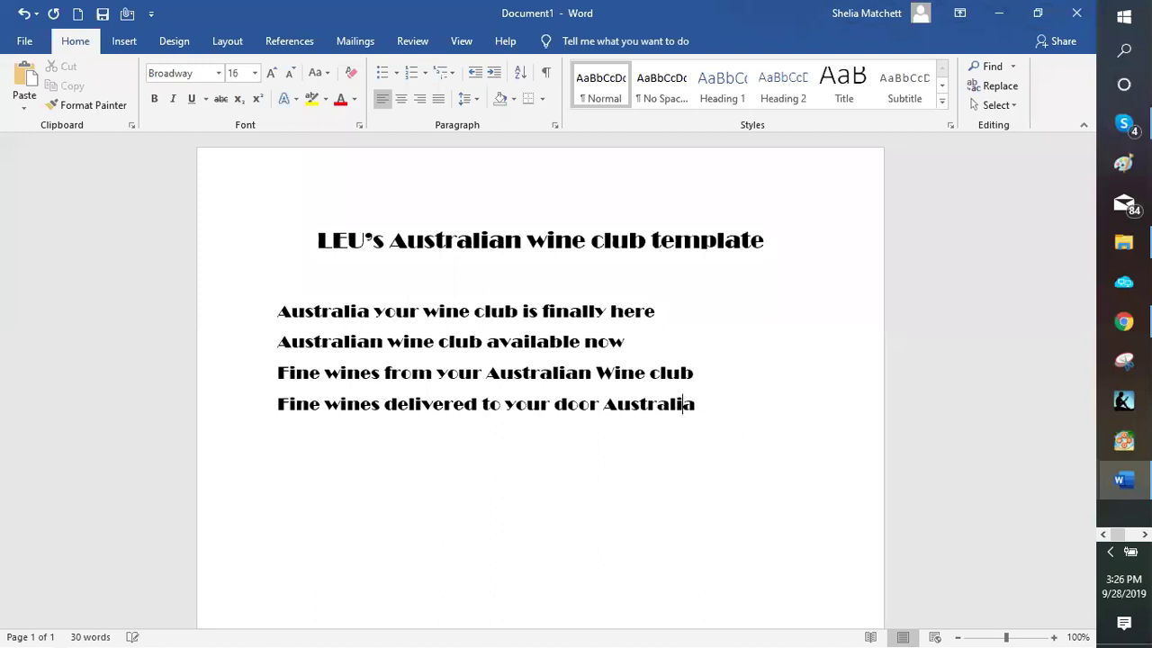
key(Return)
key(BackSpace)
text(Austea)
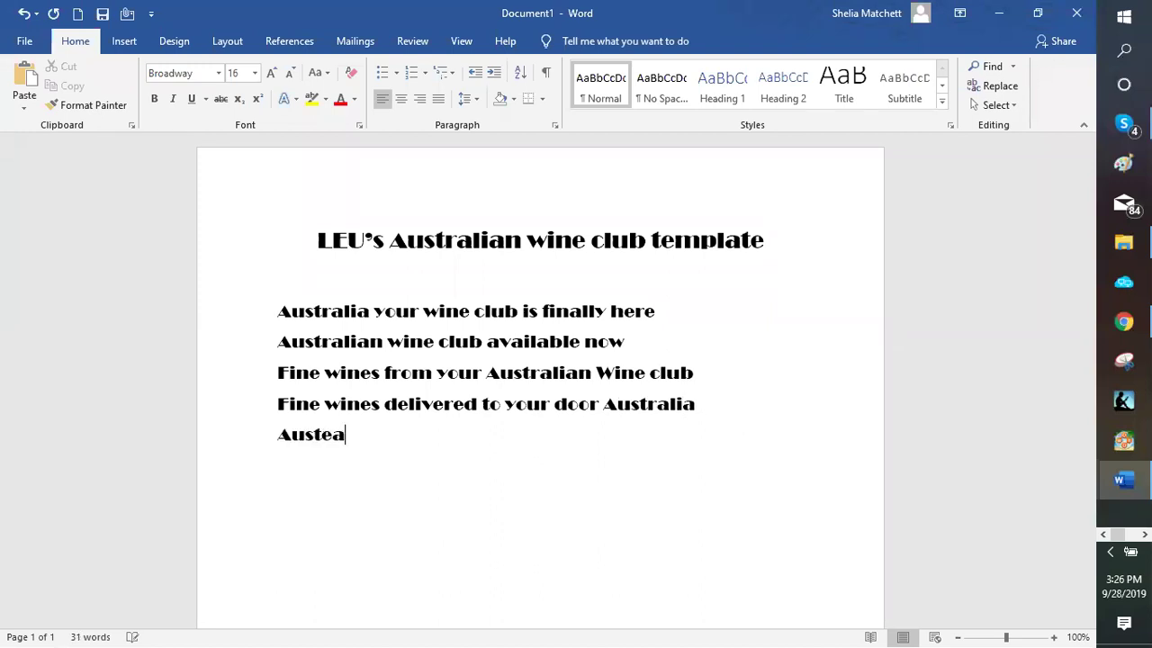
key(BackSpace)
key(BackSpace)
text(ralia, ger)
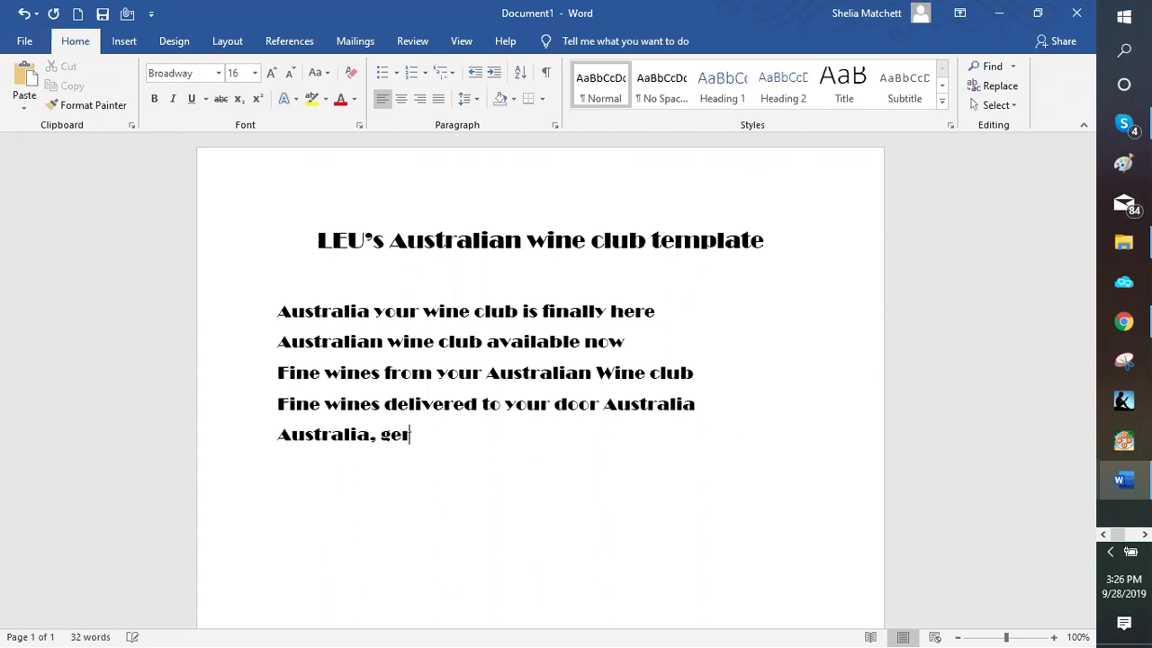
key(BackSpace)
text(t your win)
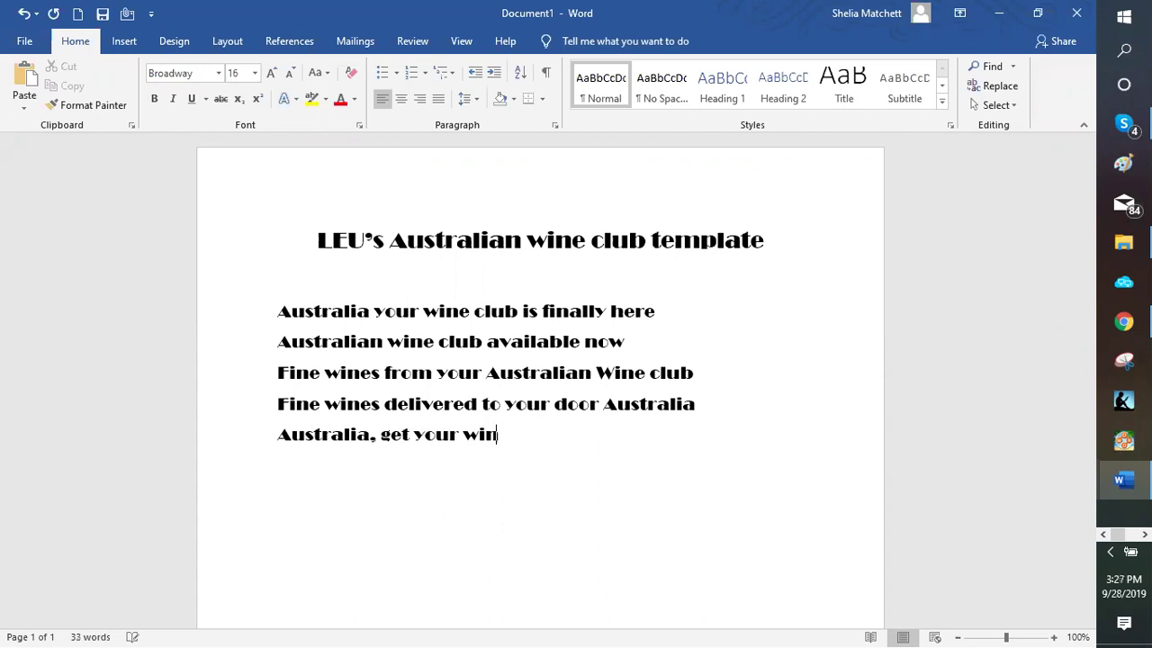
text(es delivere)
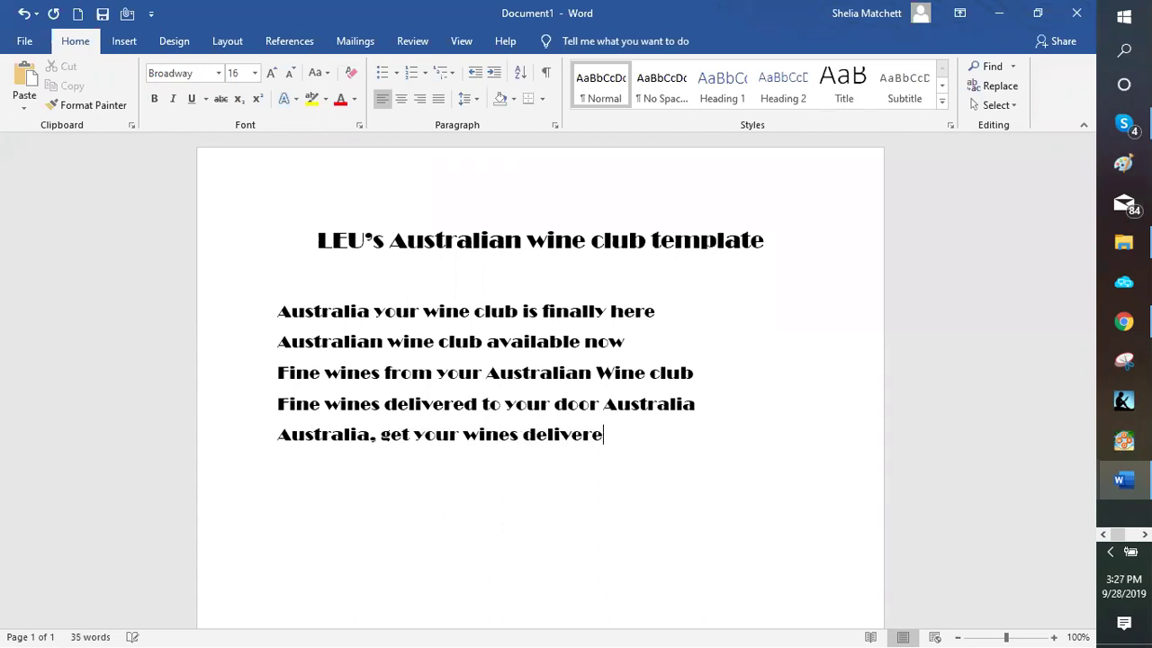
text(d to your)
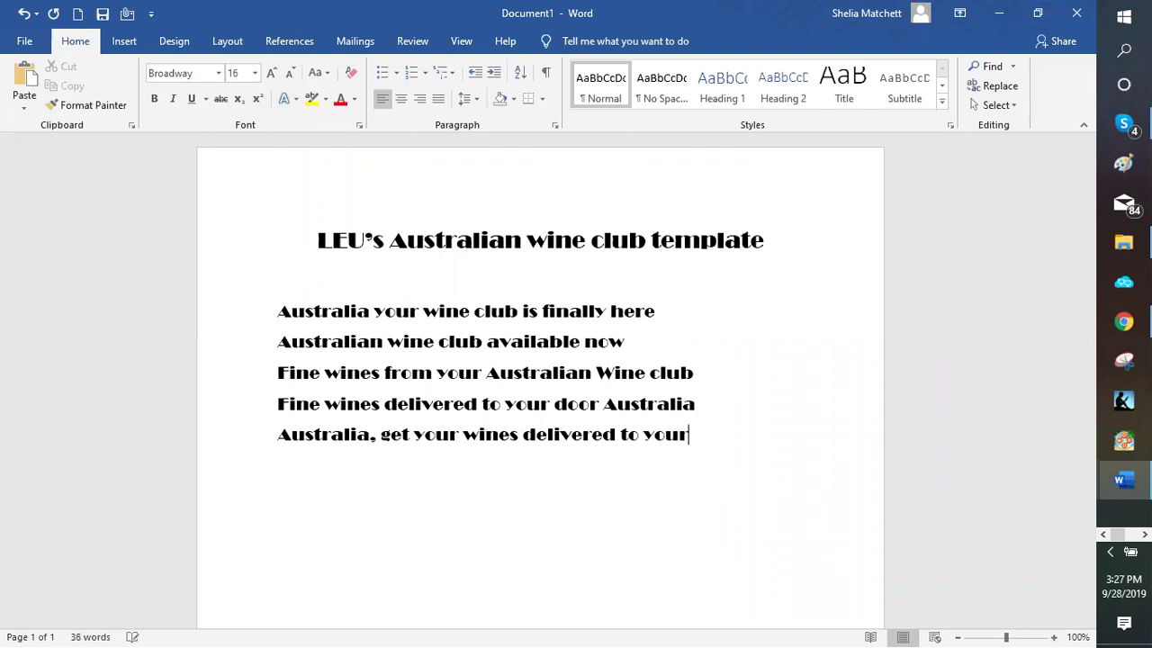
text( door)
key(Return)
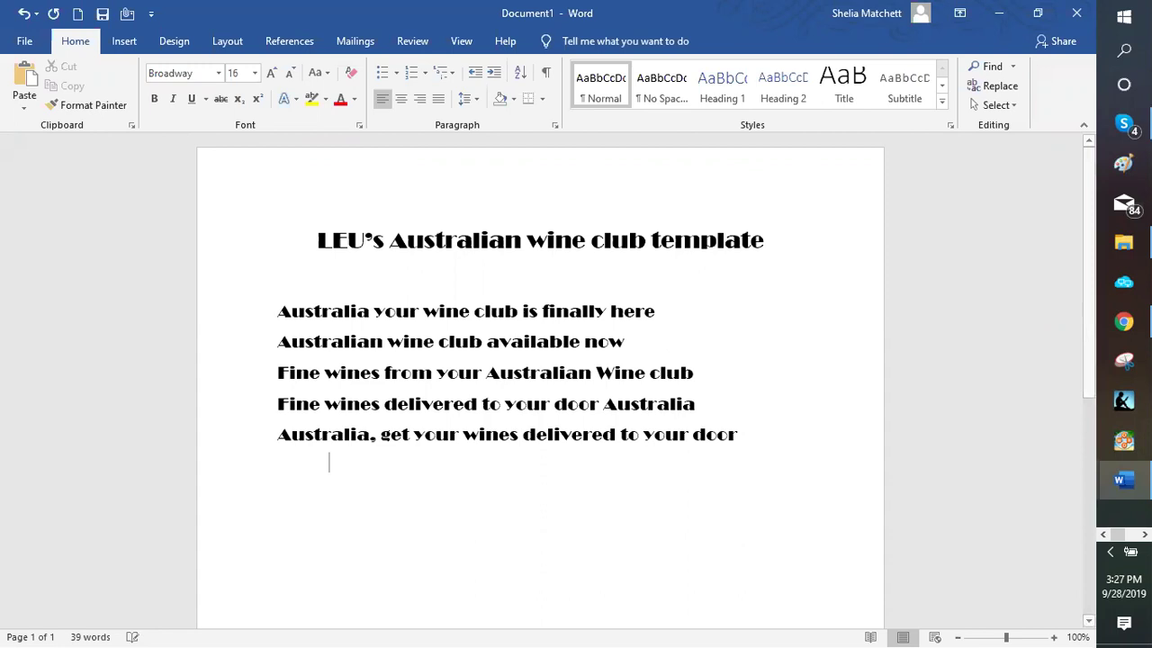
key(Return)
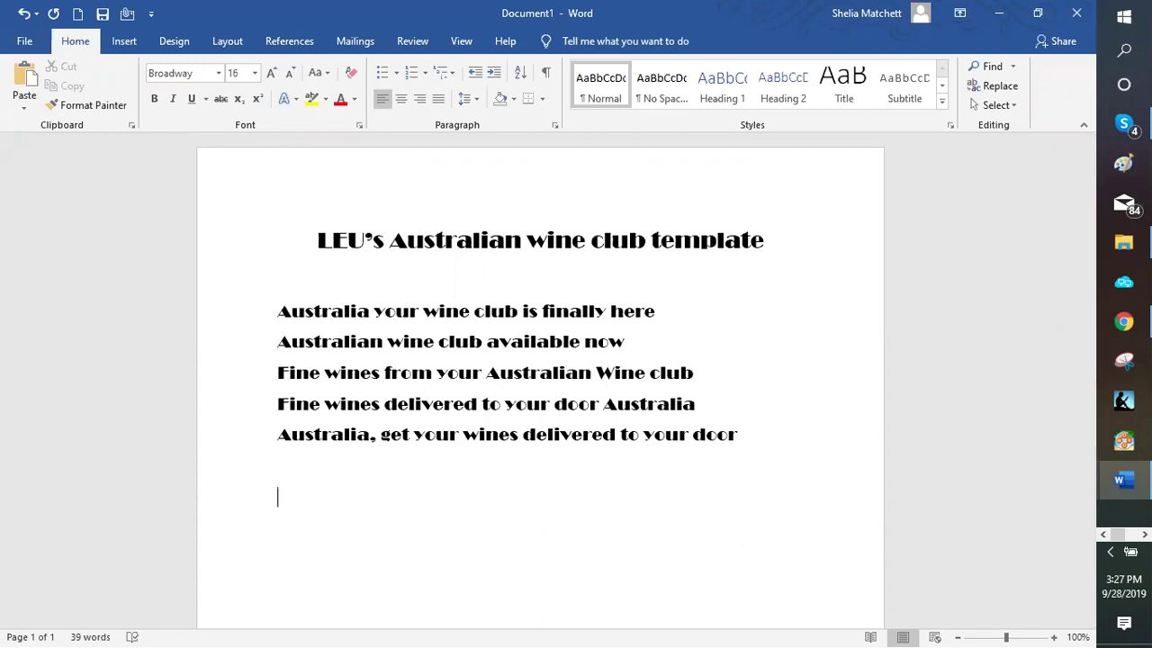
Insert a 20-pt 'Headlines:' label above the five taglines, then return below the list
click(256, 75)
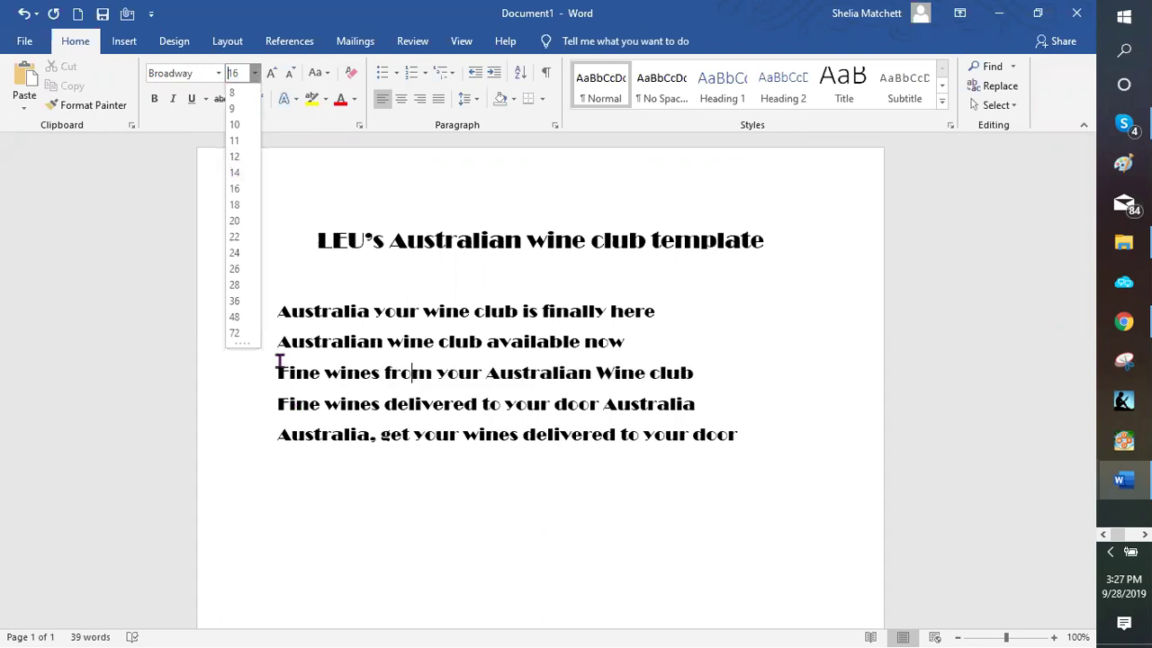
click(360, 559)
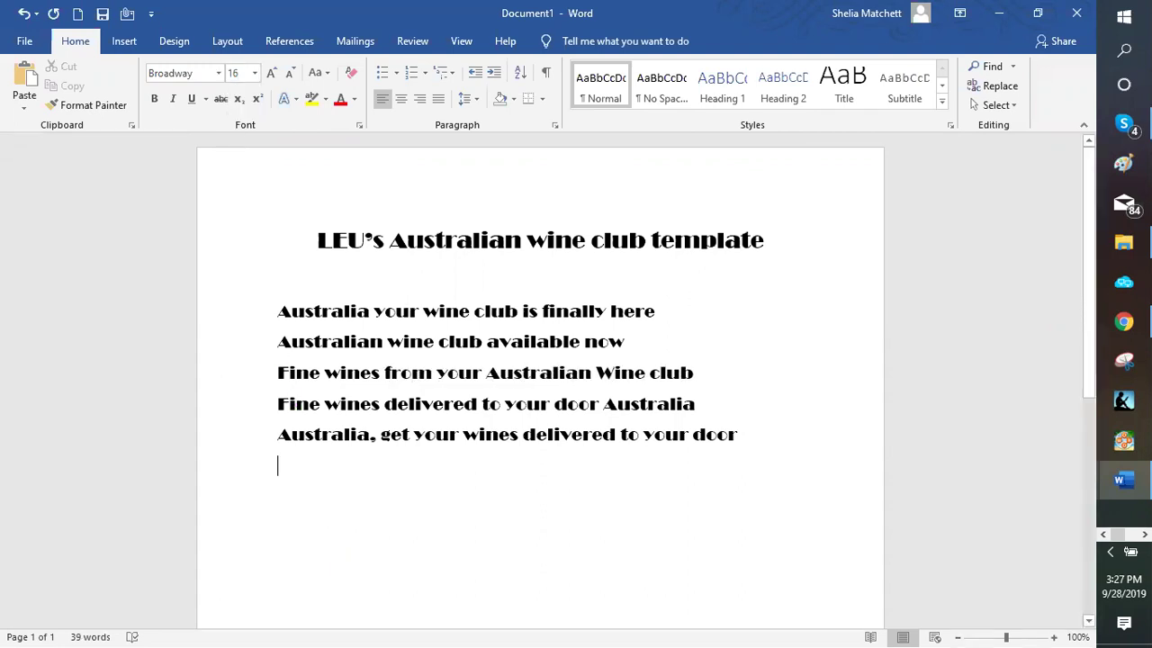
click(285, 285)
key(Return)
text(Head)
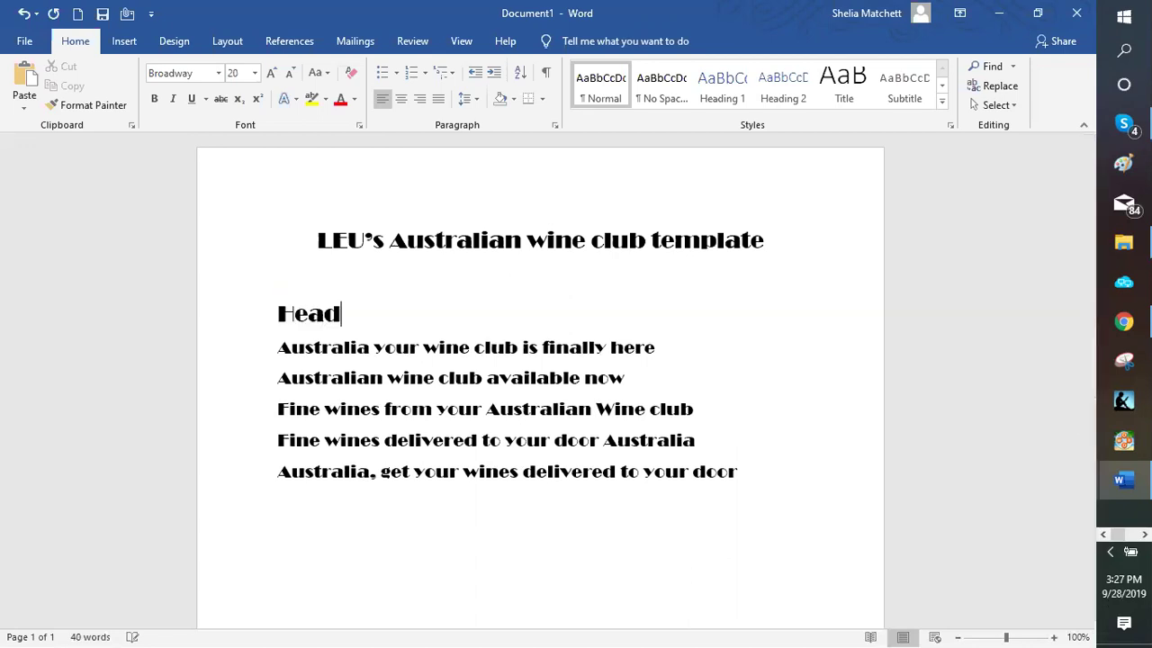
text(lines)
text(")
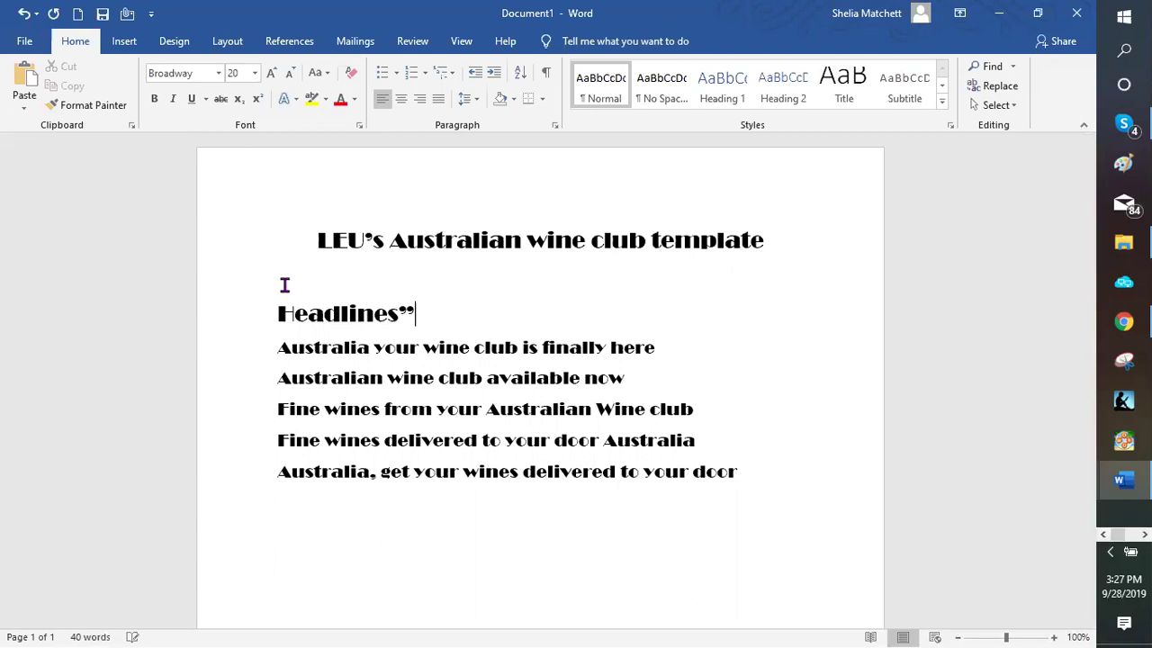
key(BackSpace)
text(:)
scroll(288, 444, down, 1)
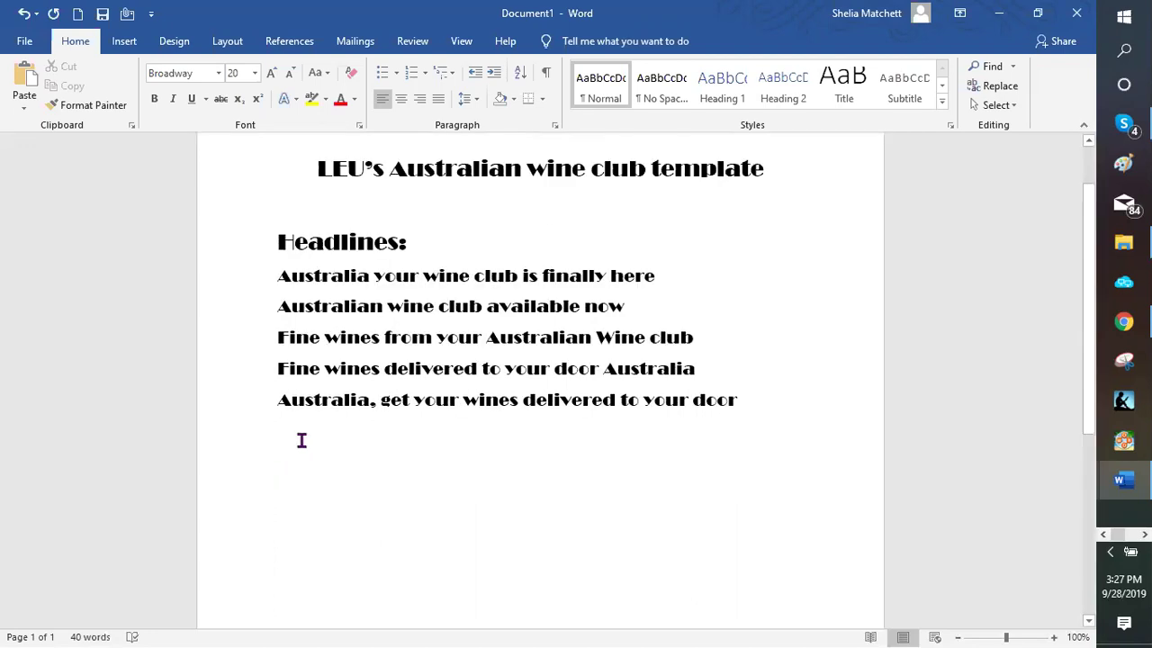
click(283, 440)
Add a 'Description:' label and begin 'The waiting is finally over Australia… delivered to your door.'
key(Return)
text(Description)
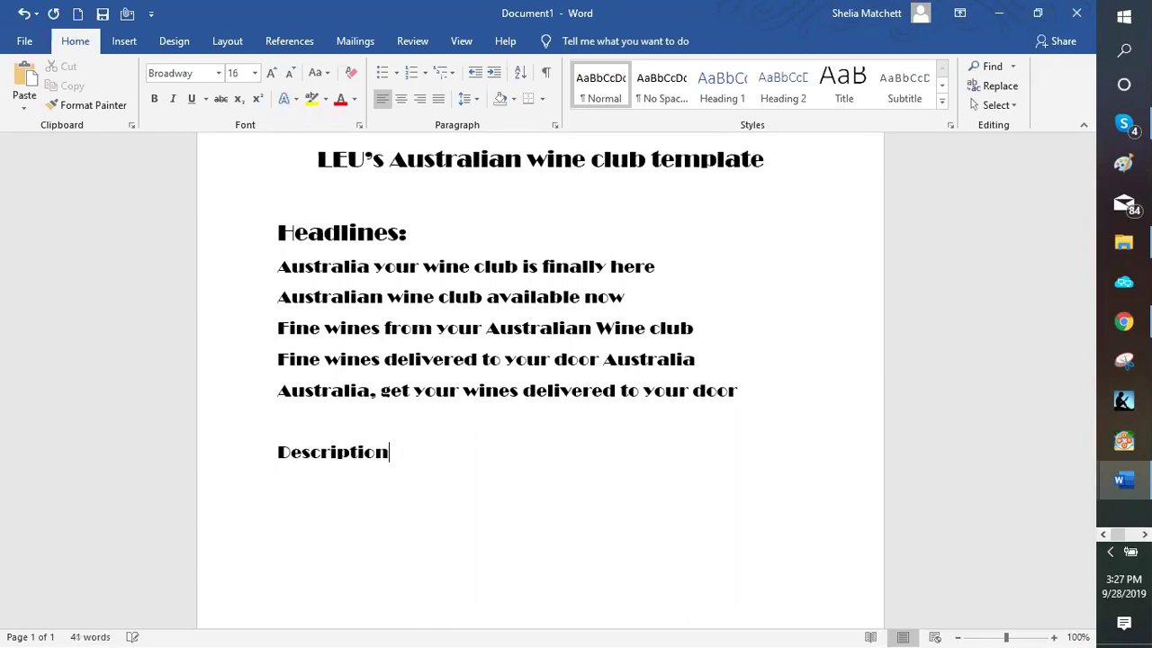
text(:)
key(Return)
key(BackSpace)
text(The waiting i)
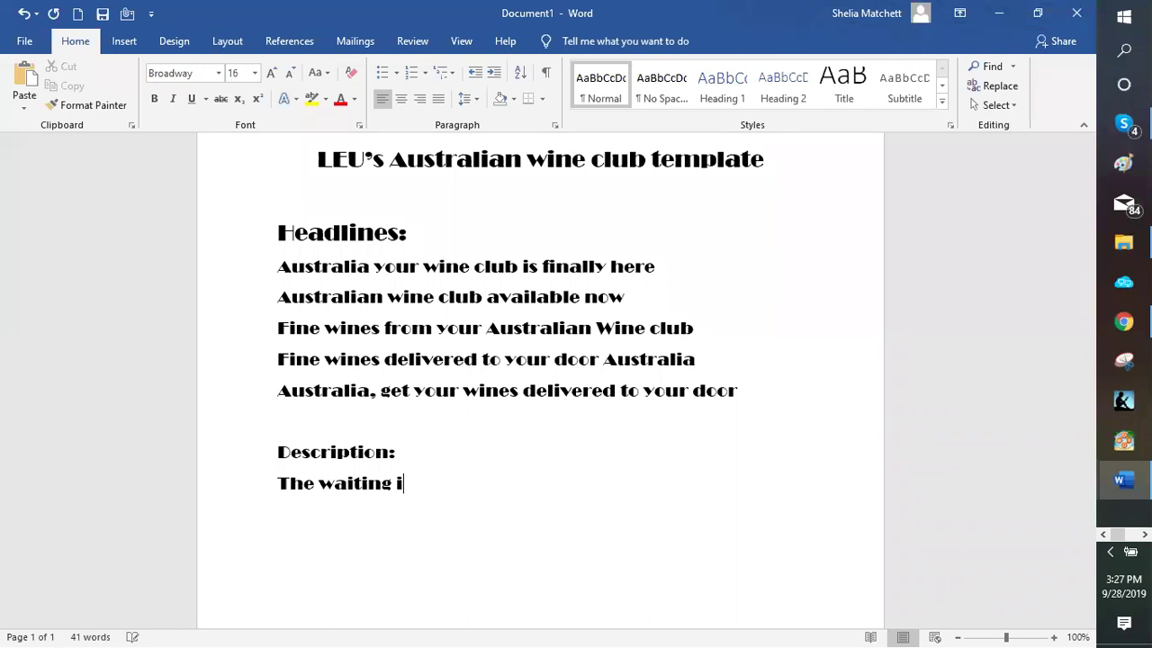
key(BackSpace)
text(is finally o)
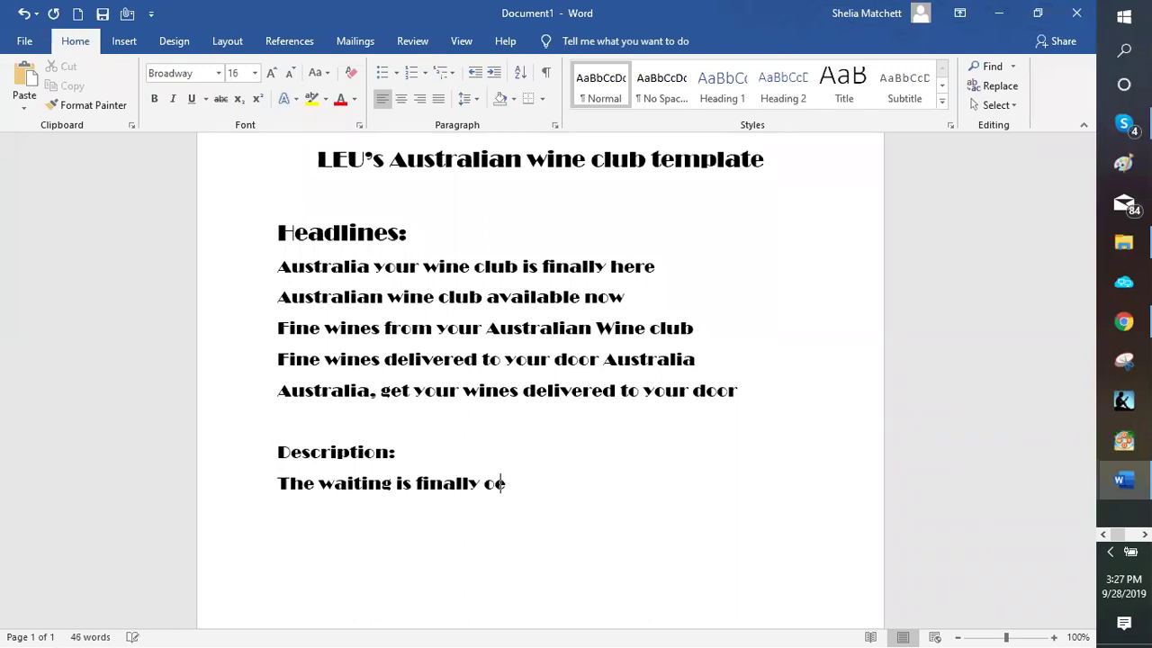
text(ver Austra)
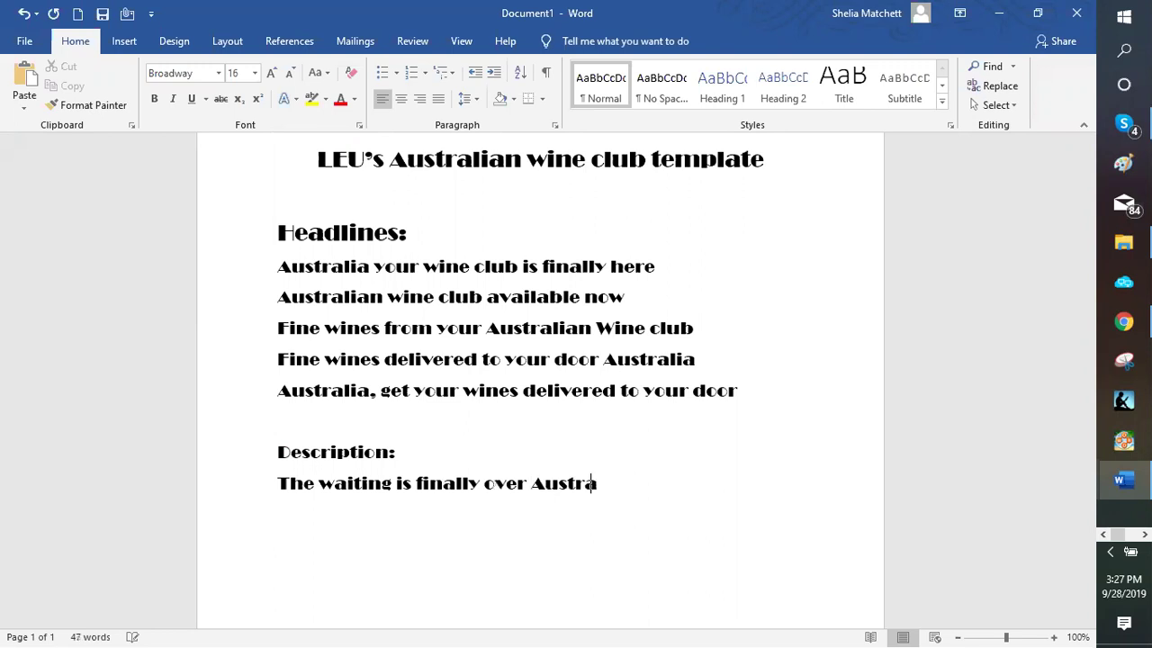
text(lia.  Now you cn)
key(BackSpace)
text(an)
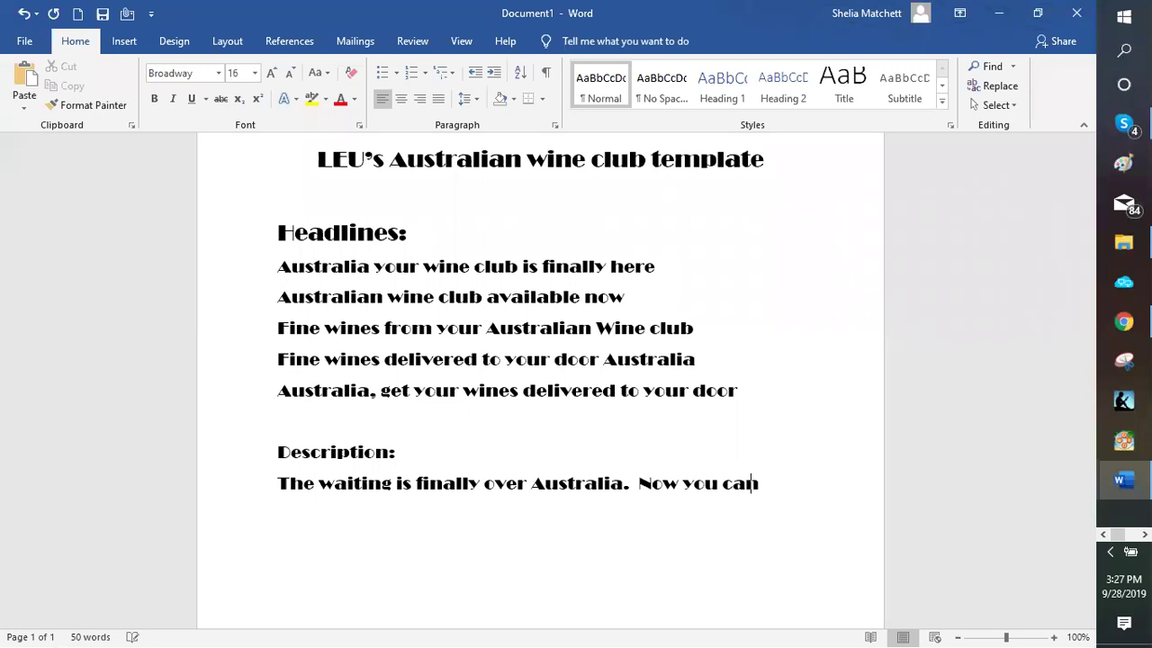
text(n)
key(BackSpace)
text(have fine wind)
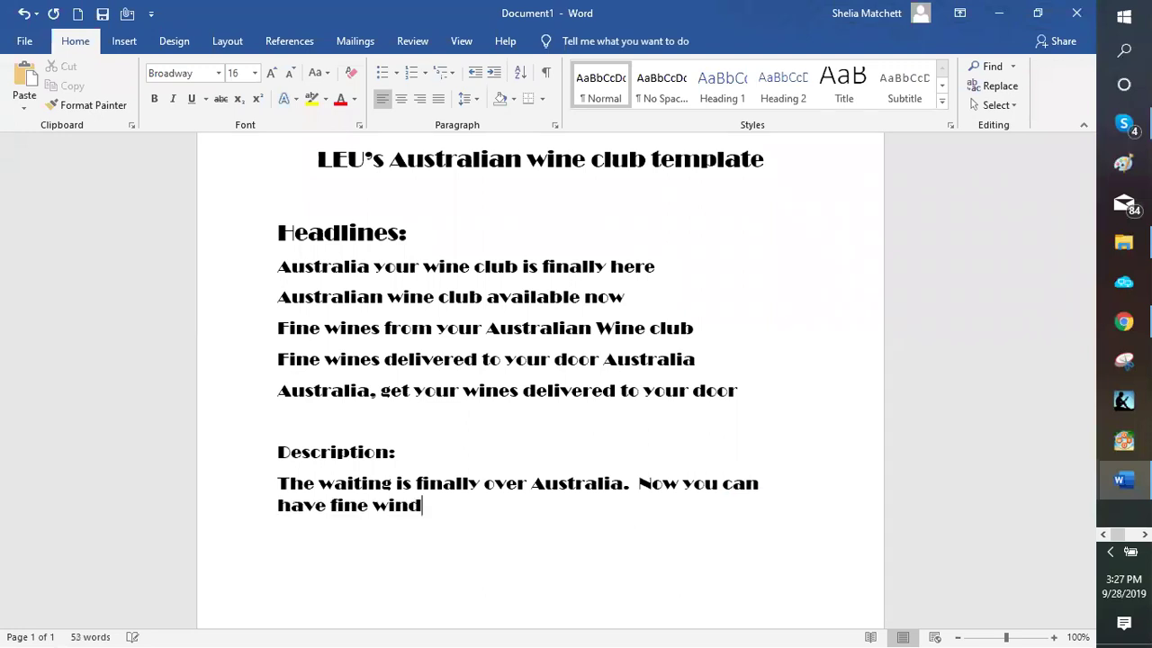
key(BackSpace)
text(es delivered to )
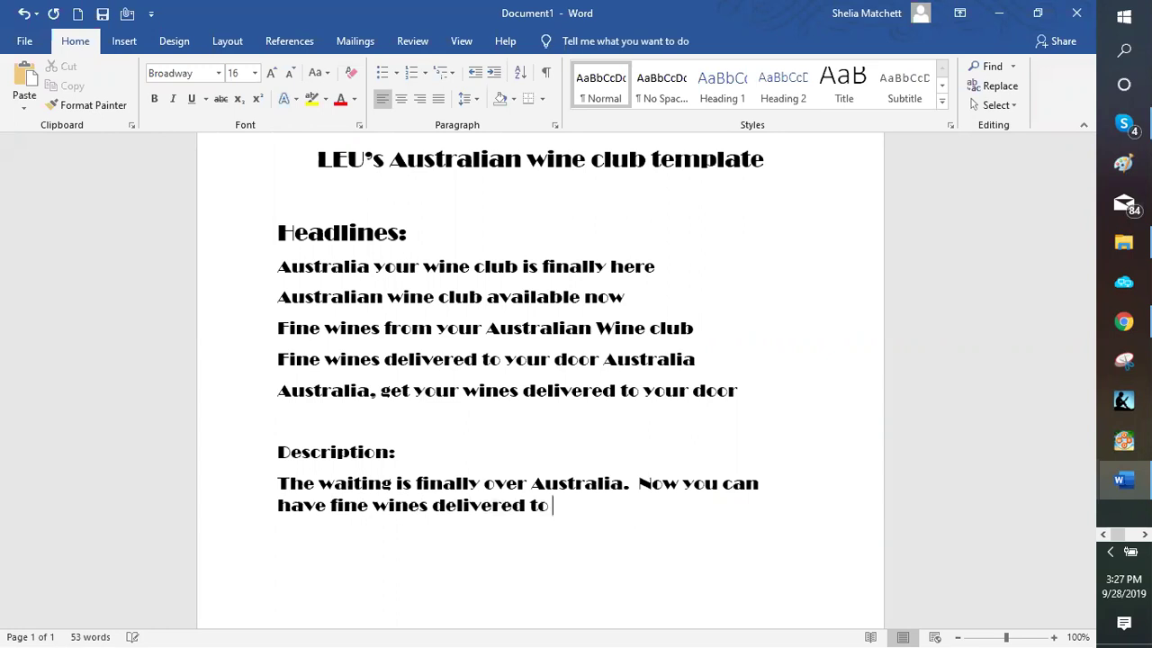
text(your doo)
text(r)
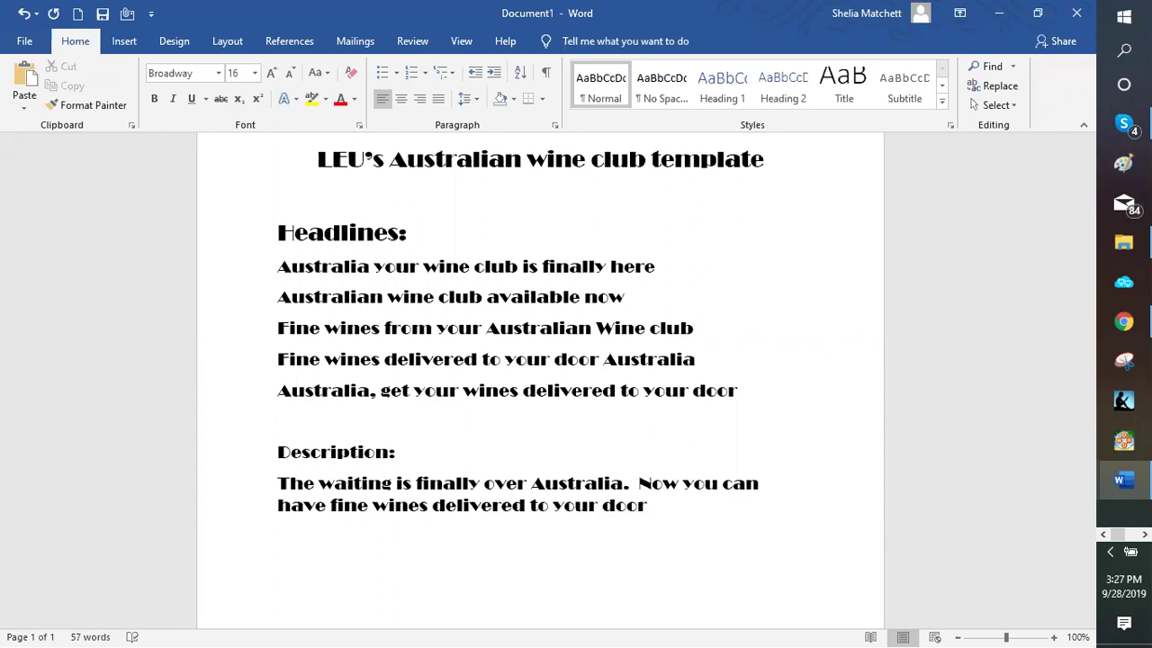
text(.  Uust in time for)
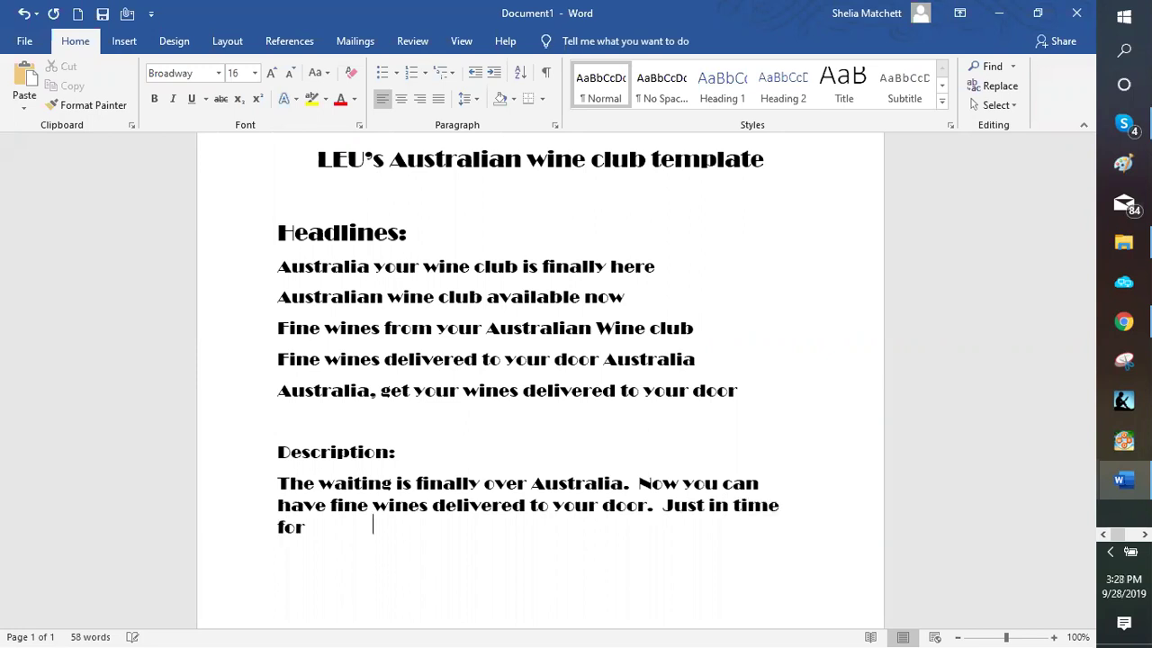
text( the upco)
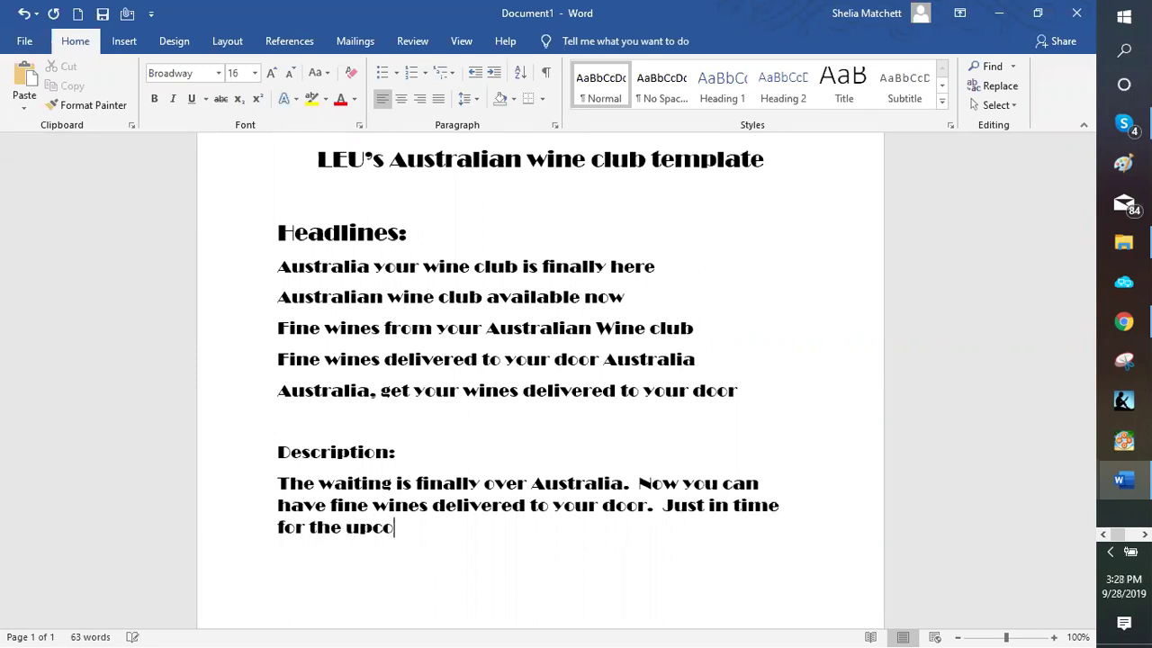
text(ming Holiday sea)
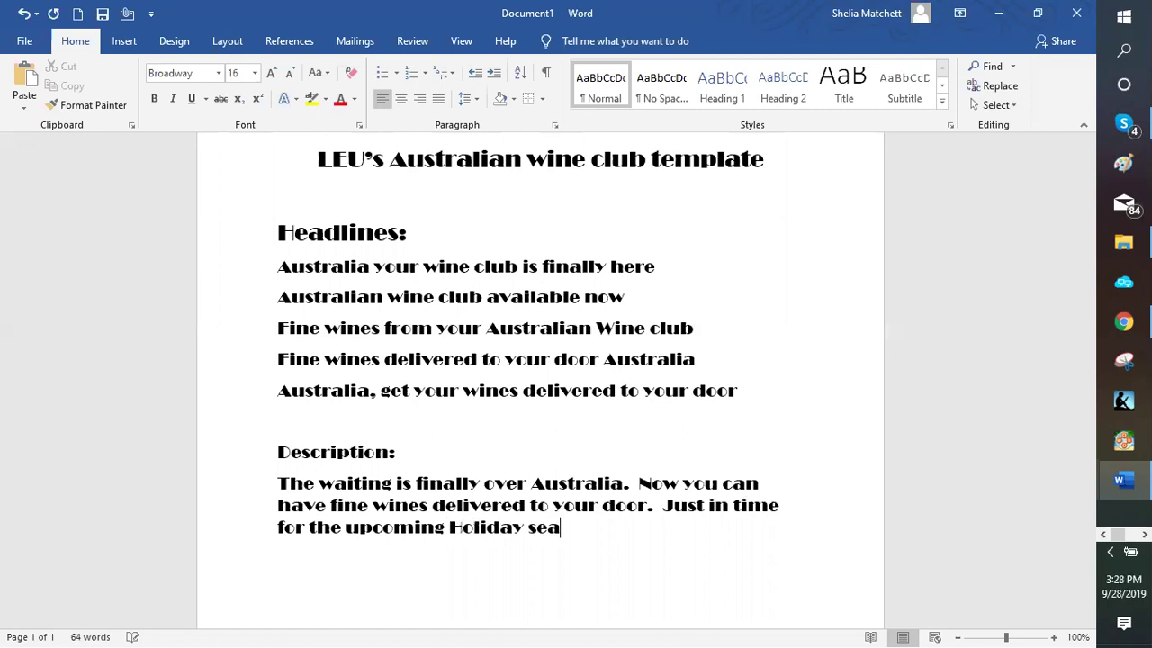
Continue with the Holiday season sentence about perfect gifts for the hard-to-buy family member
text(son.  You will ha)
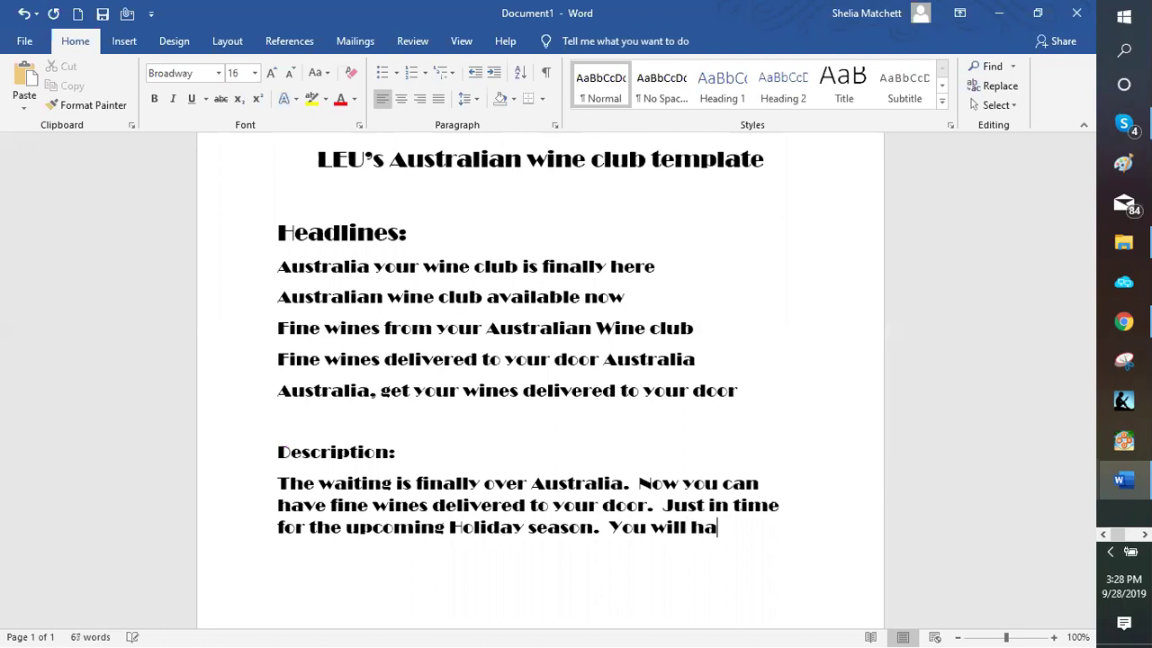
text(ve the perfe)
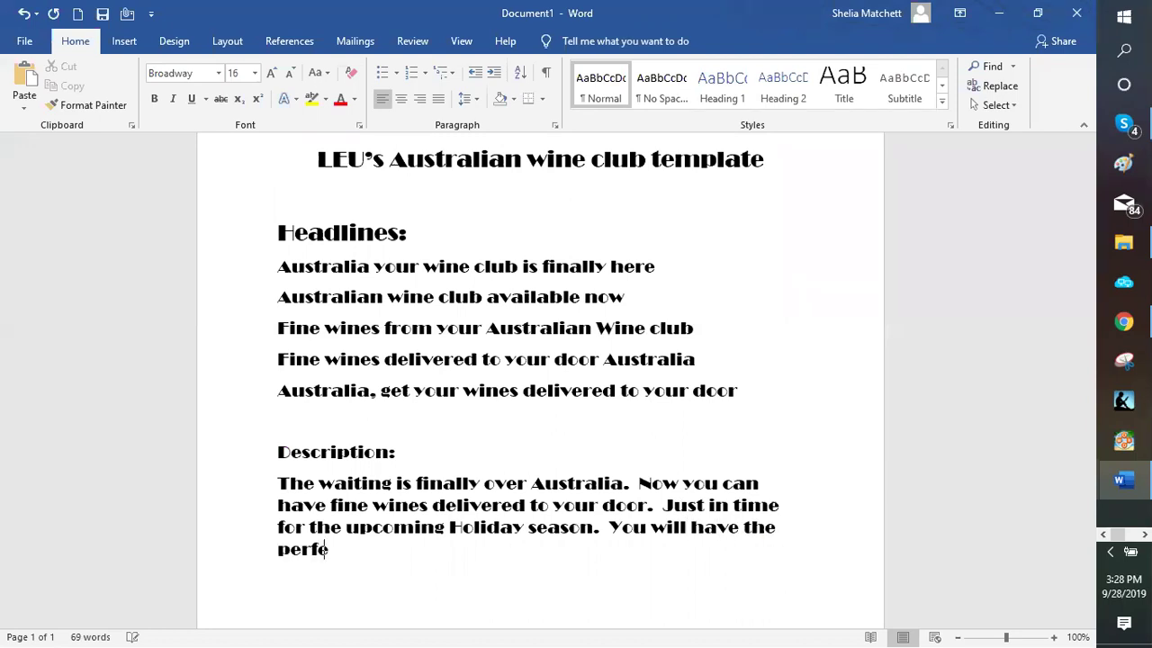
text(ct giv)
key(BackSpace)
text(fts on)
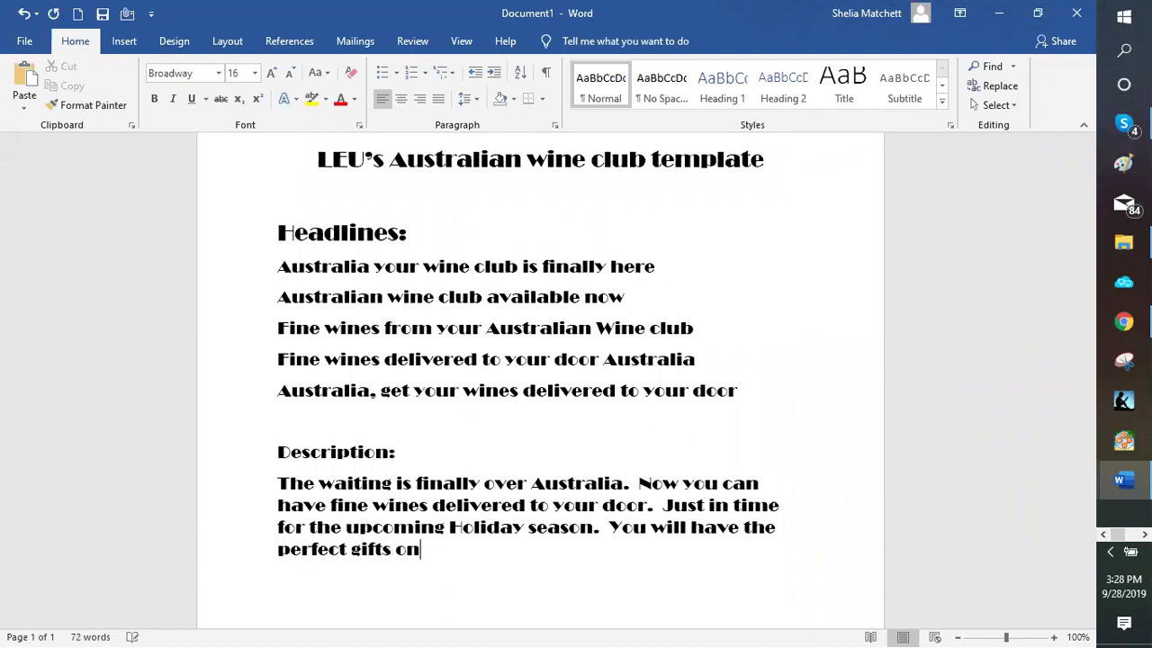
text( hand for thos I)
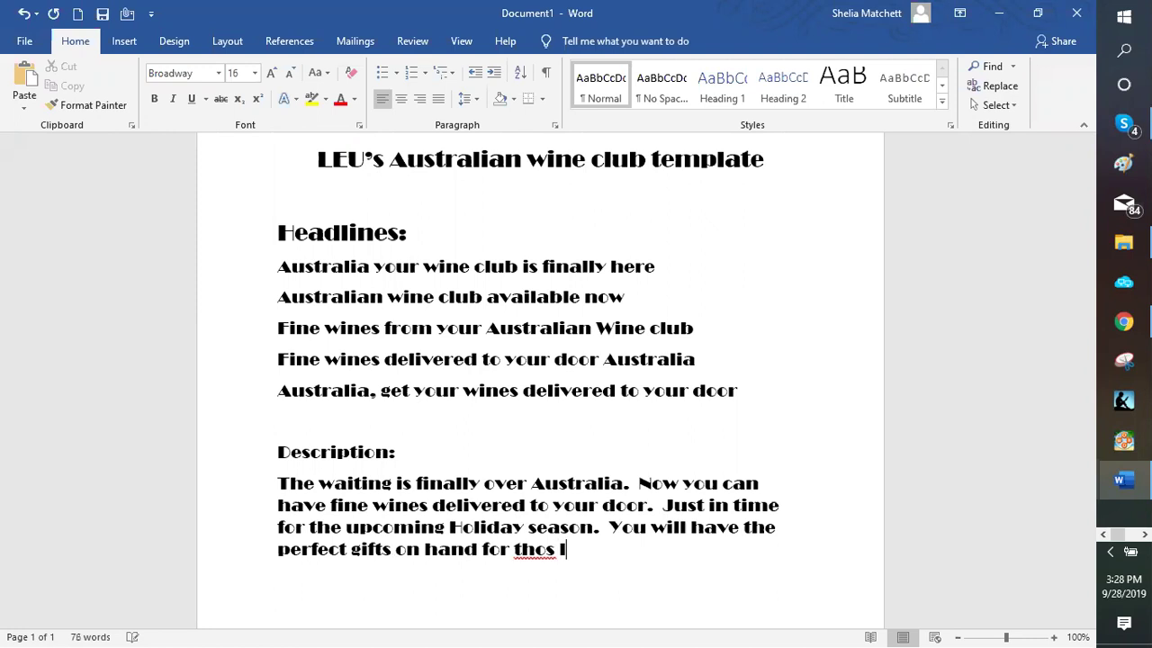
key(BackSpace)
key(BackSpace)
text(e last min)
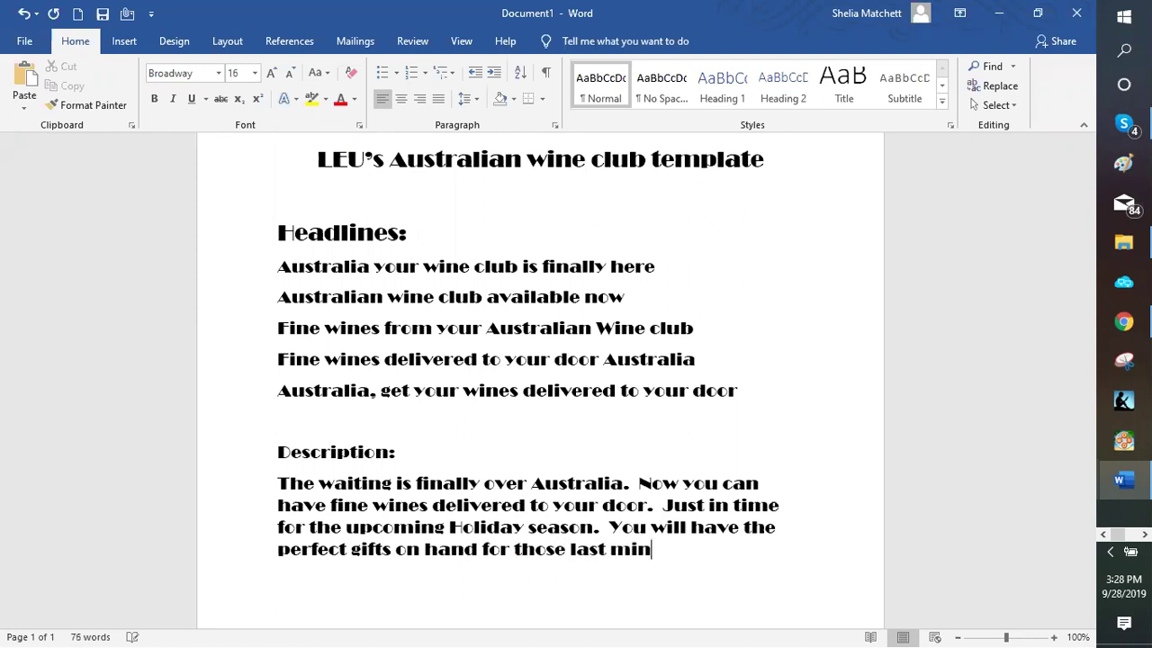
text(ute gift)
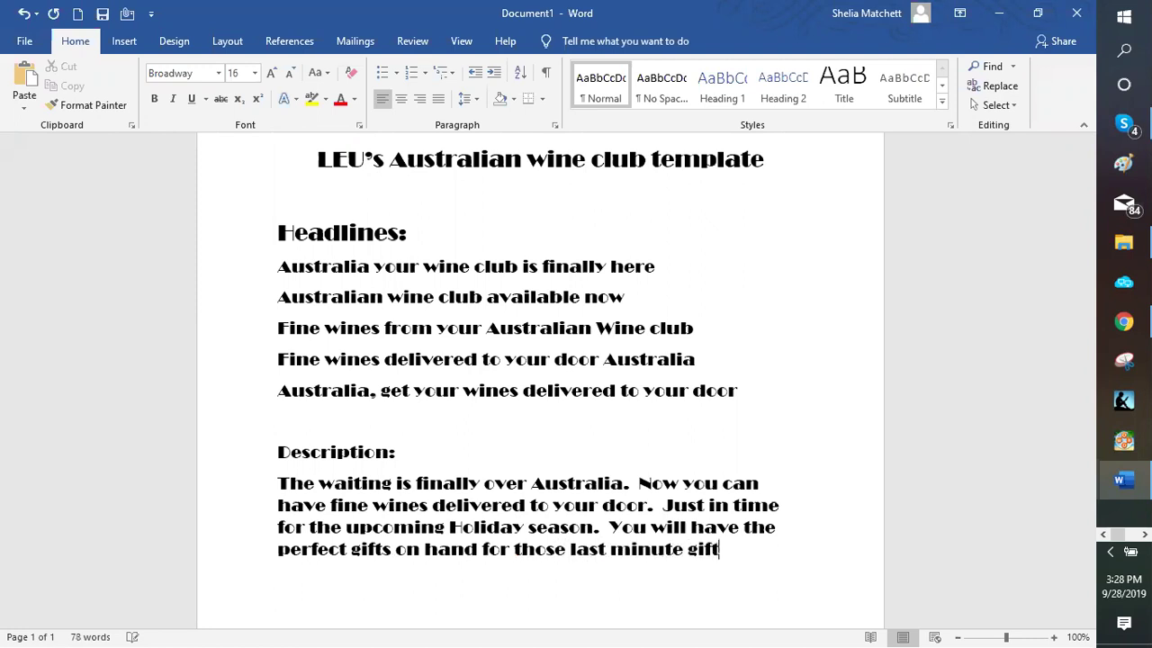
text( ideas or tha)
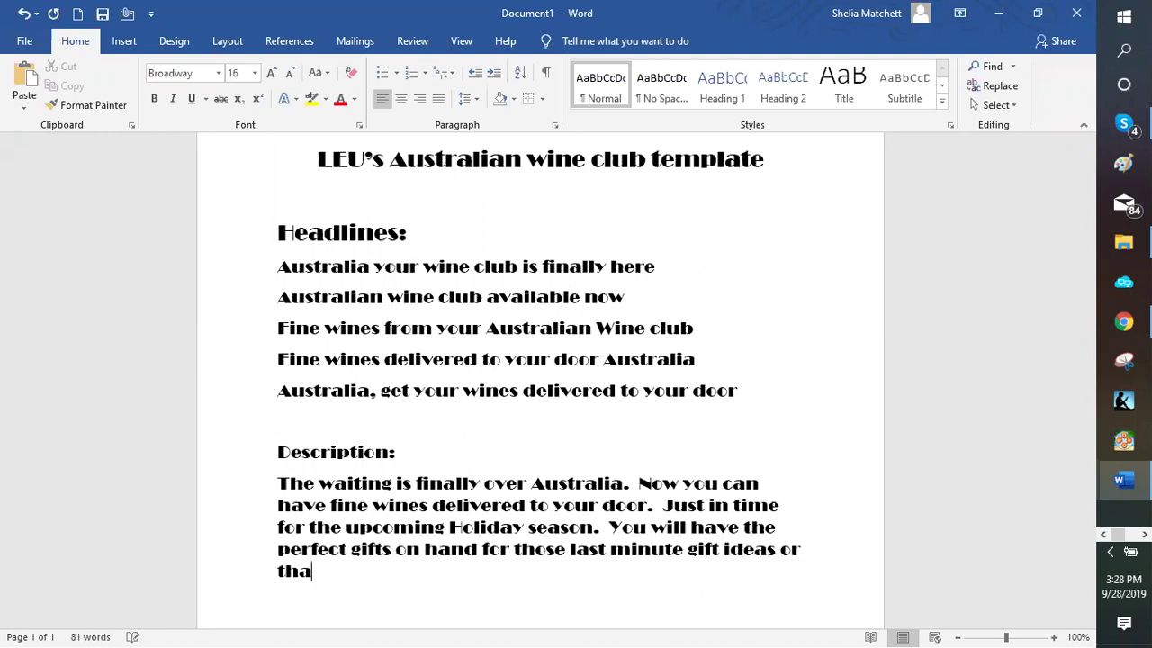
text(t hard)
key(BackSpace)
key(BackSpace)
key(BackSpace)
key(BackSpace)
key(BackSpace)
text(family h)
key(BackSpace)
text(membe)
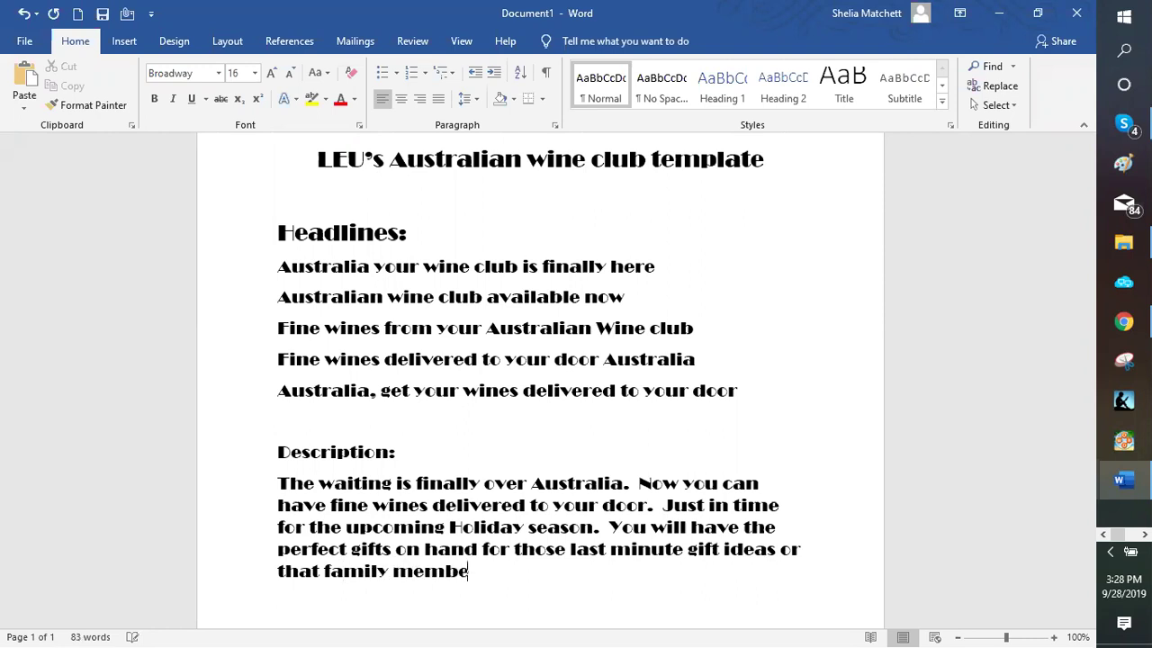
text(r who is so ha)
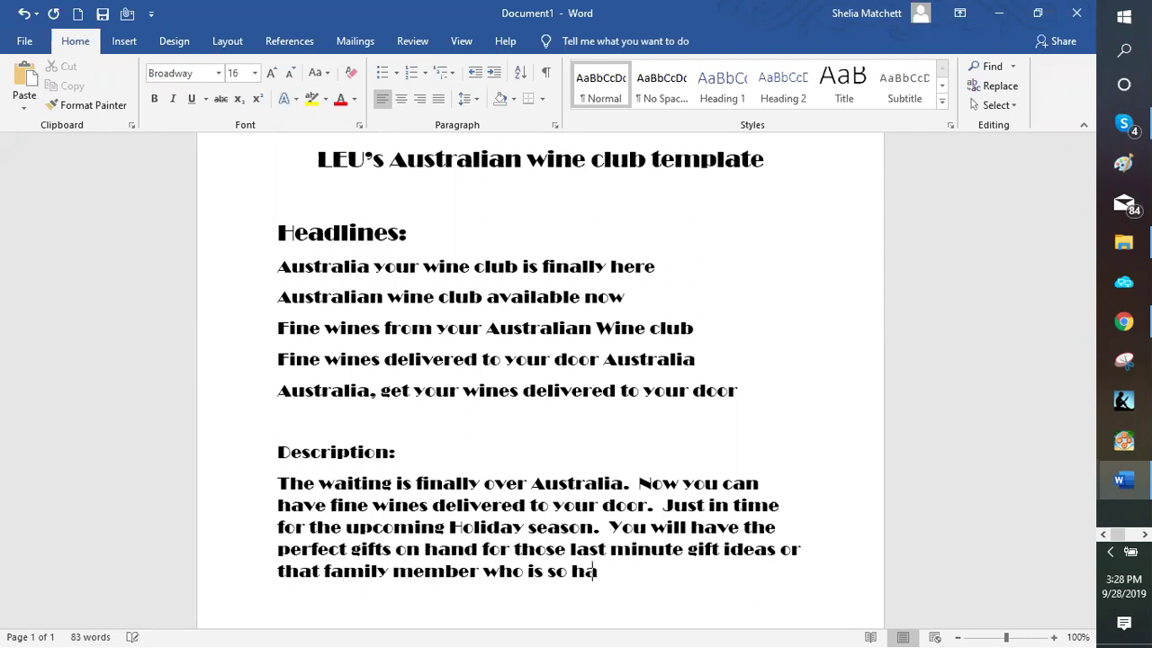
text(rd to buy for.)
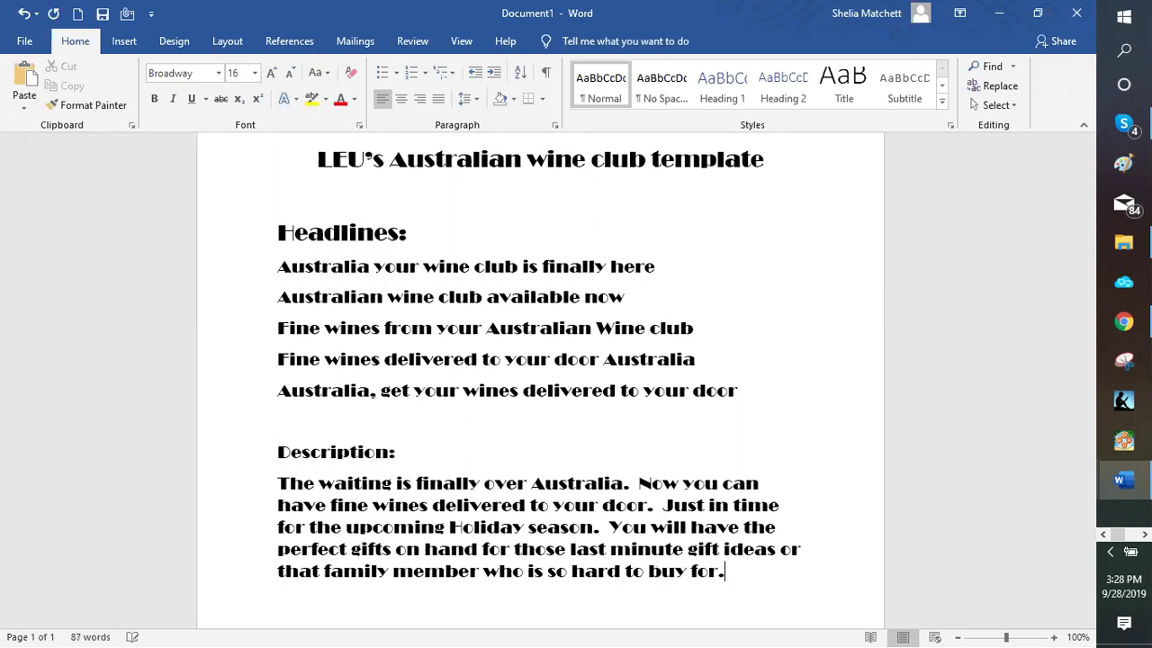
text(  Not to ment)
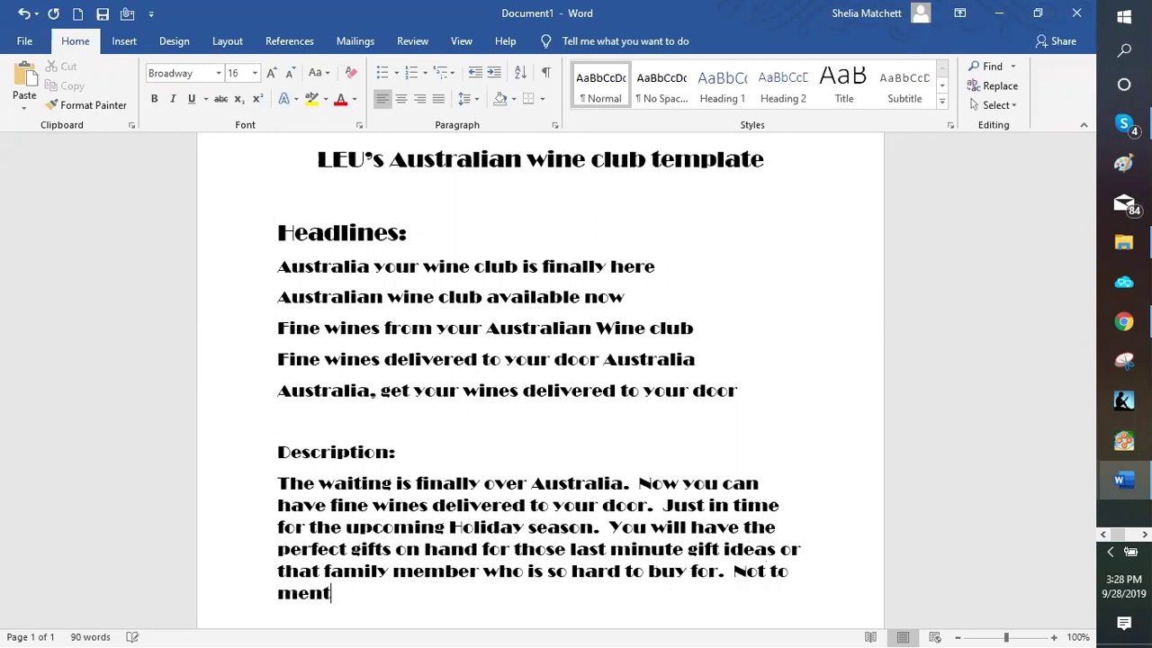
text(ion)
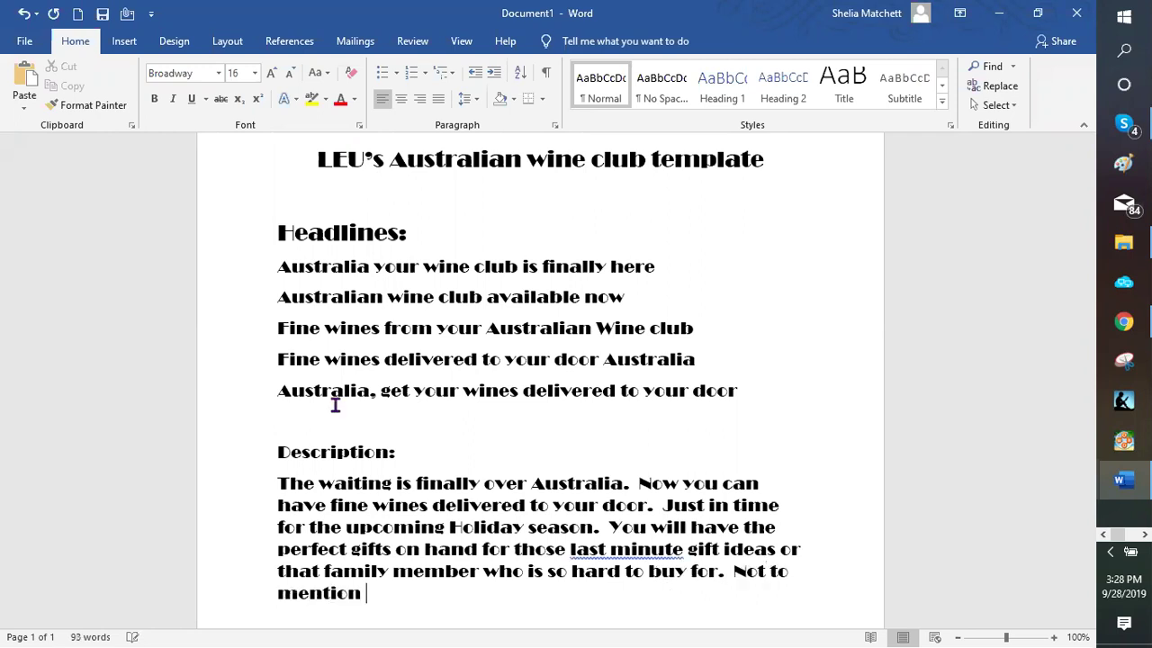
Add the sentence about premium wines on hand for holiday parties and get togethers
scroll(399, 453, down, 1)
scroll(400, 452, down, 3)
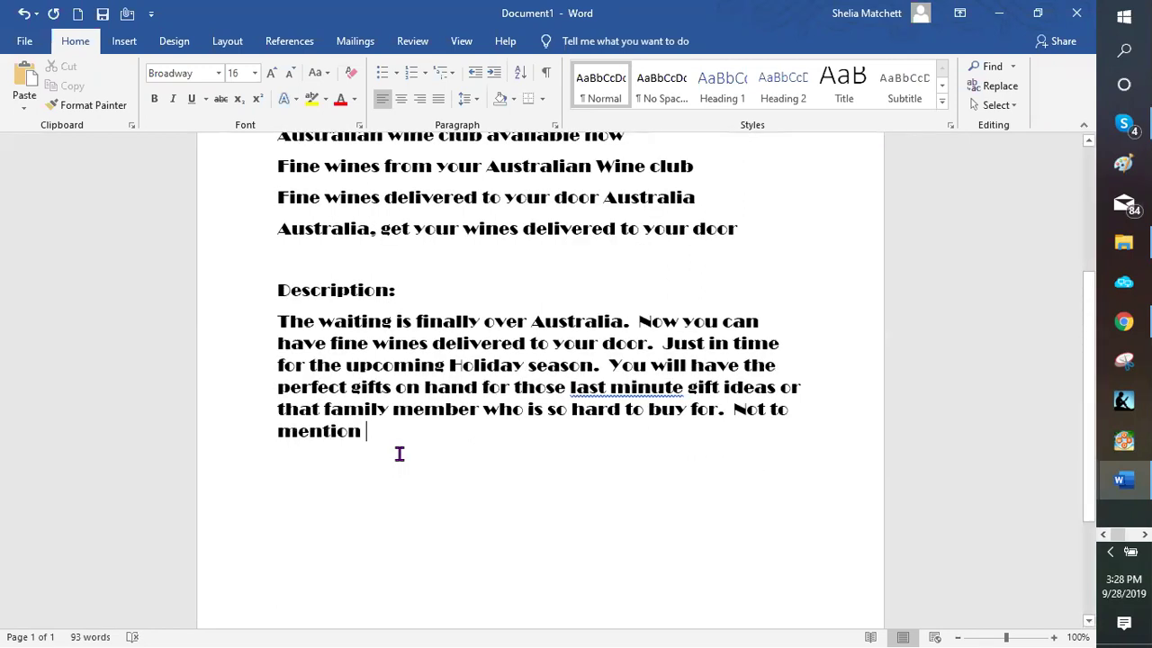
text(b)
key(BackSpace)
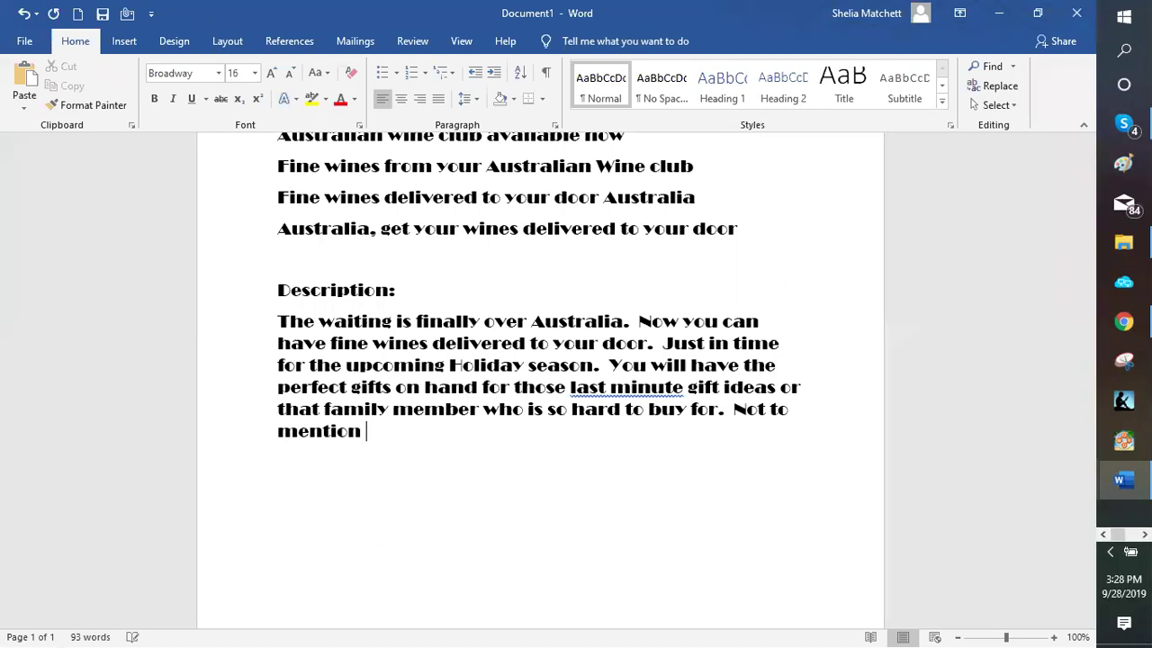
text(fine premium win)
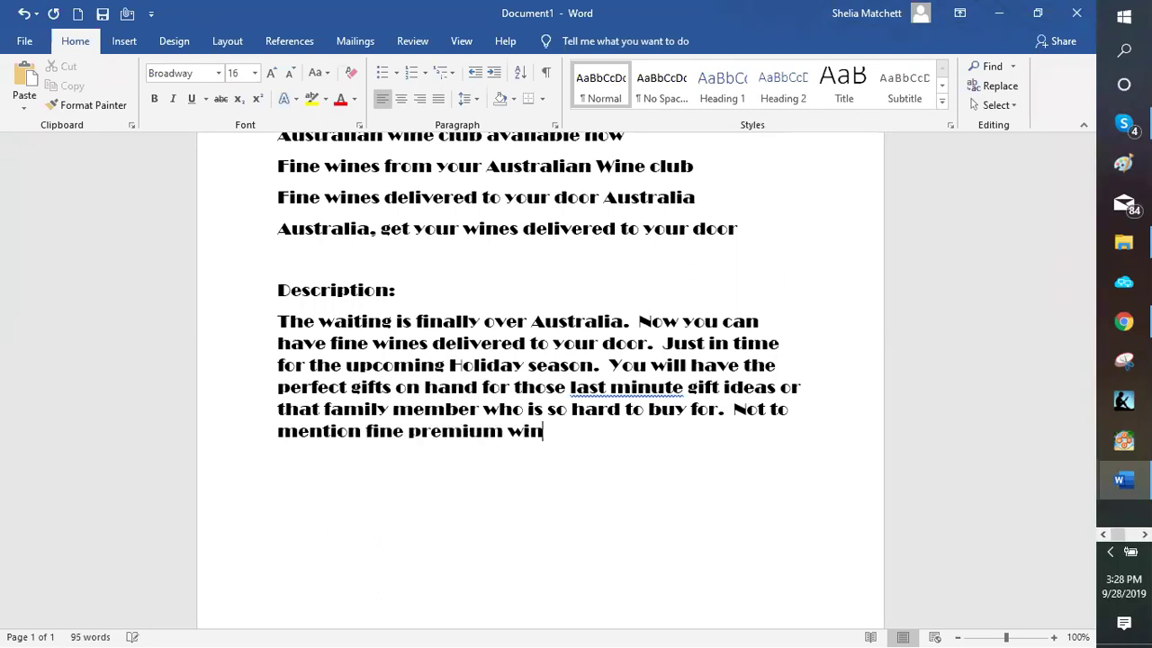
text(es on hand of al)
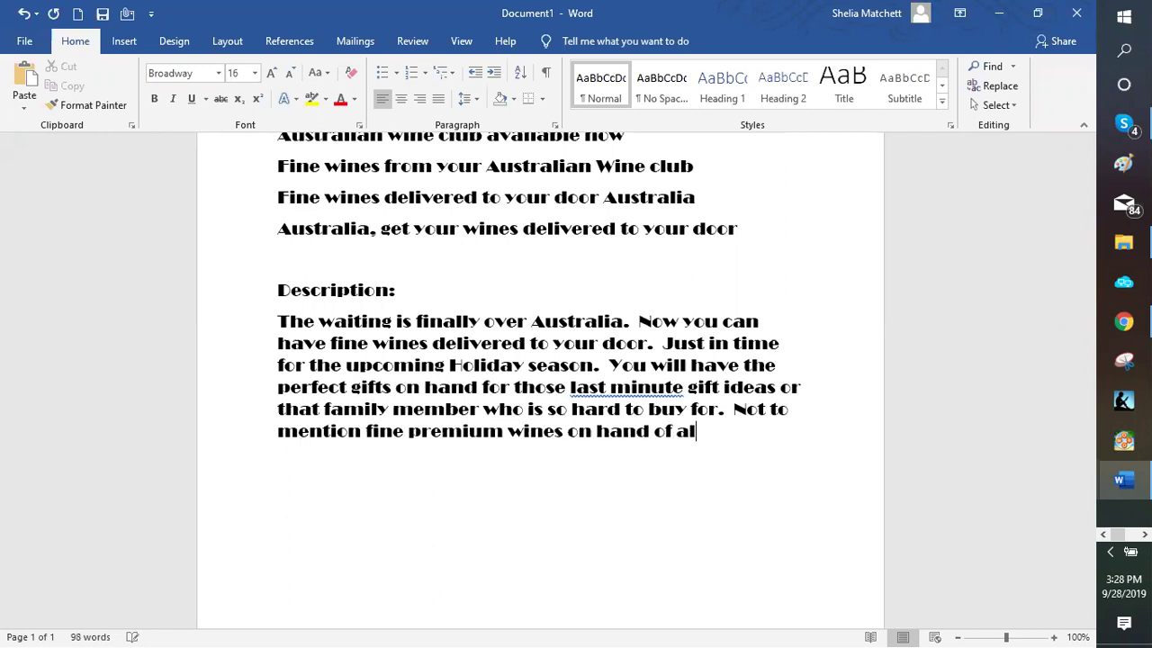
text(l those h)
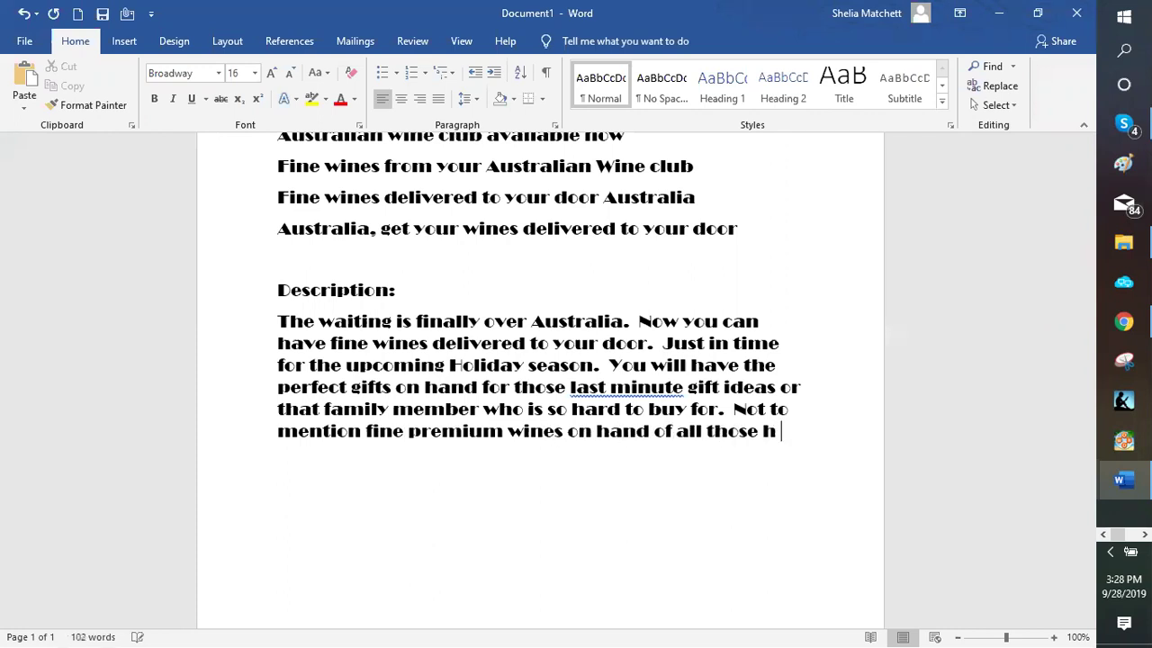
text(olidy)
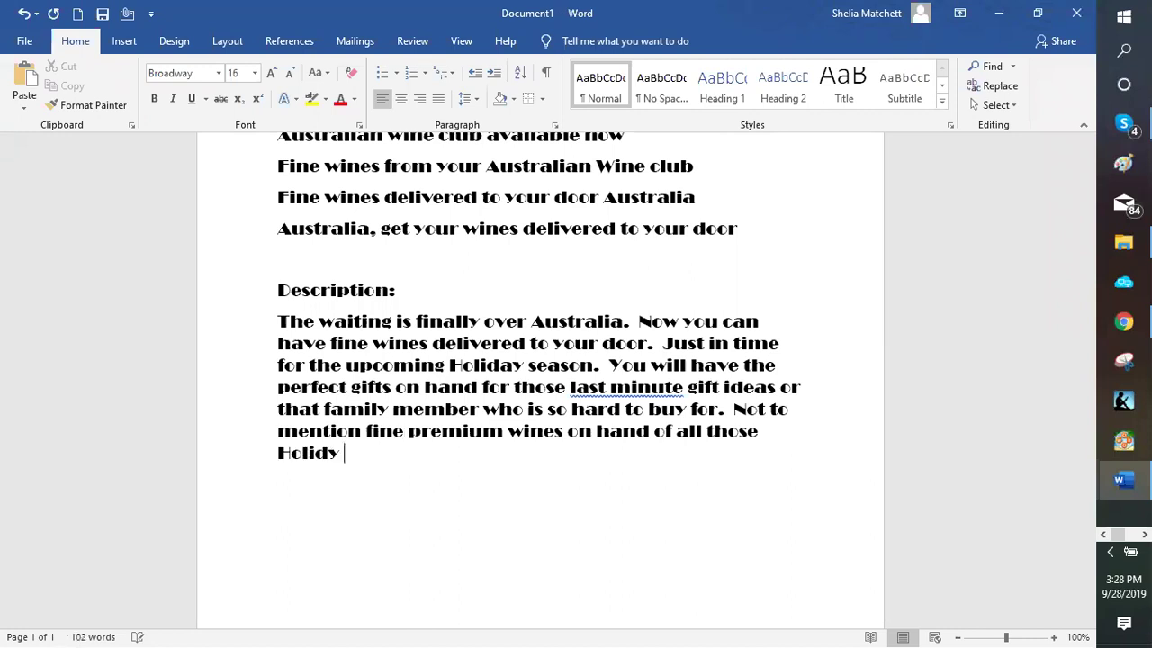
key(BackSpace)
key(BackSpace)
text(ay parties and get)
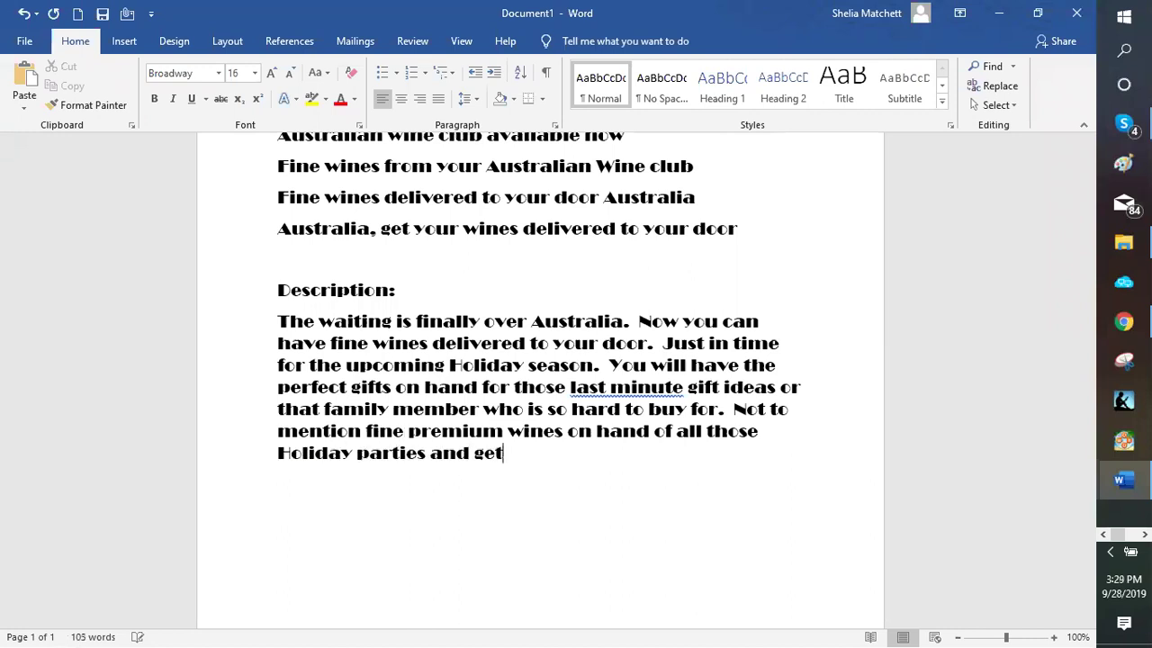
text( togethers.)
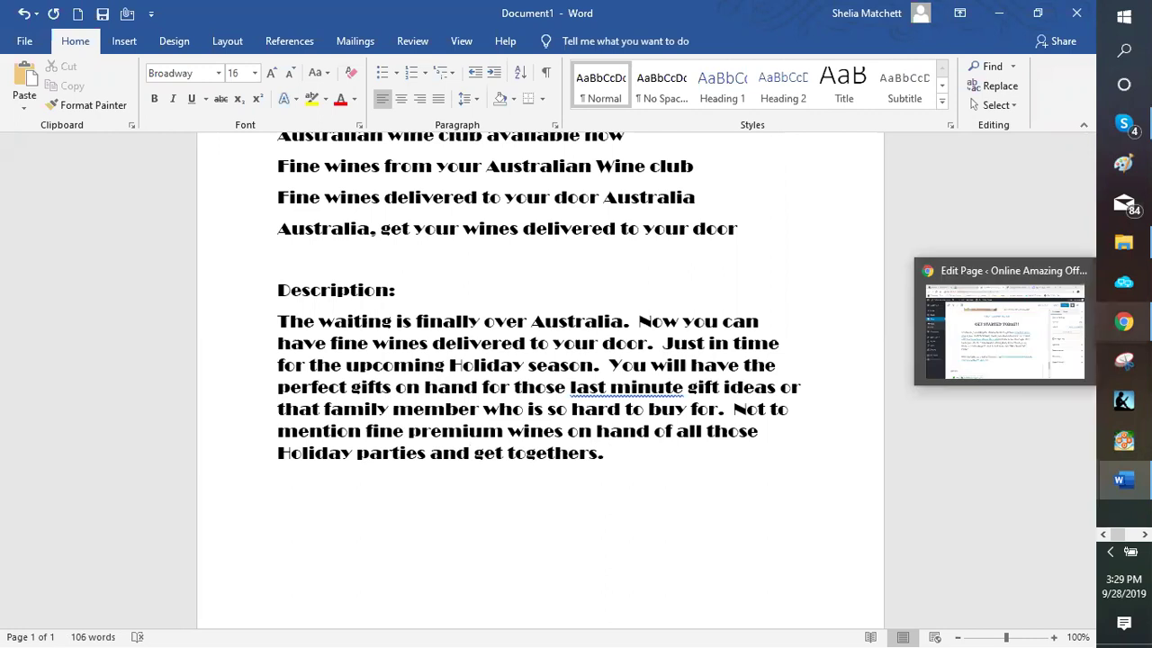
Copy the Australian Wine Club link from WordPress and end the paragraph with 'Sign up today at:'
key(alt+Tab)
right_click(632, 333)
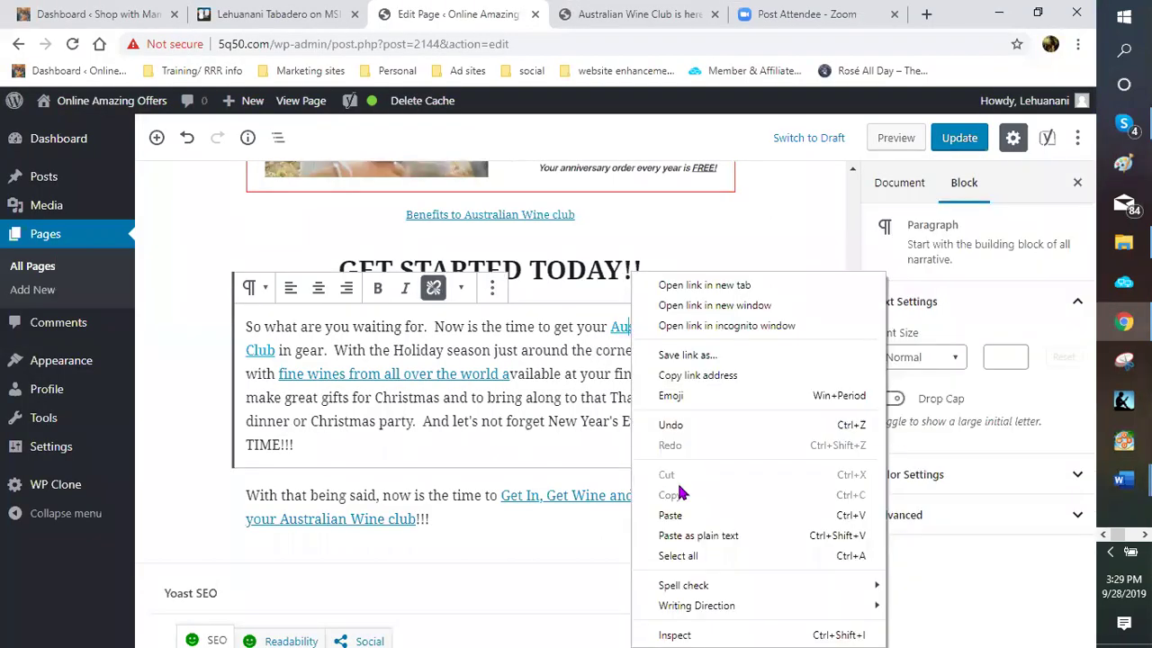
click(711, 374)
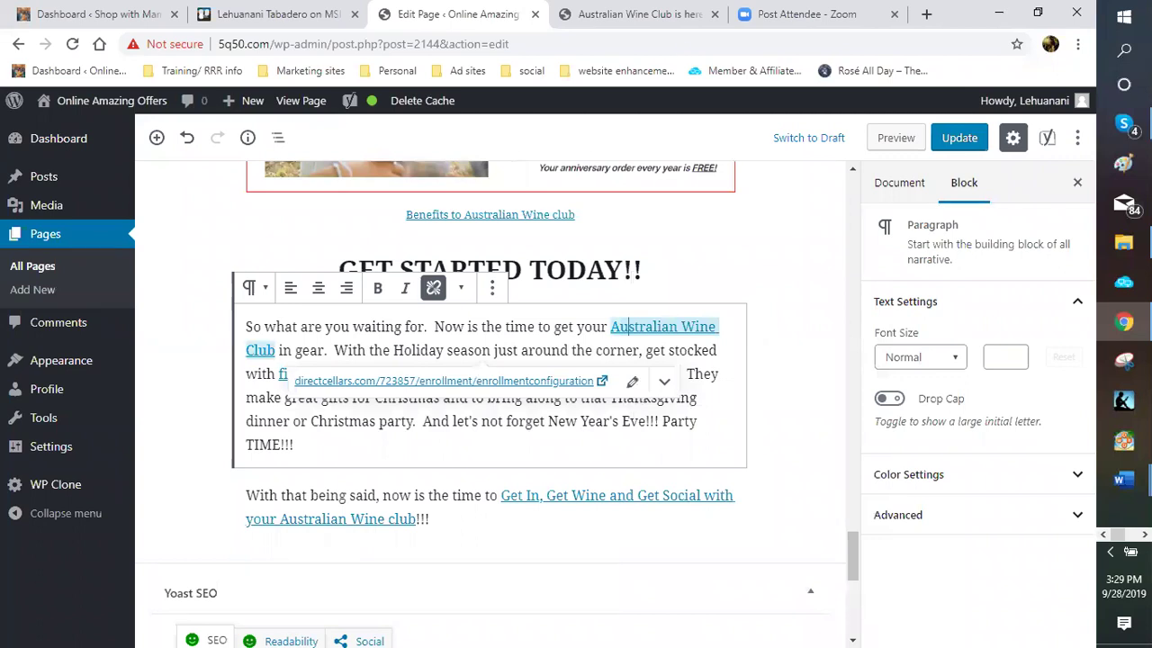
click(990, 580)
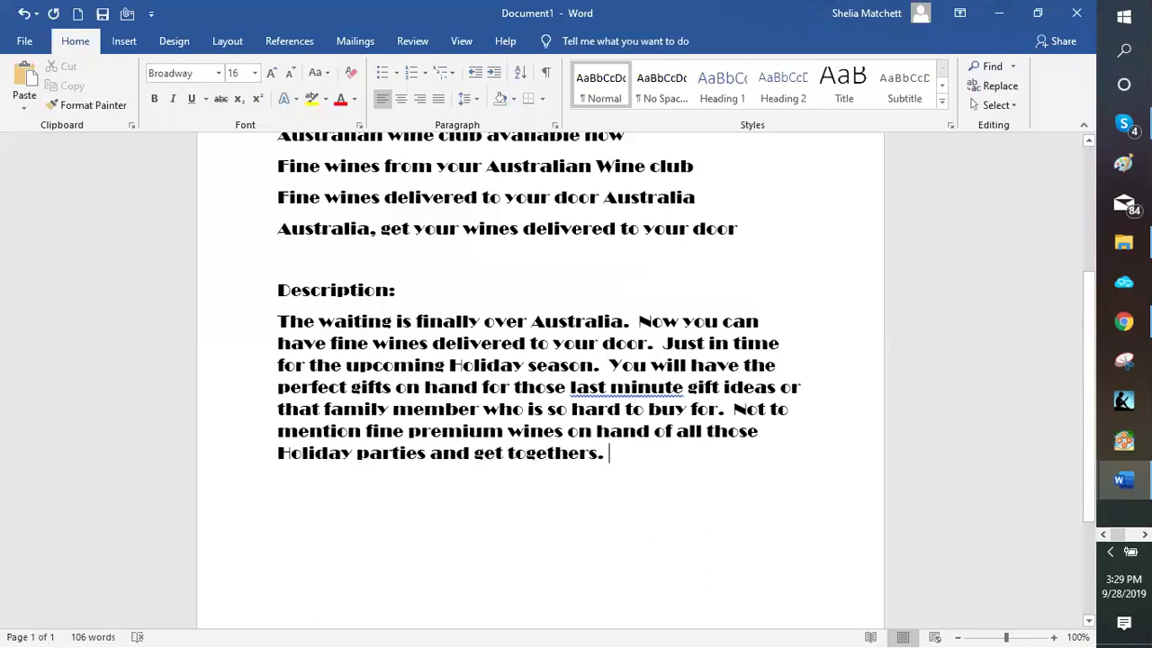
text(Star)
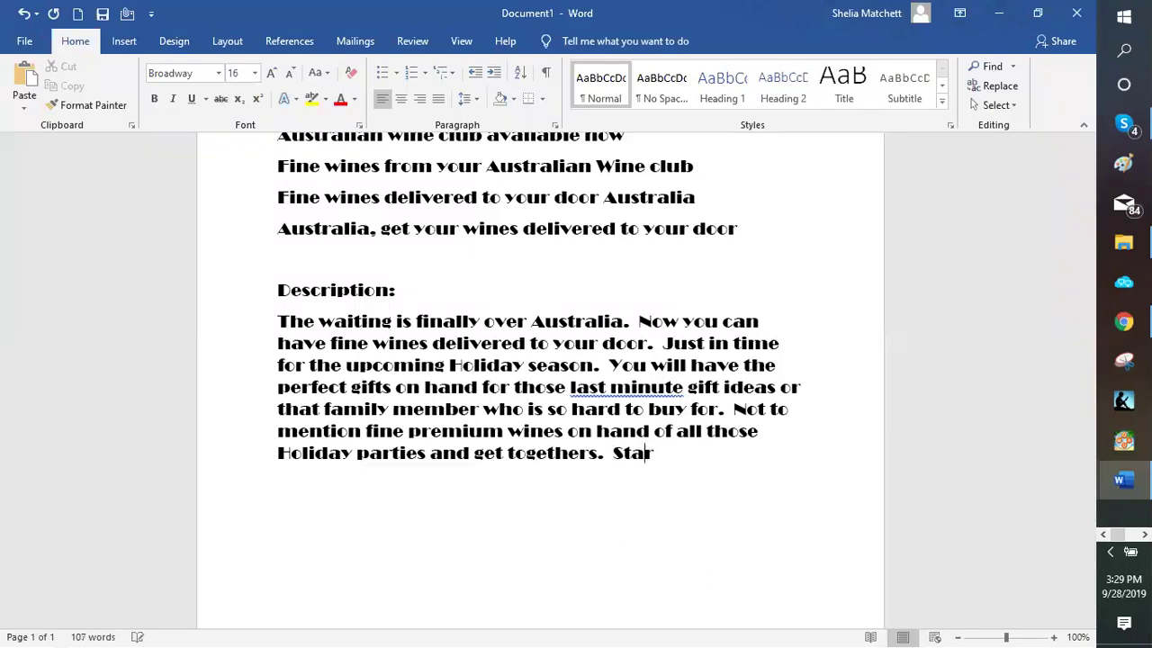
text(t)
text( tod)
key(BackSpace)
key(BackSpace)
key(BackSpace)
key(BackSpace)
key(BackSpace)
key(BackSpace)
key(BackSpace)
key(BackSpace)
key(BackSpace)
text(ign up today at:)
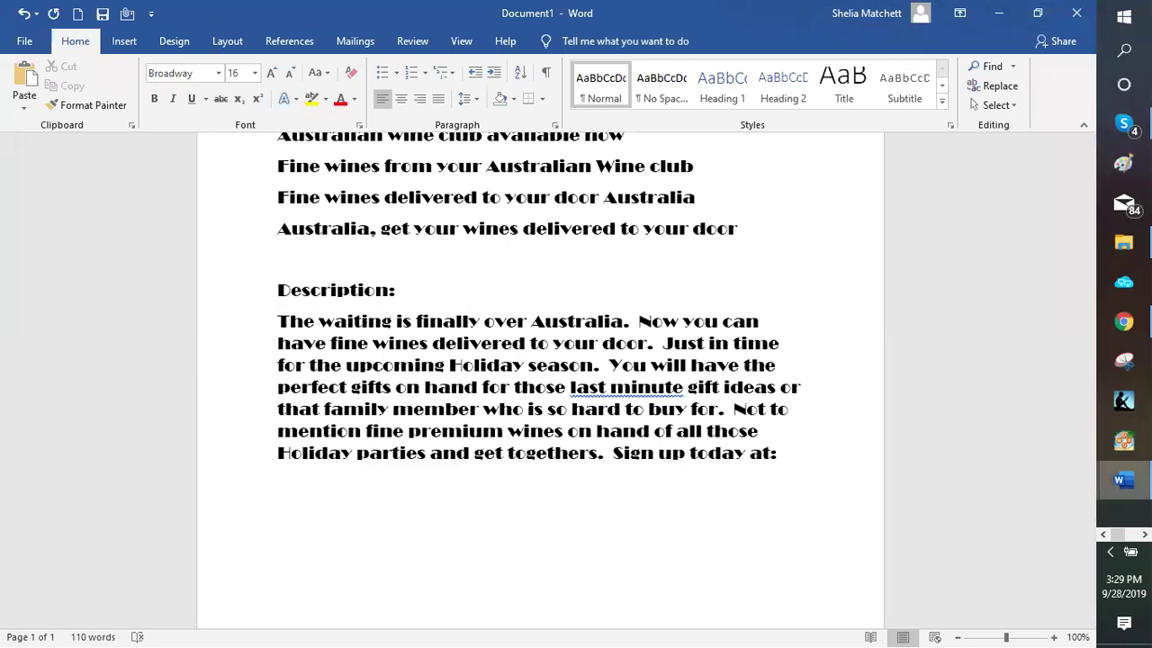
Copy the permalink 5q50.com/australian-wine-club/ from the page's Document settings
click(1122, 318)
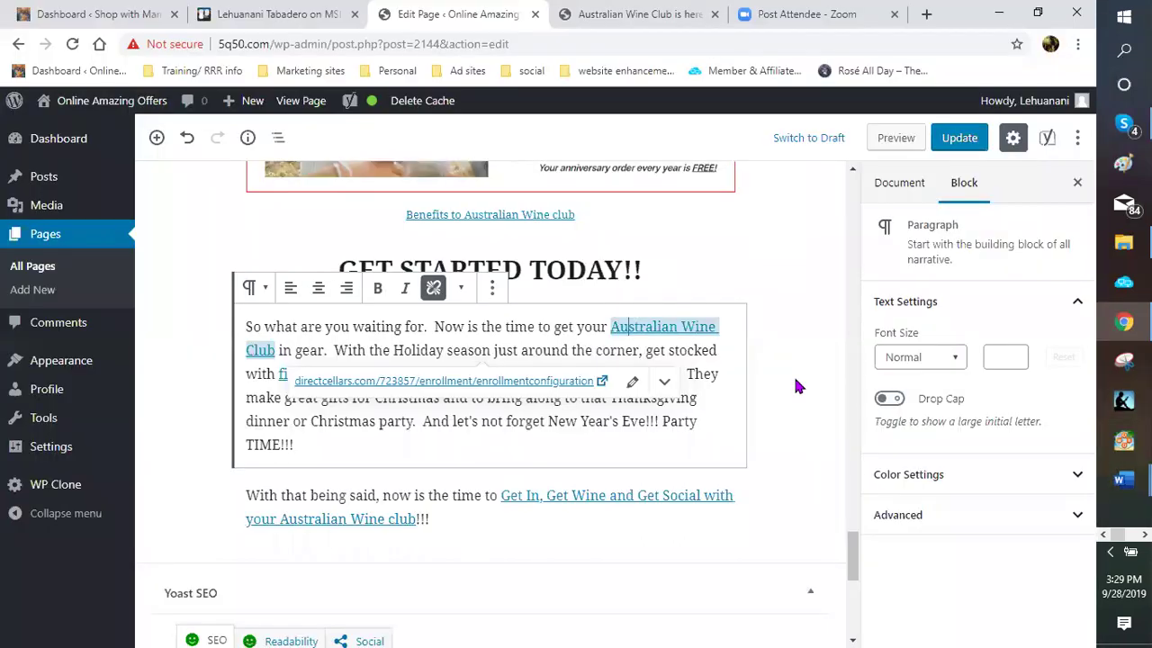
scroll(764, 409, up, 3)
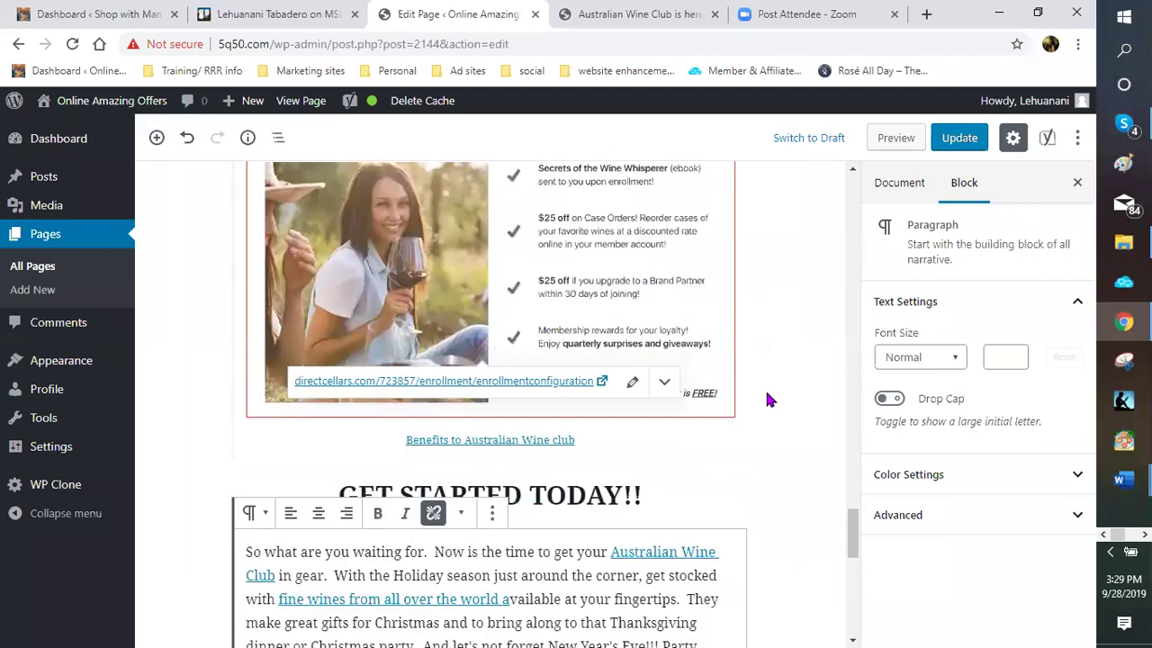
scroll(770, 396, up, 1)
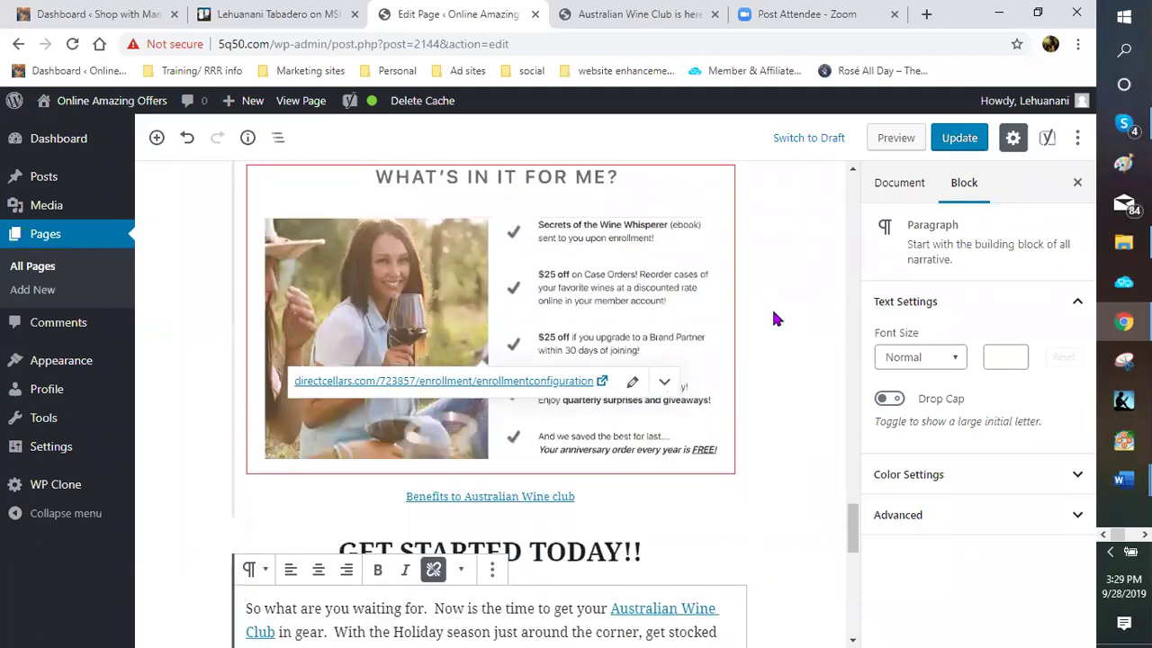
click(772, 374)
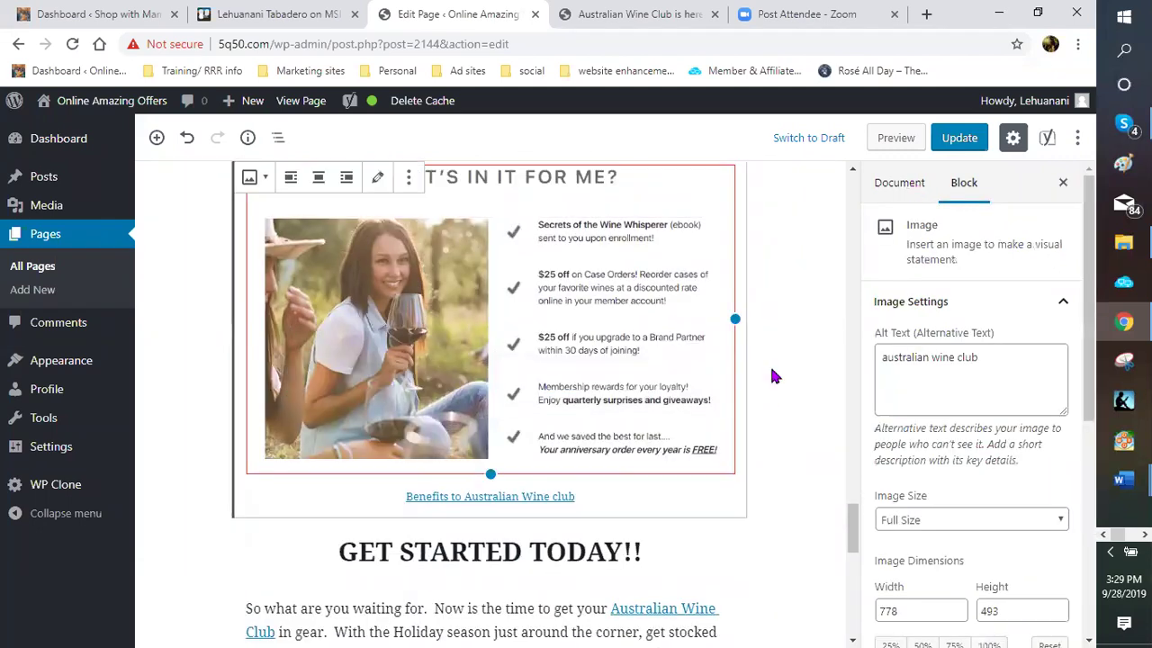
click(879, 424)
click(880, 416)
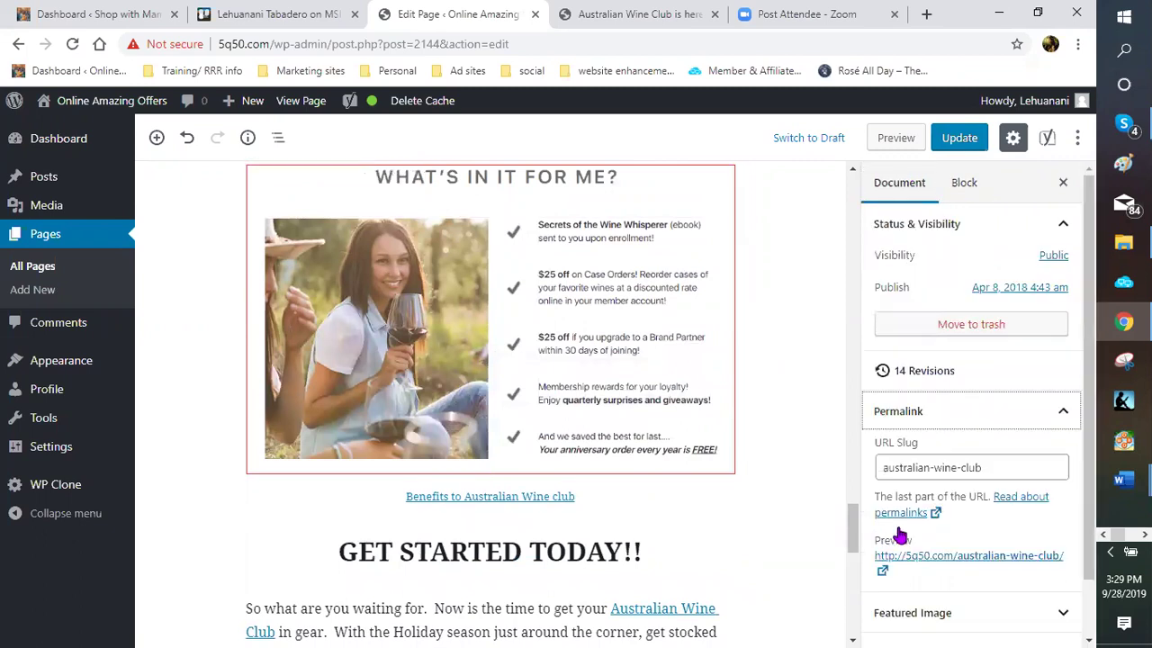
scroll(930, 504, down, 1)
right_click(927, 497)
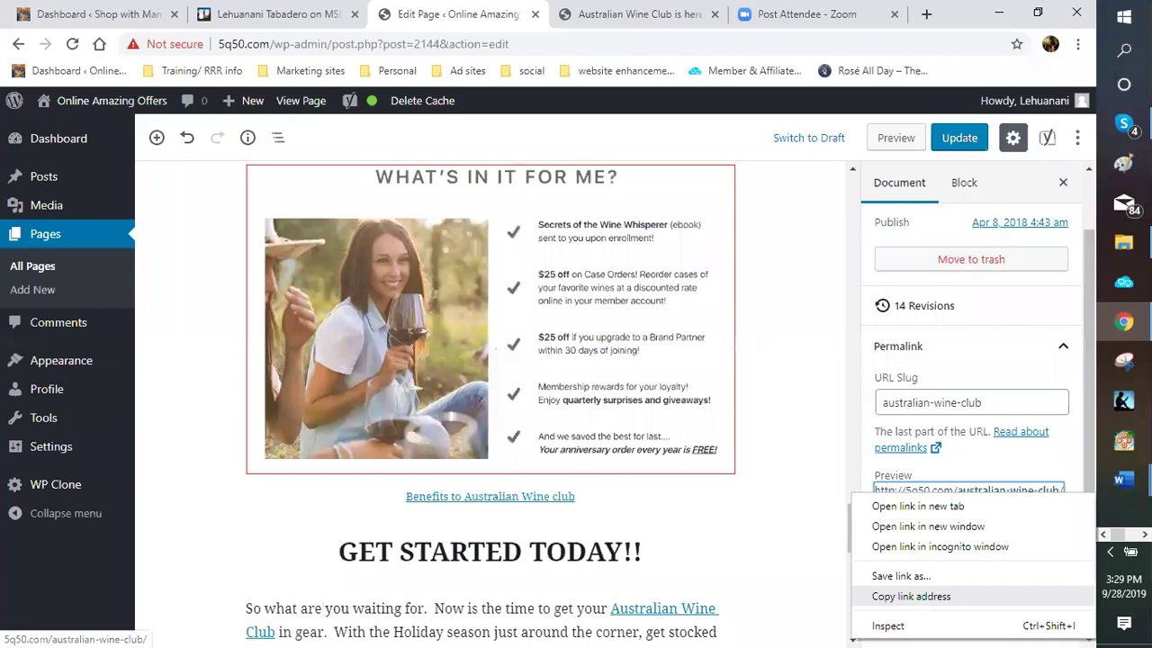
click(910, 596)
Paste the wine club page URL after 'Sign up today at:'
key(alt+Tab)
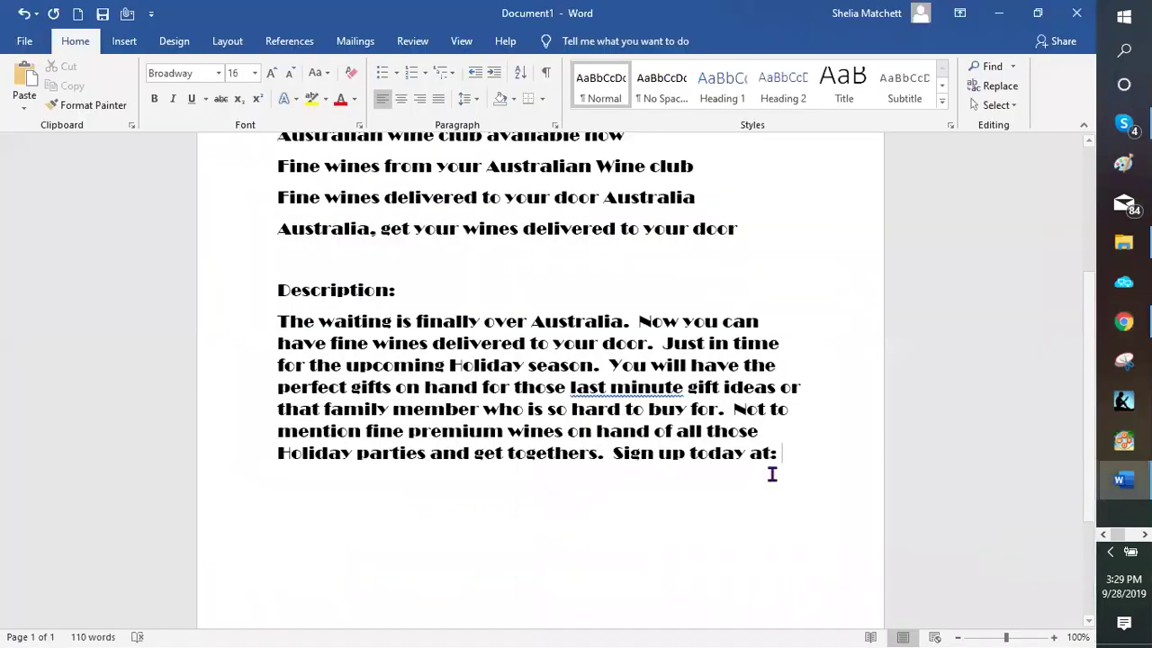
right_click(797, 443)
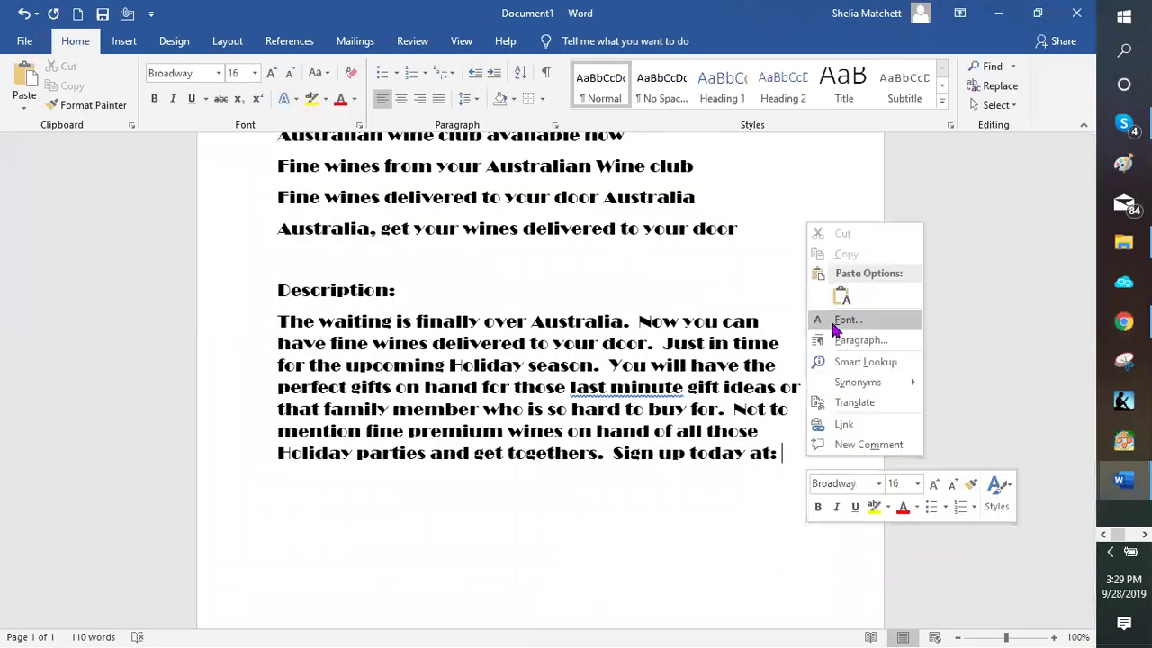
click(843, 311)
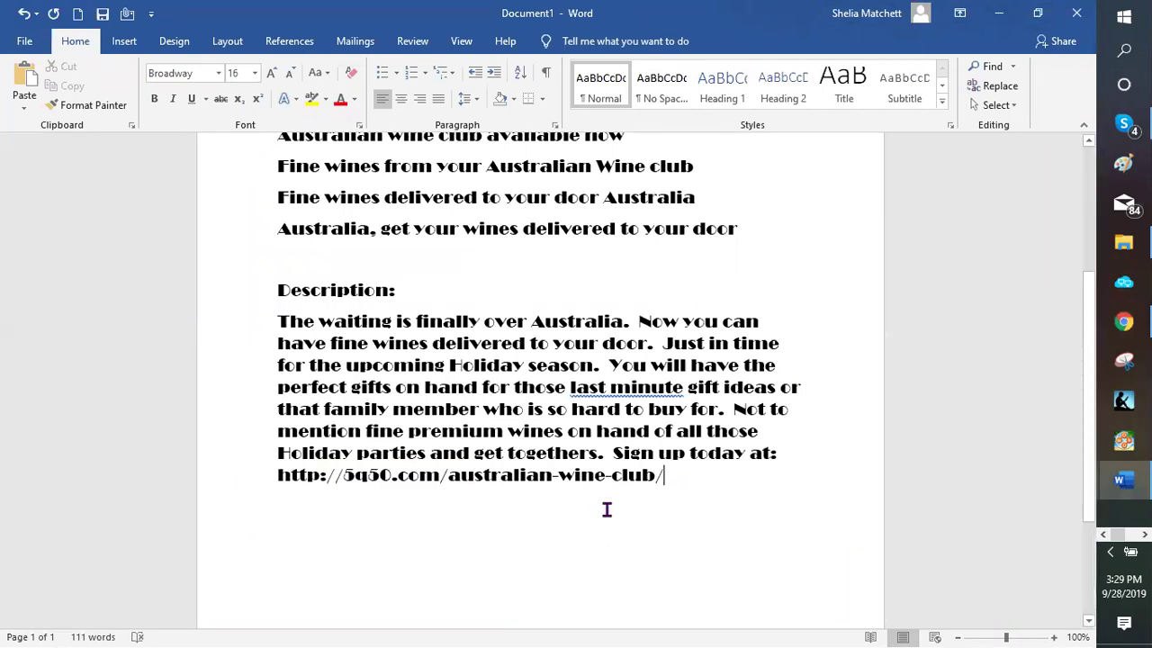
scroll(645, 505, down, 1)
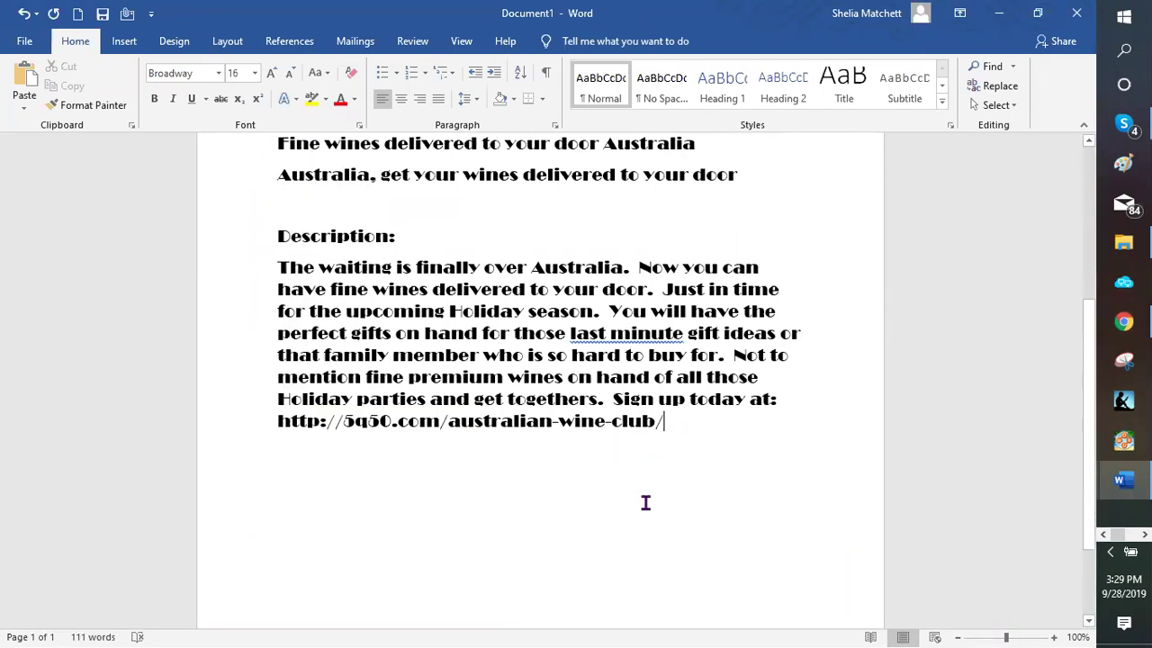
Save the document to the Dropbox templates folder as 'LEU australian wine club ad'
key(ctrl+s)
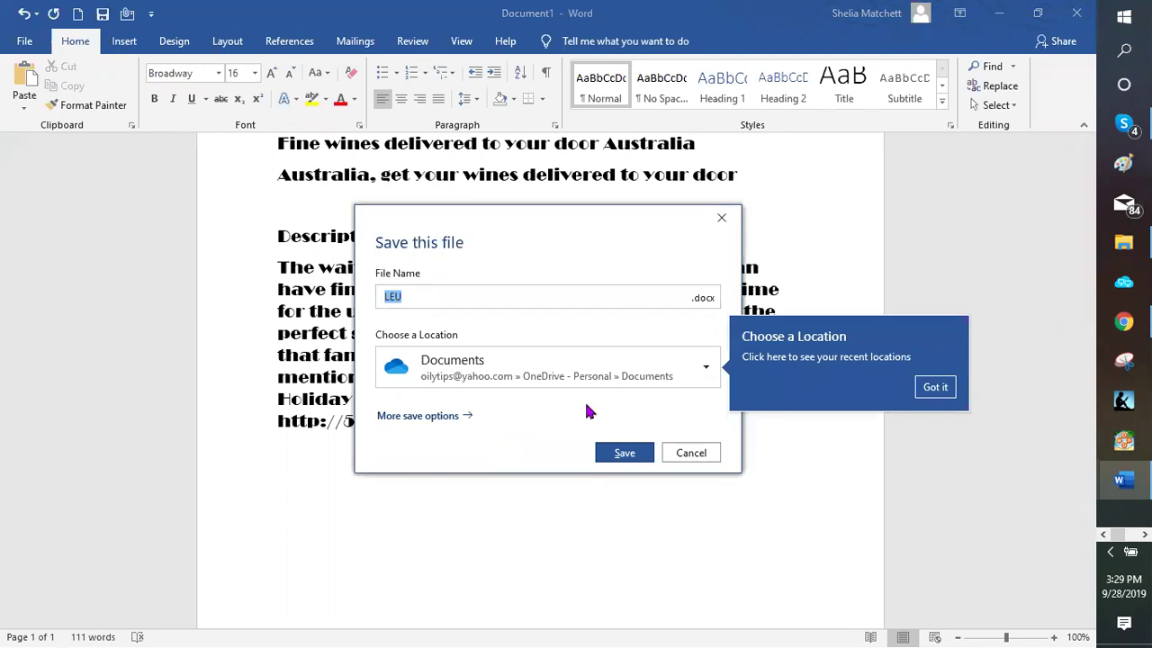
click(452, 298)
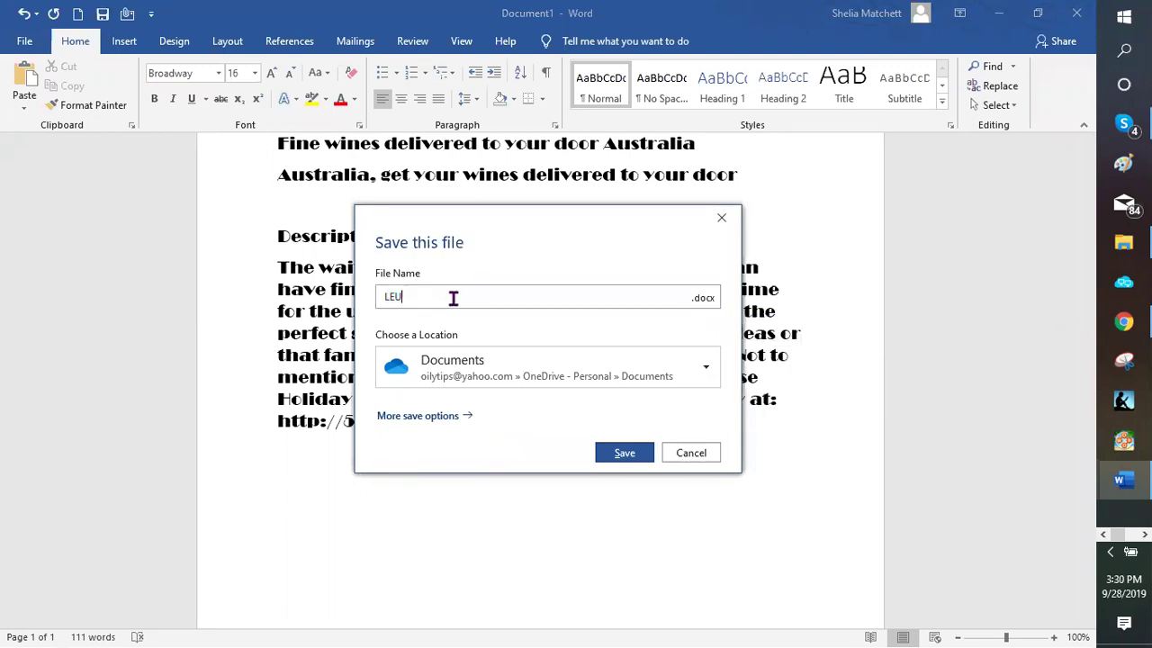
click(710, 370)
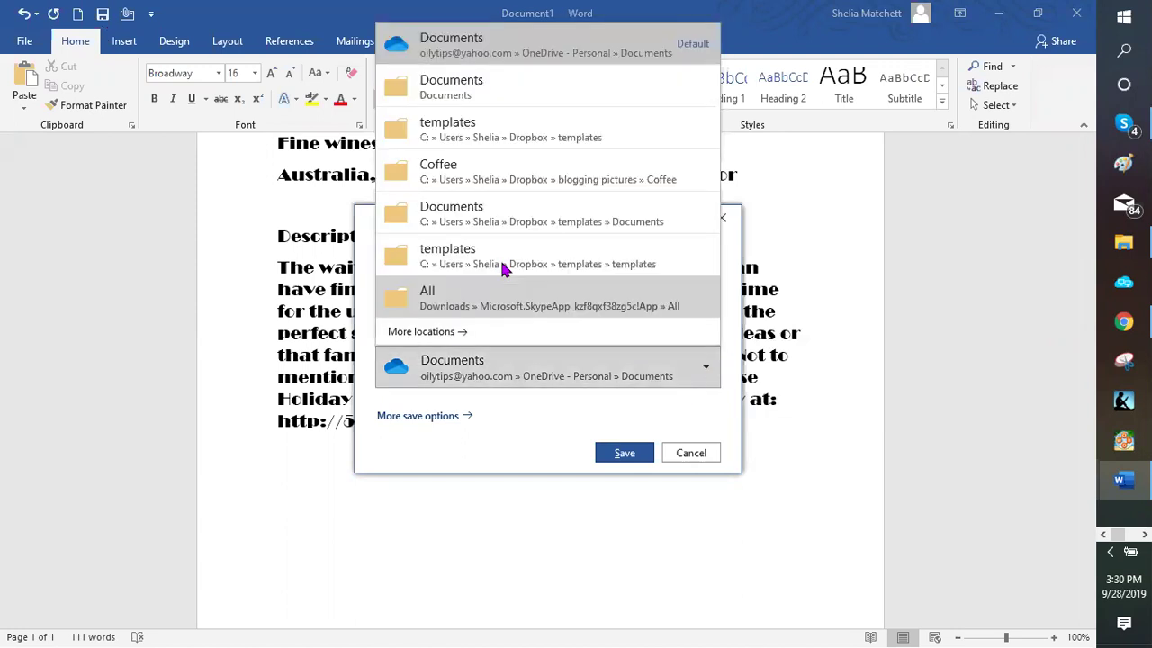
click(500, 270)
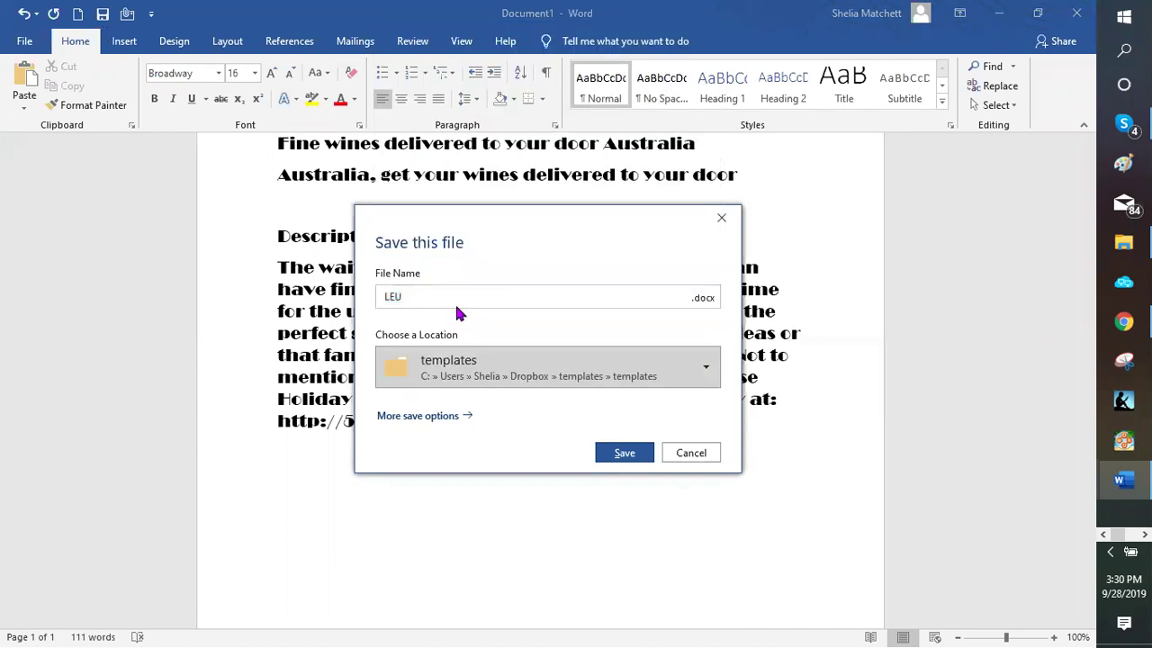
click(442, 298)
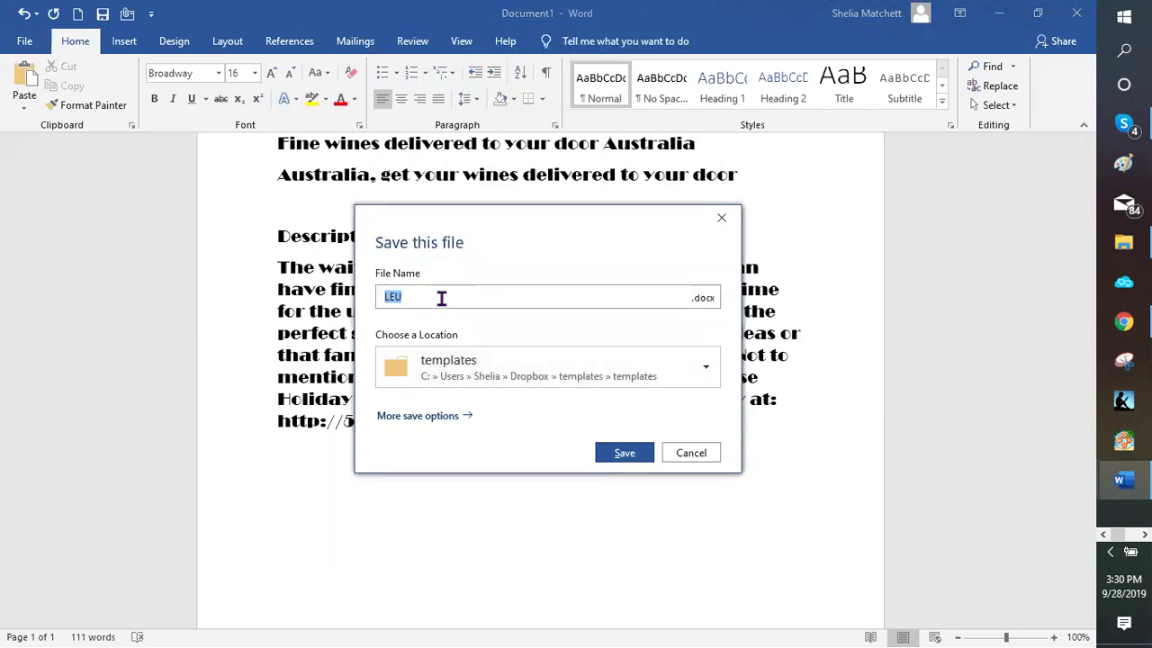
click(428, 298)
text(australian wine club ad)
click(625, 457)
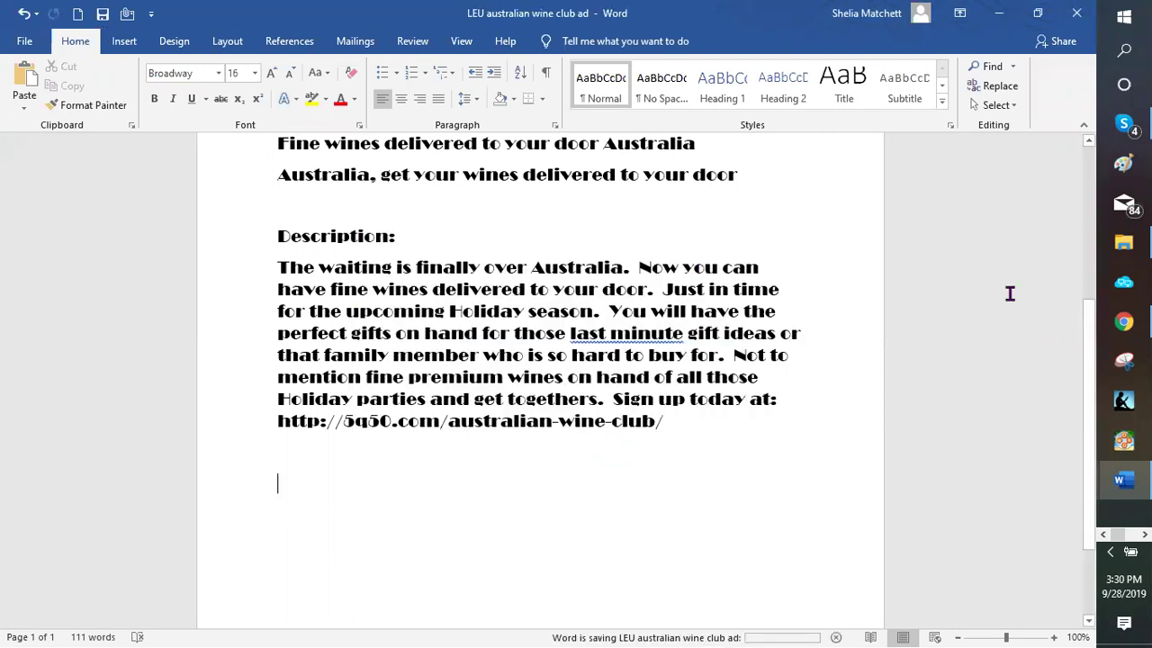
Close the WordPress editor tab and load Classifieds For Free from the Ad sites bookmarks
click(999, 19)
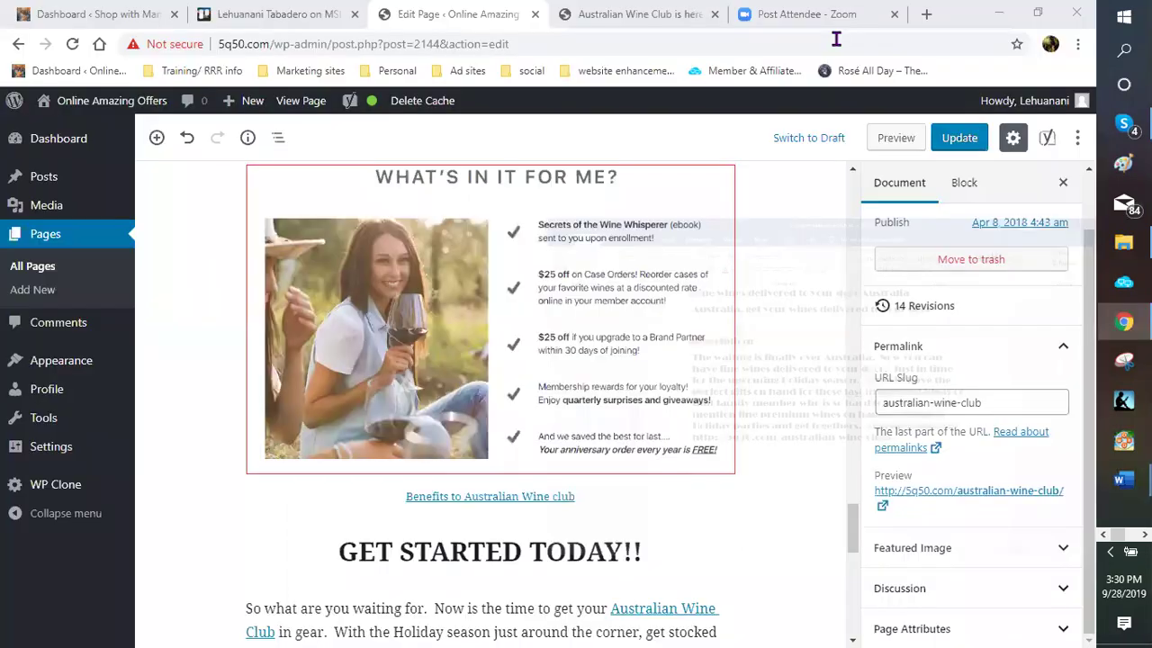
click(535, 16)
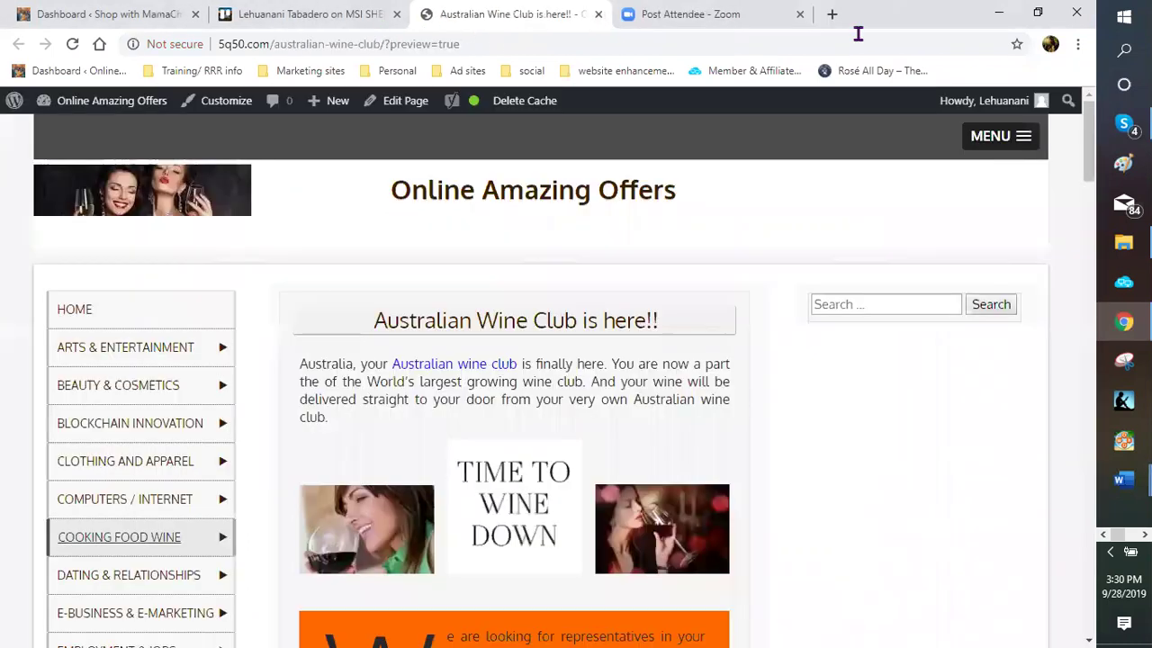
click(831, 14)
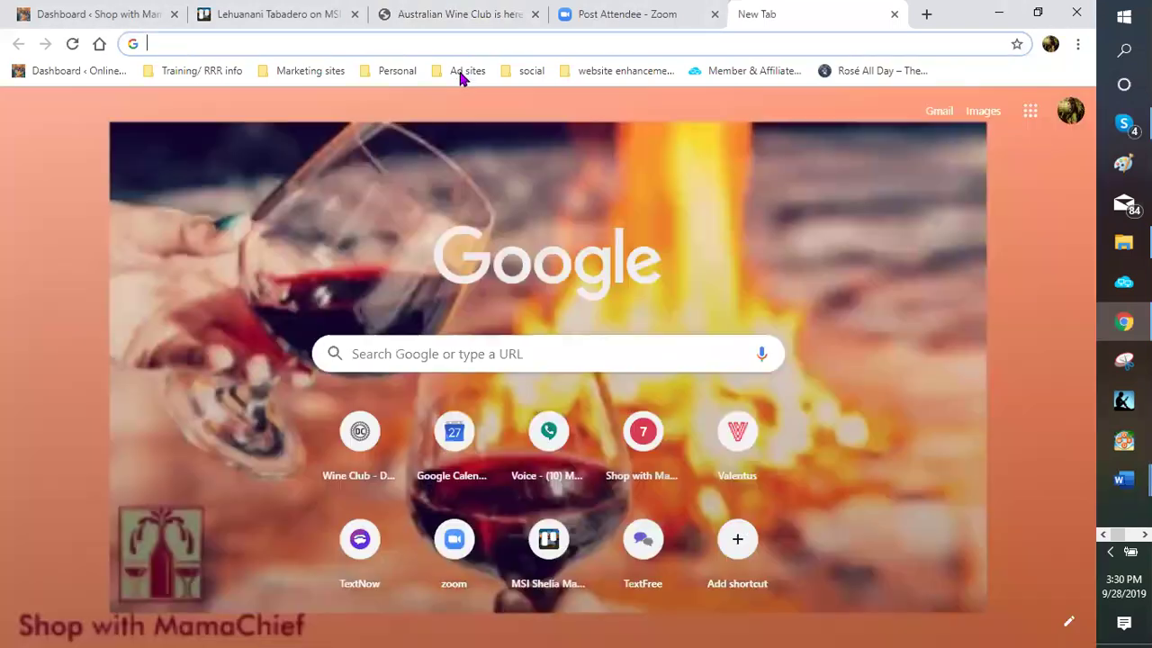
click(460, 80)
key(Escape)
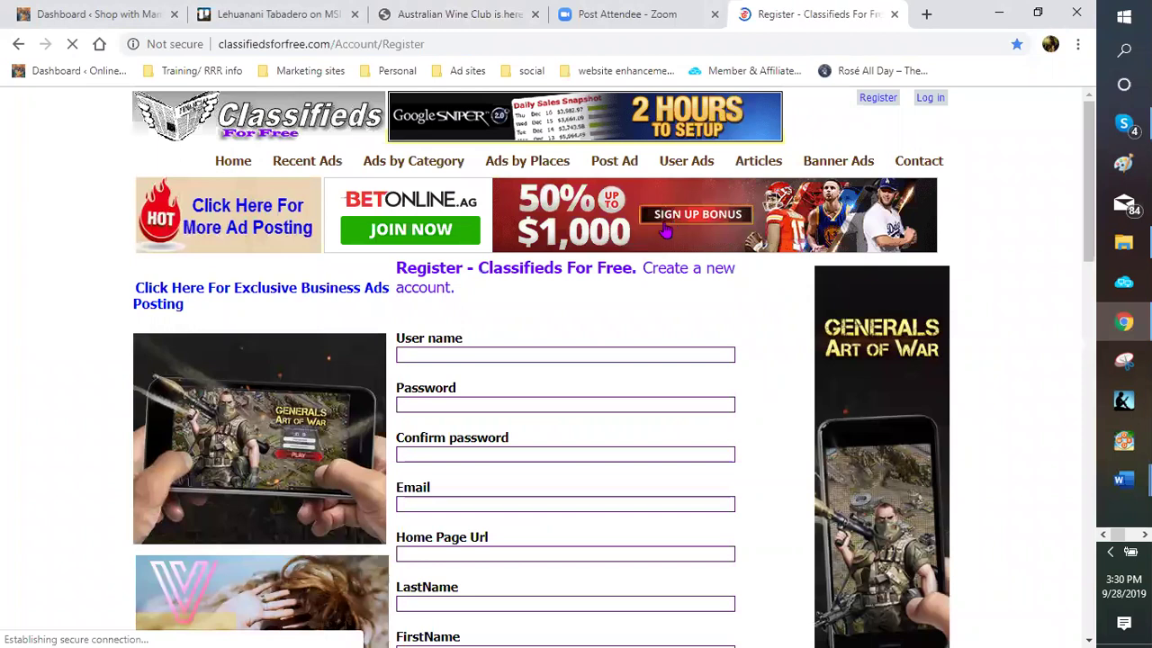
Log in to Classifieds For Free with the saved account
click(932, 101)
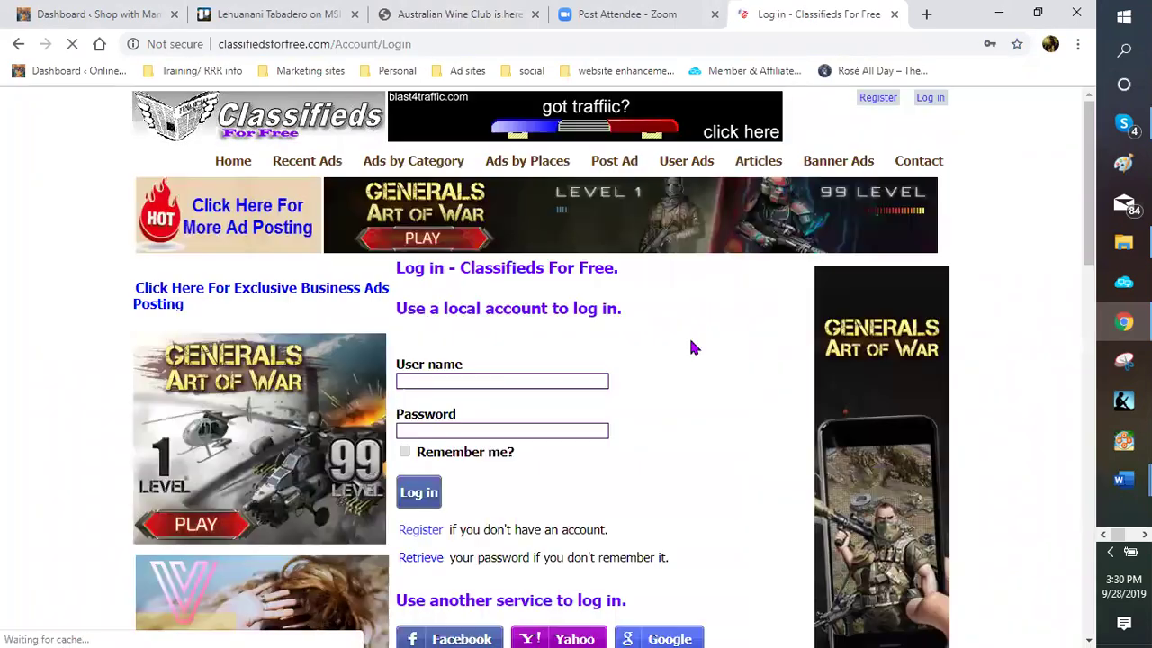
scroll(487, 271, down, 1)
click(487, 271)
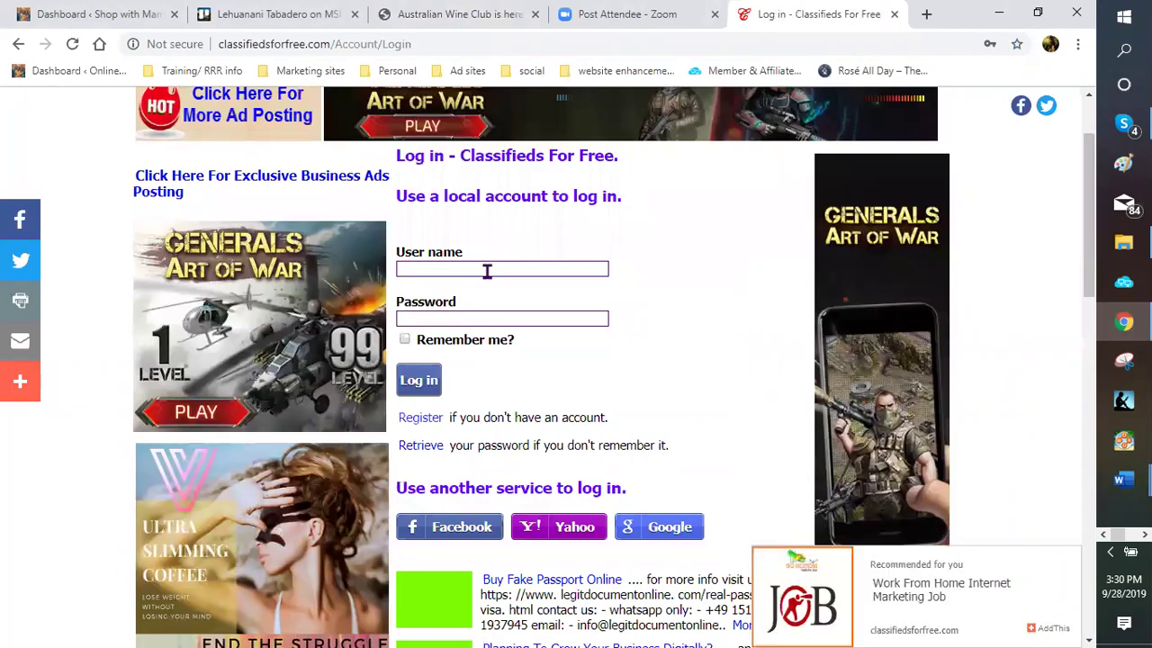
click(430, 382)
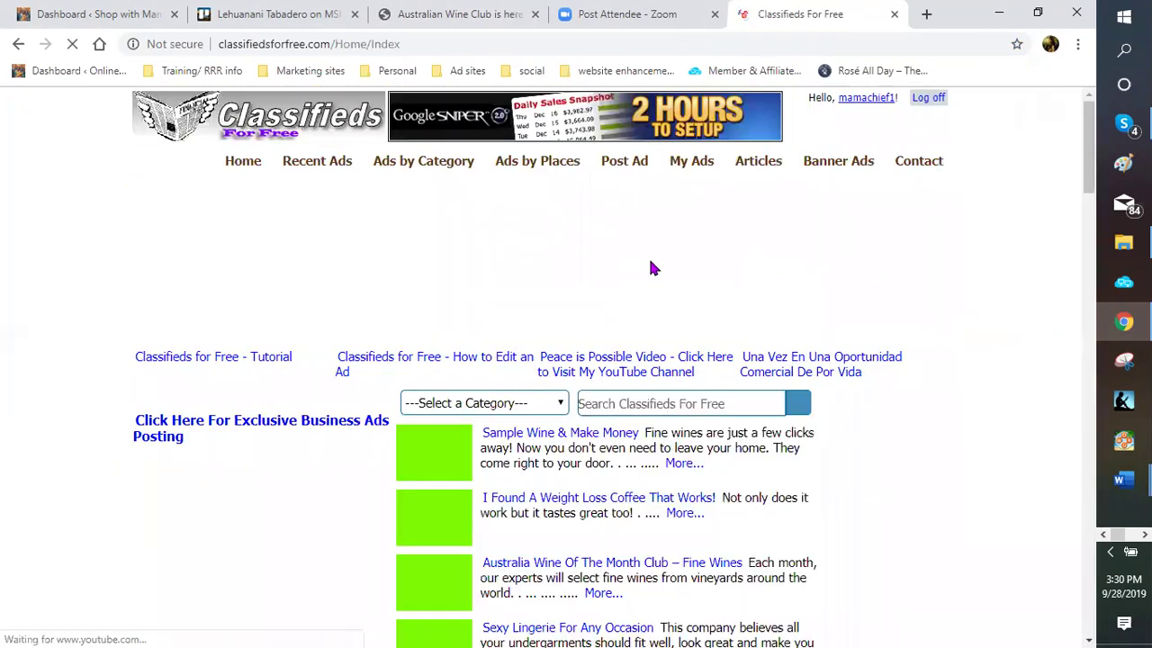
Start a new ad with Australia chosen as the posting location outside the USA
click(632, 311)
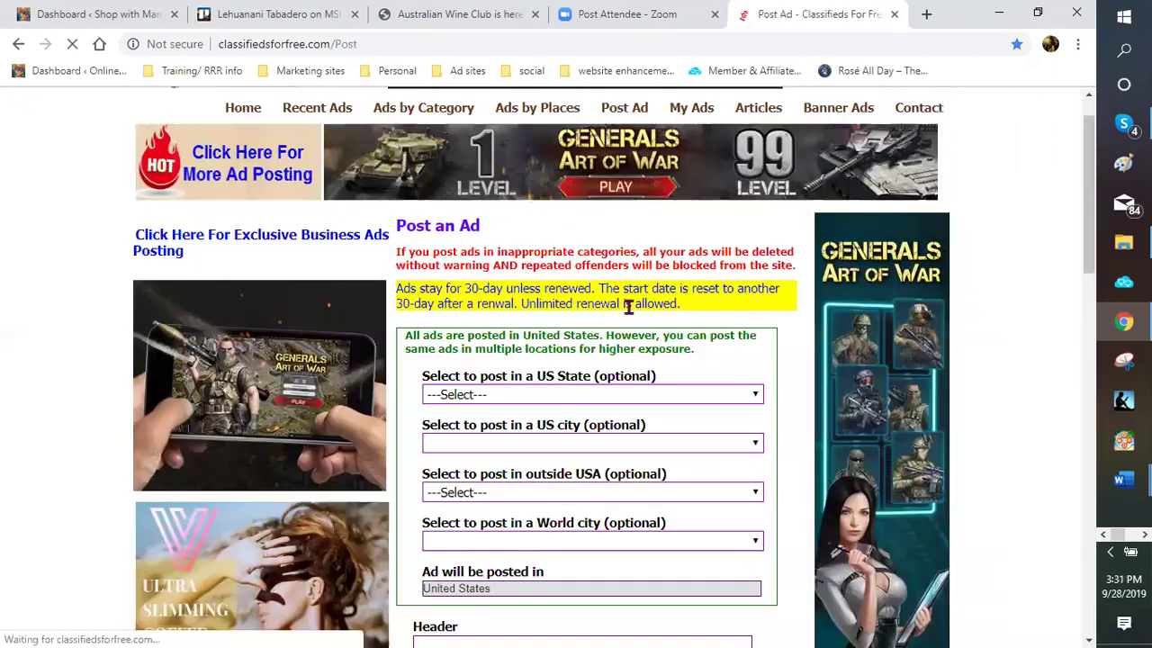
scroll(514, 334, down, 1)
scroll(742, 329, down, 1)
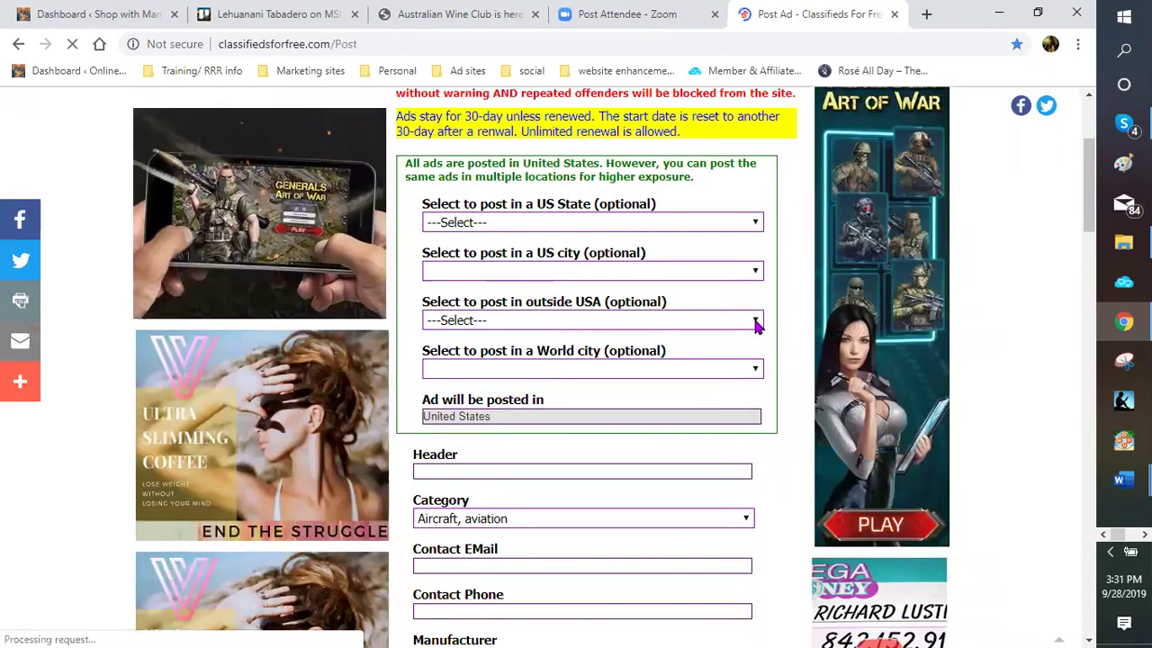
click(753, 321)
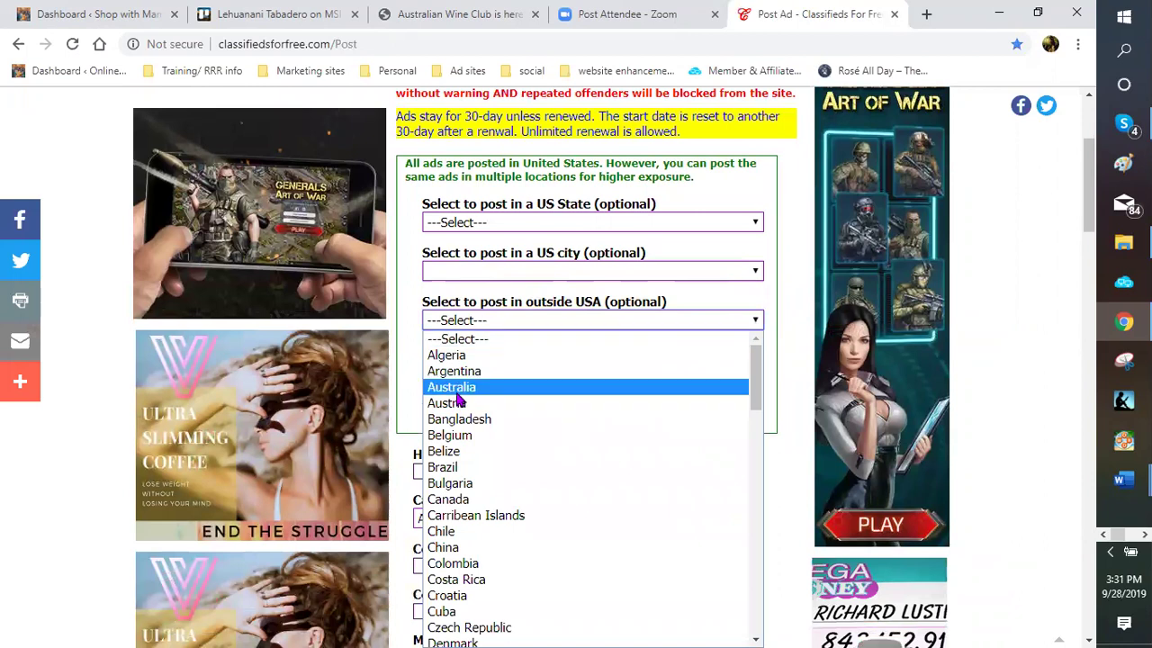
click(454, 388)
scroll(542, 378, down, 2)
click(522, 357)
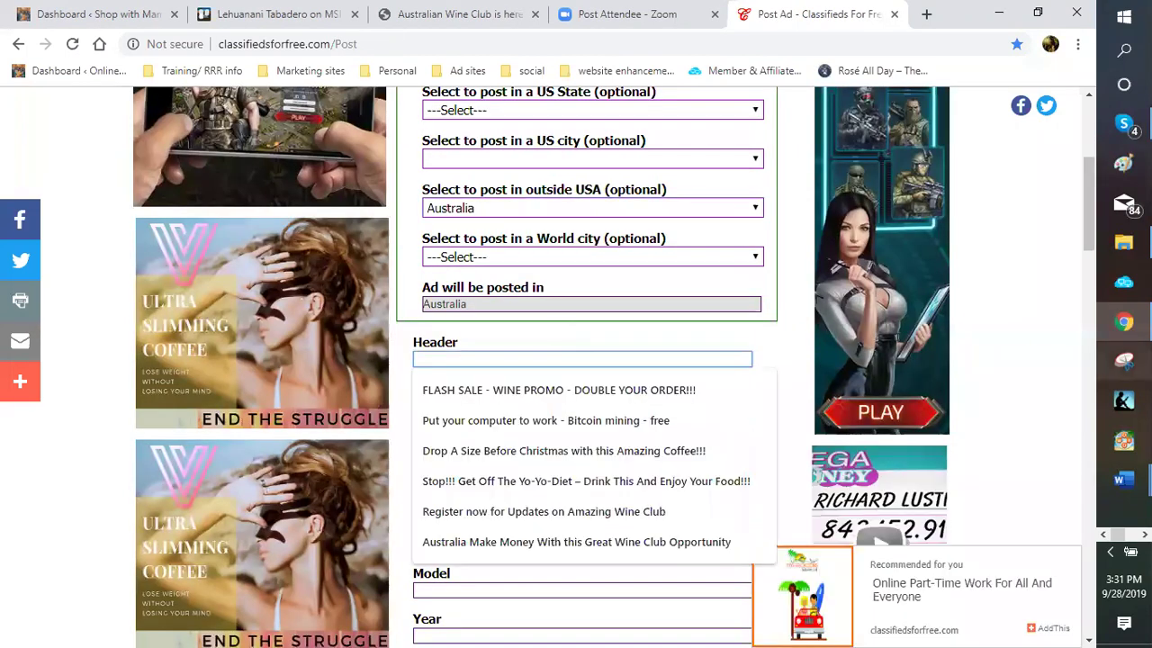
Bring the LEU australian wine club ad document back in Word
click(1123, 480)
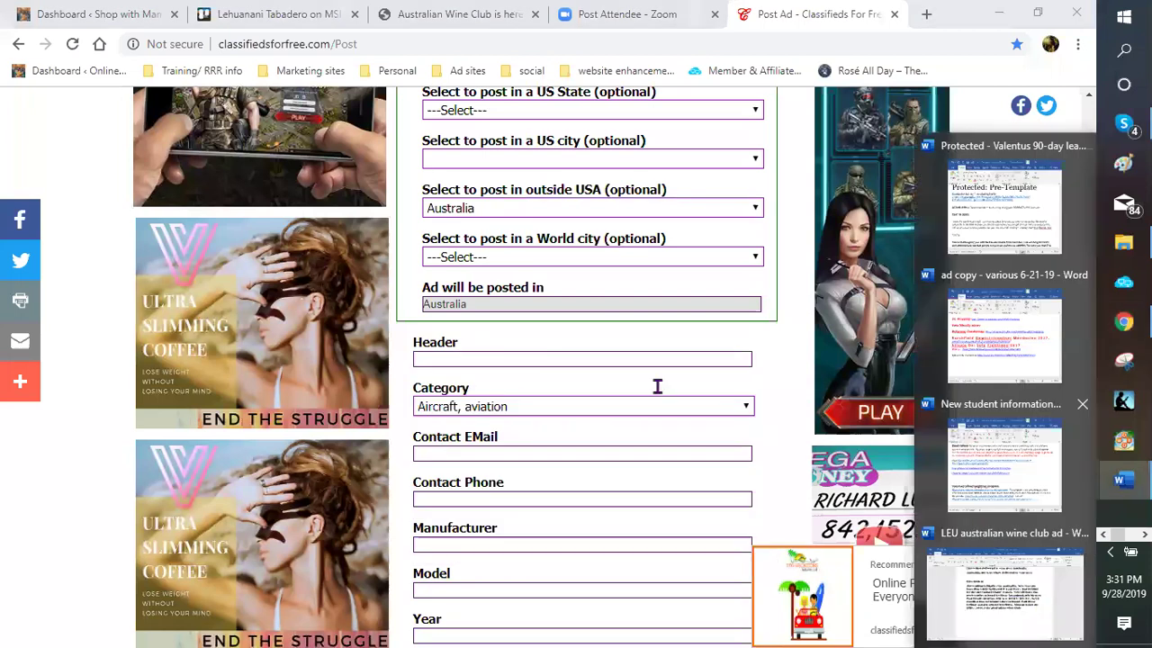
click(1005, 590)
scroll(479, 262, up, 3)
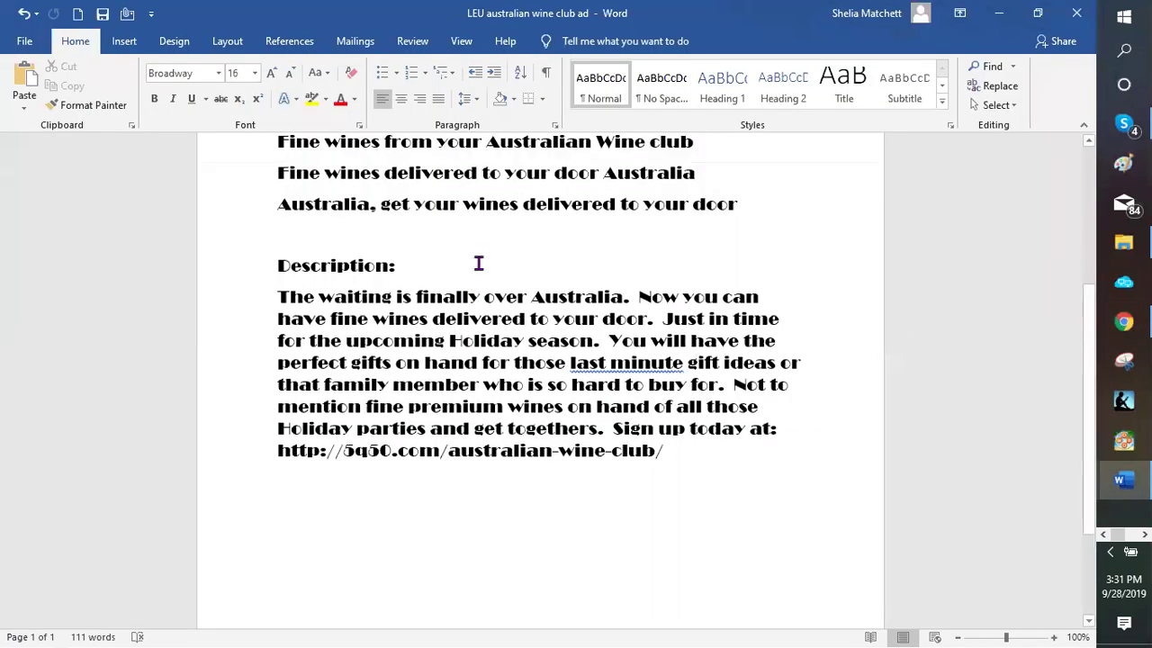
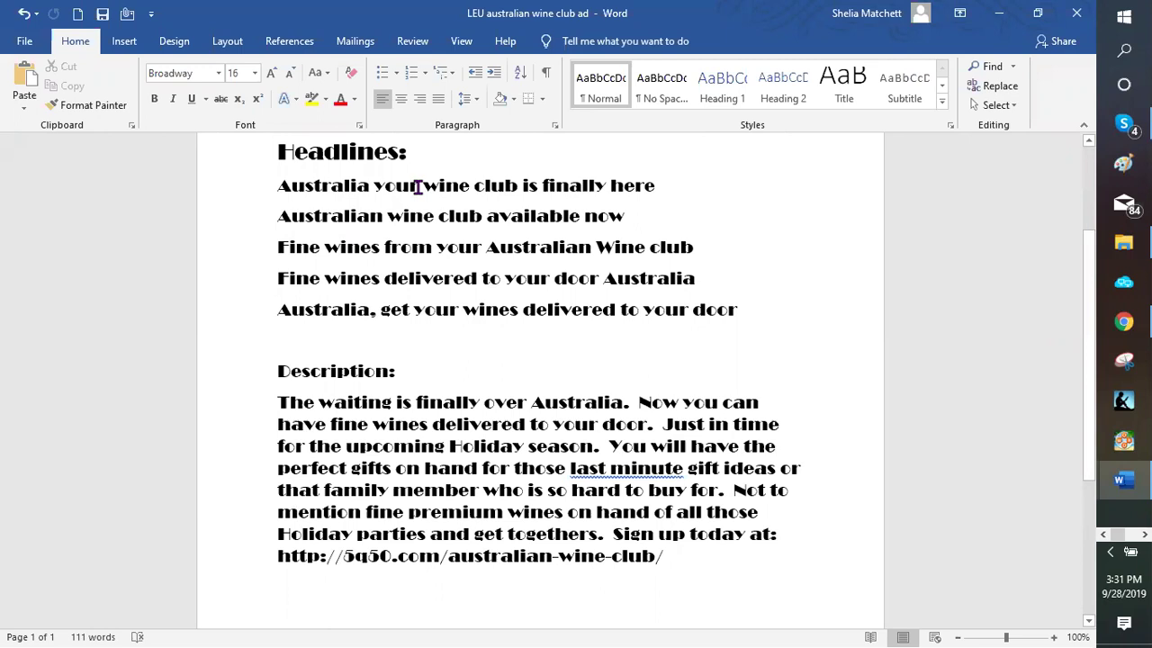
Insert 'Australian' before 'wine' in the first headline, then select the whole headline line
click(424, 184)
text(Austra)
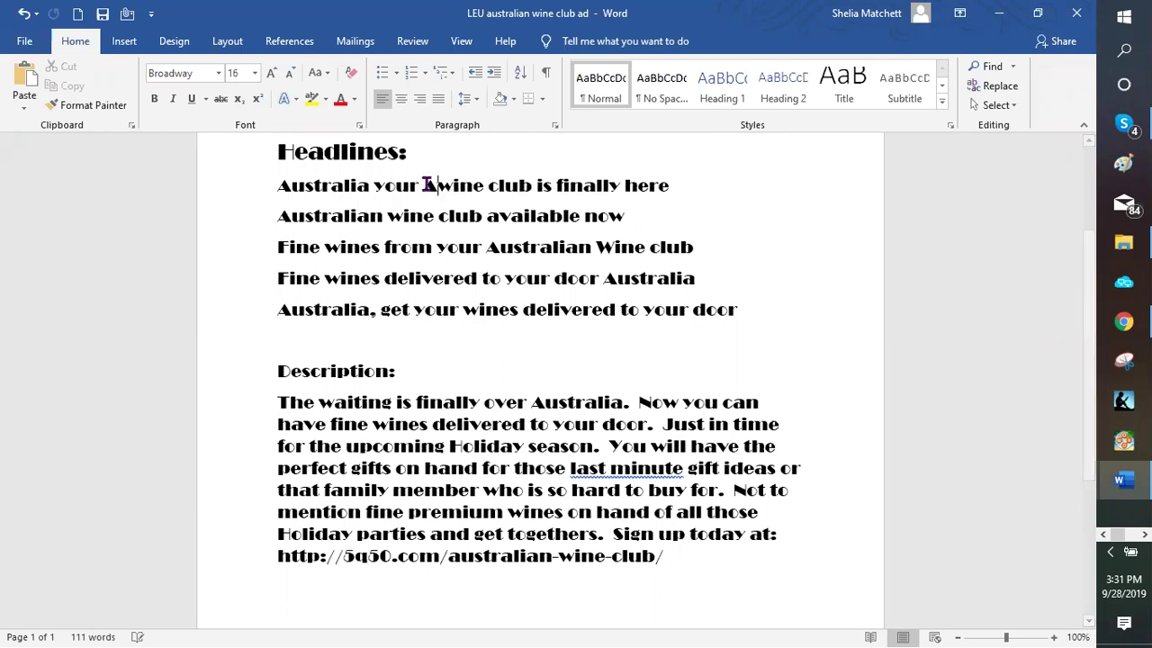
text(lian)
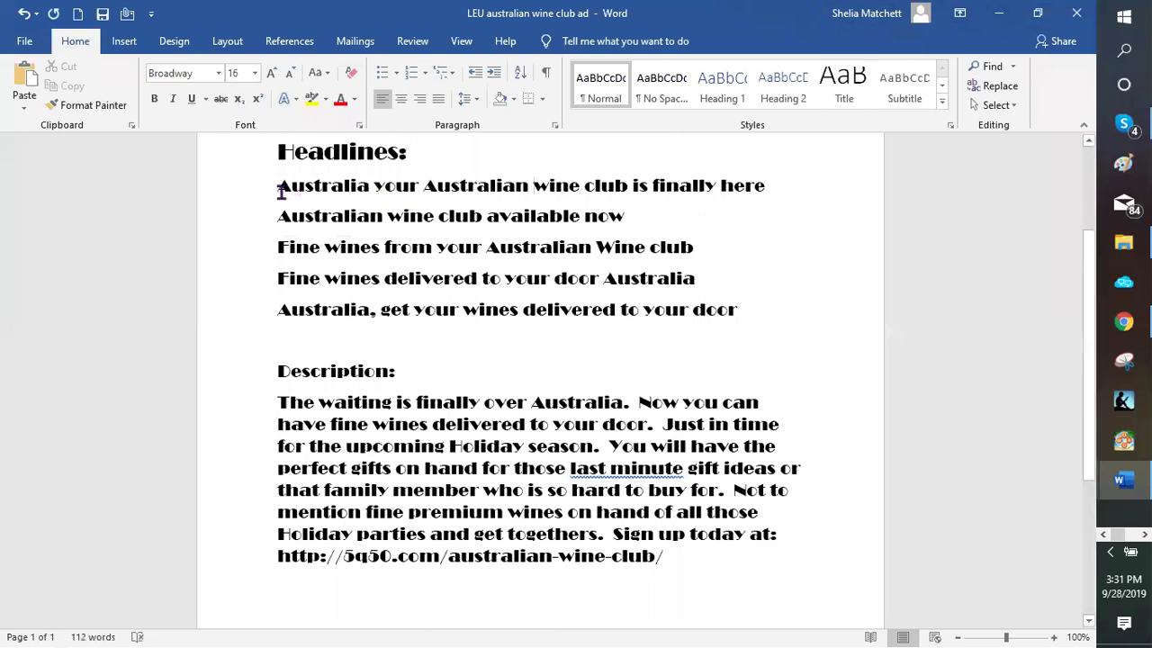
triple_click(747, 186)
key(ctrl+c)
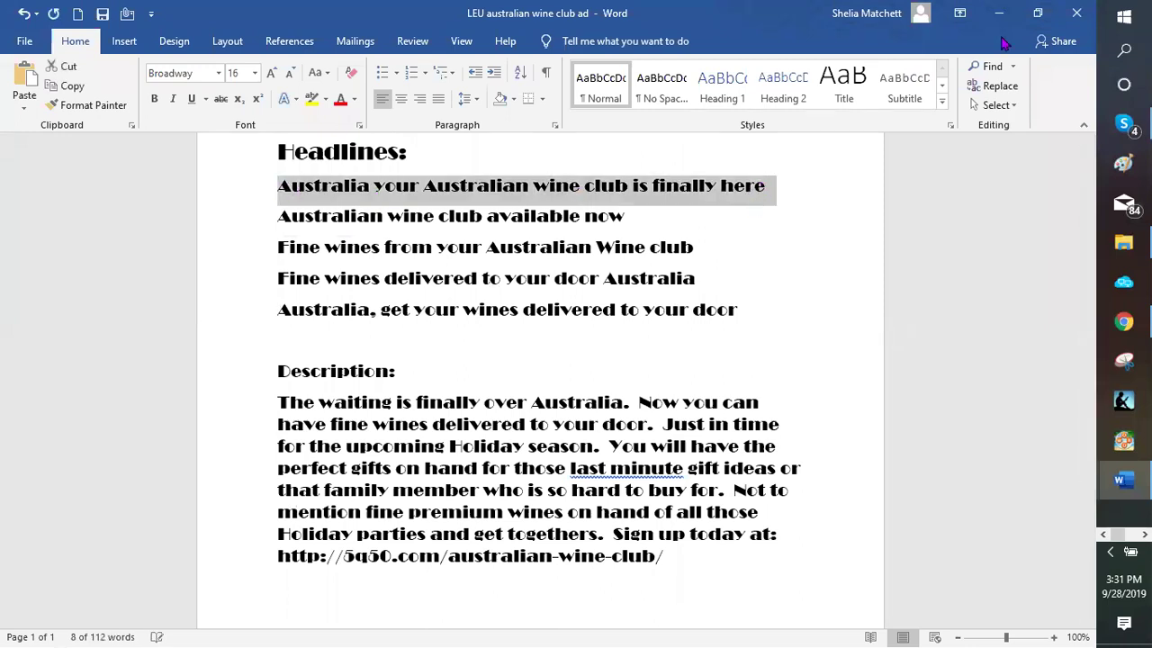
Paste the copied headline into the ad's Header field
key(alt+Tab)
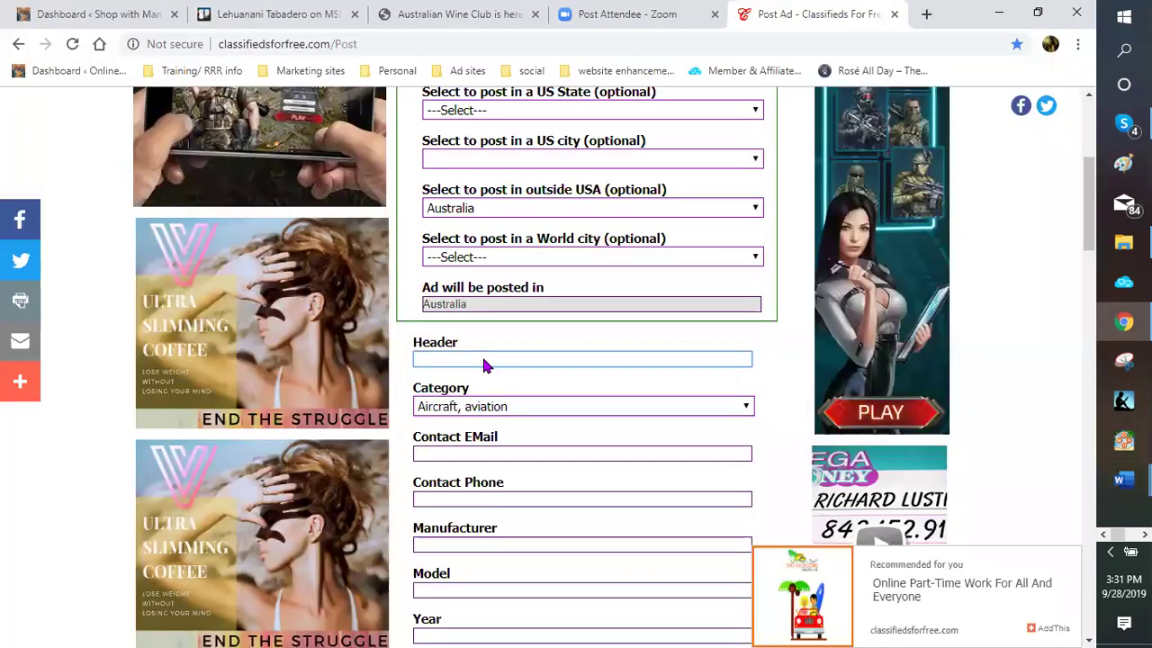
right_click(518, 494)
key(ctrl+v)
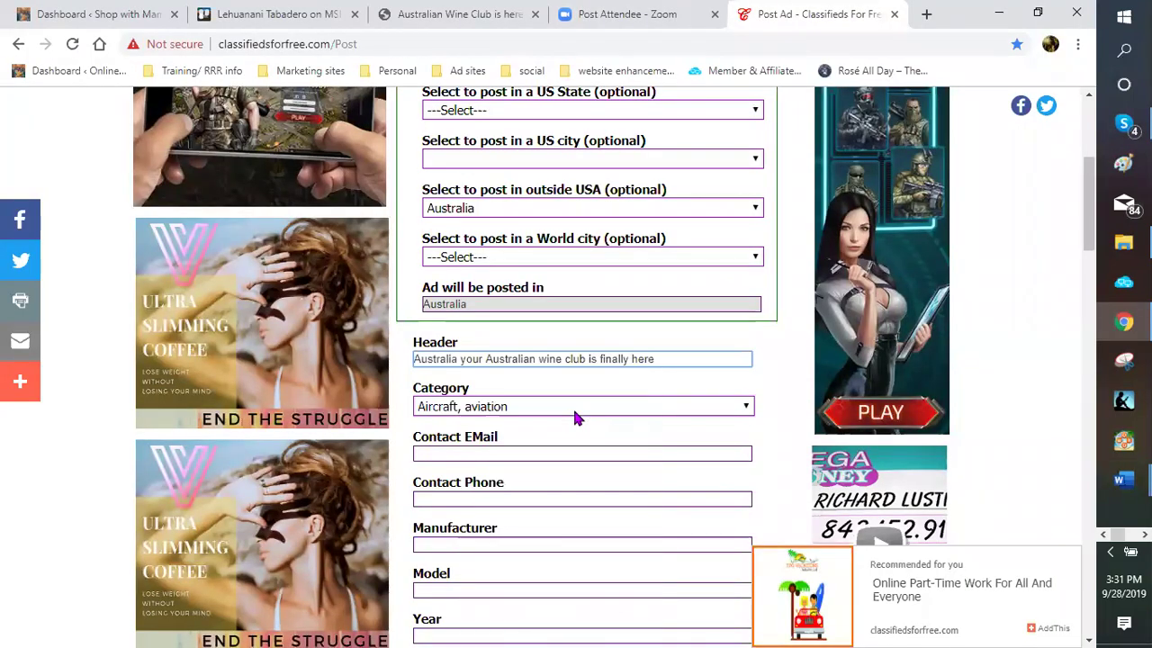
Set the ad Category to General merchandise
click(746, 407)
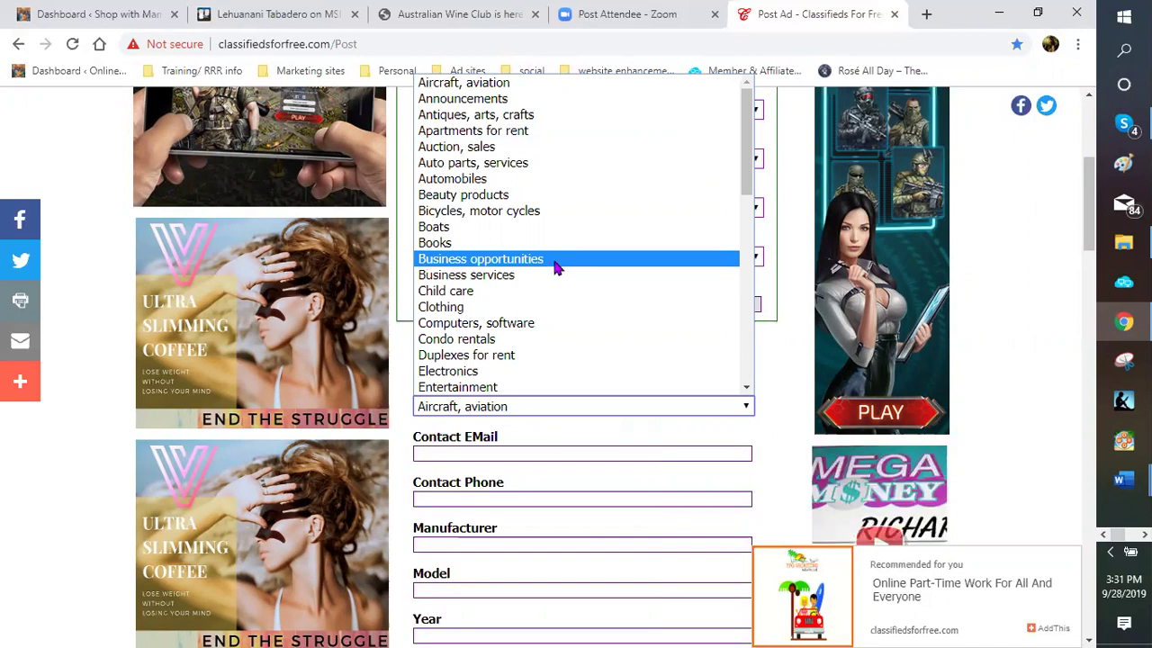
scroll(555, 267, down, 2)
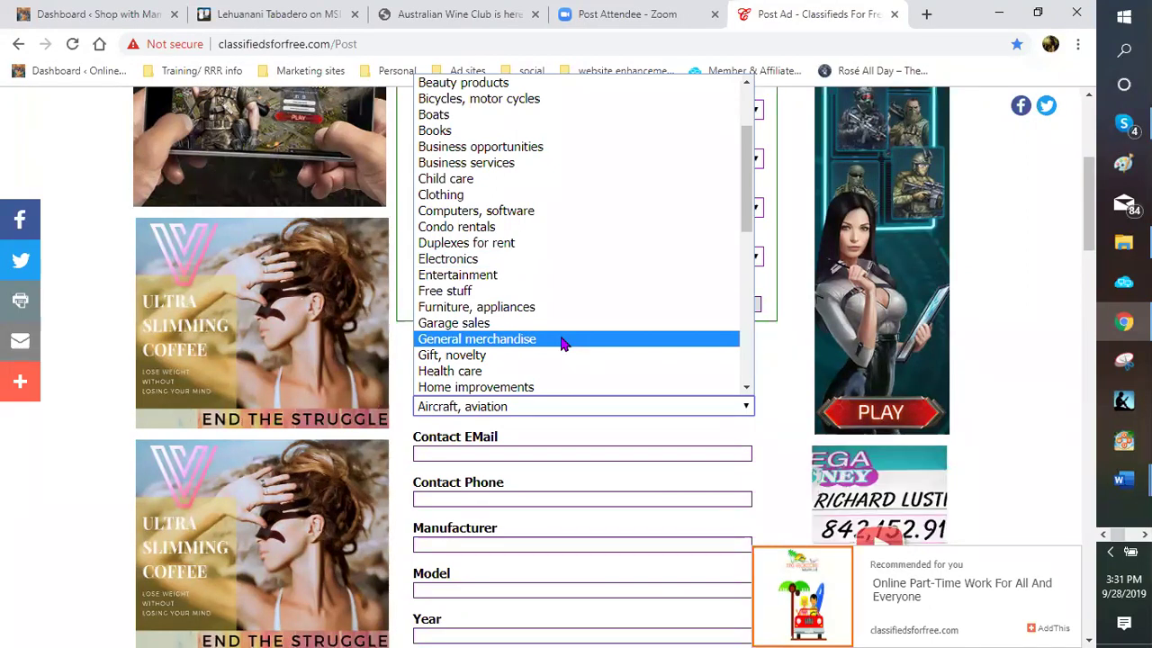
key(Return)
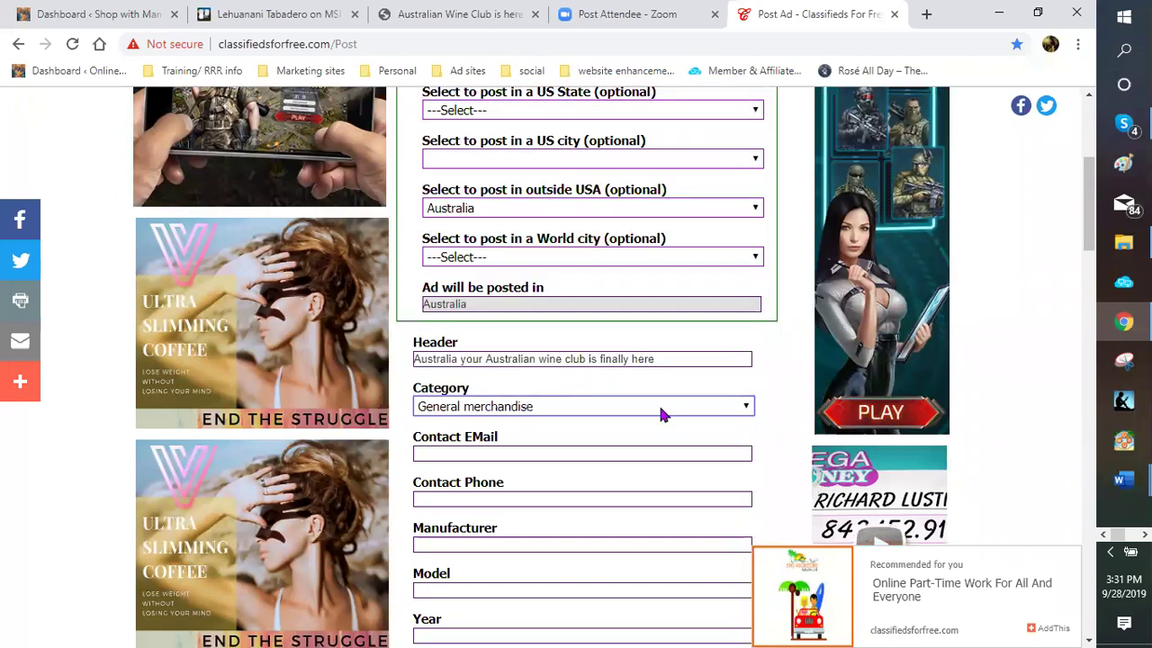
click(746, 407)
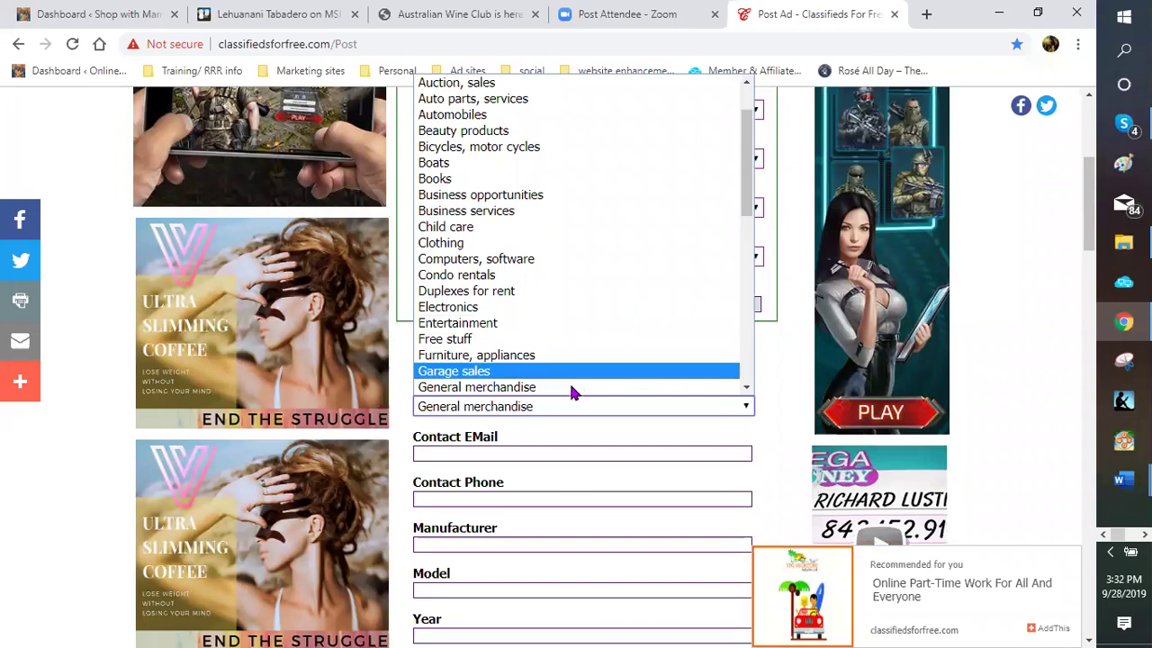
scroll(561, 360, down, 1)
scroll(557, 315, down, 3)
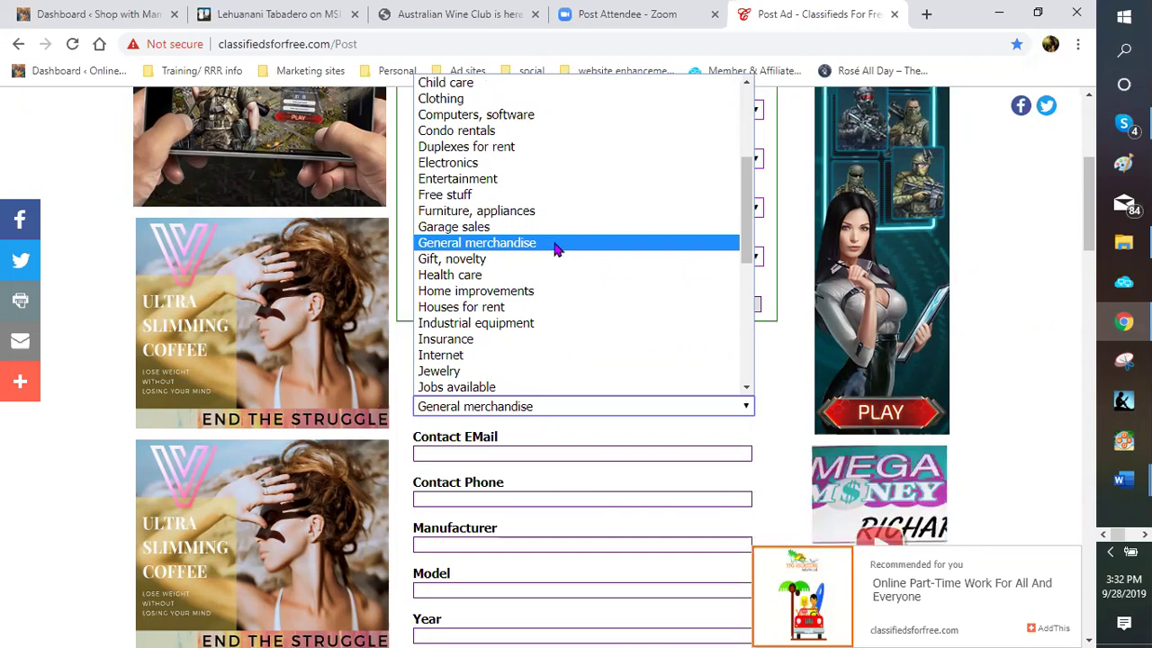
scroll(555, 254, down, 2)
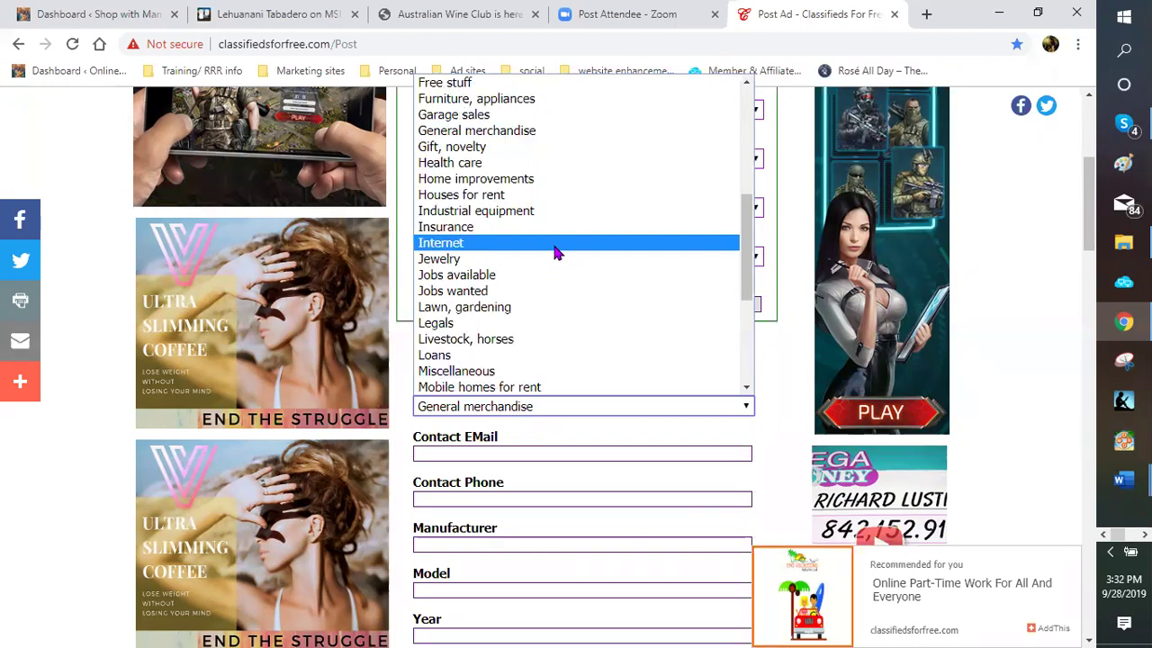
scroll(493, 150, down, 3)
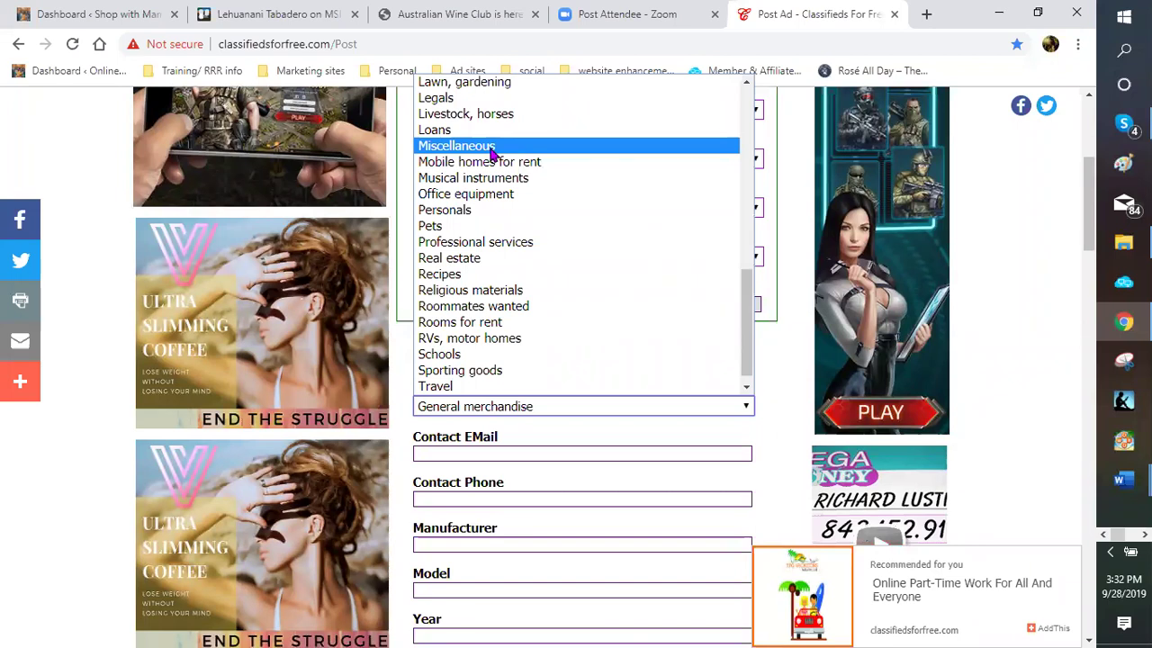
scroll(612, 255, up, 3)
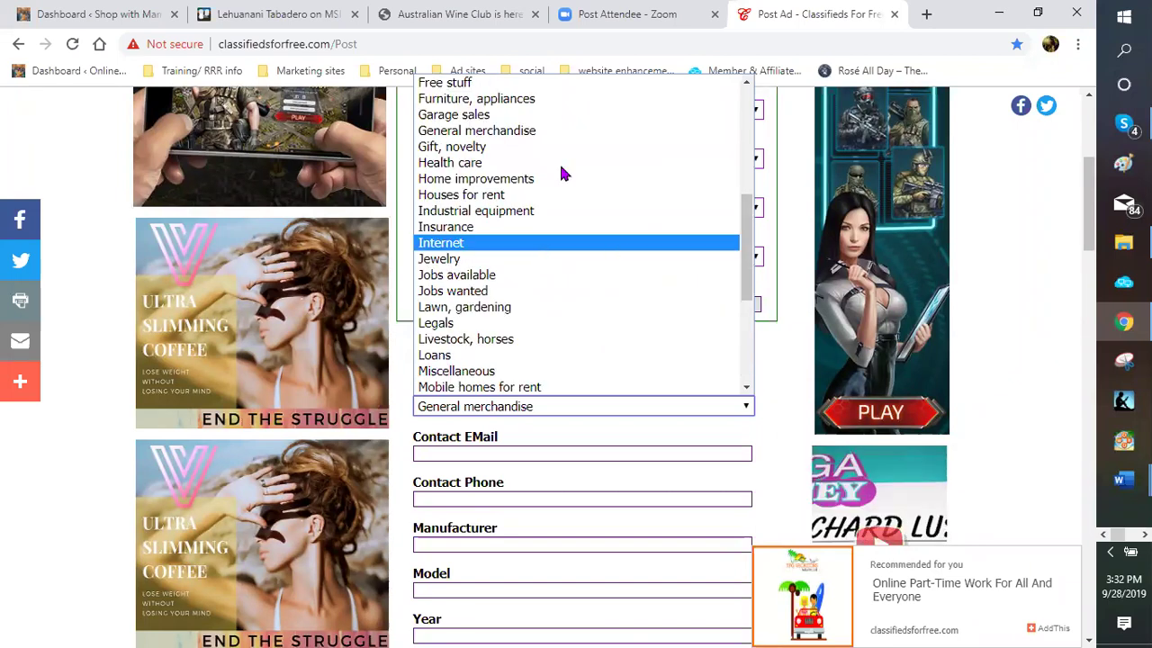
scroll(526, 297, up, 3)
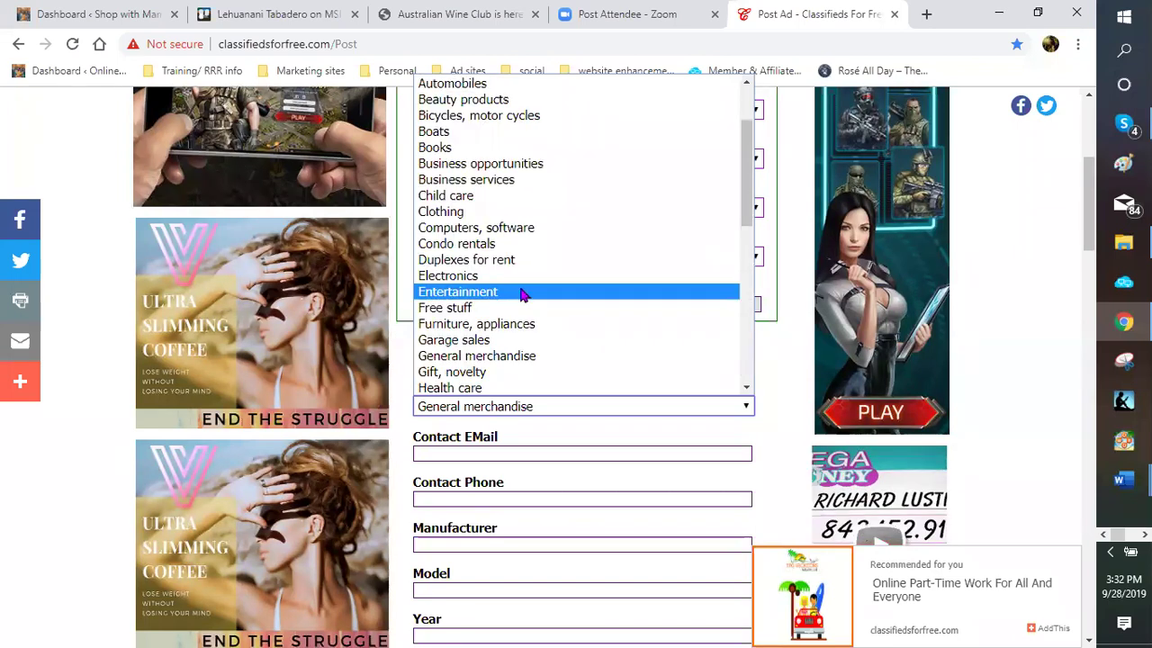
scroll(505, 220, down, 3)
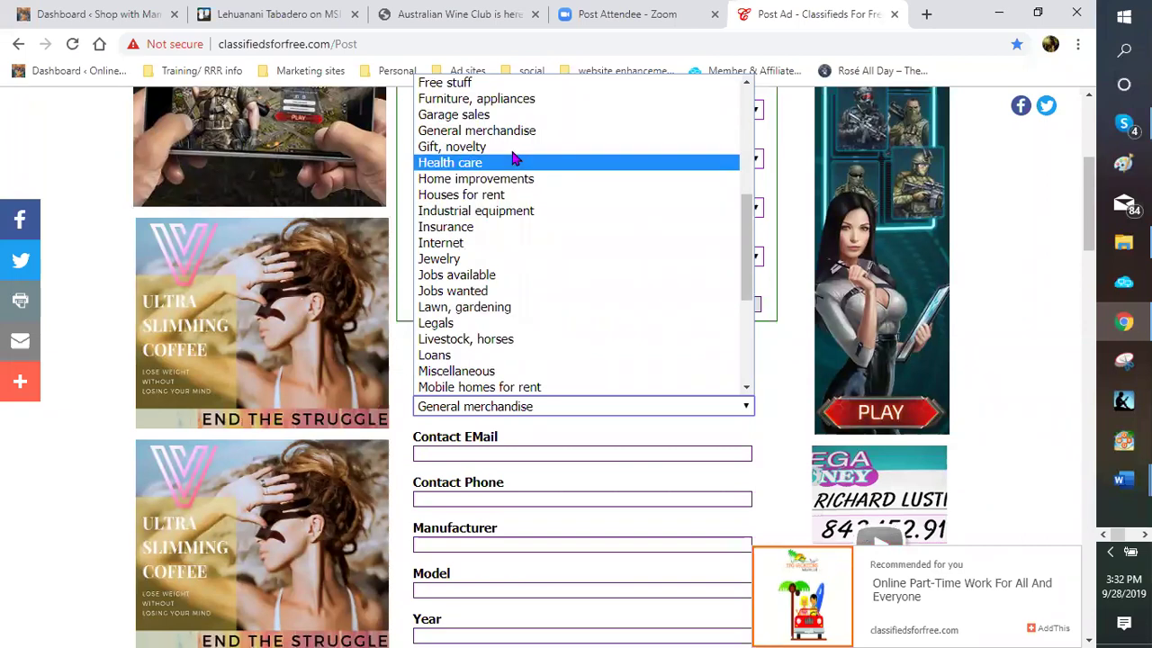
Copy the wine club description paragraph from Word into the ad's Description box
click(518, 131)
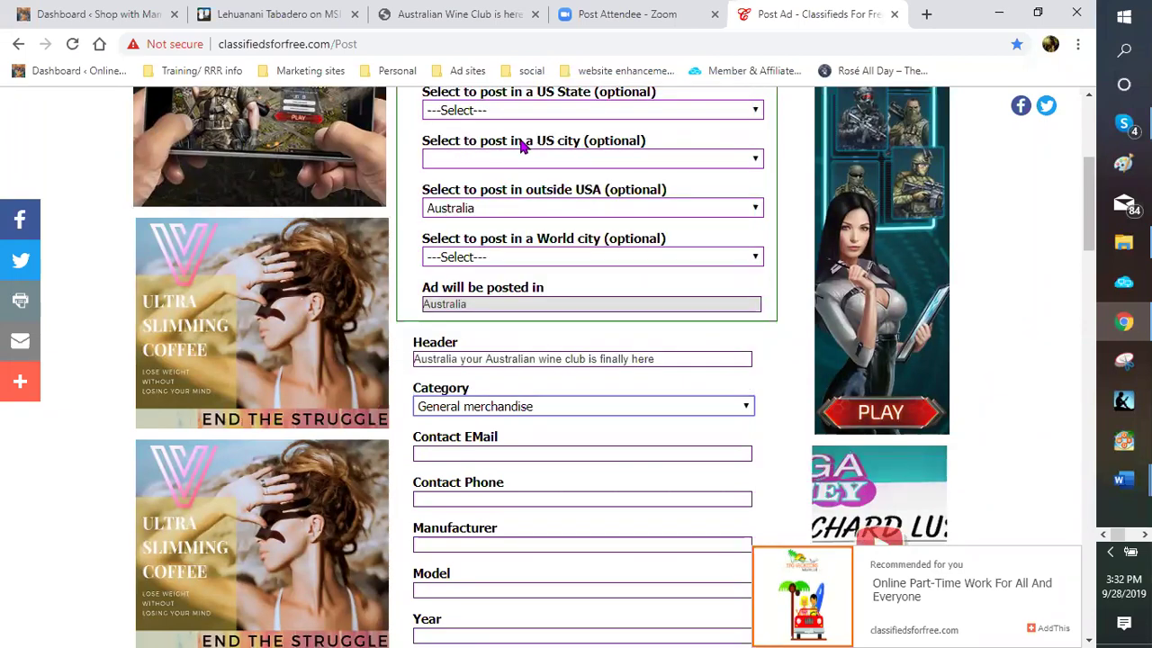
scroll(689, 354, down, 1)
scroll(556, 333, down, 3)
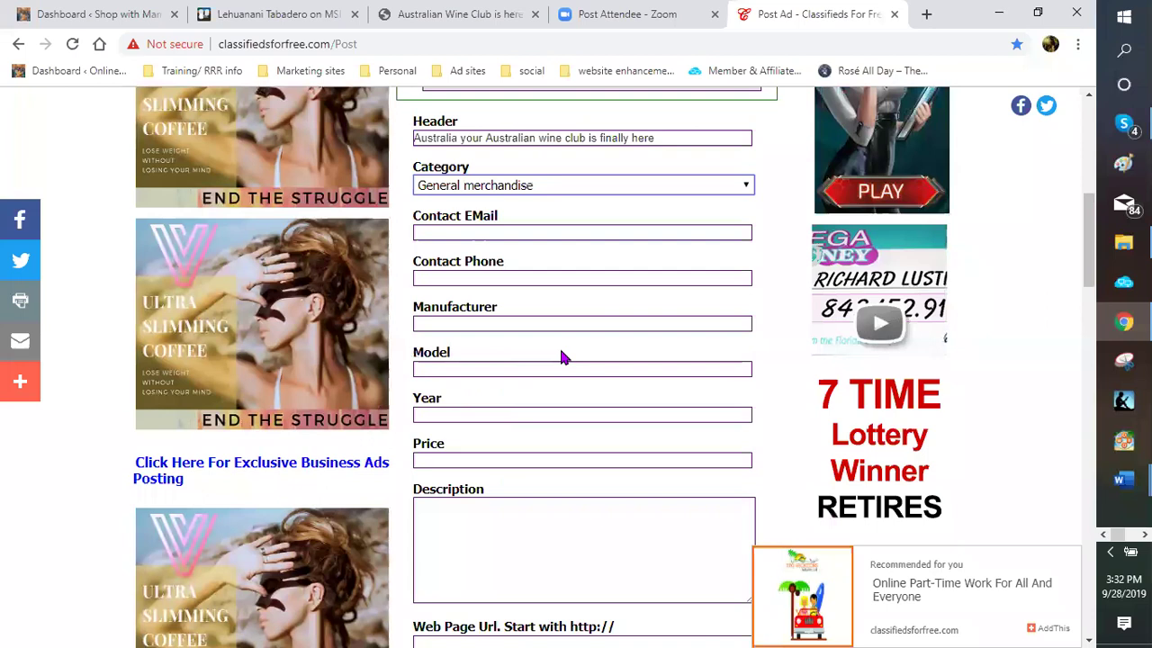
scroll(566, 462, down, 1)
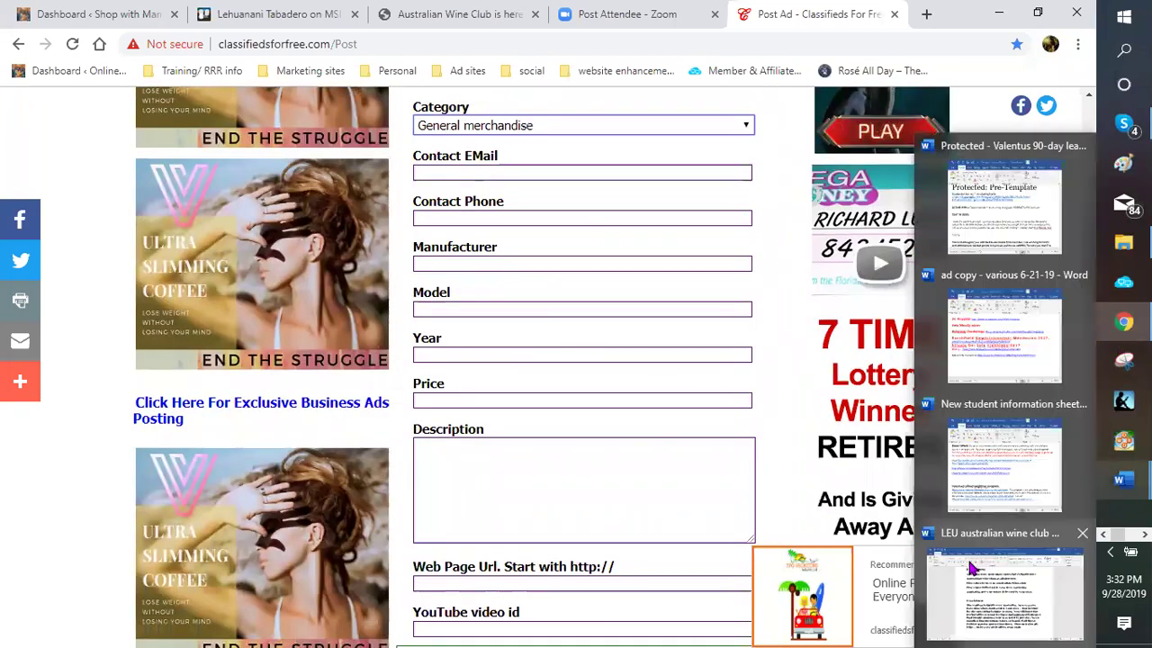
click(1003, 589)
scroll(278, 327, down, 1)
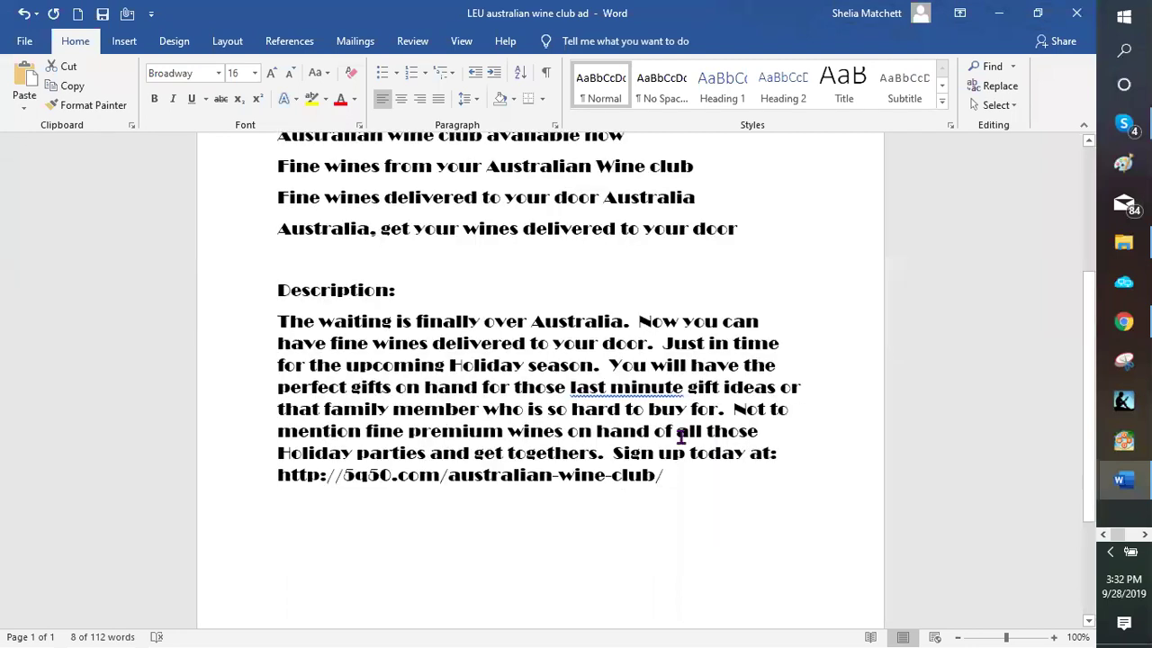
triple_click(694, 462)
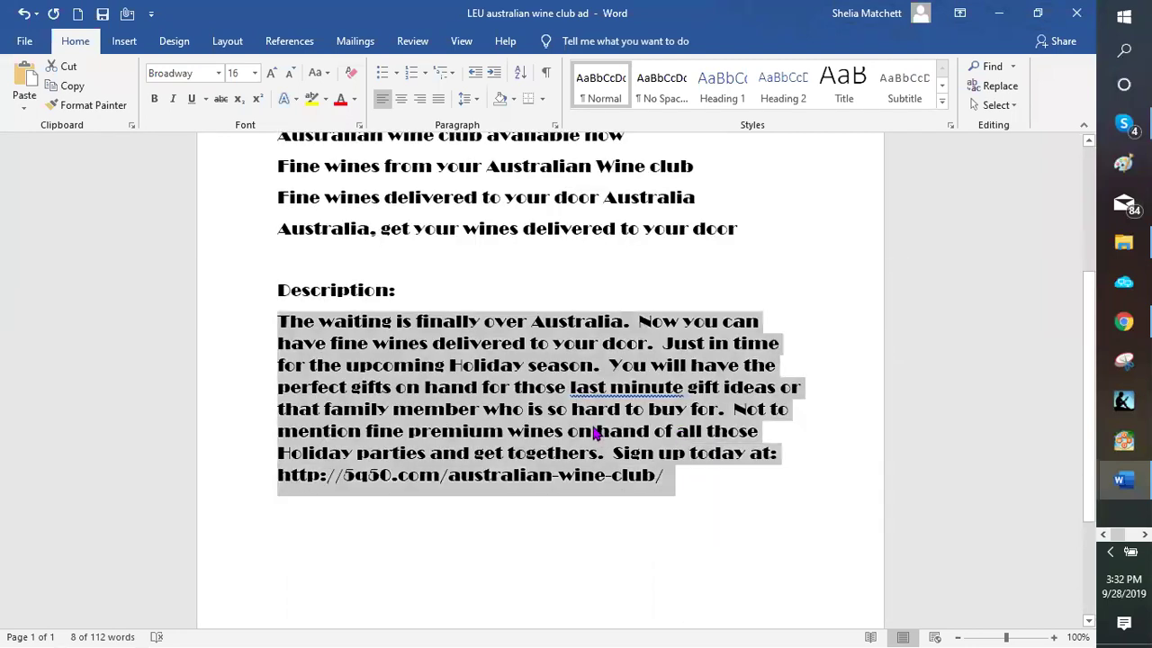
right_click(596, 430)
click(634, 226)
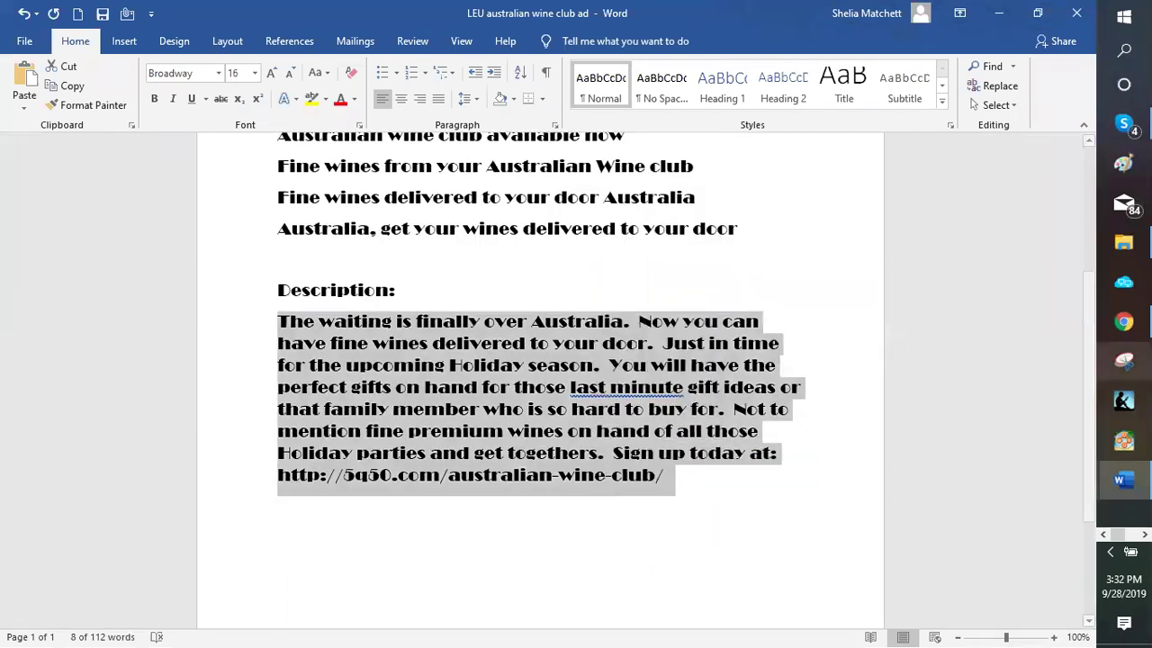
key(alt+Tab)
right_click(463, 476)
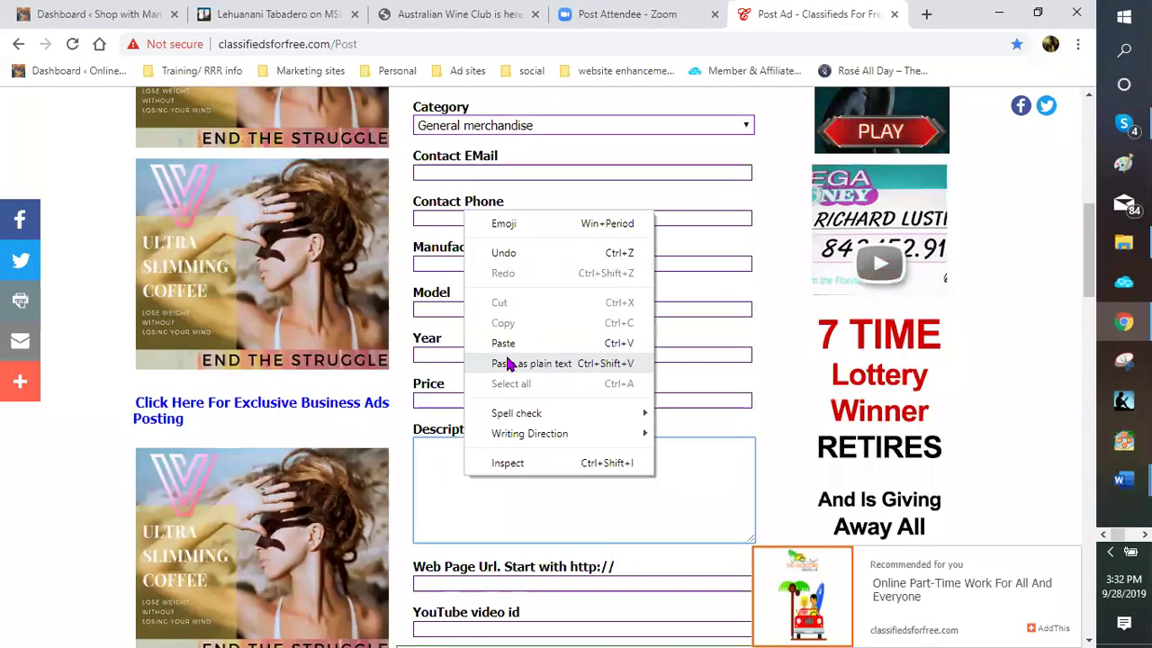
click(504, 343)
scroll(663, 391, down, 2)
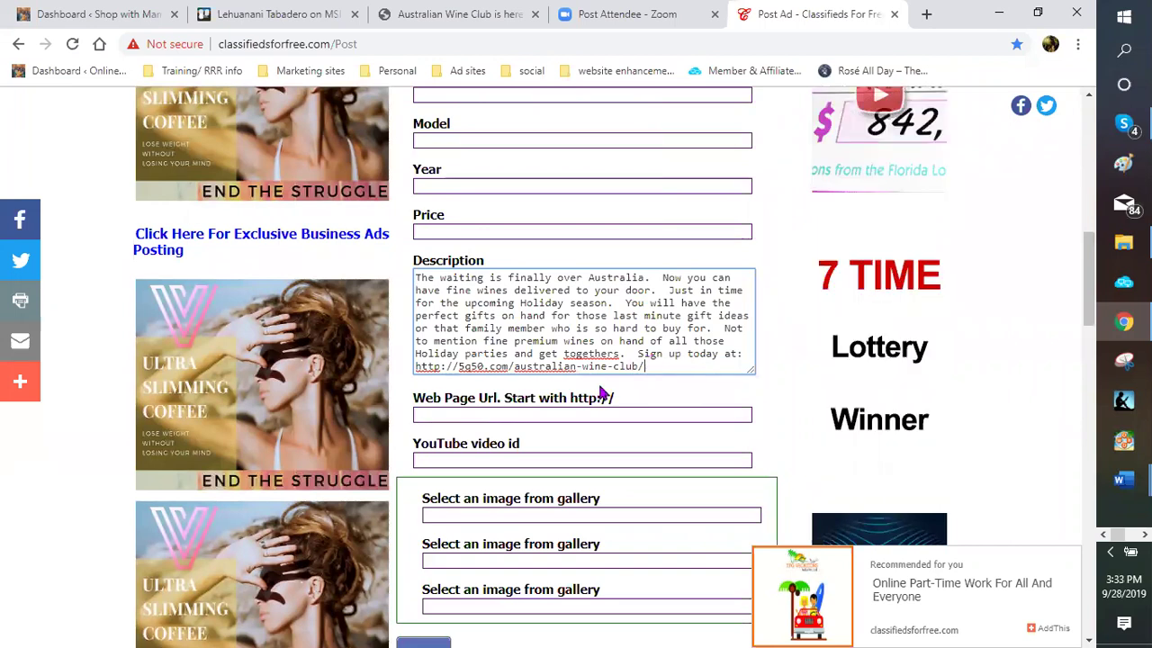
drag(649, 367, 414, 367)
key(shift+F10)
click(459, 419)
right_click(461, 415)
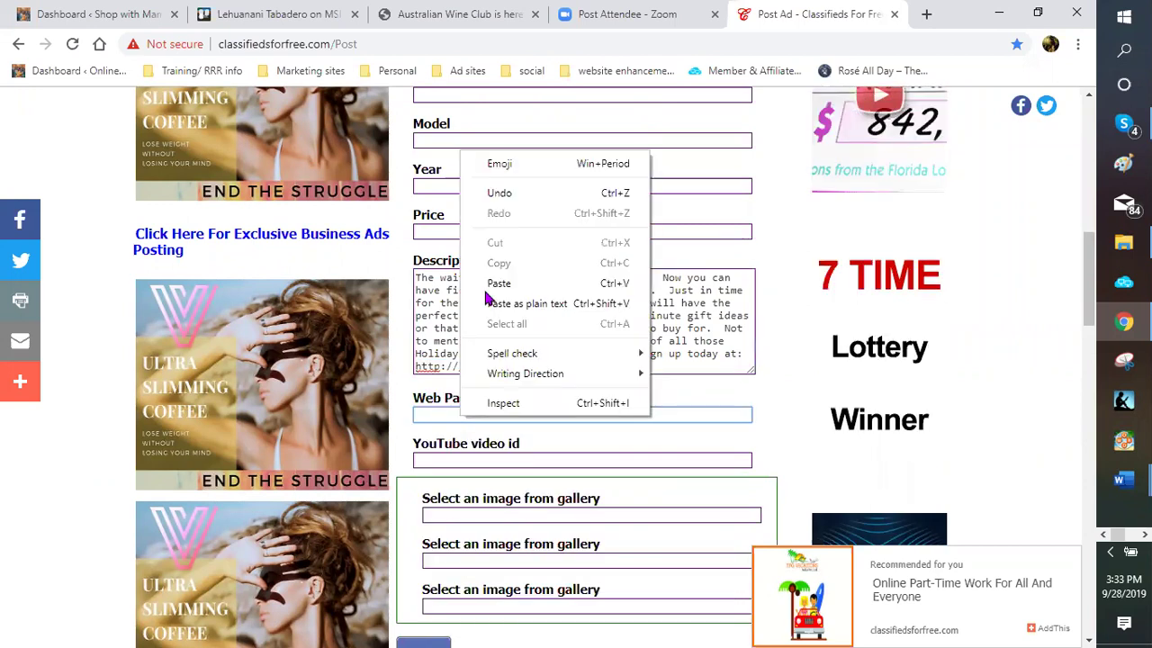
key(ctrl+v)
scroll(617, 417, down, 2)
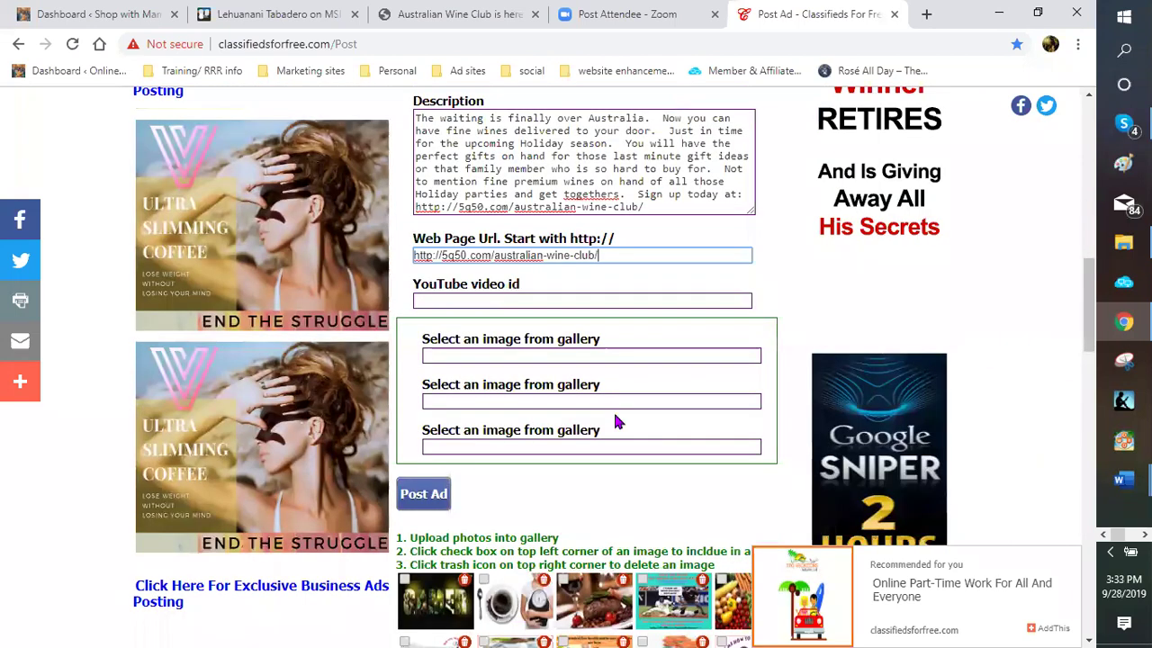
Tick the wine-bottle photos in the image gallery to attach them to the ad
scroll(517, 302, down, 2)
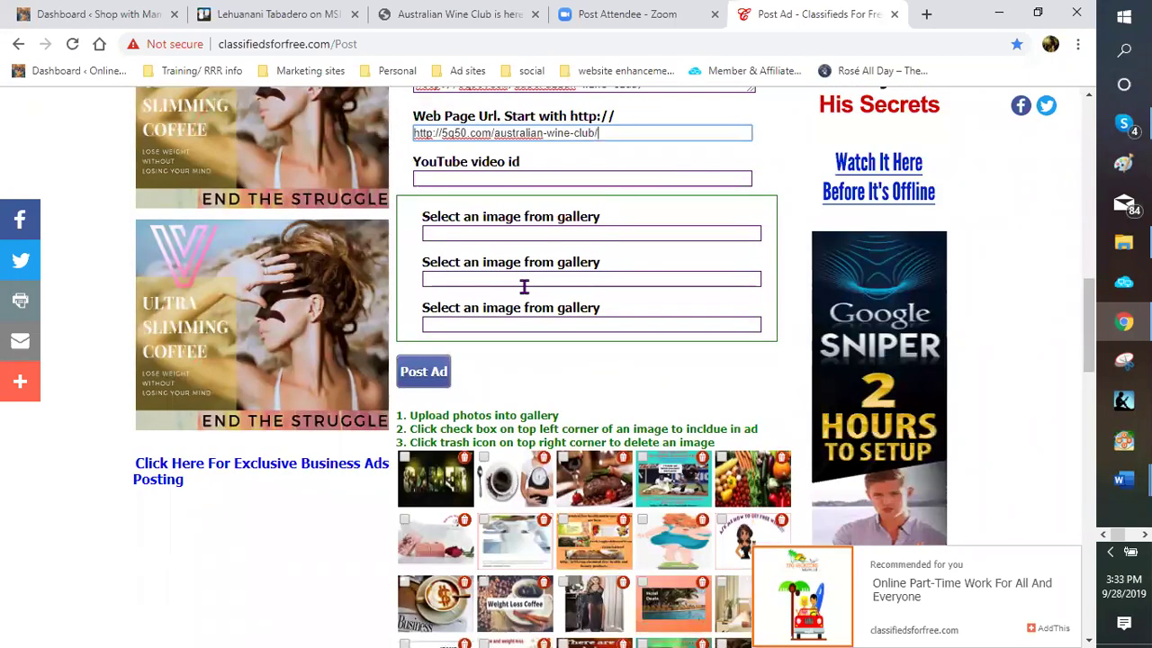
scroll(638, 288, down, 1)
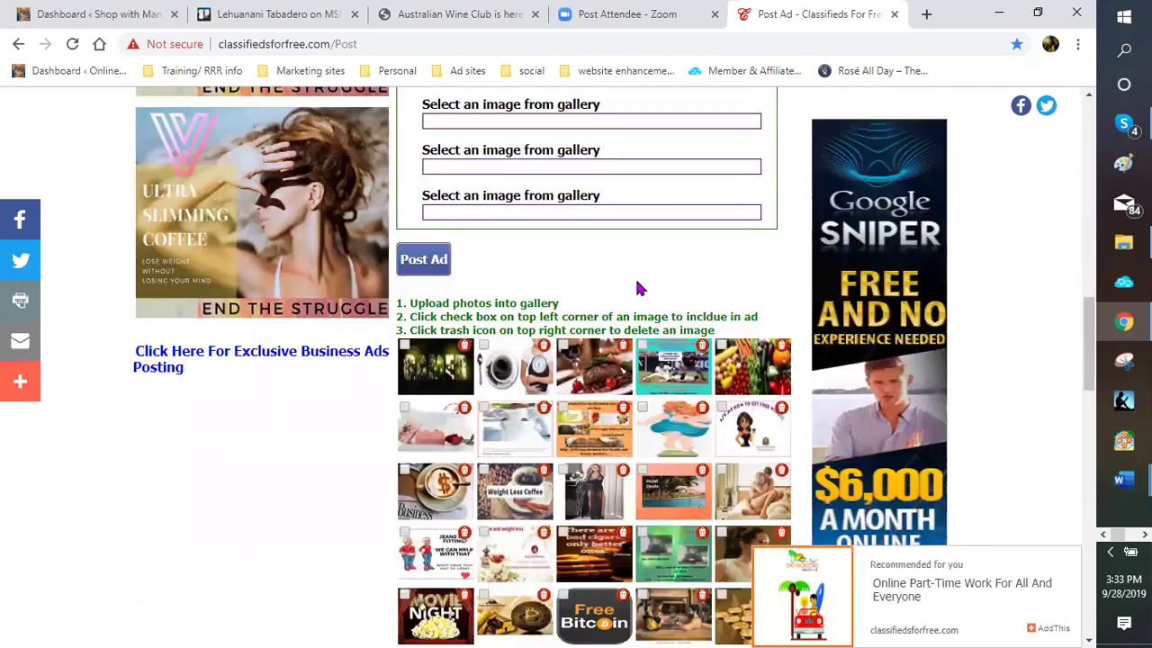
scroll(629, 298, down, 1)
scroll(631, 300, down, 1)
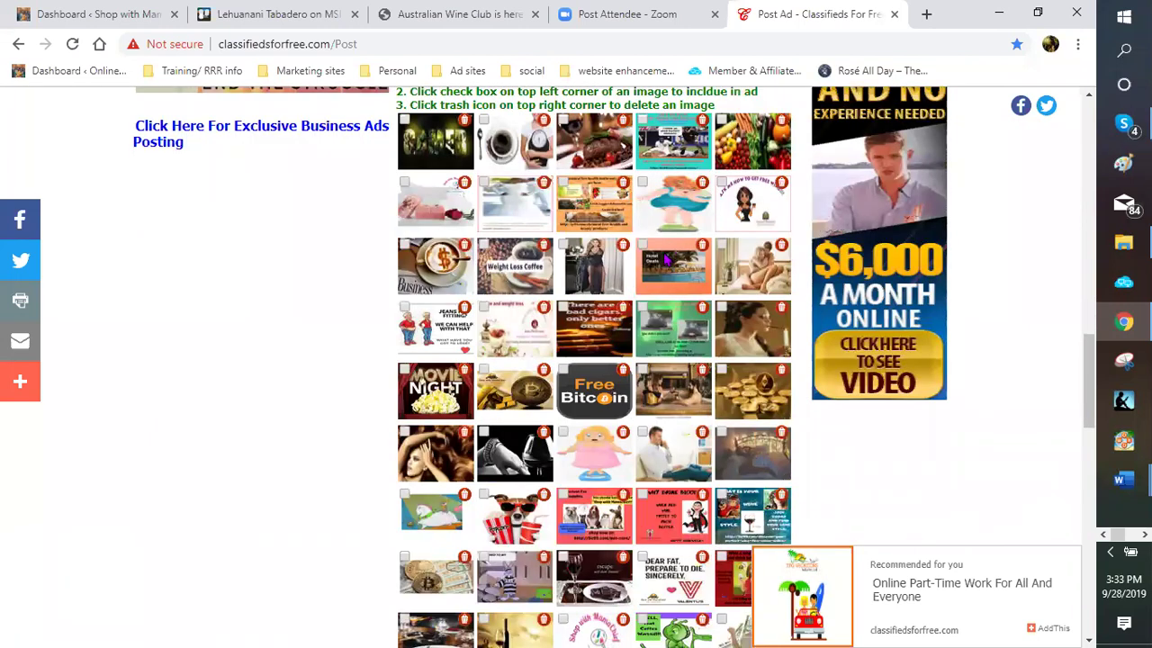
scroll(752, 287, up, 1)
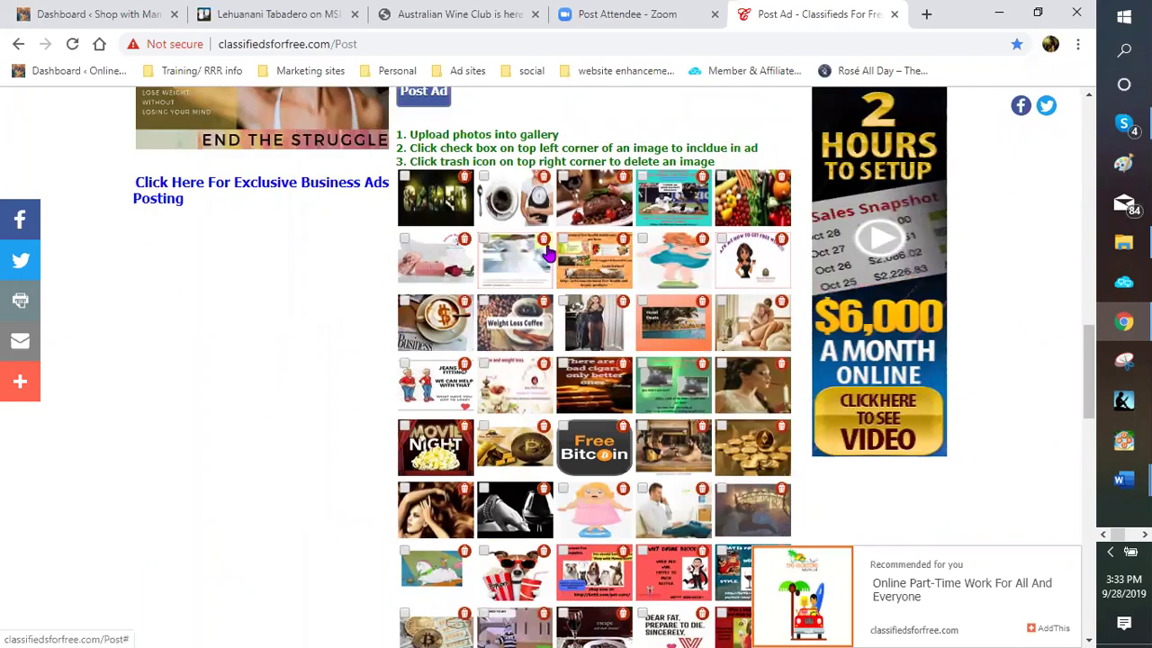
scroll(549, 254, down, 1)
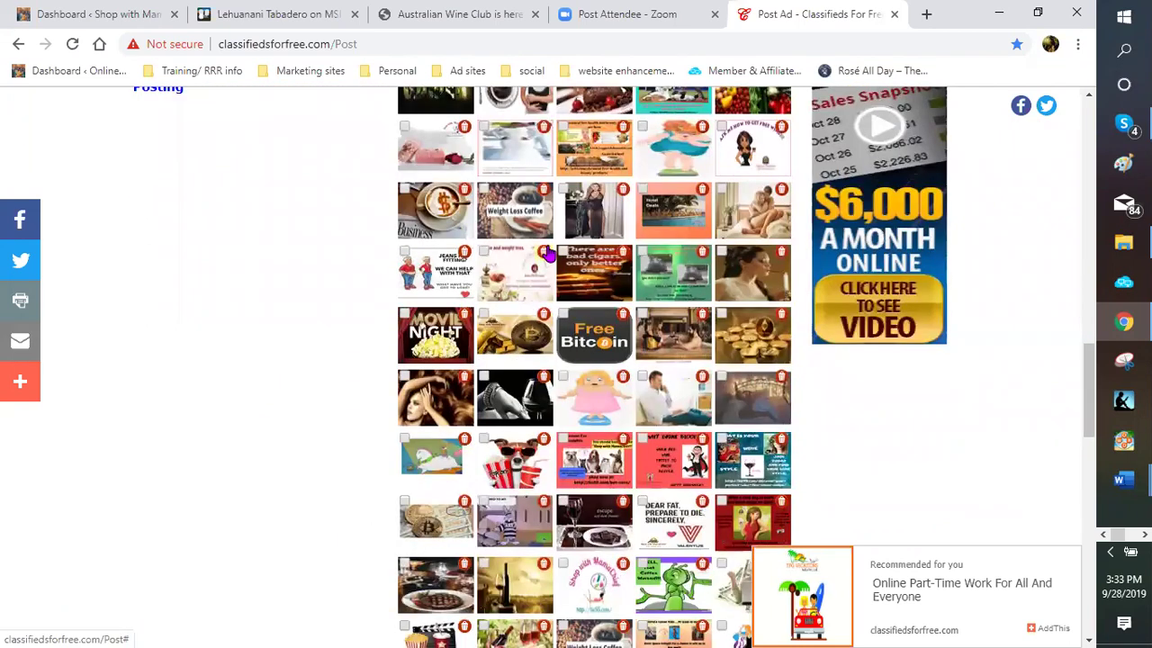
scroll(549, 255, down, 1)
scroll(549, 254, down, 1)
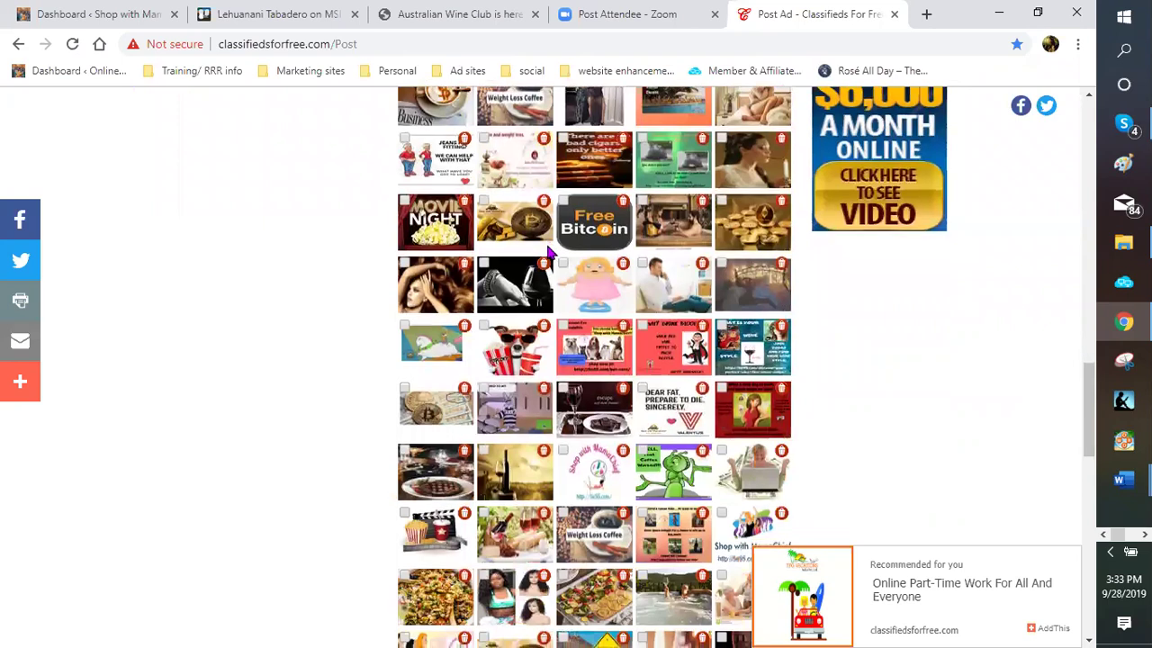
scroll(549, 254, down, 2)
scroll(548, 255, down, 1)
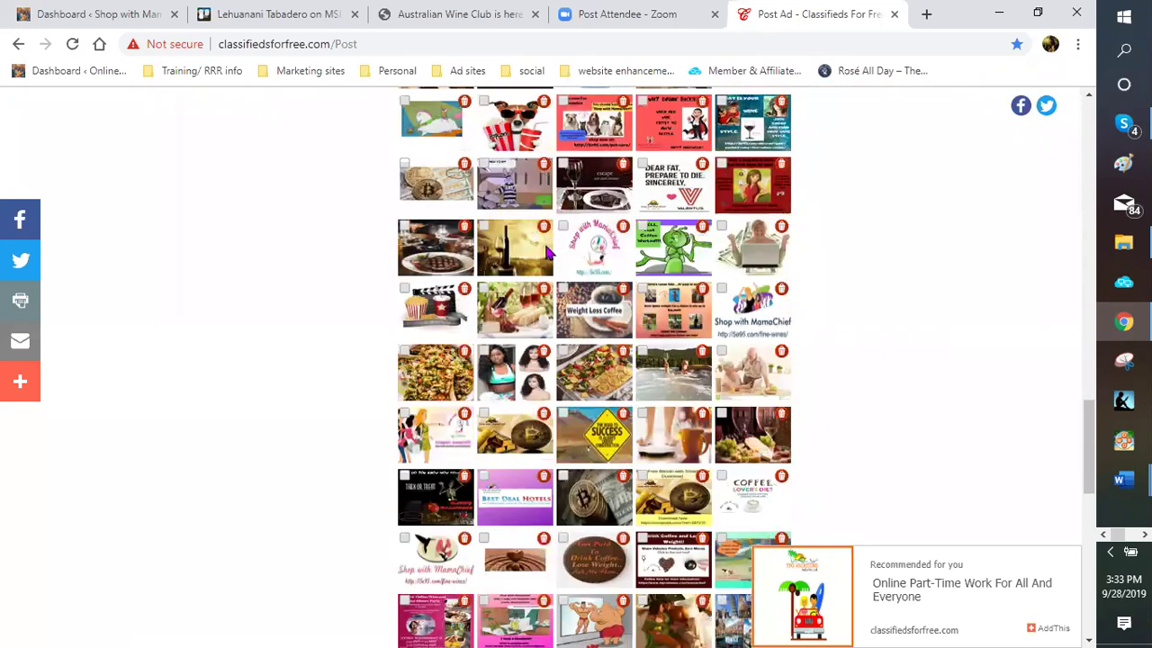
click(484, 227)
scroll(531, 286, down, 2)
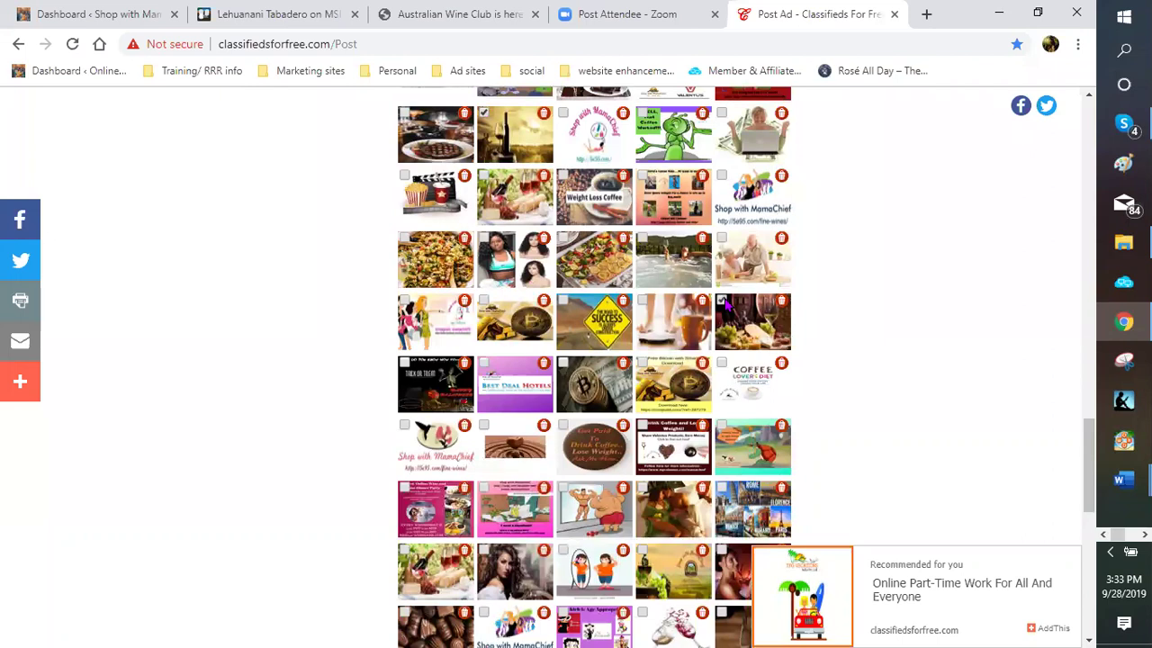
scroll(724, 304, down, 4)
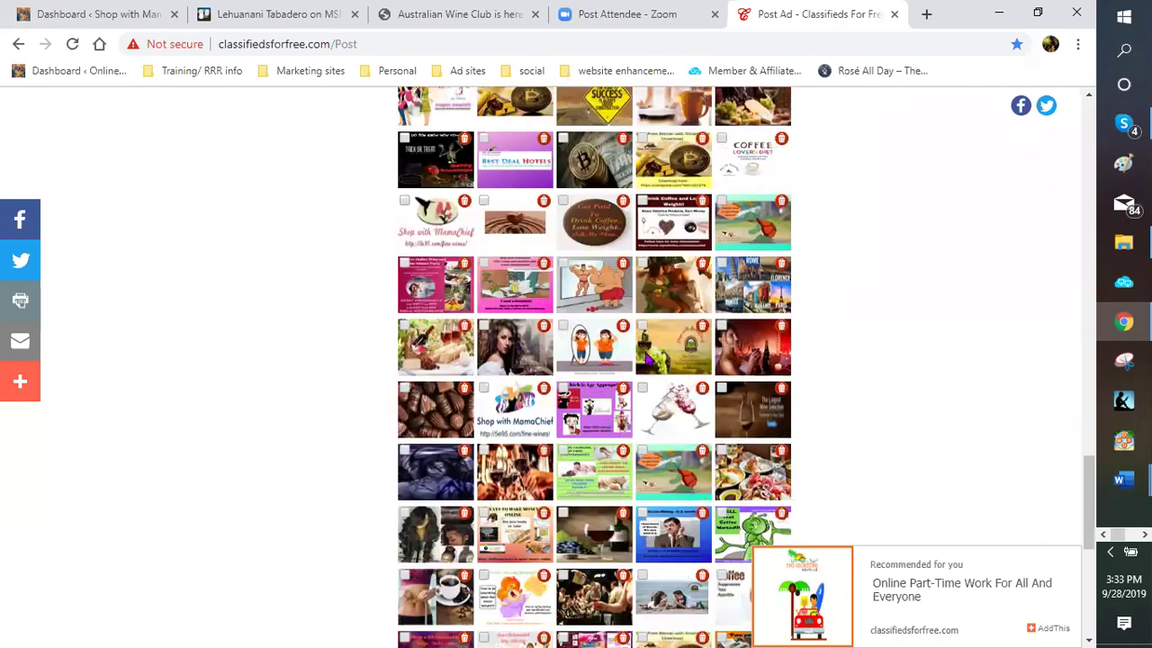
click(405, 326)
Post the ad and review the confirmation page showing Ad ID 7014635
scroll(612, 401, up, 2)
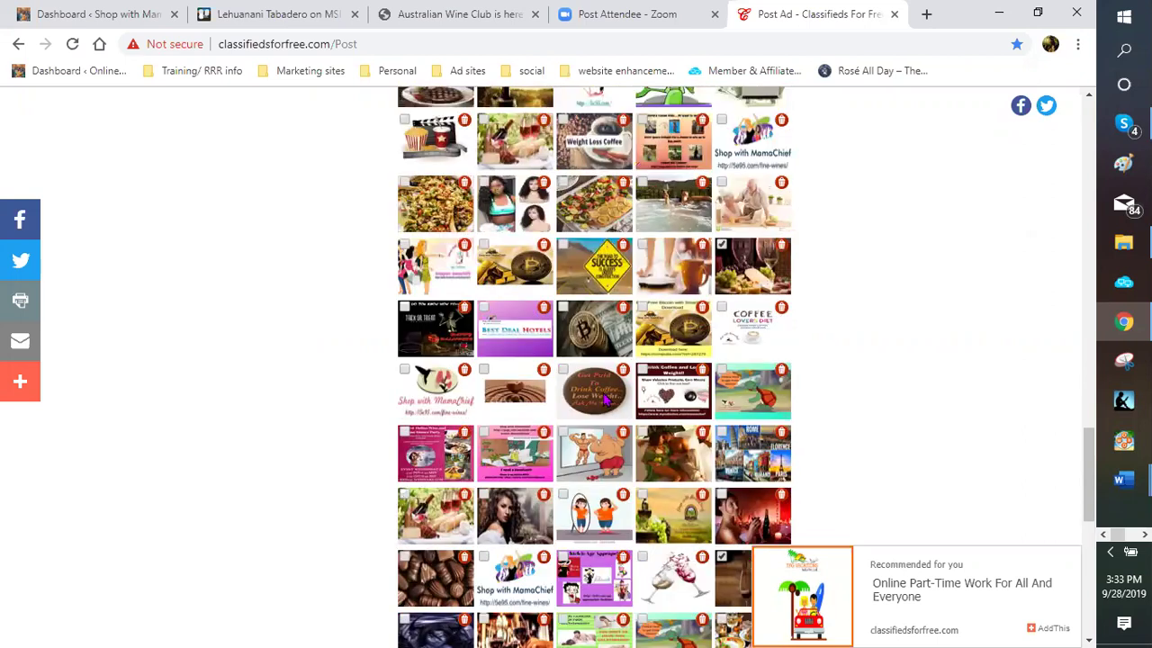
scroll(510, 369, up, 10)
scroll(423, 378, up, 2)
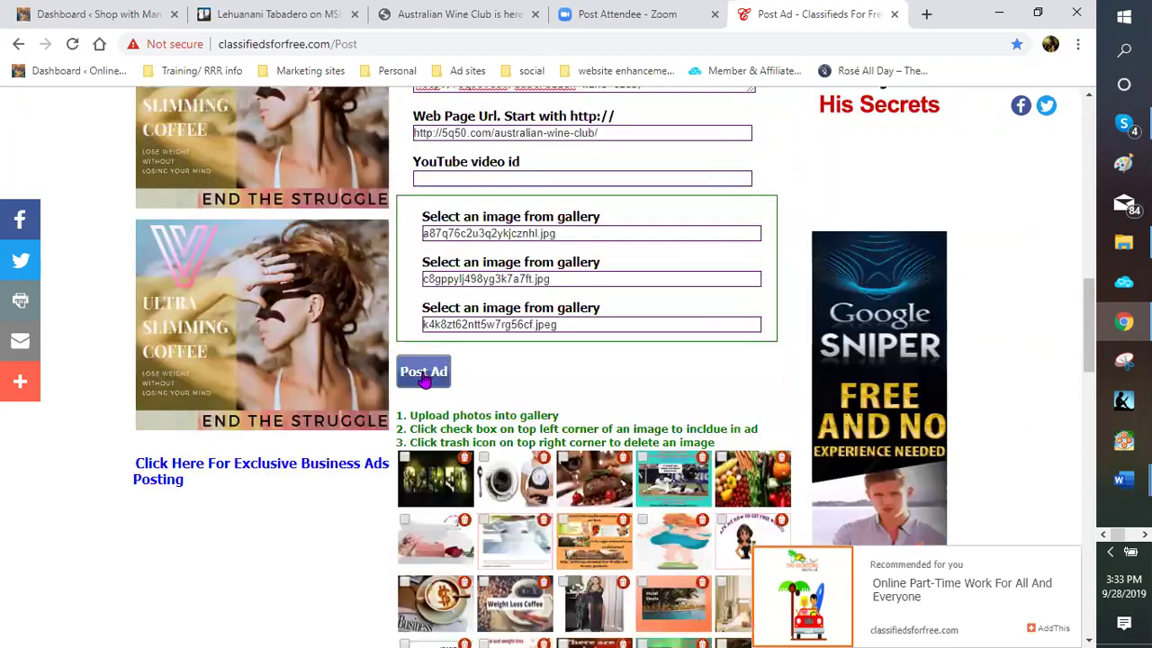
click(423, 378)
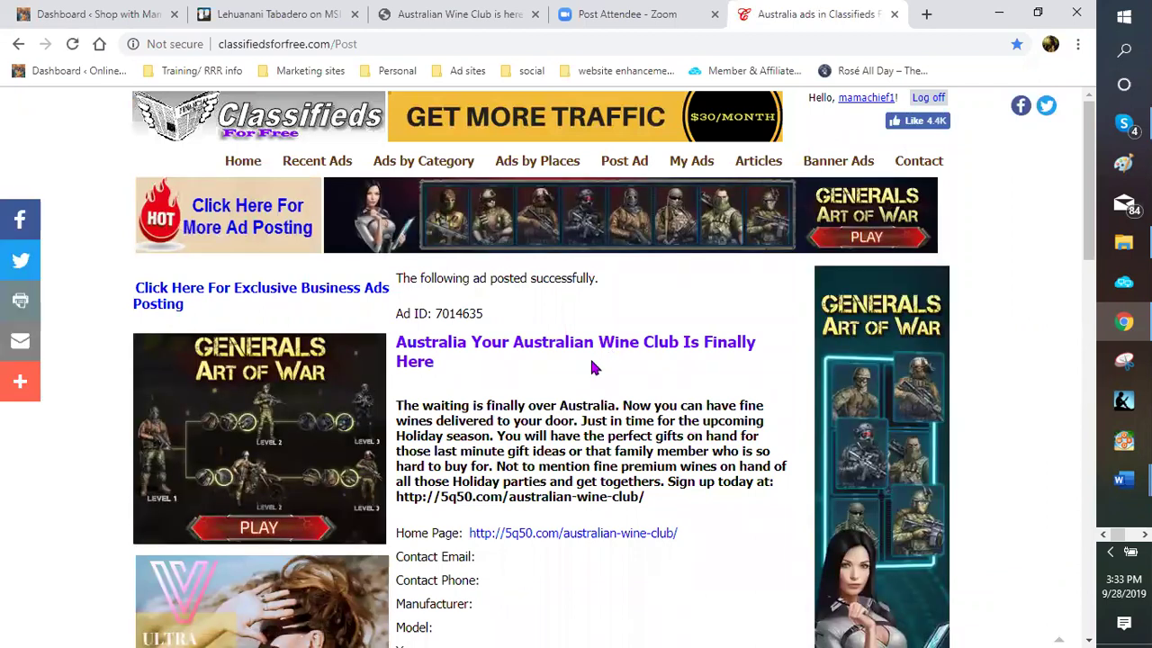
scroll(591, 368, down, 3)
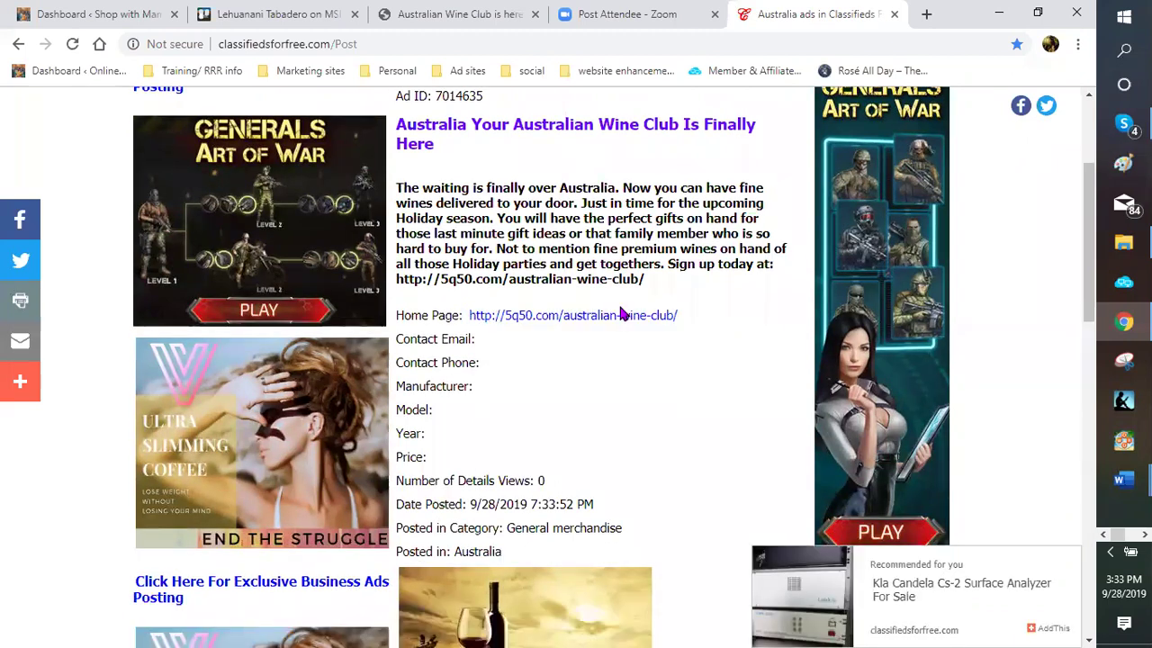
scroll(596, 303, down, 3)
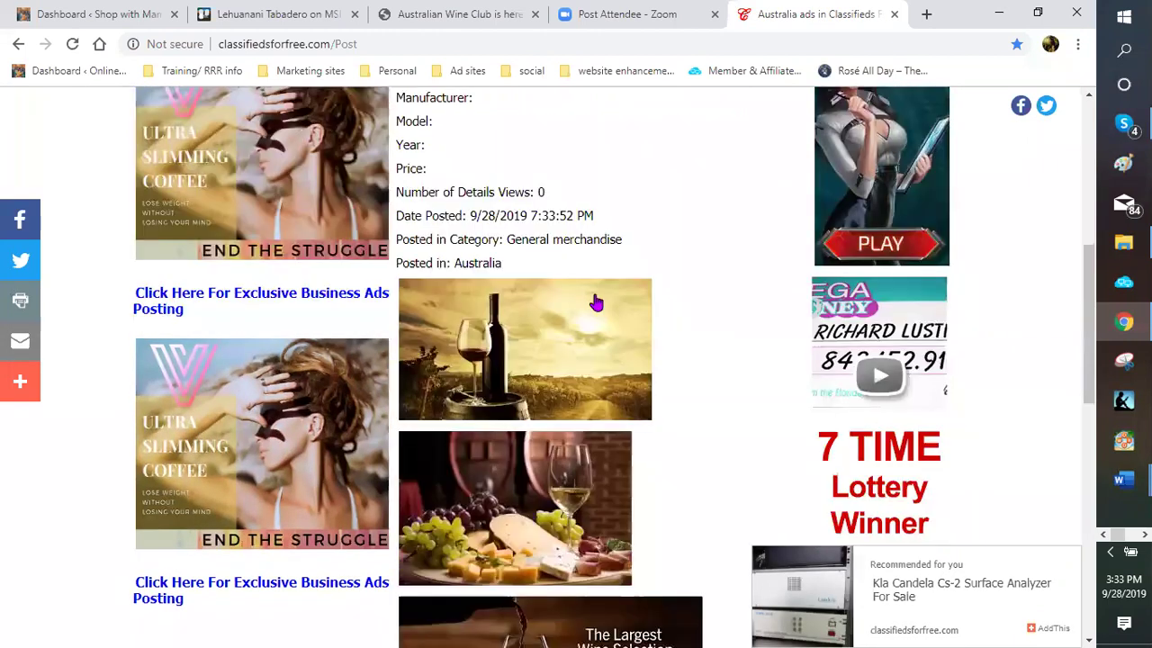
scroll(596, 303, down, 1)
scroll(548, 327, down, 2)
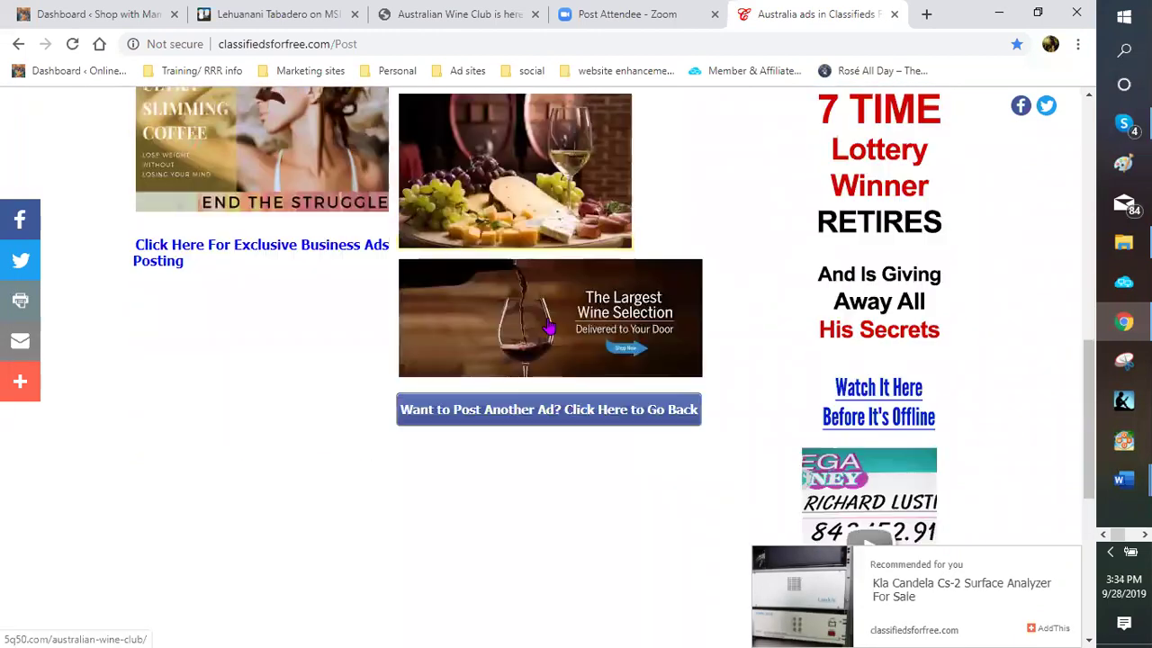
Start another ad with Australia as the country and Adelaide as the city
click(599, 425)
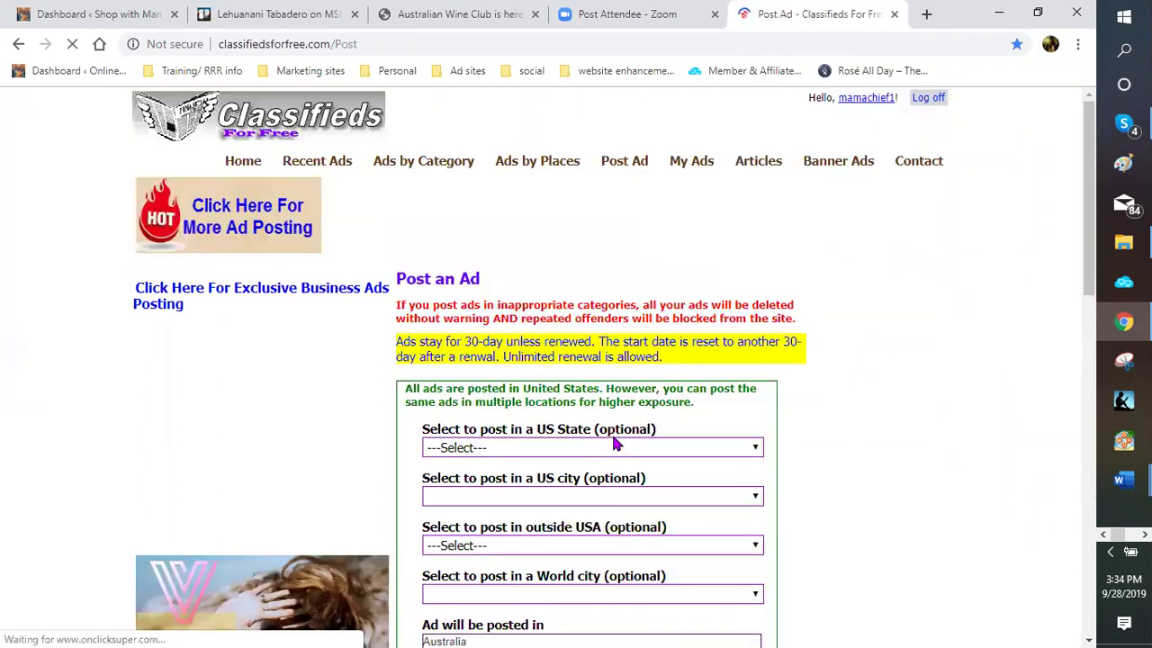
scroll(655, 440, down, 1)
scroll(757, 382, down, 1)
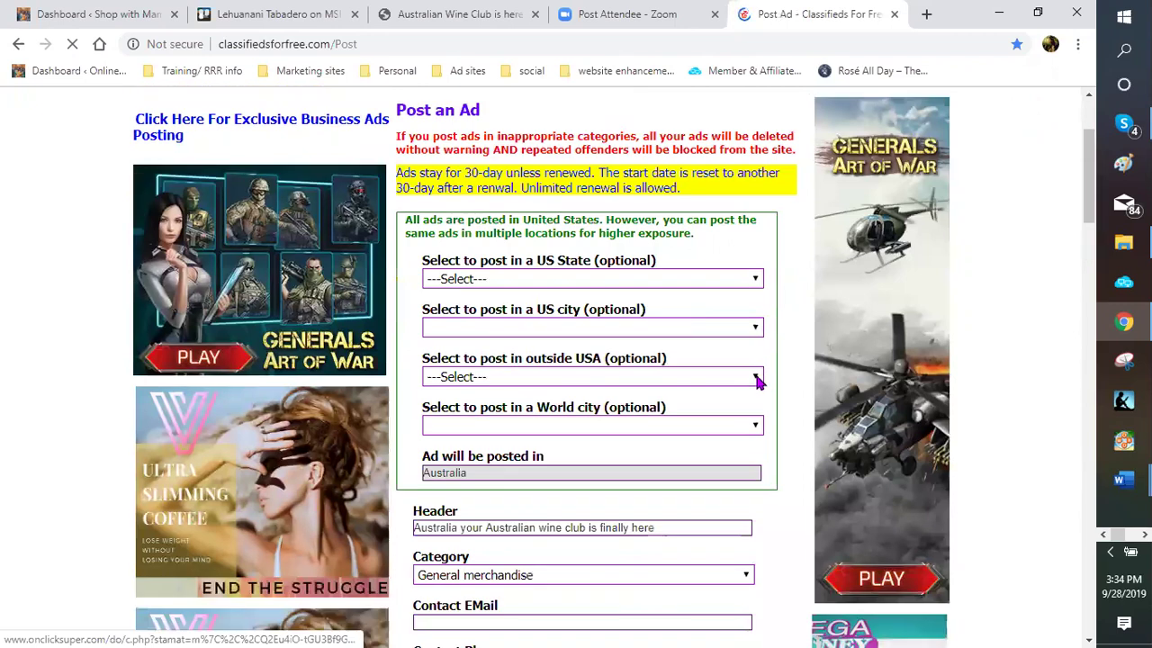
click(757, 383)
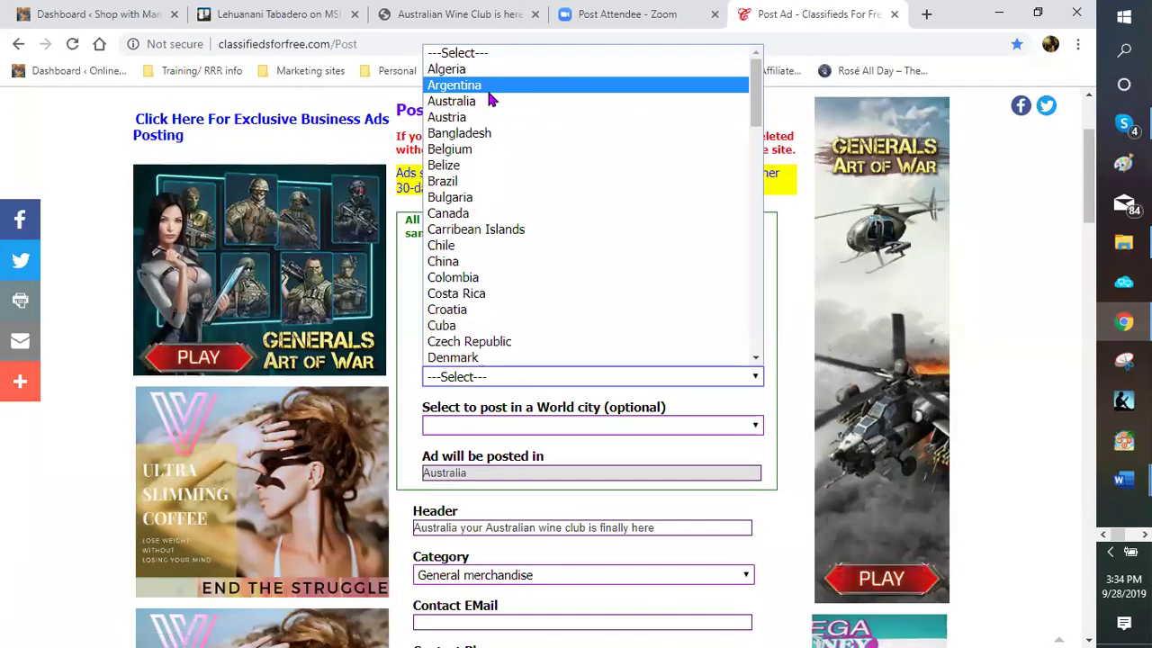
click(487, 100)
scroll(750, 320, down, 1)
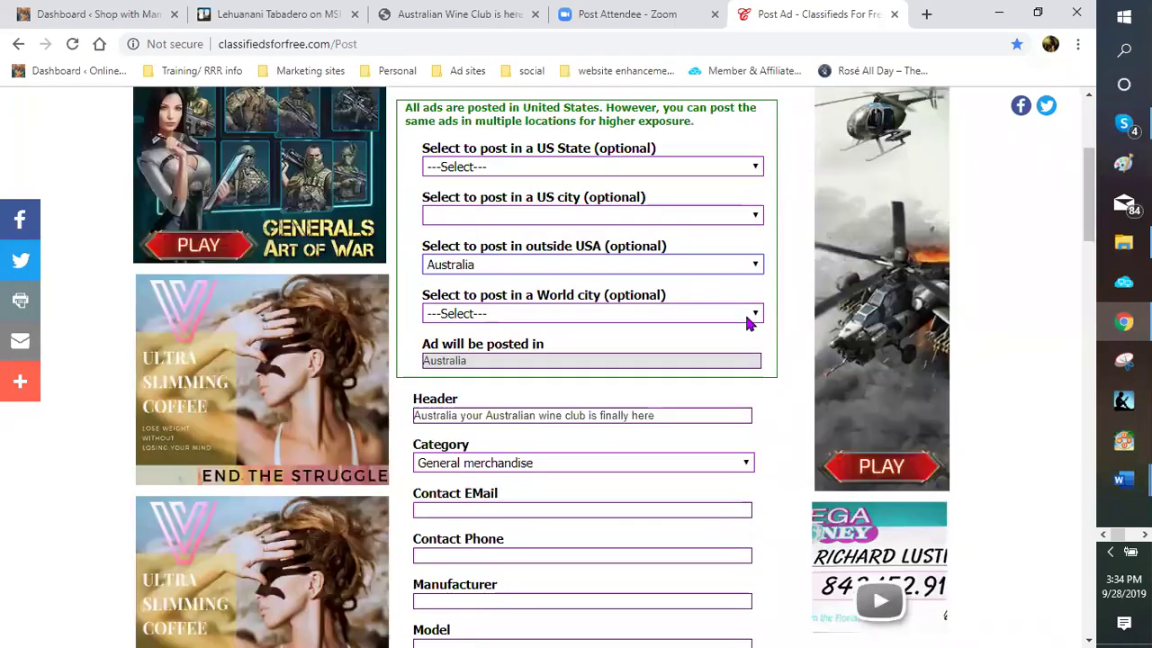
click(756, 315)
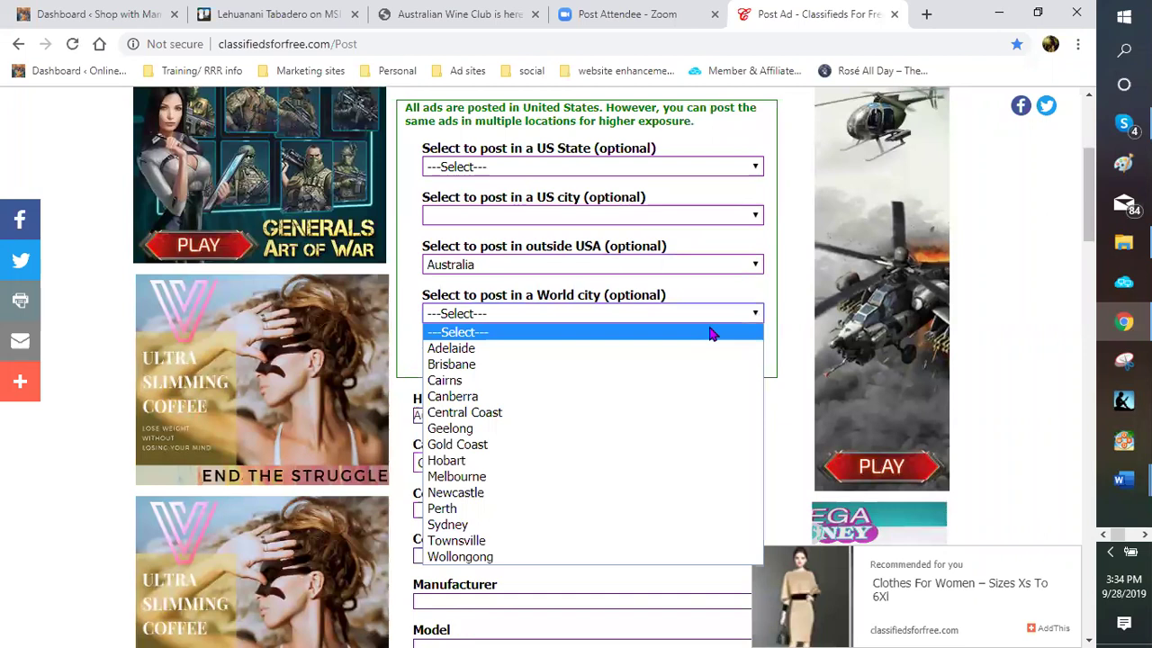
click(504, 353)
Post the Adelaide ad and go back to the ad form
scroll(764, 441, down, 2)
scroll(450, 441, down, 4)
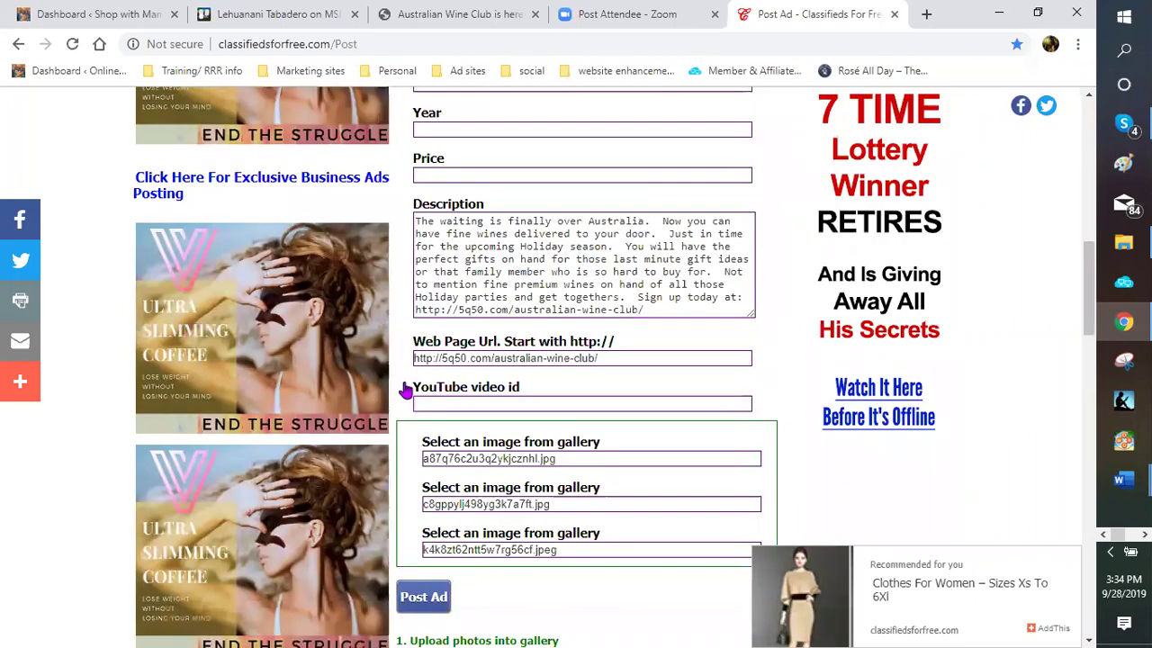
scroll(415, 385, down, 2)
click(419, 372)
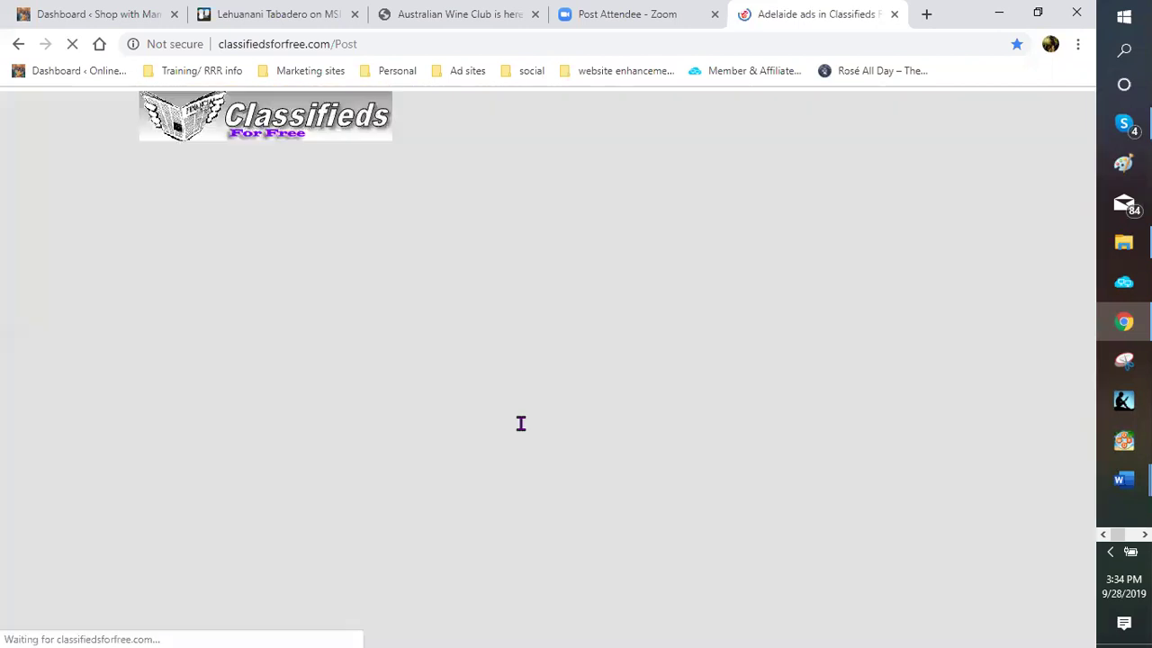
scroll(584, 405, down, 4)
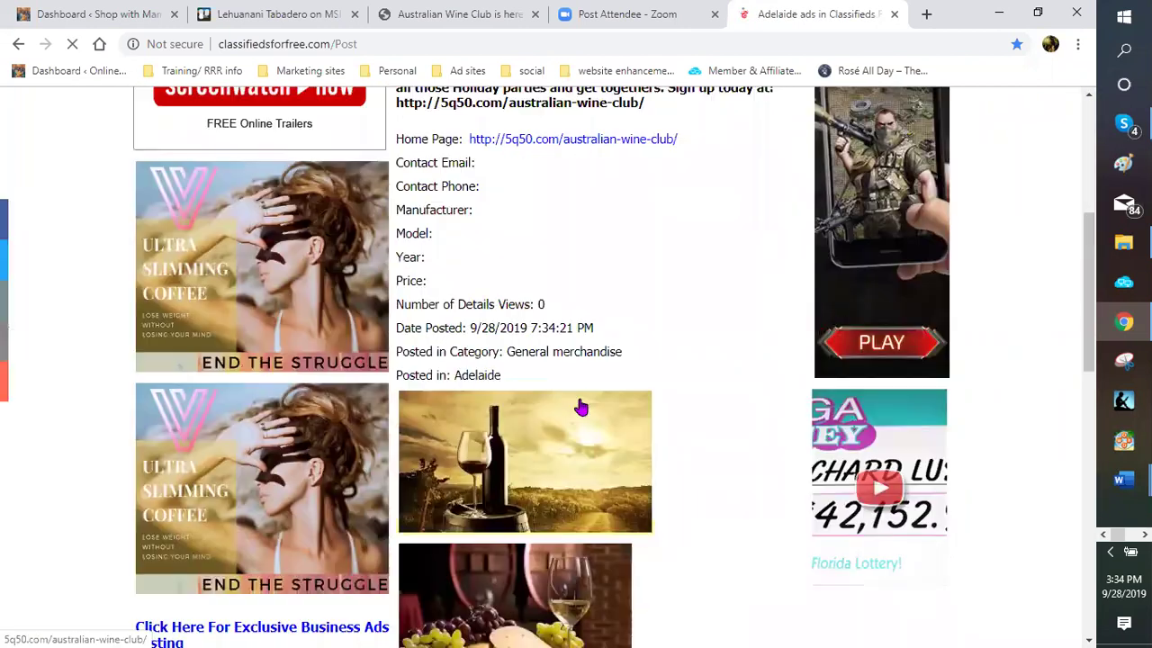
scroll(567, 406, down, 5)
scroll(660, 416, down, 1)
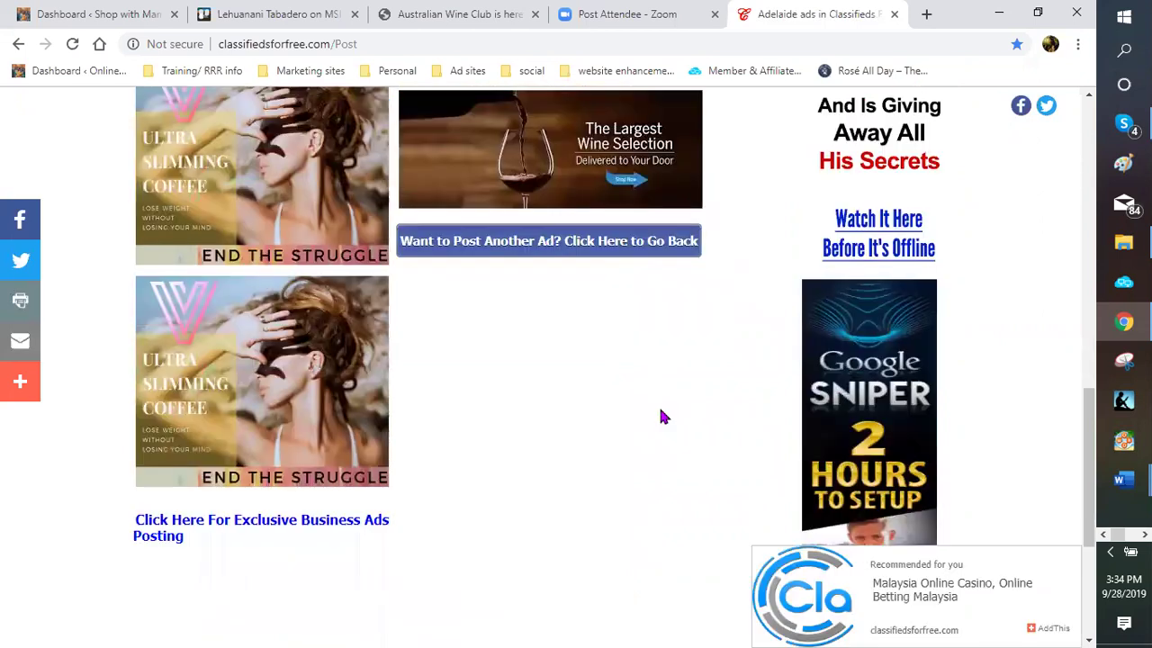
key(alt+Left)
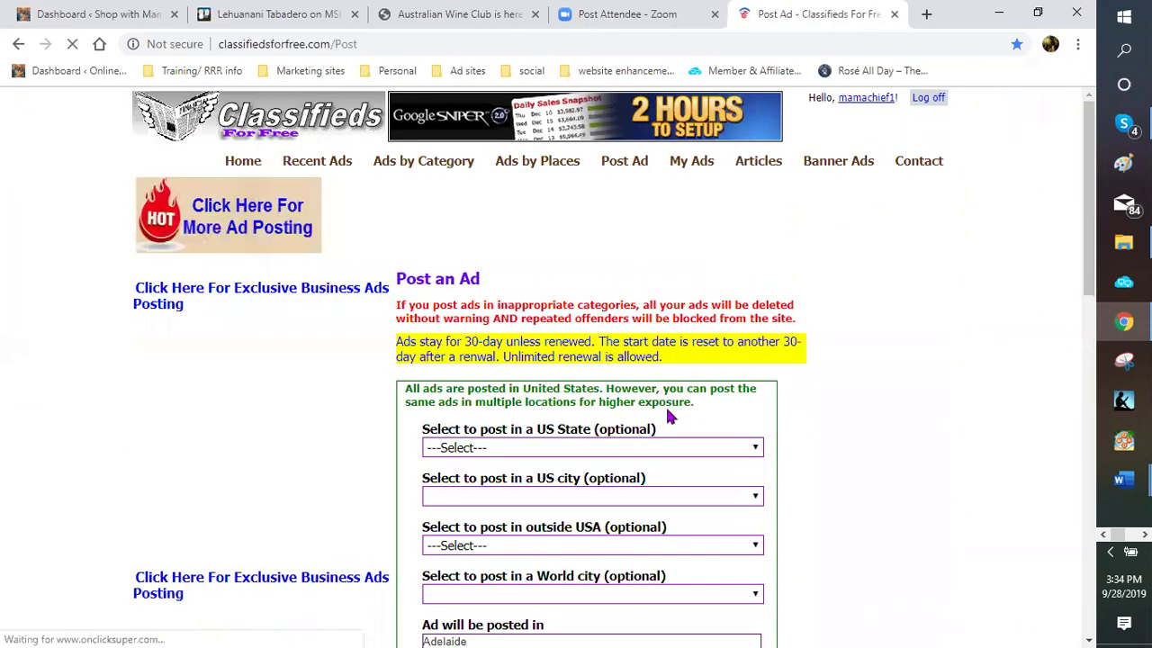
Post the wine club ad with Australia and Brisbane as location, then return to the form
scroll(711, 396, down, 2)
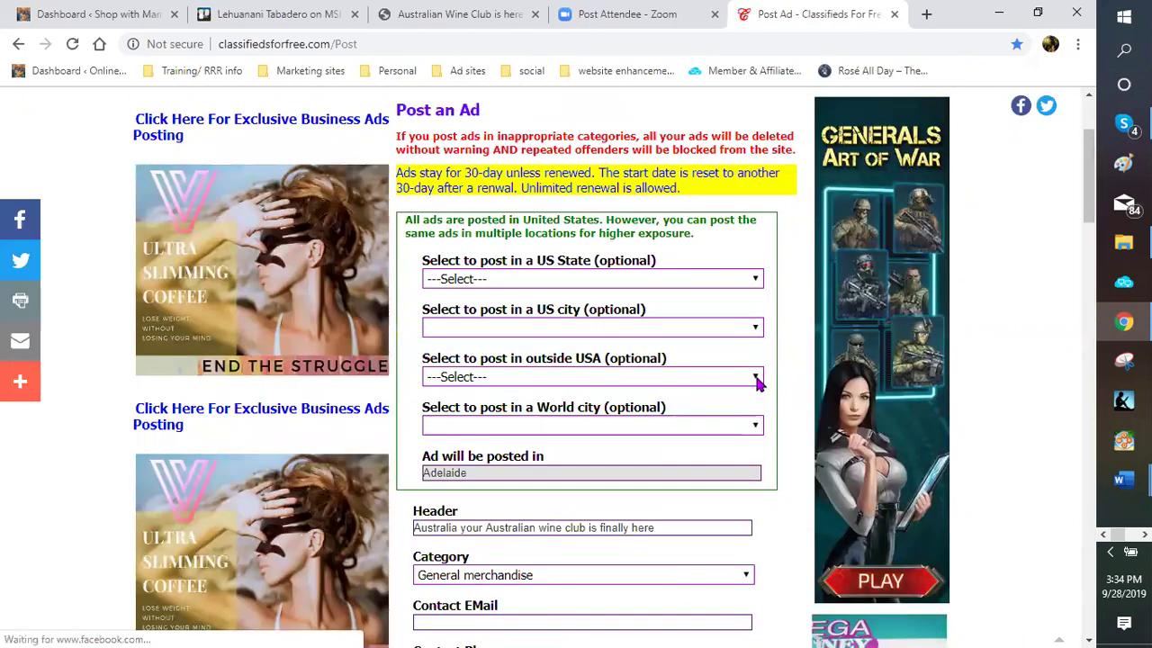
click(756, 378)
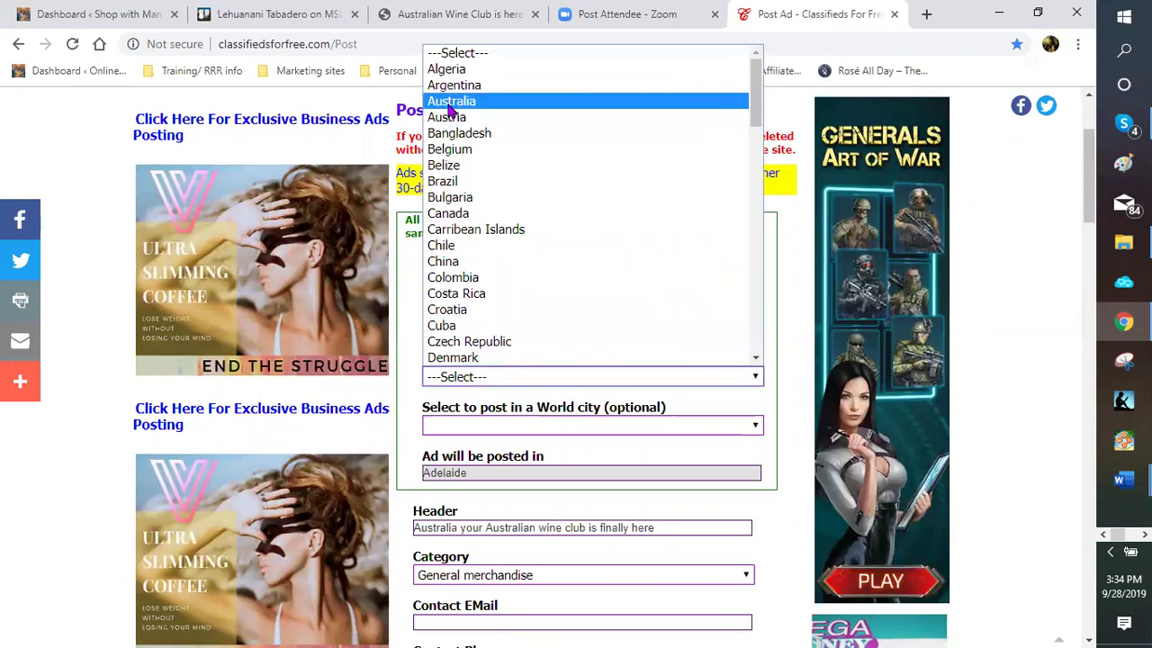
key(Return)
scroll(760, 355, down, 1)
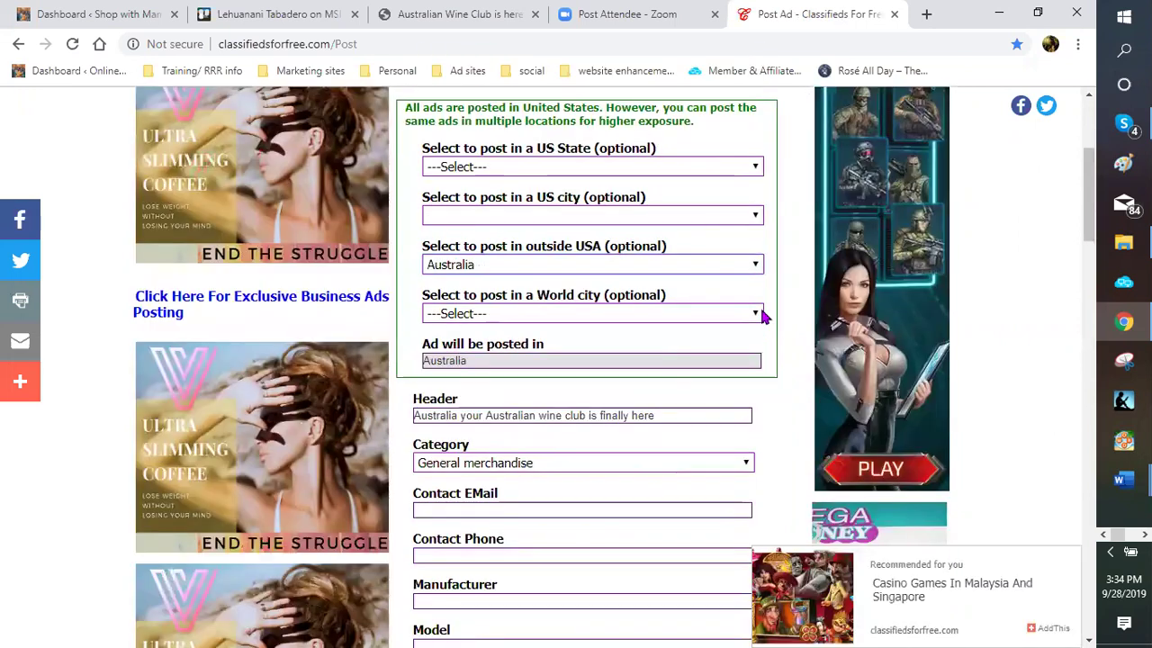
click(759, 315)
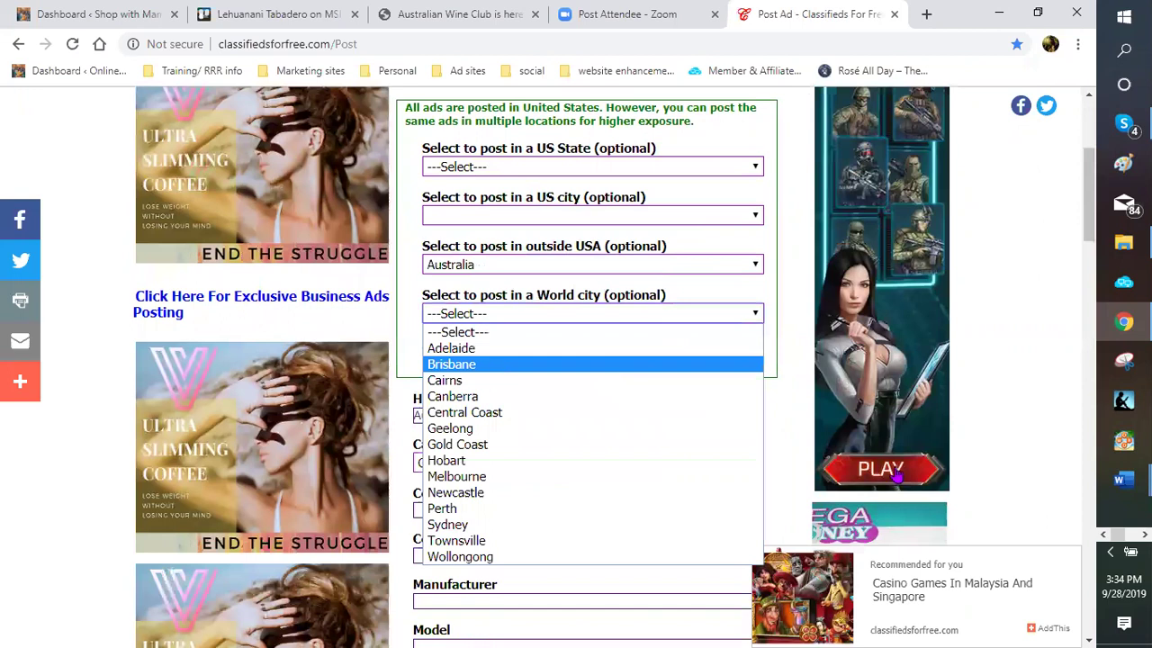
click(754, 453)
scroll(531, 487, down, 3)
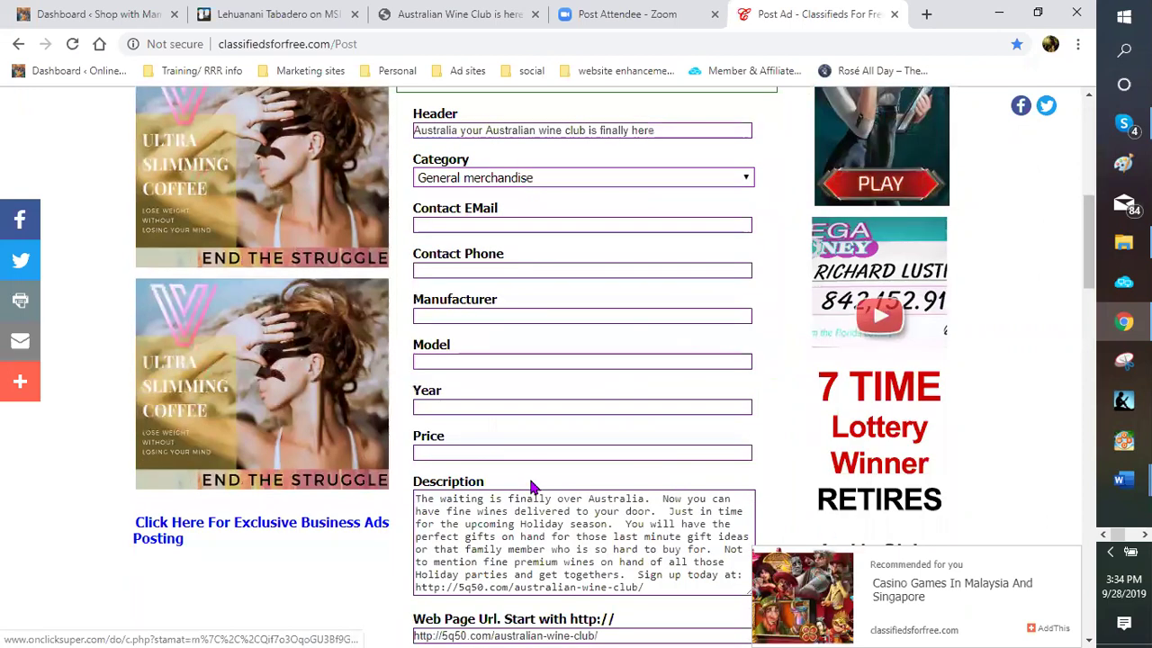
scroll(429, 576, down, 3)
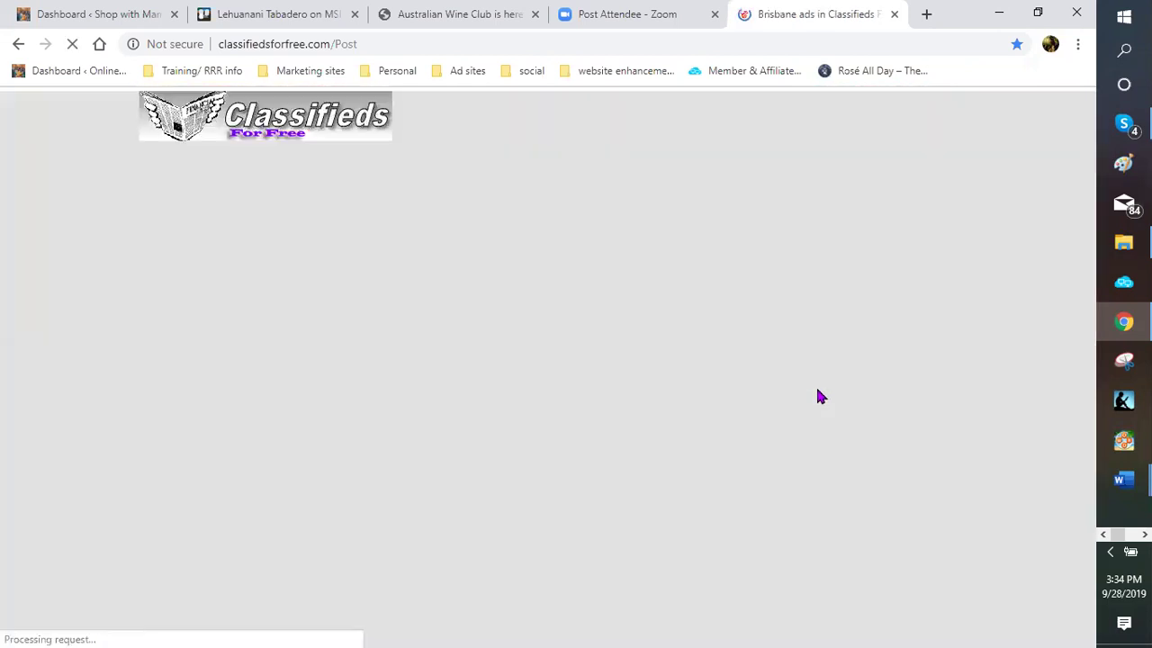
scroll(704, 383, down, 5)
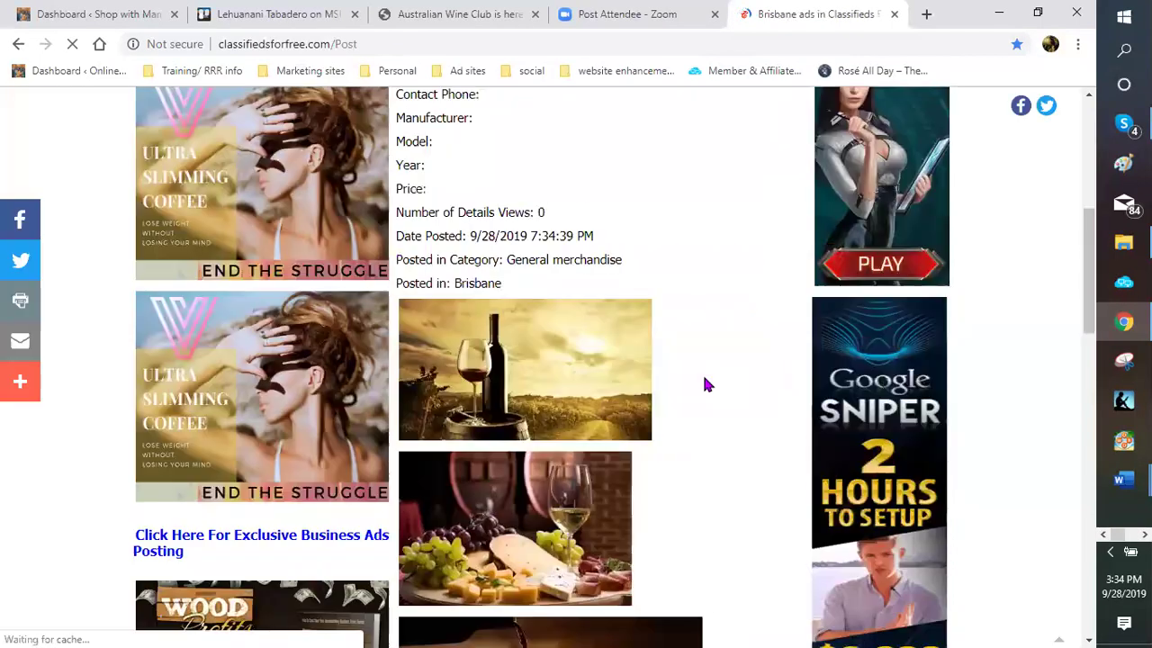
scroll(576, 378, down, 5)
click(580, 308)
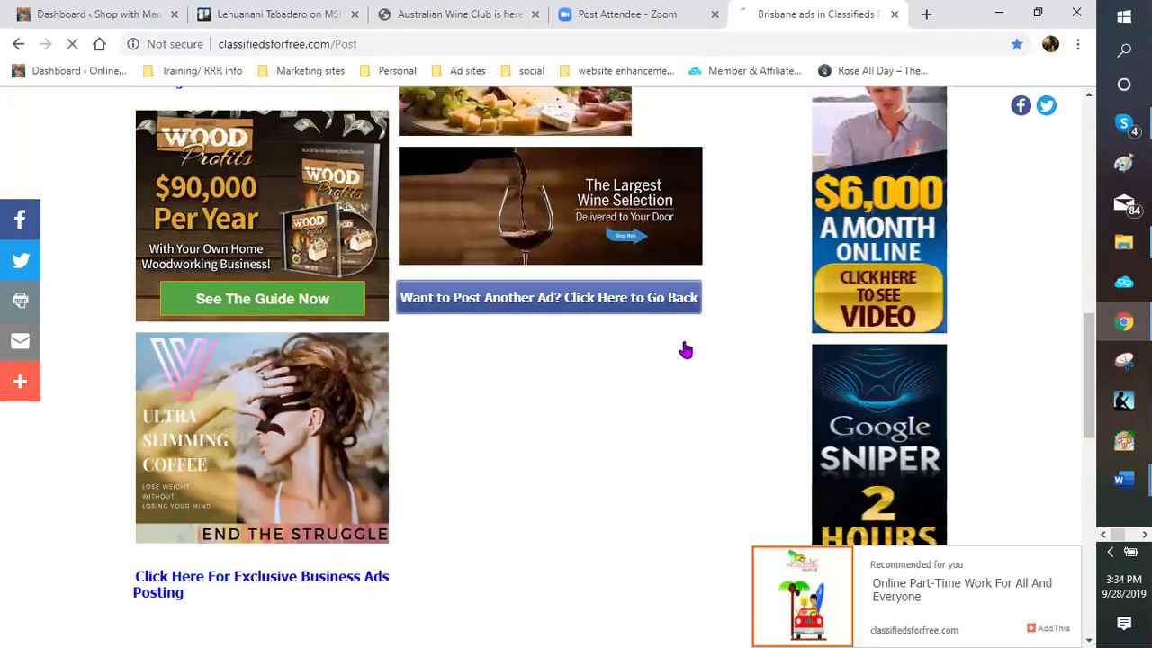
Post the wine club ad with Australia and Cairns as location, getting Ad ID 7014642
scroll(747, 378, down, 3)
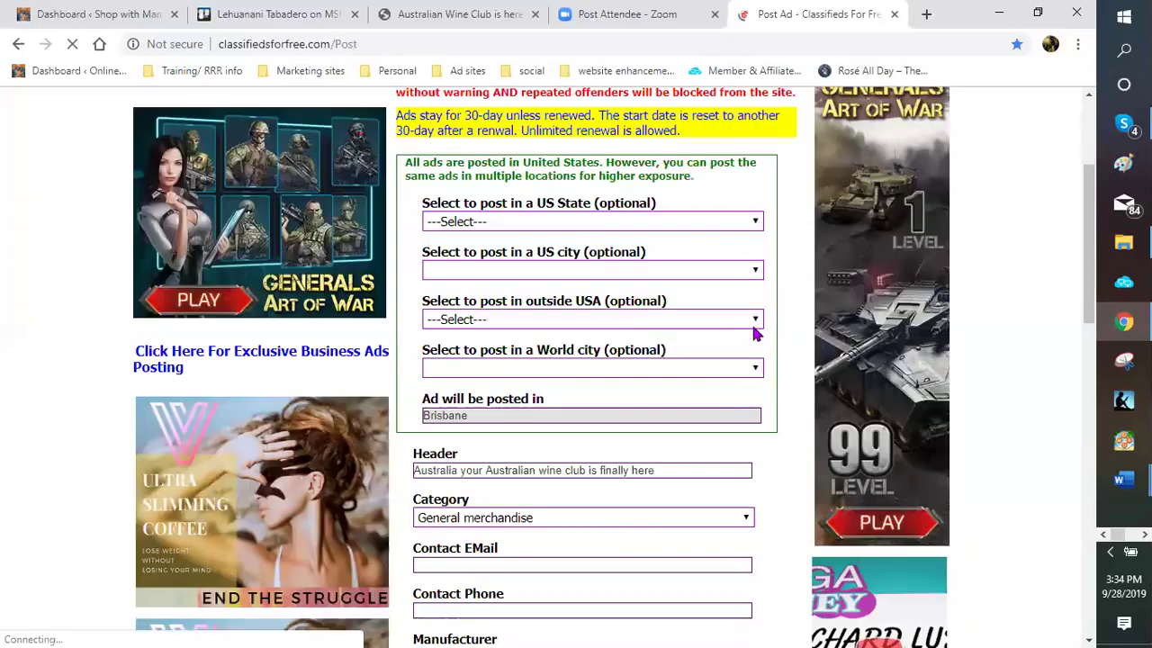
click(698, 327)
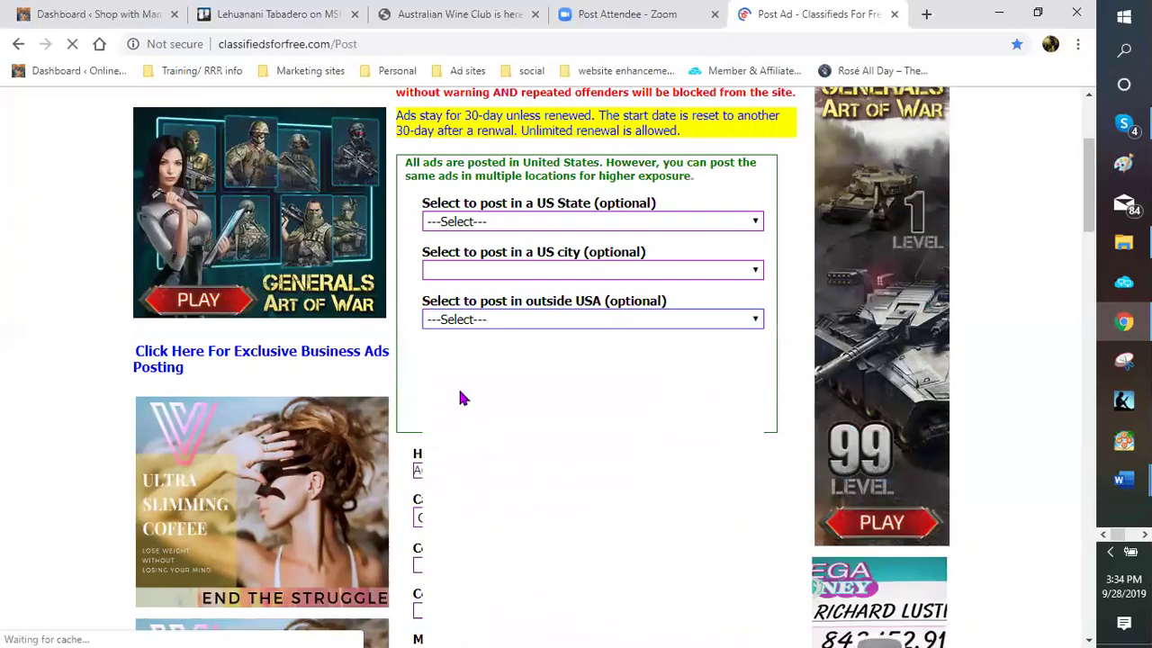
click(761, 378)
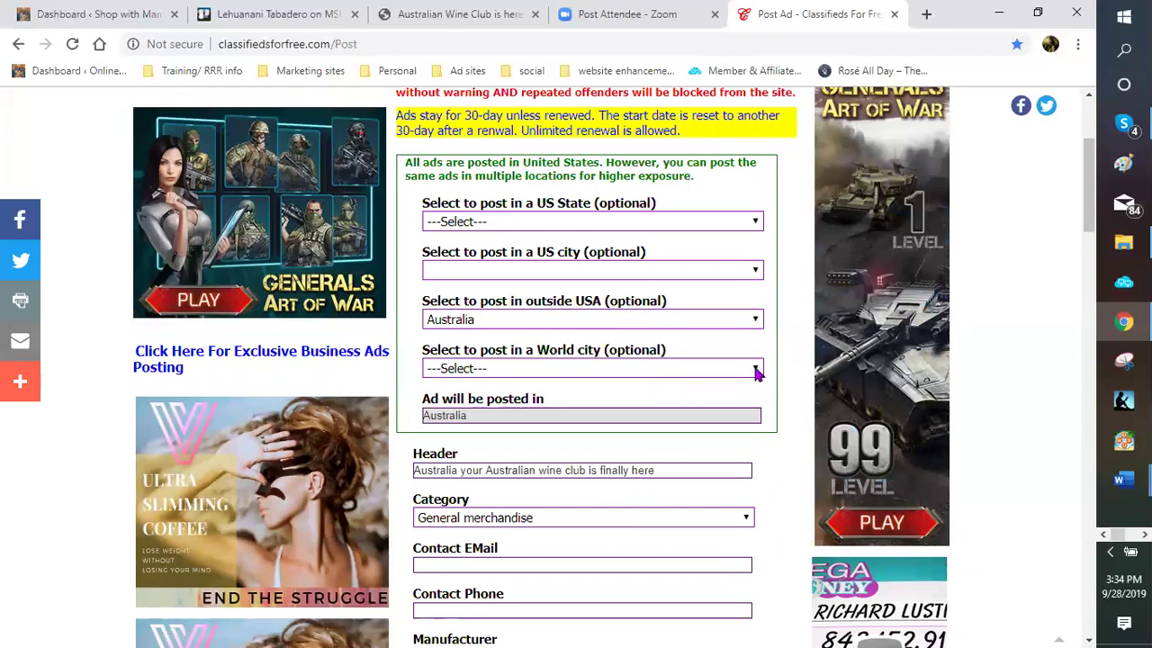
click(756, 369)
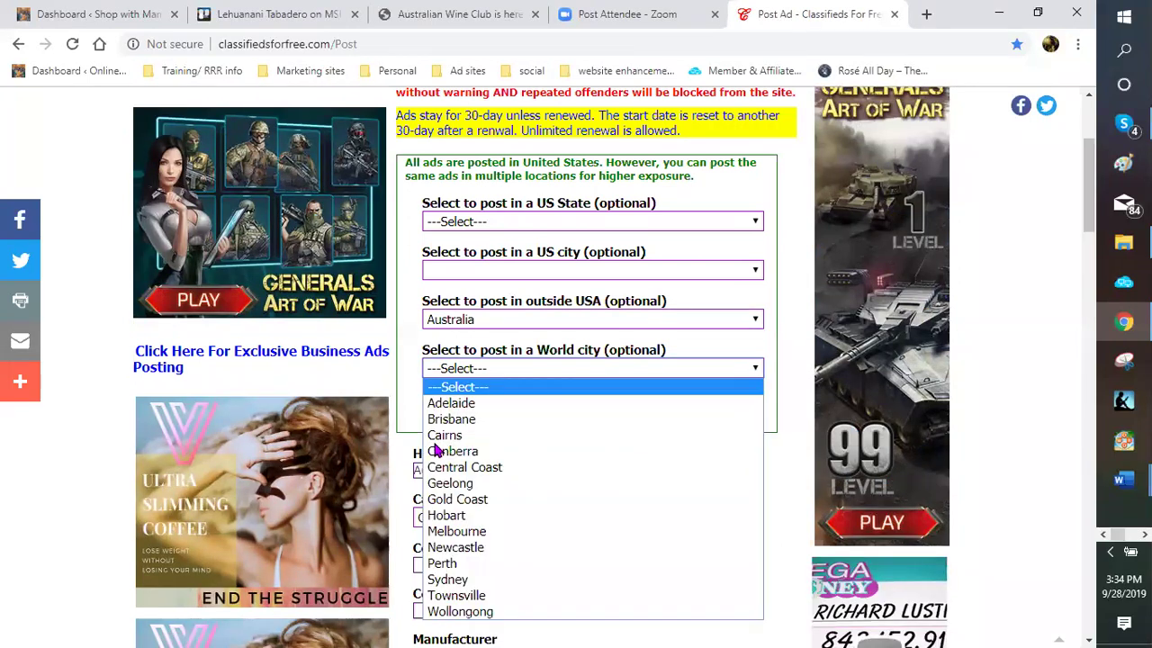
click(648, 435)
scroll(768, 436, down, 2)
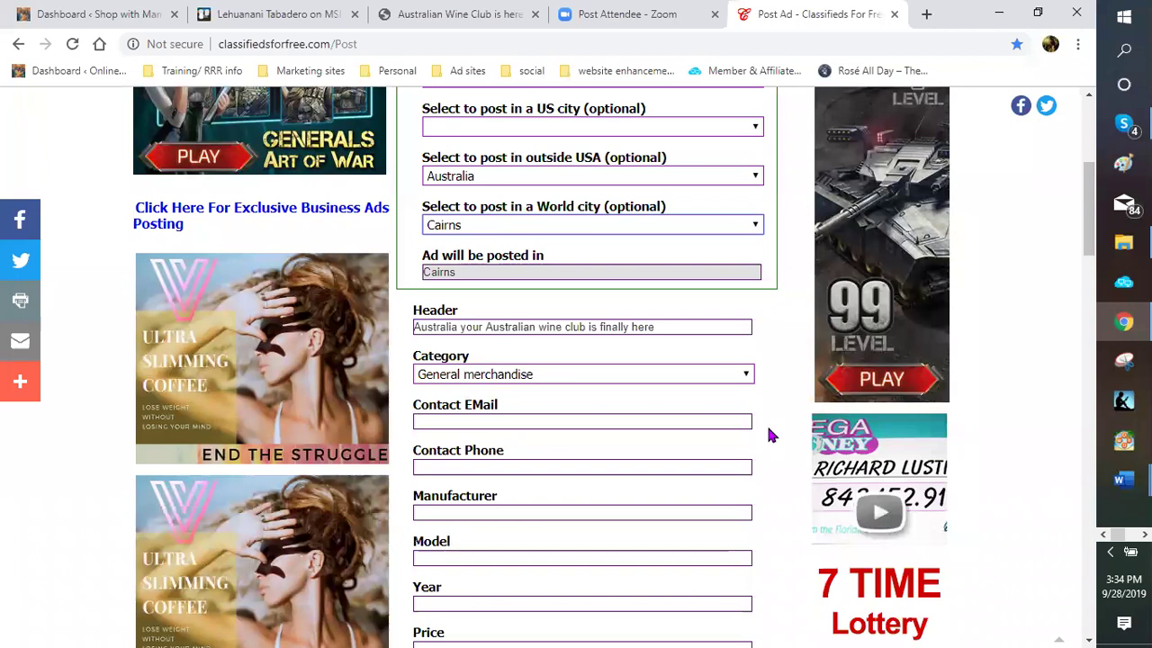
scroll(387, 499, down, 4)
scroll(437, 491, down, 3)
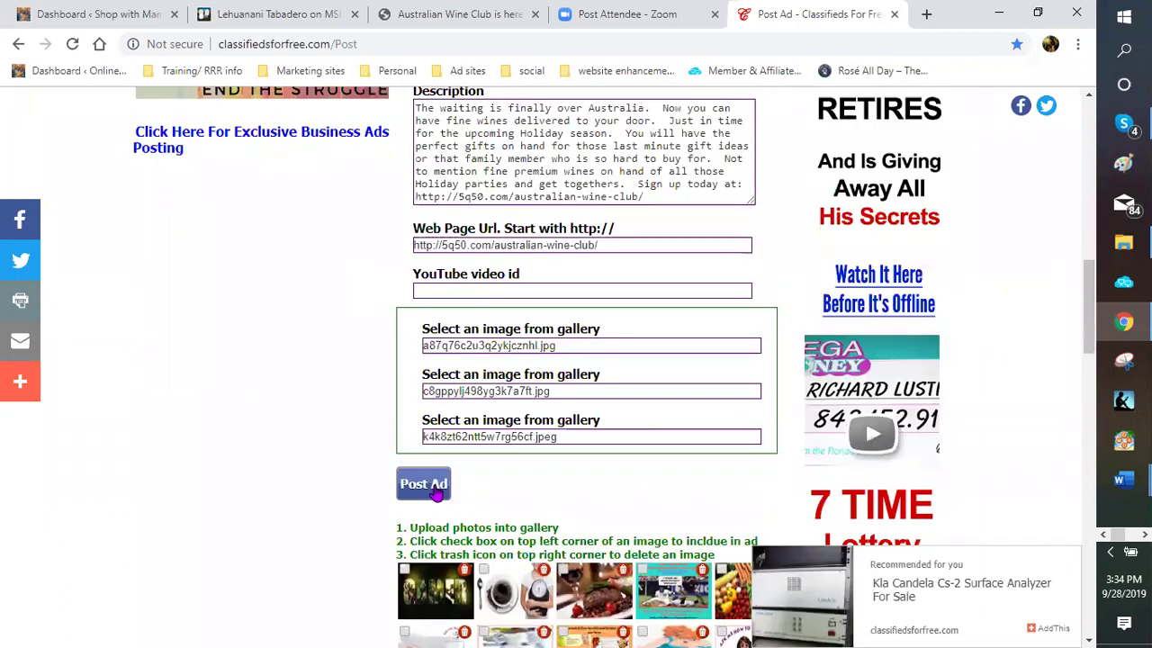
click(434, 488)
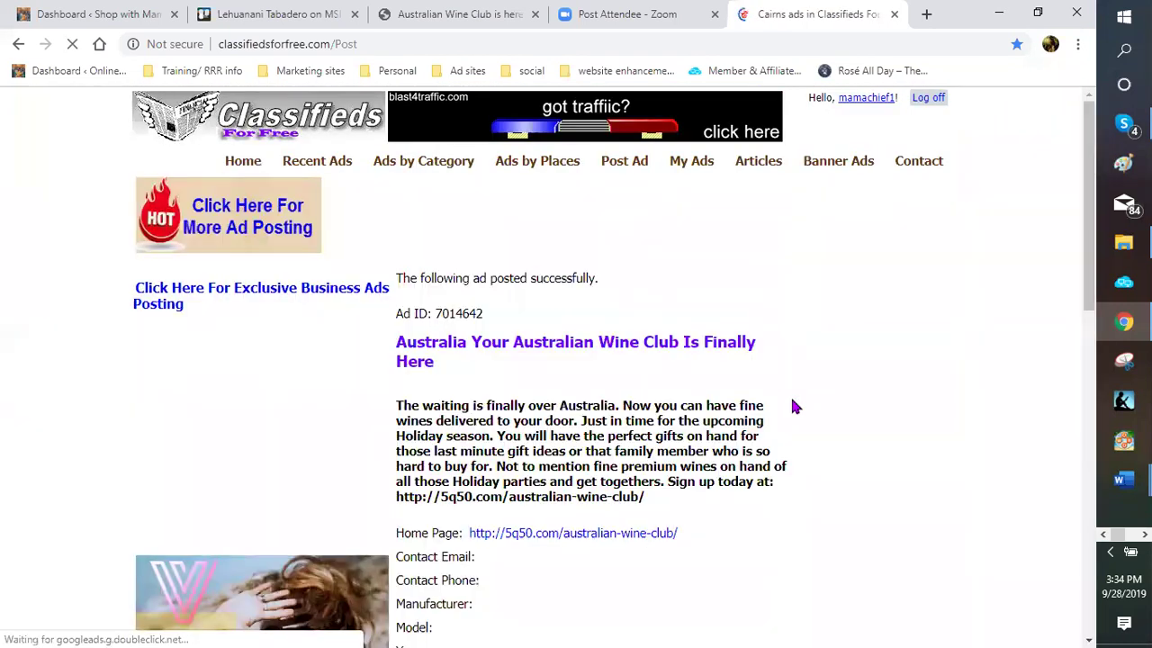
scroll(795, 407, down, 2)
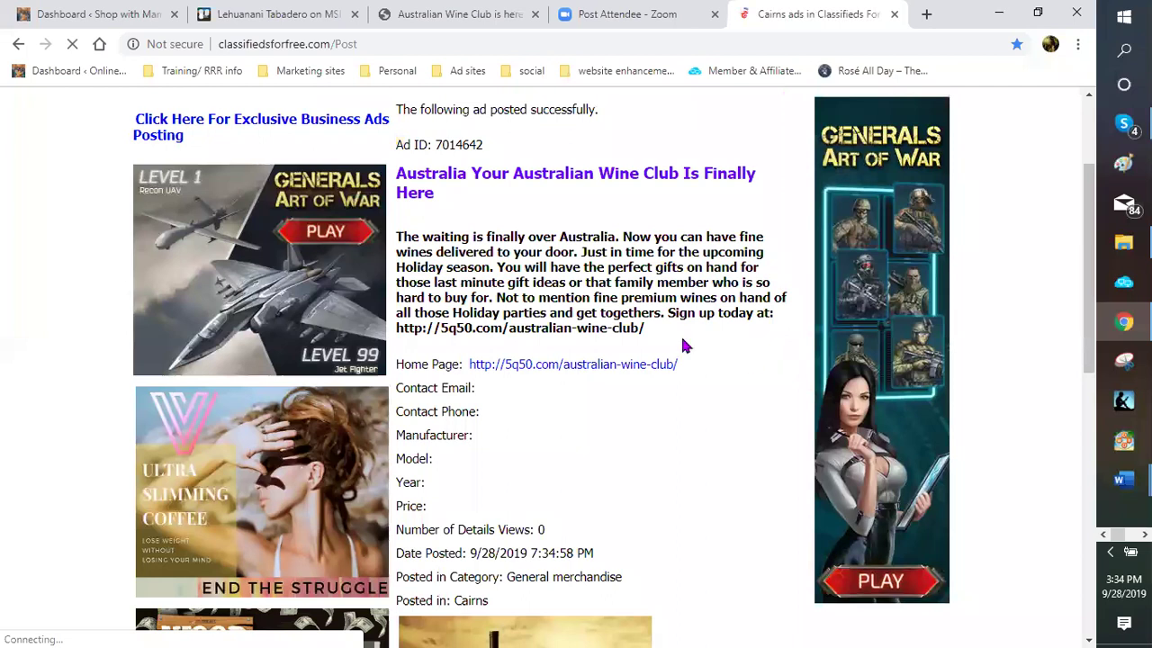
scroll(666, 369, down, 2)
scroll(528, 411, down, 5)
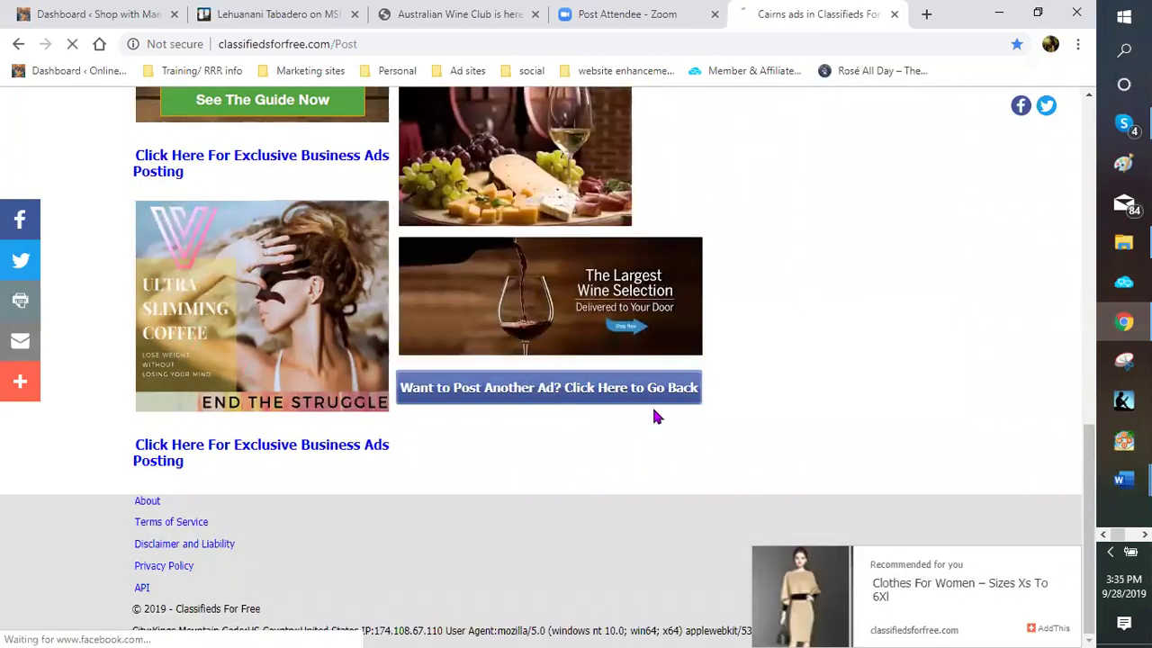
Start another ad with Australia as the country and Canberra as the city
click(655, 400)
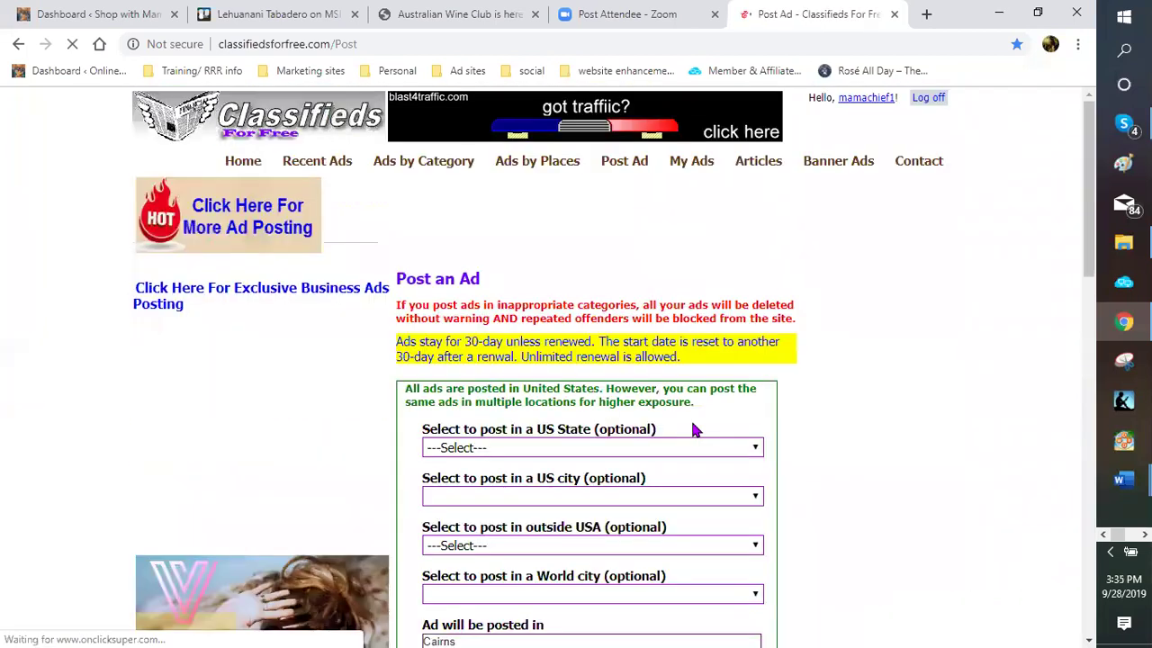
scroll(756, 326, down, 2)
click(756, 325)
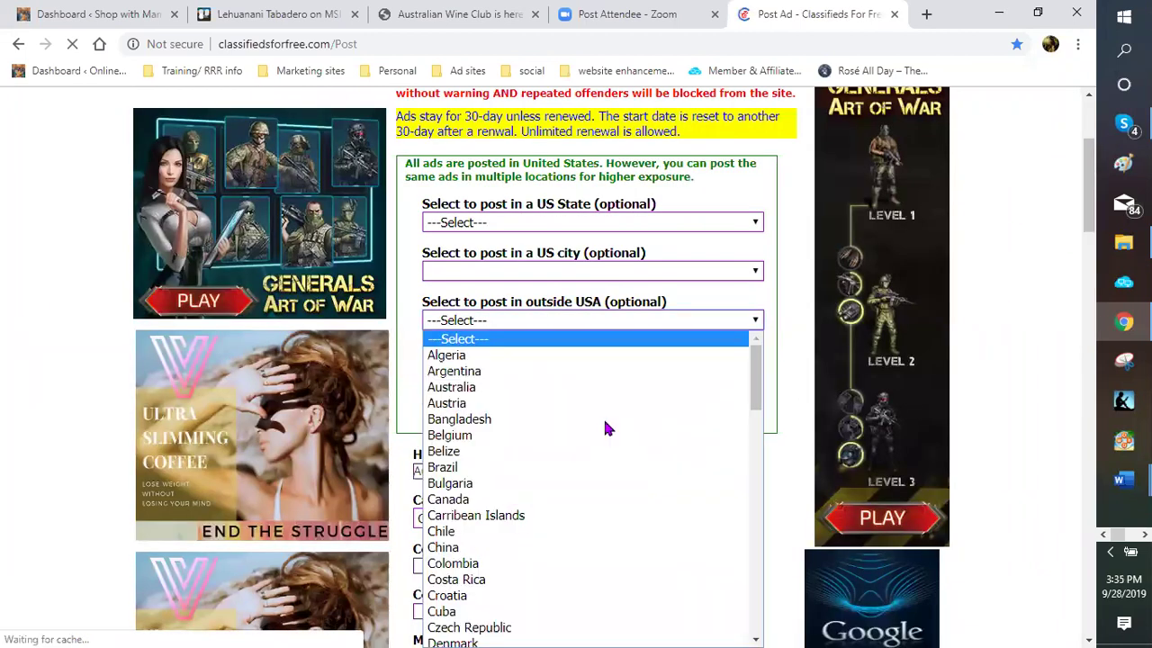
key(Up)
key(Up)
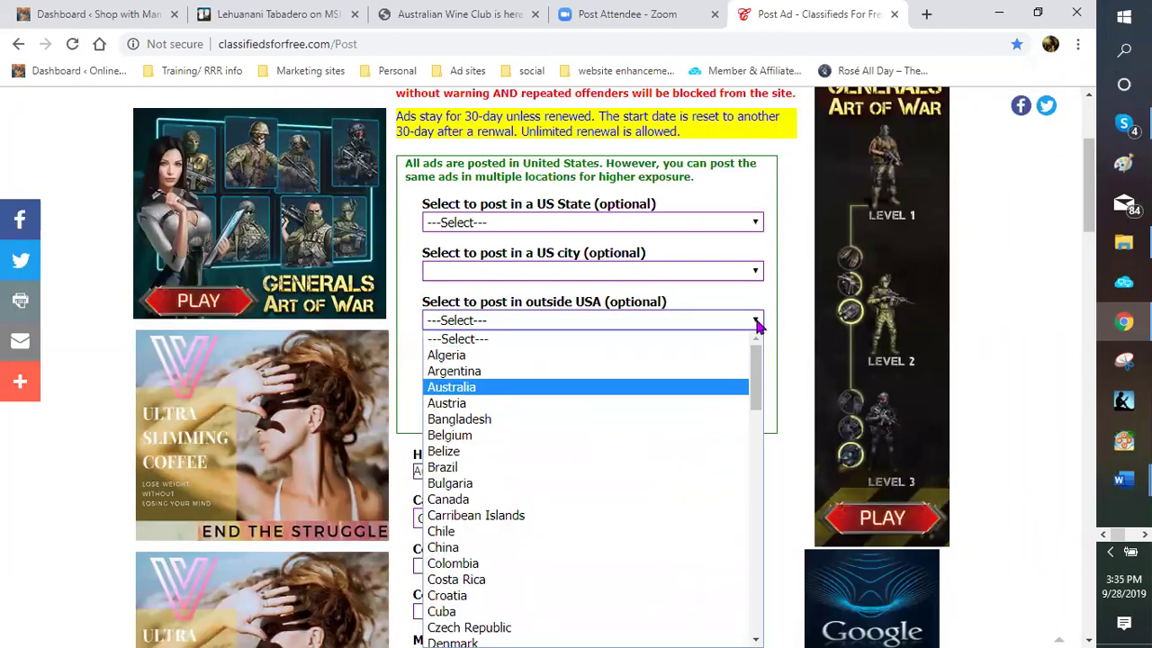
key(Return)
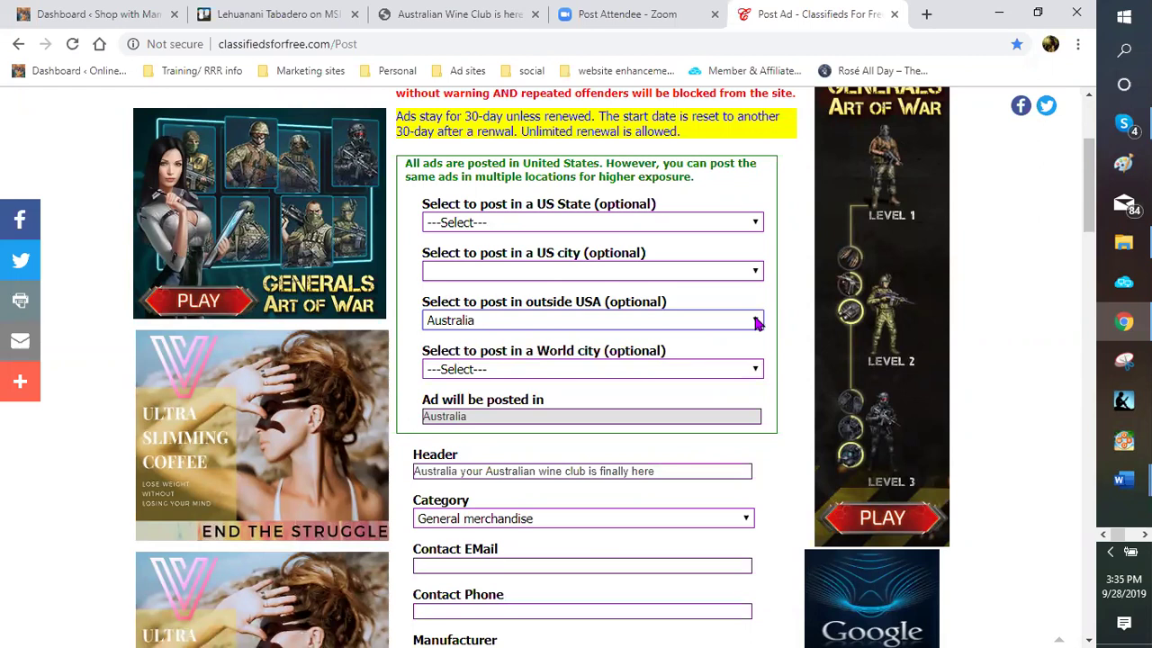
key(alt+Down)
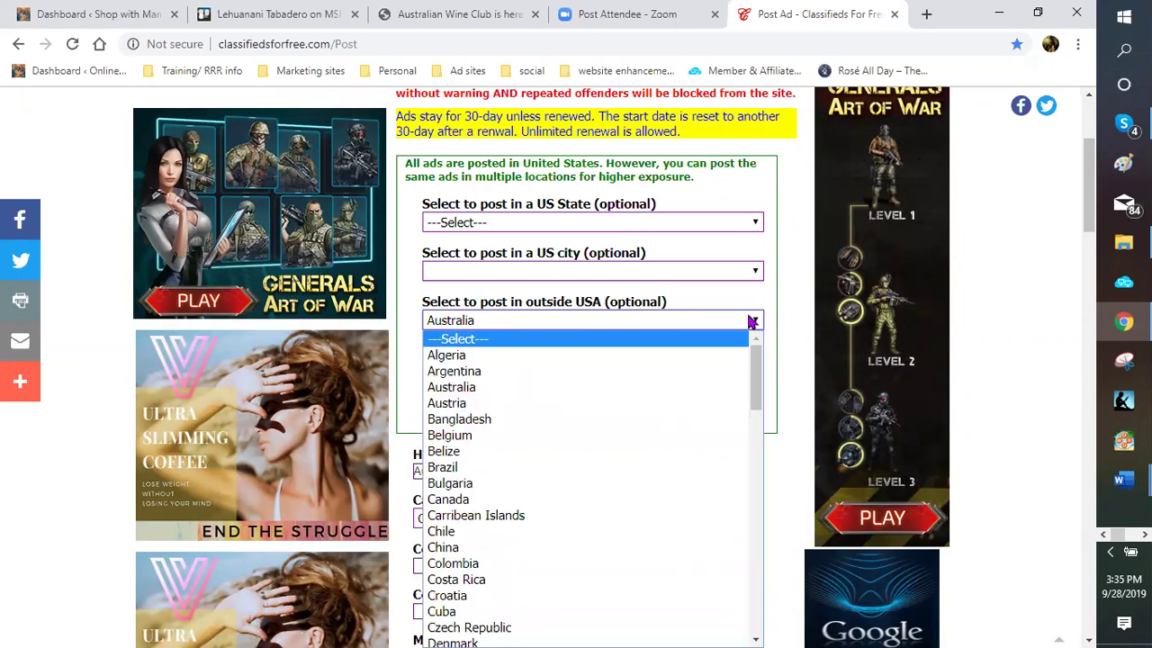
click(770, 370)
click(758, 375)
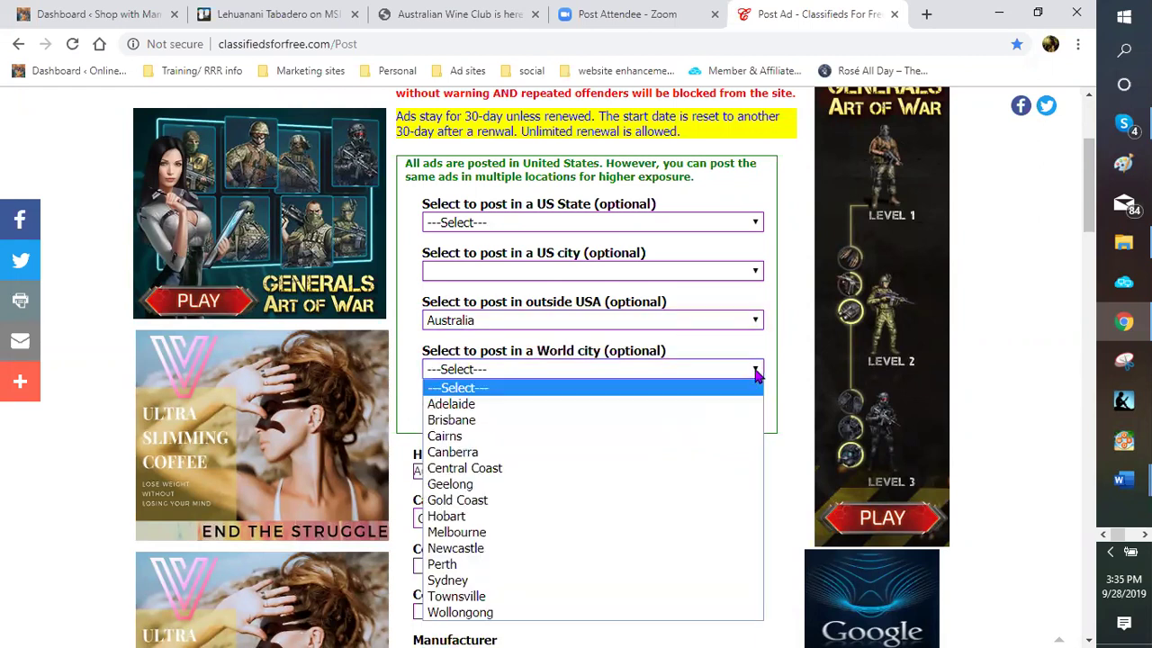
click(490, 453)
Post the Canberra ad and check the success page showing Ad ID 7014643
scroll(783, 430, down, 2)
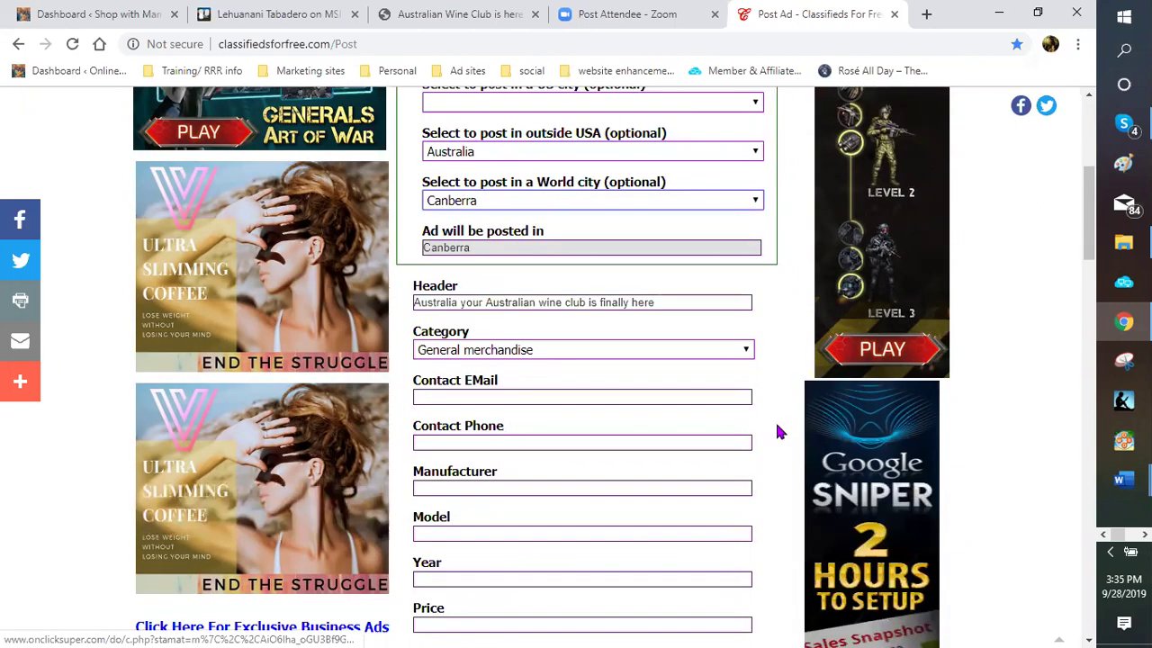
scroll(761, 432, down, 4)
scroll(439, 540, down, 2)
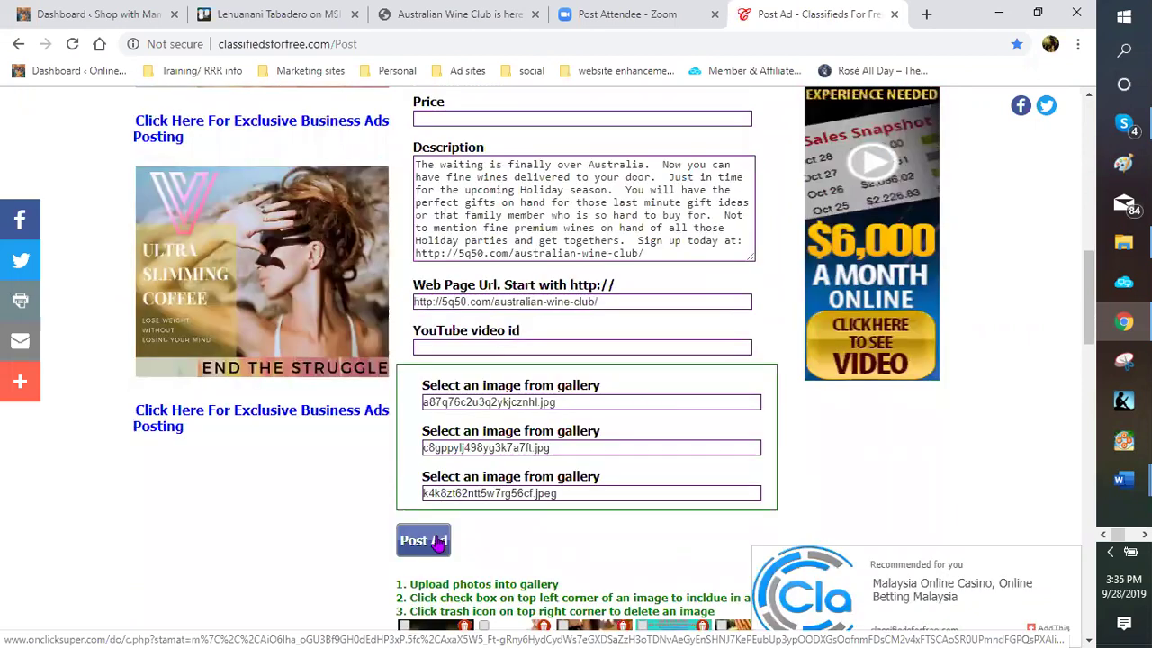
click(439, 541)
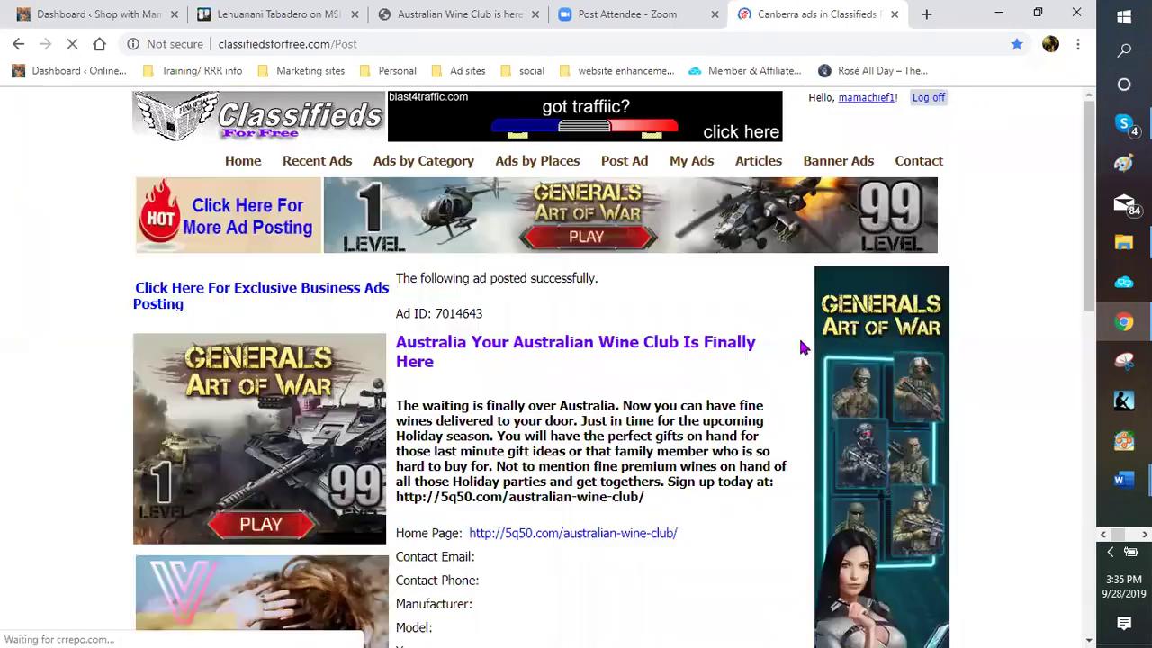
scroll(783, 368, down, 3)
scroll(782, 369, down, 5)
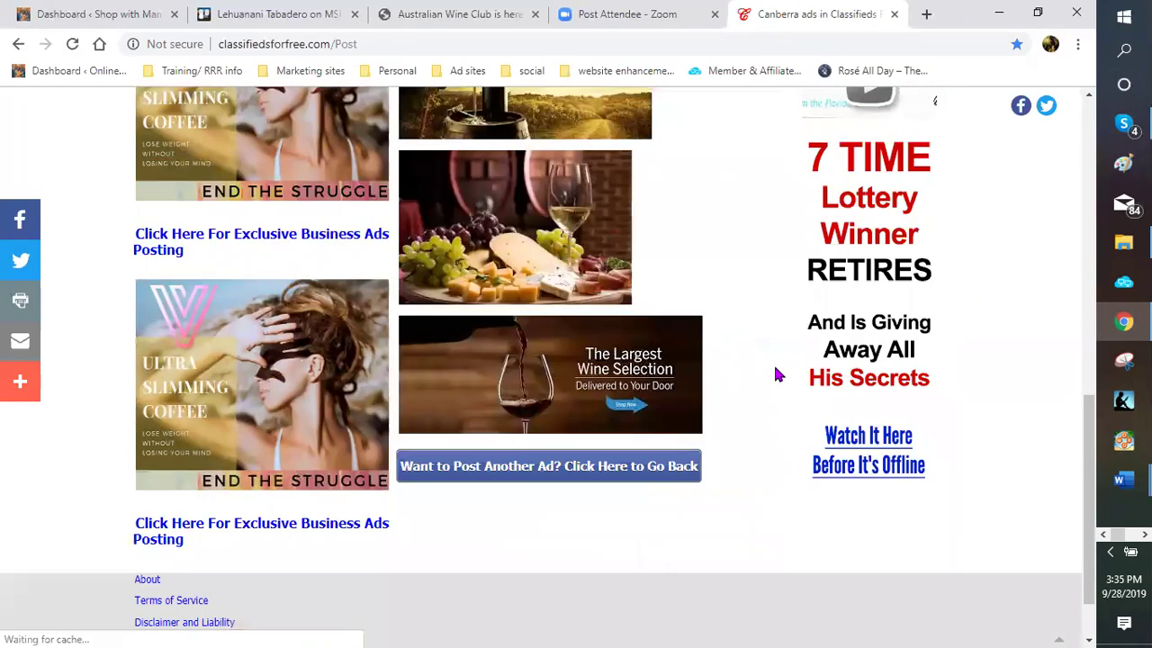
scroll(658, 402, down, 1)
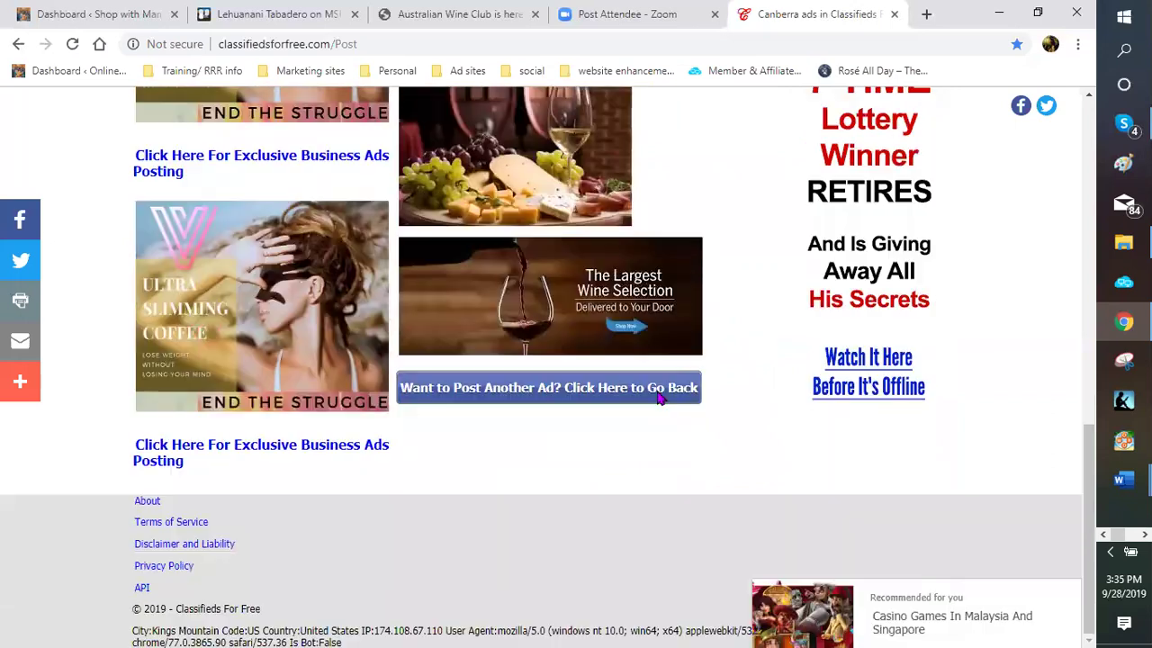
Post the wine club ad with Australia and Central Coast as location, getting Ad ID 7014644
click(659, 394)
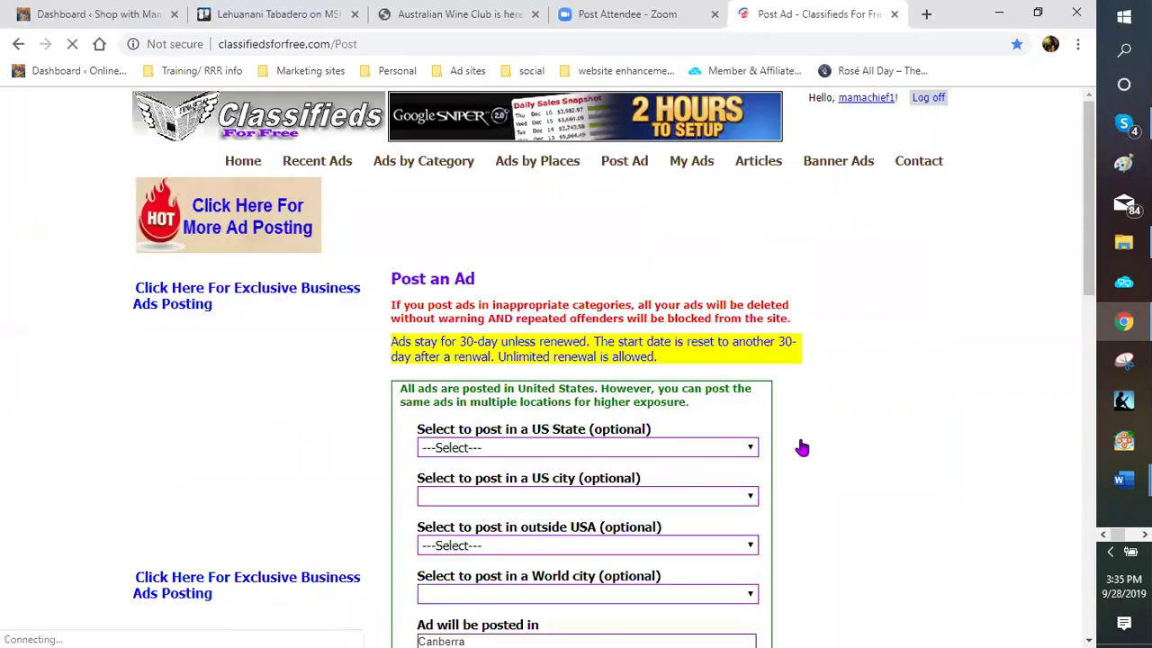
scroll(750, 376, down, 2)
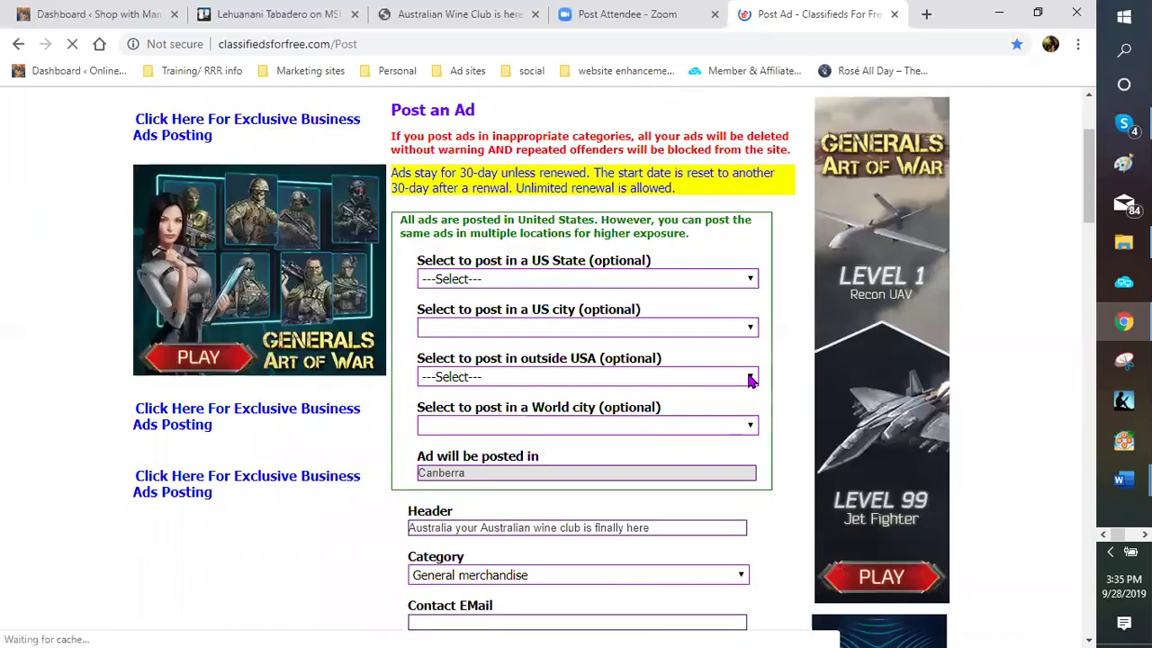
click(585, 376)
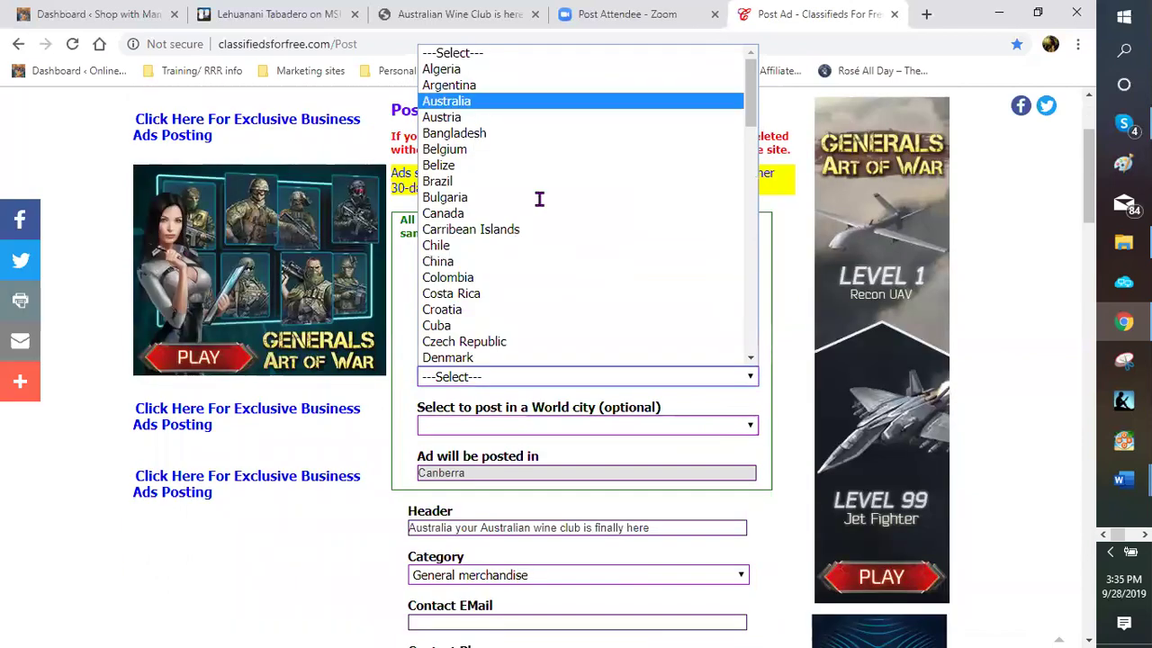
key(Return)
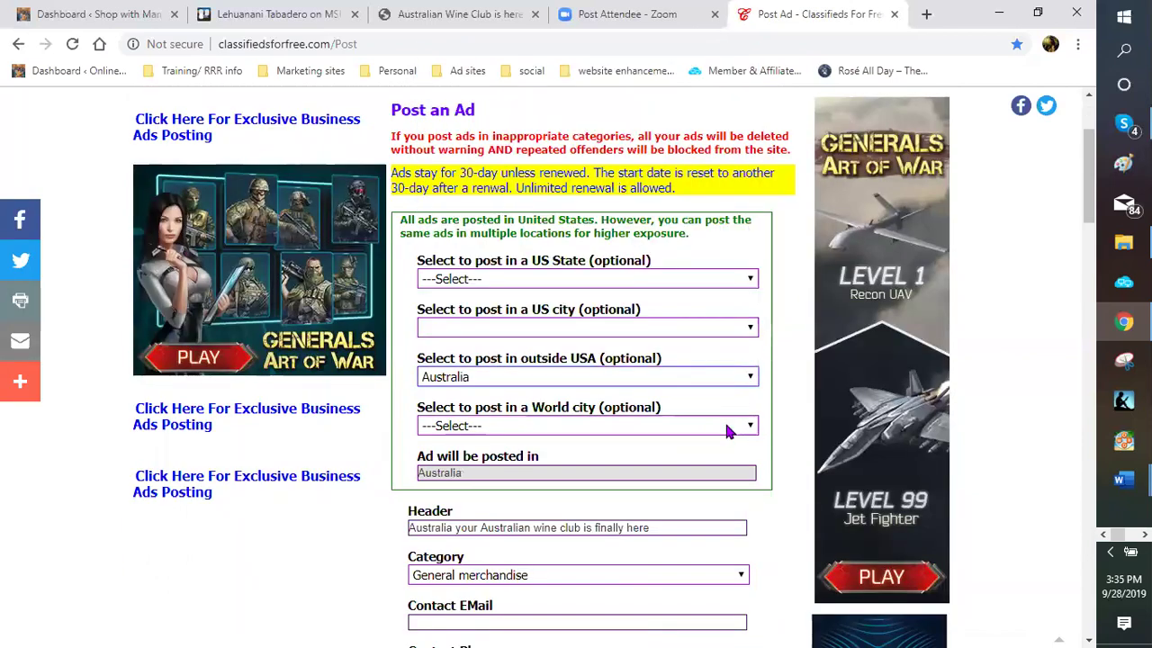
click(511, 425)
click(468, 262)
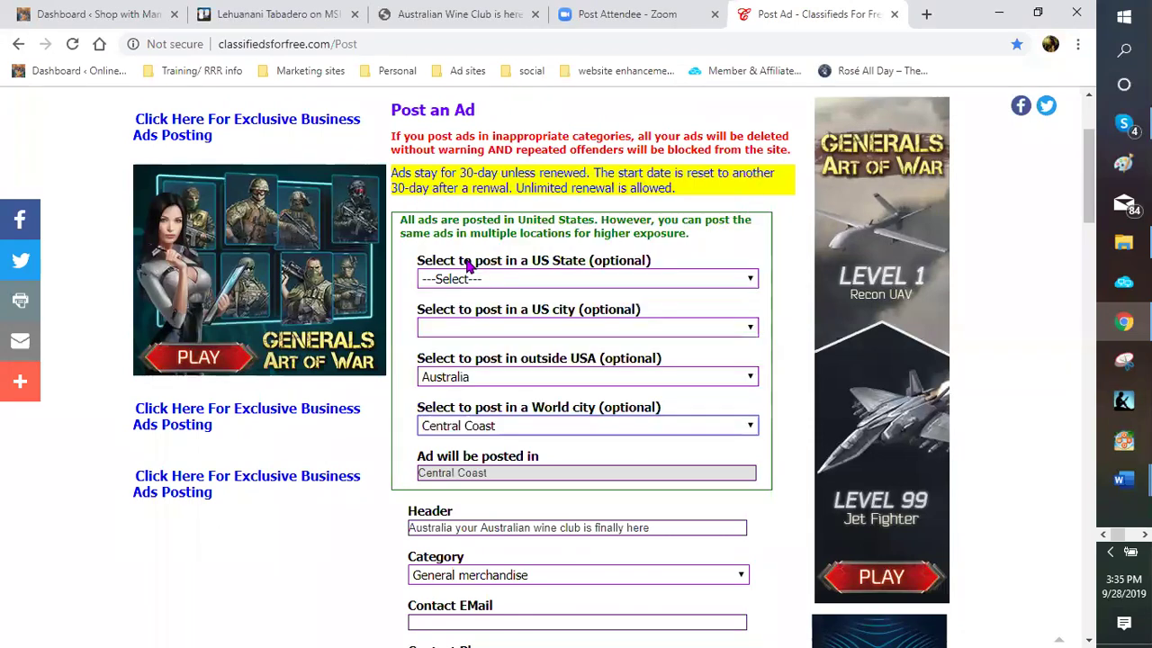
scroll(779, 465, down, 3)
scroll(440, 504, down, 5)
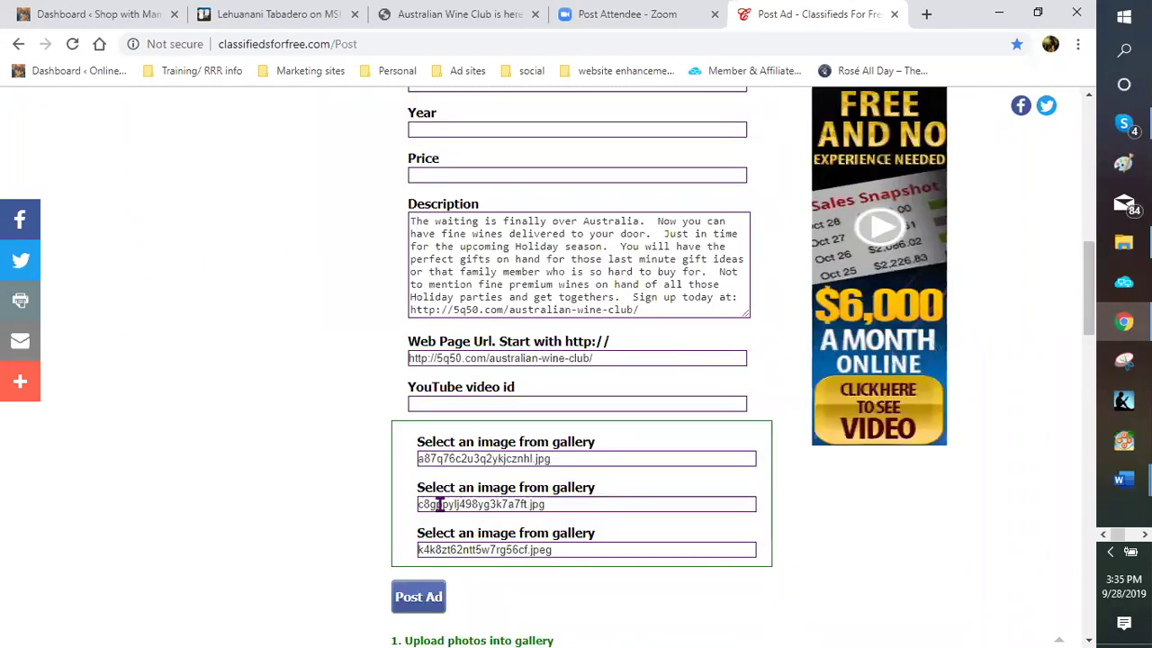
scroll(416, 391, down, 2)
click(414, 378)
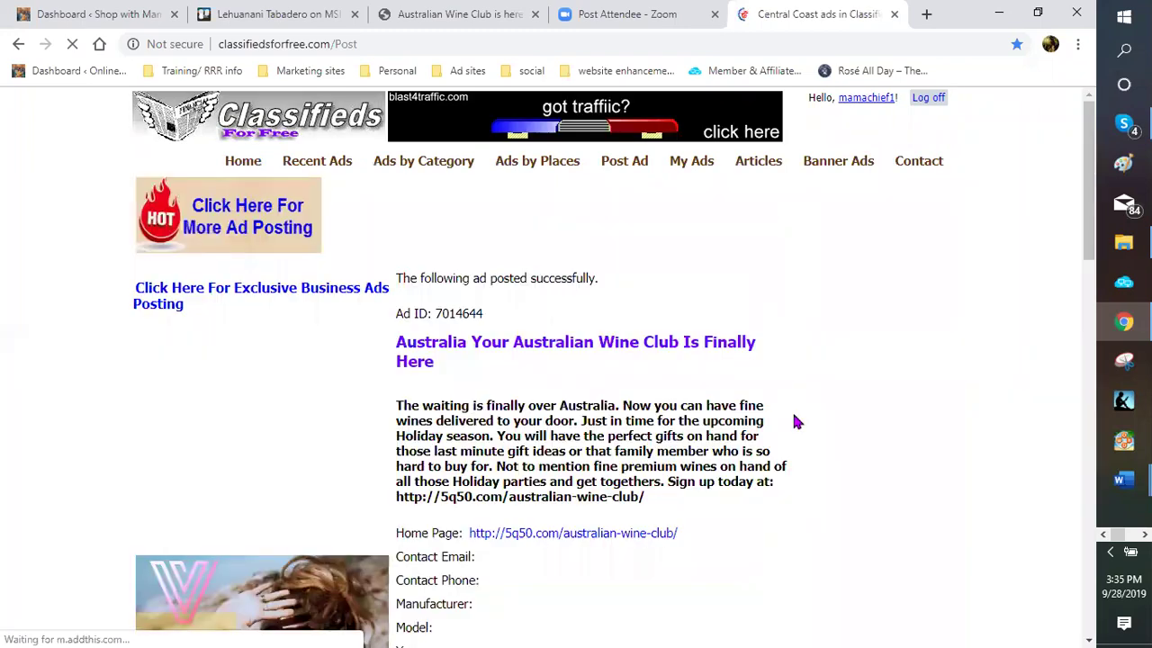
scroll(742, 413, down, 5)
scroll(619, 402, down, 5)
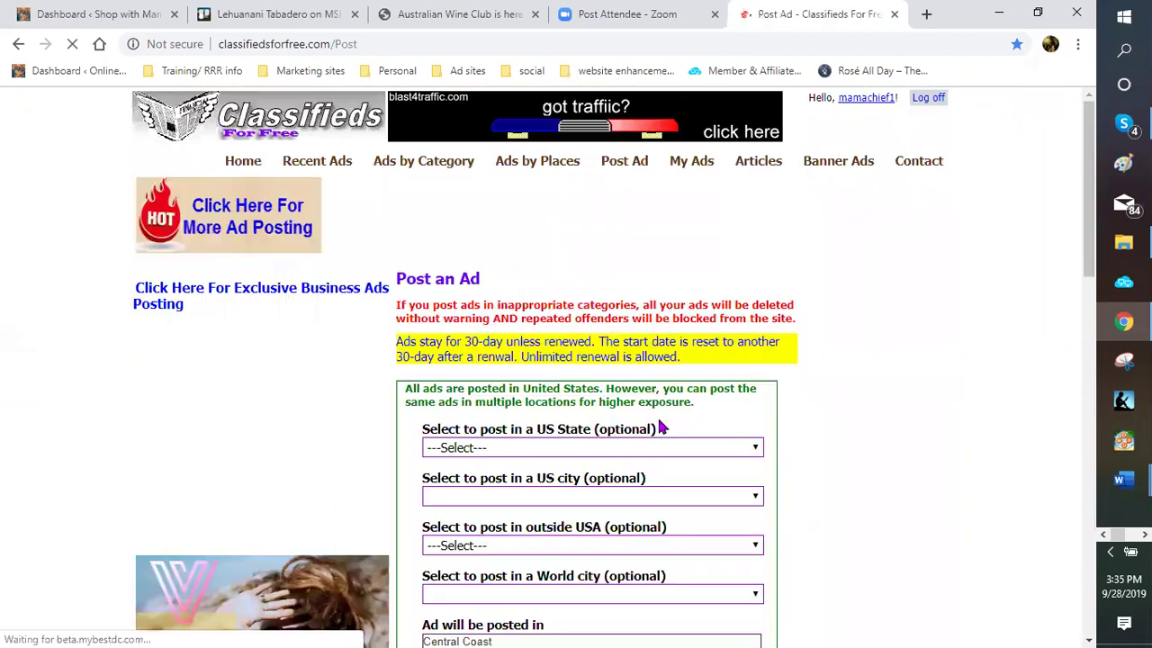
Choose Australia as the country and Geelong as the city for the ad
scroll(760, 385, down, 2)
click(759, 376)
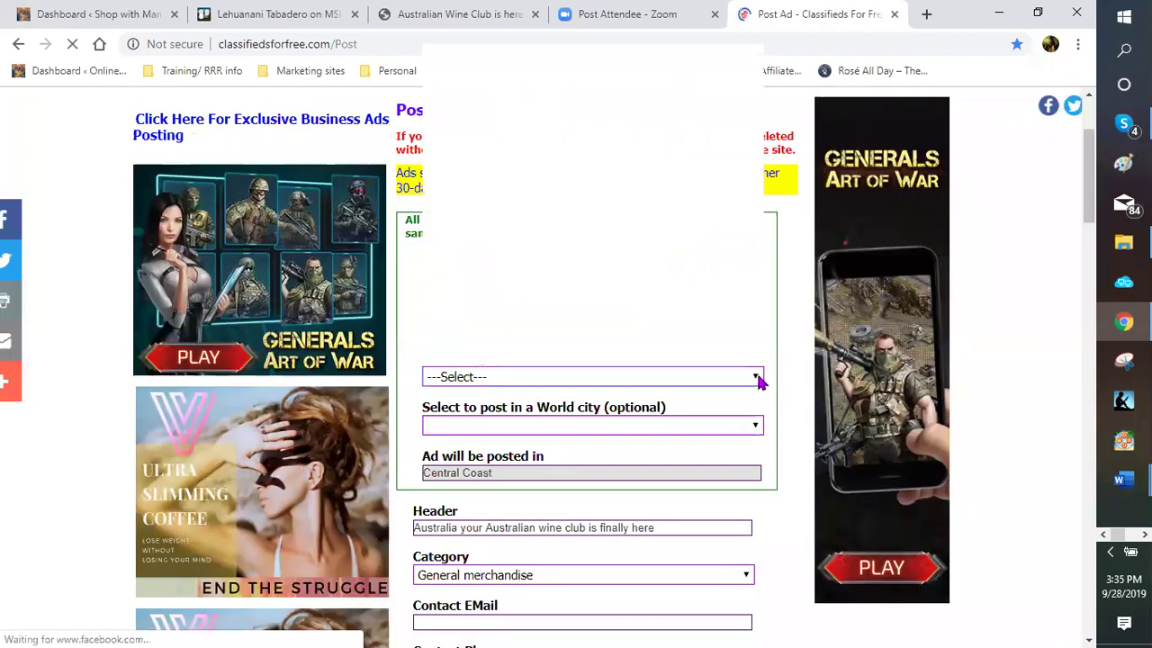
click(451, 101)
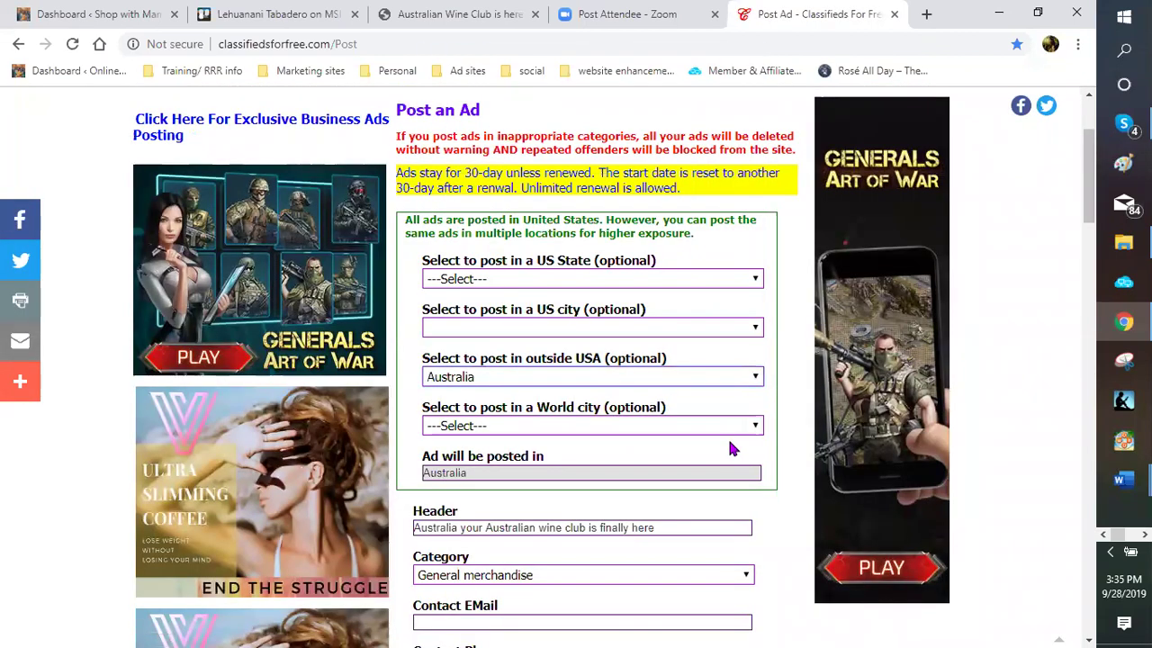
scroll(787, 419, down, 1)
click(758, 330)
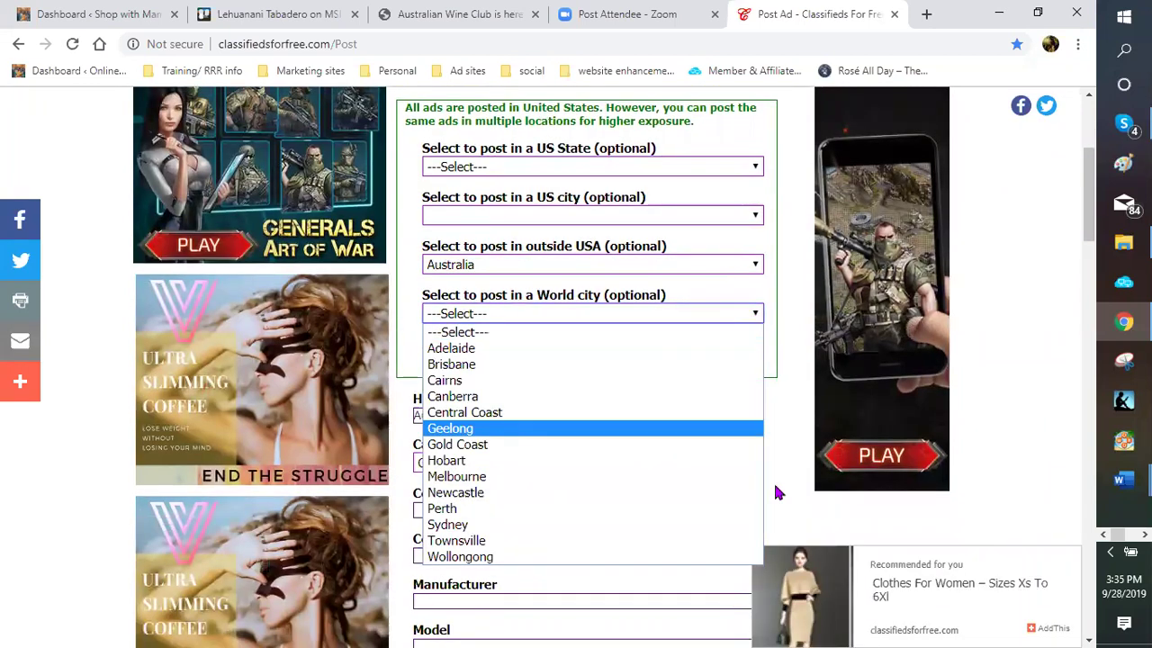
key(Return)
Post the Geelong ad and review the confirmation showing Ad ID 7014645
scroll(780, 442, down, 2)
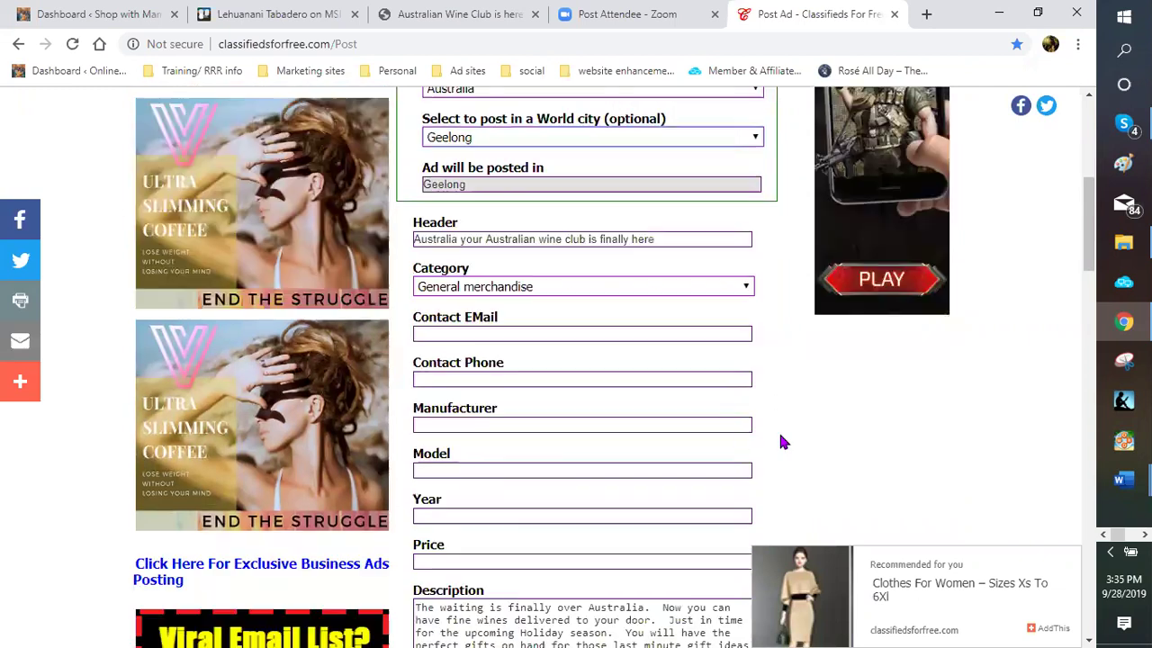
scroll(393, 494, down, 4)
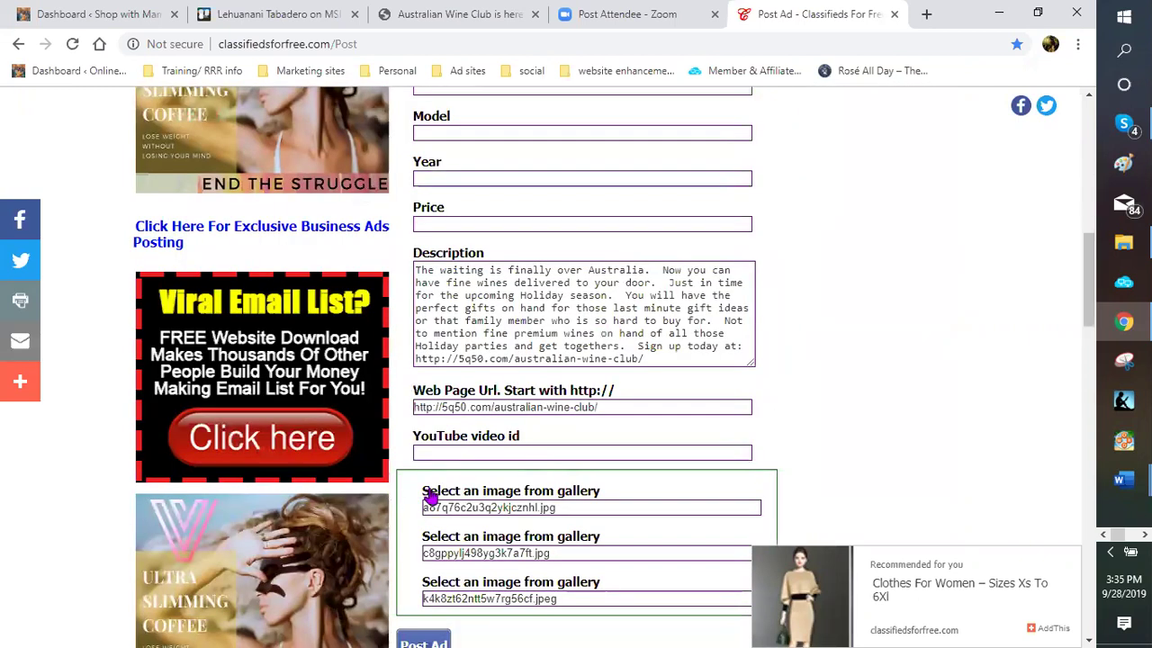
scroll(426, 496, down, 2)
click(424, 483)
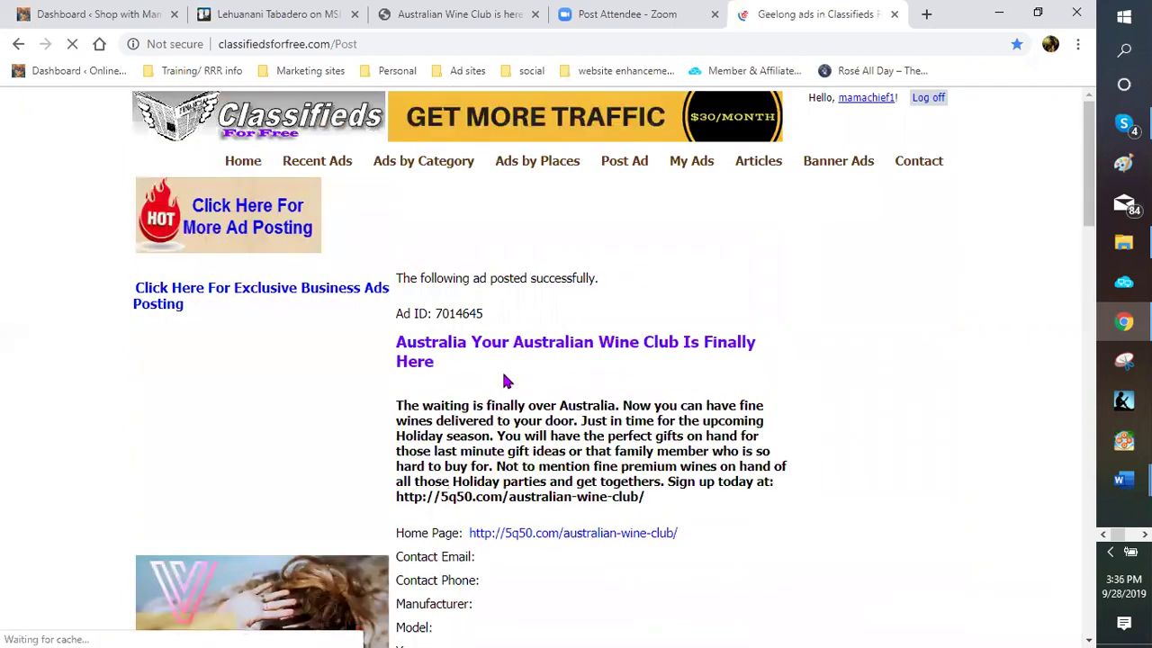
scroll(632, 352, down, 2)
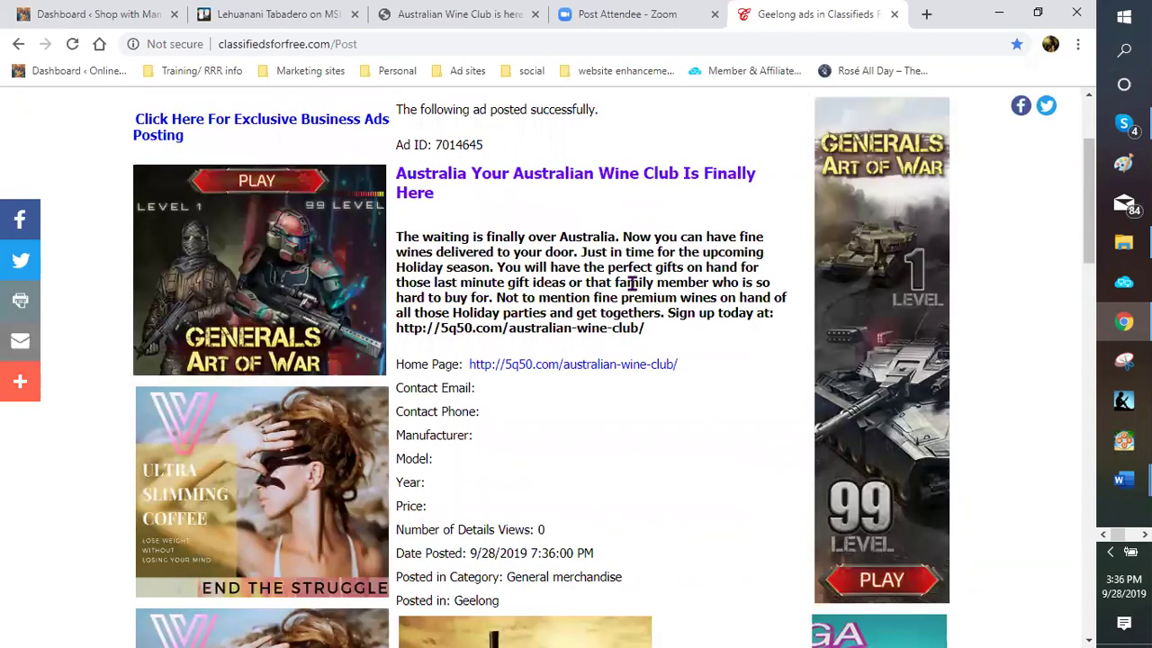
scroll(670, 378, down, 4)
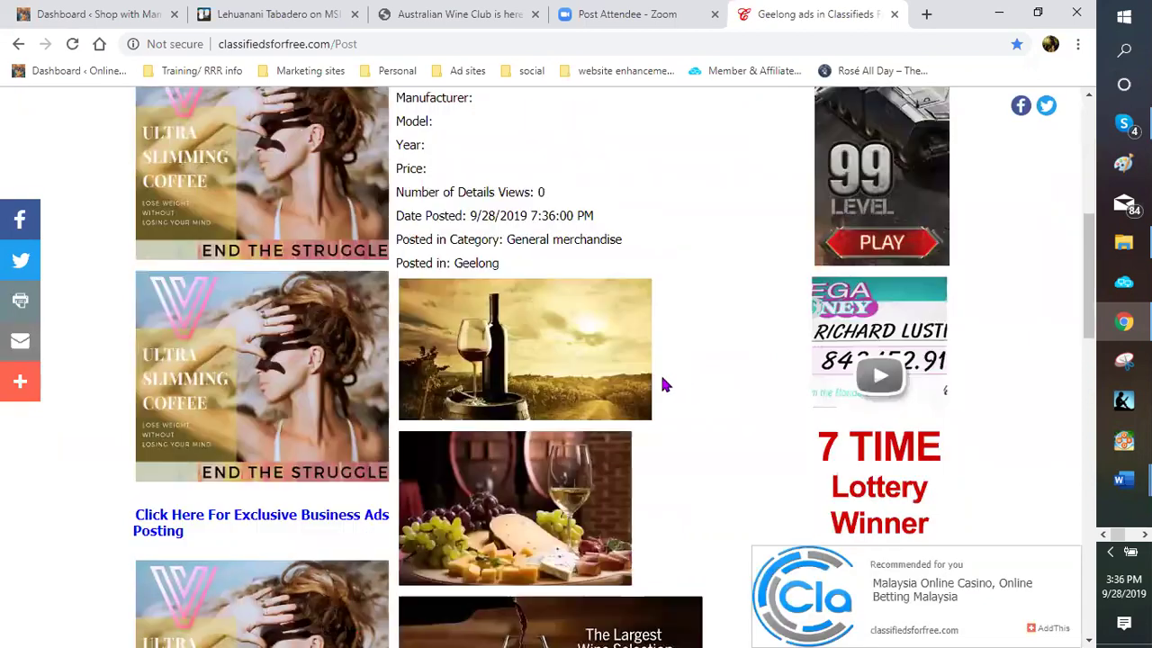
scroll(630, 374, down, 4)
Start a new ad form with Australia as the country and Gold Coast as the city
click(597, 362)
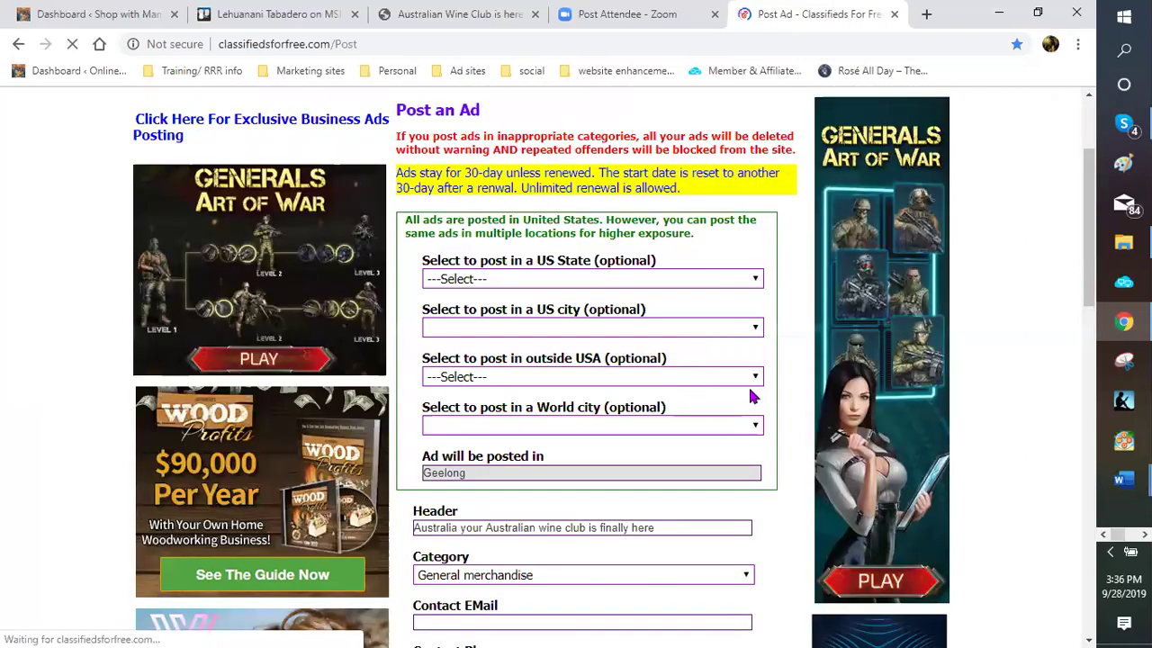
key(alt+Down)
key(Up)
key(Return)
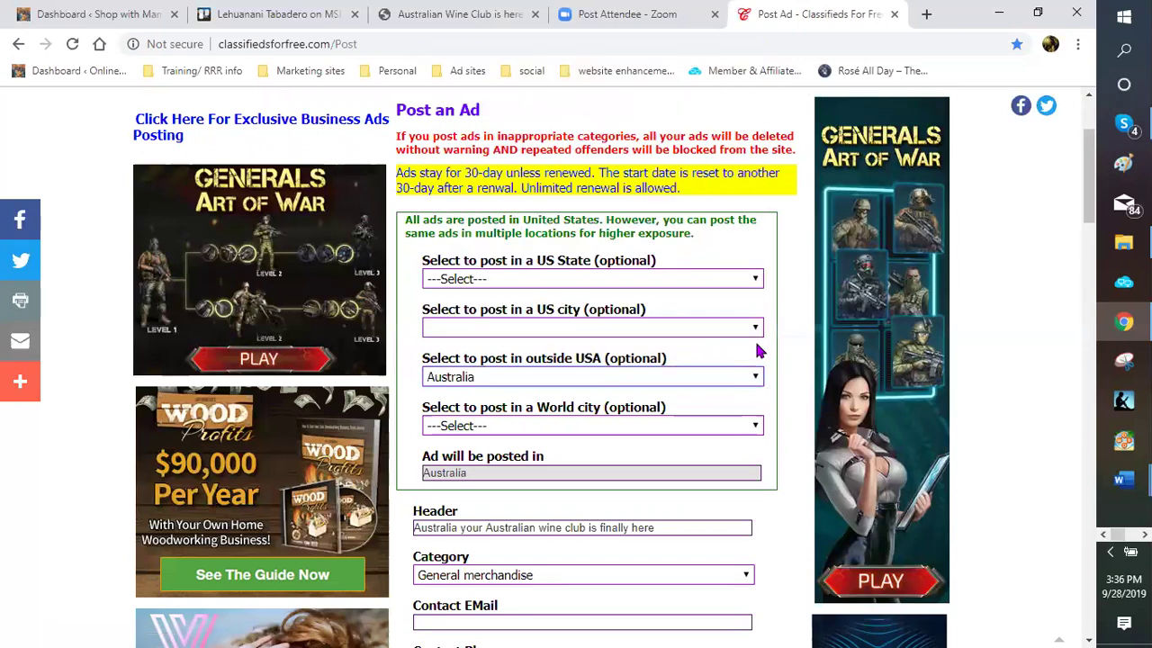
scroll(751, 319, down, 1)
key(Tab)
key(alt+Down)
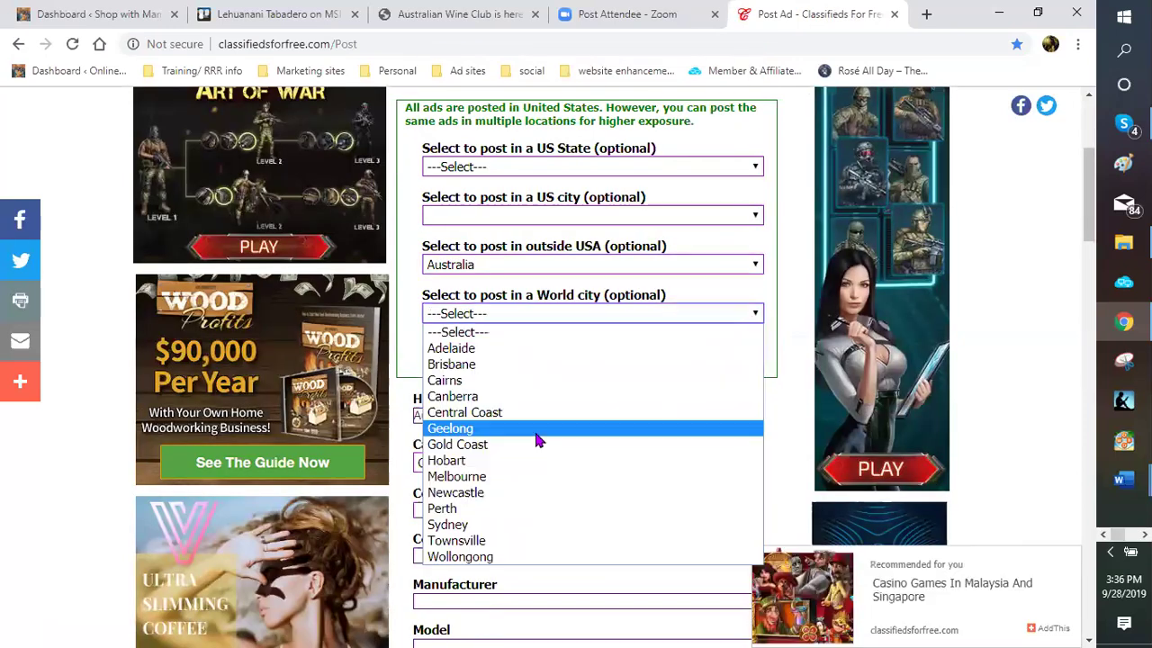
key(Return)
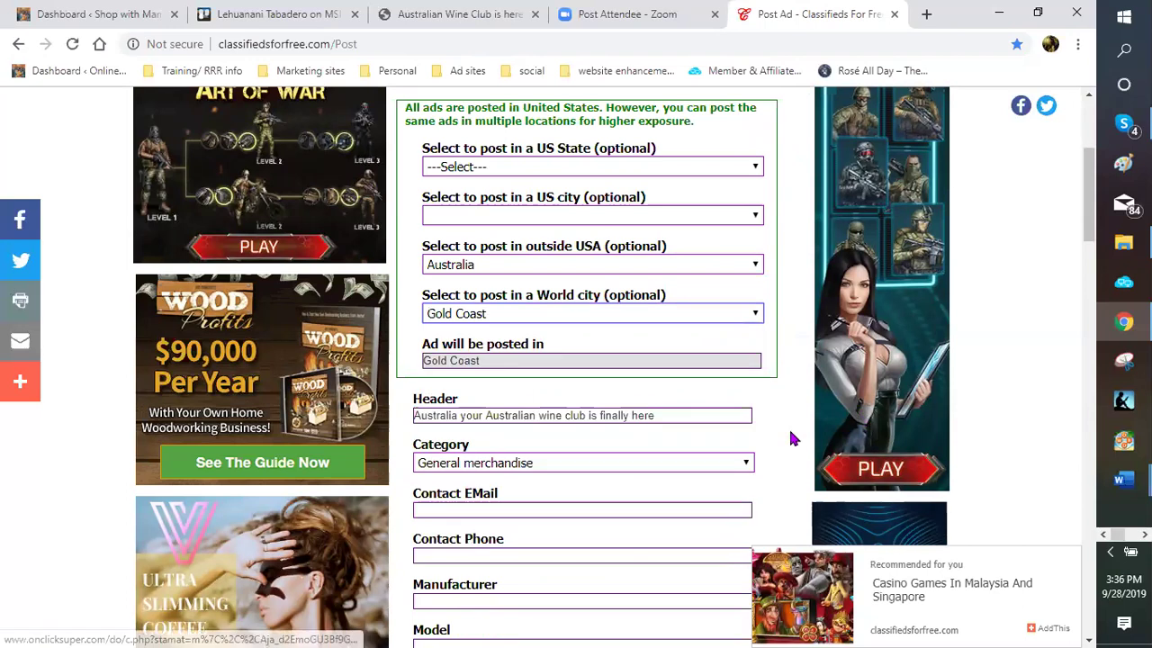
Submit the Gold Coast ad and review the successful posting page
scroll(720, 442, down, 3)
scroll(539, 432, down, 3)
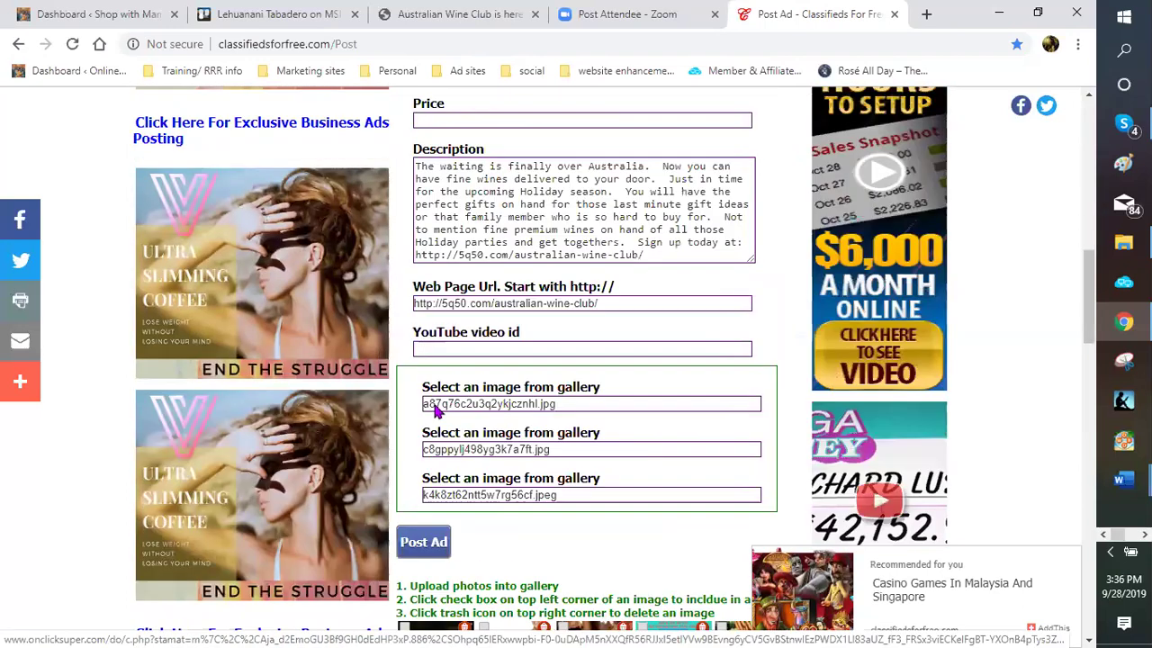
scroll(435, 409, down, 3)
click(435, 330)
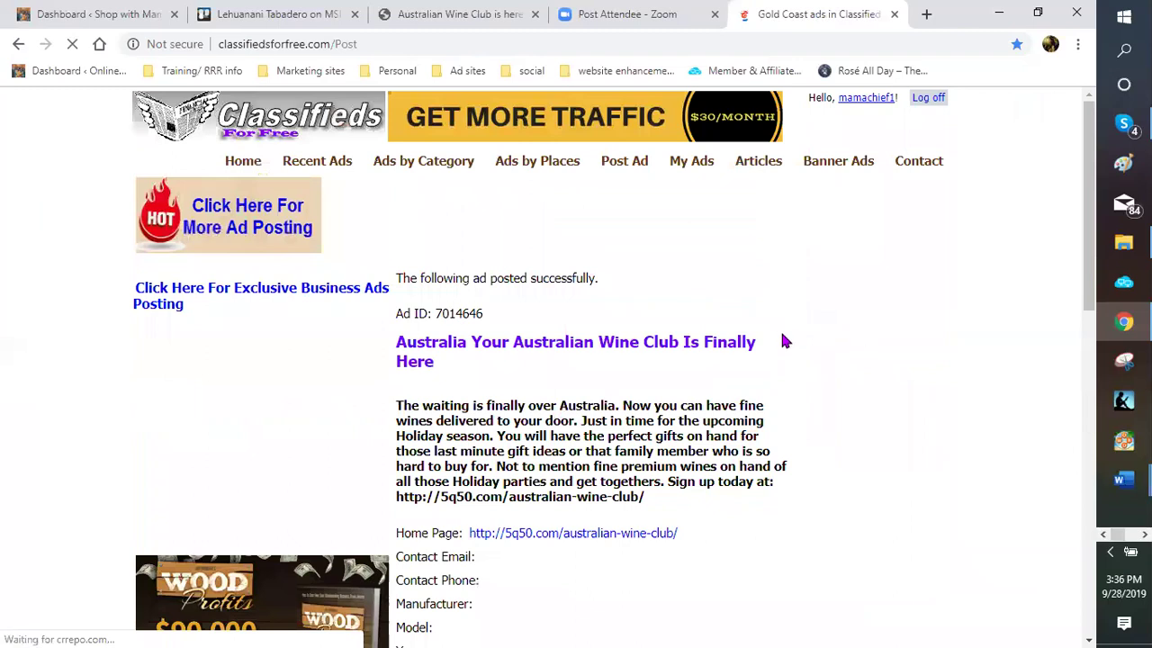
scroll(769, 342, down, 5)
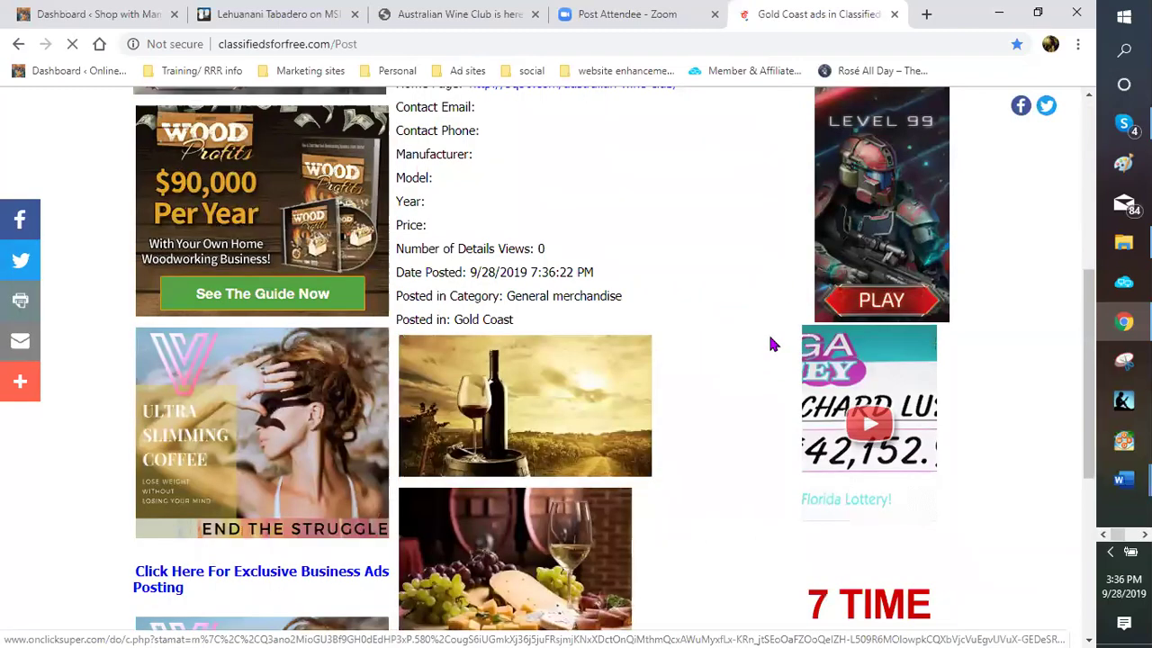
scroll(591, 394, down, 3)
scroll(591, 394, down, 2)
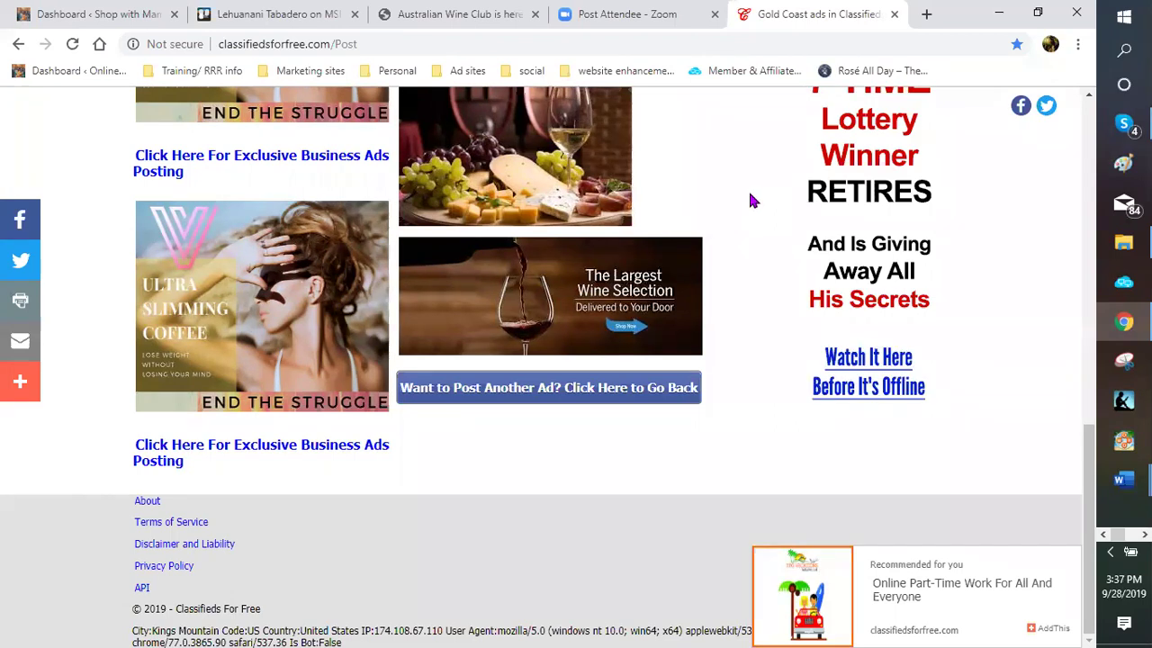
scroll(745, 203, up, 2)
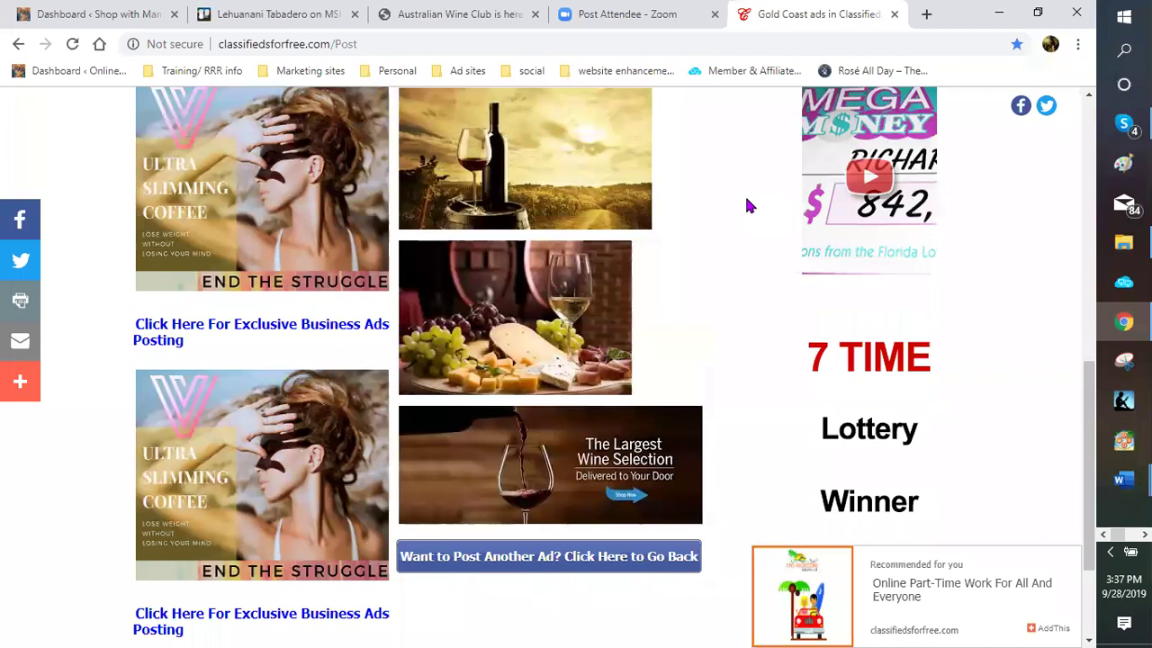
scroll(741, 214, down, 1)
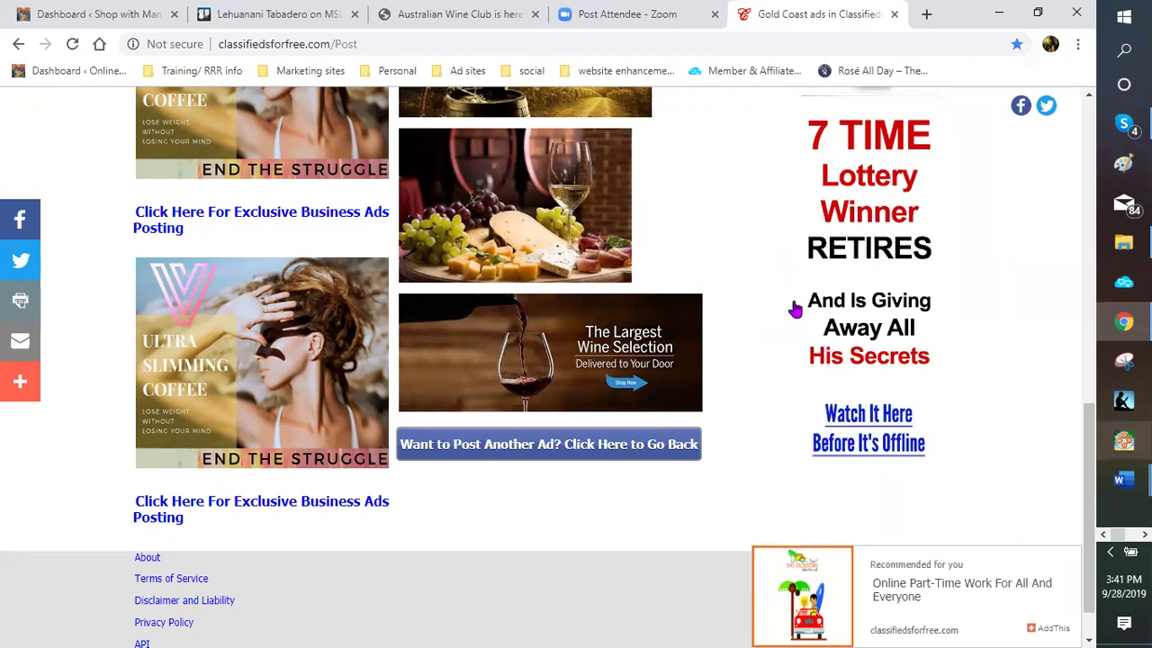
click(458, 18)
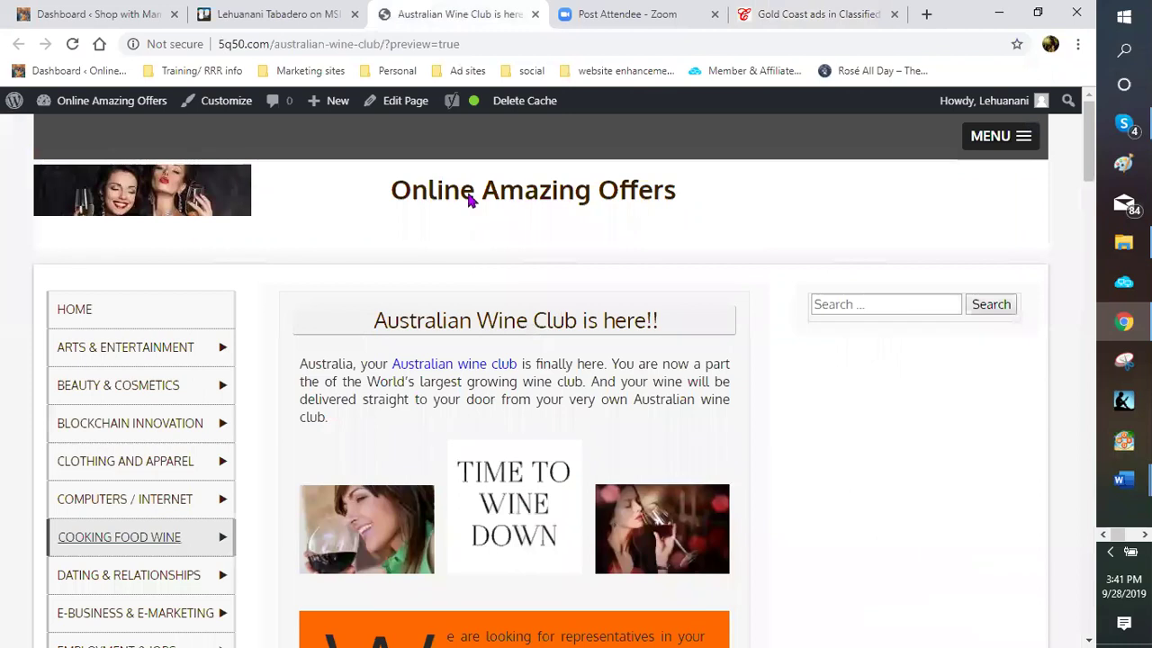
scroll(445, 270, down, 2)
scroll(455, 275, down, 5)
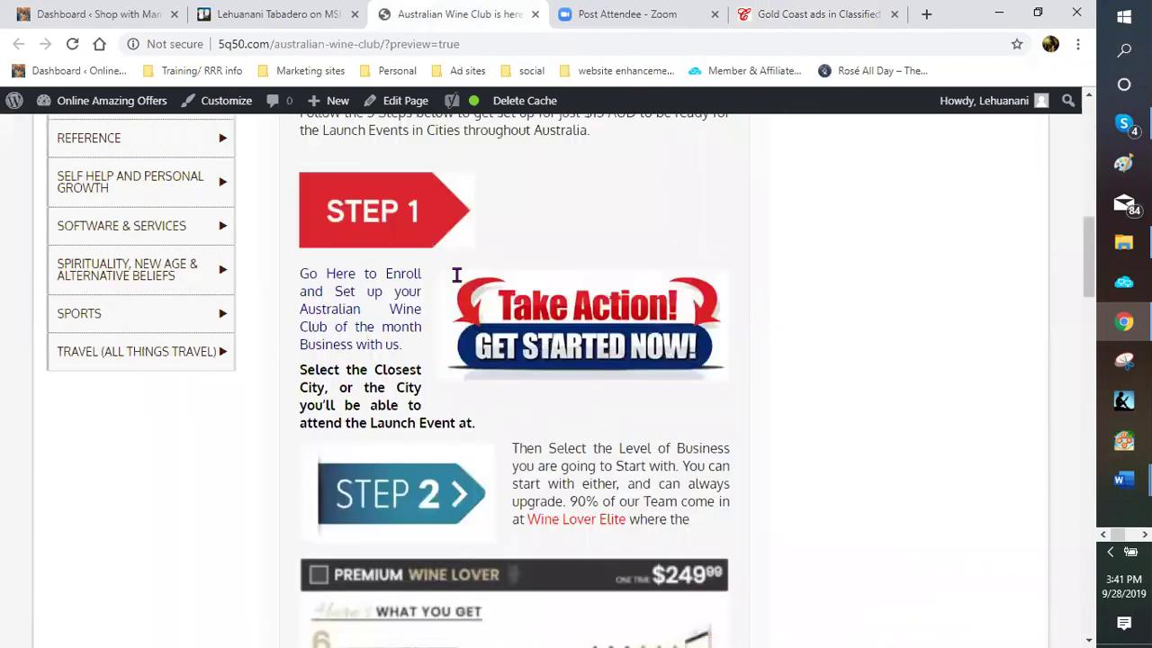
scroll(459, 283, down, 5)
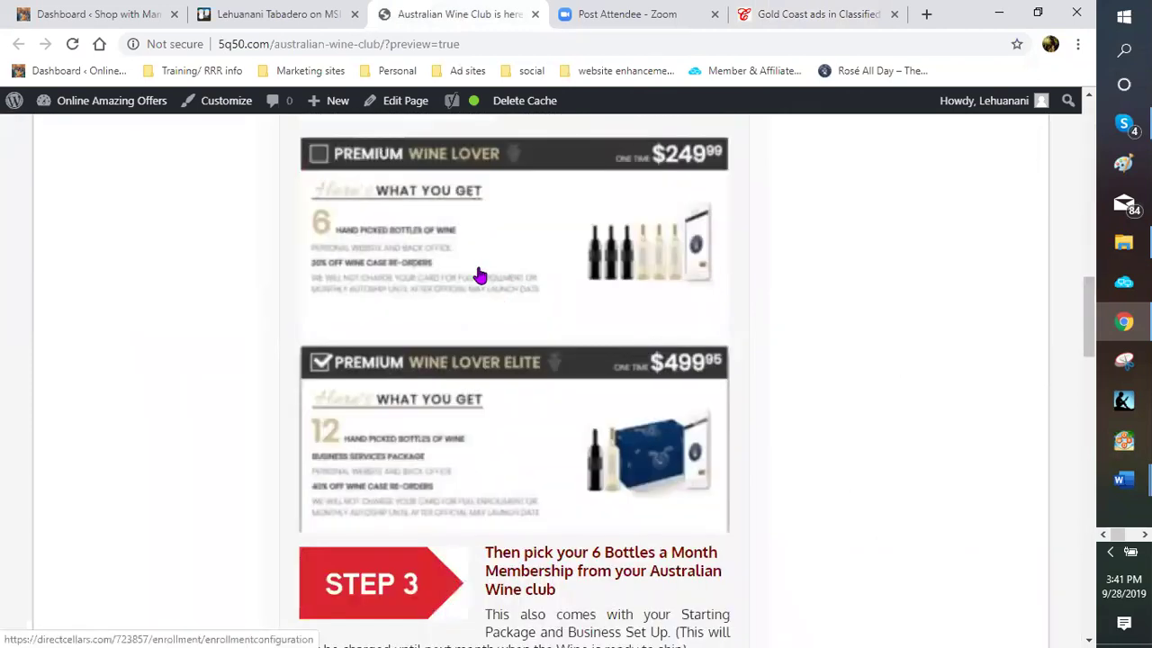
scroll(446, 279, up, 1)
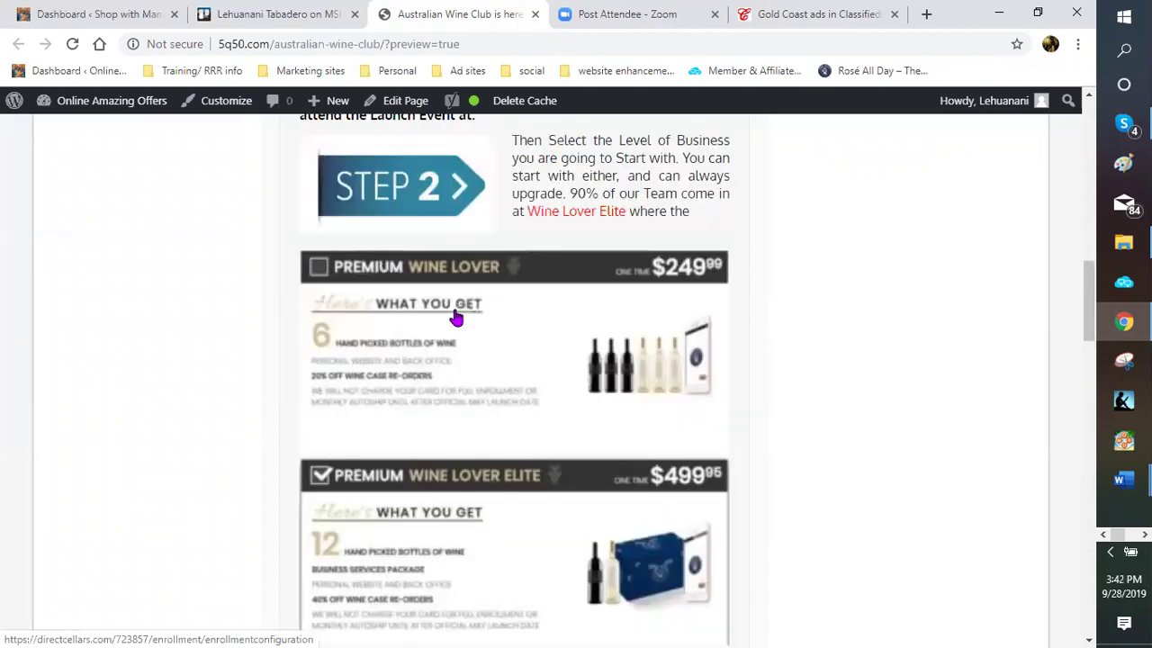
click(453, 315)
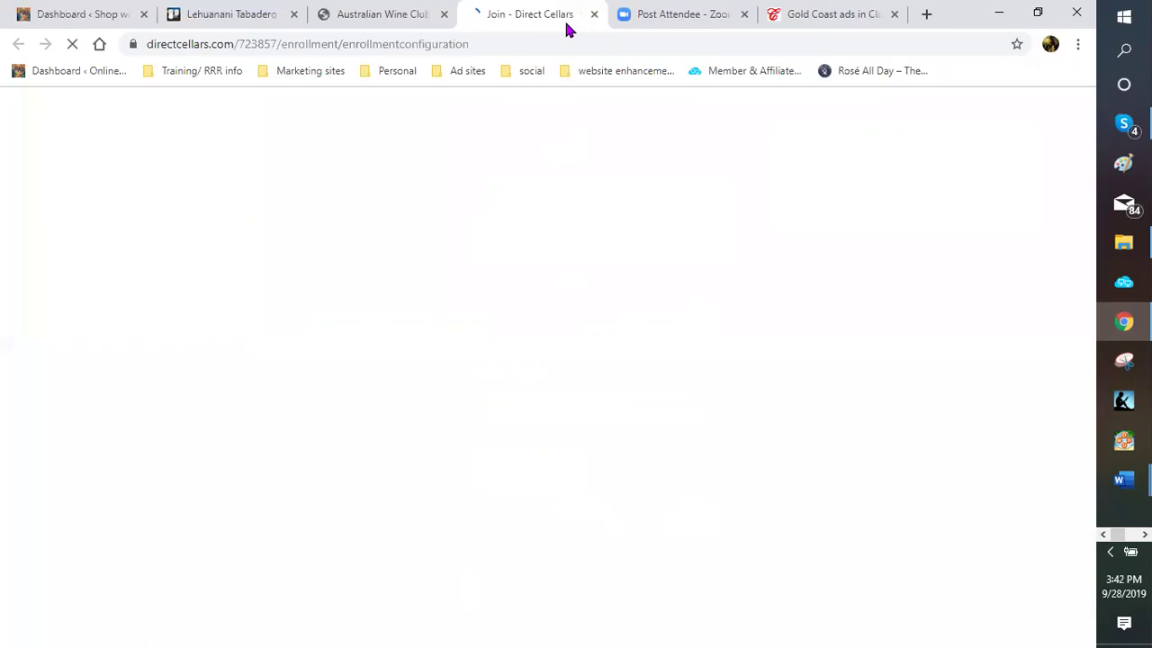
key(ctrl+w)
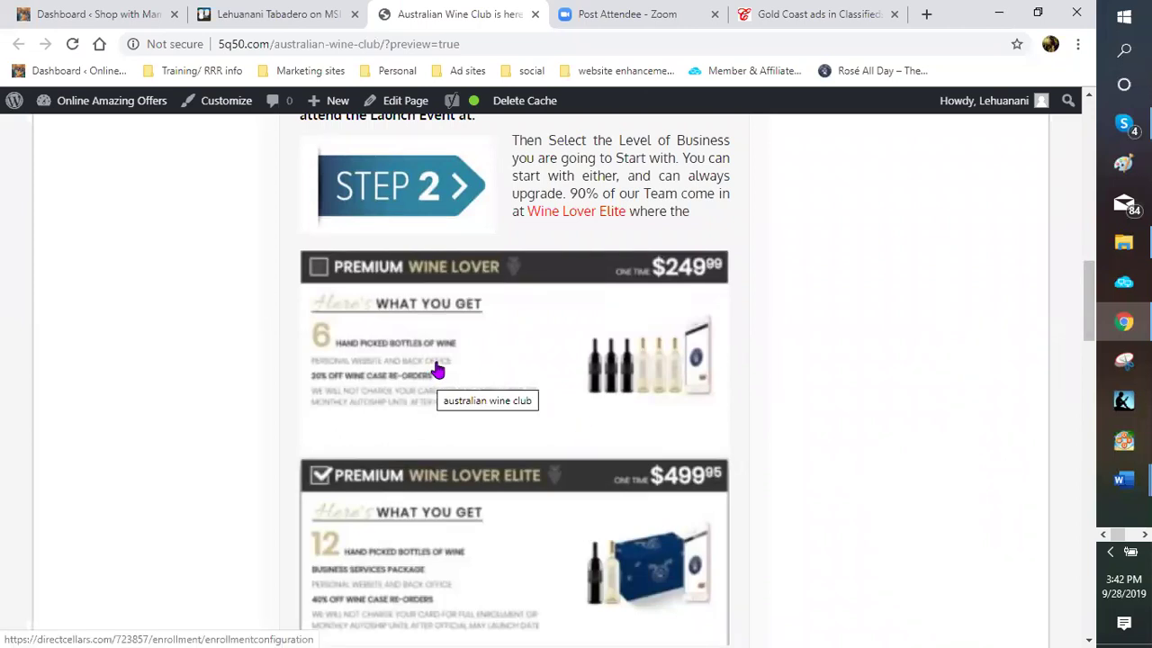
scroll(439, 370, down, 1)
scroll(438, 370, down, 2)
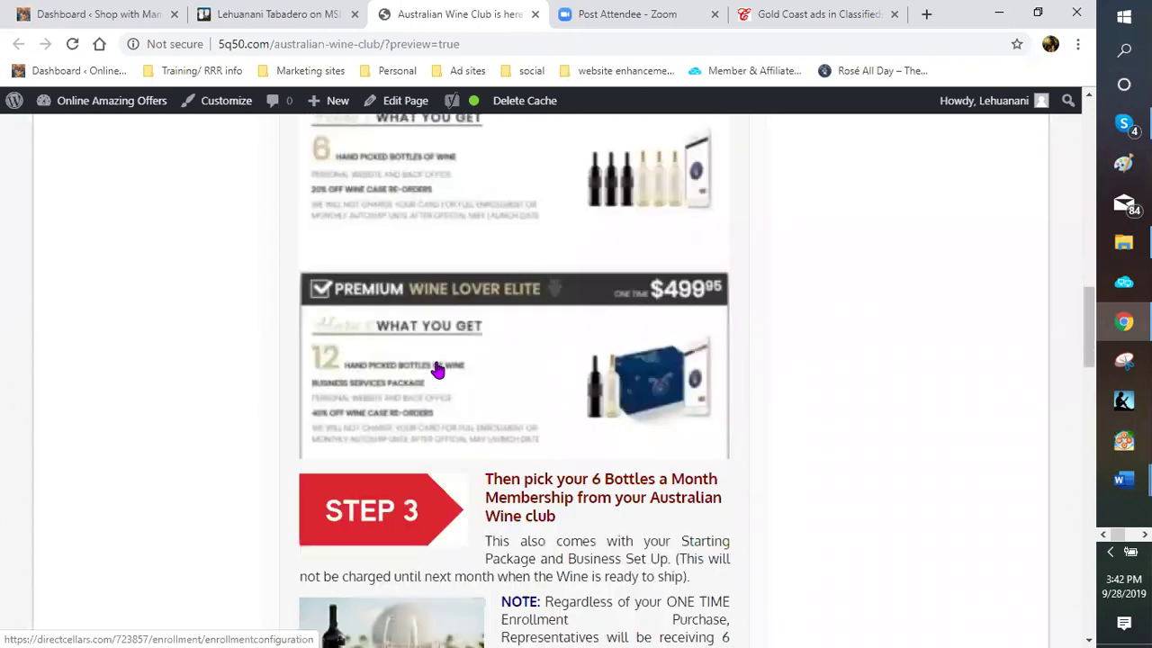
scroll(439, 369, down, 1)
scroll(436, 372, up, 1)
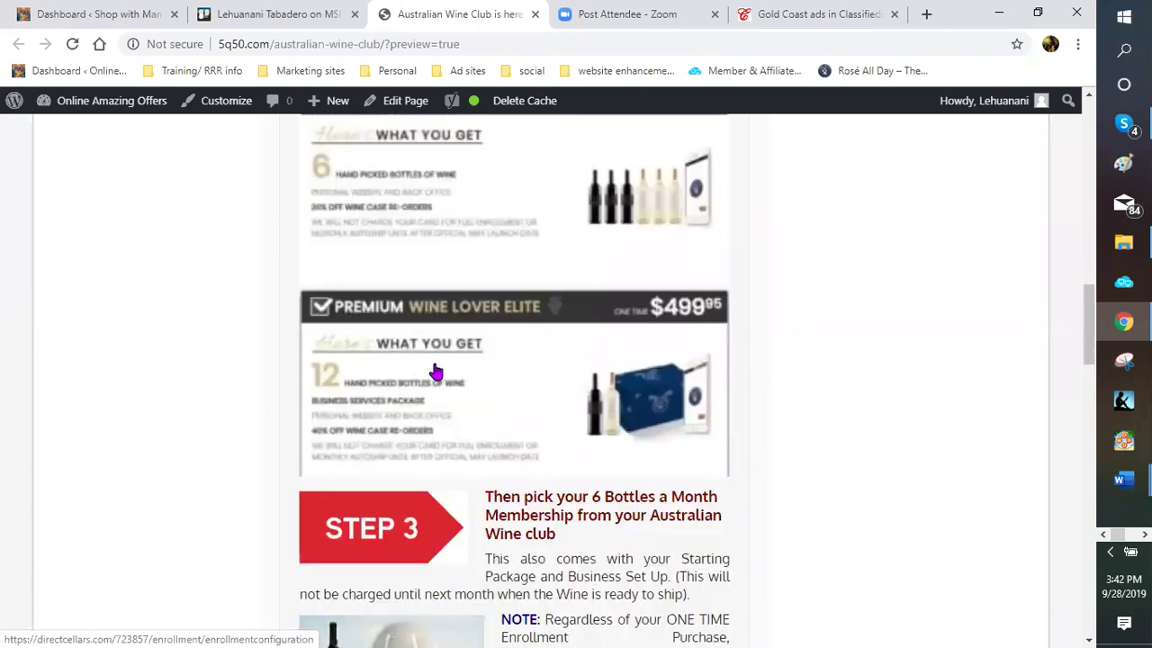
scroll(458, 337, up, 1)
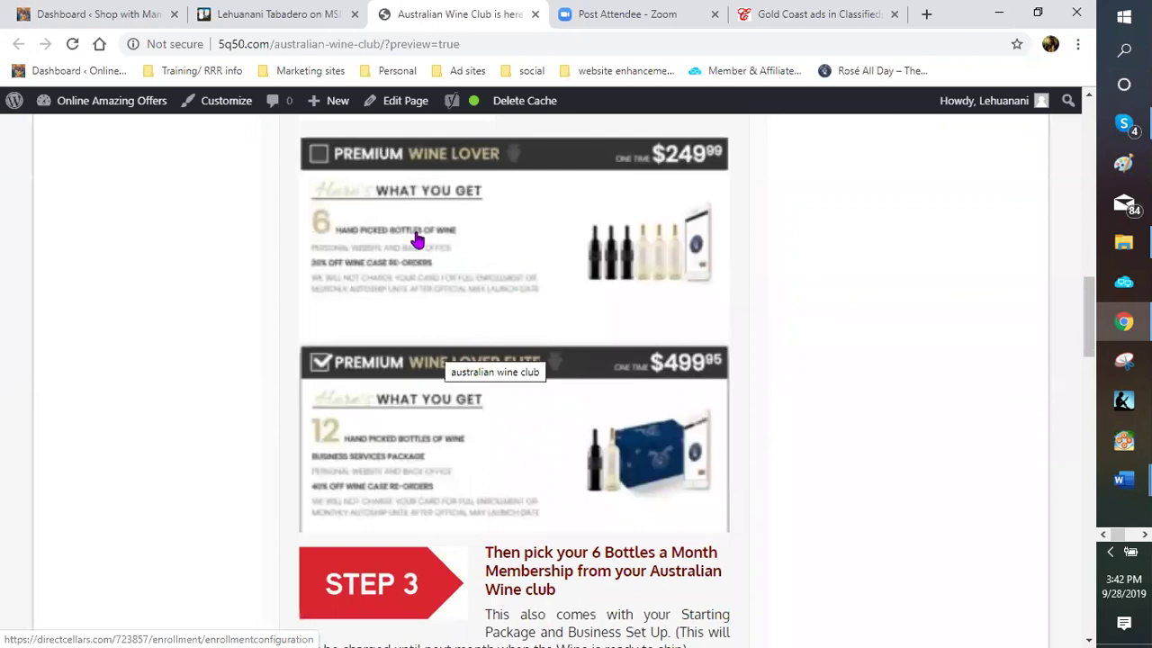
scroll(507, 272, up, 2)
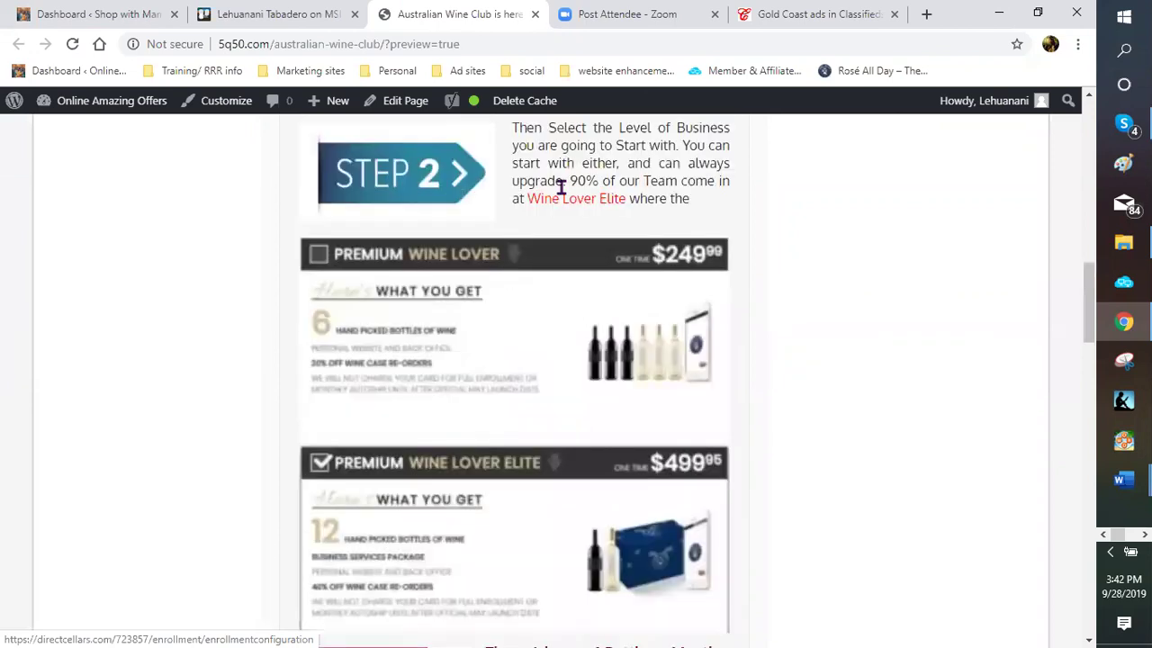
scroll(583, 225, up, 1)
scroll(530, 298, down, 1)
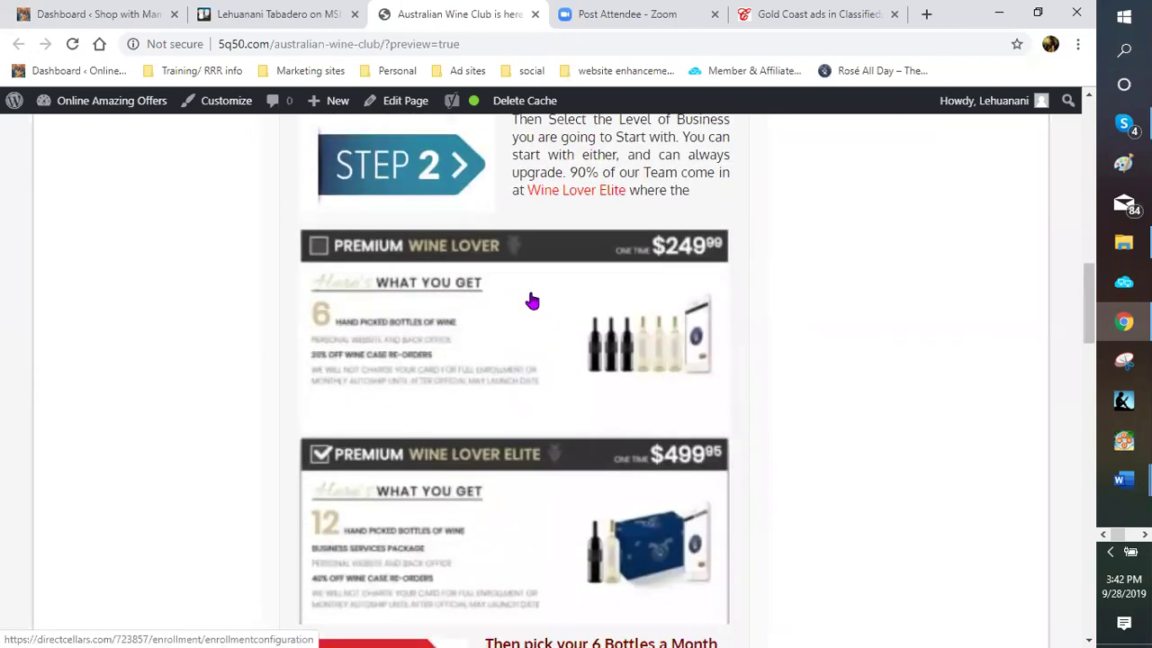
scroll(559, 342, down, 5)
scroll(561, 347, down, 2)
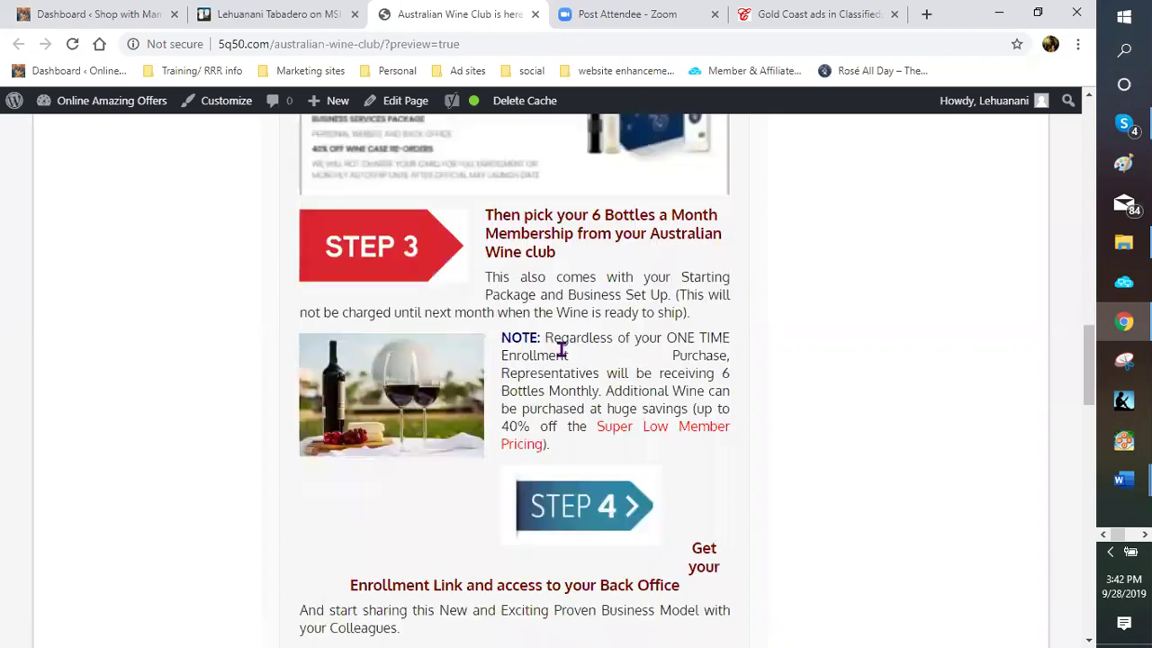
scroll(527, 235, up, 2)
scroll(437, 232, up, 1)
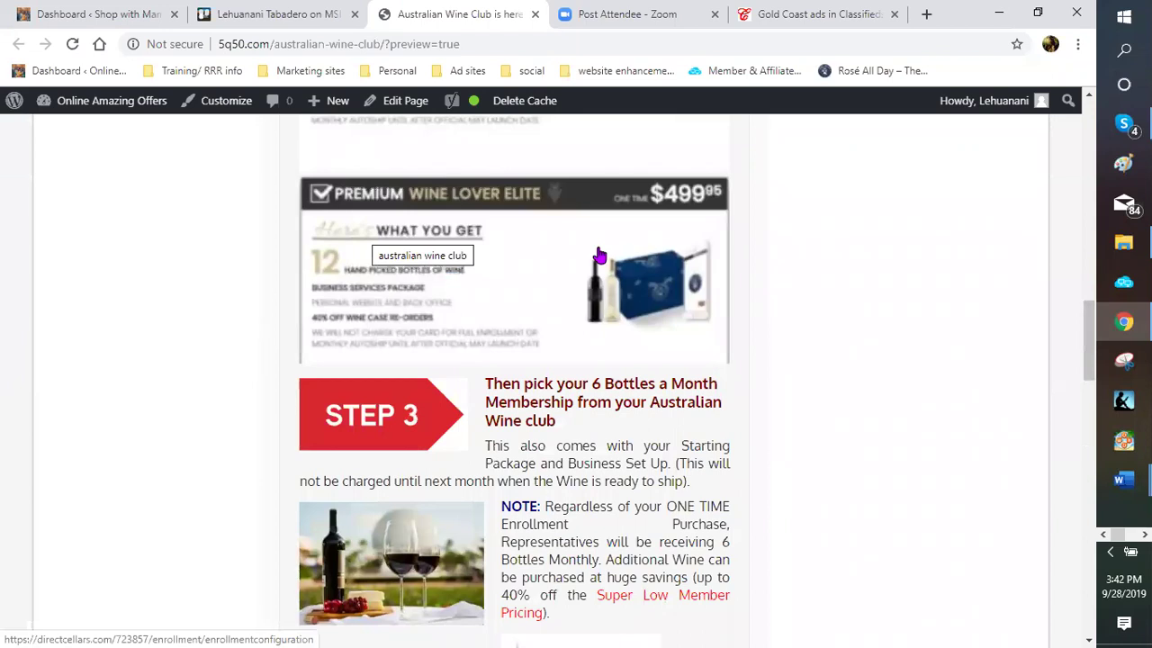
scroll(546, 239, up, 2)
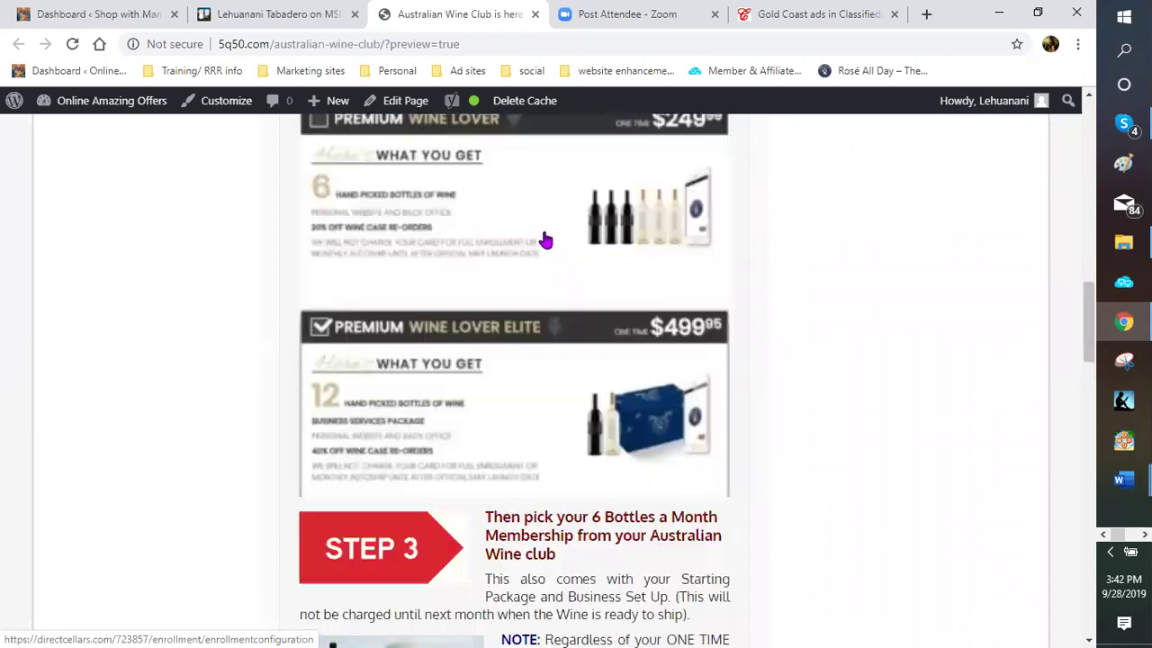
scroll(545, 240, down, 1)
scroll(543, 252, down, 1)
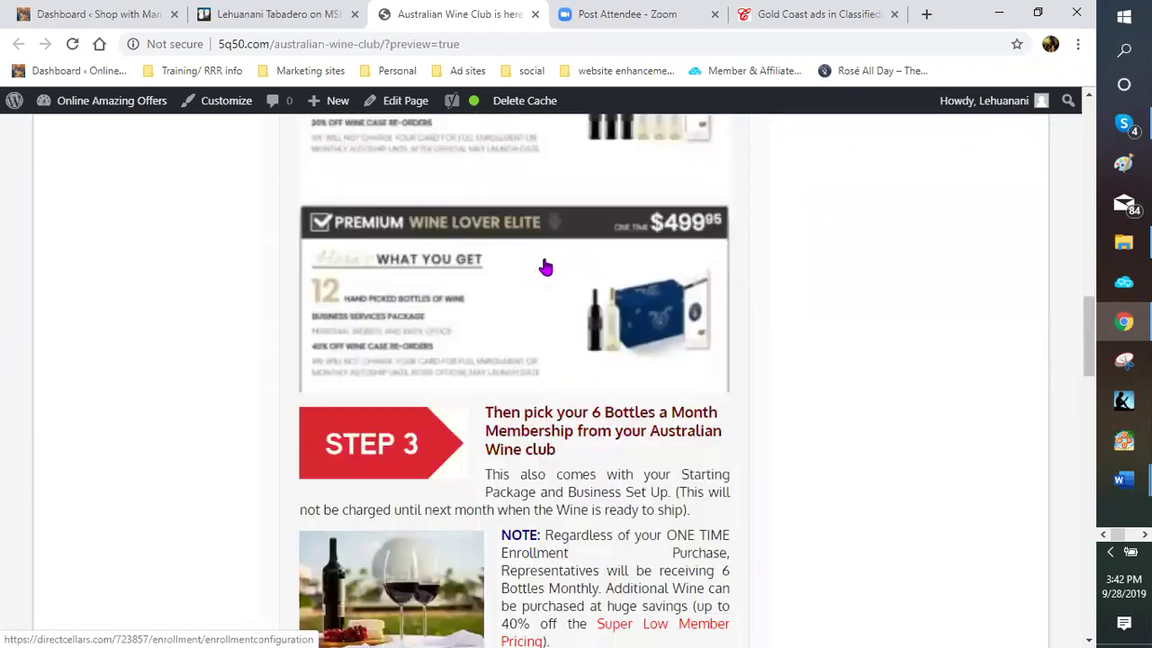
scroll(542, 273, up, 1)
scroll(489, 243, up, 1)
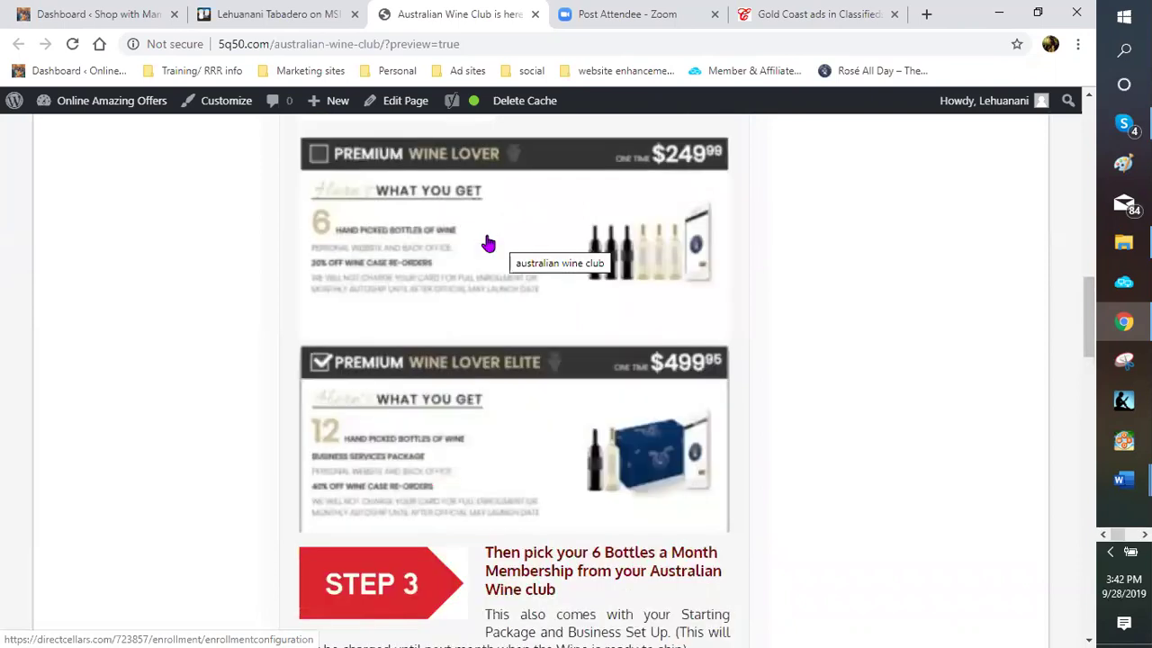
scroll(501, 333, up, 1)
scroll(477, 258, down, 2)
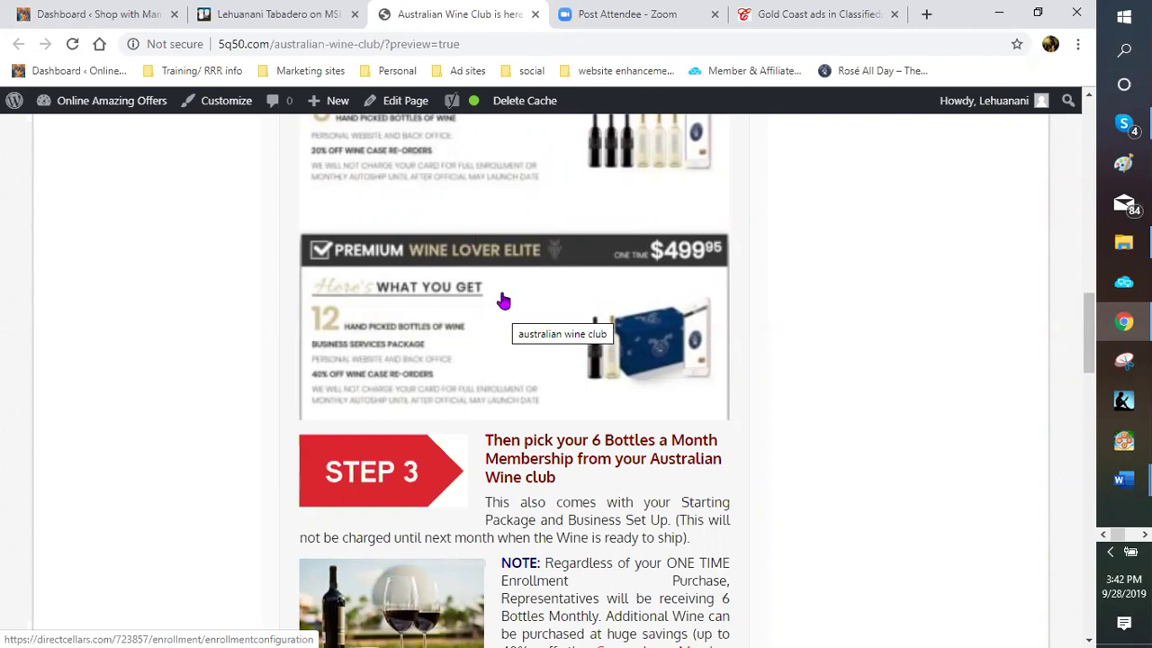
scroll(501, 300, up, 1)
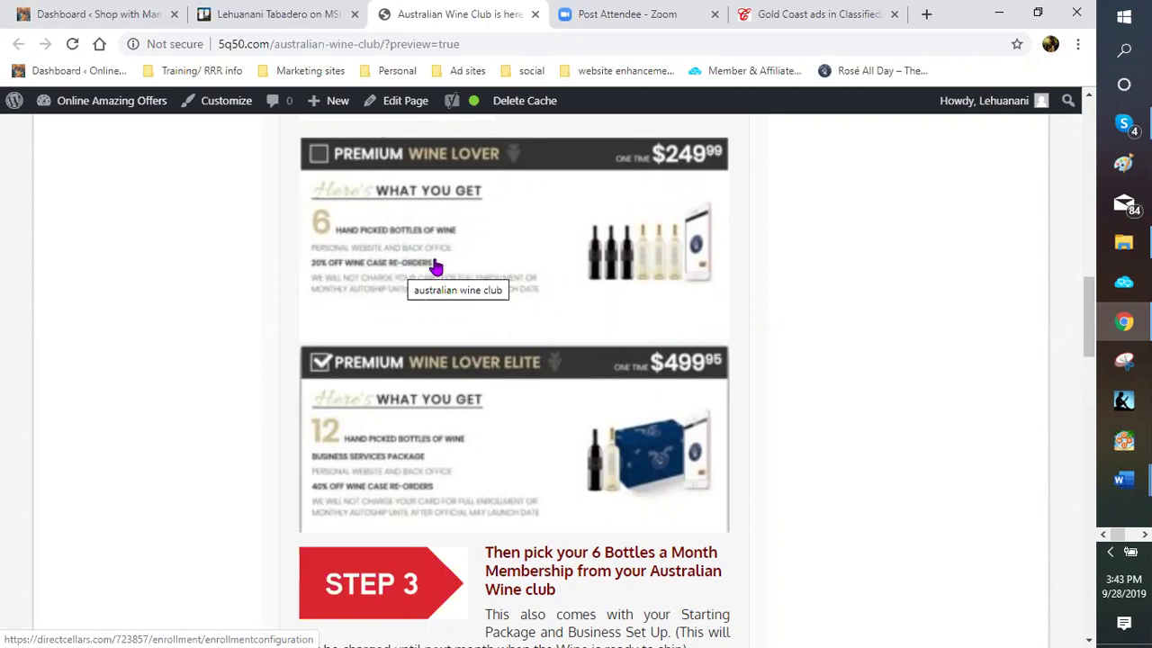
scroll(506, 321, down, 1)
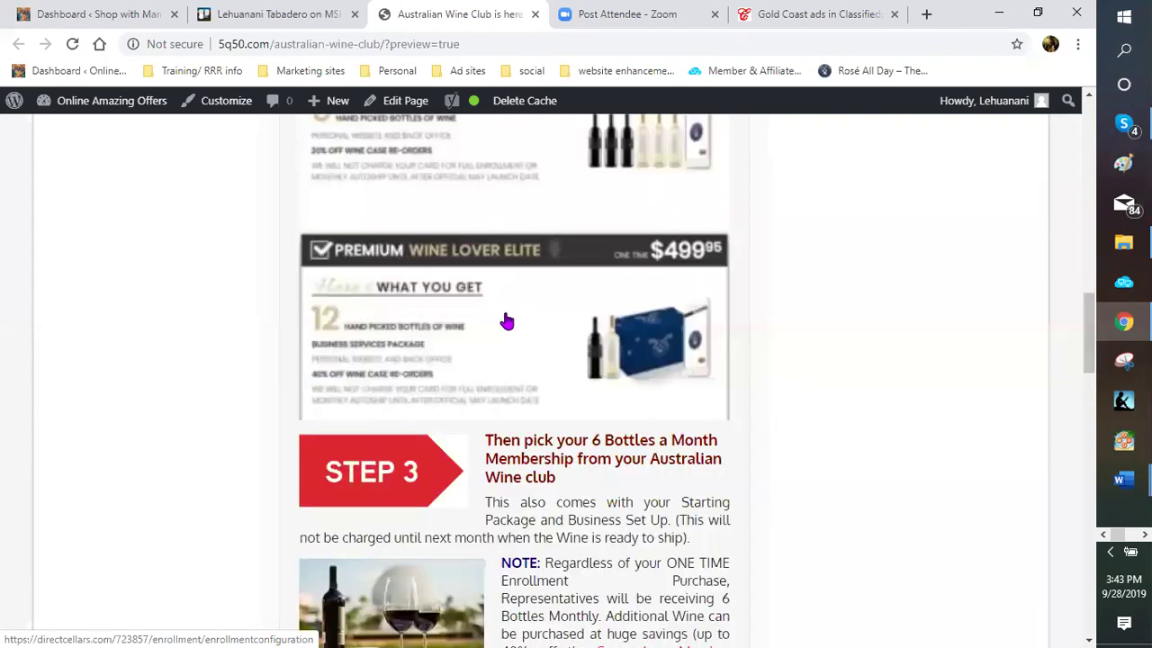
scroll(508, 319, down, 1)
scroll(510, 314, down, 1)
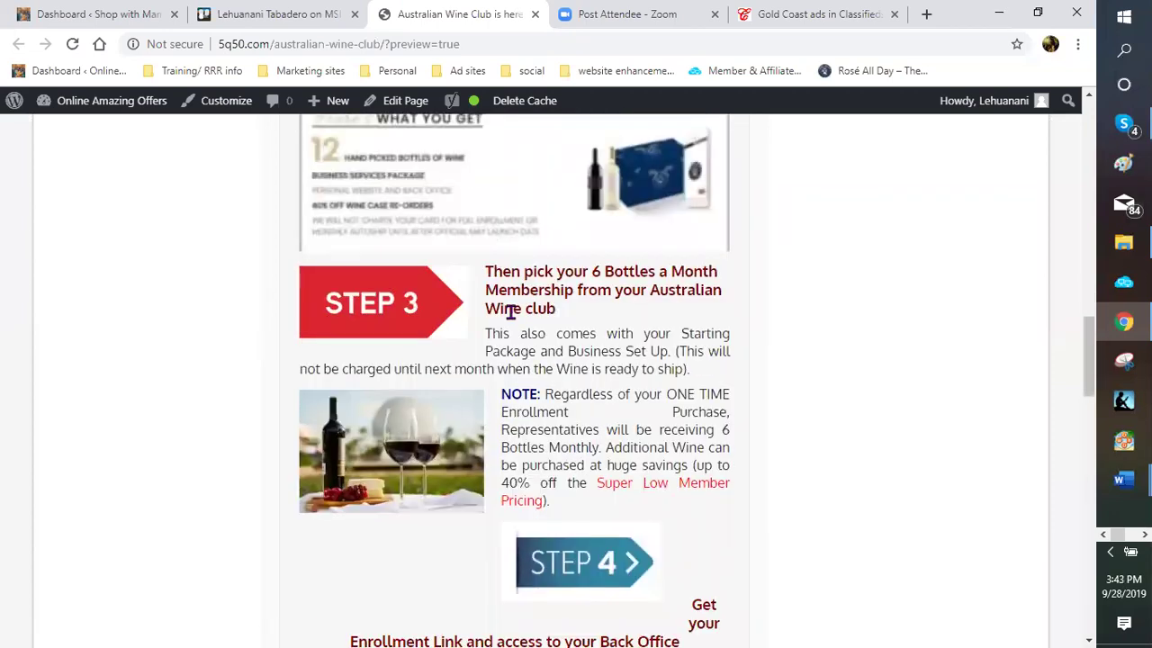
scroll(510, 316, up, 1)
scroll(511, 320, up, 2)
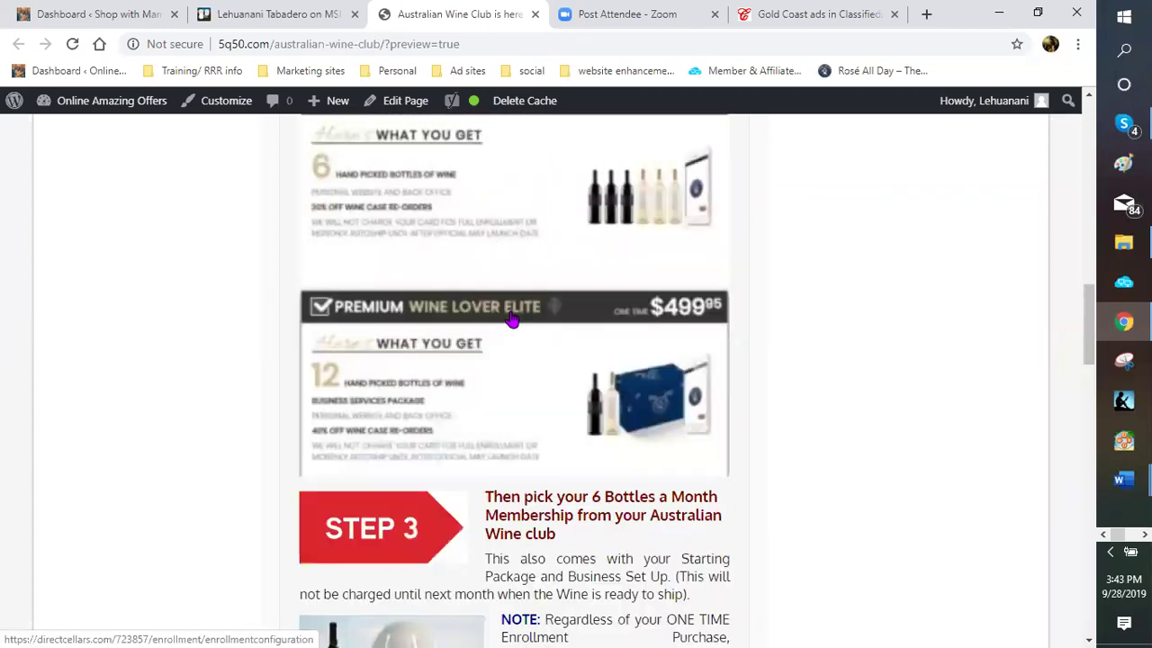
scroll(510, 319, up, 2)
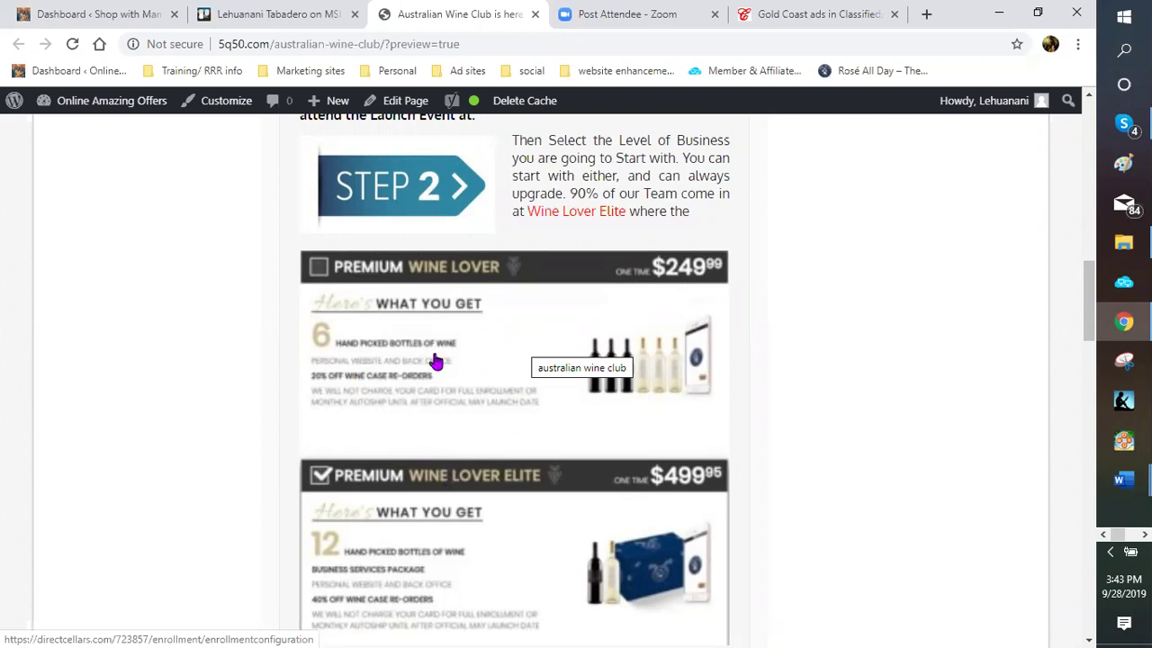
scroll(436, 361, down, 1)
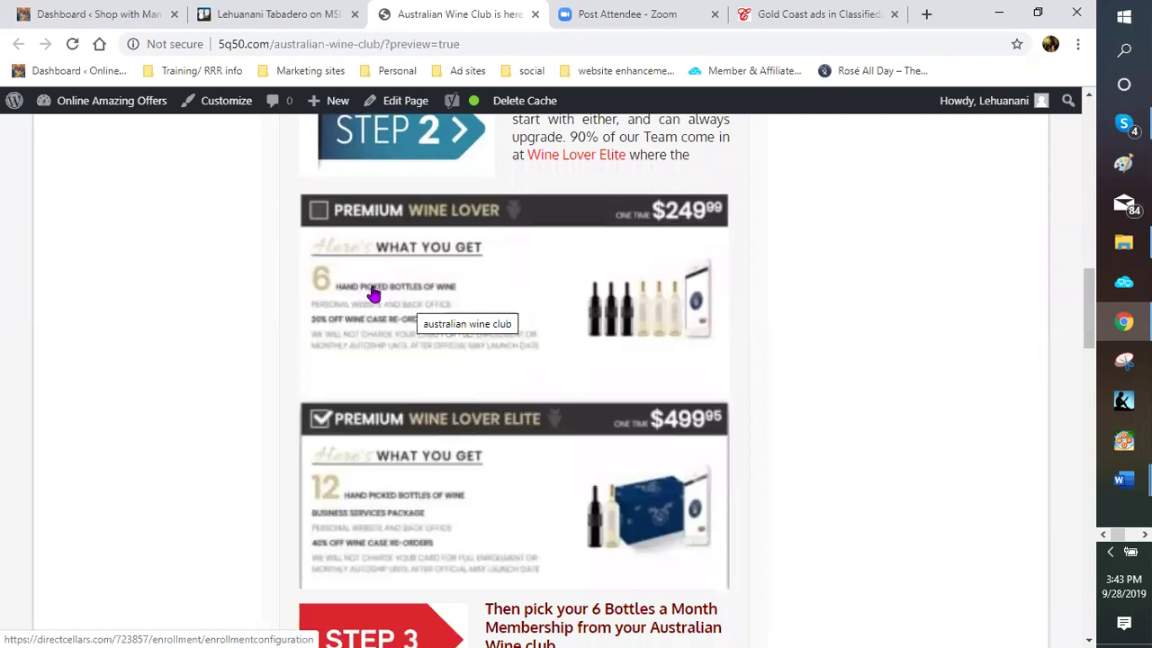
scroll(372, 295, down, 1)
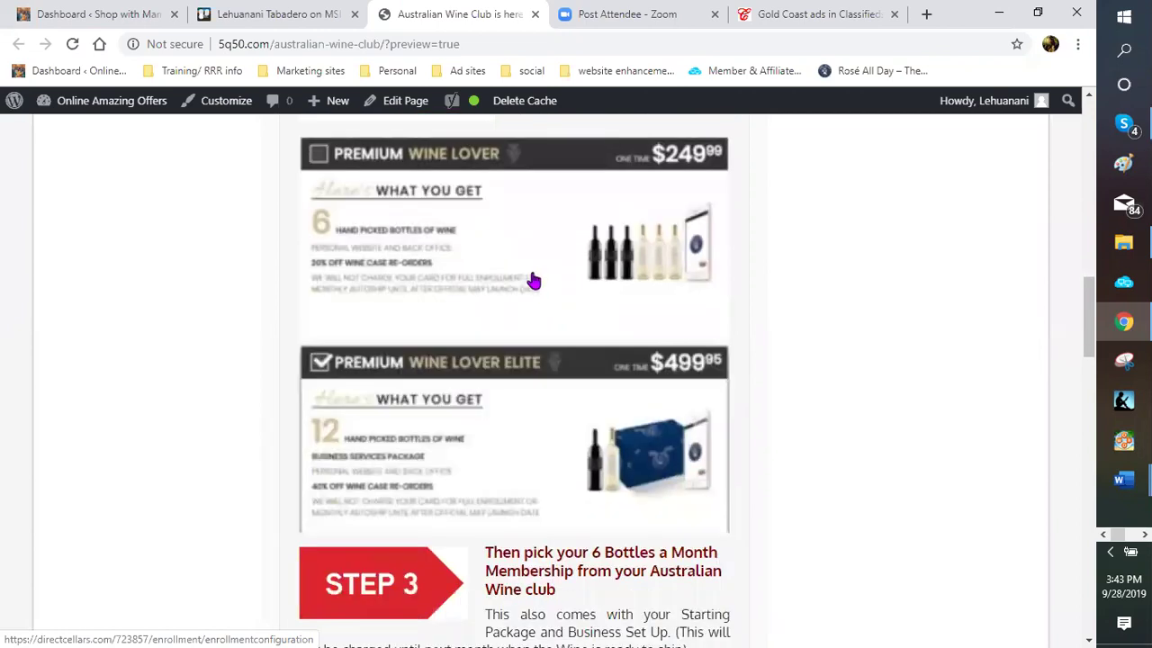
scroll(521, 300, up, 2)
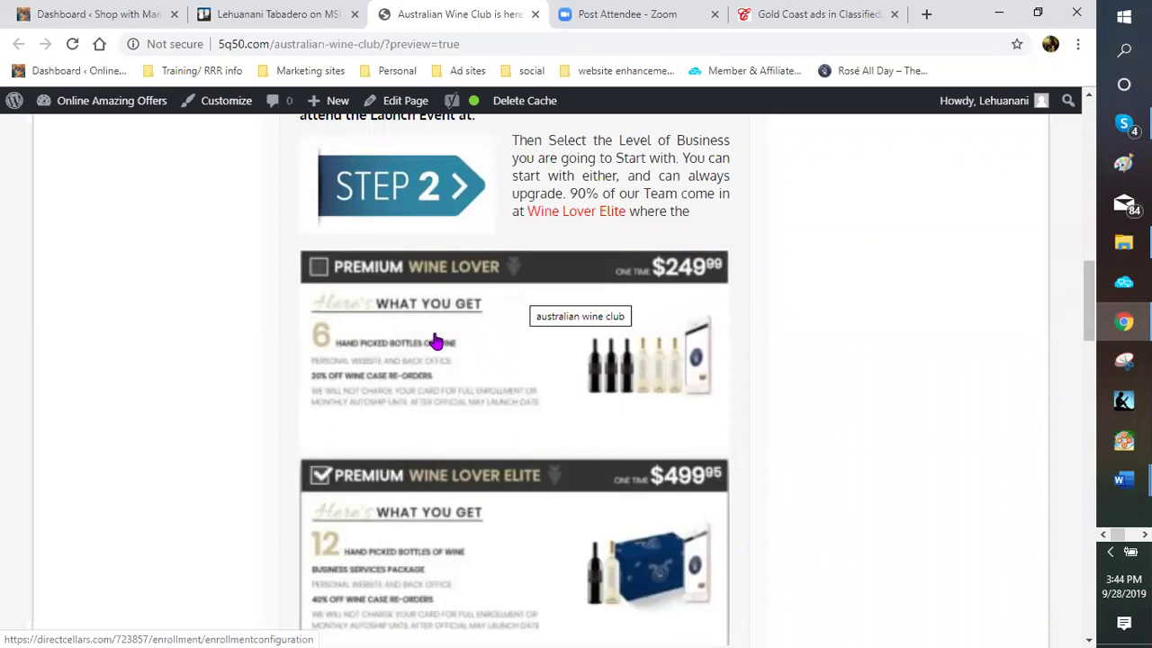
scroll(442, 347, down, 1)
scroll(442, 347, down, 3)
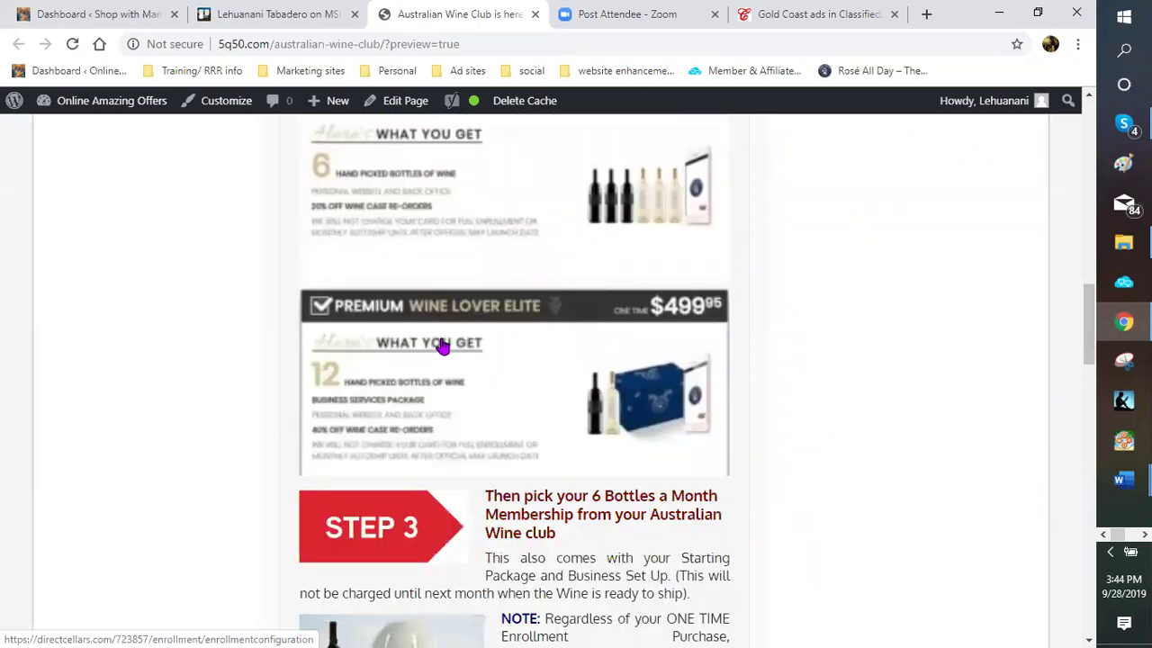
scroll(442, 347, down, 4)
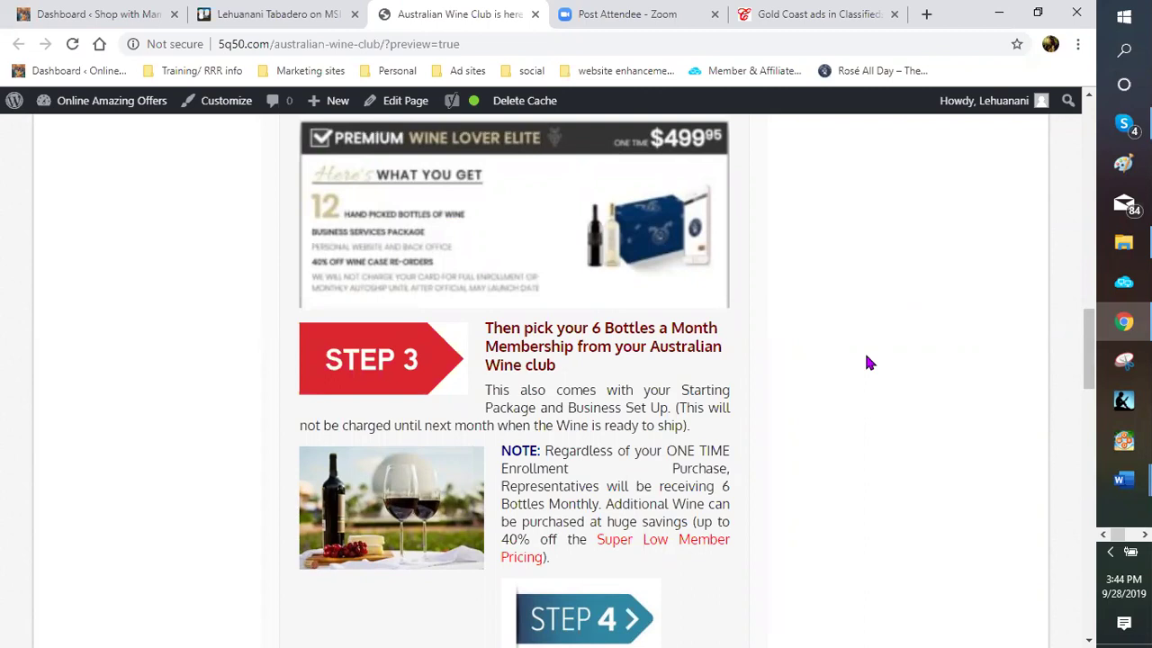
Scroll the wine club preview past Steps 4 and 5 to the Incredible and Global Growth section
scroll(866, 361, down, 1)
scroll(867, 361, down, 2)
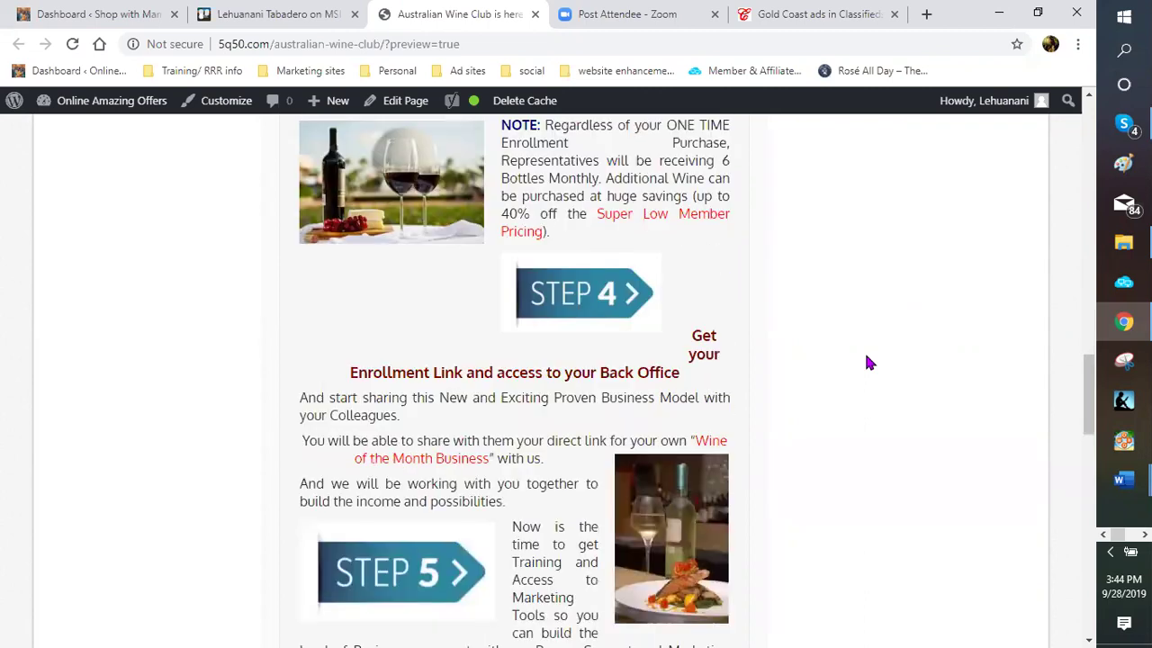
scroll(867, 361, down, 3)
scroll(867, 361, down, 3)
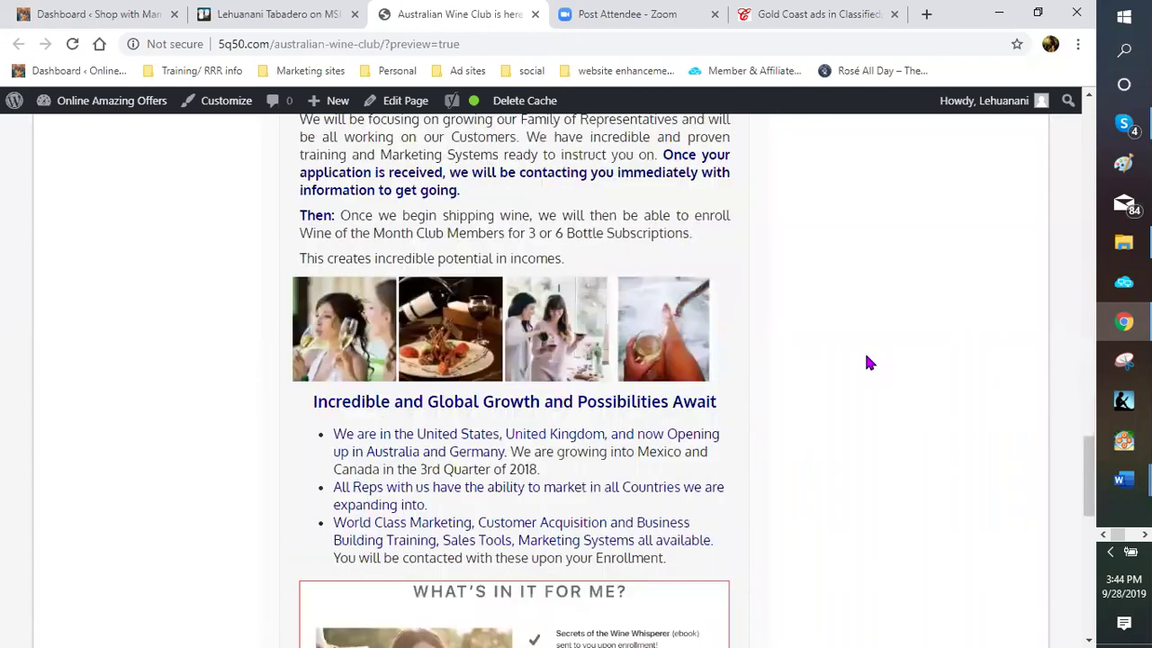
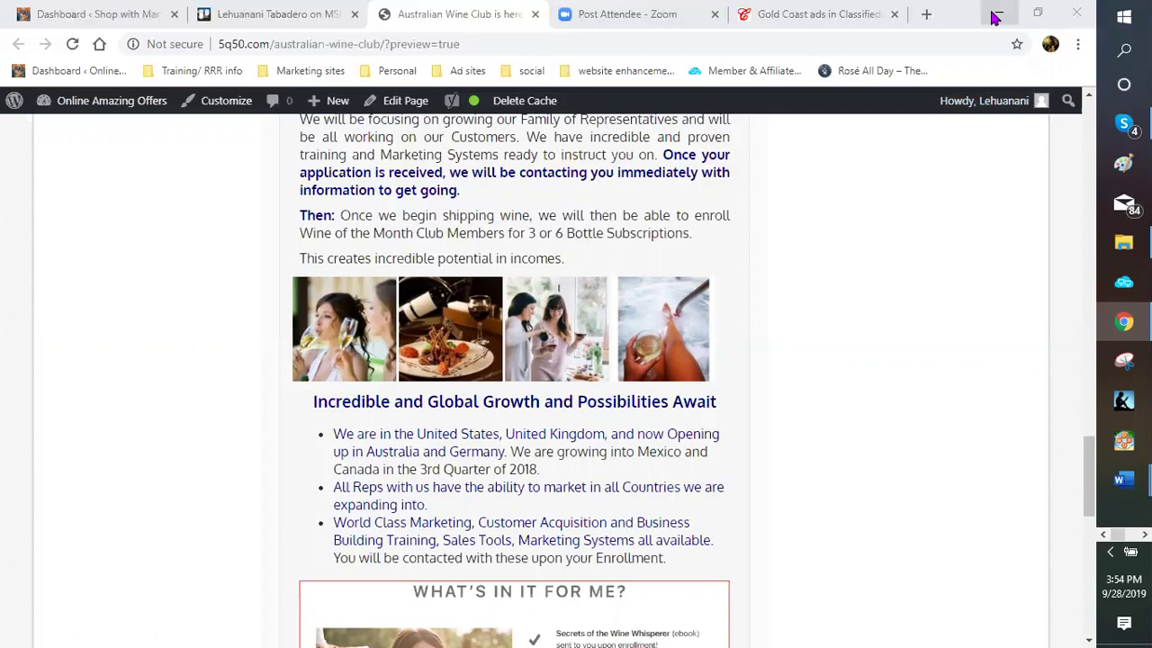
Open a blank new tab beside the Australian Wine Club tab
click(926, 15)
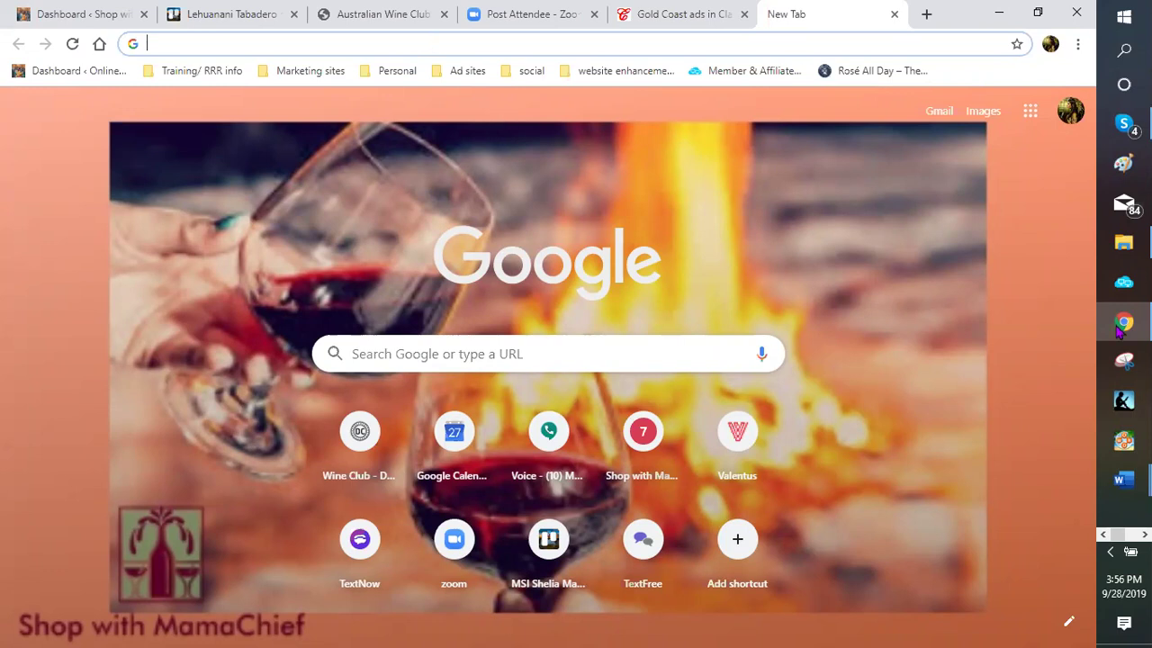
Select the second Direct Cellars MamaChief link in 'New student information', then minimize Word
click(1123, 480)
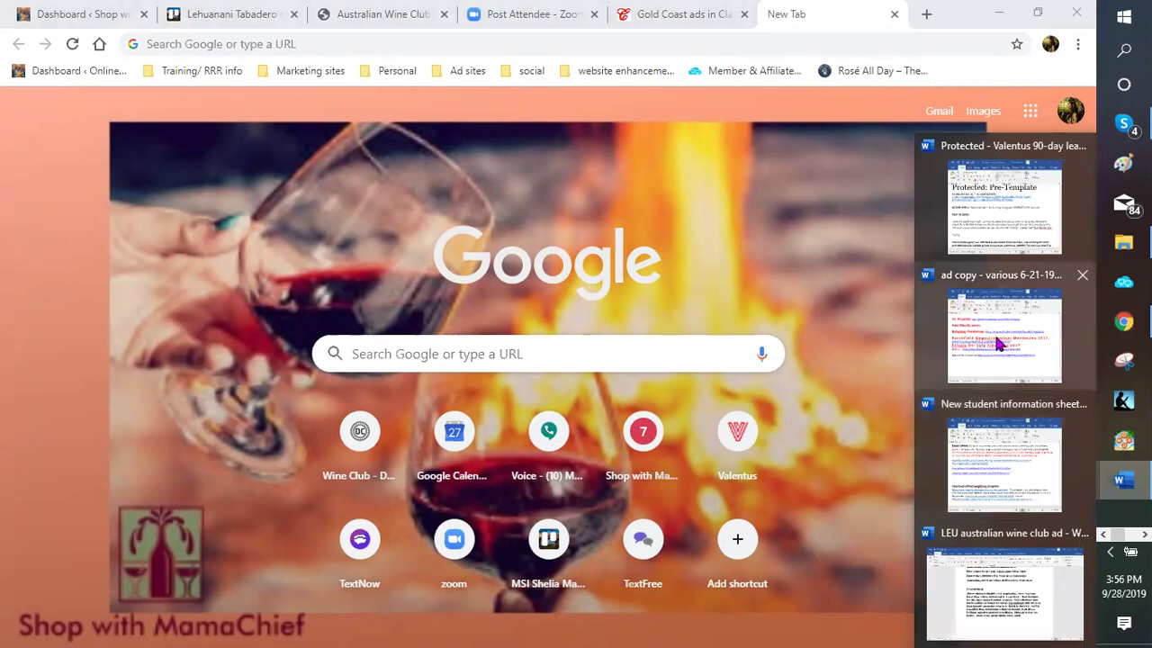
mouse_move(998, 342)
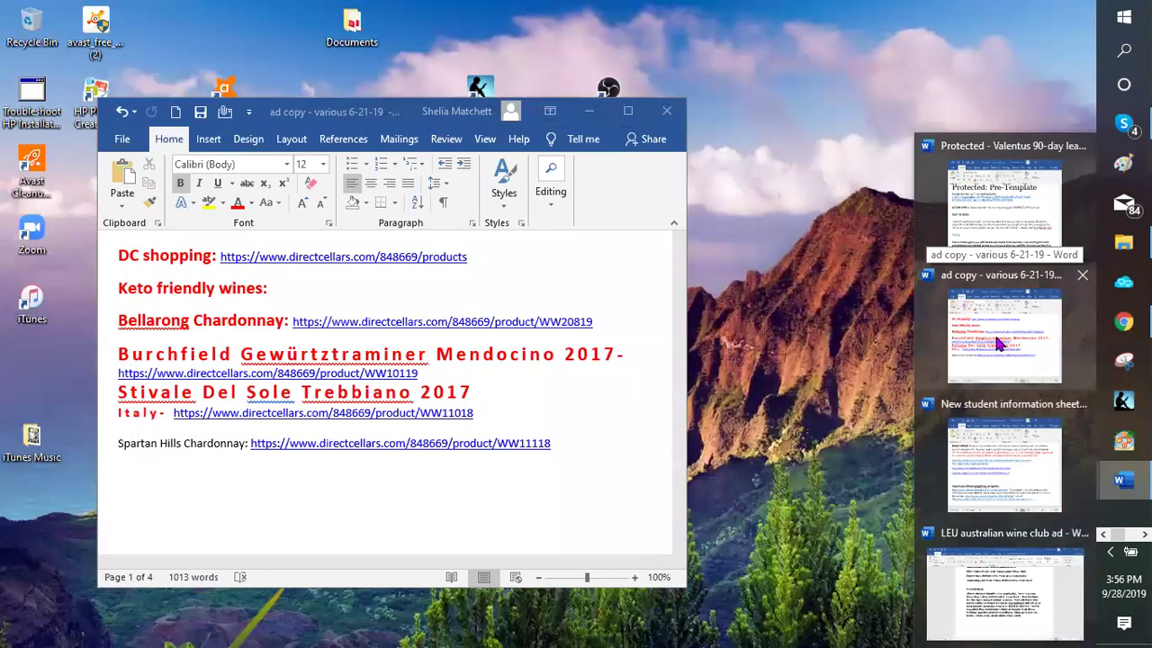
mouse_move(1032, 470)
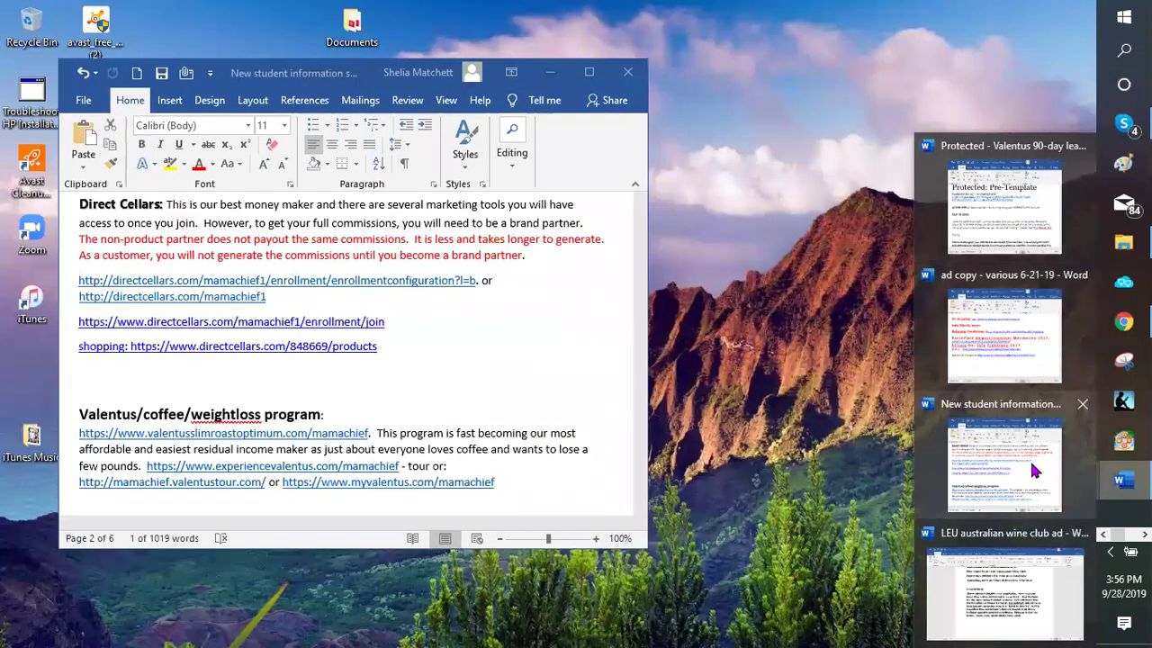
click(267, 367)
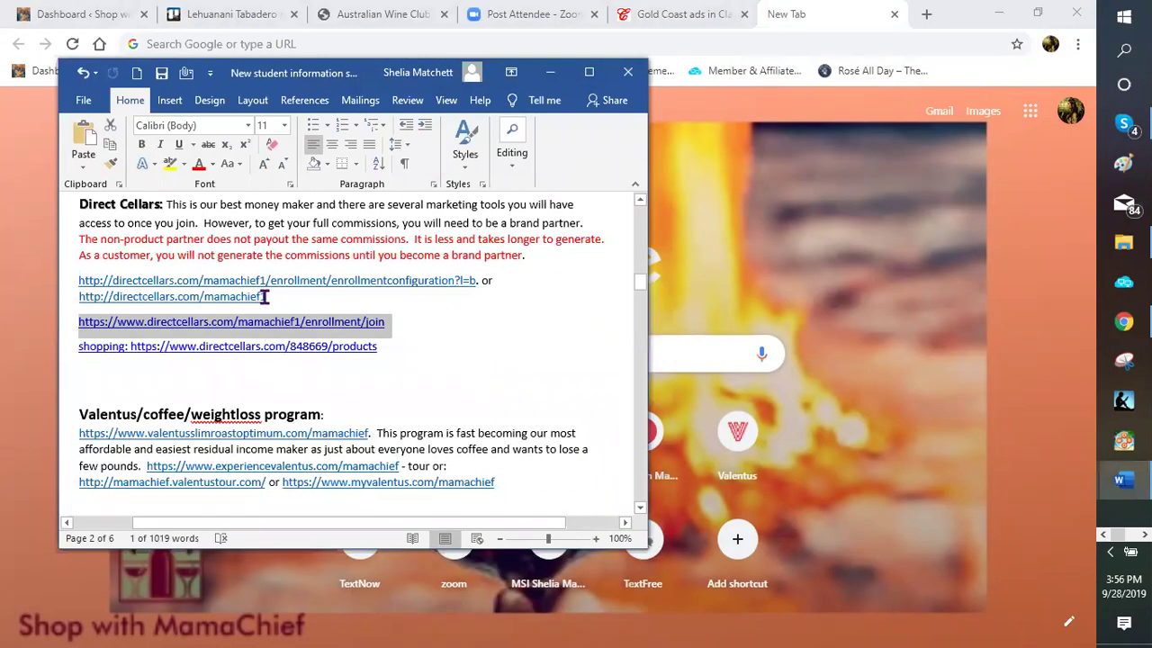
click(283, 297)
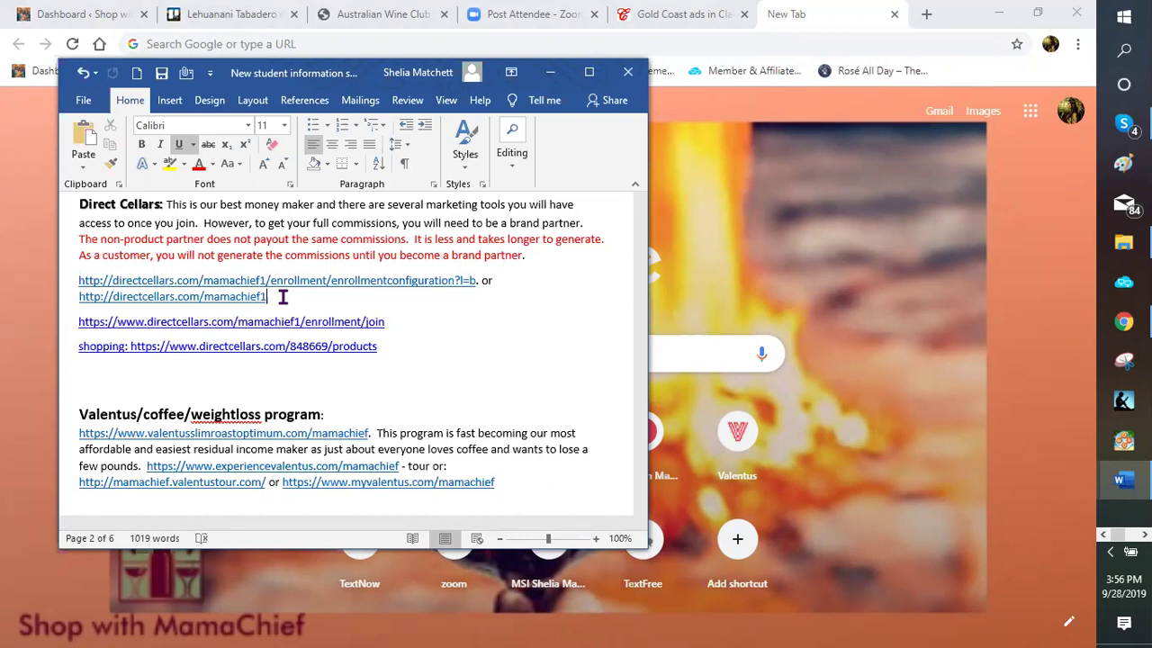
drag(282, 297, 155, 298)
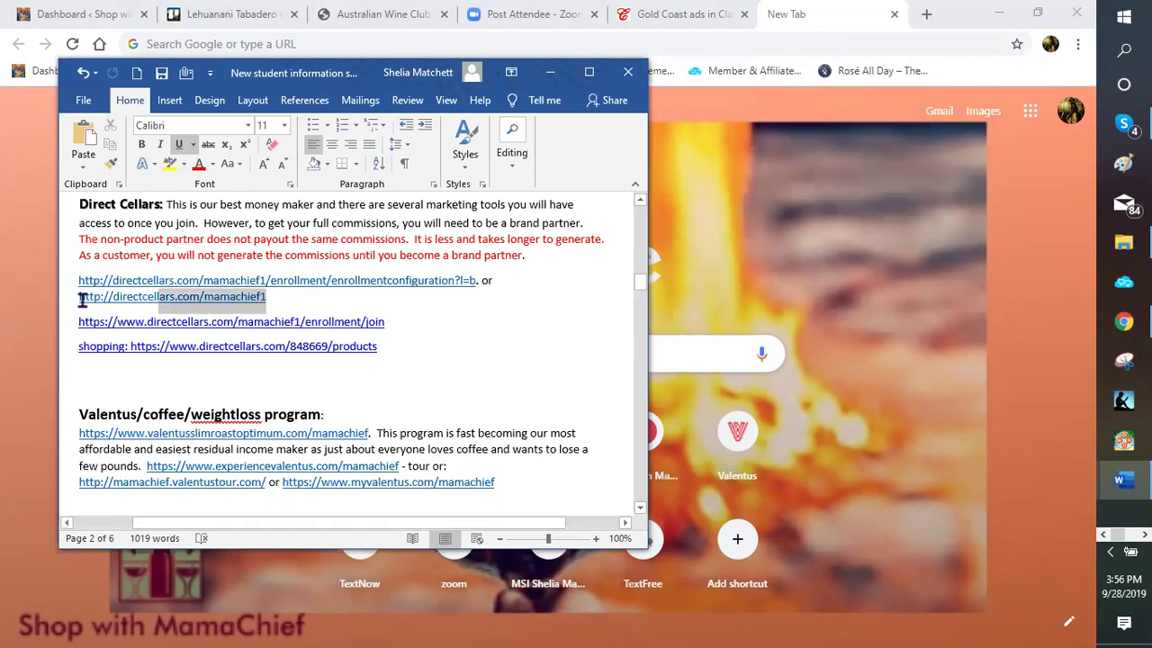
drag(71, 304, 71, 304)
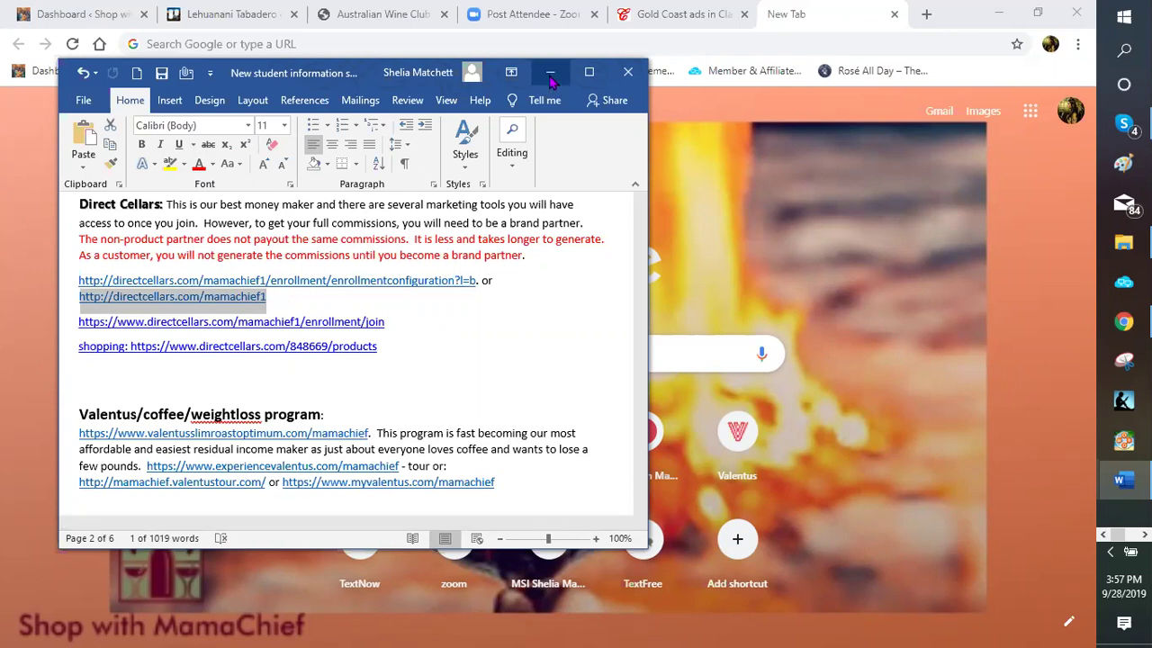
click(802, 17)
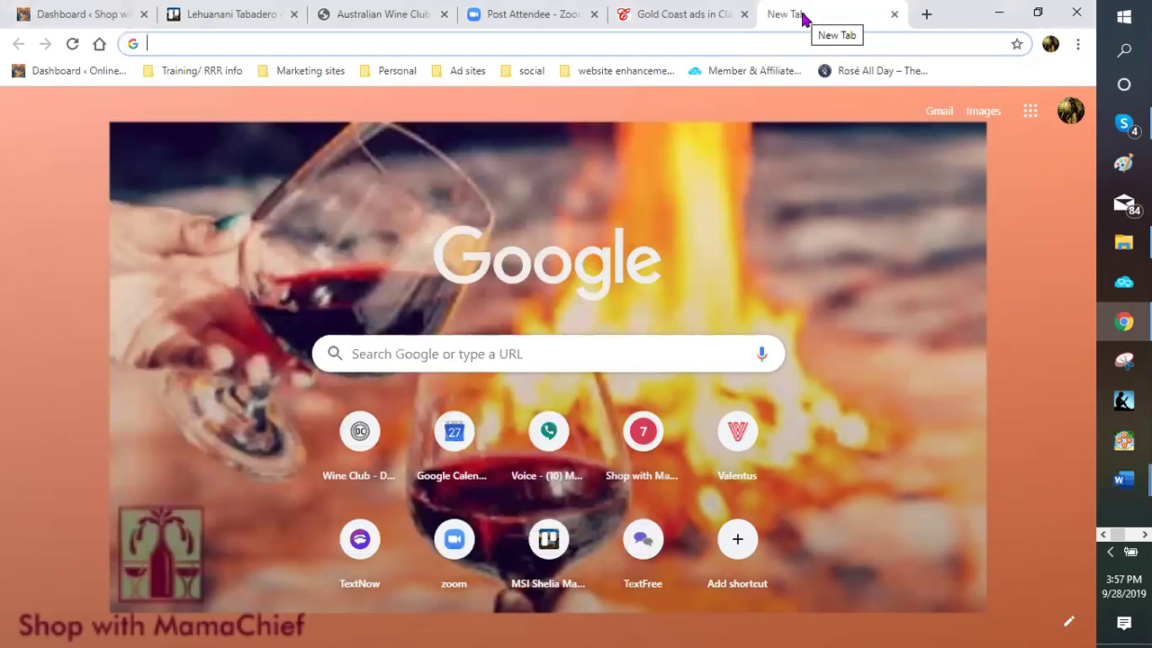
Try pasting into Chrome's address bar, then copy the Direct Cellars link from the Word document
right_click(173, 43)
click(223, 155)
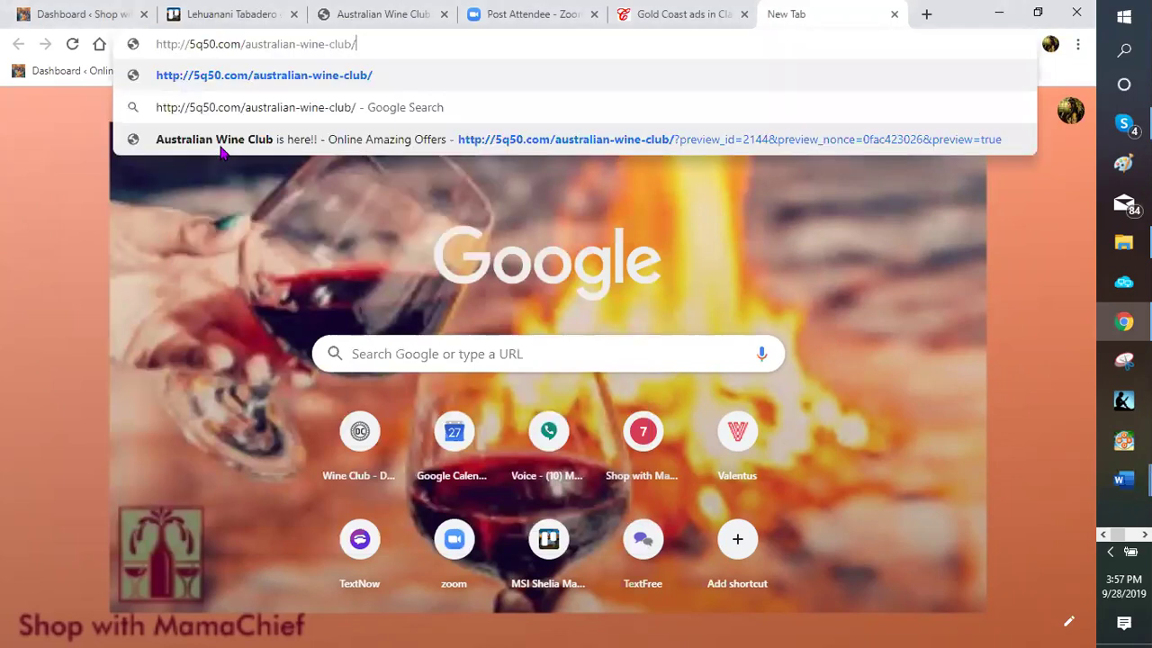
key(Return)
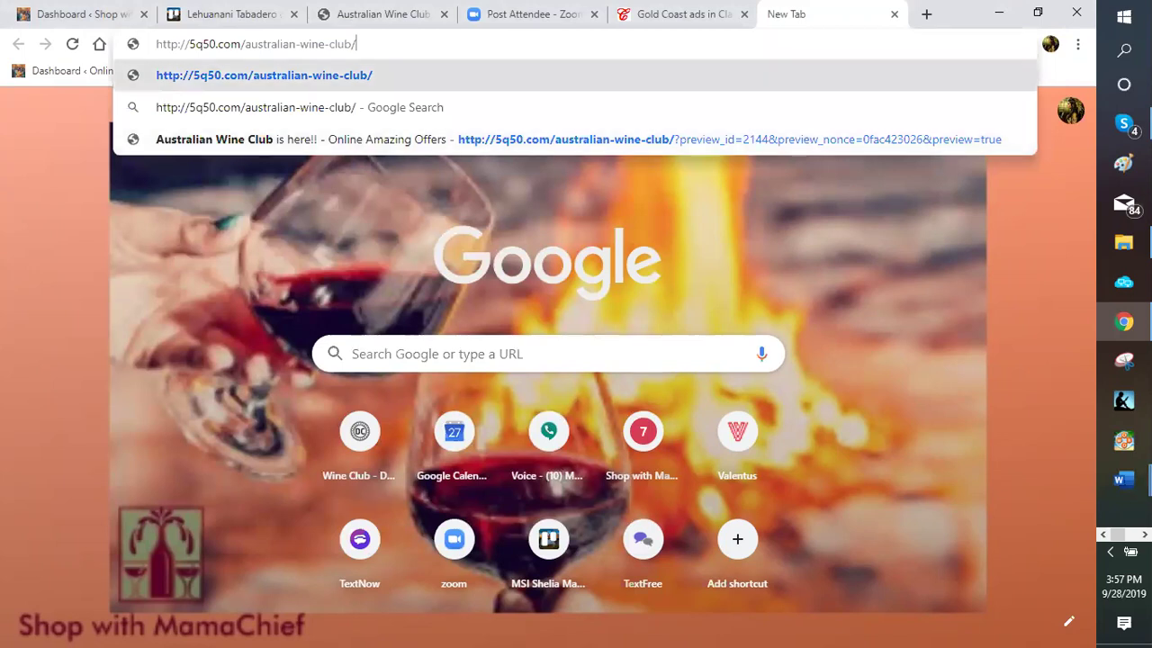
click(1120, 480)
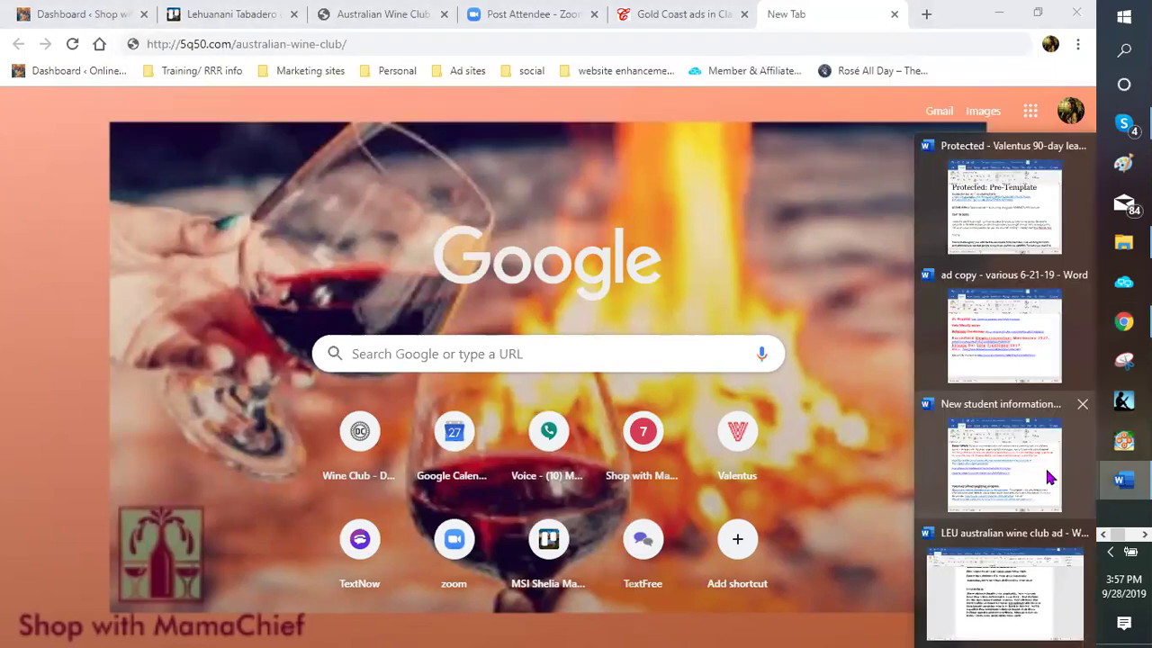
key(Return)
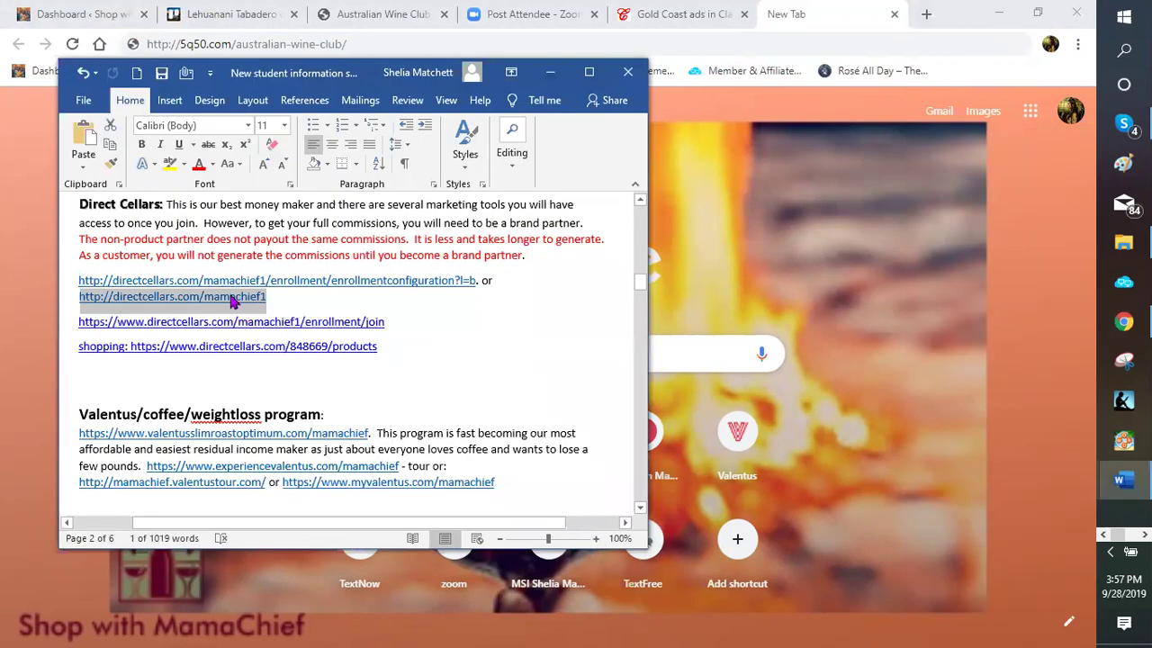
right_click(229, 302)
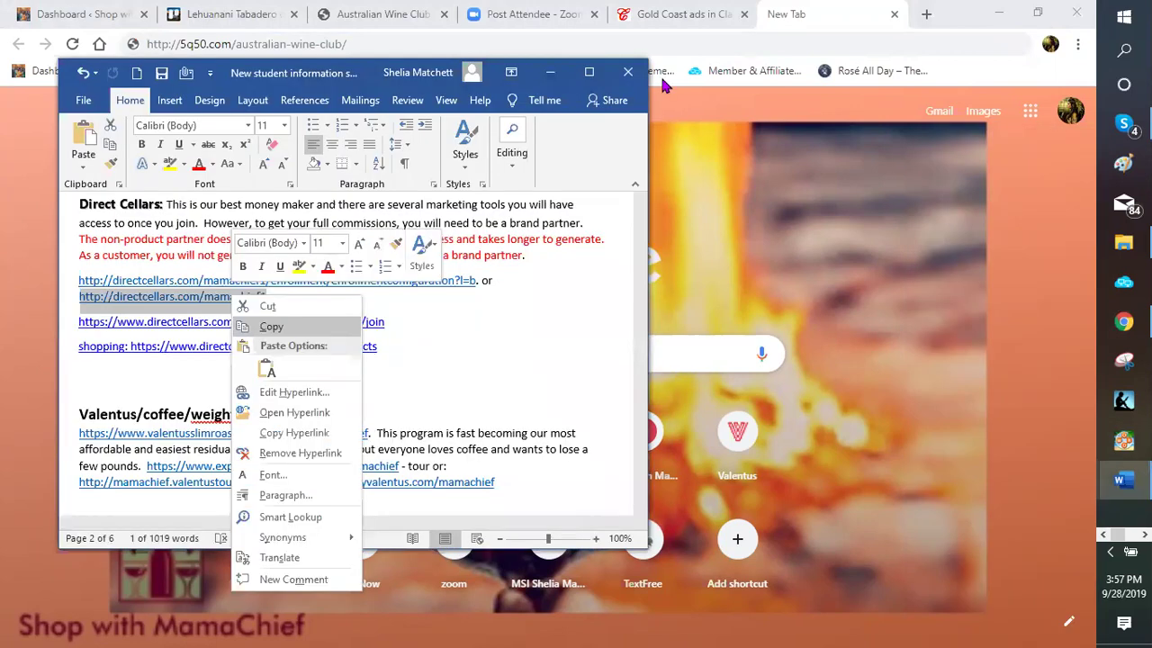
click(781, 25)
click(150, 44)
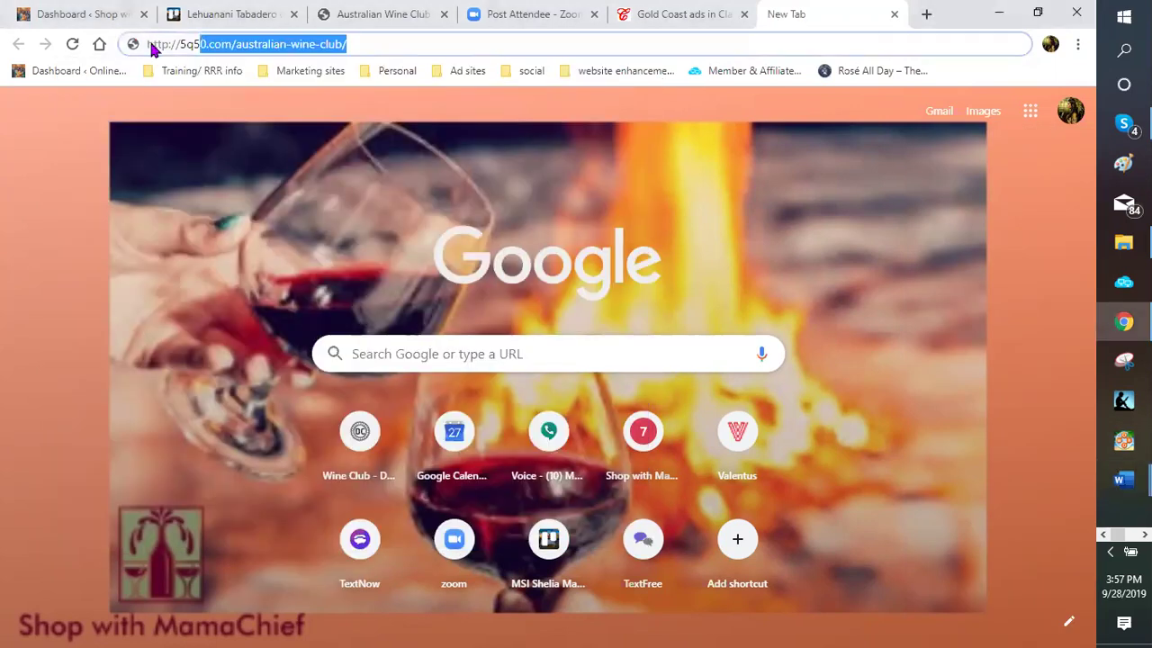
right_click(162, 43)
click(197, 133)
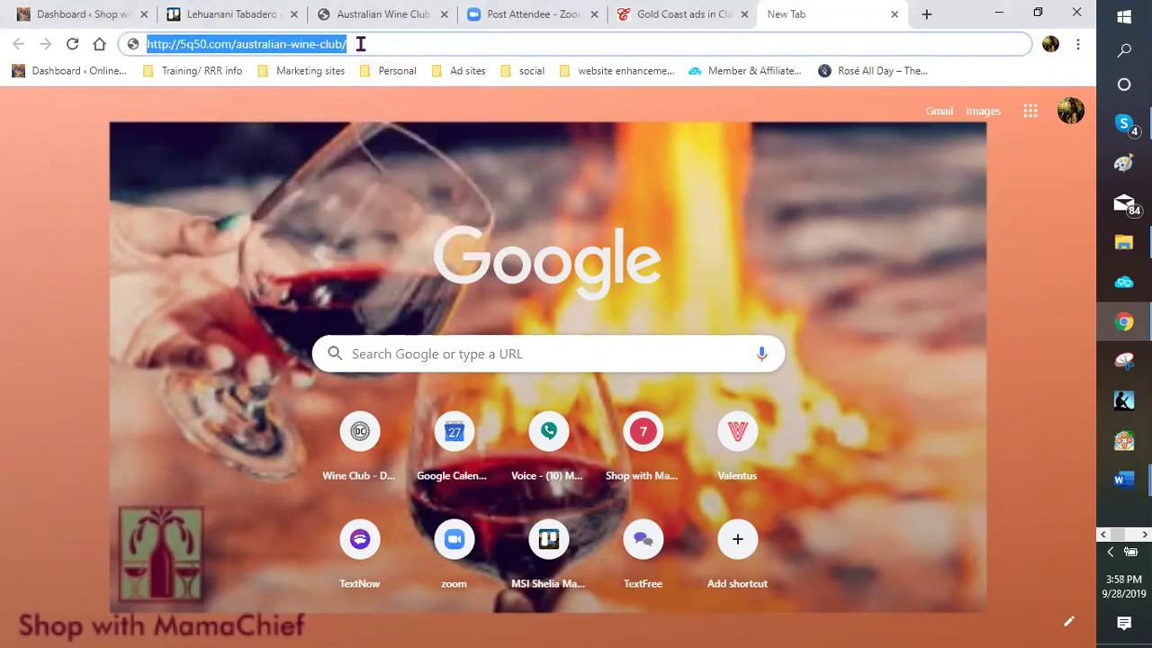
click(207, 44)
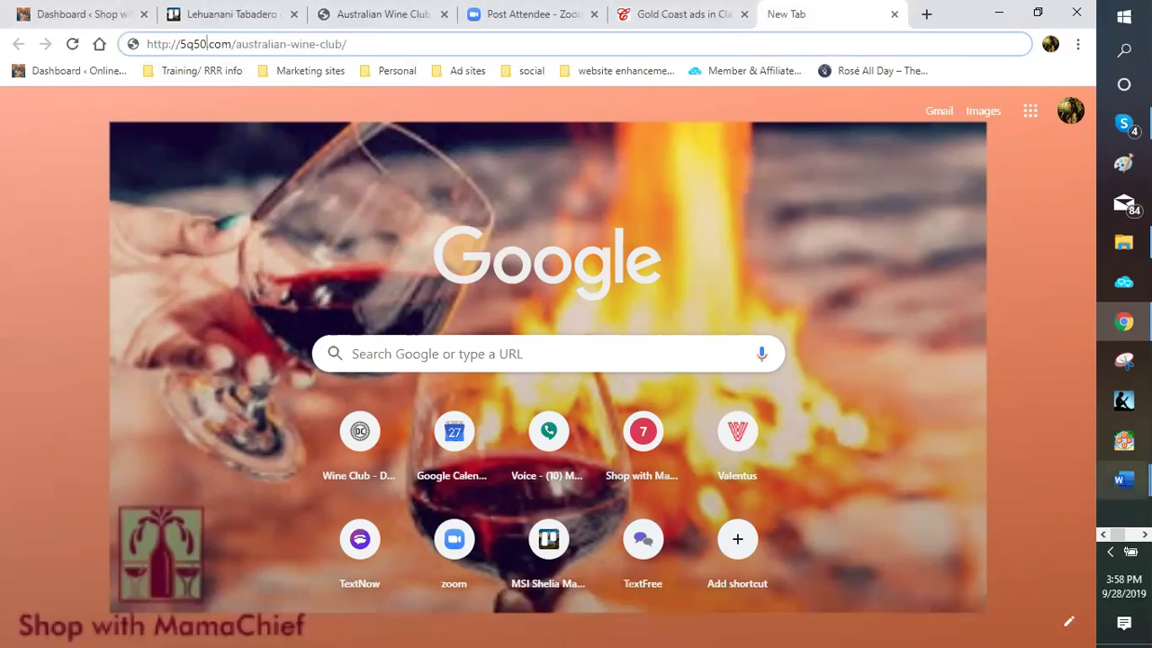
Reselect the Direct Cellars link text in Word, copy it, and select Chrome's address bar
click(1017, 485)
drag(275, 292, 84, 298)
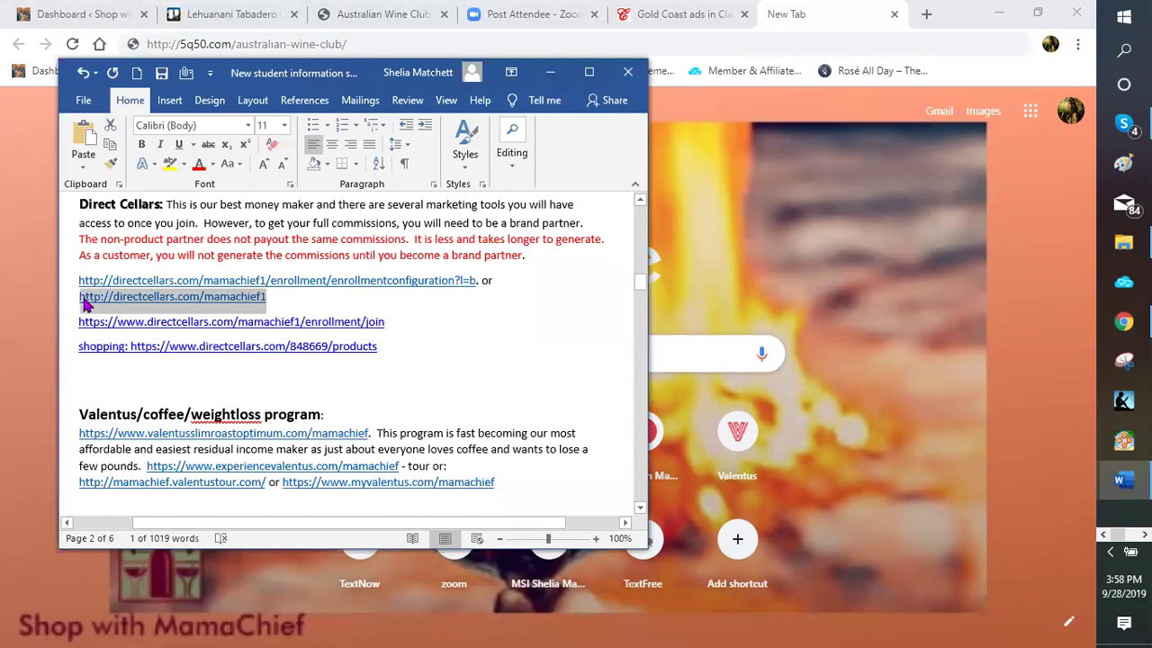
right_click(108, 339)
click(116, 330)
click(783, 29)
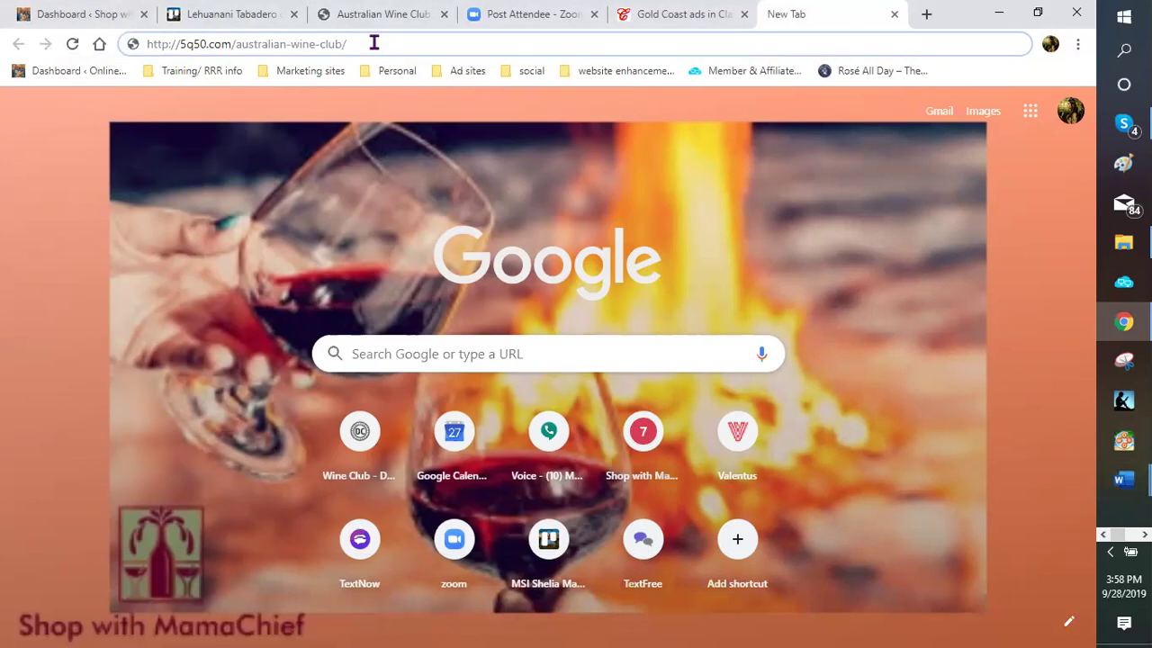
click(151, 47)
right_click(180, 48)
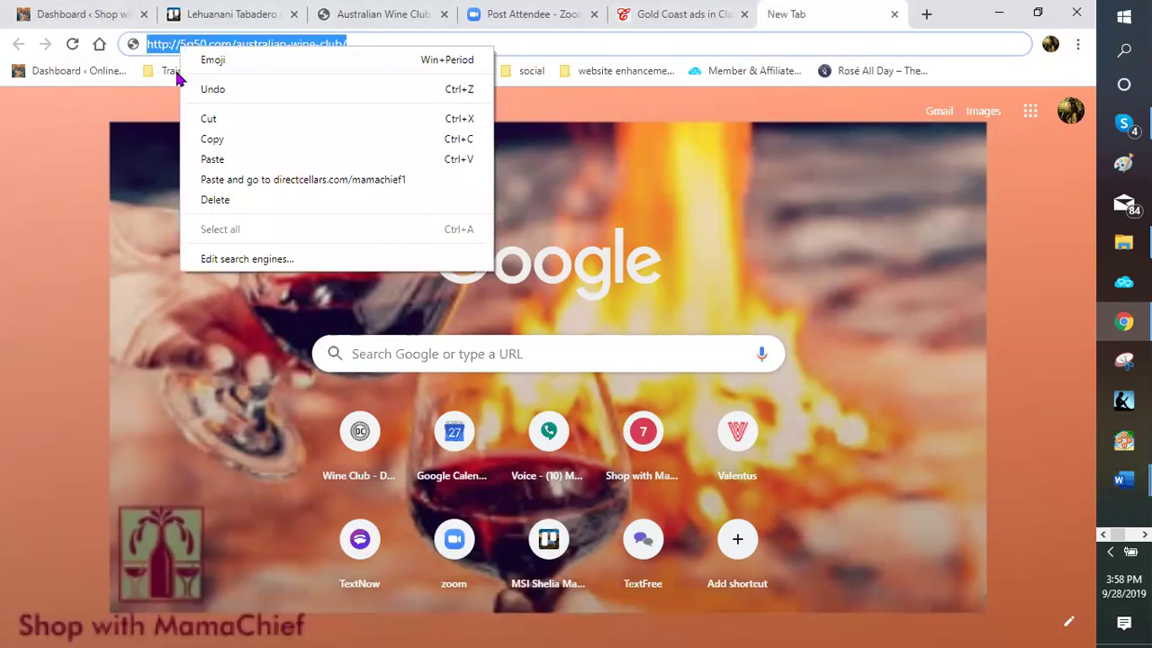
click(225, 140)
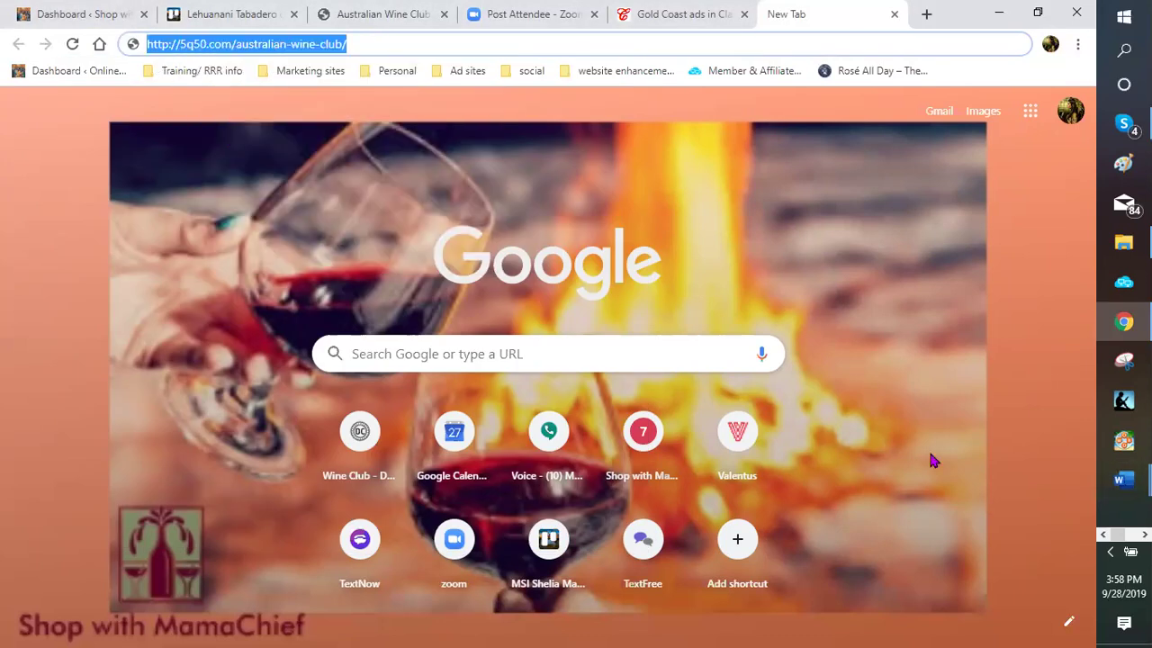
mouse_move(1121, 480)
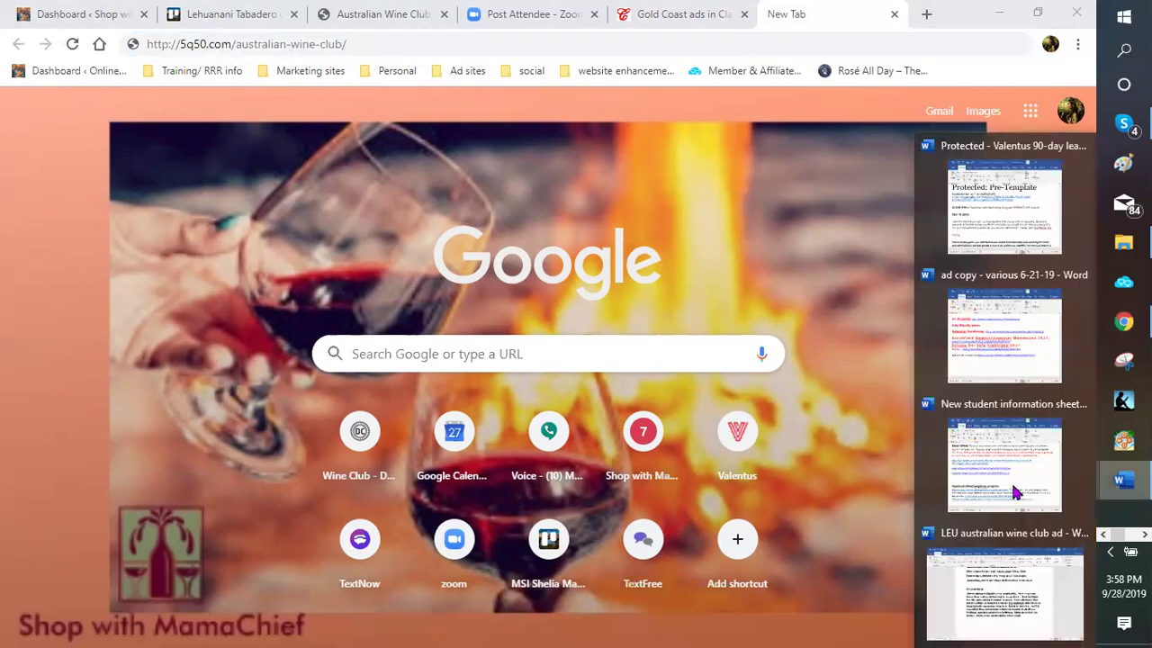
click(1015, 490)
right_click(254, 372)
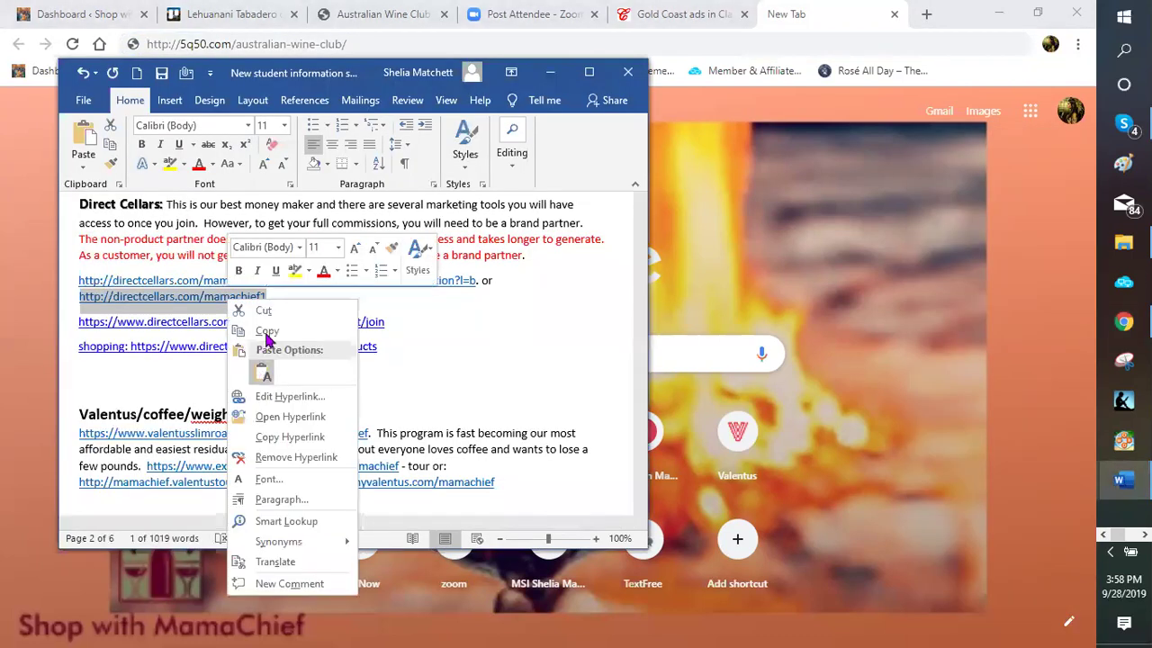
click(266, 333)
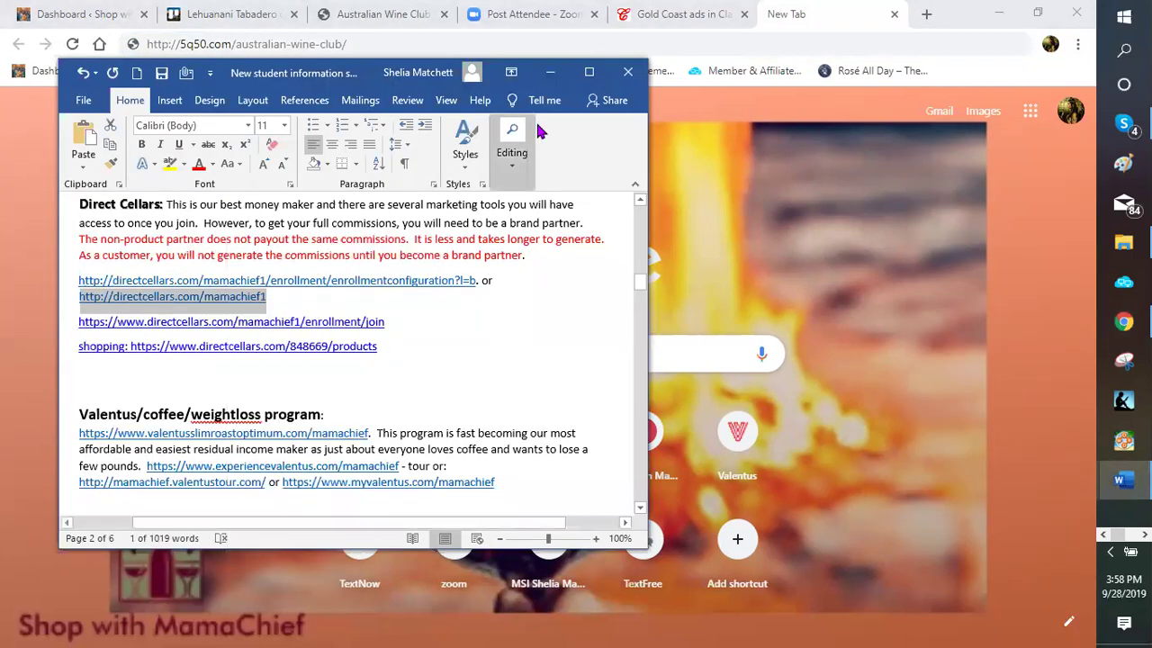
click(365, 48)
click(160, 50)
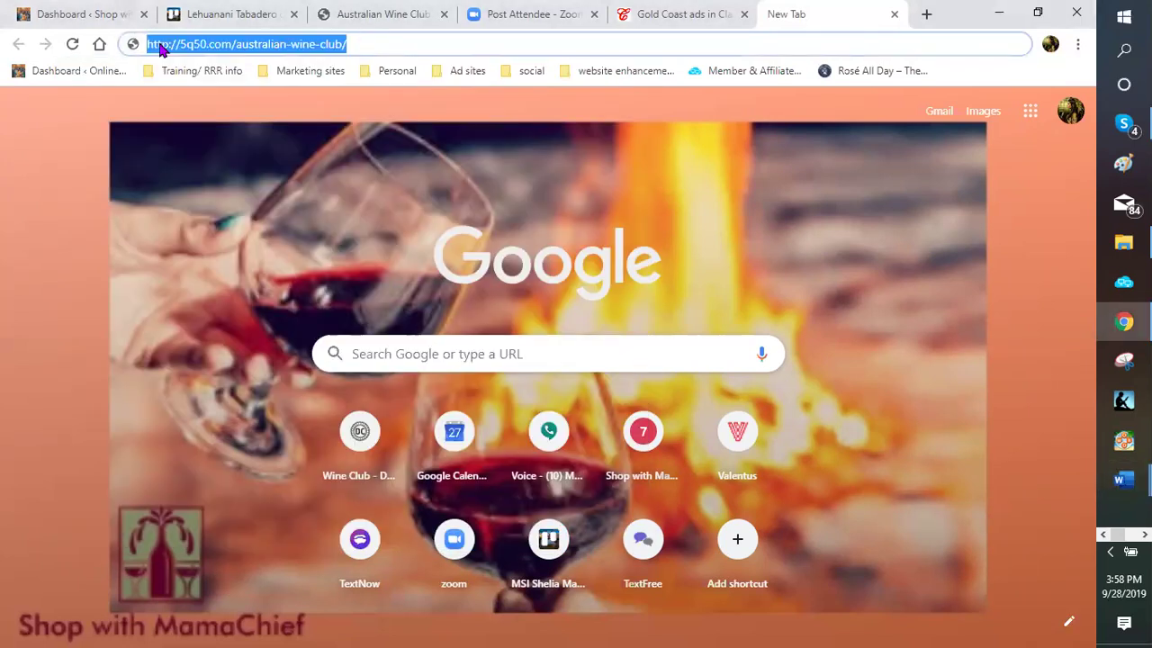
right_click(159, 46)
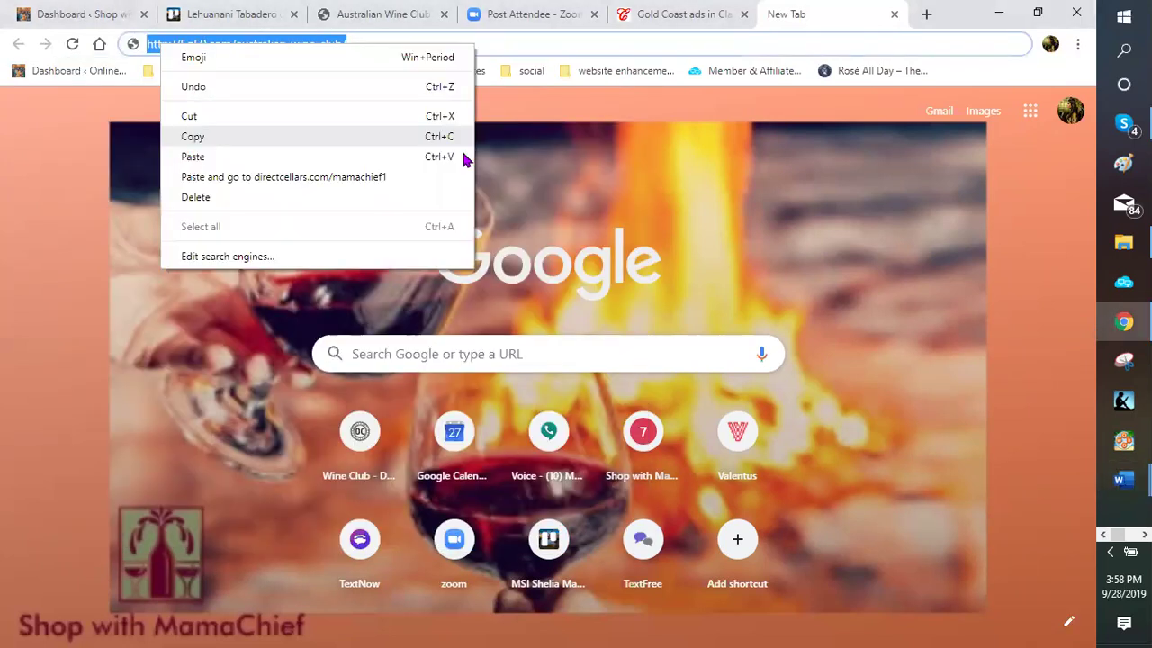
key(ctrl+v)
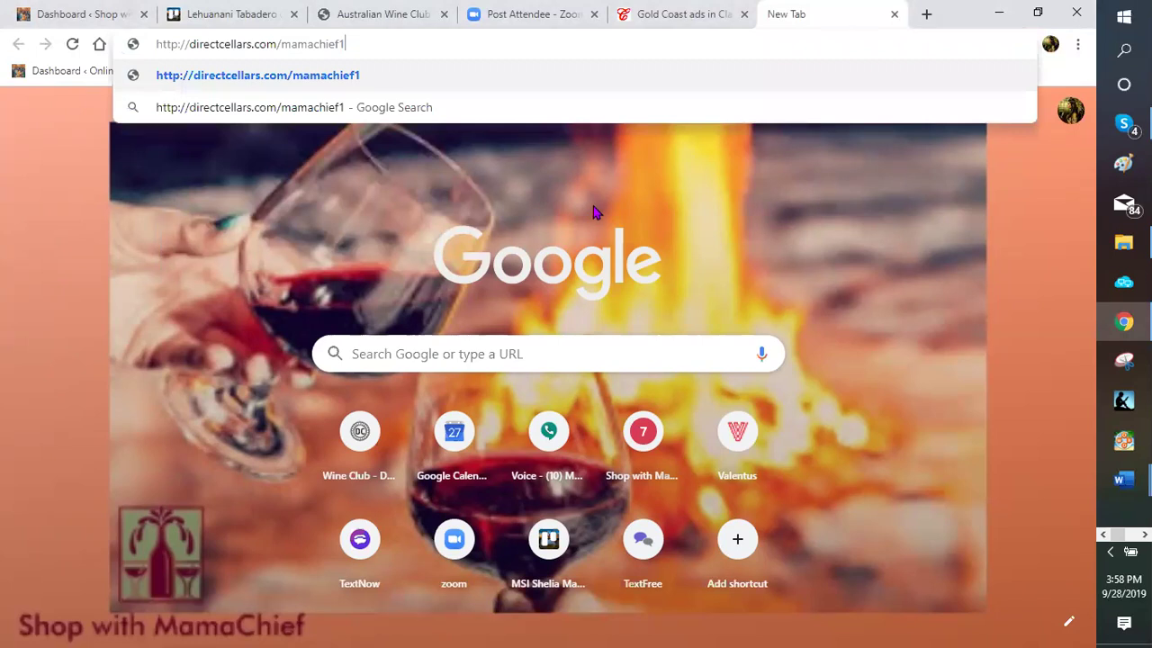
Load the Direct Cellars MamaChief home page, then switch back to the Shop with MamaChief dashboard
key(Return)
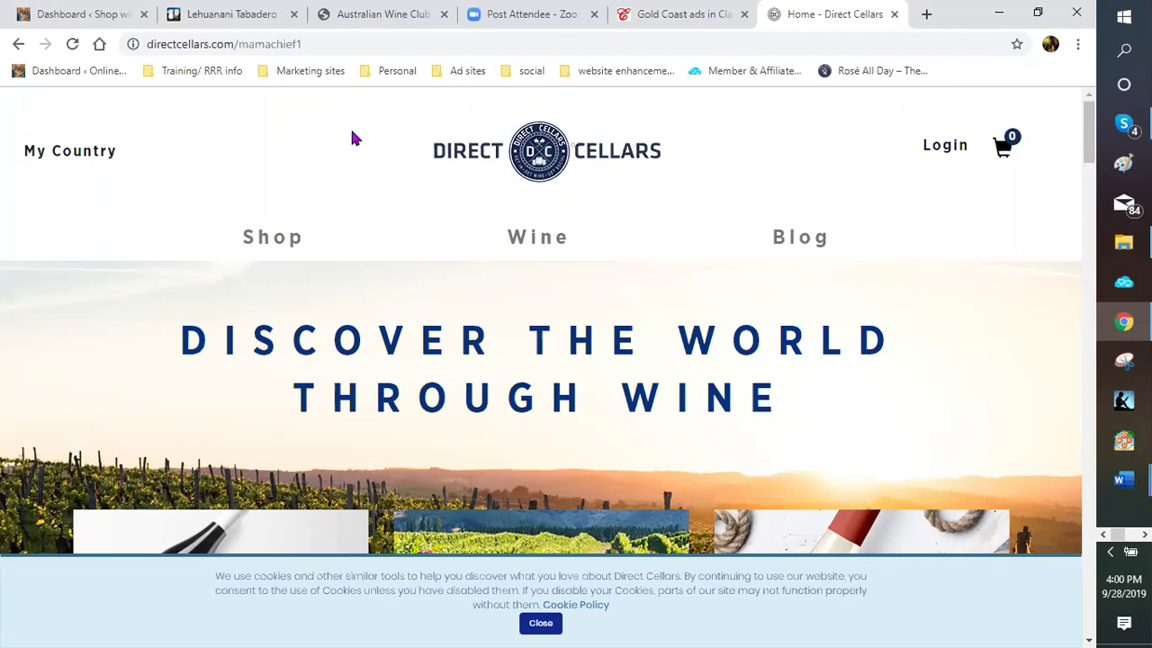
key(ctrl+Tab)
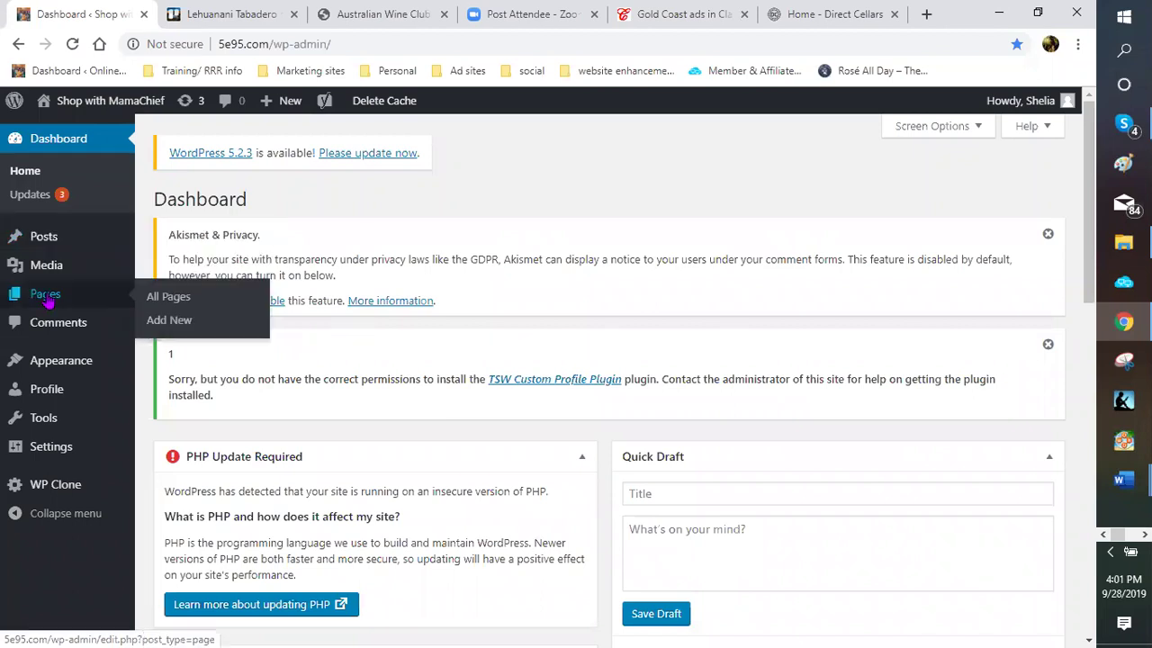
Open Pages > All Pages and search the list for 'recipes'
click(47, 301)
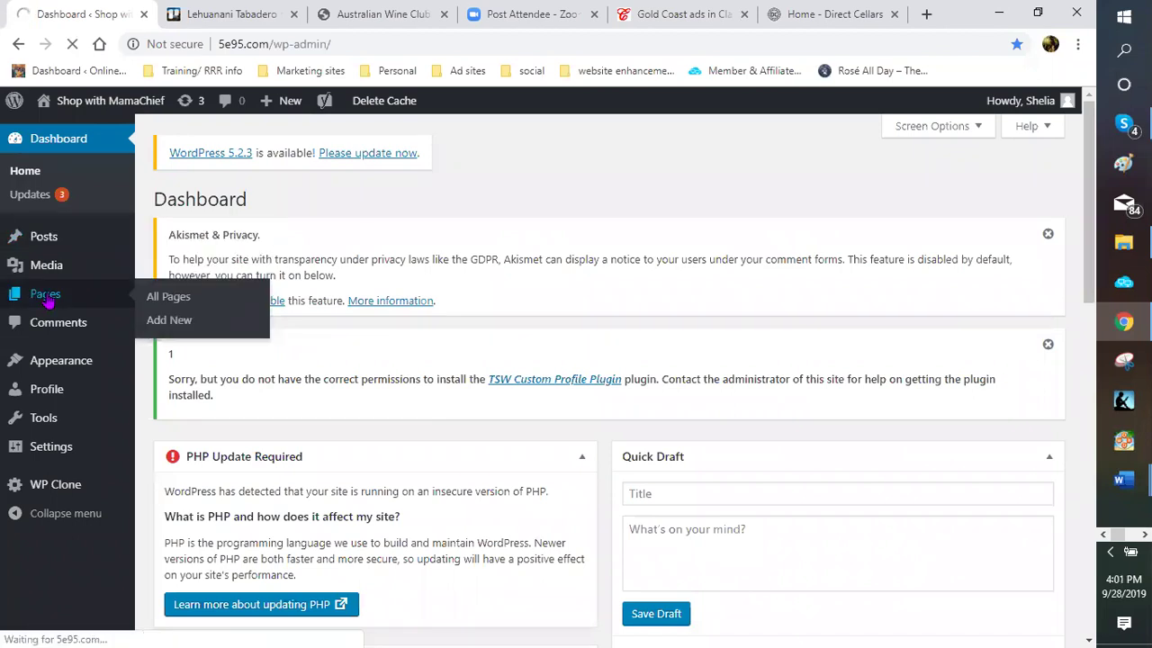
click(180, 306)
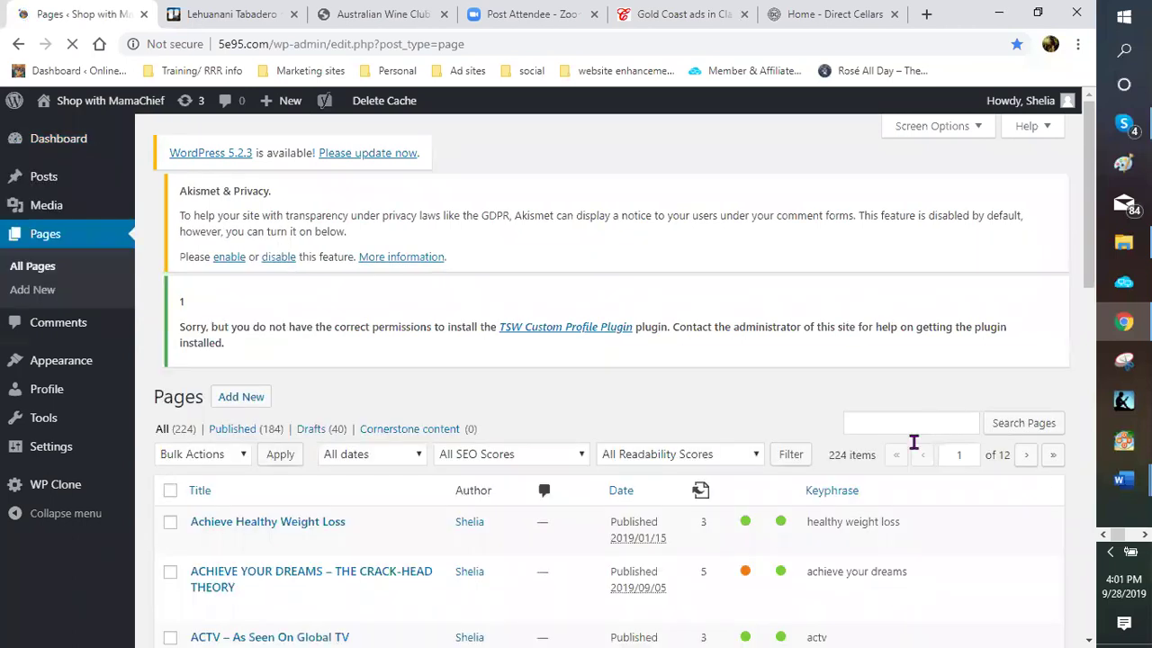
click(900, 453)
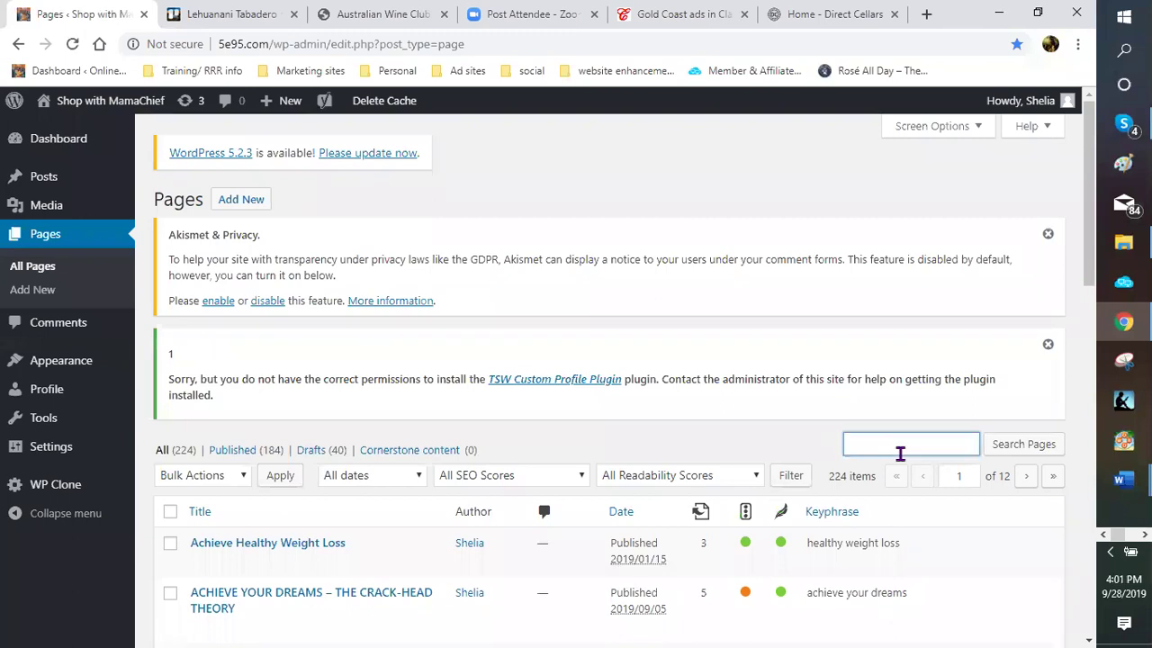
click(900, 454)
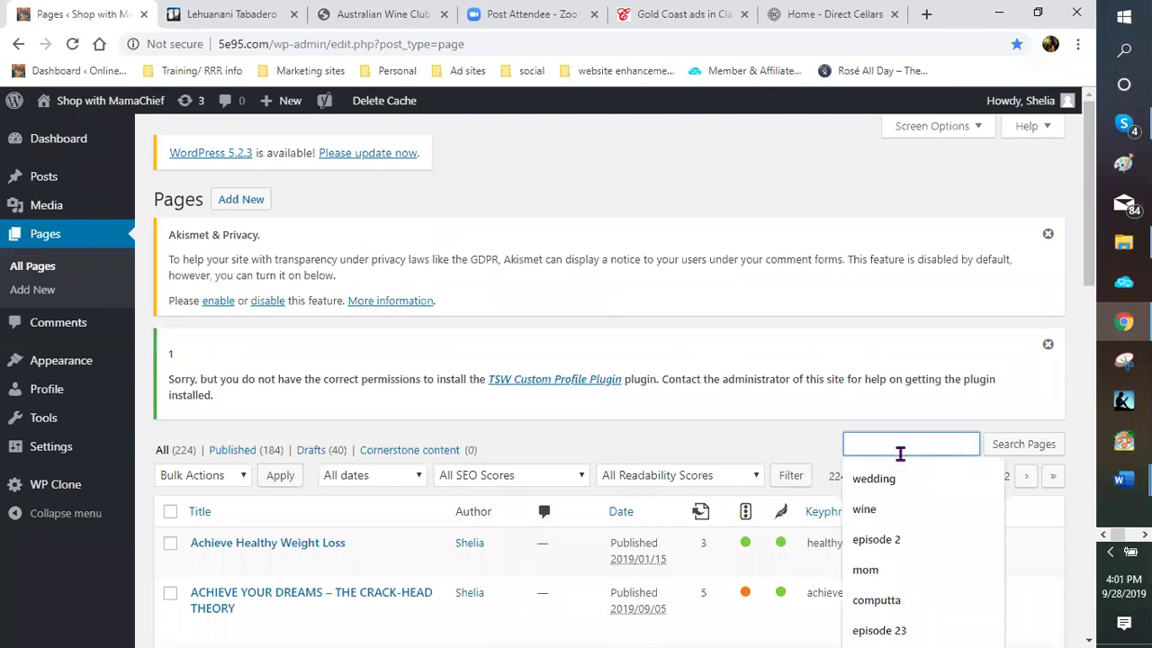
text(recipes)
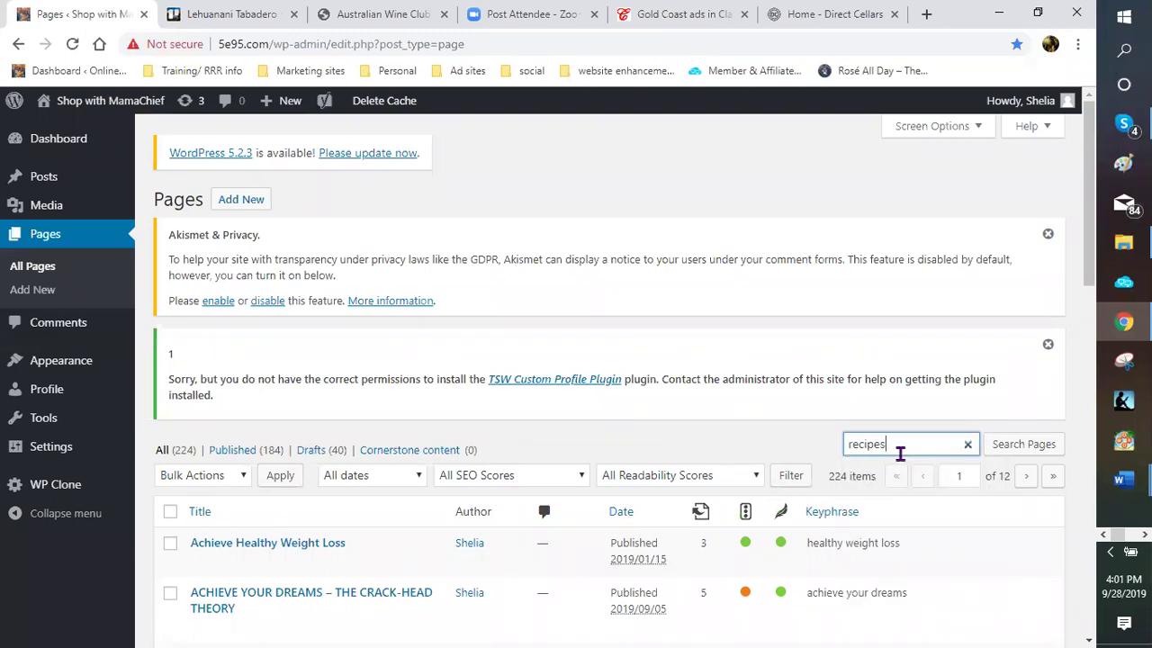
key(Return)
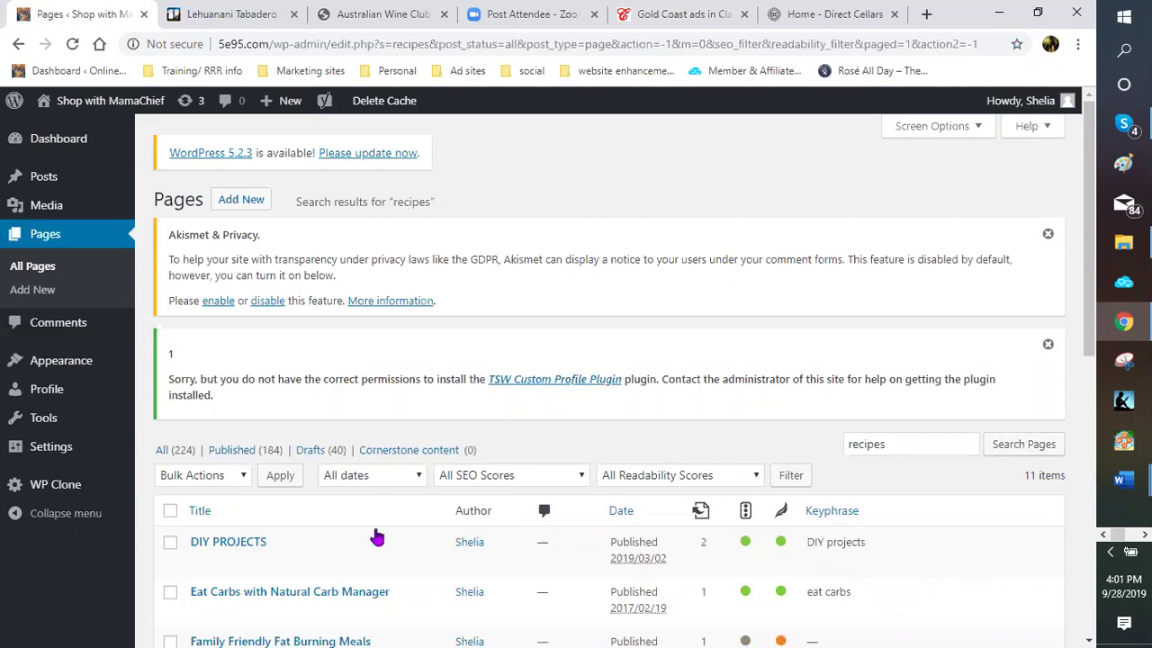
Scroll through the 11 recipe results, including DIY PROJECTS and Wine with the perfect meal
scroll(342, 504, down, 2)
scroll(342, 507, down, 2)
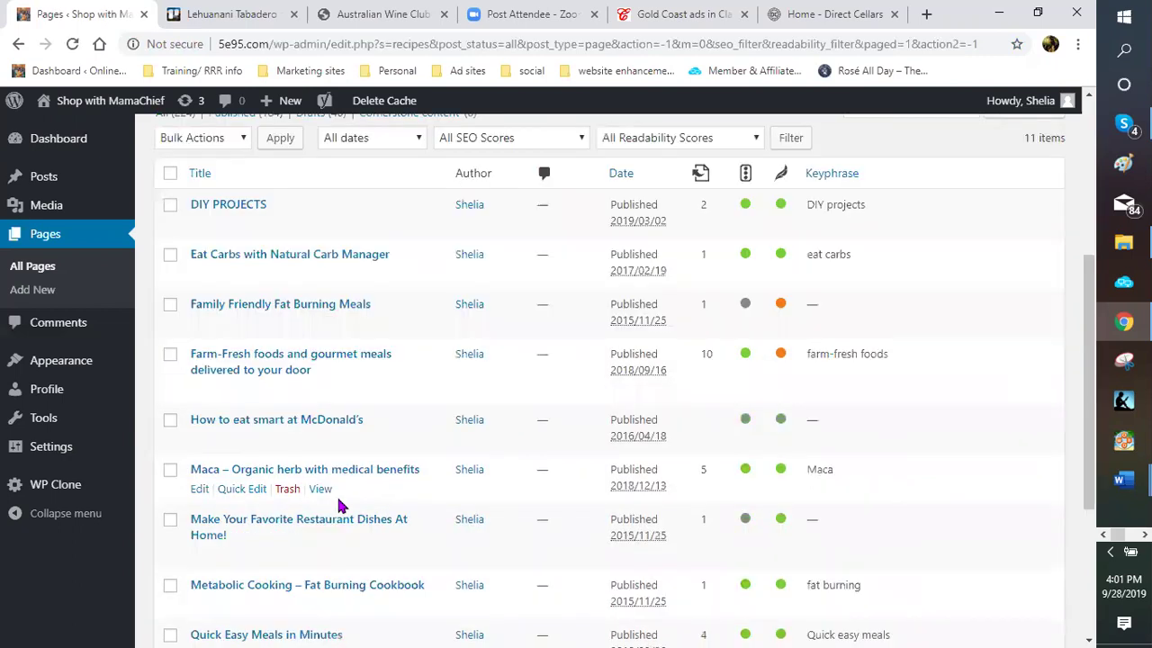
scroll(342, 507, down, 2)
scroll(340, 506, down, 2)
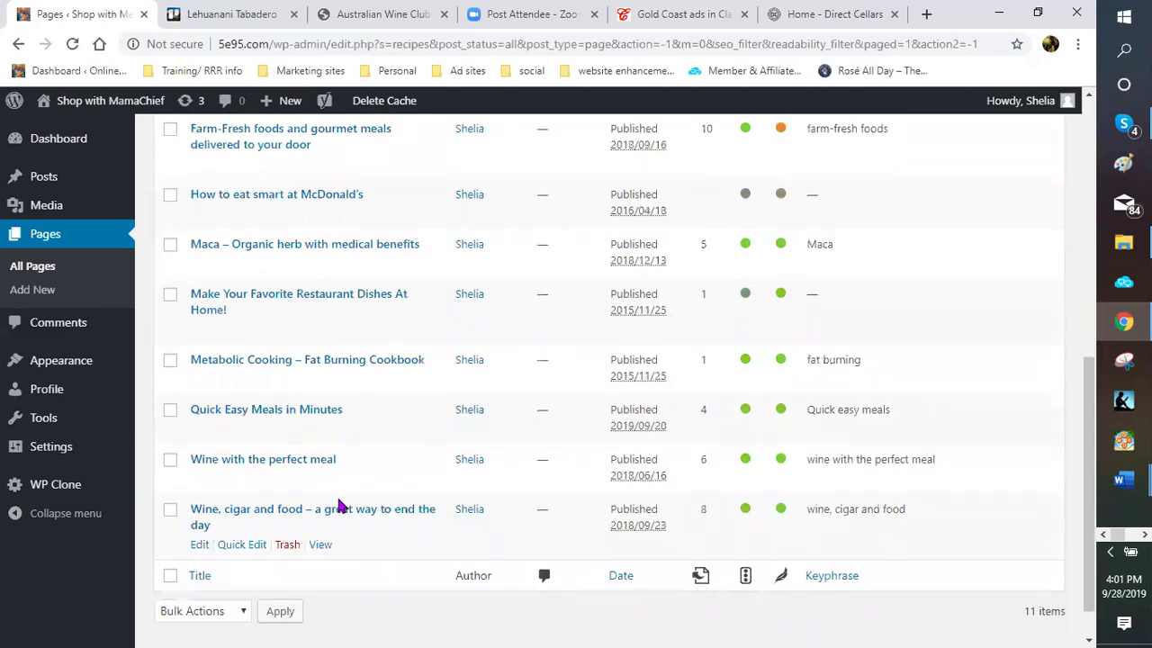
scroll(341, 506, down, 1)
scroll(635, 484, up, 2)
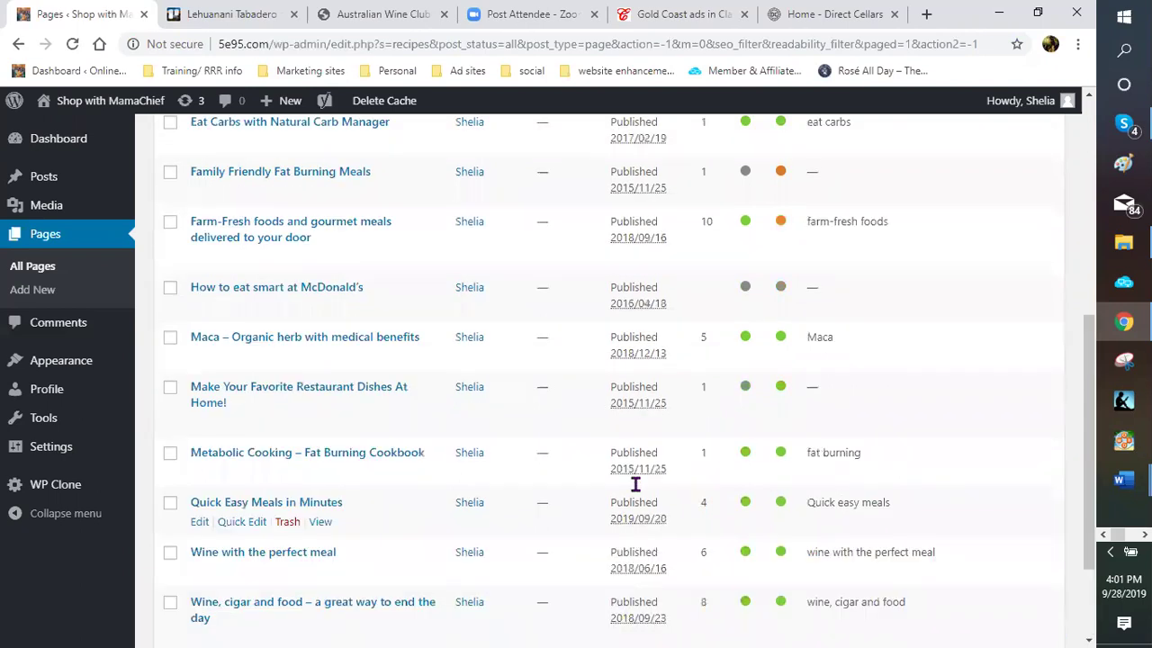
scroll(288, 462, up, 1)
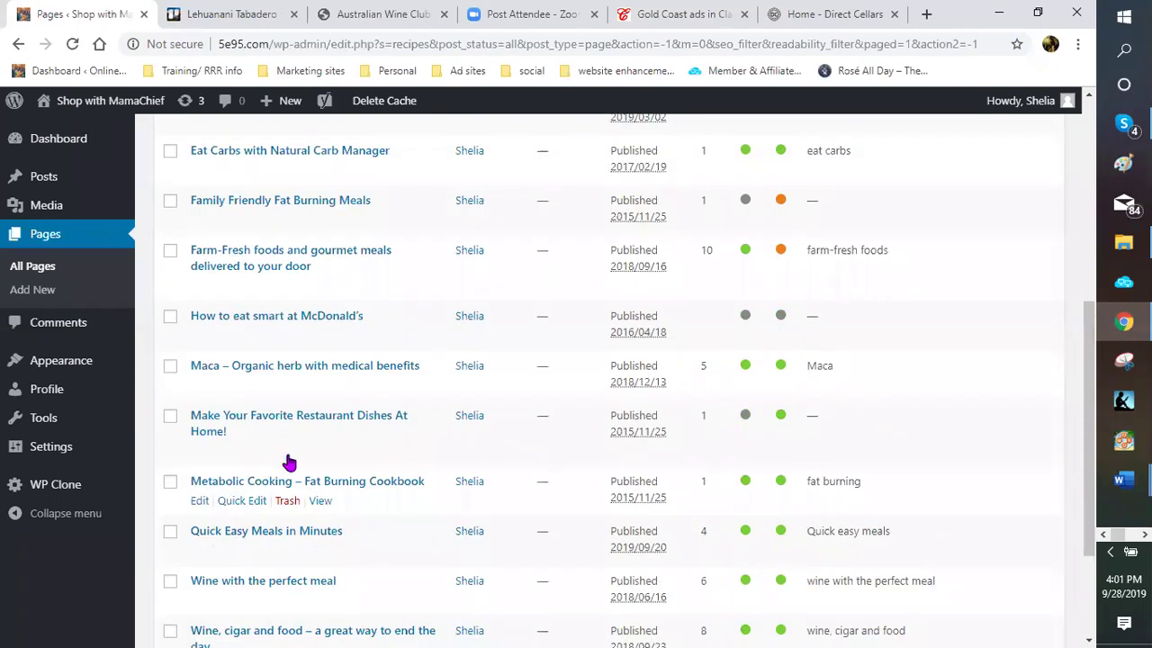
scroll(286, 462, up, 1)
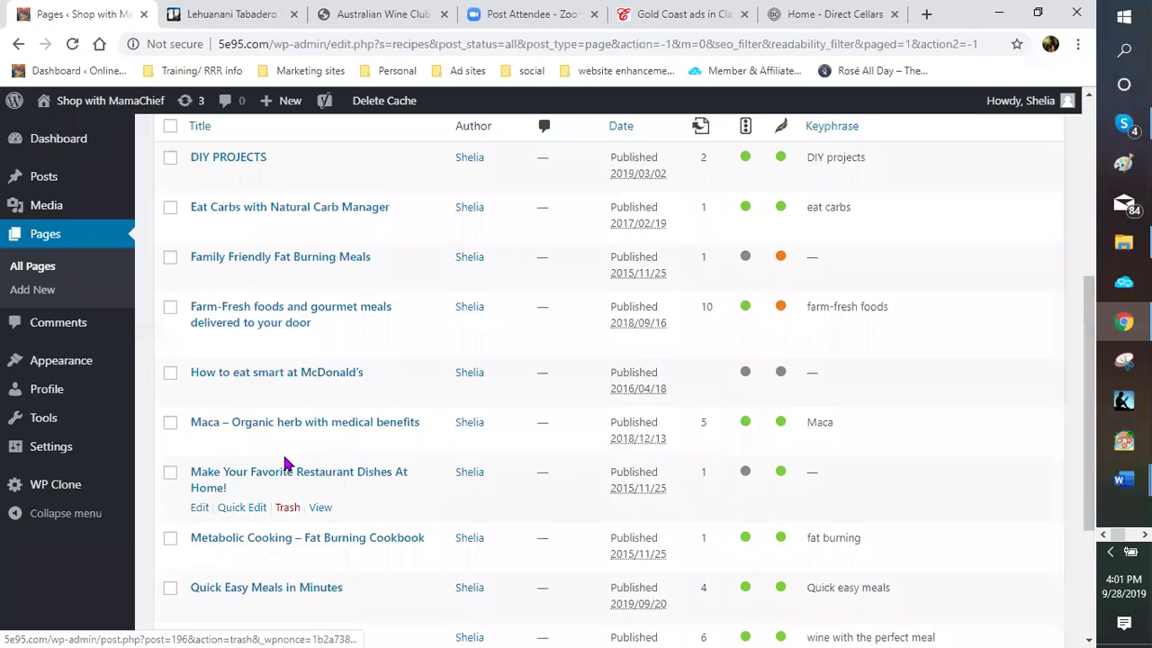
scroll(286, 463, up, 1)
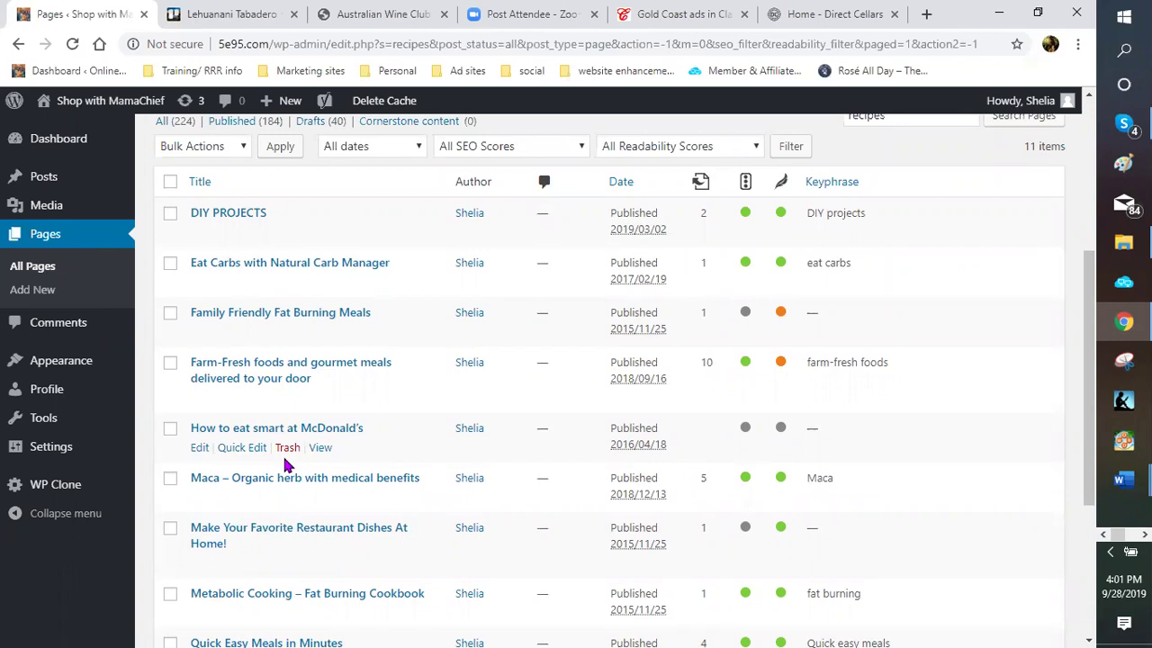
scroll(286, 464, down, 4)
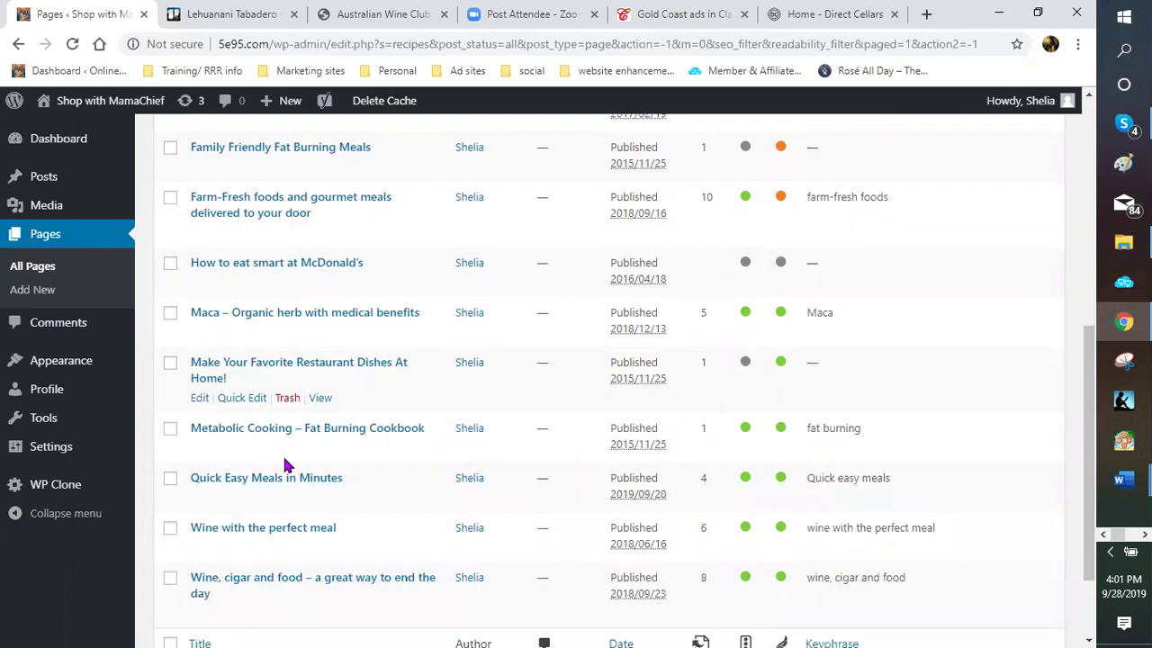
scroll(286, 464, down, 1)
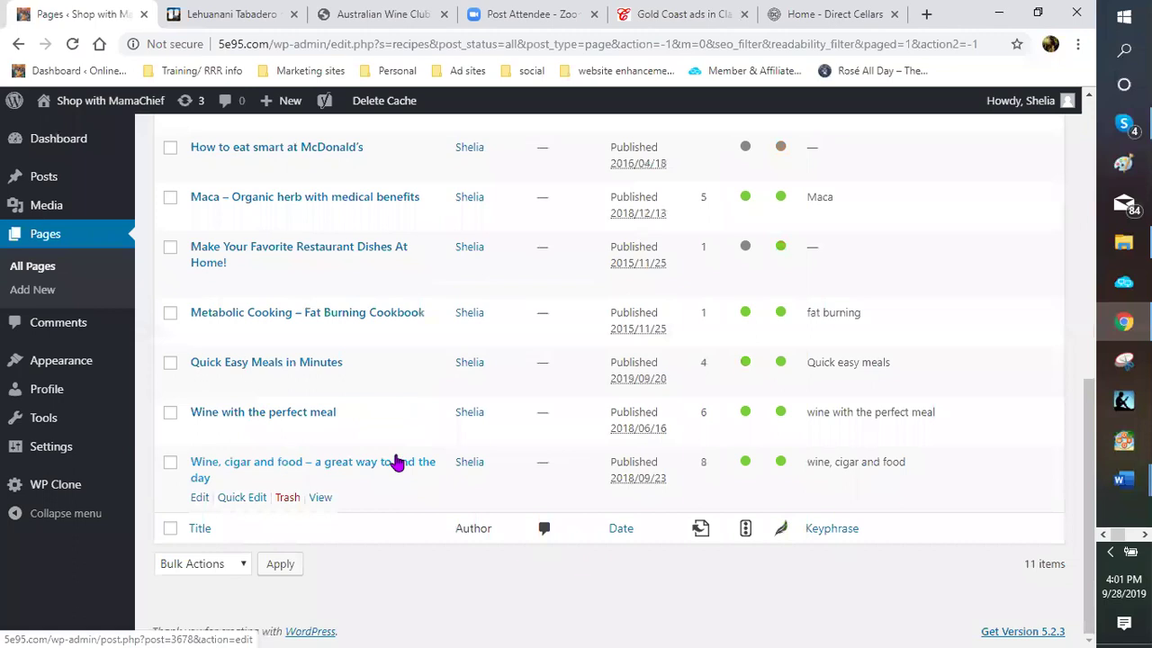
scroll(897, 349, up, 5)
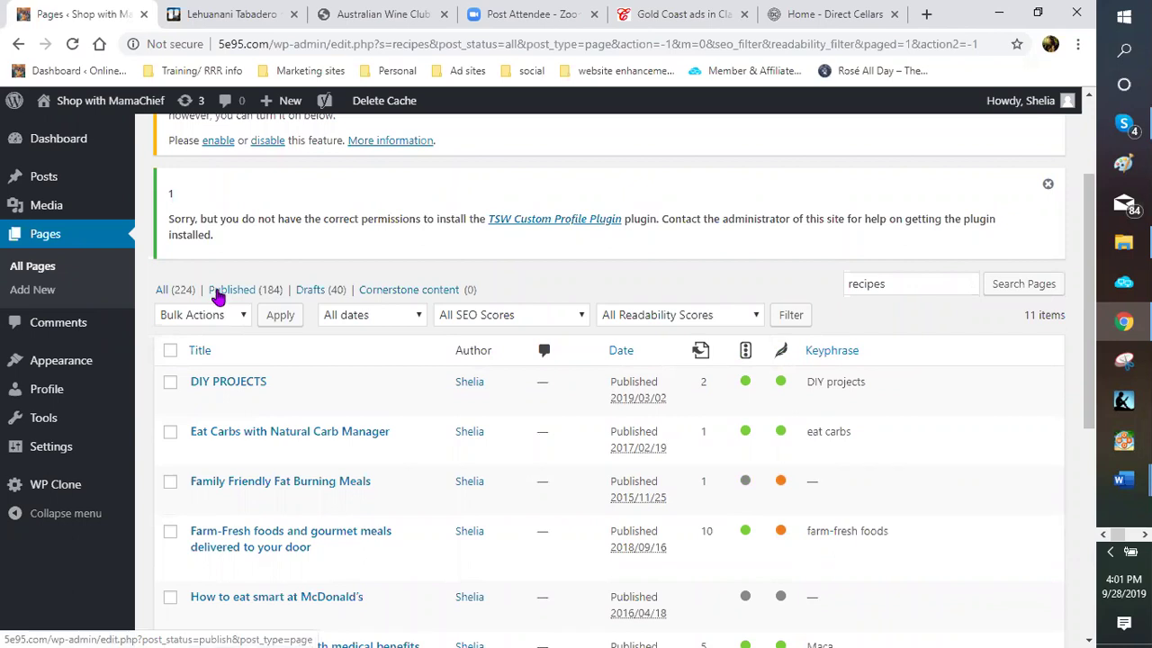
Filter the pages list to Published (184) and scroll through page 1 of 10
click(220, 293)
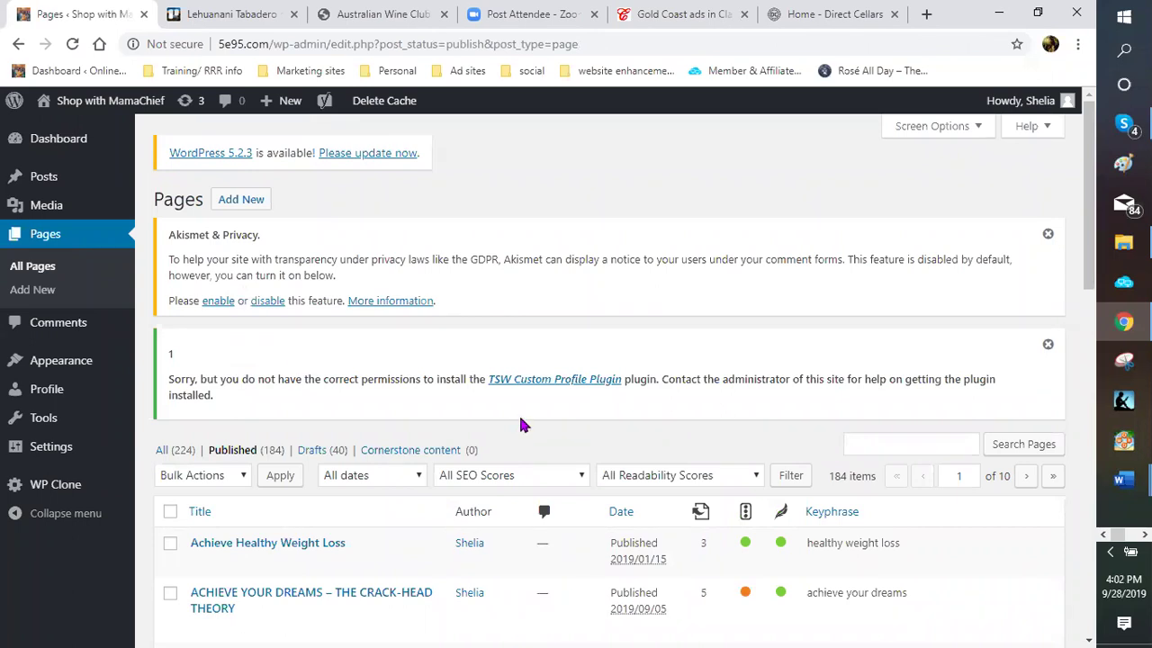
scroll(520, 419, down, 1)
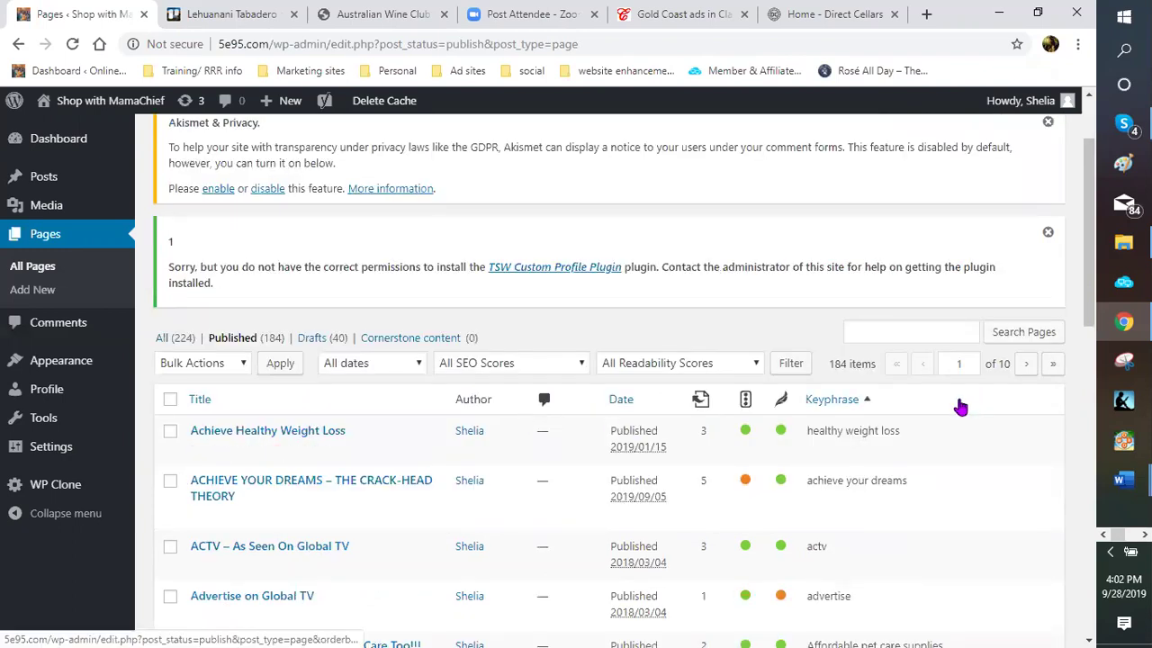
scroll(965, 406, down, 2)
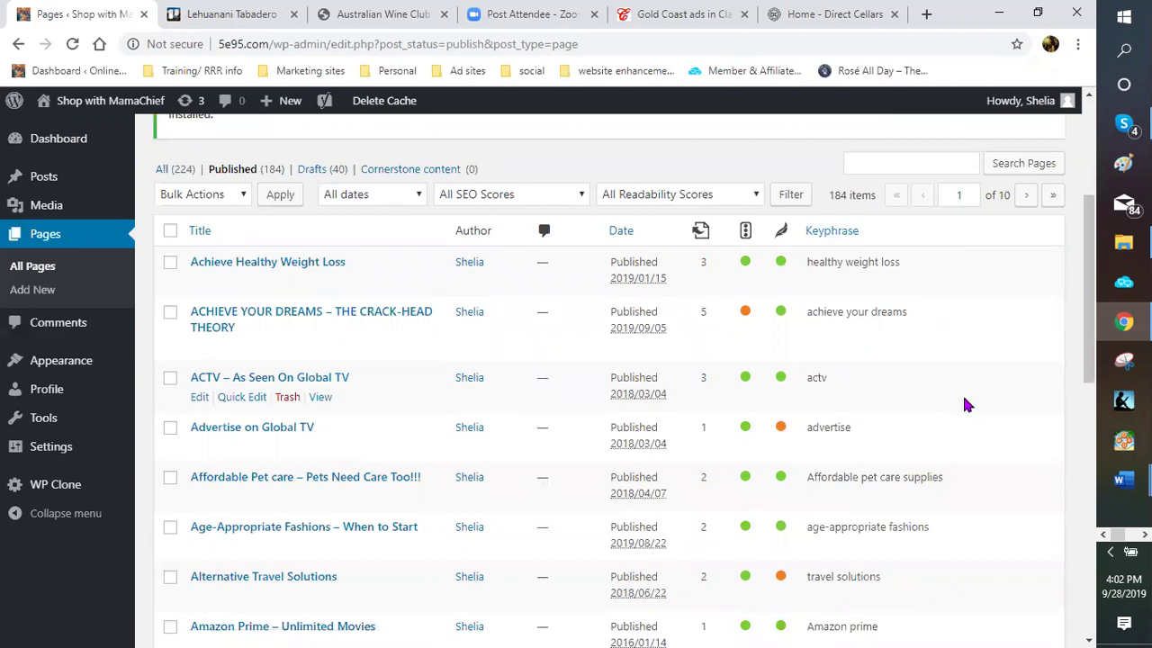
scroll(965, 406, down, 2)
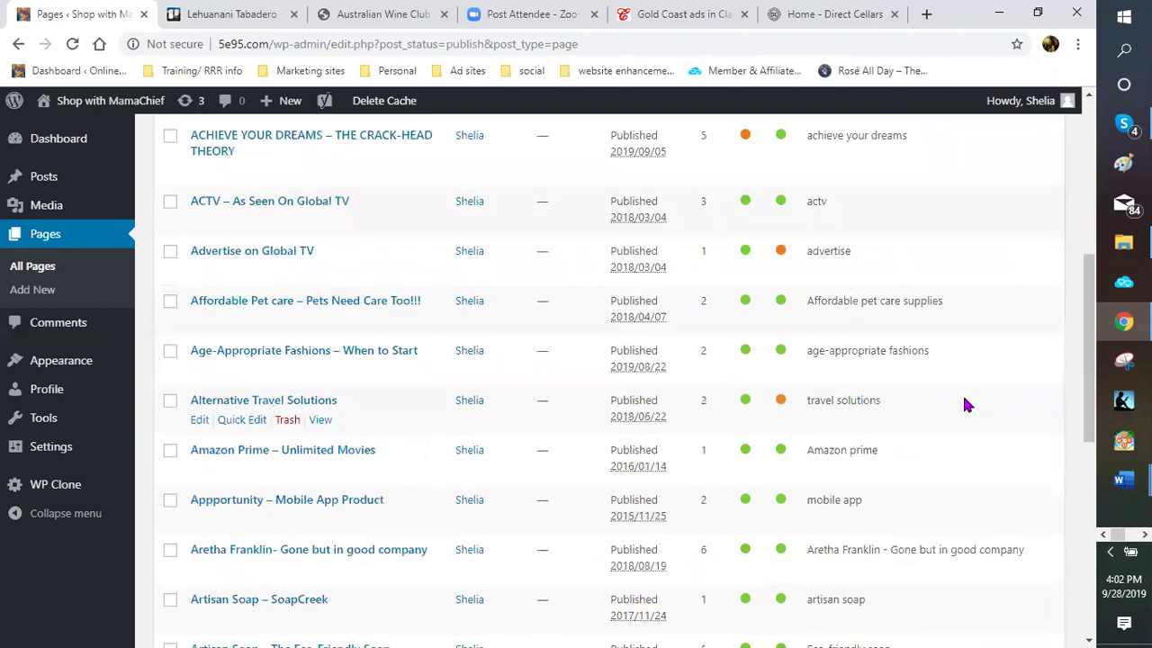
scroll(964, 406, down, 3)
scroll(965, 406, down, 1)
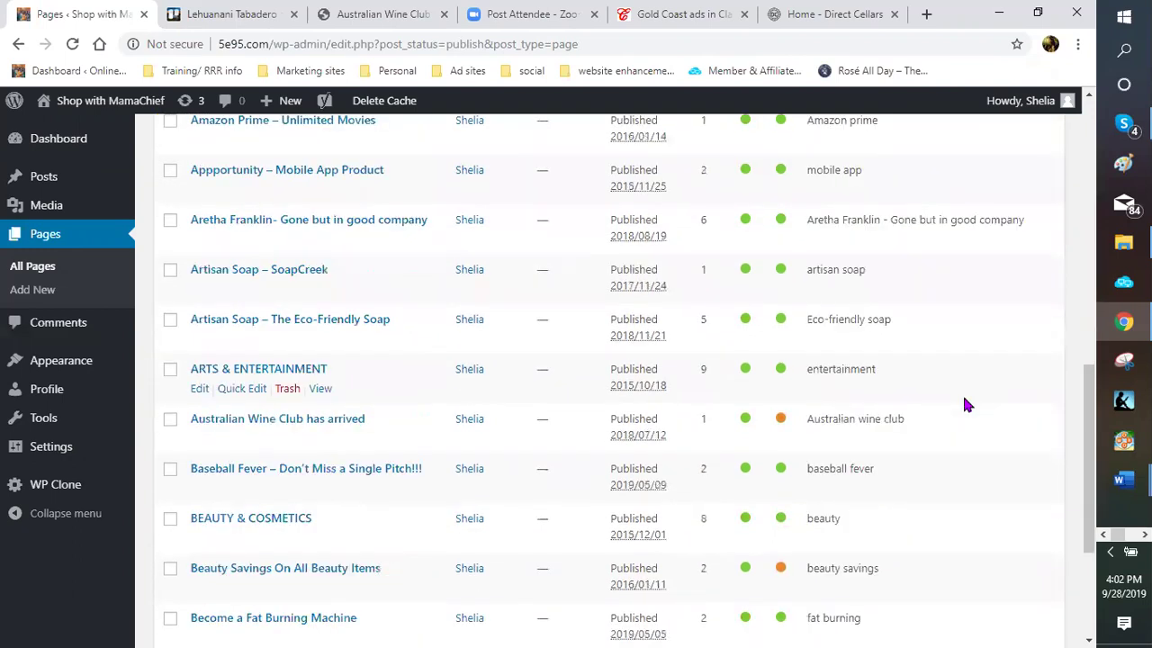
scroll(965, 406, down, 1)
scroll(964, 405, down, 1)
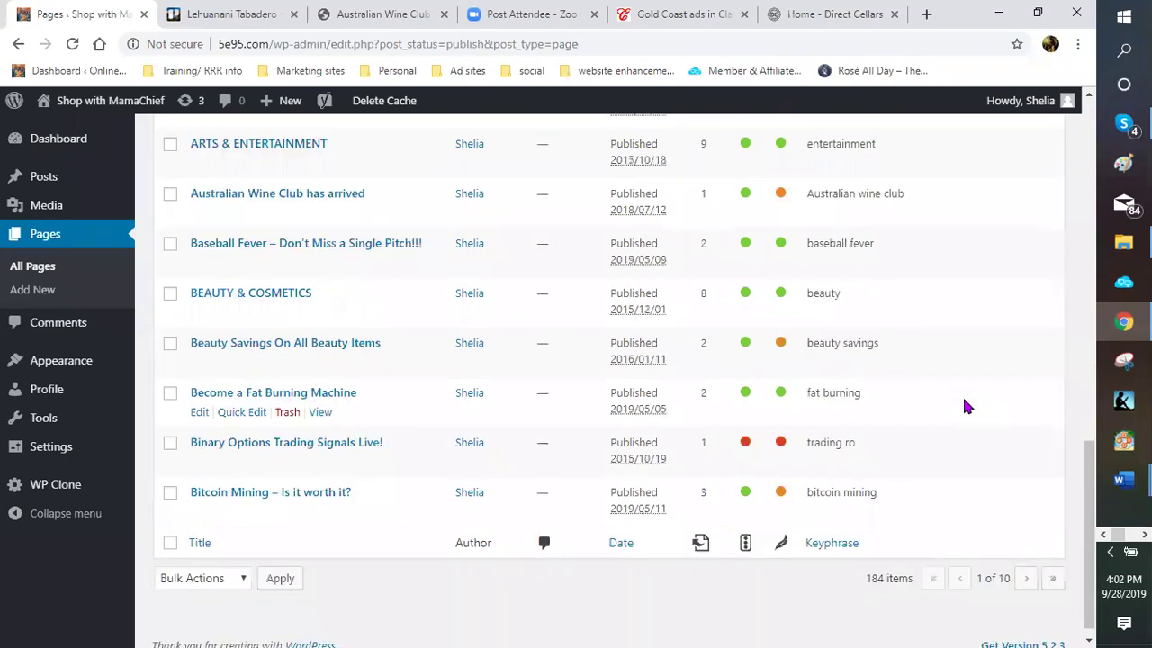
scroll(964, 405, up, 3)
scroll(965, 406, up, 6)
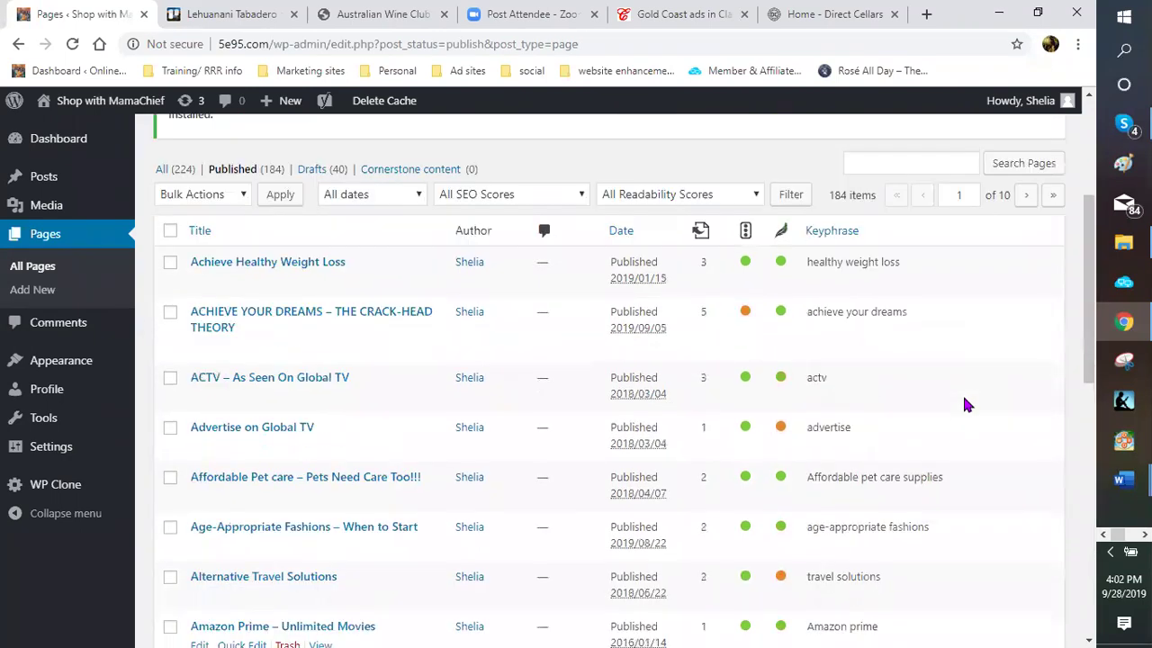
scroll(964, 404, up, 1)
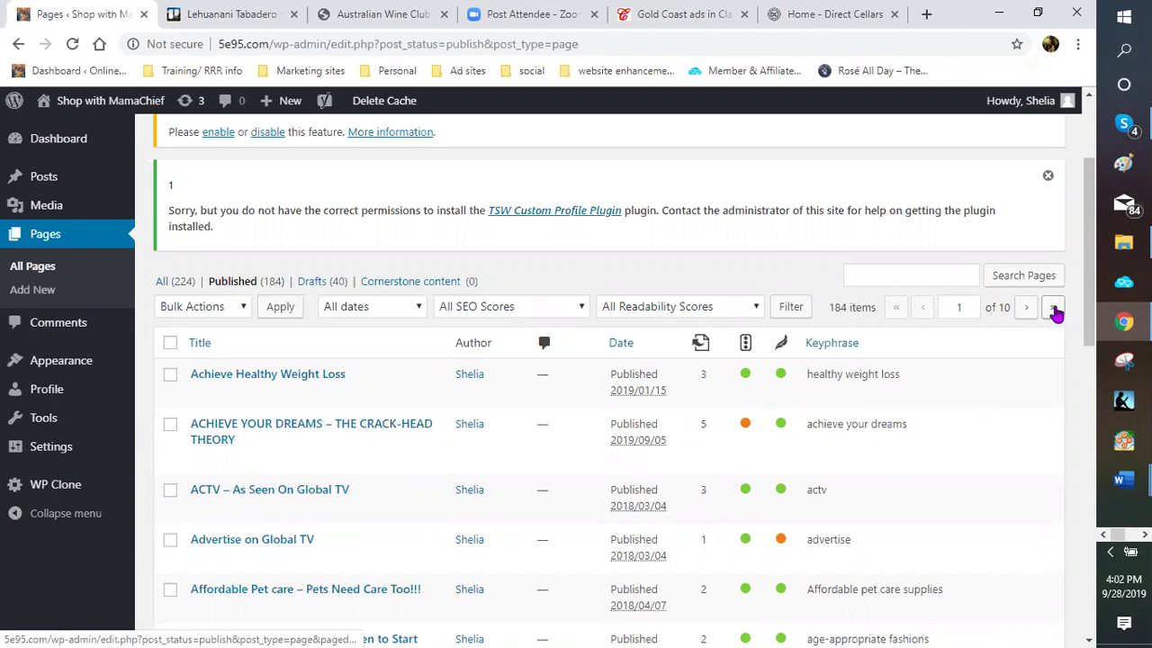
Jump to the last page of the published pages list and scroll it
click(1054, 309)
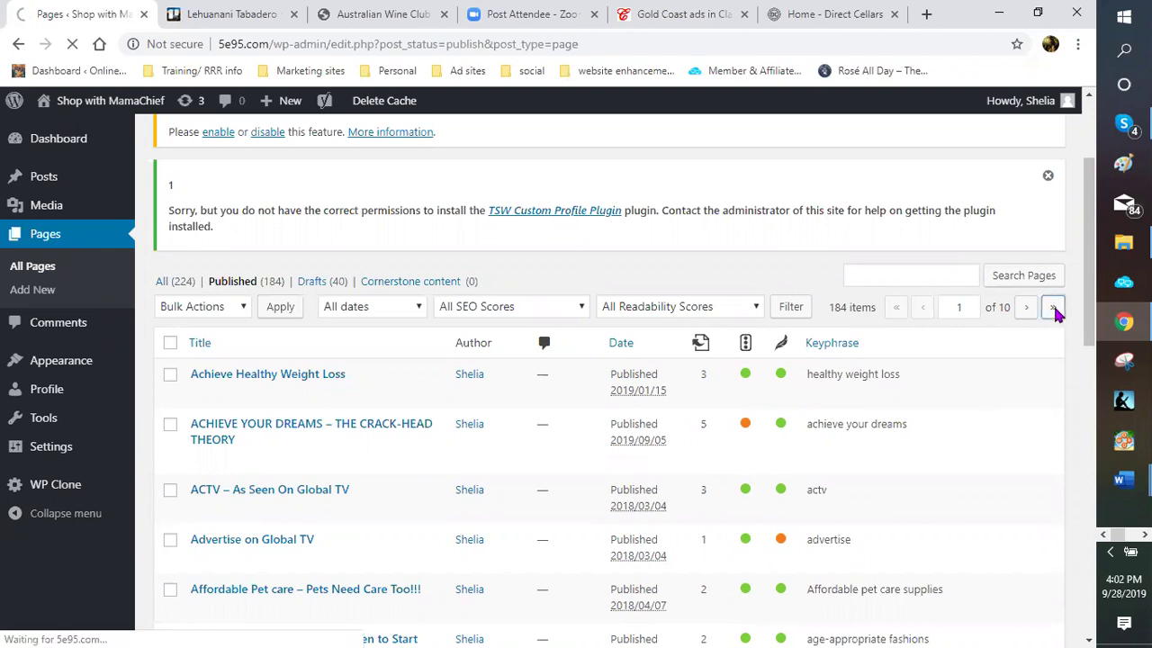
scroll(1017, 378, down, 1)
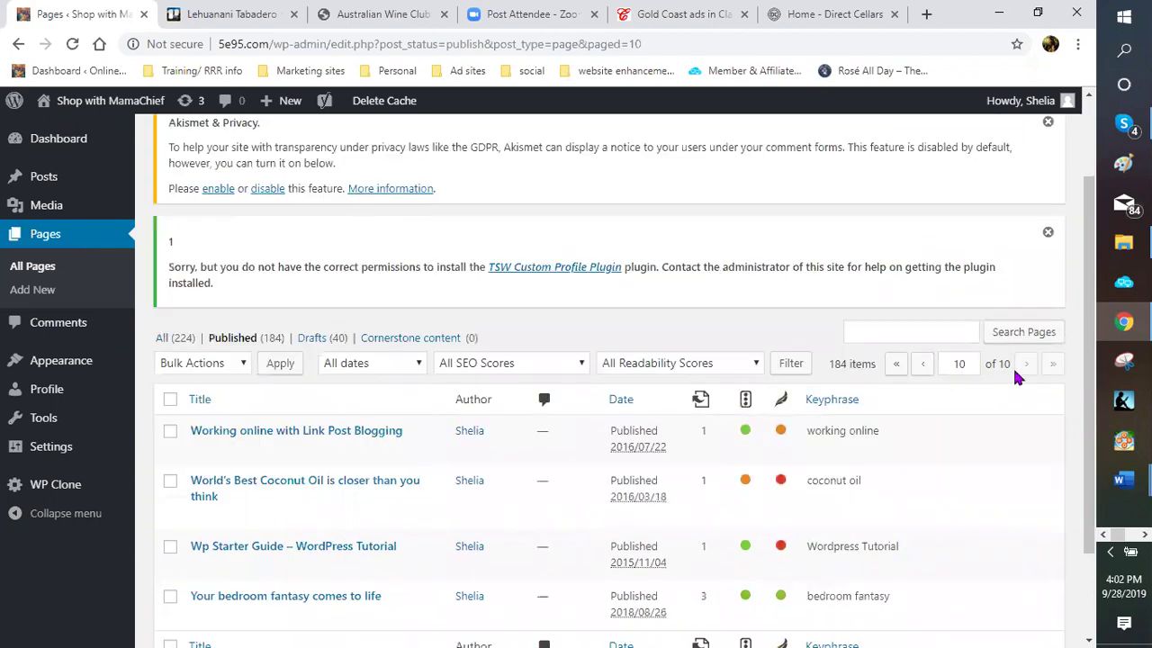
scroll(1017, 378, down, 1)
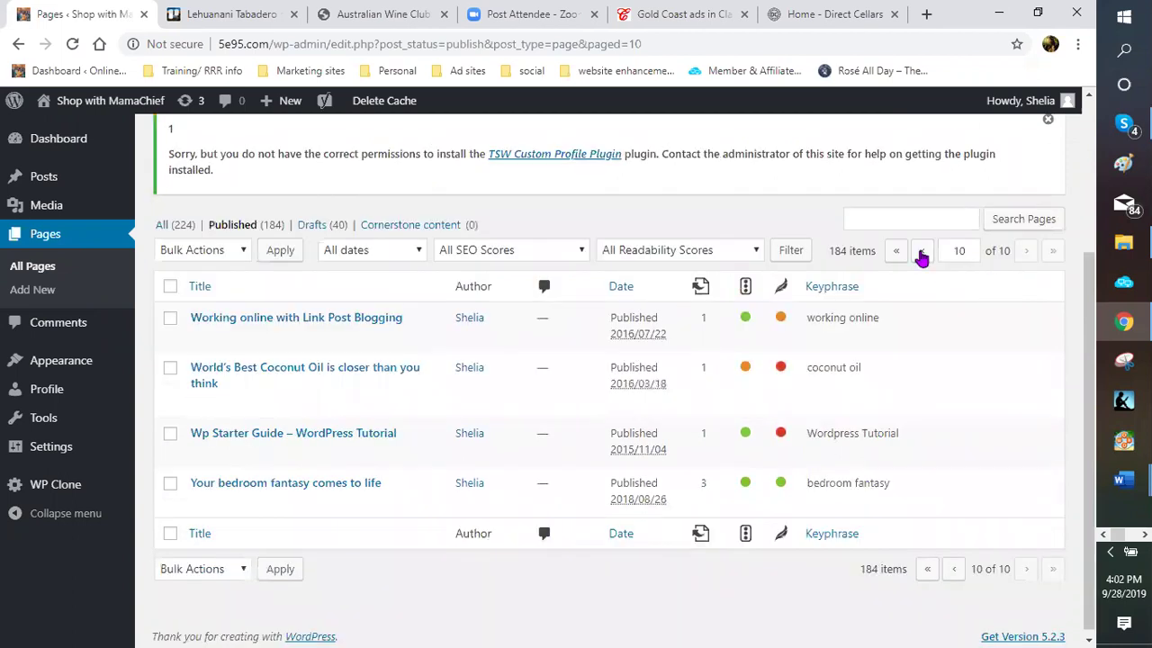
Go back to page 9 and scroll through its page titles
click(921, 252)
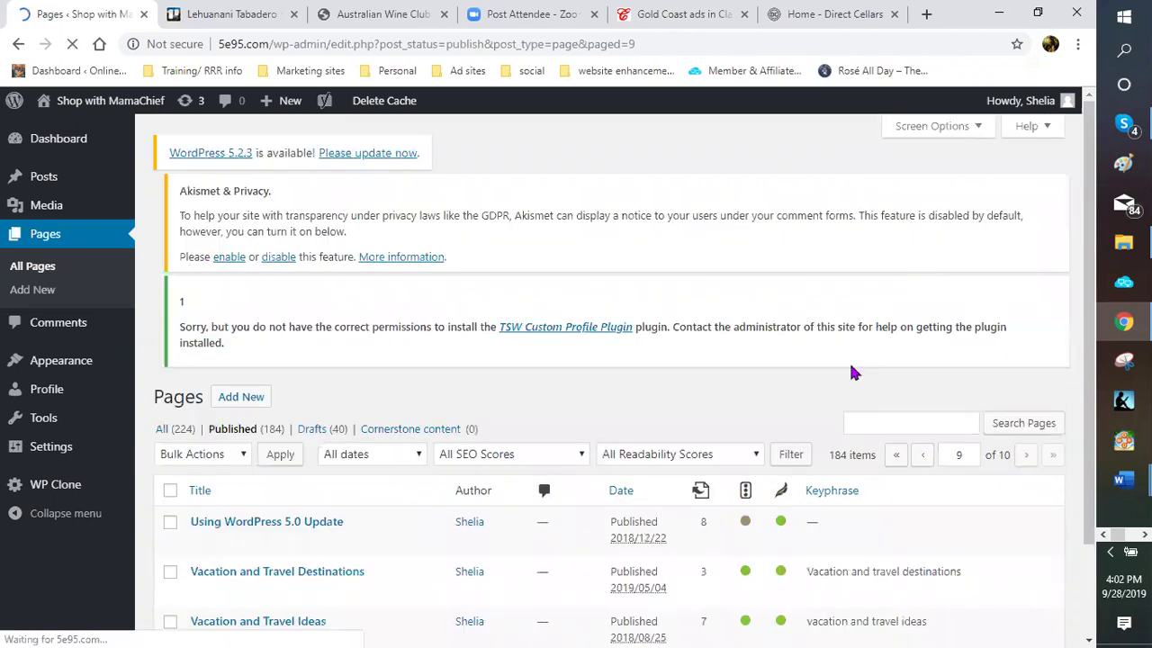
scroll(839, 374, down, 2)
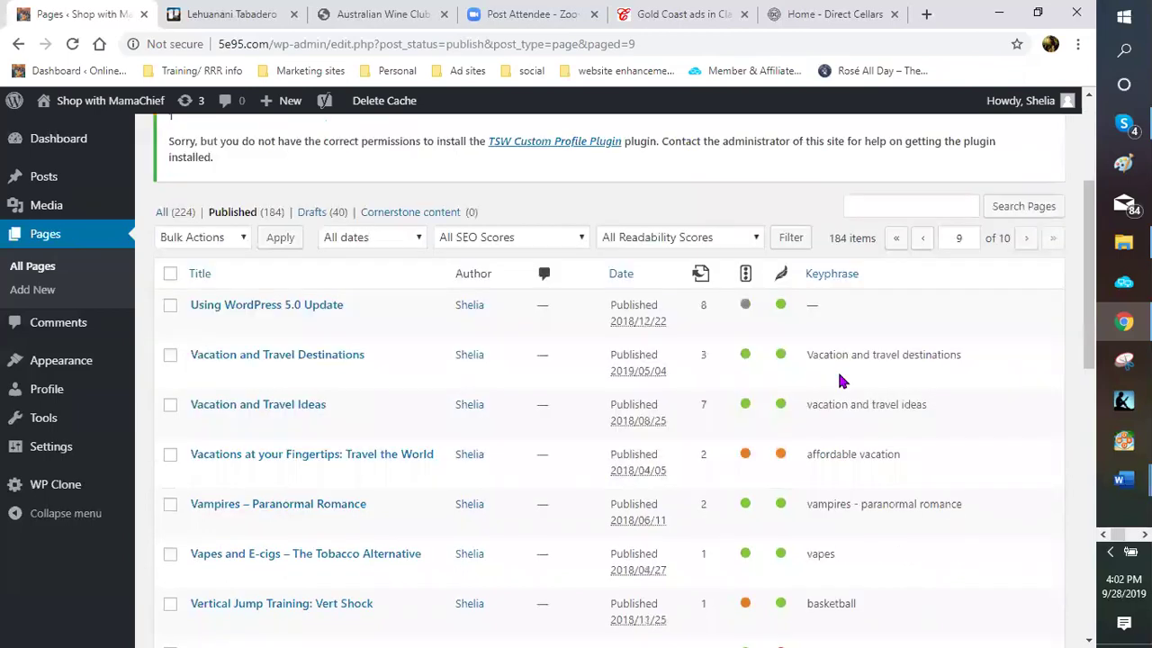
scroll(839, 377, down, 1)
scroll(838, 376, down, 1)
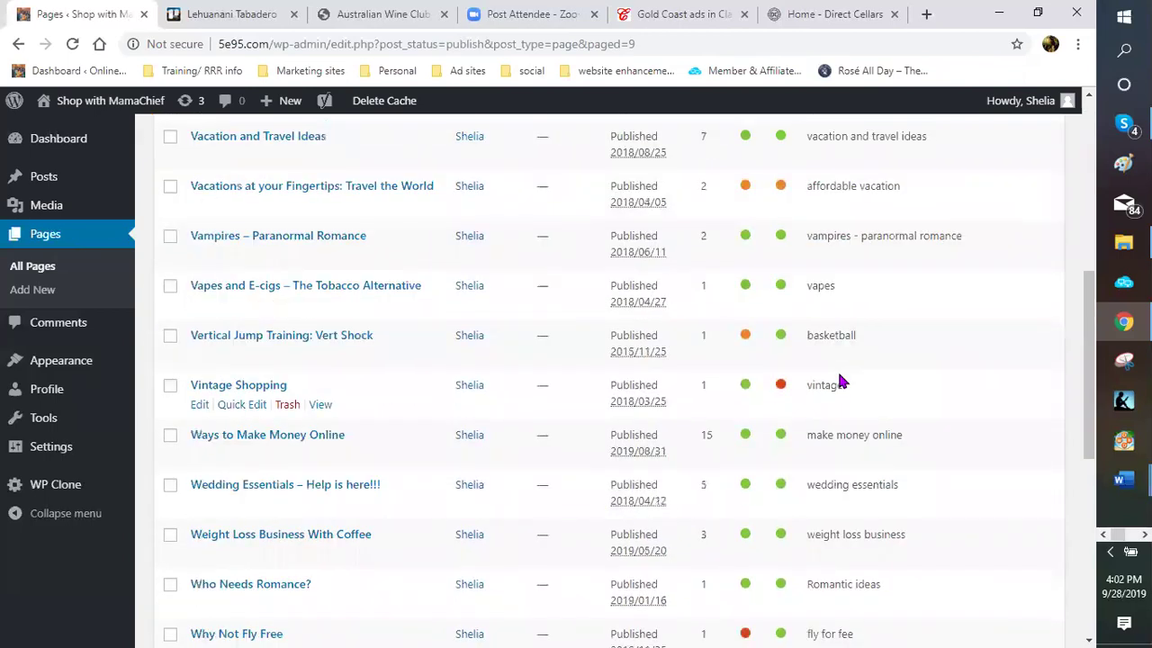
scroll(838, 381, down, 1)
scroll(838, 374, down, 1)
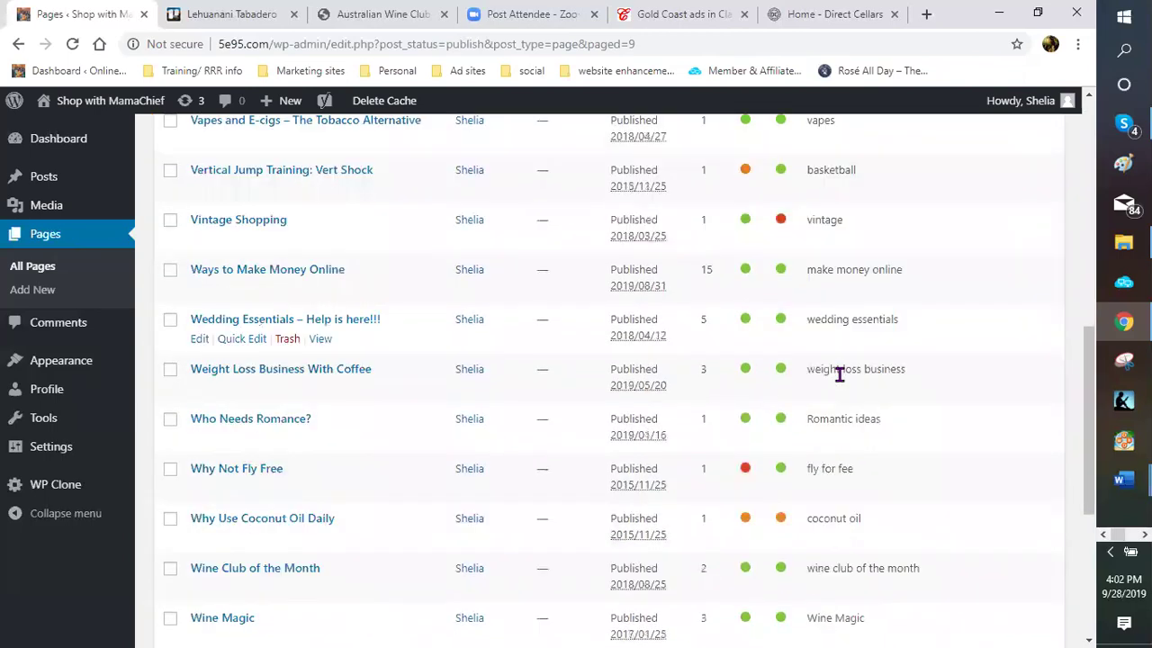
scroll(838, 380, down, 1)
scroll(839, 381, down, 1)
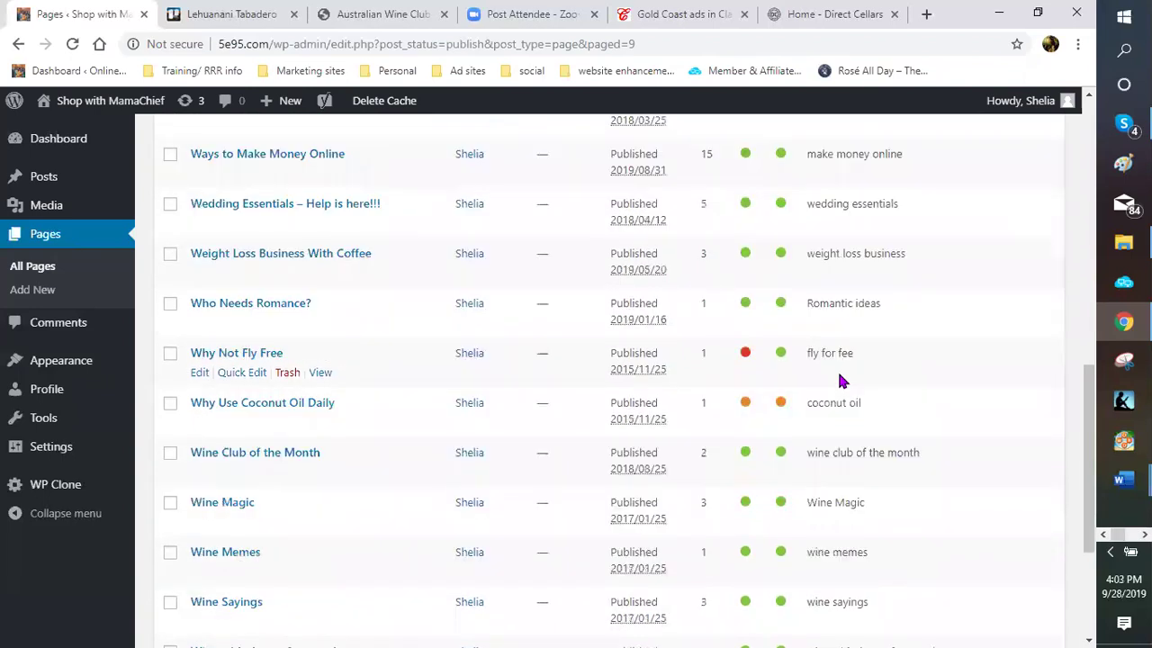
scroll(839, 378, down, 1)
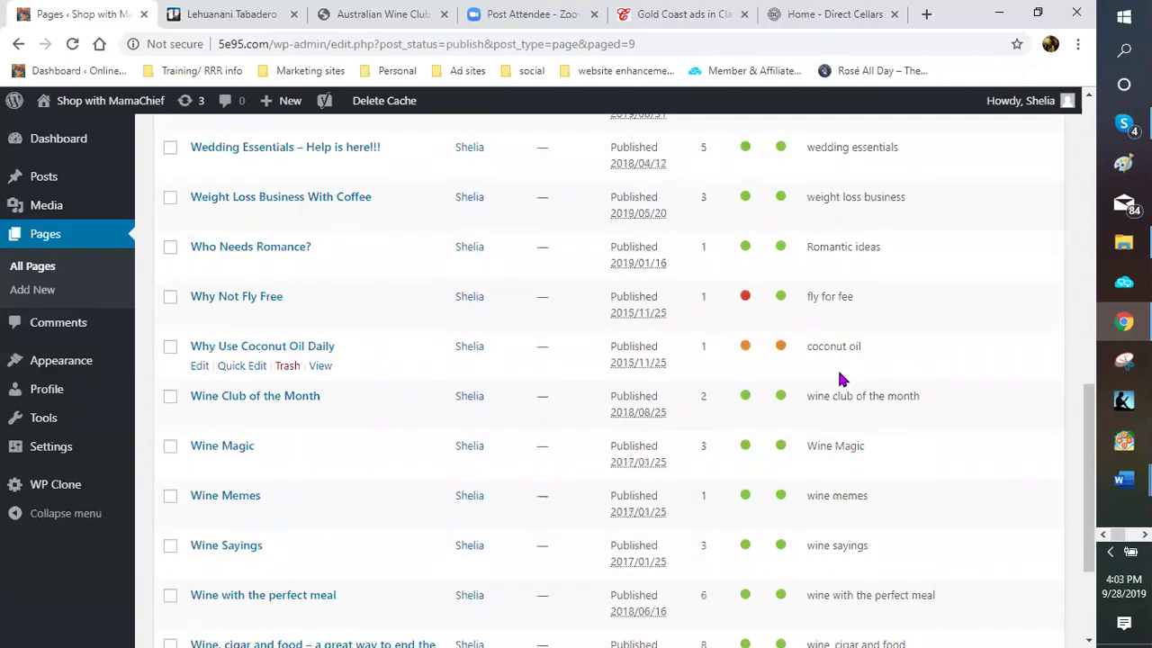
scroll(926, 354, down, 2)
scroll(937, 317, up, 7)
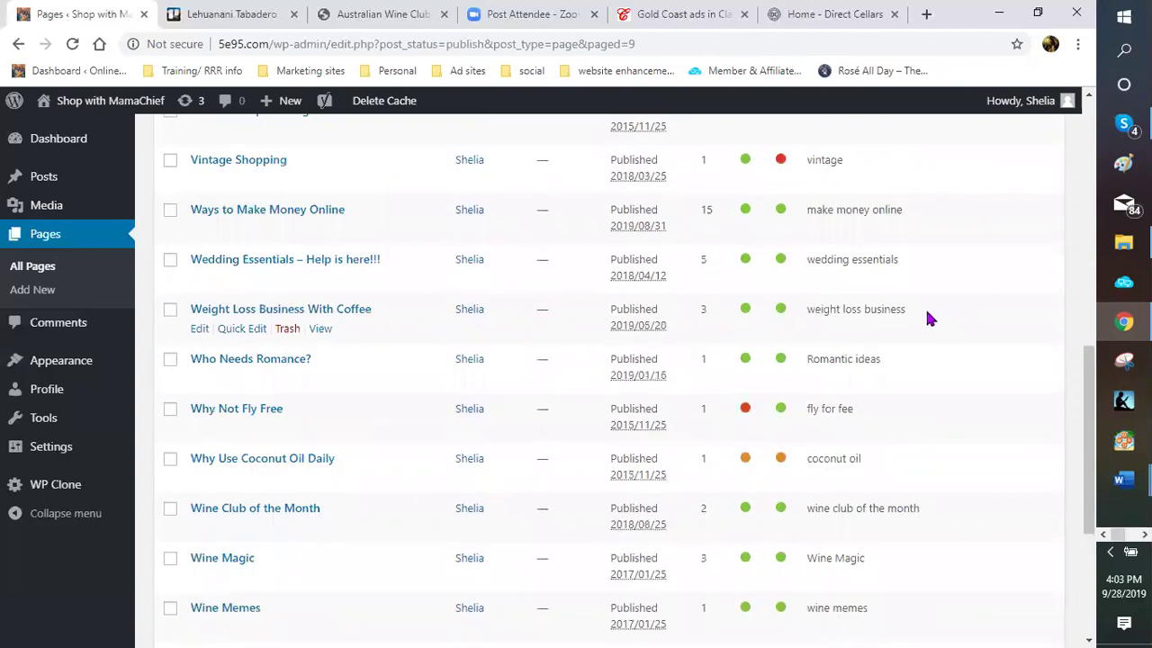
scroll(929, 321, up, 1)
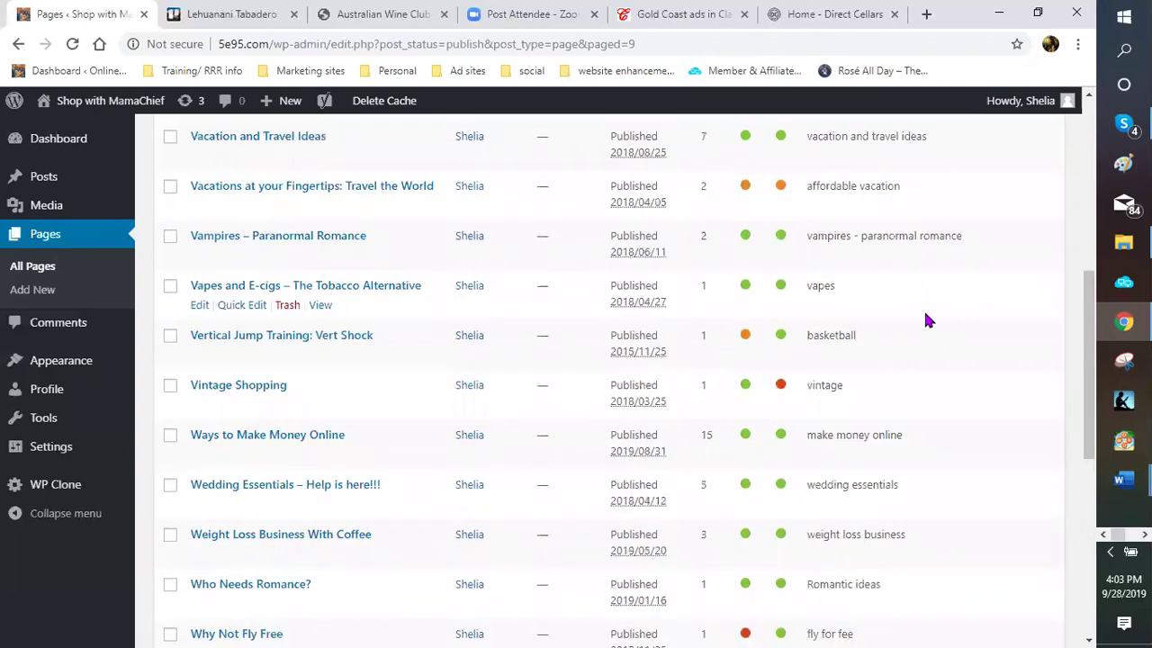
scroll(925, 314, up, 2)
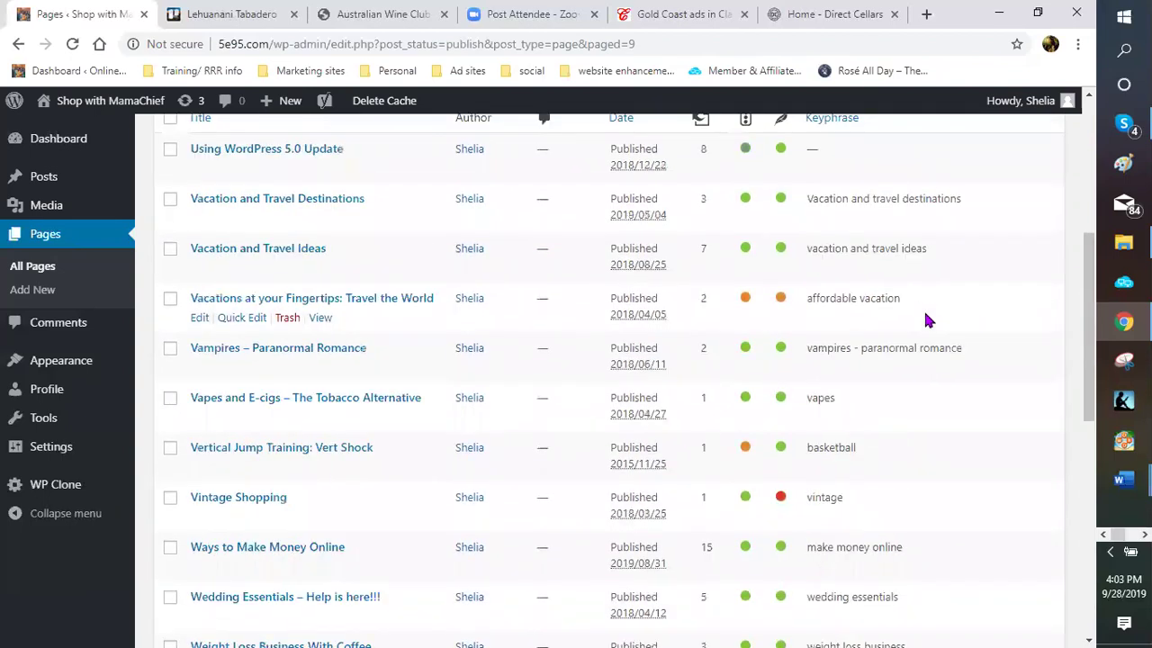
scroll(926, 316, up, 2)
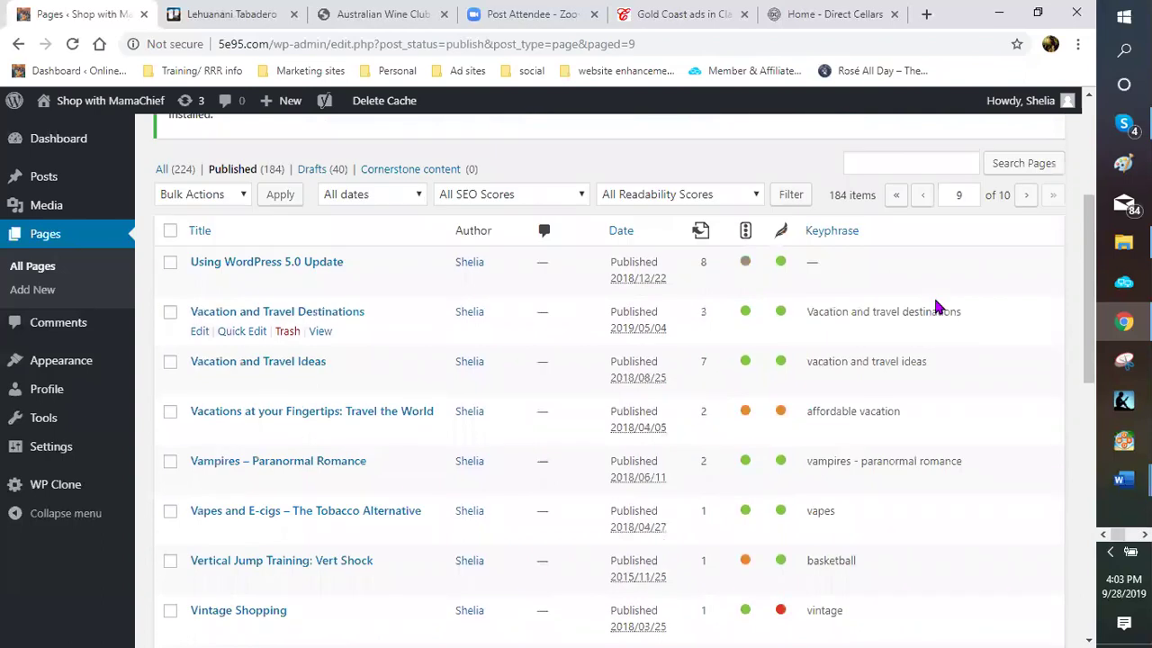
Move back to page 8 of the published pages and review its titles
click(923, 198)
click(924, 202)
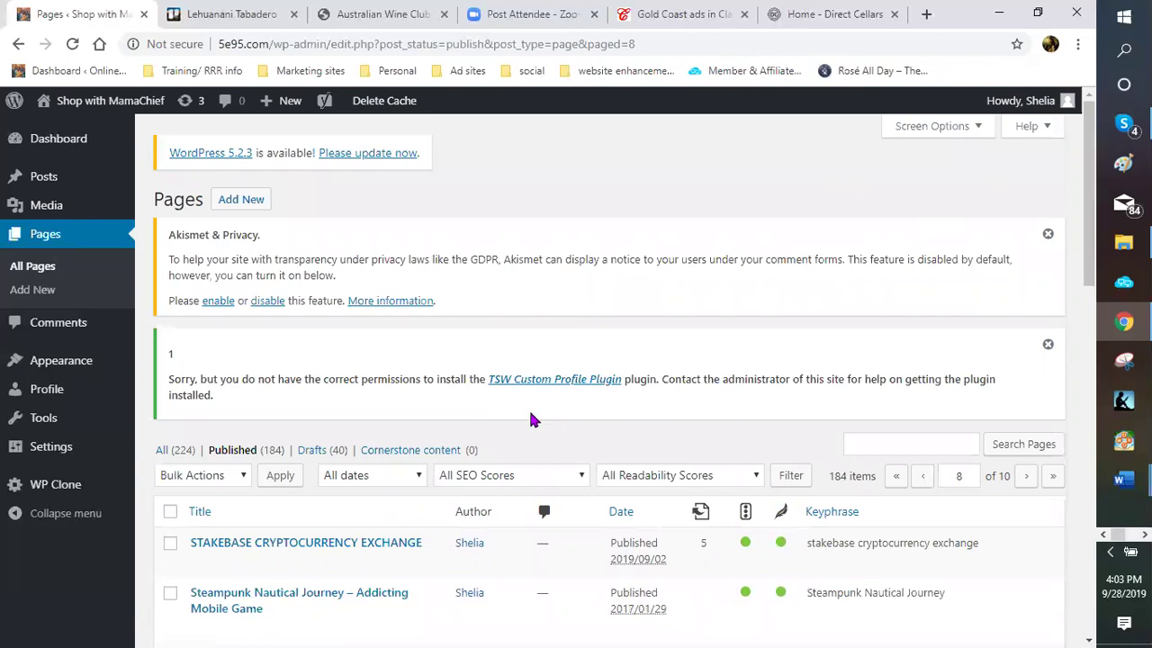
scroll(445, 455, down, 5)
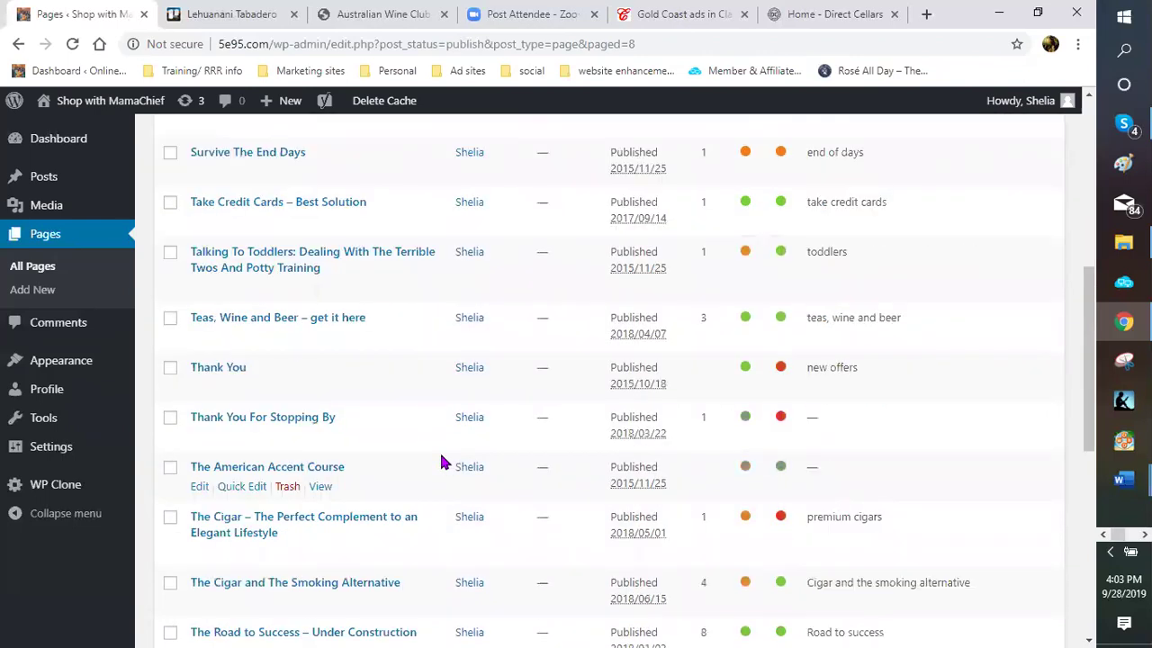
scroll(440, 463, down, 1)
scroll(440, 463, down, 1)
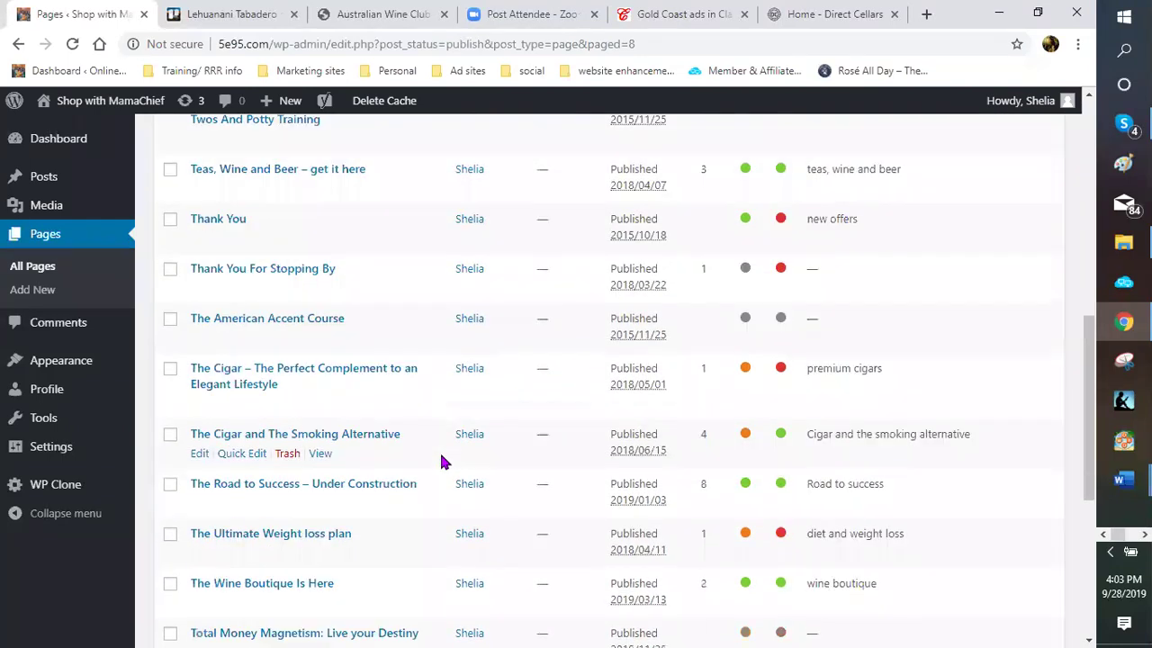
scroll(439, 461, down, 2)
scroll(439, 464, down, 1)
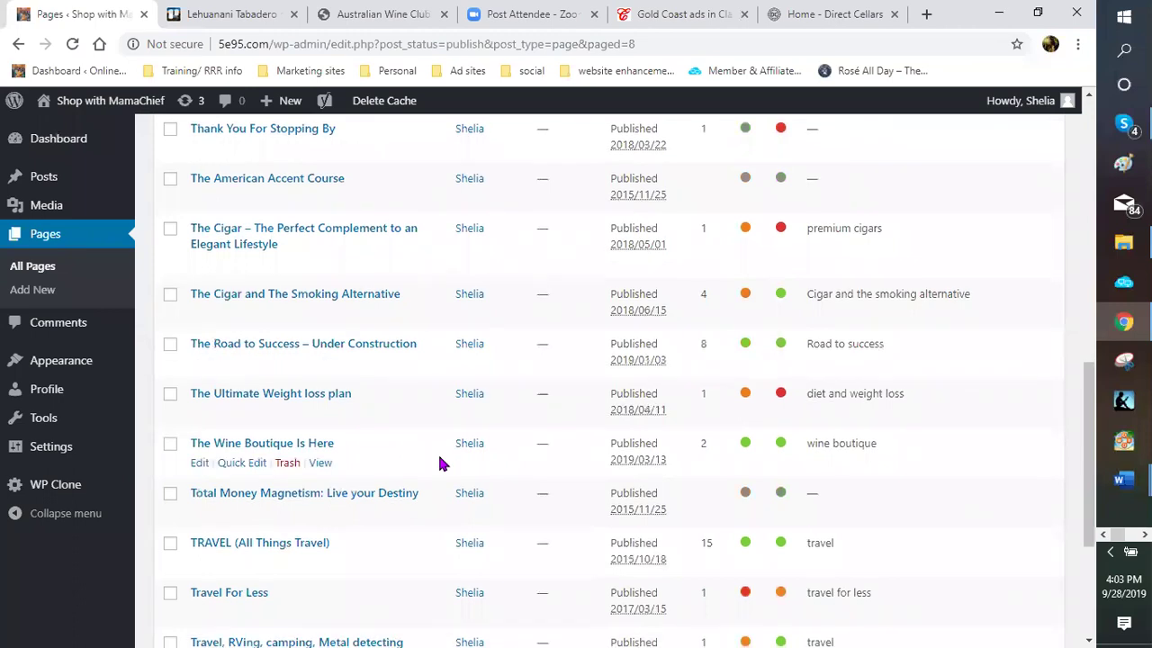
scroll(441, 462, down, 3)
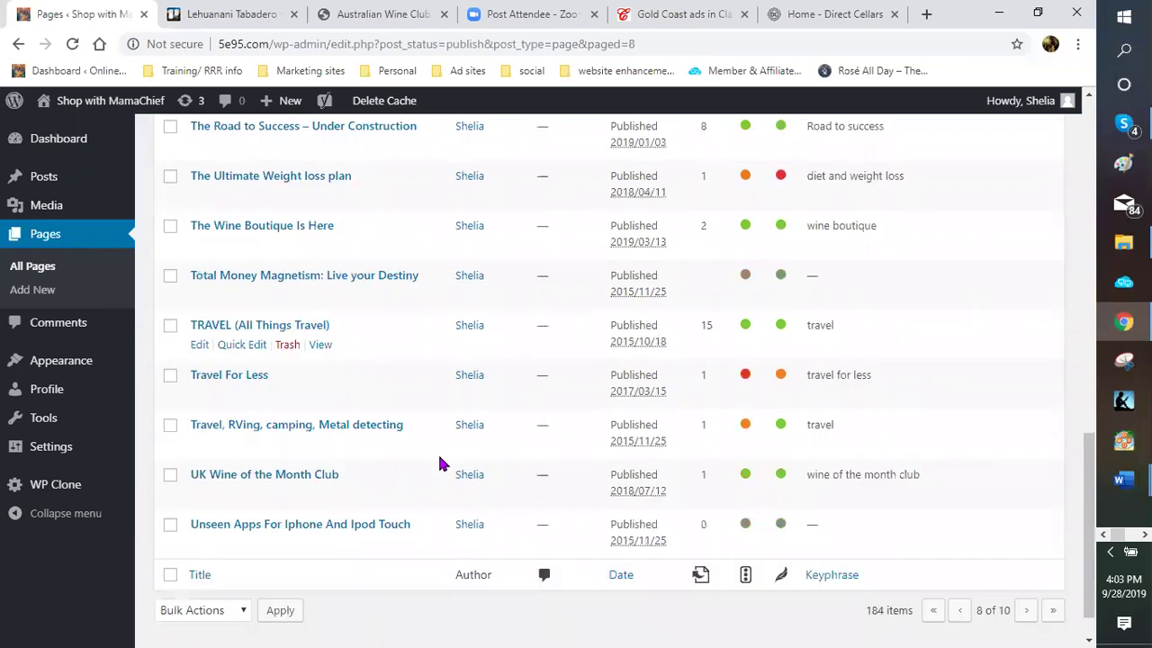
scroll(960, 286, up, 4)
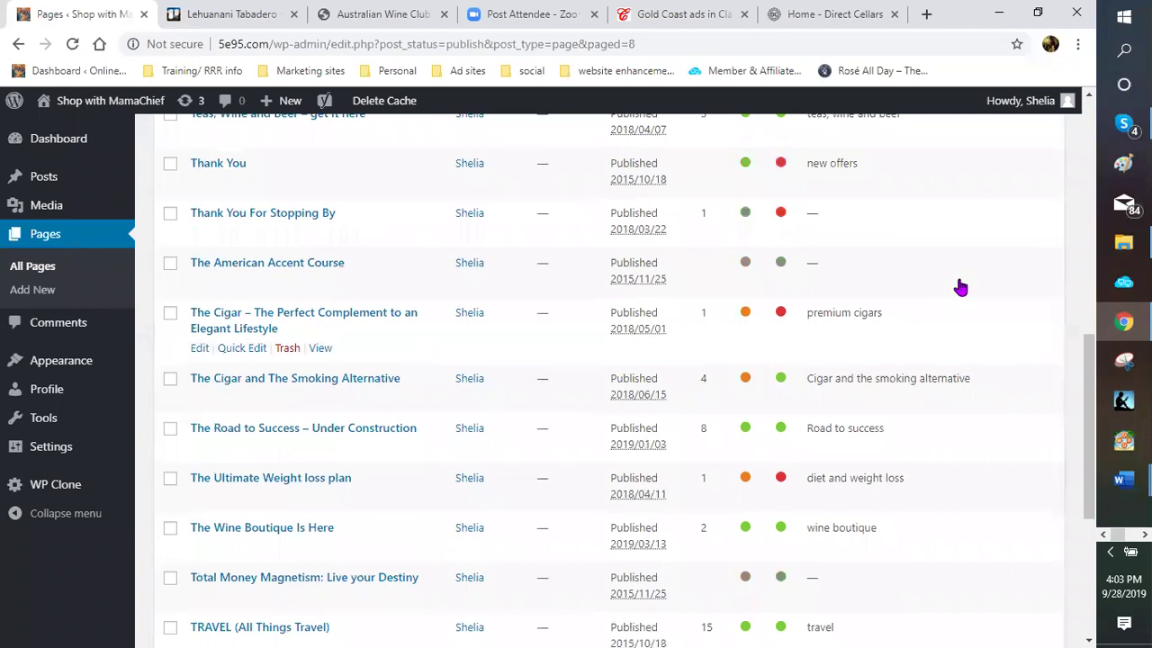
scroll(930, 311, up, 6)
scroll(924, 322, up, 1)
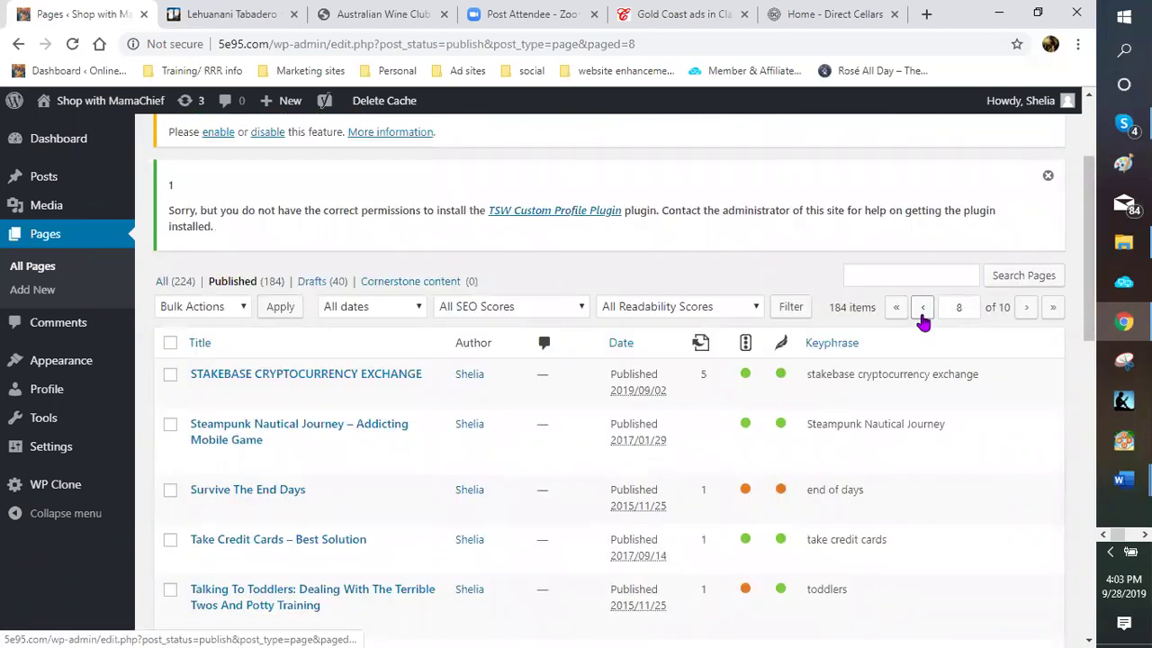
Step back to page 7, listing REFERENCE through Sports nutrition and muscle health
click(922, 308)
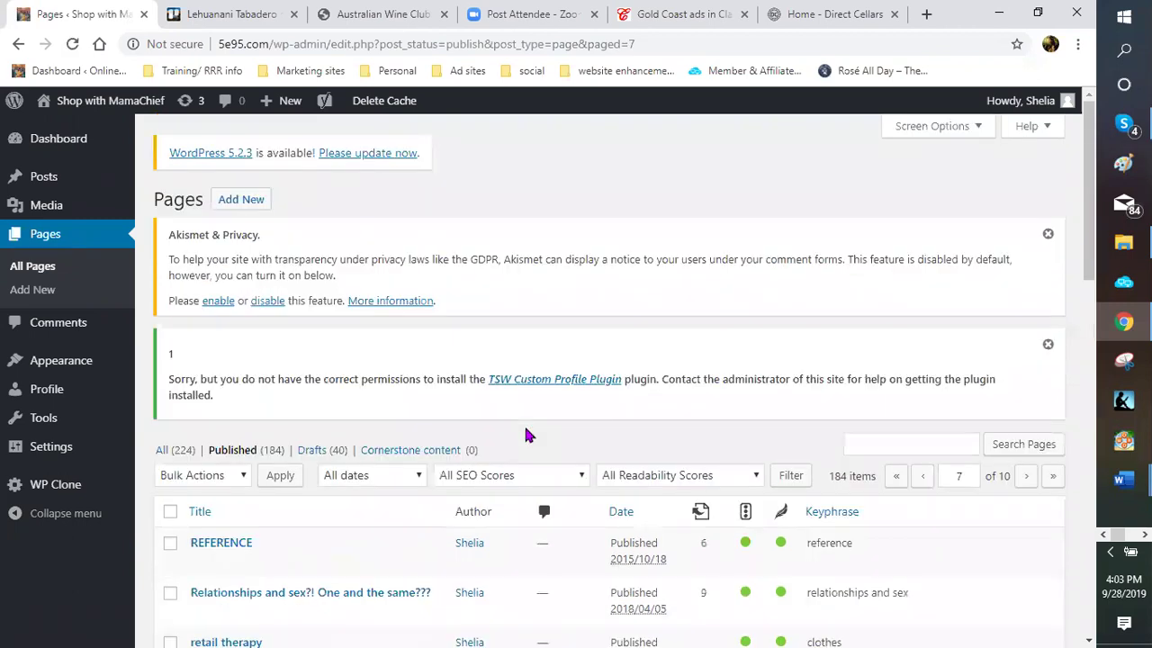
scroll(528, 435, down, 1)
scroll(528, 436, down, 2)
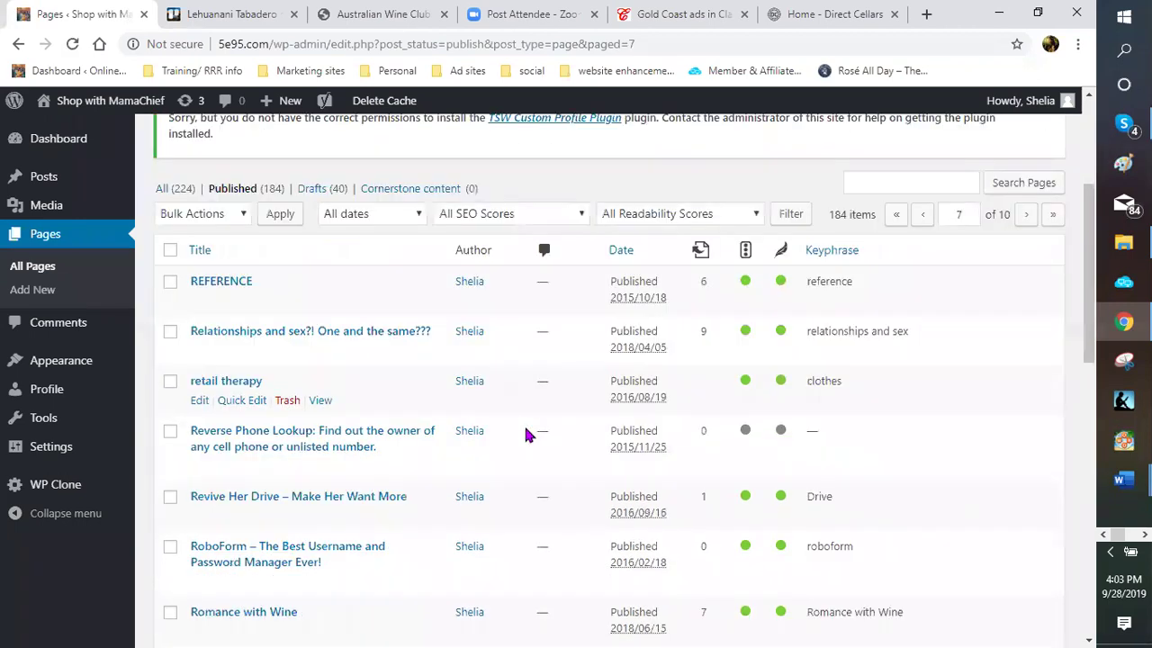
scroll(528, 435, down, 2)
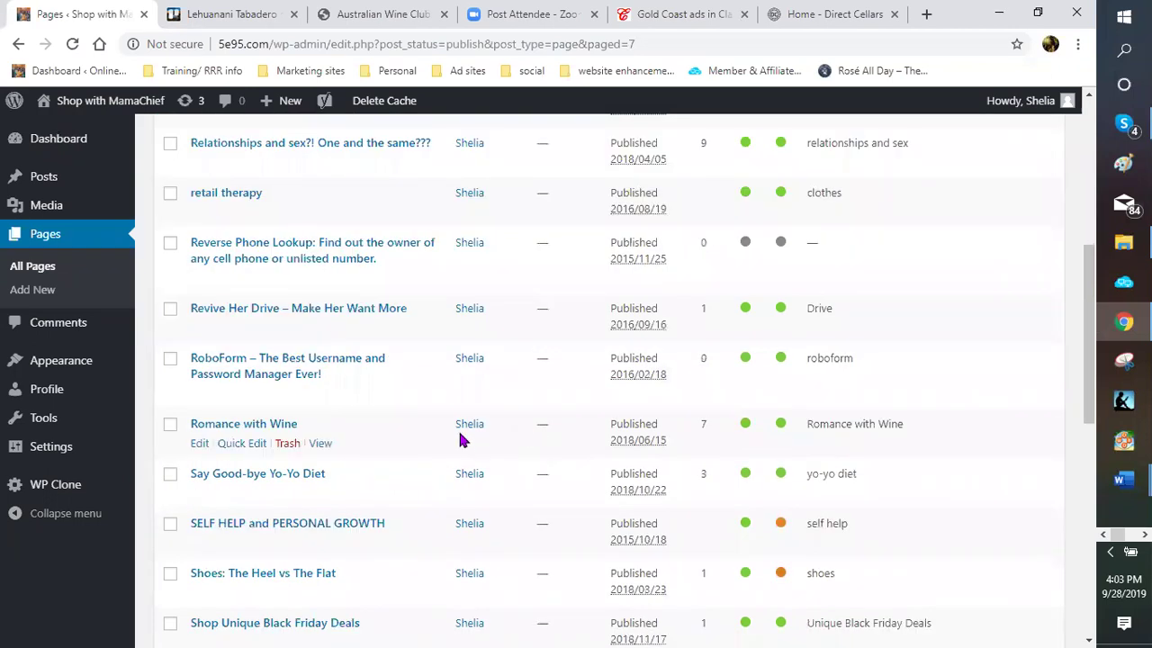
scroll(445, 441, down, 2)
scroll(444, 443, down, 1)
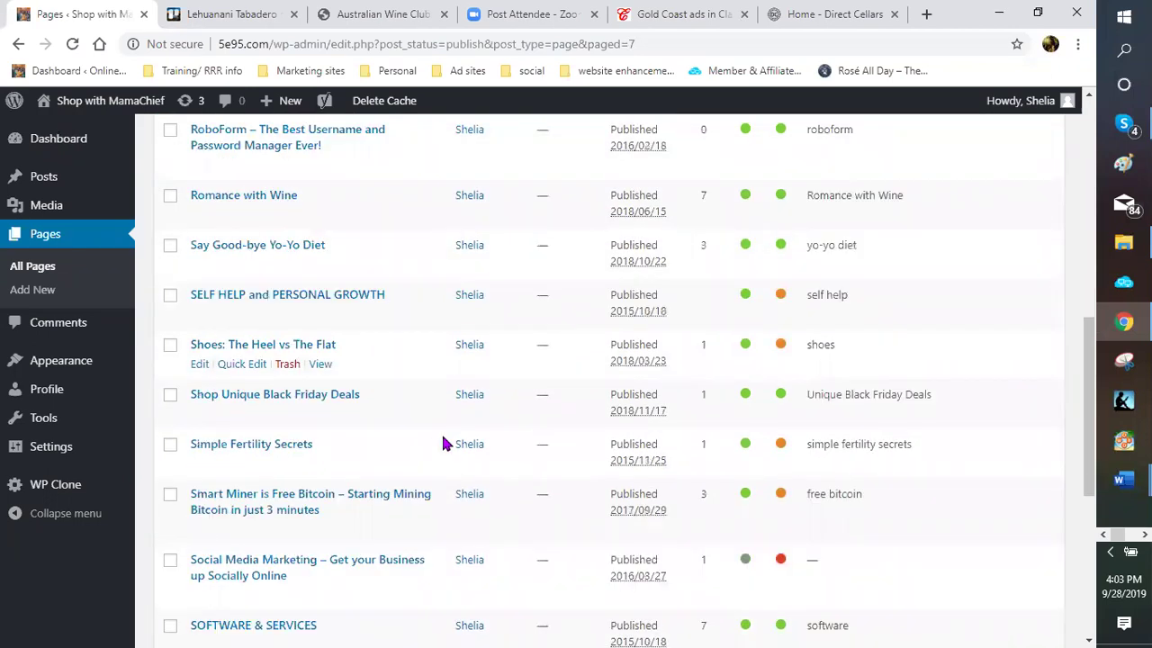
scroll(445, 443, down, 2)
scroll(423, 447, down, 1)
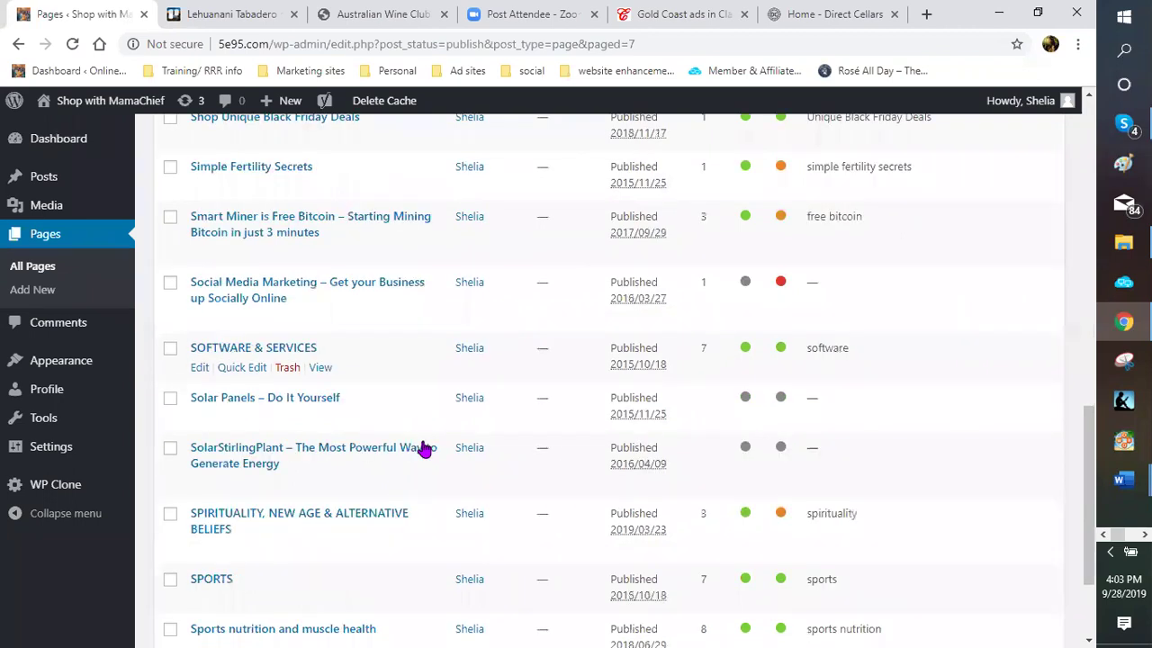
scroll(424, 447, down, 1)
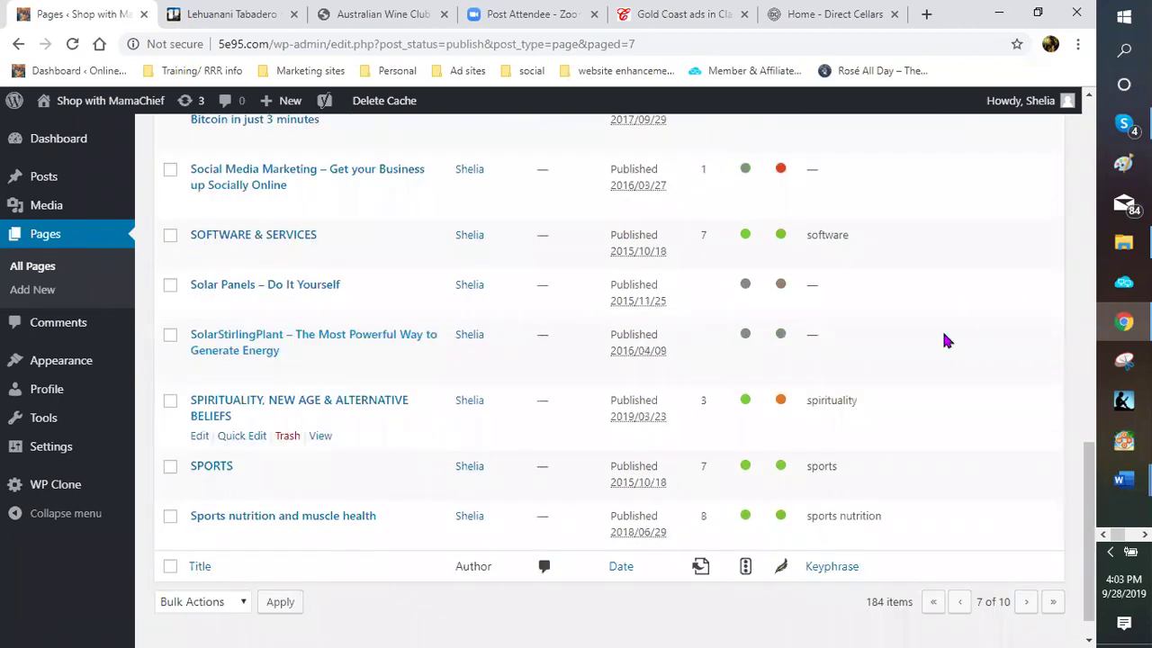
scroll(933, 329, up, 3)
scroll(926, 309, up, 2)
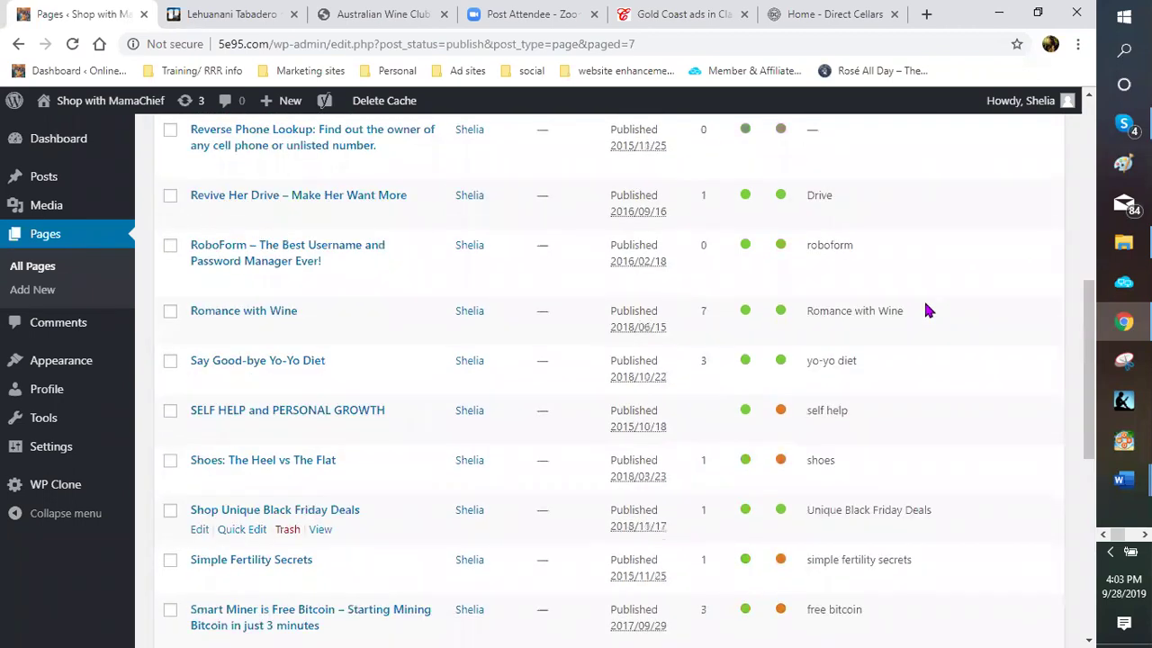
scroll(917, 308, up, 3)
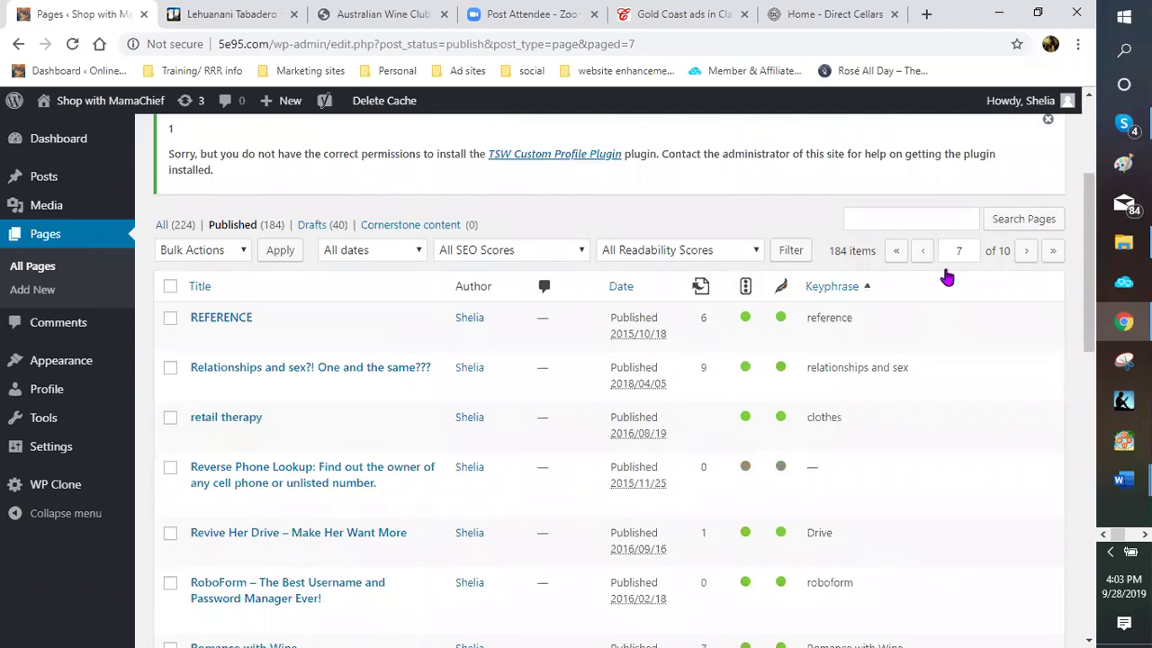
Go back to page 6 of the published pages and scroll through its titles
click(922, 257)
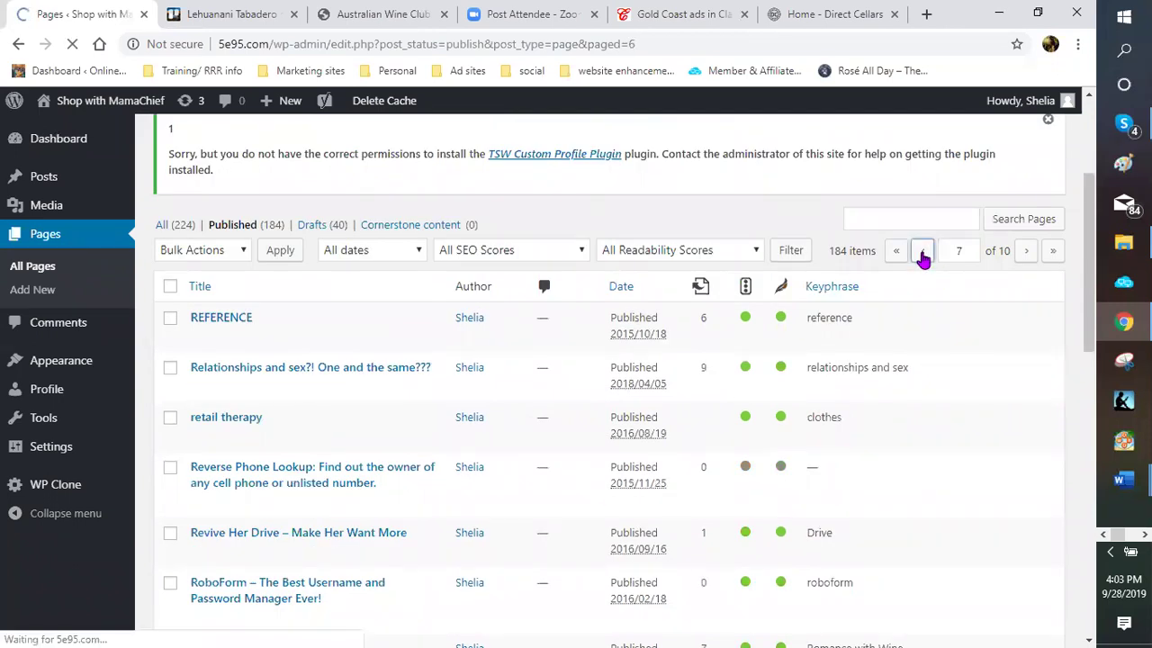
scroll(916, 259, down, 2)
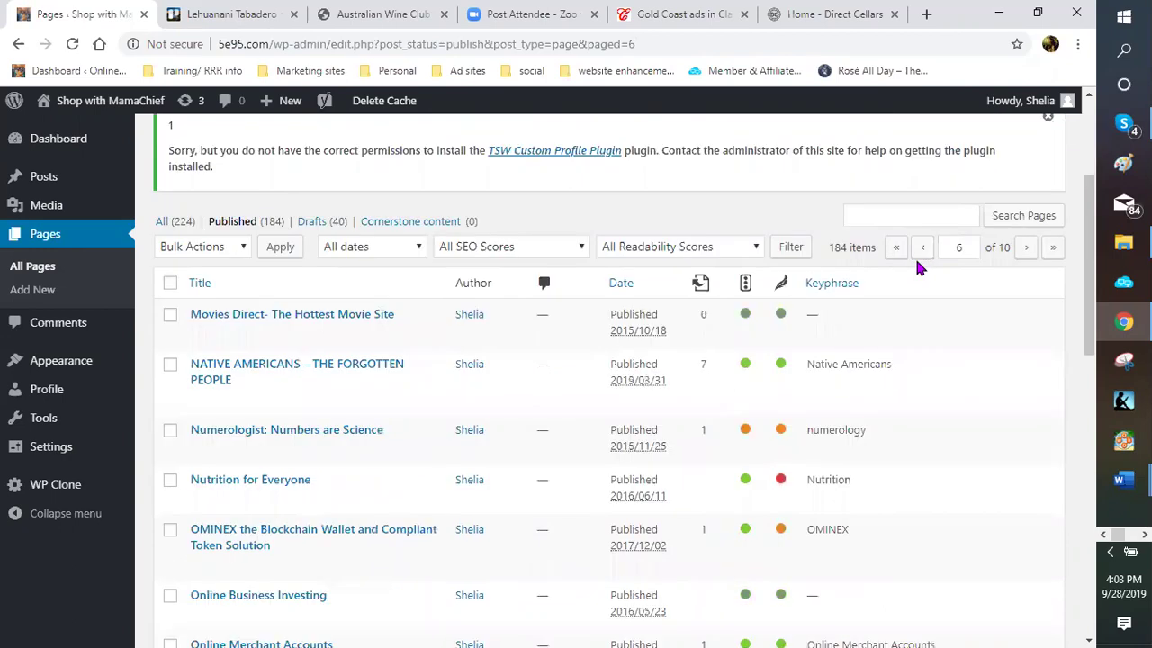
scroll(916, 263, down, 3)
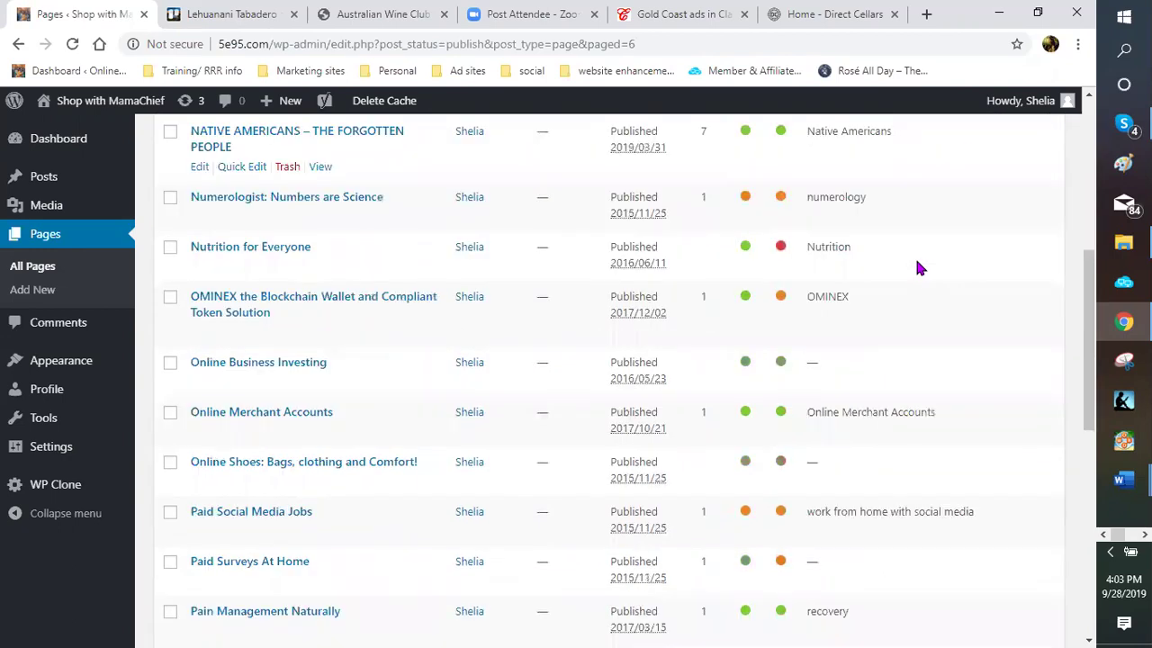
scroll(916, 266, down, 2)
scroll(917, 267, down, 2)
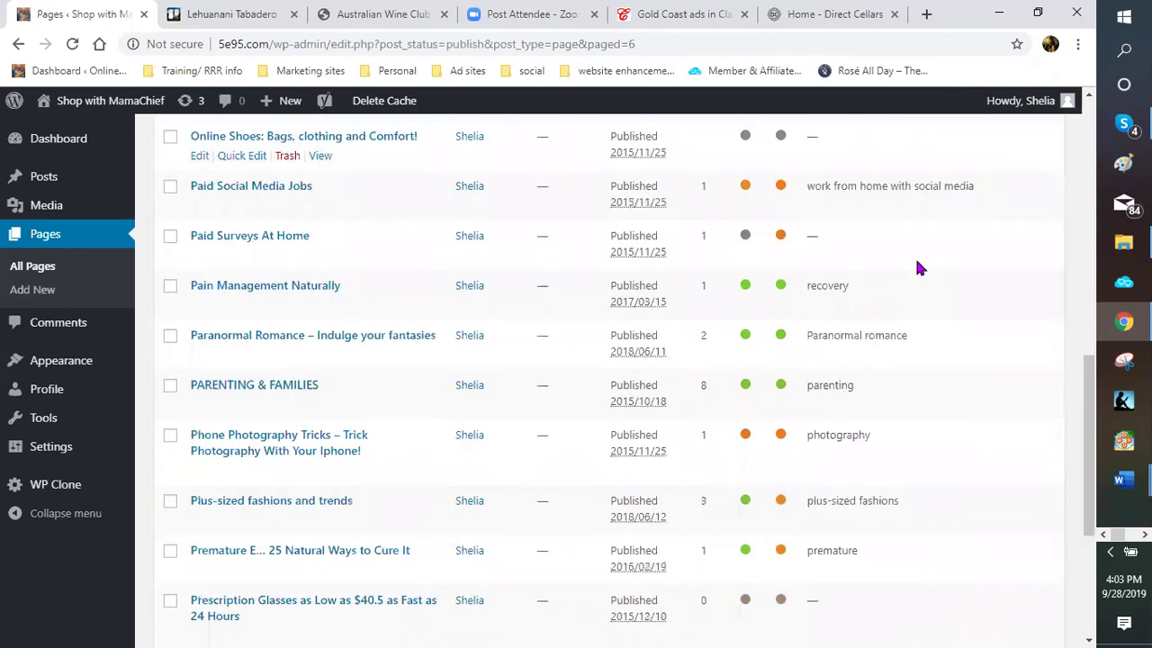
scroll(918, 267, down, 2)
scroll(918, 267, down, 2)
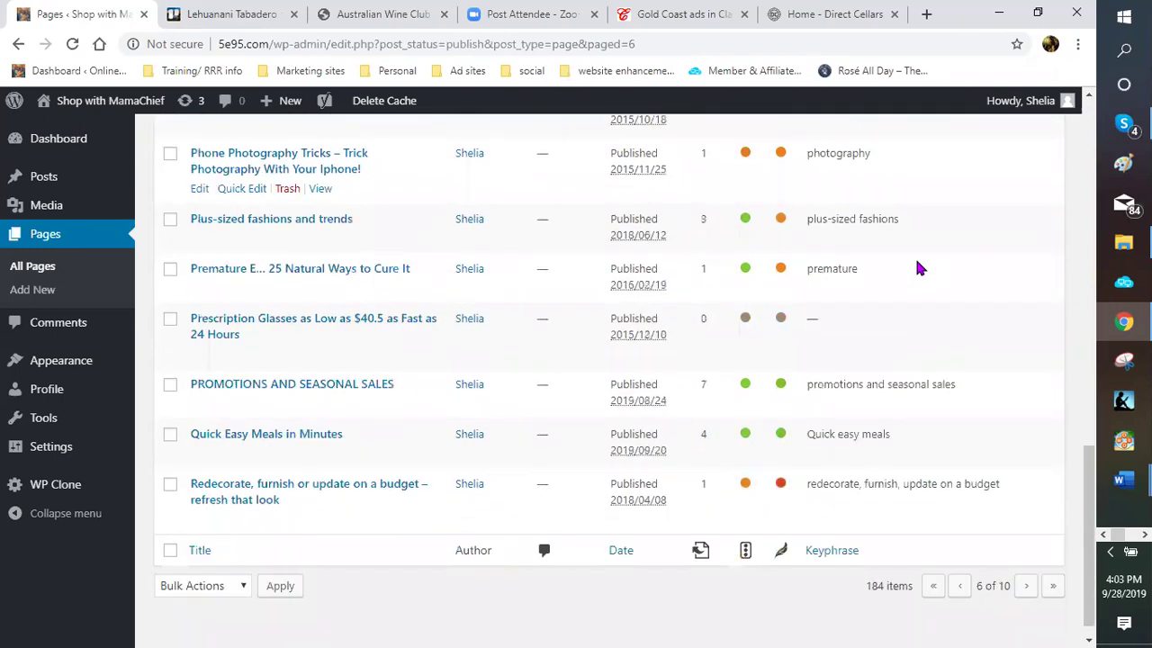
scroll(935, 263, up, 1)
scroll(945, 260, up, 5)
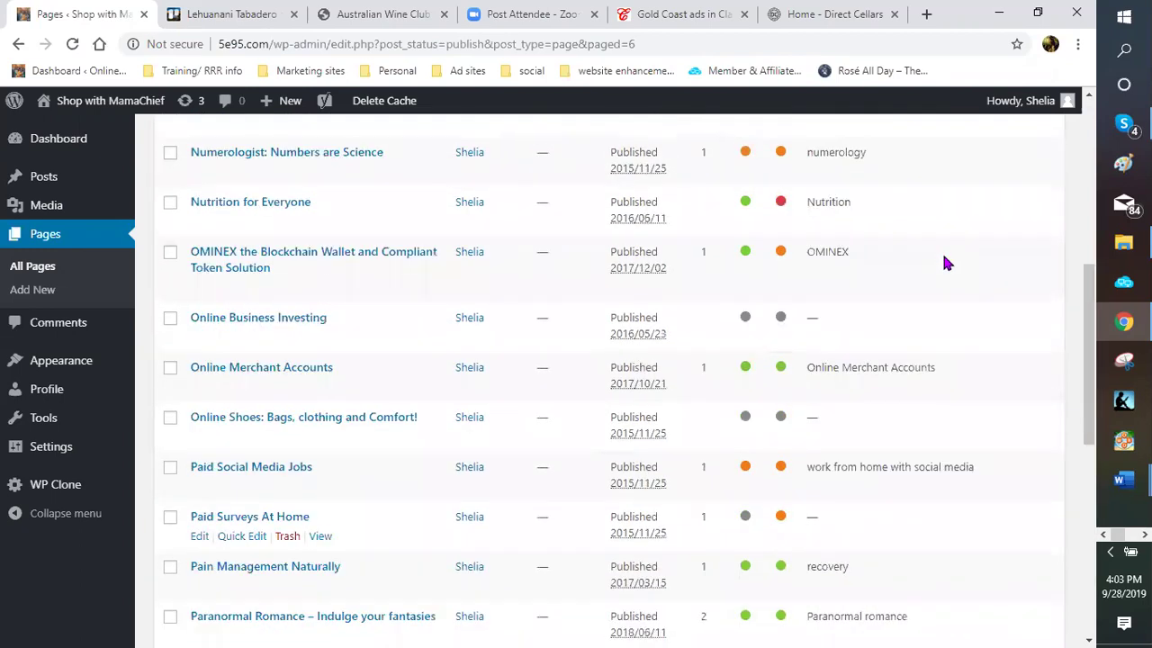
scroll(918, 266, up, 3)
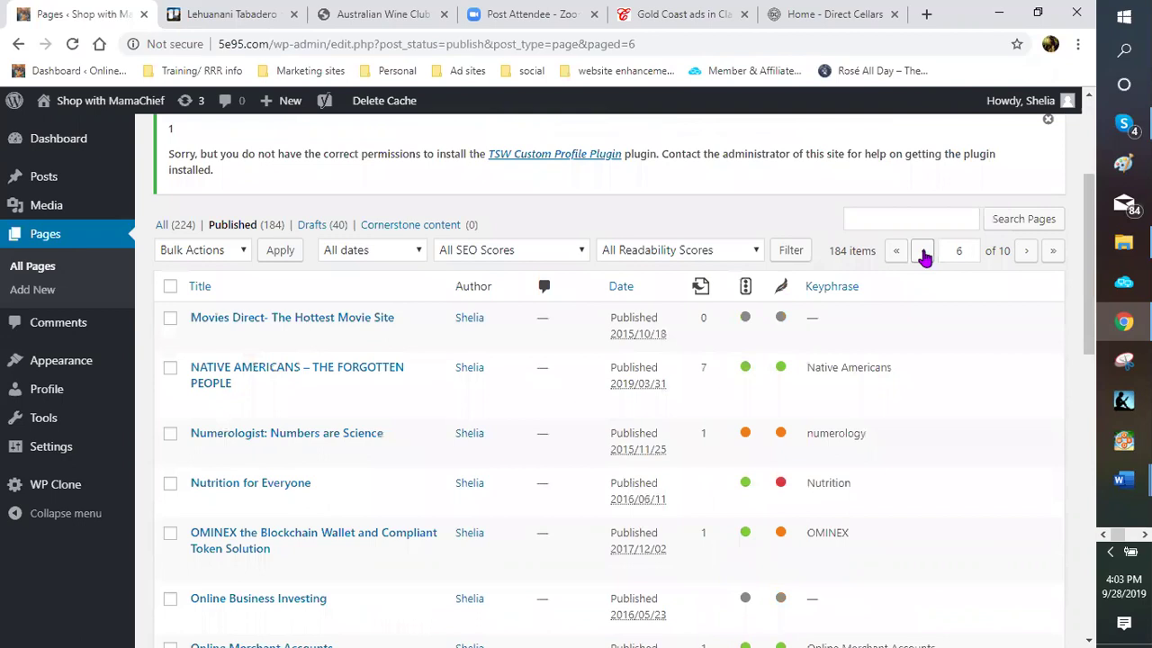
Move back one more page and scroll down through its titles to the end
click(922, 251)
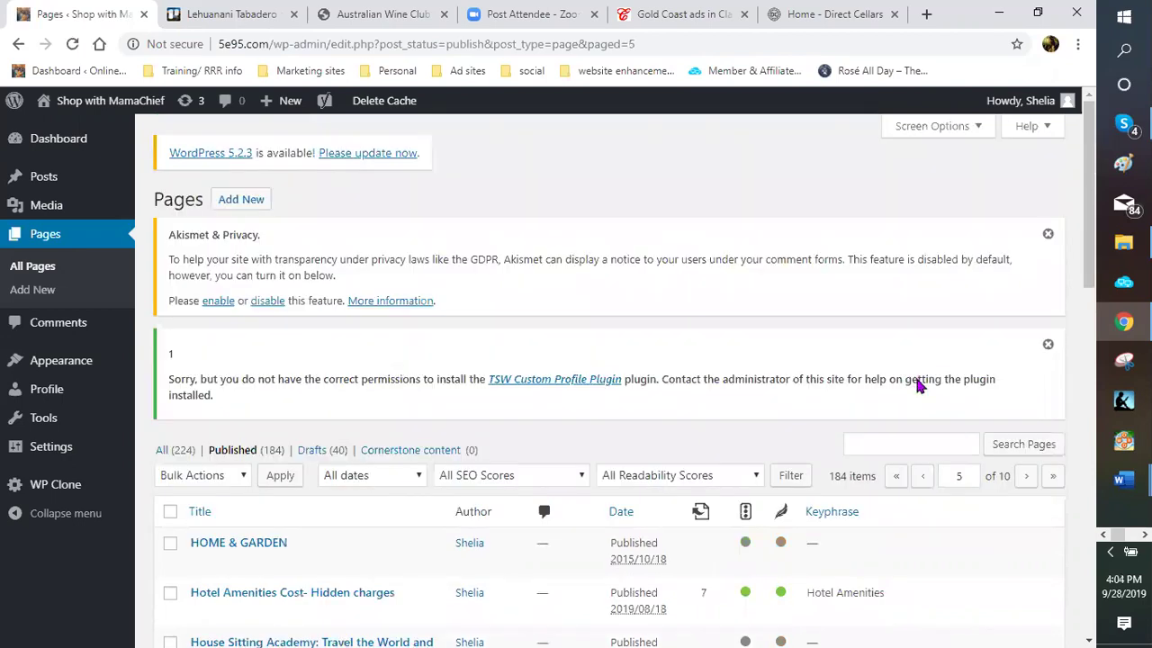
scroll(919, 385, down, 2)
scroll(918, 385, down, 1)
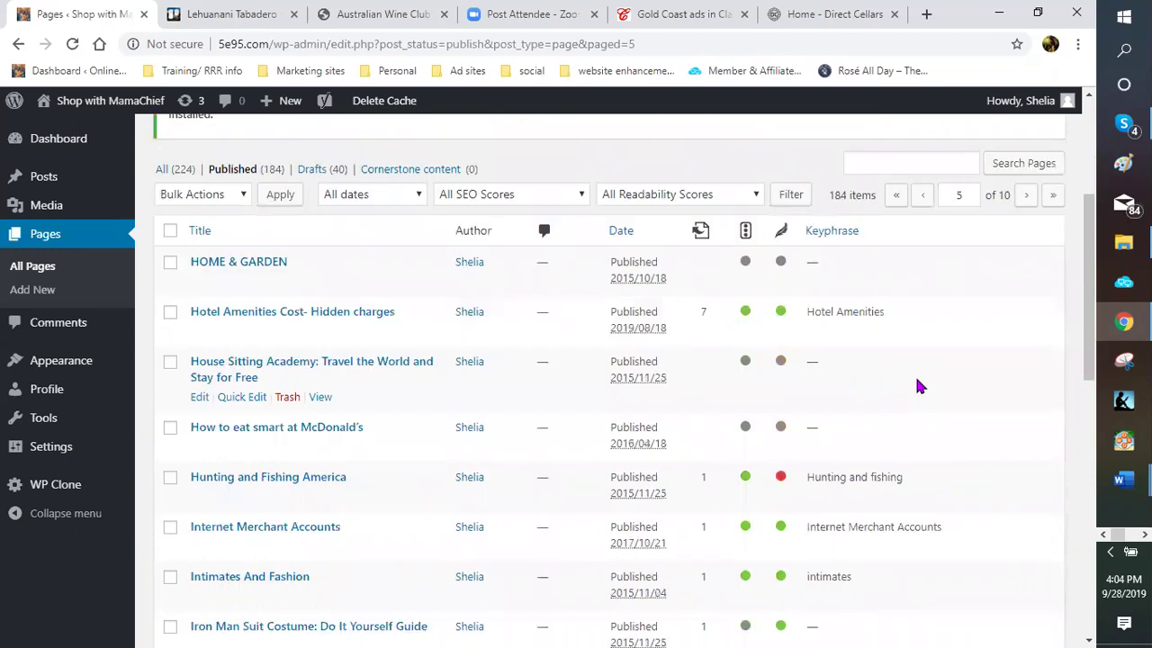
scroll(919, 385, down, 1)
scroll(919, 385, down, 1)
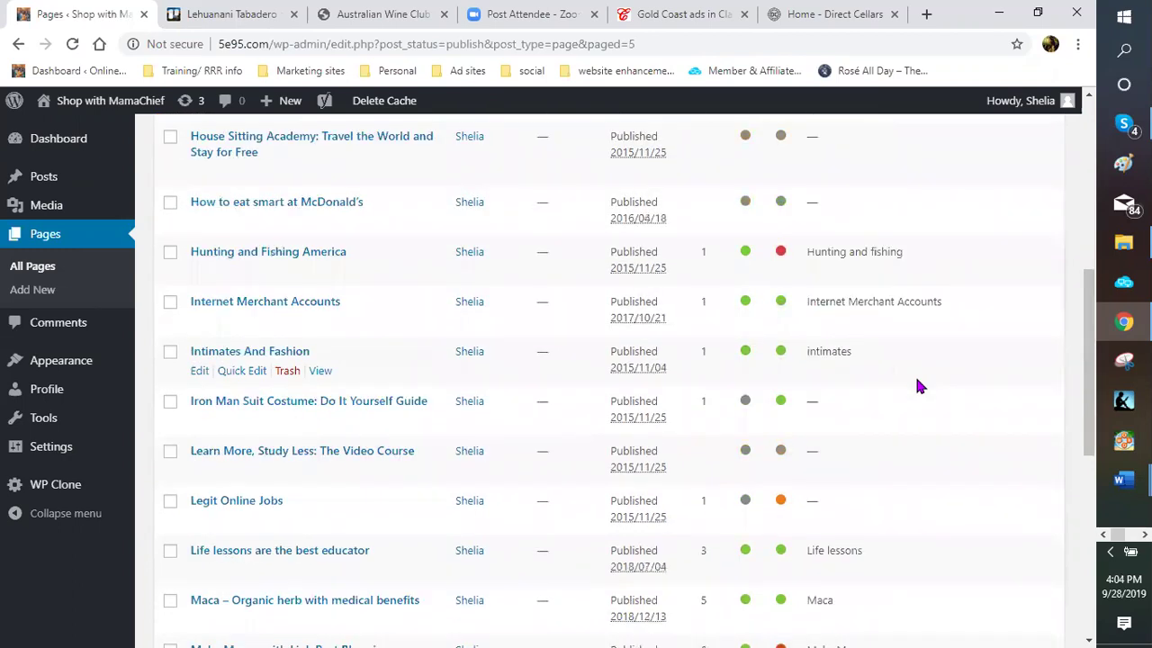
scroll(919, 385, down, 1)
scroll(919, 385, down, 2)
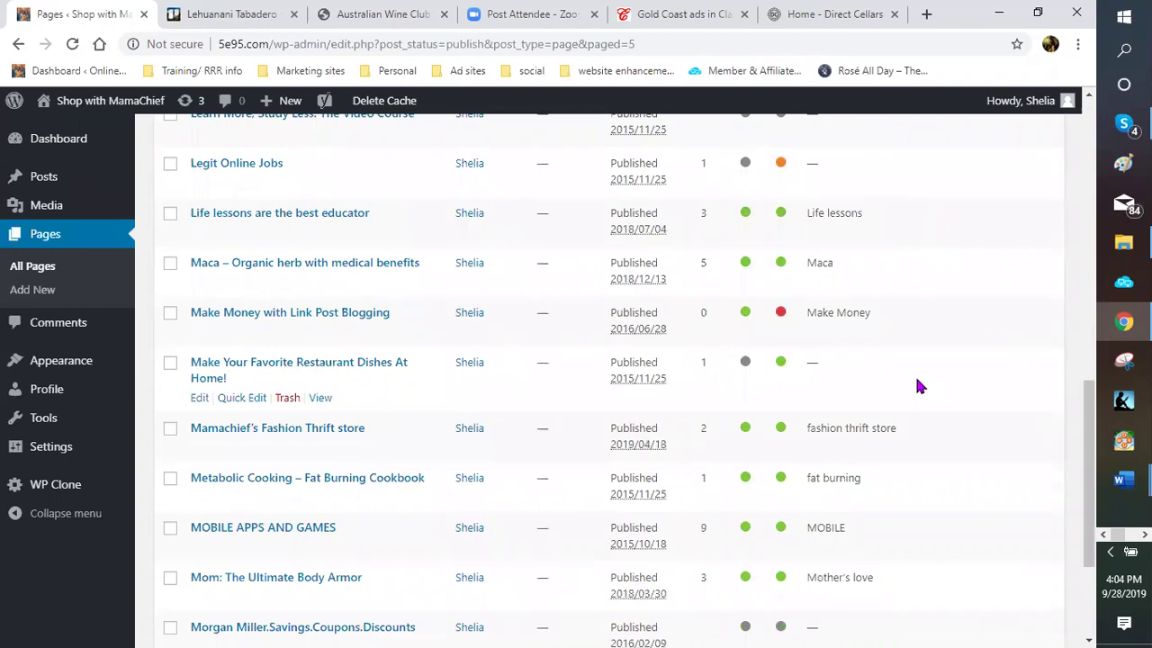
scroll(919, 385, down, 1)
scroll(919, 385, down, 1)
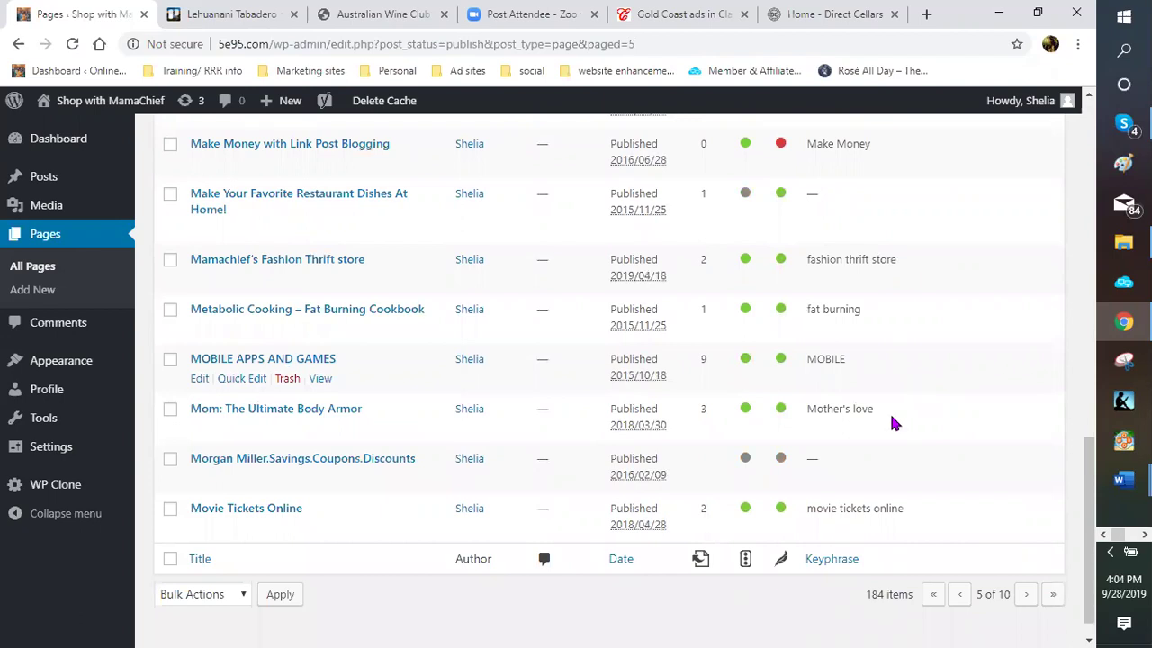
scroll(893, 423, down, 1)
Return to page 4 of 10 and scroll from 'Everything including the kitchen sink here' to 'Holidays and Special Occassions'
click(959, 565)
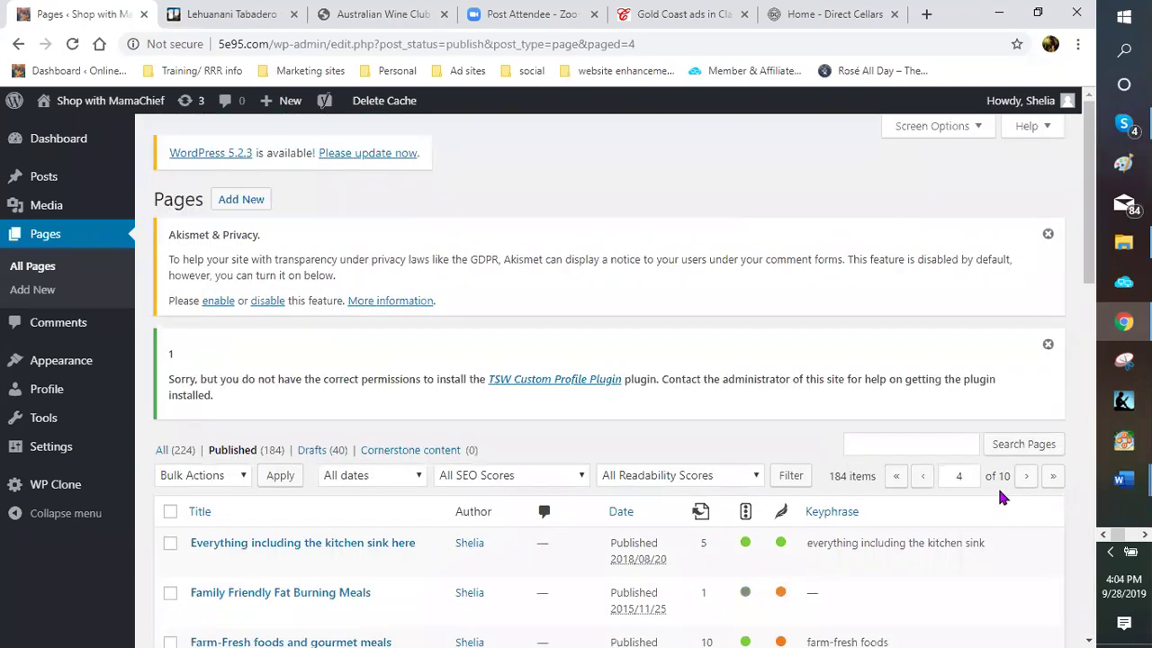
scroll(990, 502, down, 2)
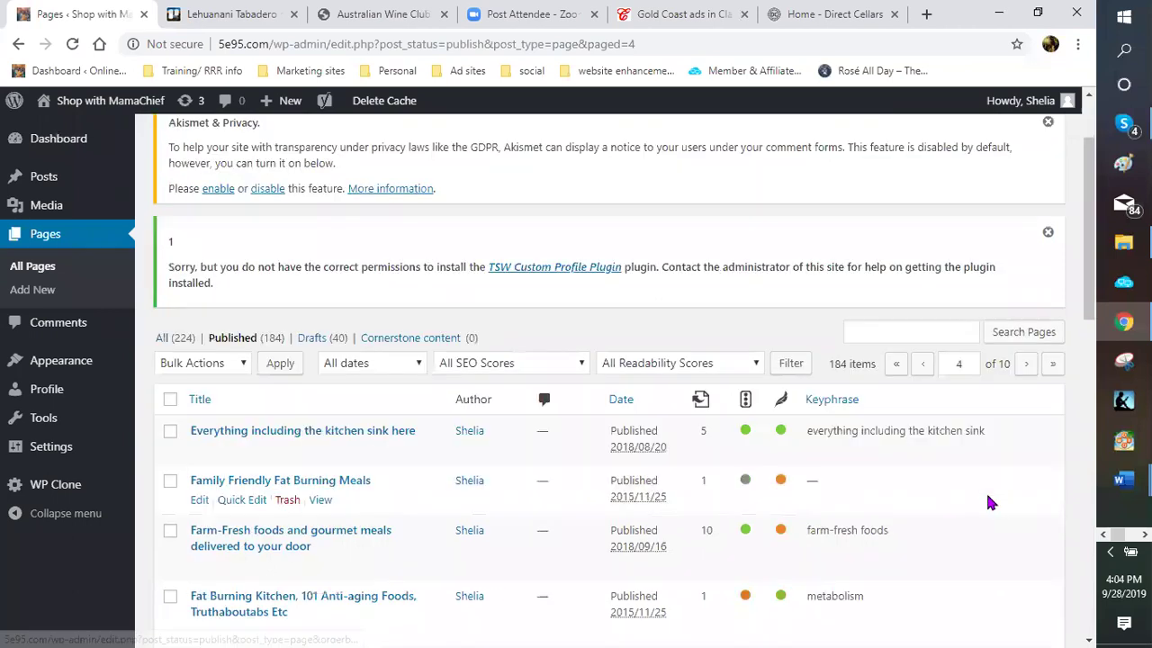
scroll(987, 502, down, 3)
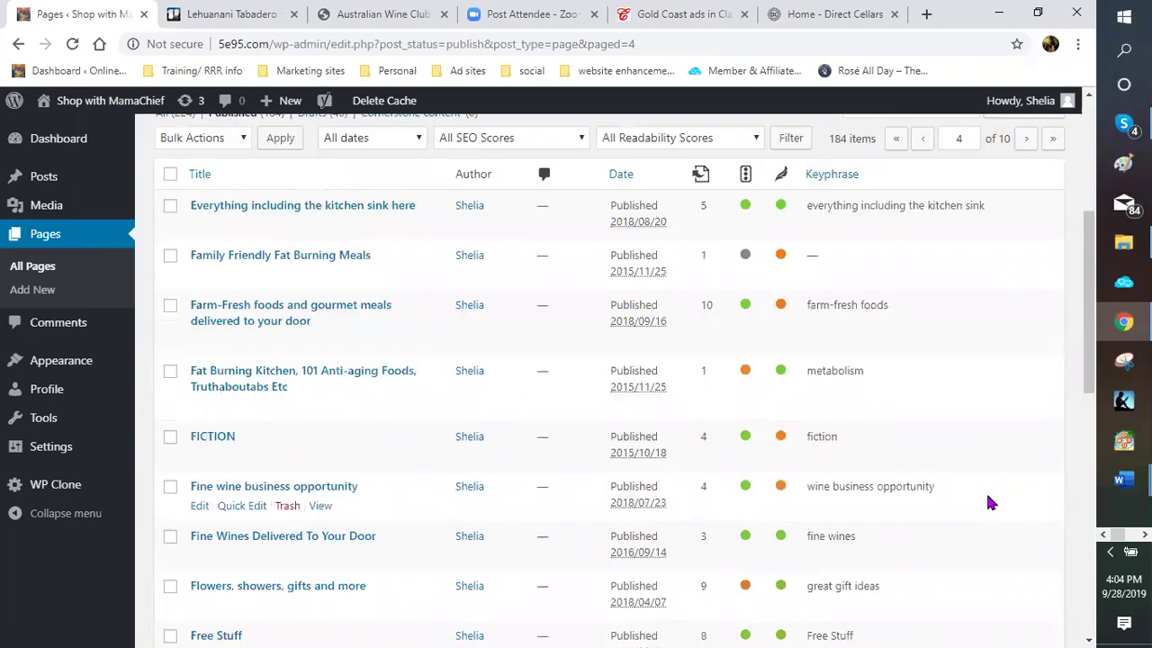
scroll(987, 501, down, 2)
scroll(987, 501, down, 2)
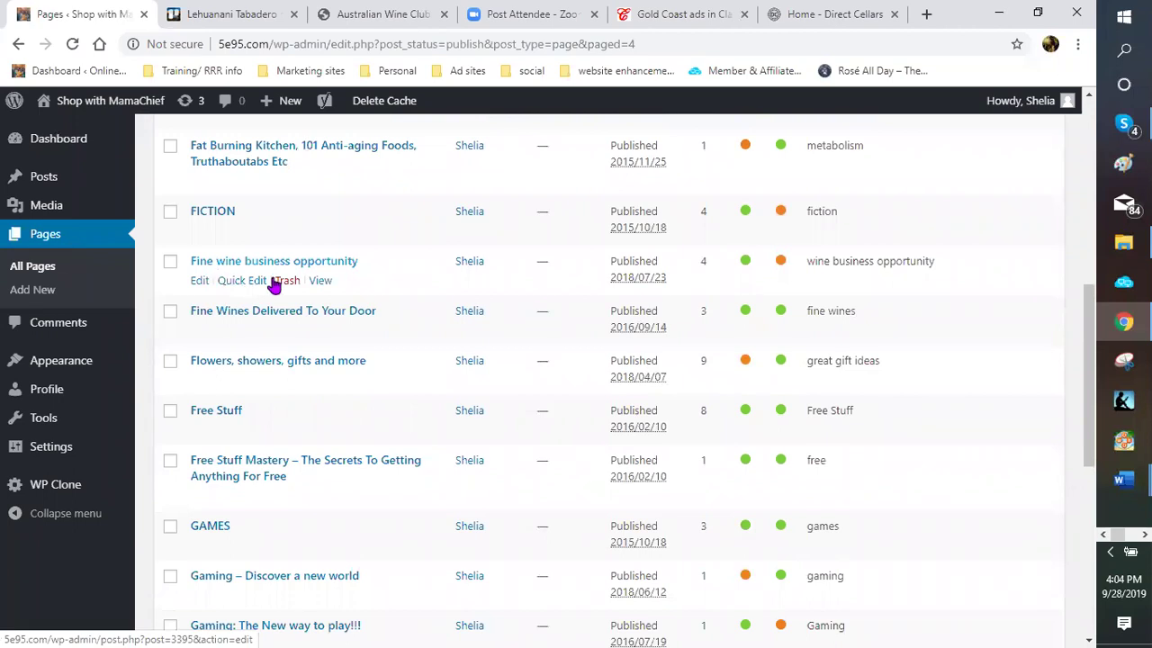
scroll(423, 322, down, 1)
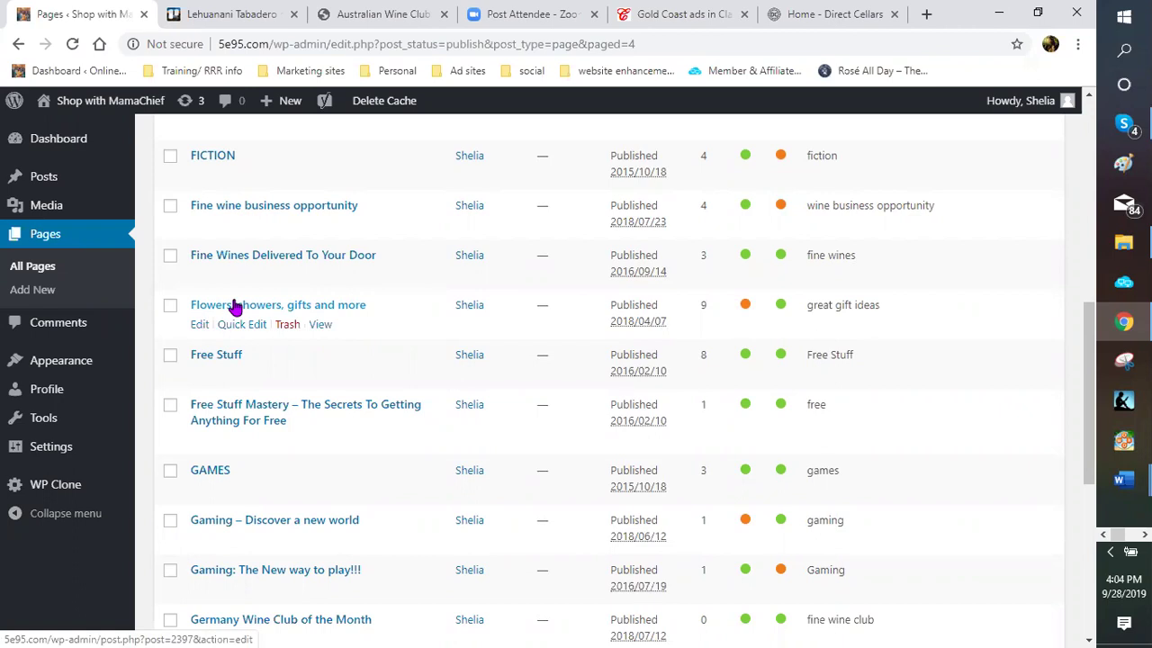
scroll(233, 310, down, 2)
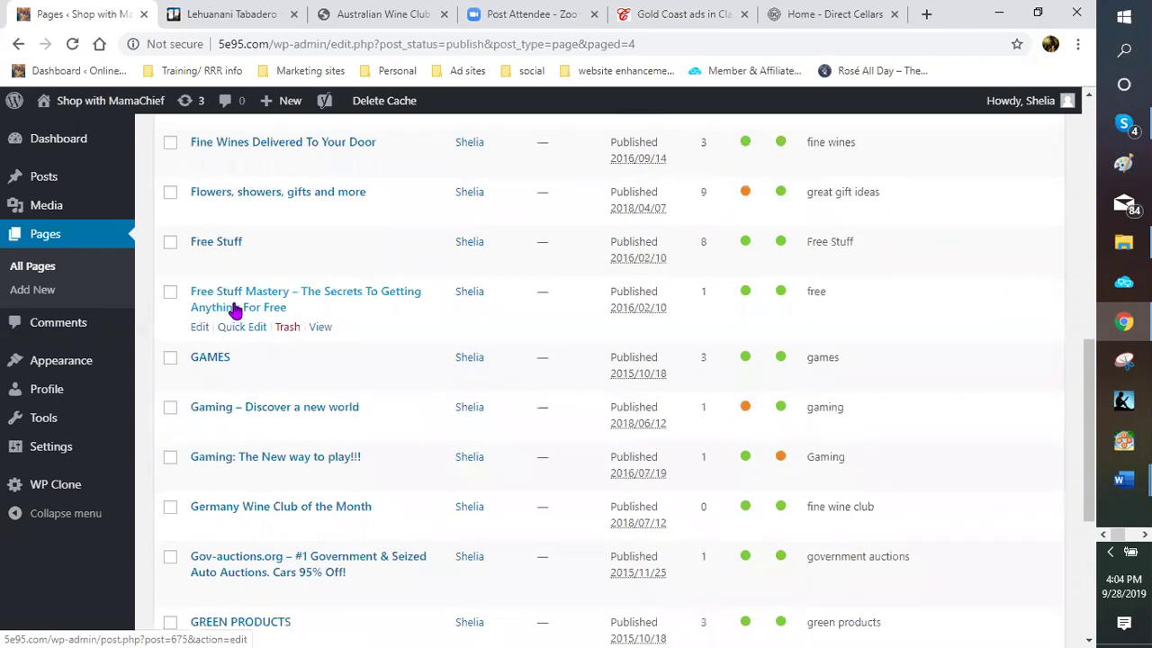
scroll(235, 309, down, 1)
scroll(233, 310, down, 2)
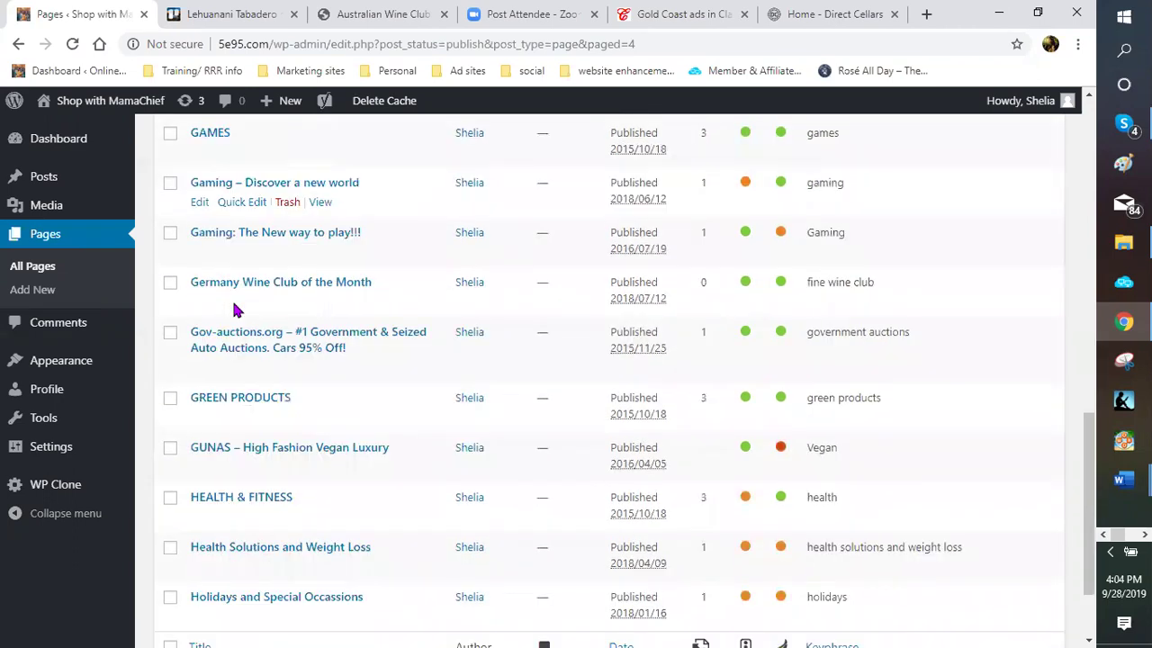
scroll(235, 309, down, 1)
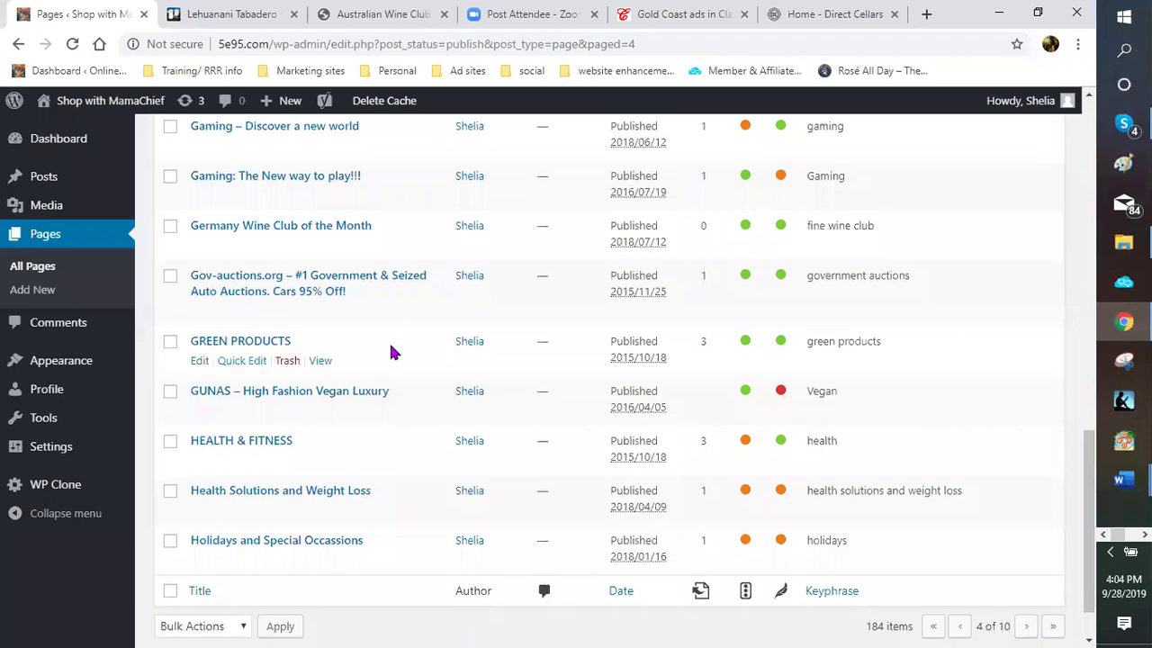
scroll(378, 324, up, 2)
scroll(347, 298, up, 3)
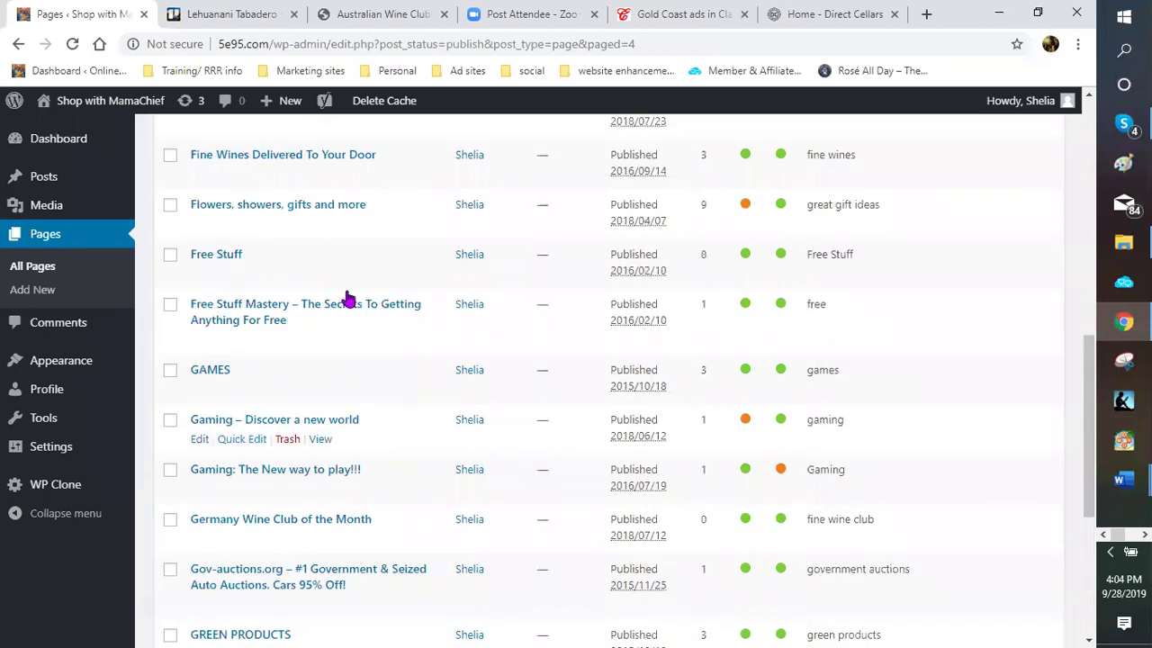
scroll(347, 298, up, 1)
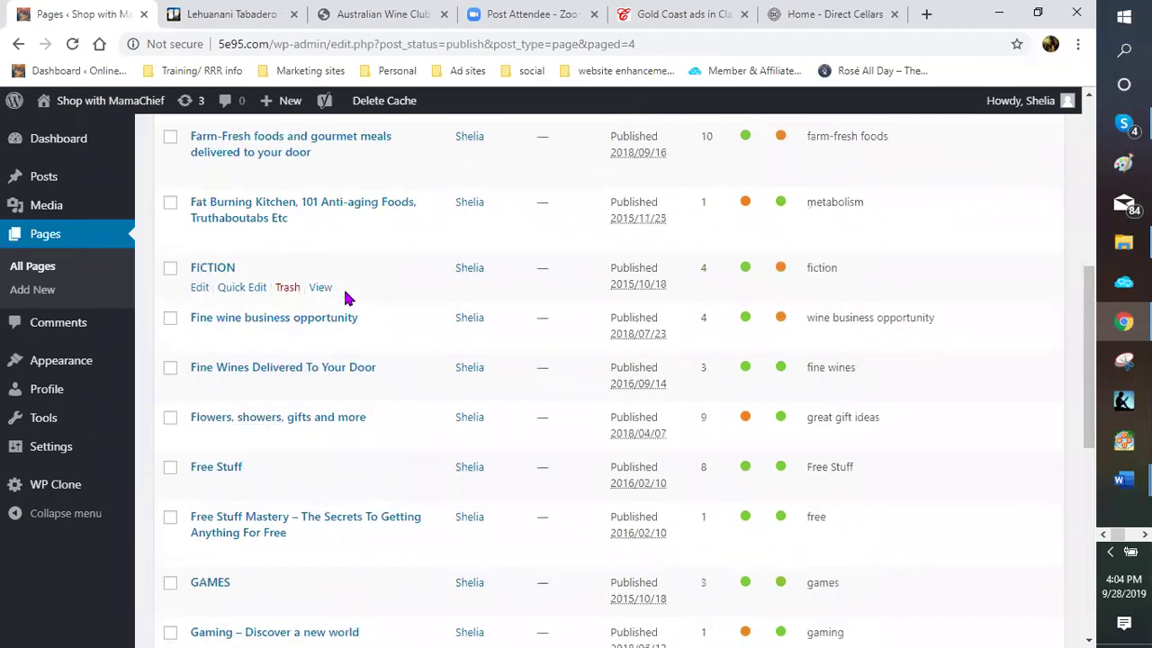
scroll(347, 298, up, 1)
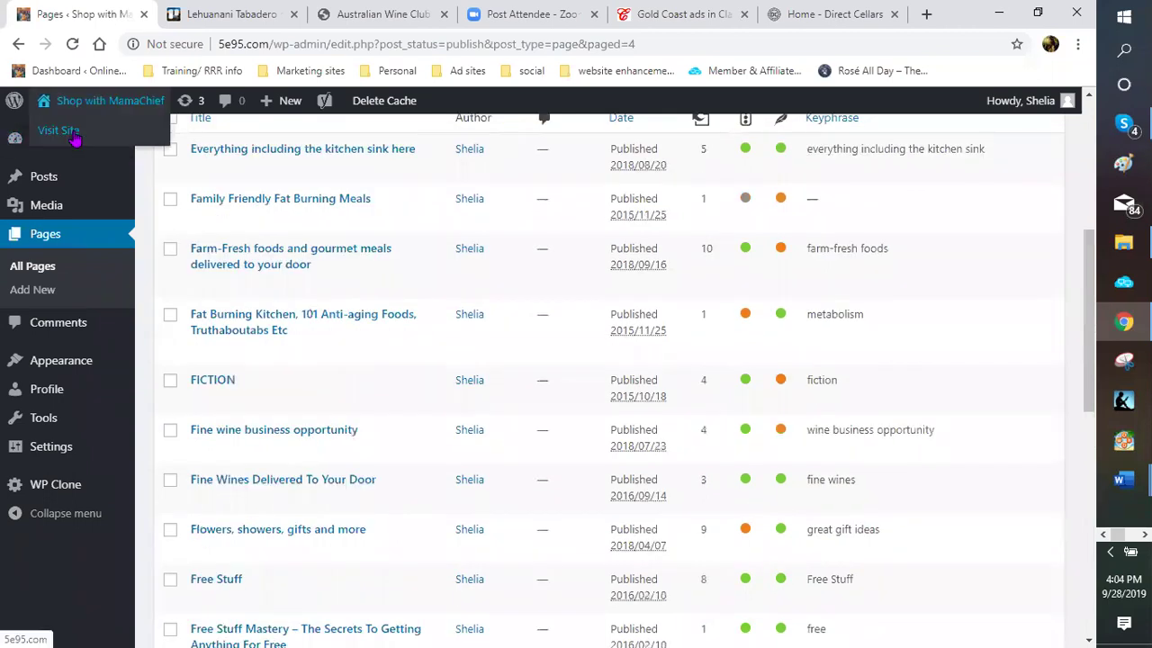
Open the live Shop with MamaChief site and look over the top of its category menu
click(76, 133)
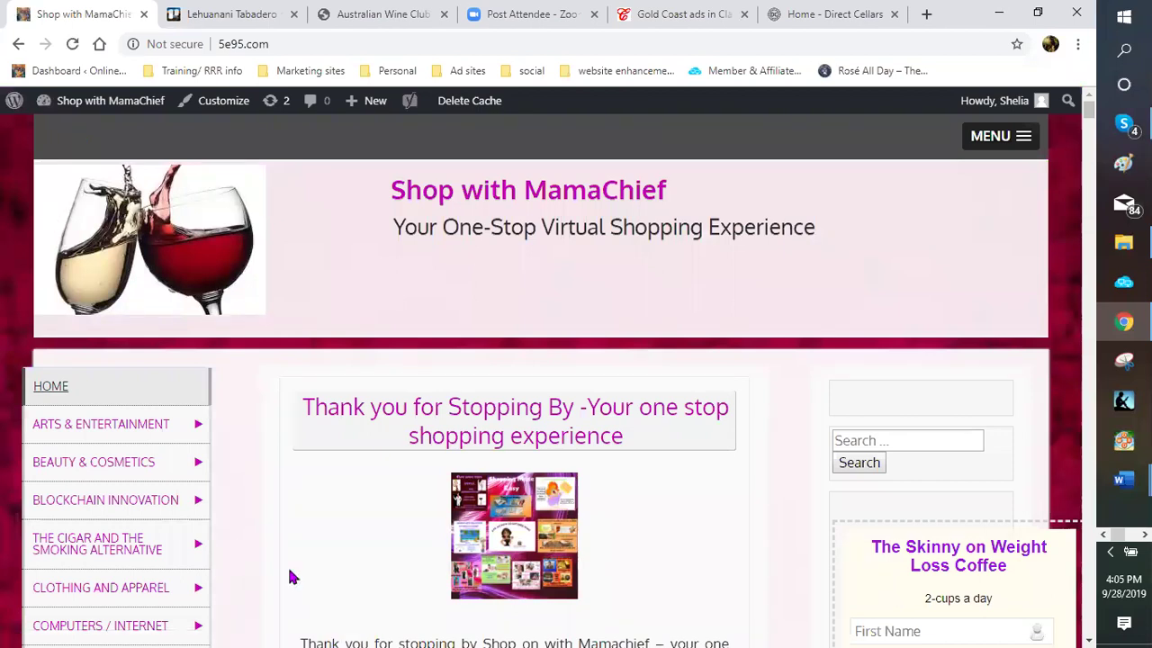
scroll(134, 466, down, 1)
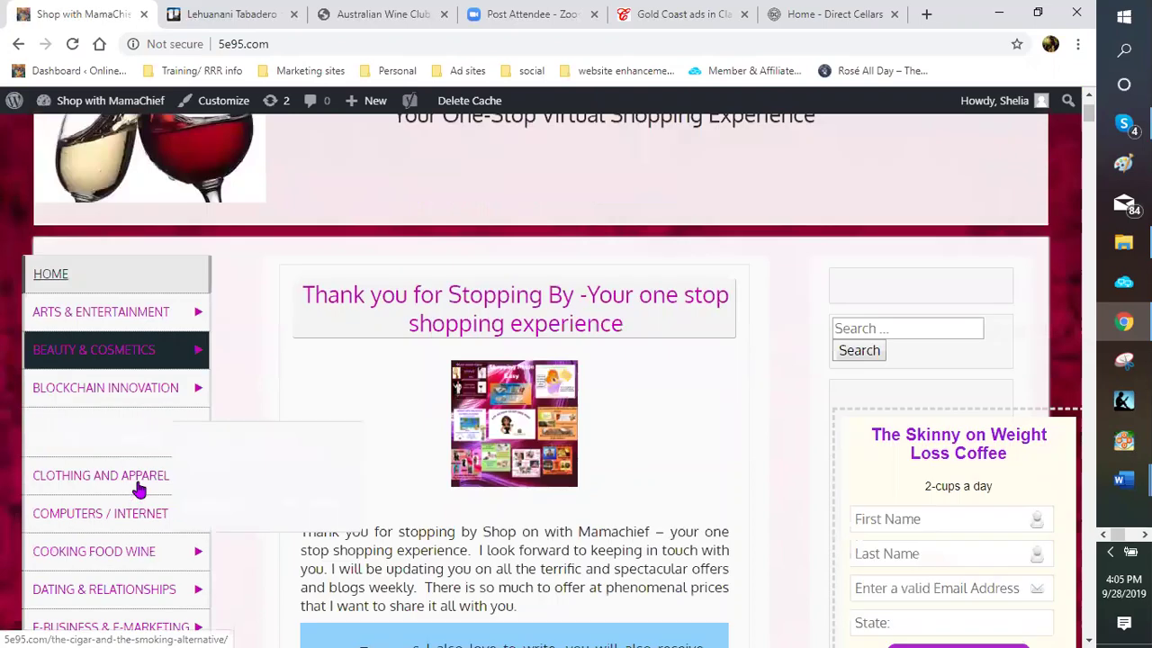
scroll(139, 432, down, 1)
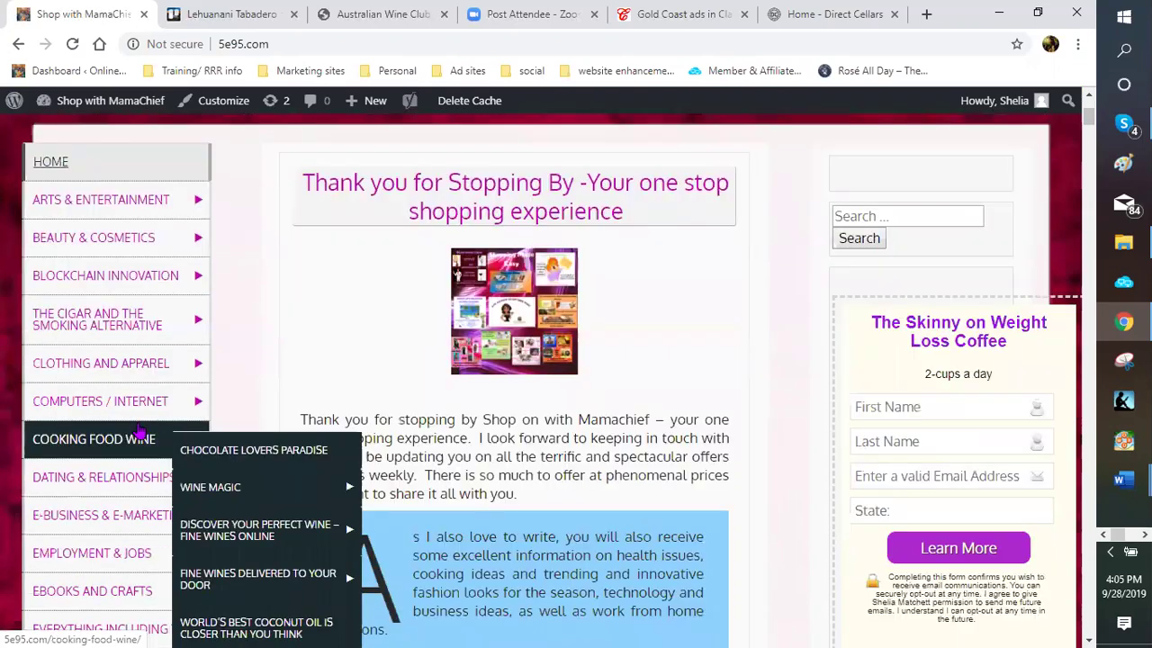
scroll(140, 416, down, 1)
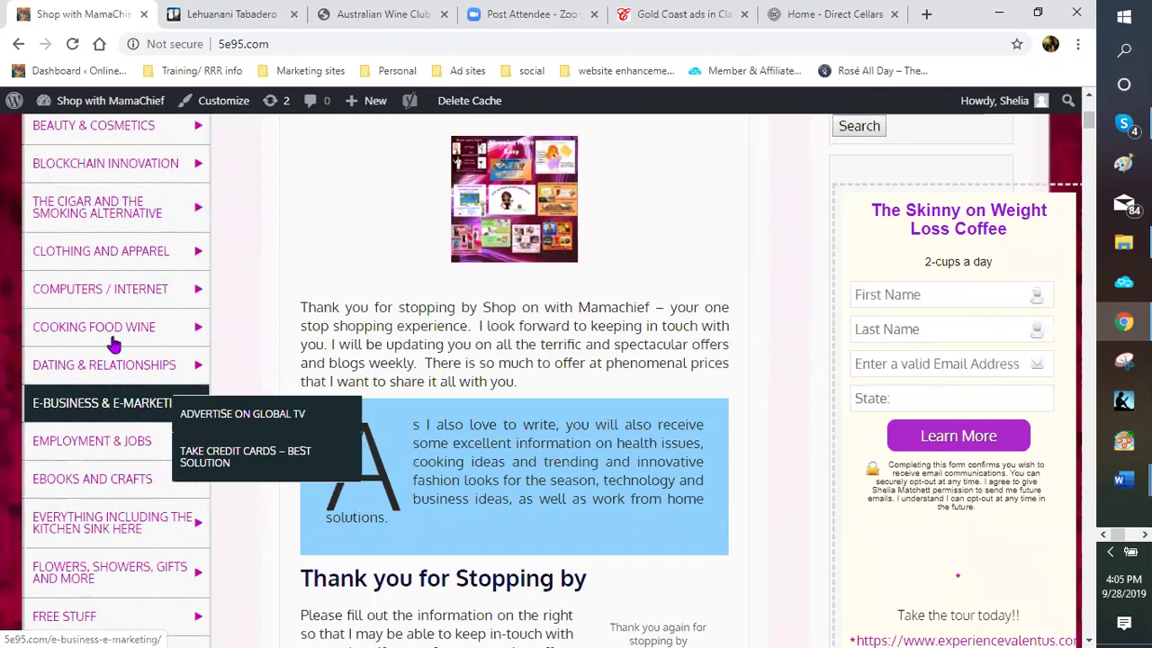
mouse_move(126, 331)
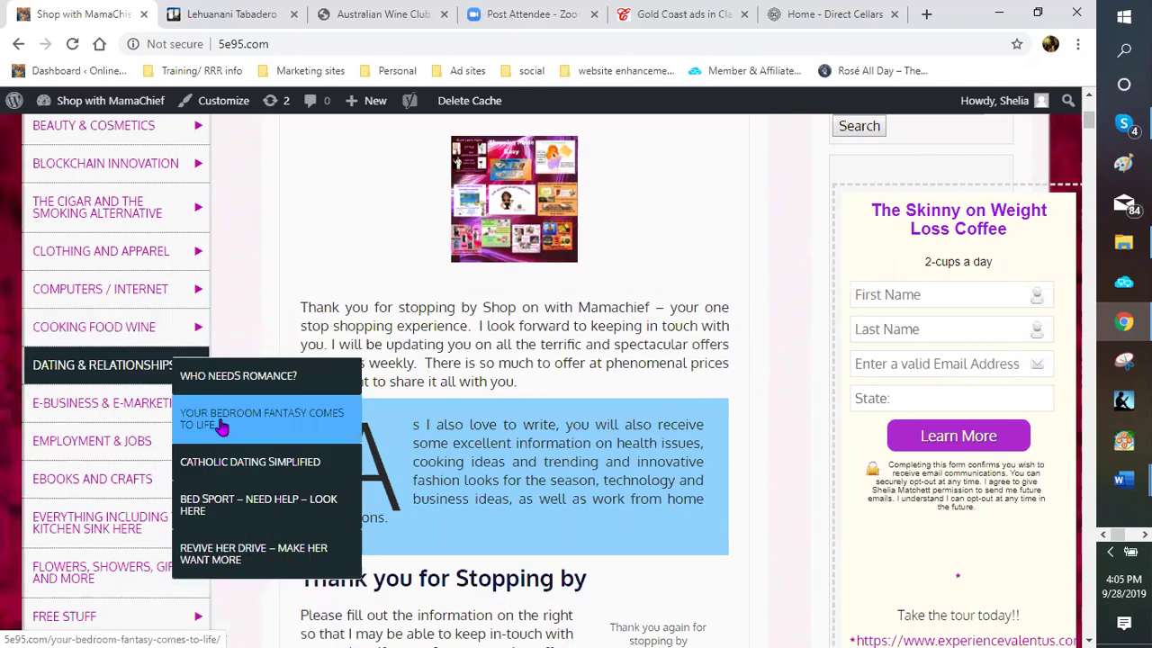
mouse_move(216, 421)
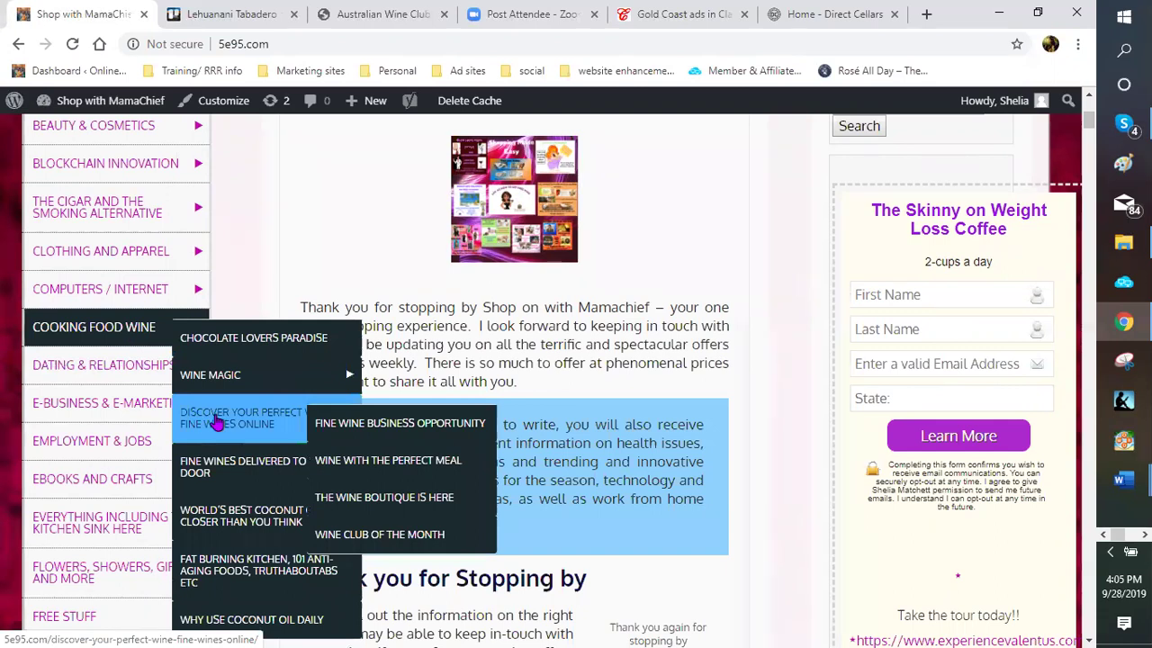
mouse_move(221, 478)
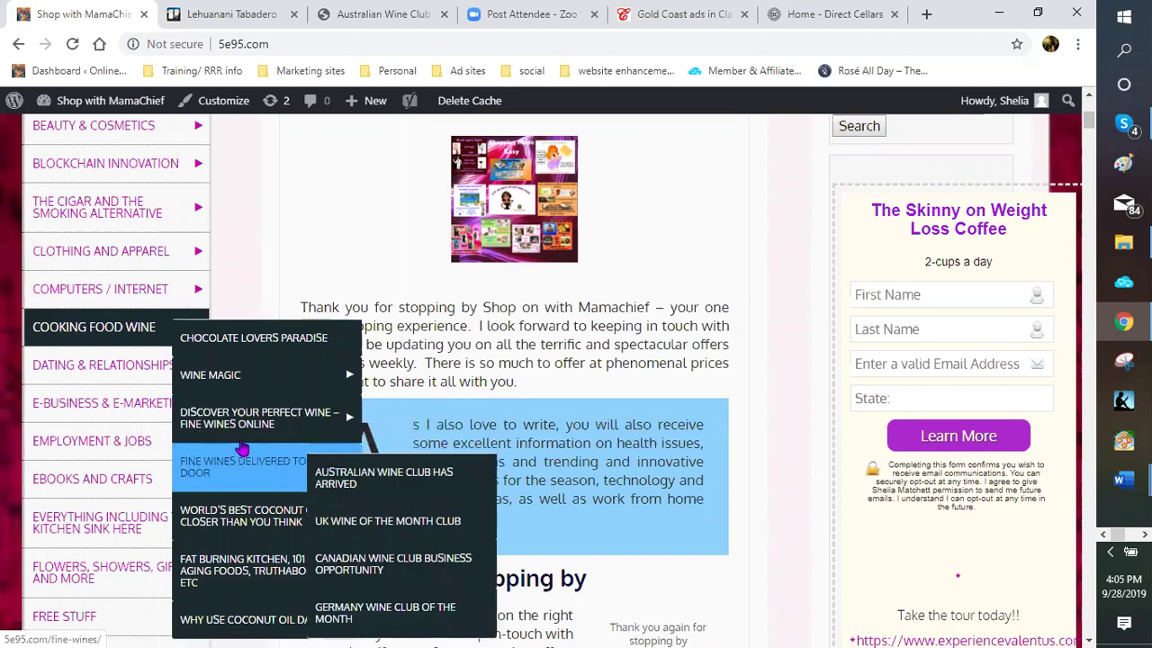
Scroll further through the category menu, past entries like Dating & Relationships and Green Products
scroll(225, 392, down, 1)
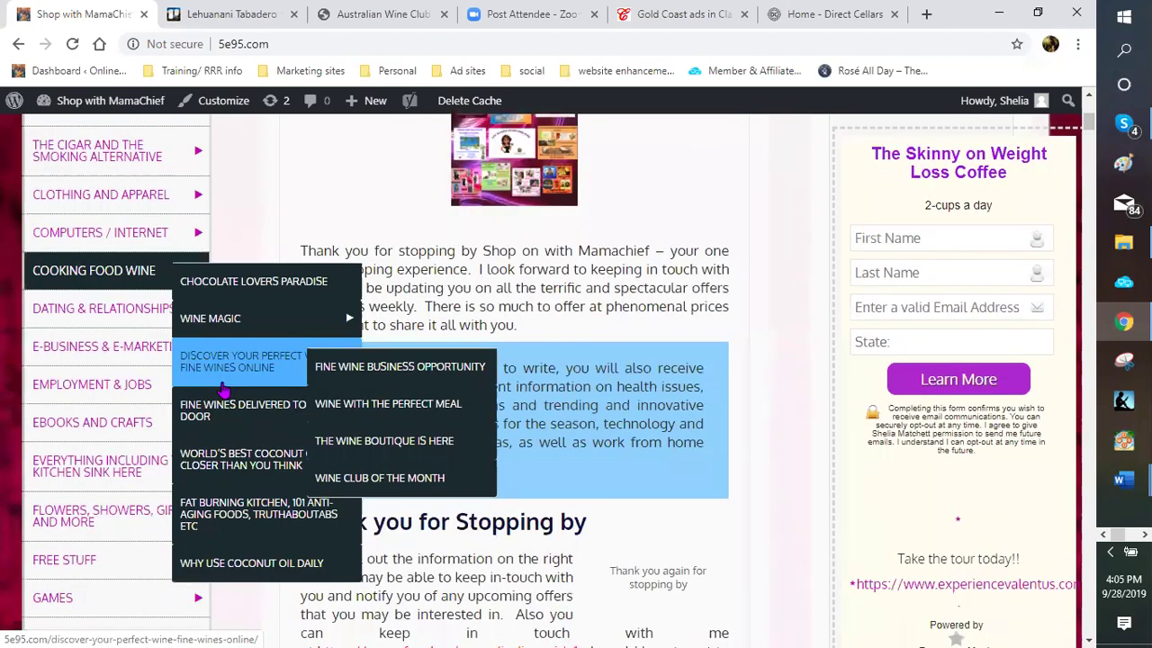
mouse_move(103, 316)
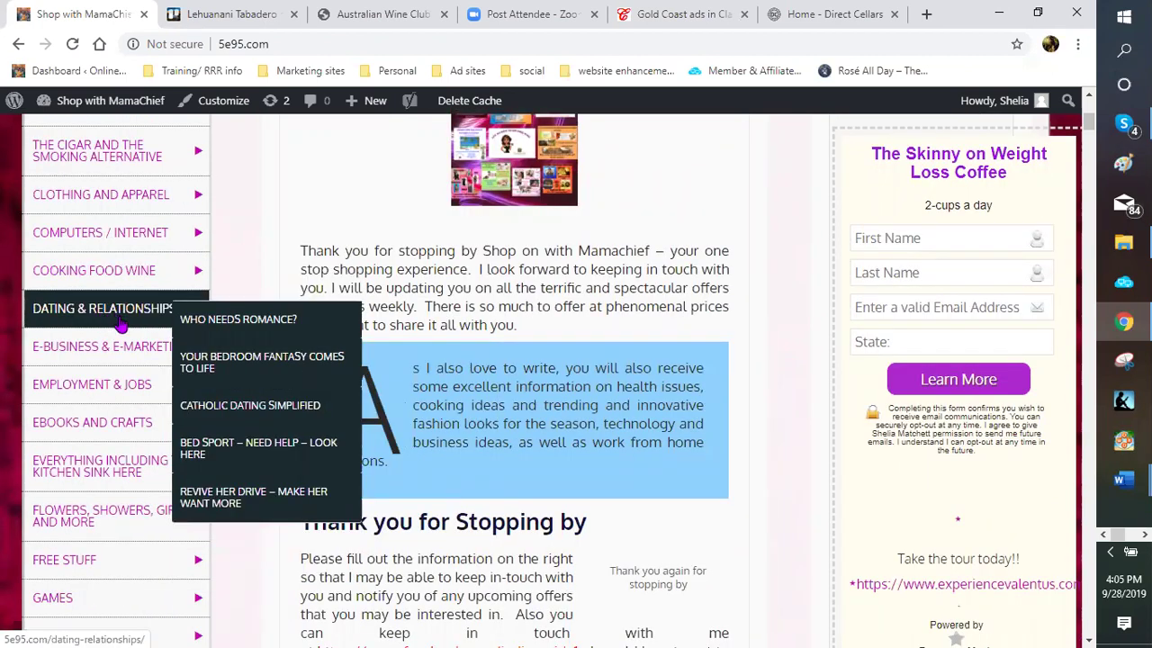
scroll(120, 331, down, 1)
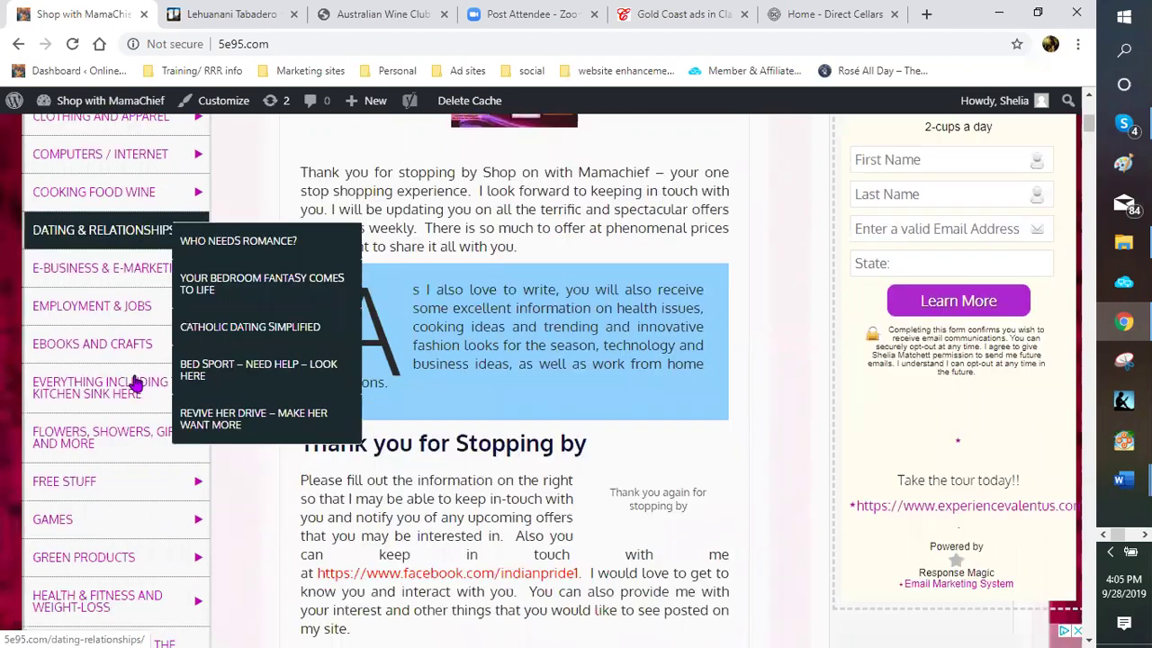
mouse_move(131, 384)
scroll(131, 387, down, 1)
scroll(119, 405, down, 1)
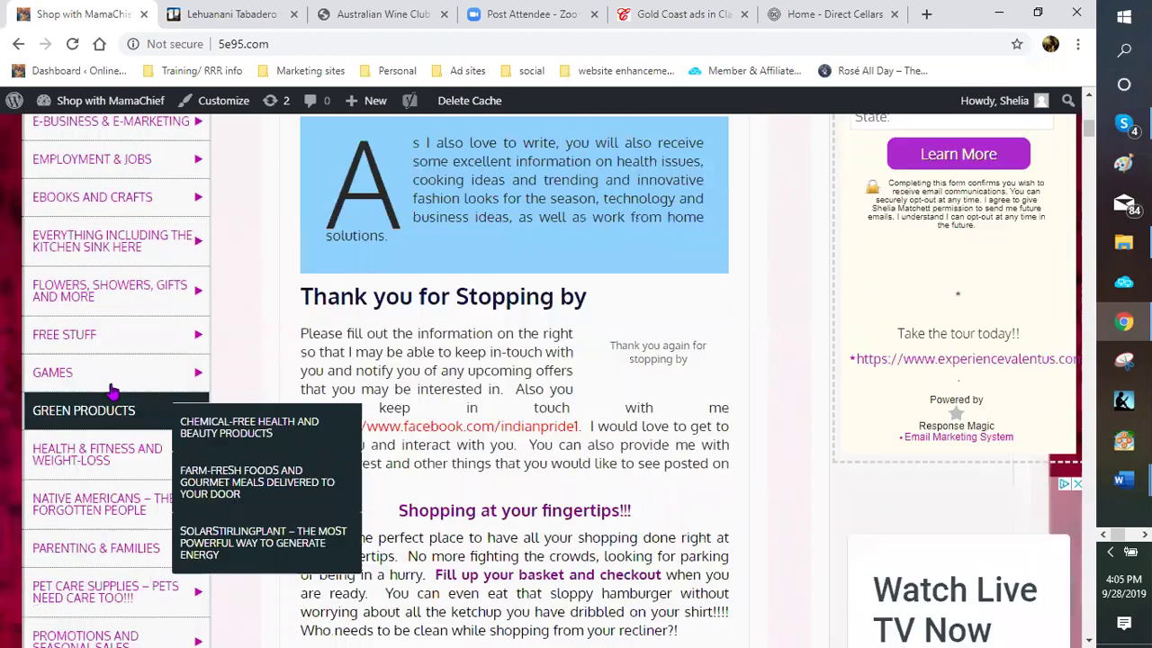
scroll(112, 389, down, 1)
scroll(113, 391, down, 1)
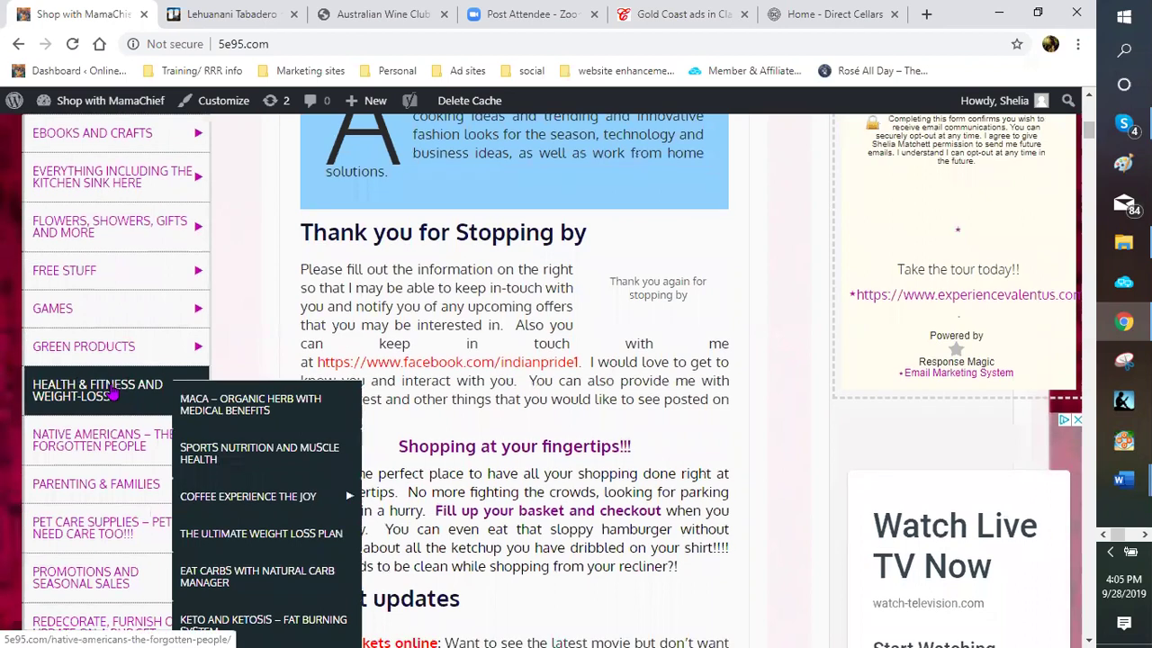
scroll(112, 393, down, 1)
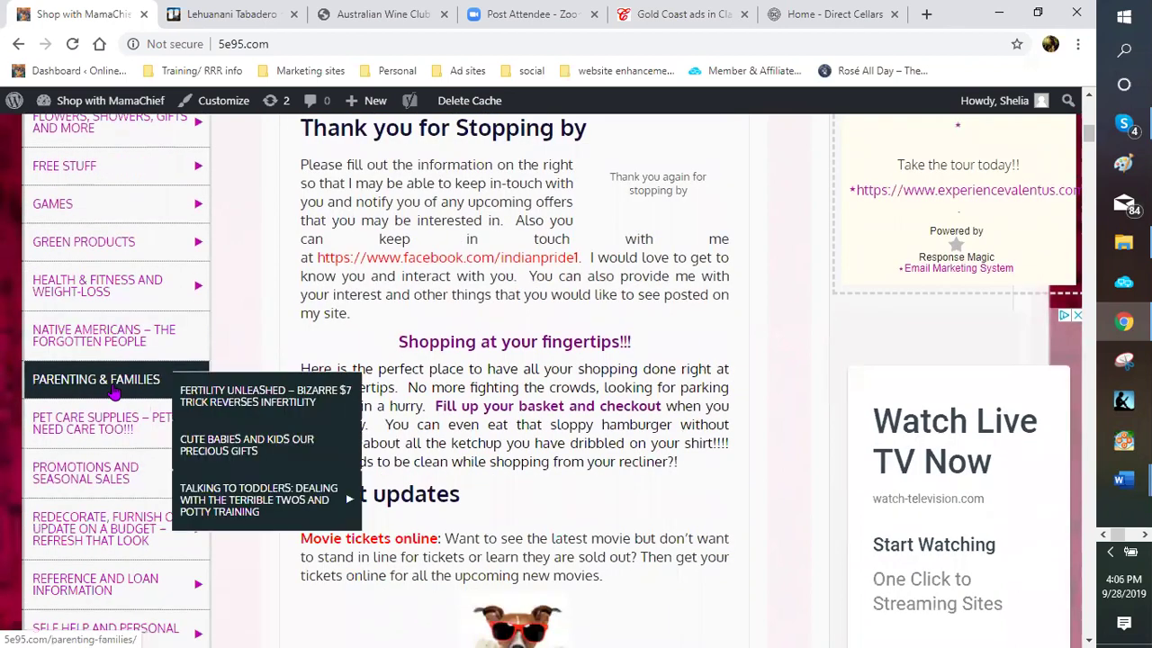
scroll(81, 105, up, 3)
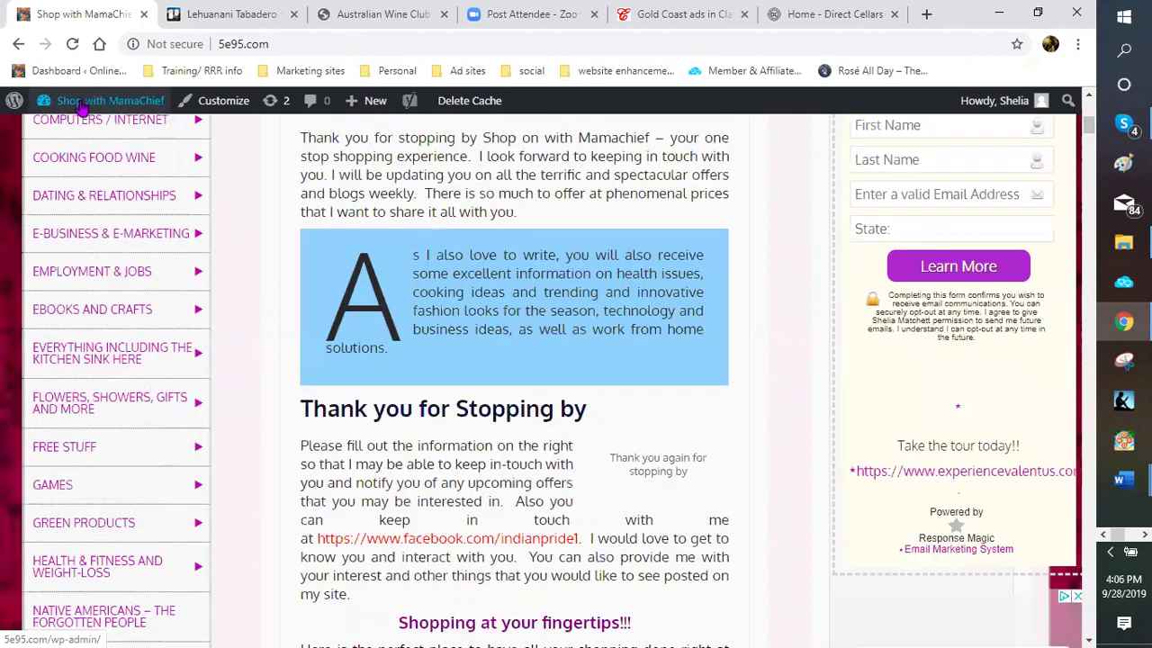
Go to the Menus screen, then on to the All Pages list
mouse_move(80, 105)
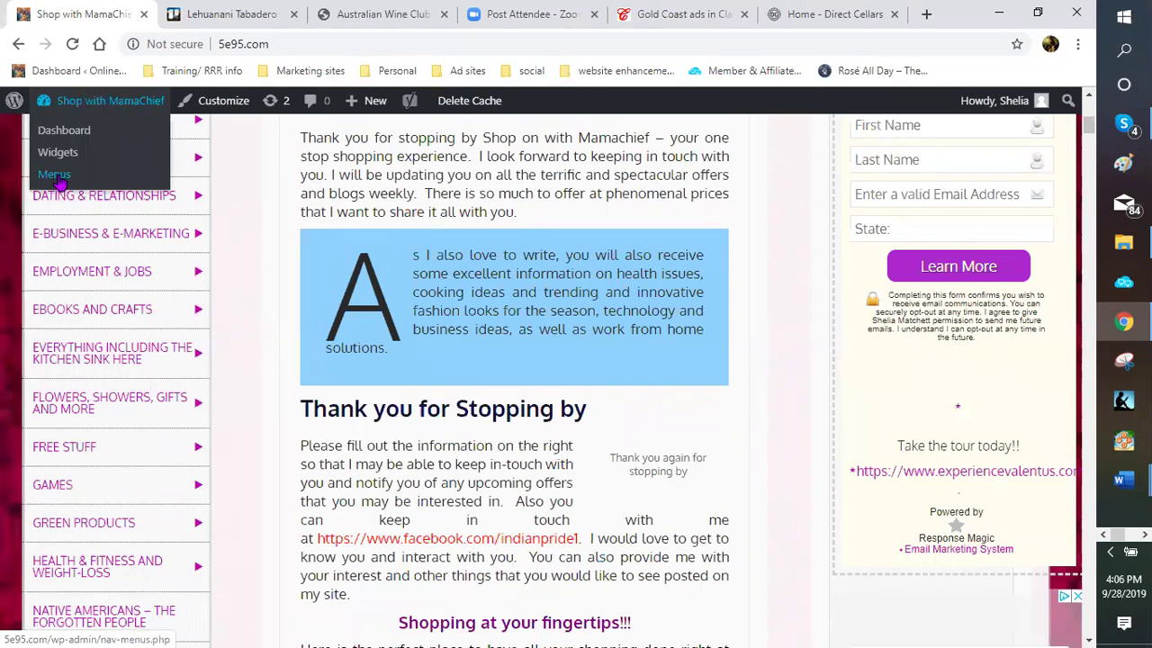
click(56, 175)
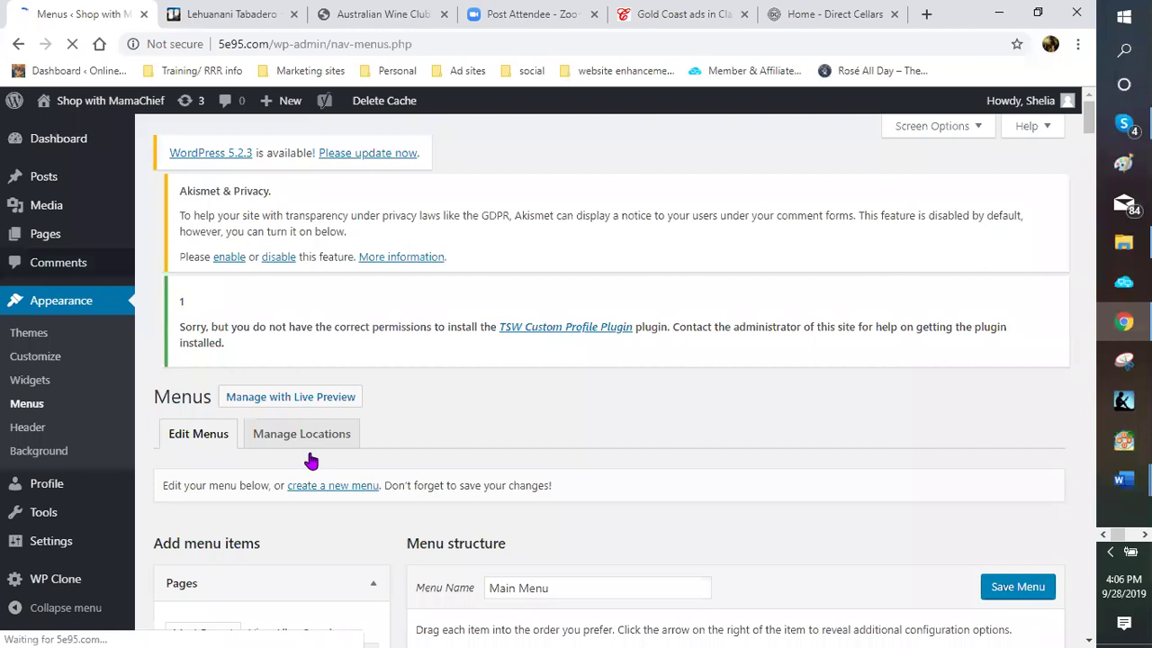
scroll(257, 473, down, 1)
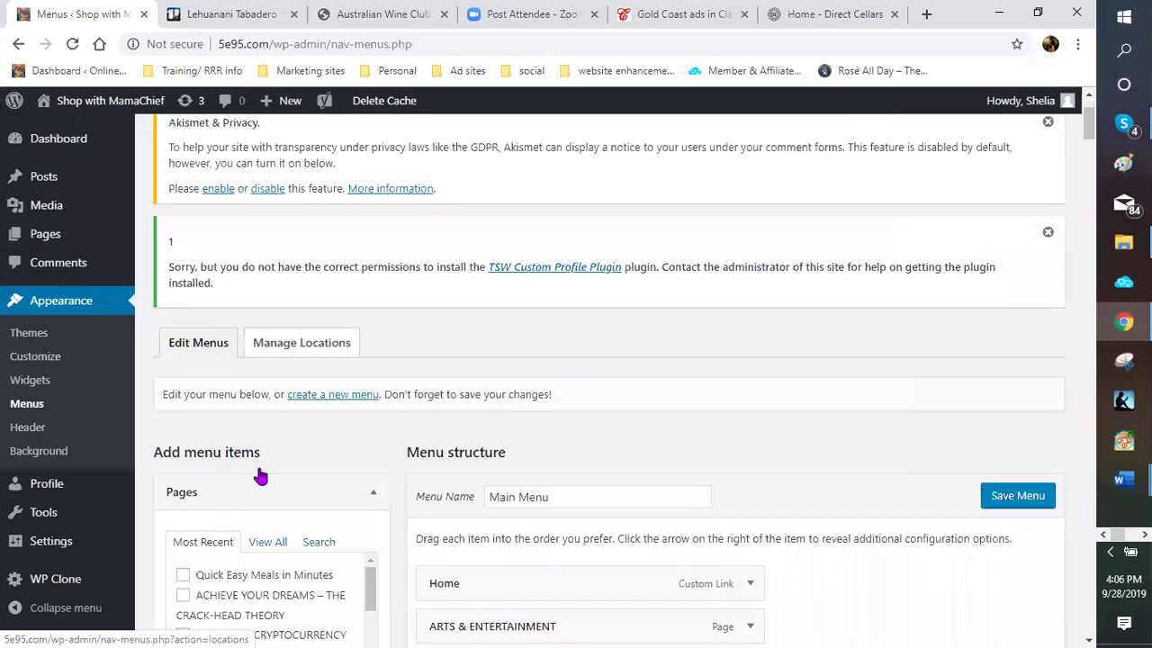
scroll(244, 471, down, 1)
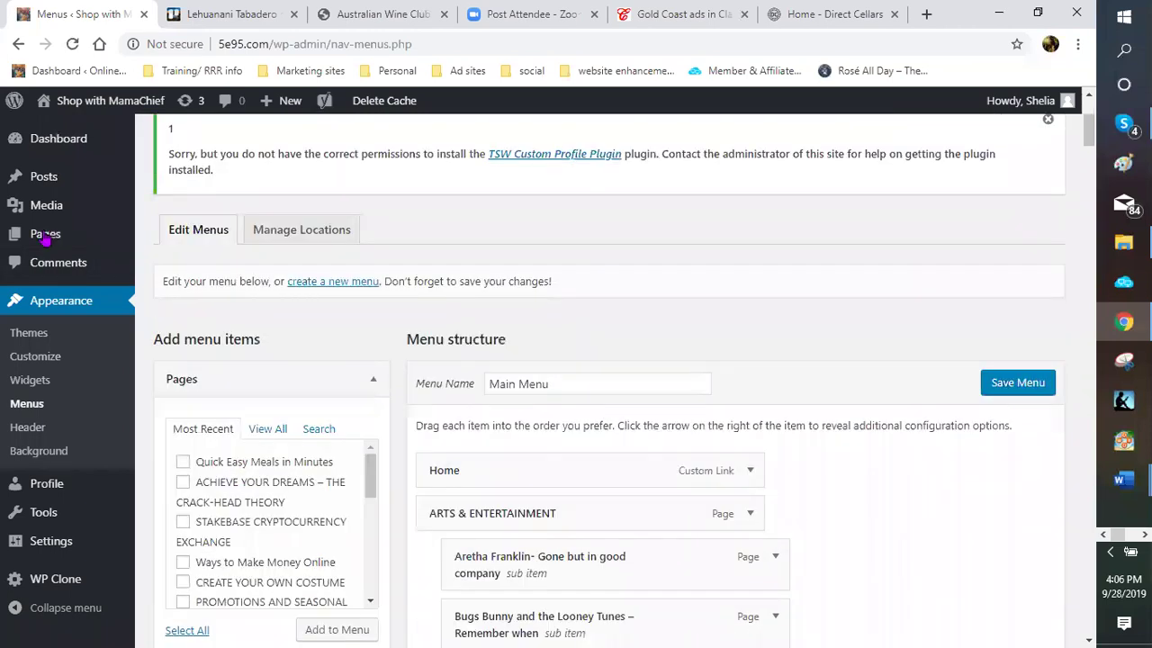
mouse_move(45, 234)
click(191, 241)
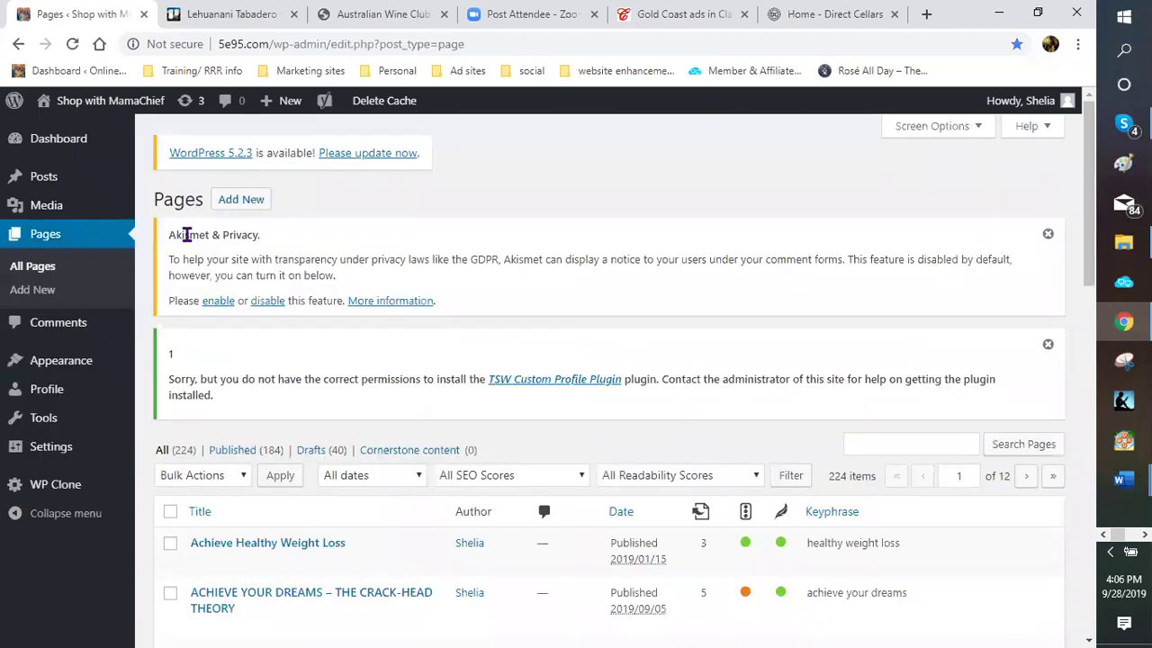
Search pages for 'quick' and scroll the 28 results to Quick Easy Meals in Minutes
click(900, 442)
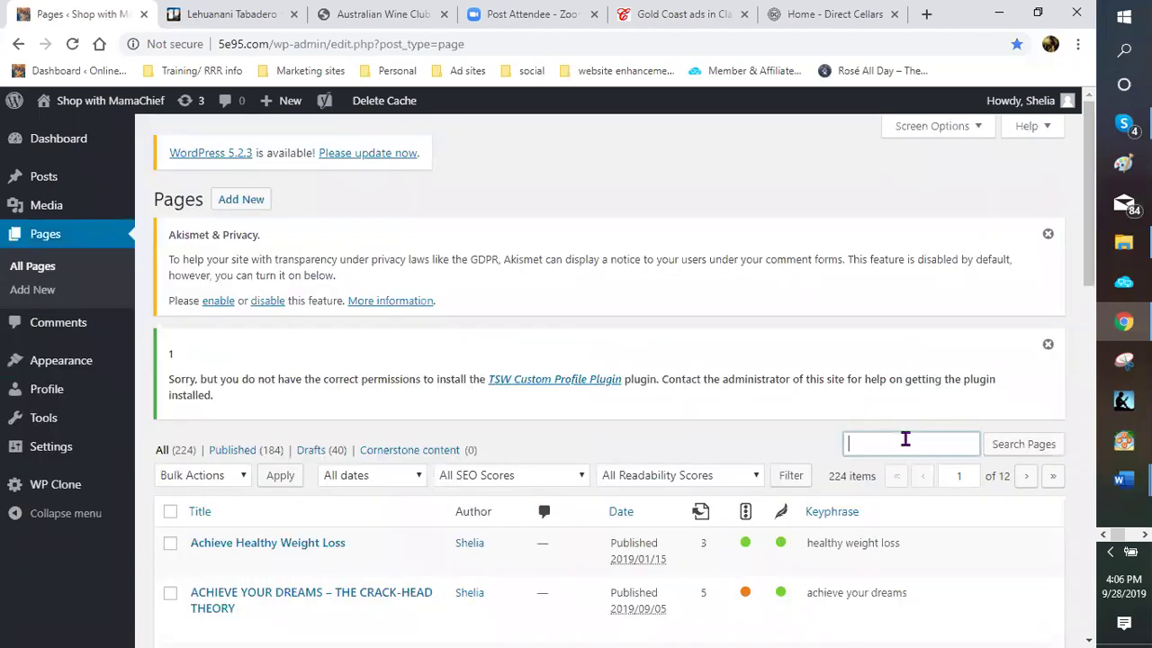
click(905, 439)
text(qui)
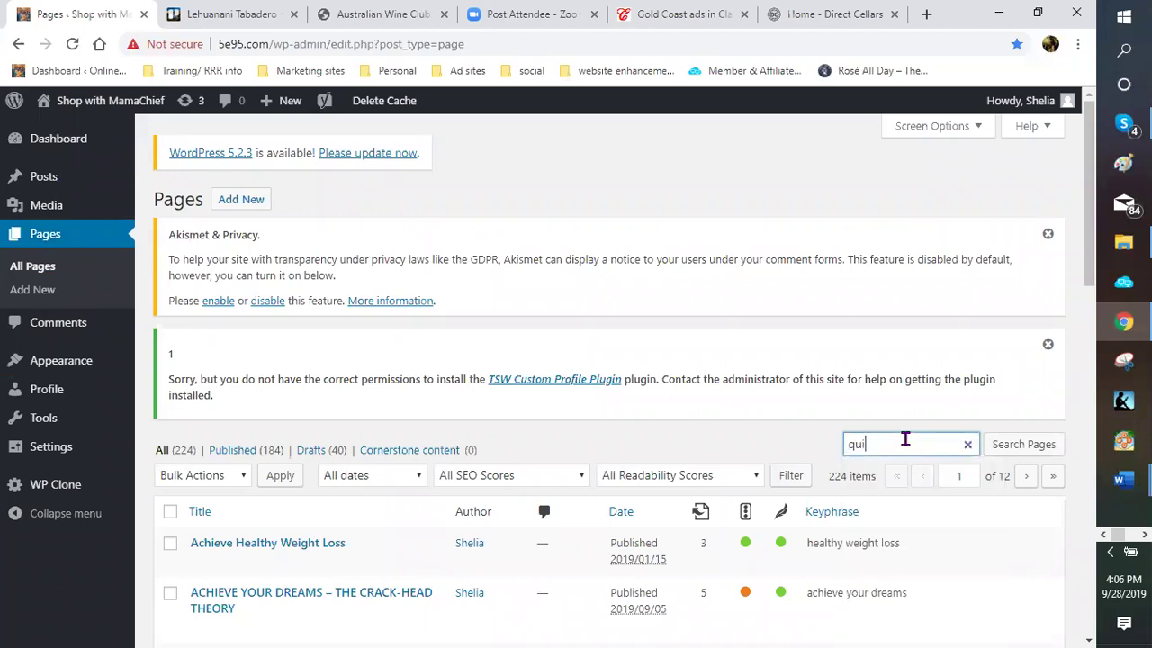
text(ck)
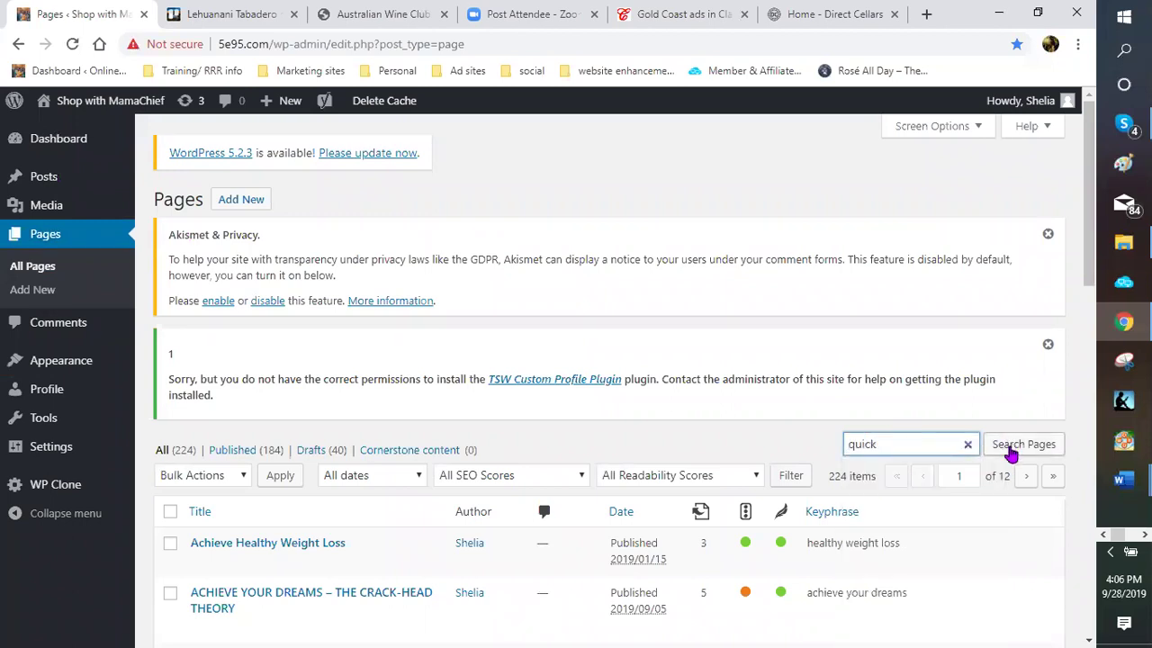
click(1008, 450)
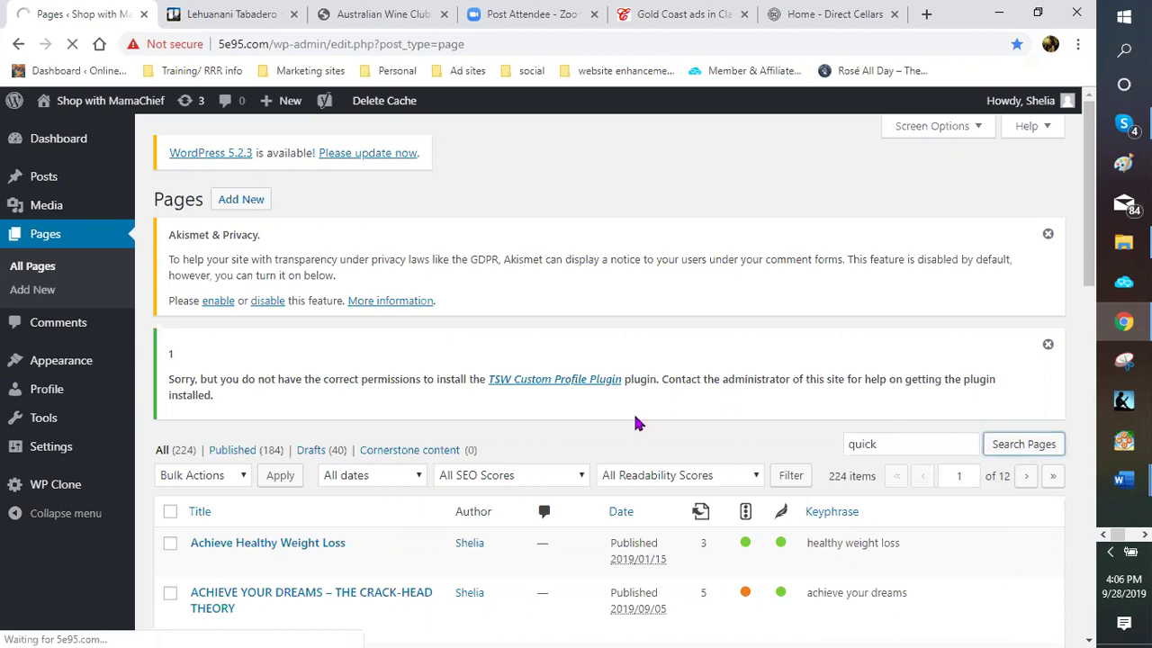
scroll(491, 436, down, 2)
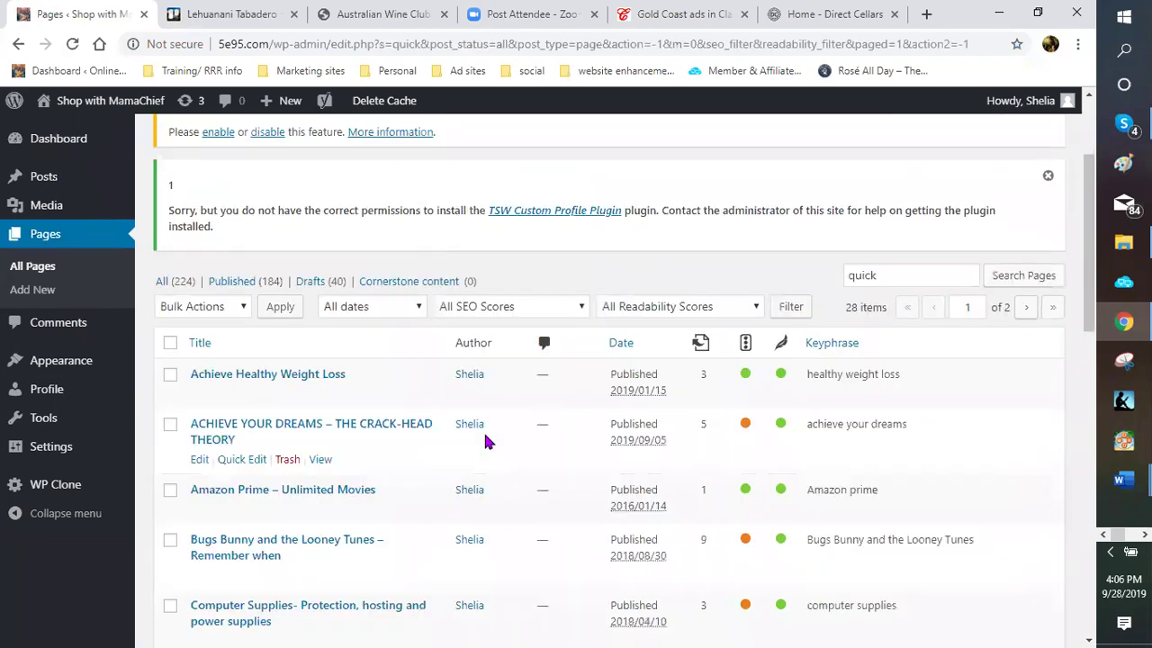
scroll(445, 437, down, 2)
scroll(440, 437, down, 3)
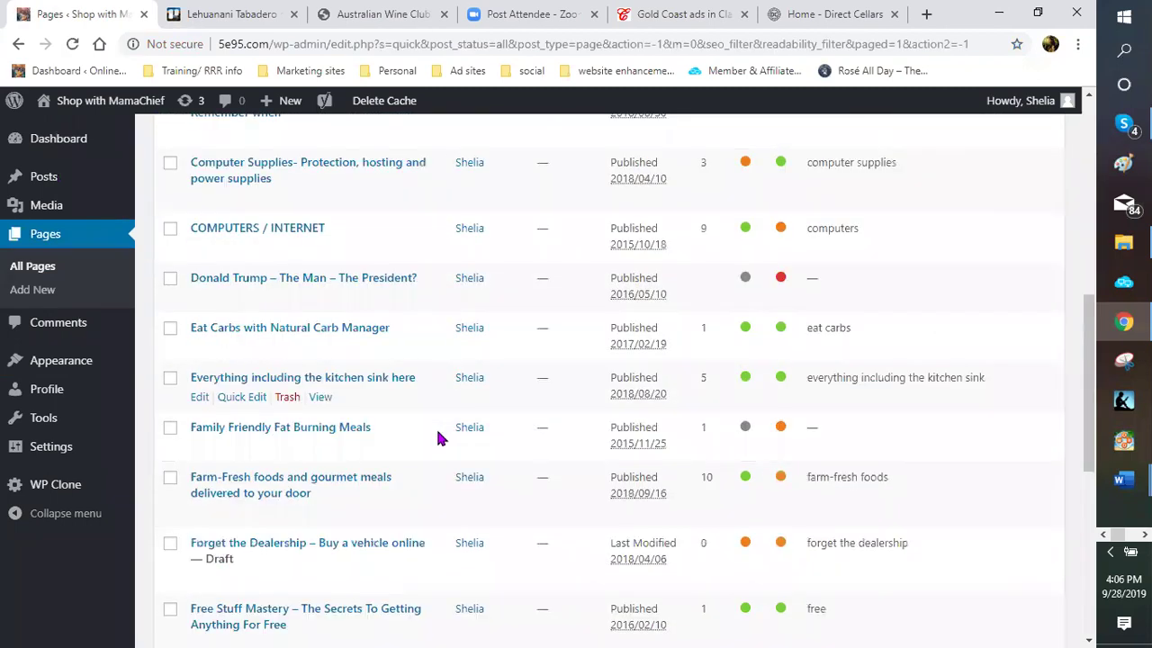
scroll(440, 437, down, 2)
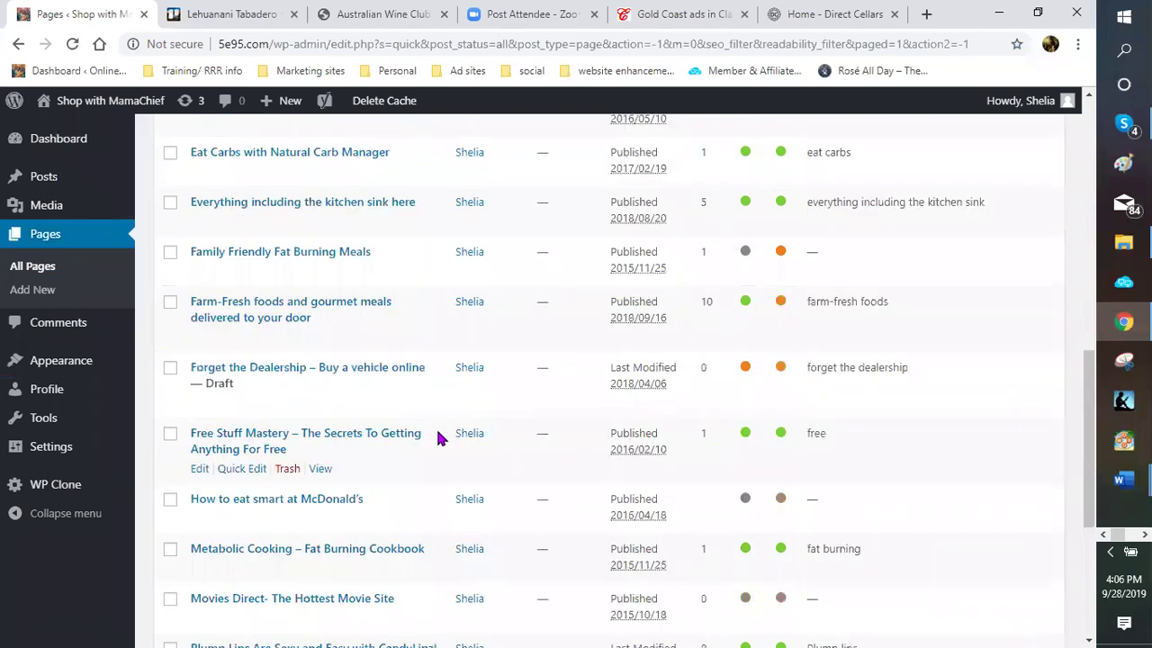
scroll(435, 431, down, 2)
scroll(206, 514, down, 2)
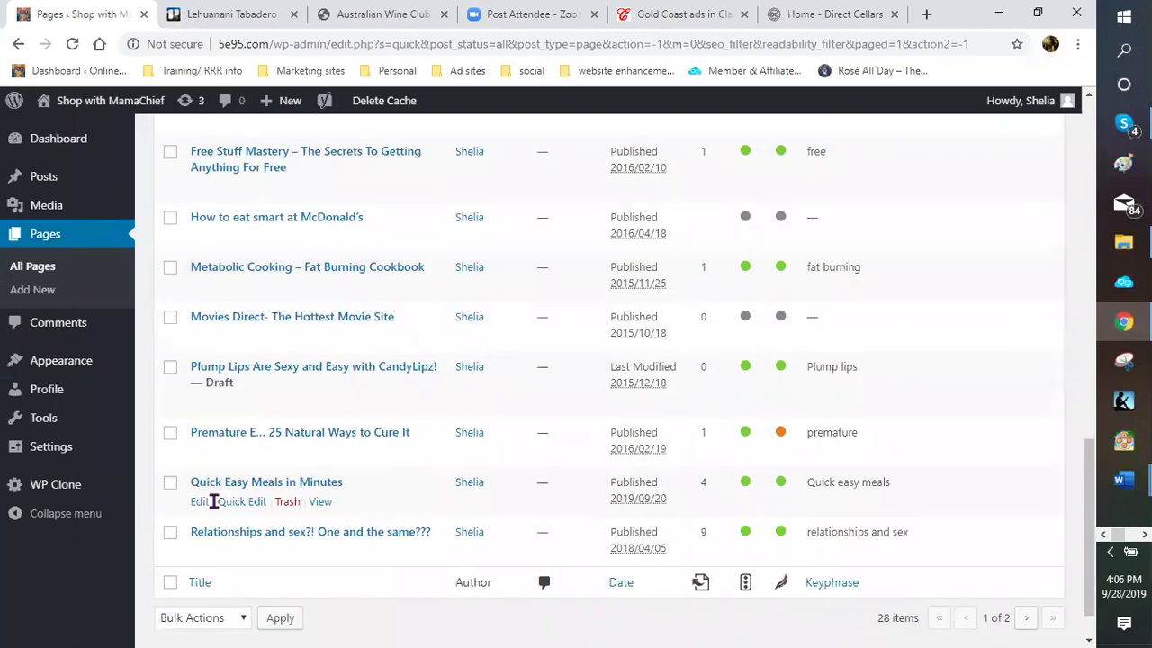
Open Quick Easy Meals in Minutes in the editor and read its pasta salad ingredients
click(200, 501)
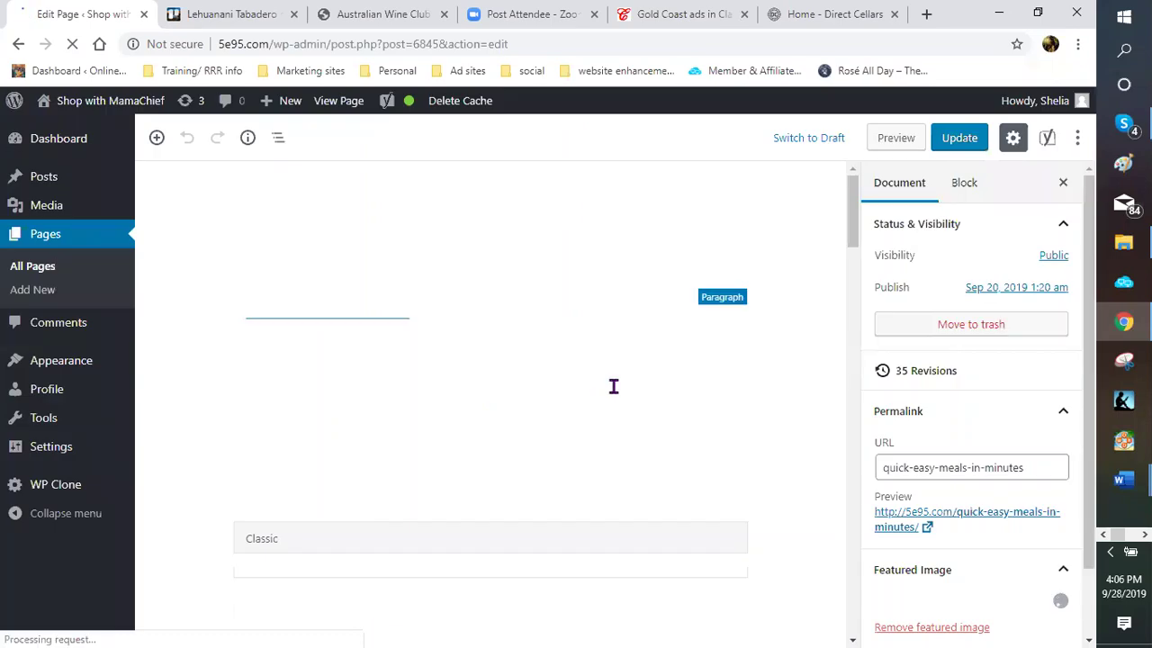
scroll(572, 373, down, 2)
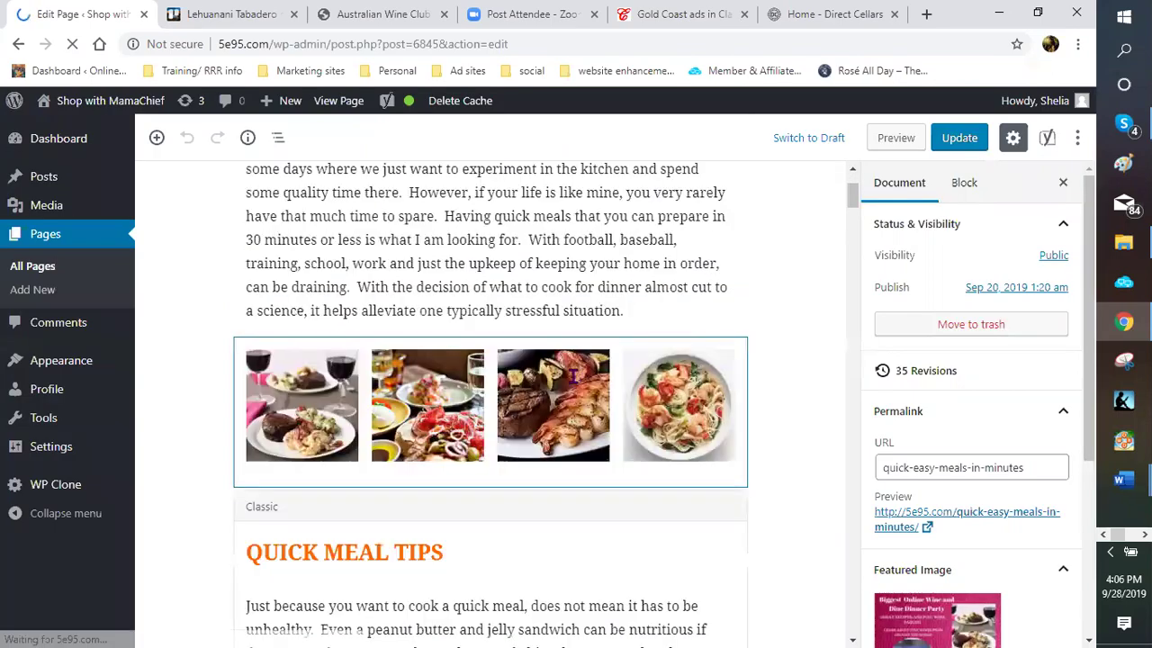
scroll(570, 377, down, 4)
scroll(571, 376, down, 3)
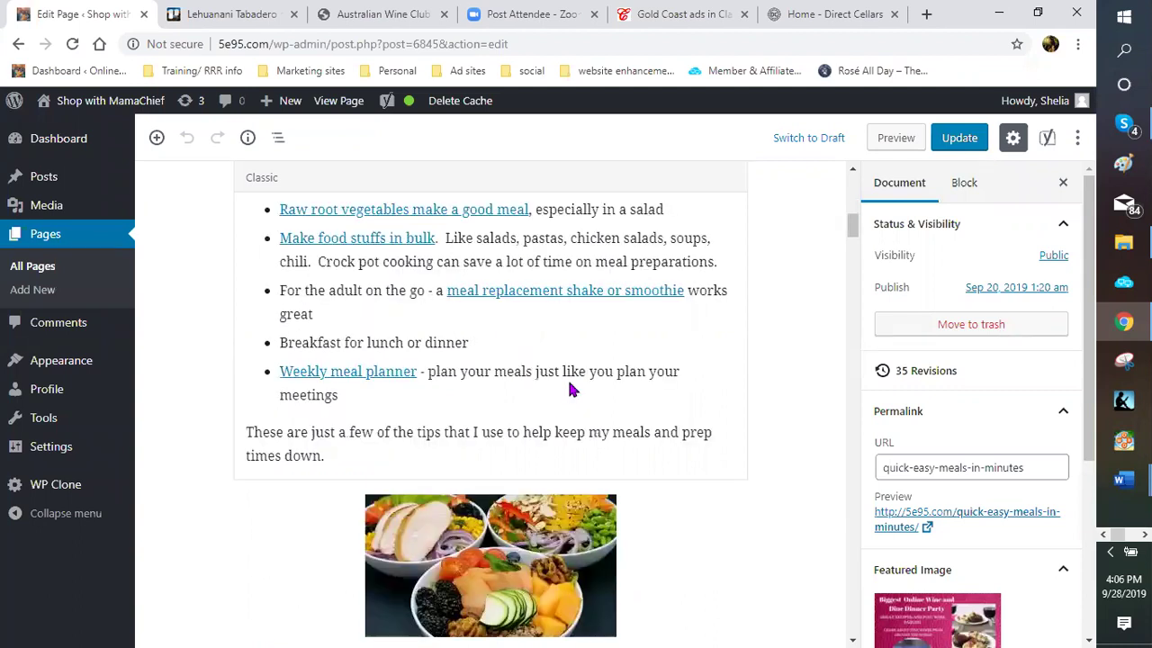
scroll(658, 403, down, 2)
scroll(658, 404, down, 3)
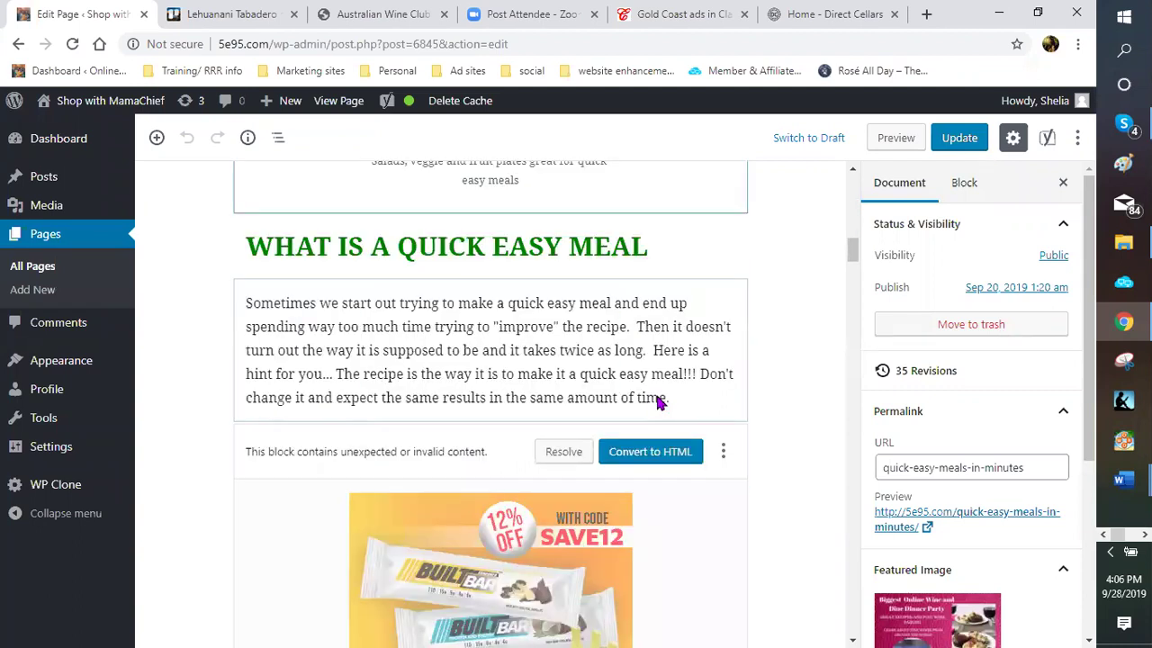
scroll(658, 403, down, 3)
scroll(655, 396, down, 3)
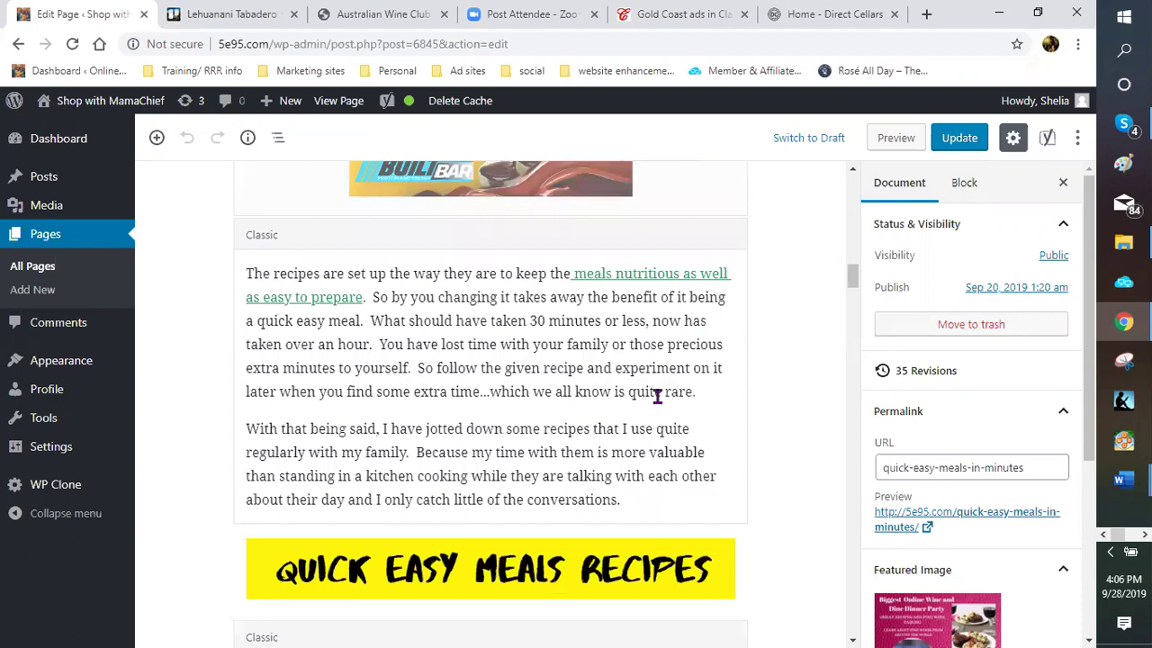
scroll(488, 327, up, 2)
scroll(439, 311, up, 1)
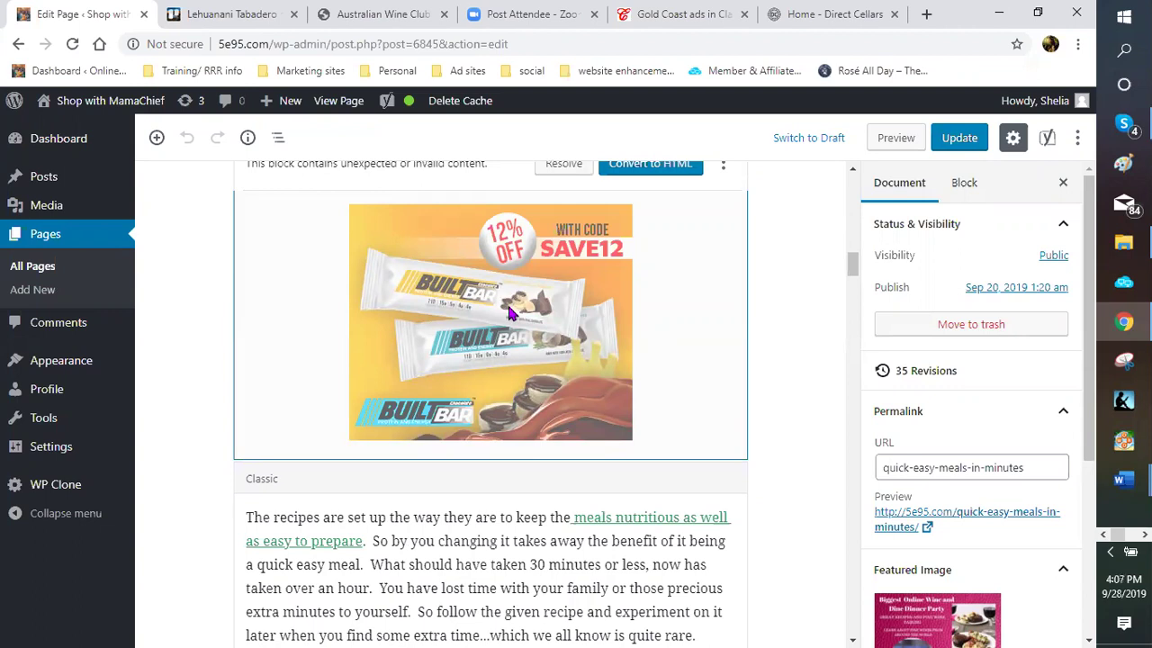
Scroll on through the recipe directions to the Lazy Lab Barbera Rose wine image
scroll(509, 321, down, 1)
scroll(514, 297, down, 3)
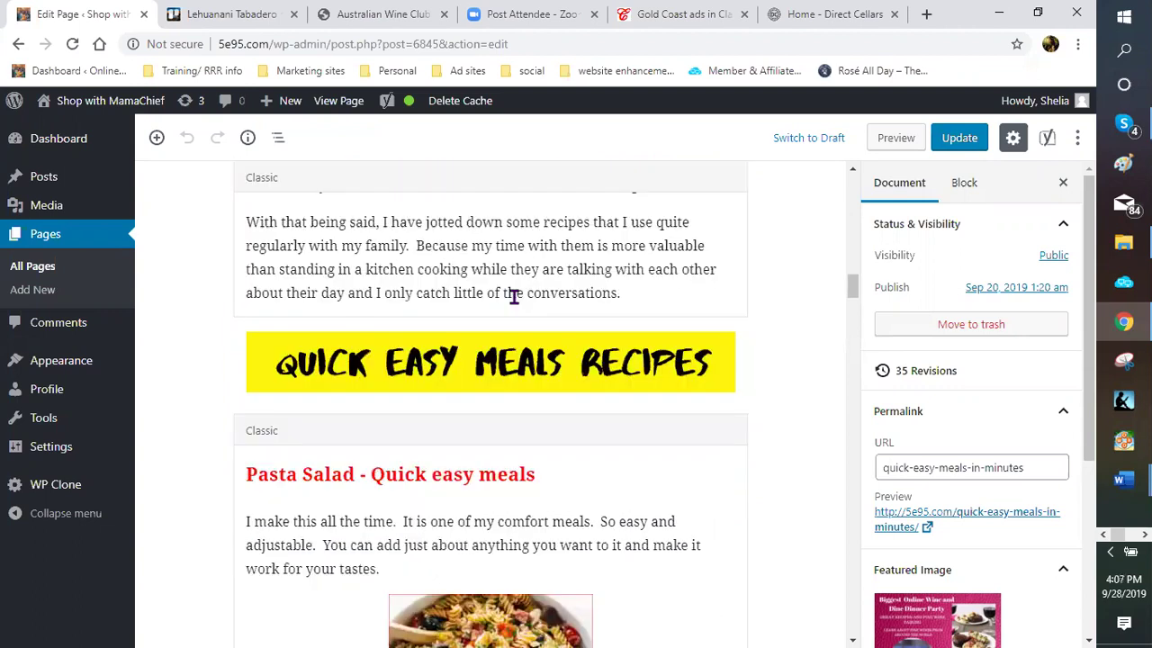
scroll(632, 318, down, 1)
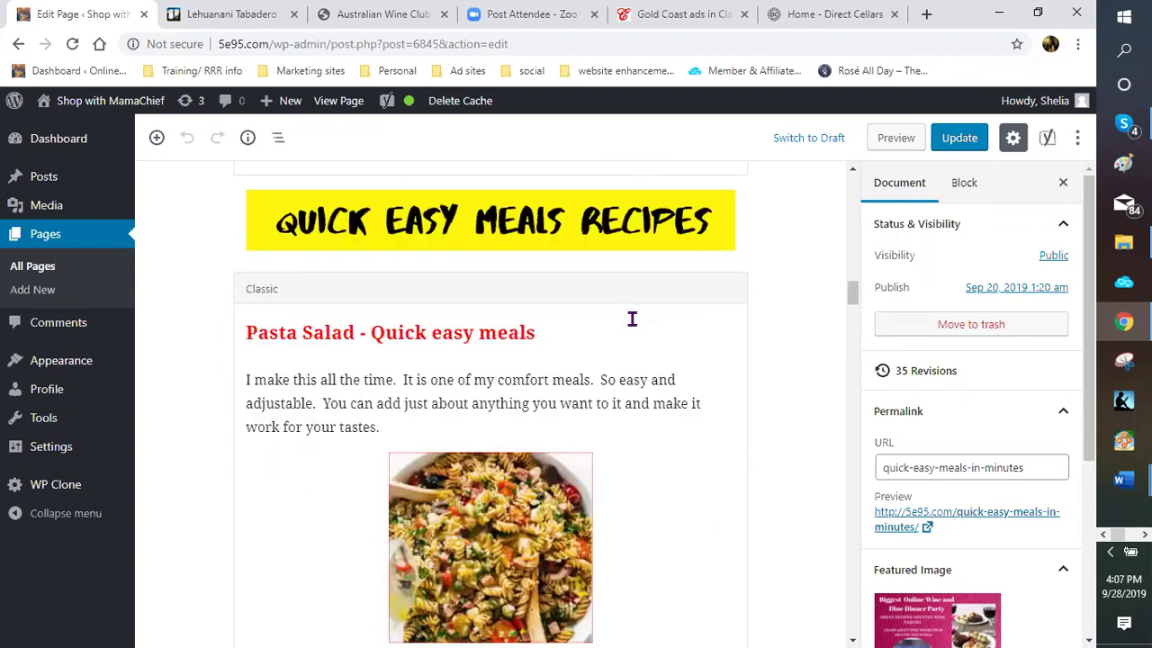
scroll(632, 318, down, 2)
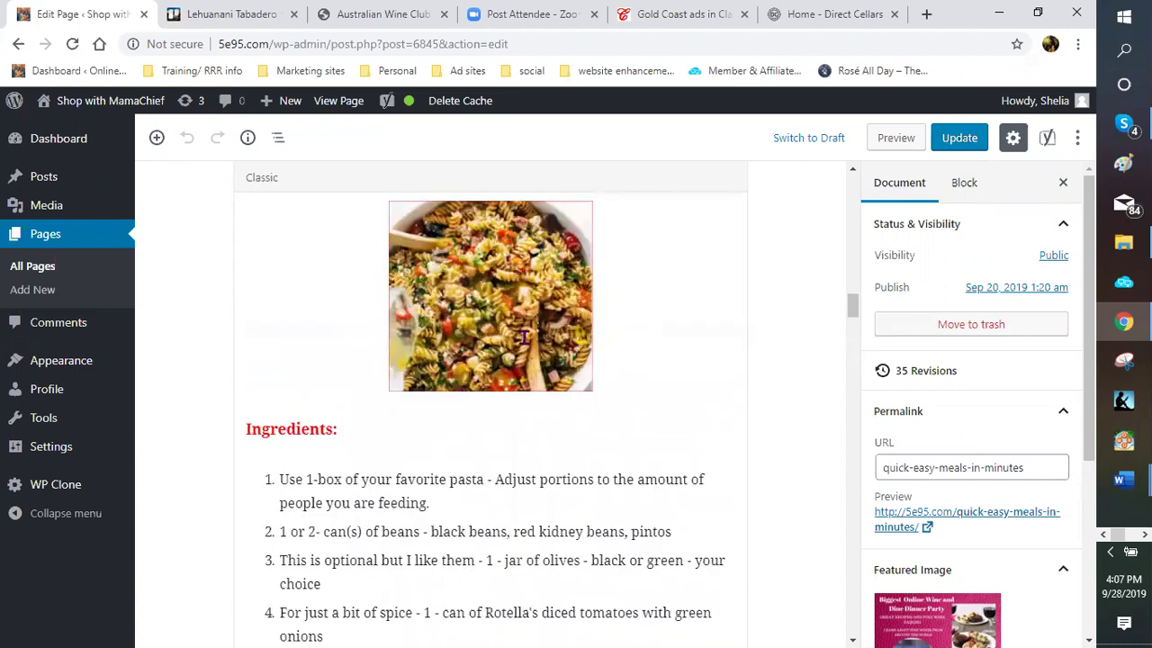
scroll(513, 344, up, 2)
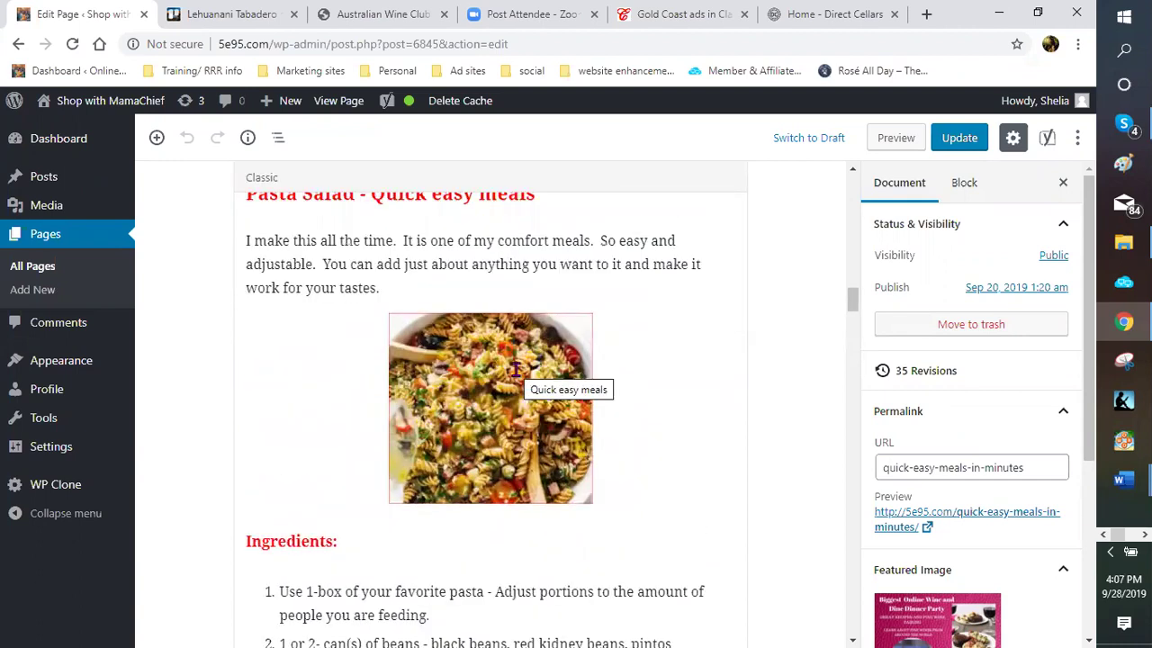
scroll(514, 366, down, 4)
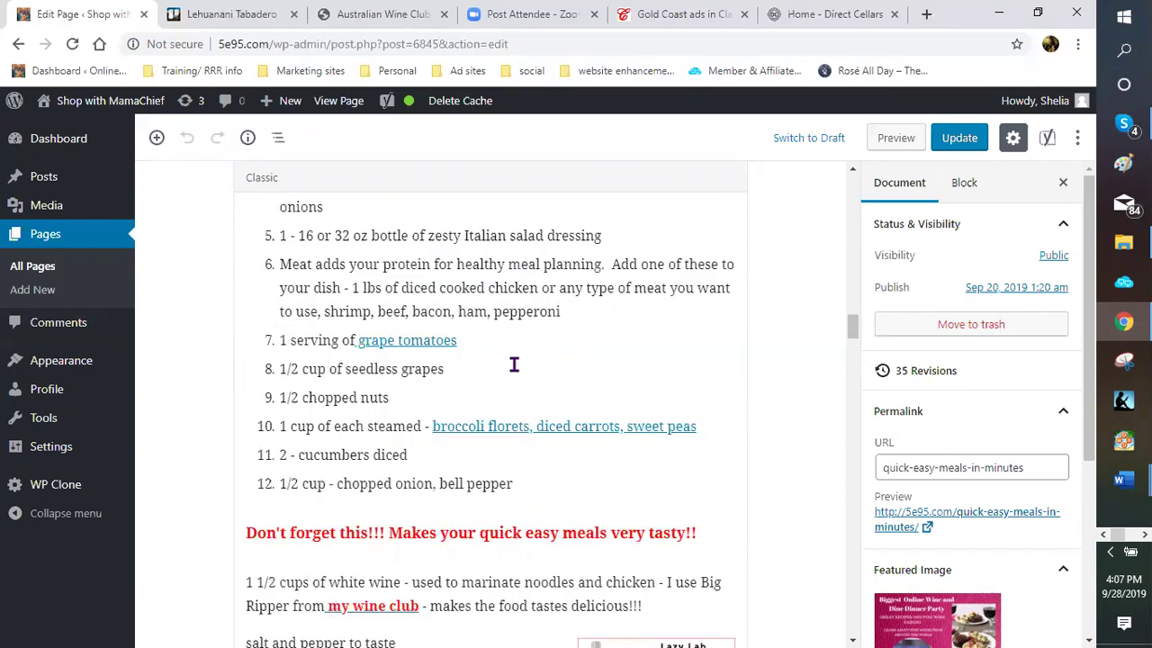
scroll(513, 365, down, 2)
scroll(513, 353, up, 4)
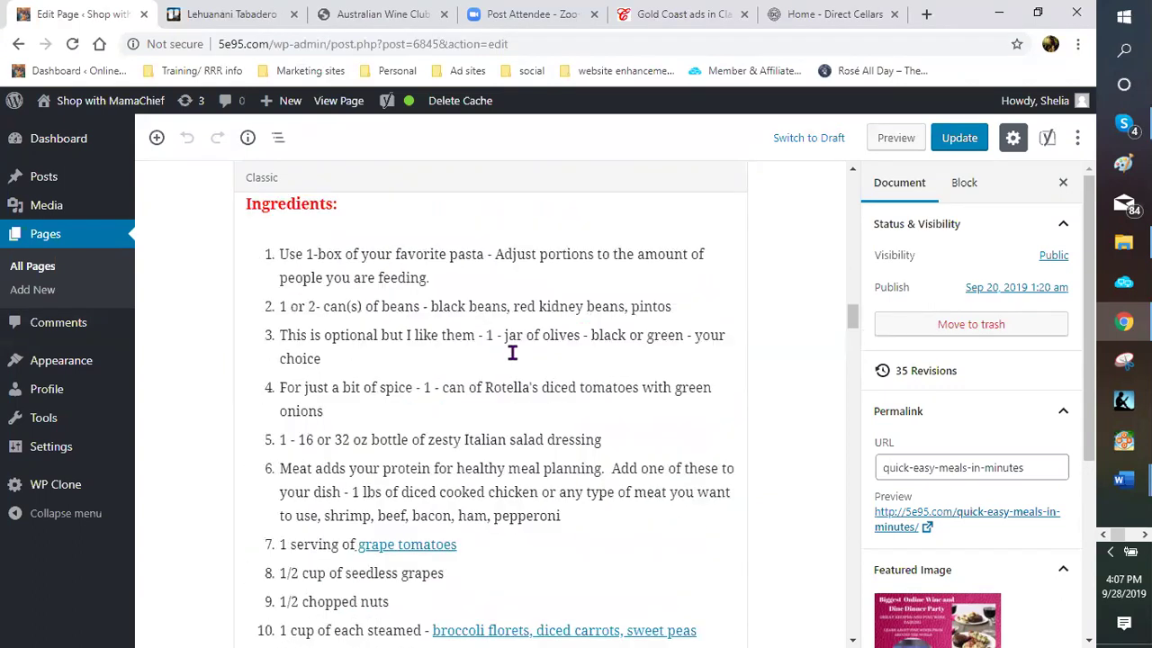
scroll(516, 291, up, 2)
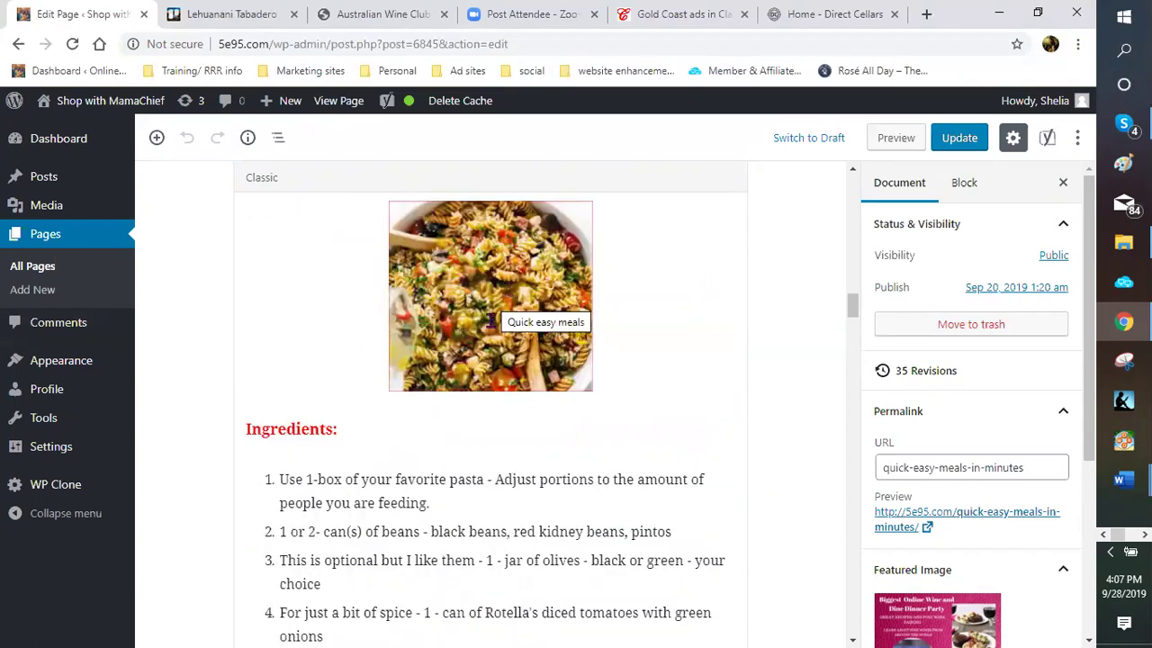
scroll(515, 360, down, 4)
scroll(515, 360, down, 4)
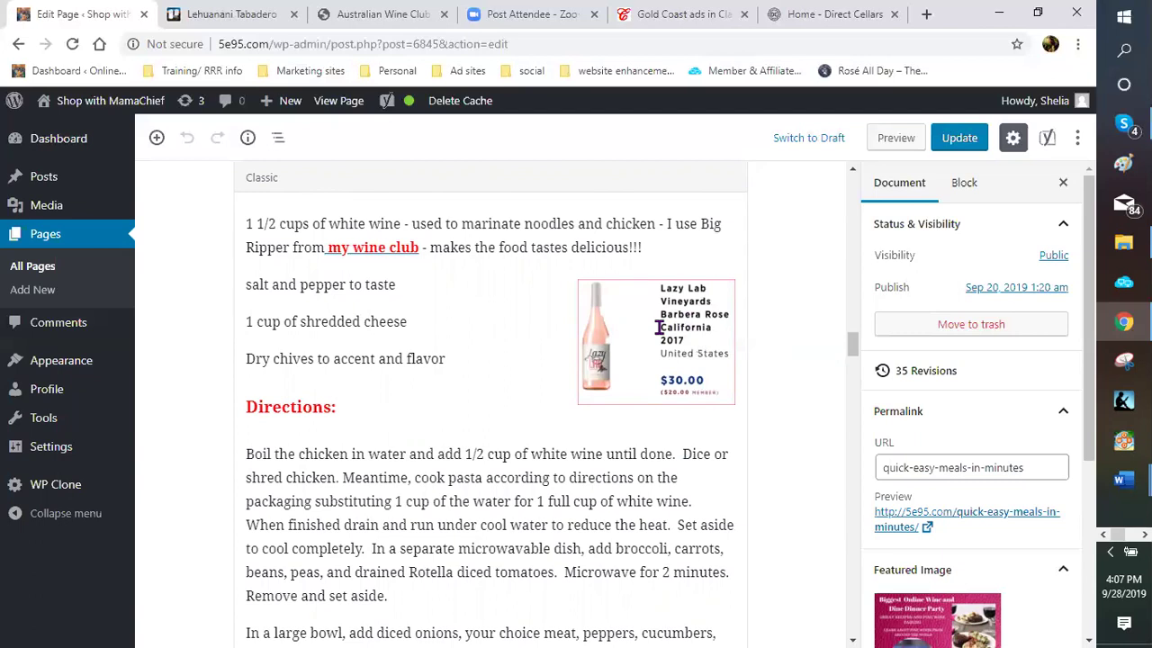
In the Lazy Lab Barbera Rose image details, select the whole Direct Cellars link URL and right-click it
click(658, 328)
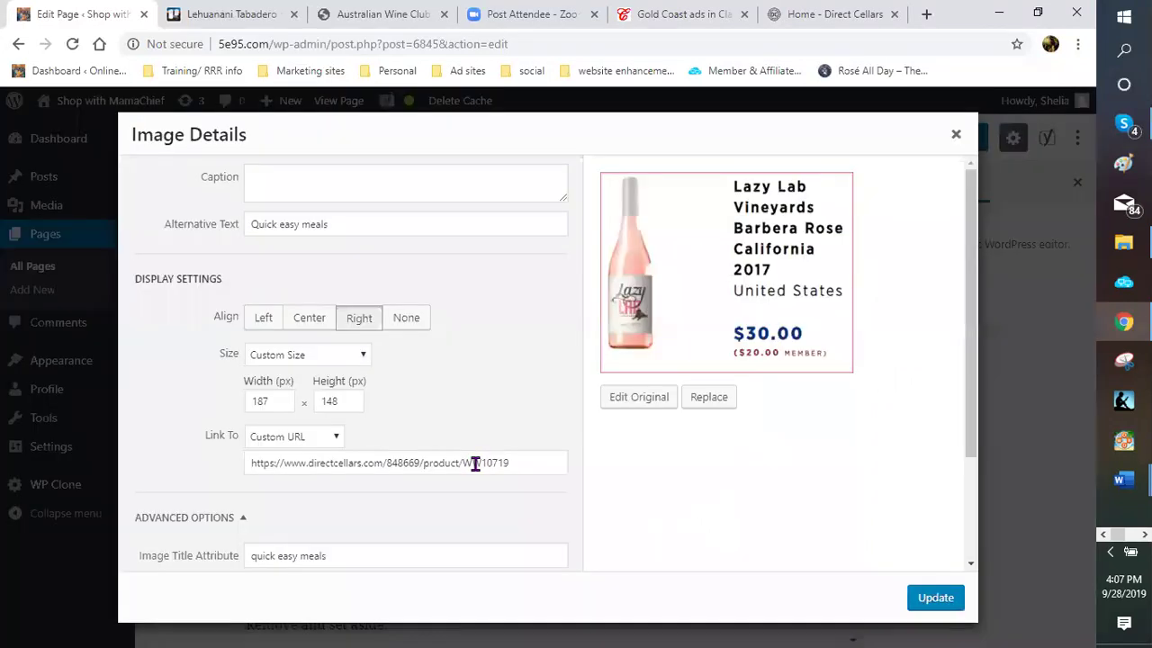
click(515, 462)
drag(517, 463, 281, 468)
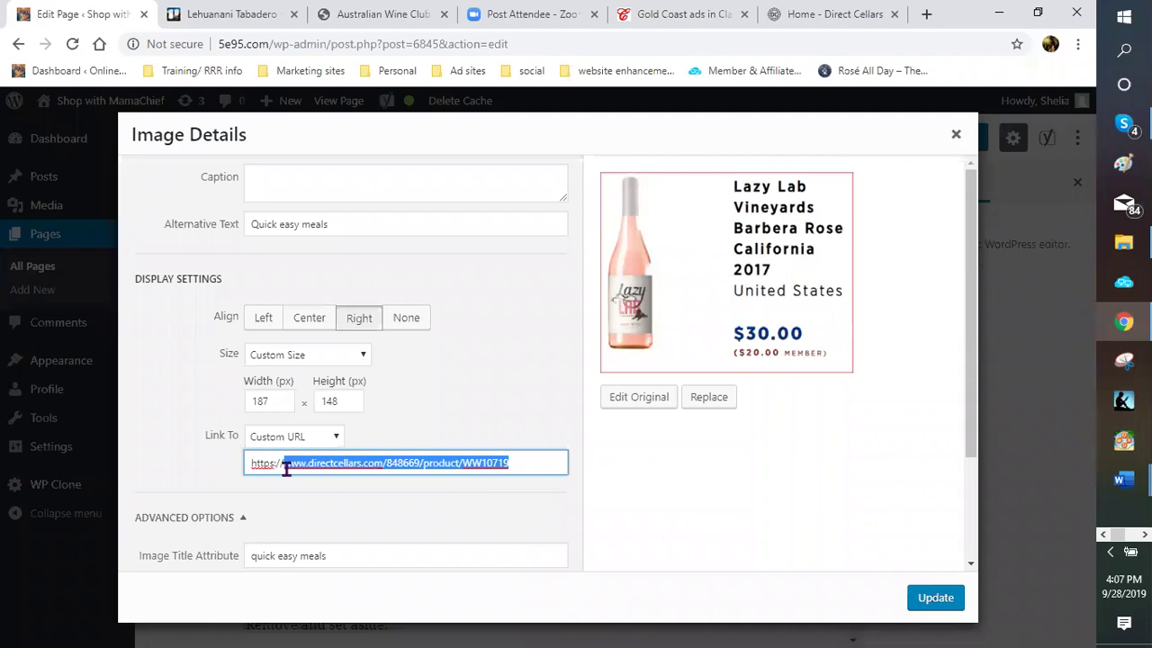
right_click(288, 468)
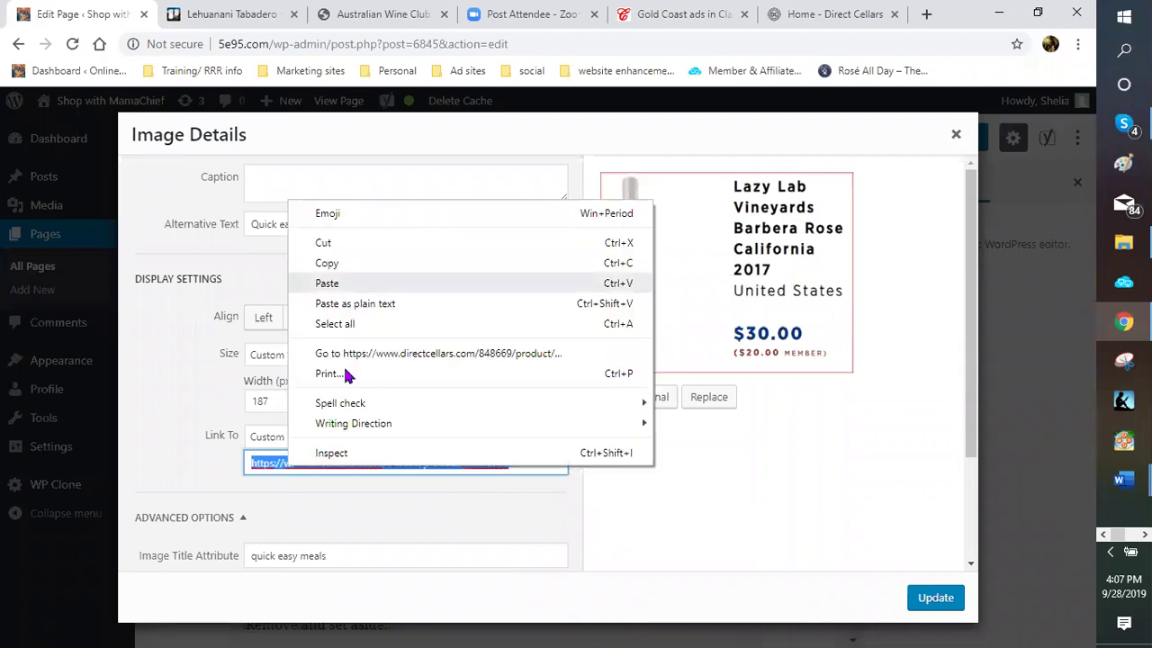
Open the Lazy Lab Vineyards Barbera Rose California 2017 product link in a new tab and scan its details
click(530, 355)
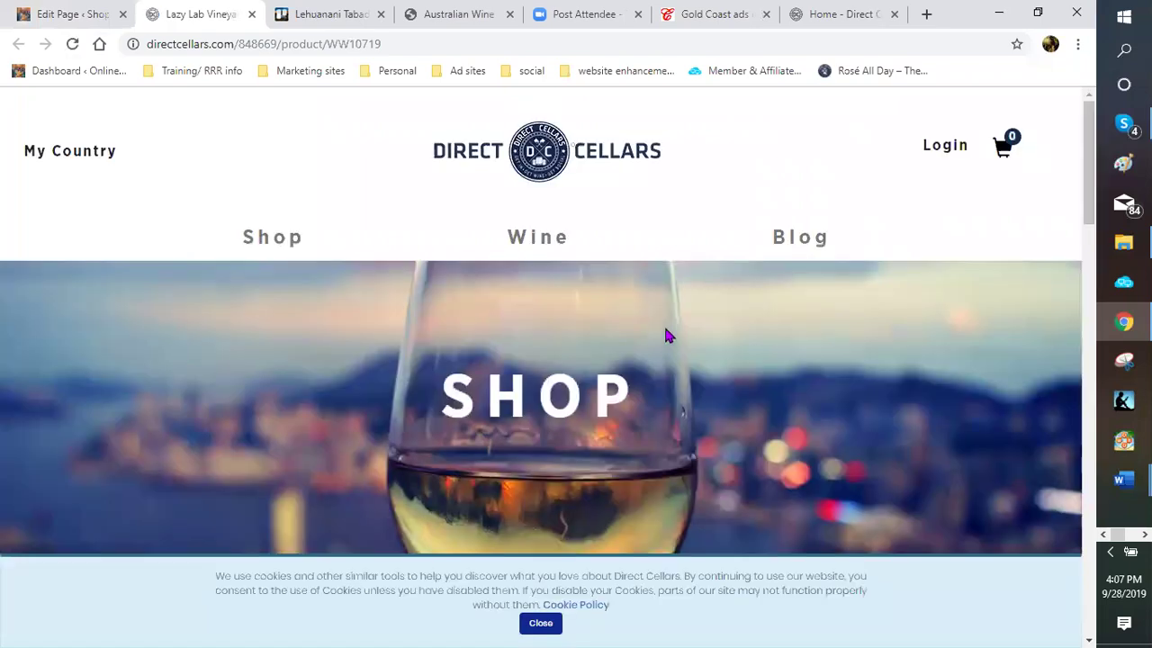
scroll(666, 334, down, 2)
scroll(666, 335, down, 3)
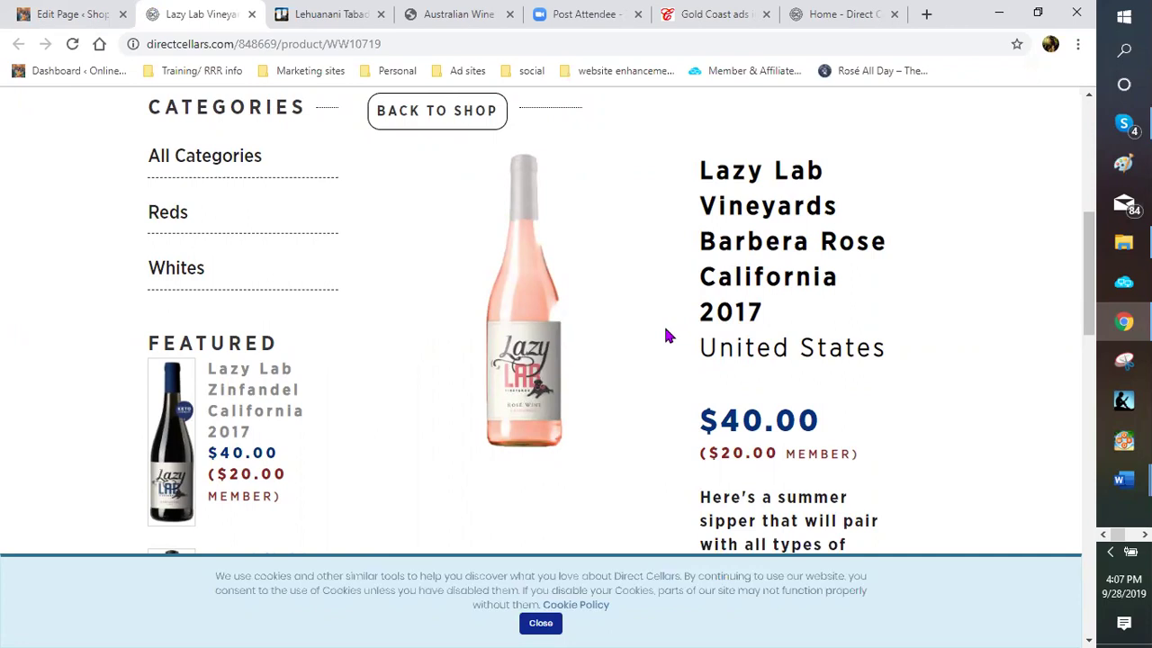
scroll(666, 336, up, 1)
scroll(666, 336, up, 1)
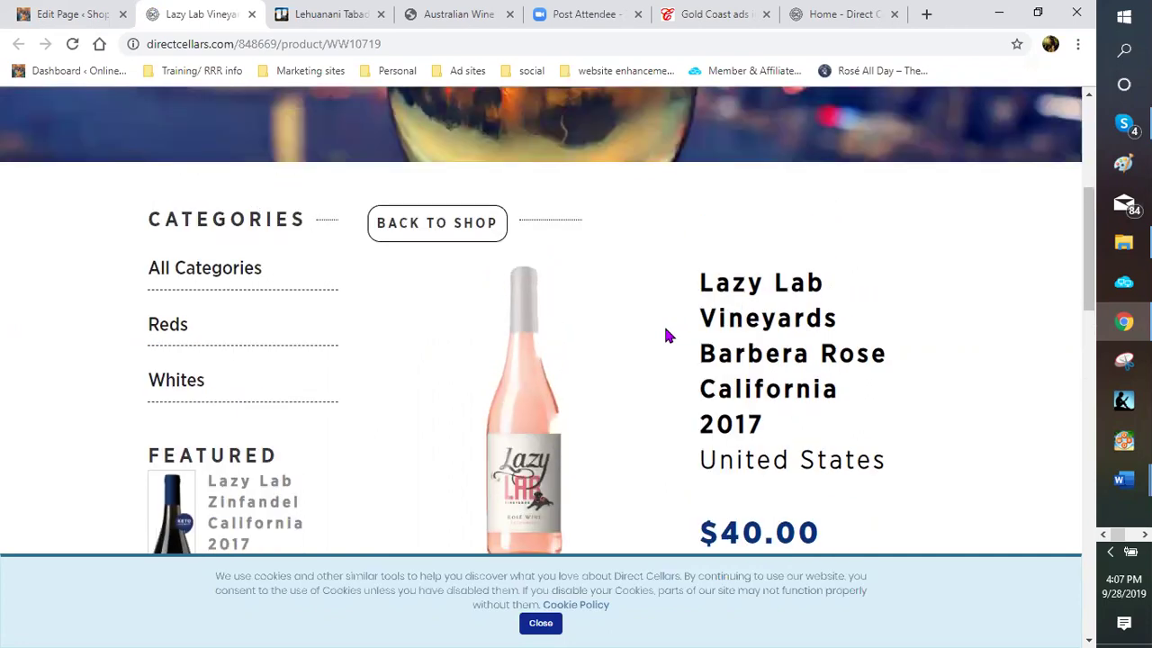
scroll(666, 336, up, 2)
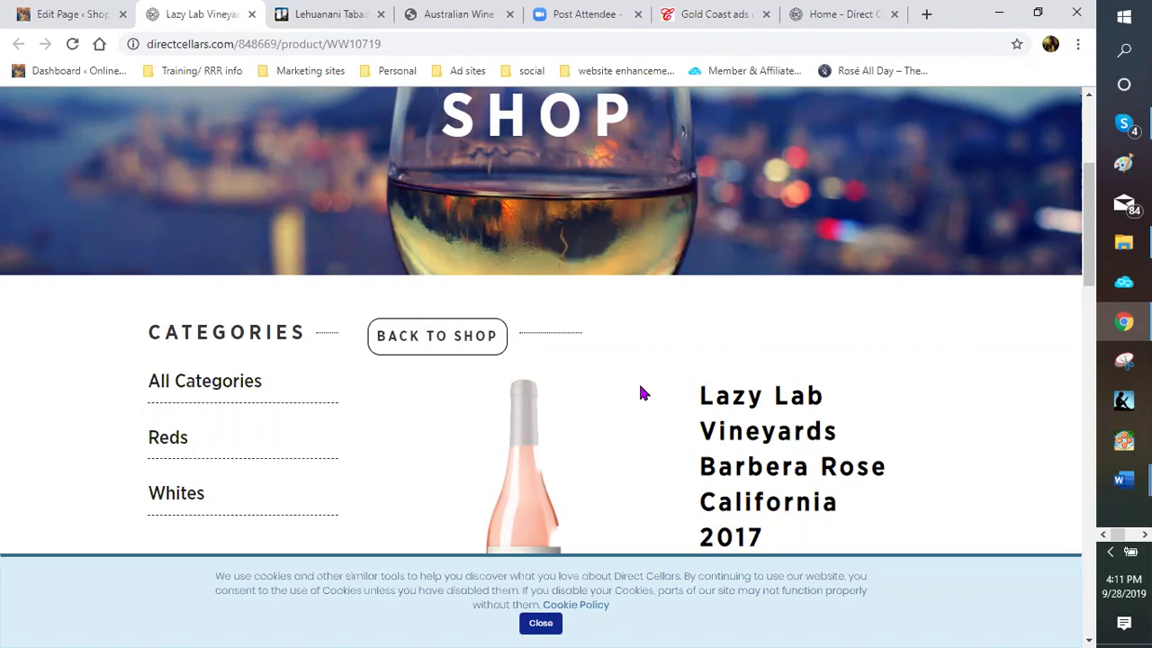
scroll(639, 393, down, 1)
scroll(492, 386, down, 1)
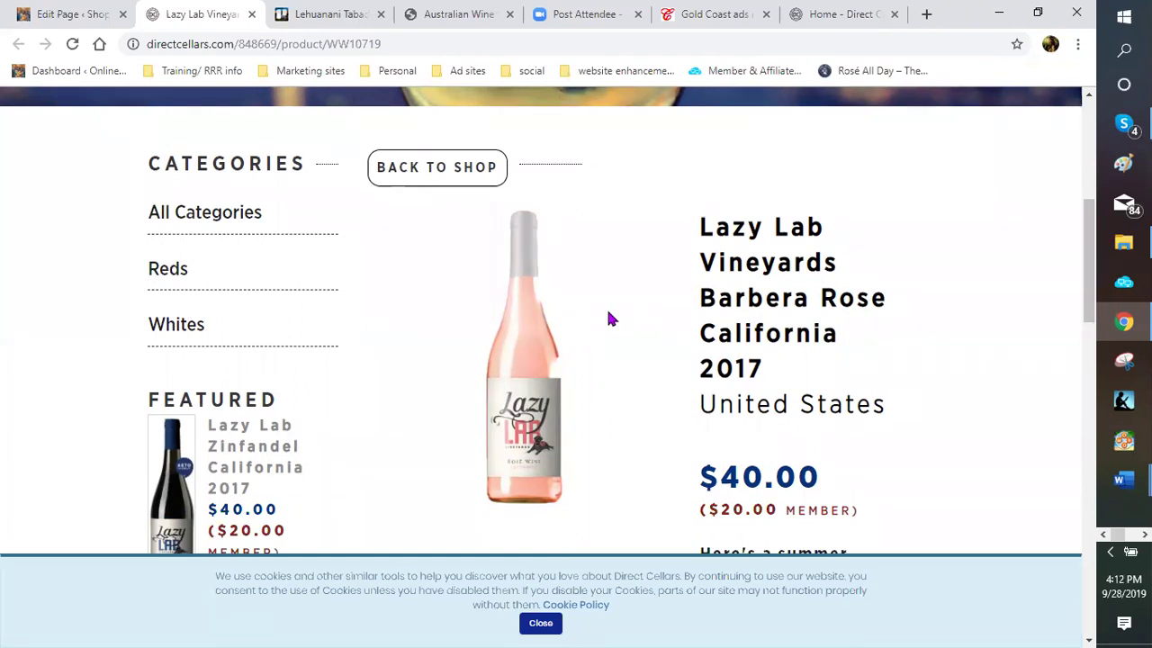
scroll(608, 318, down, 1)
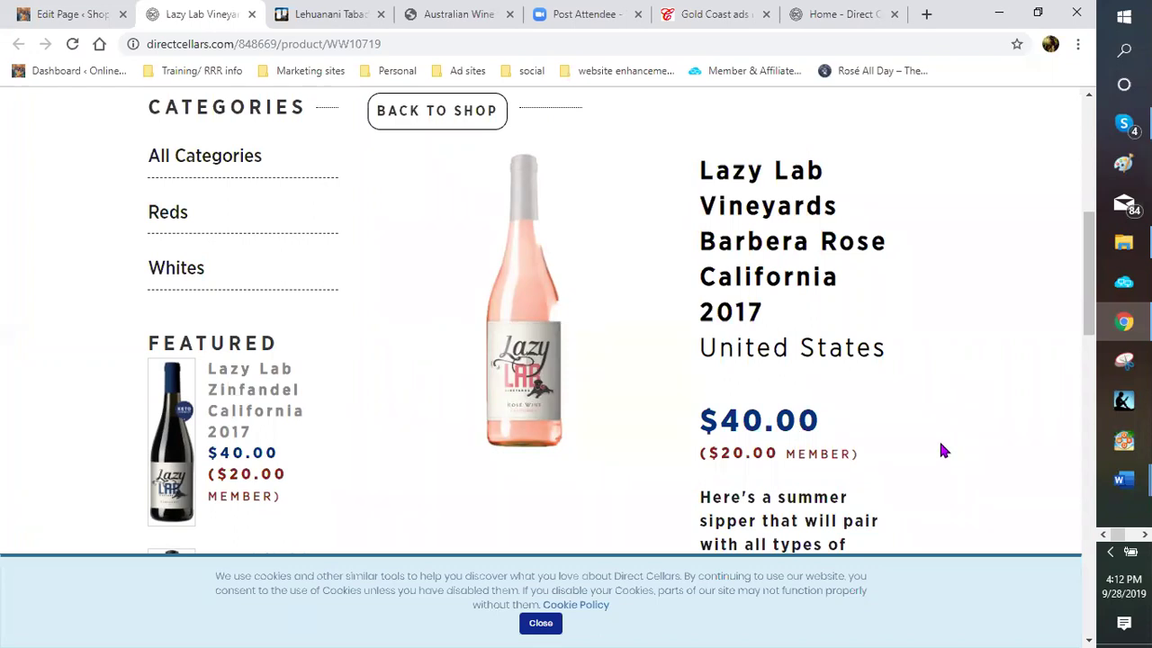
scroll(638, 401, down, 1)
scroll(353, 351, down, 2)
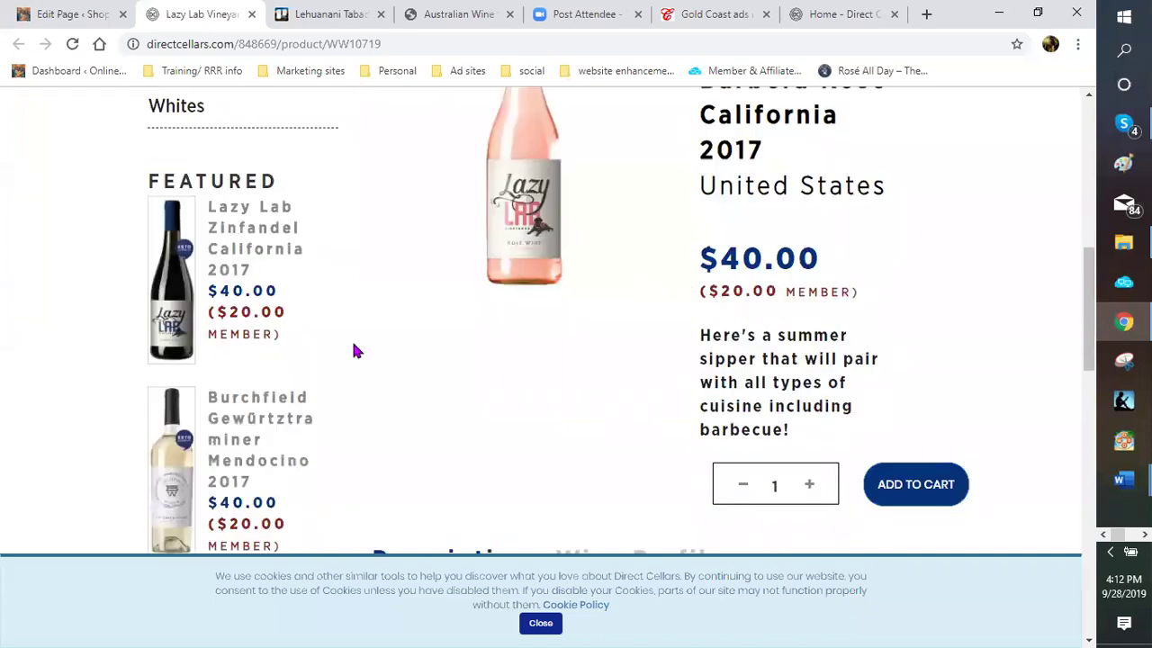
scroll(356, 353, down, 1)
scroll(360, 355, down, 1)
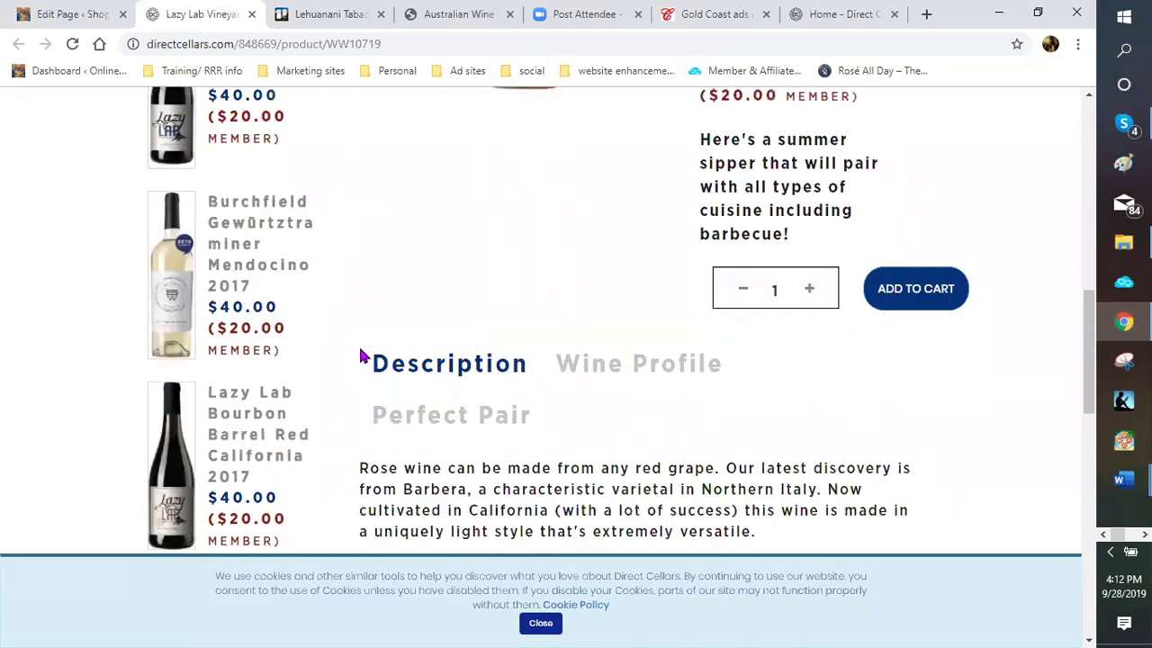
scroll(360, 357, down, 1)
scroll(424, 340, up, 3)
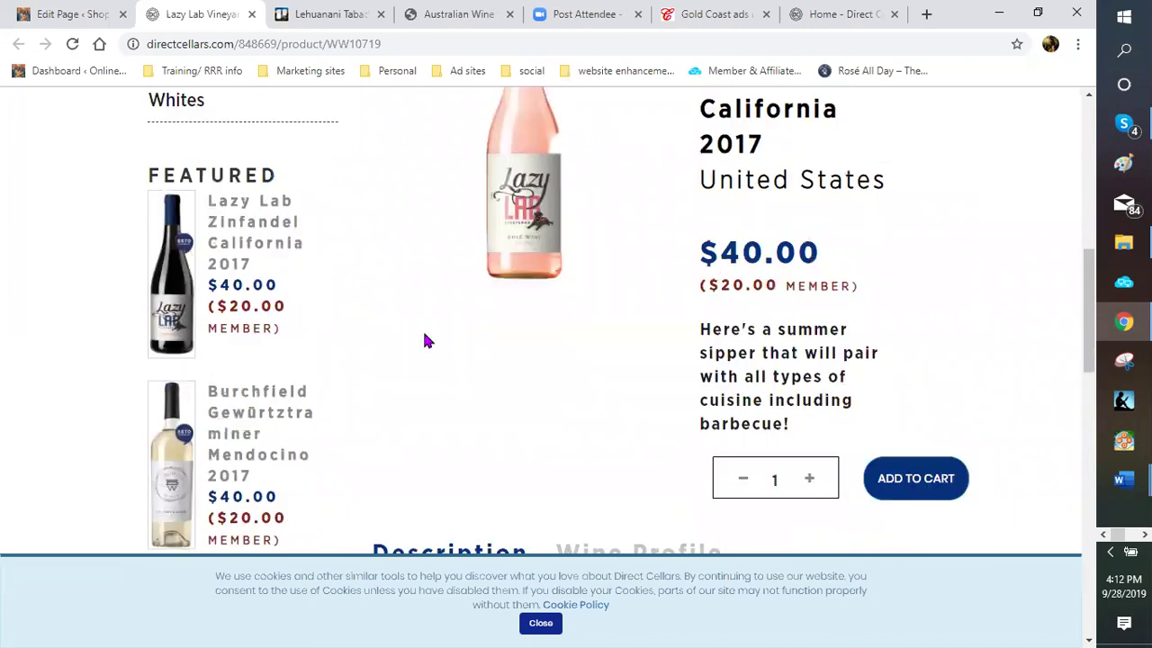
scroll(427, 340, up, 2)
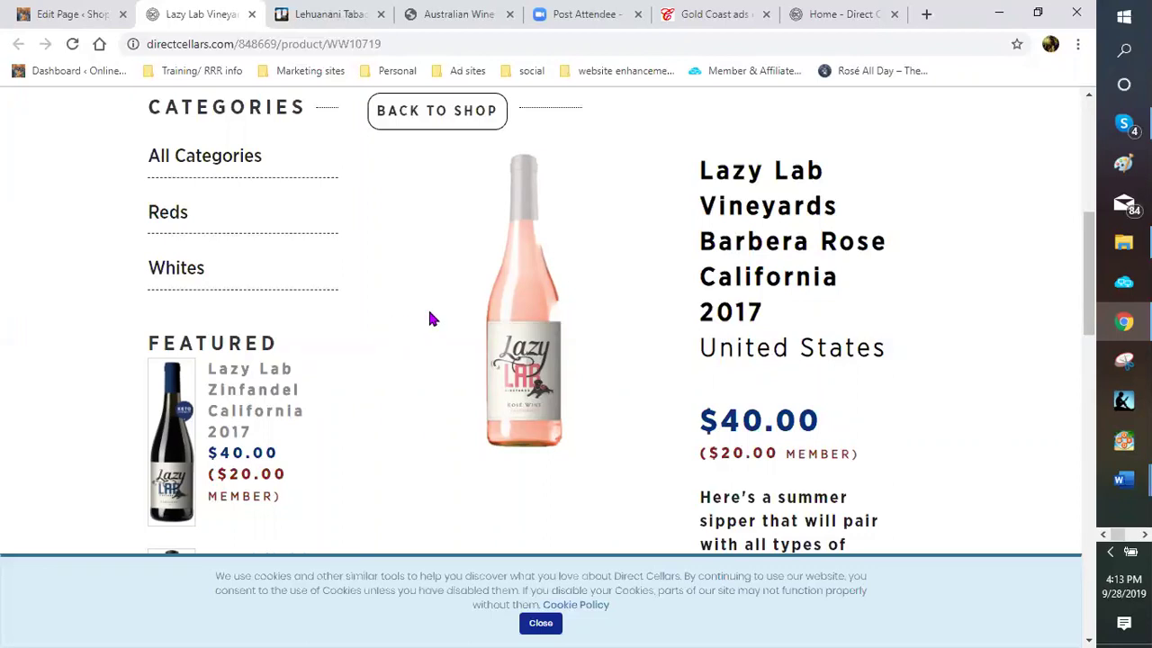
scroll(630, 334, down, 8)
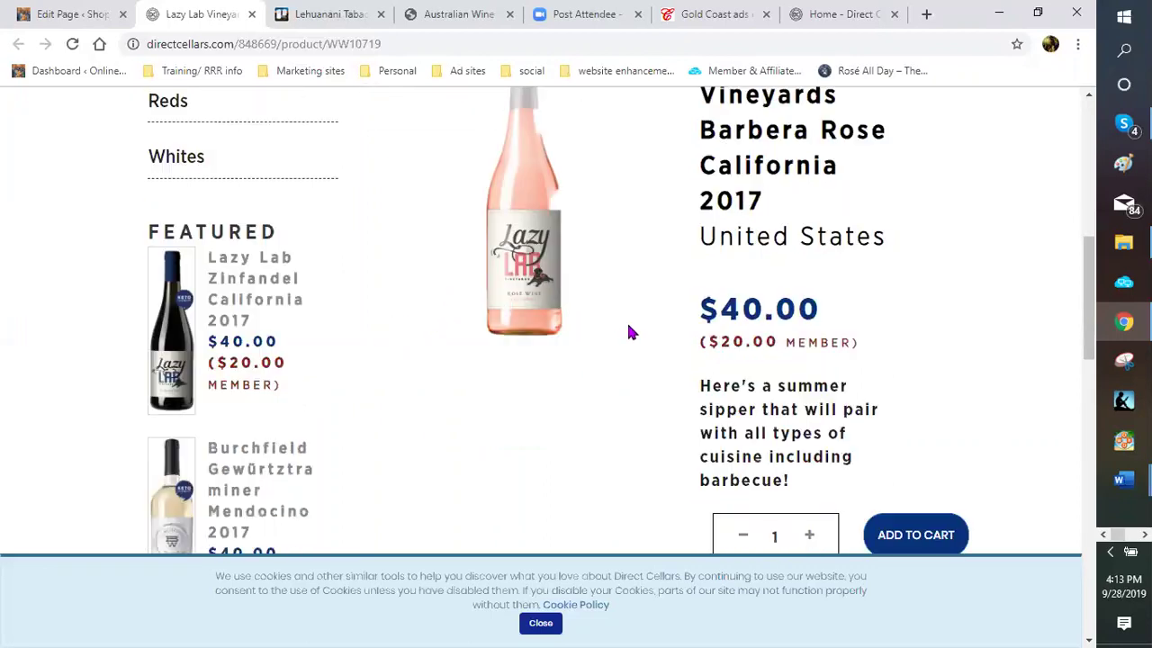
scroll(629, 330, down, 3)
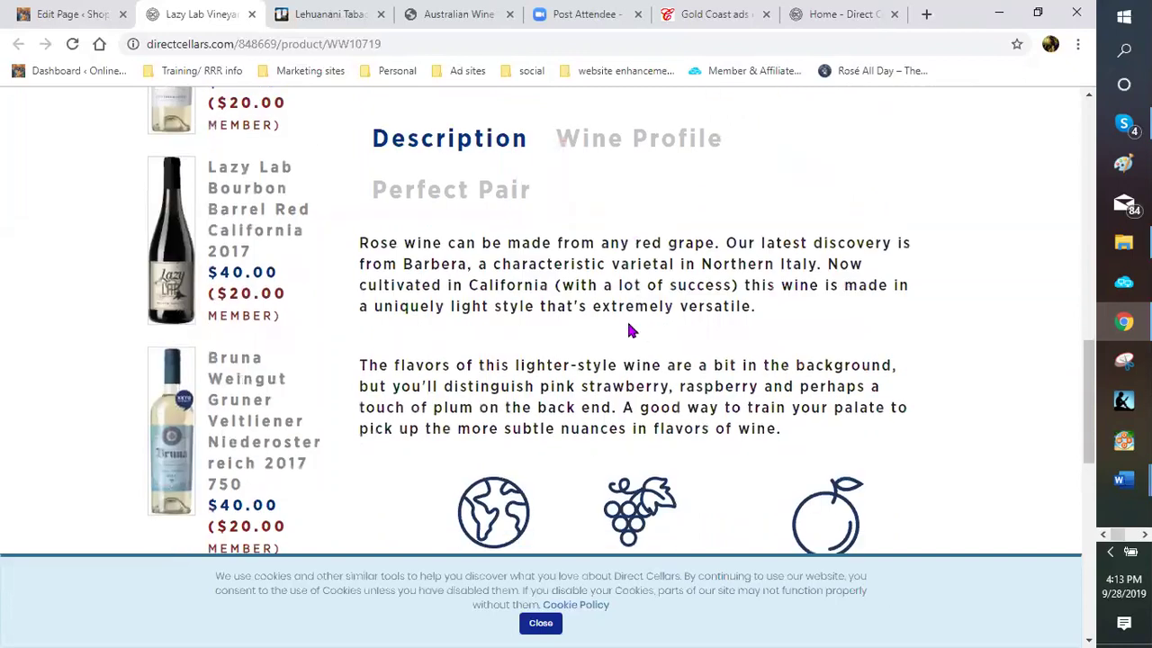
scroll(630, 324, up, 3)
scroll(633, 320, up, 3)
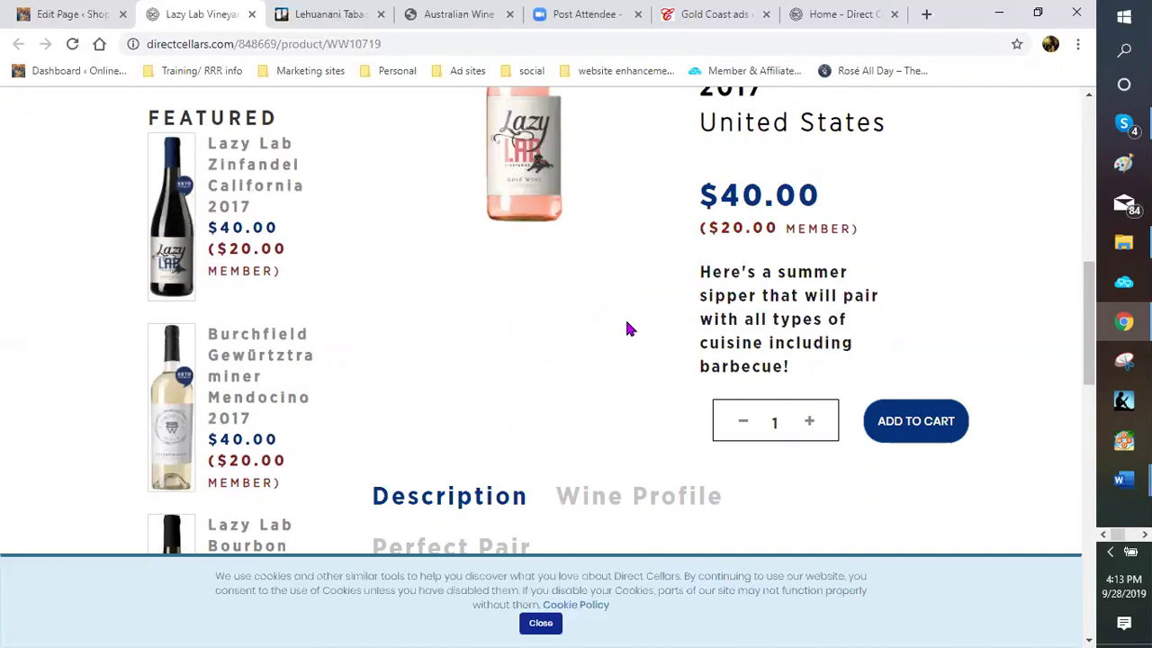
scroll(629, 330, up, 2)
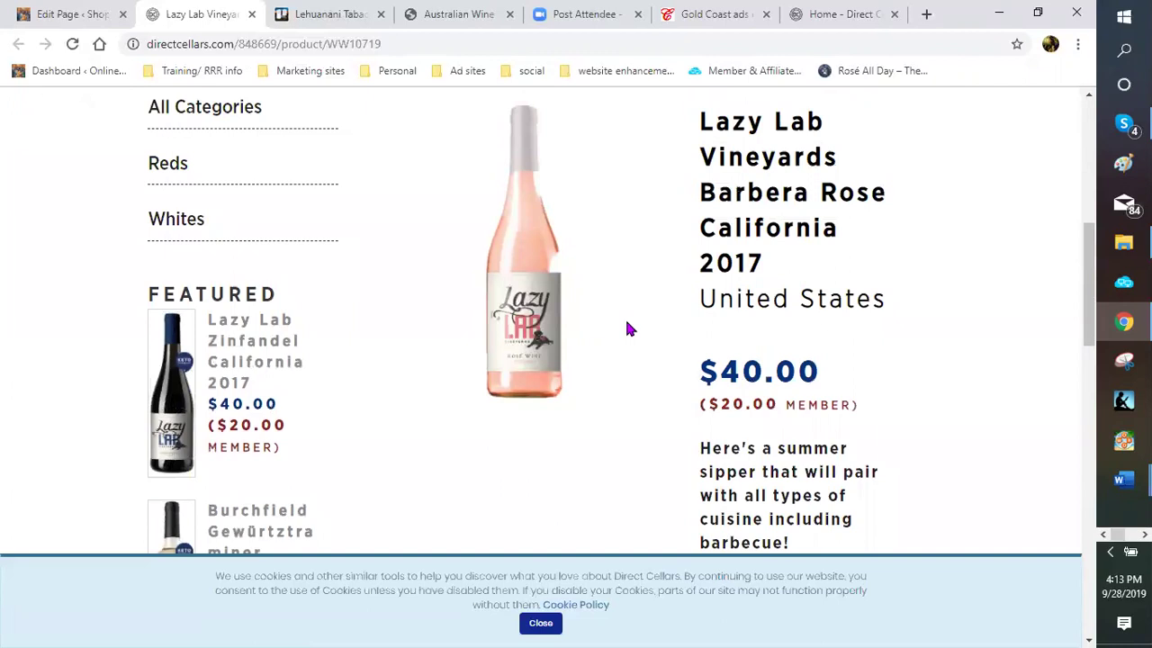
scroll(627, 329, up, 2)
scroll(627, 330, down, 1)
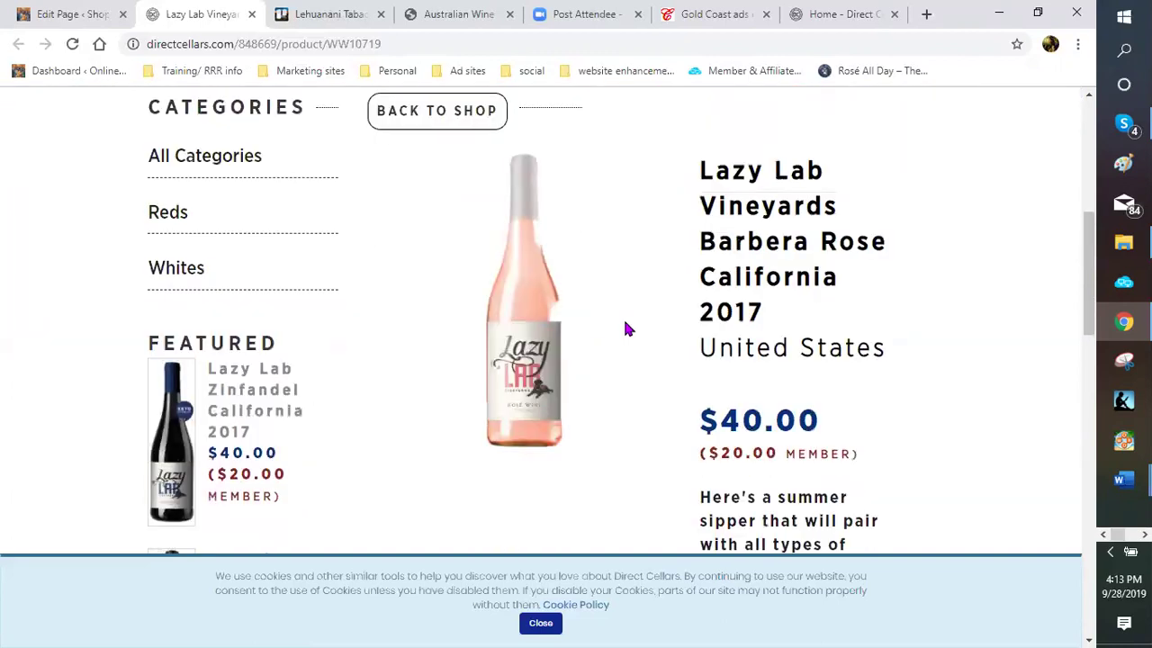
scroll(627, 330, down, 1)
scroll(627, 327, down, 2)
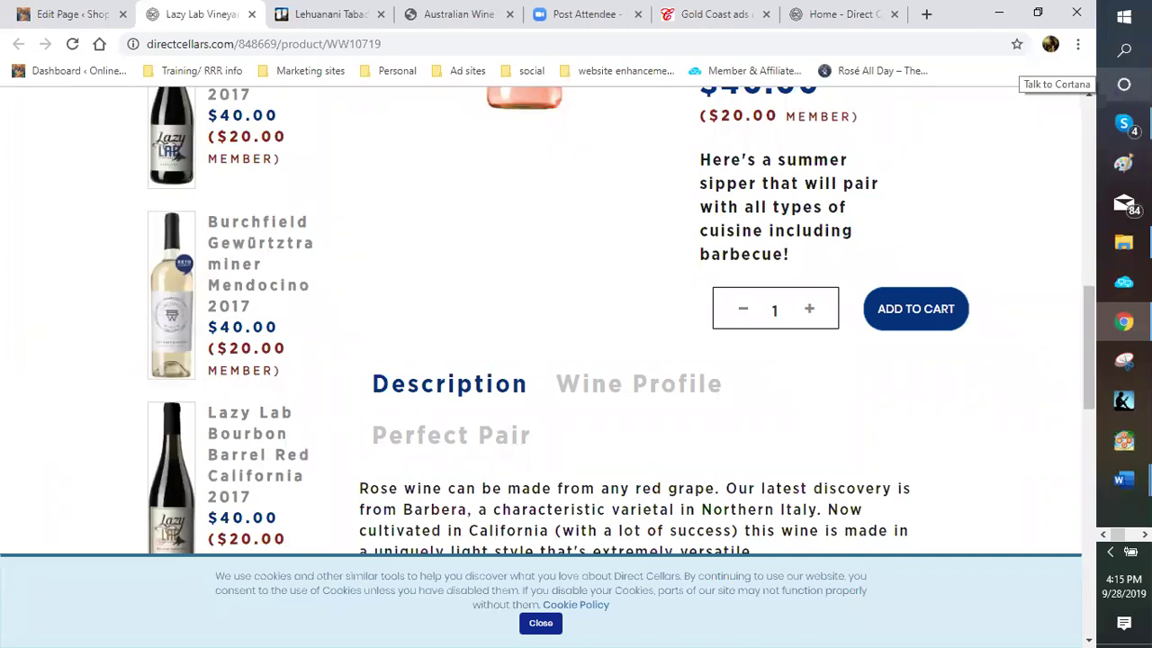
click(1124, 85)
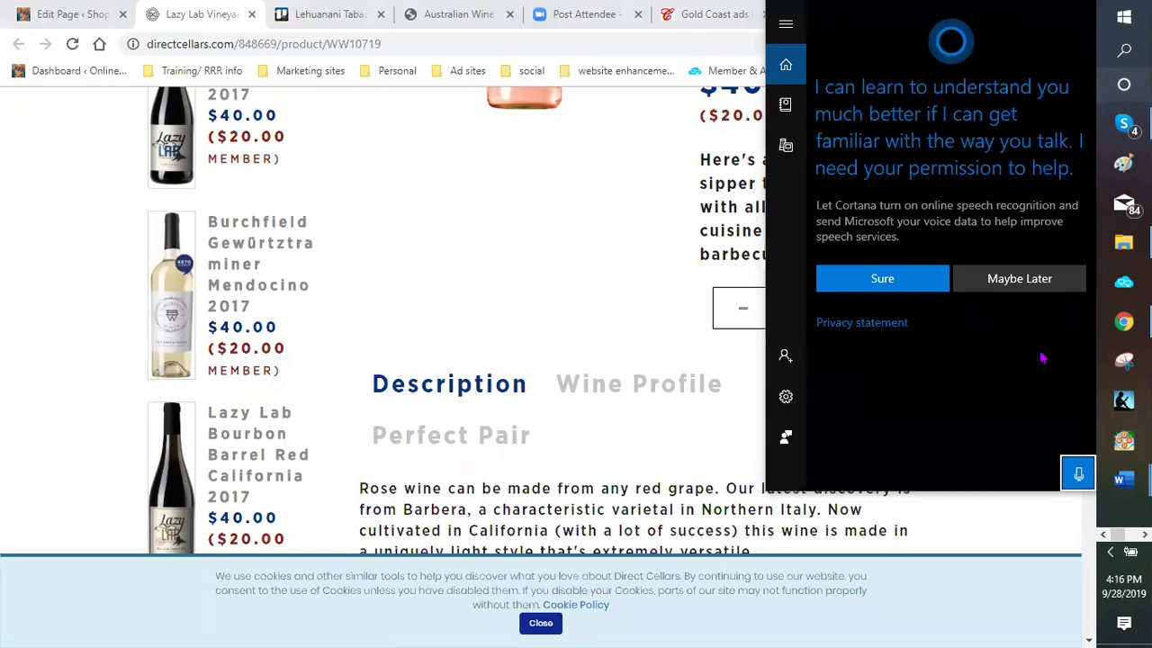
click(1025, 285)
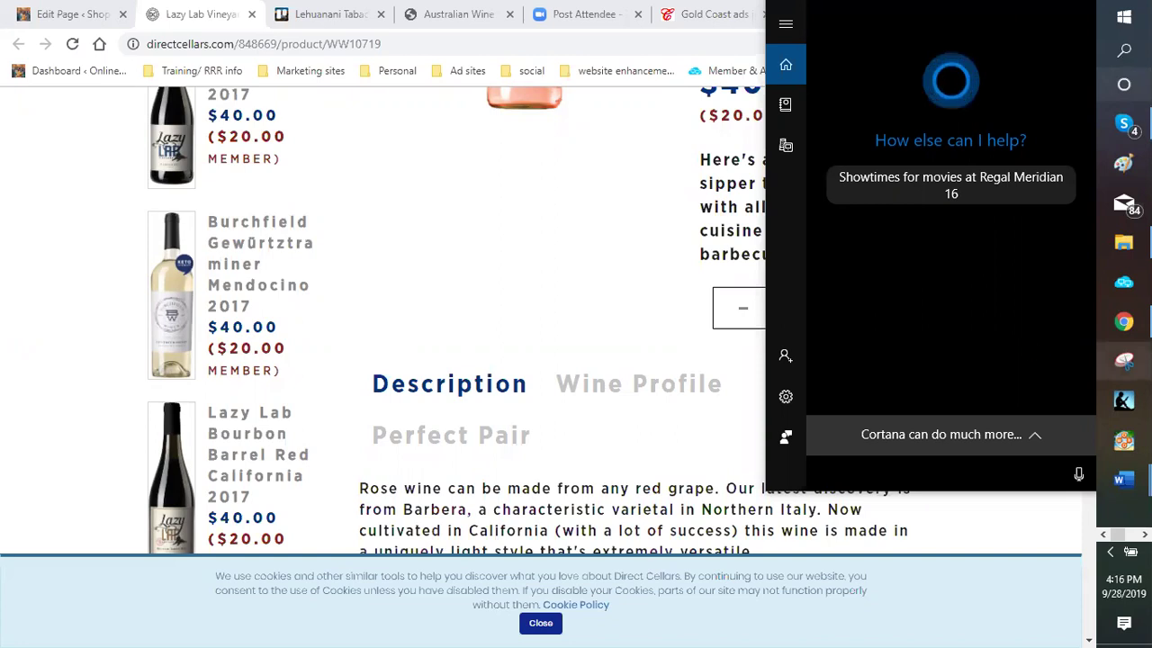
click(642, 203)
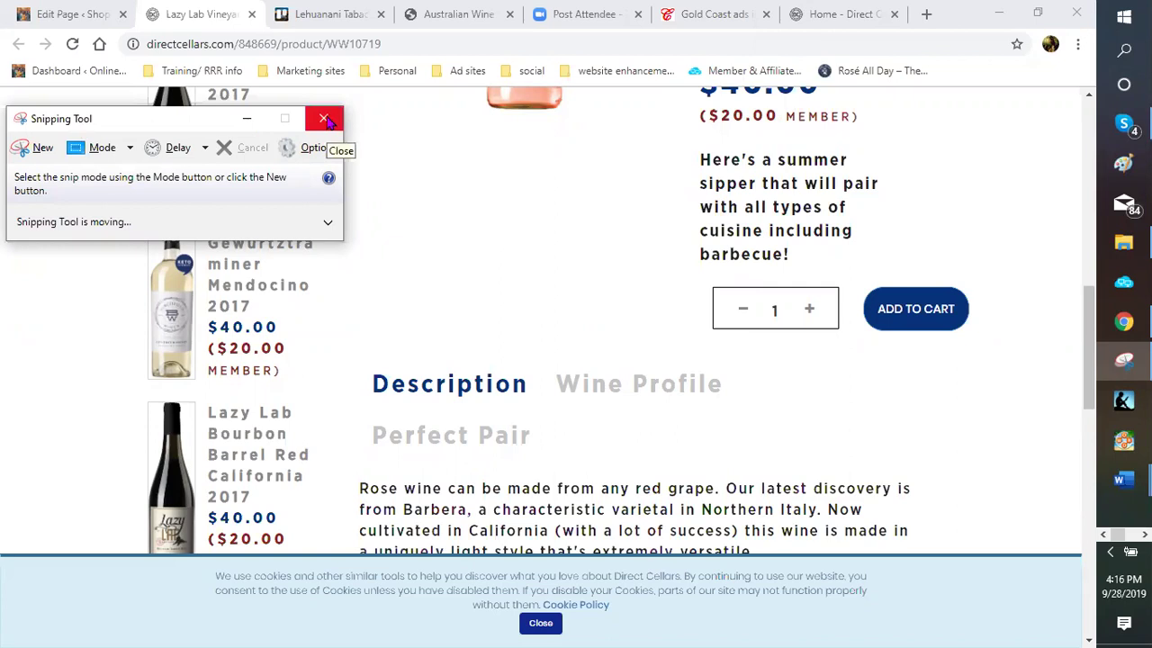
click(323, 120)
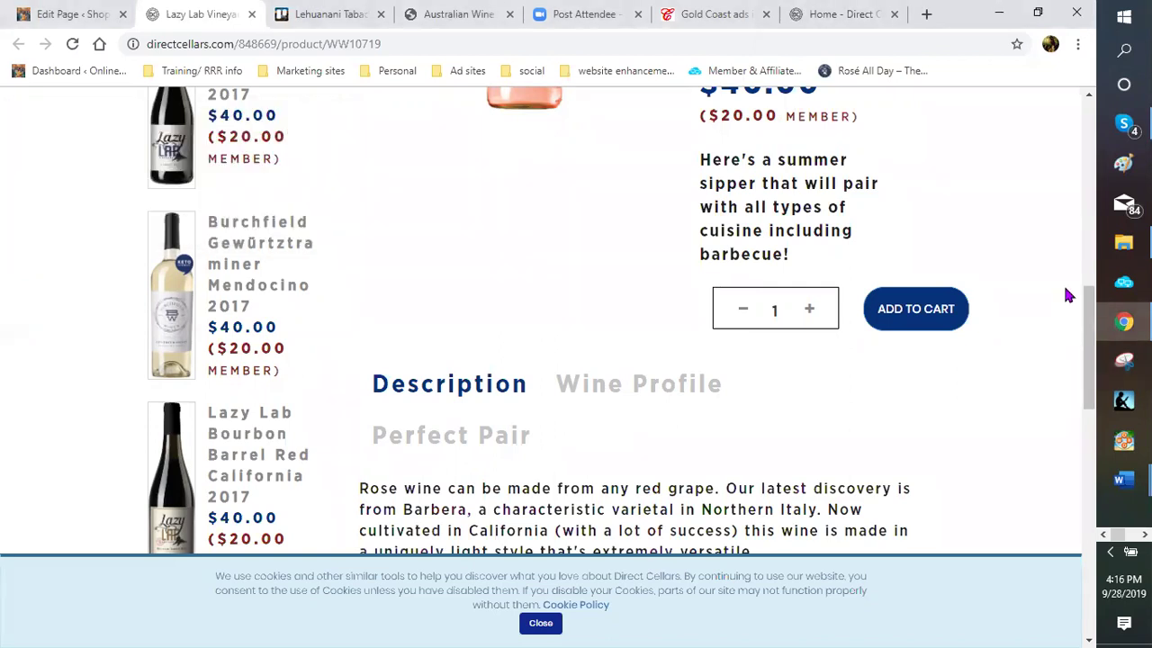
scroll(1067, 294, up, 1)
scroll(1048, 263, up, 4)
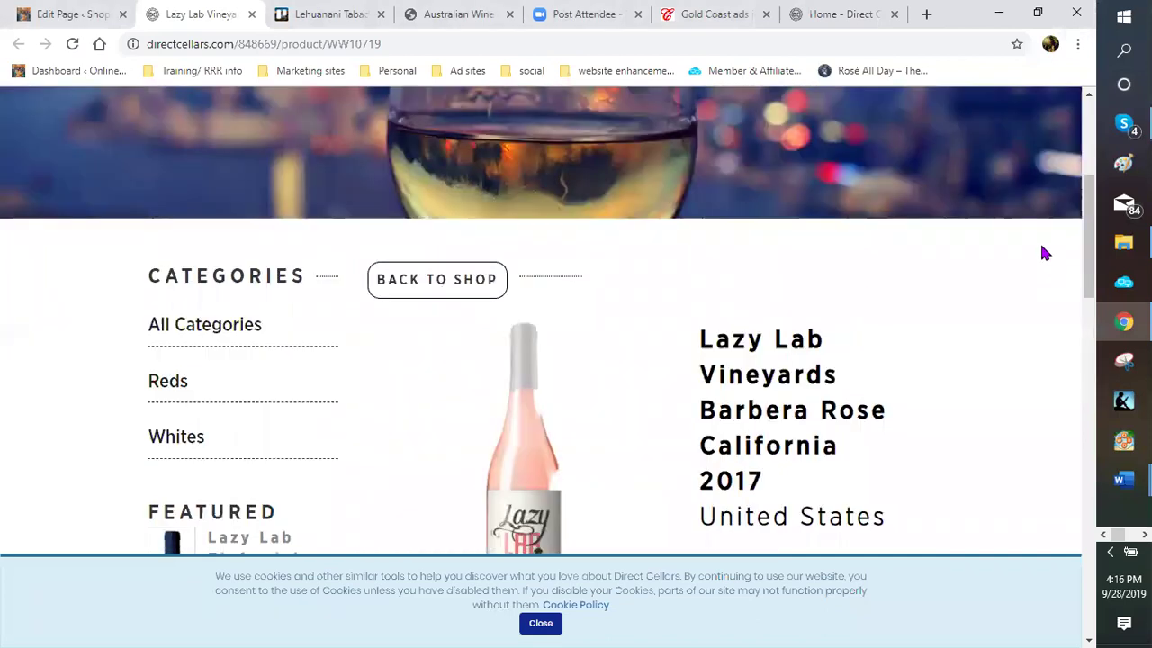
scroll(1046, 251, up, 3)
scroll(1047, 244, down, 7)
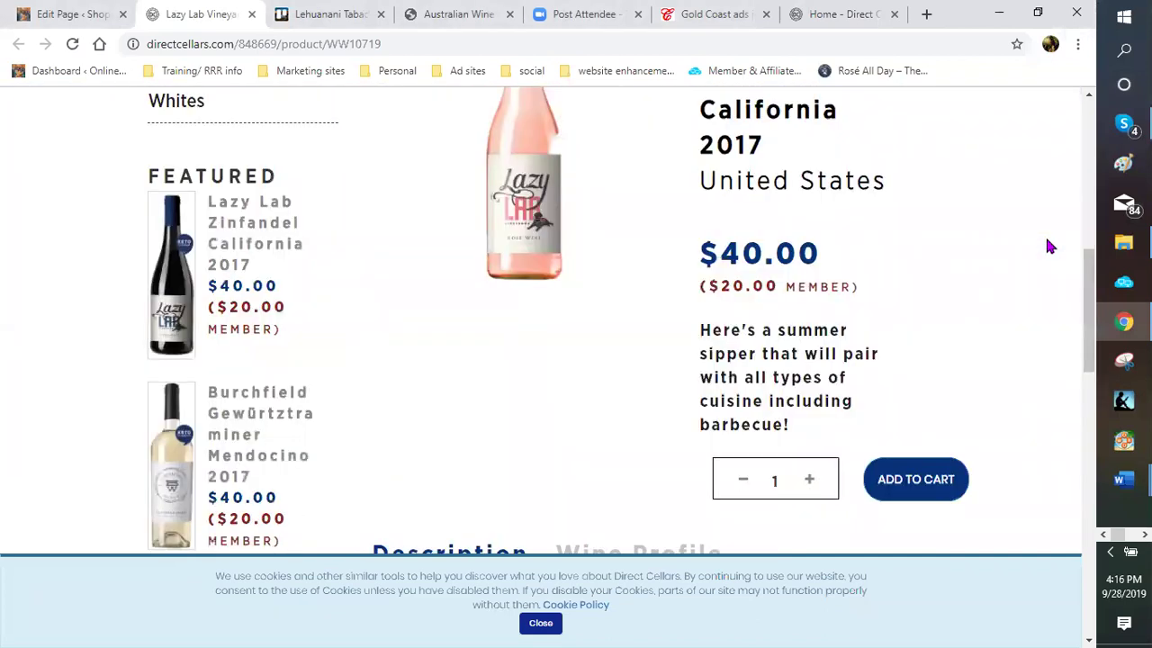
scroll(1048, 245, down, 6)
scroll(1048, 245, down, 8)
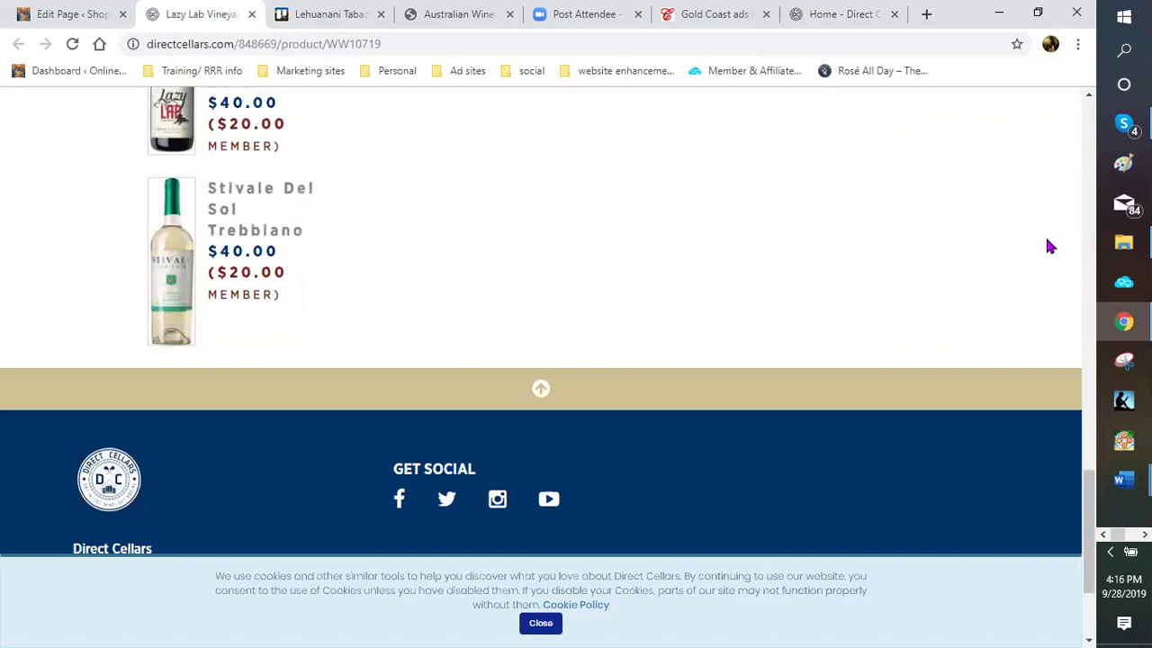
scroll(1048, 246, up, 2)
scroll(1048, 246, up, 2)
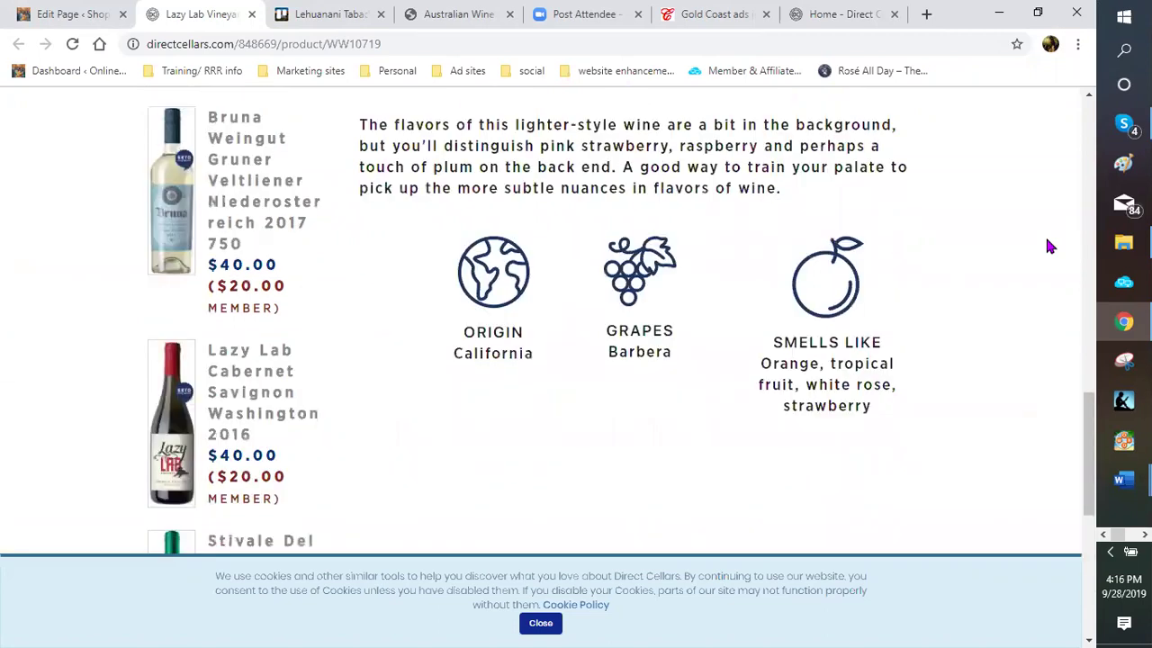
scroll(1048, 246, up, 5)
scroll(1047, 240, up, 4)
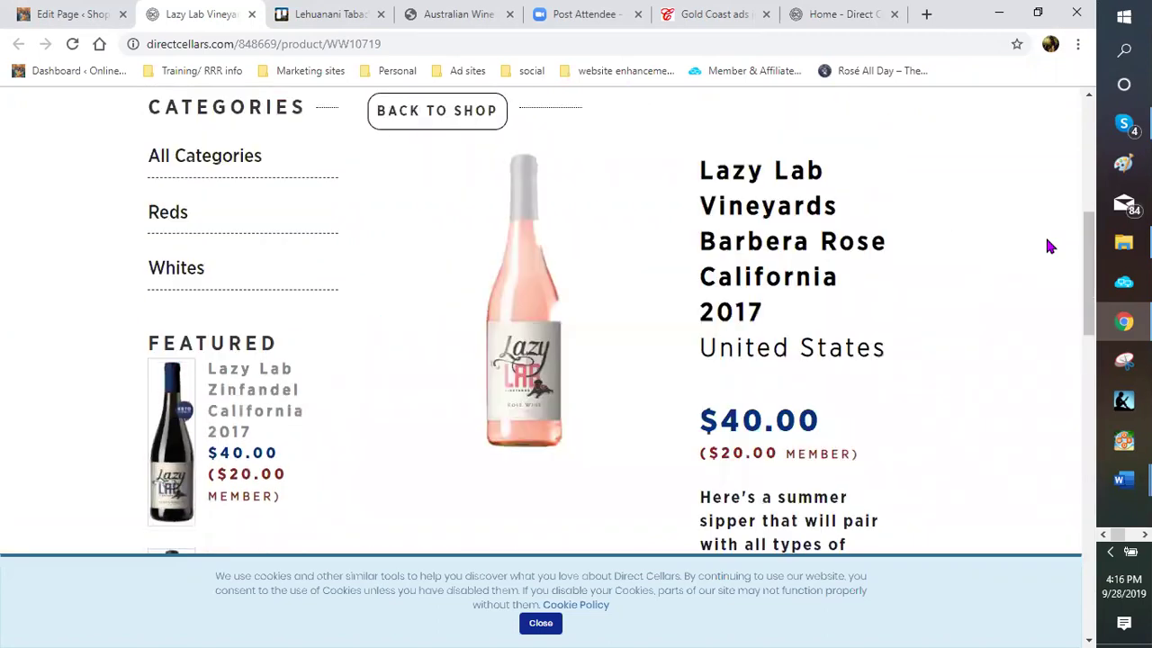
scroll(1051, 235, up, 5)
scroll(1056, 240, up, 1)
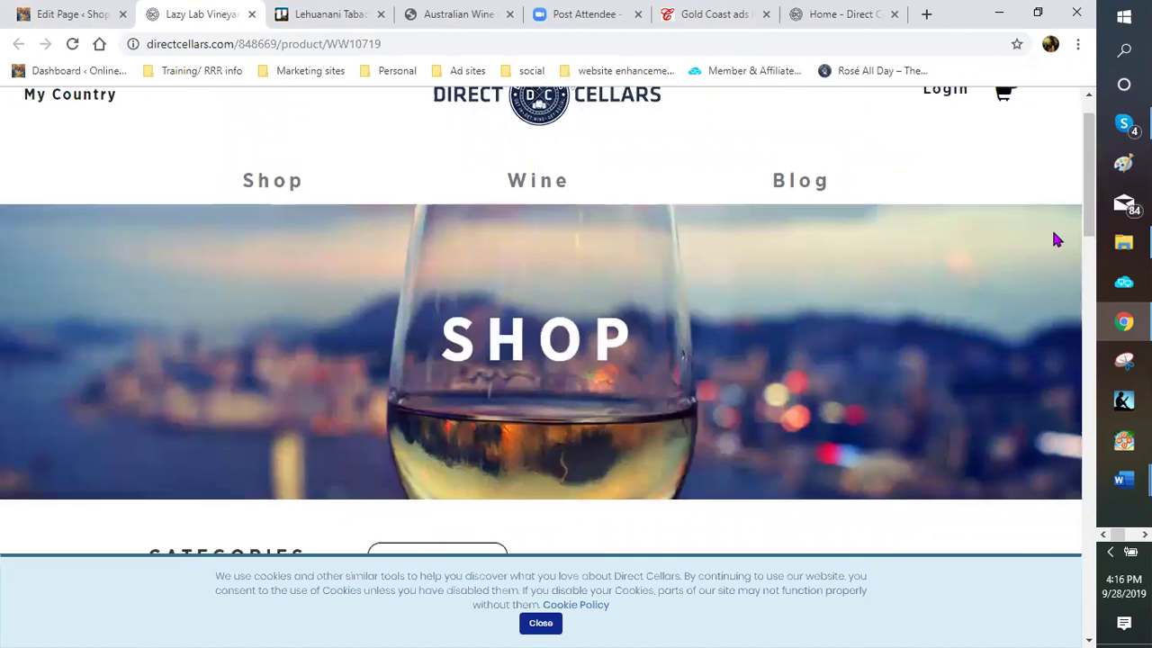